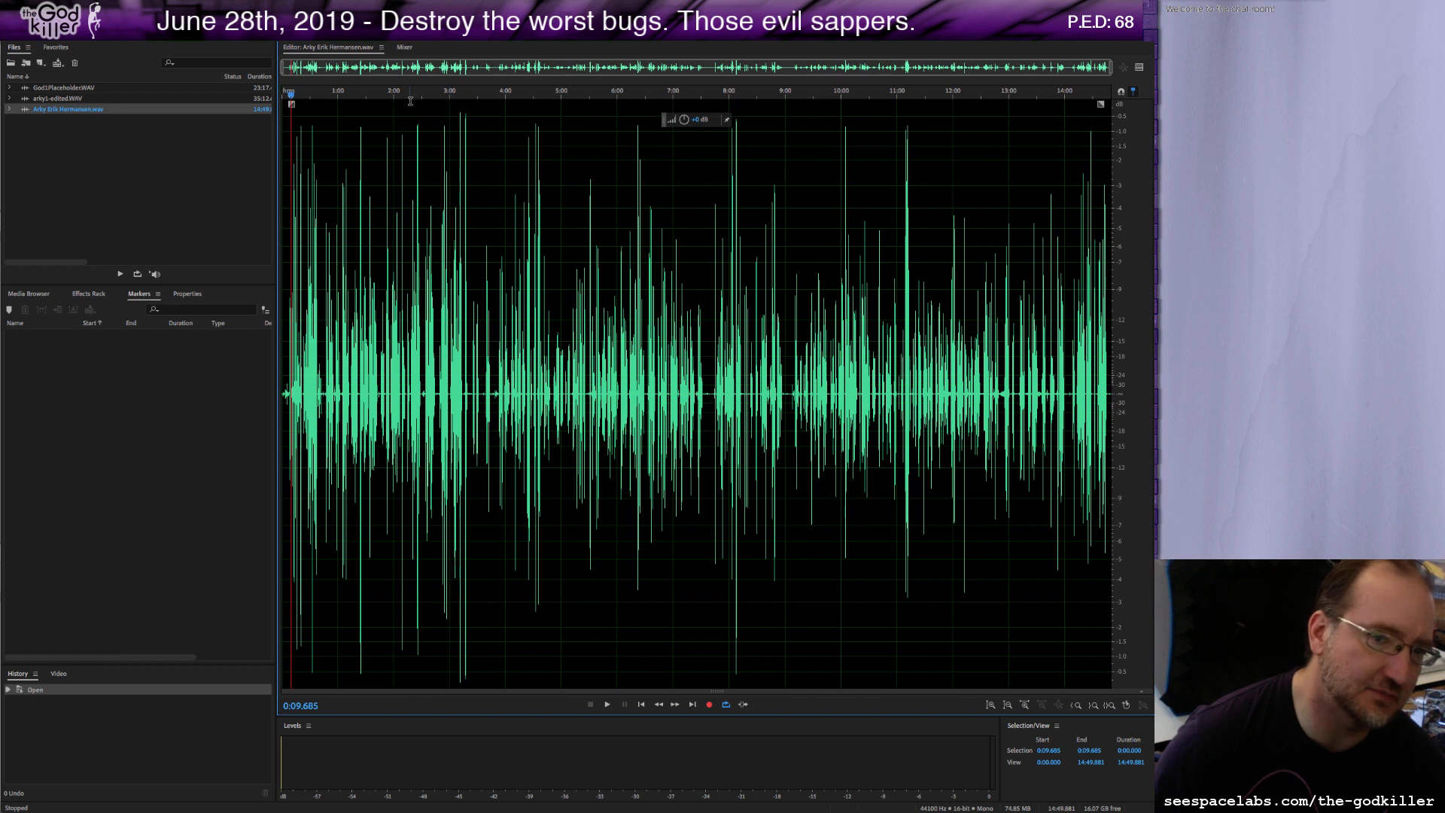
click(607, 705)
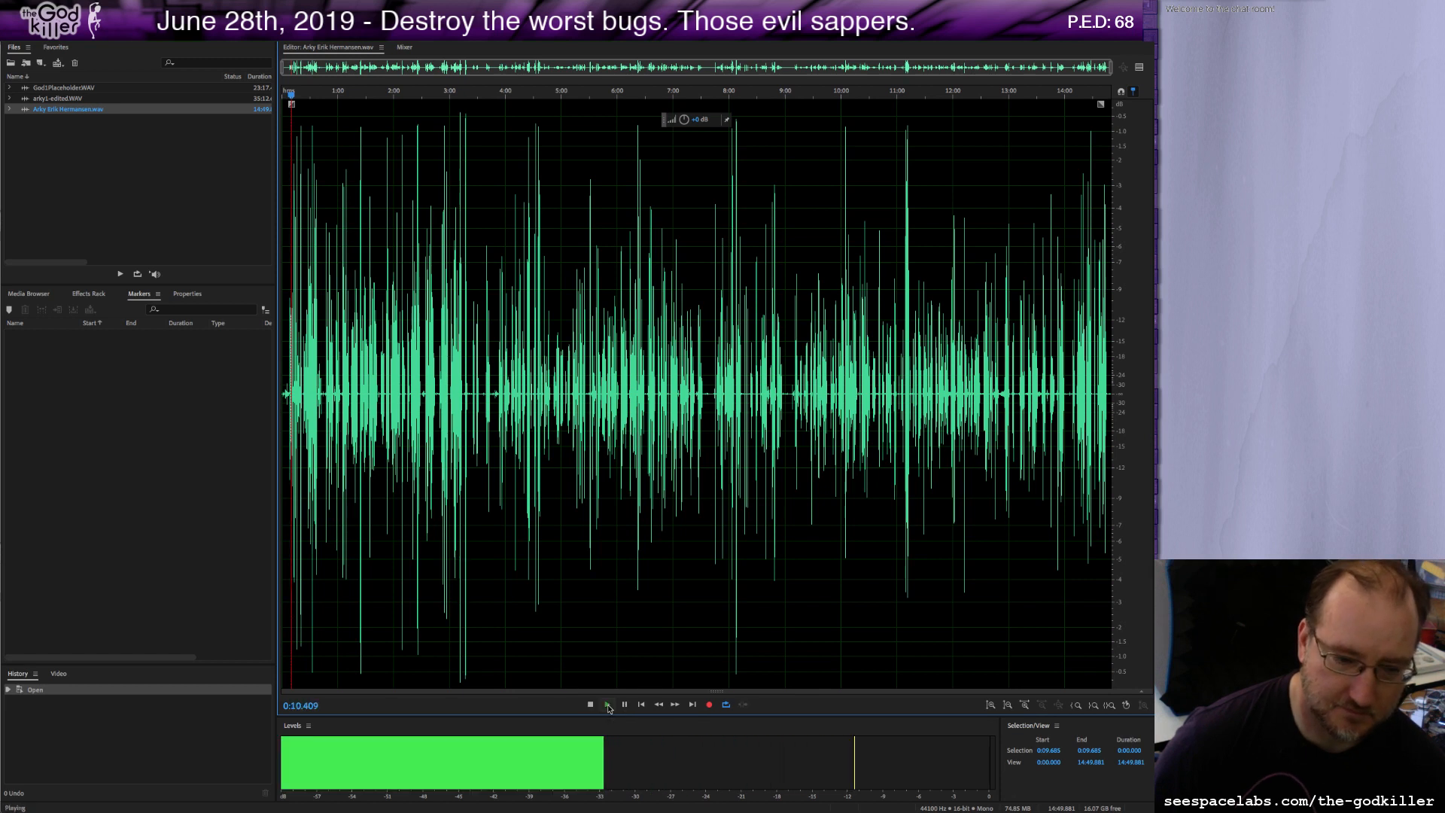
click(589, 705)
click(641, 704)
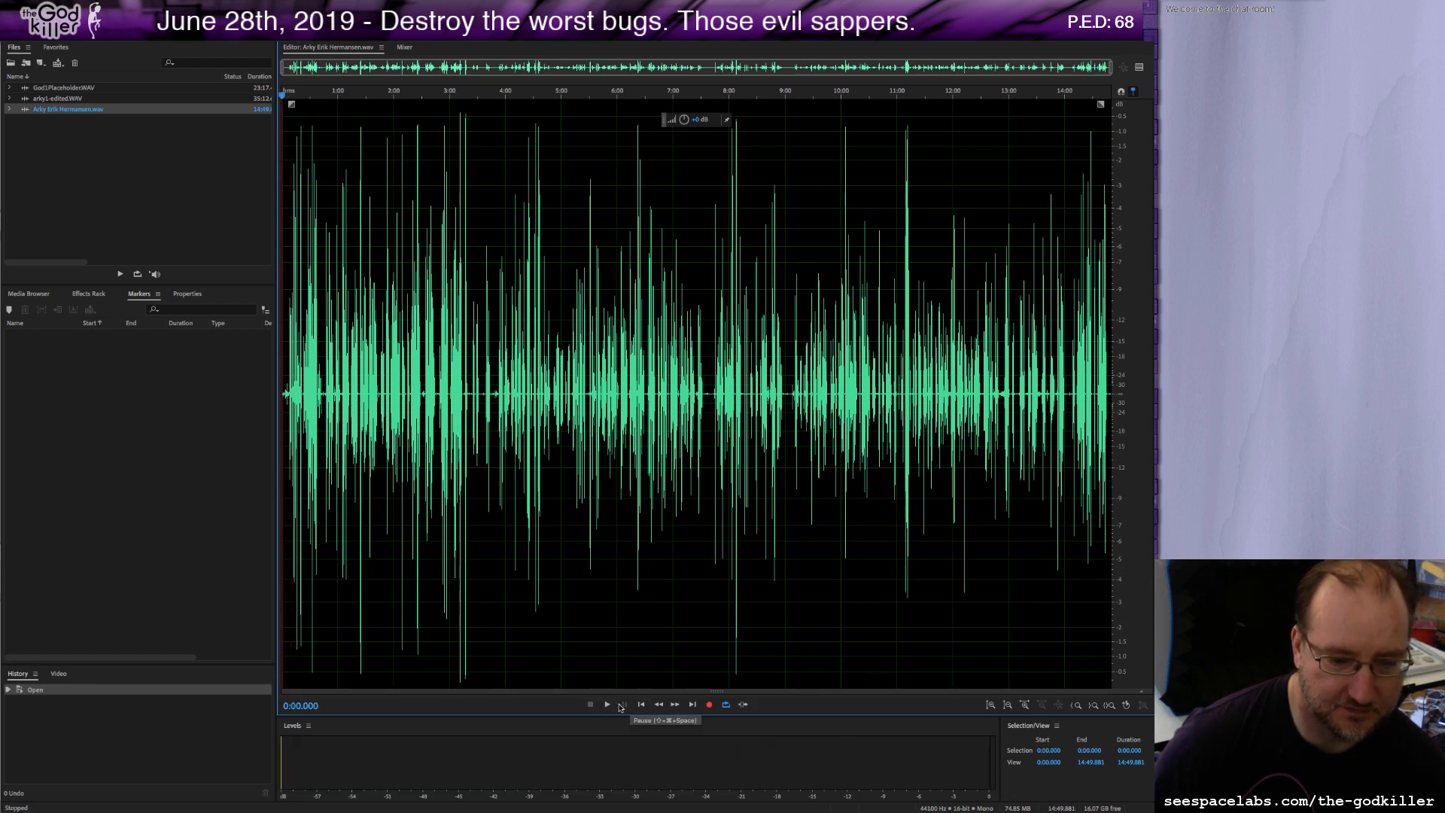
click(607, 705)
key(XF86AudioRaiseVolume)
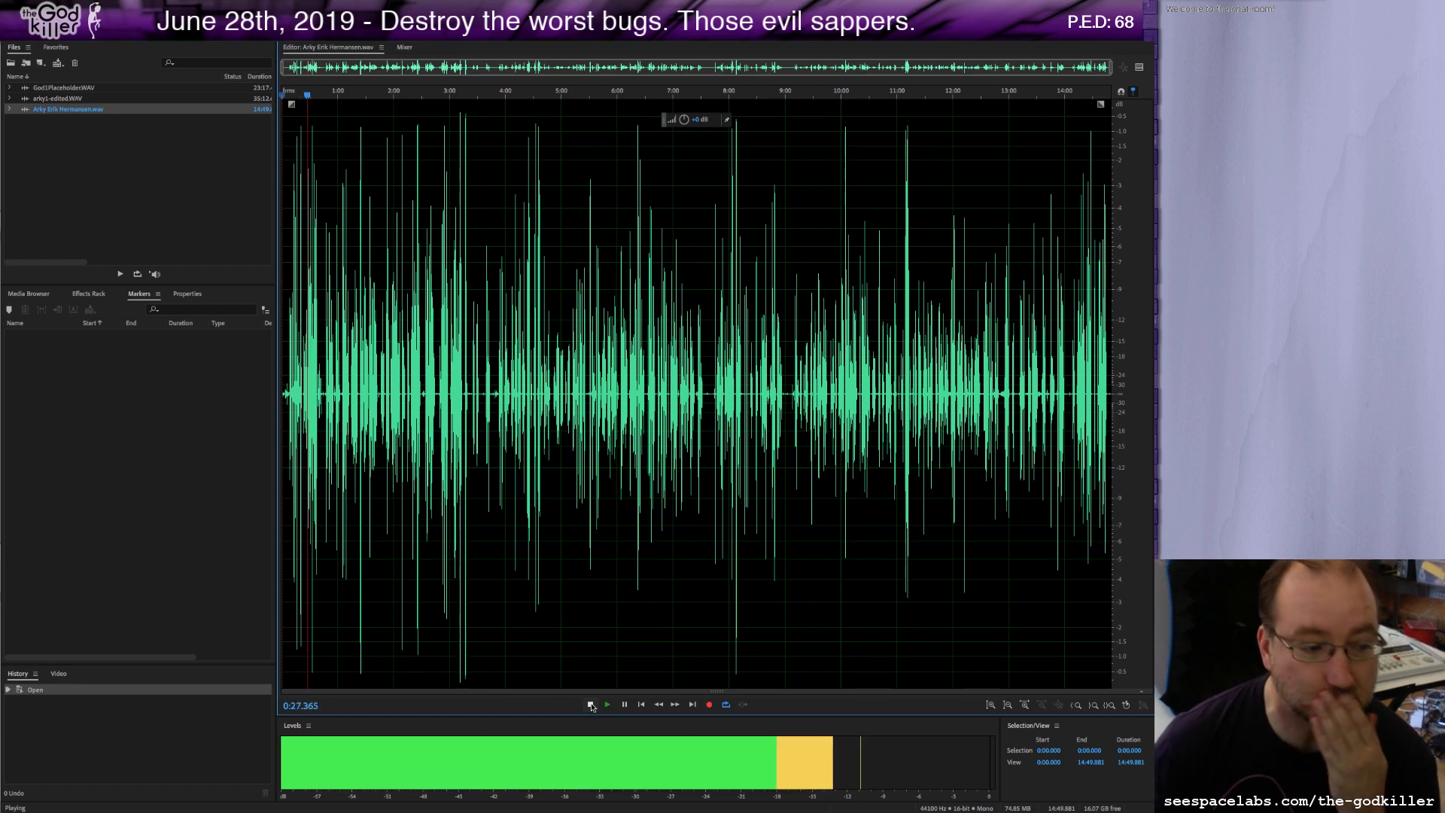
click(590, 705)
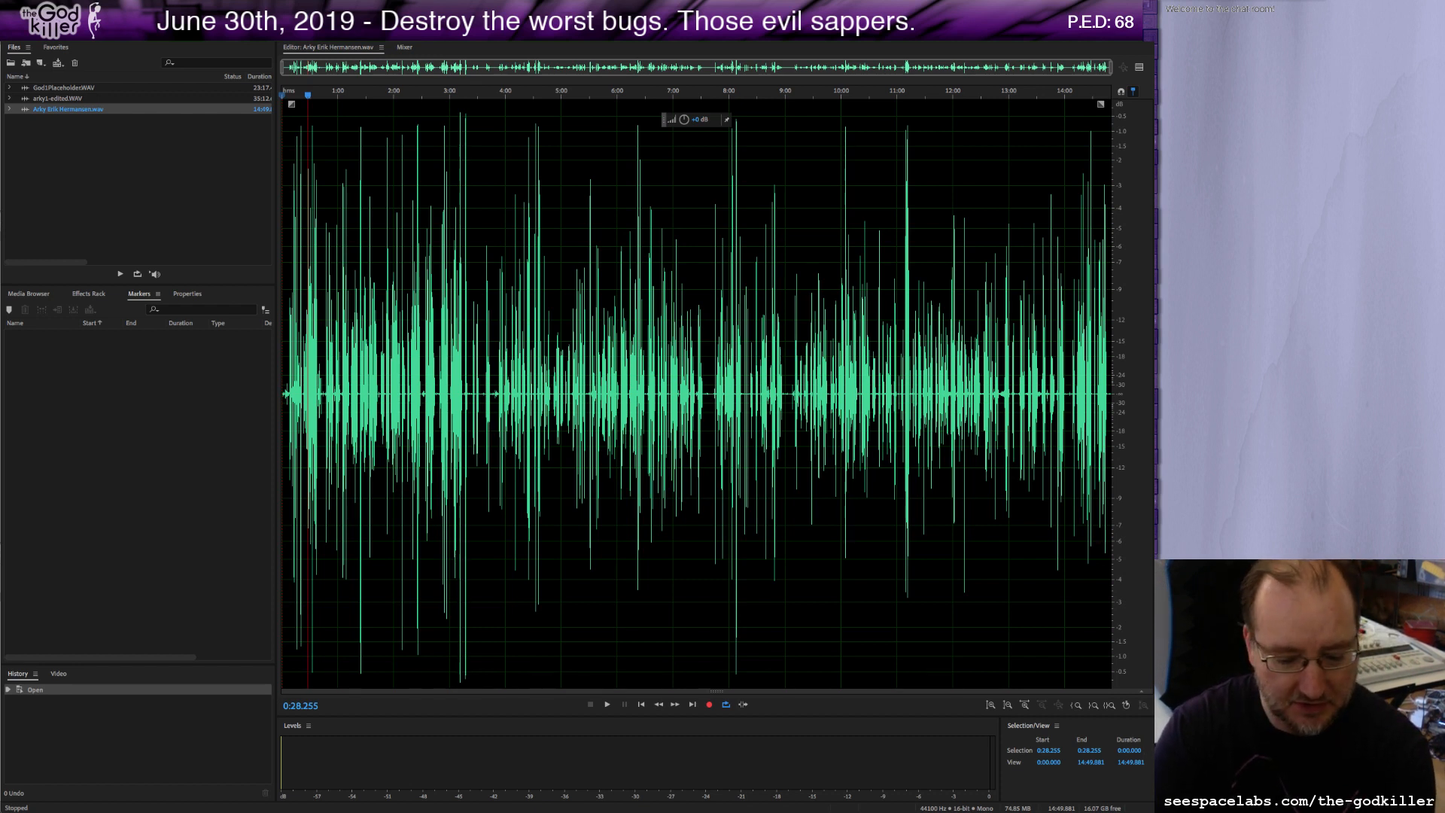
text(Voice of A)
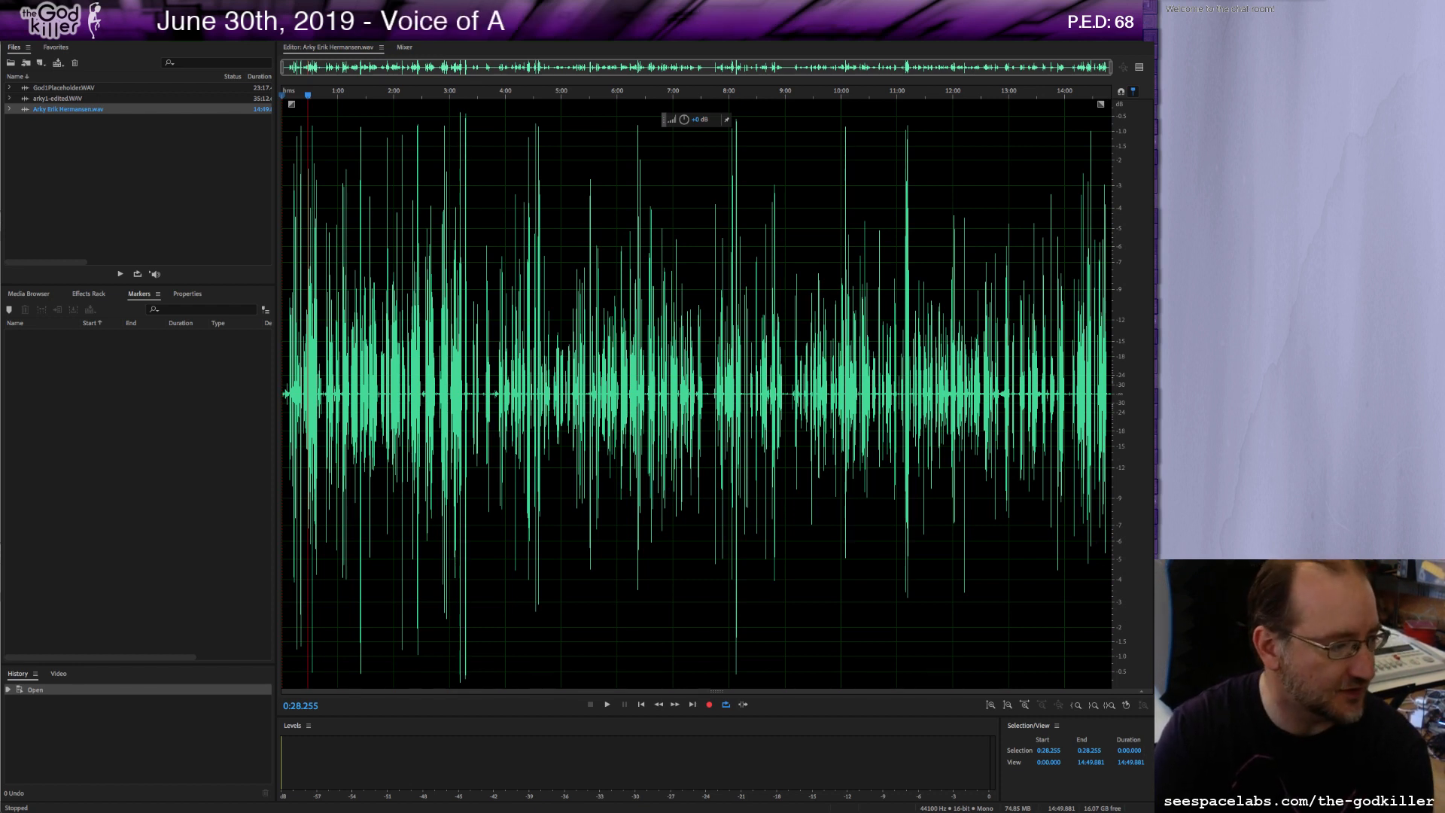
text(rky and God.)
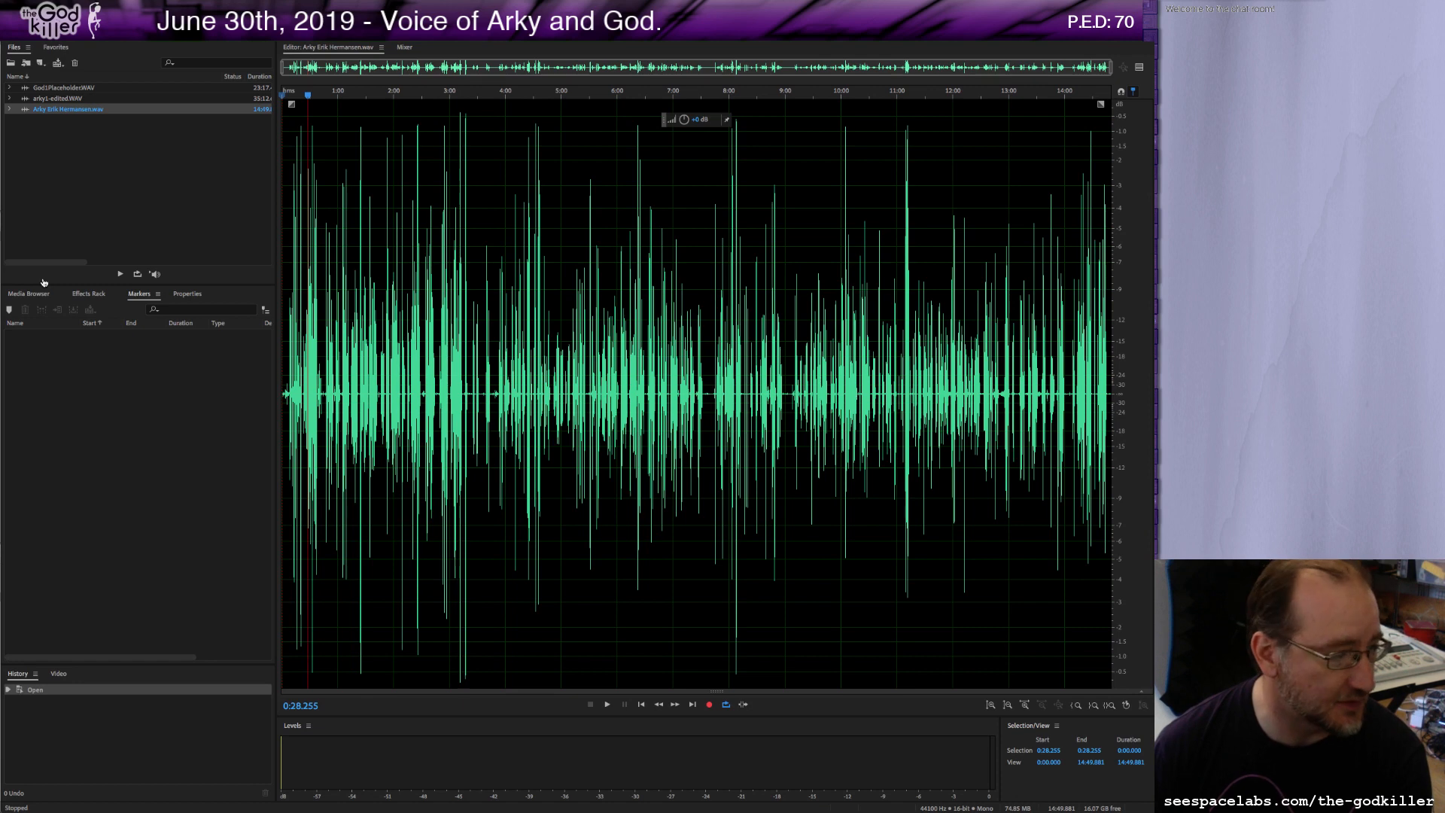
Switch to the Arky's Revenge Scrolls document and read its introductory notes on what to record.
key(super+Tab)
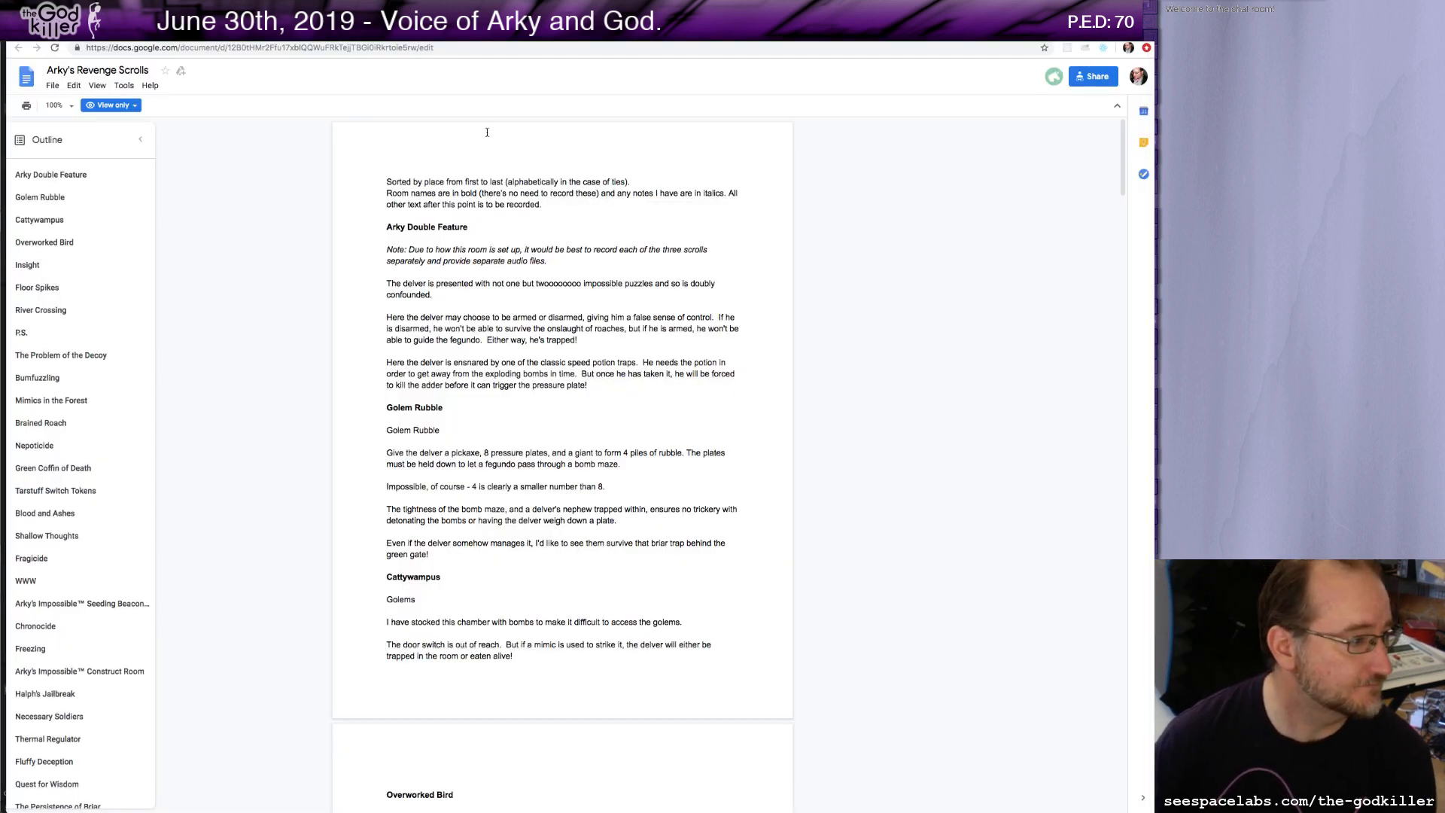
mouse_move(527, 28)
mouse_down()
mouse_move(578, 29)
mouse_move(523, 28)
mouse_up()
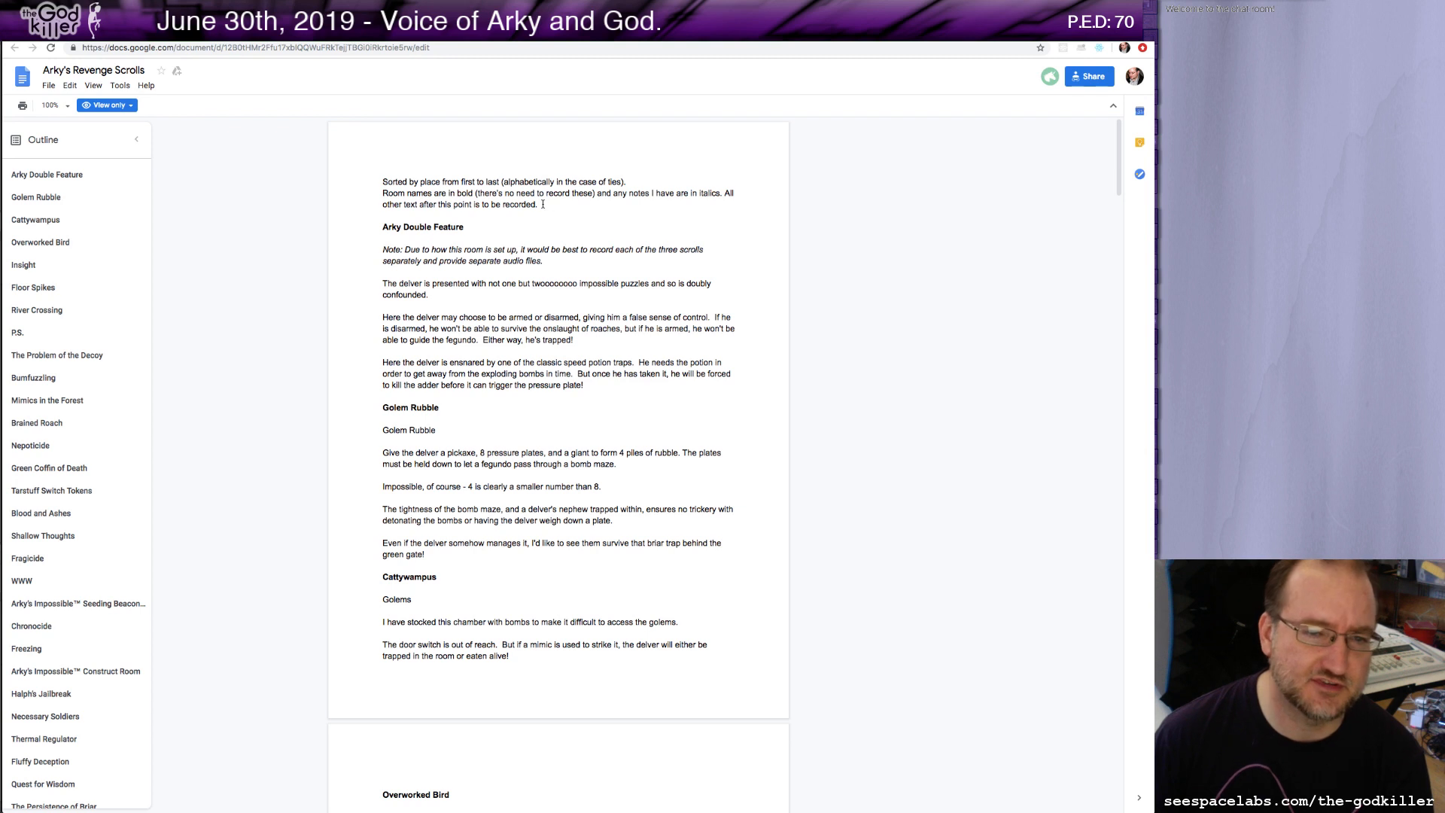
drag(540, 204, 358, 183)
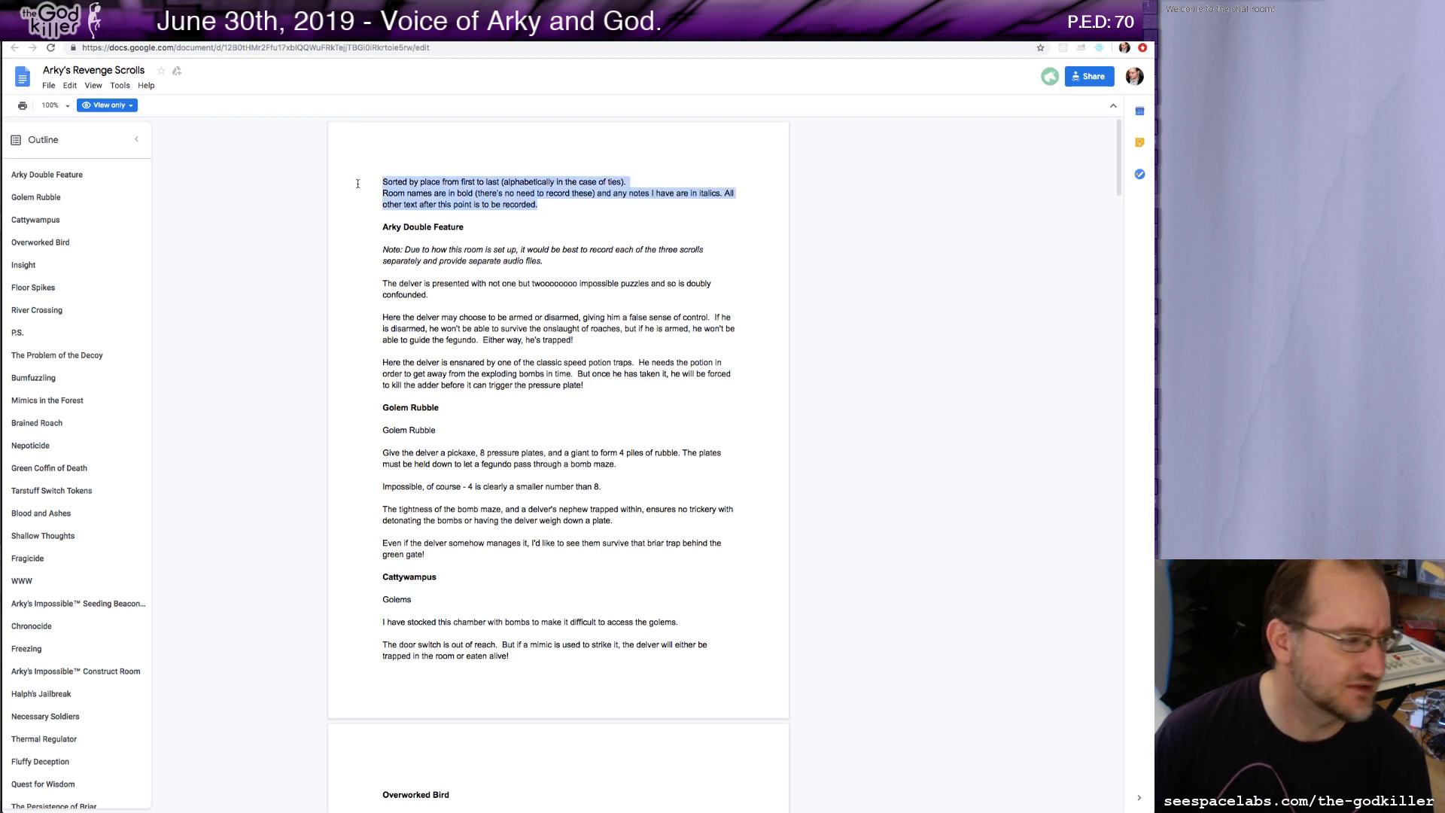
click(407, 251)
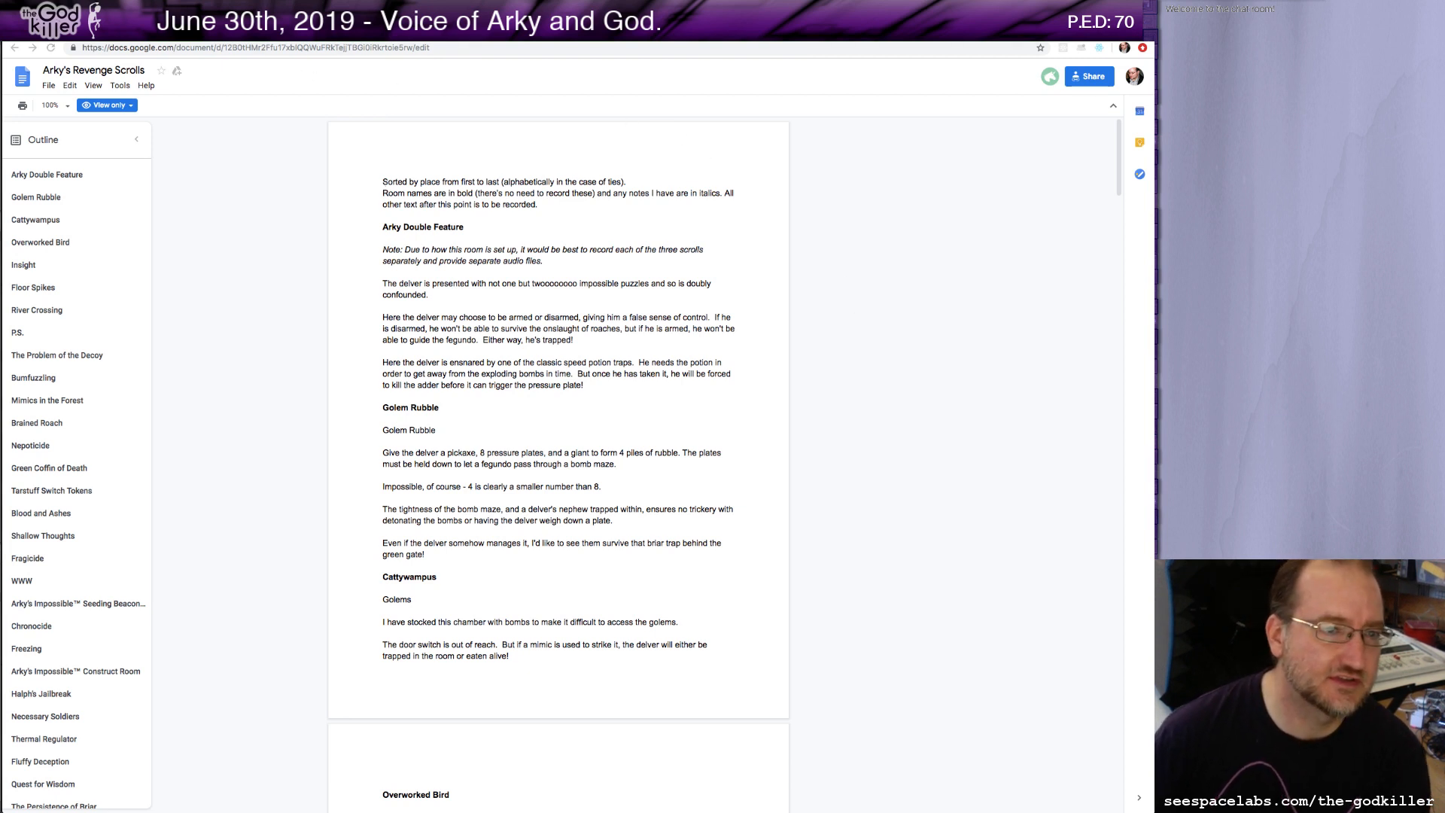
Open youtube.com in the browser tab.
click(220, 51)
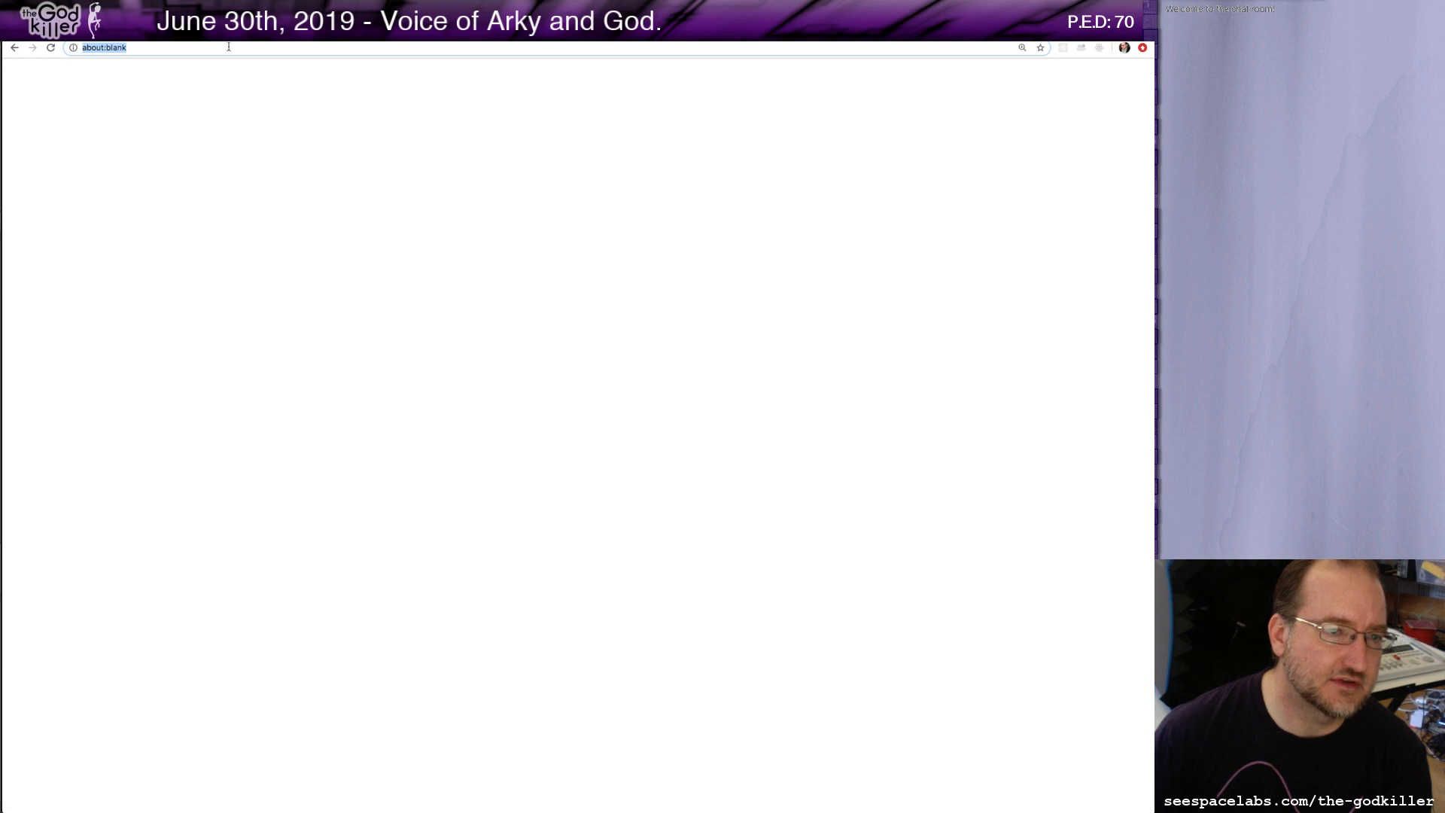
key(super+a)
text(youtube)
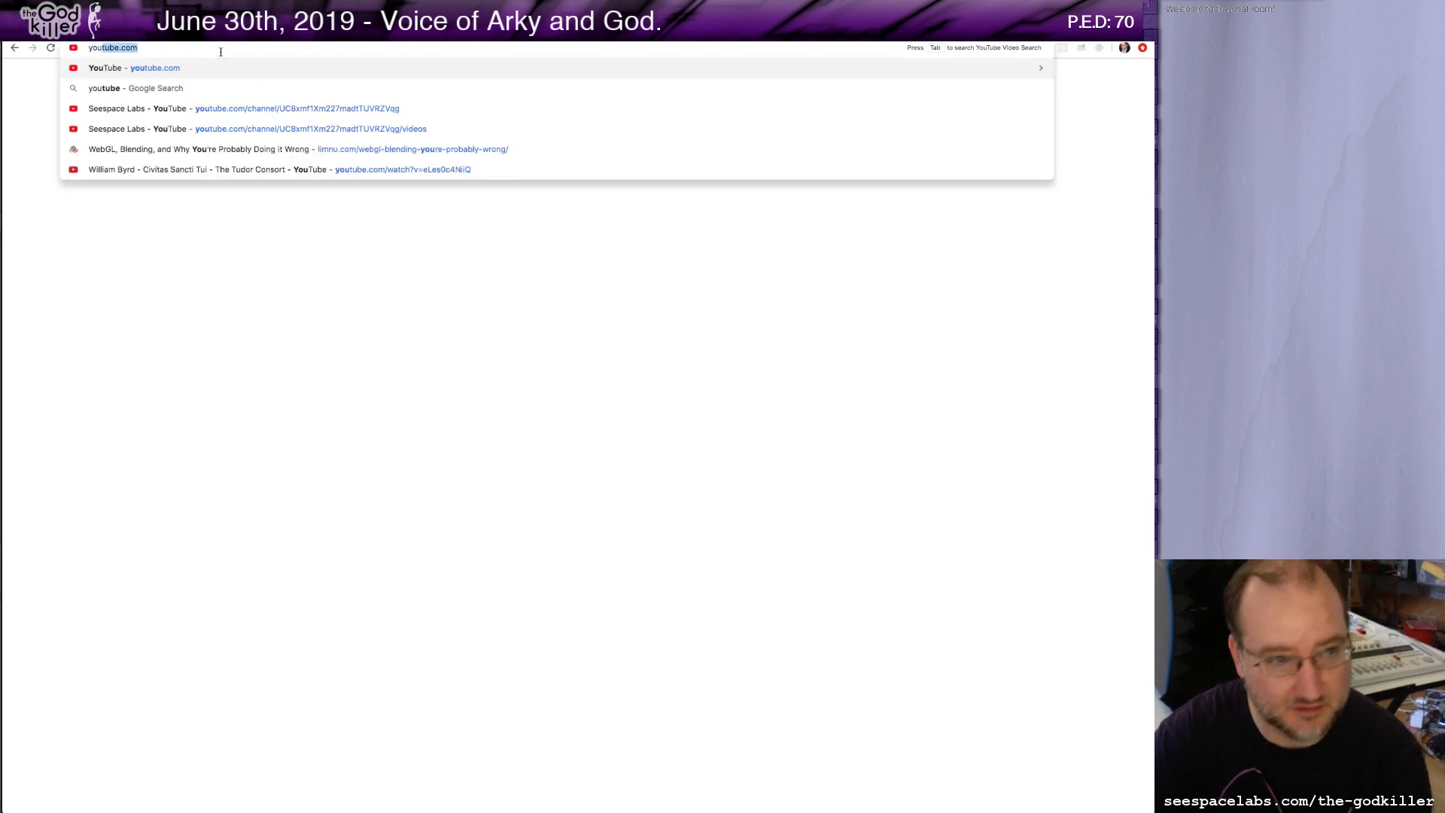
key(Return)
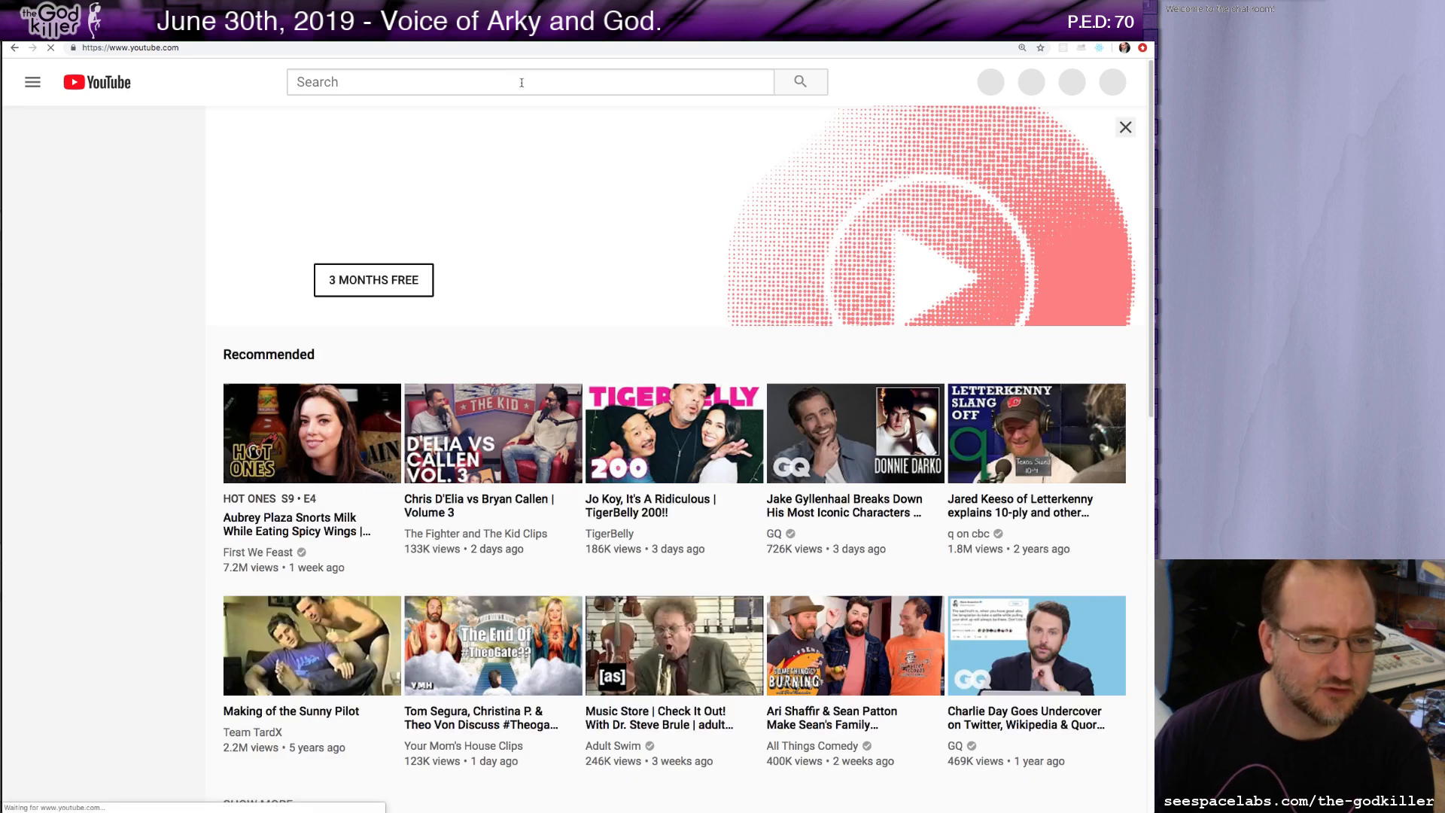
Search YouTube for "arky drod" and open the "DROD: Arky's Revenge – Tarstuff Switch Tokens (Episode 2)" video.
click(522, 82)
text(ark)
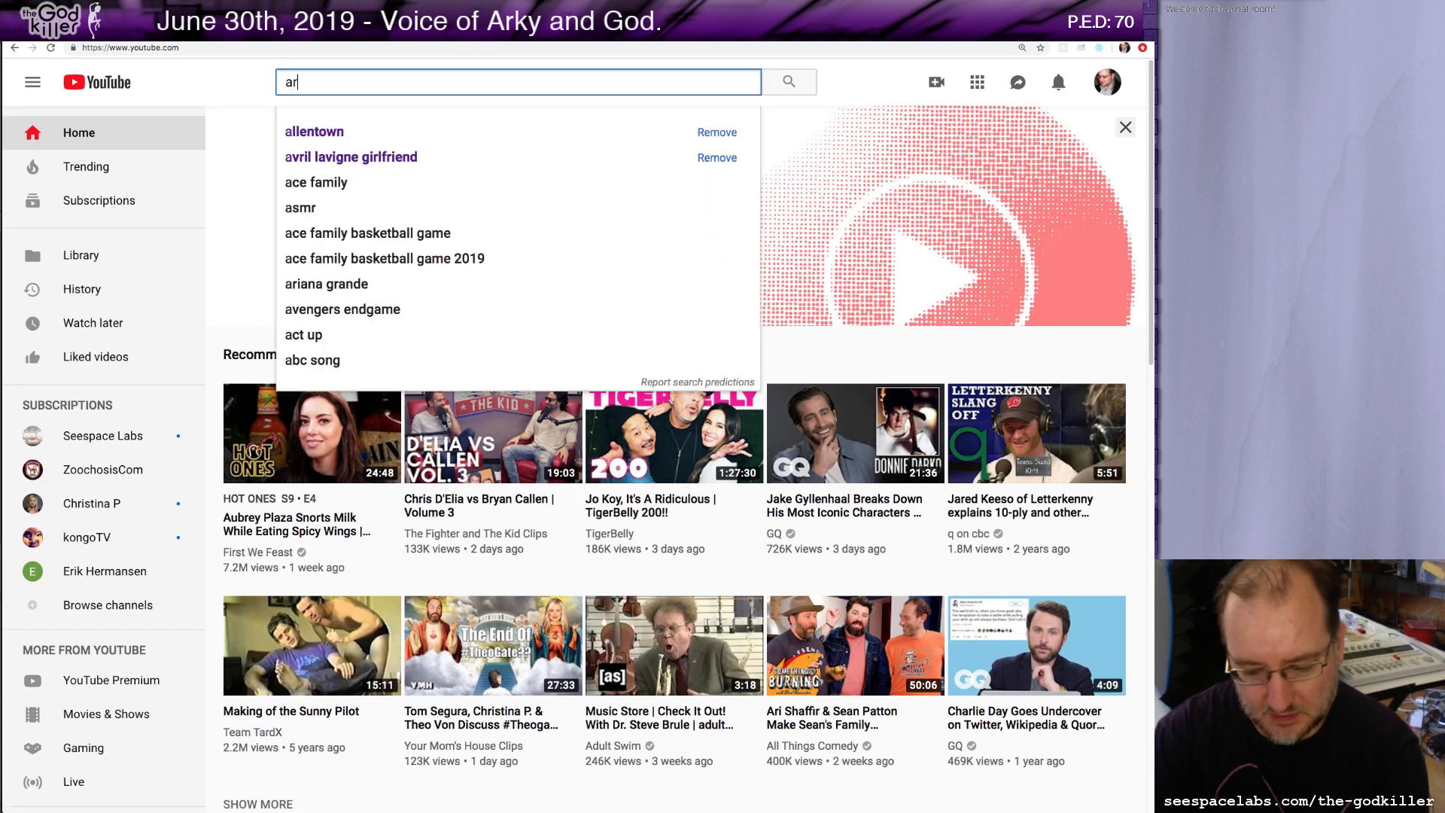
text(y drod)
key(Return)
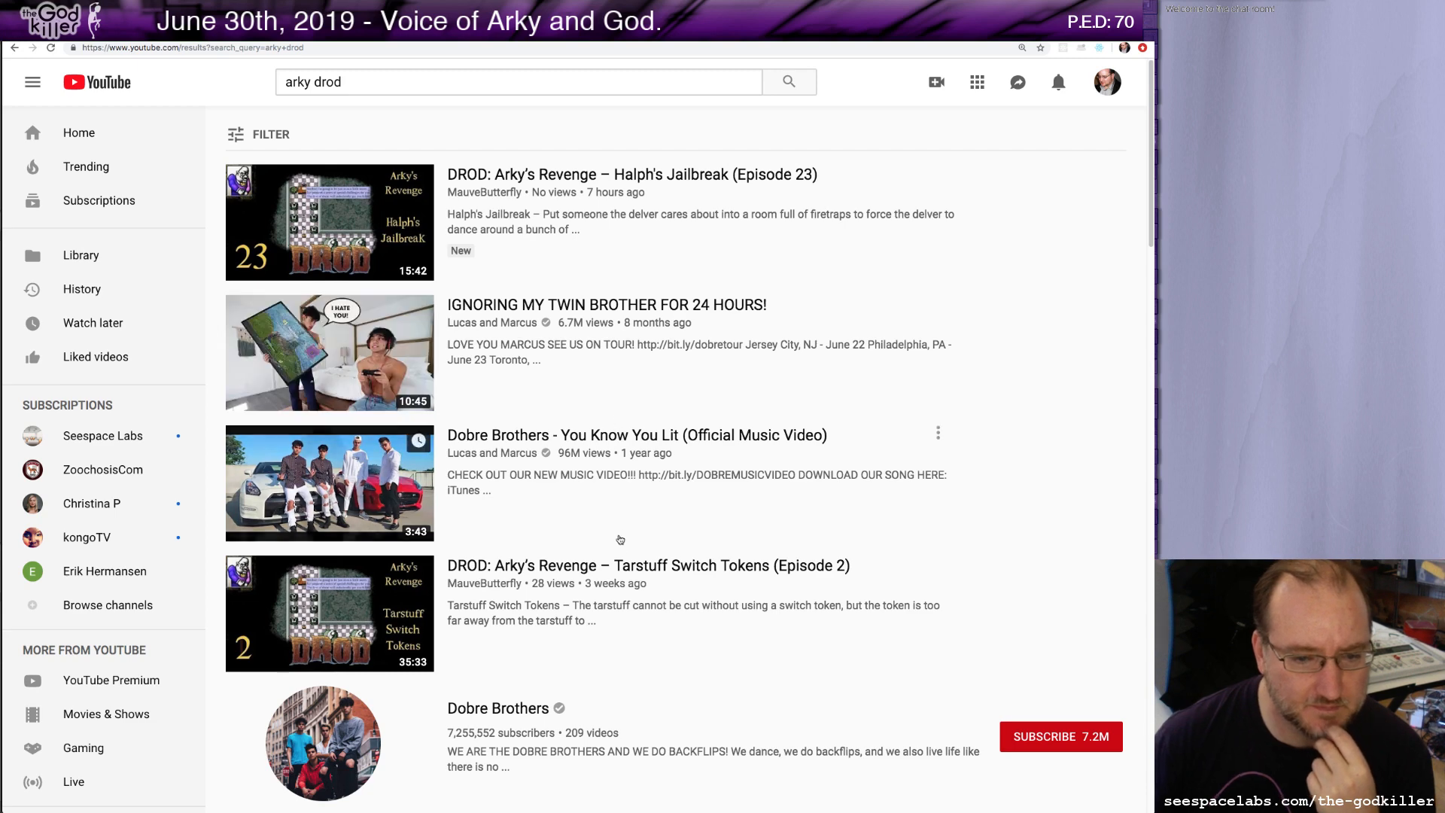
scroll(622, 561, down, 3)
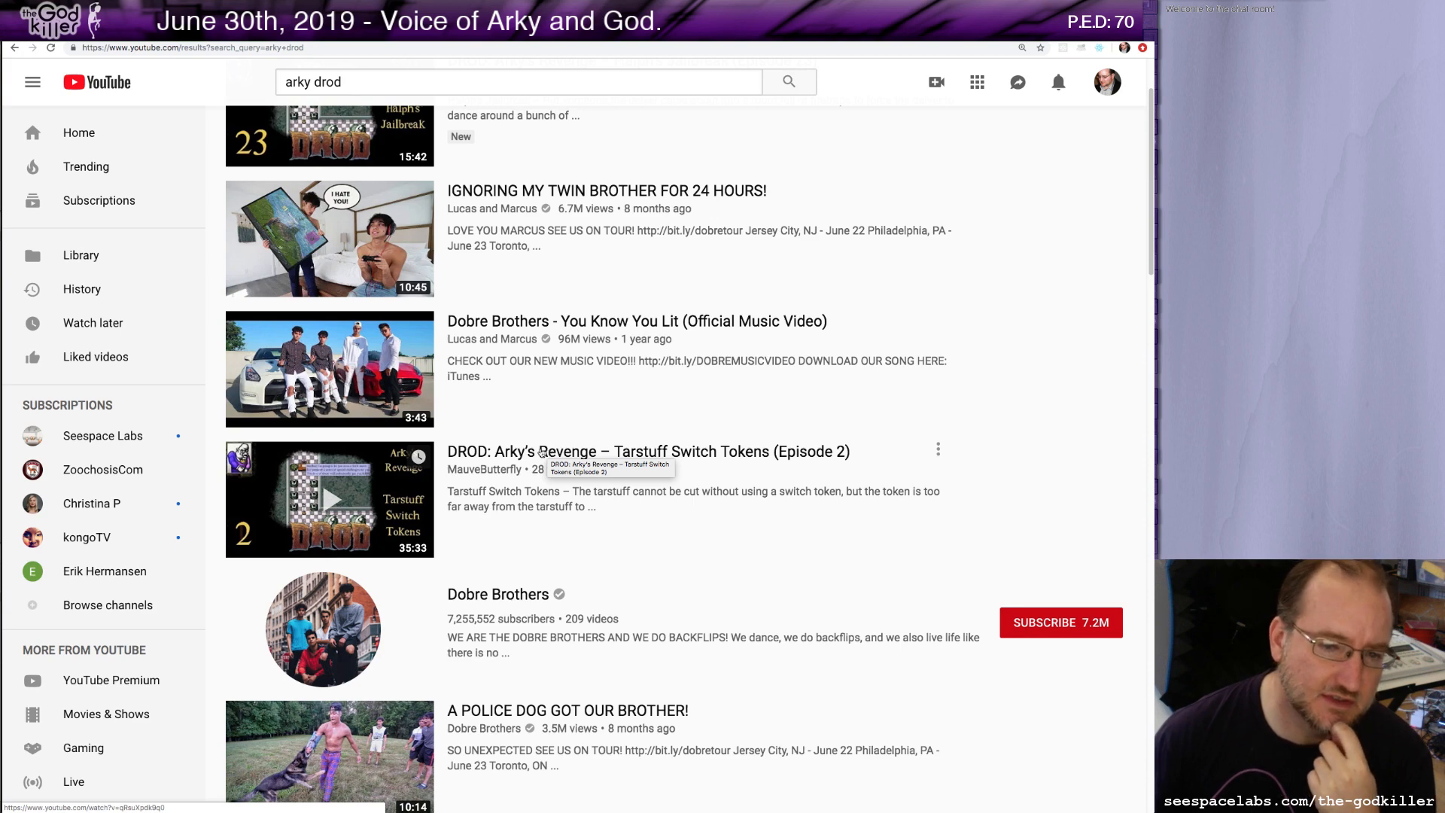
click(478, 452)
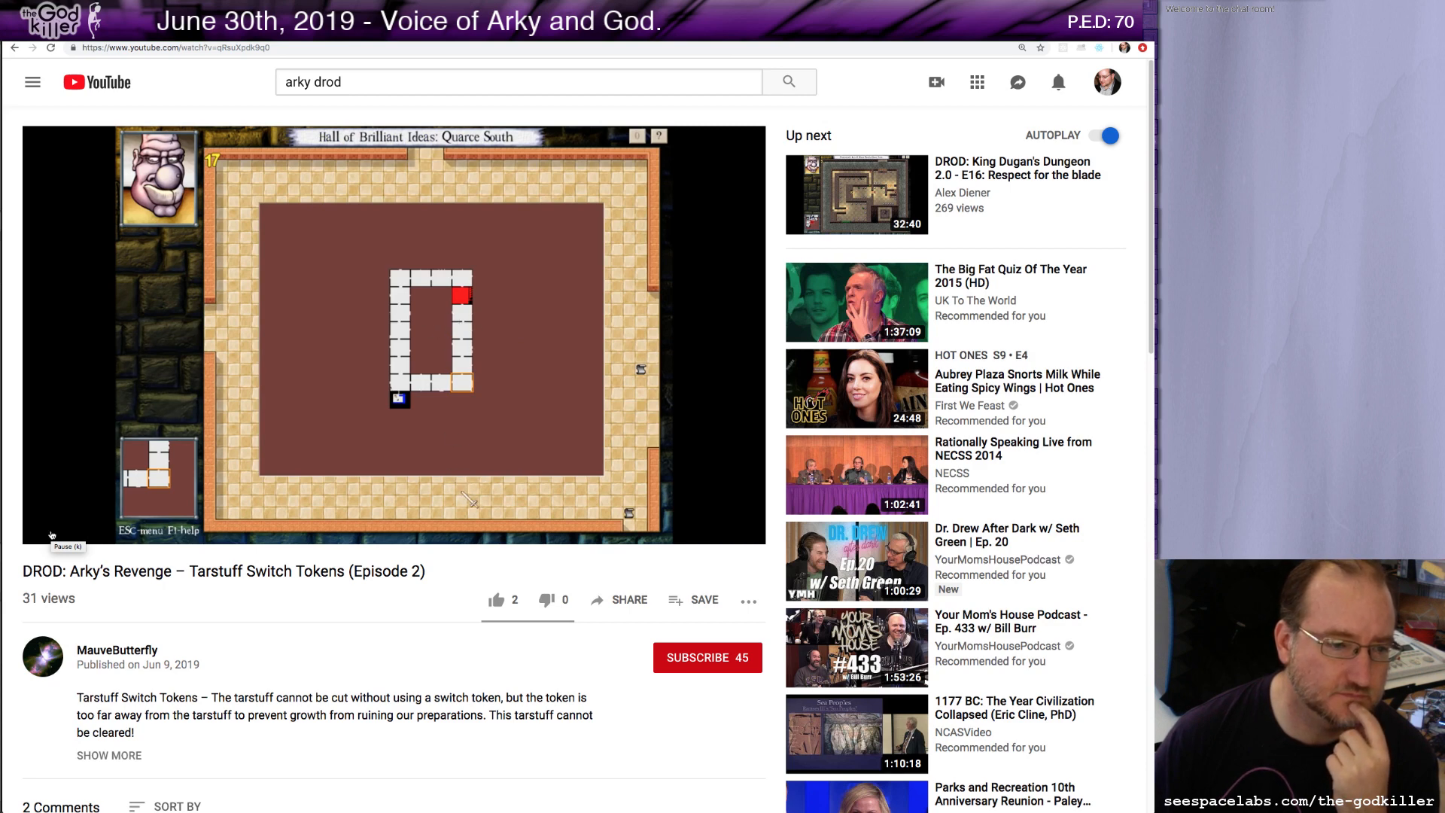
Pause the video, rewind it to the beginning, and switch back to the scrolls document tab.
mouse_move(52, 526)
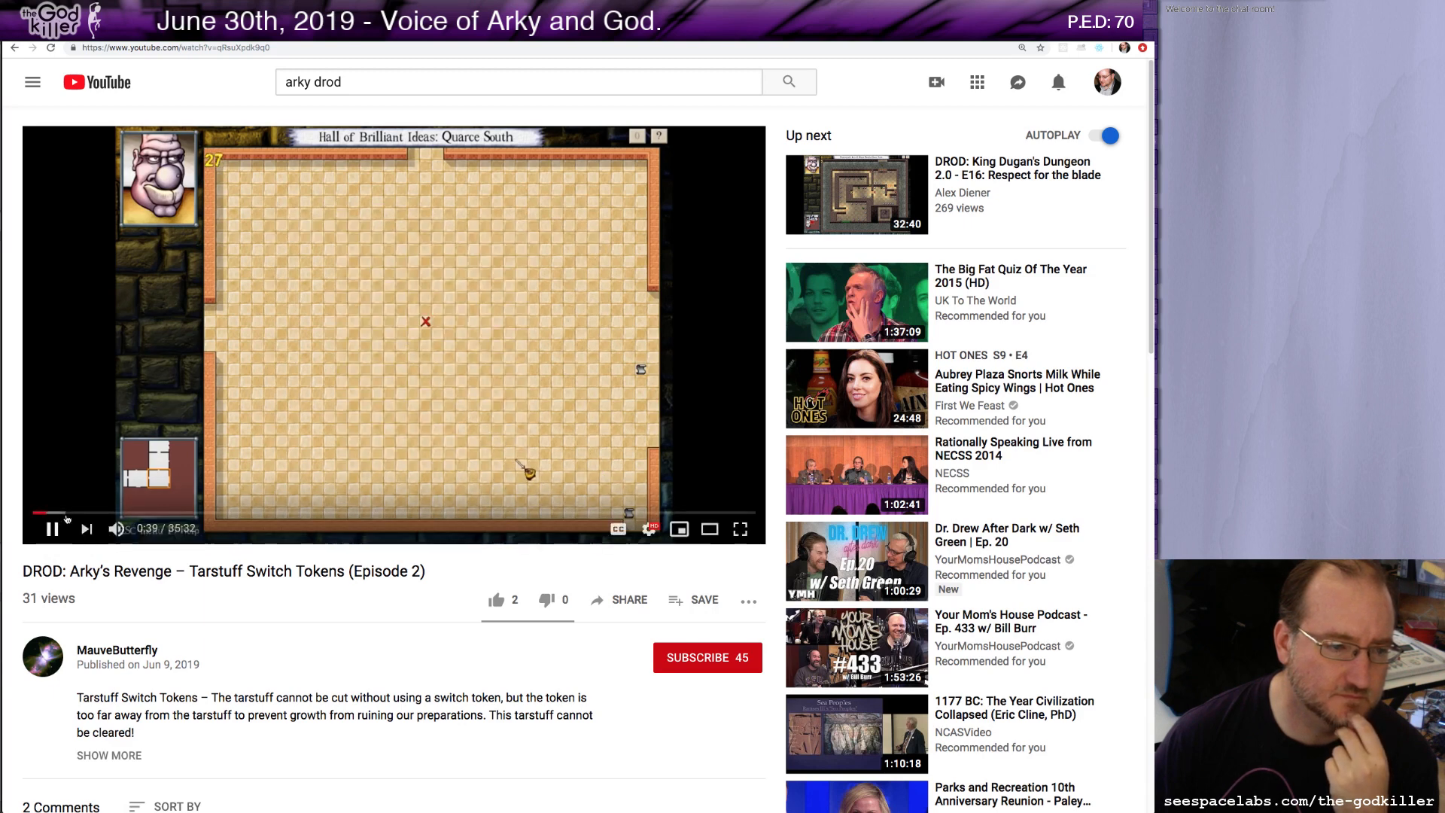
click(51, 529)
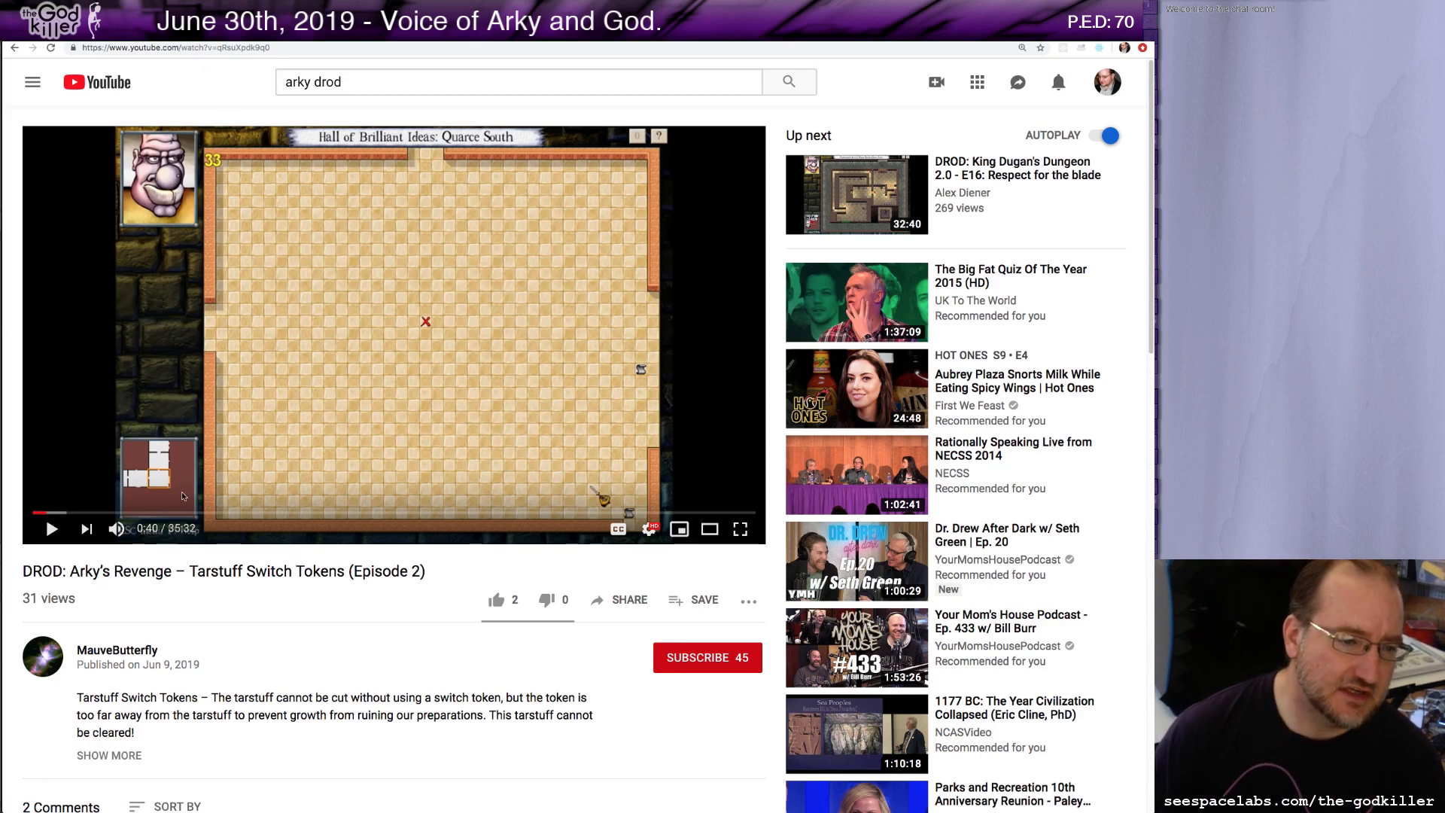
click(37, 512)
drag(36, 514, 19, 502)
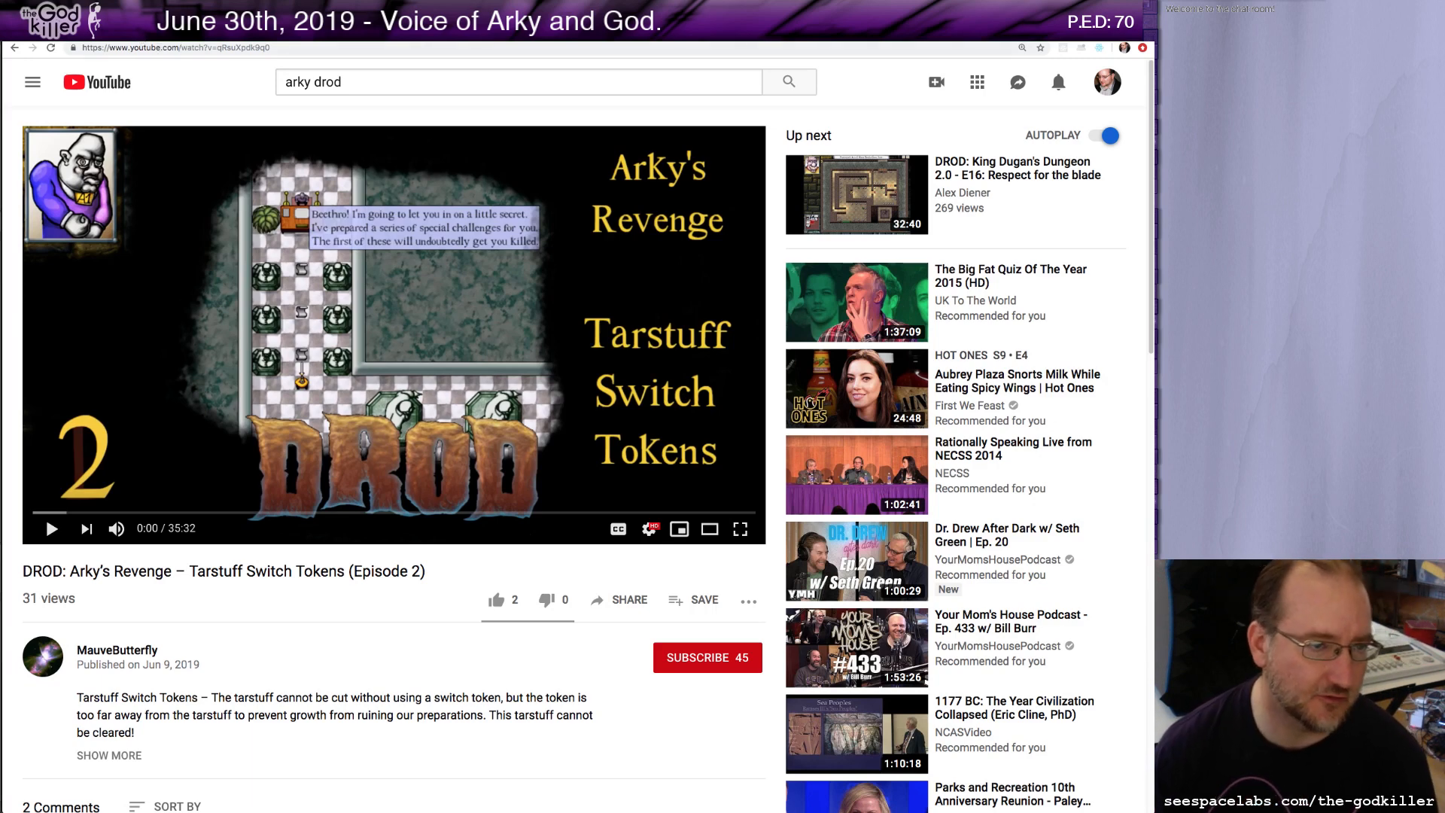
key(ctrl+Tab)
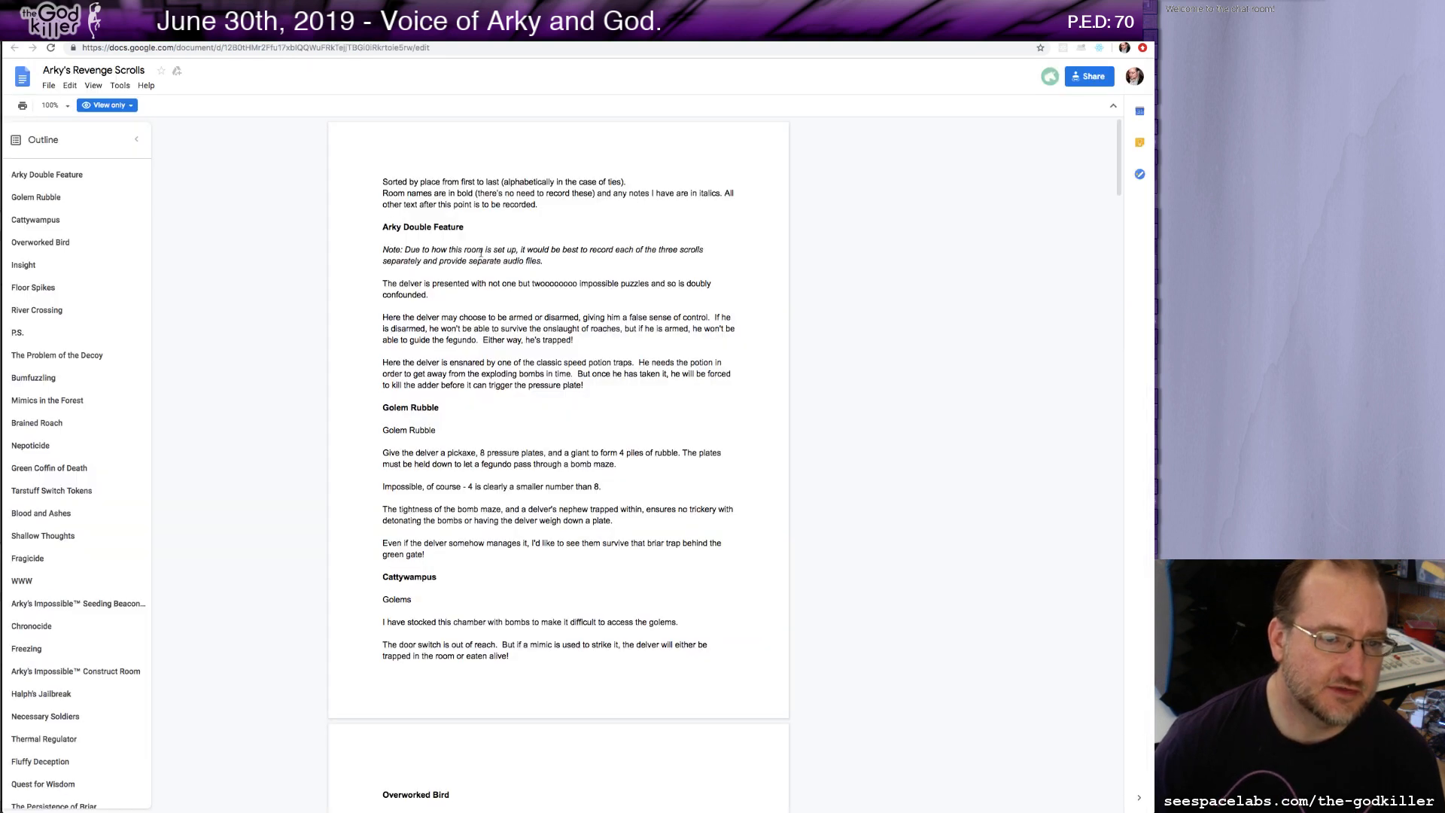
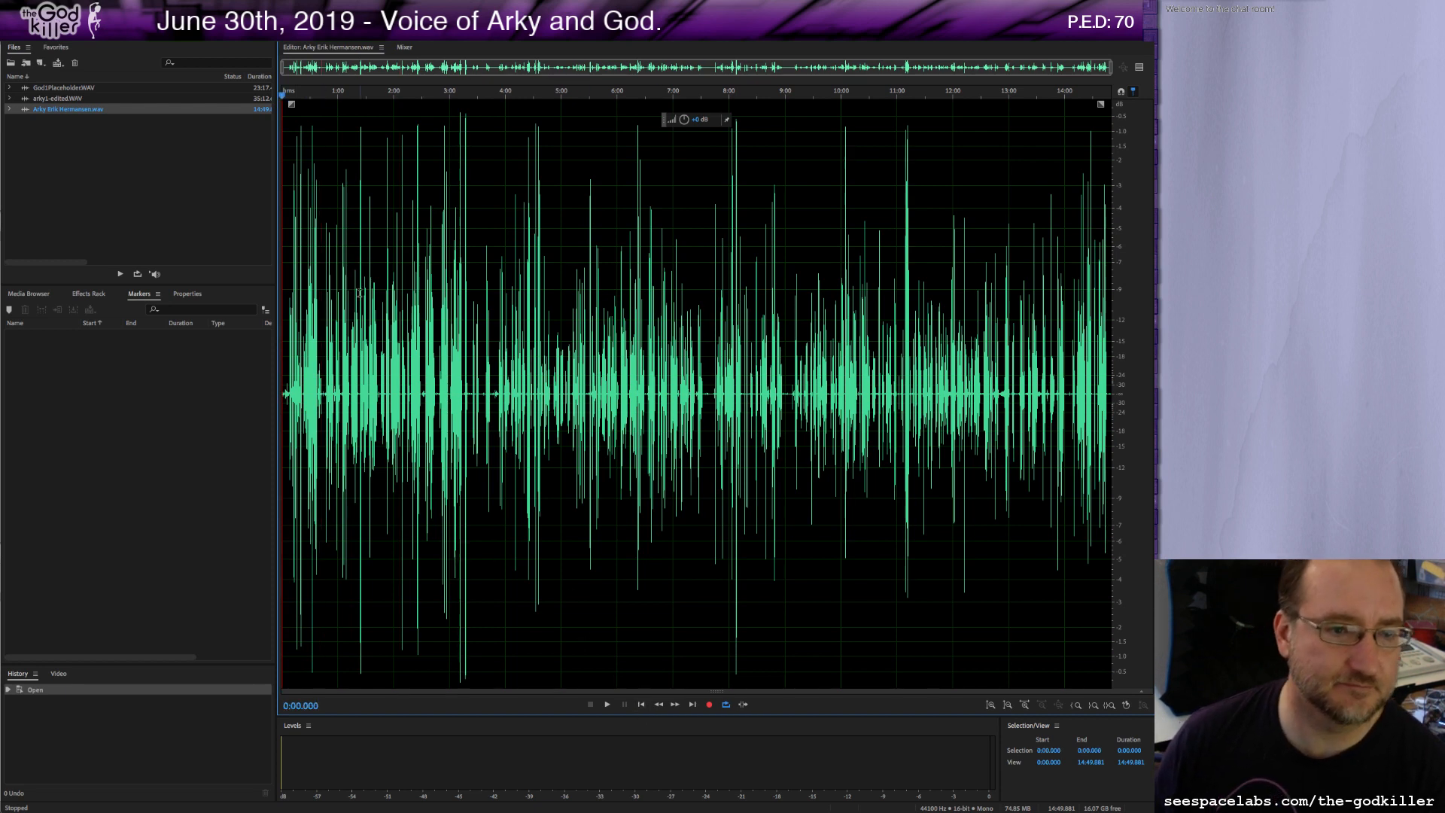
scroll(361, 294, up, 8)
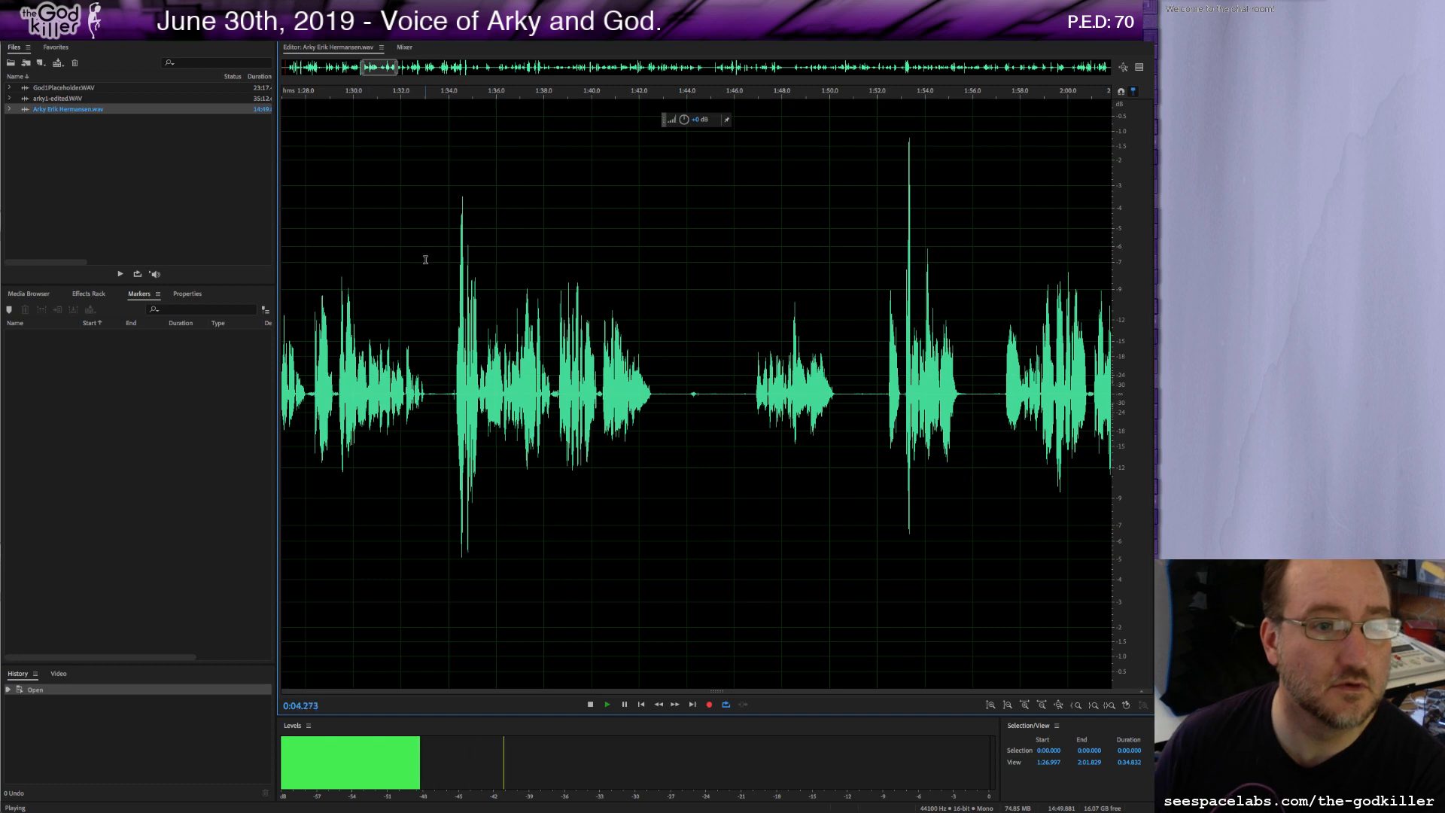
key(space)
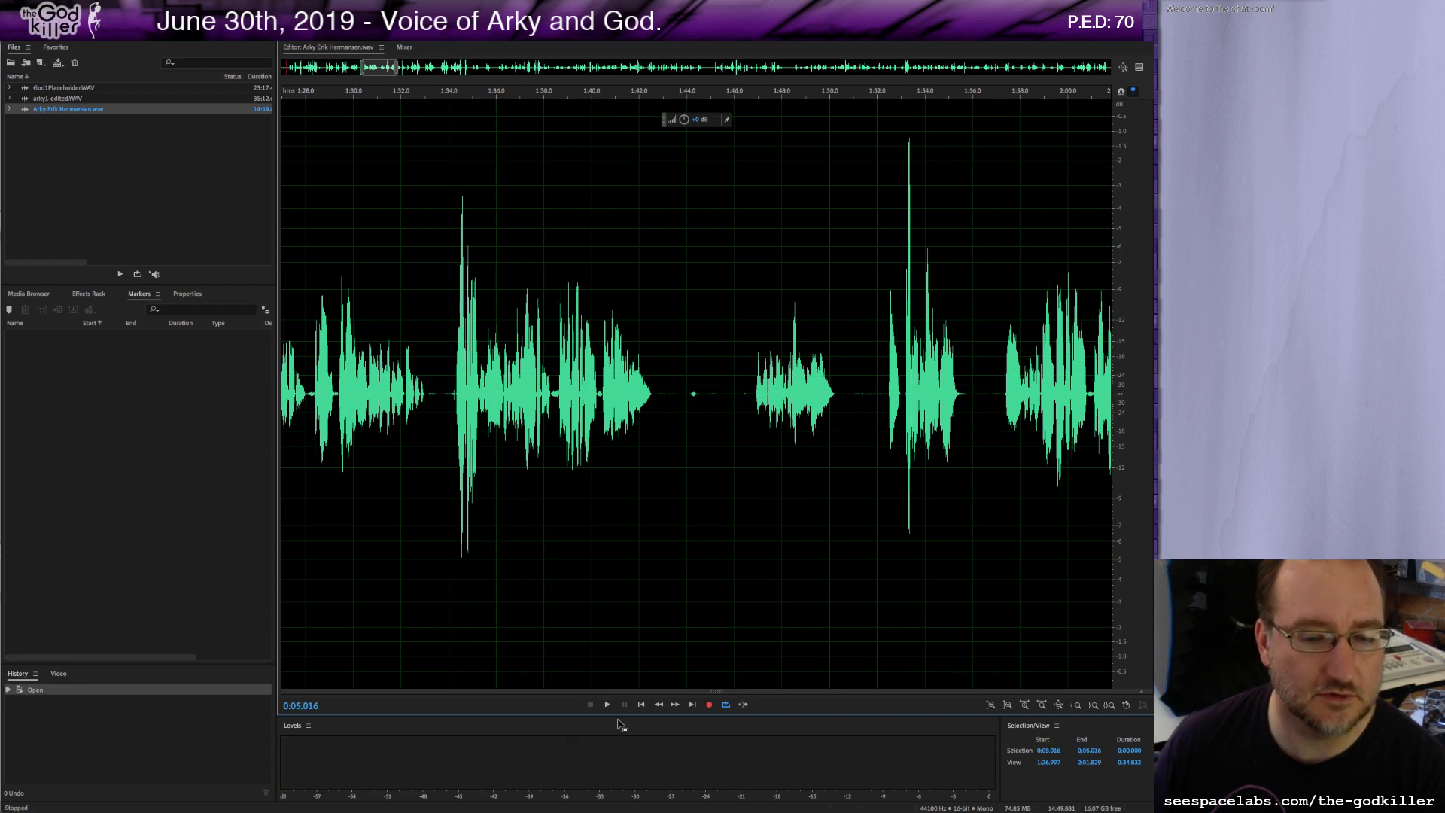
Open arky1-edited.WAV in the waveform editor and return the playhead to its start.
double_click(57, 99)
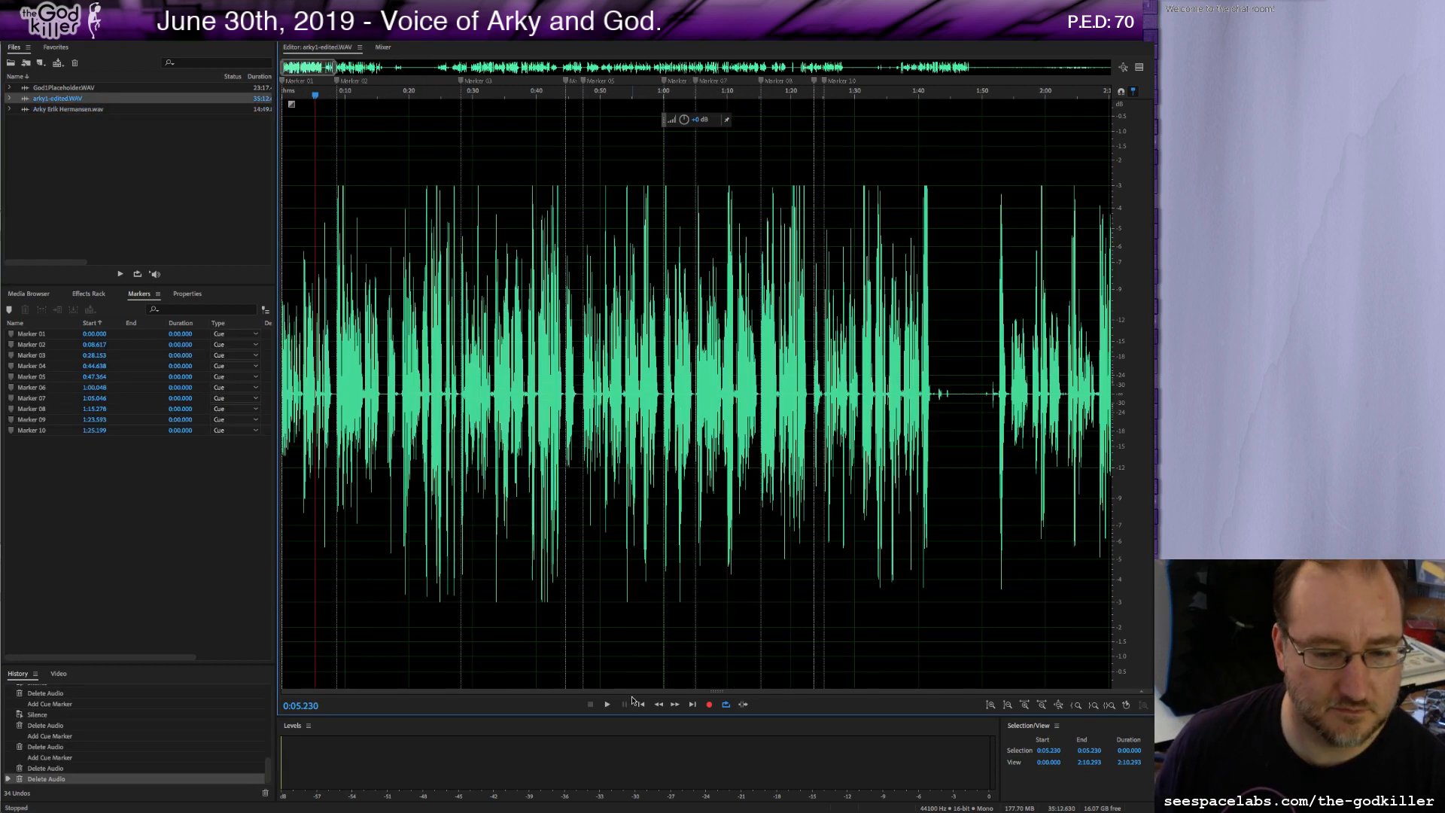
click(641, 705)
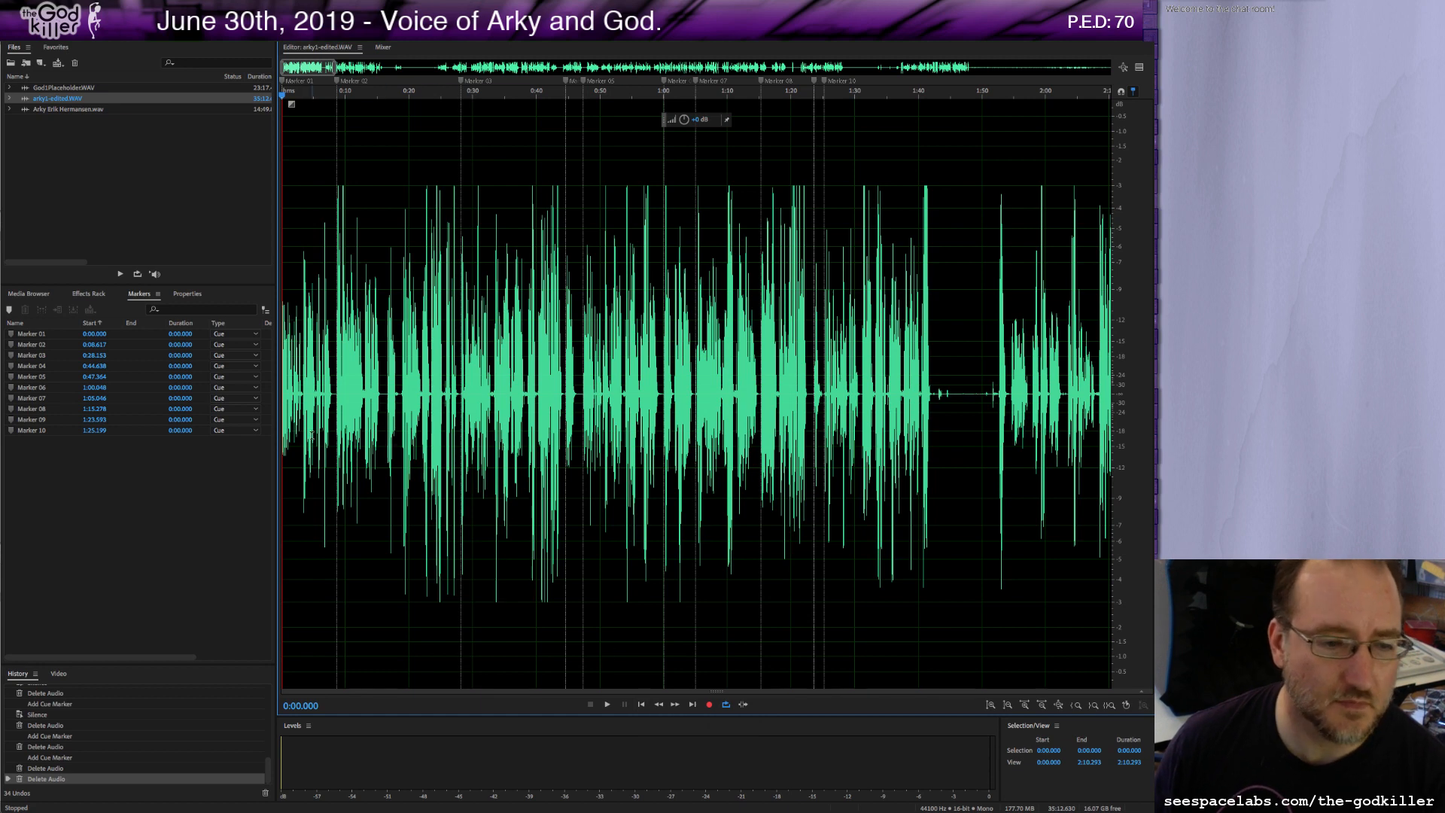
Listen through the opening minute and a half of arky1-edited.WAV, zoomed in, adjusting playback volume while it plays.
scroll(312, 435, up, 5)
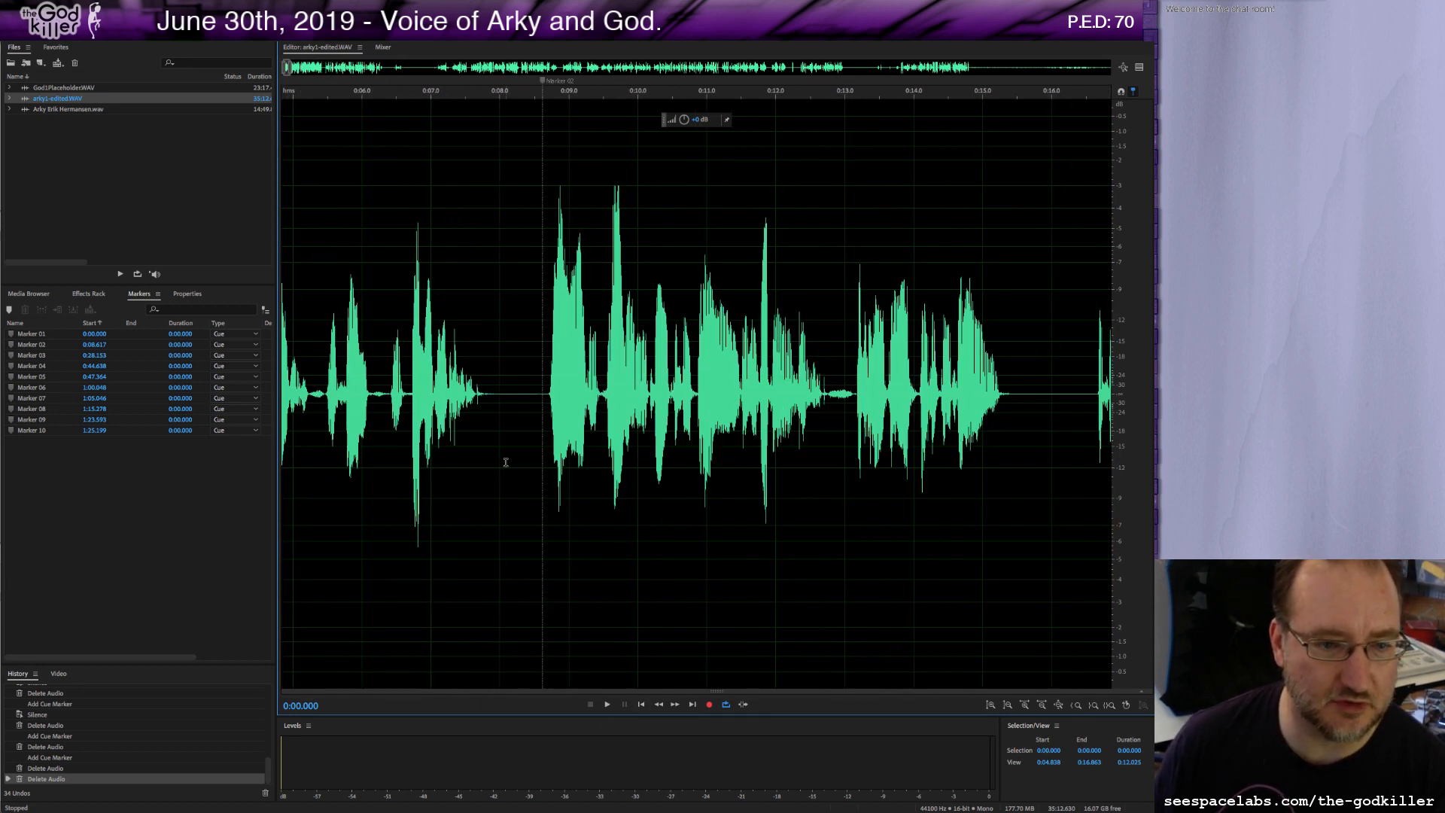
key(space)
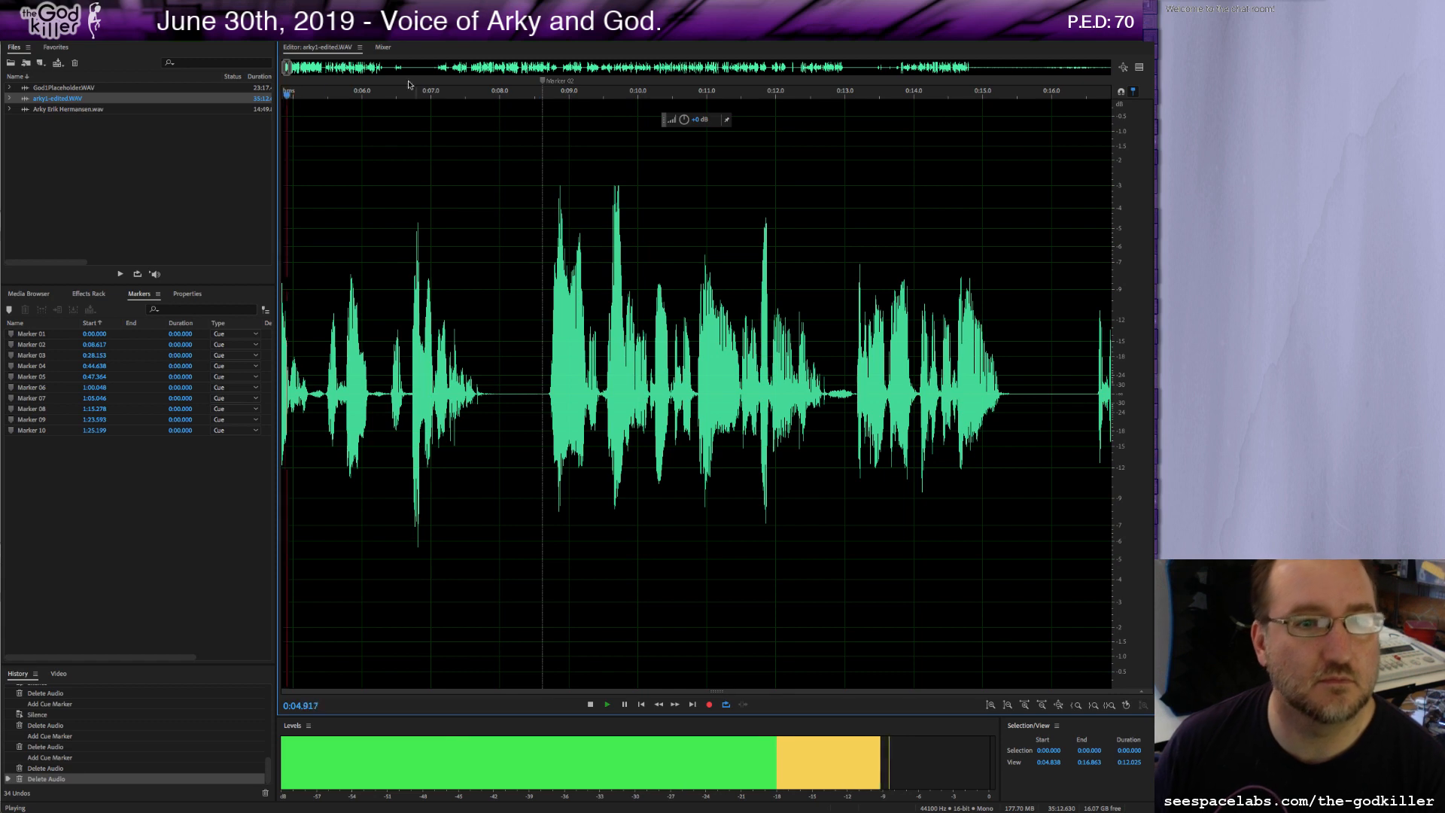
drag(289, 69, 299, 71)
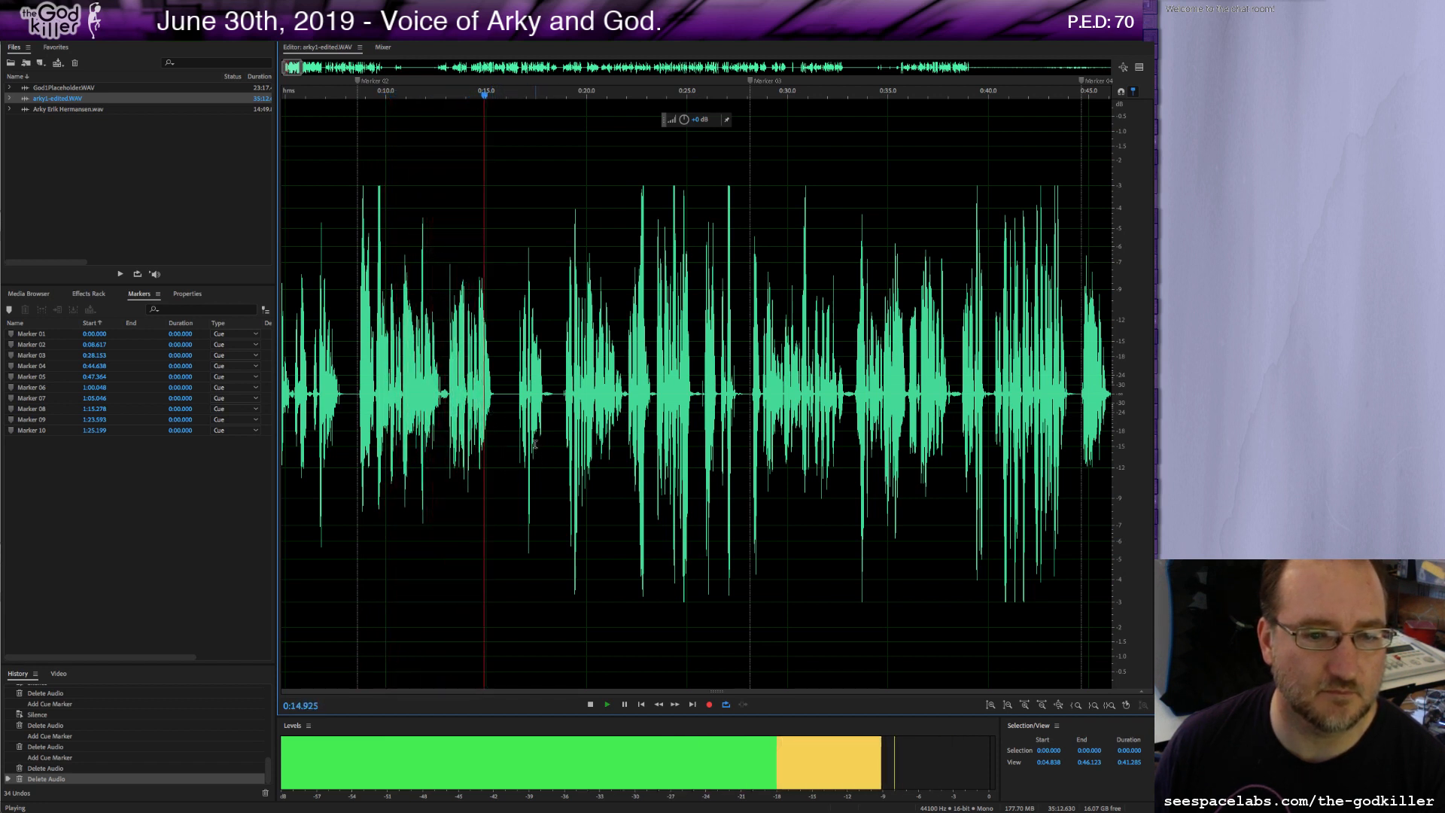
key(space)
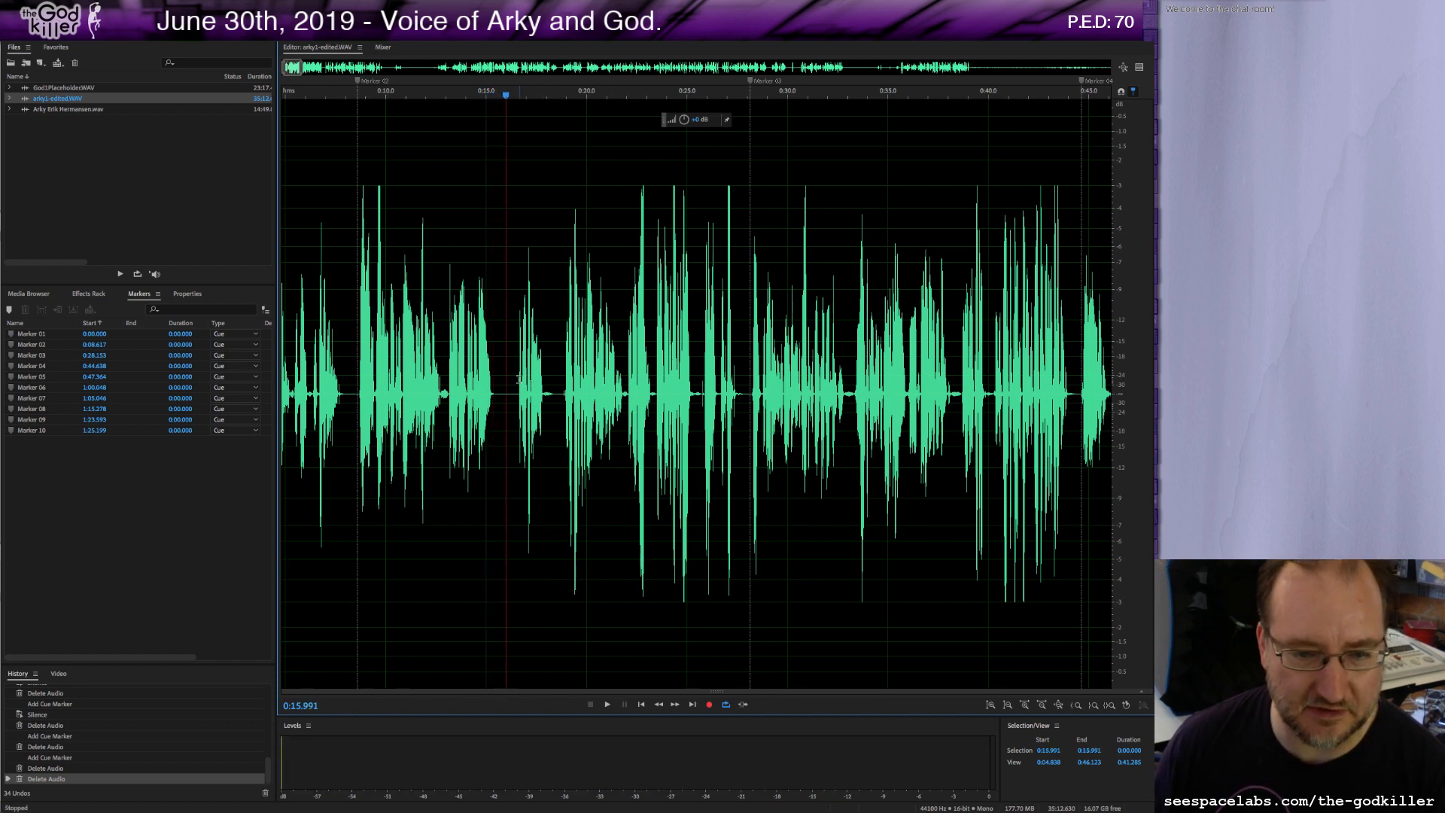
scroll(518, 379, up, 2)
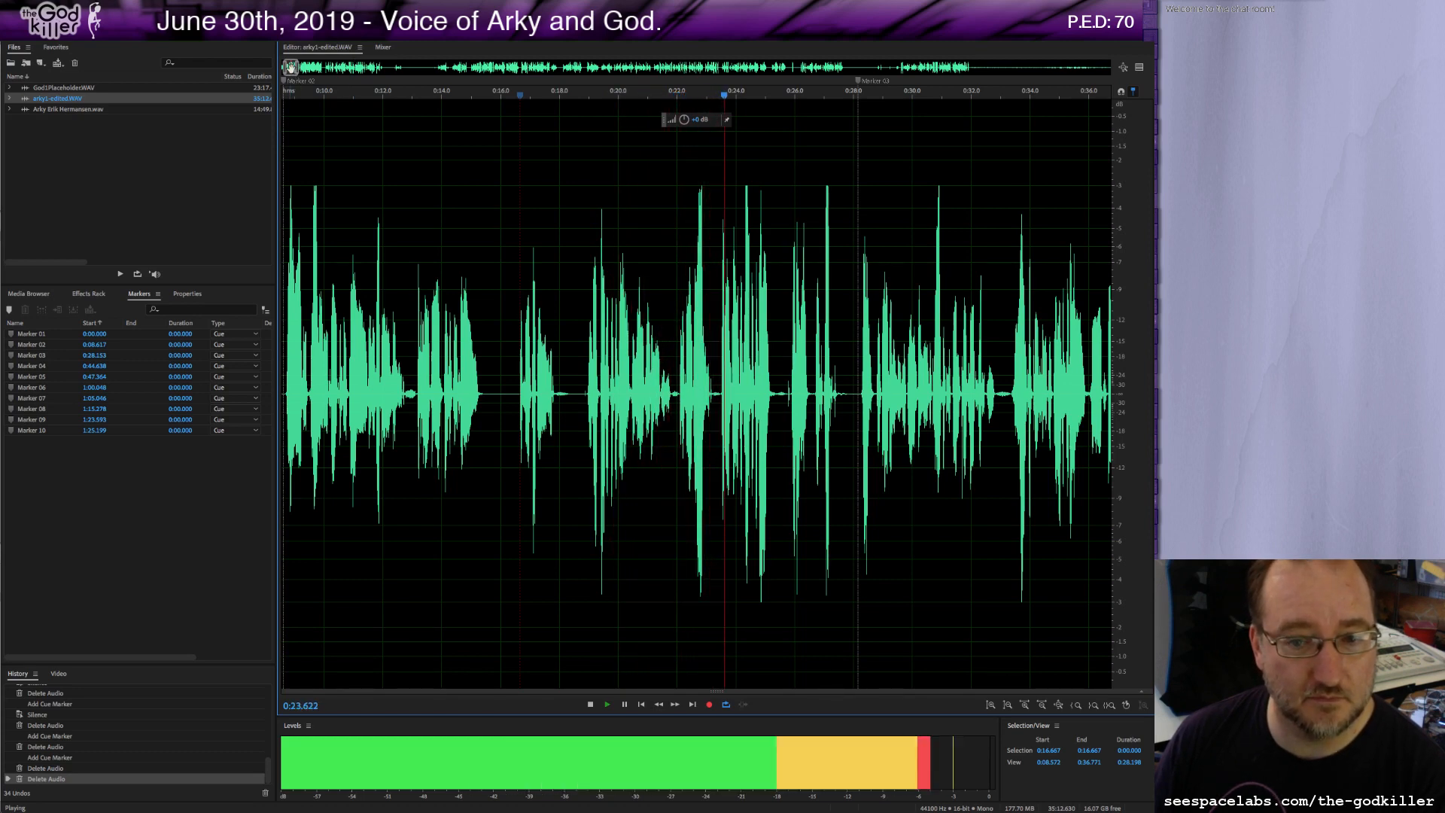
drag(291, 68, 292, 69)
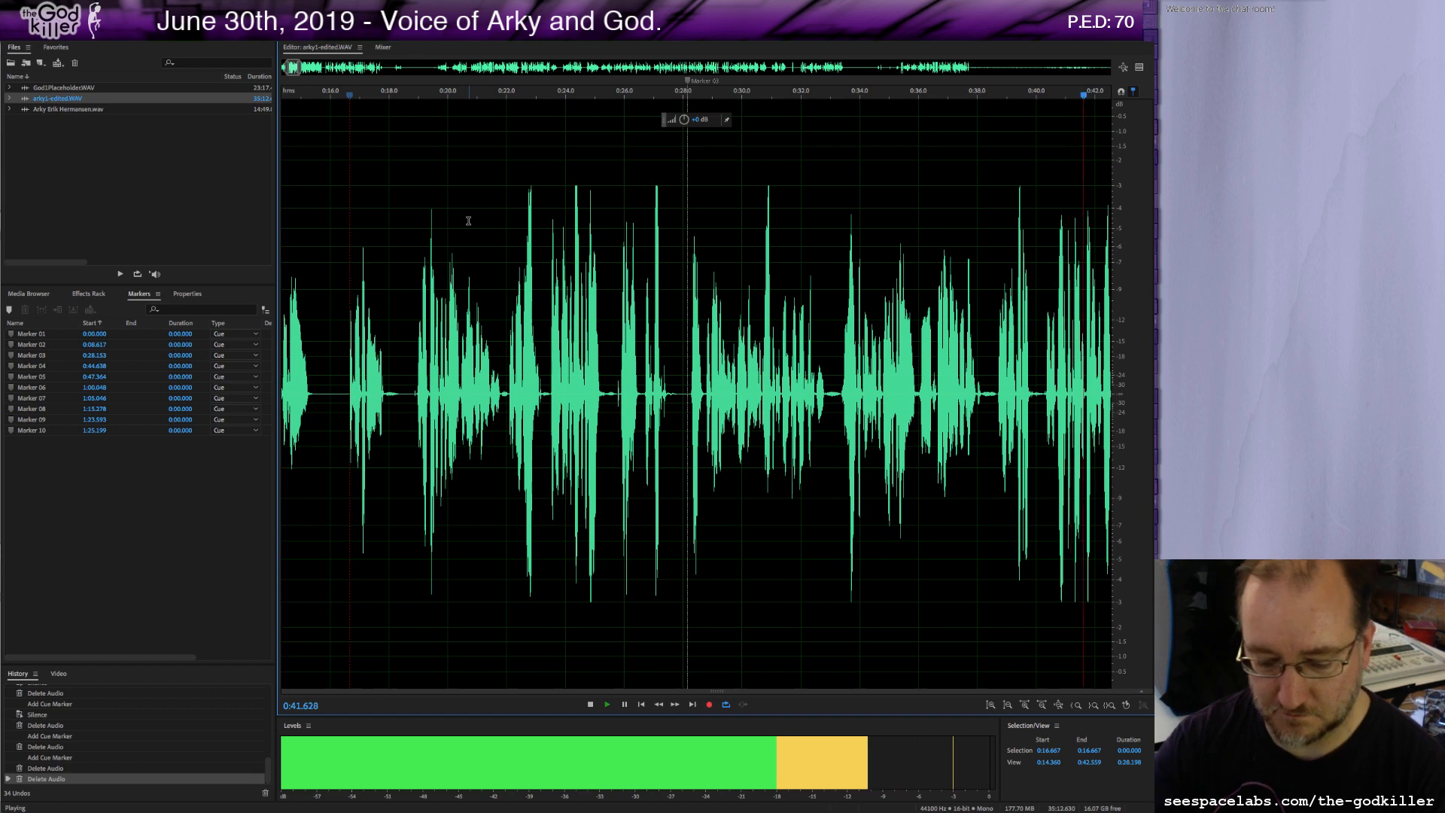
key(XF86AudioRaiseVolume)
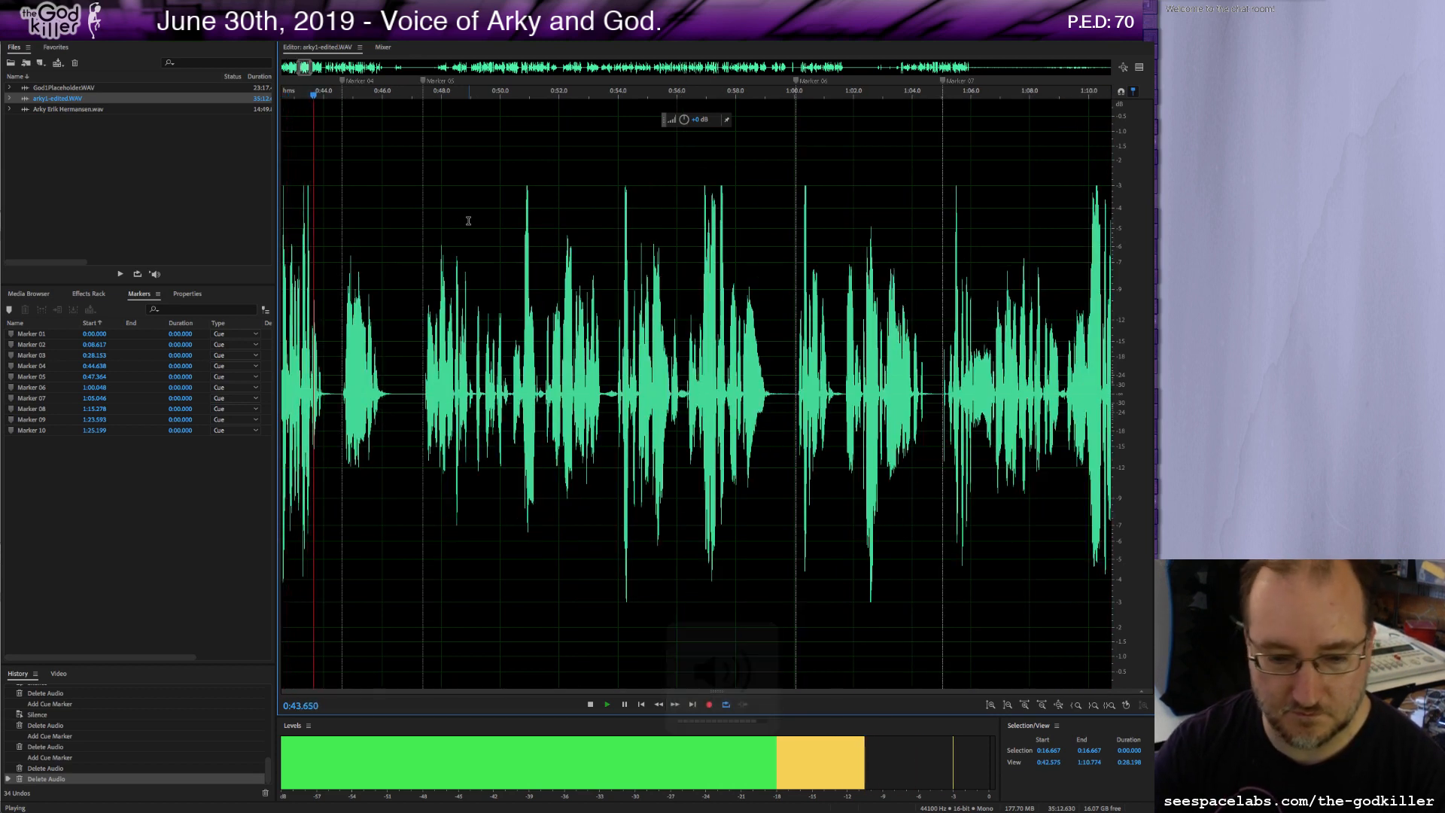
key(XF86AudioLowerVolume)
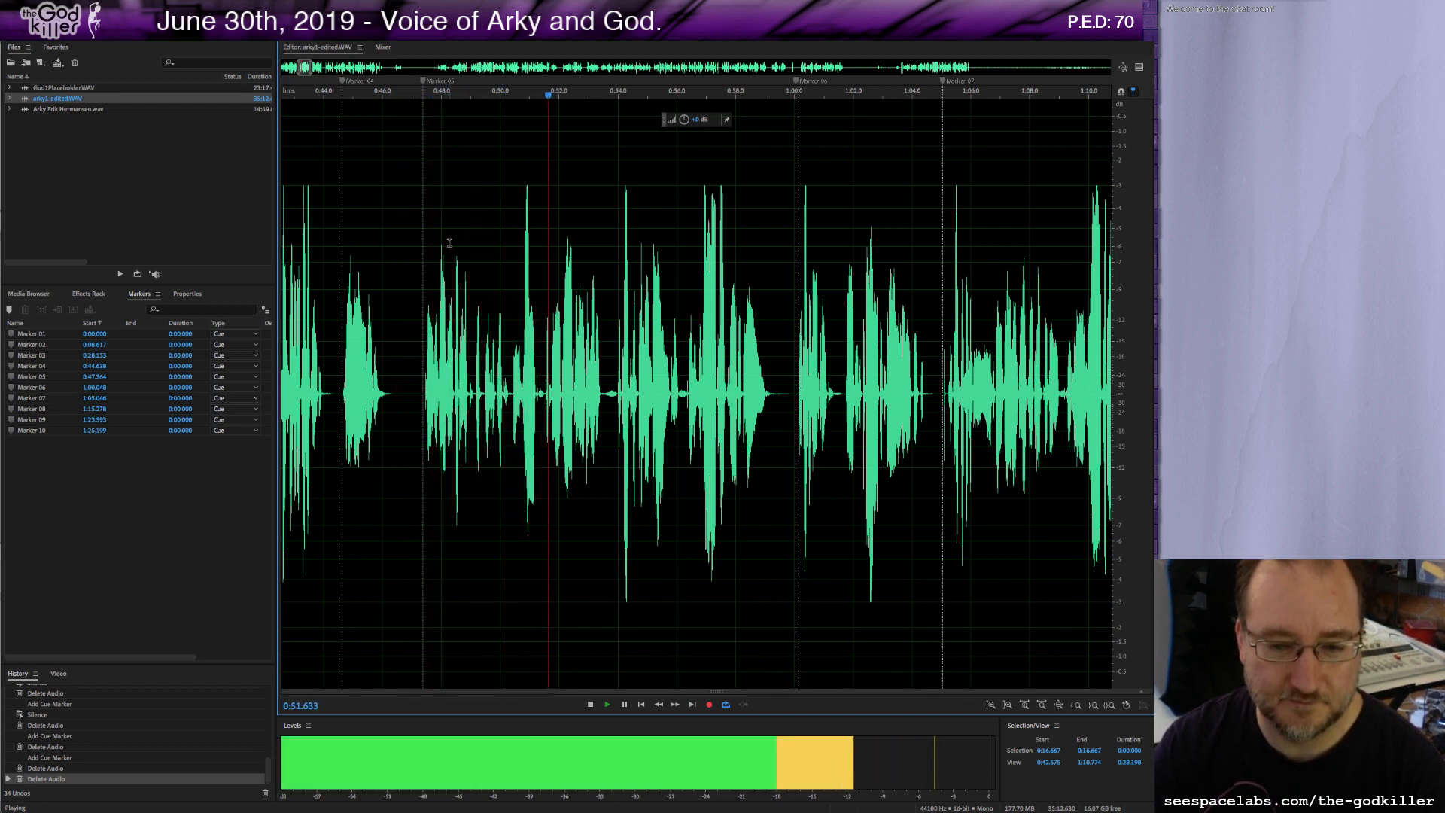
key(XF86AudioLowerVolume)
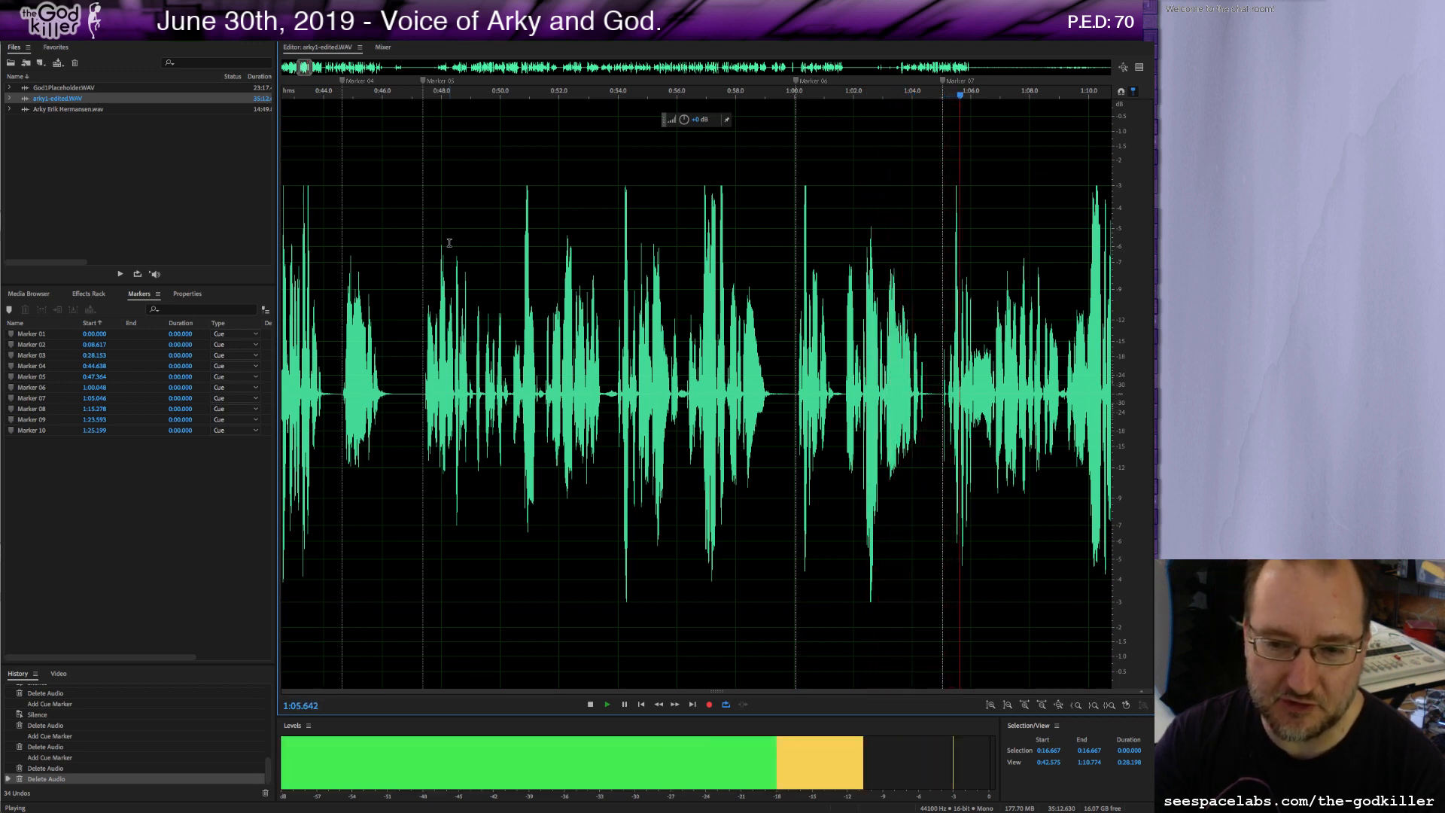
key(XF86AudioRaiseVolume)
key(XF86AudioRaiseVolume)
key(XF86AudioRaiseVolume)
key(XF86AudioRaiseVolume)
key(XF86AudioRaiseVolume)
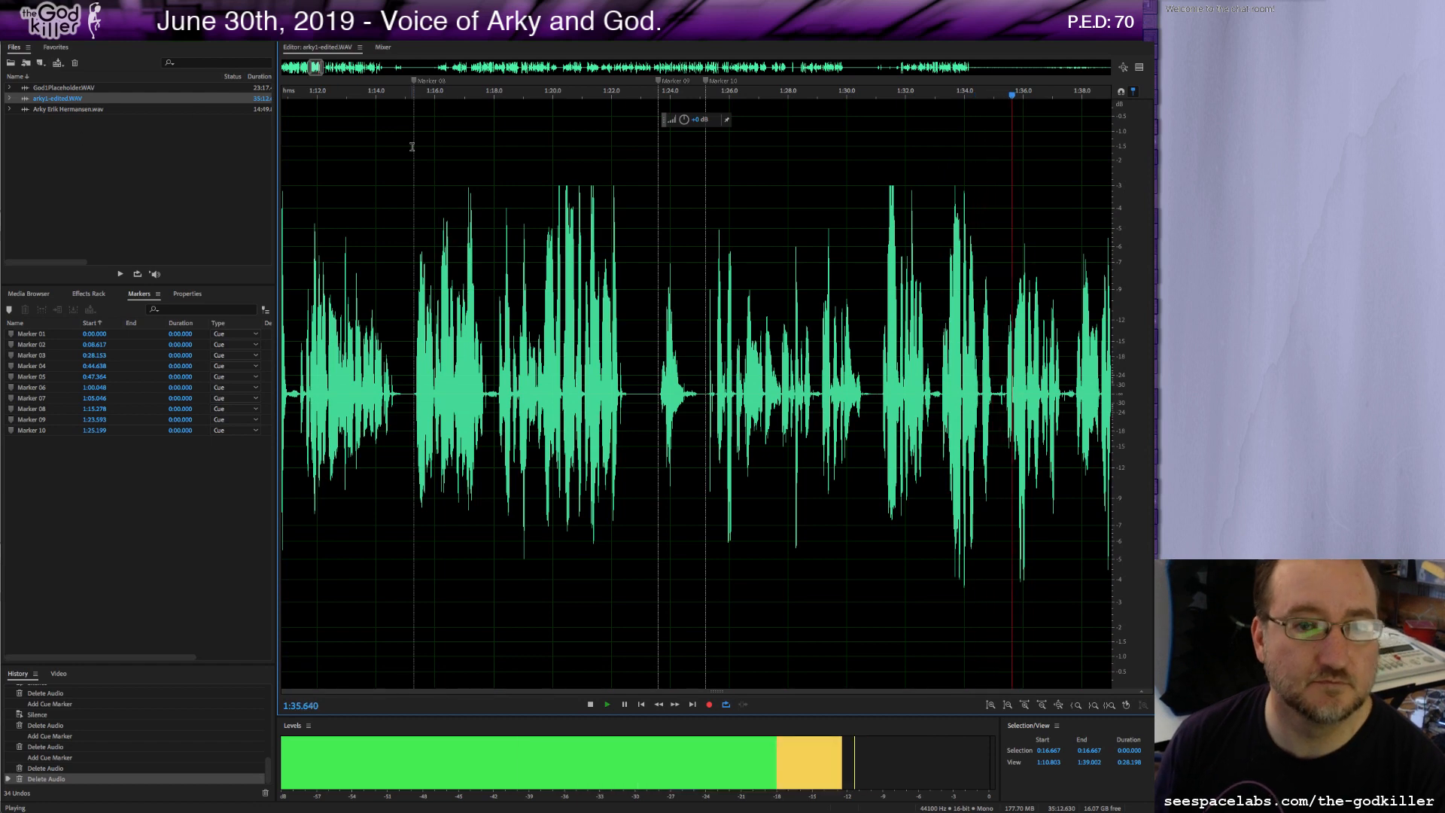
key(space)
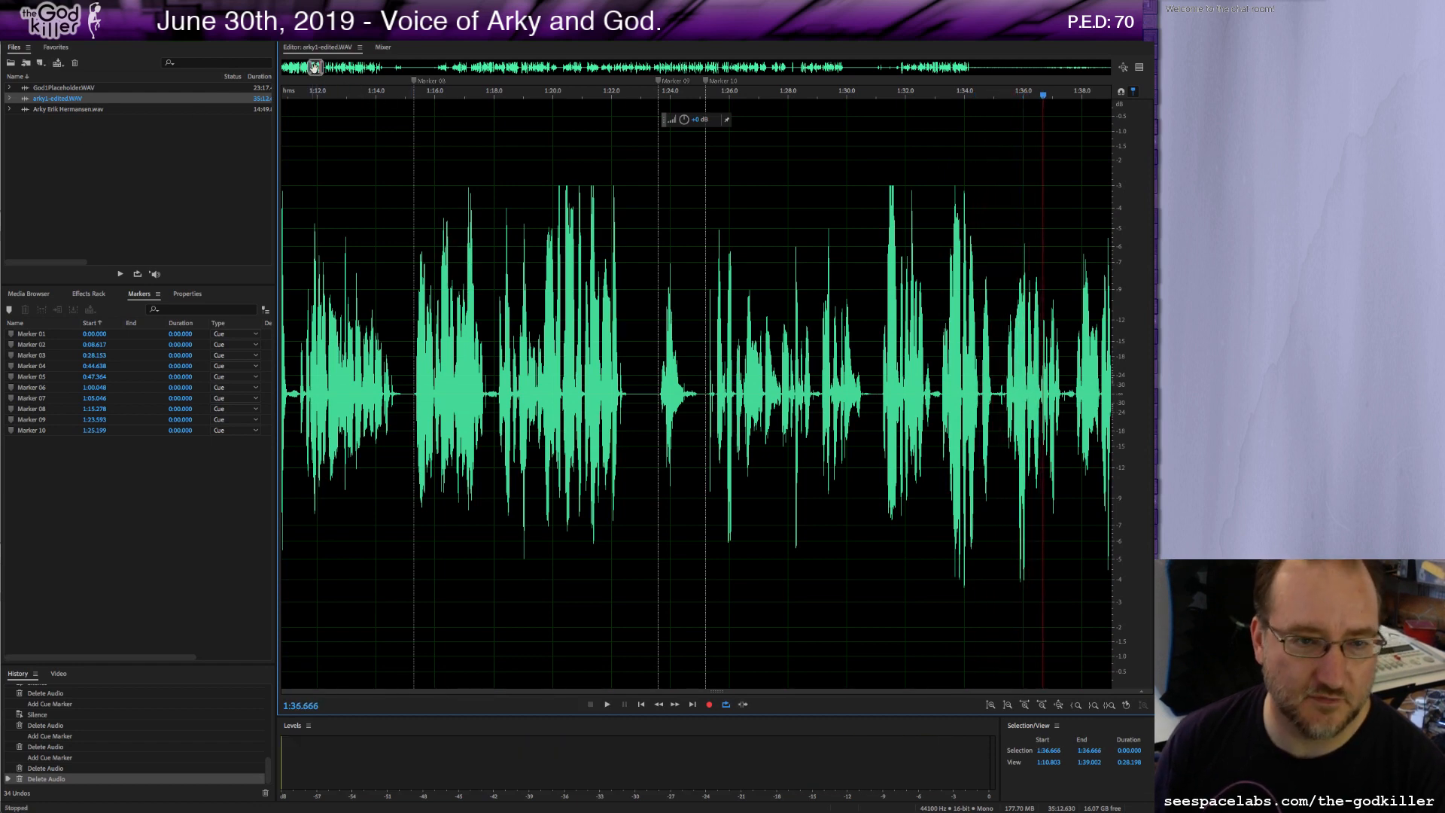
Delete a short stretch of audio just after the marker at about 1:25 in arky1-edited.WAV.
drag(316, 68, 319, 68)
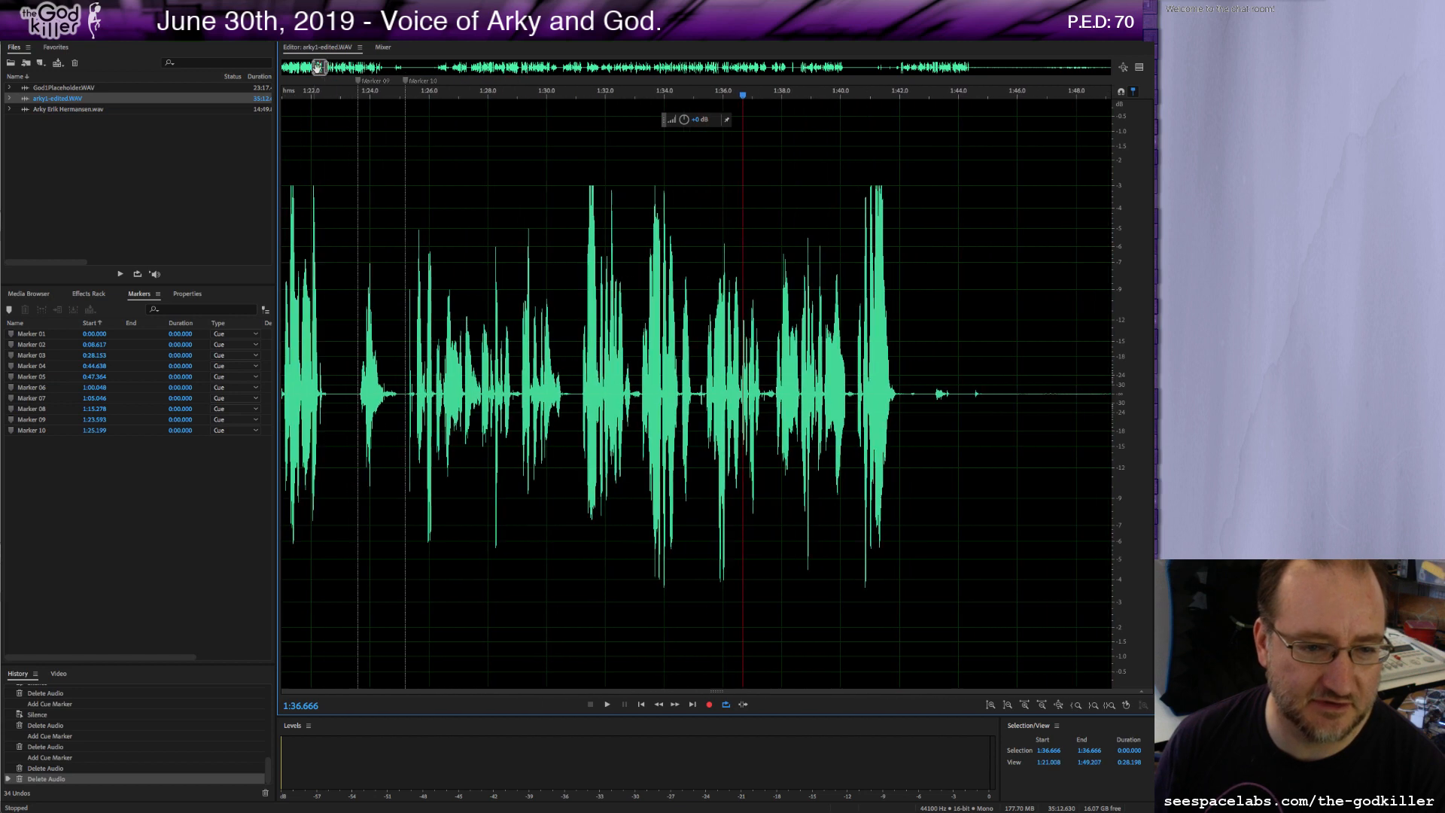
click(410, 388)
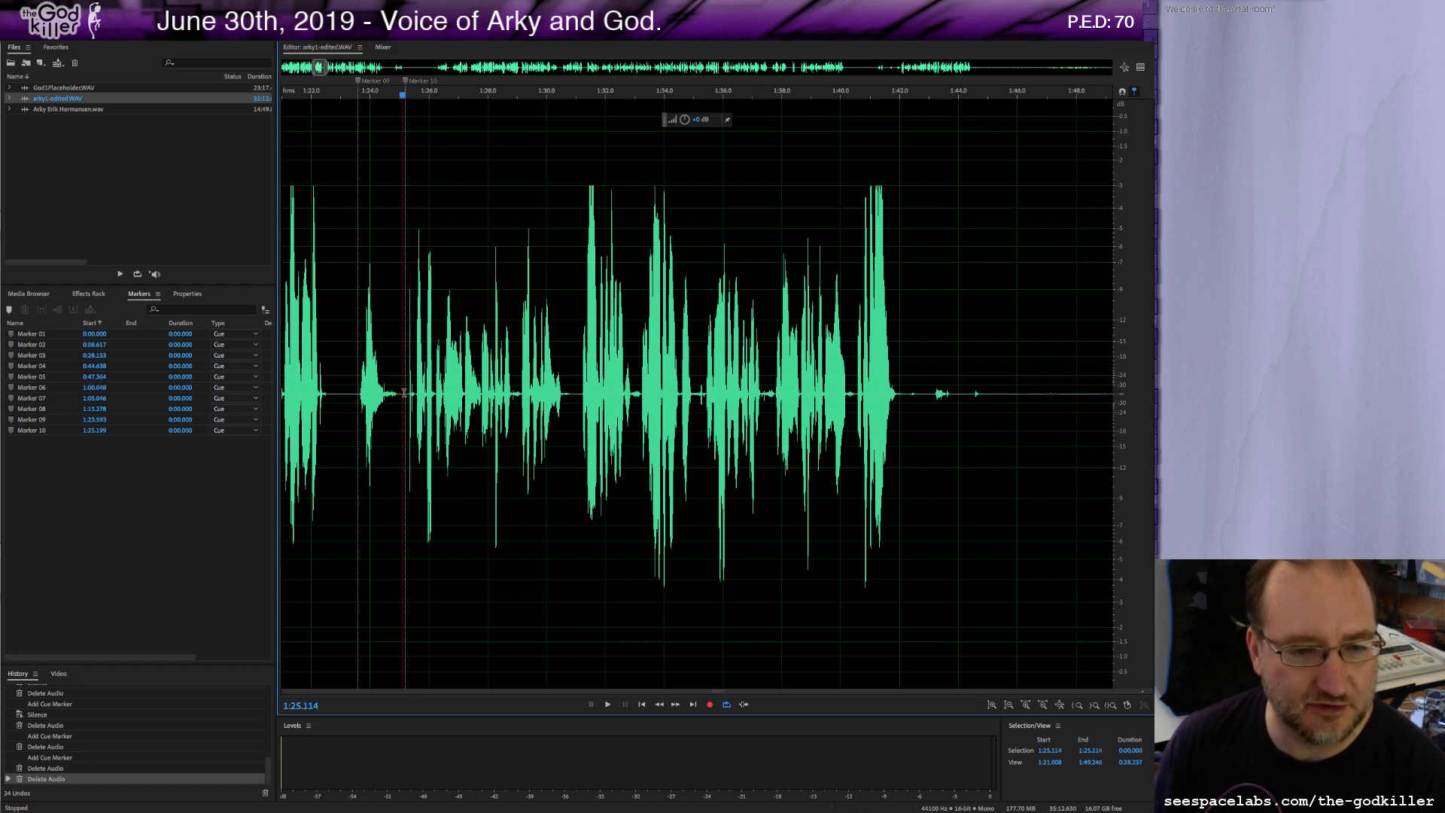
scroll(412, 401, up, 4)
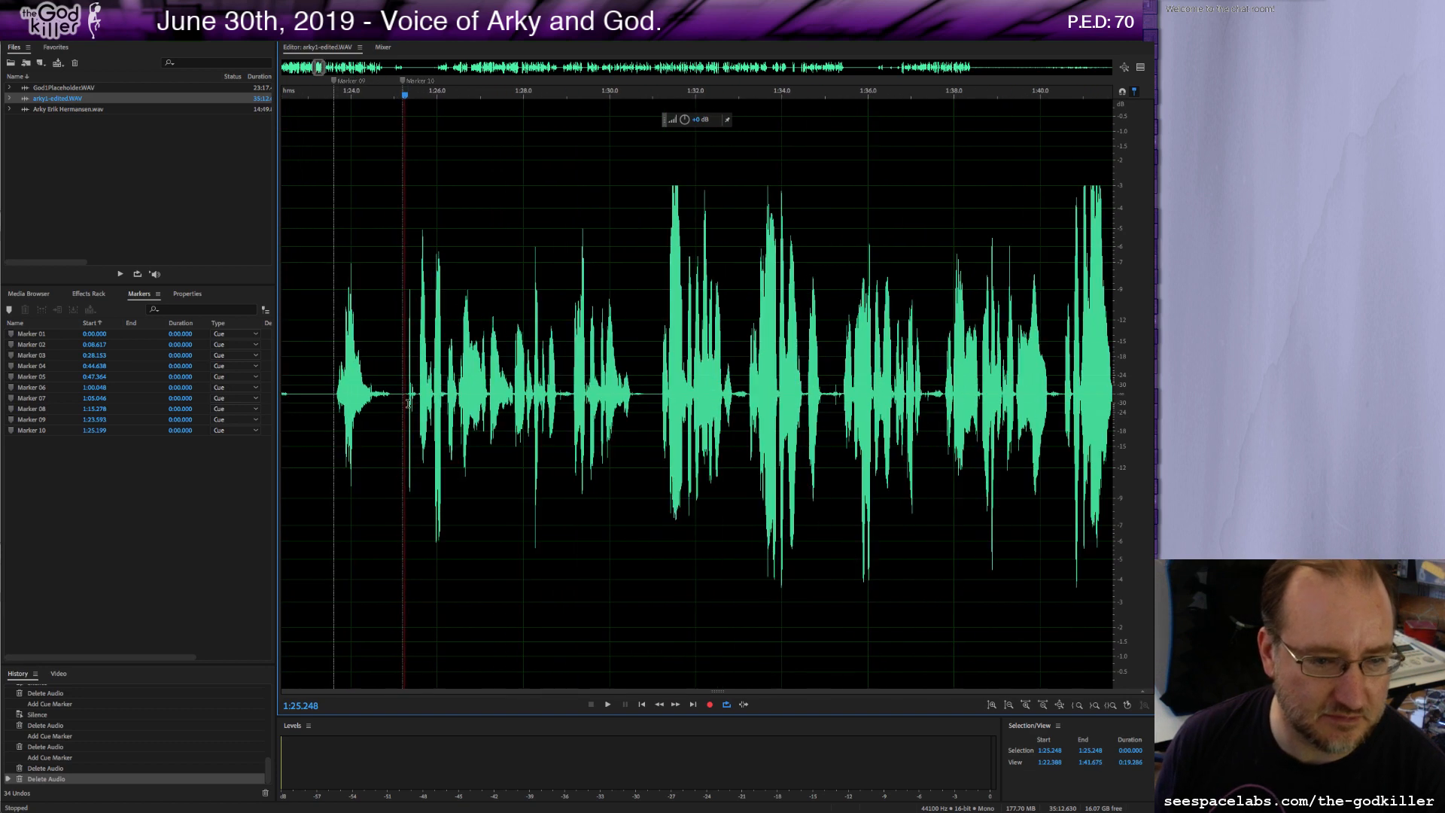
click(406, 394)
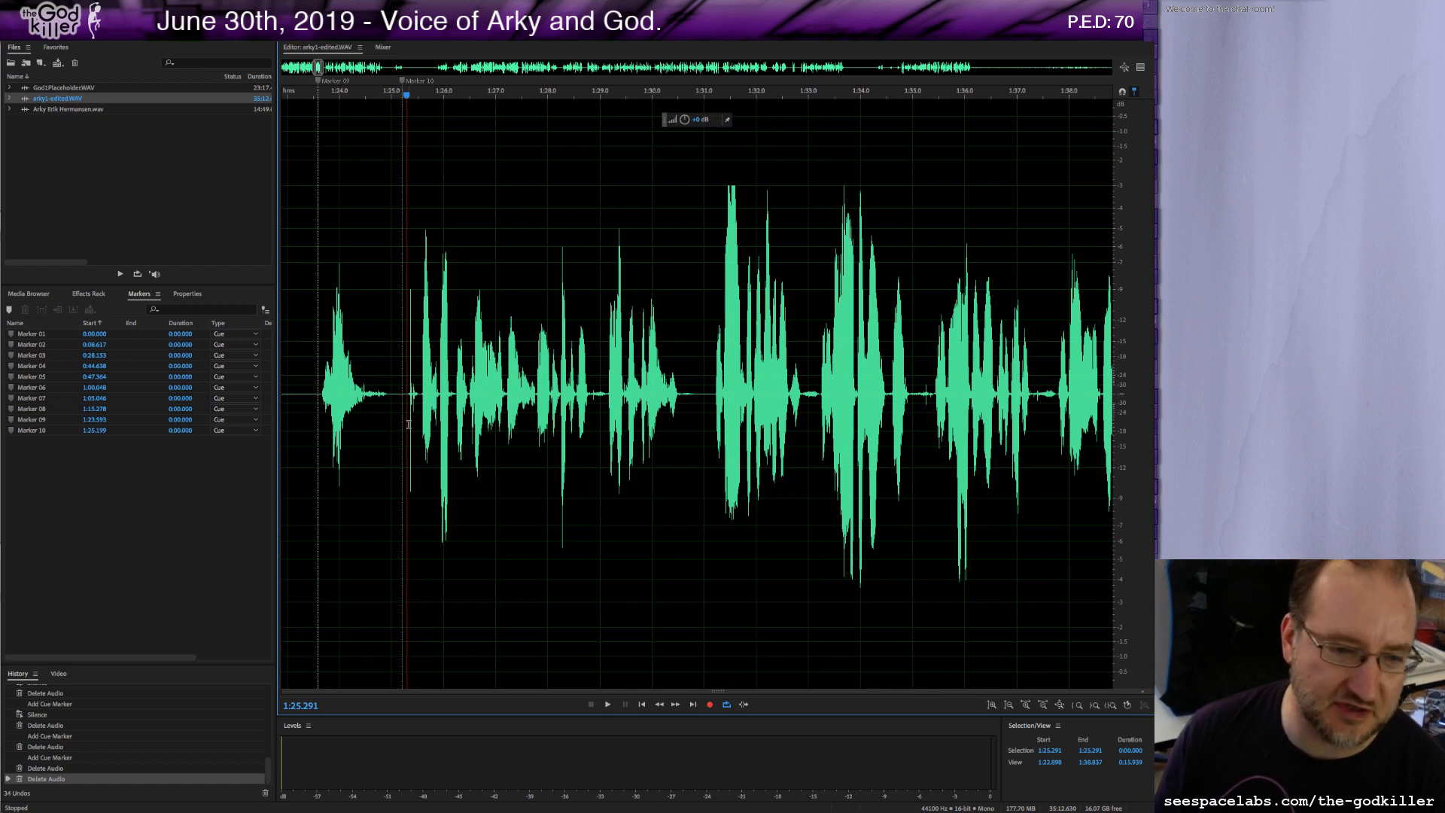
scroll(409, 422, down, 1)
scroll(422, 411, down, 3)
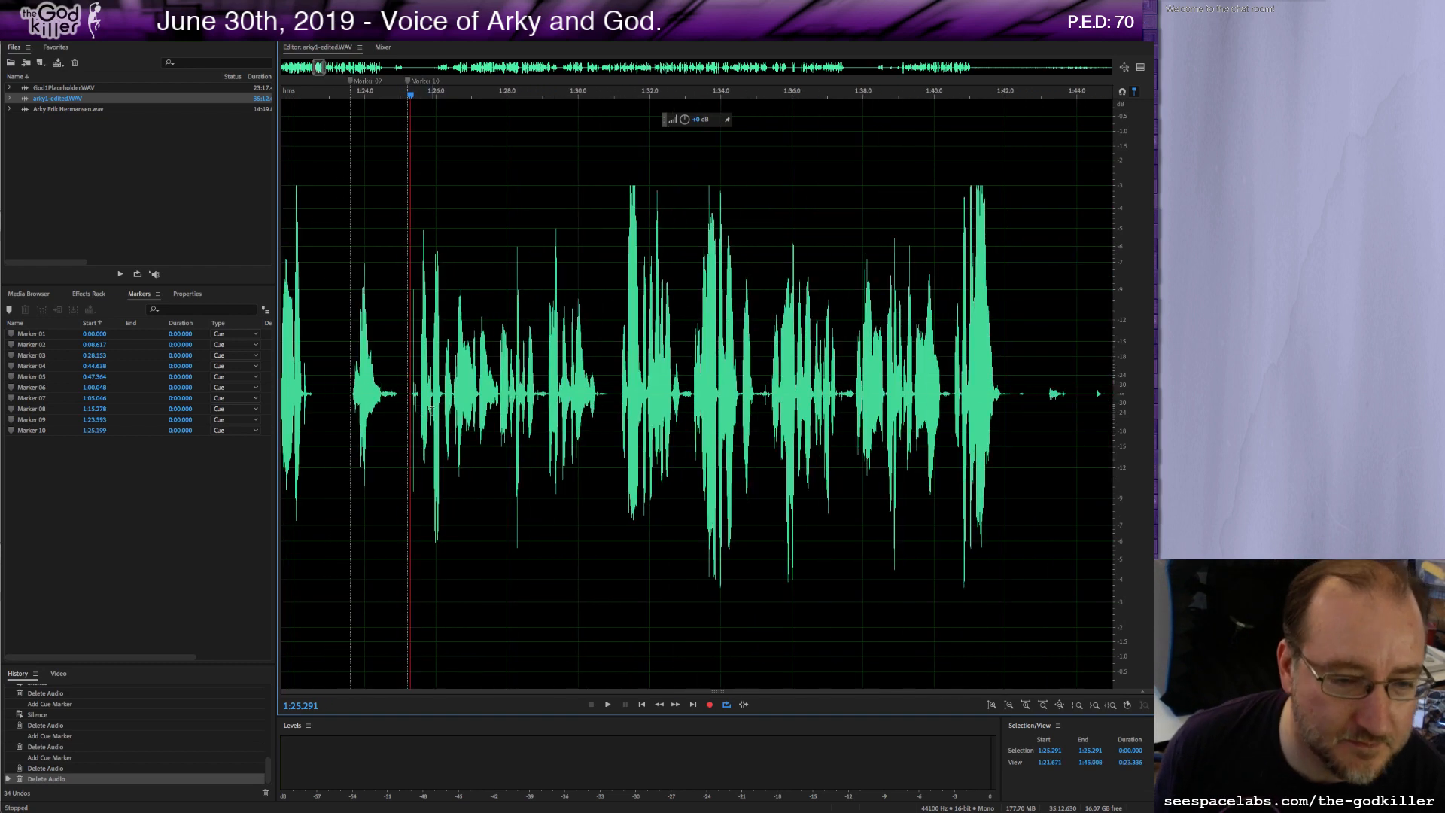
scroll(415, 398, up, 10)
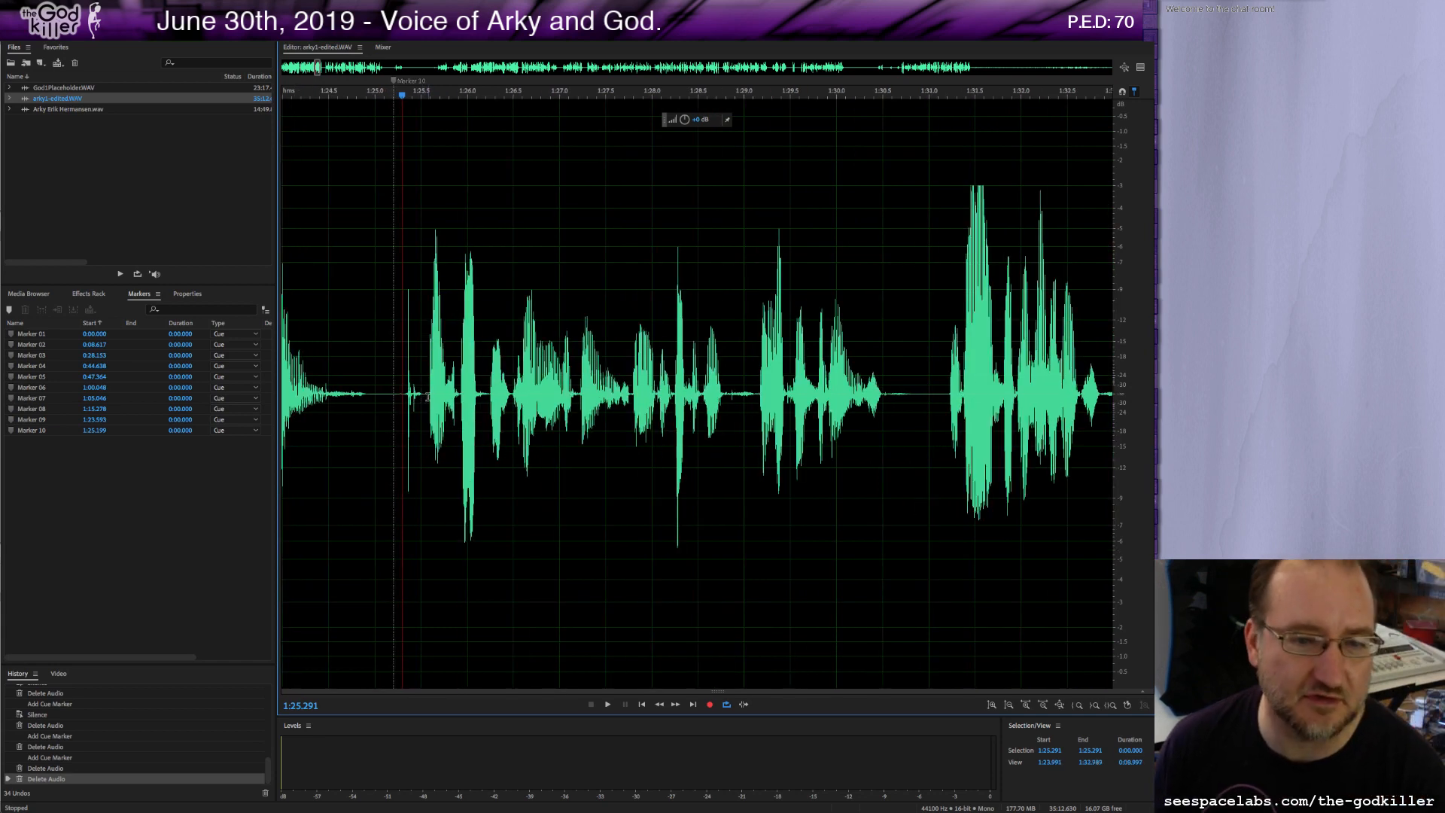
key(space)
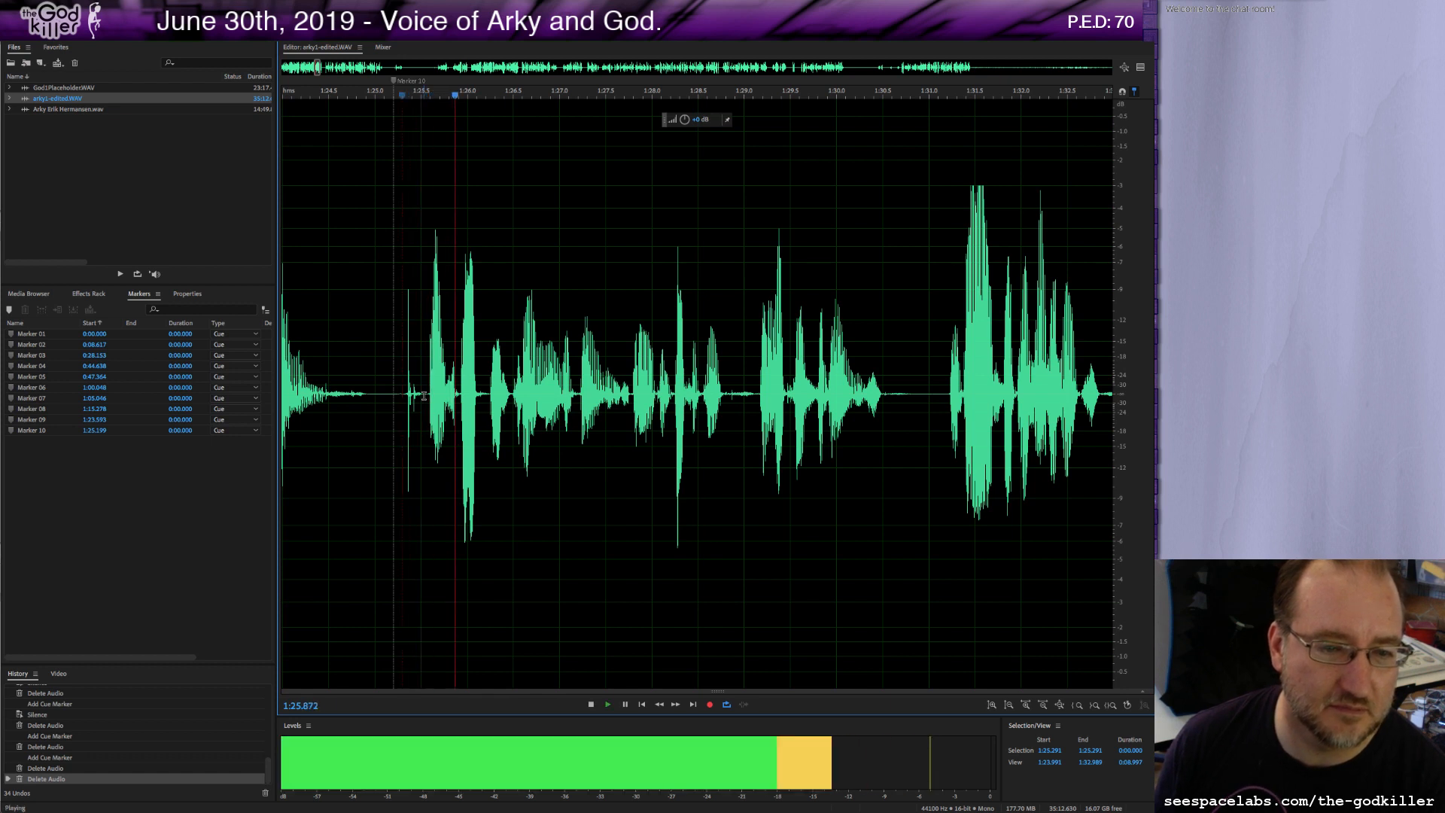
drag(423, 396, 399, 397)
key(Delete)
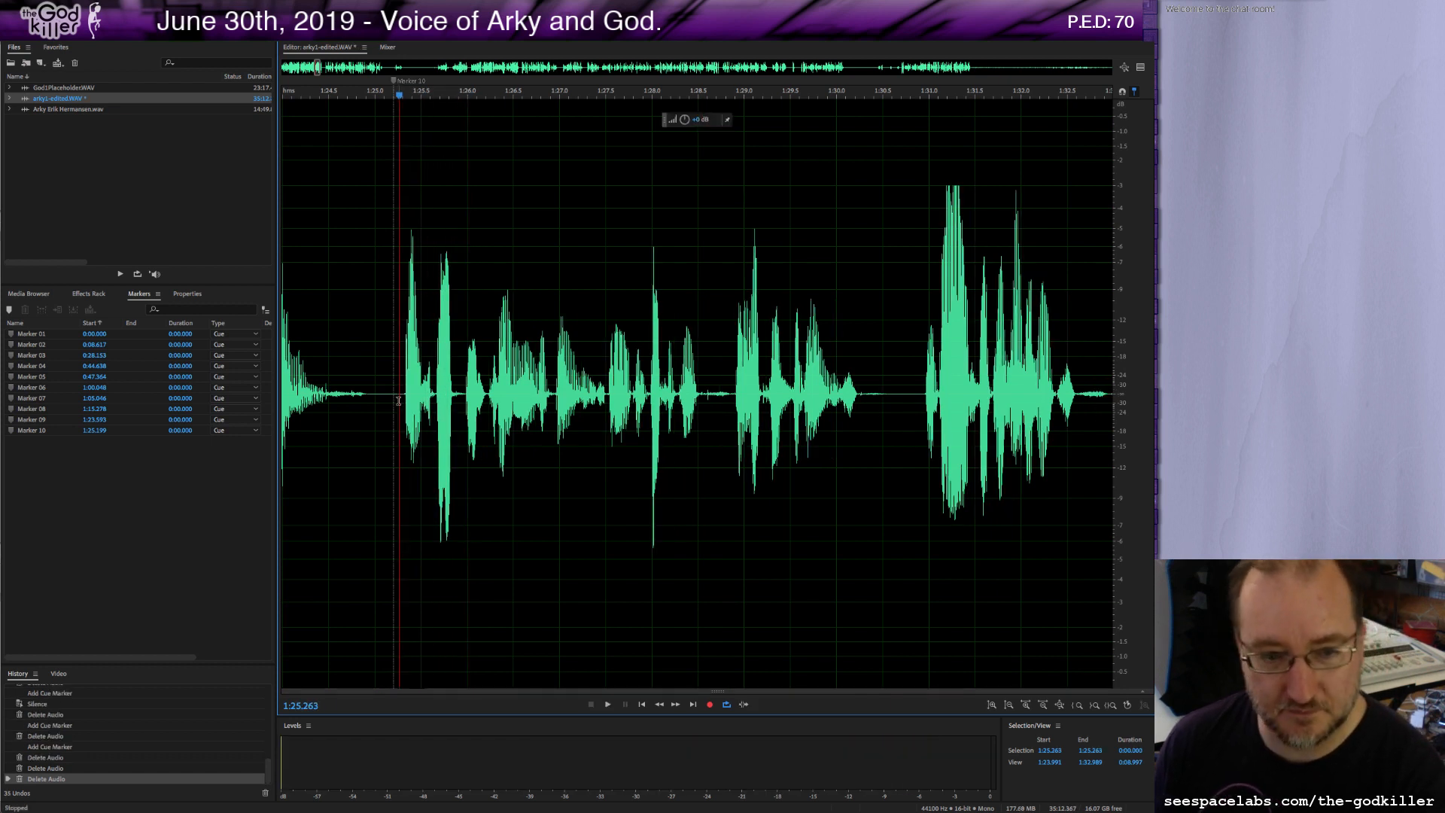
Play back the passage after the cut to check the edit.
key(space)
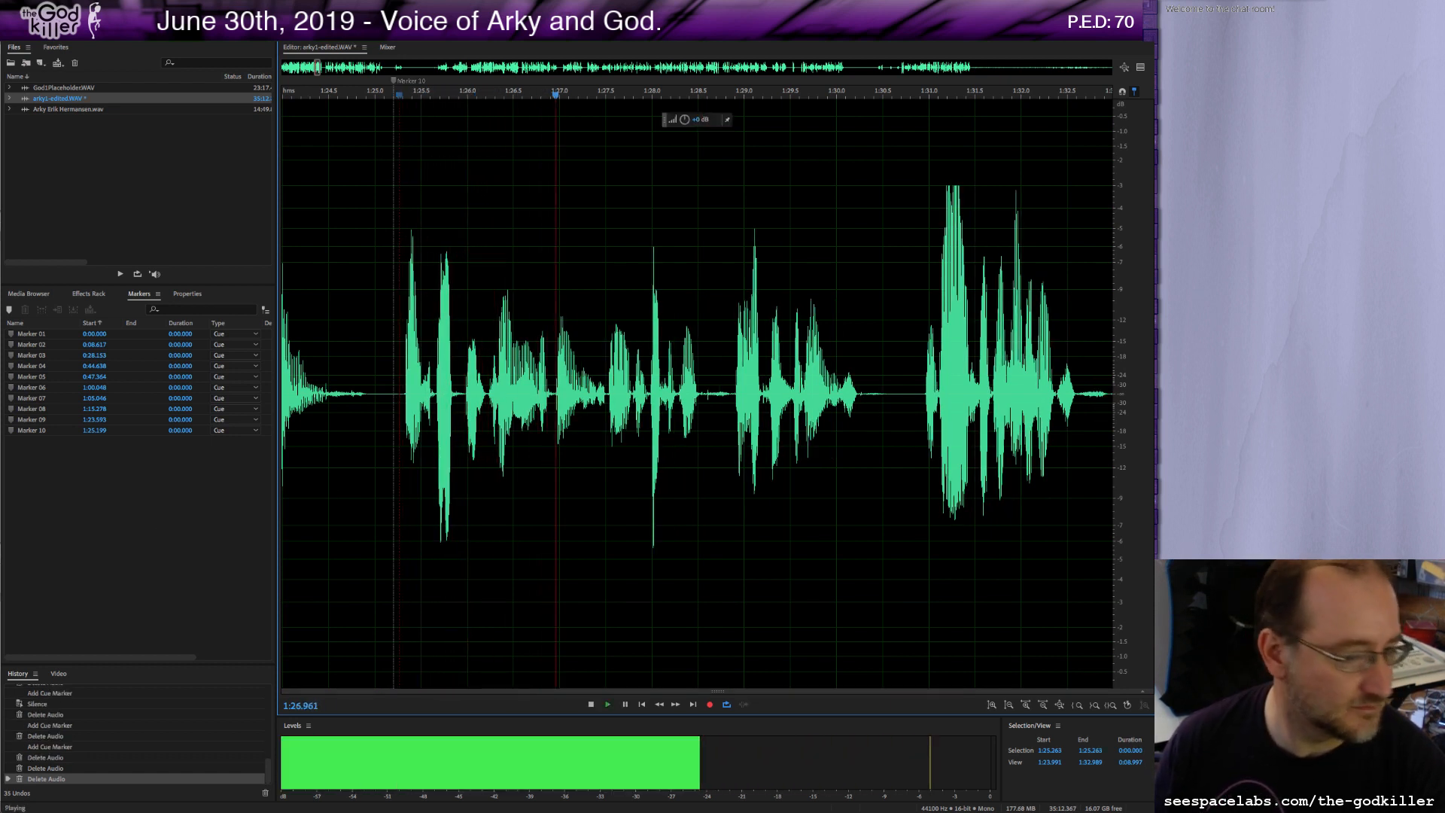
key(space)
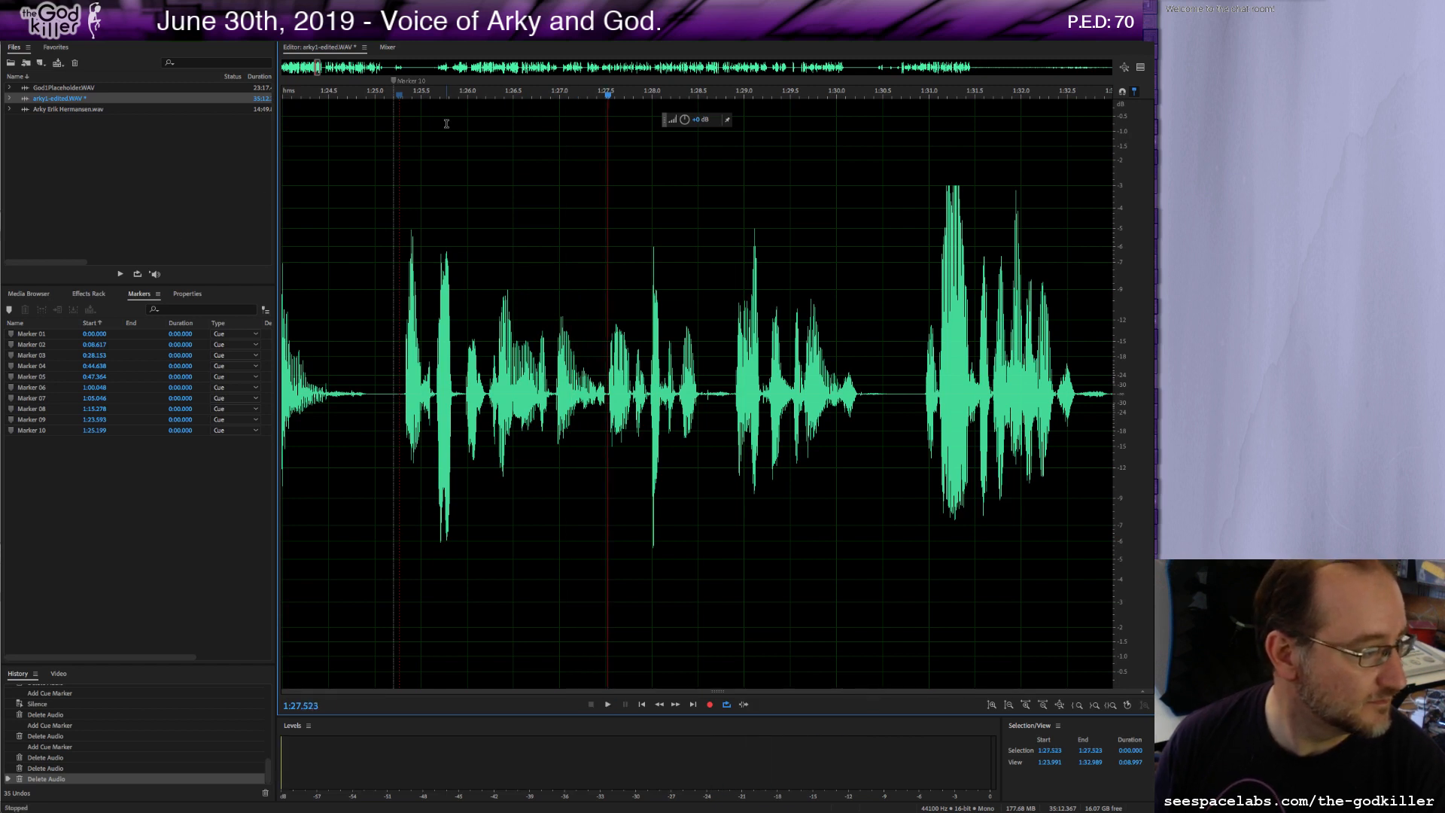
key(space)
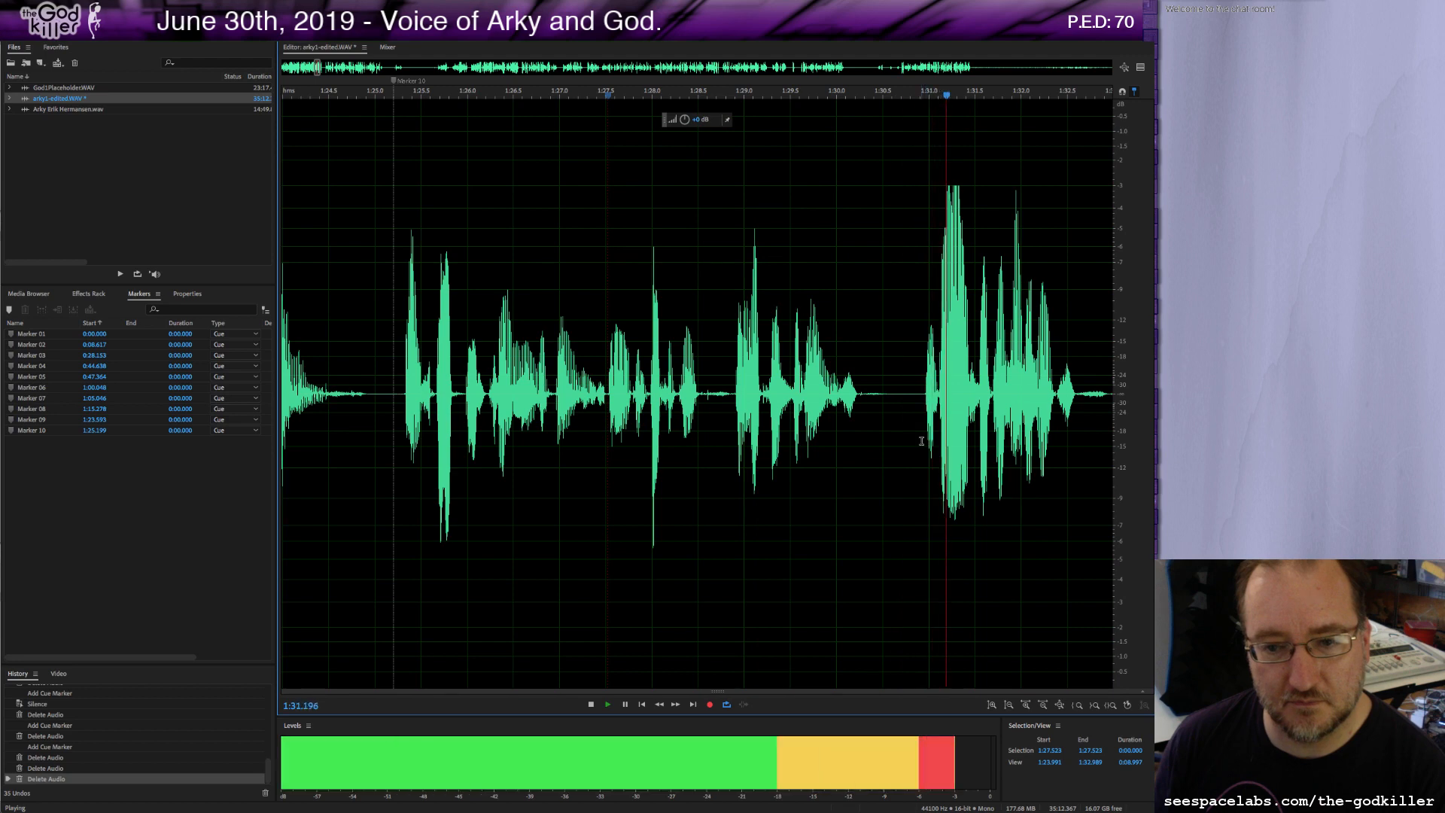
Select and delete about one second of speech starting near 1:32.9.
scroll(921, 441, down, 2)
key(space)
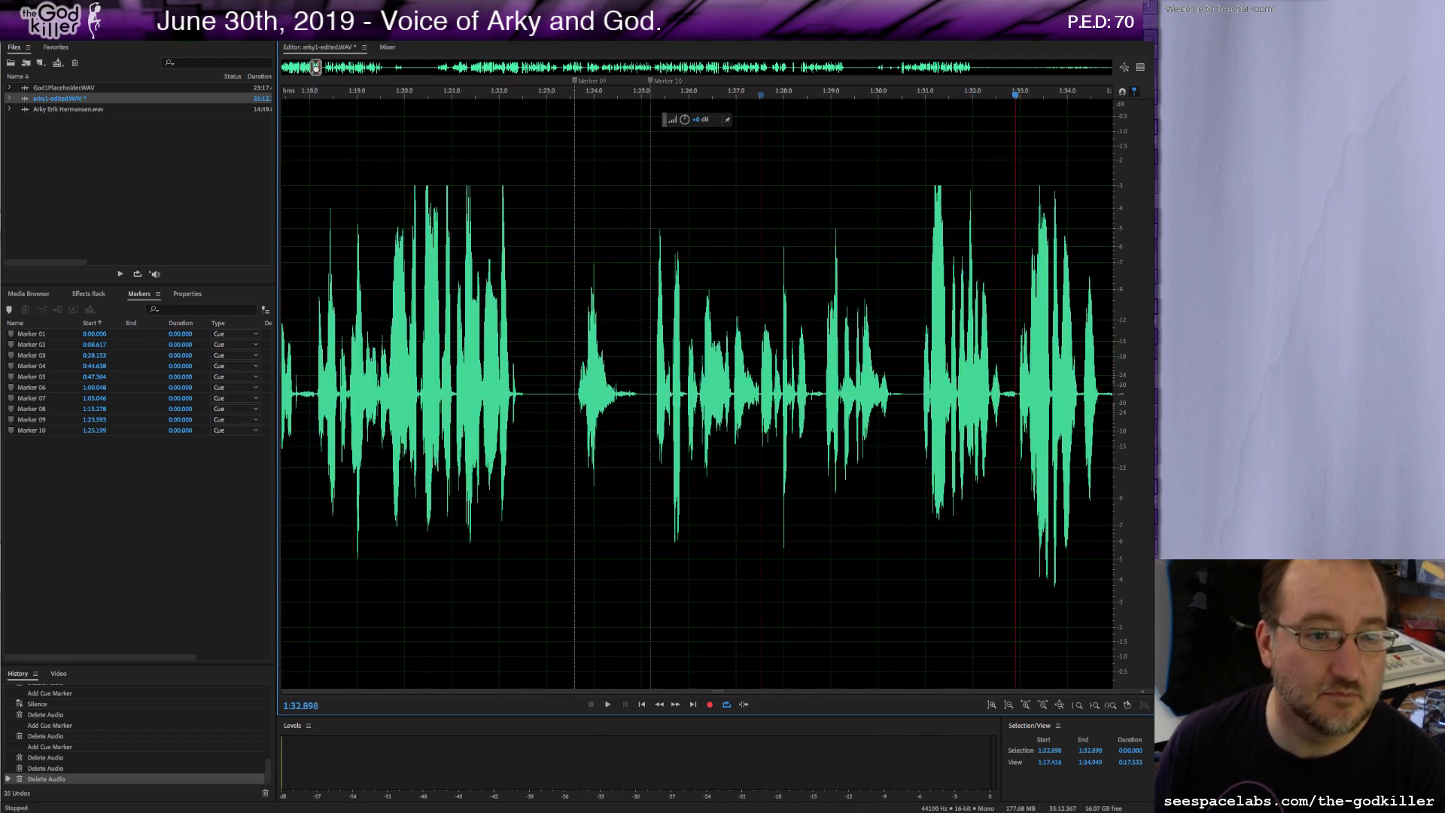
drag(316, 68, 320, 67)
key(space)
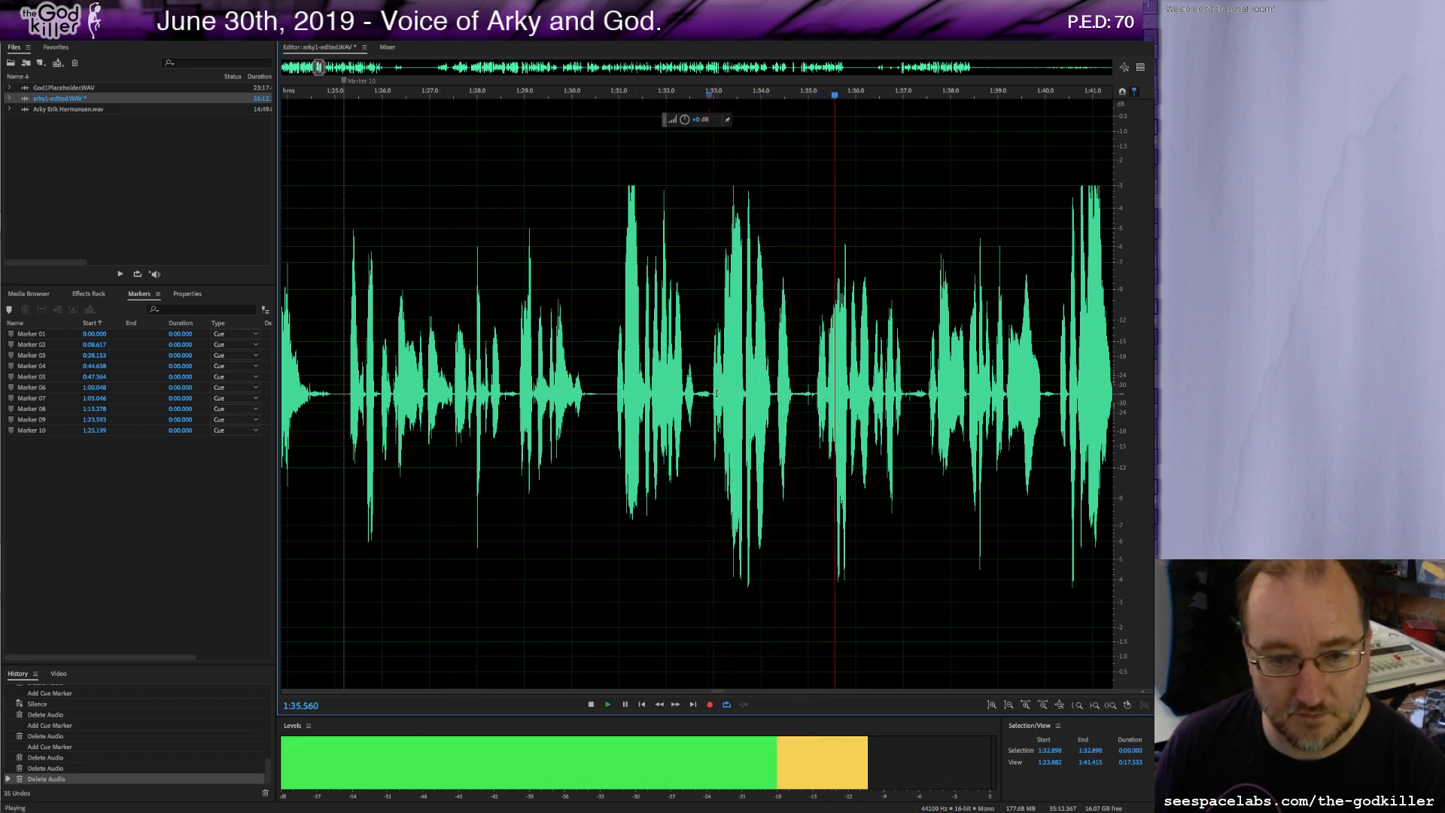
key(space)
drag(712, 395, 814, 432)
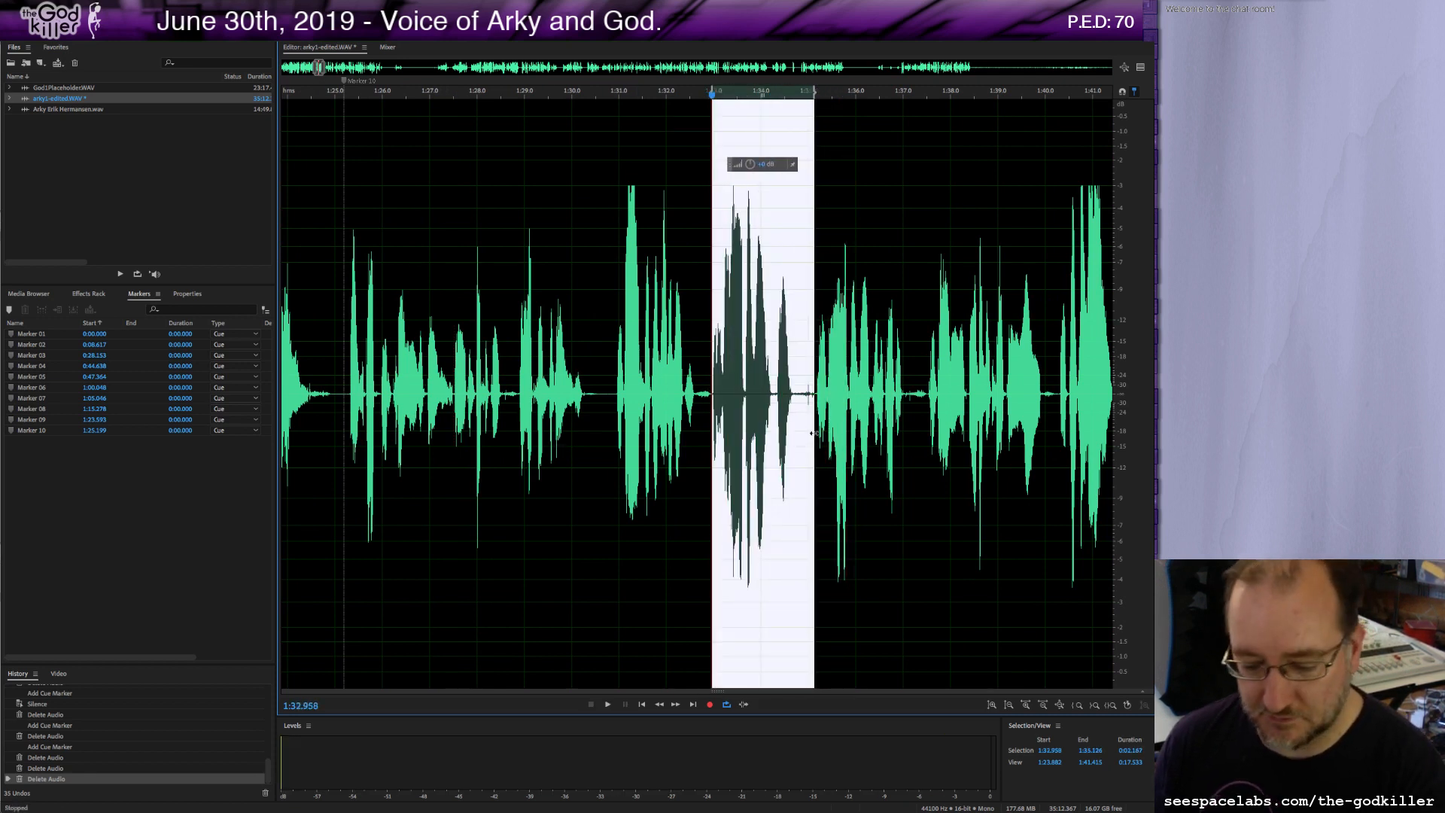
key(Delete)
Play the passage from about 1:25 again to review both cuts.
key(space)
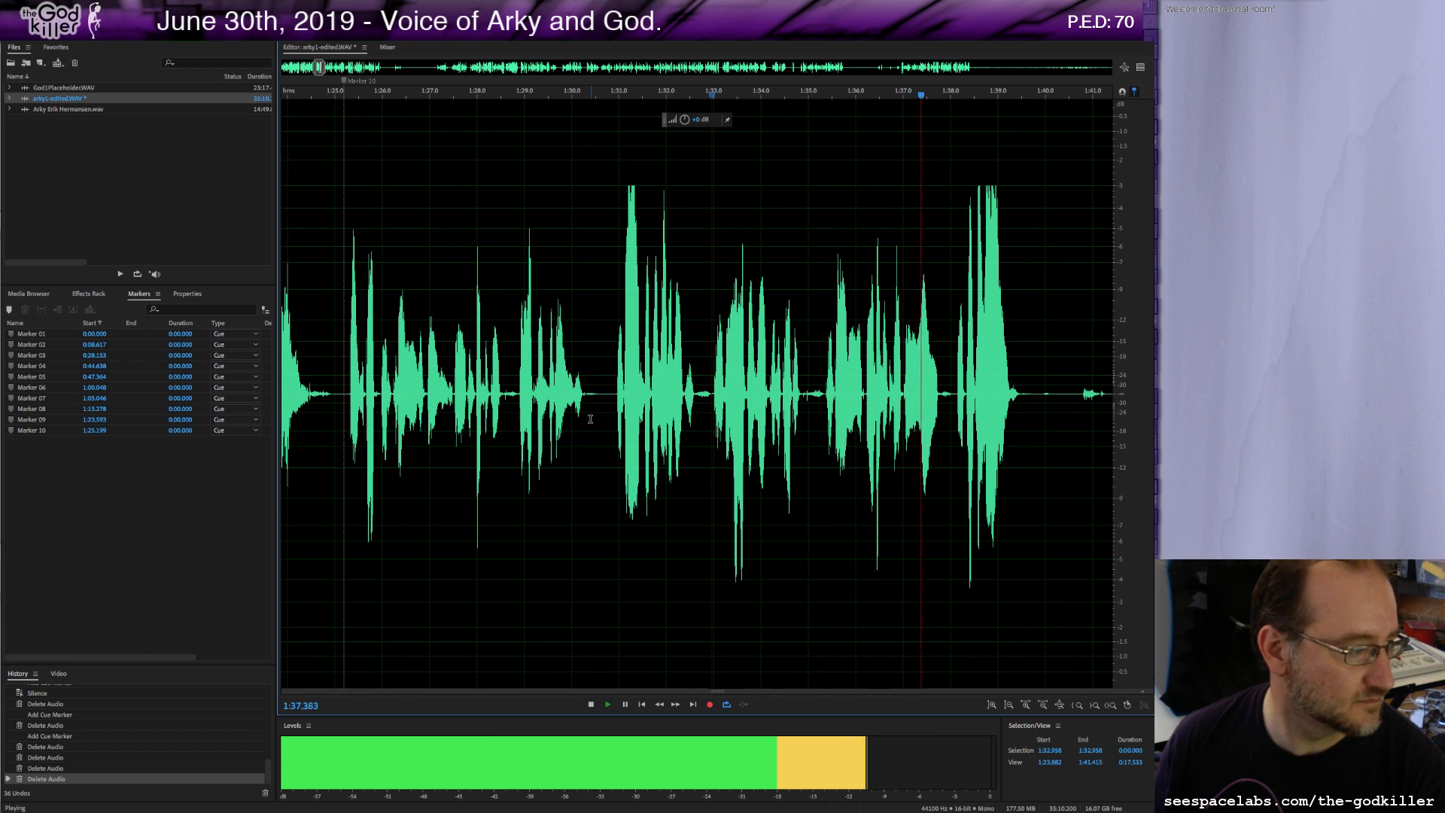
key(space)
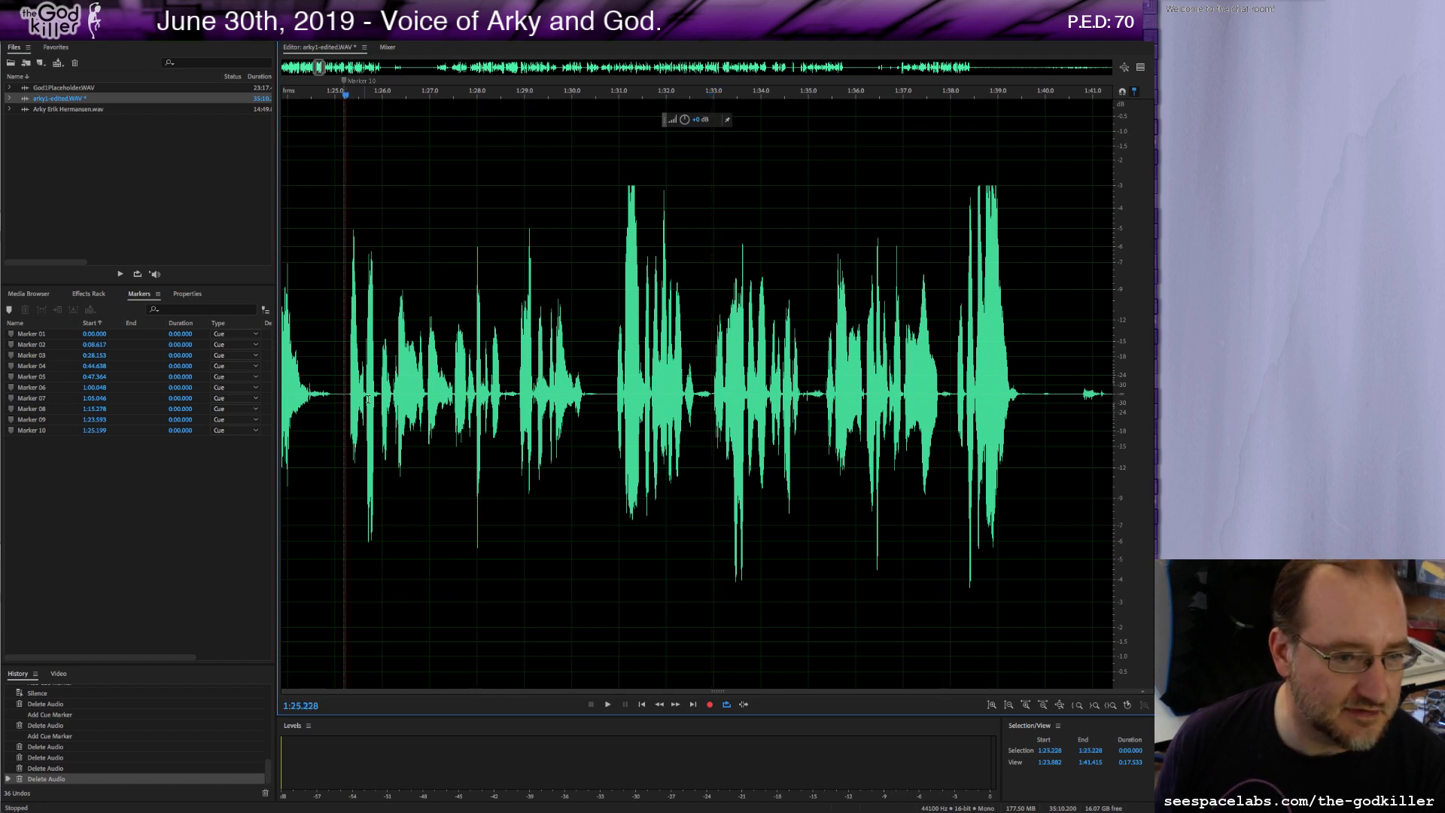
key(space)
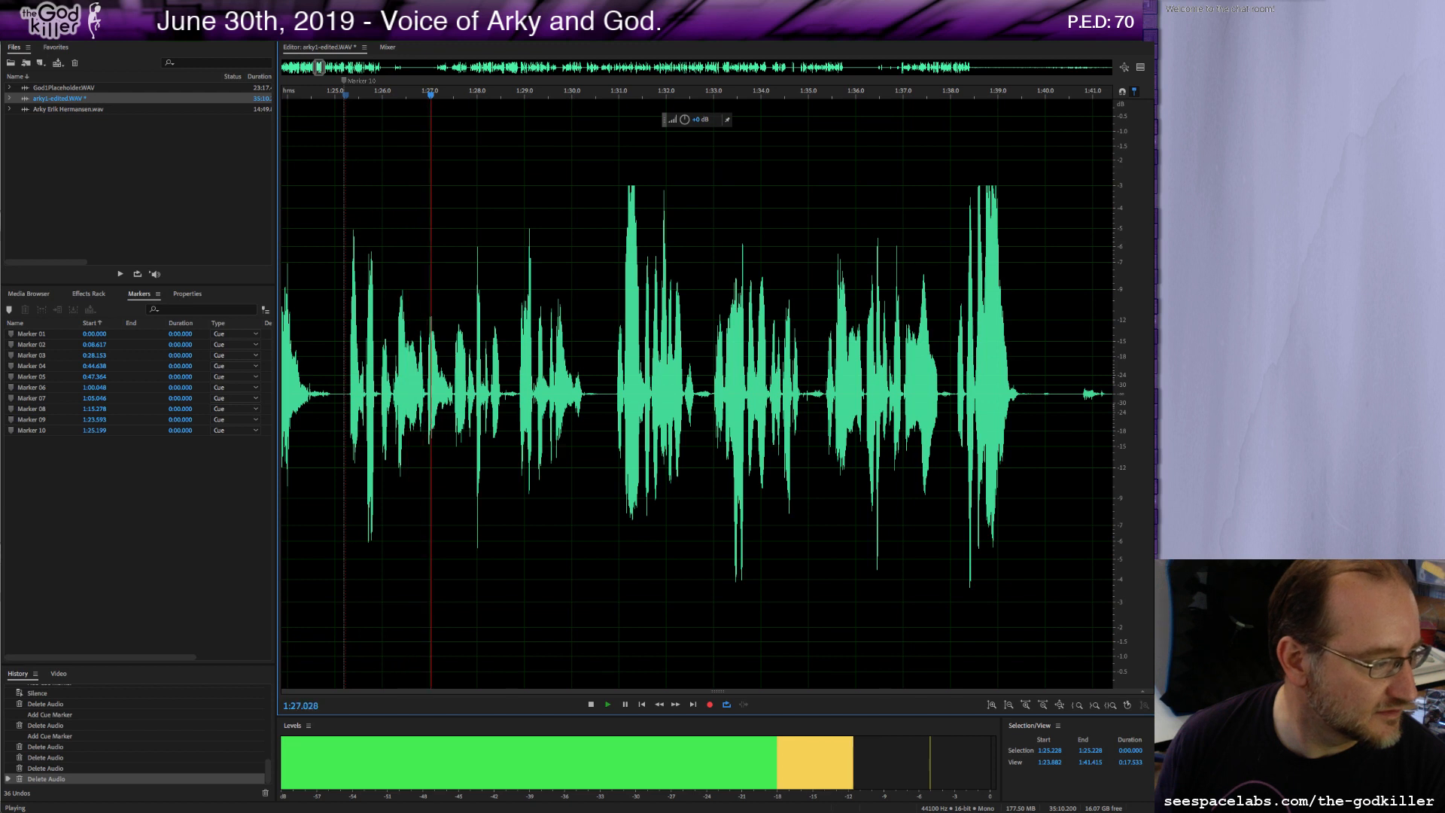
key(space)
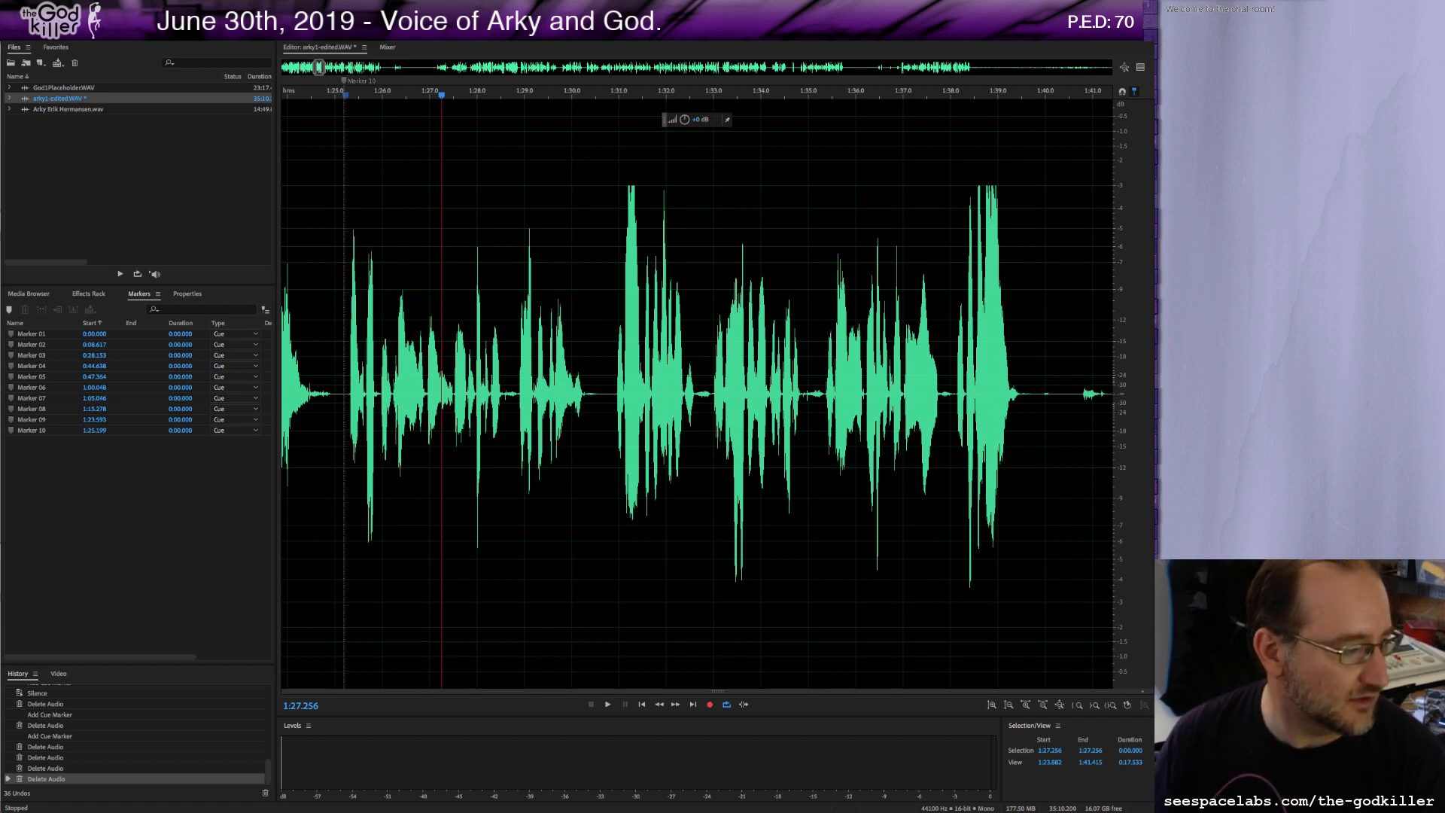
click(318, 386)
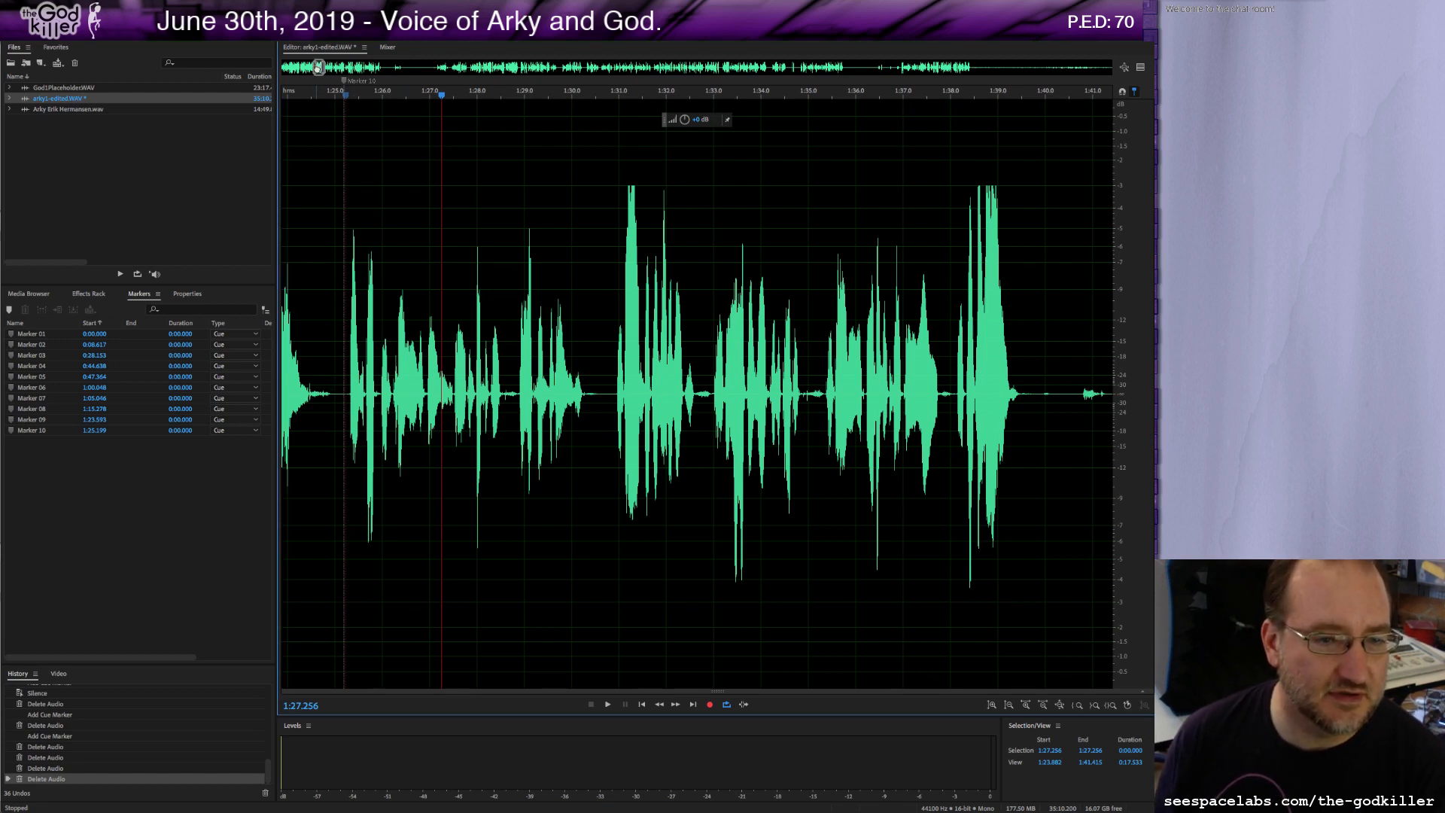
drag(319, 67, 317, 68)
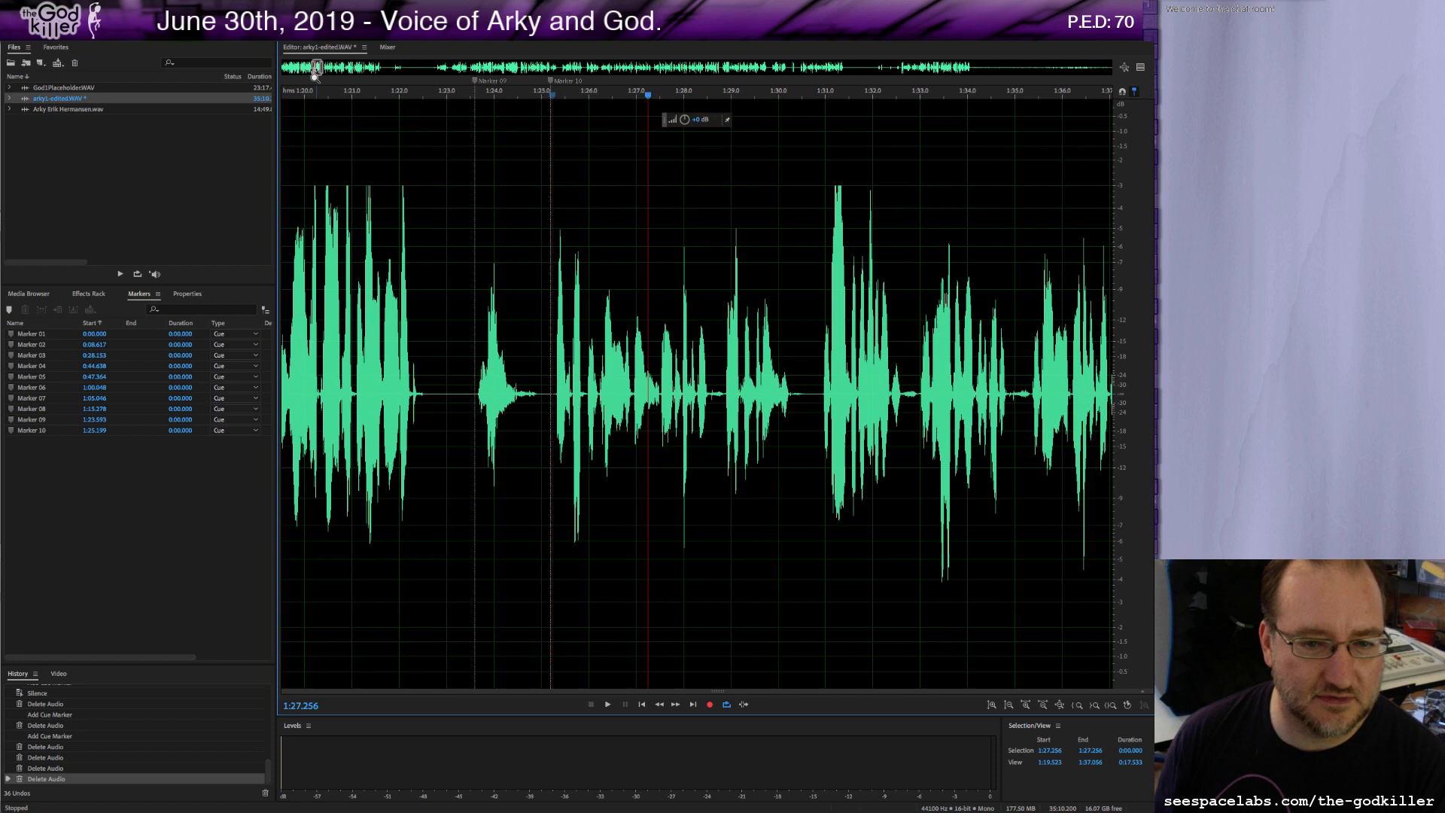
Replay the passage from about 1:25 and add a cue marker at about 1:30.9.
click(475, 351)
key(space)
key(space)
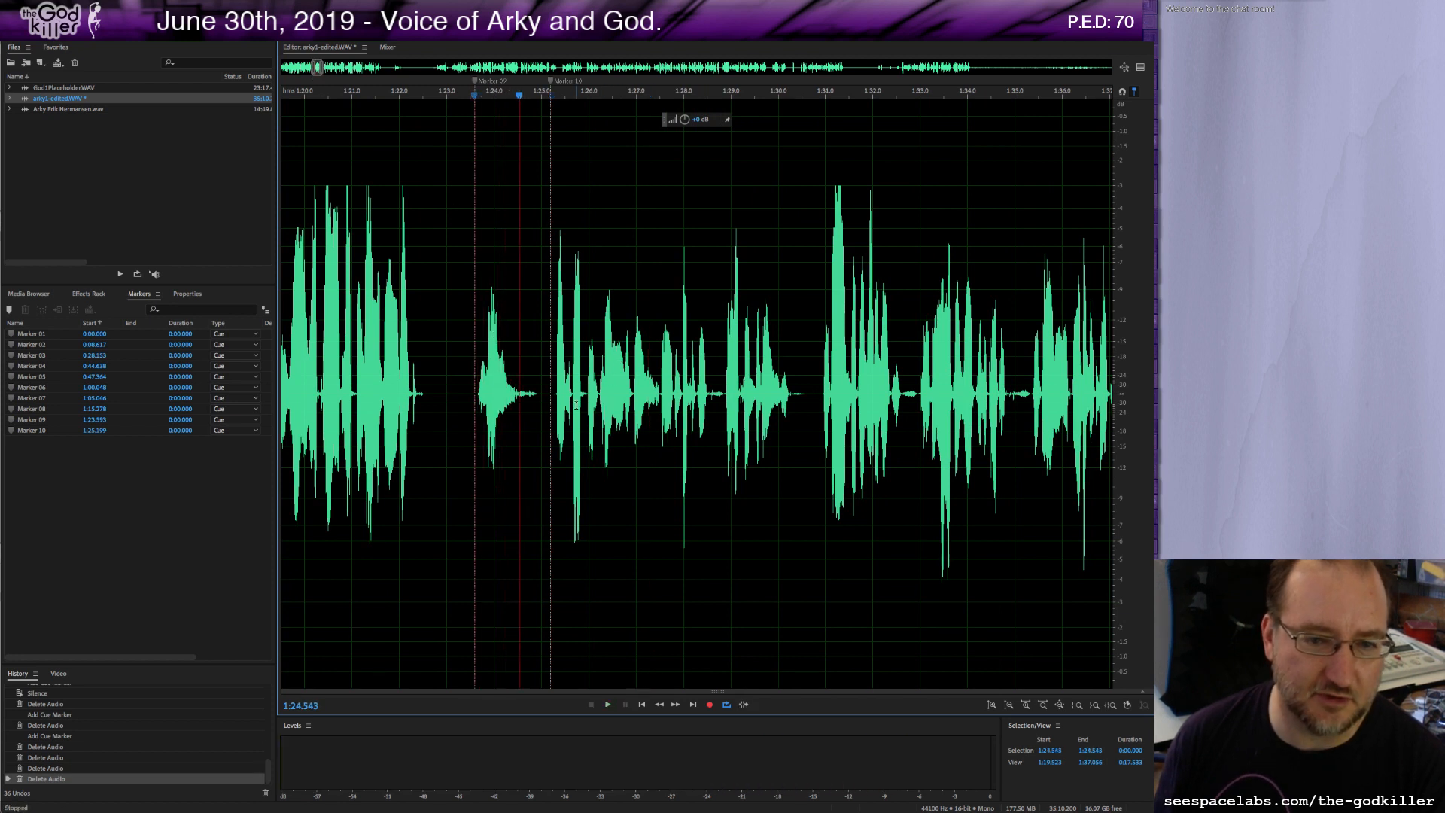
click(552, 397)
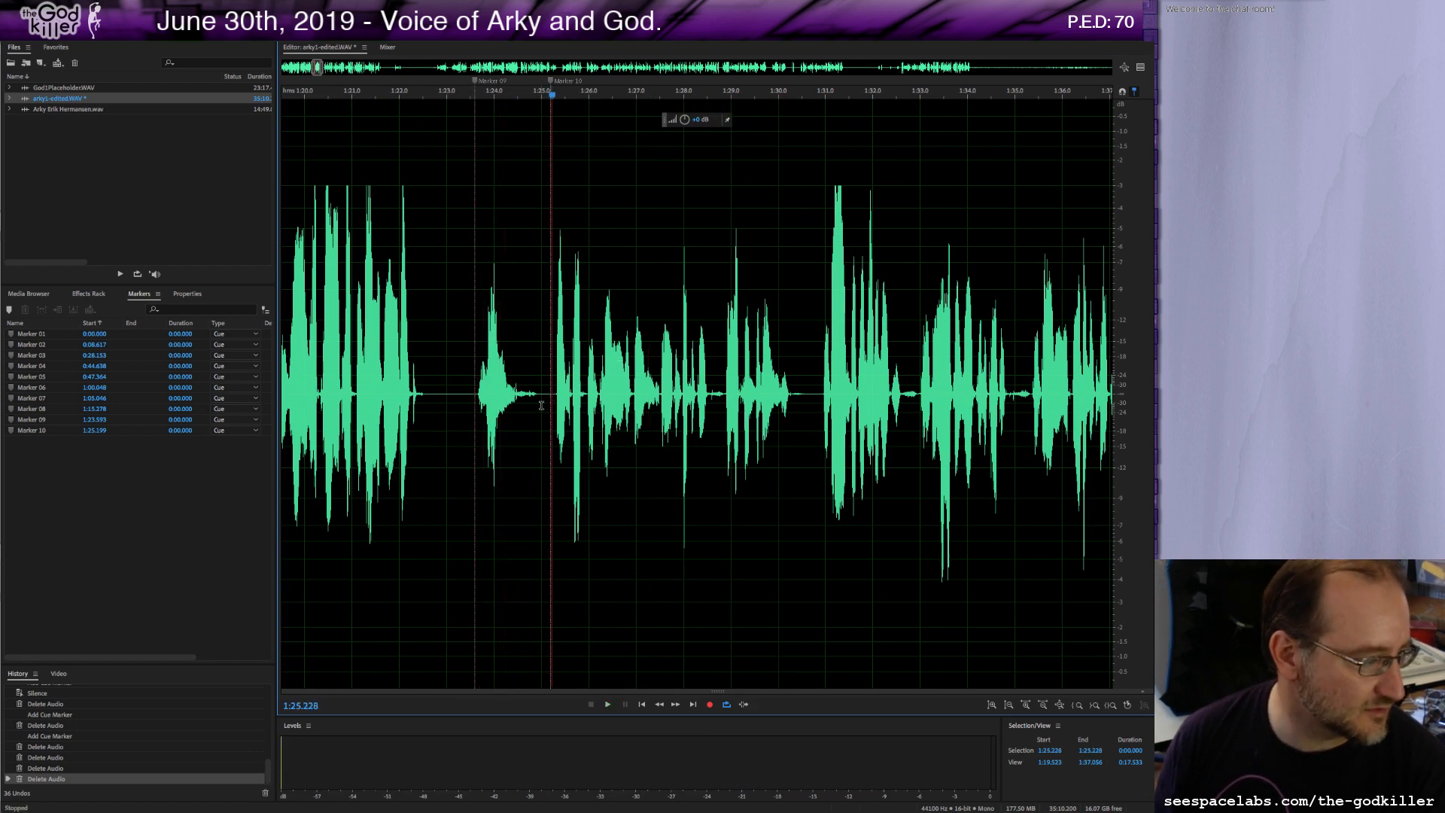
key(space)
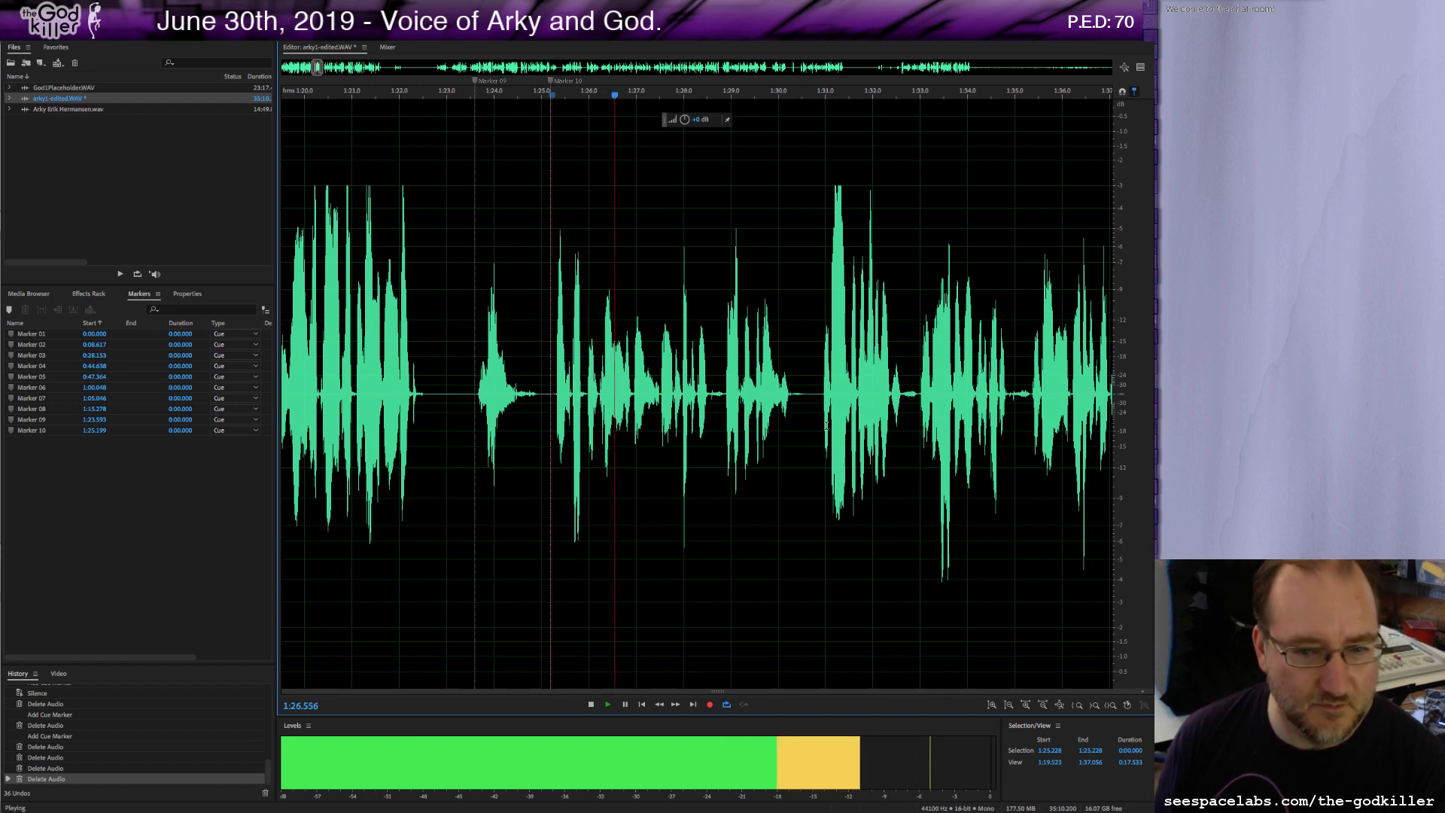
key(space)
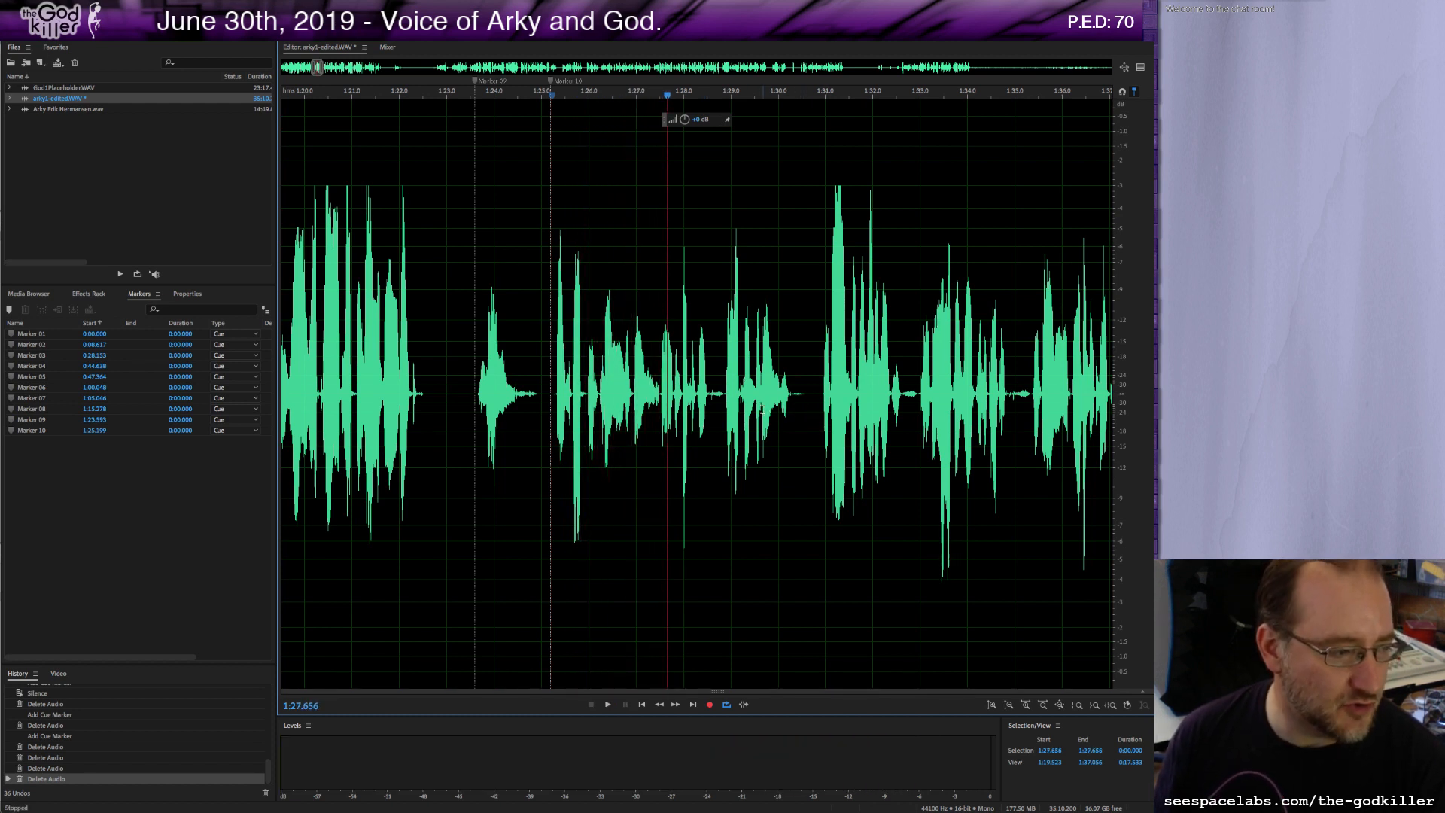
key(space)
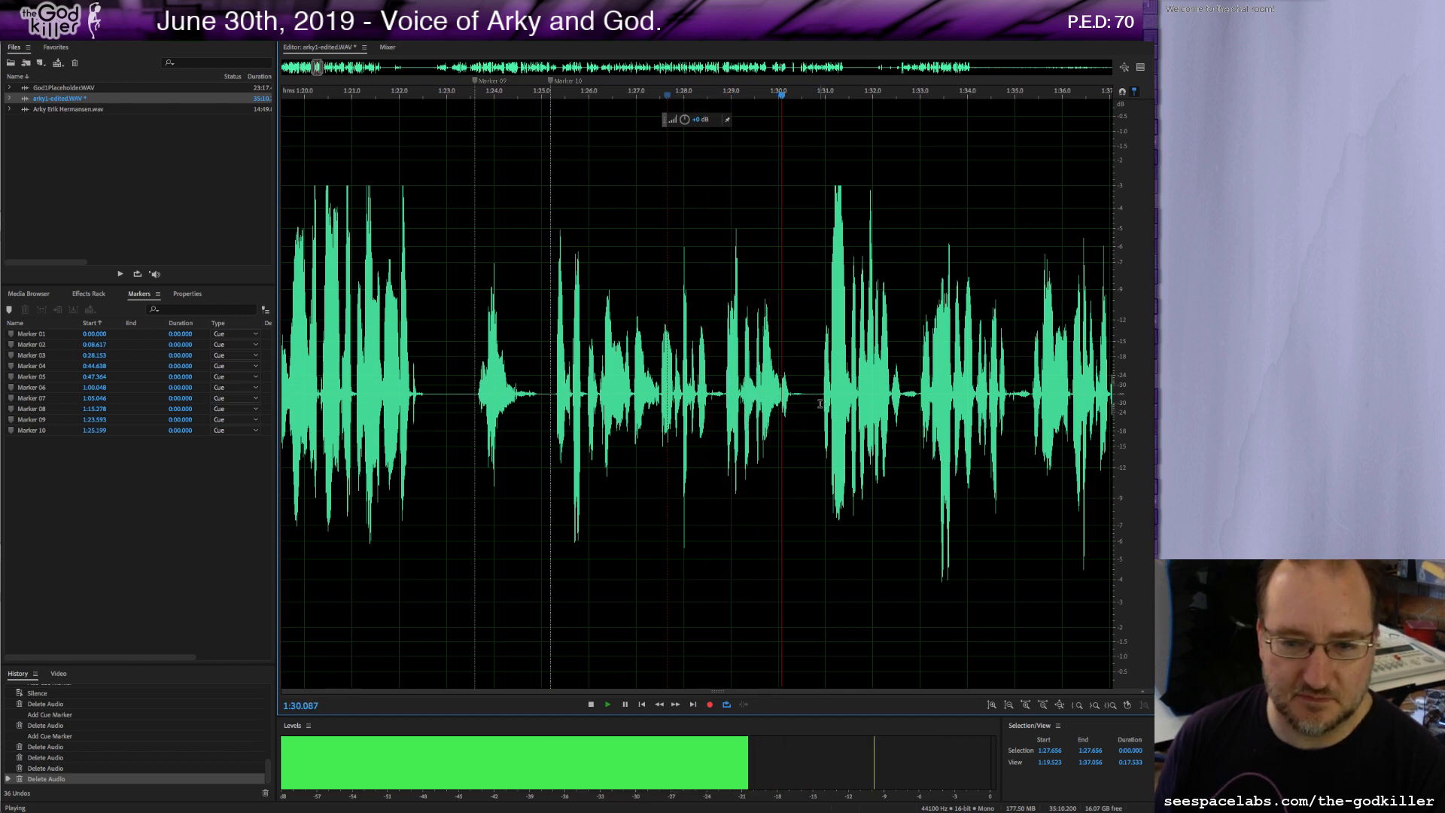
key(space)
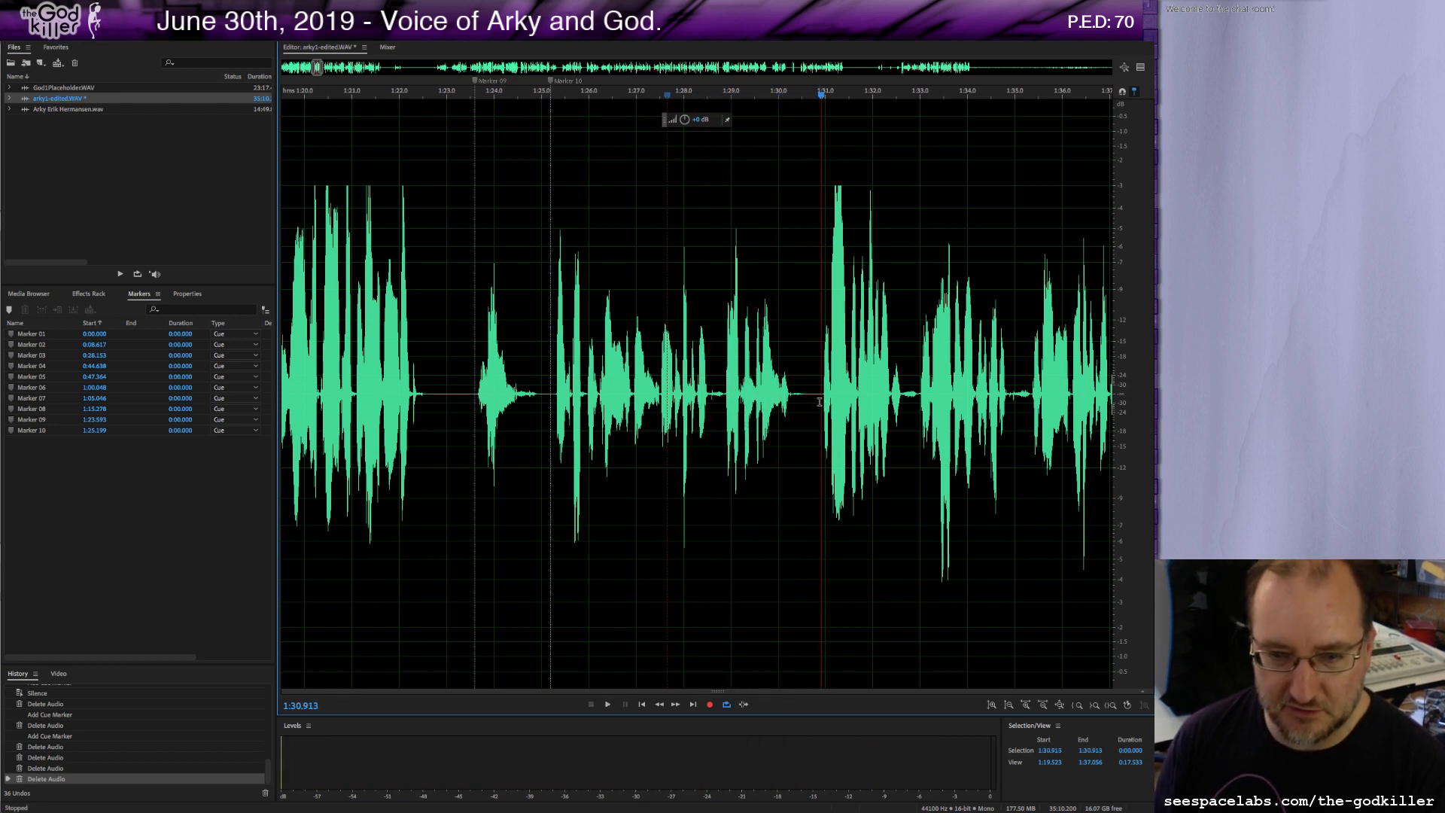
key(m)
Add a marker at about 1:39.9 and delete the roughly ten-second pause that follows it.
key(space)
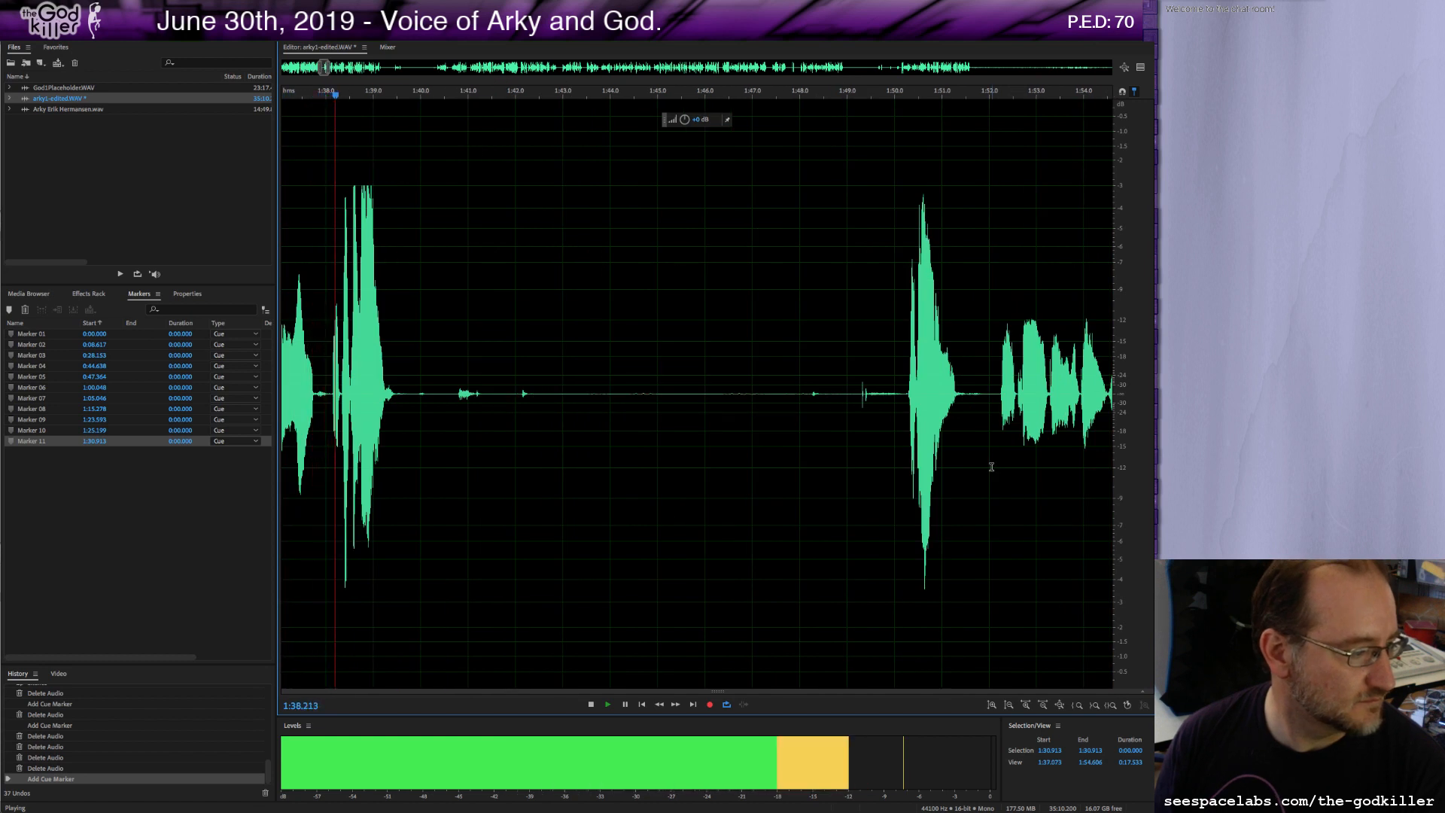
key(space)
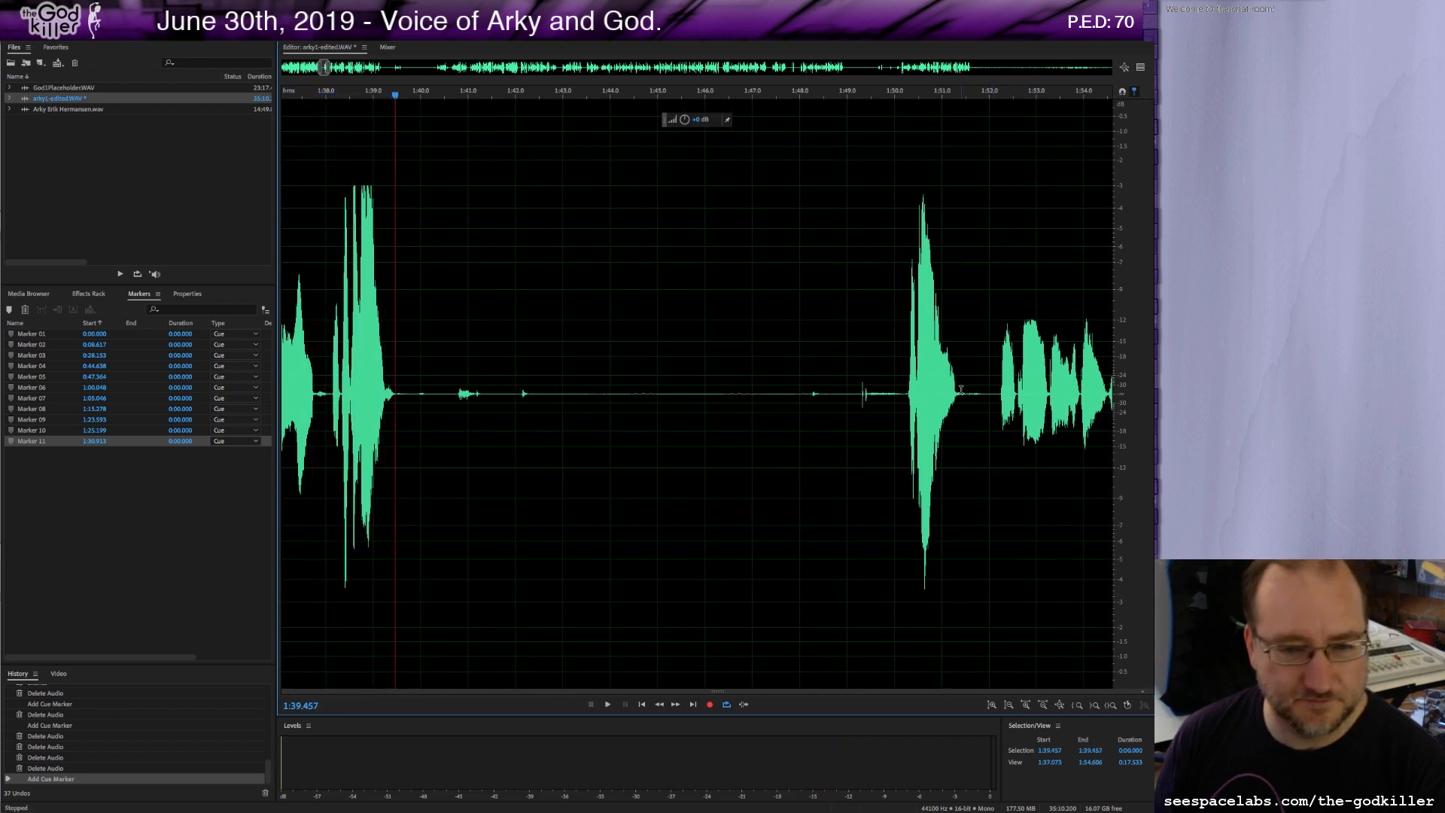
click(414, 395)
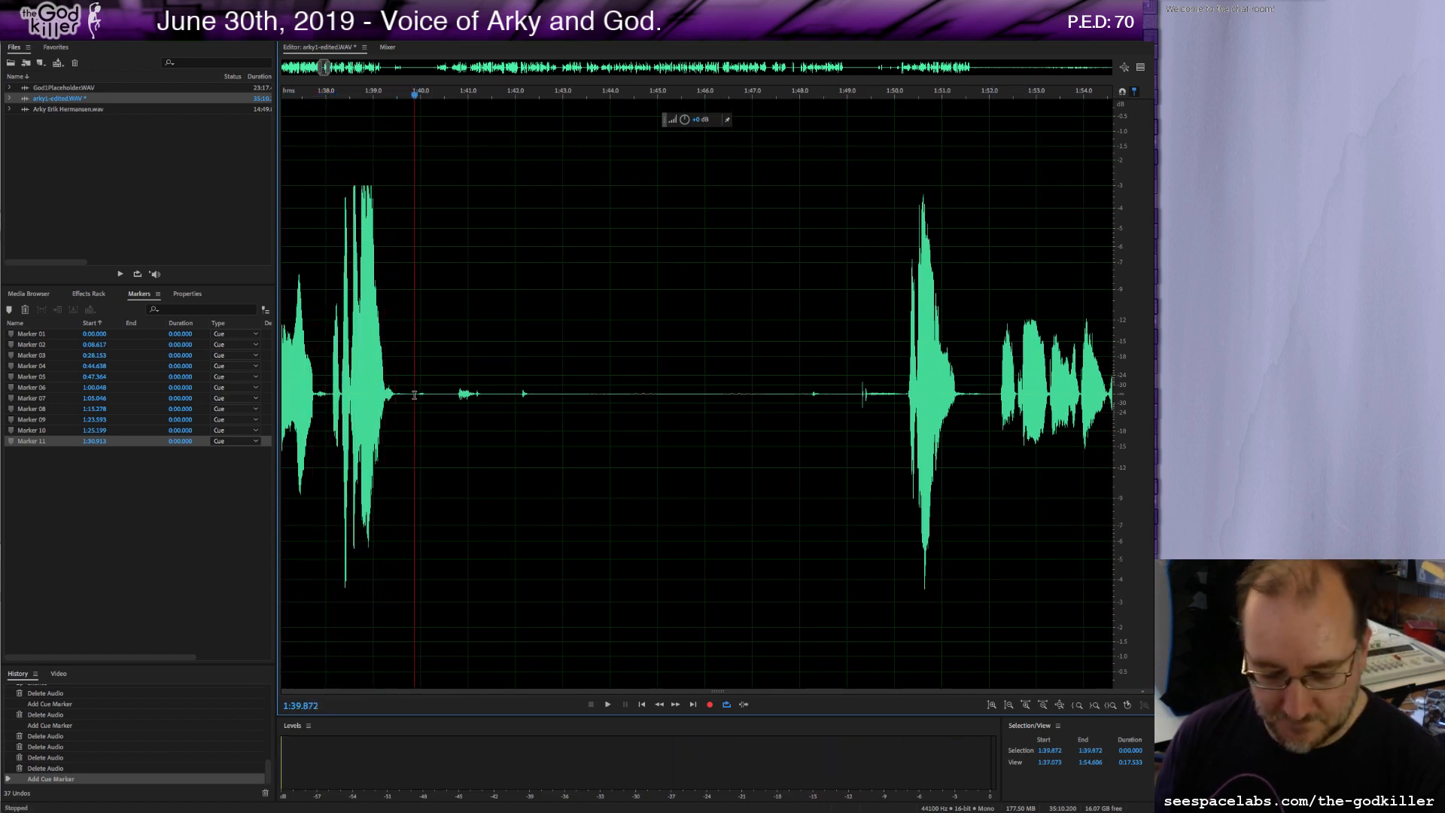
key(m)
drag(417, 392, 903, 468)
key(Delete)
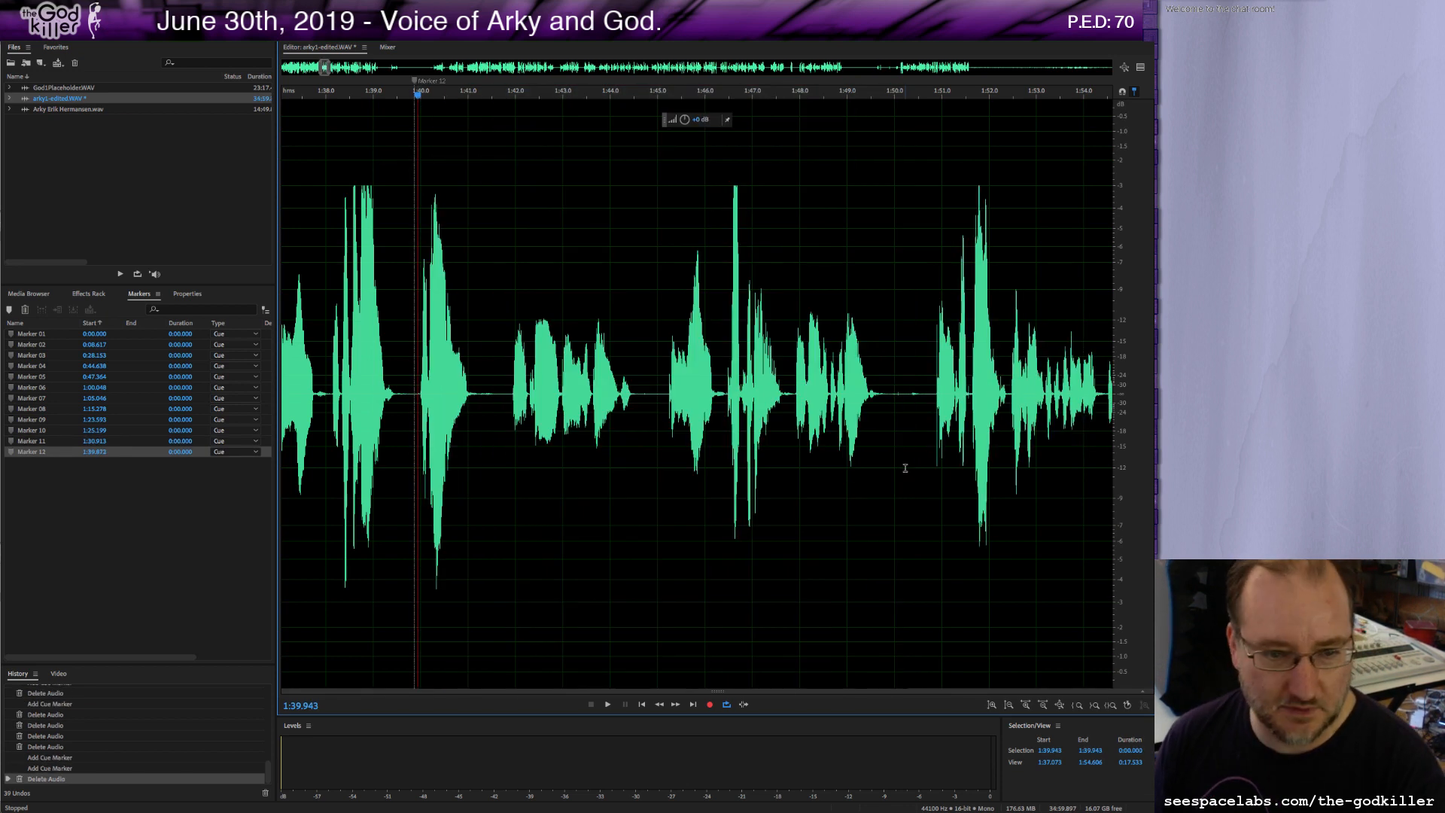
Play on past the cut, adding cue markers at about 1:41.8 and 1:45.2.
key(space)
key(space)
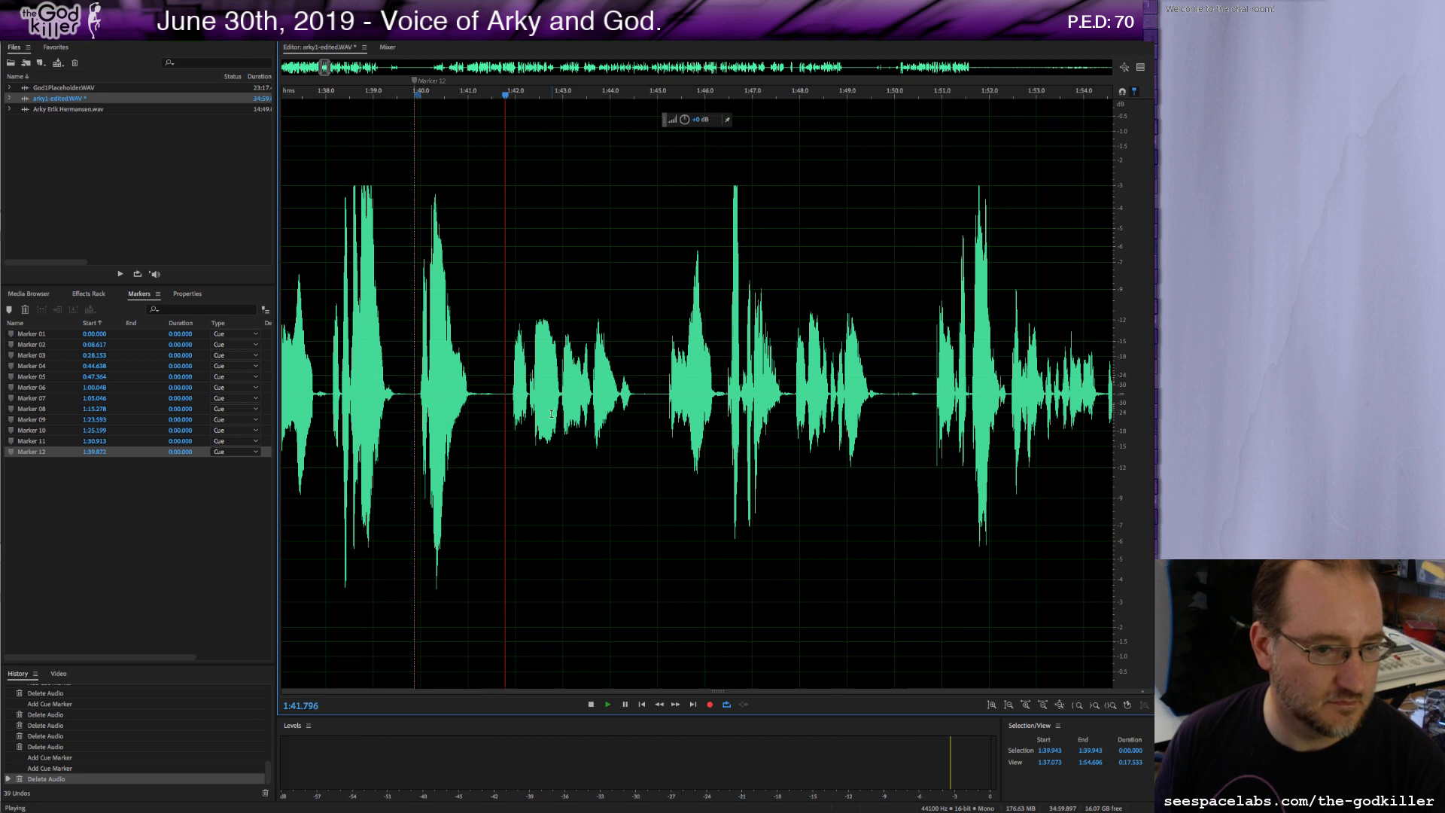
key(m)
key(space)
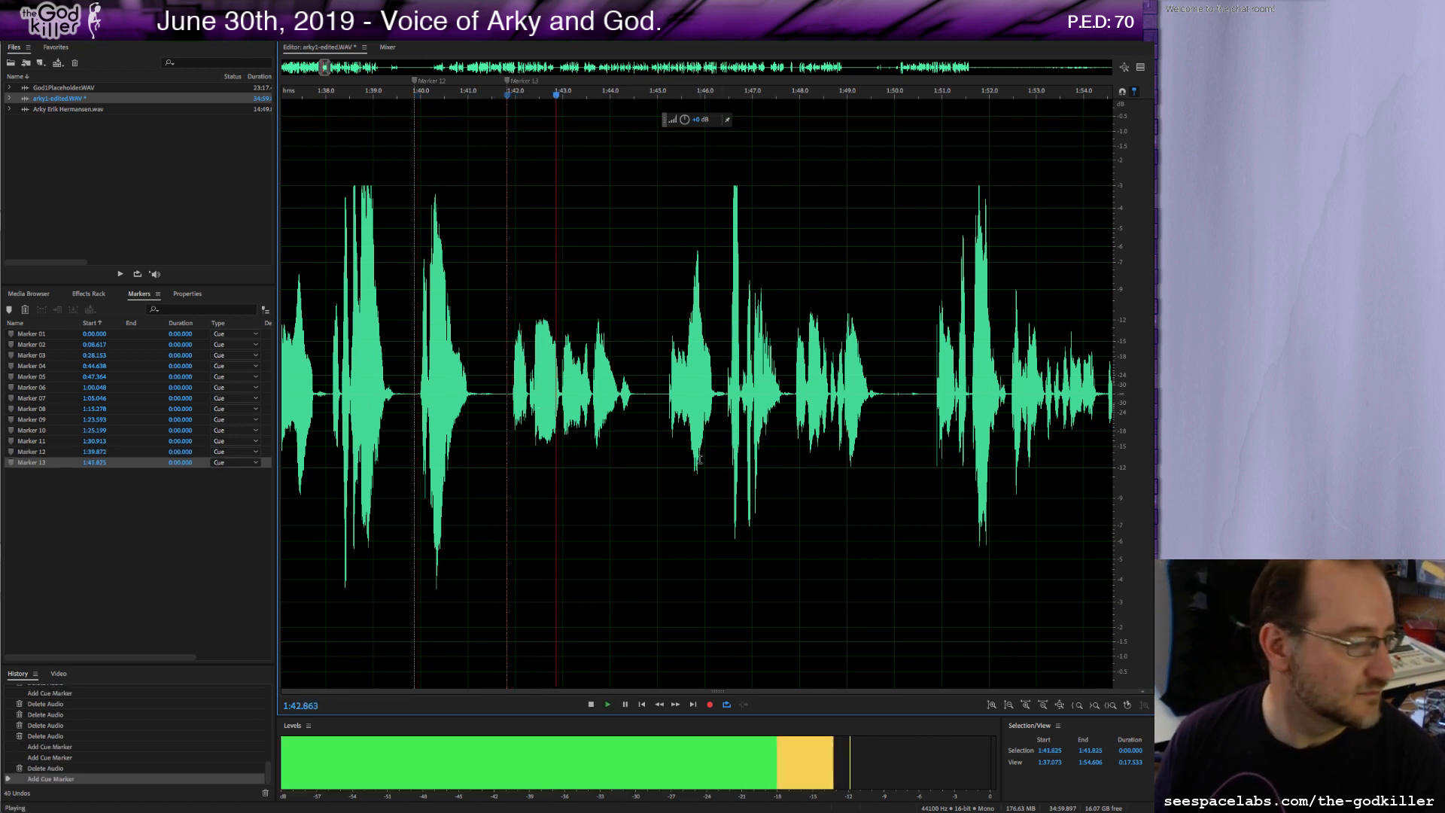
key(space)
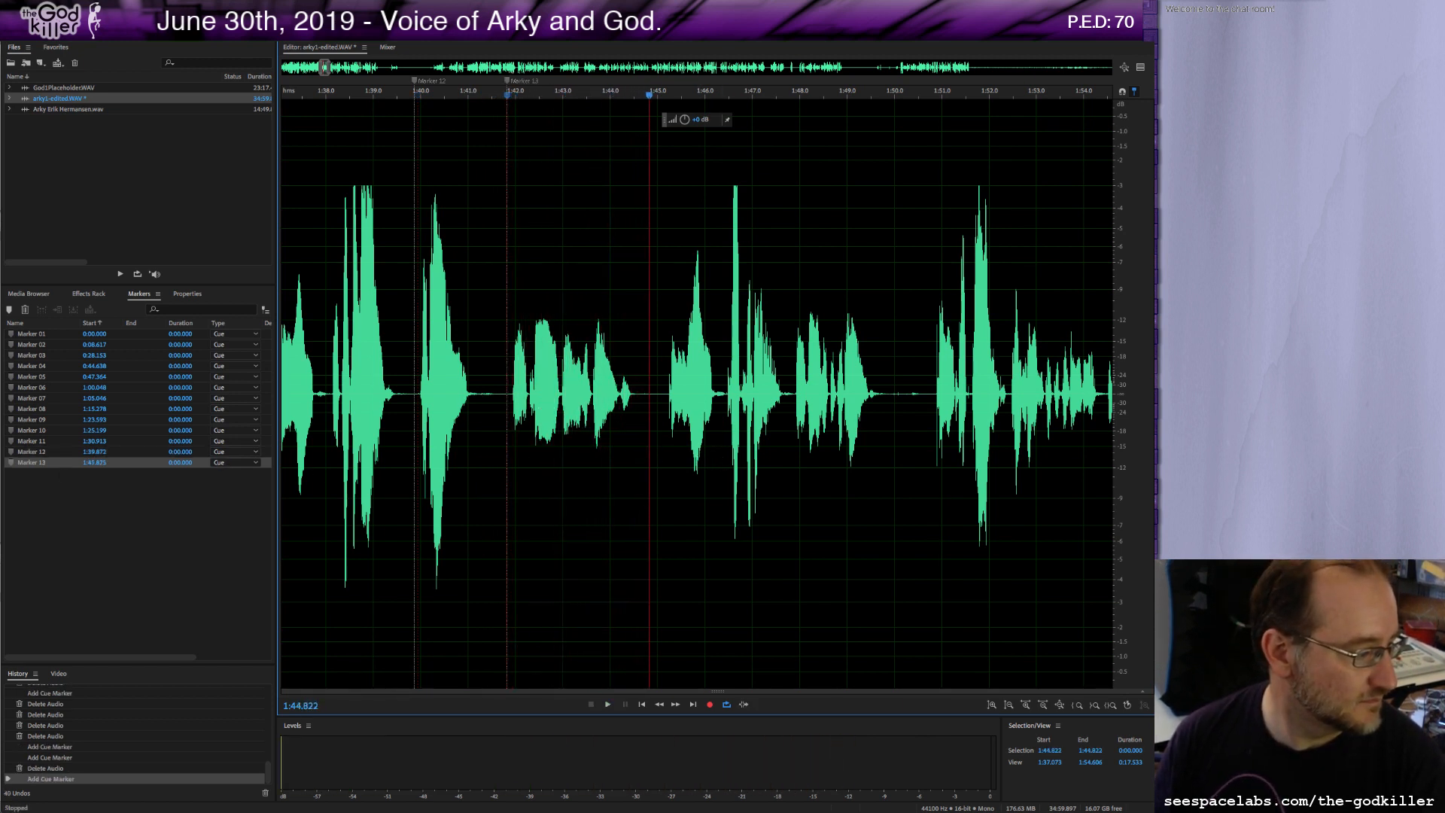
scroll(653, 387, down, 1)
click(666, 393)
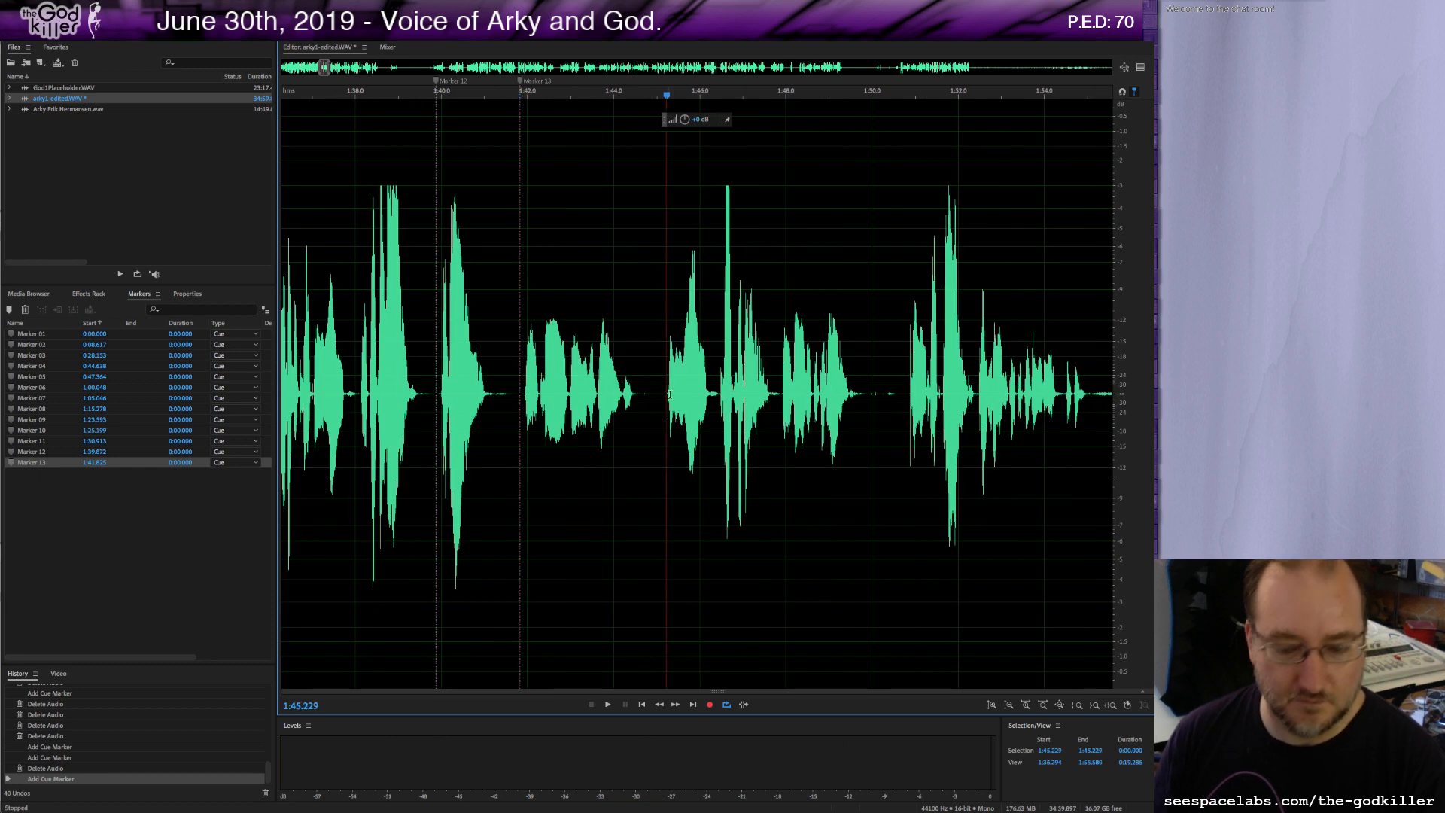
key(m)
Add a marker near 1:50.2 and delete about half a second of audio just after 1:50.
key(space)
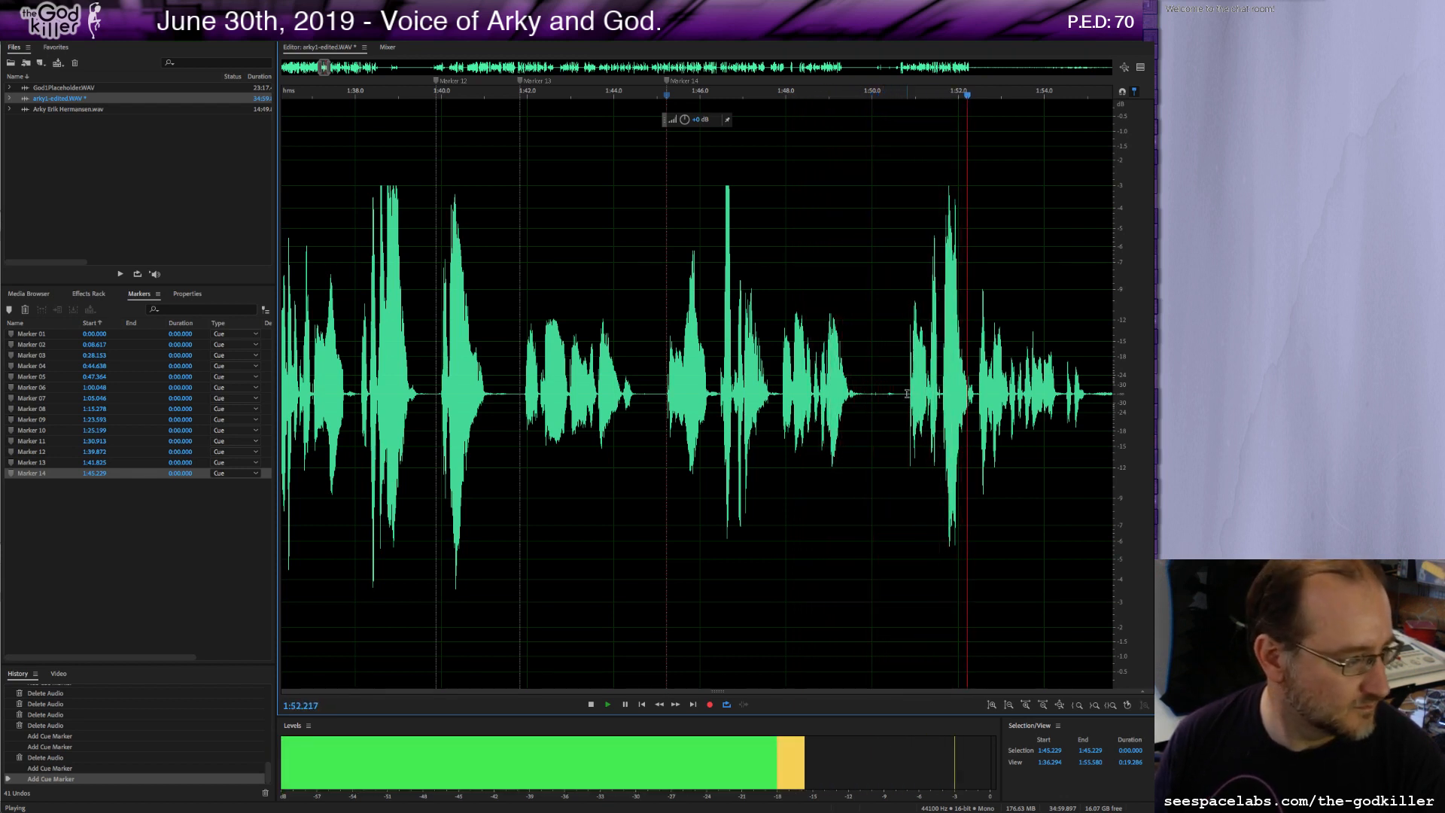
key(space)
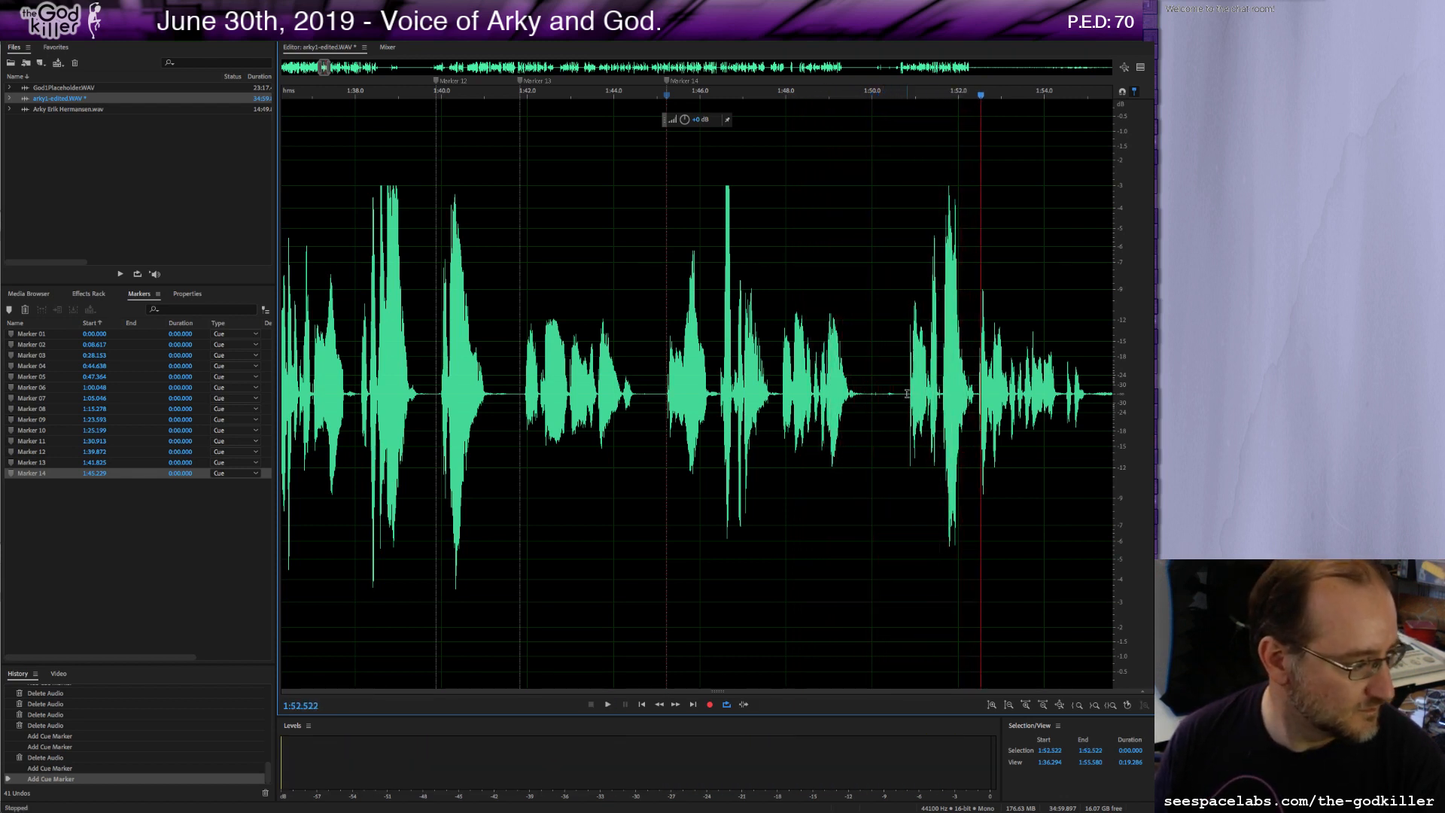
click(667, 392)
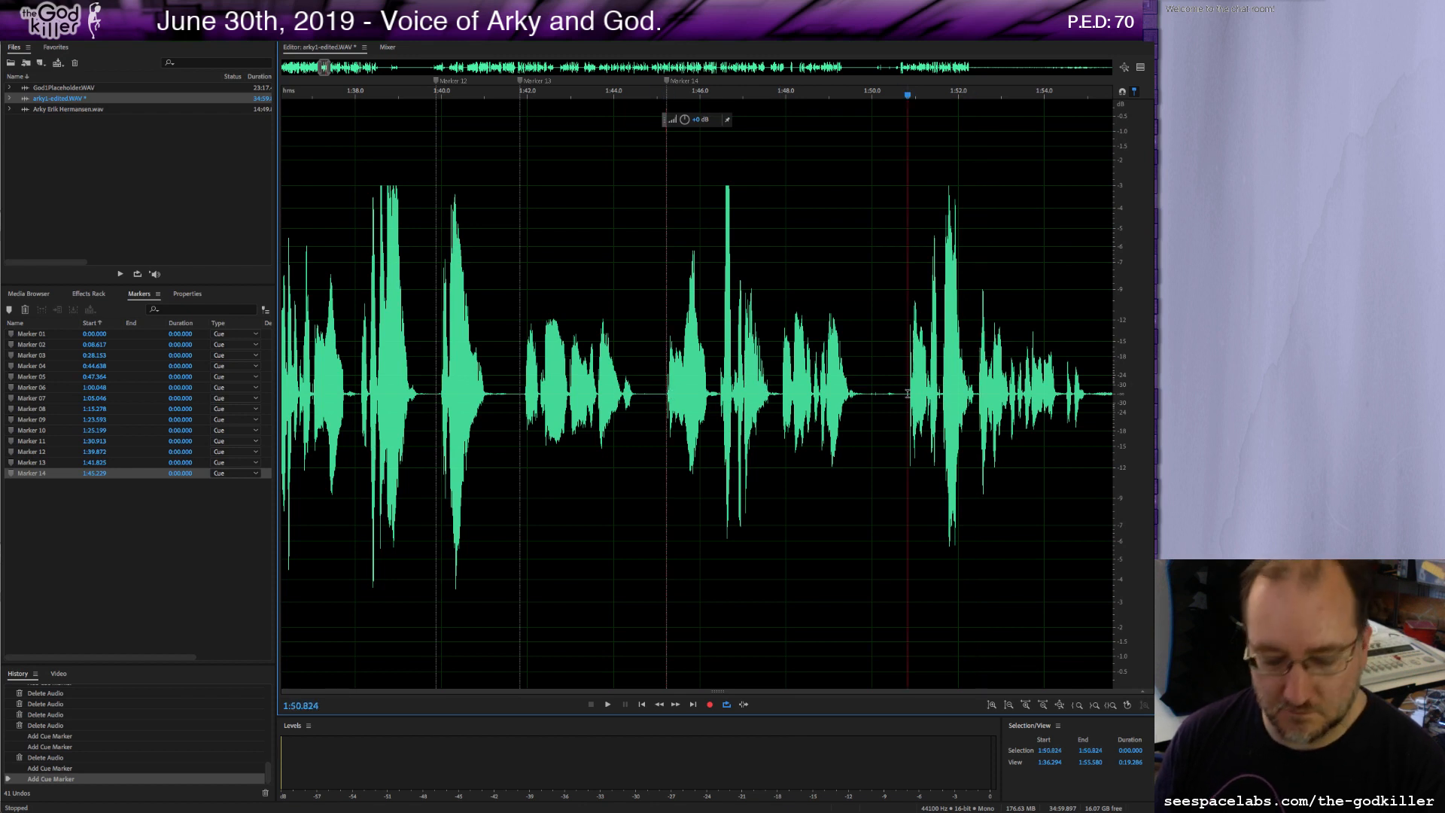
key(m)
drag(872, 398, 898, 408)
key(Delete)
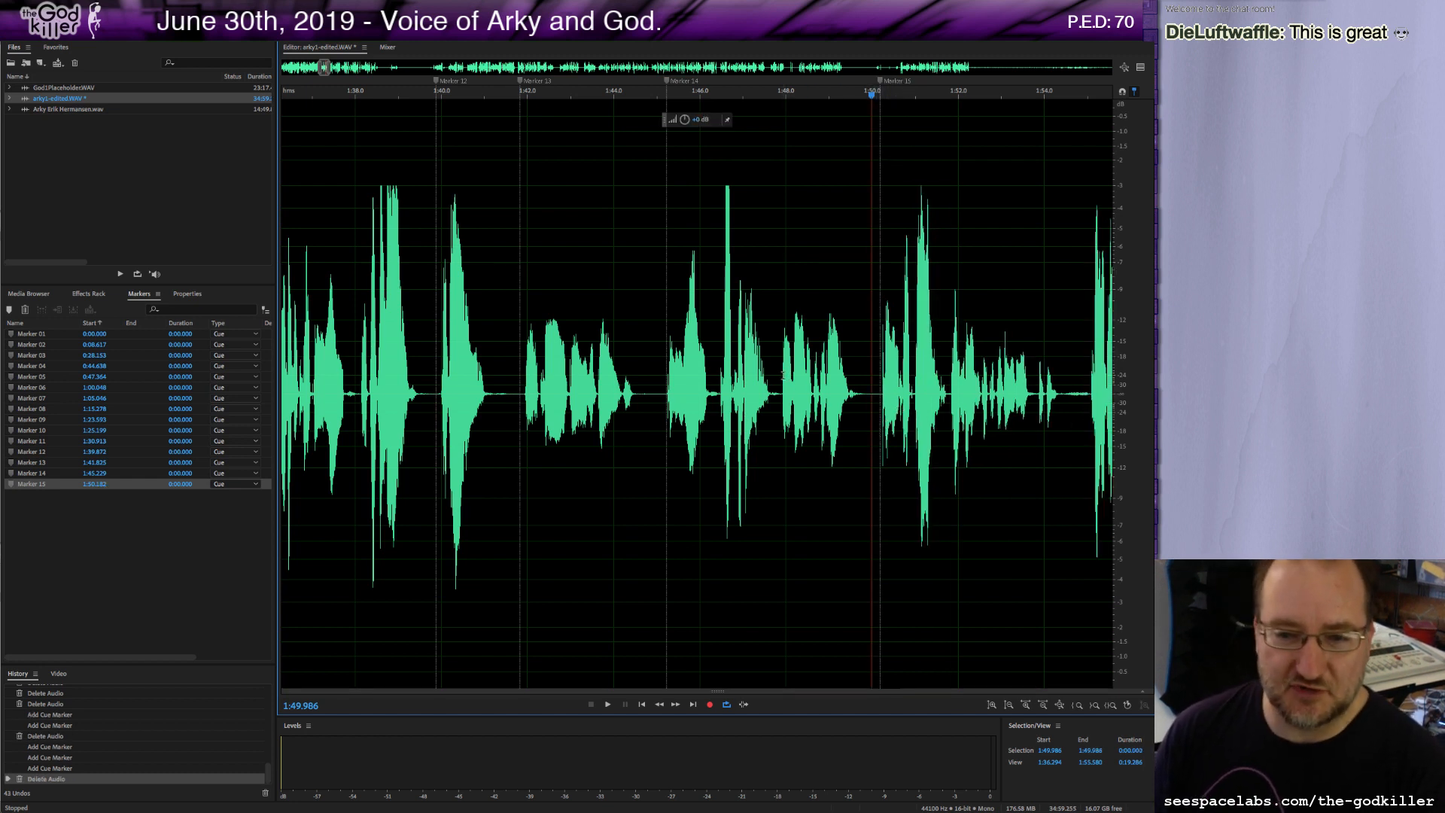
Play back the passage around the 1:50 cut to check the edit.
key(space)
key(space)
key(space)
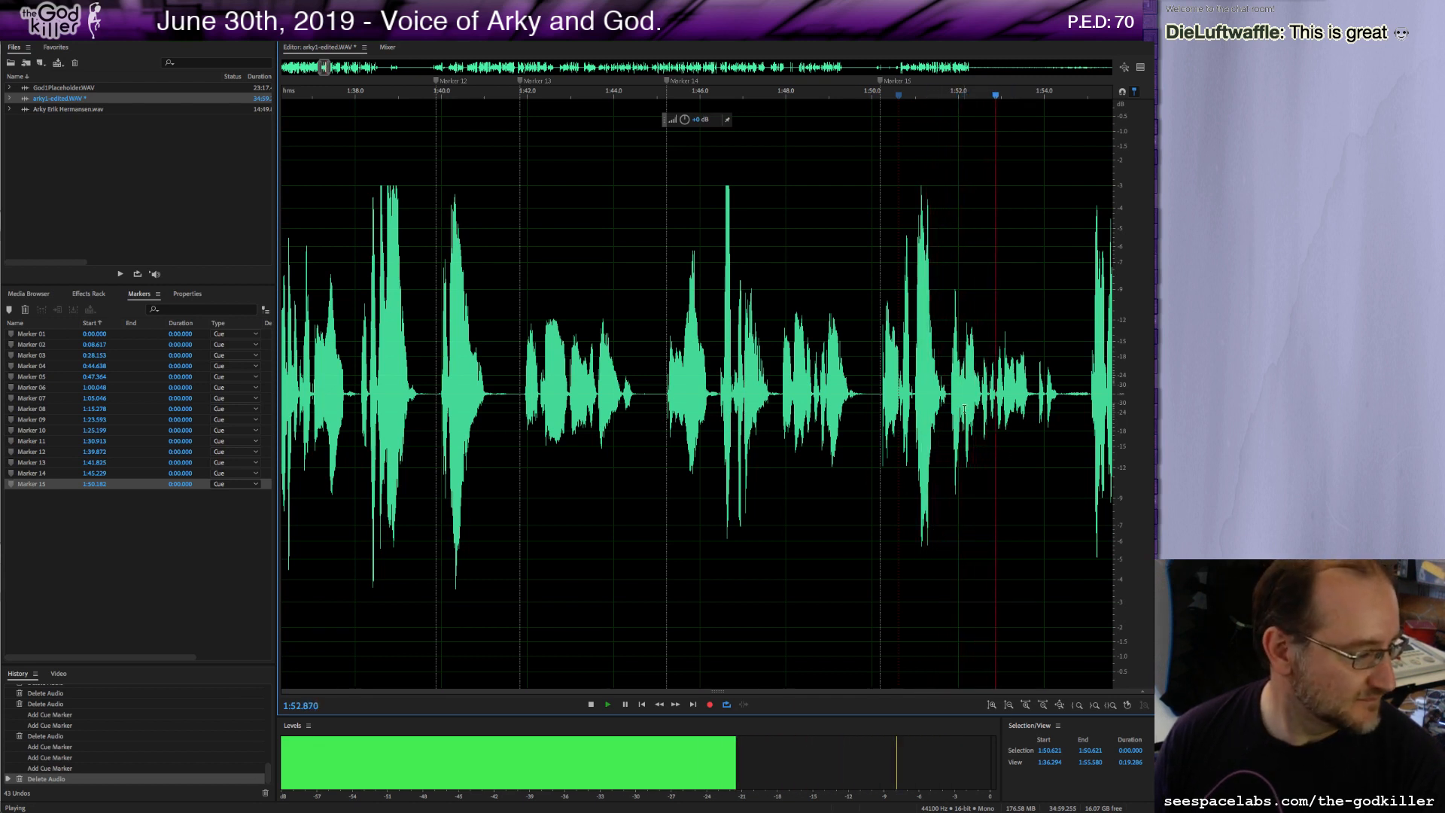
key(space)
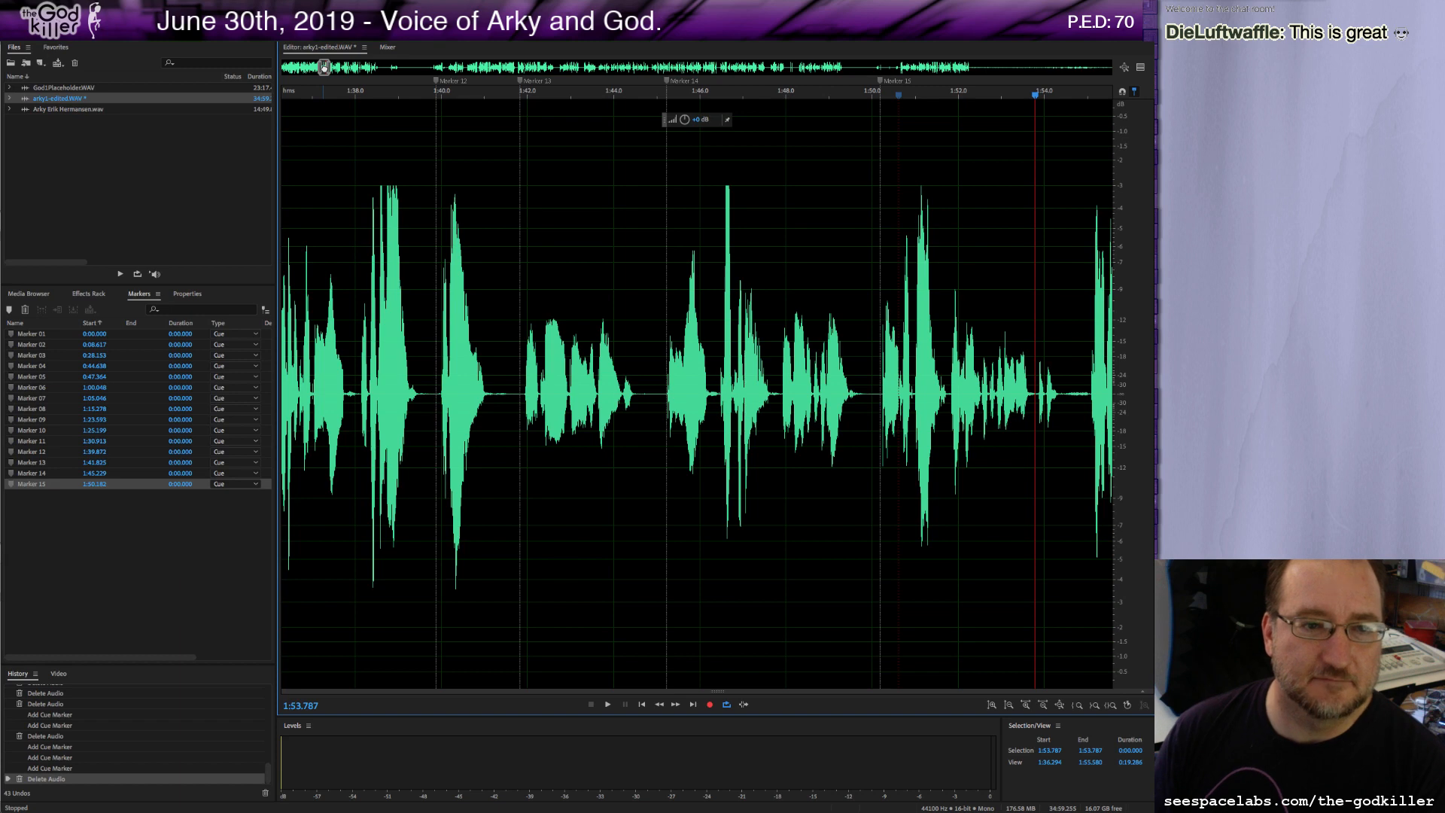
drag(324, 67, 328, 67)
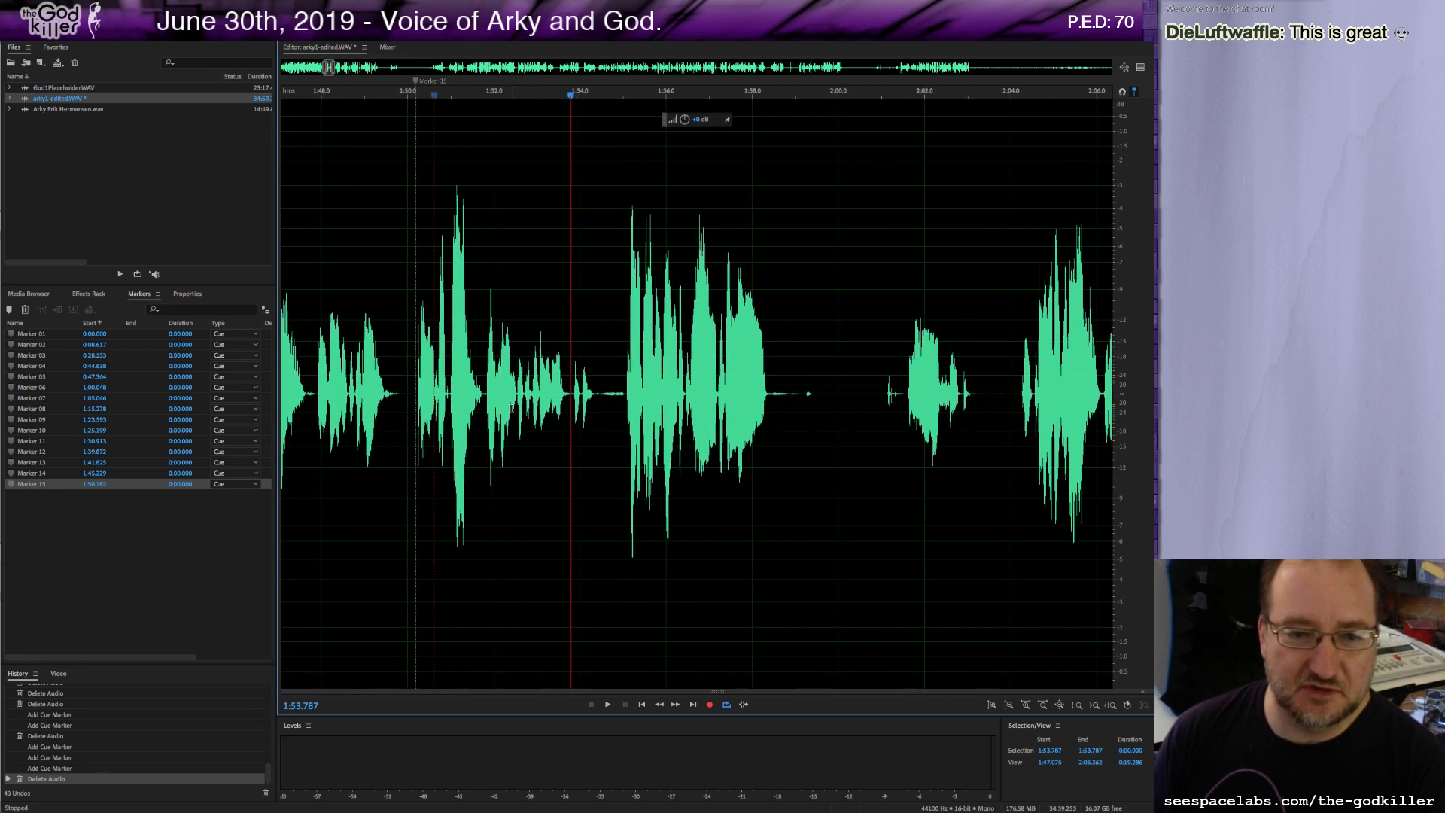
click(439, 390)
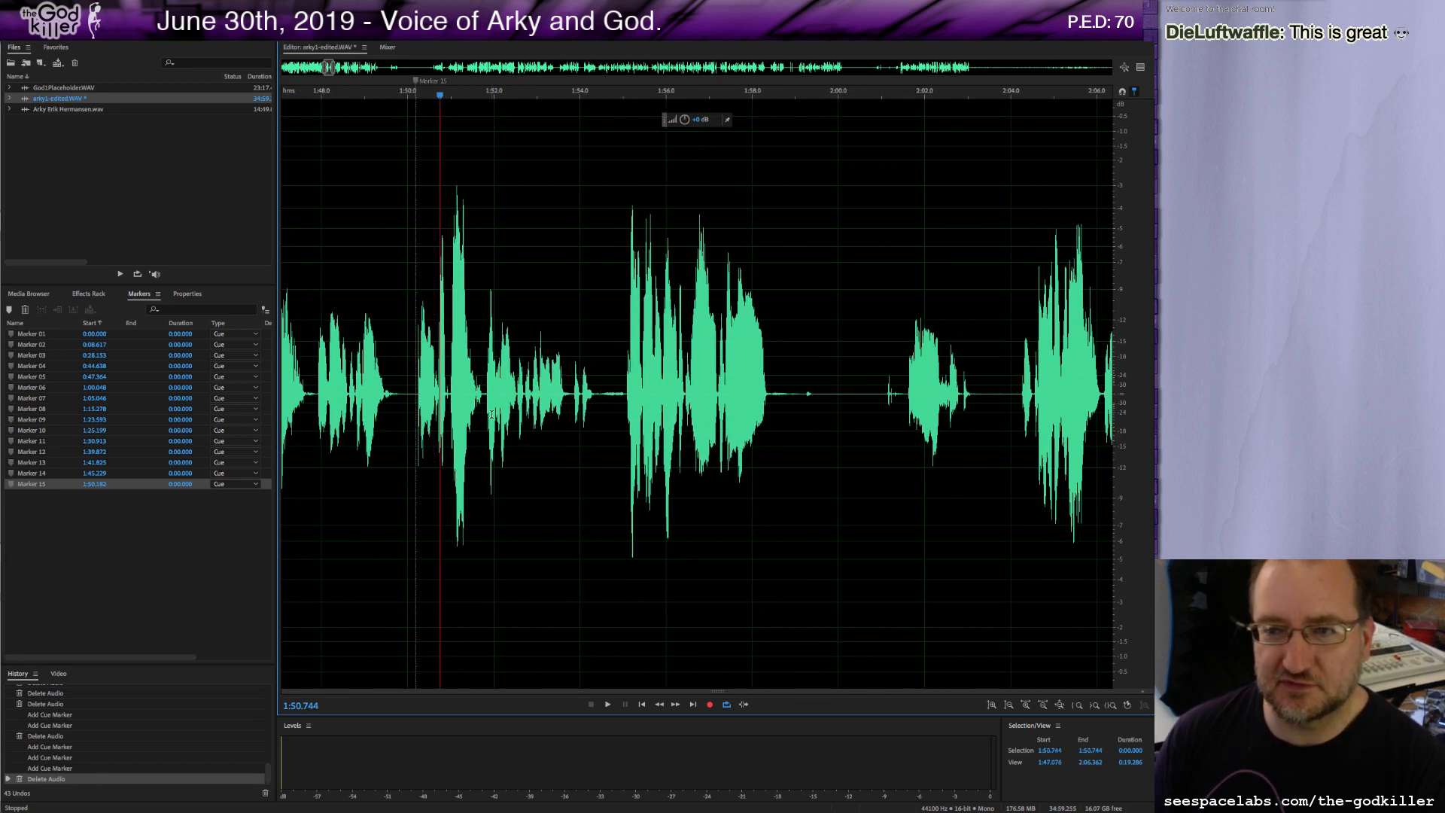
click(456, 393)
key(space)
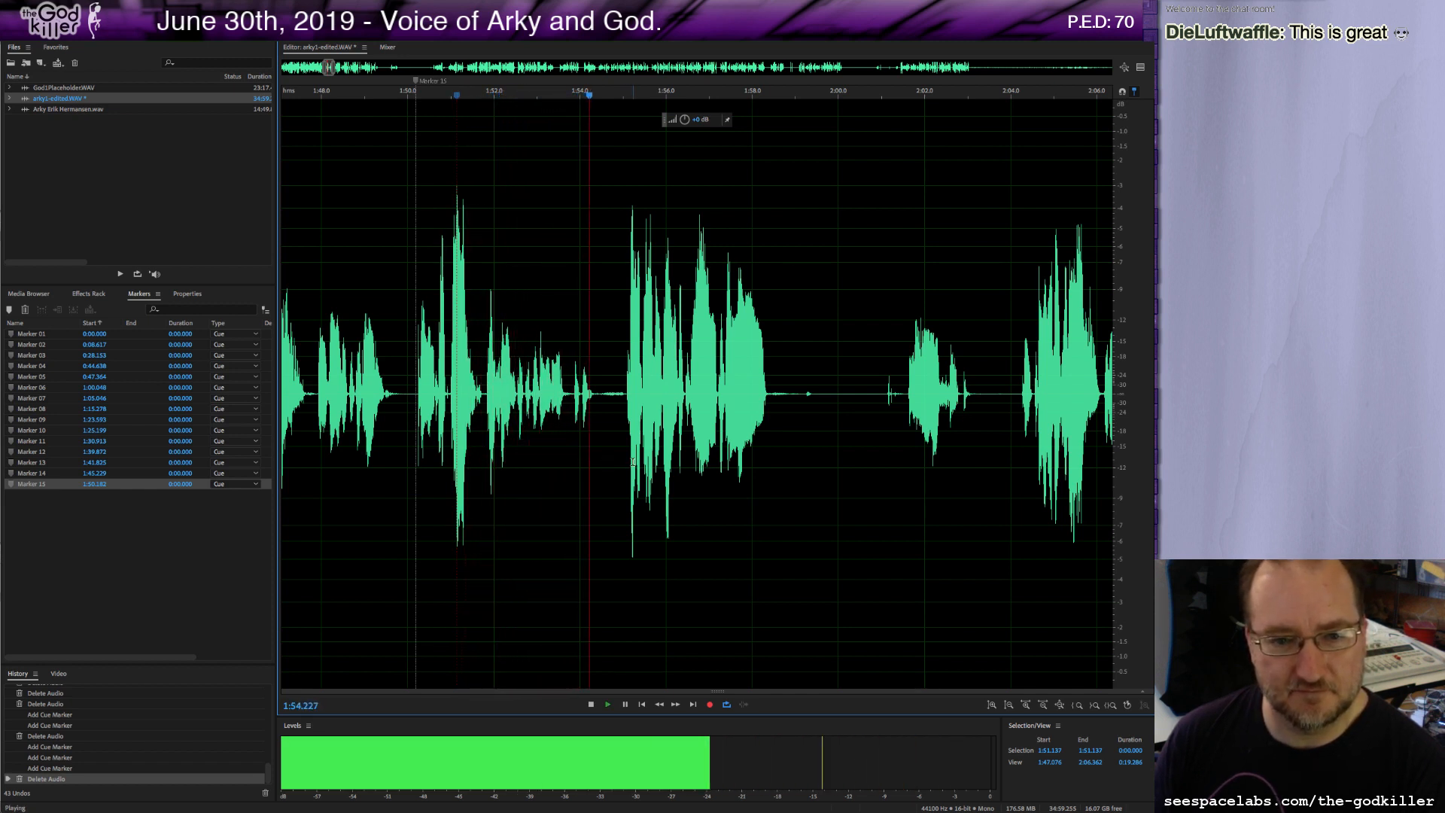
key(space)
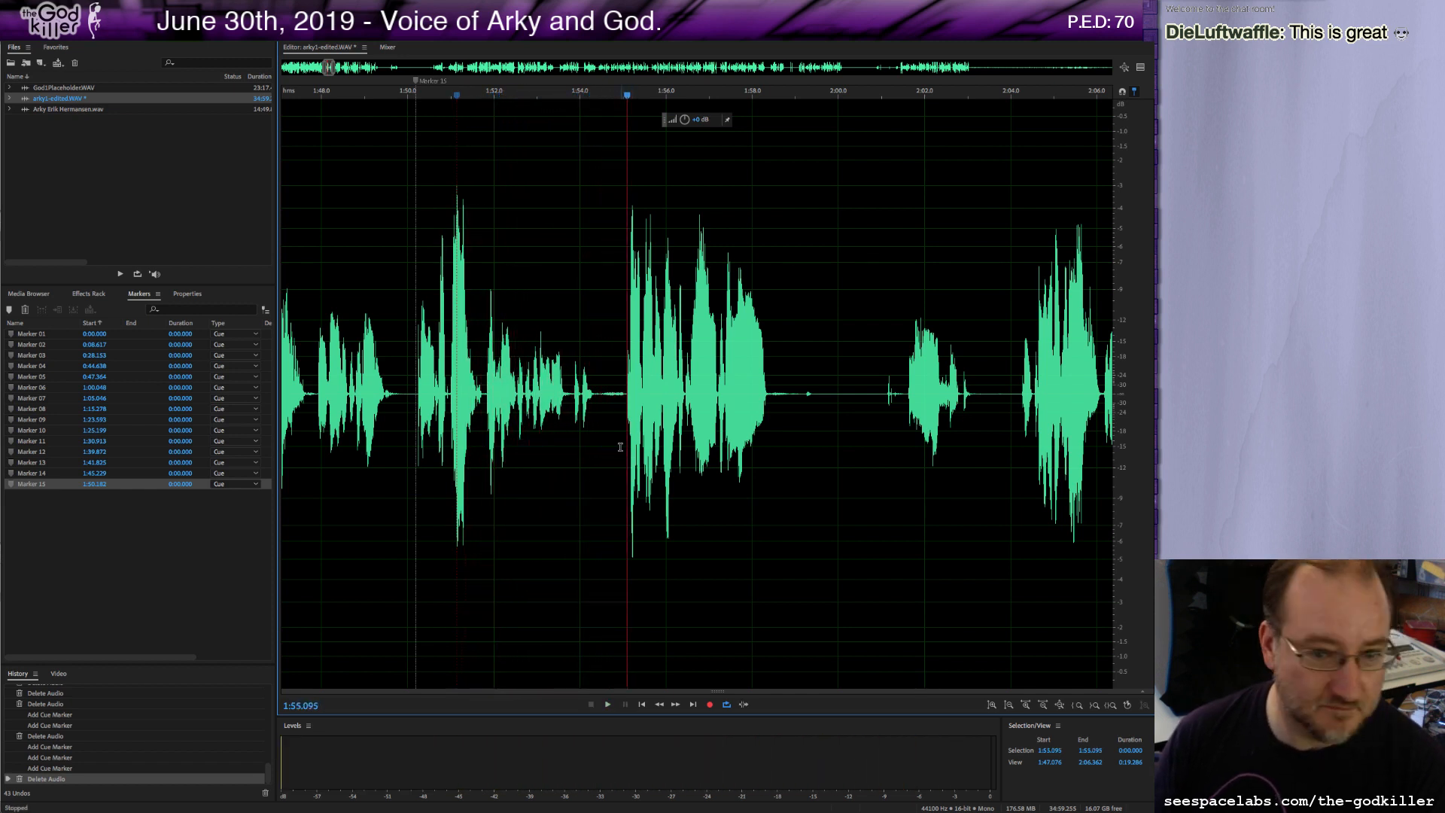
Add a marker at about 1:55.0 and delete about 2.5 seconds of pause starting near 1:59.1.
click(625, 394)
key(m)
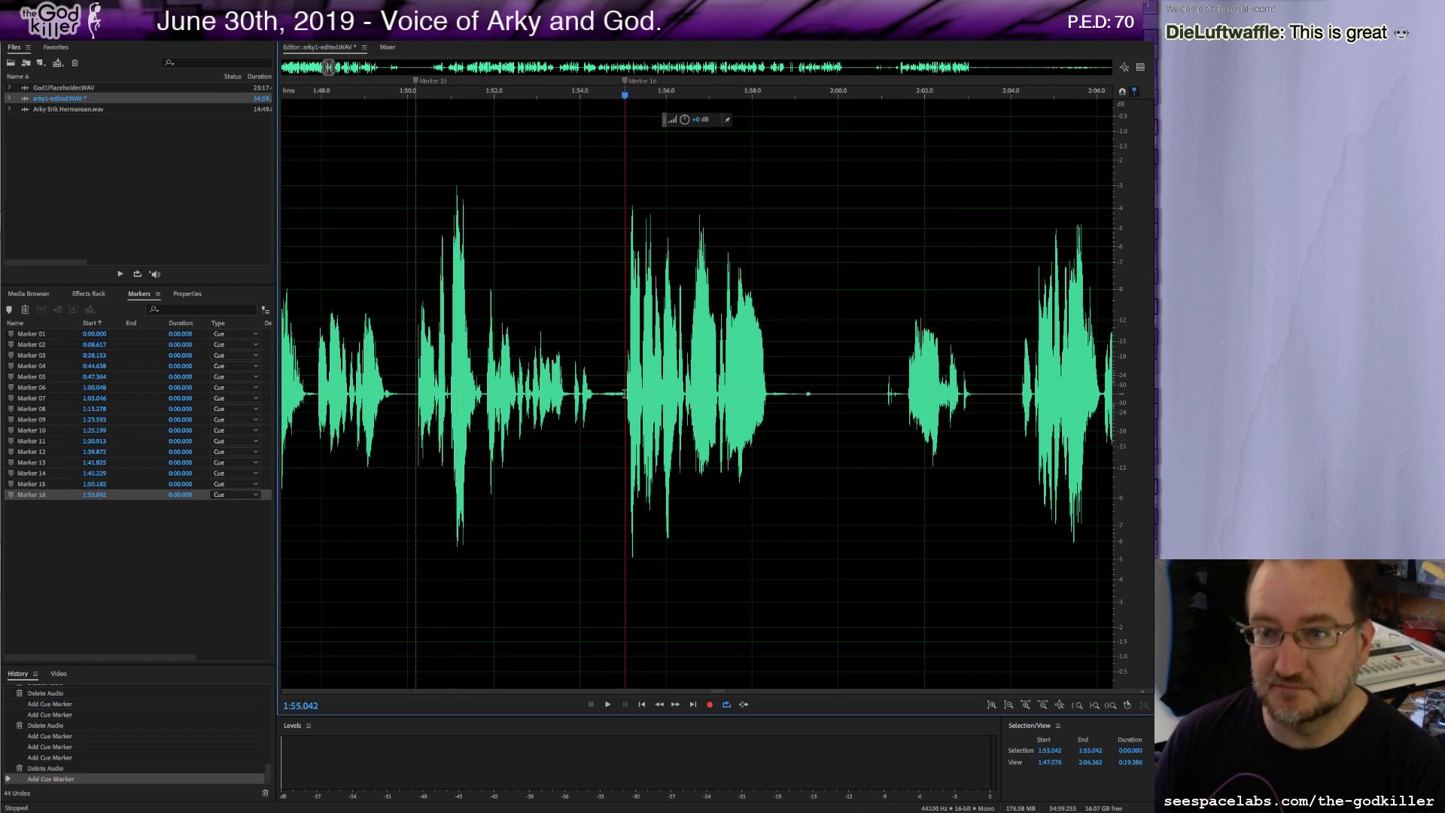
key(space)
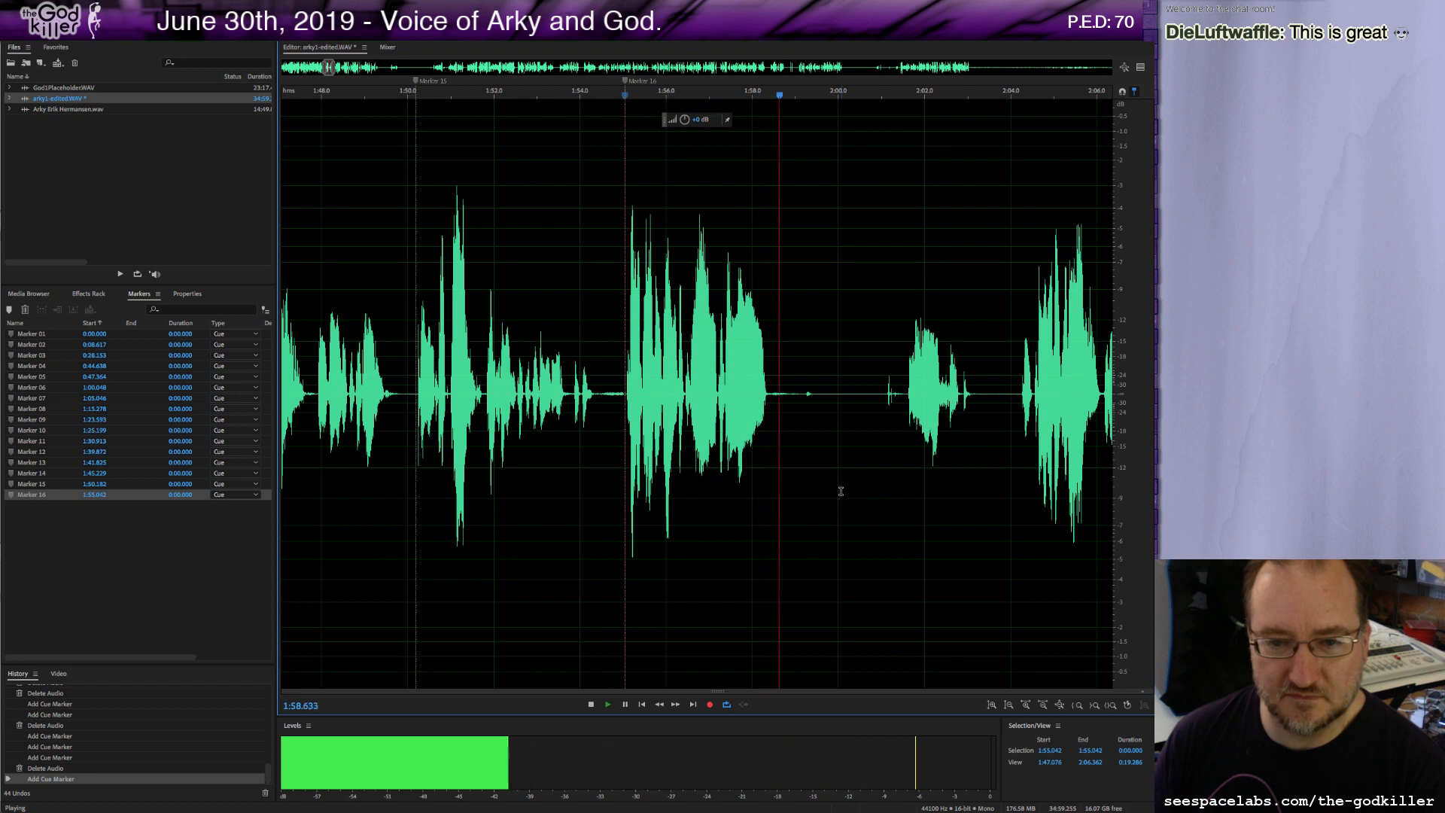
key(space)
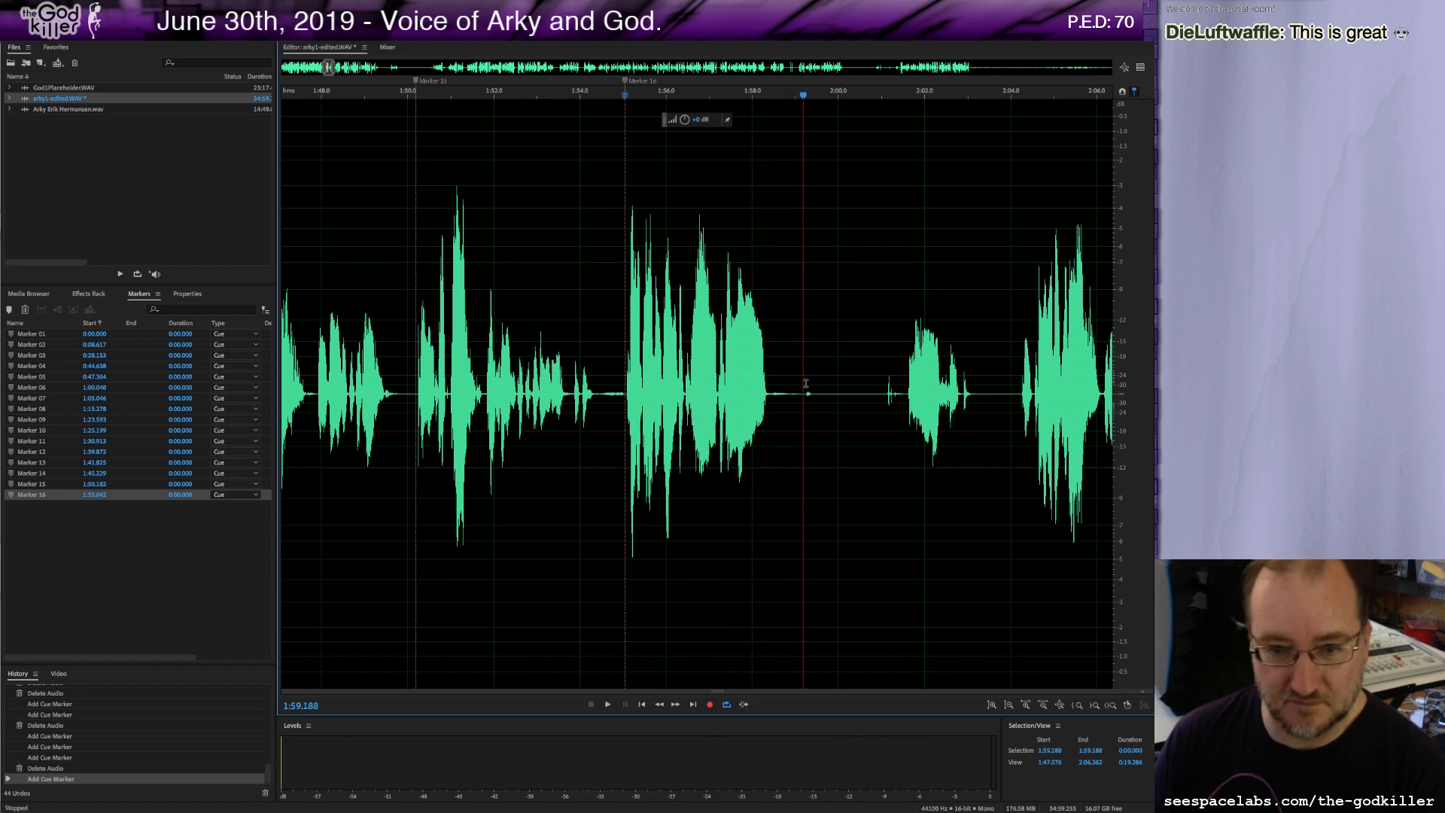
drag(799, 386, 906, 438)
key(Delete)
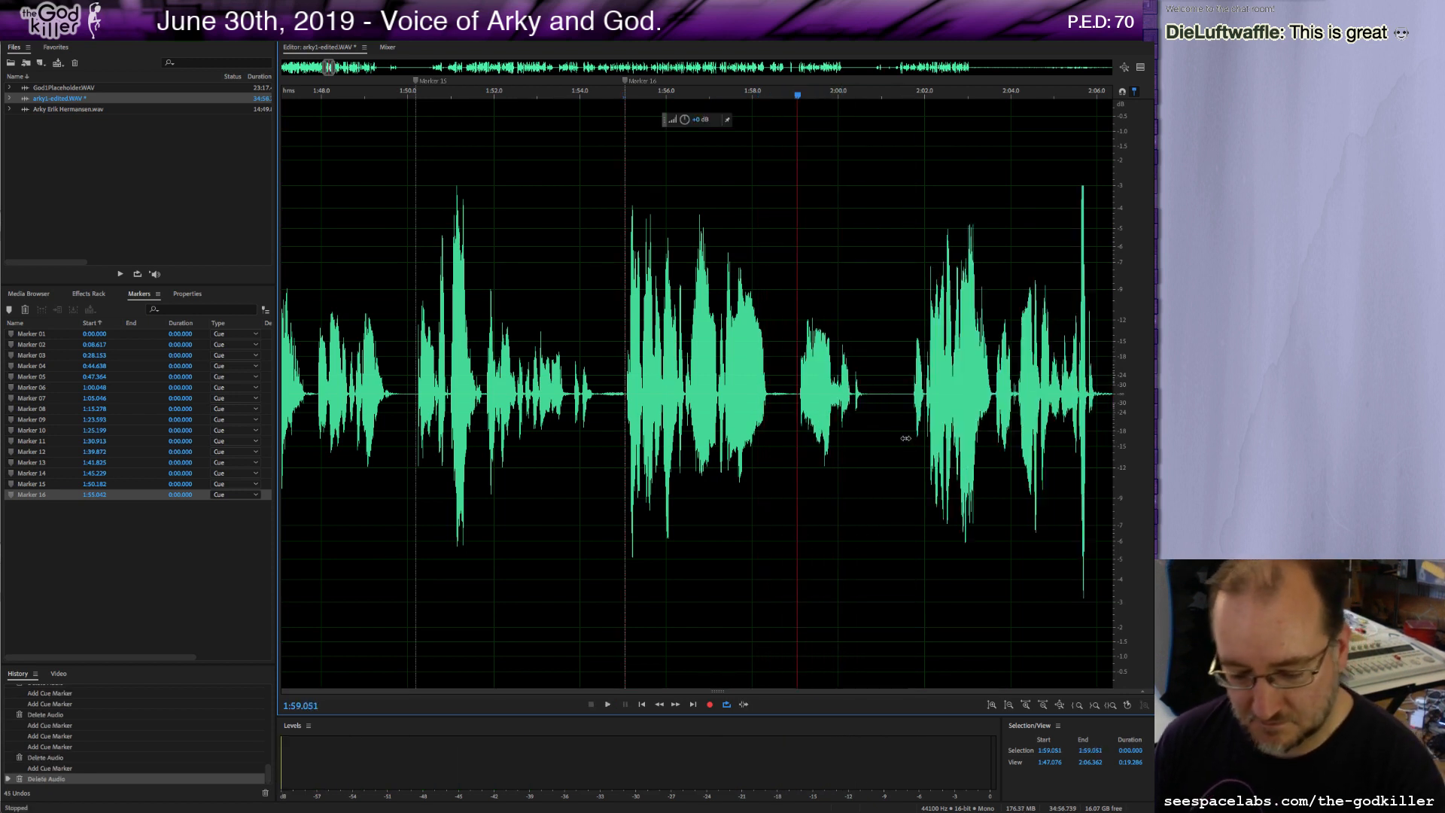
Play on from the cut, adding cue markers at about 1:59.1 and 2:01.6.
key(m)
key(space)
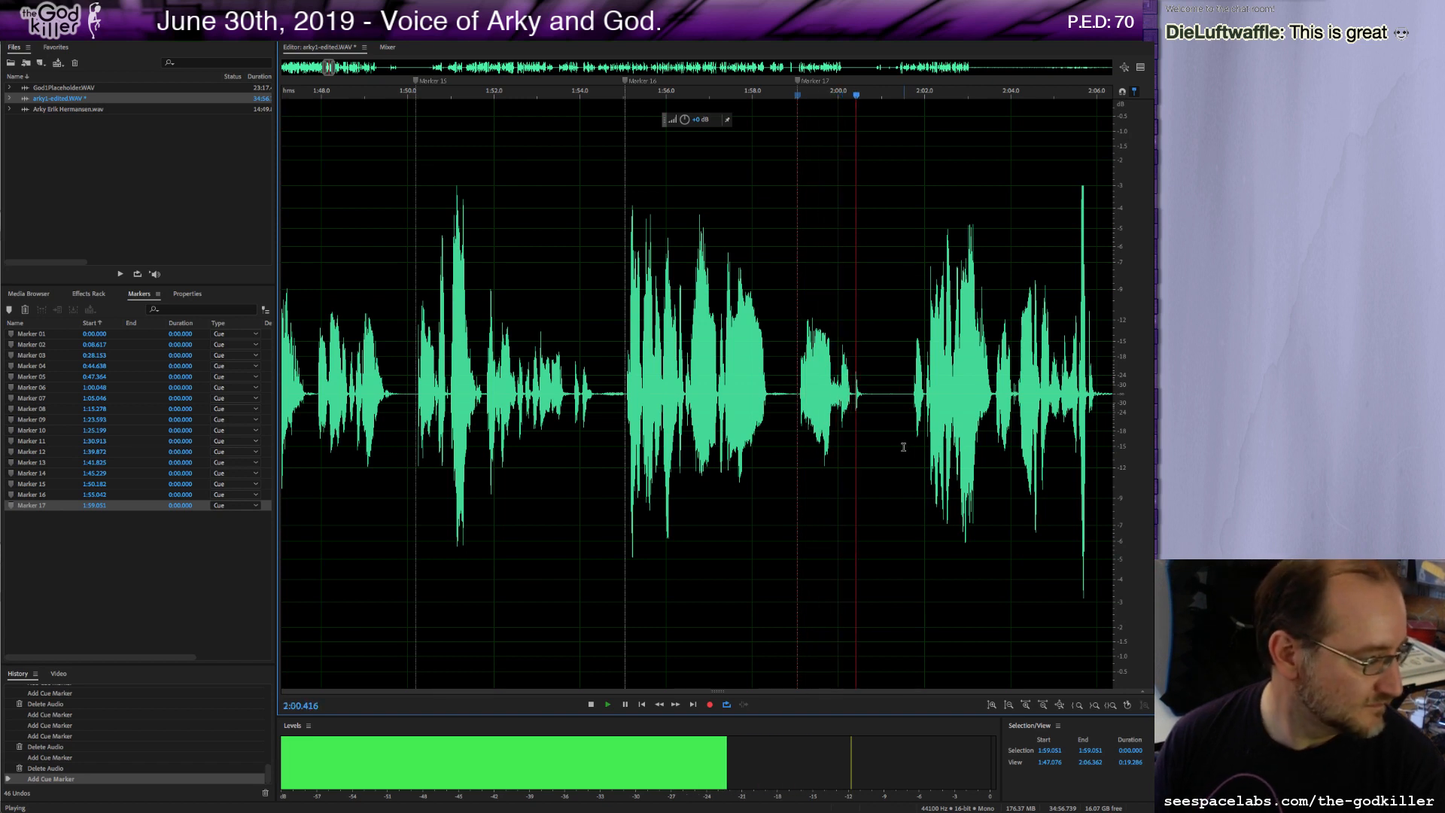
key(space)
key(m)
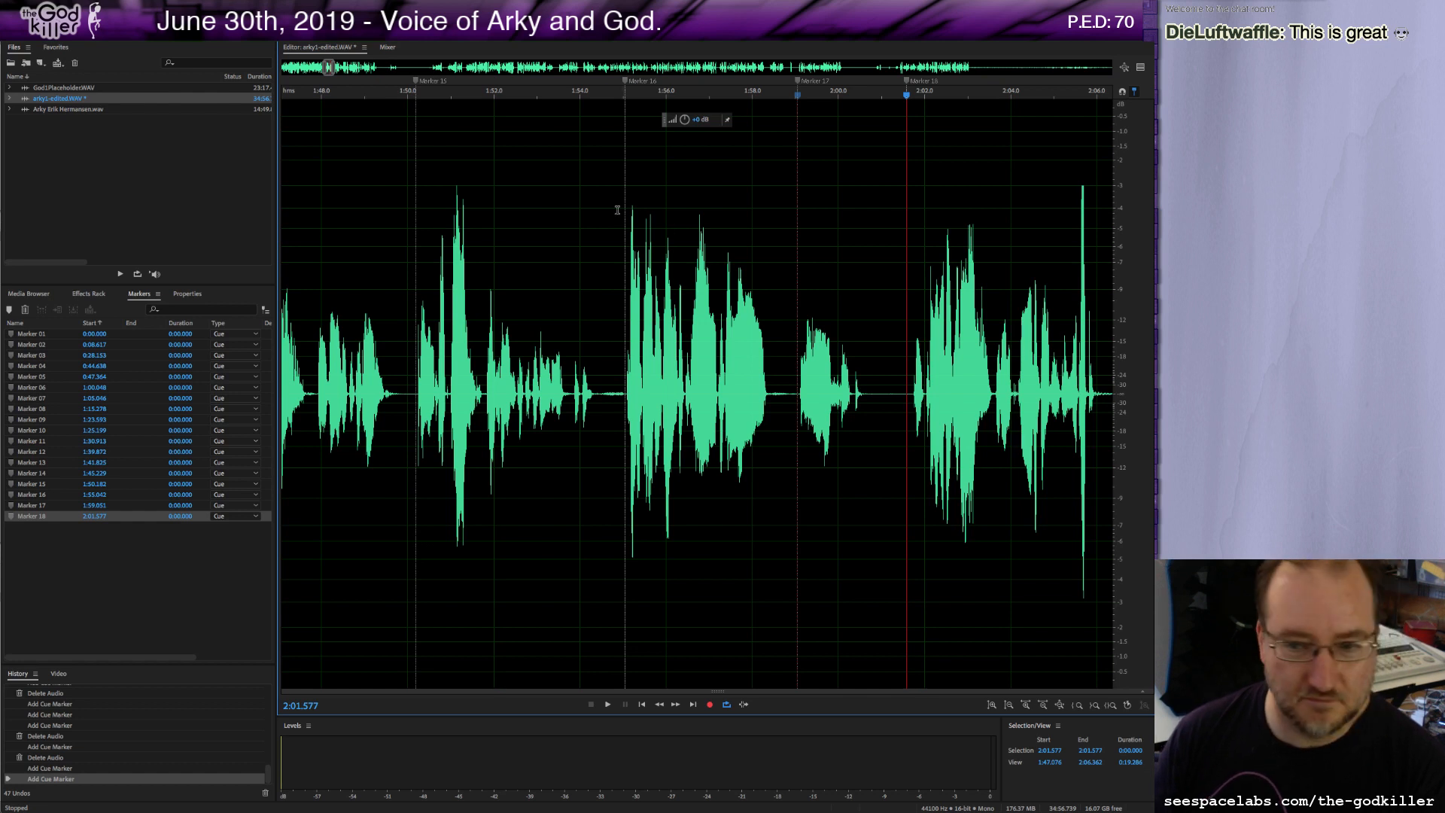
click(896, 380)
key(space)
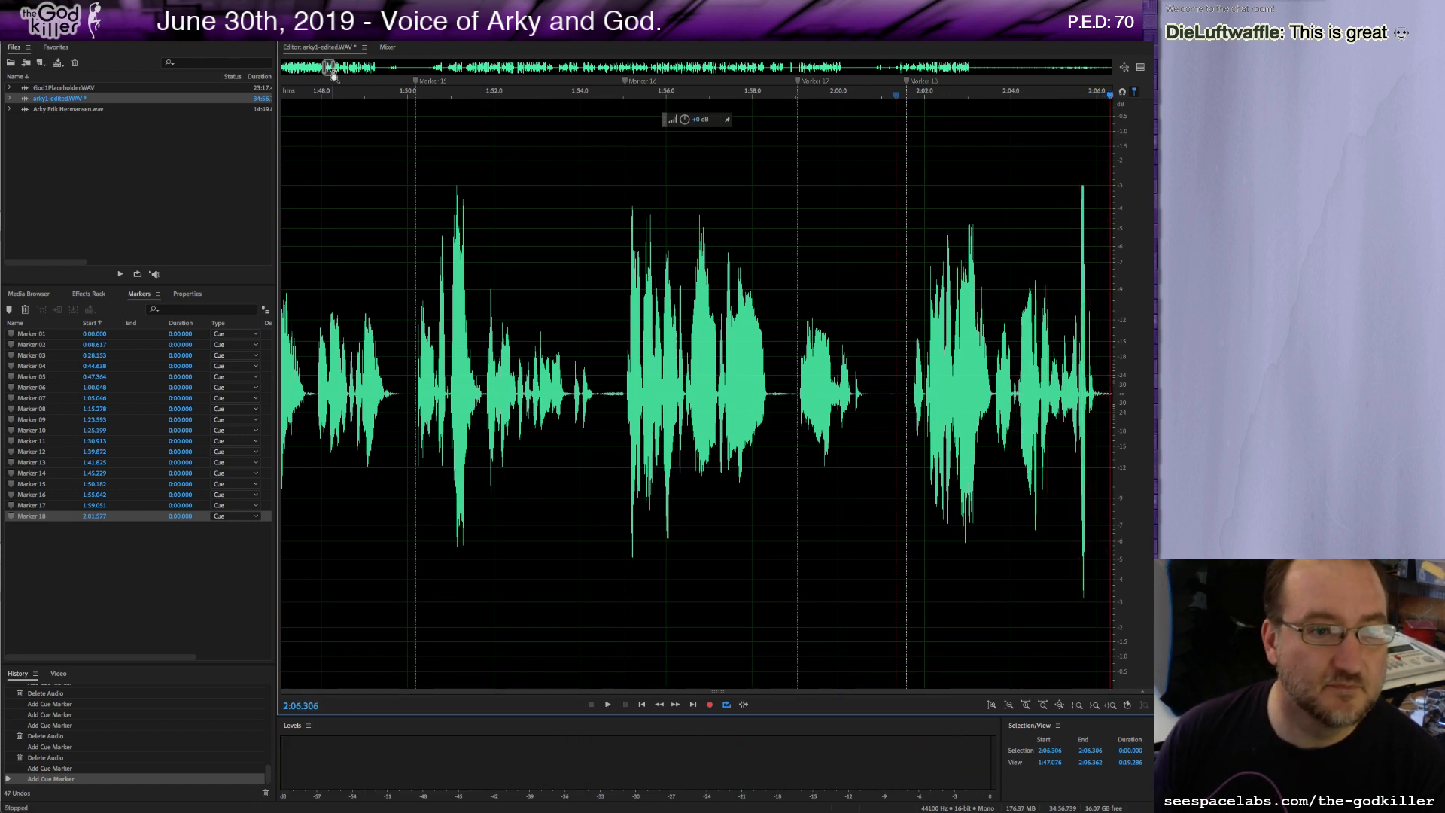
Add a marker at about 2:06.8, delete a brief sliver of audio there, and play on.
drag(333, 68, 343, 69)
key(space)
key(space)
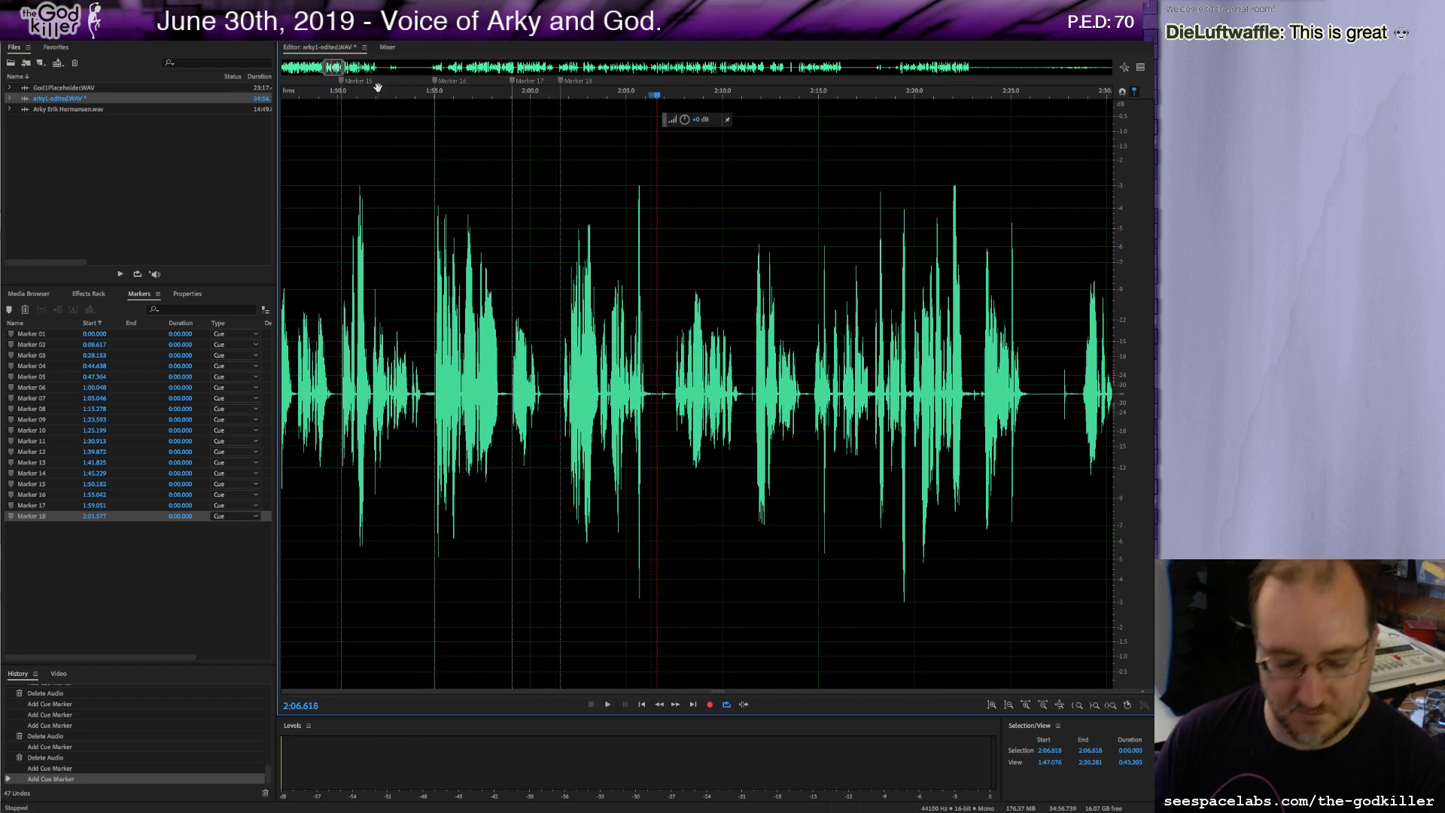
key(m)
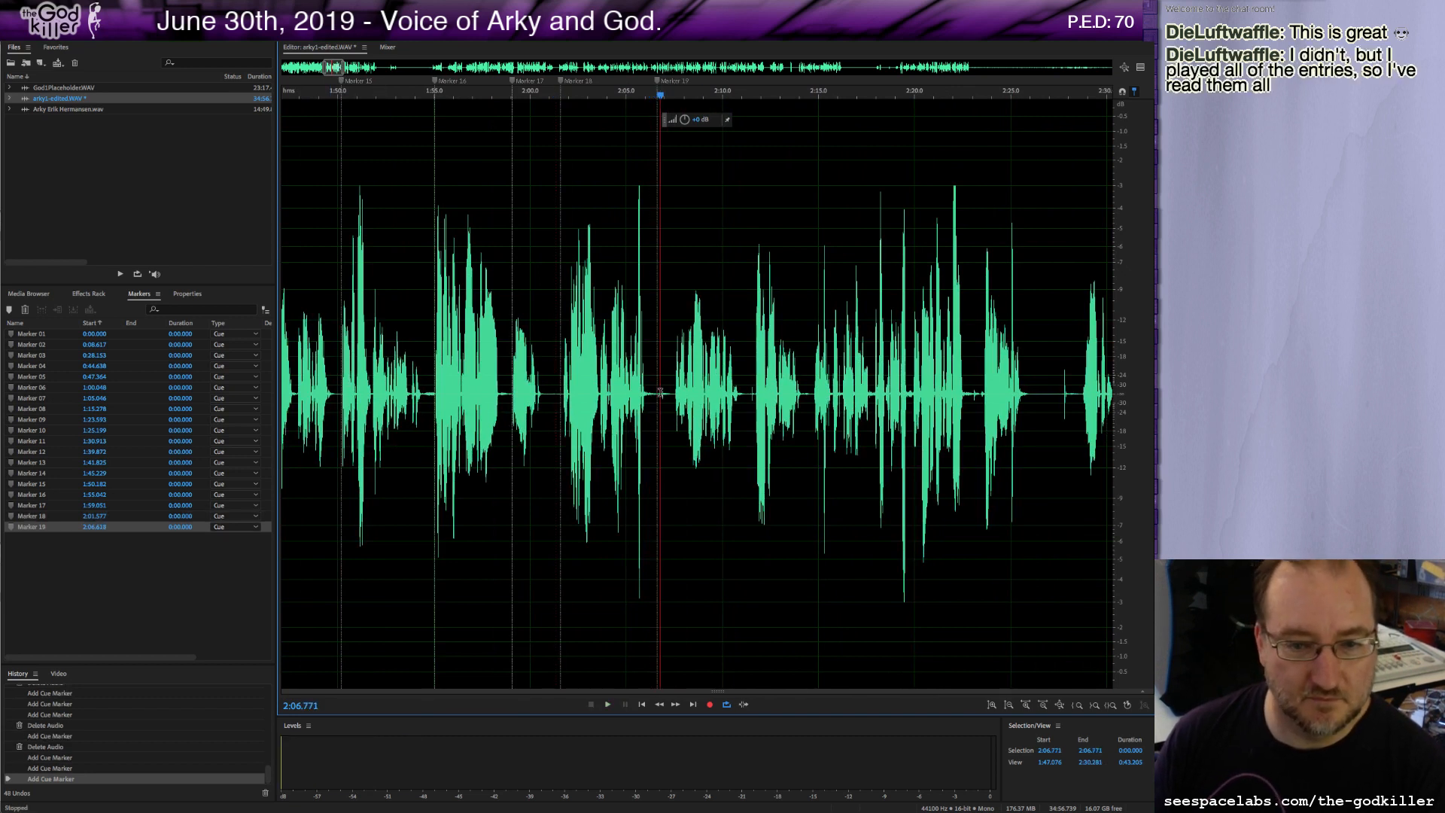
drag(660, 395, 673, 429)
key(Delete)
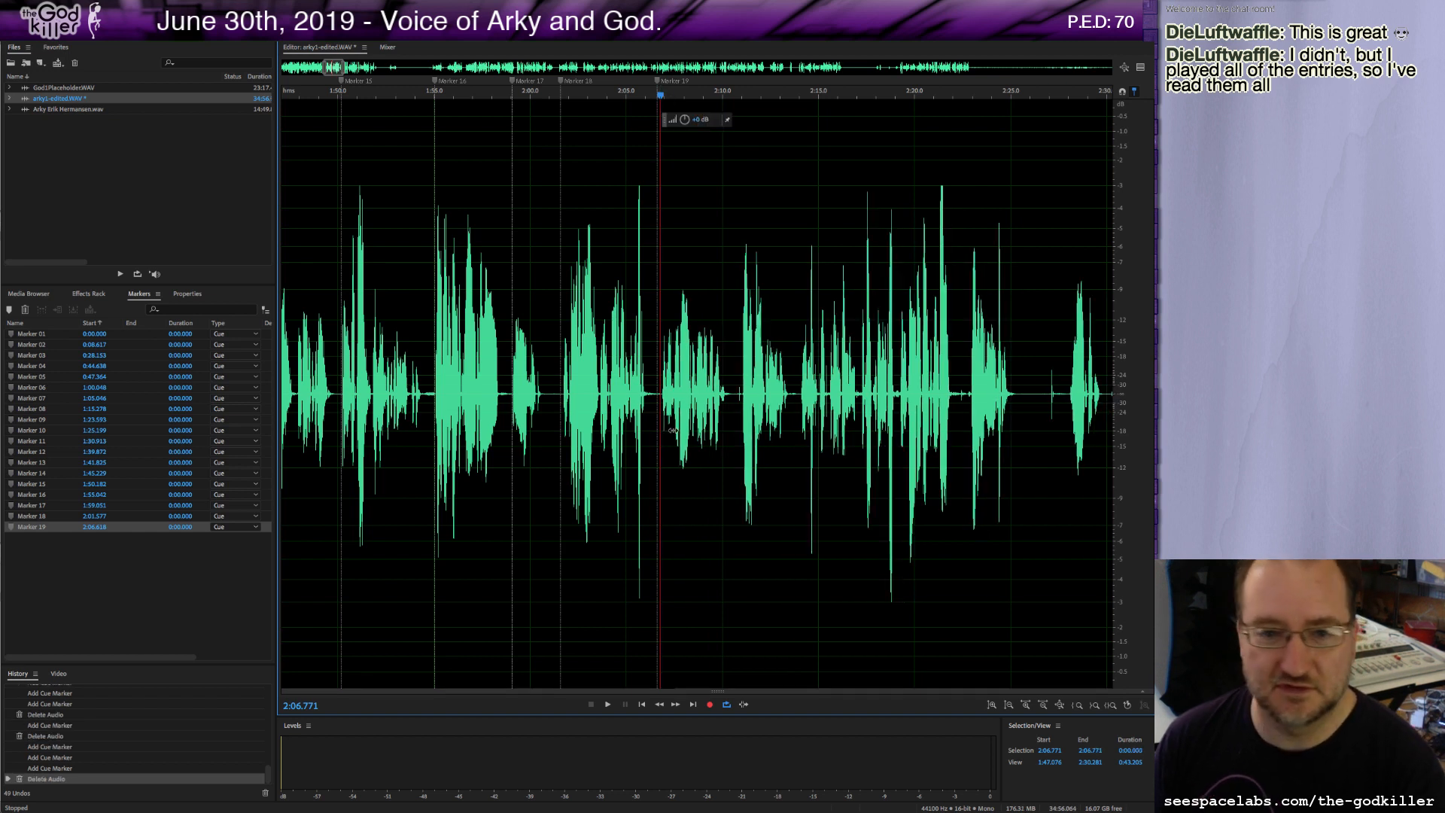
key(space)
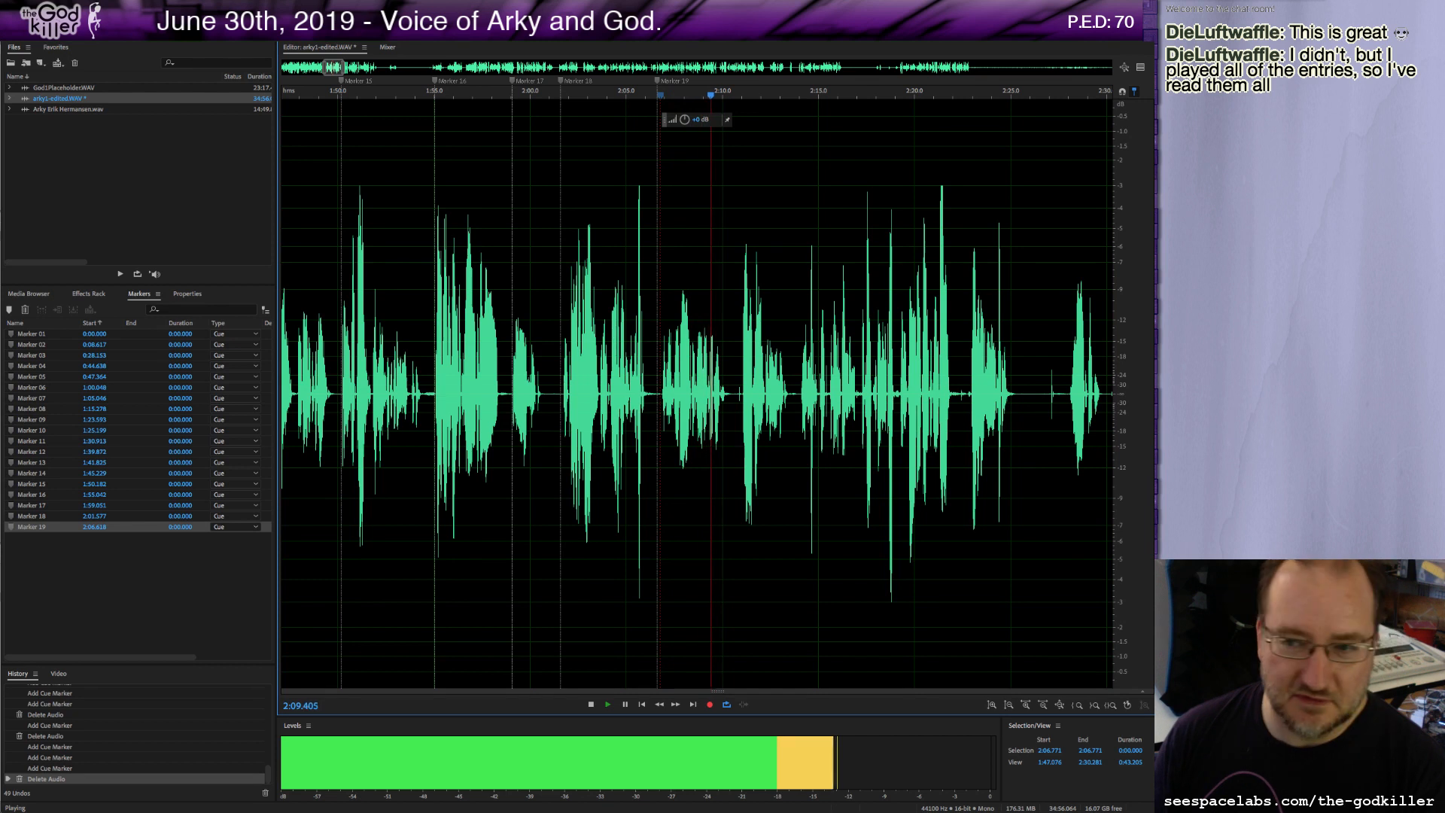
Delete a brief sliver of audio near 2:10.8 and add a cue marker at that spot.
key(space)
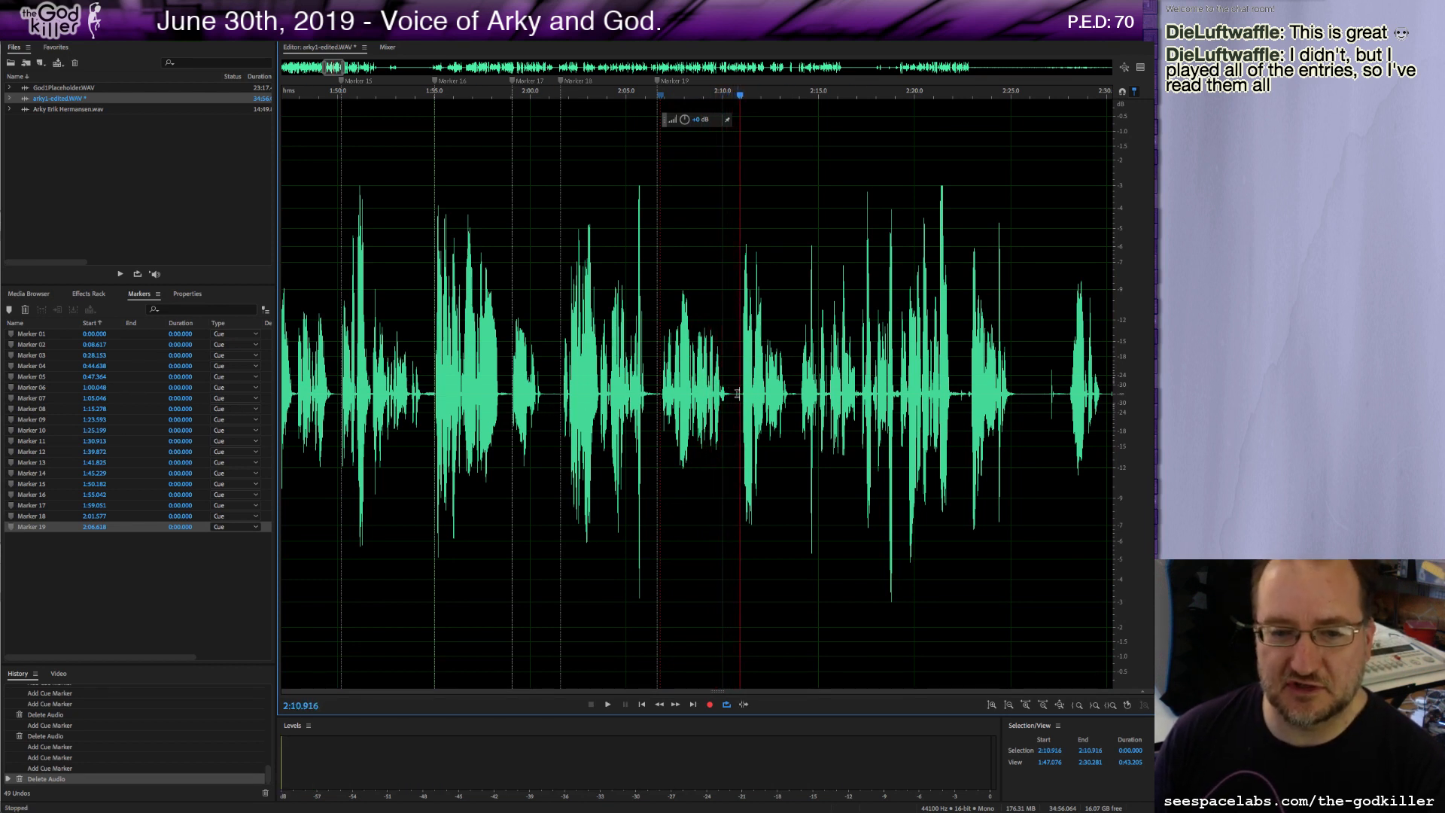
drag(736, 393, 741, 401)
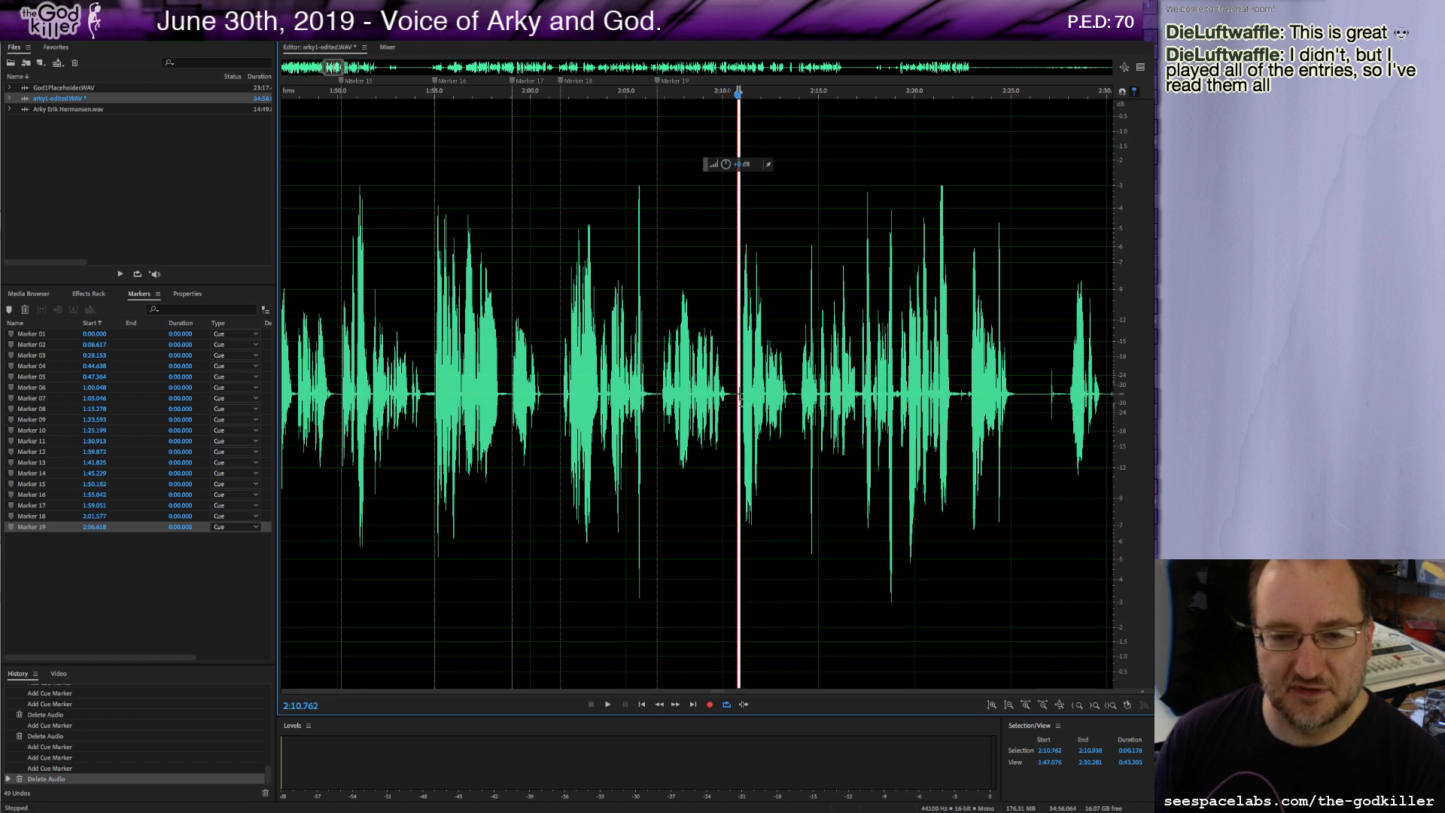
key(Delete)
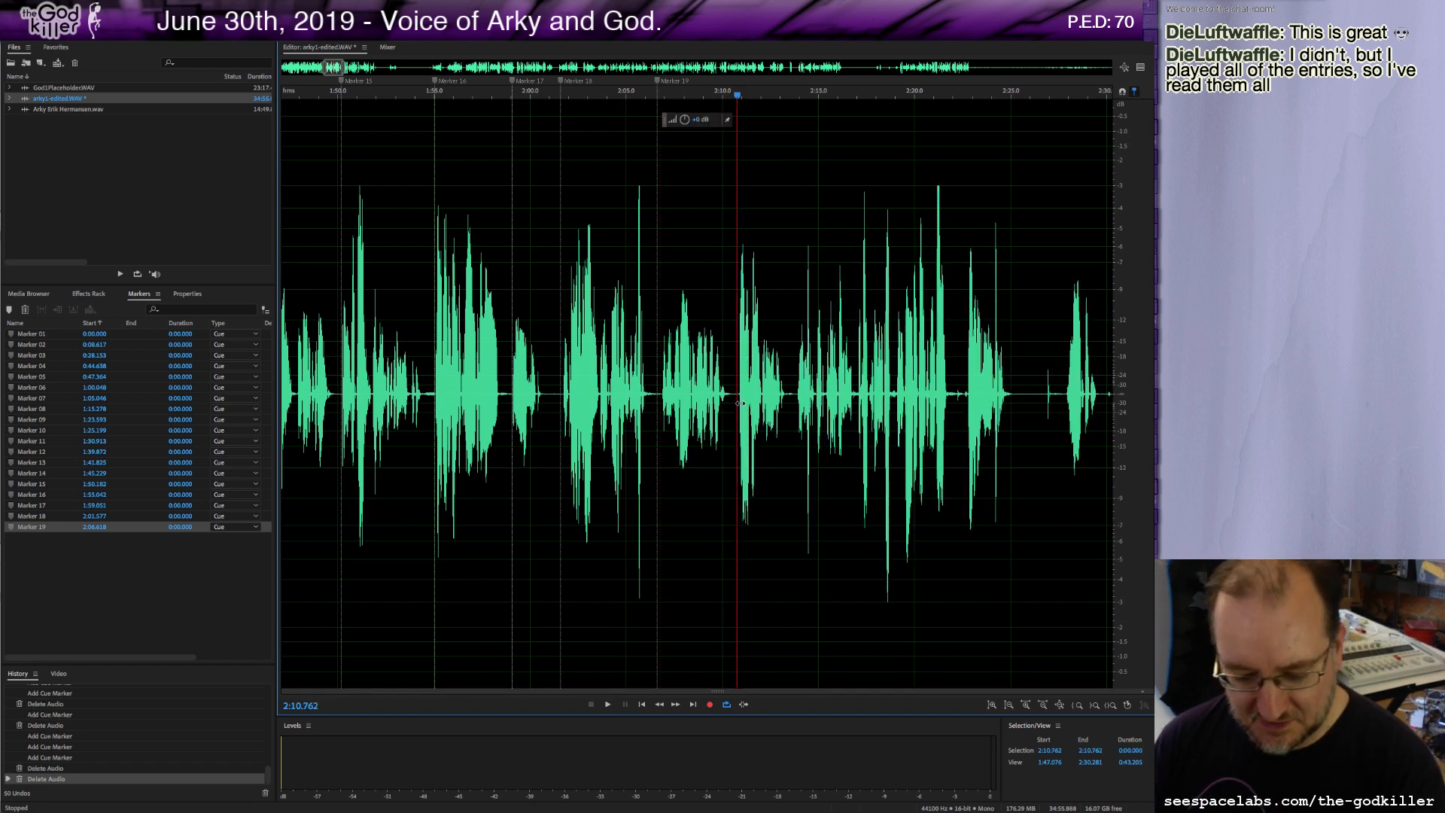
key(m)
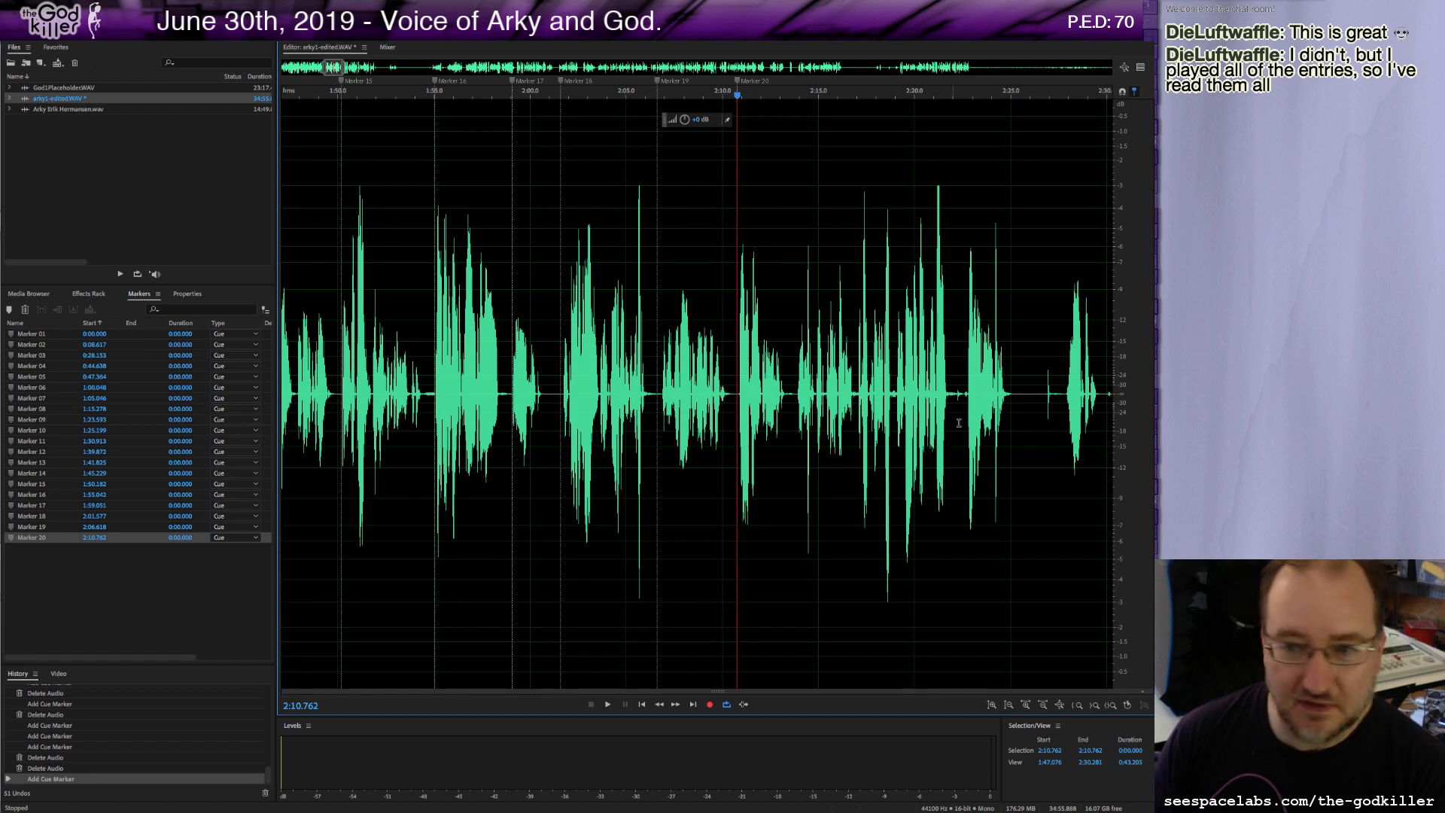
Play on, add a marker at about 2:13.8, and delete the marker at 2:10.8.
key(space)
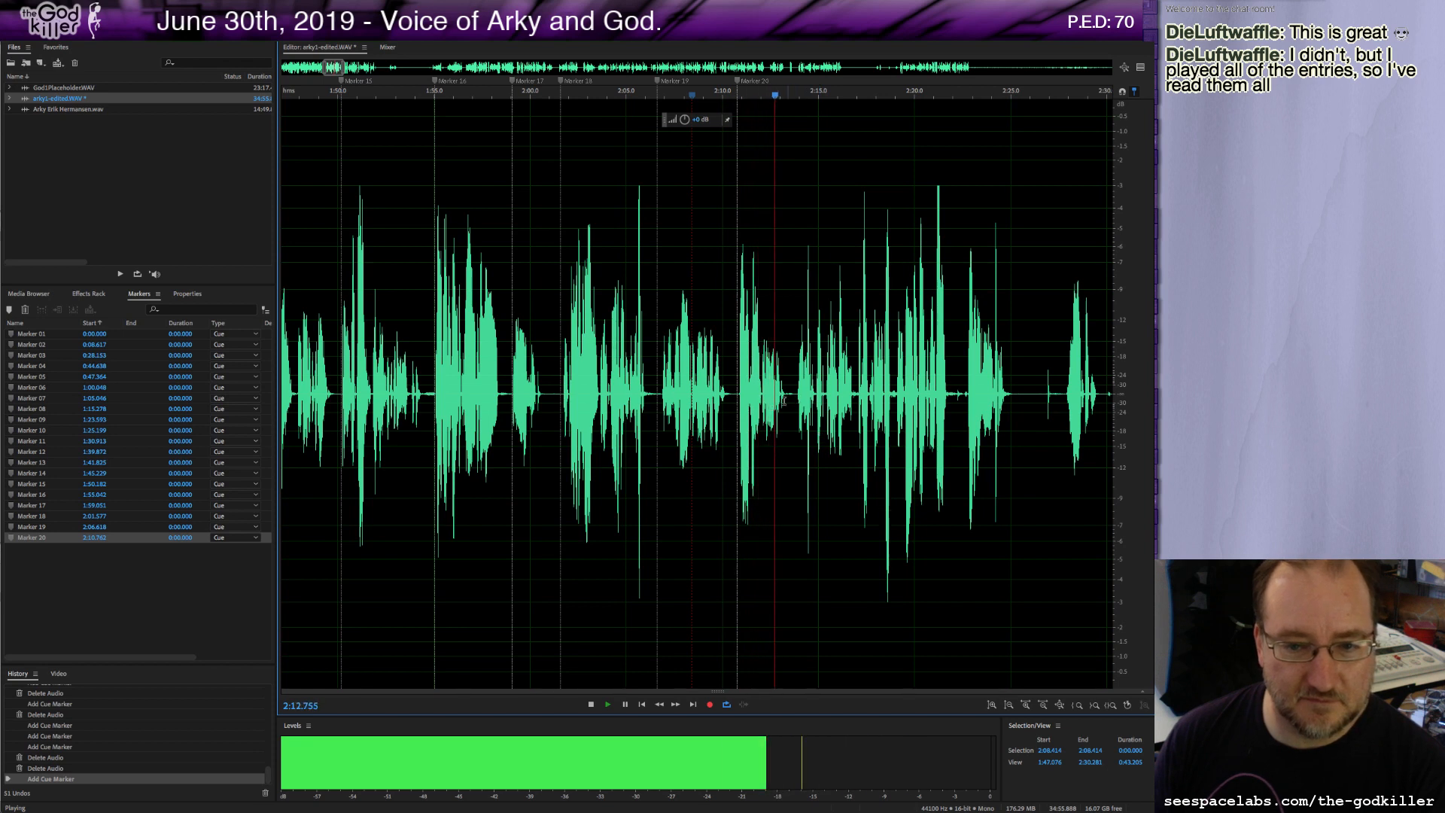
key(space)
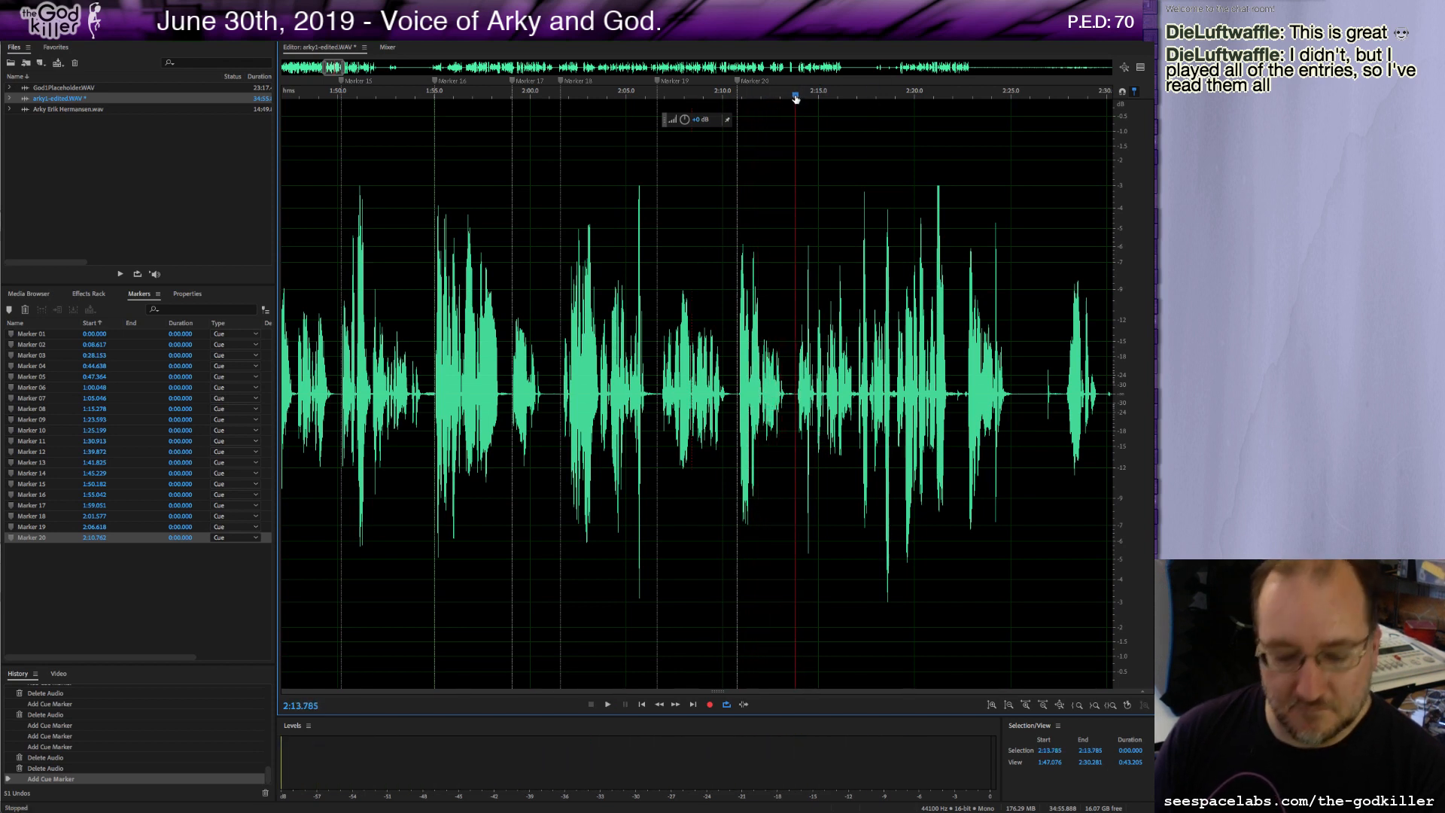
key(m)
right_click(738, 81)
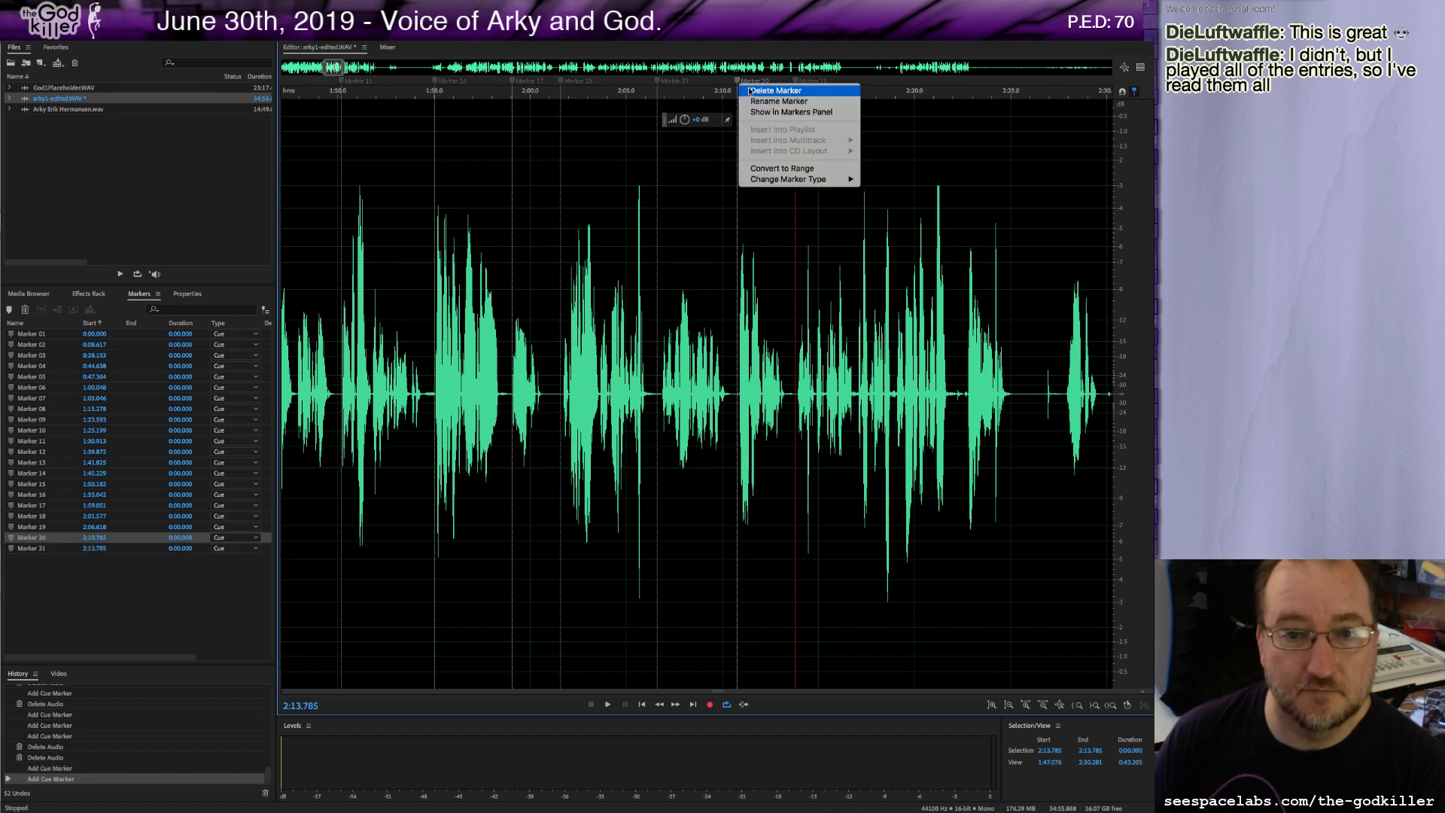
click(749, 91)
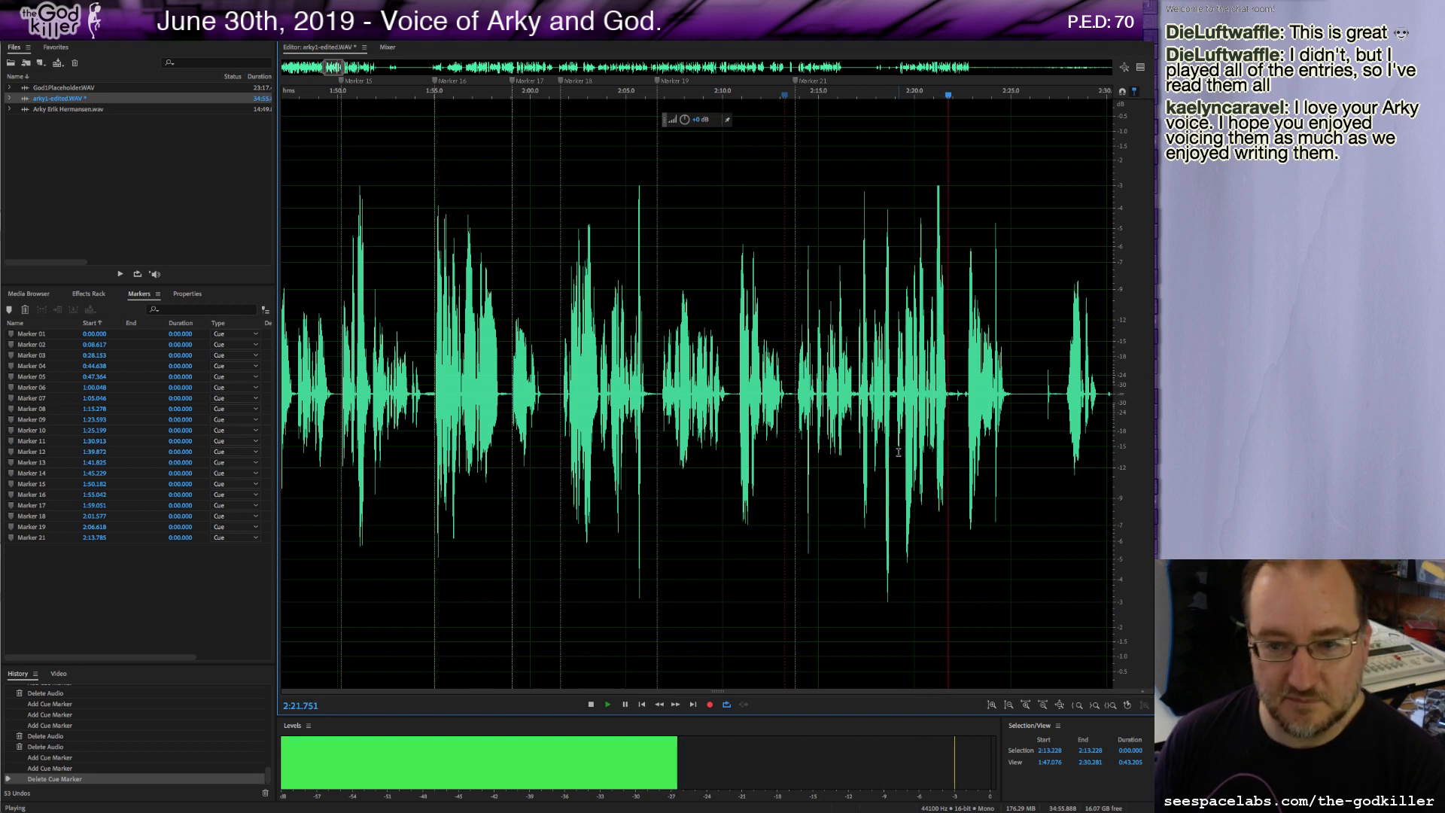
Add a marker at about 2:22.0 and delete a short sliver of audio just after it.
key(space)
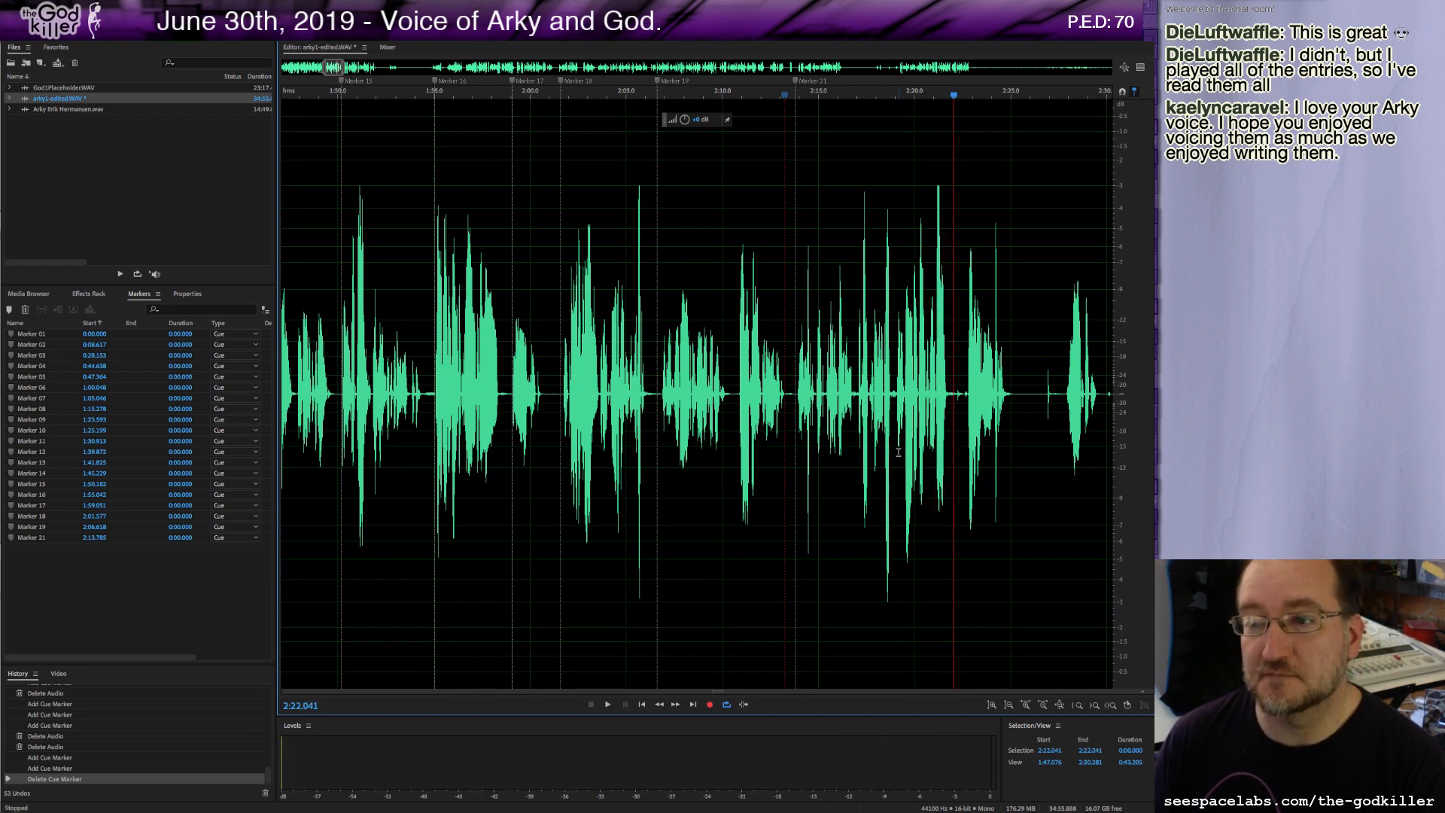
key(m)
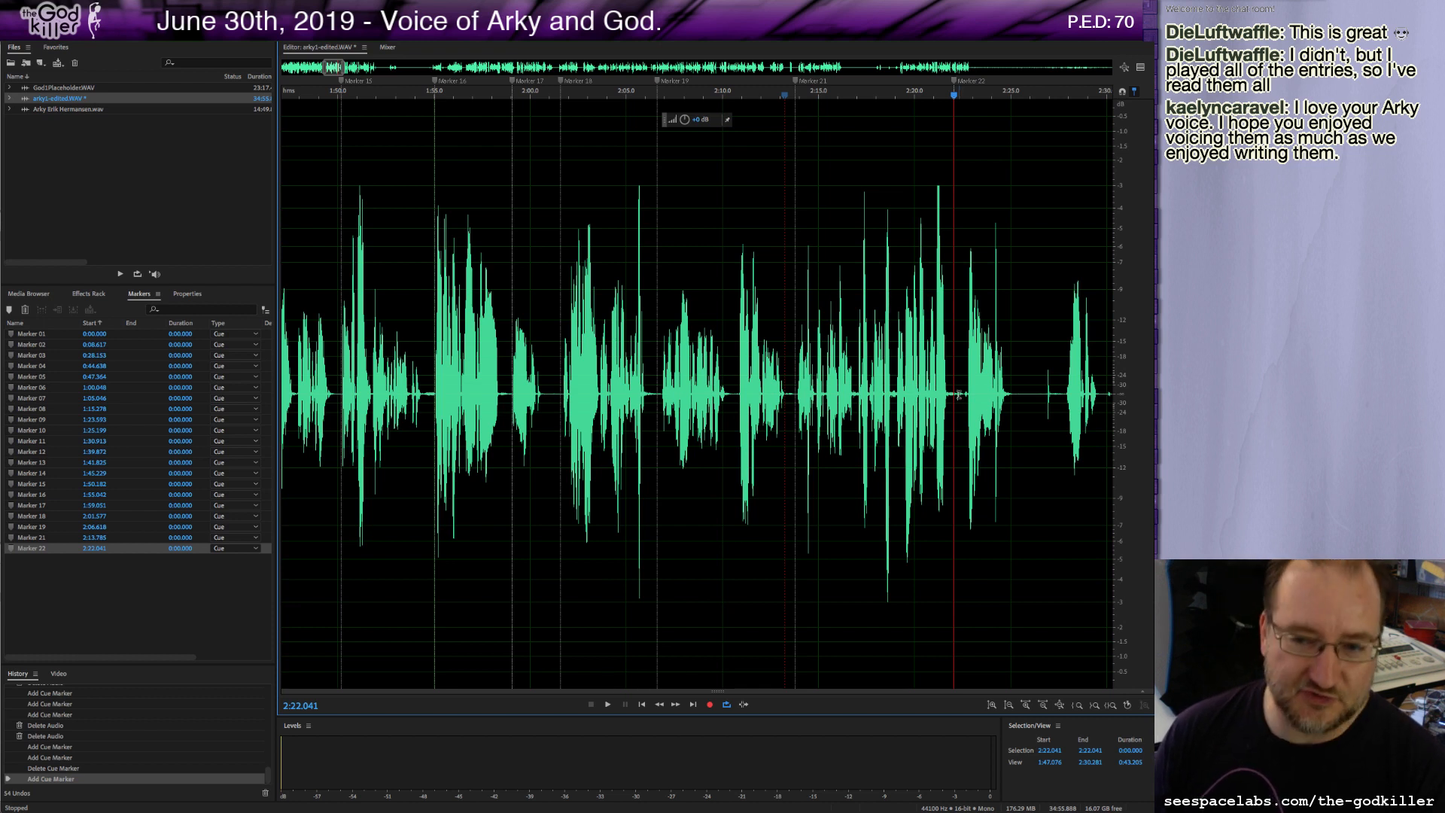
drag(954, 391, 960, 396)
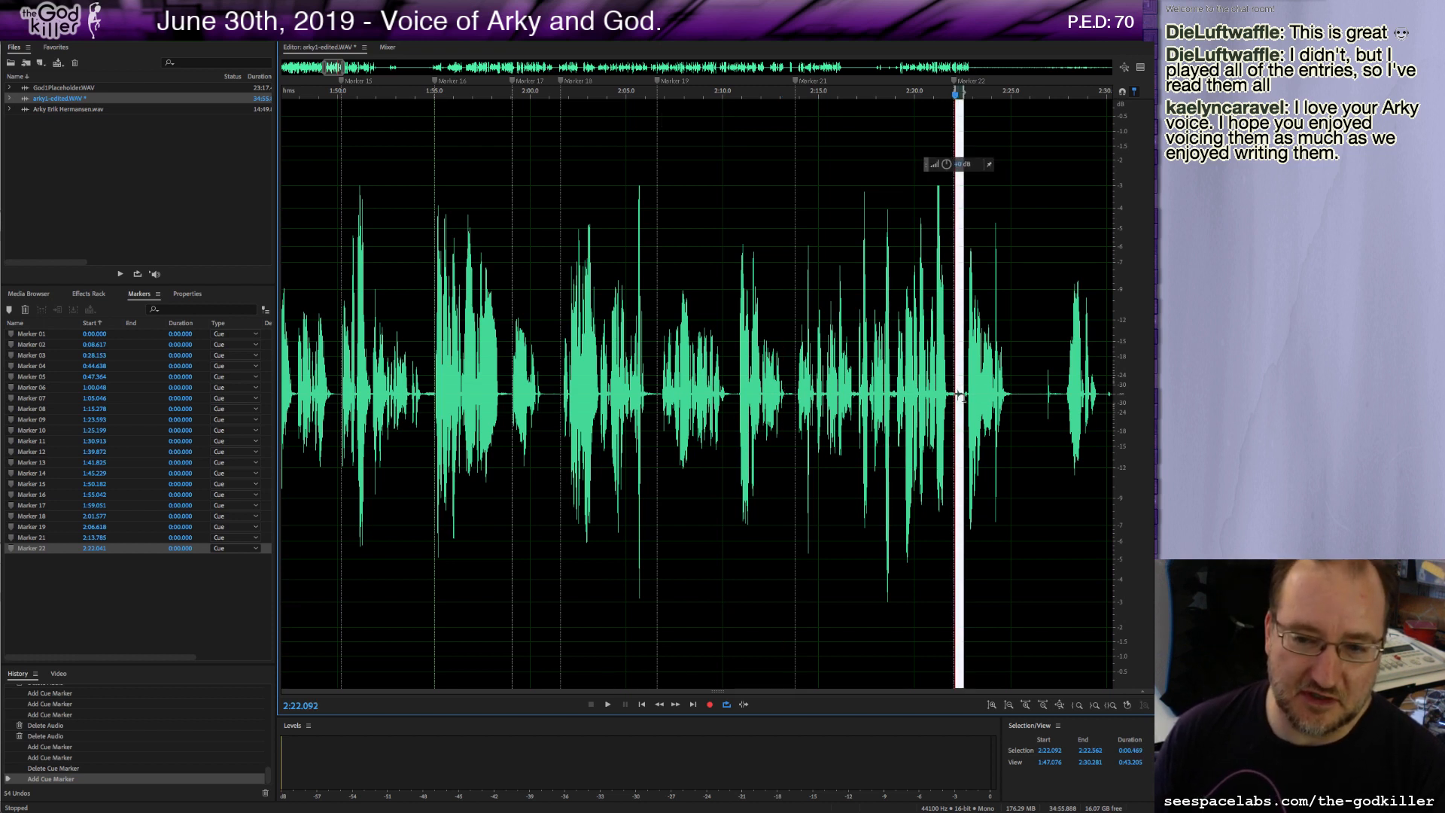
key(Delete)
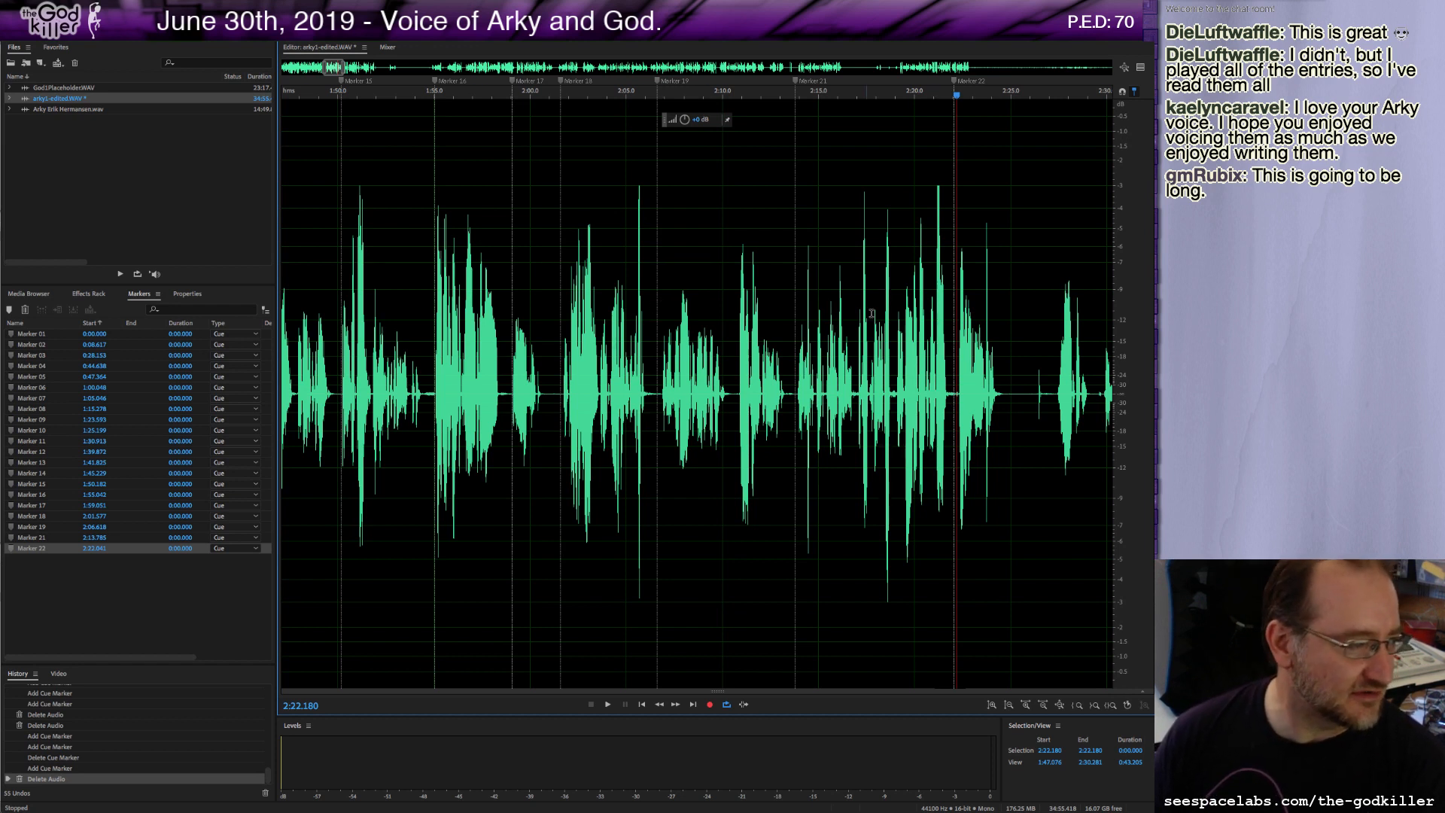
Play on, add a marker at about 2:25.1, and delete about 2 seconds of pause starting near 2:25.4.
key(space)
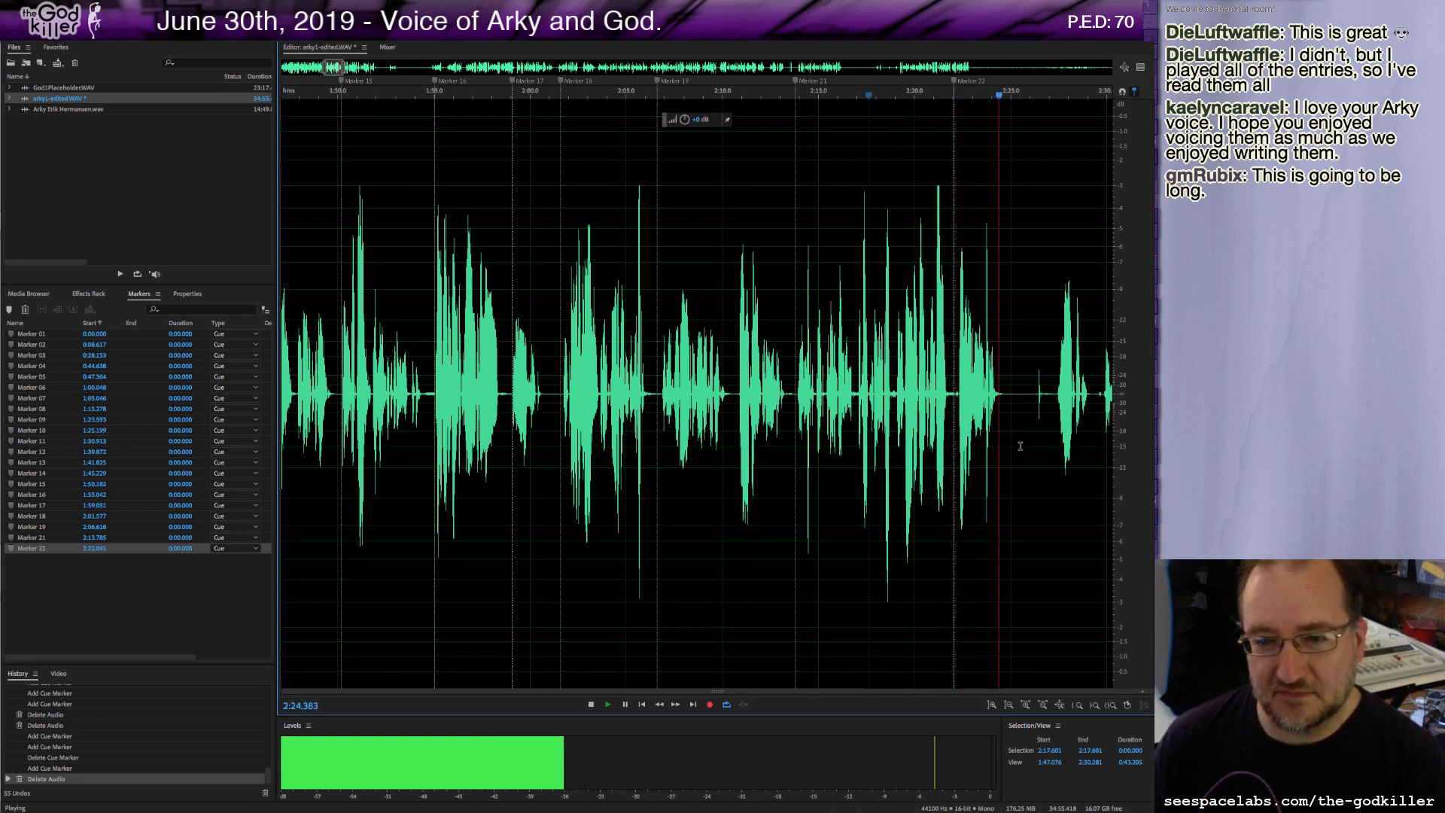
key(space)
key(m)
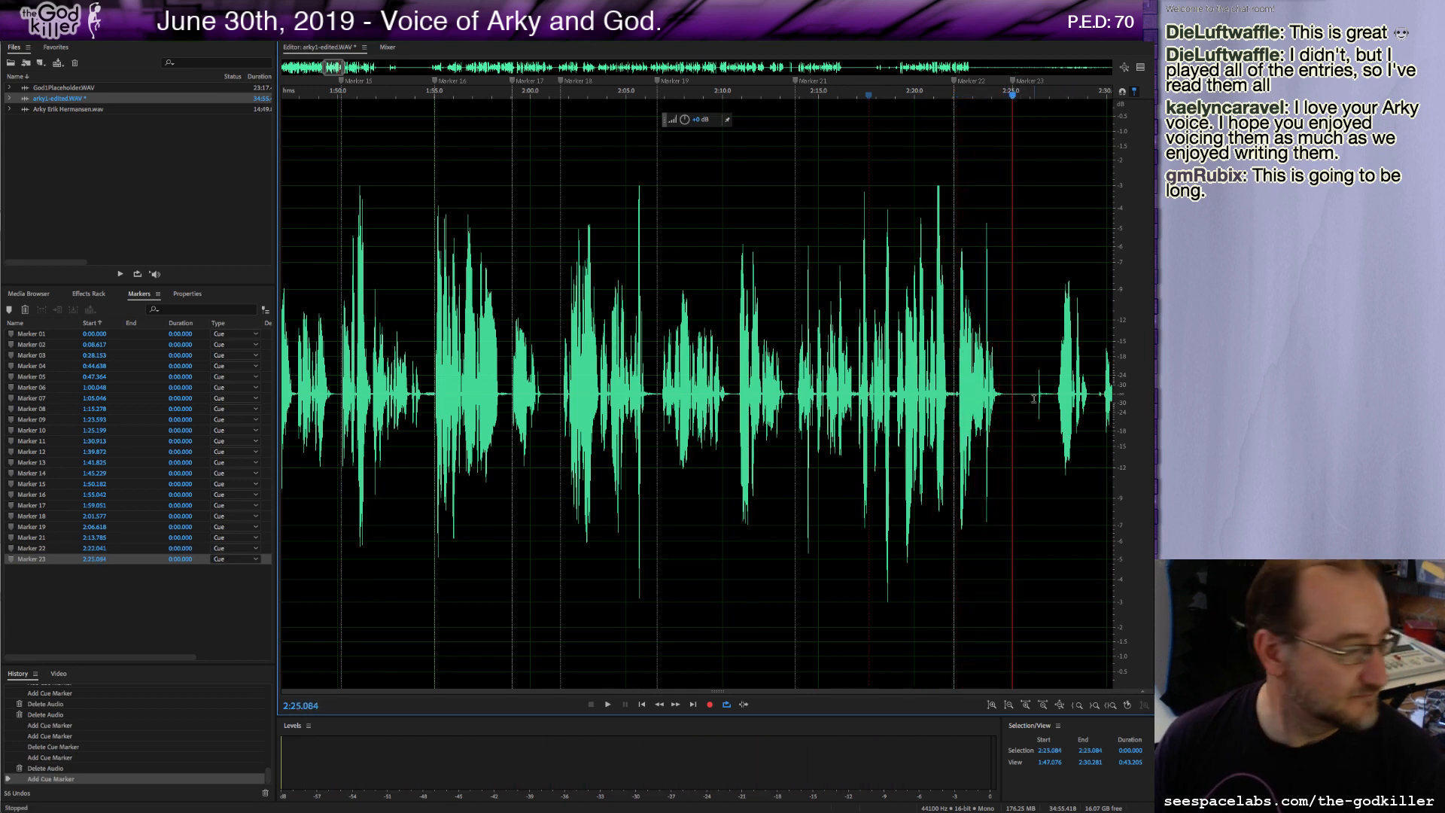
drag(1019, 404, 1055, 427)
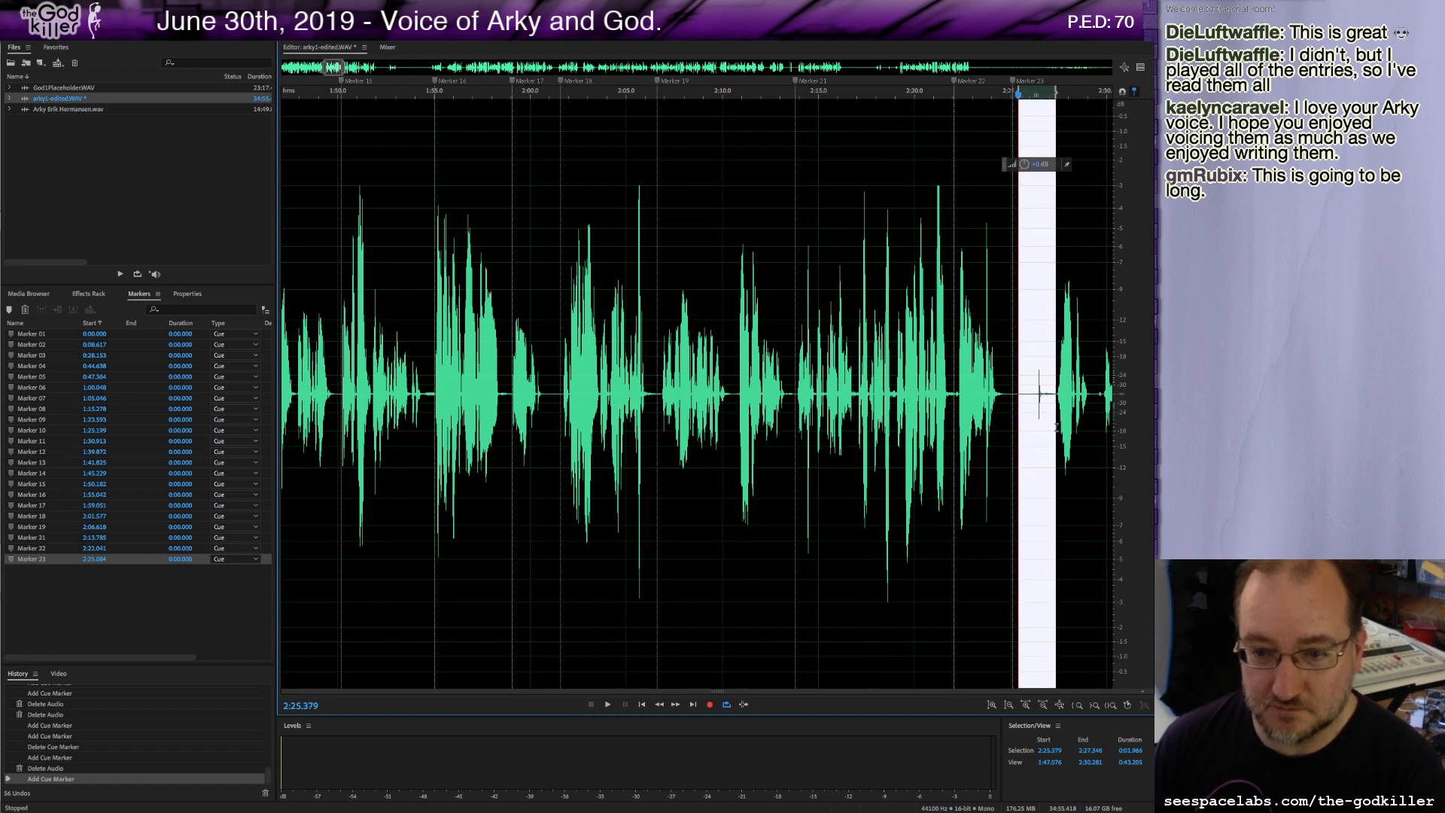
key(Delete)
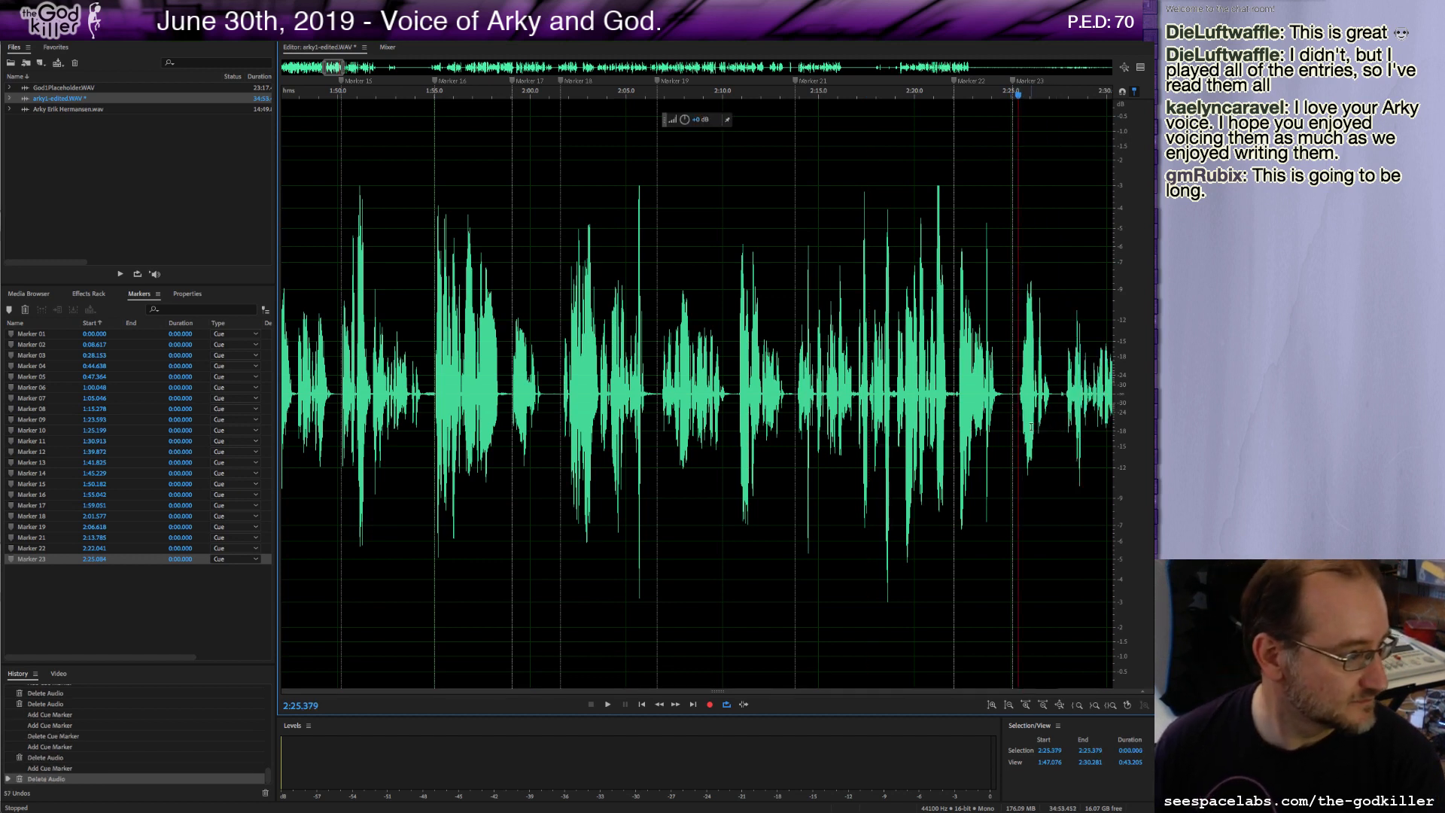
Play on from the cut, adding cue markers at about 2:27.5 and 2:39.3.
key(space)
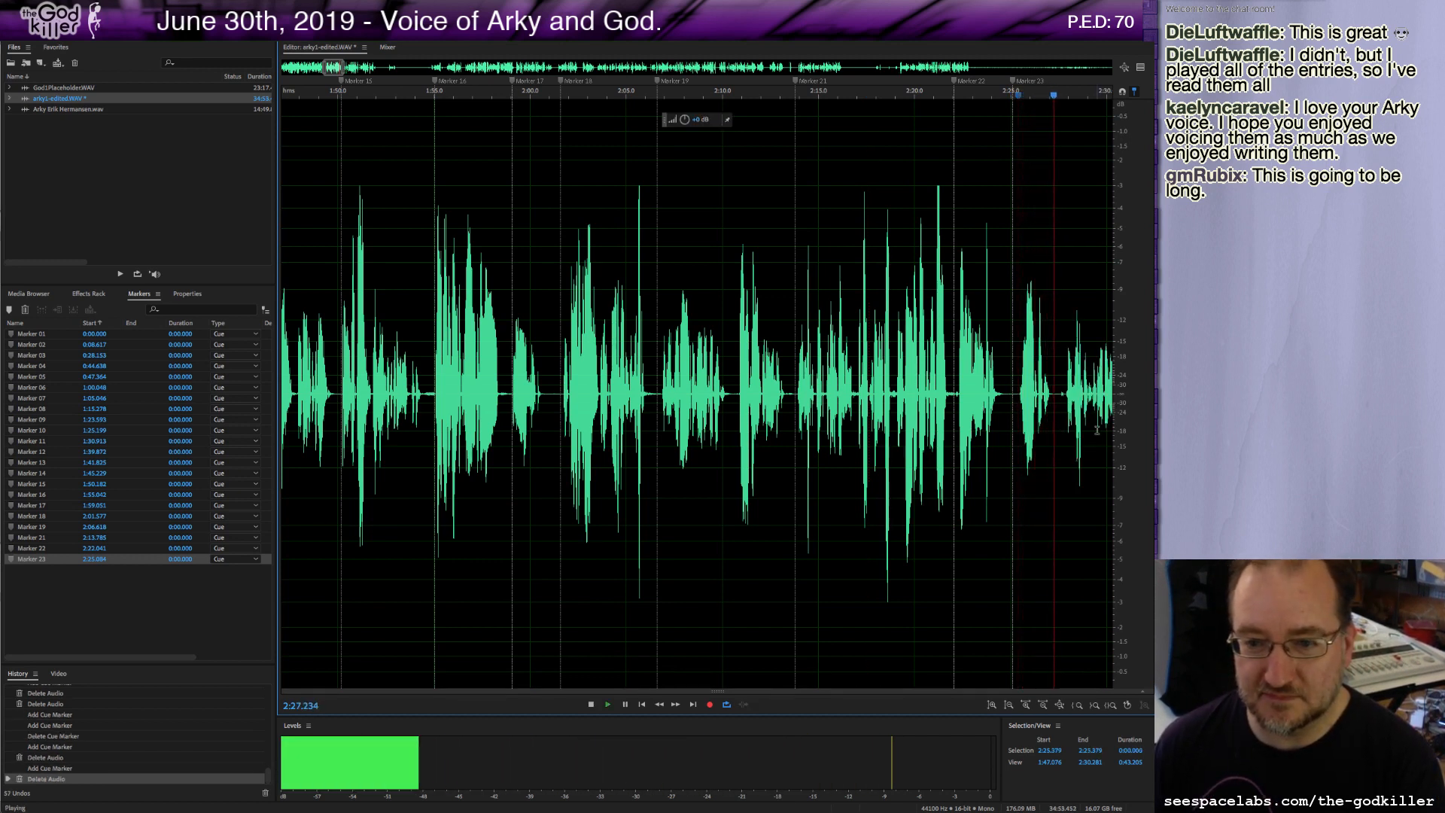
key(space)
key(m)
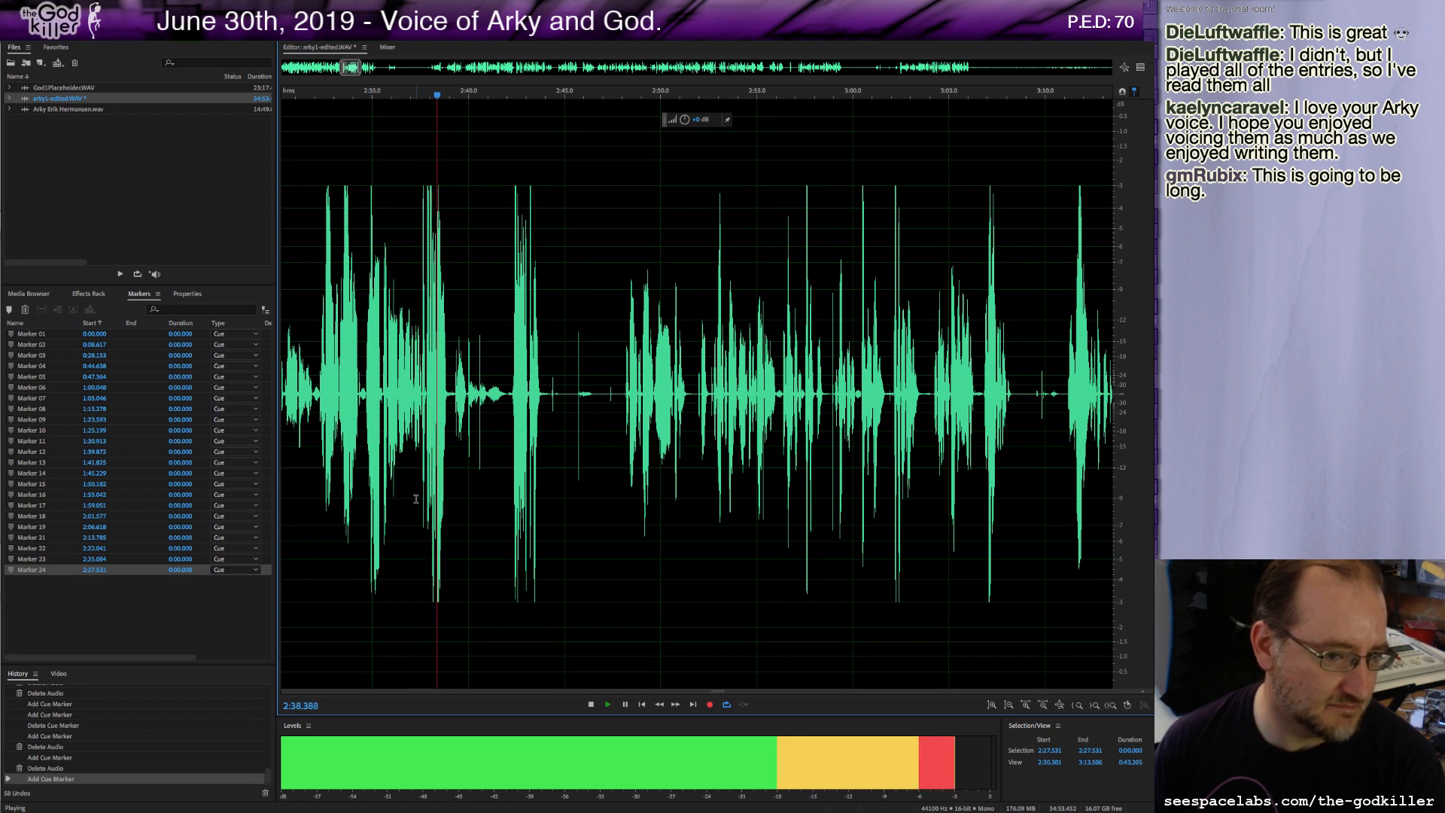
key(space)
key(m)
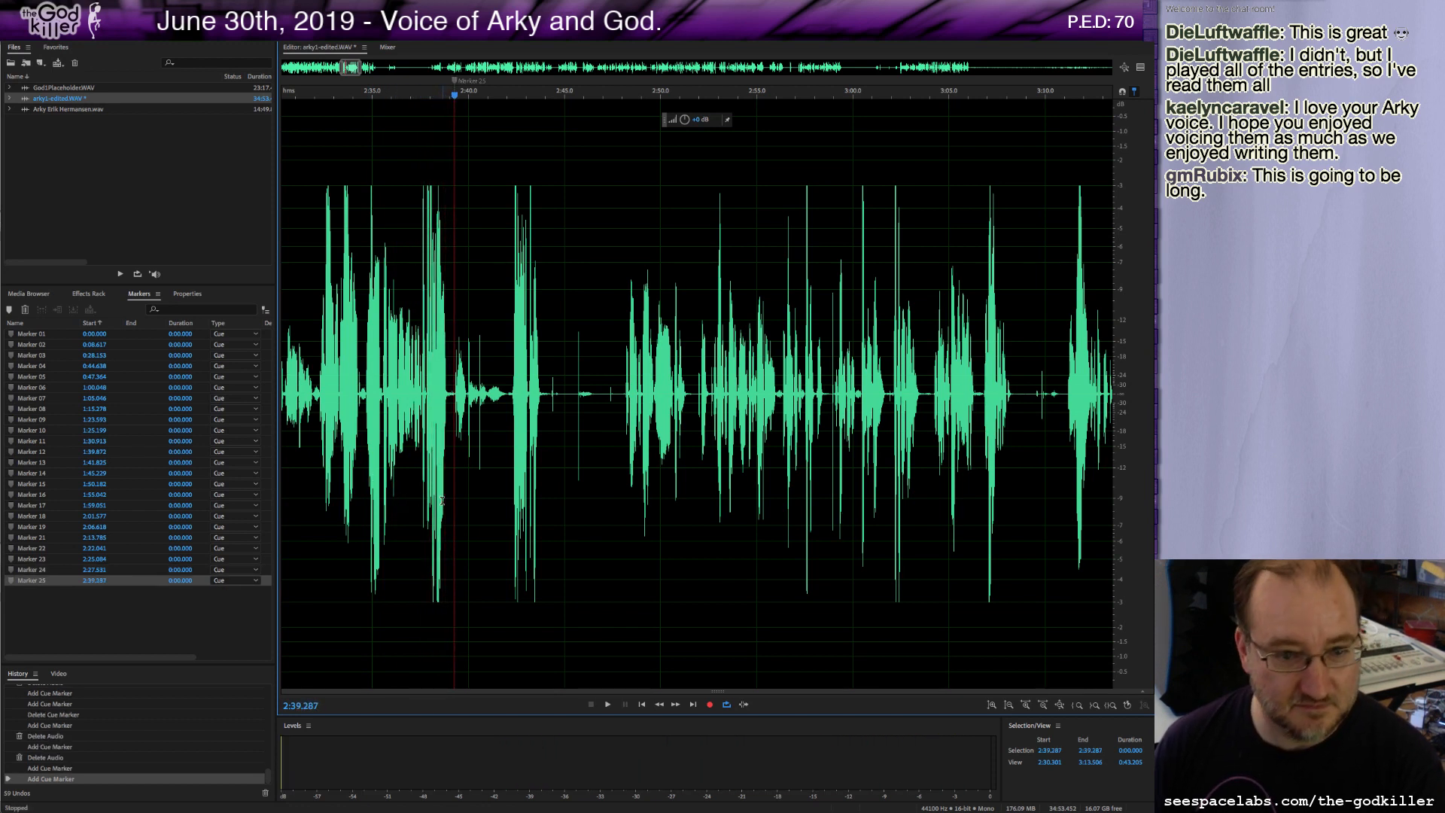
Delete about 2.5 seconds of audio just after the 2:39.3 marker.
key(space)
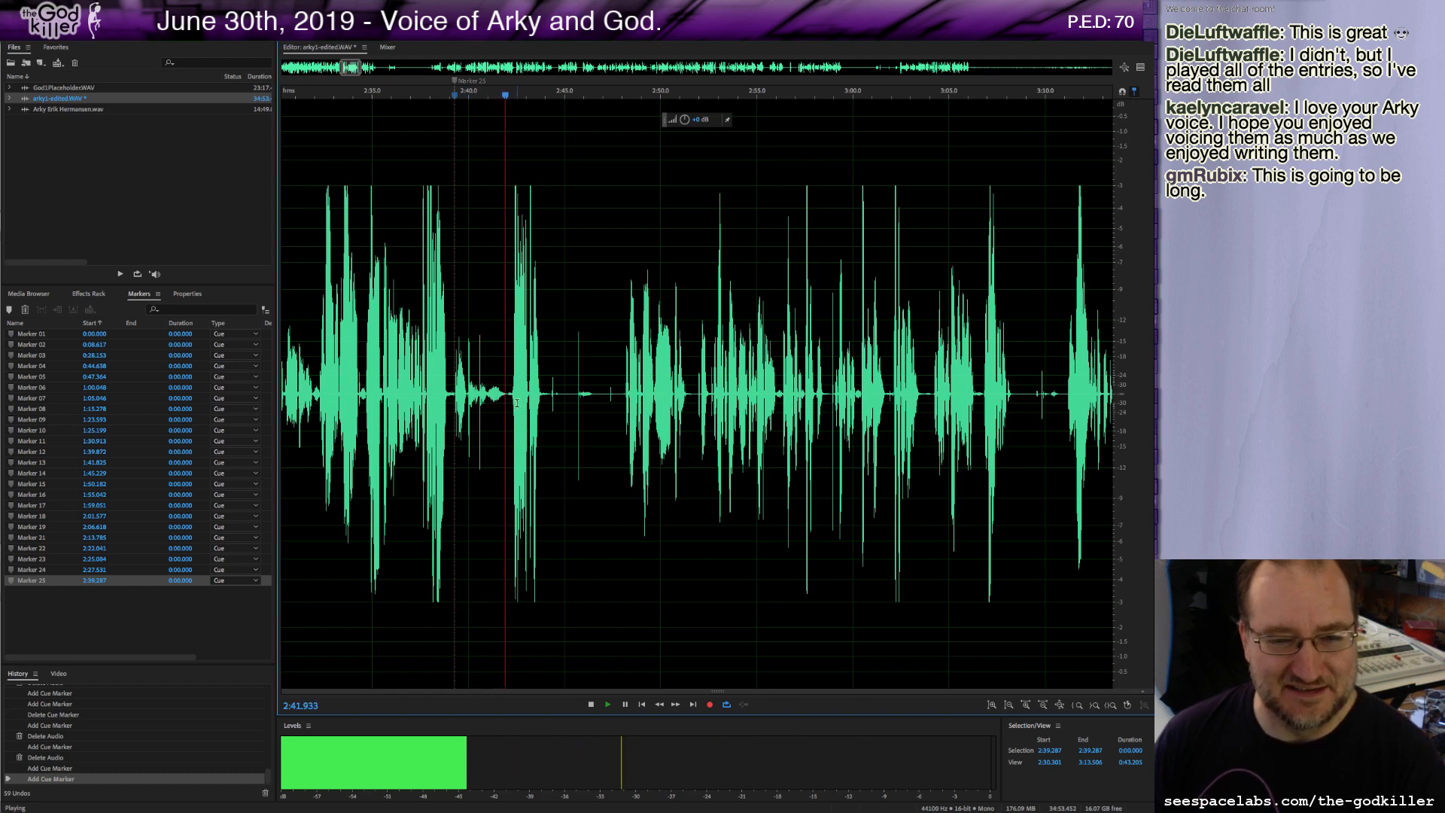
drag(503, 393, 457, 403)
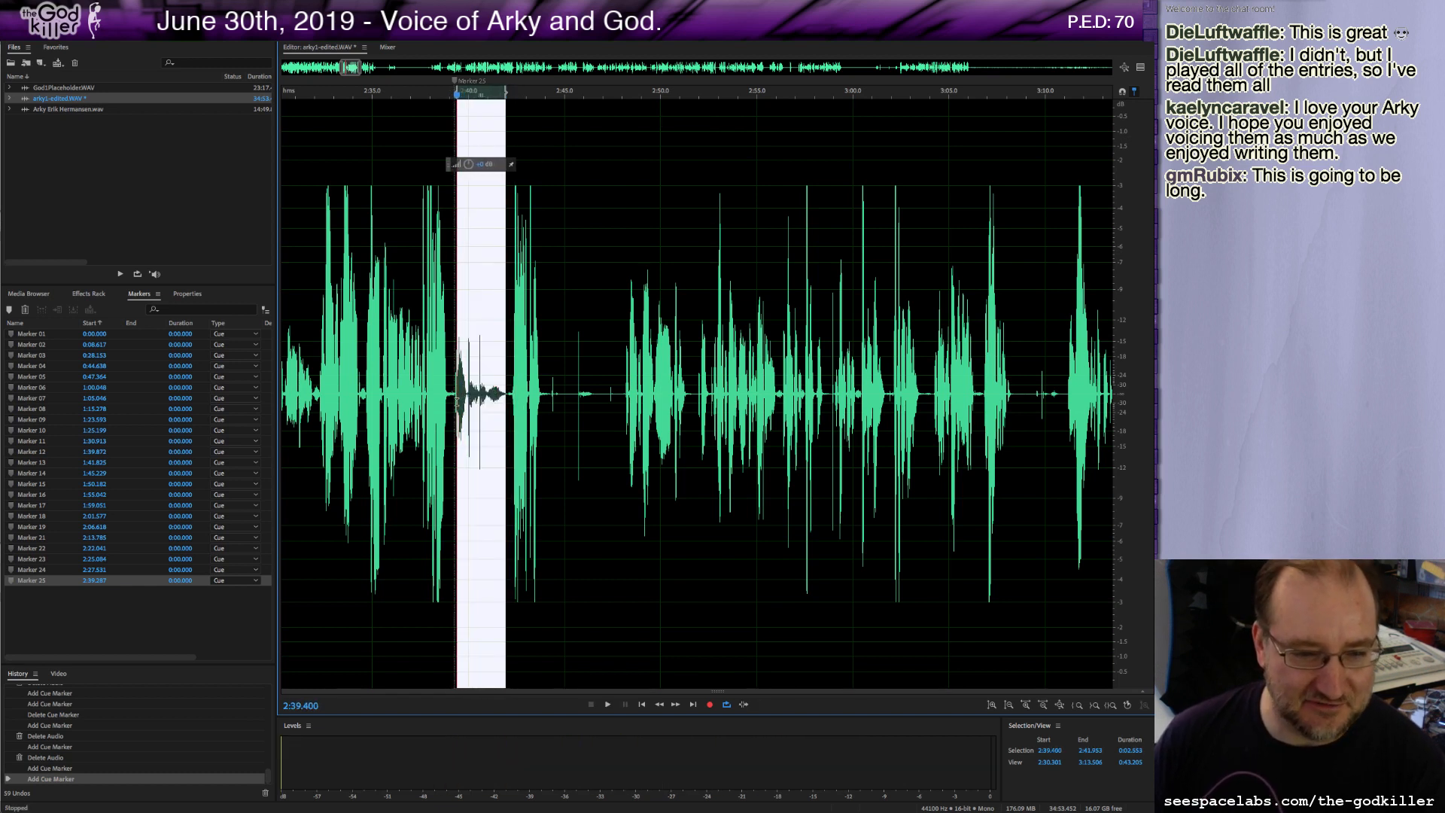
key(Delete)
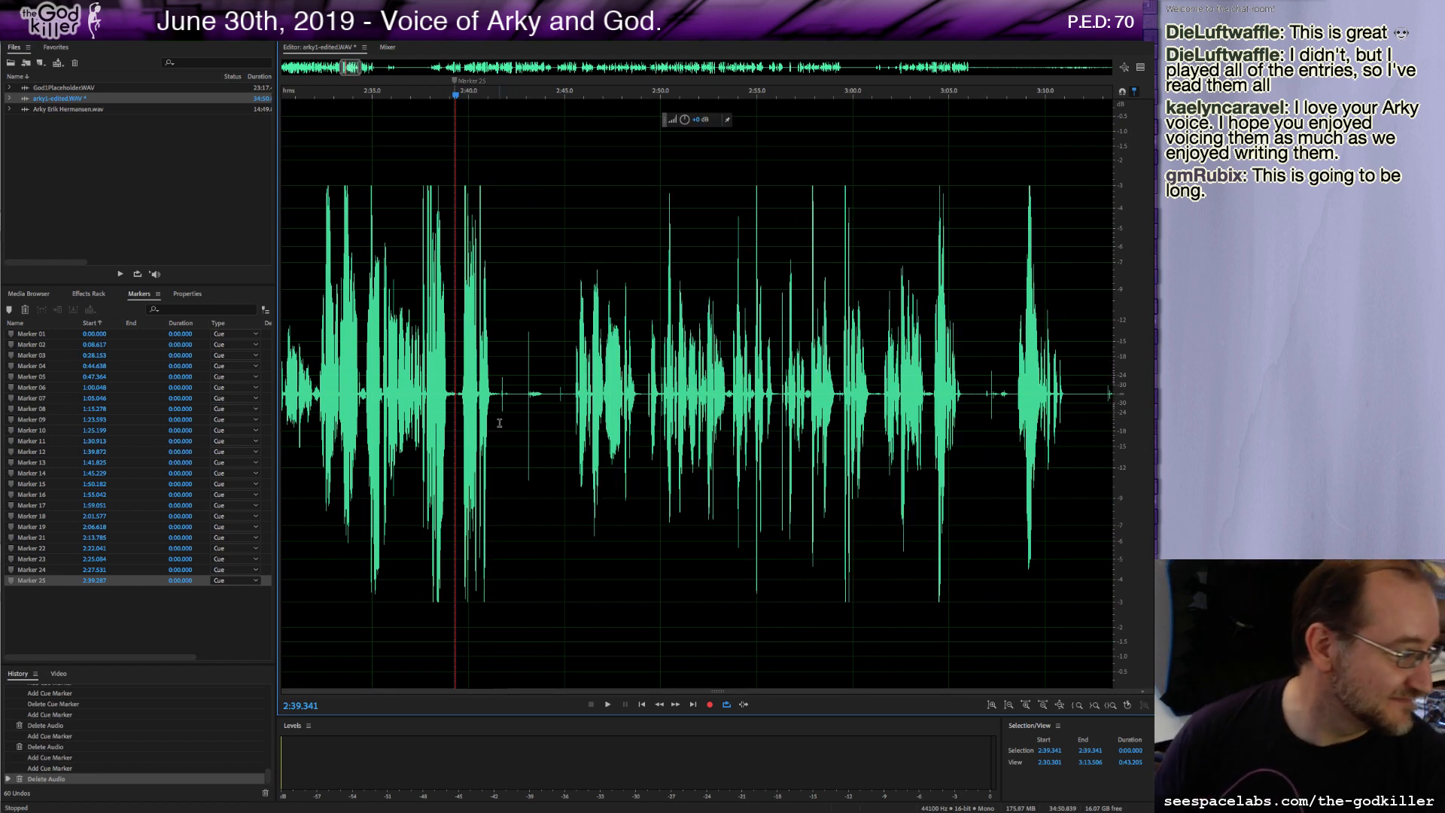
Delete a further stretch of audio just after the 2:39.3 marker and play on.
key(space)
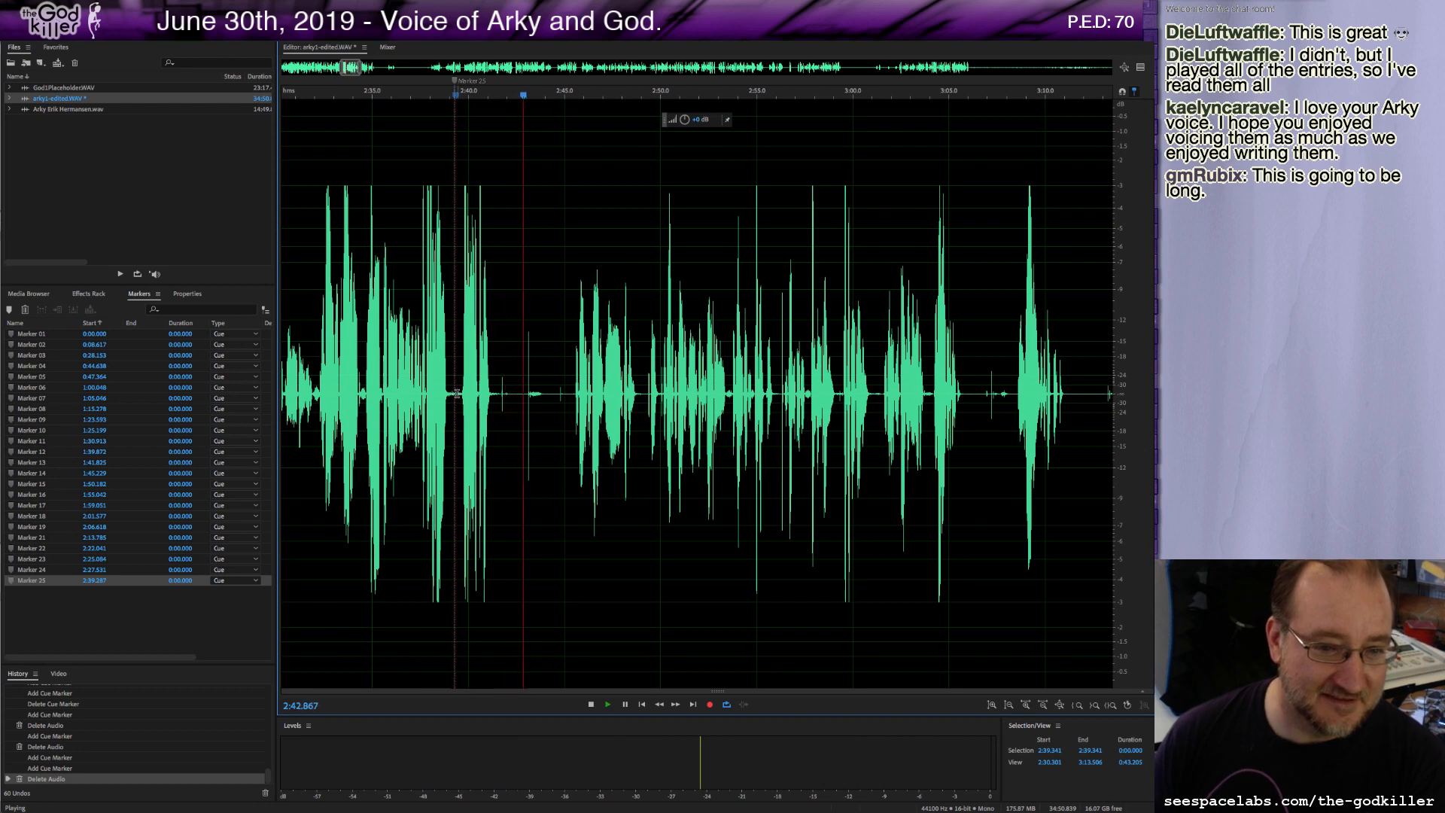
drag(457, 393, 573, 431)
key(Delete)
key(space)
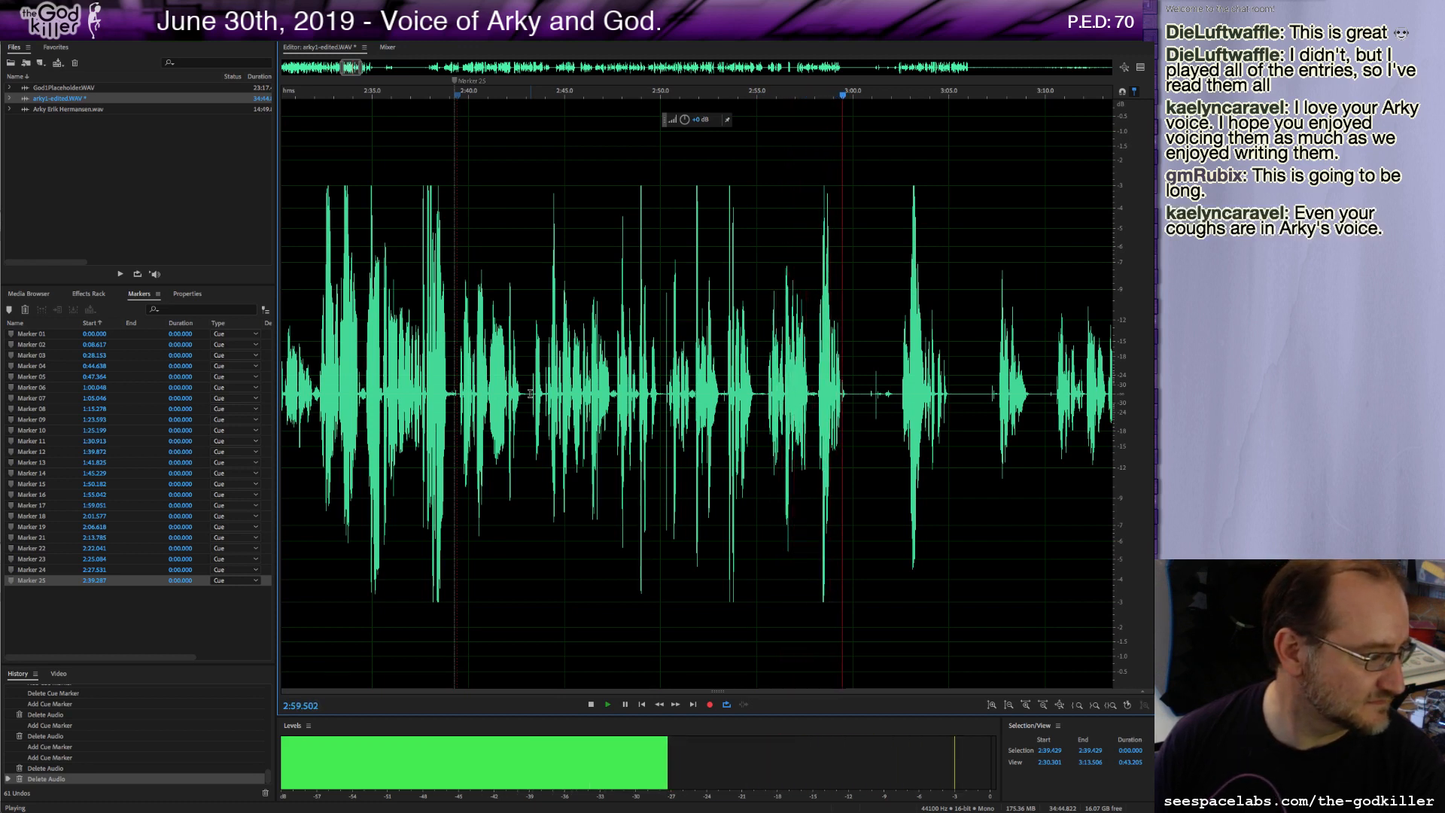
Stop playback and delete about 13.5 seconds of audio starting near 2:39.5.
key(space)
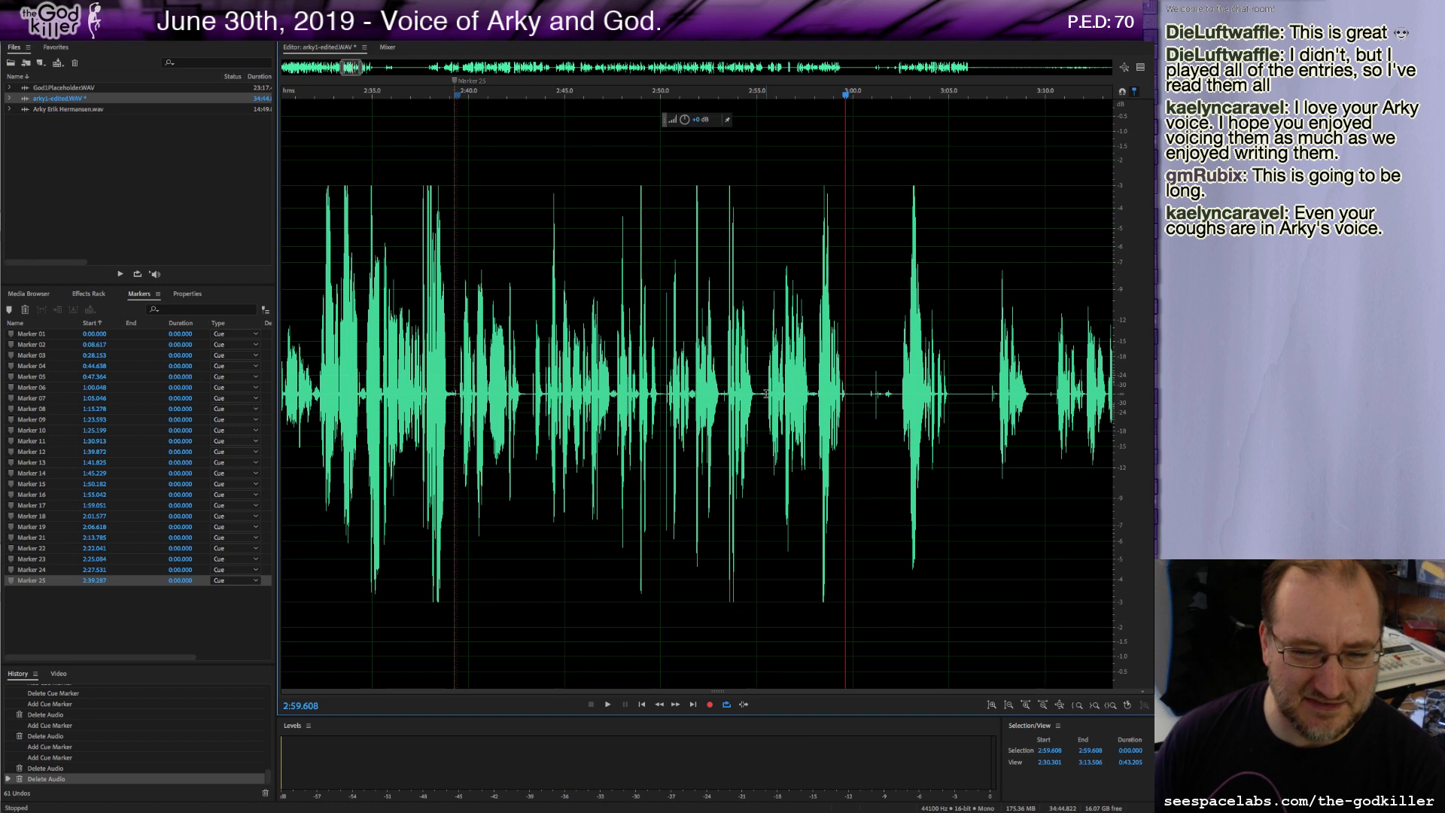
drag(756, 395, 458, 411)
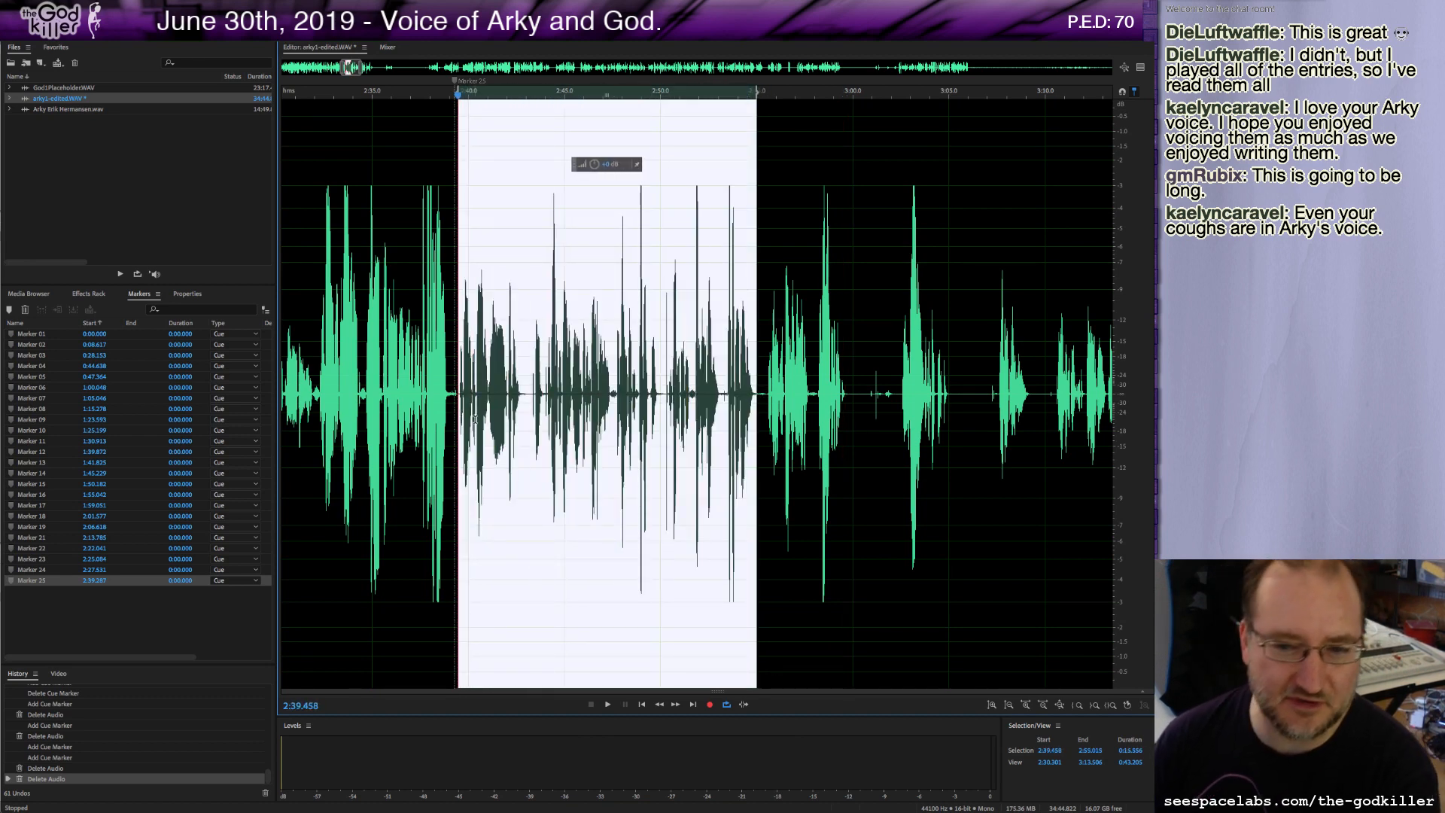
key(Delete)
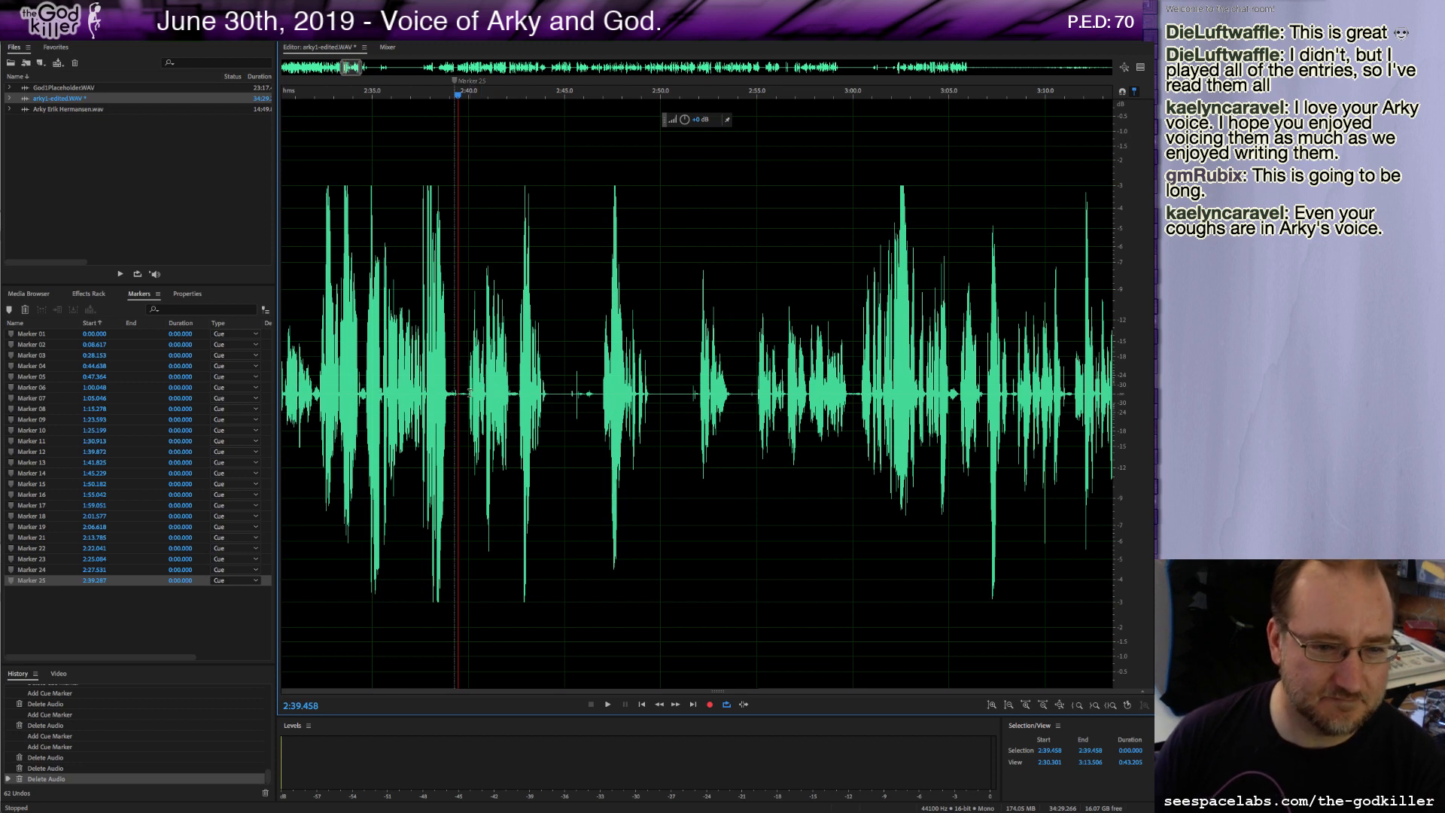
Play back the passage around the 2:39.5 cut to check the edit.
key(space)
key(space)
key(space)
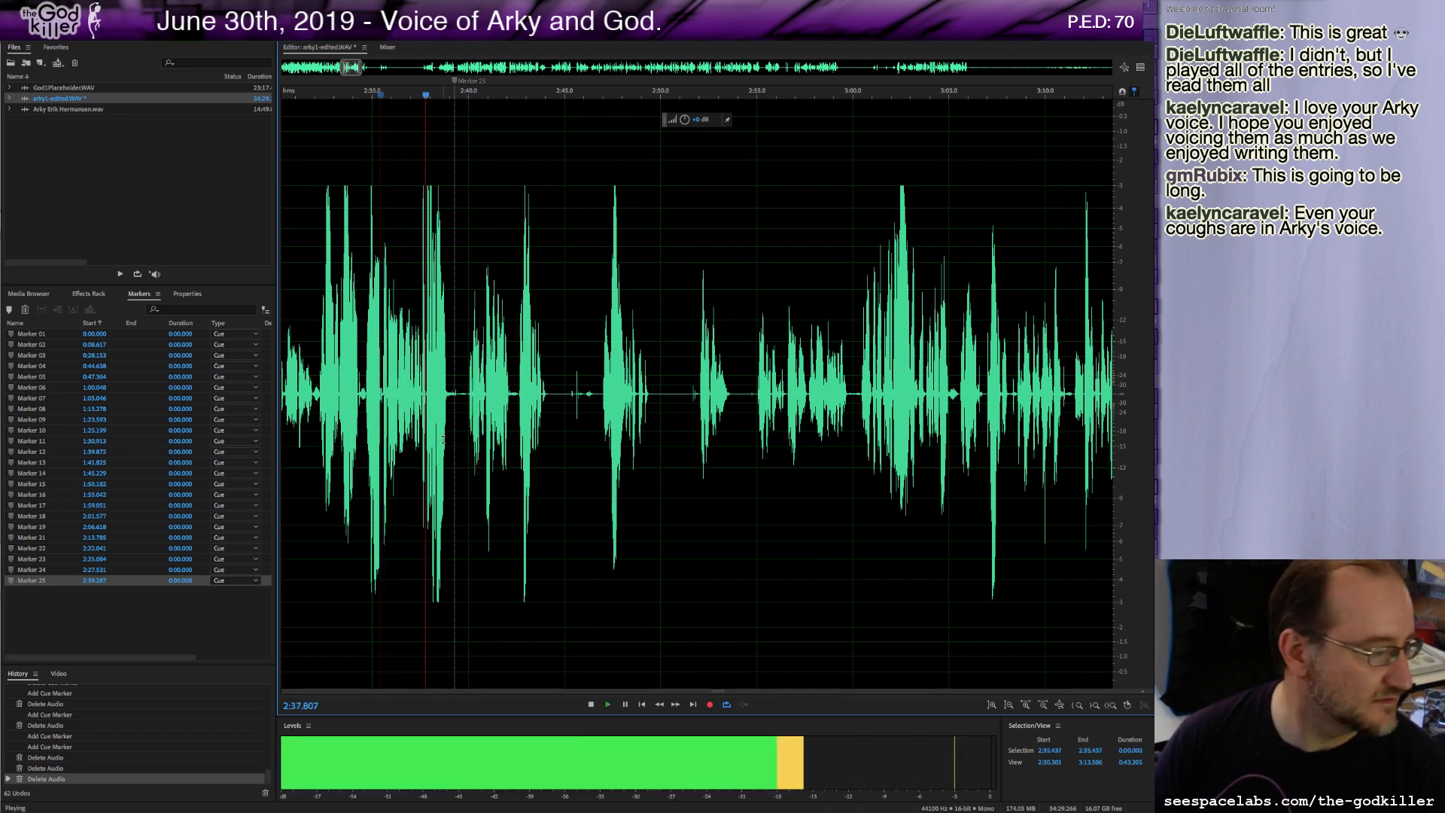
key(space)
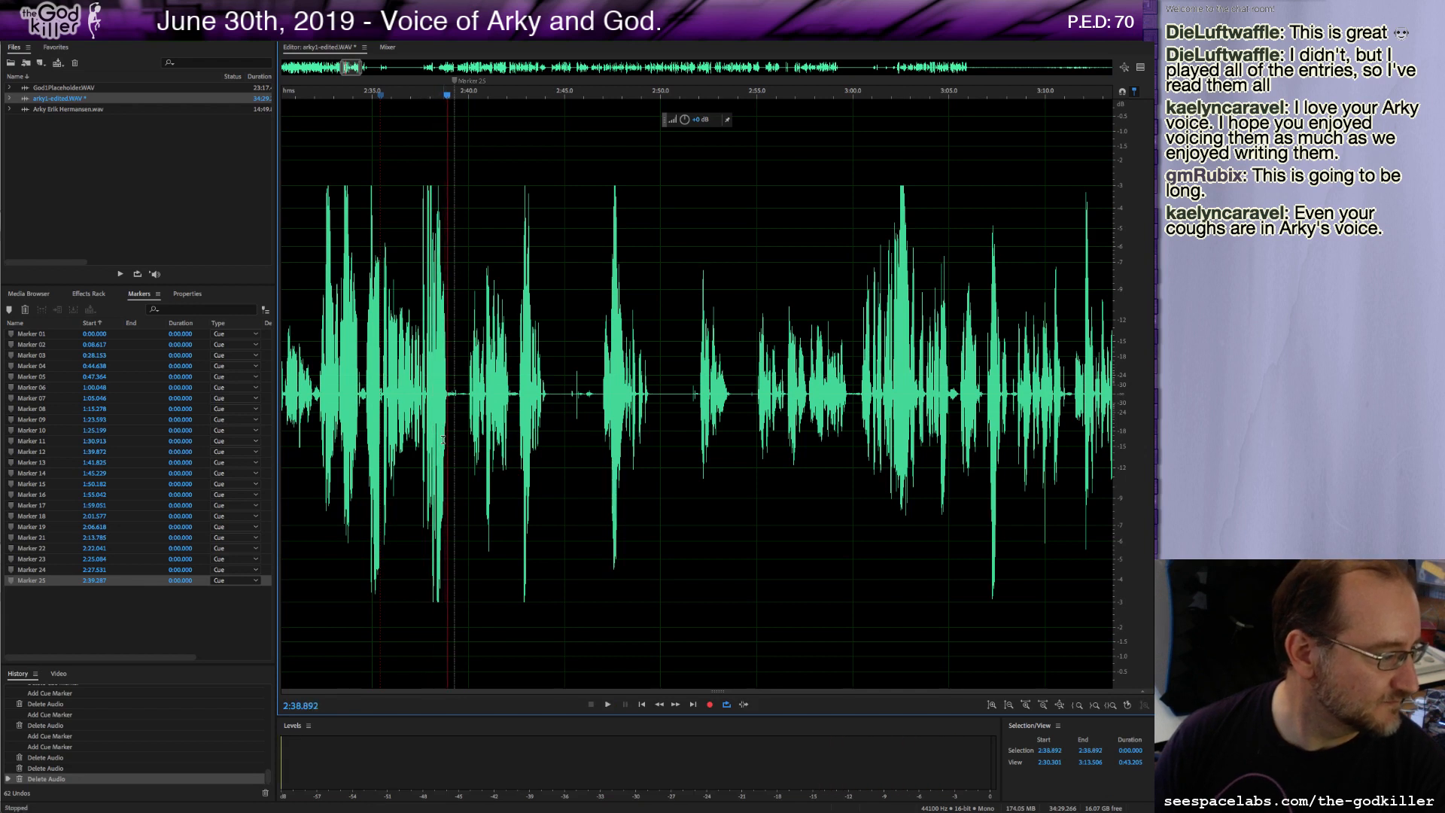
click(466, 386)
key(space)
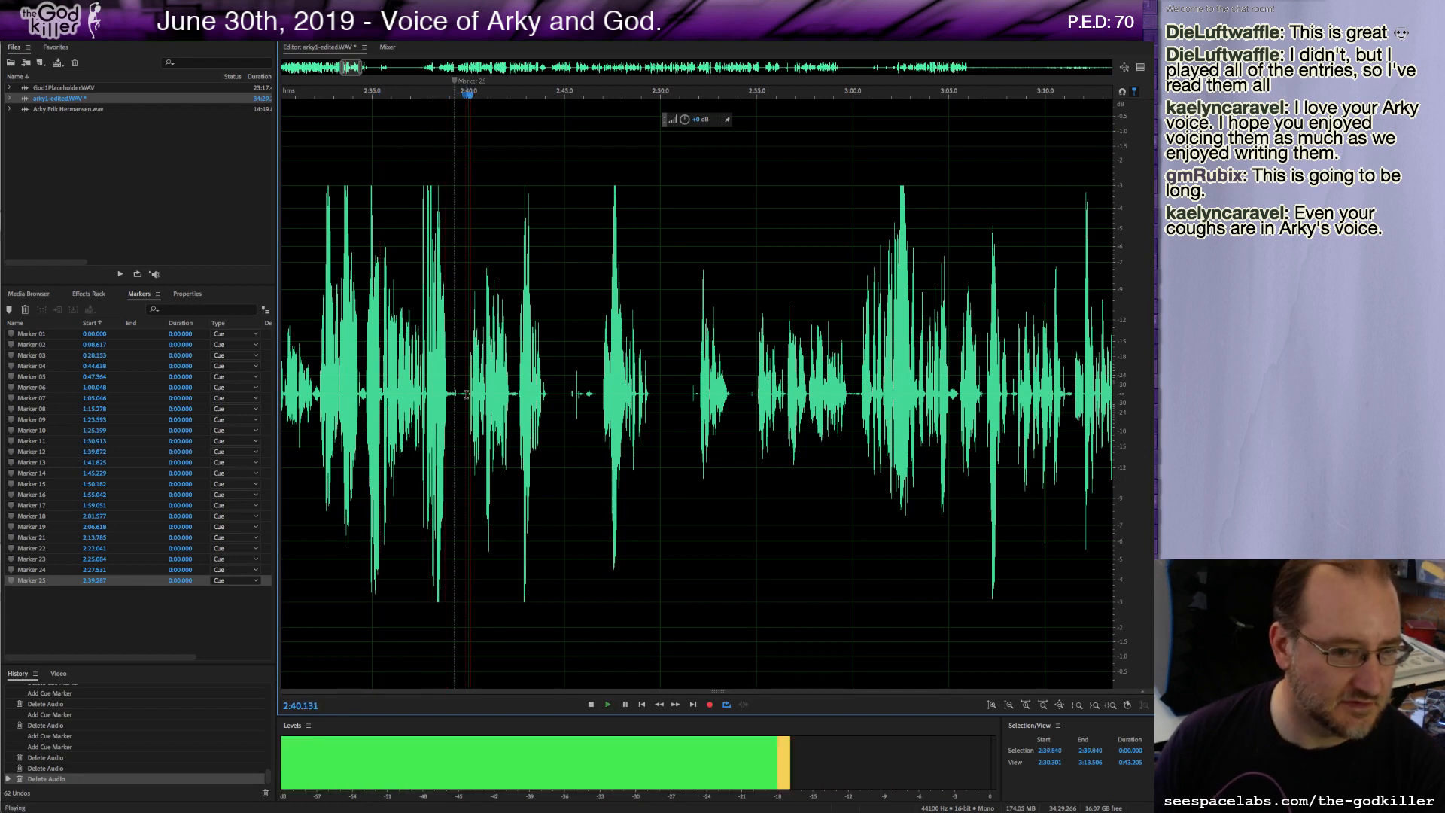
key(space)
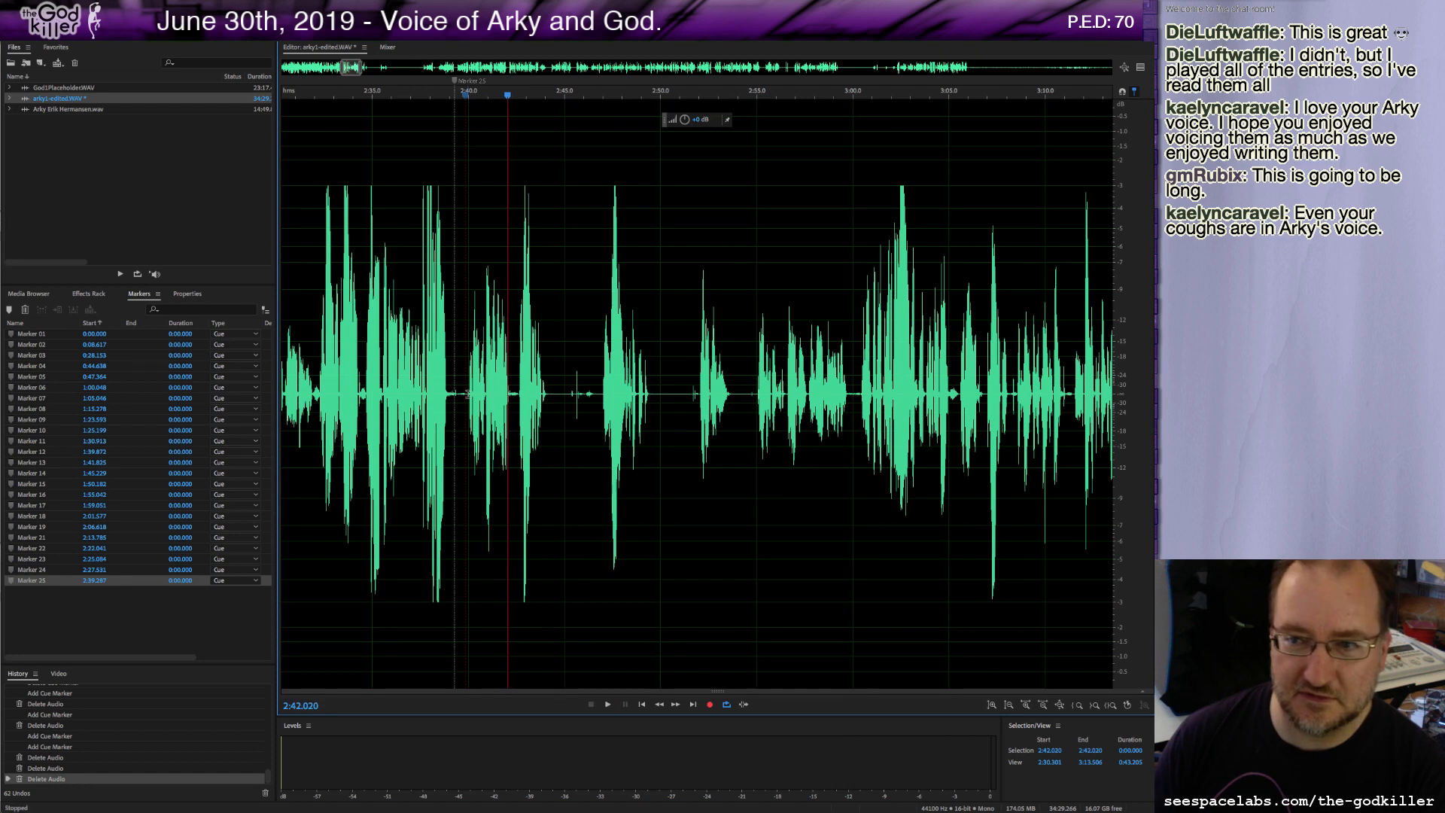
Delete a brief sliver of audio at the cut near 2:39.5 and play on.
drag(467, 392, 457, 395)
key(Delete)
key(space)
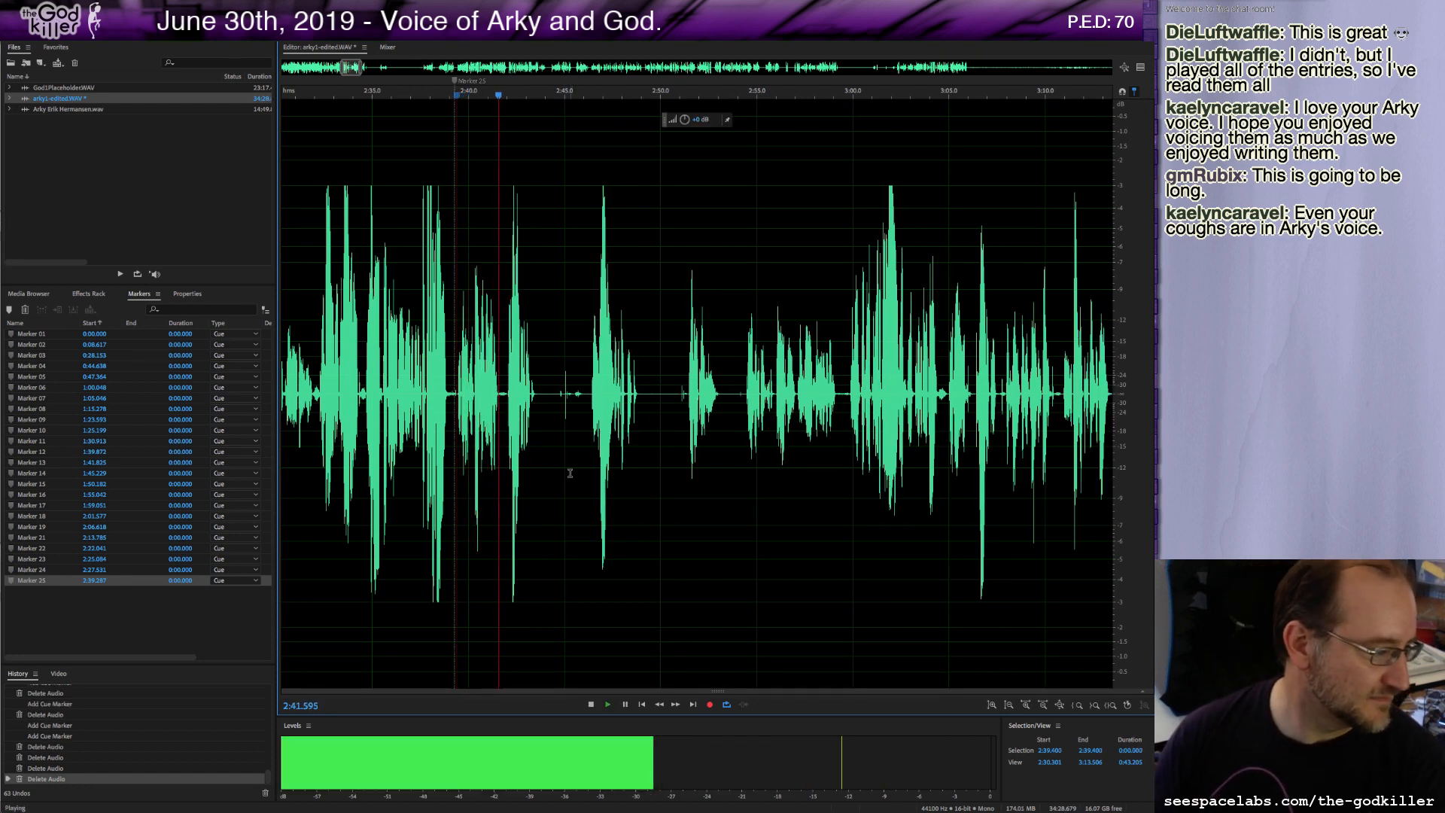
key(space)
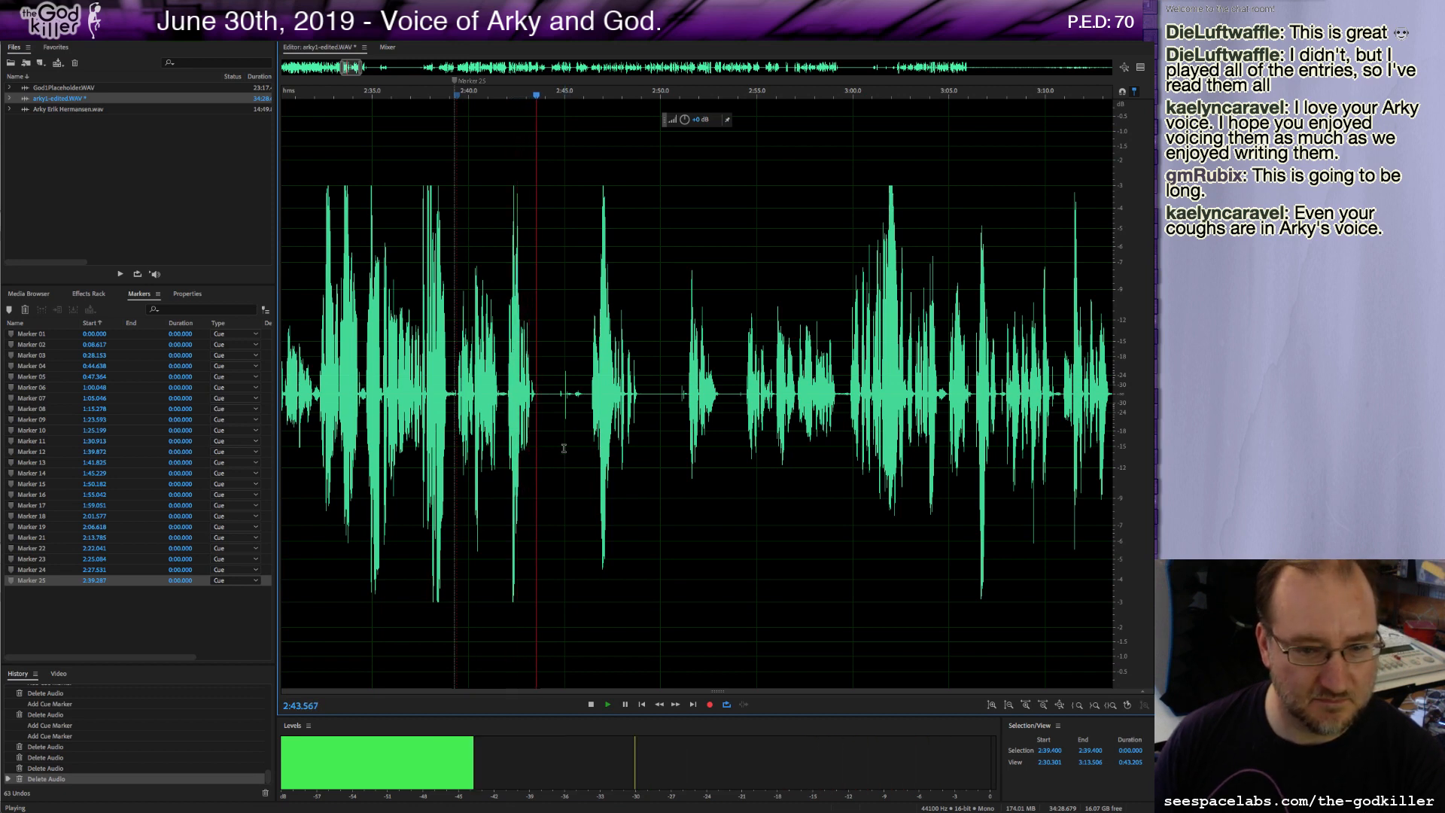
Delete about 2.5 seconds of pause starting near 2:43.6, add a marker there, and play on.
drag(538, 393, 591, 425)
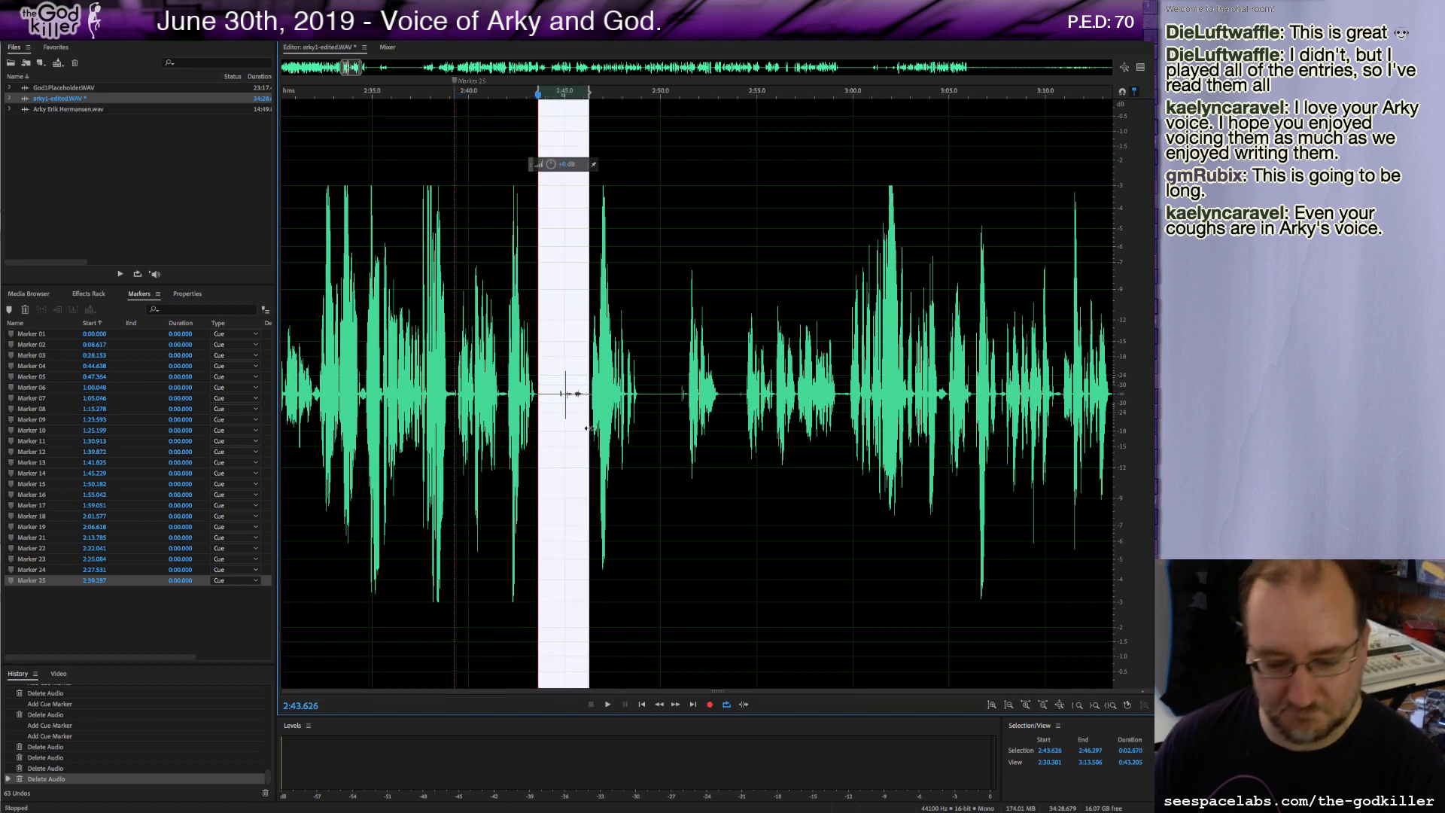
key(Delete)
key(m)
key(space)
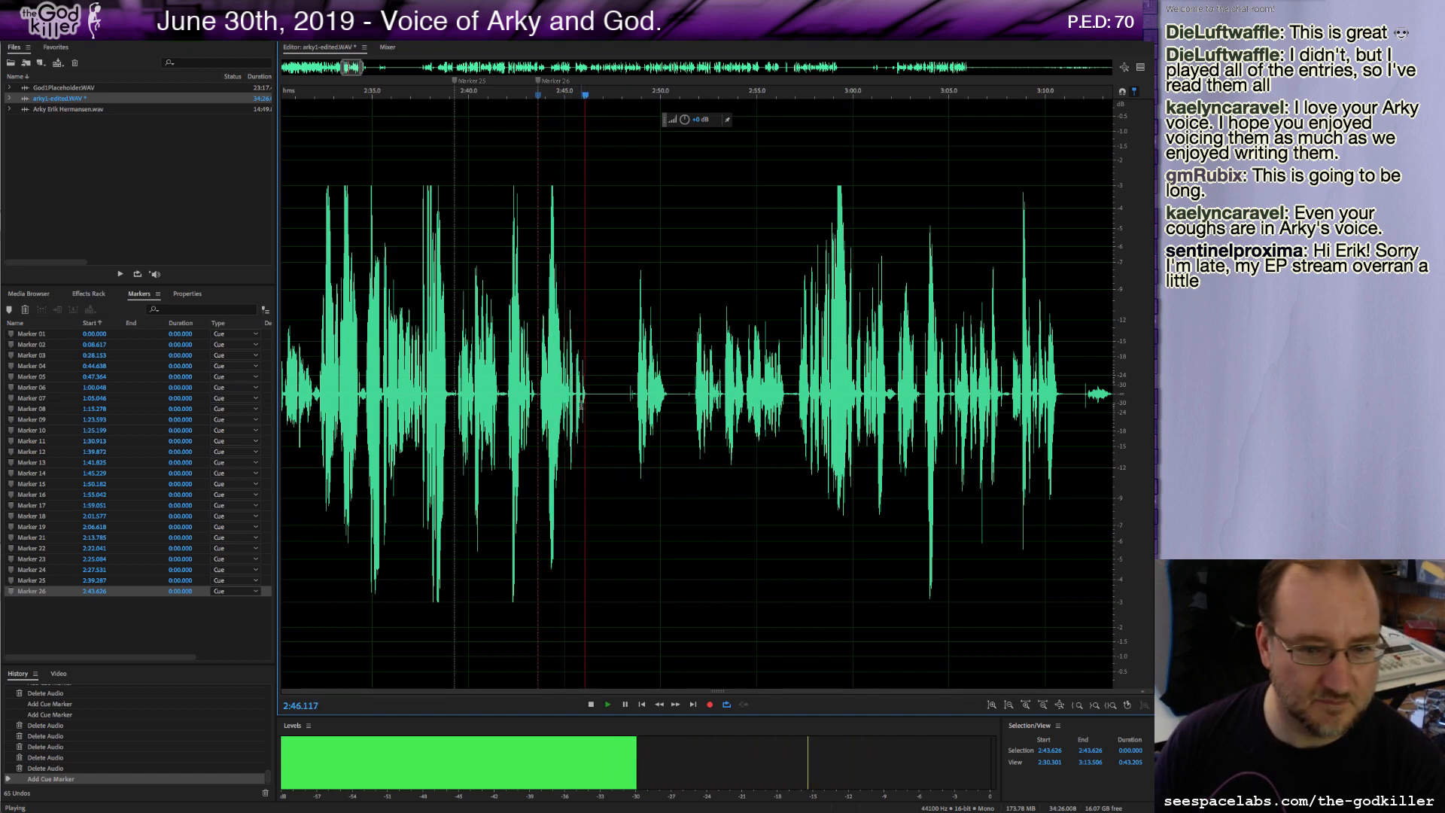
Stop playback, delete about 1.7 seconds of audio starting near 2:42.0, and play on.
key(space)
drag(539, 397, 508, 404)
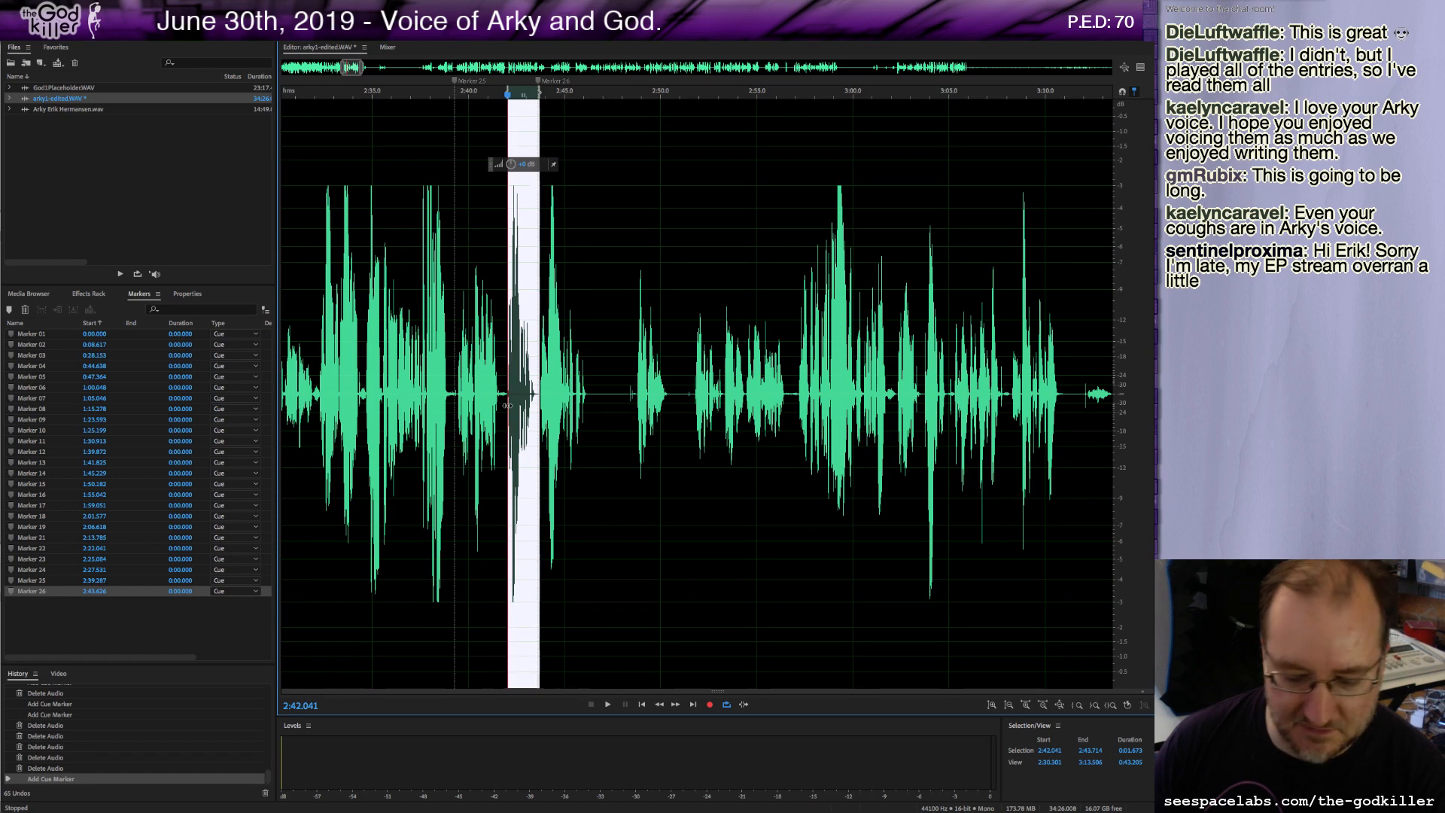
key(Delete)
key(space)
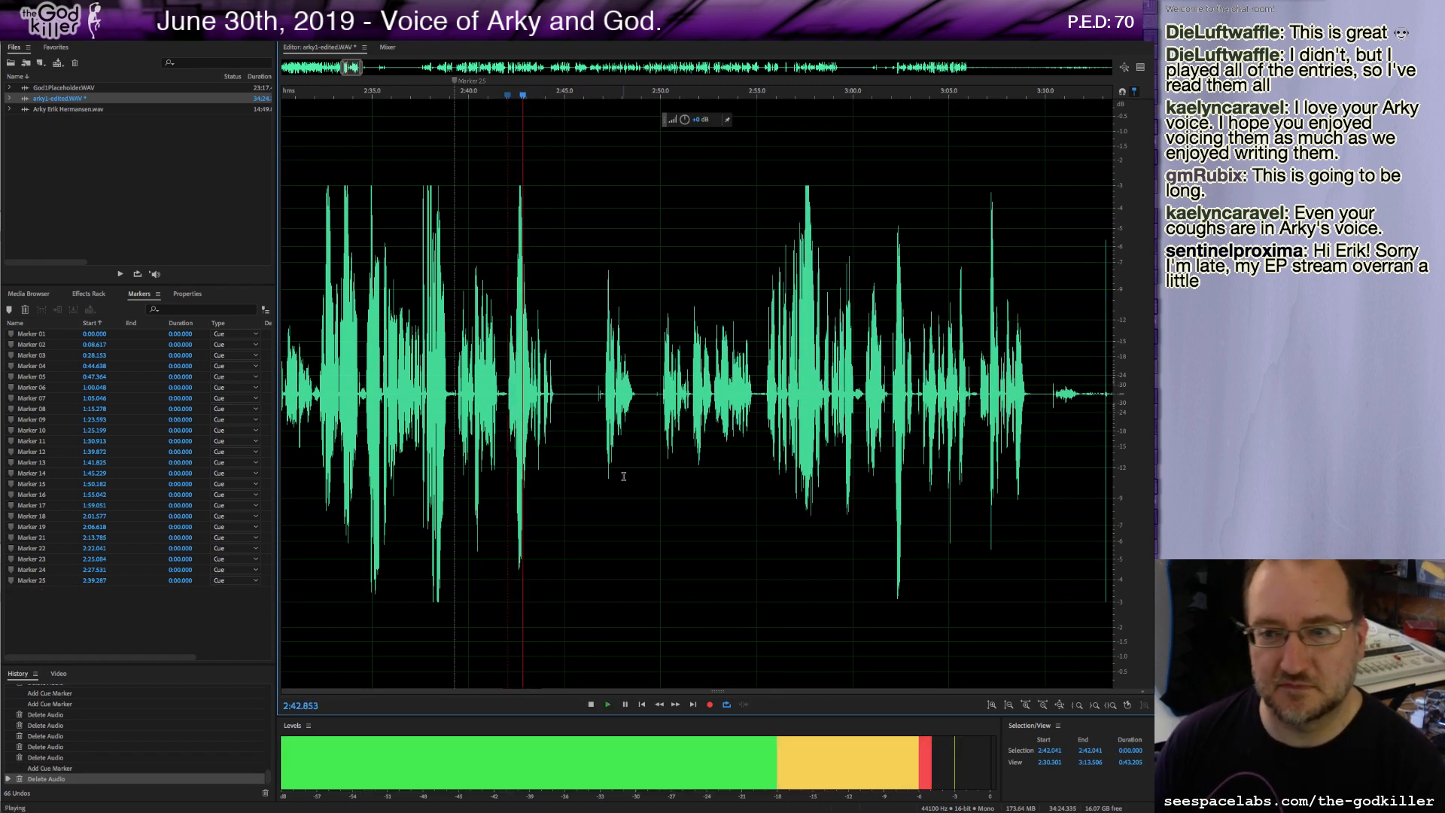
key(space)
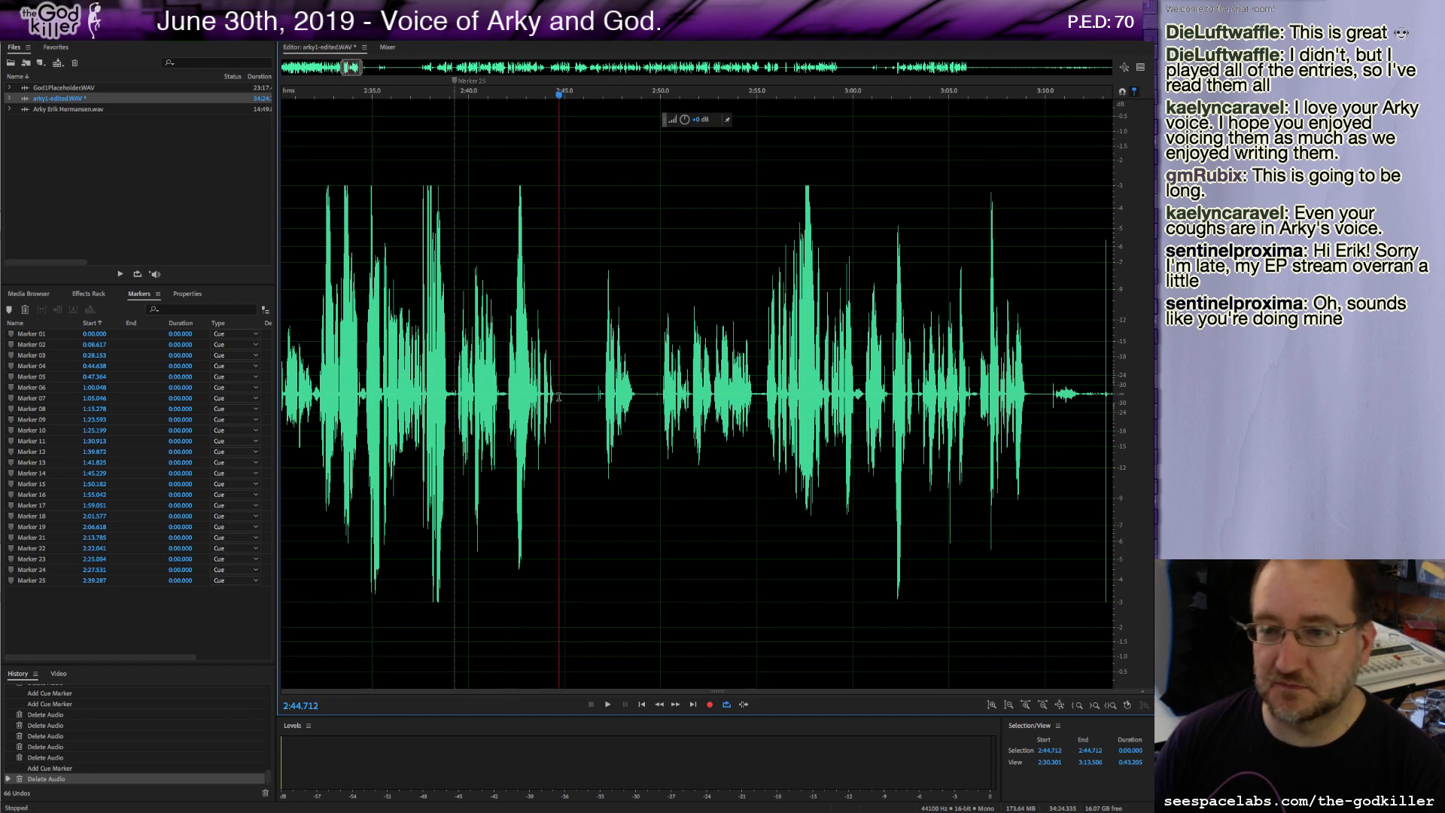
Delete about 2.3 seconds of pause starting near 2:44.7, add a marker there, and play back.
drag(558, 397, 602, 469)
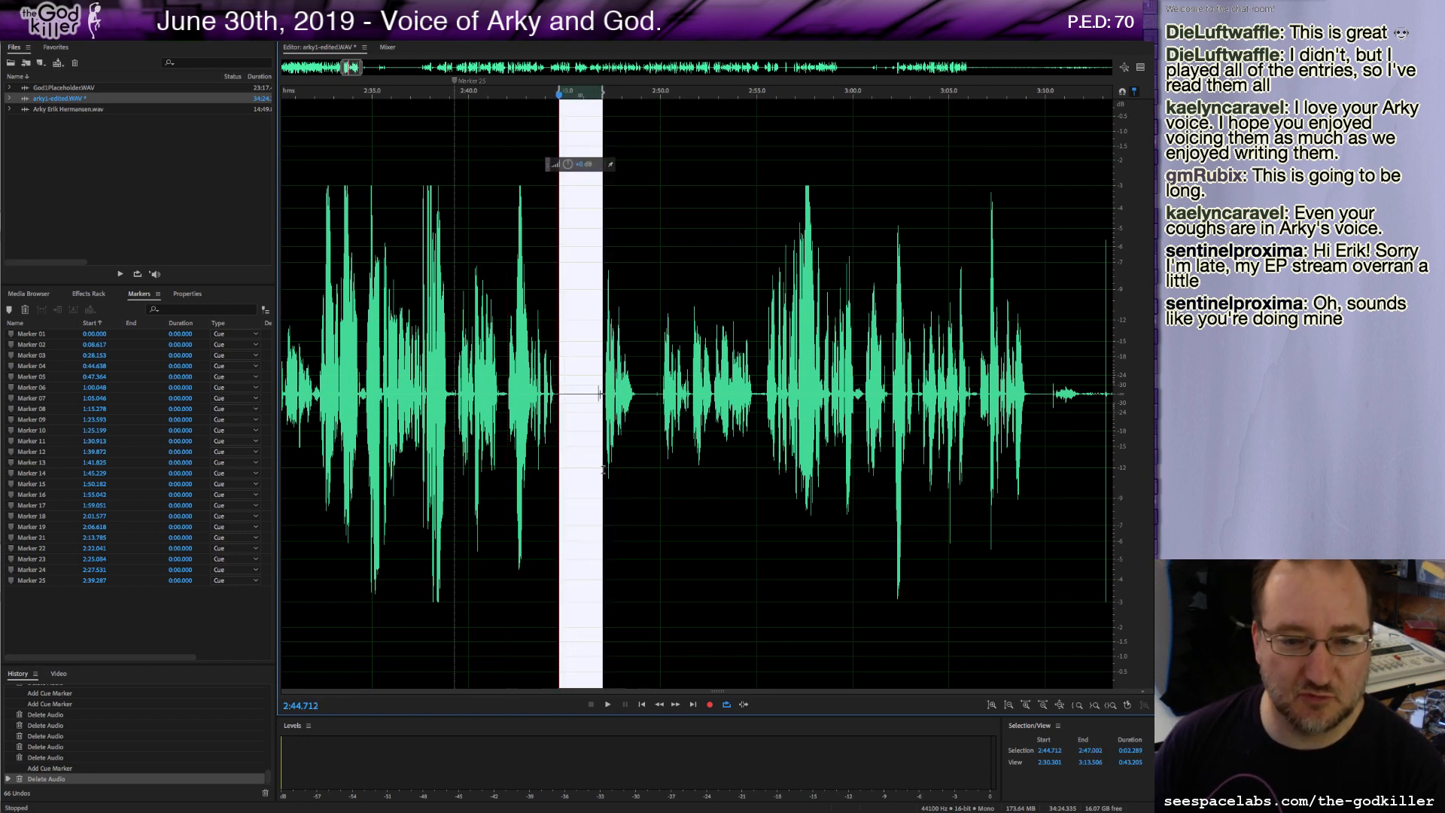
key(Delete)
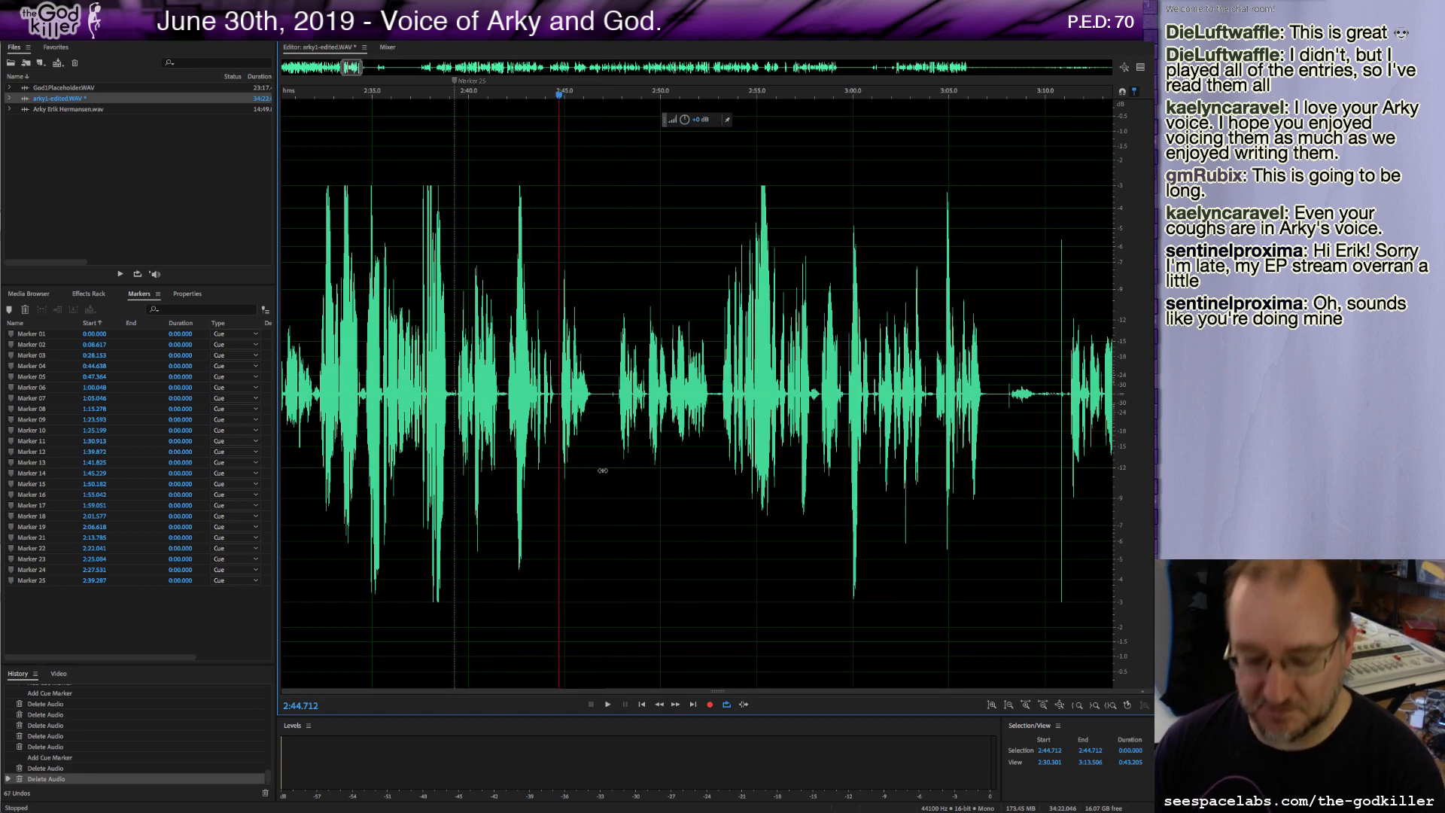
key(m)
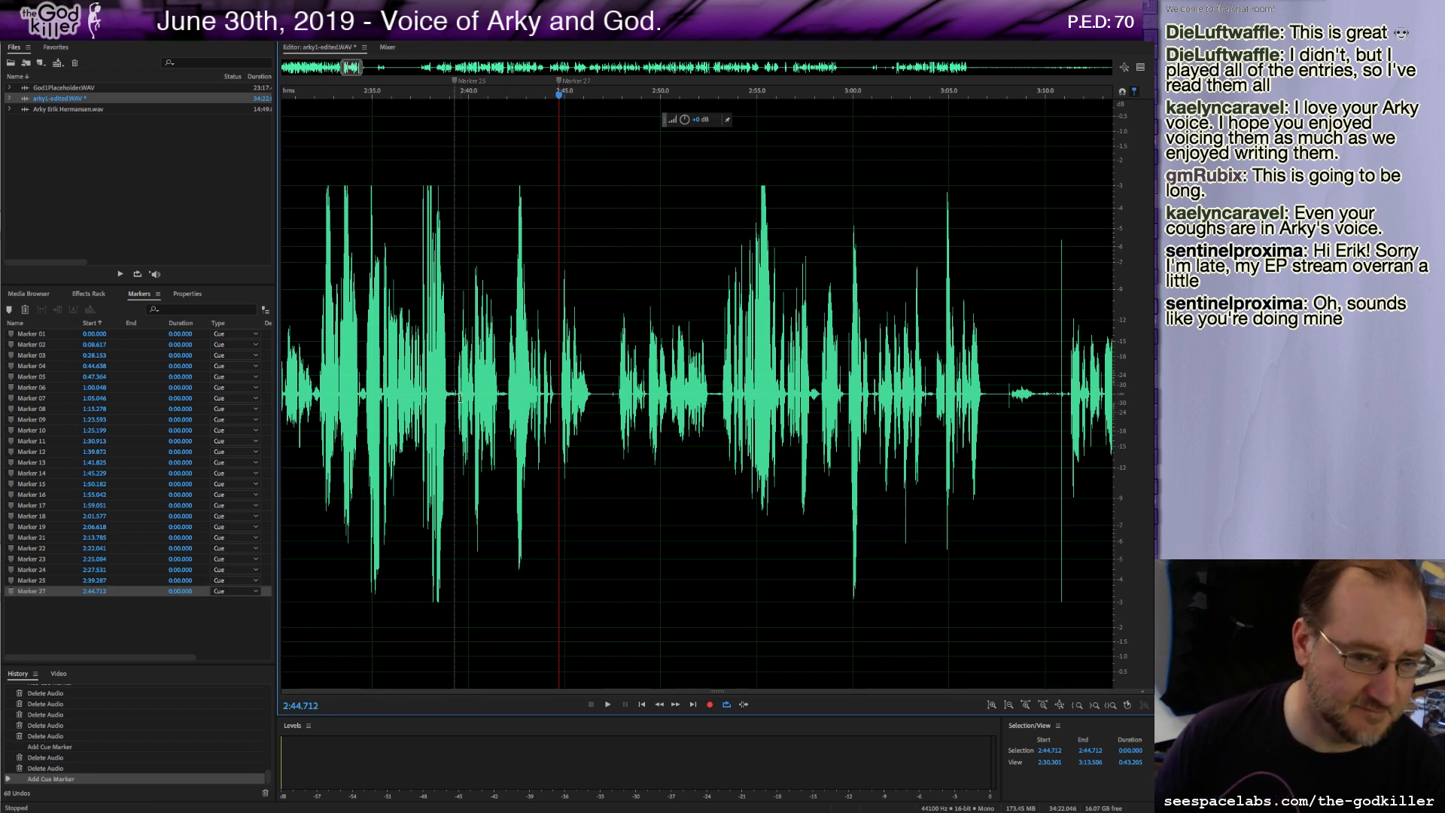
key(space)
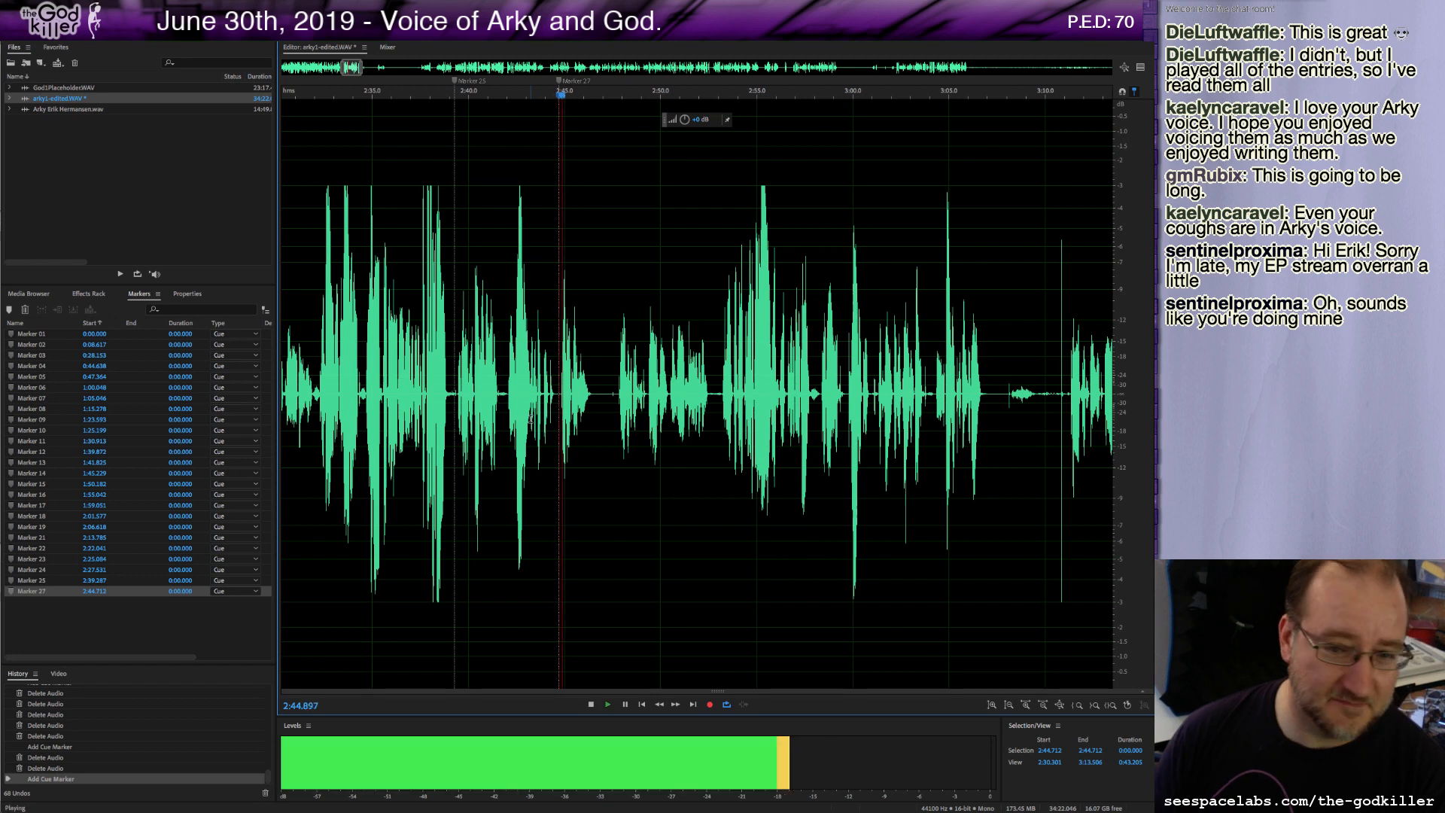
key(space)
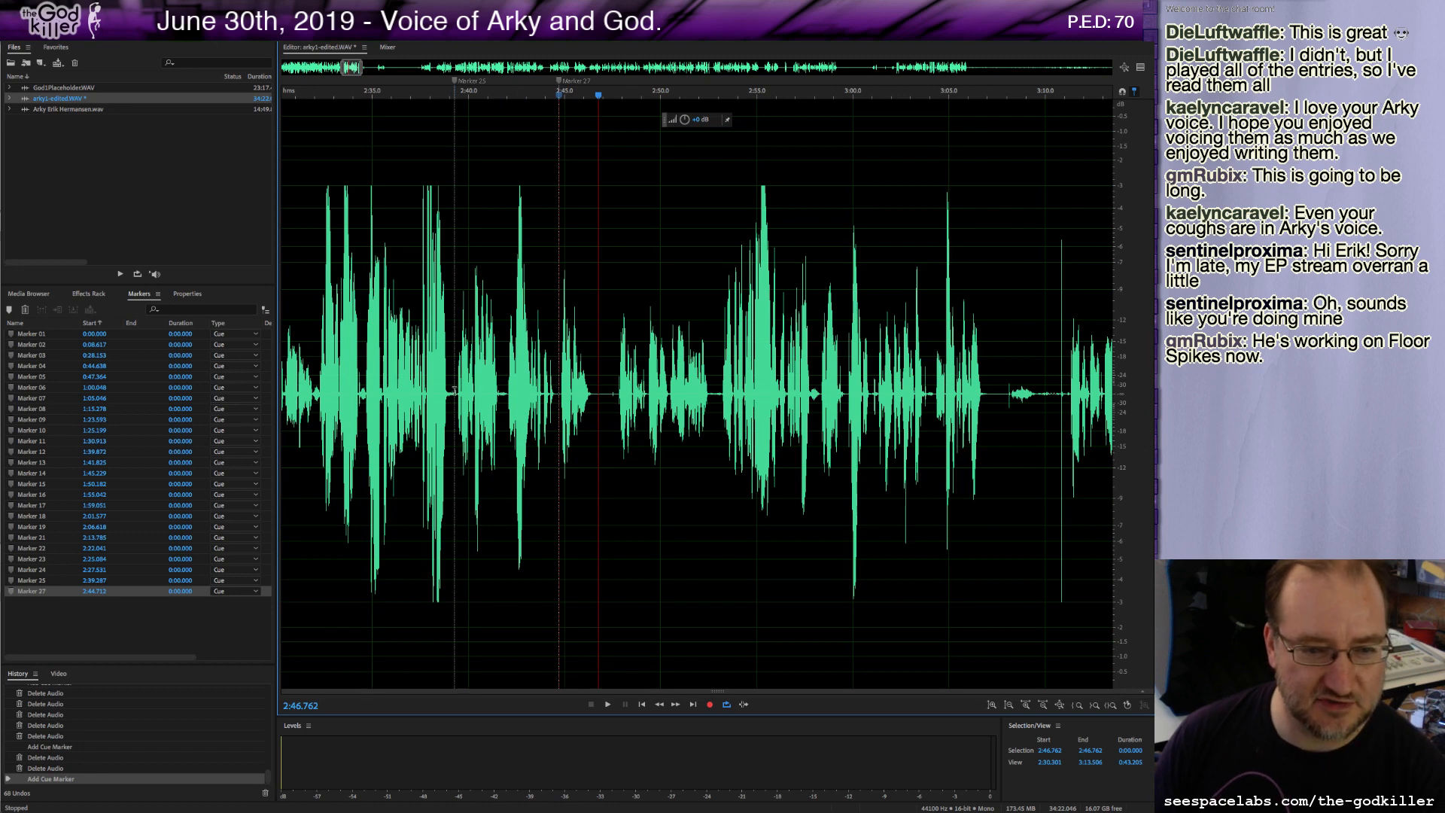
Play back the passage from about 2:39.5 to review the recent cuts.
key(space)
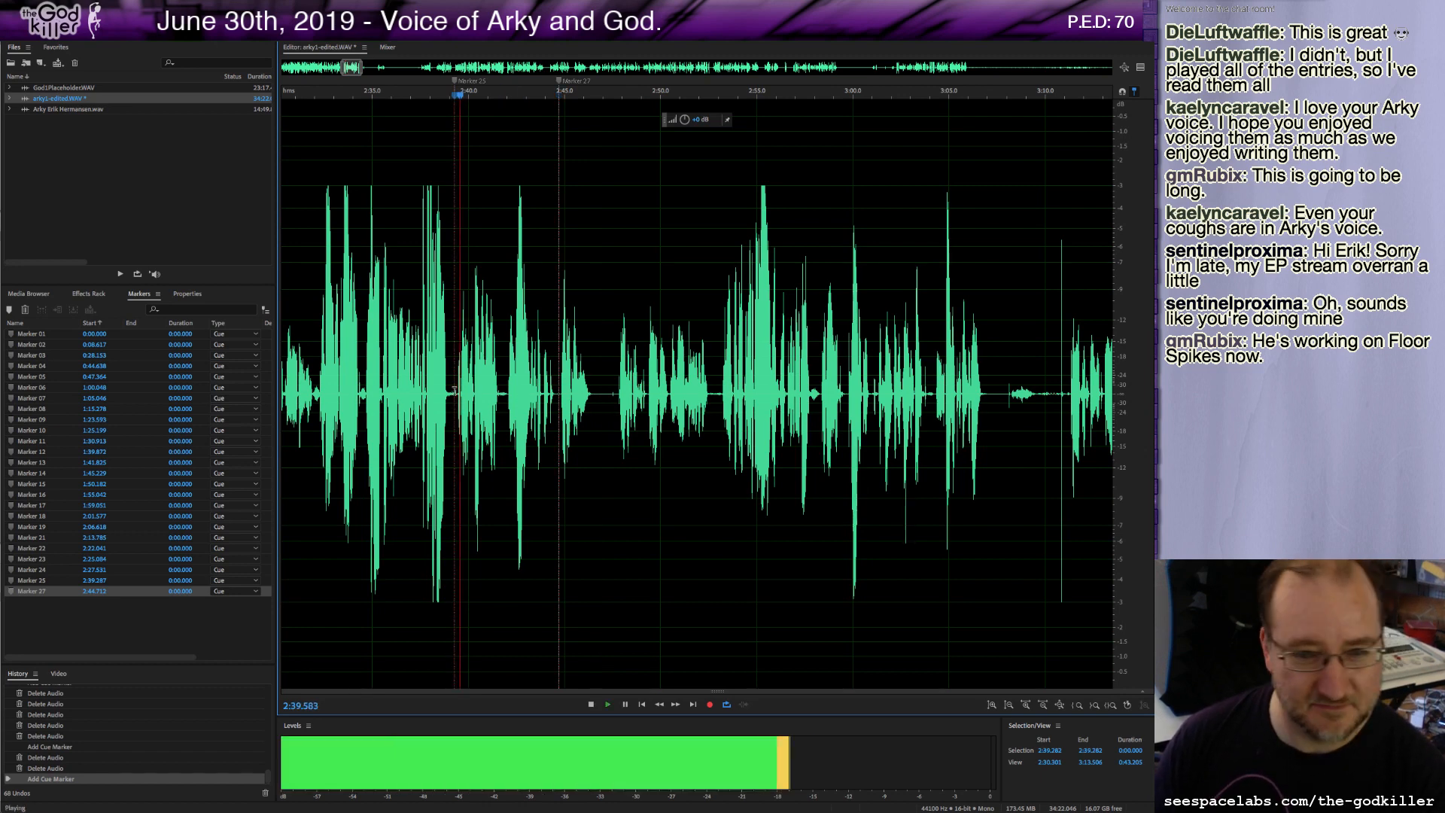
key(space)
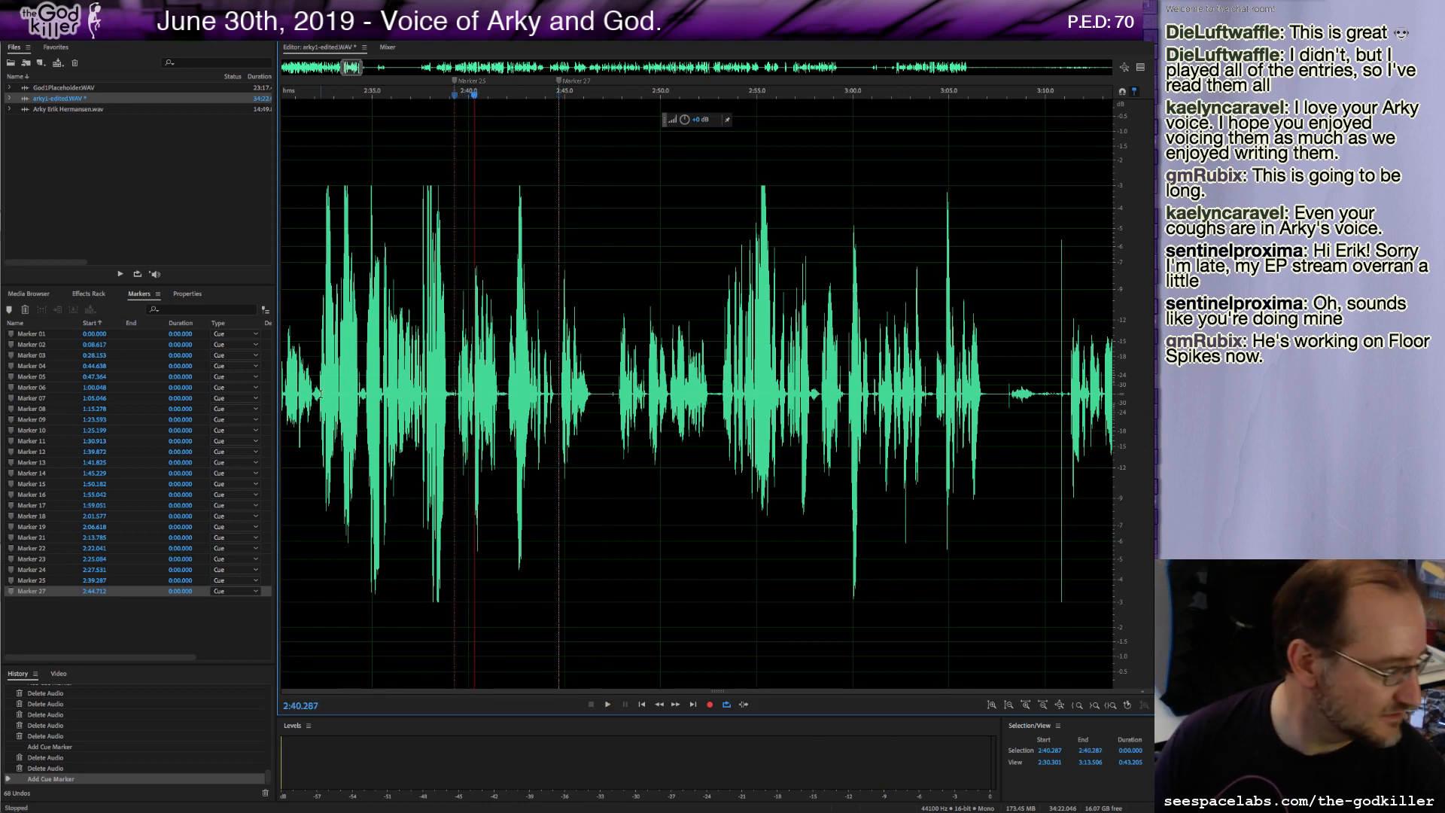
drag(319, 395, 280, 401)
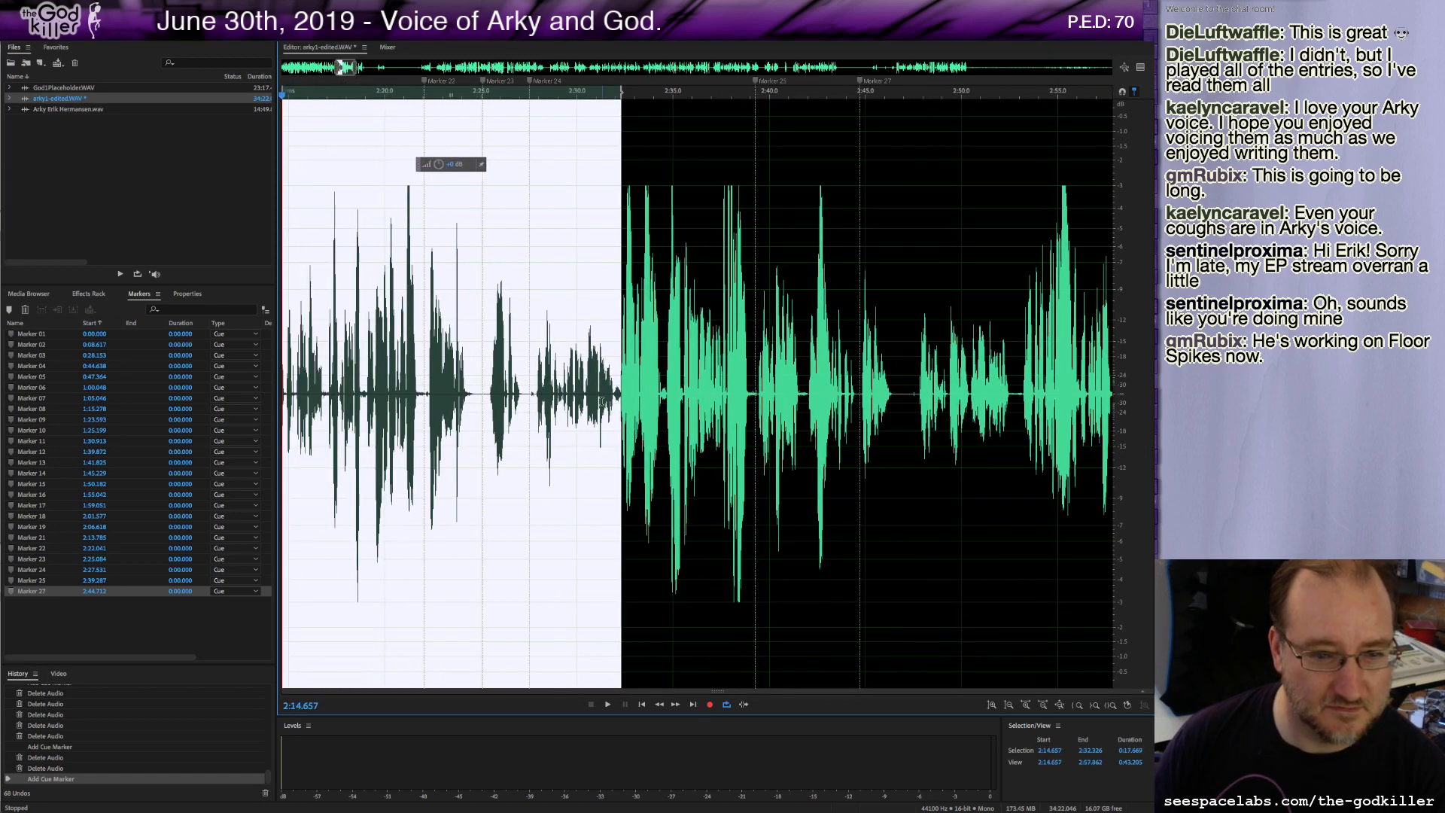
click(489, 393)
key(space)
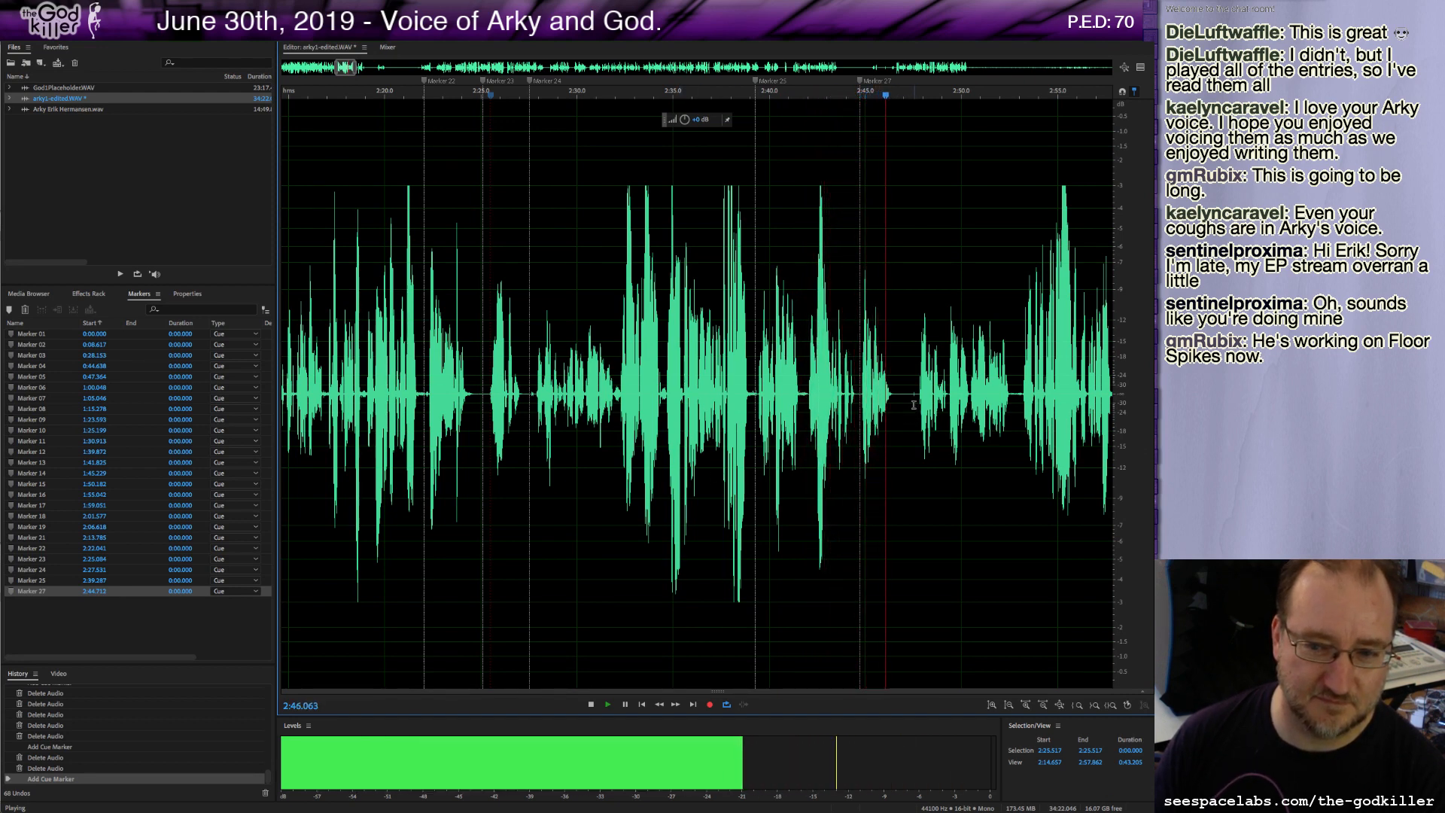
key(space)
Delete about 0.6 seconds of audio starting near 2:46.8 and add a marker there.
drag(899, 394, 914, 415)
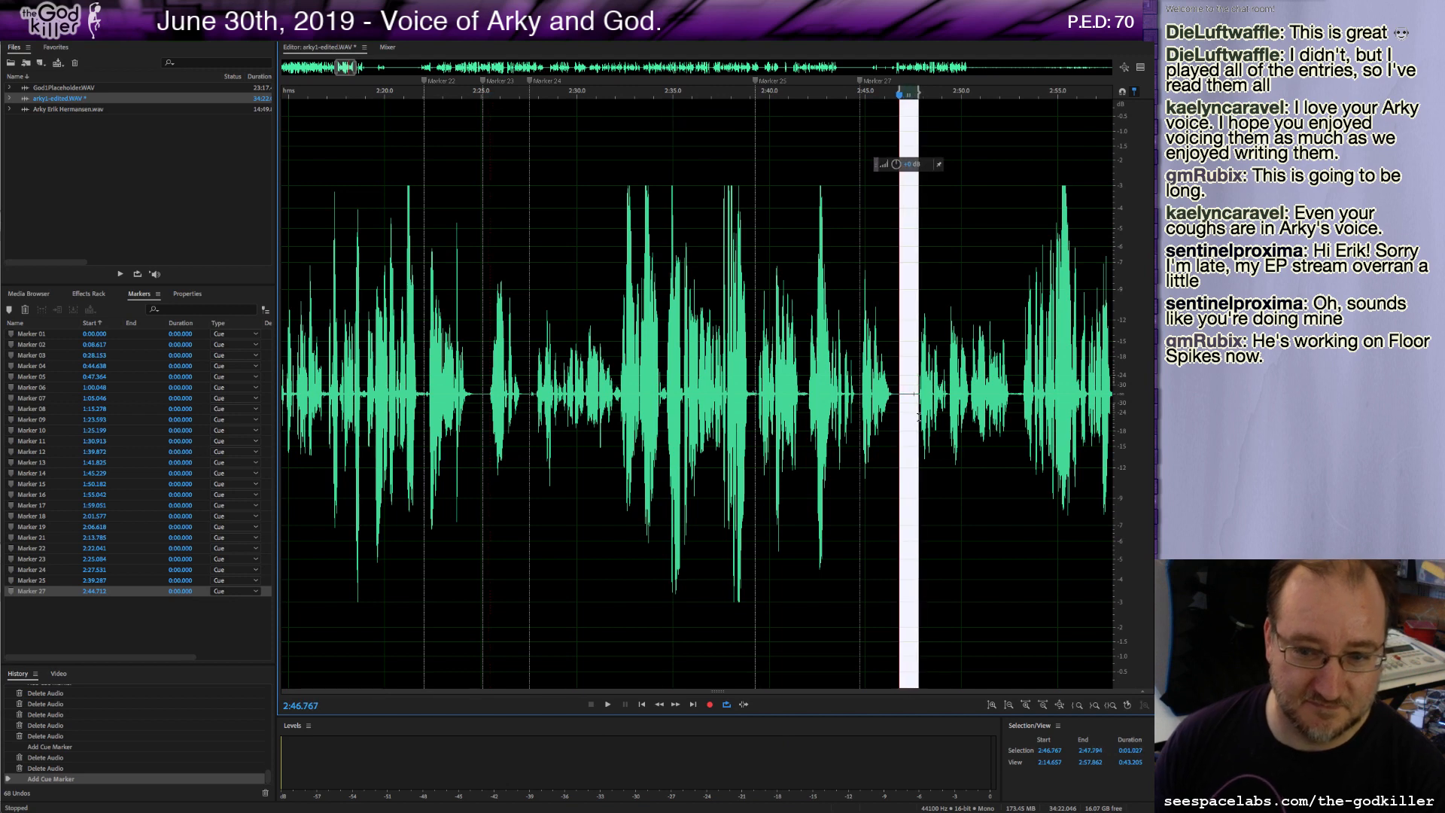
key(Delete)
key(m)
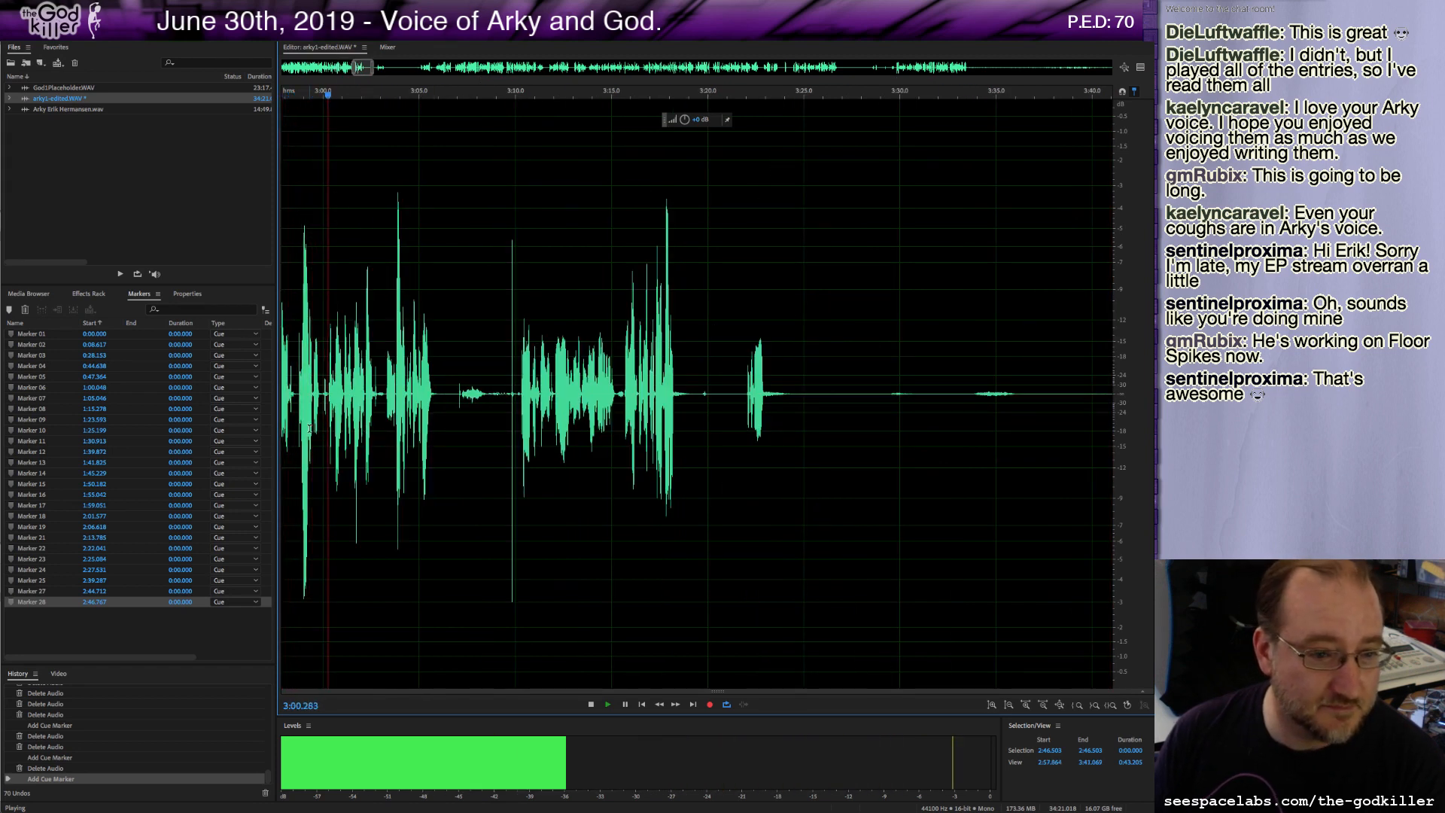
Play on past 3:00, then delete a short pause starting near 2:57.3.
scroll(309, 427, down, 2)
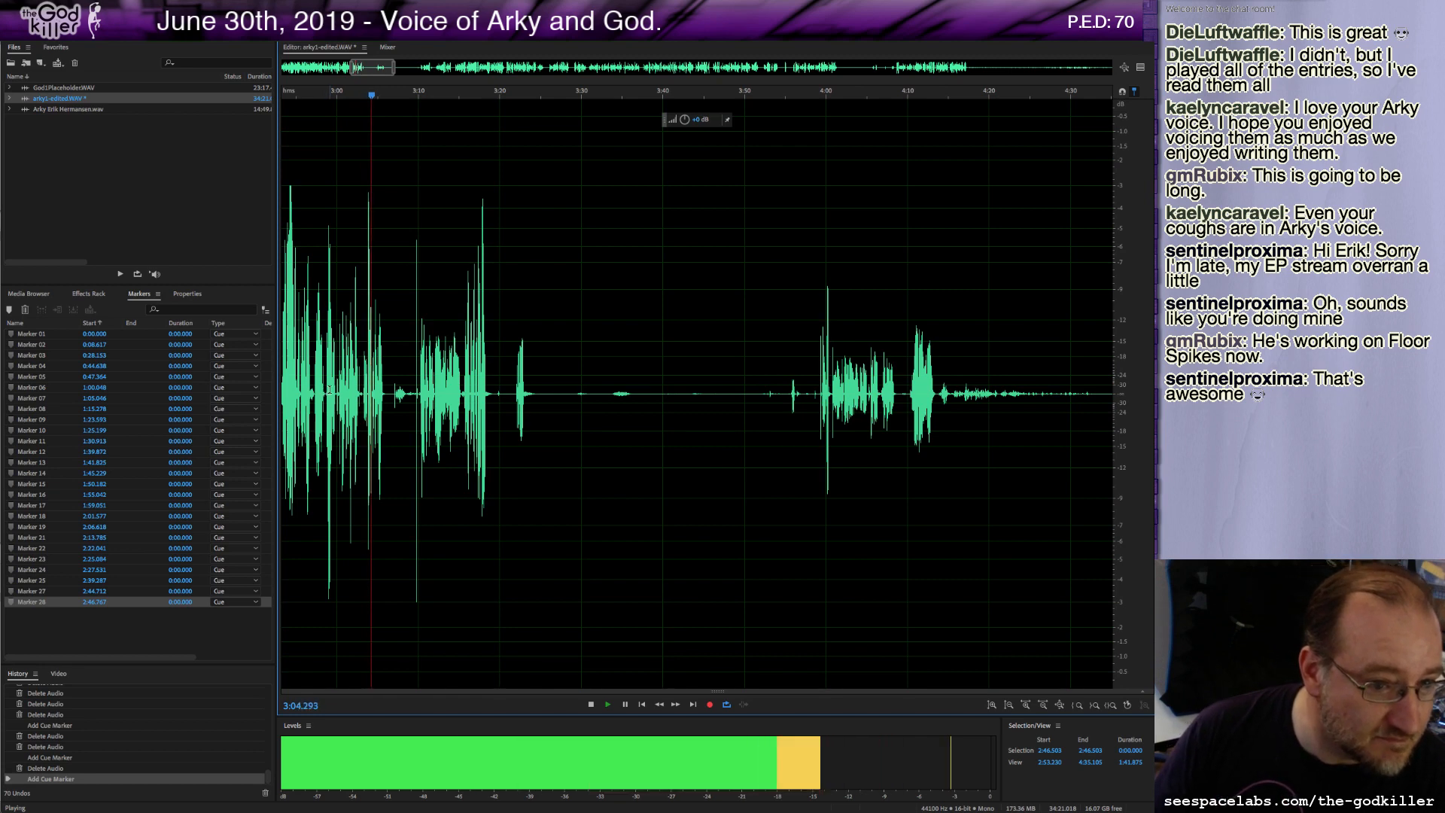
key(space)
scroll(327, 390, up, 2)
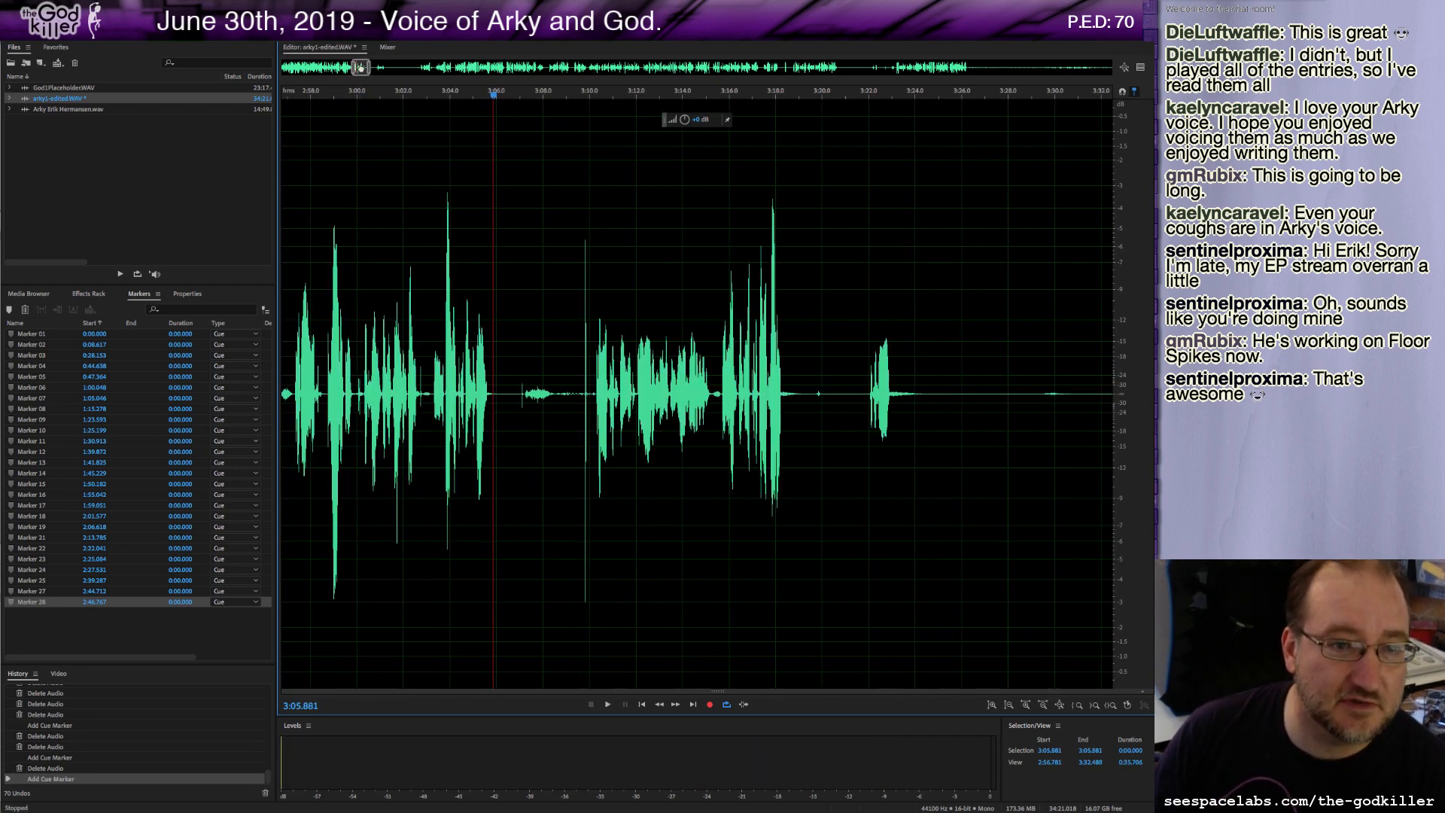
drag(360, 67, 353, 68)
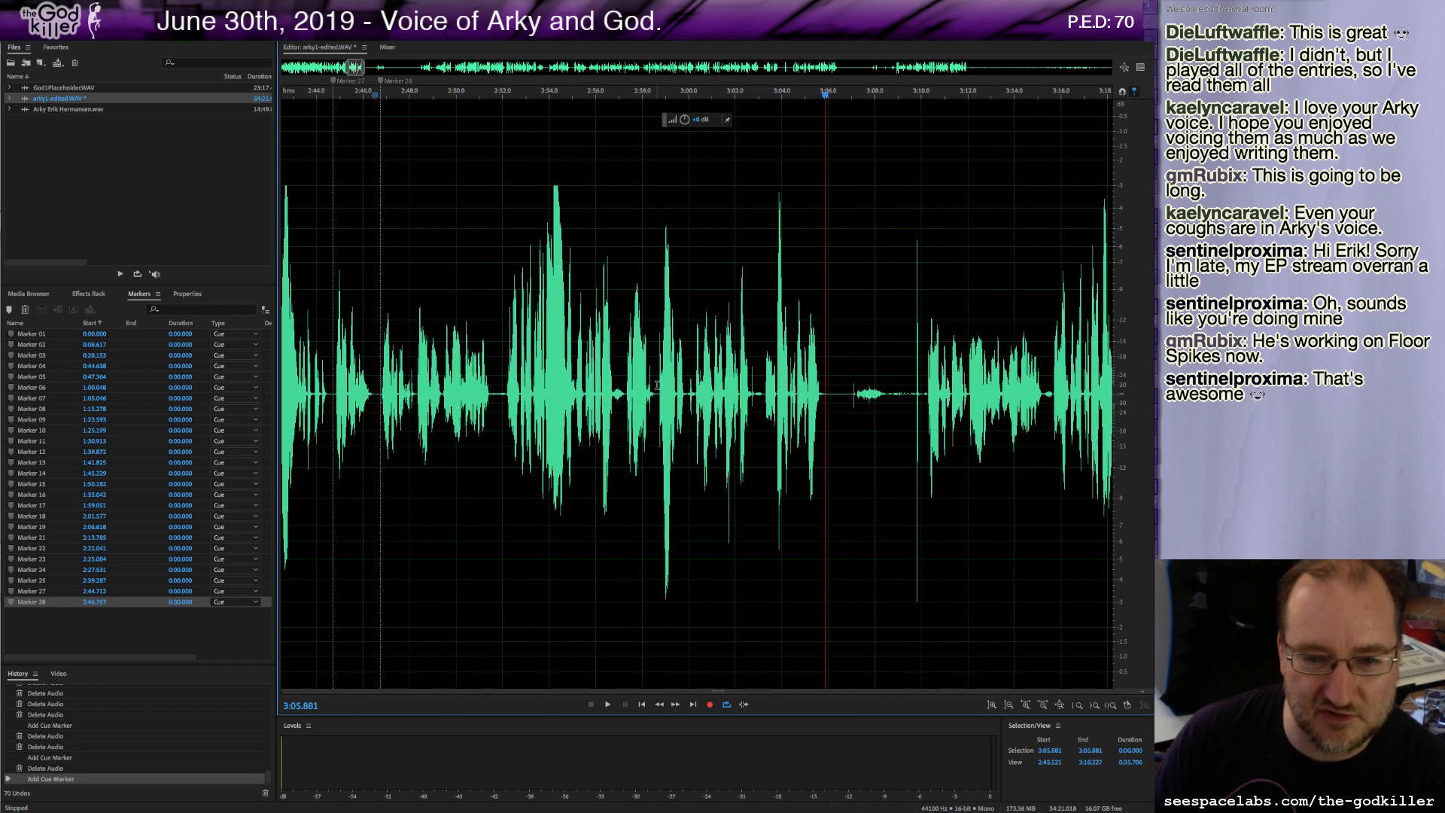
key(space)
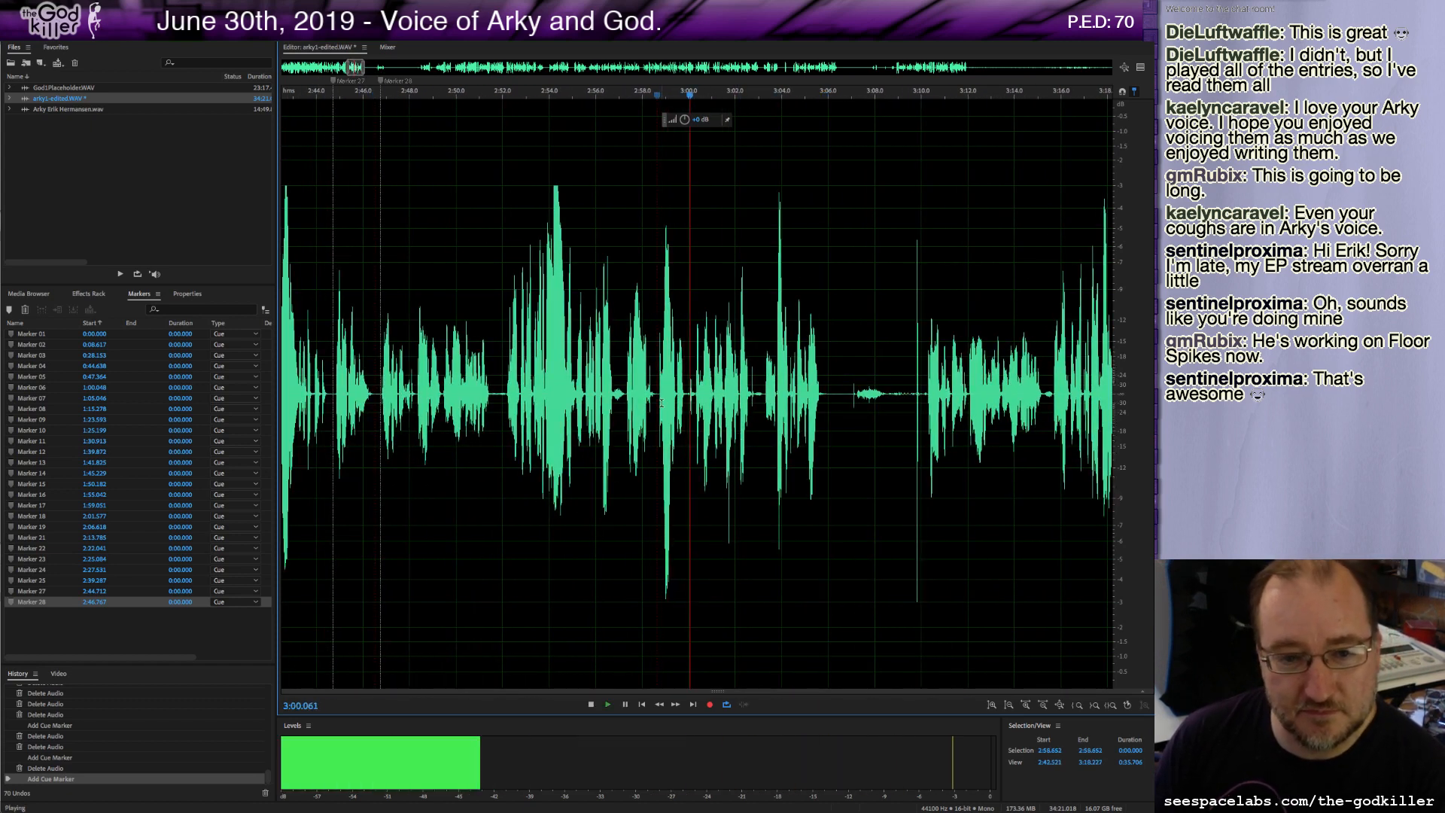
key(space)
key(space)
click(624, 397)
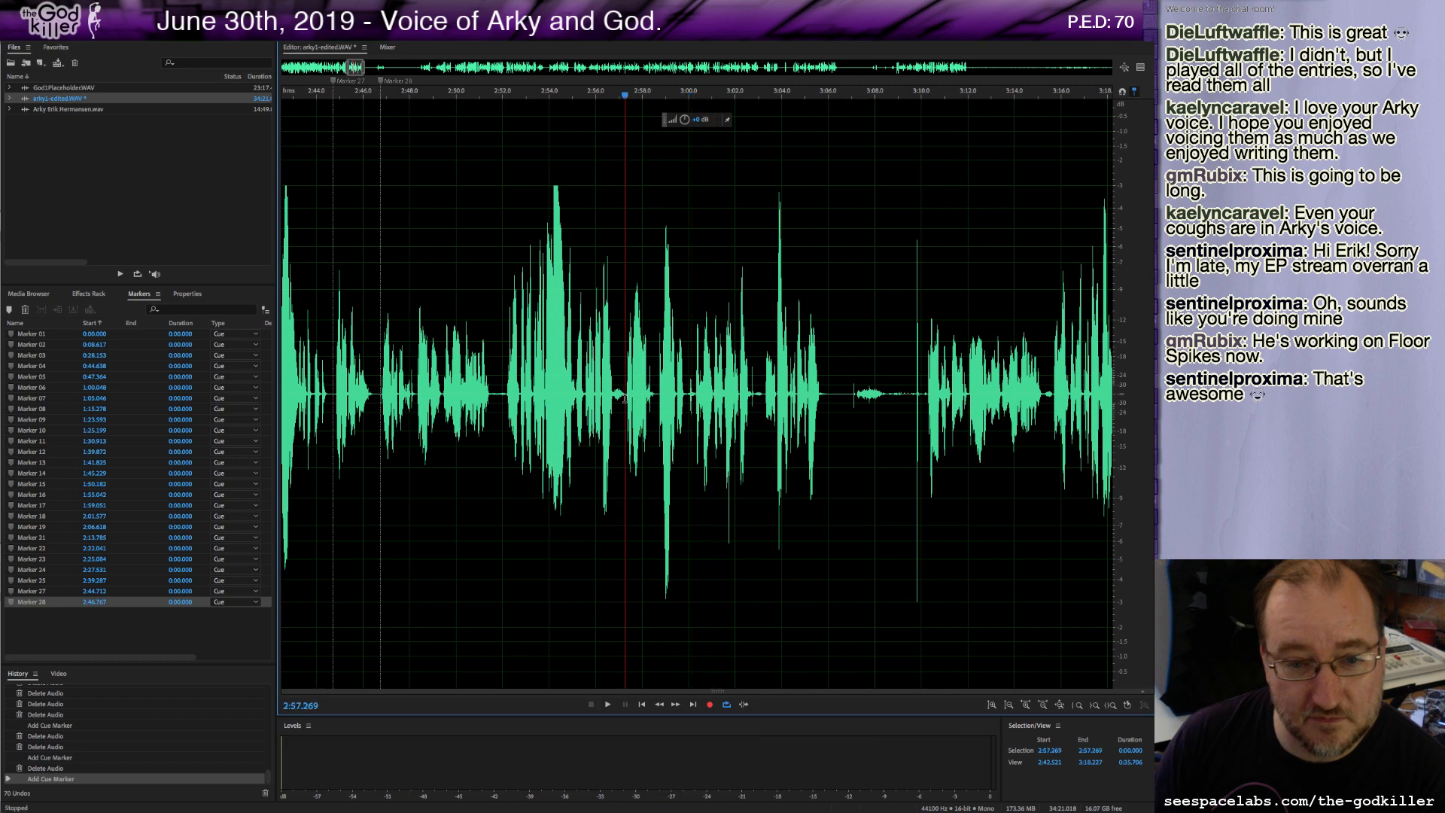
key(space)
drag(626, 399, 693, 419)
key(Delete)
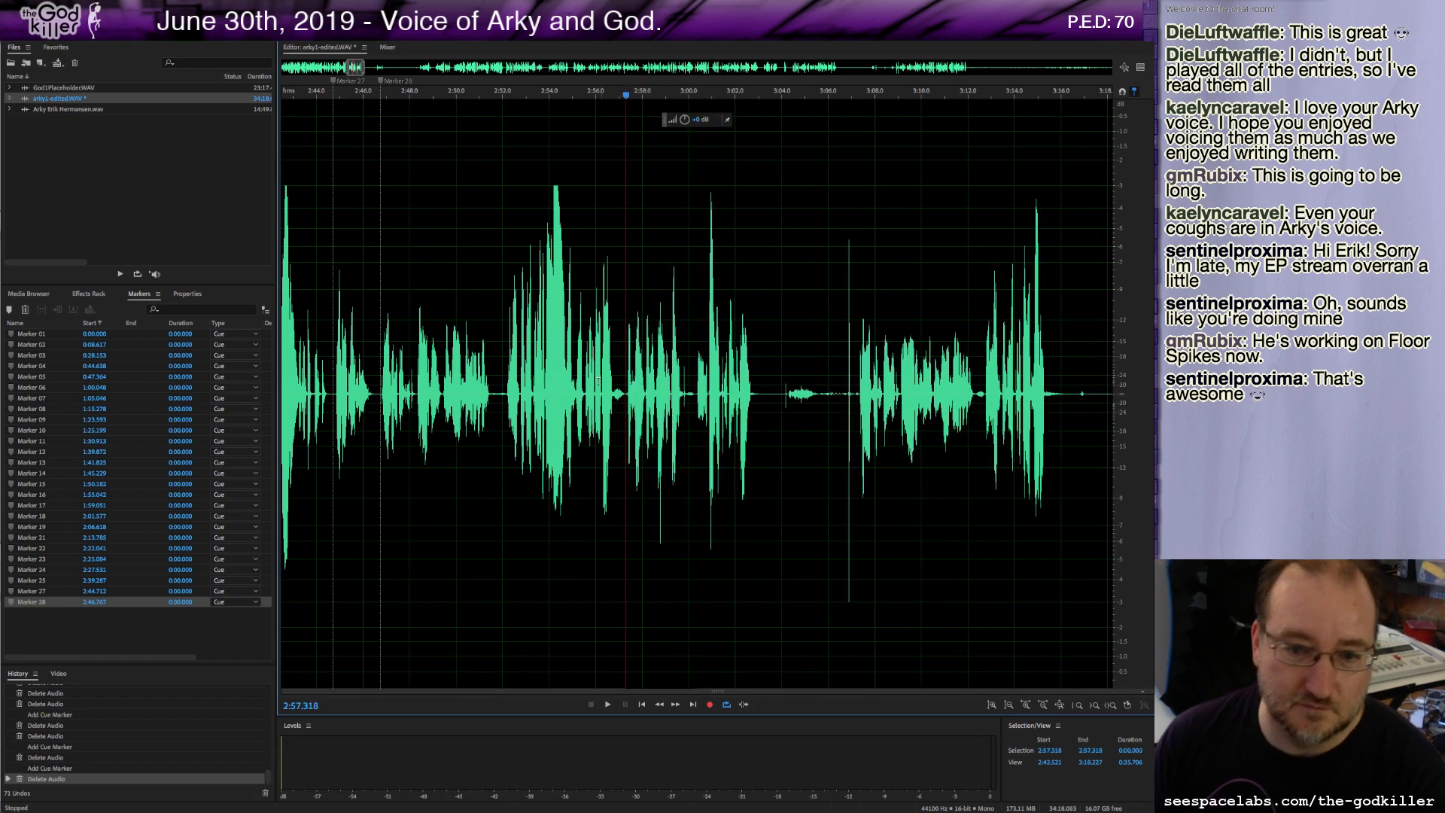
Delete about 3.7 seconds of audio starting near 3:03.1, add a marker there, and play on.
click(588, 414)
key(space)
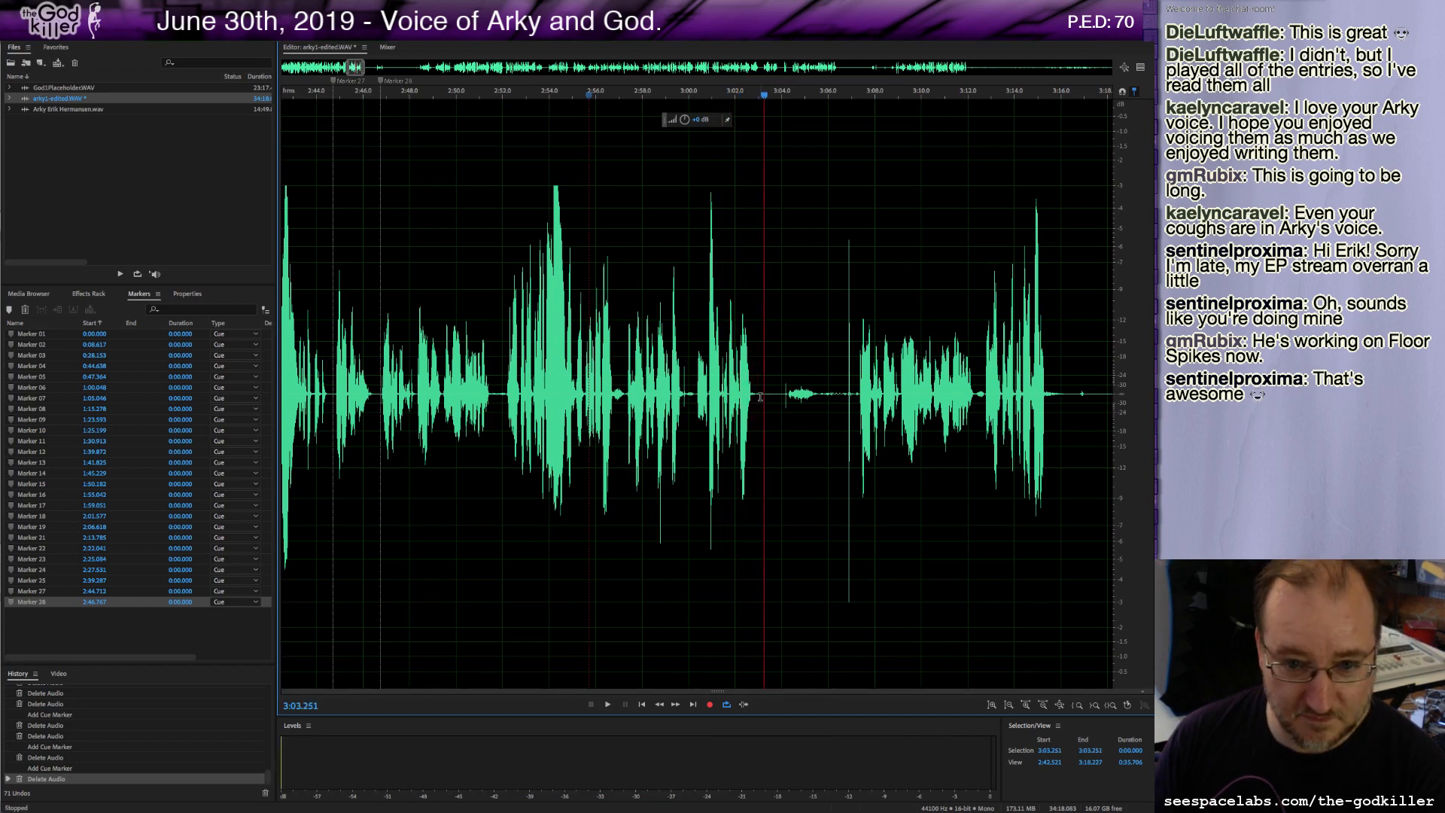
drag(759, 399, 846, 444)
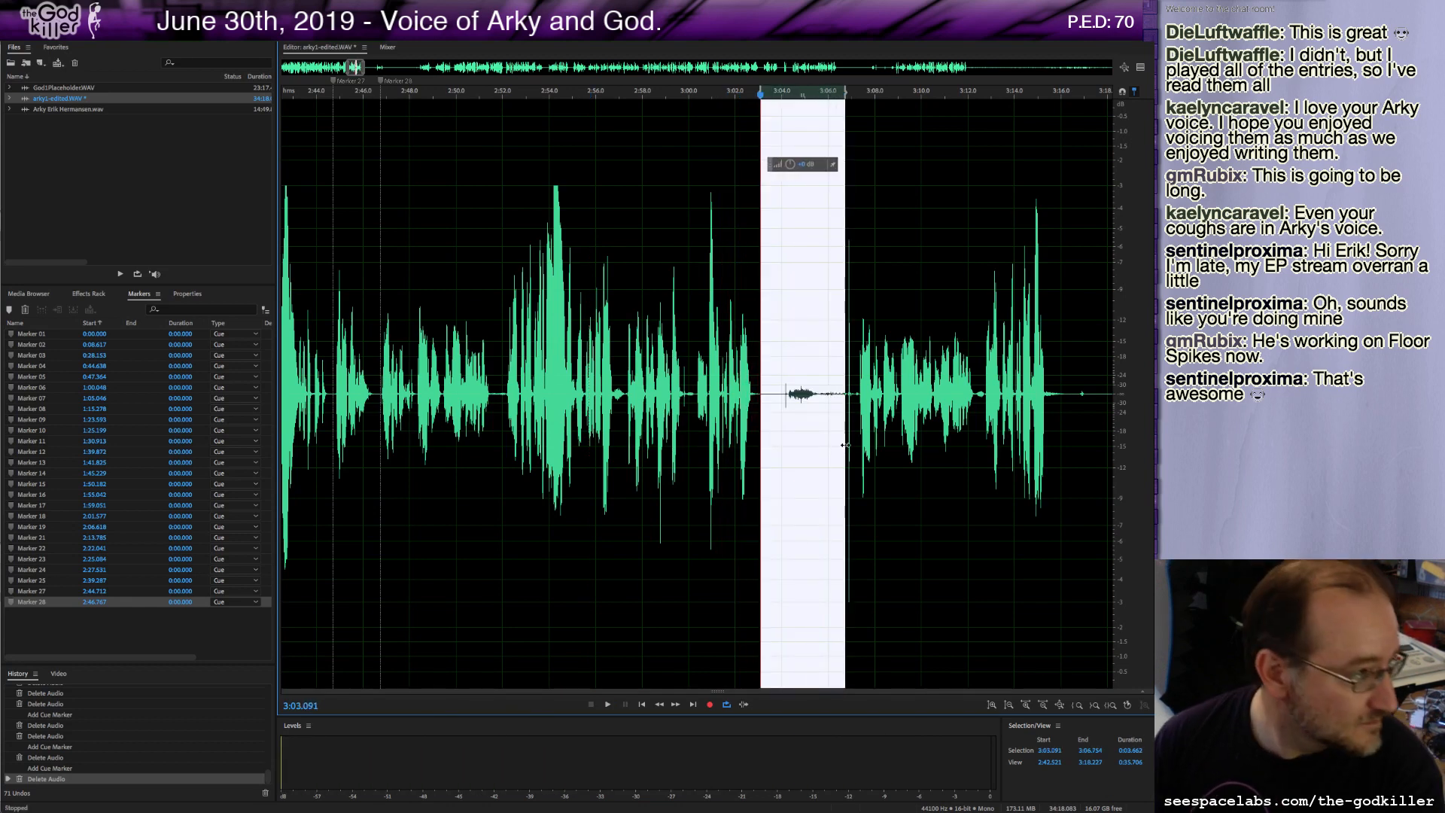
key(Delete)
key(m)
key(space)
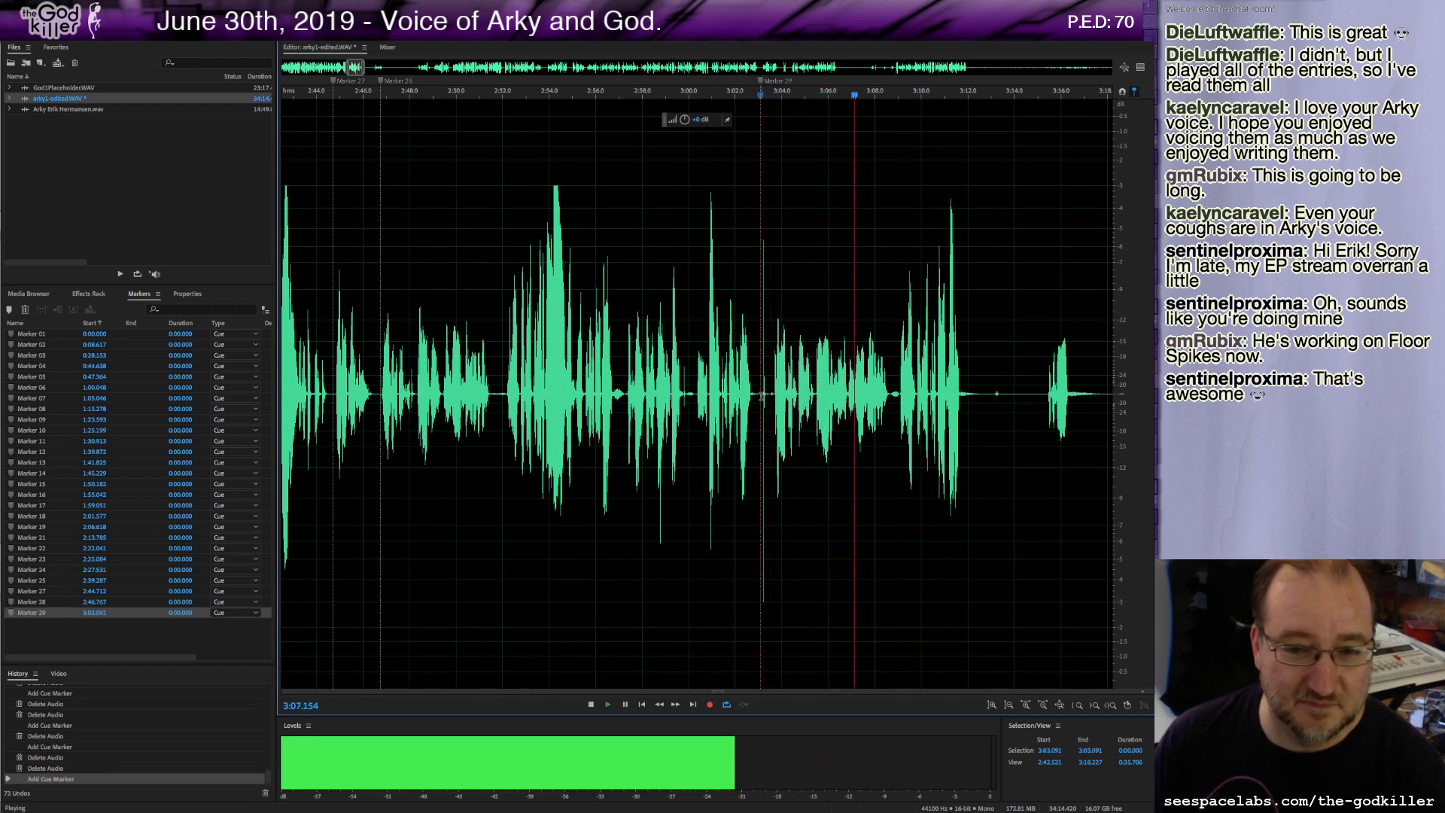
key(space)
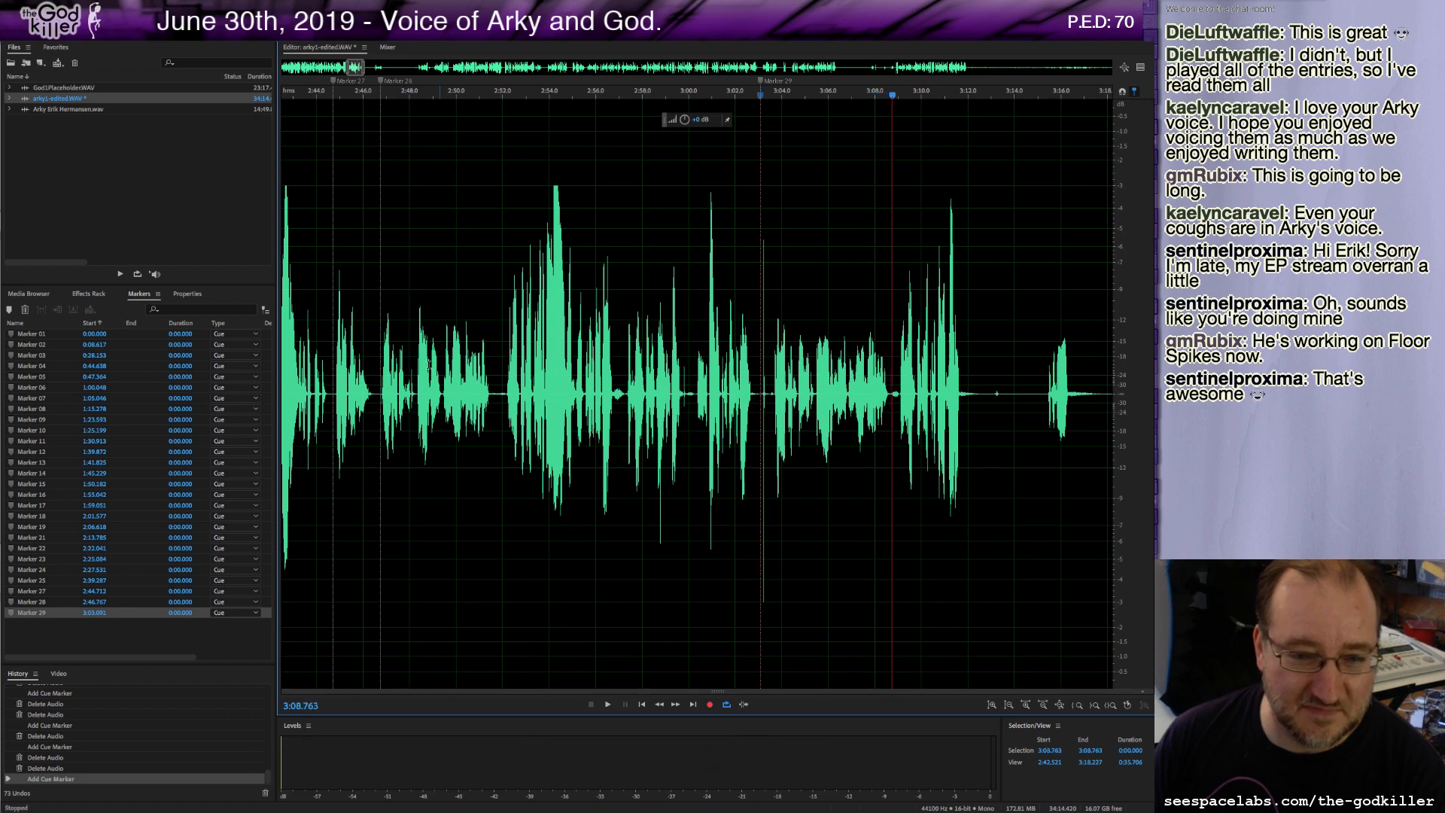
Play back the passage between about 2:51 and 3:06 to review it.
click(501, 390)
key(space)
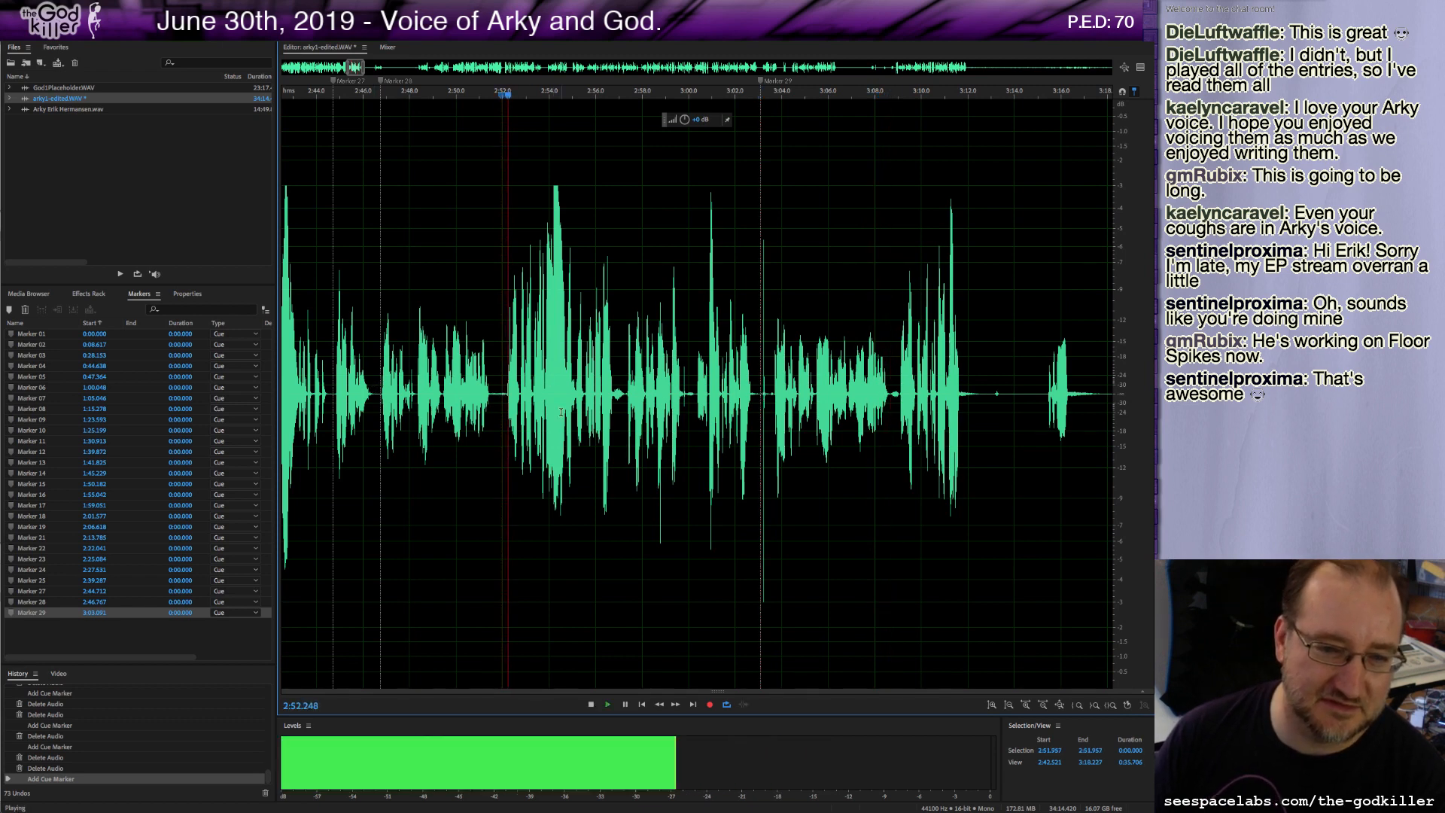
key(space)
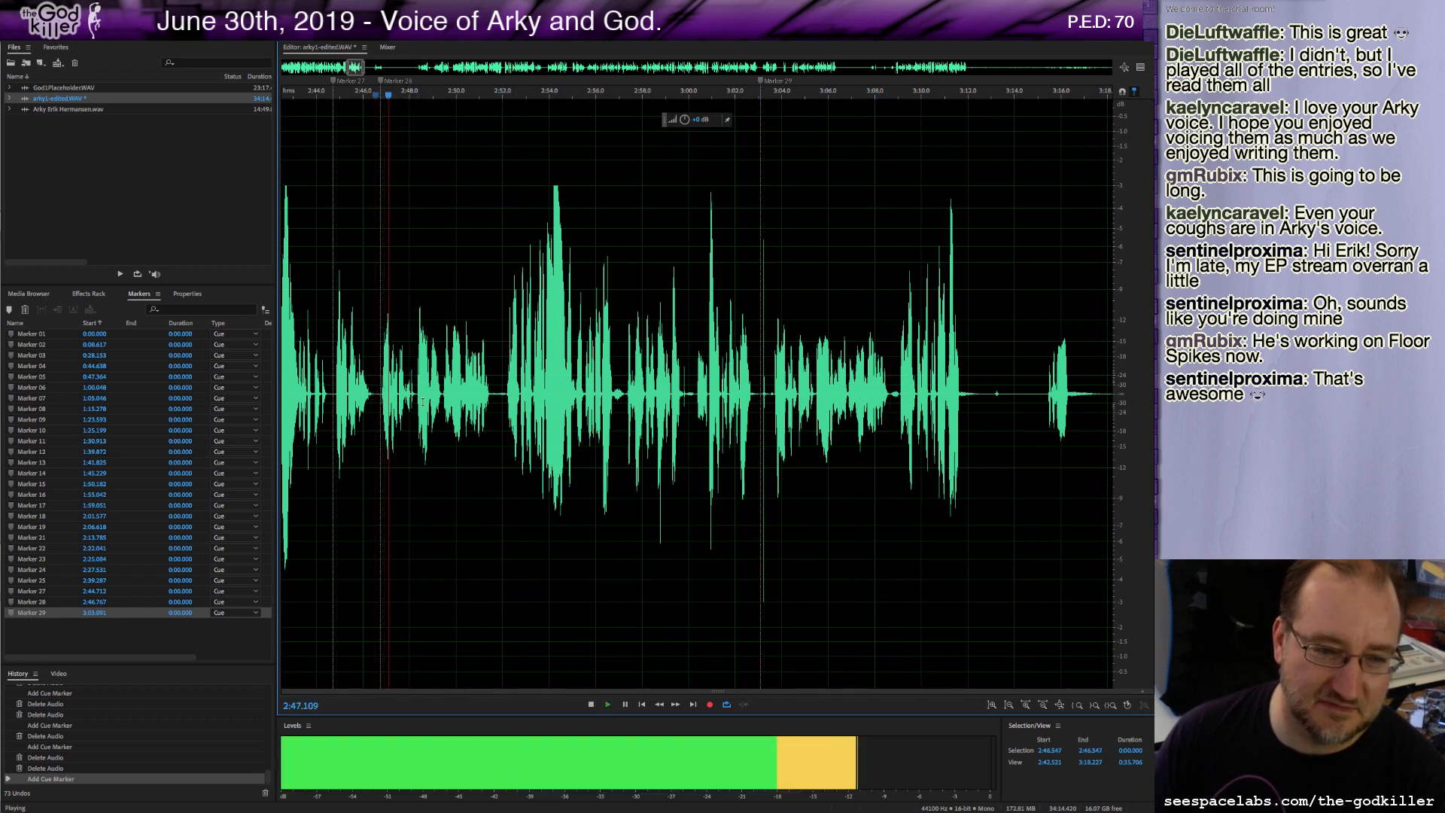
click(771, 392)
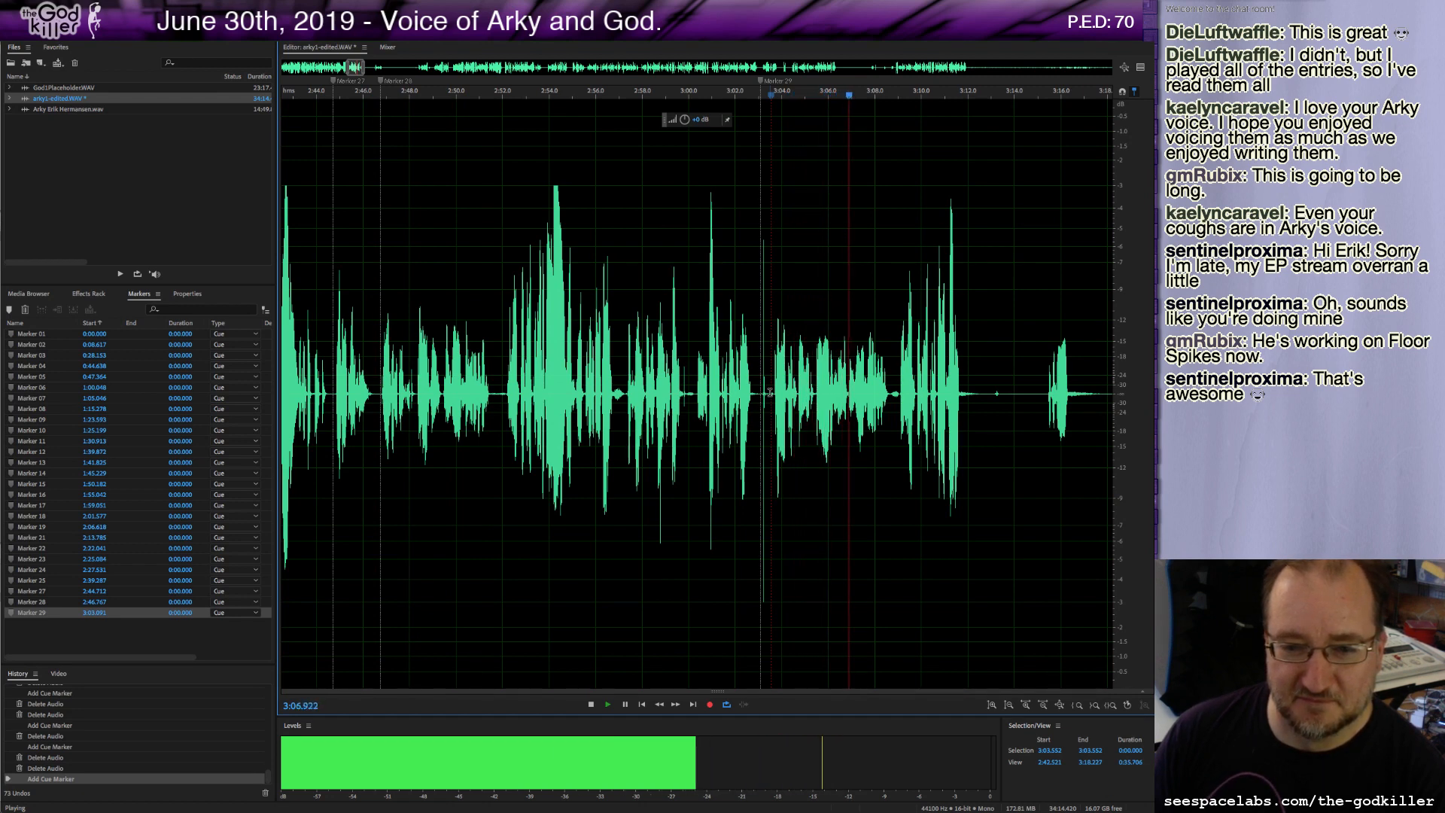
key(space)
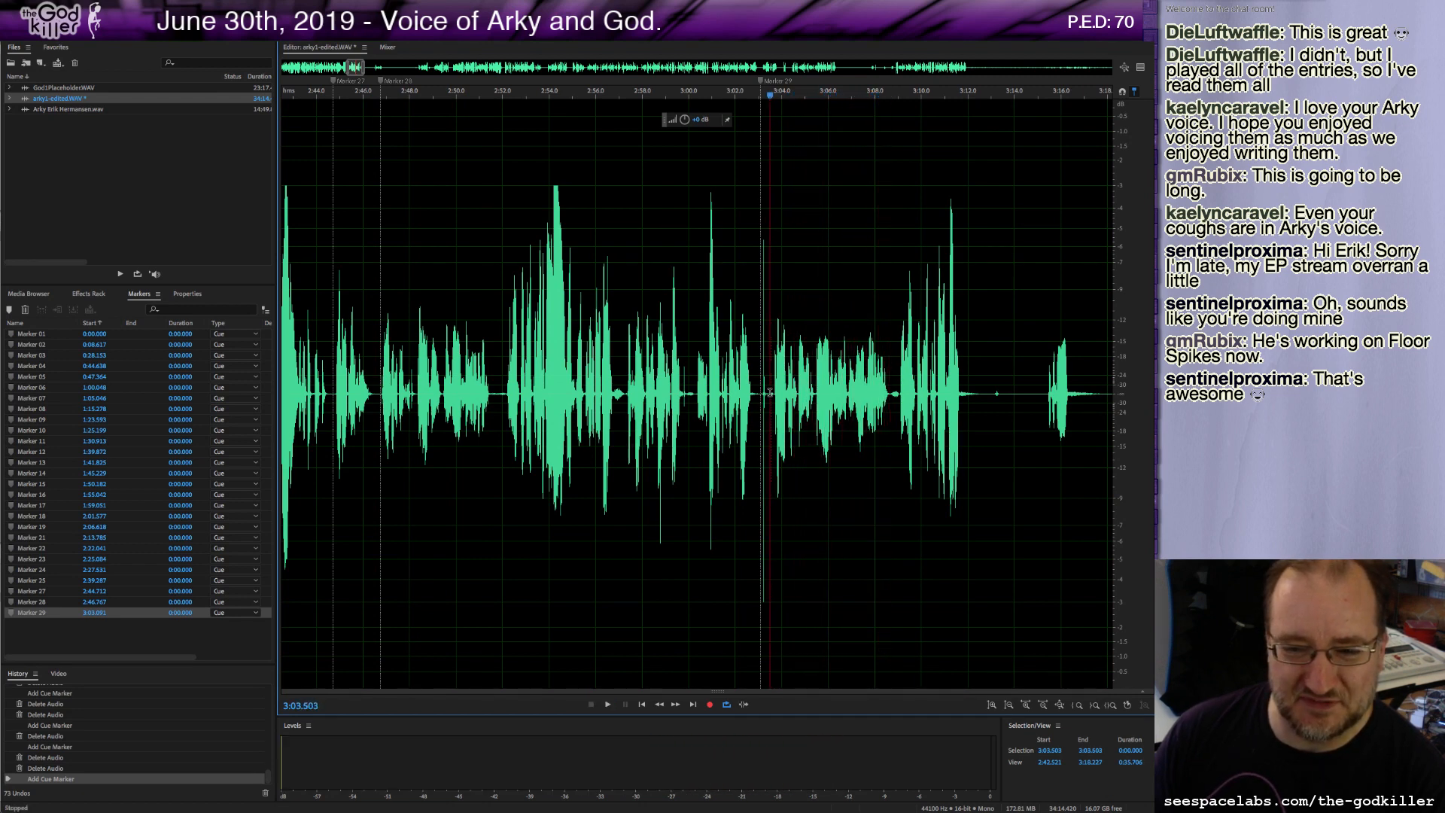
Copy about 5.1 seconds of audio starting near 3:03.5, paste it over the take at 2:46.8, and play back.
drag(769, 392, 888, 440)
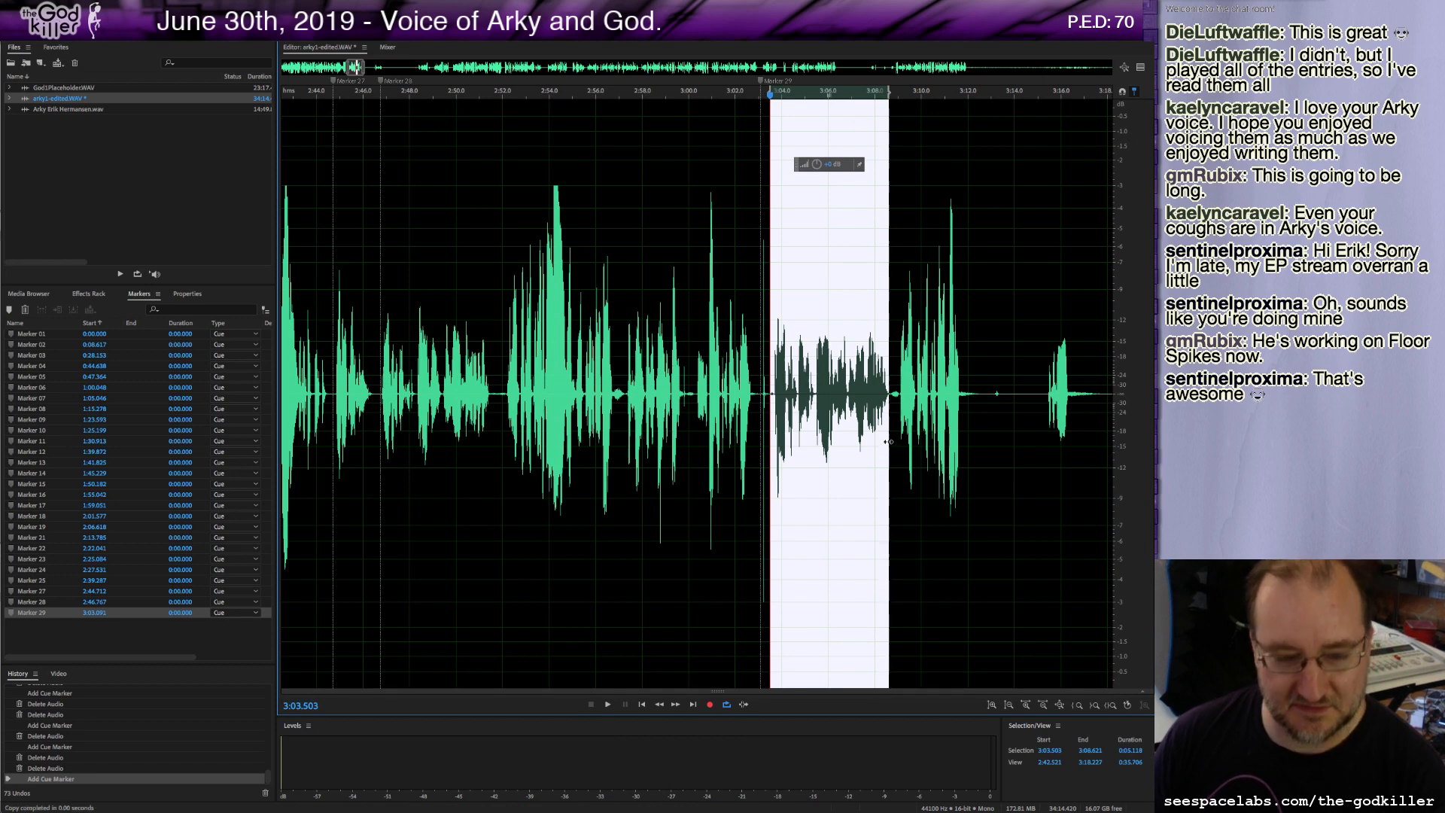
drag(496, 401, 382, 402)
key(ctrl+v)
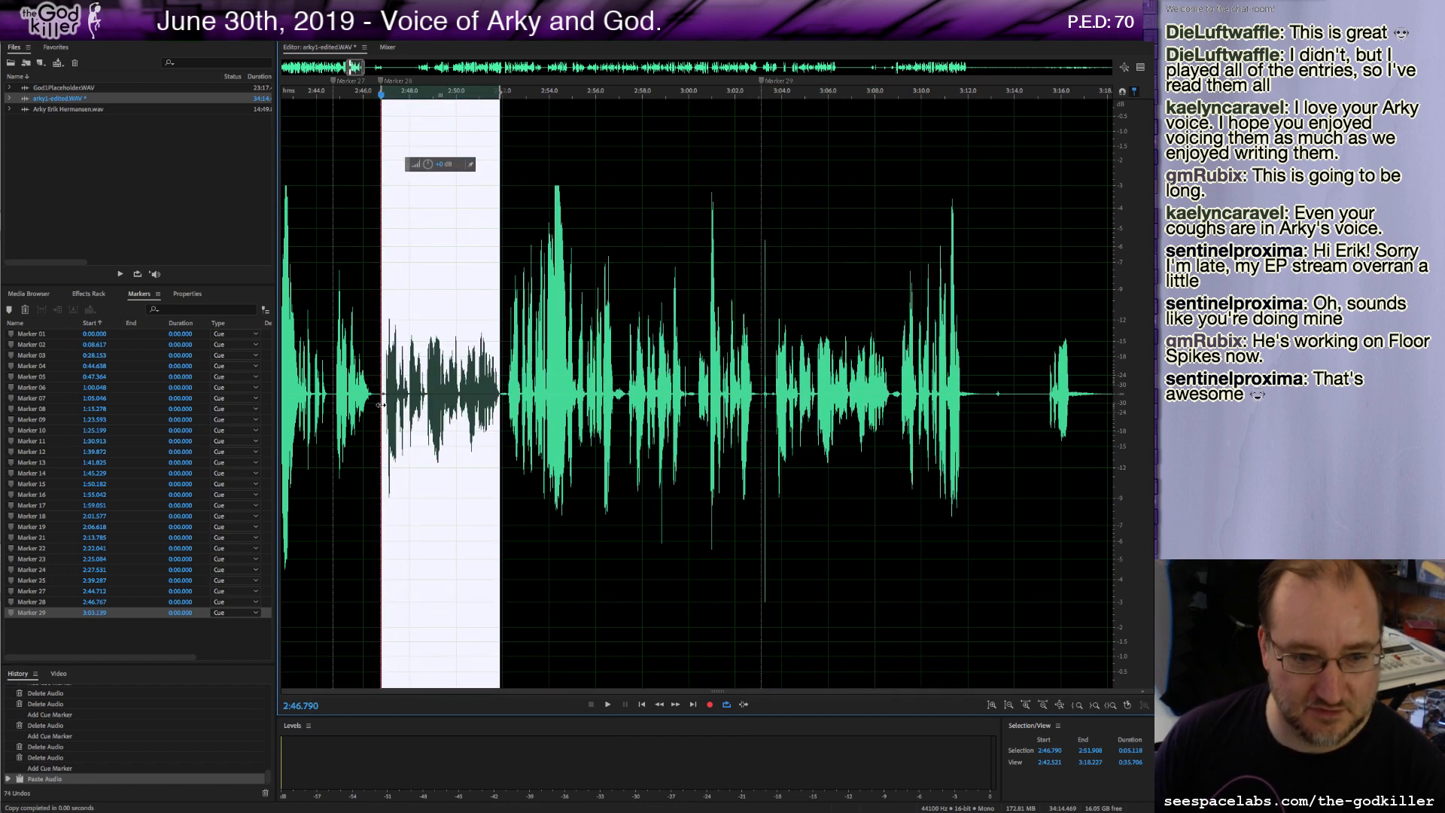
click(769, 389)
key(space)
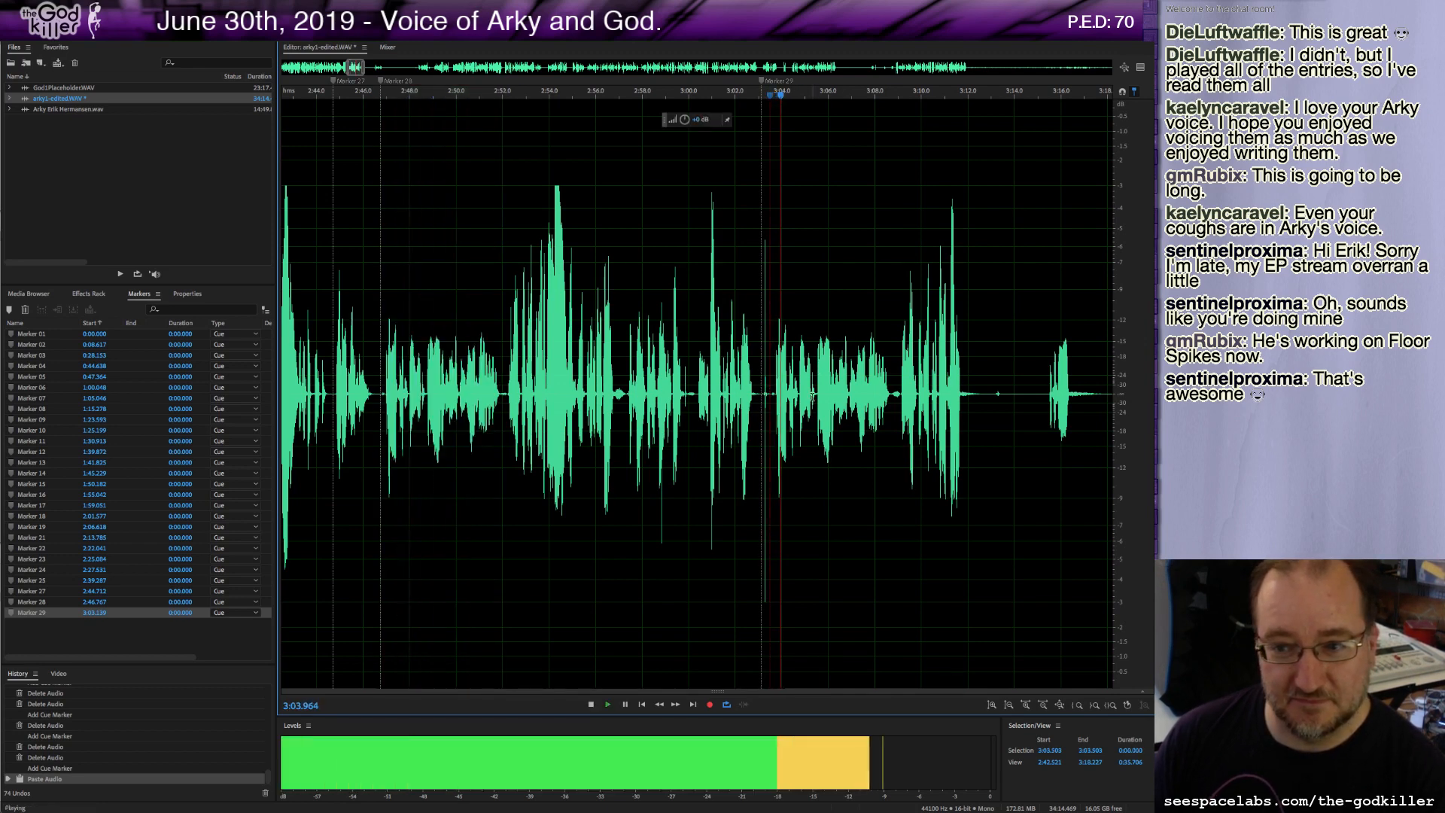
key(space)
key(space)
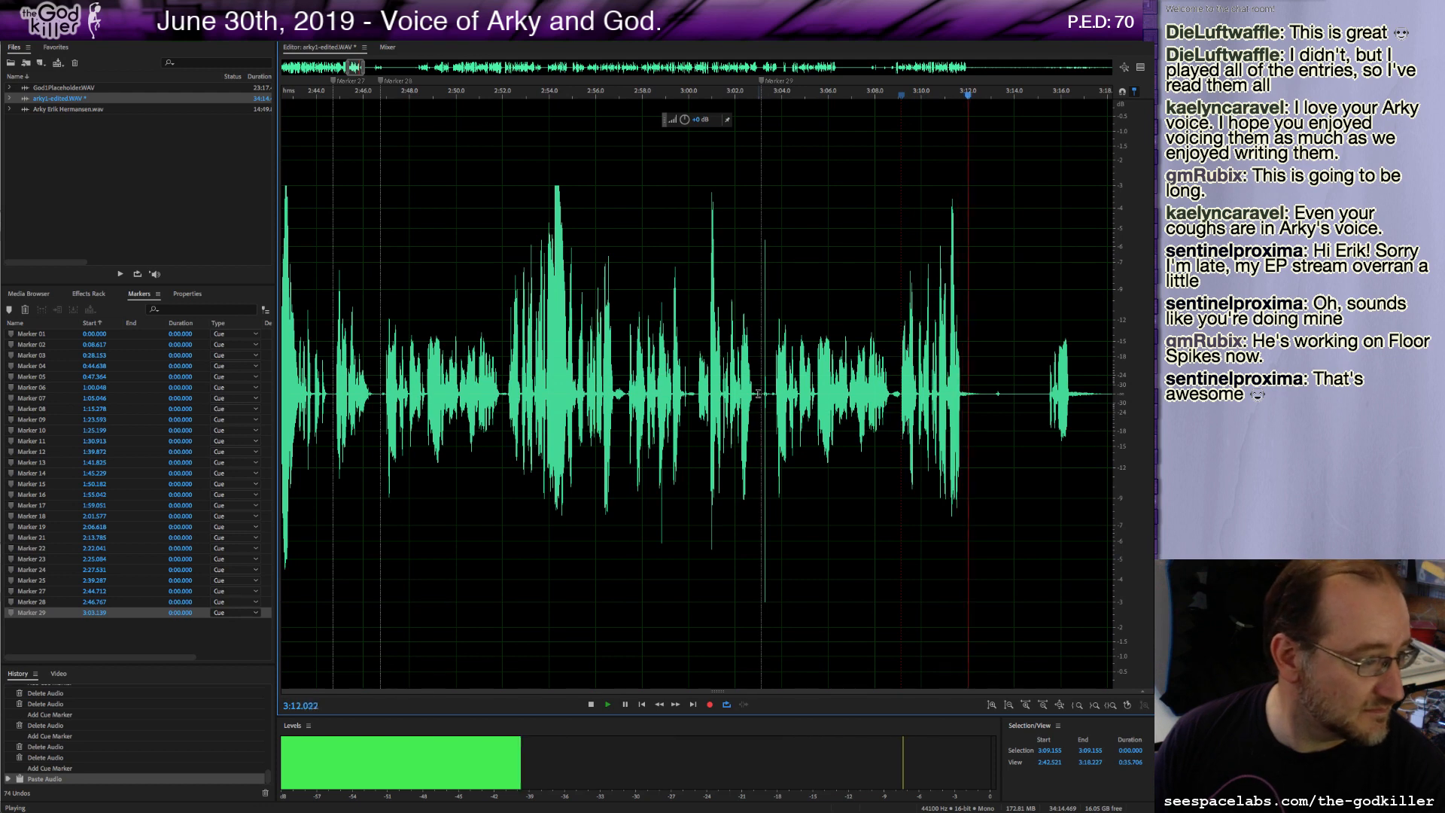
Delete the remaining audio from about 3:03.0 to the end of the file.
drag(758, 393, 1046, 445)
key(Delete)
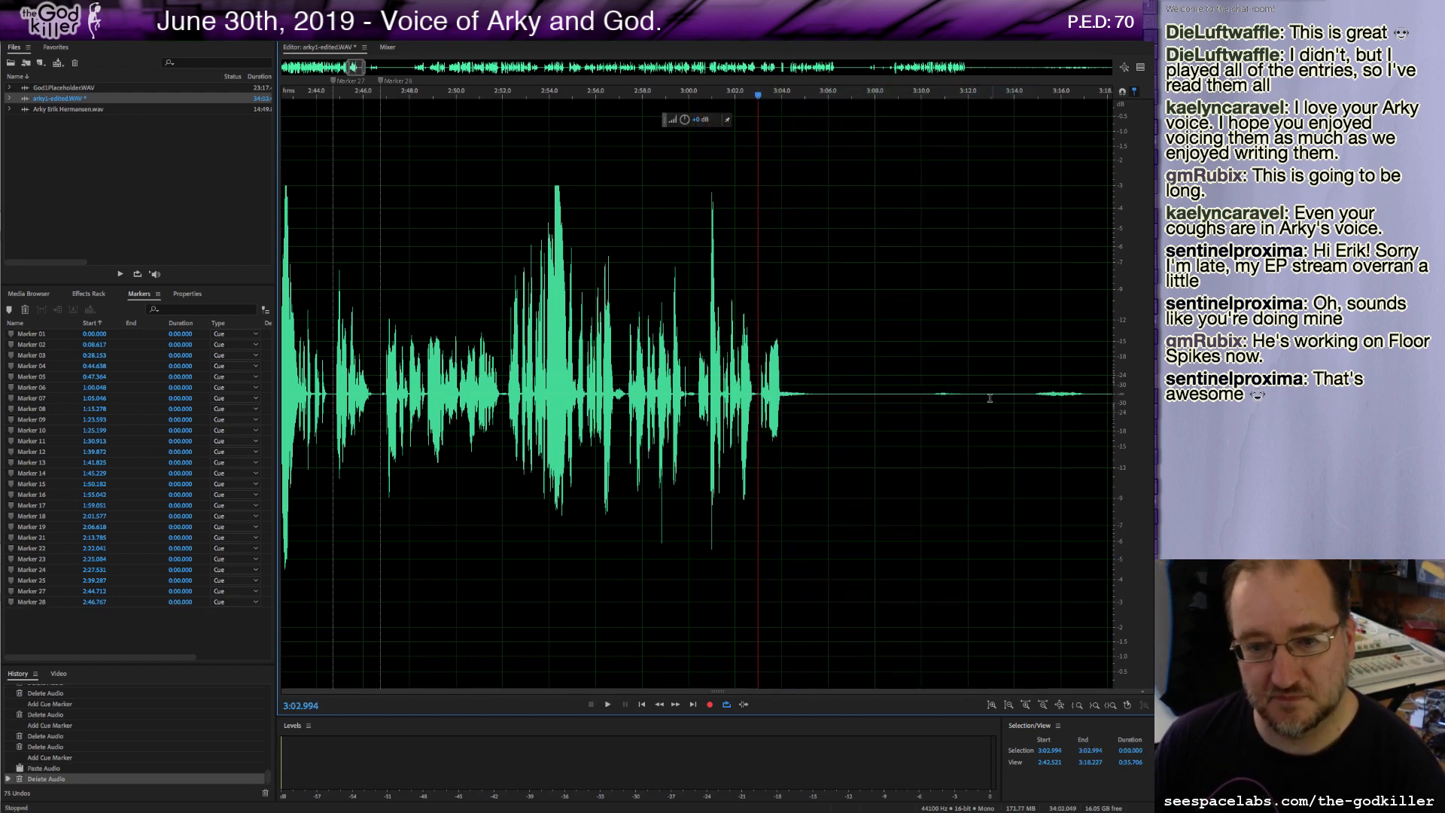
shift+click(1108, 393)
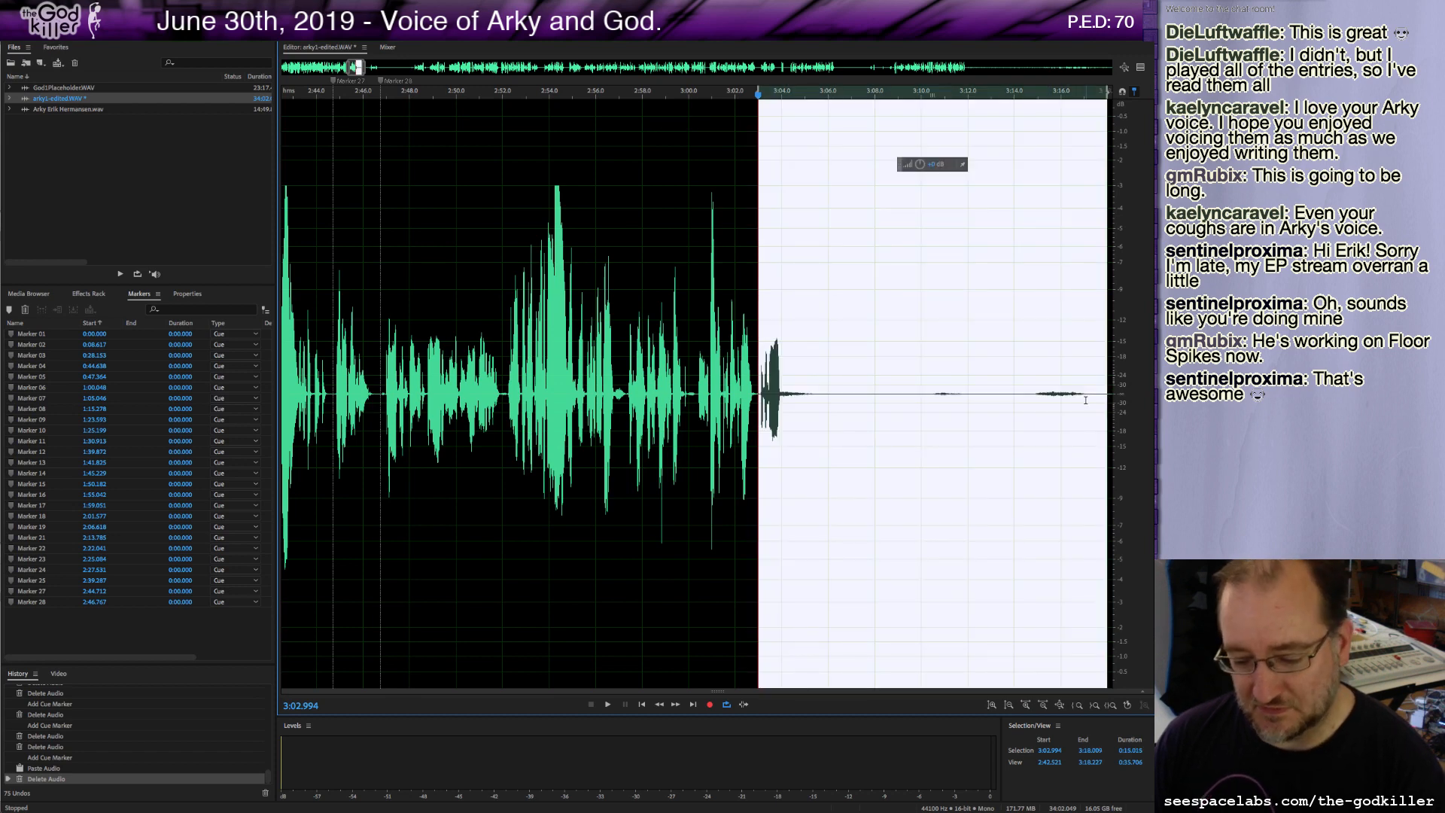
key(Delete)
scroll(913, 392, down, 3)
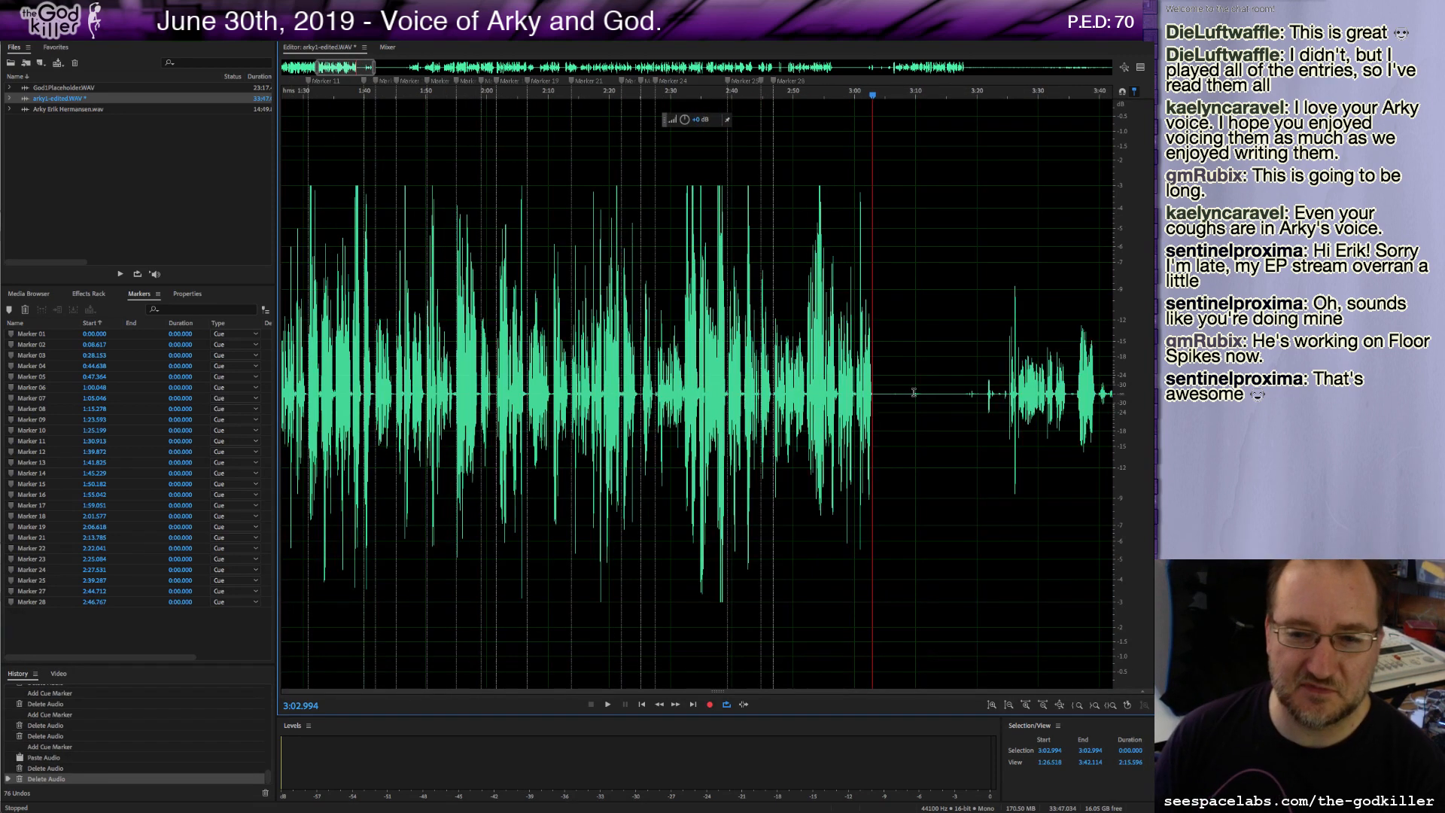
Delete the audio from about 3:05 to 3:23.
drag(887, 396, 1002, 430)
key(Delete)
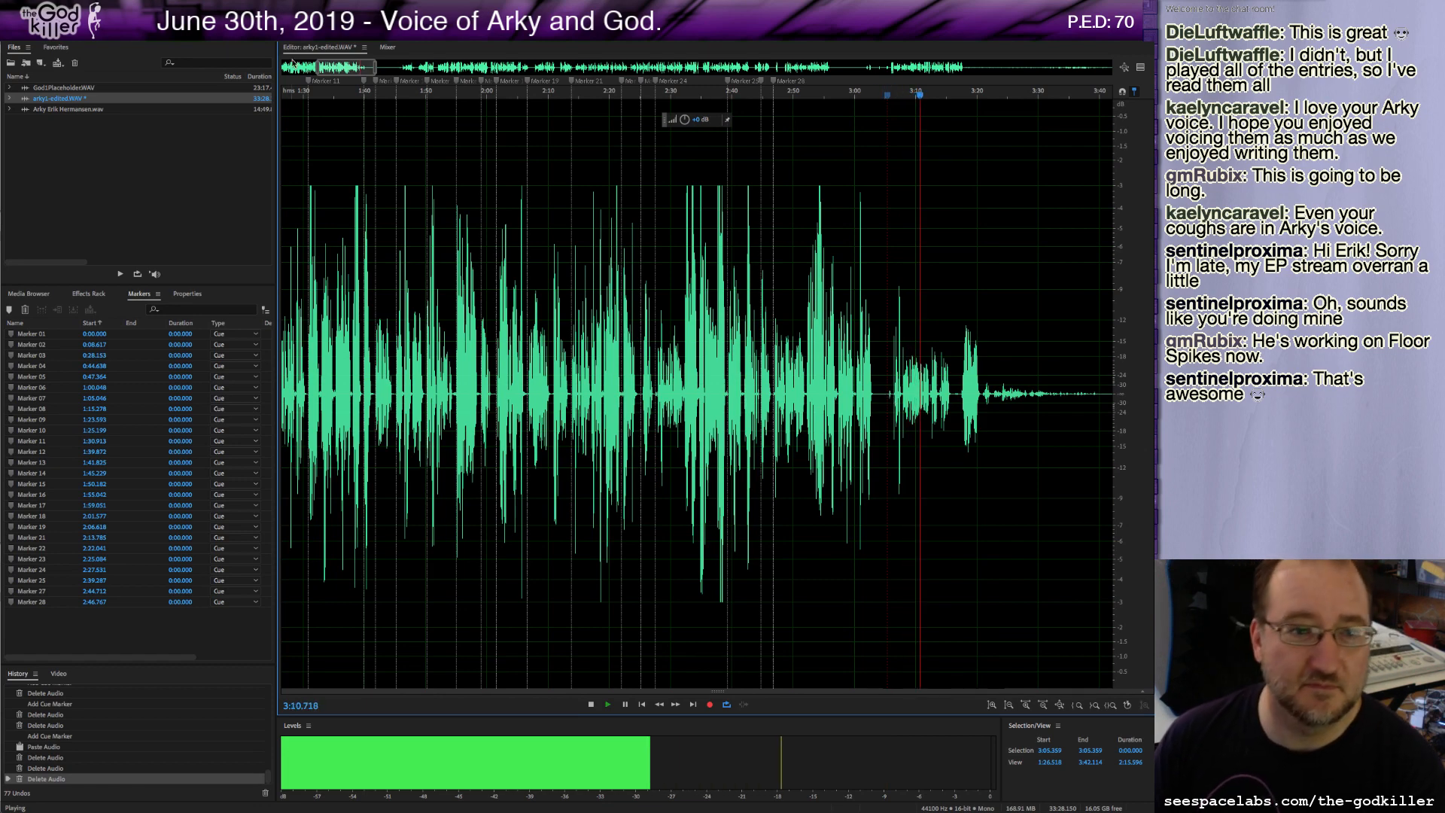
Delete the long stretch of audio from about 3:05 to 4:53.
drag(333, 70, 367, 83)
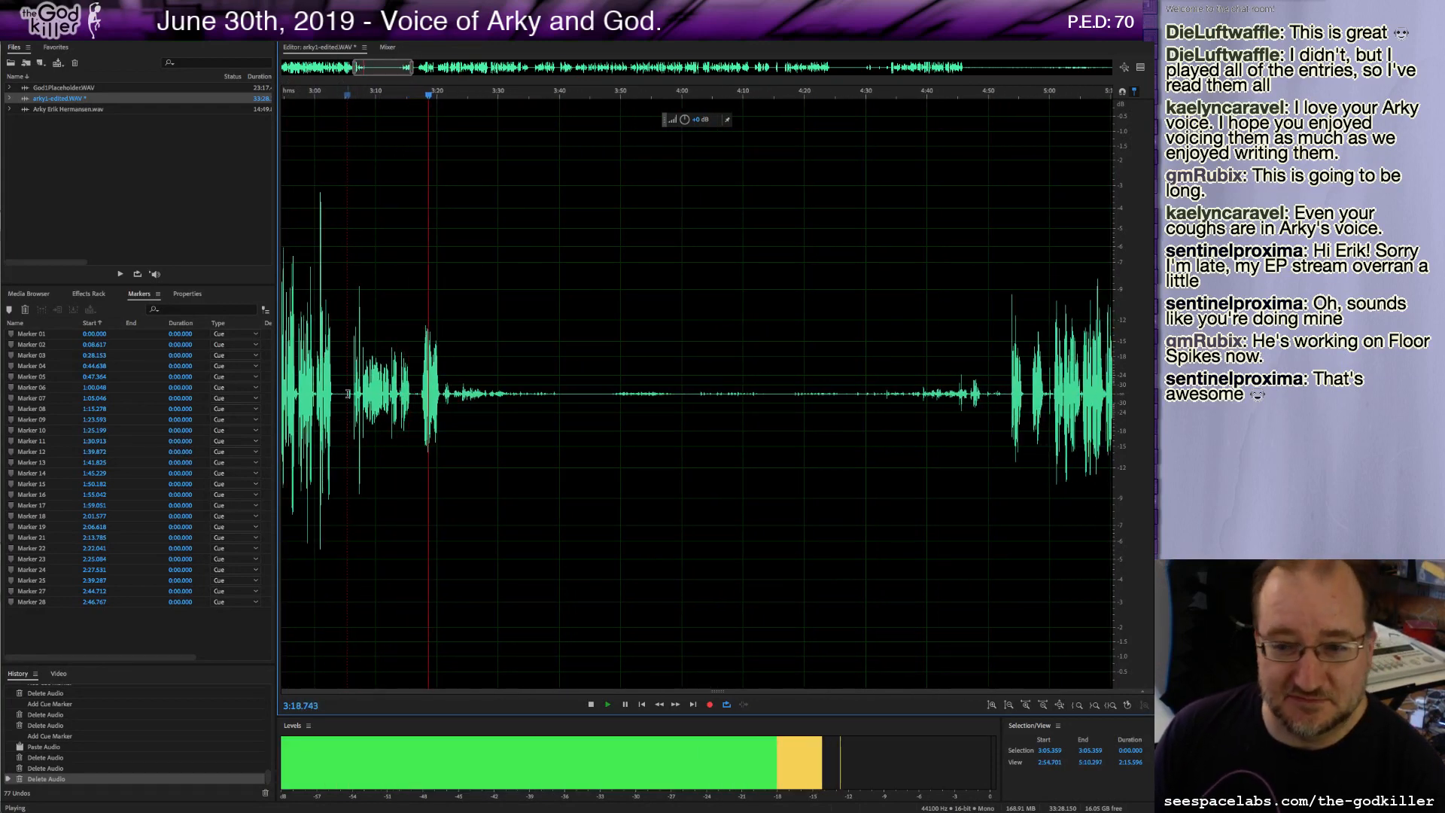
drag(347, 393, 1007, 532)
key(Delete)
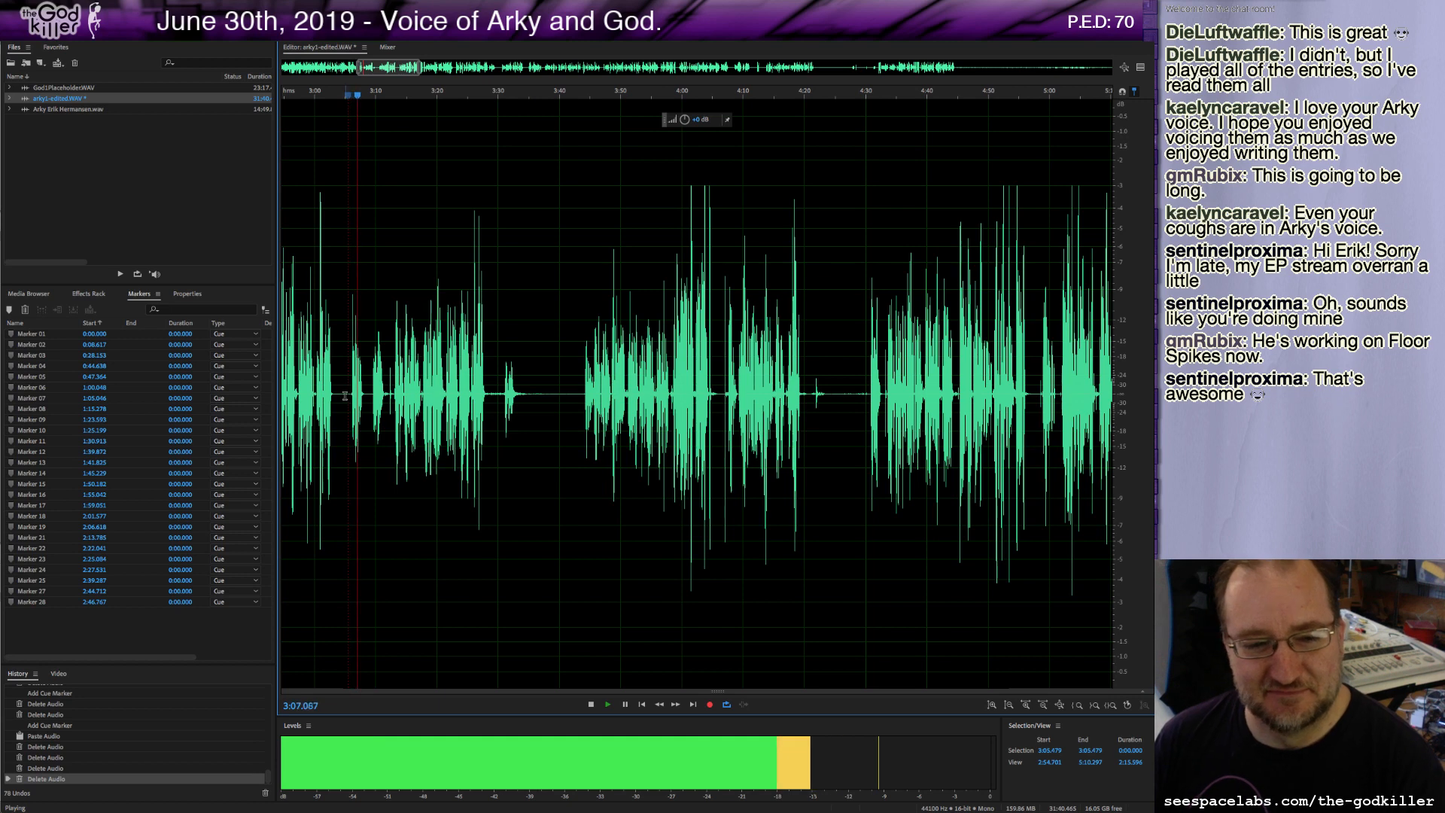
Play back around 3:10, delete the audio from about 3:05 to 3:30, and play on.
click(377, 393)
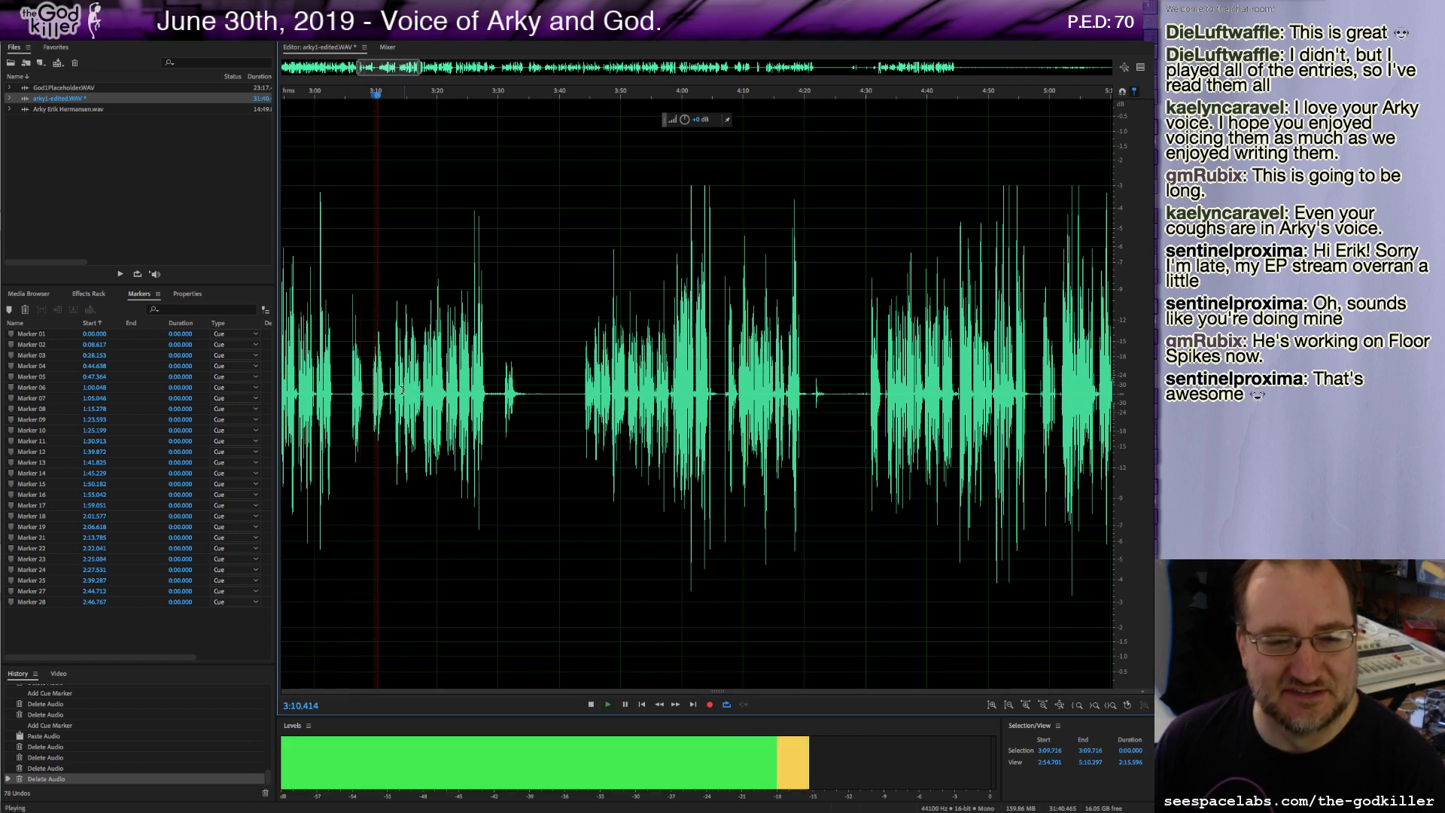
key(space)
click(393, 393)
key(space)
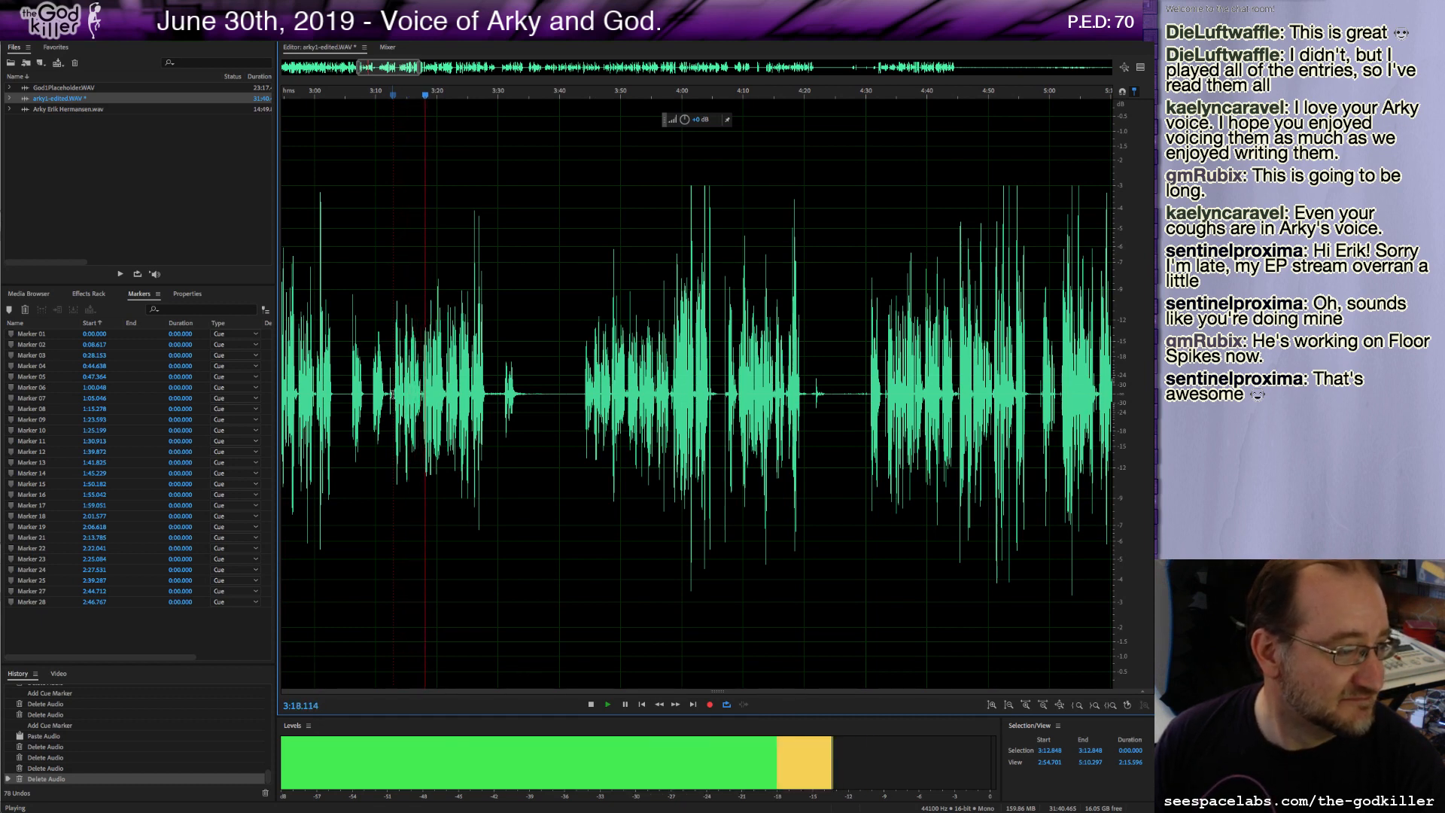
key(space)
drag(345, 391, 498, 445)
key(Delete)
key(space)
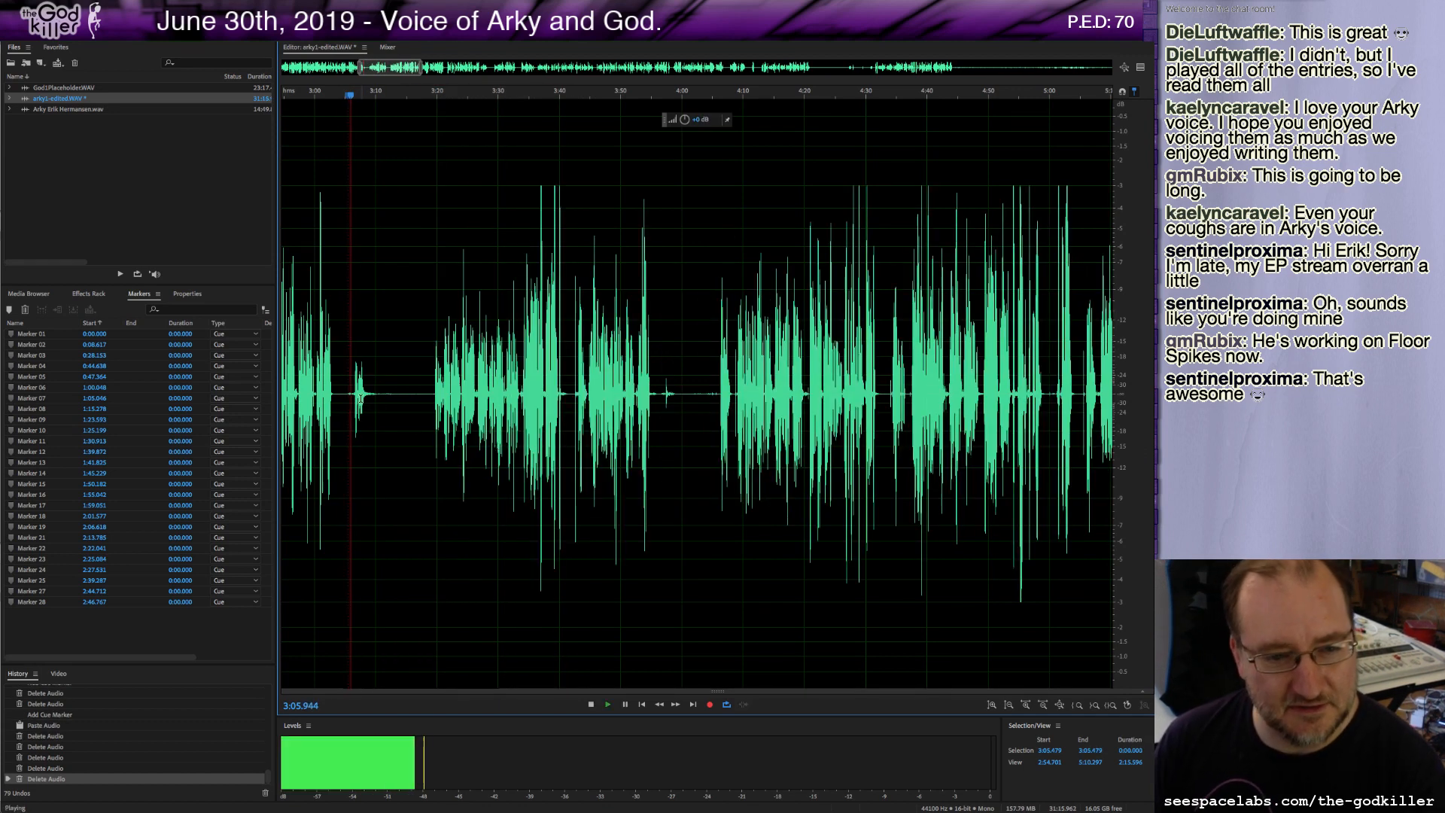
Delete the audio from about 3:05 to 3:19 and resume playback.
key(space)
drag(342, 395, 432, 417)
key(Delete)
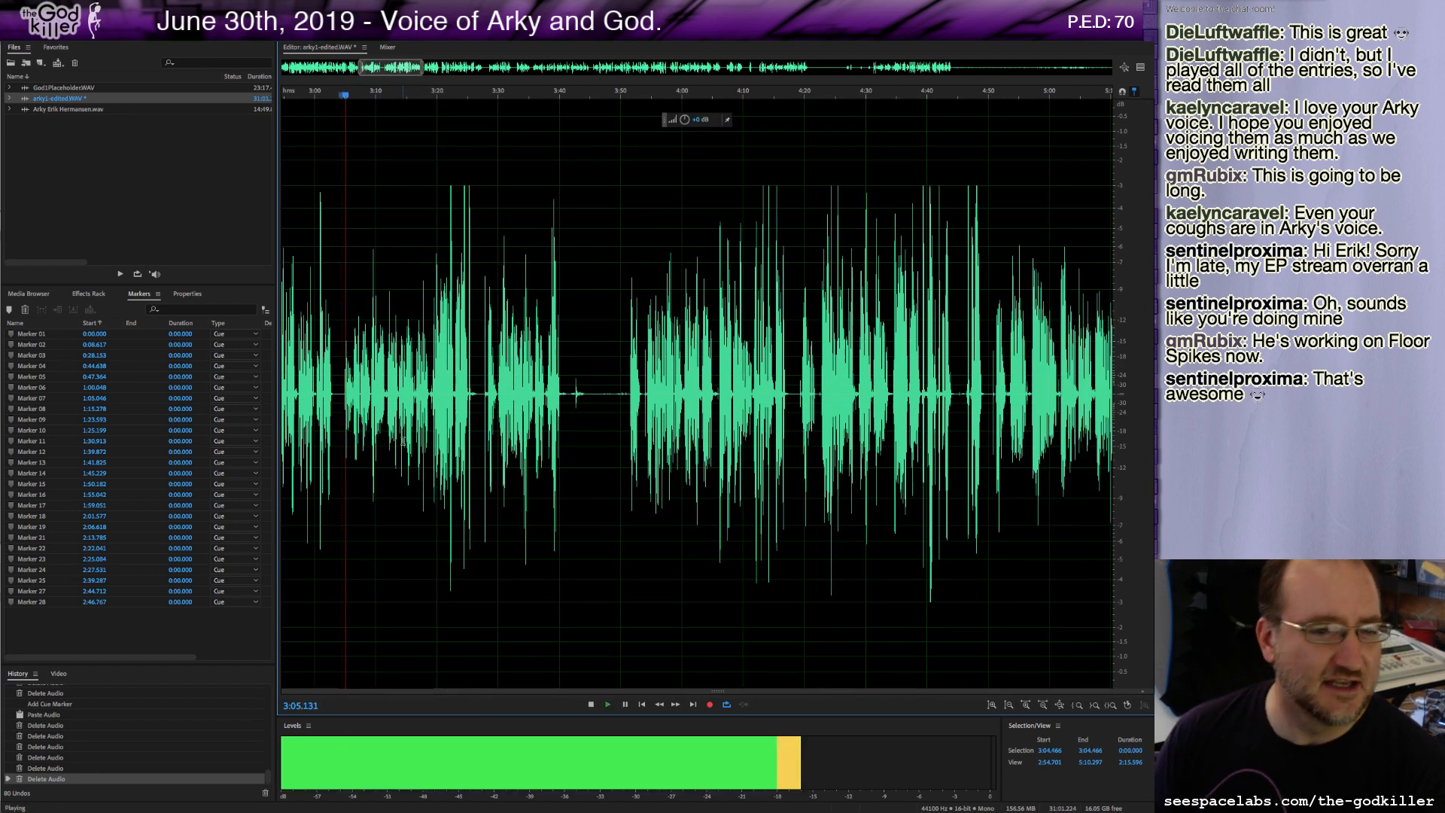
key(space)
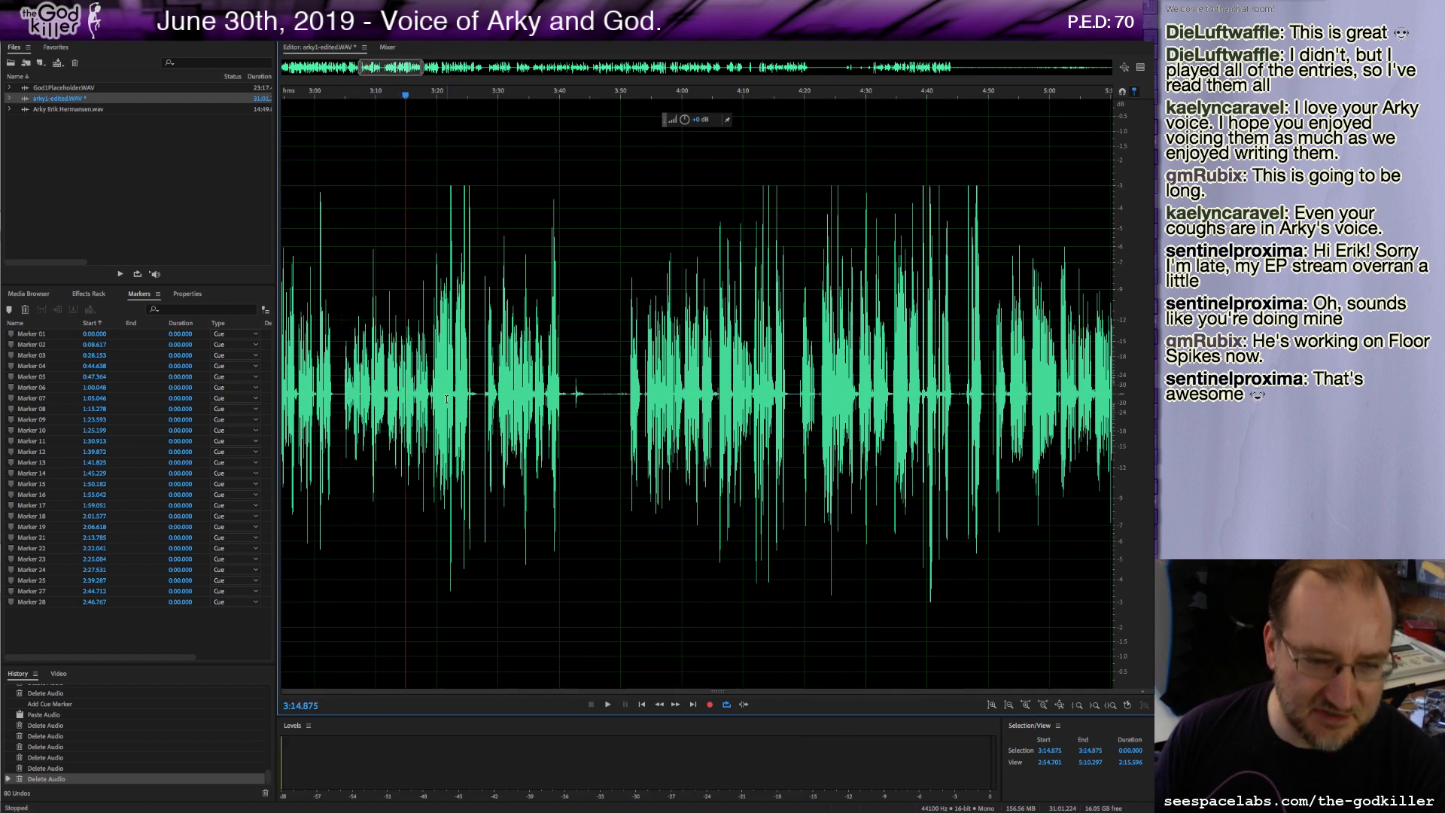
Play back the passage from about 3:14 onward to review the new take.
click(441, 404)
key(space)
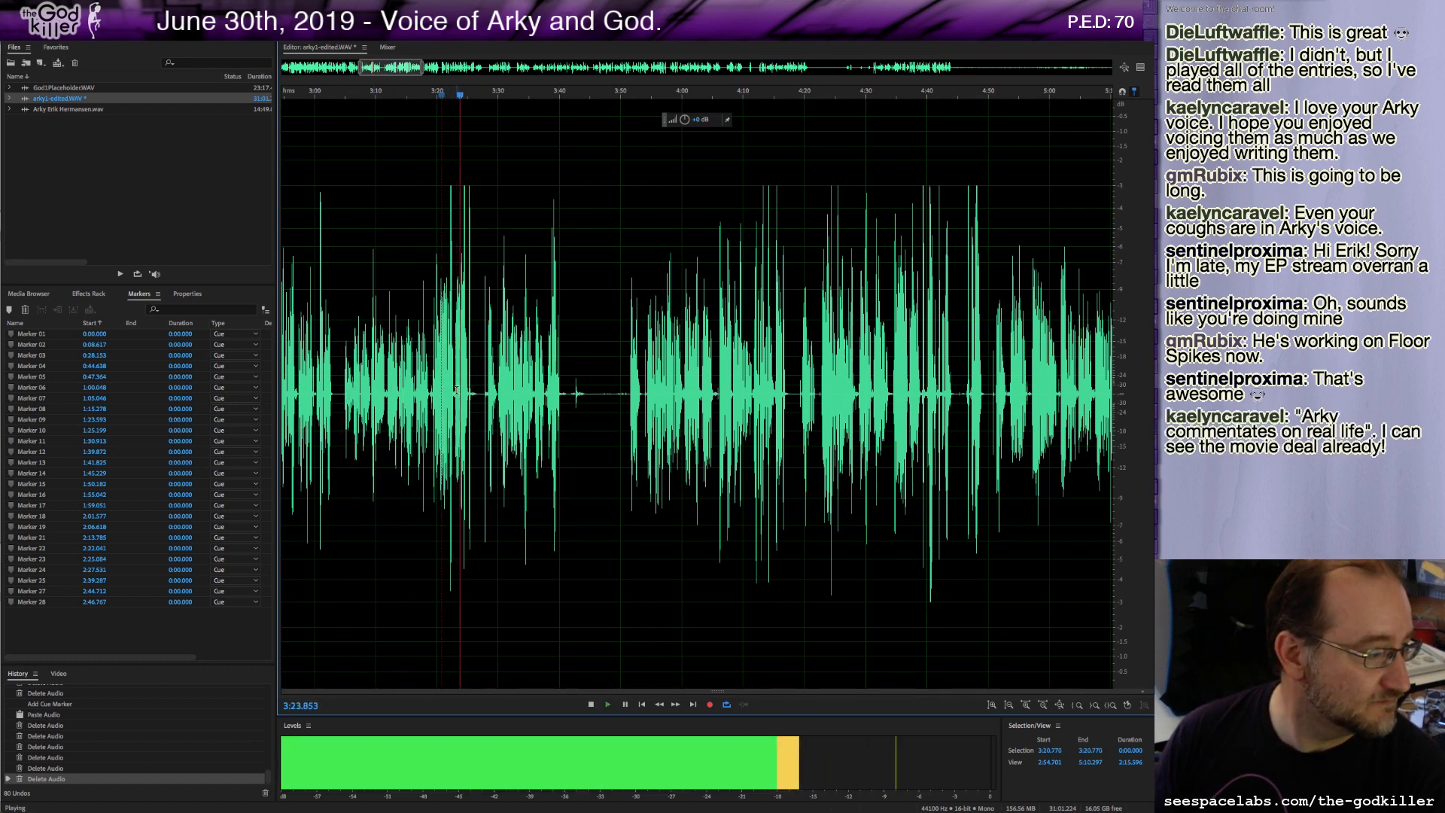
key(space)
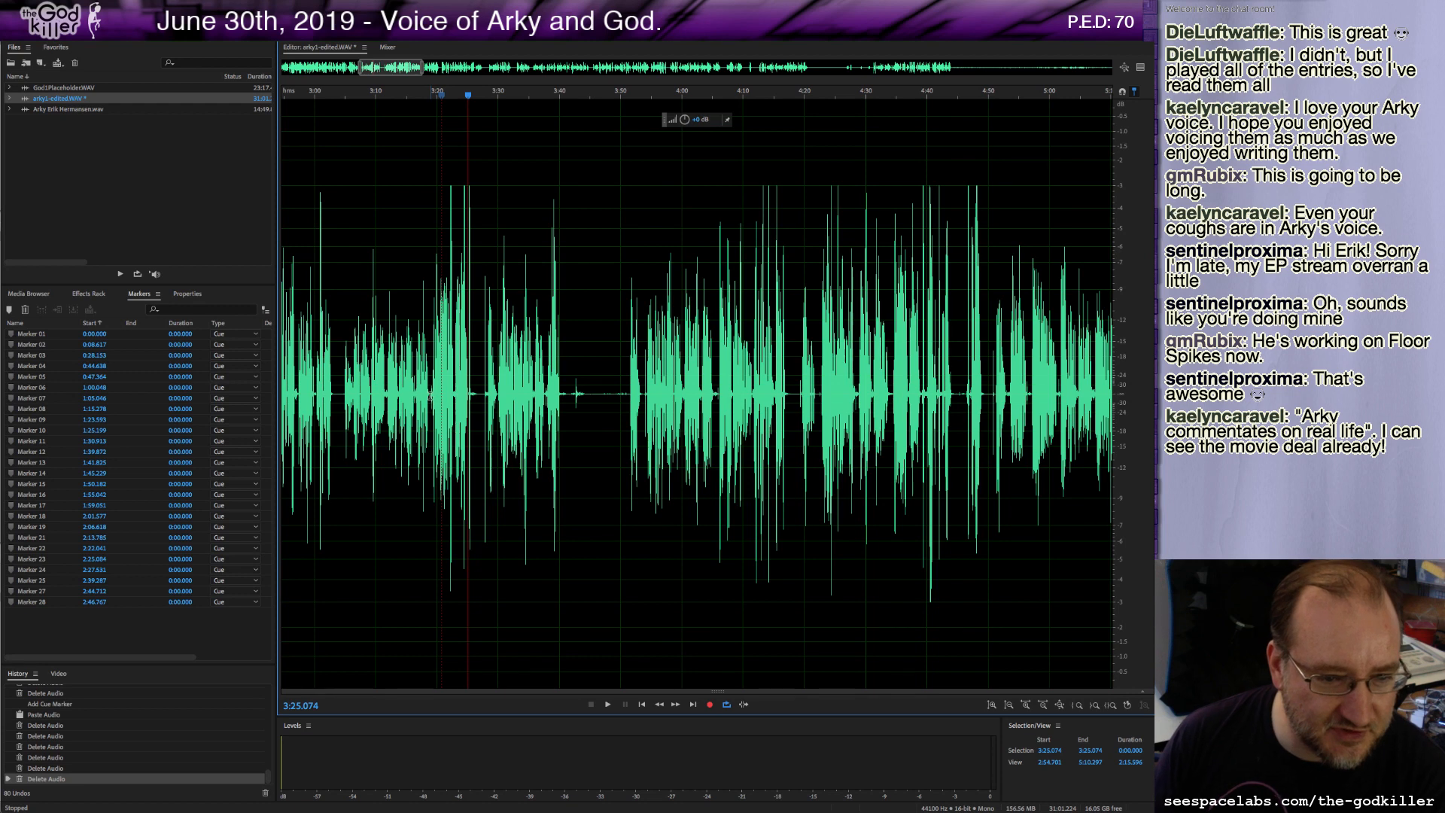
key(space)
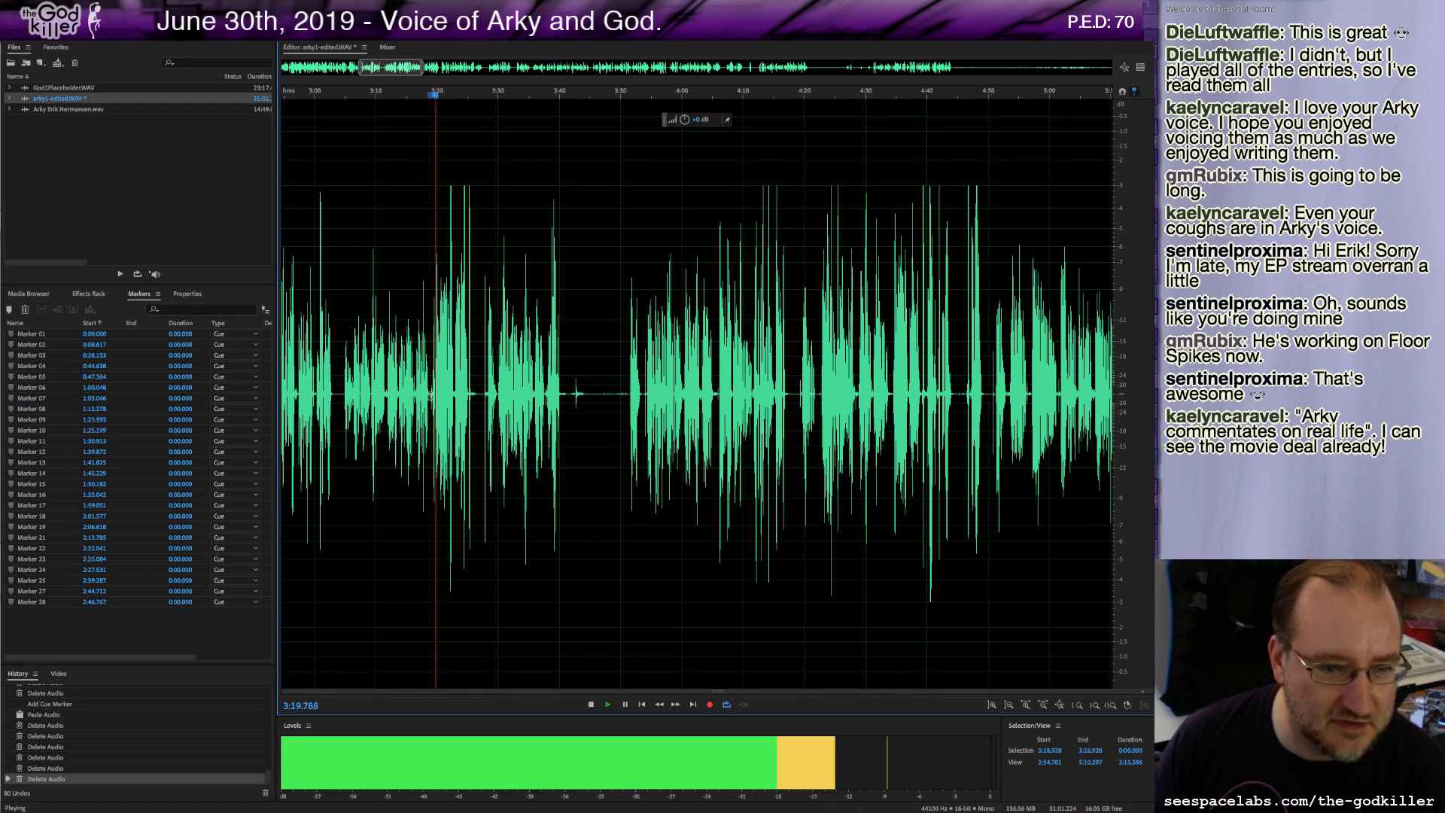
key(space)
Delete the audio from about 3:03.9 to 3:18.8, add a marker there, and play on.
drag(429, 395, 339, 403)
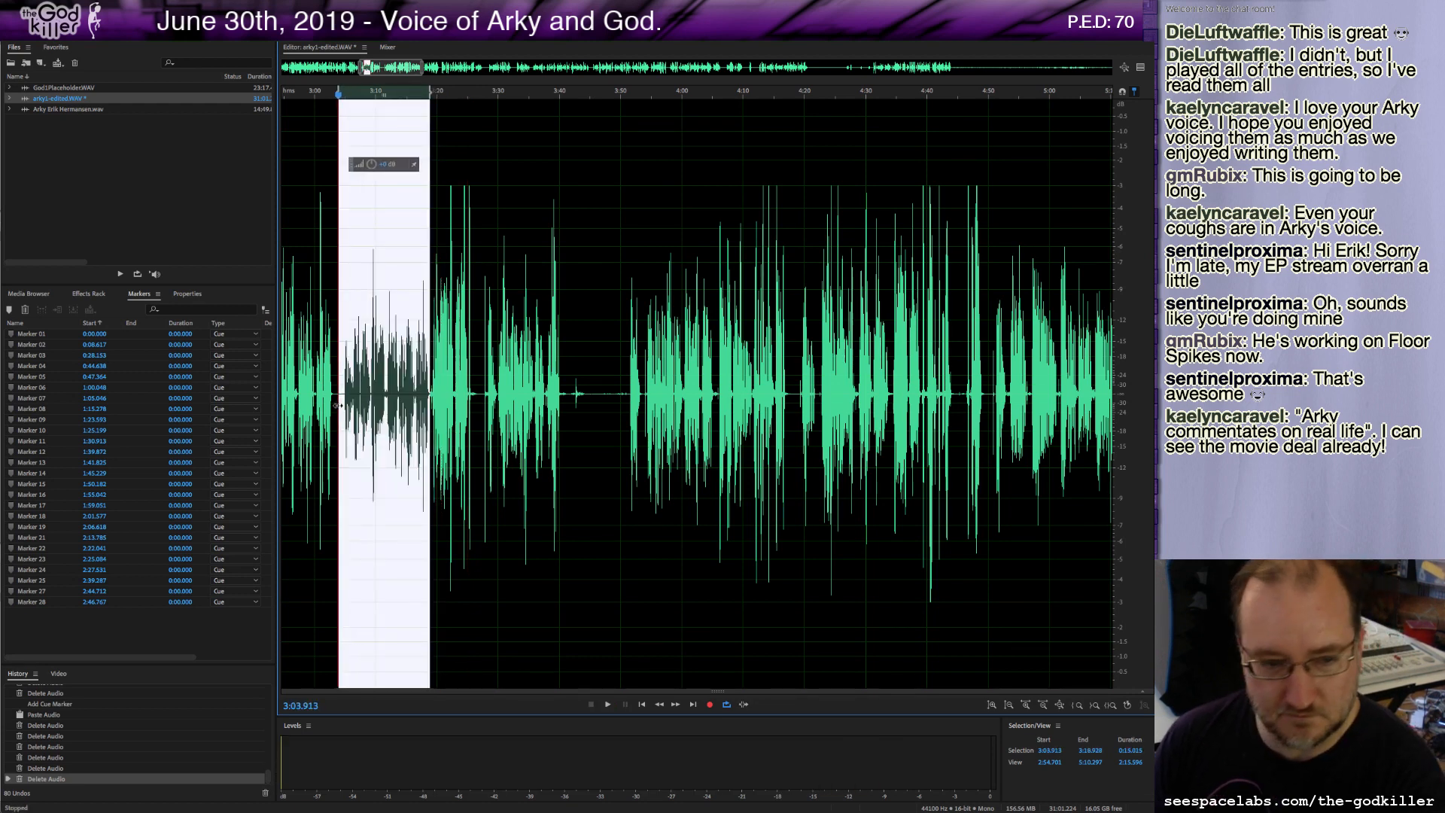
key(Delete)
key(m)
key(space)
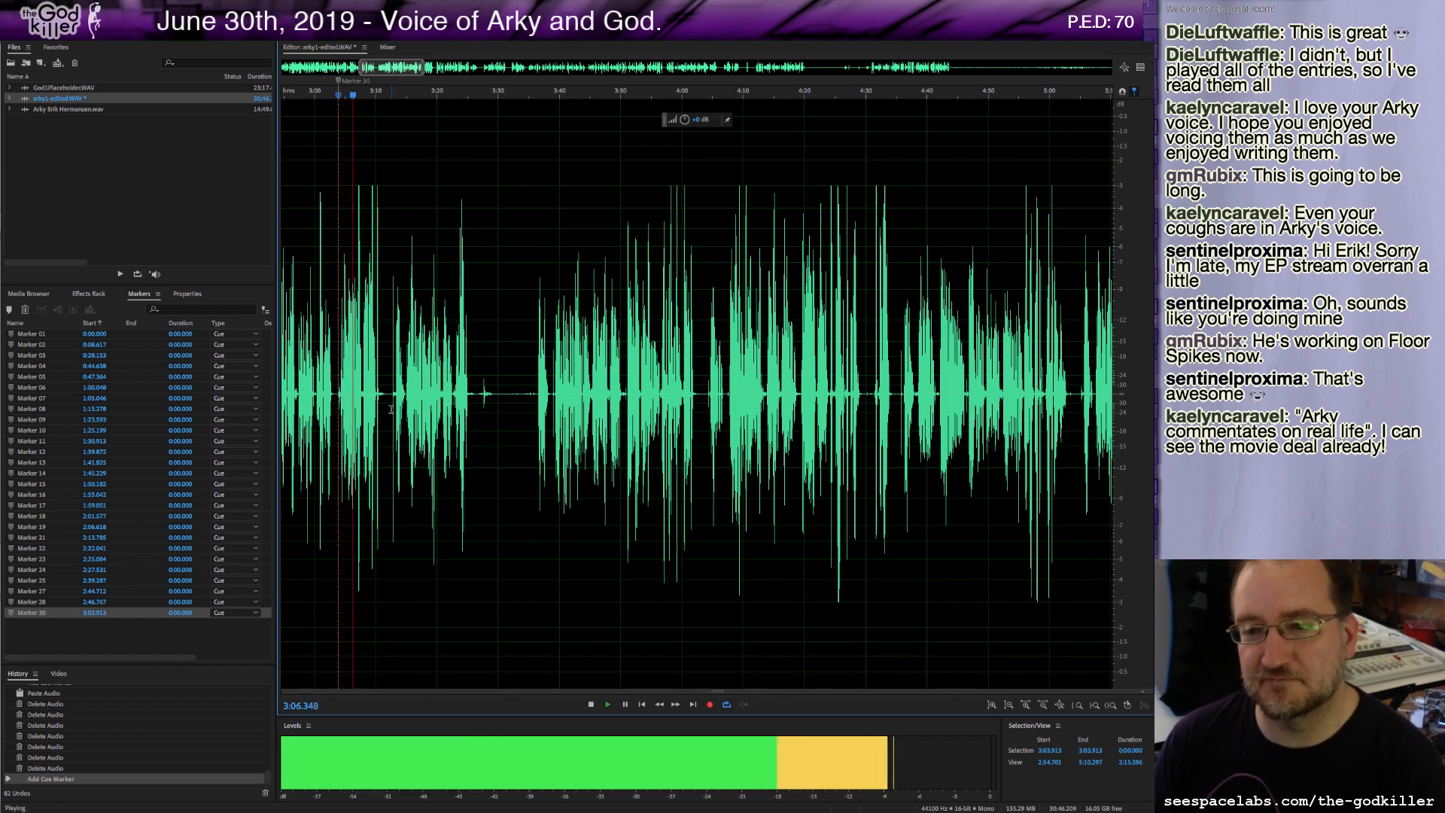
Zoom in, delete about 1.1 seconds of audio at 3:11.5, add a marker there, and play on.
scroll(364, 404, up, 1)
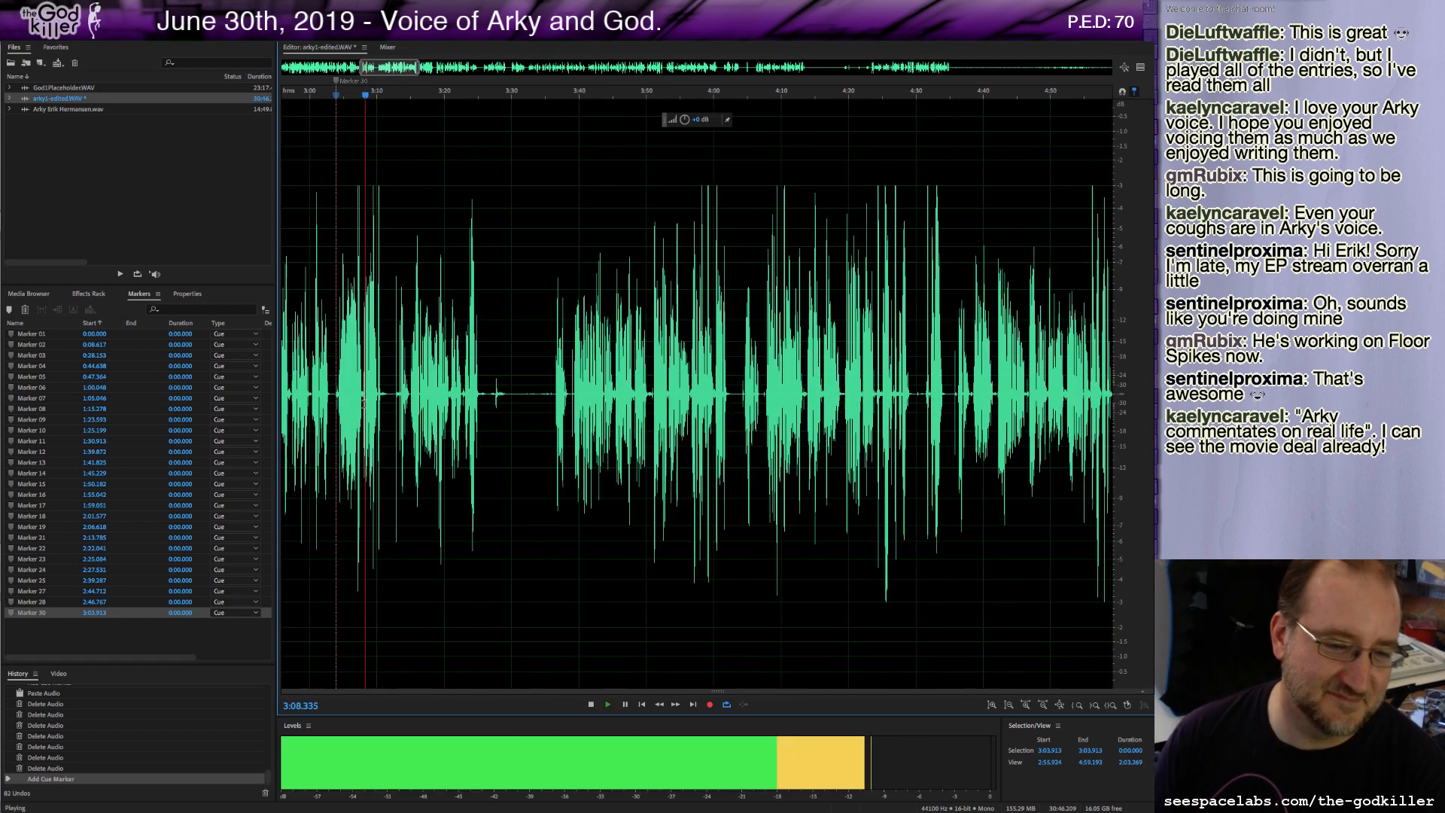
scroll(364, 404, up, 1)
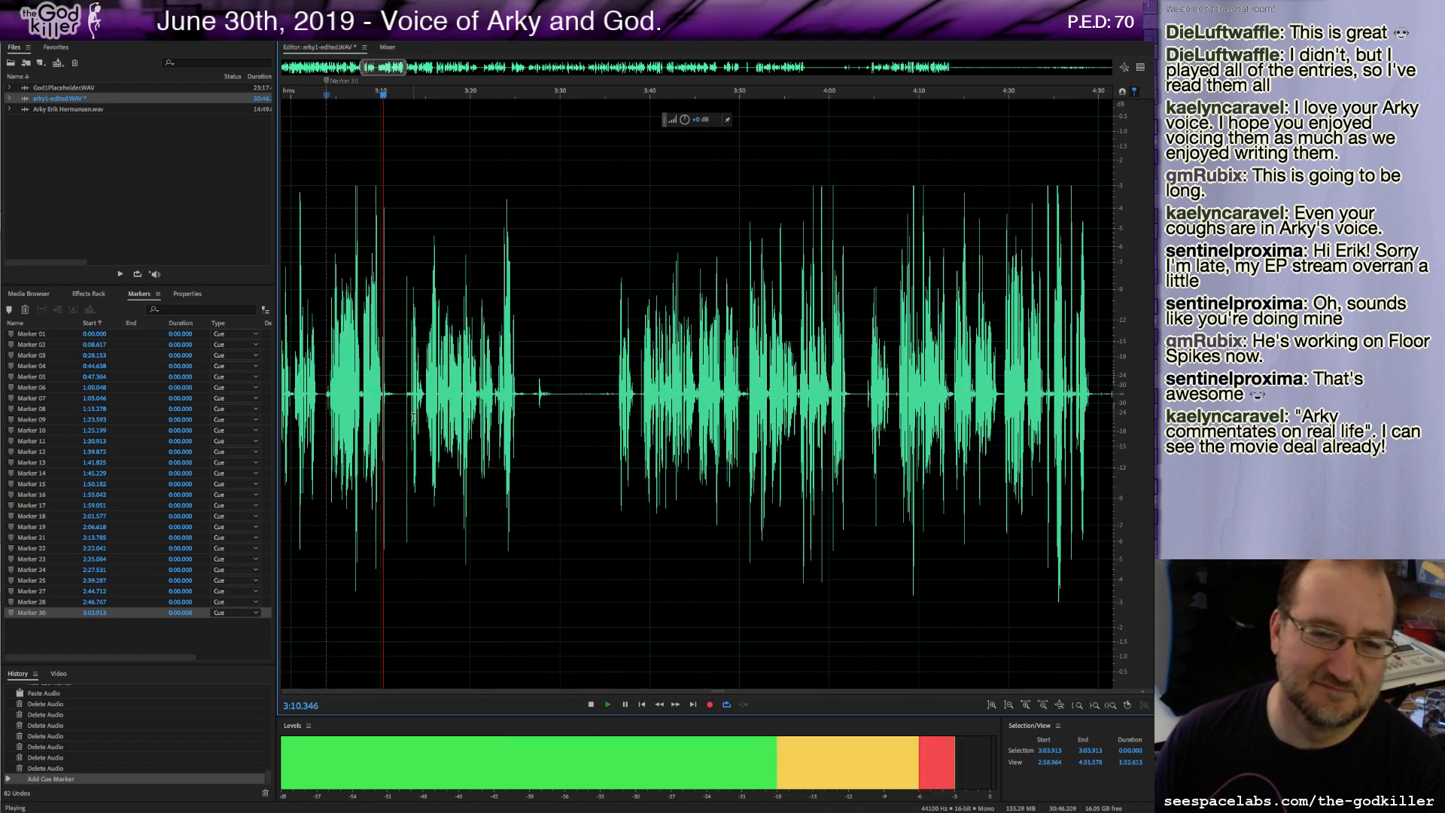
key(space)
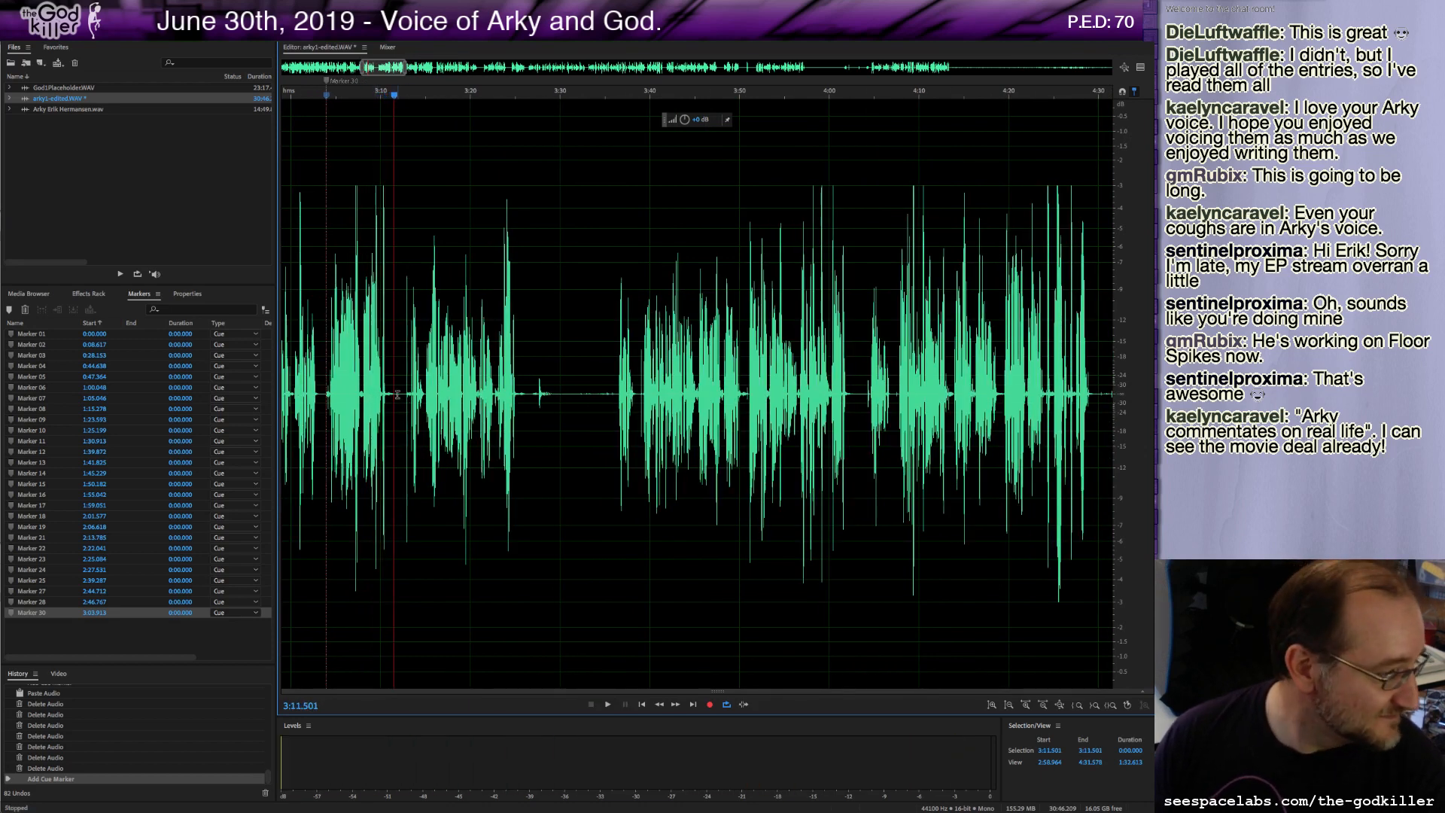
shift+click(404, 392)
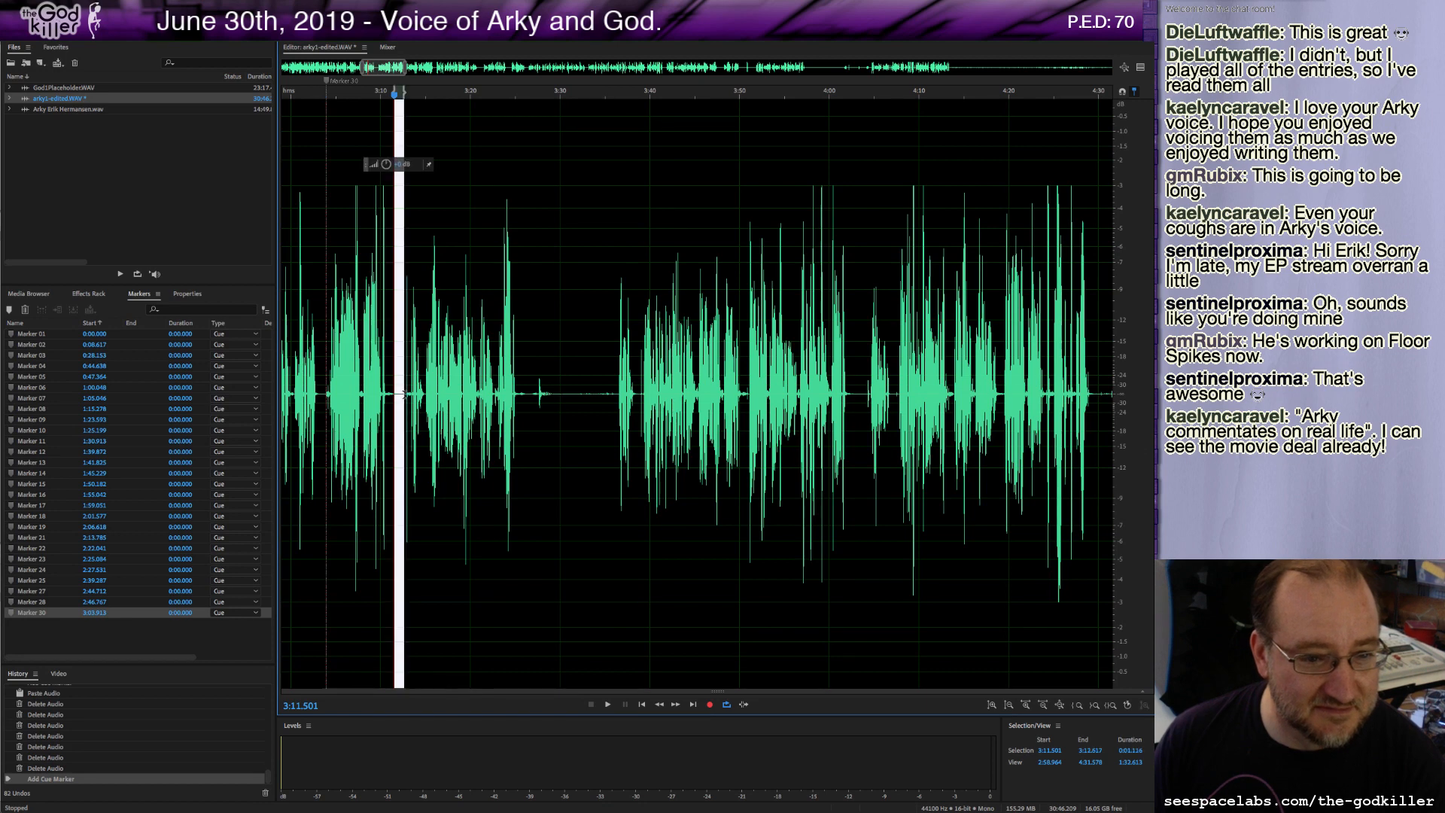
key(Delete)
key(m)
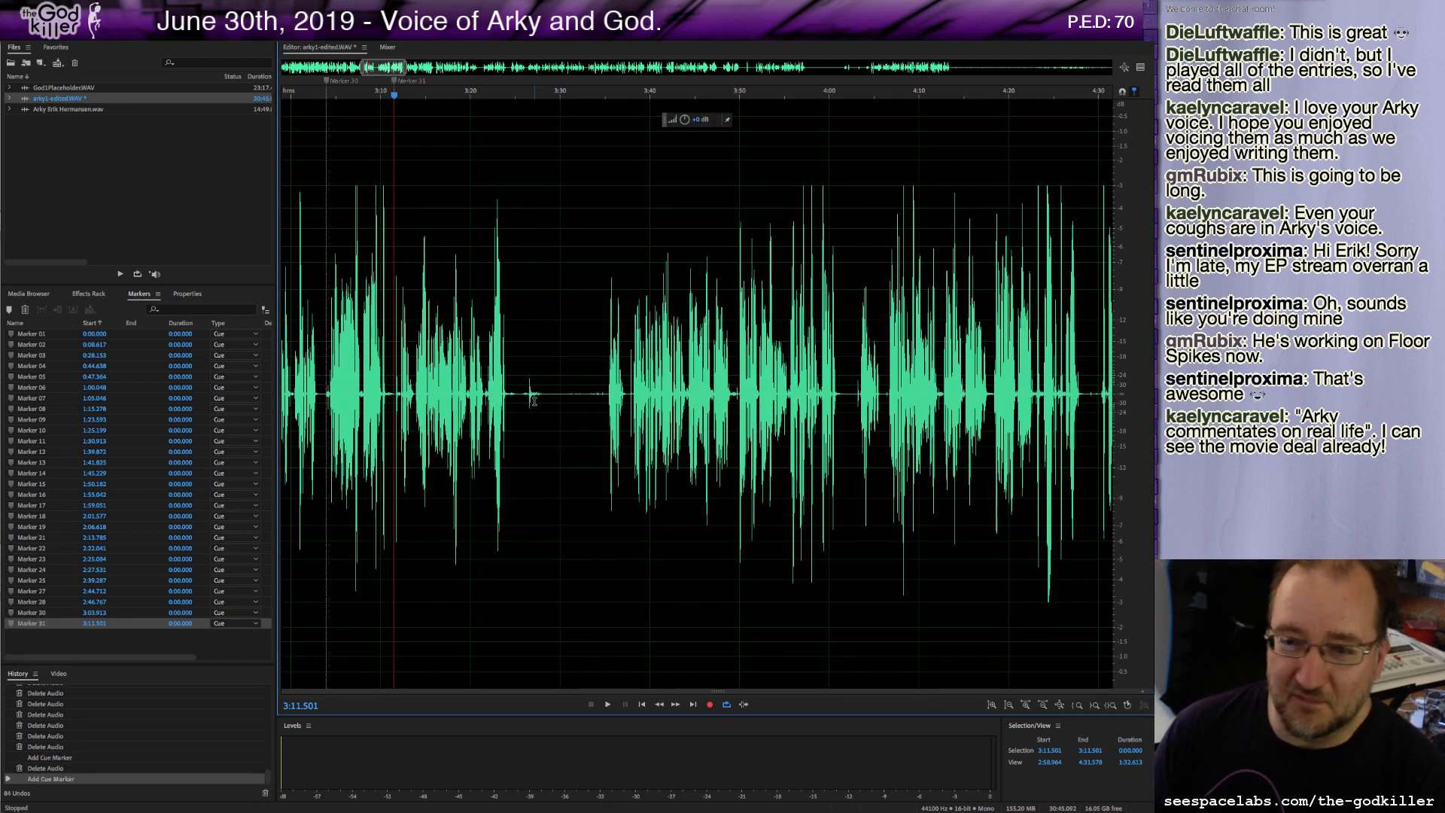
key(space)
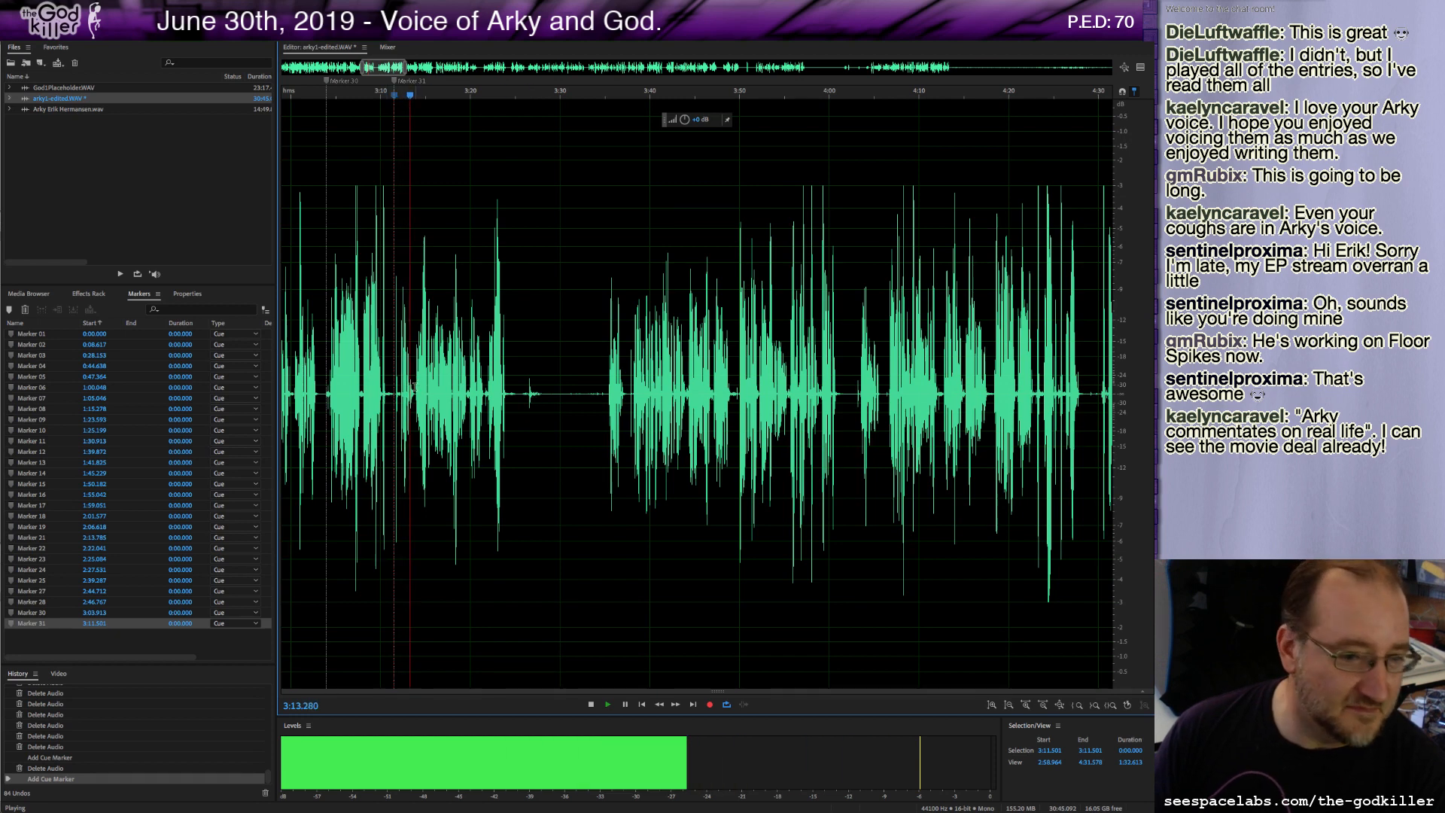
Zoom in further, delete about half a second of audio just before 3:11.6, and play back.
scroll(410, 389, up, 4)
key(space)
click(392, 392)
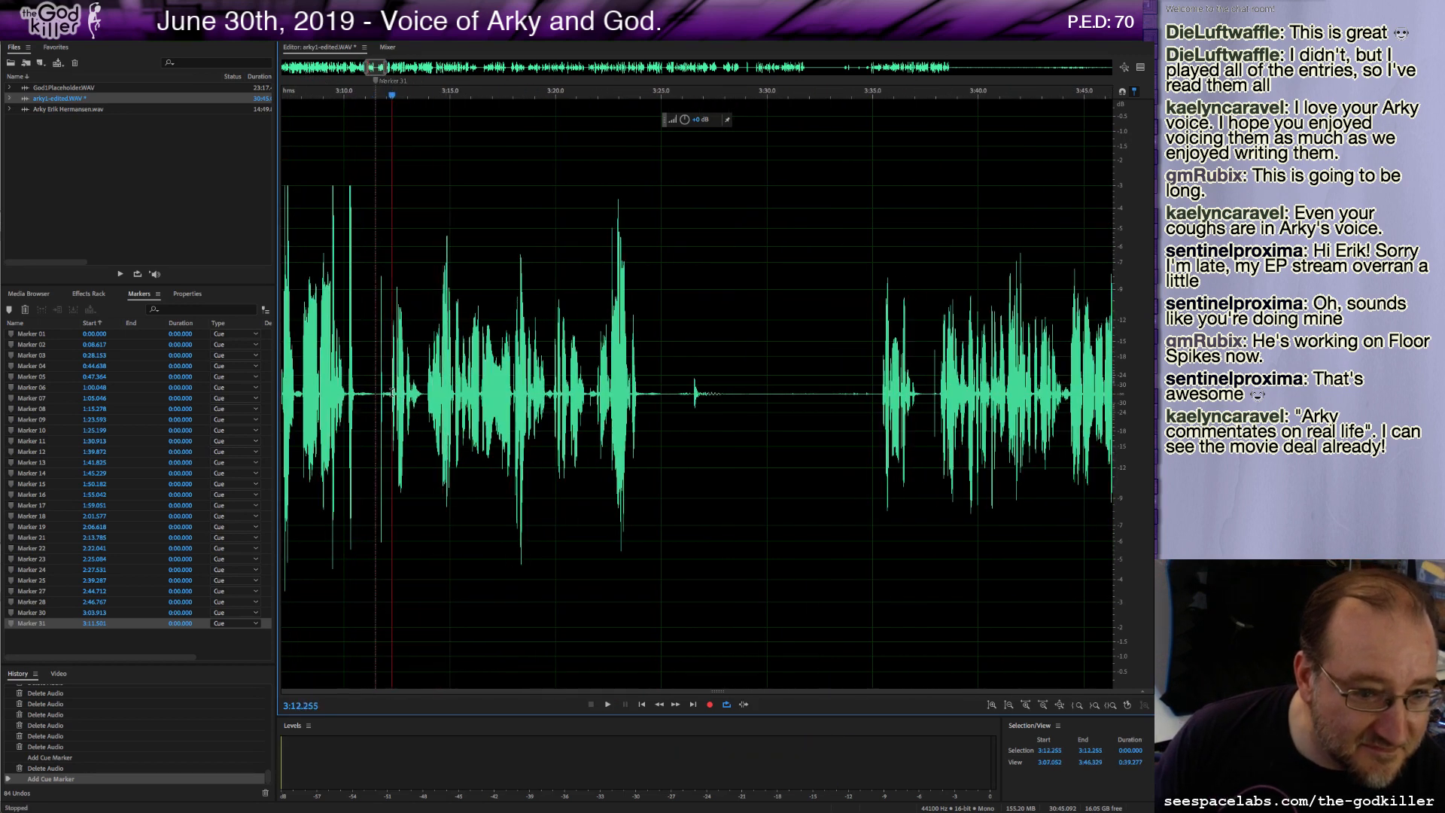
key(space)
key(space)
drag(392, 392, 378, 397)
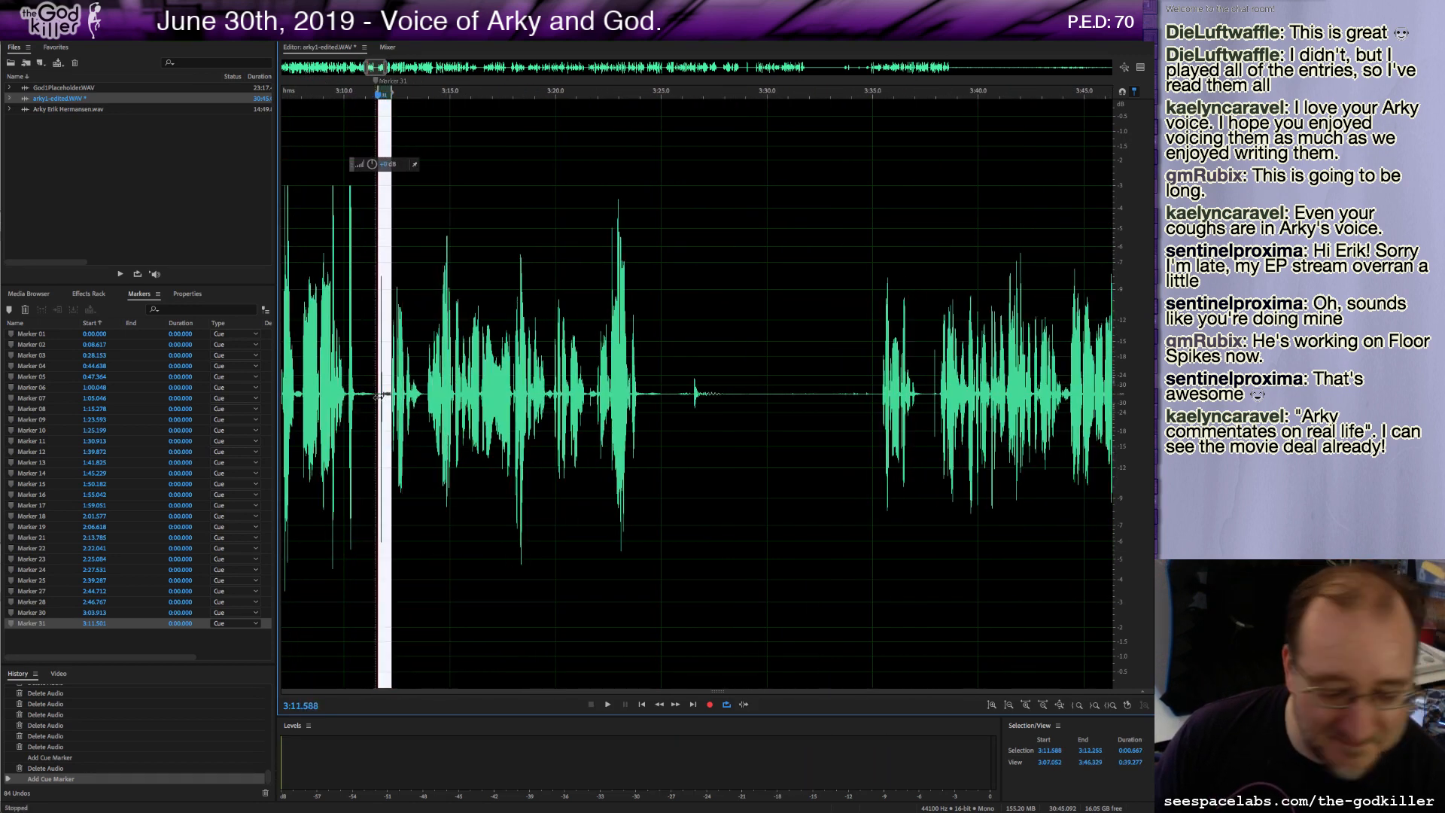
key(Delete)
key(space)
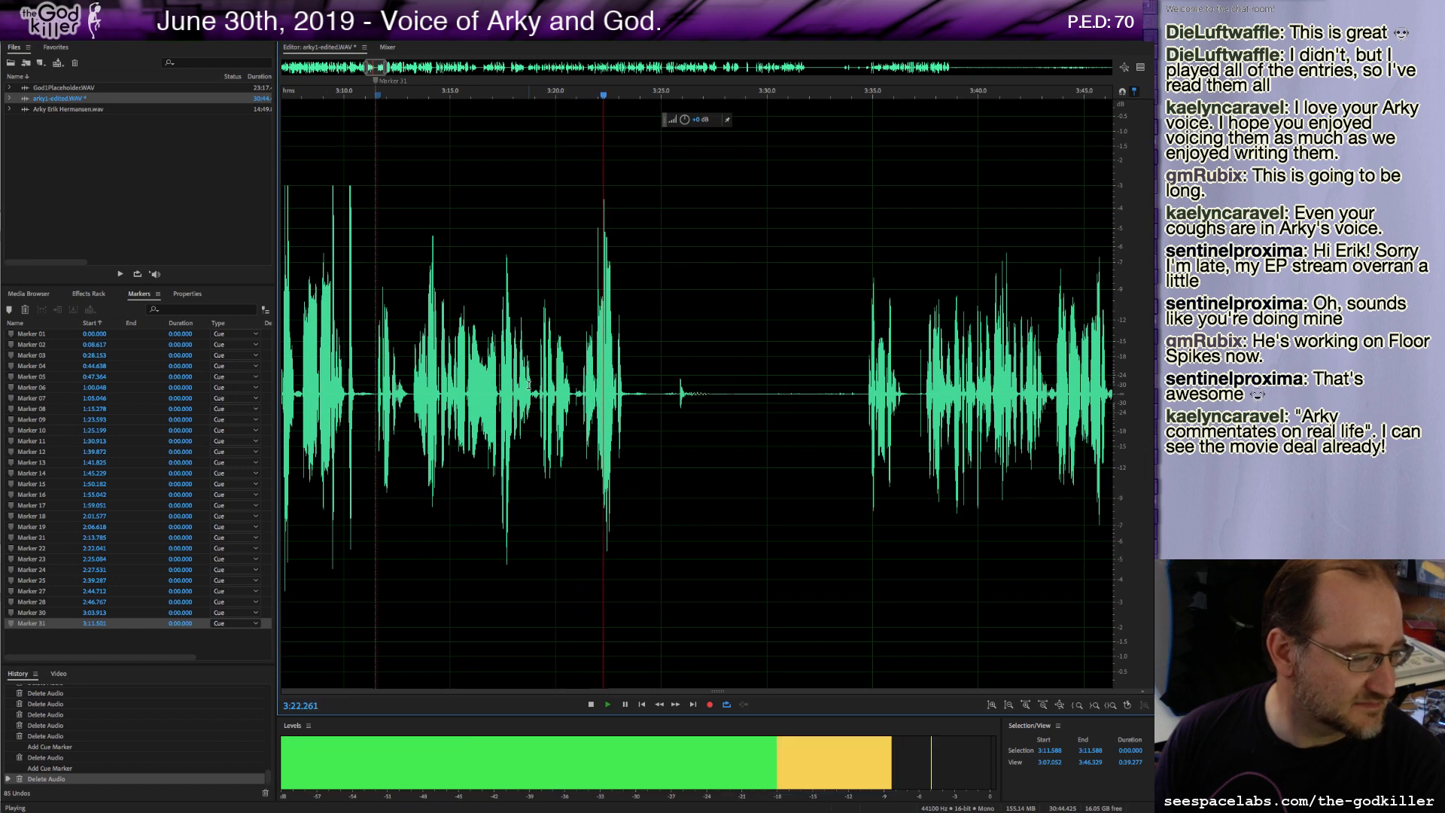
key(space)
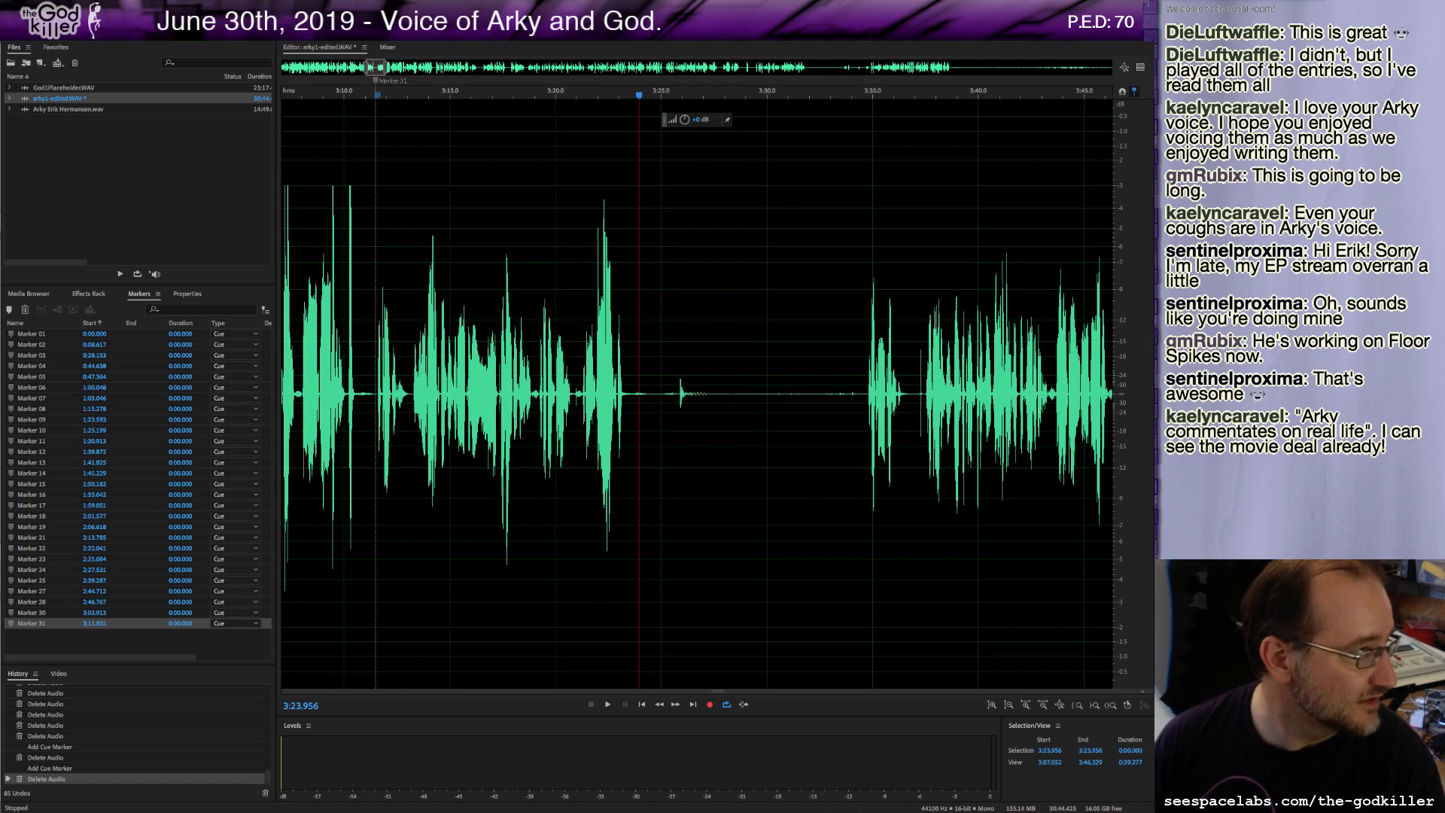
Switch to the Google Docs script and make a copy of Arky's Revenge Scrolls, renaming it with the user's name plus COPY.
drag(0, 167, 310, 99)
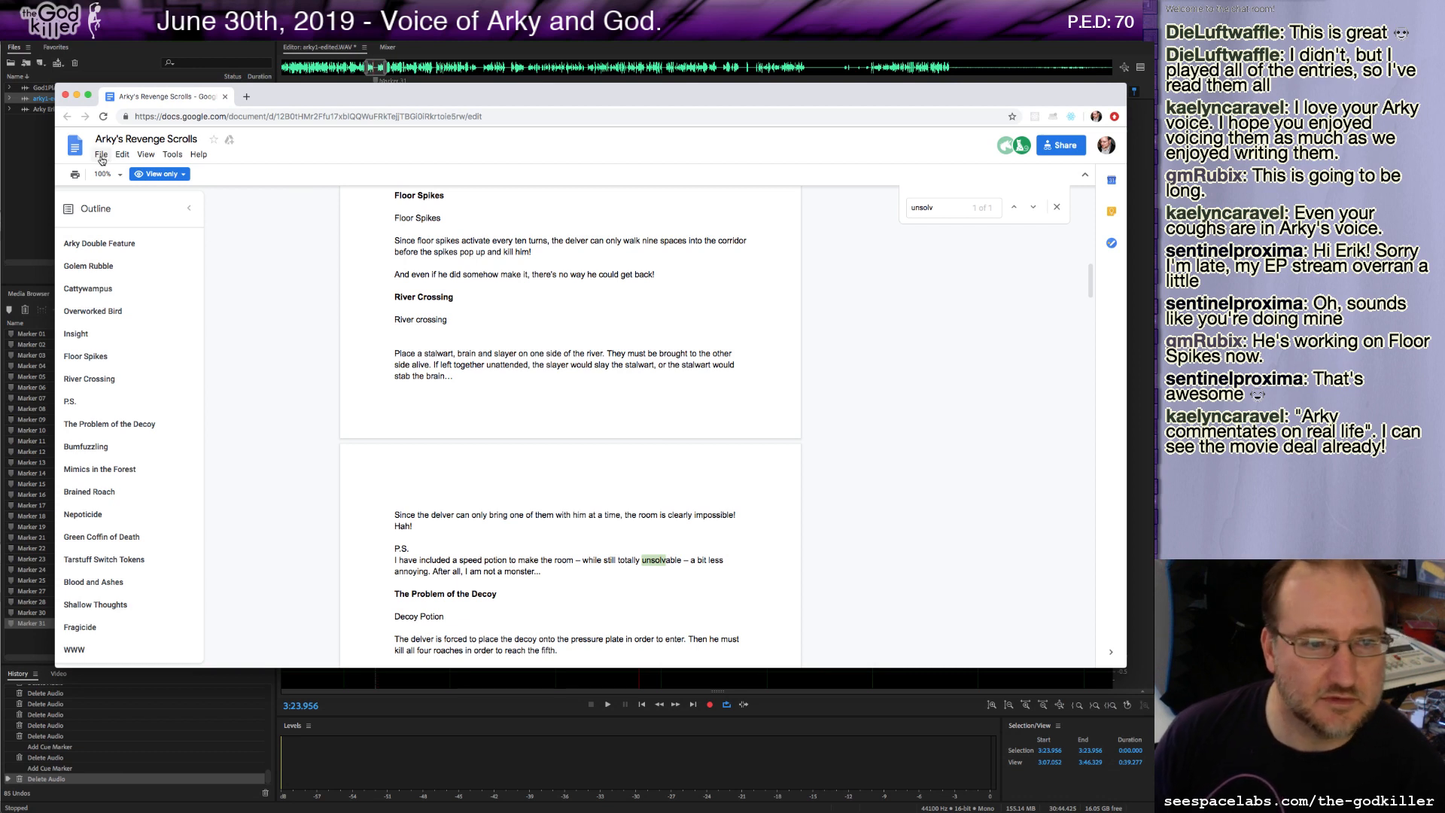
click(101, 155)
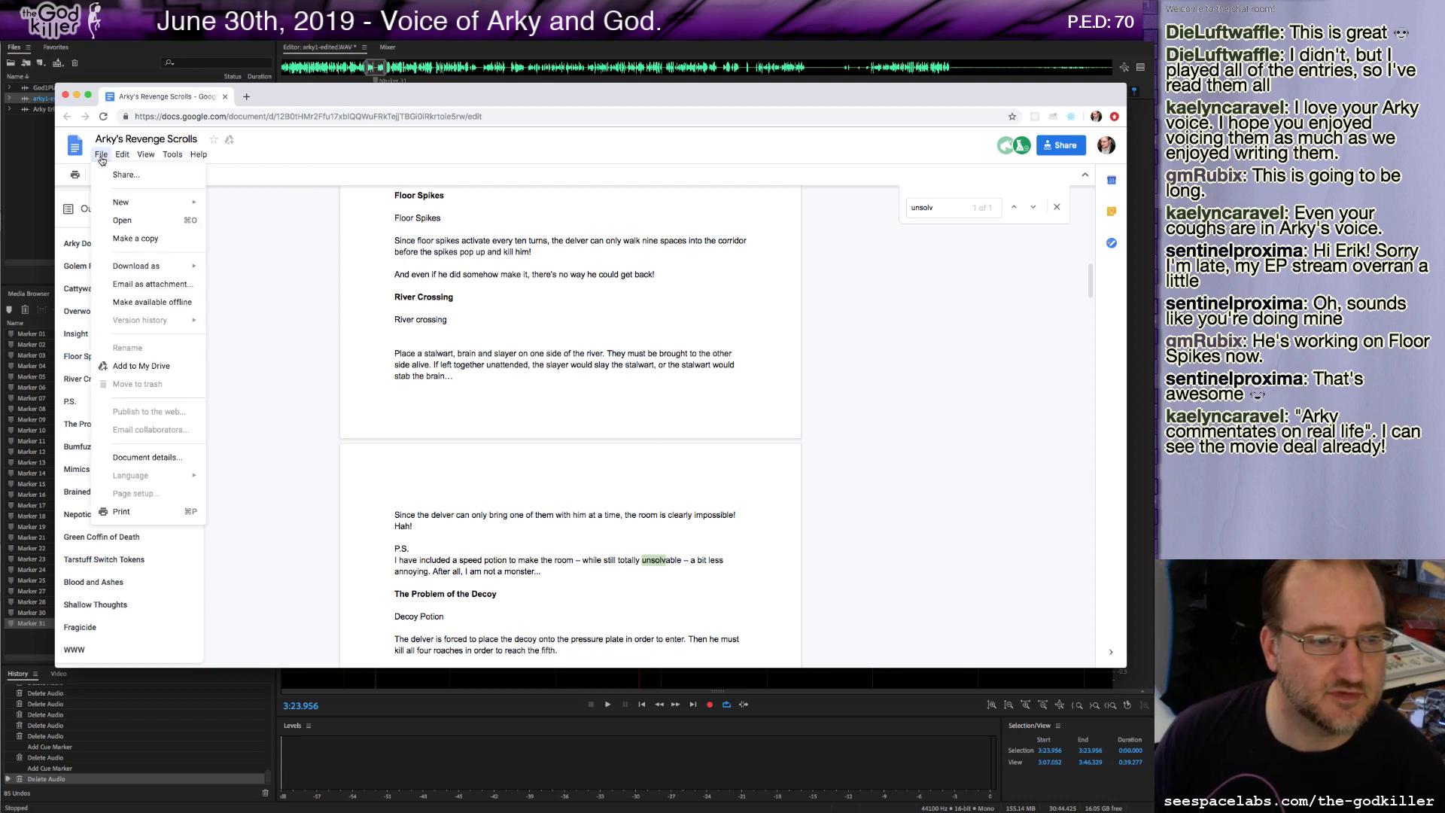
click(142, 239)
click(537, 361)
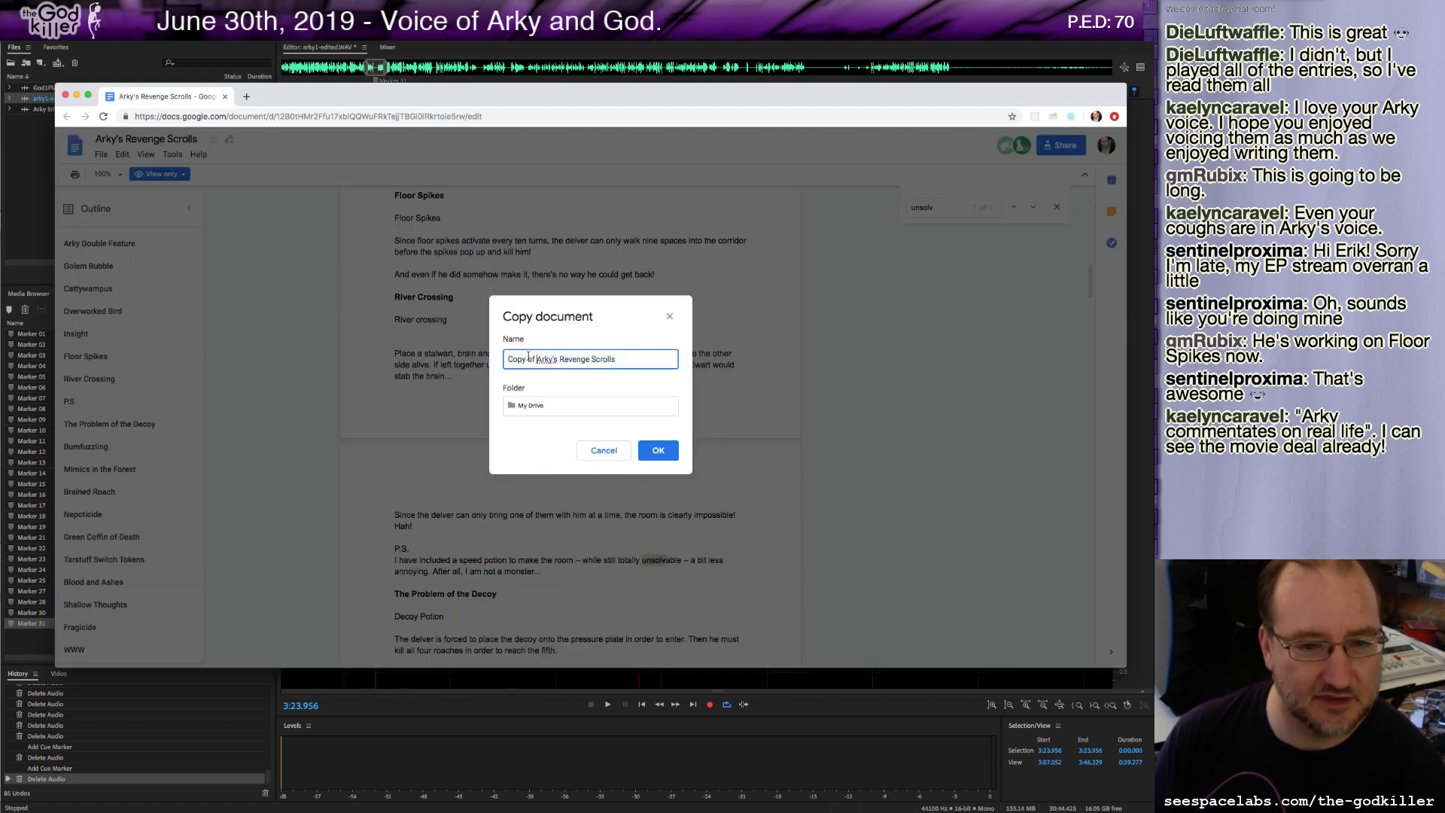
drag(538, 359, 445, 357)
key(BackSpace)
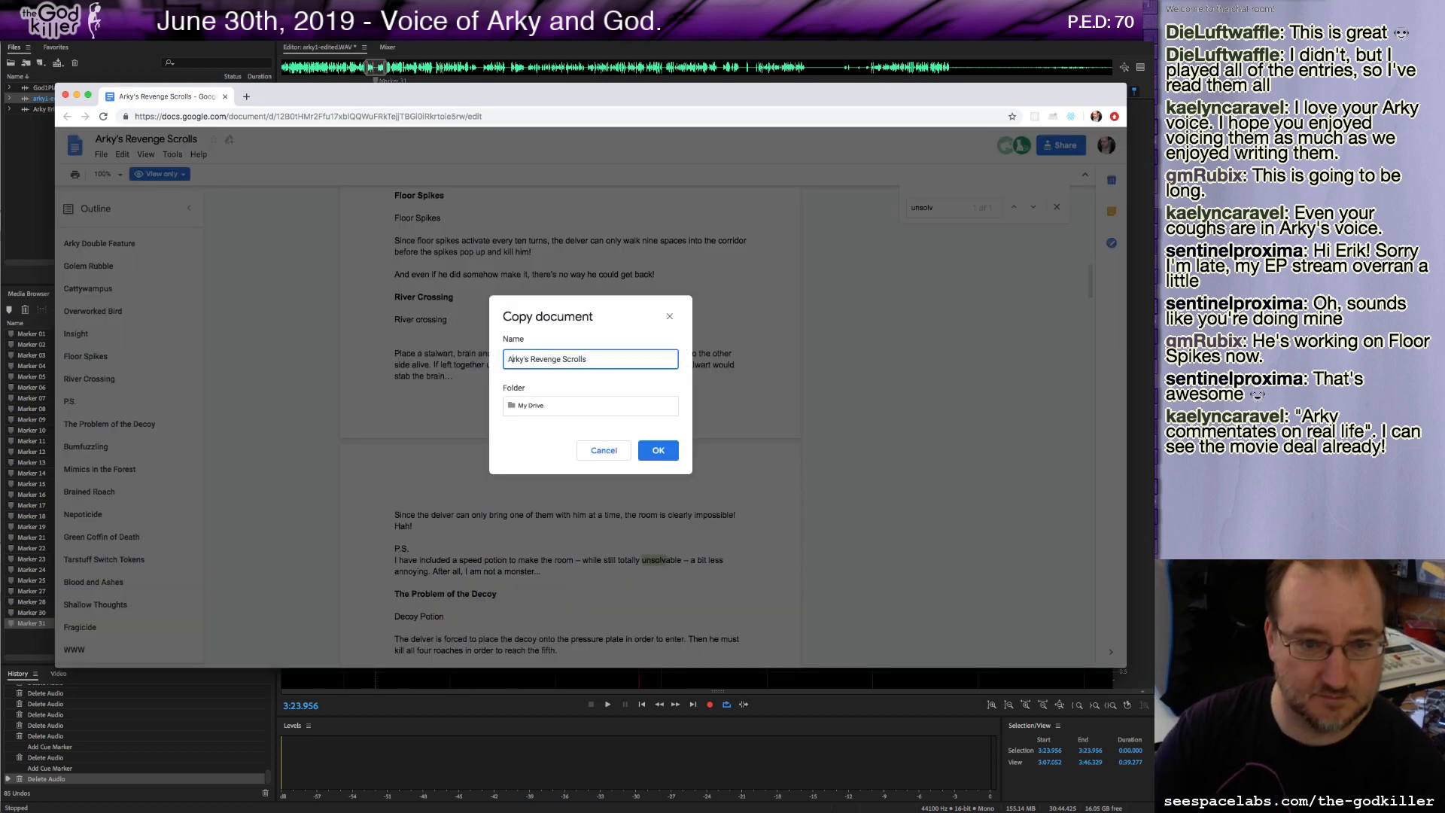
text(- ERIK)
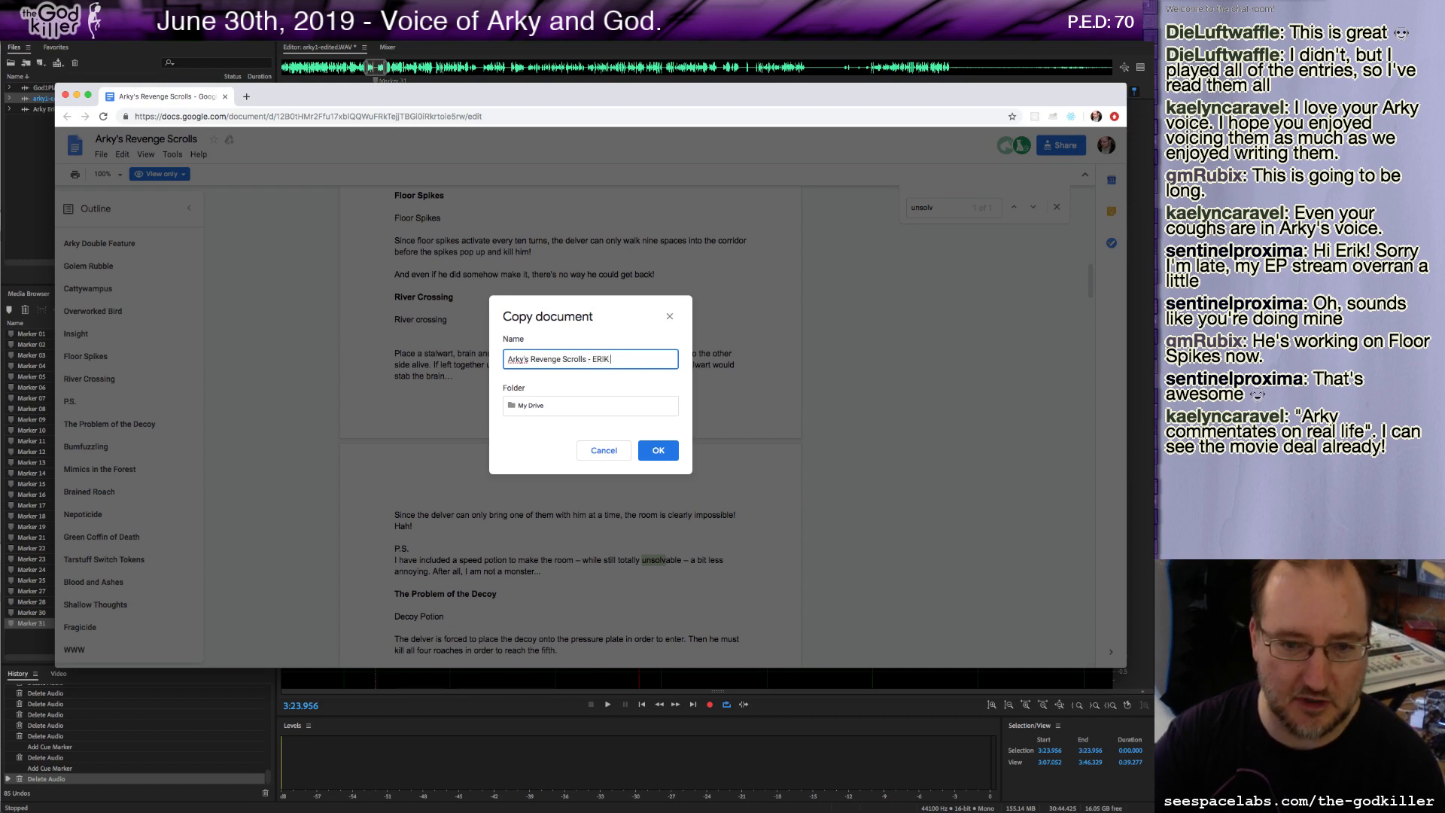
text(S)
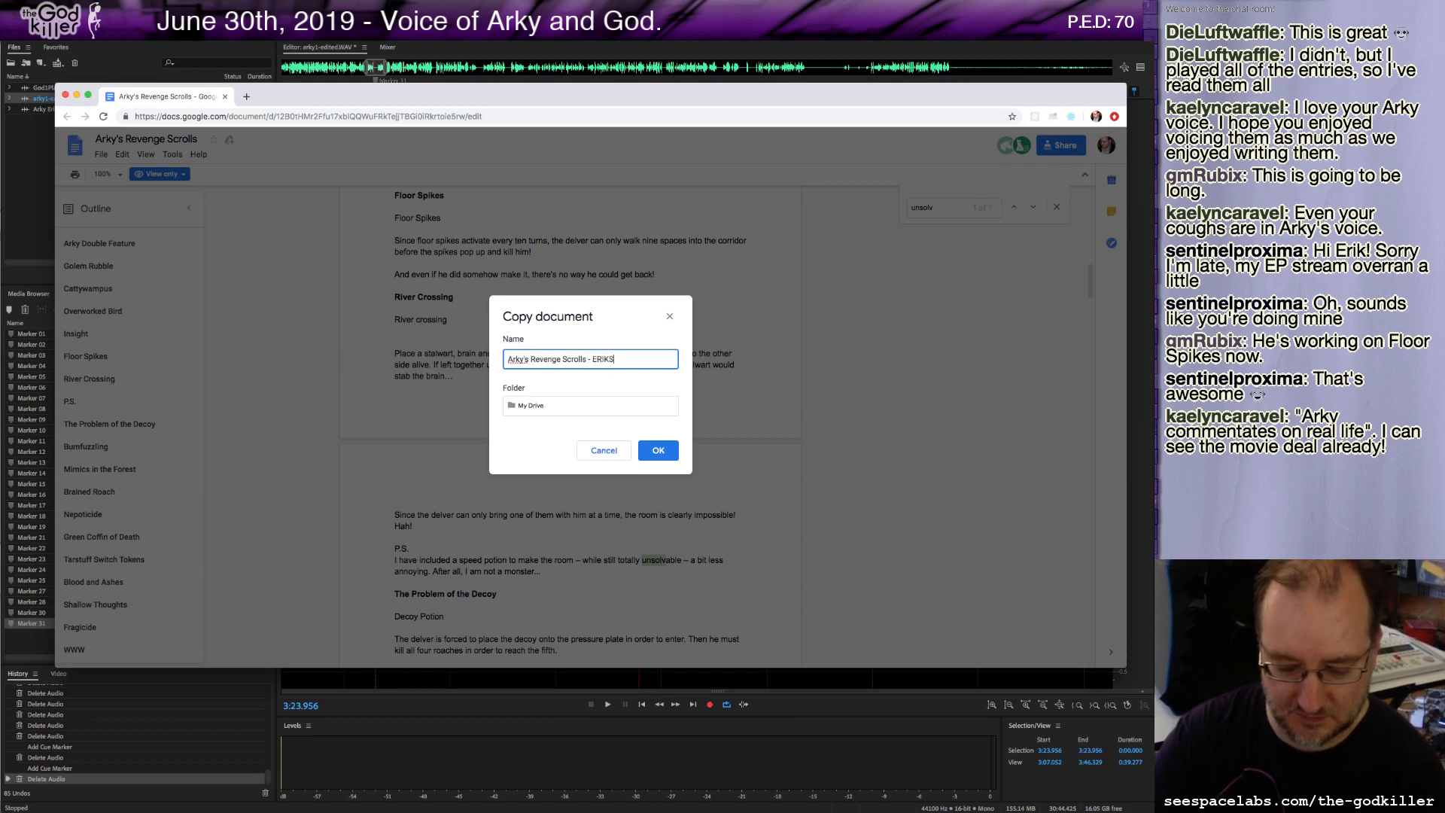
text( COPY)
key(Return)
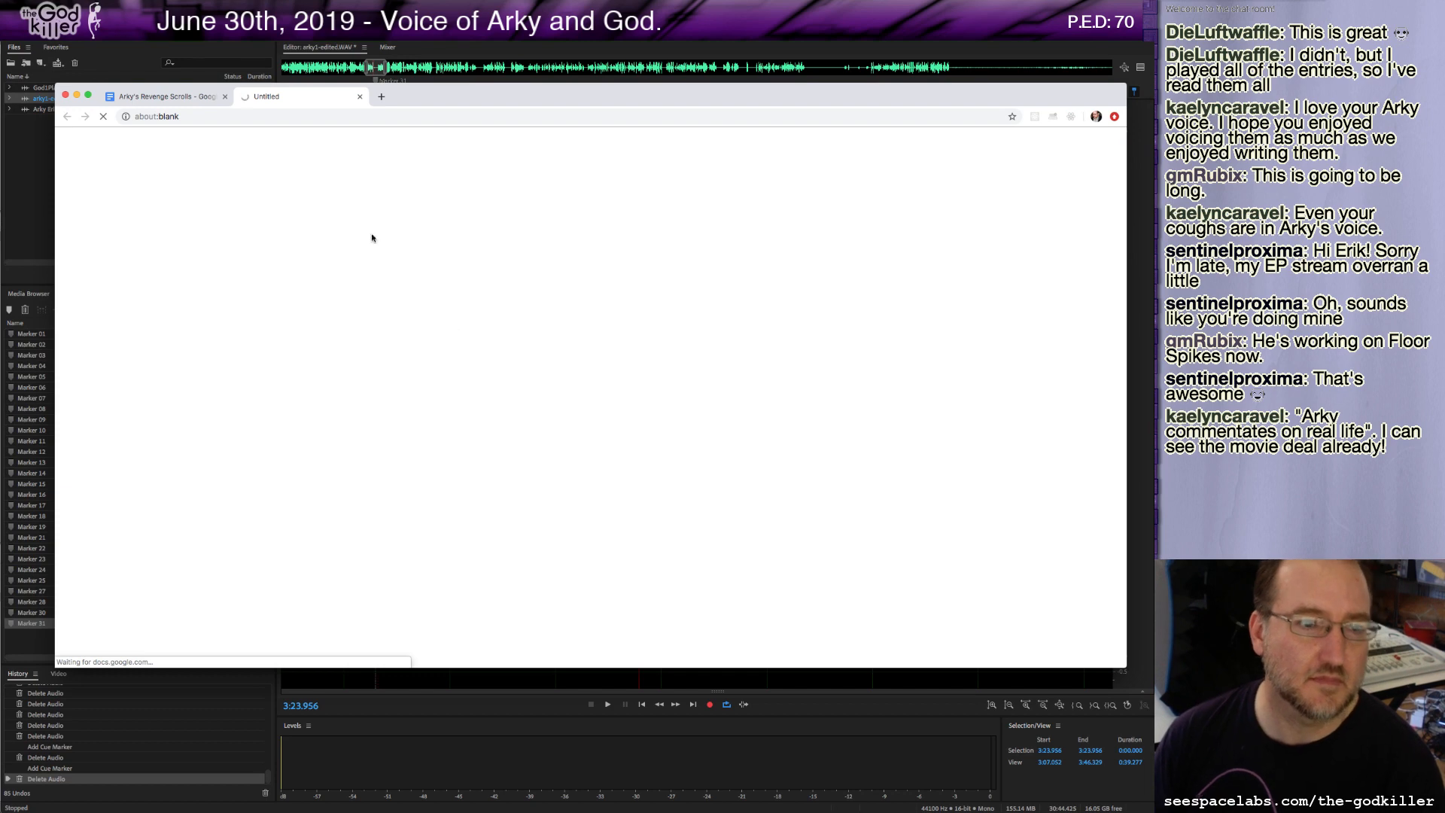
Close the original script tab and label the P.S. heading in the copy as P.S. RETAKE.
click(224, 96)
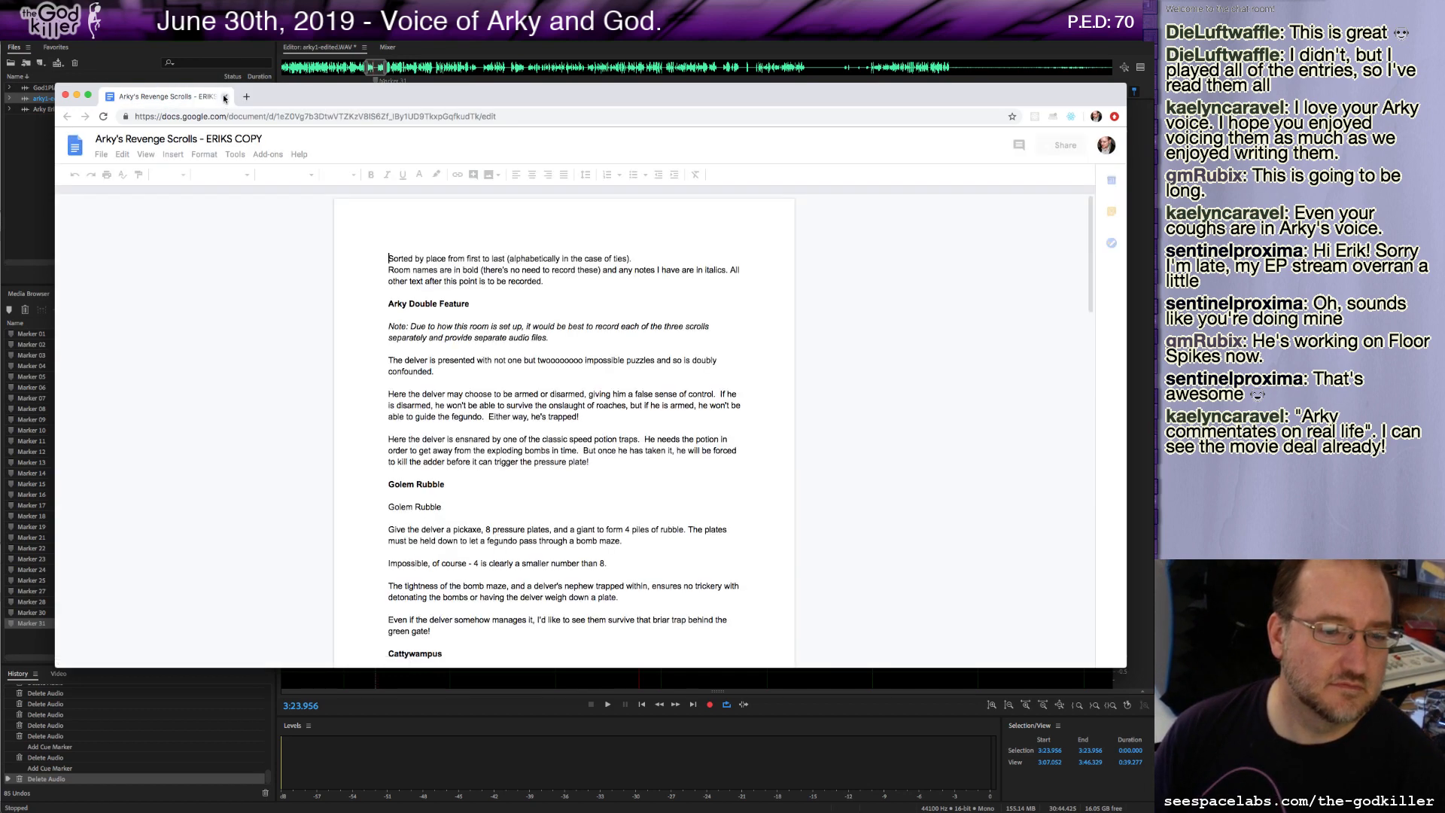
click(500, 373)
key(super+f)
text(p)
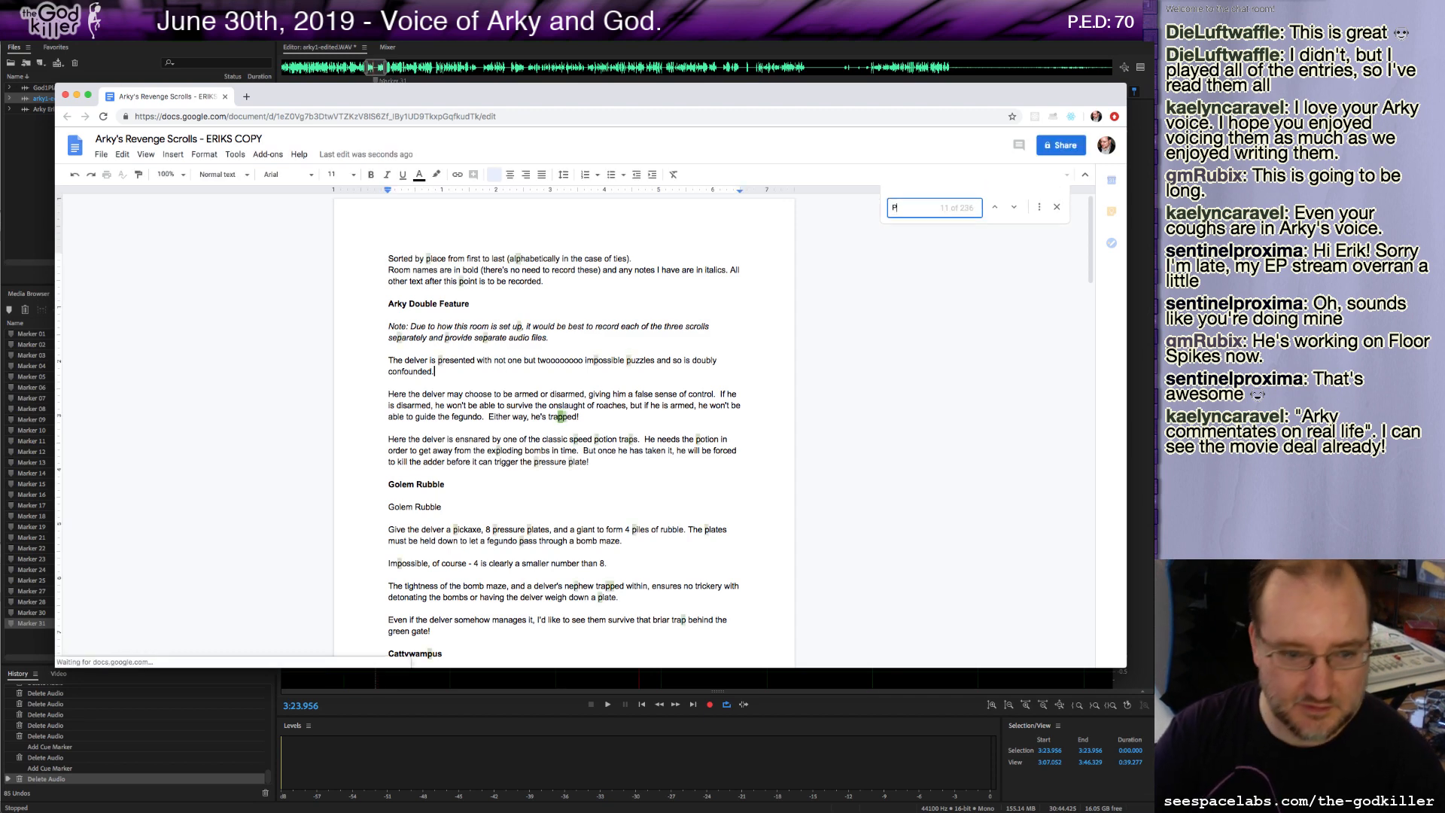
text(.S)
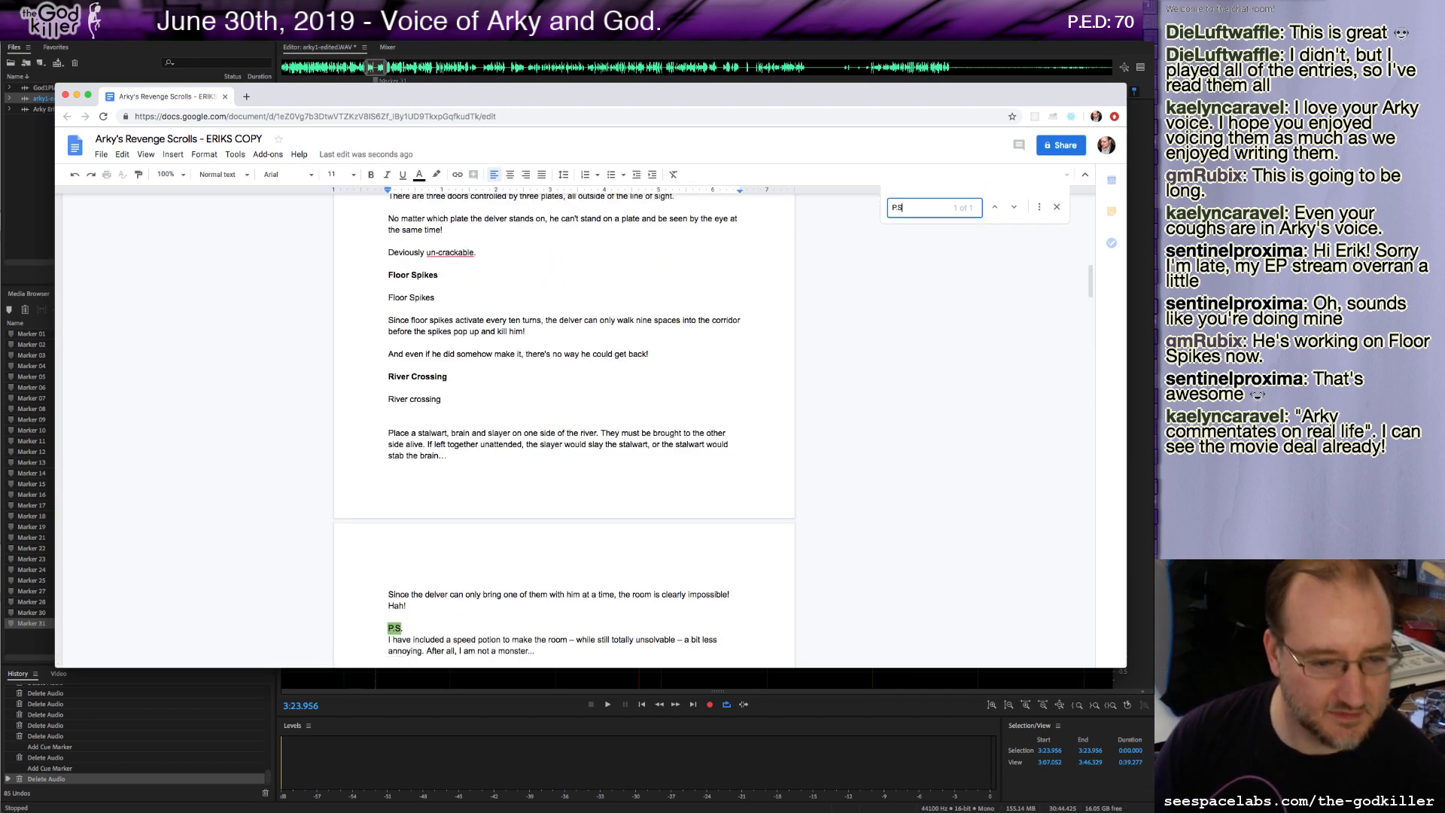
scroll(528, 570, down, 2)
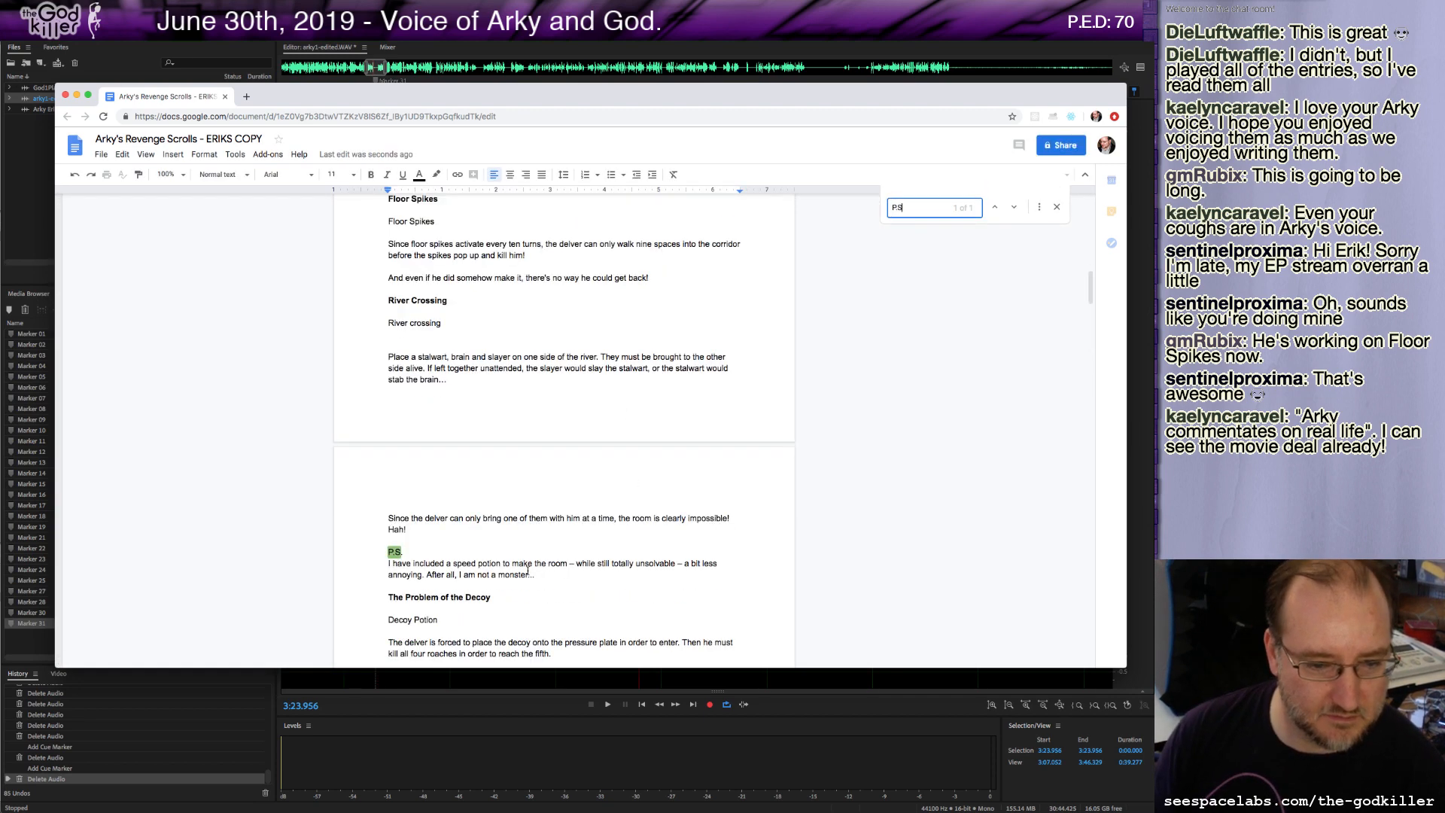
click(406, 552)
text(RE)
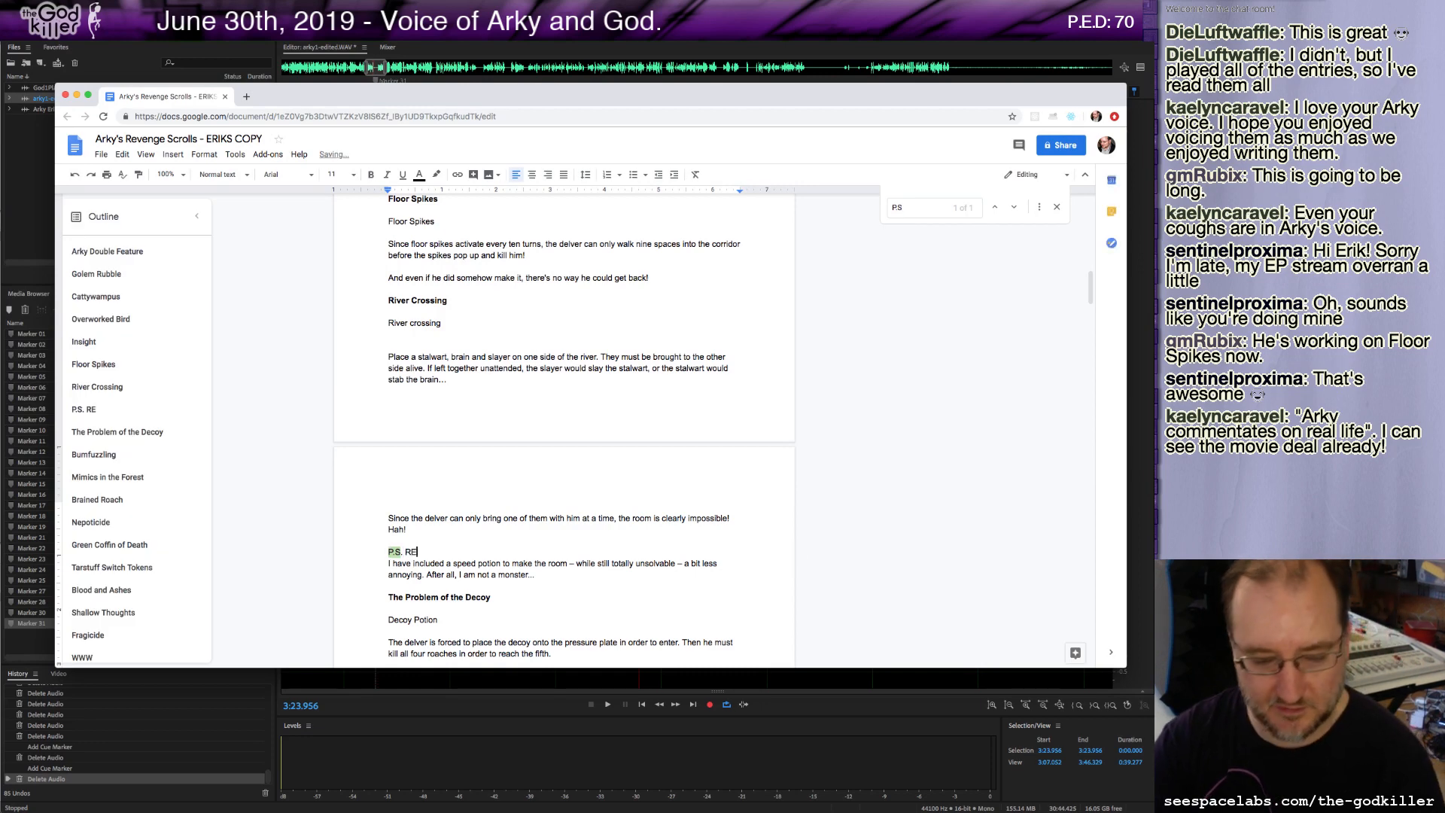
text(TAKE)
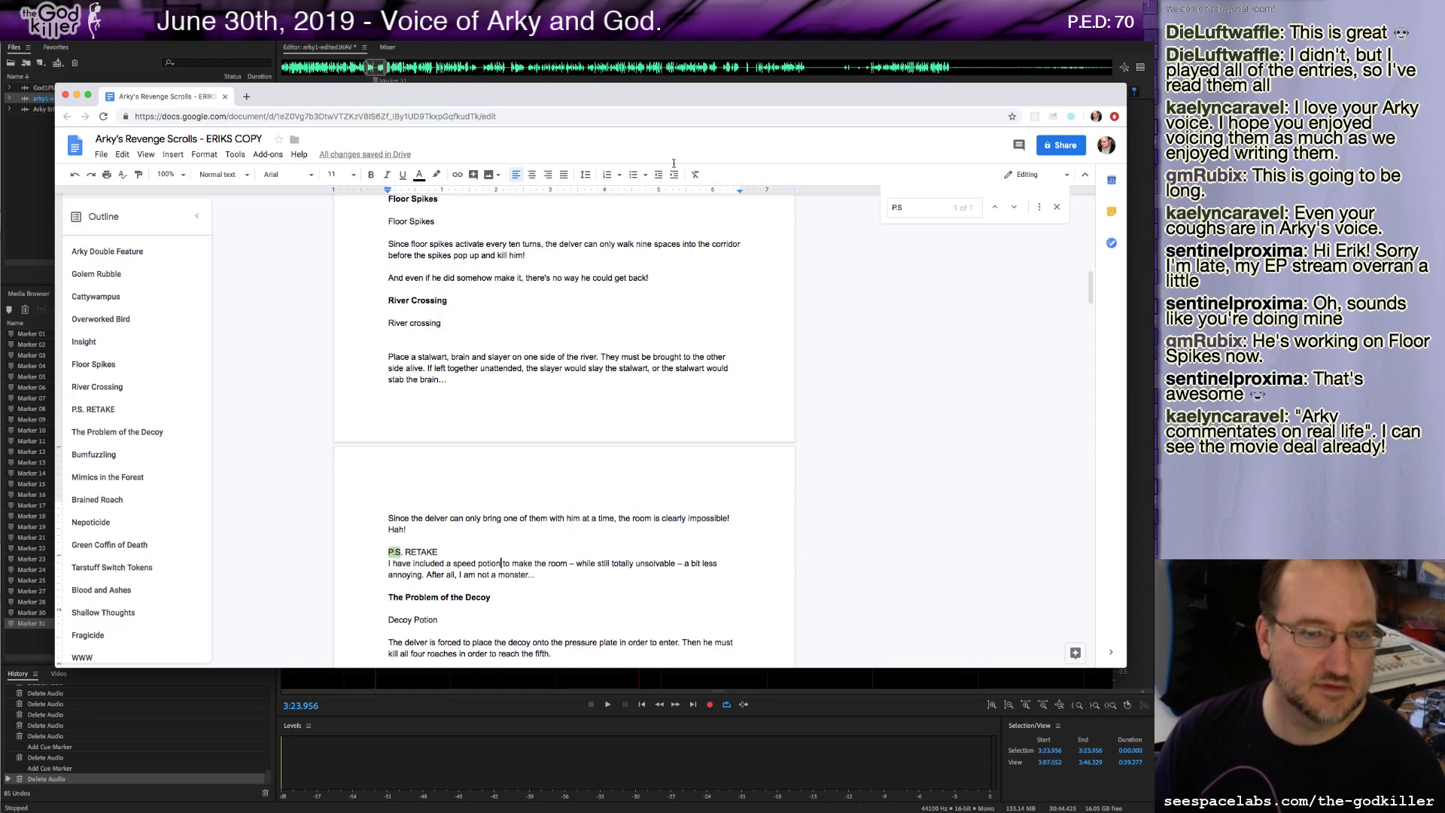
Return to the audio editor and play back from just after the 3:11.5 marker.
double_click(765, 88)
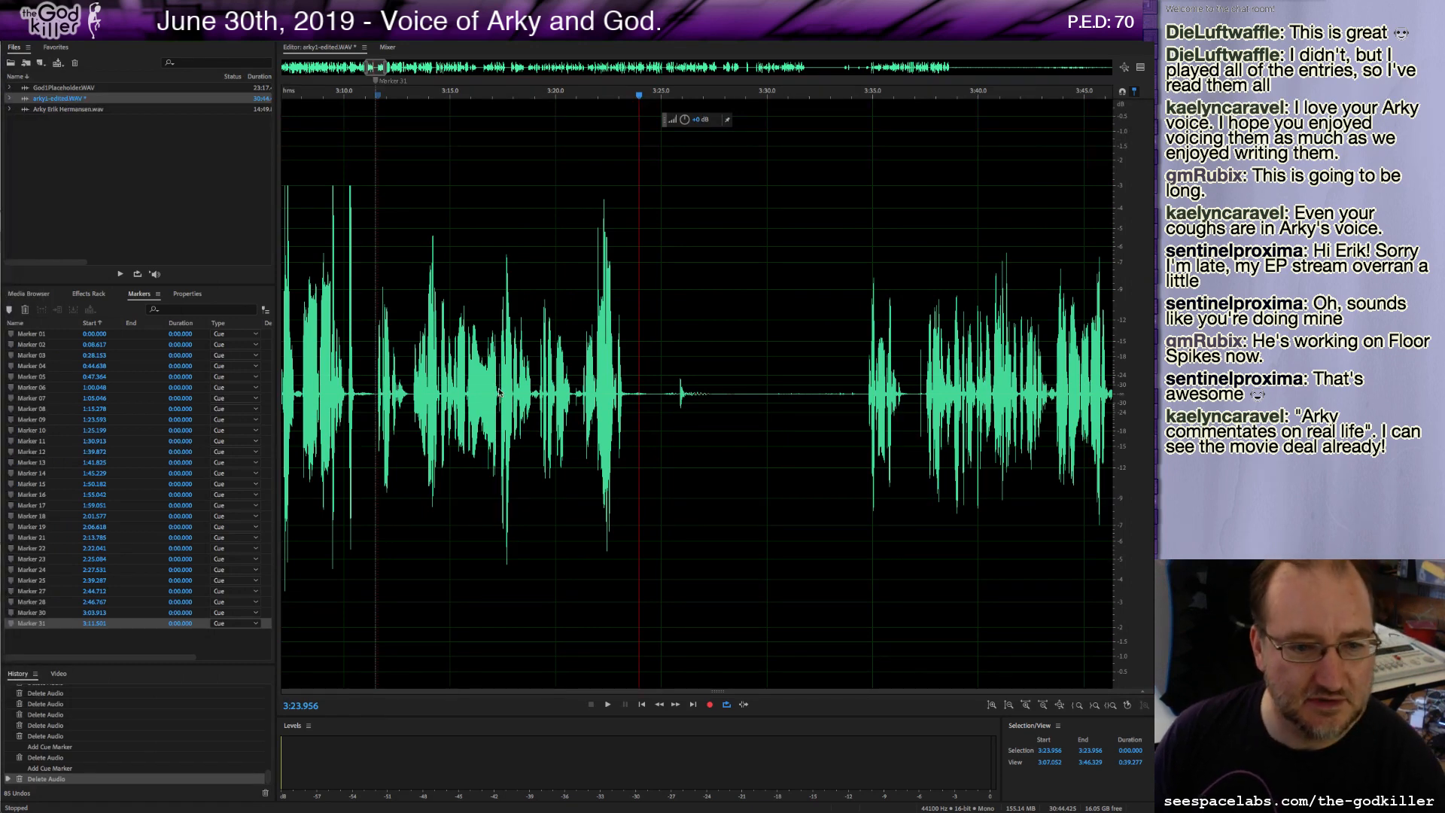
click(380, 396)
key(space)
key(space)
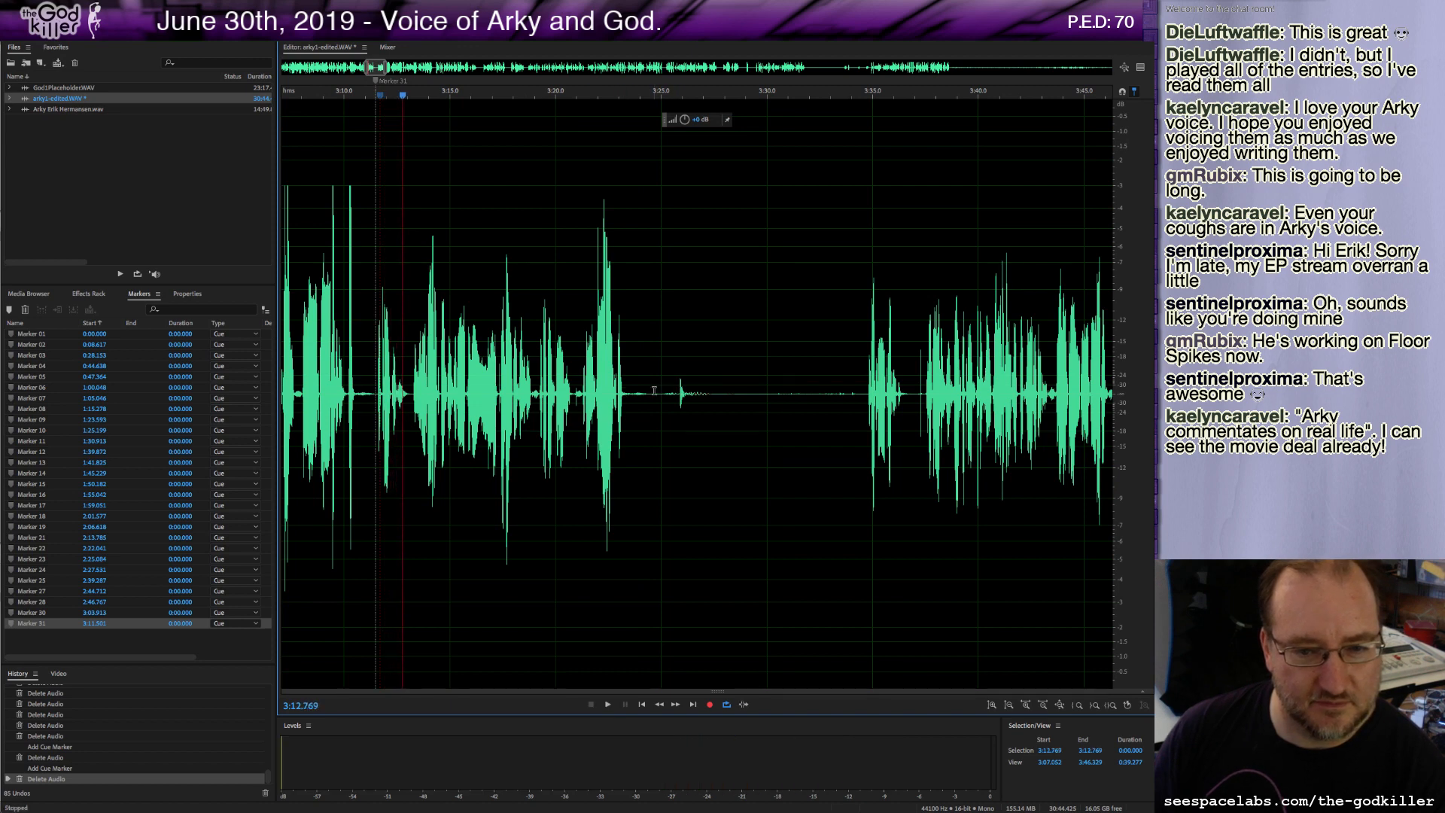
Delete about 22.8 seconds of audio from about 3:11.6 to 3:34.4.
click(859, 392)
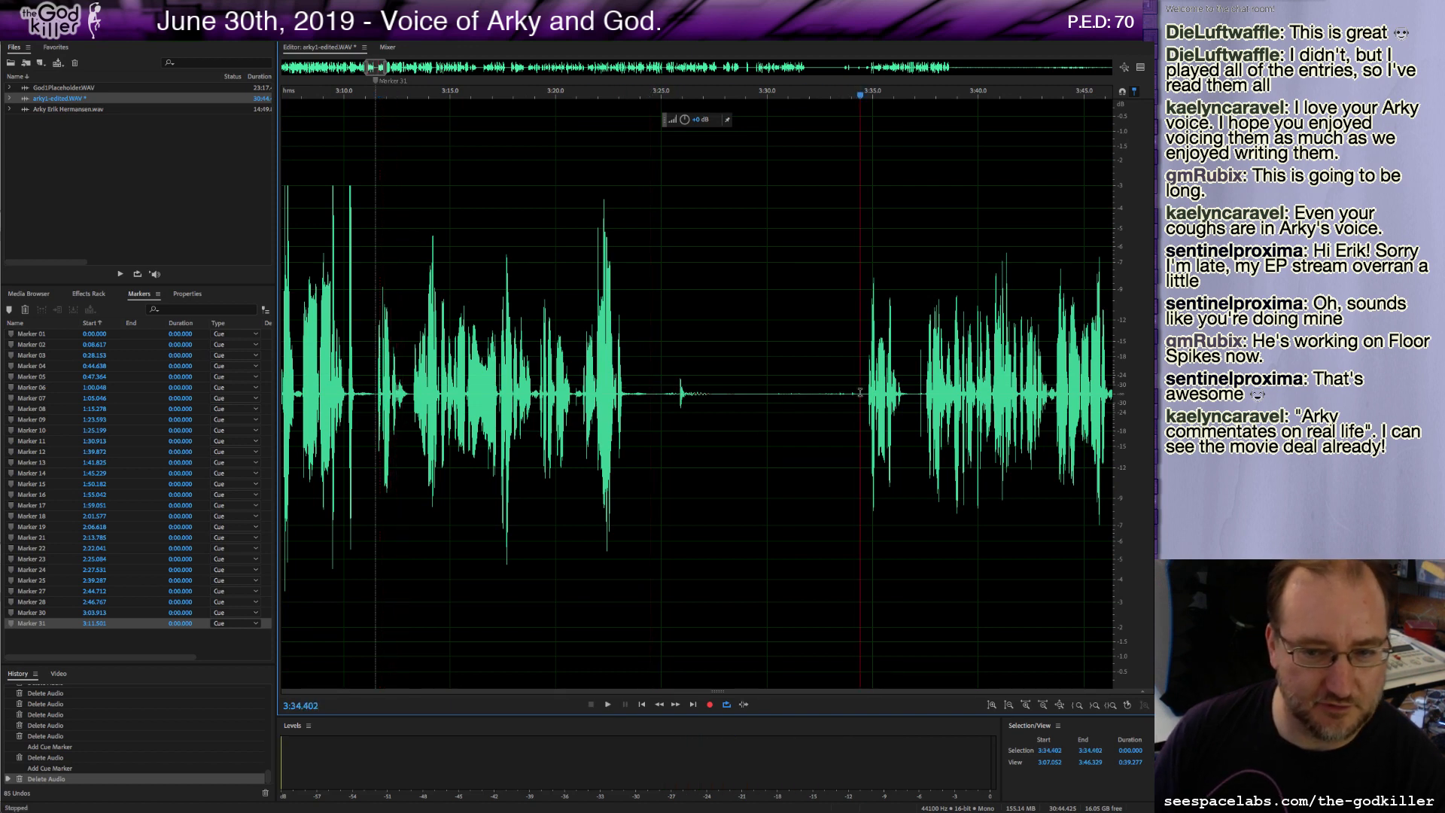
drag(859, 392, 376, 390)
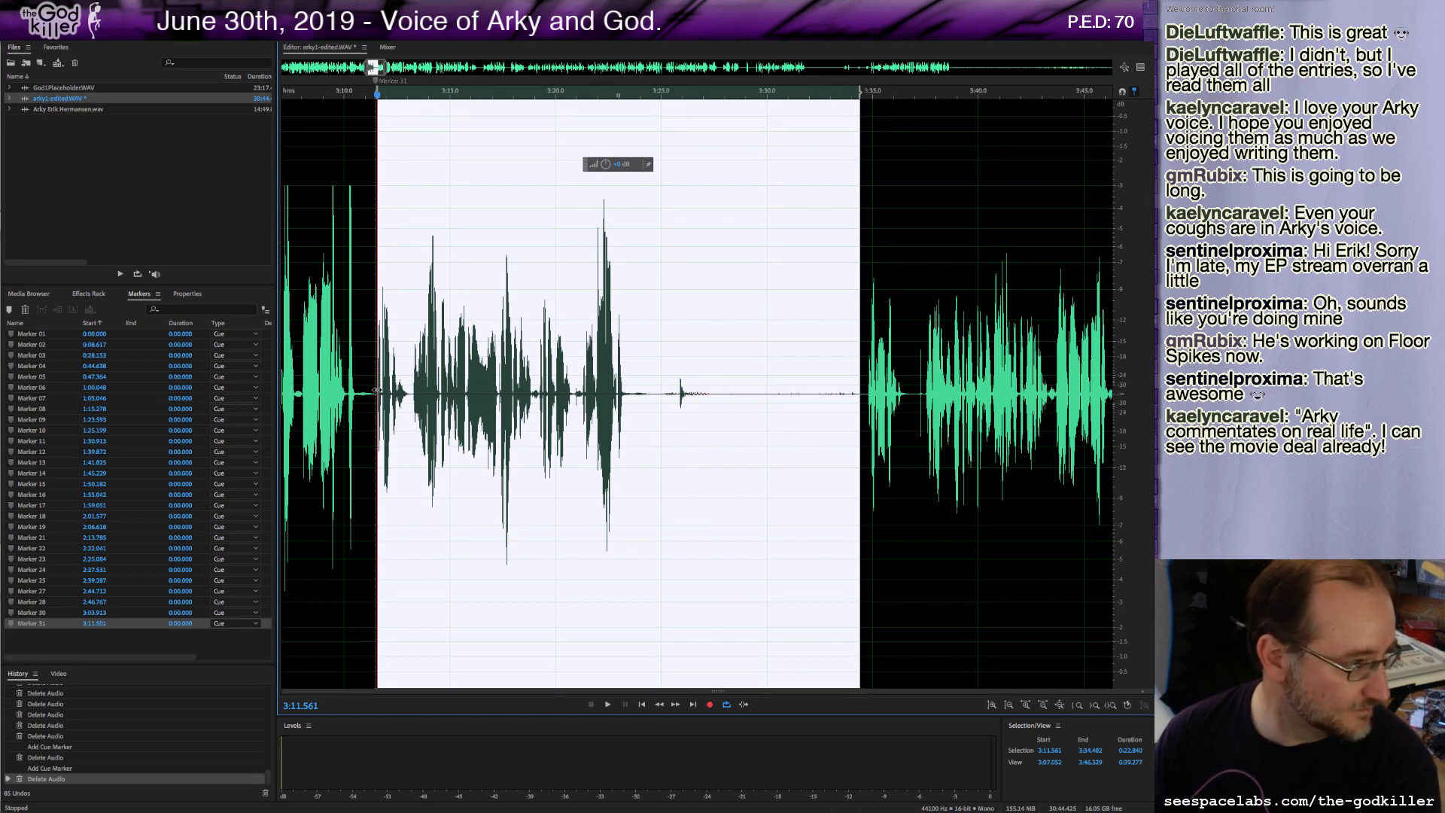
key(Delete)
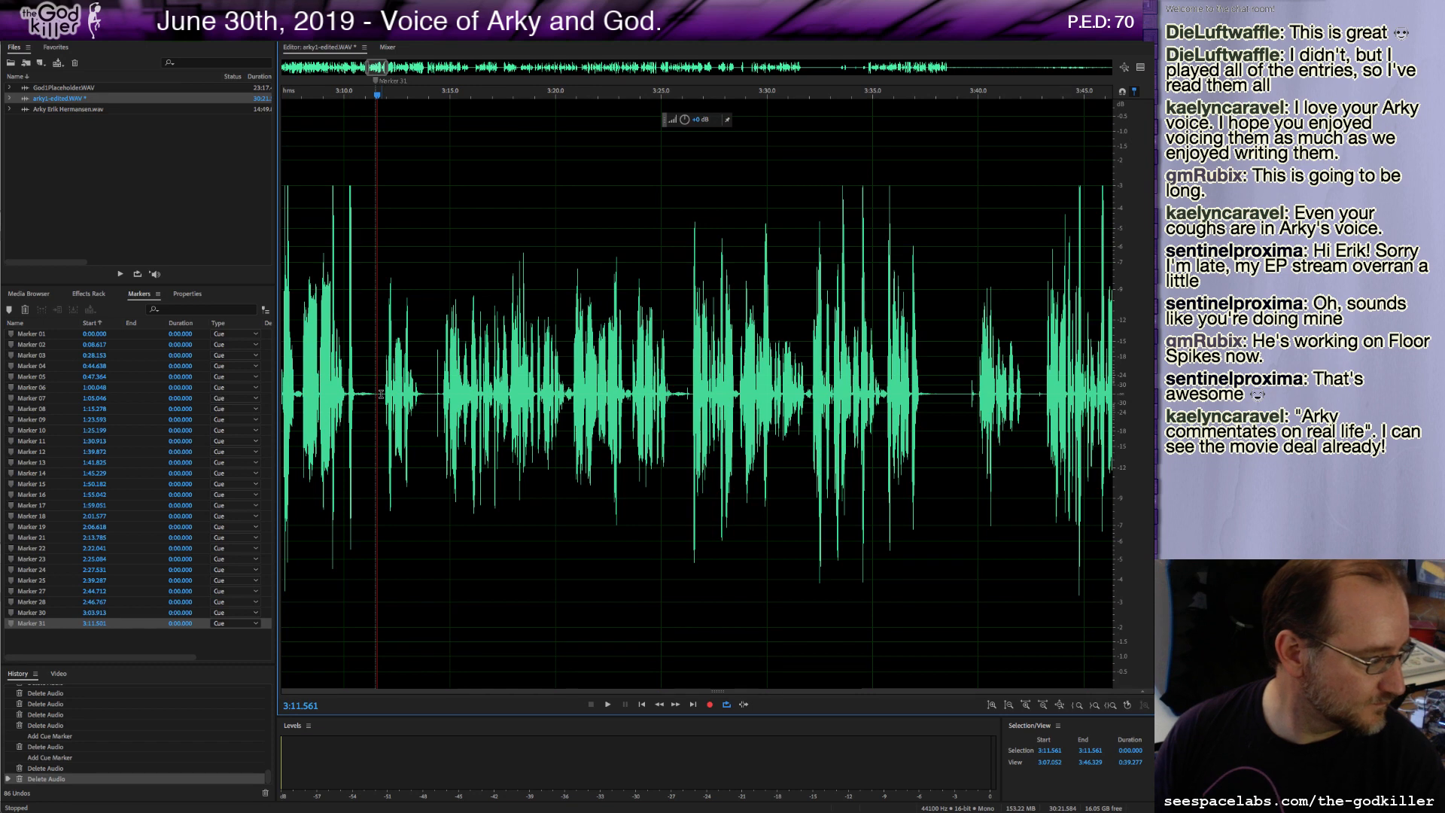
Play back, then delete a tiny sliver of audio at about 3:11.6.
key(space)
key(space)
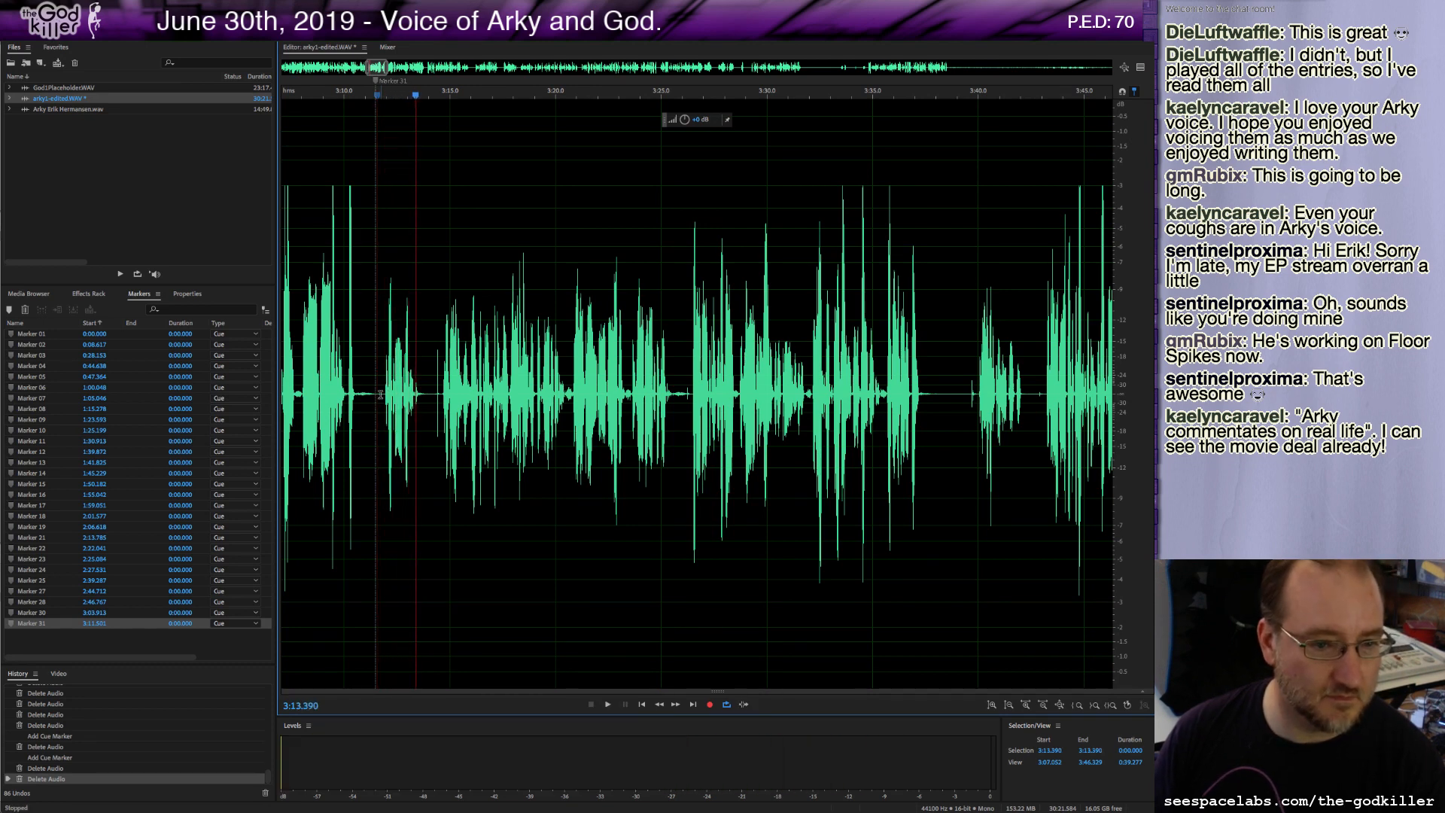
drag(377, 394, 383, 395)
key(Delete)
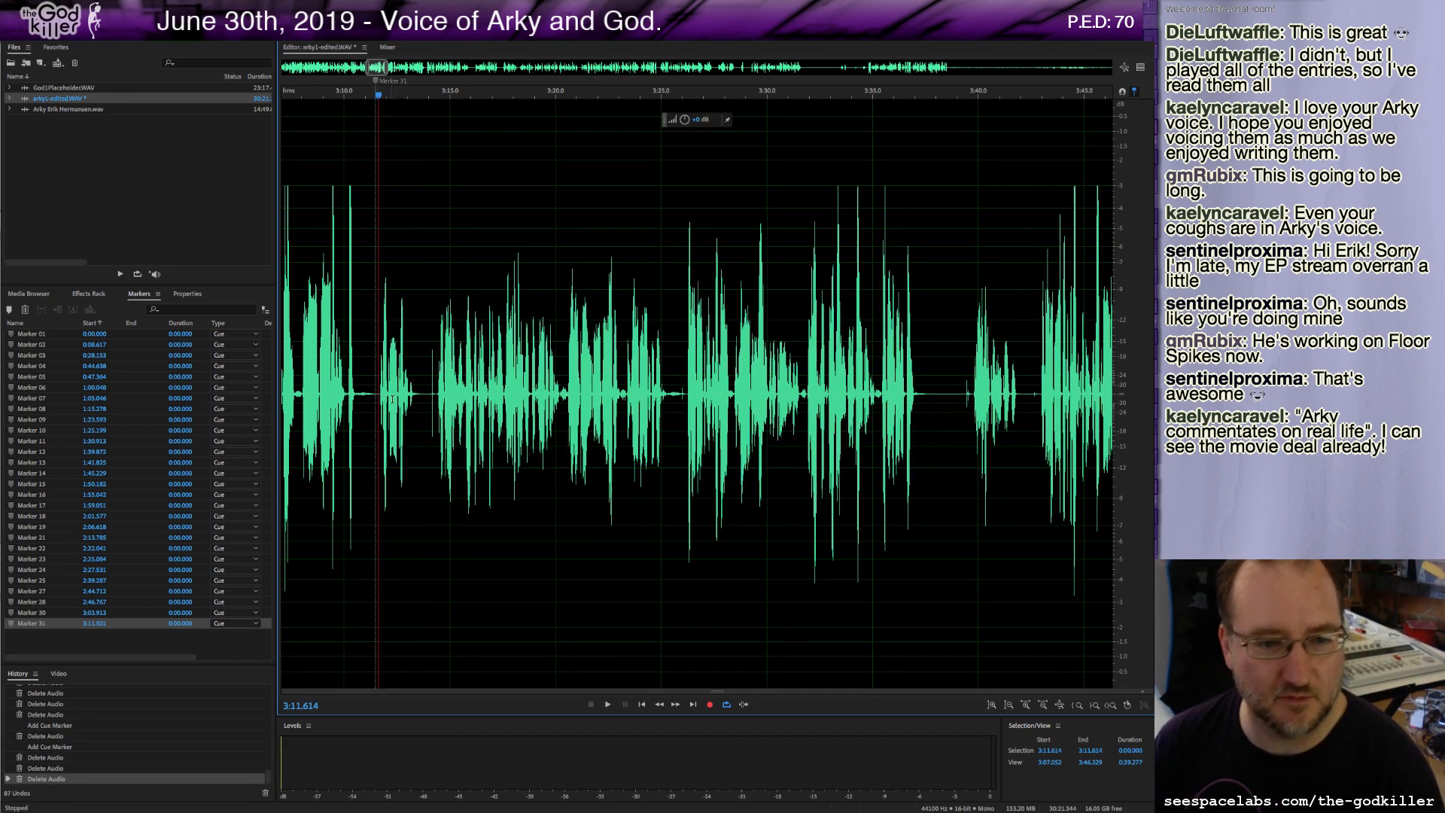
Delete about half a second of audio at 3:13.7, add a marker there, and play on.
click(425, 391)
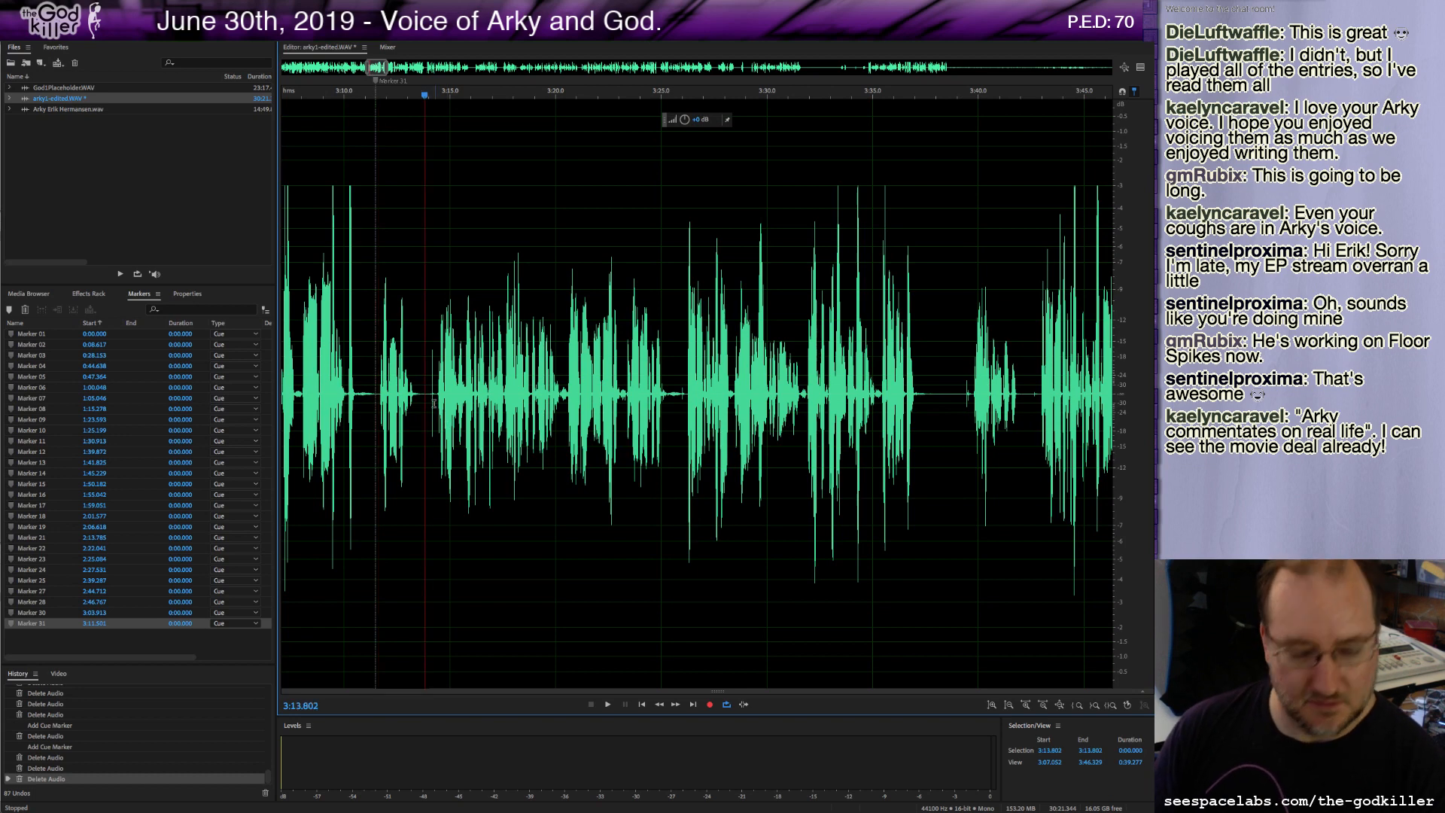
drag(423, 395, 436, 399)
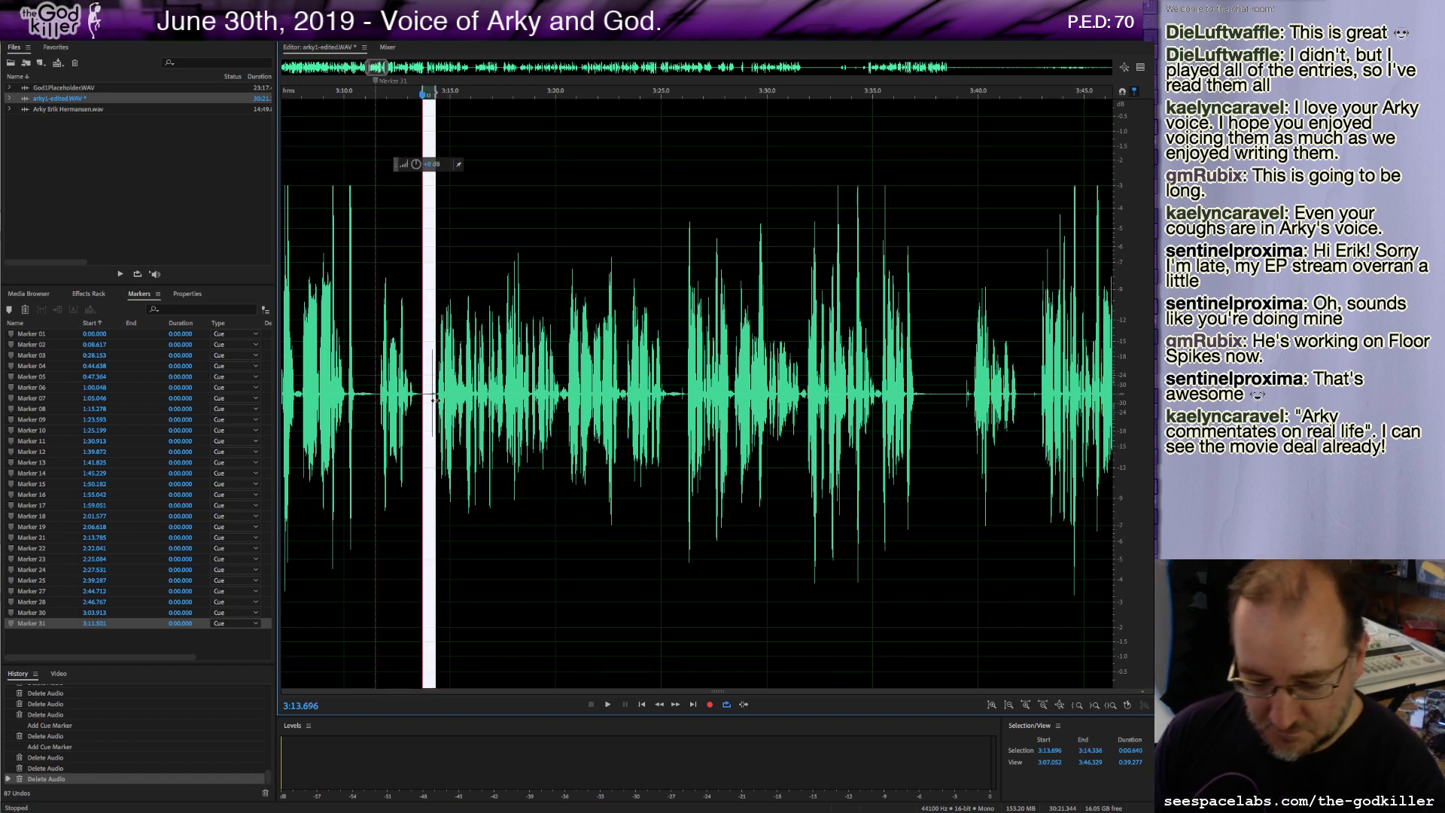
key(Delete)
key(m)
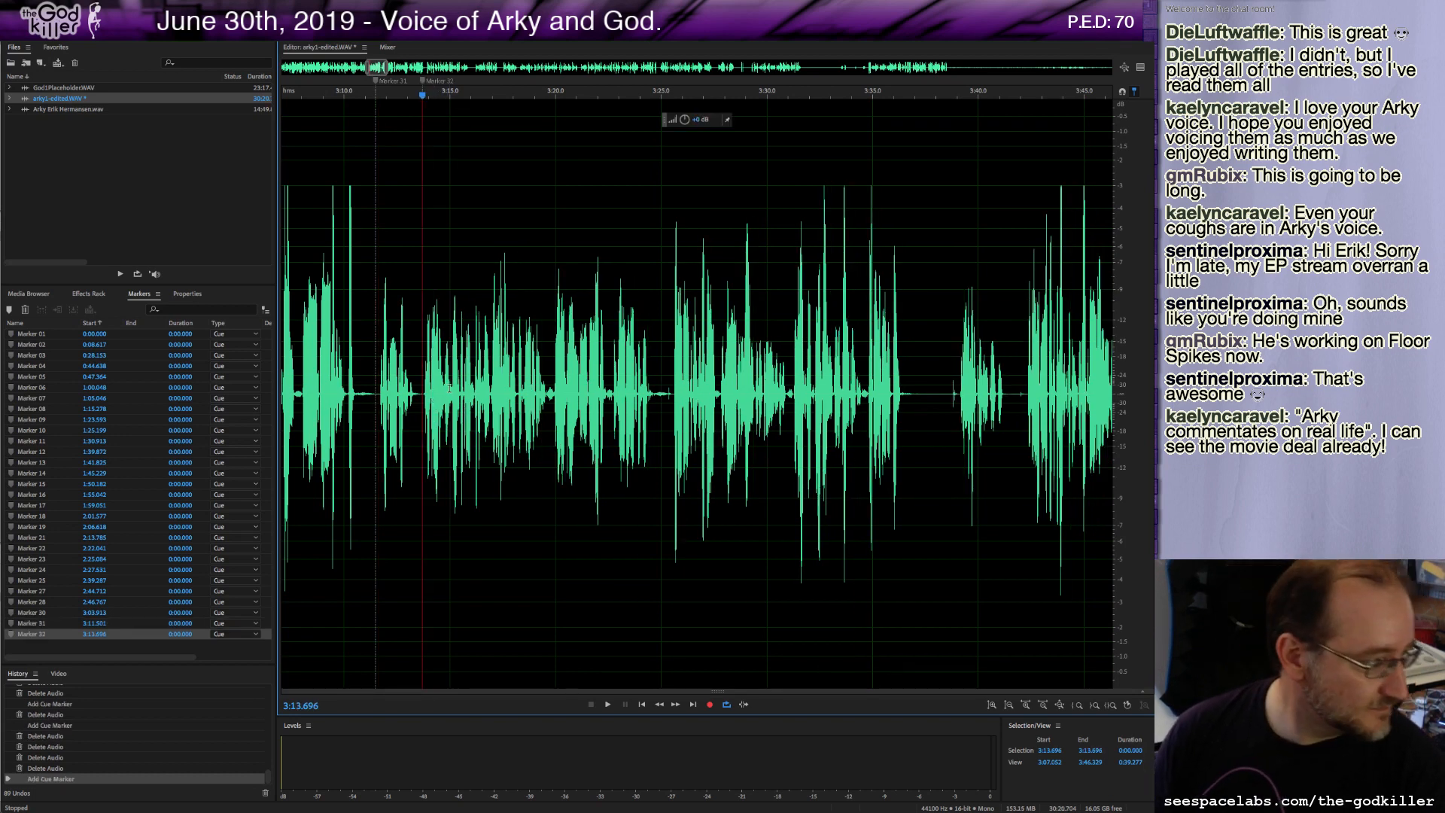
key(space)
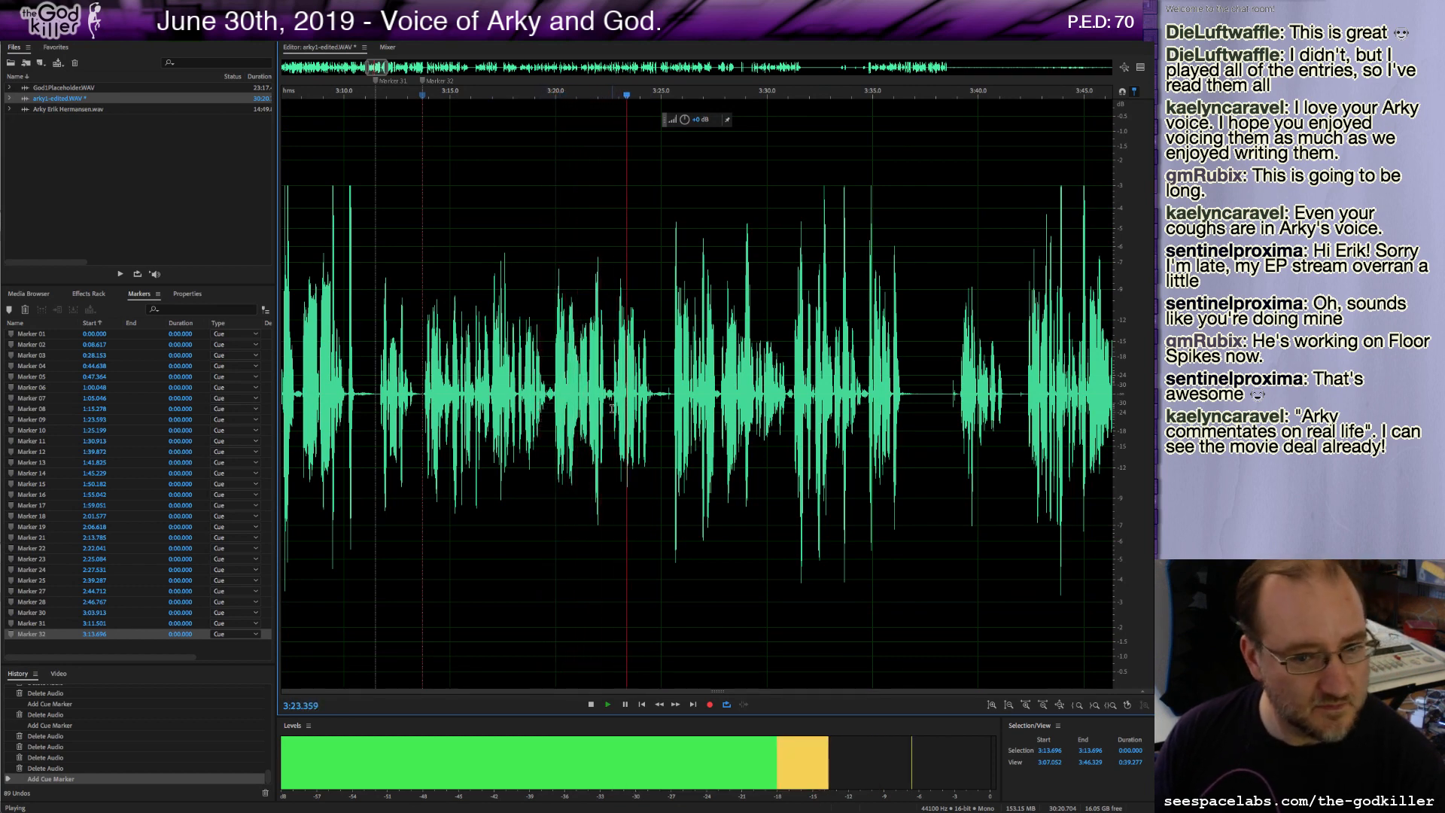
key(space)
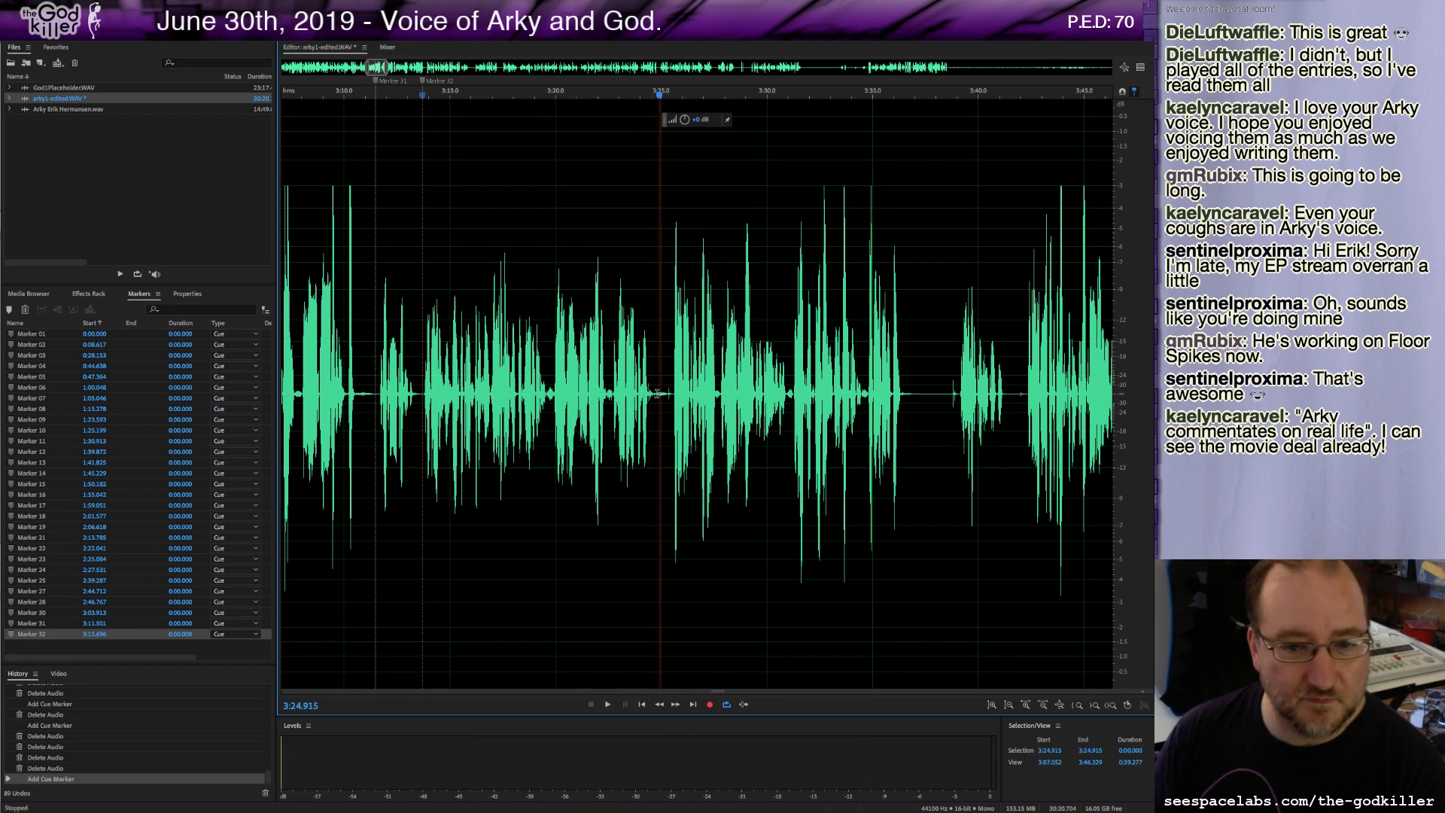
Delete a short stretch of audio near 3:25.3, add a marker there, and play on.
drag(674, 394, 667, 394)
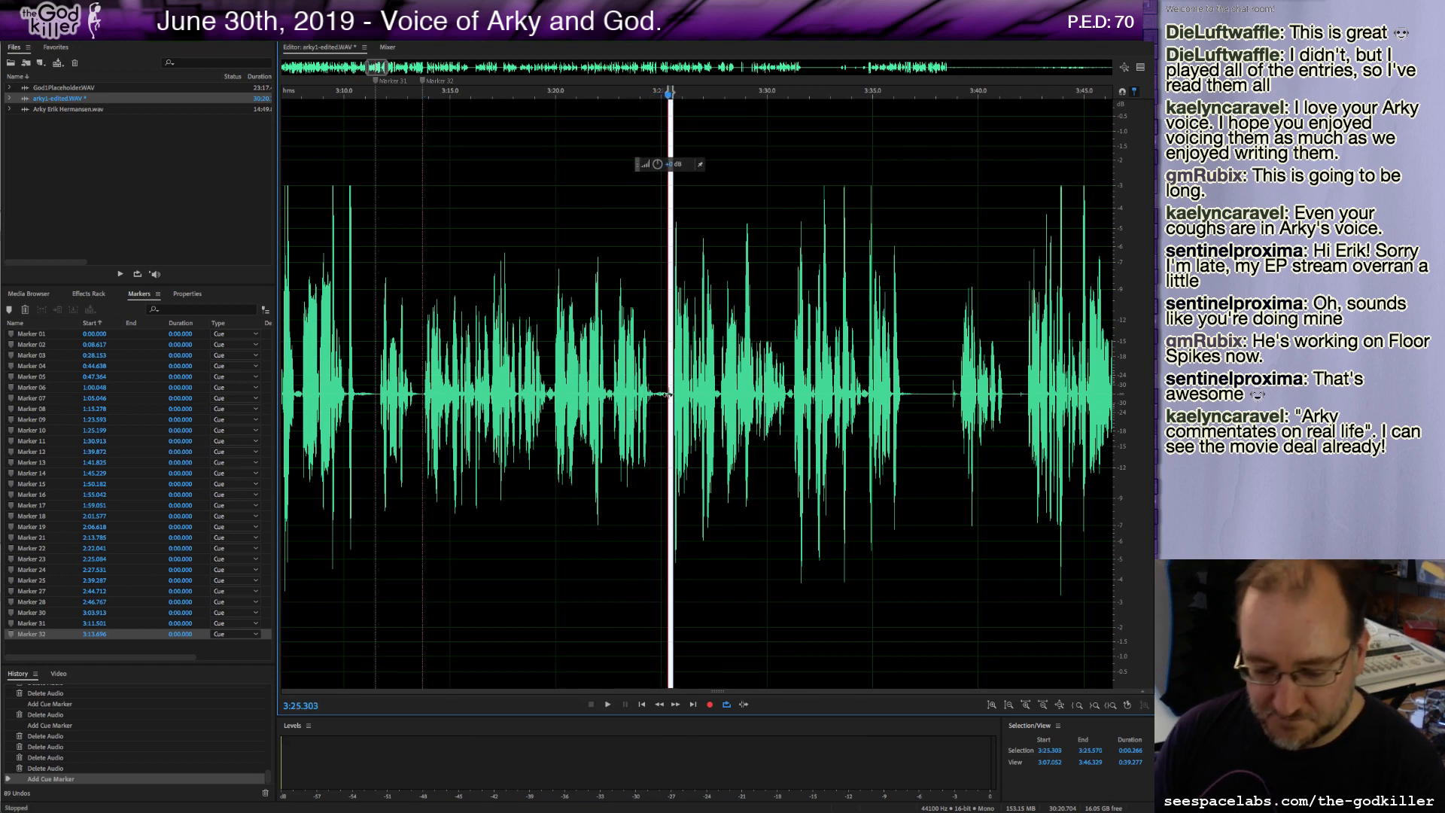
key(Delete)
key(m)
key(space)
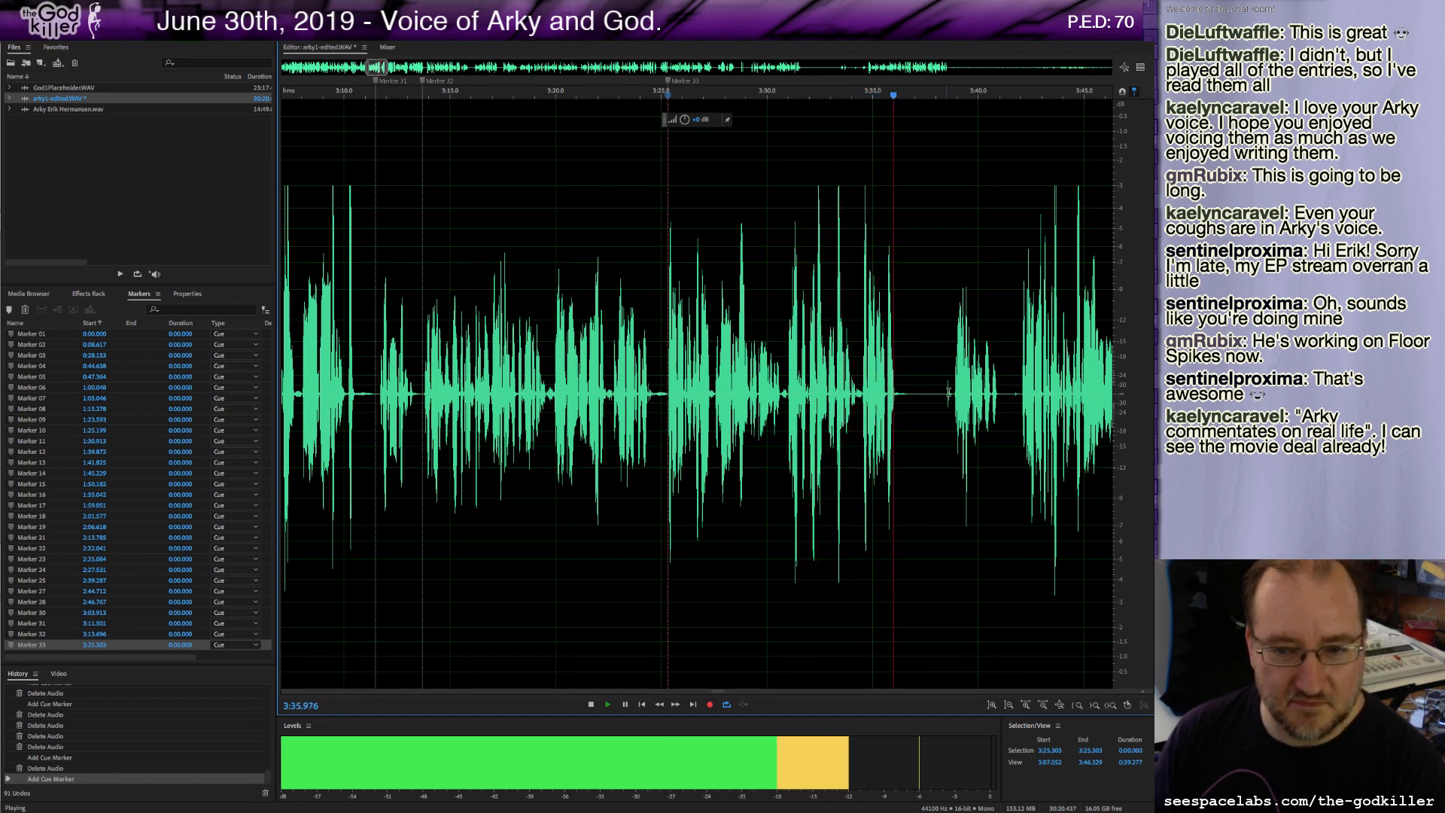
key(space)
Add a marker at about 3:36.7 and delete the short pause of audio just after it.
click(908, 395)
key(m)
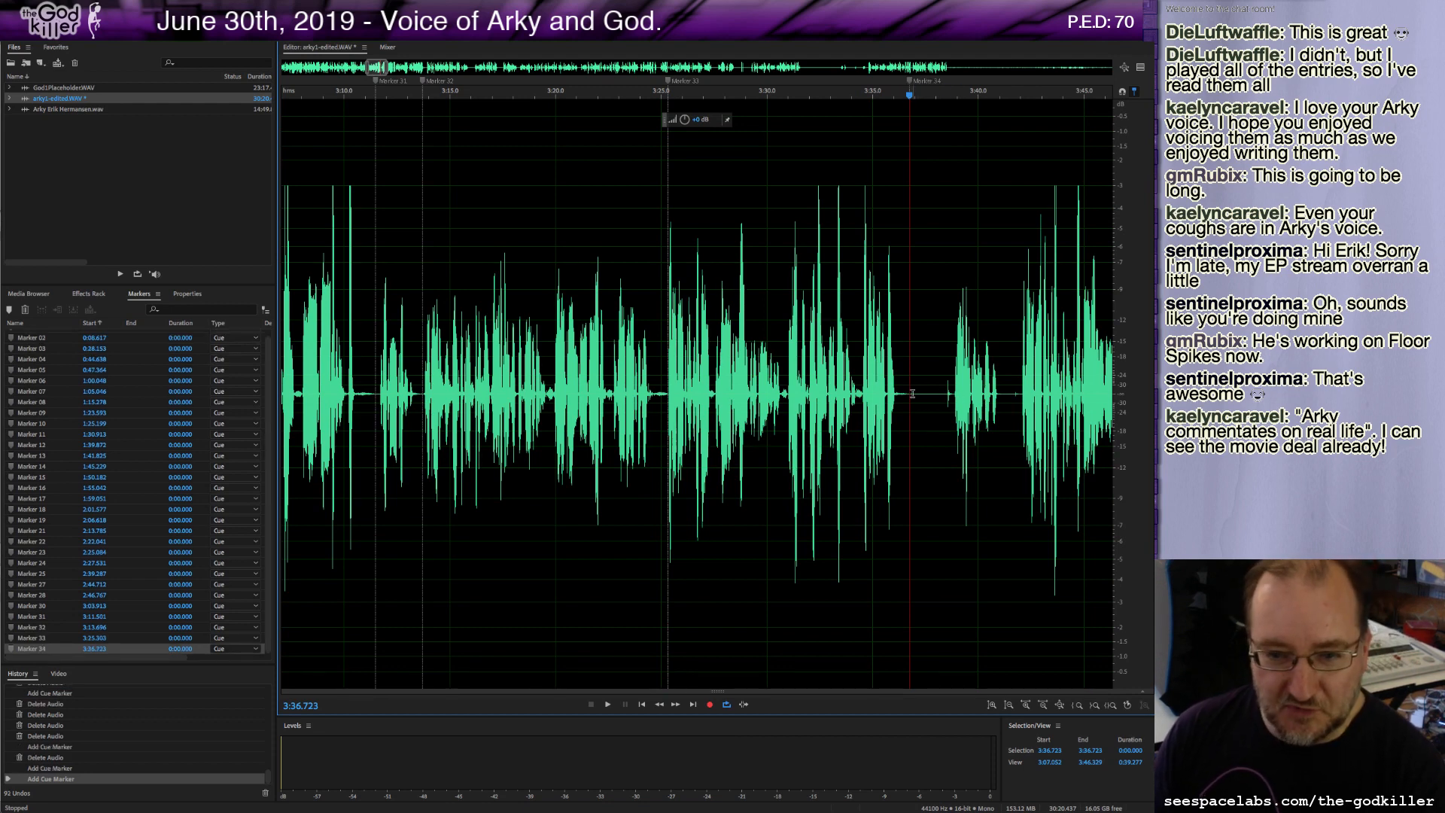
drag(911, 395, 917, 399)
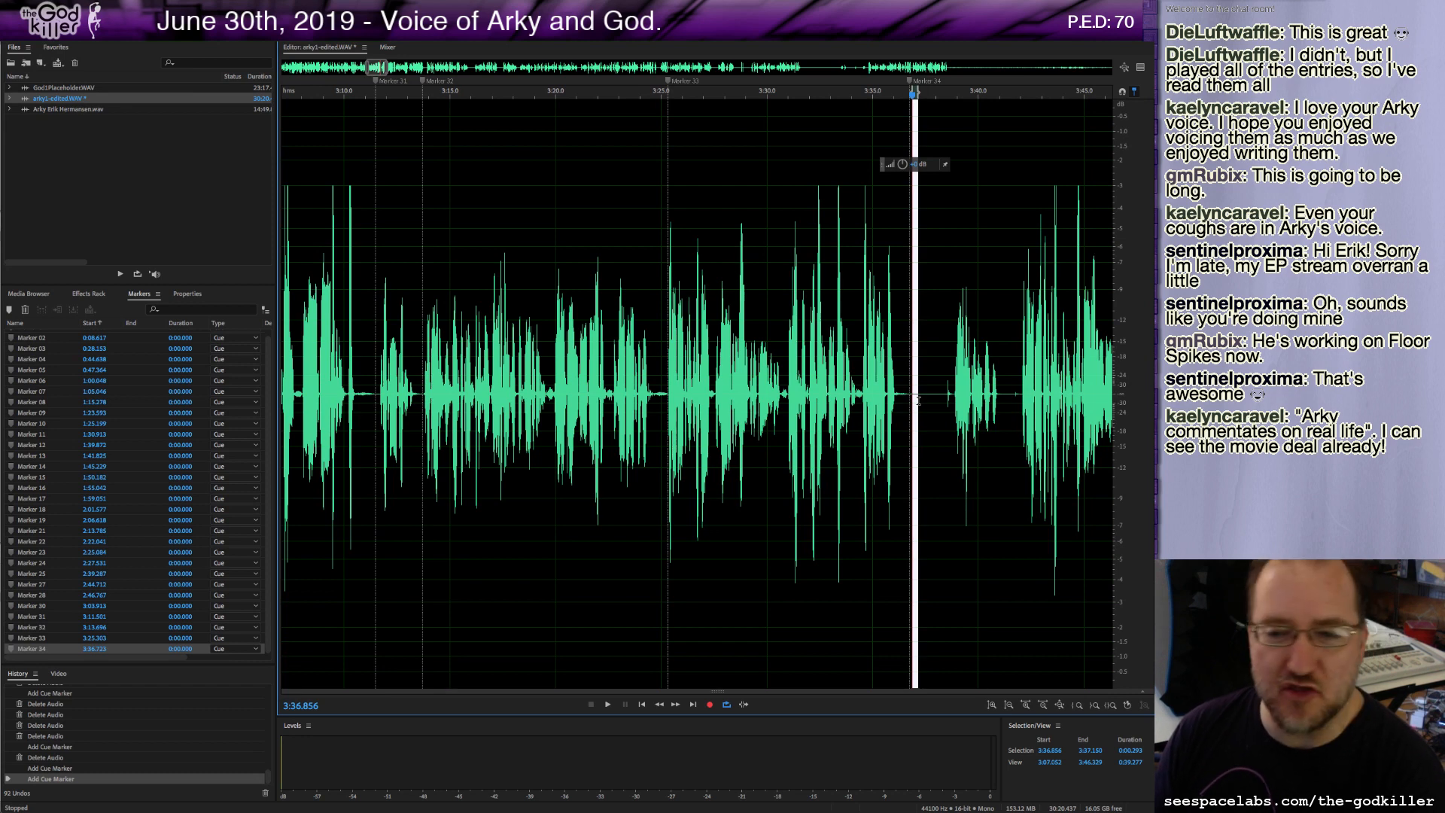
drag(917, 399, 945, 417)
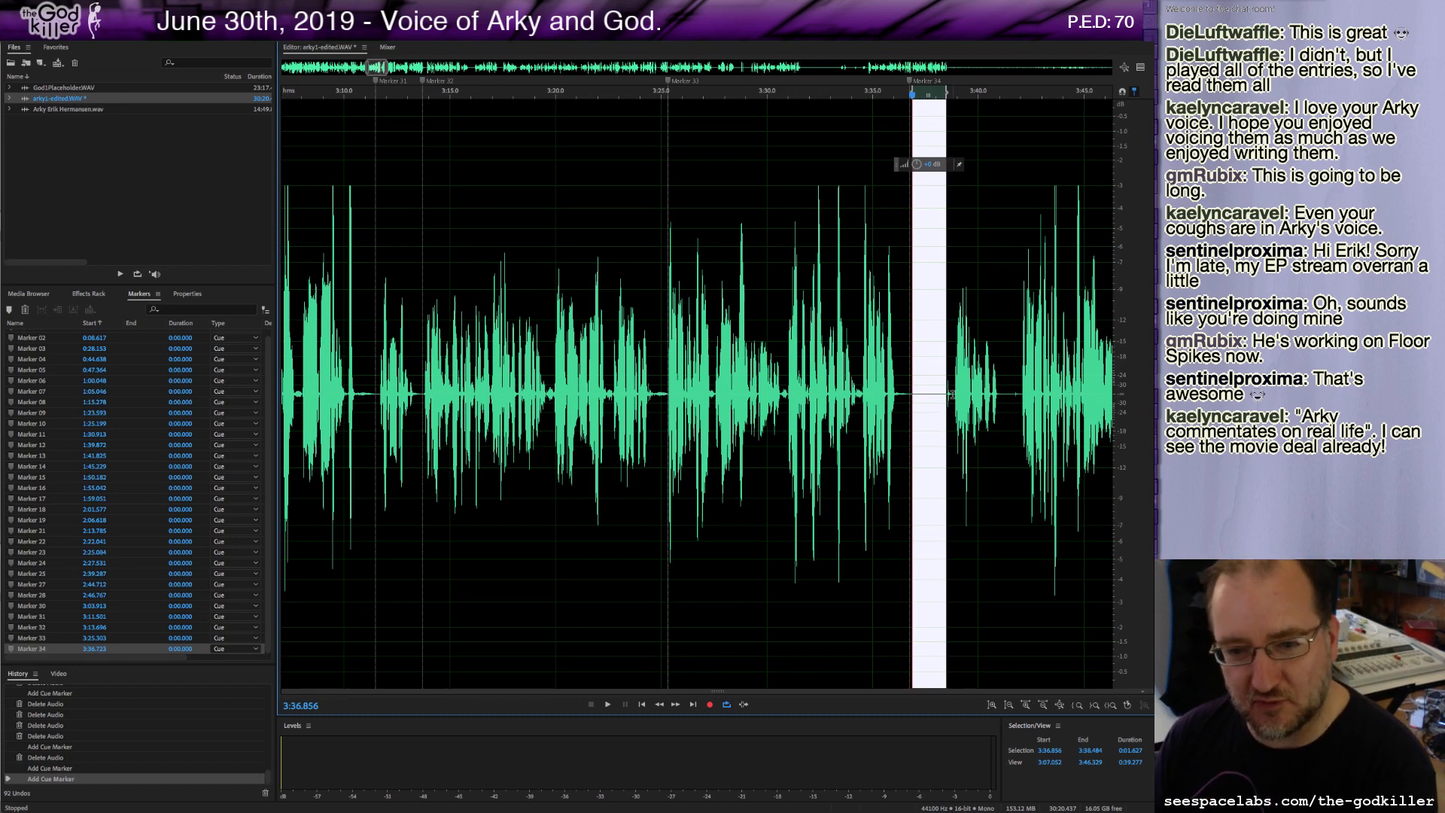
click(952, 393)
drag(952, 393, 910, 399)
key(Delete)
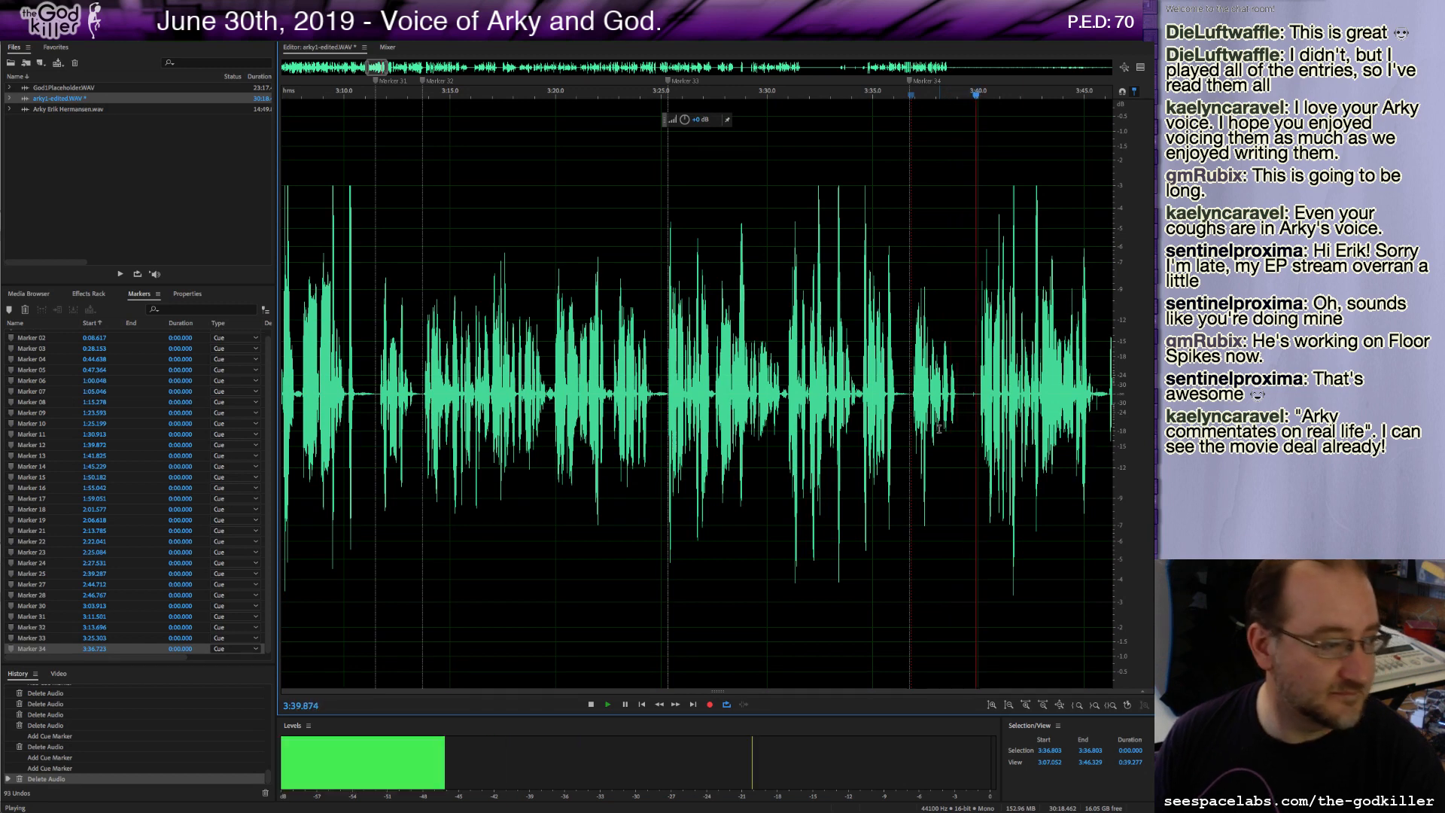
key(m)
key(m)
key(space)
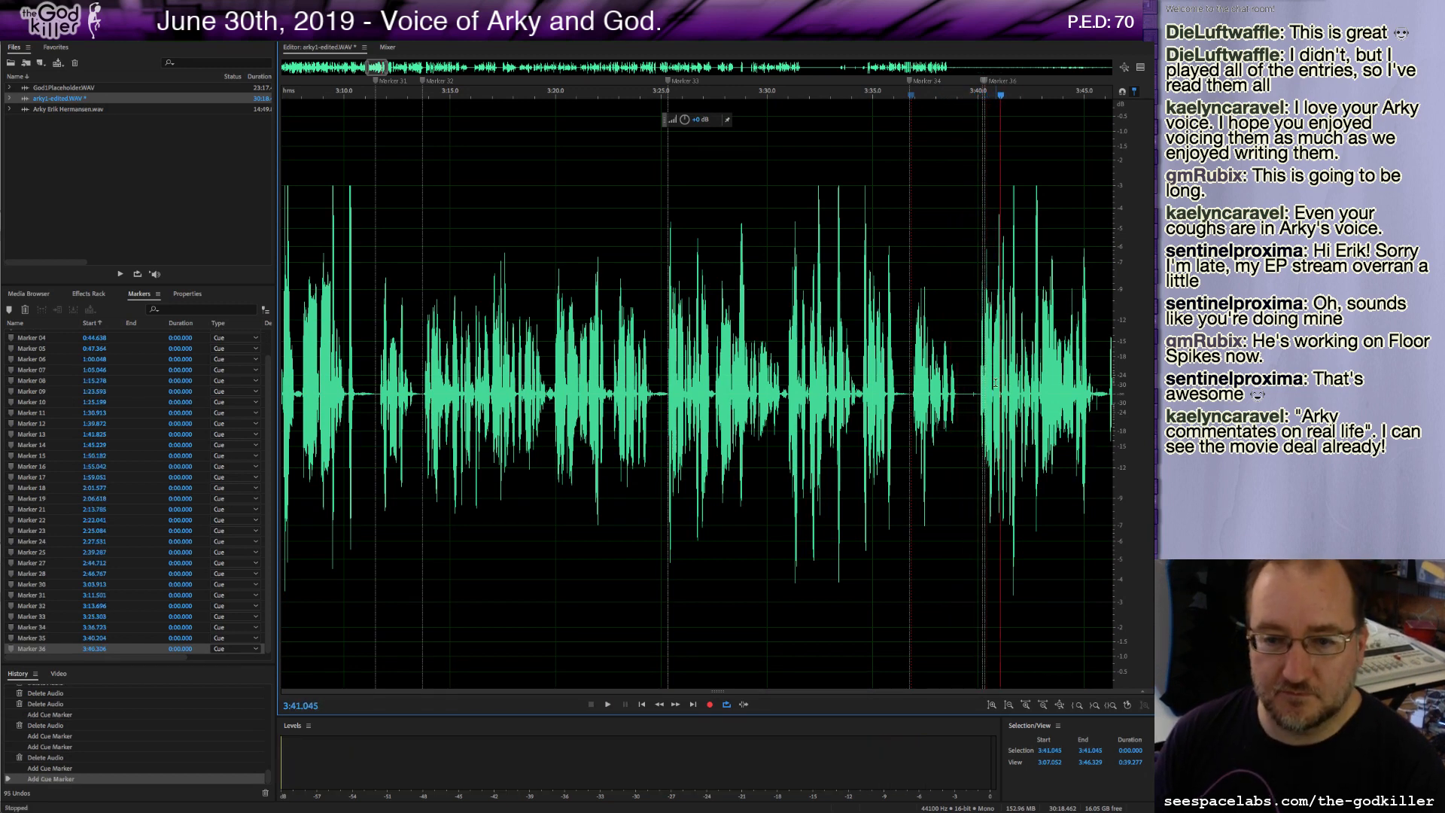
right_click(986, 83)
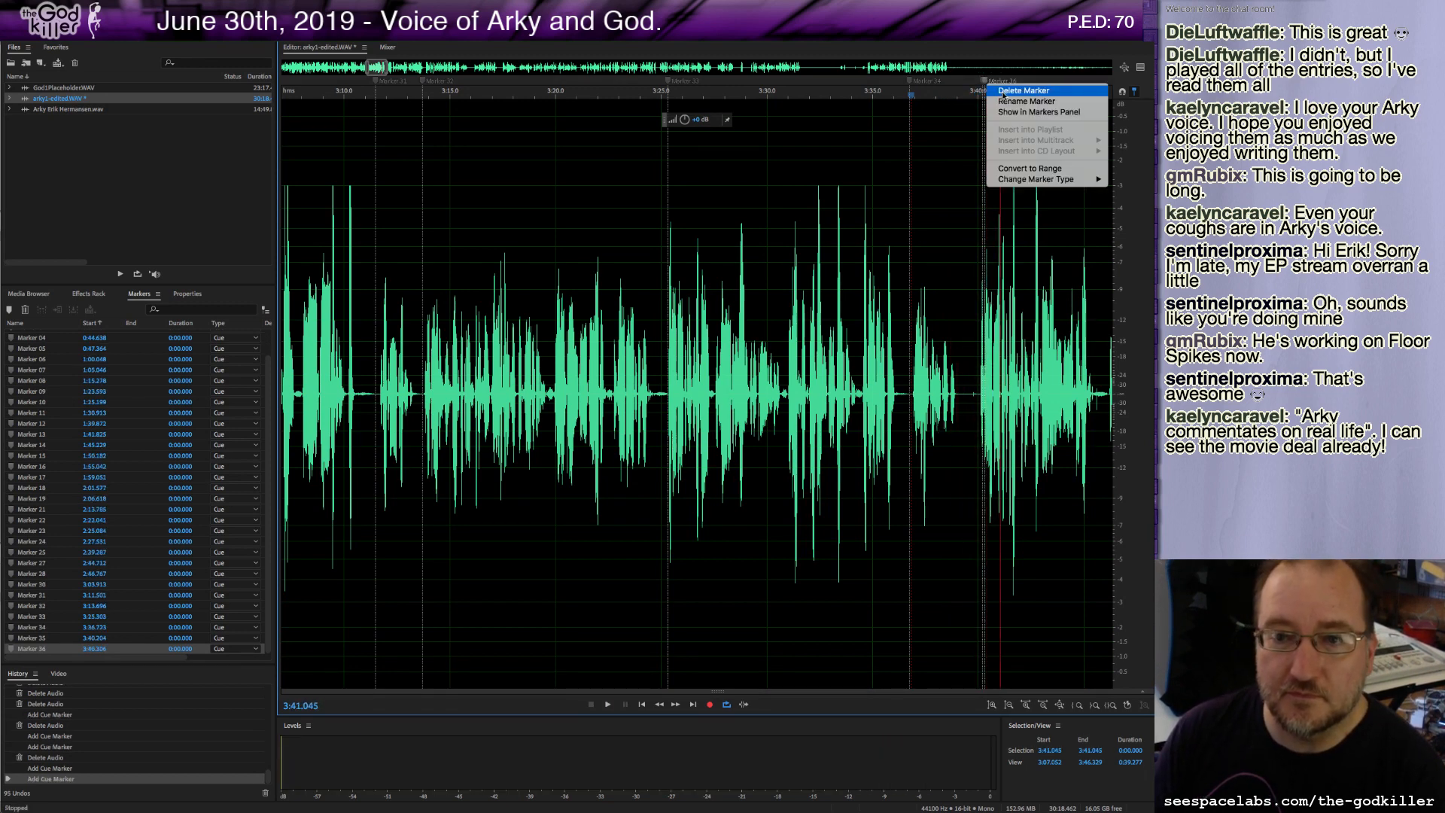
click(985, 87)
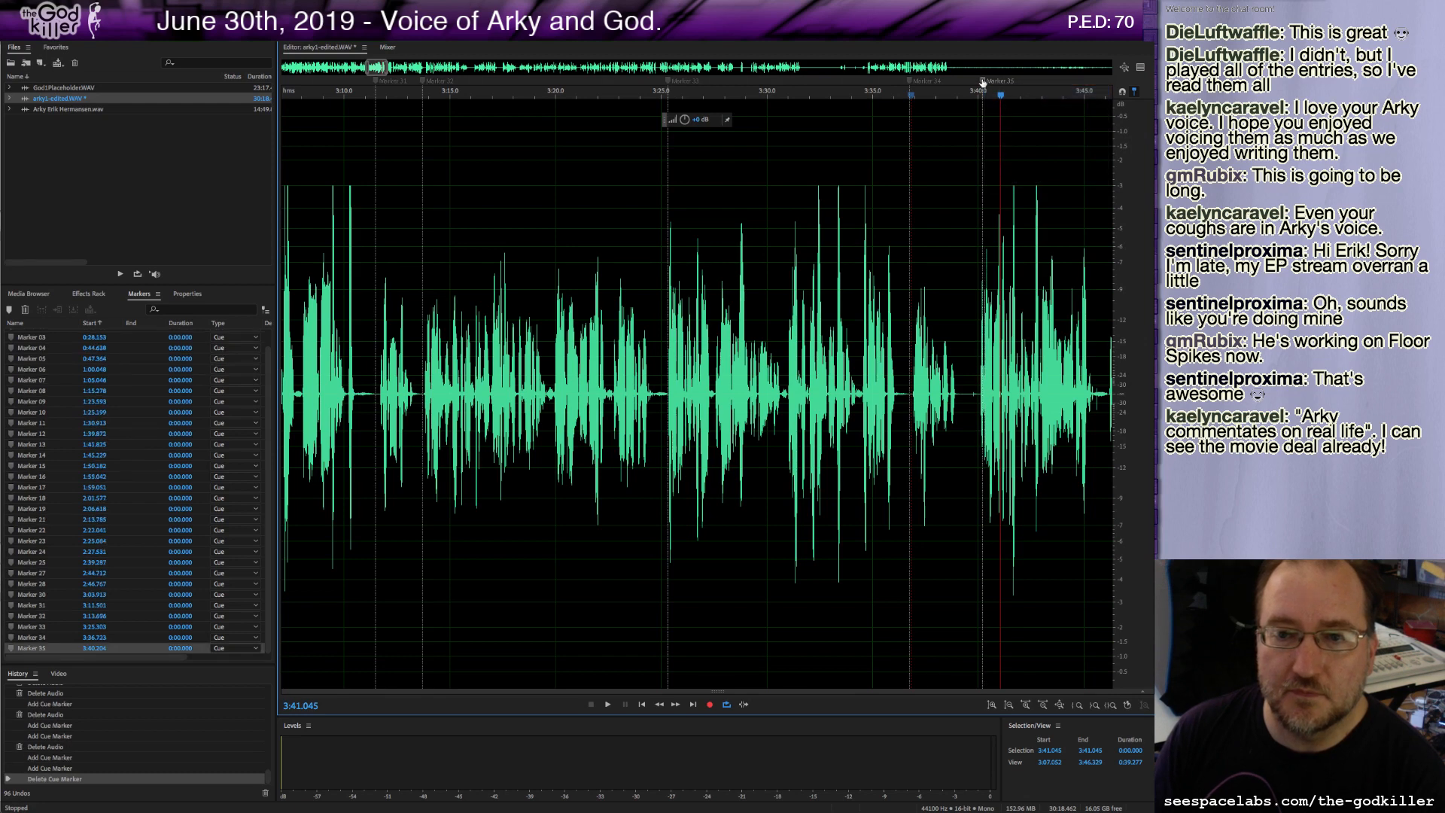
right_click(982, 81)
click(992, 90)
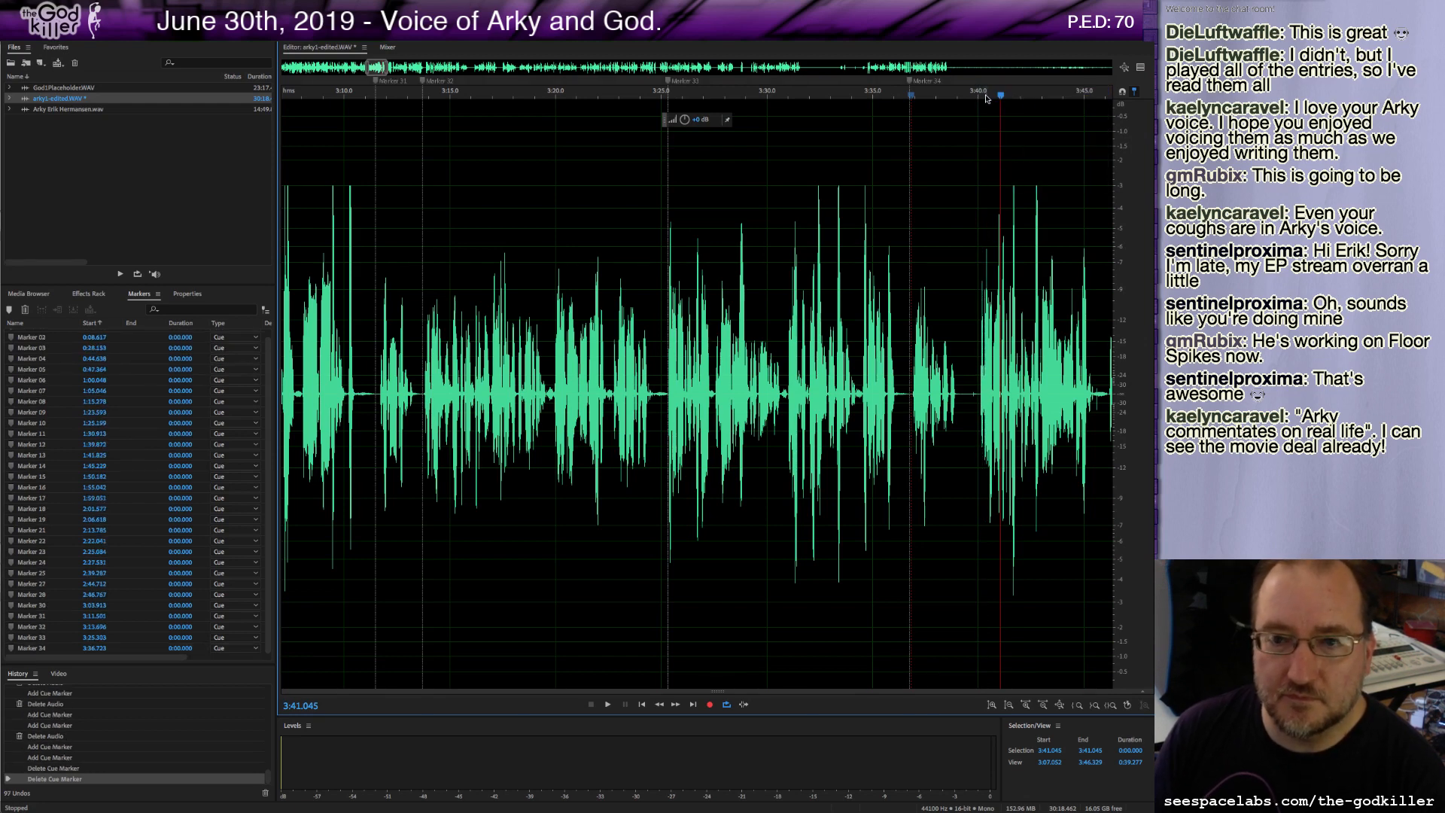
Place a marker at about 3:40.0 and play on from it.
drag(984, 95, 978, 97)
key(m)
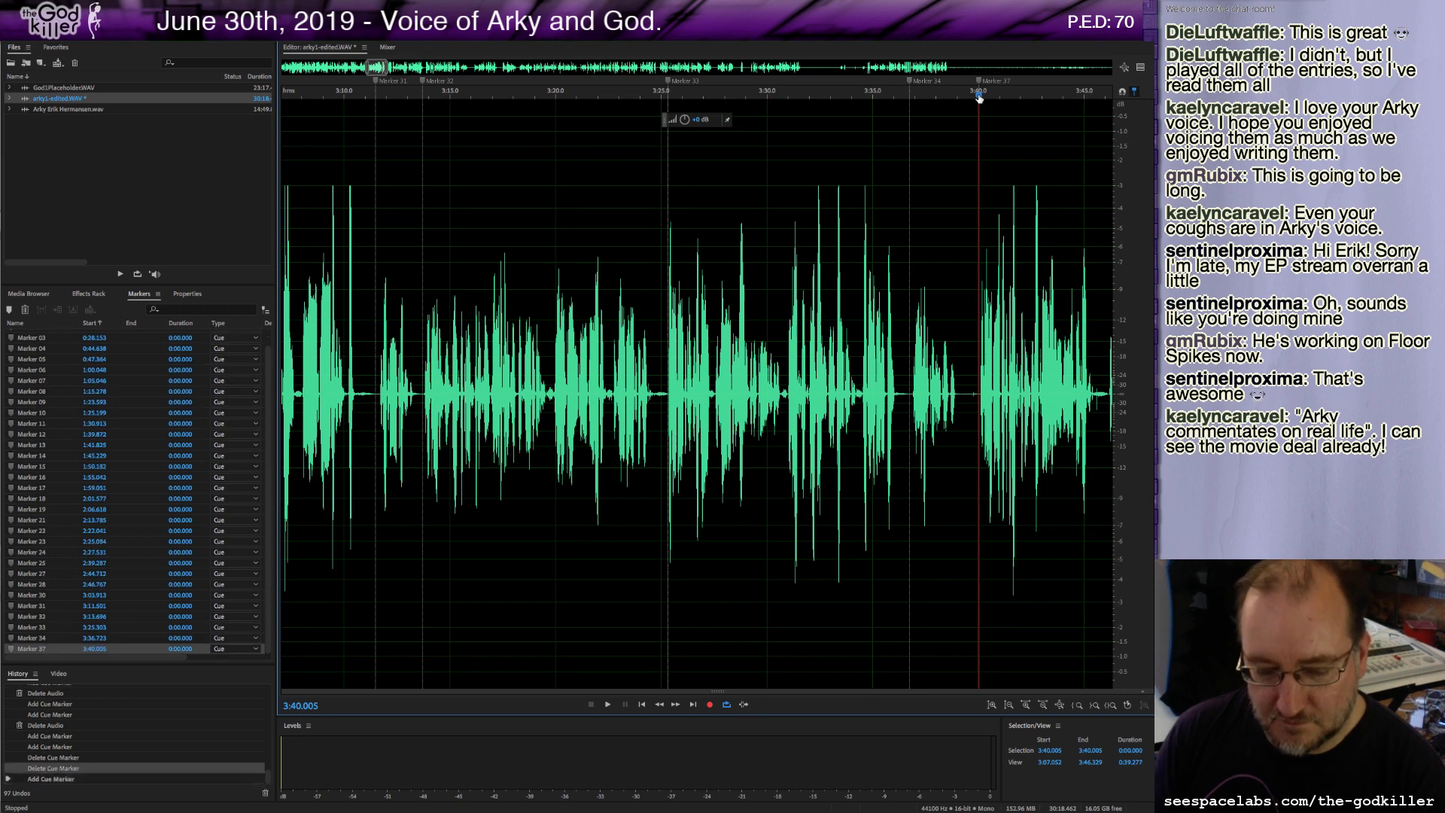
key(space)
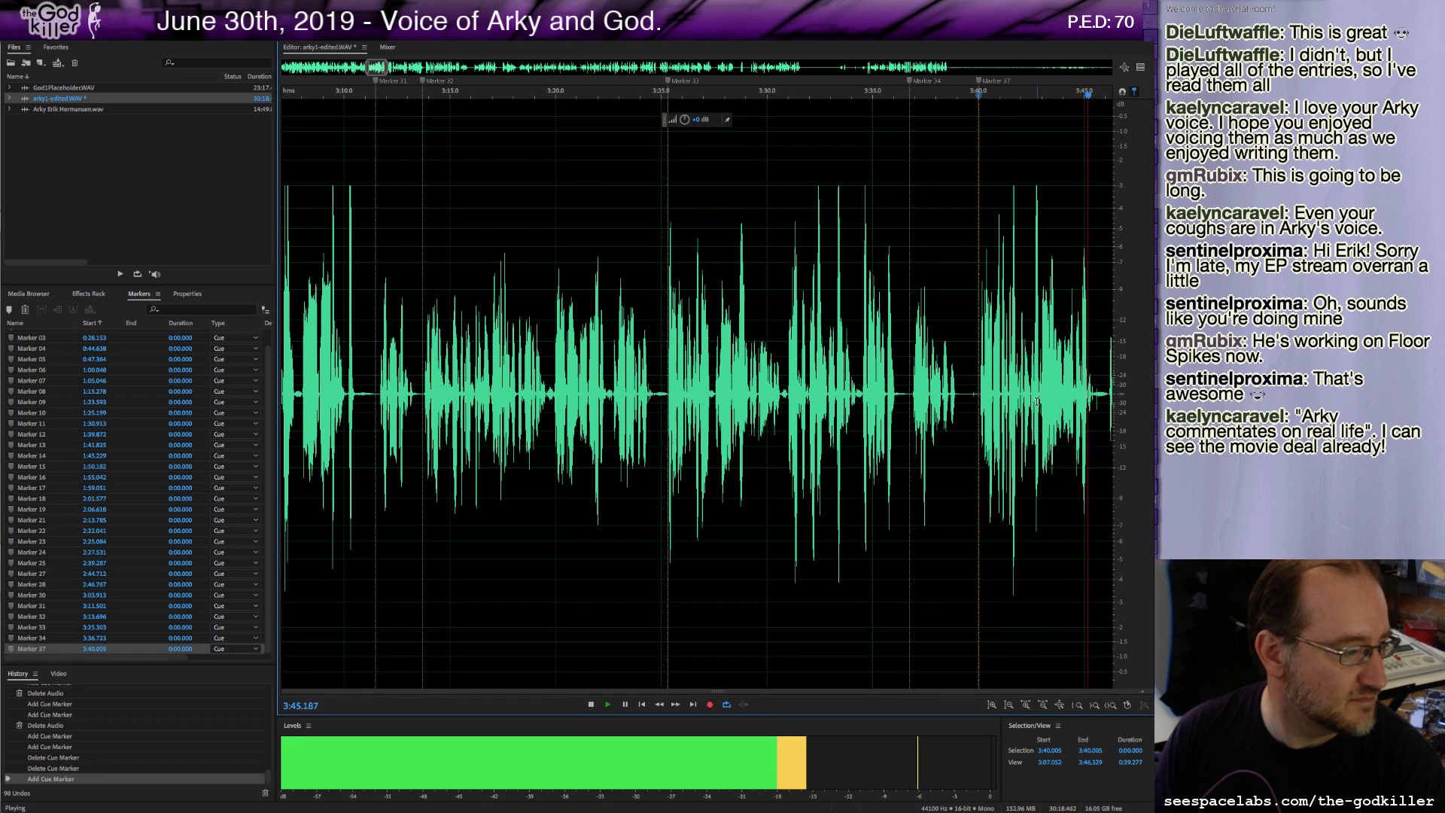
key(space)
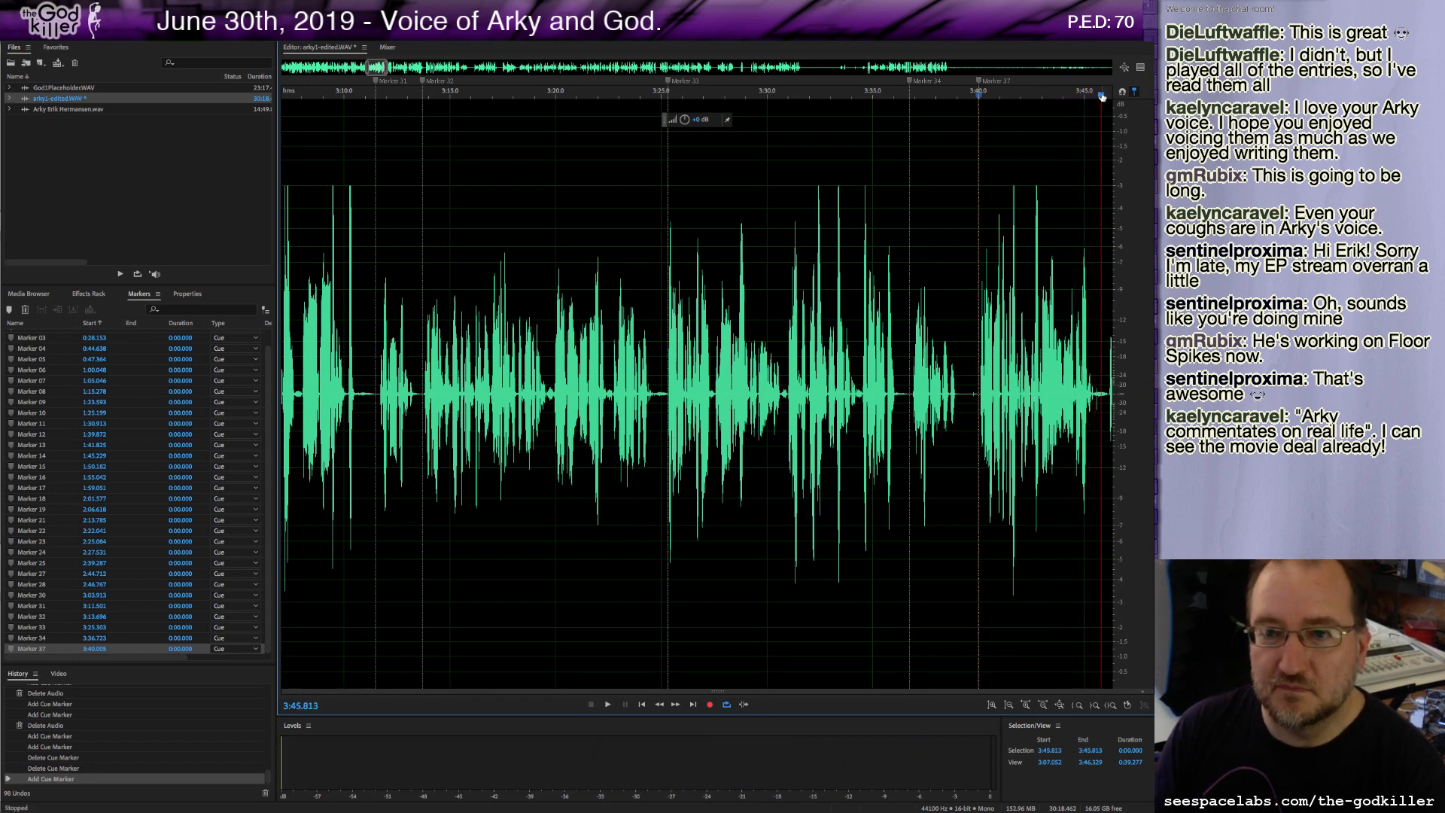
Continue playback past 3:46 and add a marker at about 3:51.5.
drag(1102, 96, 1109, 93)
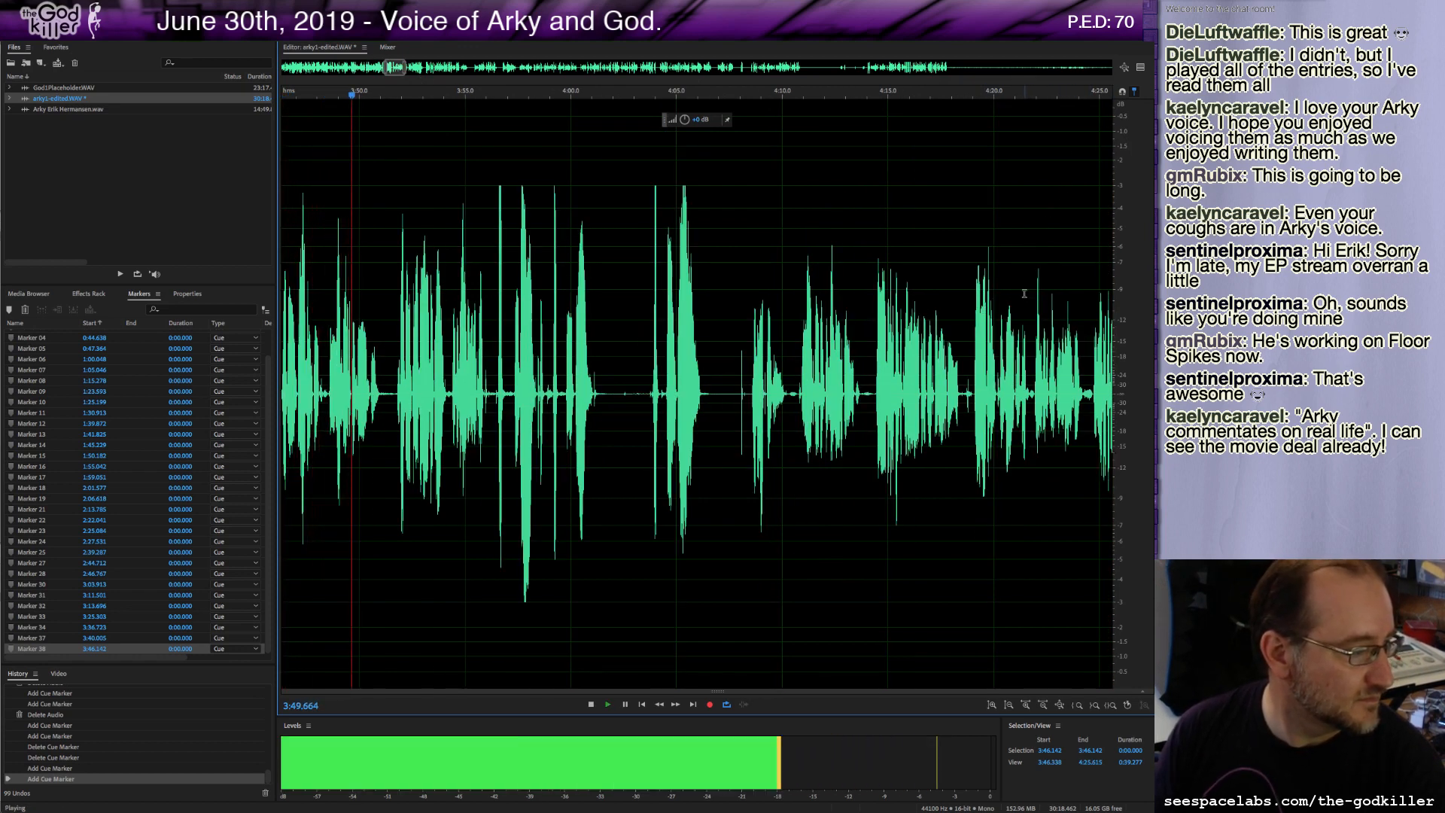
key(space)
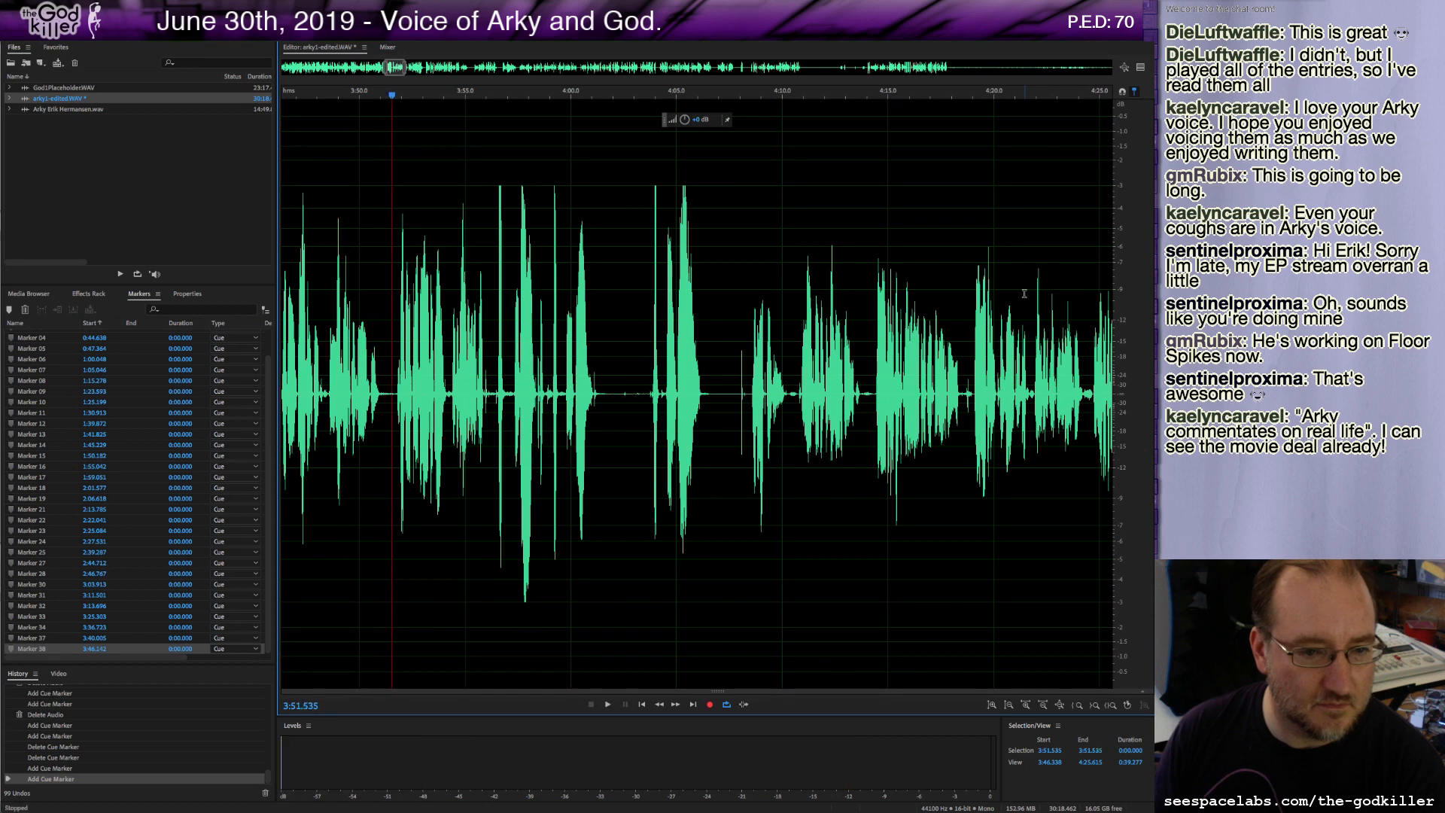
key(m)
key(space)
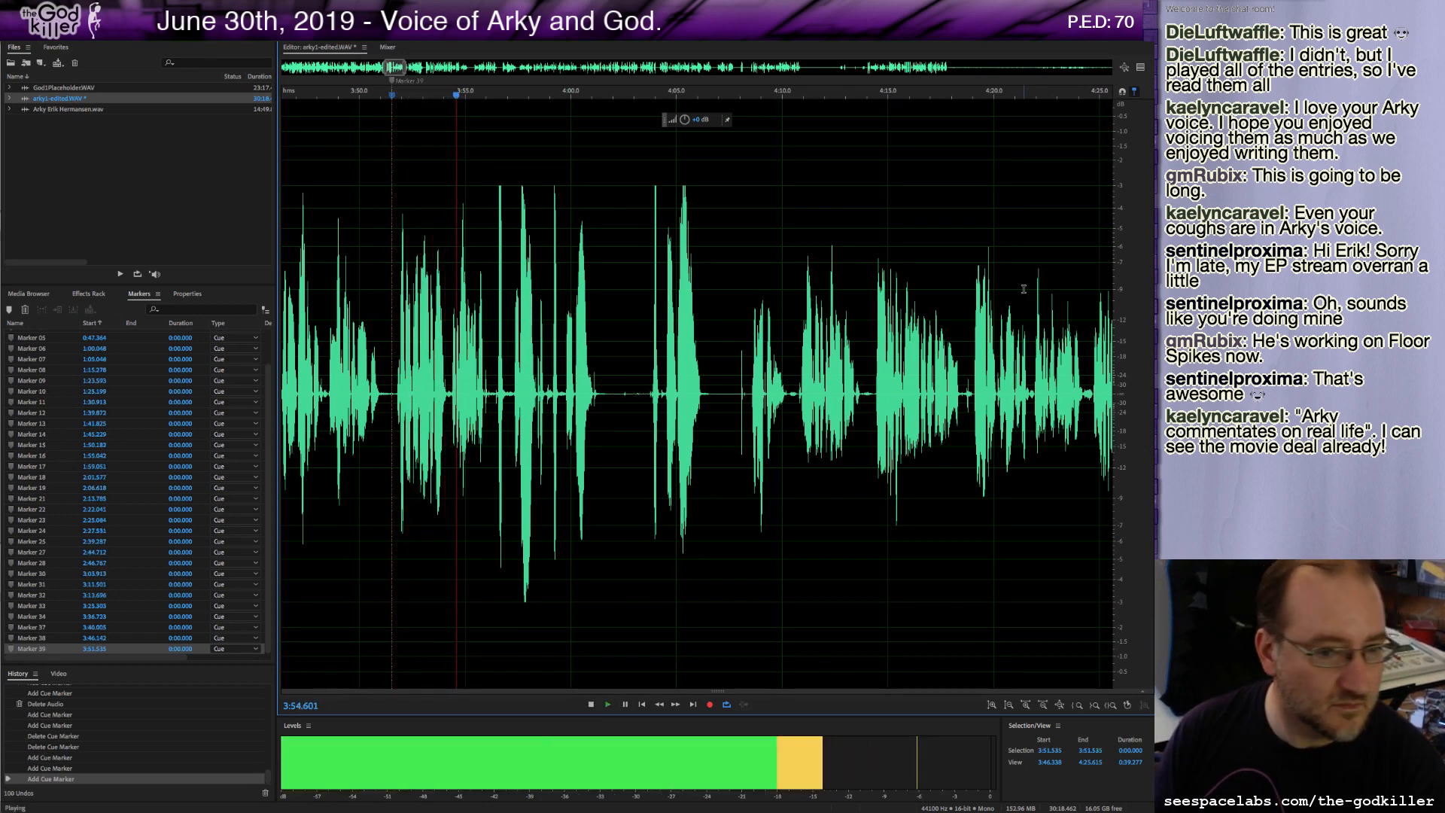
key(space)
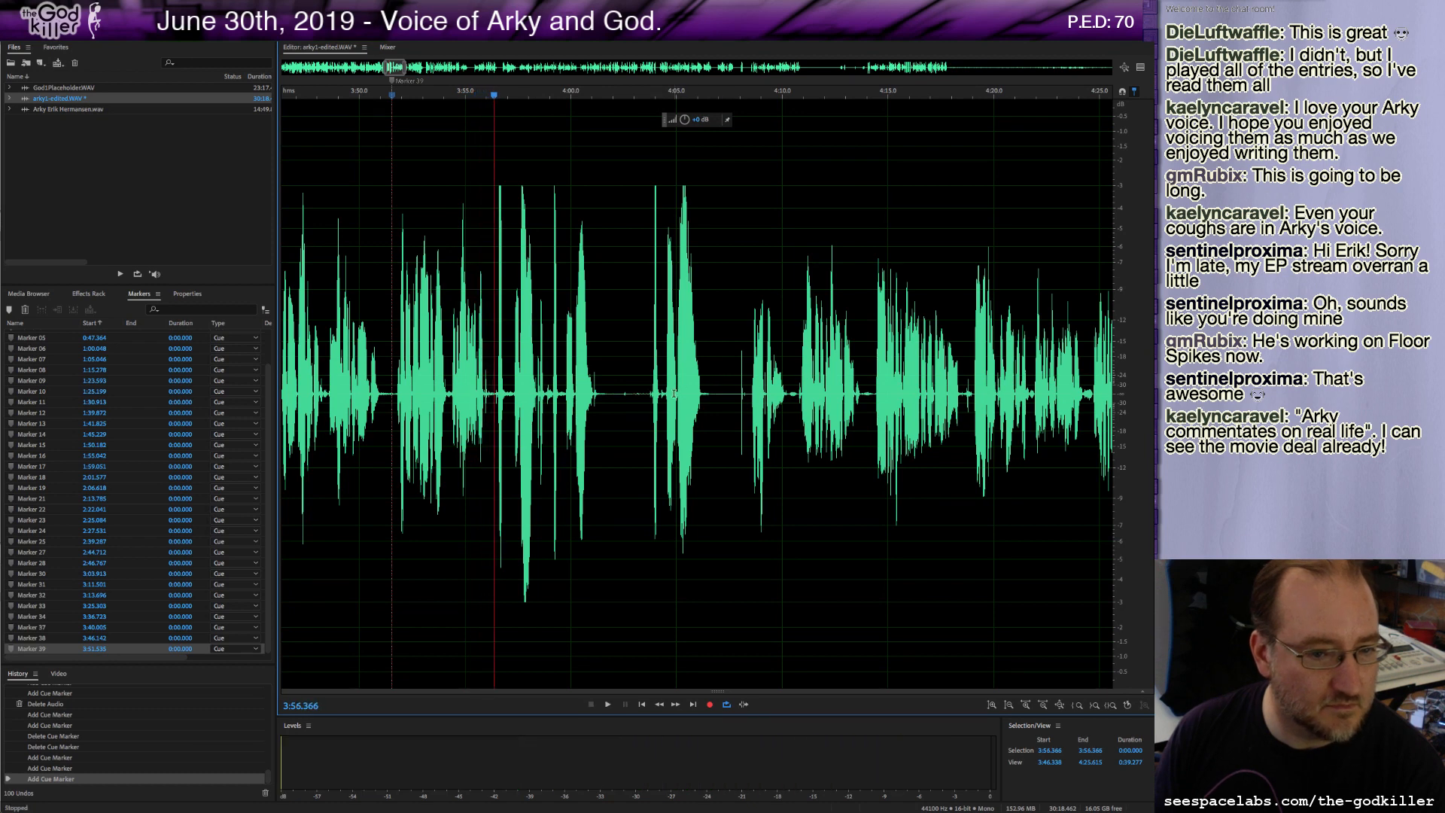
Play on from about 3:56 and delete a short stretch of audio just before 4:00, then resume playback.
key(space)
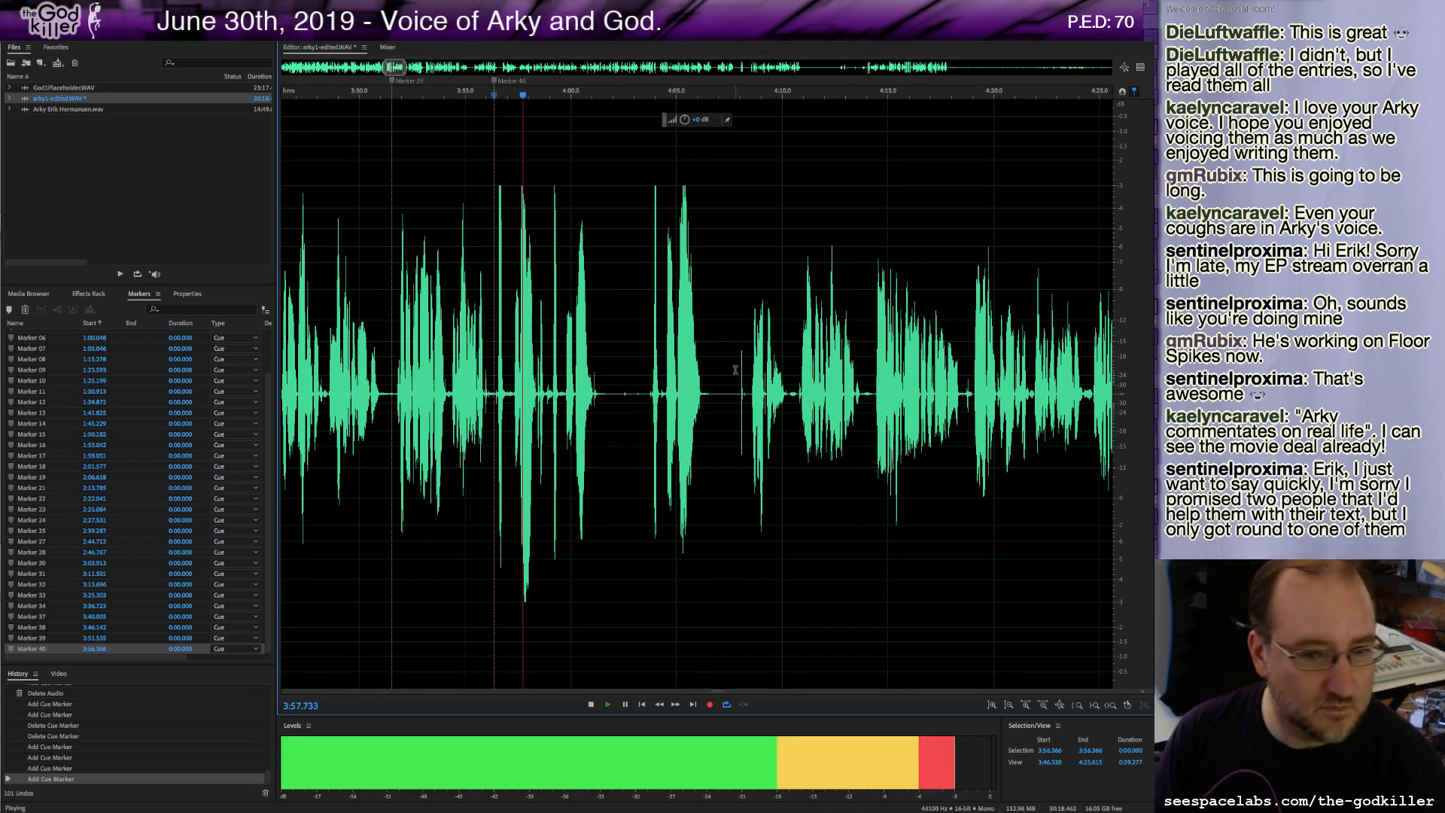
key(space)
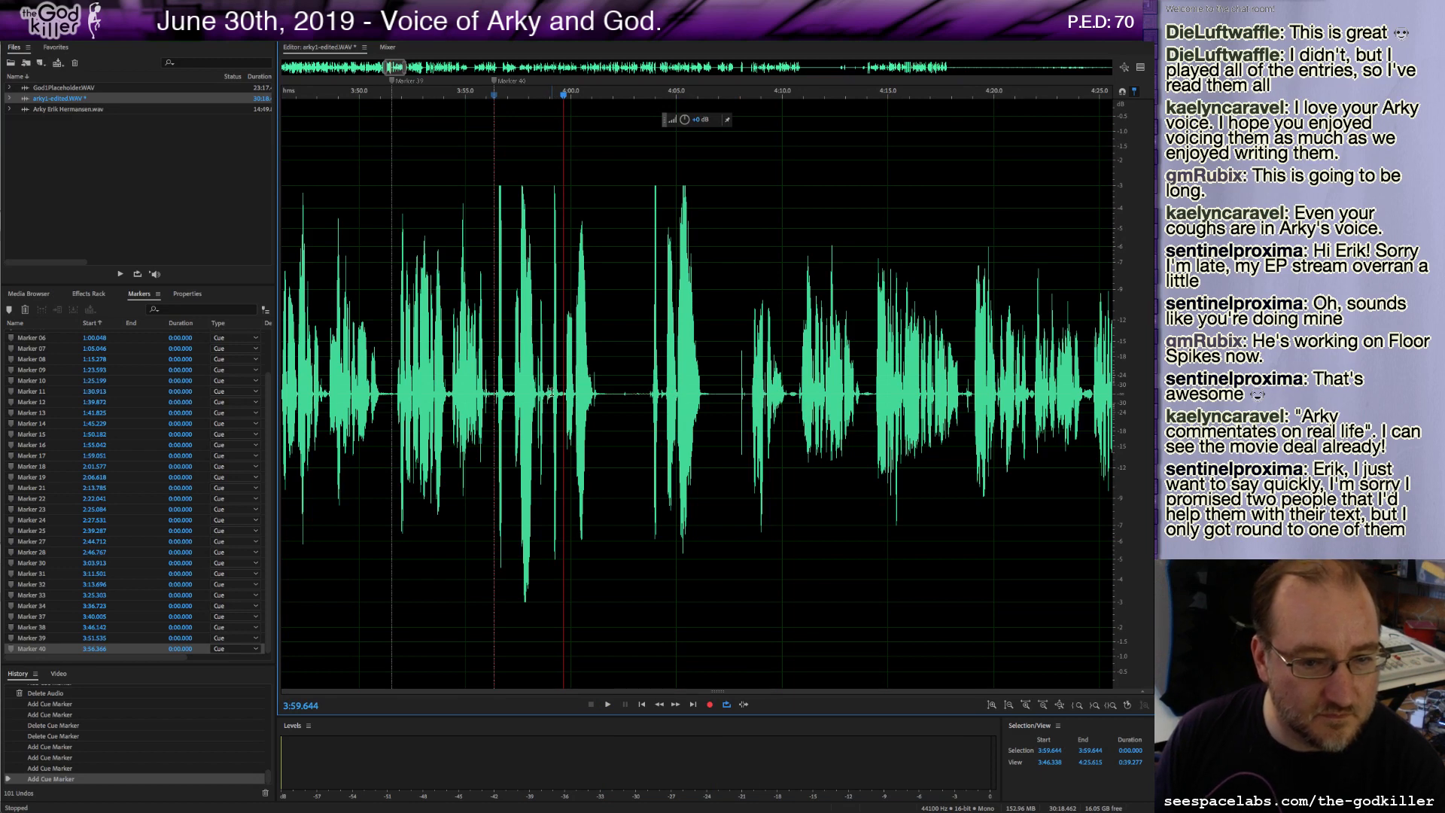
drag(551, 392, 512, 392)
key(Delete)
key(space)
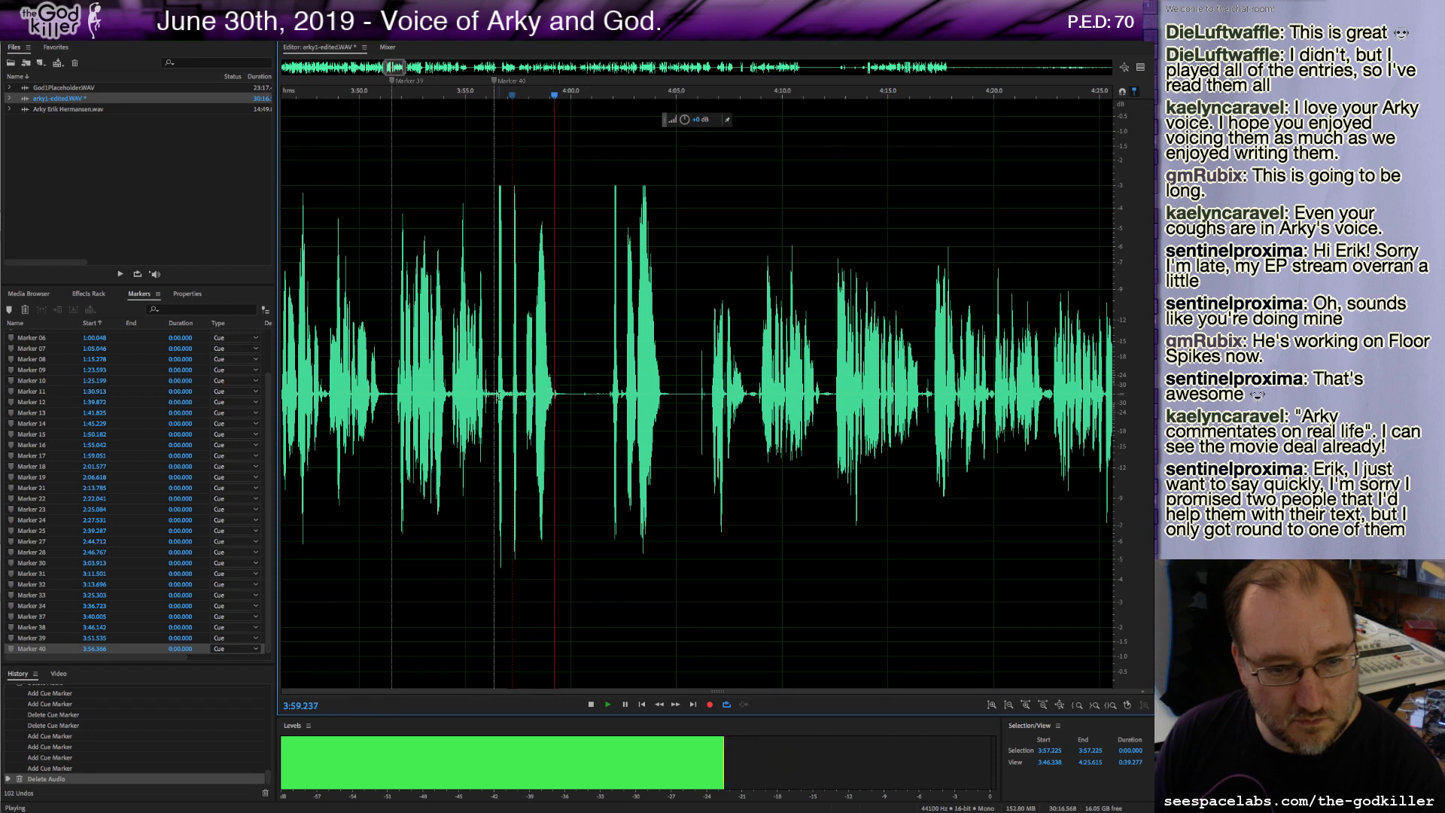
Delete a short gap near 3:57 and add a marker at about 4:00.9 while playing on.
key(space)
click(497, 393)
key(space)
key(space)
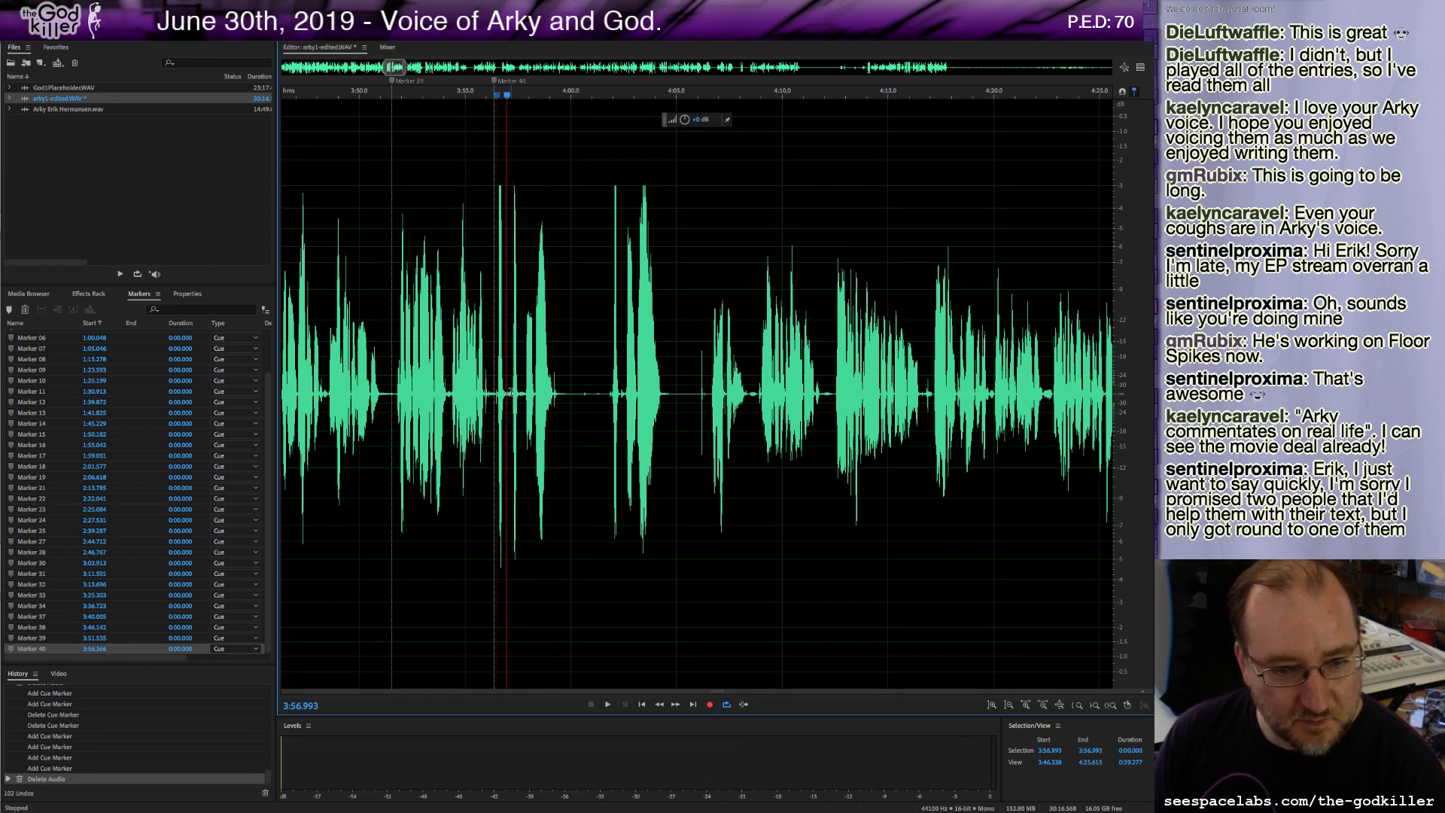
drag(512, 392, 525, 399)
key(Delete)
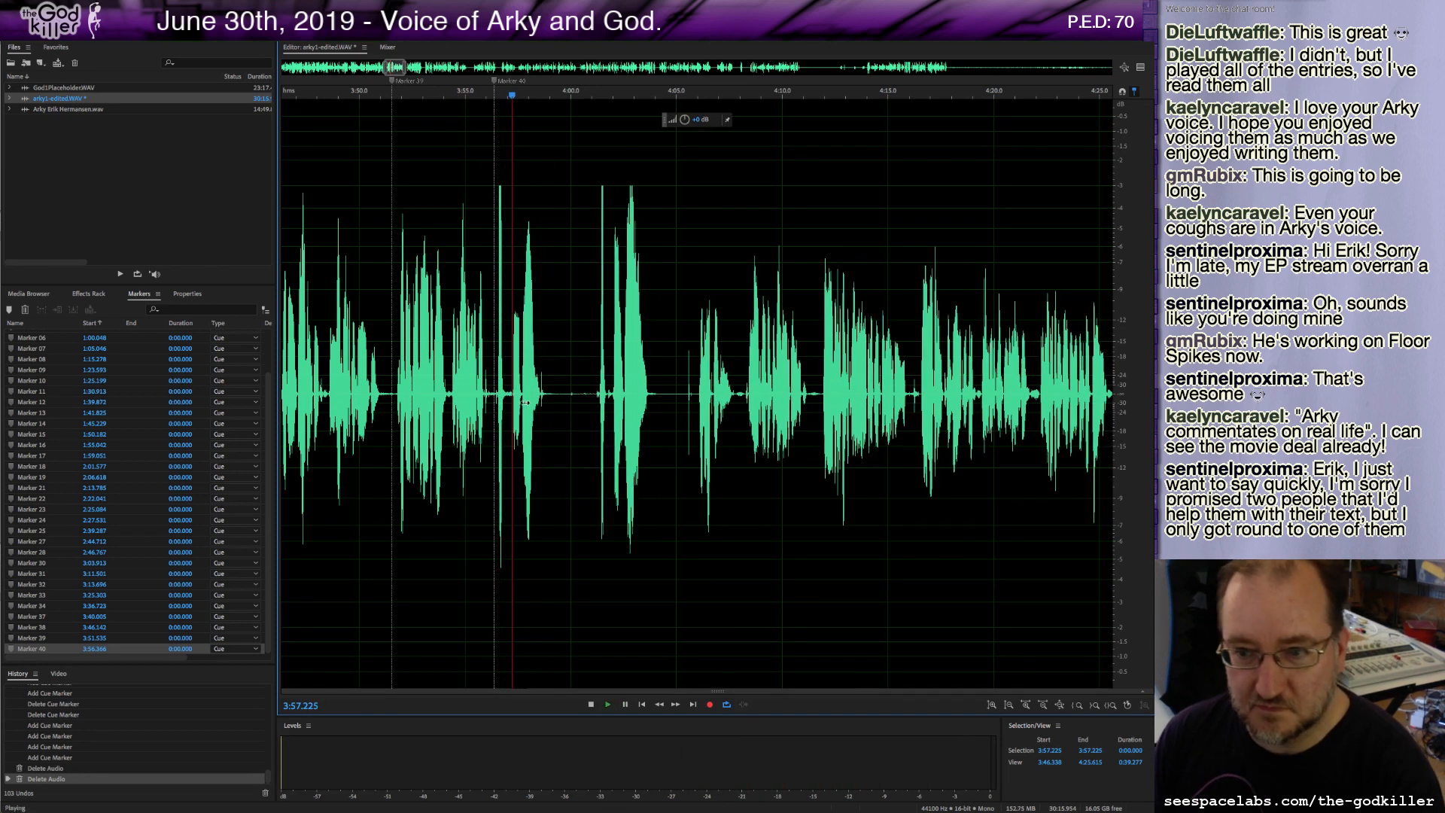
key(space)
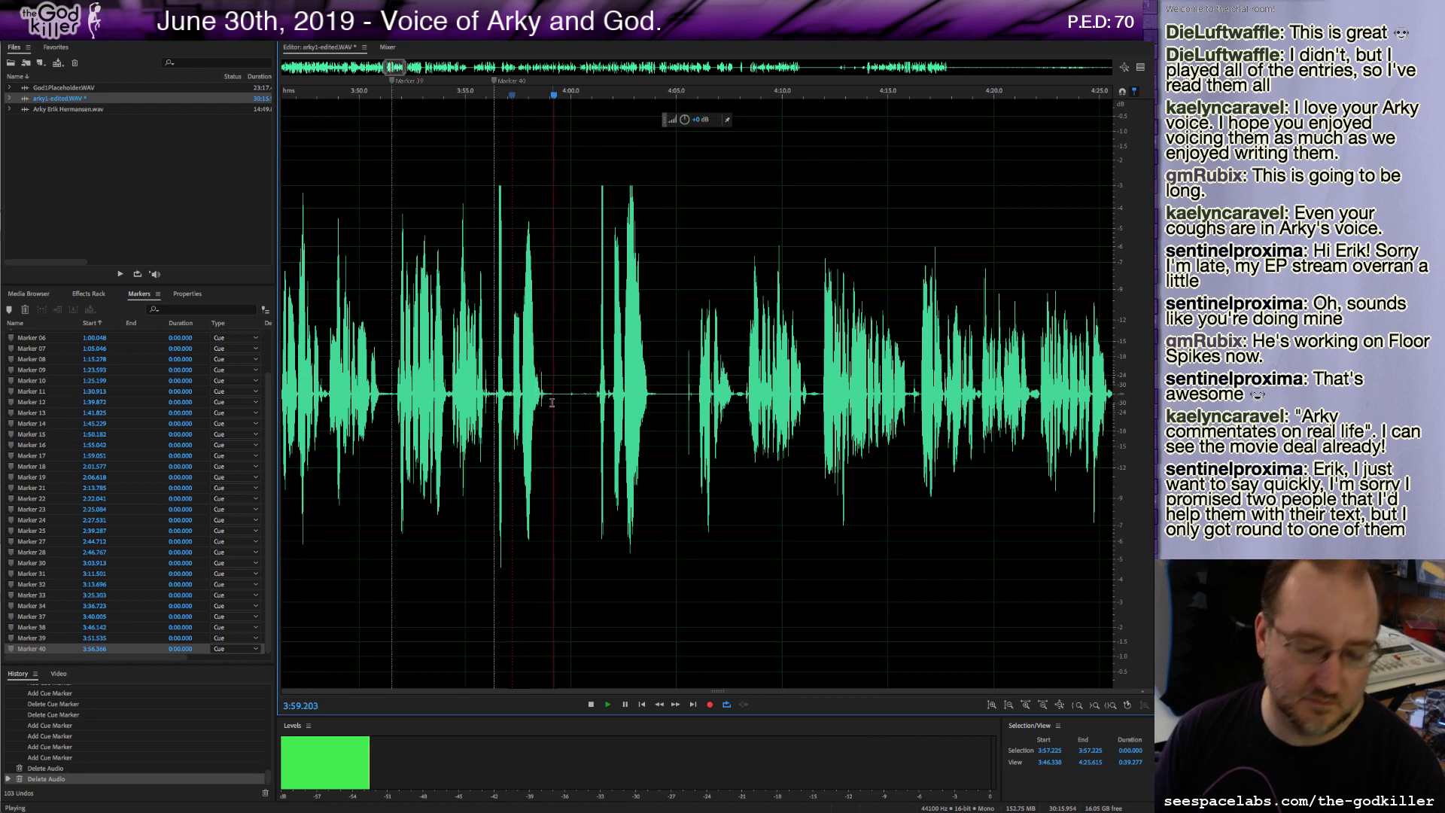
key(m)
key(space)
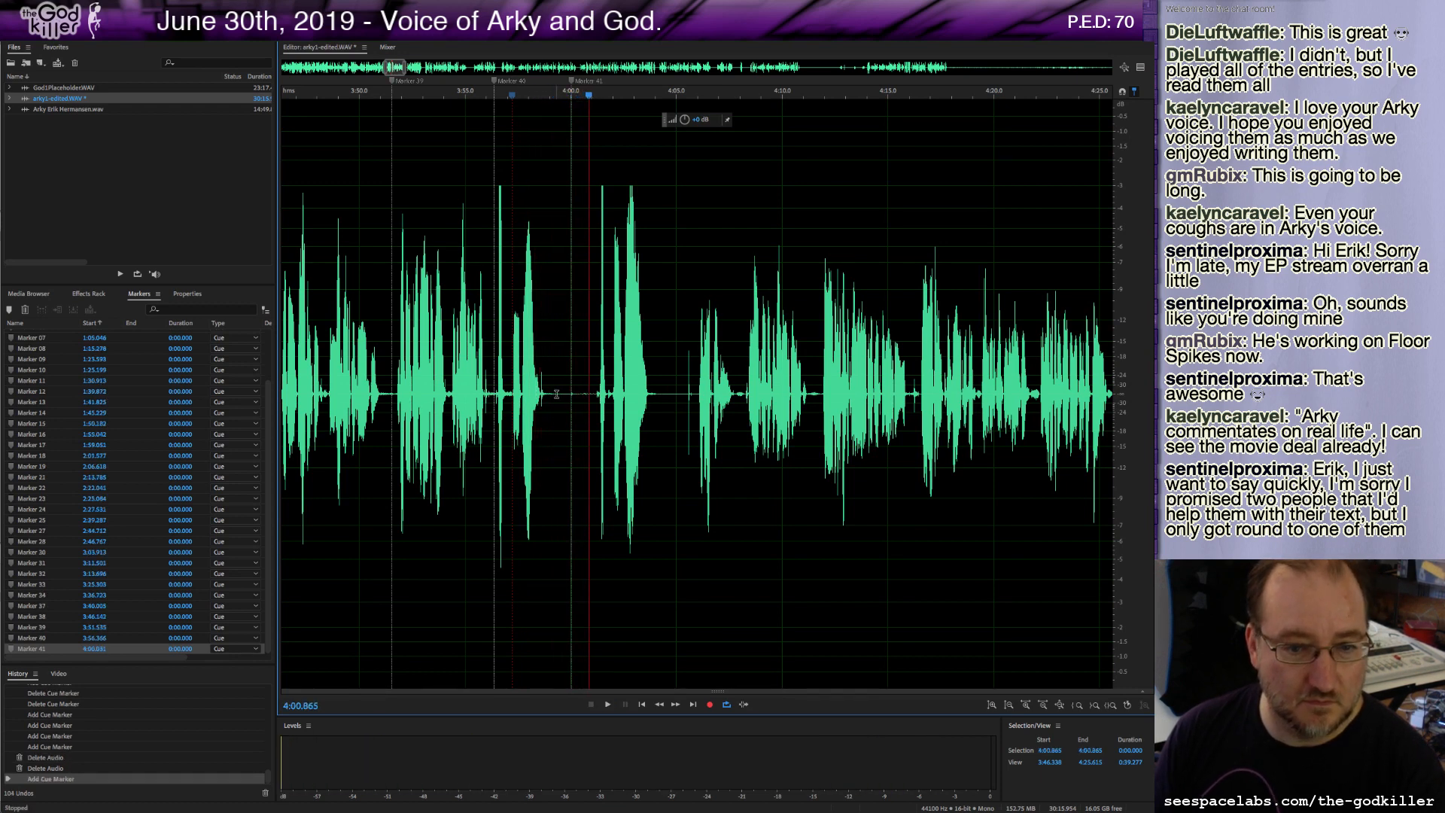
Remove the audio just after 3:59 together with its marker, then add a new marker at about 3:59.1.
drag(551, 400, 583, 400)
key(Delete)
key(Delete)
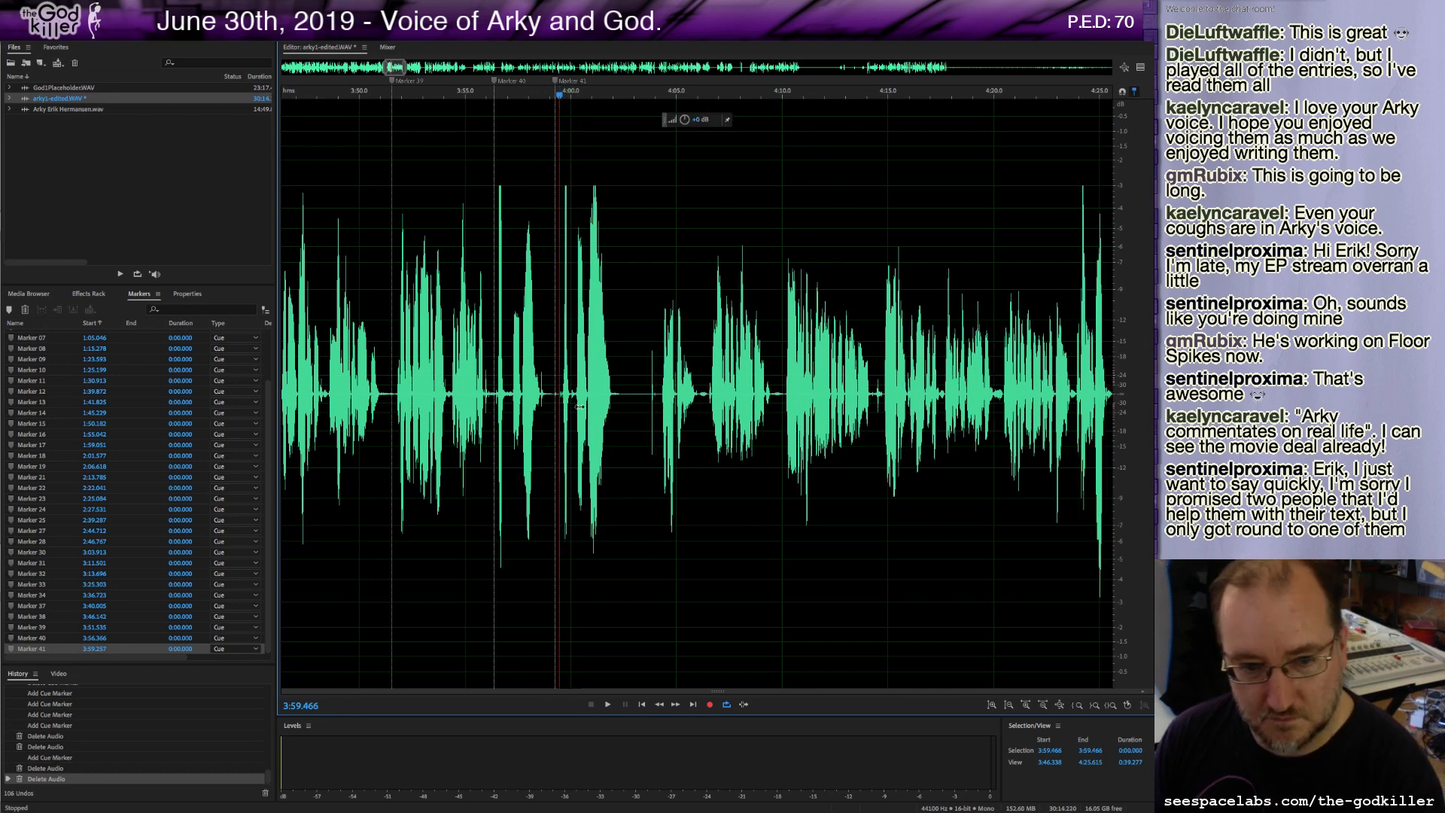
key(space)
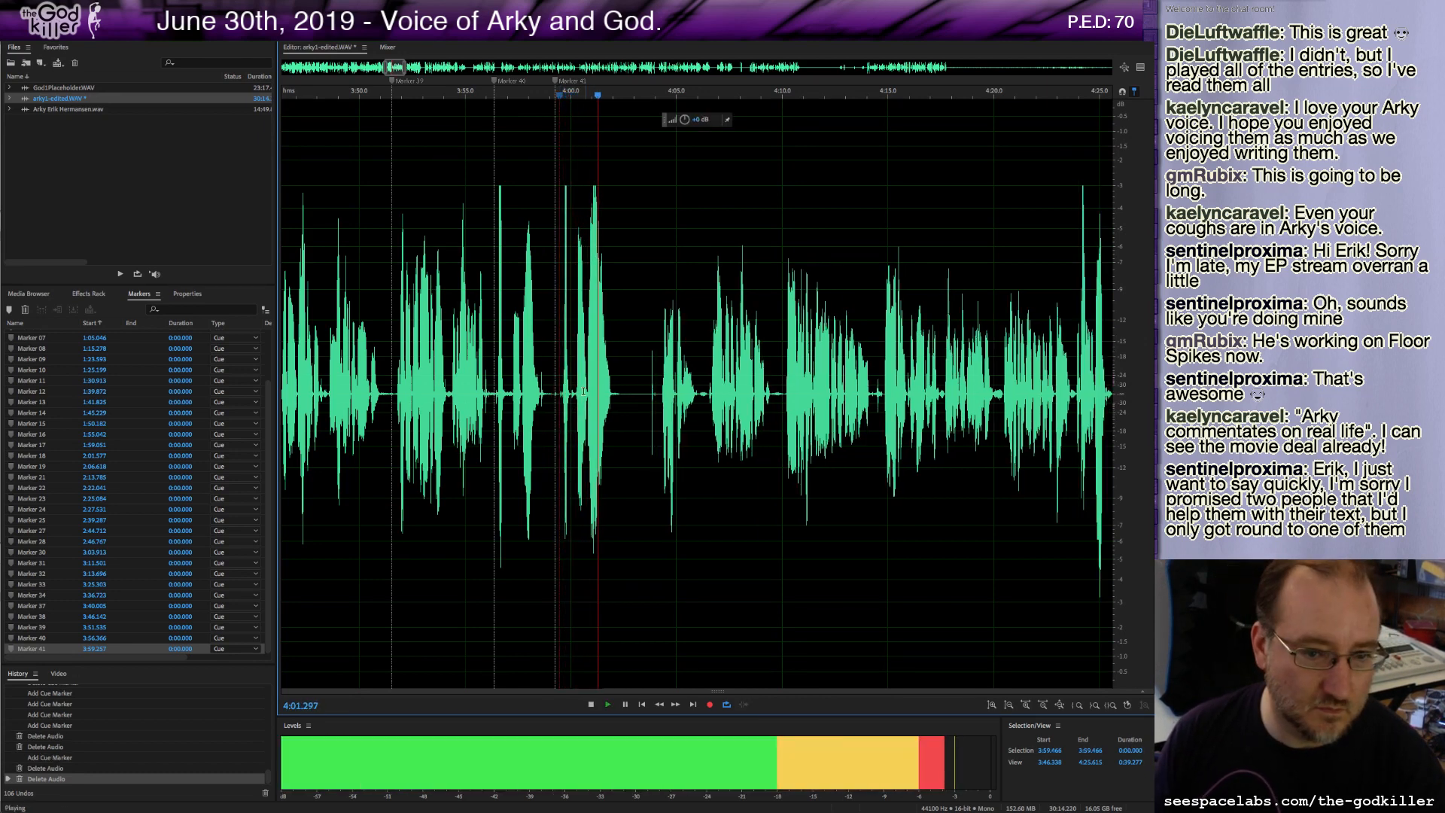
key(space)
mouse_move(557, 392)
mouse_down()
mouse_move(498, 394)
mouse_move(584, 410)
mouse_up()
key(Delete)
key(Delete)
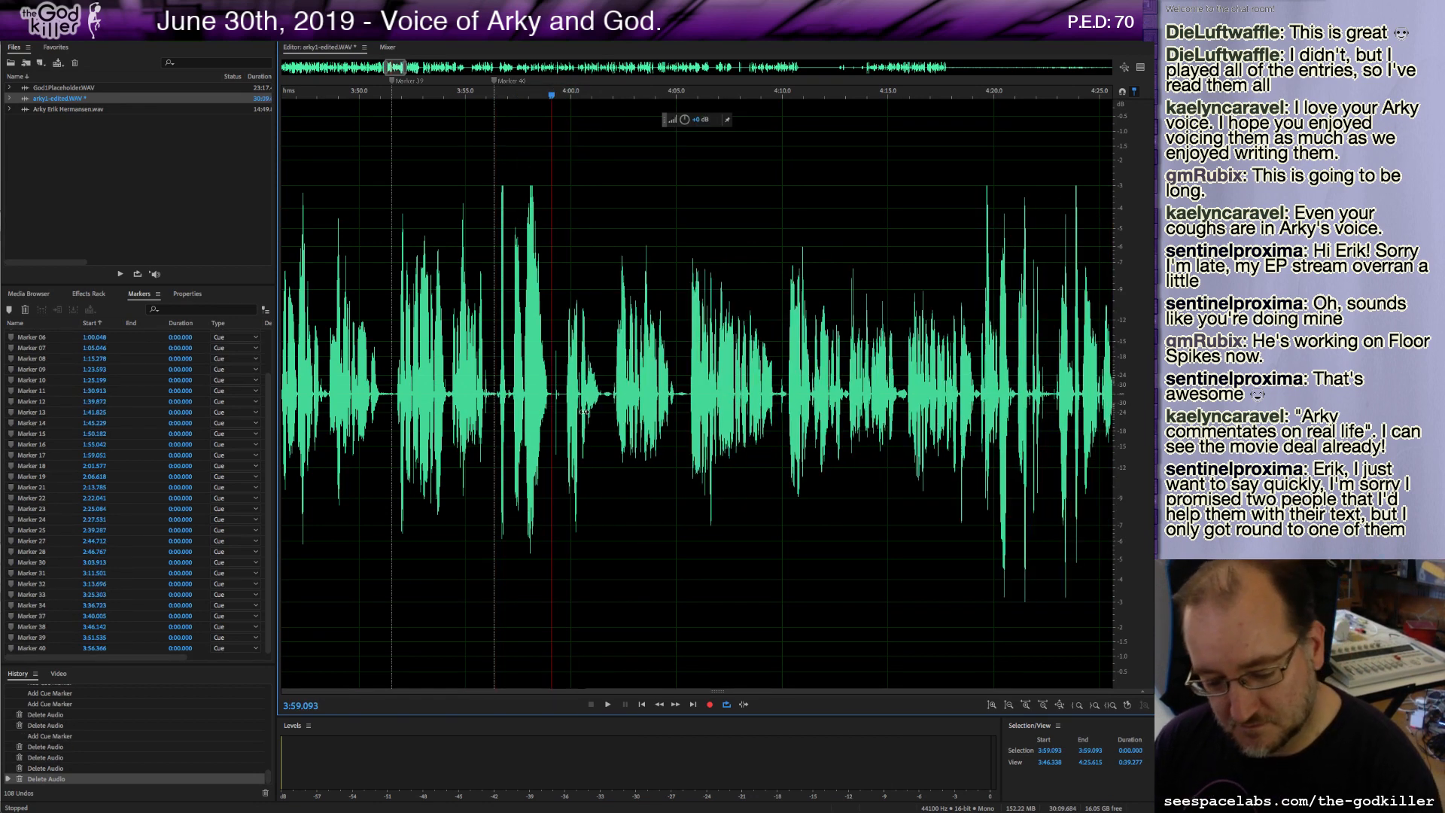
key(m)
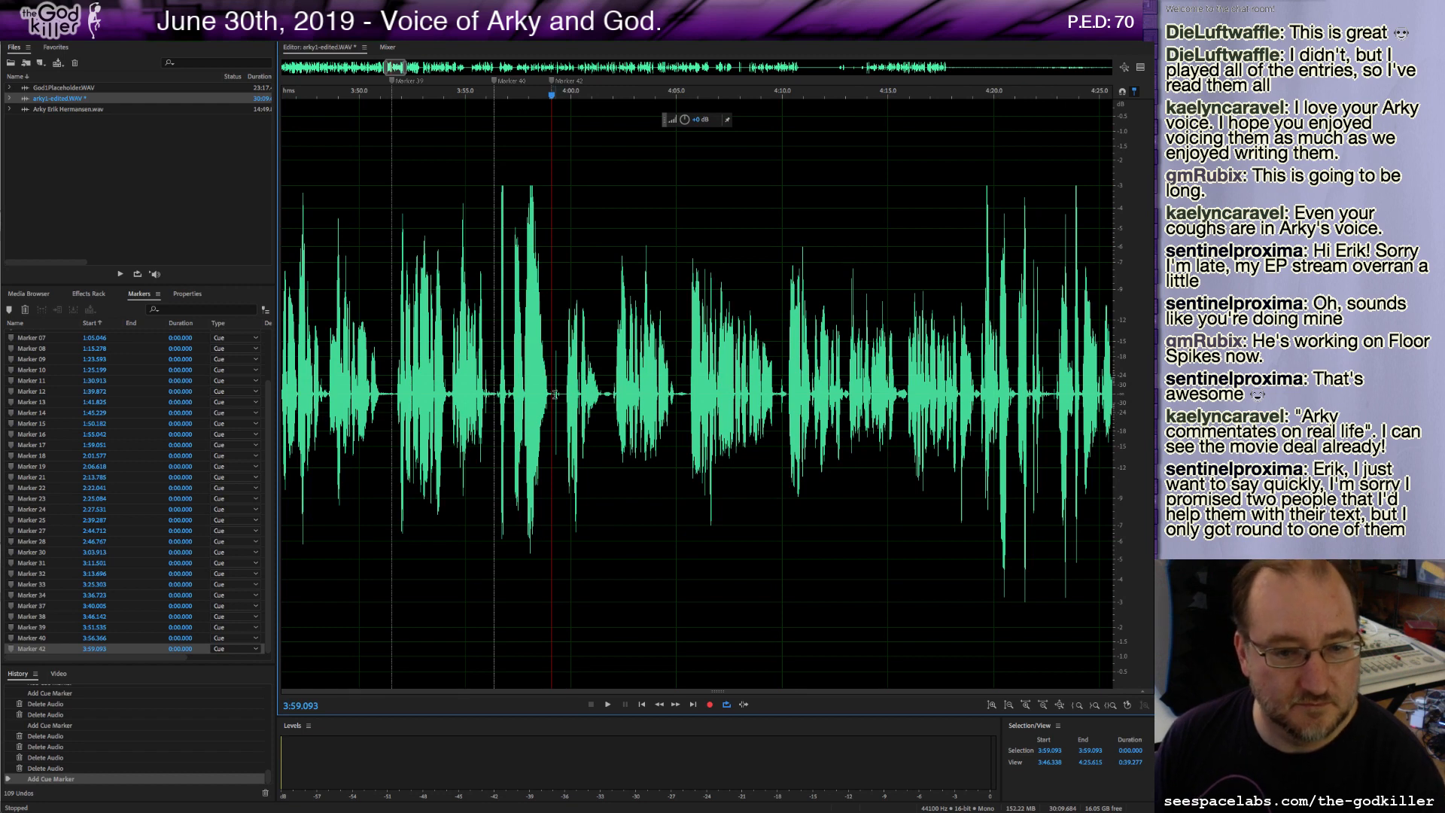
Delete a tiny sliver of audio near 3:59.2 and replay the passage from there to about 4:01.6.
drag(555, 394, 561, 395)
key(Delete)
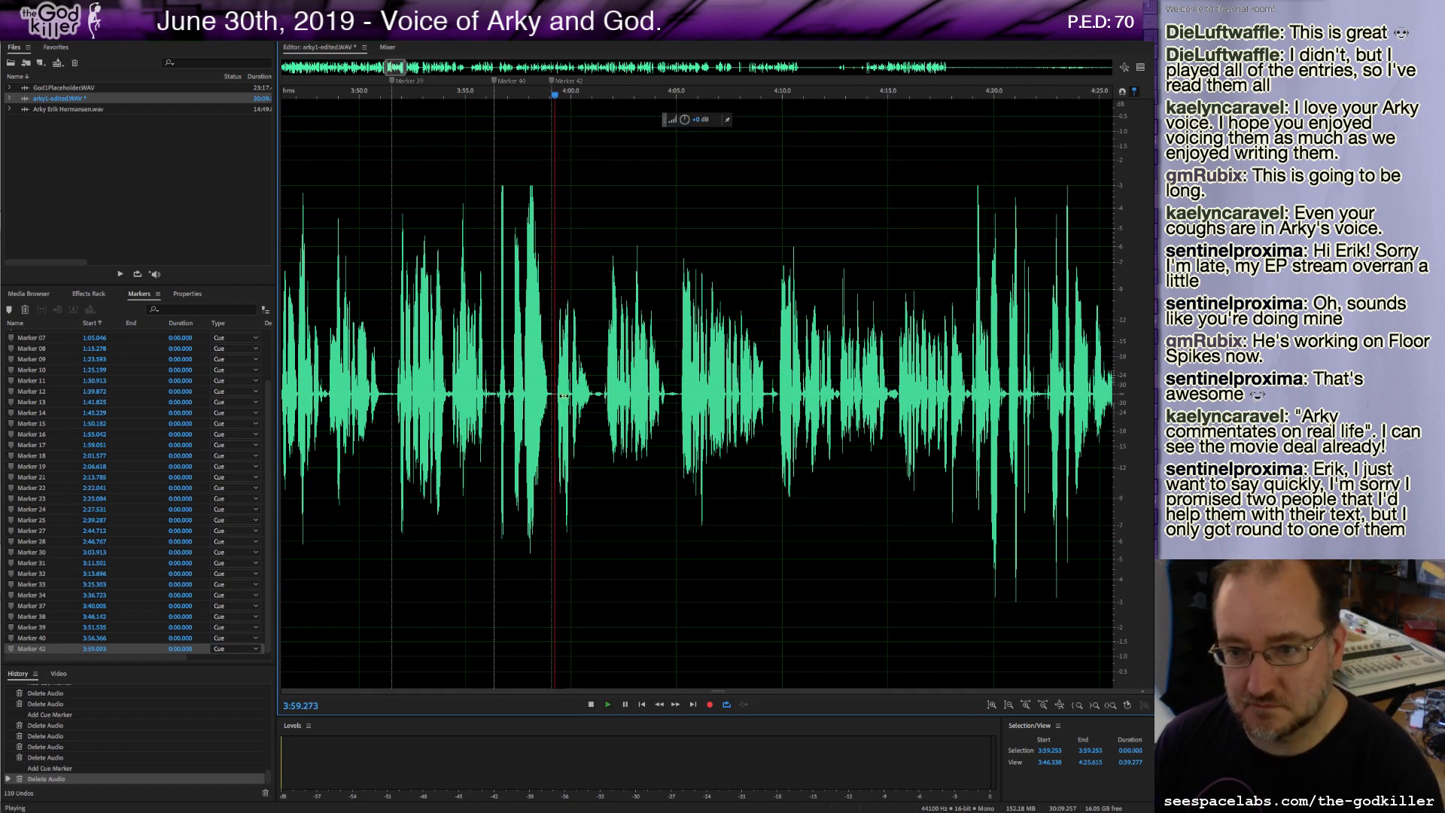
key(space)
key(space)
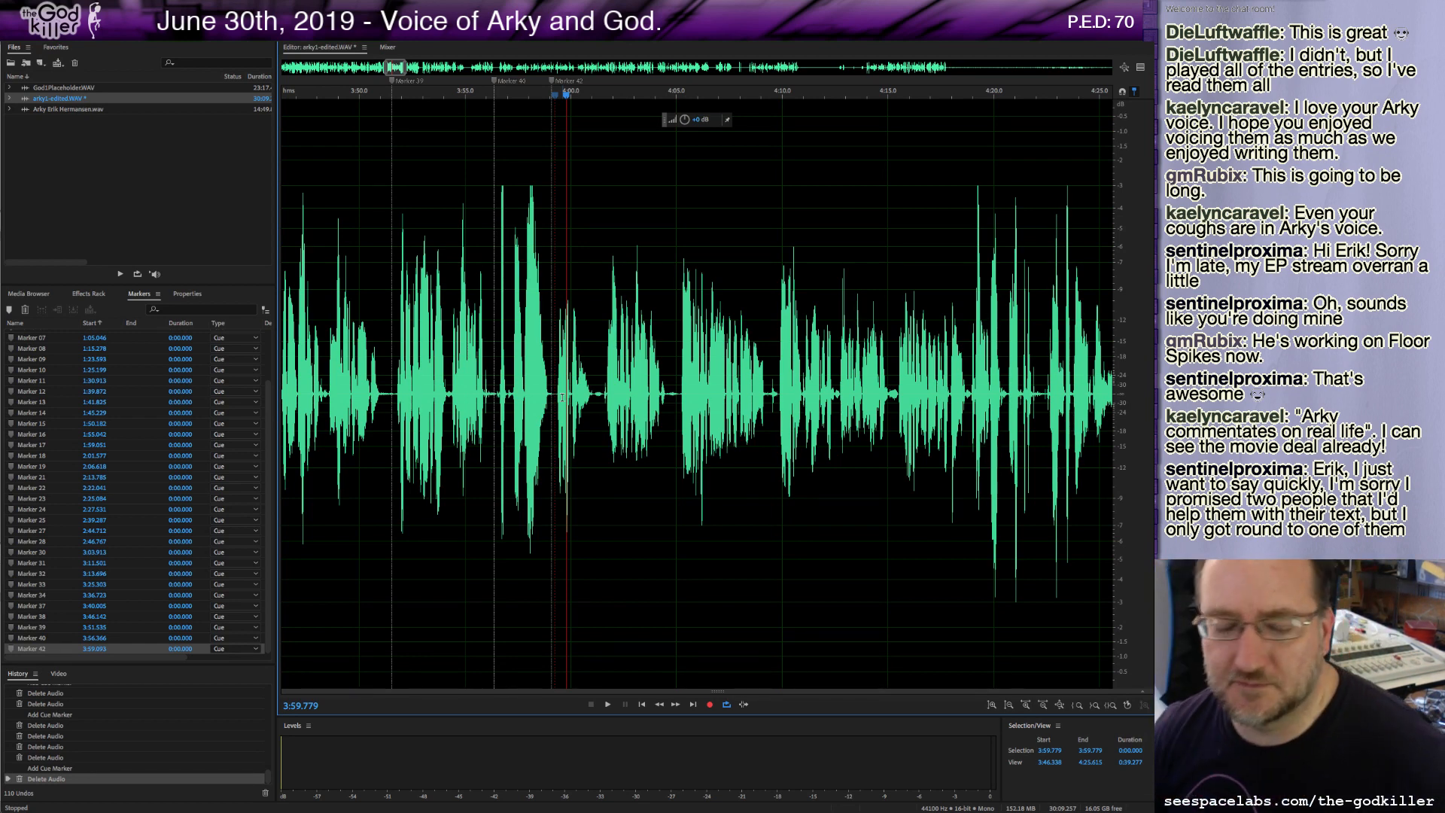
click(551, 391)
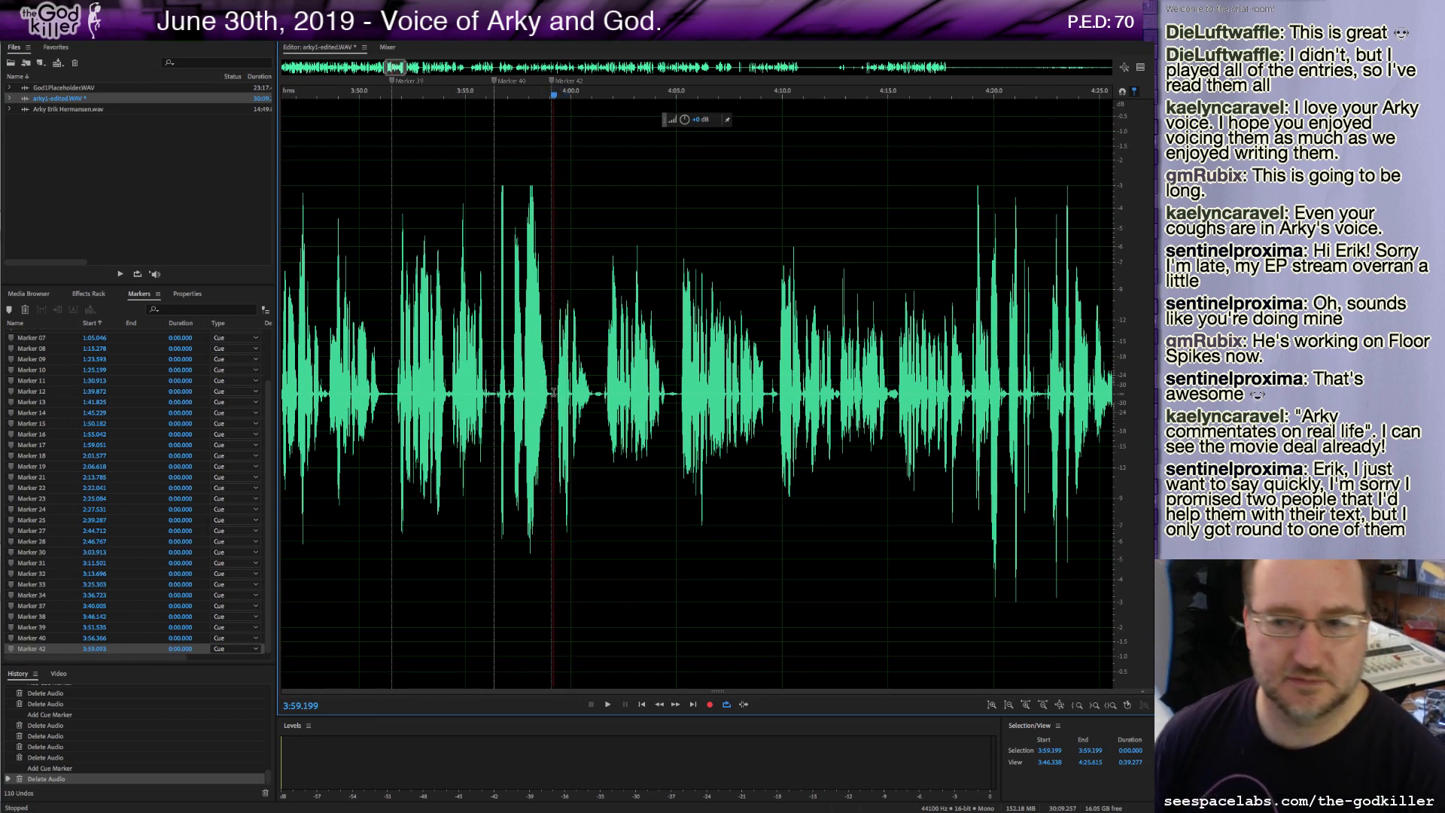
key(space)
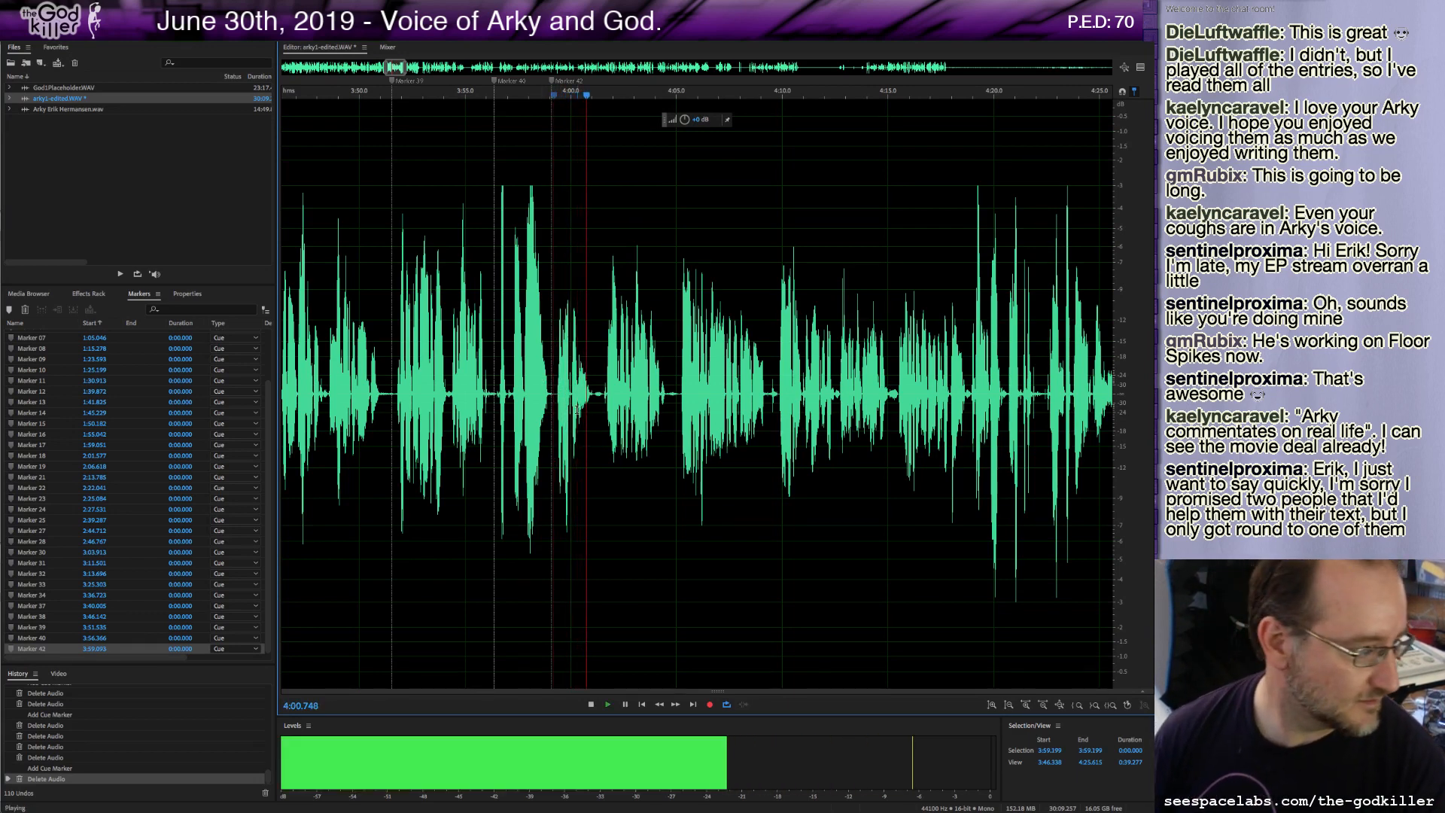
key(space)
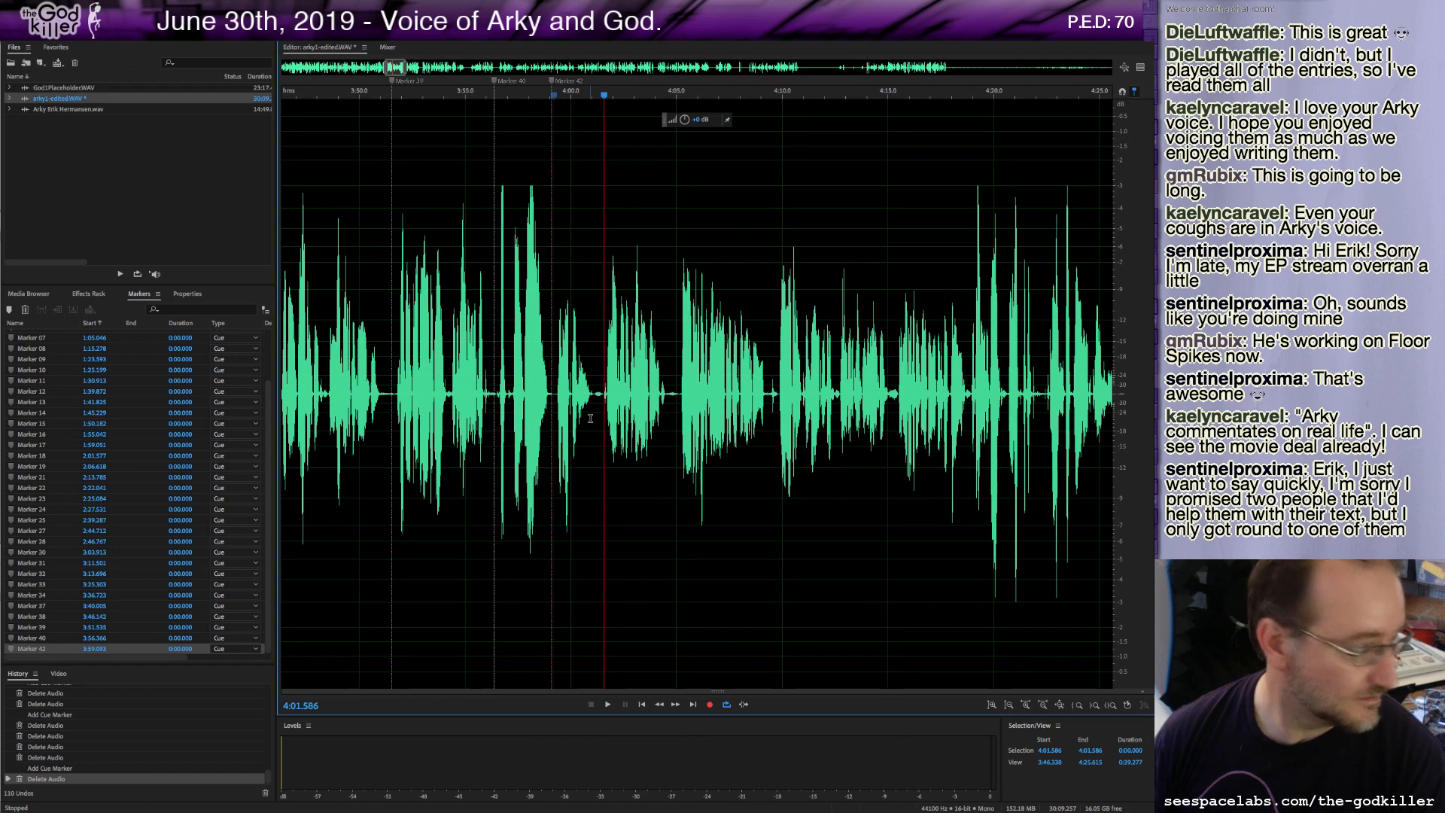
Play on, adding markers at about 4:01.6, 4:05.1 and 4:09.4.
key(space)
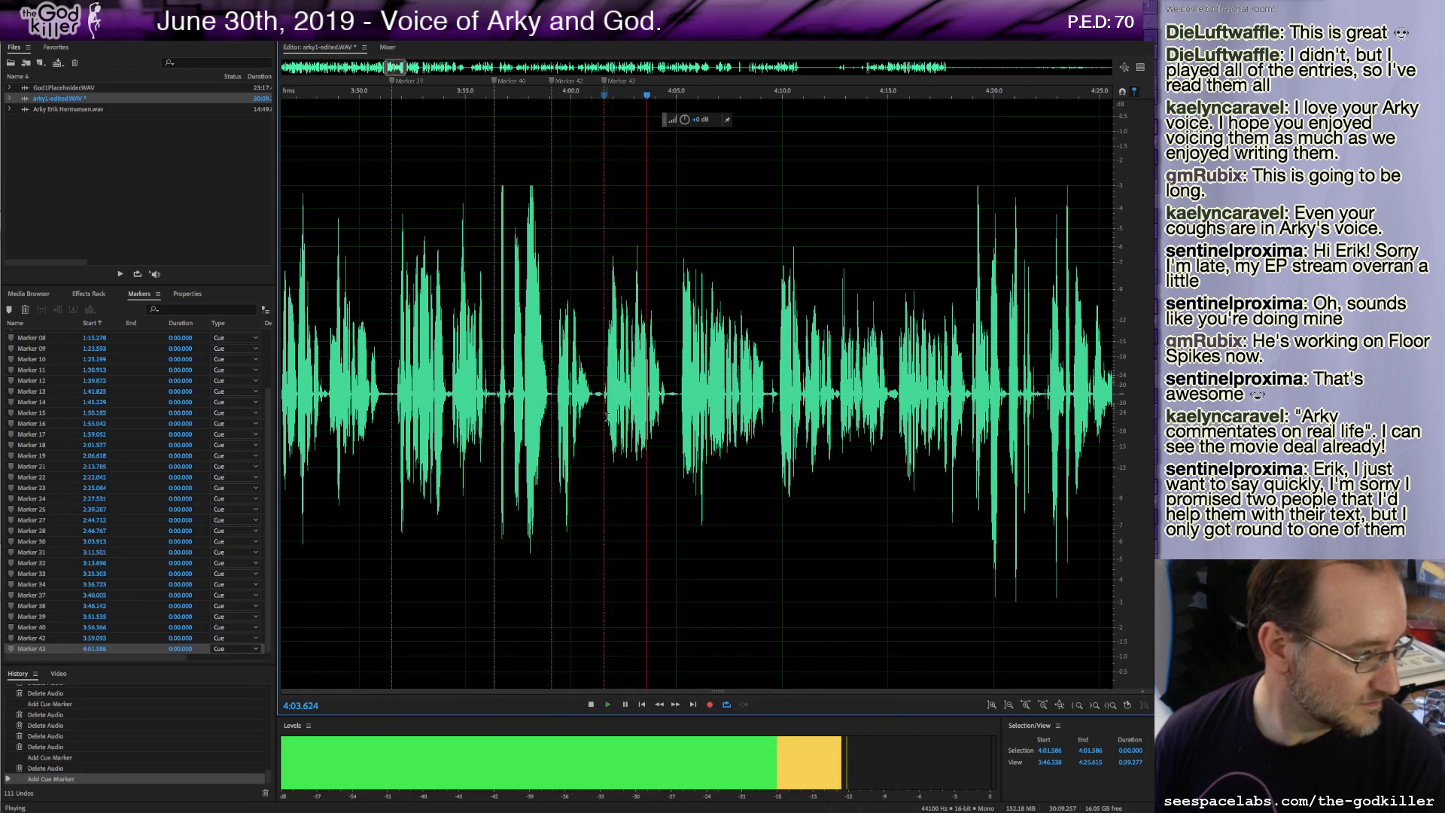
key(space)
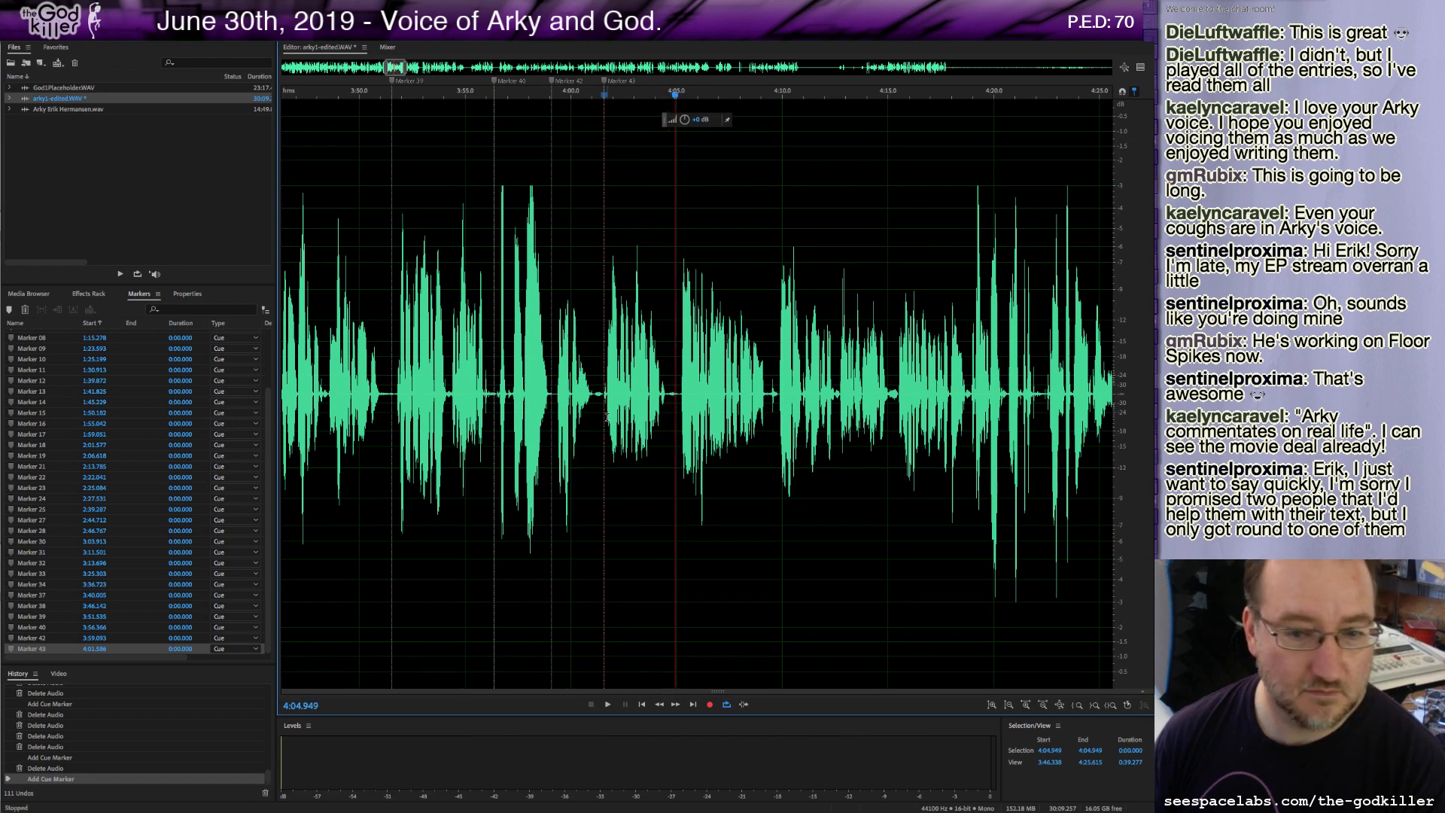
key(space)
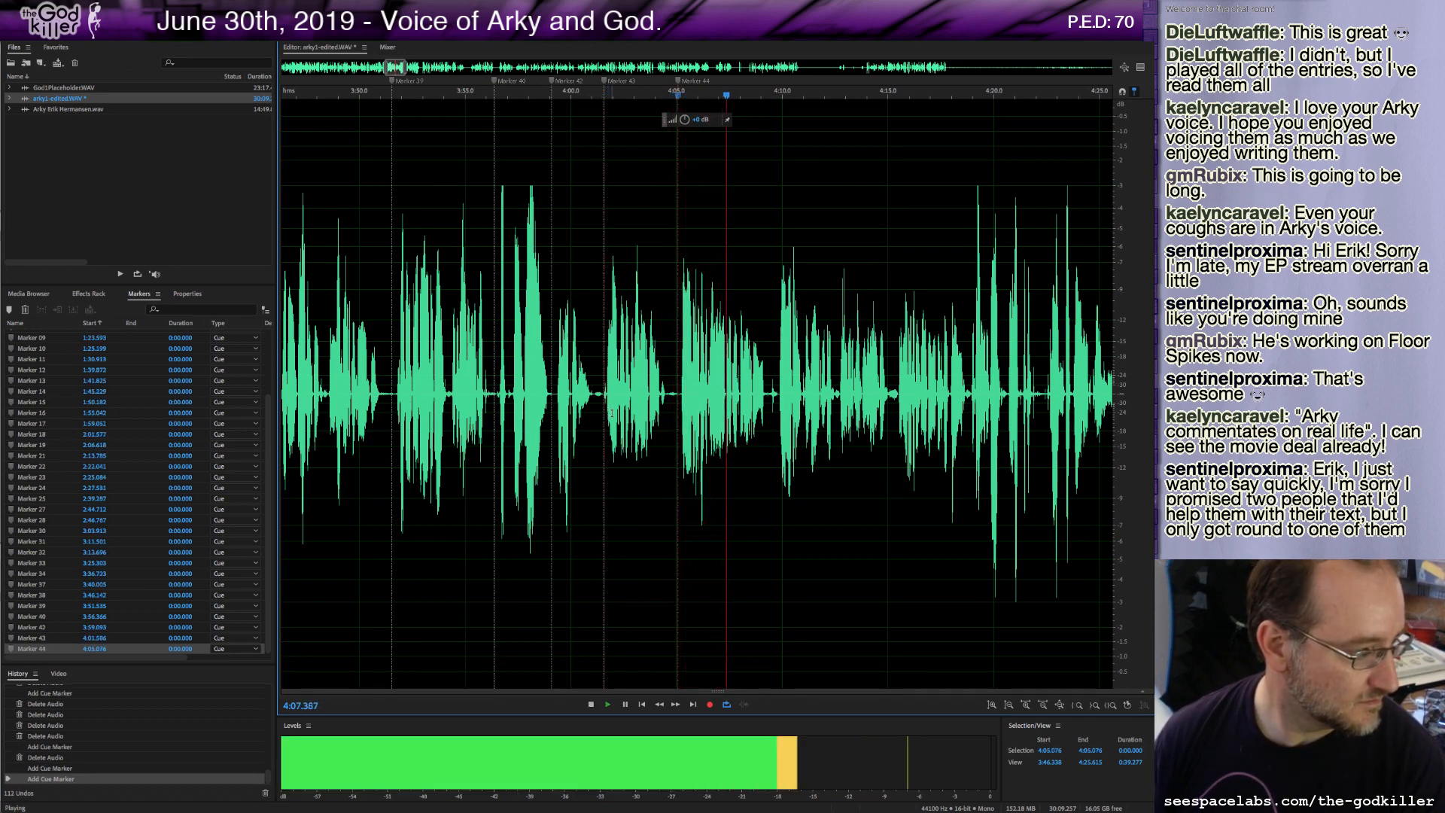
key(space)
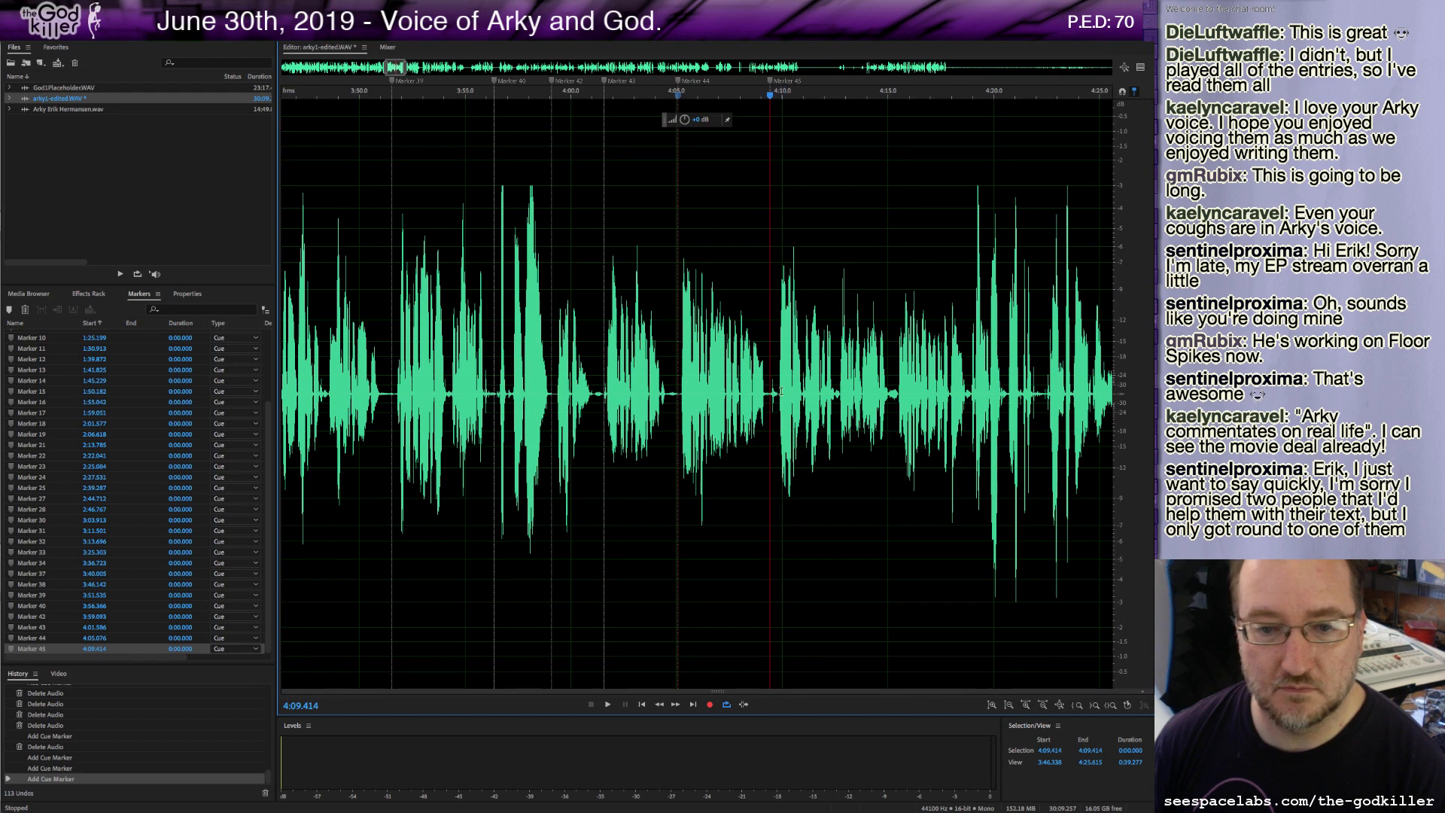
Delete a small piece of audio near 4:09.6, play on, and add a marker at about 4:15.0.
drag(780, 391, 774, 392)
key(Delete)
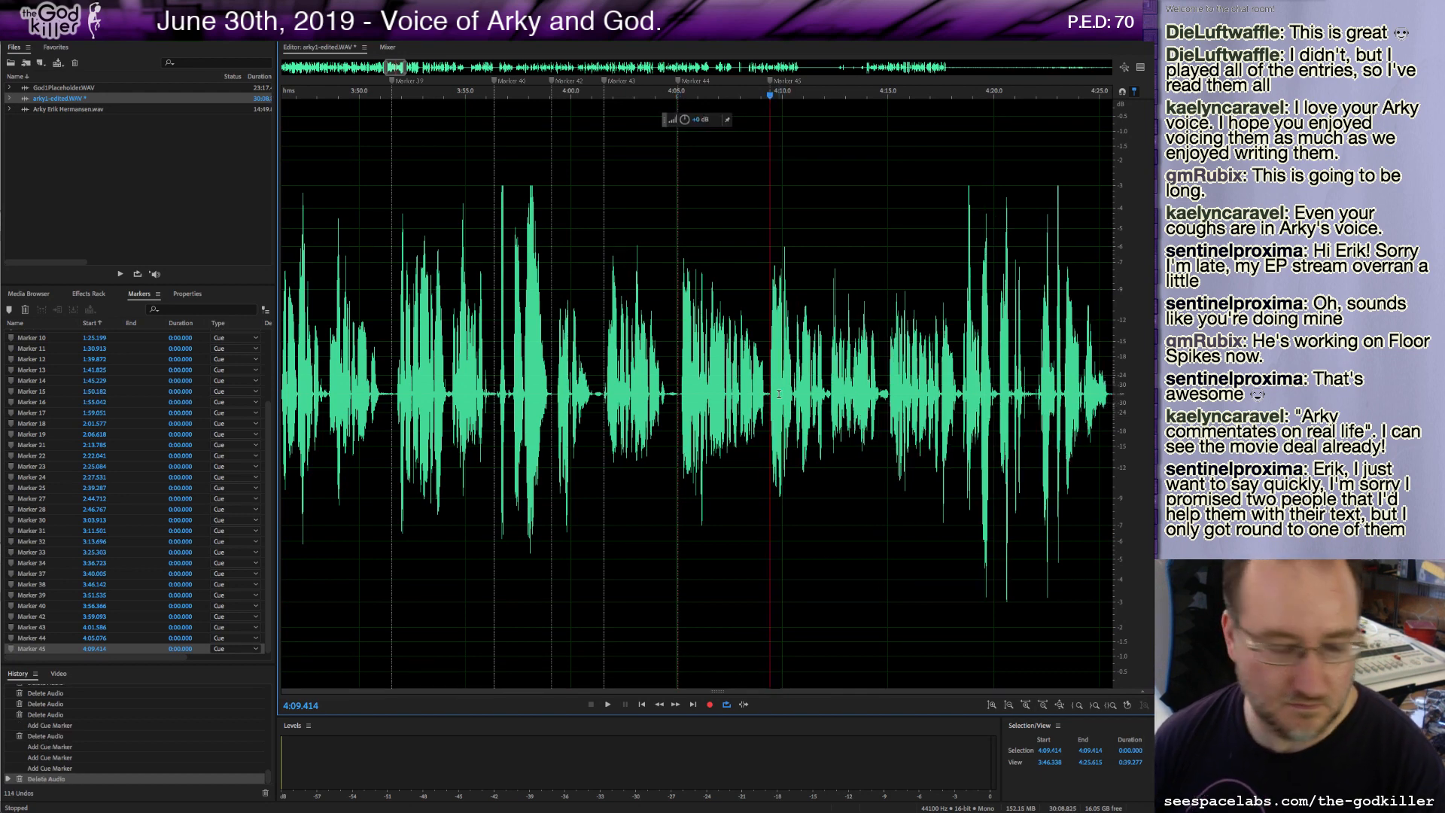
key(space)
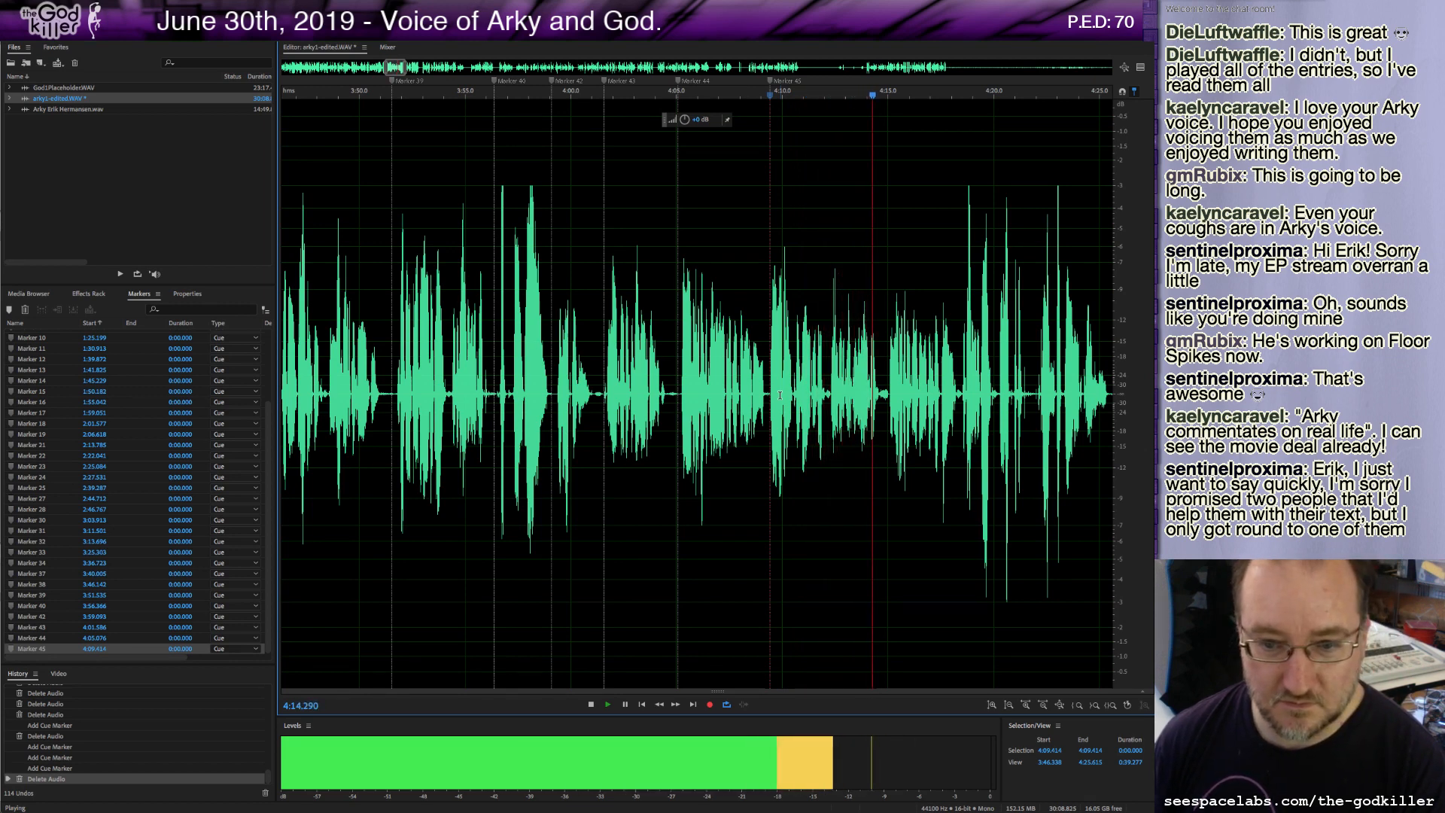
key(space)
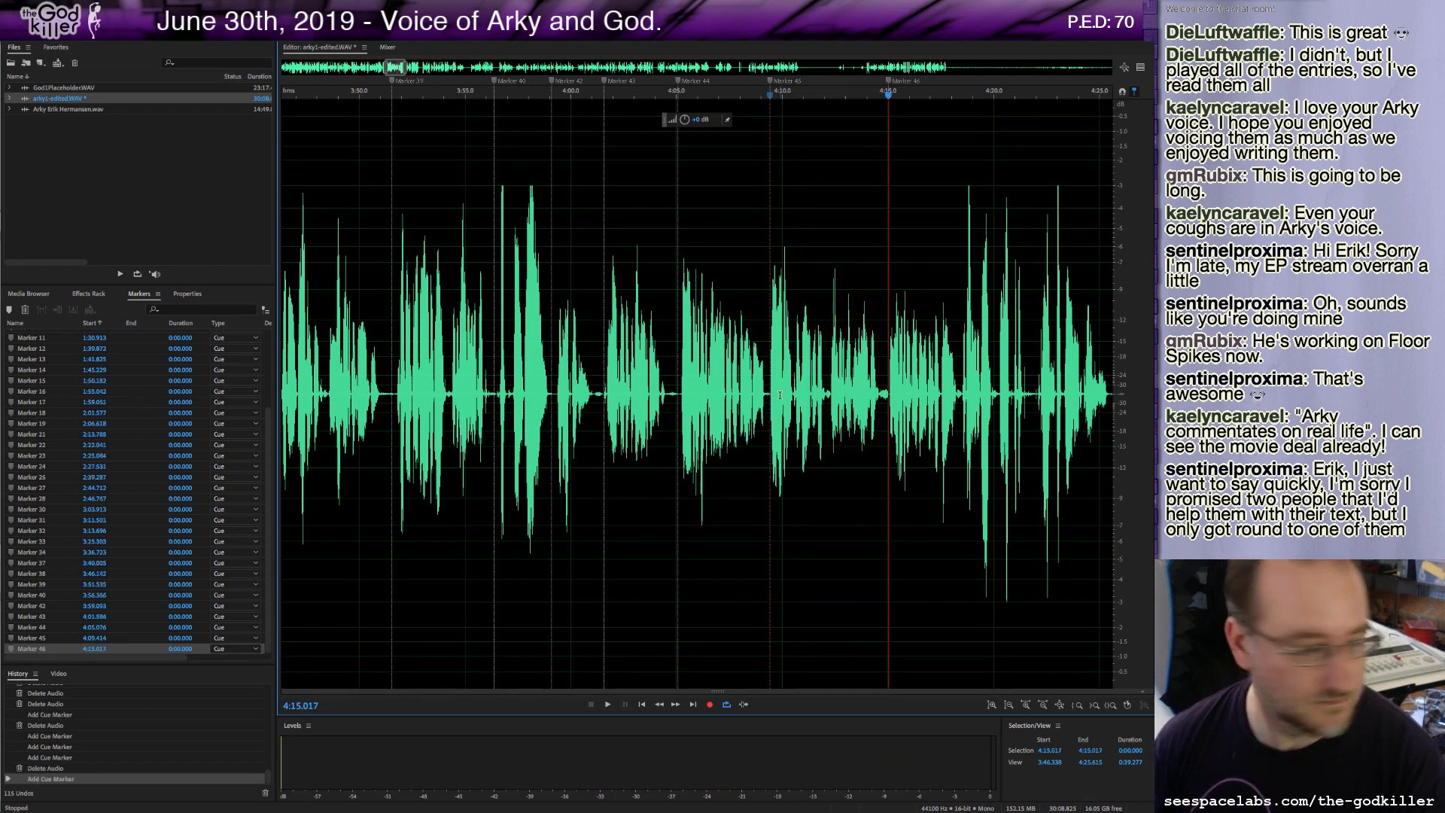
key(space)
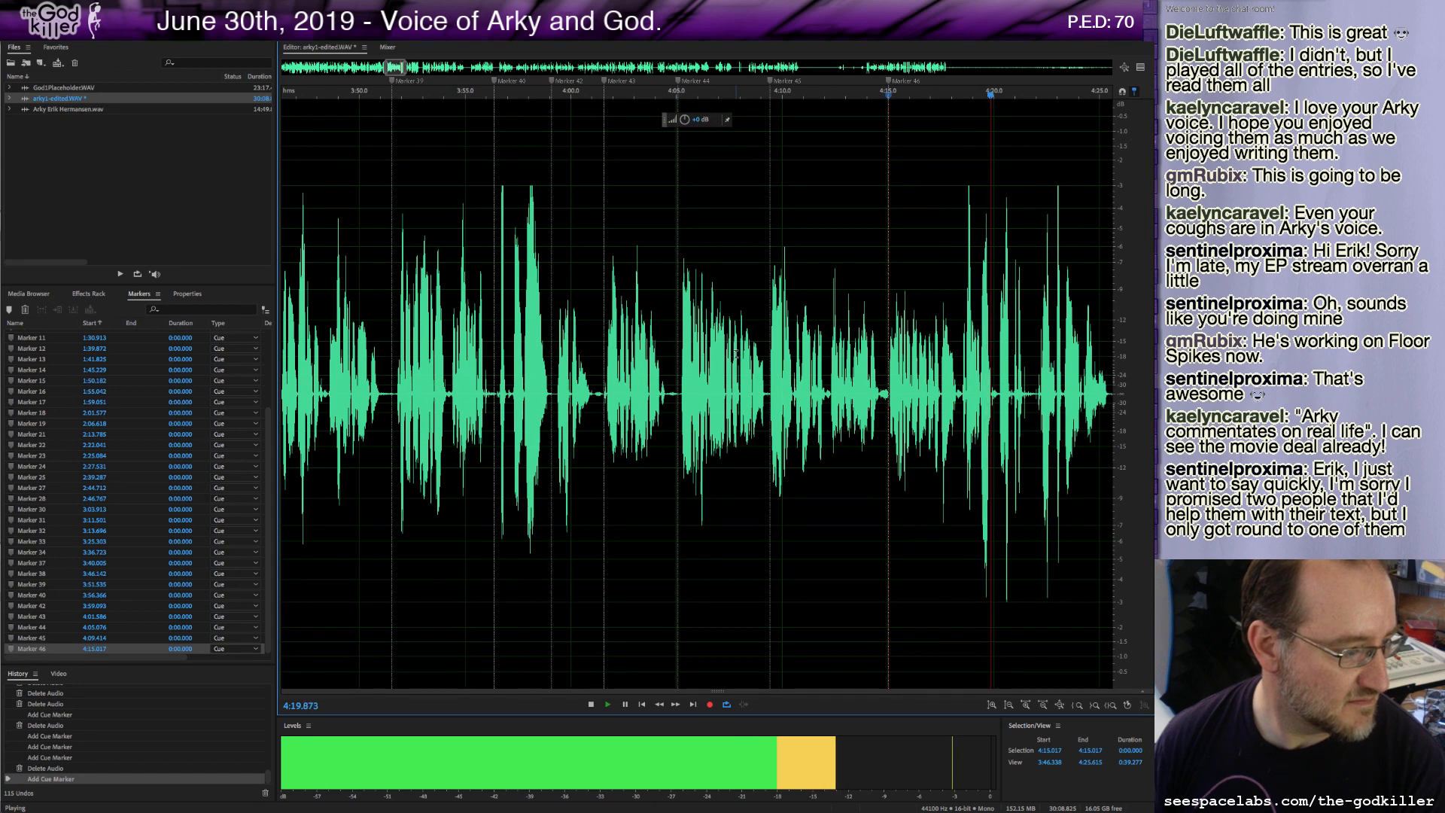
key(space)
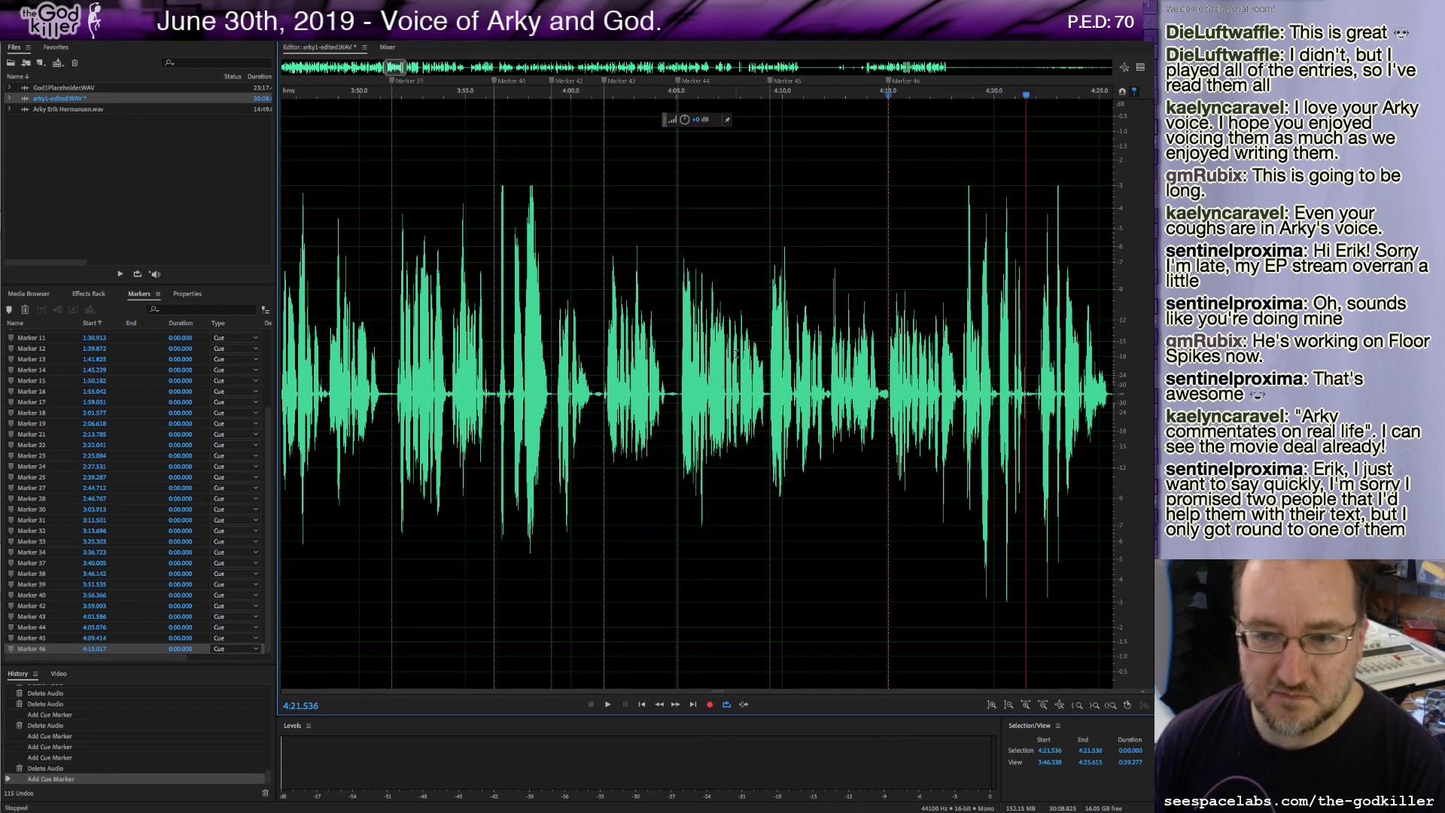
Continue playback and add markers at about 4:22.0 and 4:25.6.
key(space)
key(space)
key(space)
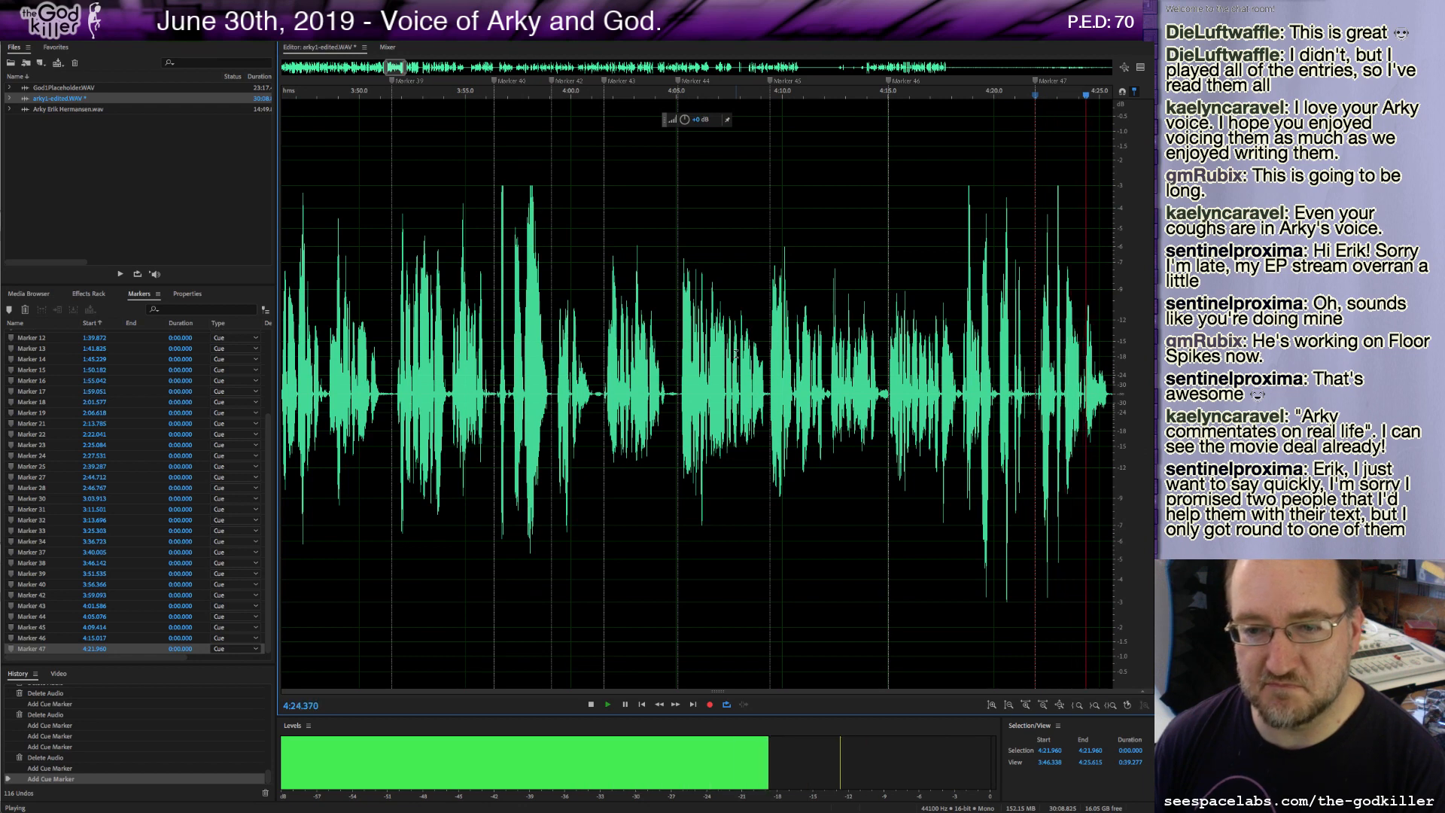
key(space)
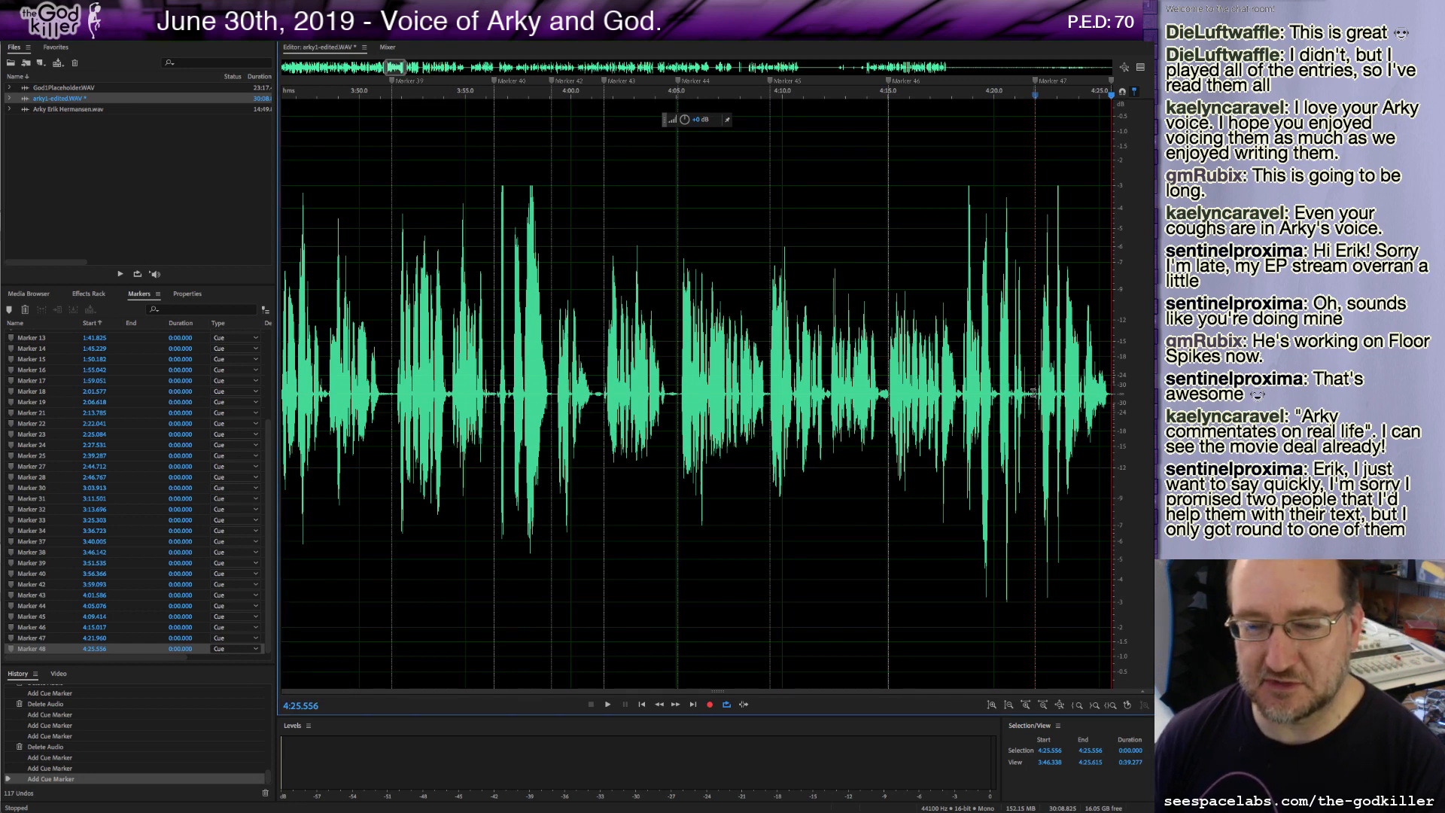
key(space)
key(space)
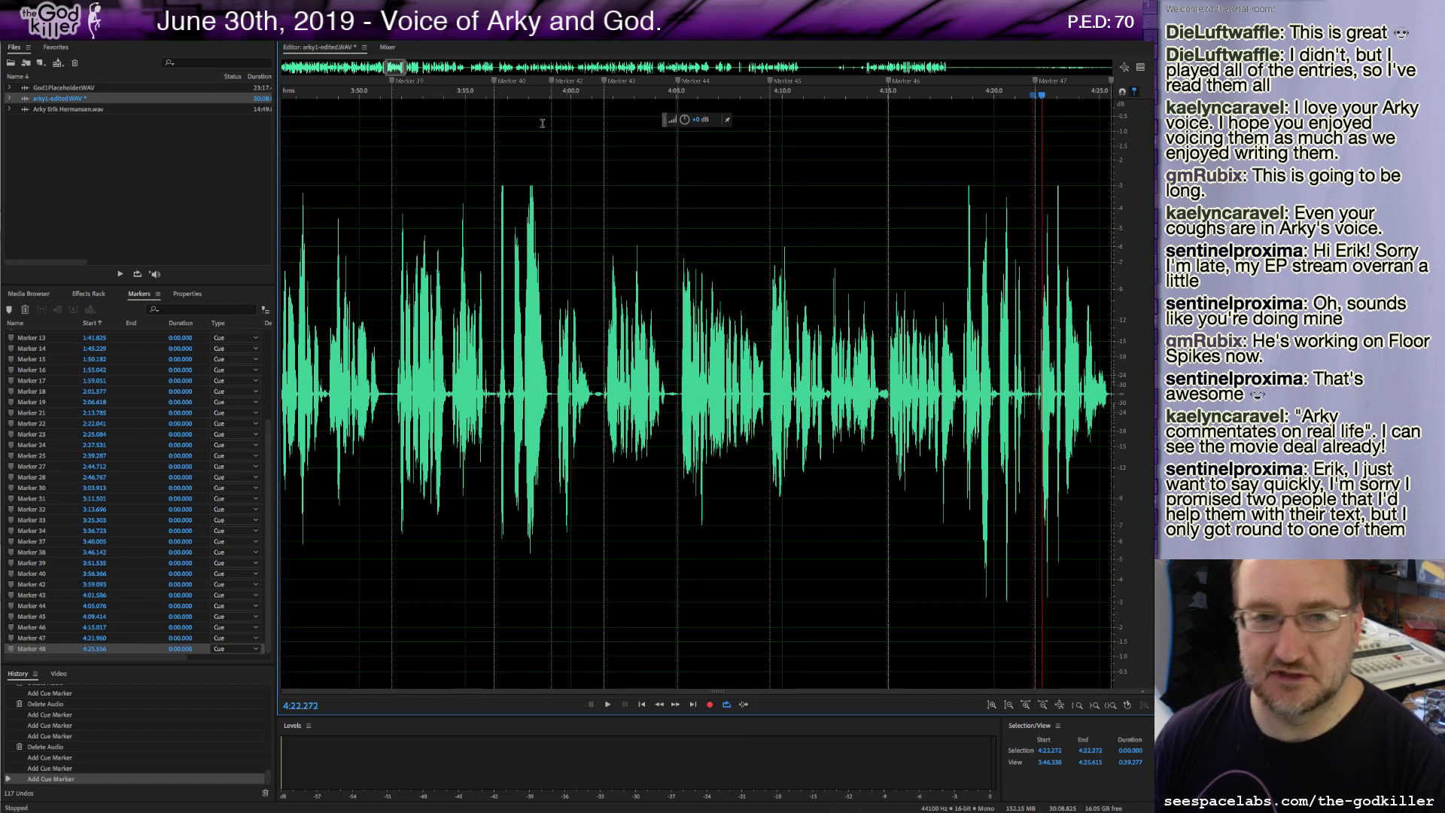
Delete the roughly 2.4-second stretch of audio just after the 4:25.5 marker.
drag(395, 68, 407, 67)
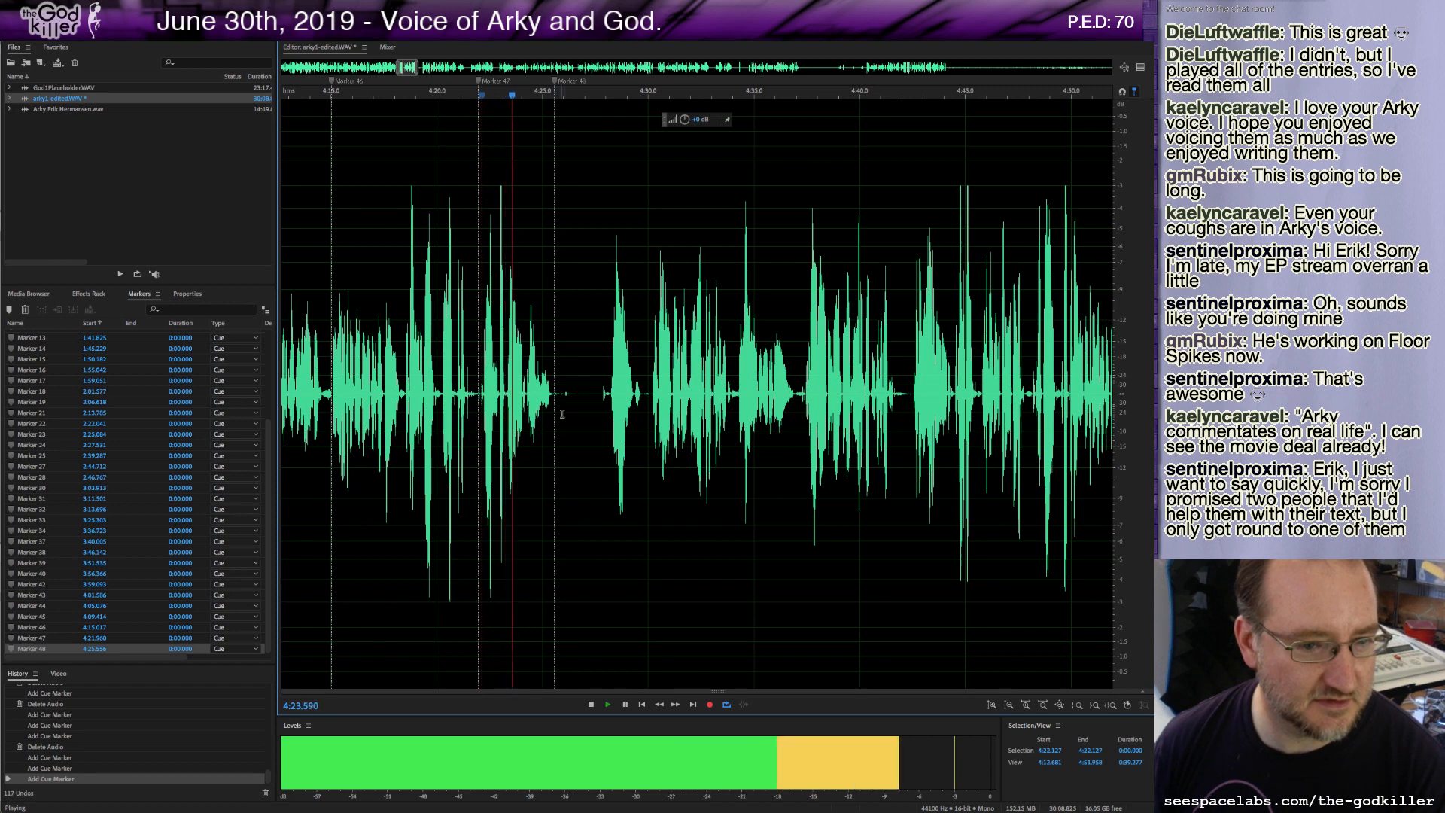
key(space)
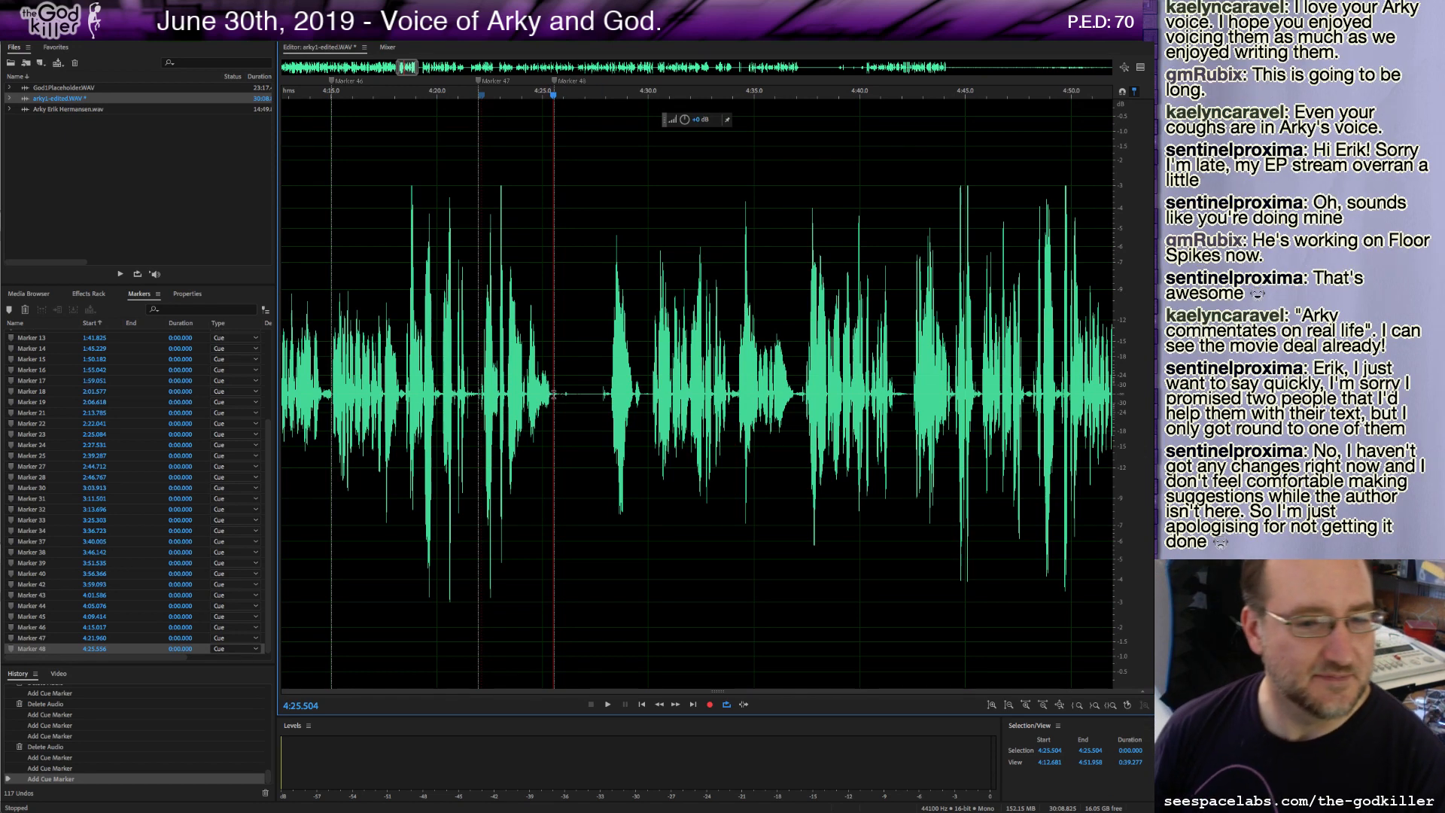
drag(557, 395, 608, 423)
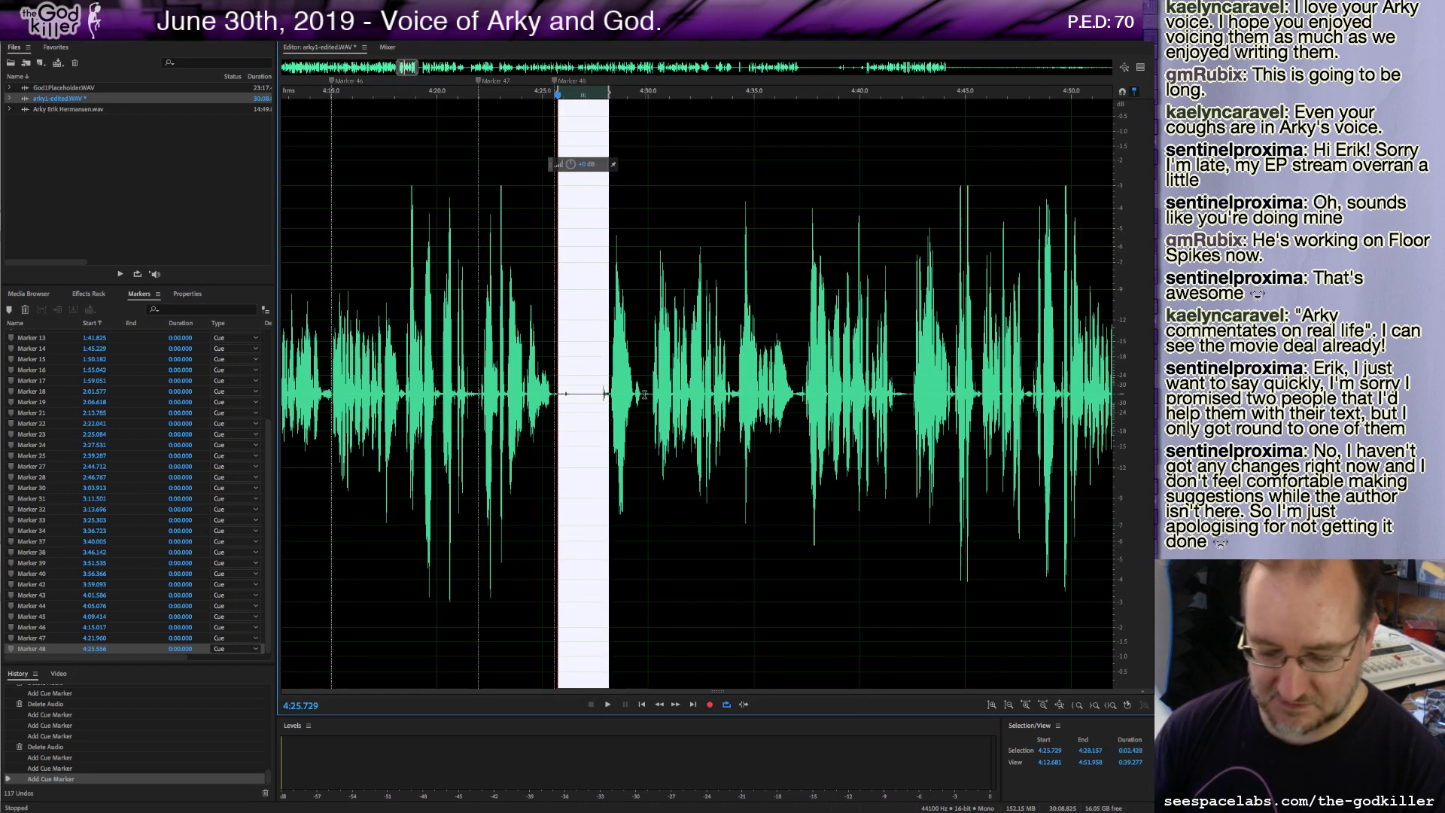
key(Delete)
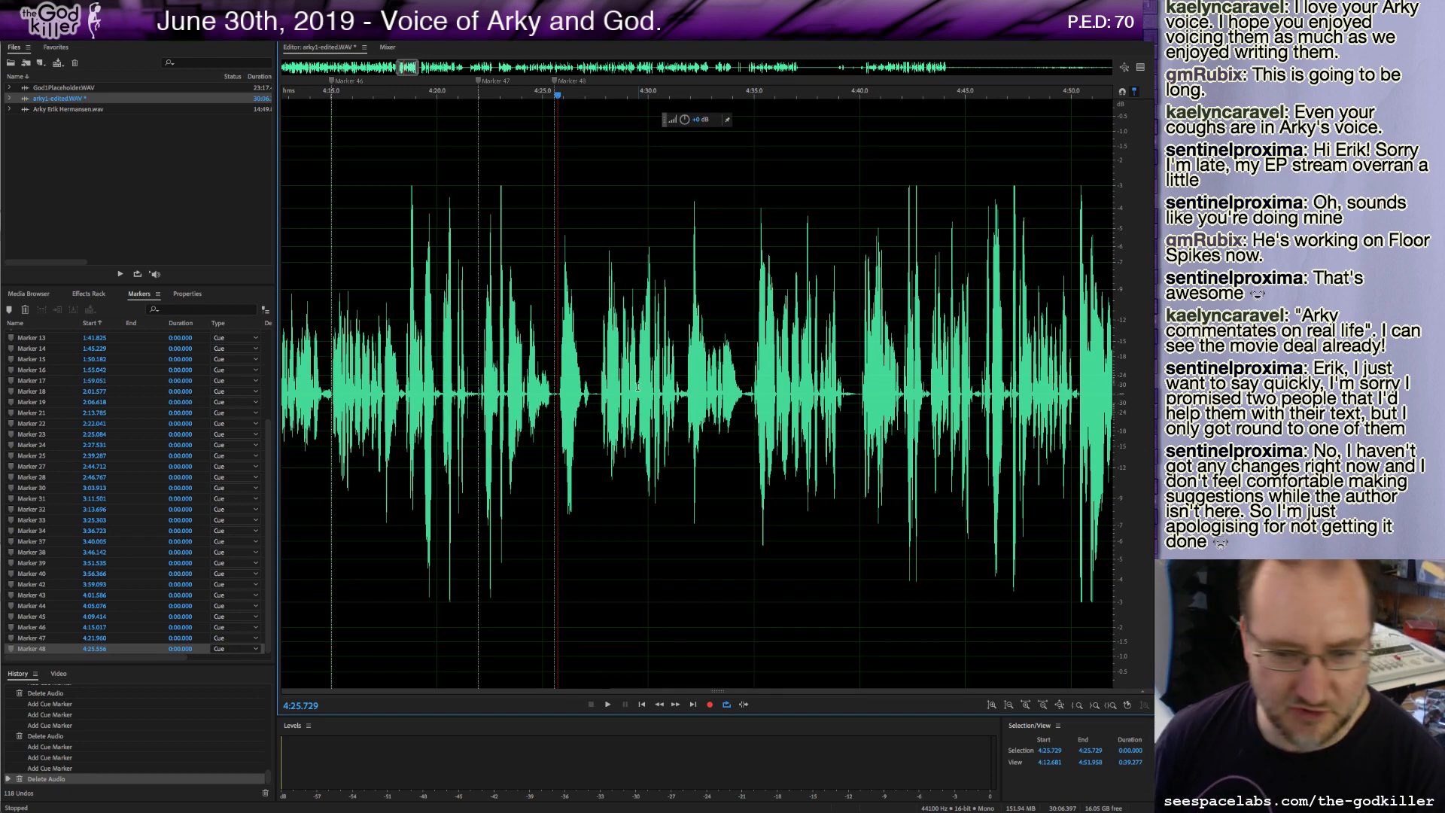
Play through the joined audio and add a marker at about 4:27.6.
key(space)
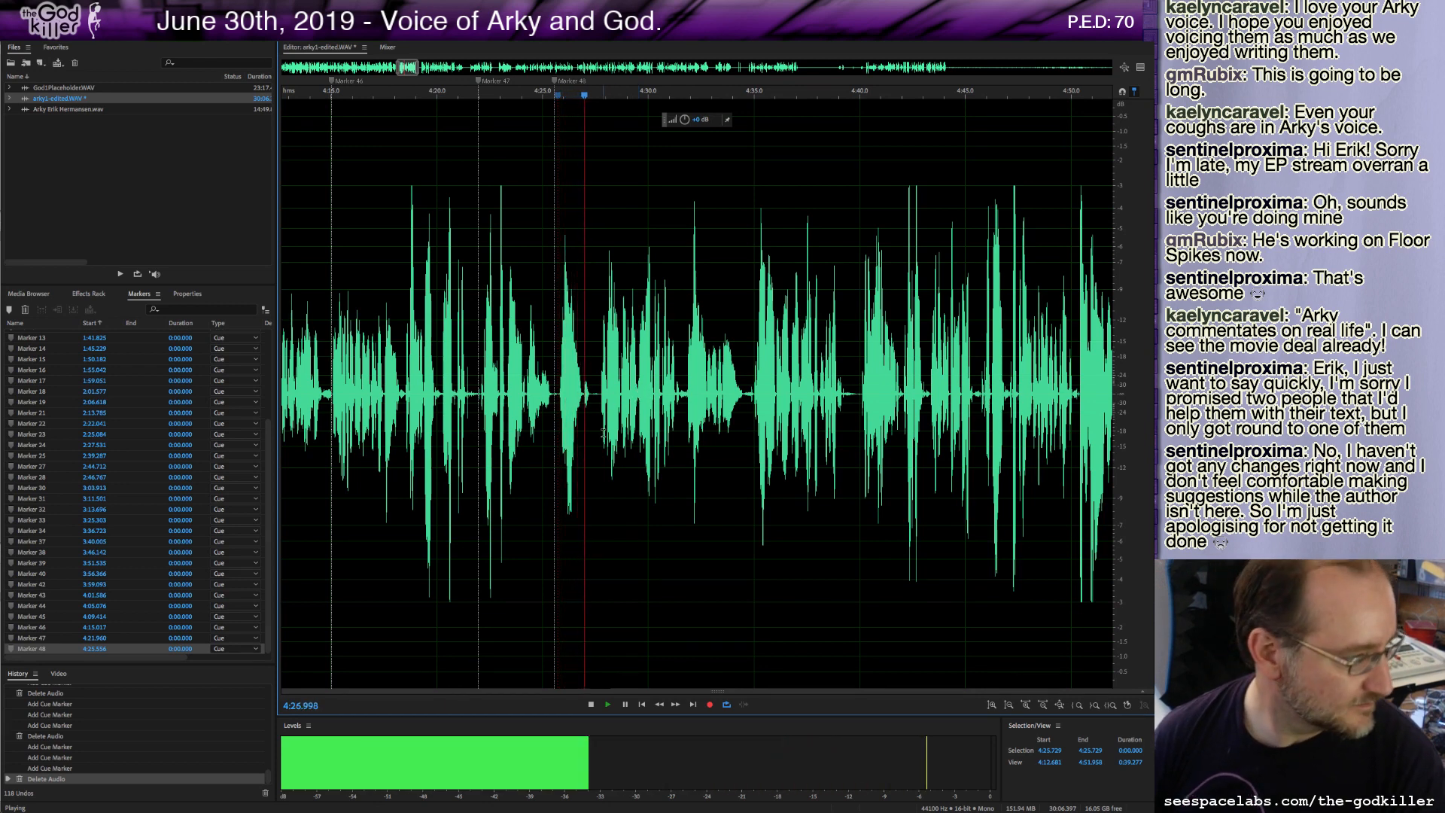
key(space)
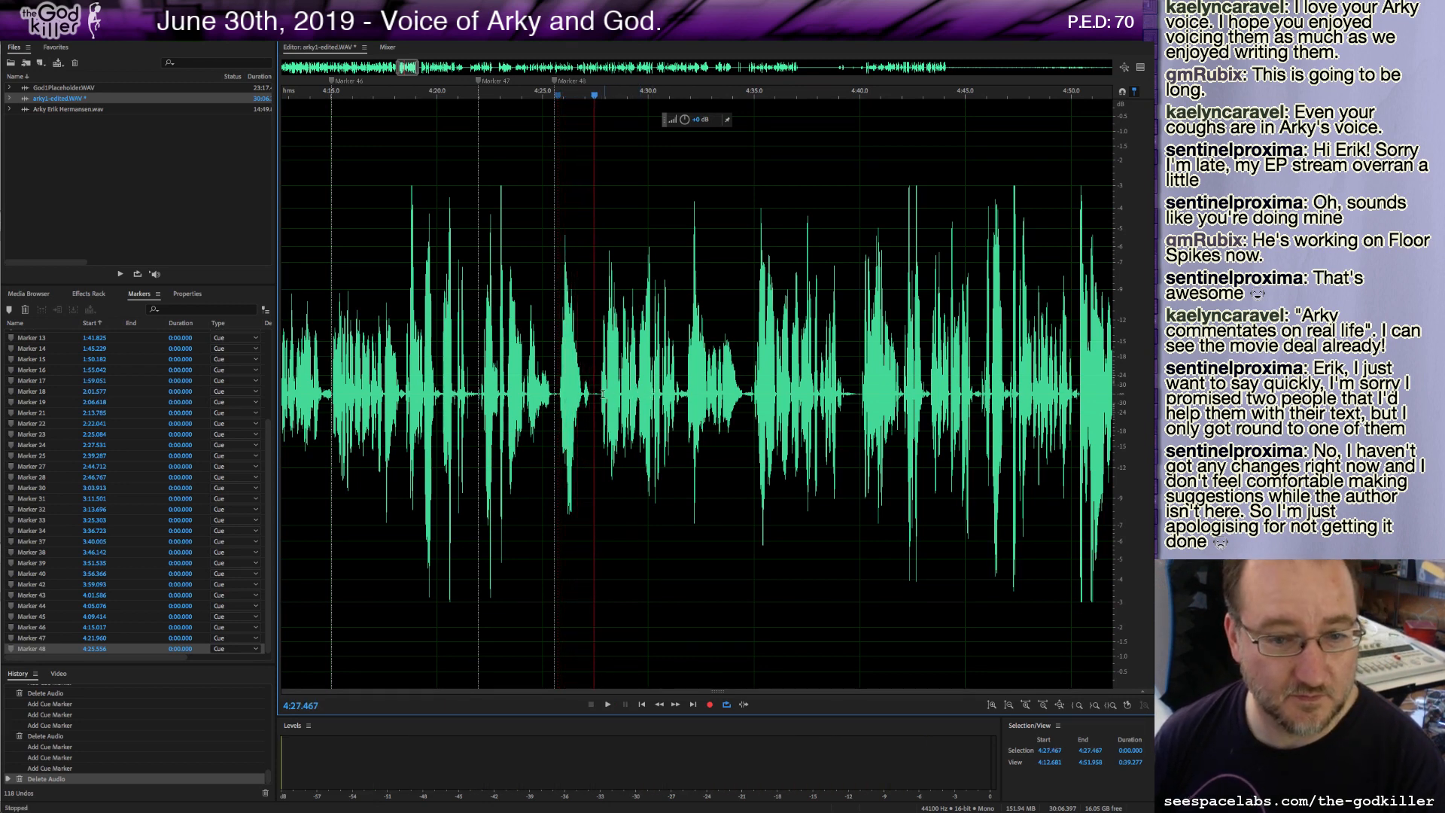
click(598, 393)
key(m)
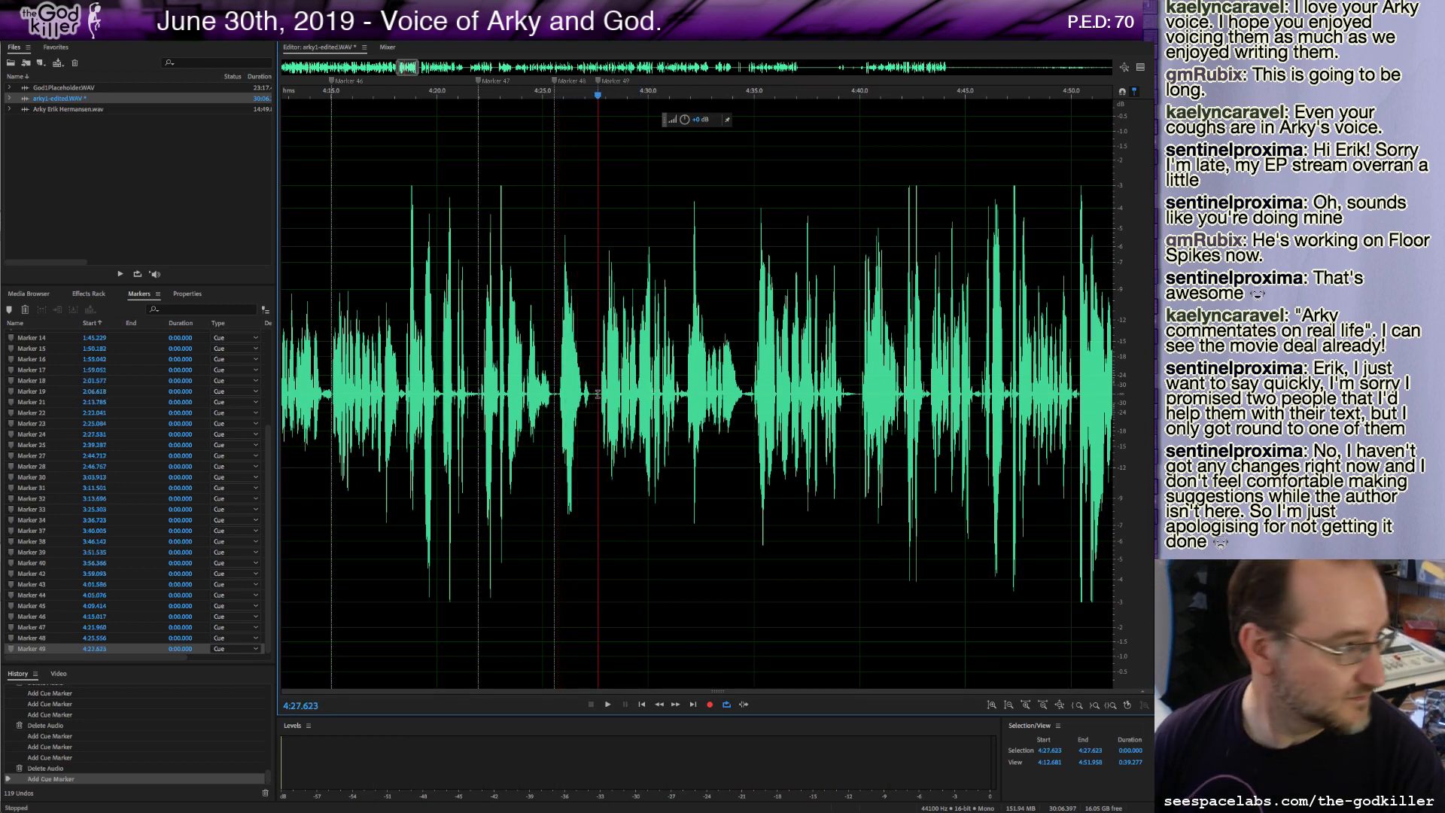
Continue playback from about 4:27.6 and add a marker at about 4:31.8.
key(space)
key(space)
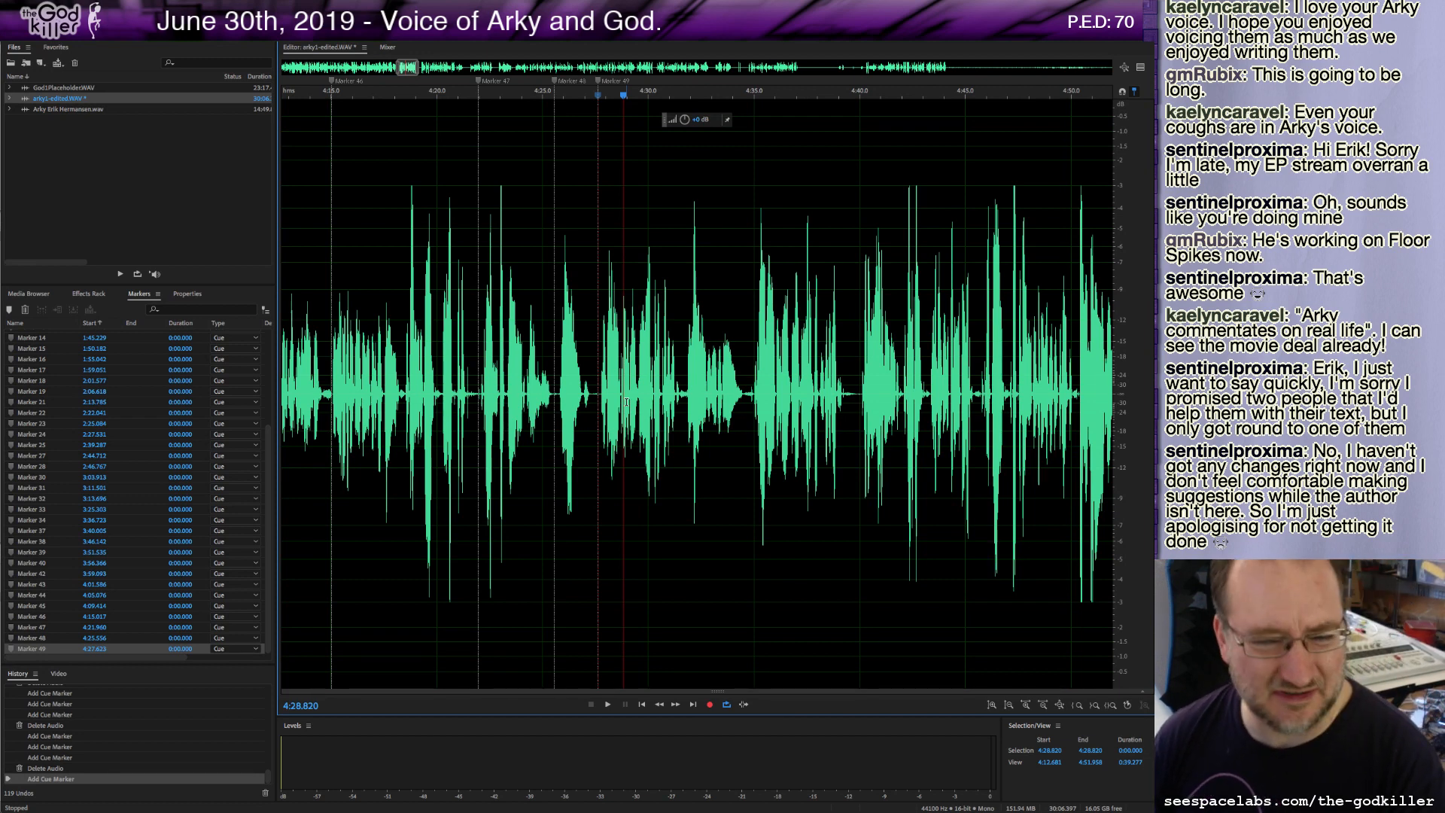
key(space)
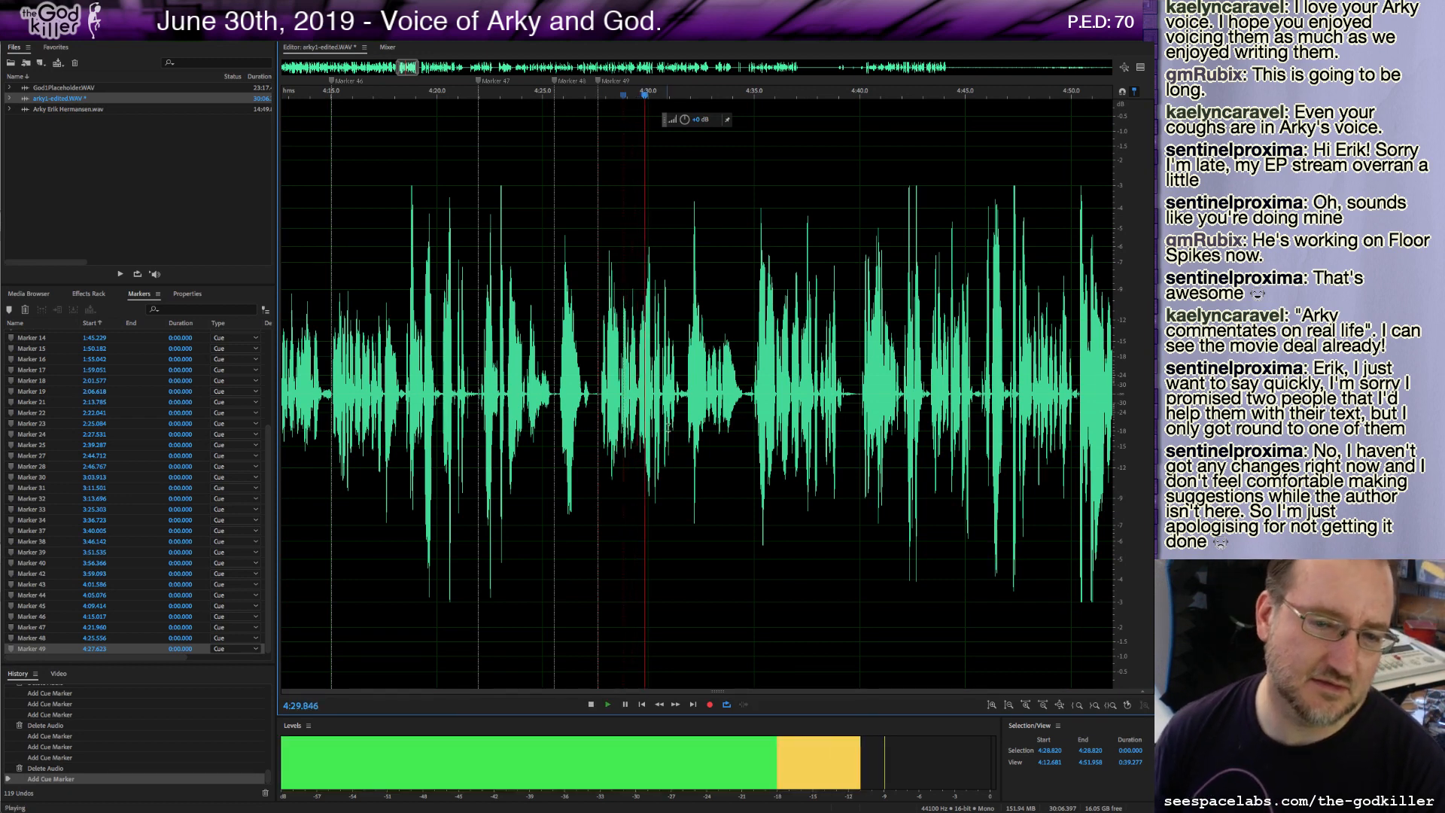
key(space)
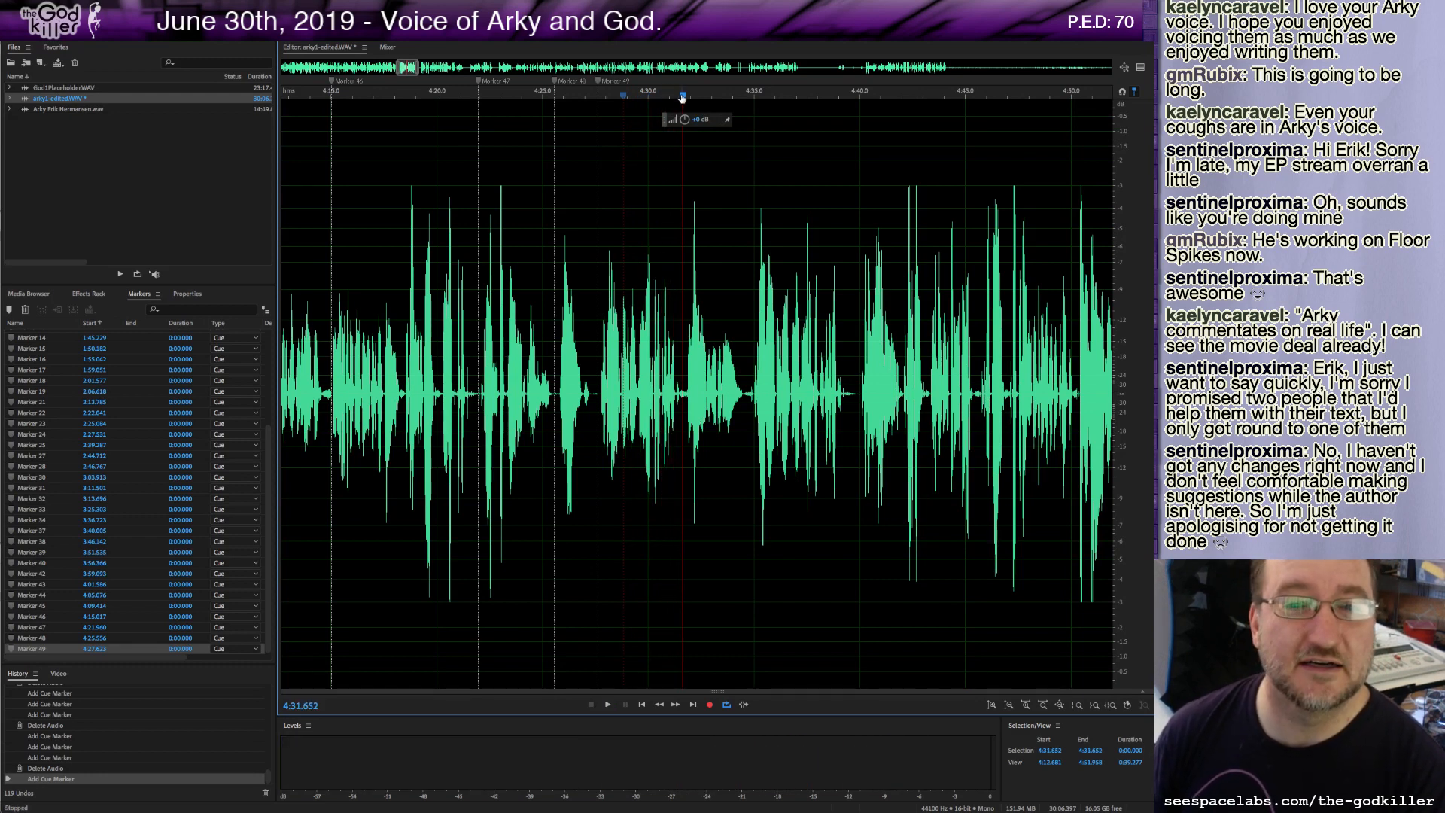
drag(682, 98, 684, 98)
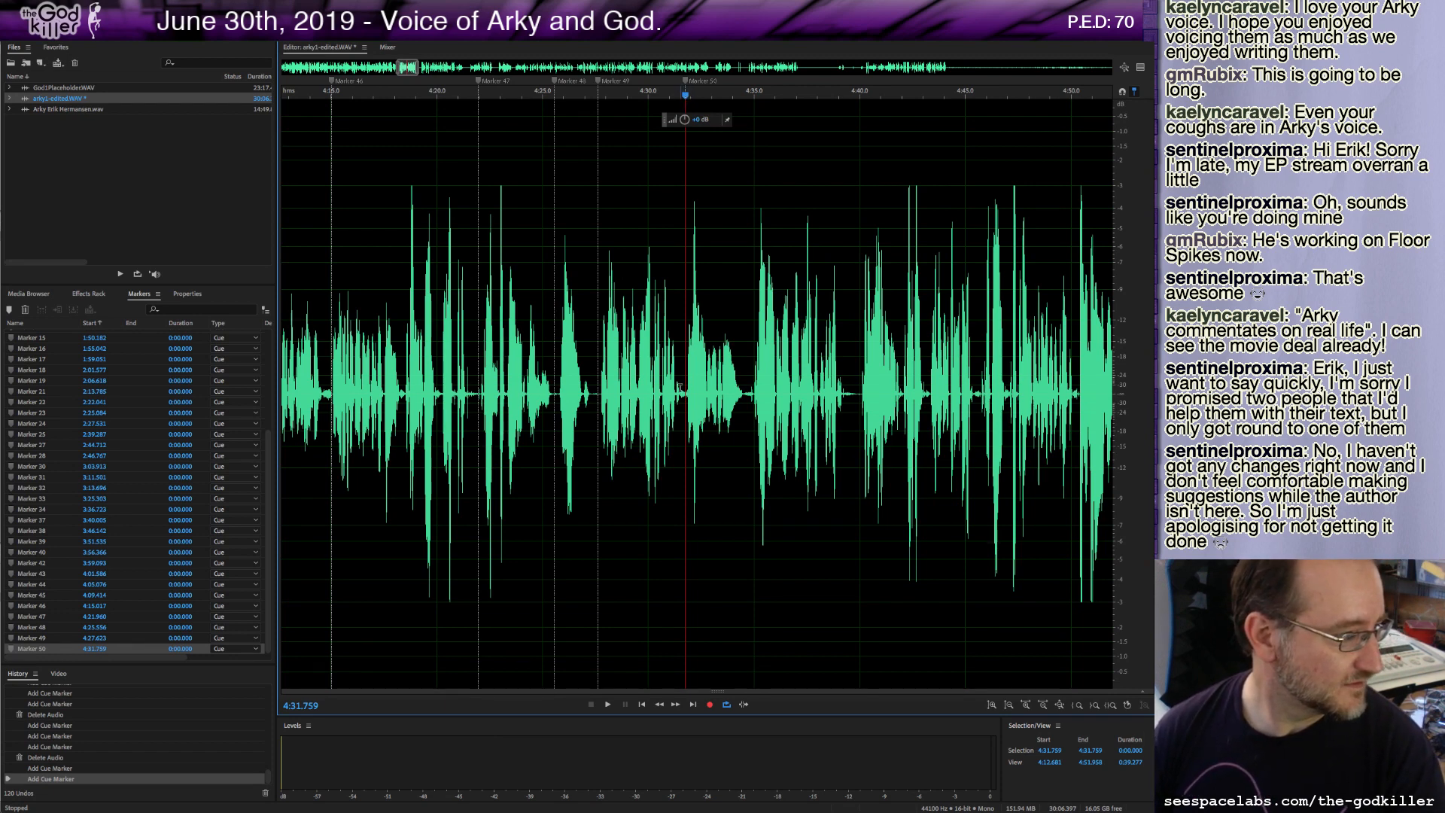
key(space)
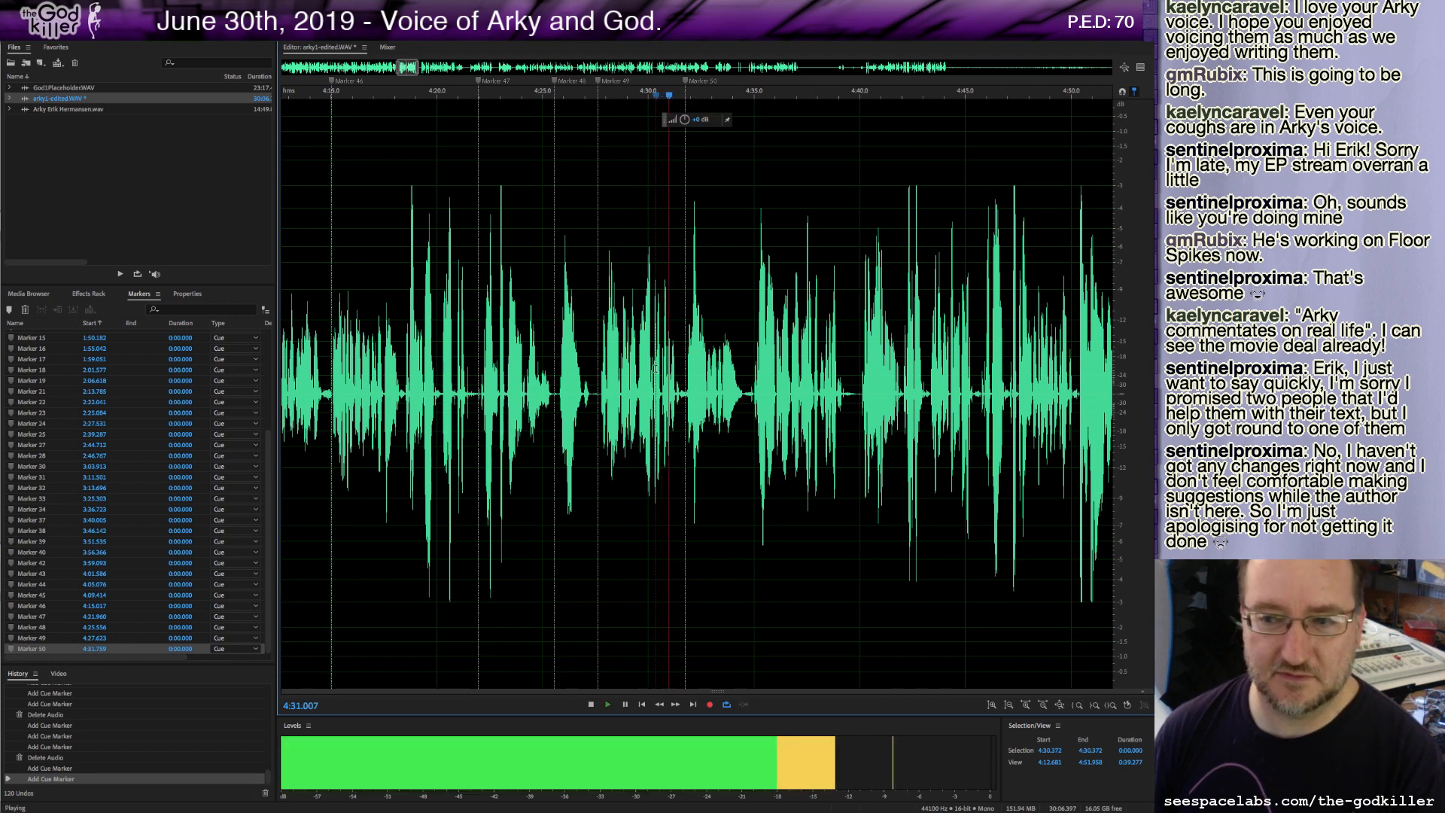
key(space)
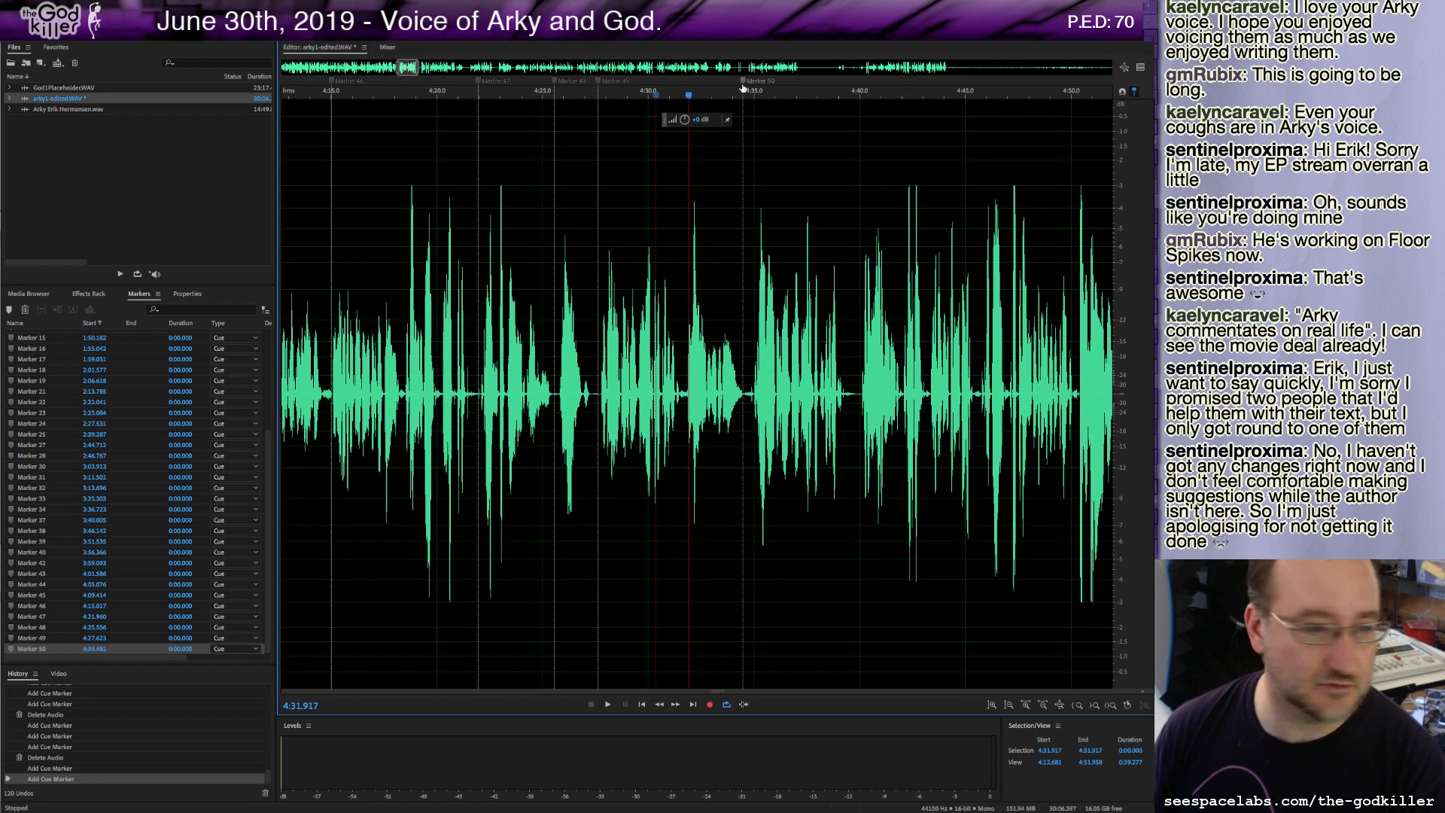
Move that marker to about 4:34.5 and, during playback, add another marker at about 4:39.9.
key(space)
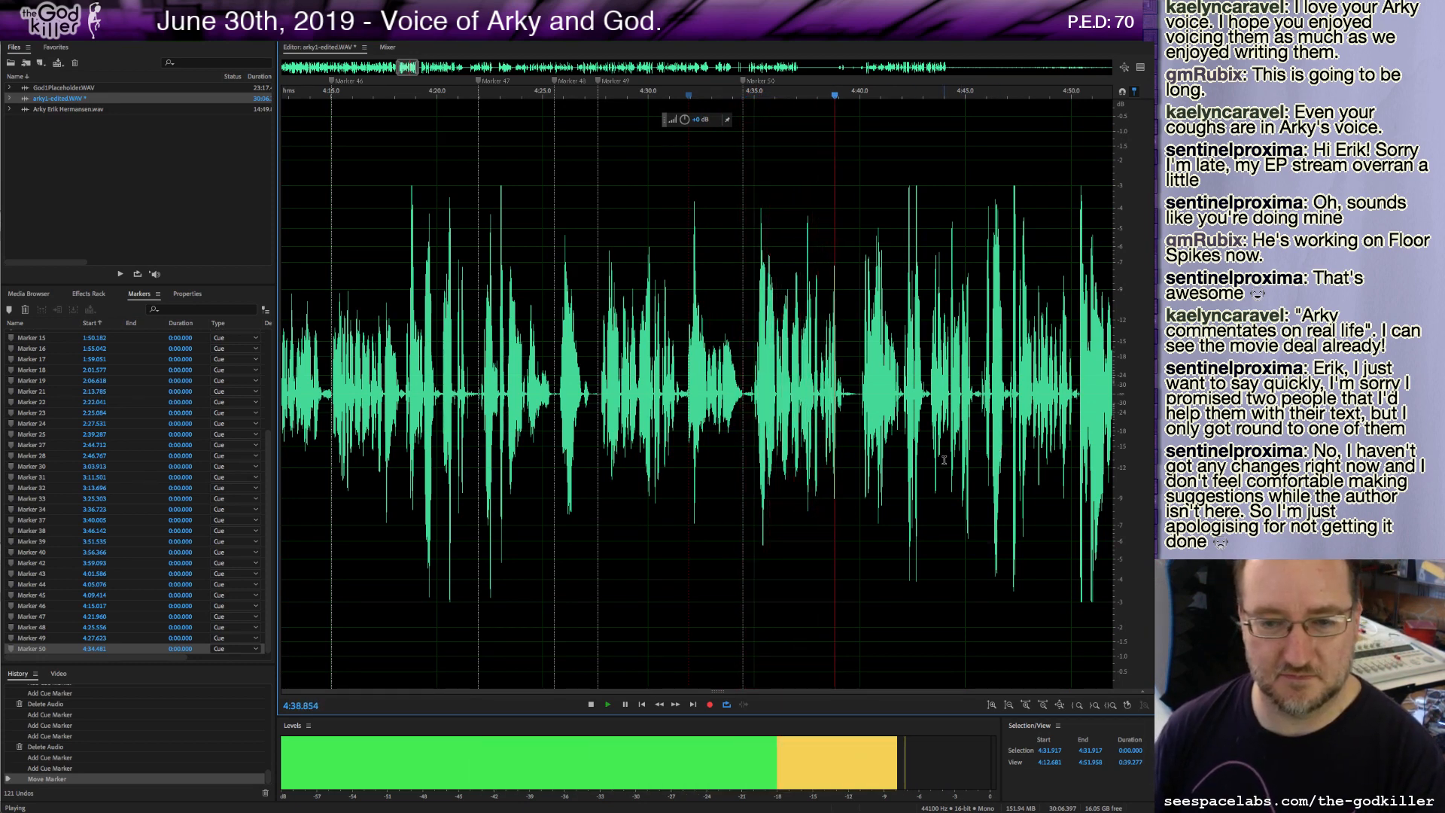
key(m)
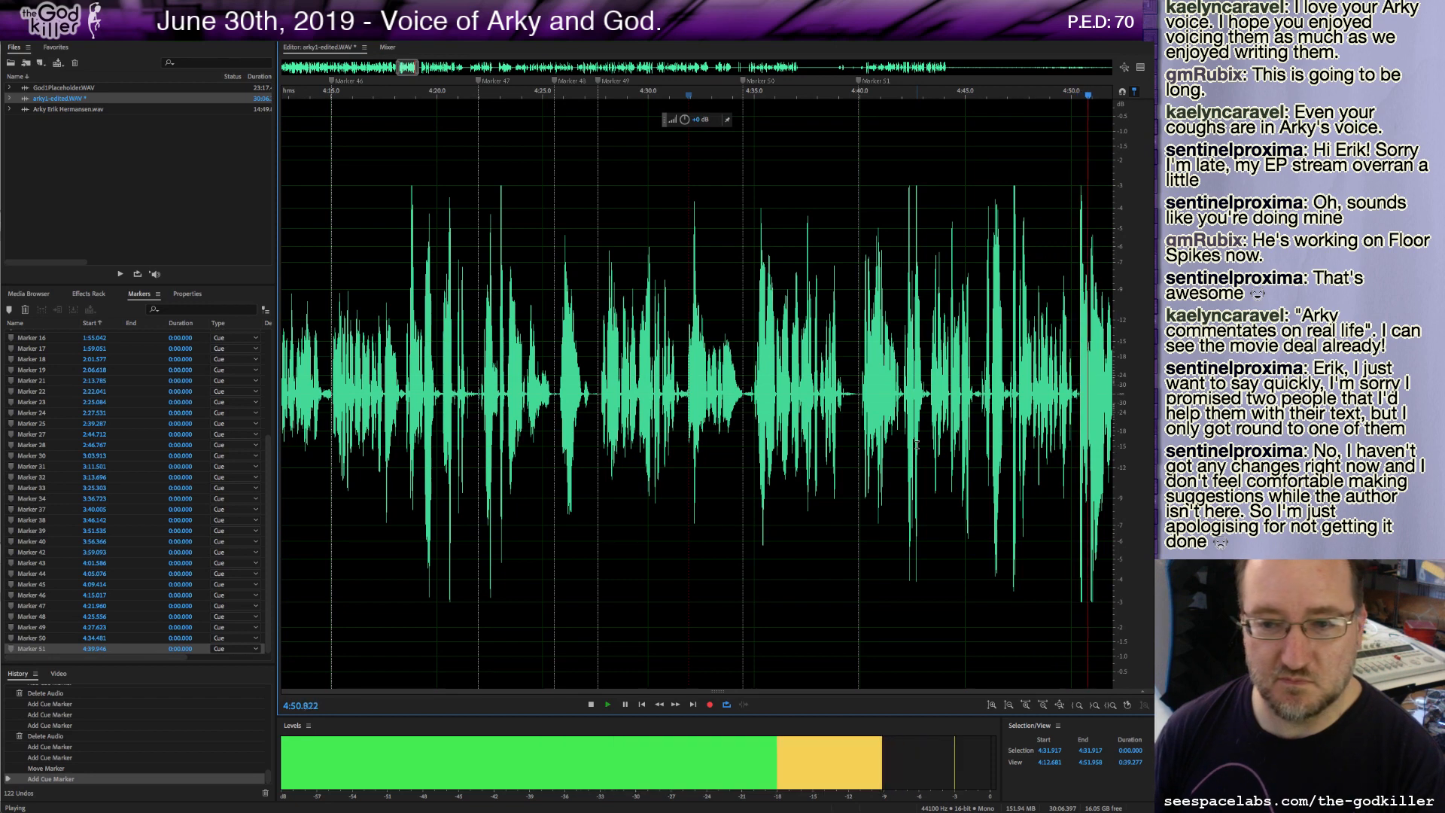
key(space)
Audition the audio near 4:50–4:53 and delete the roughly 2.6-second stretch starting at about 4:50.4.
drag(406, 68, 414, 68)
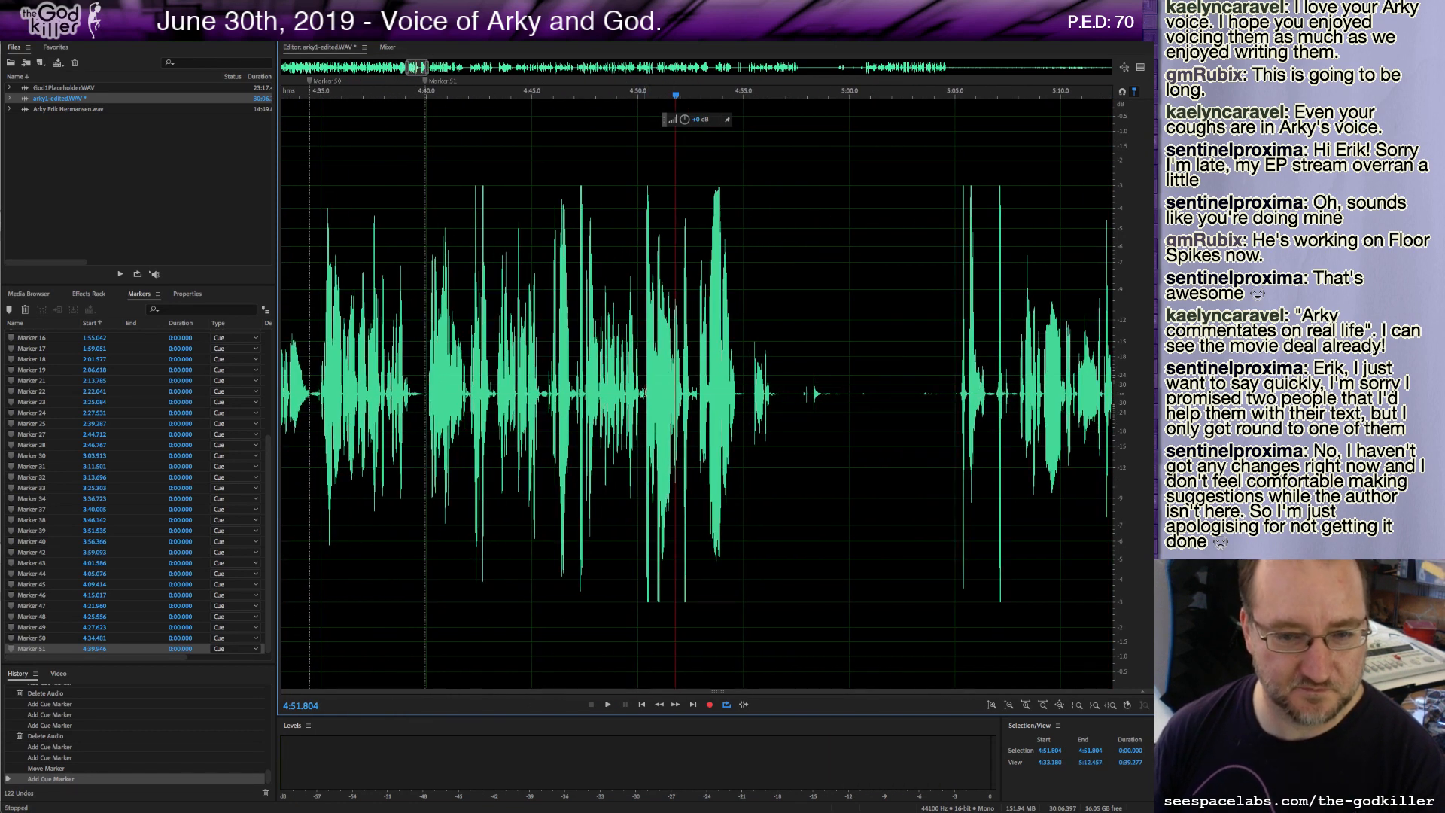
click(645, 392)
key(space)
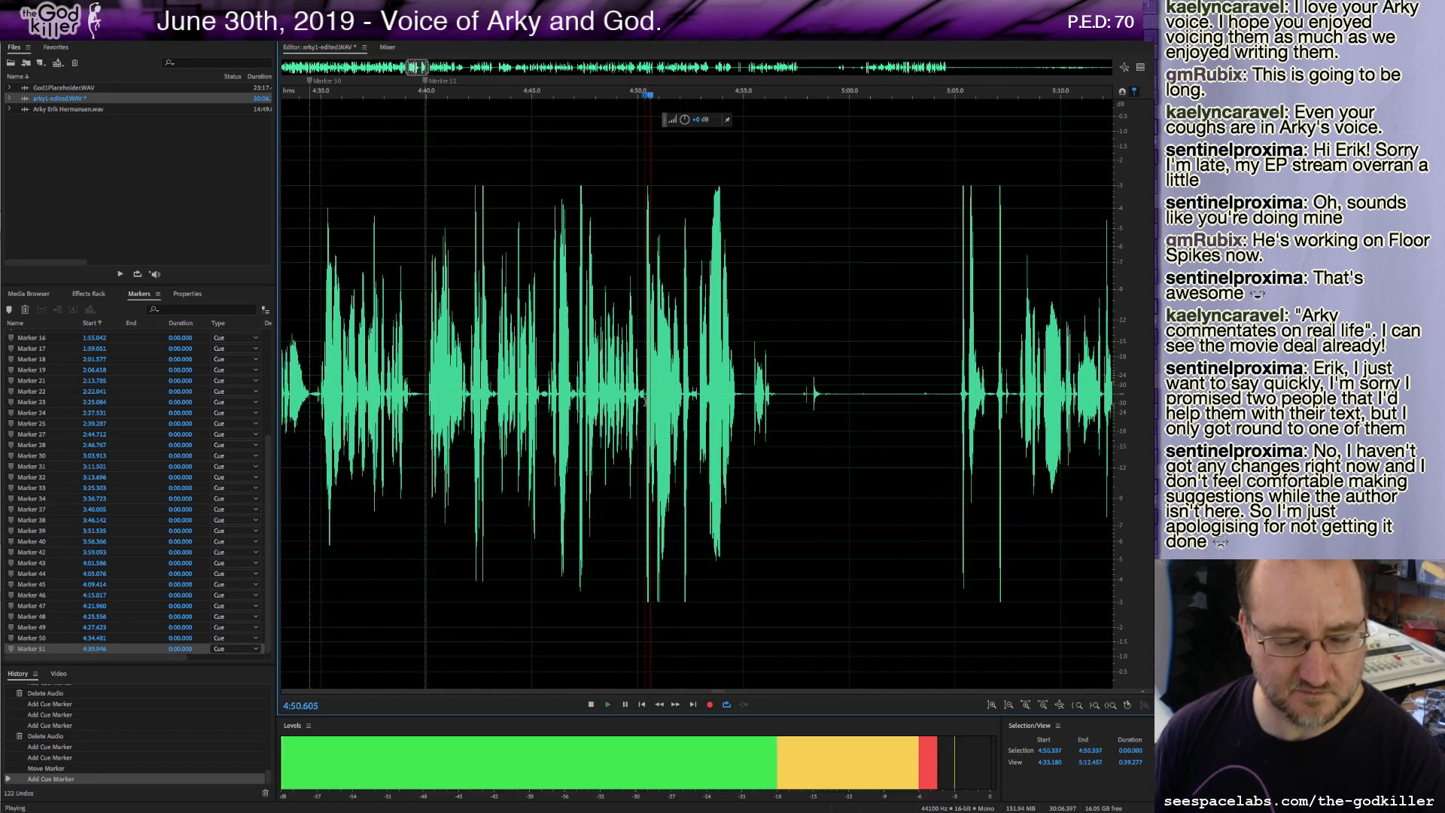
click(699, 392)
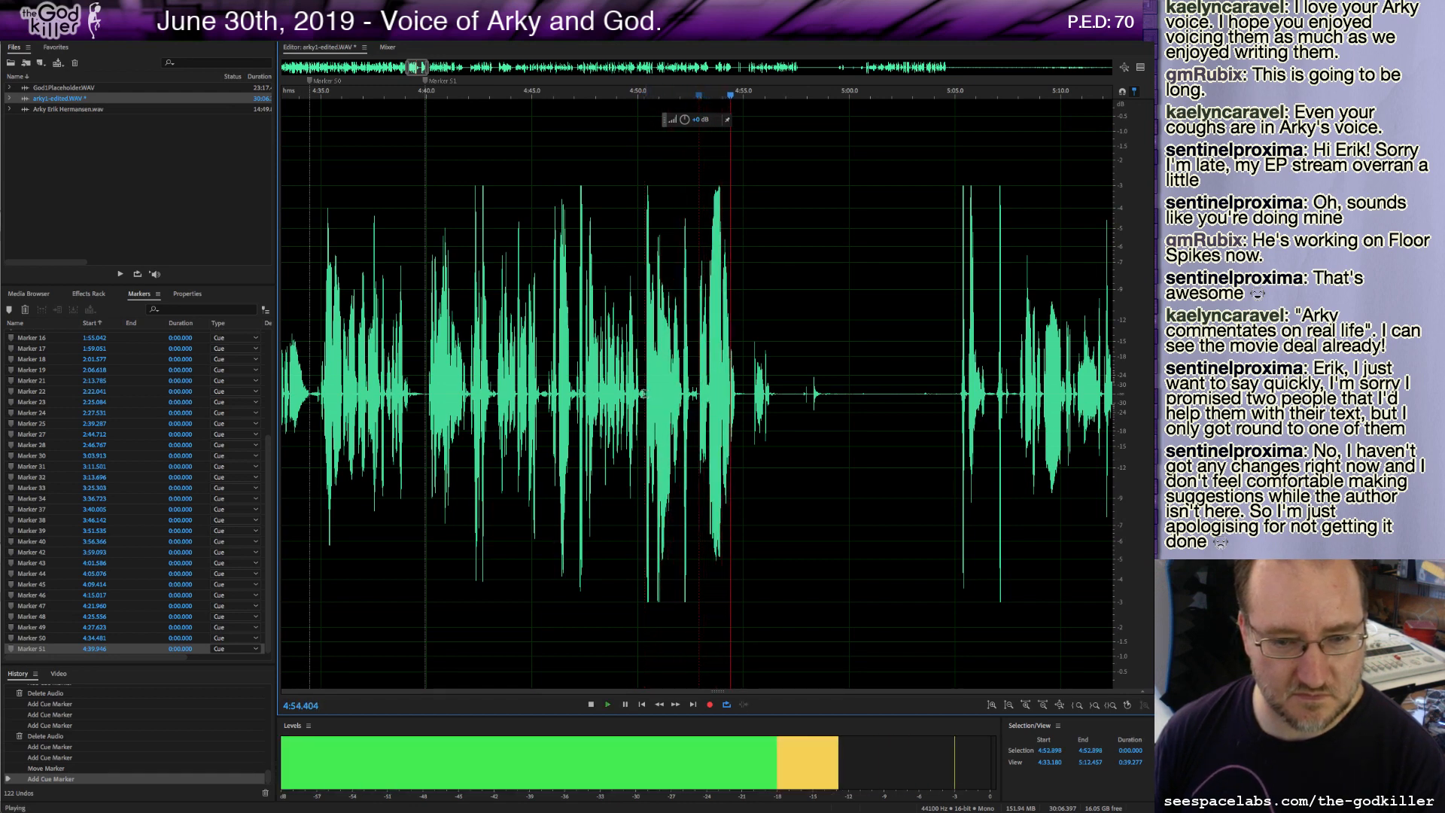
key(space)
drag(646, 392, 698, 420)
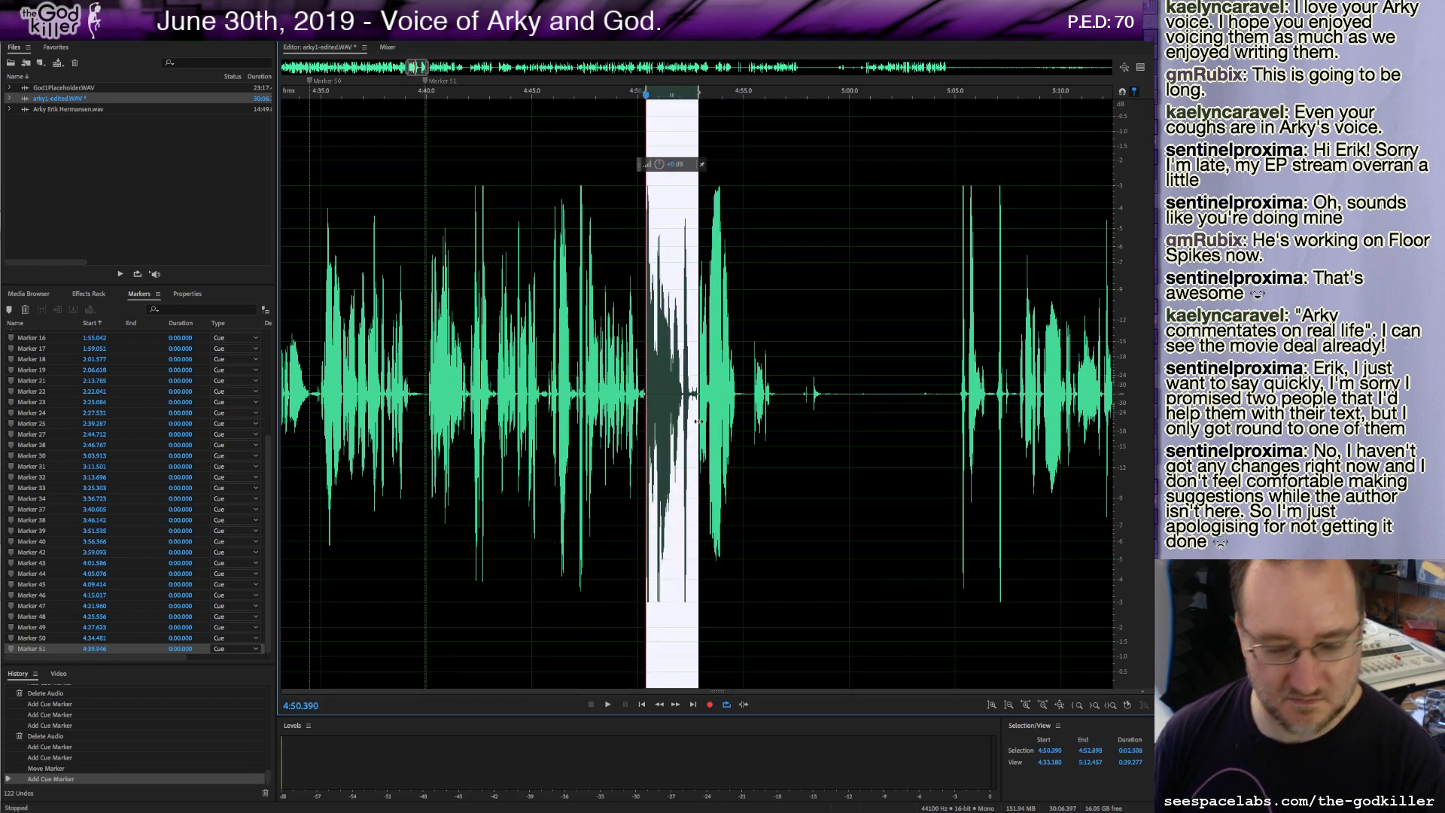
key(Delete)
Play through the joined audio and add a marker at about 4:52.7.
key(space)
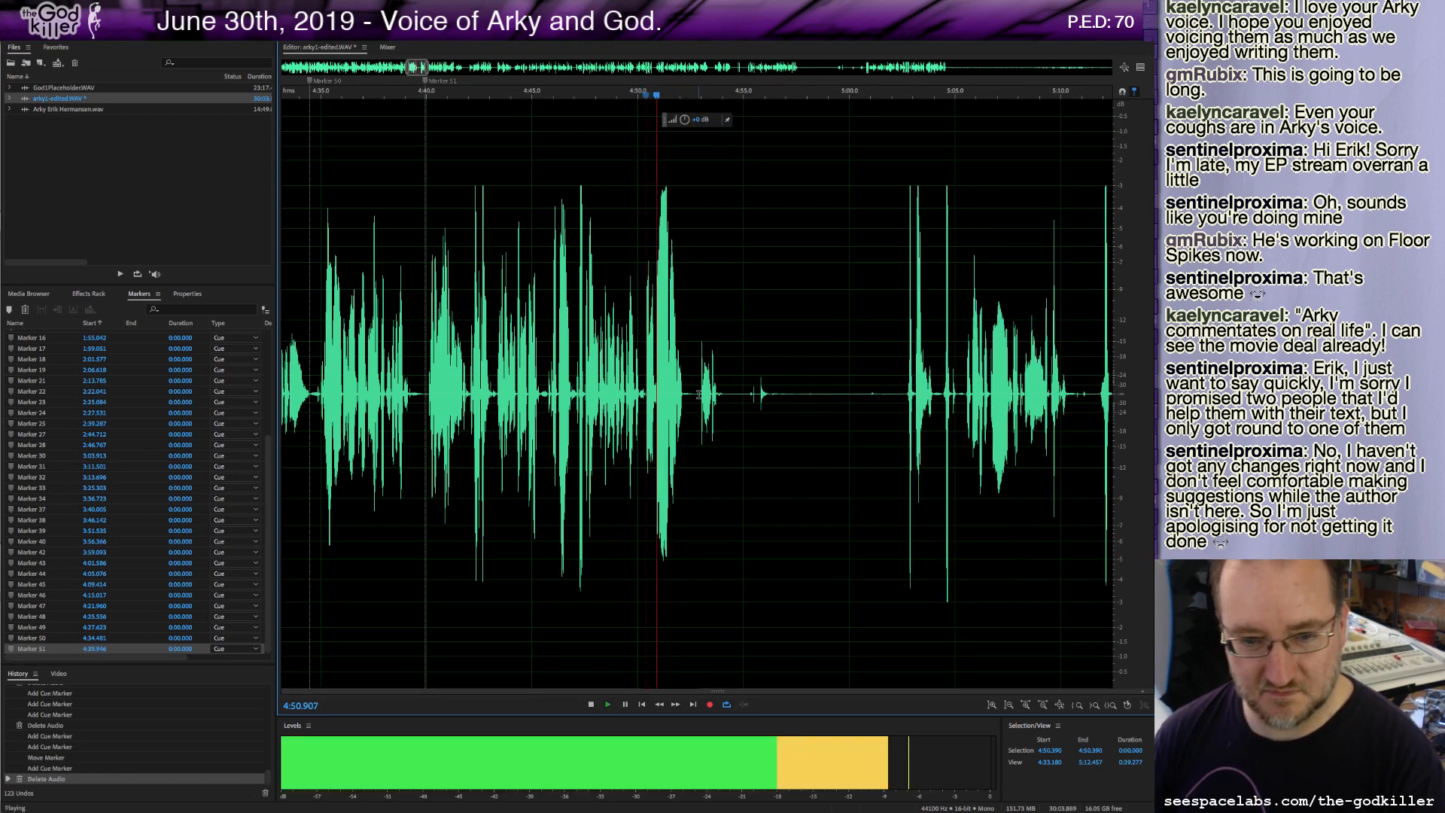
key(m)
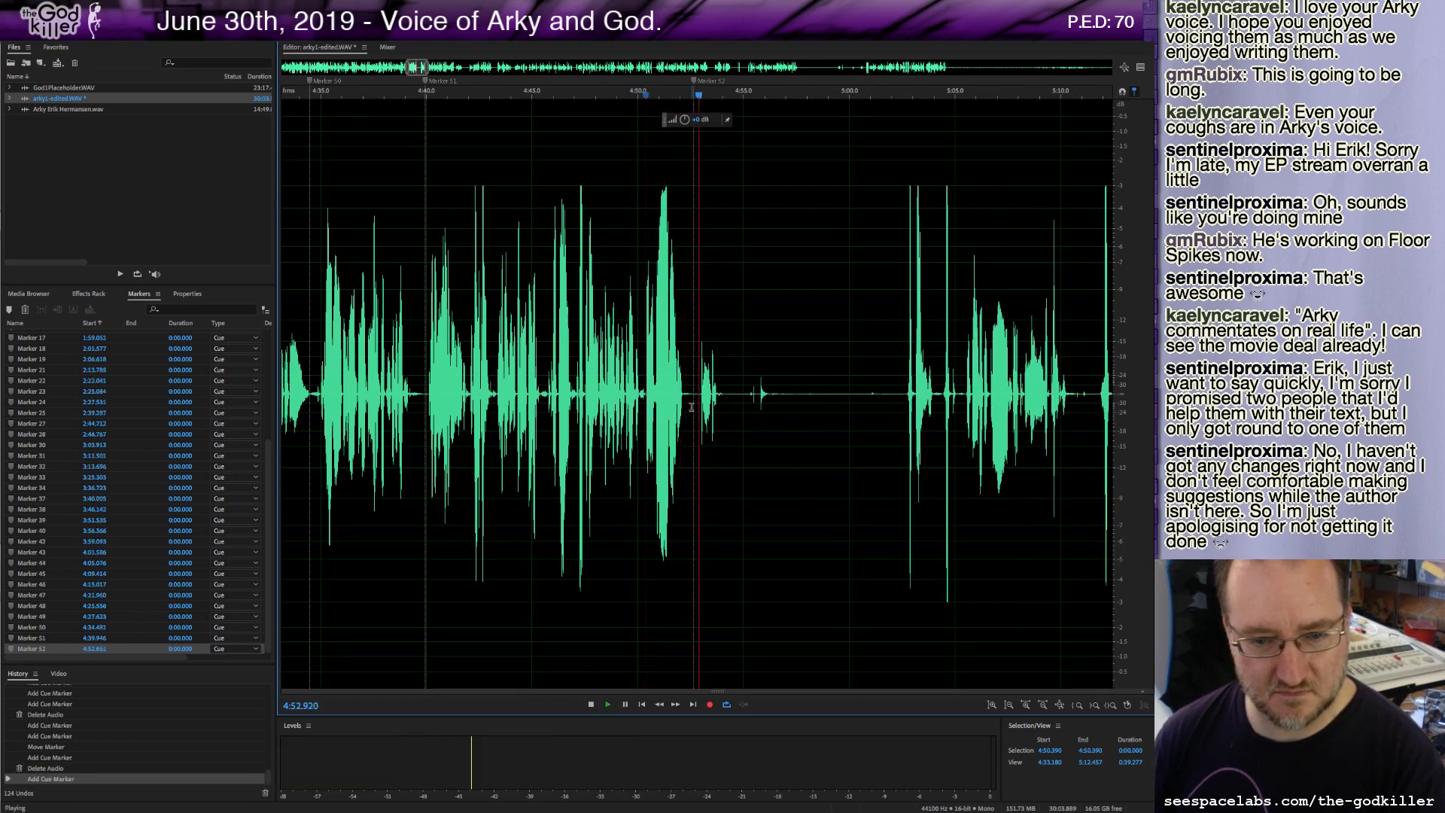
key(space)
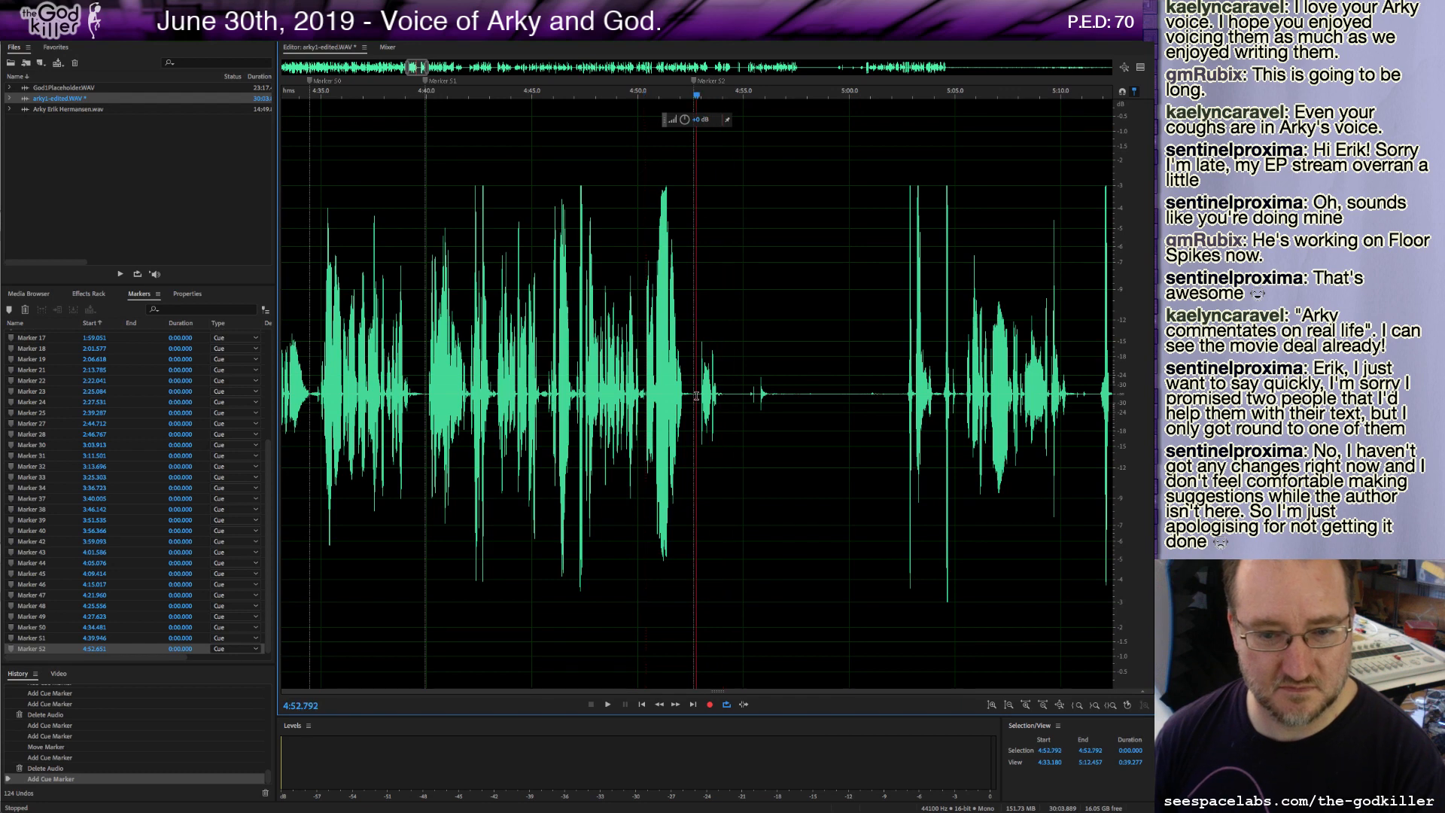
Delete roughly 10 seconds of audio after the 4:52.7 marker, play on, and add a marker at about 4:54.6.
drag(697, 395, 903, 444)
key(Delete)
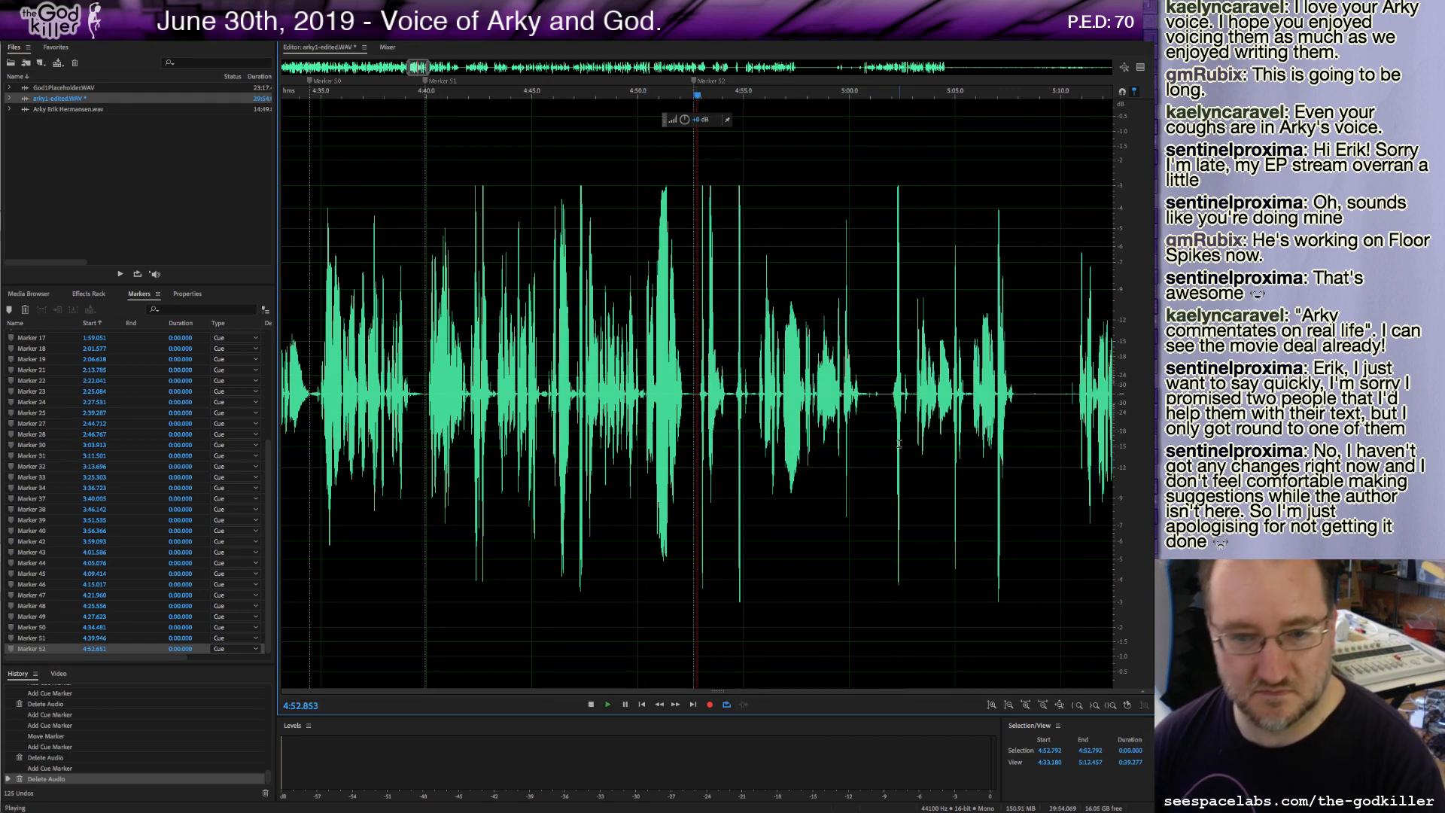
key(space)
key(m)
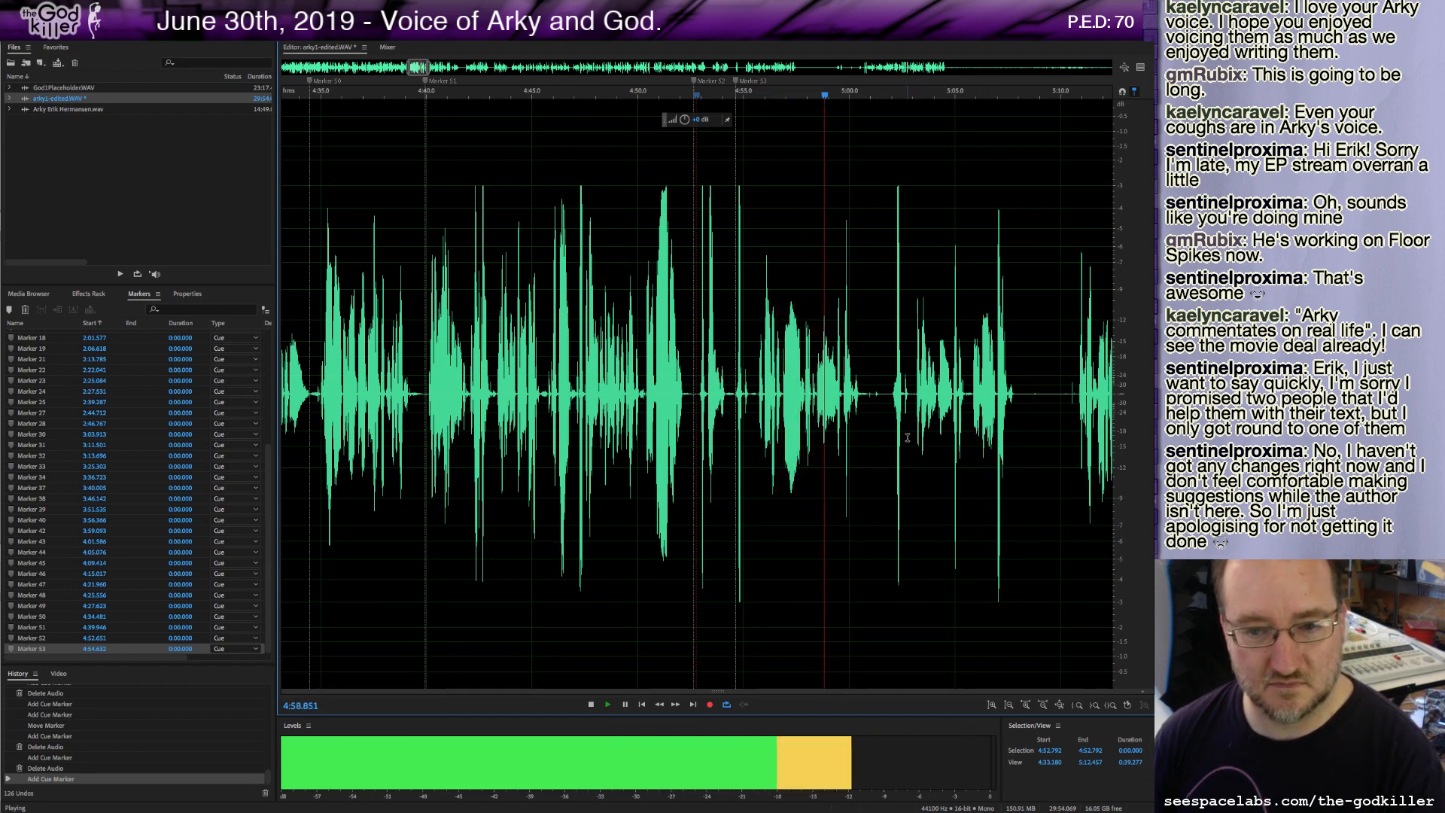
Mark the spot at about 5:01.8, delete a short piece of audio there, and resume playback.
click(867, 397)
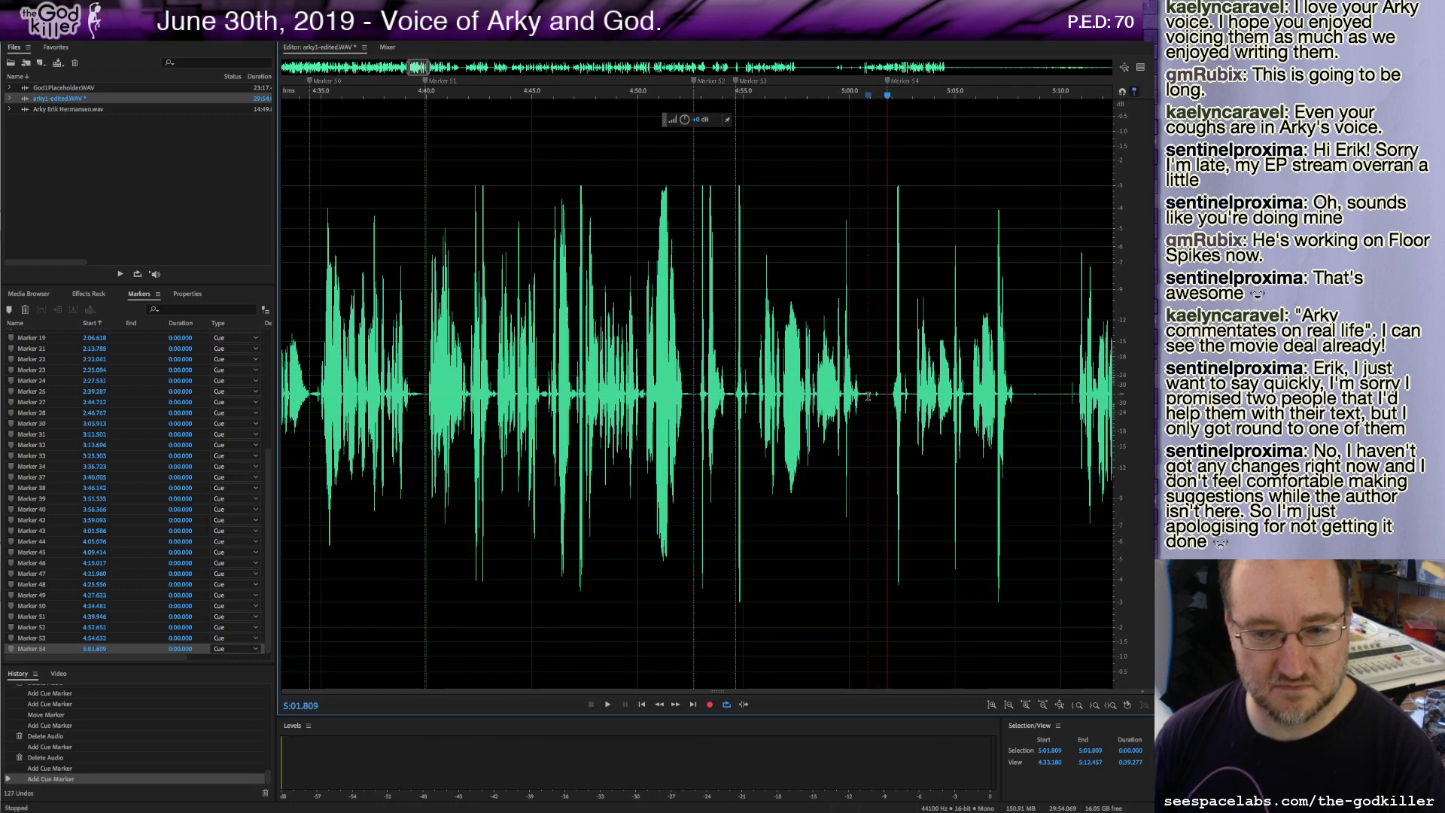
drag(867, 397, 882, 404)
key(Delete)
key(space)
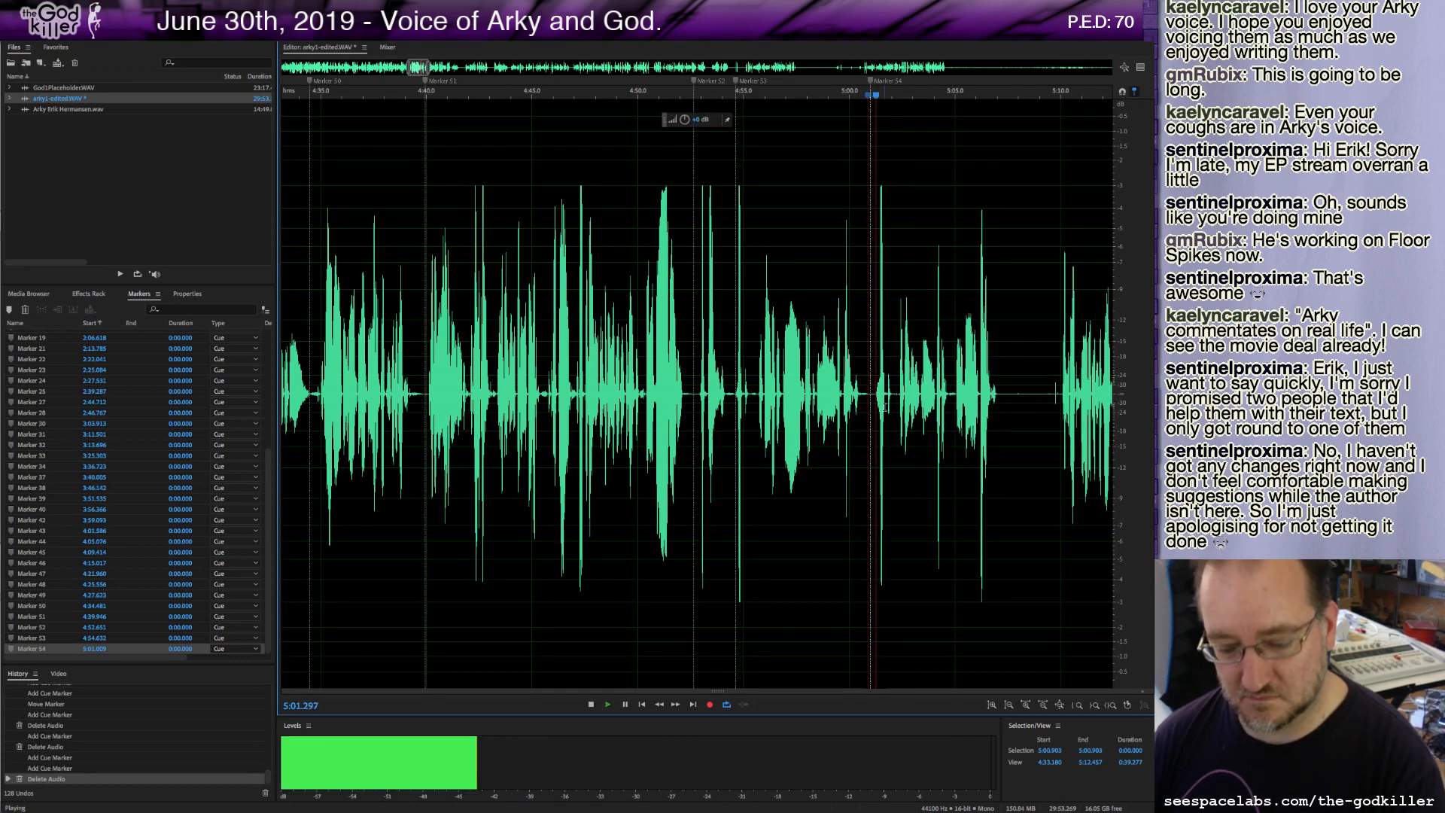
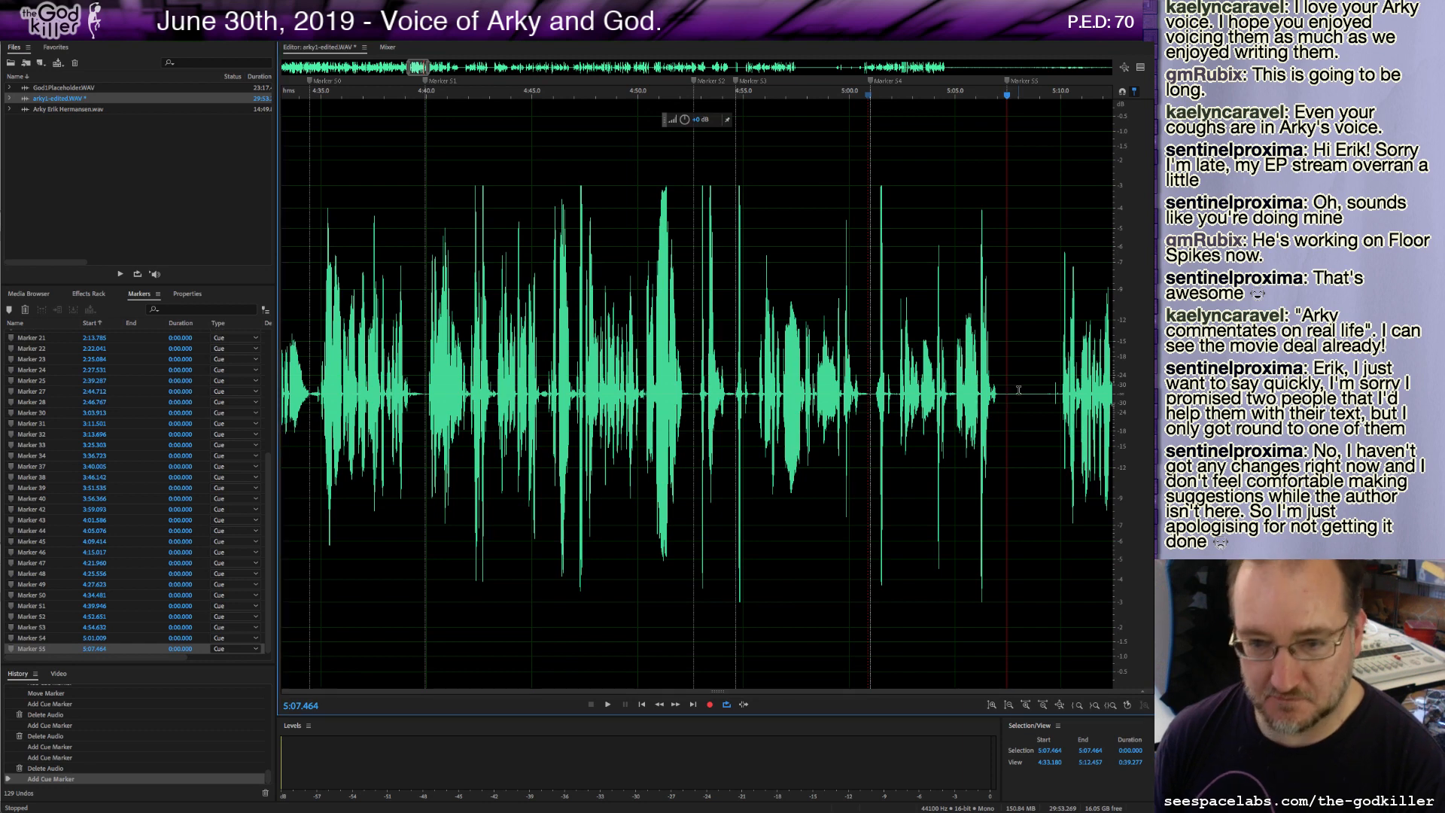
Delete the roughly 2.7-second stretch starting at about 5:07.3 and play through the joined audio.
drag(1003, 392, 1060, 406)
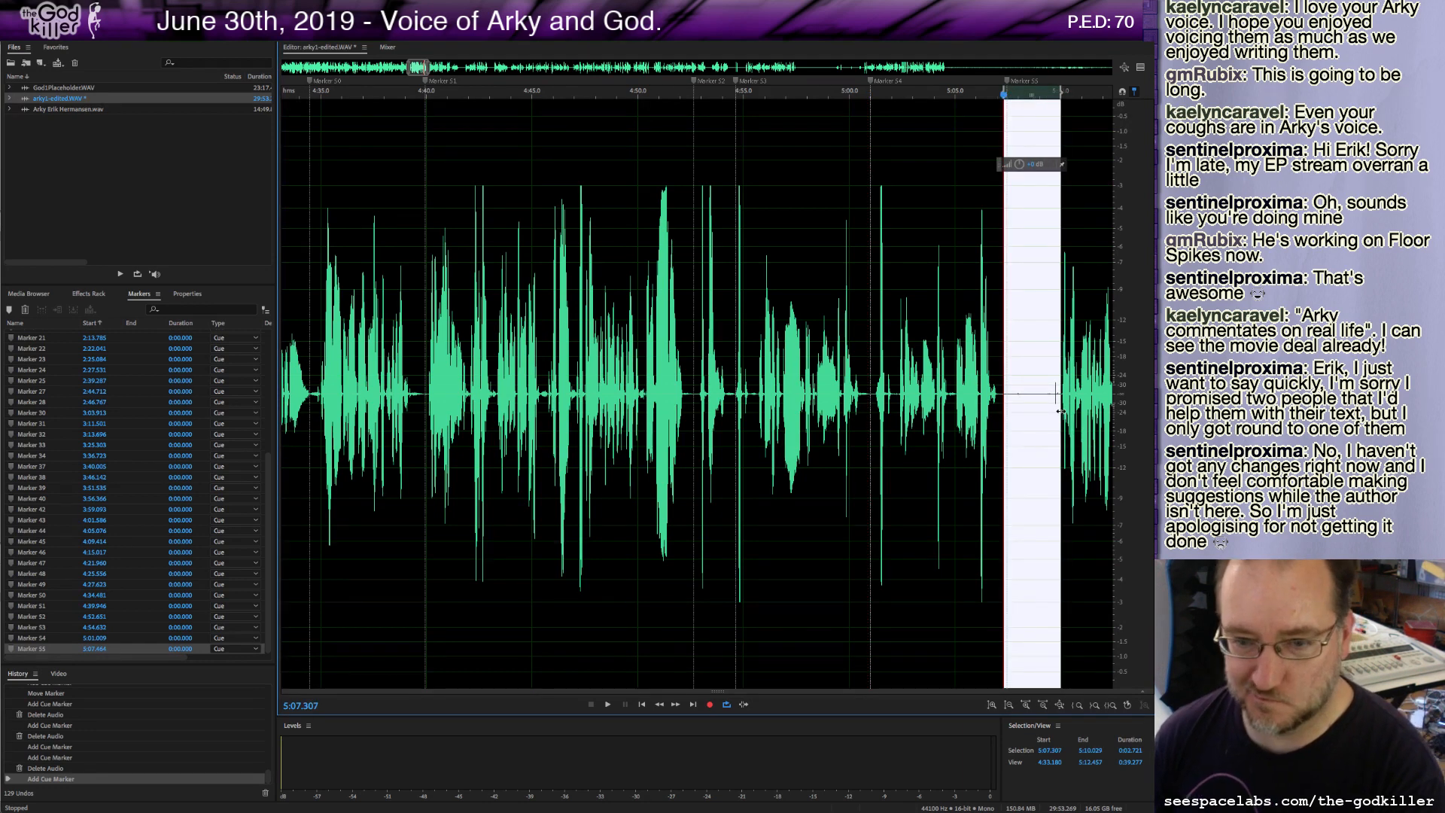
key(Delete)
key(m)
key(space)
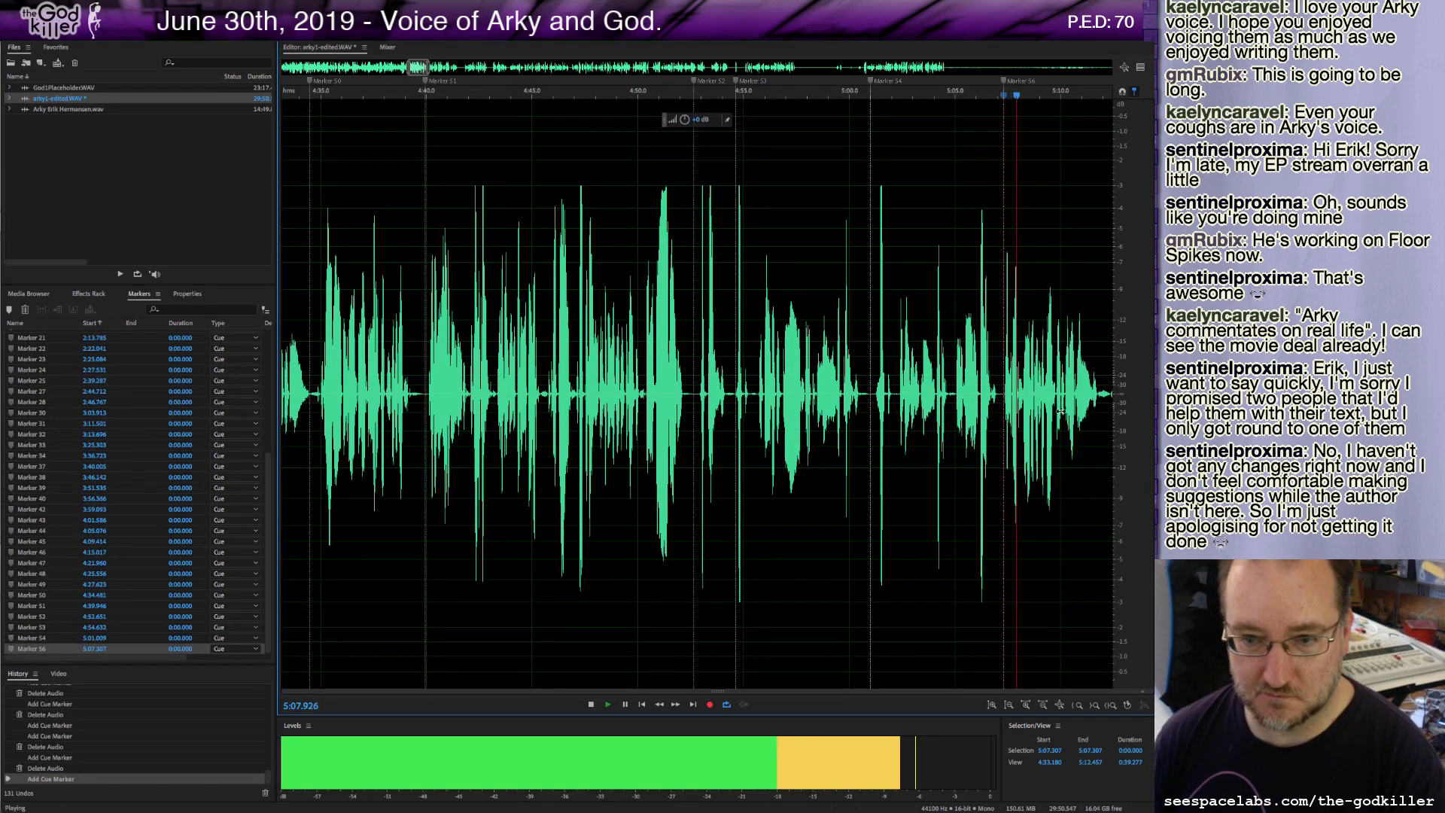
key(space)
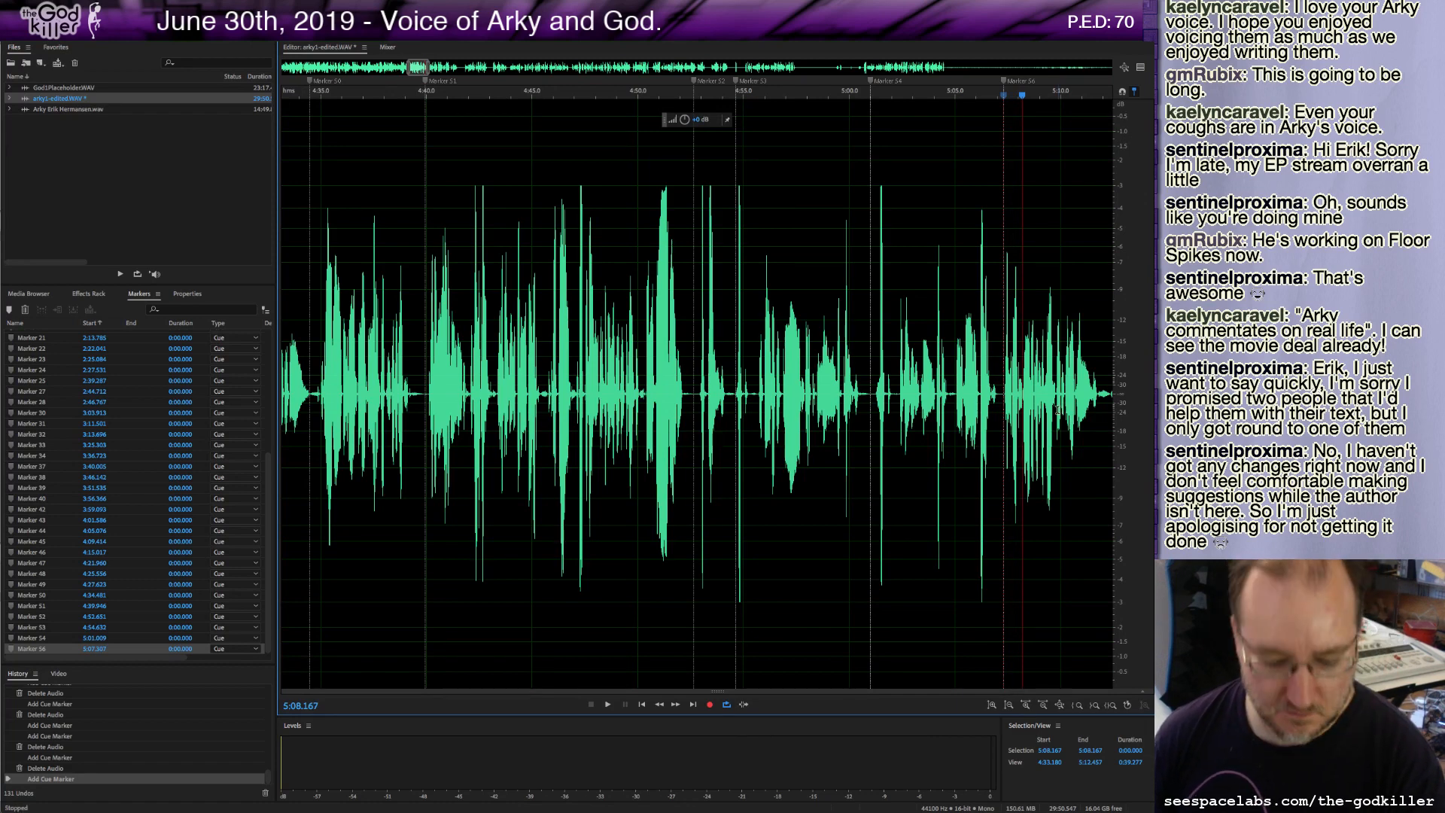
Undo the last cue marker, add a cue marker at about 5:07.2 instead, and play the audio onward.
key(ctrl+z)
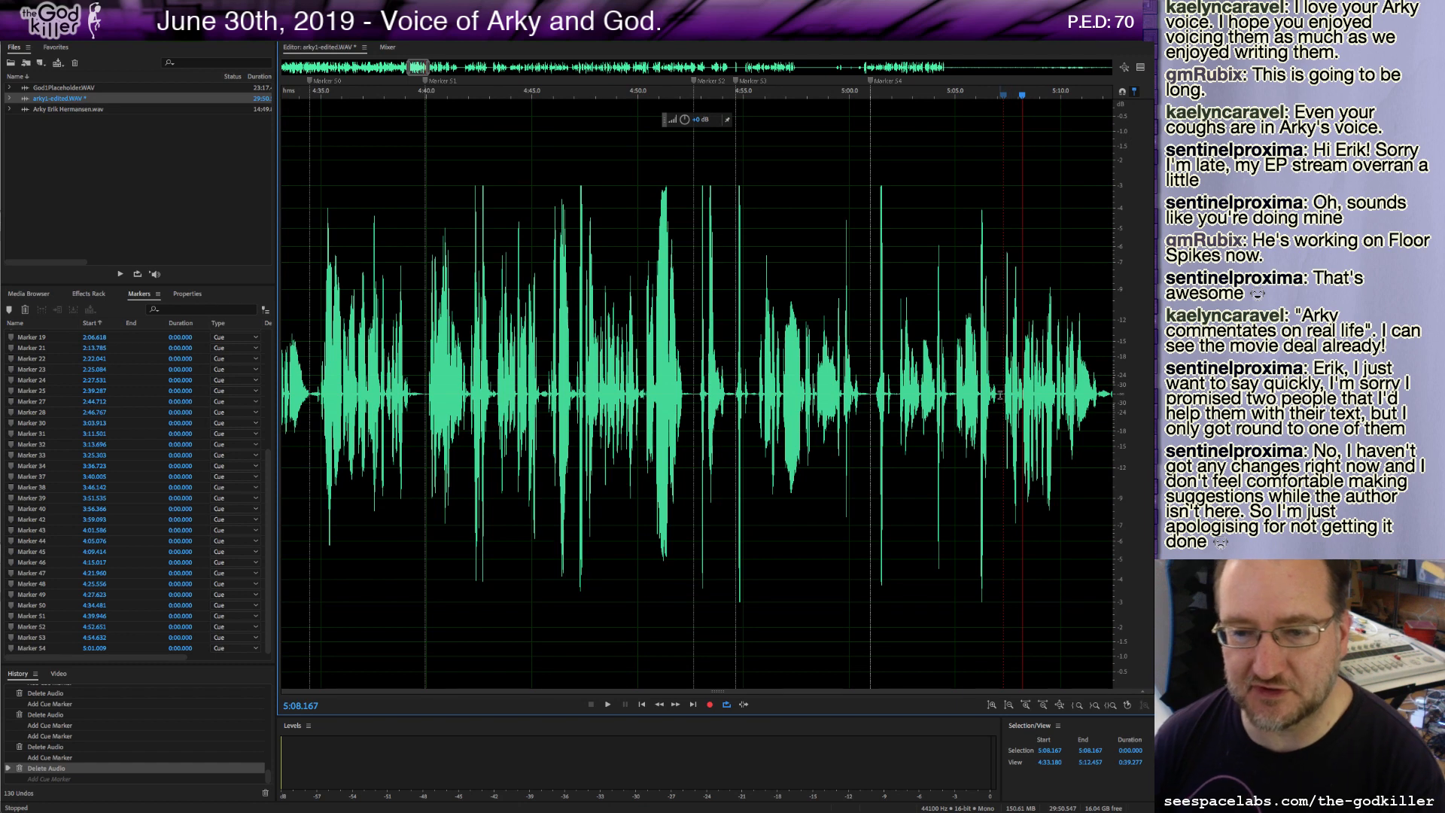
key(m)
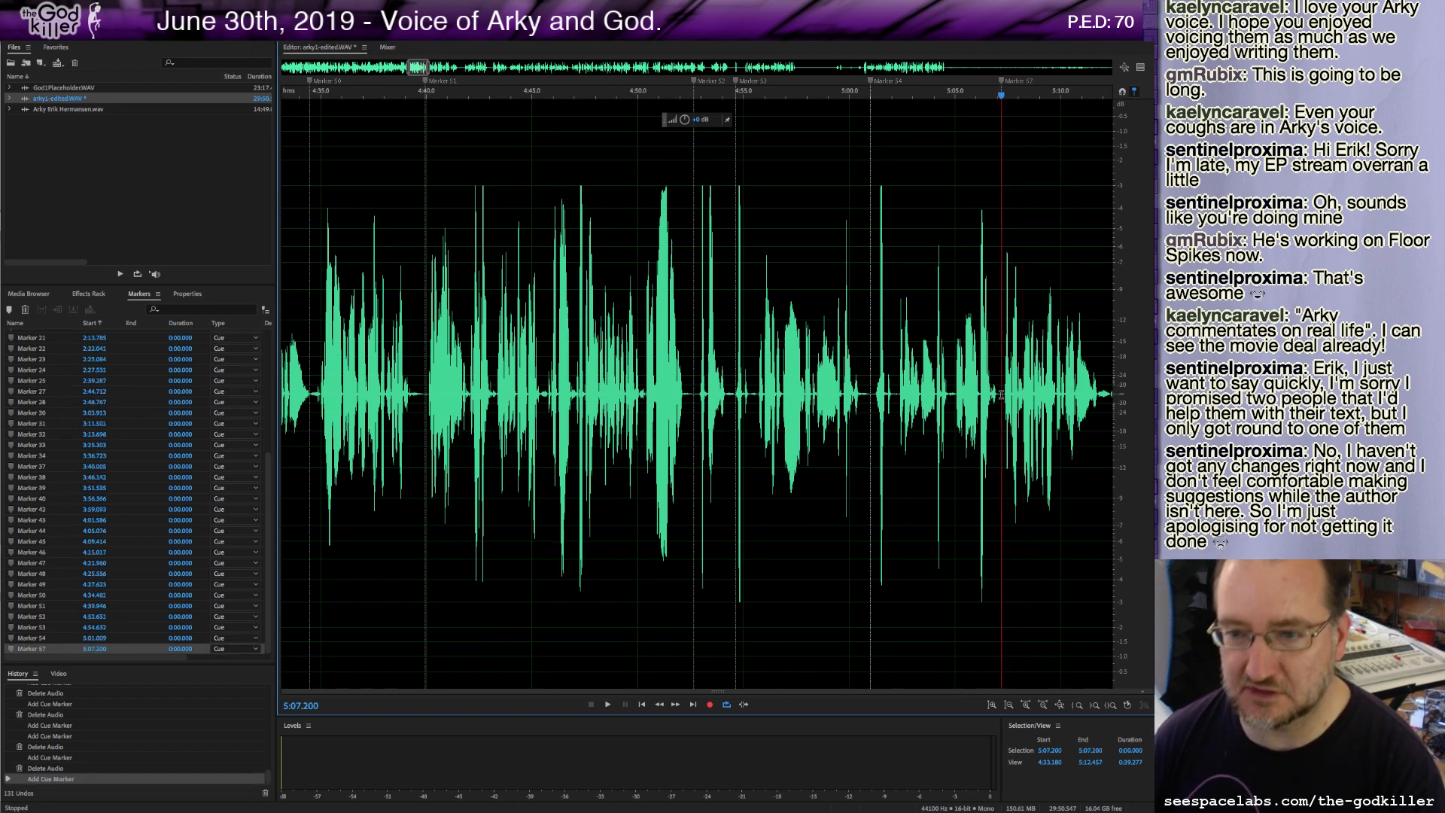
key(space)
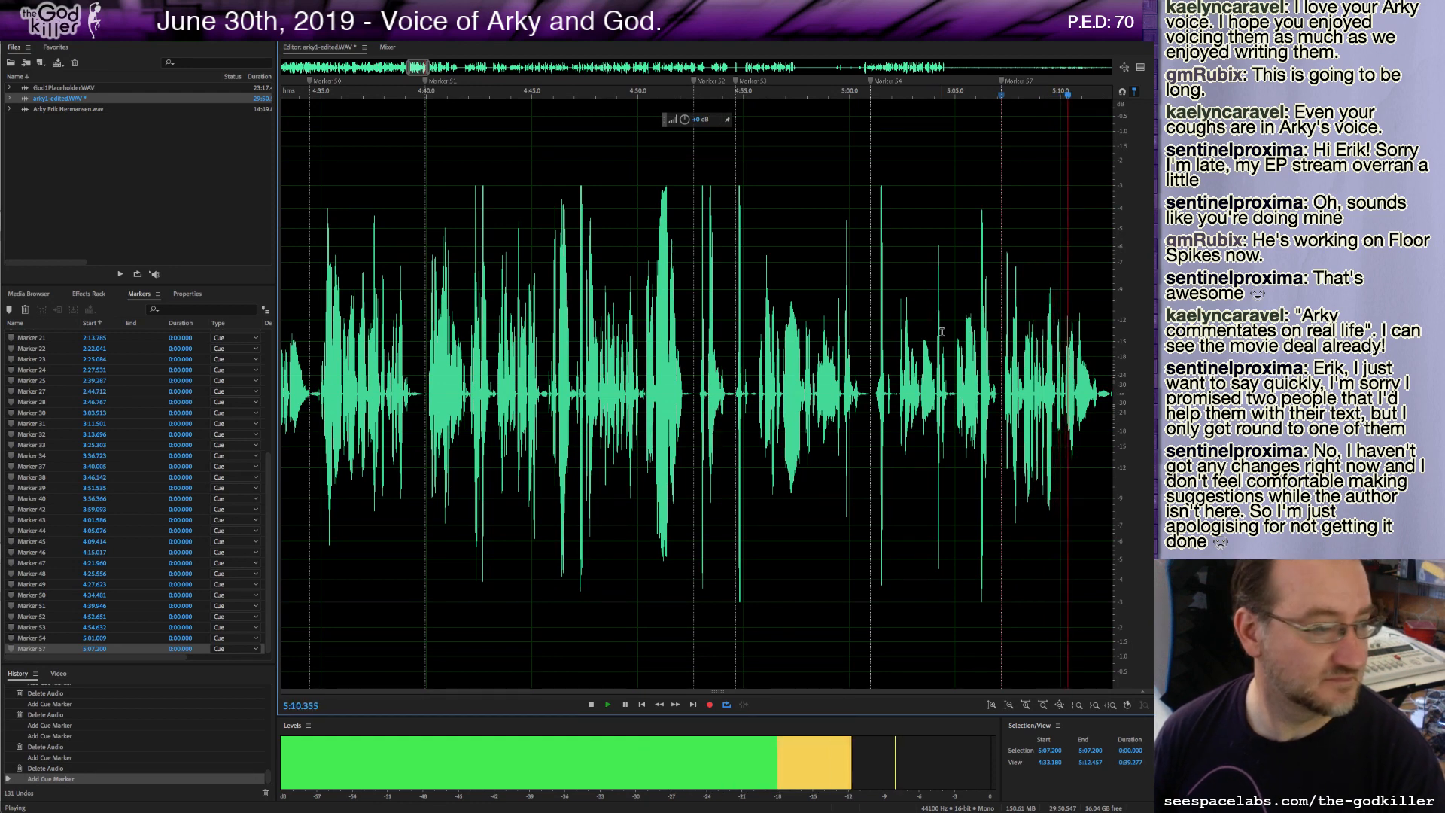
key(space)
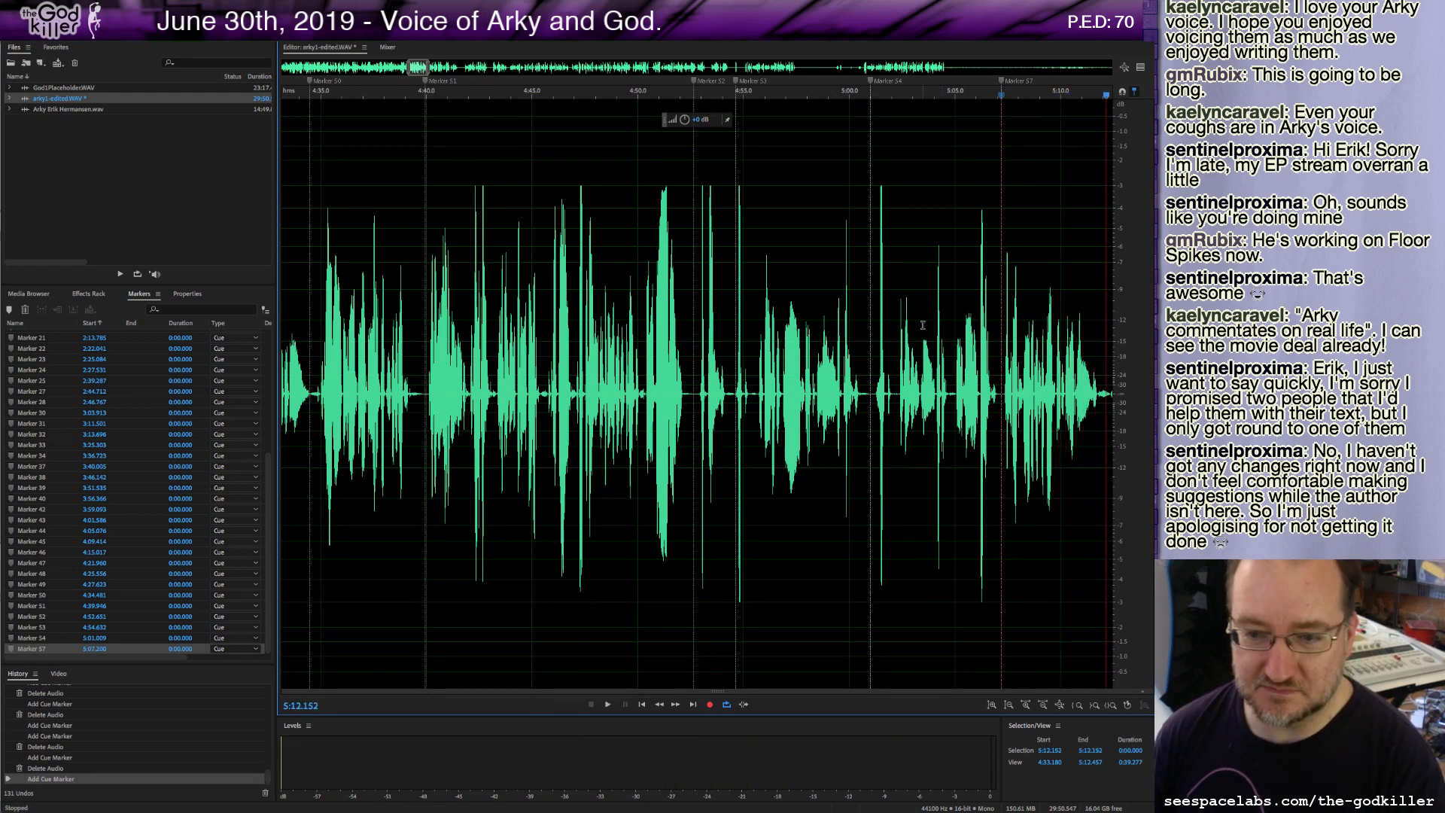
Add cue markers at about 5:12.4, 5:17.1, 5:21.5 and 5:27.9 while playing through the next section.
drag(415, 68, 426, 68)
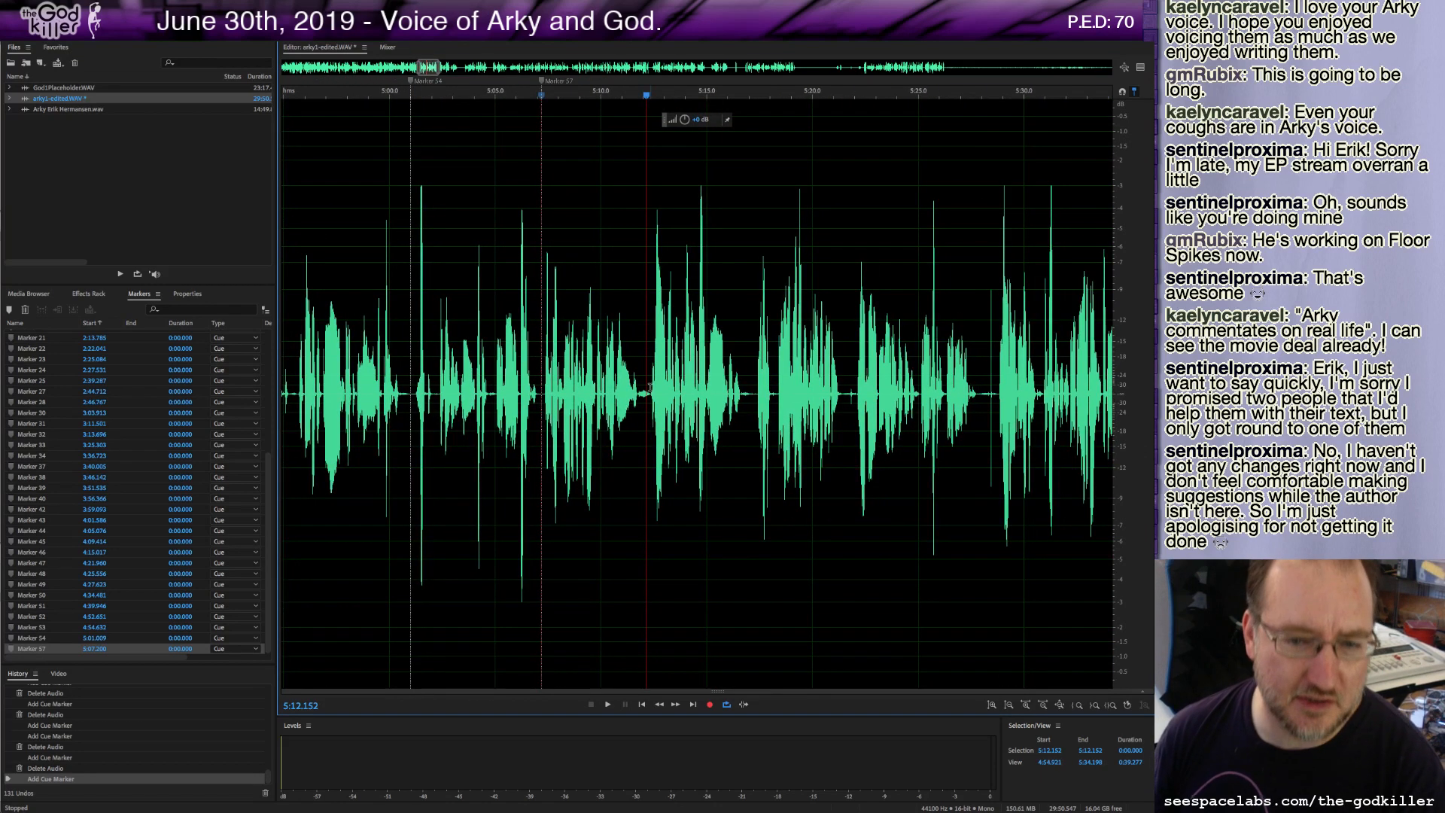
click(651, 389)
key(m)
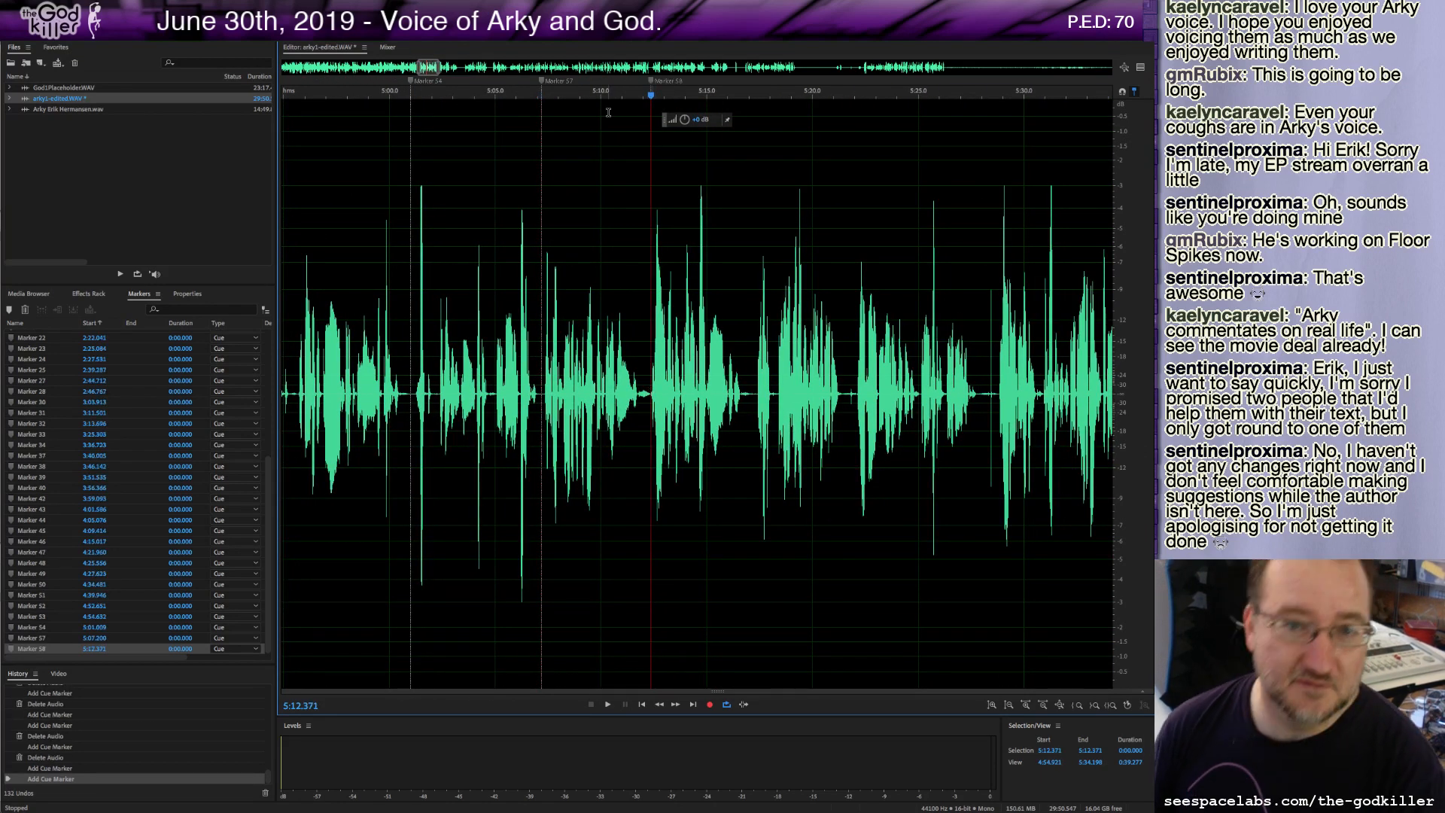
key(space)
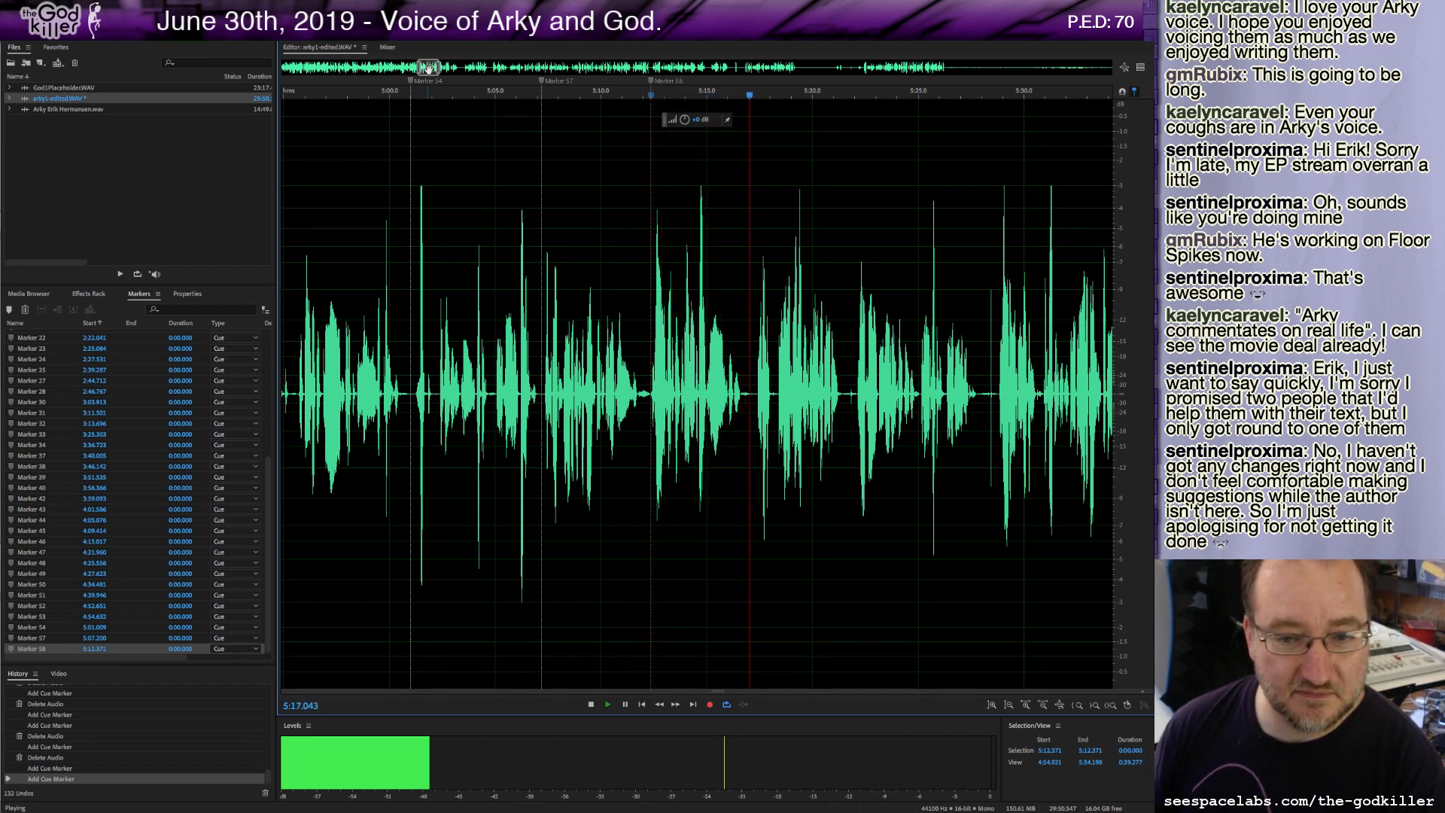
key(space)
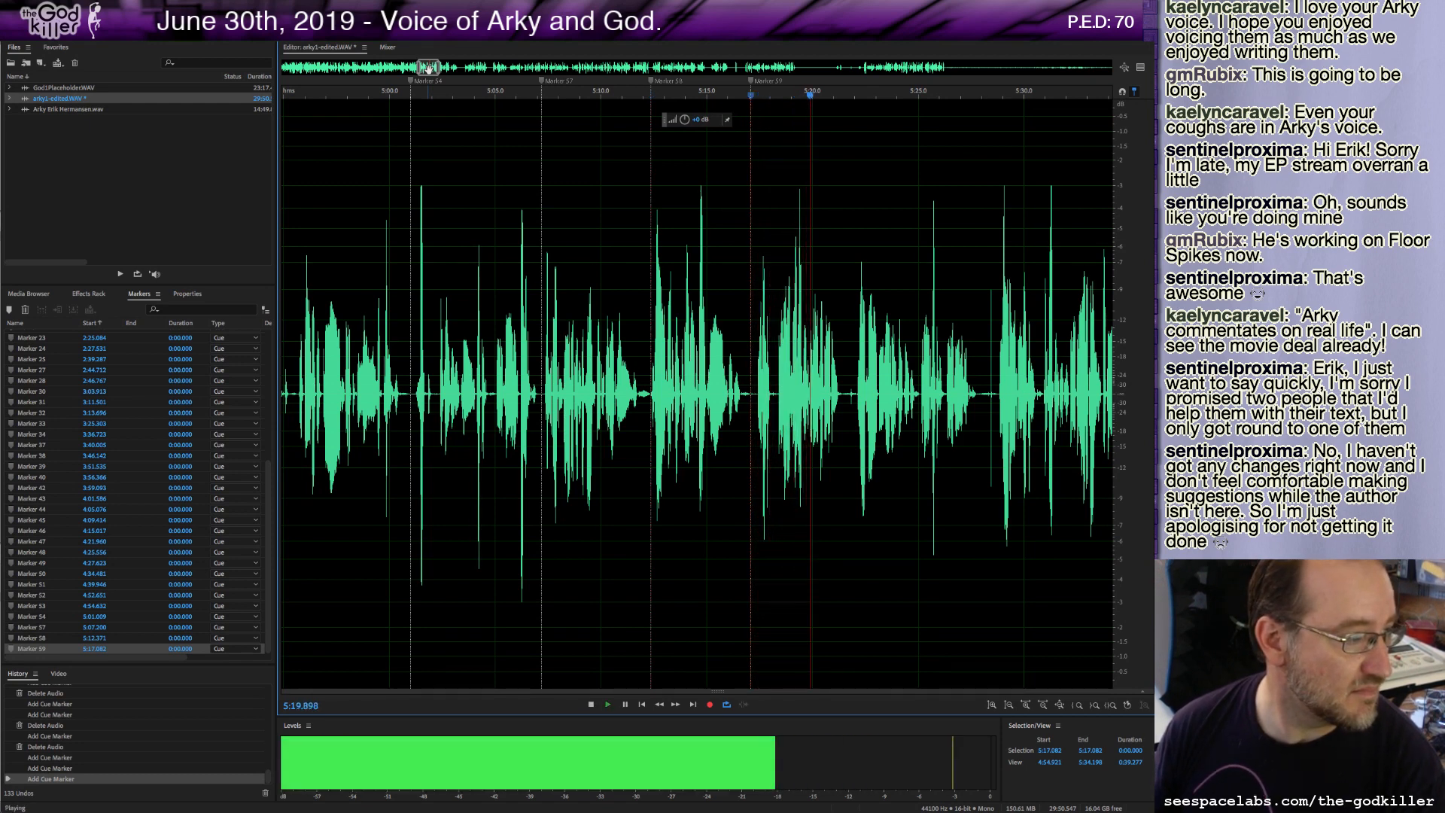
key(m)
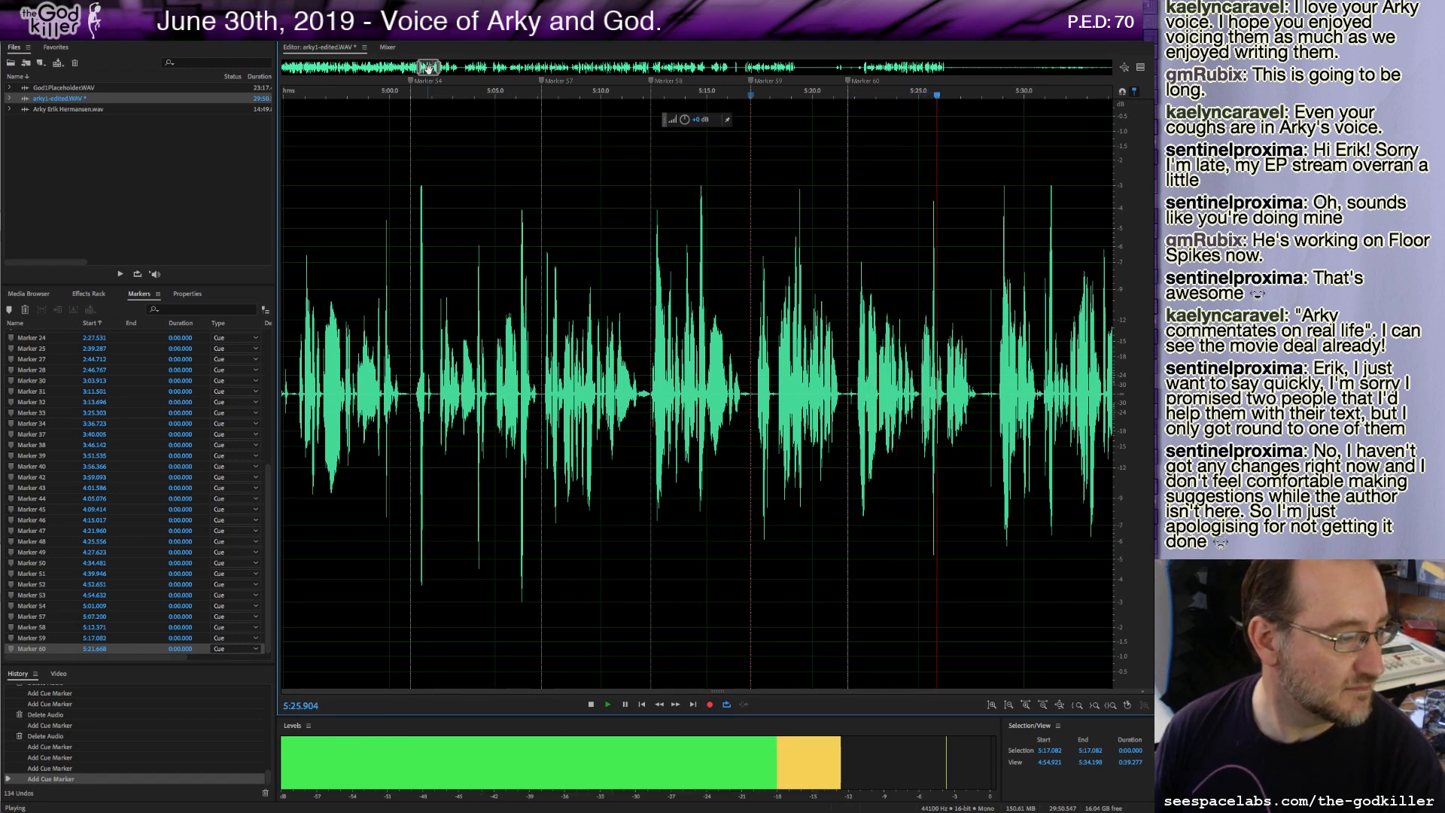
key(m)
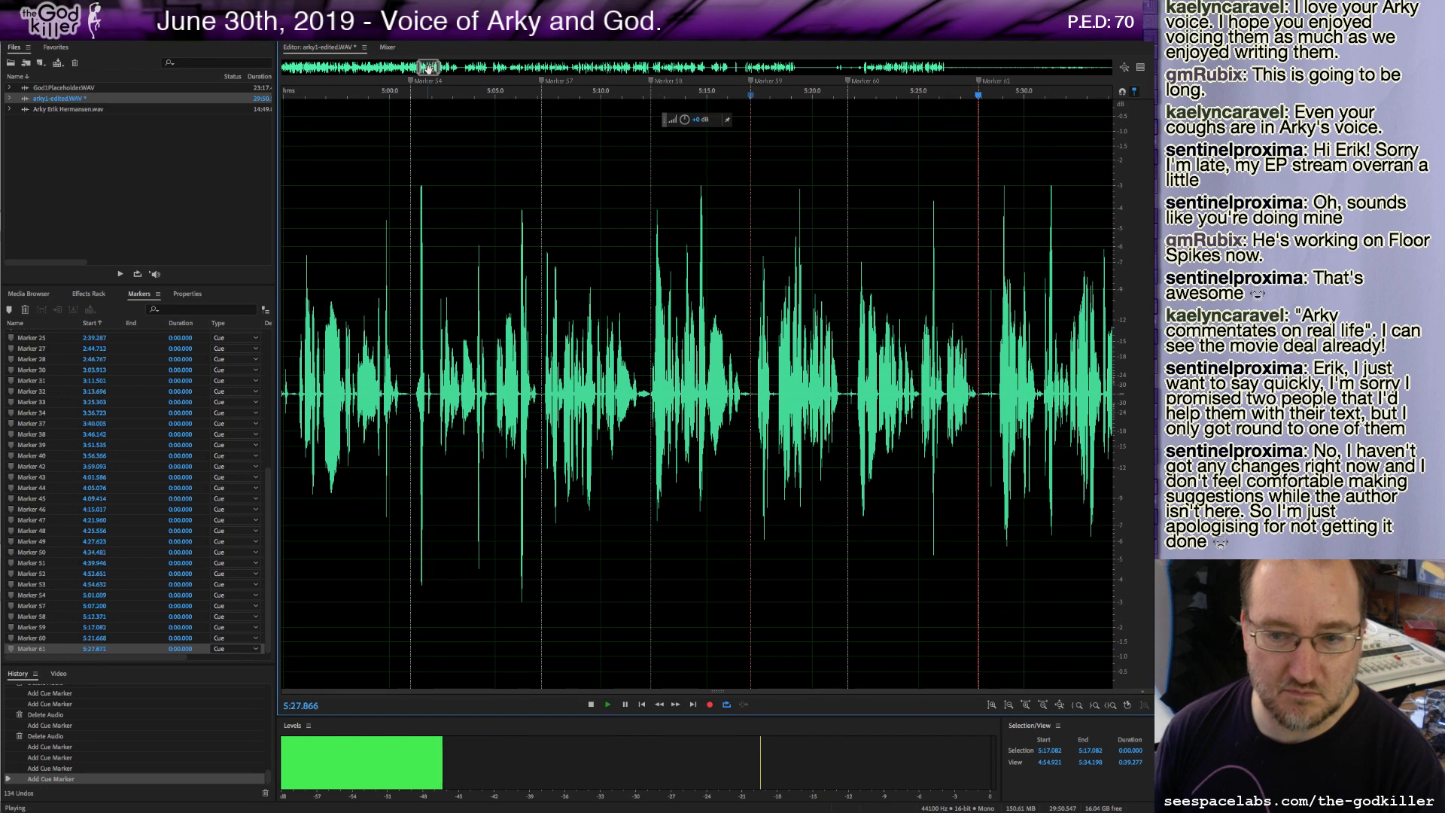
key(m)
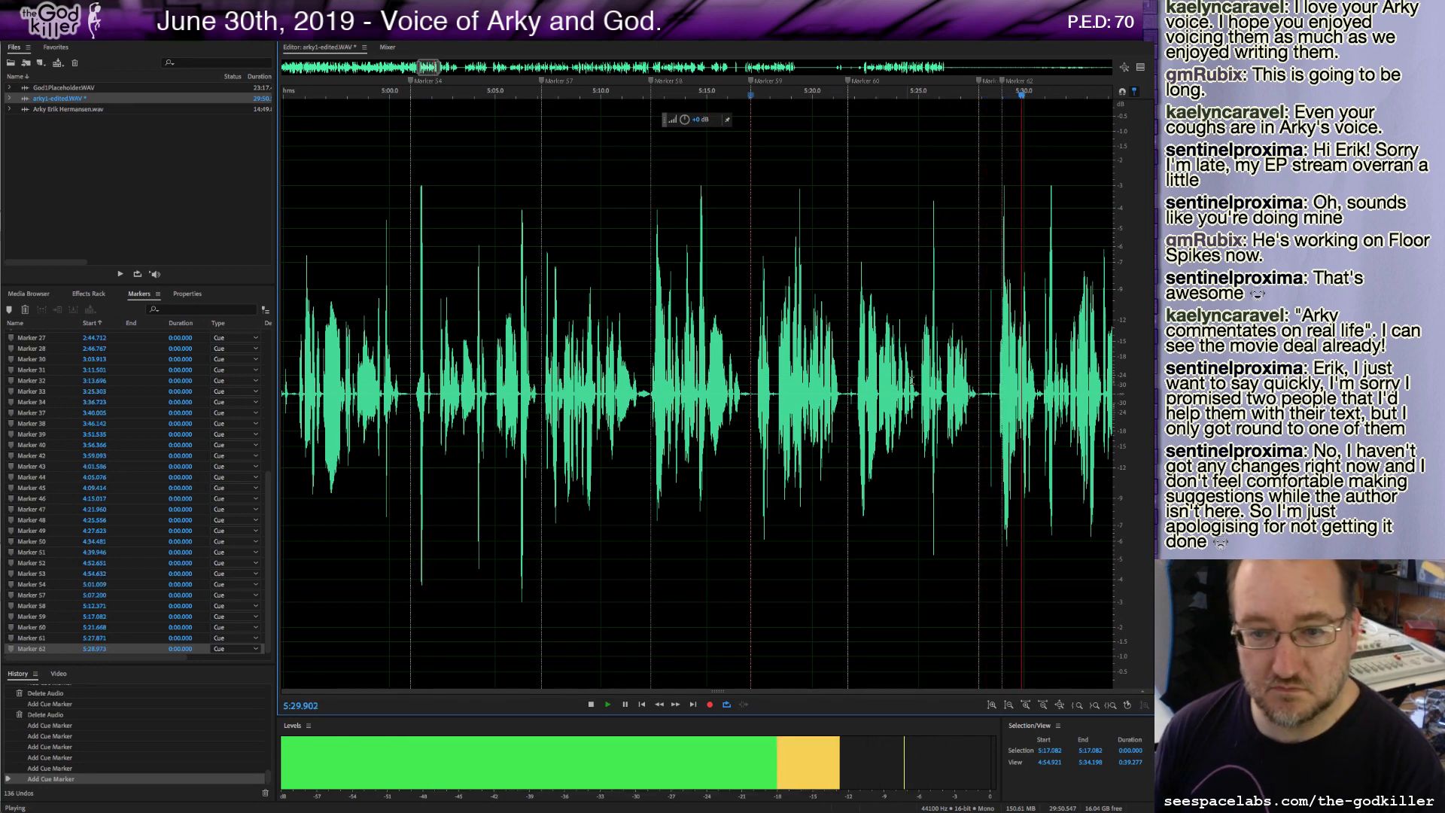
key(space)
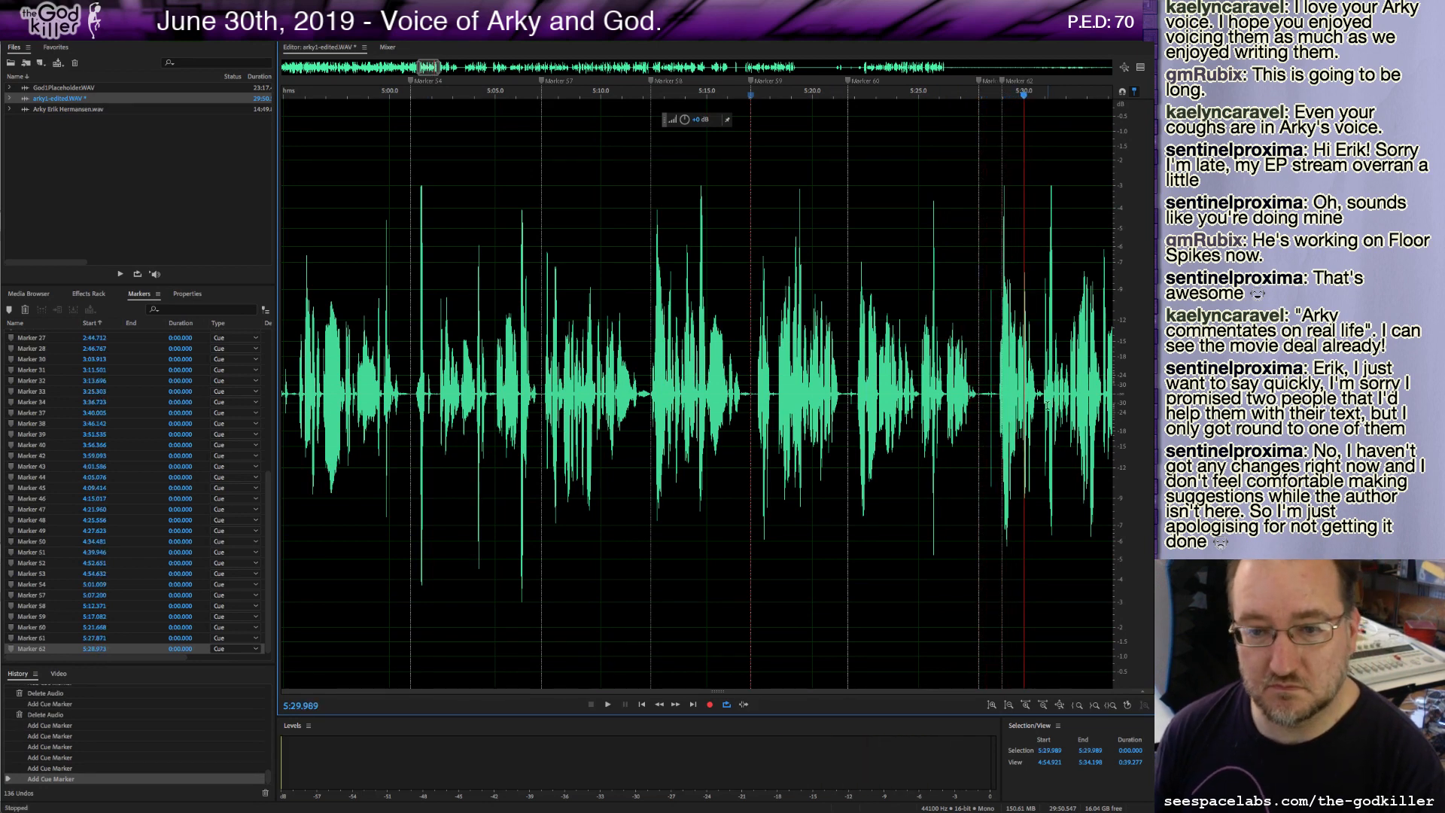
right_click(1004, 87)
click(1037, 93)
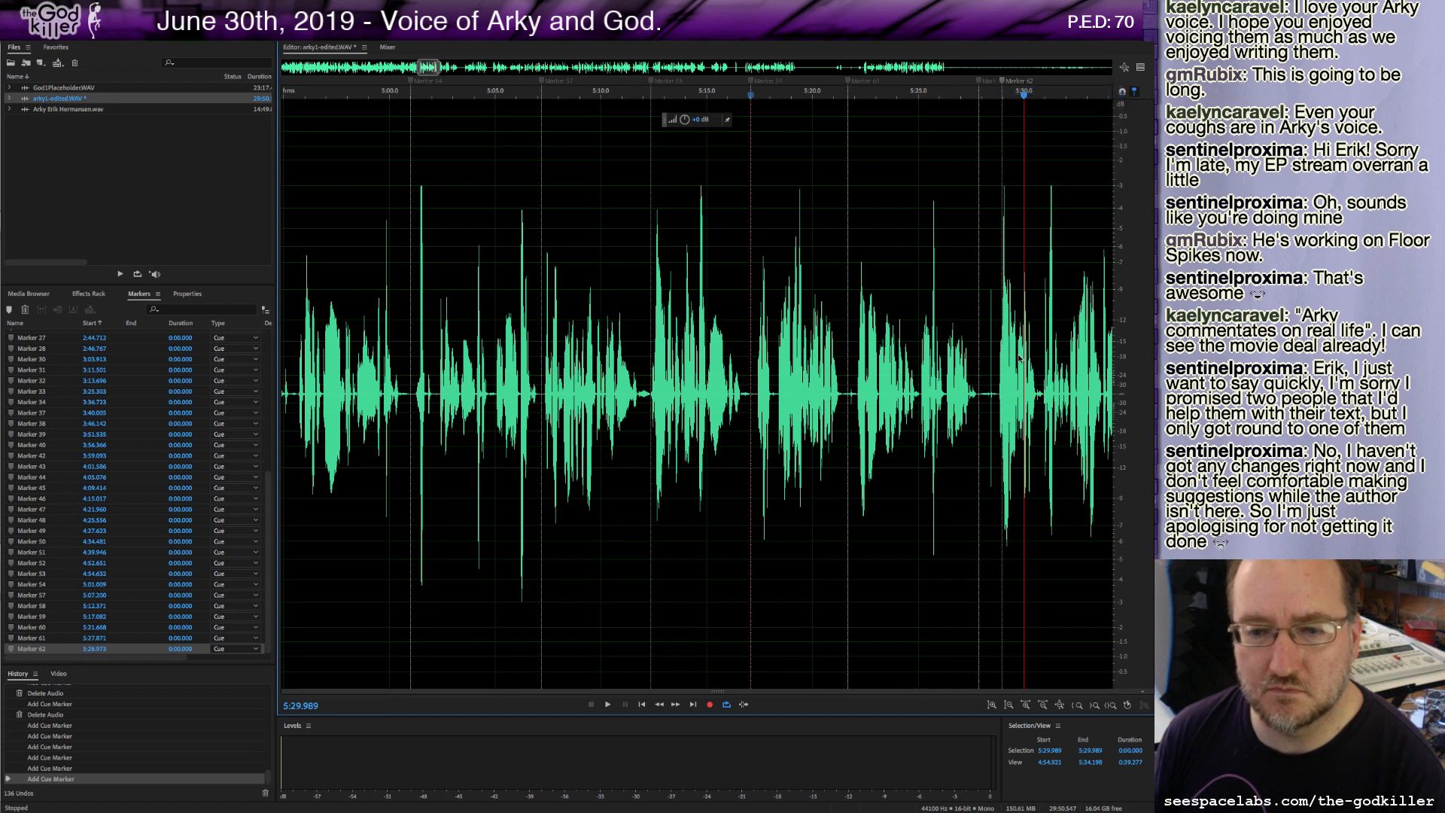
Delete the roughly 0.8-second piece at about 5:27.9 and resume playback.
drag(981, 395, 995, 403)
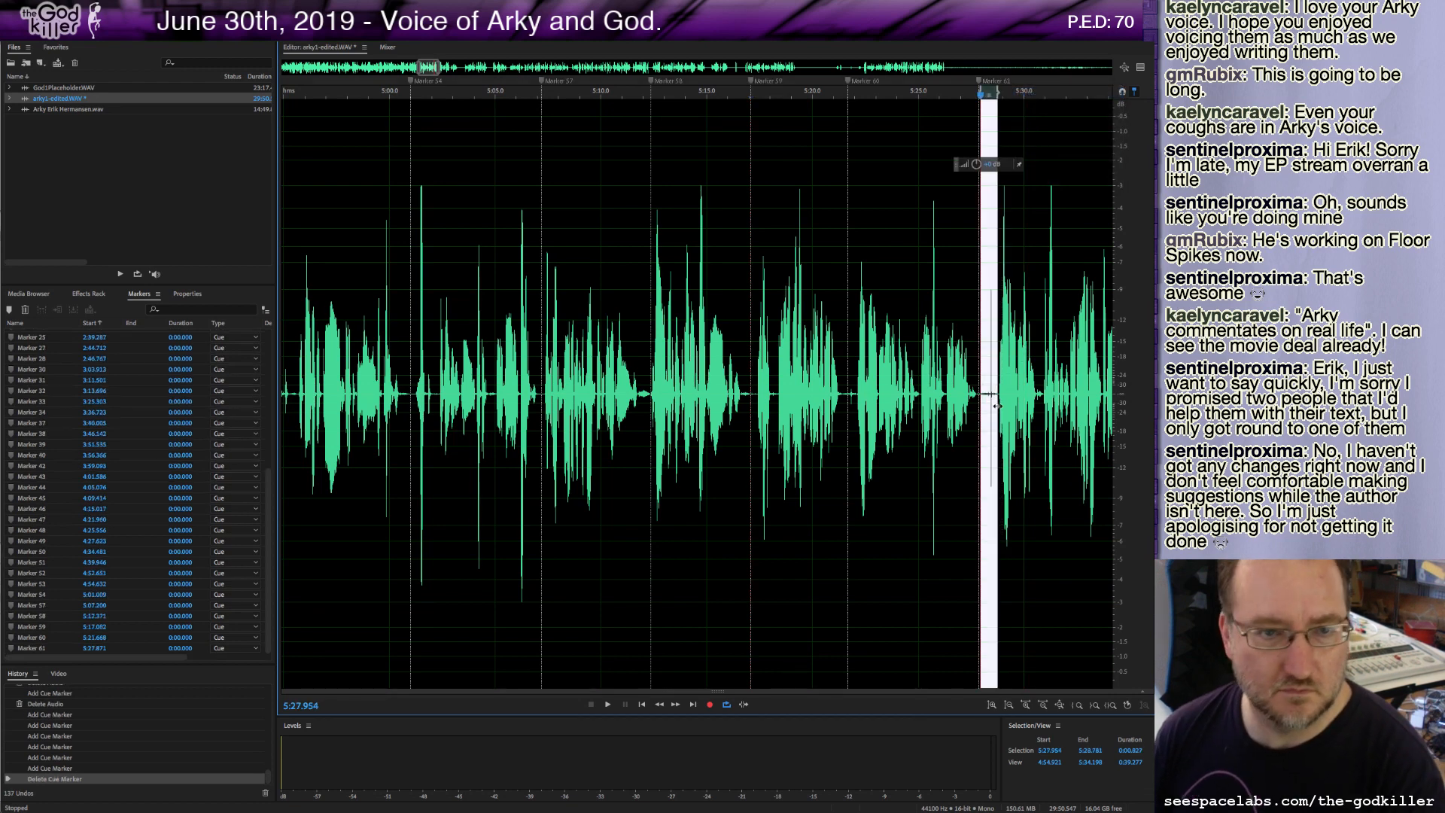
key(Delete)
key(space)
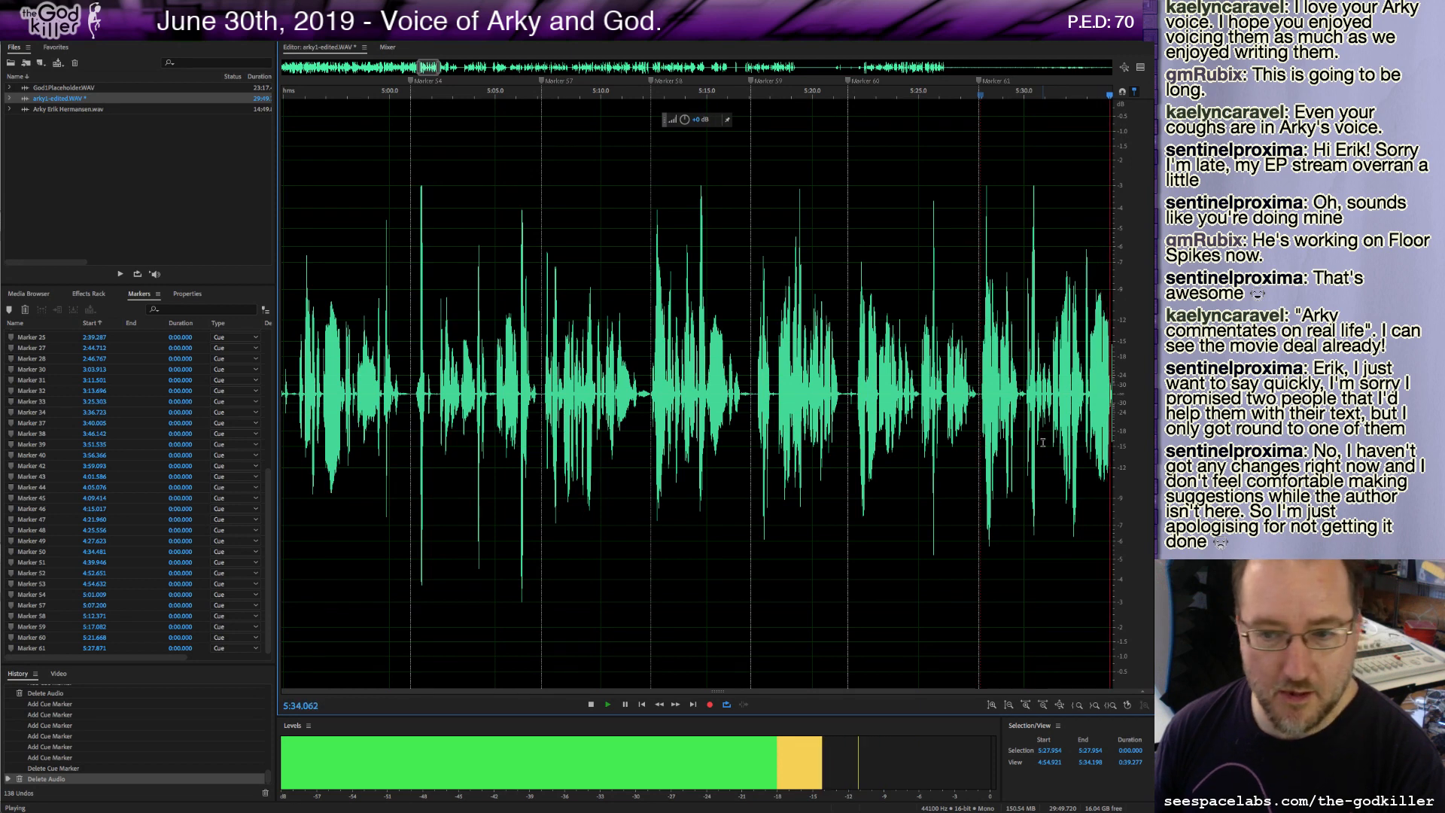
Mark the spot at about 5:35.5 during playback and delete a short sliver of audio just after it.
key(m)
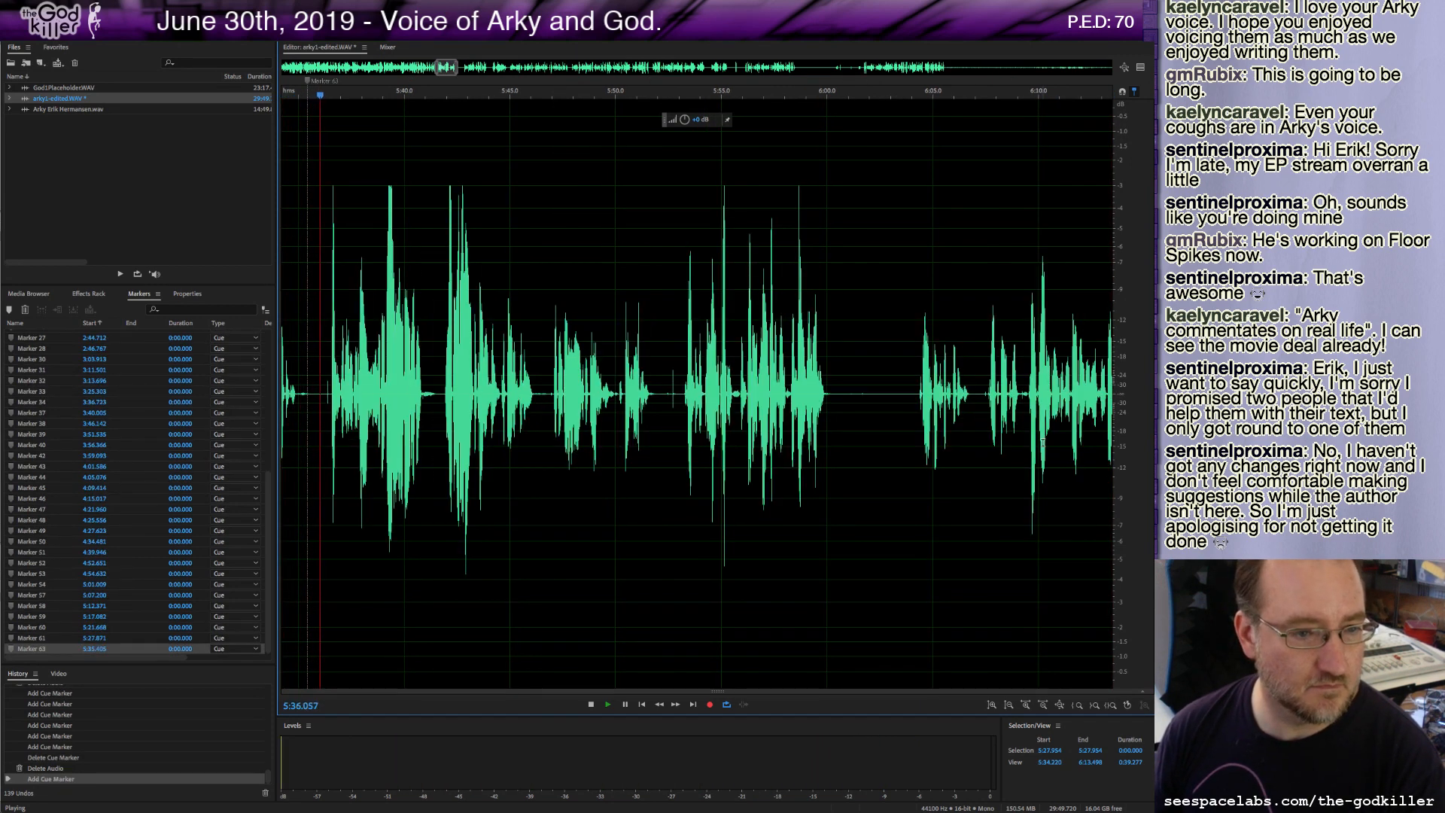
key(m)
key(space)
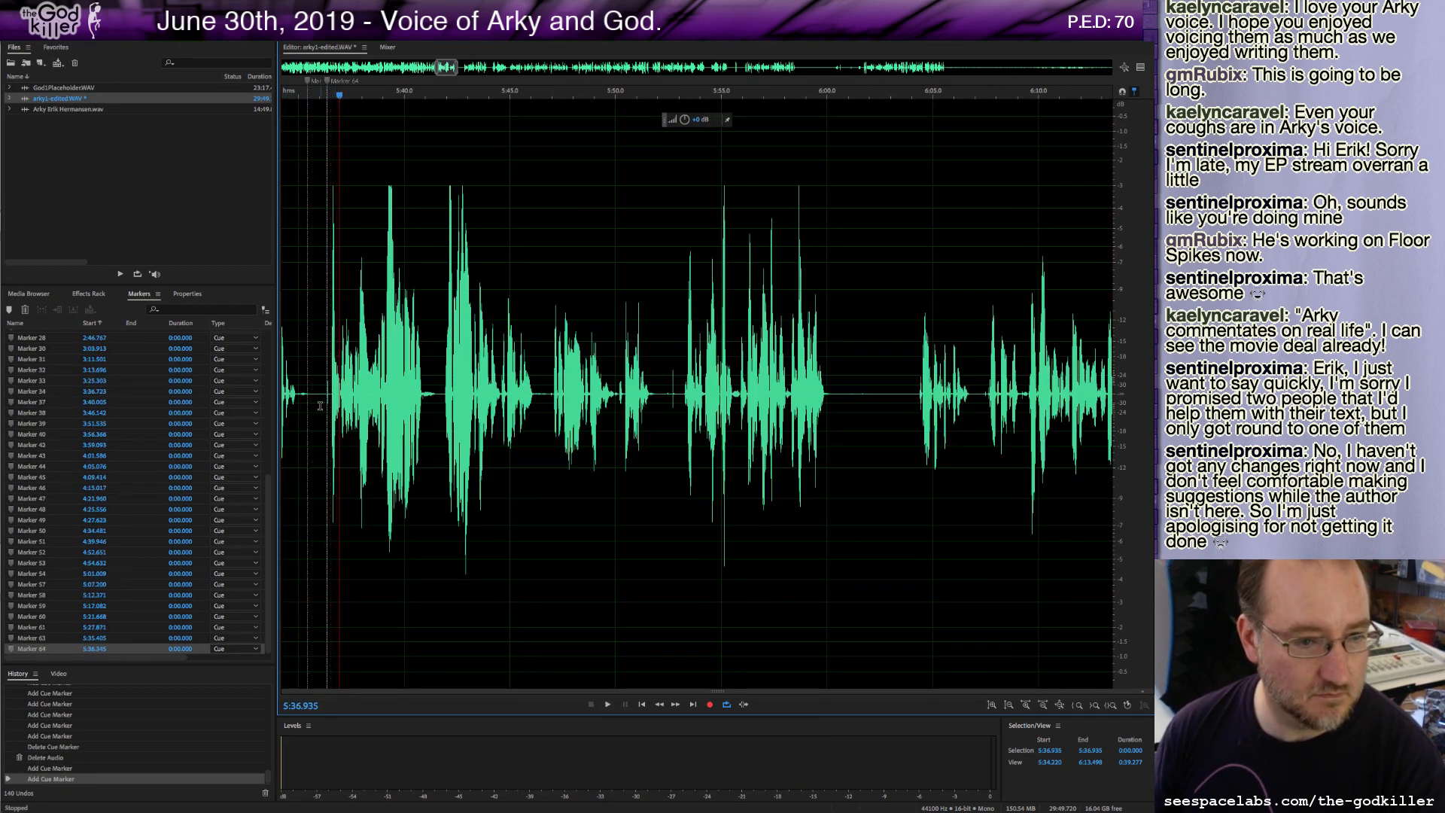
drag(310, 407, 329, 407)
key(Delete)
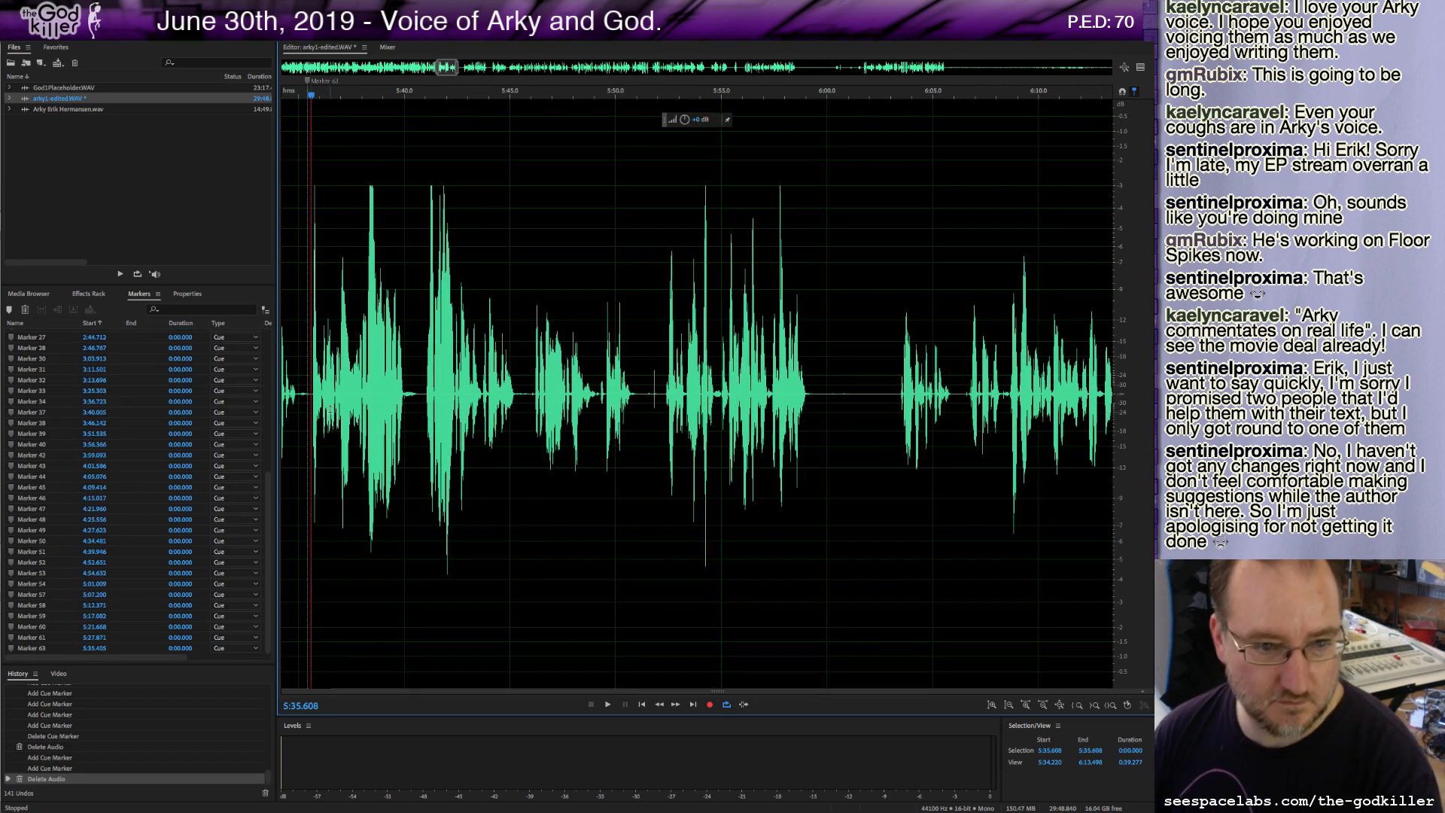
Audition the following section and delete a roughly 0.4-second piece at about 5:40.5.
key(space)
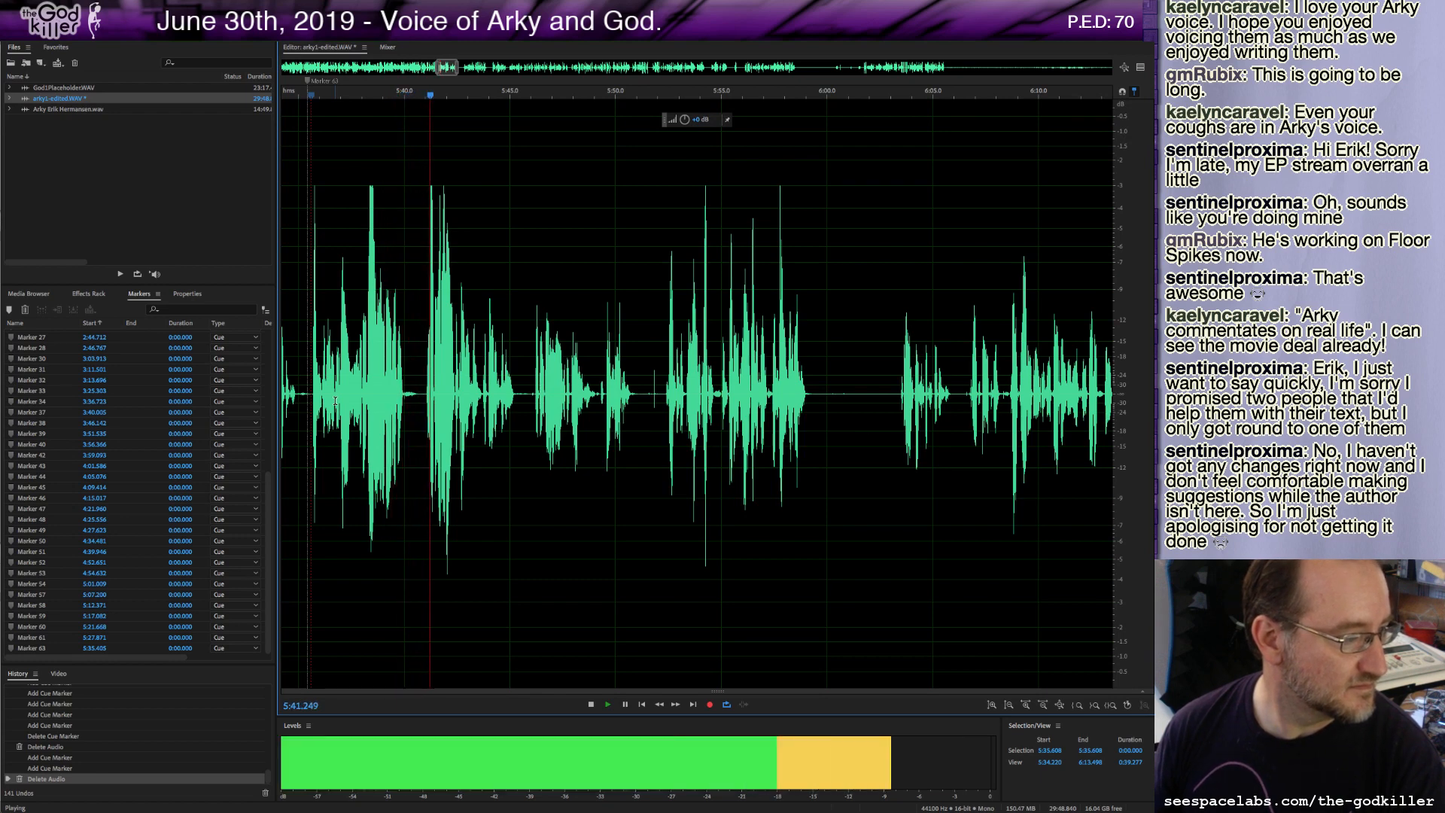
key(space)
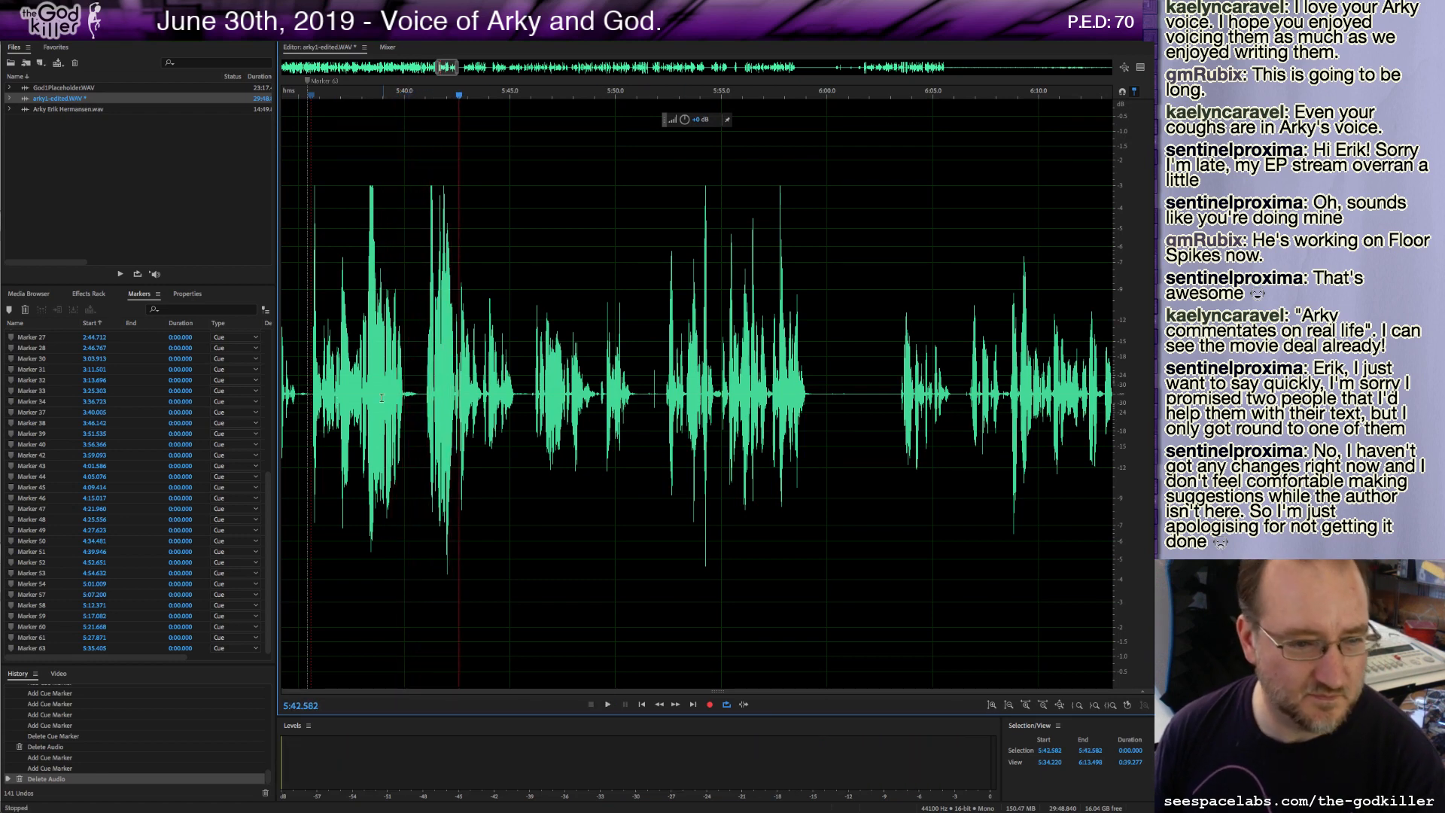
drag(415, 396, 424, 399)
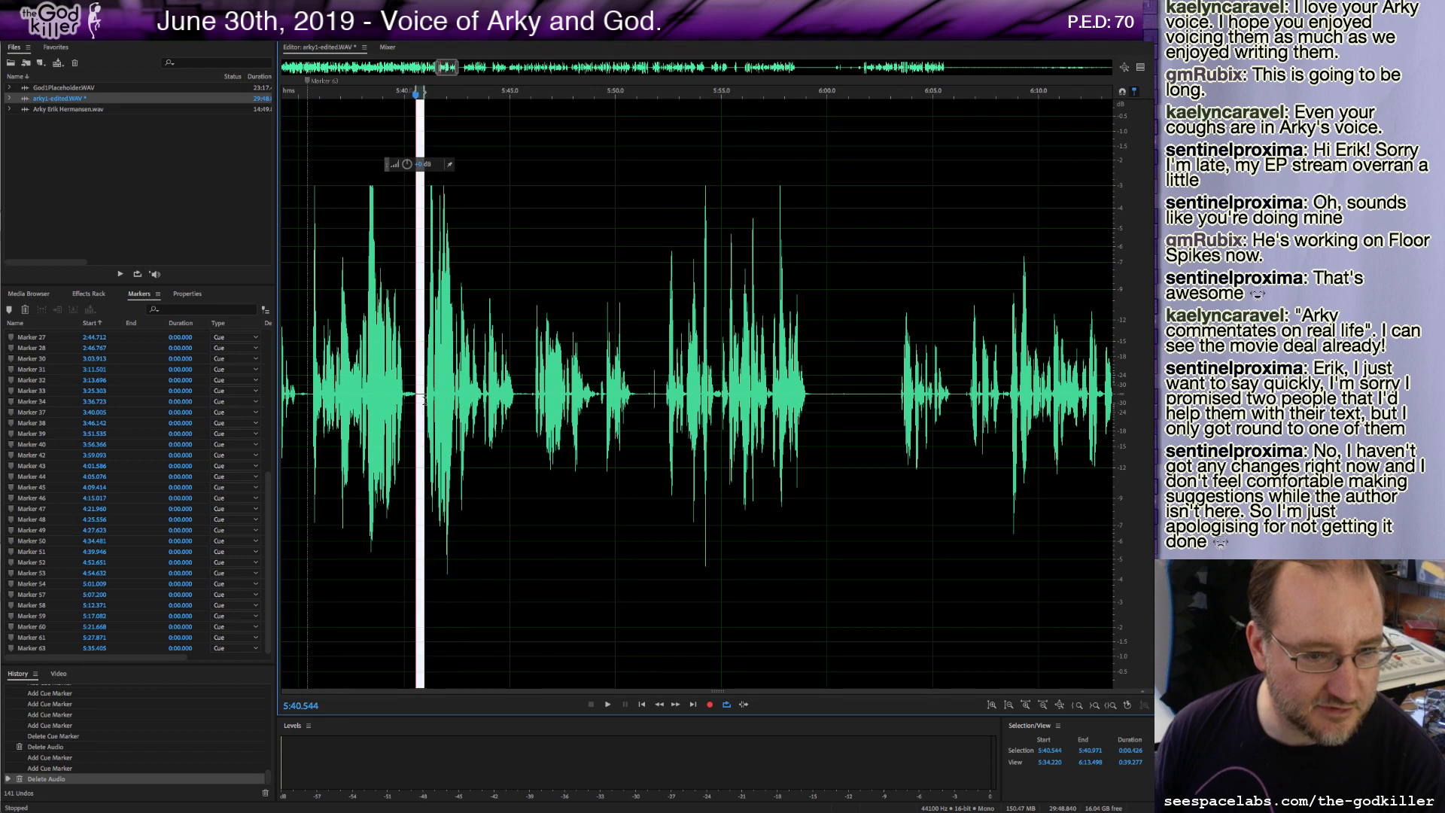
key(Delete)
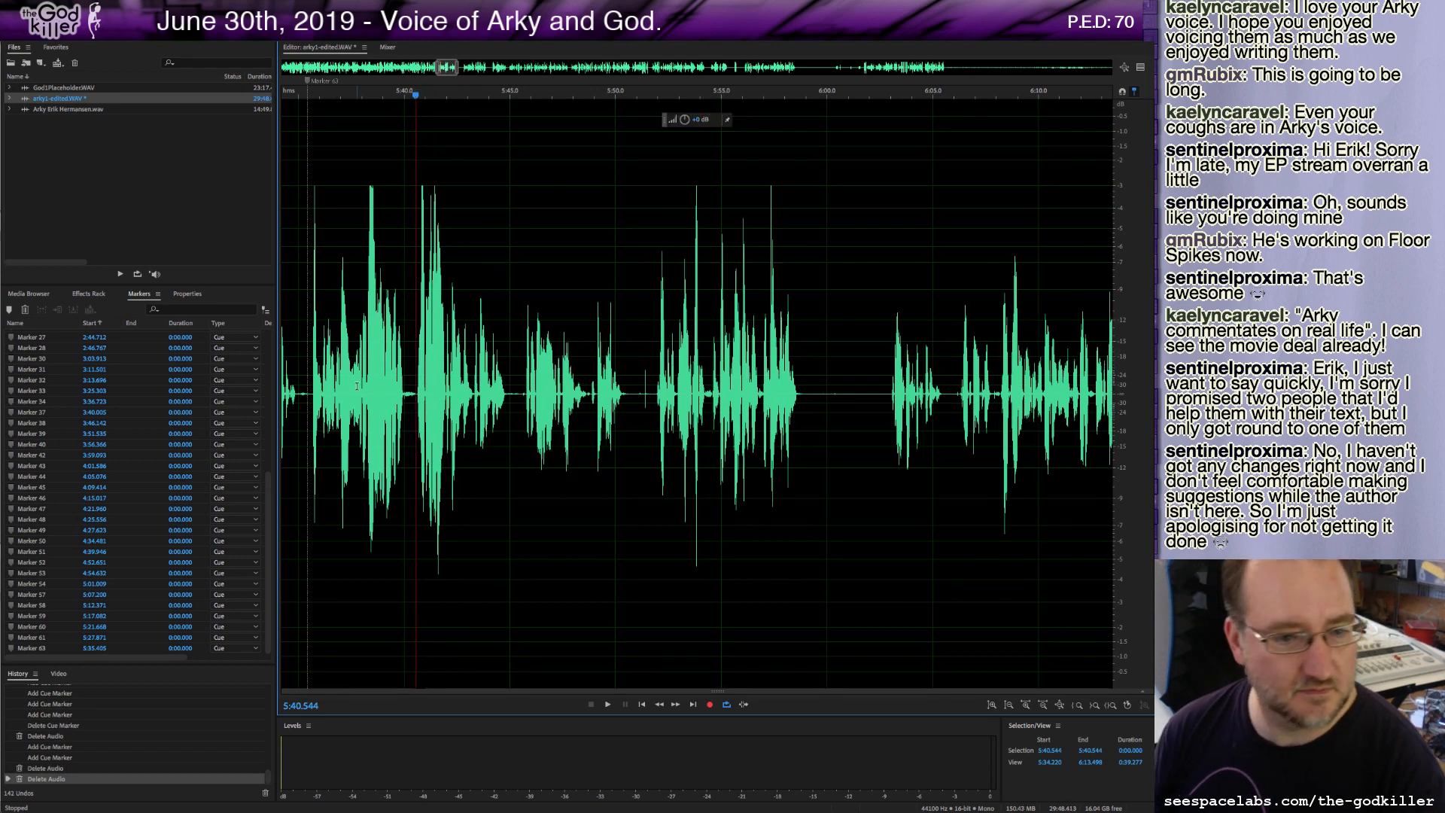
Play from about 5:37.7 and delete roughly 5 seconds of audio starting at about 5:40.6.
click(356, 386)
key(space)
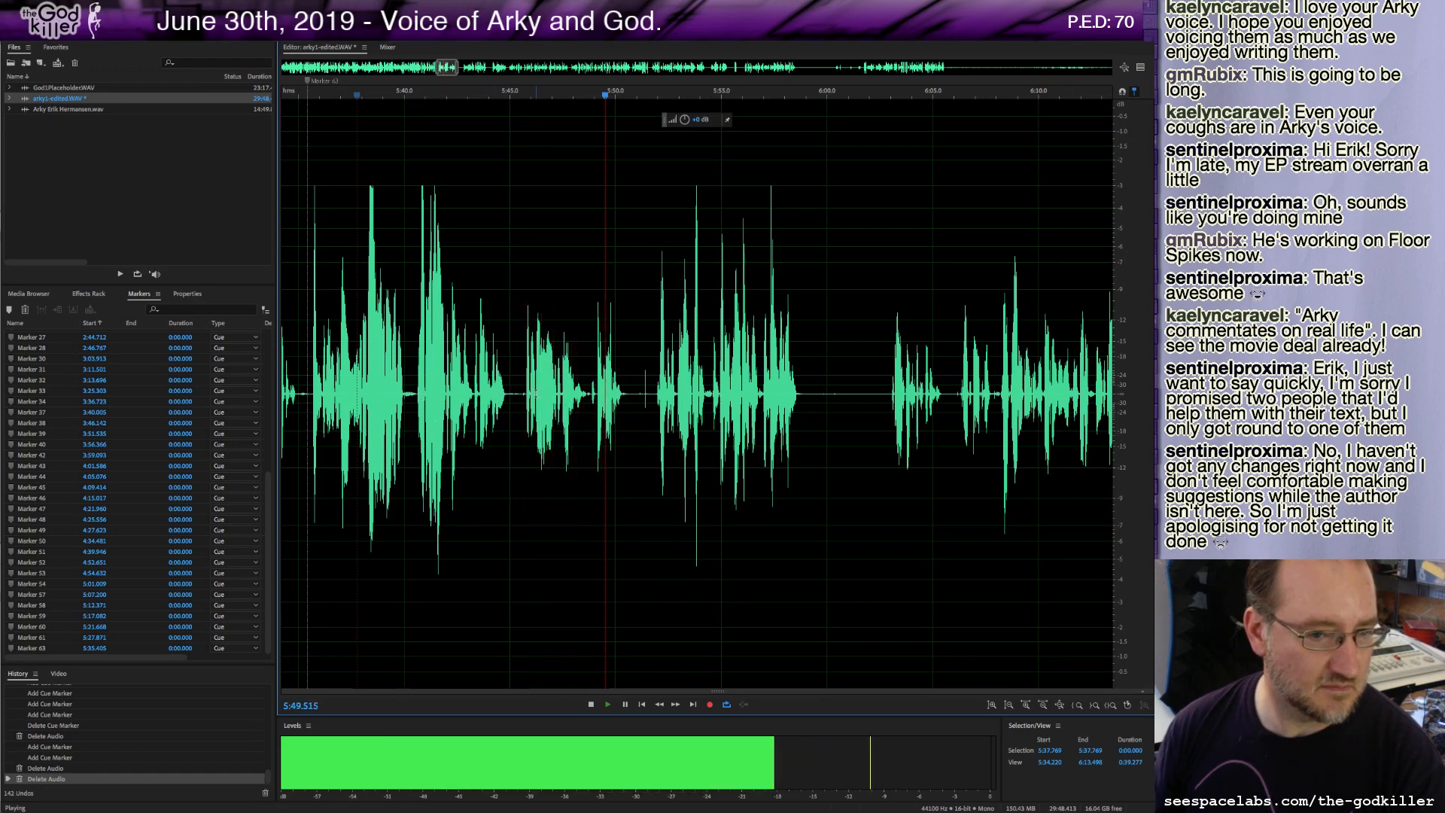
key(space)
drag(417, 399, 524, 428)
key(Delete)
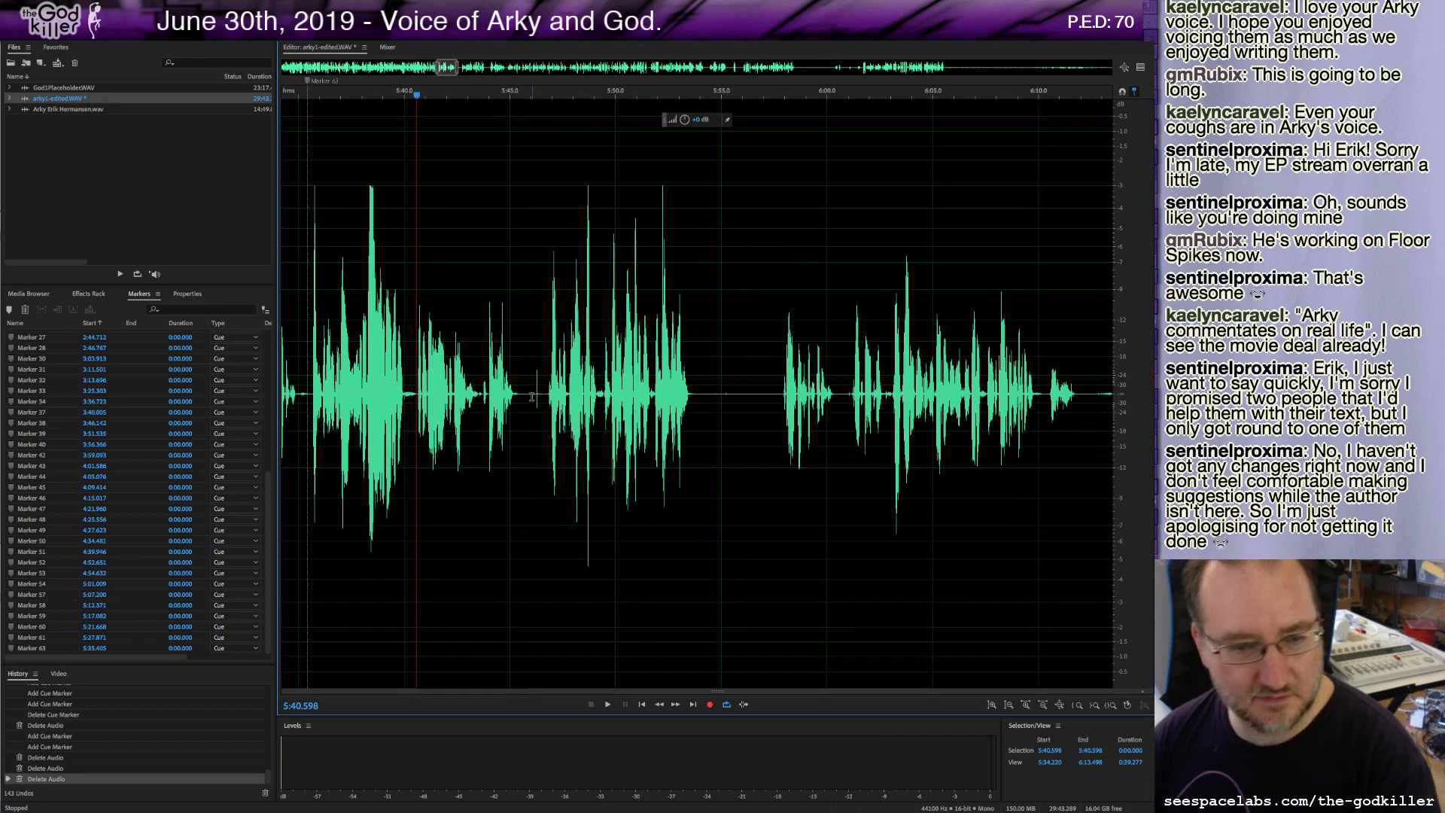
Play from about 5:43.7 and delete the roughly 1.4-second stretch starting at about 5:45.4.
click(483, 399)
key(space)
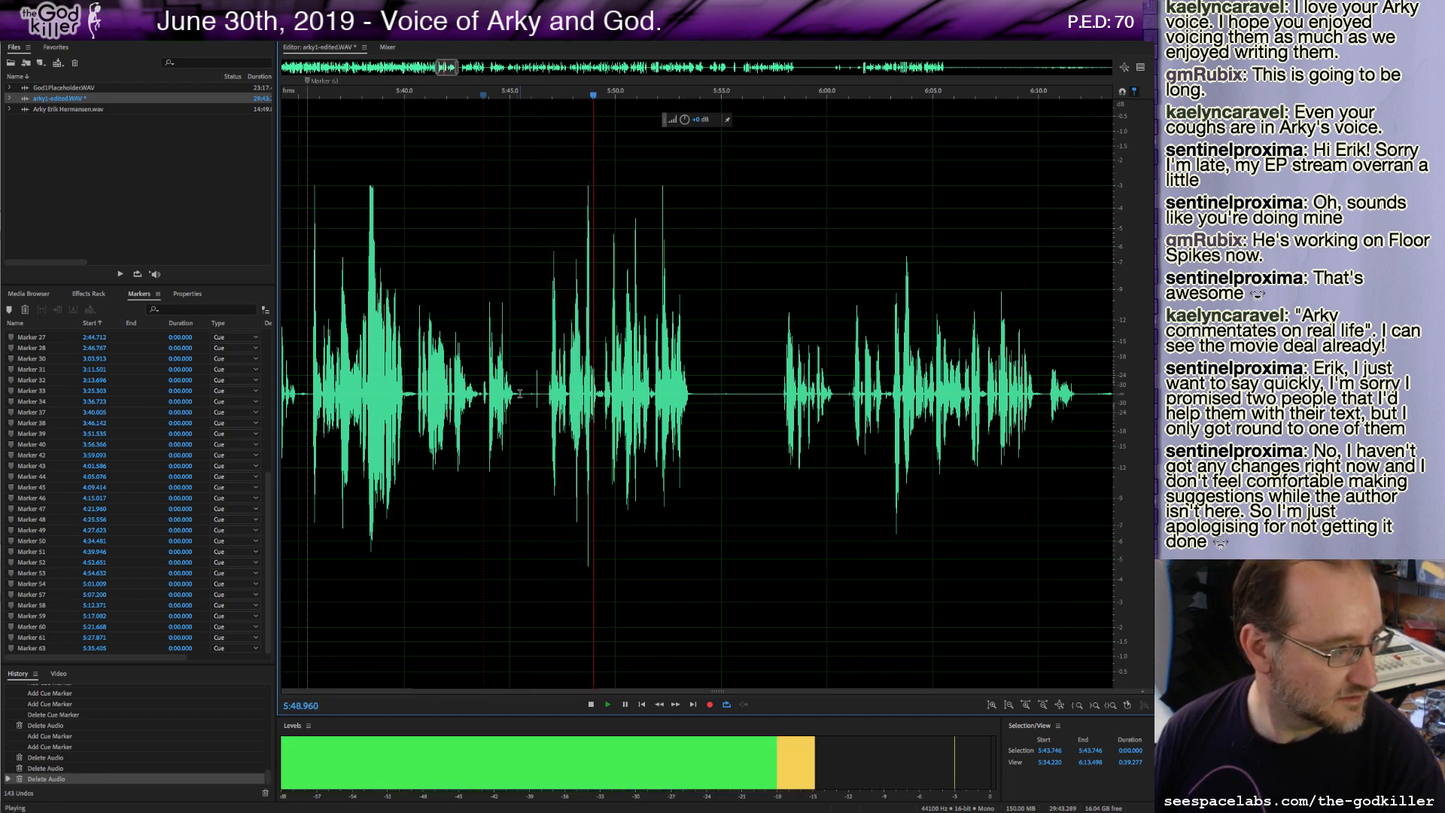
key(space)
drag(518, 397, 548, 417)
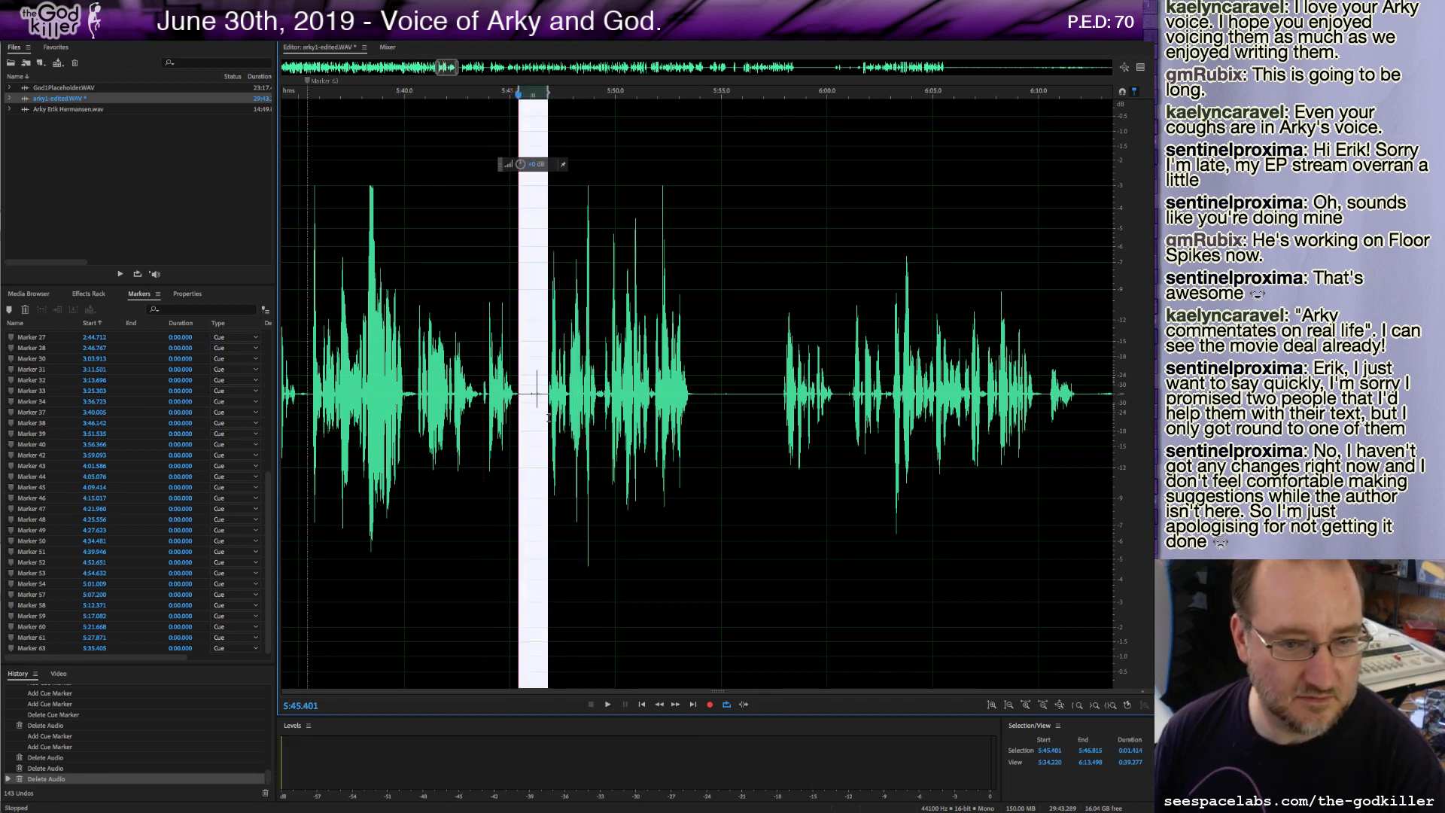
key(Delete)
Add a cue marker at about 5:45.4, play on, and mark the take at about 5:52.6.
key(m)
key(space)
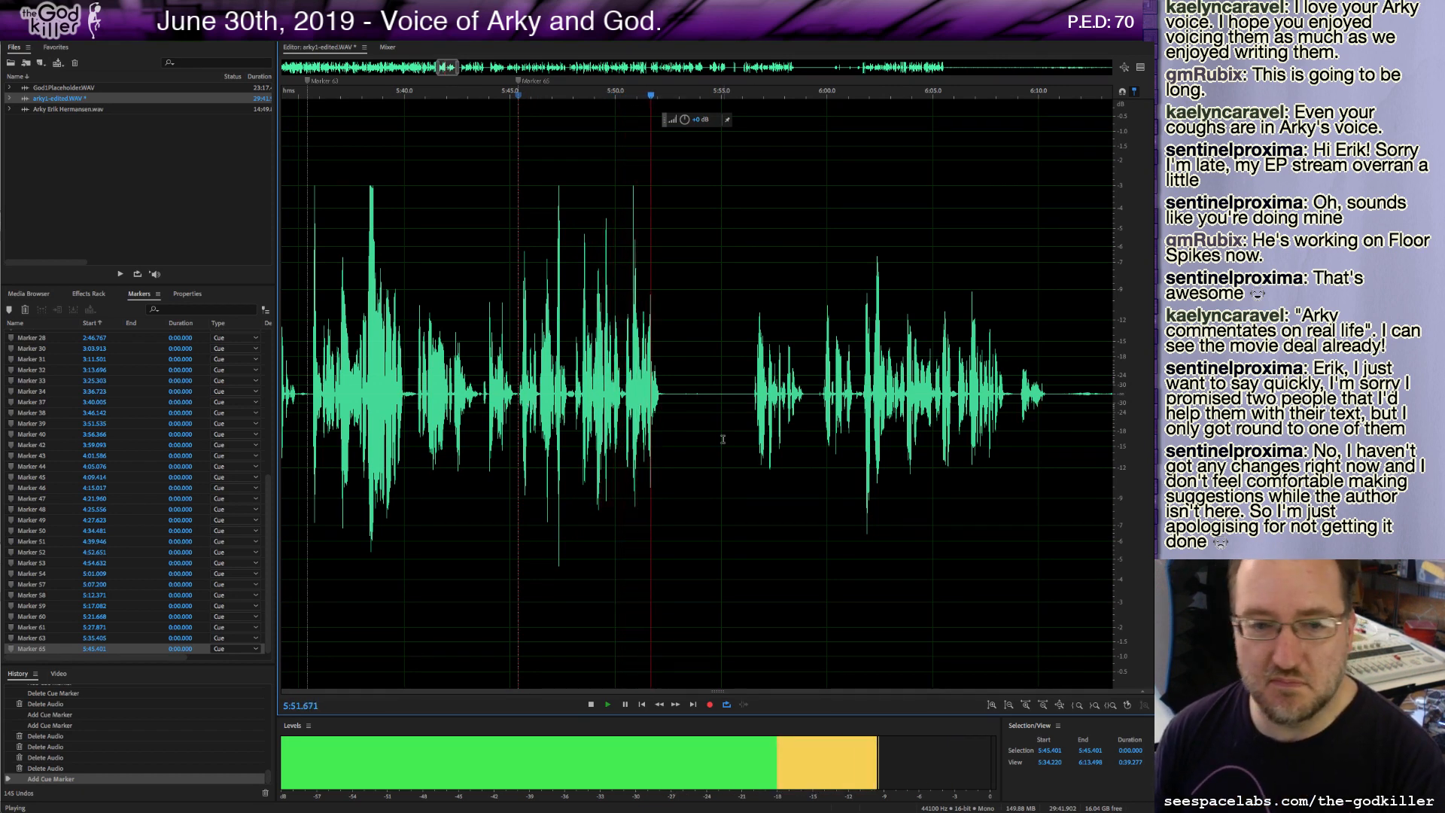
key(space)
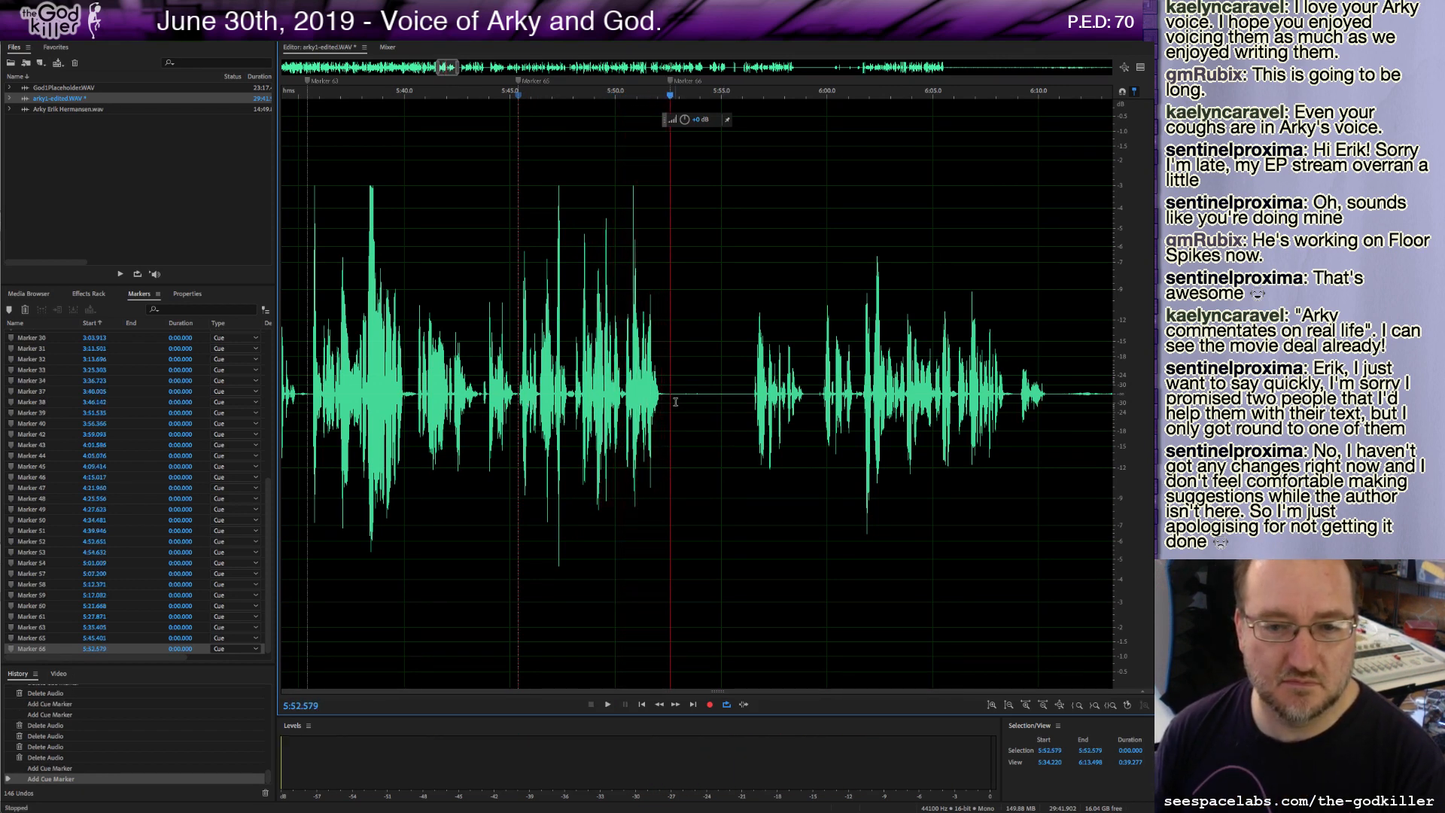
Delete about 3.7 seconds of audio starting near 5:52.8, play on, and add a marker at about 5:57.4.
drag(673, 396, 751, 430)
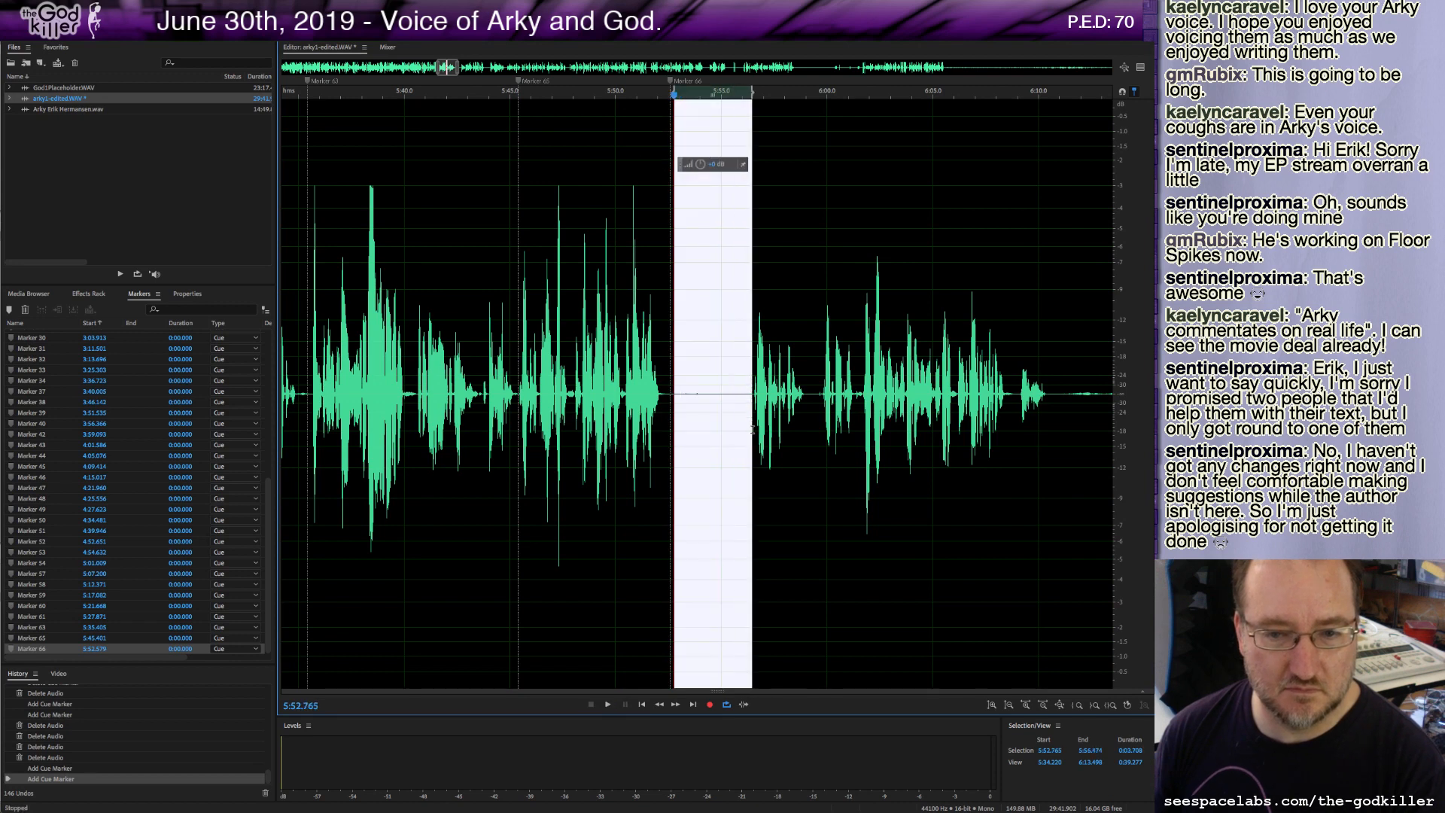
key(Delete)
key(space)
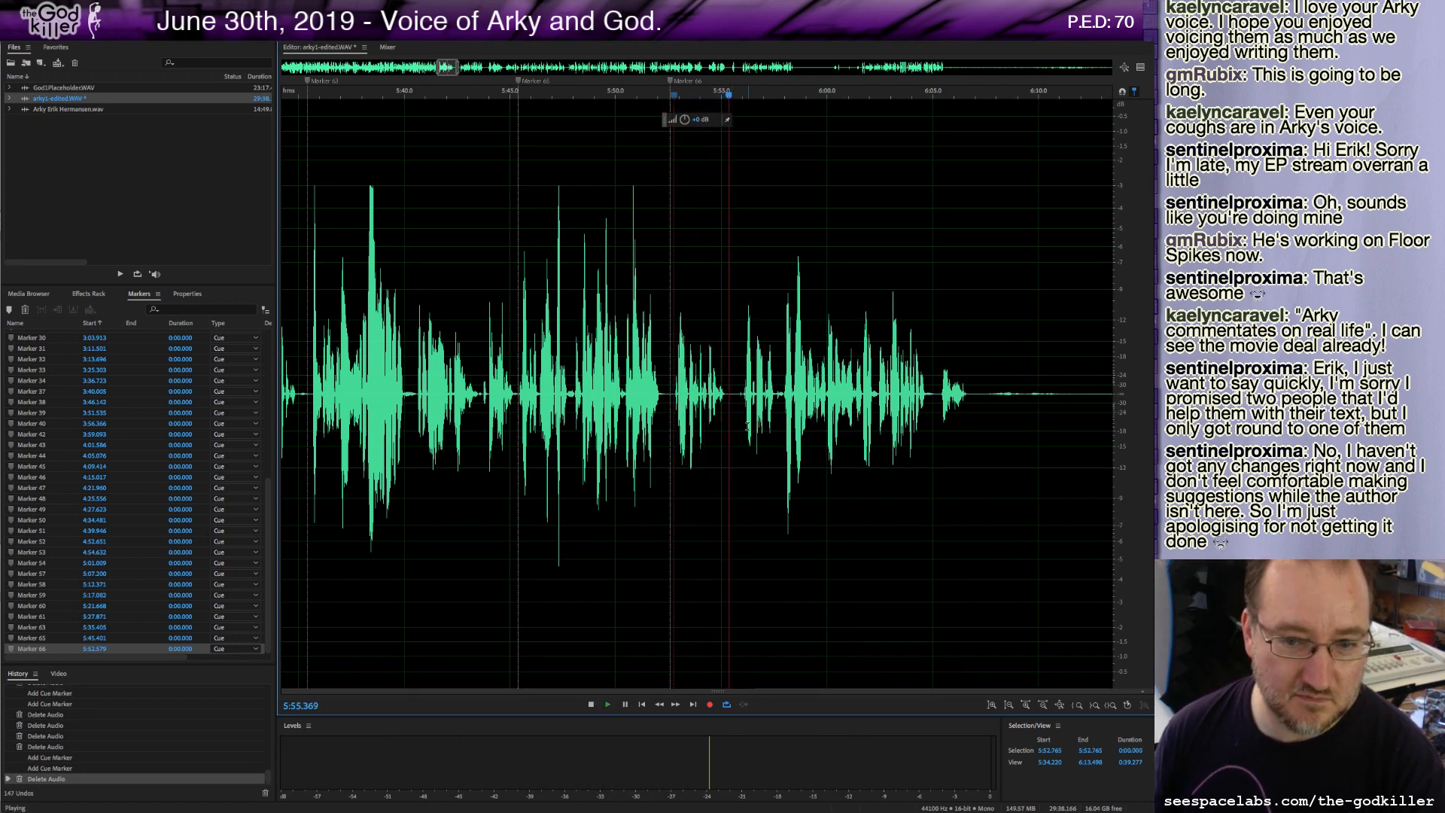
key(m)
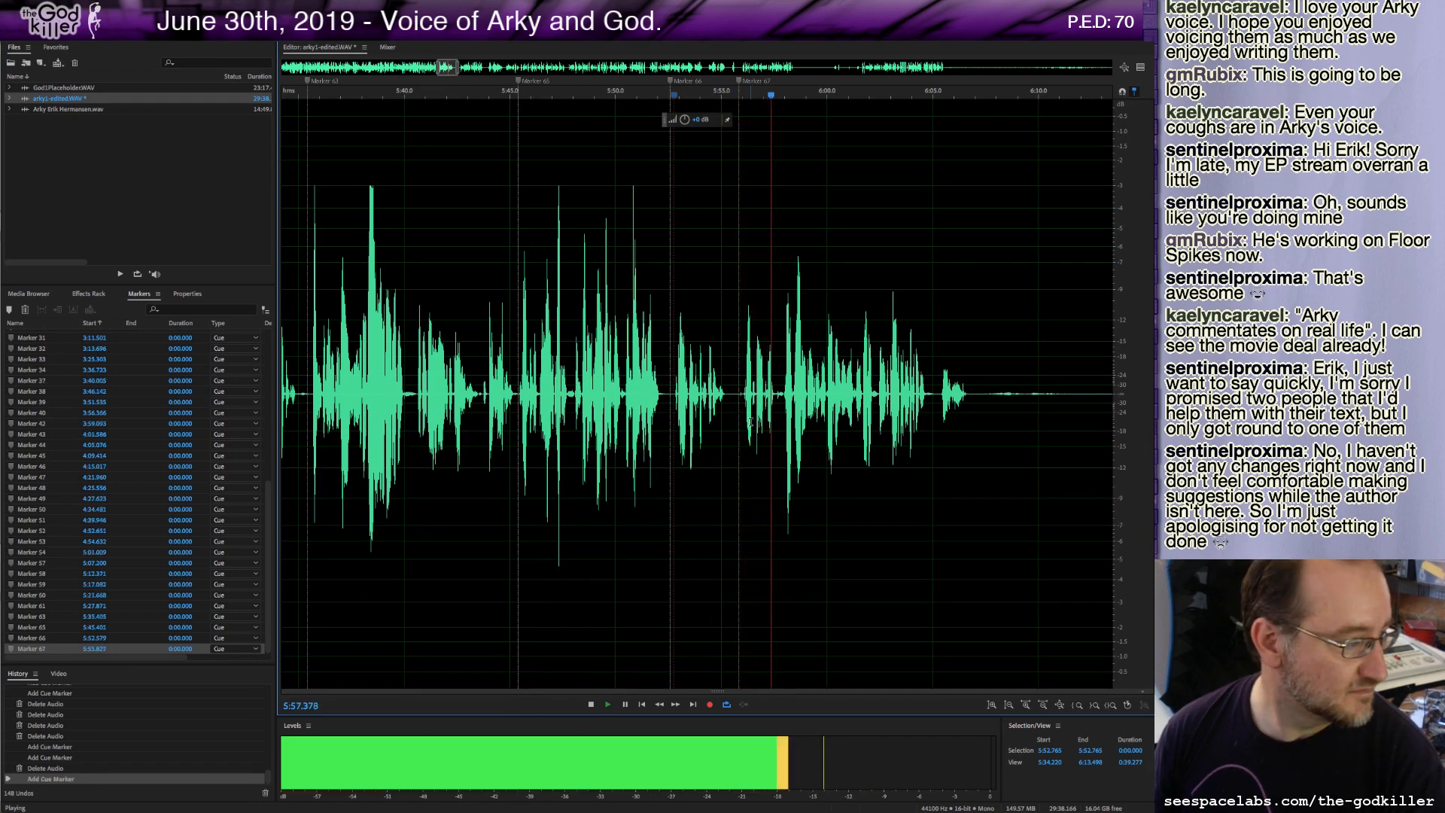
key(space)
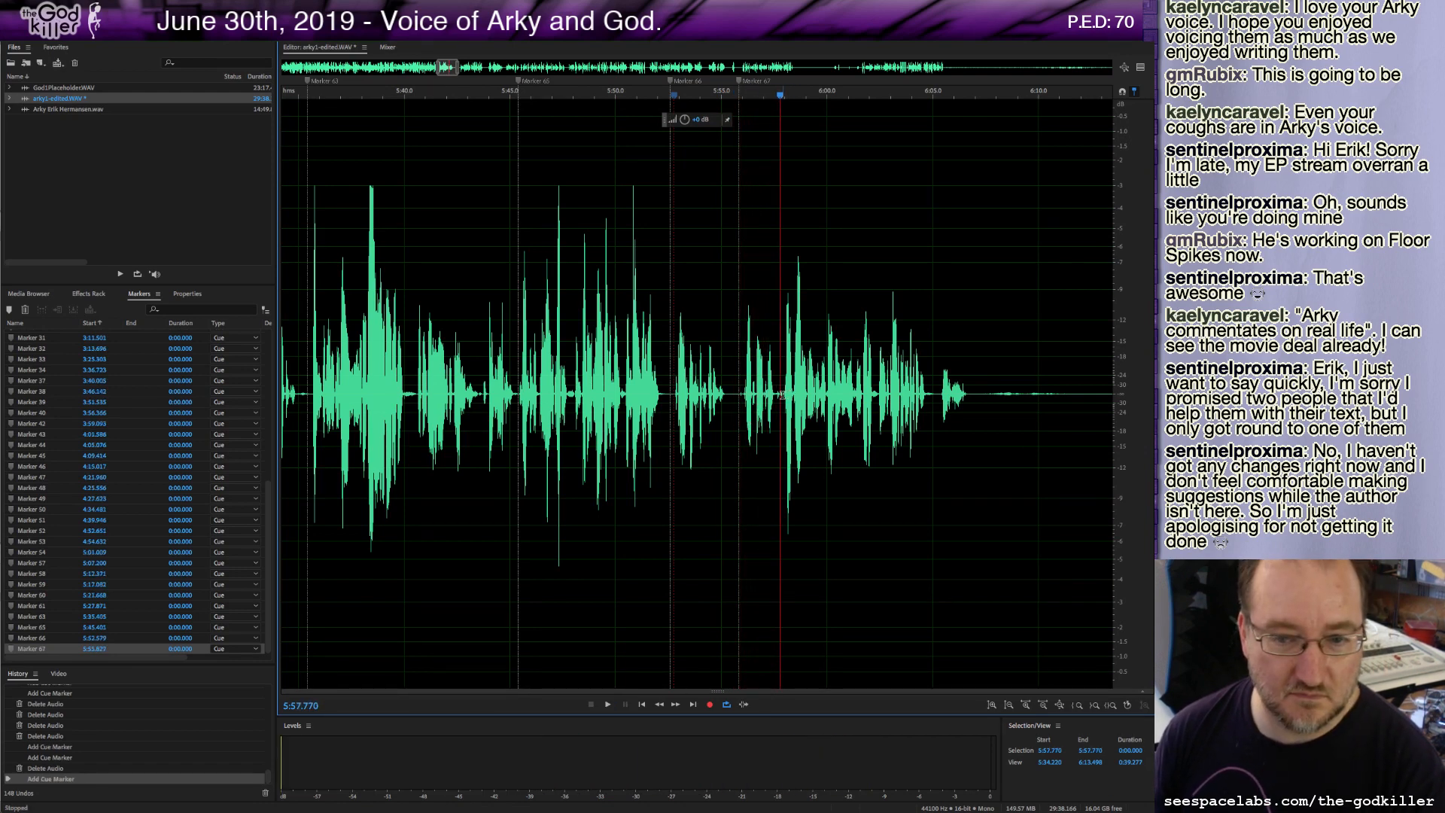
Delete about 2 seconds of audio starting near 5:55.9, then play back from about 6:01.1.
drag(781, 394, 742, 400)
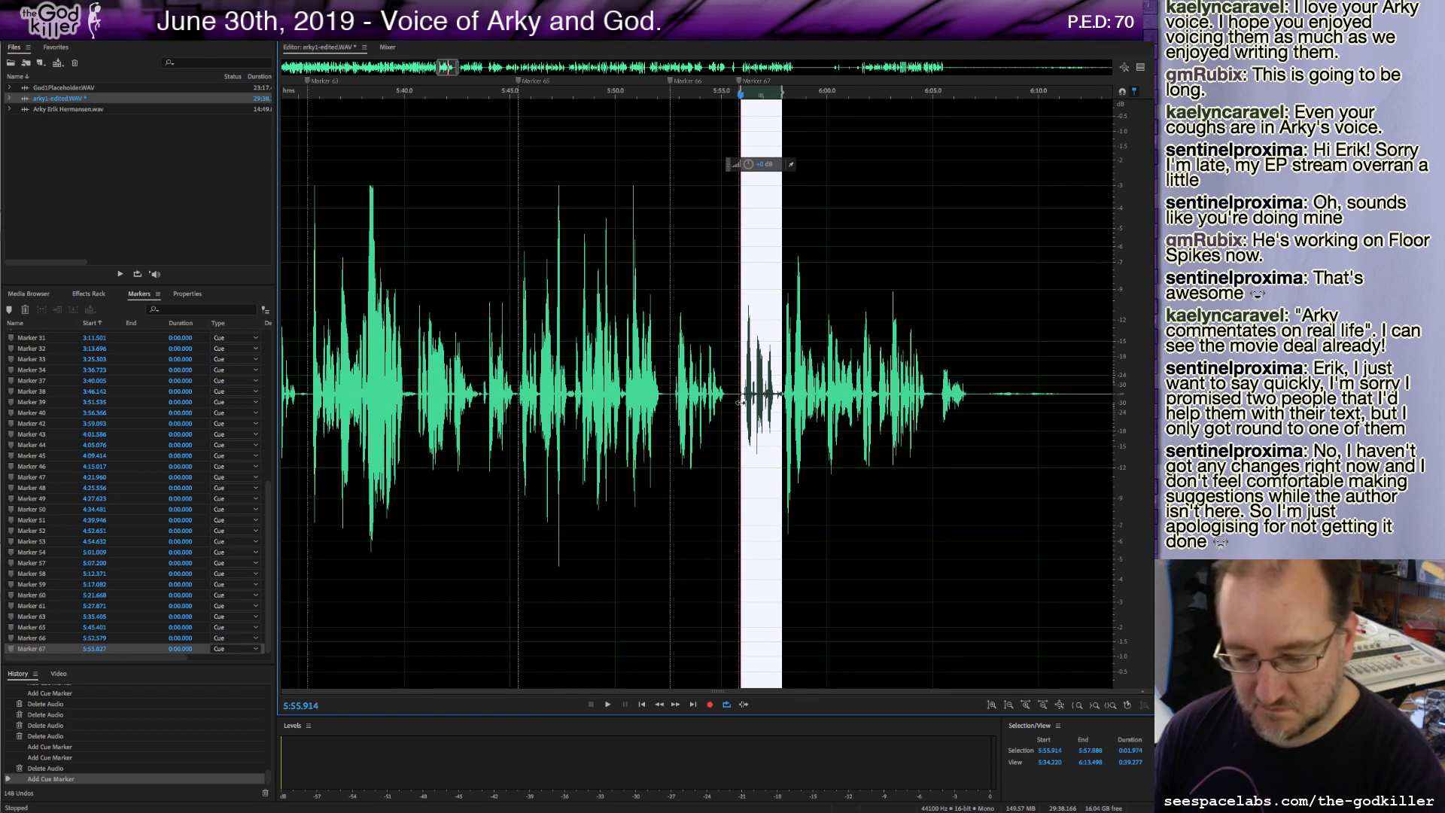
key(Delete)
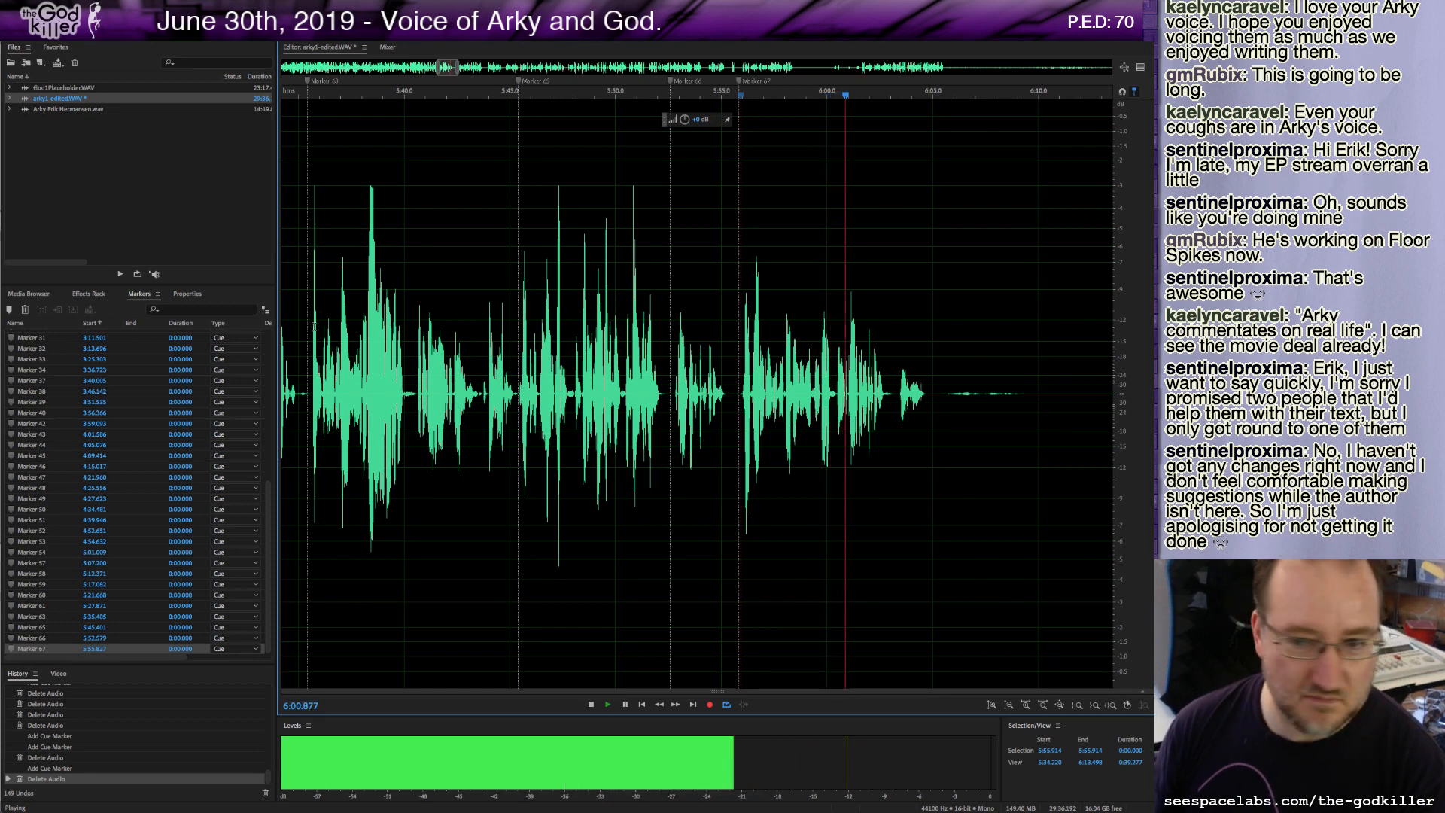
click(891, 394)
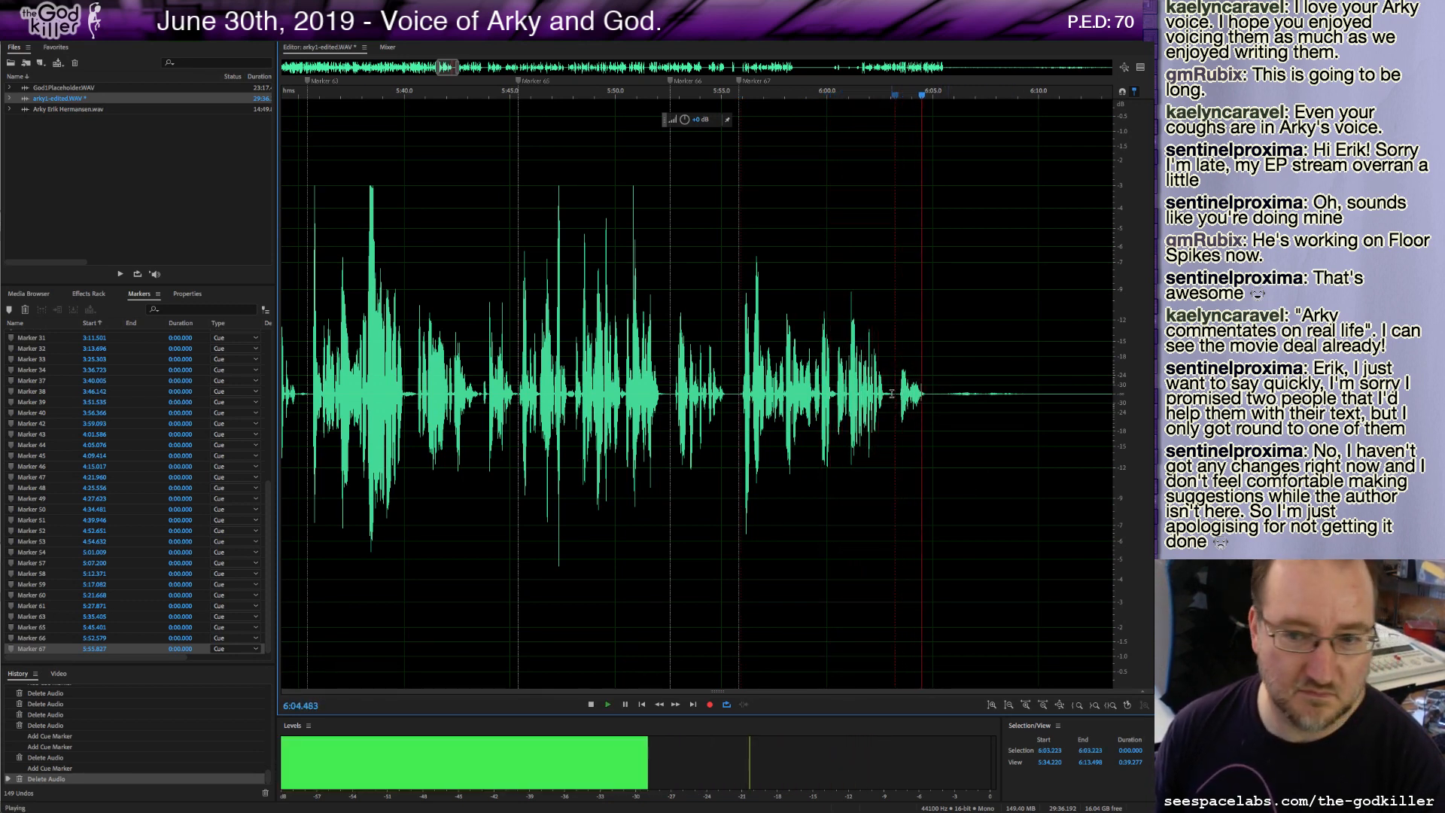
drag(891, 394, 971, 429)
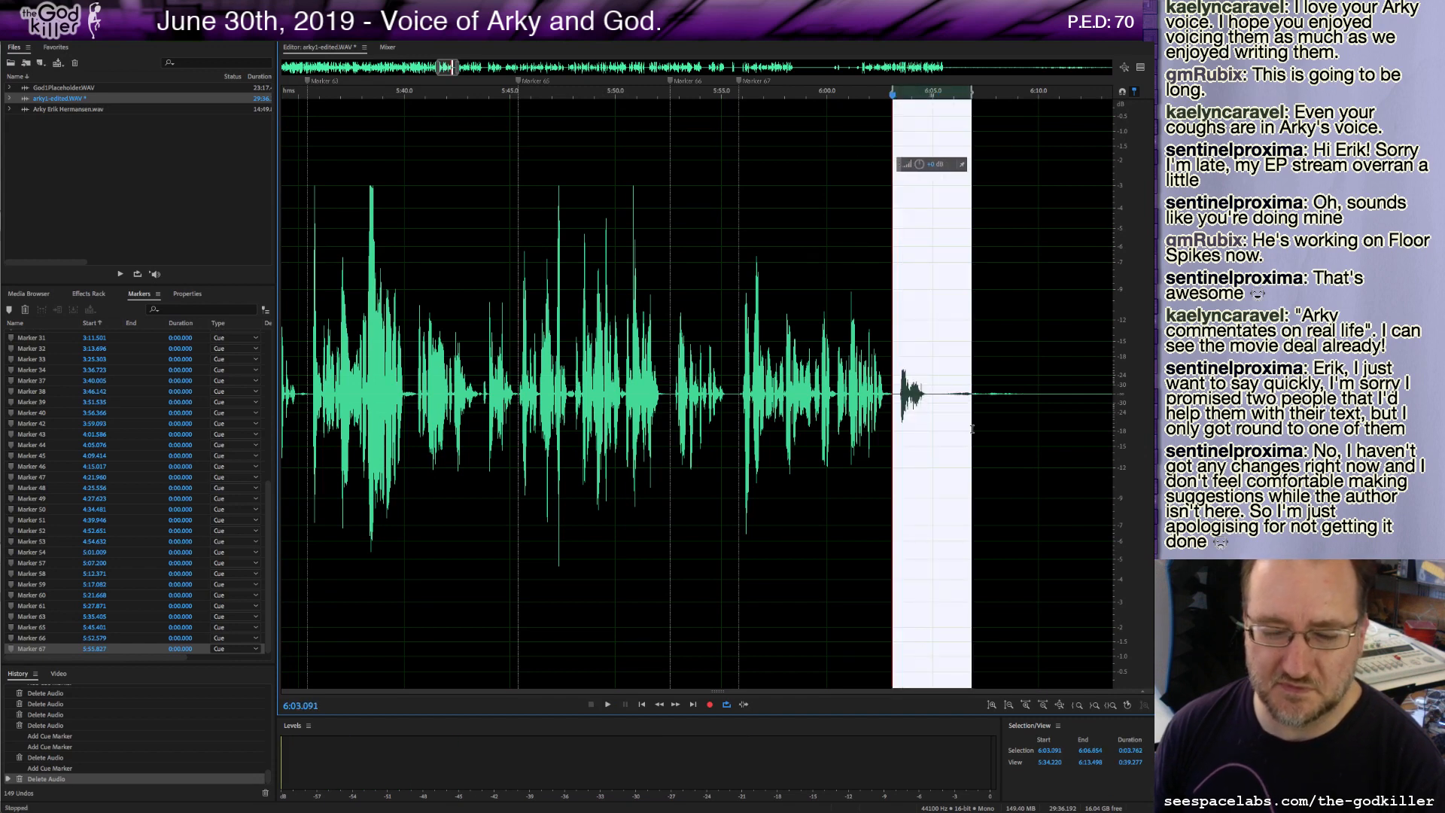
click(851, 406)
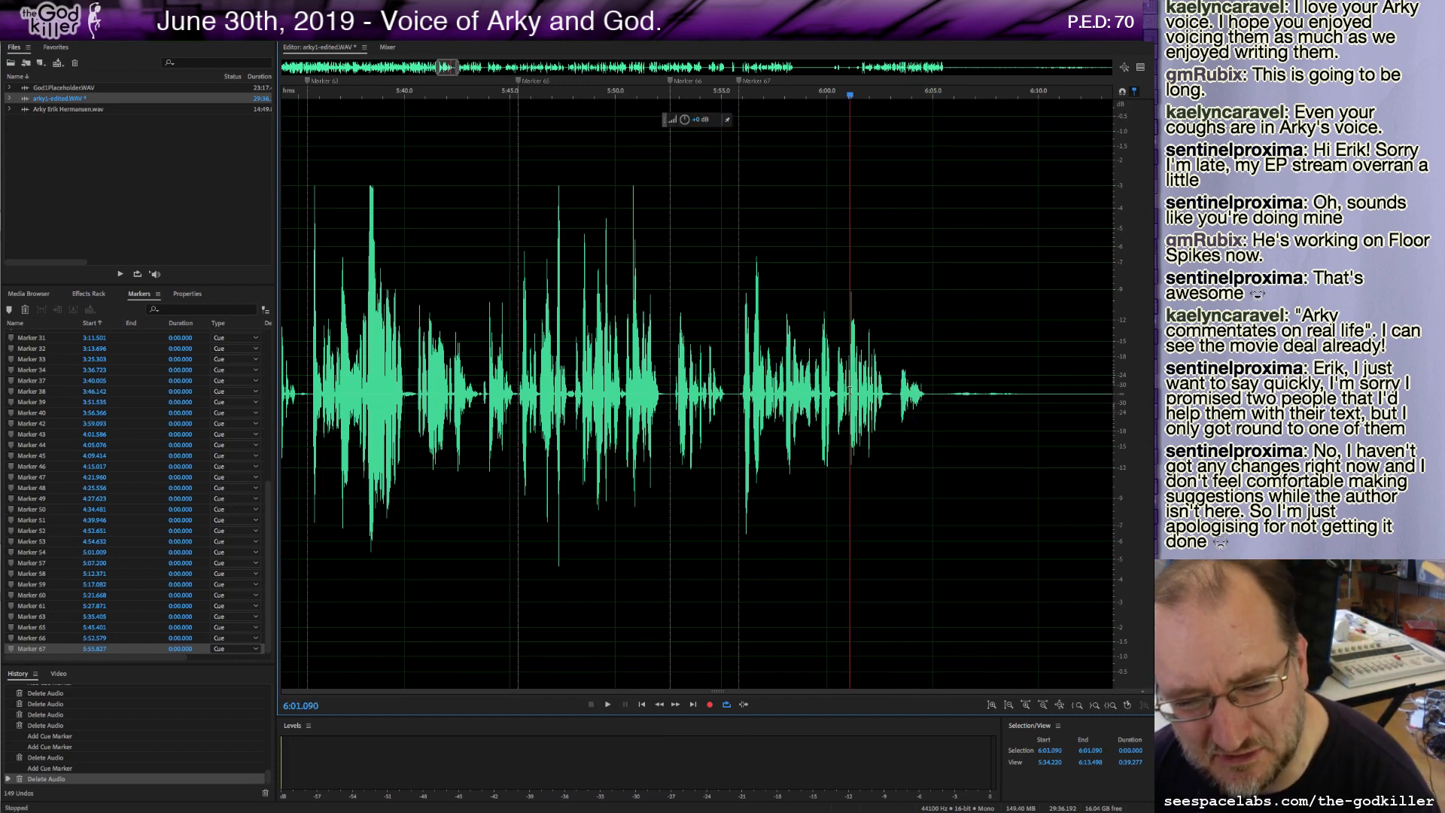
key(space)
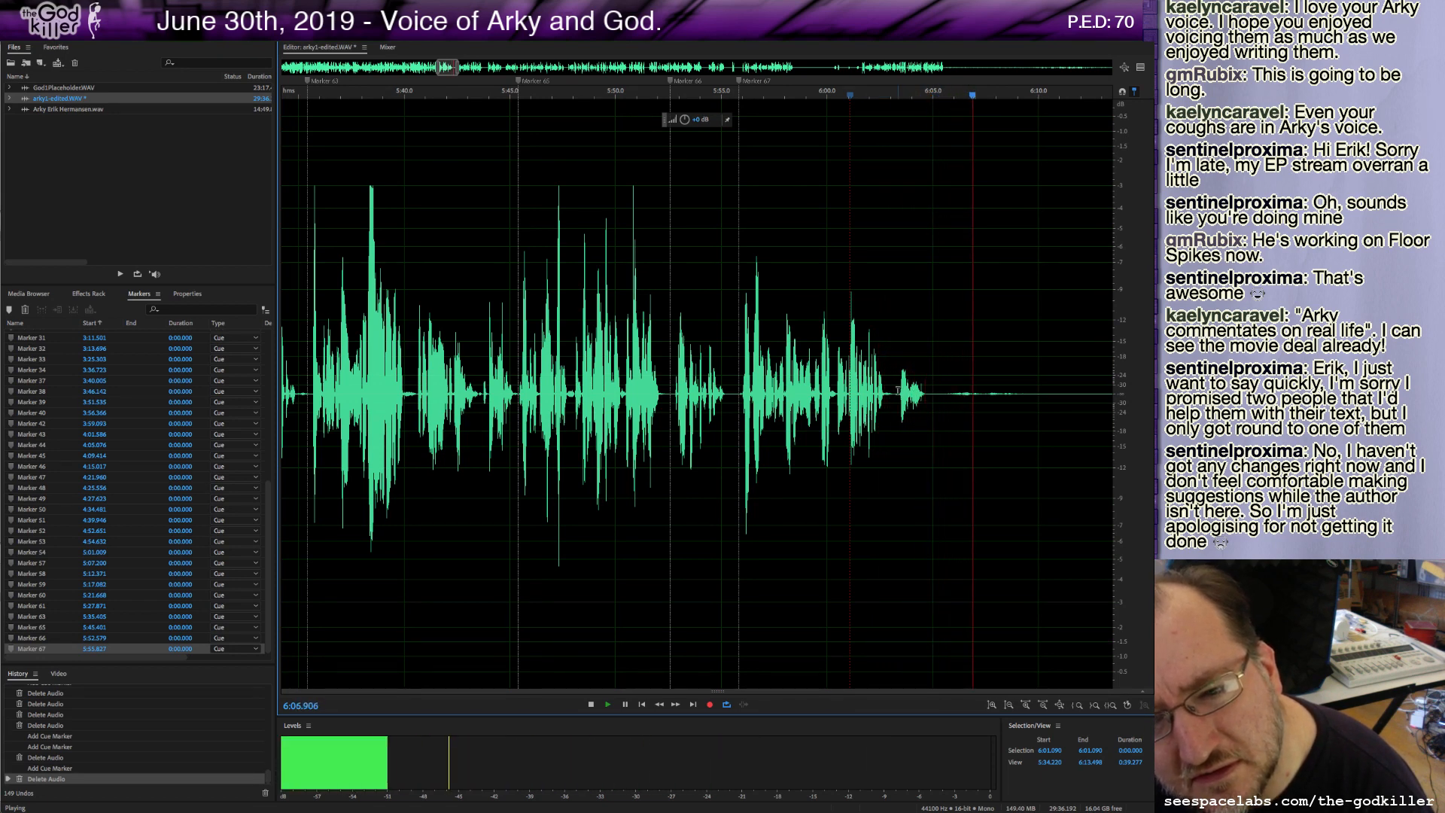
key(space)
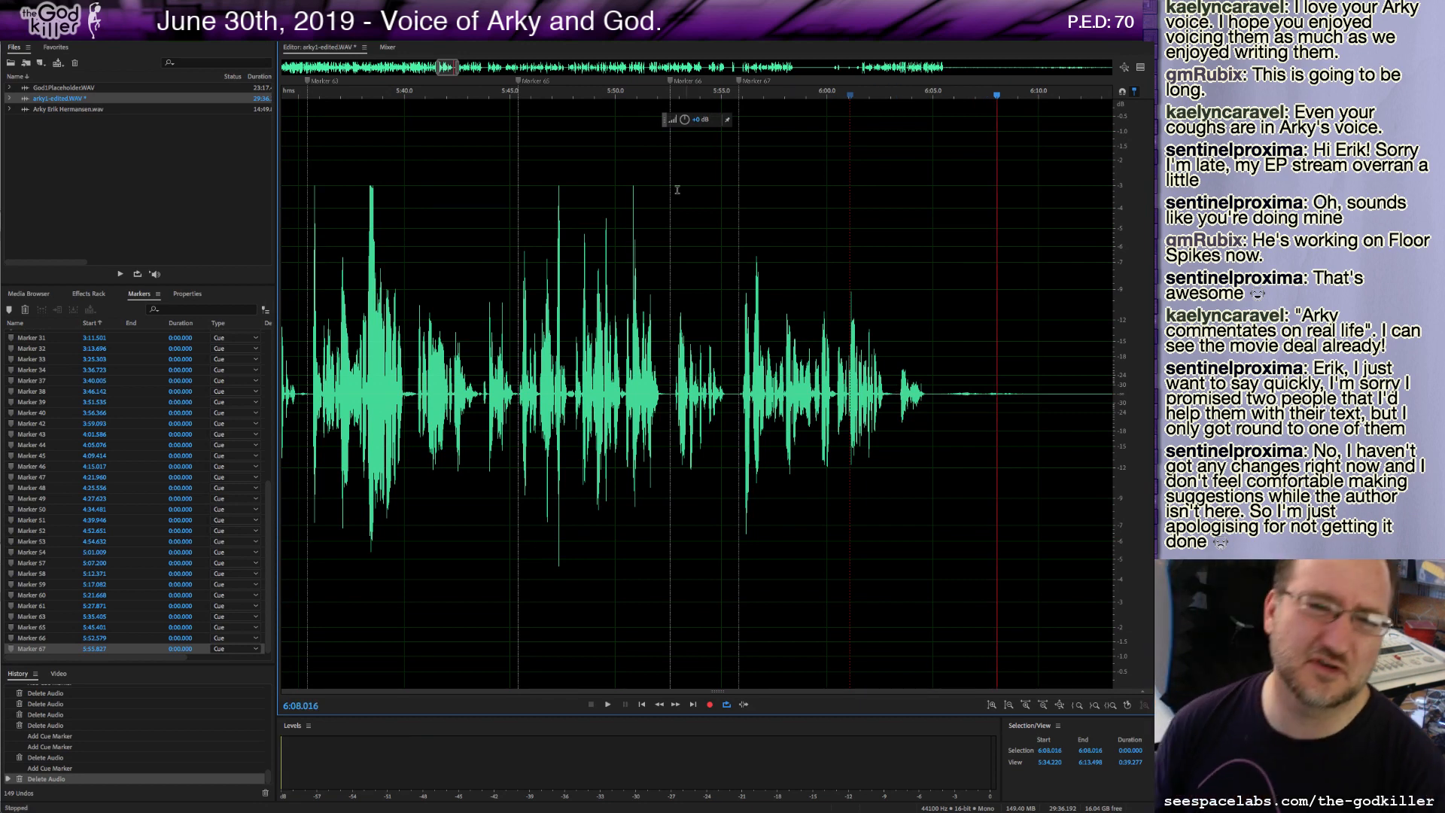
Delete roughly 16 seconds of audio starting at about 6:04.9 and play back the join.
drag(444, 69, 450, 69)
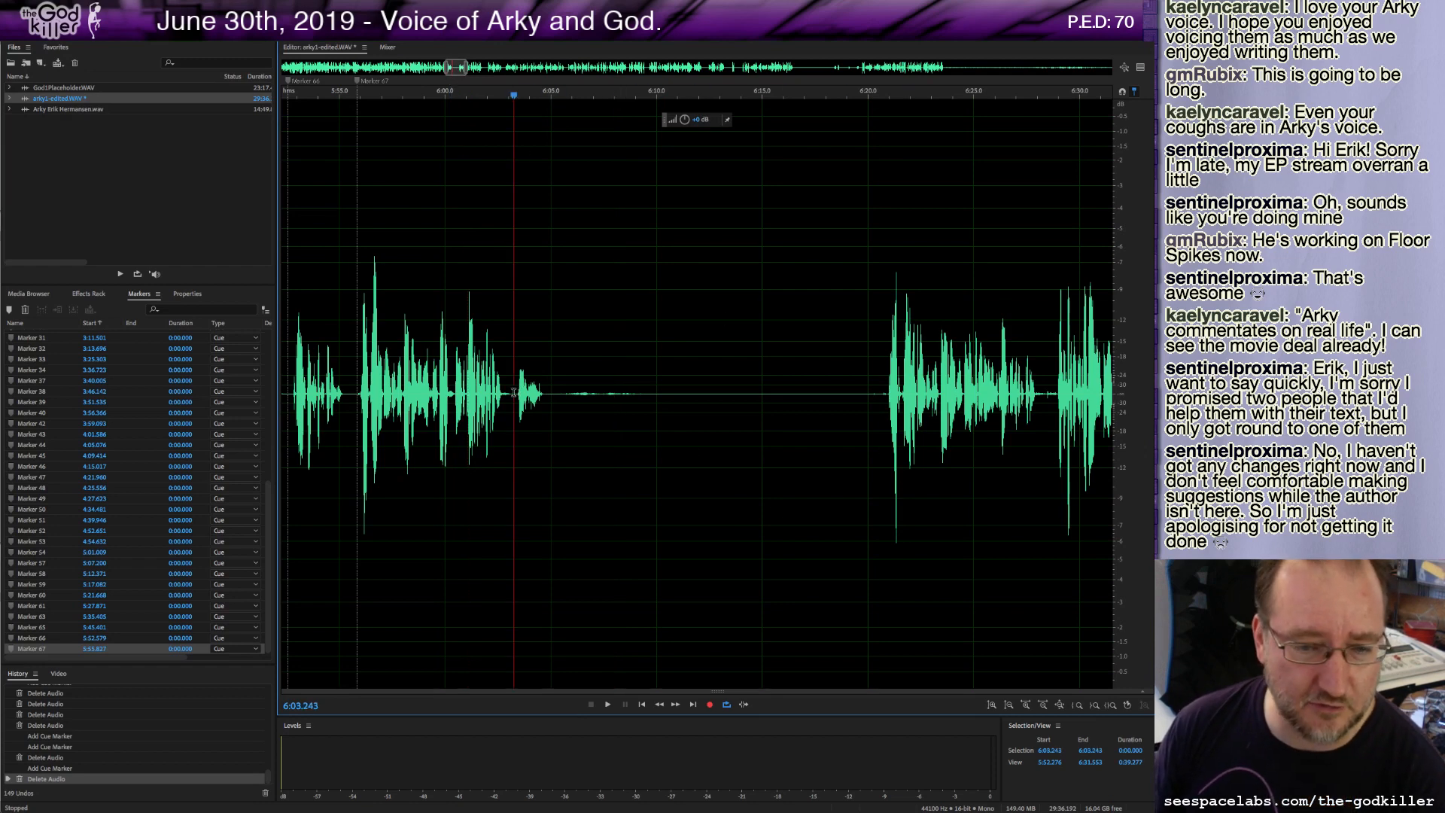
drag(885, 393, 549, 410)
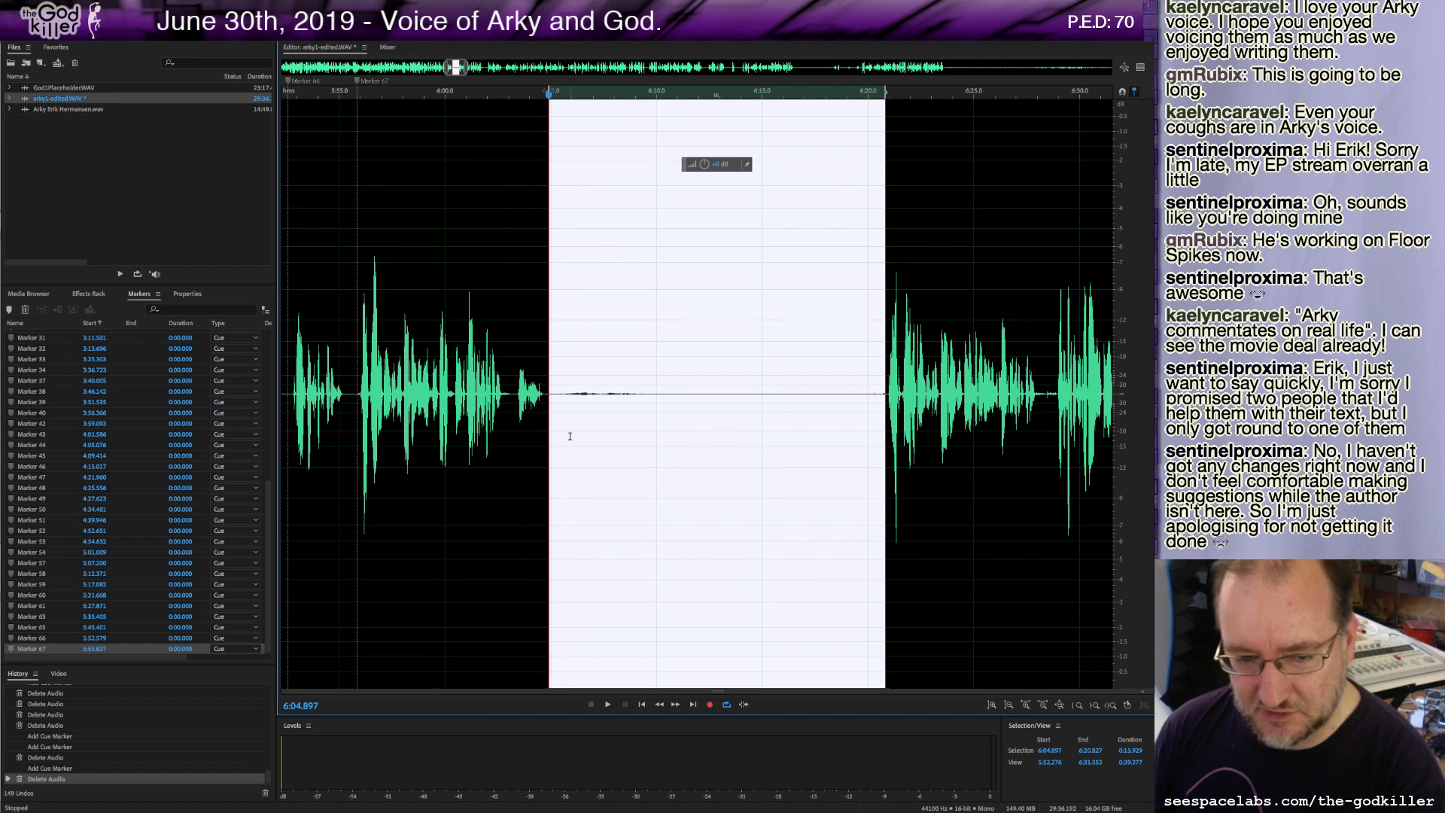
key(Delete)
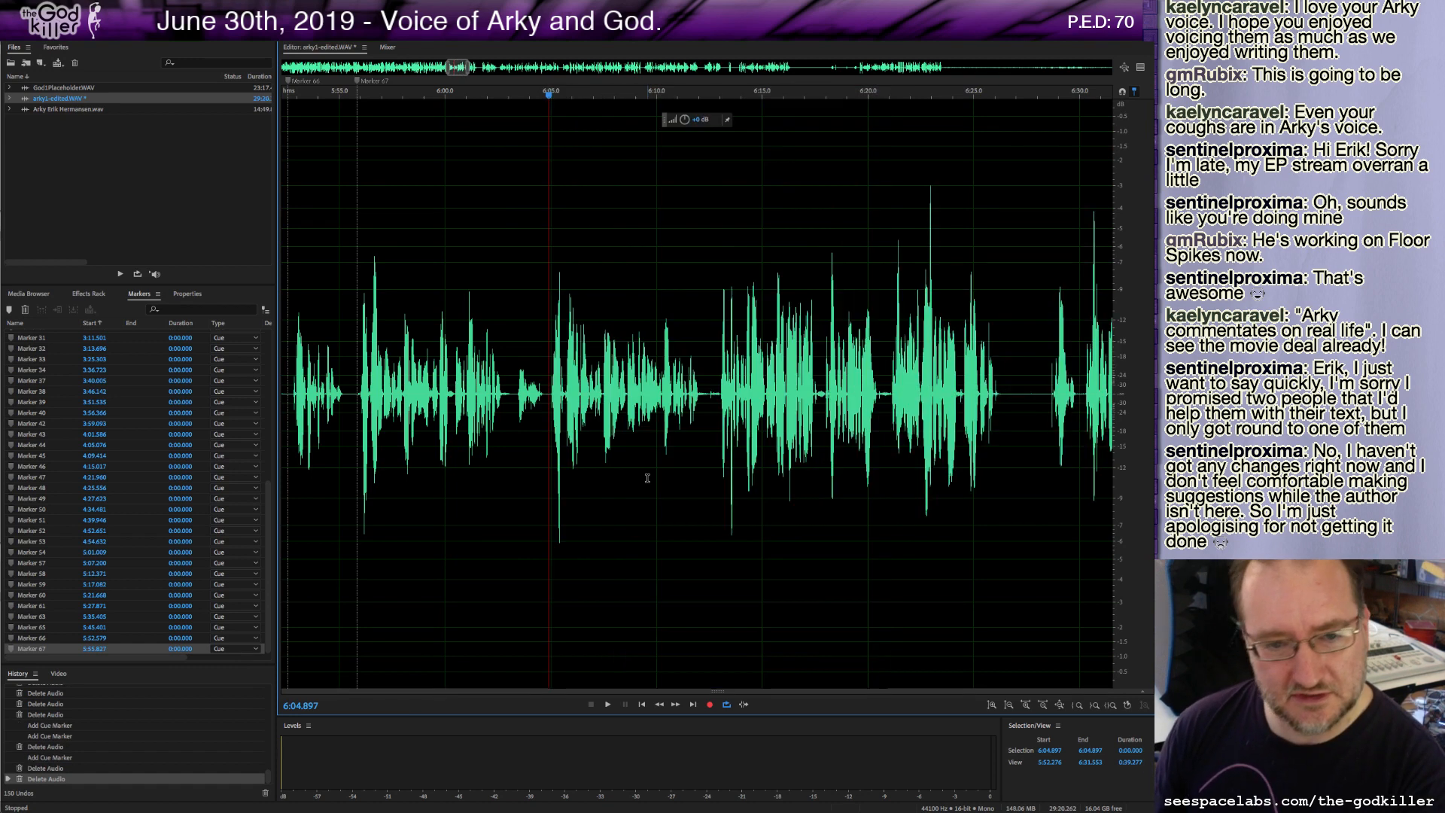
key(space)
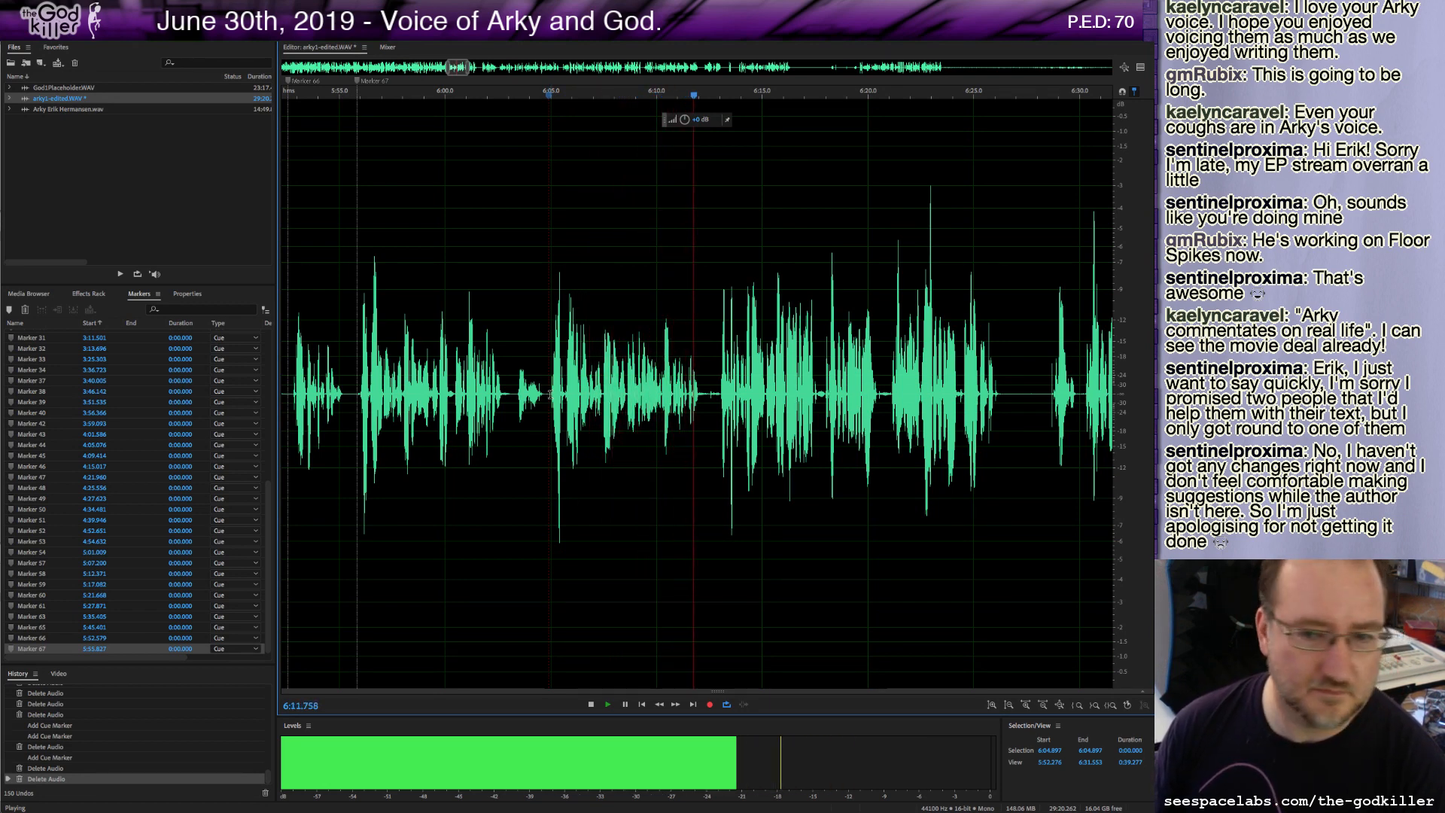
key(space)
Delete about 9 seconds of audio starting near 5:55.9 plus a short stretch near 6:03, then play back.
drag(550, 394, 358, 404)
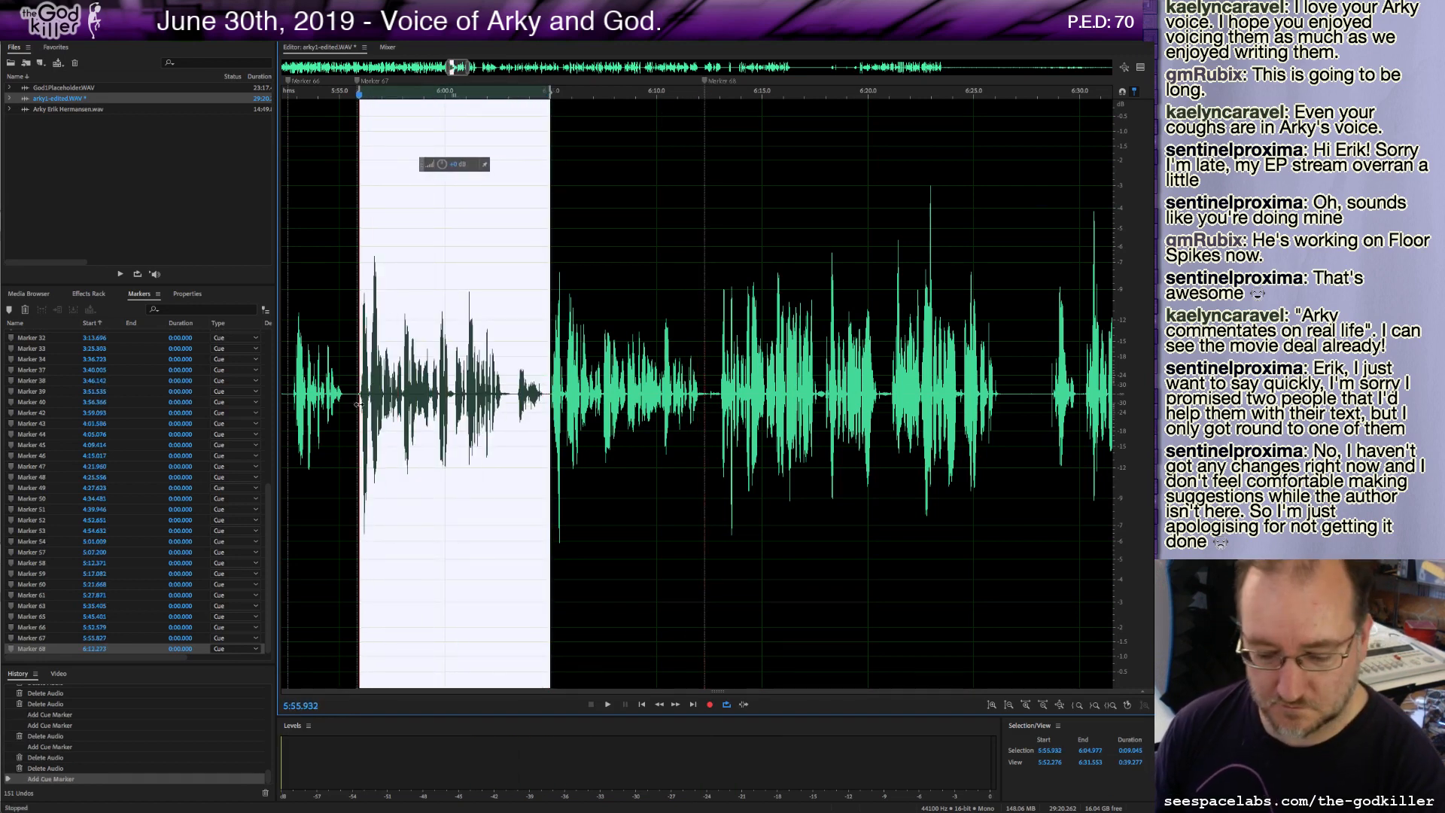
key(Delete)
drag(515, 394, 528, 406)
key(Delete)
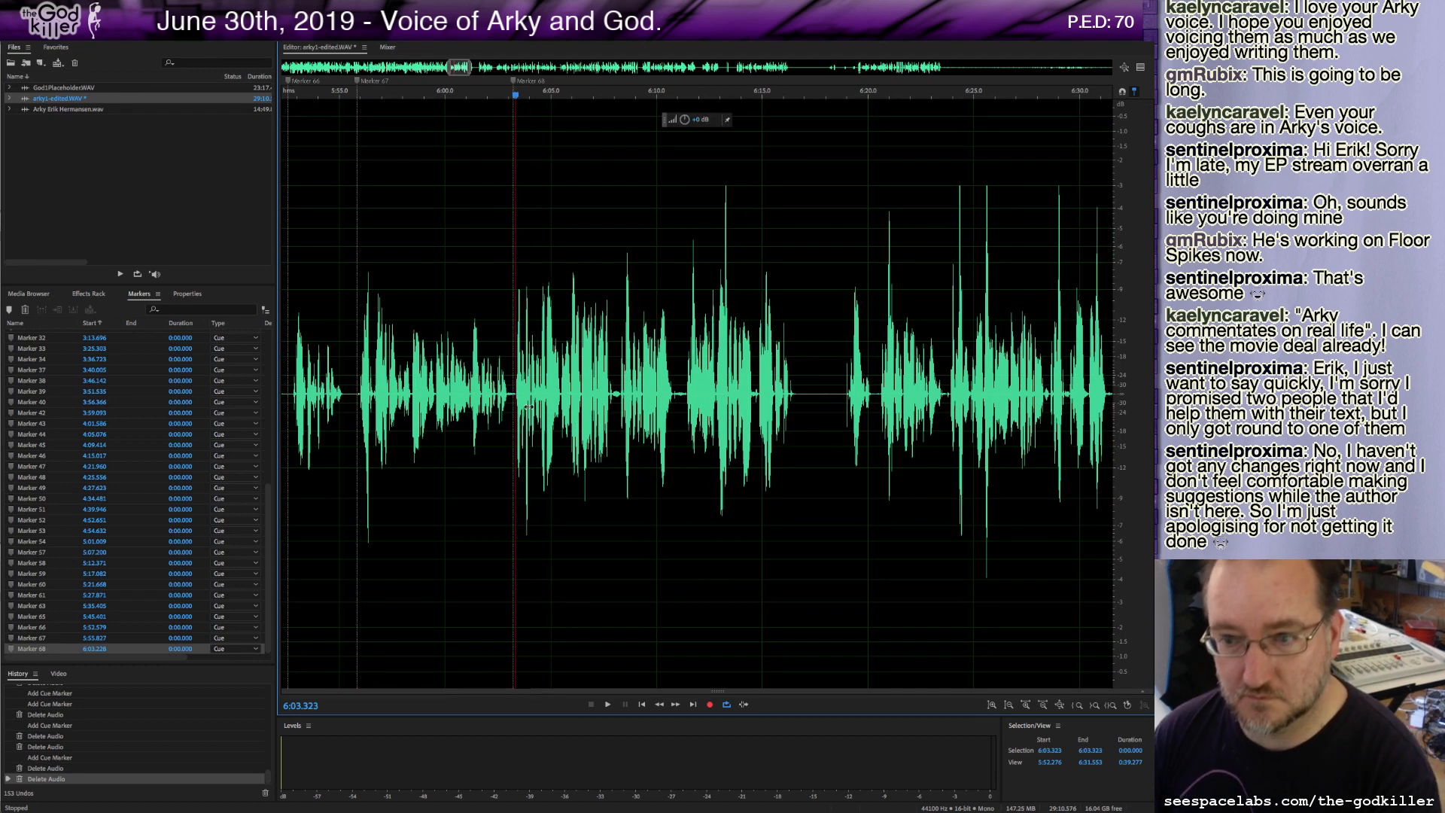
key(space)
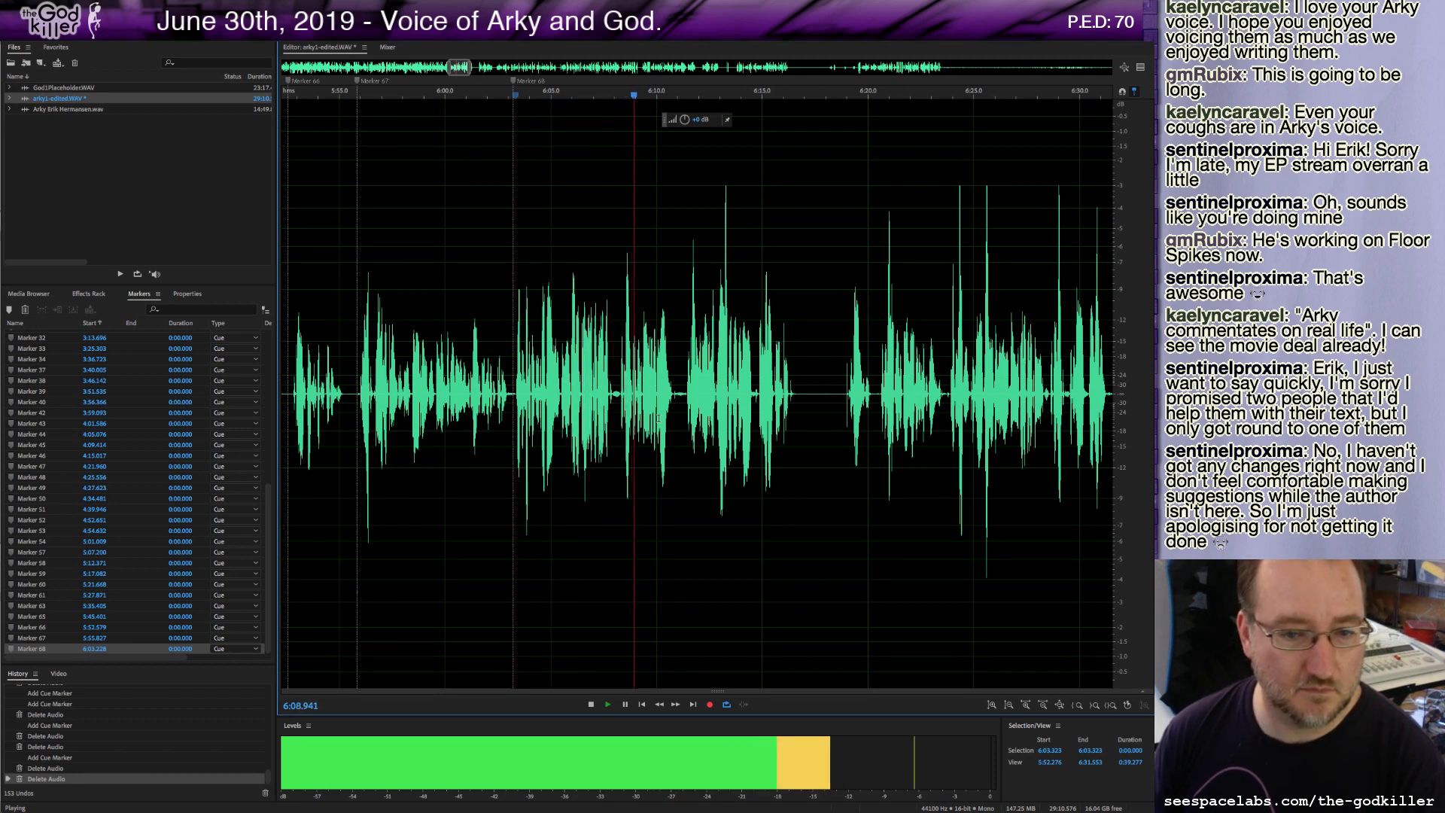
key(space)
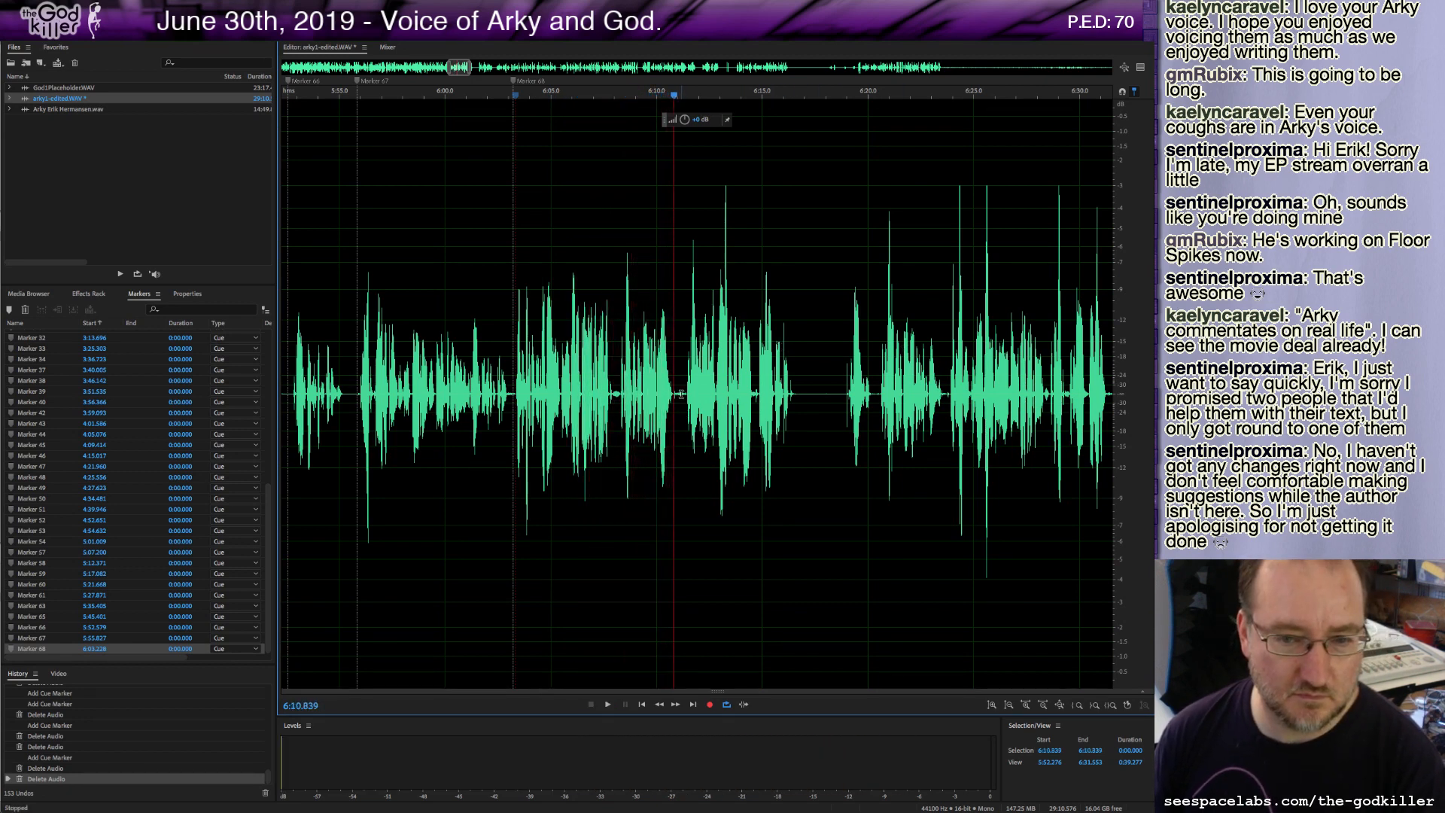
Delete about half a second of audio at 6:10.8, play on, and add a cue marker near 6:15.6.
drag(673, 394, 685, 393)
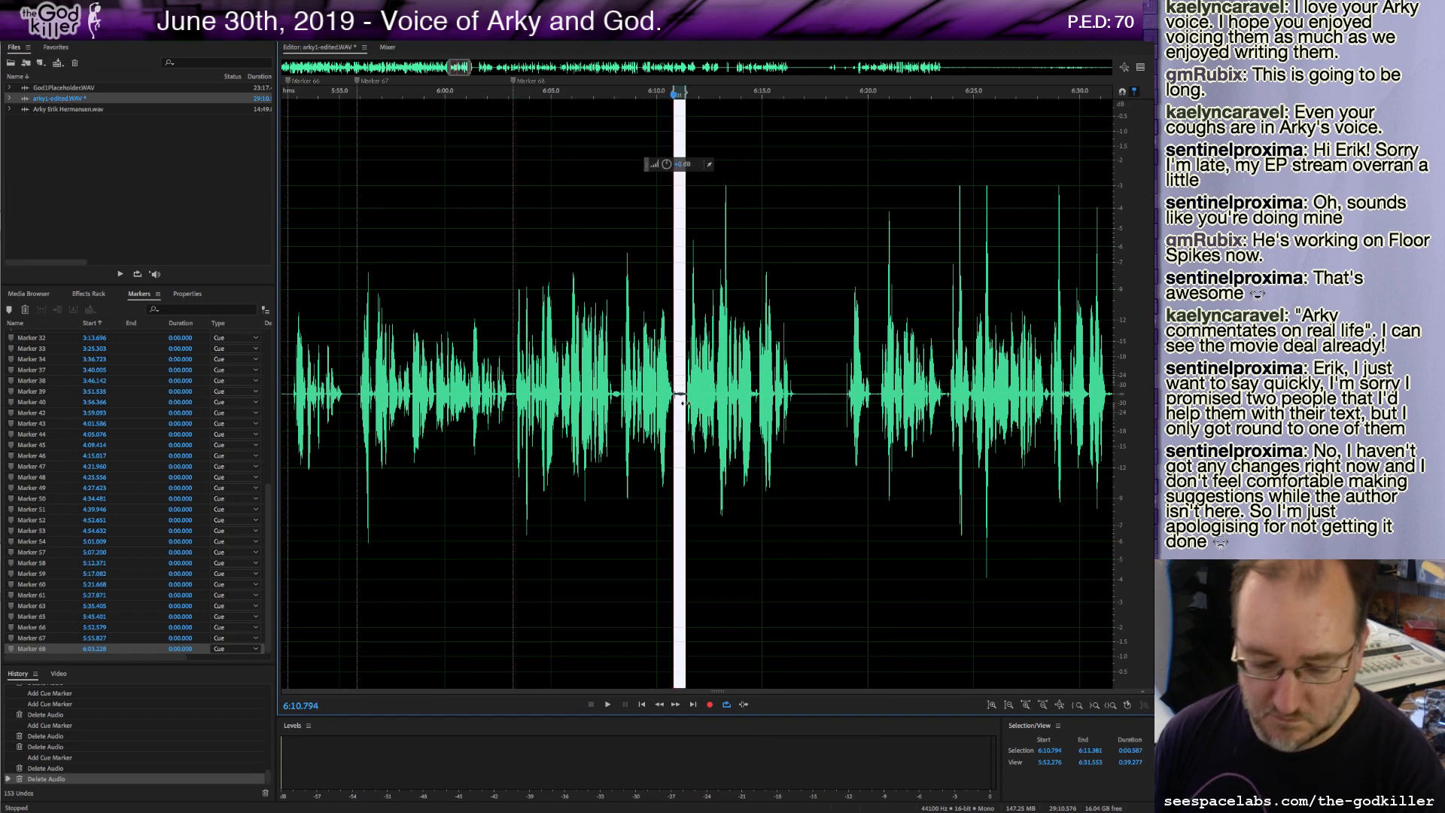
key(Delete)
key(space)
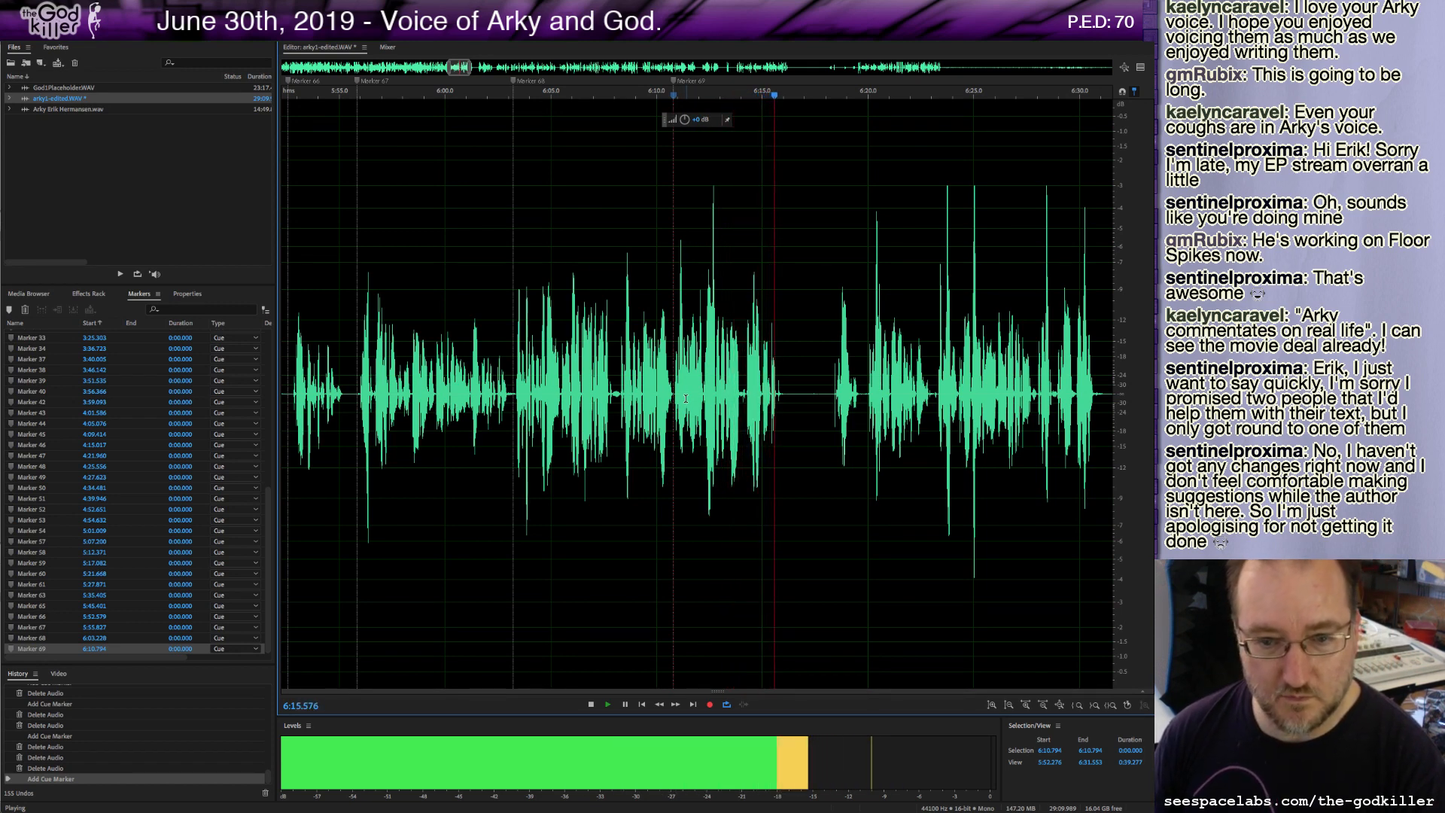
key(m)
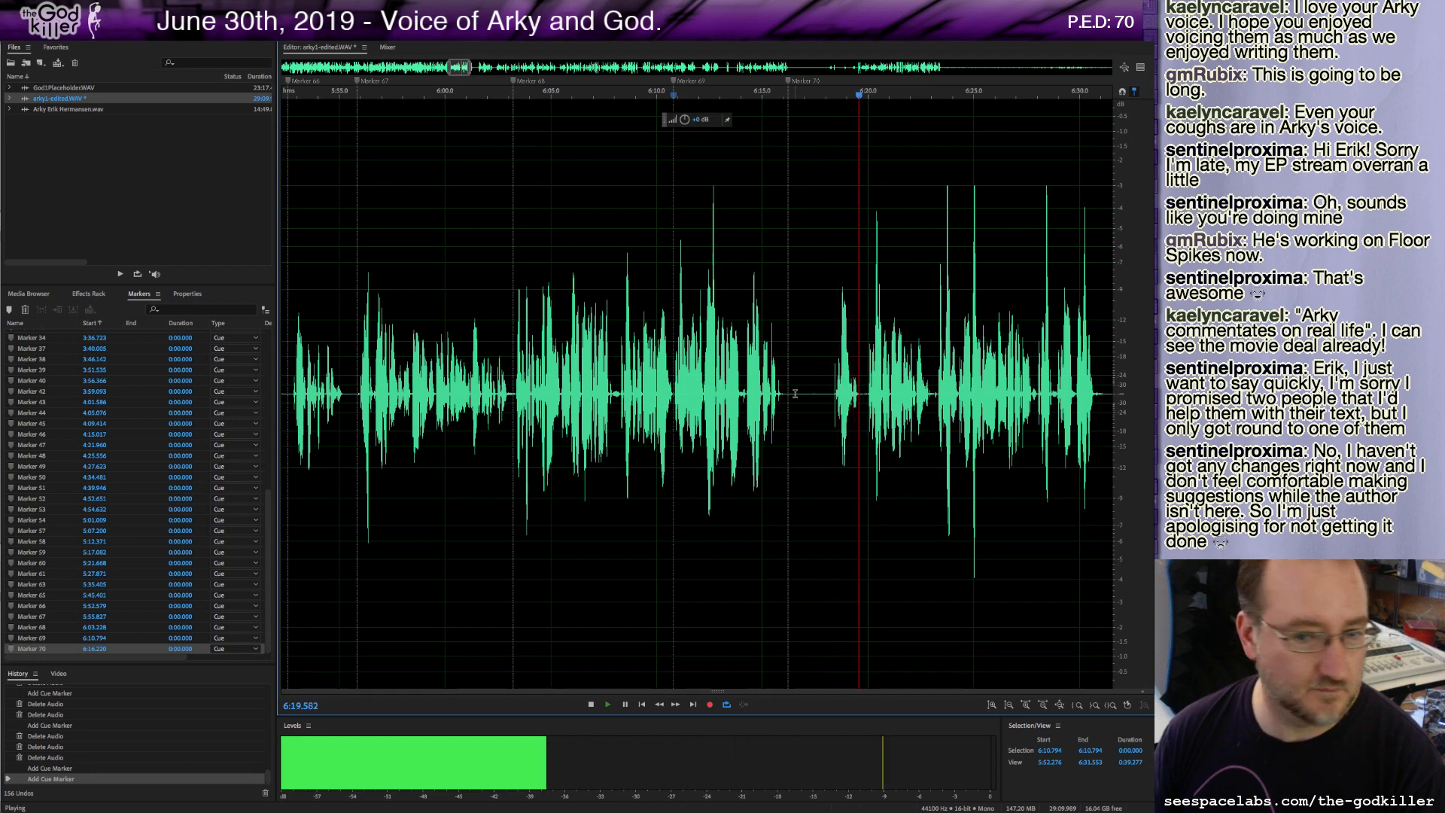
key(space)
Delete a short selection just after the new marker and add a cue marker at about 6:17.8.
drag(793, 398, 826, 400)
key(Delete)
key(Delete)
key(m)
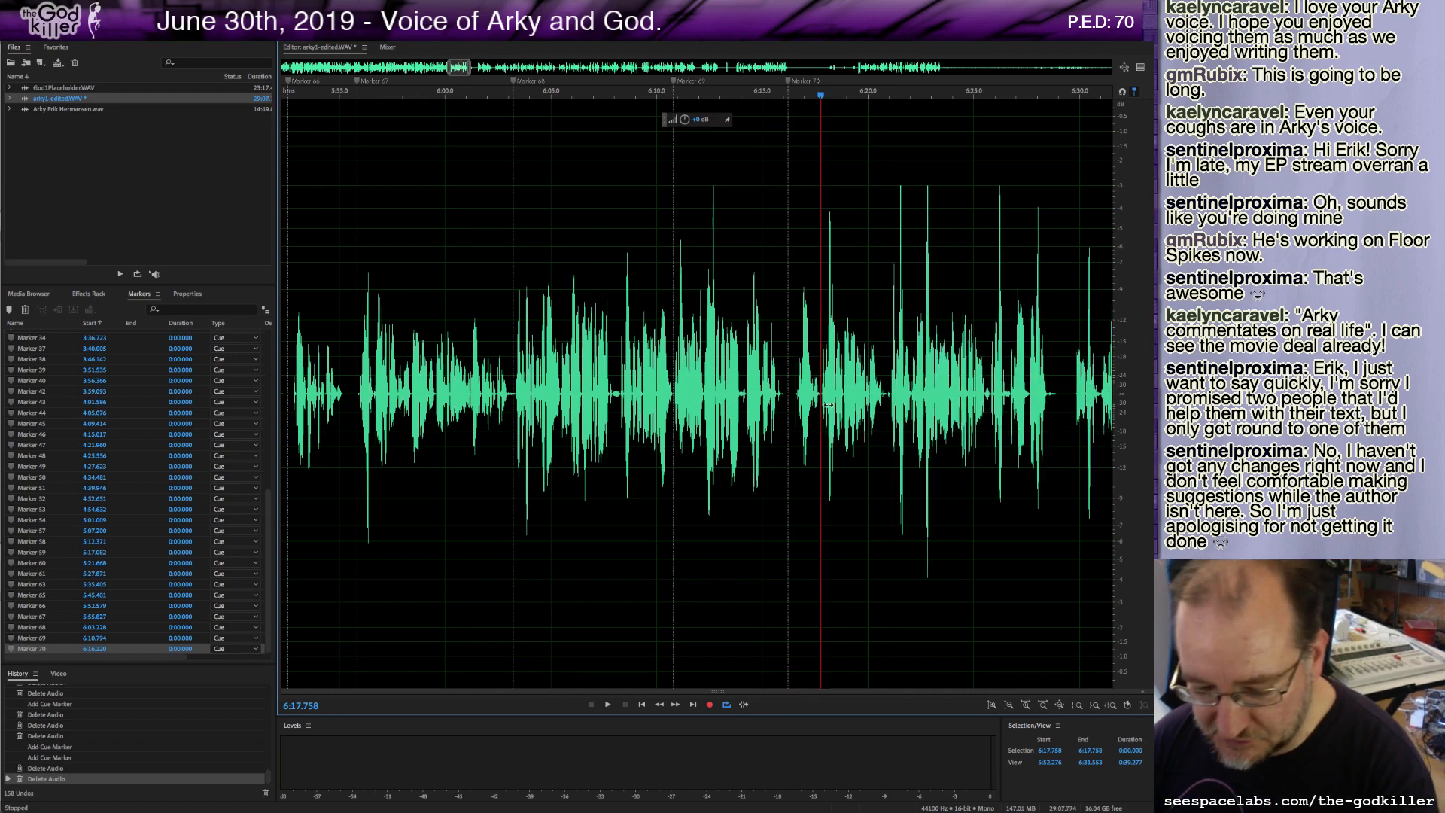
Trim two tiny slivers of audio near 6:16.3, playing back between the cuts.
drag(792, 392, 789, 392)
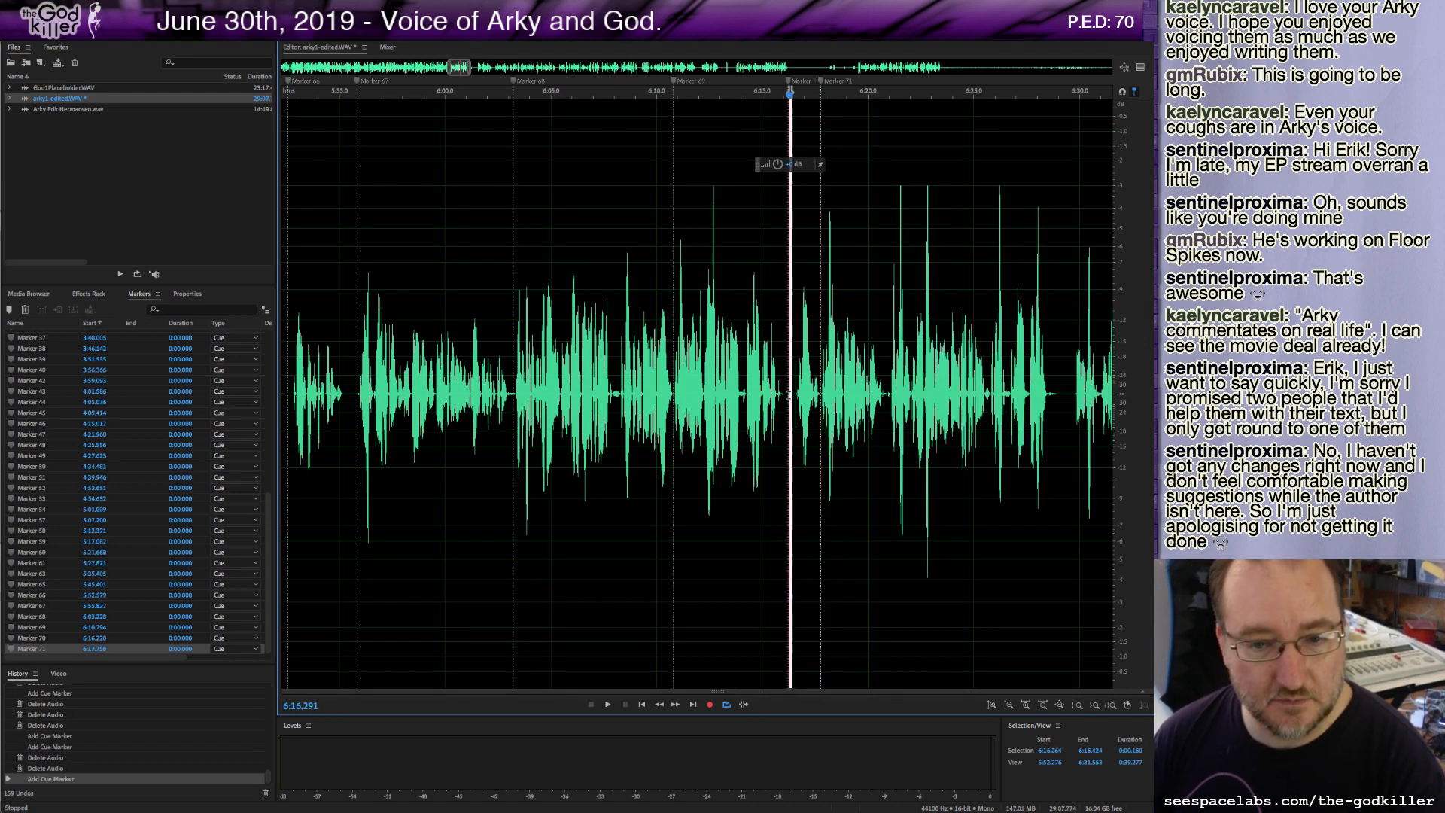
key(Delete)
key(space)
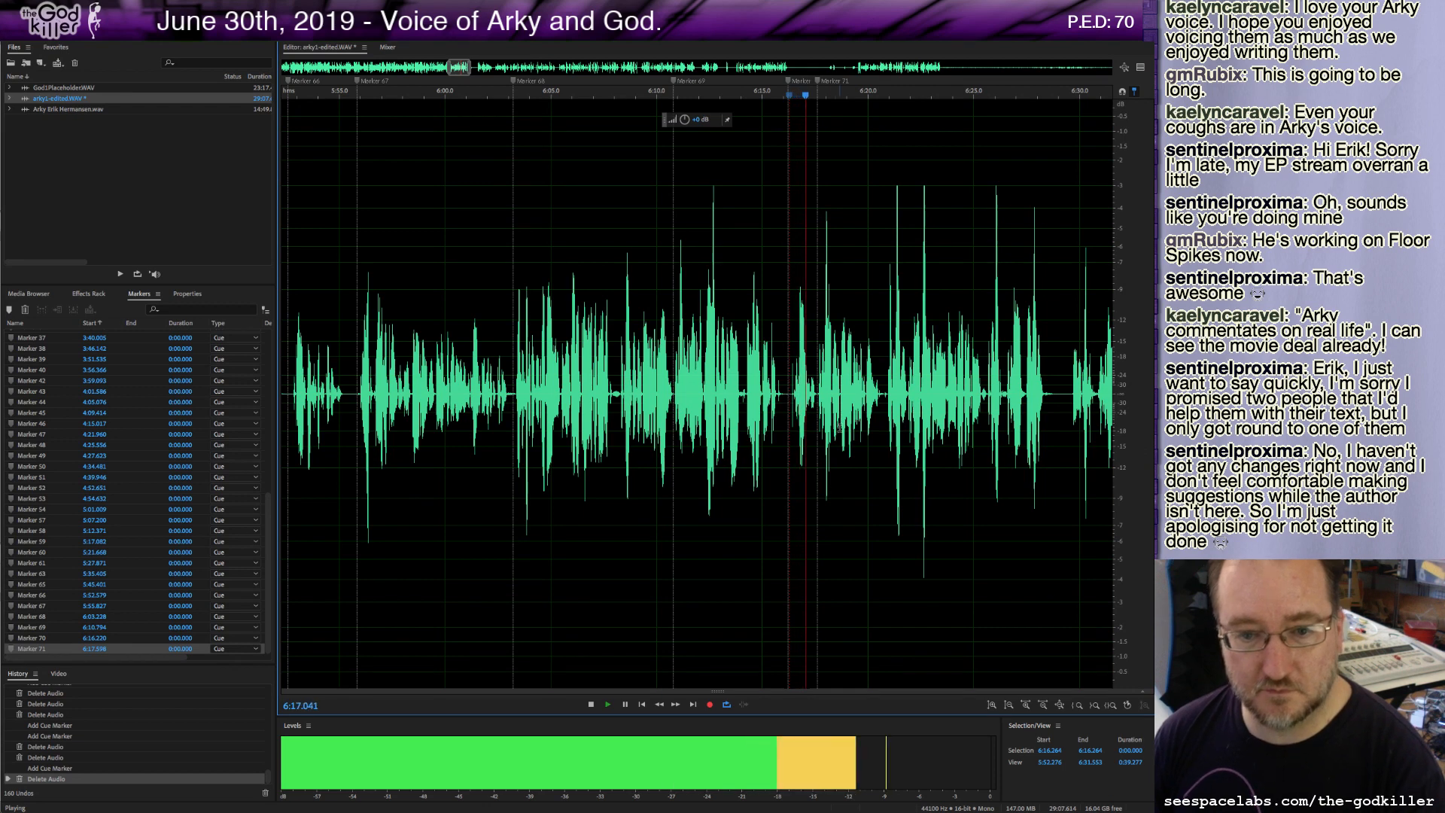
key(space)
drag(790, 393, 795, 396)
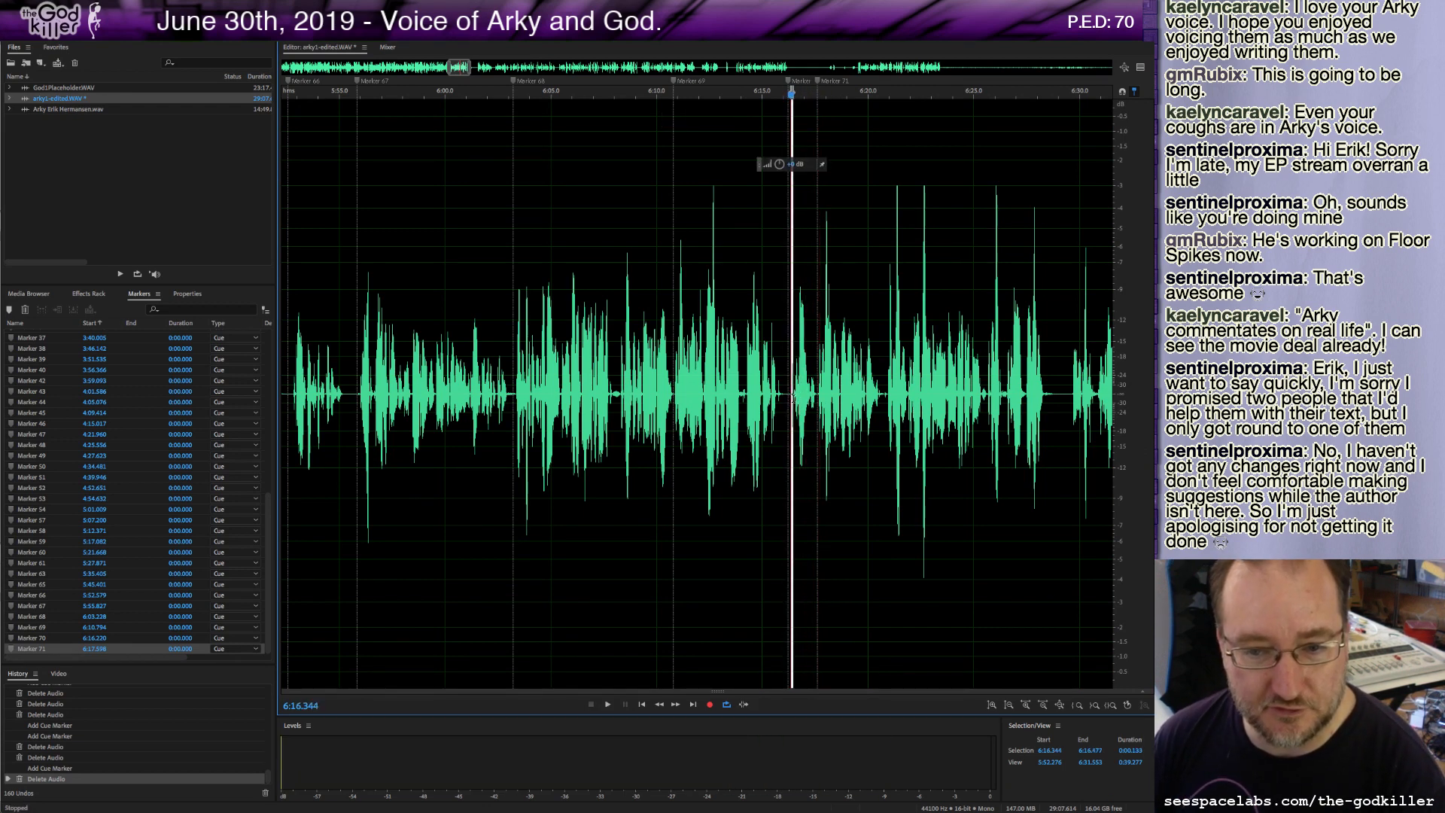
key(Delete)
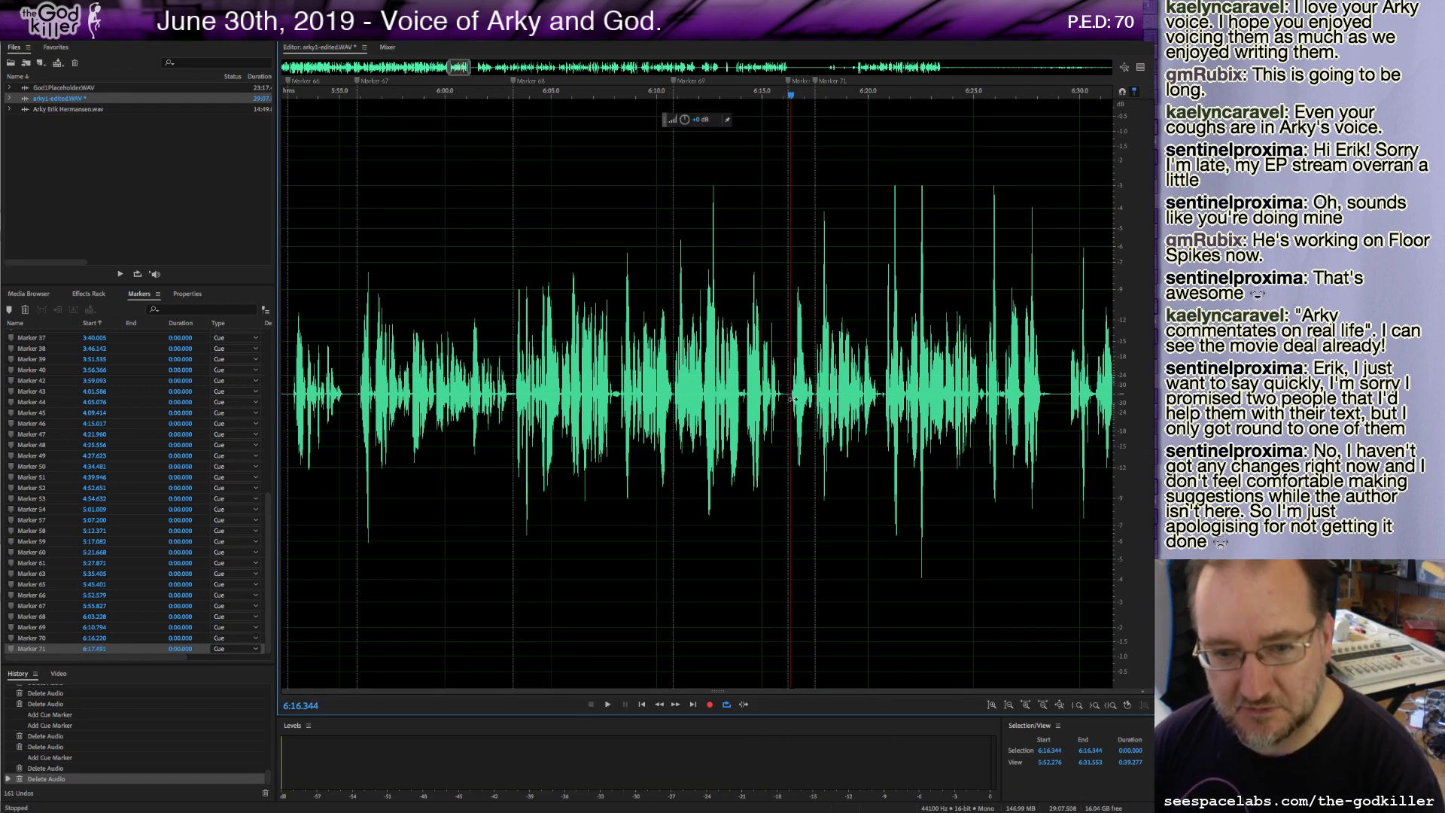
Play on and add cue markers at about 6:20.7 and 6:29.6.
key(space)
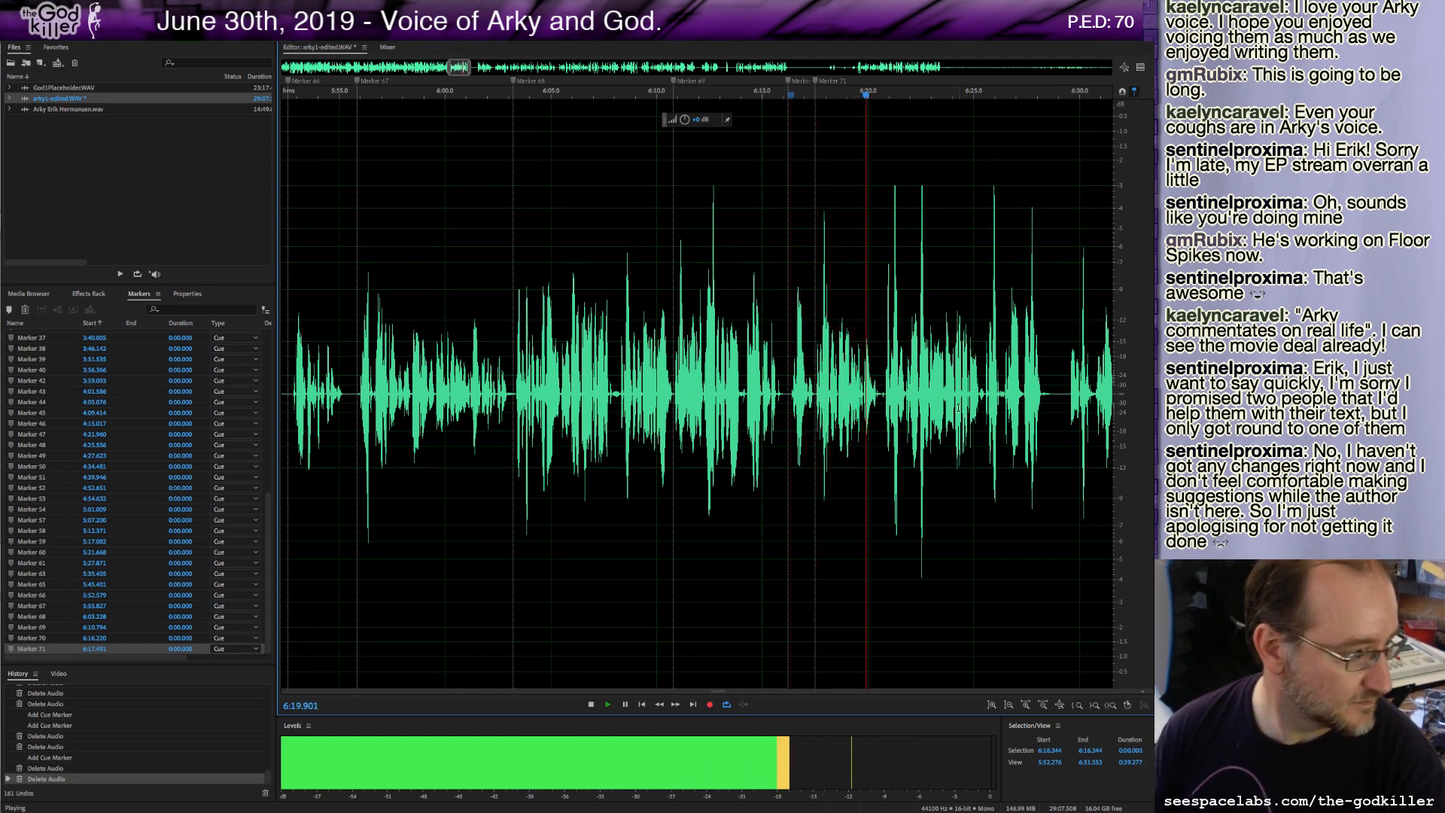
key(space)
key(m)
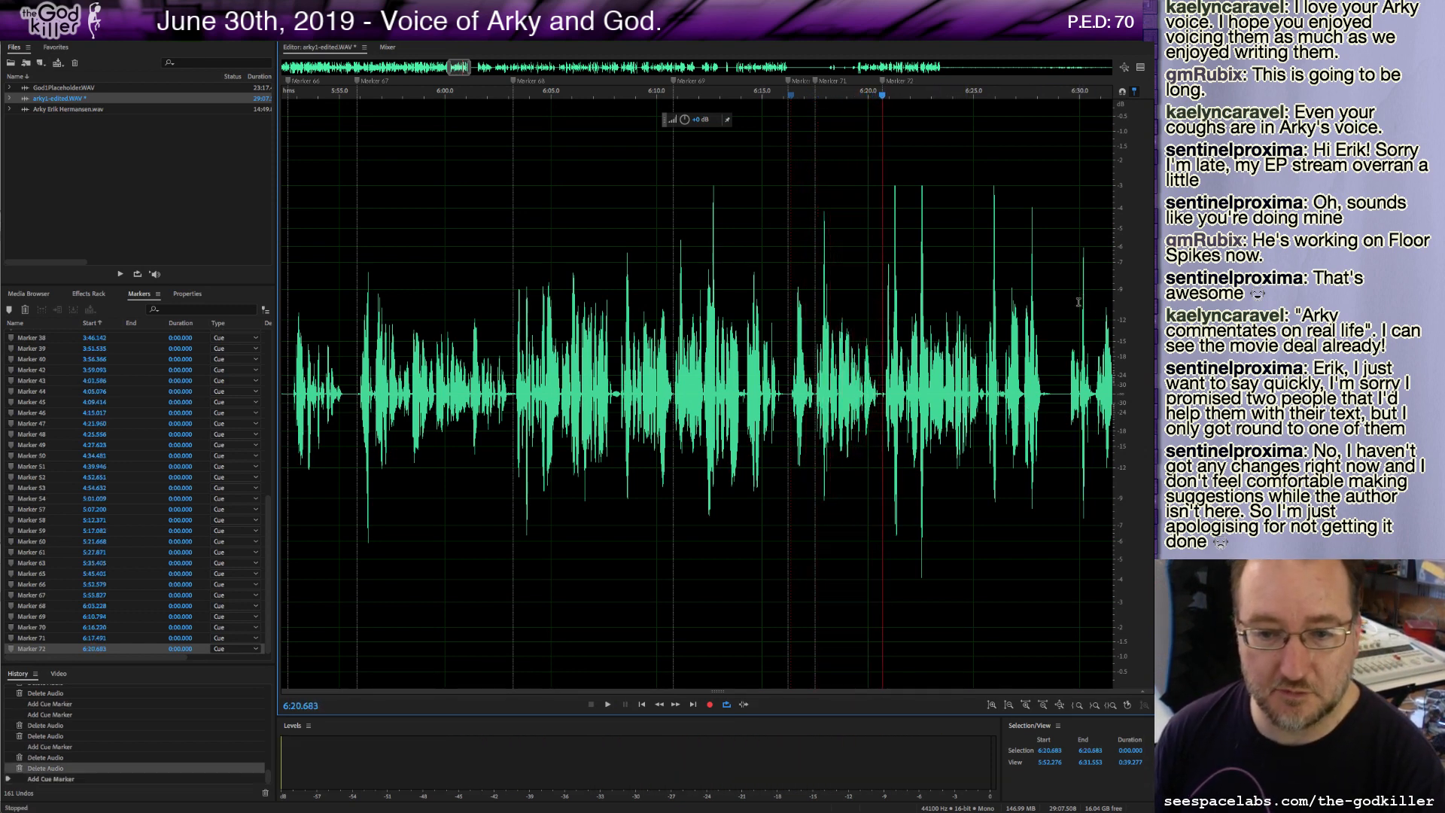
key(space)
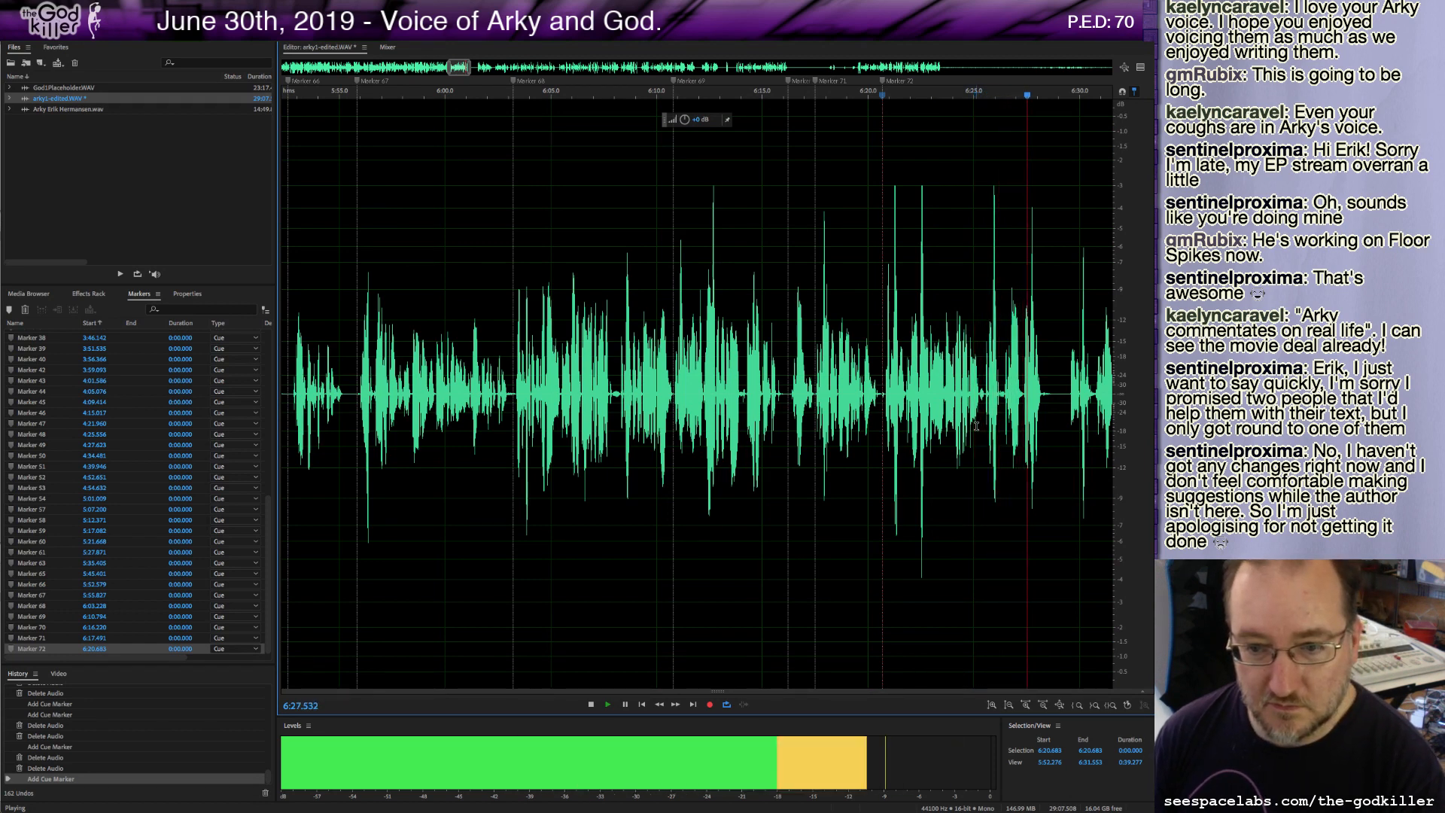
key(m)
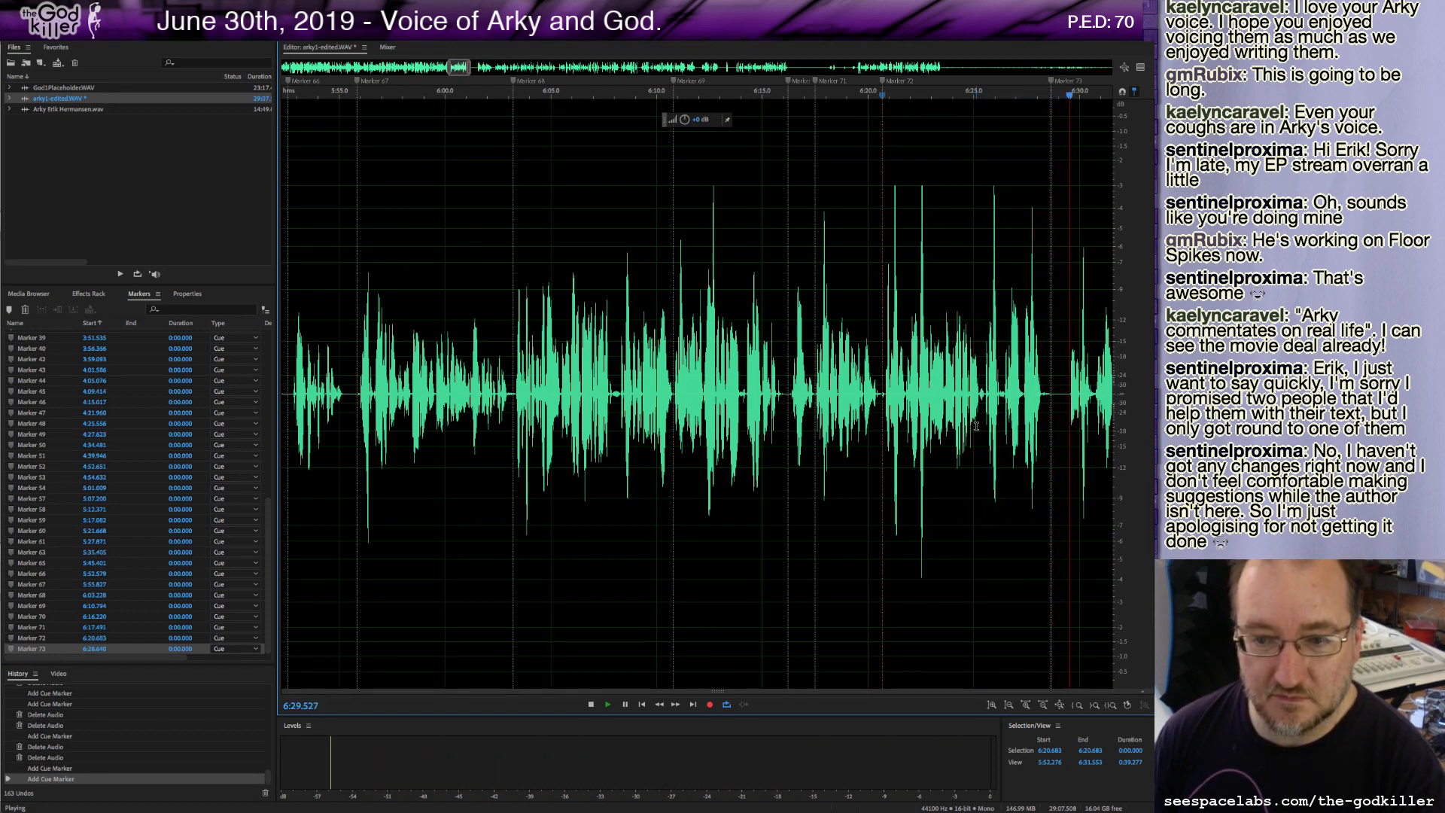
Delete a short piece at about 6:28.7, play on, and add a cue marker near 6:32.4.
shift+click(1052, 394)
key(Delete)
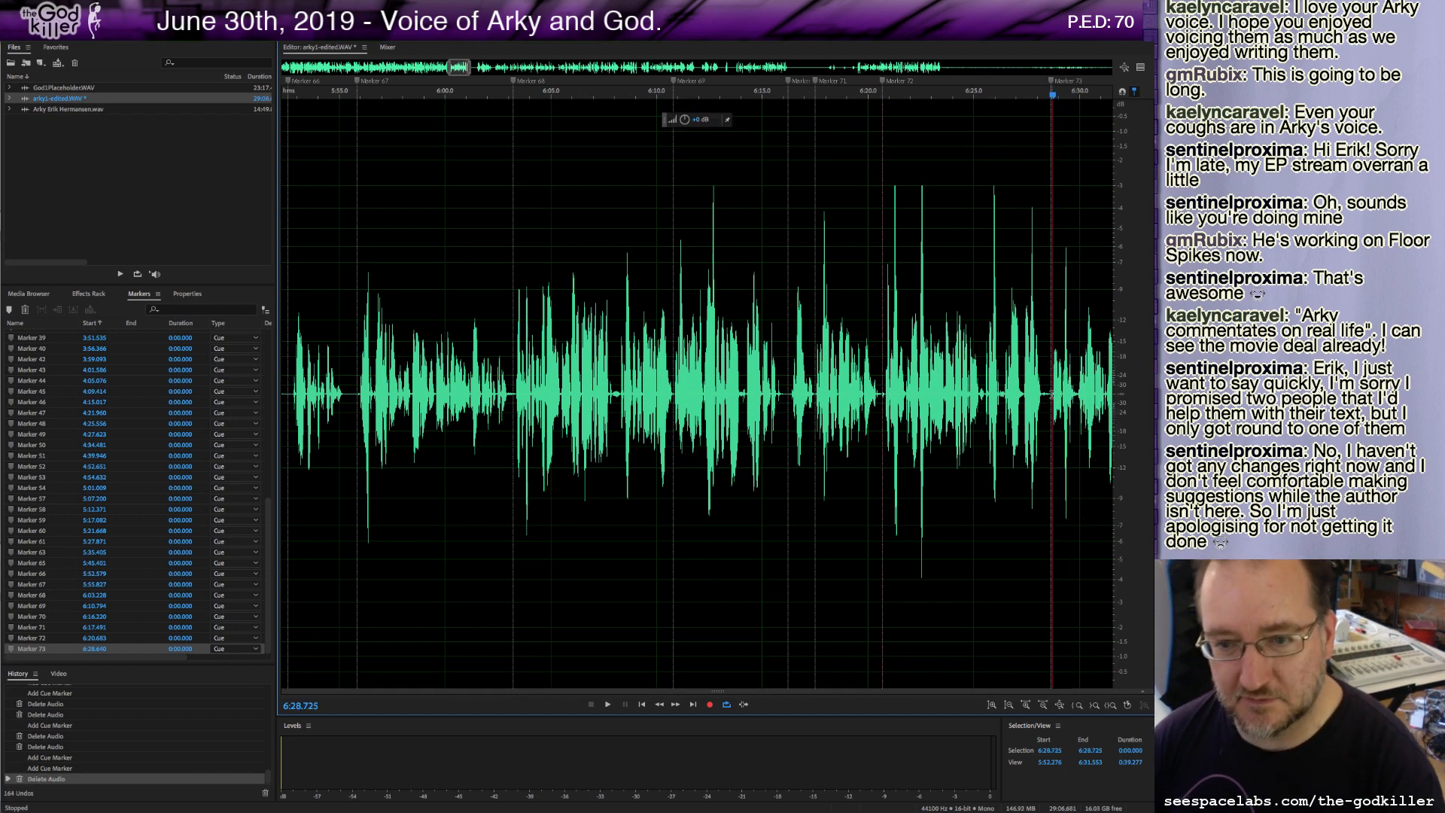
key(space)
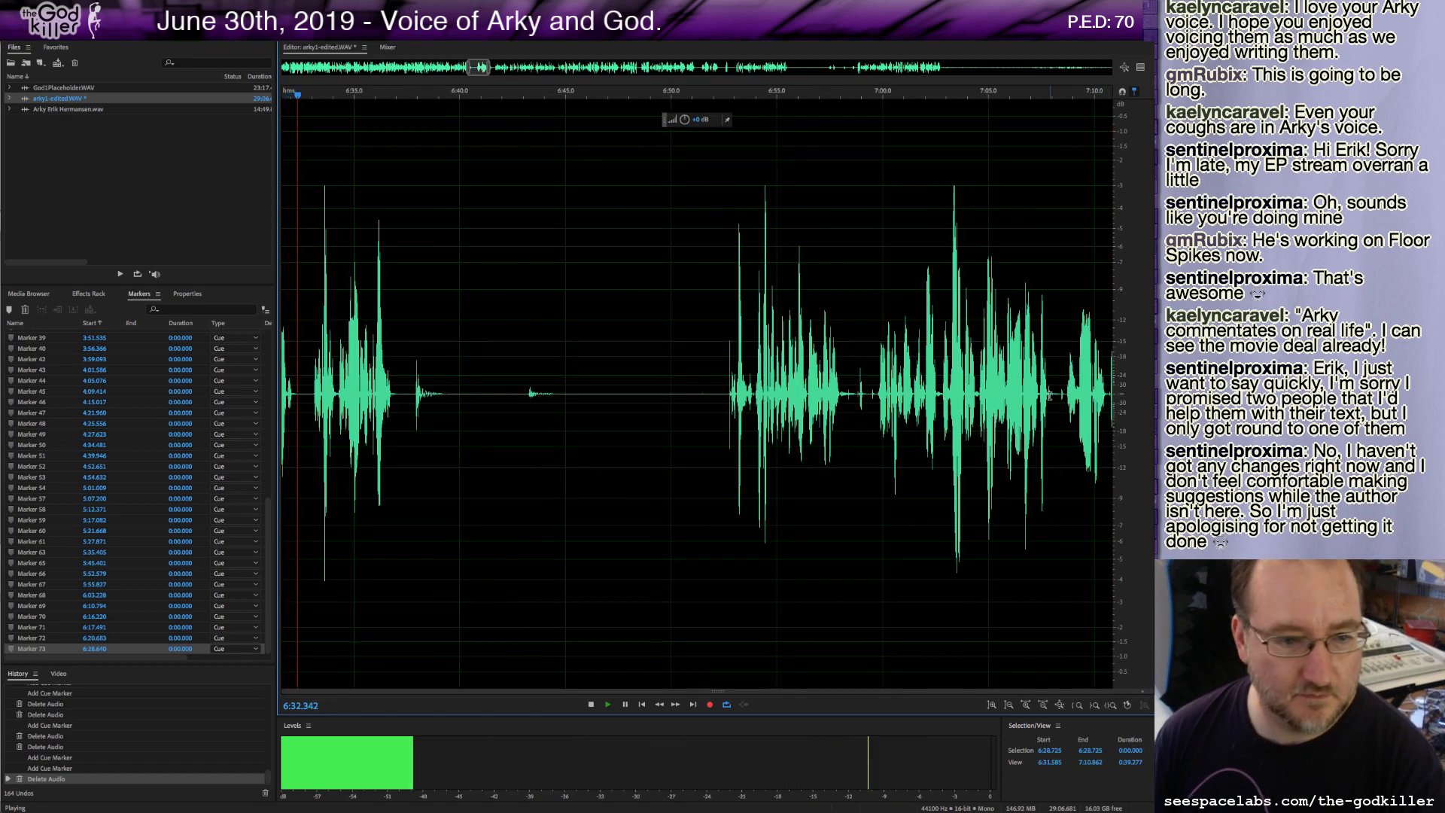
key(m)
key(space)
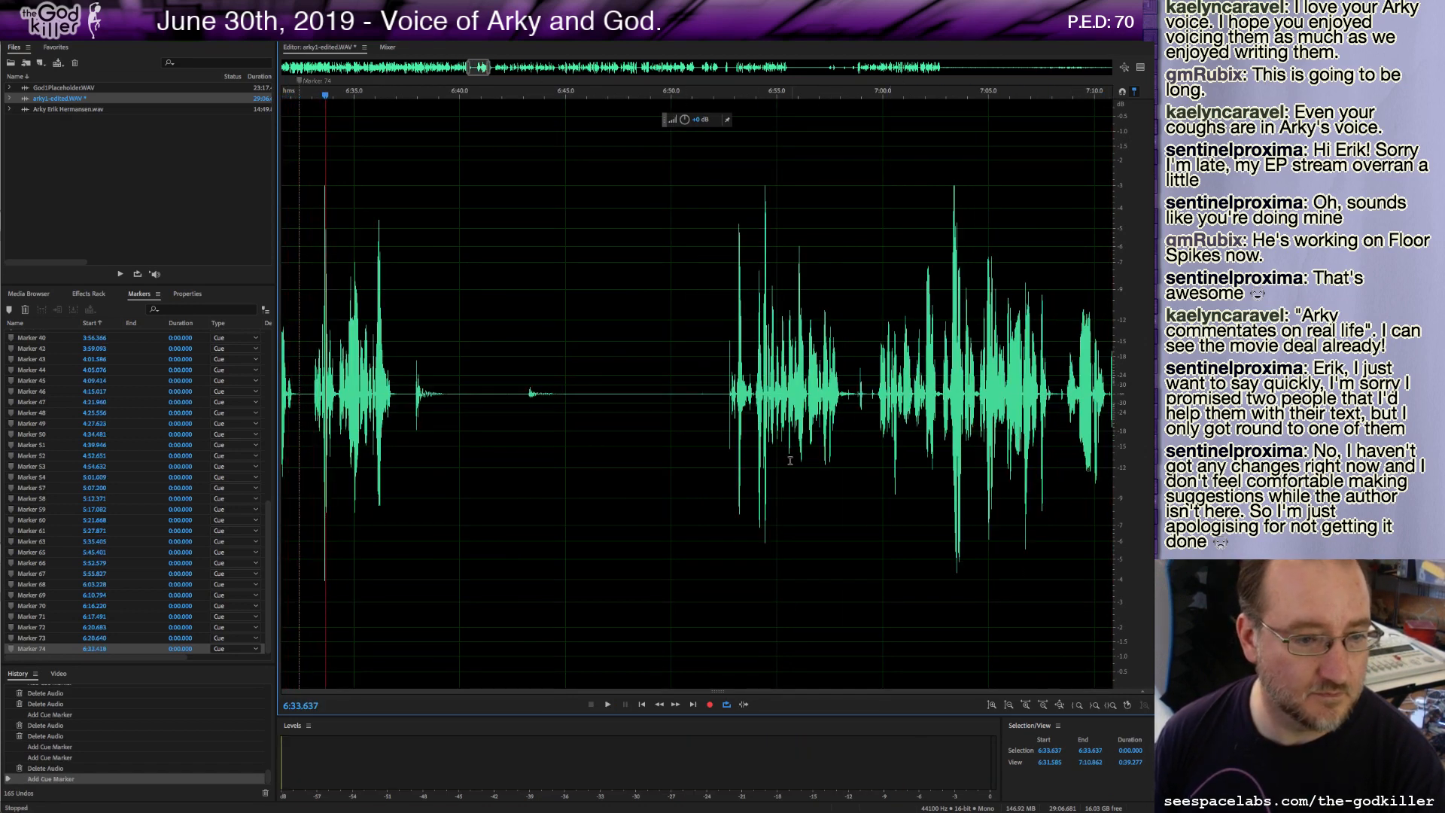
Play back with the view zoomed out and delete about 4.2 seconds of audio starting near 6:28.8.
key(space)
scroll(359, 450, down, 2)
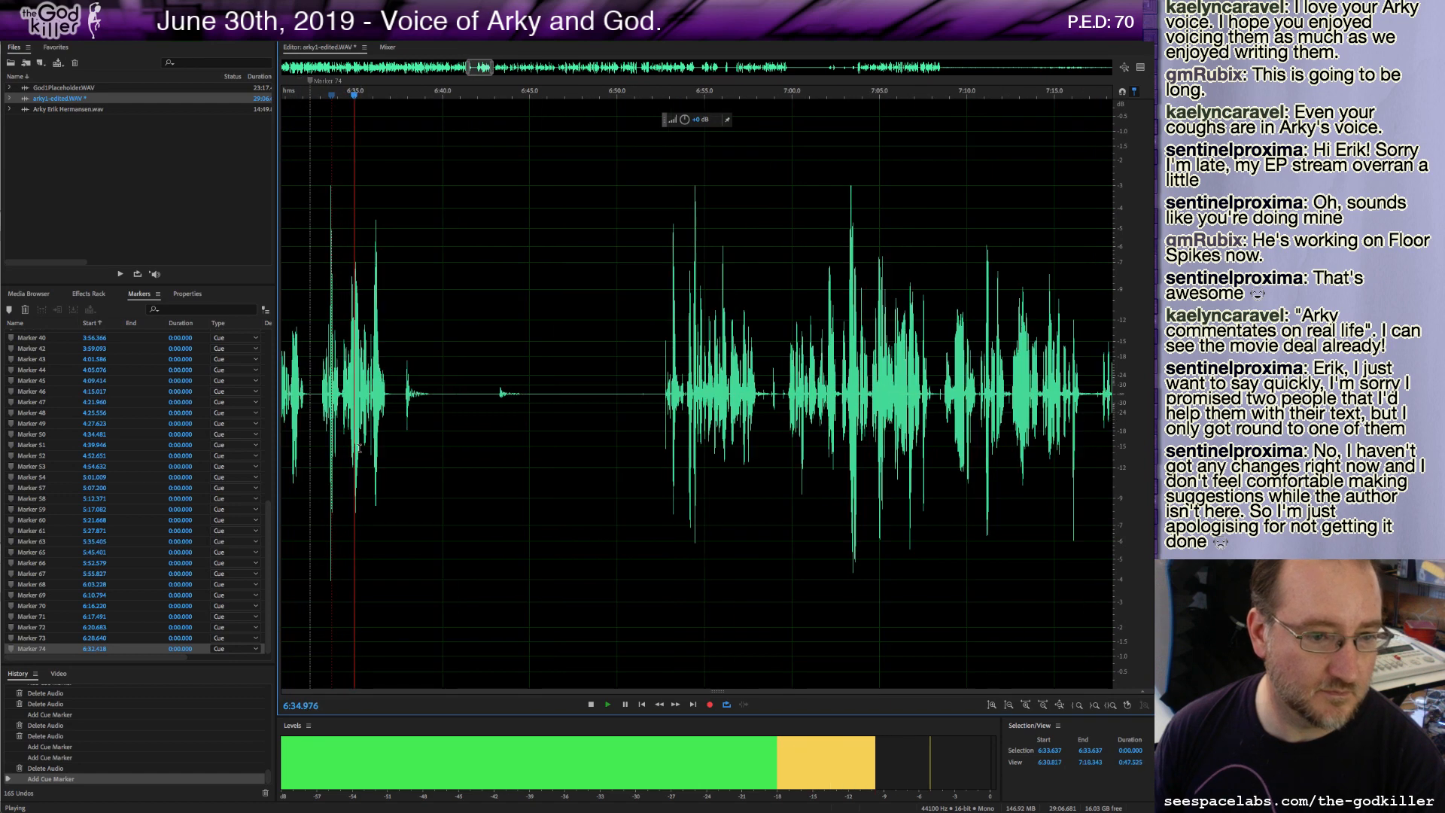
scroll(359, 450, down, 2)
key(space)
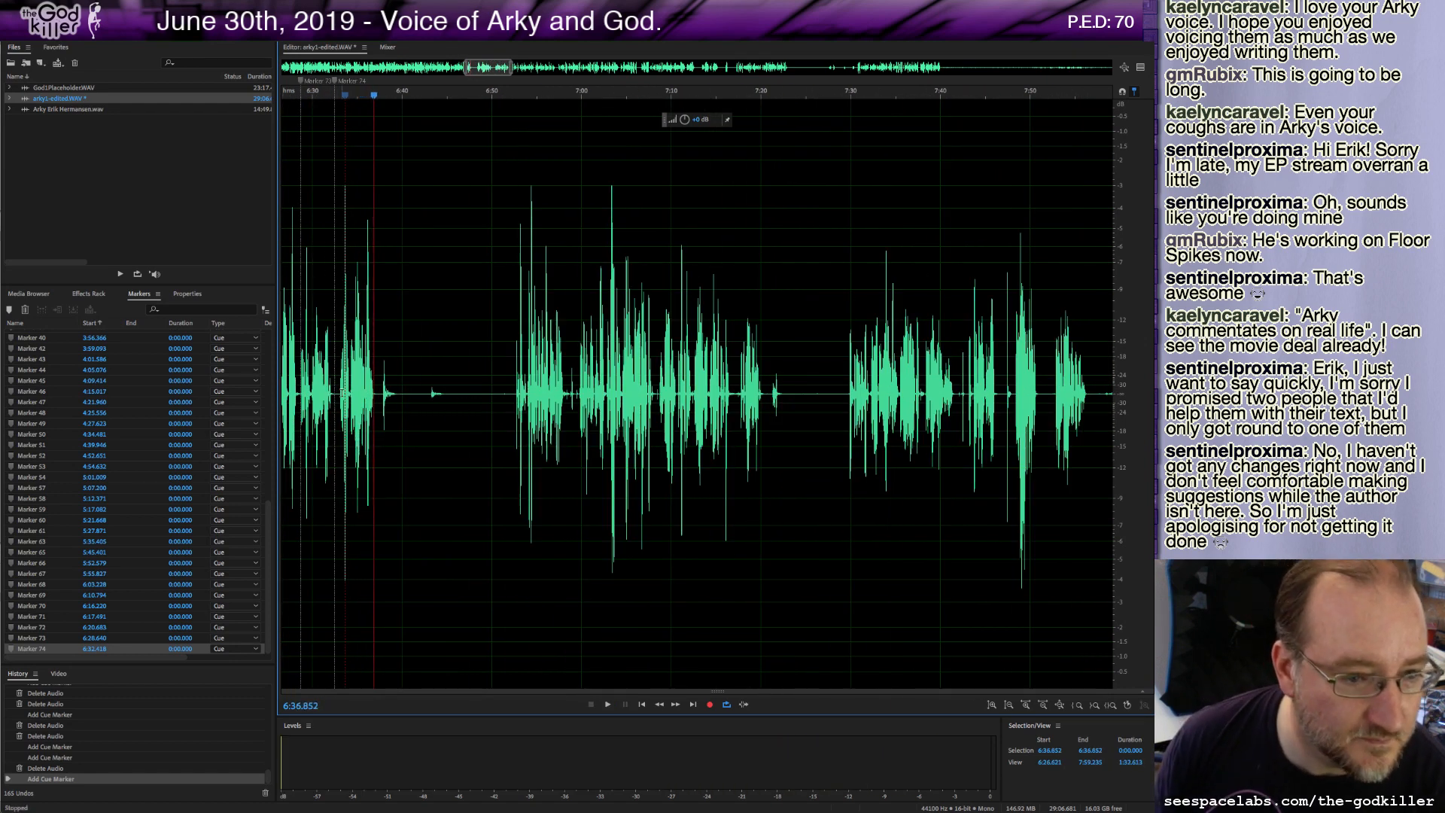
drag(340, 392, 300, 407)
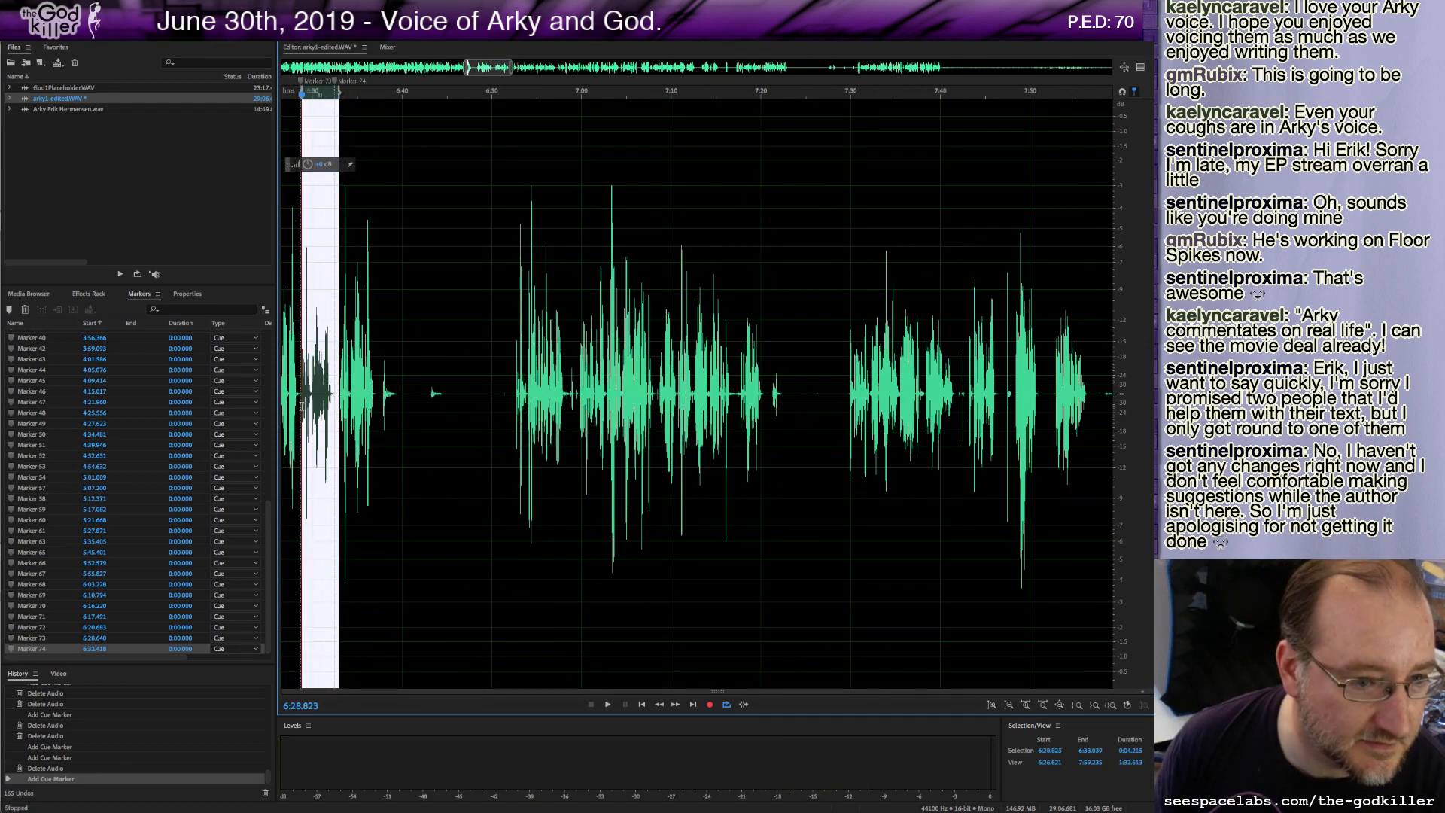
key(Delete)
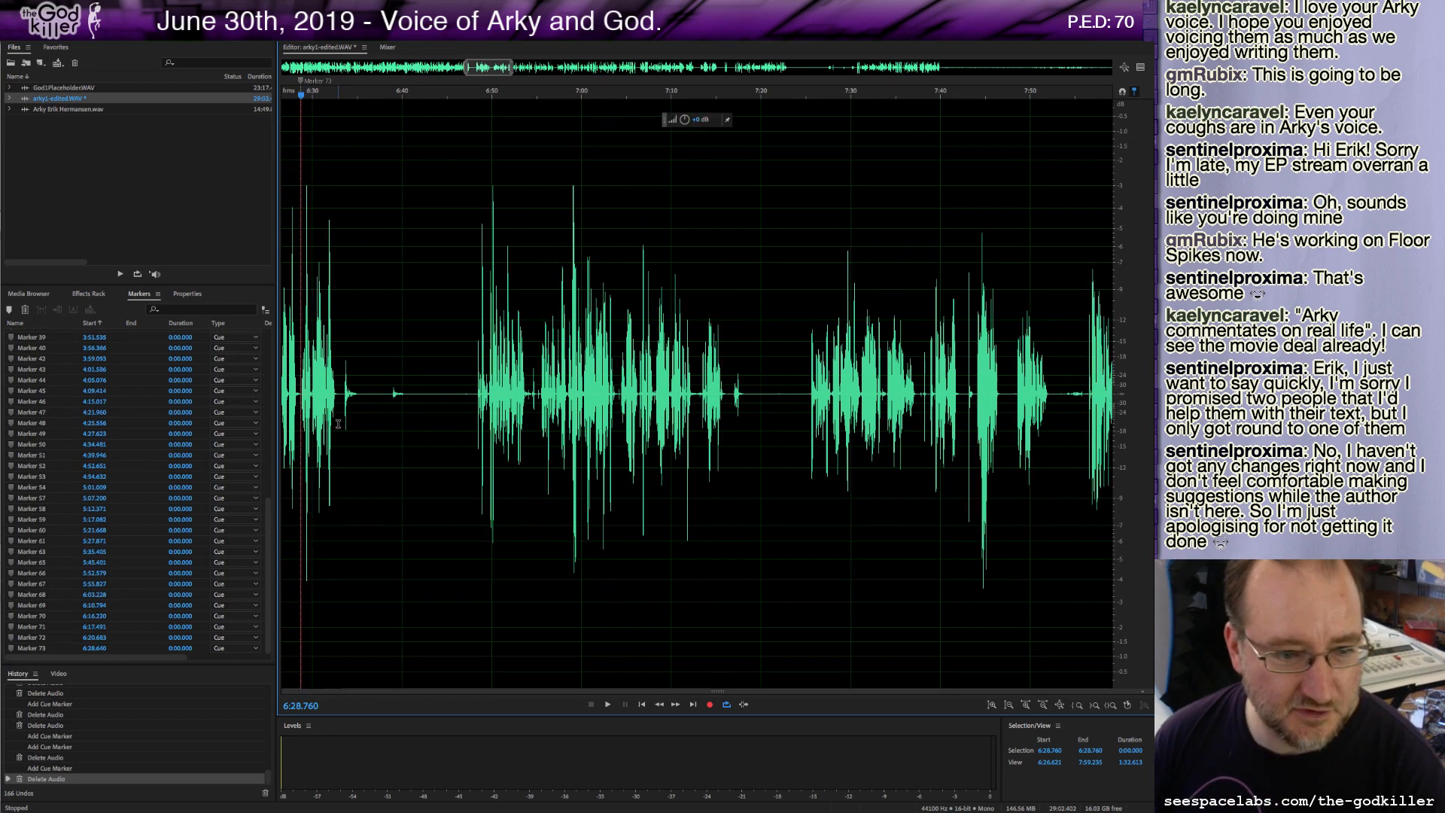
Delete the following unwanted stretch of audio and add a cue marker at the new take.
drag(338, 391, 475, 440)
key(Delete)
key(m)
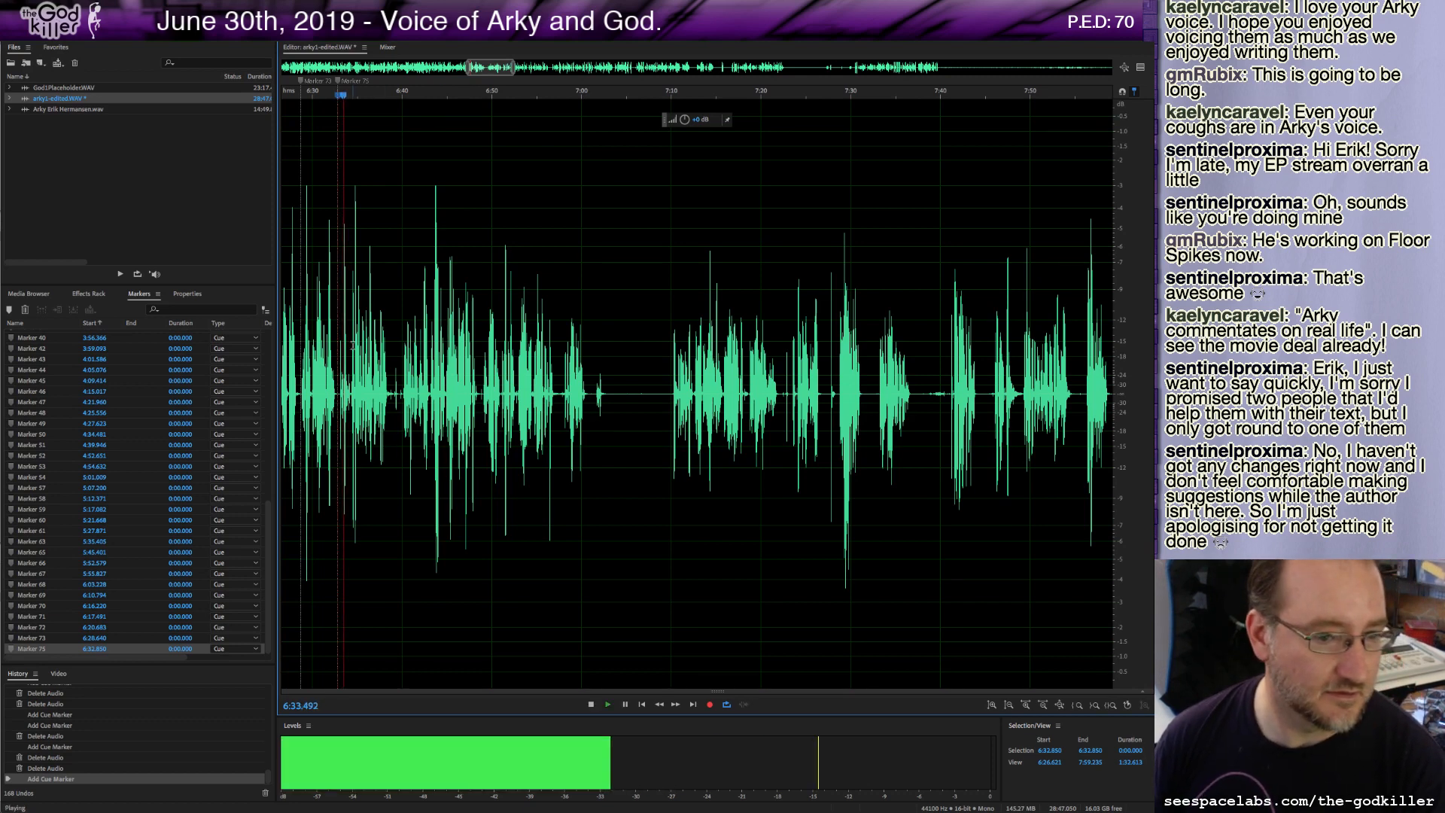
Stop playback, zoom in on the waveform and delete a tiny sliver of audio near 6:32.9.
key(space)
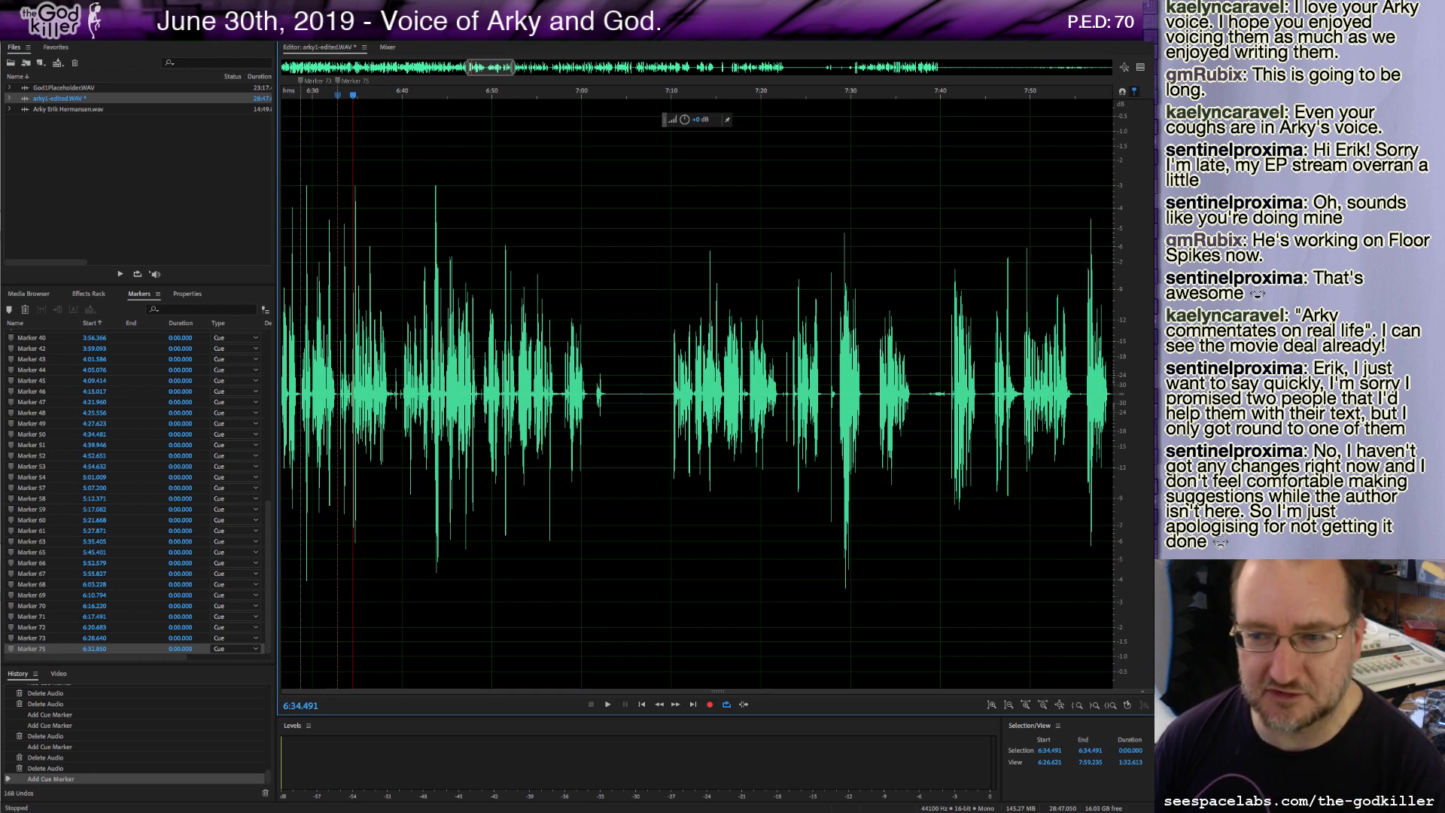
scroll(386, 414, up, 4)
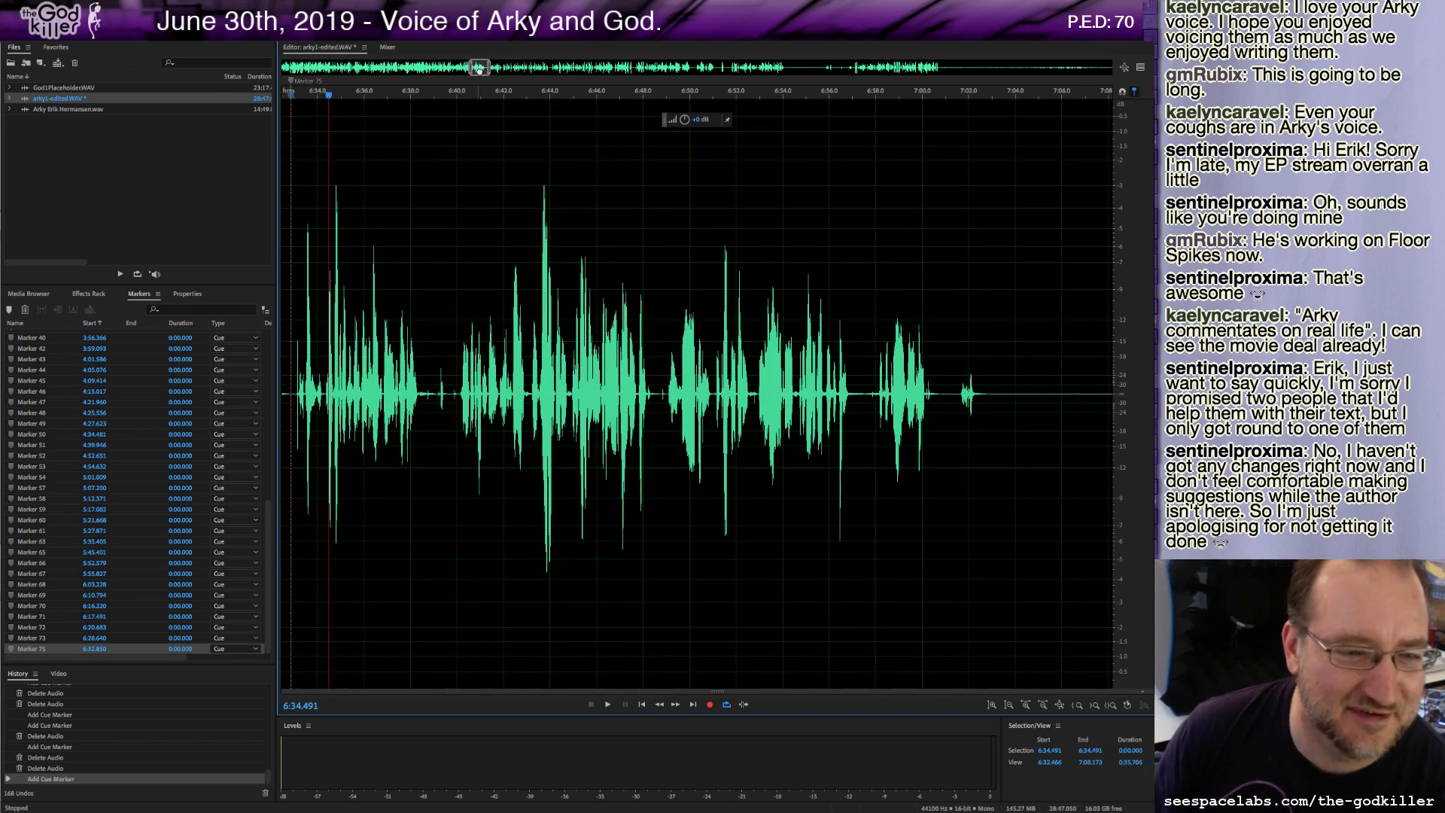
drag(479, 70, 473, 69)
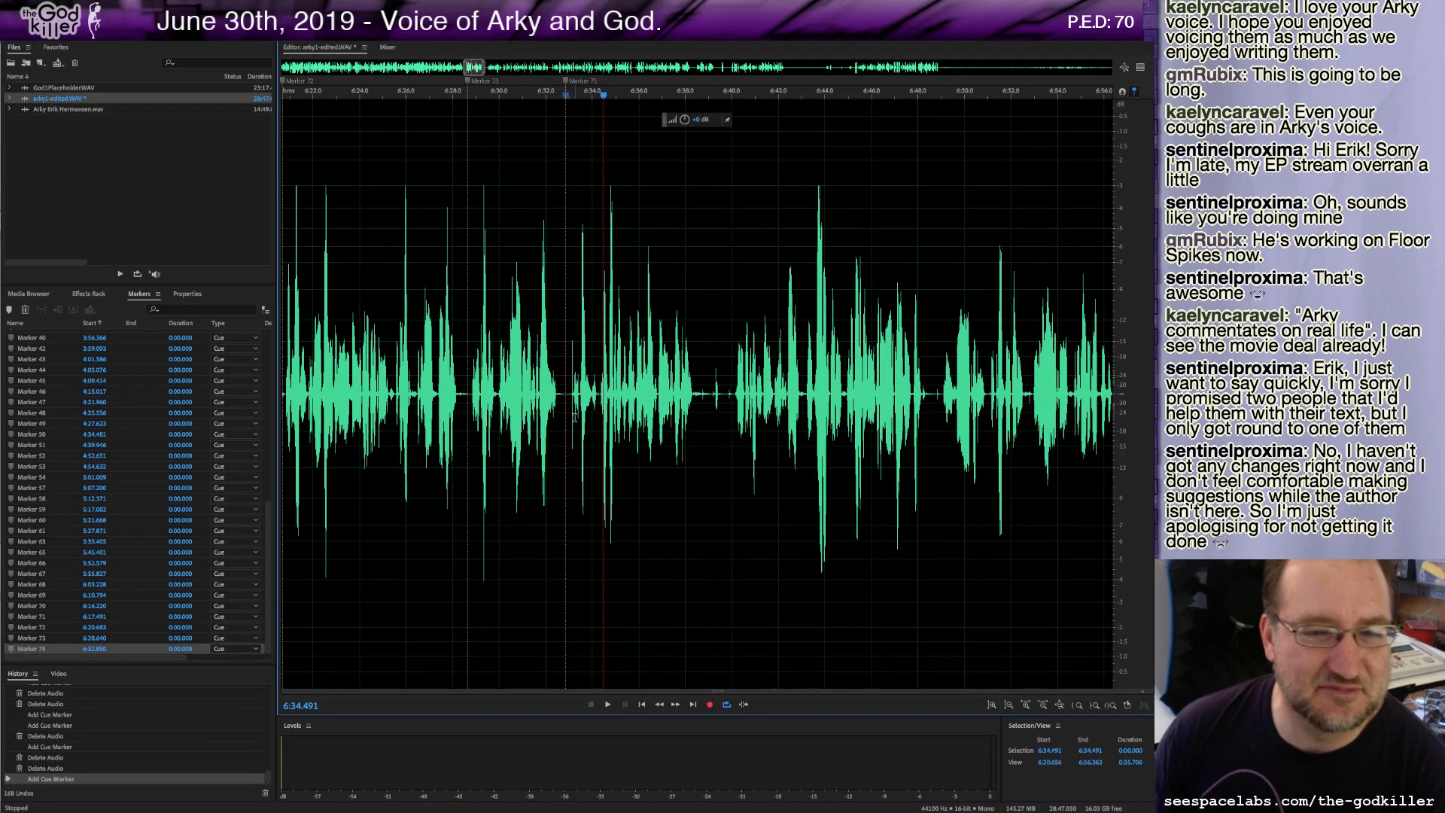
drag(567, 399, 570, 399)
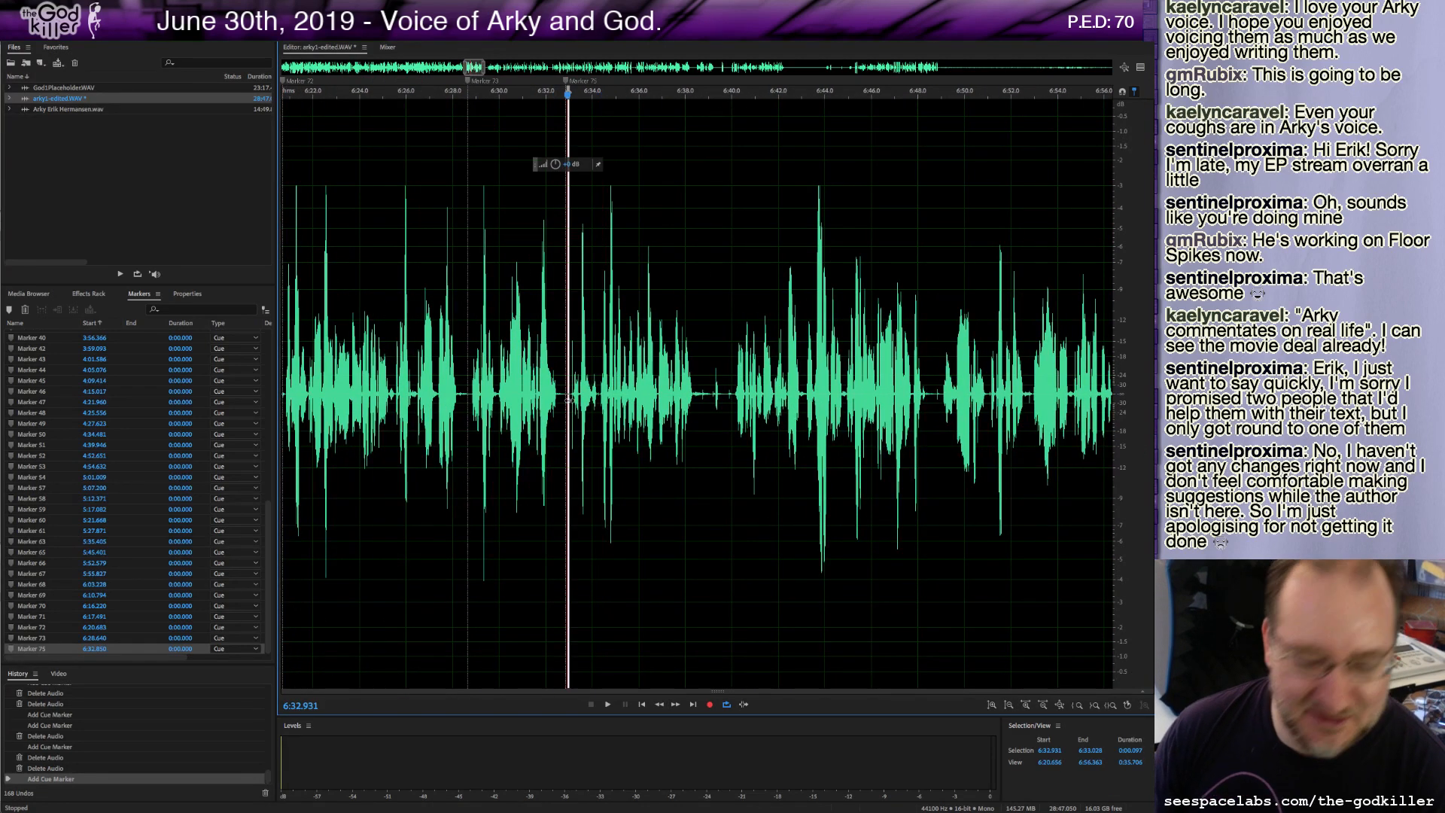
key(Delete)
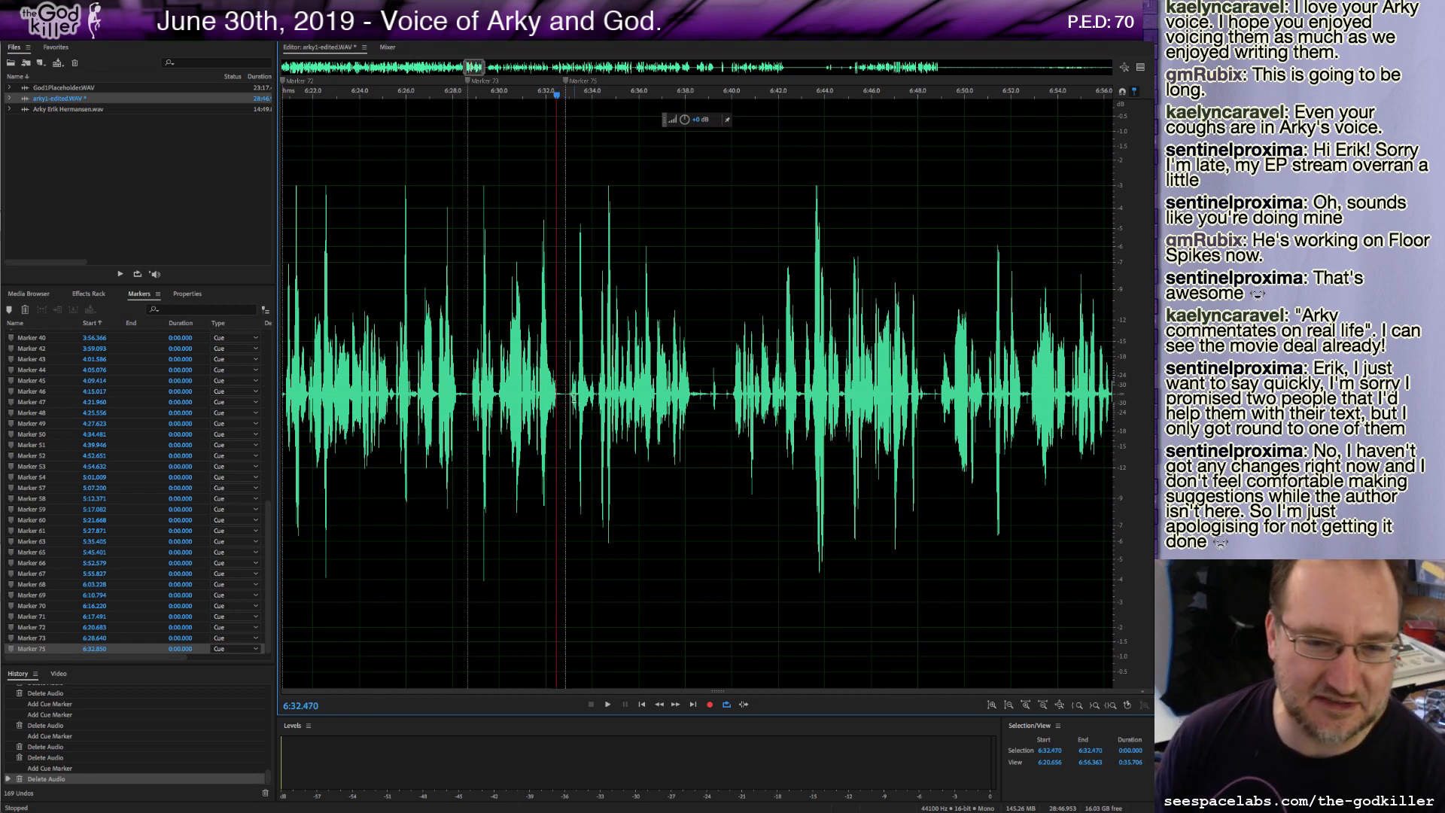
Play through the section and add a cue marker at about 6:34.2.
click(571, 393)
key(space)
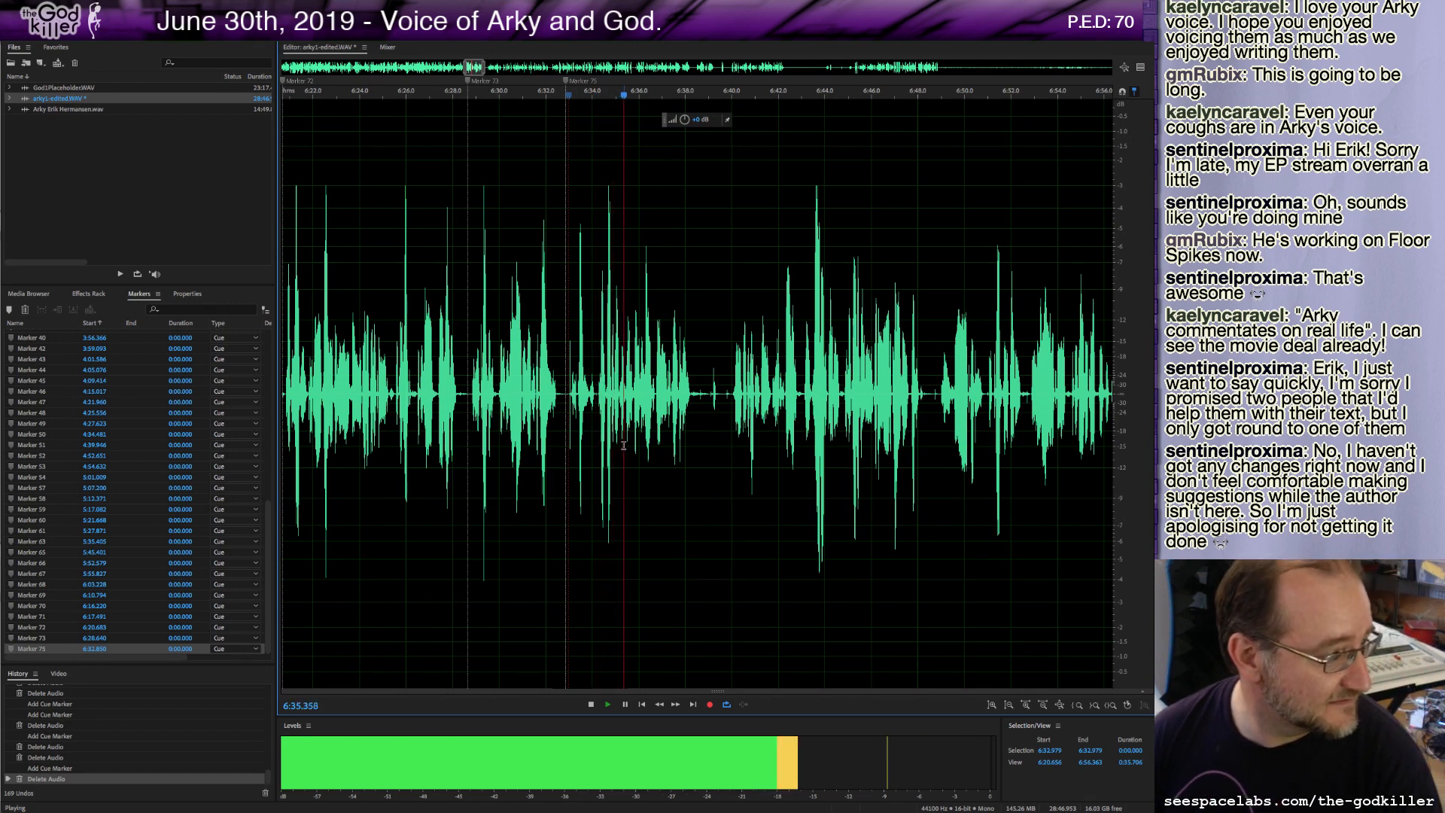
key(space)
click(567, 387)
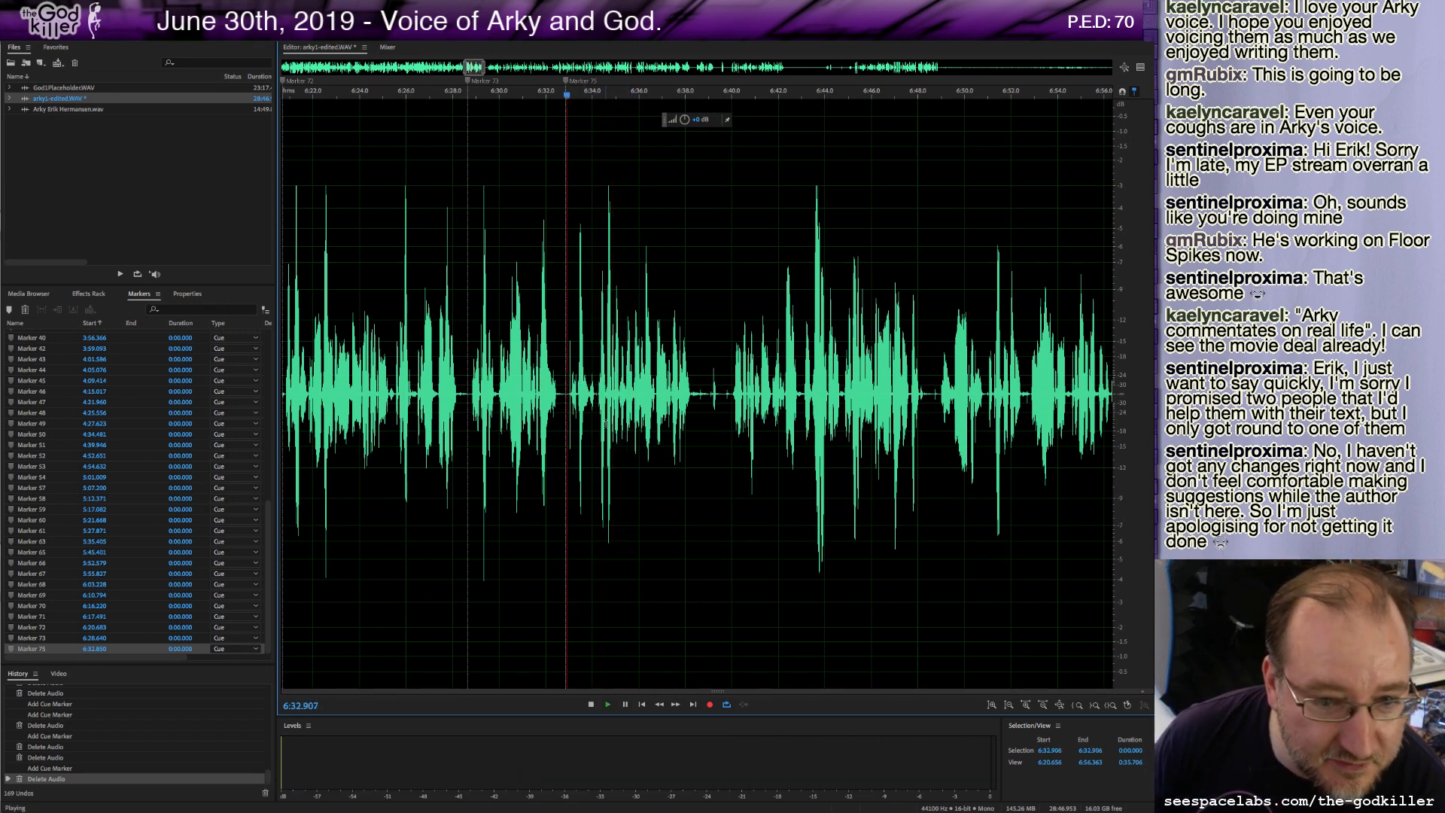
key(space)
Play on and delete about 5.7 seconds of unwanted audio starting near 6:34.3.
key(space)
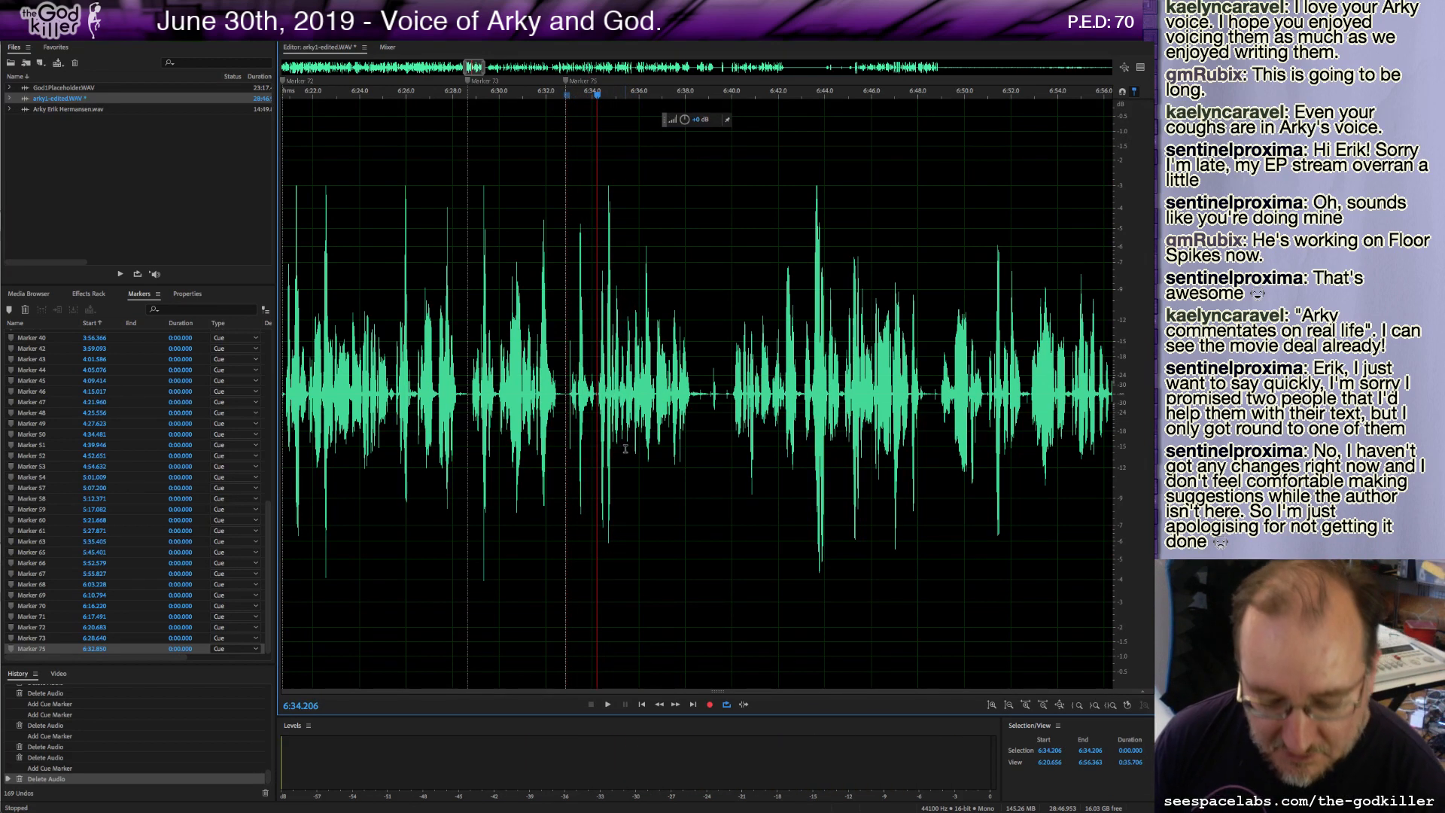
key(m)
key(space)
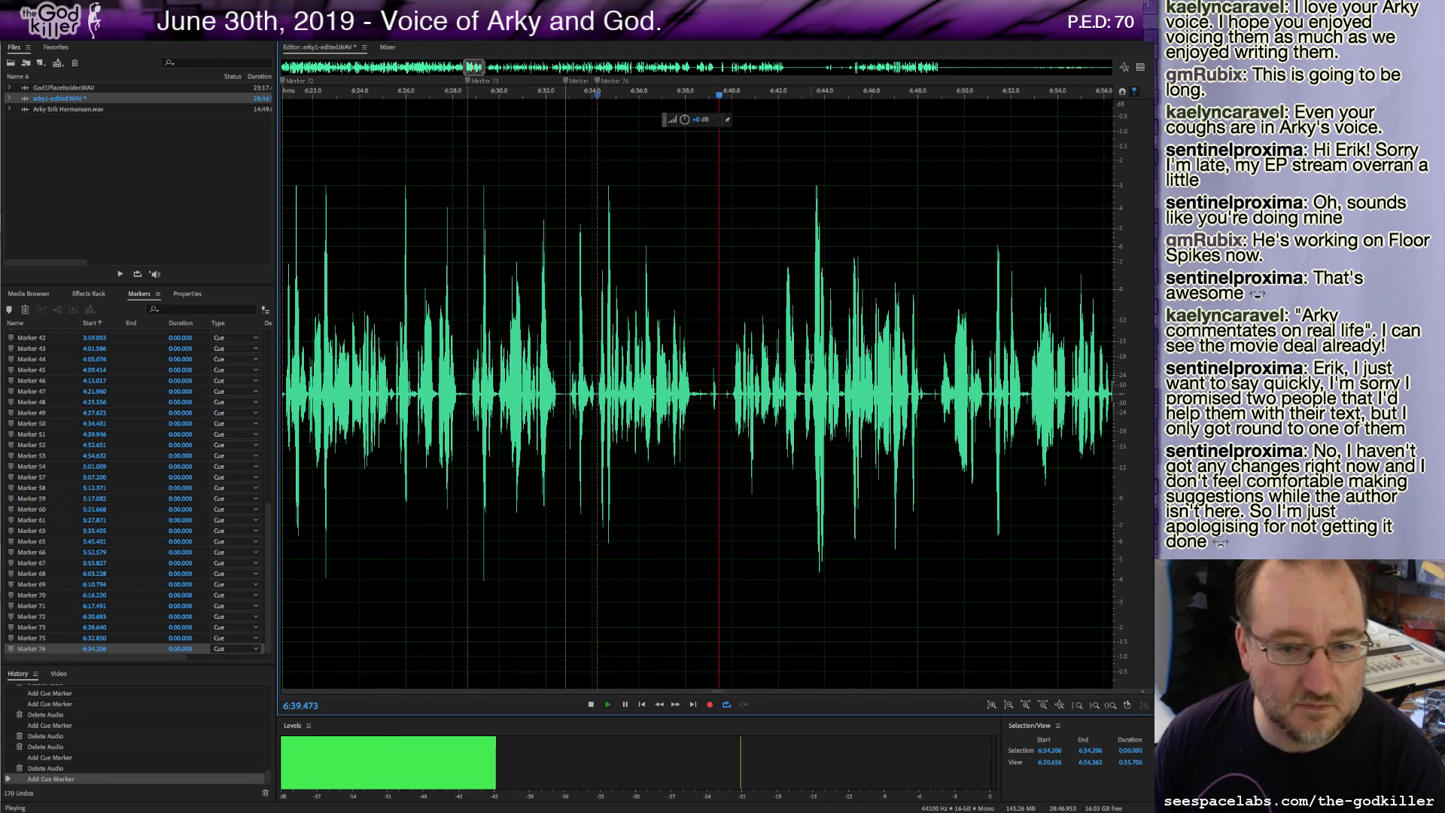
key(space)
drag(730, 393, 598, 422)
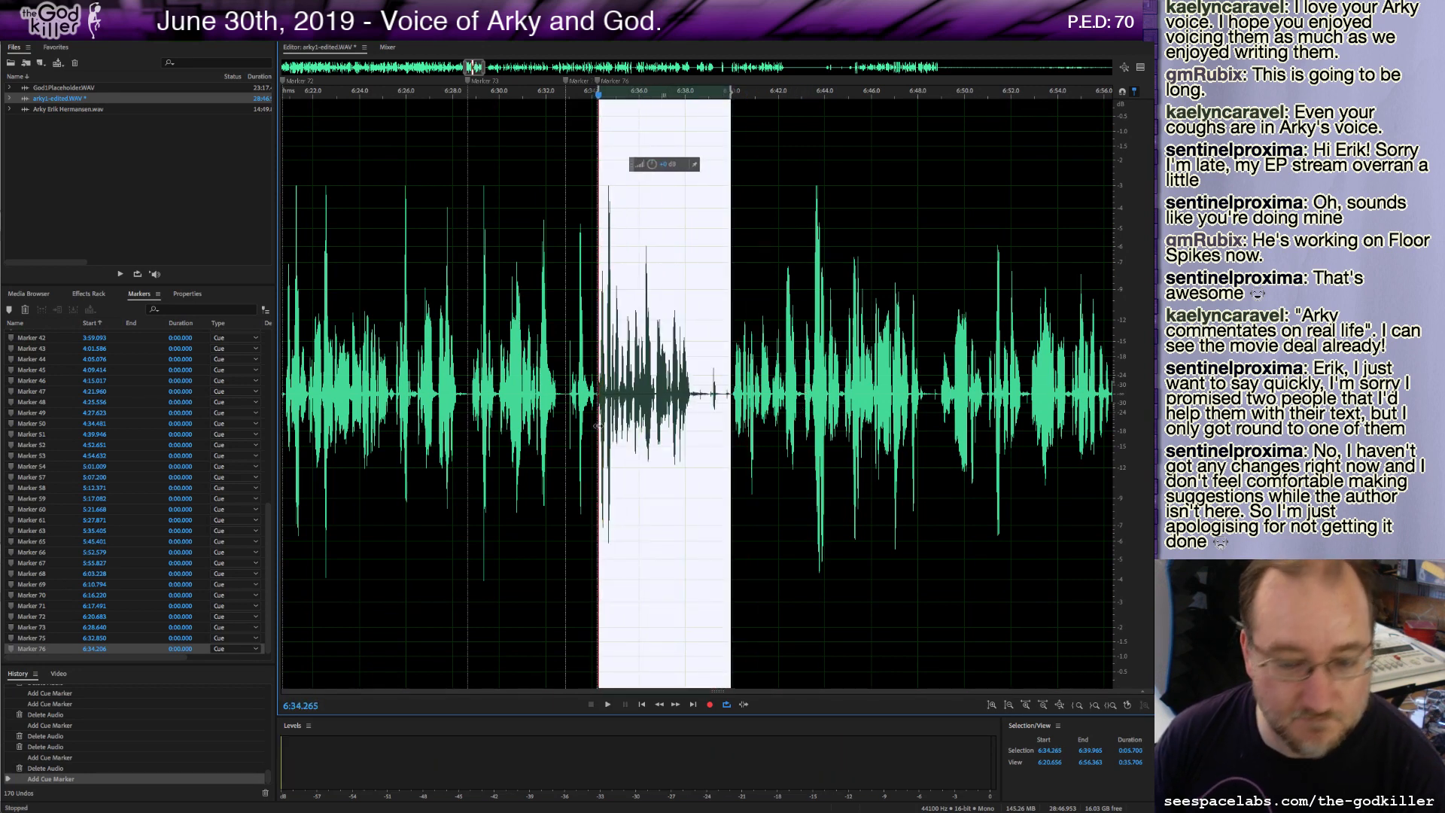
key(Delete)
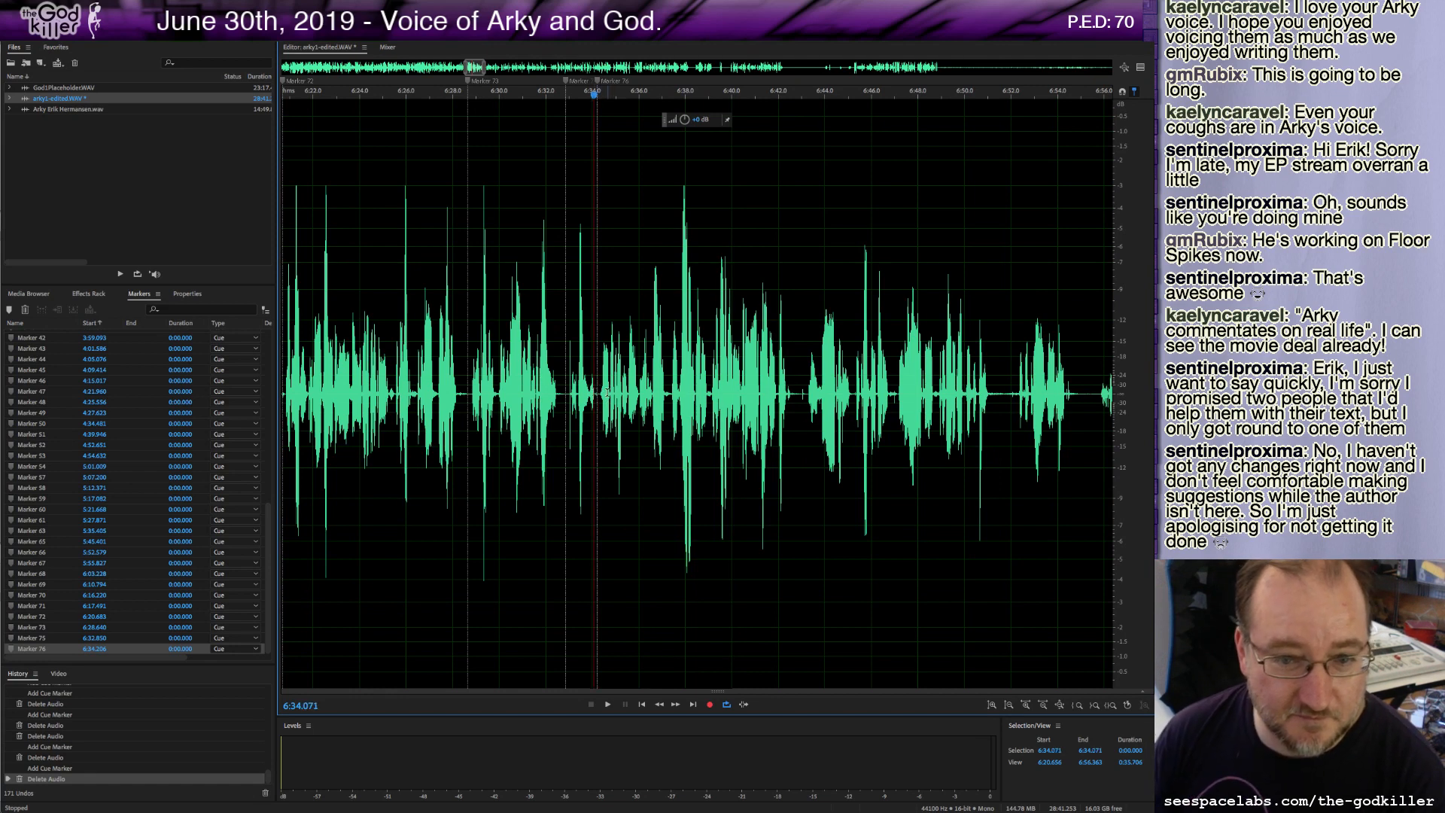
Play on, add a cue marker at about 6:42.8 and delete a short piece of audio there.
key(space)
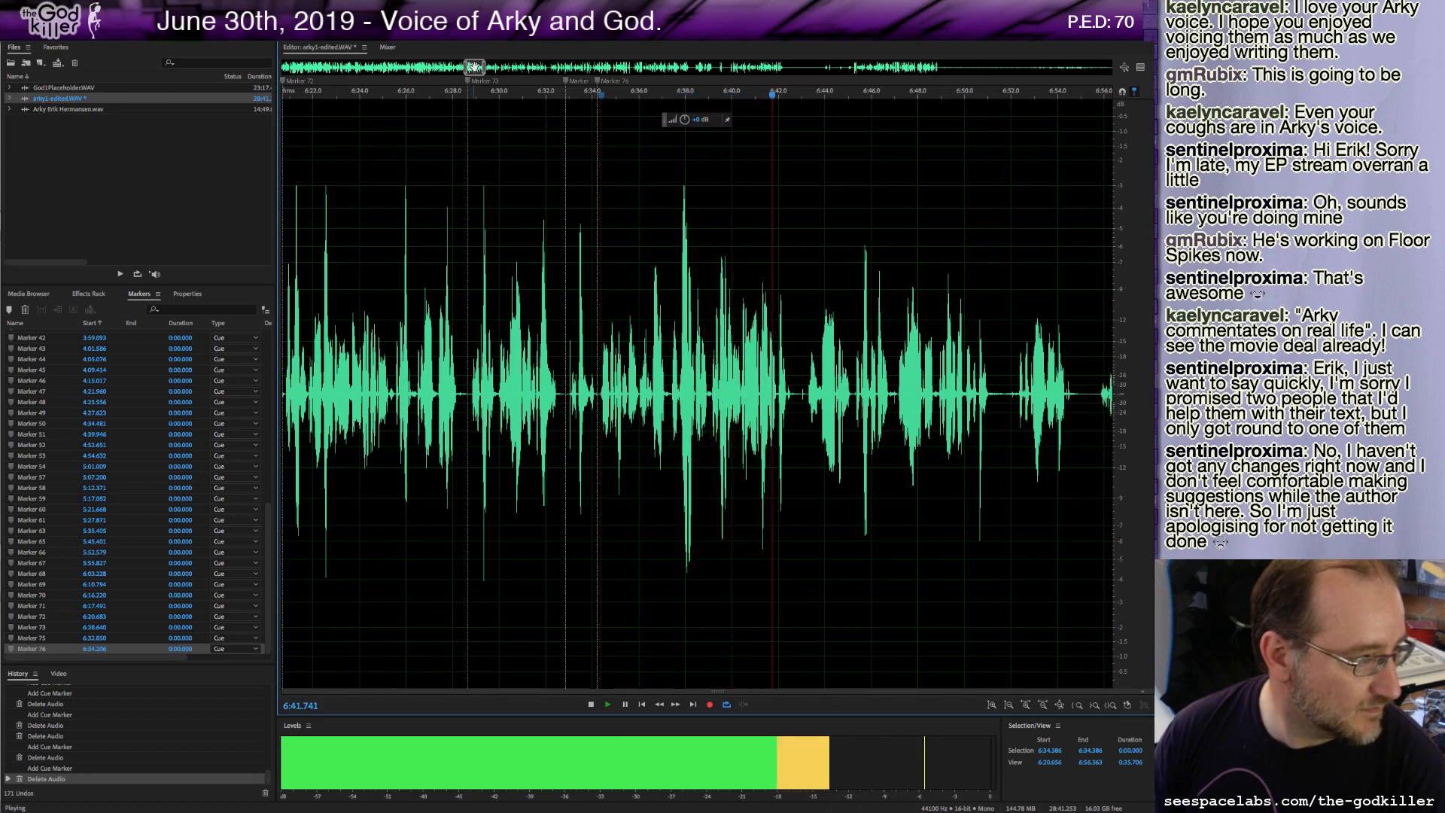
key(space)
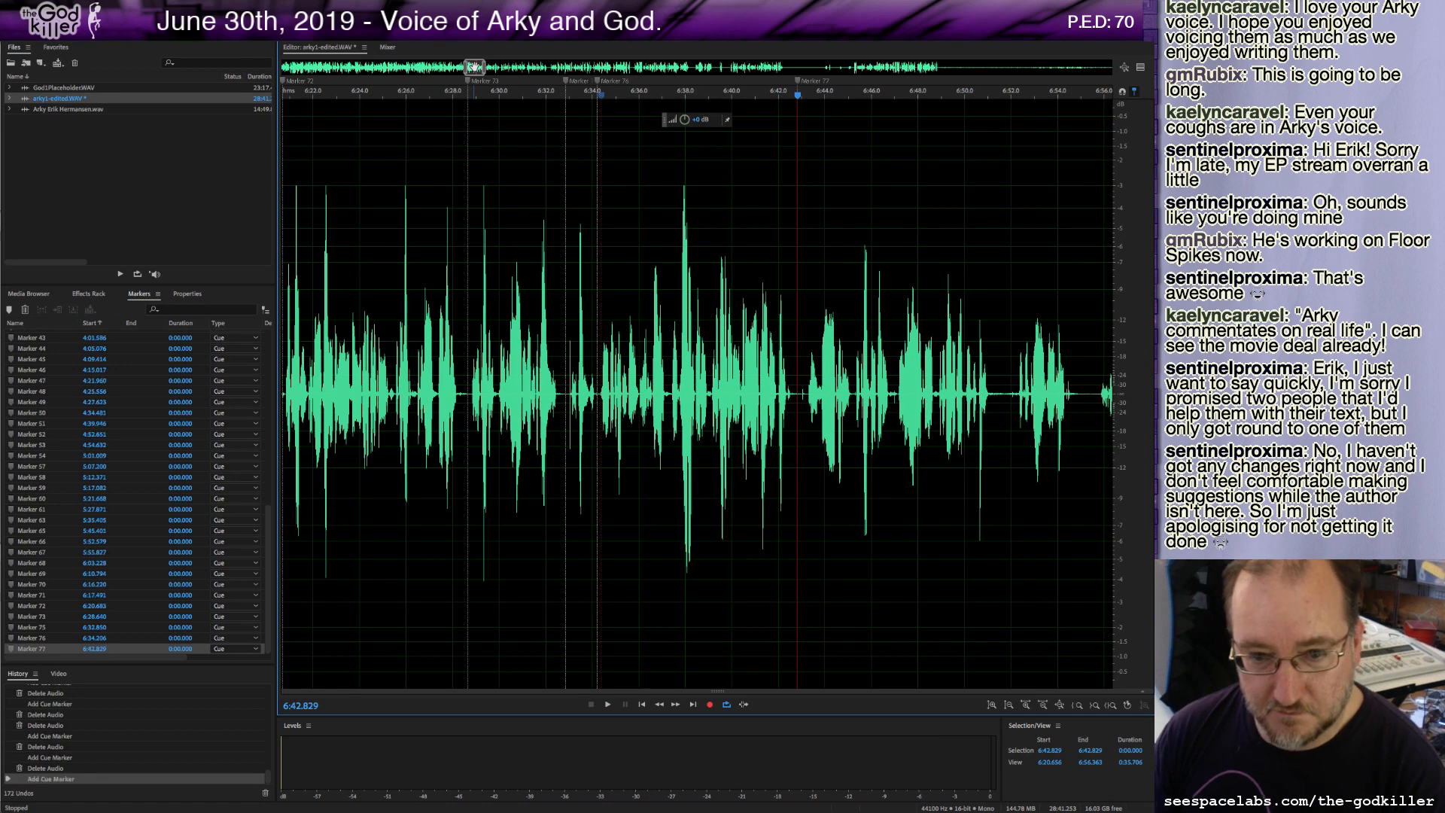
shift+click(804, 393)
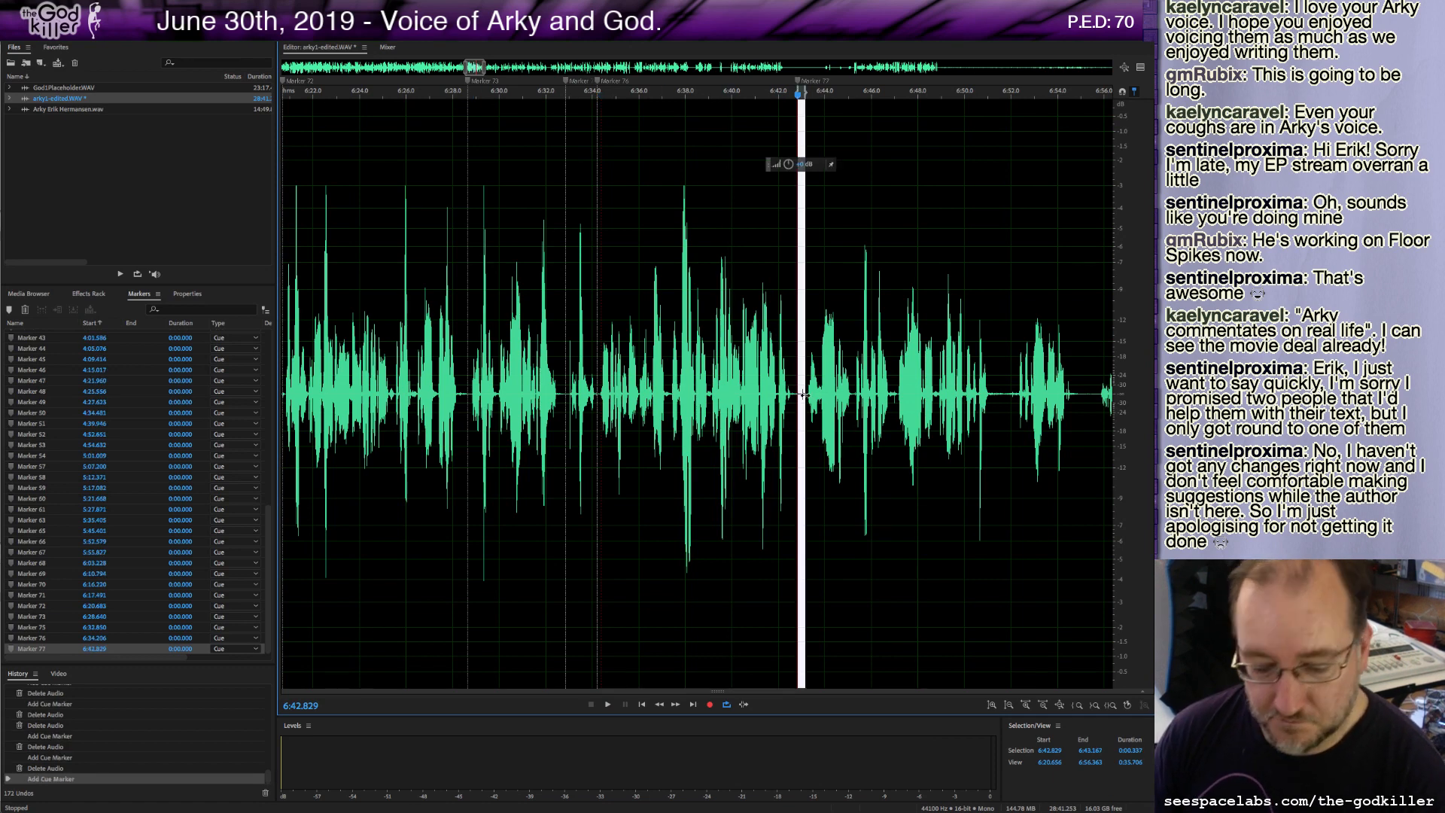
key(Delete)
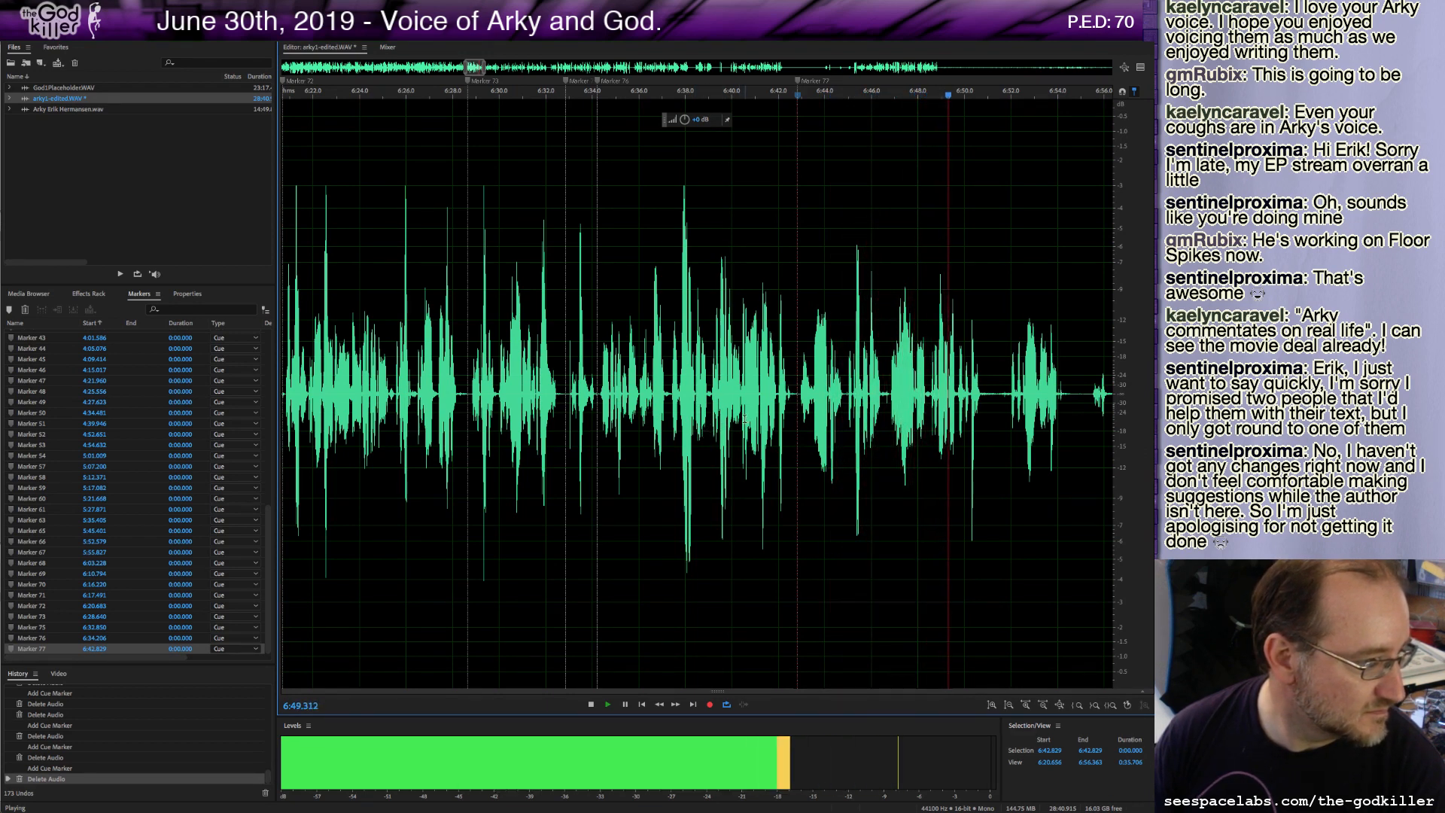
Add a cue marker near 6:51.1 and delete the short piece of audio right after it.
key(space)
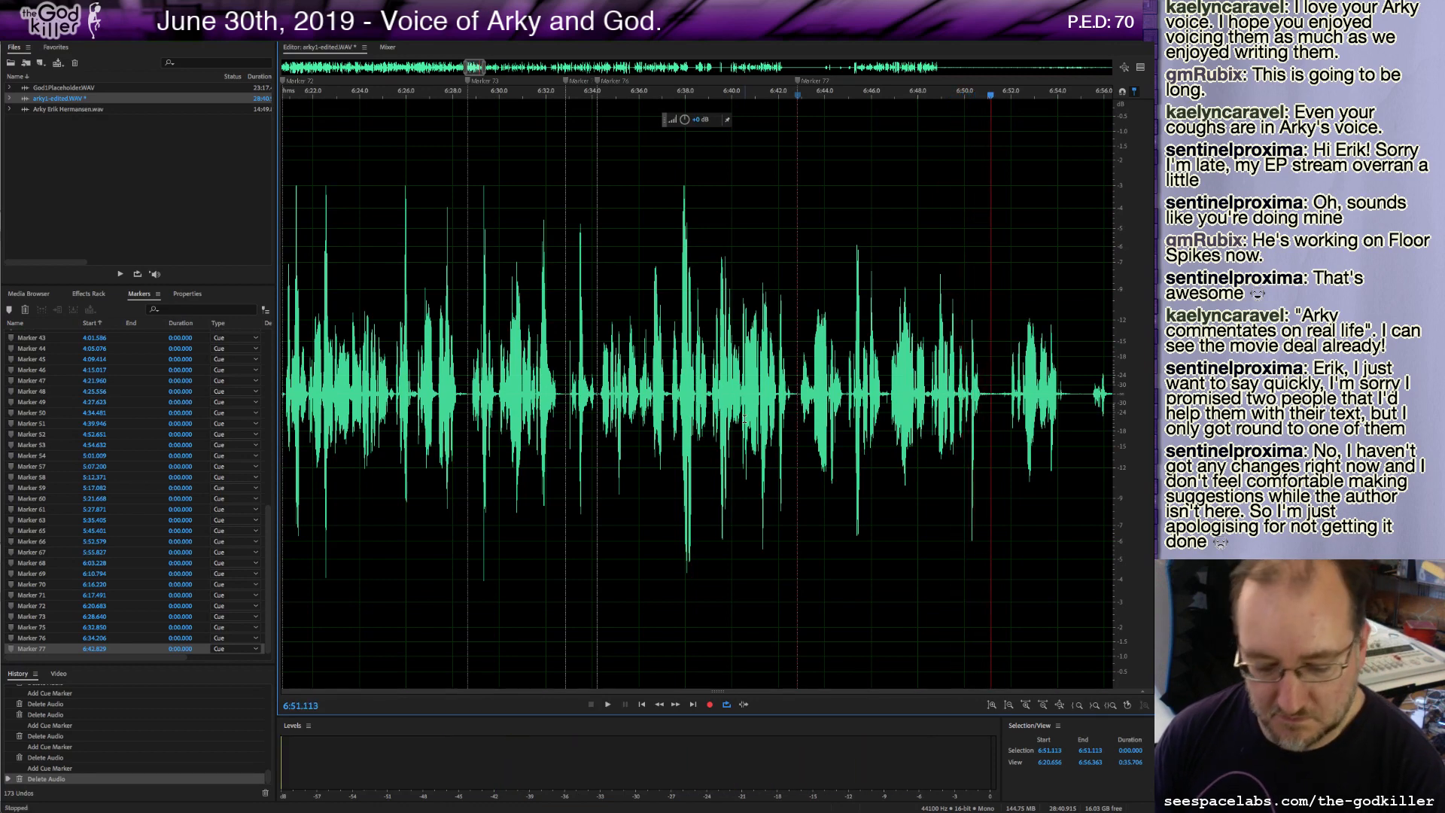
shift+click(1008, 393)
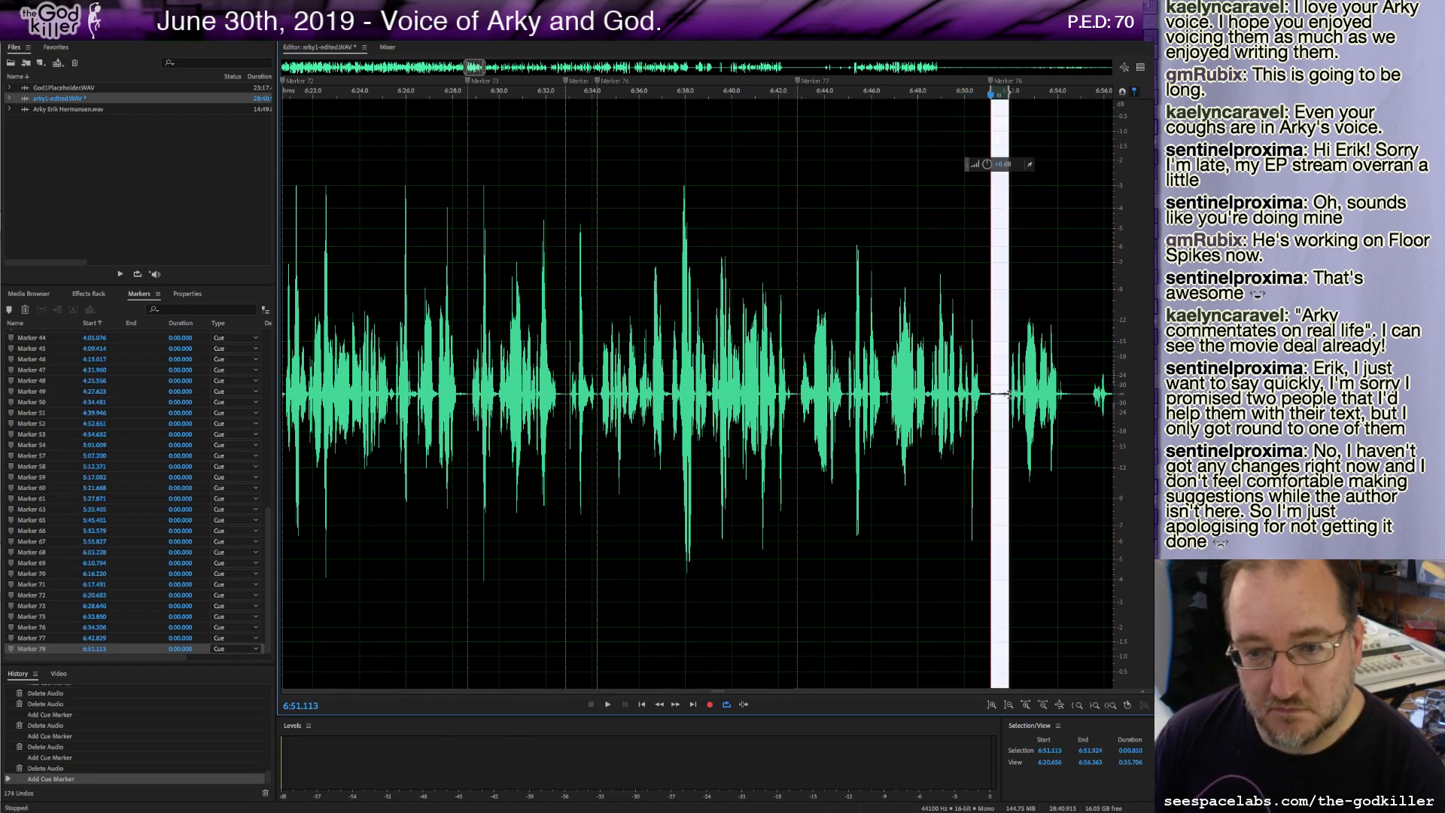
key(Delete)
Play on, scroll ahead and delete about 12 seconds of unwanted audio starting near 6:51.2.
key(space)
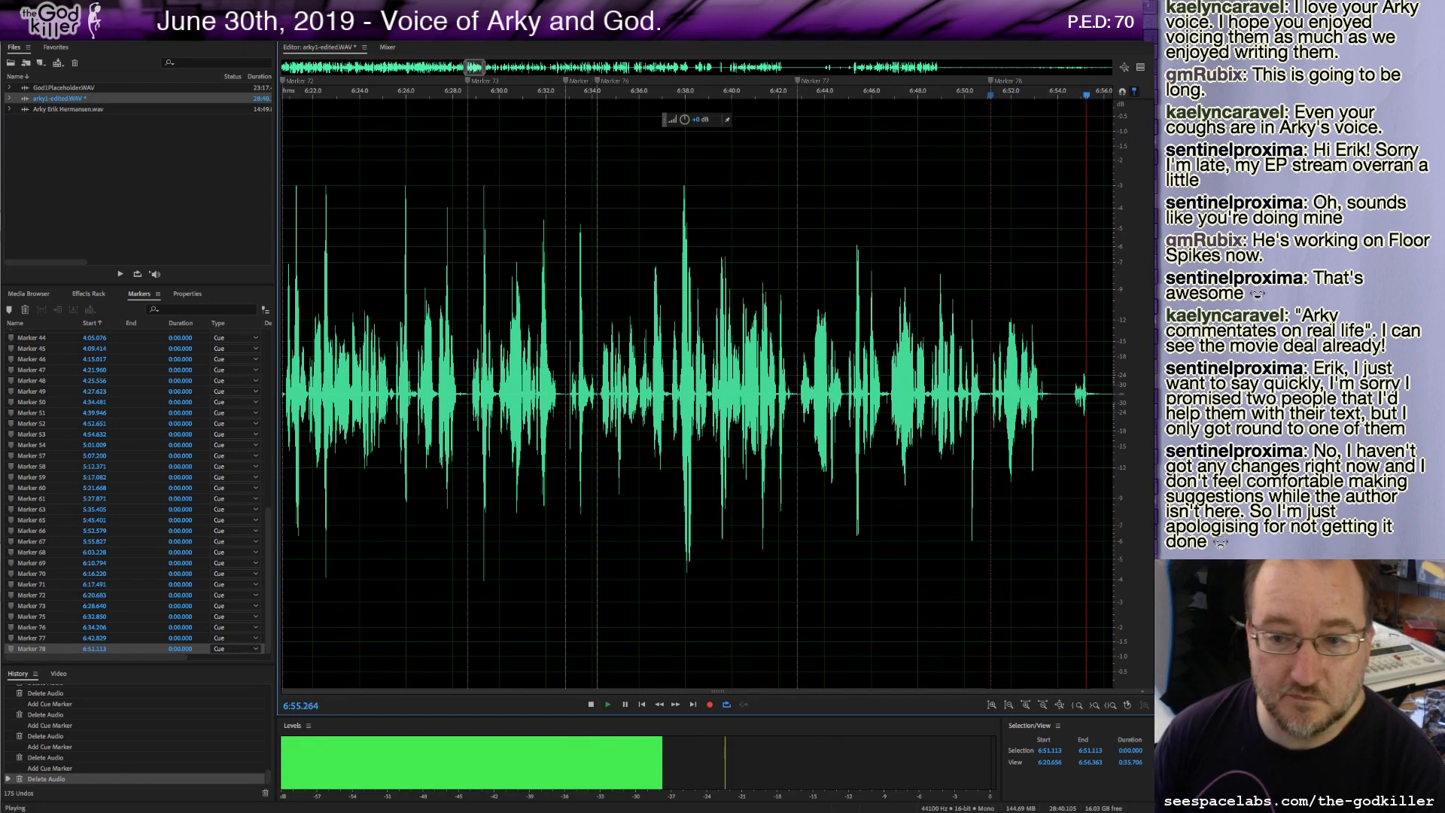
key(space)
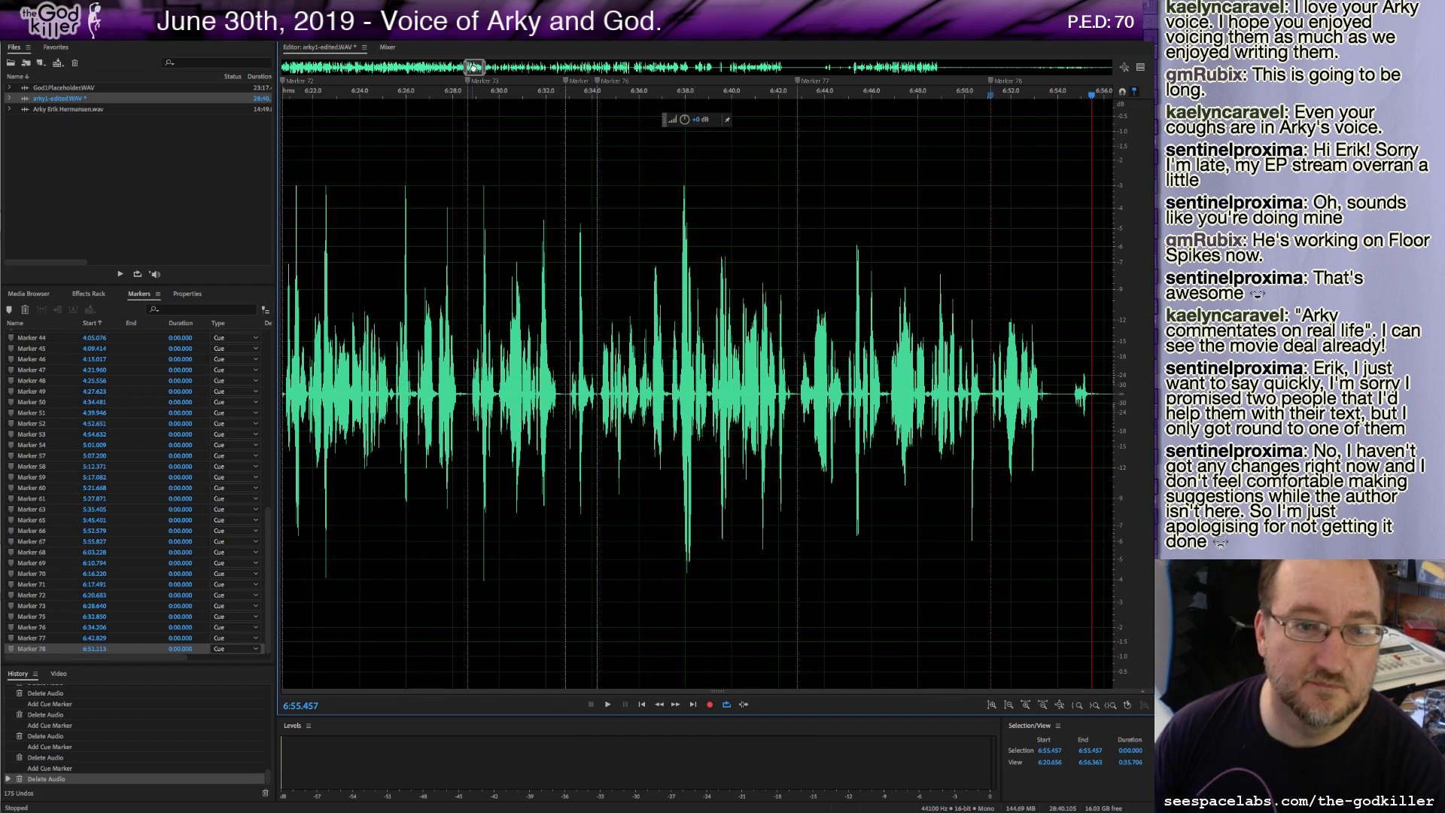
drag(473, 67, 484, 67)
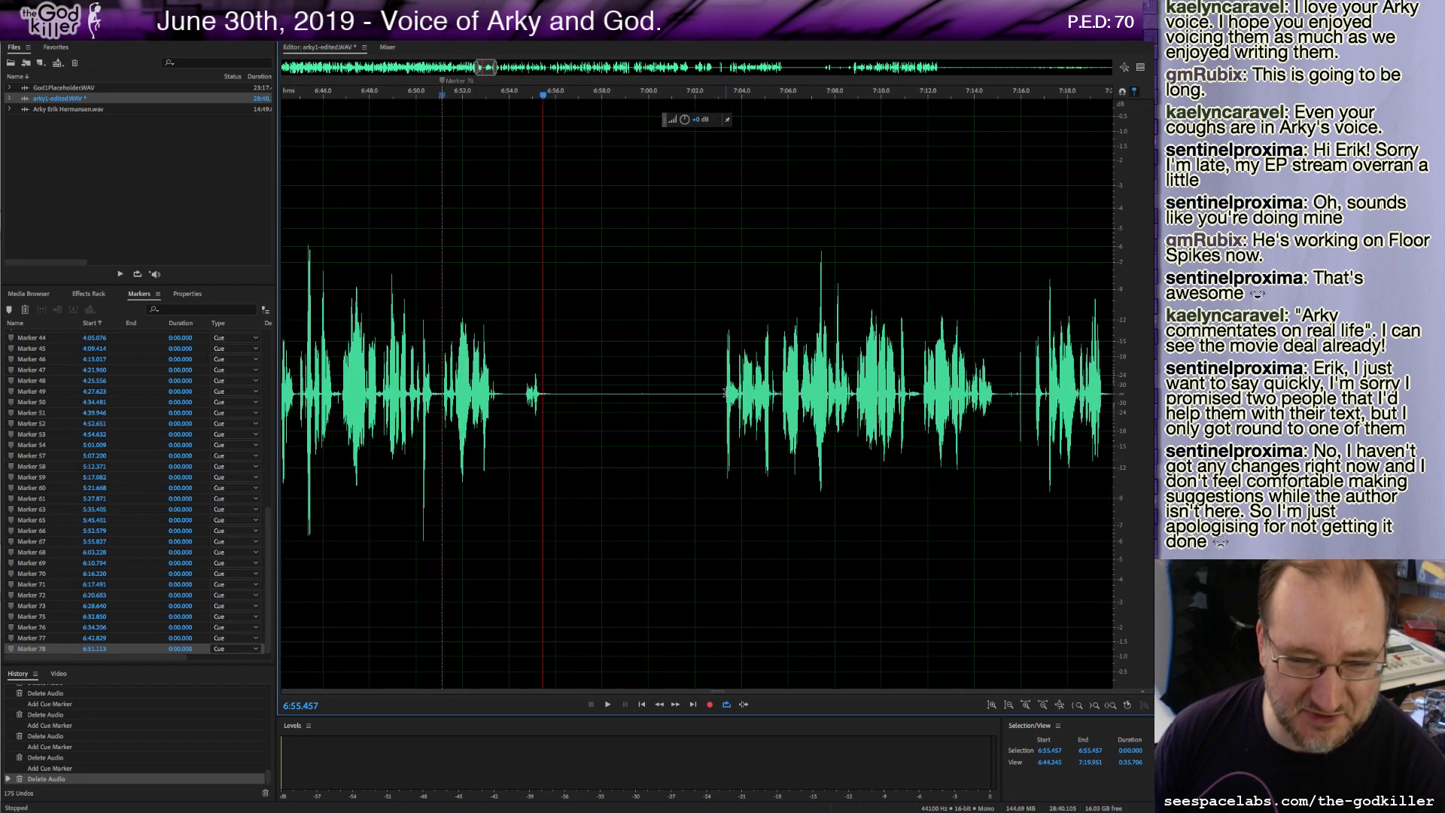
drag(725, 392, 442, 406)
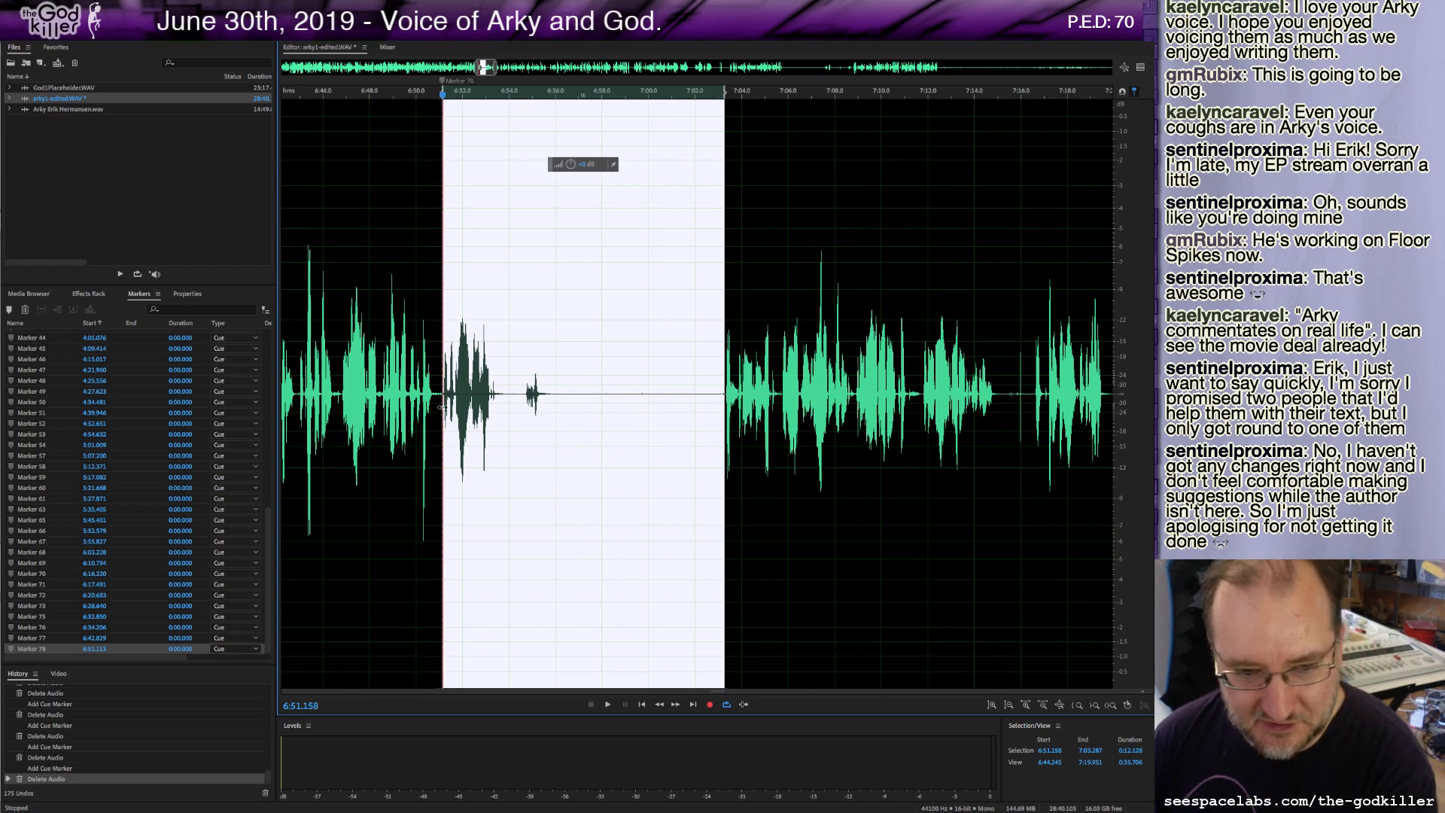
key(Delete)
Delete another unwanted stretch of audio around 6:58 to 7:00.
key(space)
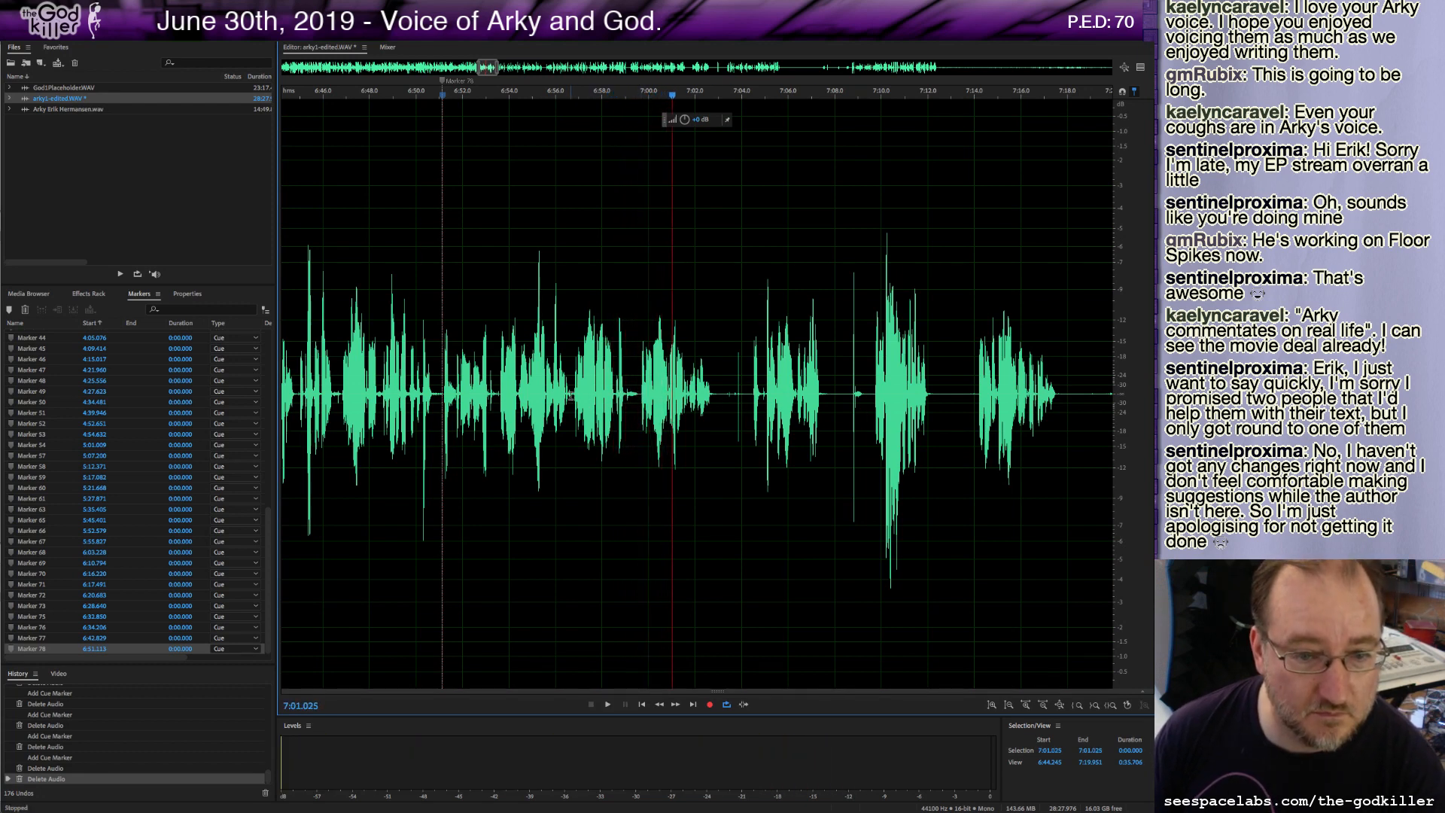
click(569, 395)
drag(573, 395, 639, 435)
key(Delete)
Delete a short piece near 7:00 and add a cue marker at about 7:00.1.
key(space)
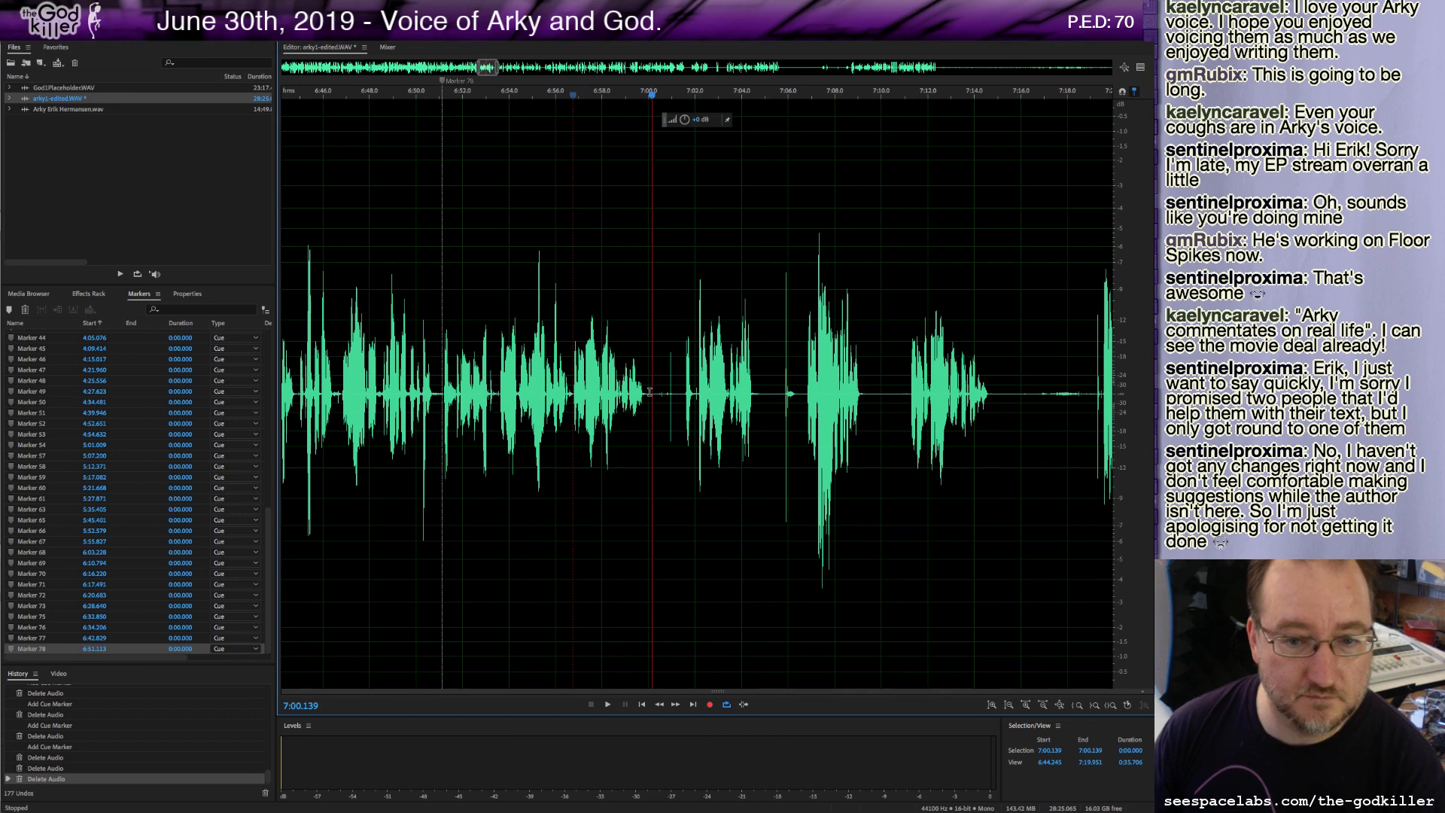
drag(649, 392, 684, 407)
key(Delete)
key(m)
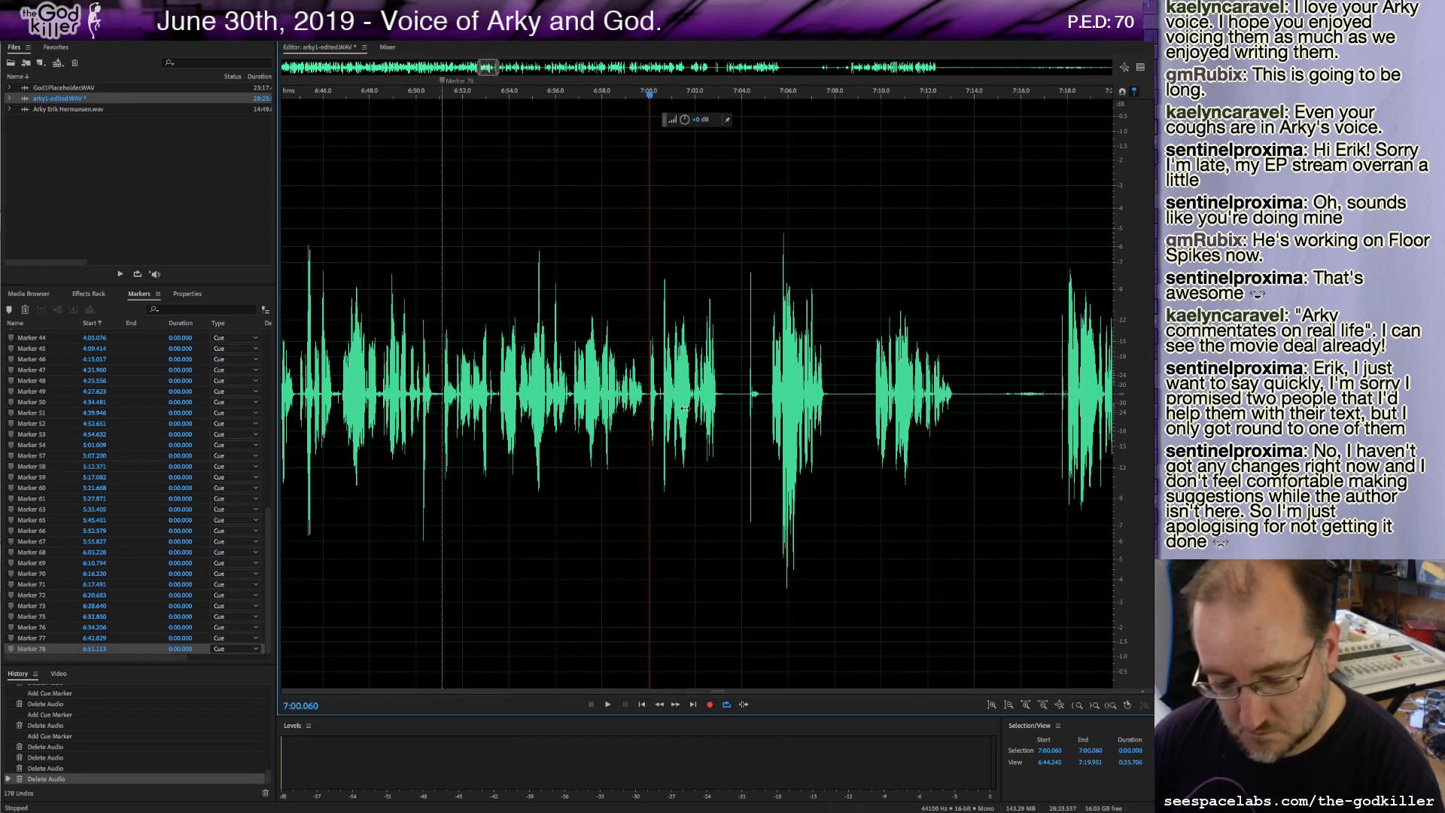
Delete a tiny sliver of audio just before 7:00.1.
key(space)
drag(662, 393, 652, 393)
key(Delete)
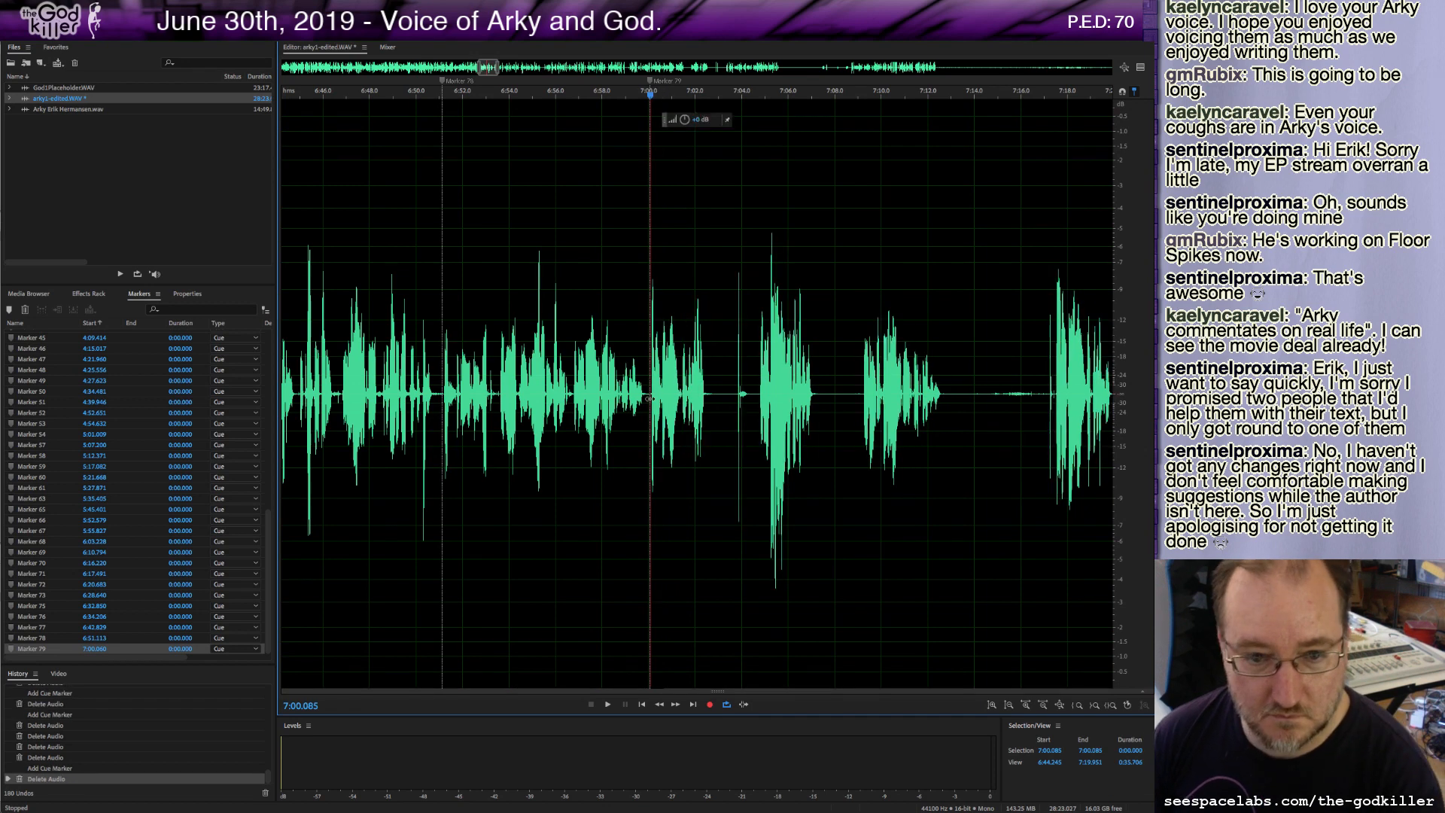
Play on and delete about 3 seconds of unwanted audio starting at 7:00.1.
key(space)
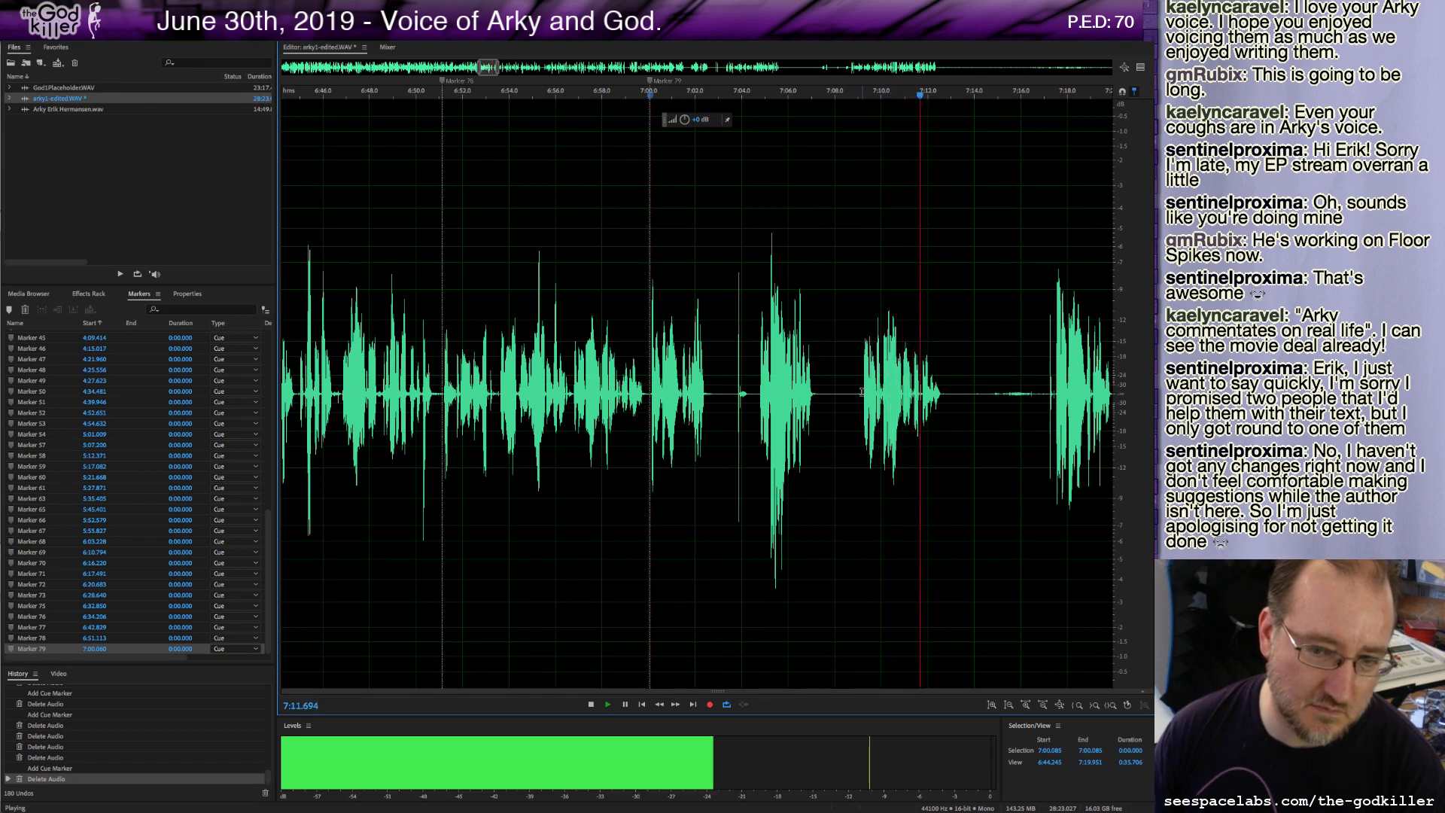
key(space)
drag(863, 393, 651, 435)
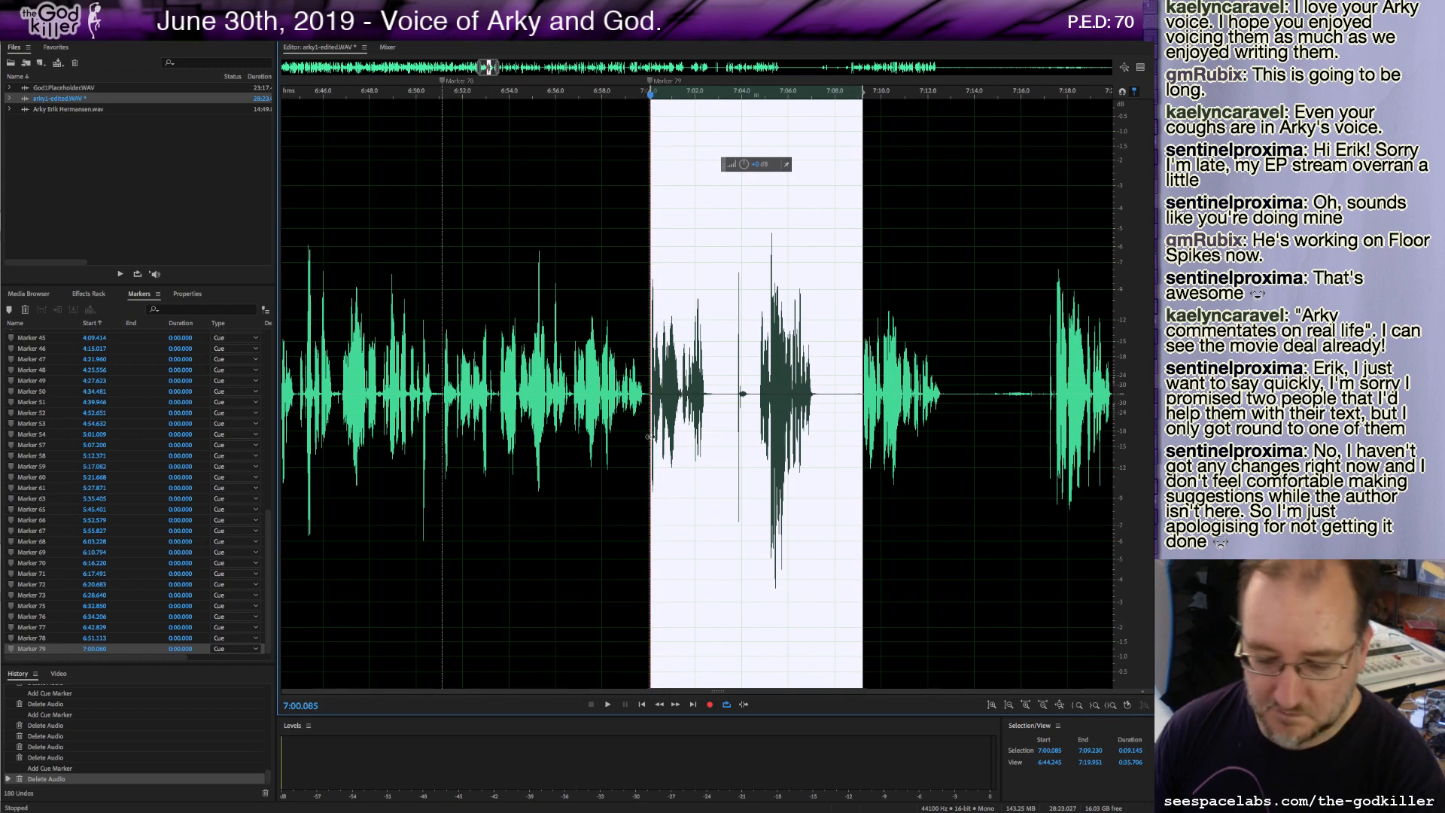
key(Delete)
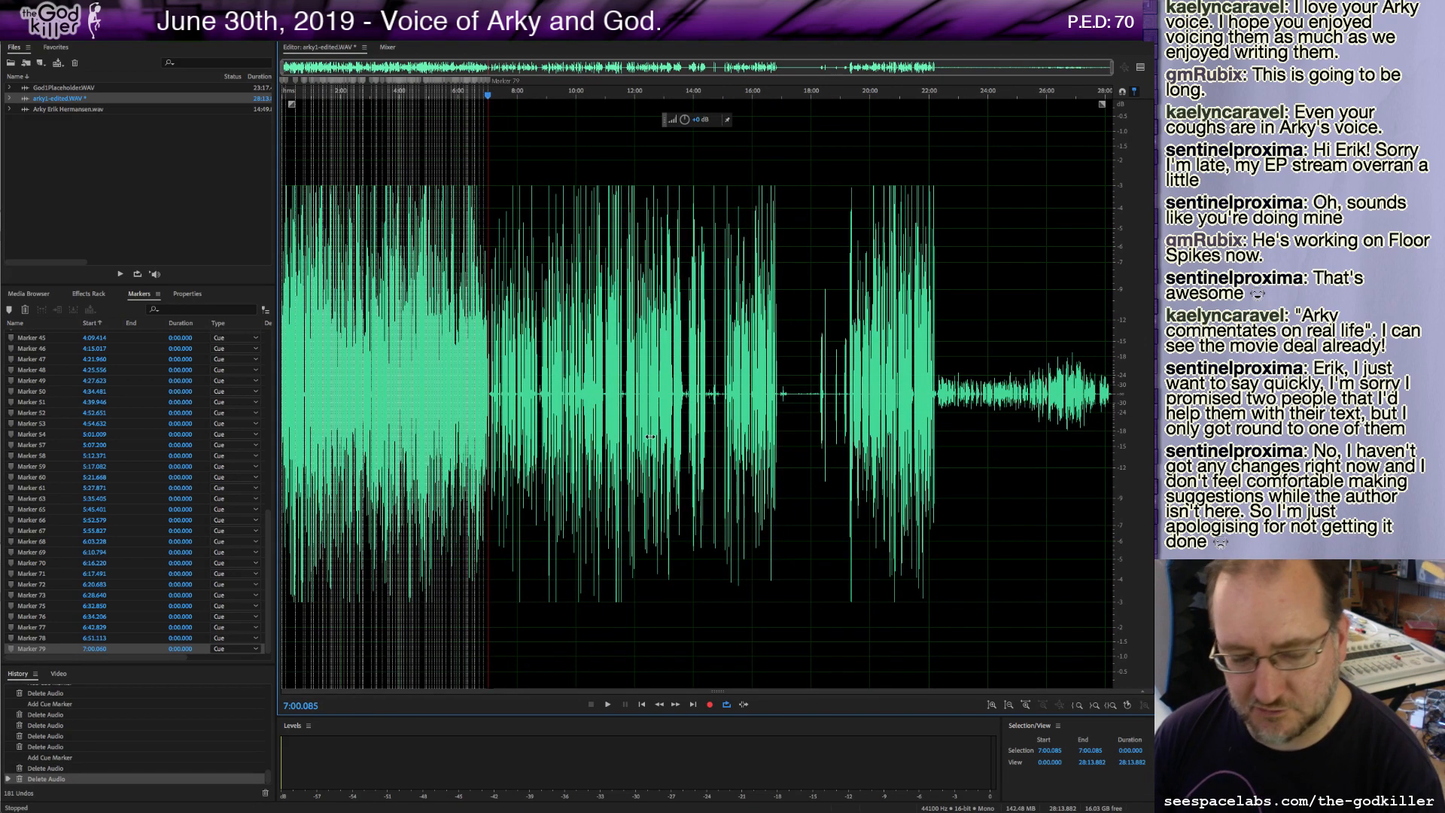
Zoom out and back in, then play back the passage between about 6:51 and 7:13 to review the cuts.
scroll(476, 386, up, 10)
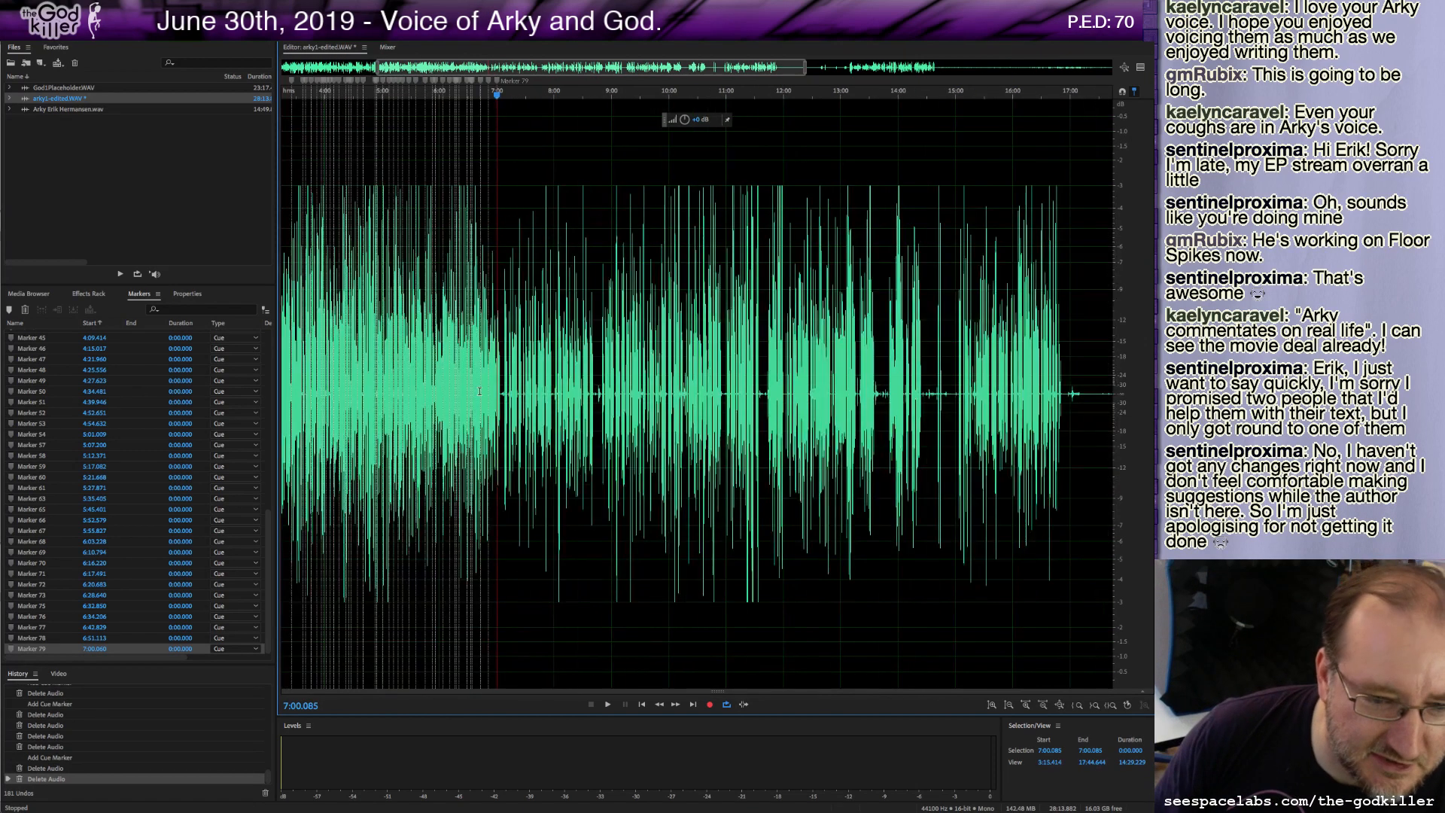
scroll(717, 399, up, 2)
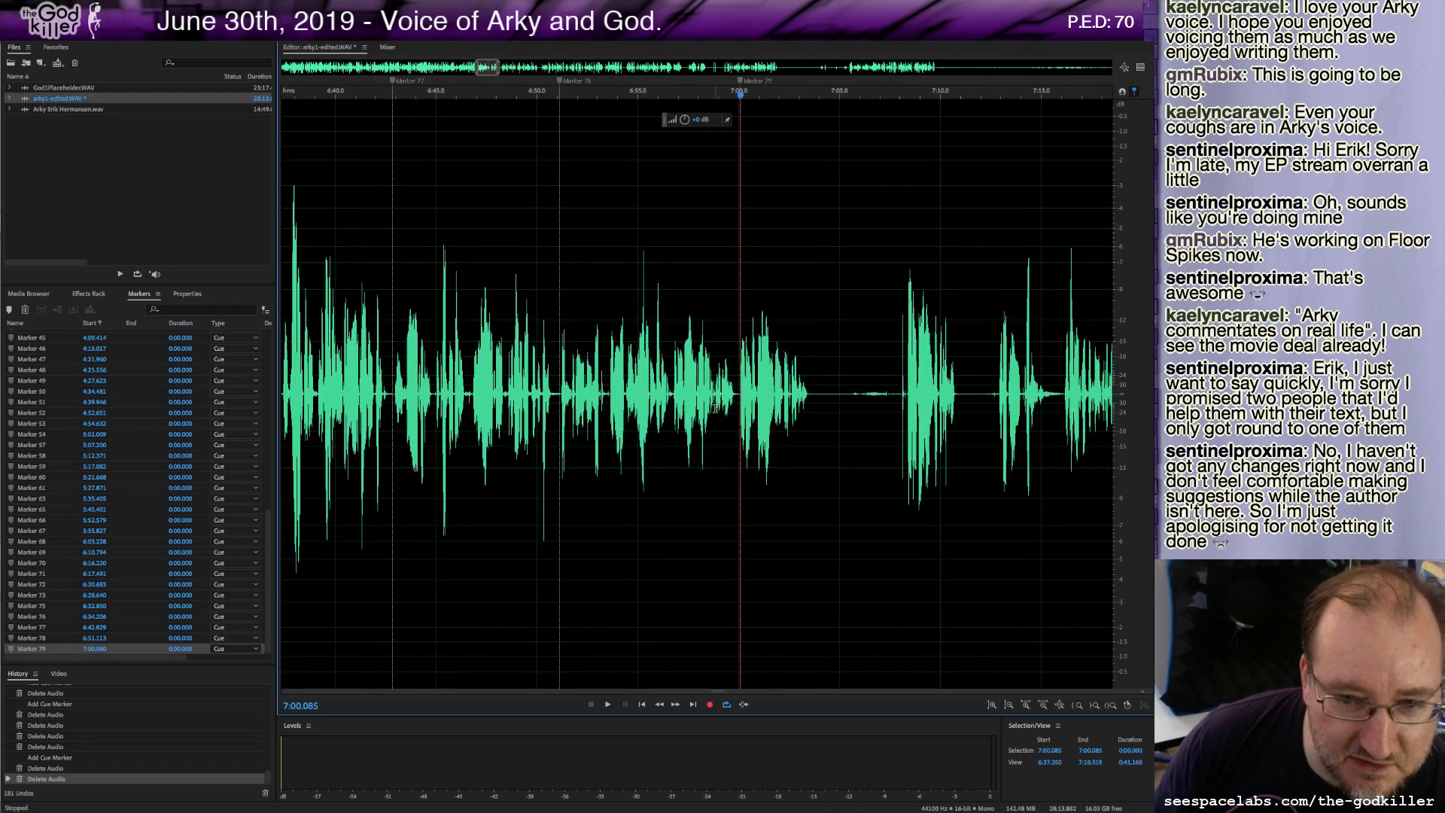
key(space)
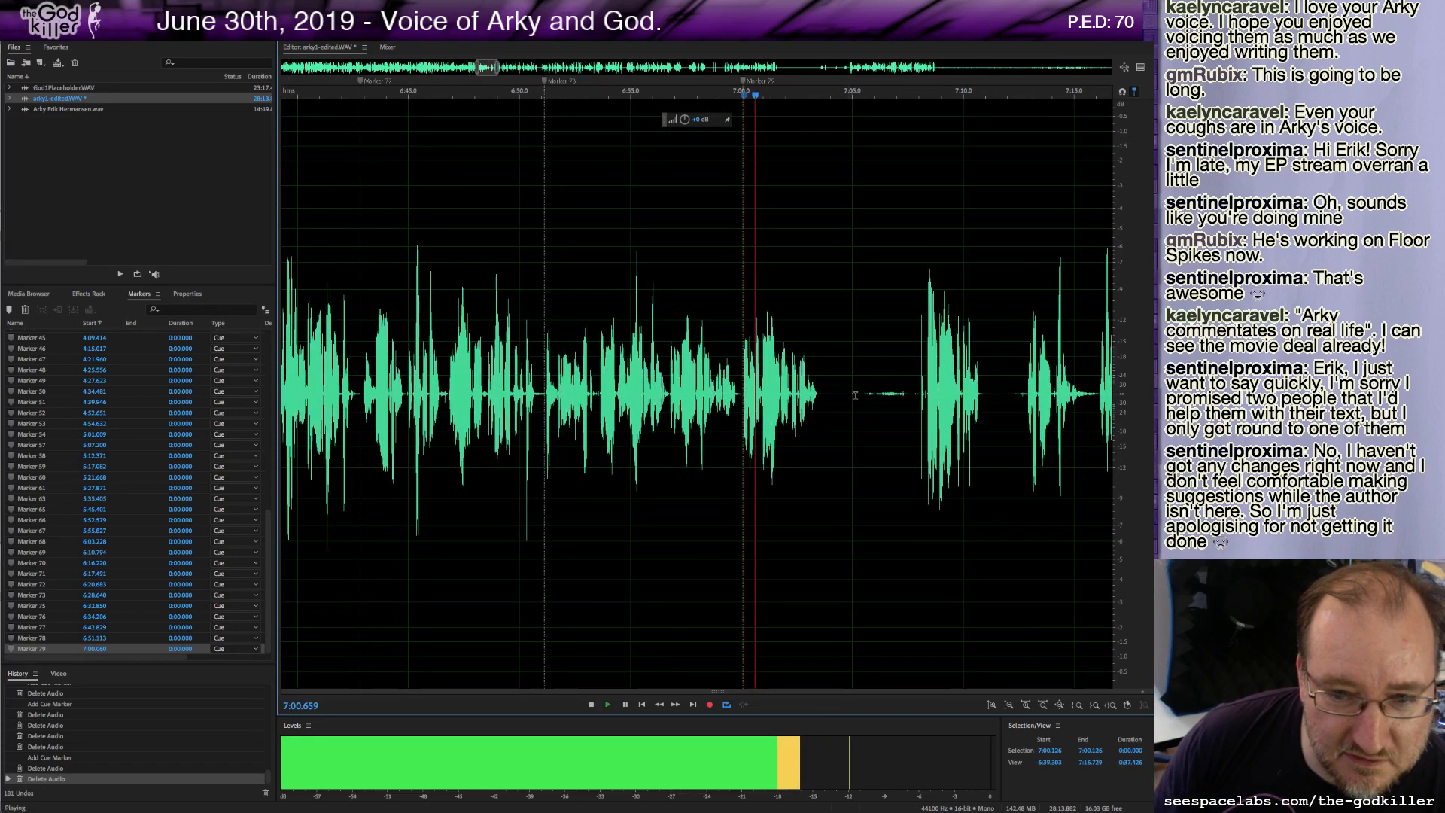
key(space)
key(space)
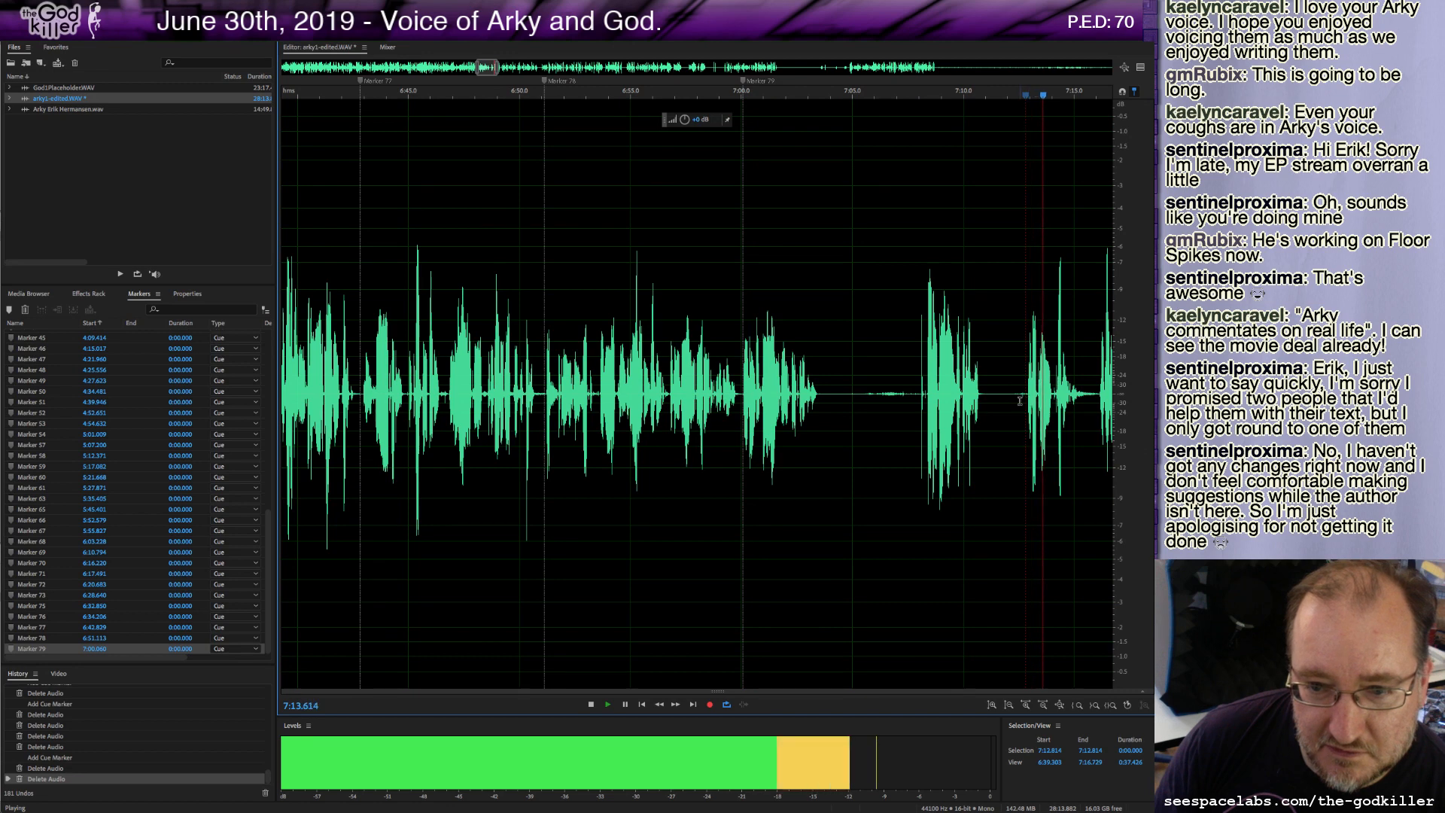
key(space)
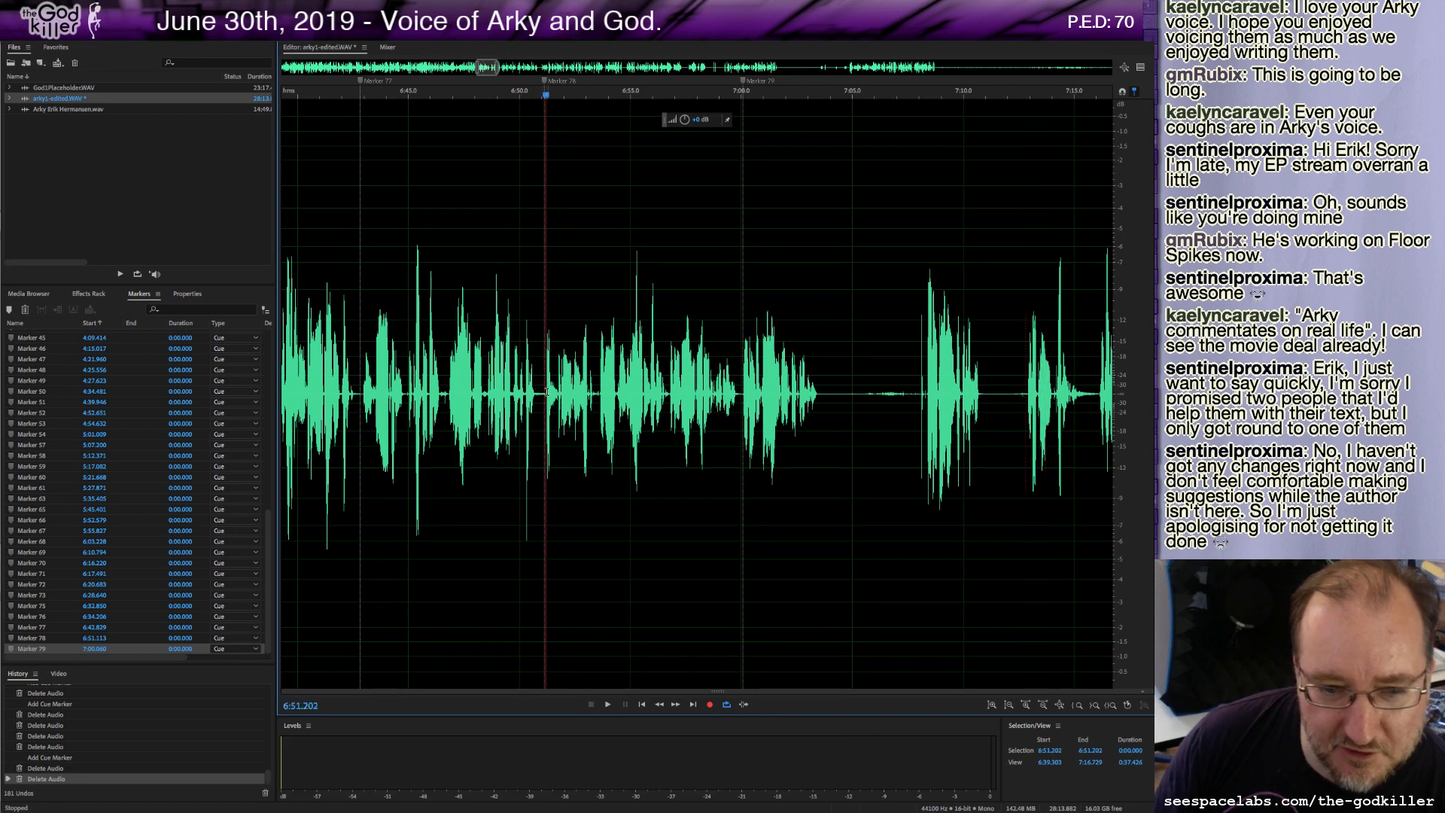
key(space)
Delete the pause of audio following the take ending near 7:03.
key(space)
click(739, 408)
key(space)
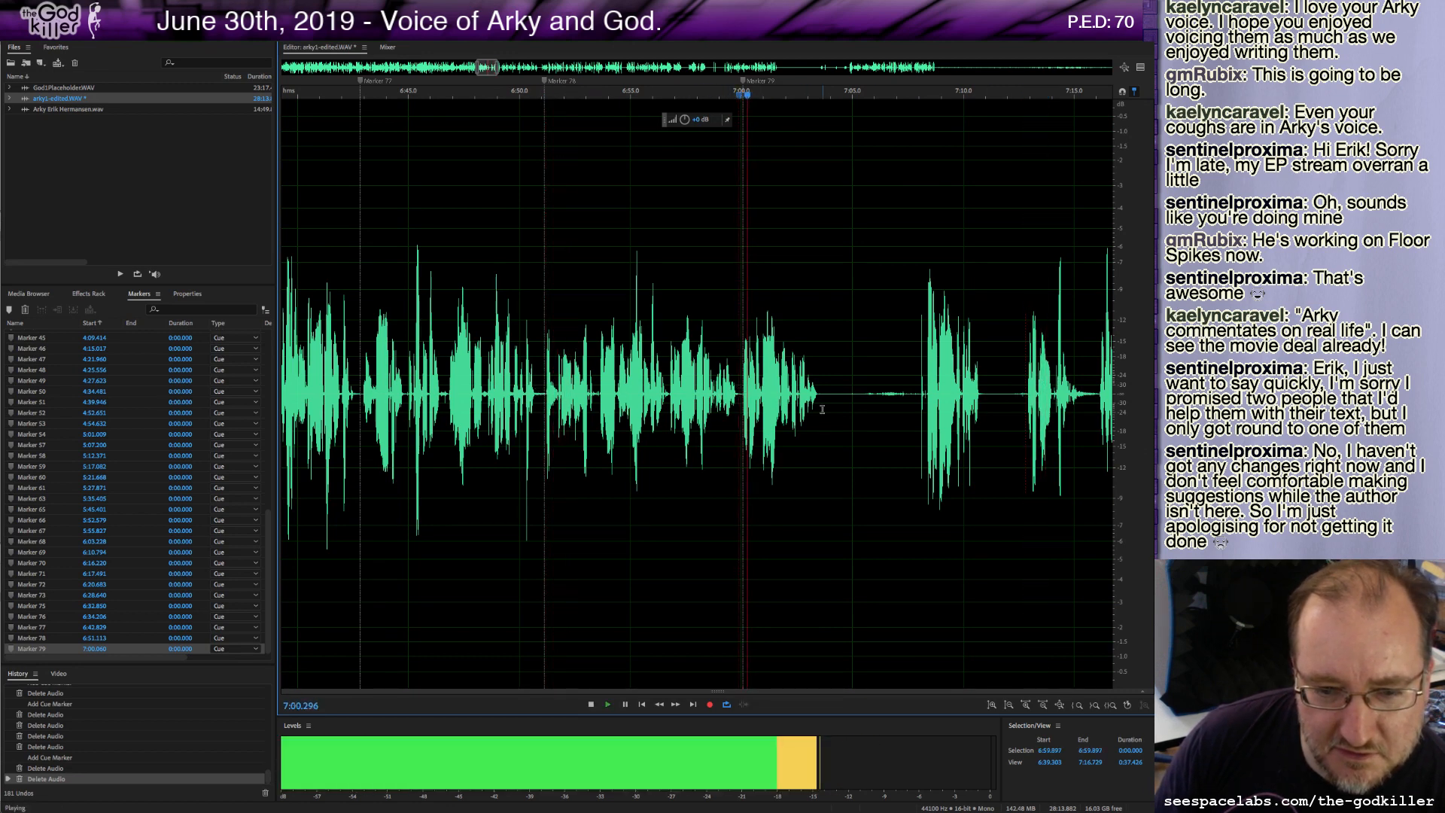
key(space)
drag(819, 410, 918, 457)
key(Delete)
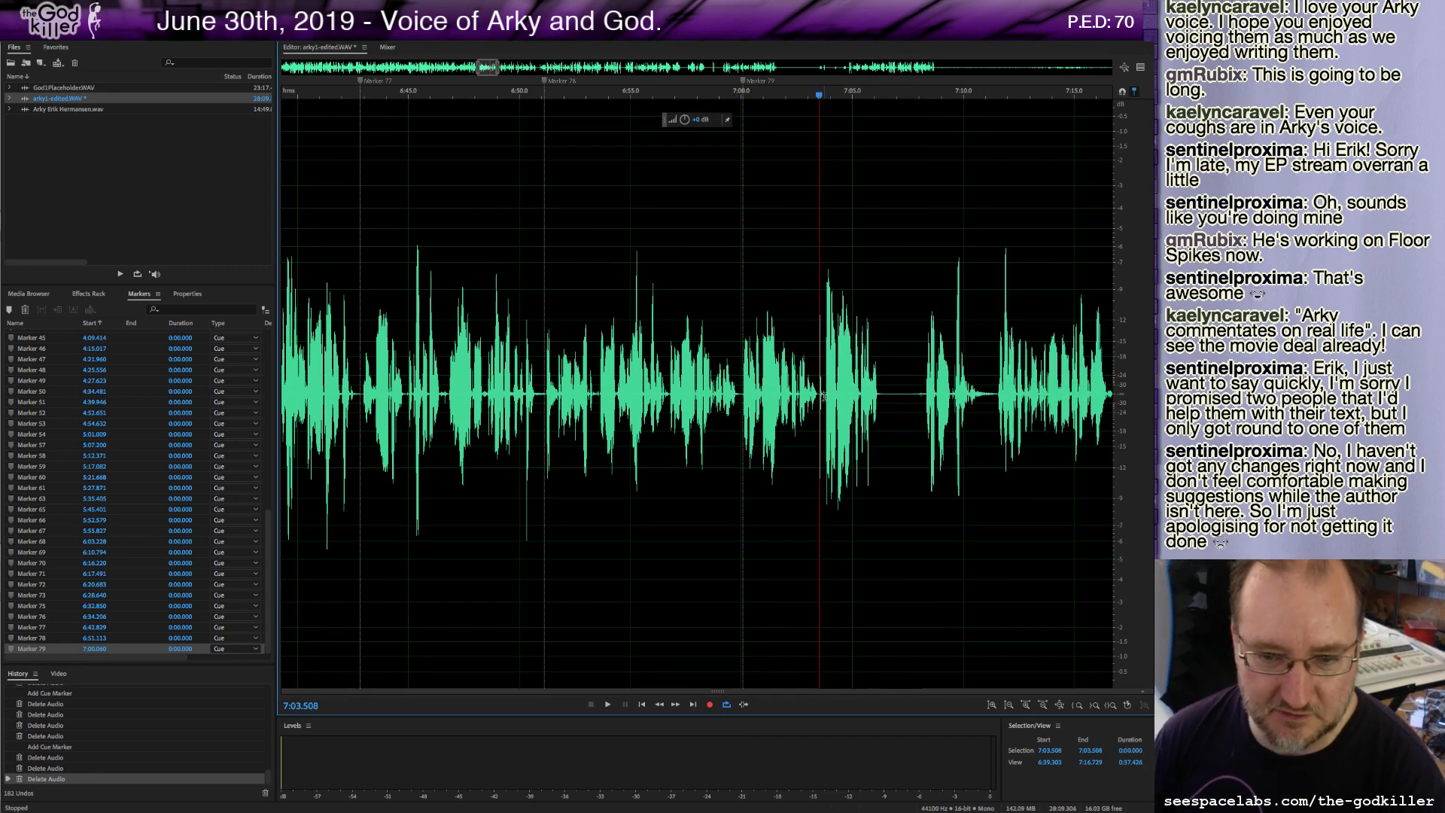
Delete a tiny sliver of audio at about 7:03.5 and add a cue marker there.
drag(823, 397, 820, 396)
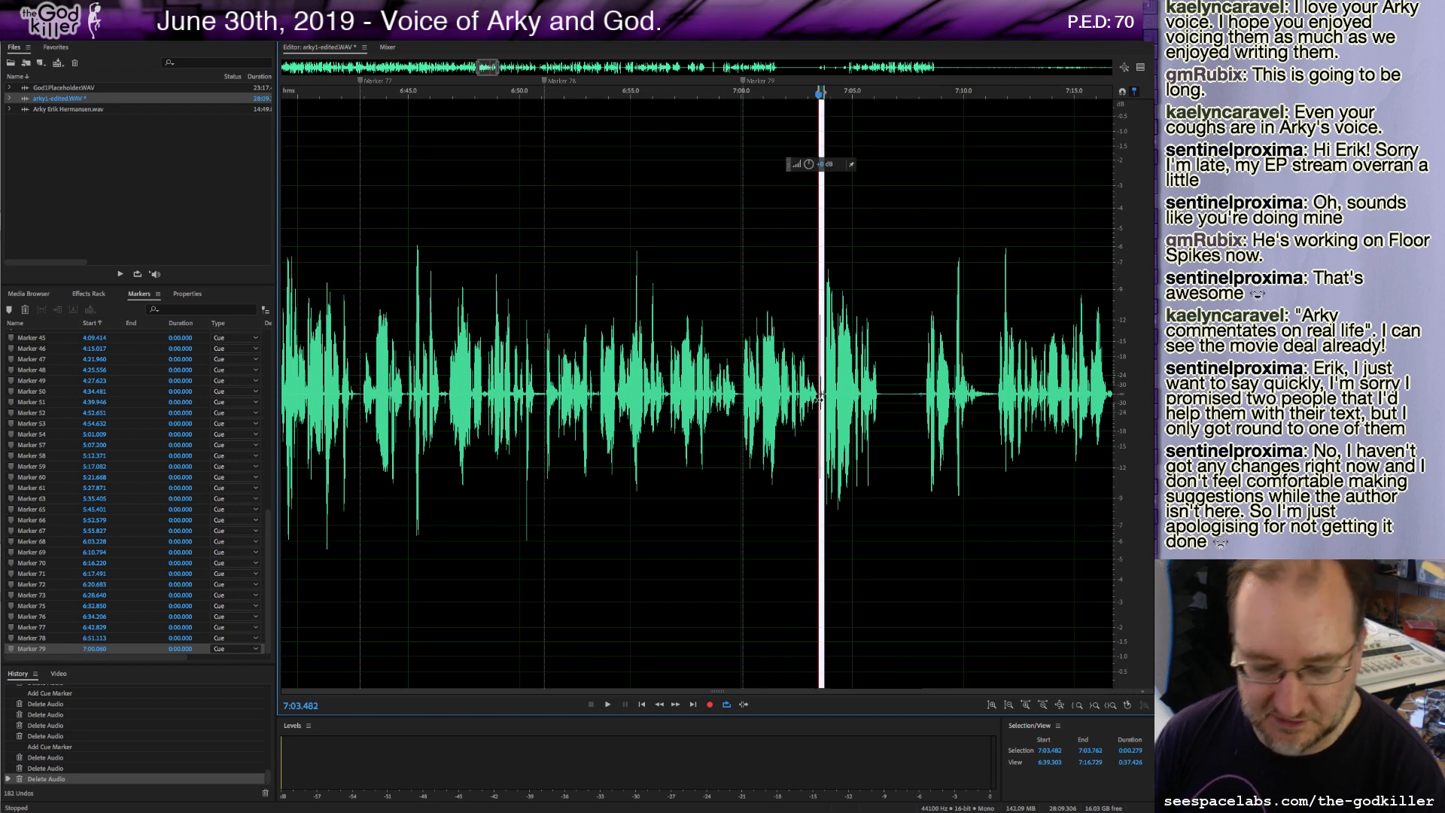
key(Delete)
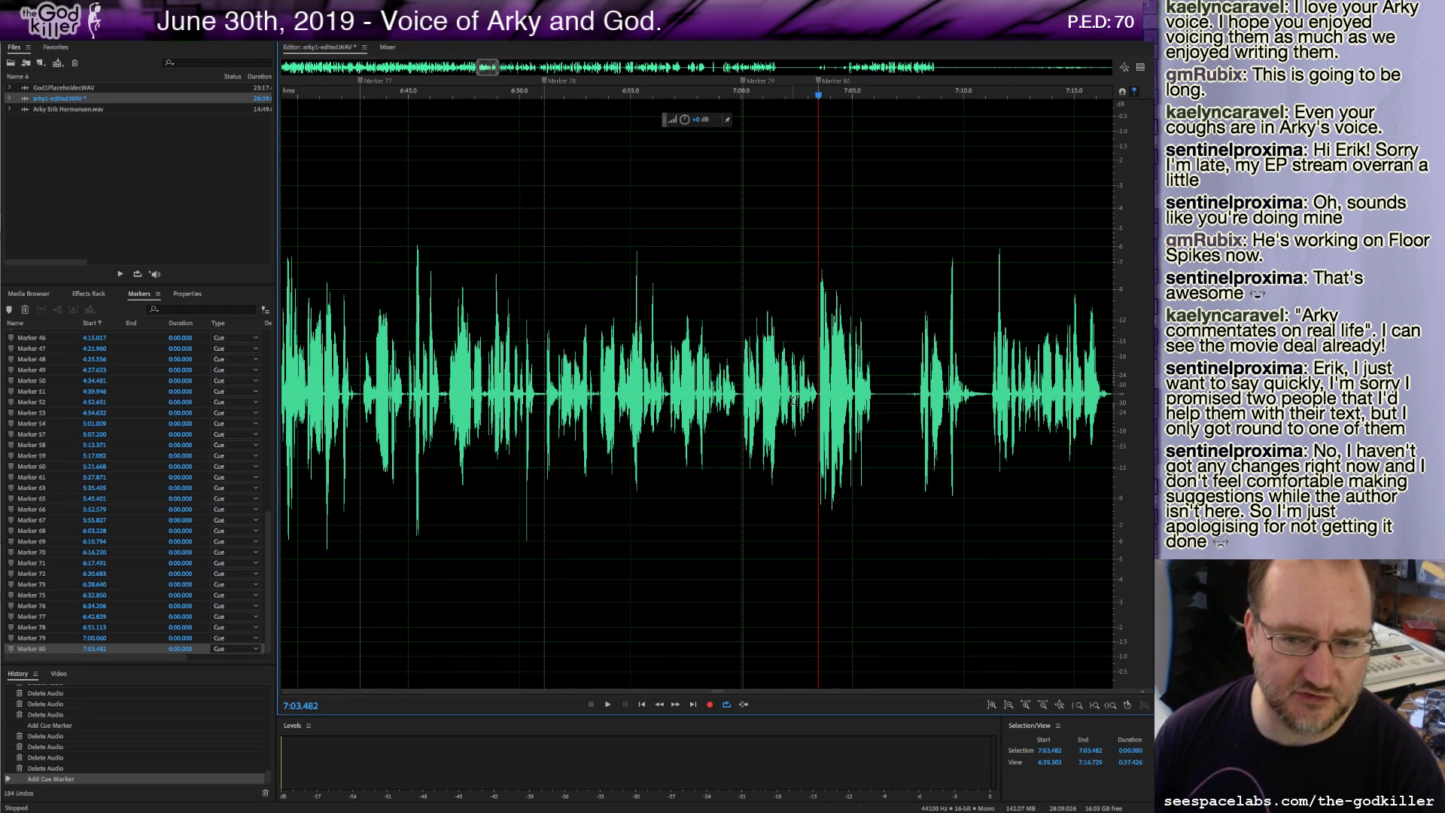
Try deleting the audio between 7:00.1 and about 7:09, then undo that deletion.
key(space)
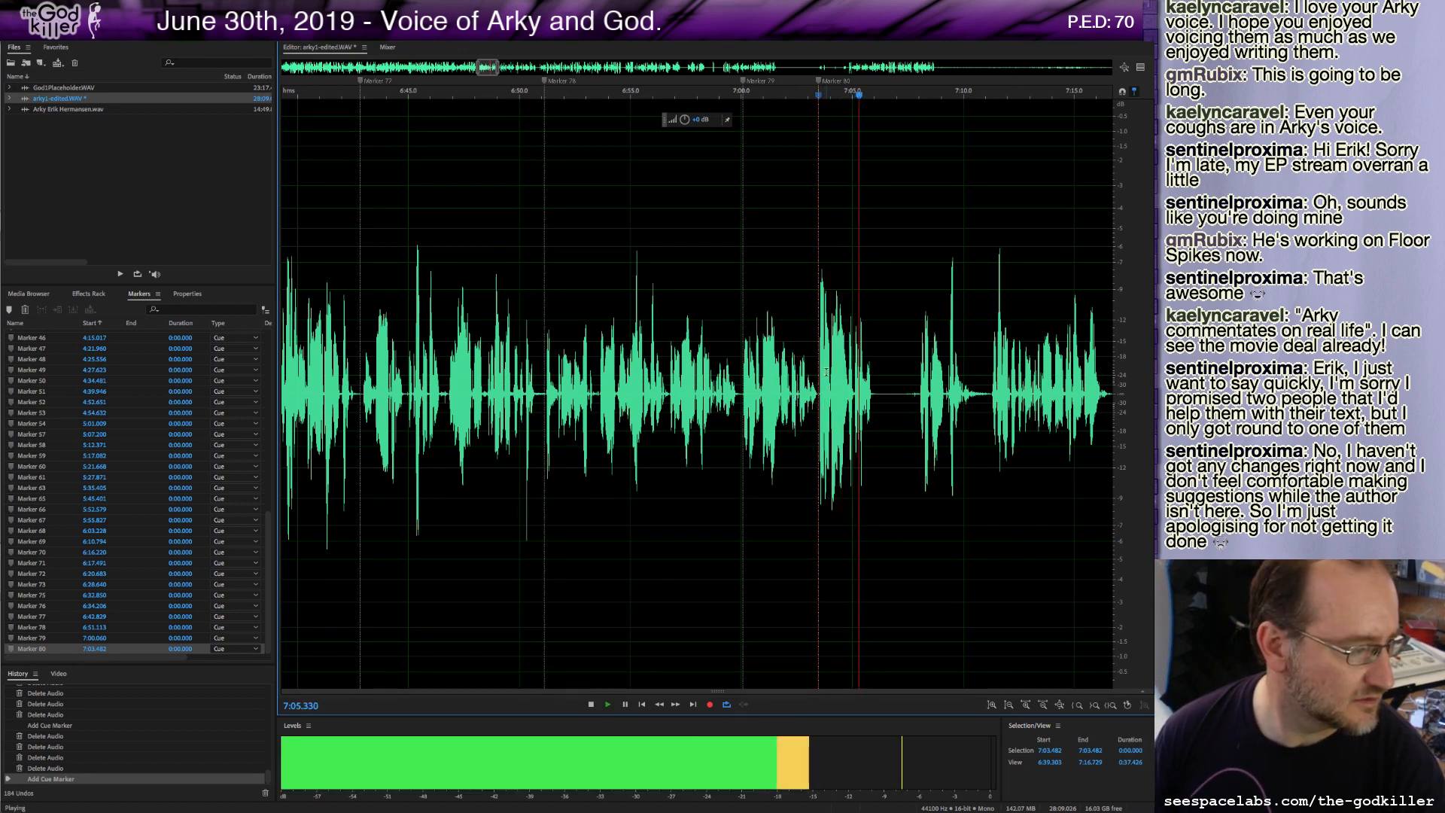
key(space)
drag(918, 395, 744, 406)
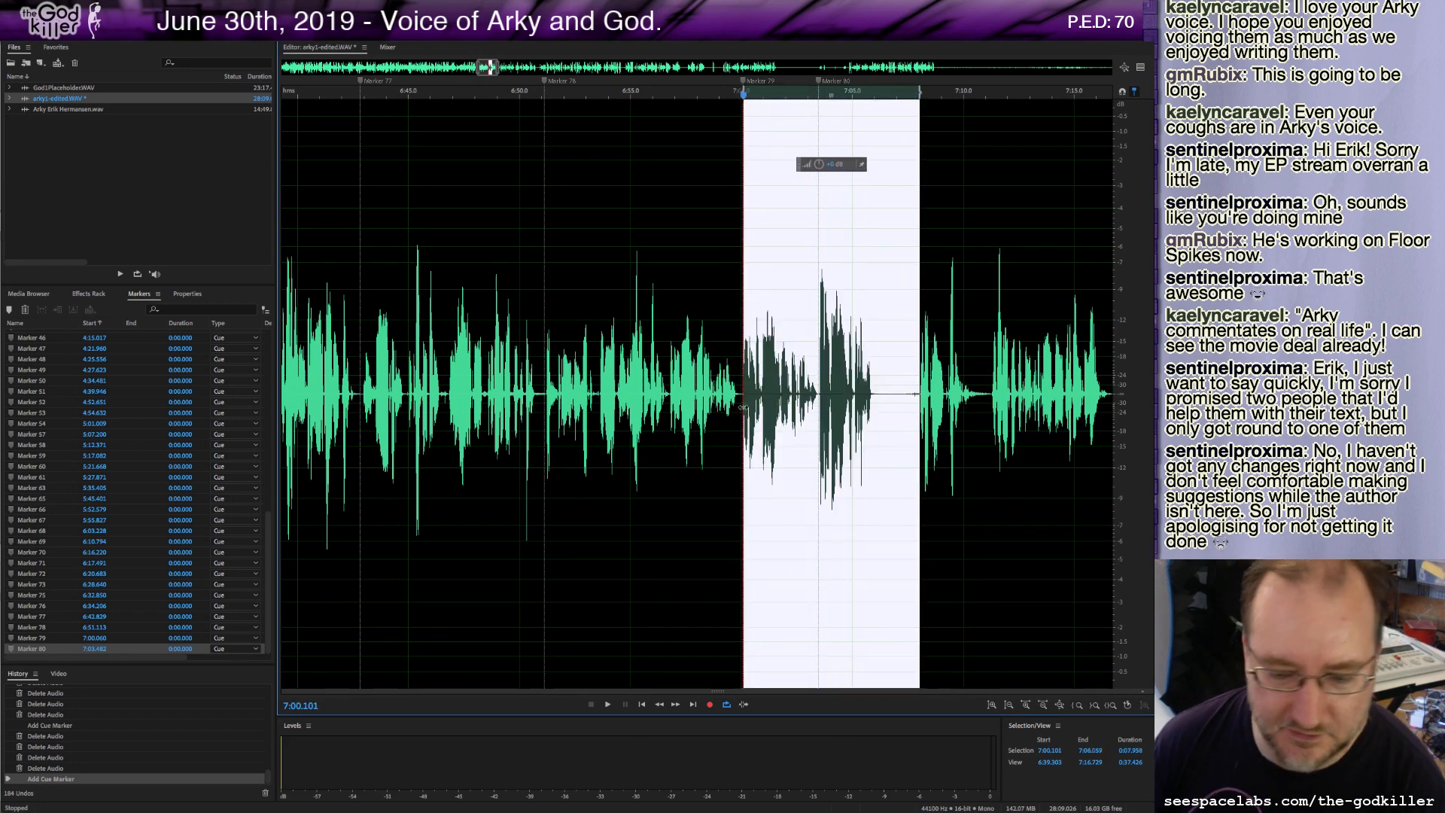
key(Delete)
key(space)
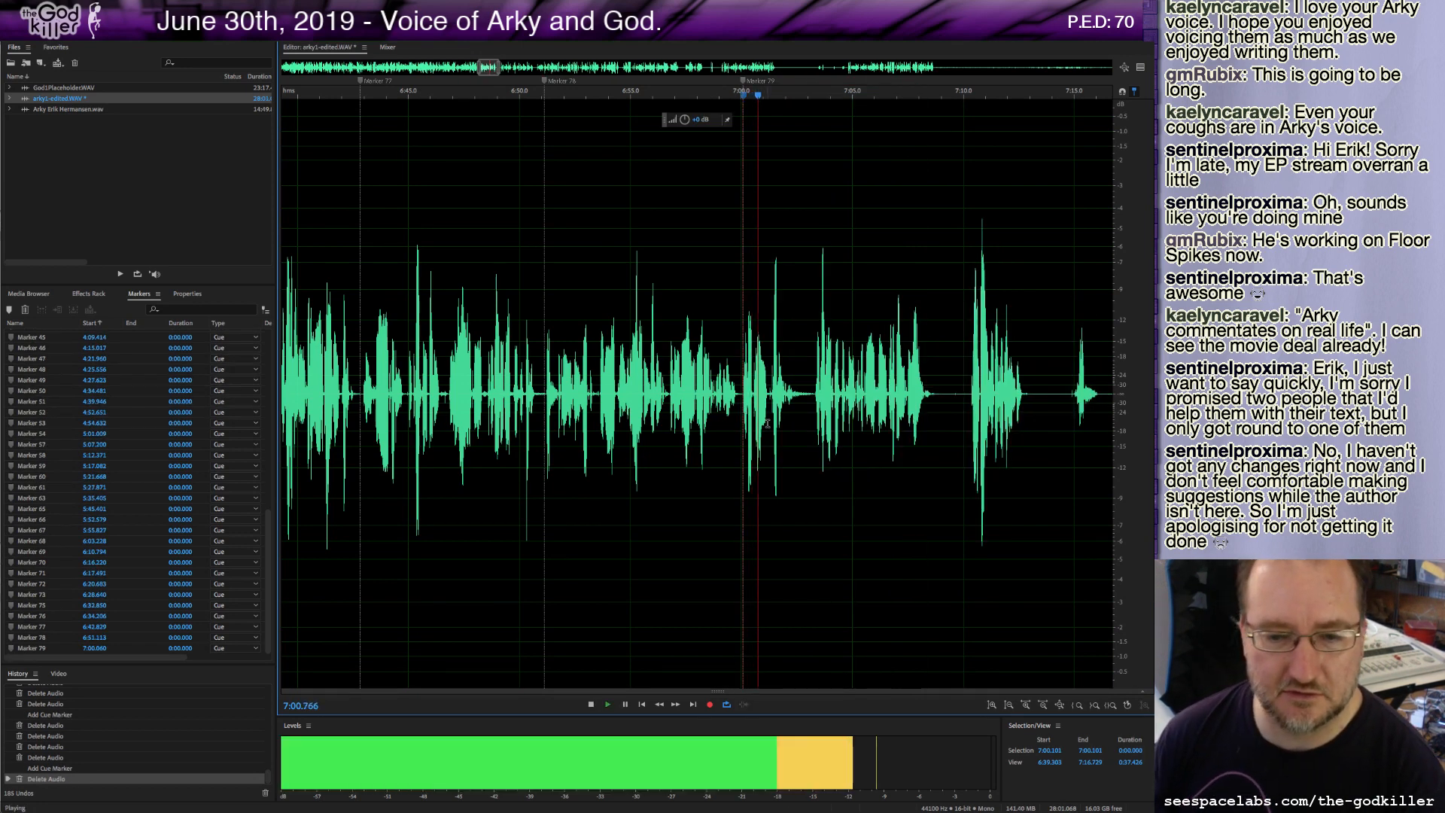
key(space)
key(ctrl+z)
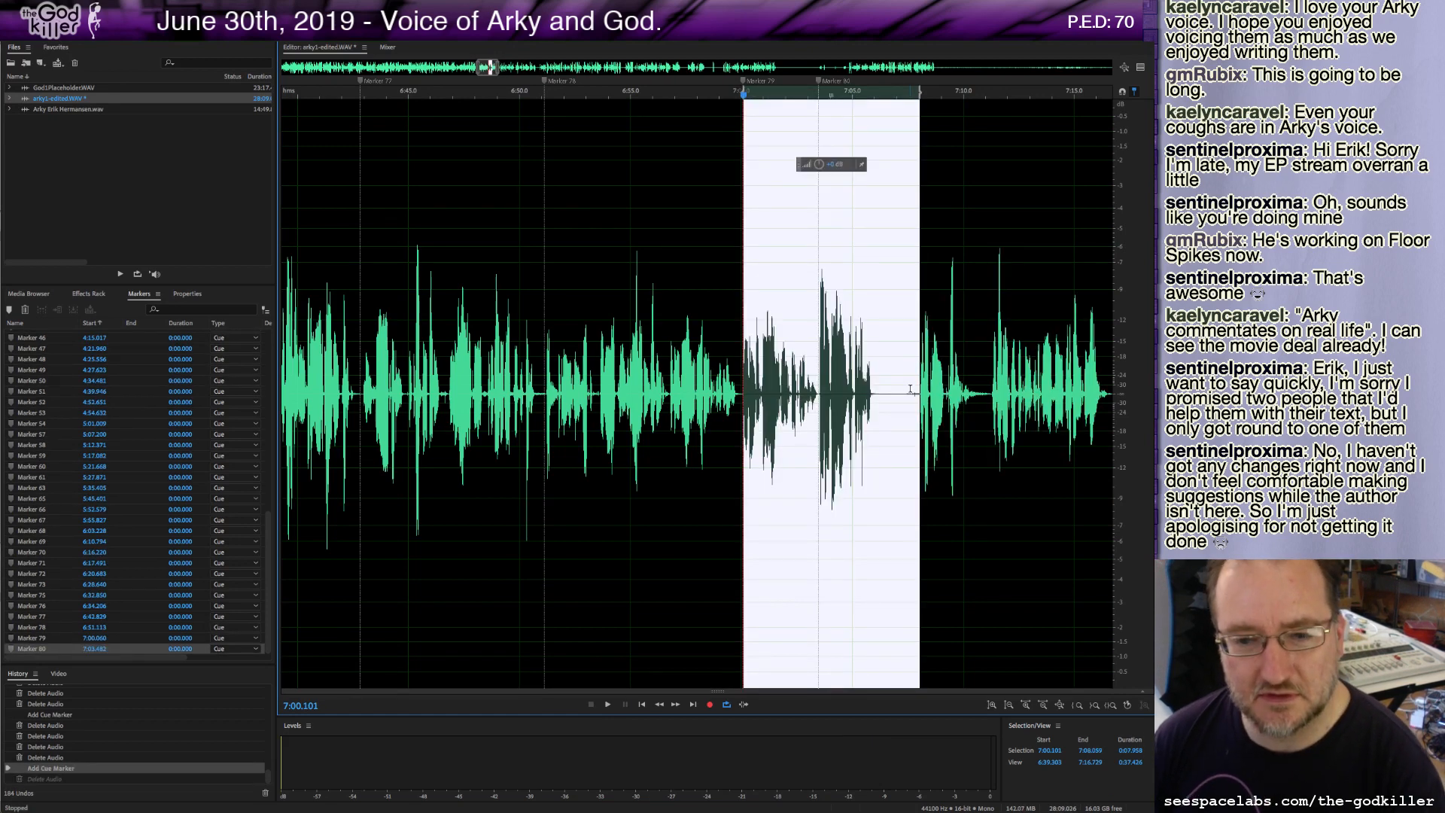
Delete the roughly 4-second stretch of audio following the 7:03.5 marker.
click(919, 392)
key(space)
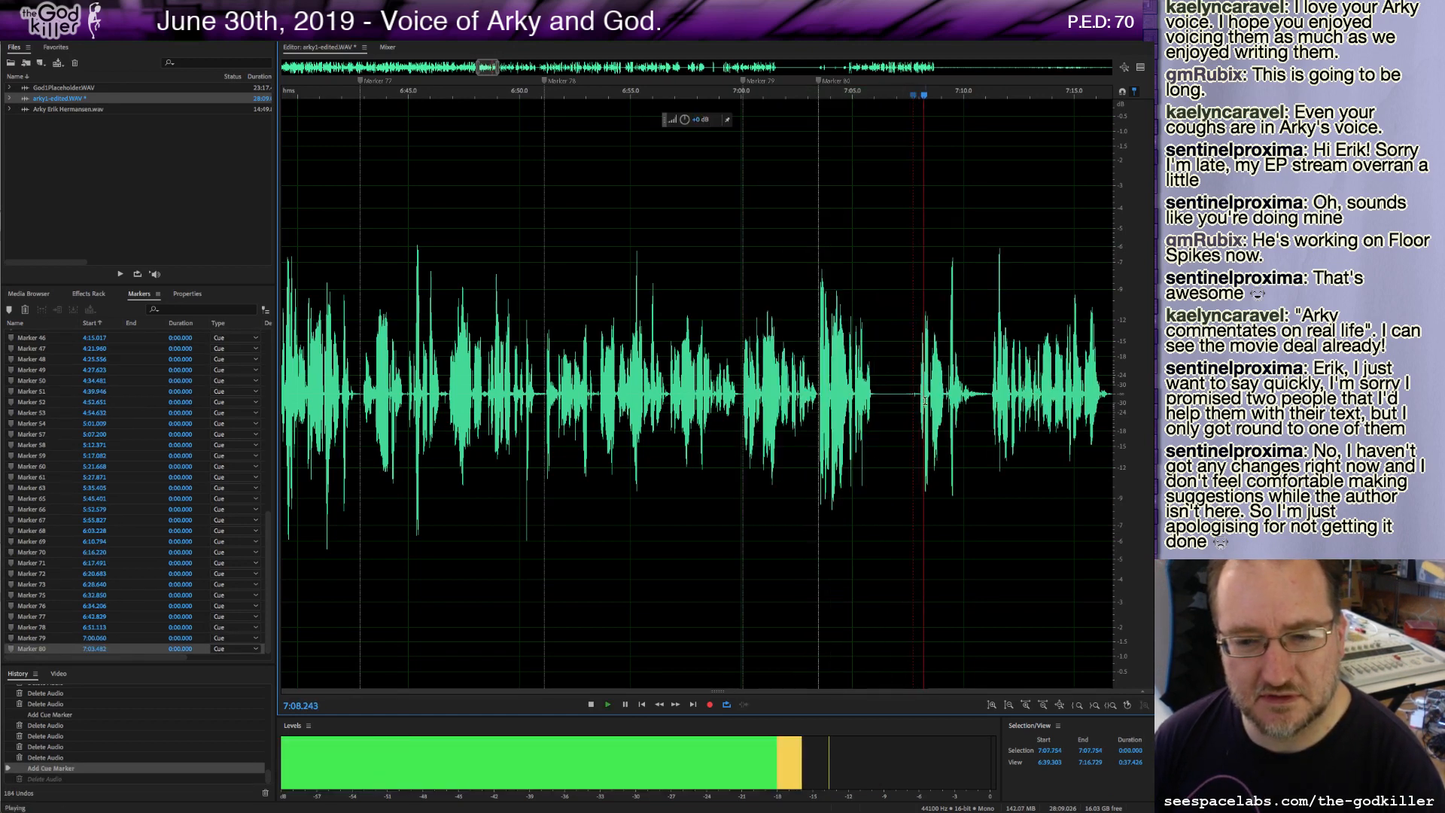
key(space)
drag(917, 394, 819, 405)
key(Delete)
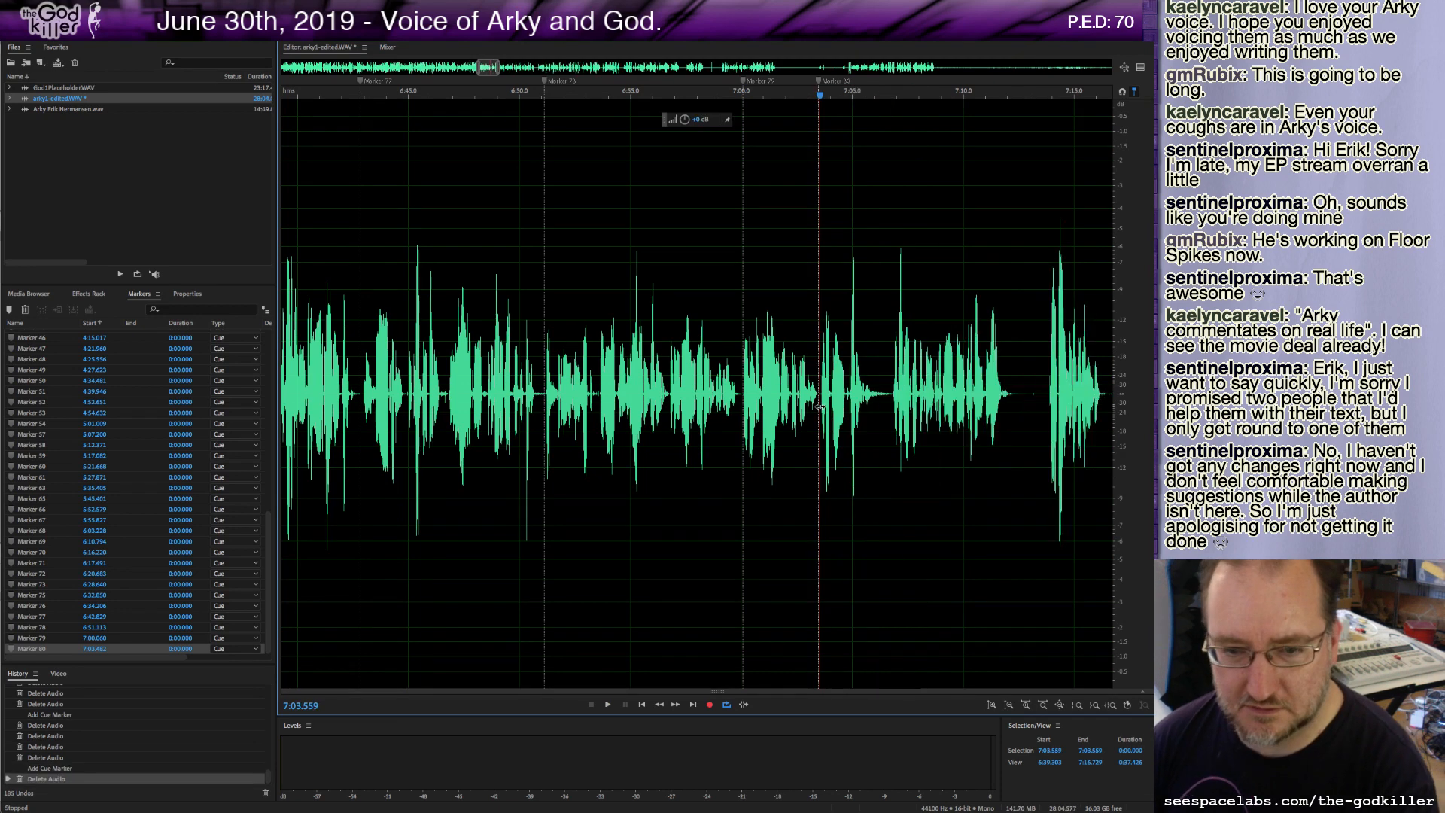
Zoom in and delete another tiny sliver of audio at about 7:03.5.
scroll(810, 387, up, 5)
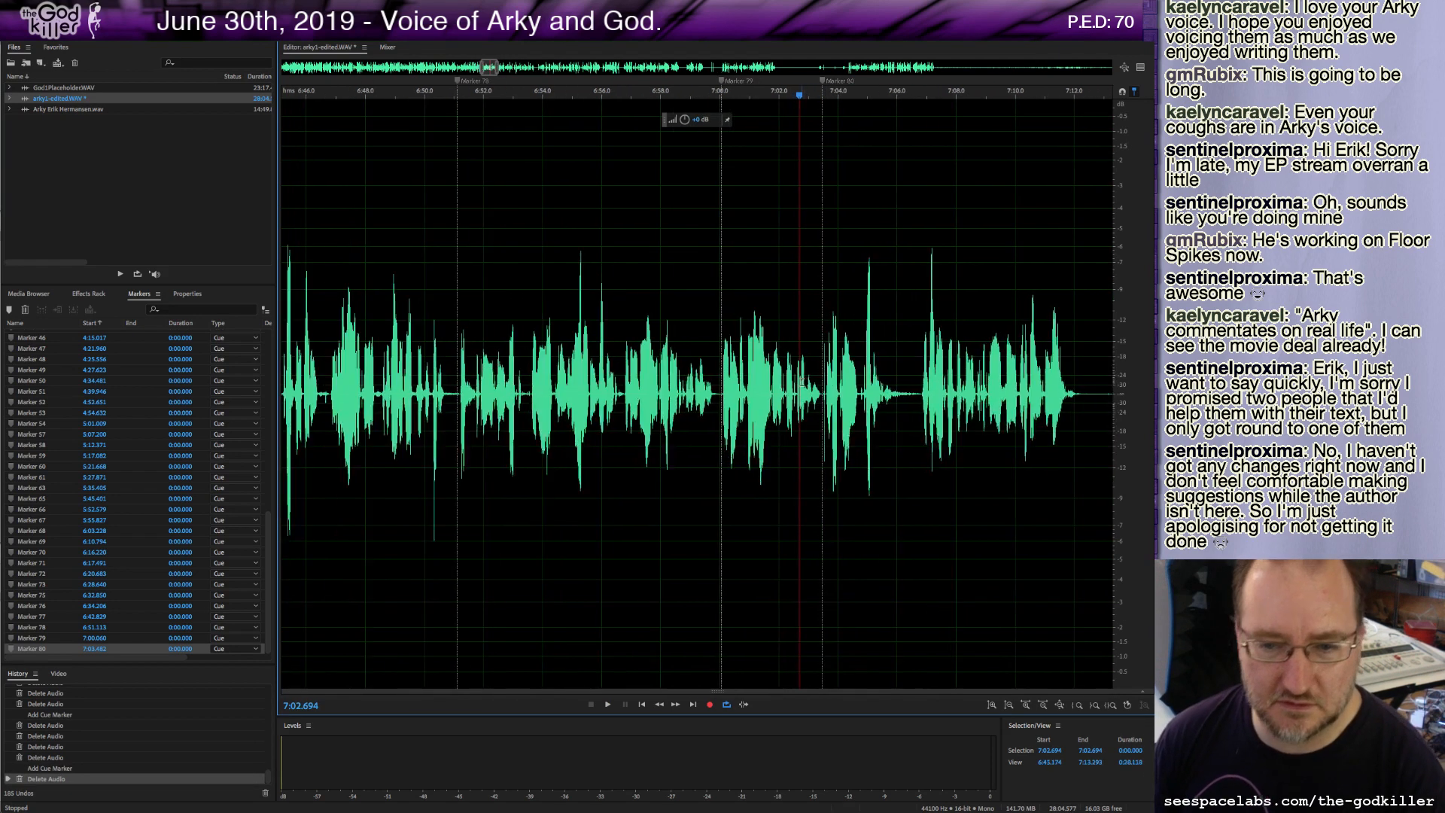
drag(893, 392, 885, 393)
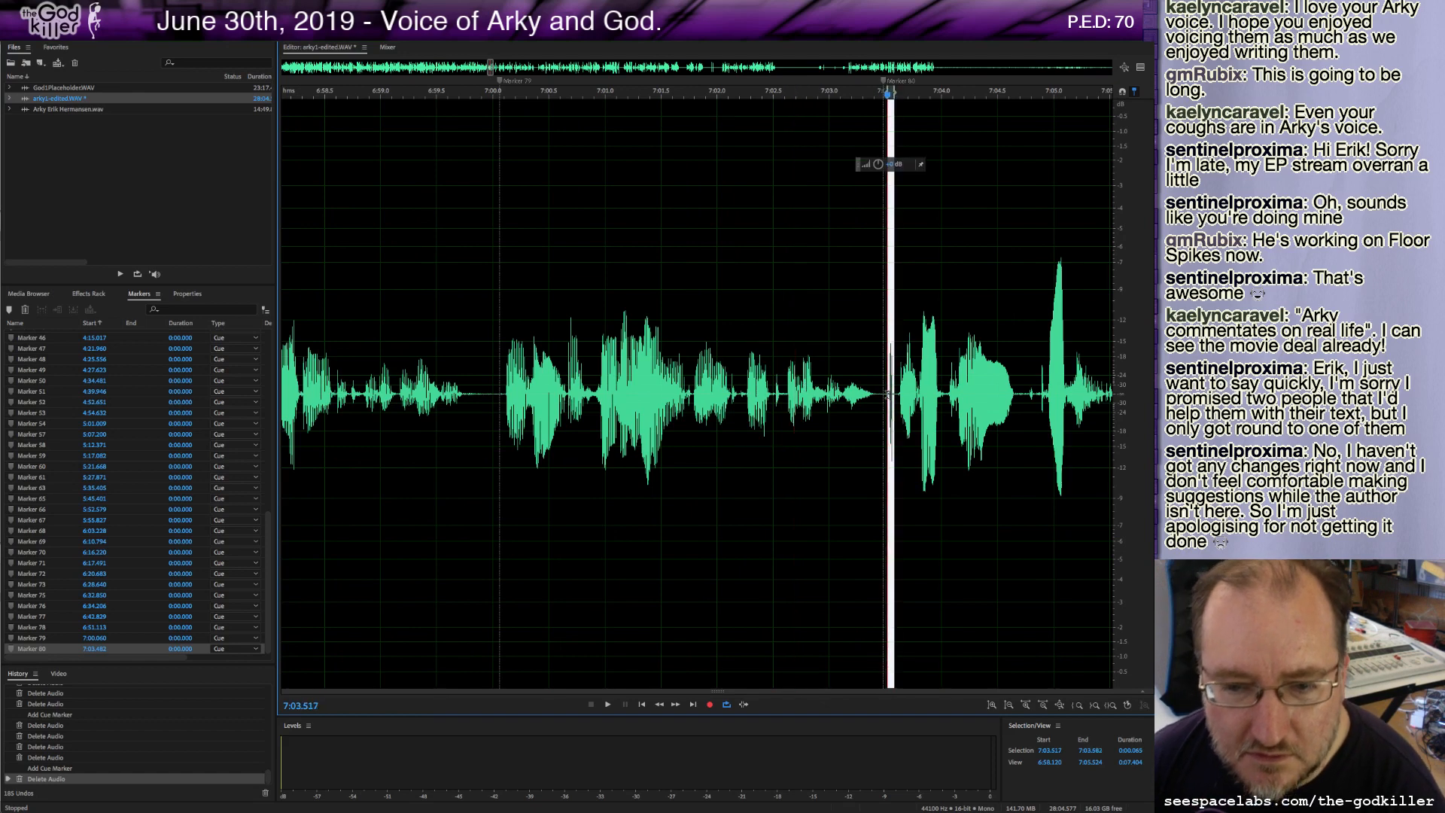
key(Delete)
Play on from about 7:06 and add cue markers near 7:06.6 and 7:12.6.
scroll(858, 395, down, 1)
scroll(858, 395, down, 4)
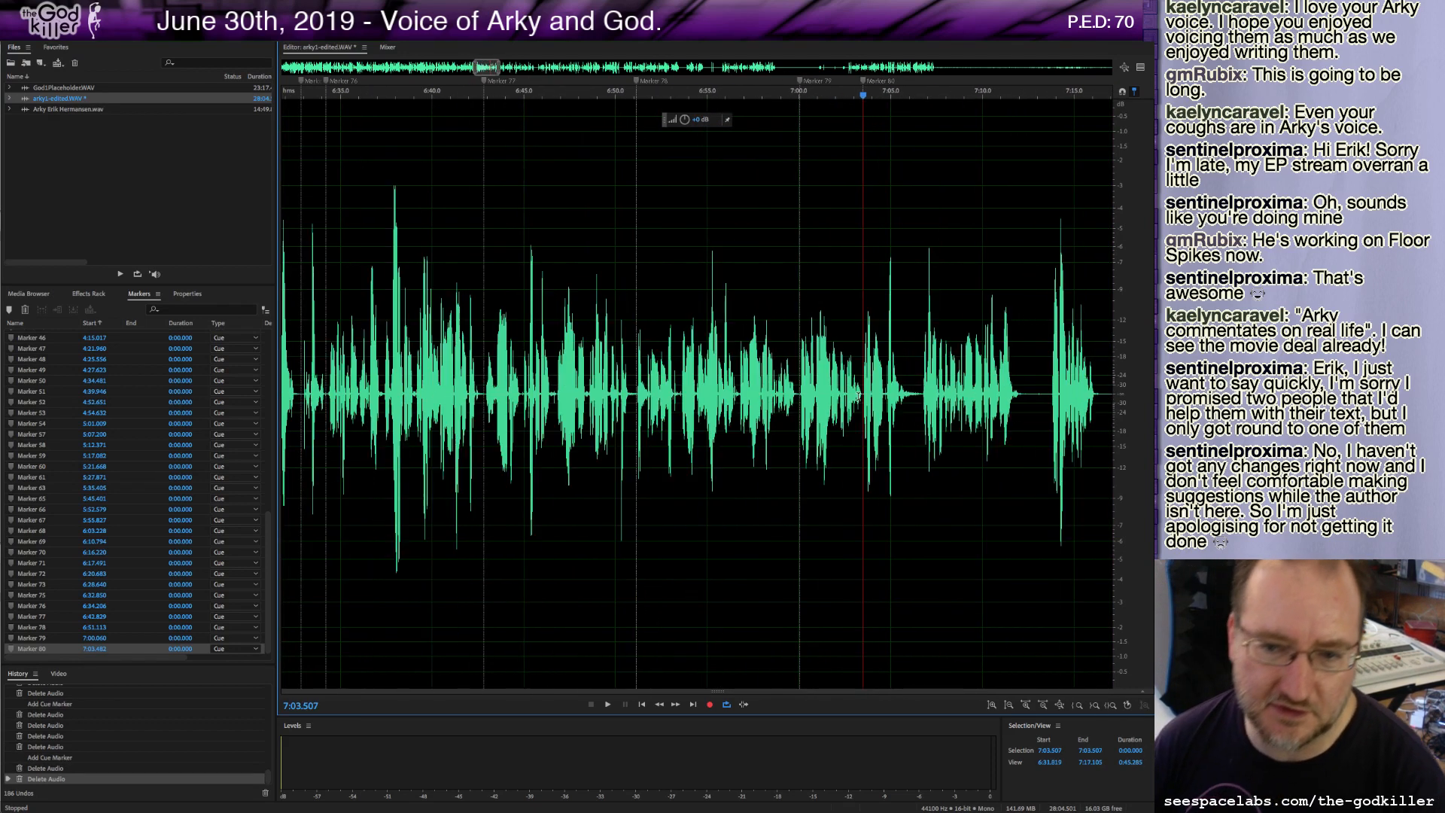
key(space)
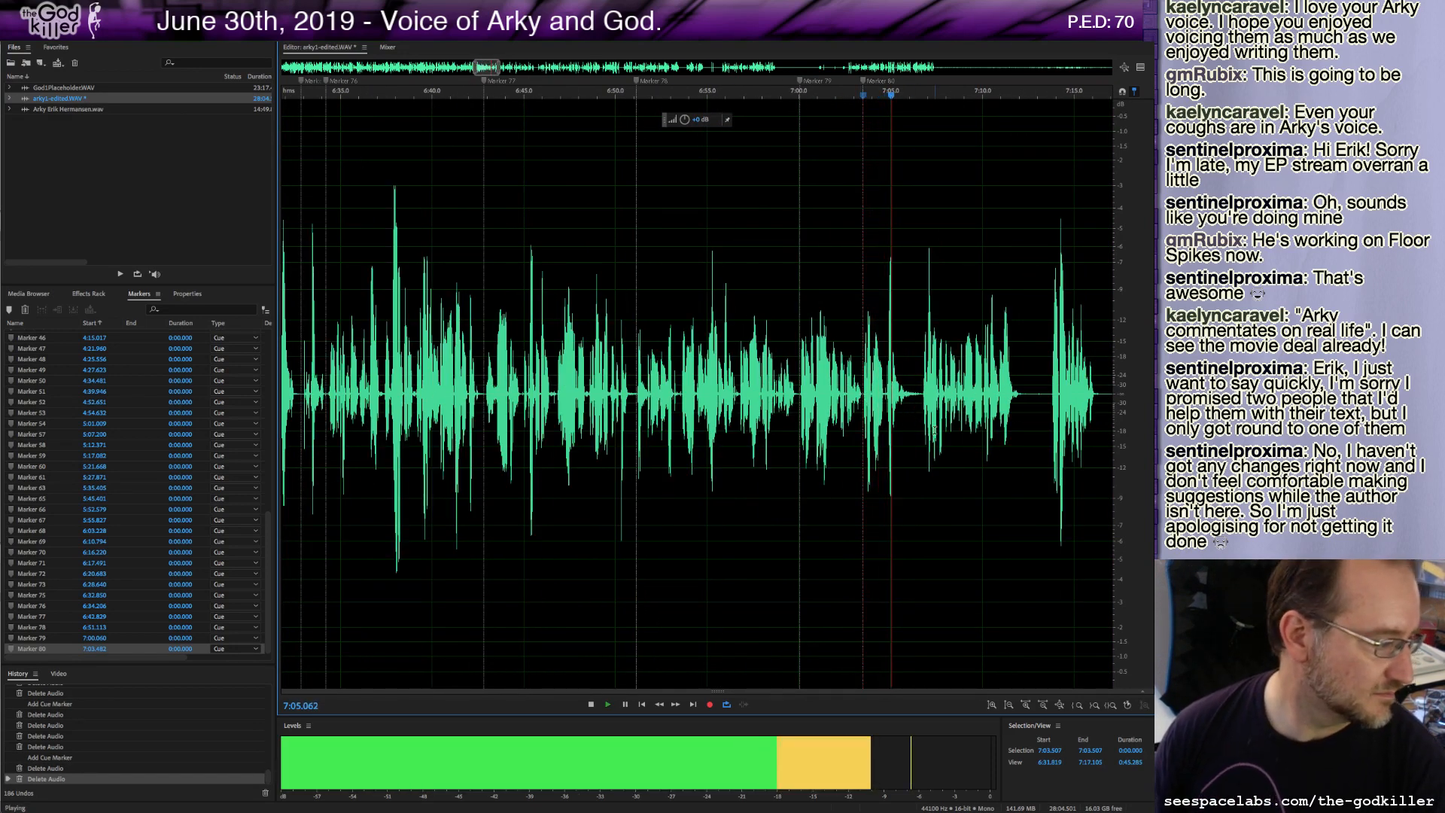
key(space)
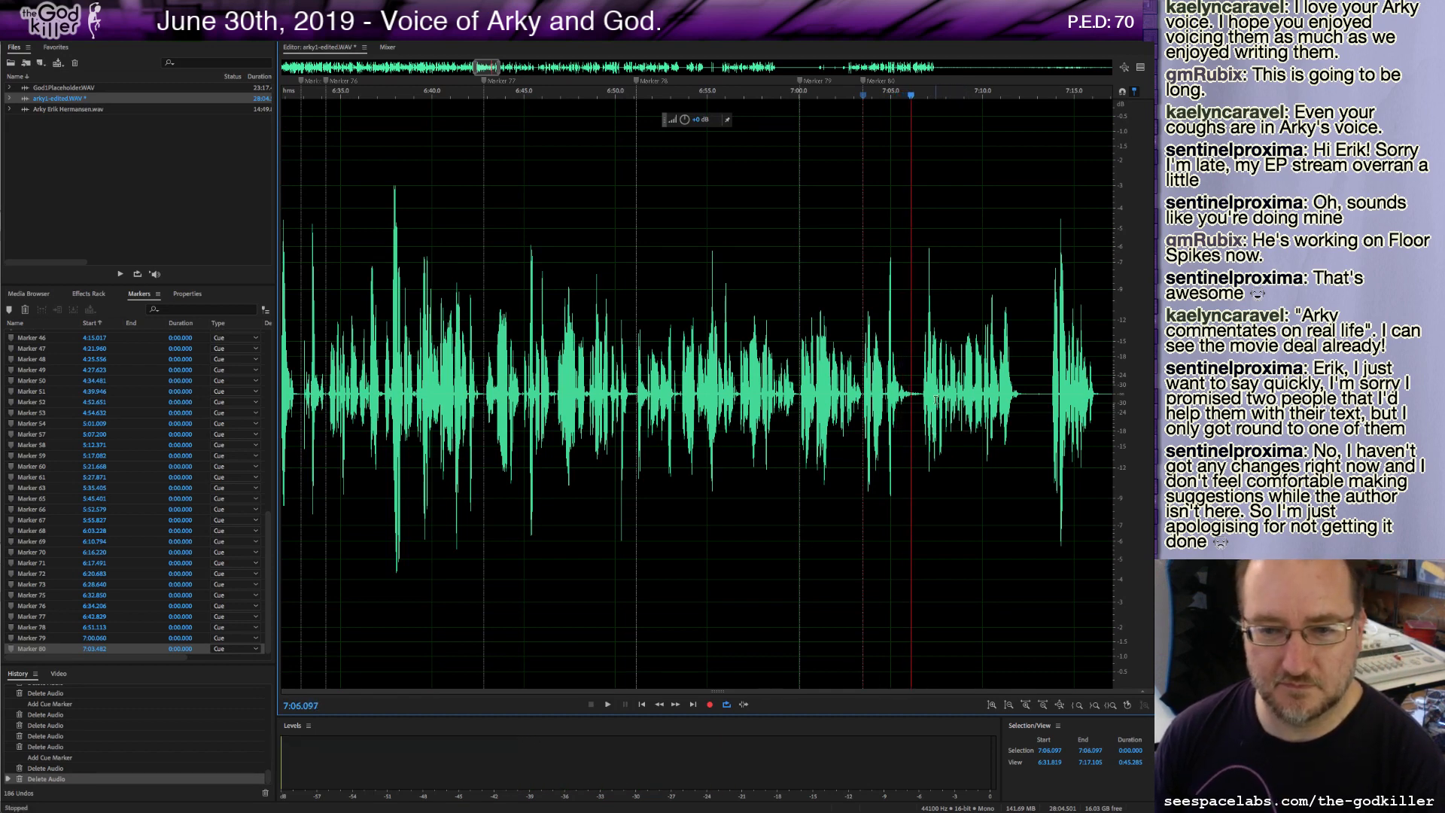
click(919, 388)
key(space)
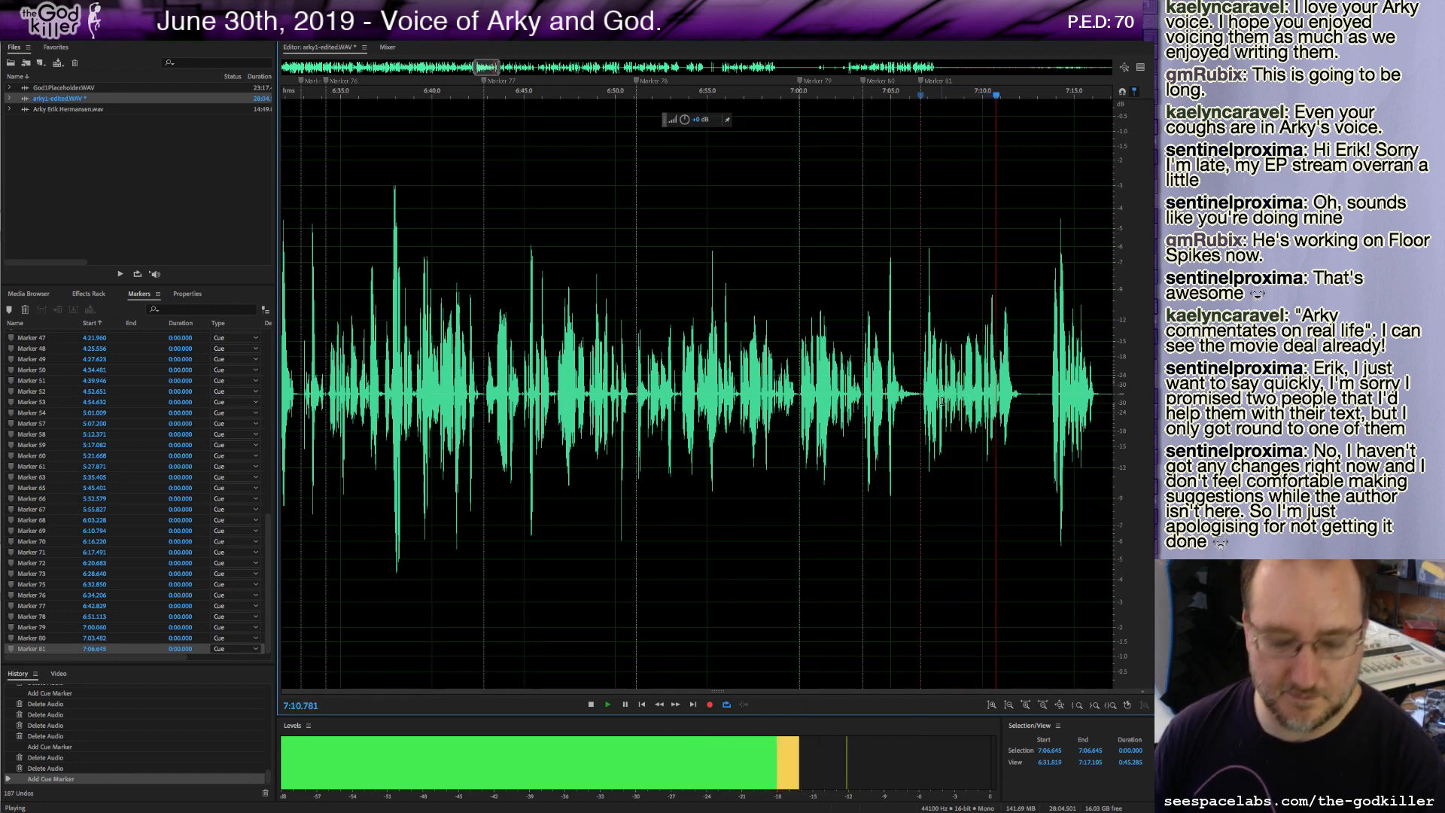
key(m)
key(space)
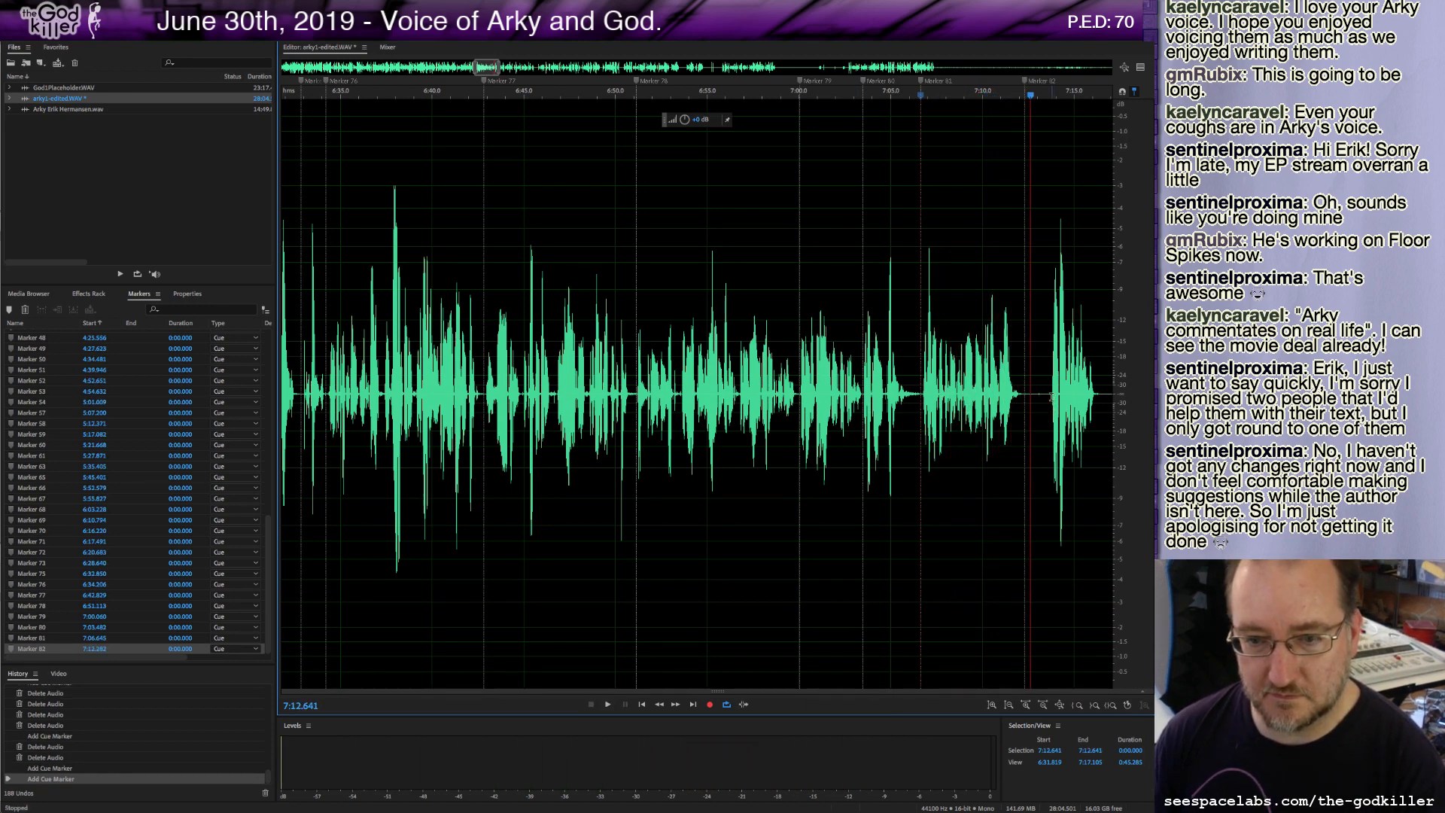
Delete a short stretch just after the 7:12.6 marker and add a cue marker at about 7:15.3.
shift+click(1051, 393)
key(Delete)
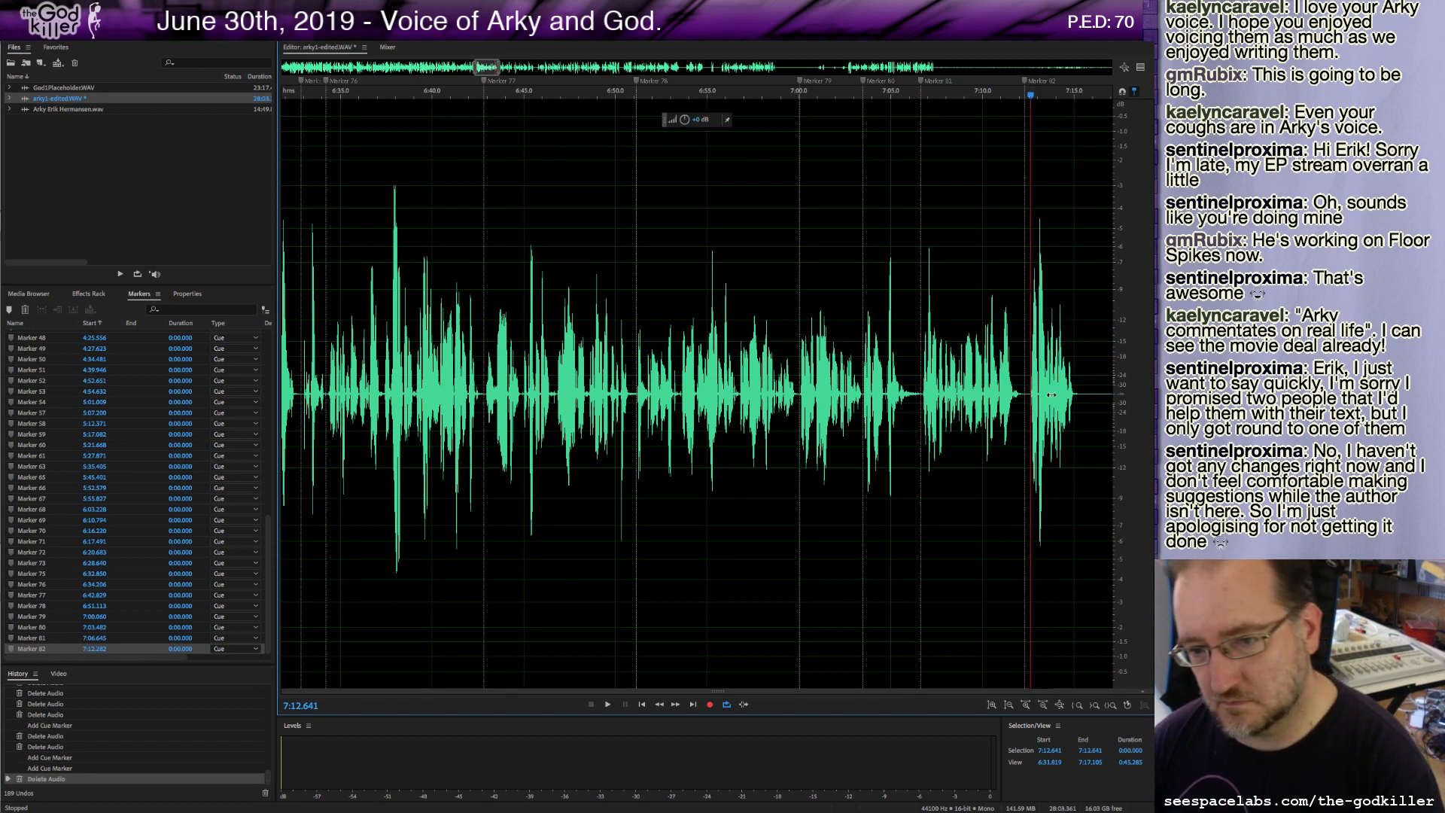
key(space)
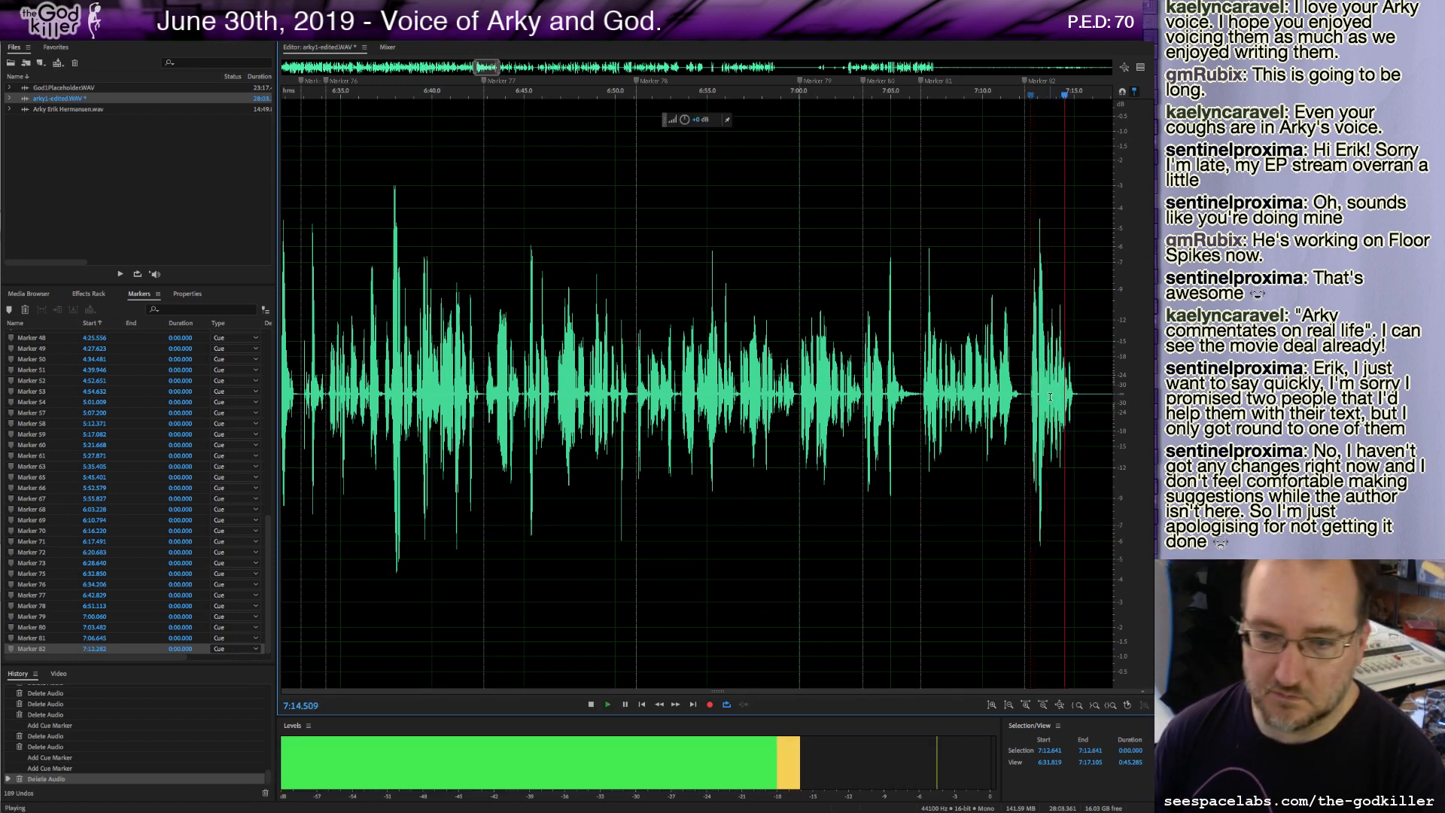
key(space)
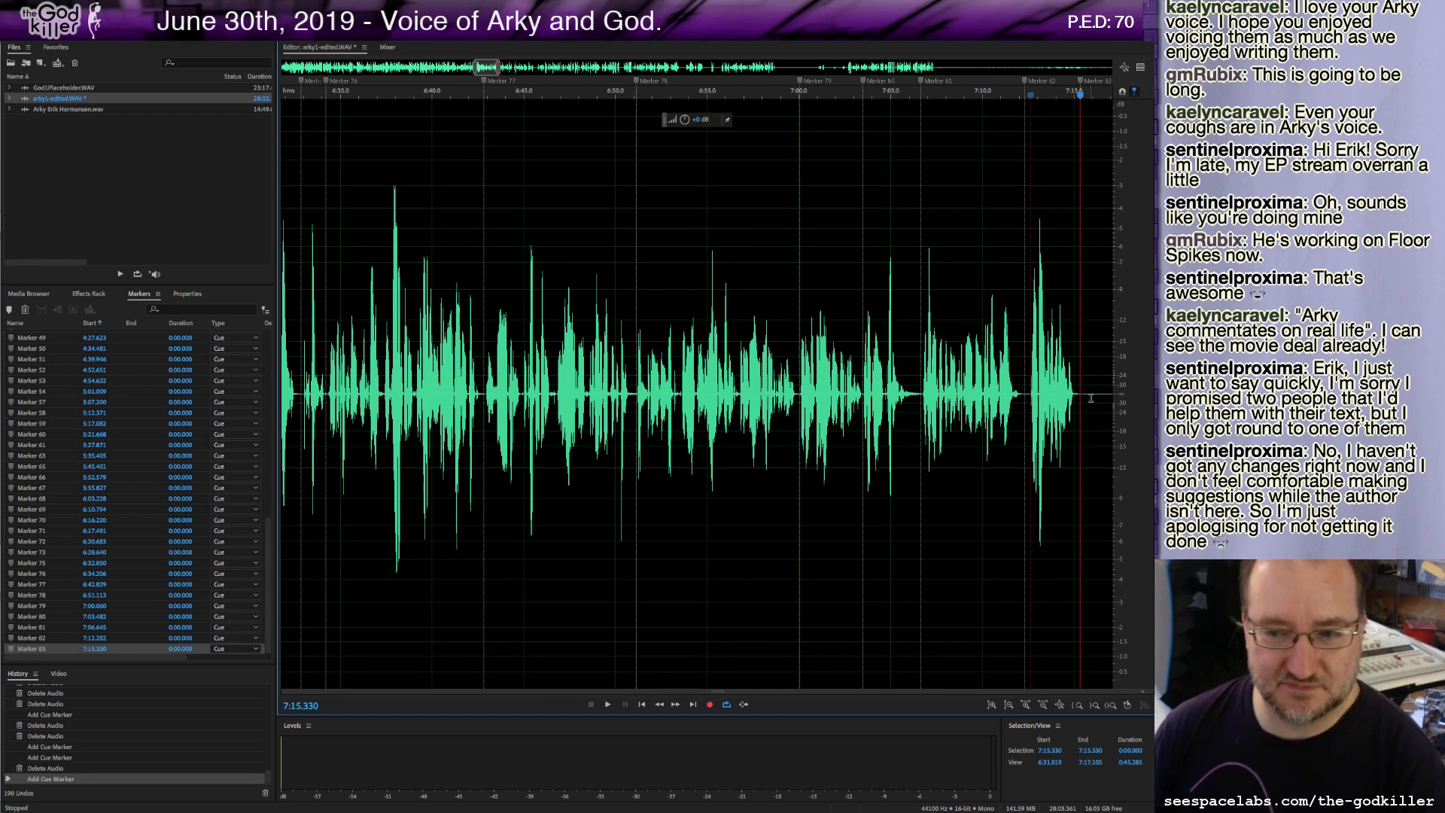
Select and delete the unwanted audio following the marker near 7:15.3.
drag(1087, 392, 858, 406)
key(Delete)
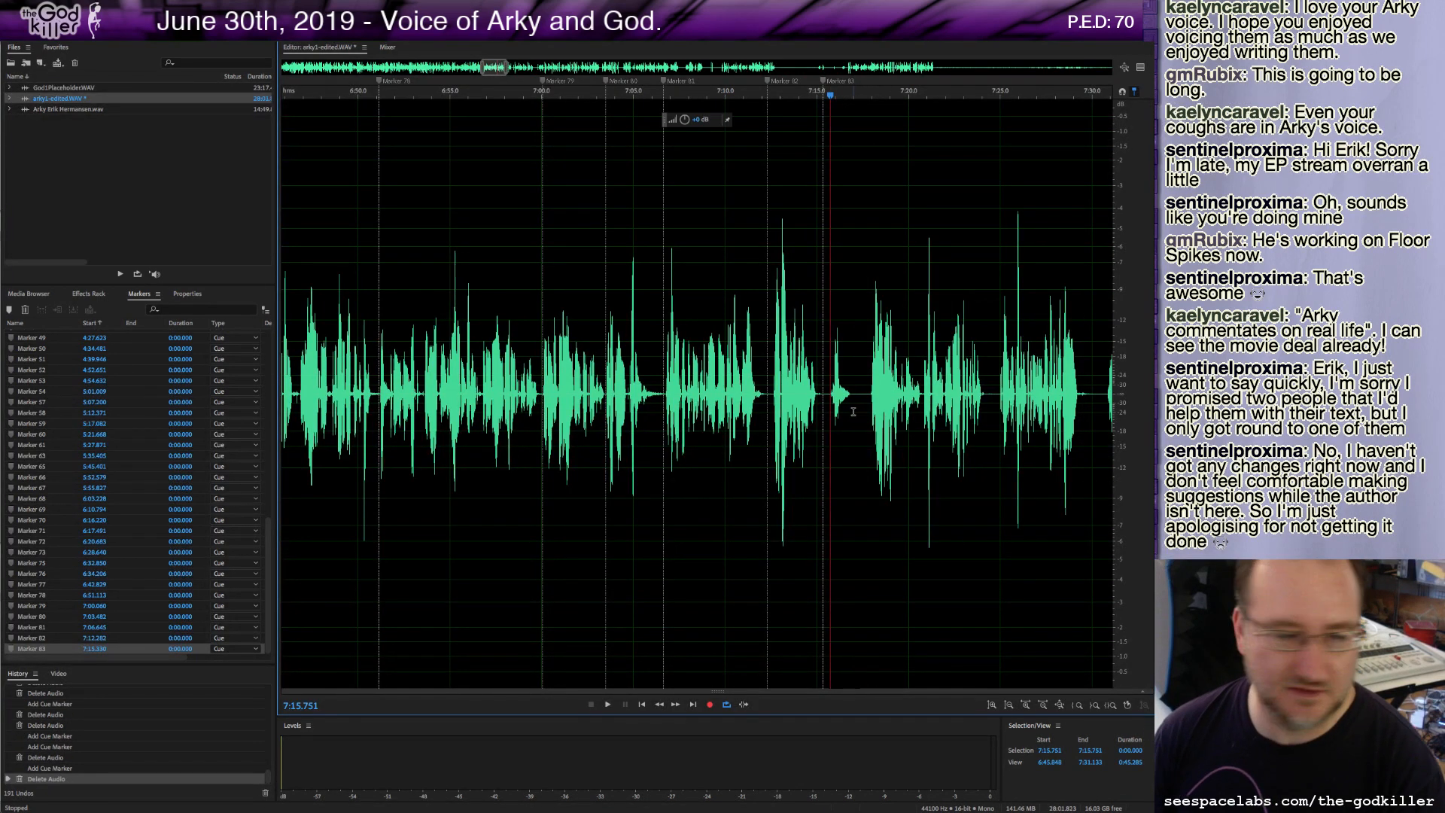
Delete a short pause at about 7:17.1 and add a cue marker there.
key(space)
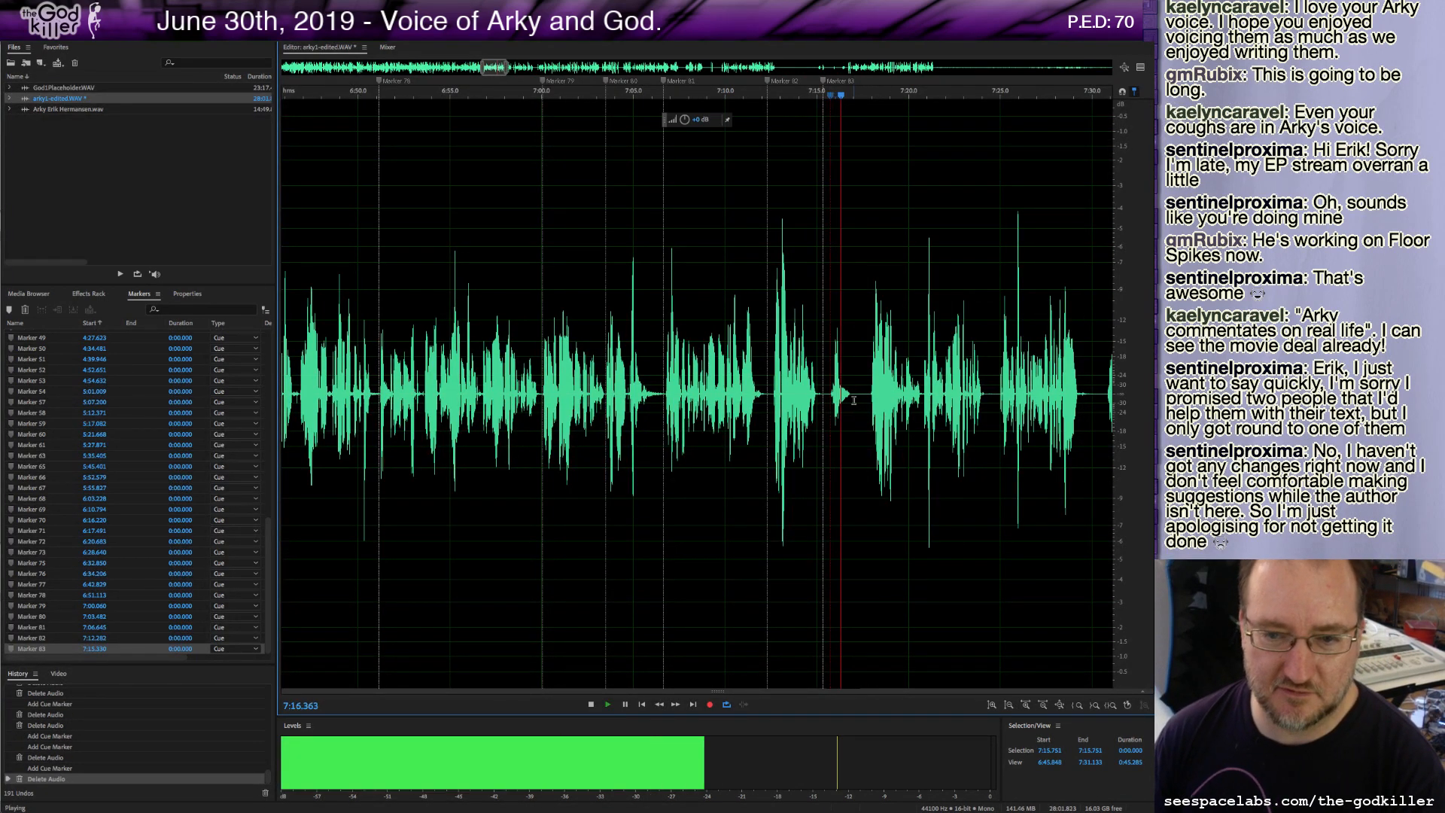
drag(856, 398, 871, 399)
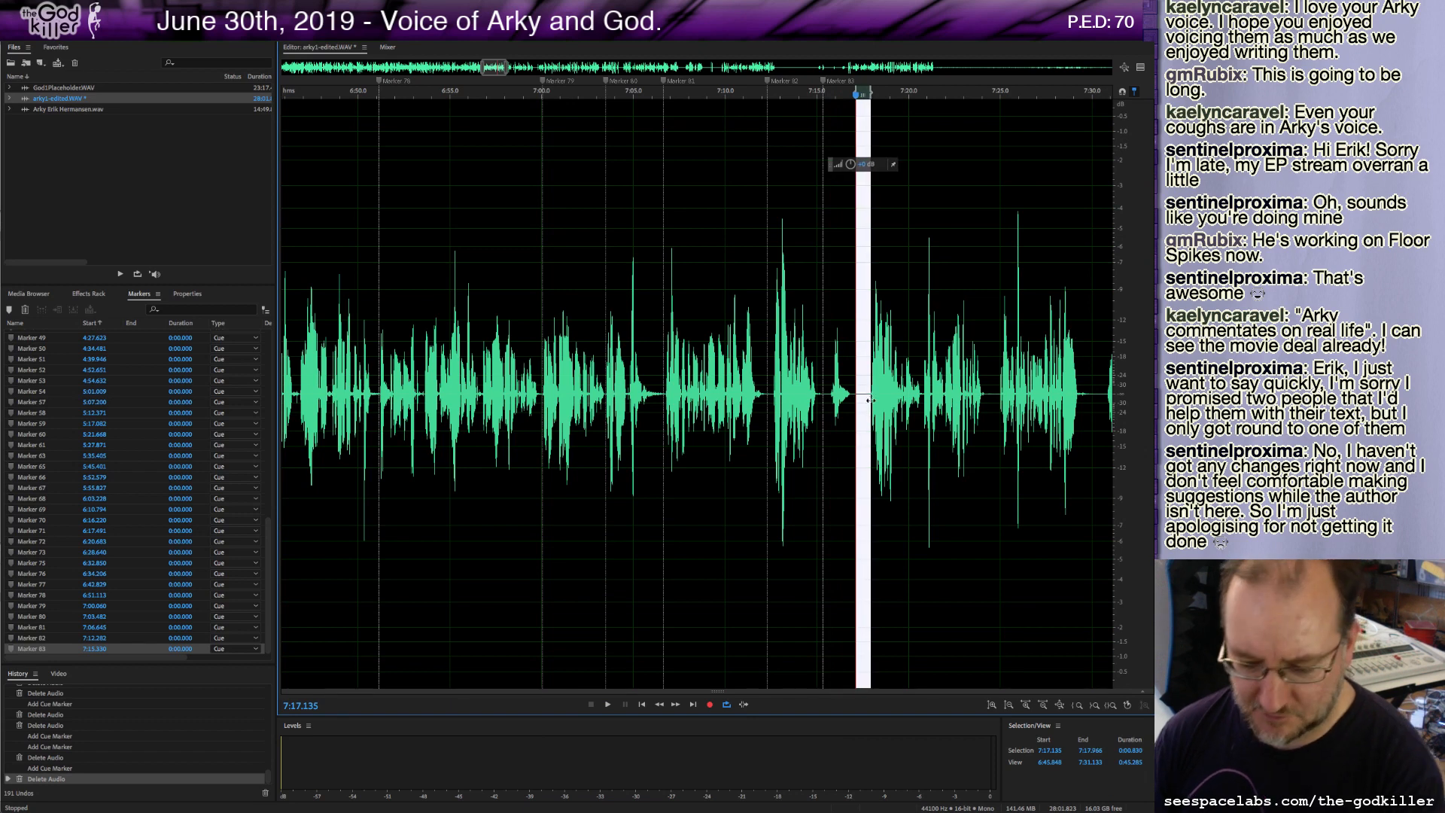
key(Delete)
key(space)
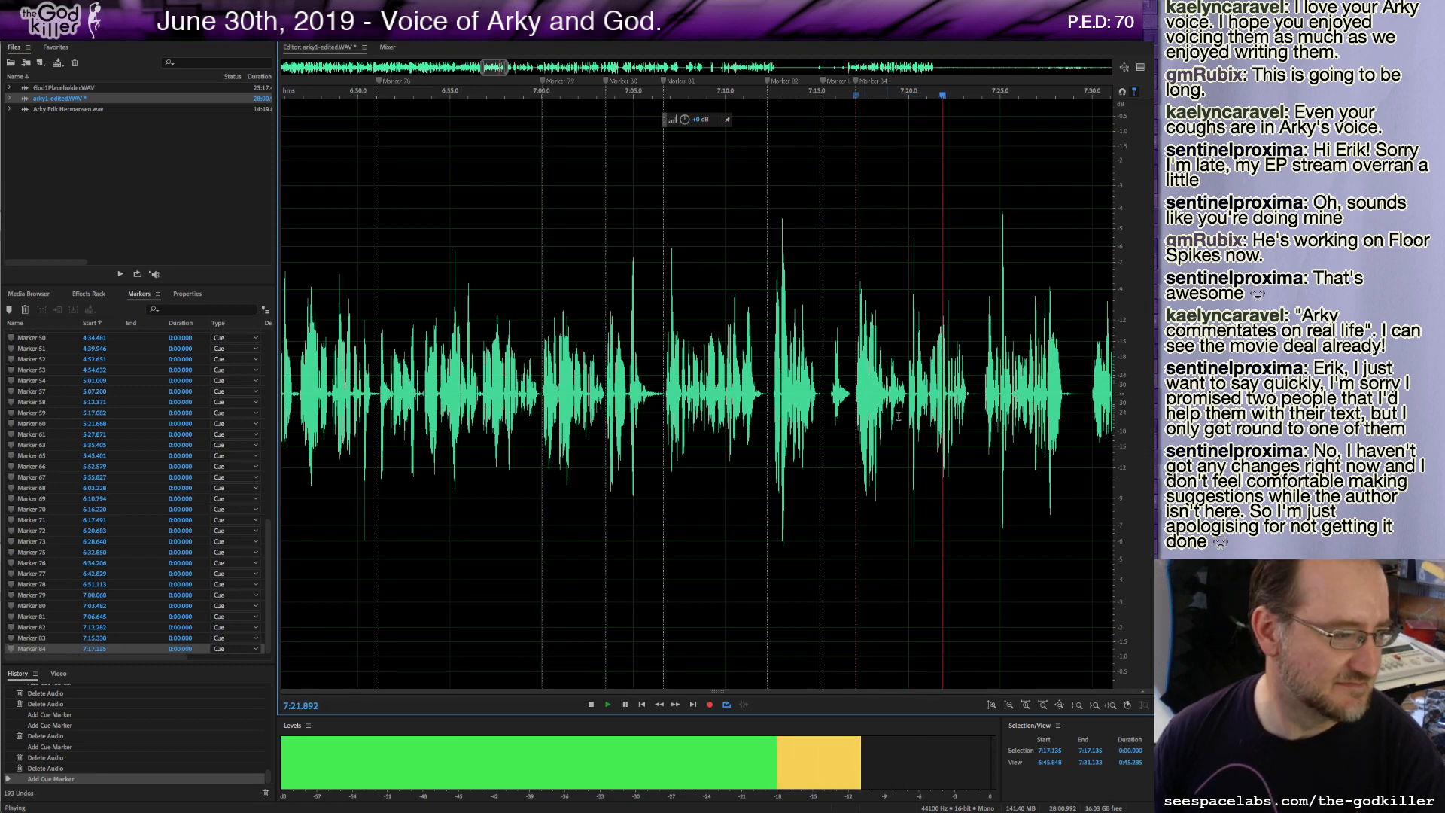
Add a cue marker at about 7:23.5 and delete the short gap right after it.
key(space)
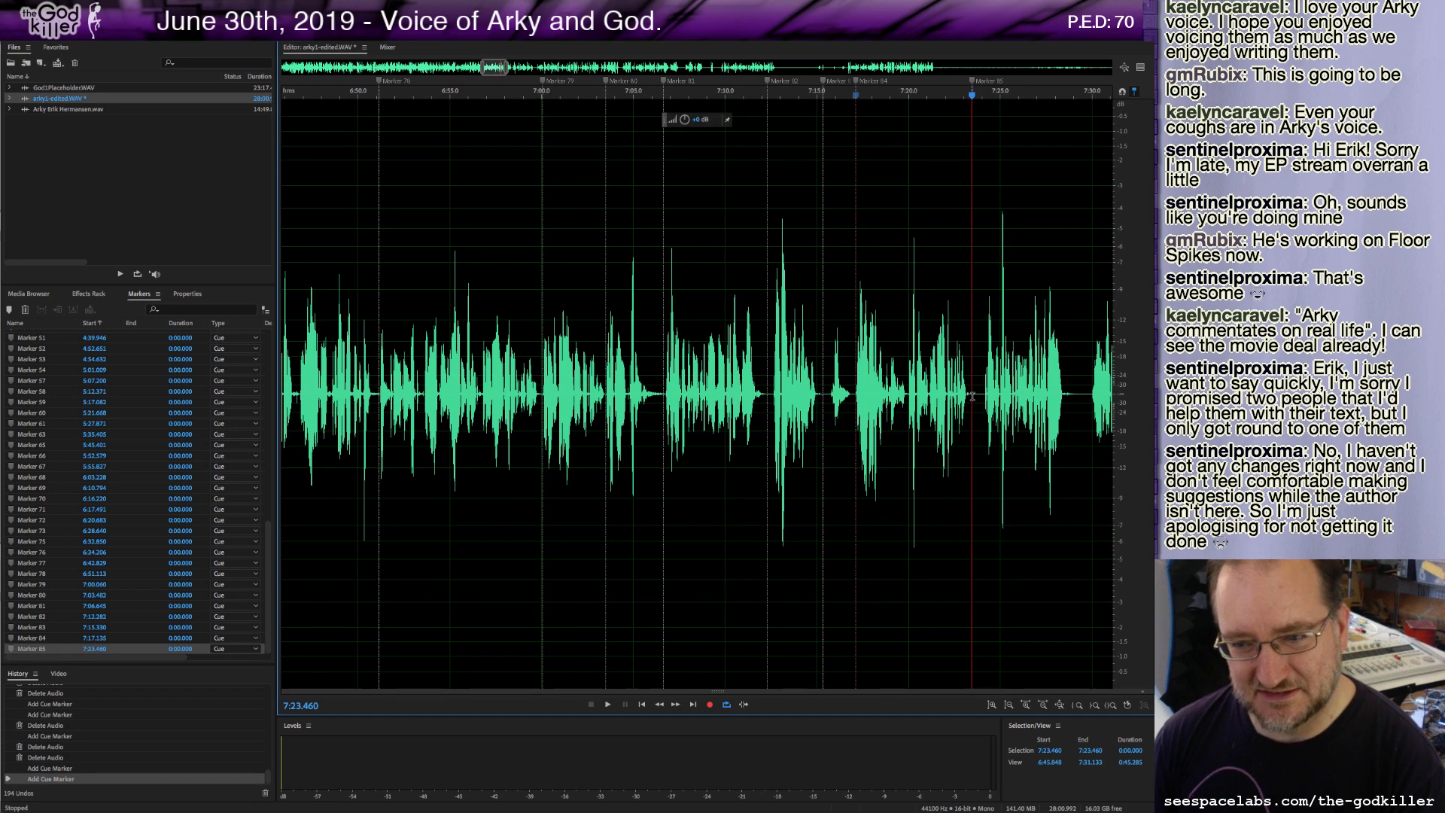
drag(973, 397, 982, 402)
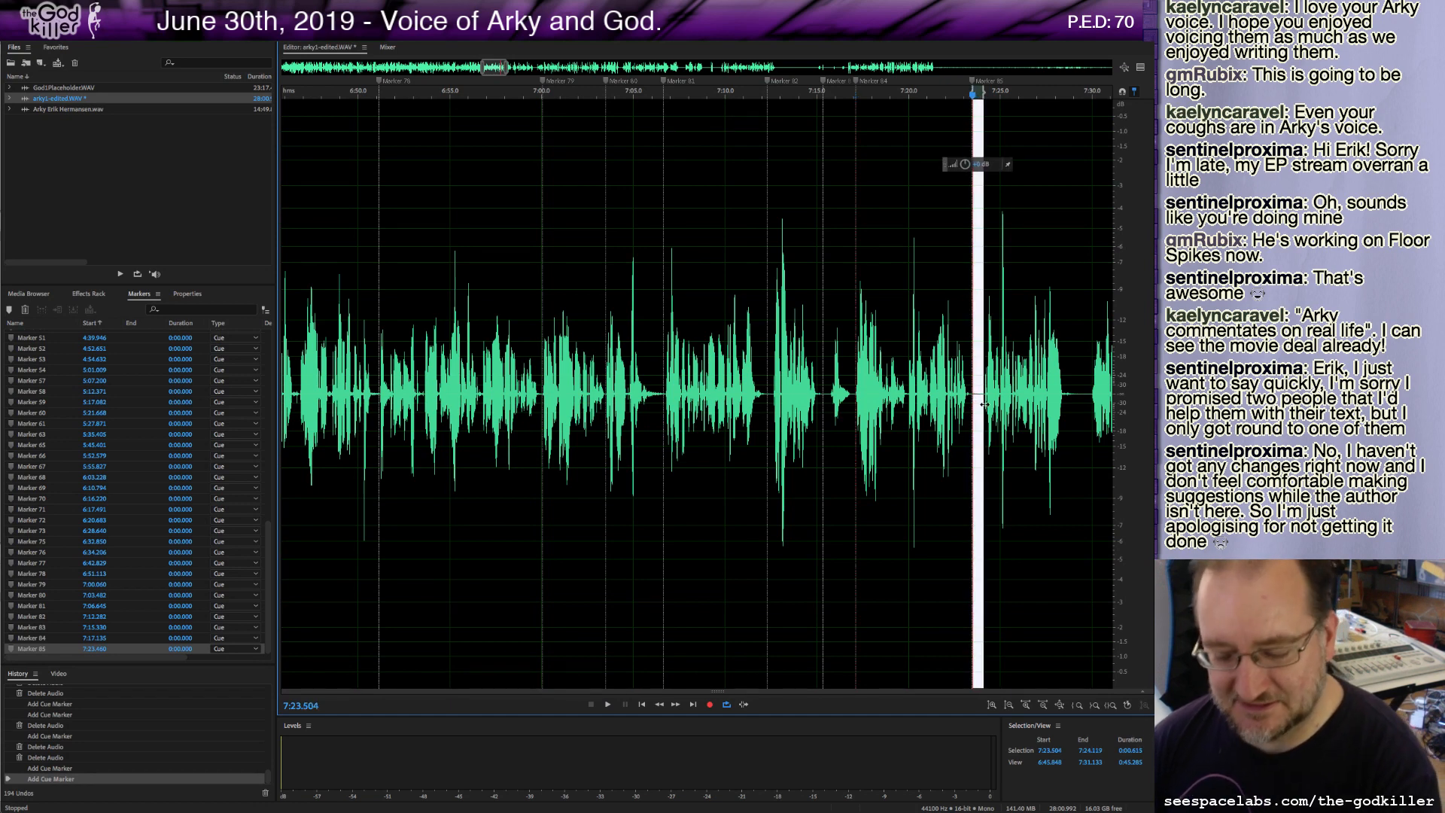
key(Delete)
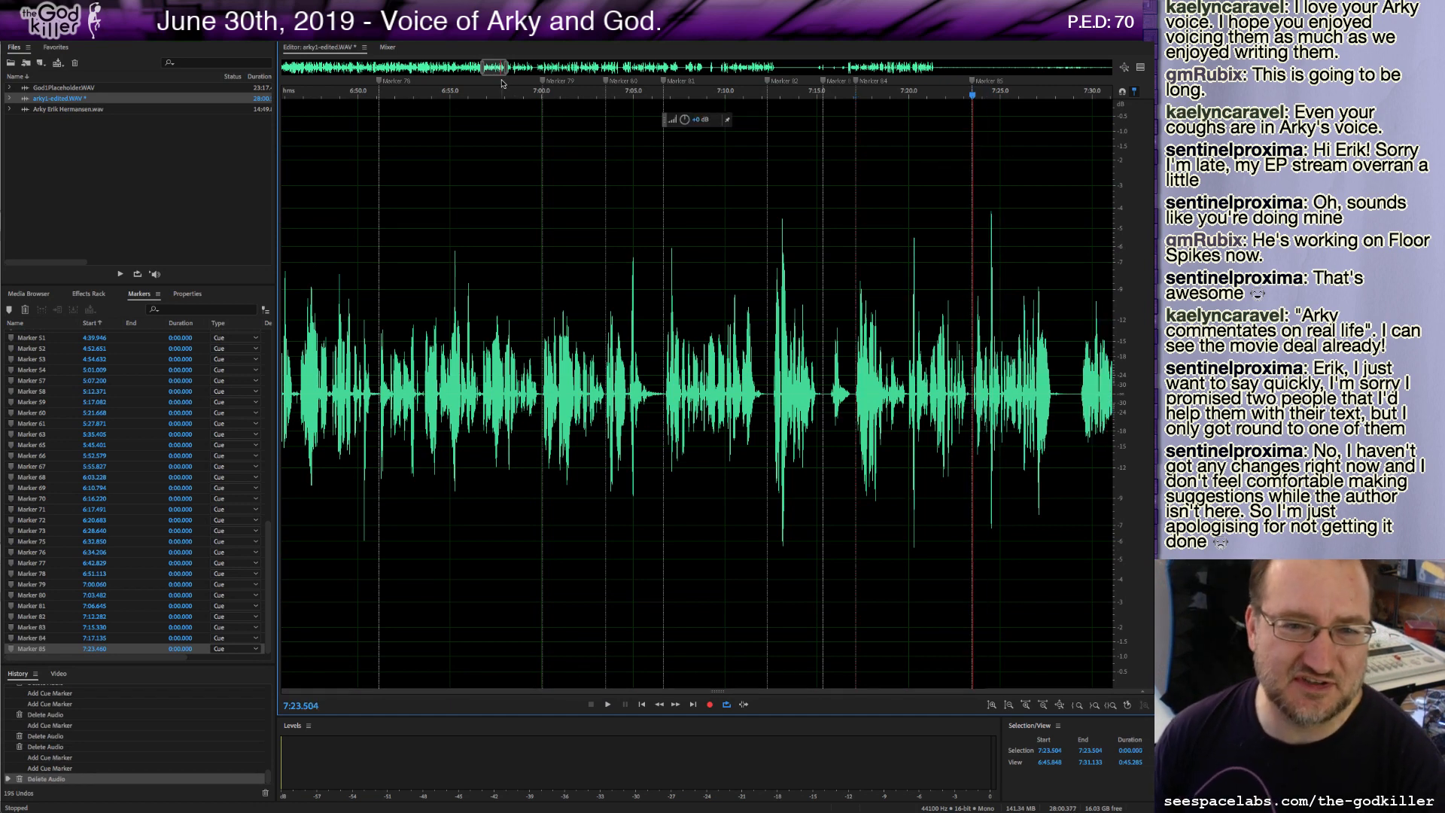
Scroll to the passage after 7:23 and audition it from several start points.
drag(493, 73, 507, 65)
click(401, 401)
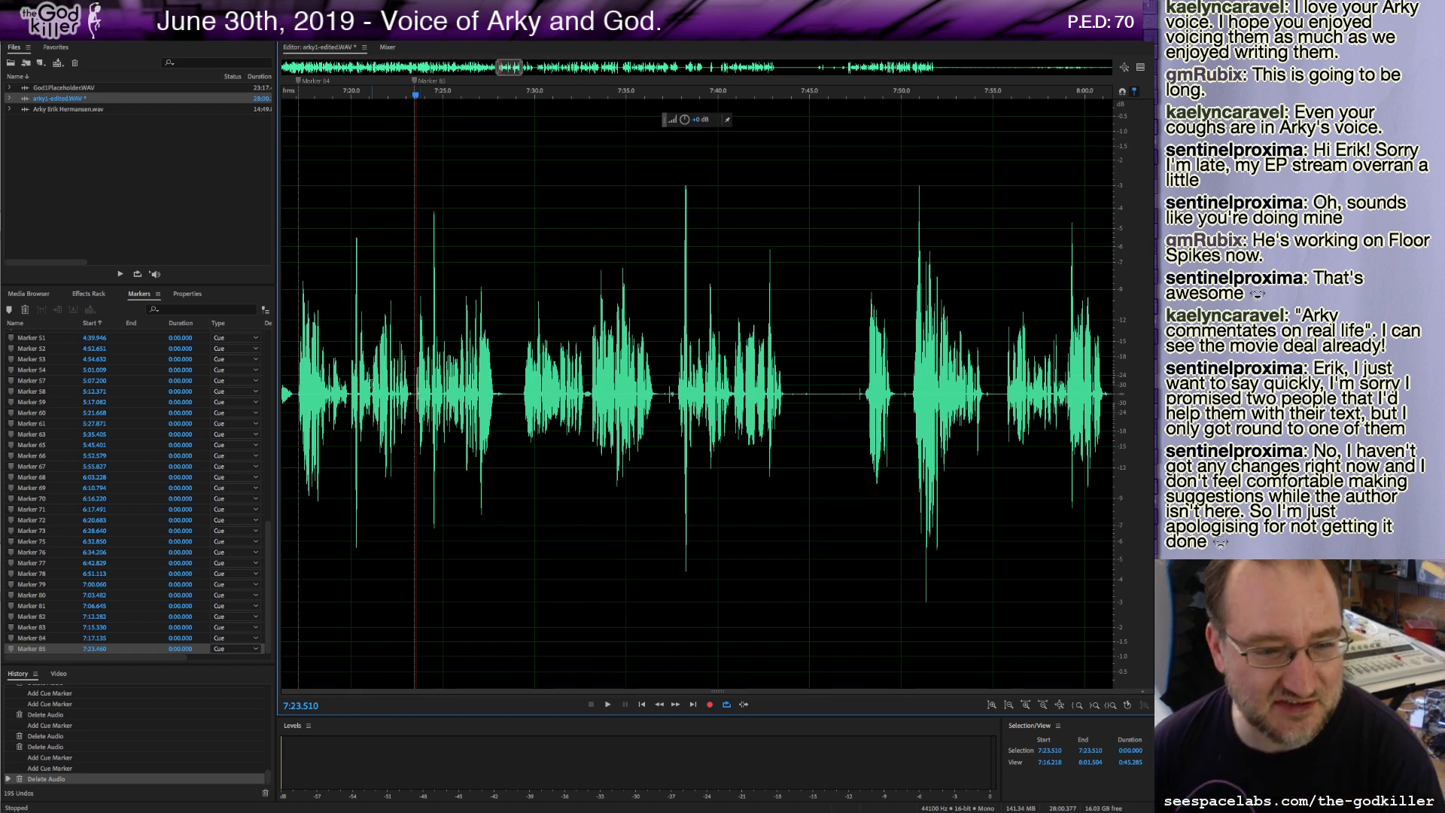
click(346, 394)
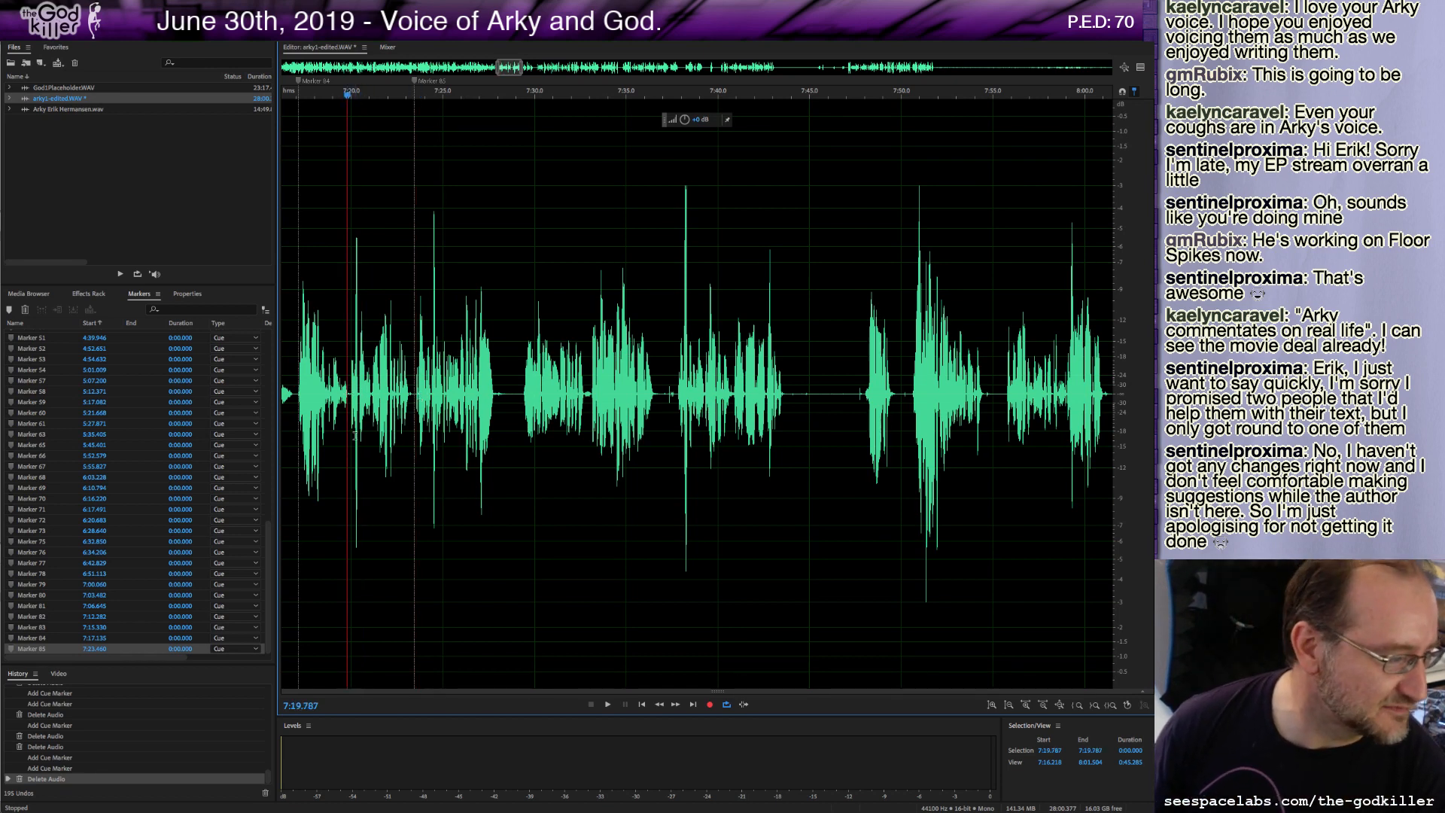
click(350, 399)
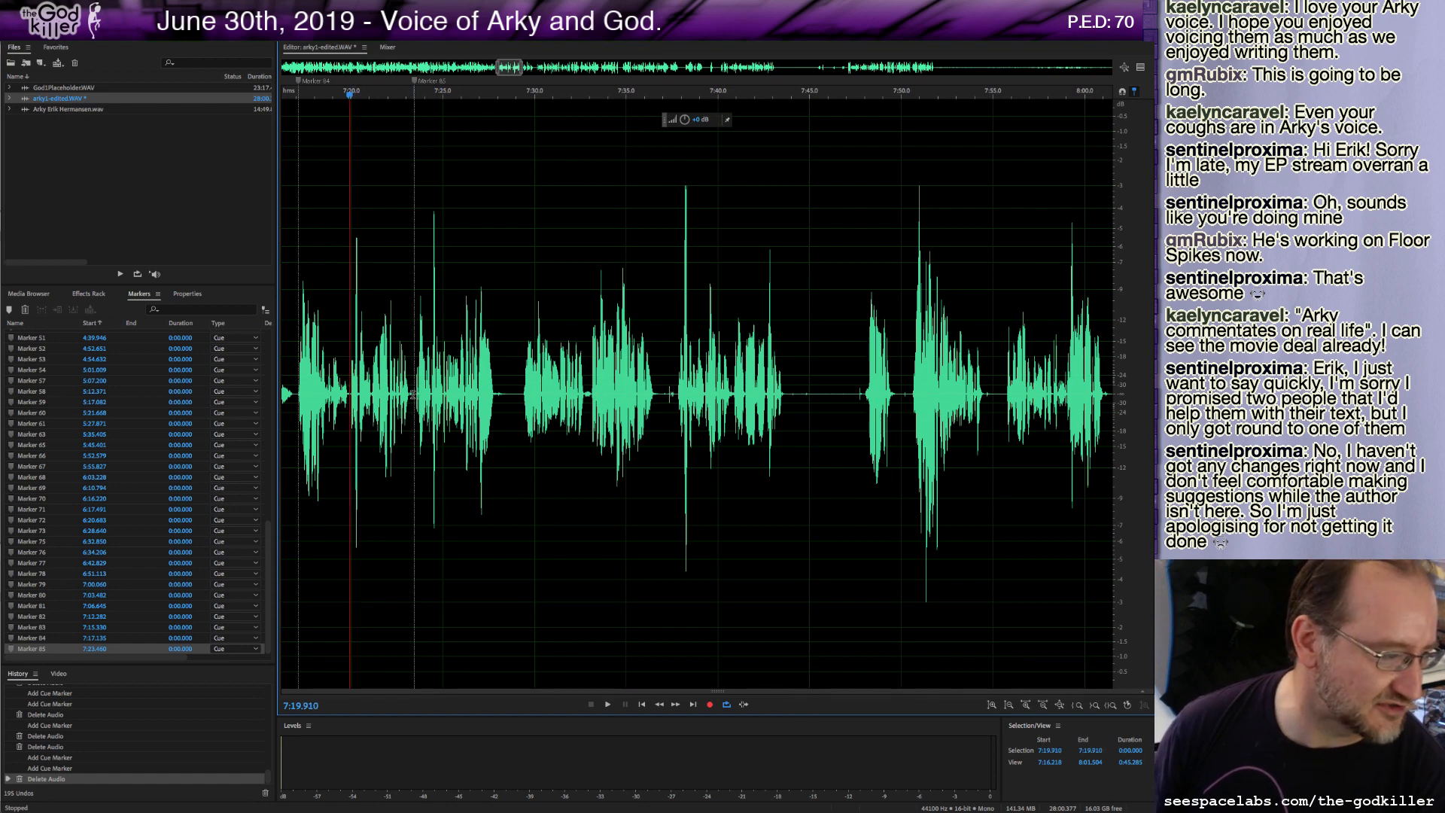
click(416, 388)
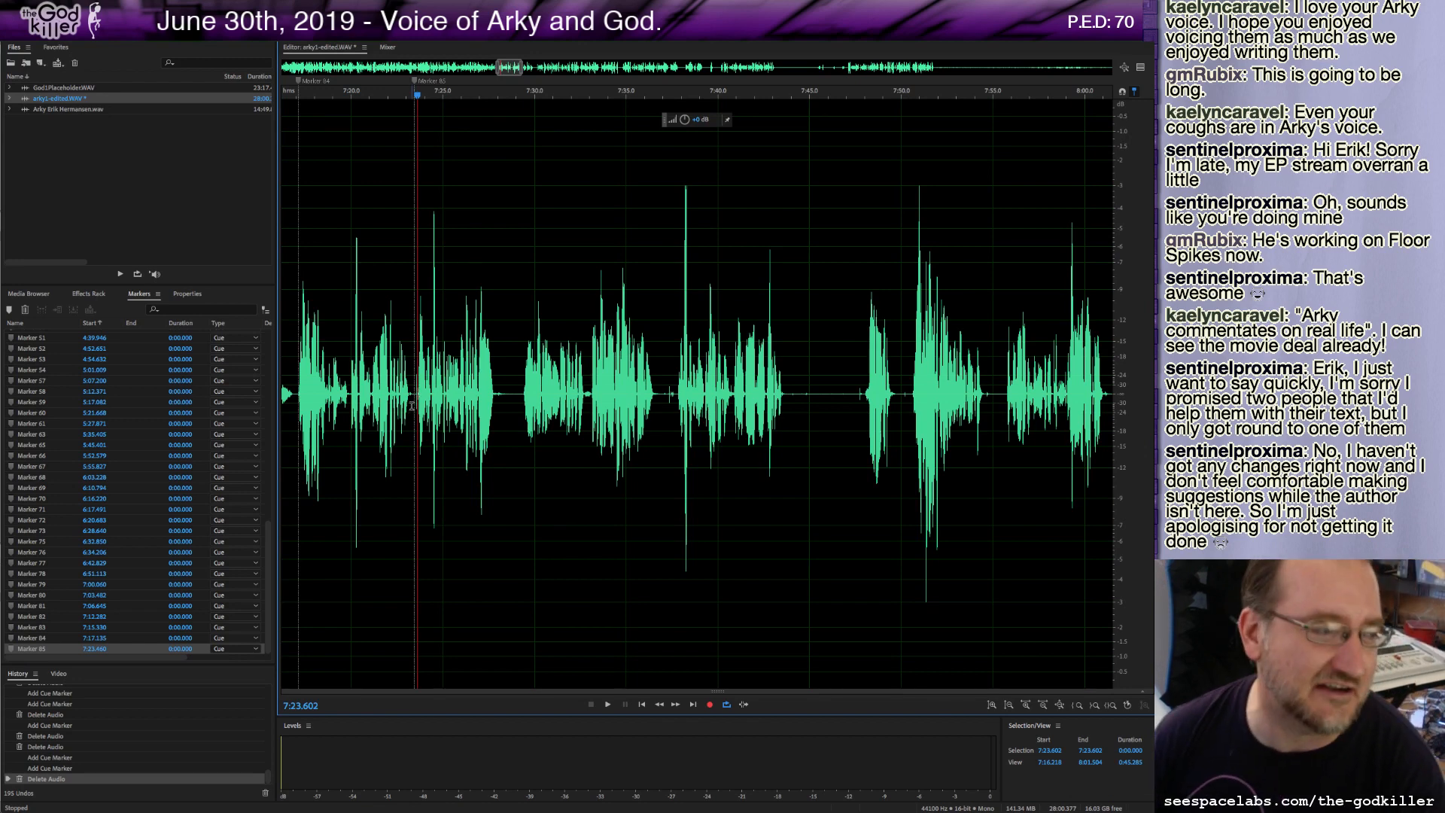
click(344, 390)
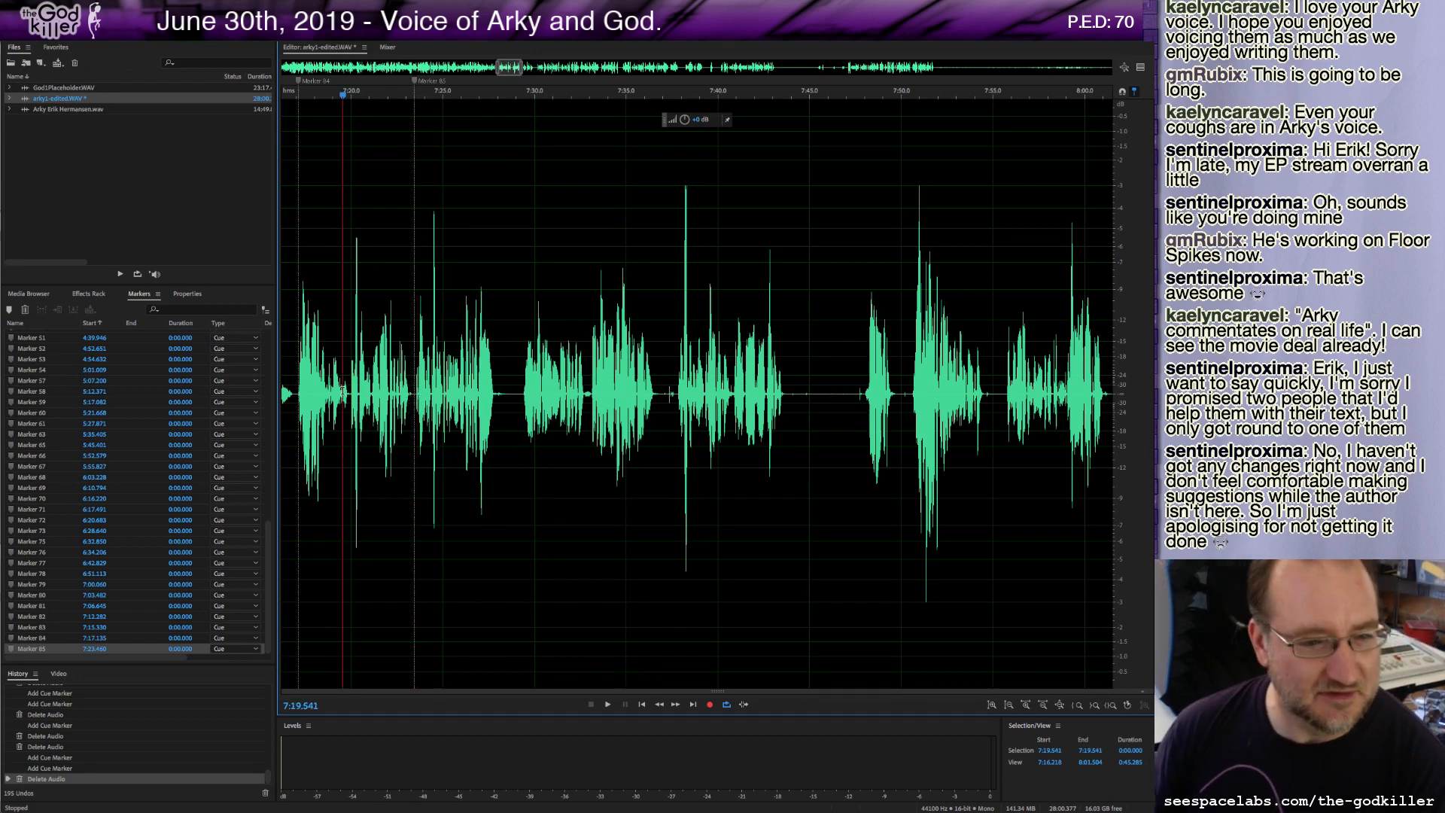
click(415, 398)
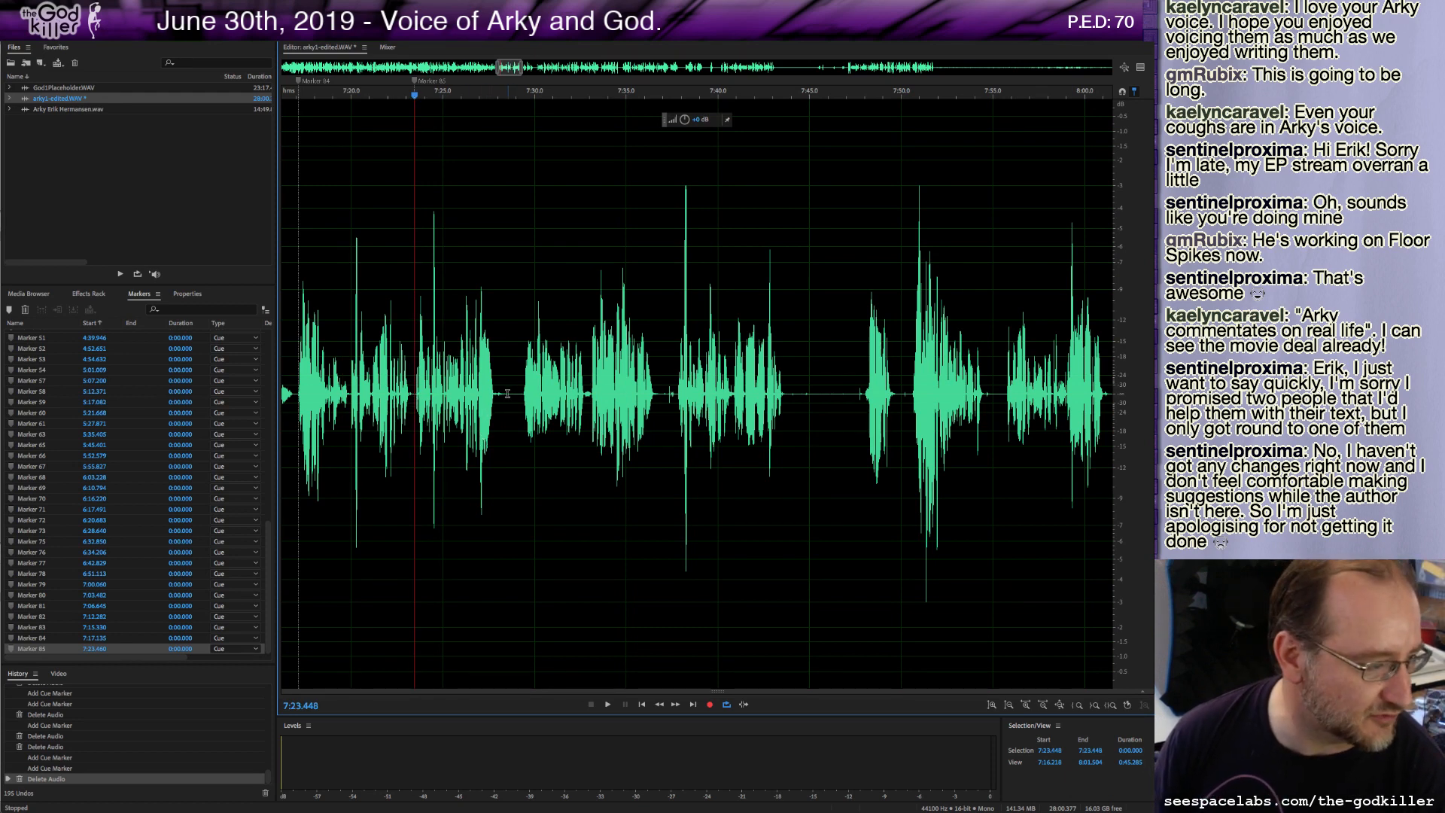
click(415, 392)
key(space)
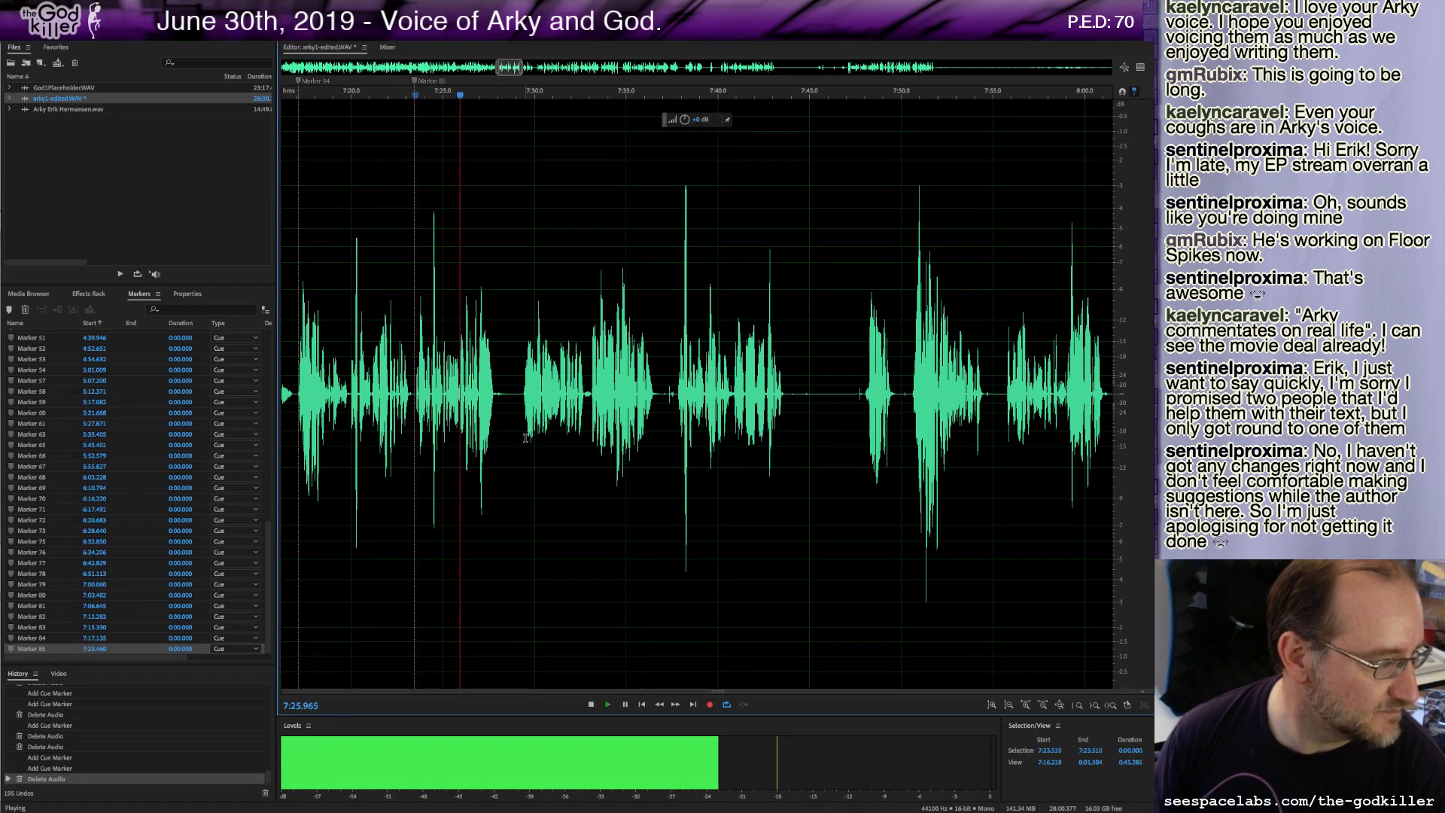
key(space)
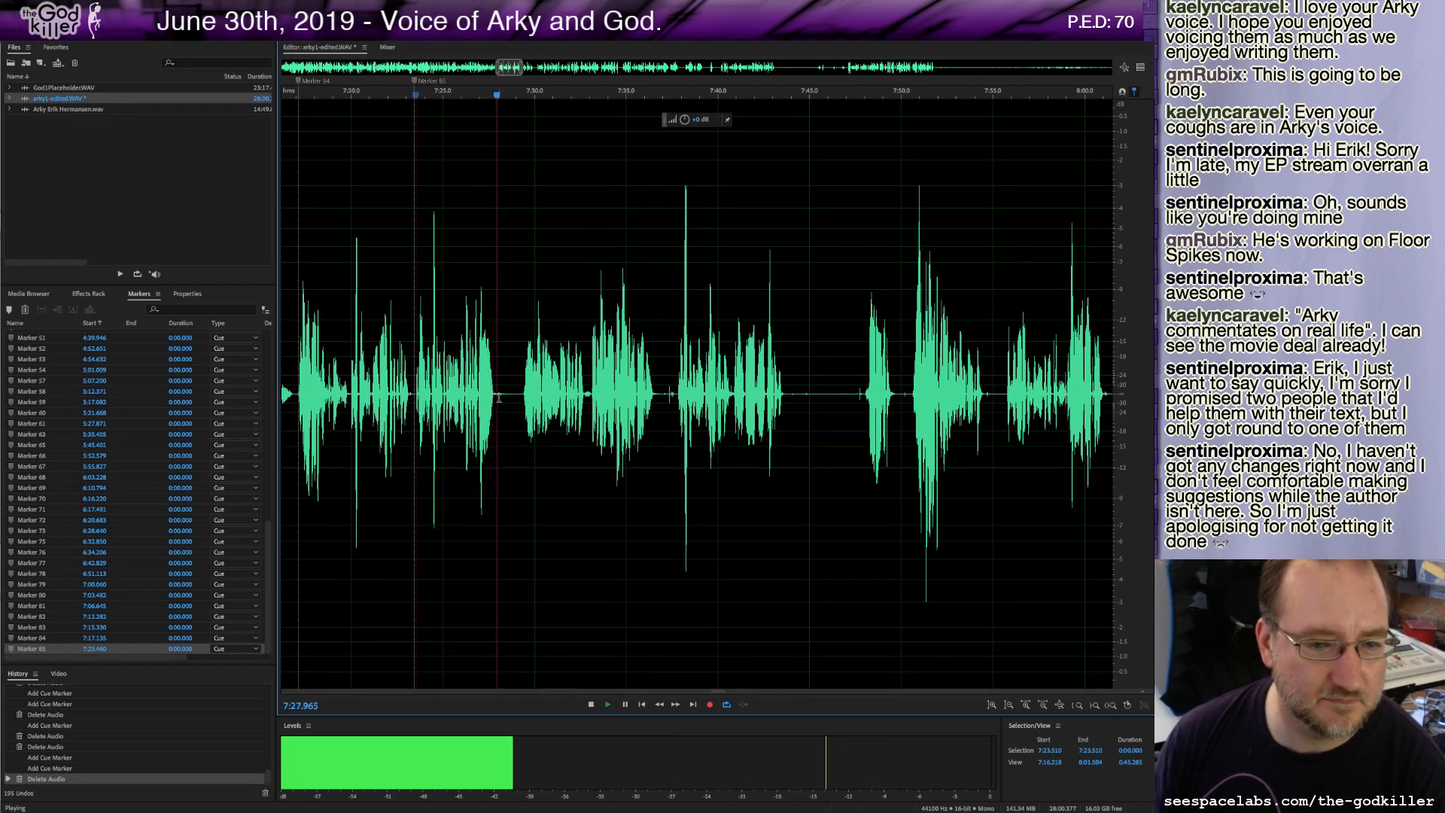
Delete about 1.4 seconds of audio starting at 7:27.8 and add a cue marker there.
drag(494, 404, 522, 404)
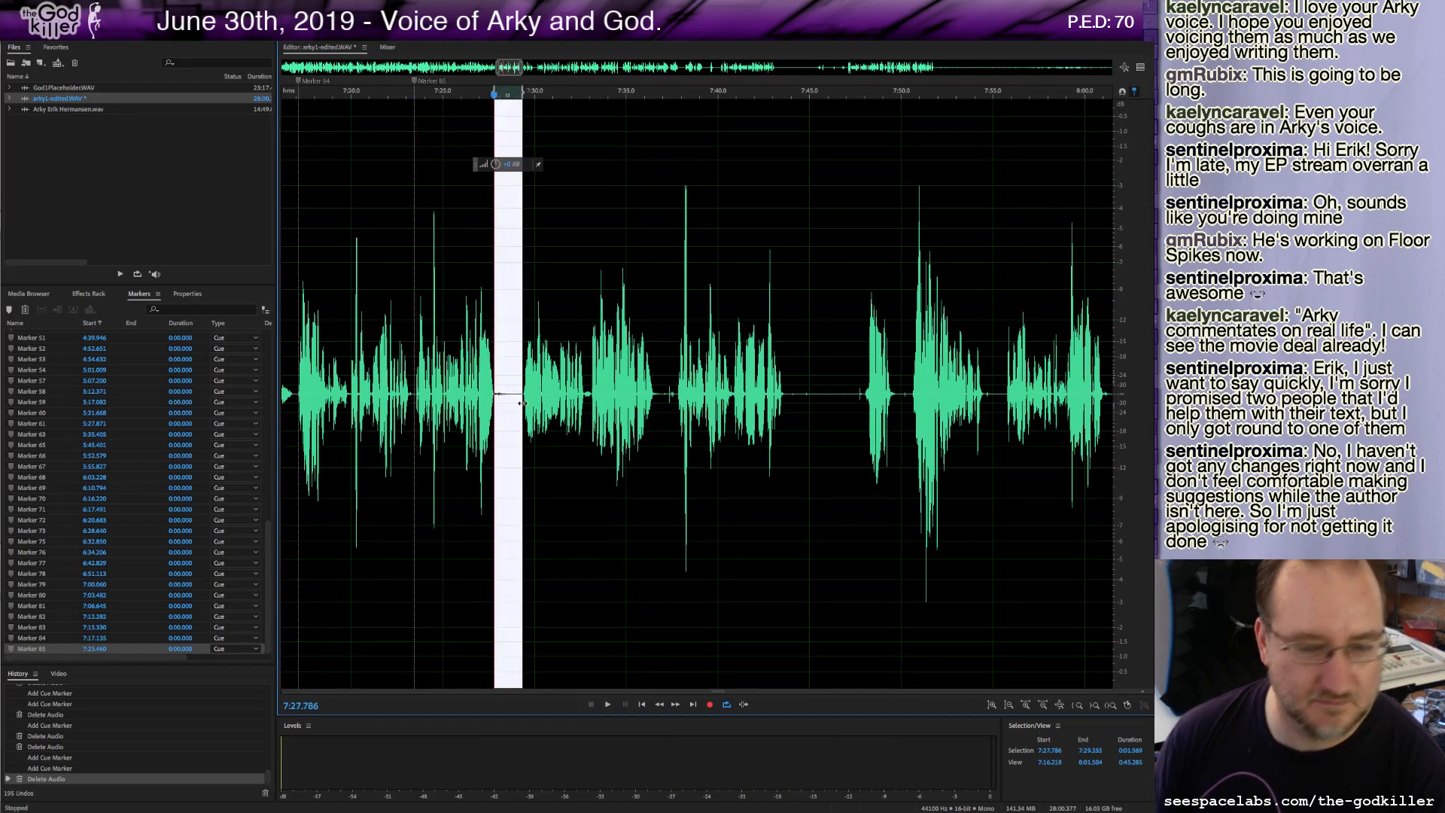
key(Delete)
key(m)
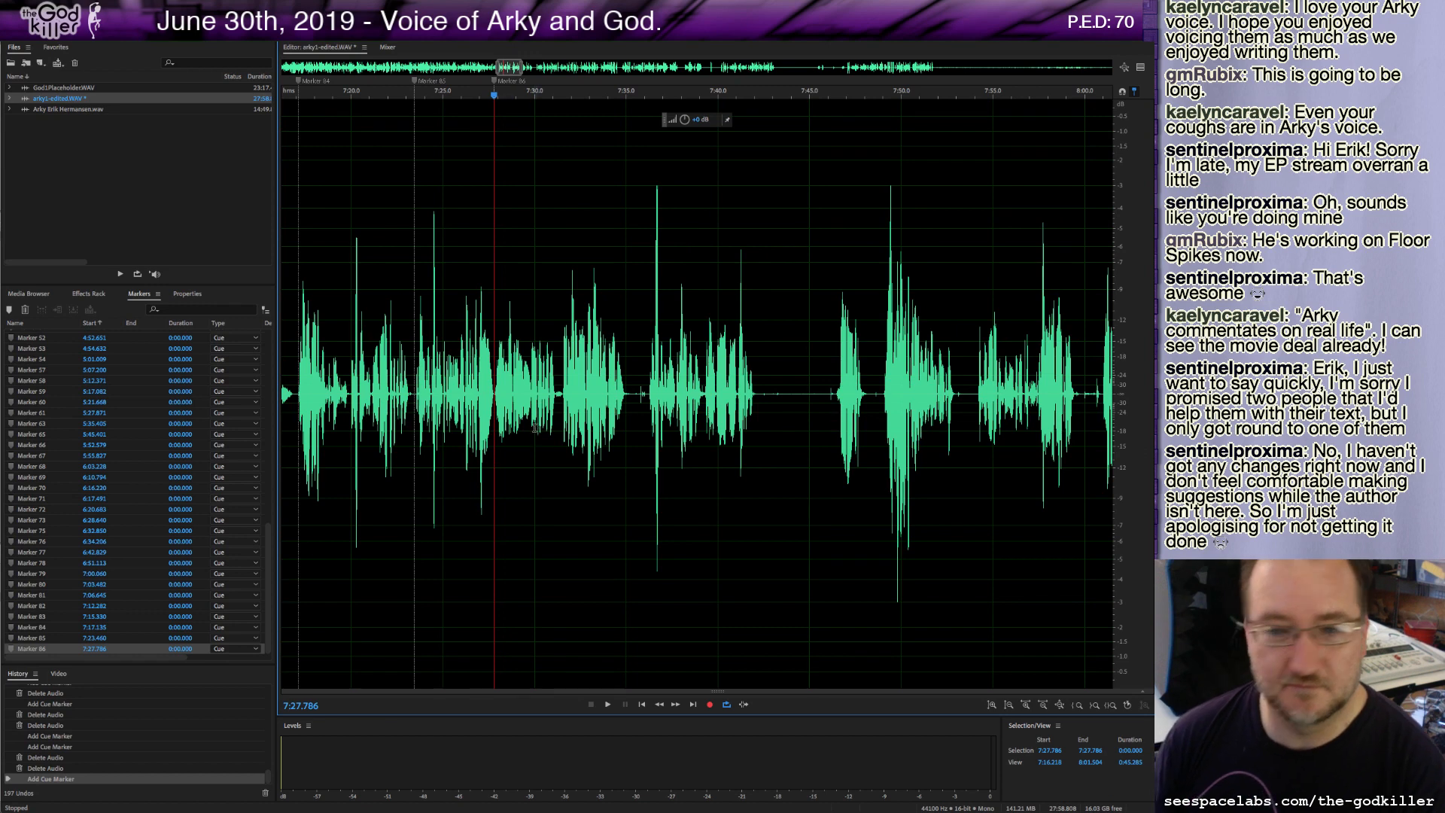
Add a cue marker at about 7:35.3 and delete about 0.9 seconds of audio right after it.
key(space)
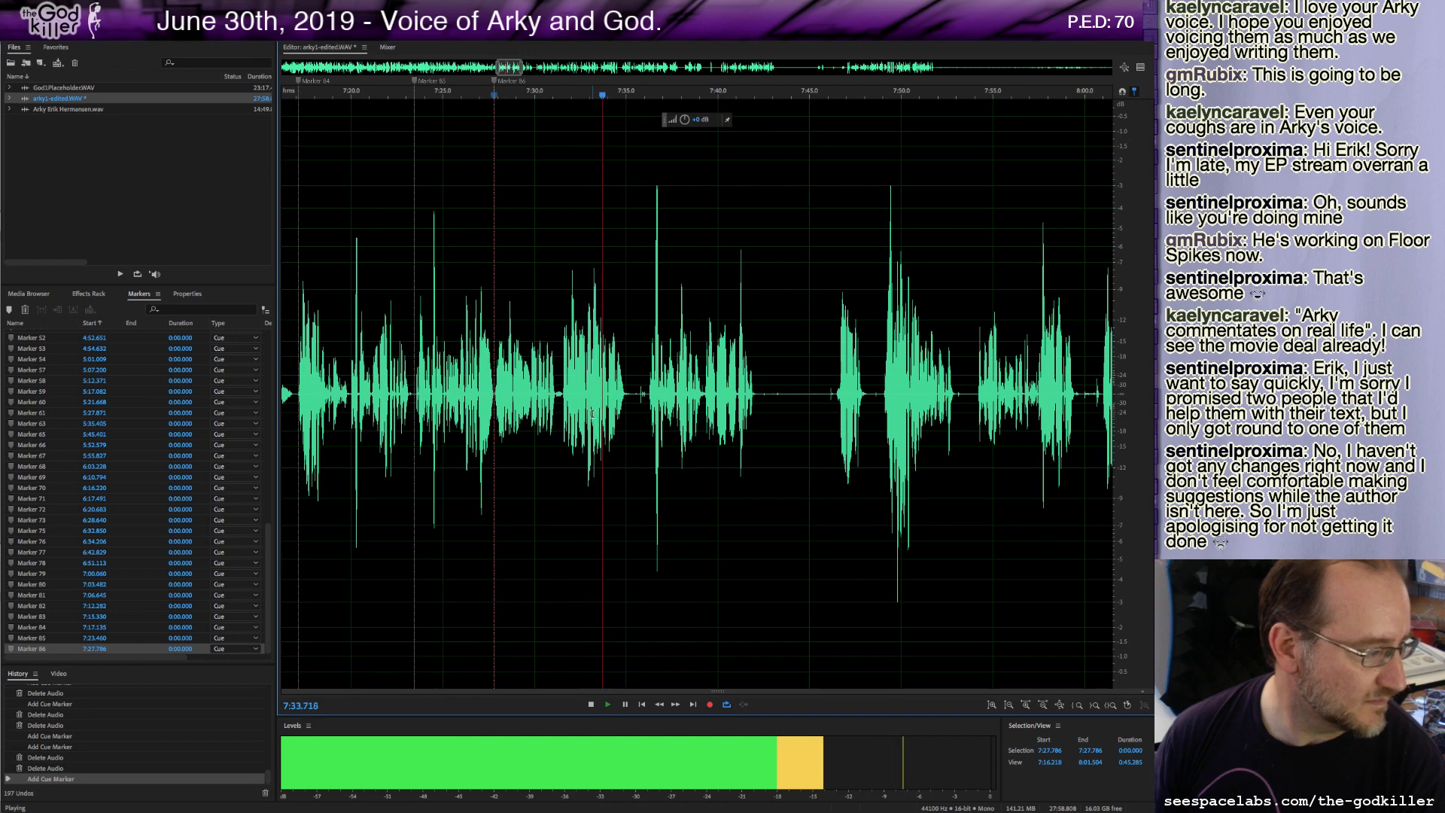
key(space)
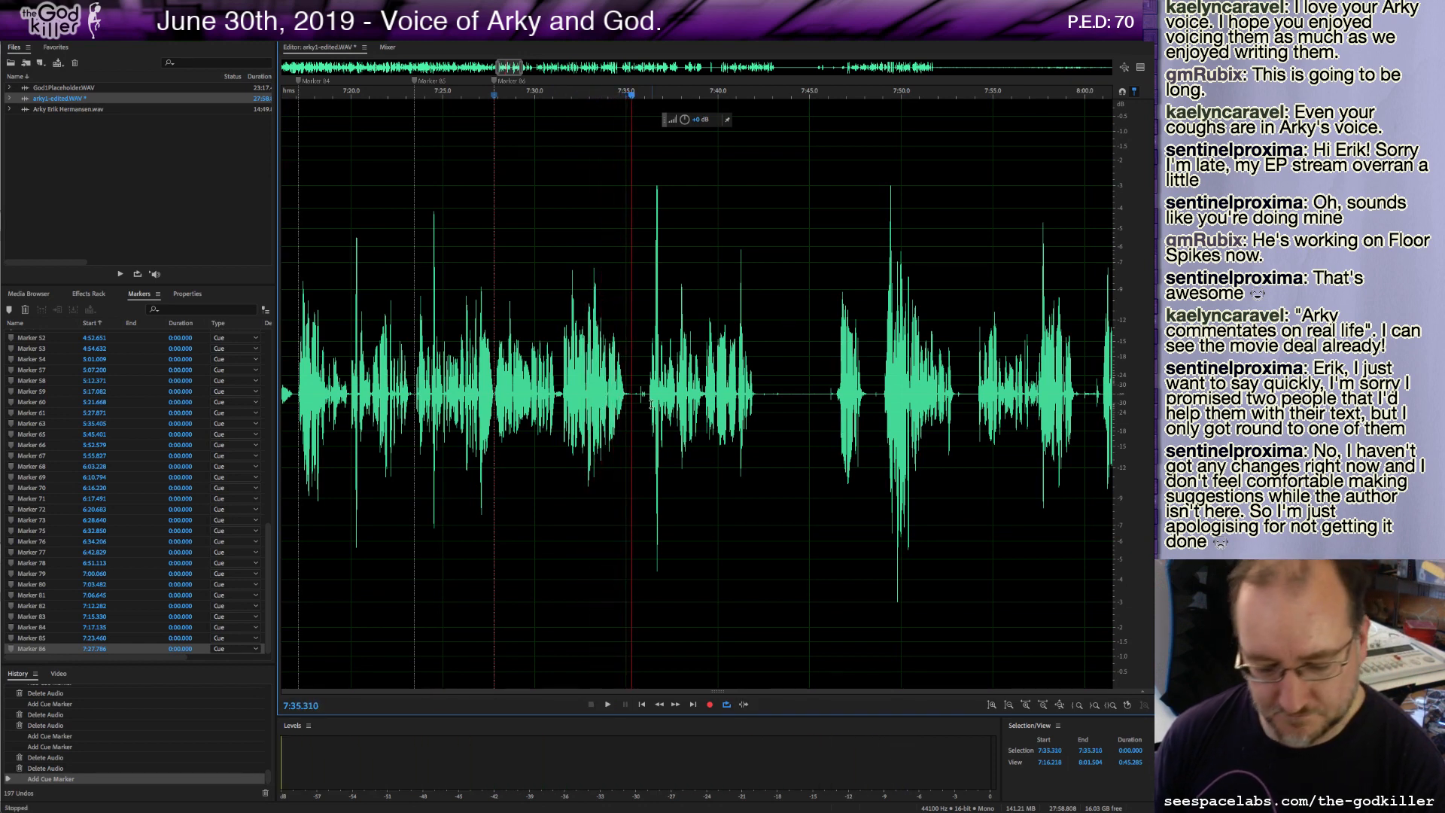
key(m)
shift+click(647, 391)
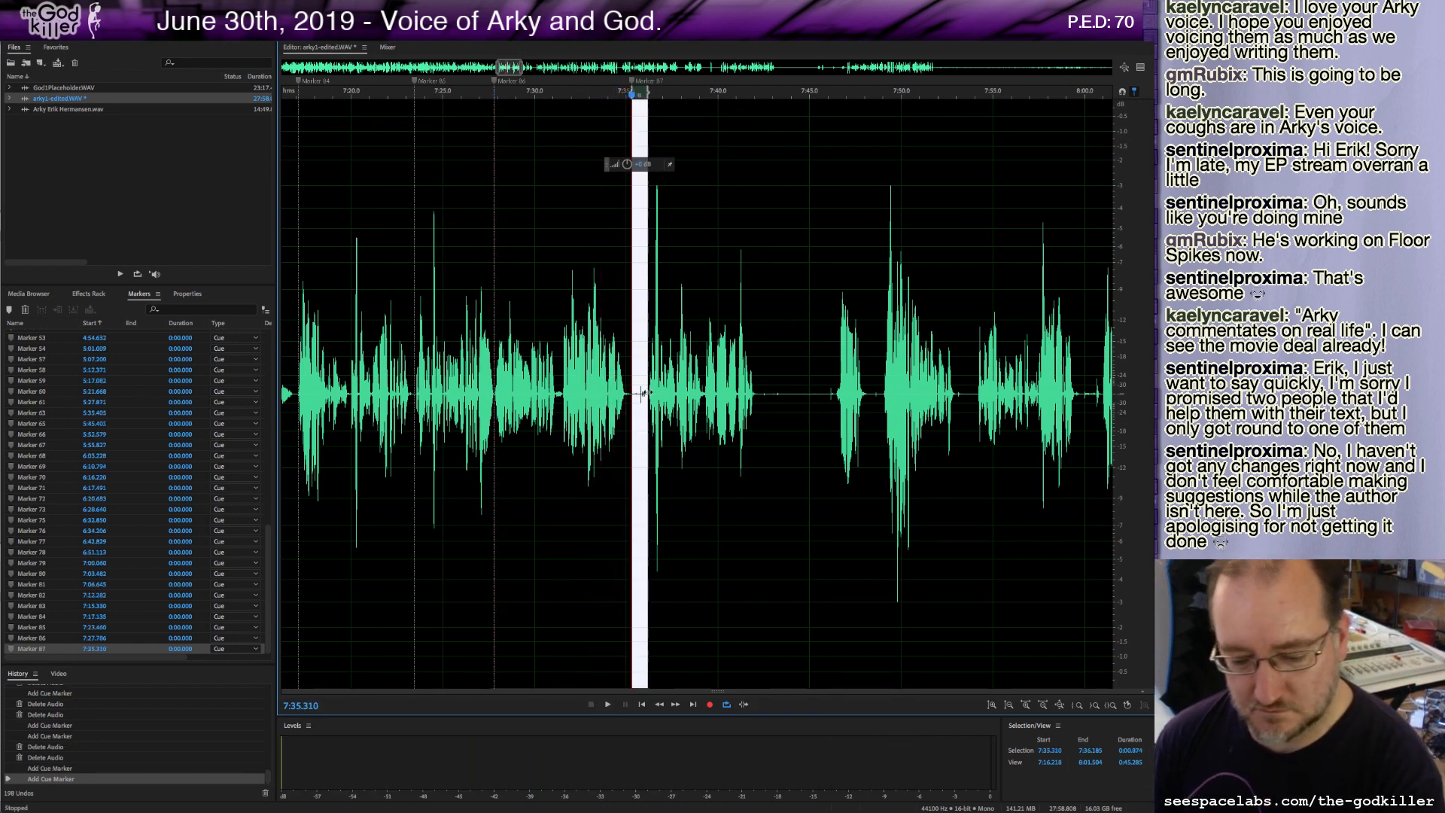
key(Delete)
Audition the next passage, add a cue marker at about 7:41.4 and delete the short gap after it.
key(space)
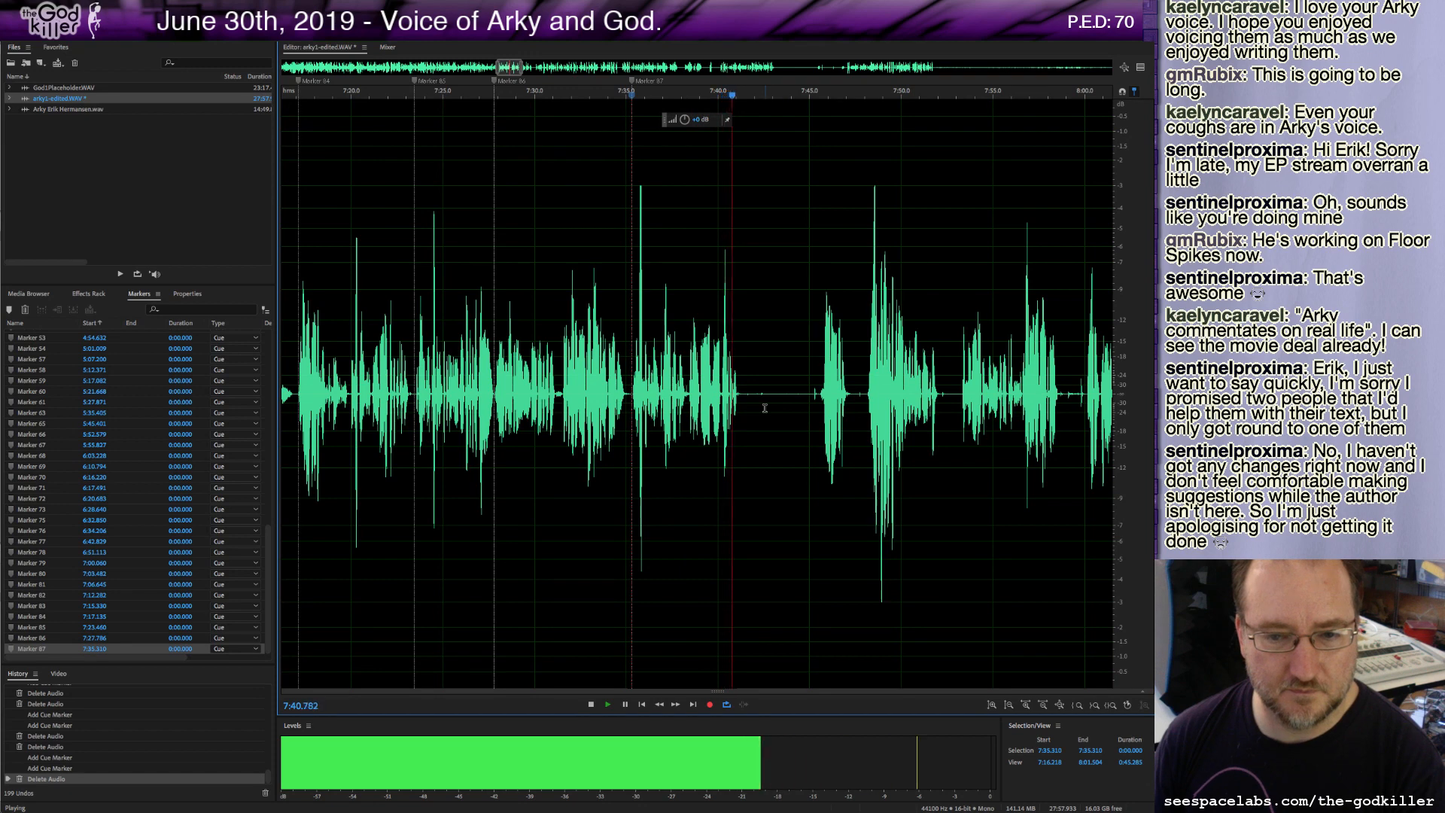
key(space)
key(m)
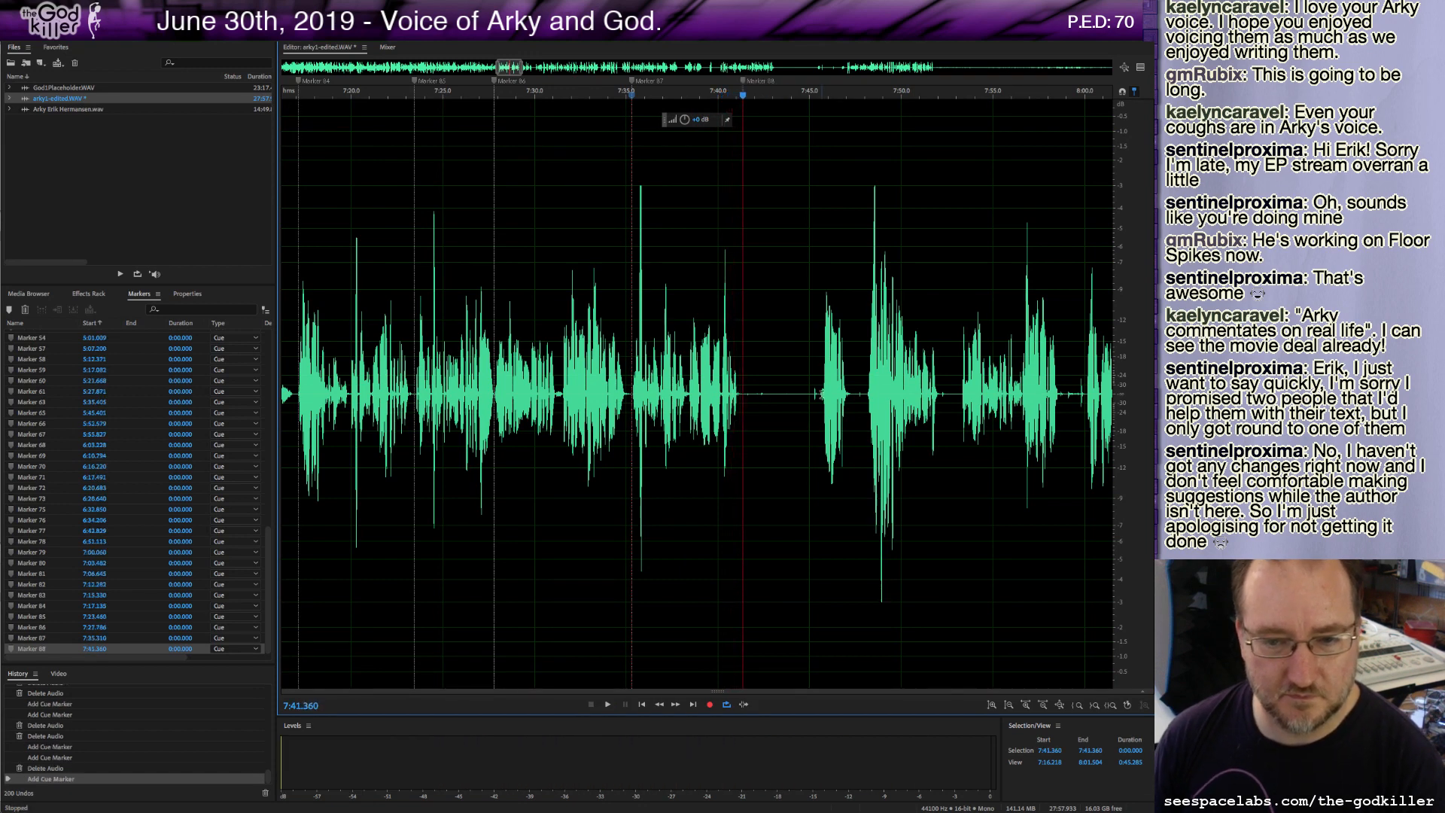
shift+click(818, 394)
key(Delete)
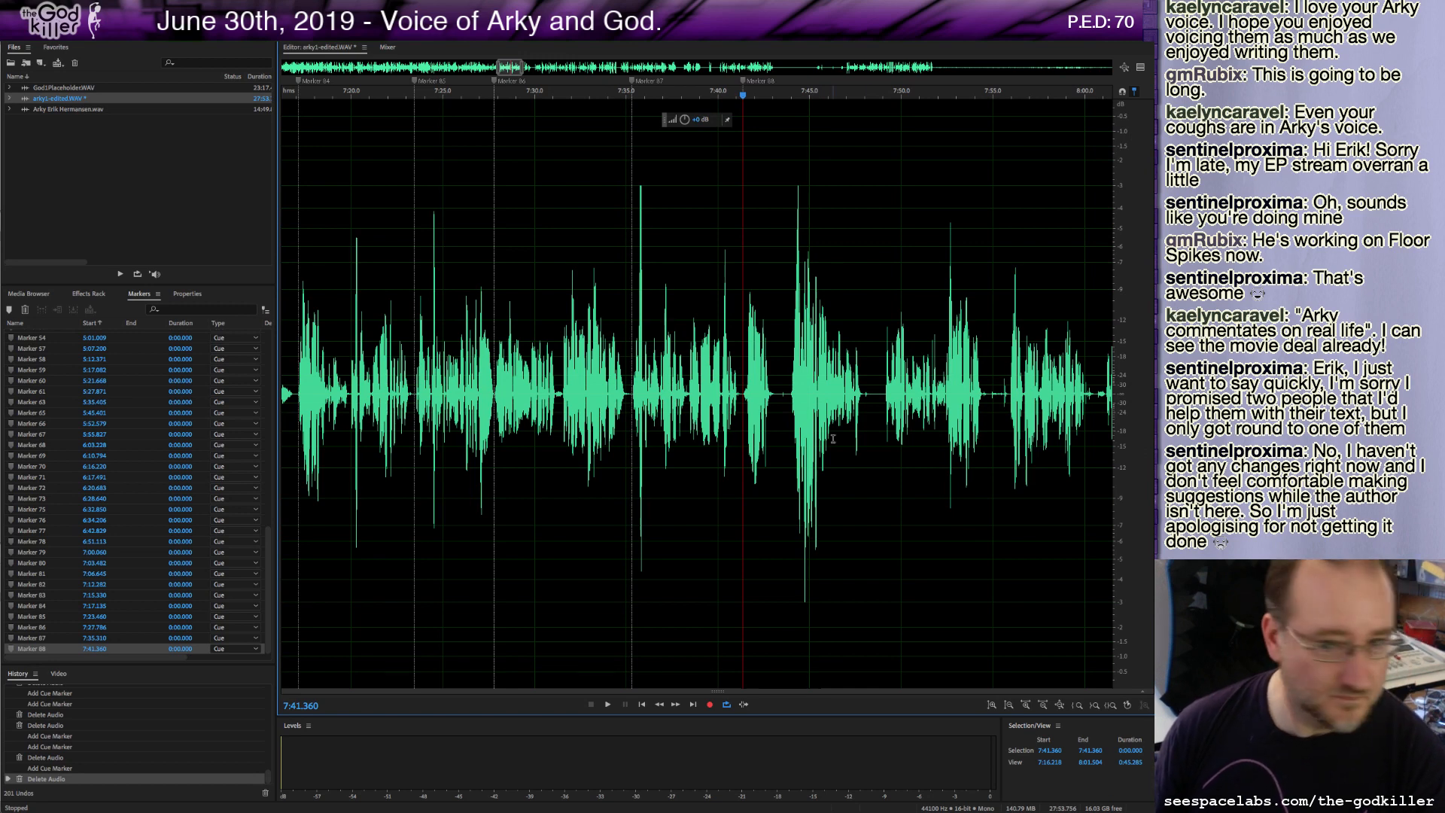
Audition the passage after the 7:41 marker from a couple of start points.
click(742, 387)
key(space)
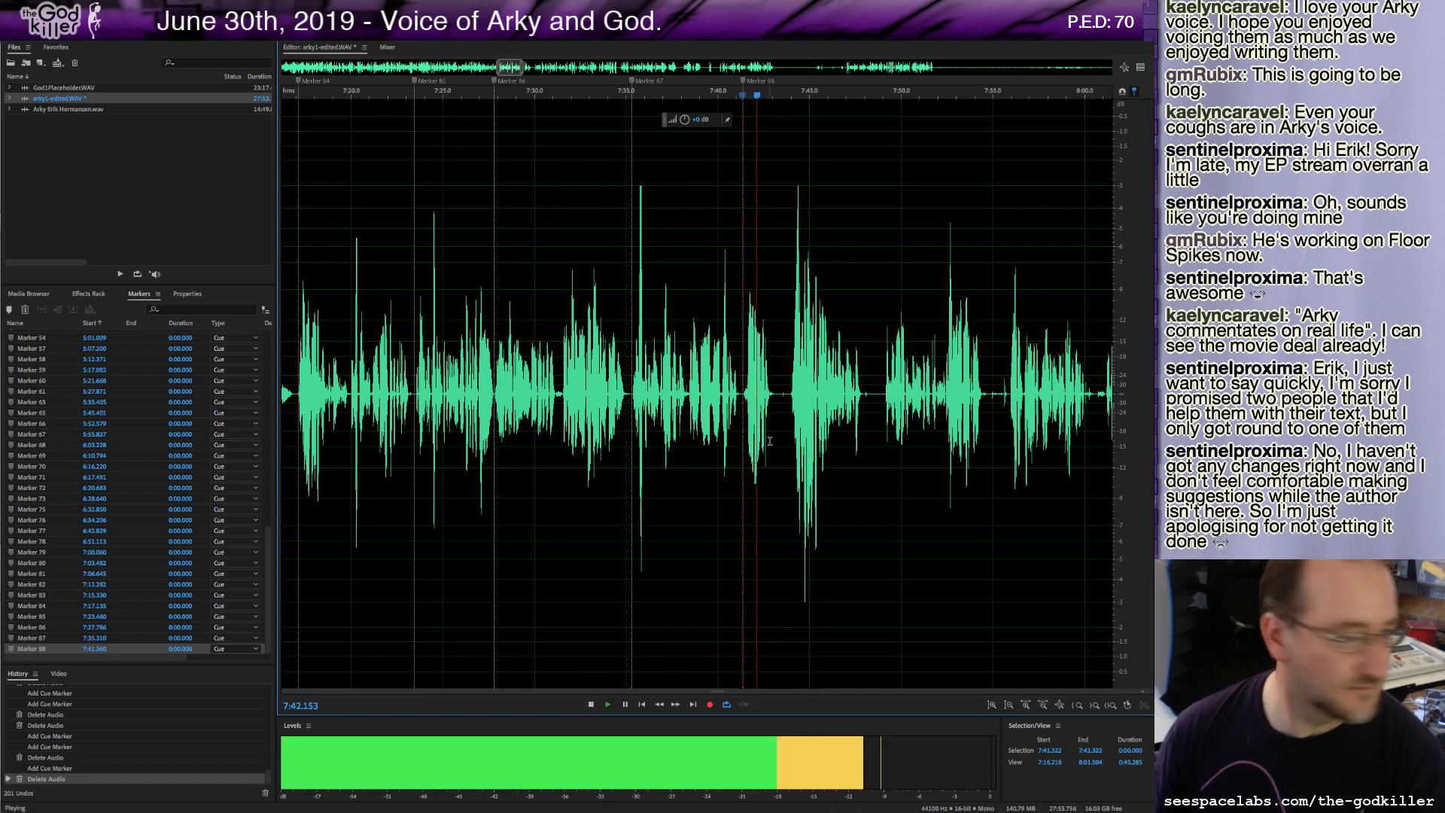
key(space)
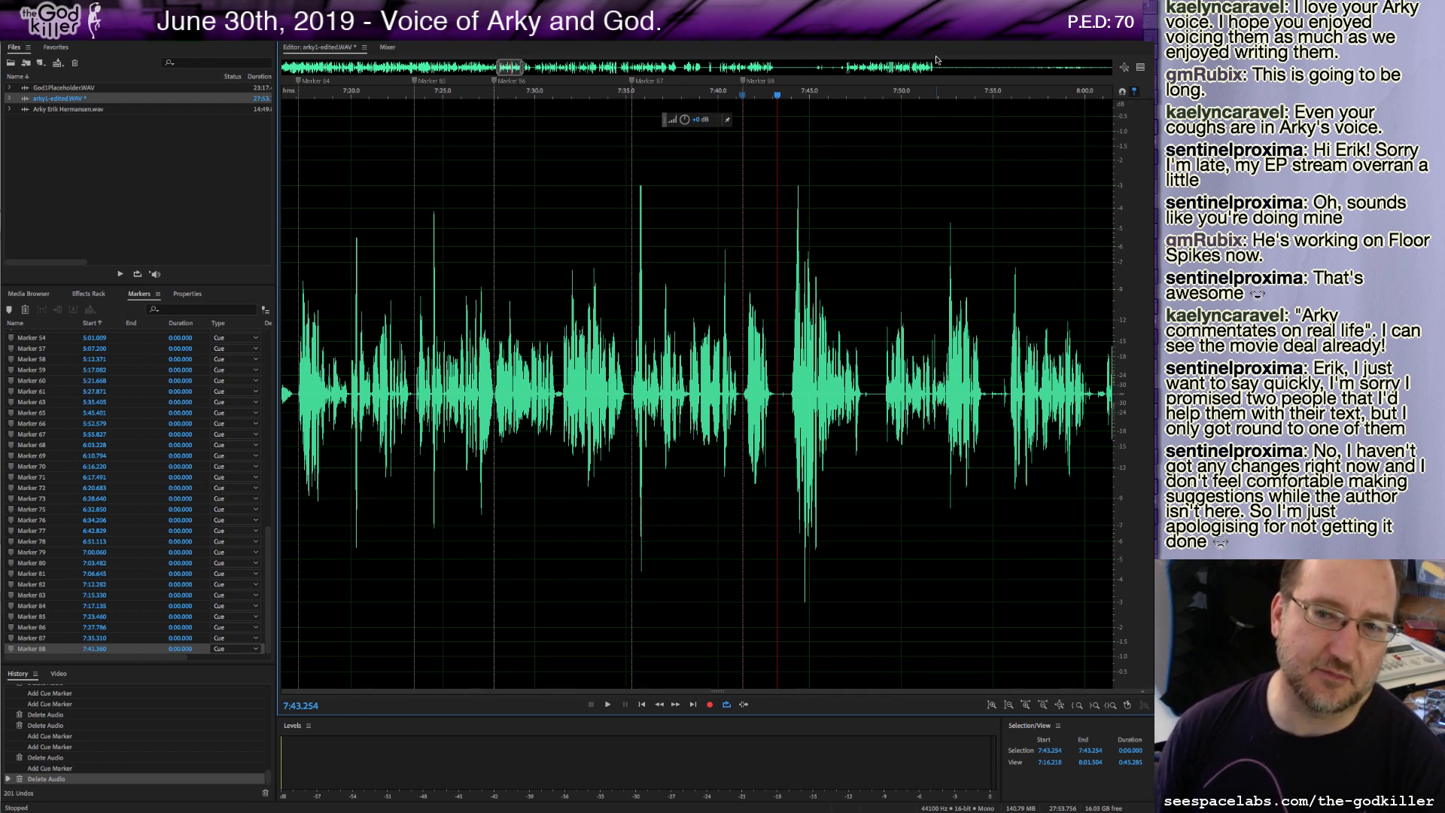
click(744, 394)
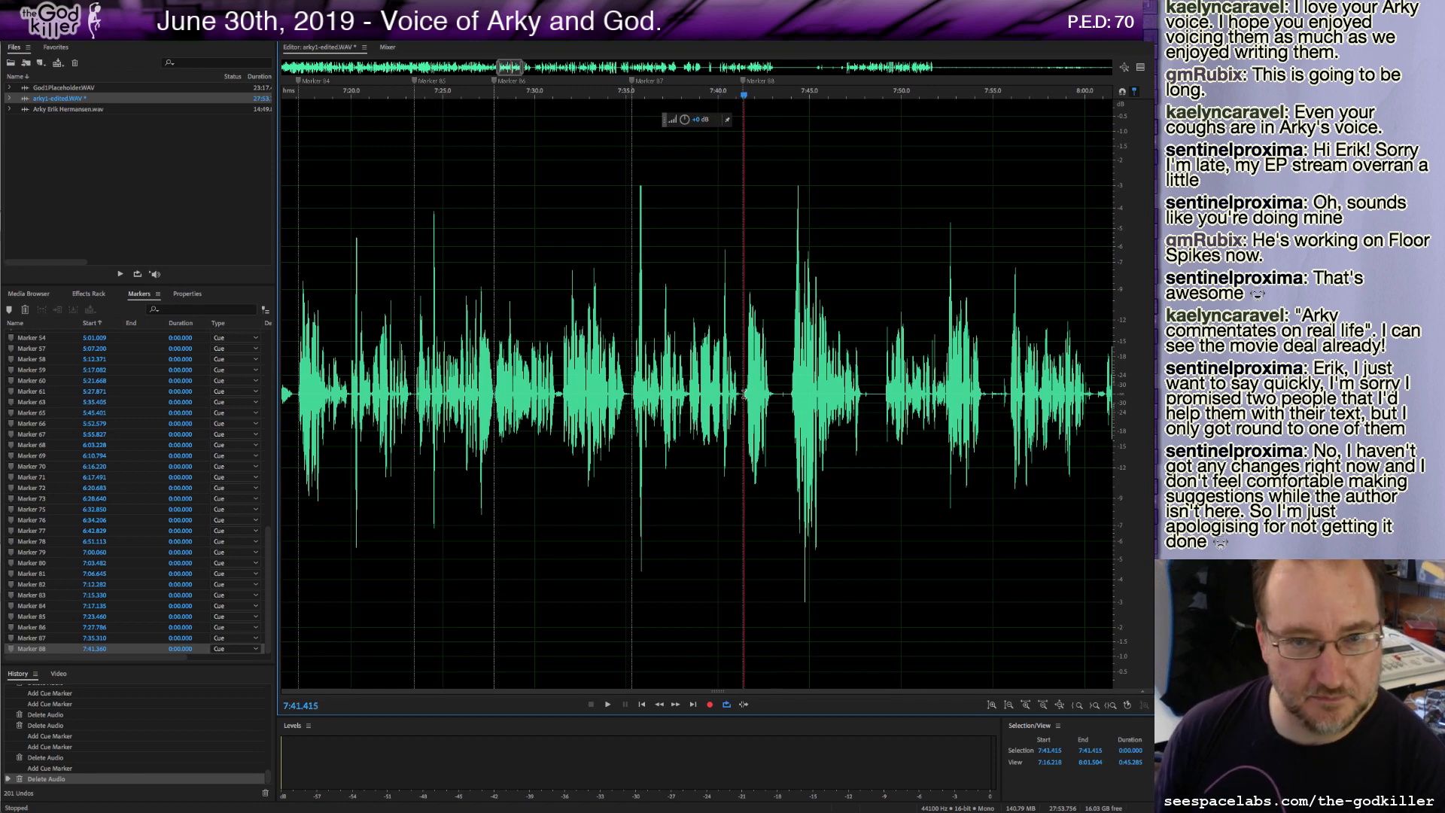
key(space)
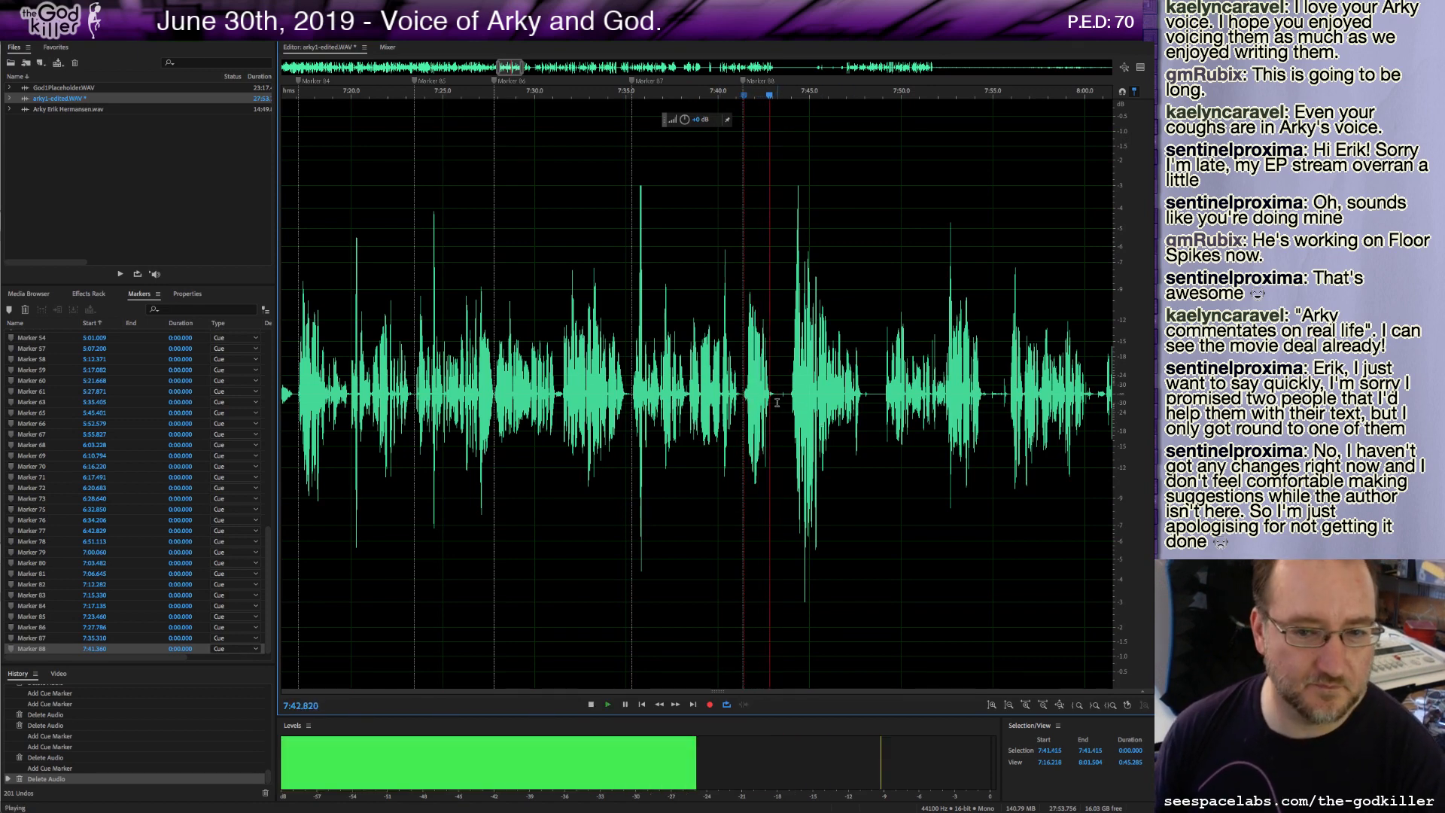
Delete a short stretch of audio at about 7:43.2 and add a cue marker there.
drag(777, 394, 787, 399)
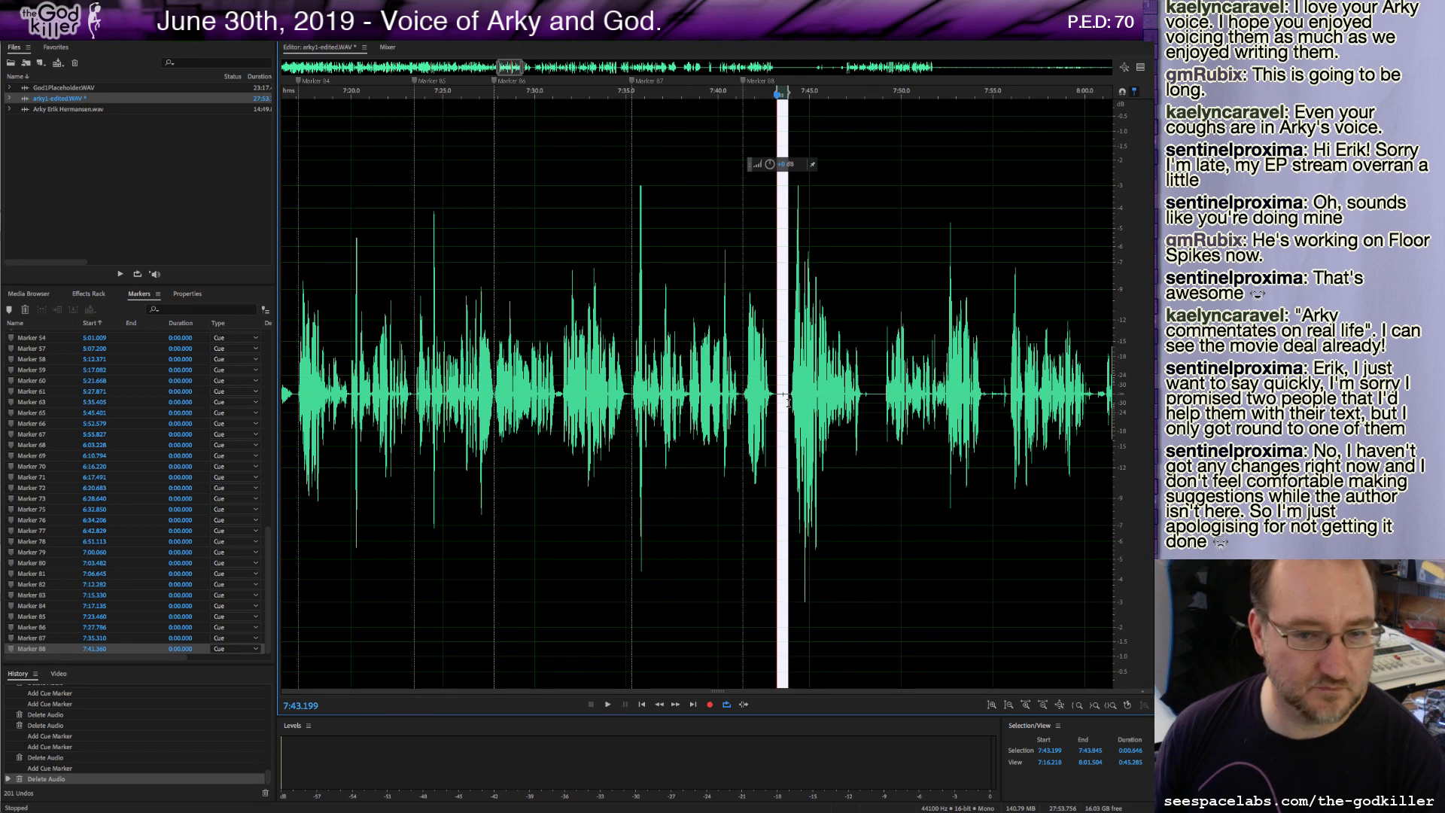
key(Delete)
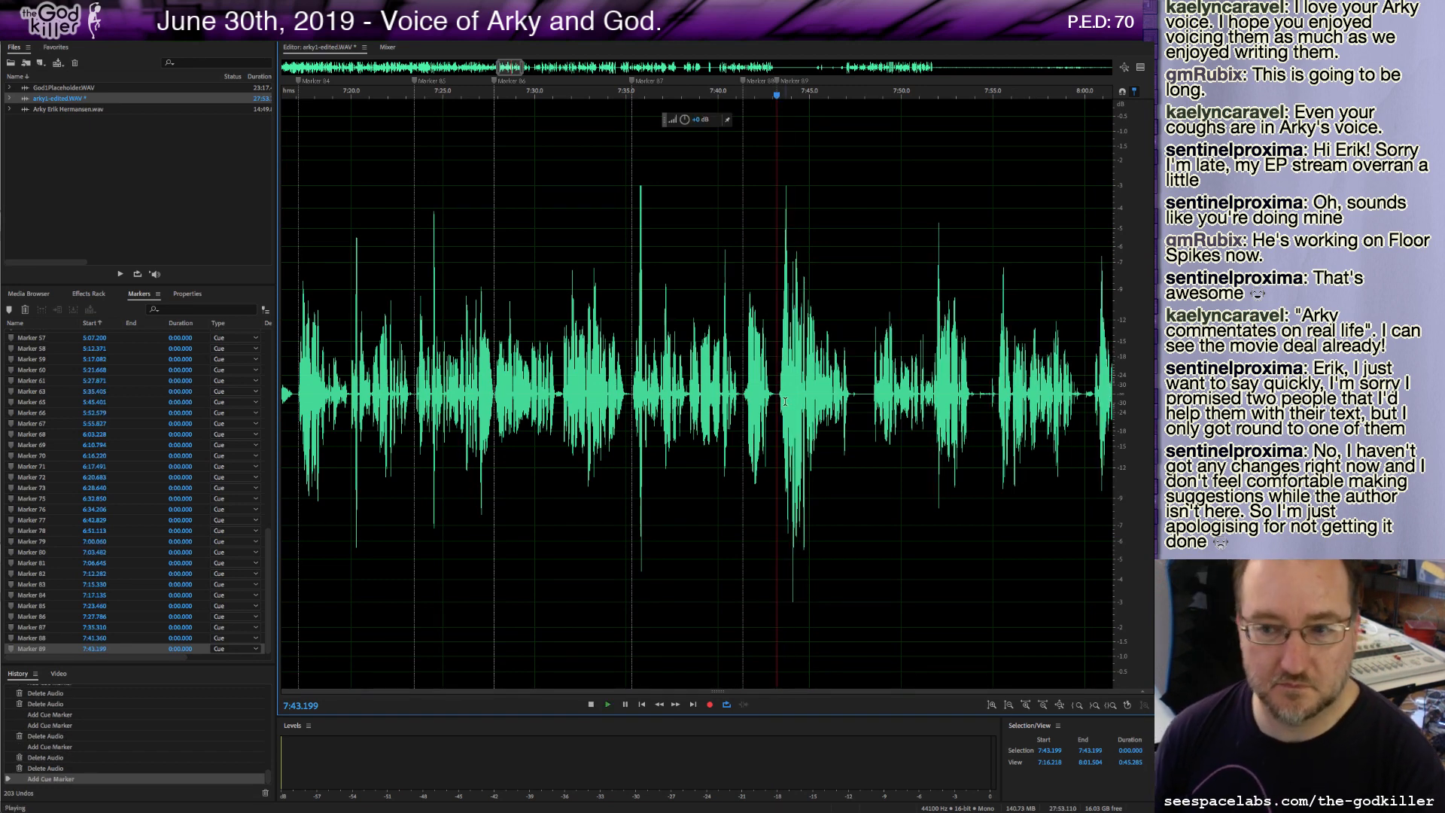
key(m)
Audition onward, add a cue marker at about 7:47.3 and delete about 0.7 seconds of audio after it.
key(space)
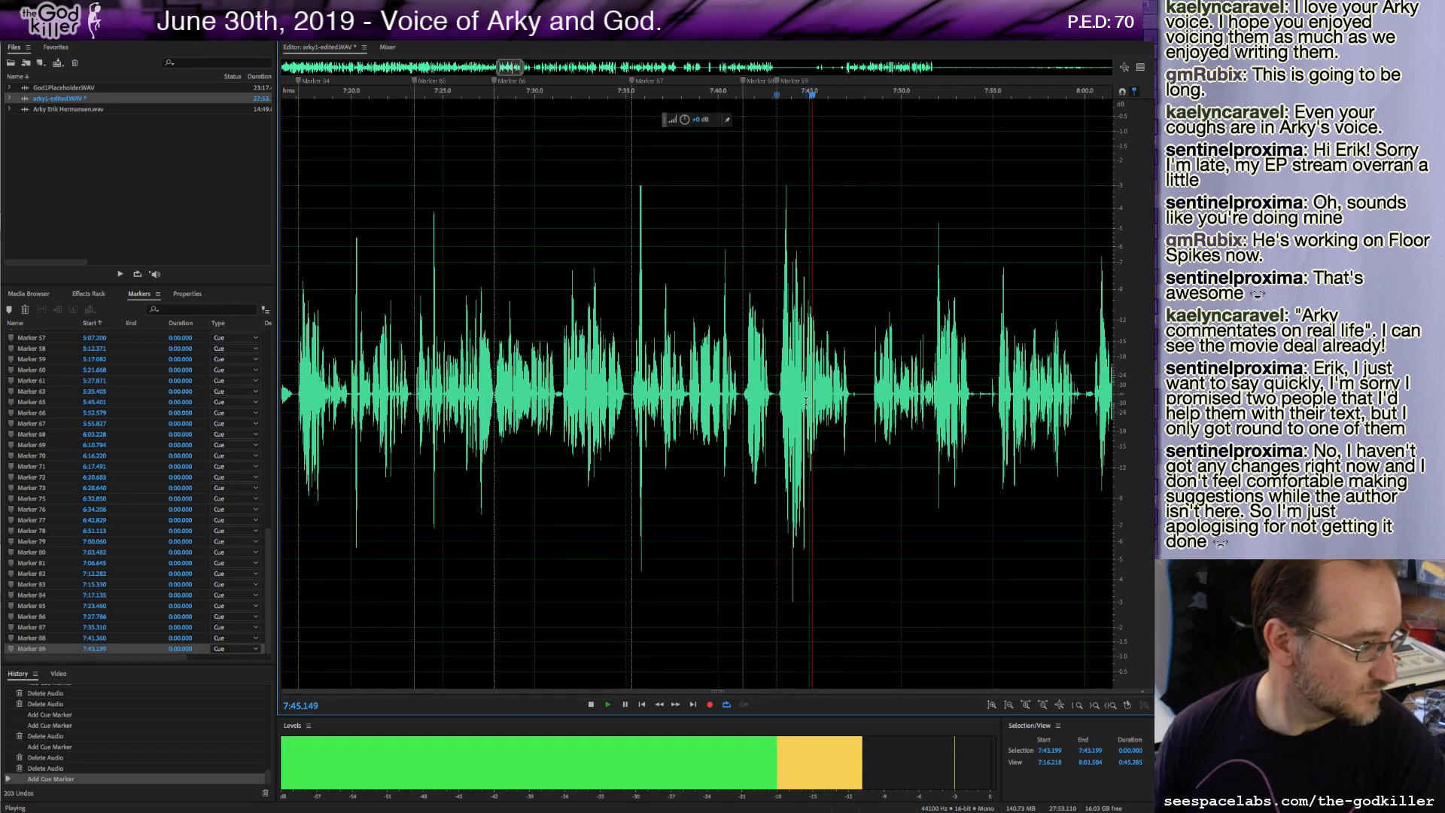
key(space)
key(space)
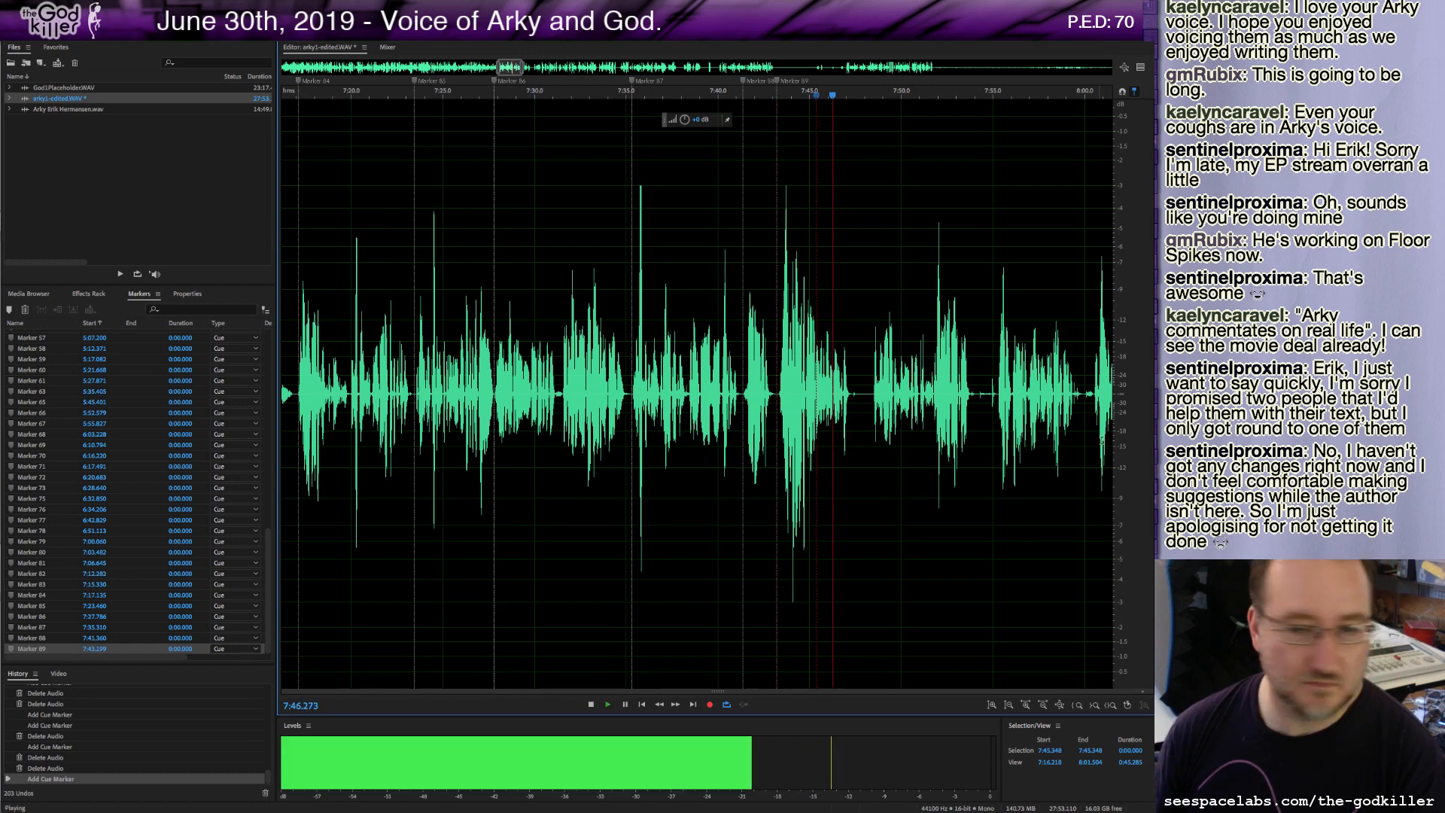
key(space)
key(m)
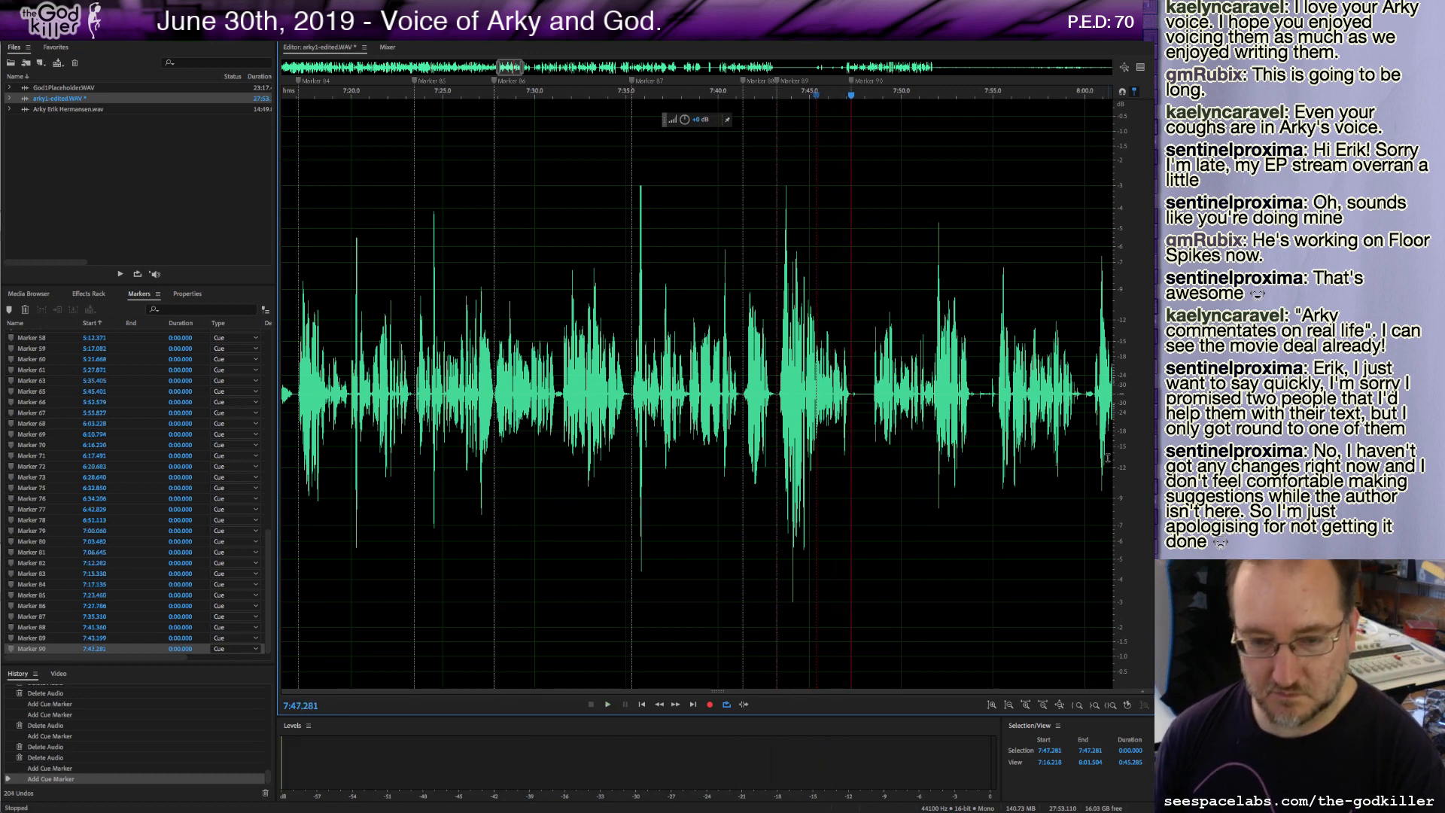
shift+click(871, 399)
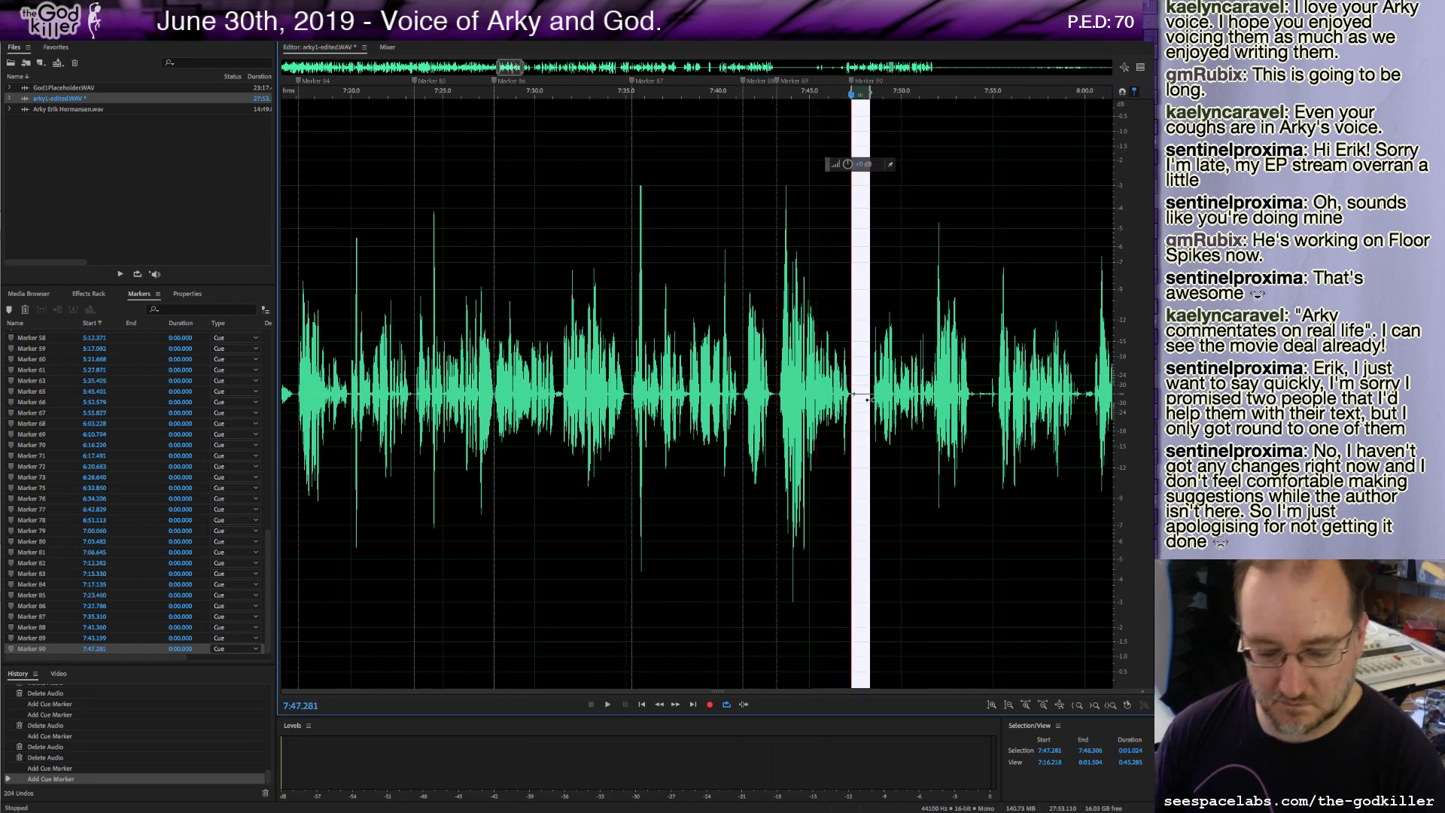
key(Delete)
Delete about 6.2 seconds of audio from about 7:52.8 to 7:59.0.
key(space)
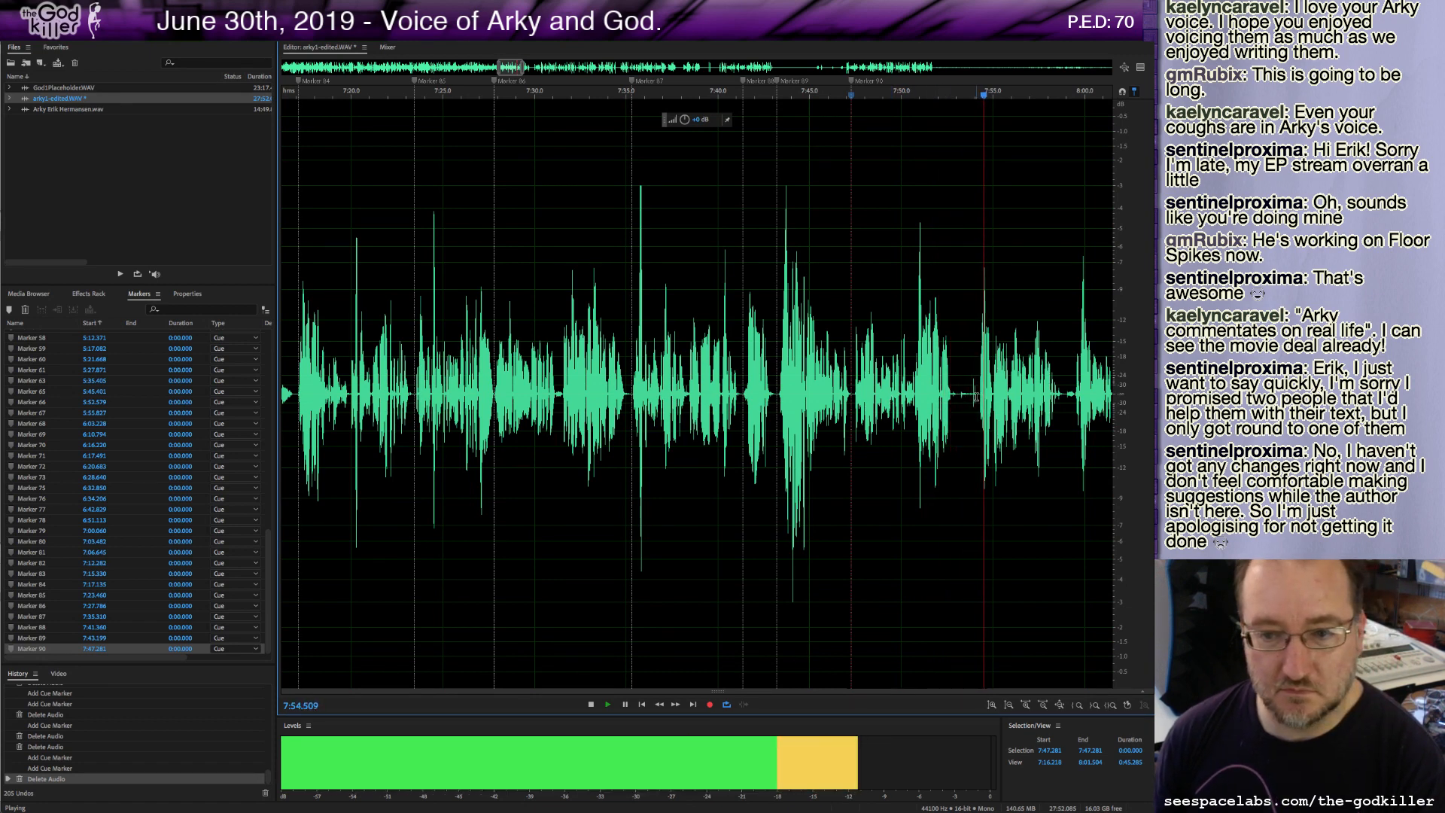
key(space)
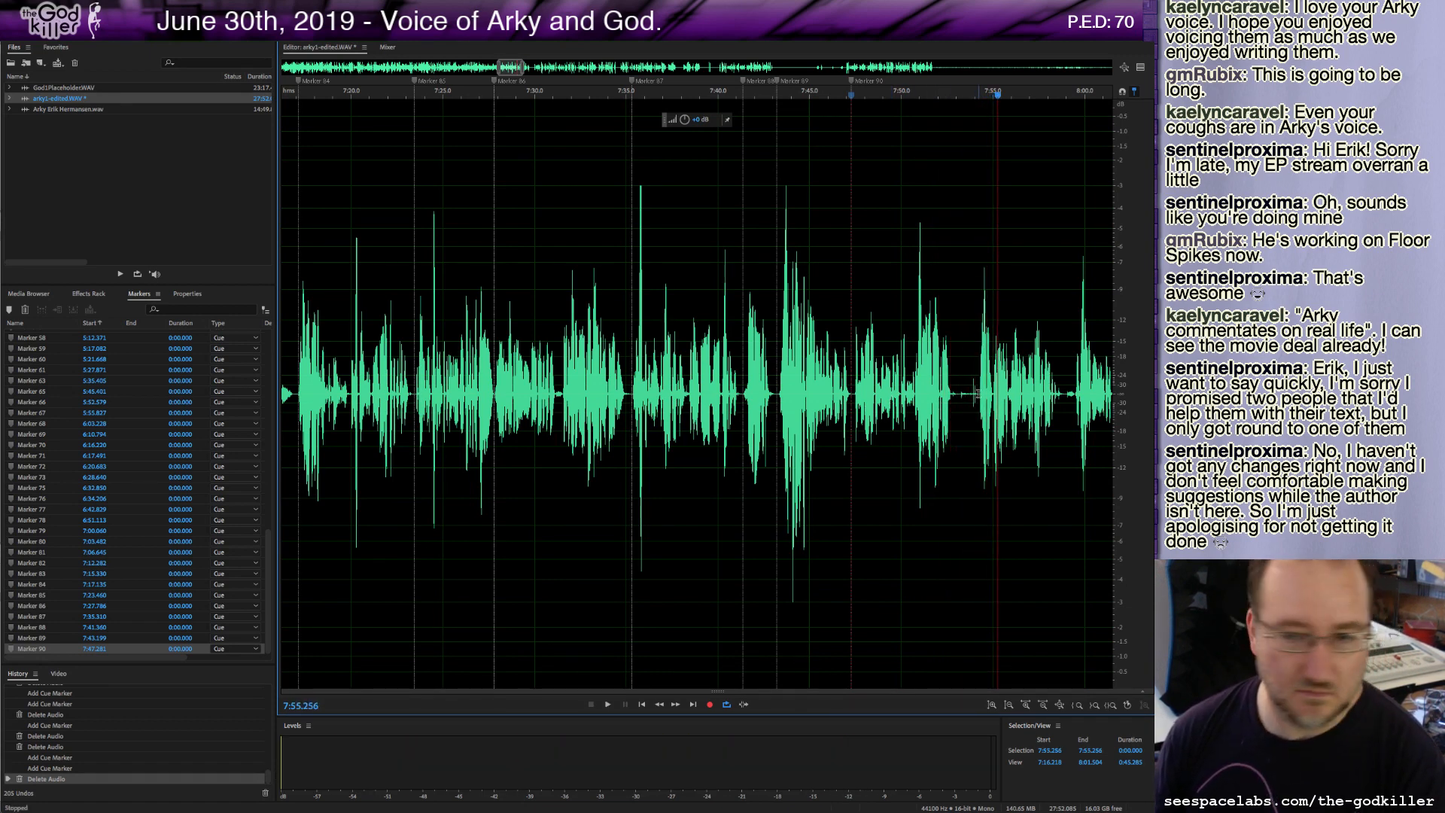
key(space)
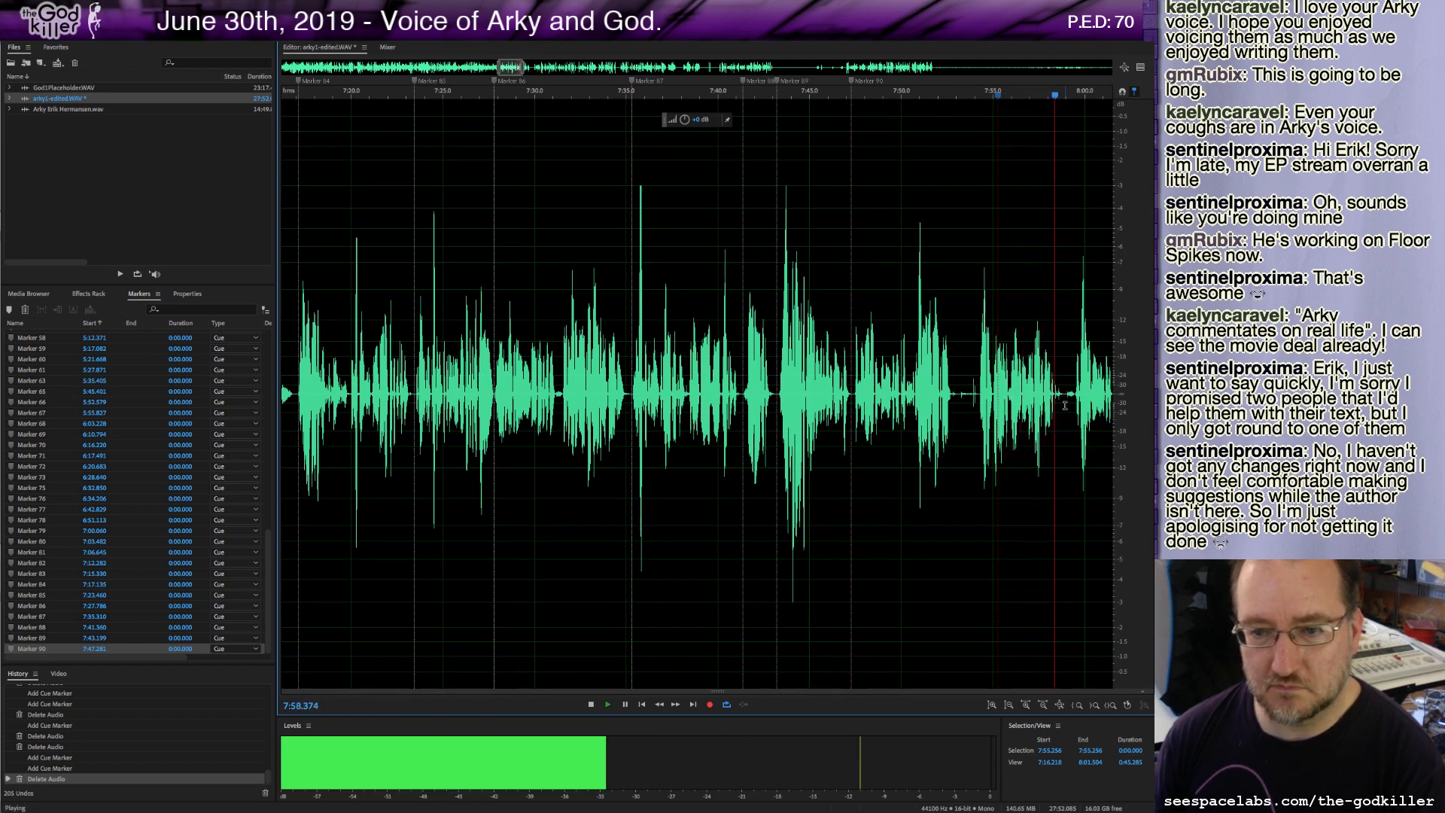
key(space)
drag(1067, 394, 954, 406)
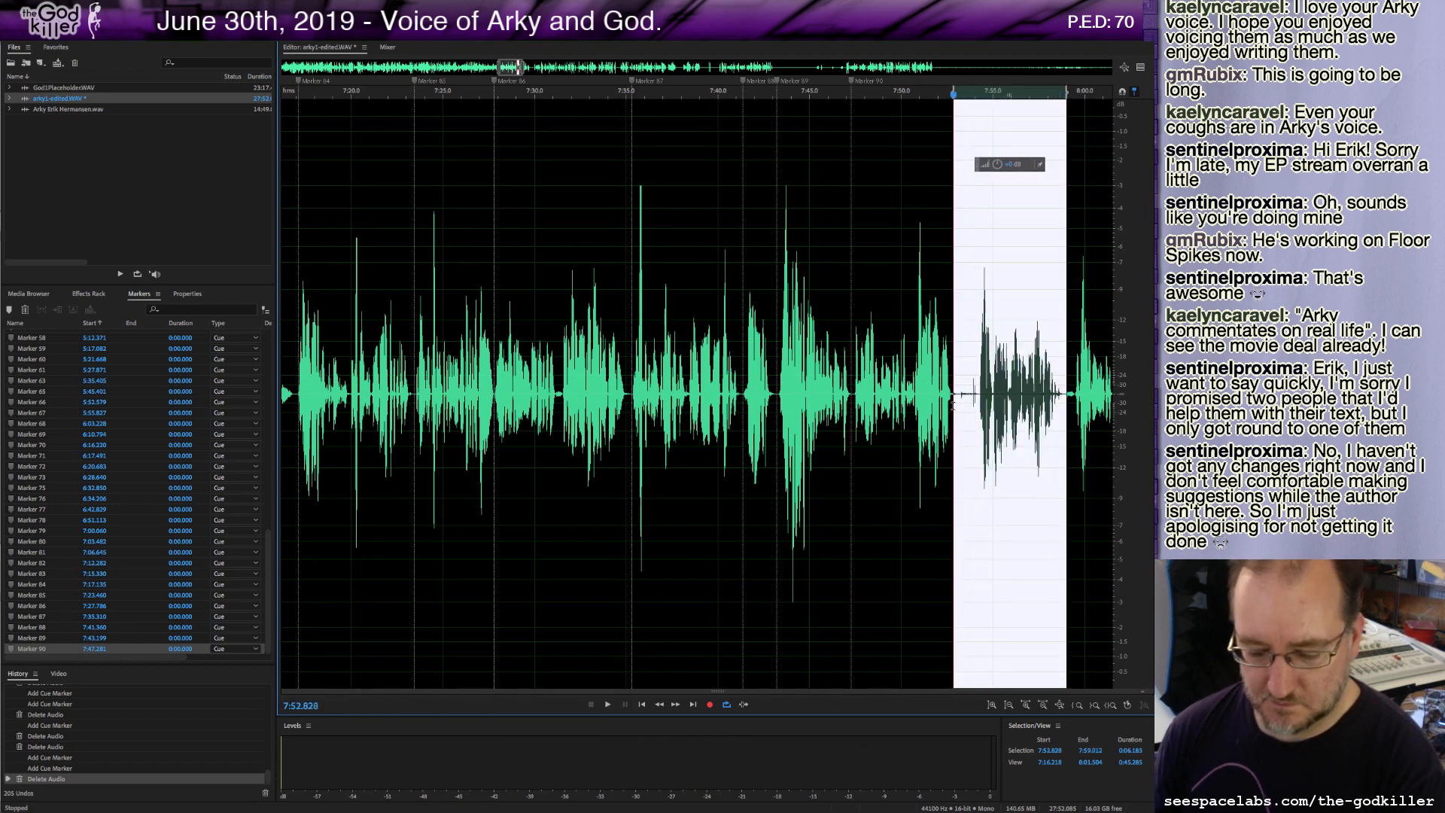
key(Delete)
Delete the stretch of audio from about 7:47.4 to 7:53.3.
key(space)
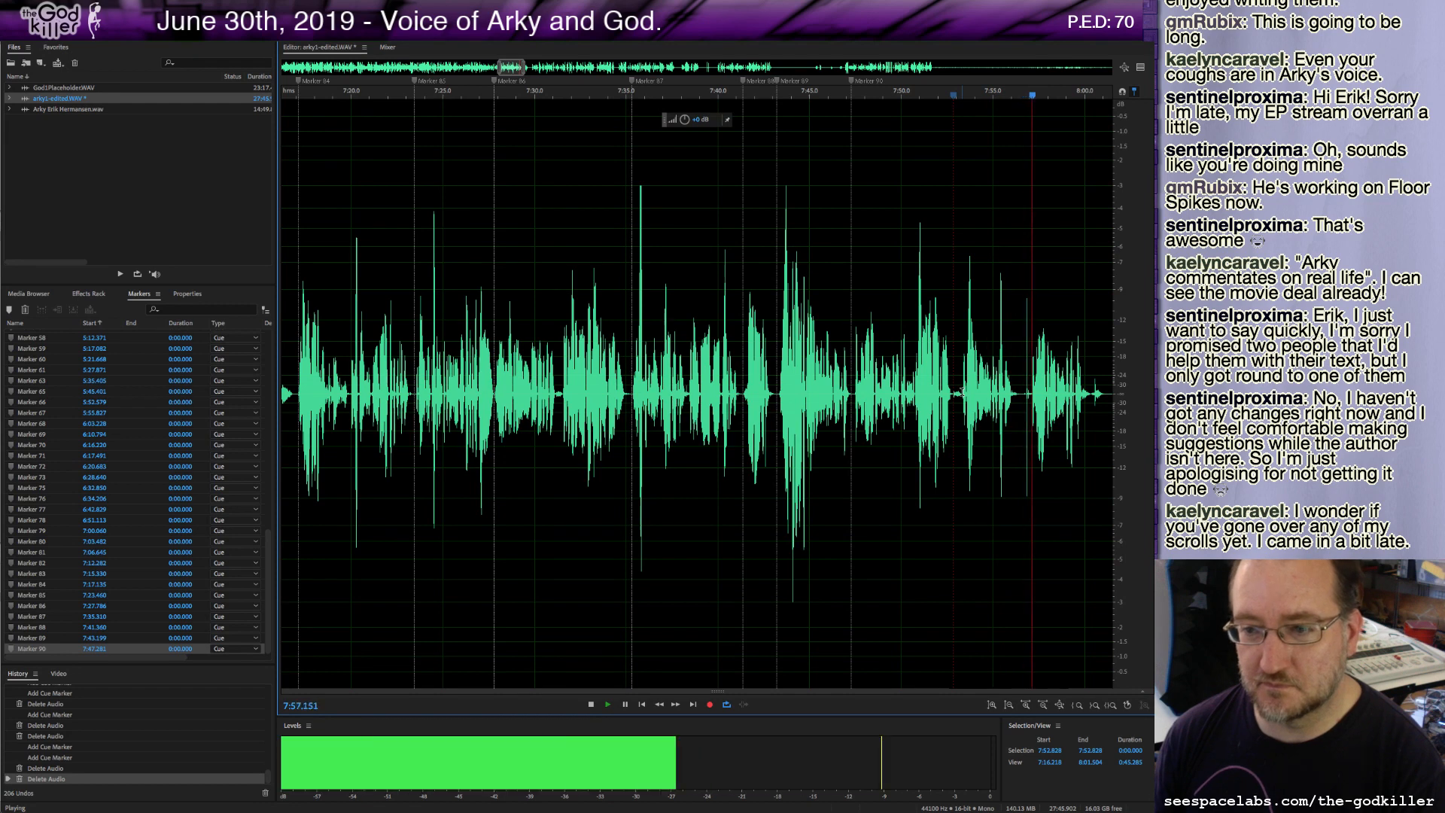
key(space)
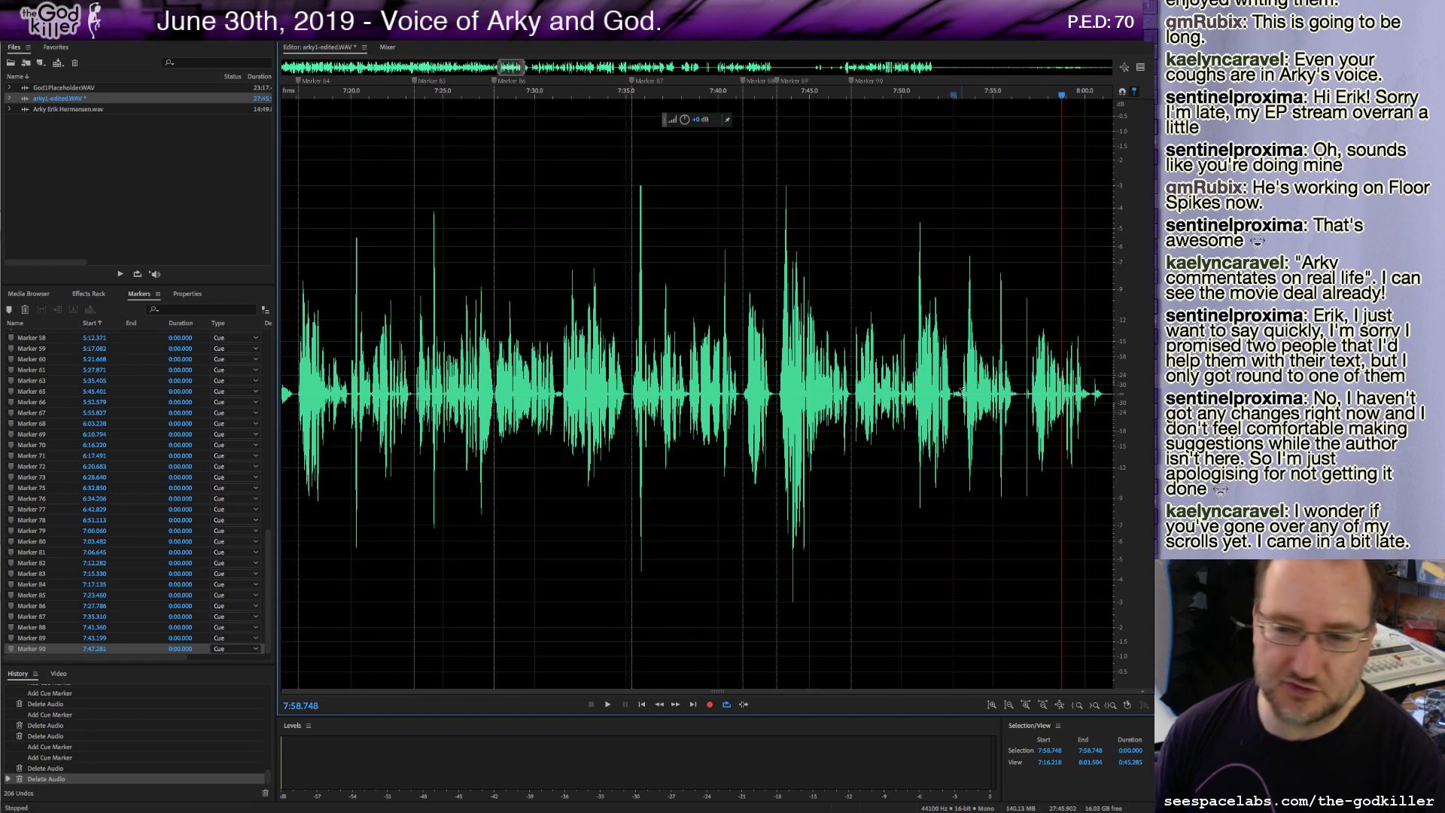
click(962, 392)
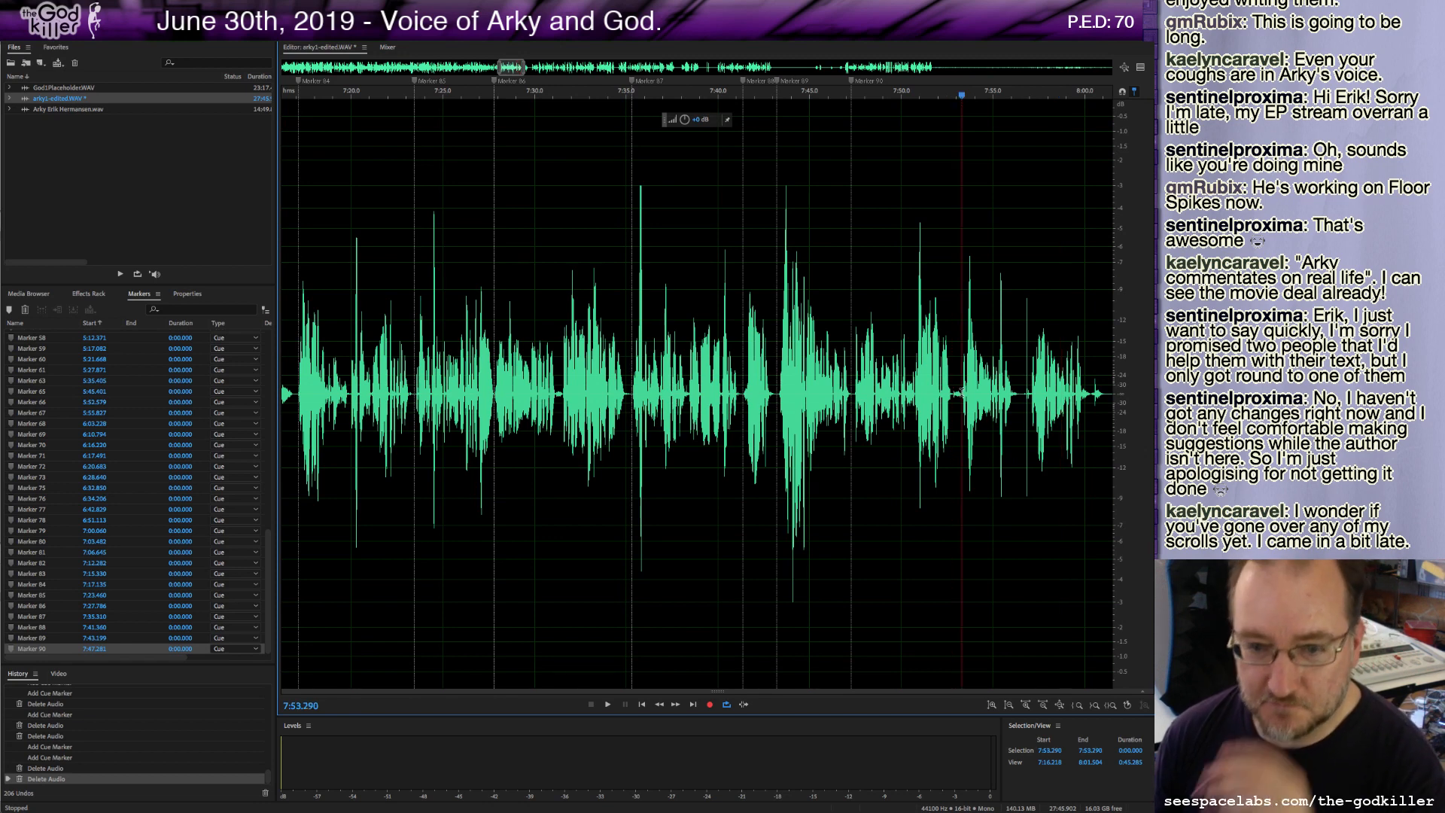
drag(961, 392, 854, 429)
key(space)
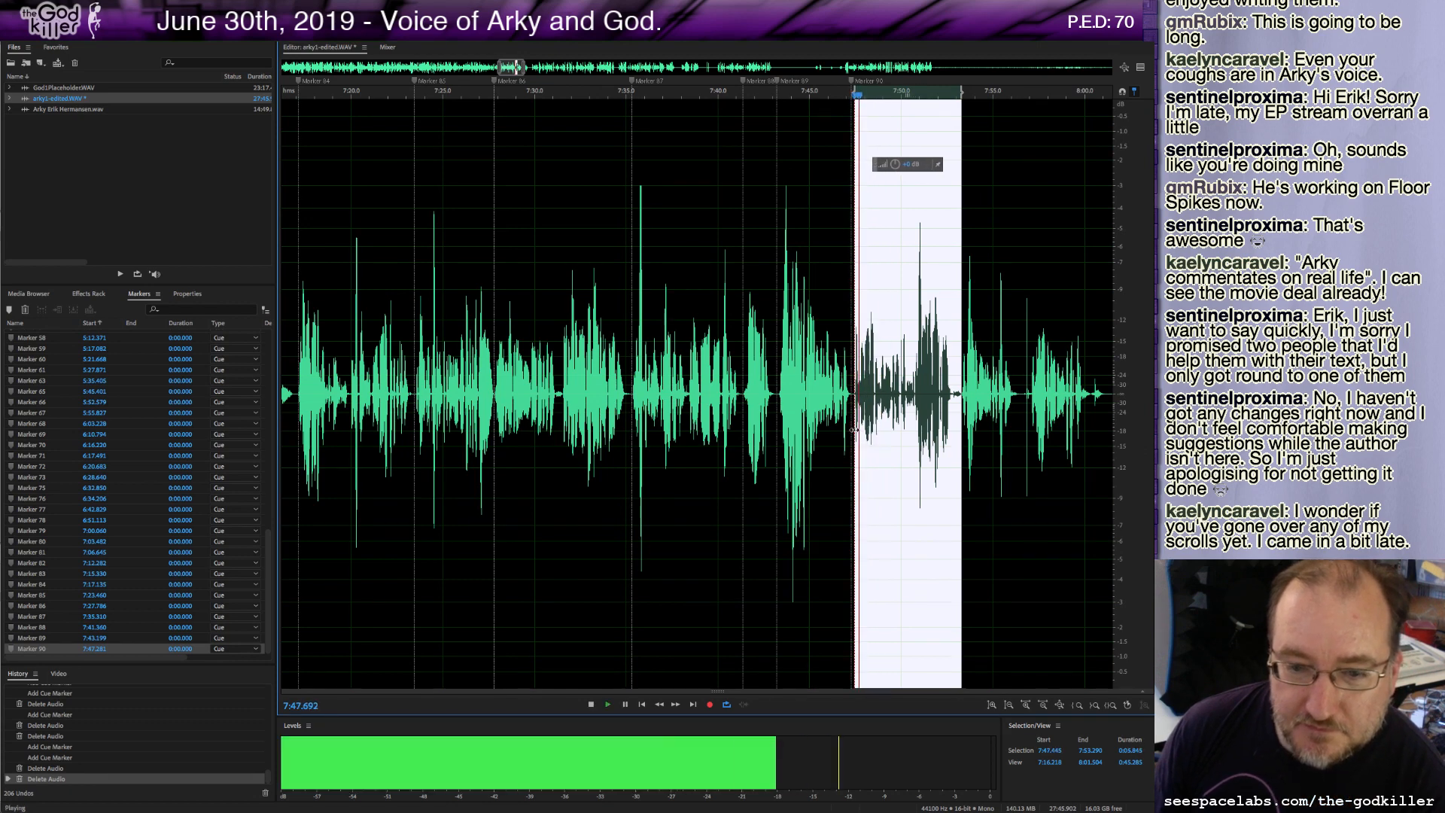
key(space)
key(Delete)
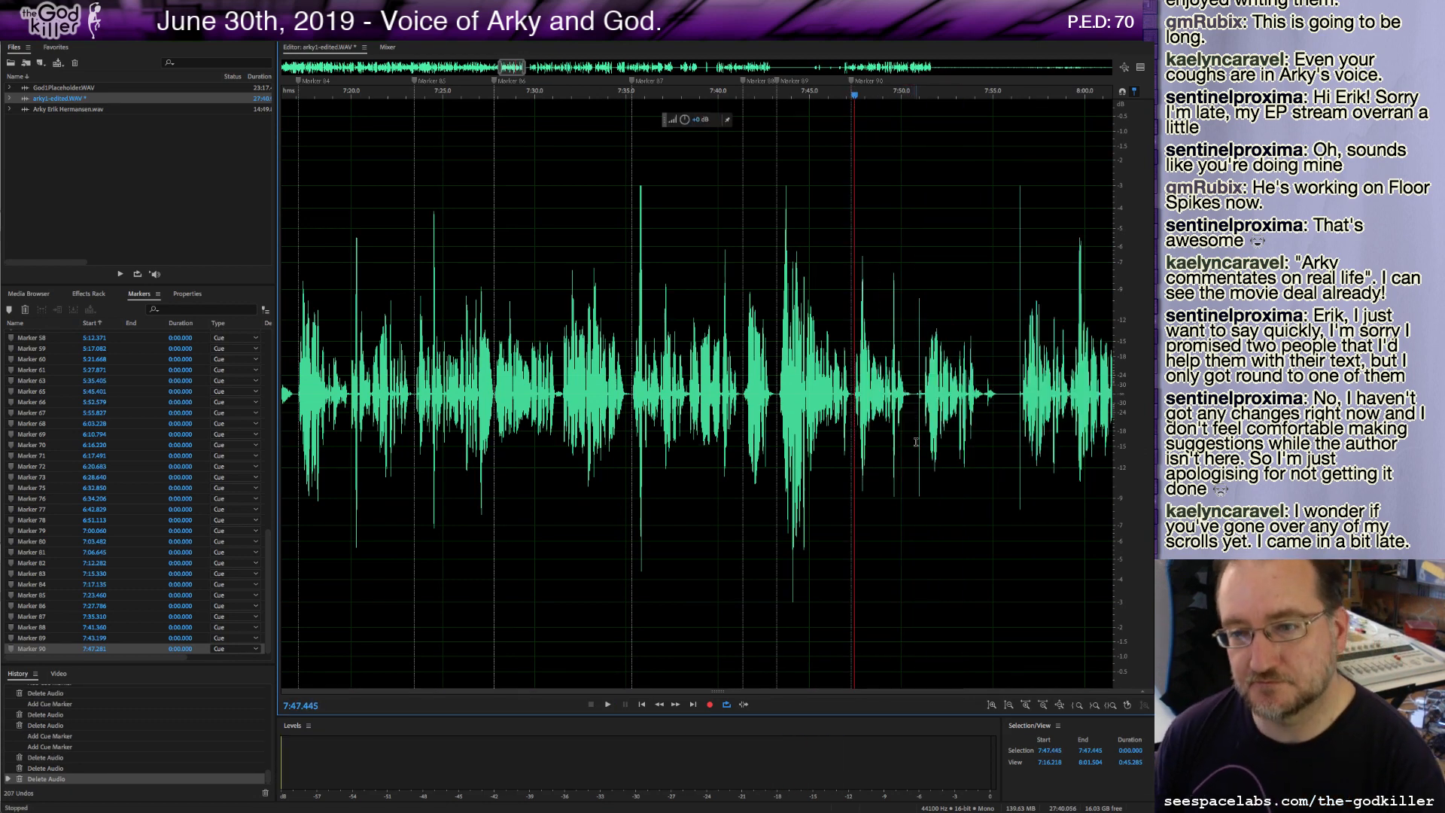
Audition the end of the passage and delete another stretch of audio starting at about 7:47.3.
key(space)
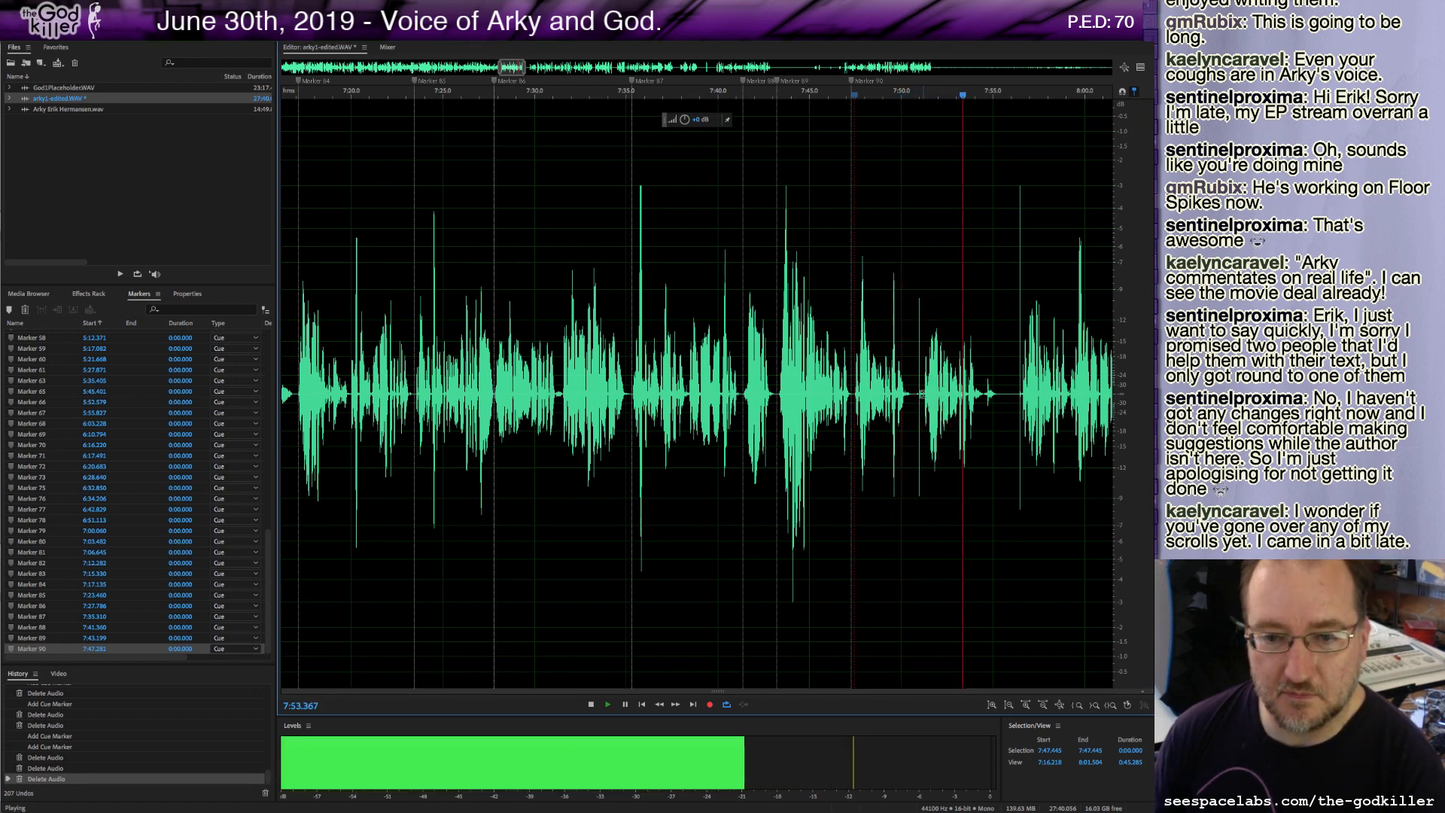
click(1020, 393)
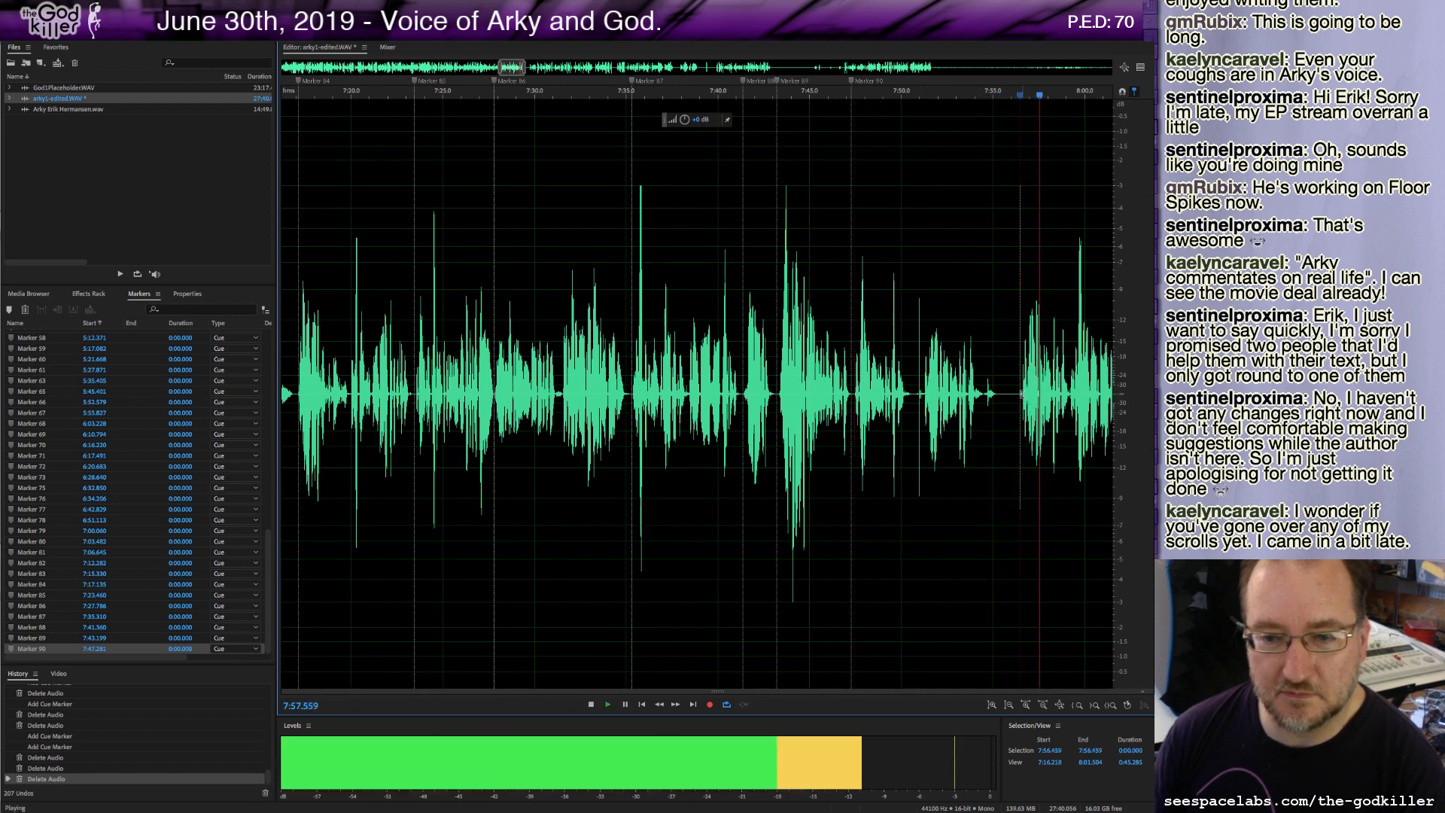
key(space)
drag(1021, 393, 851, 414)
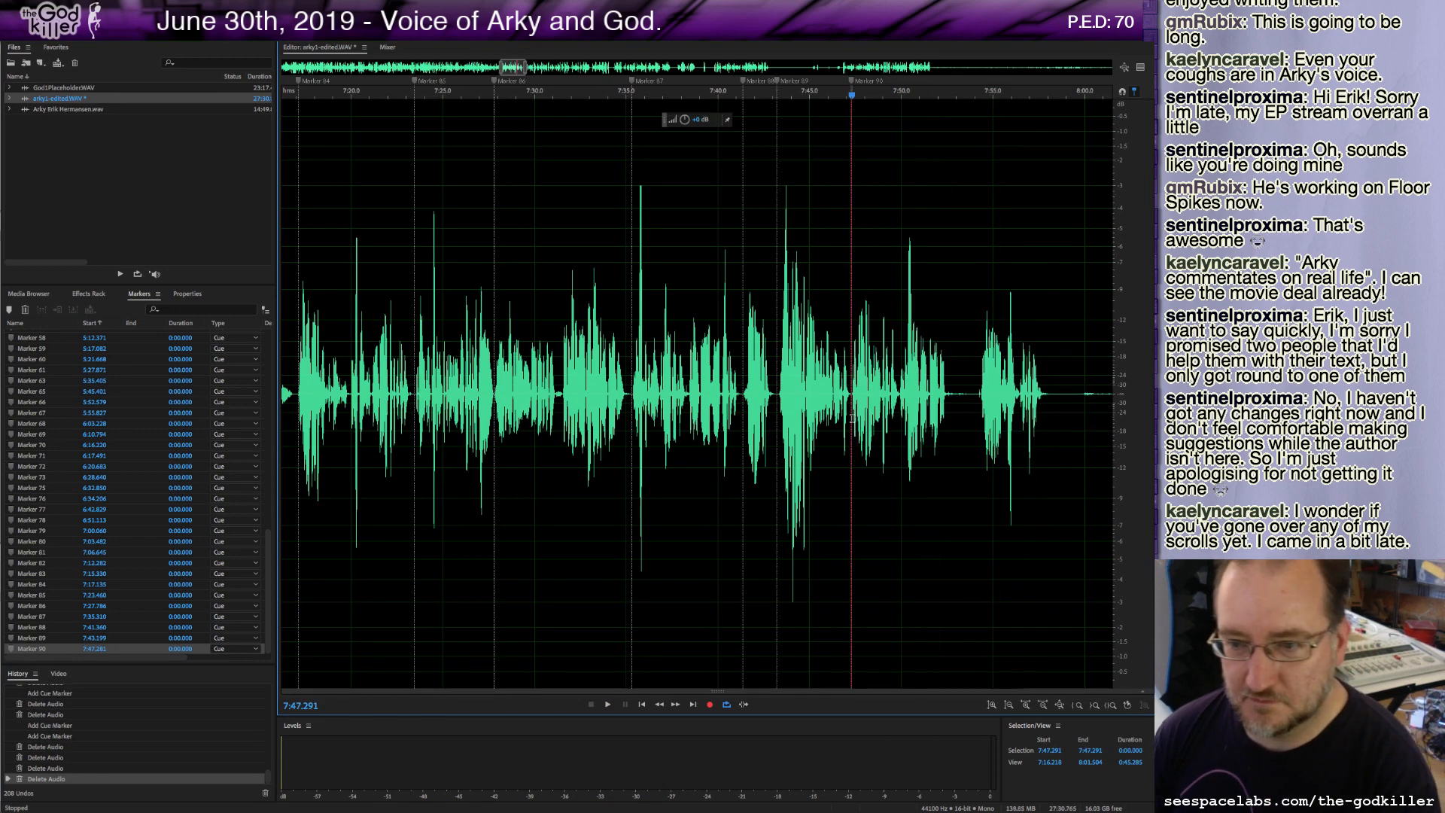
key(Delete)
Delete about 4.3 seconds of audio from 7:49.8 and add a cue marker at about 7:53.7.
key(space)
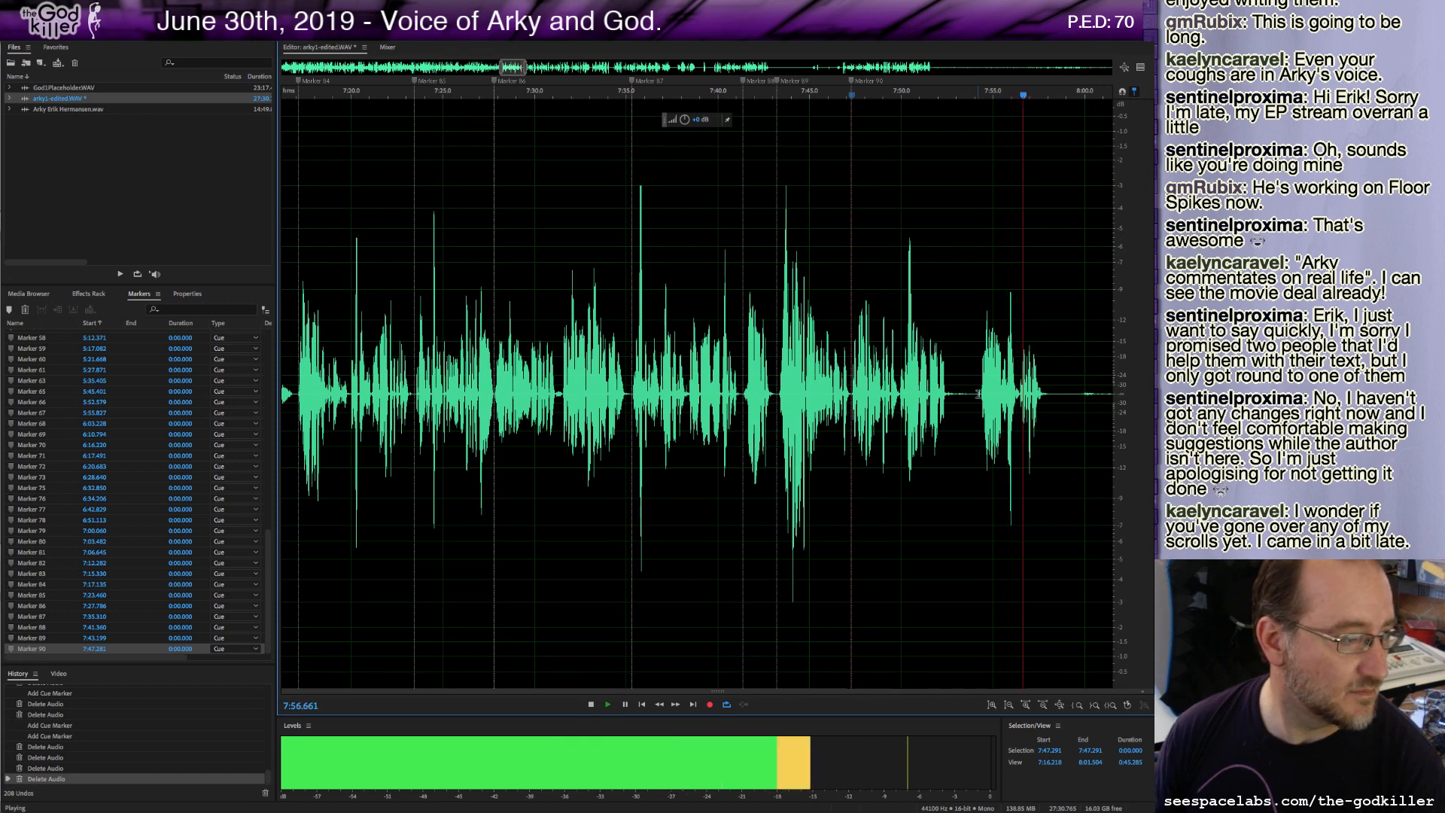
key(space)
drag(977, 394, 899, 416)
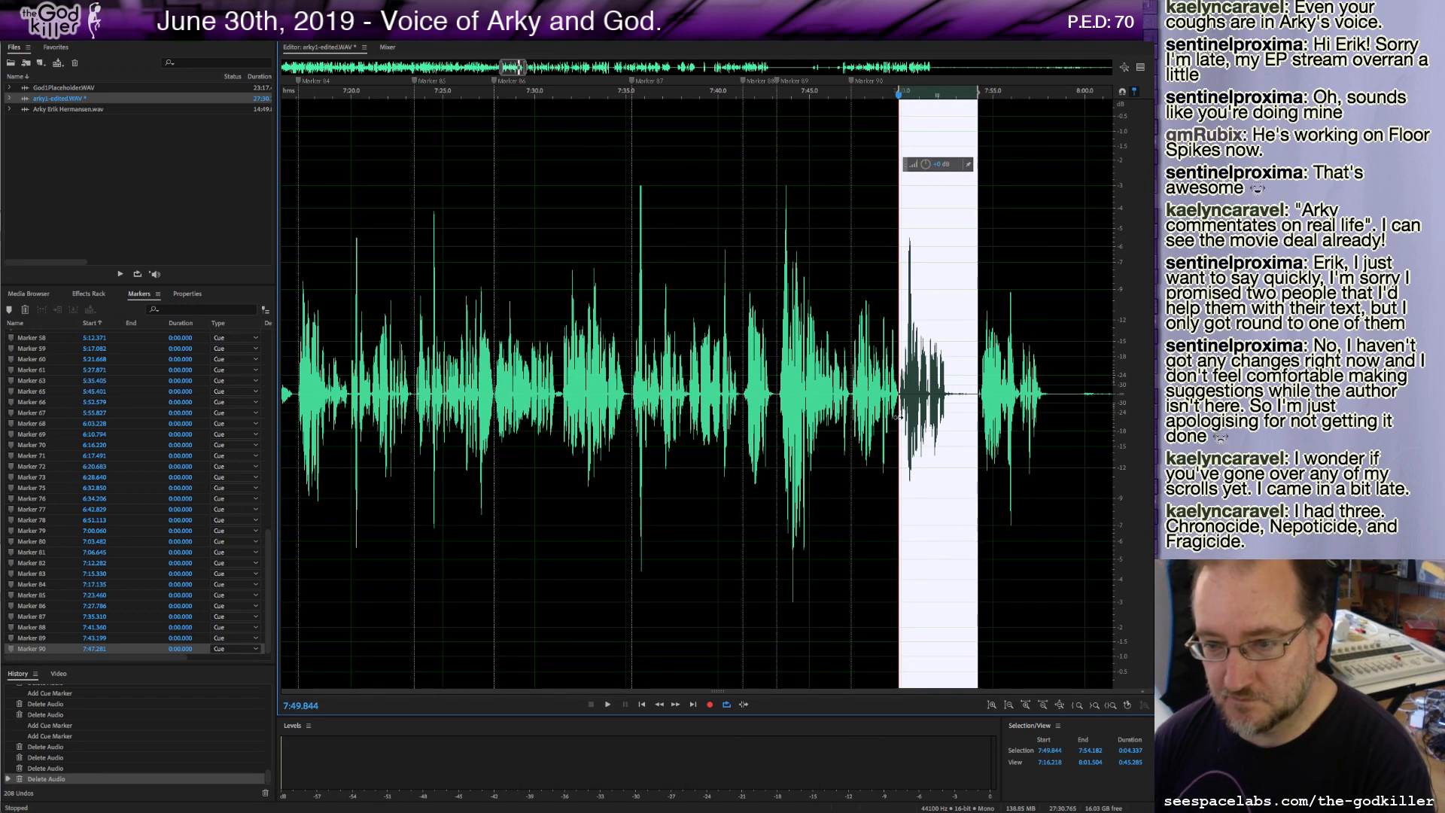
key(Delete)
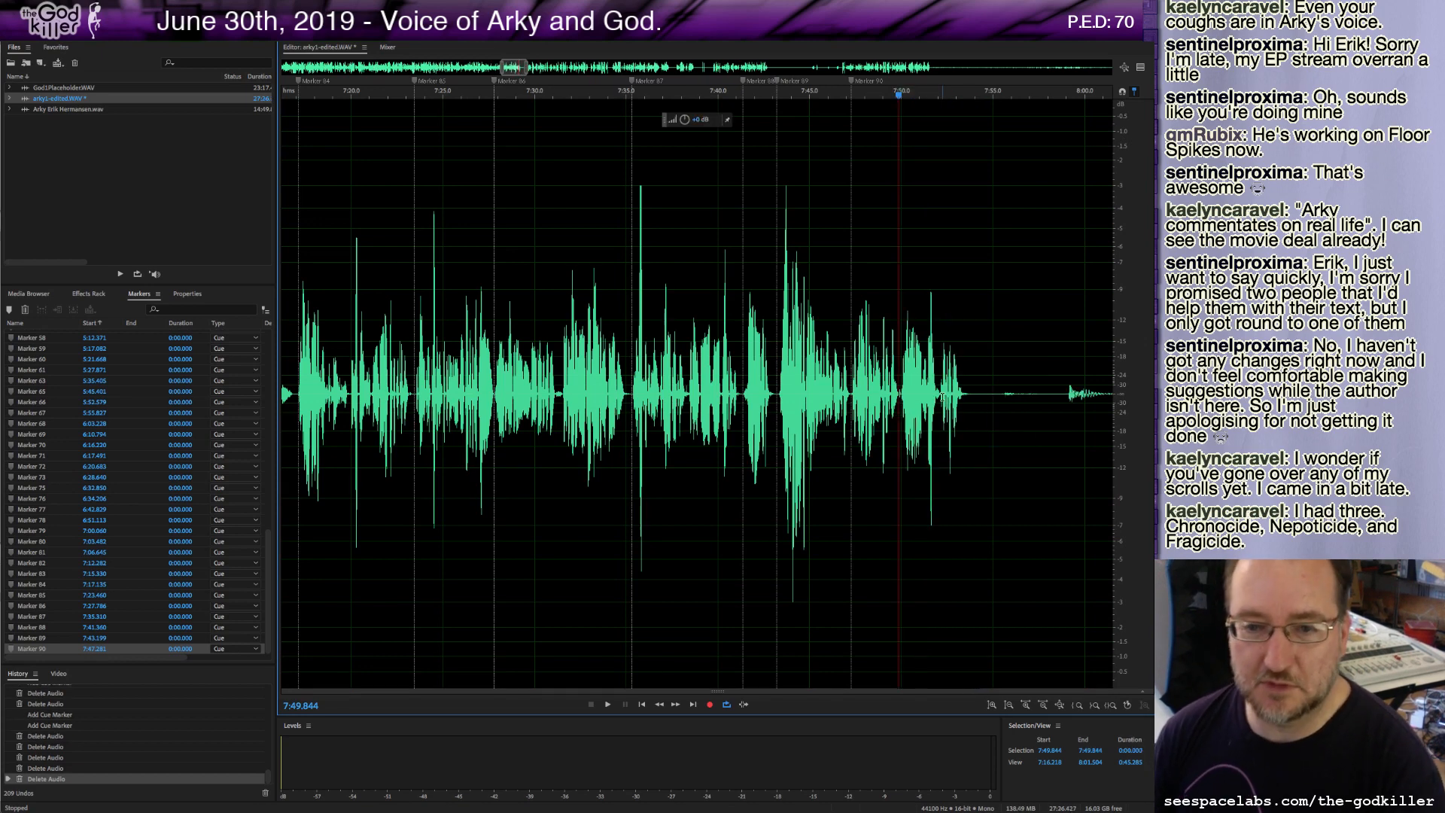
click(969, 393)
key(m)
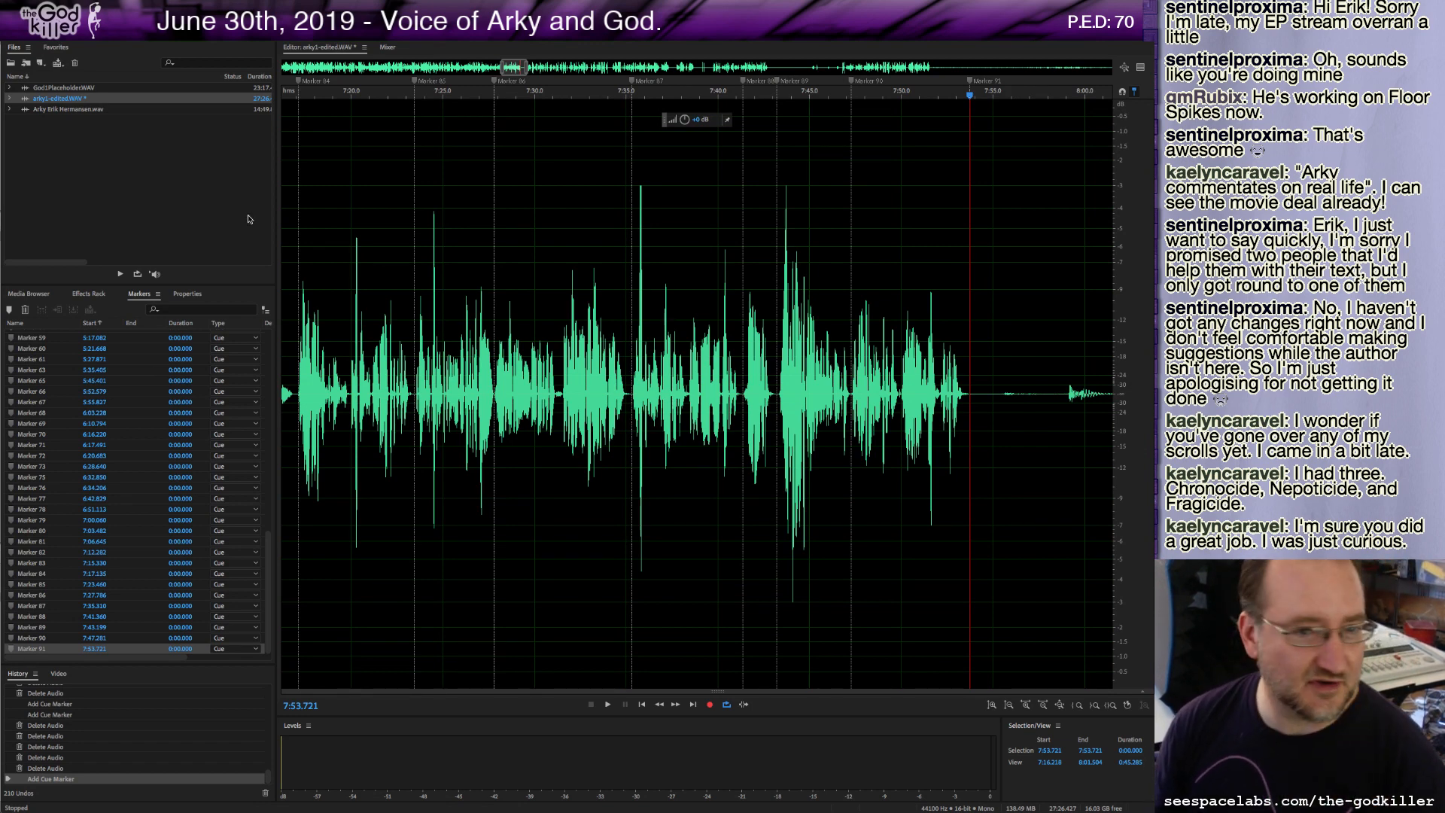
Scroll back to the recording around 2:28 and play it from there.
click(515, 67)
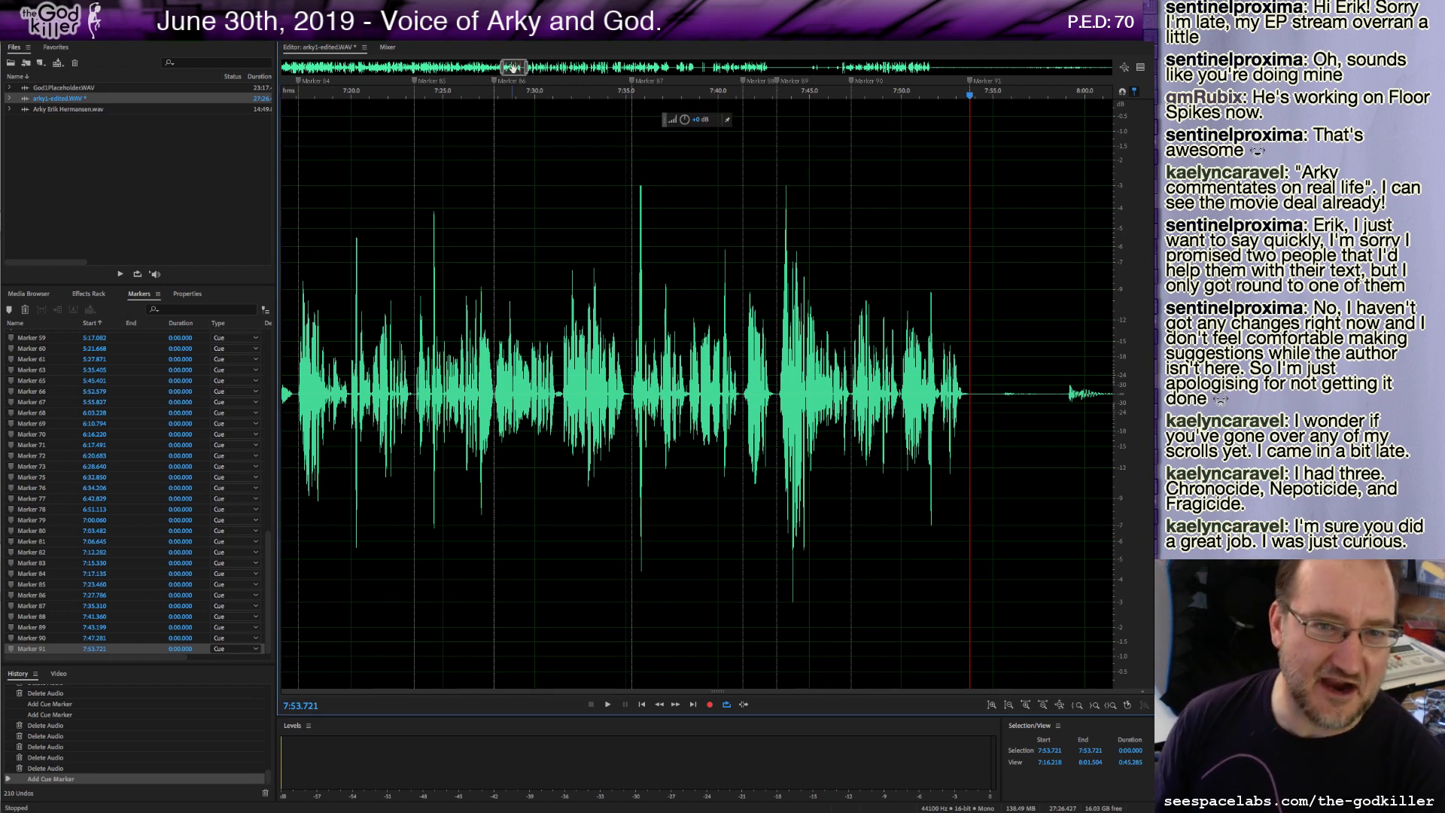
drag(512, 68, 366, 68)
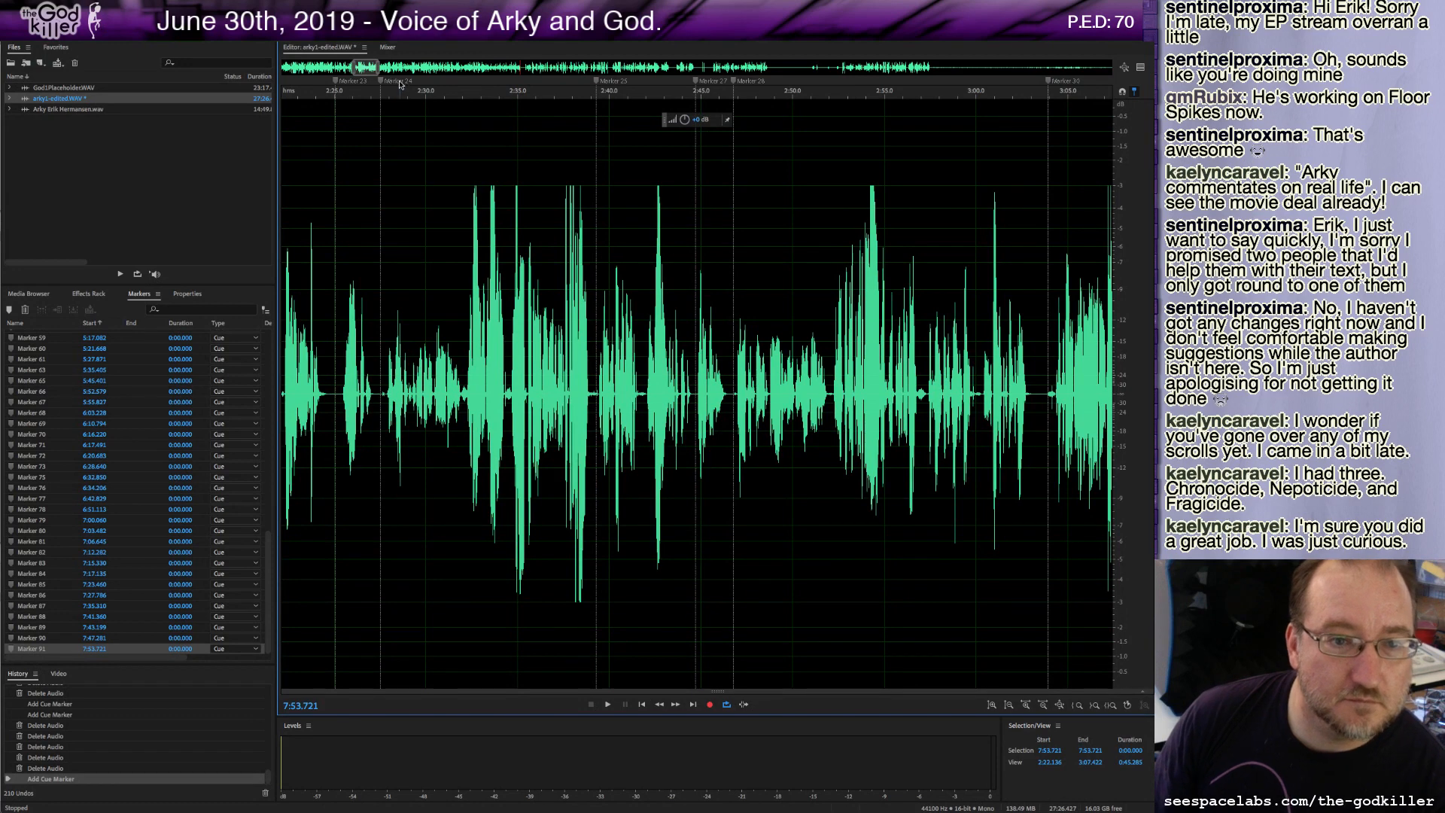
click(386, 94)
key(space)
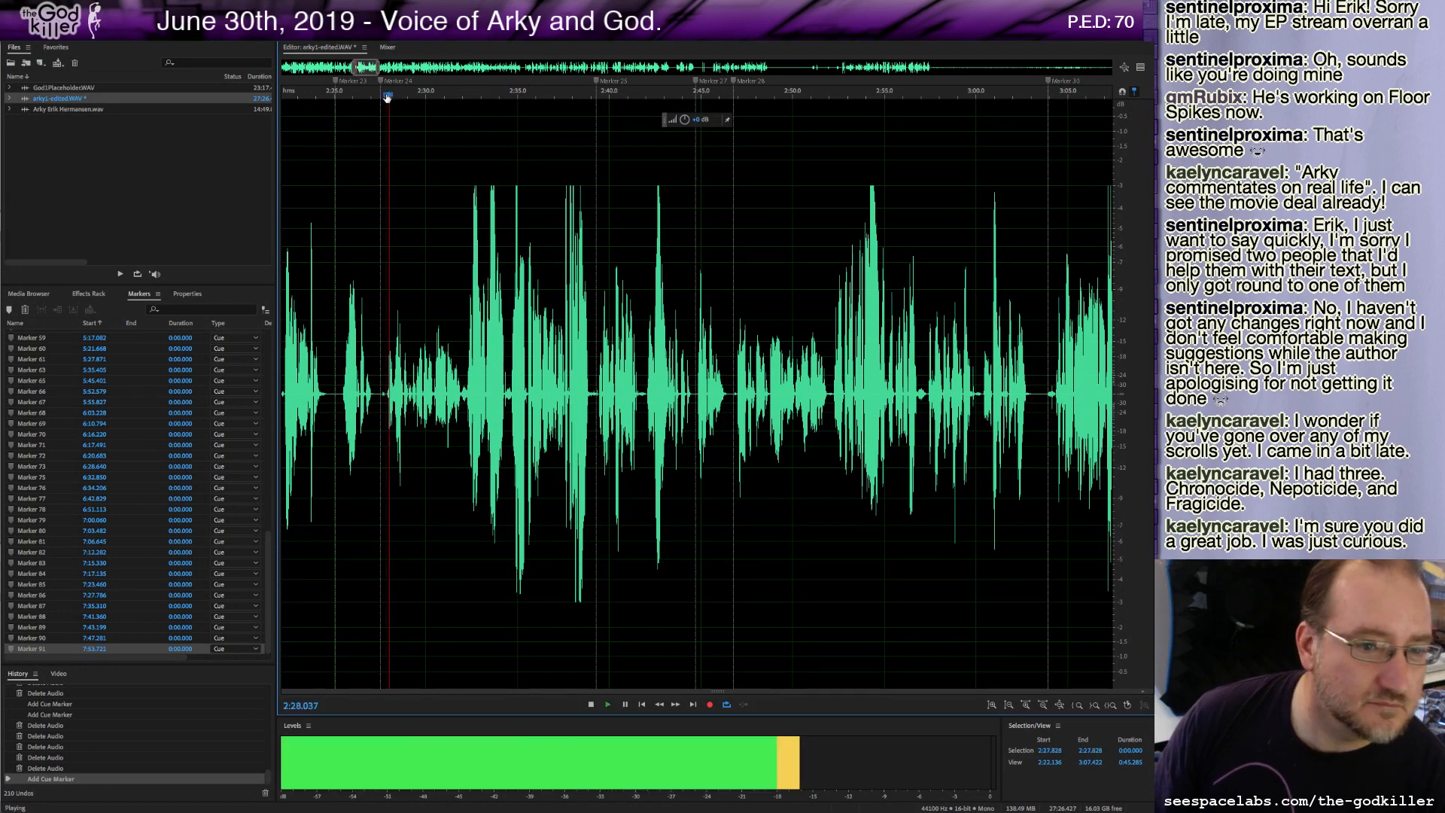
Play the recording from about 2:39.5 and stop it.
key(space)
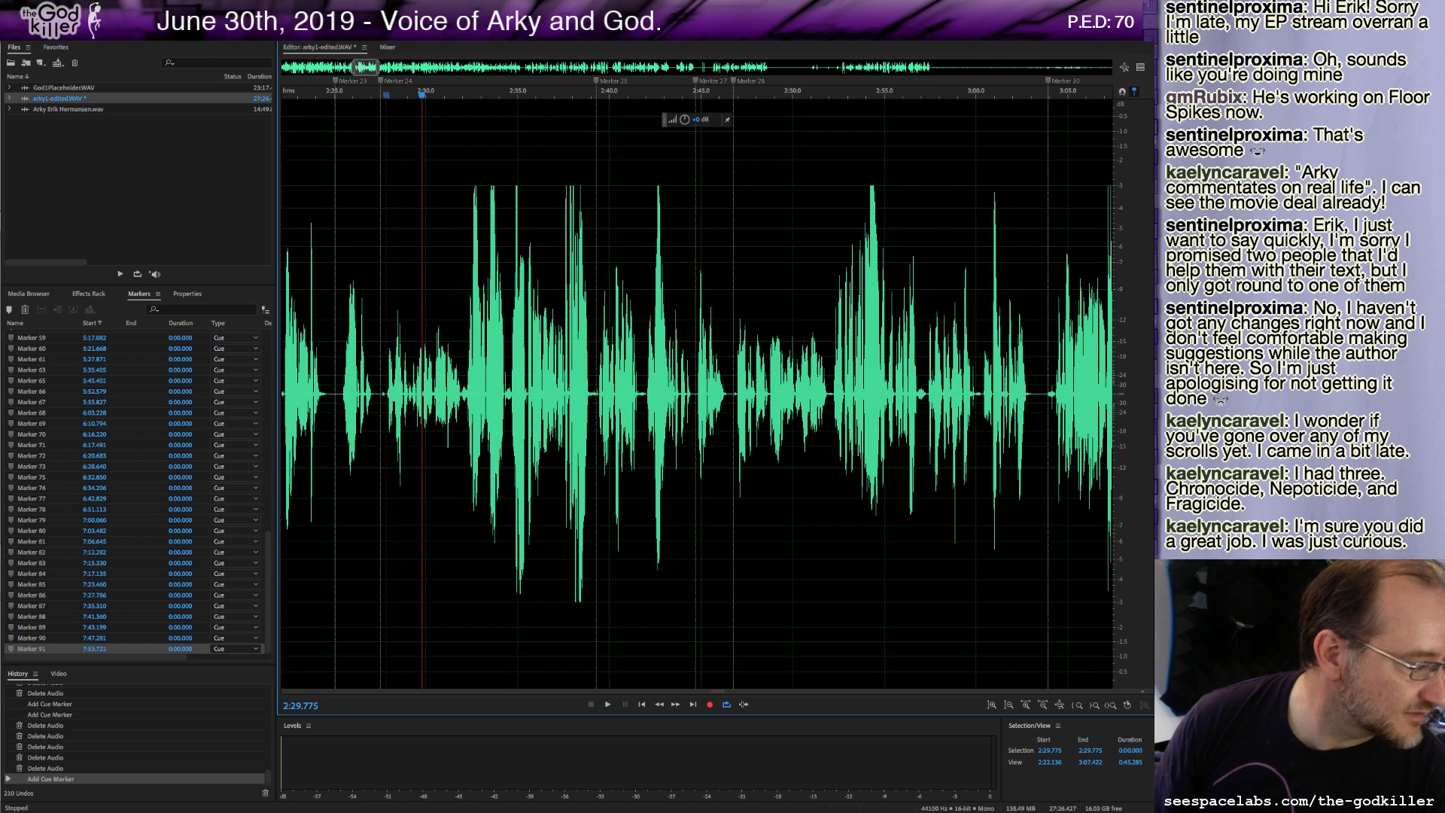
click(602, 94)
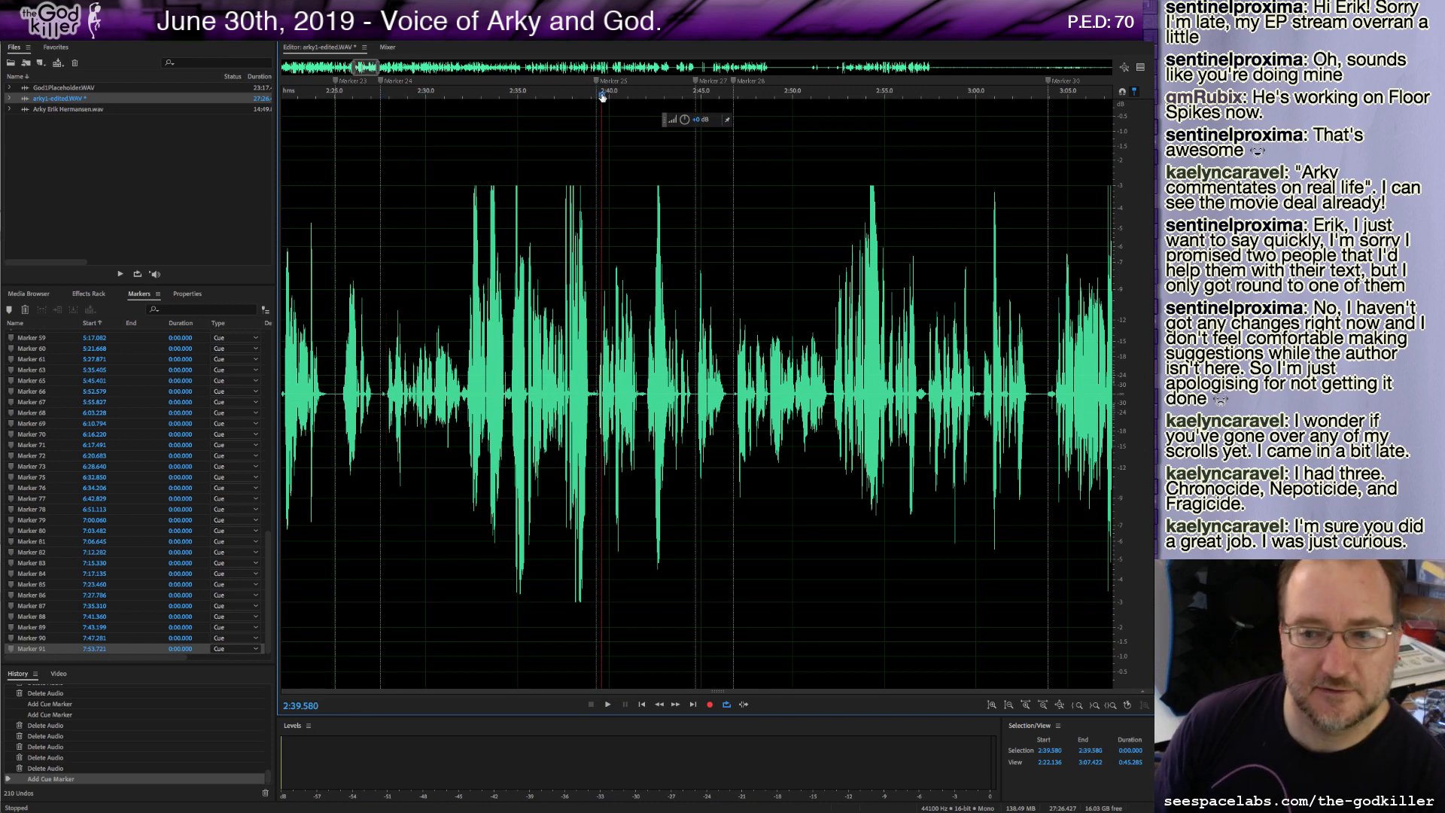
key(space)
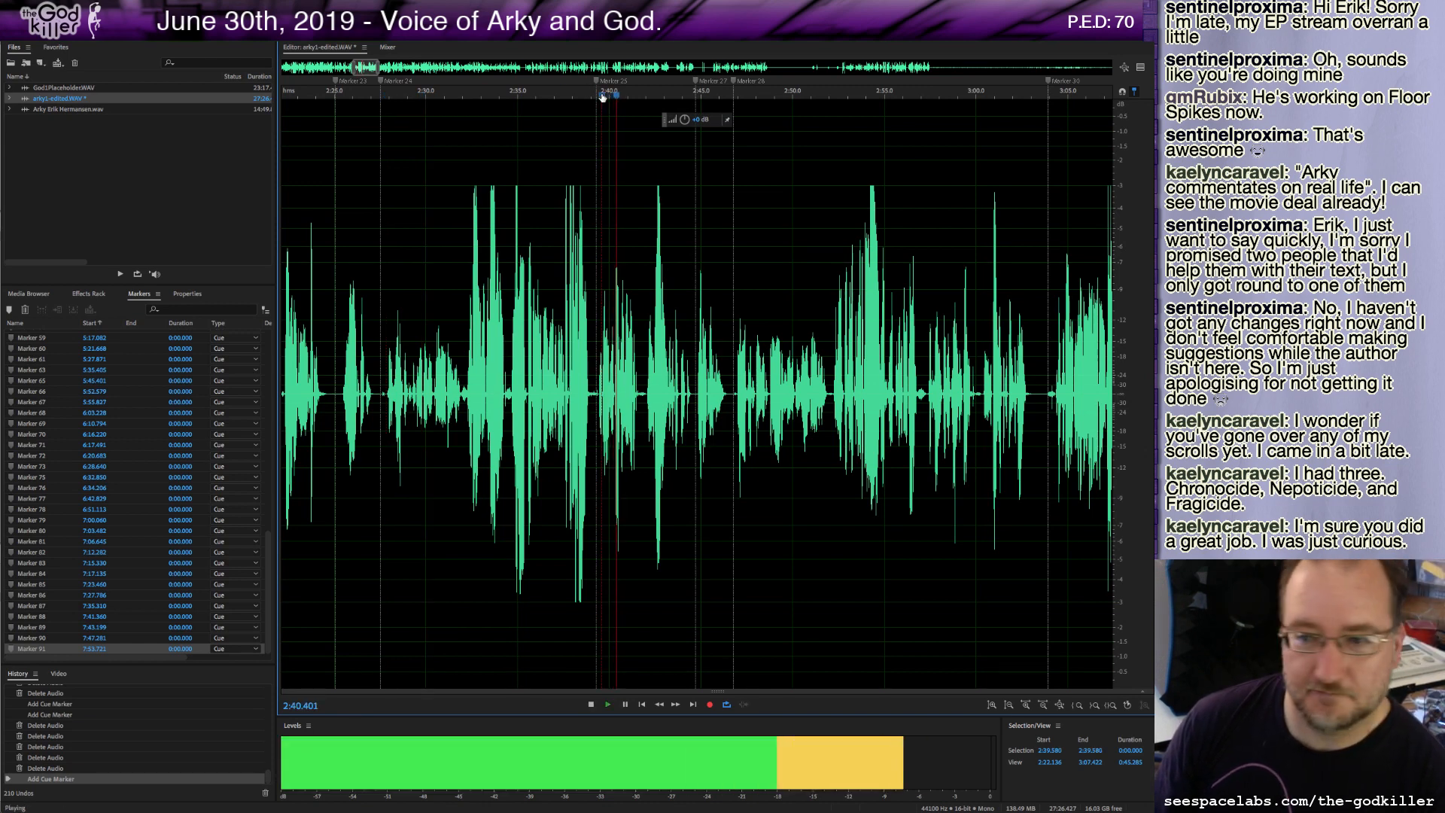
key(space)
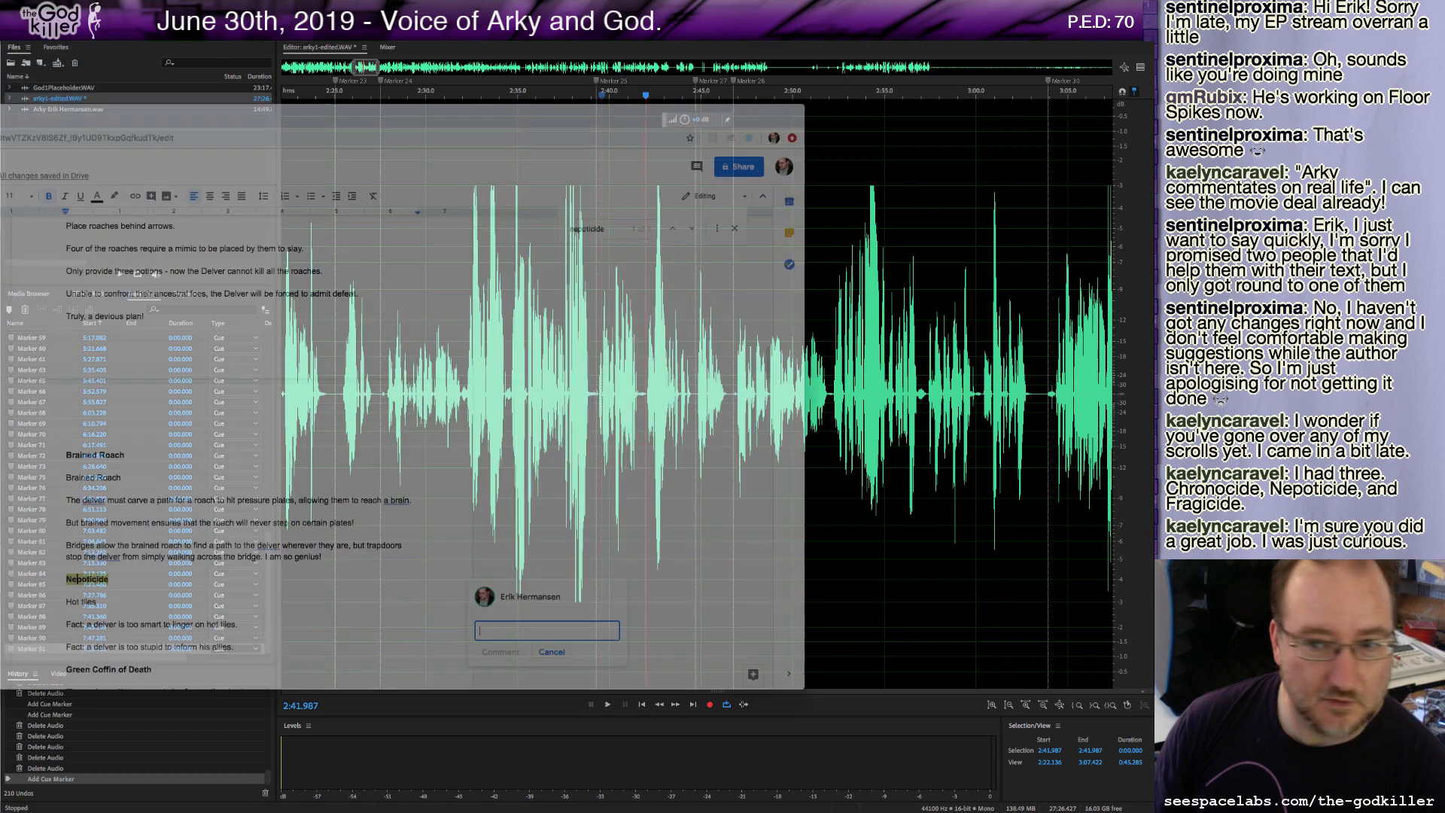
Switch to the Arky's Revenge Scrolls document and search it for "even if he".
drag(0, 118, 242, 198)
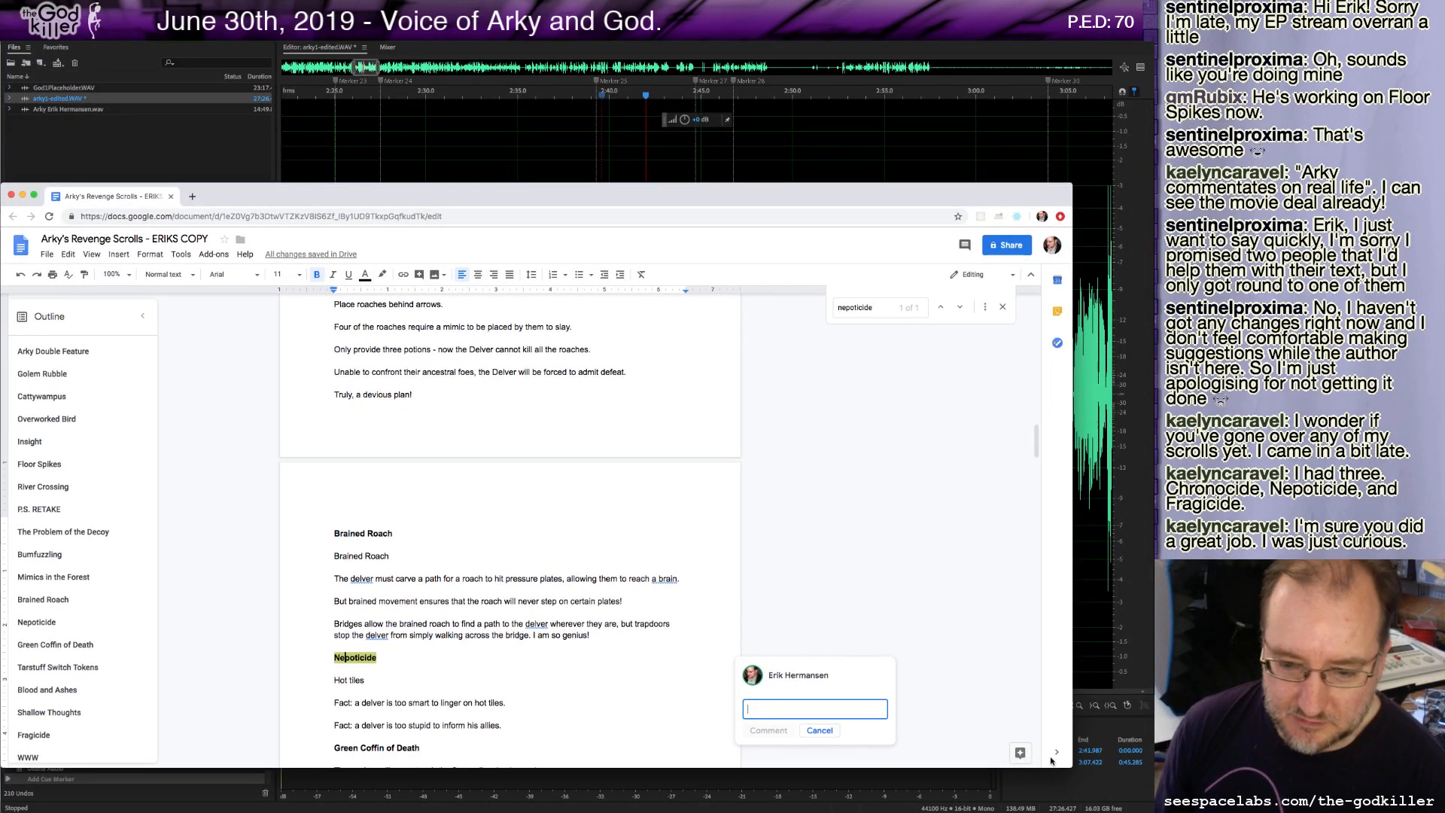
drag(1072, 766, 1041, 573)
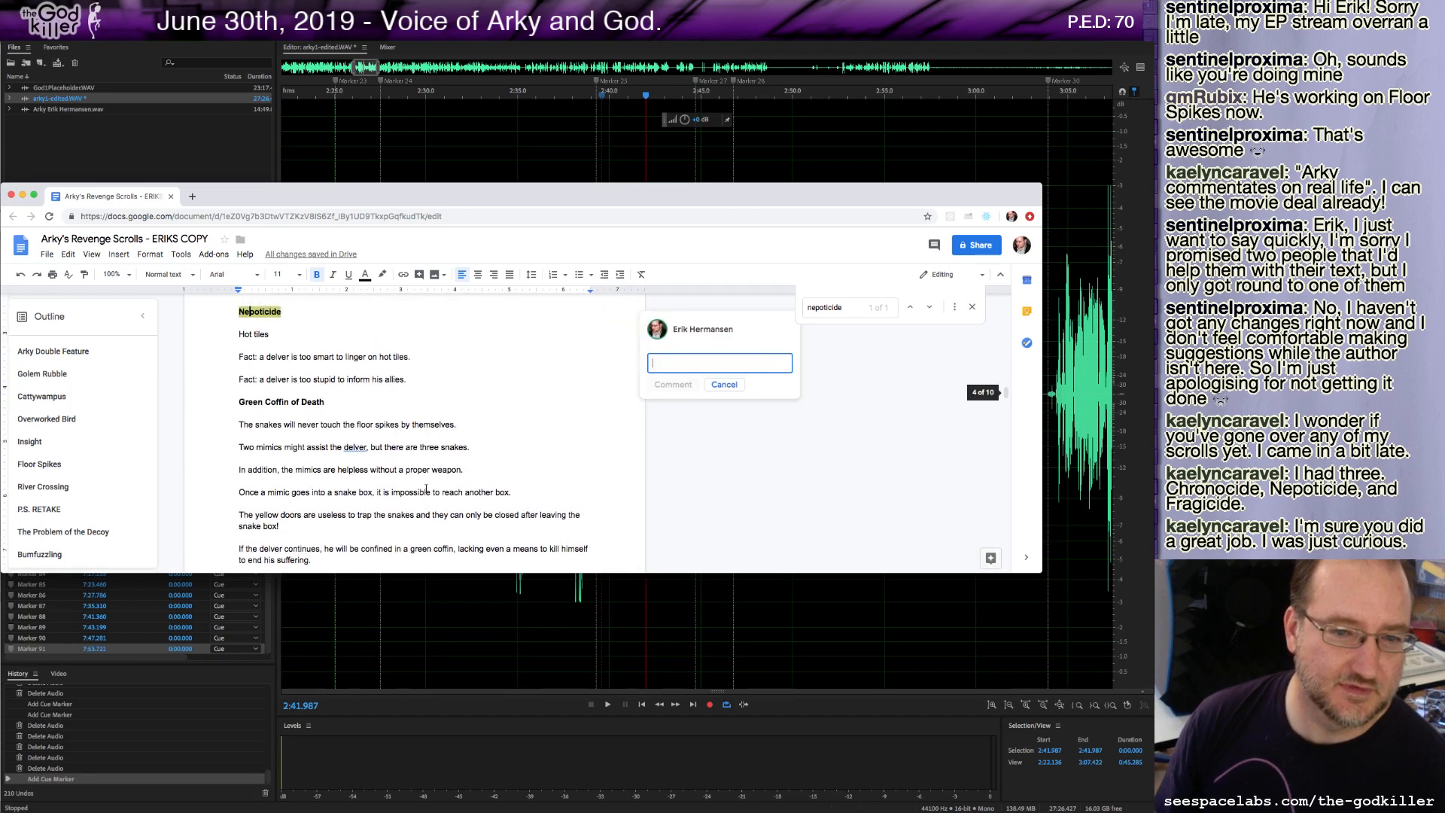
drag(669, 194, 681, 410)
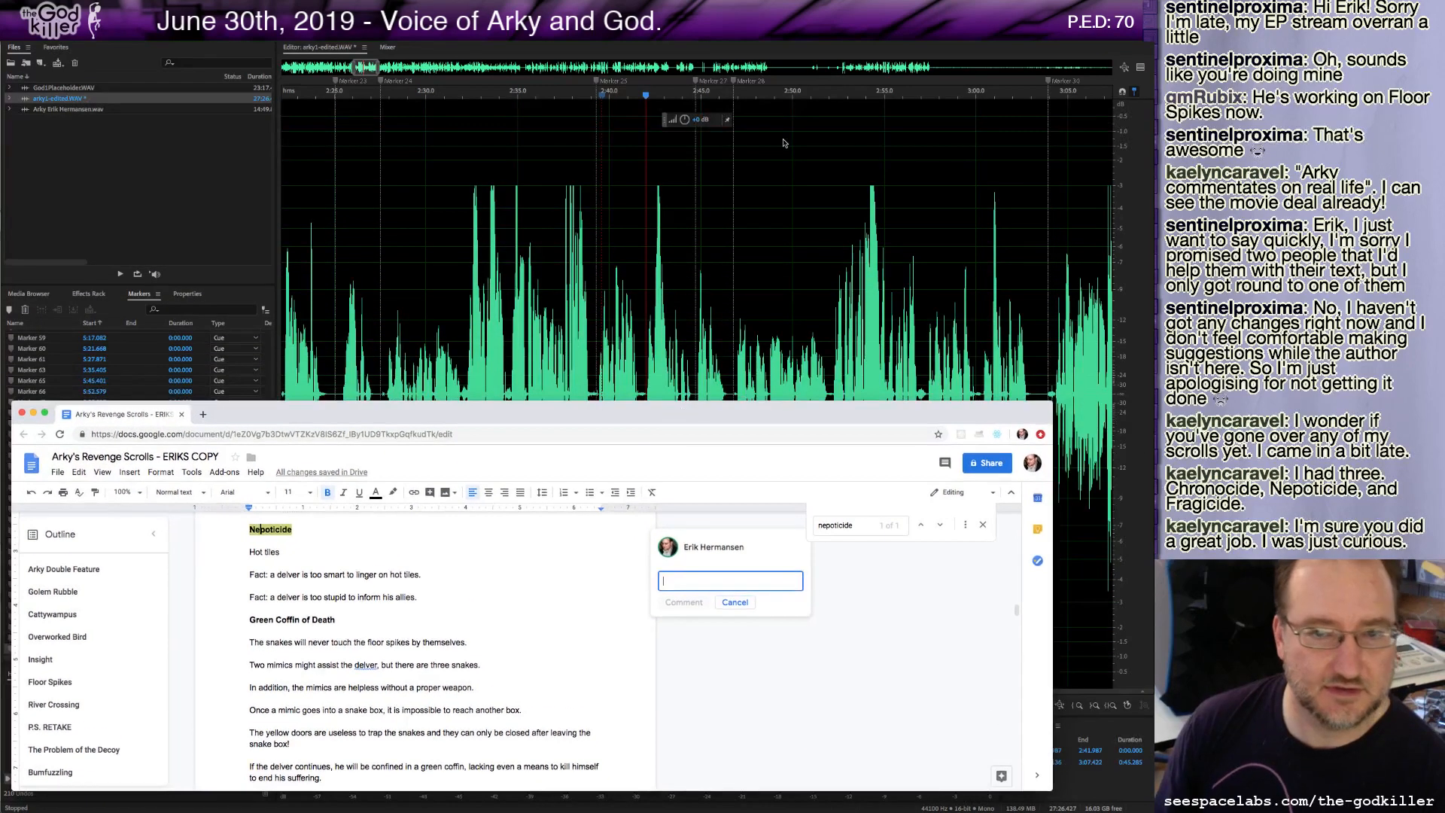
click(429, 579)
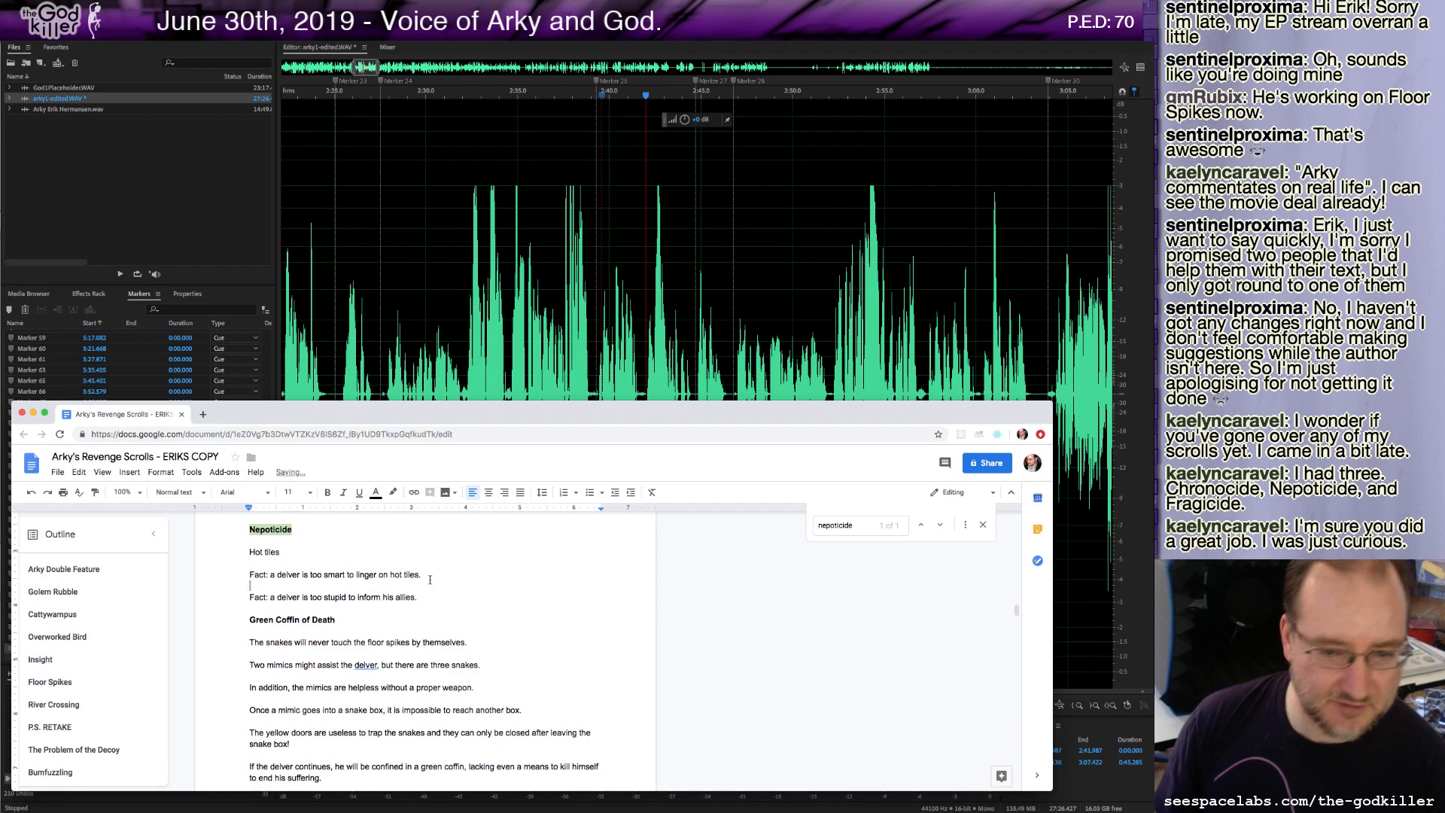
key(super+f)
text(even i)
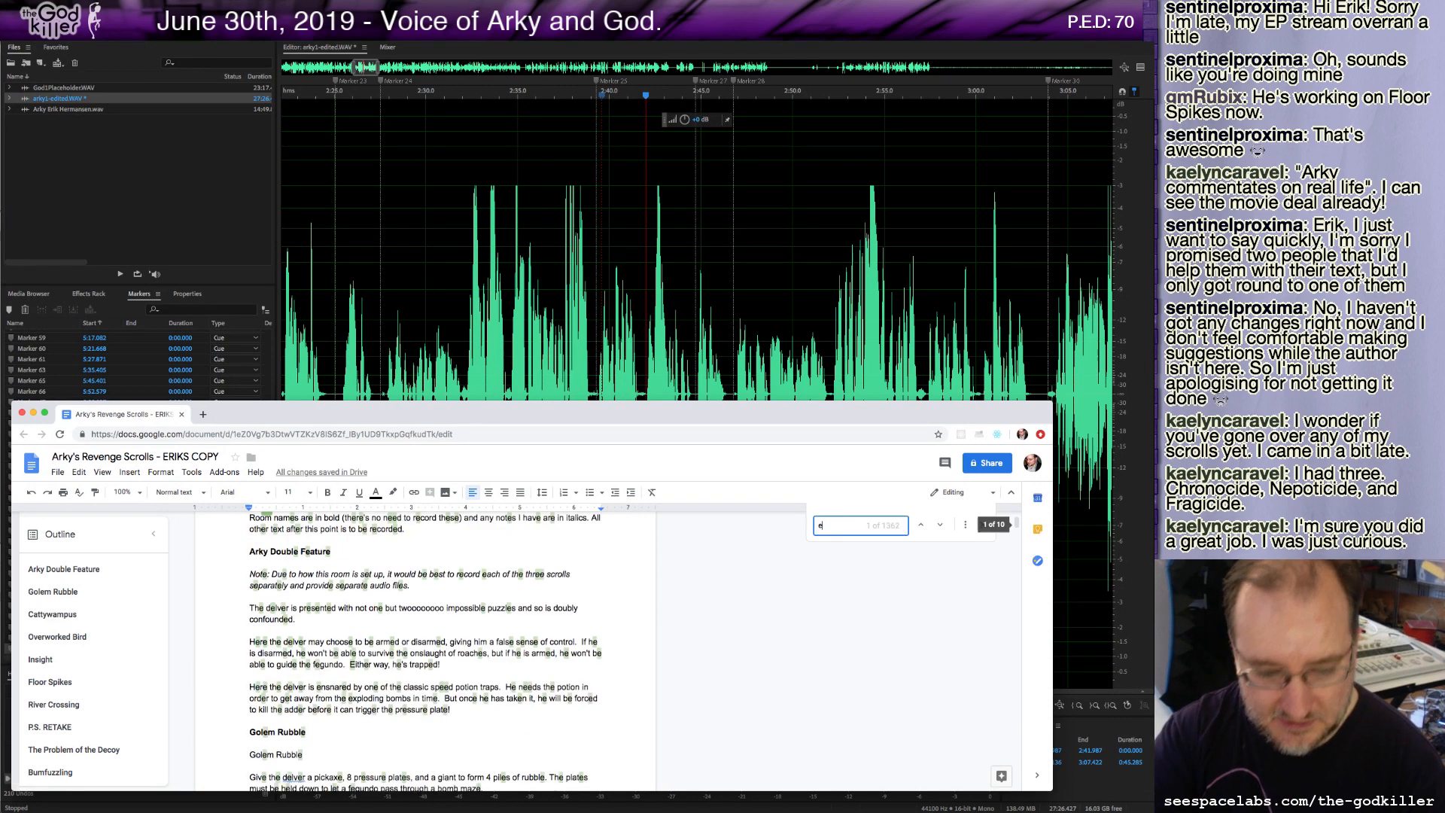
text(f he)
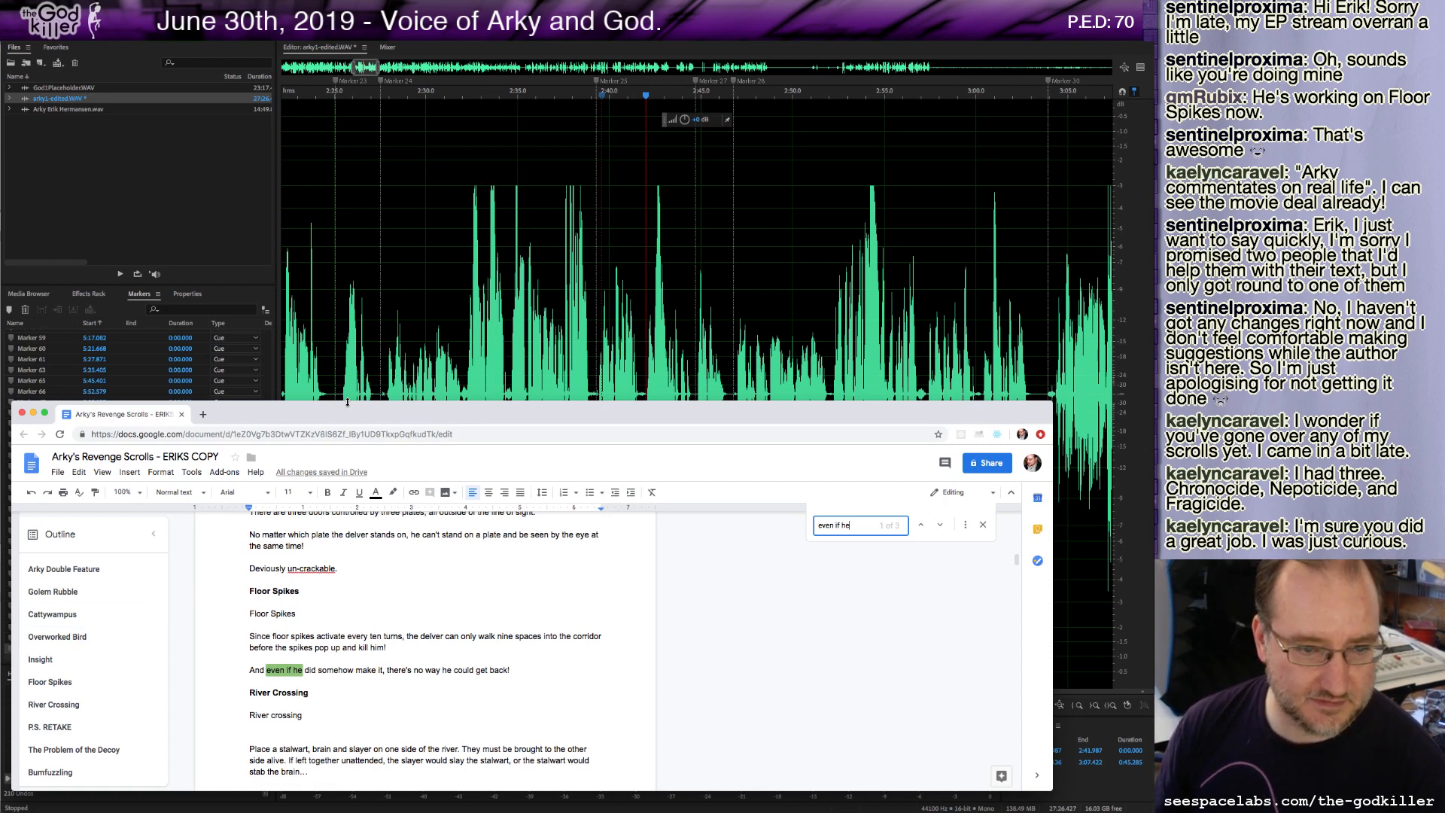
Add a comment "f" on the Floor Spikes heading in the script.
drag(346, 407, 360, 217)
drag(370, 112, 369, 80)
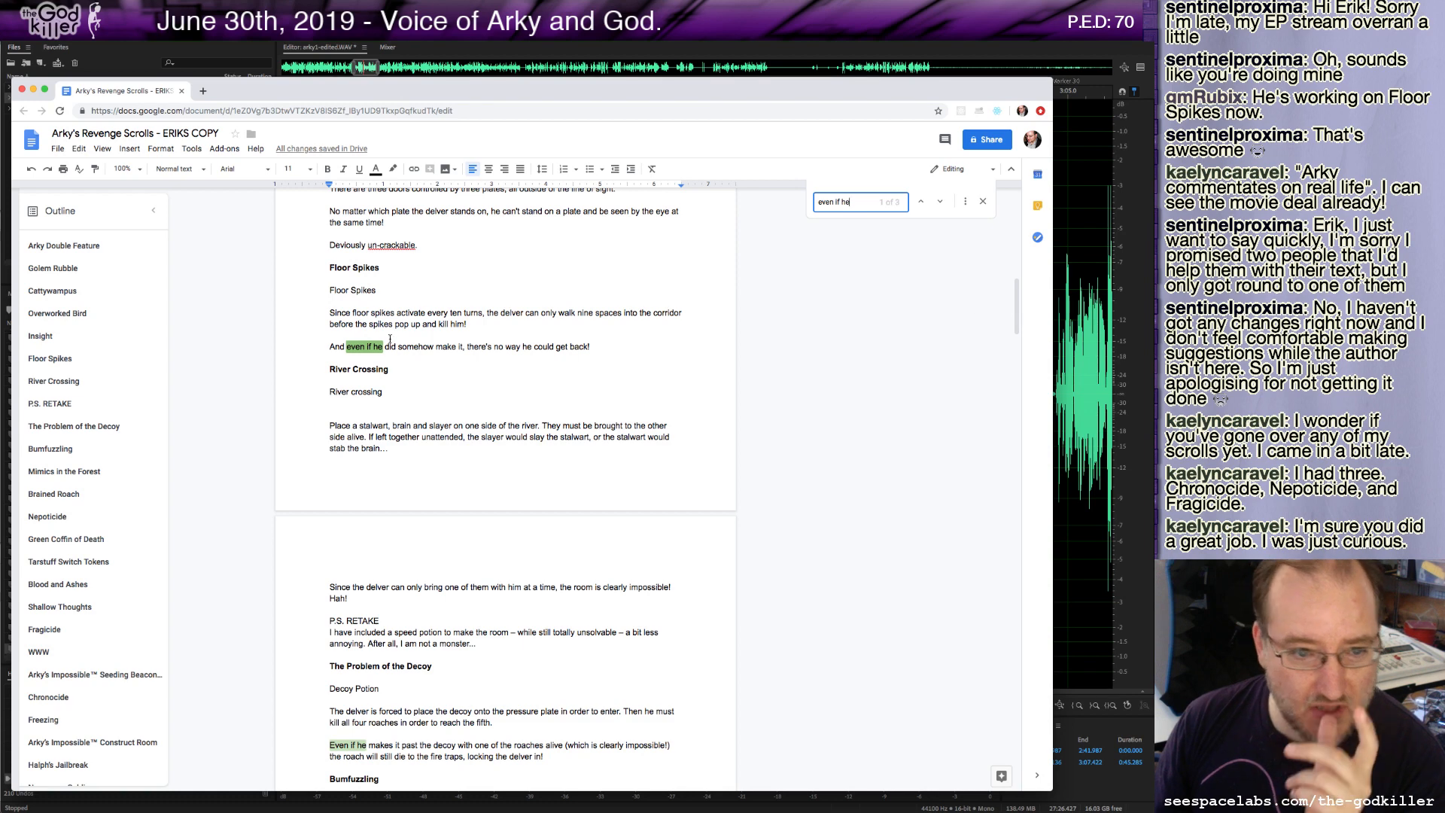
triple_click(380, 269)
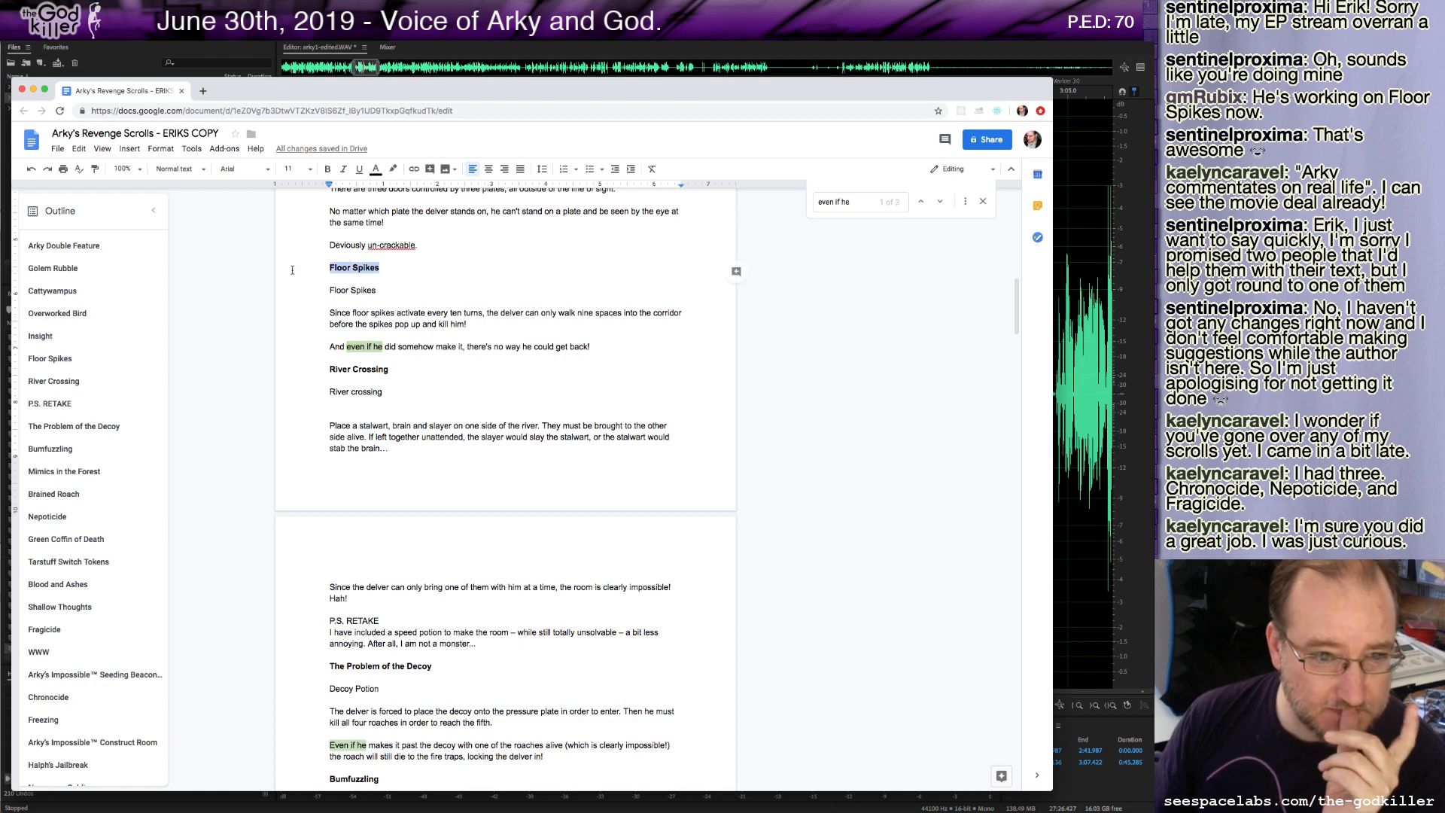
right_click(344, 268)
click(408, 424)
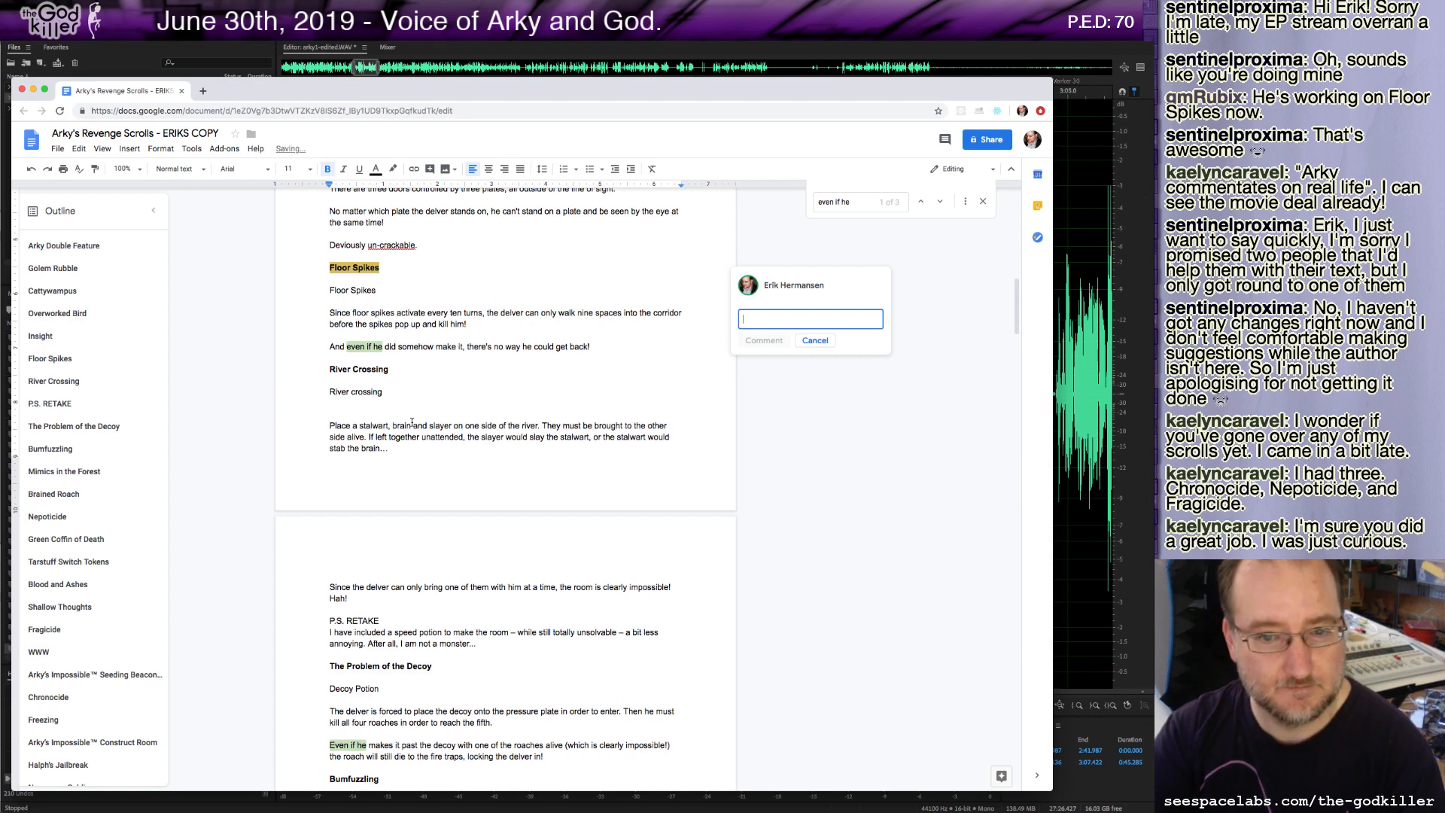
text(f)
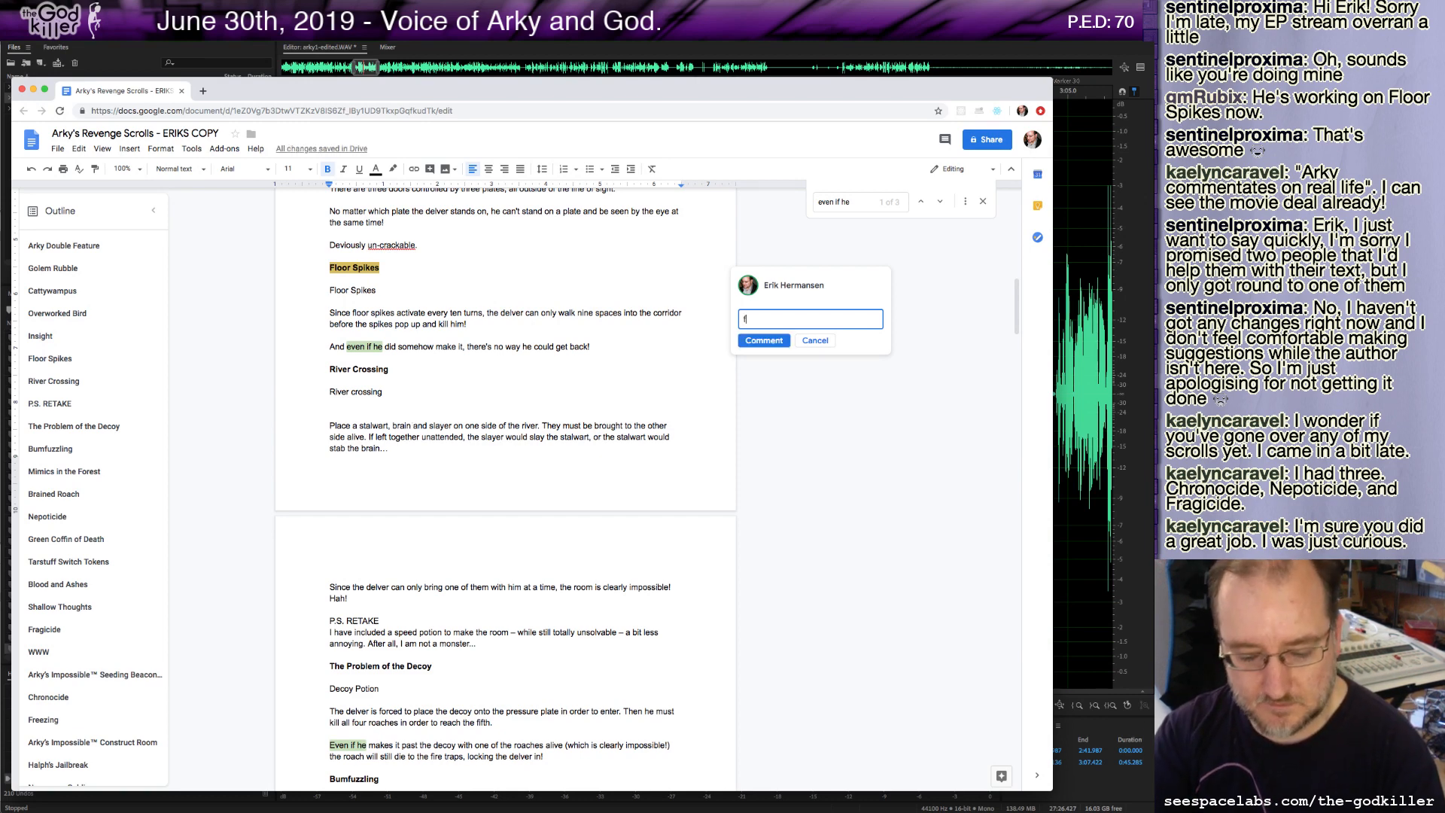
click(762, 340)
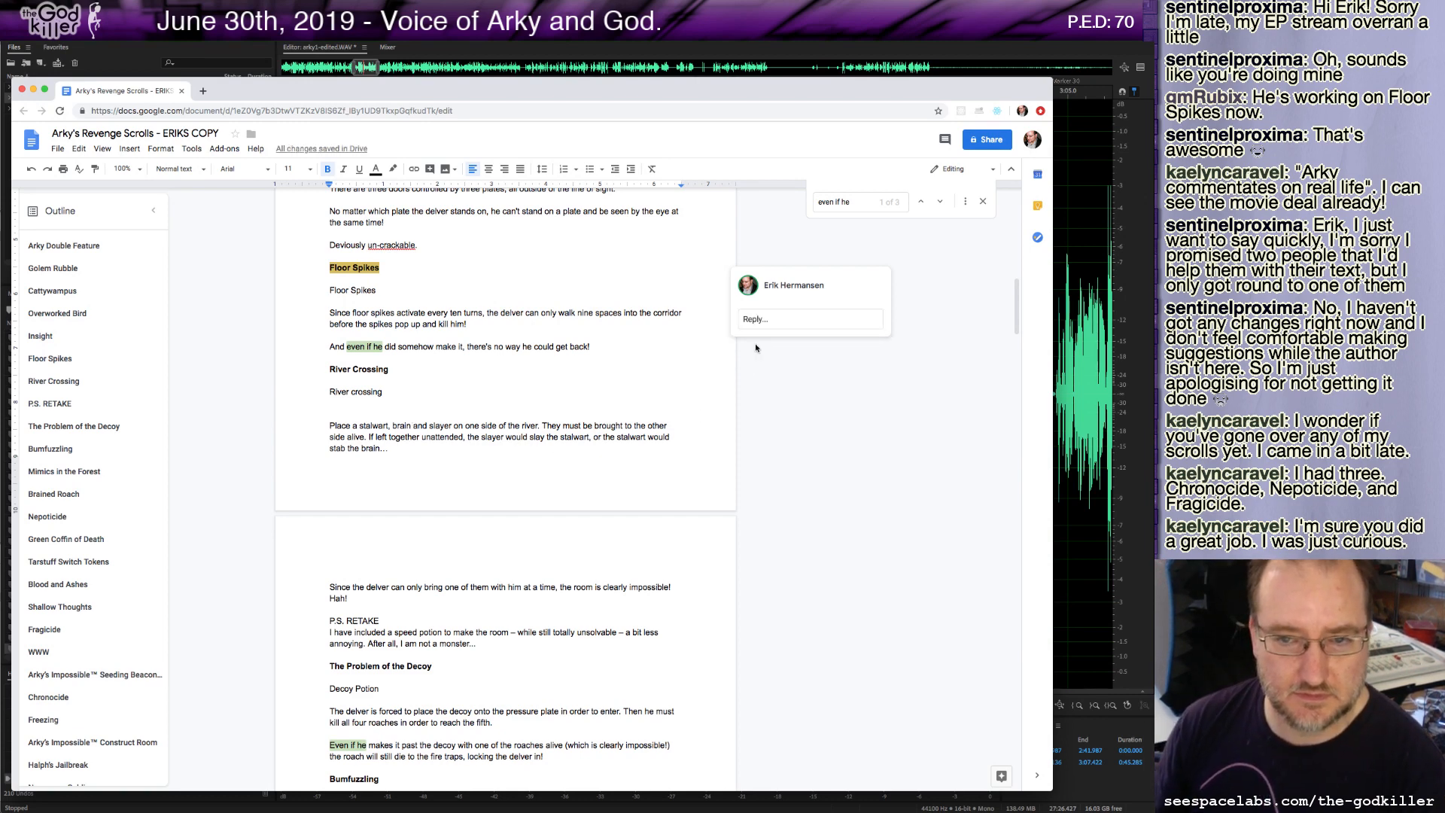
Clear the document search and scroll around the Floor Spikes section.
drag(852, 202, 769, 192)
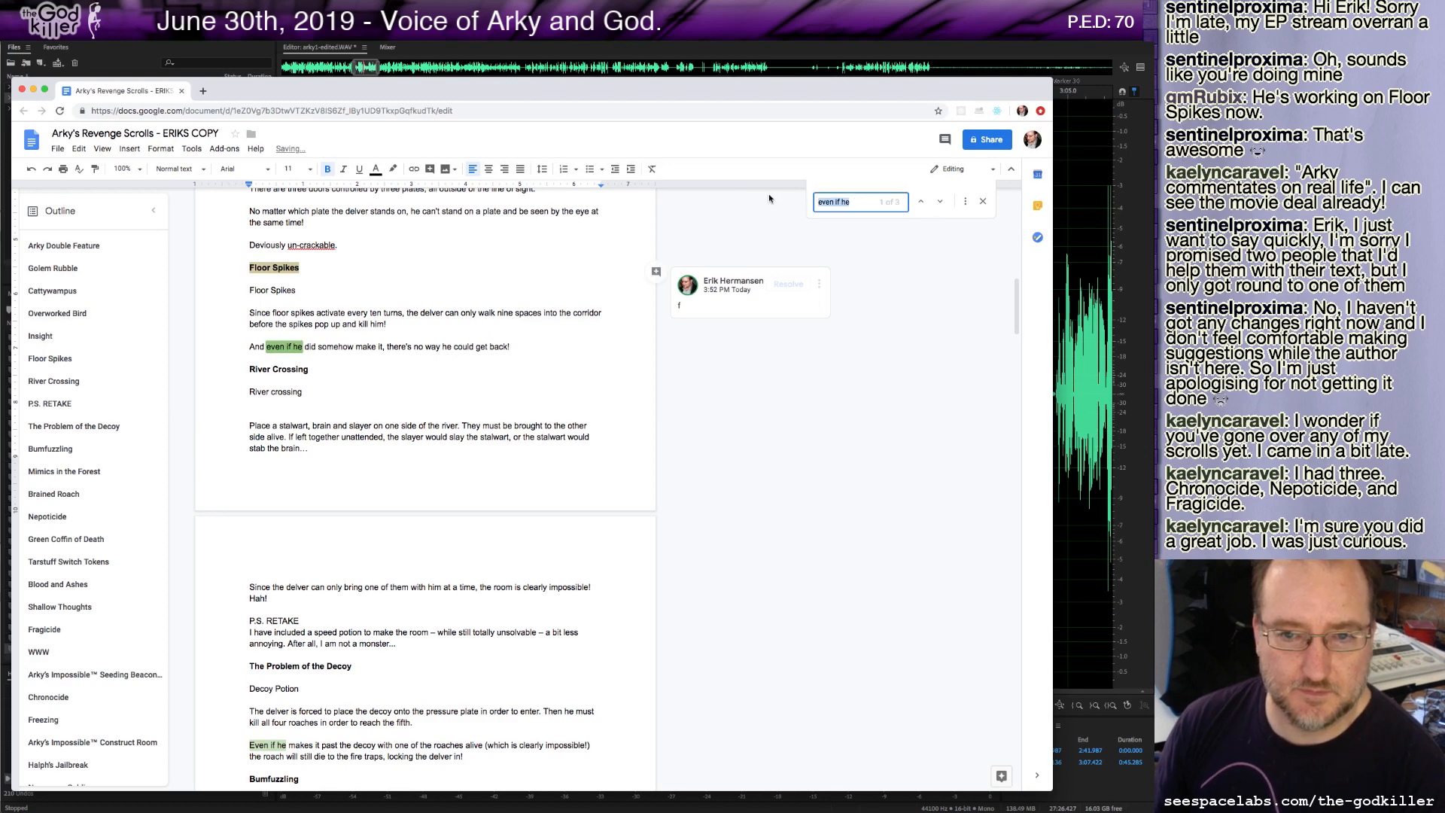
key(BackSpace)
scroll(628, 423, down, 3)
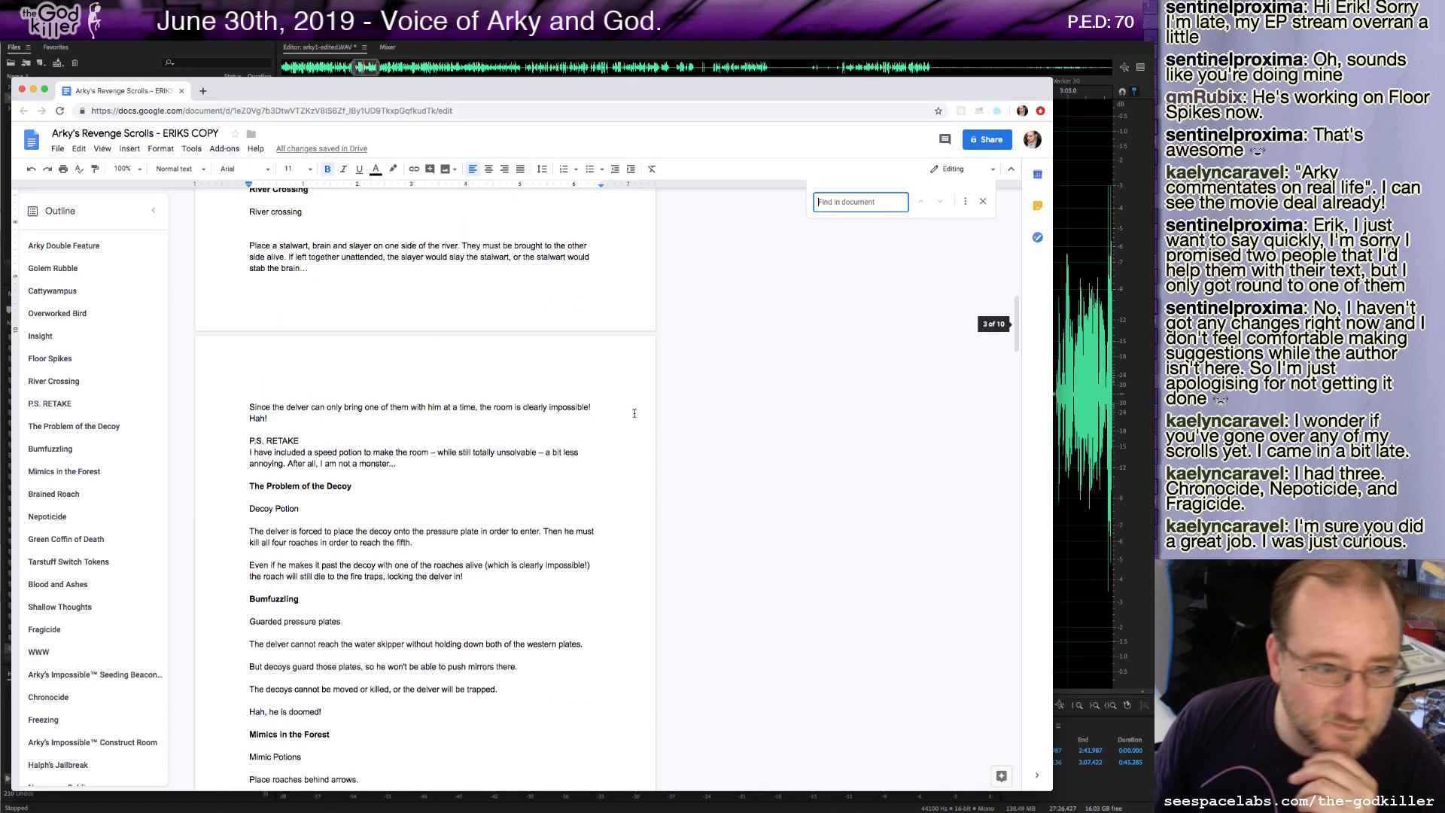
scroll(569, 430, up, 3)
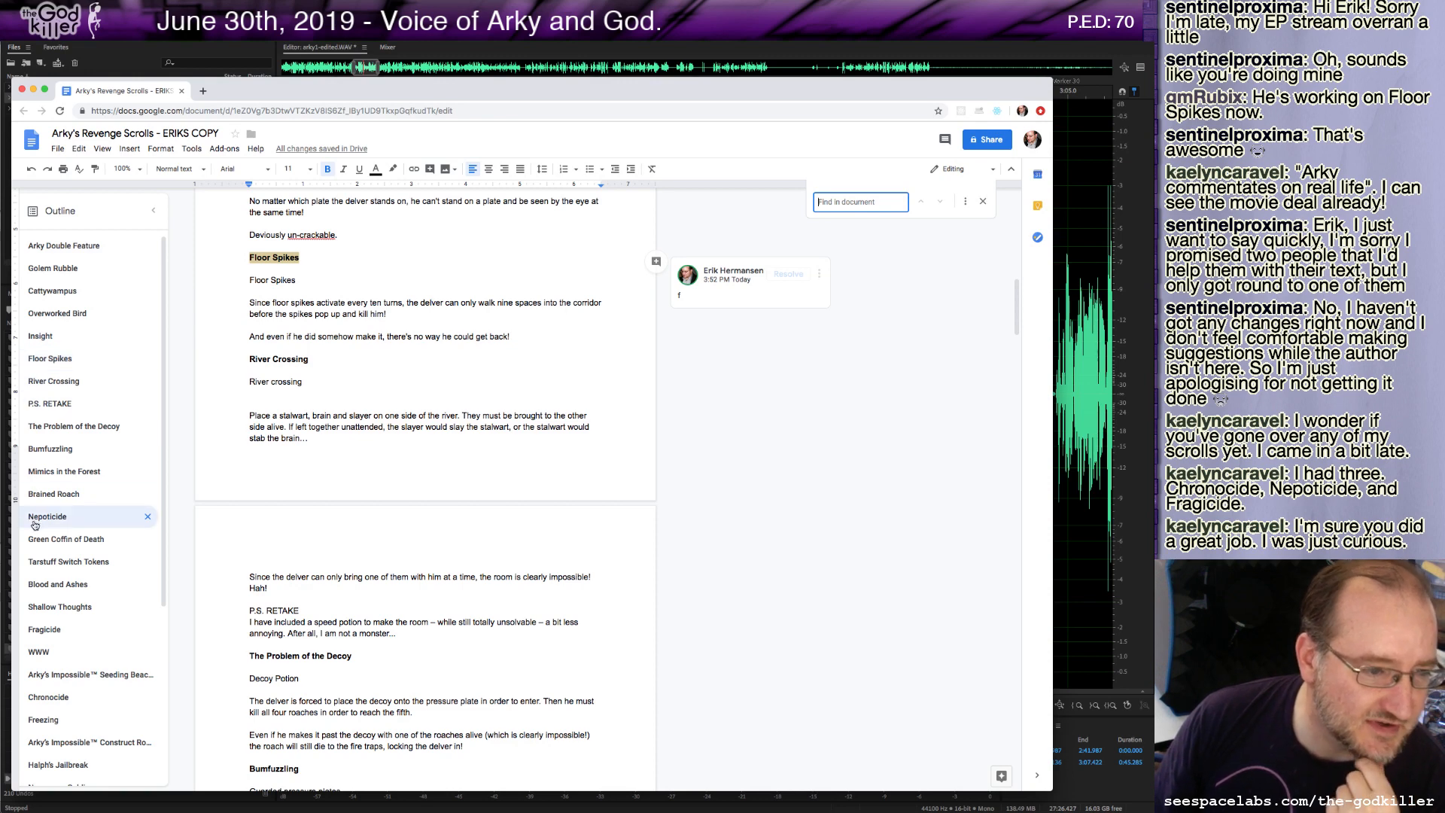
Return to the audio editor and play the recording from about 3:25.8.
key(super+Tab)
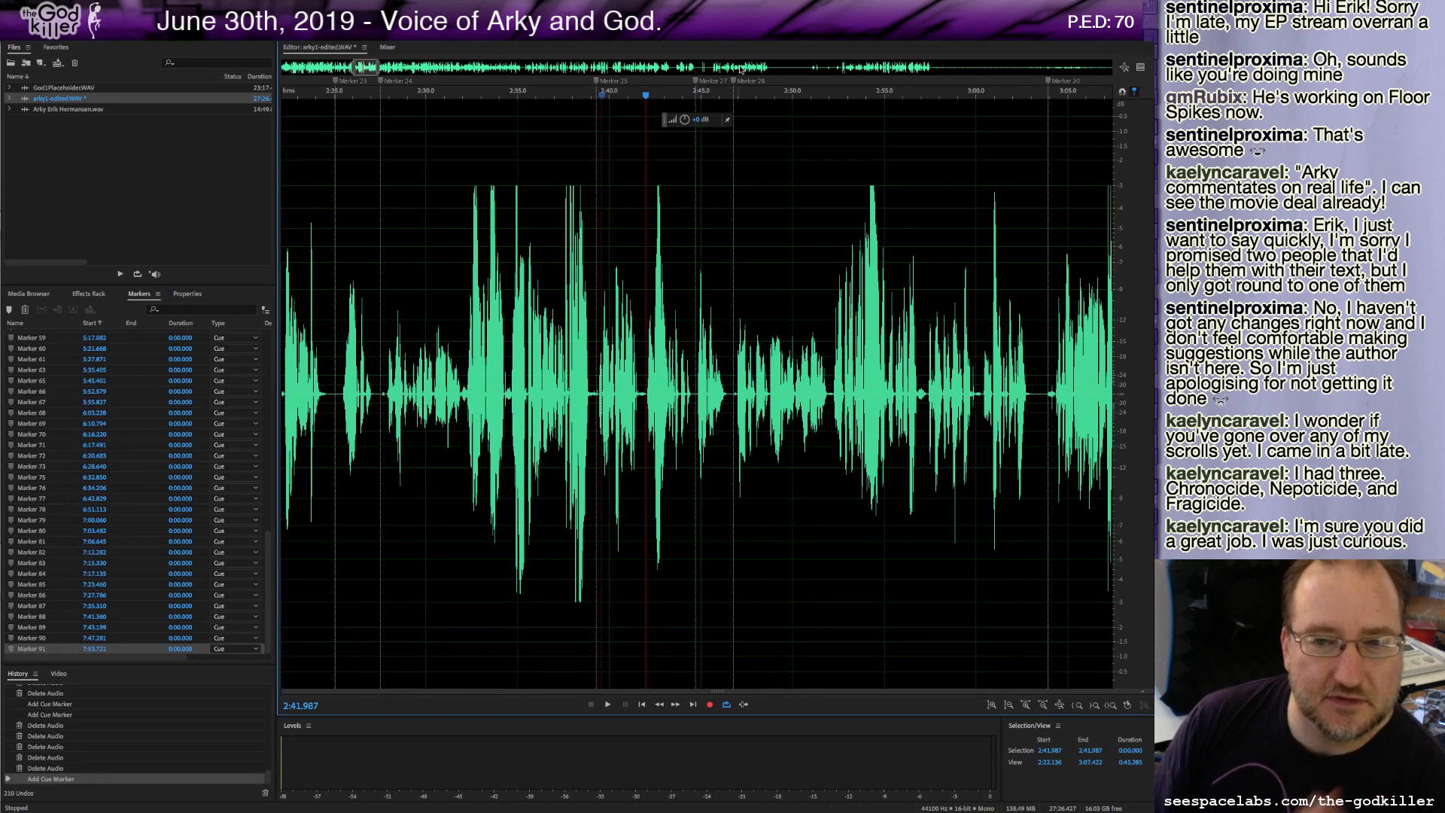
scroll(462, 87, down, 5)
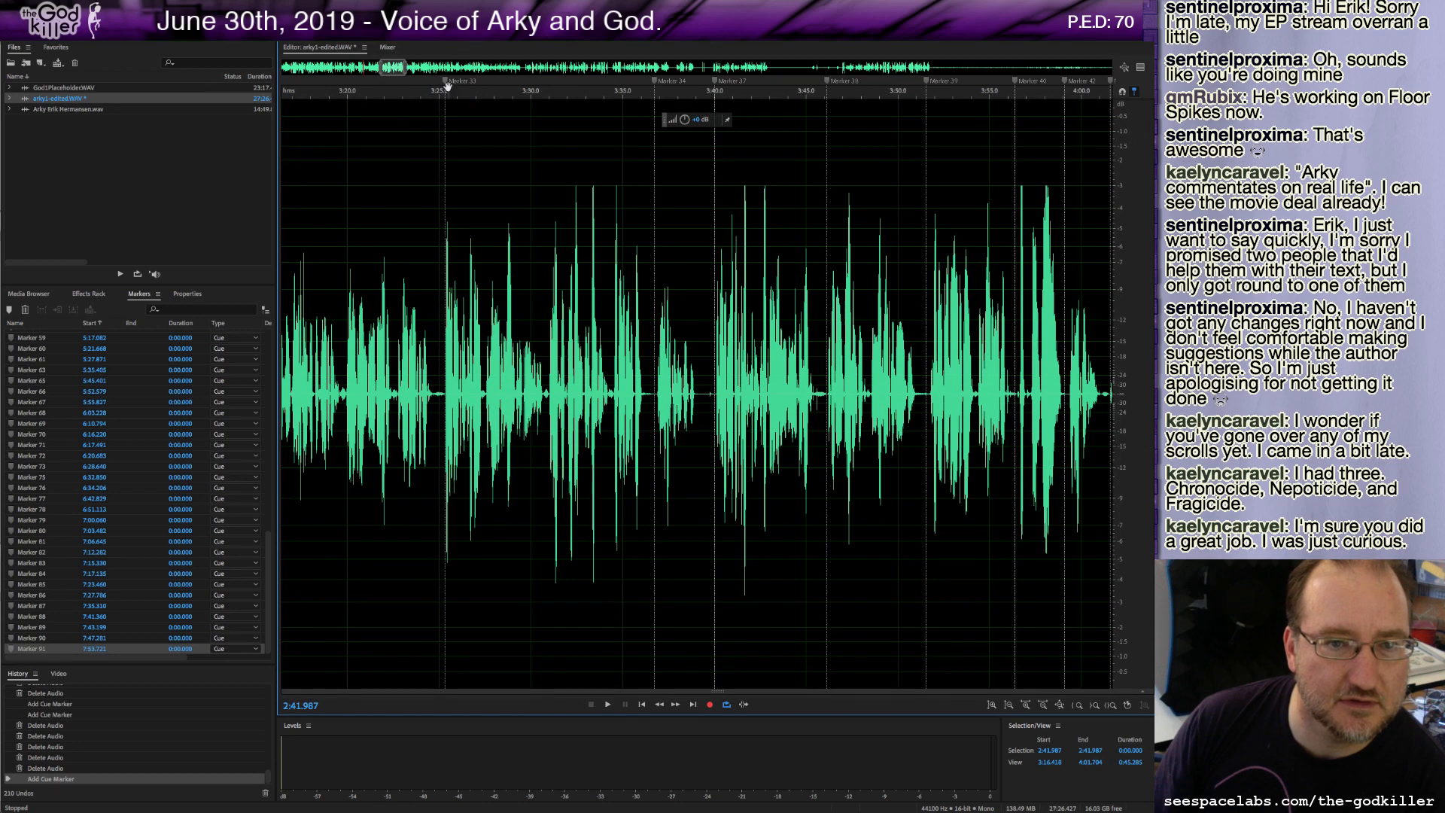
click(446, 84)
key(space)
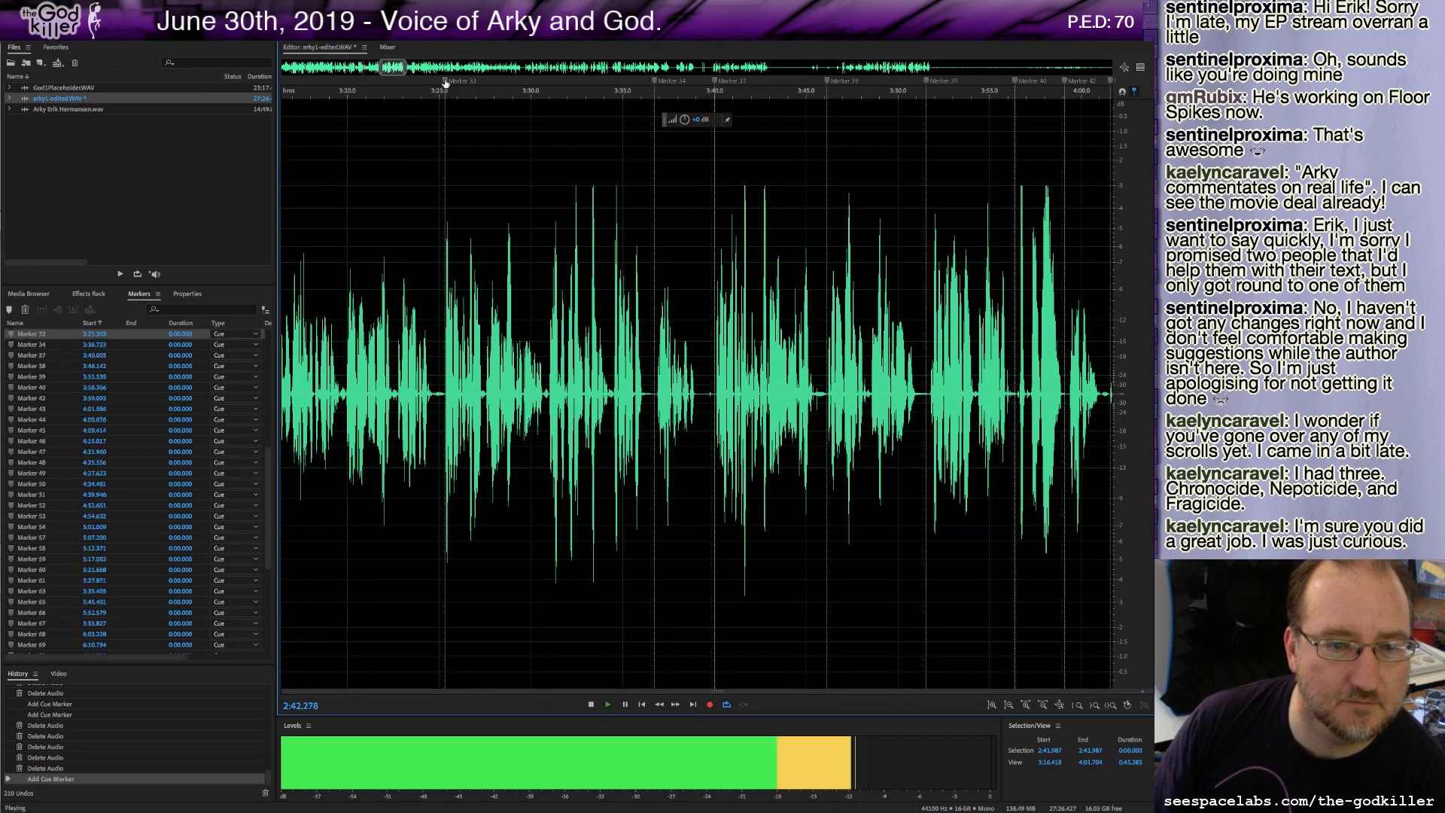
key(space)
click(446, 138)
key(space)
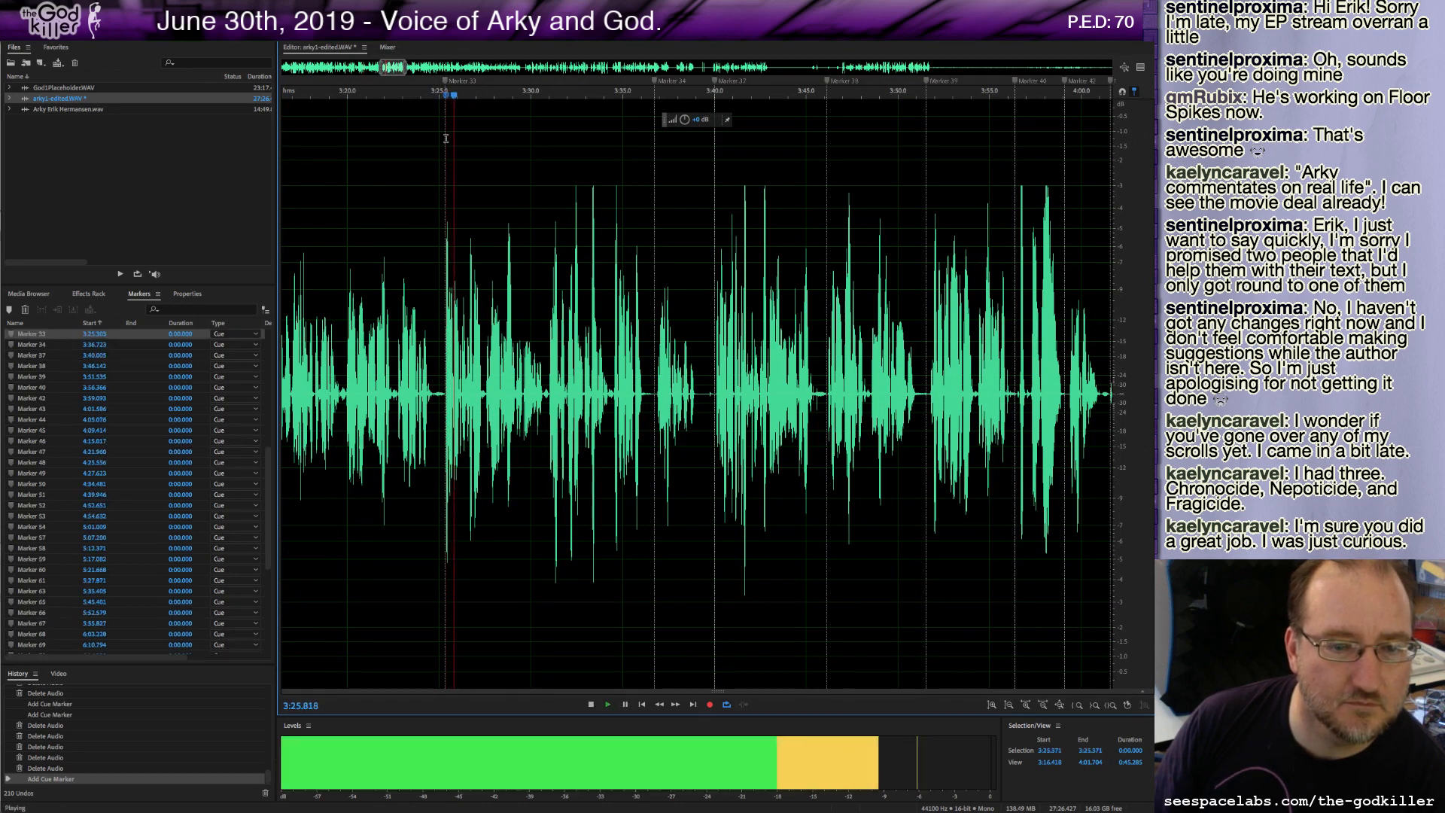
key(space)
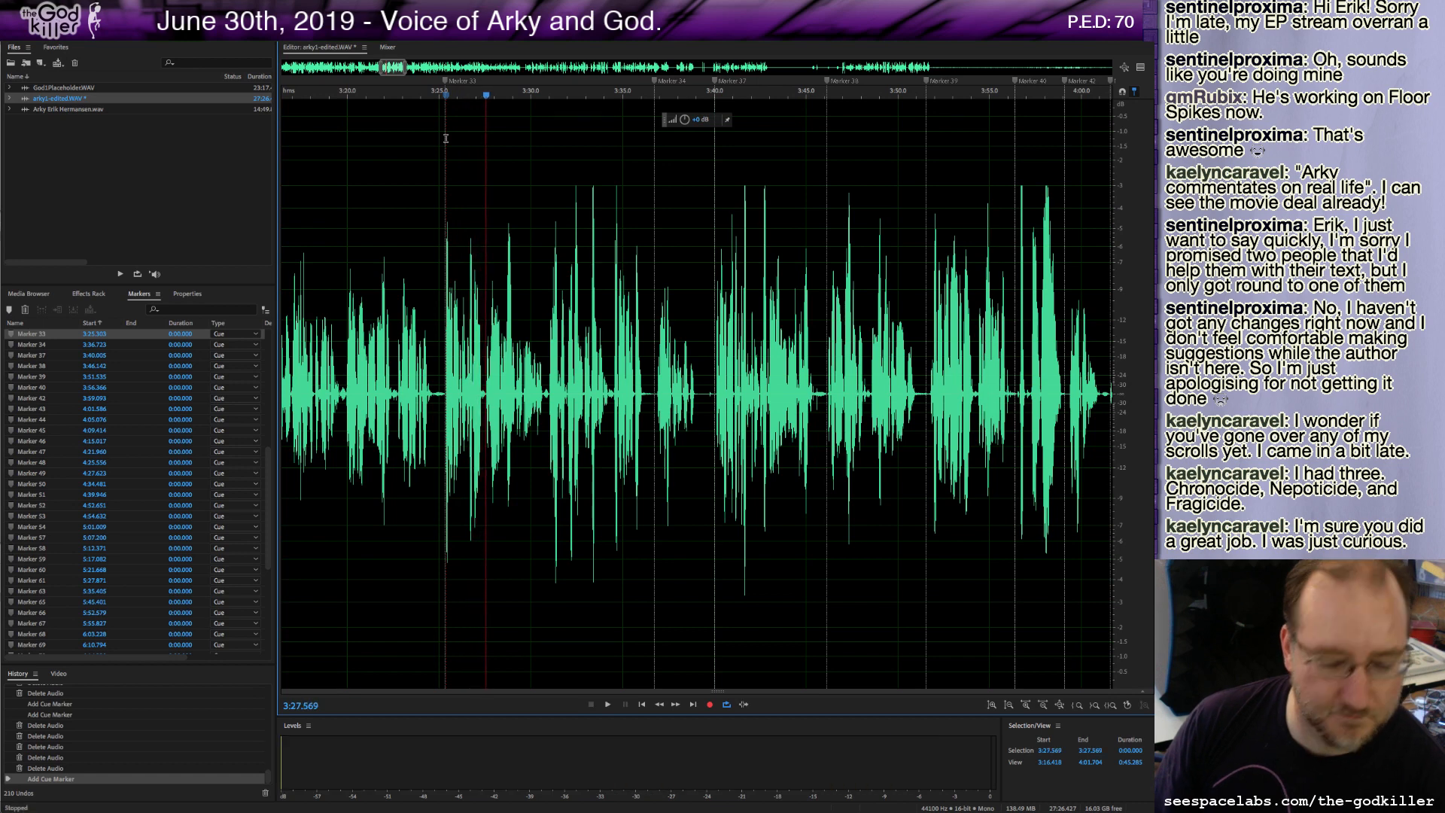
Search the script document for "past the".
key(super+Tab)
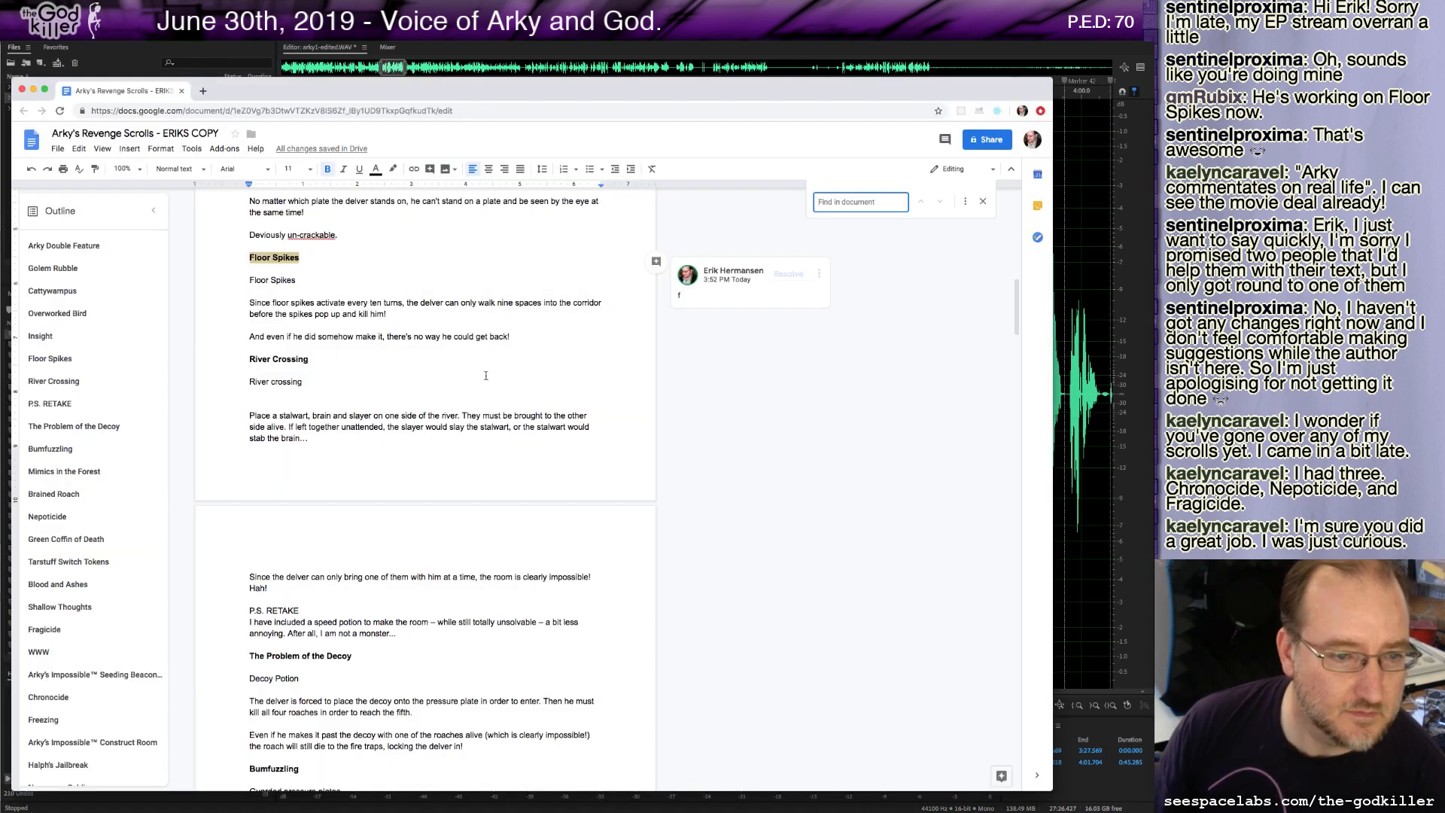
click(302, 381)
key(ctrl+f)
text(p)
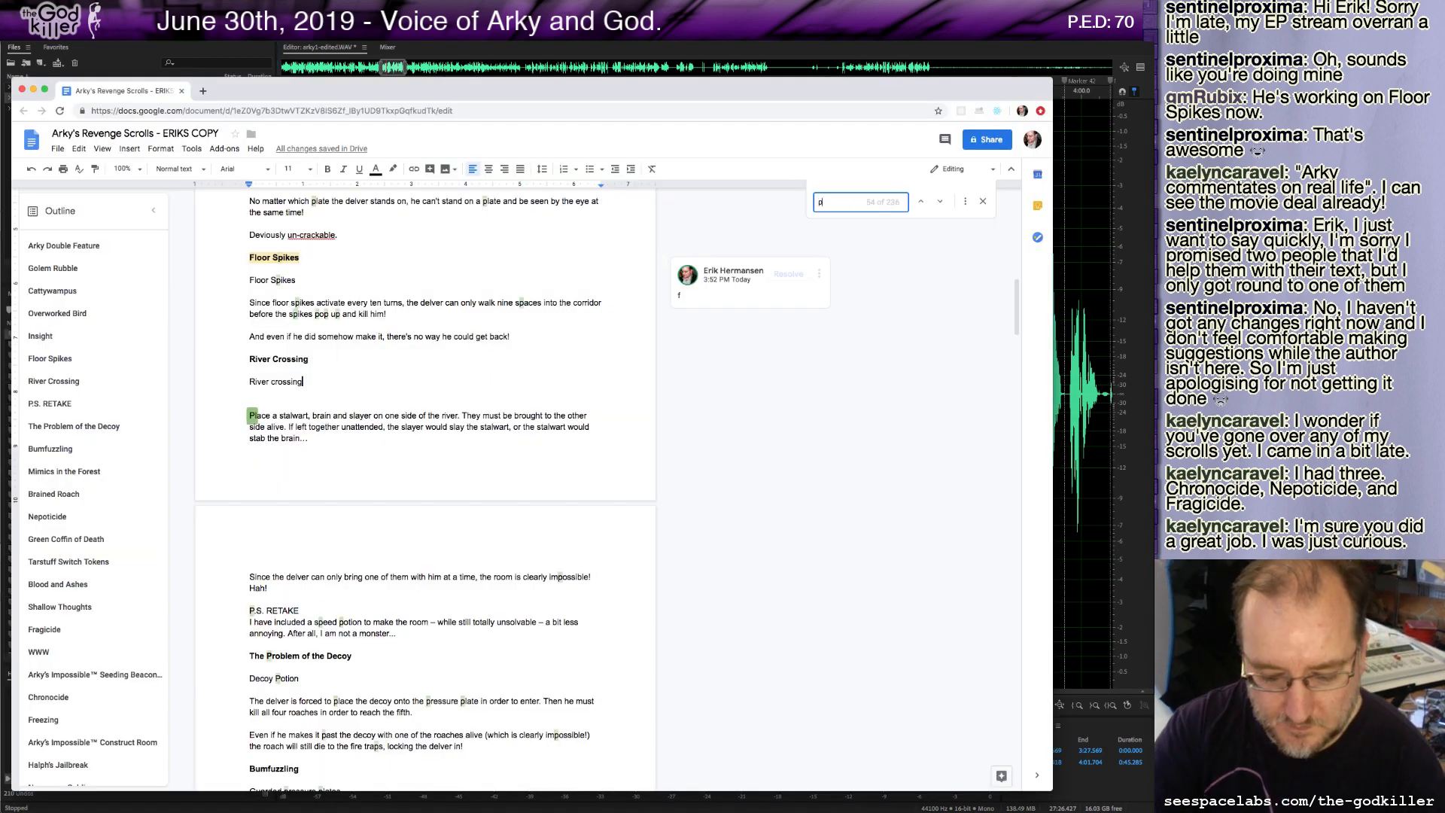
text(ast the)
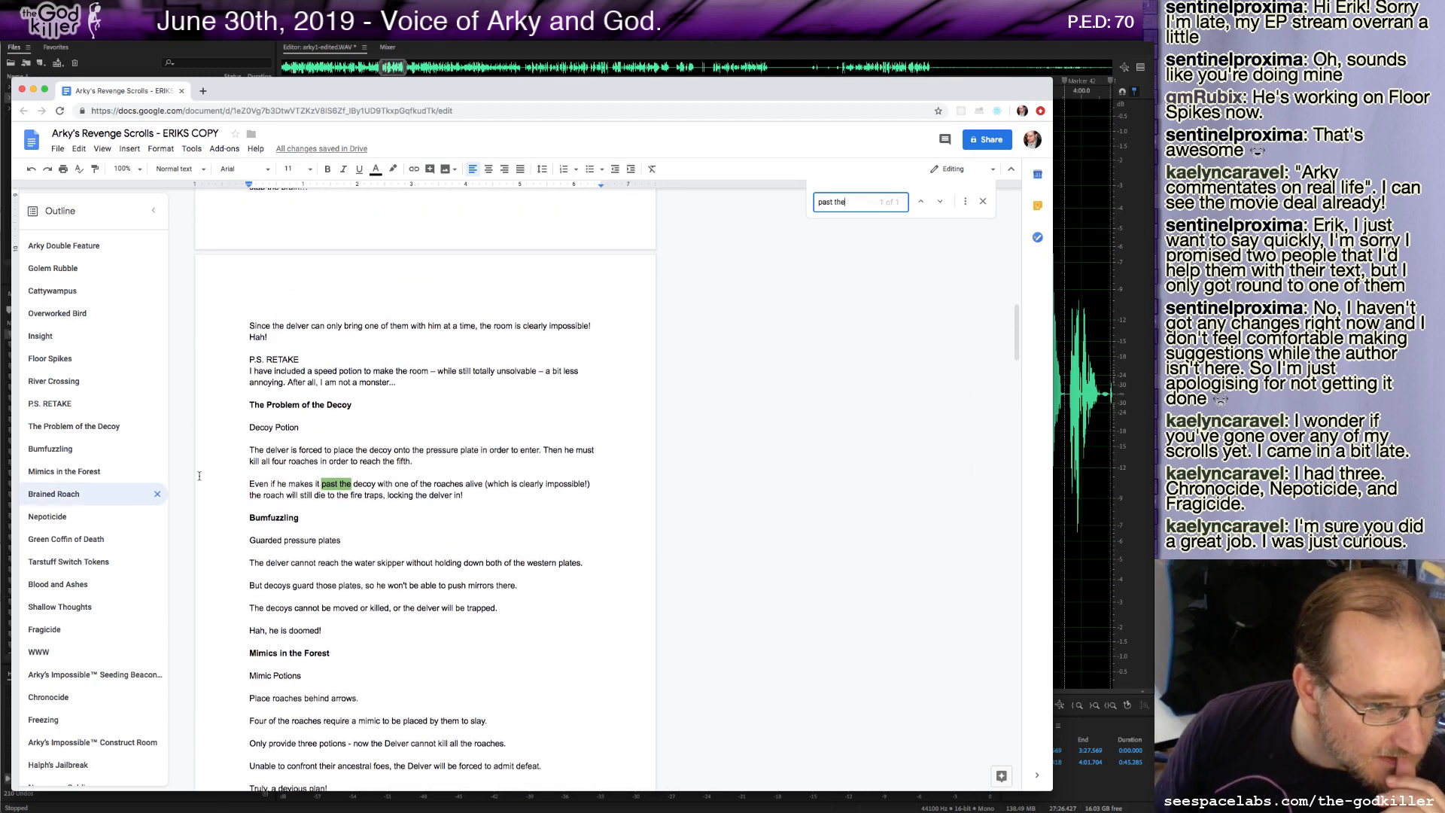
Return to the audio editor and play the recording from about 4:40.5.
click(759, 46)
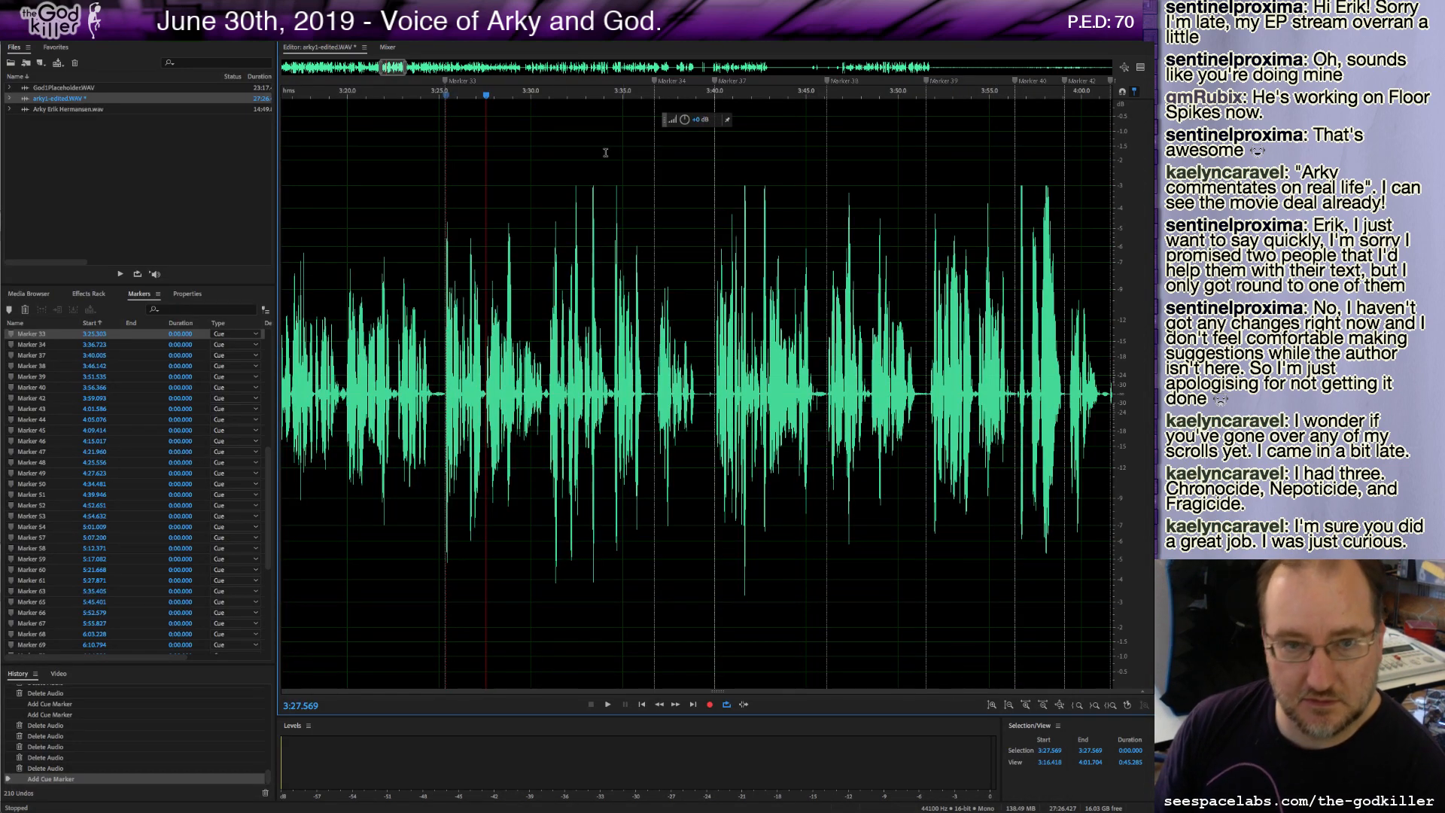
drag(391, 67, 423, 67)
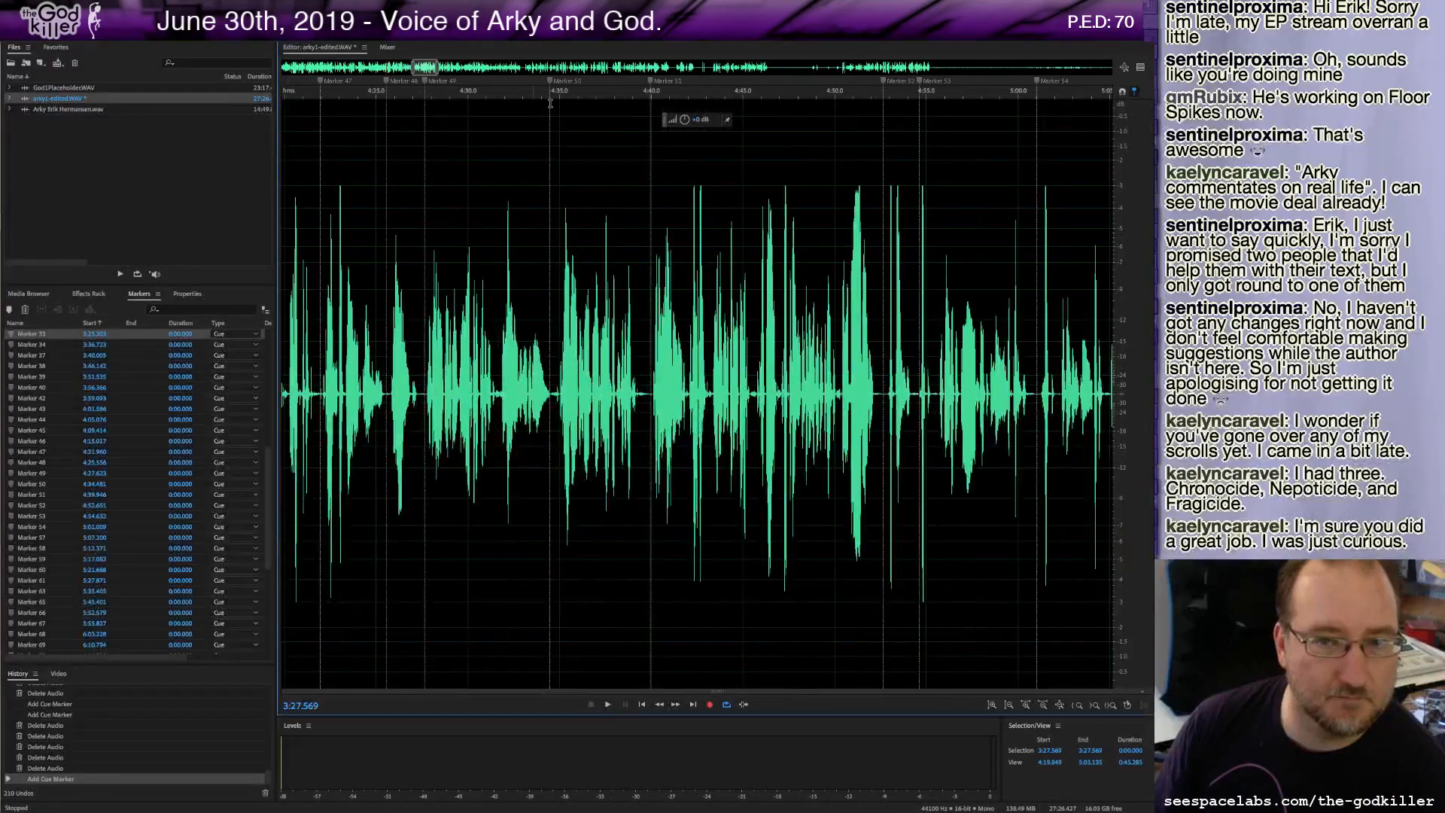
click(650, 83)
click(653, 96)
key(space)
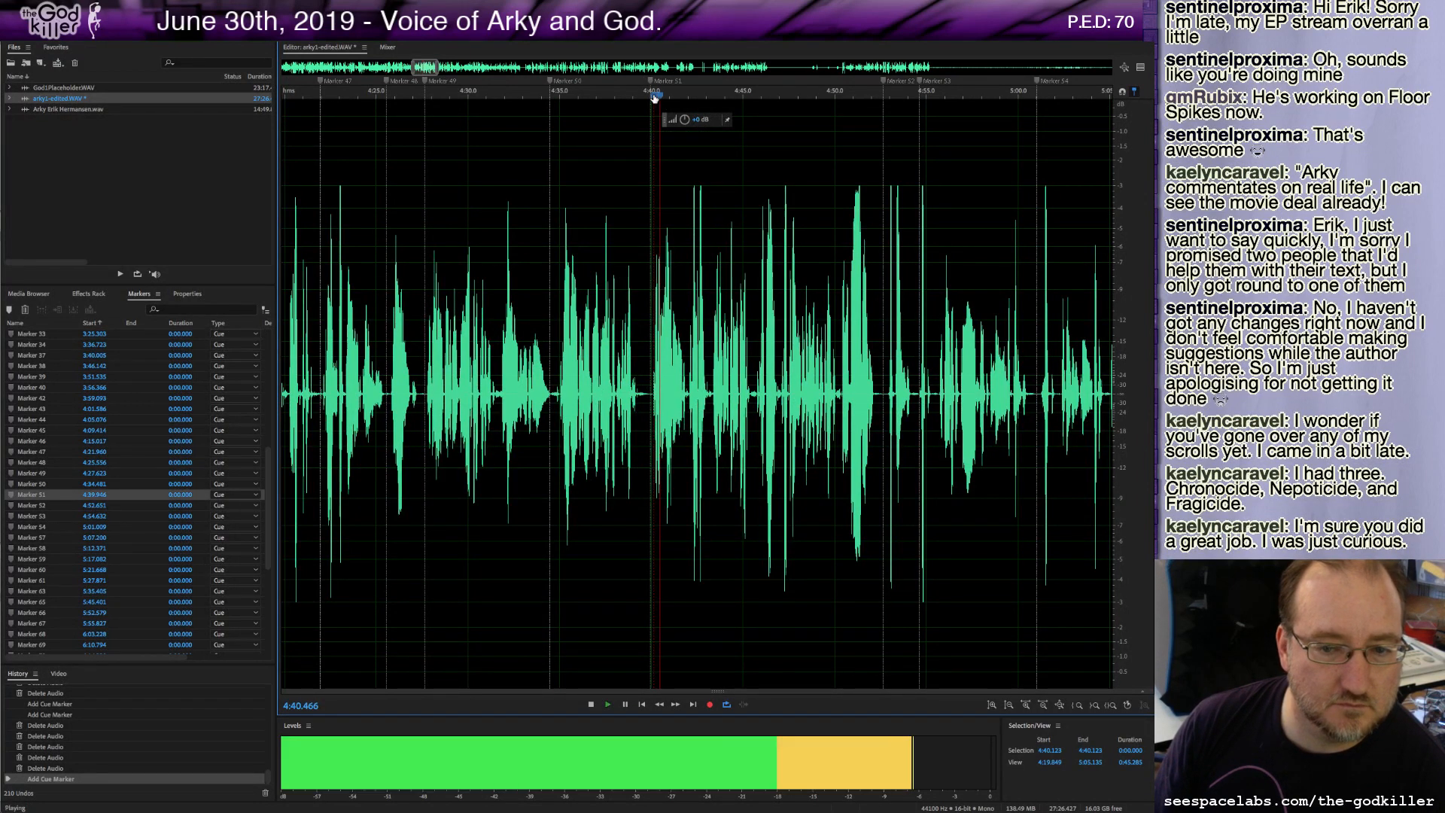
key(space)
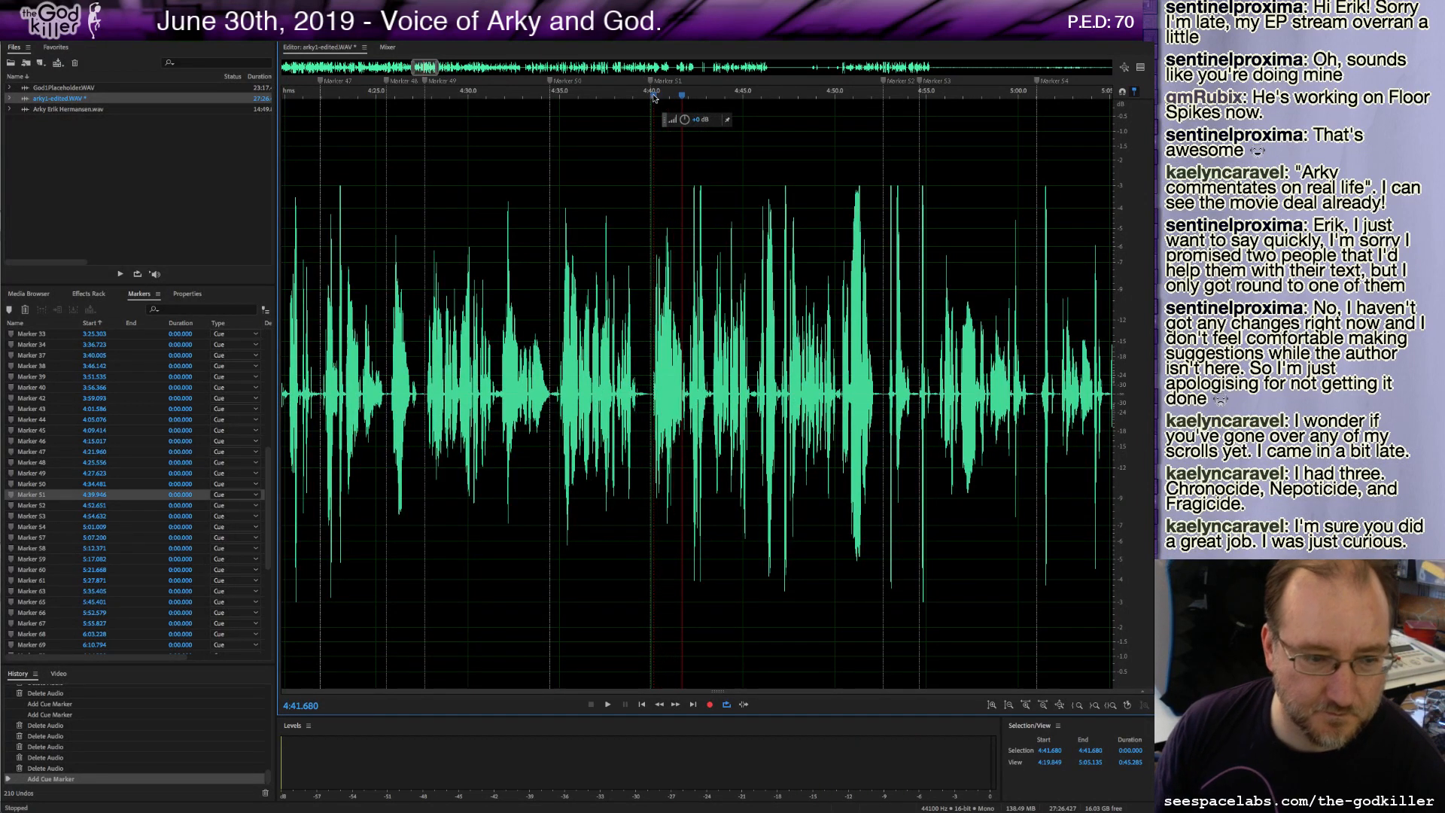
Play the recording onward from about 4:41.7 and switch back to the script.
key(super+Tab)
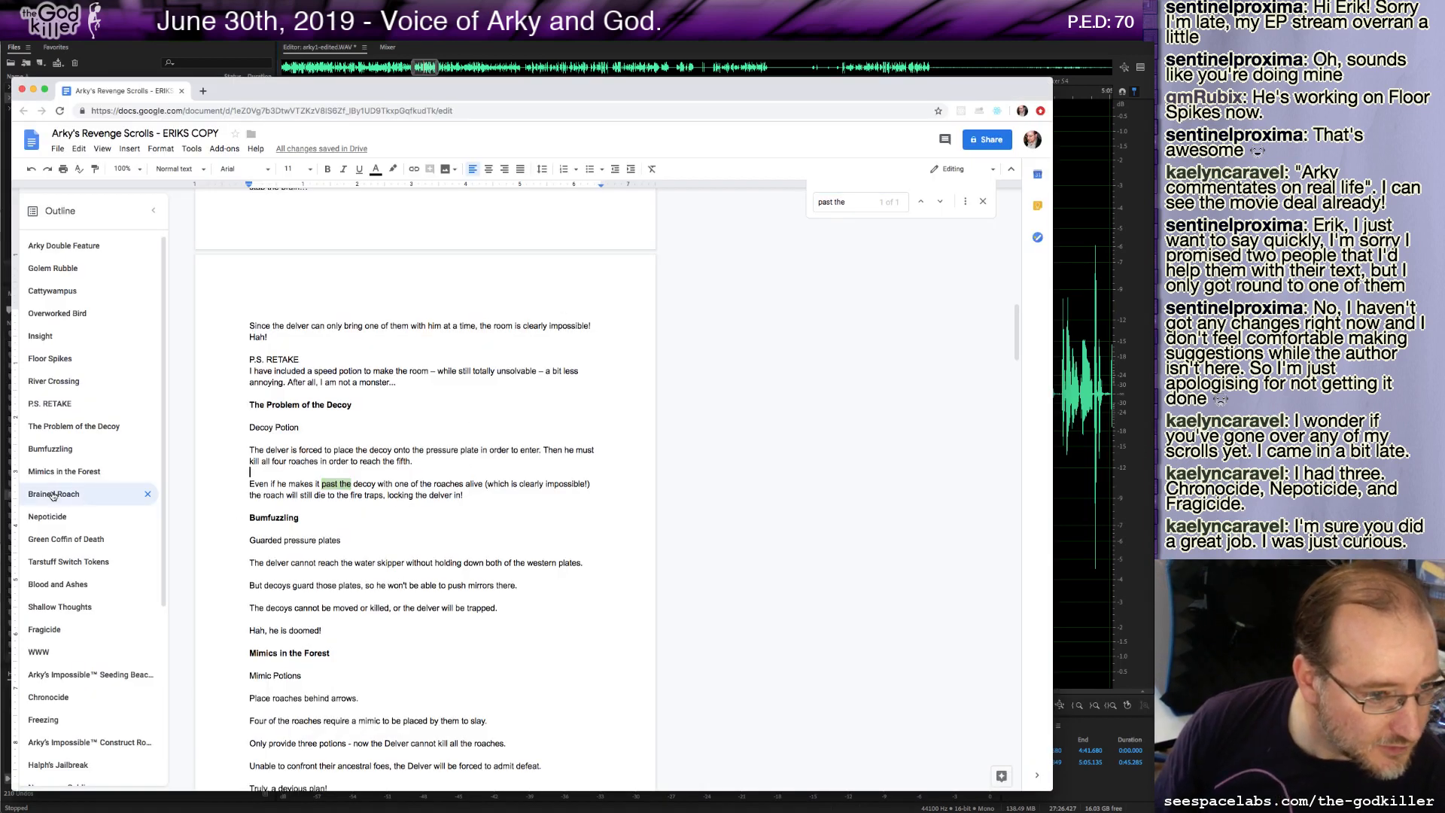
key(super+Tab)
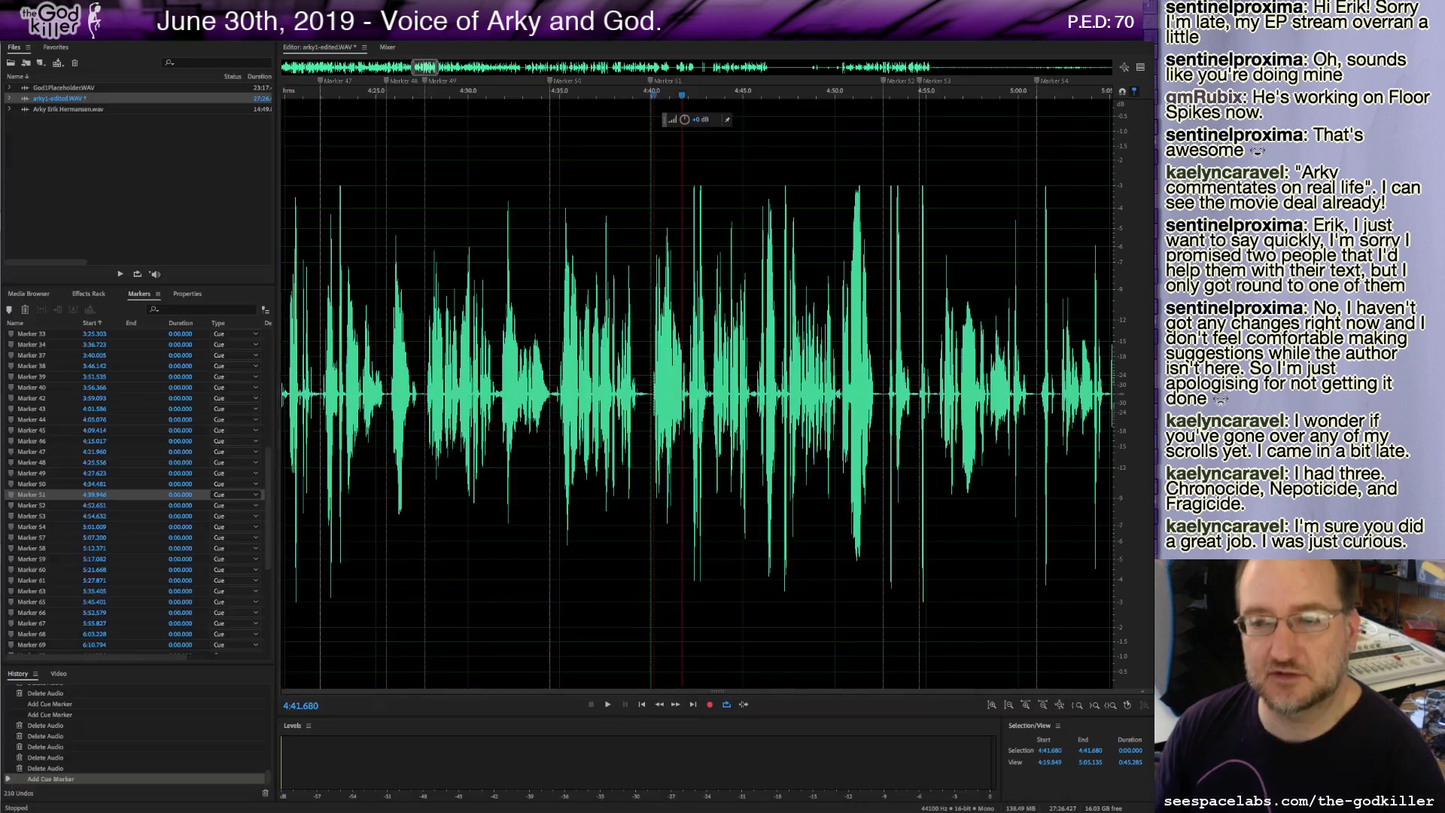
key(space)
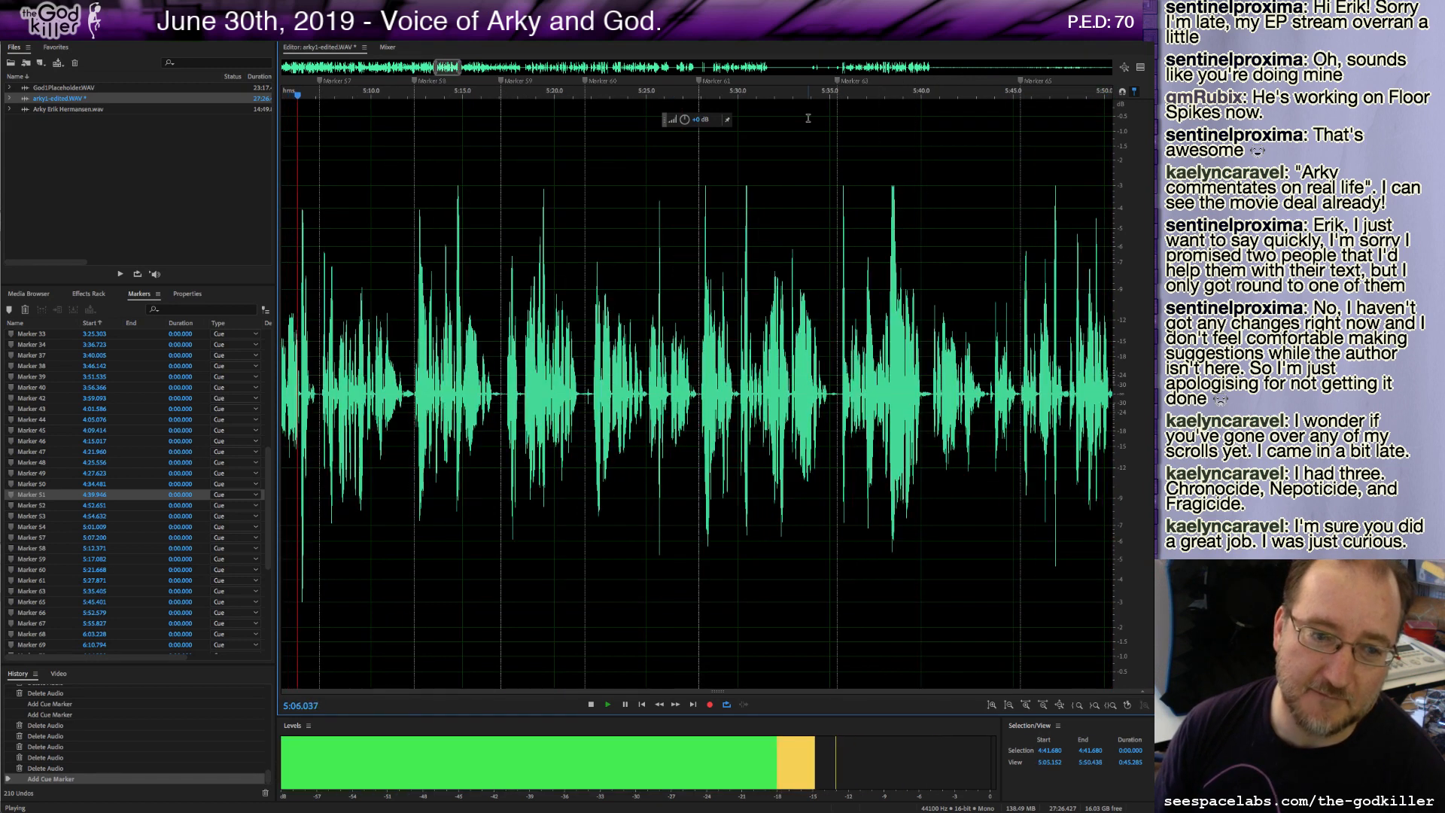
key(space)
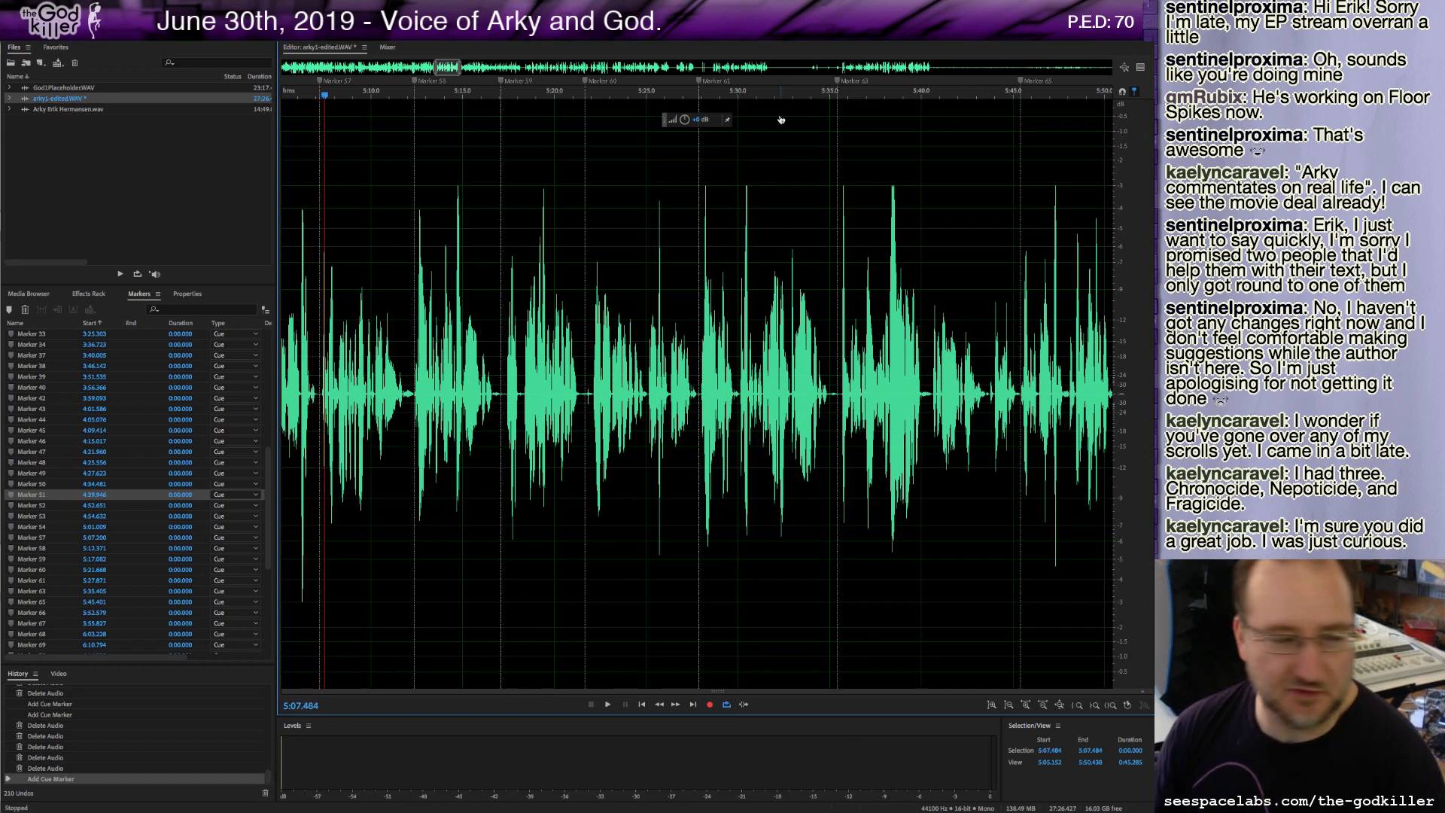
key(super+Tab)
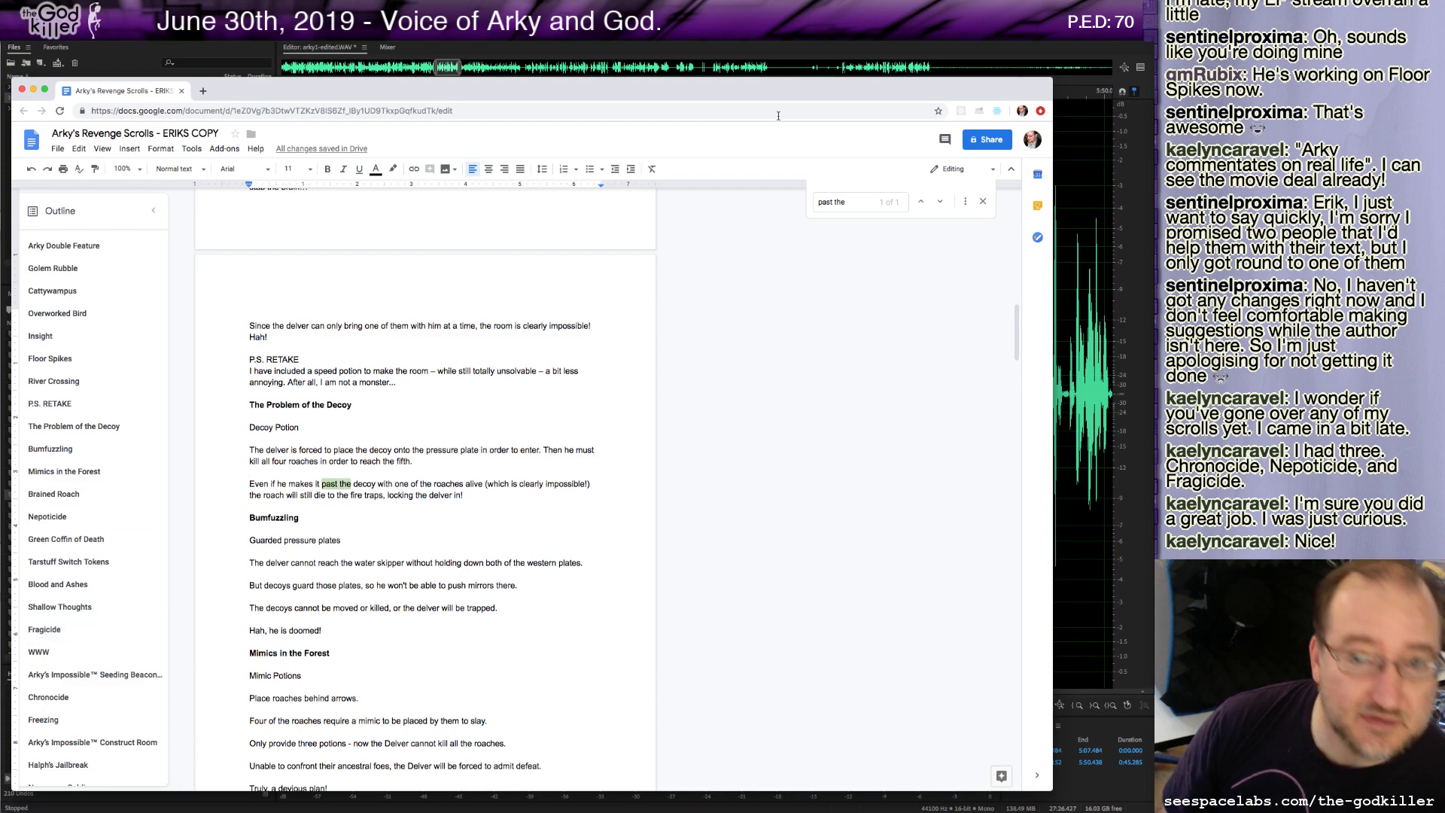
Return to the audio editor and play the recording from about 6:13.5.
click(437, 69)
drag(438, 69, 466, 70)
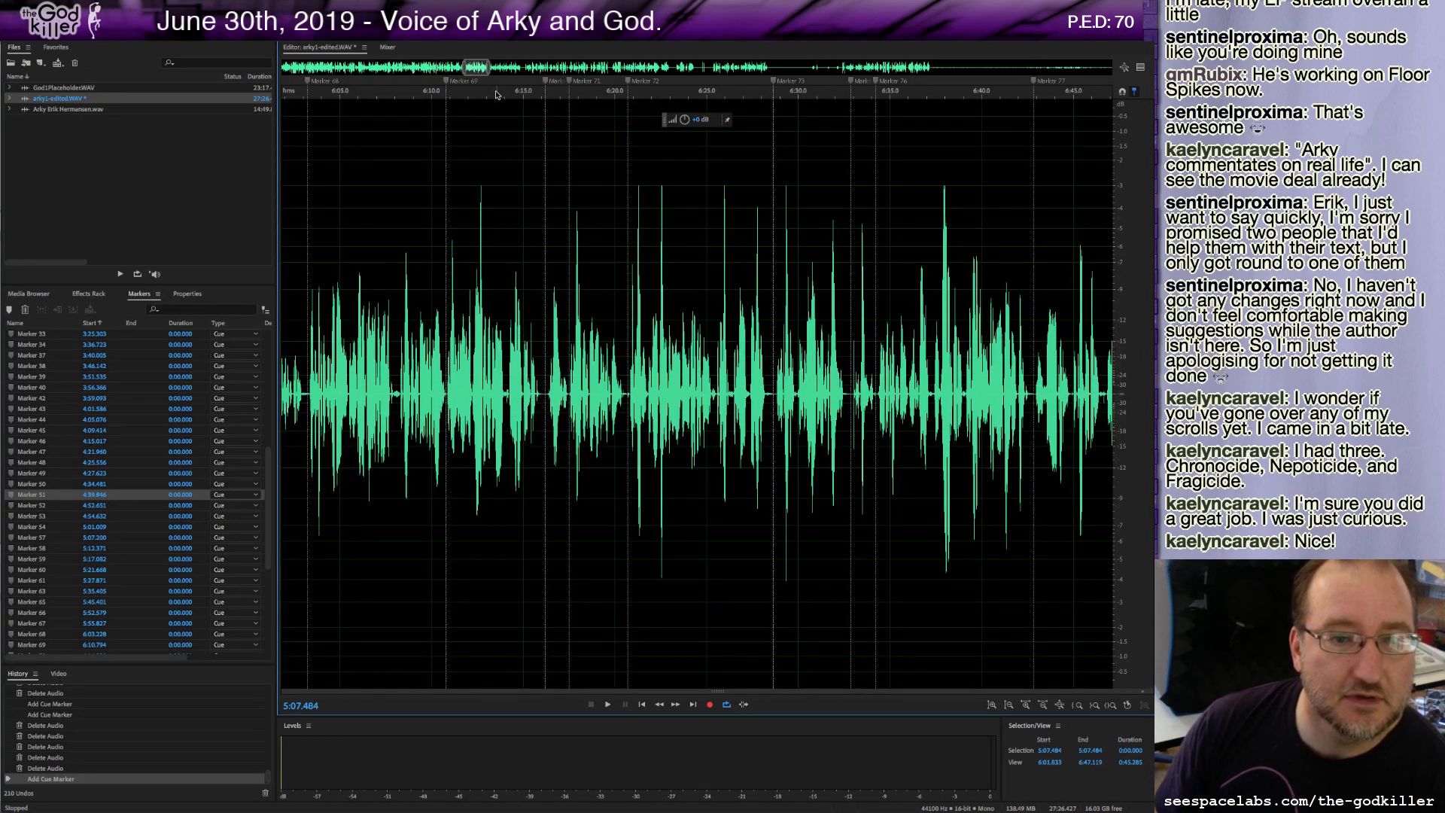
click(496, 124)
key(space)
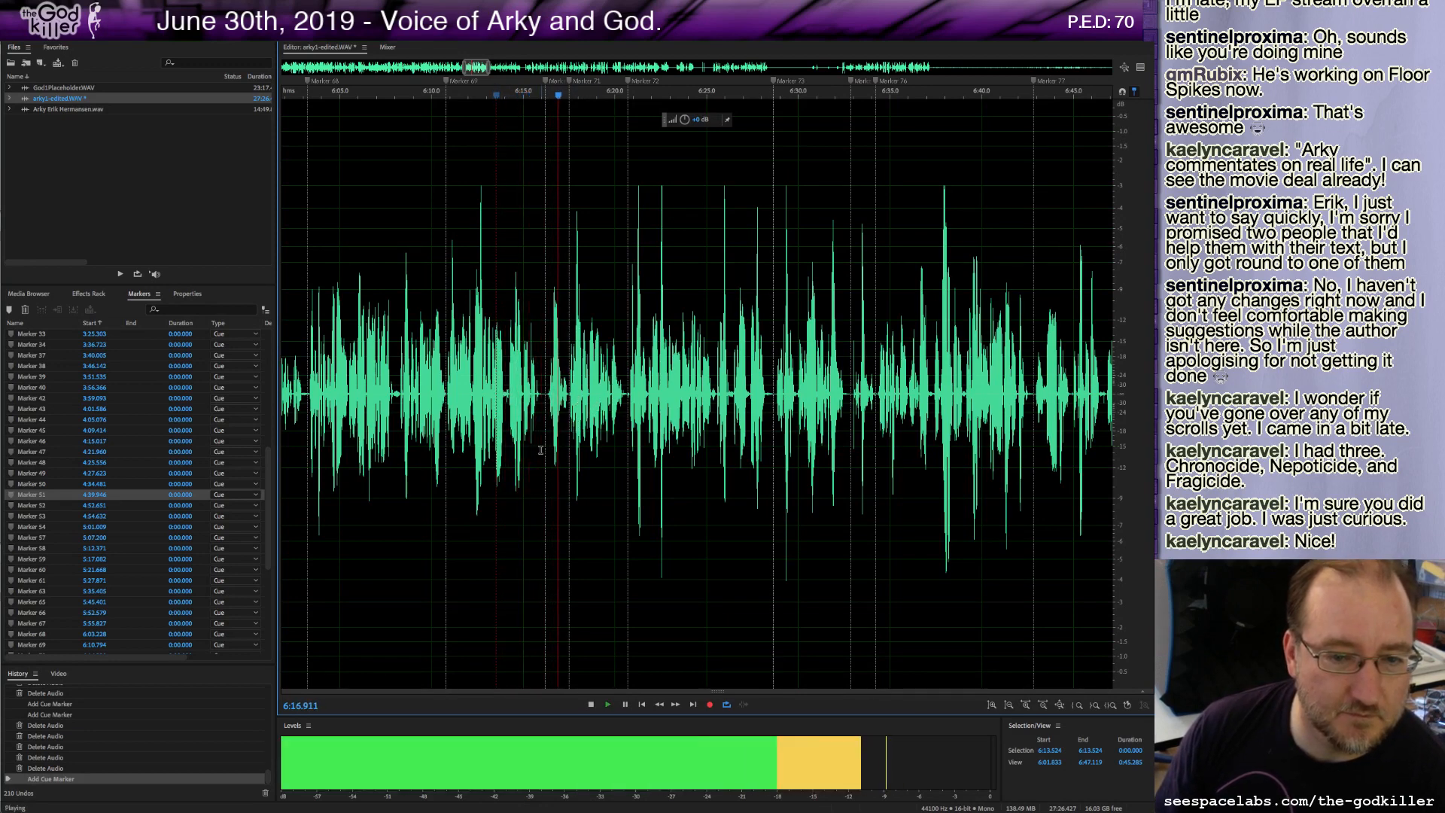
key(space)
Switch to the script, jump to the Tarstuff Switch Tokens section and scroll through the neighbouring scrolls.
key(super+Tab)
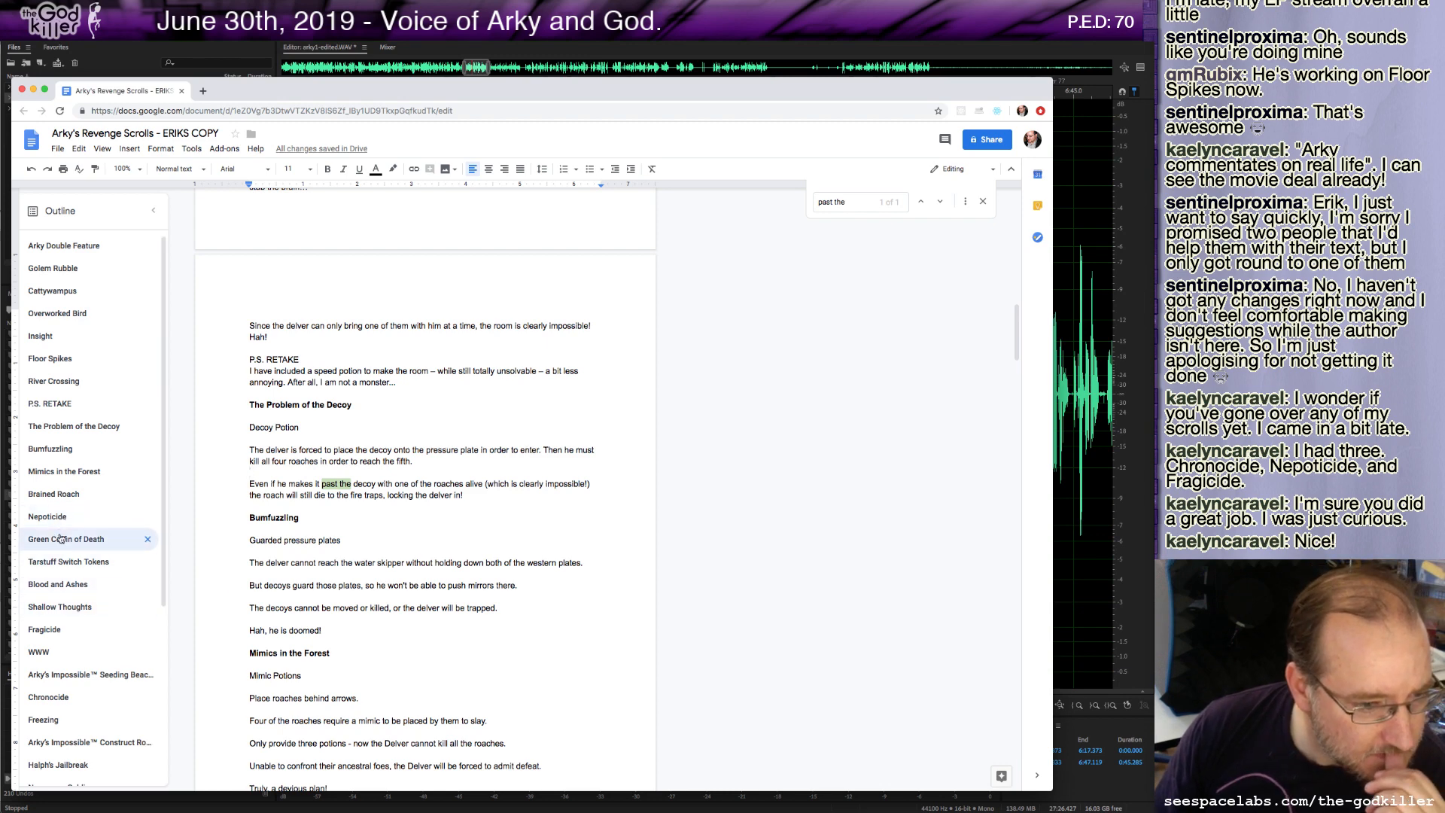
click(127, 568)
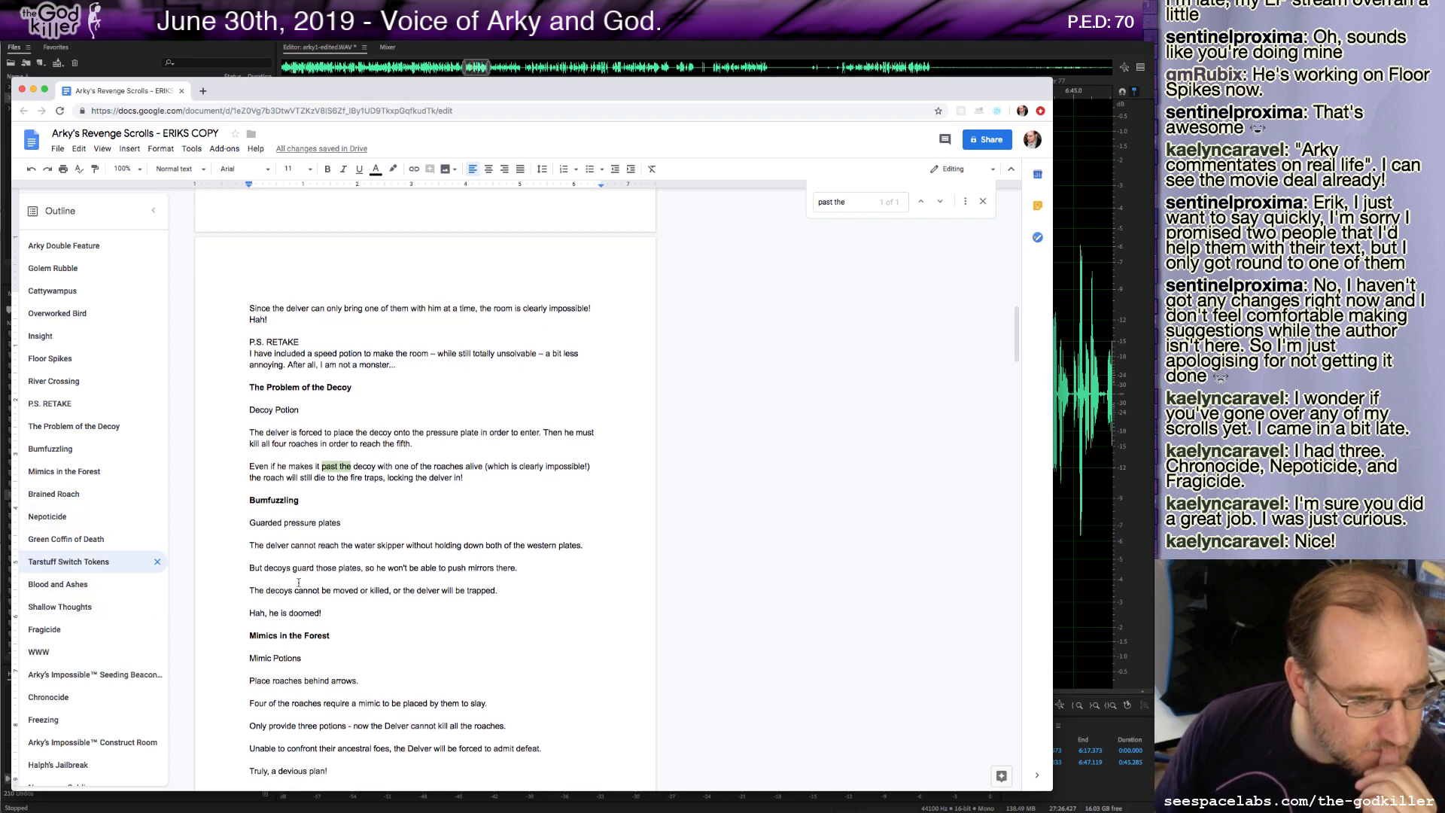
scroll(299, 582, down, 3)
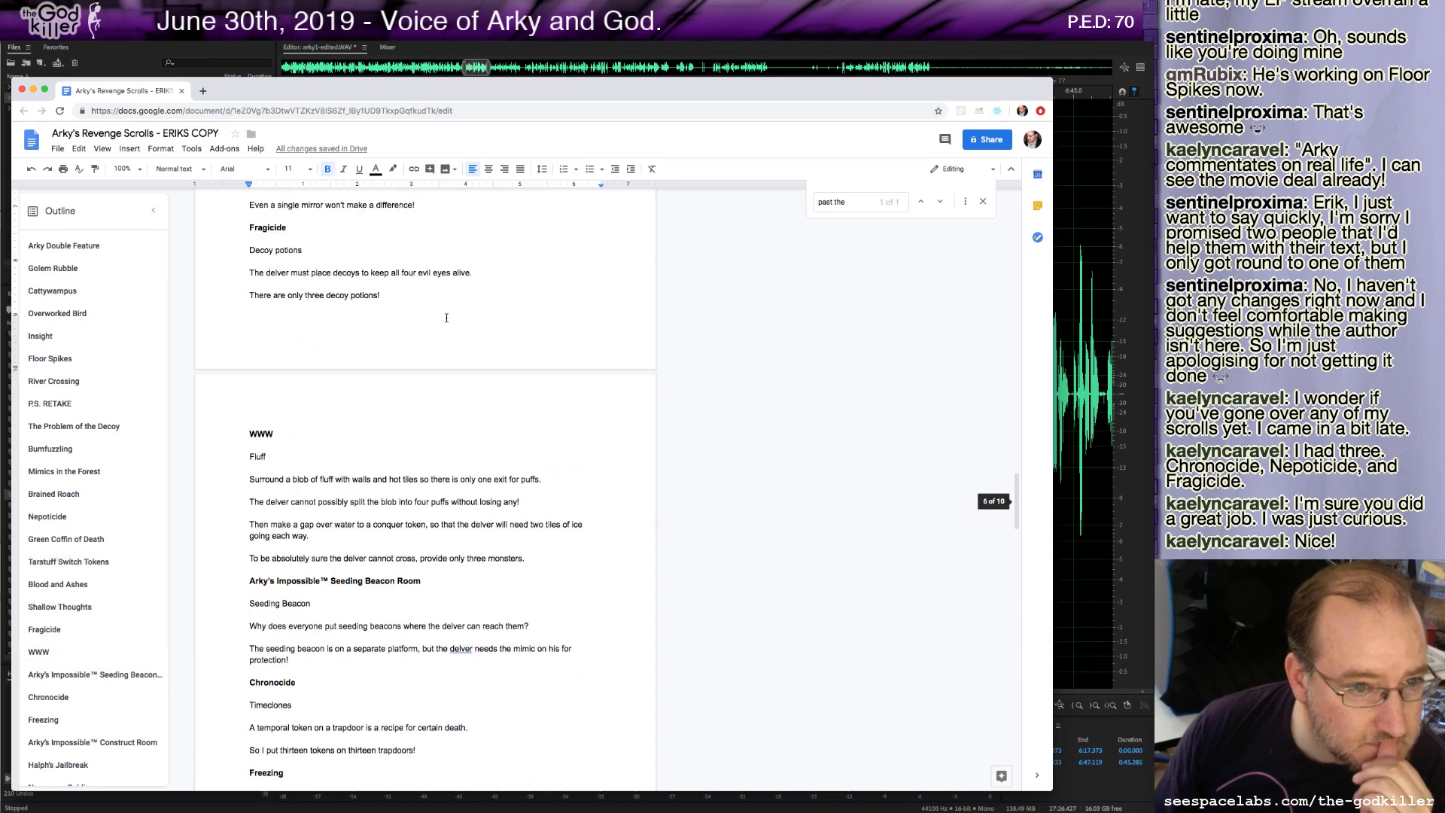
scroll(329, 268, up, 1)
scroll(329, 268, up, 9)
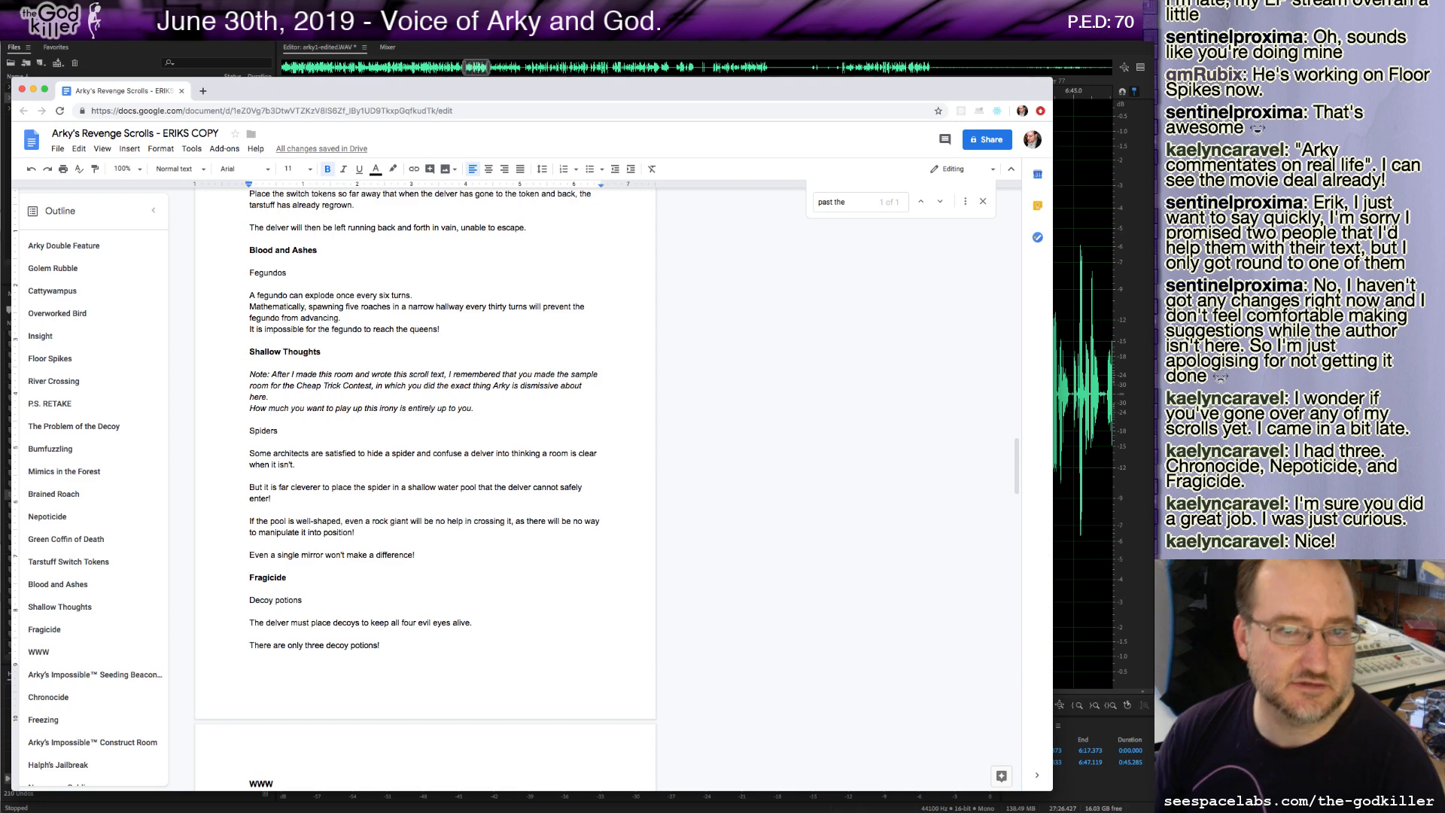
Return to the audio editor and play the recording from about 6:33 and again from about 6:46.5.
click(495, 49)
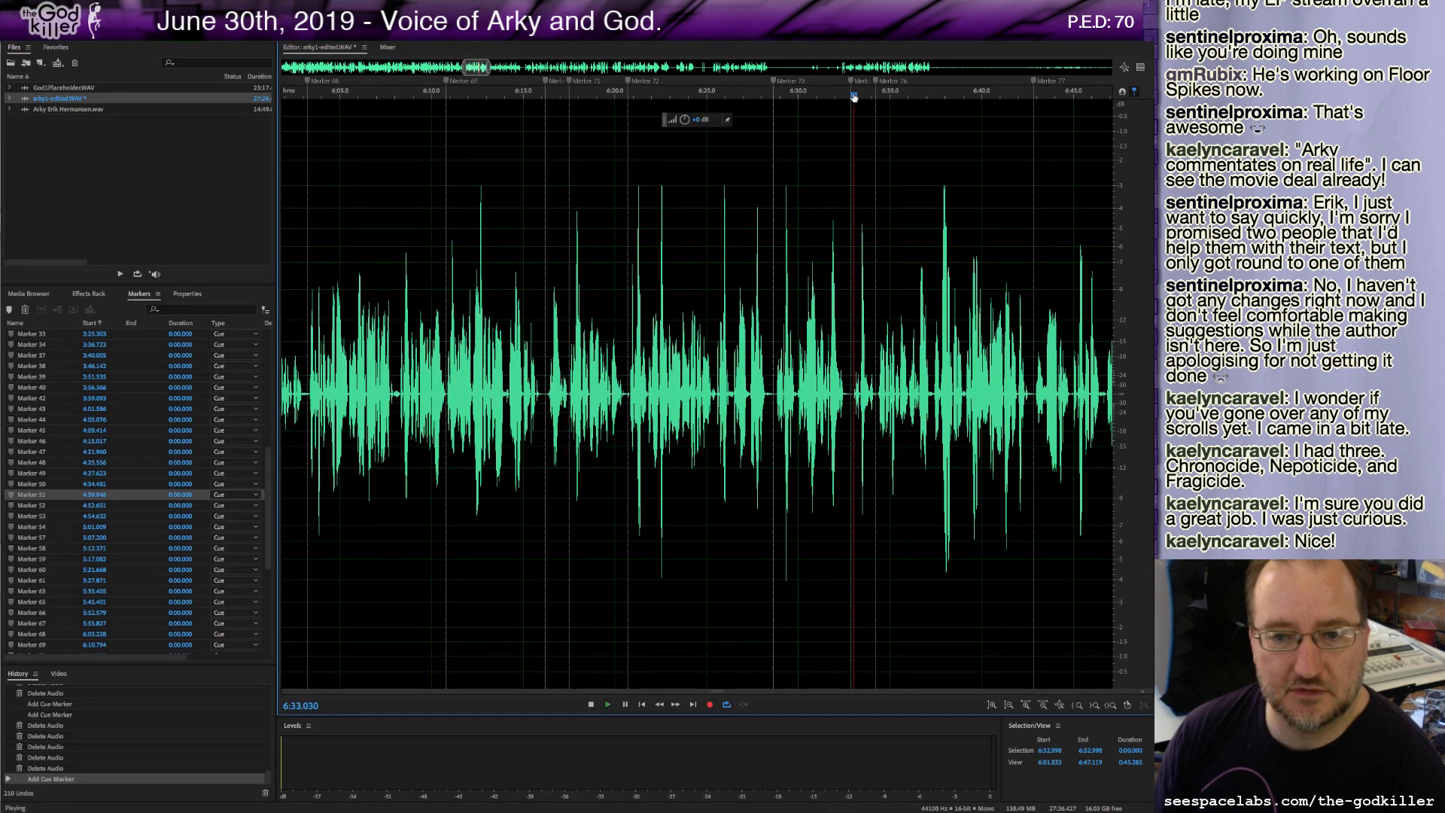
key(space)
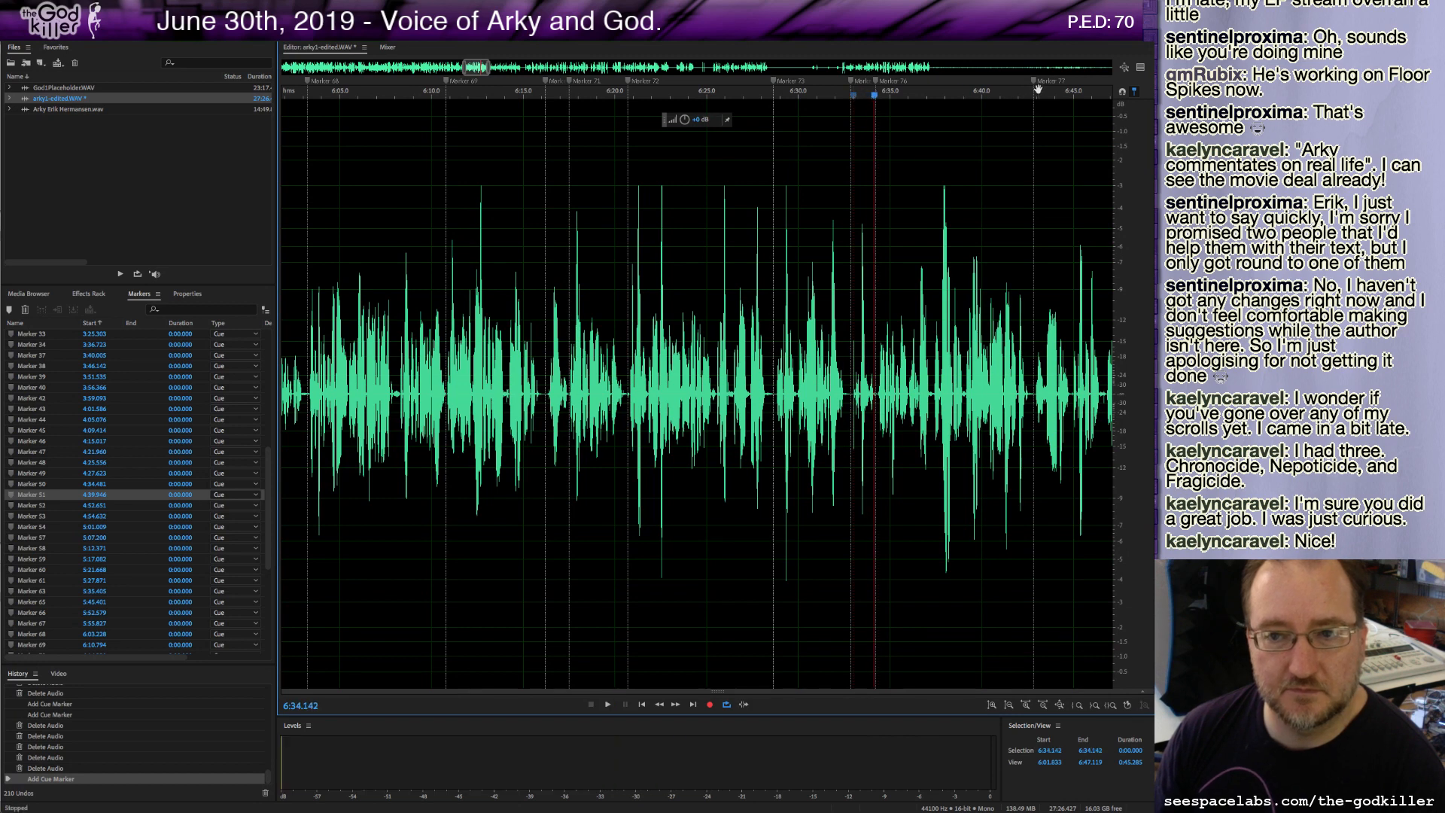
click(1100, 97)
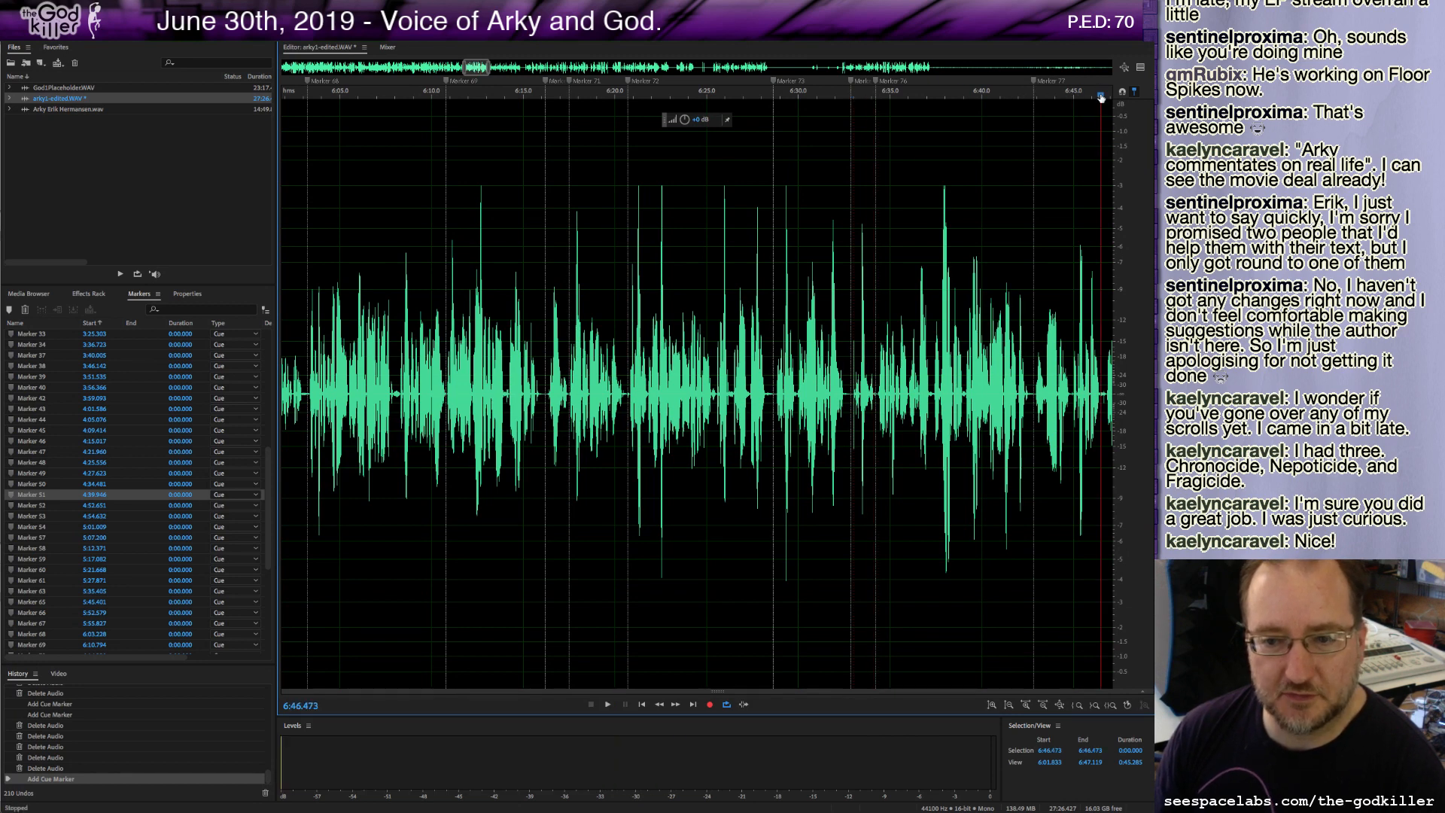
key(space)
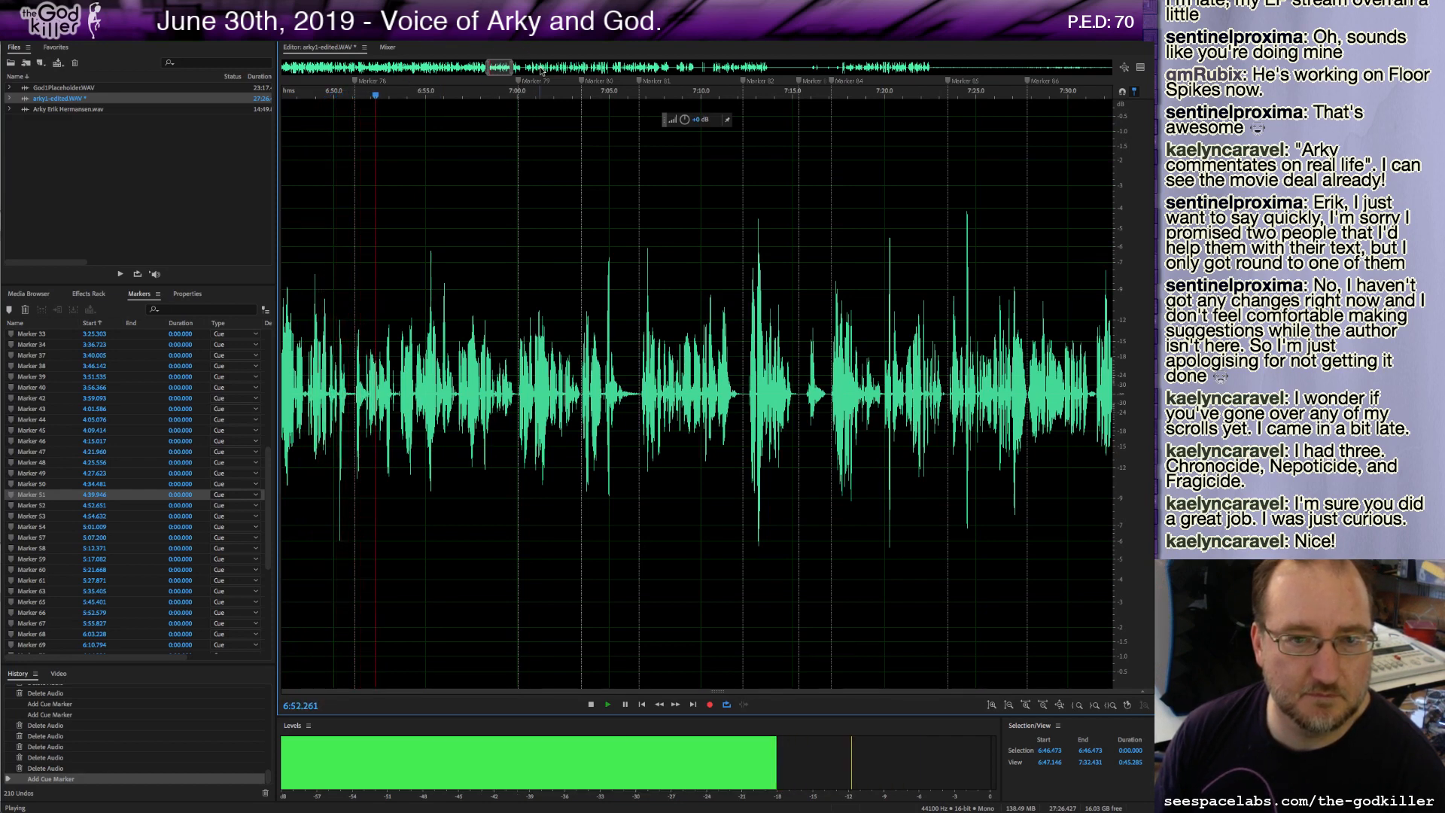
click(498, 89)
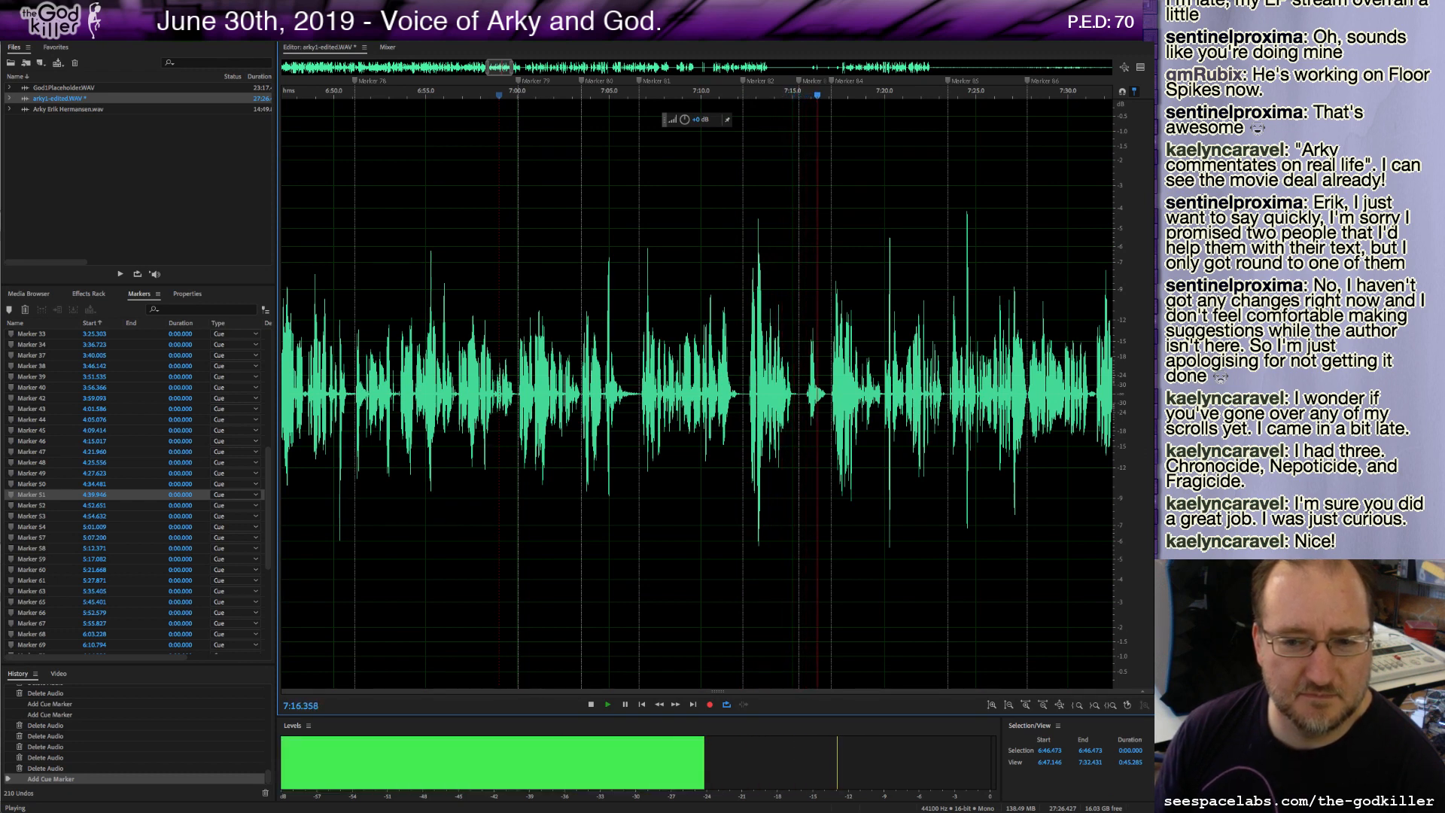
key(space)
Switch to the script, jump to the Fragicide section, and return to the audio editor.
key(super+Tab)
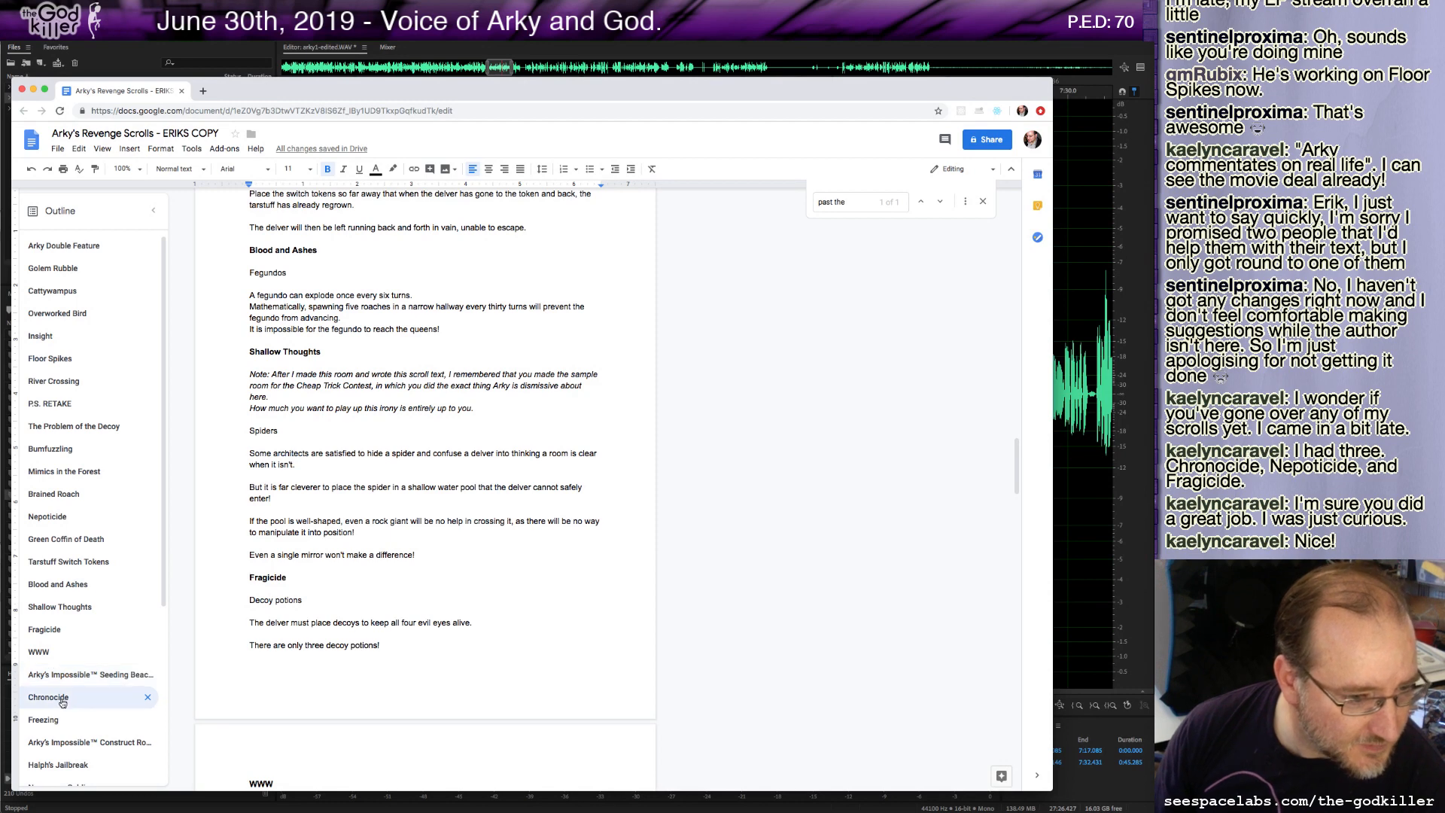
click(53, 630)
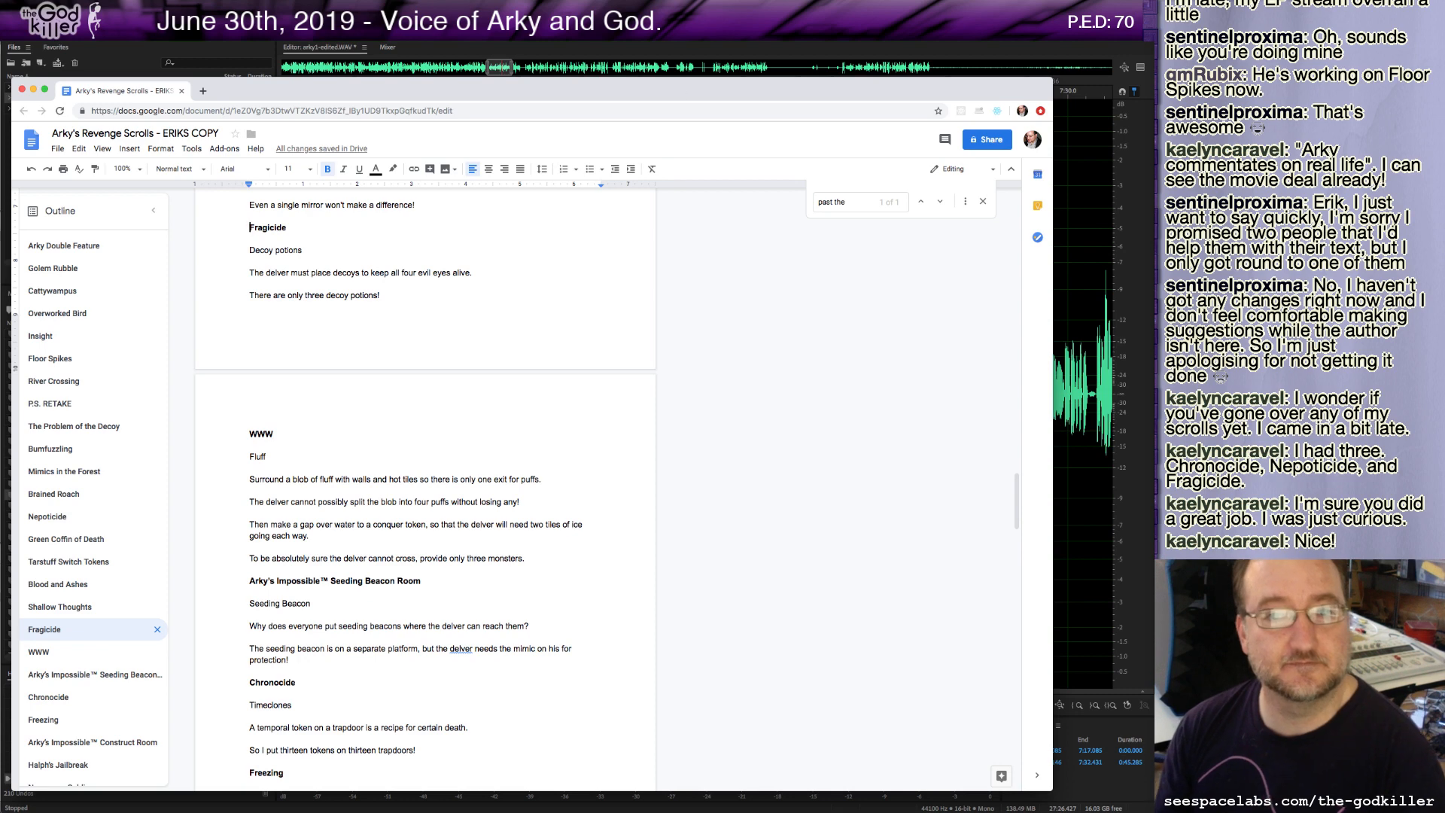
key(super+Tab)
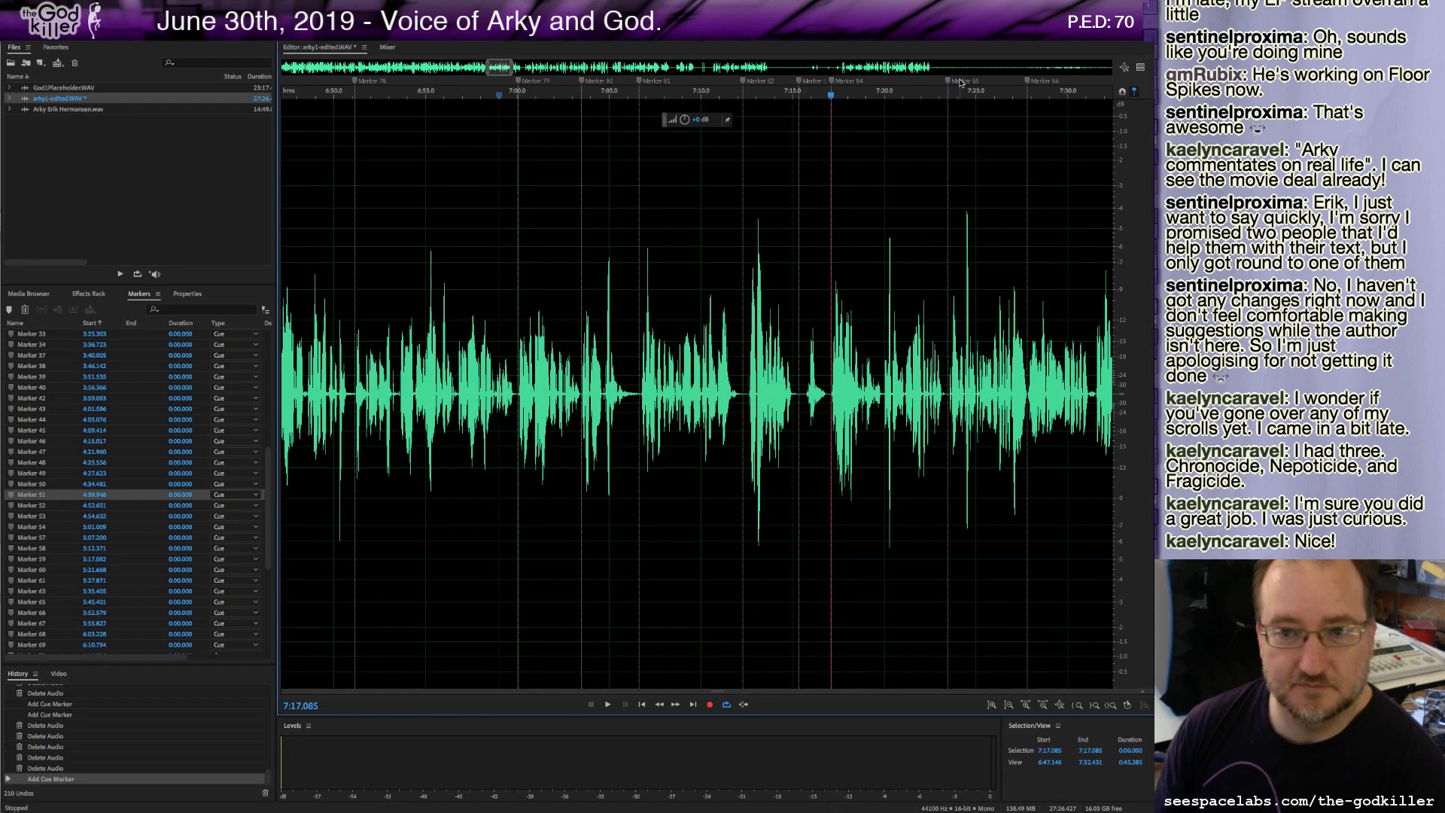
Play the recording from about 7:17 and audition the passage around 7:53 to 7:59.
key(space)
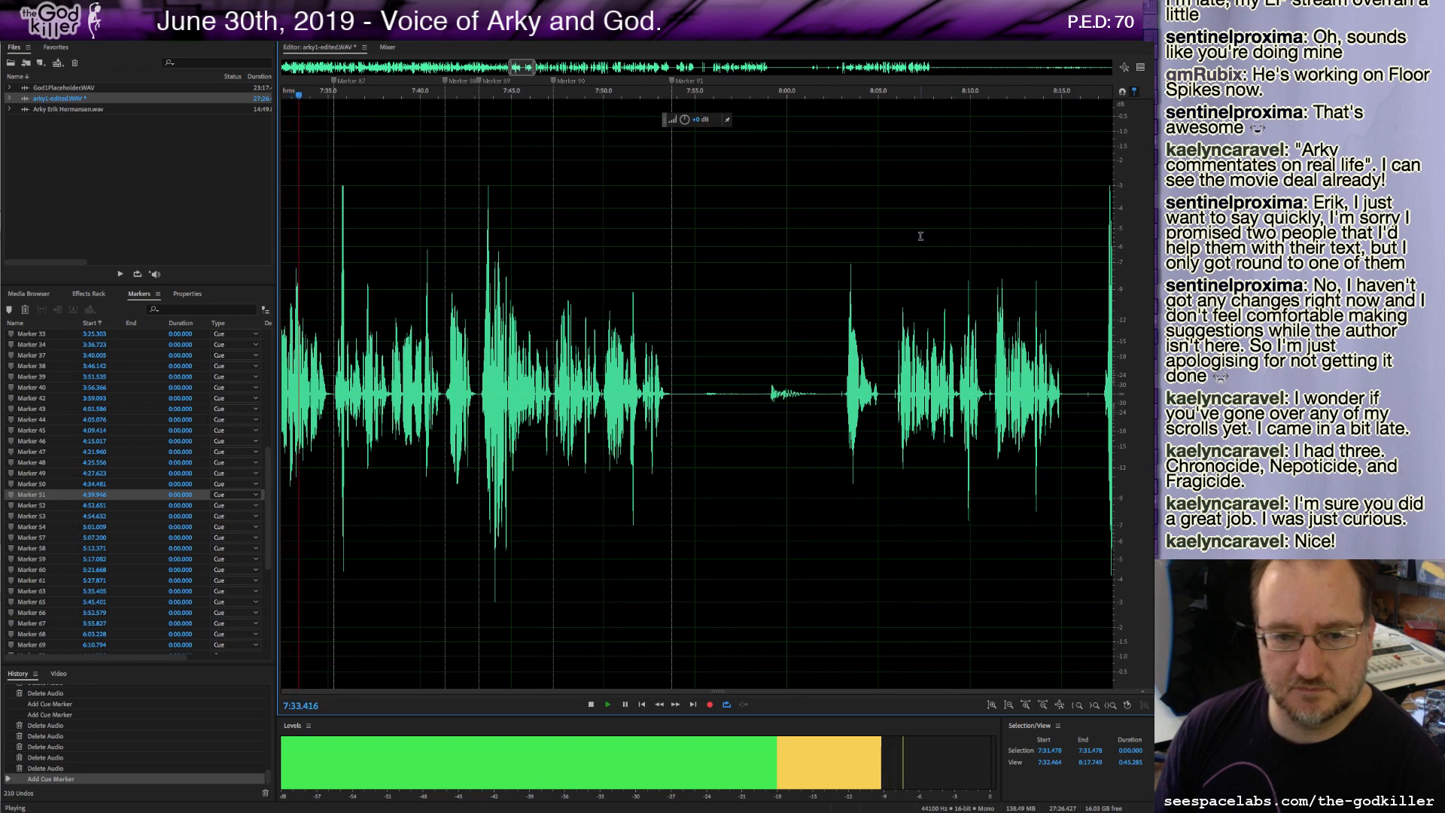
click(554, 94)
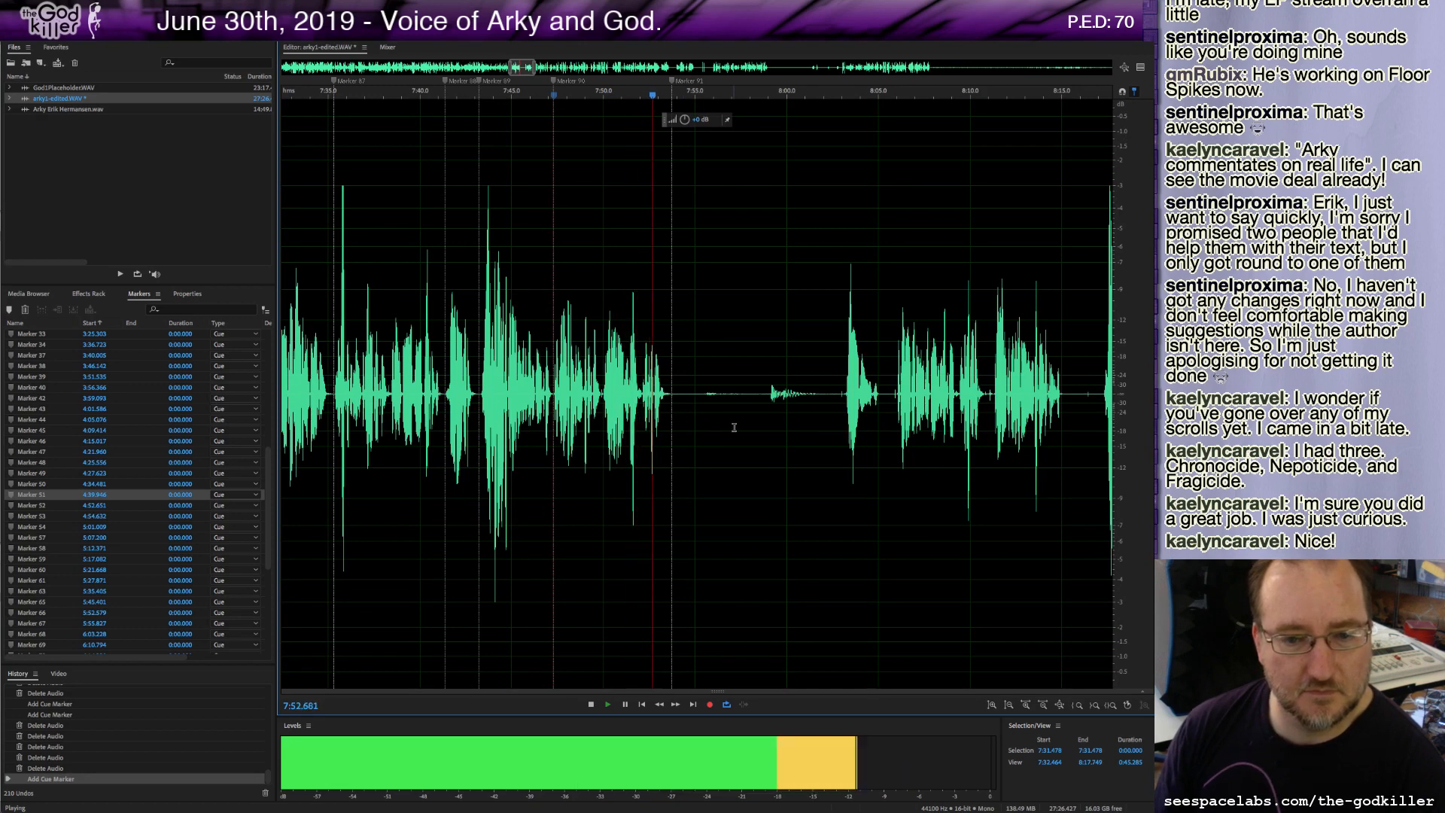
key(space)
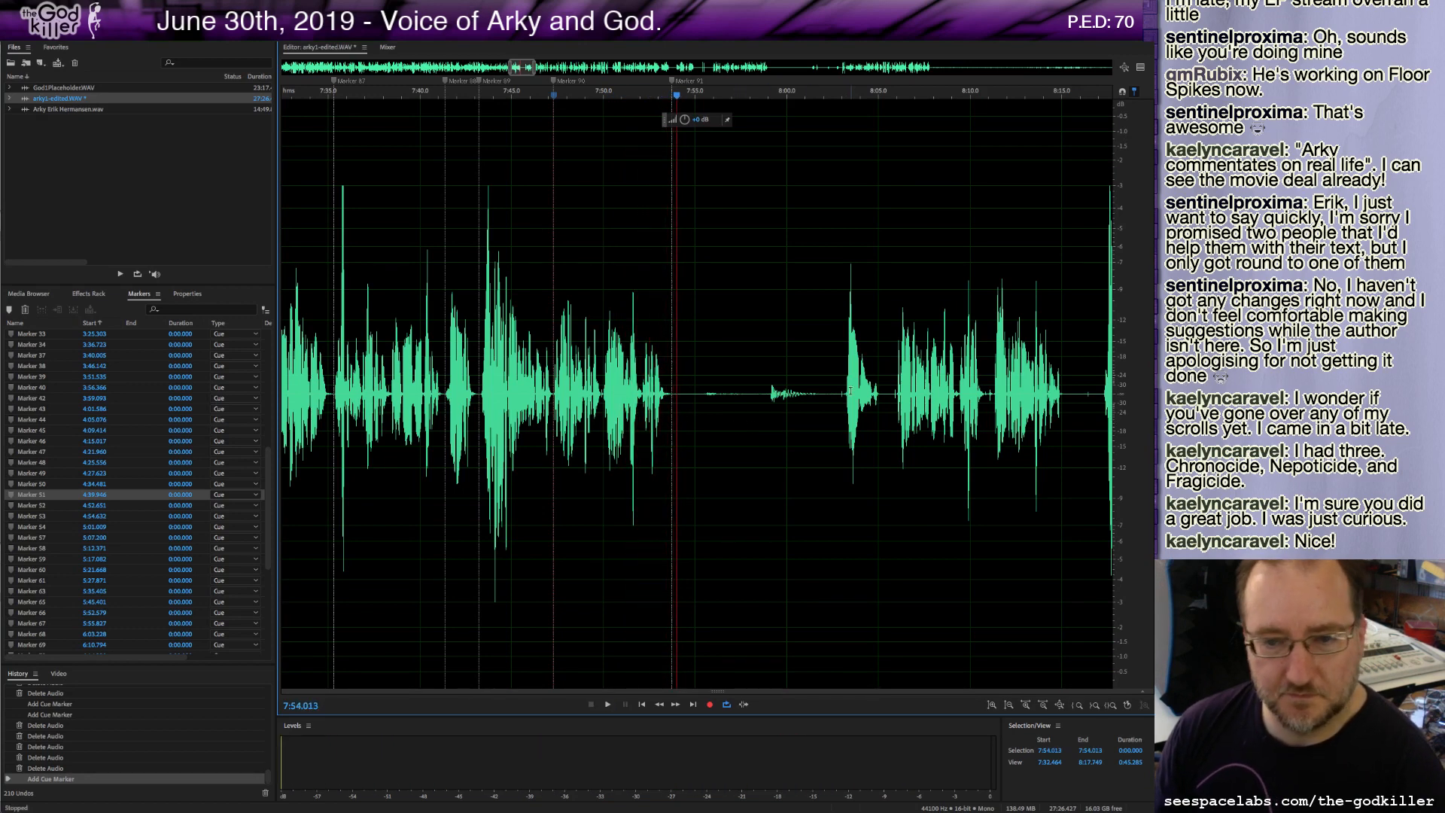
shift+click(842, 393)
click(770, 393)
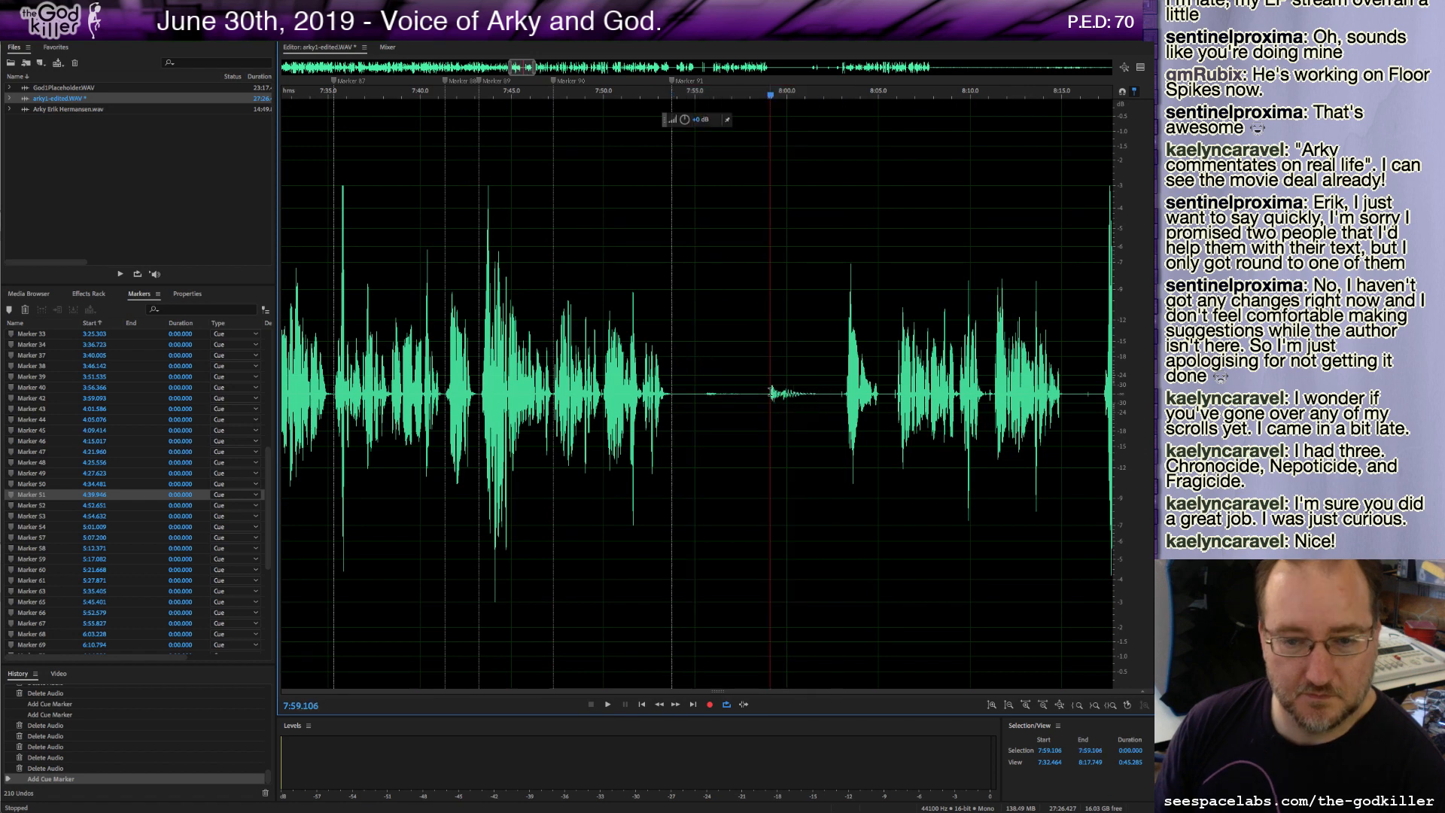
key(space)
key(space)
Select and delete the stretch of audio from about 7:53.8 to about 8:03.
drag(674, 398, 843, 457)
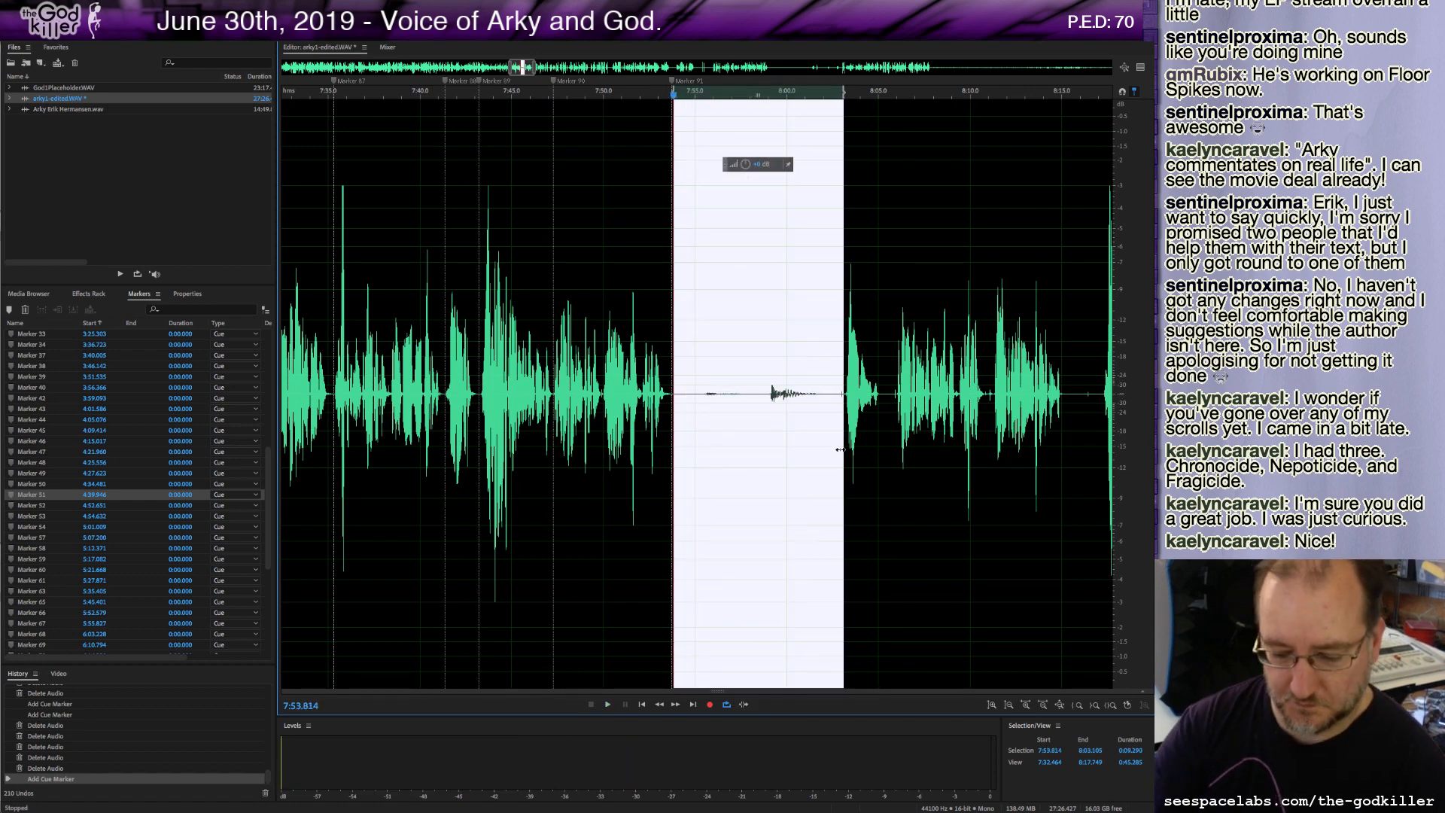
key(Delete)
Play across the cut and add a cue marker at about 7:56.1.
key(space)
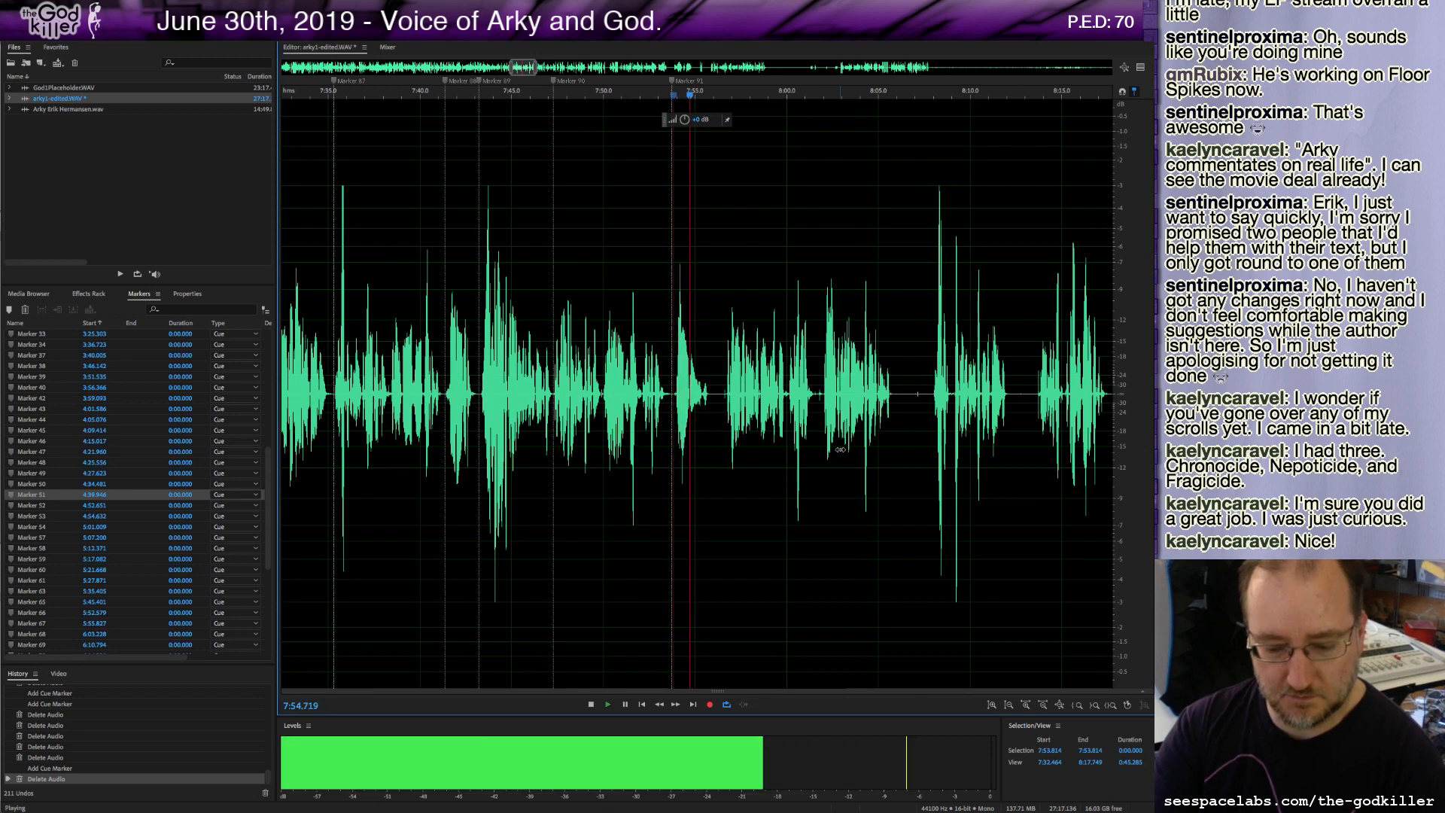
key(space)
key(m)
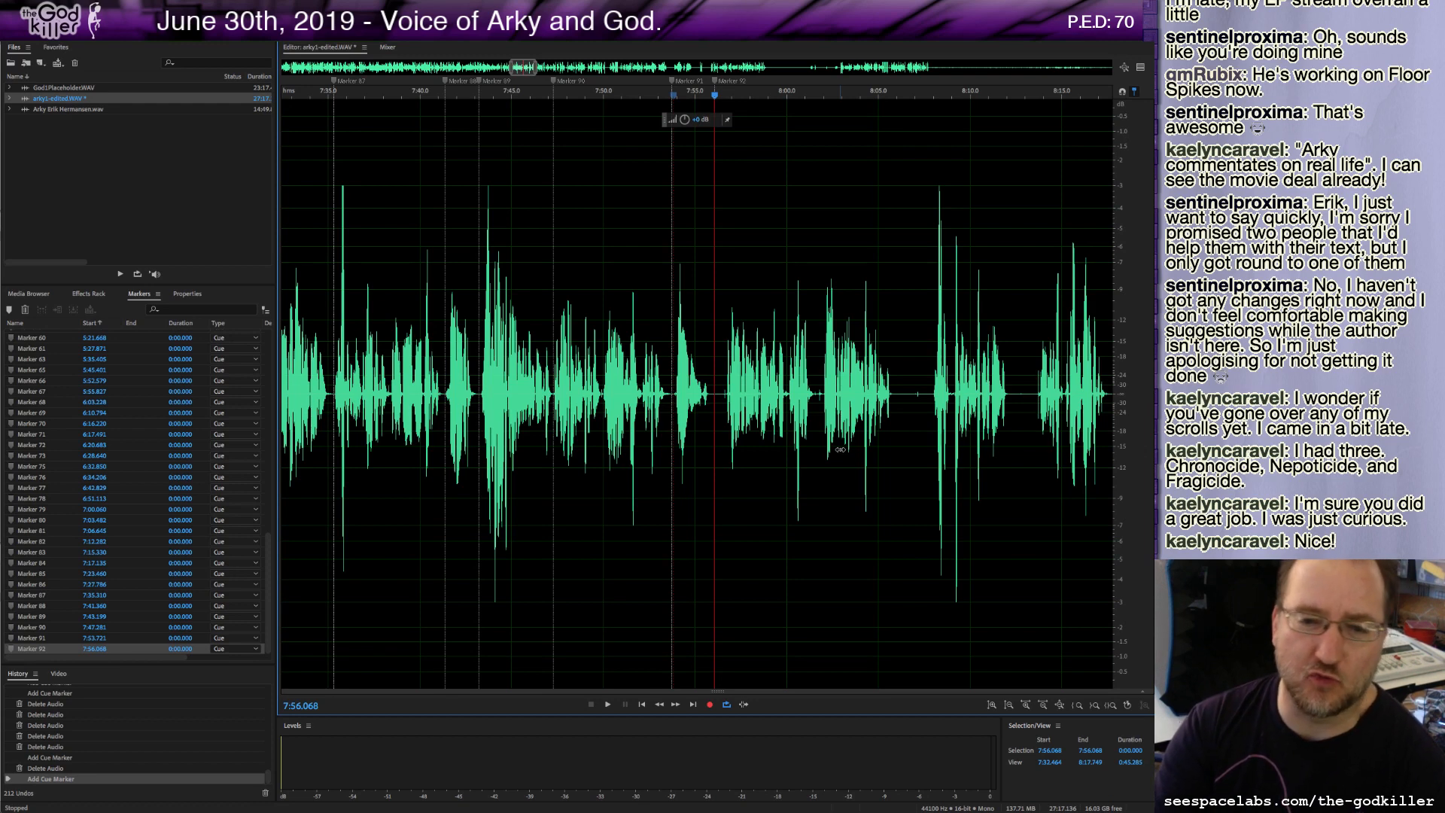
Select and delete a half-second sliver of audio at about 7:56.2.
key(space)
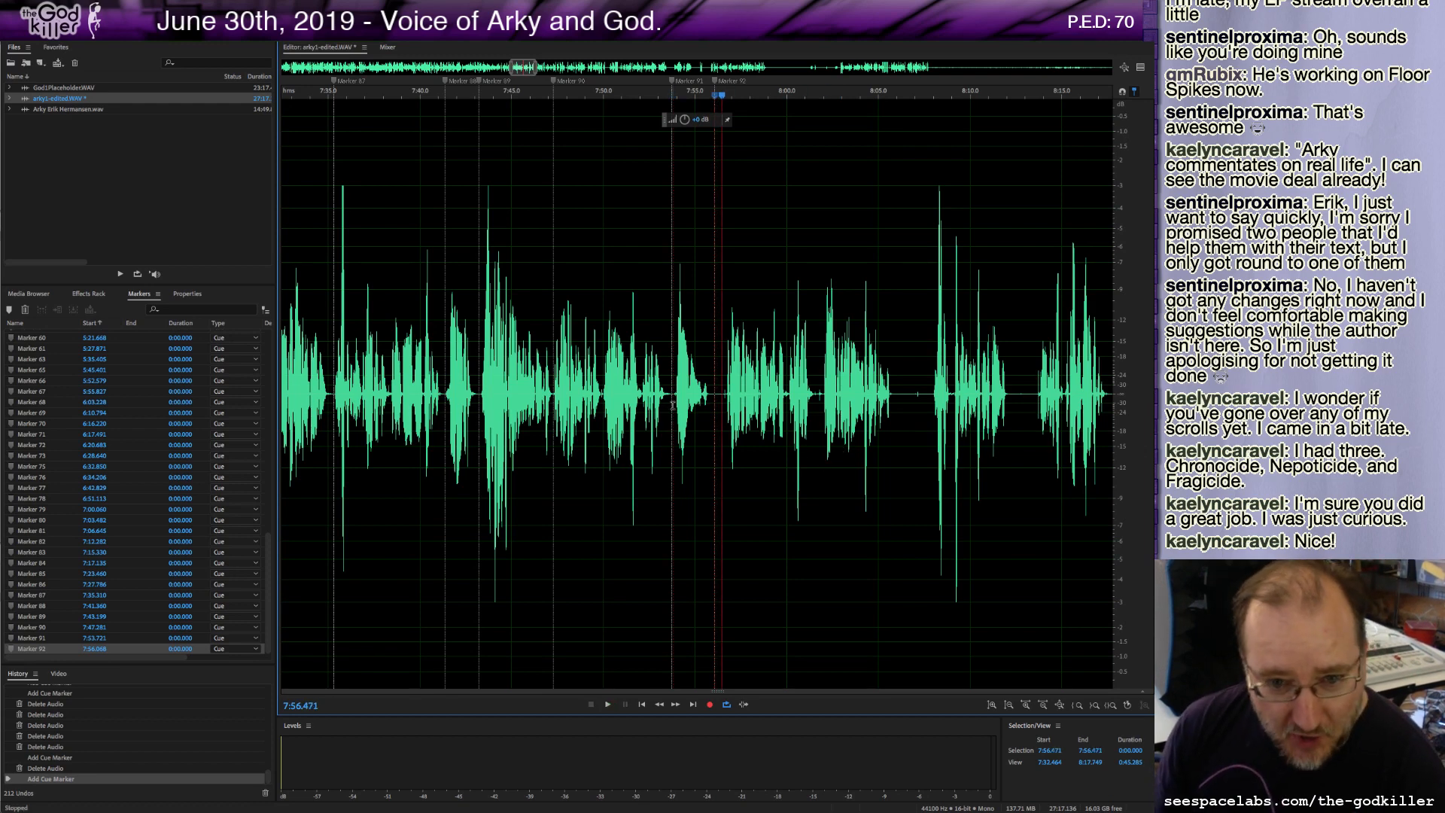
drag(716, 397, 725, 411)
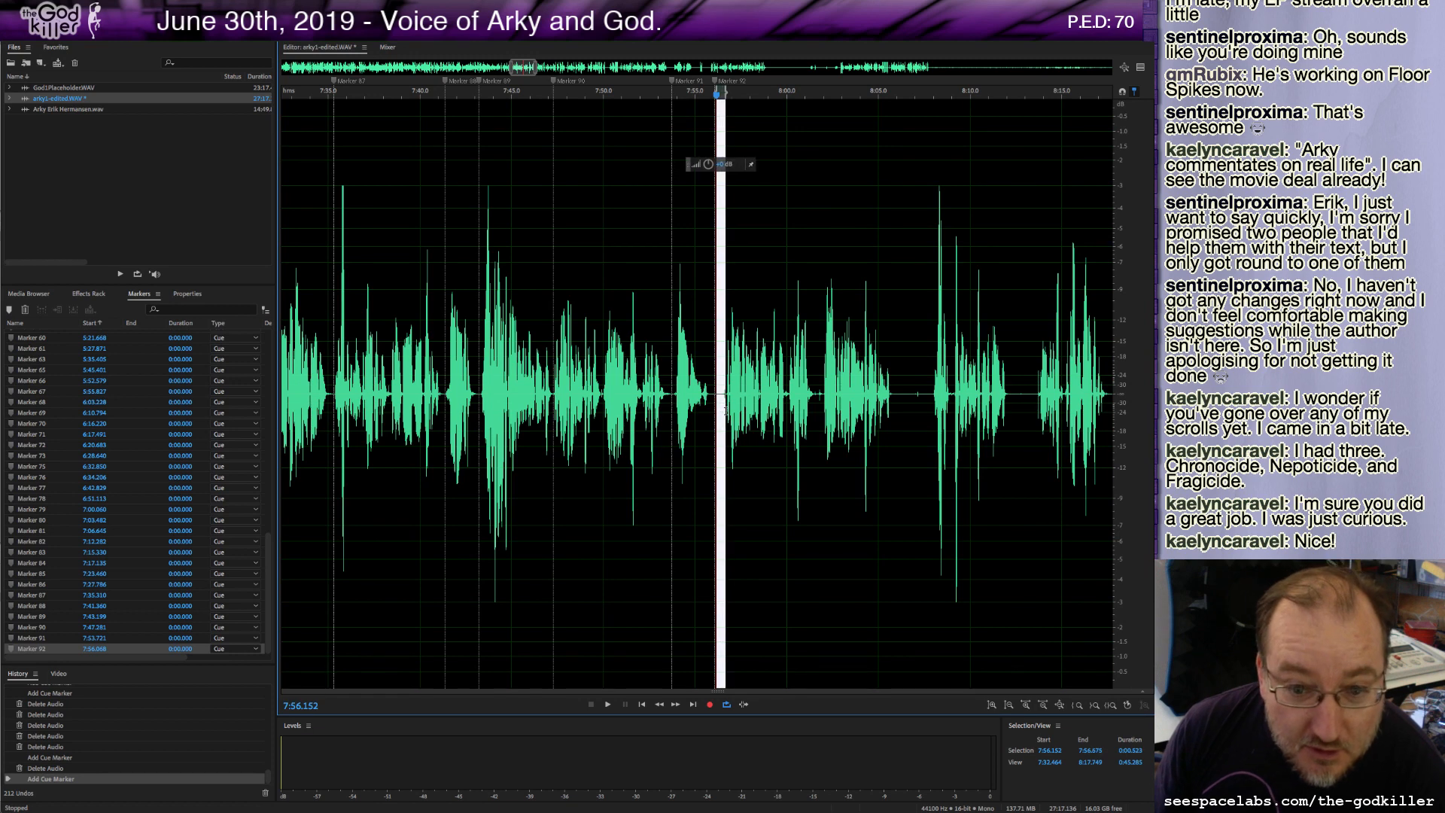
key(Delete)
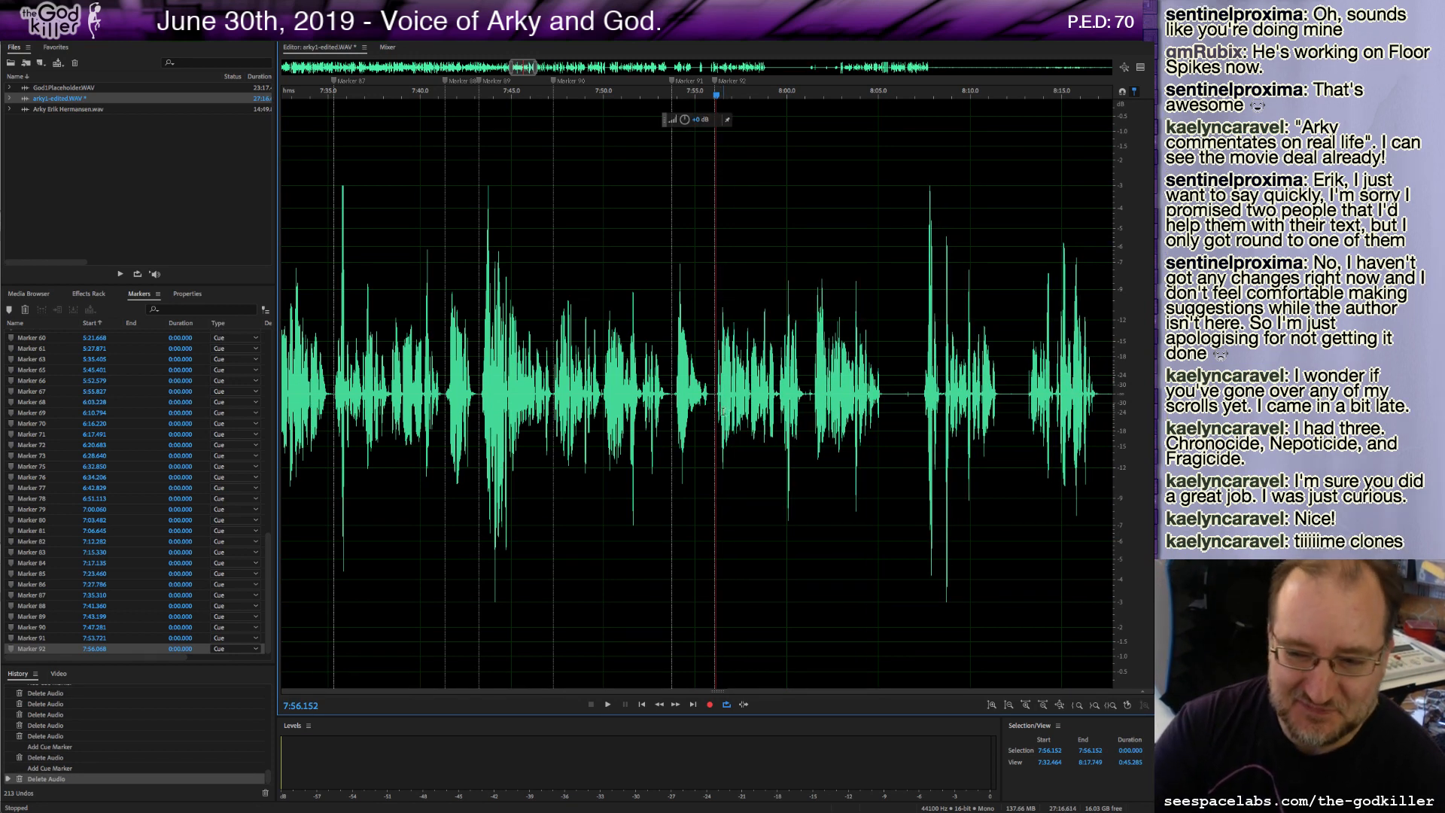
Play on from the cut, glance at the script, and return to the audio editor.
key(space)
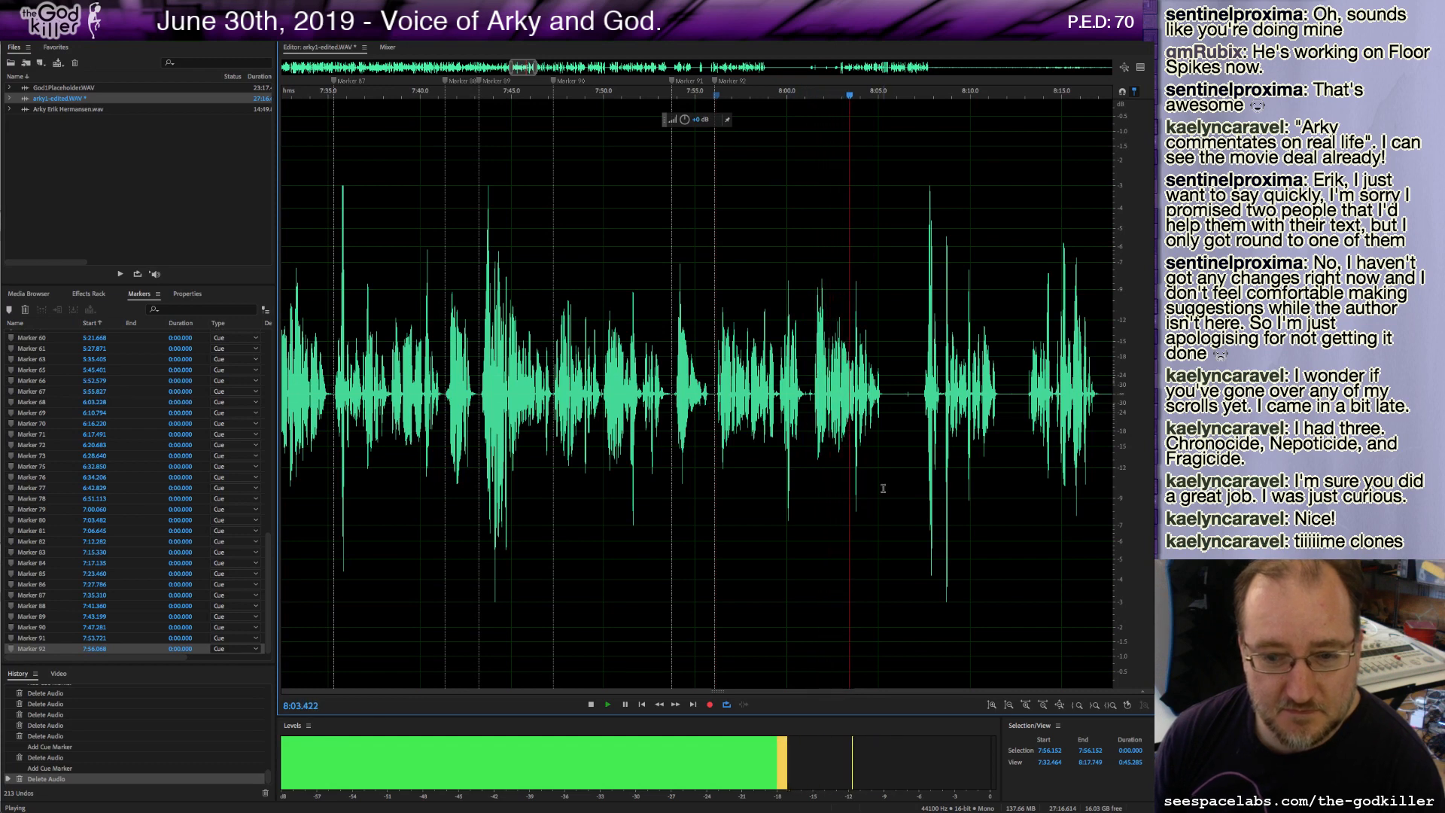
key(space)
key(super+Tab)
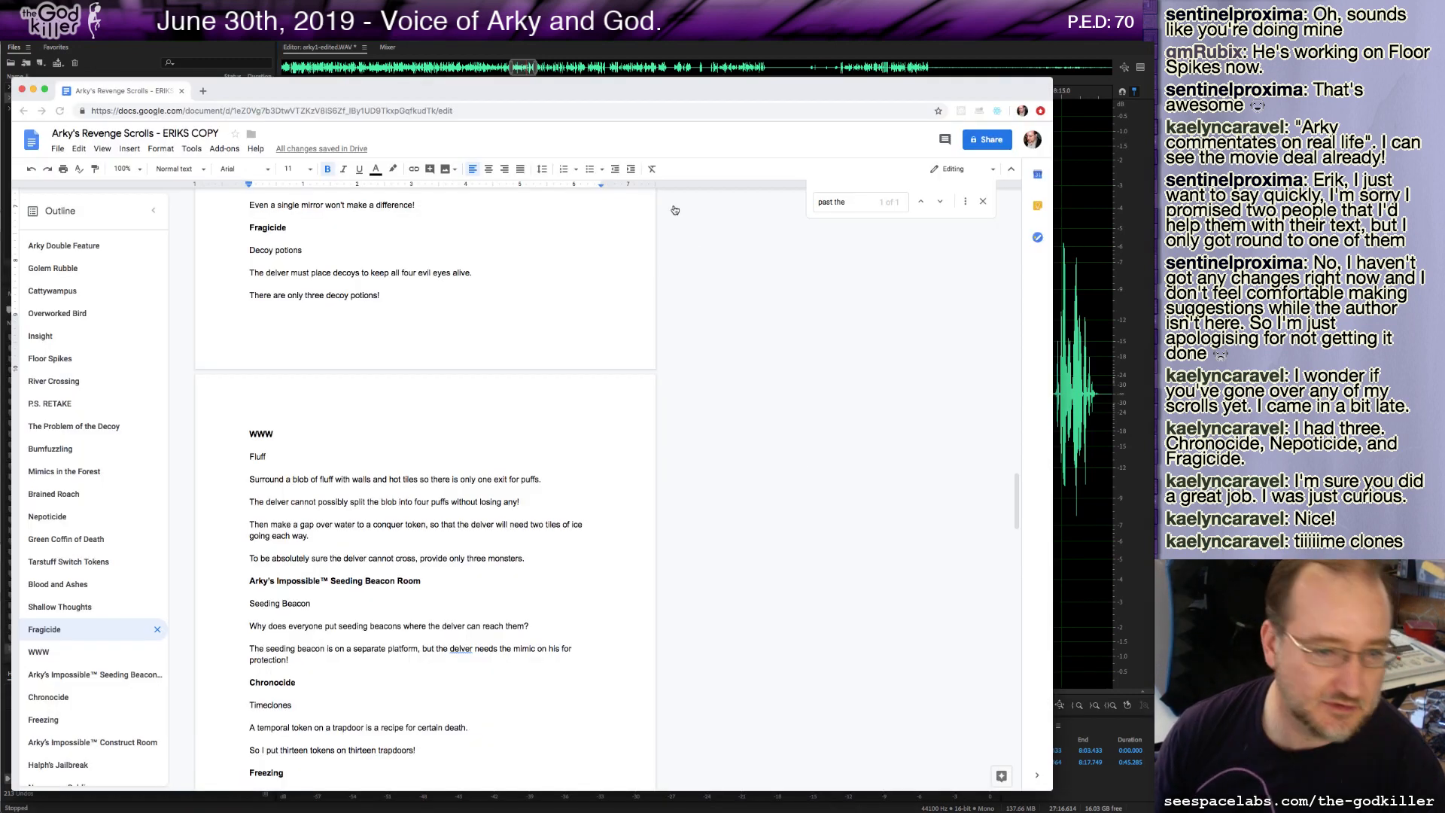
drag(639, 95, 0, 79)
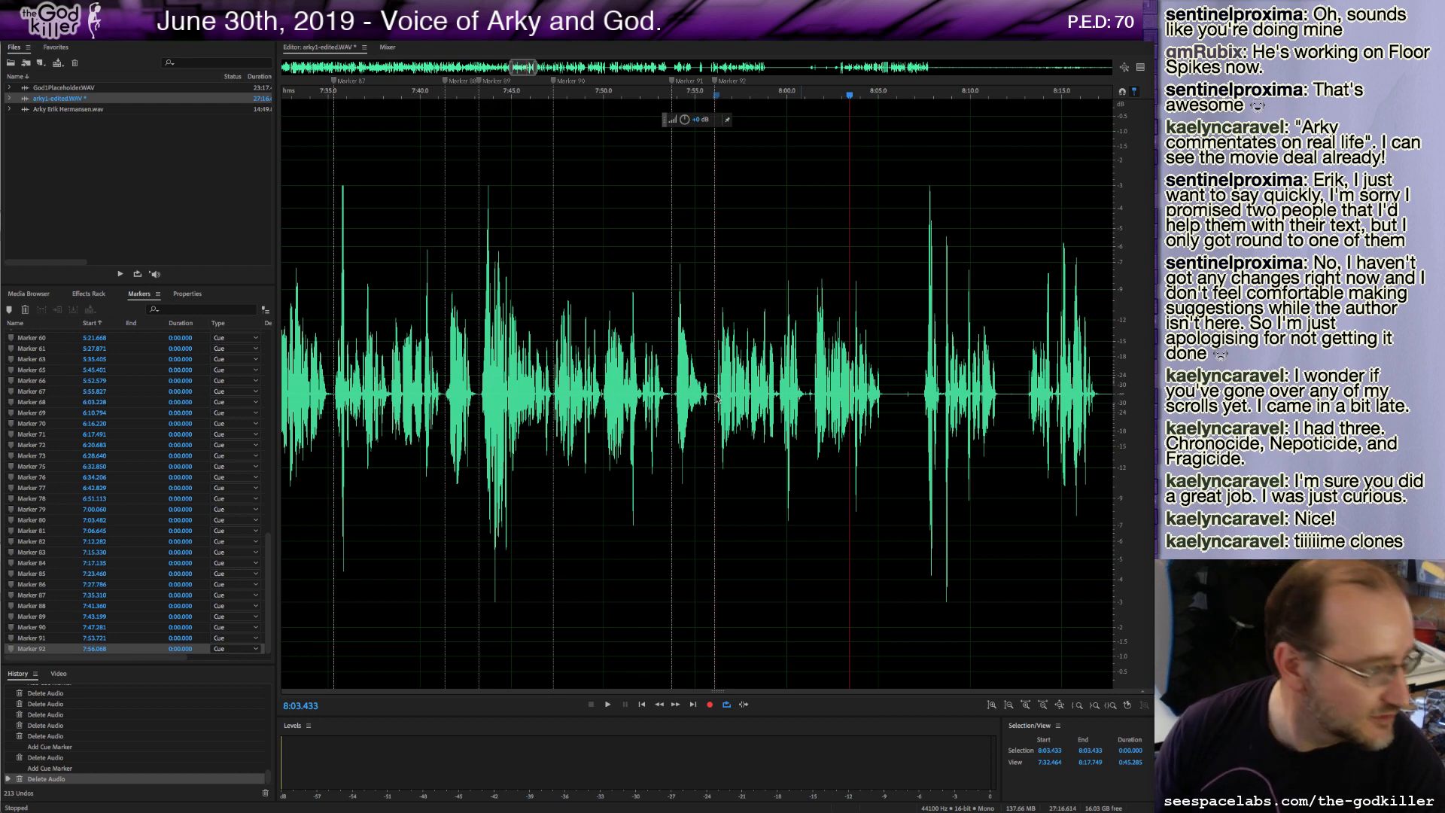
Audition the passage around 8:00 to 8:02 and add a cue marker at about 8:01.5.
click(812, 397)
key(space)
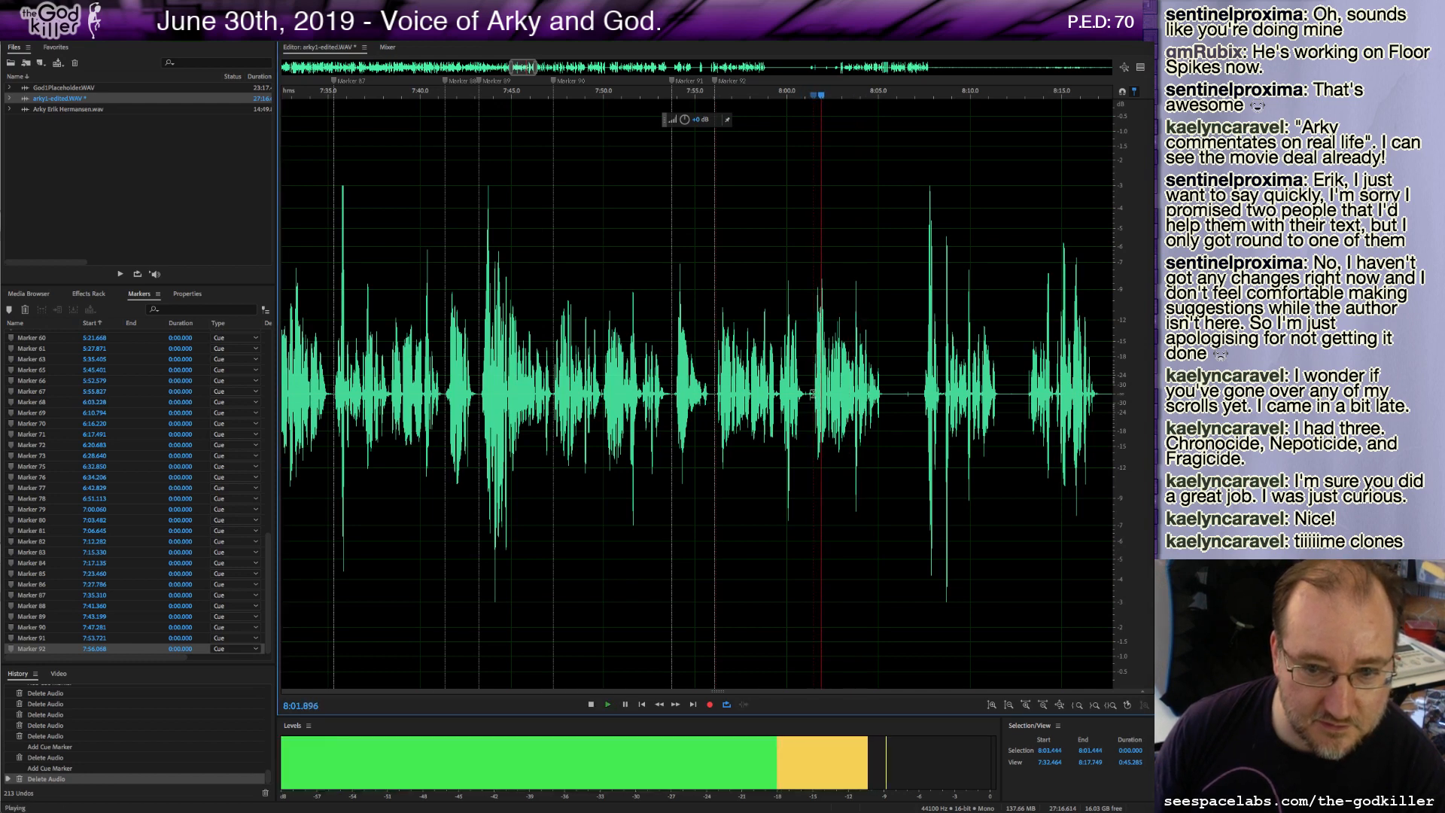
key(space)
click(782, 396)
key(space)
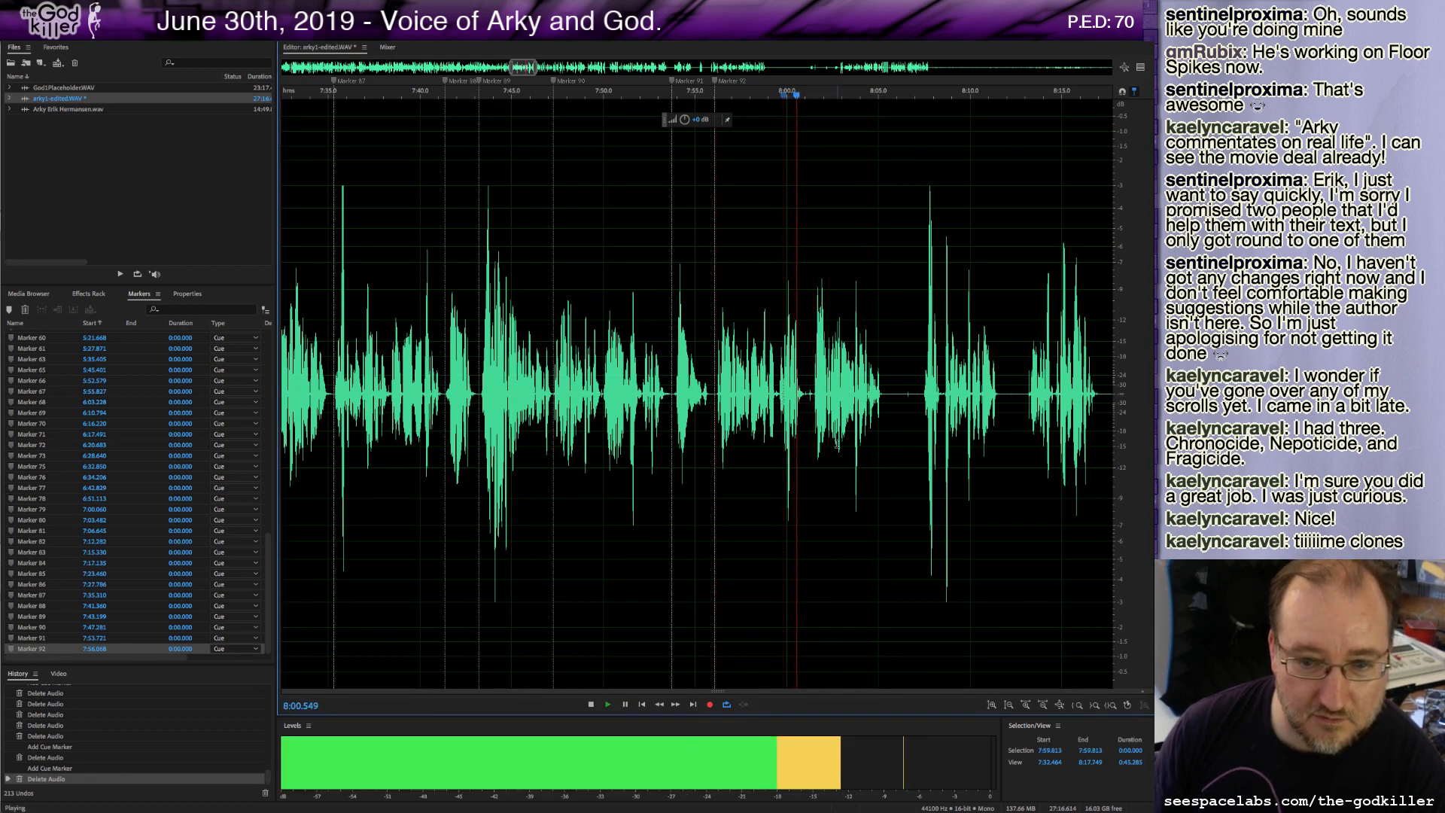
key(space)
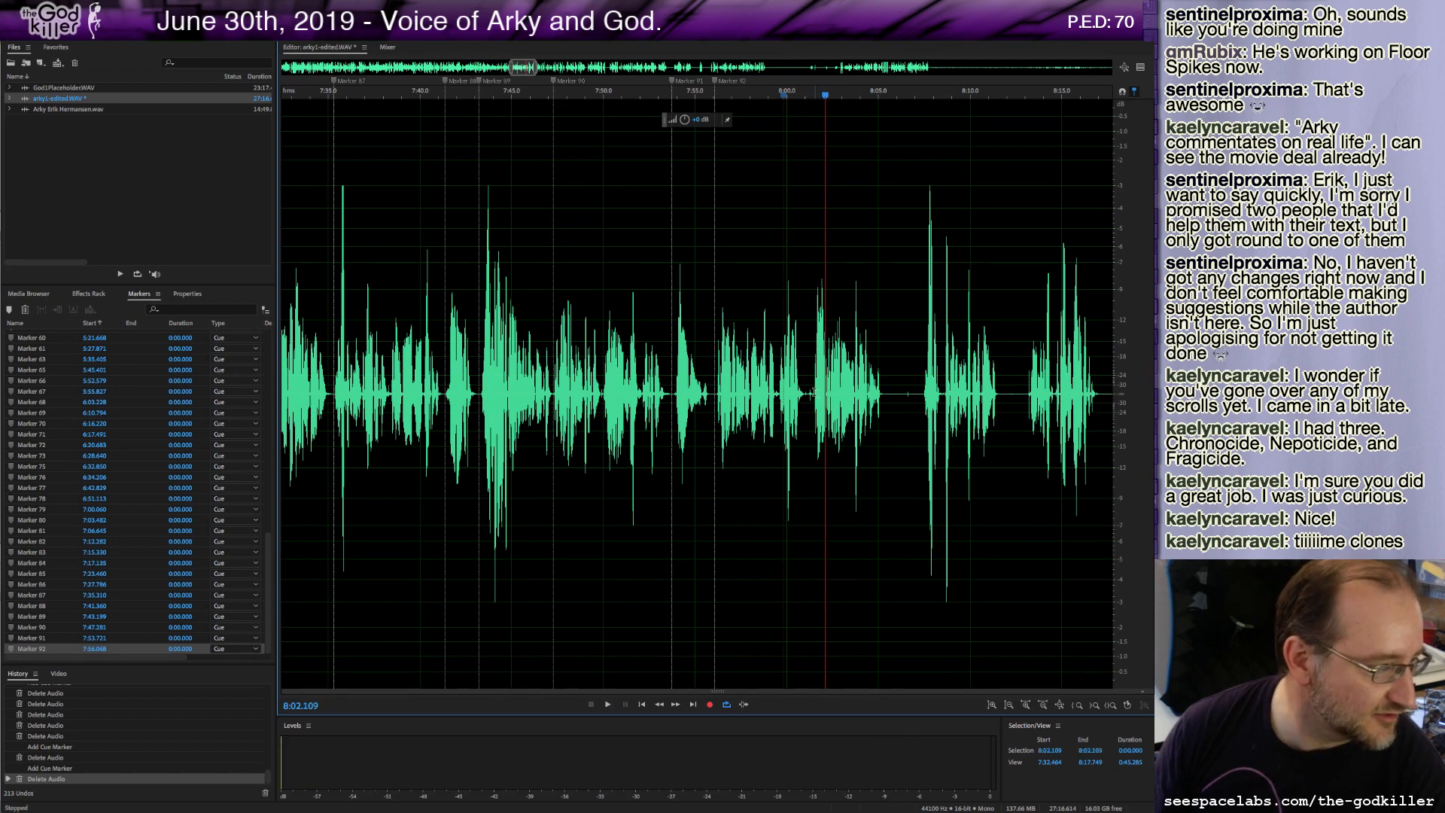
click(813, 392)
key(m)
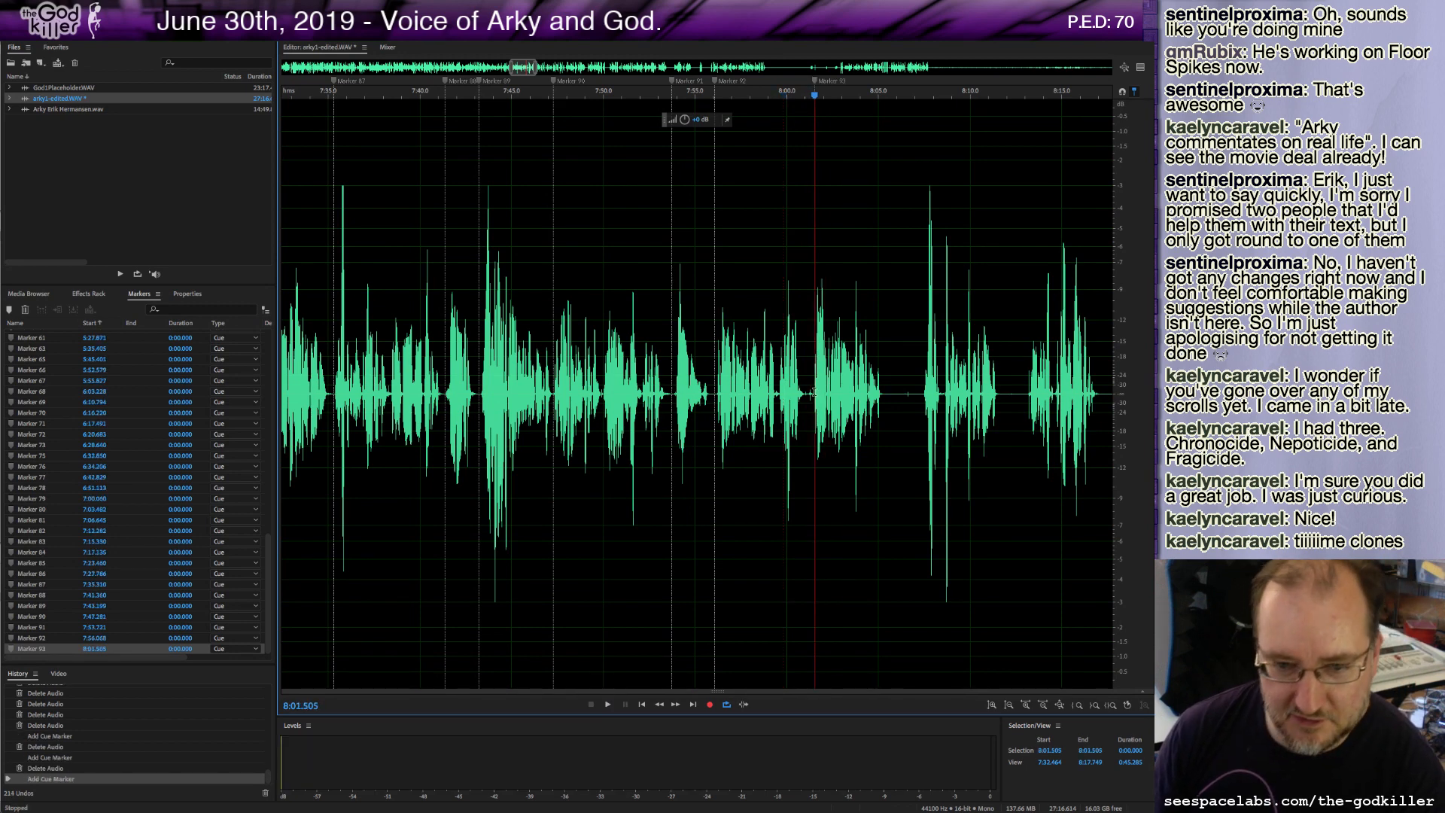
Play on past the last marker, then delete the roughly 5.8-second stretch from about 8:01.6 to 8:07.4.
key(space)
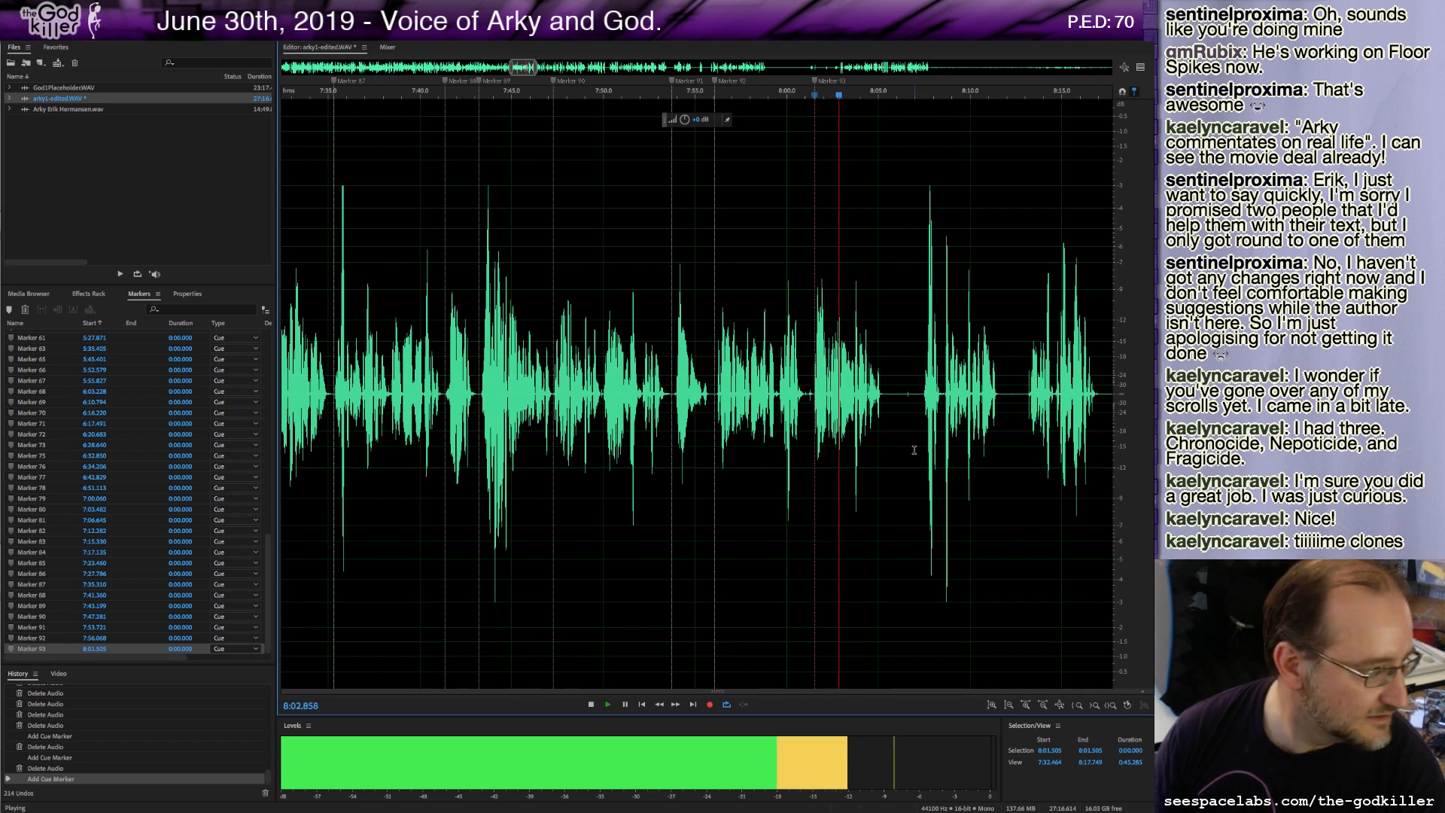
key(space)
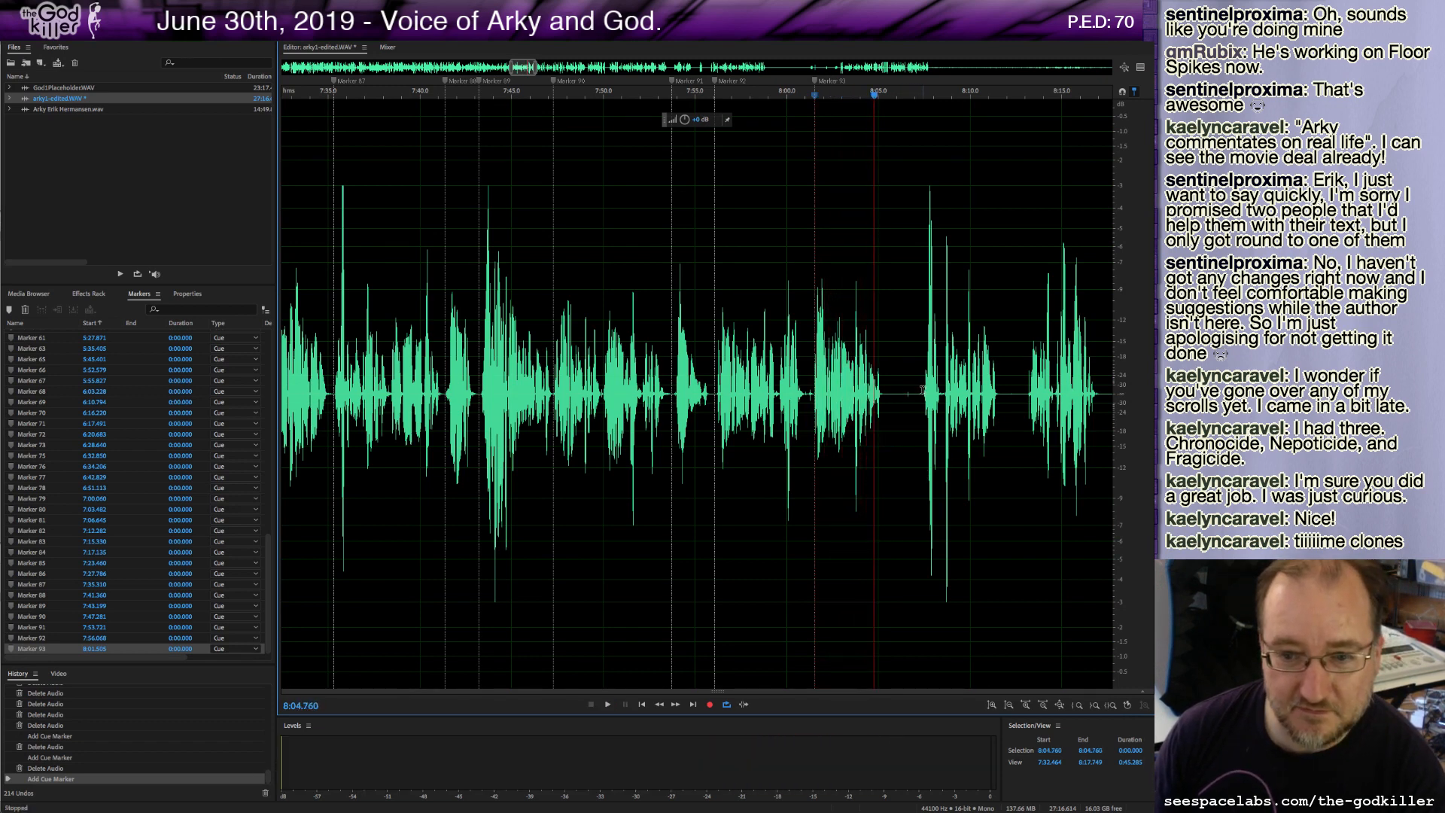
click(922, 392)
key(space)
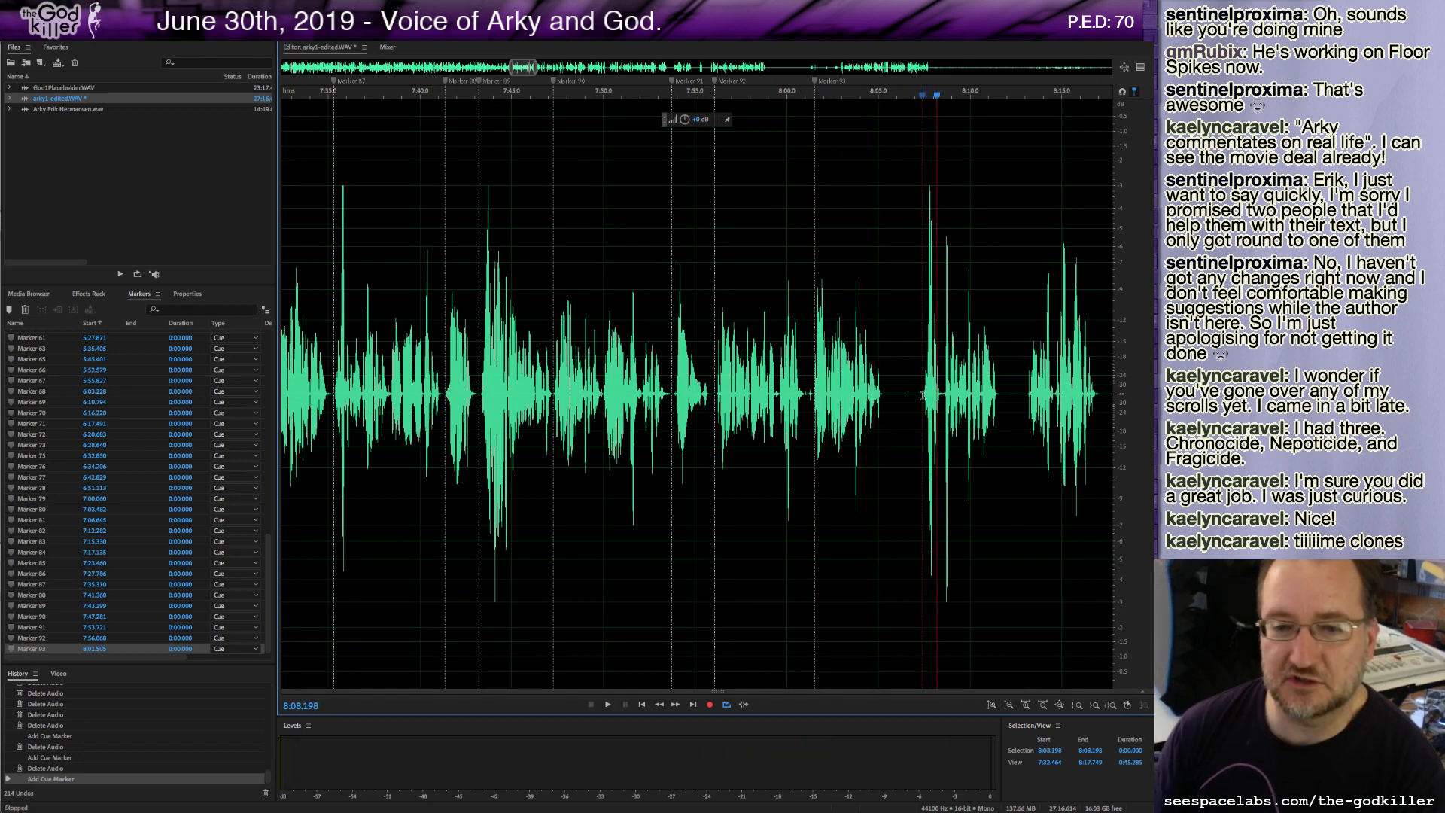
drag(923, 395, 814, 407)
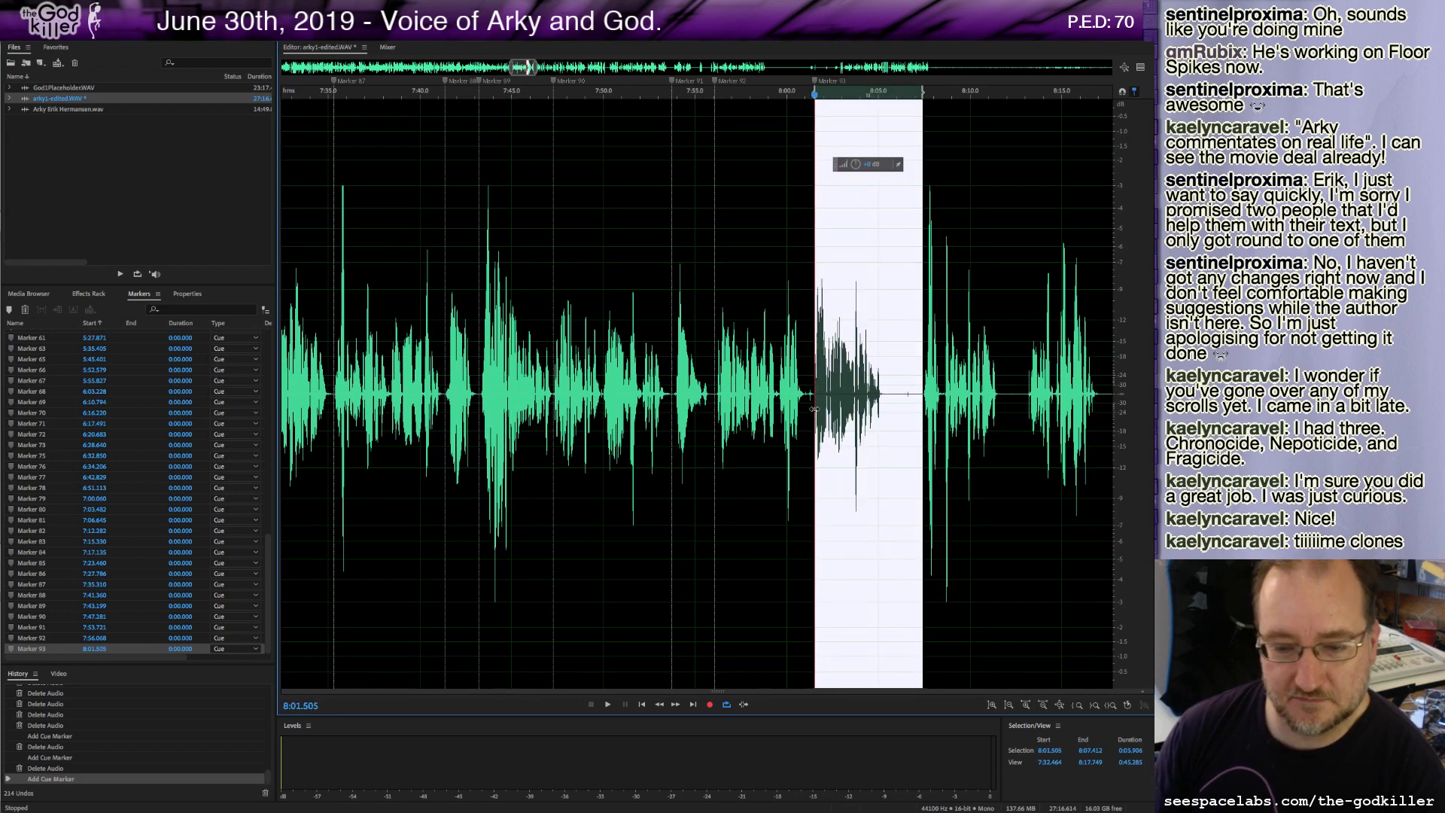
key(Delete)
Try deleting a short sliver at about 8:05.9 and adding a cue marker there, play it back, then undo both changes.
key(space)
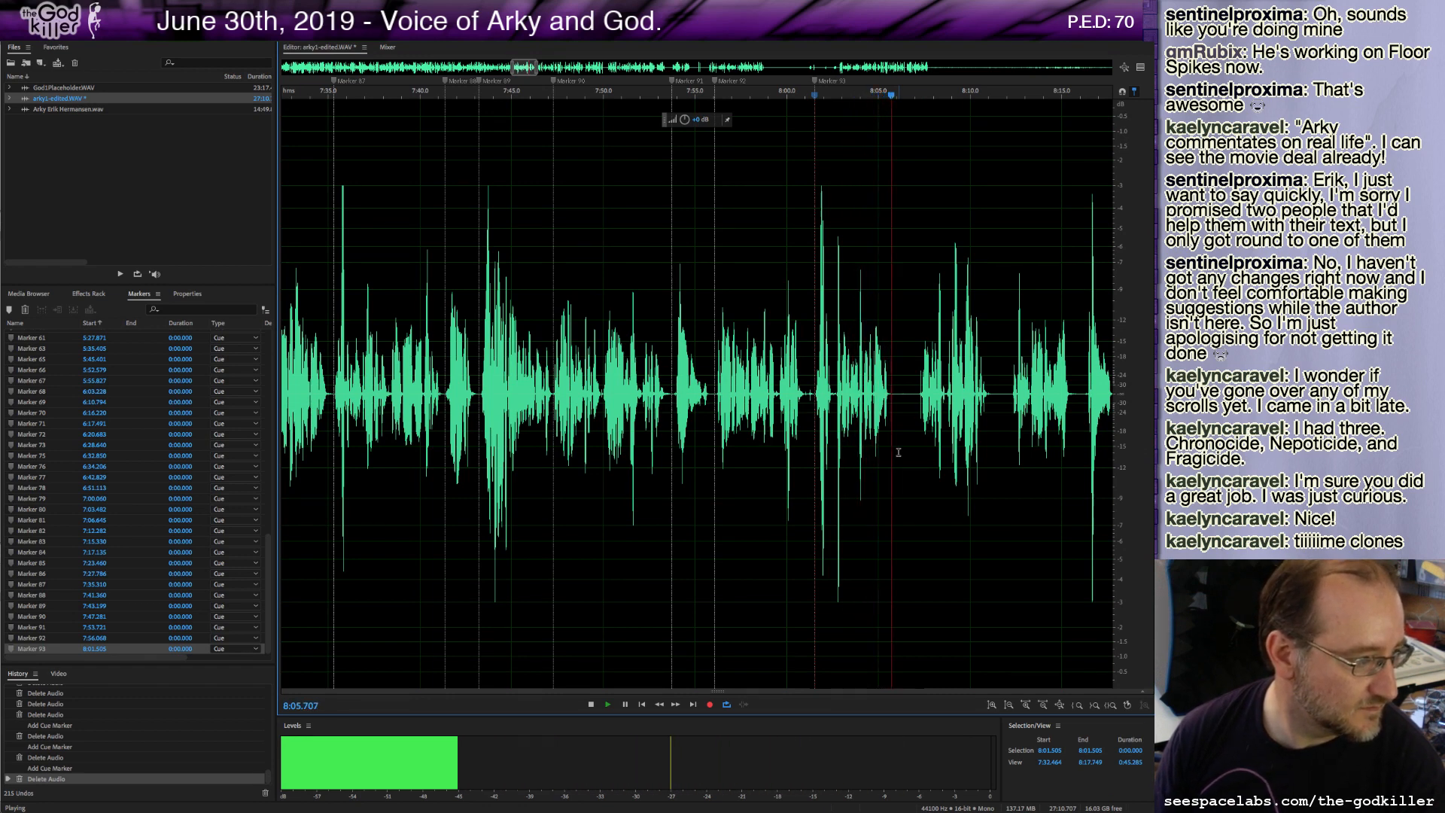
key(space)
drag(894, 392, 918, 416)
key(Delete)
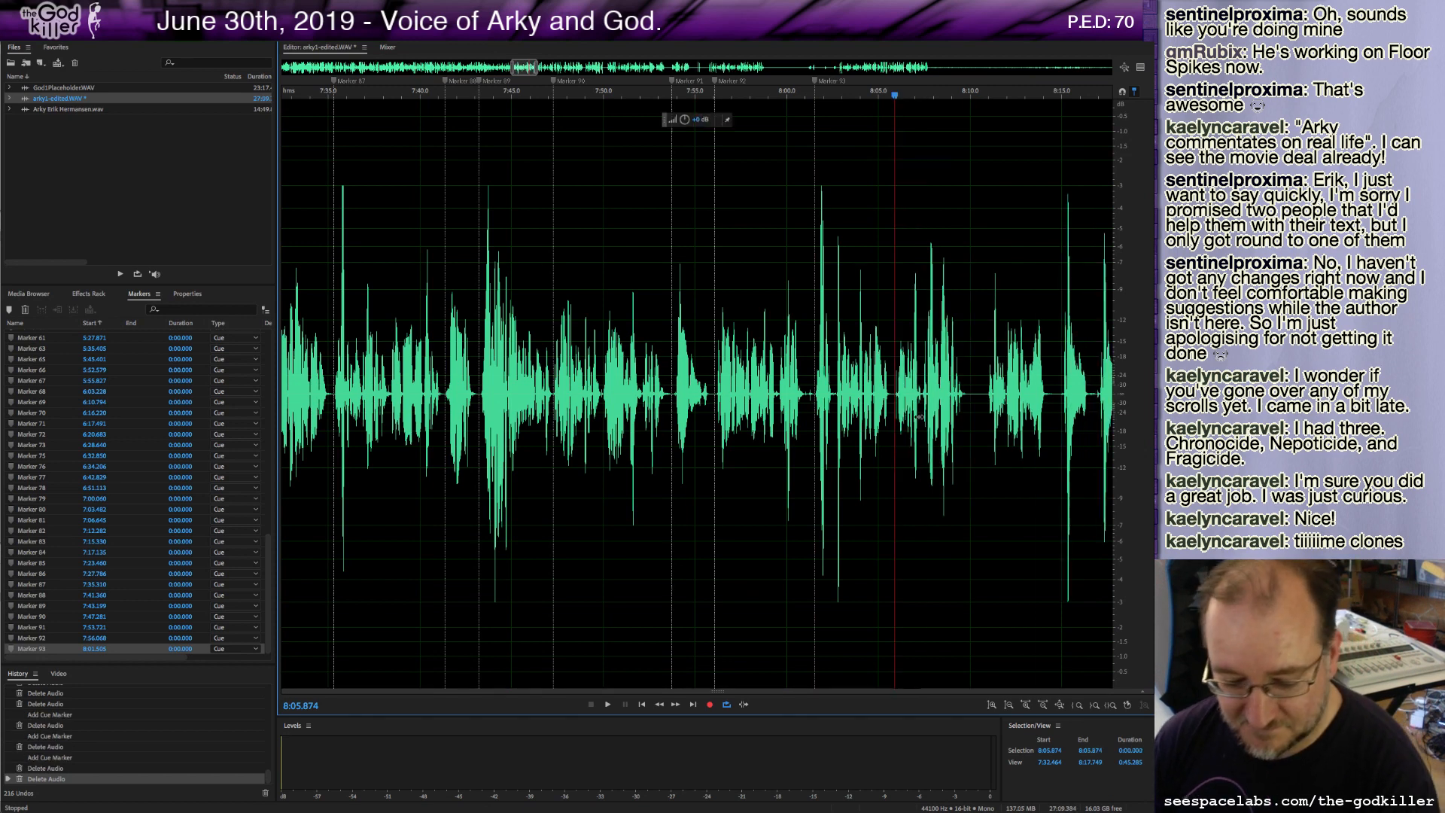
key(m)
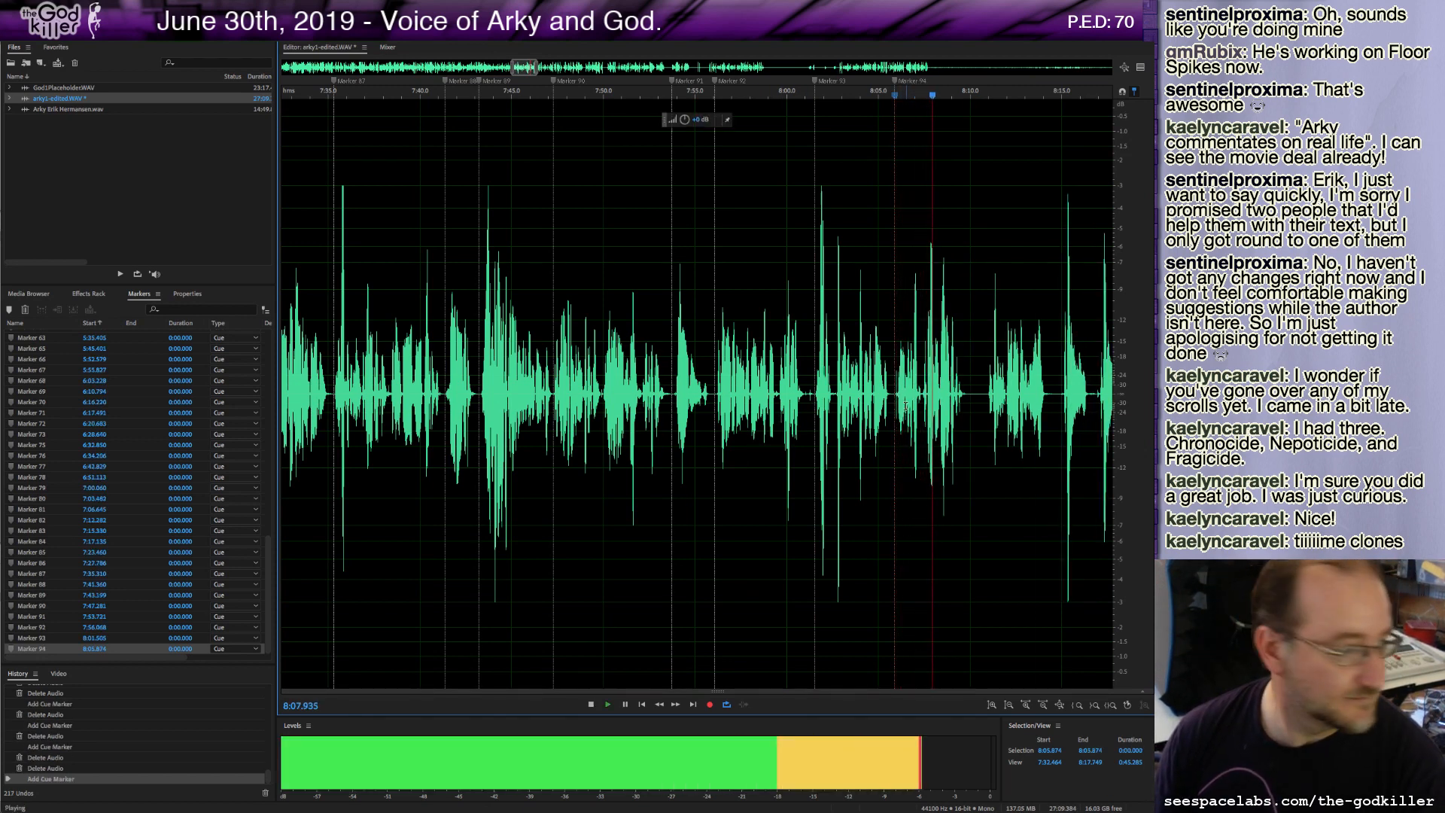
key(space)
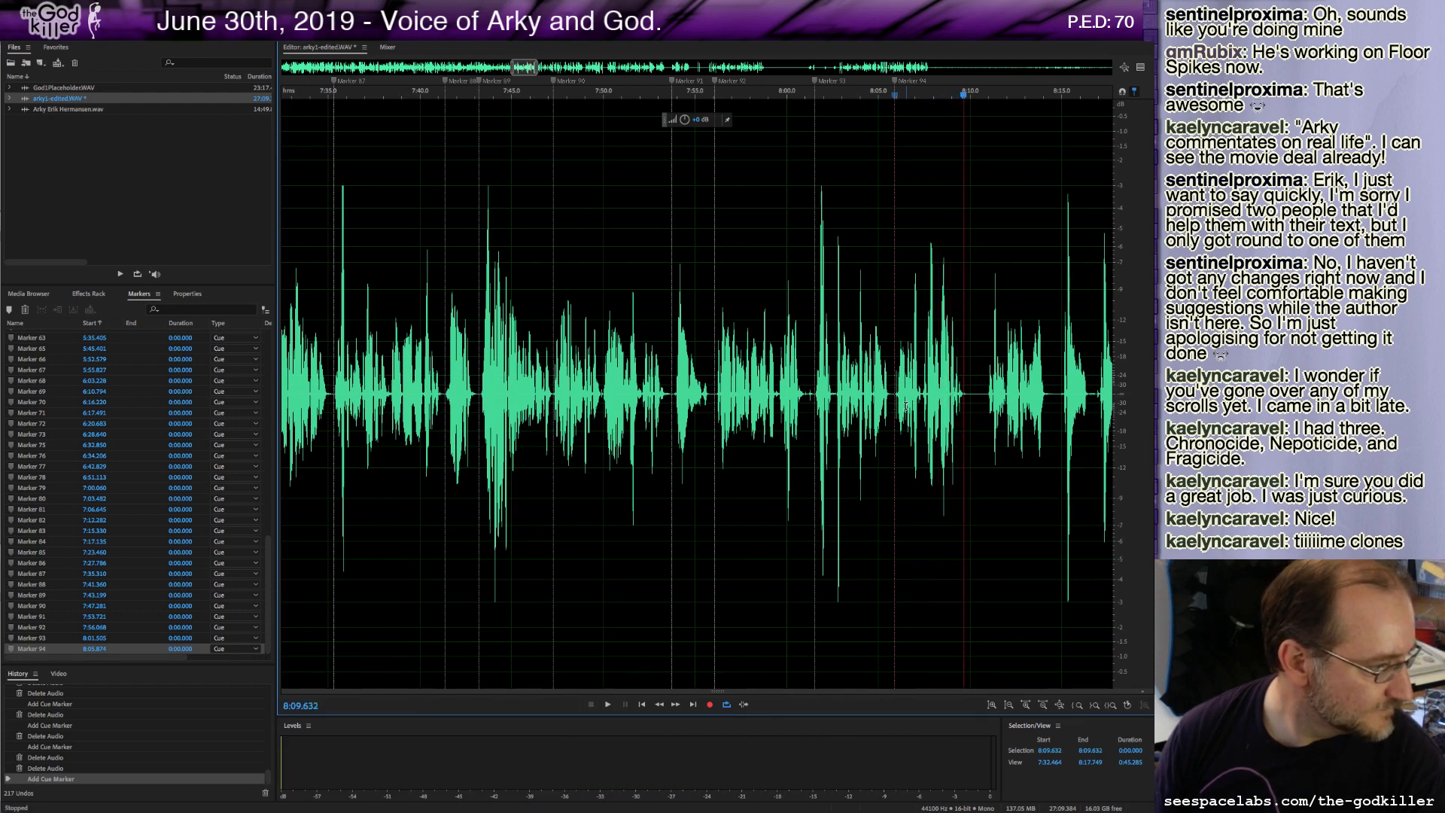
click(893, 393)
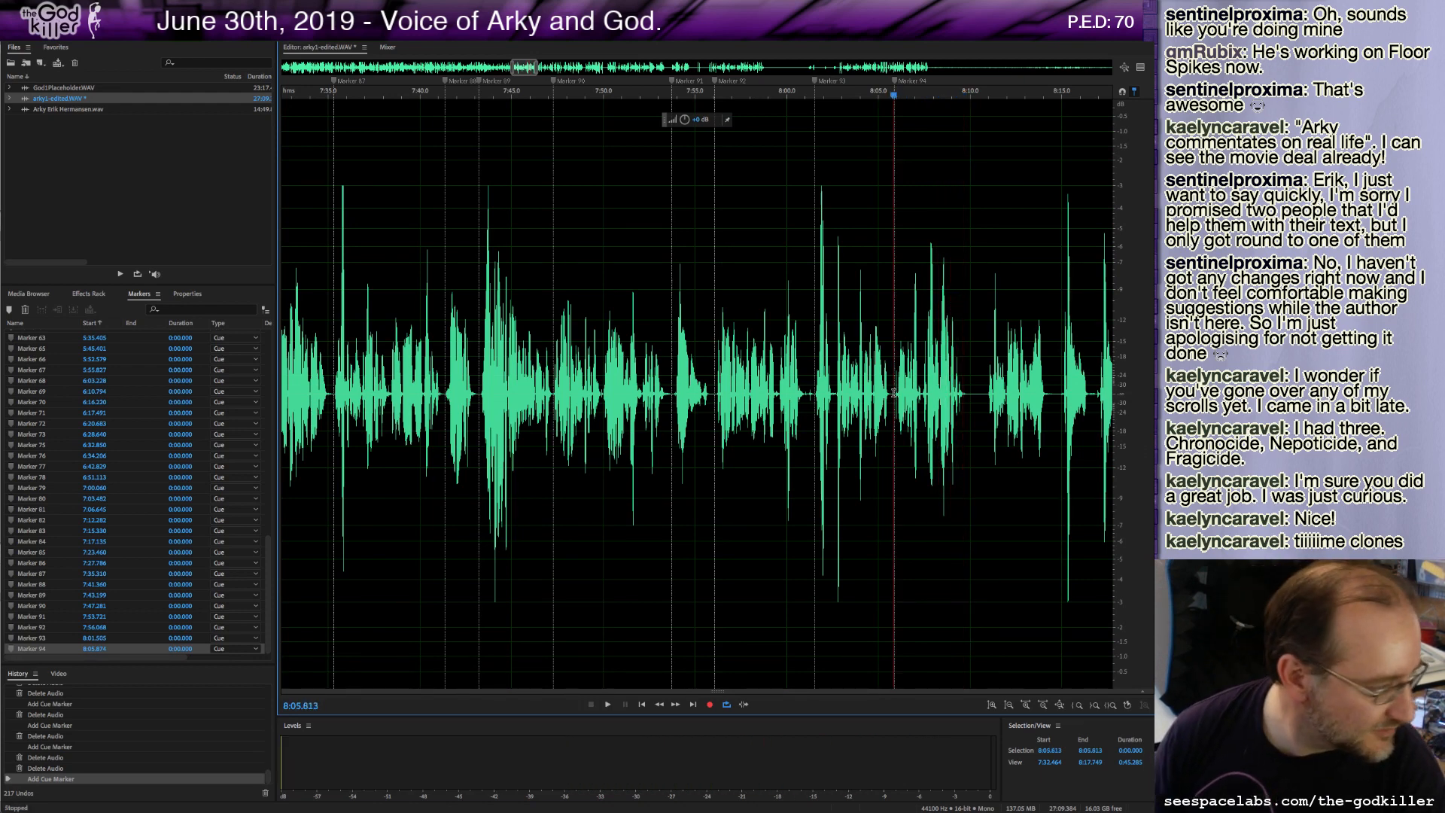
key(ctrl+z)
key(ctrl+z)
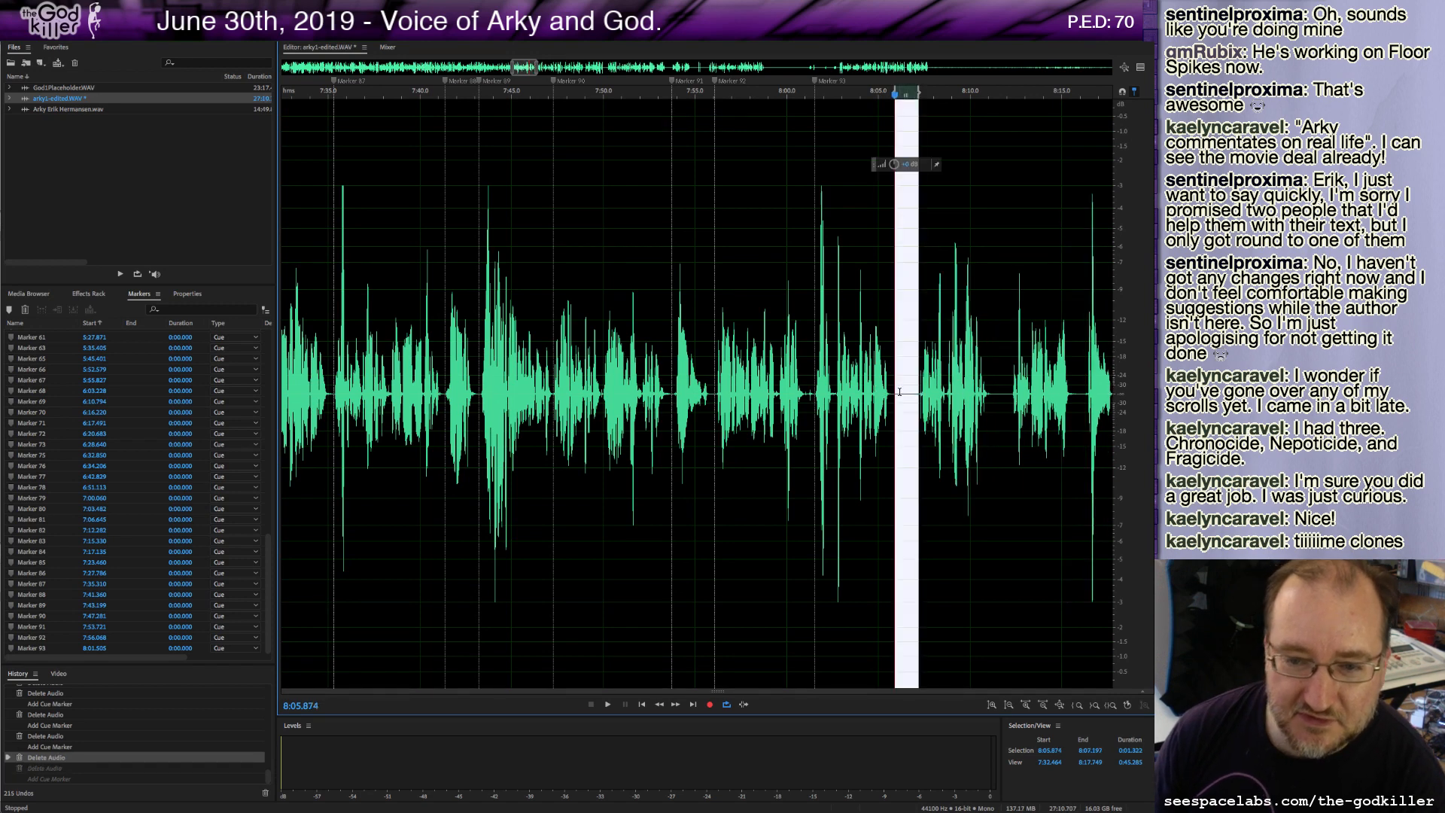
Delete about 1.2 seconds of audio starting at about 8:06.0 and add a cue marker at the cut.
drag(898, 392, 917, 398)
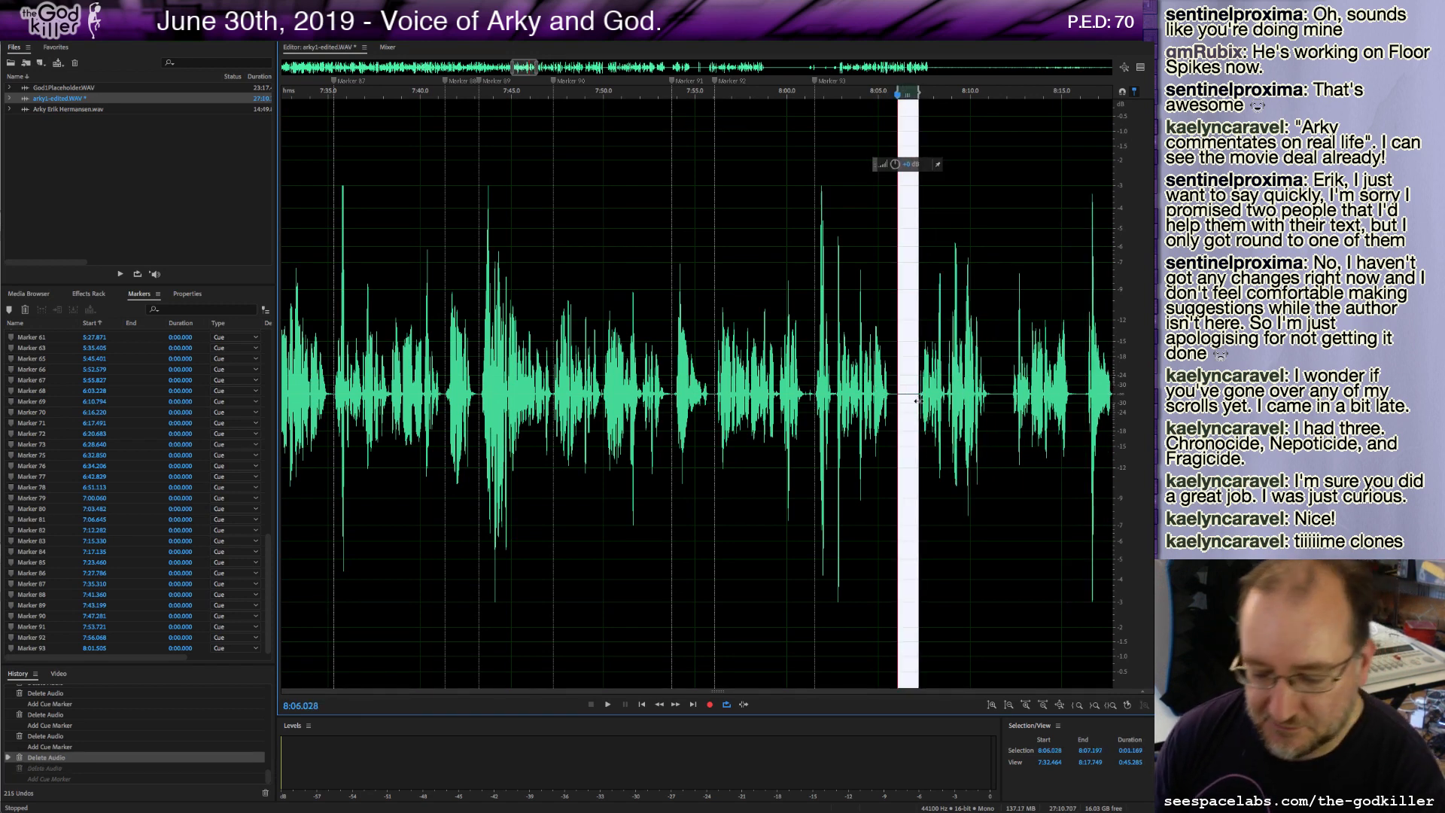
key(Delete)
key(m)
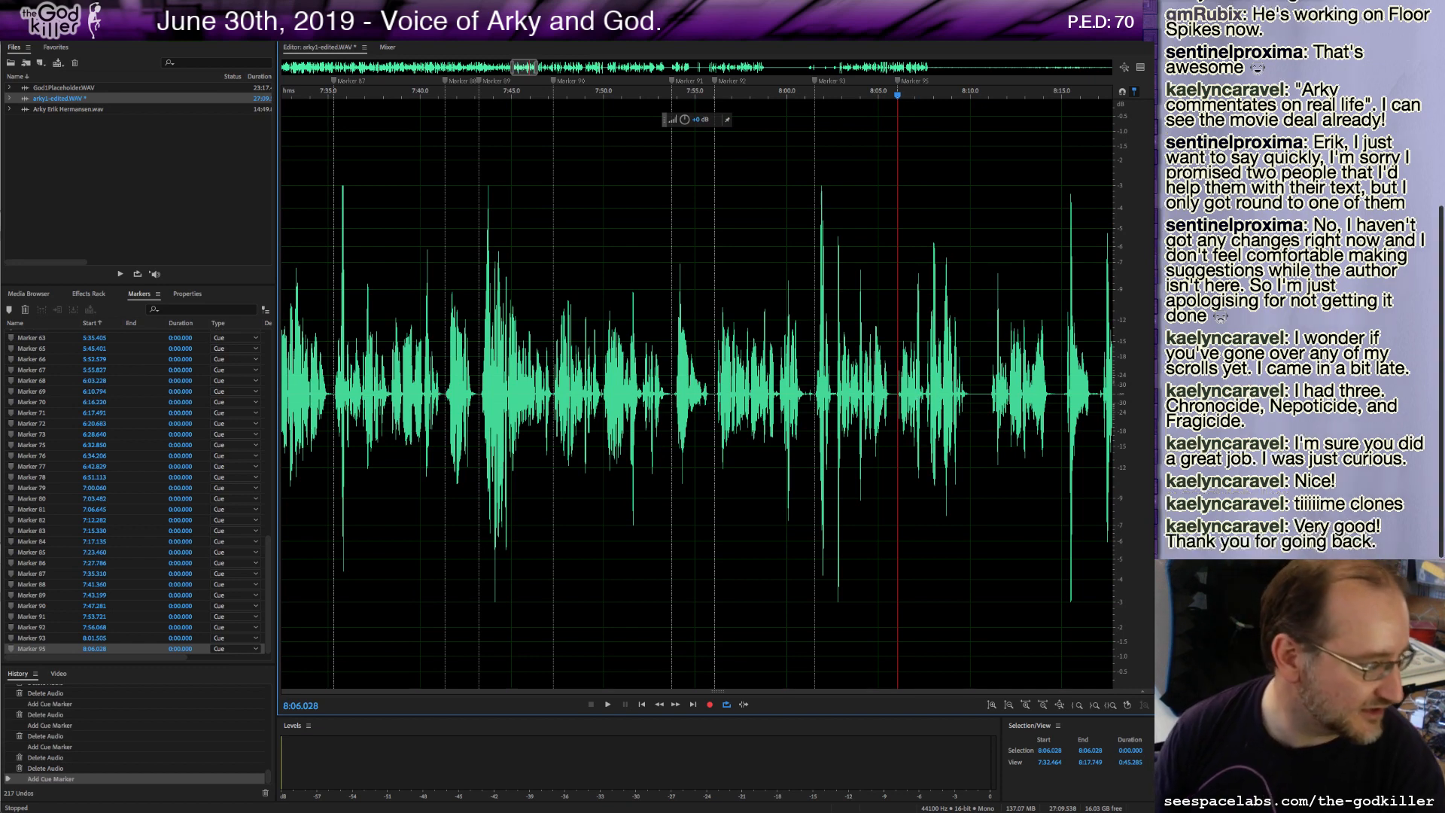
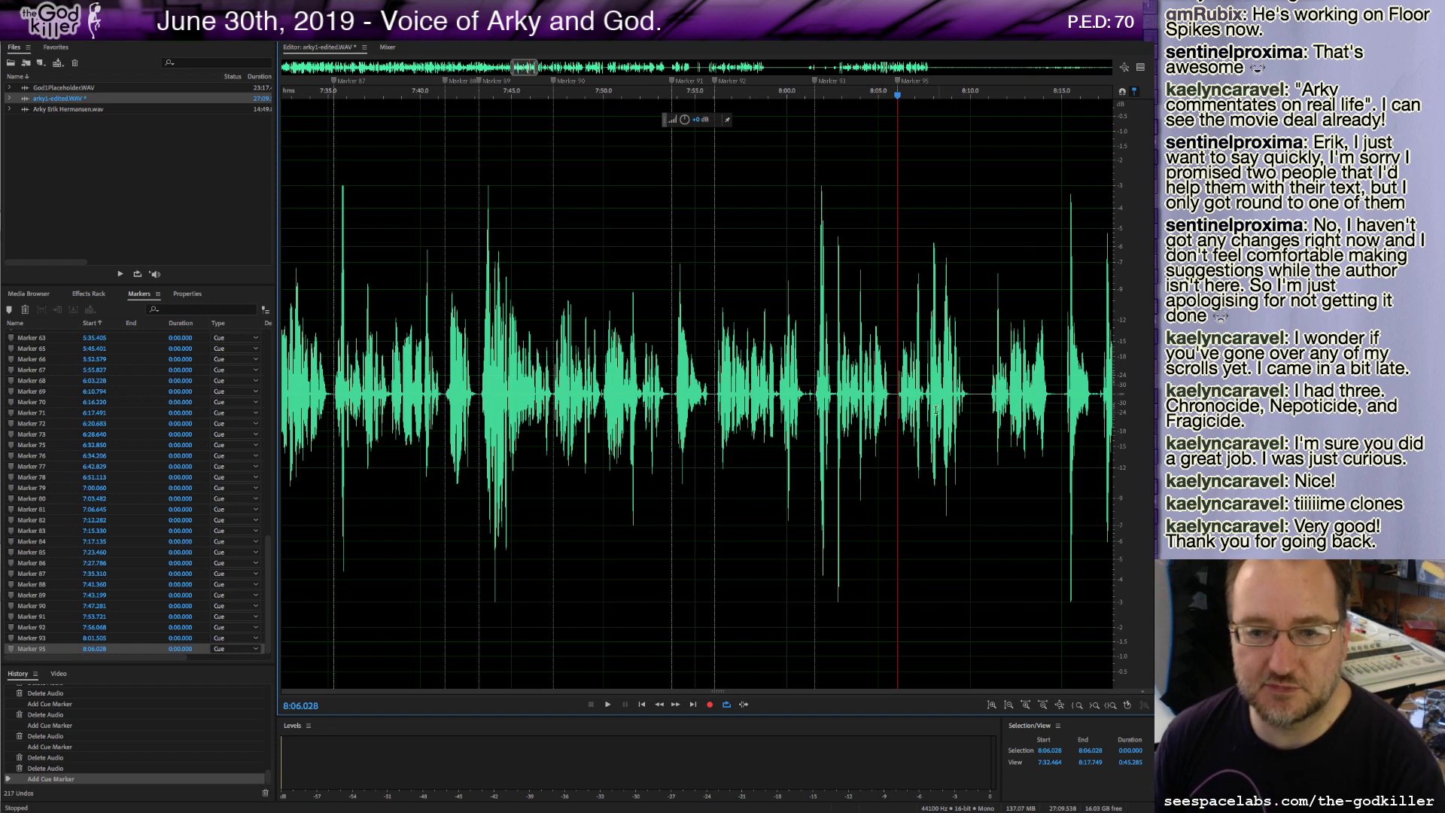
Play from about 8:06, then delete about 1 second of audio starting at about 8:10.0 and add a cue marker at the cut.
click(895, 399)
key(space)
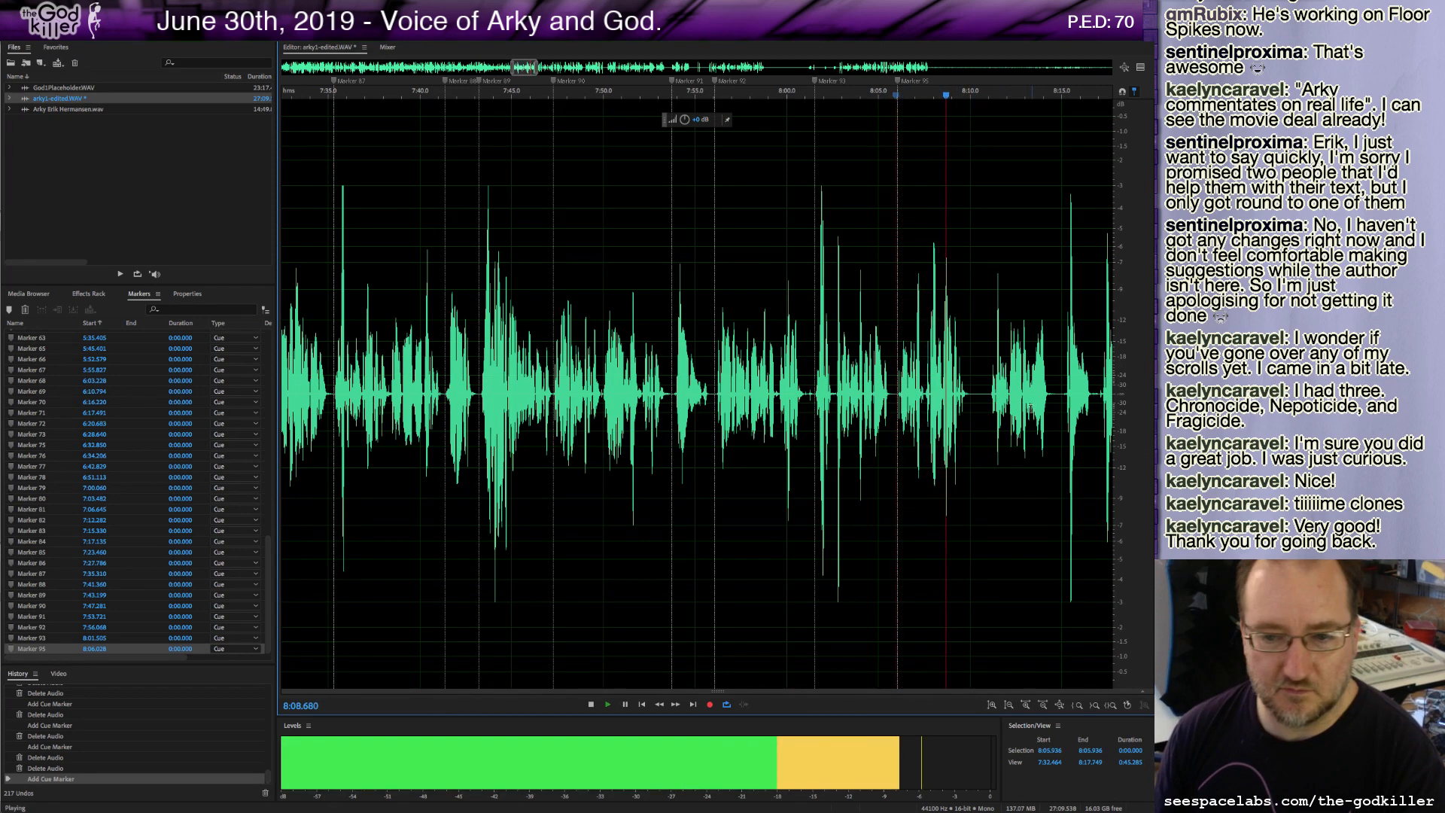
key(space)
drag(970, 411, 990, 413)
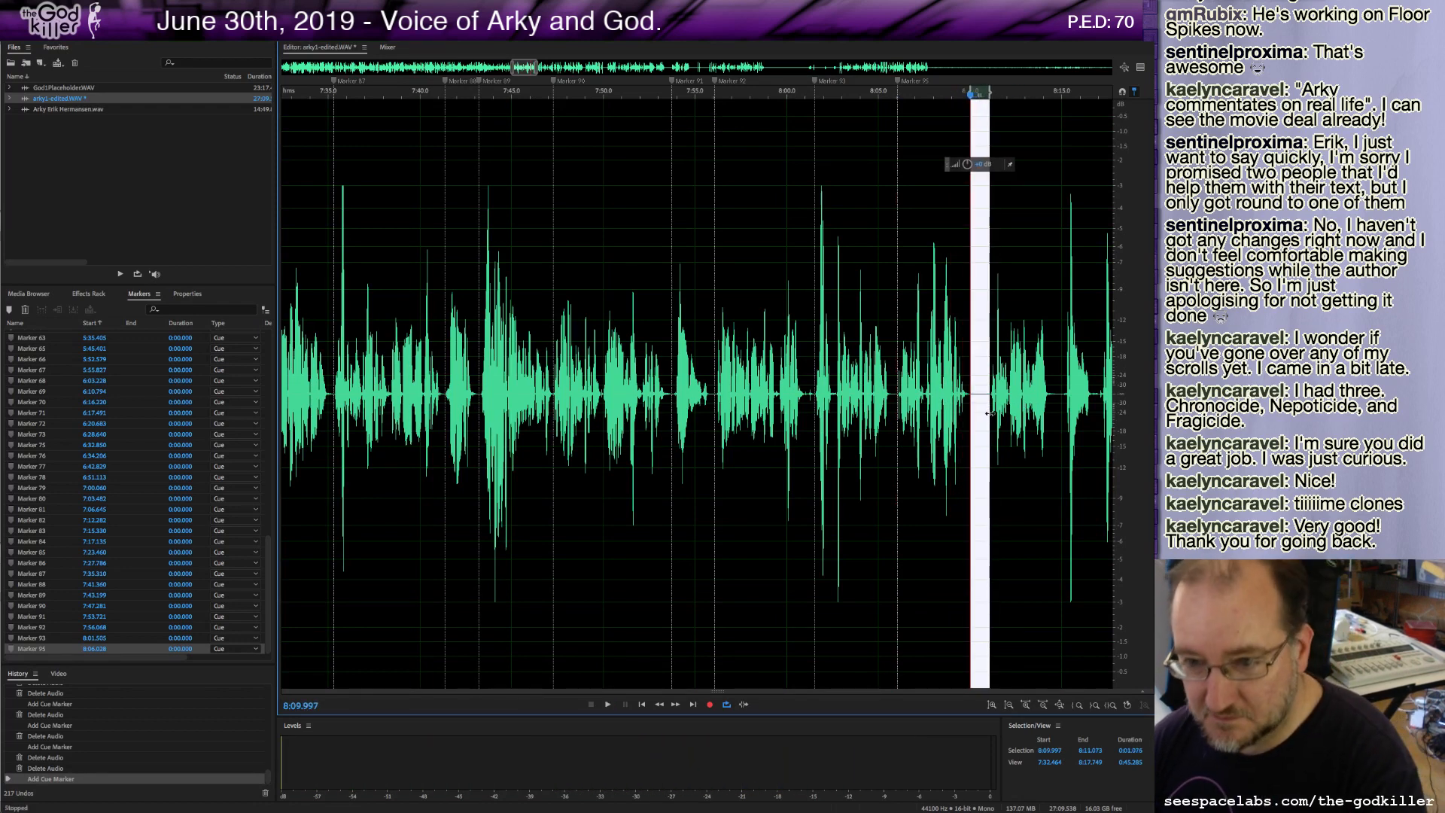
key(Delete)
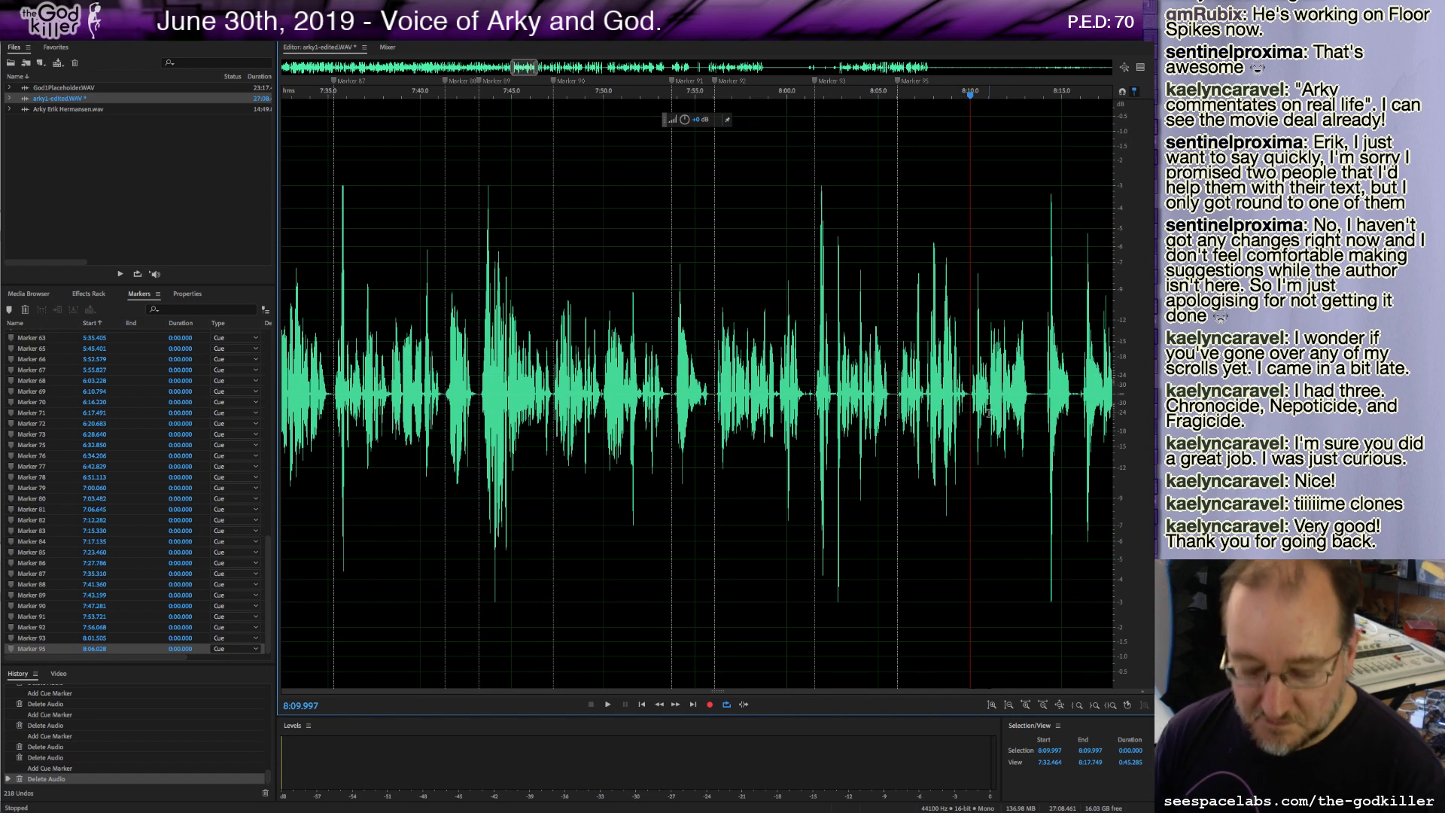
key(m)
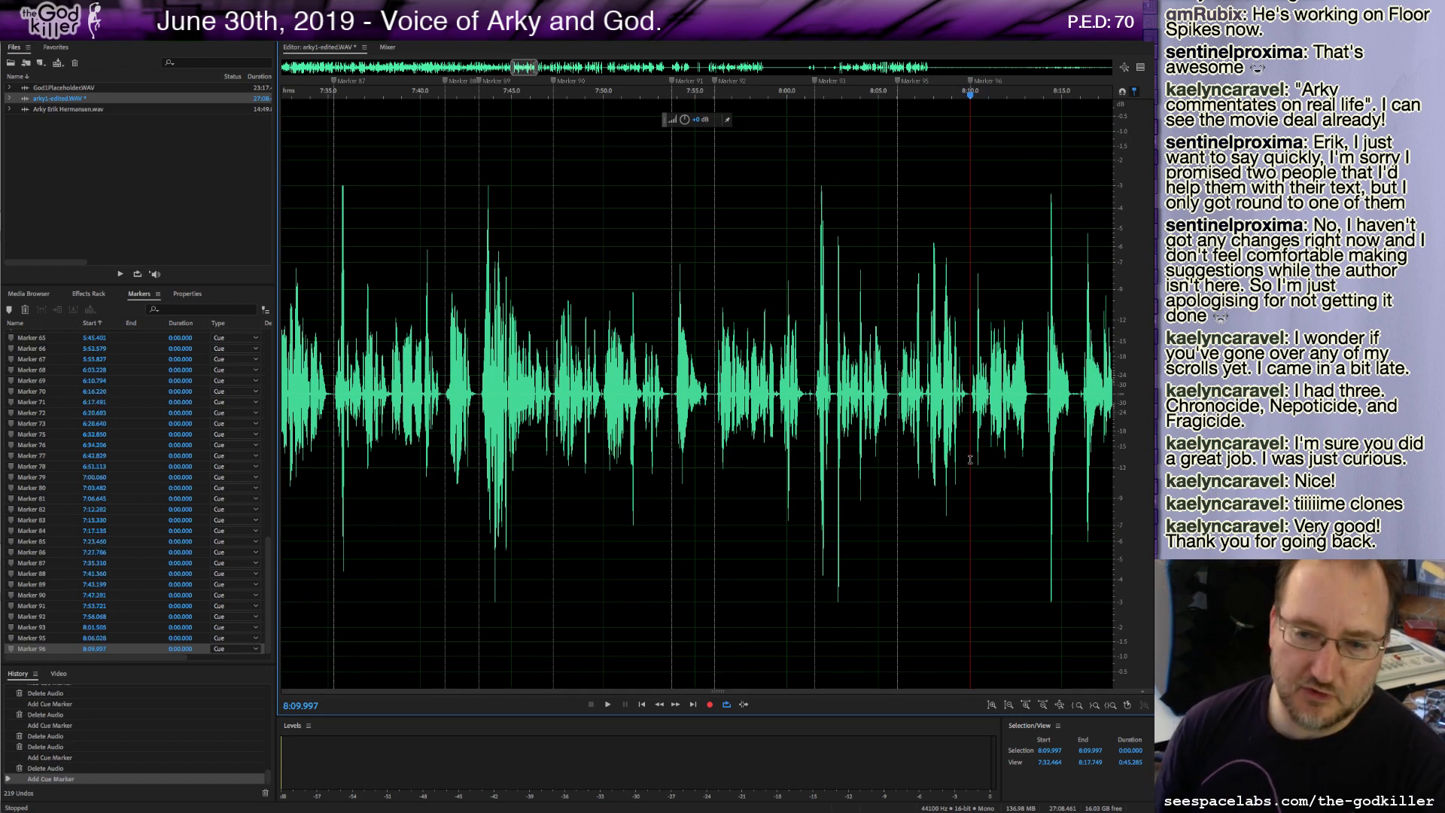
Play on from the cut and add a cue marker at about 8:13.5 during playback.
key(space)
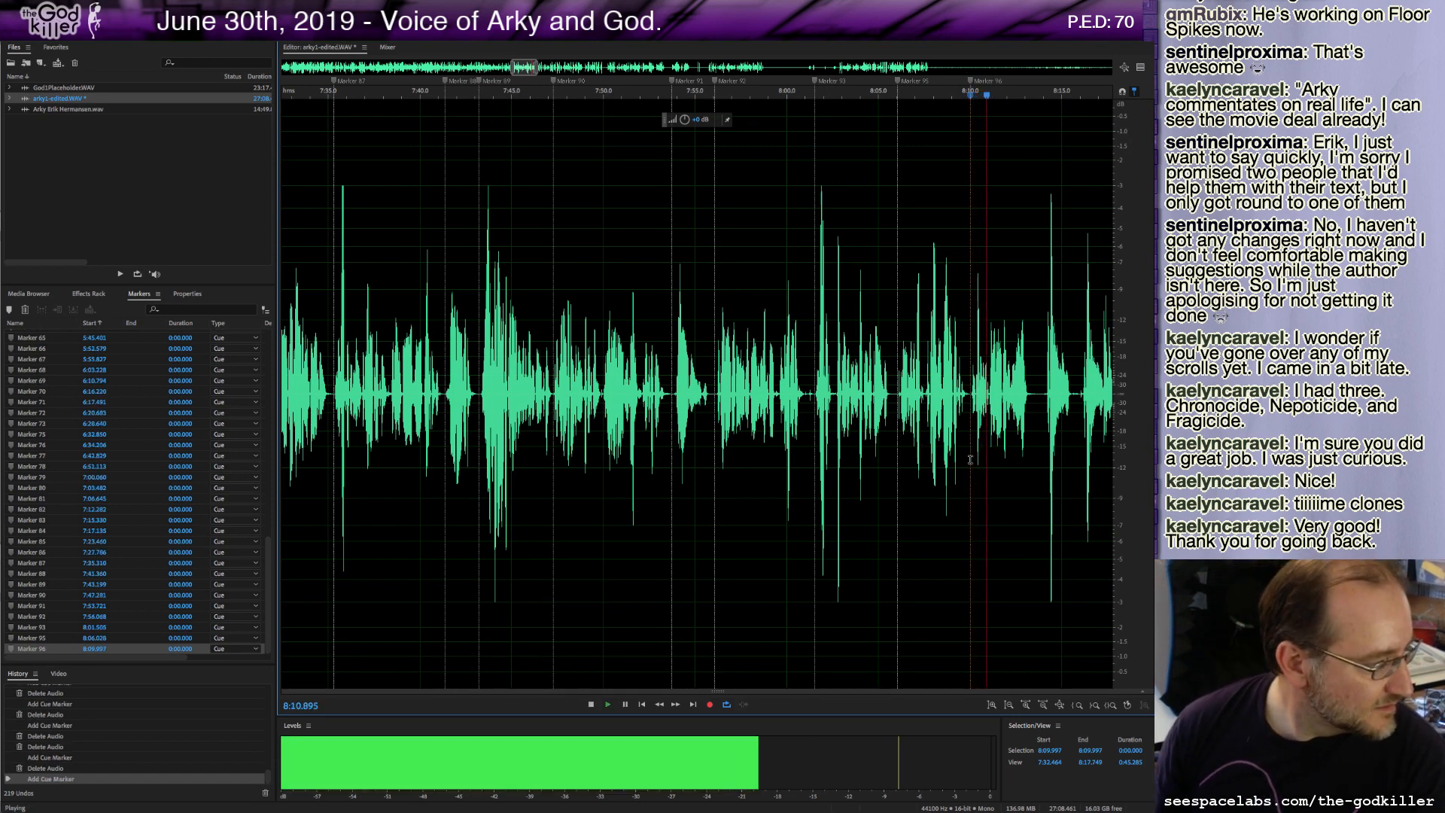
key(space)
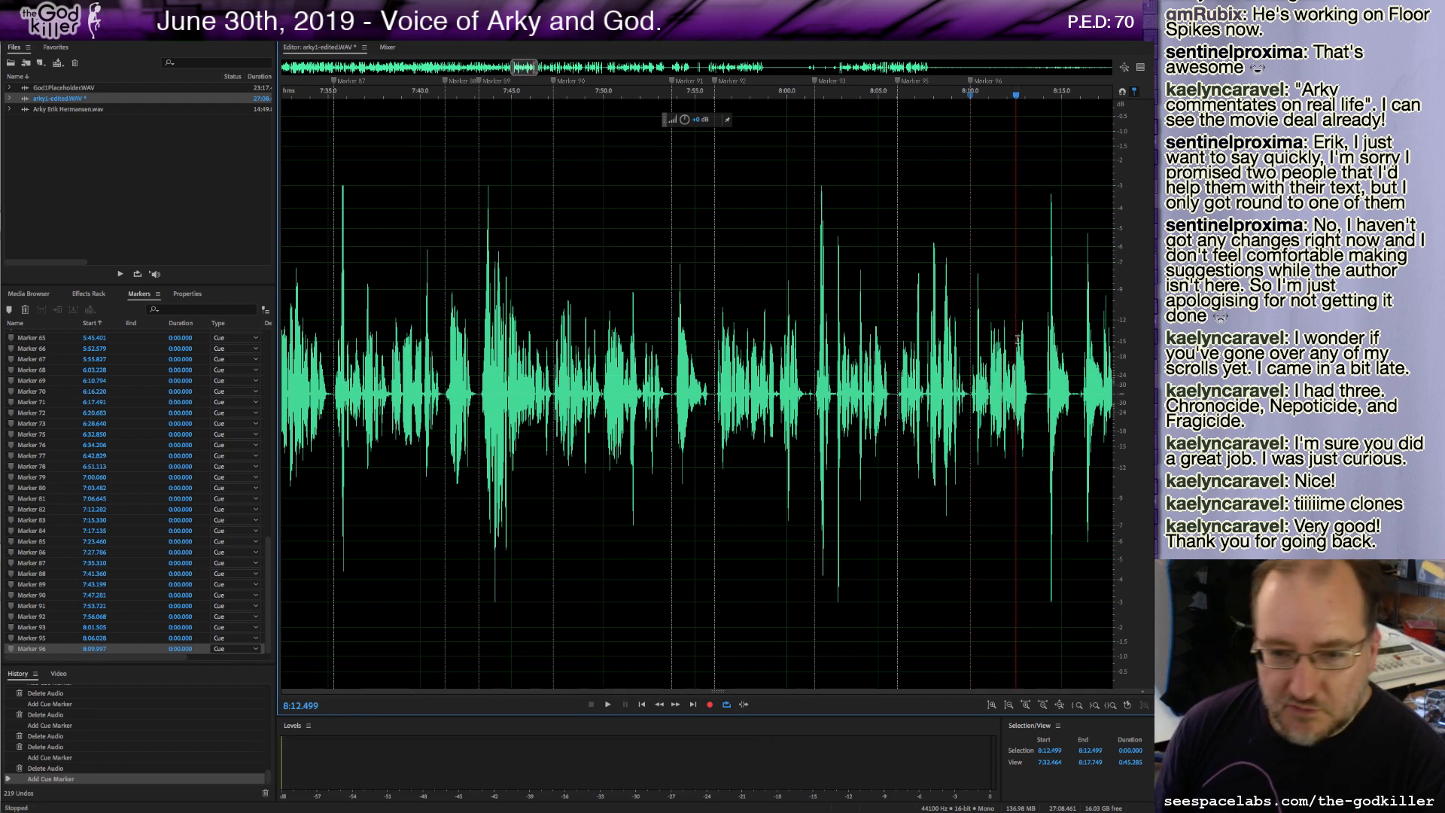
click(972, 393)
key(space)
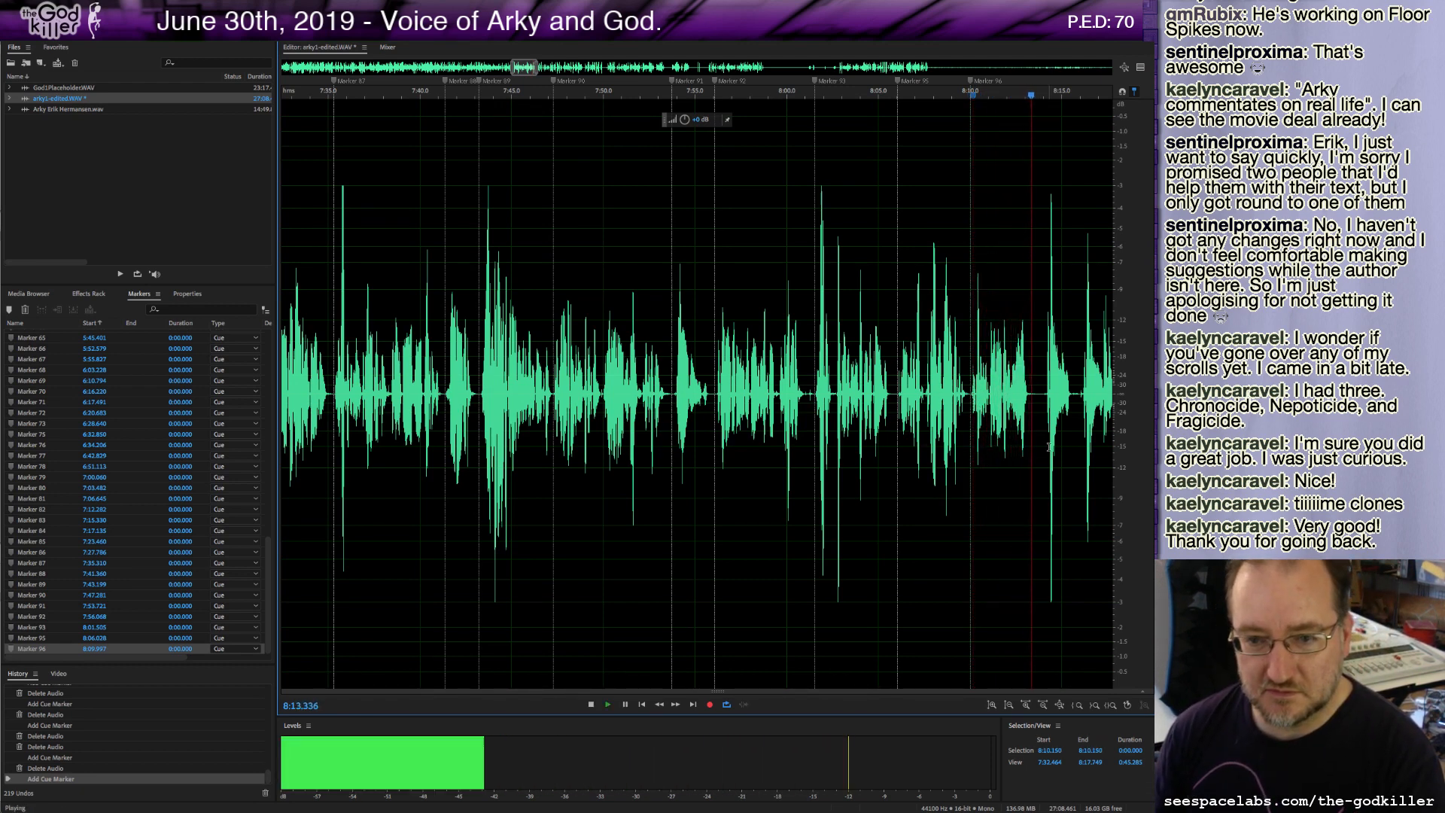
key(m)
key(space)
Delete about half a second of audio starting at about 8:13.7 and play the result back.
drag(1038, 401, 1047, 400)
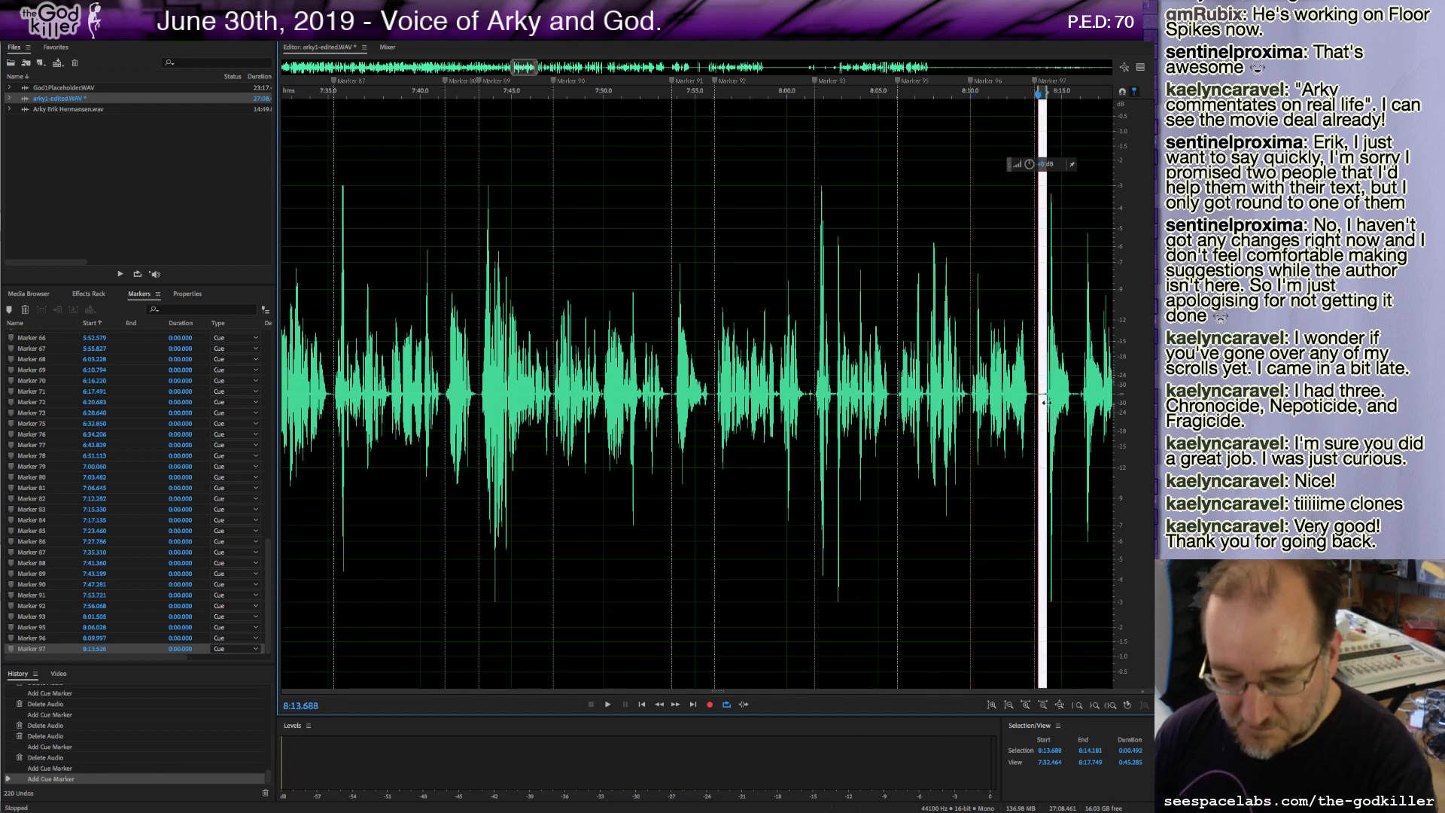
key(Delete)
key(space)
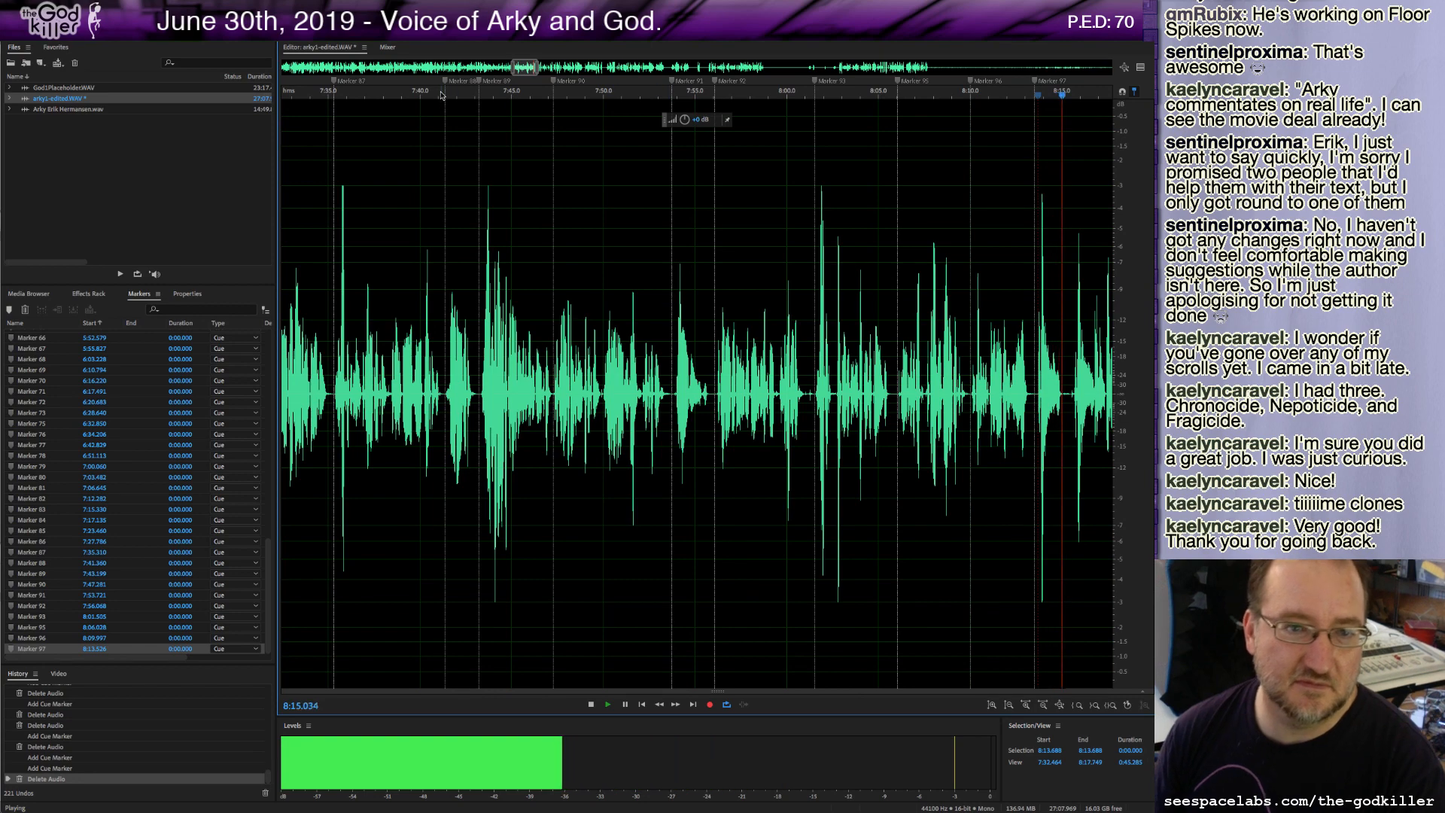
key(space)
Delete a short sliver of audio at about 8:15.3 and resume playback.
drag(524, 68, 539, 69)
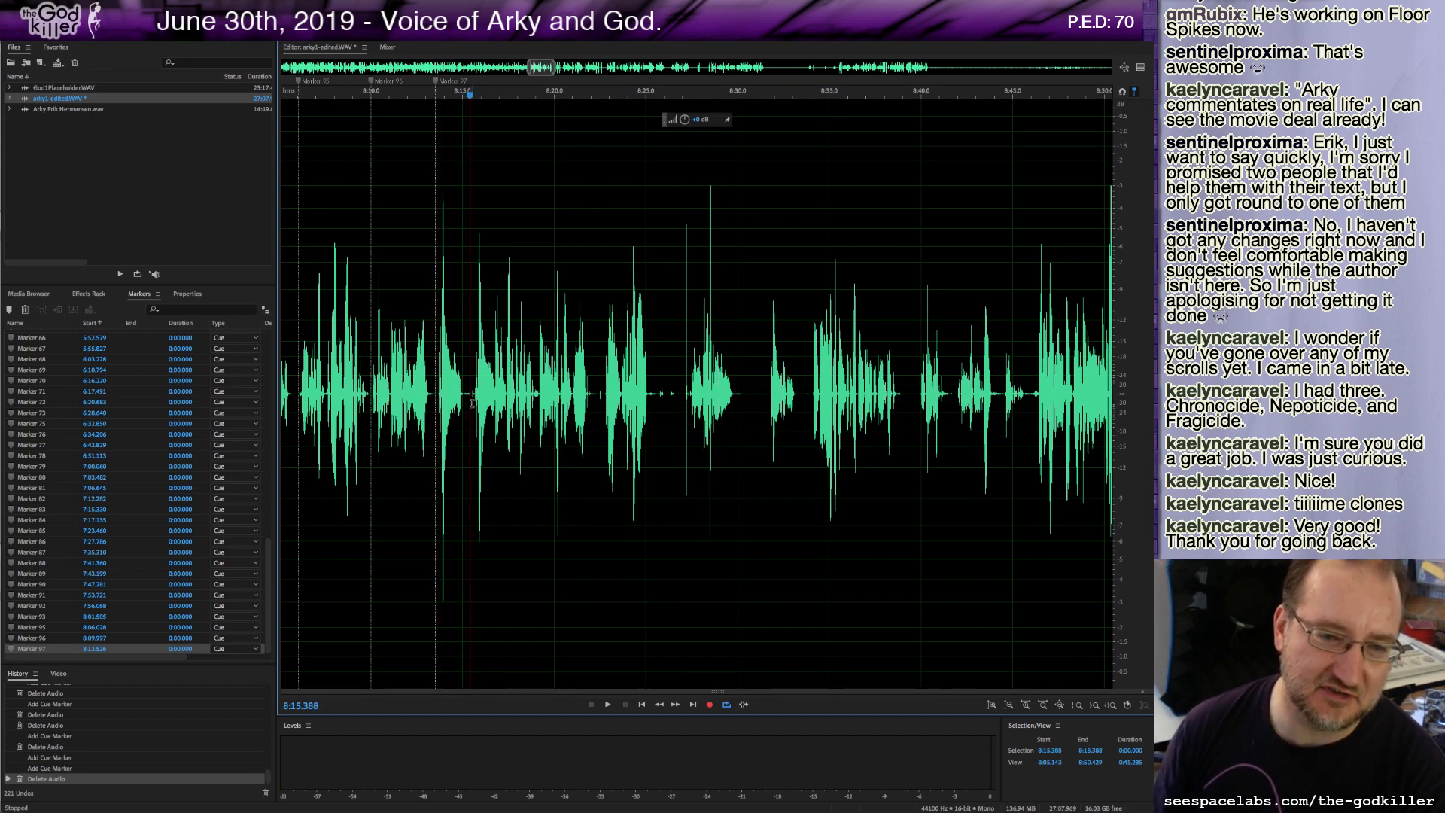
drag(468, 404, 470, 402)
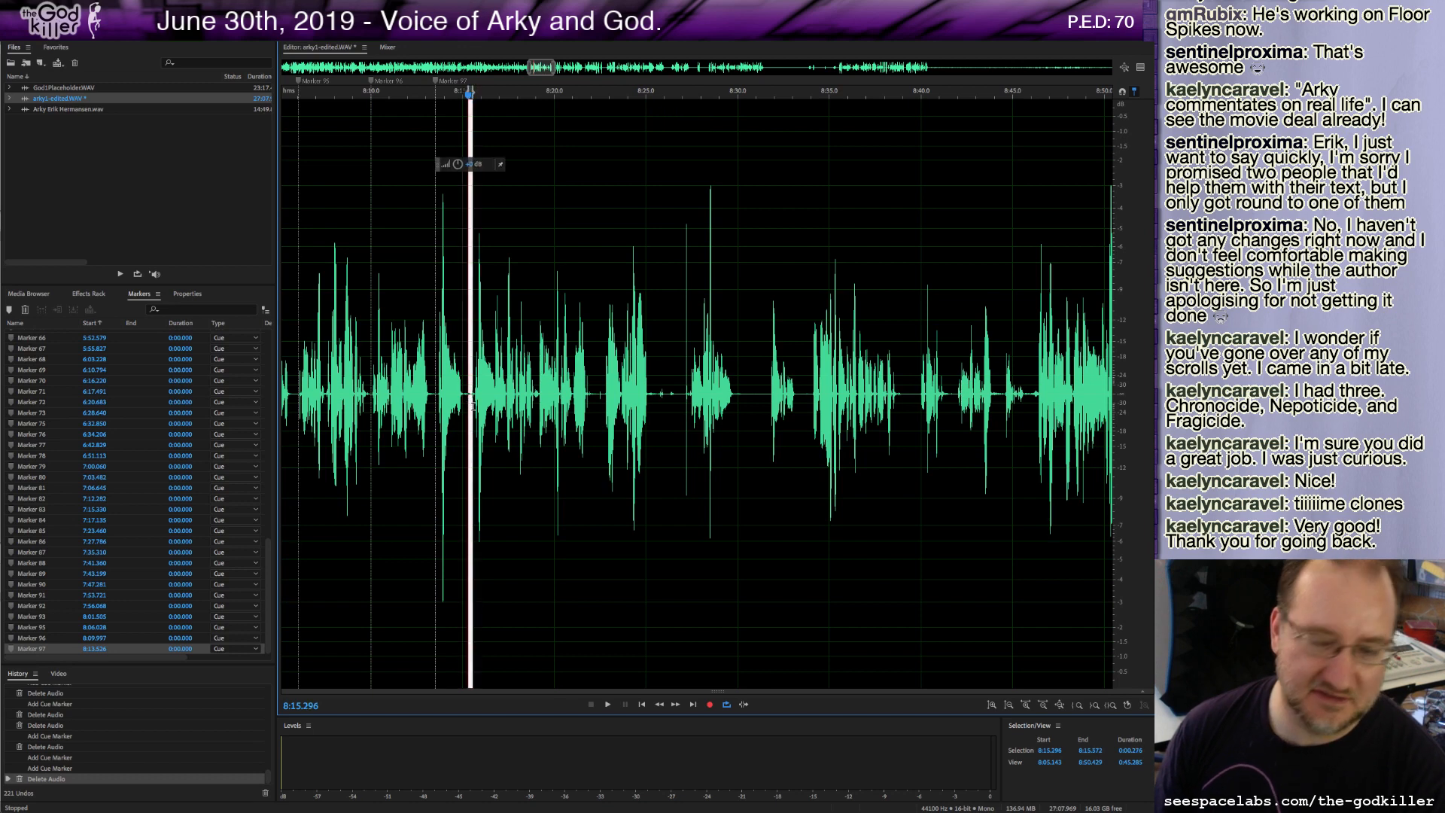
key(Delete)
key(space)
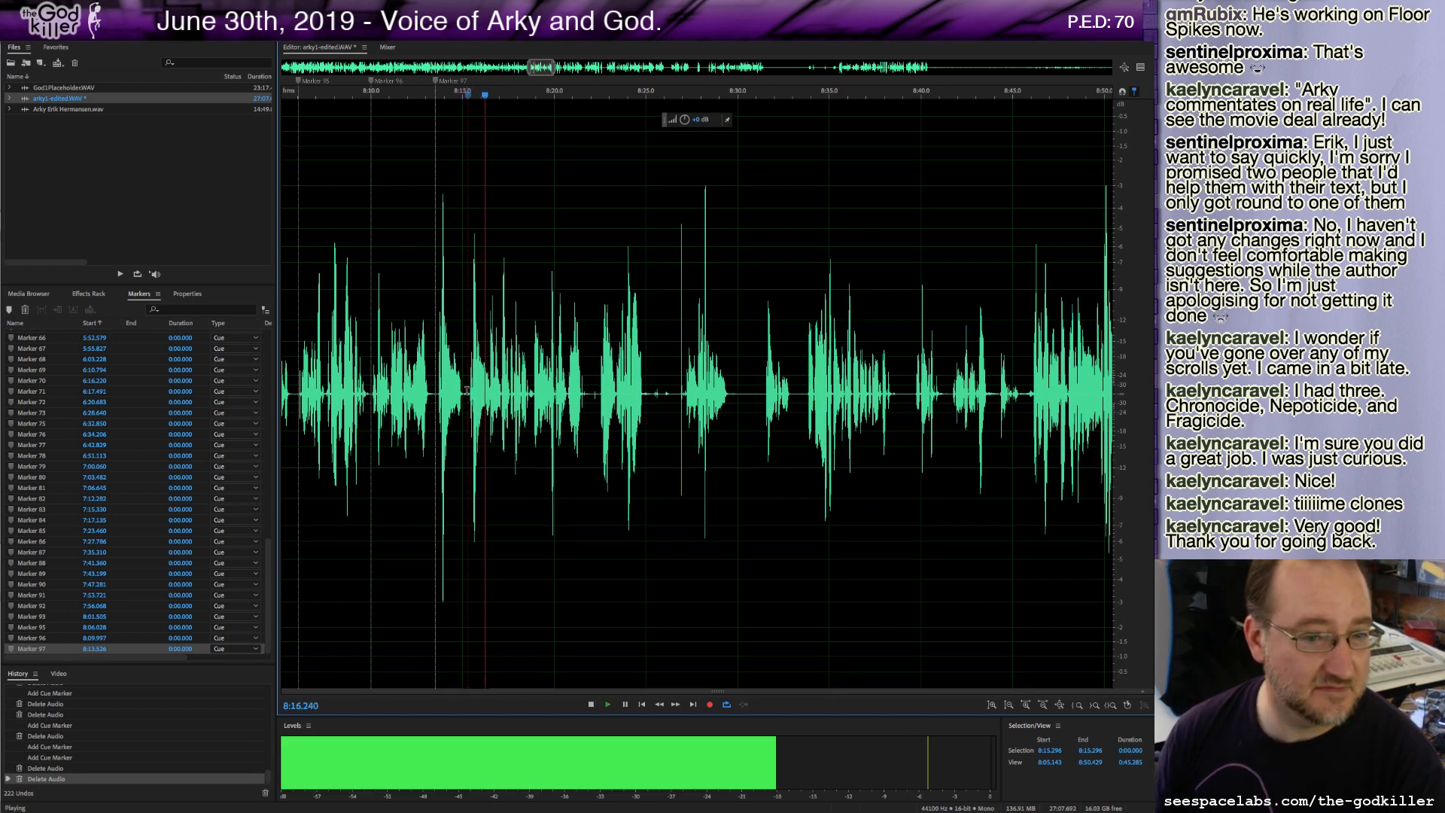
Delete about 1.7 seconds of audio starting at about 8:13.6 and play through the edit.
click(437, 399)
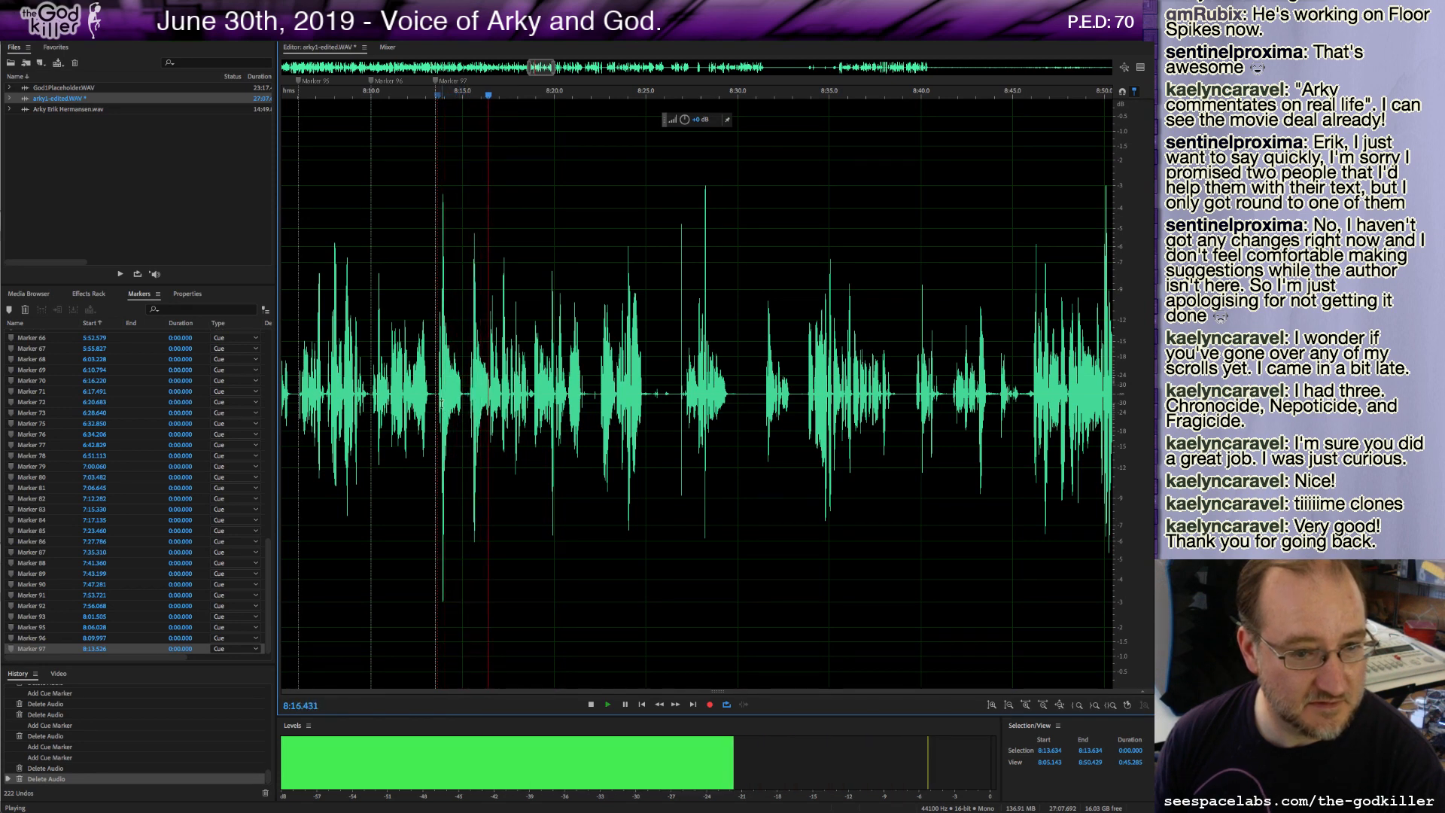
drag(436, 395, 465, 420)
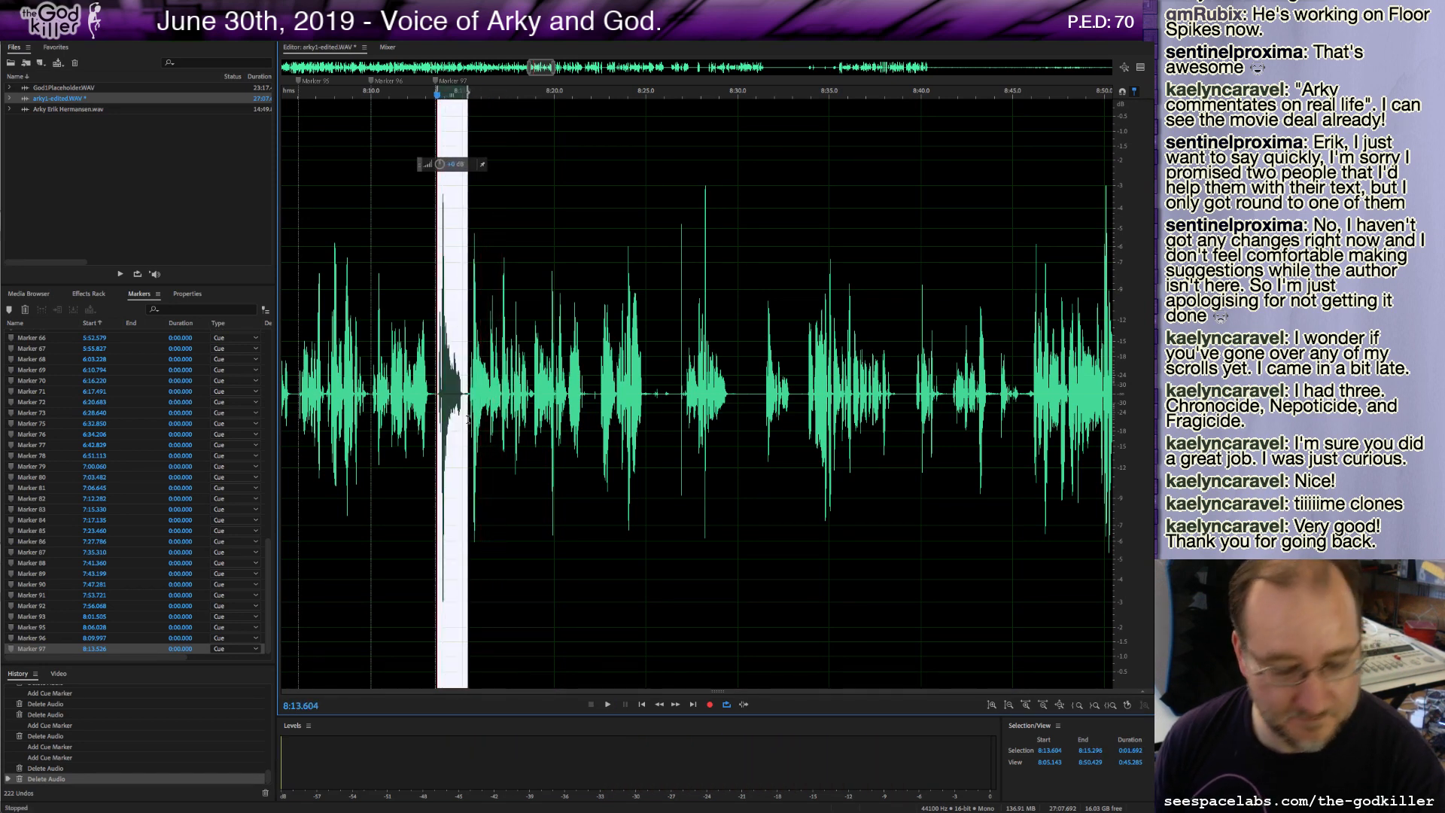
key(Delete)
key(space)
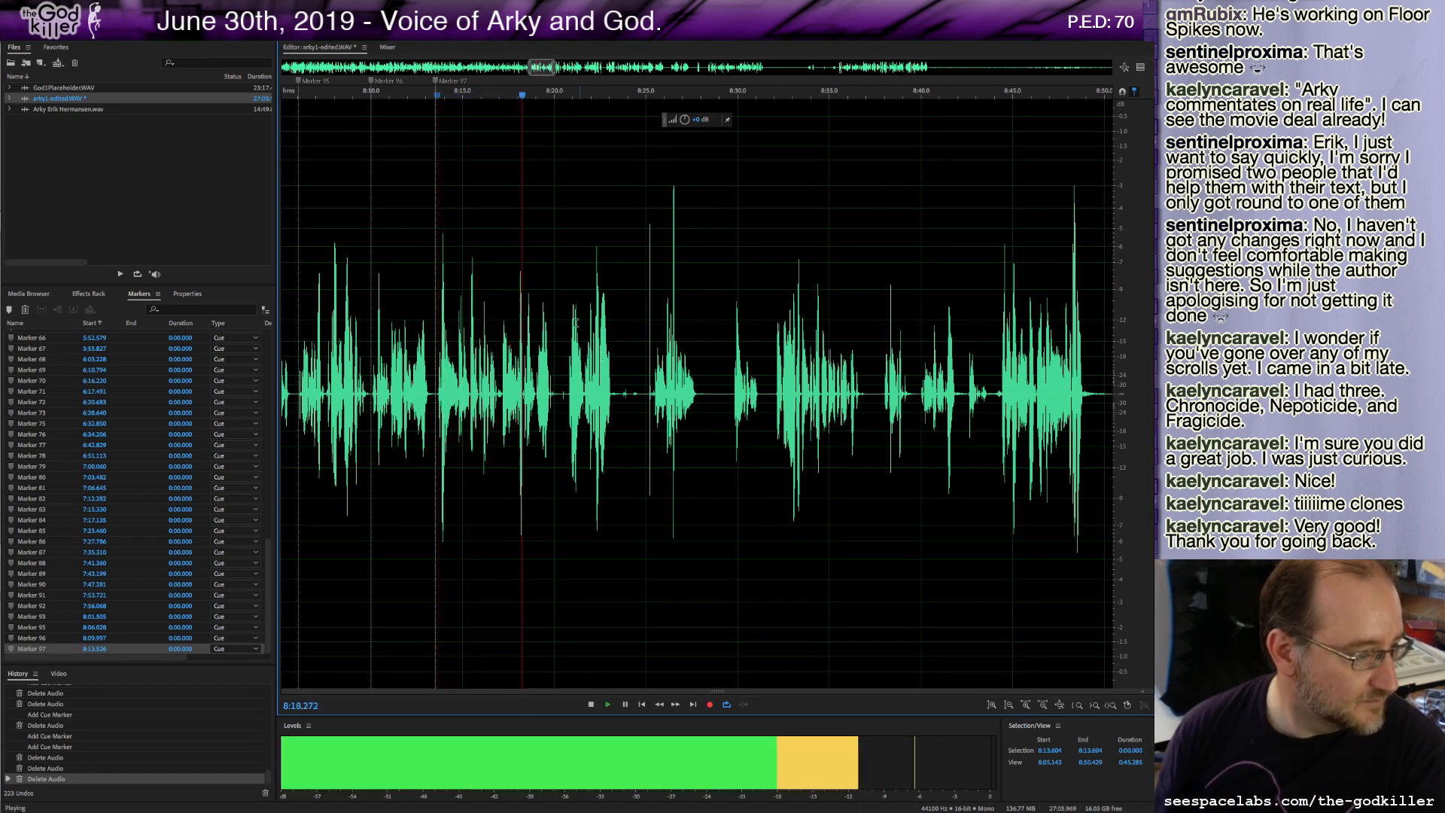
key(space)
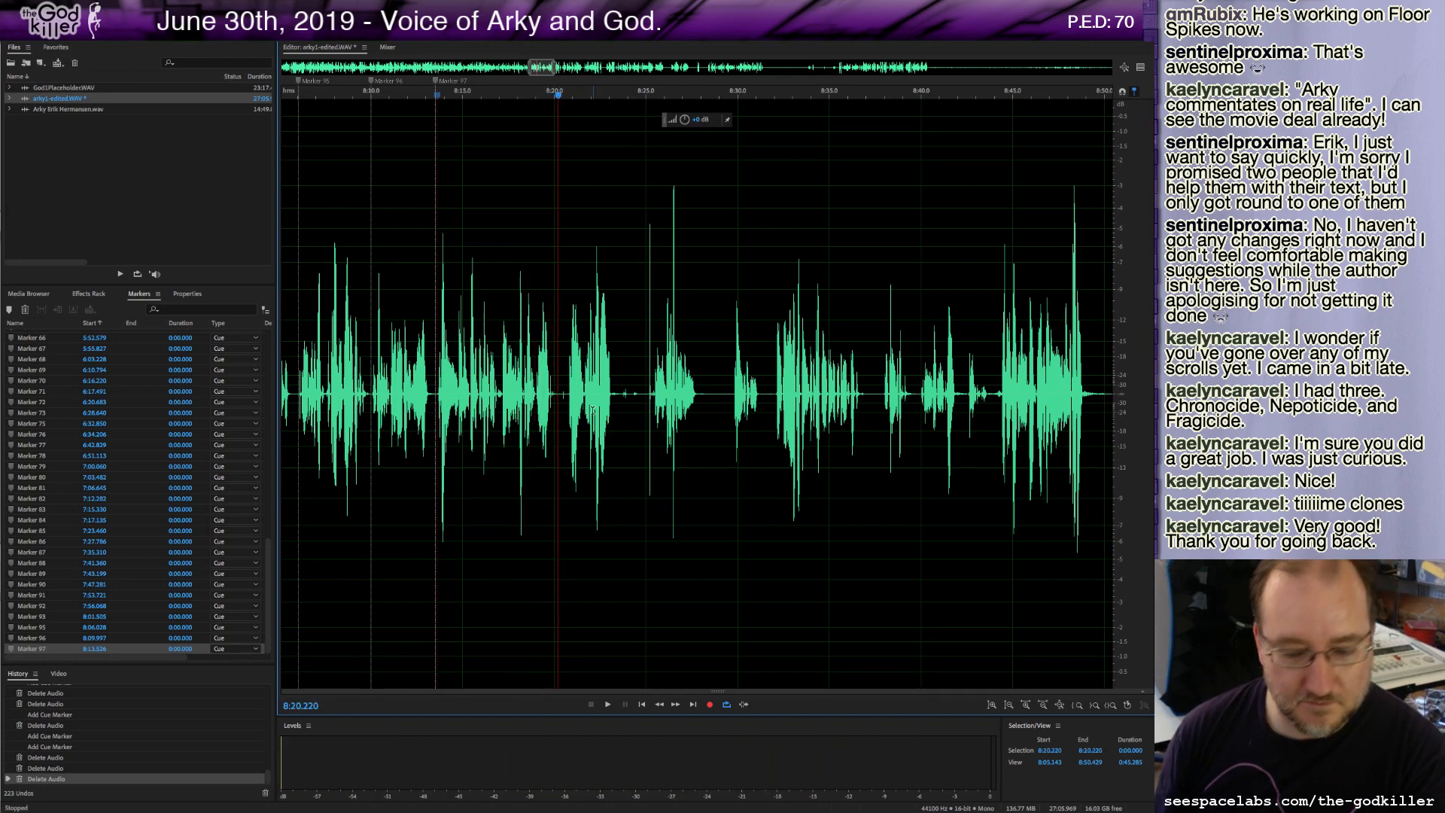
Add a cue marker at about 8:20.2, delete about 0.4 seconds of audio after it, and play back.
shift+click(569, 394)
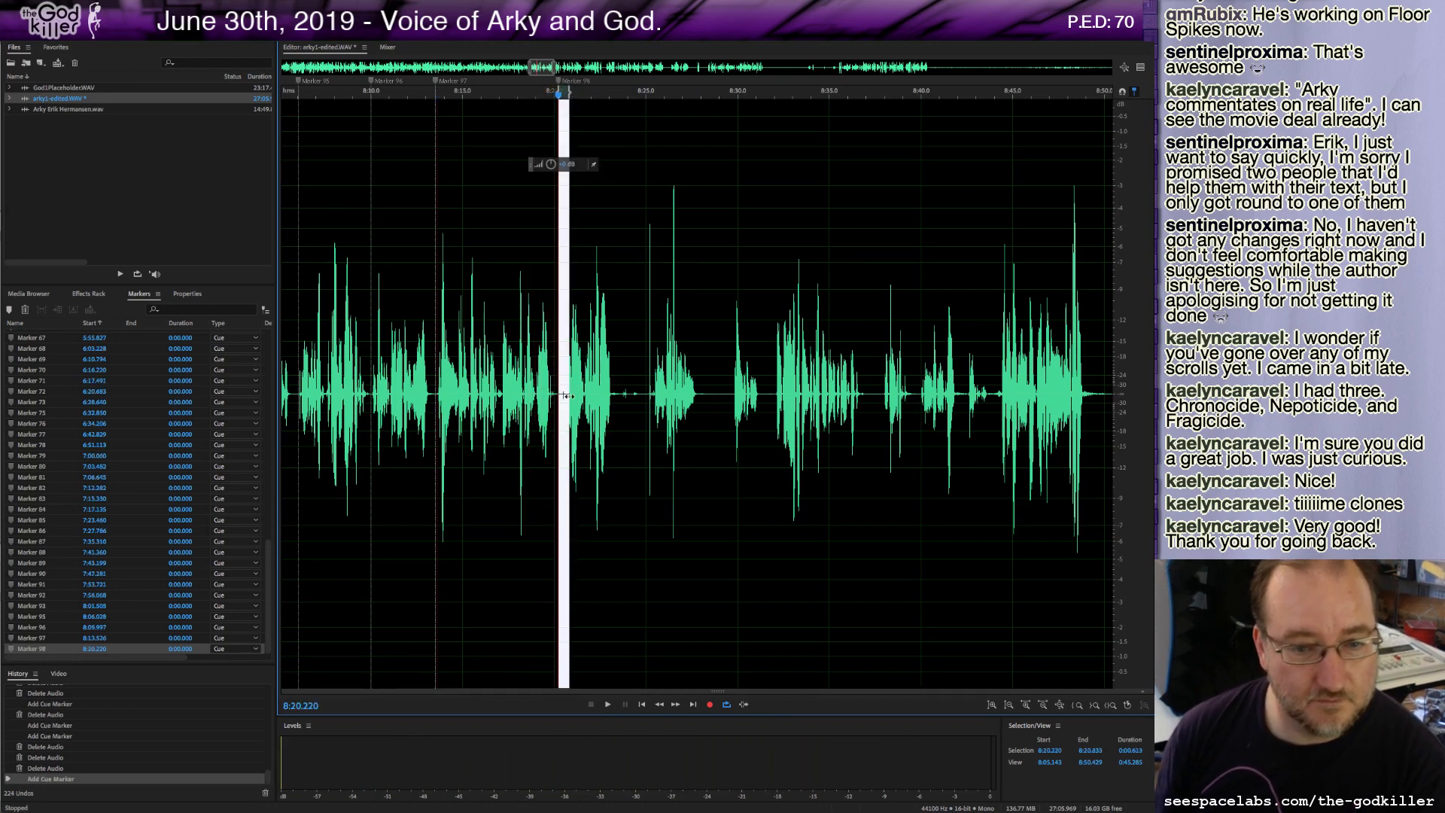
key(Delete)
key(space)
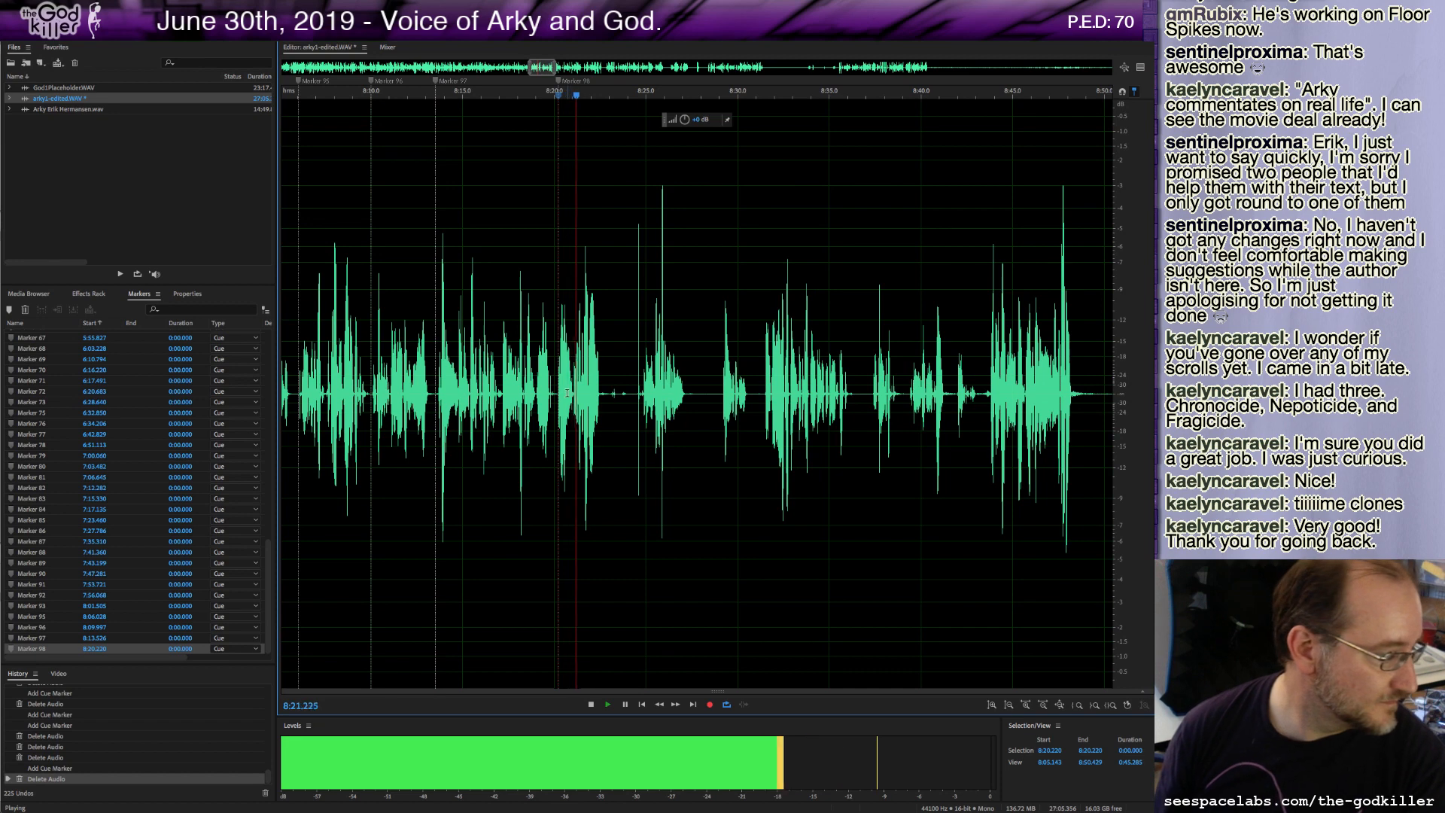
key(space)
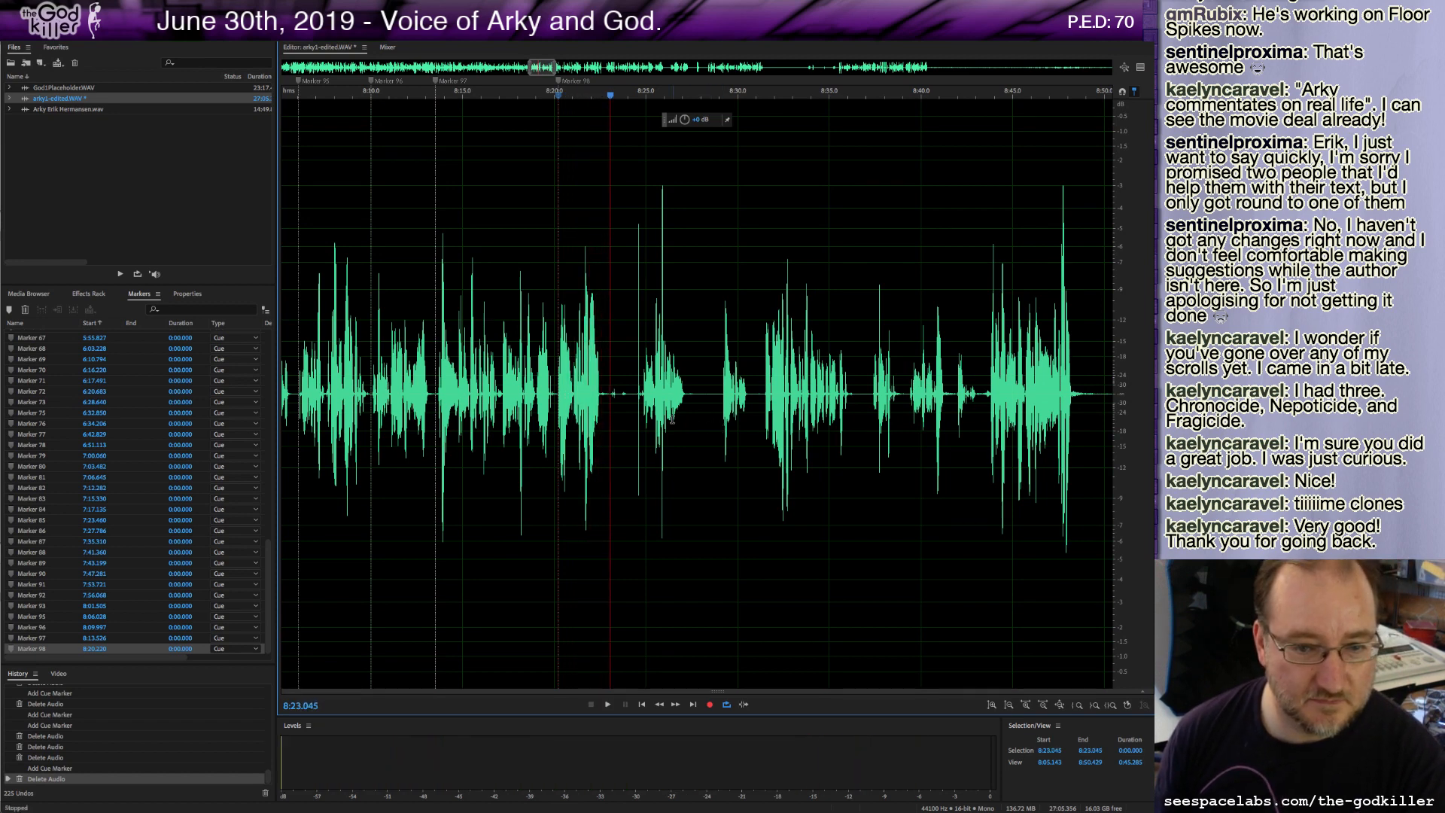
Delete about 1.2 seconds of audio starting at about 8:23.0 and add a cue marker at the cut.
shift+click(632, 395)
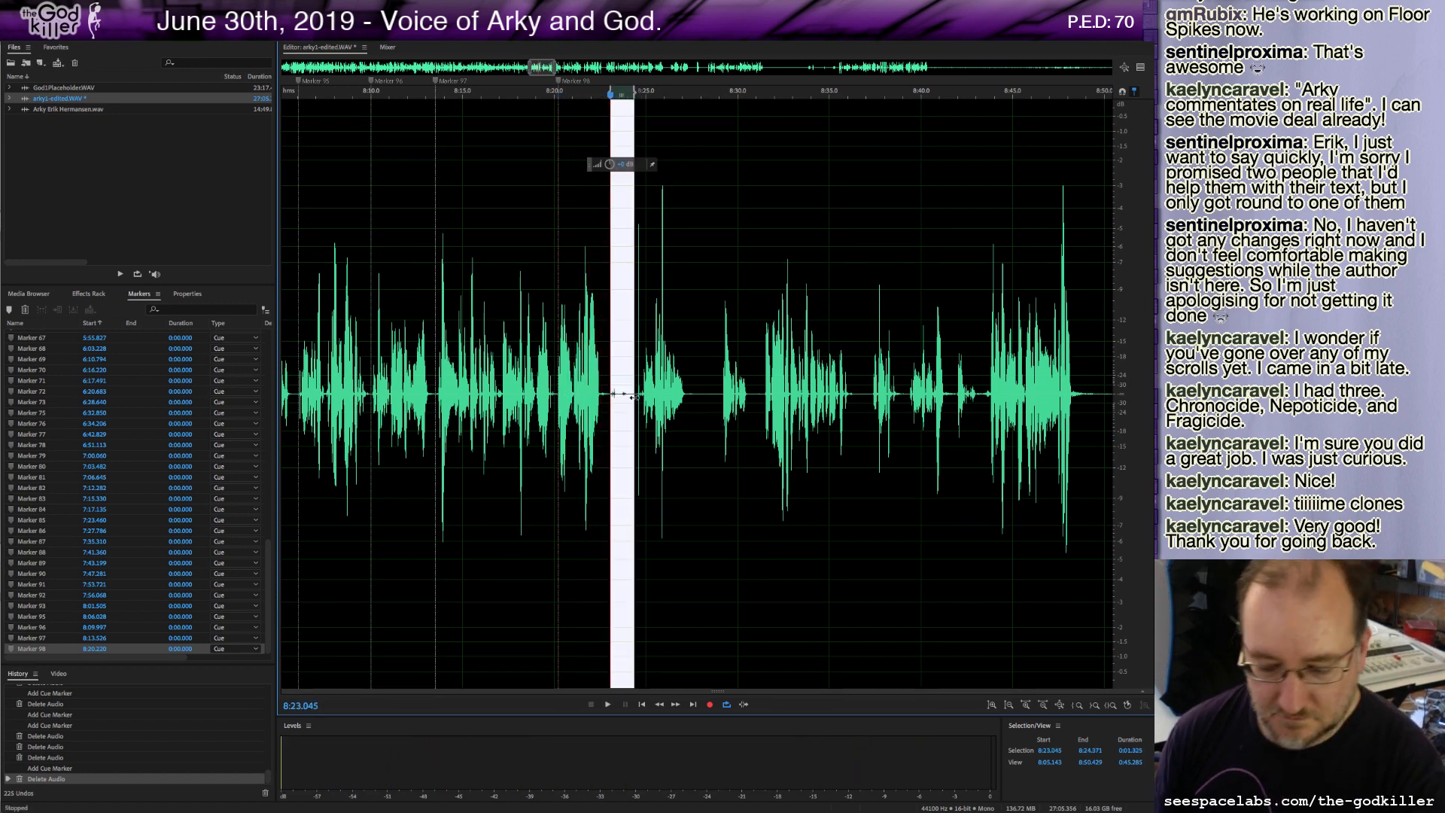
key(Delete)
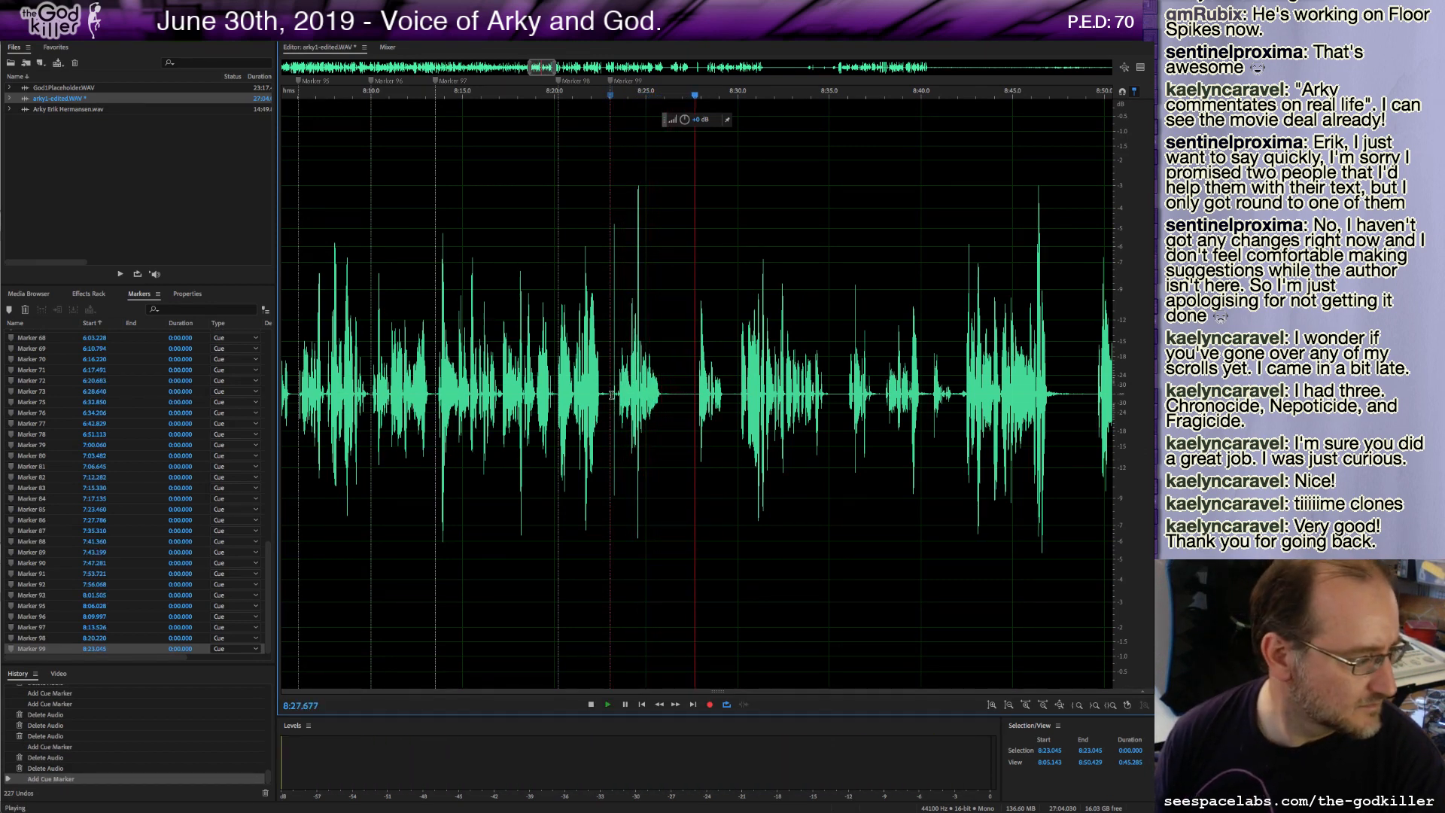
key(space)
Delete the roughly 4.7-second stretch from about 8:23.1 to 8:27.8 and play back the join.
drag(611, 395, 699, 422)
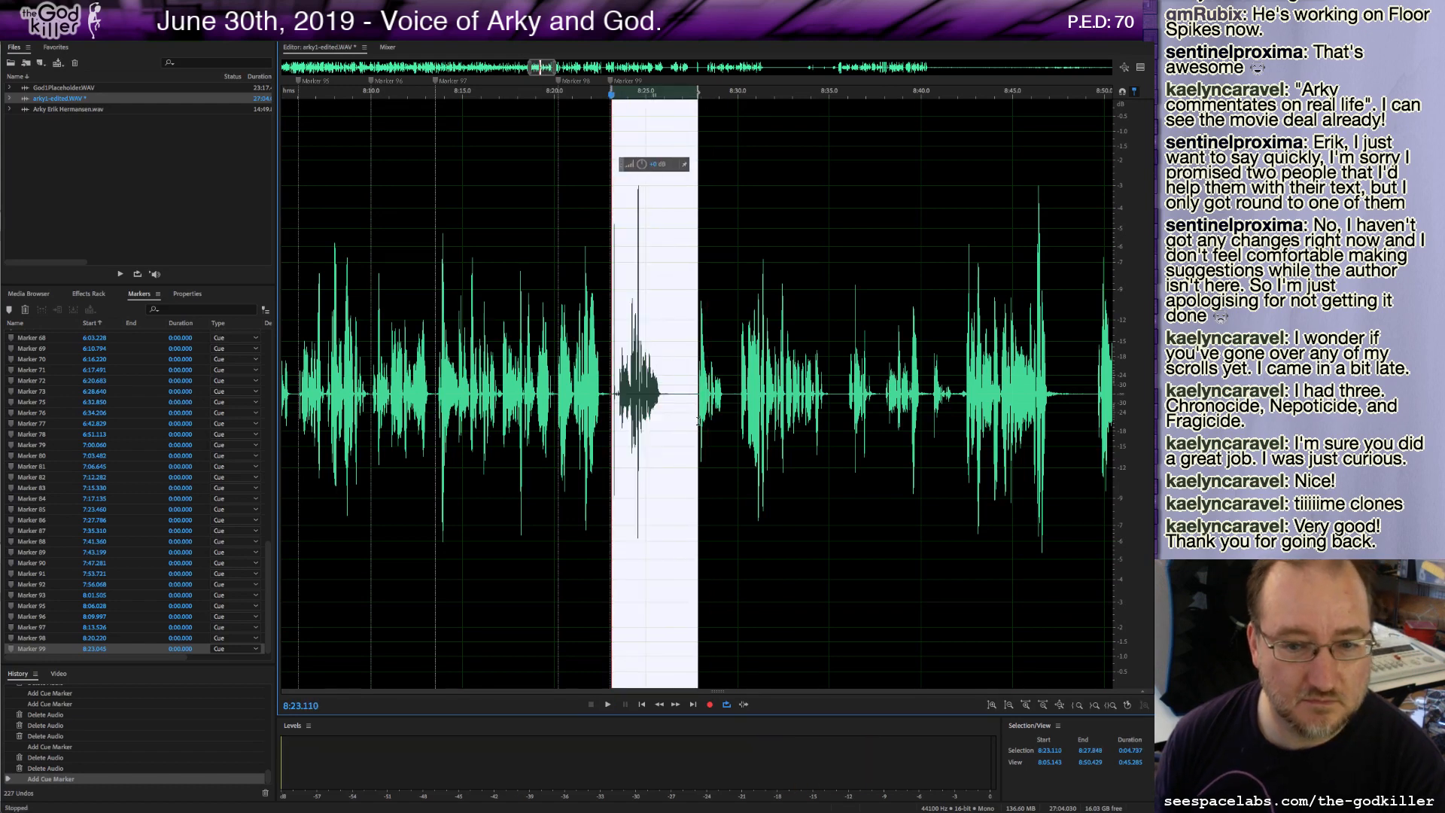
key(Delete)
key(space)
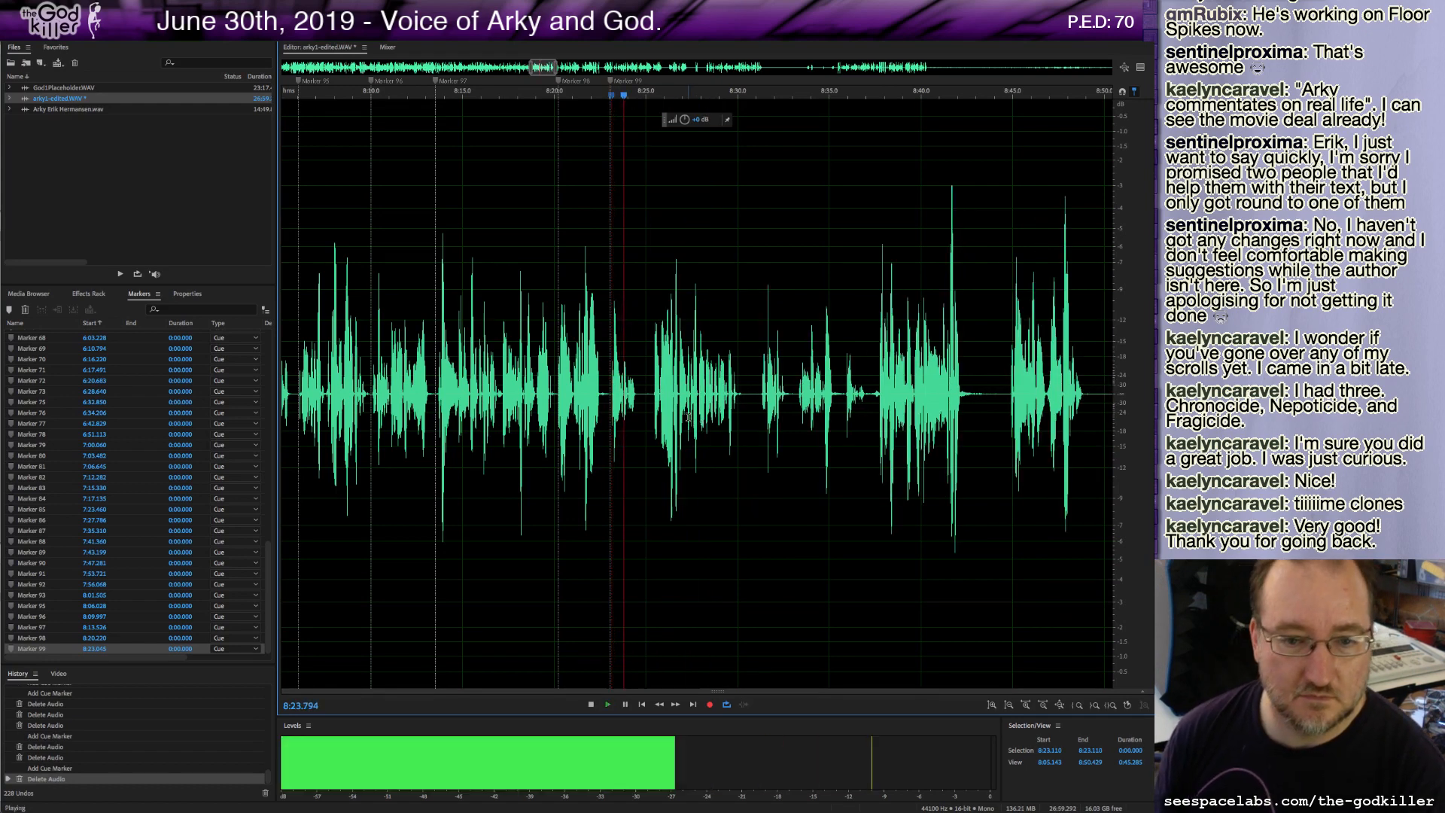
key(space)
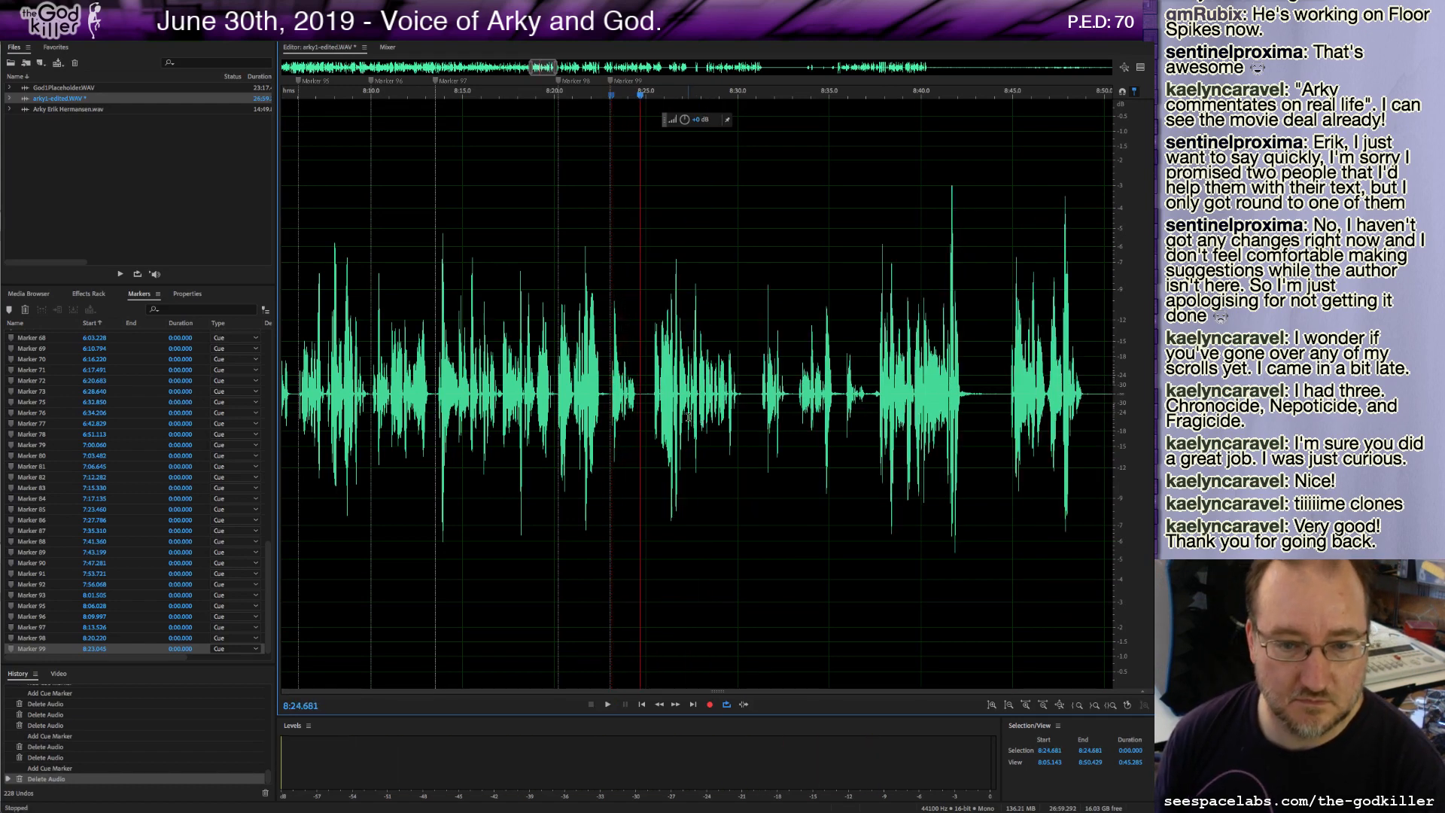
Add a cue marker at about 8:24.7 and play on through the next take.
shift+click(651, 394)
key(Delete)
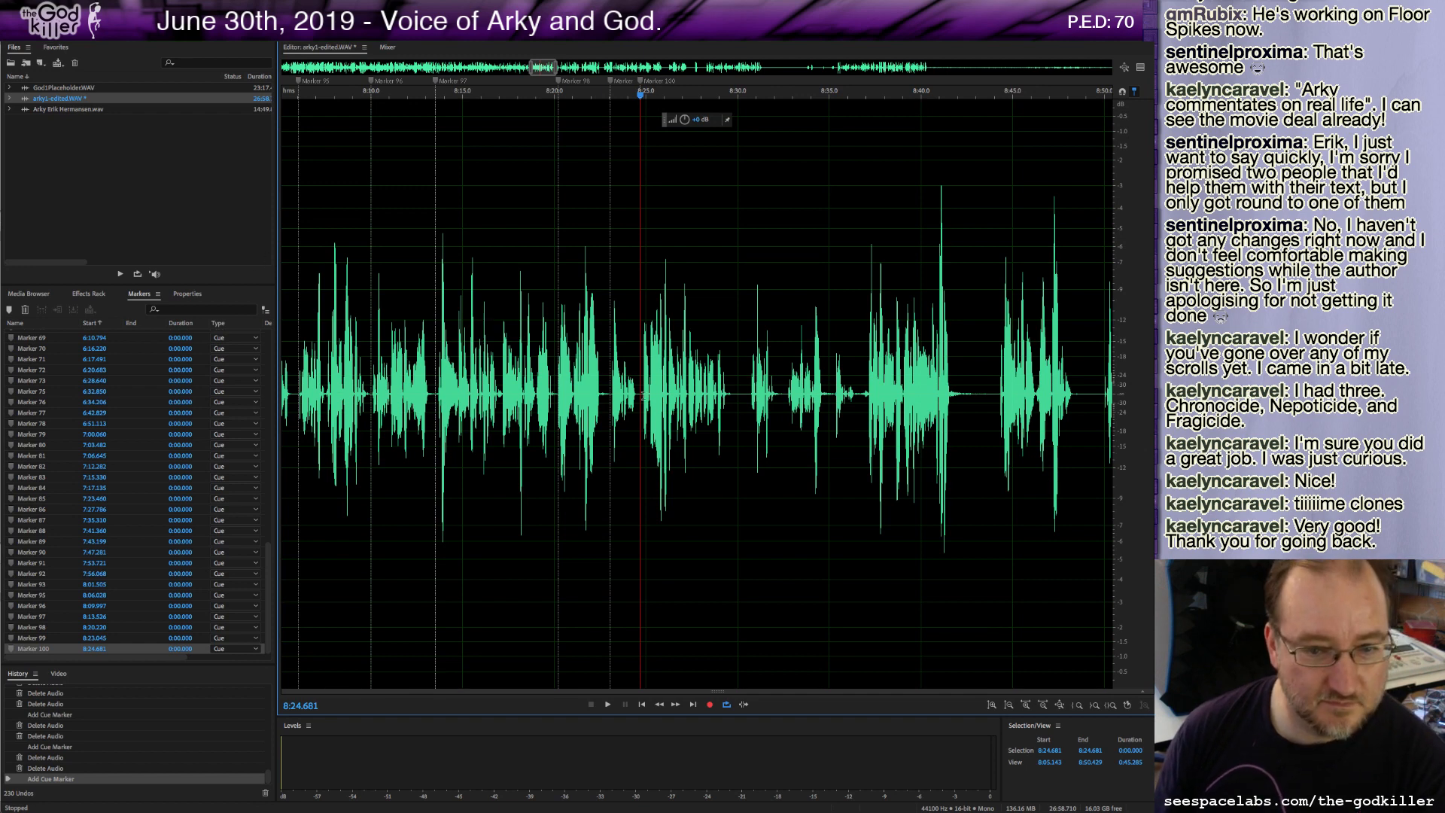
key(space)
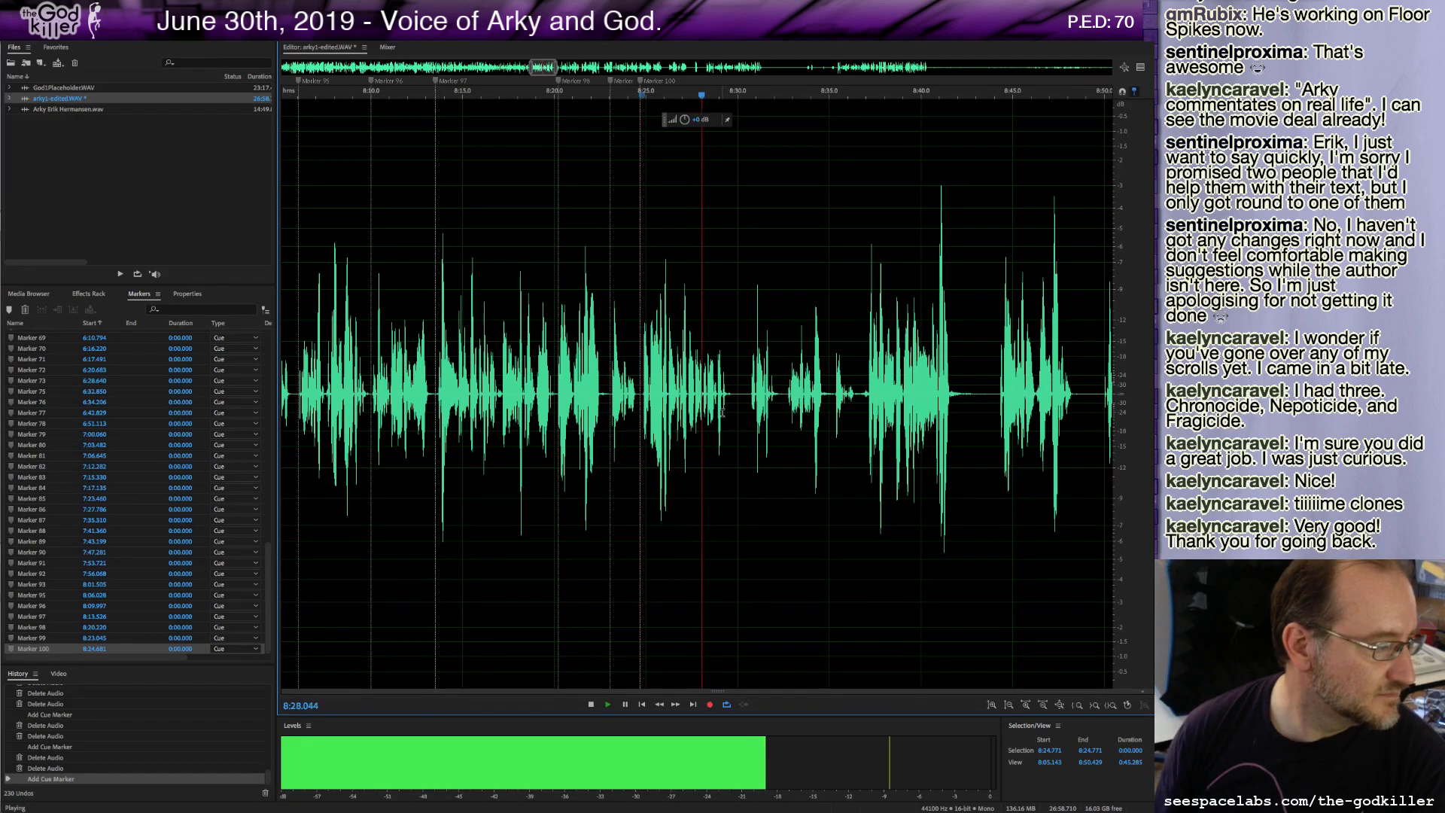
key(space)
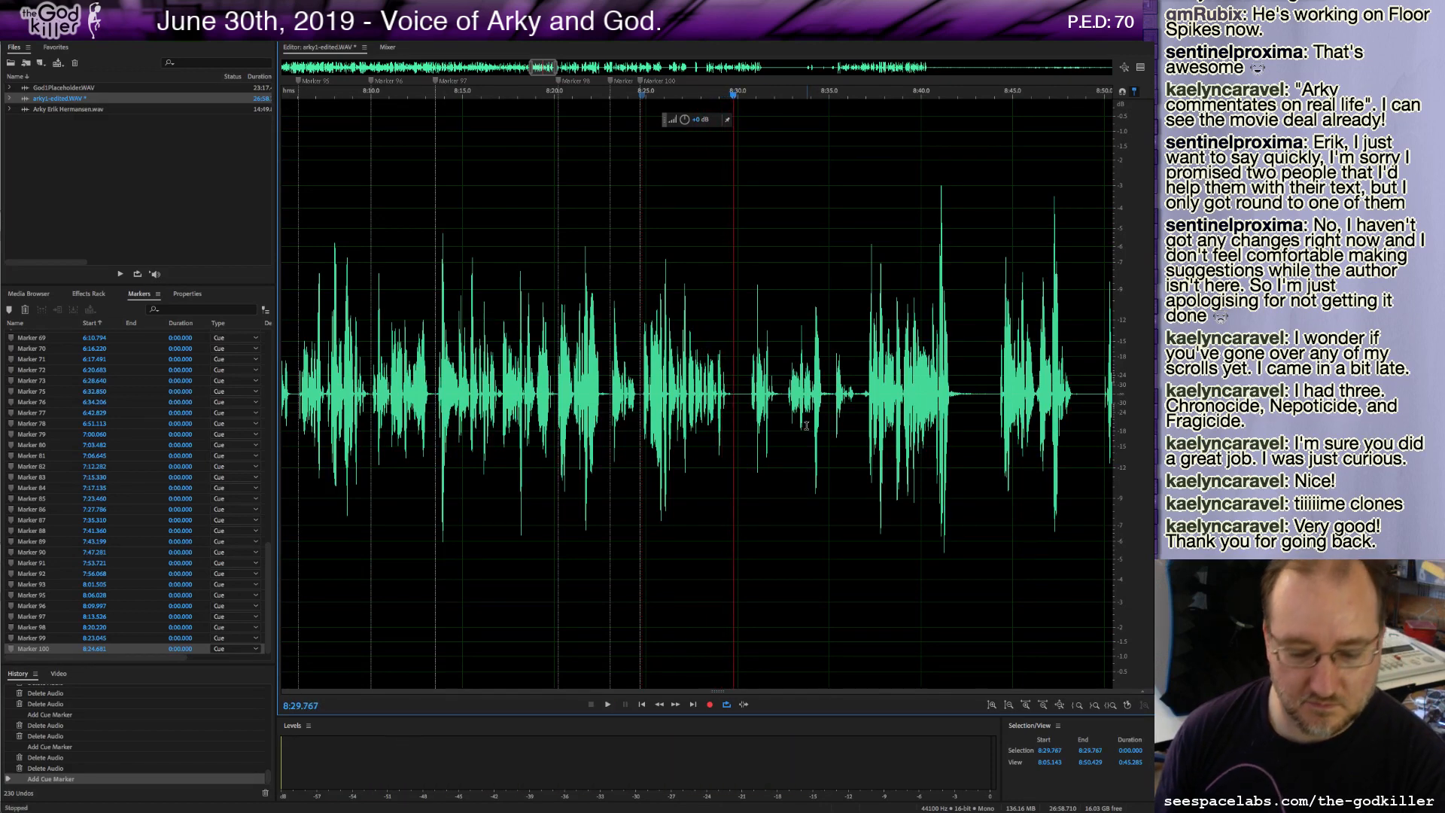
Add a cue marker at about 8:29.8, delete about 1 second of audio after it, and play back.
shift+click(750, 394)
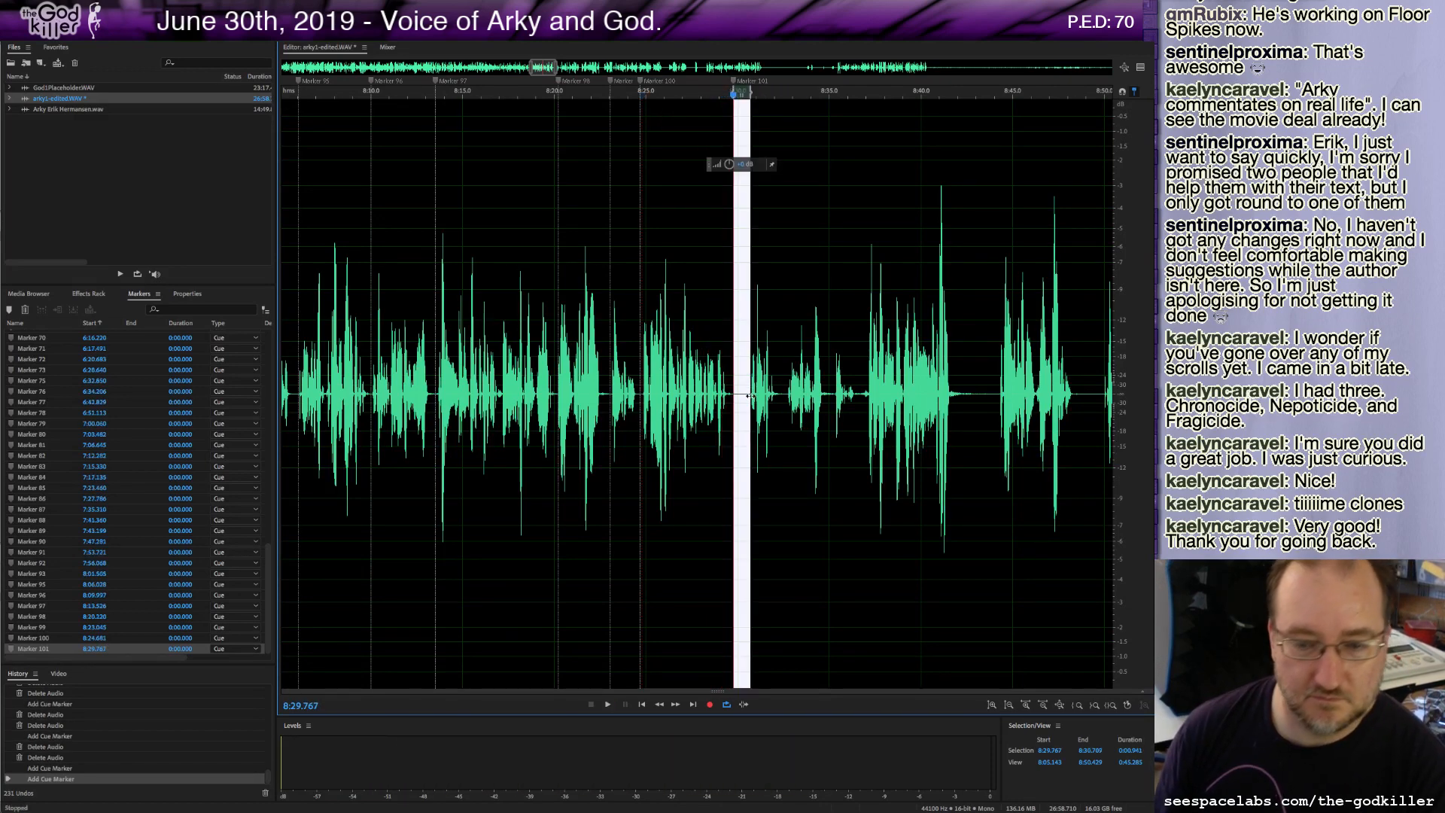
key(Delete)
key(space)
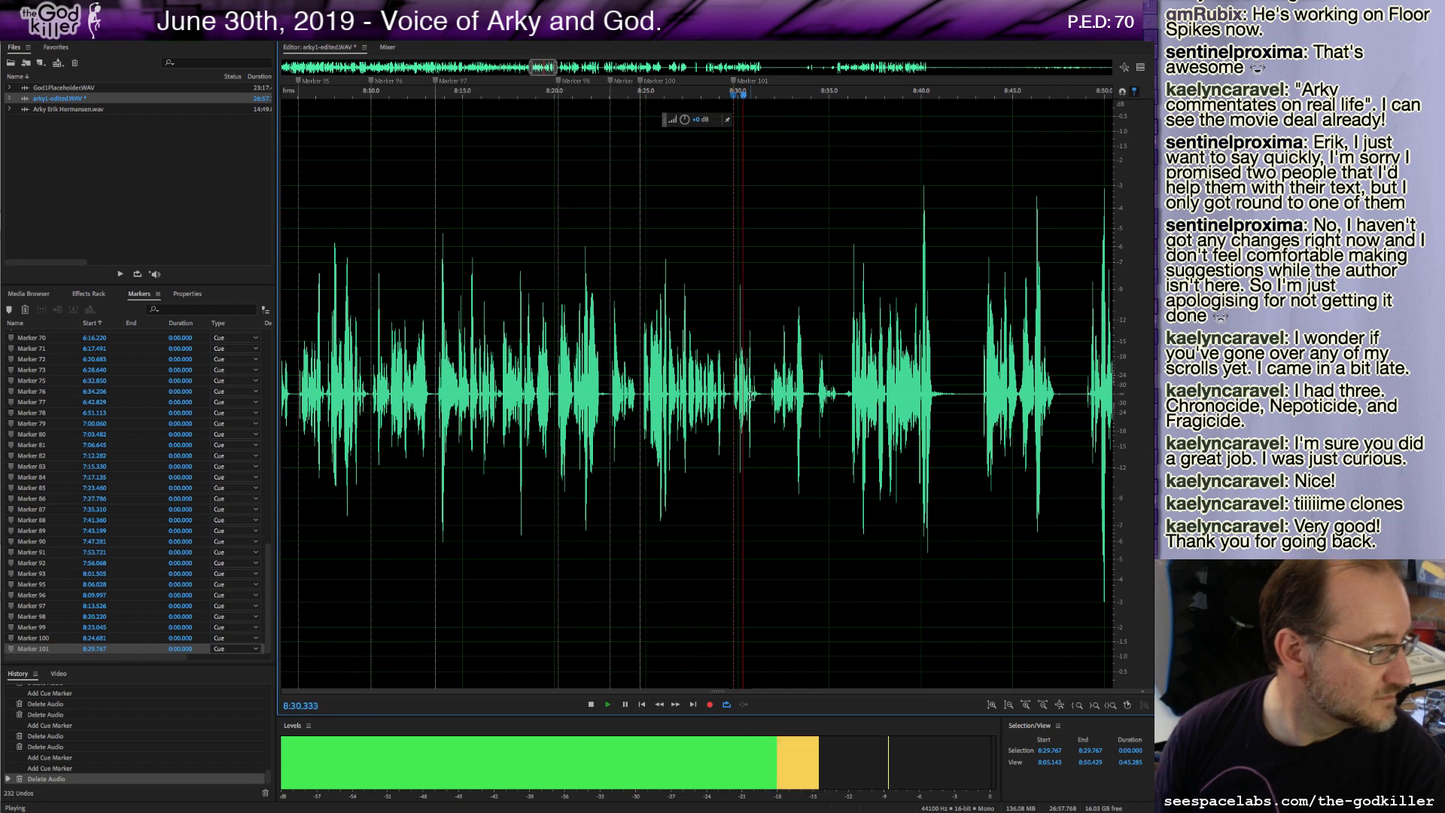
key(space)
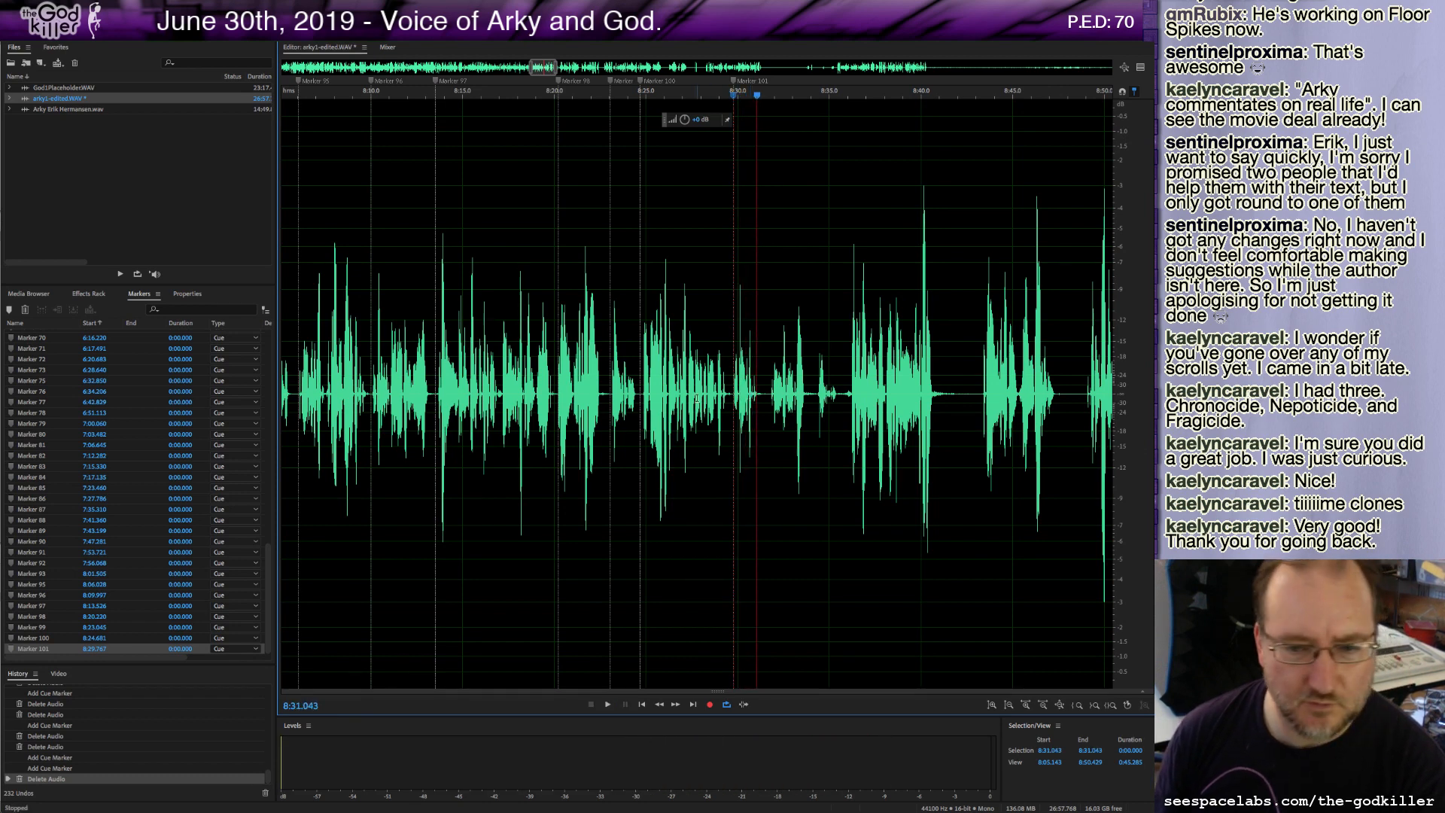
Re-audition the passage around 8:27 to 8:32, delete about 1.8 seconds starting at about 8:29.8, and add a cue marker at the cut.
click(723, 392)
key(space)
key(space)
click(694, 413)
key(space)
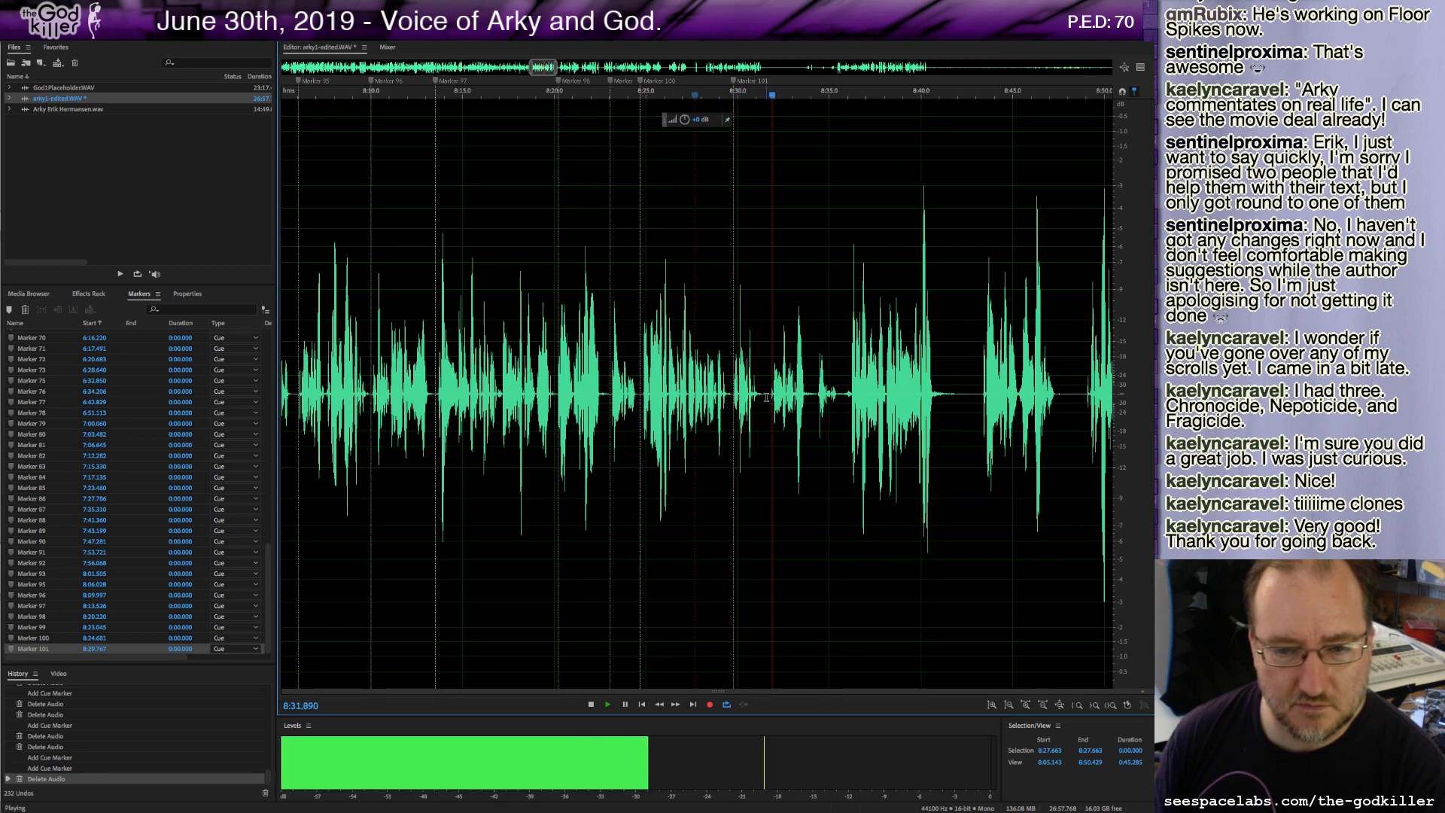
key(space)
drag(767, 397, 736, 399)
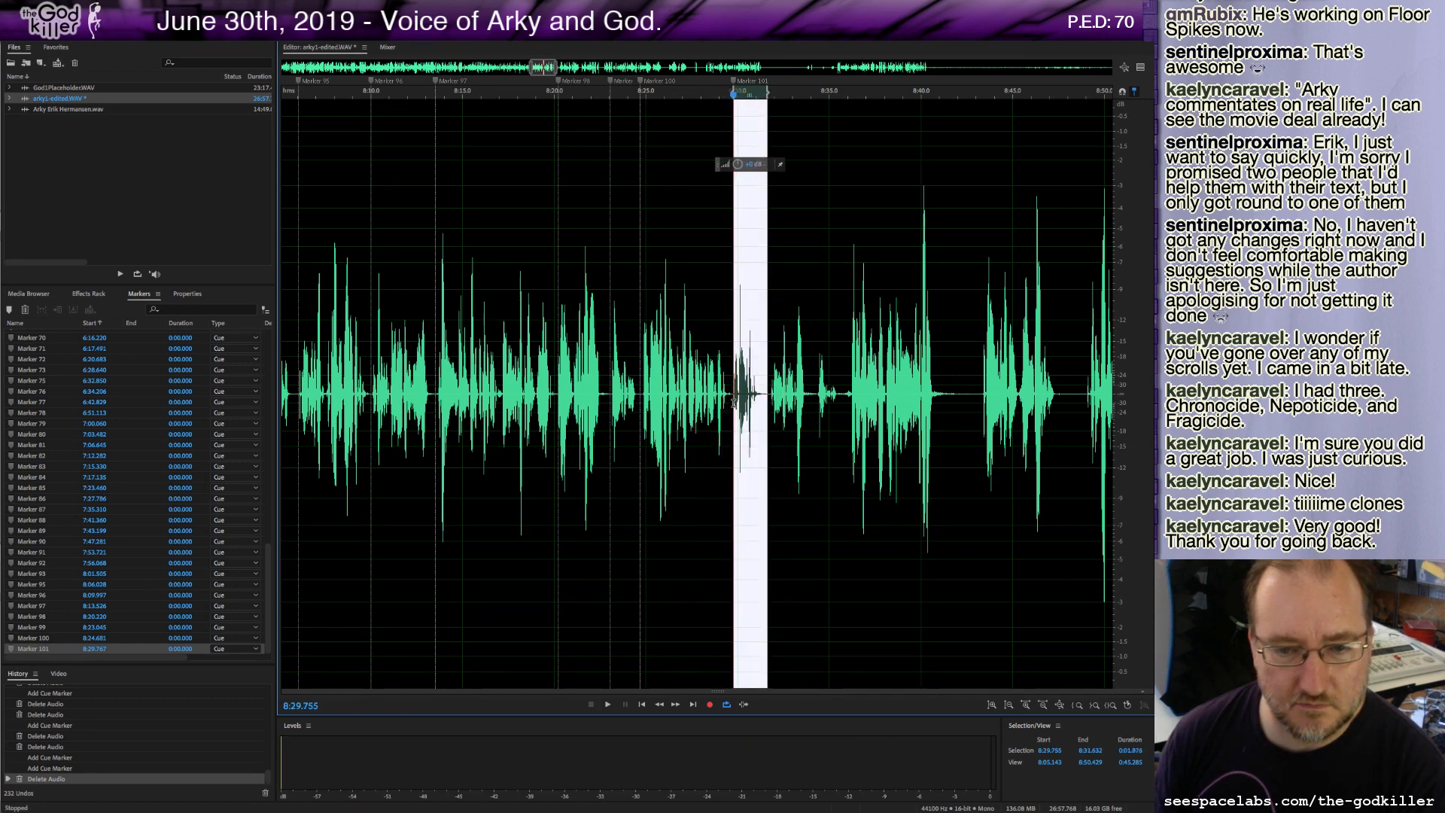
key(Delete)
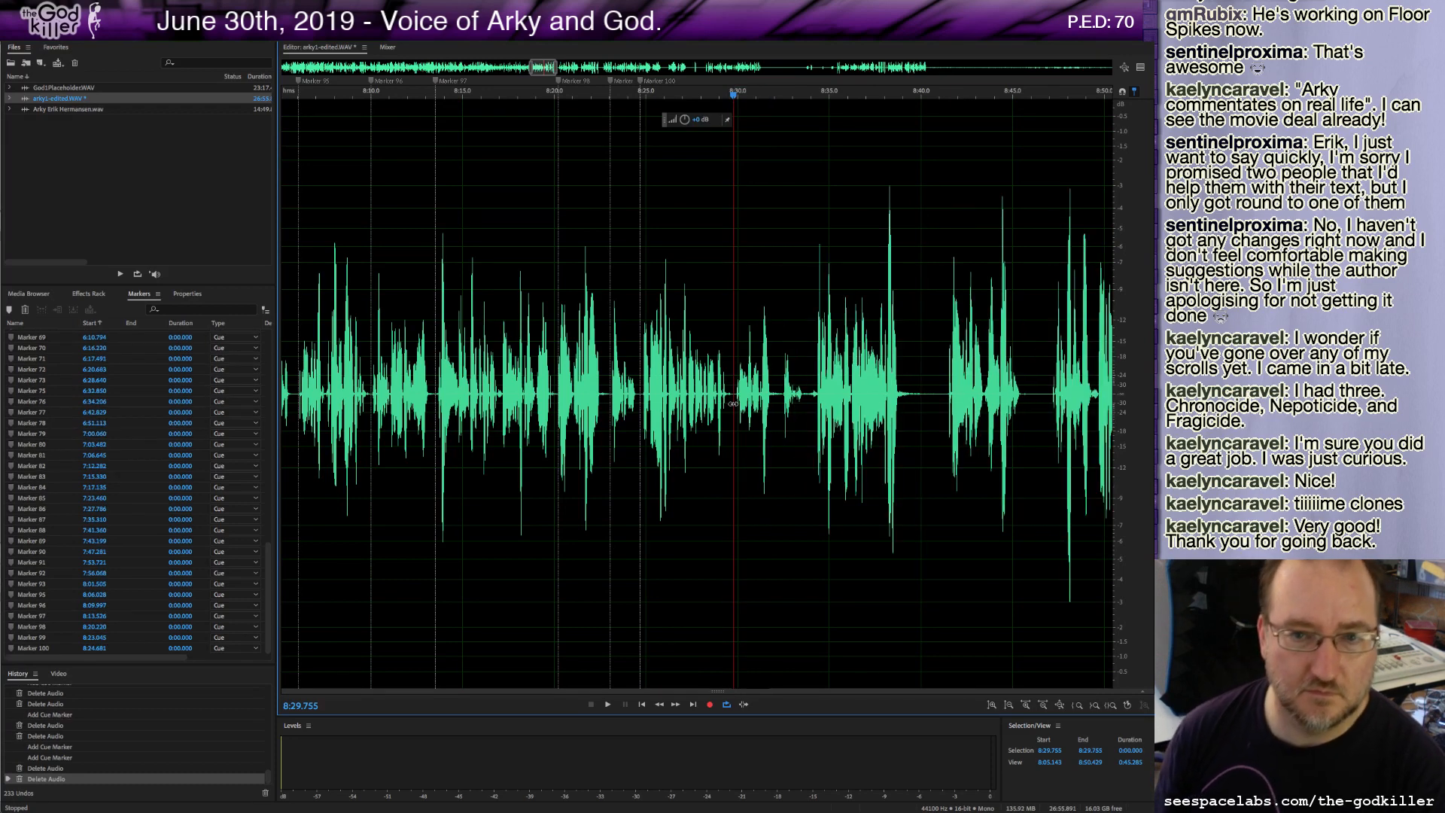
key(space)
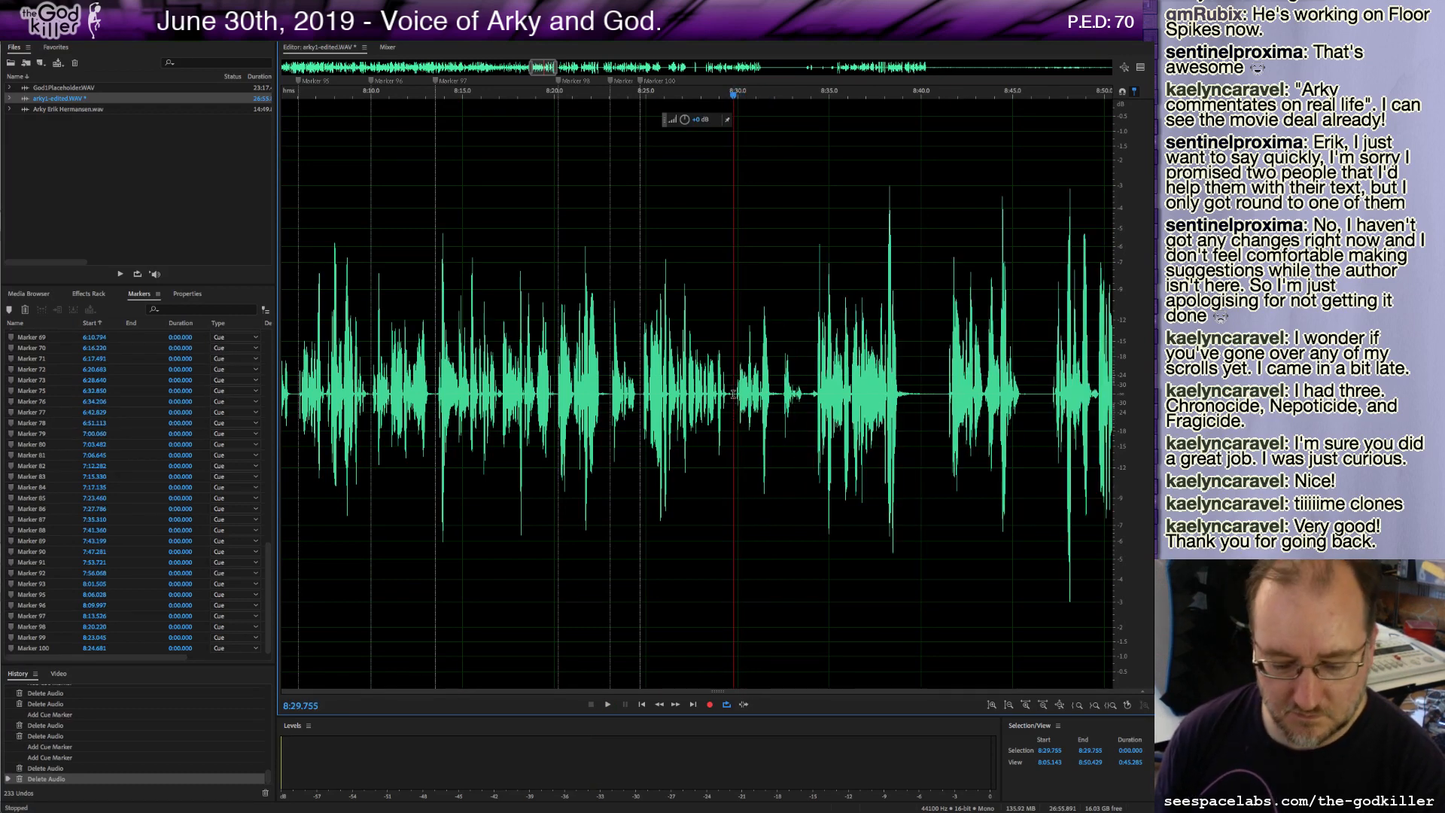
key(m)
key(space)
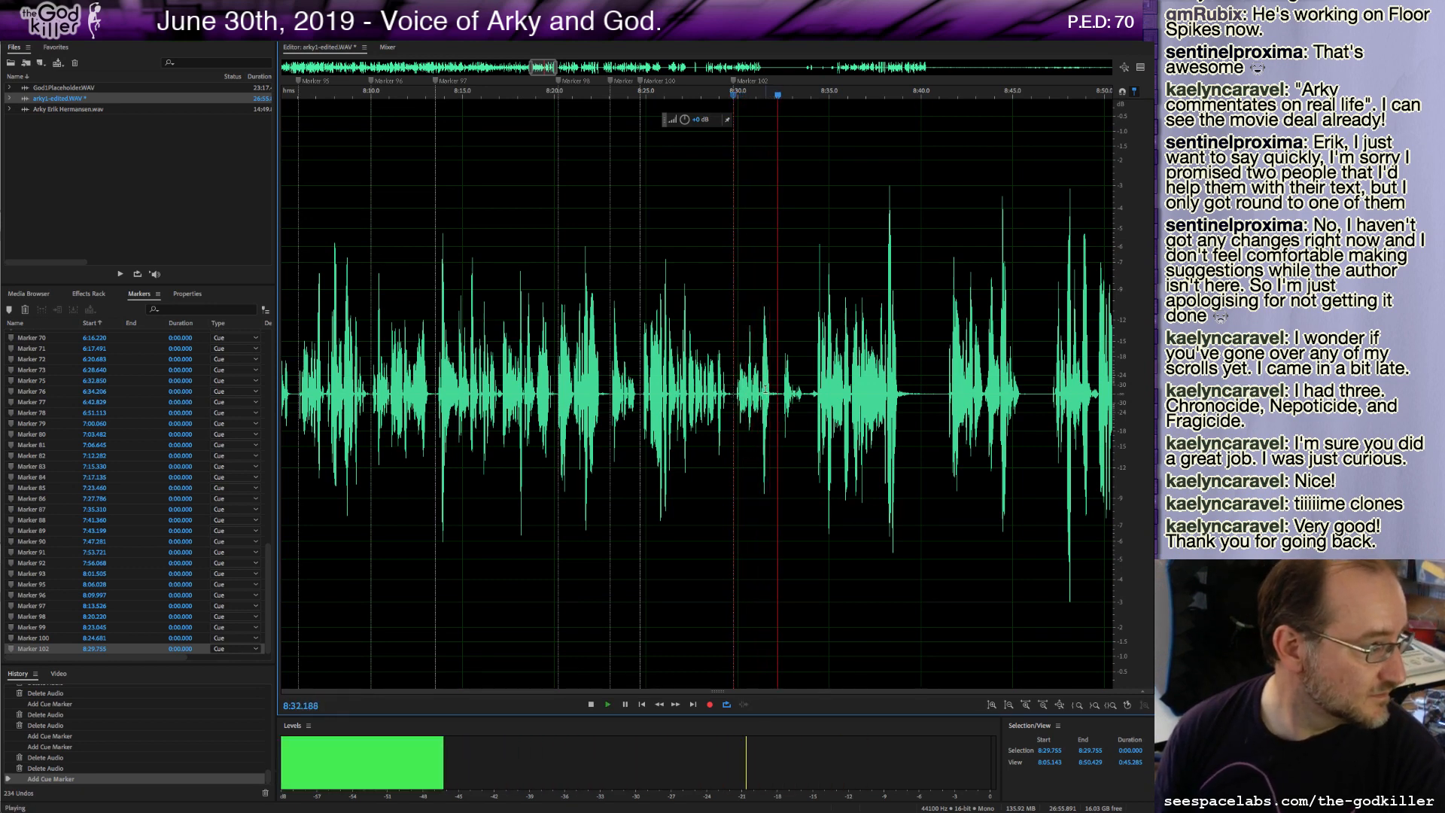
Add a cue marker at about 8:33.6, delete the roughly 0.66-second stretch after it, and play back the join.
key(space)
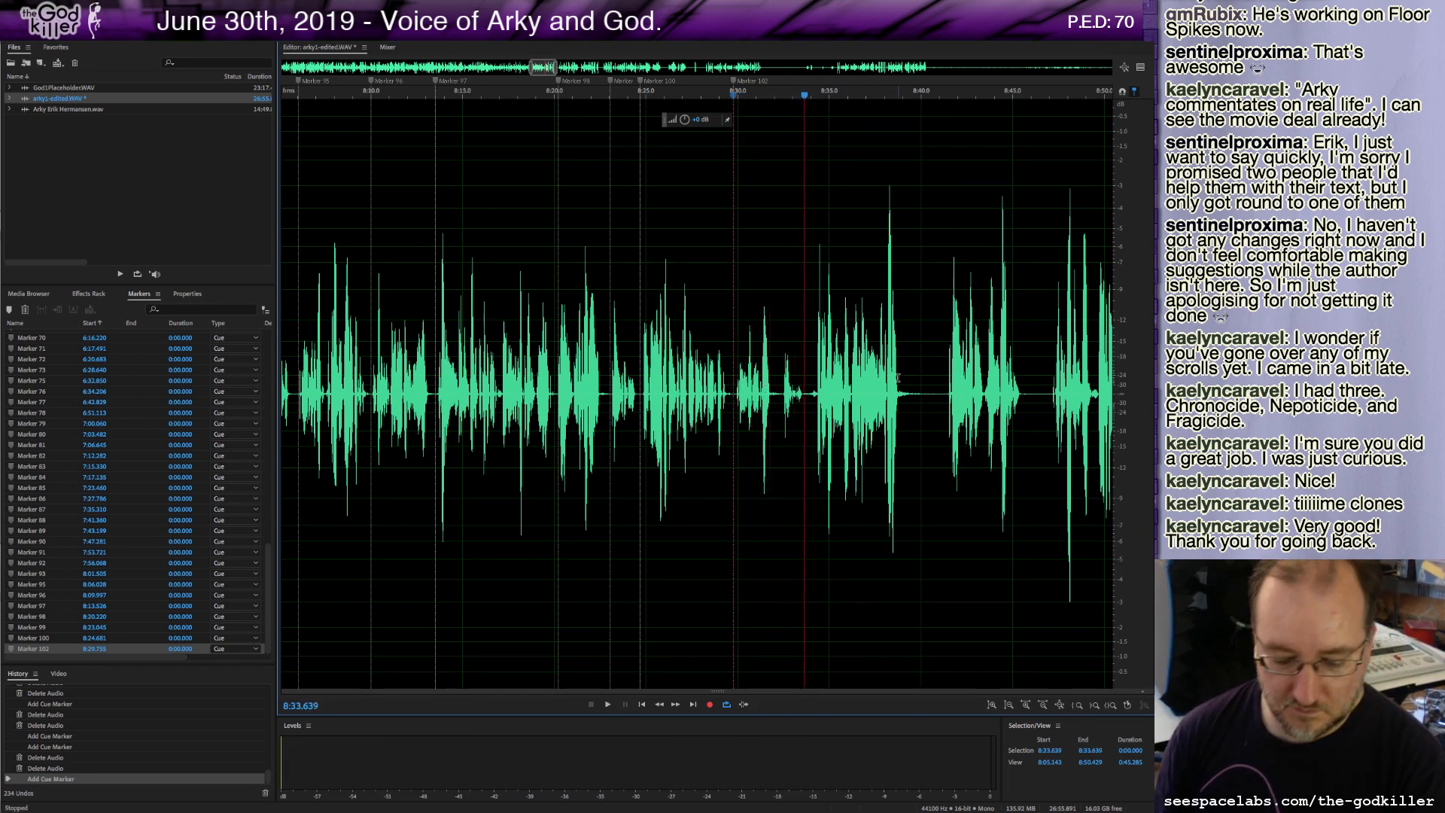
shift+click(814, 393)
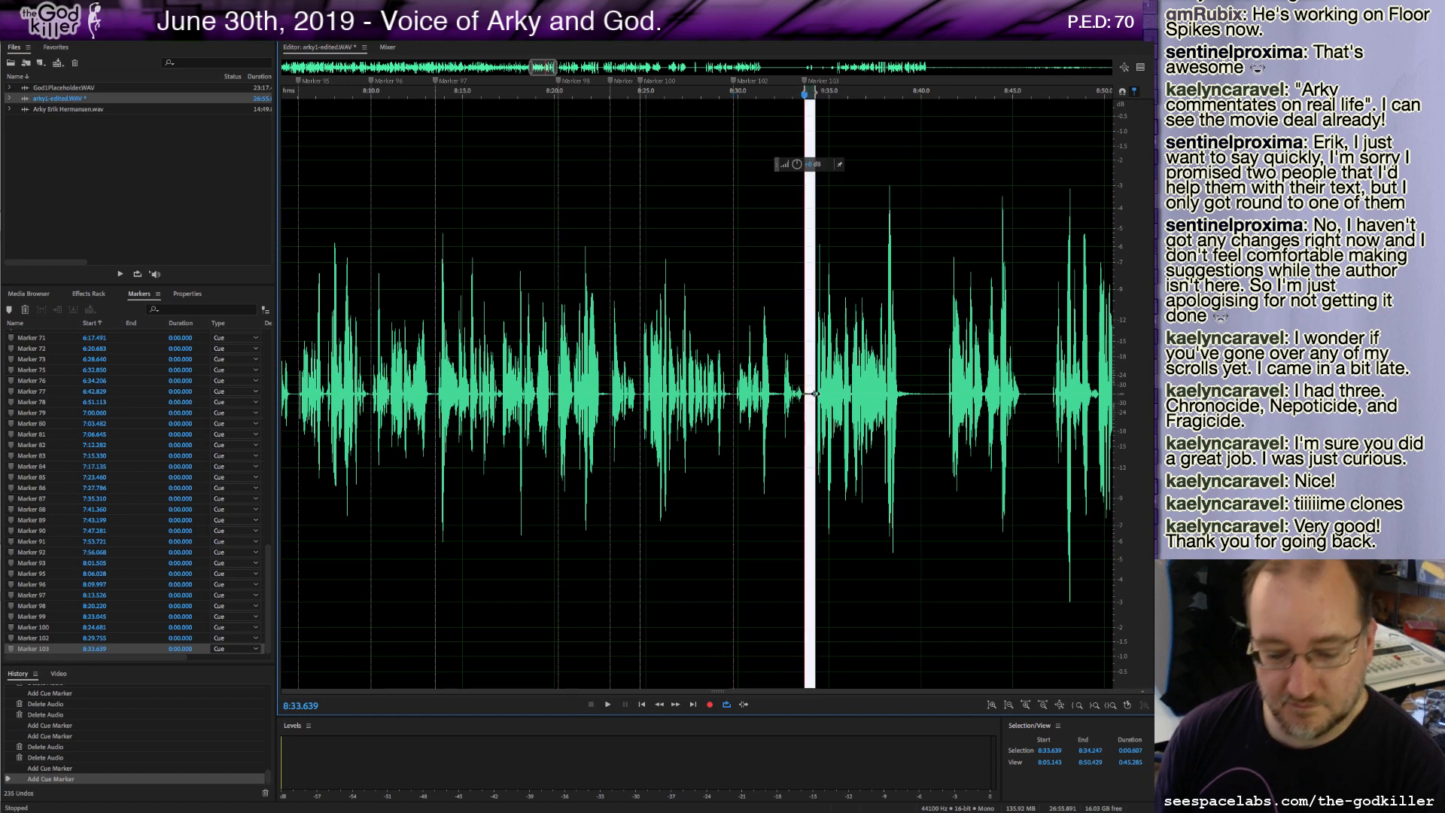
key(Delete)
key(space)
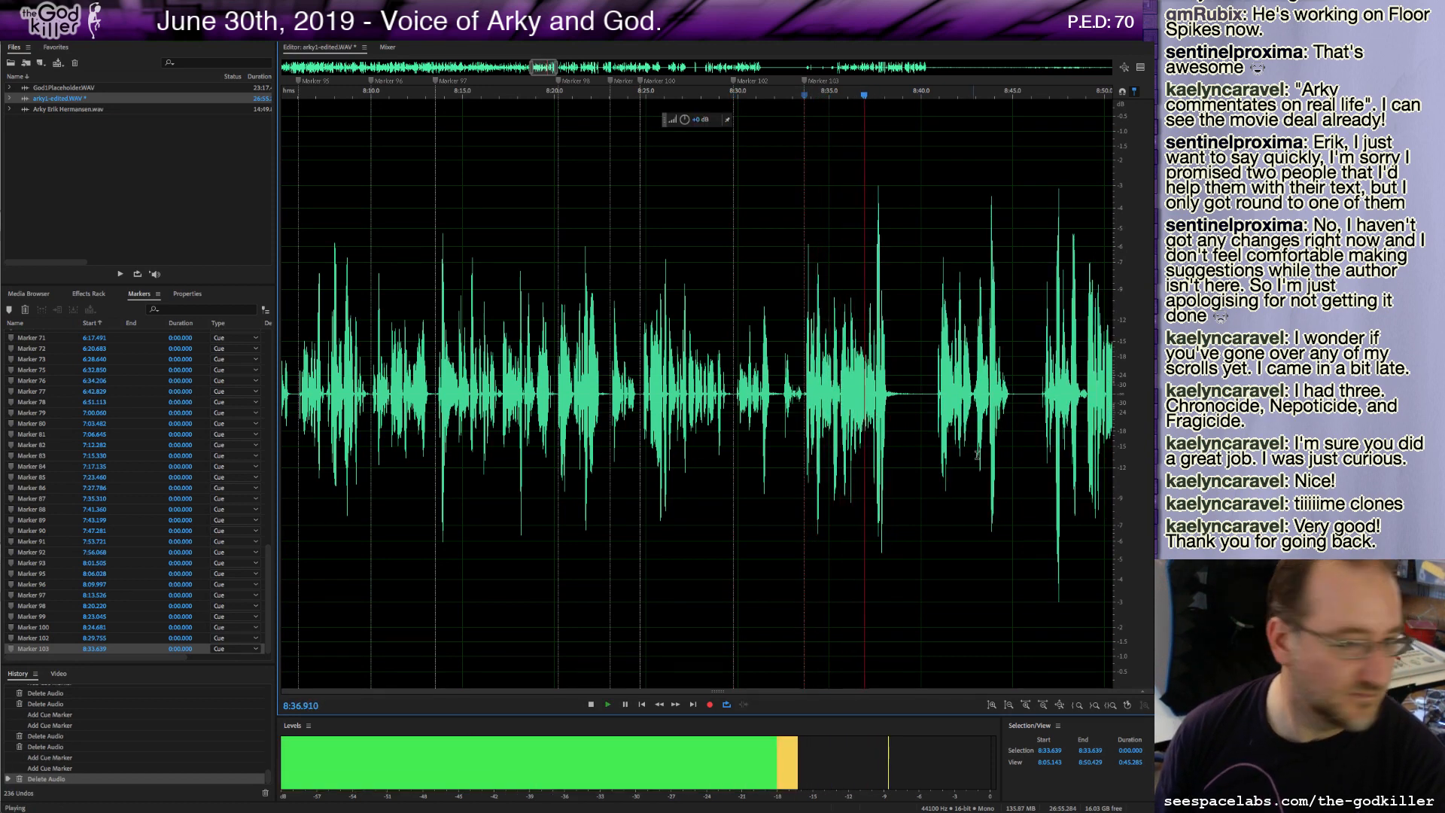
key(space)
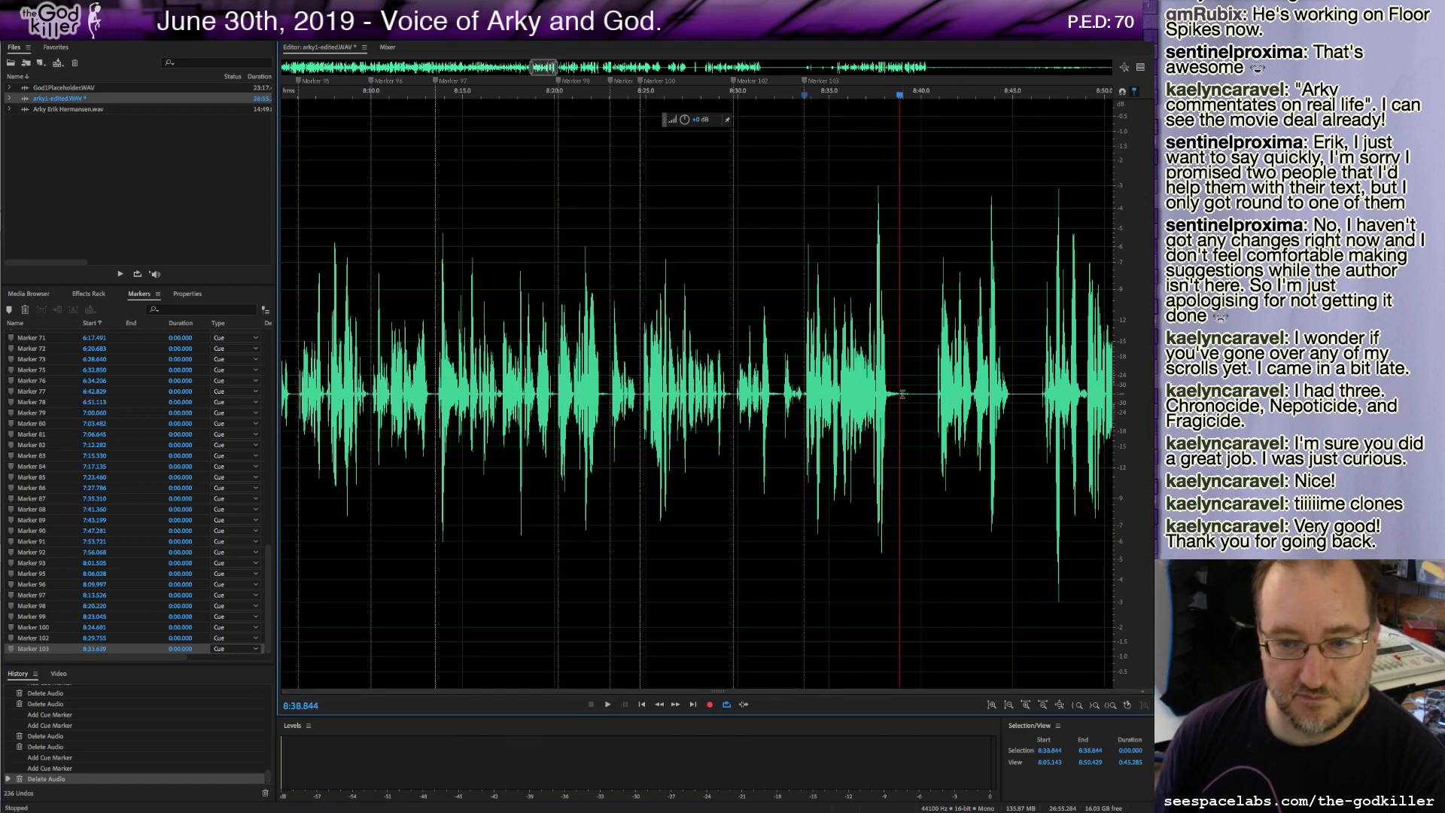
Delete a short stretch around 8:39.7, add a cue marker at the cut, and play on.
drag(899, 427, 936, 428)
key(Delete)
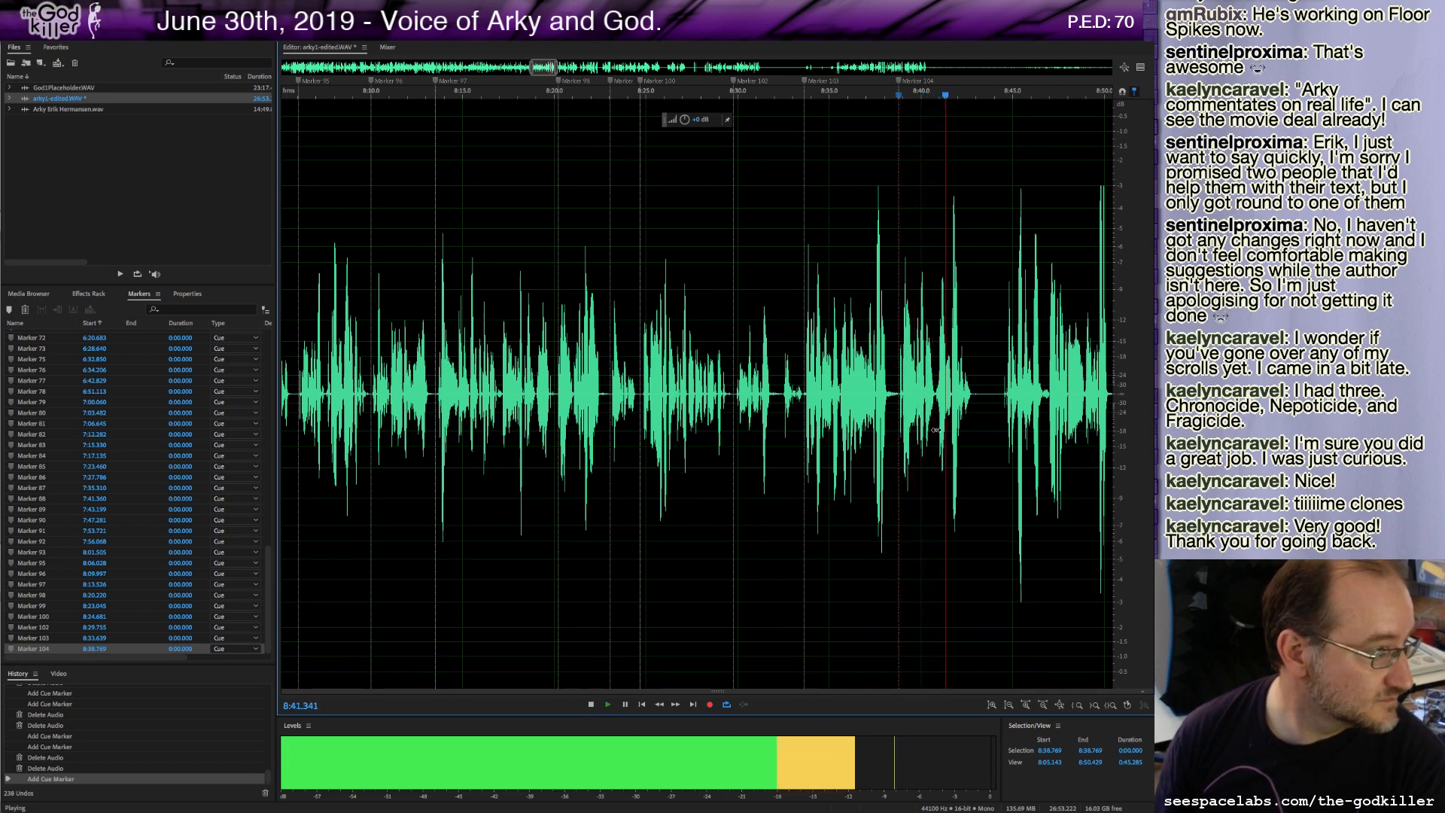
key(space)
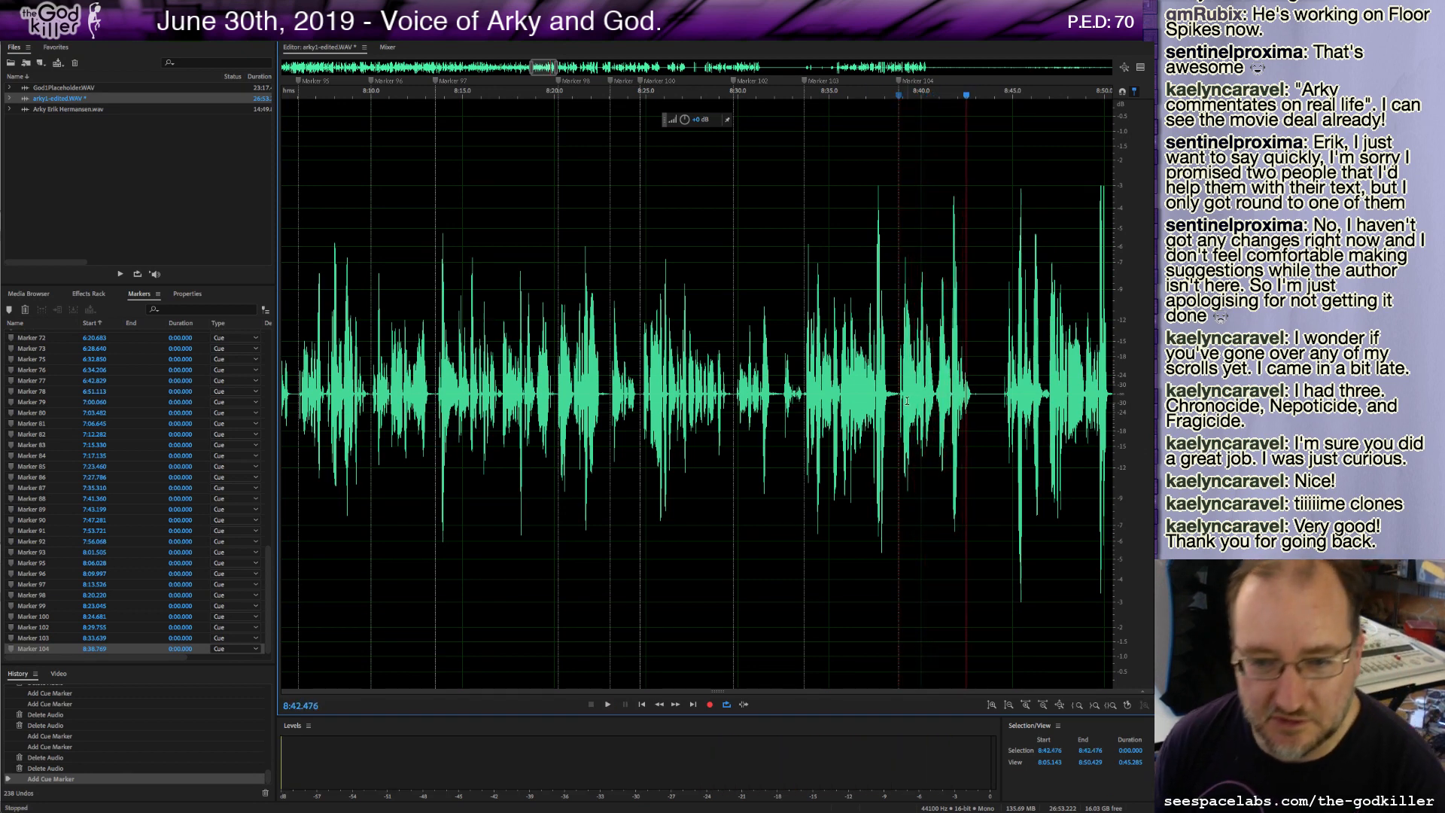
Cut the roughly 4.5-second take from about 8:38.8 and paste it over the 3.75-second stretch starting at about 8:29.8.
drag(980, 399, 905, 402)
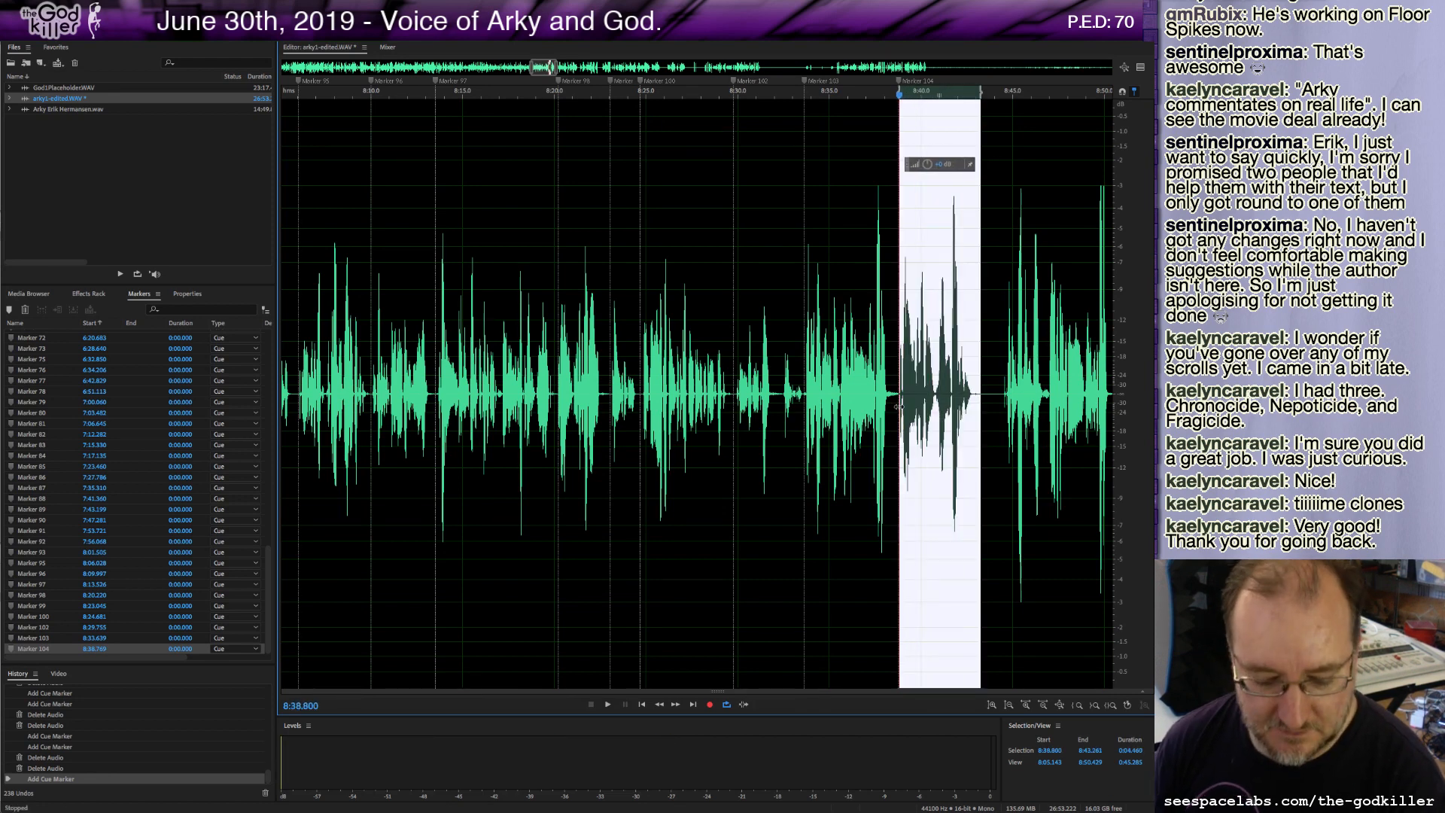
key(ctrl+x)
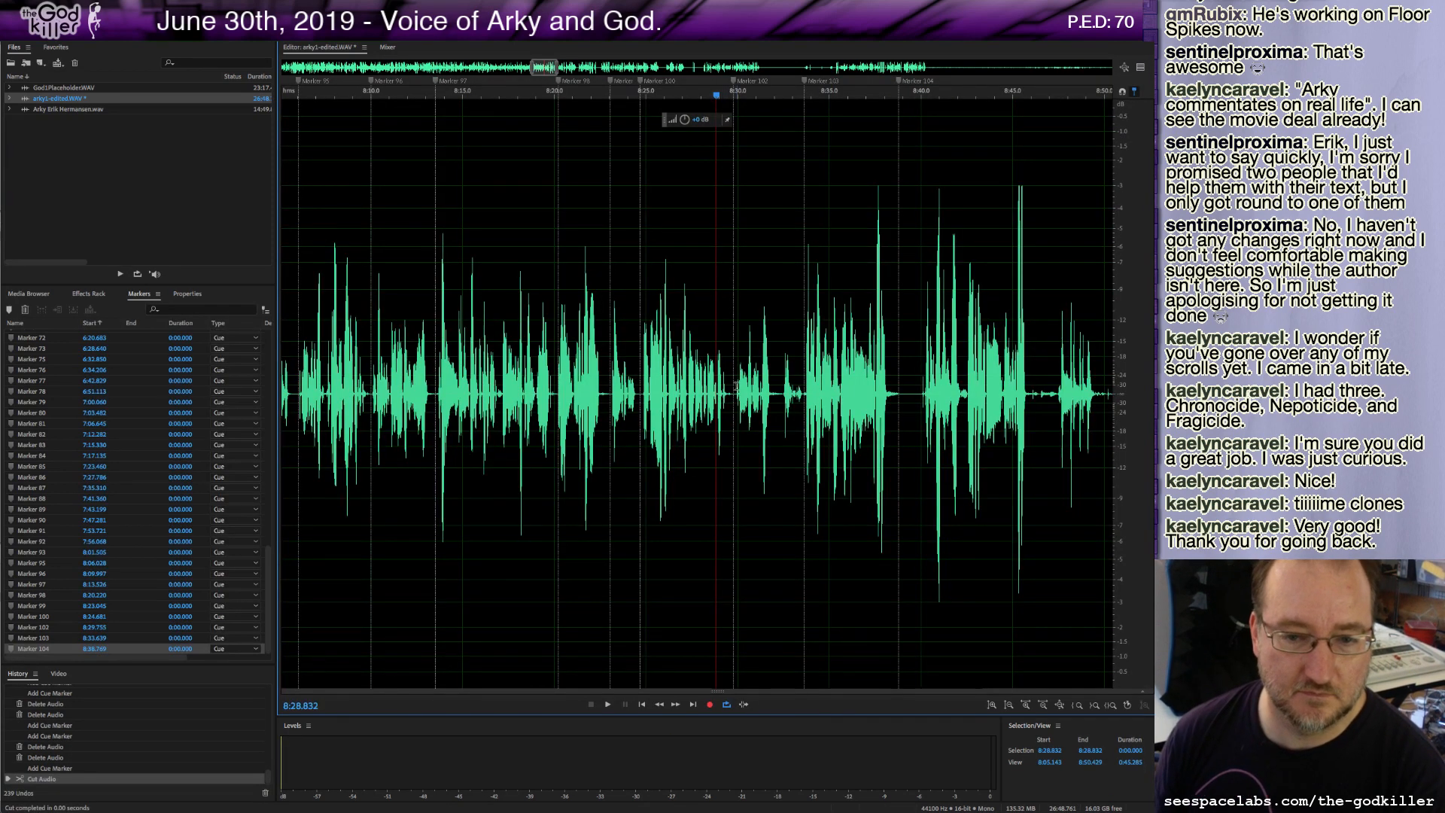
click(736, 388)
key(space)
key(space)
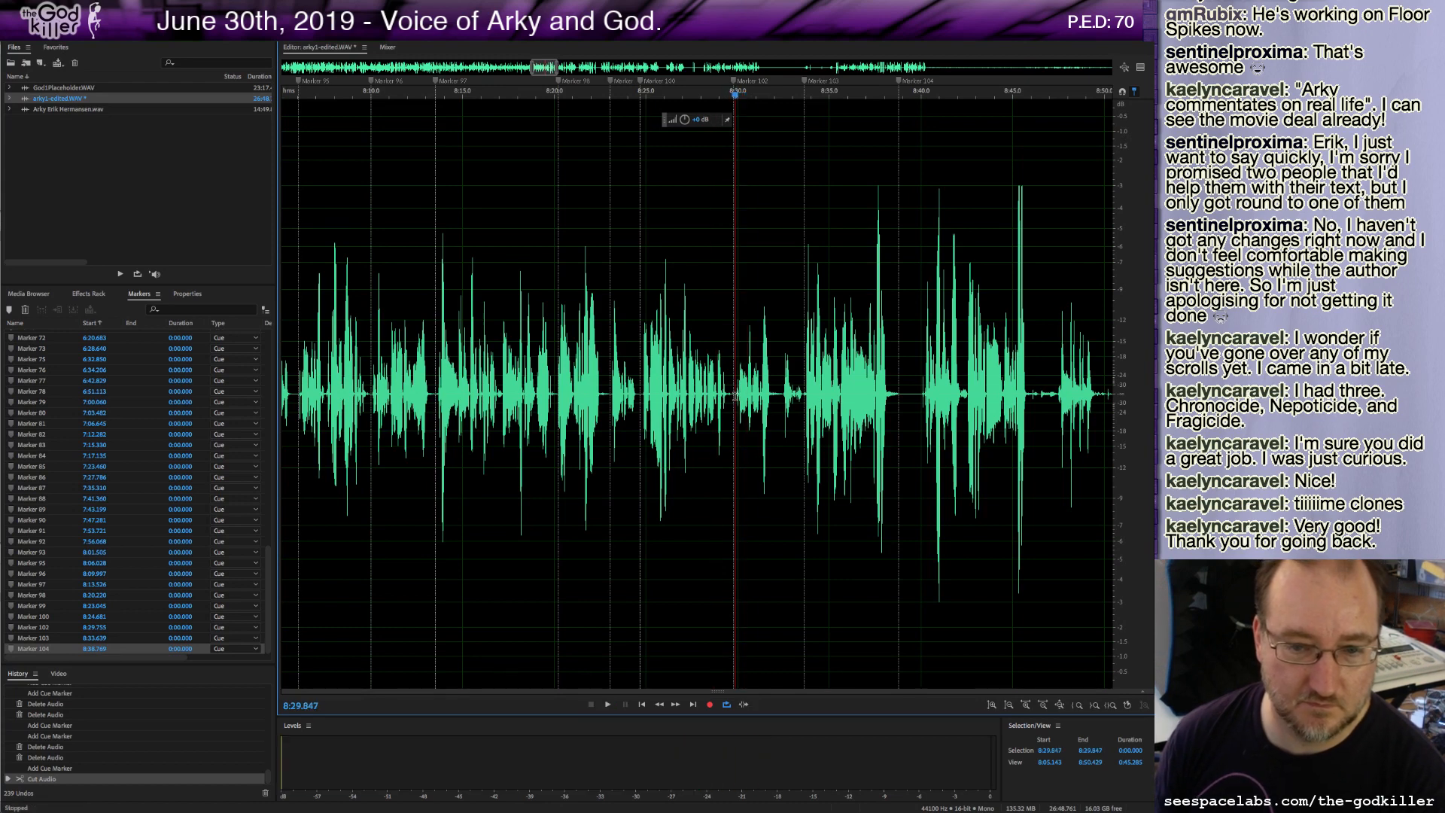
drag(735, 395, 802, 427)
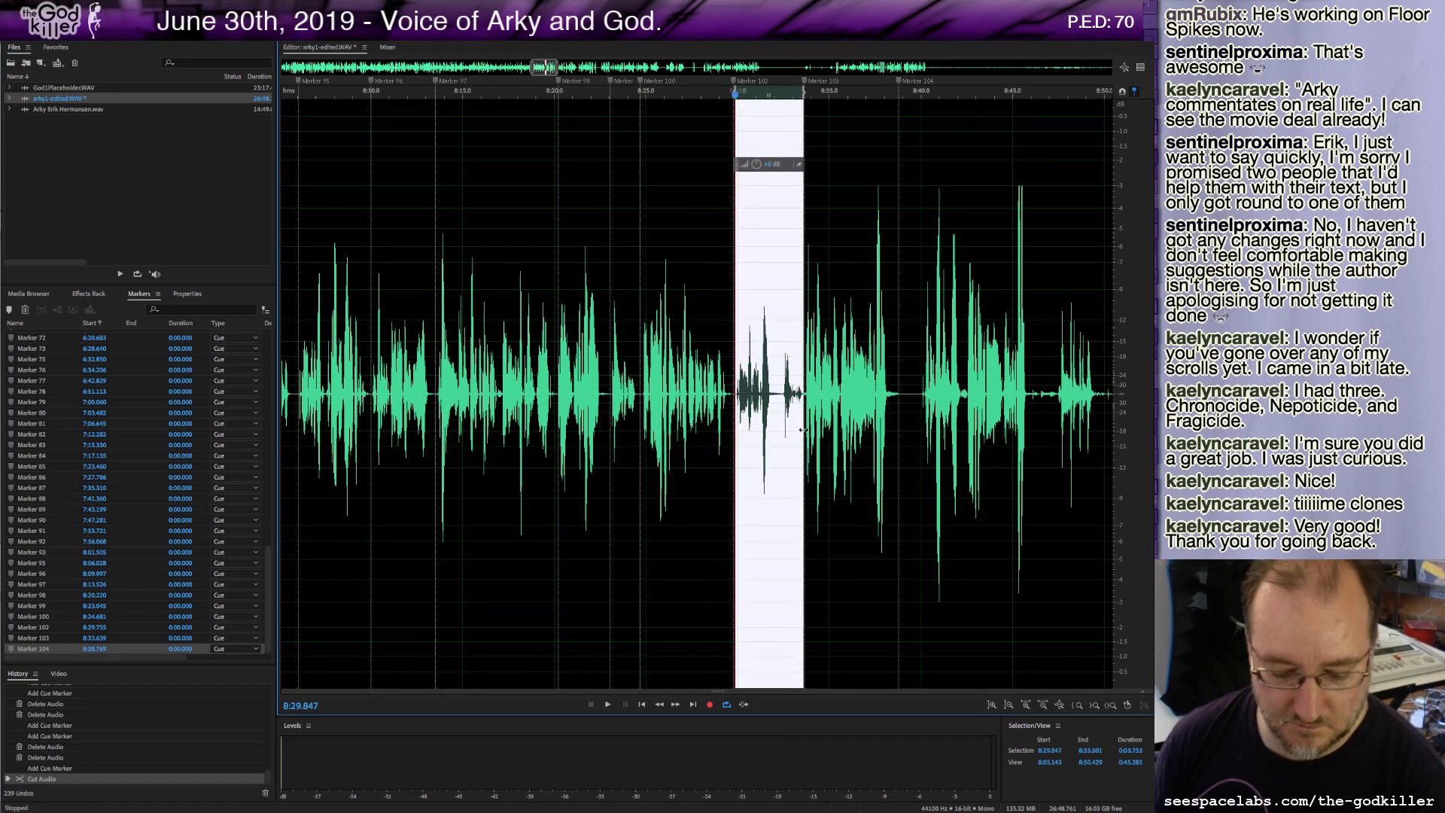
key(ctrl+v)
Listen from about 8:40, then delete the roughly 6.8-second stretch starting at about 8:34.4.
click(921, 389)
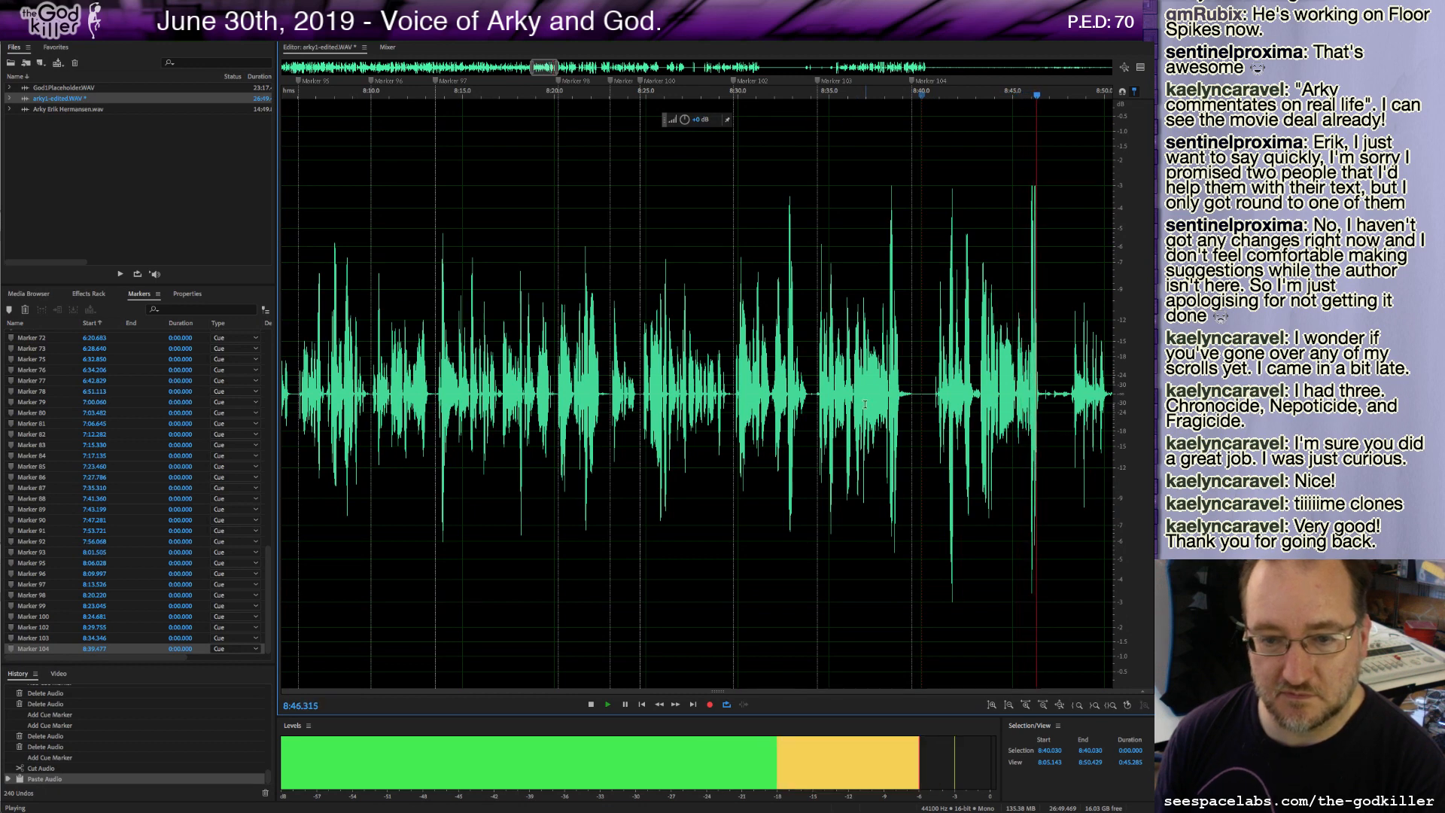
key(space)
key(space)
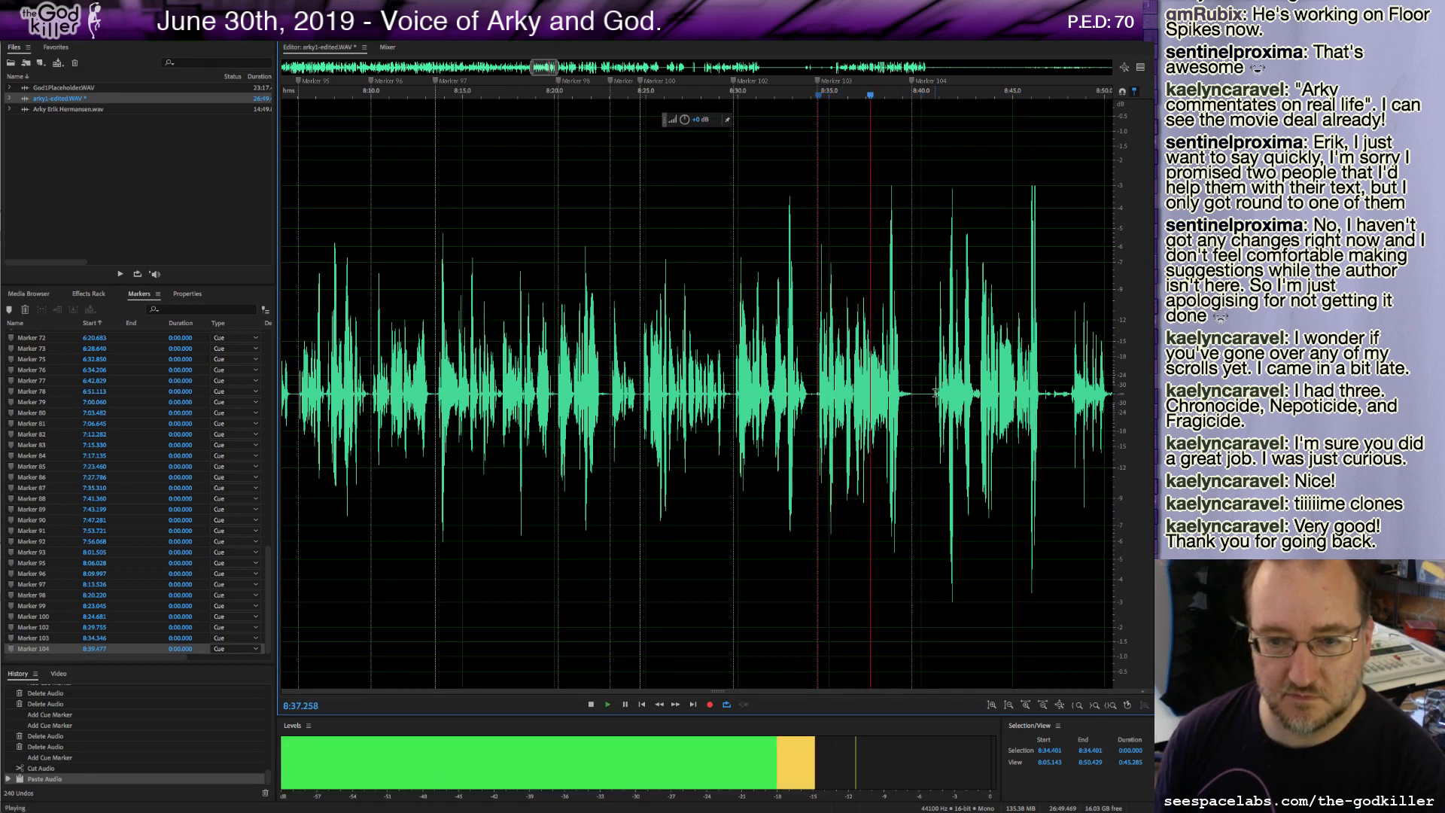
key(space)
drag(934, 394, 819, 411)
key(Delete)
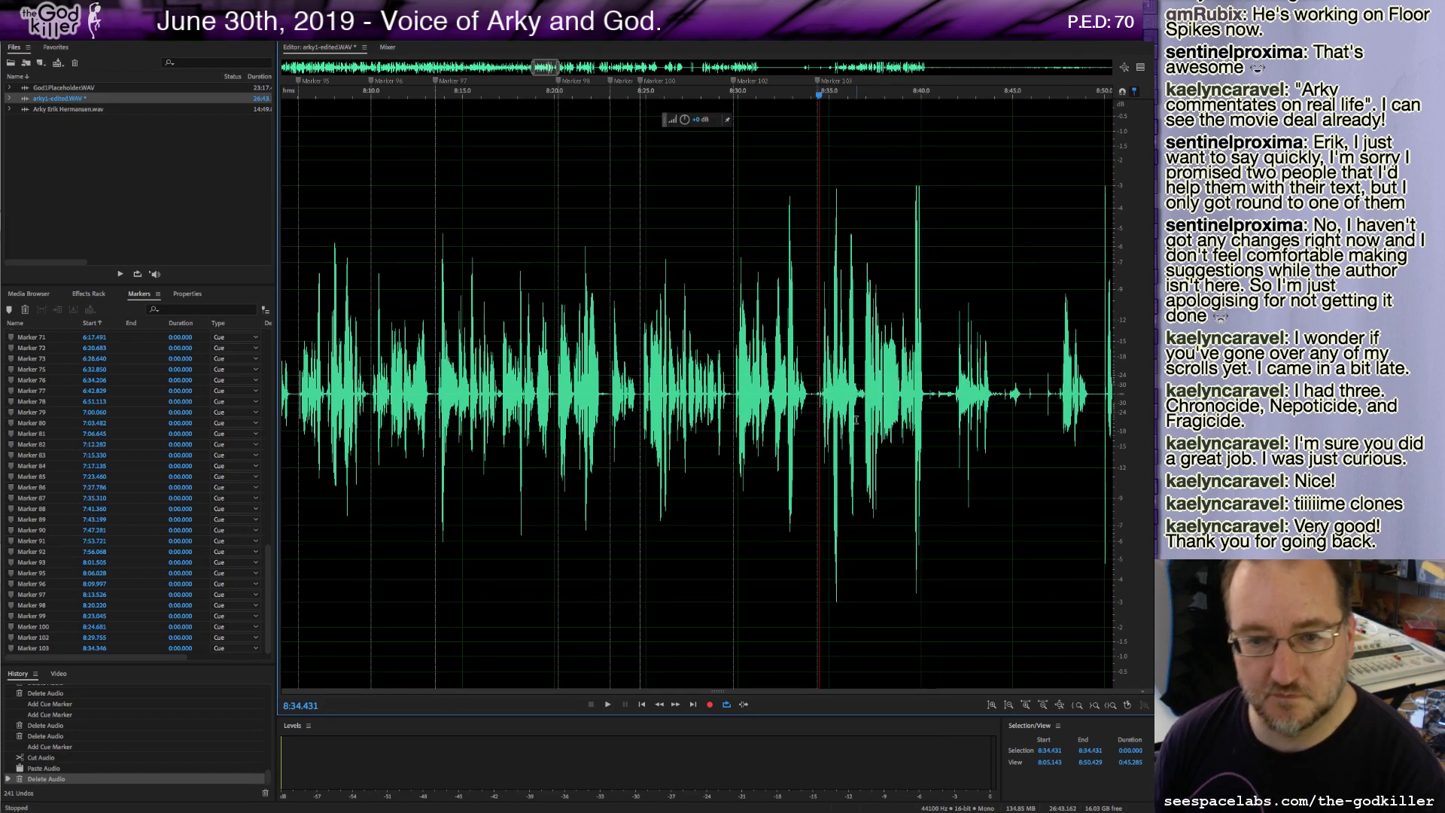
Delete a roughly 0.2-second sliver at about 8:34.4 and play back the join.
drag(819, 394, 822, 396)
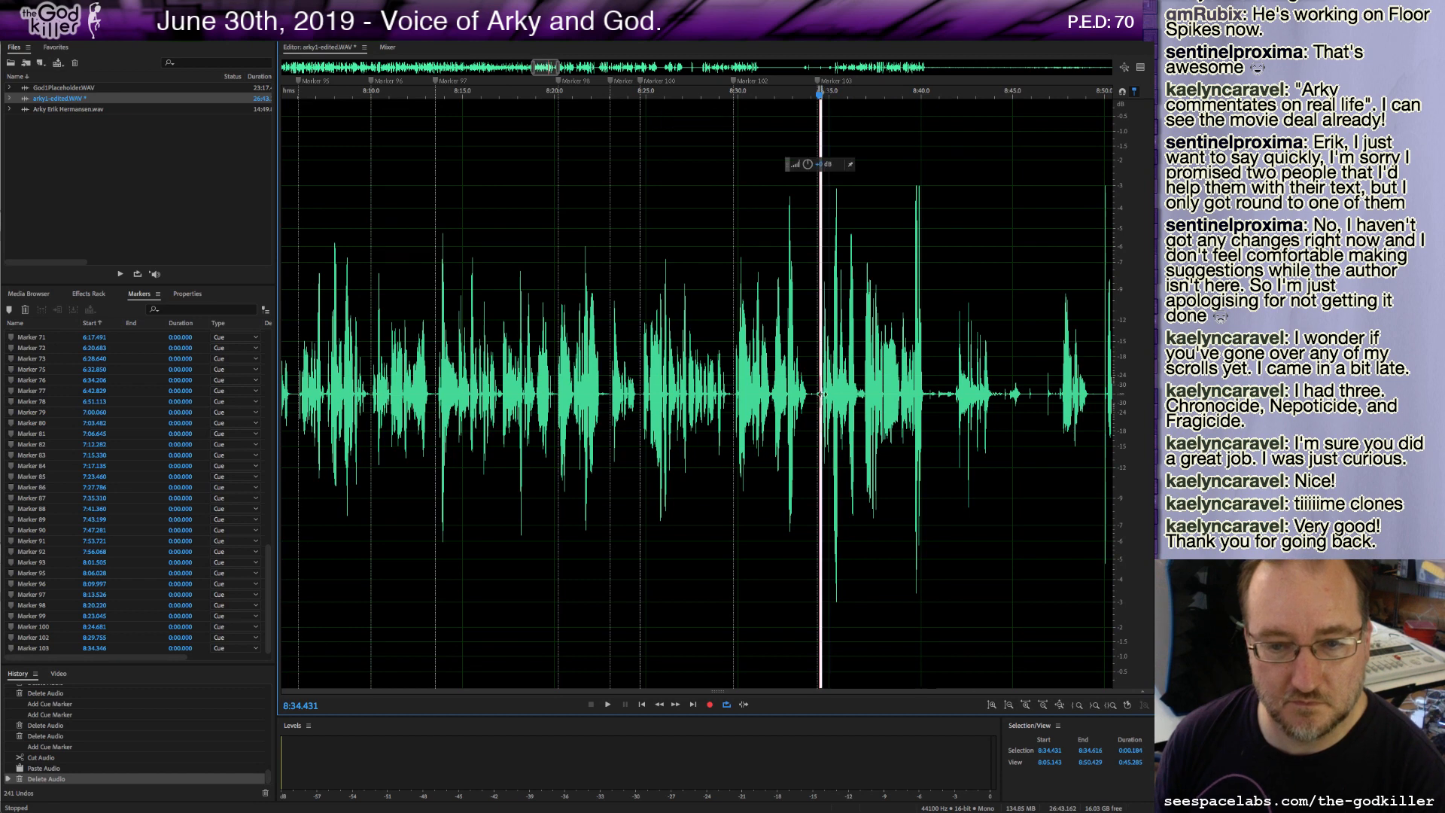
key(space)
key(Delete)
key(space)
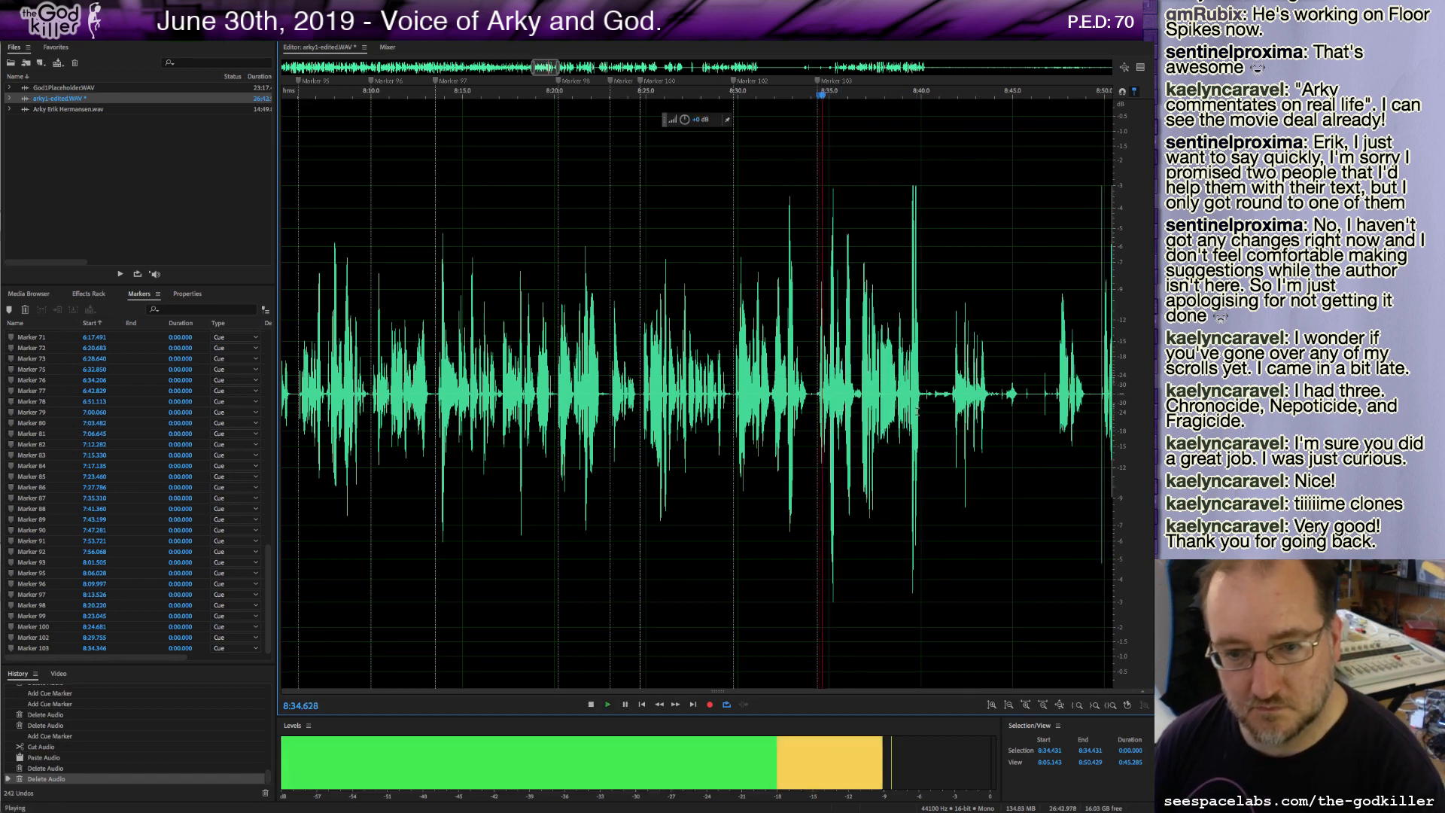
key(space)
Silence the roughly 6.2-second stretch from about 8:40.2, then delete that stretch entirely.
drag(921, 397, 1026, 437)
key(s)
click(946, 392)
key(space)
key(space)
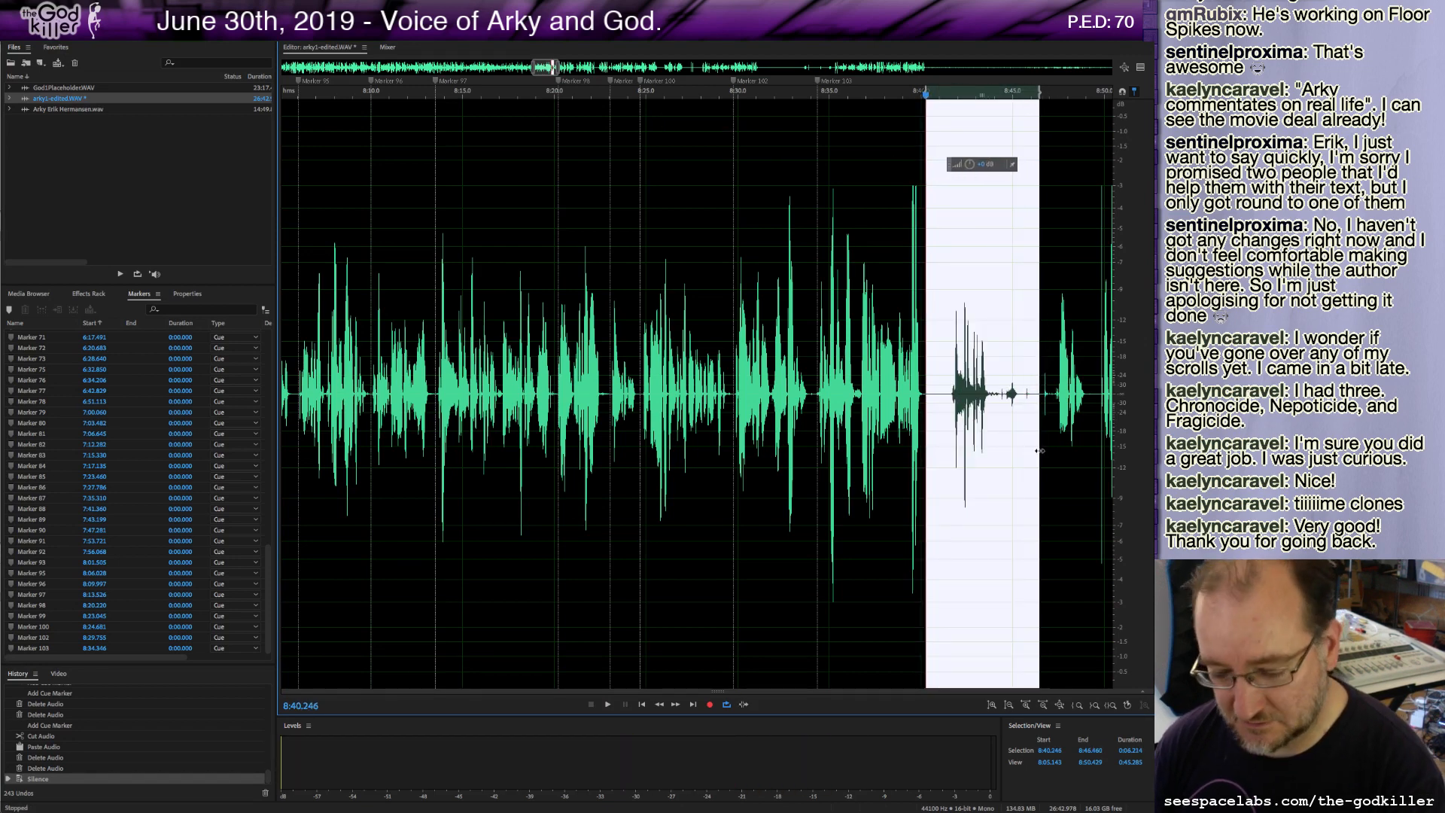
key(Delete)
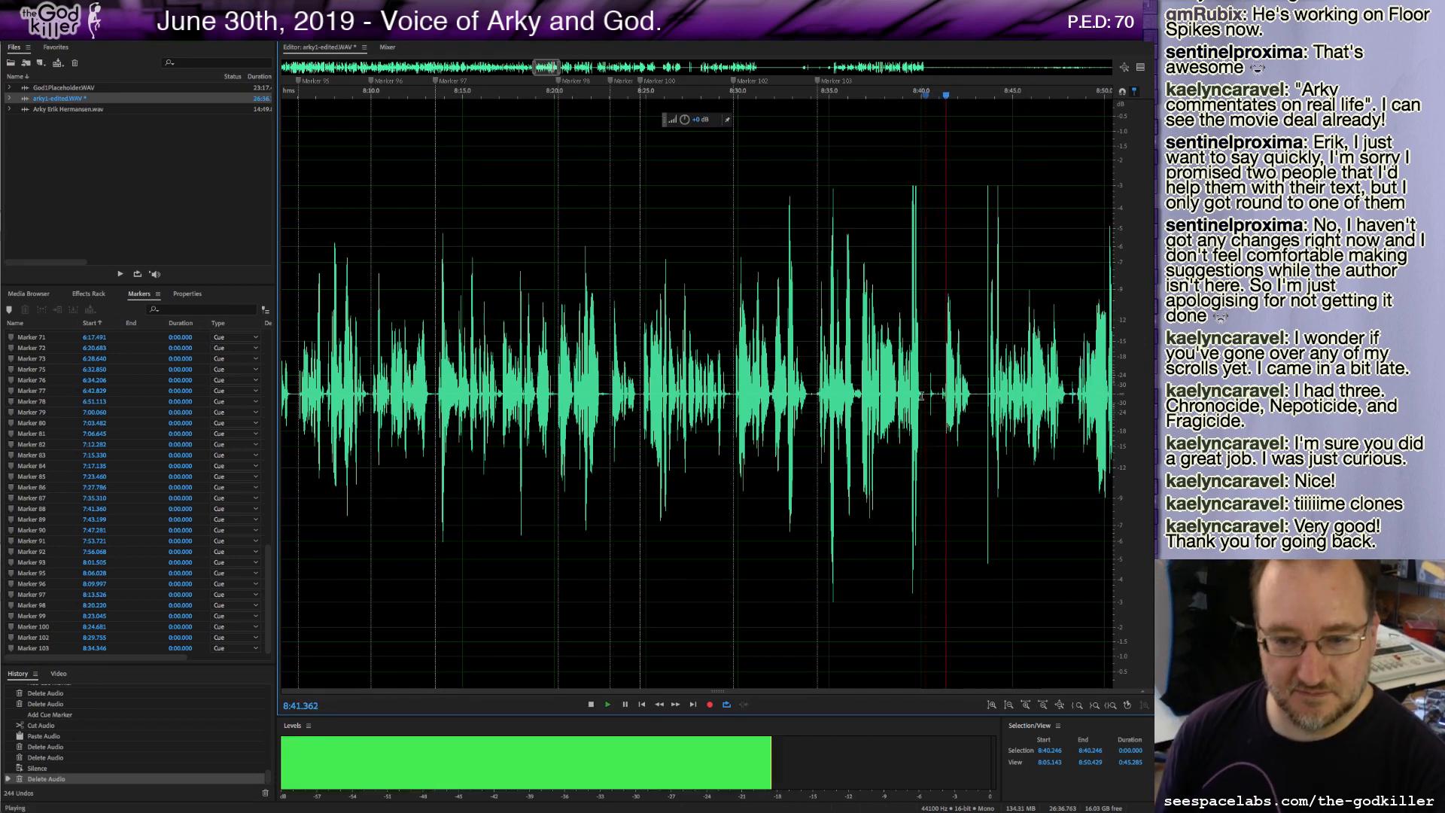
Delete a short stretch just after 8:40.1, add a cue marker at the cut, and play back.
drag(923, 395, 942, 431)
key(Delete)
key(m)
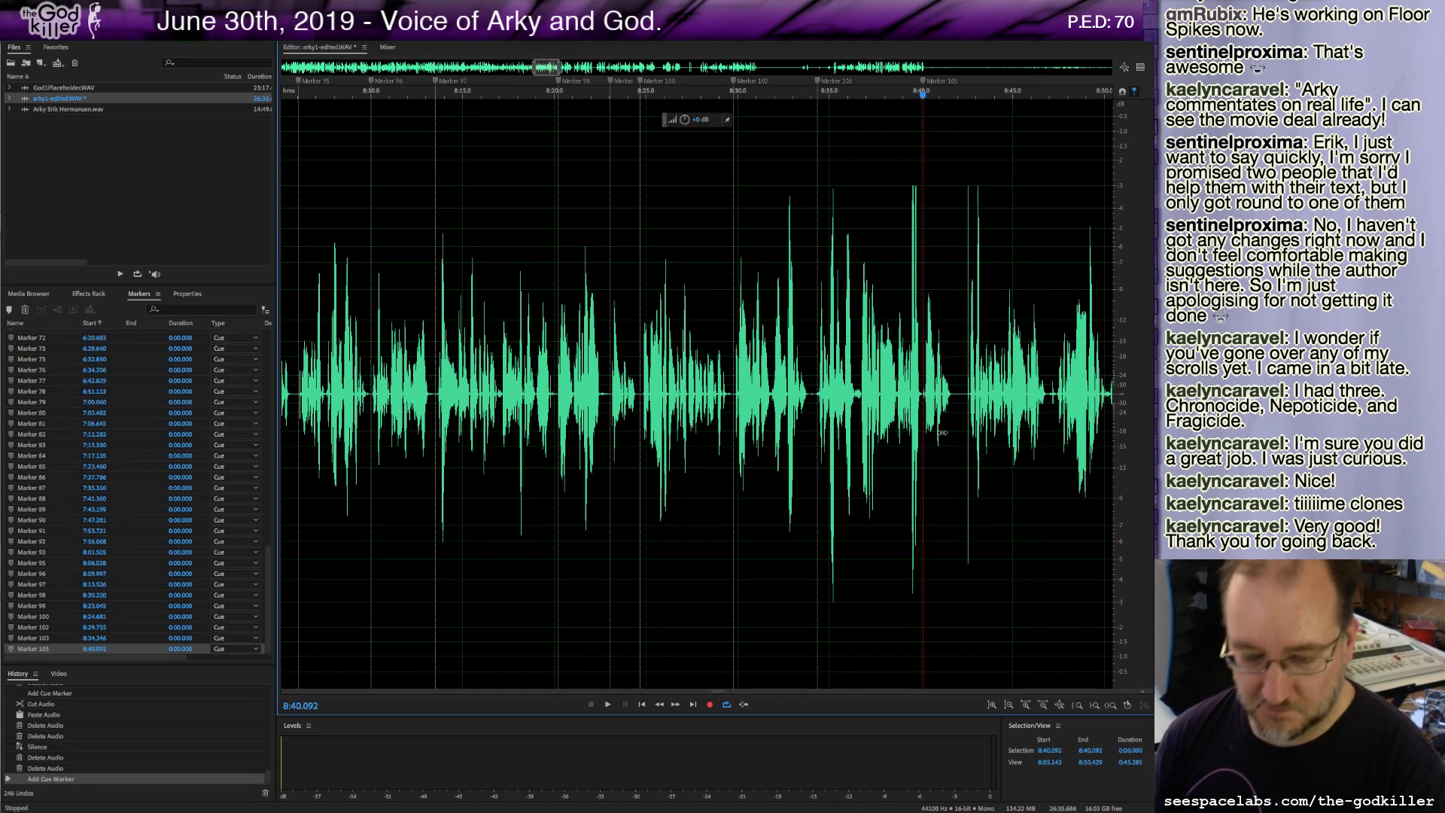
key(space)
key(space)
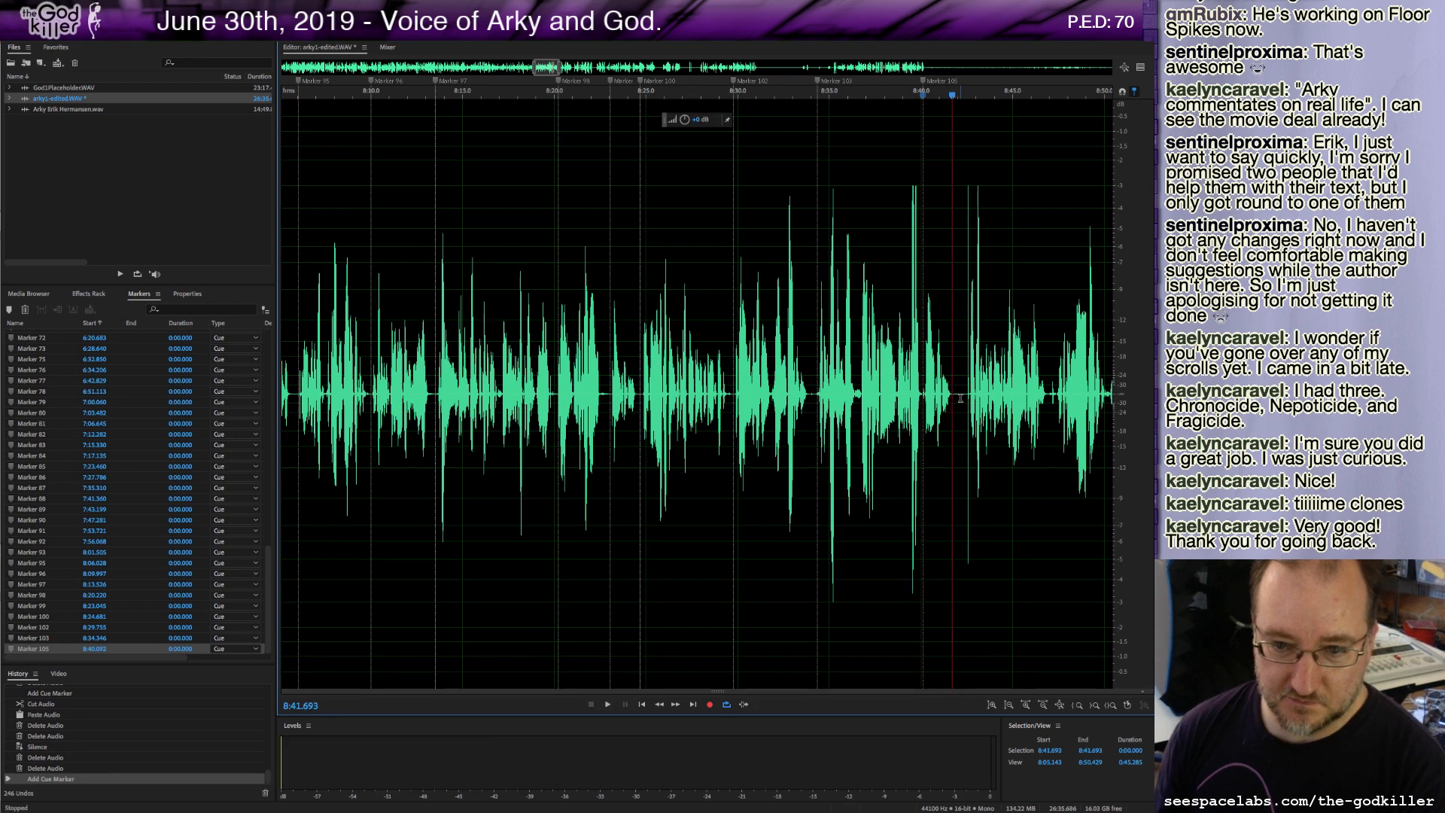
Delete a brief stretch at about 8:41.7, add a cue marker there, and play on.
shift+click(968, 394)
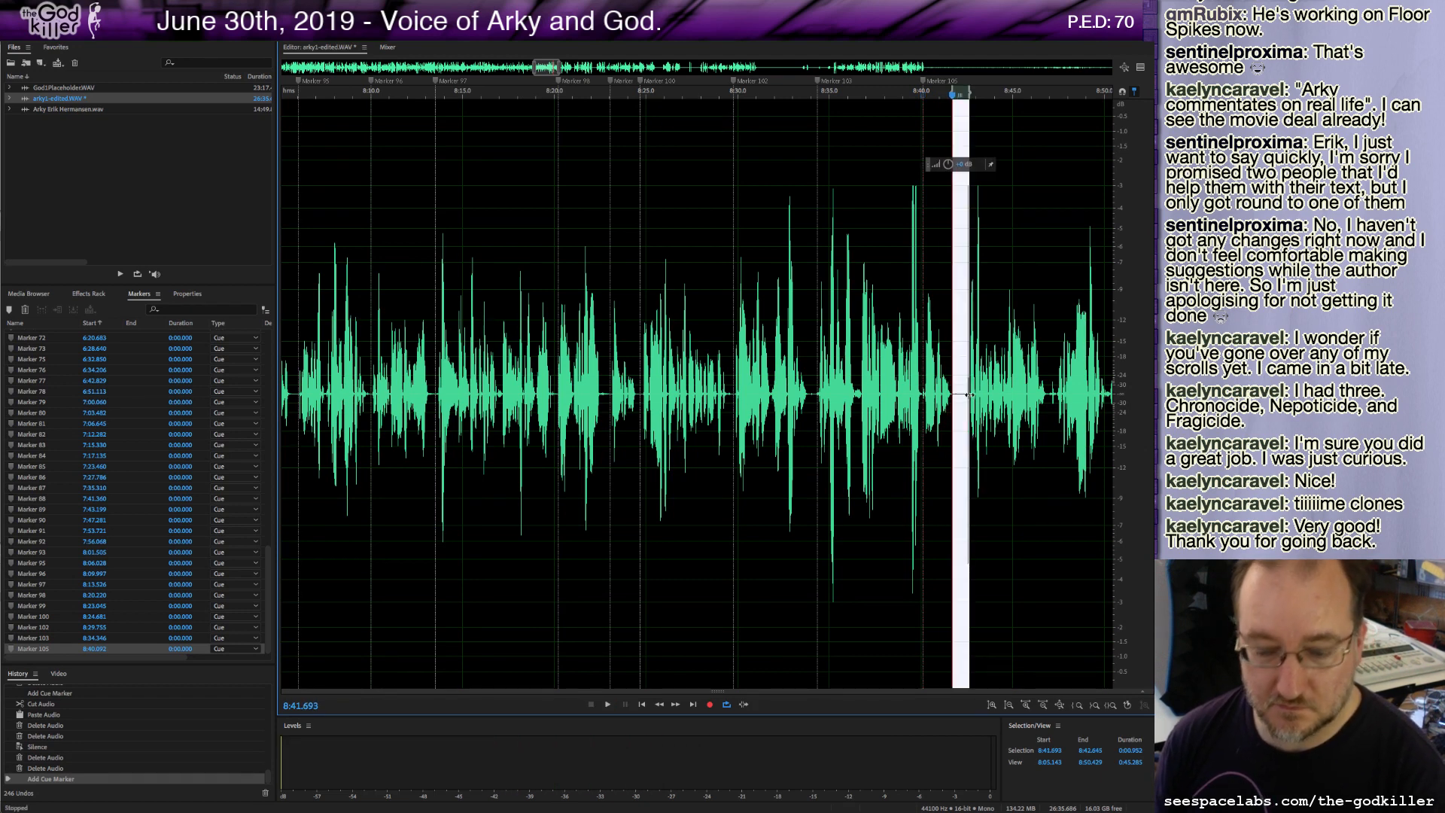
key(Delete)
key(space)
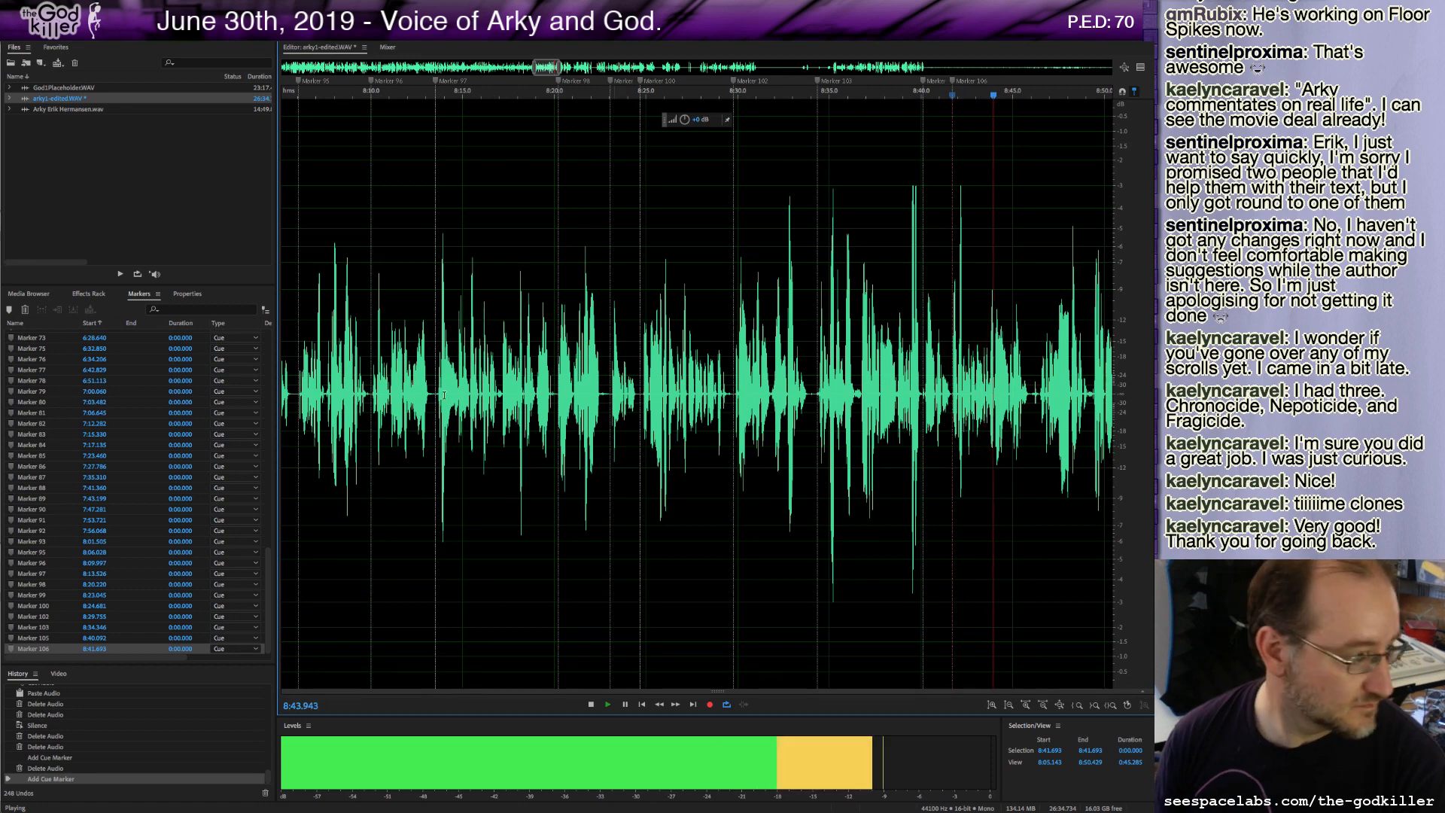
key(space)
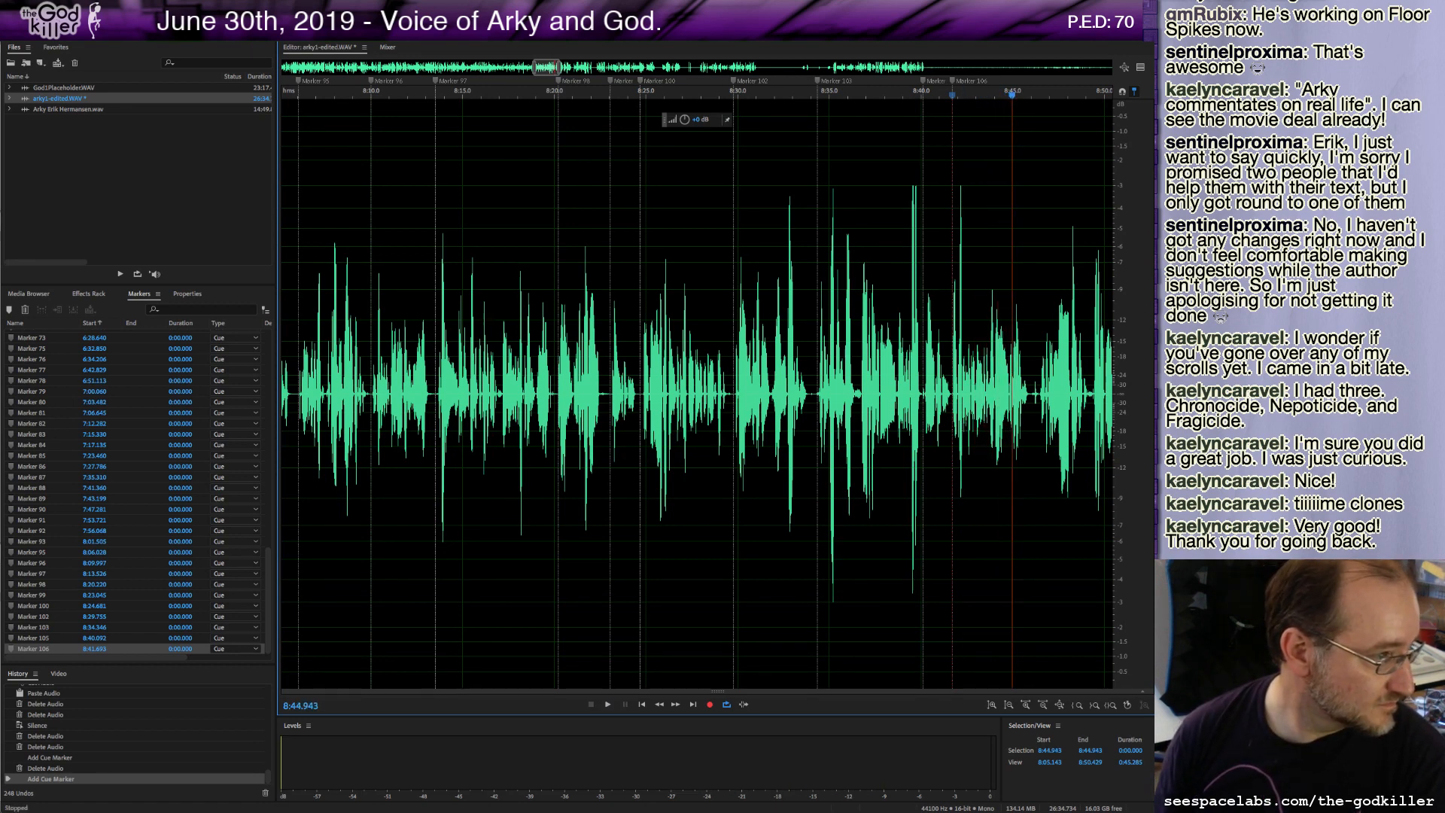
Play on to about 8:56.7, add a cue marker, delete about 0.6 seconds after it, and play back.
key(space)
key(space)
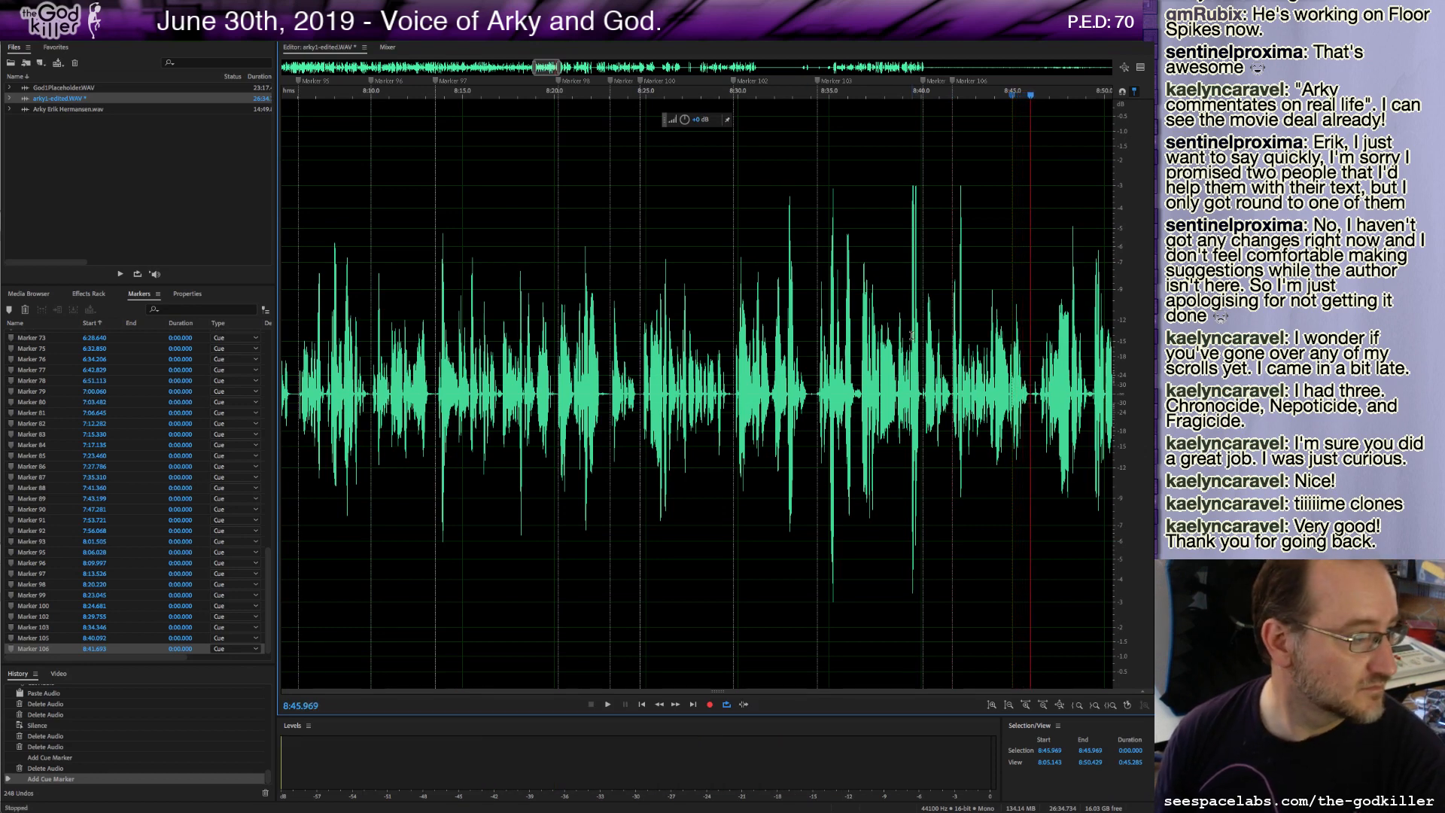
key(space)
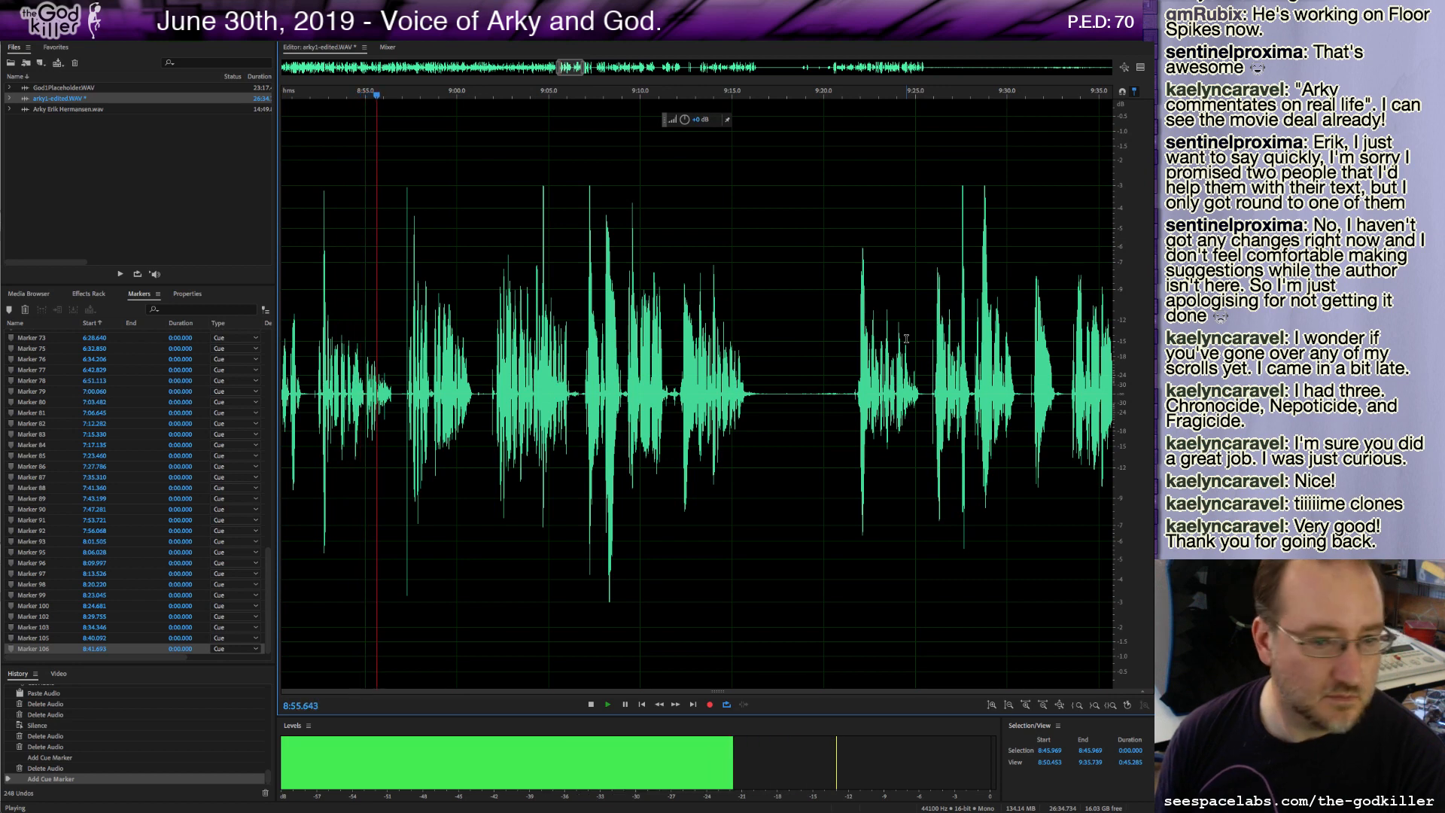
key(m)
key(space)
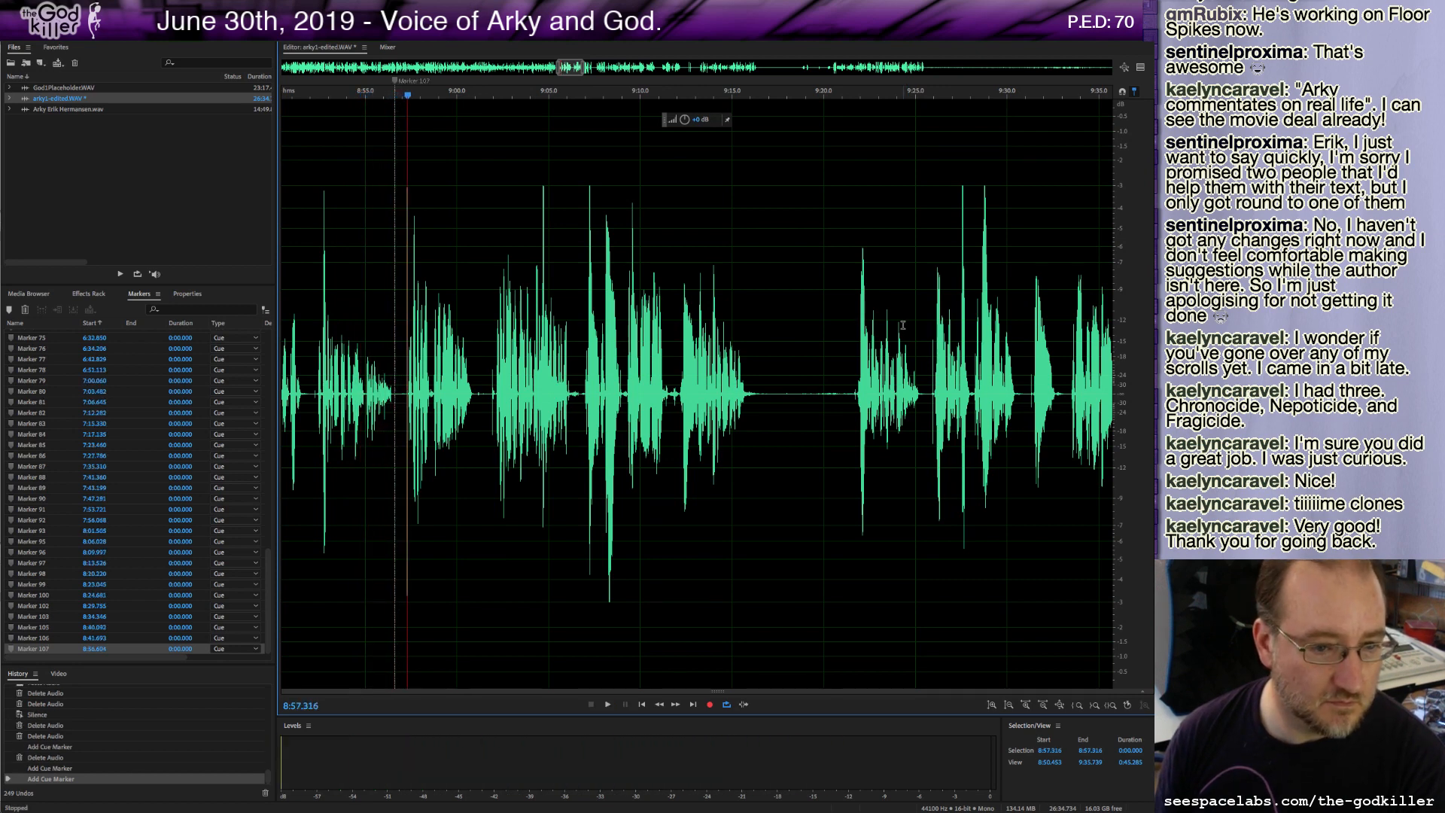
shift+click(397, 396)
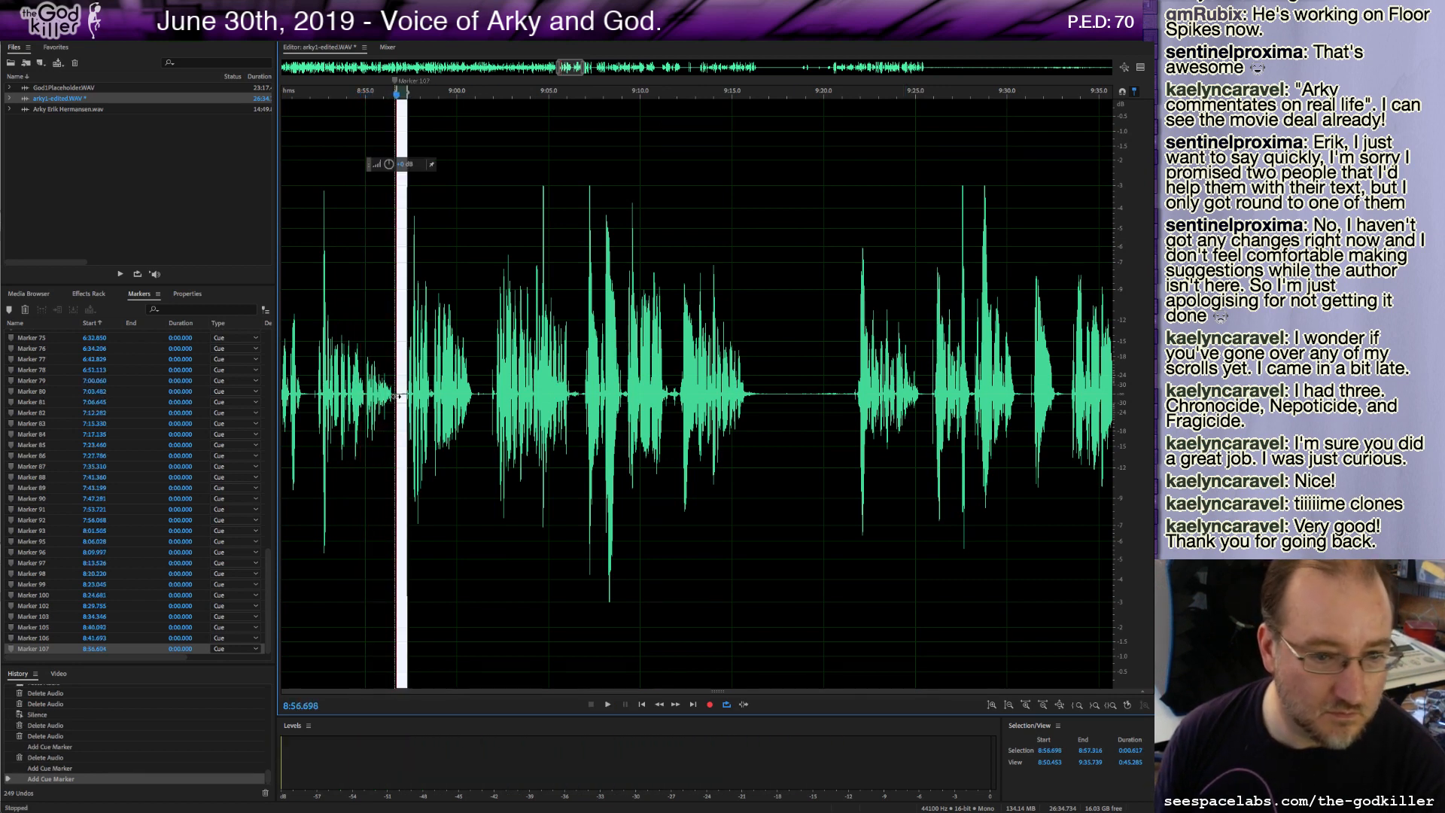
key(Delete)
key(space)
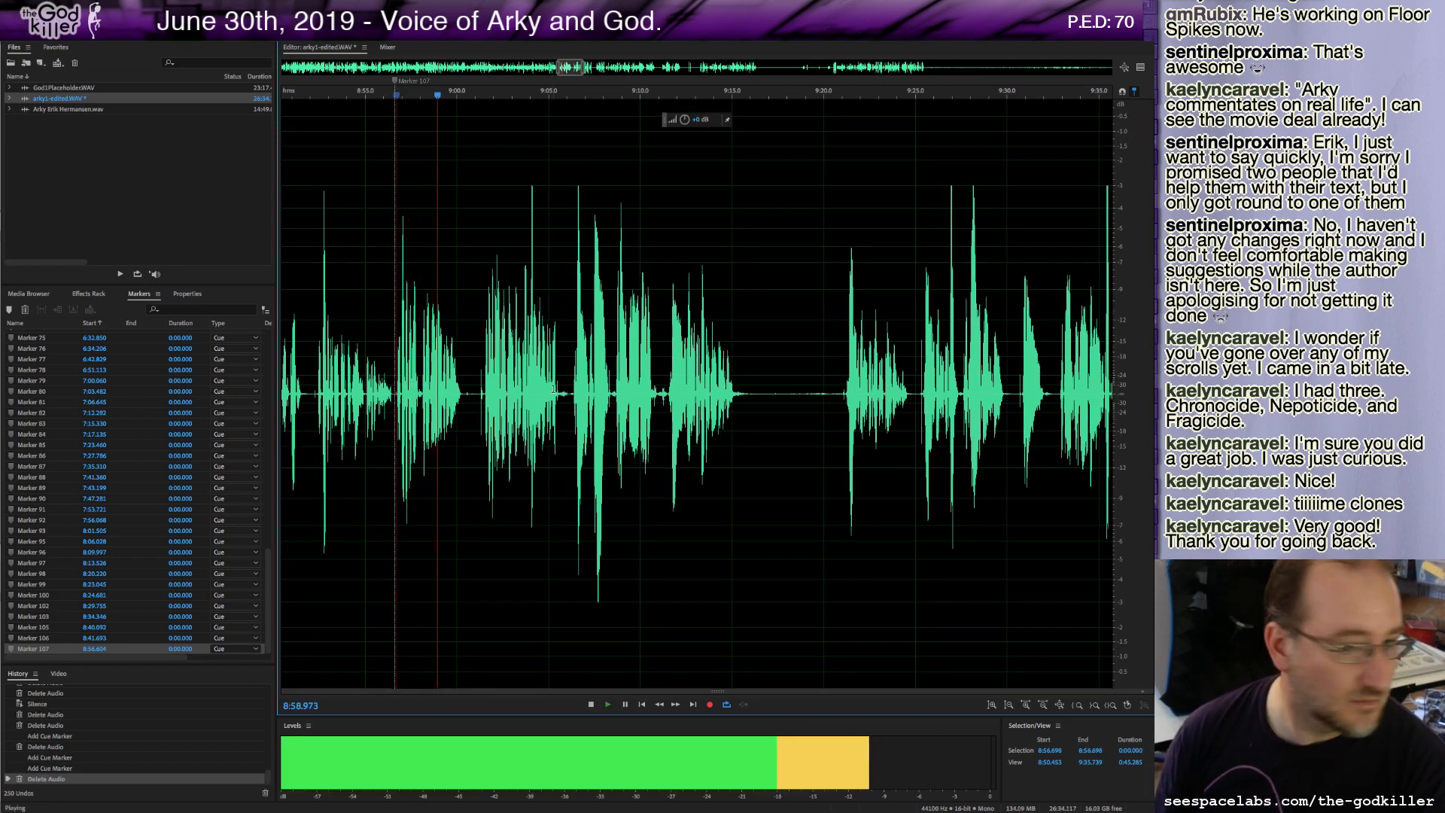
key(space)
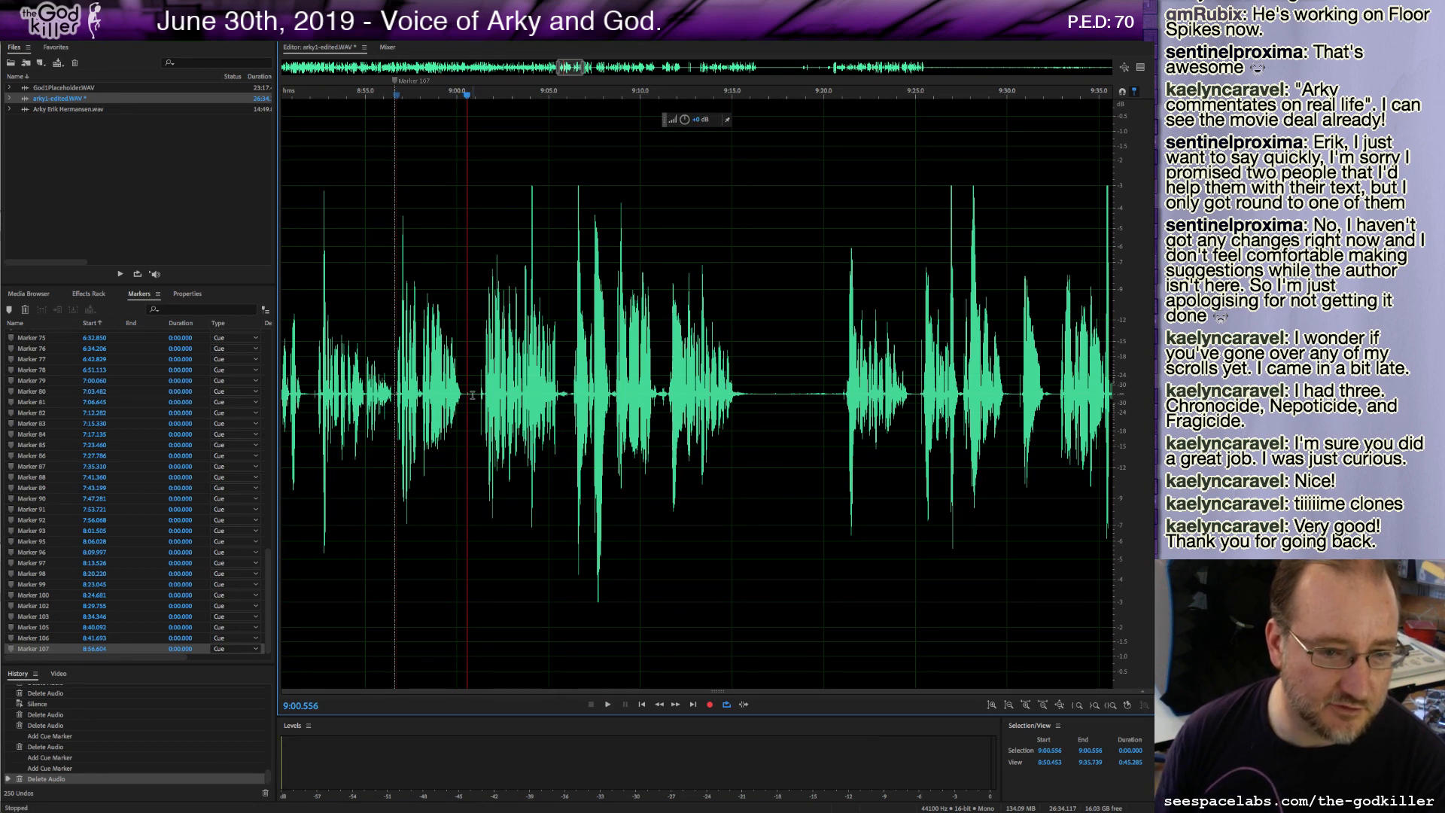
Delete the roughly 4.6-second stretch following the 8:56.7 marker and play back.
drag(479, 394, 396, 399)
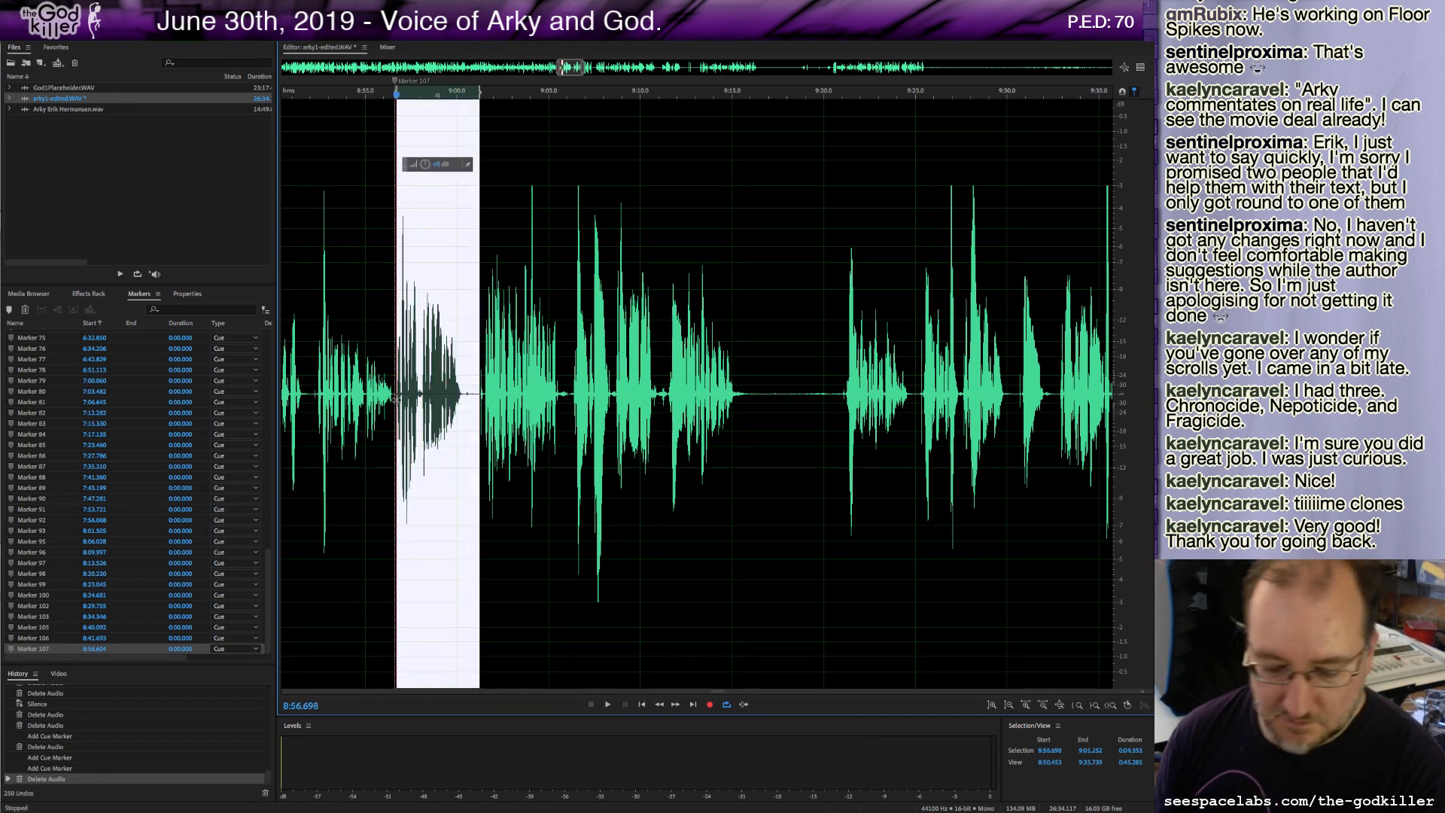
key(Delete)
key(space)
key(space)
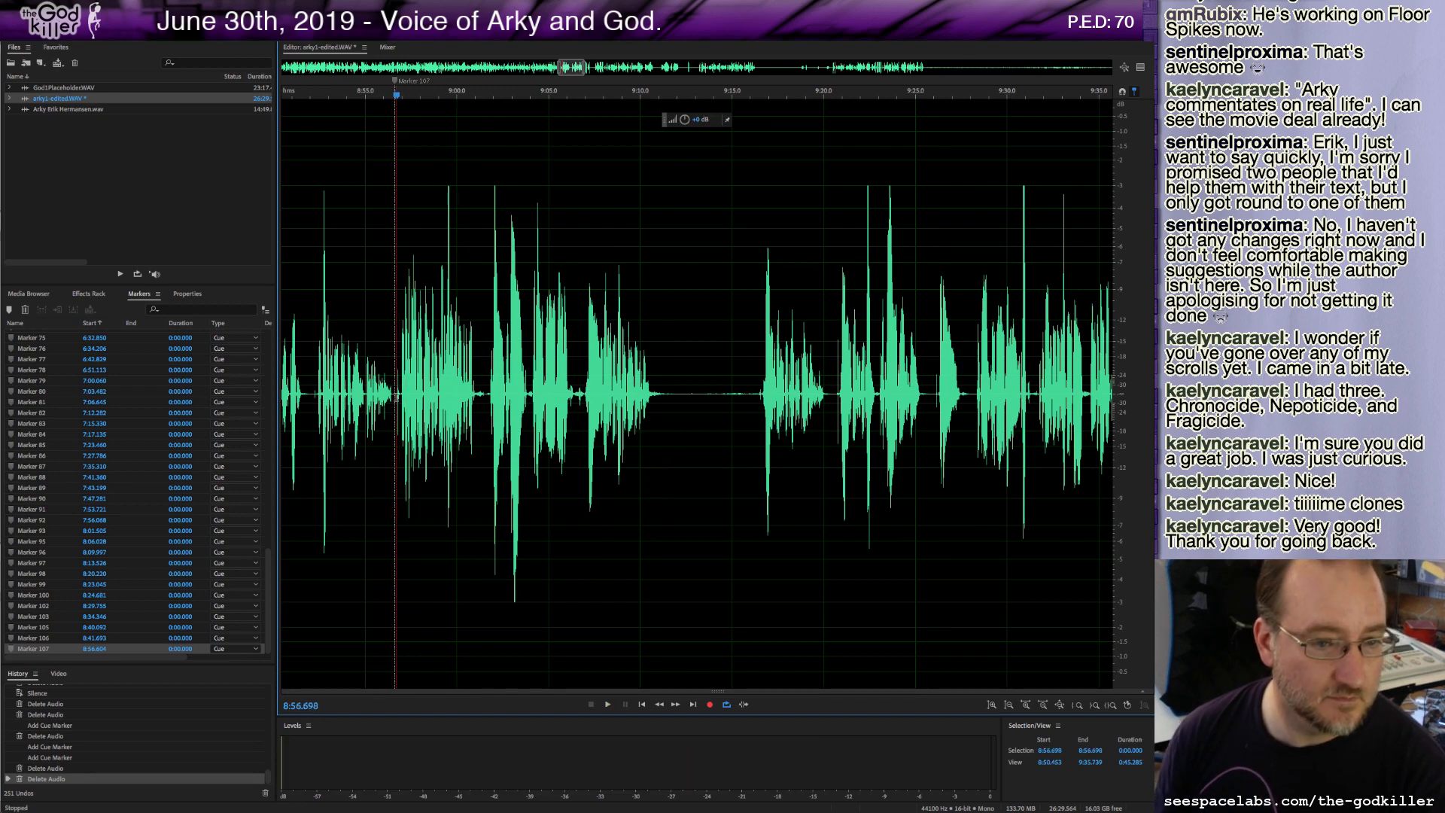
Delete a tiny sliver at the 8:56.7 marker and play back the passage.
drag(397, 396, 400, 397)
key(Delete)
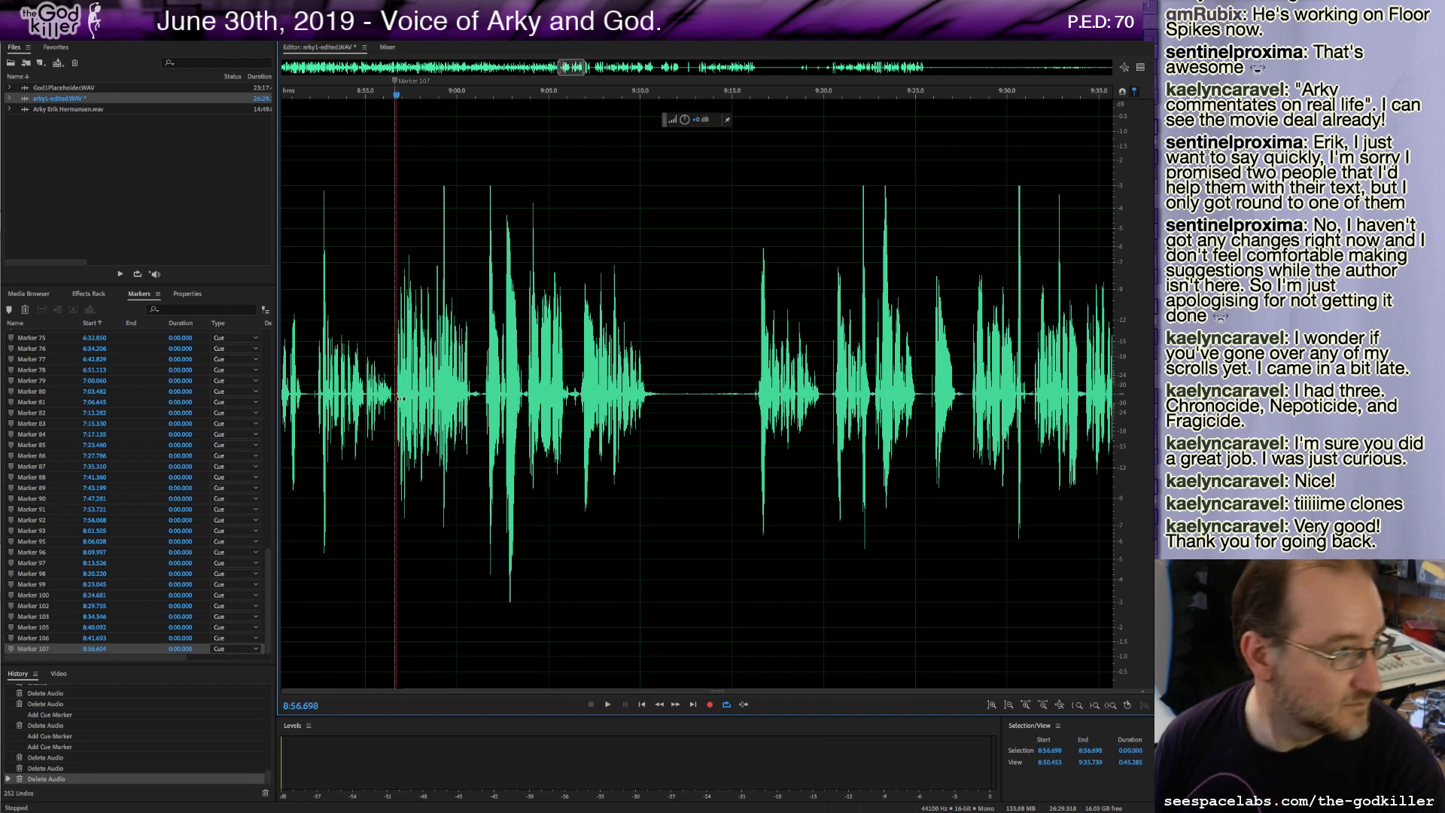
key(space)
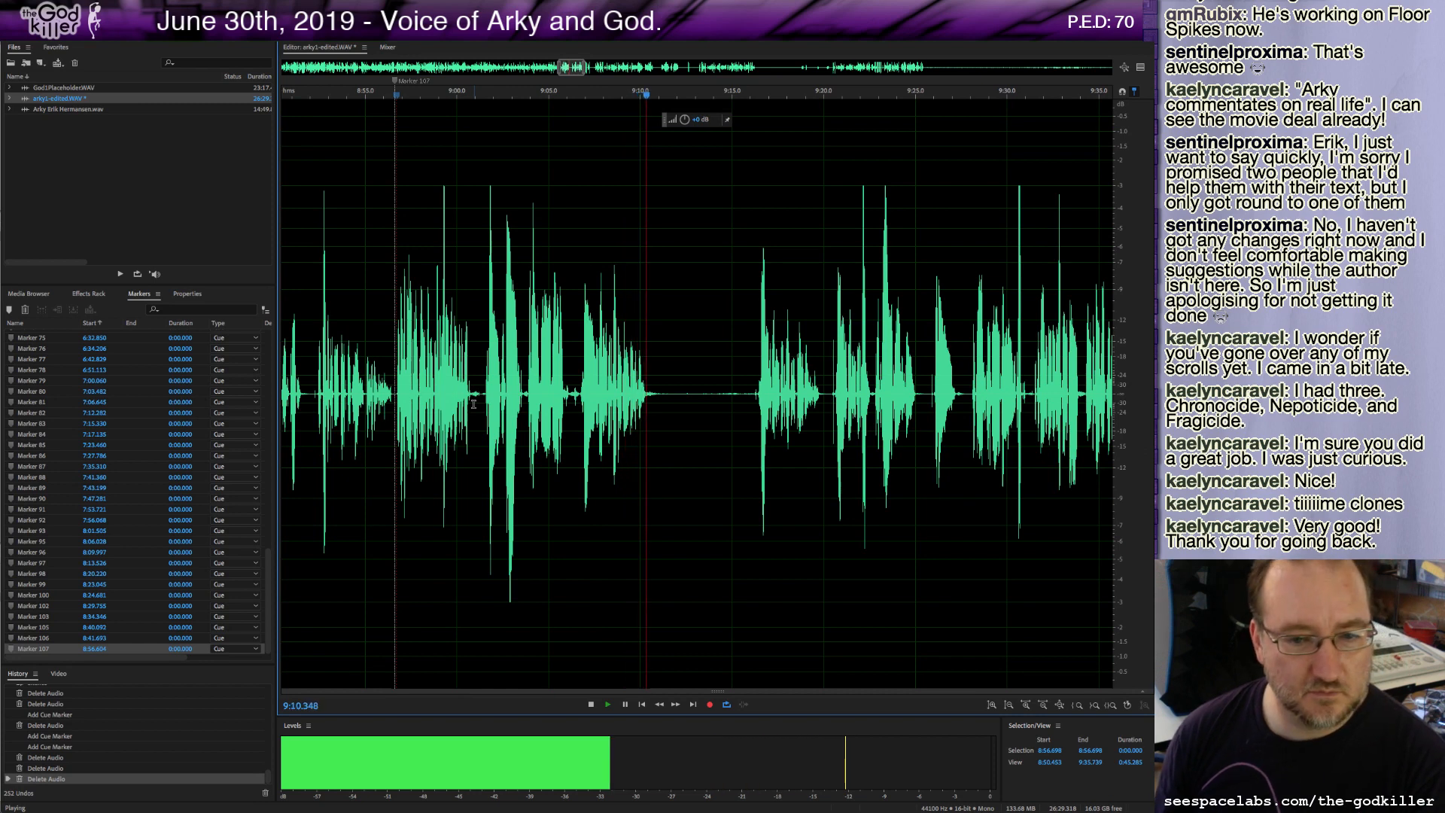
key(space)
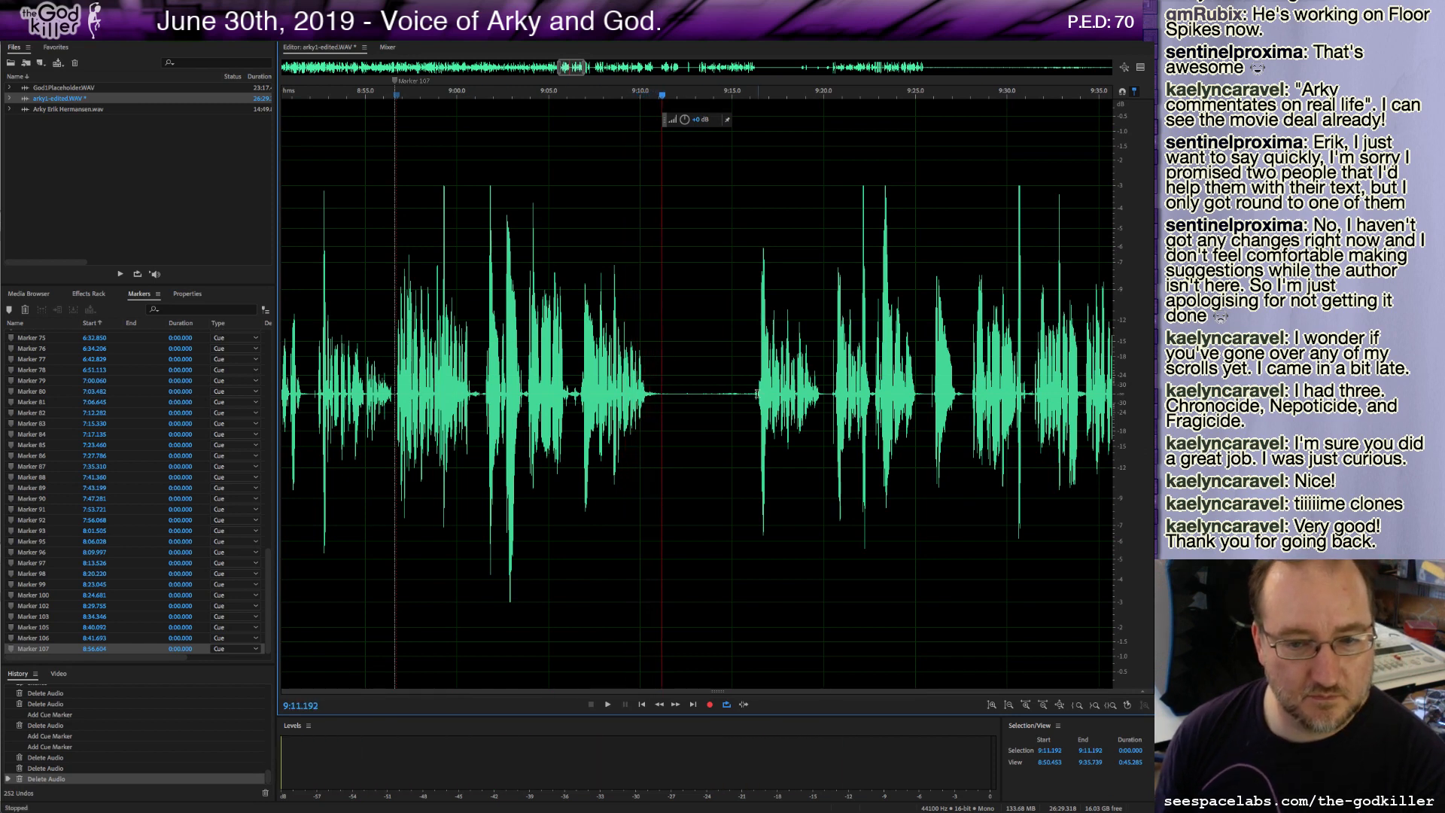
Delete a brief stretch at about 9:11.2, add a cue marker there, and play on.
shift+click(756, 393)
key(Delete)
key(m)
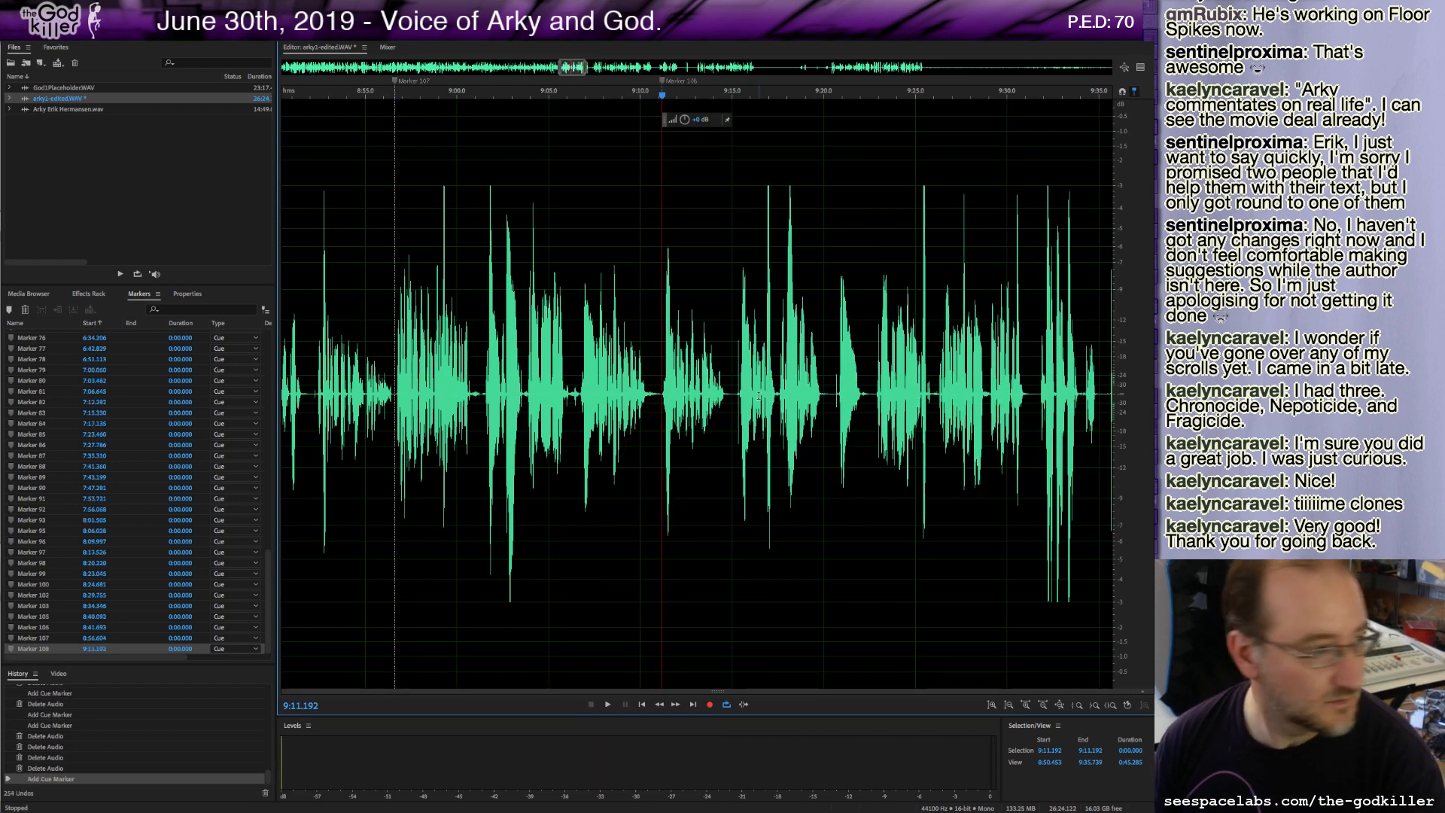
key(space)
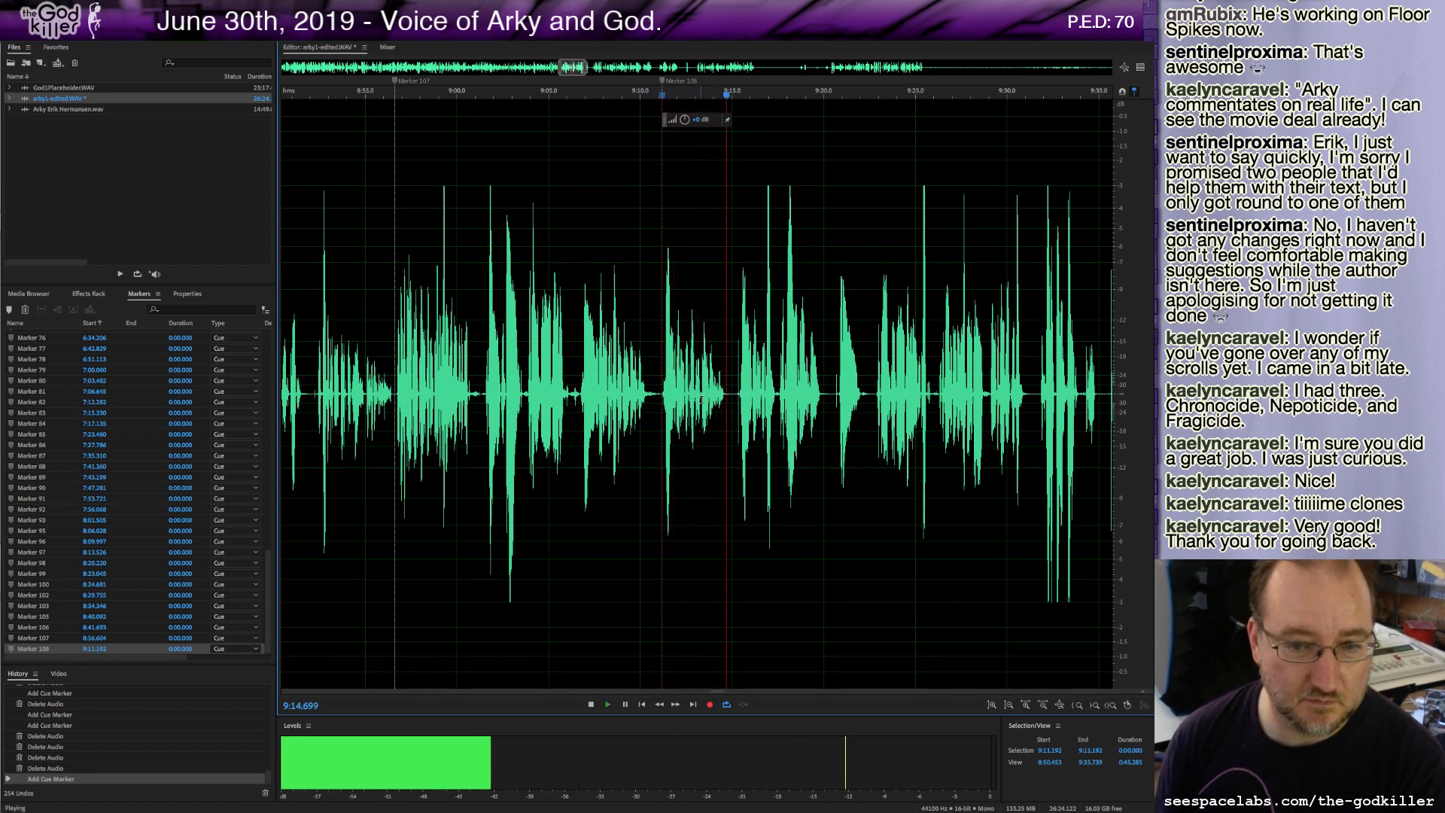
Delete the stretch between about 9:11.2 and 9:14.7 and audition the result.
key(space)
drag(735, 393, 662, 412)
key(Delete)
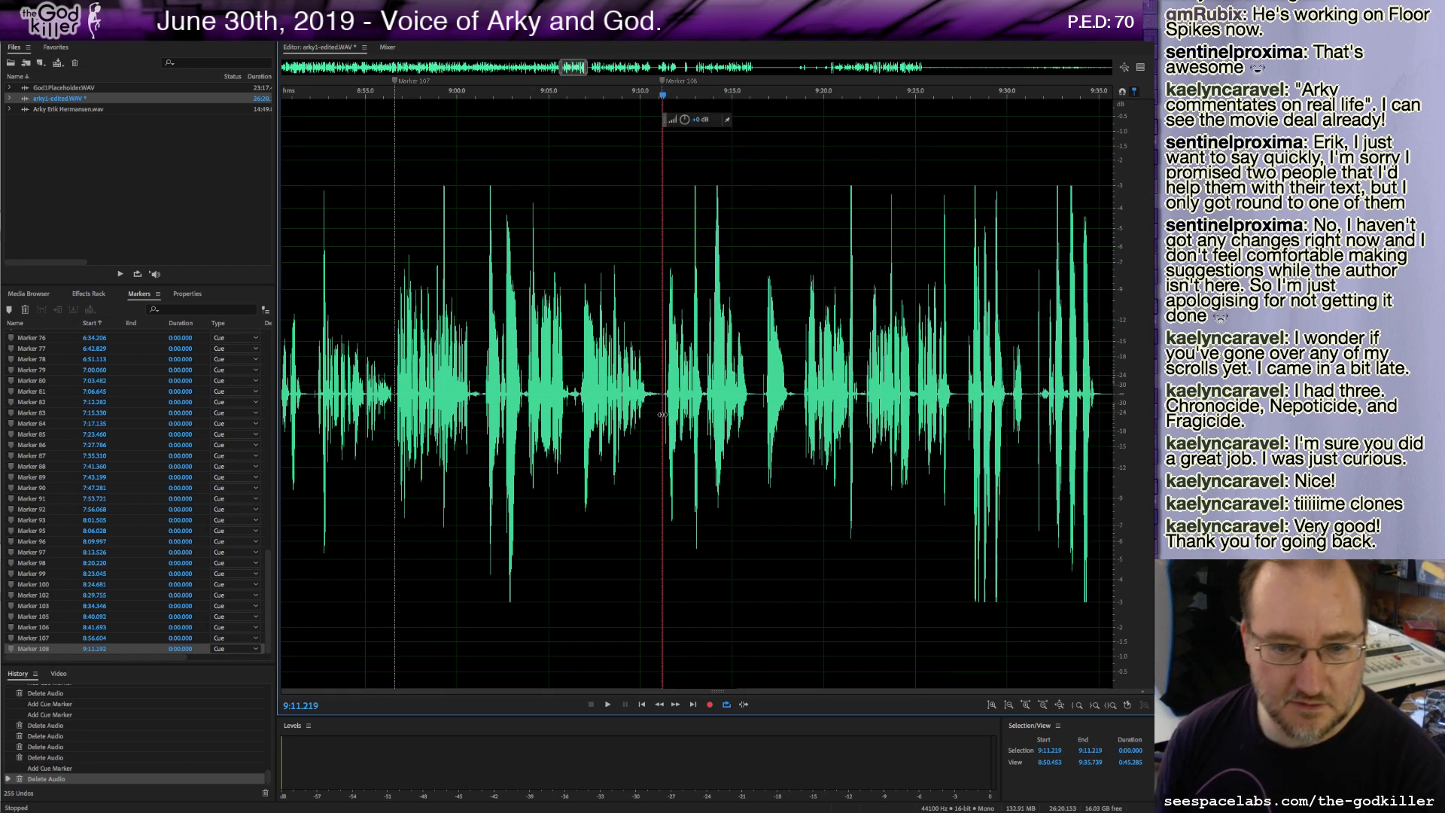
key(space)
key(space)
Delete a tiny sliver at about 9:11.2 and resume playback.
drag(662, 406, 665, 396)
key(Delete)
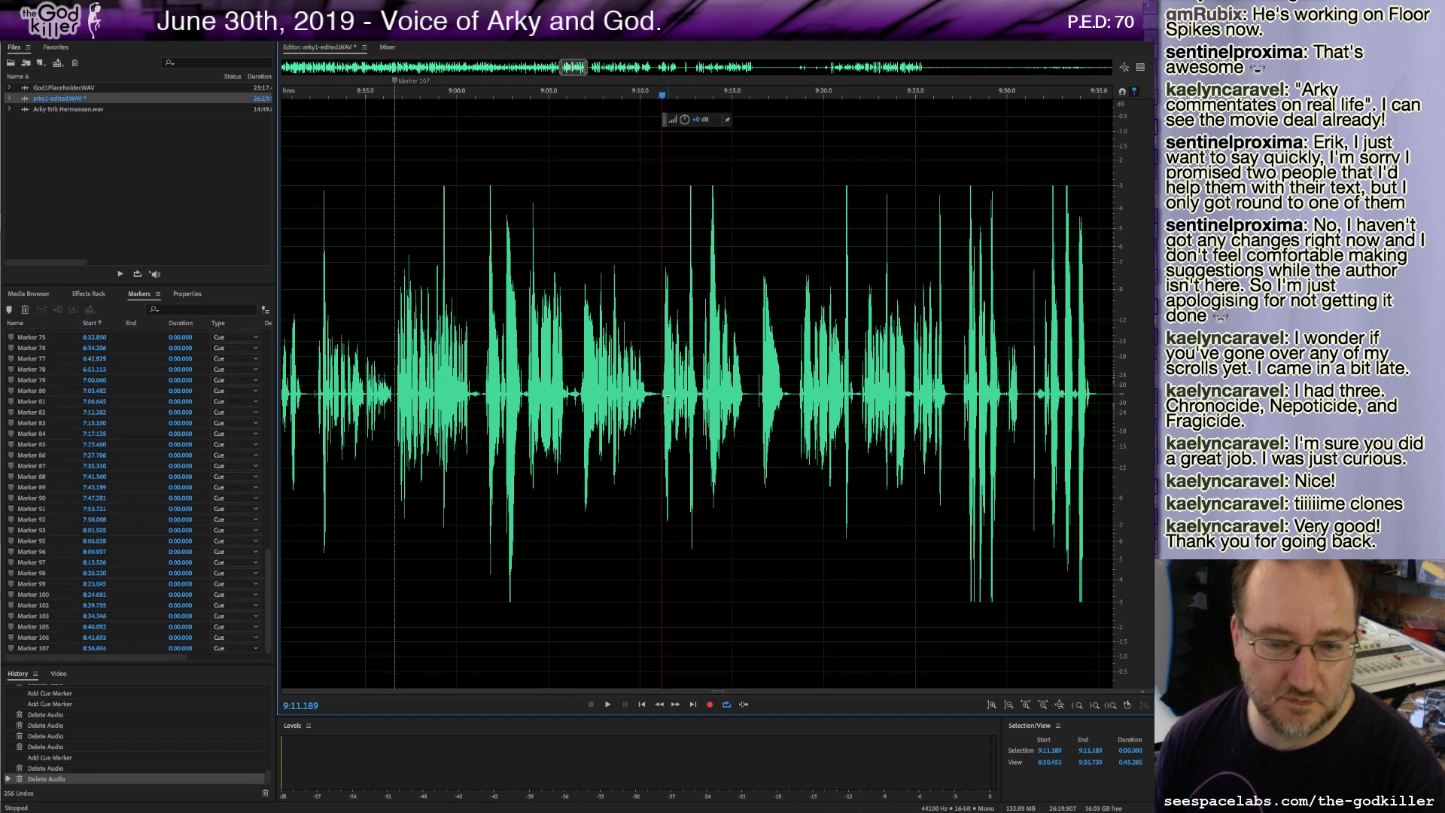
key(space)
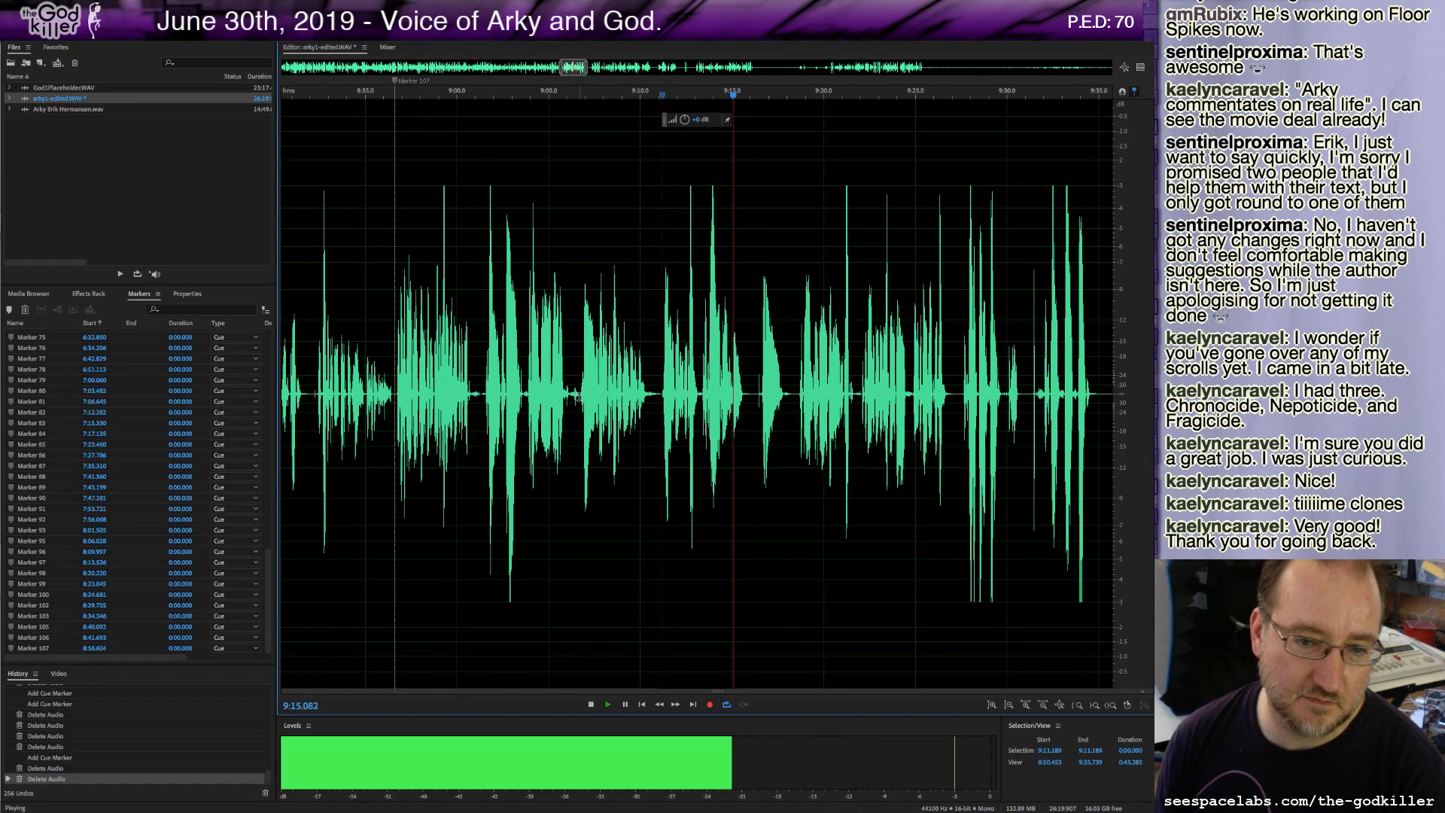
Delete the roughly 4.5-second stretch between about 9:06.8 and 9:11.2 and play back.
key(space)
drag(579, 397, 661, 451)
key(Delete)
key(space)
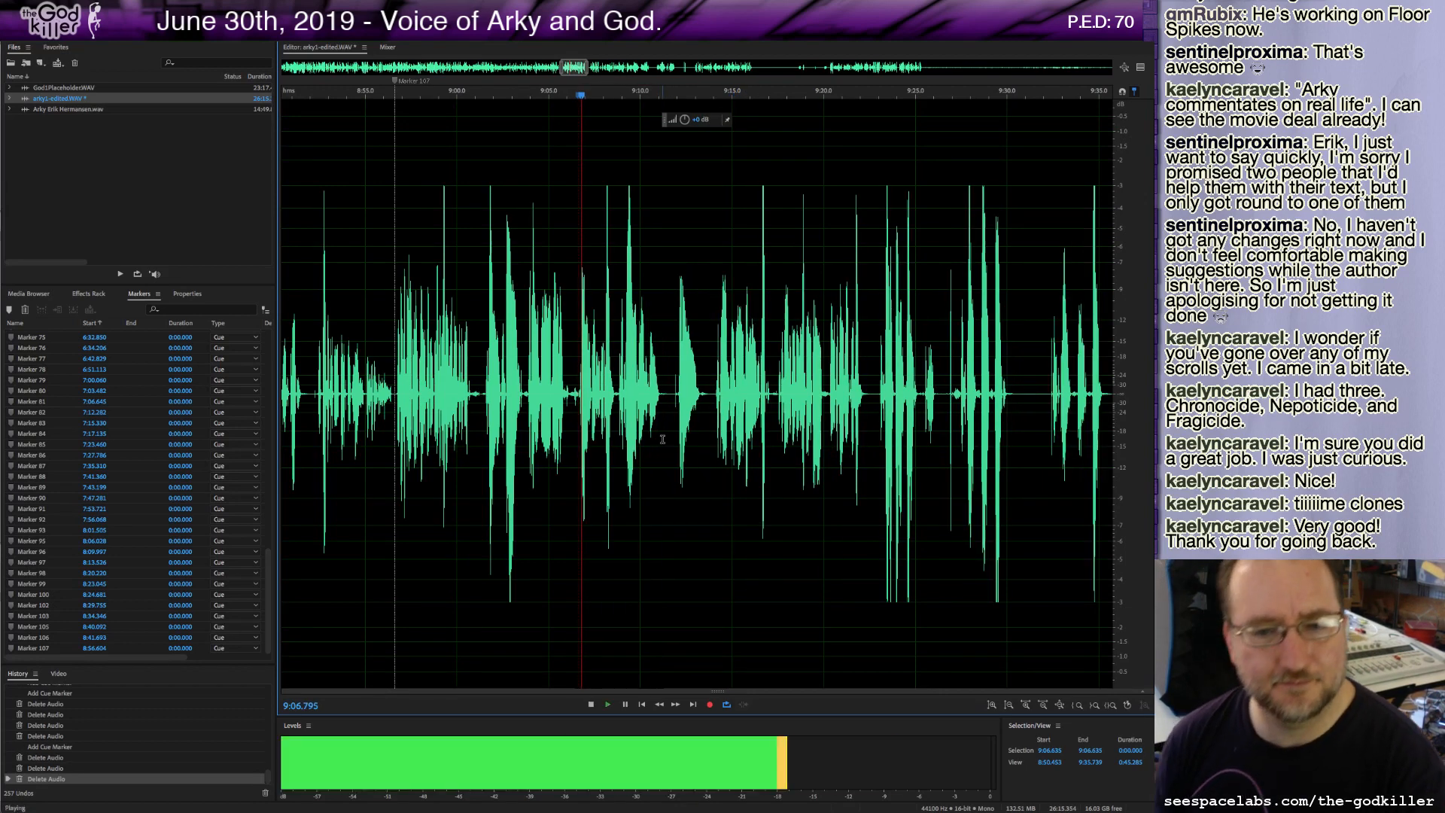
Trim a sliver of about 0.7 seconds at 9:11.25, mark that spot with a cue marker, and resume playback.
click(672, 392)
key(space)
drag(662, 392, 676, 410)
key(Delete)
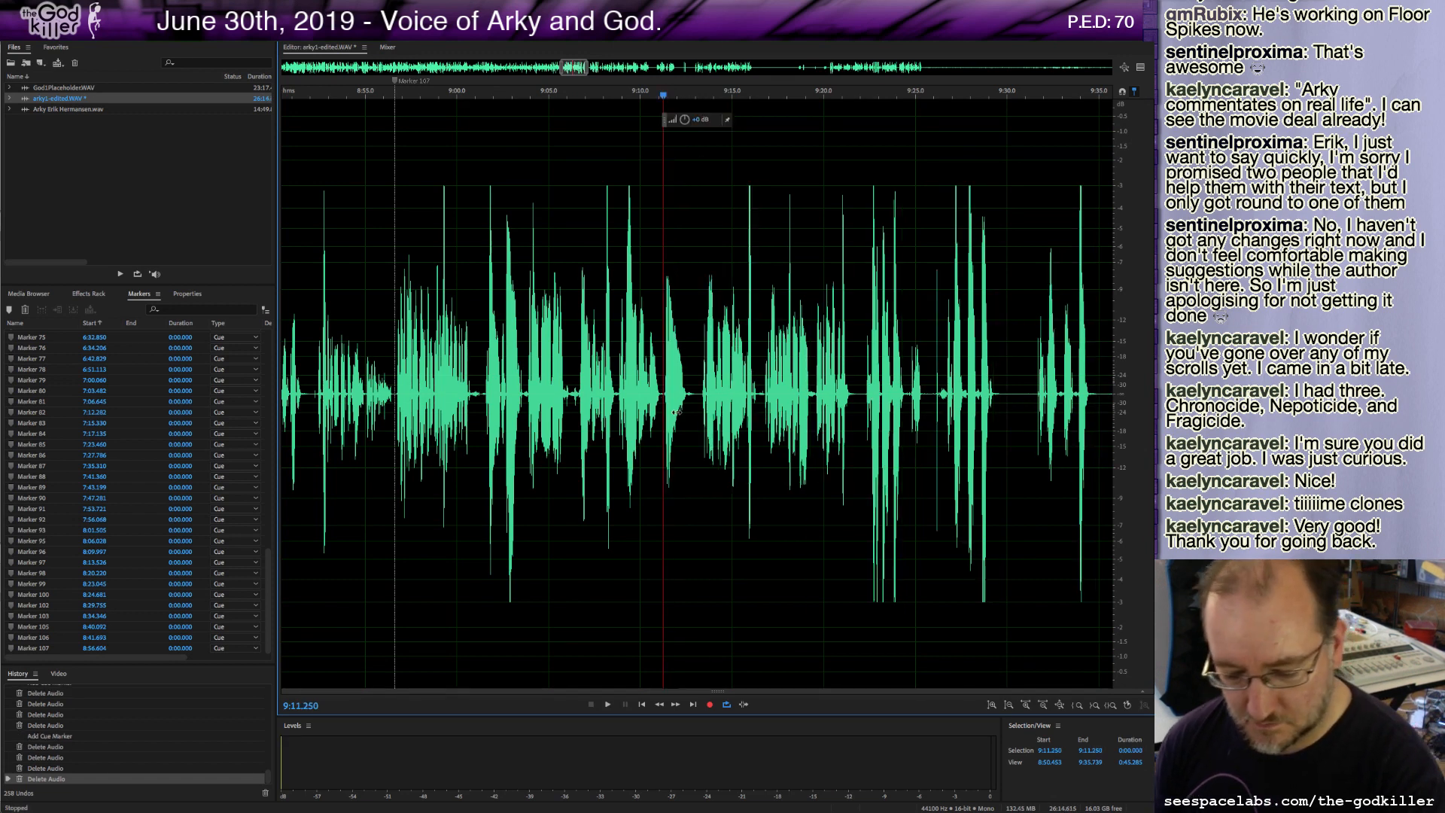
key(m)
key(space)
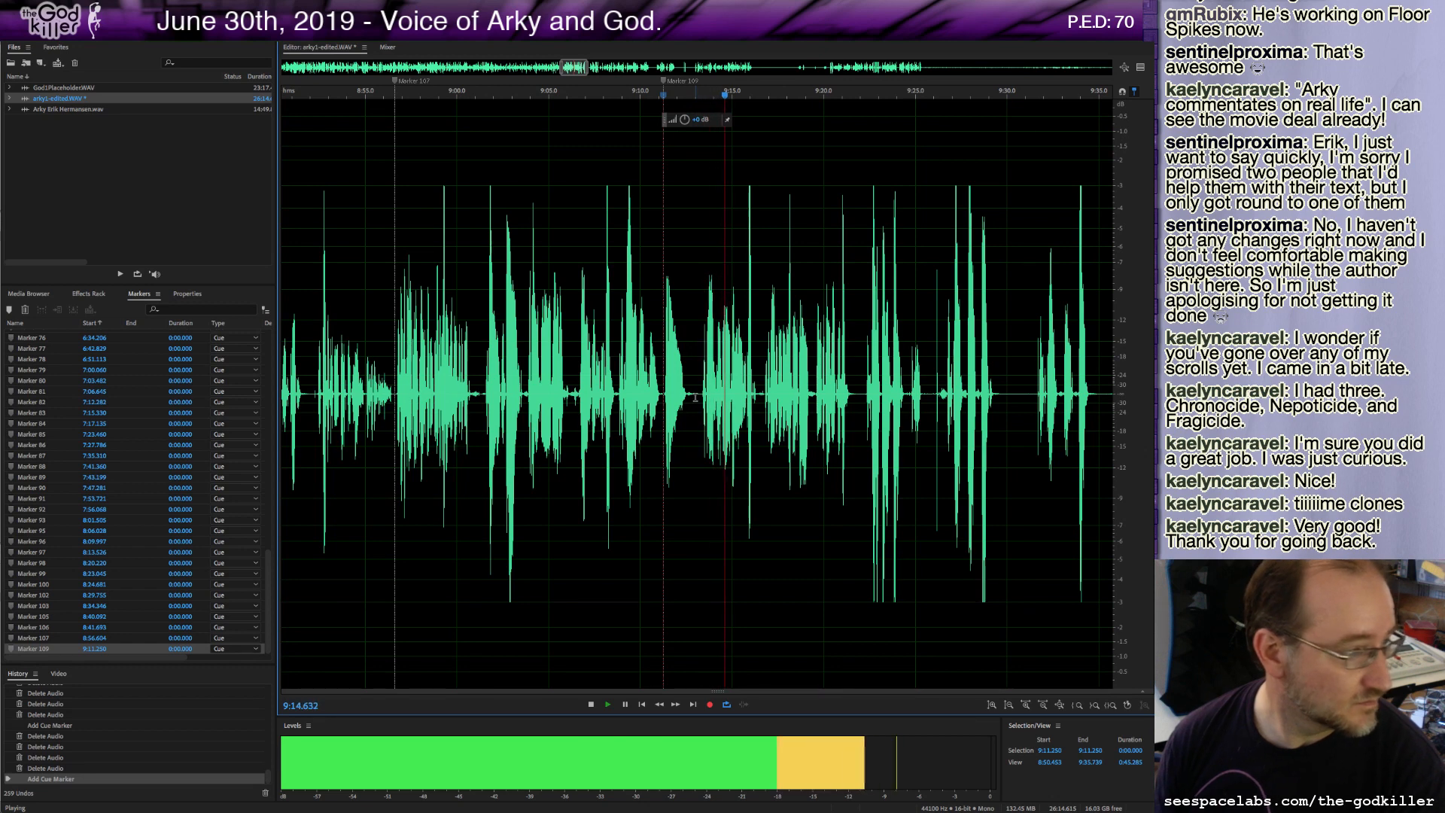
Delete a quarter-second stretch at about 9:12.8 and play on.
key(space)
drag(691, 396, 701, 400)
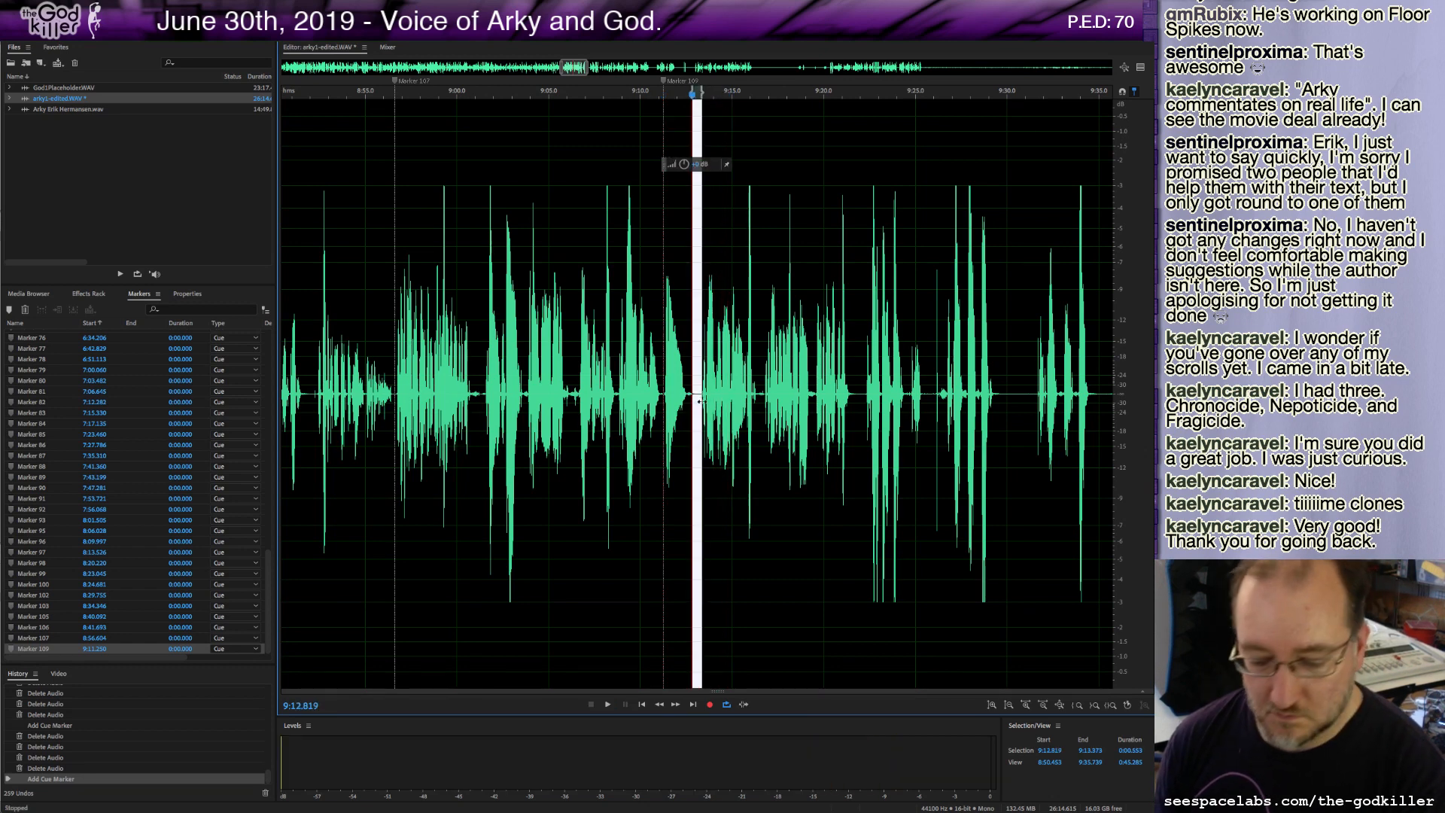
key(Delete)
key(space)
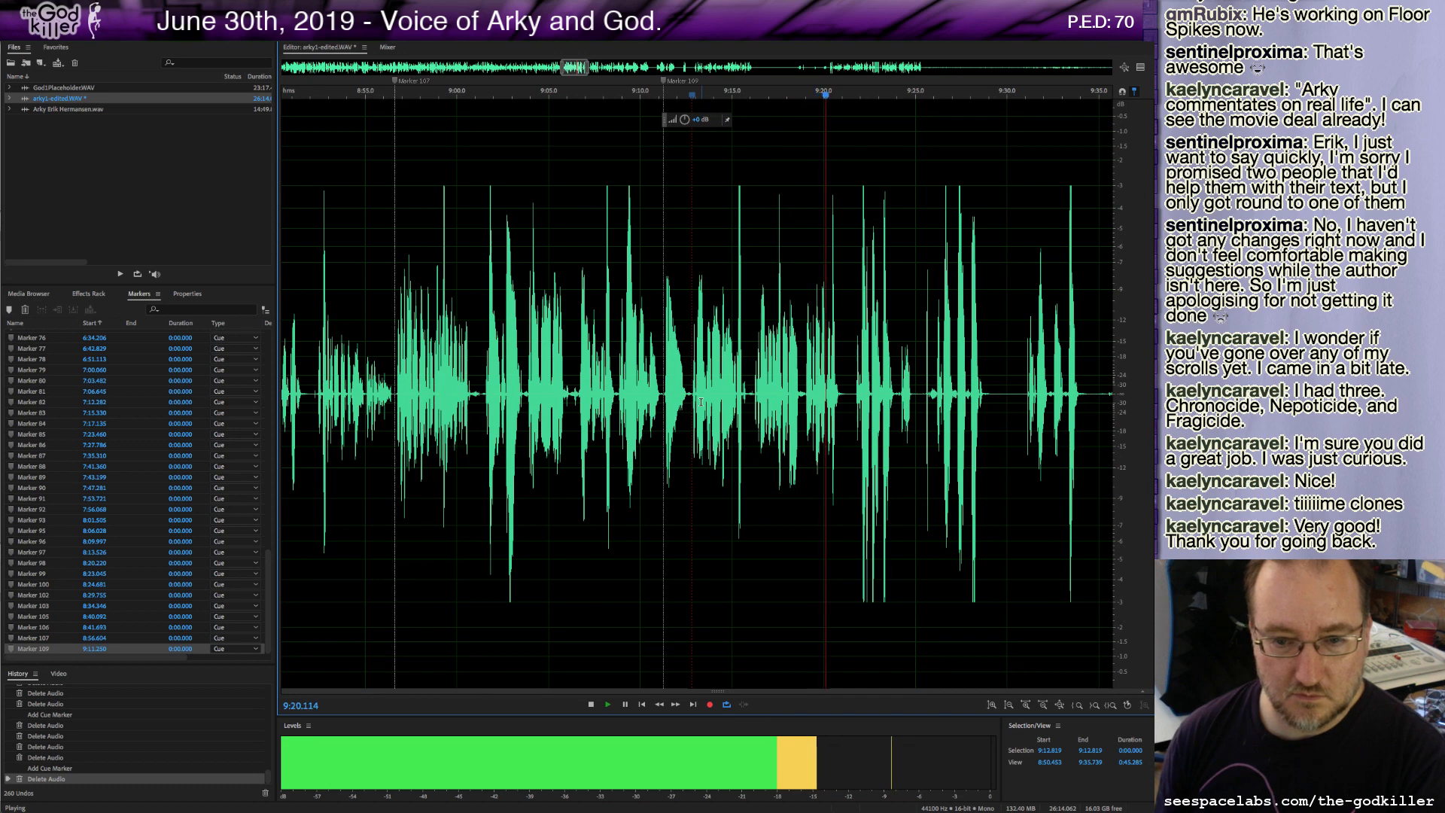
Add a cue marker at about 9:21.3, delete about 0.44 seconds after it, and play on.
key(m)
key(space)
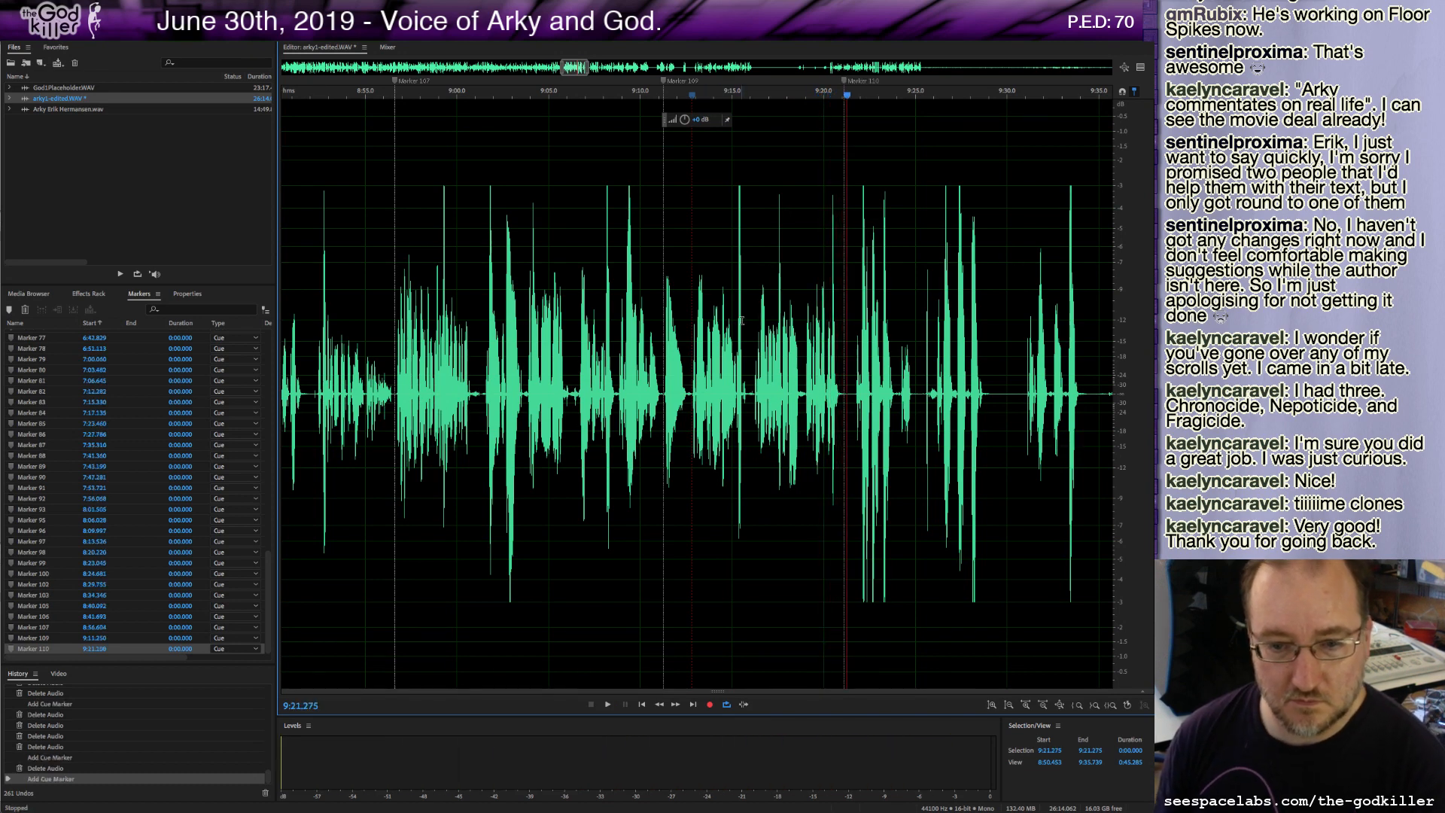
shift+click(854, 399)
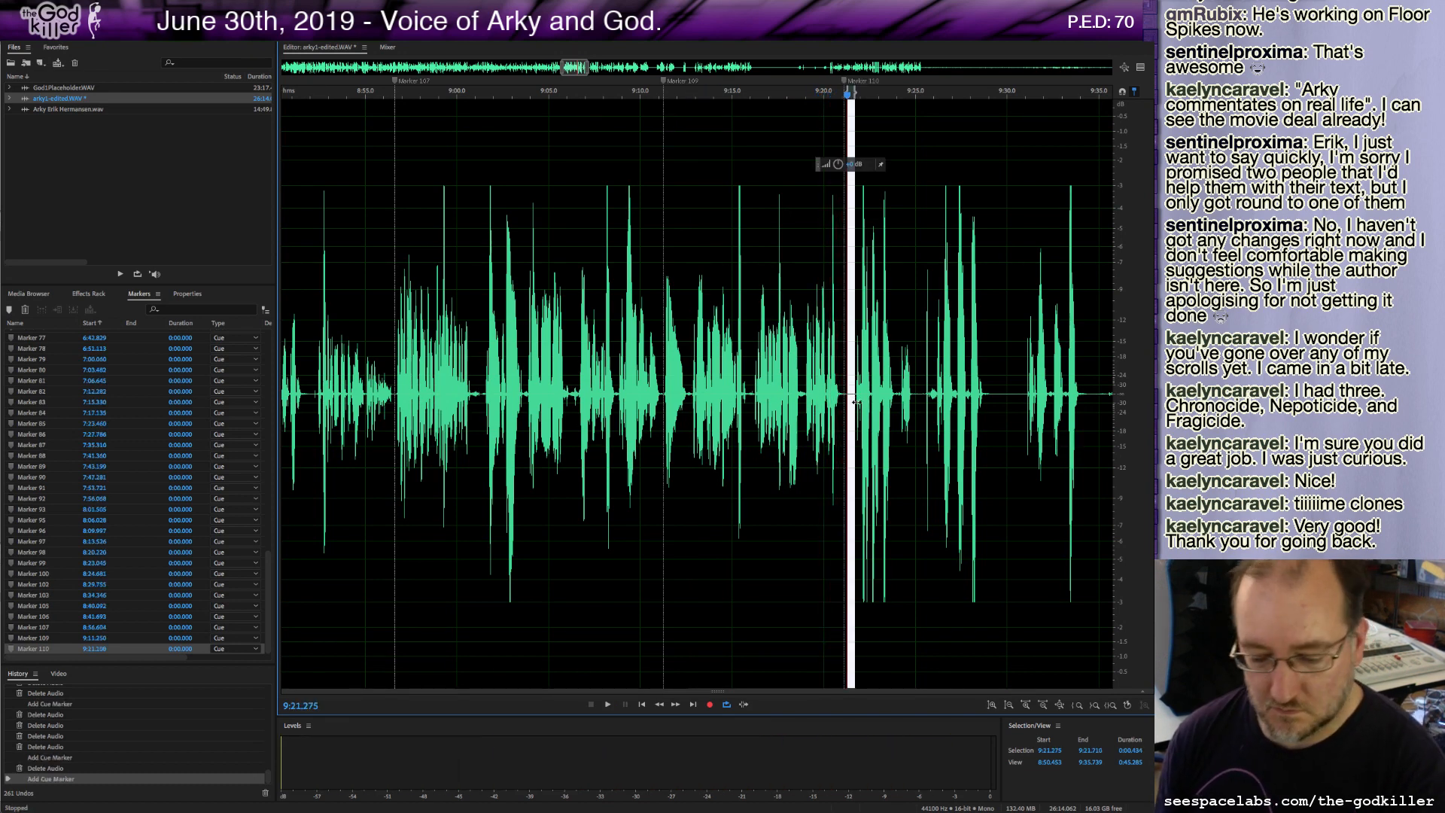
key(Delete)
key(space)
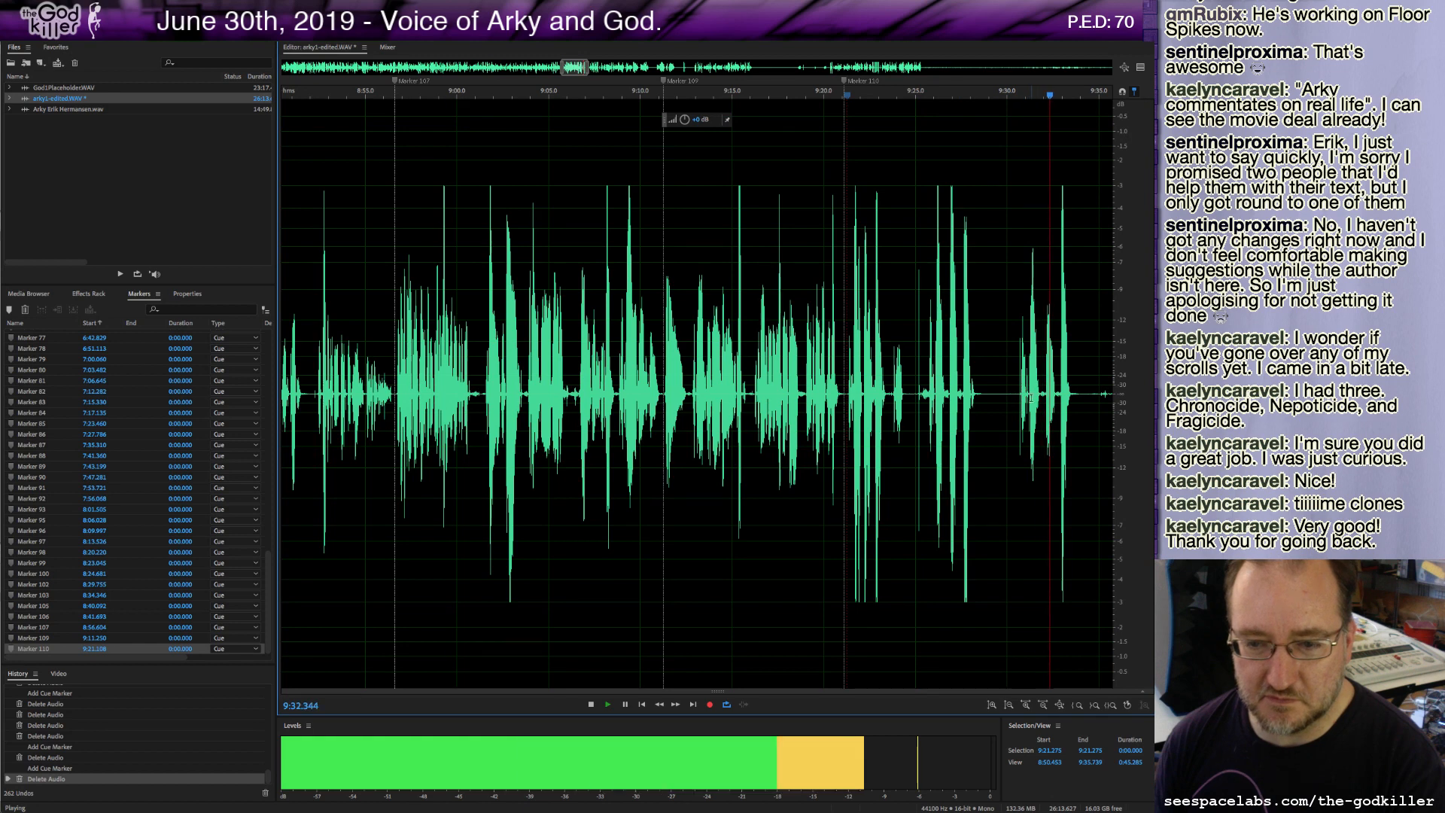
Delete the stretch from about 9:21.2 to 9:23.7.
key(space)
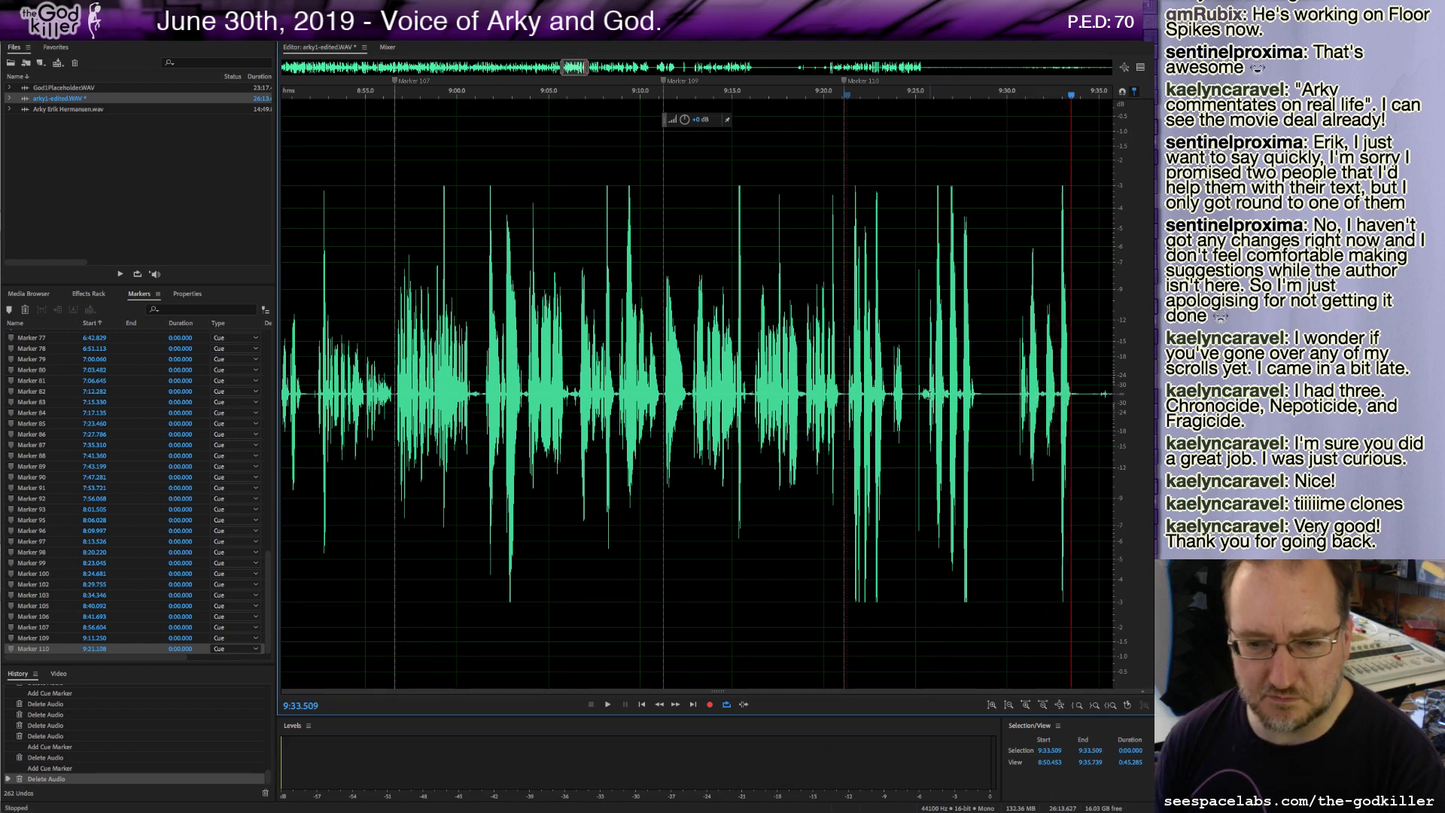
drag(927, 404, 846, 404)
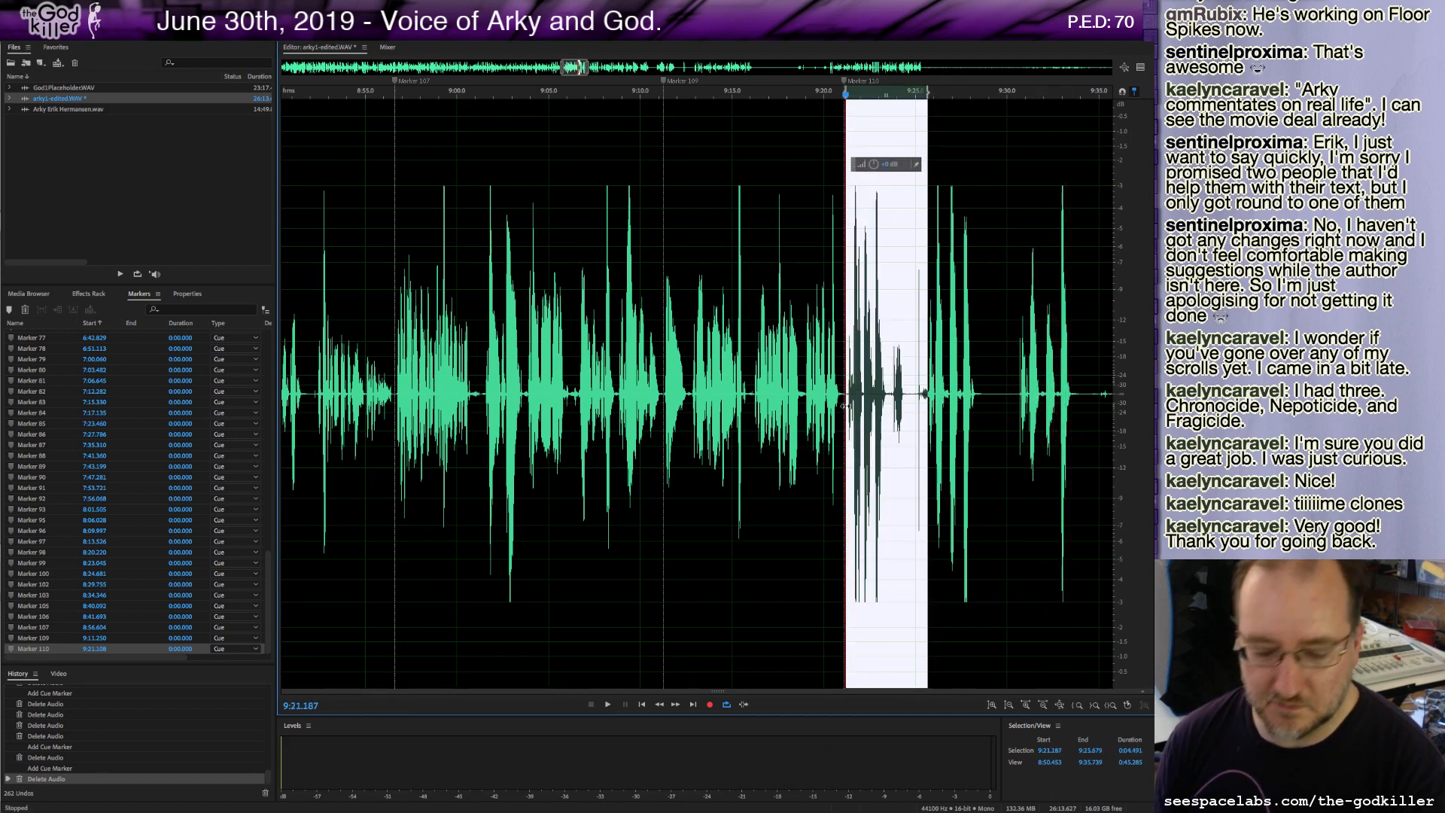
key(Delete)
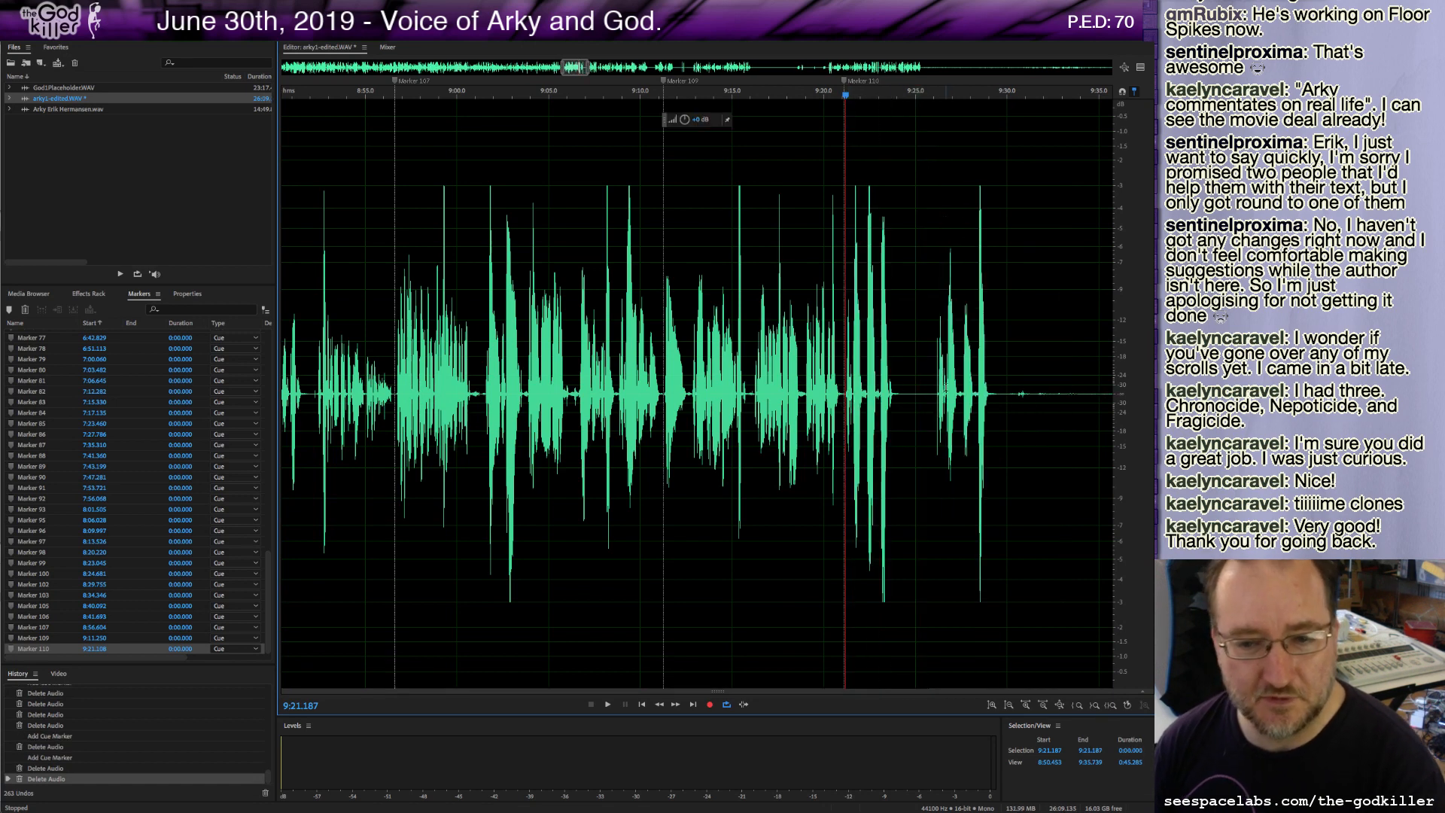
Delete a long stretch following about 9:24.2, add a cue marker at that point, and play back.
drag(900, 410, 656, 416)
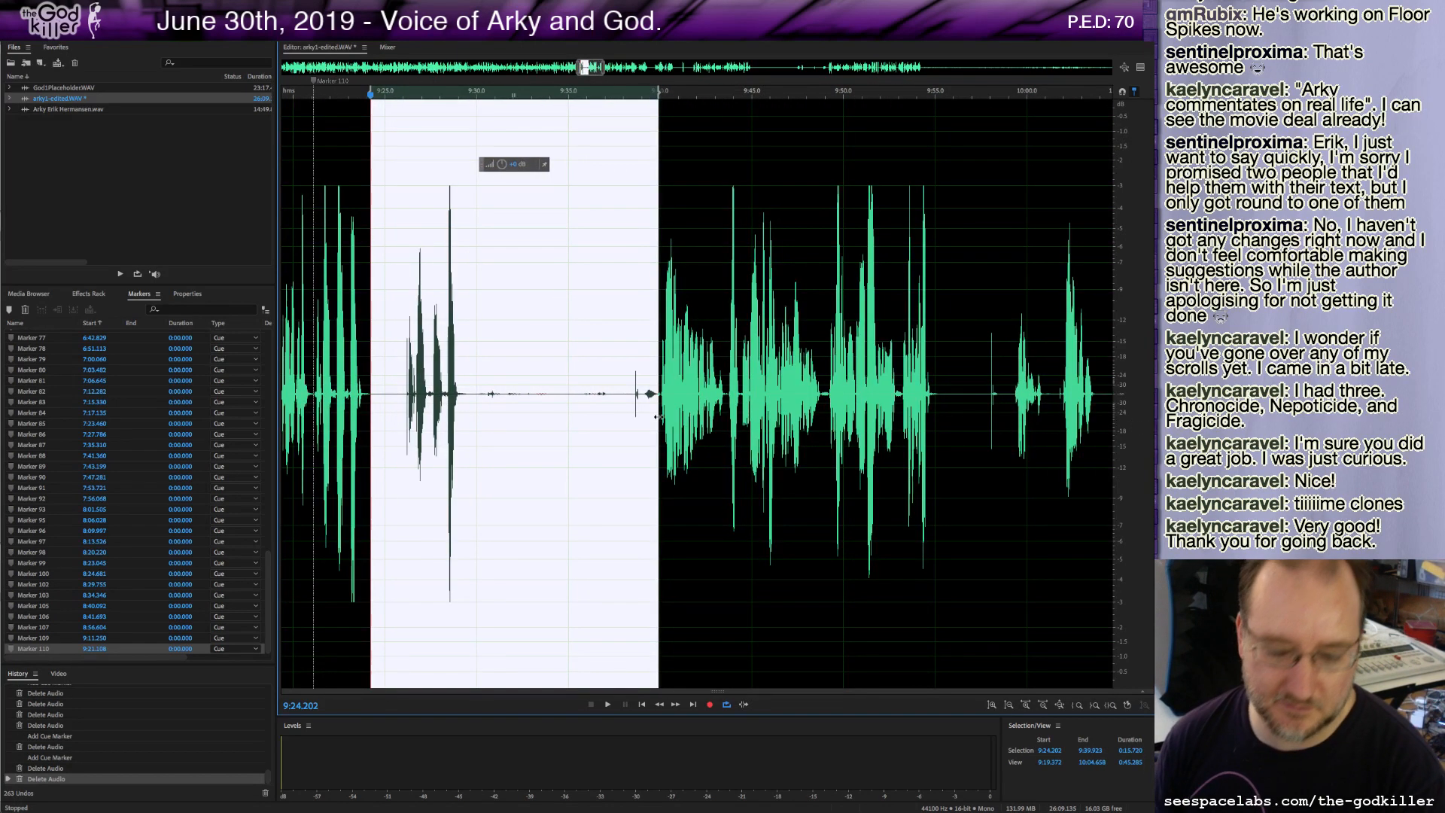
key(Delete)
key(m)
key(space)
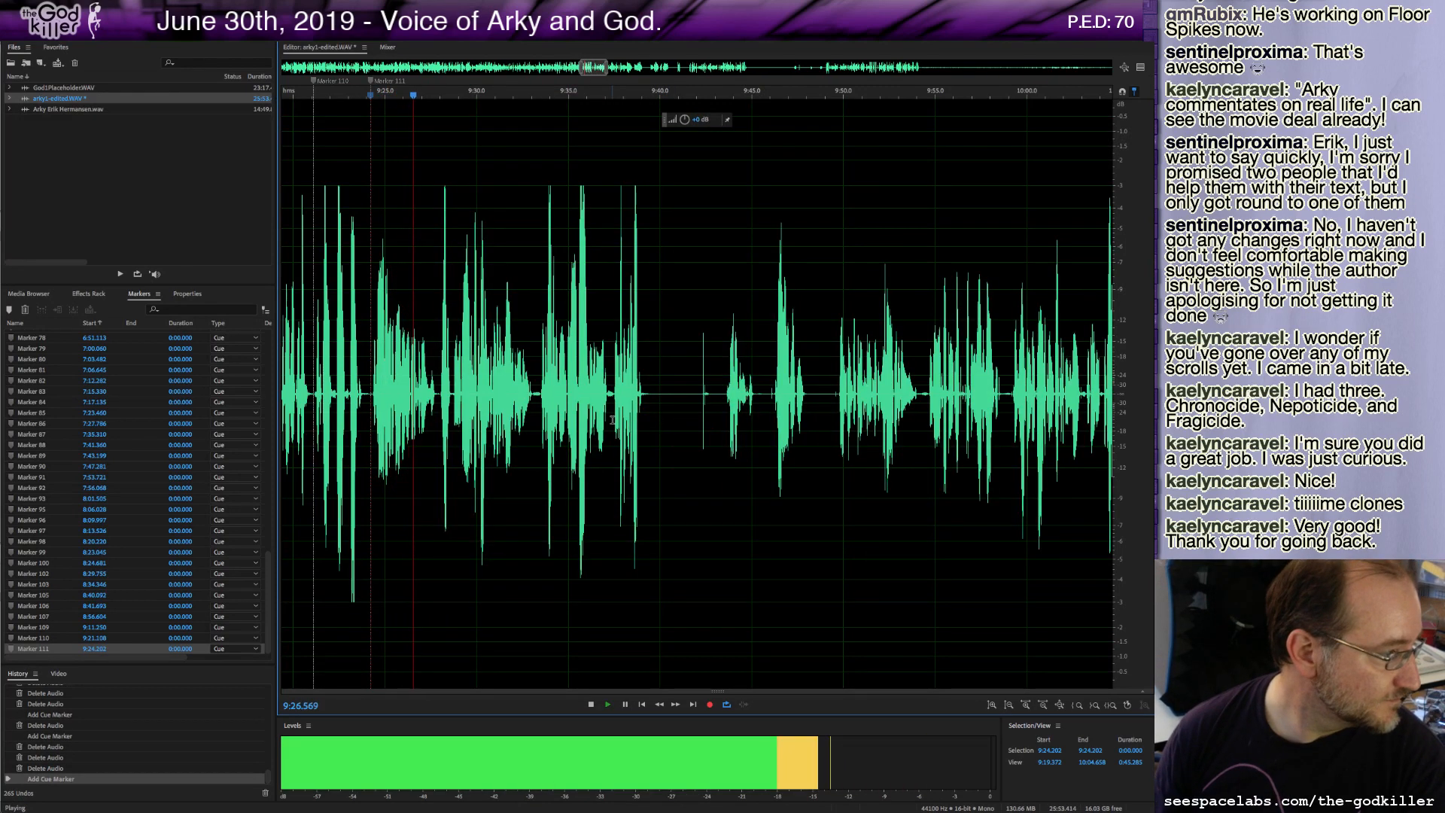
Replay the passage starting at about 9:24.3.
key(space)
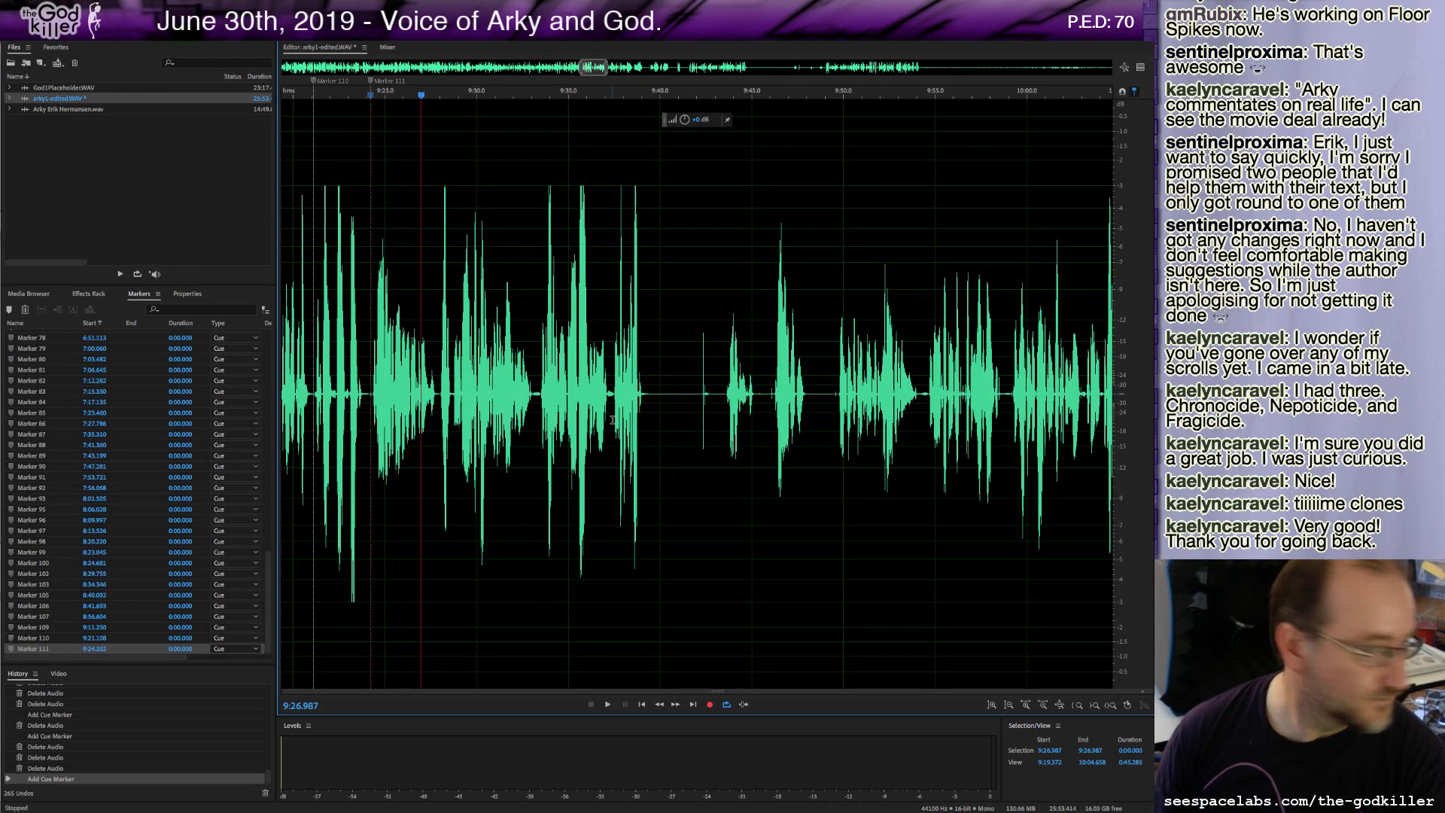
click(374, 392)
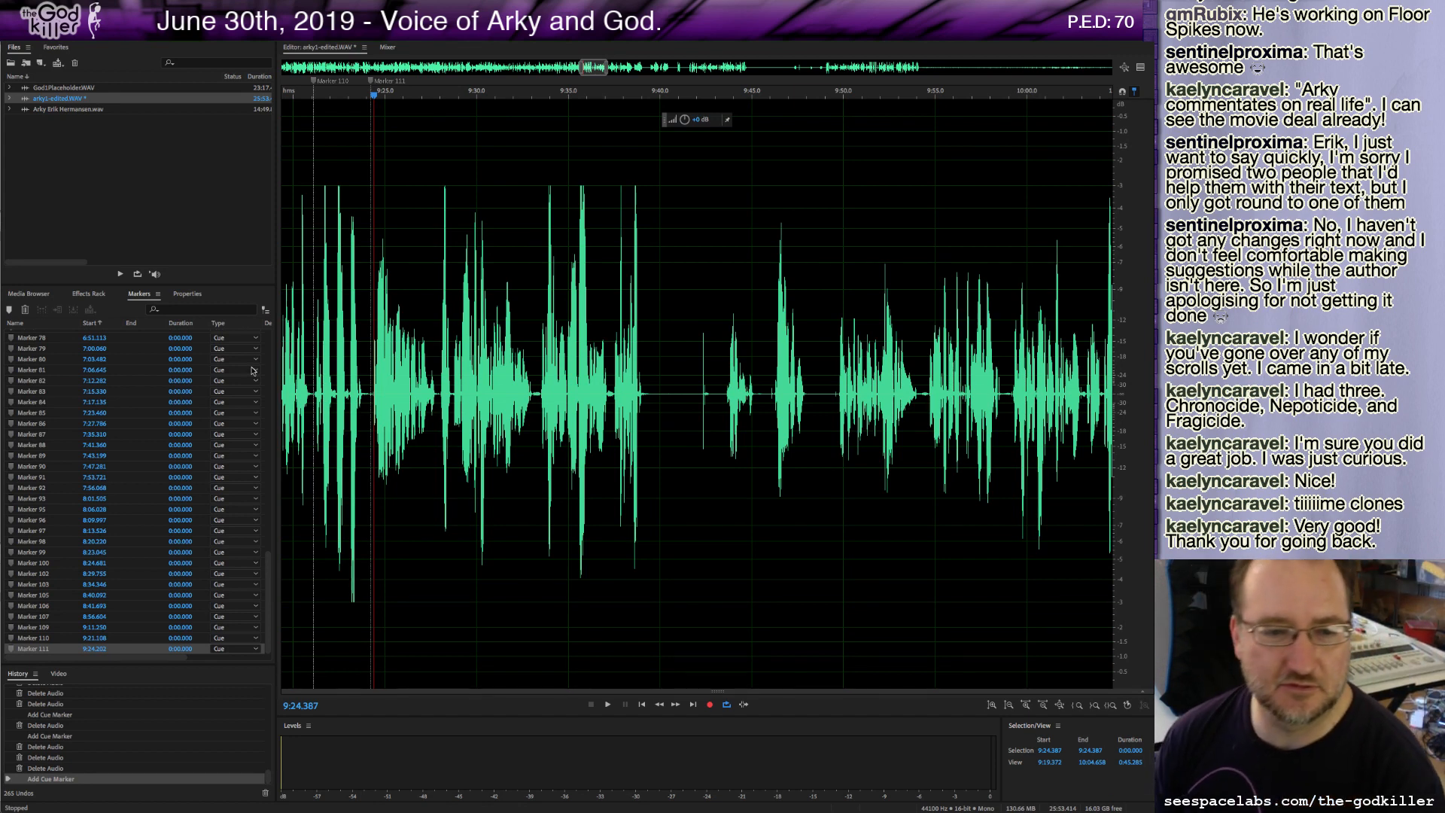
click(371, 395)
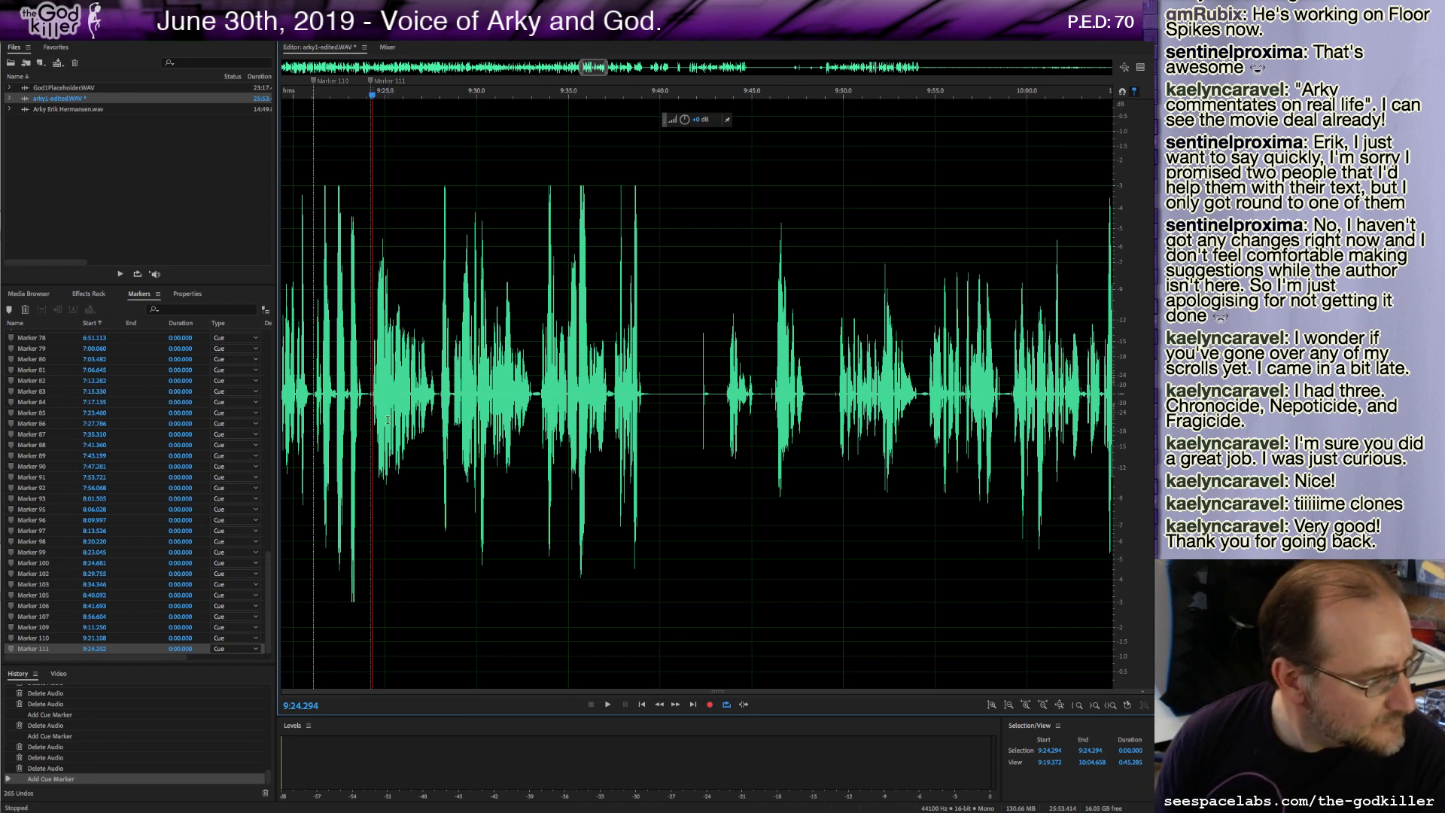
key(space)
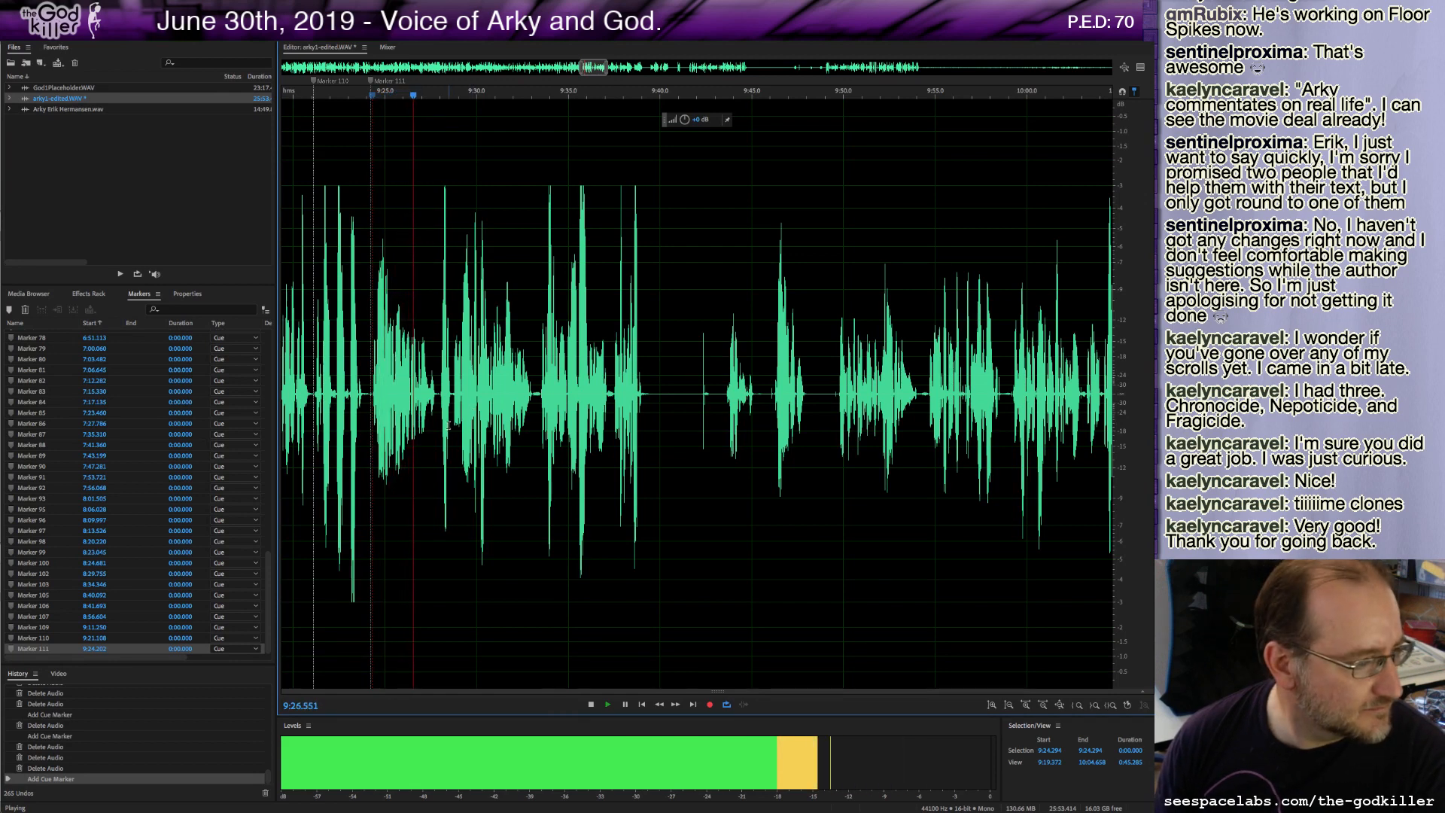
key(space)
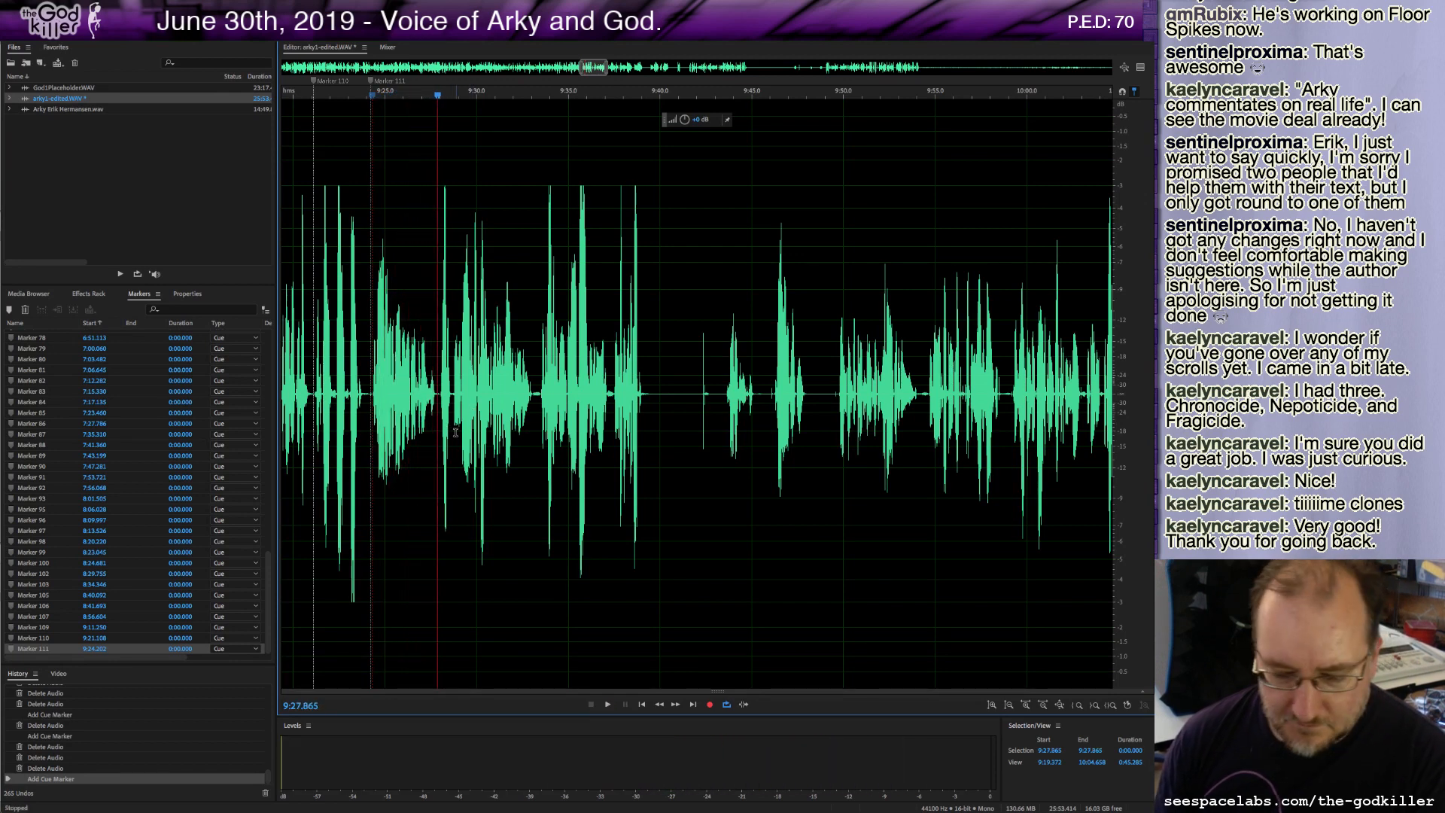
Place a cue marker at about 9:27.9 and delete that marker again.
key(m)
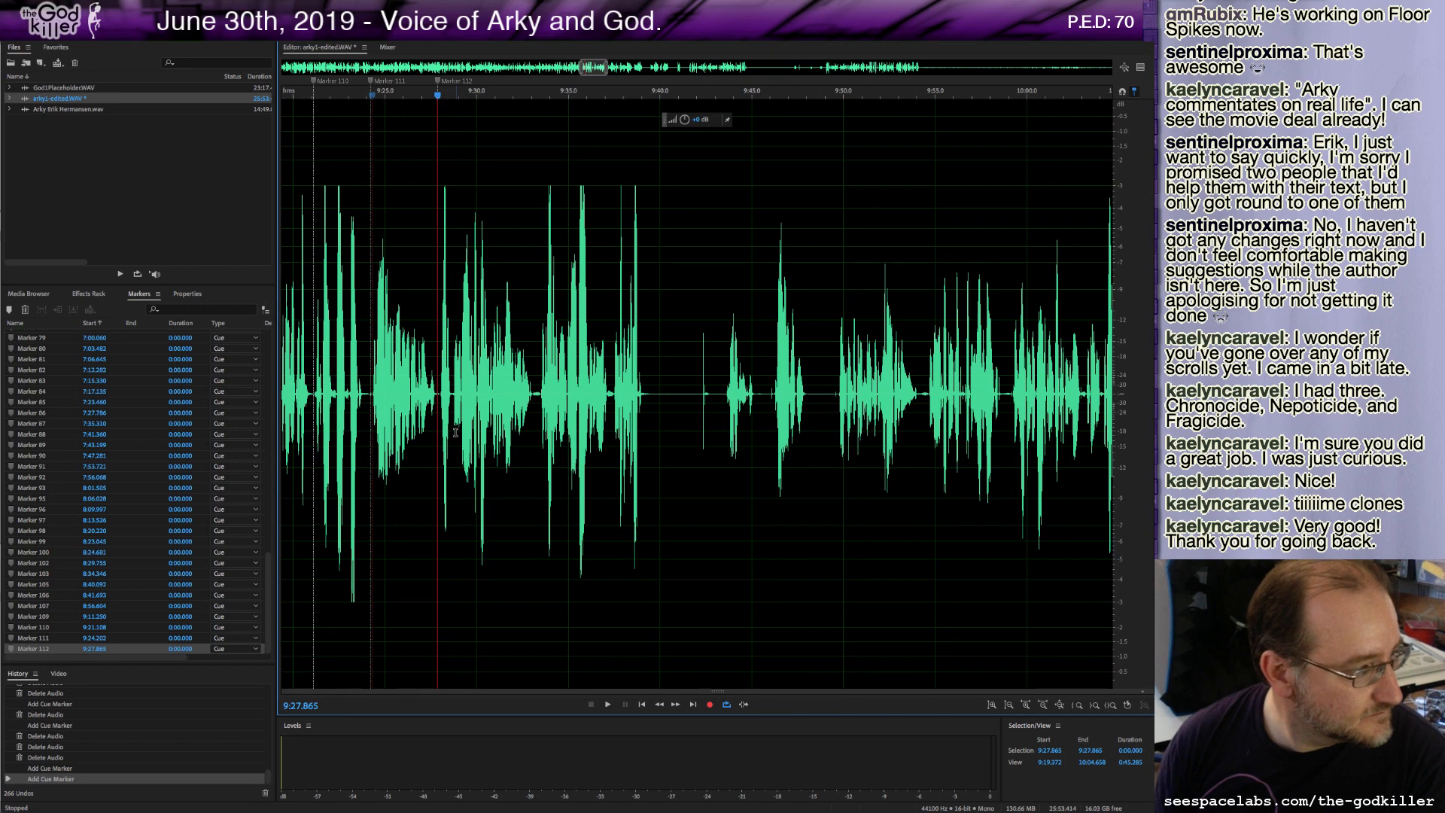
key(space)
key(space)
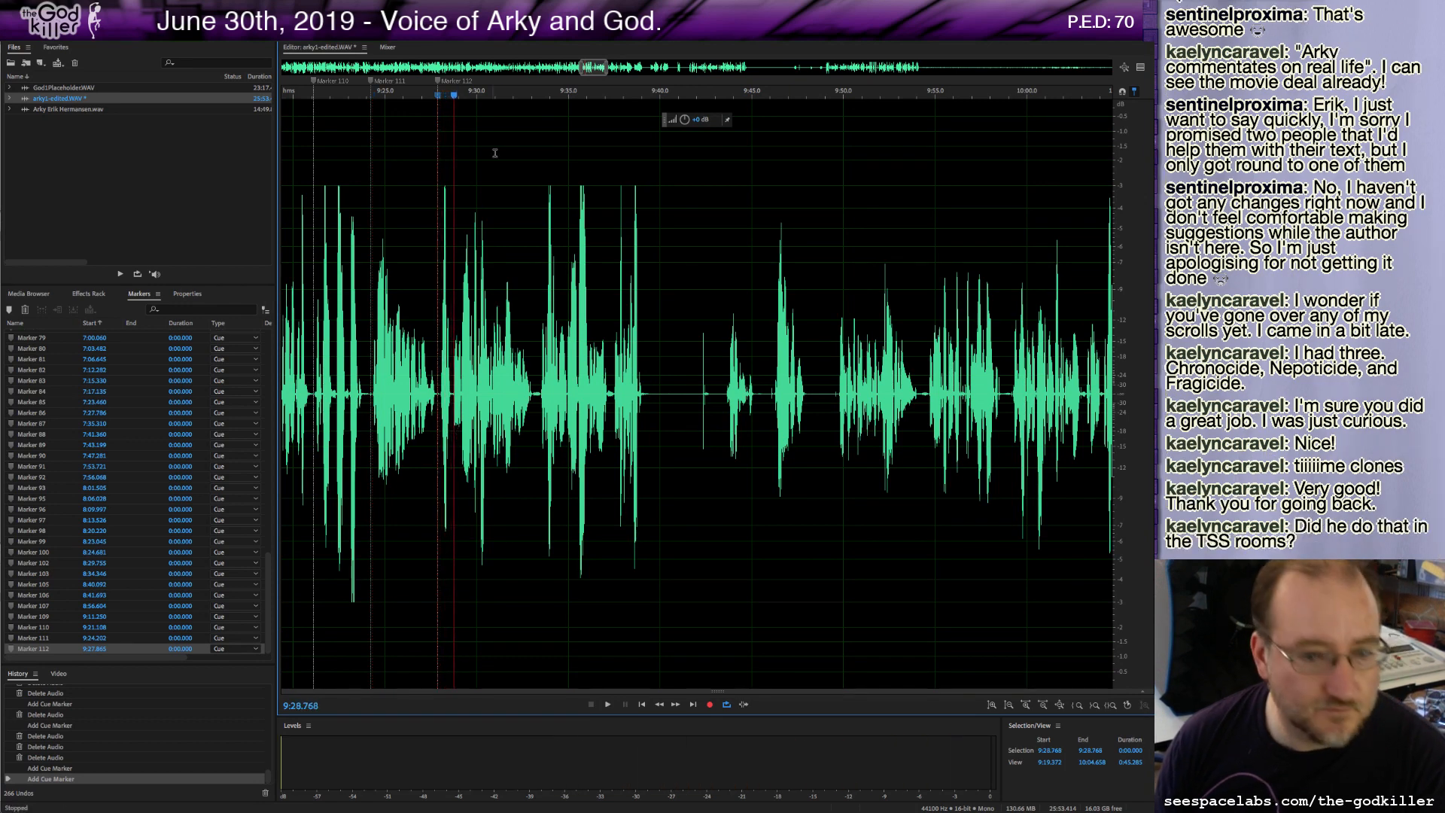
right_click(440, 84)
click(462, 91)
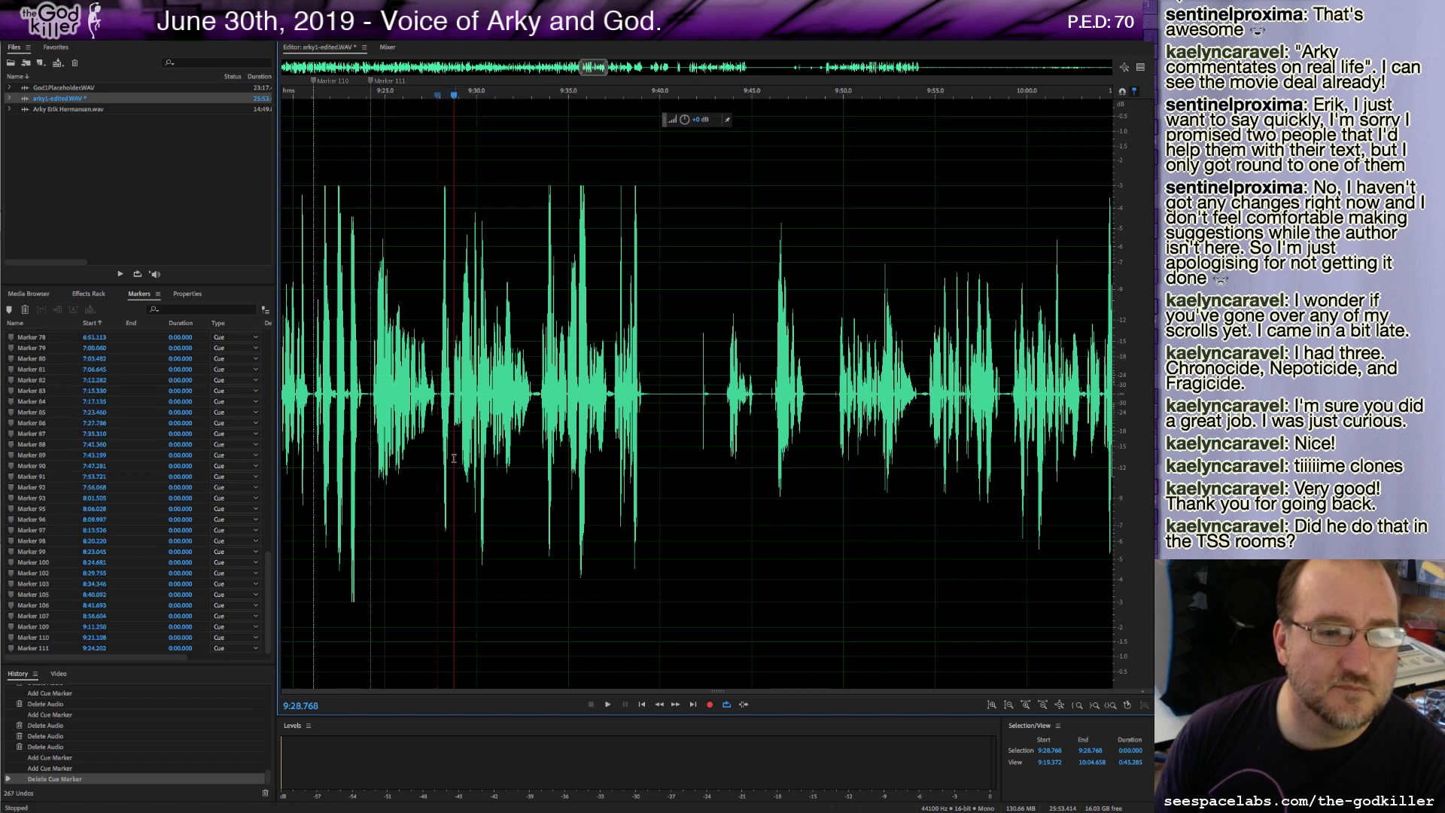
Replay from about 9:28 and add a cue marker at about 9:33.2.
click(414, 386)
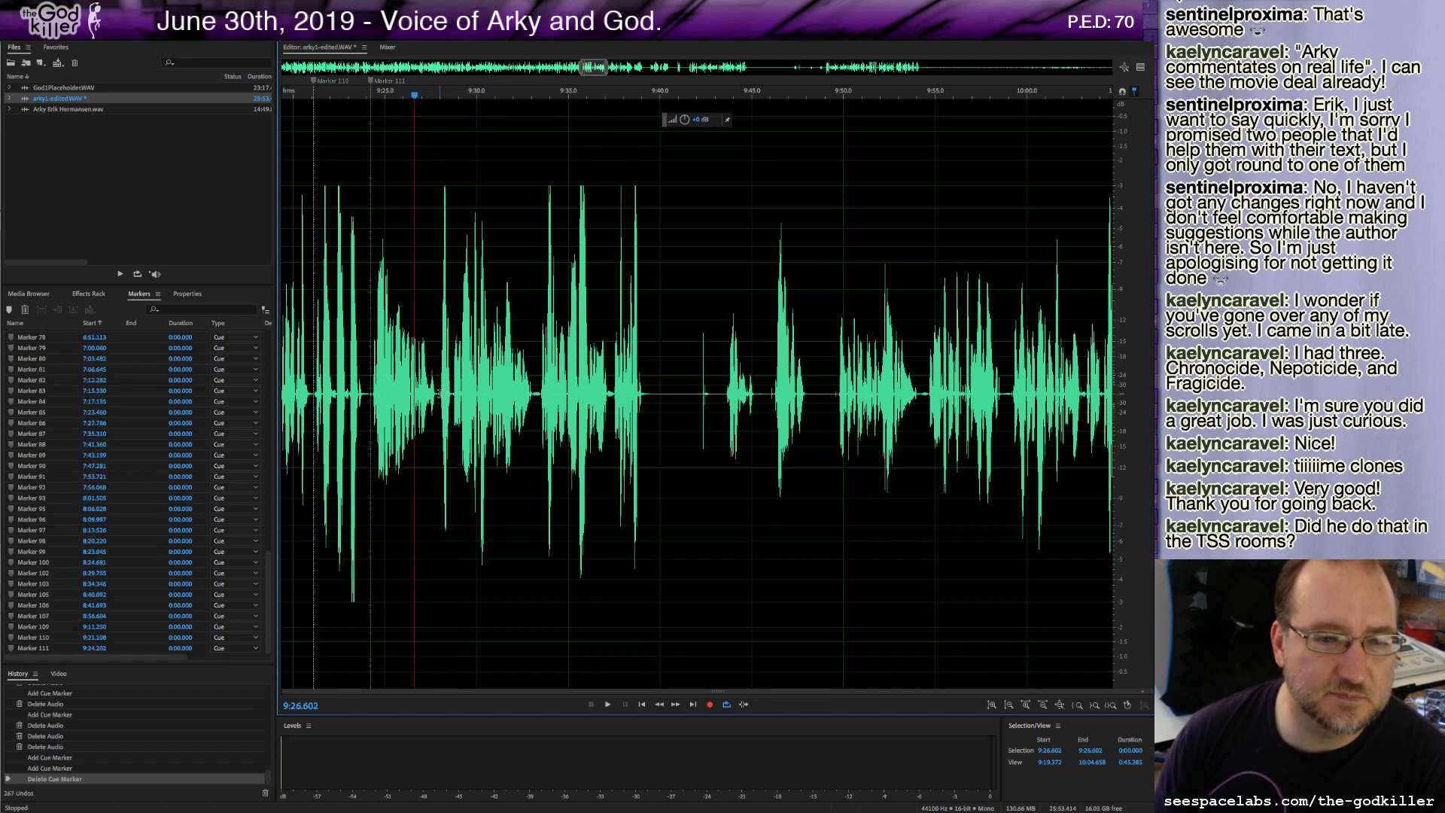
click(440, 392)
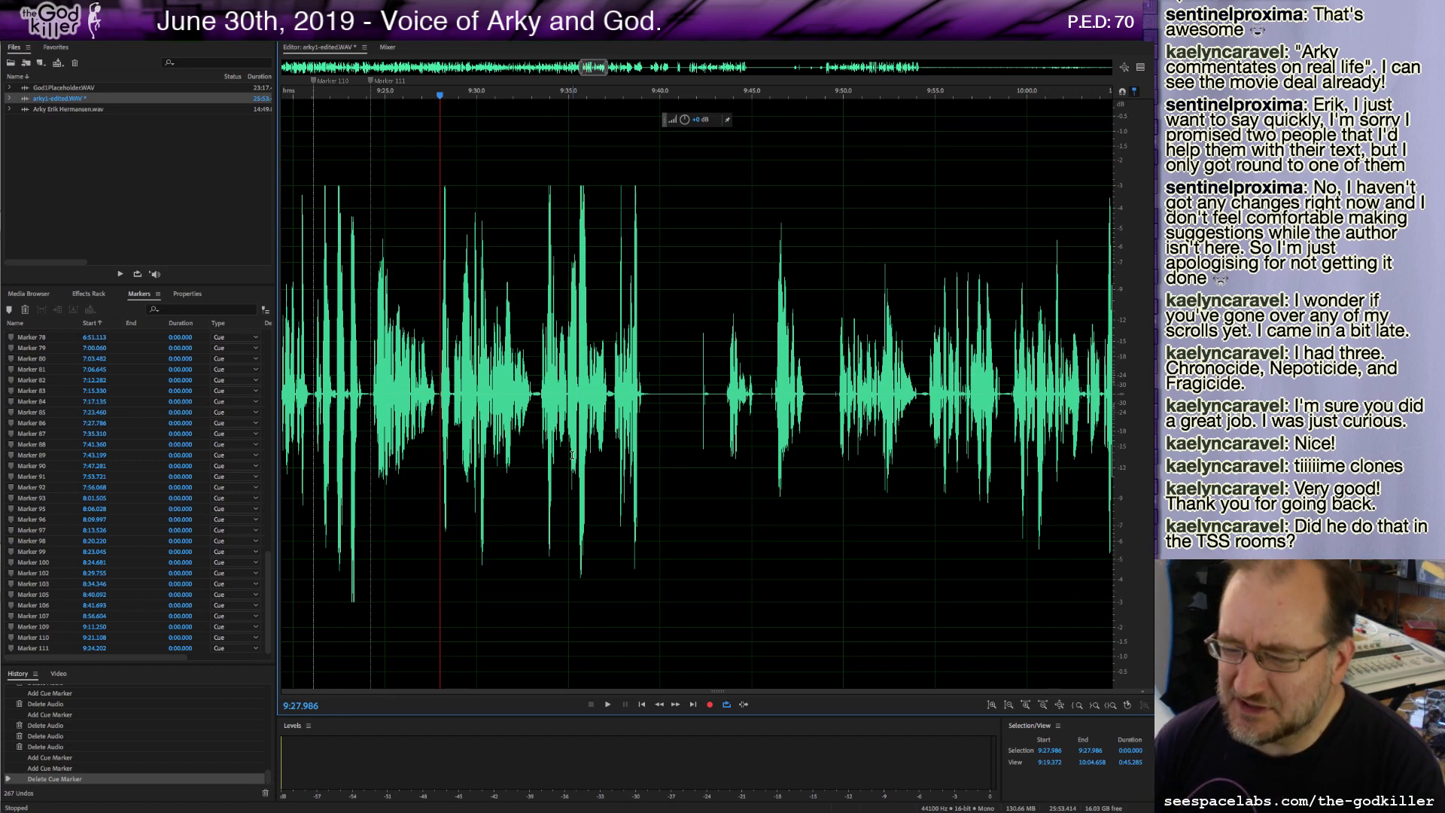
key(space)
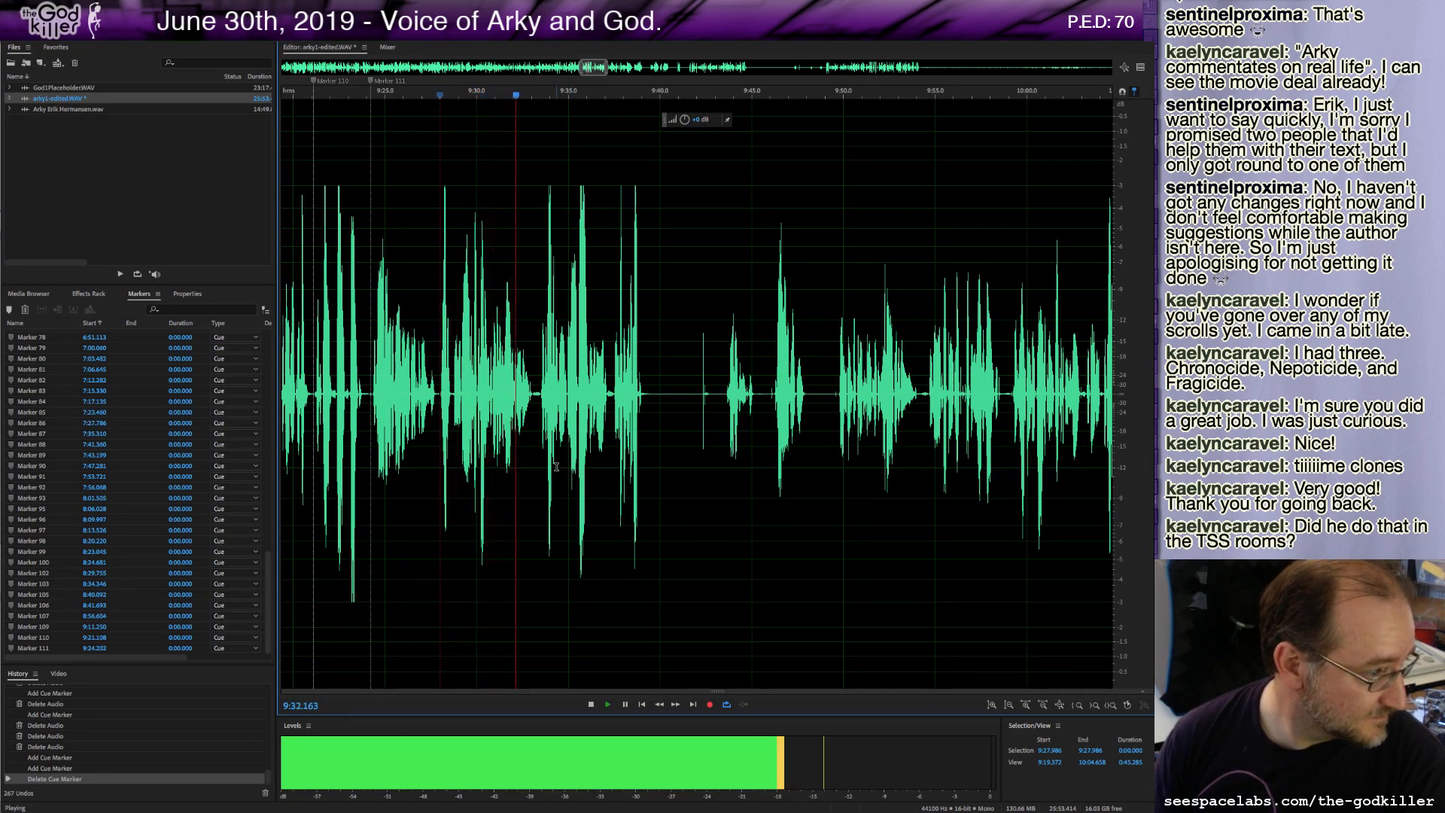
key(space)
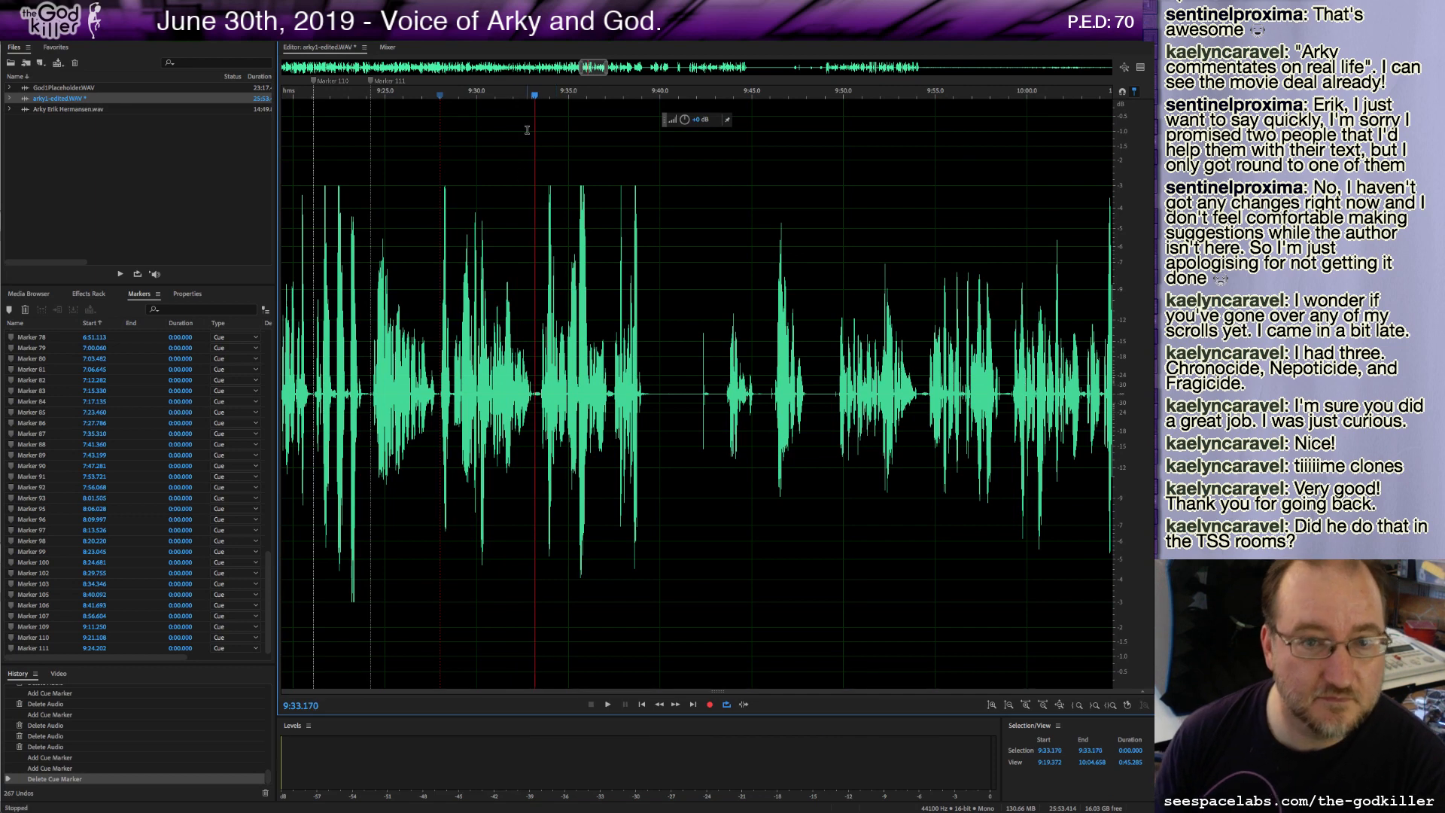
key(m)
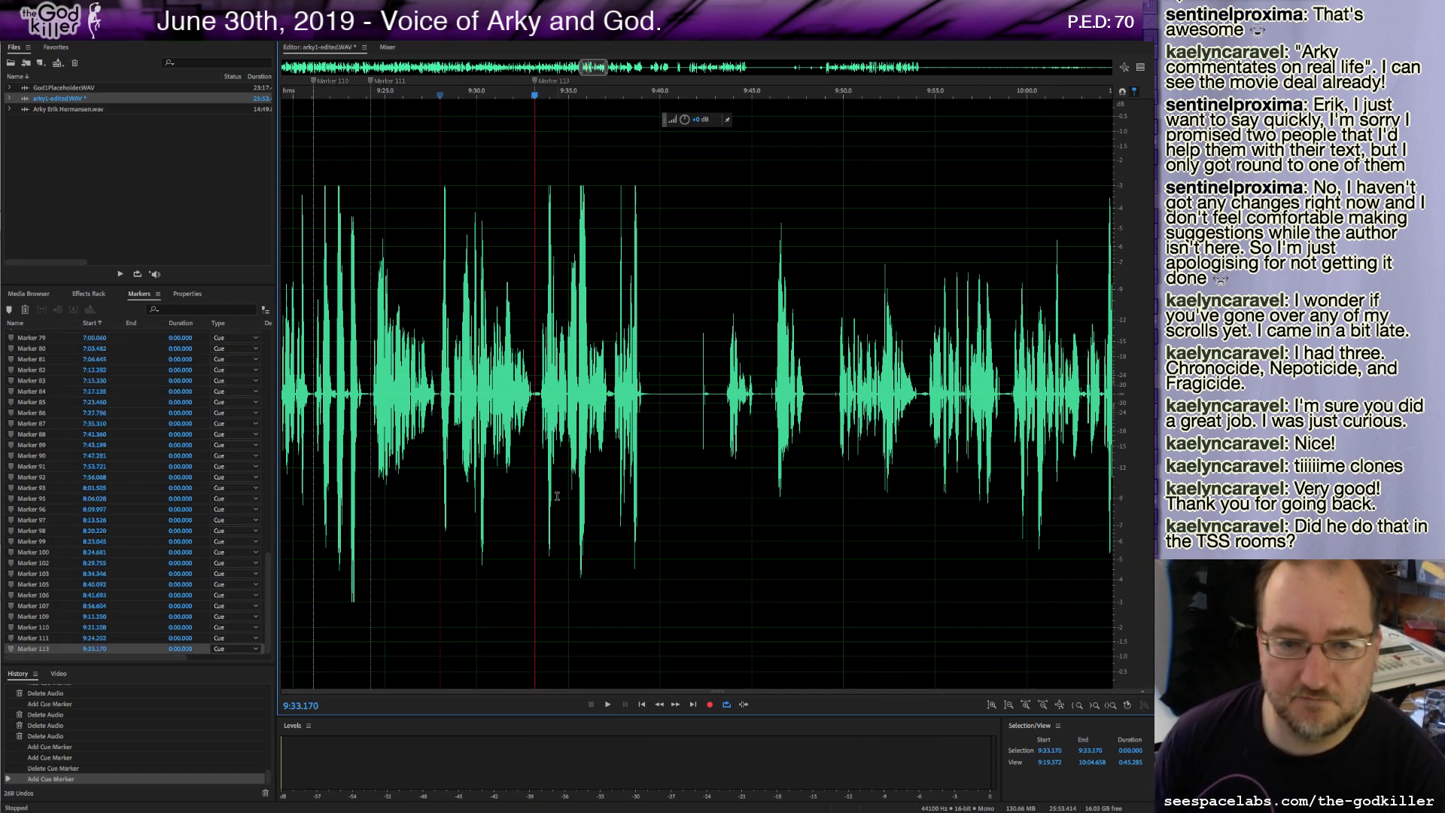
Delete about 0.3 seconds at the 9:33.2 marker and play on.
shift+click(540, 393)
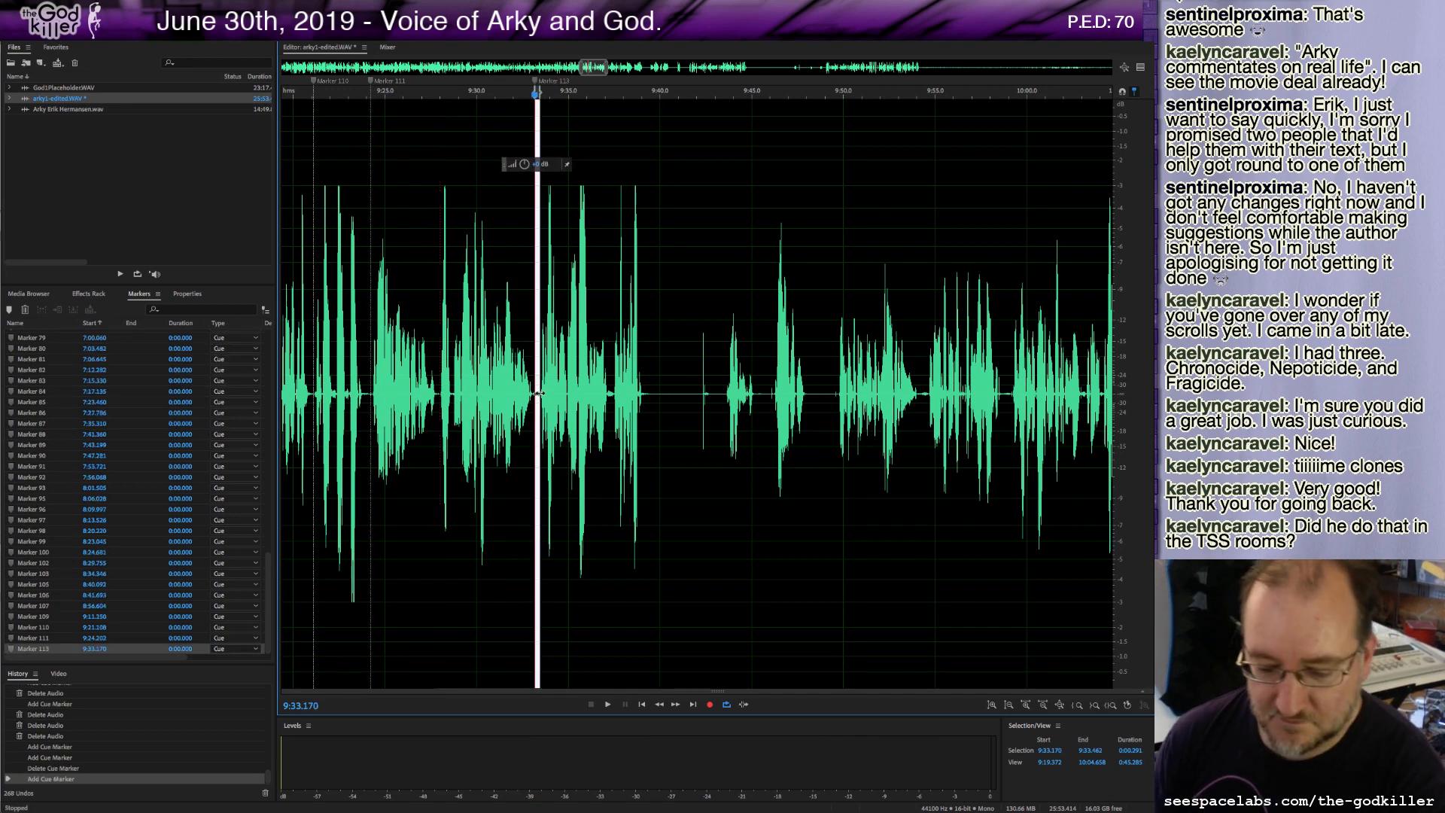
key(Delete)
key(space)
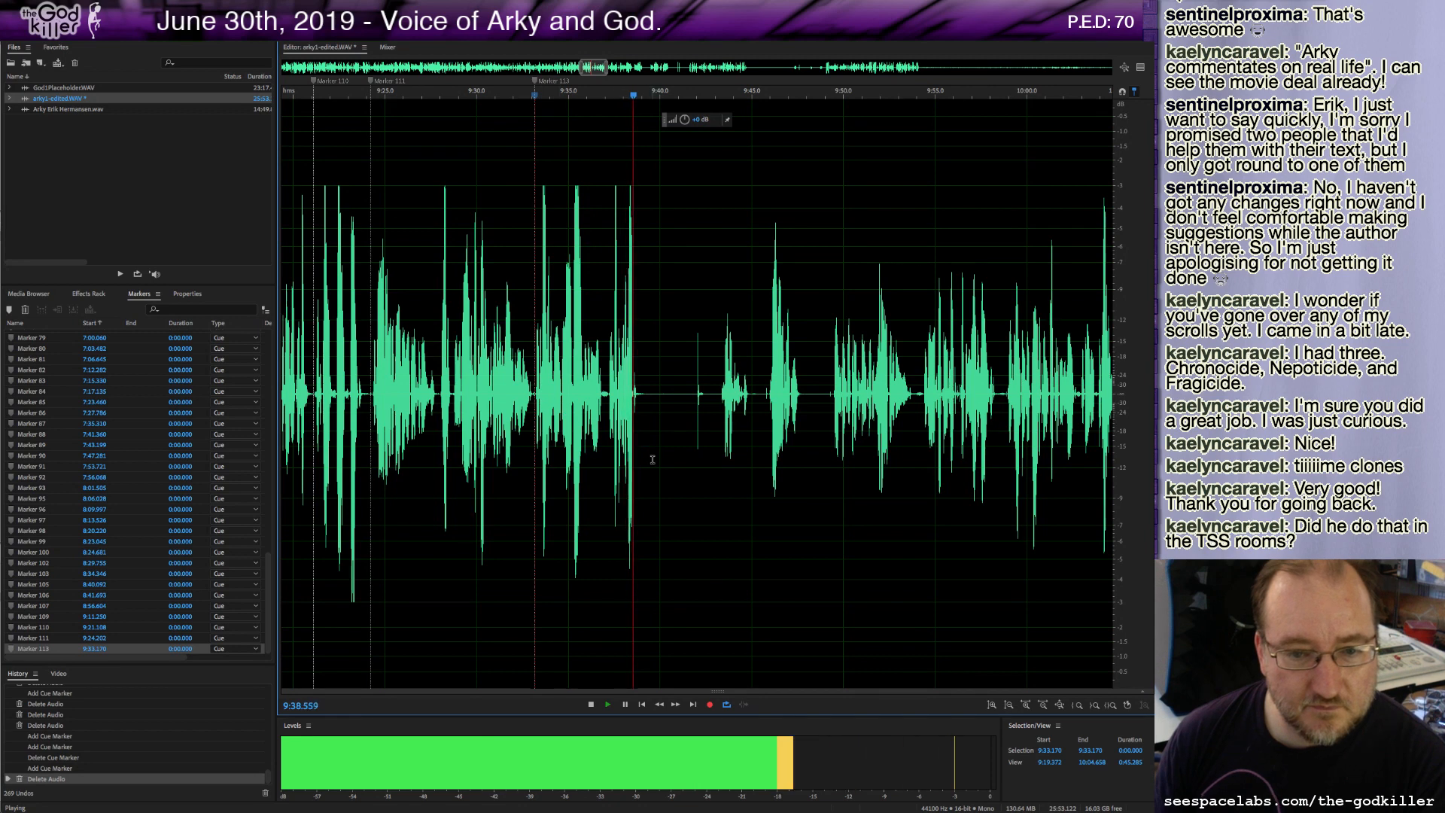
Add a cue marker at about 9:39.1, delete the roughly 4.1-second stretch after it, and play back.
key(space)
key(m)
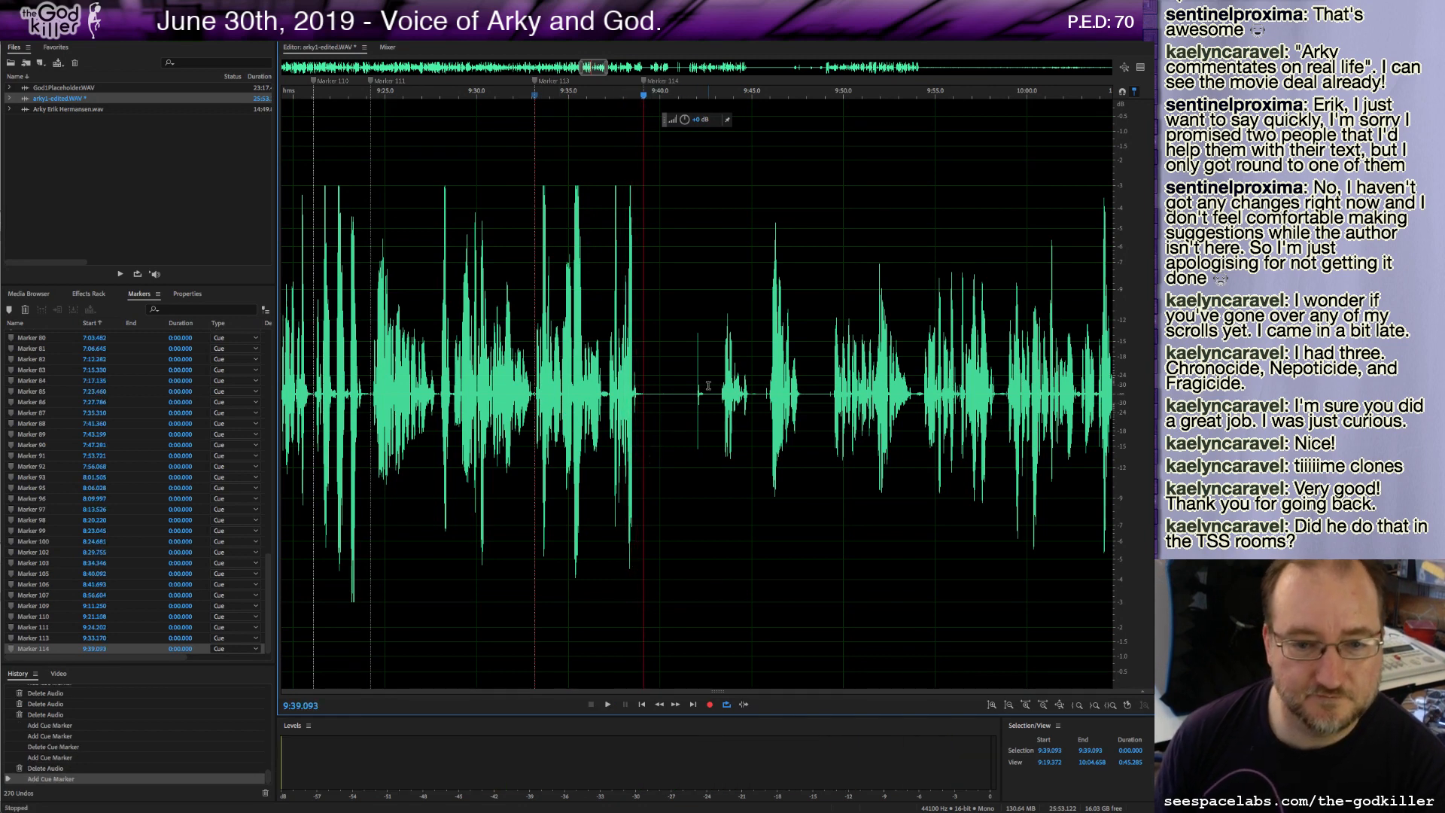
drag(643, 393, 717, 393)
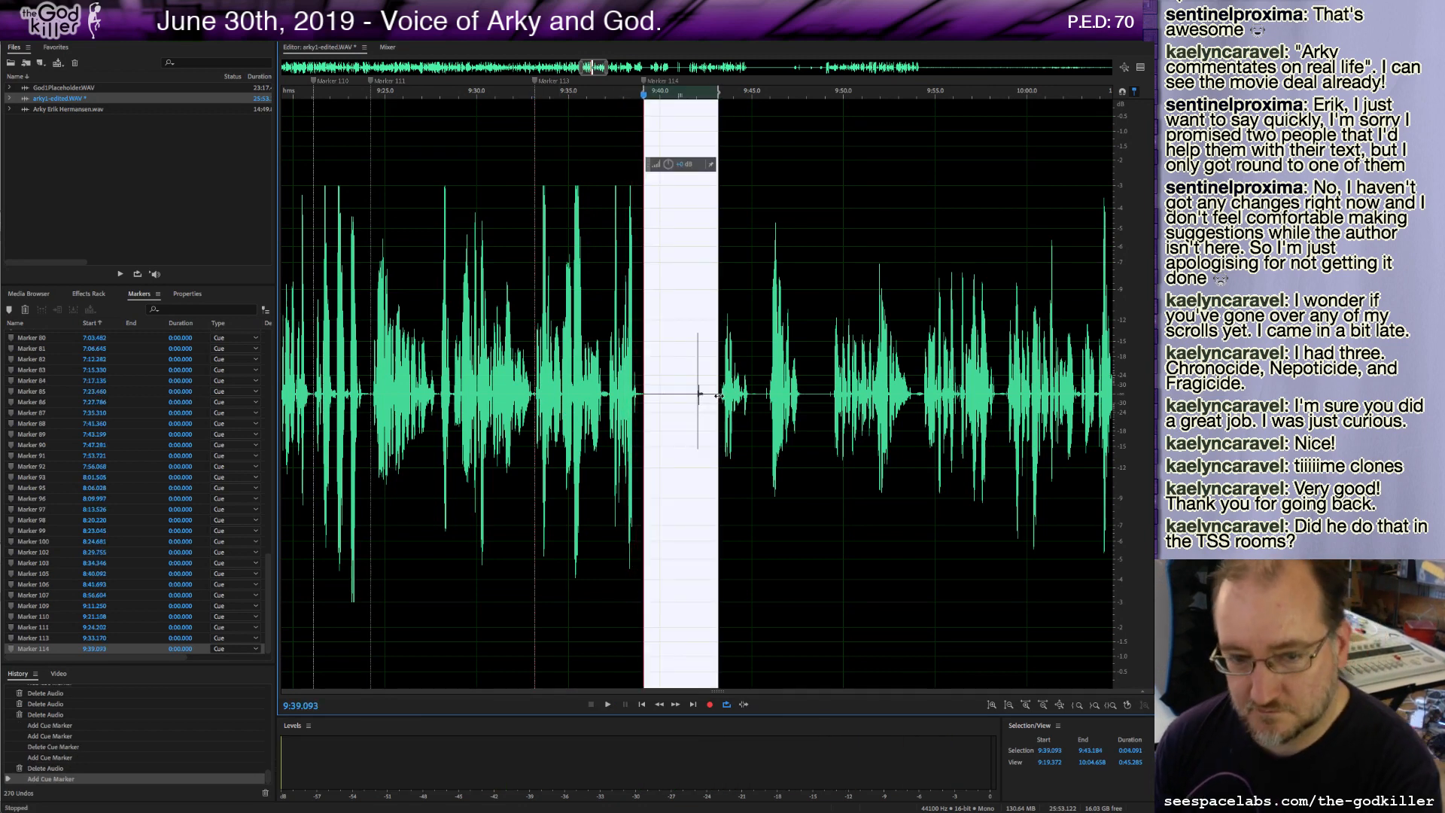
key(Delete)
key(space)
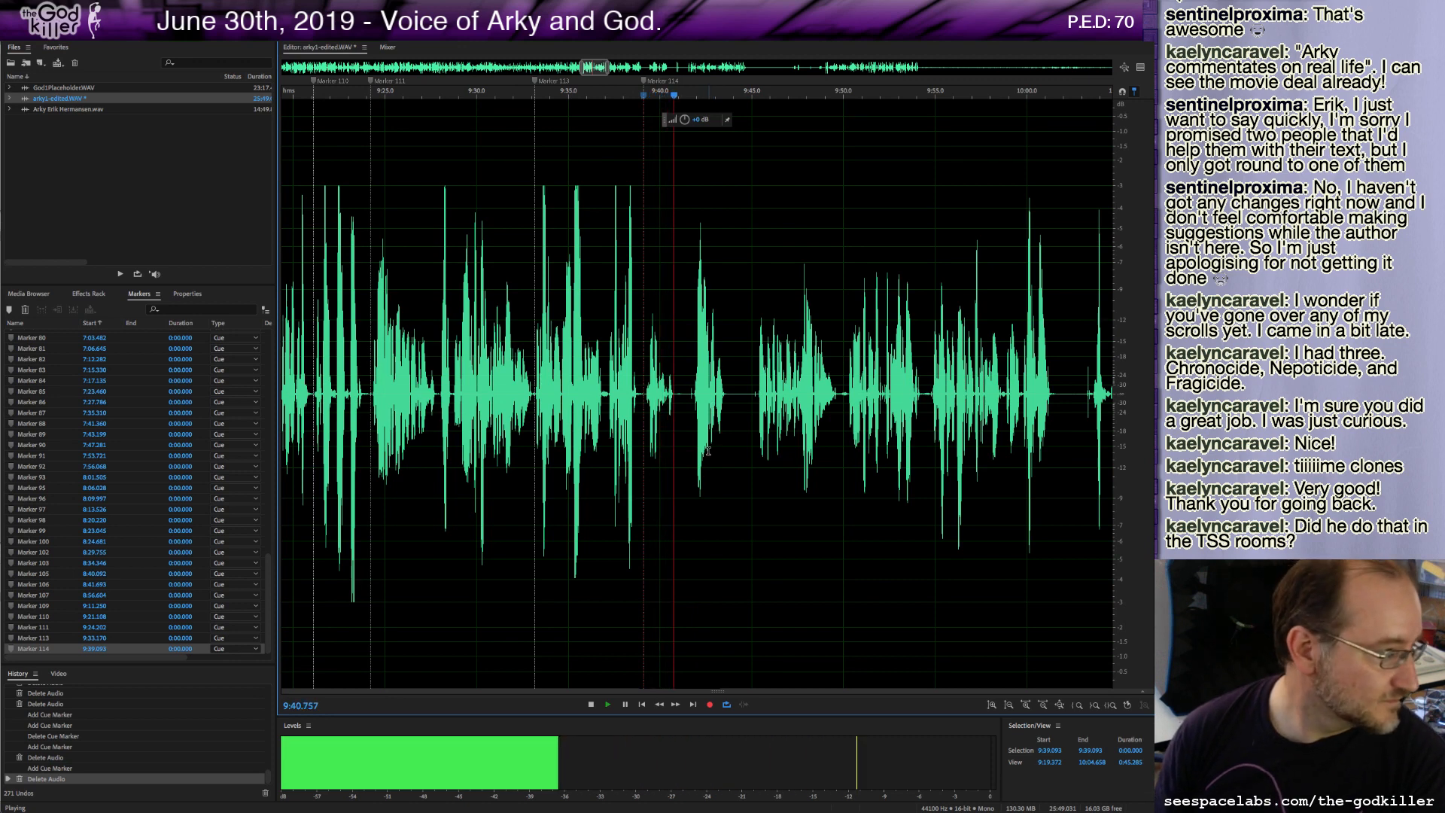
key(space)
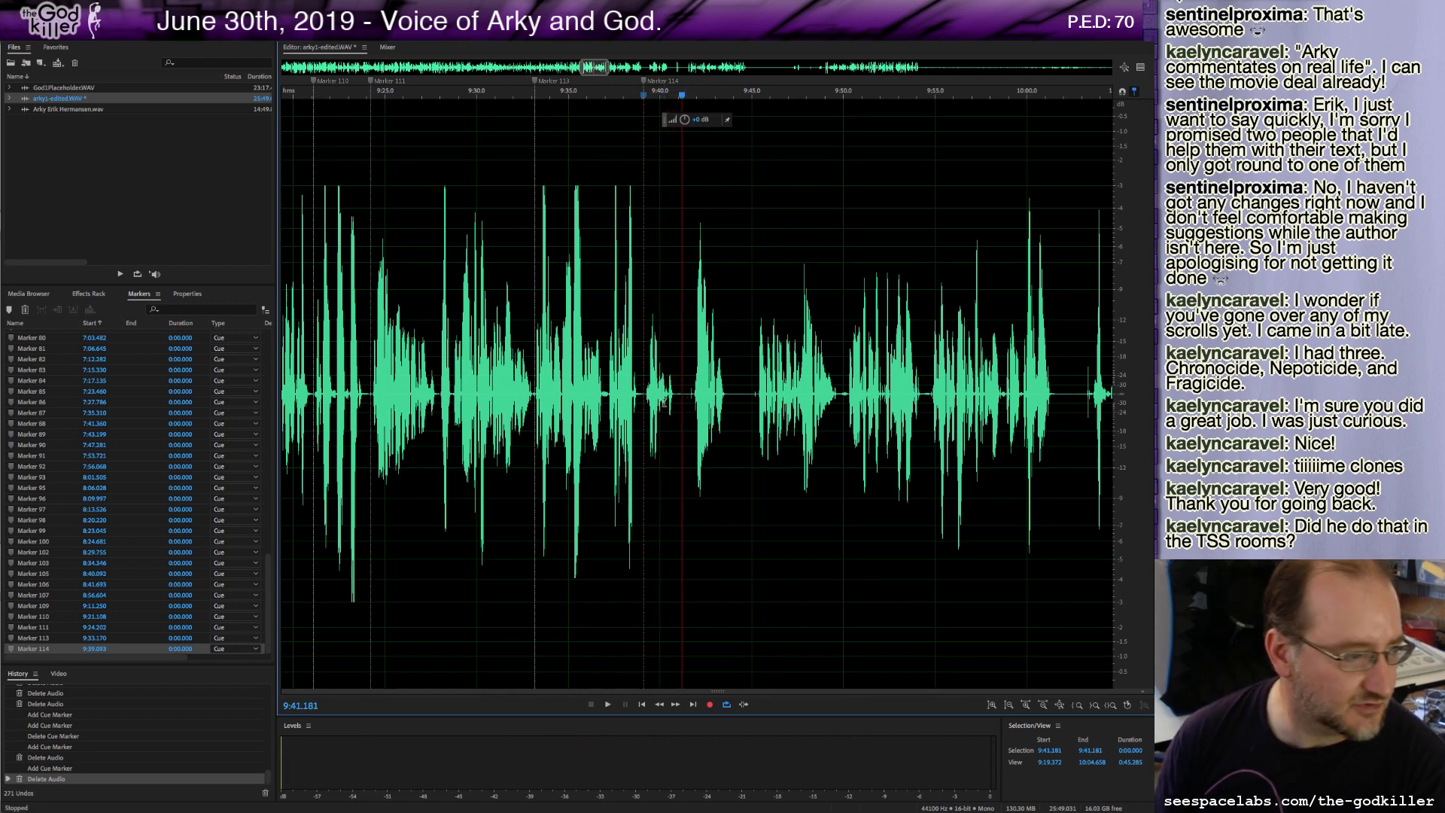
Cut the roughly 2-second stretch ending near 9:41.1 and paste it at about 9:24.1.
drag(680, 389, 645, 392)
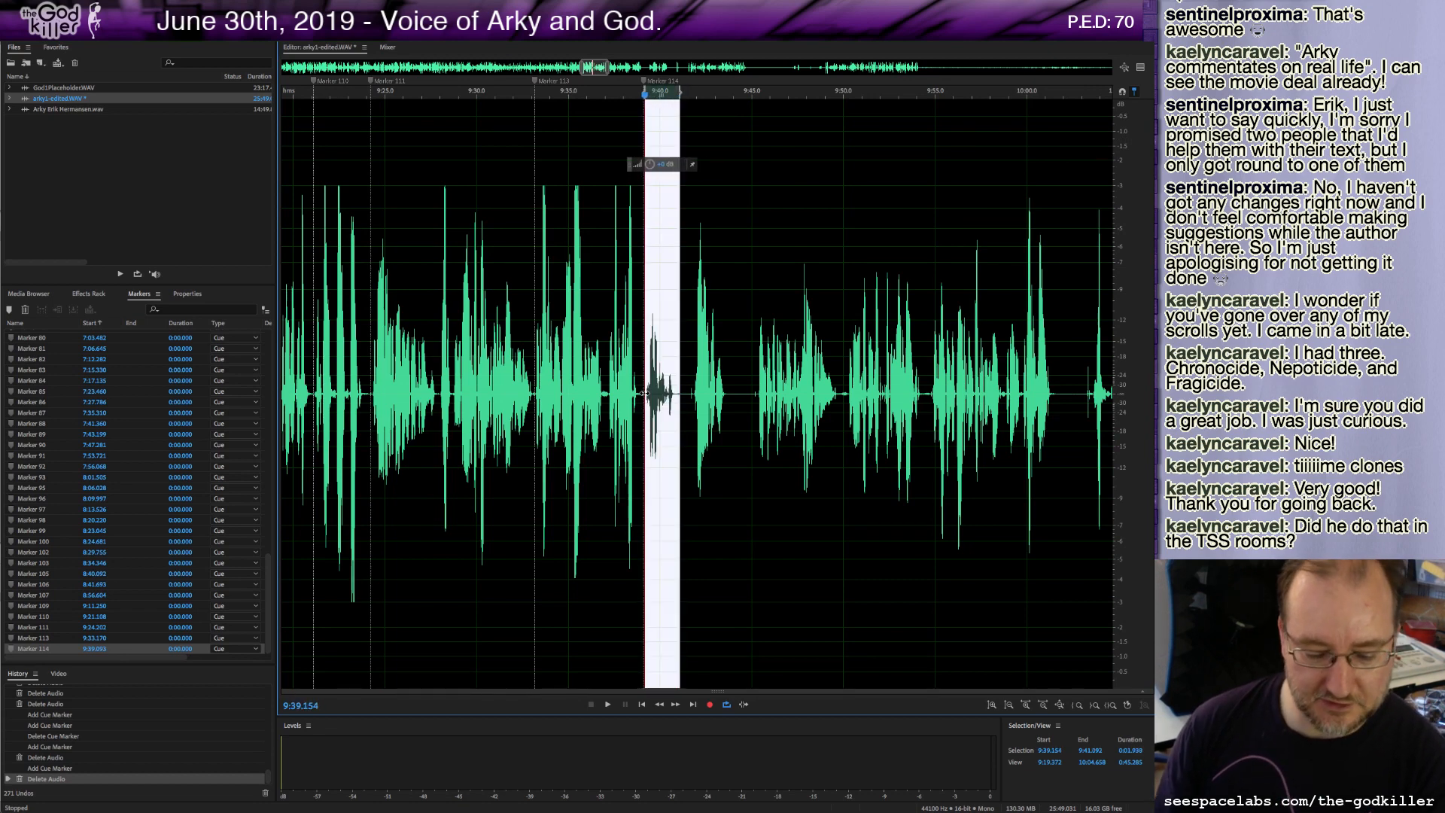
key(ctrl+x)
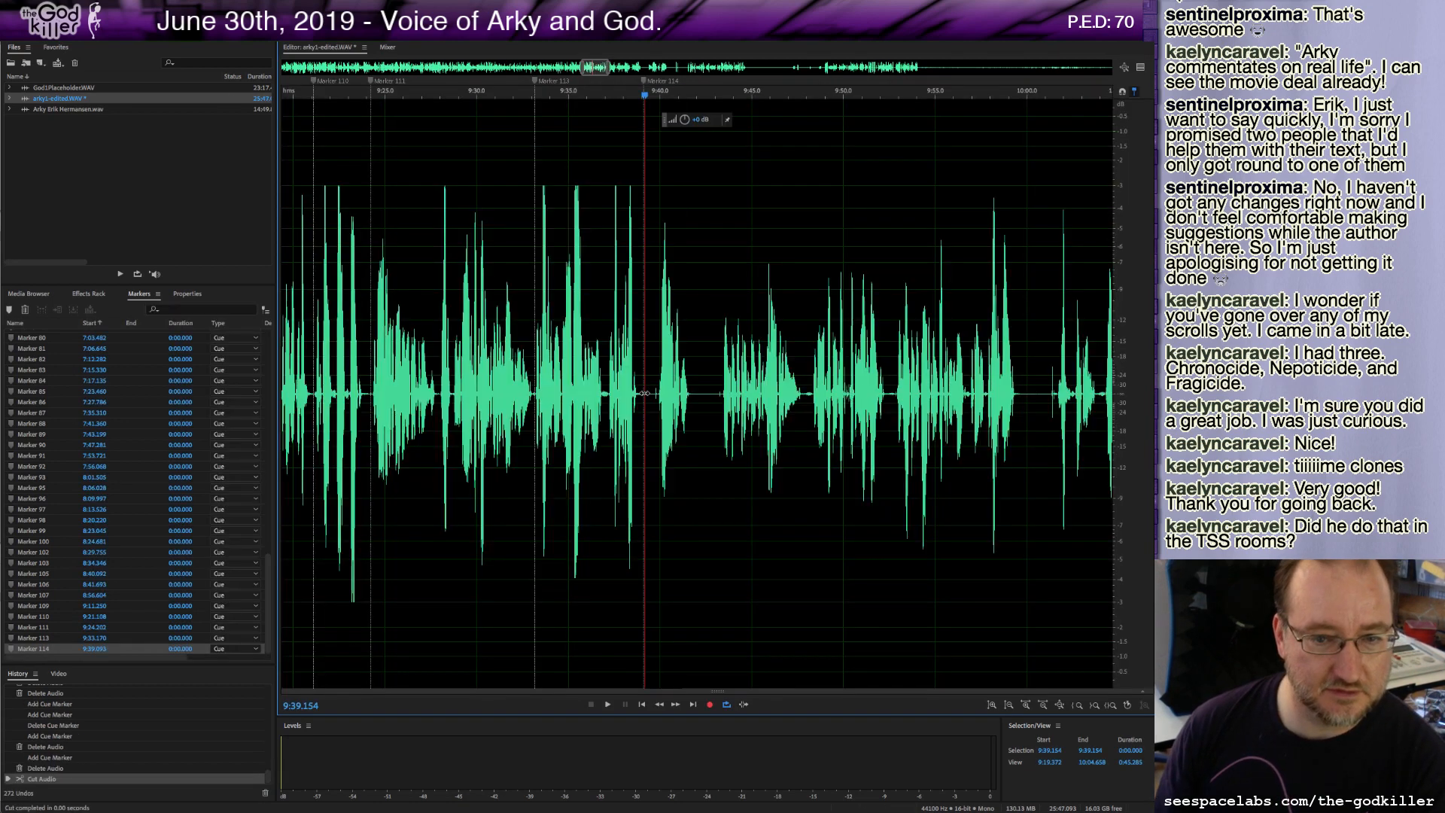
click(375, 91)
key(space)
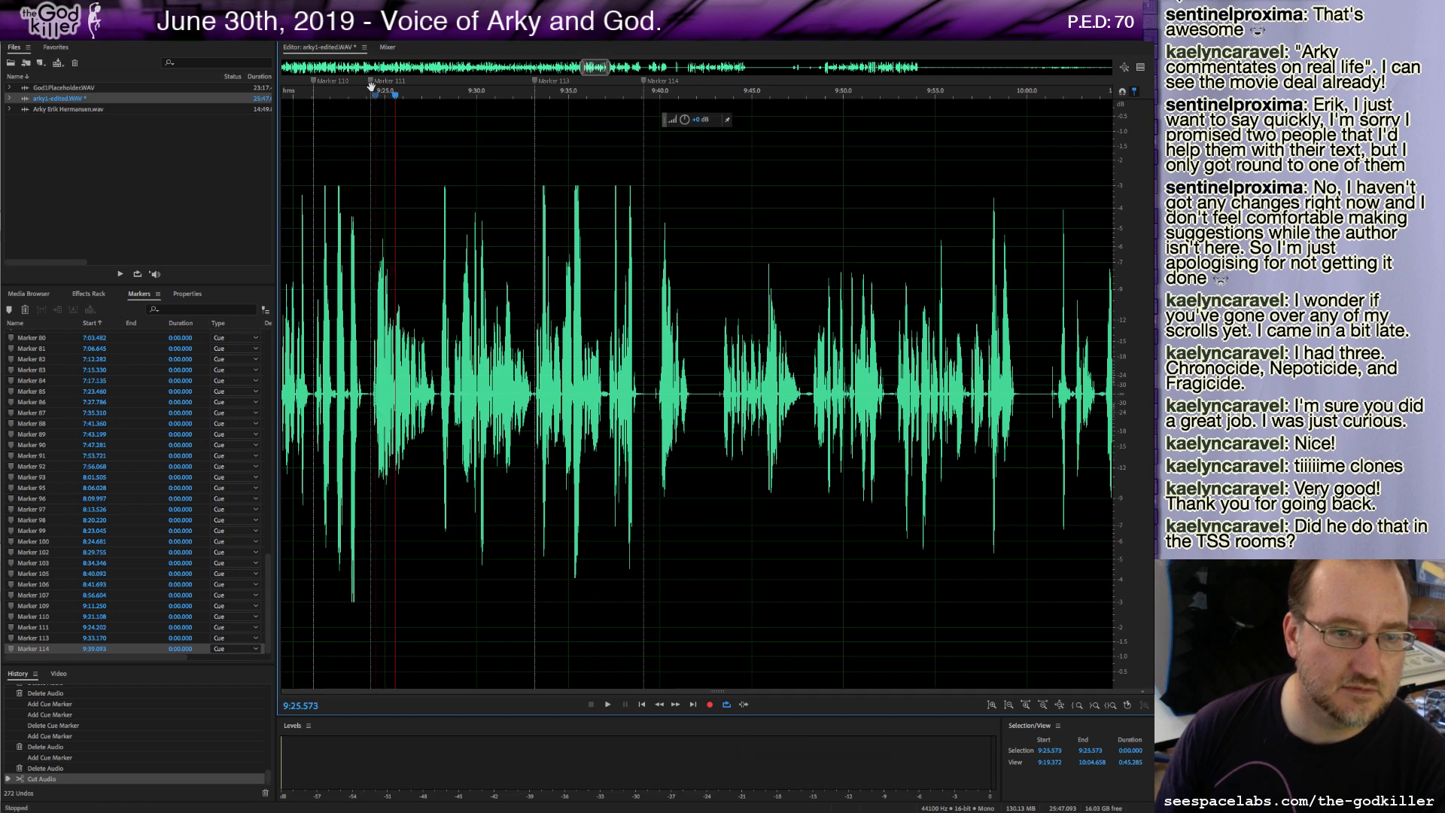
key(space)
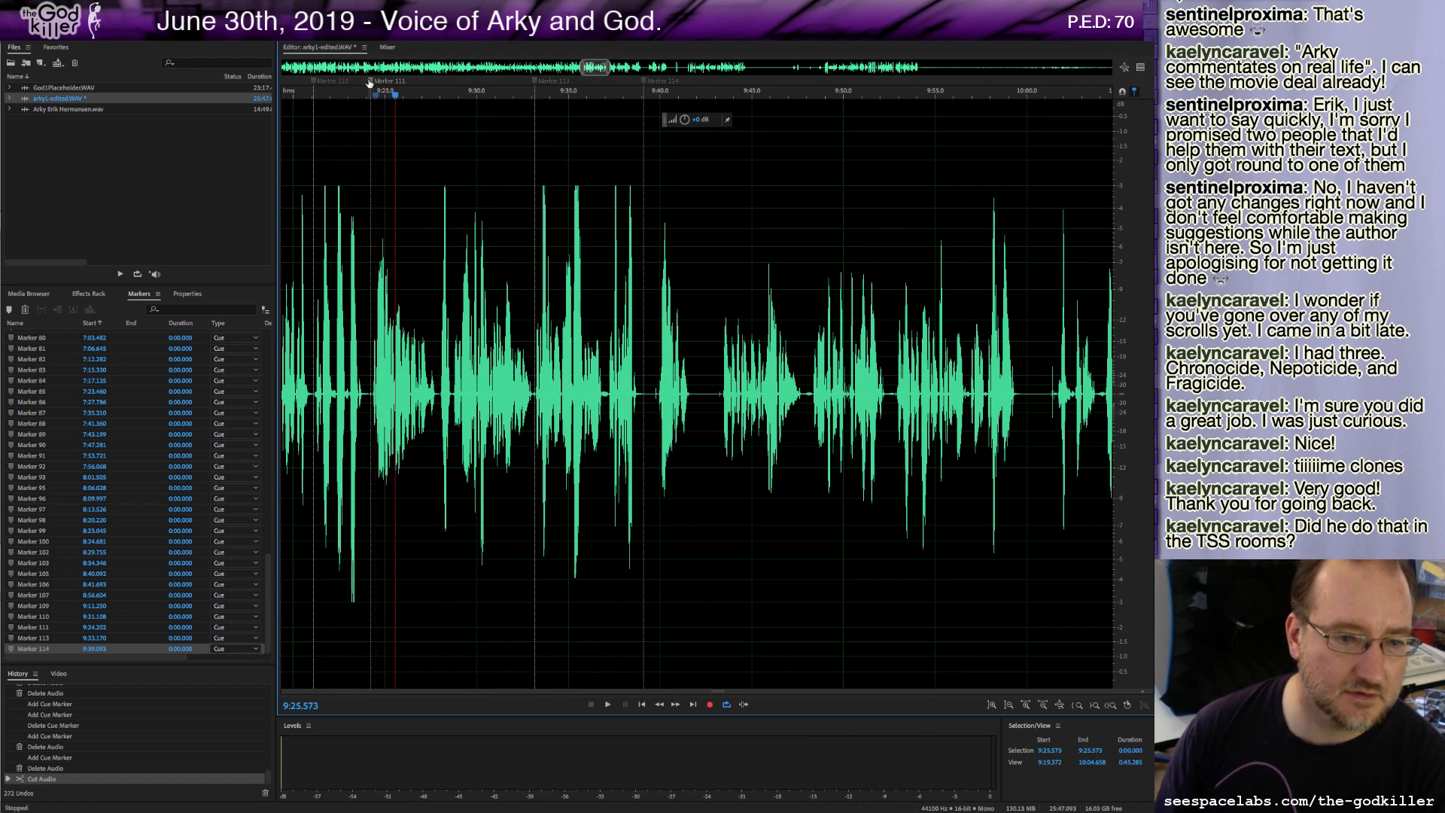
drag(355, 91, 369, 96)
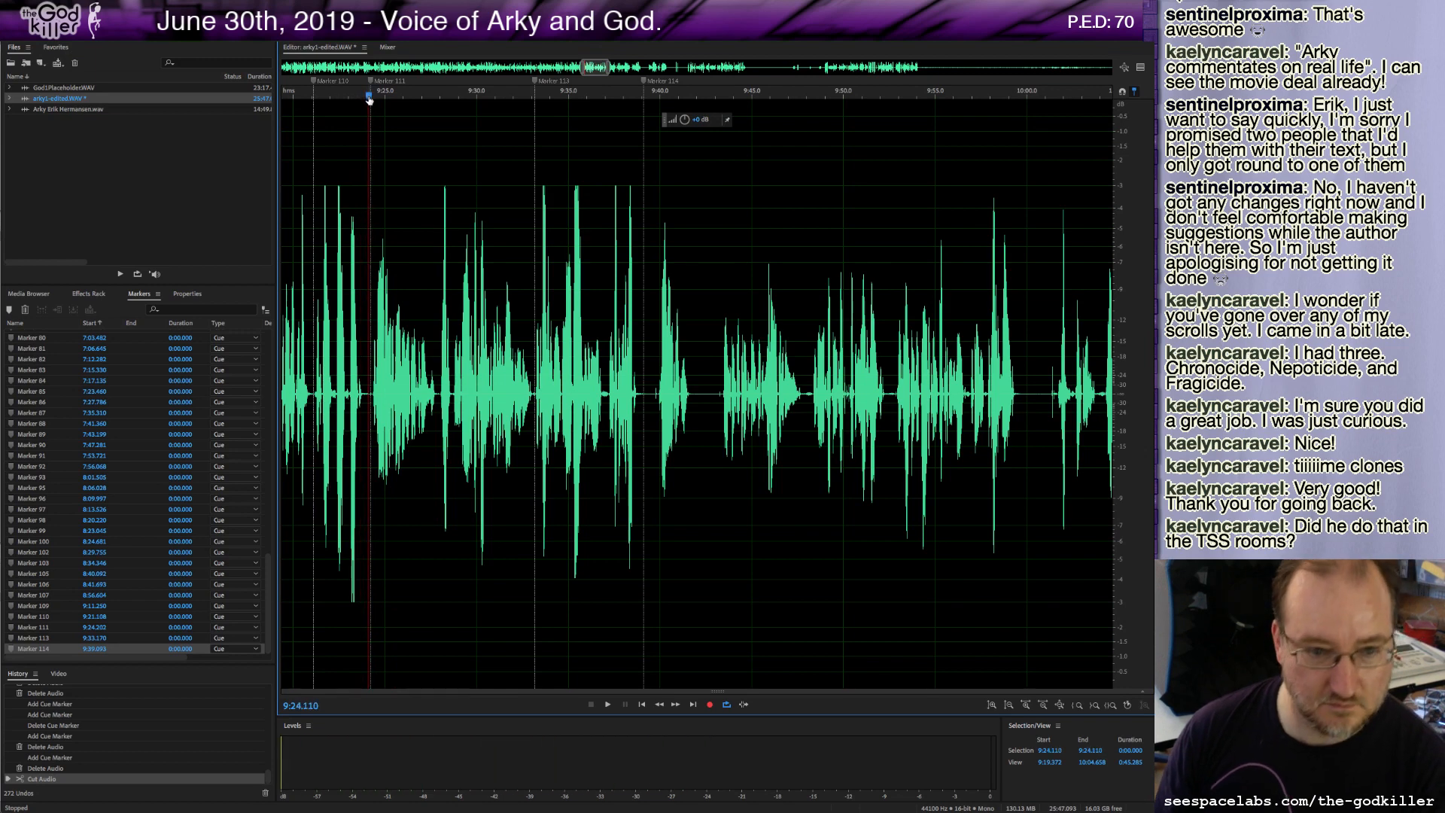
key(ctrl+v)
Add a cue marker at about 9:24.0 and play back from it.
click(367, 395)
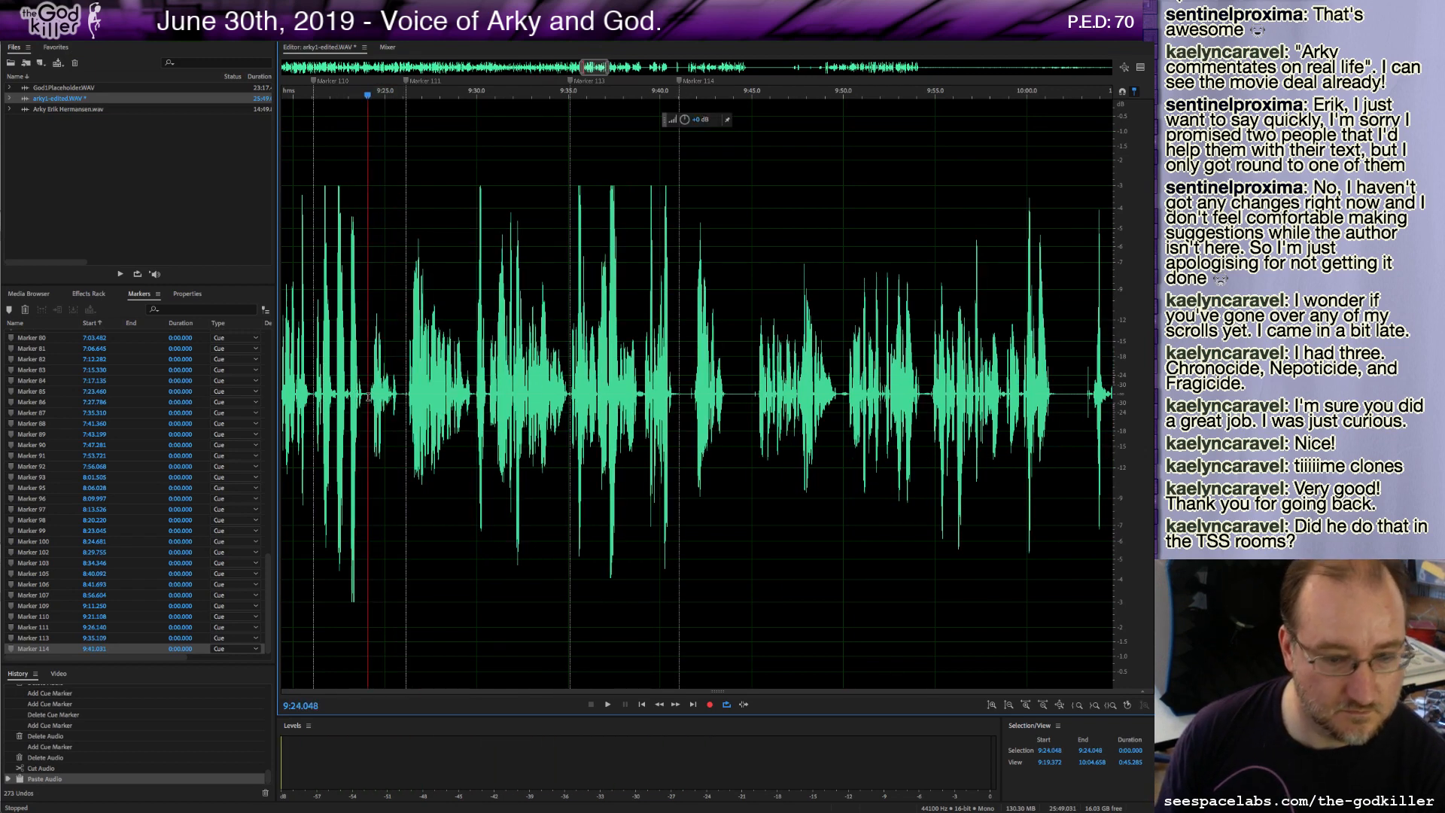
key(m)
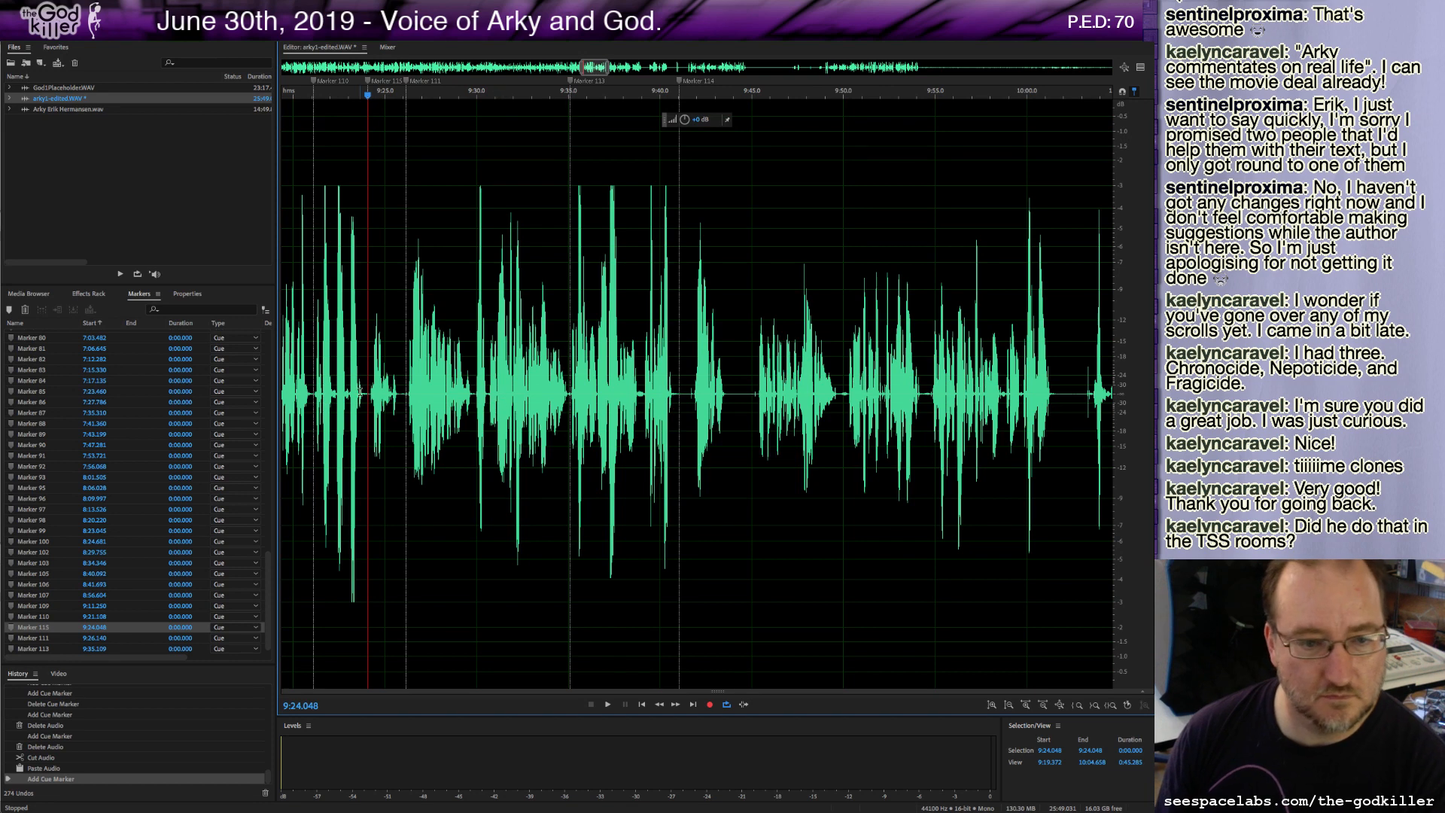
key(space)
Play from about 9:39.8 and delete a tiny sliver of audio at about 9:41.3.
key(space)
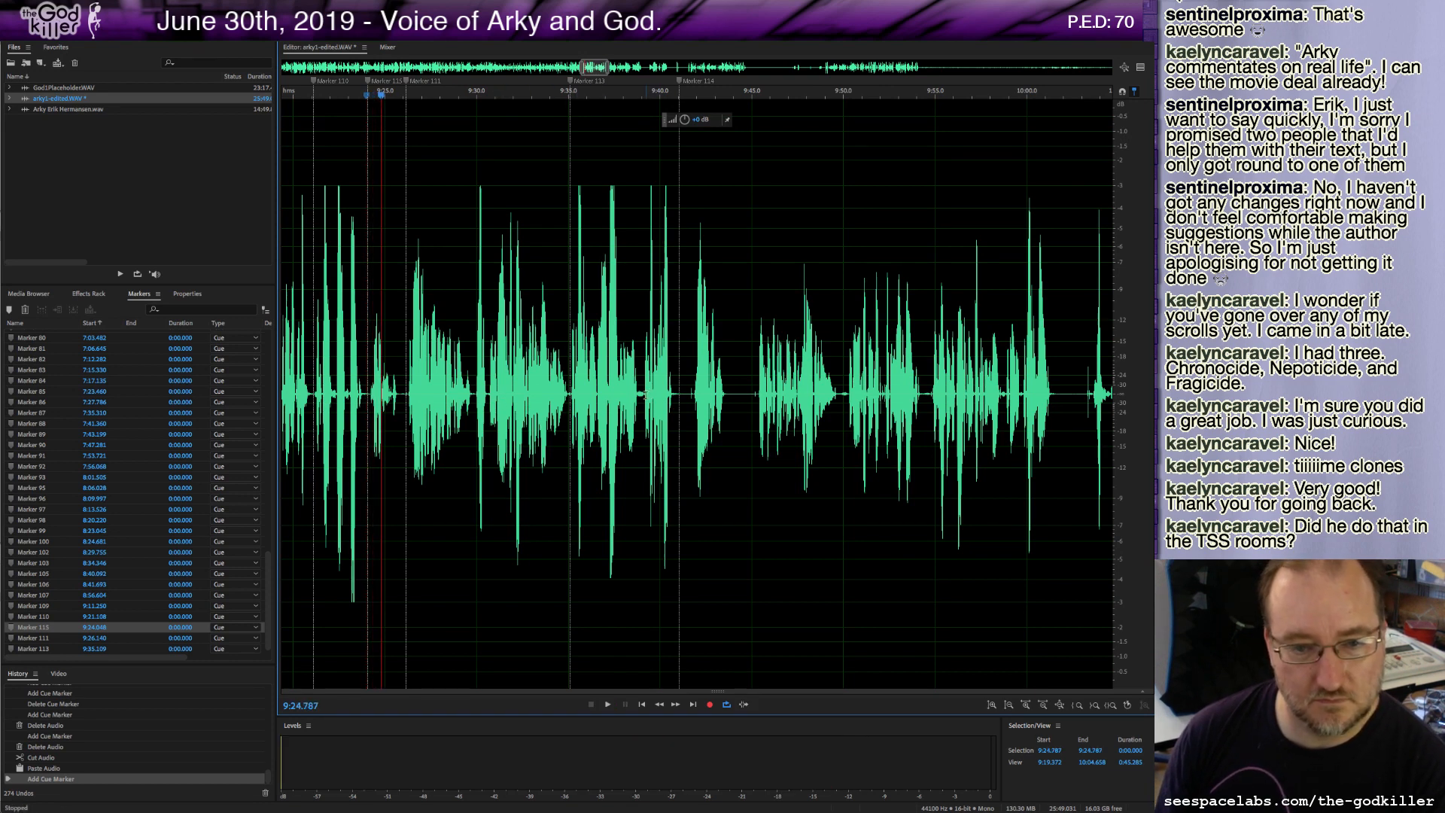
click(645, 394)
key(space)
key(space)
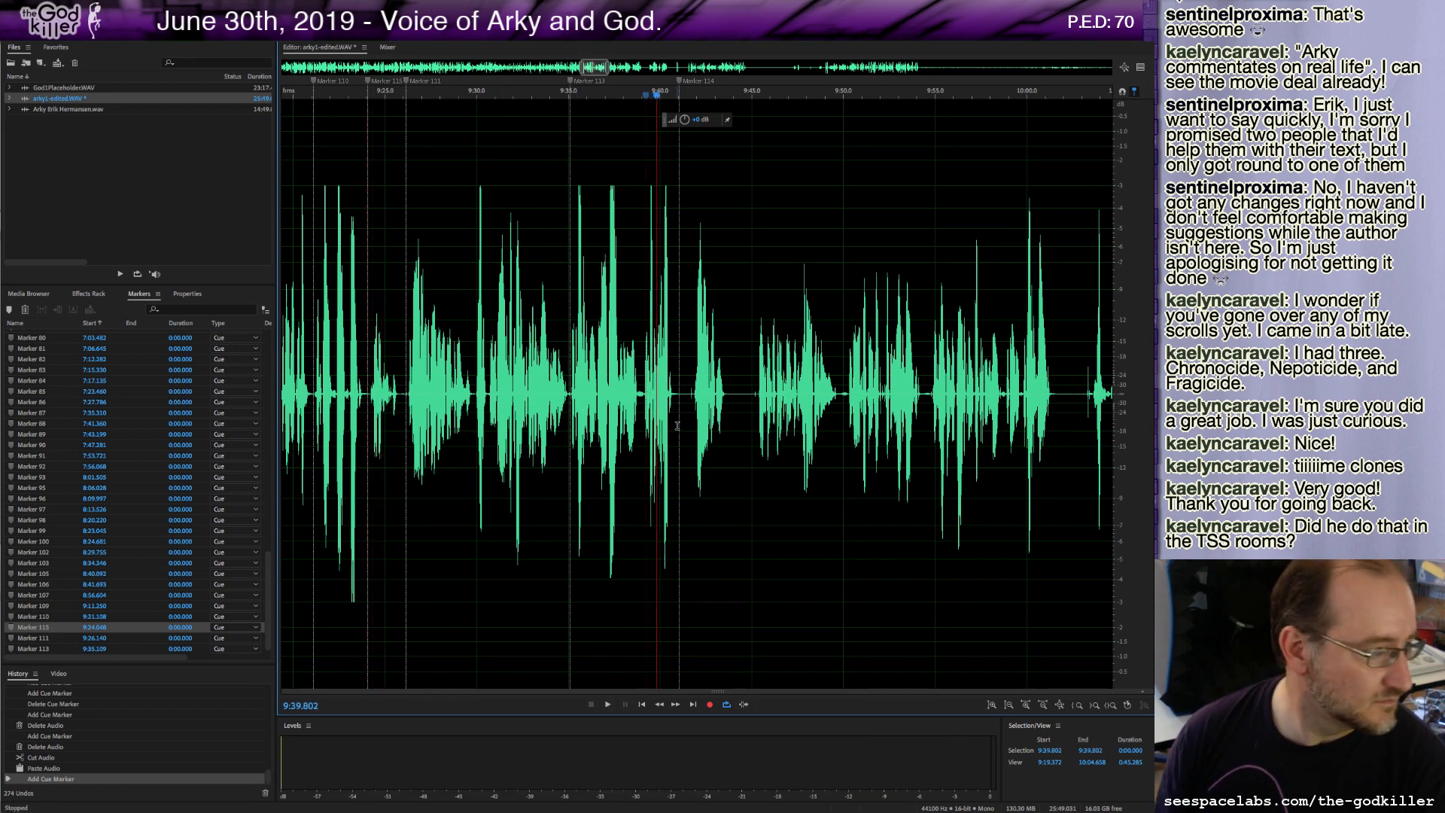
key(space)
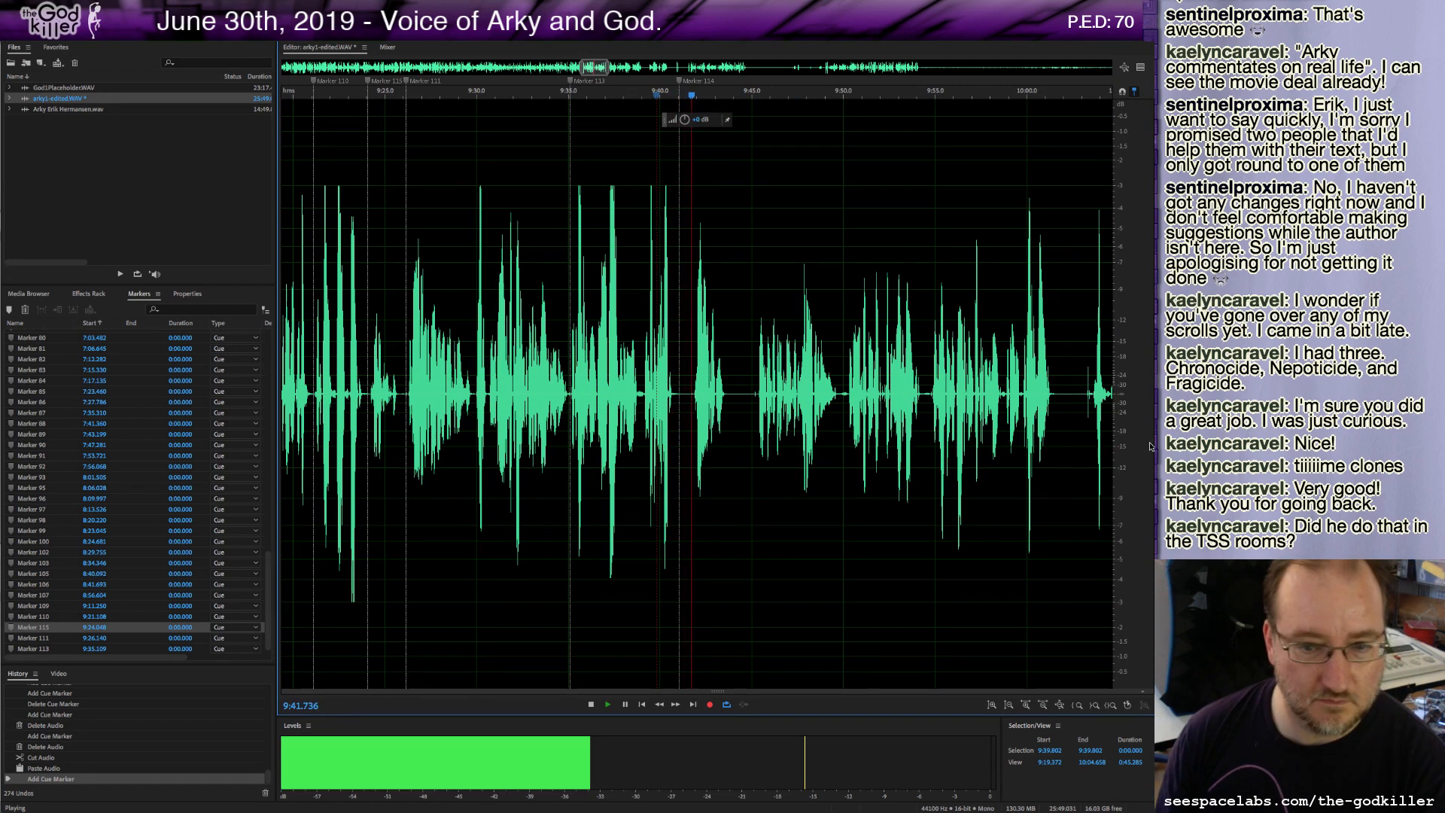
key(space)
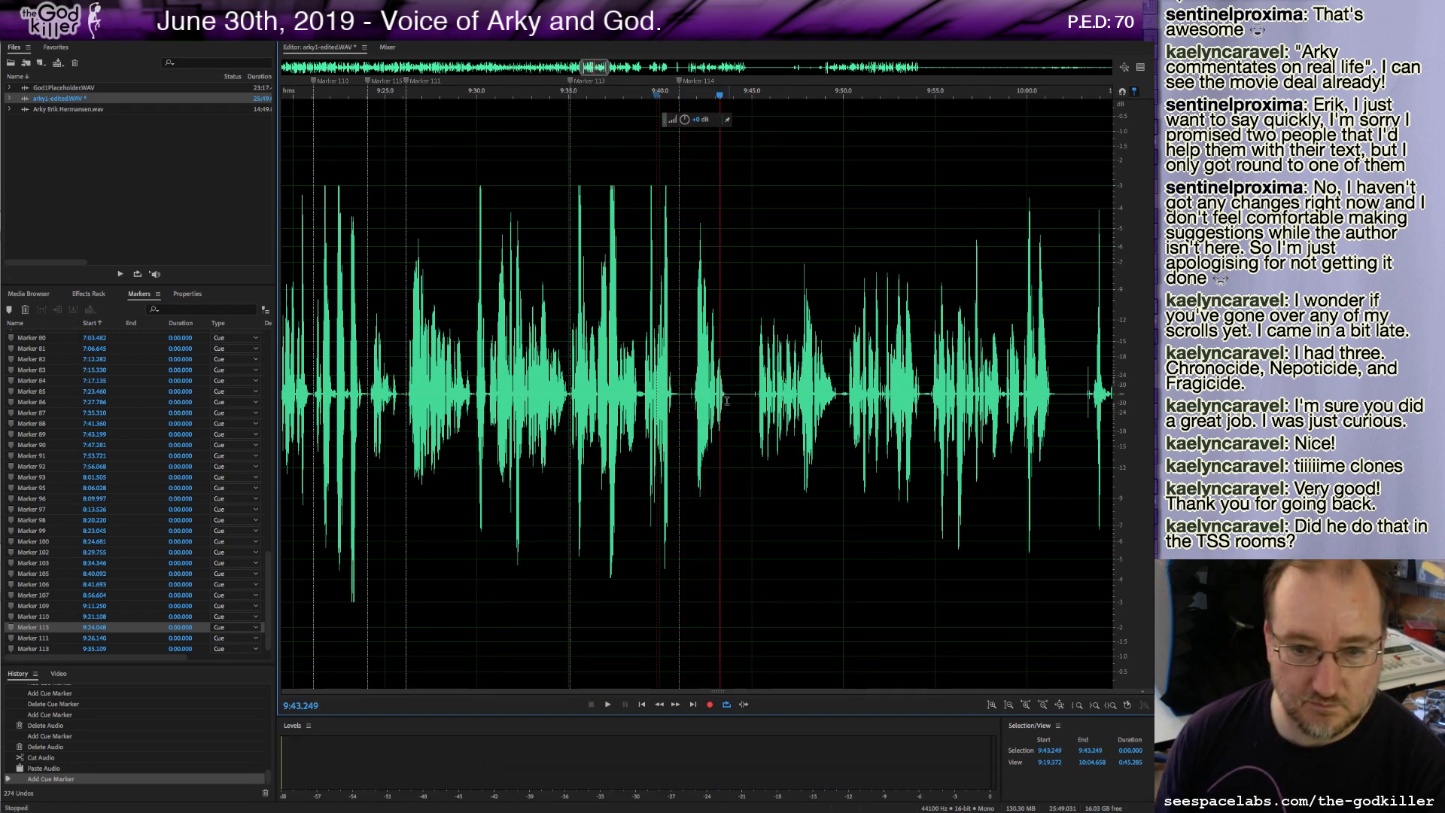
drag(693, 391, 684, 393)
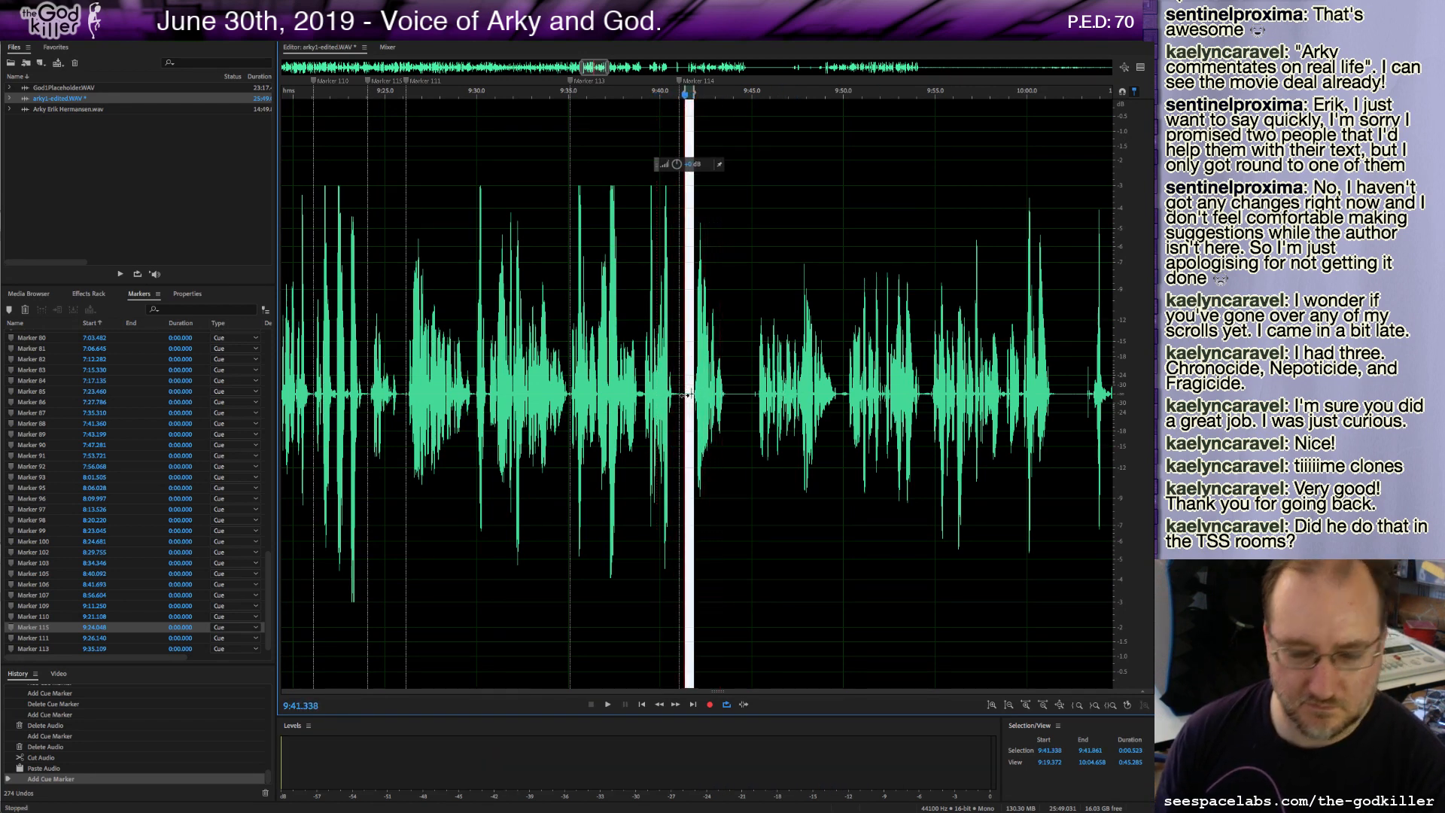
key(Delete)
Delete the roughly 1.4-second stretch starting near 9:42.8.
key(space)
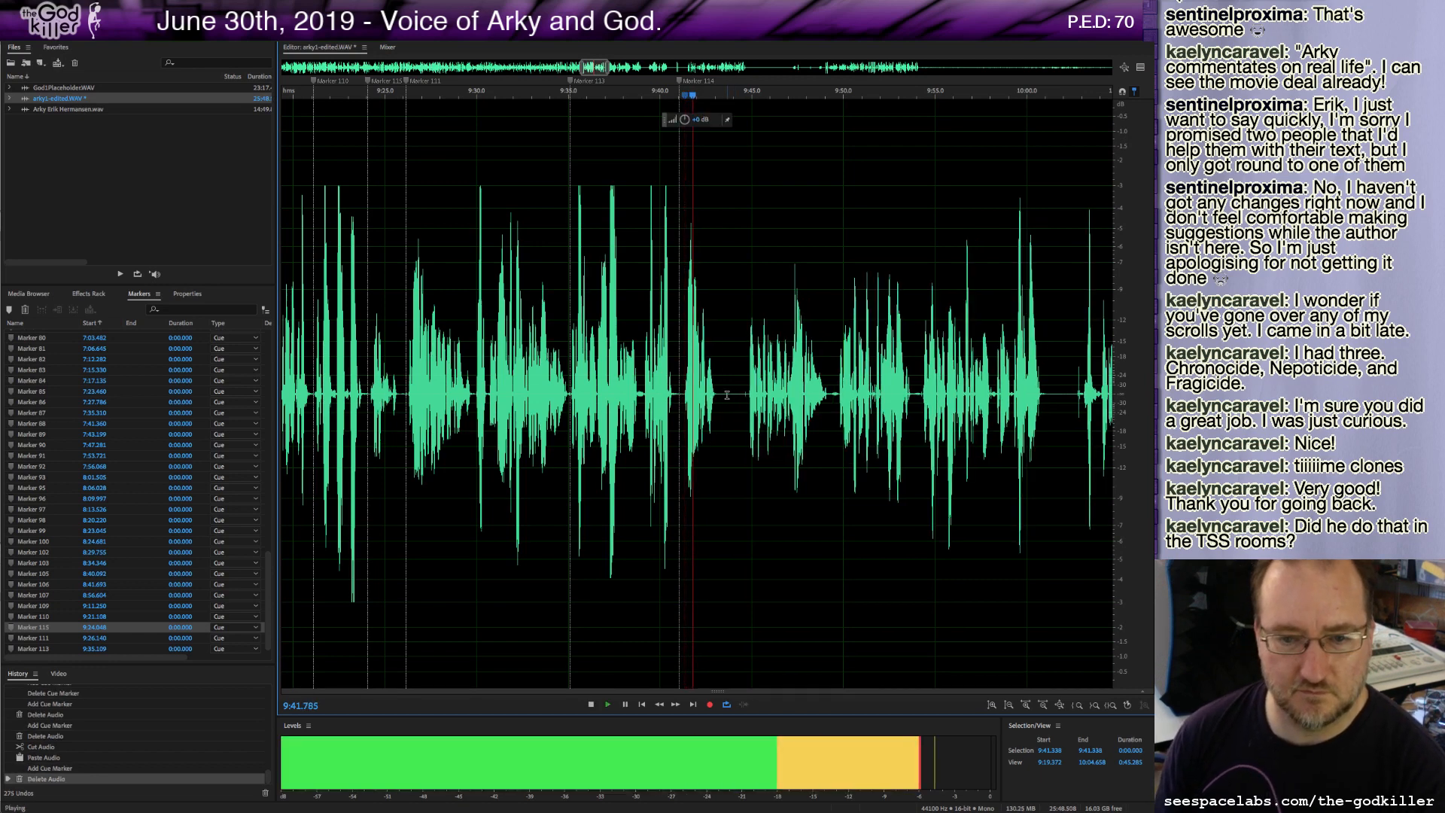
key(space)
drag(721, 406, 747, 417)
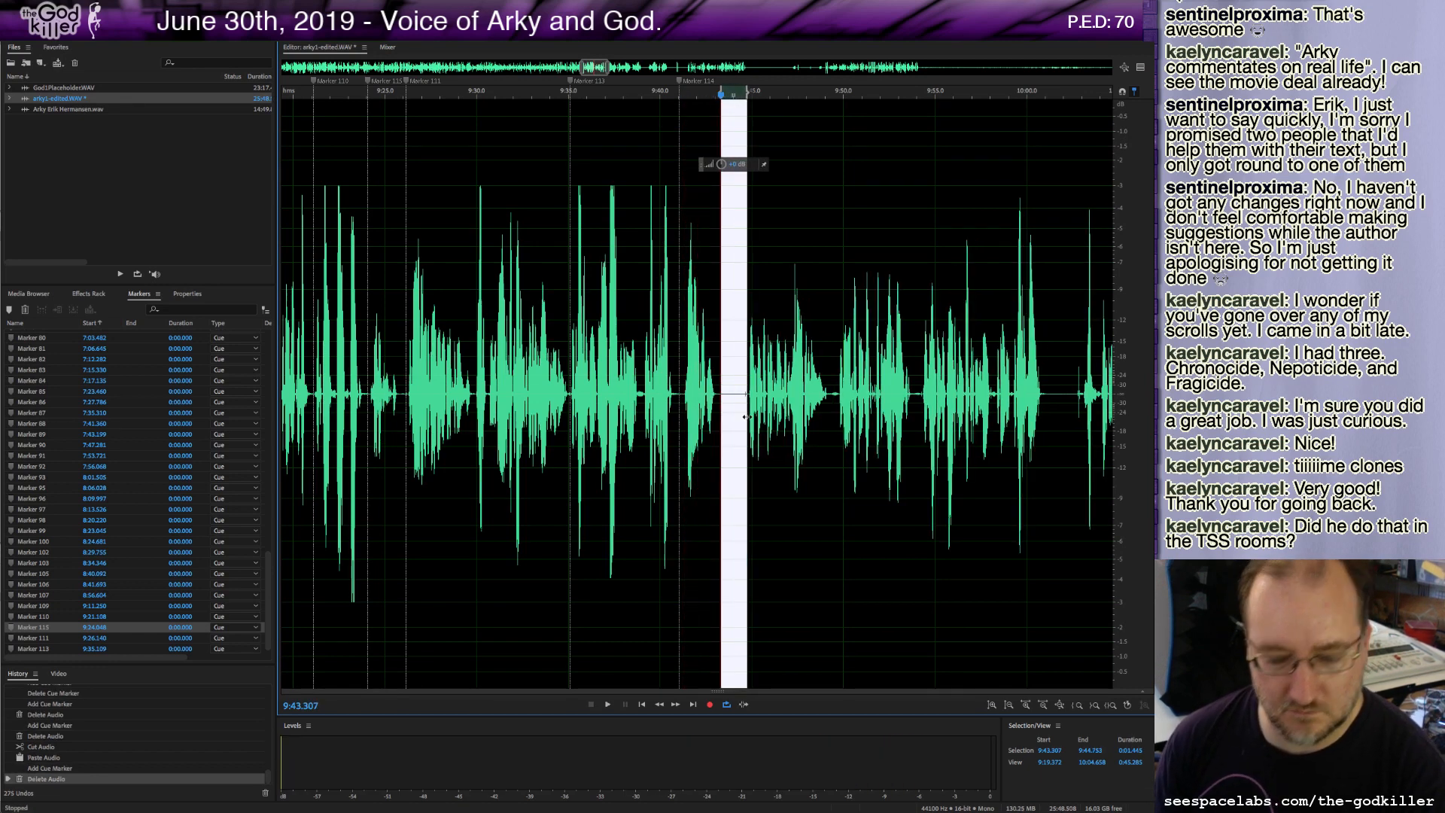
key(Delete)
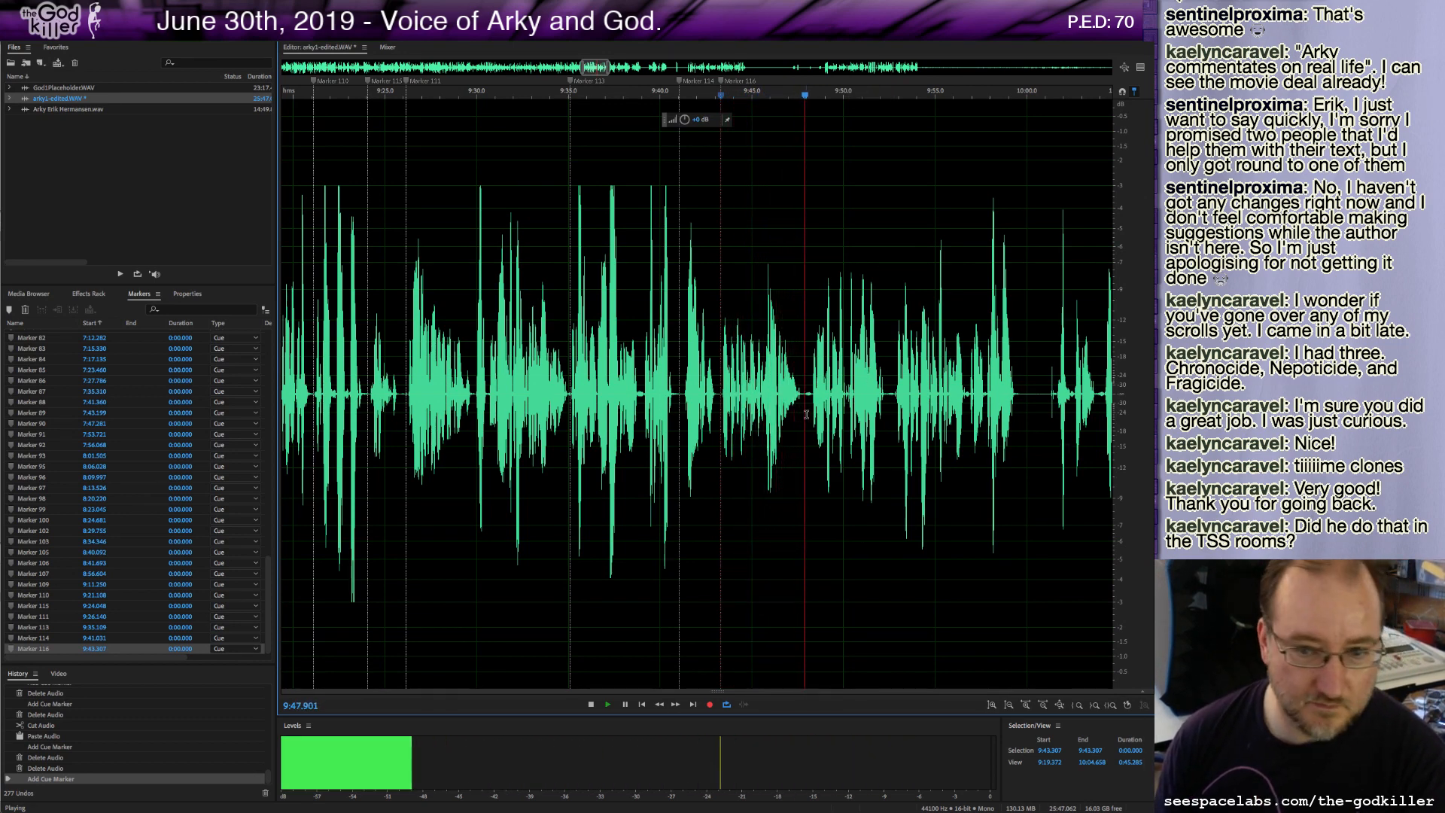
Play on and add a cue marker at about 9:48.2.
key(space)
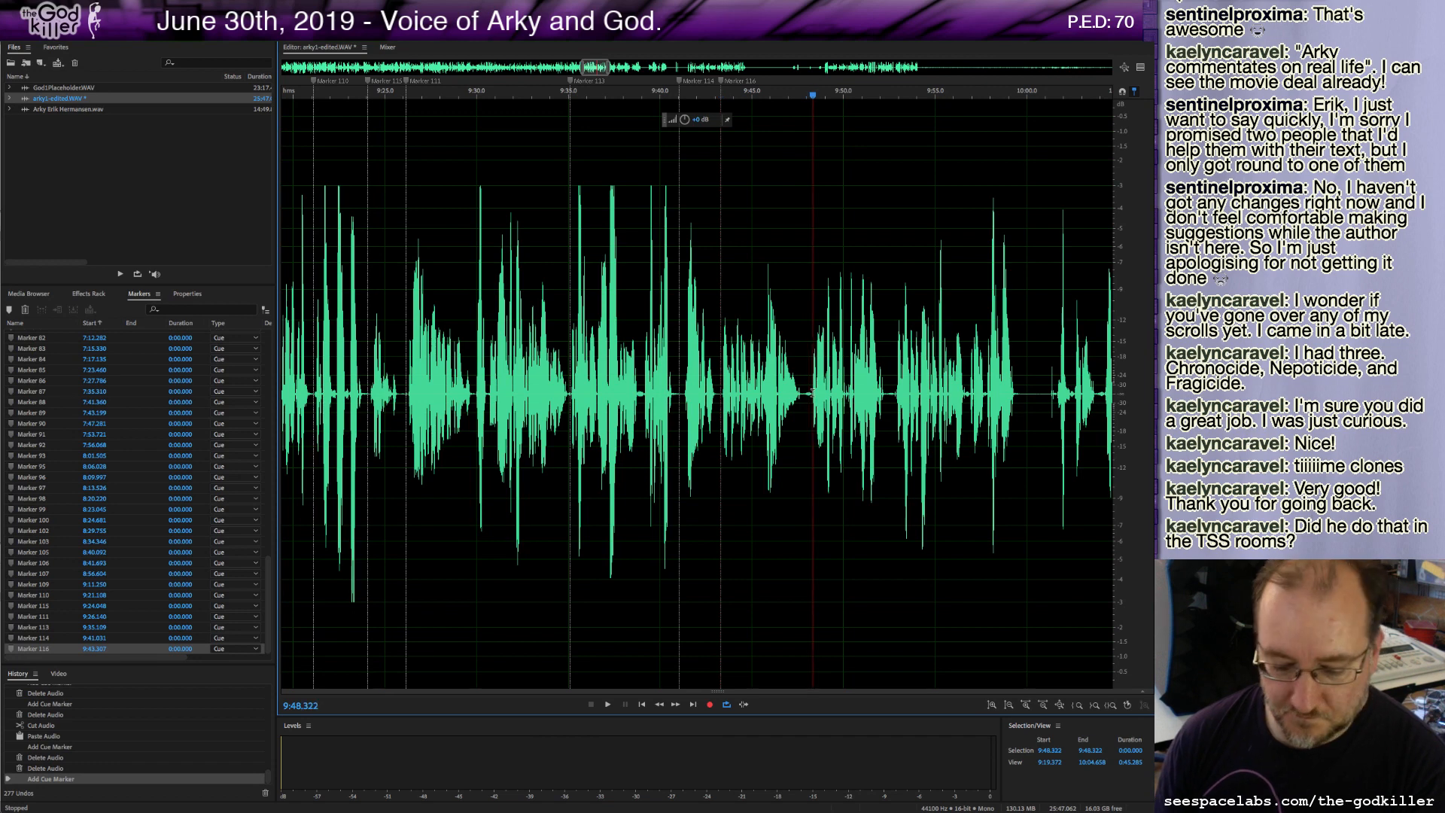
key(space)
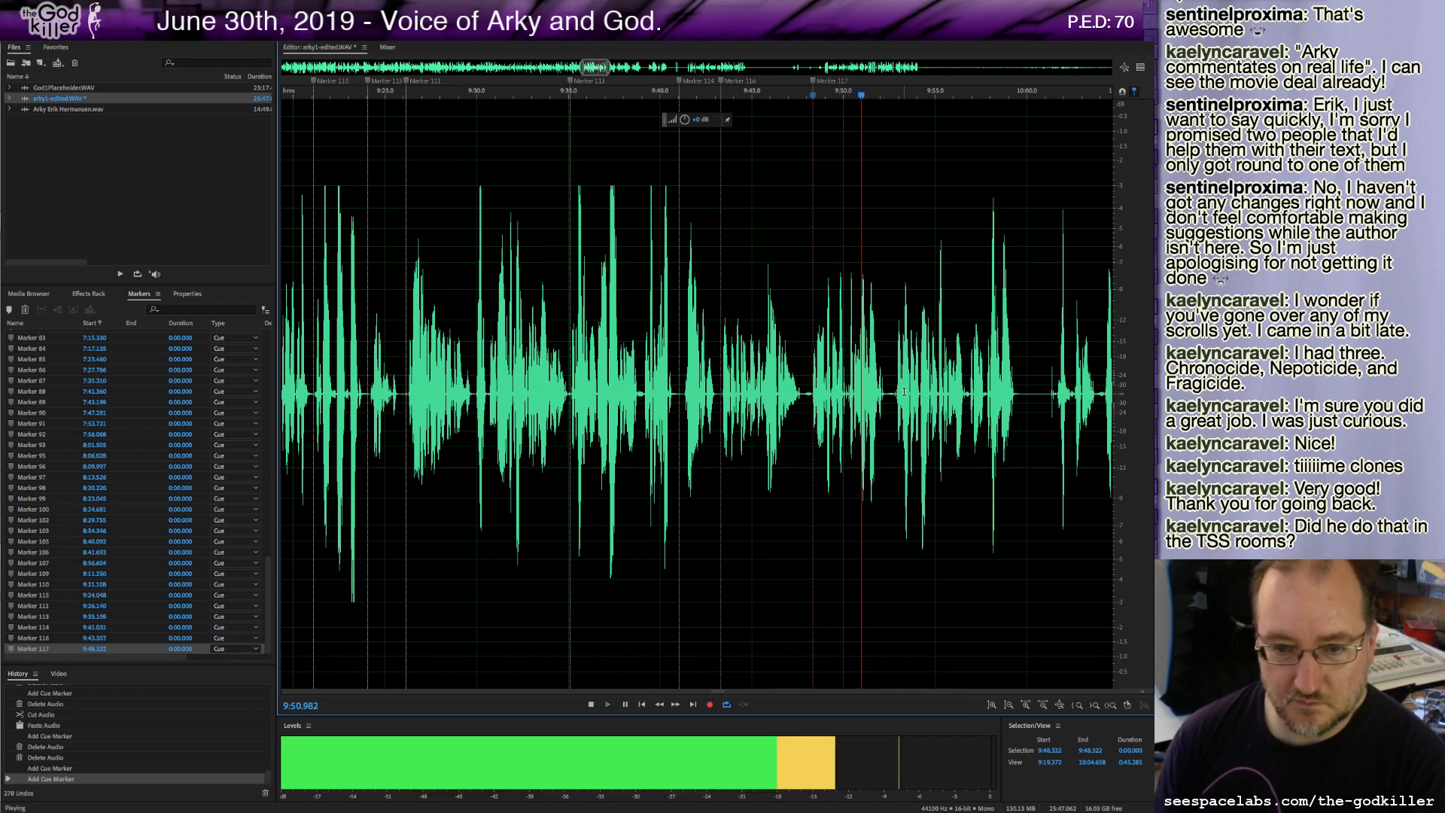
key(space)
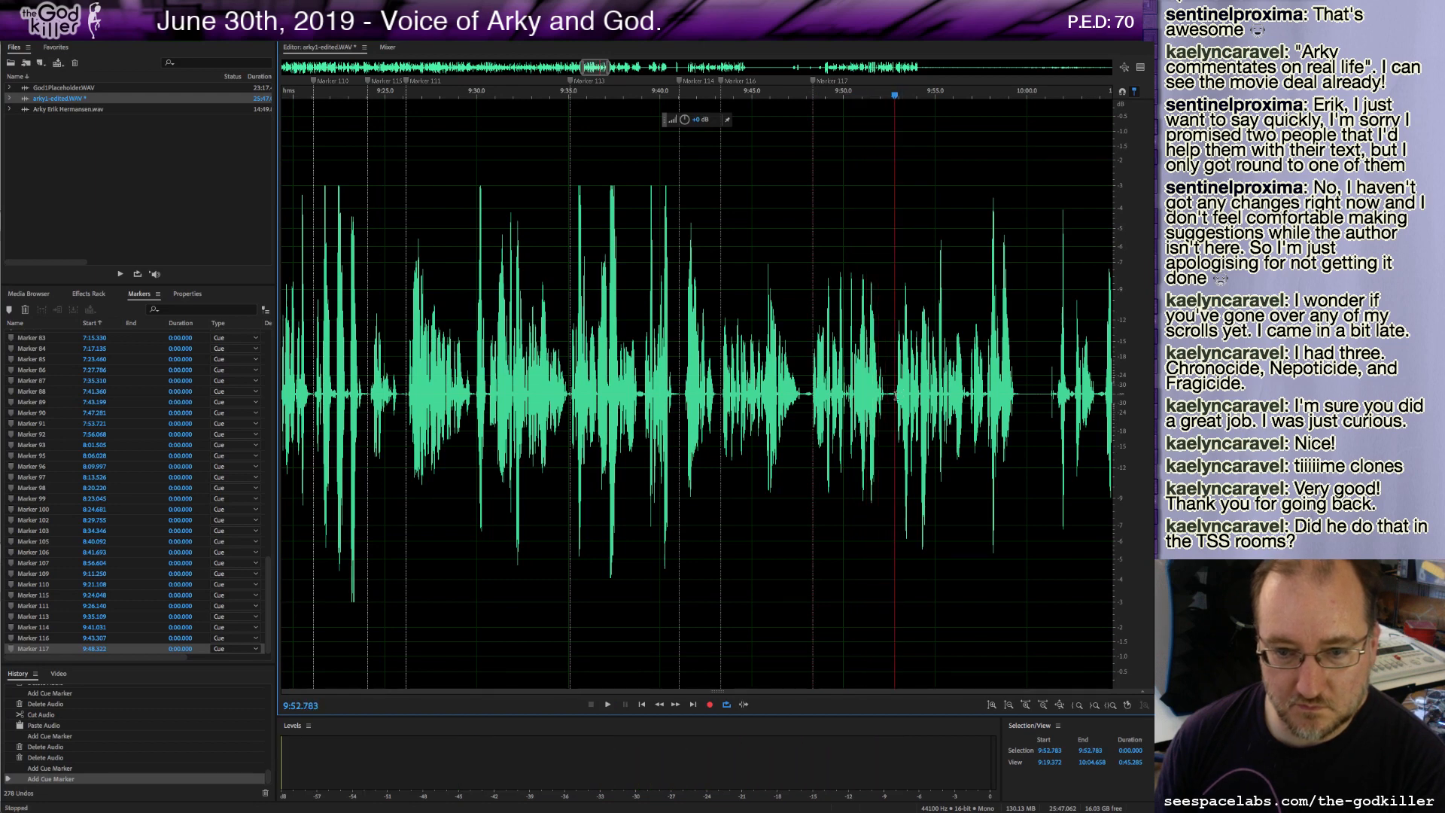
Add a short range marker at about 9:52.8, play on, and add a cue marker at about 9:59.6.
drag(894, 395, 896, 395)
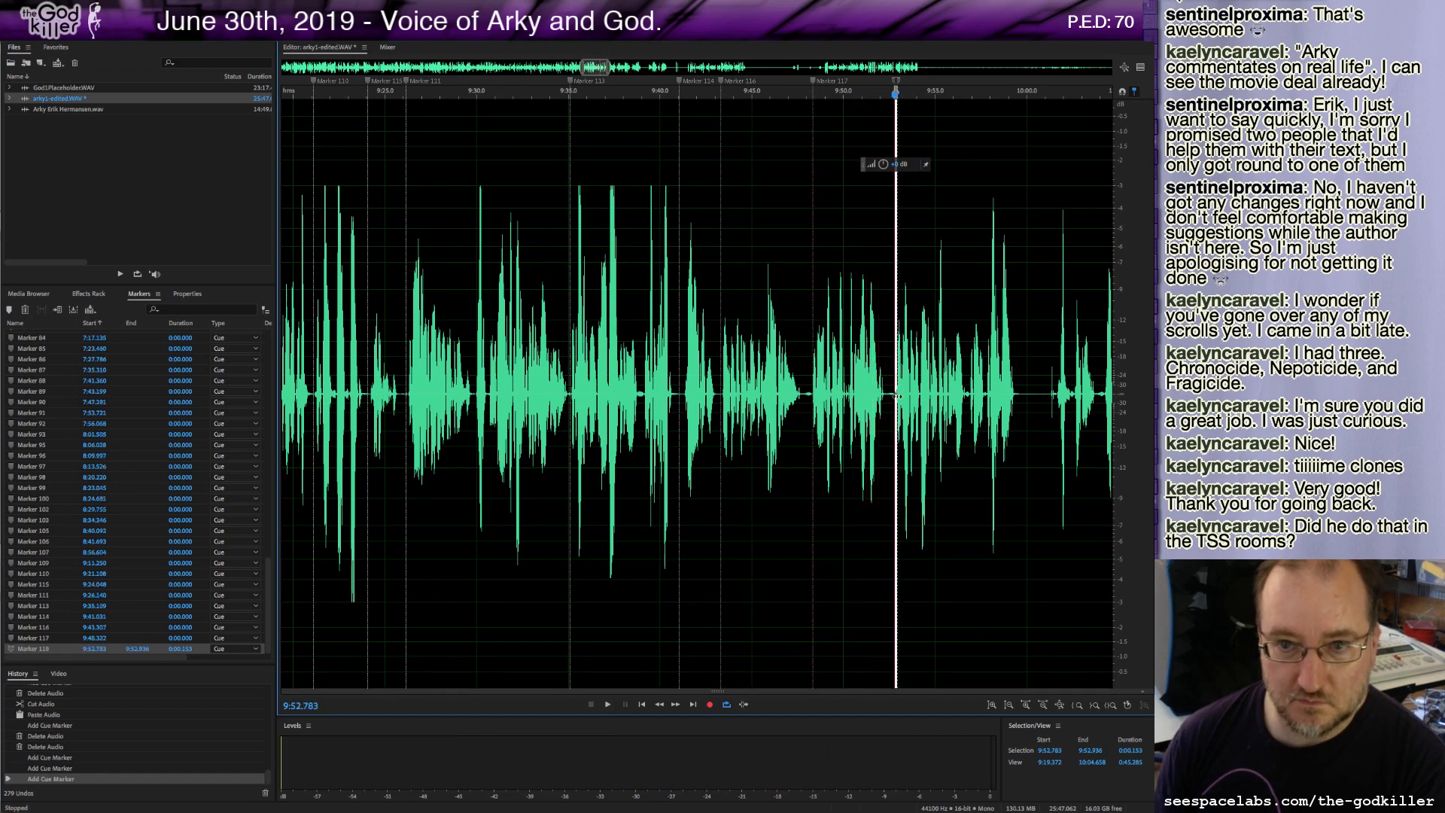
click(887, 388)
click(892, 390)
key(space)
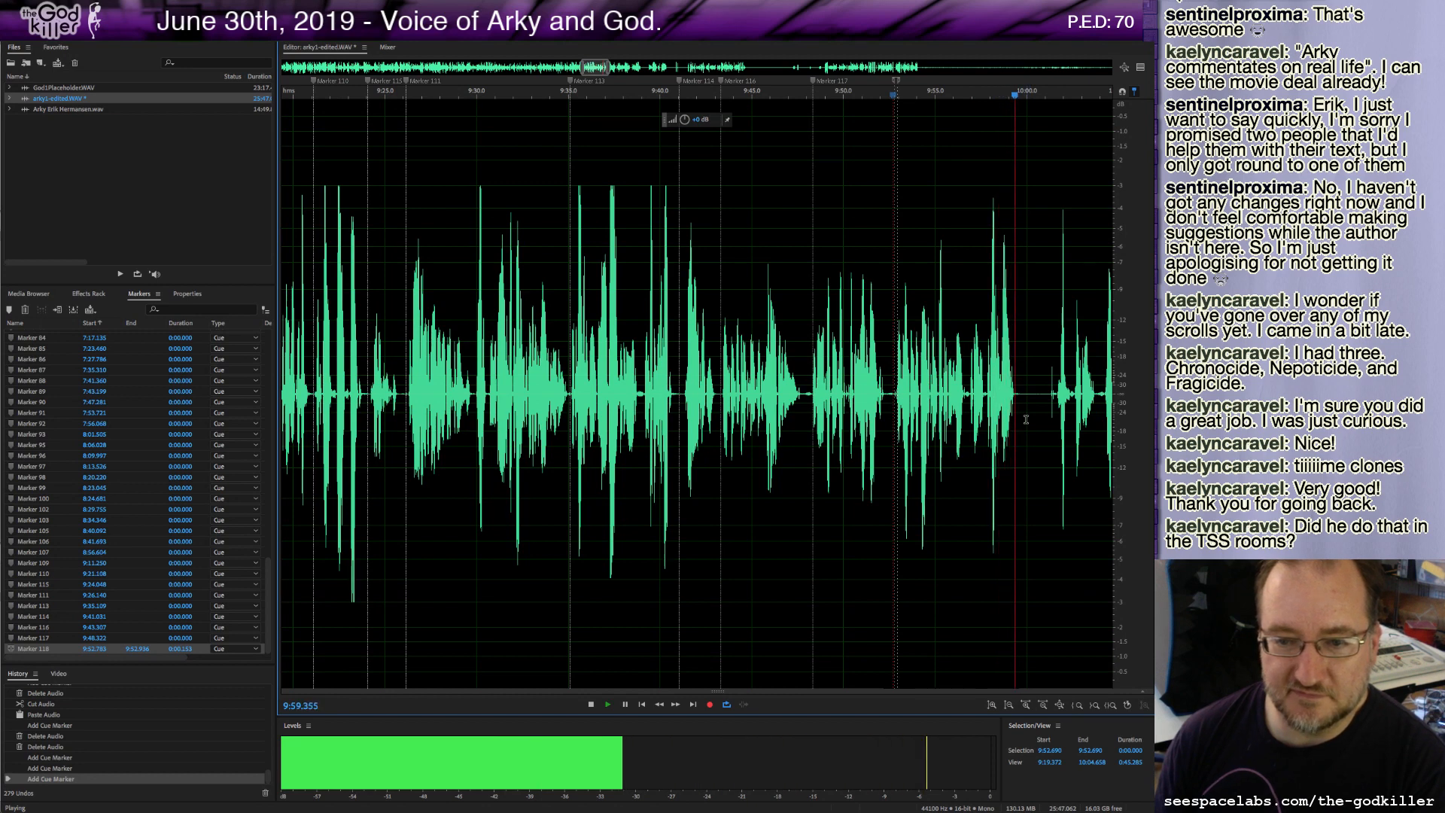
key(space)
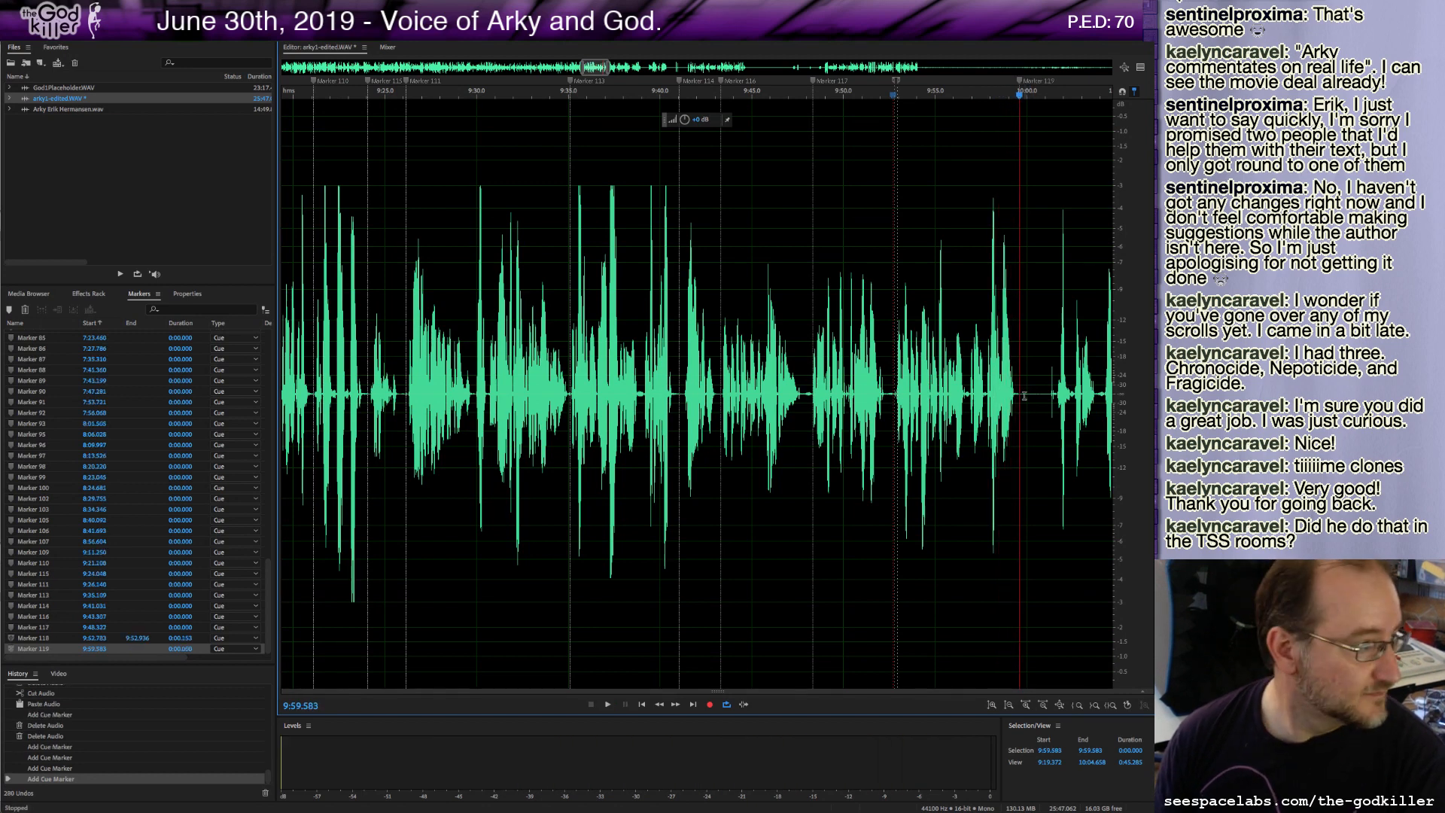
Delete the roughly 1.7-second stretch after 9:59.9 and play back.
drag(1024, 395, 1048, 423)
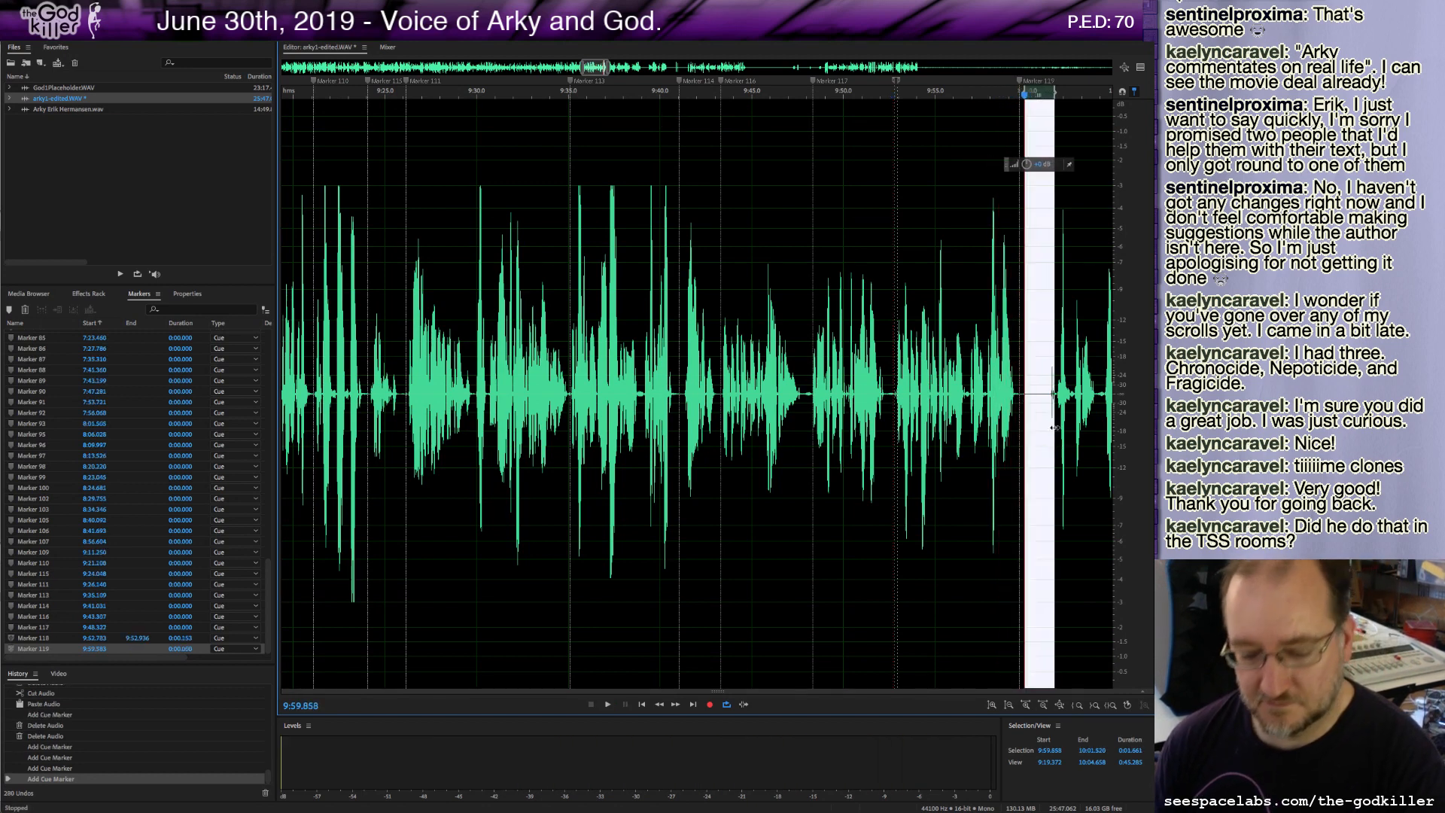
key(Delete)
key(space)
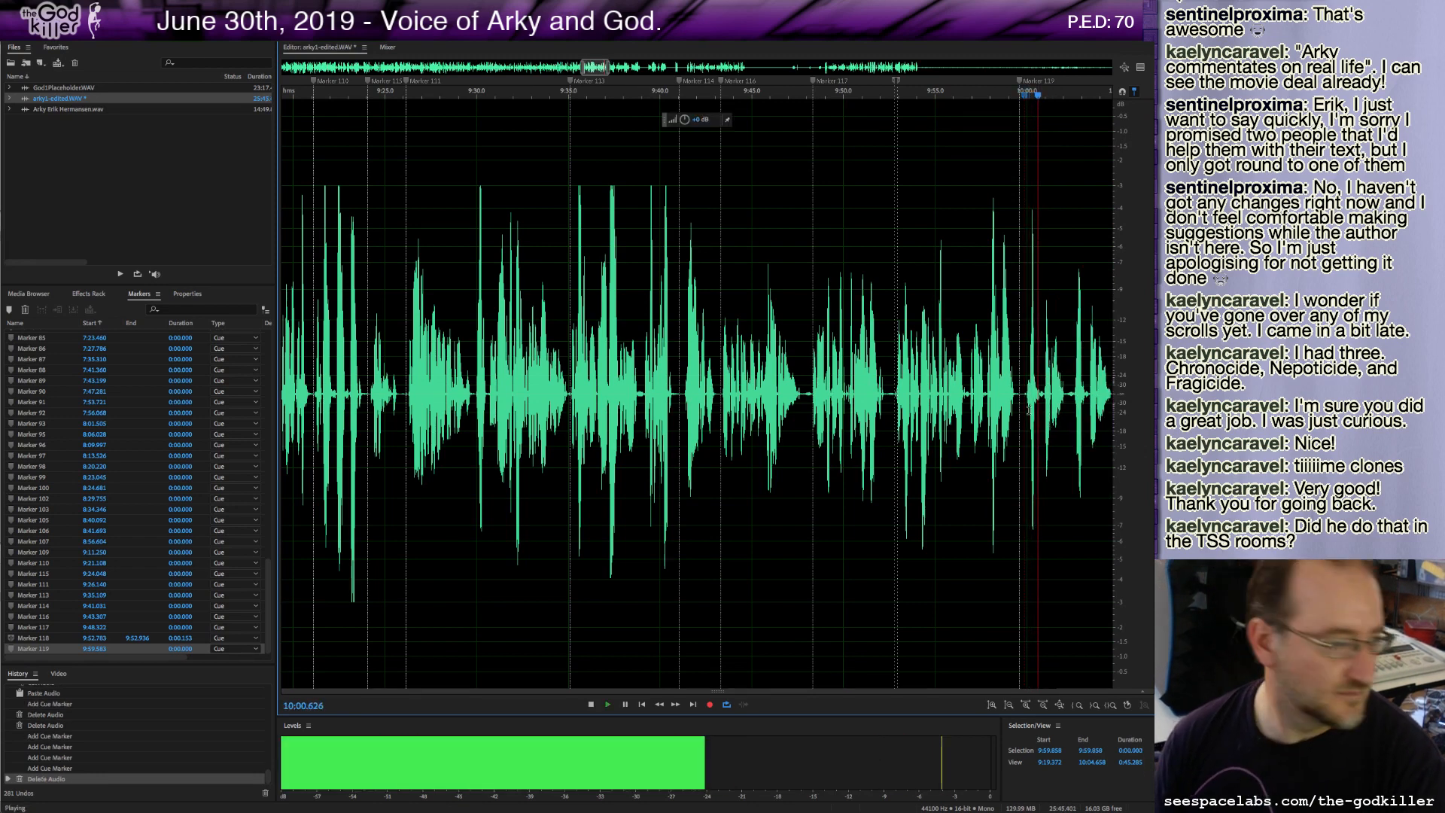
key(space)
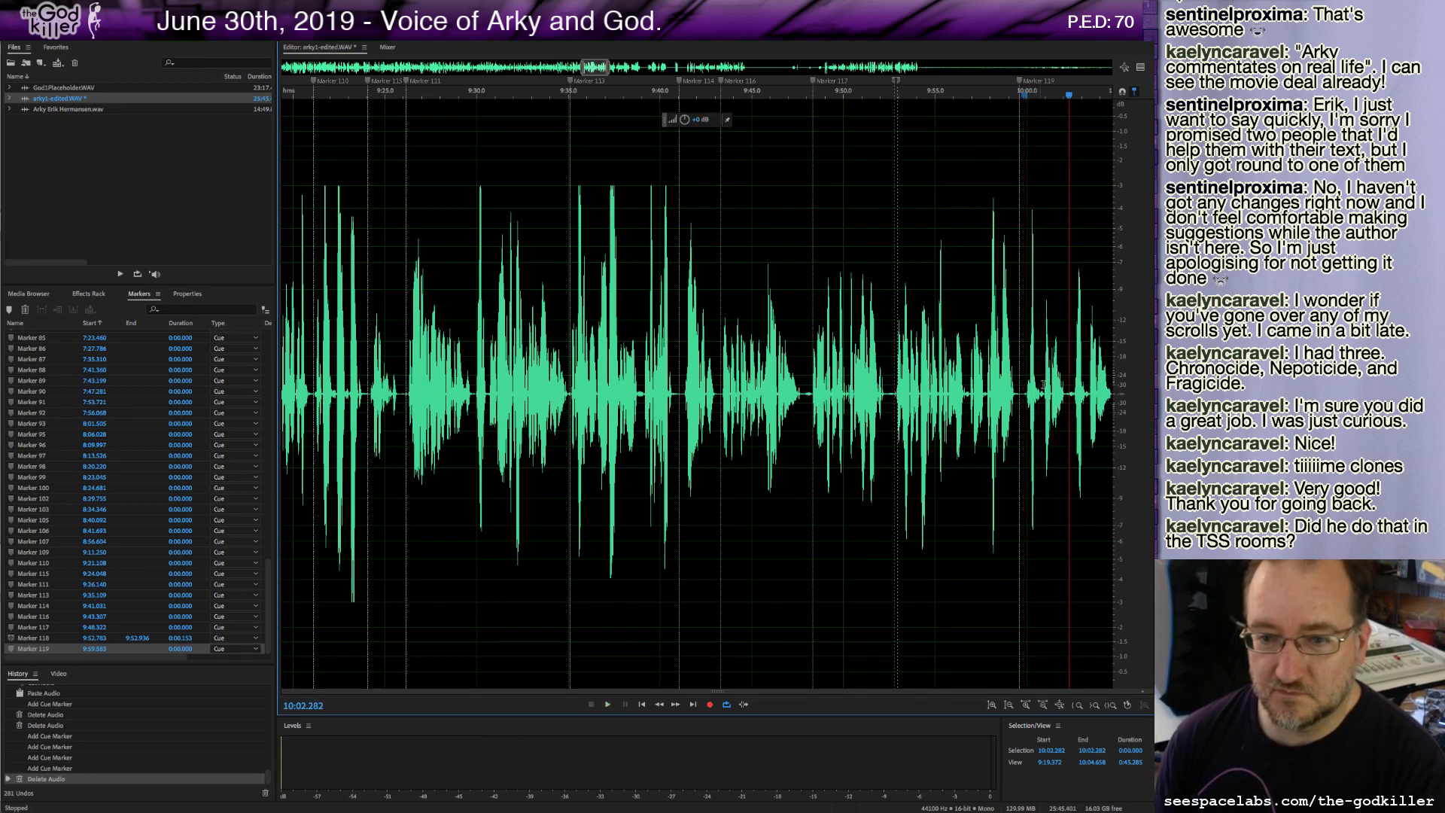
Add a cue marker at about 10:02.1 and delete about 0.2 seconds just after it.
drag(1072, 101, 1066, 101)
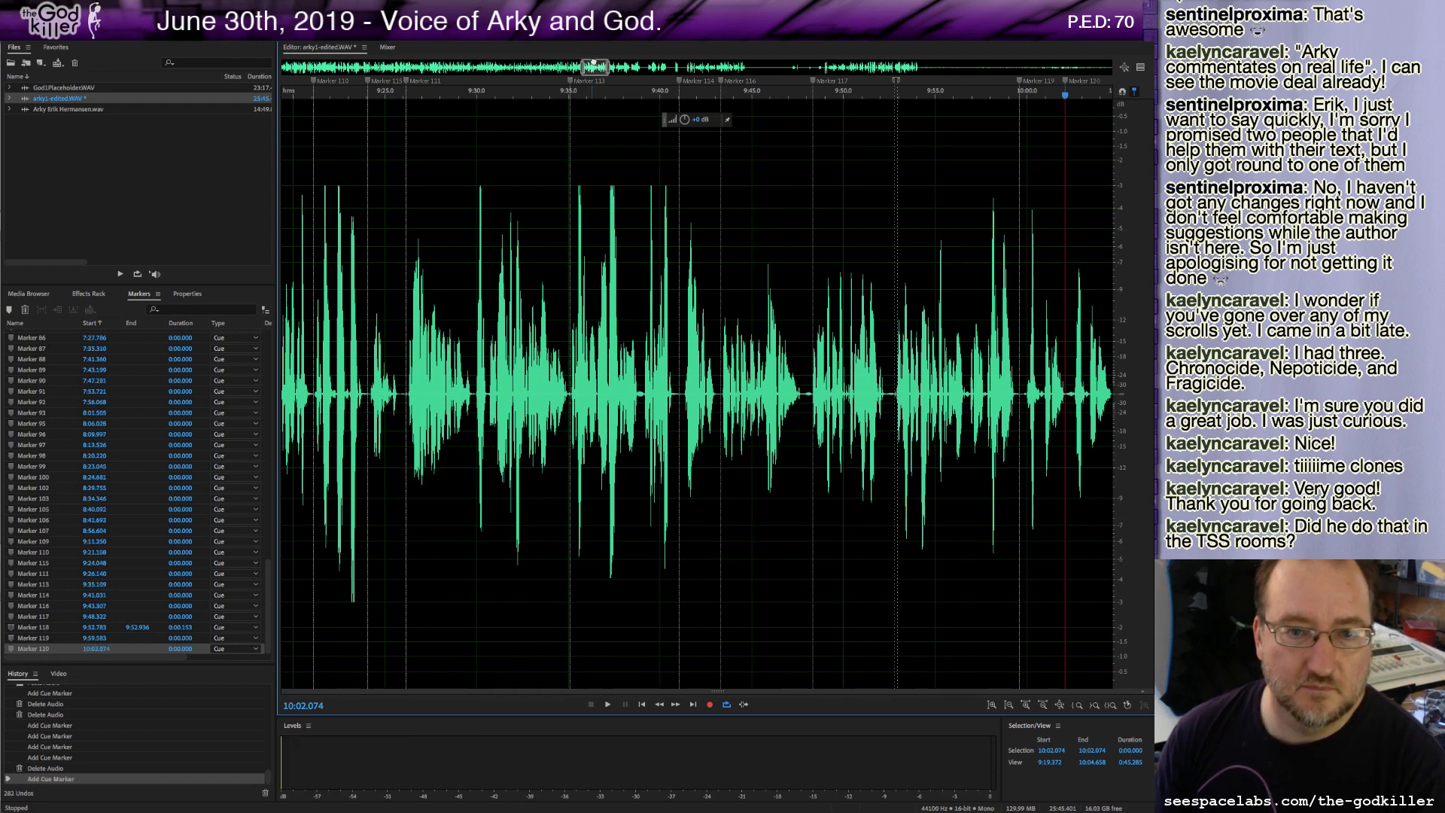
drag(594, 61, 613, 62)
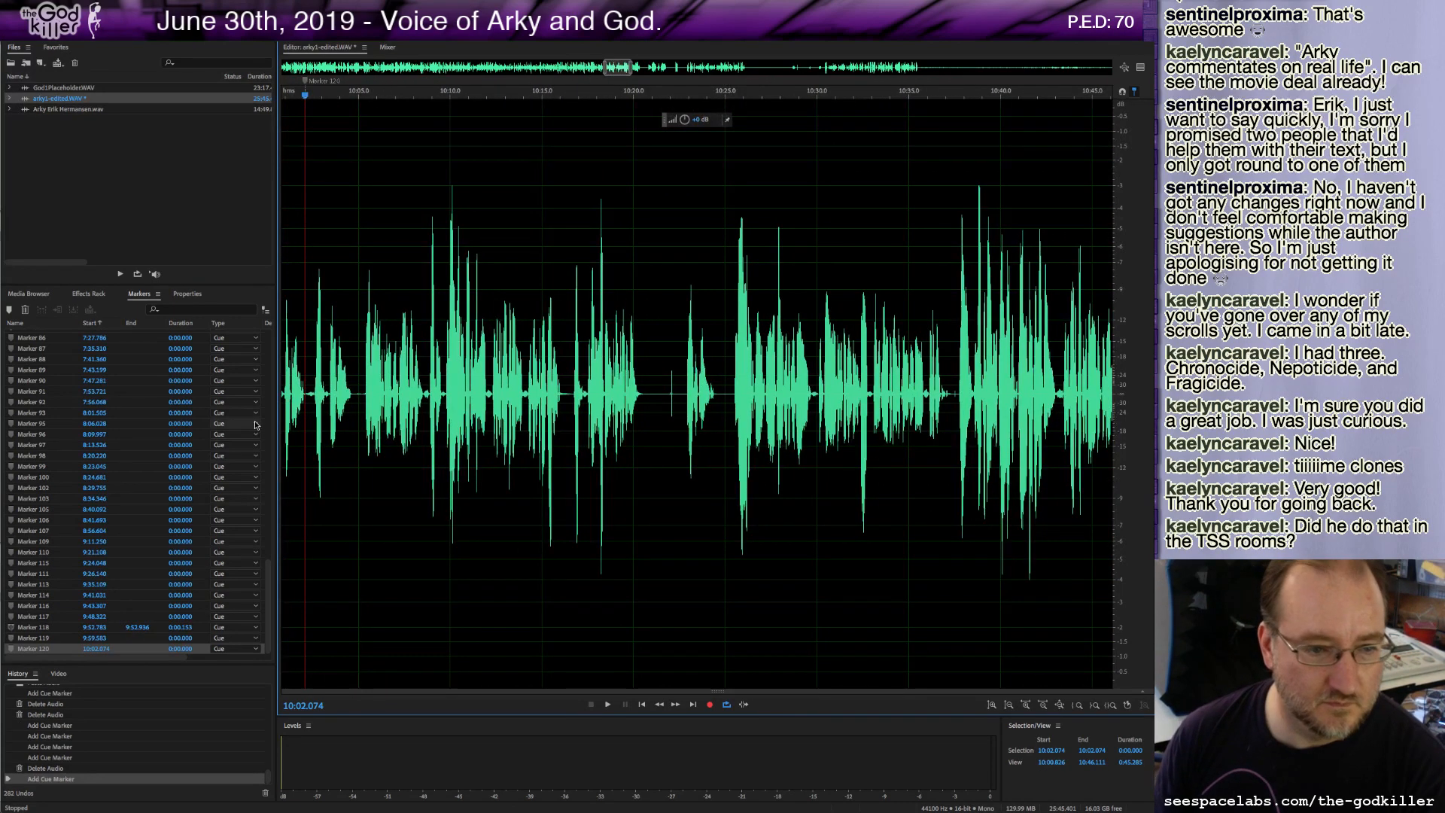
drag(307, 392, 311, 398)
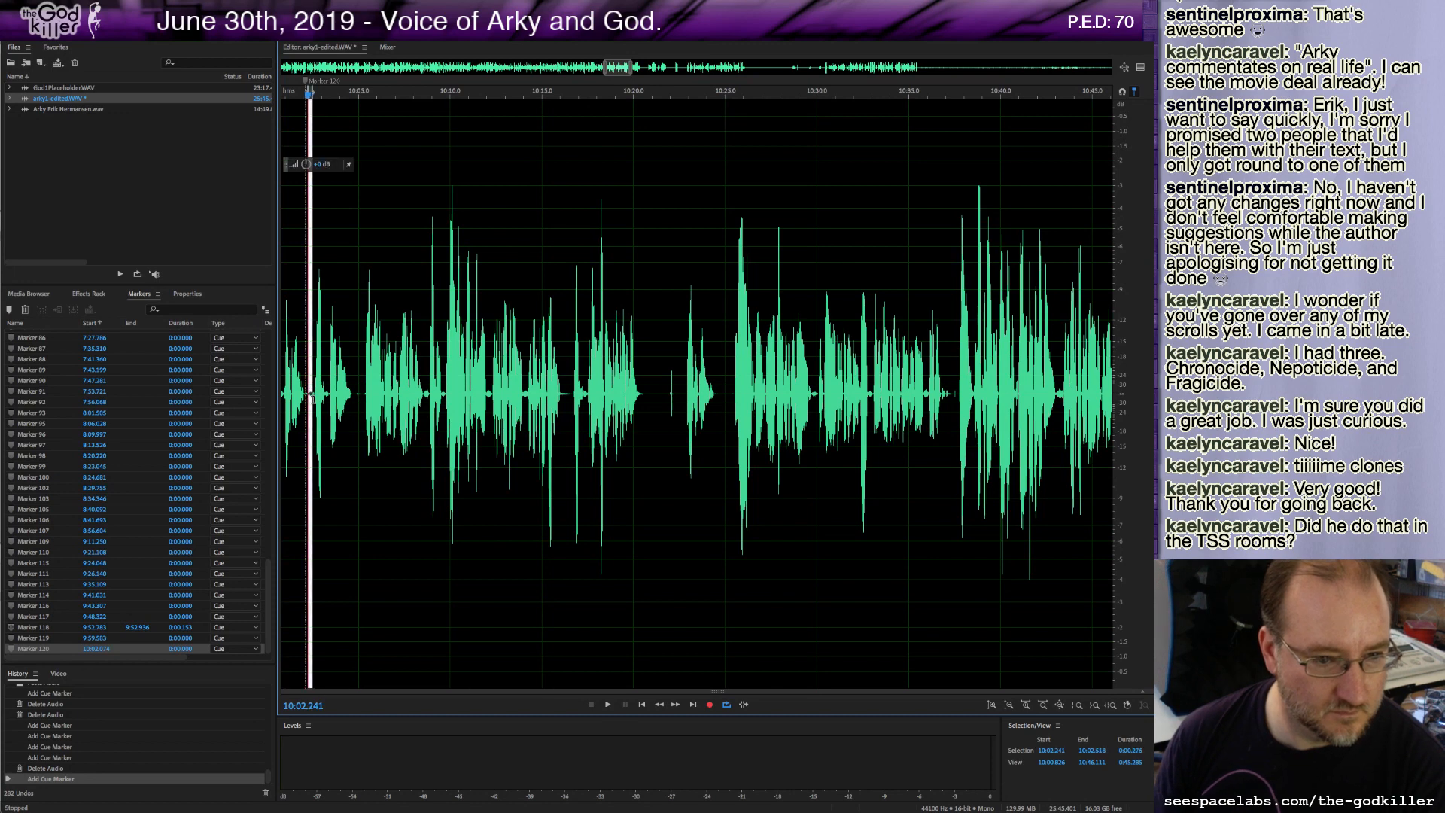
key(Delete)
key(space)
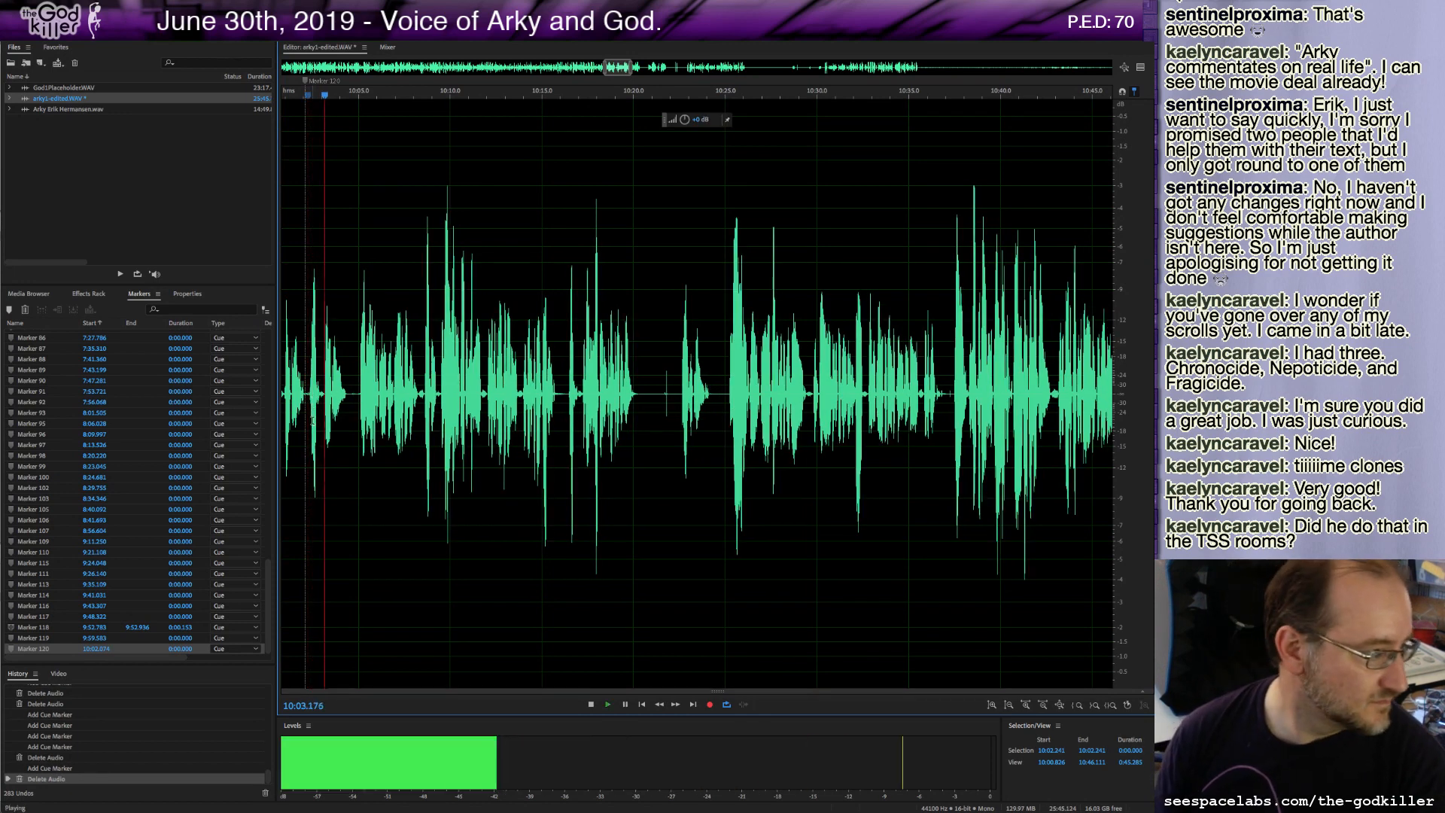
key(space)
Delete the stretch starting at the 10:02 marker and play back.
drag(307, 392, 366, 417)
key(Delete)
key(space)
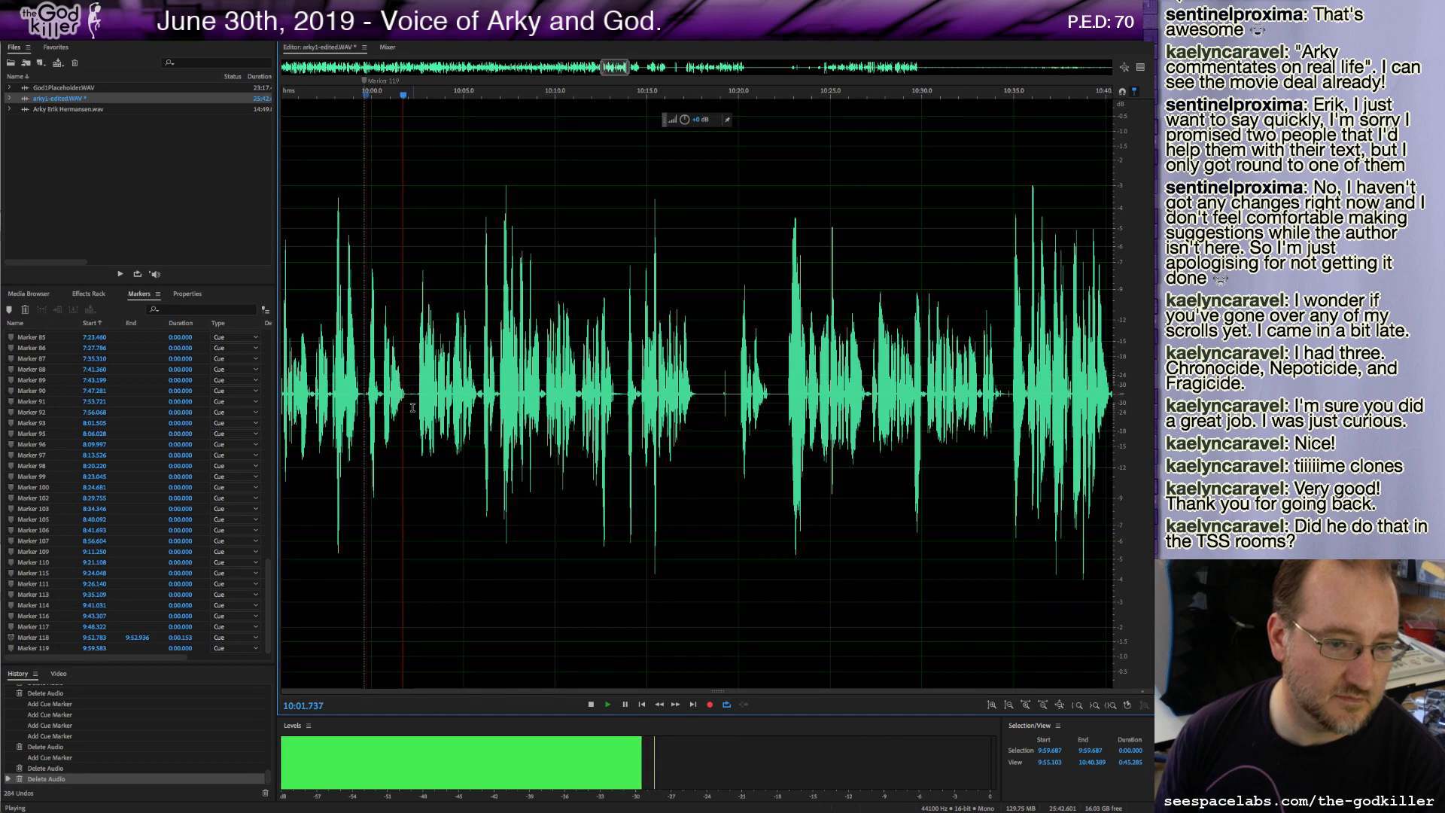
key(space)
Delete a tiny sliver at about 10:01.9 and add a cue marker there.
drag(407, 393, 417, 390)
key(Delete)
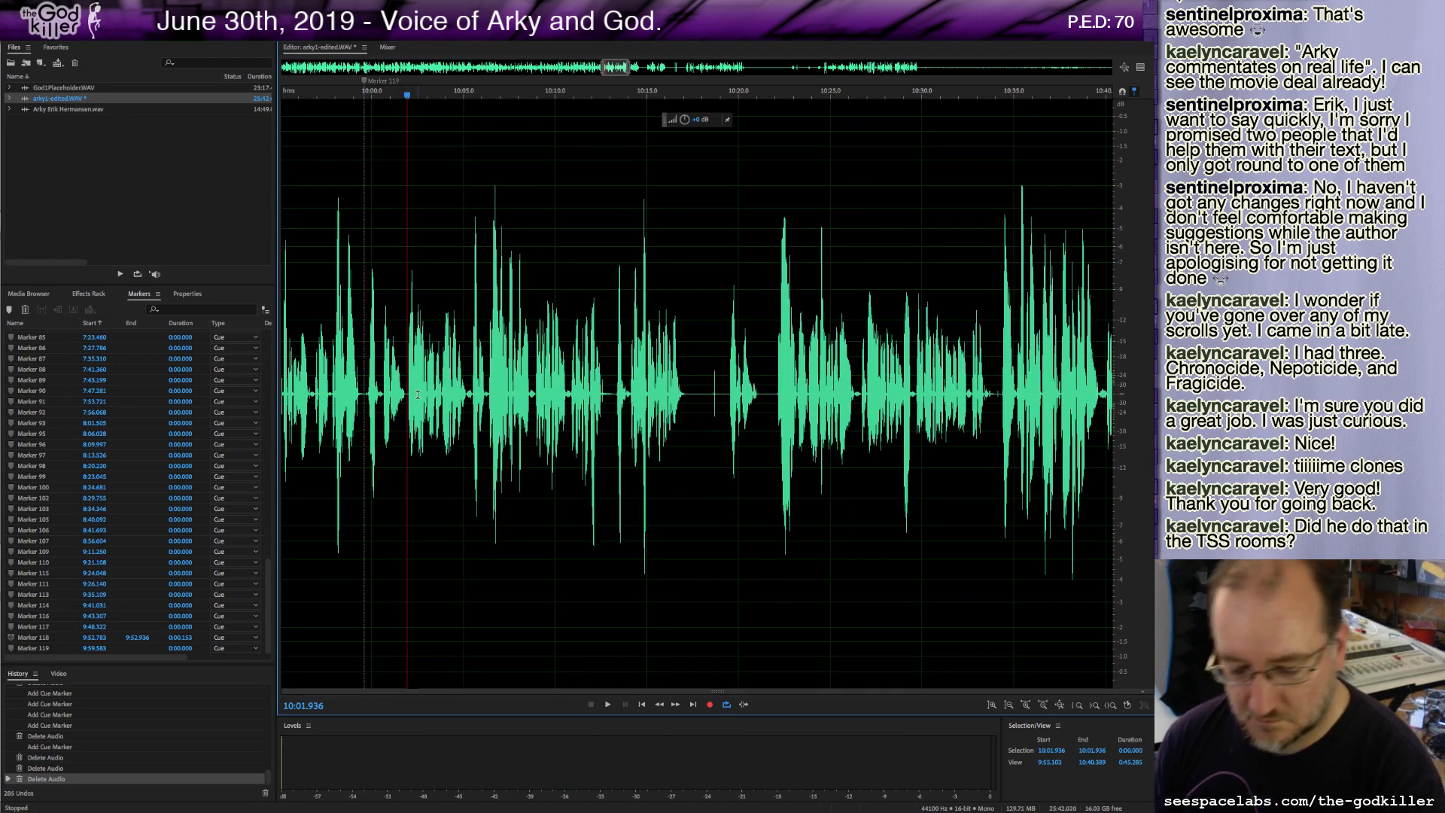
key(m)
Play on and add a cue marker at about 10:17.2.
key(space)
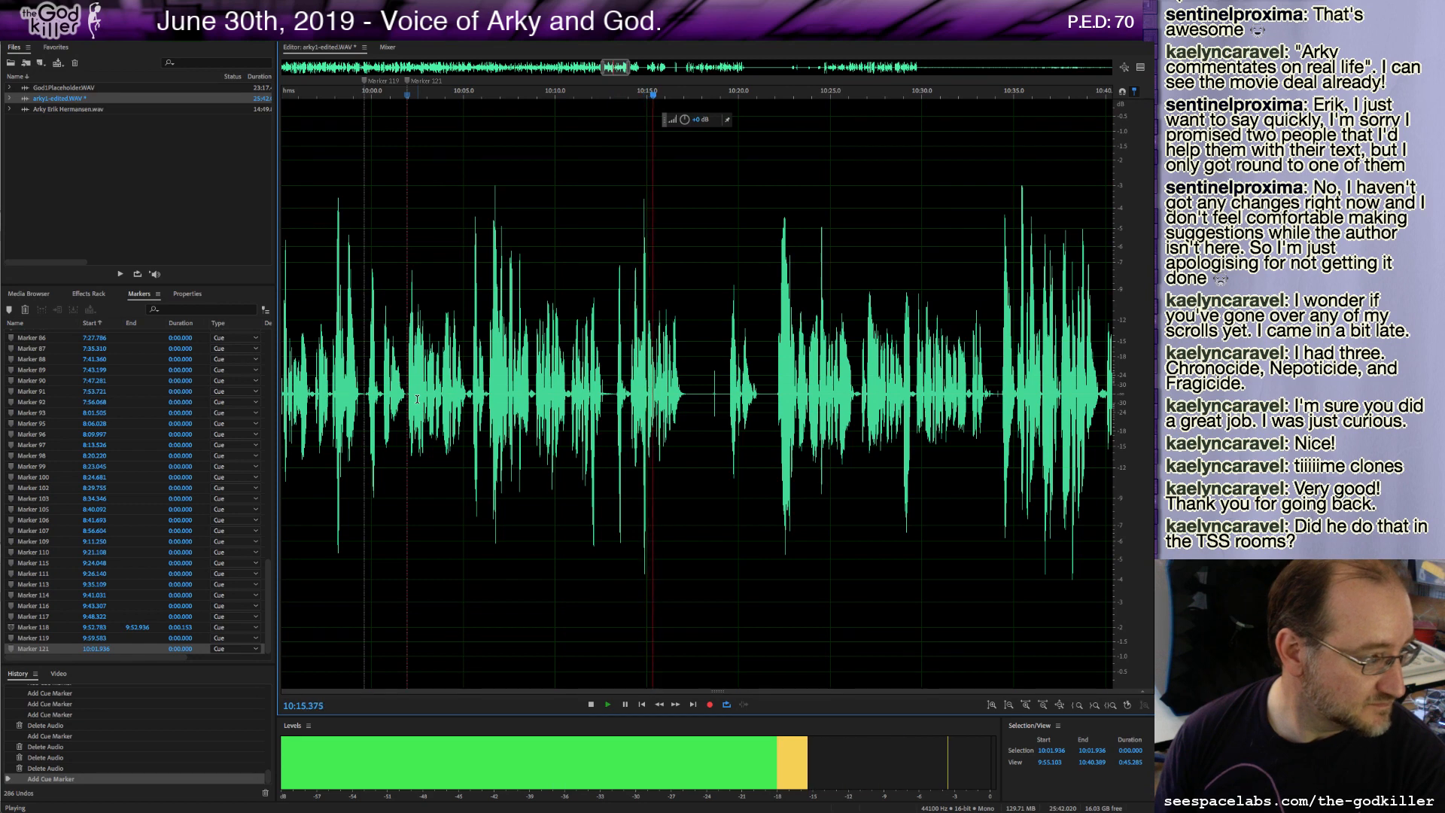
key(m)
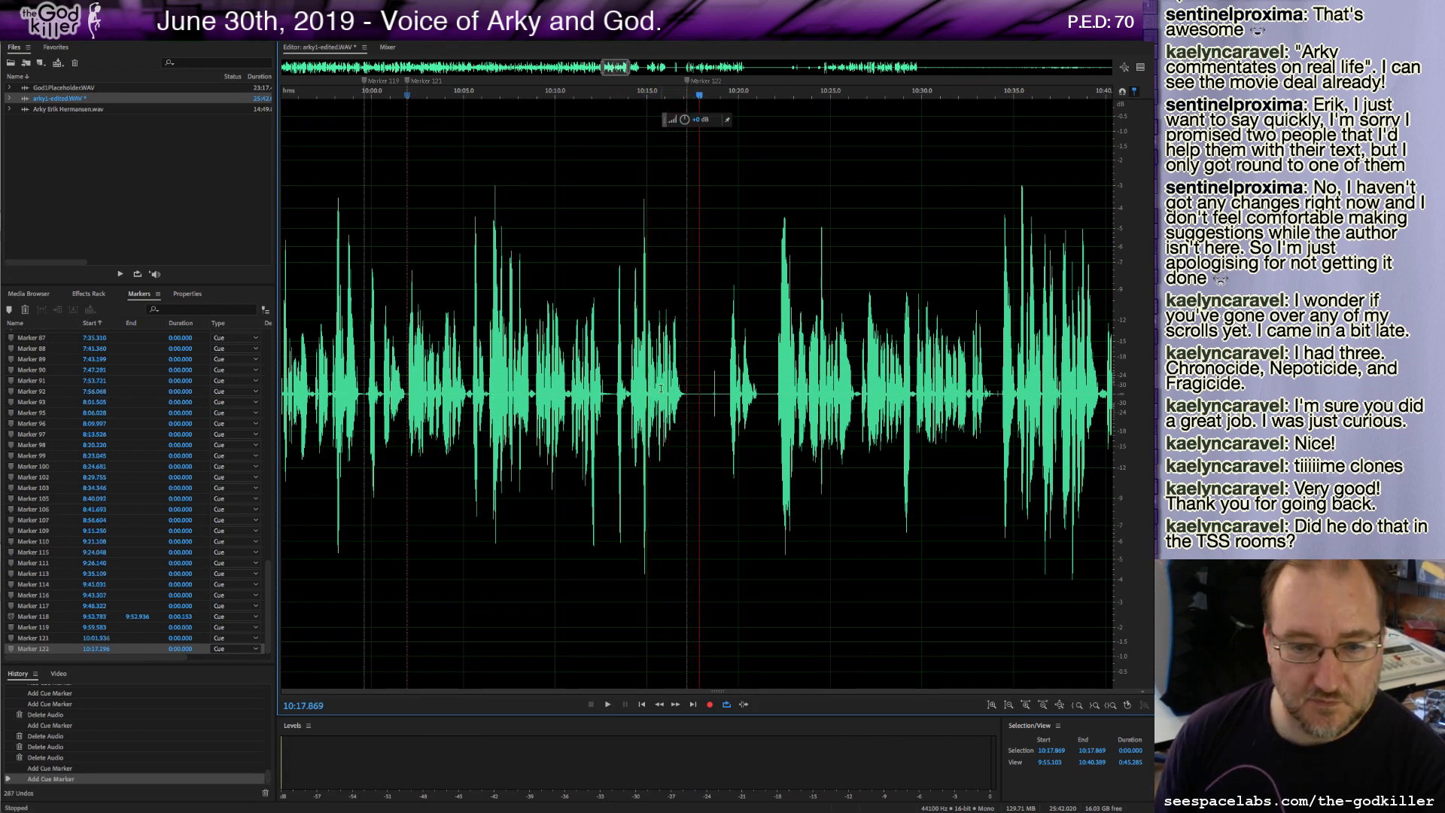
Delete the roughly 1.1-second stretch after 10:17.4 and play on, adding a cue marker at about 10:19.0.
drag(690, 392, 729, 416)
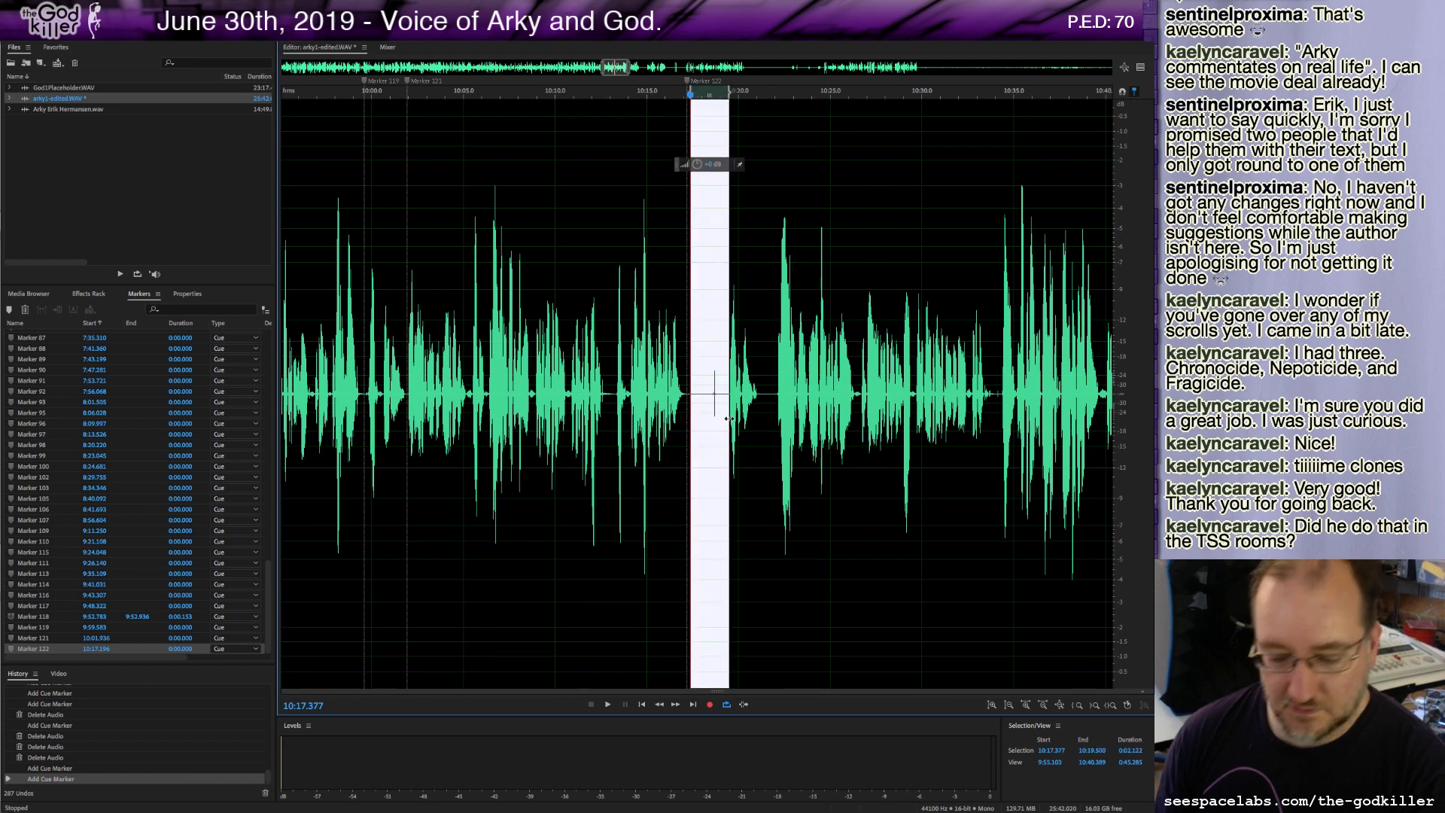
key(Delete)
key(space)
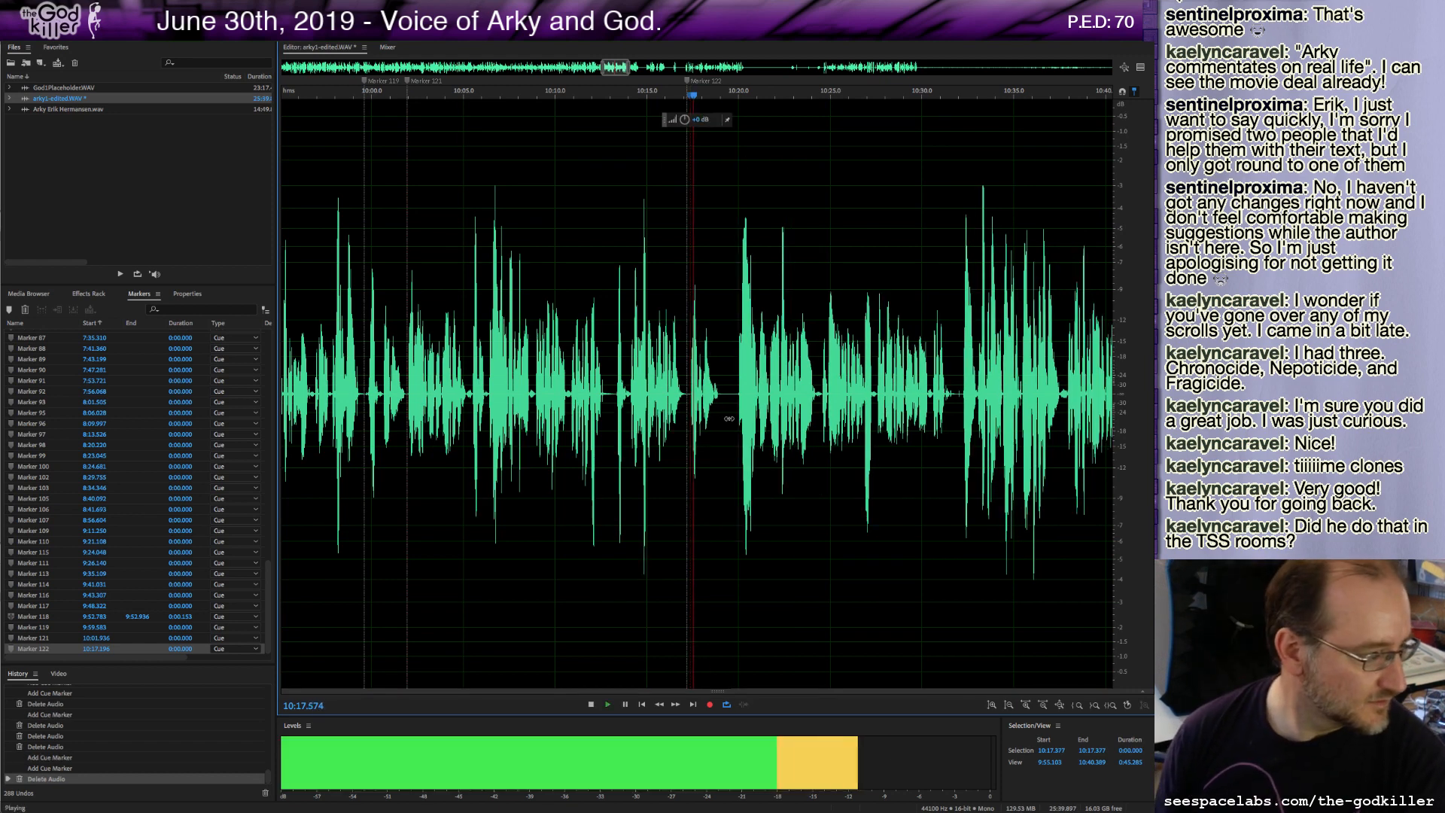
key(space)
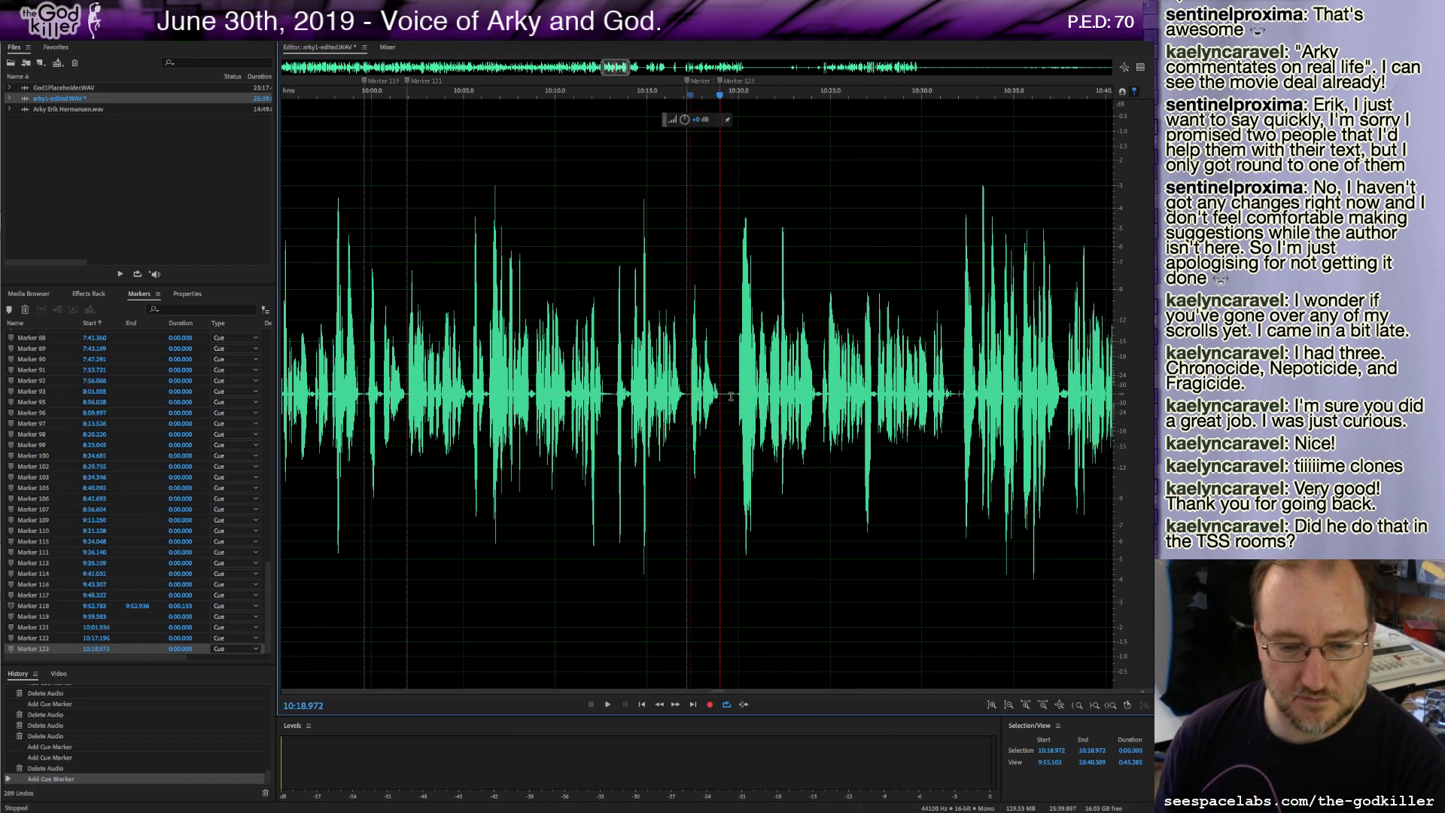
Delete the audio at about 10:19.0, play on, and add a cue marker at about 10:30.8.
shift+click(738, 392)
key(Delete)
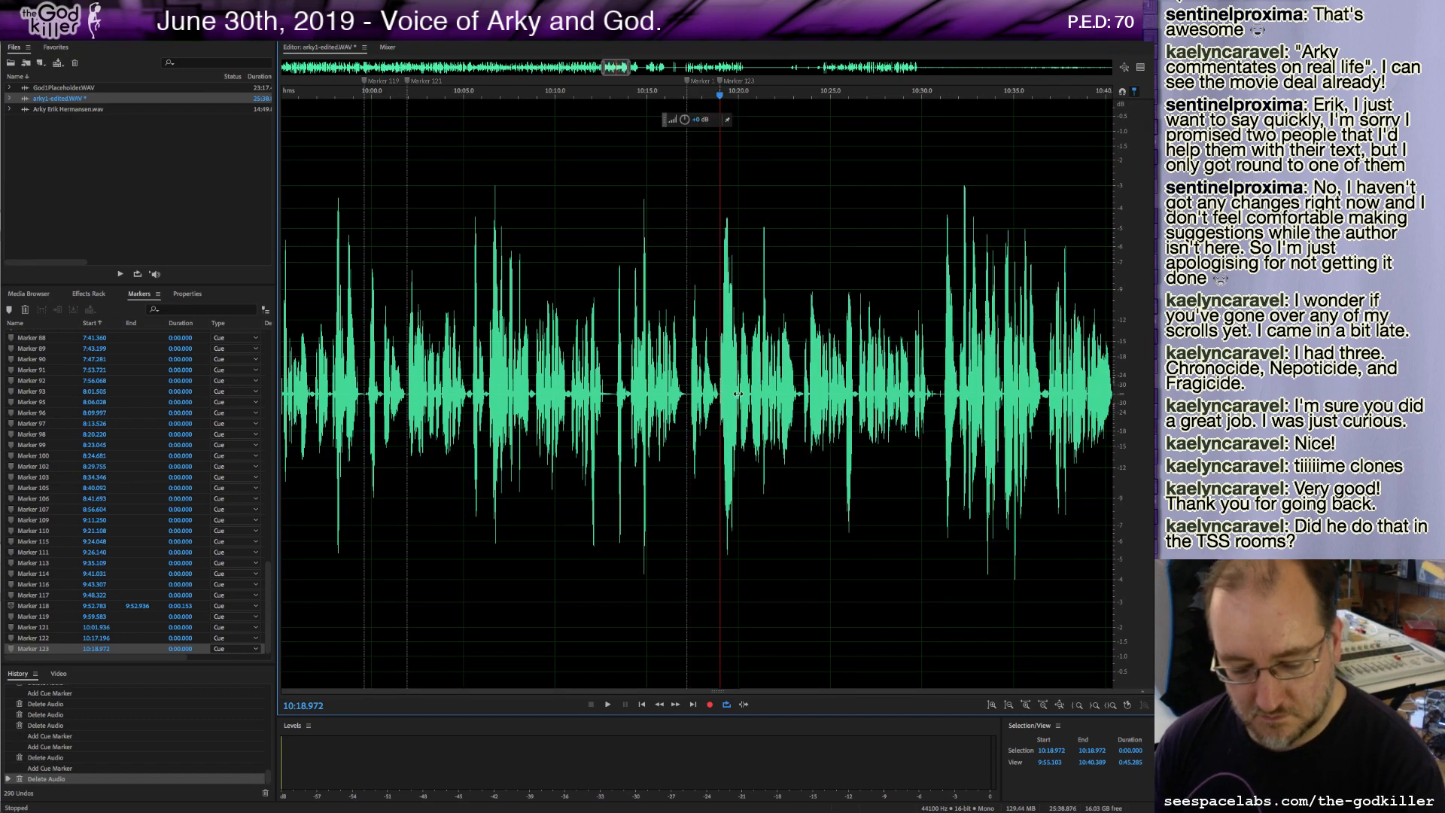
key(space)
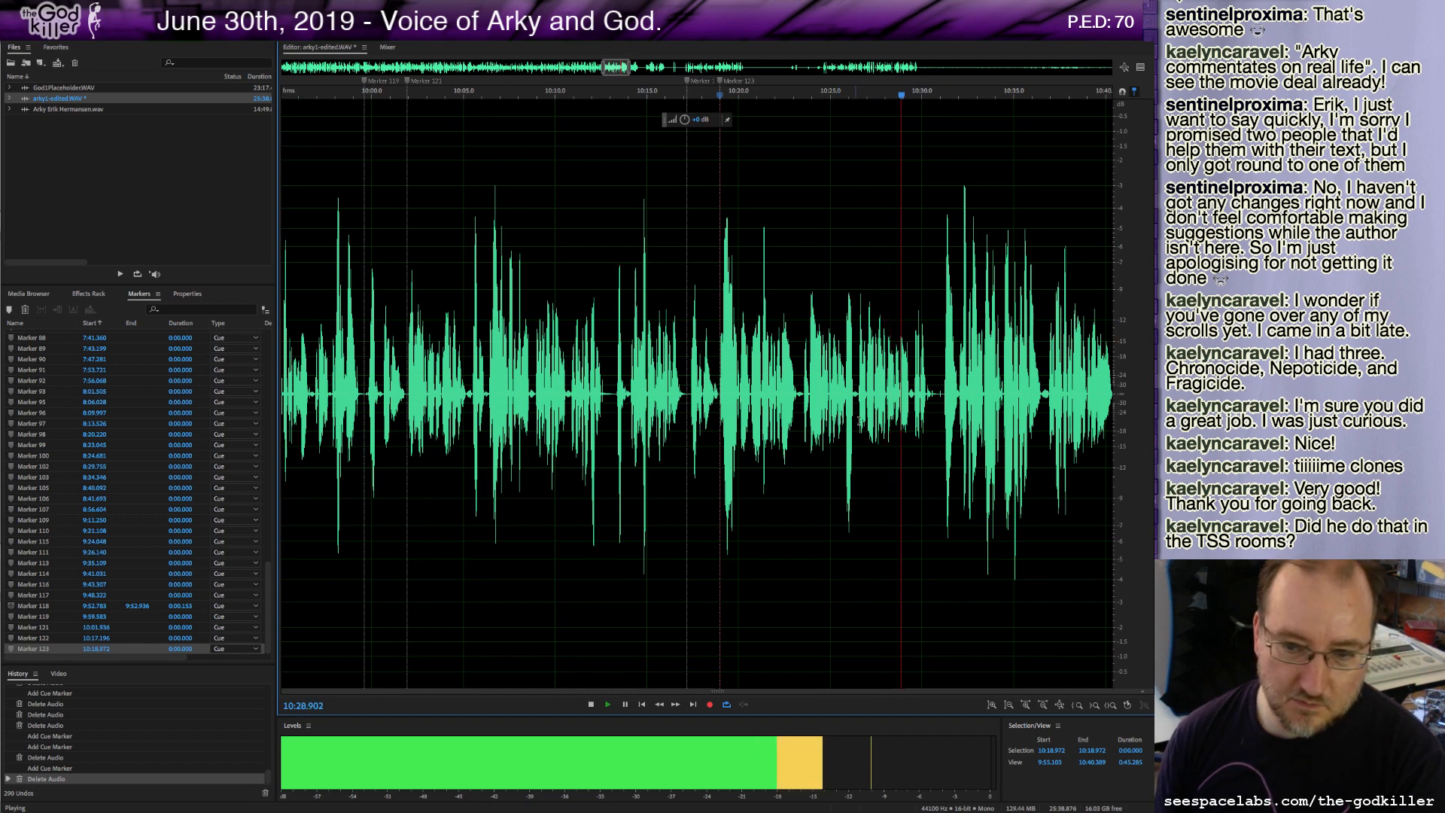
key(m)
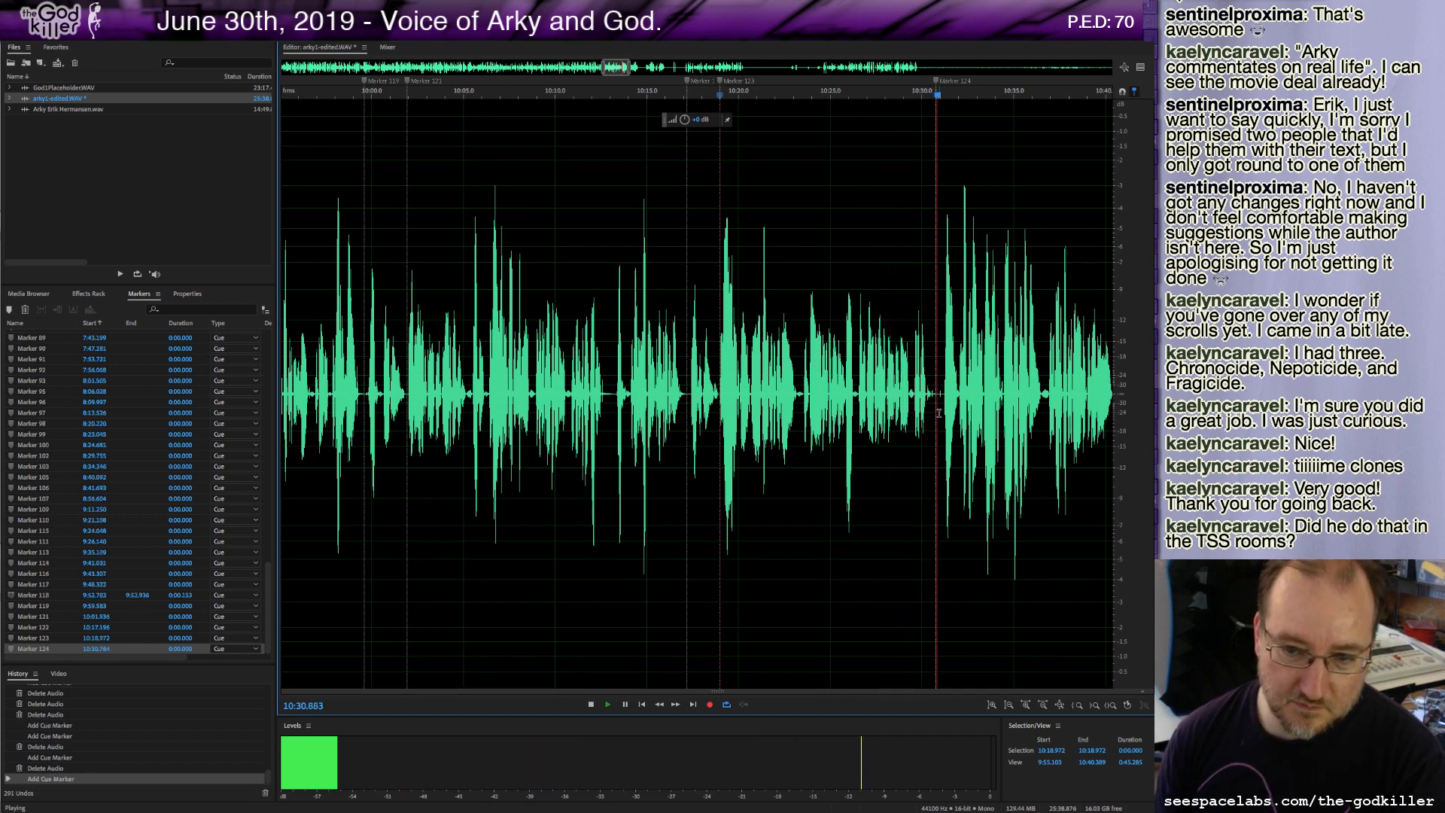
Delete a tiny sliver at about 10:30.9, play on and add a cue marker at about 10:40.2.
drag(937, 396, 942, 396)
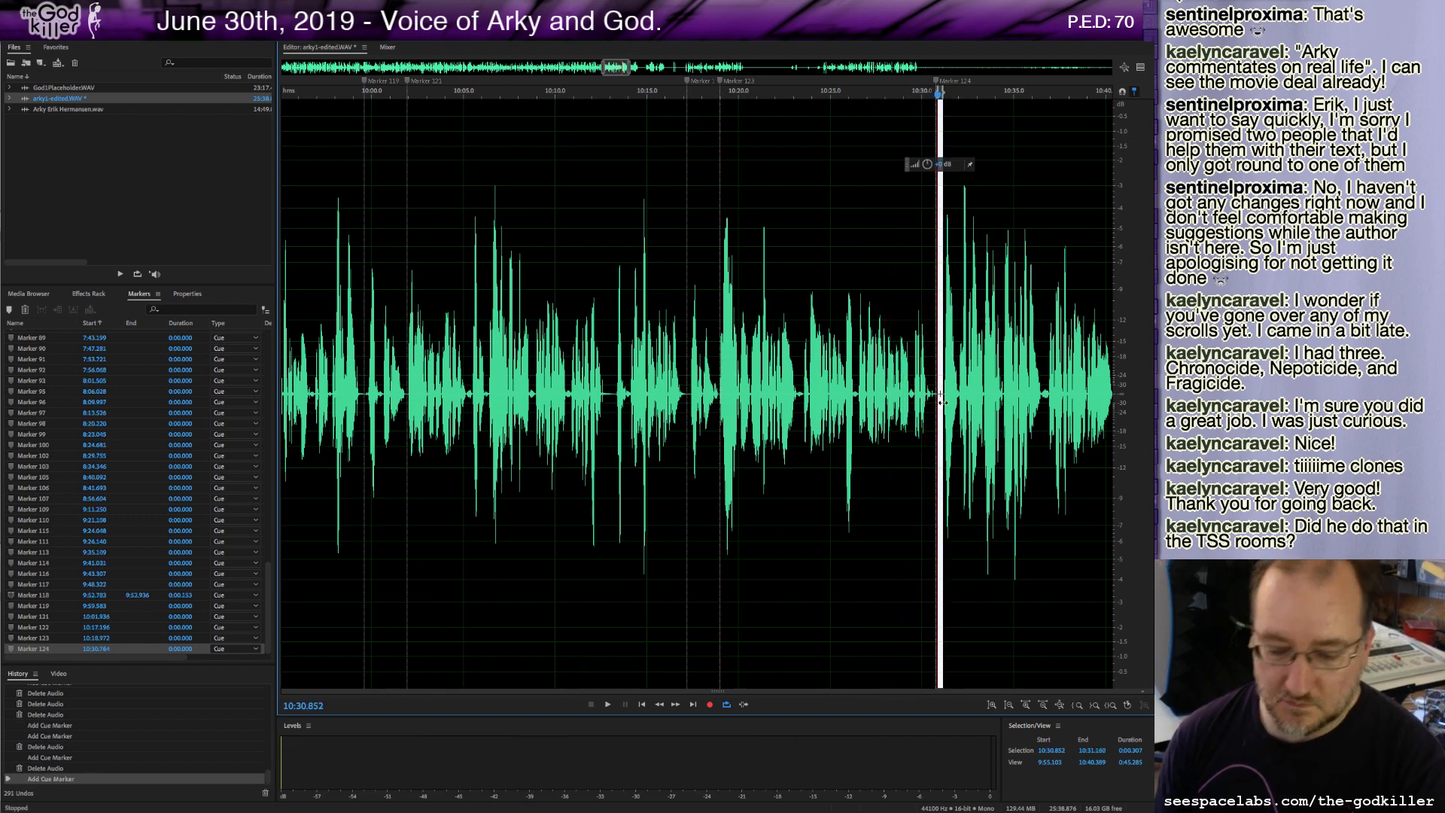
key(Delete)
key(space)
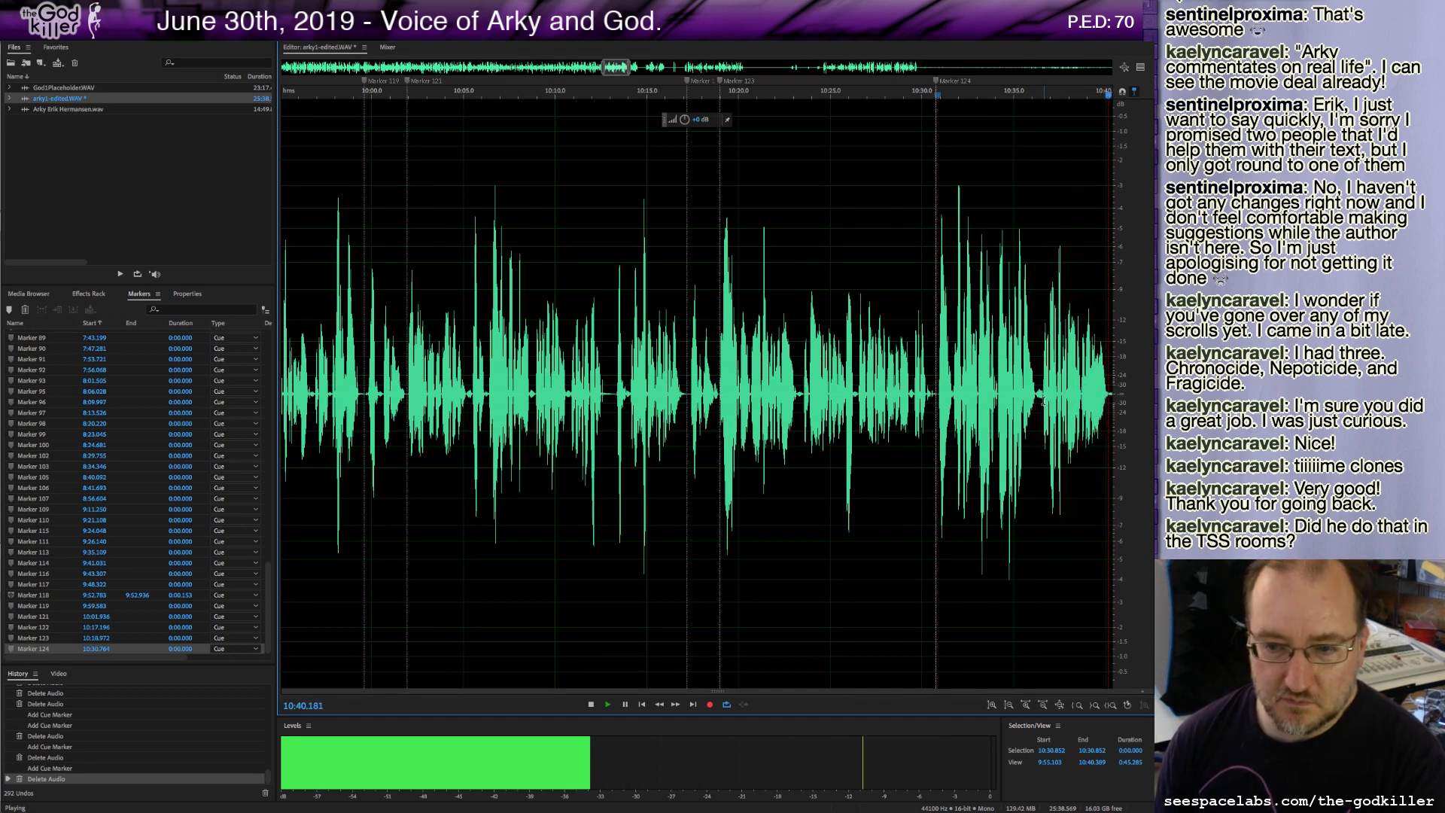
key(m)
key(space)
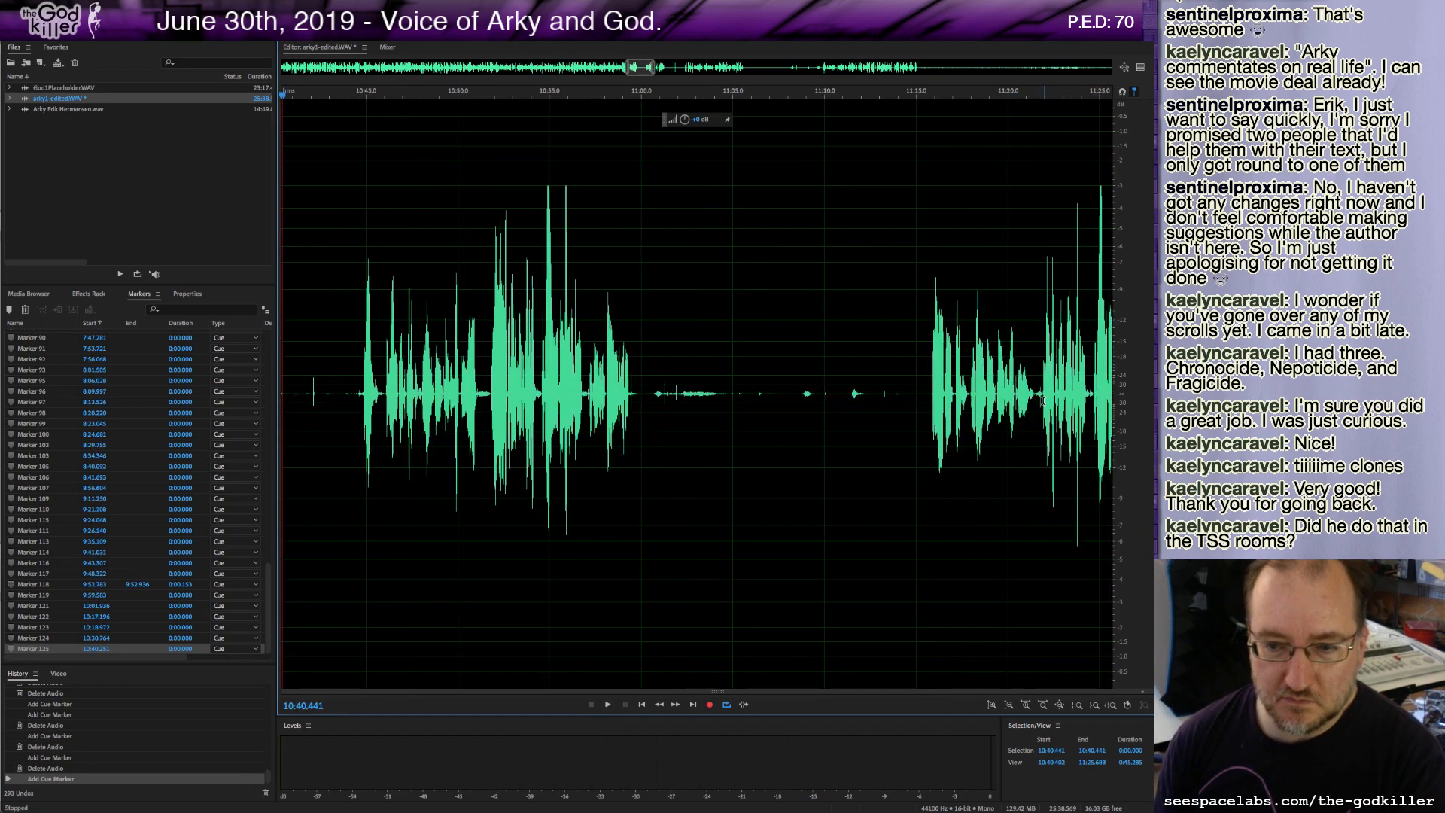
Delete the audio at about 10:40.4 and, while playing, add cue markers at about 10:41.7 and 10:55.6.
shift+click(359, 393)
key(Delete)
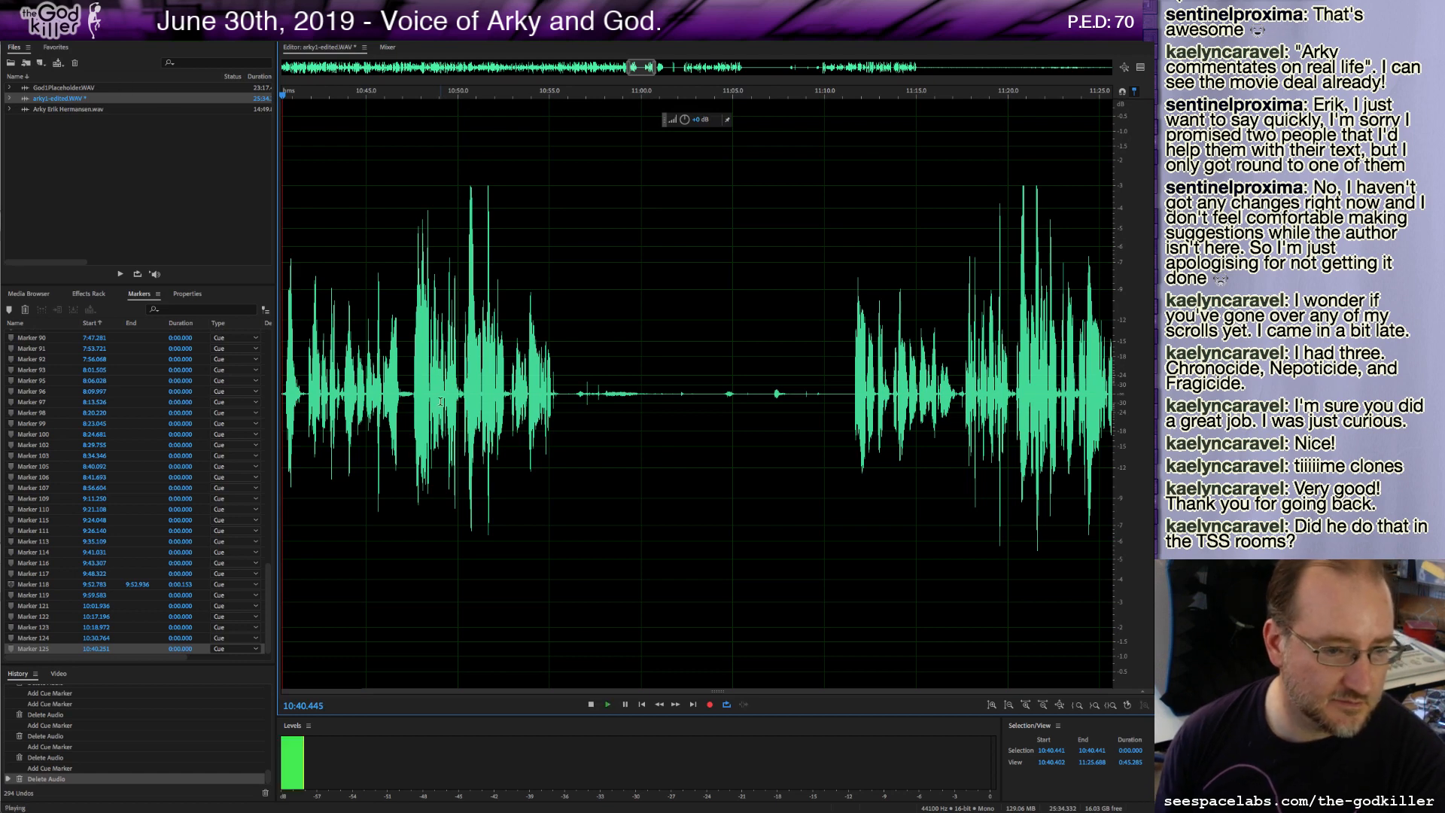
key(m)
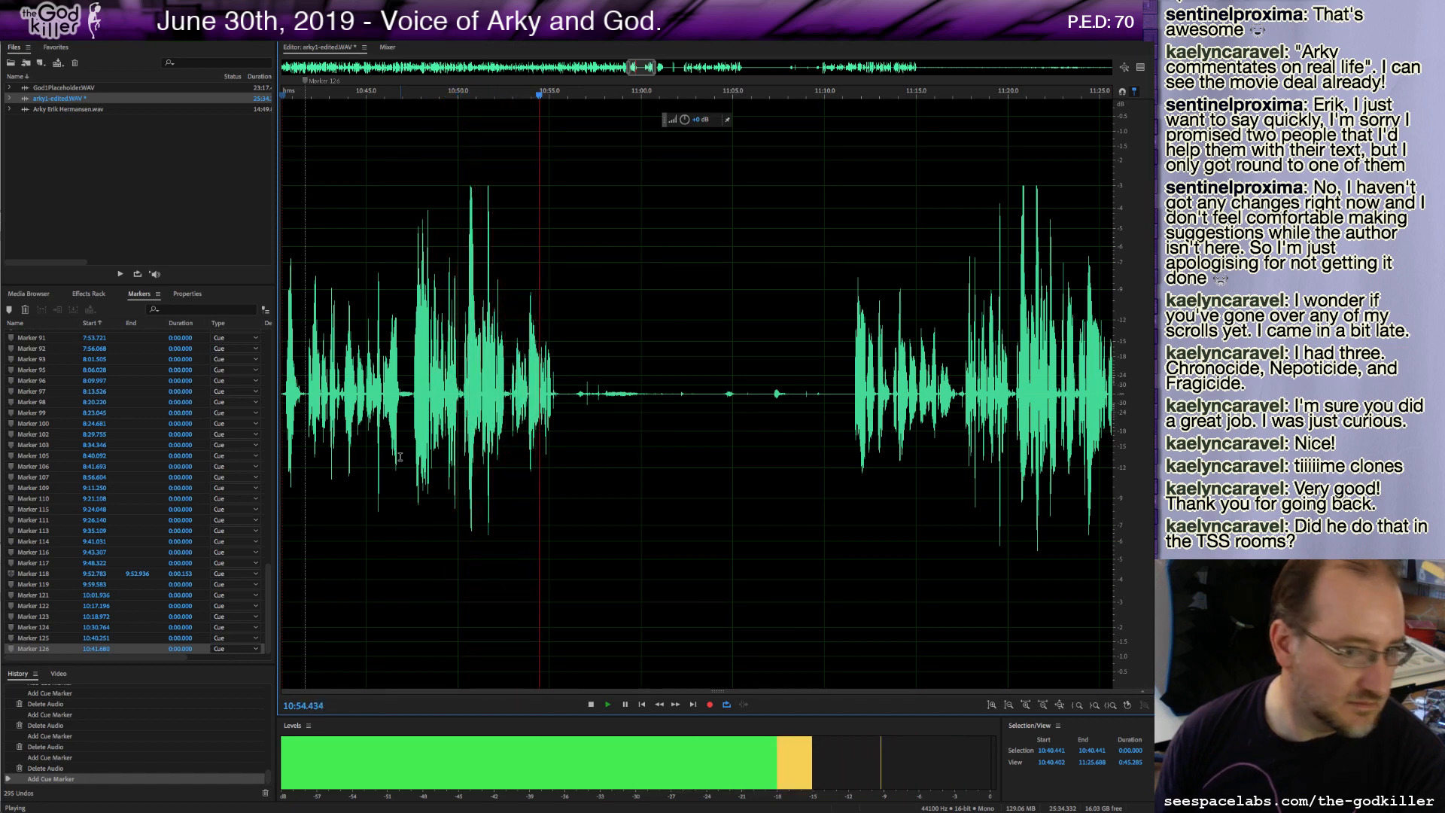
key(m)
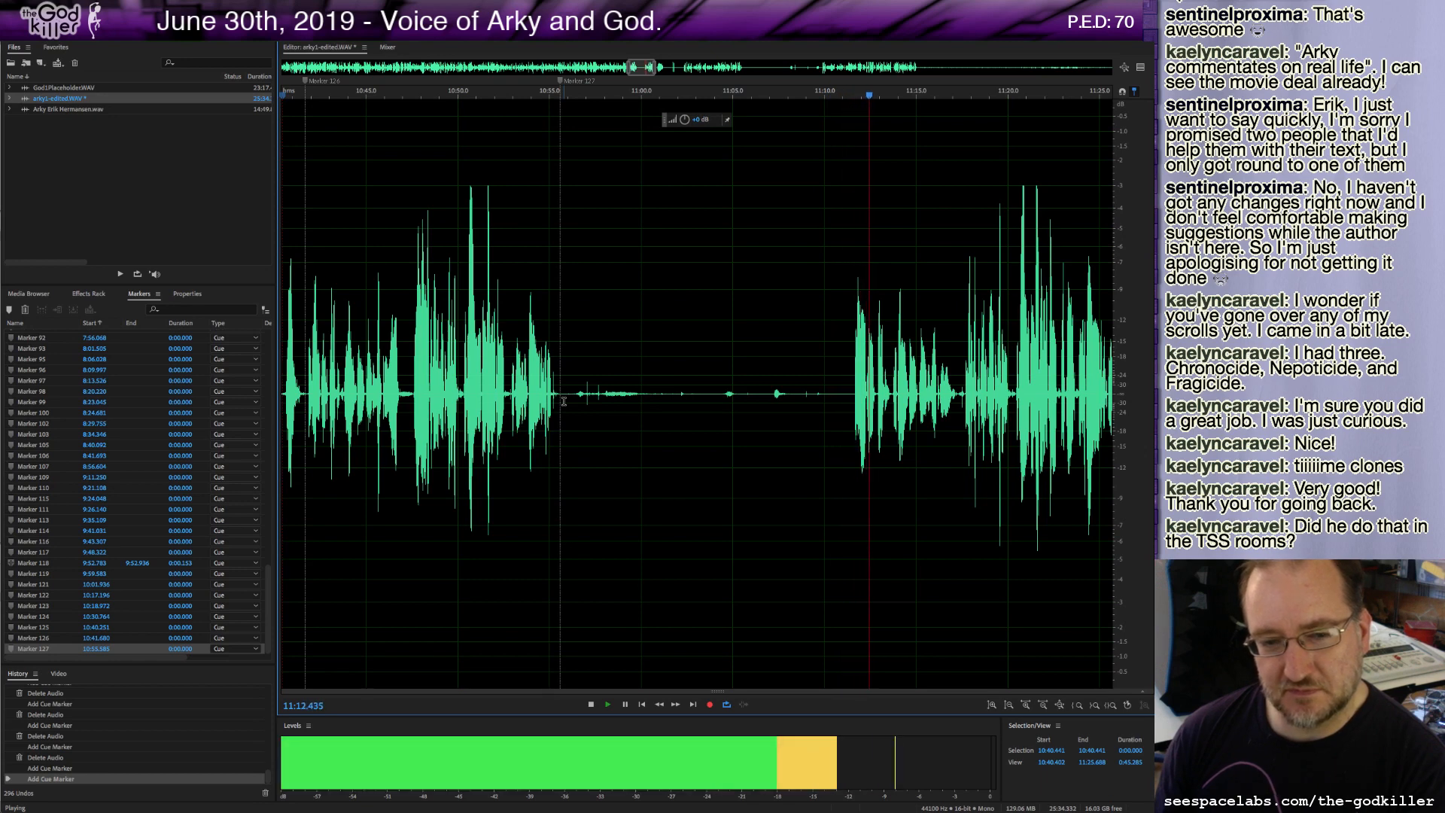
Delete the roughly 14-second stretch starting at about 10:55.8 and stop playback.
drag(563, 401, 854, 501)
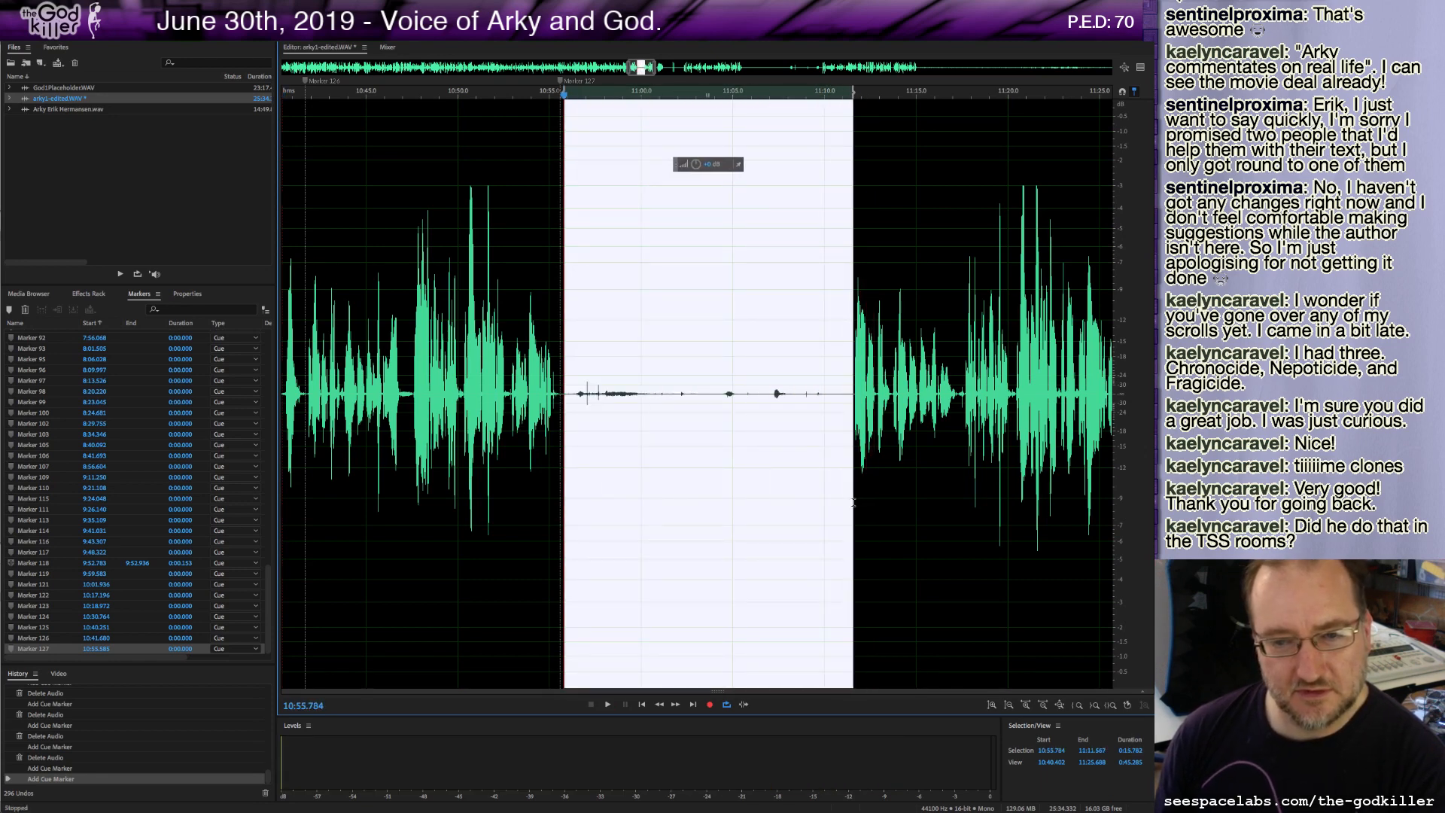
key(Delete)
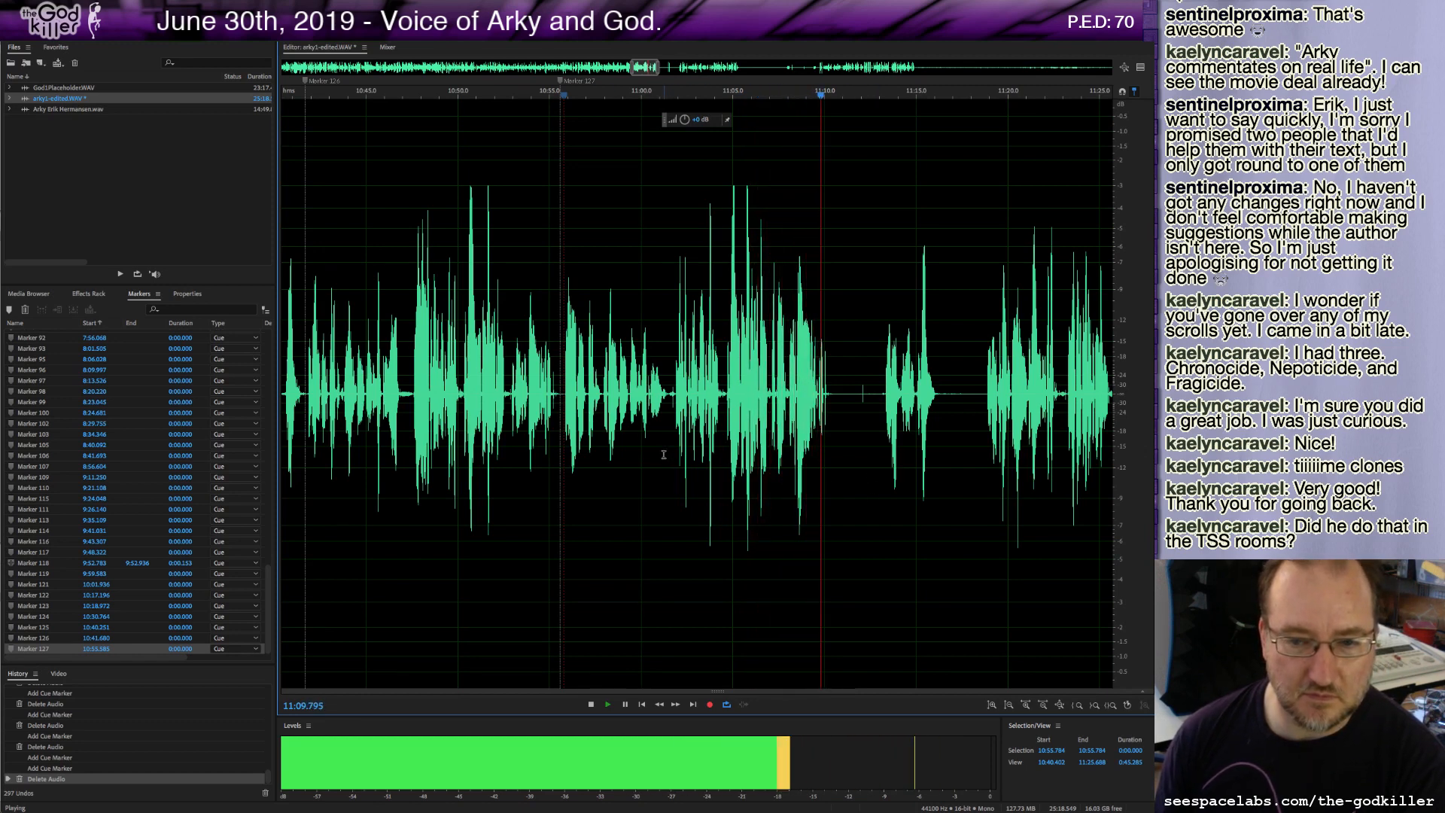
key(space)
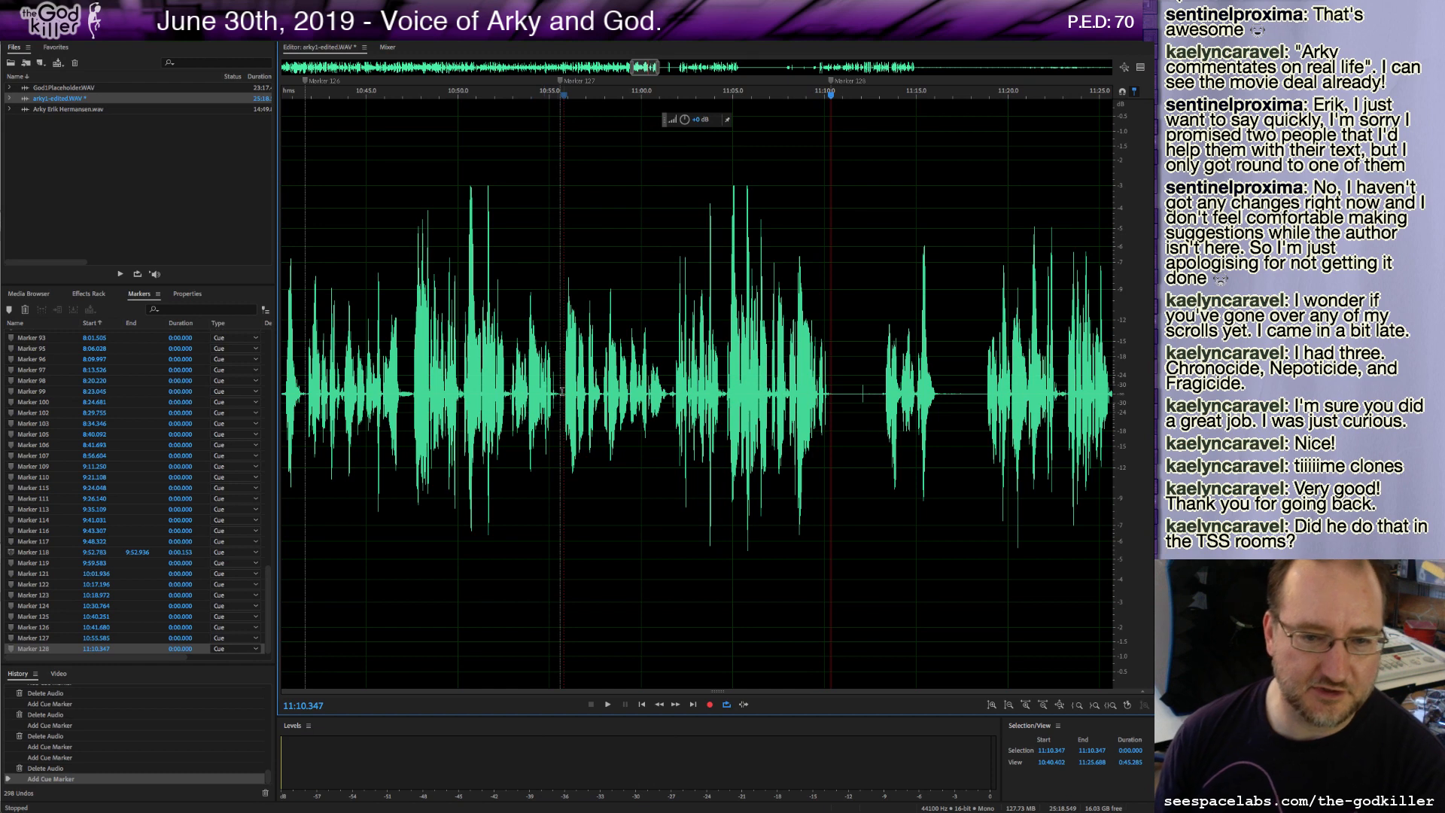
Delete the stretch from about 10:41.8 to 10:55.7, then a roughly 2.7-second stretch after 10:56.6.
drag(563, 395, 301, 440)
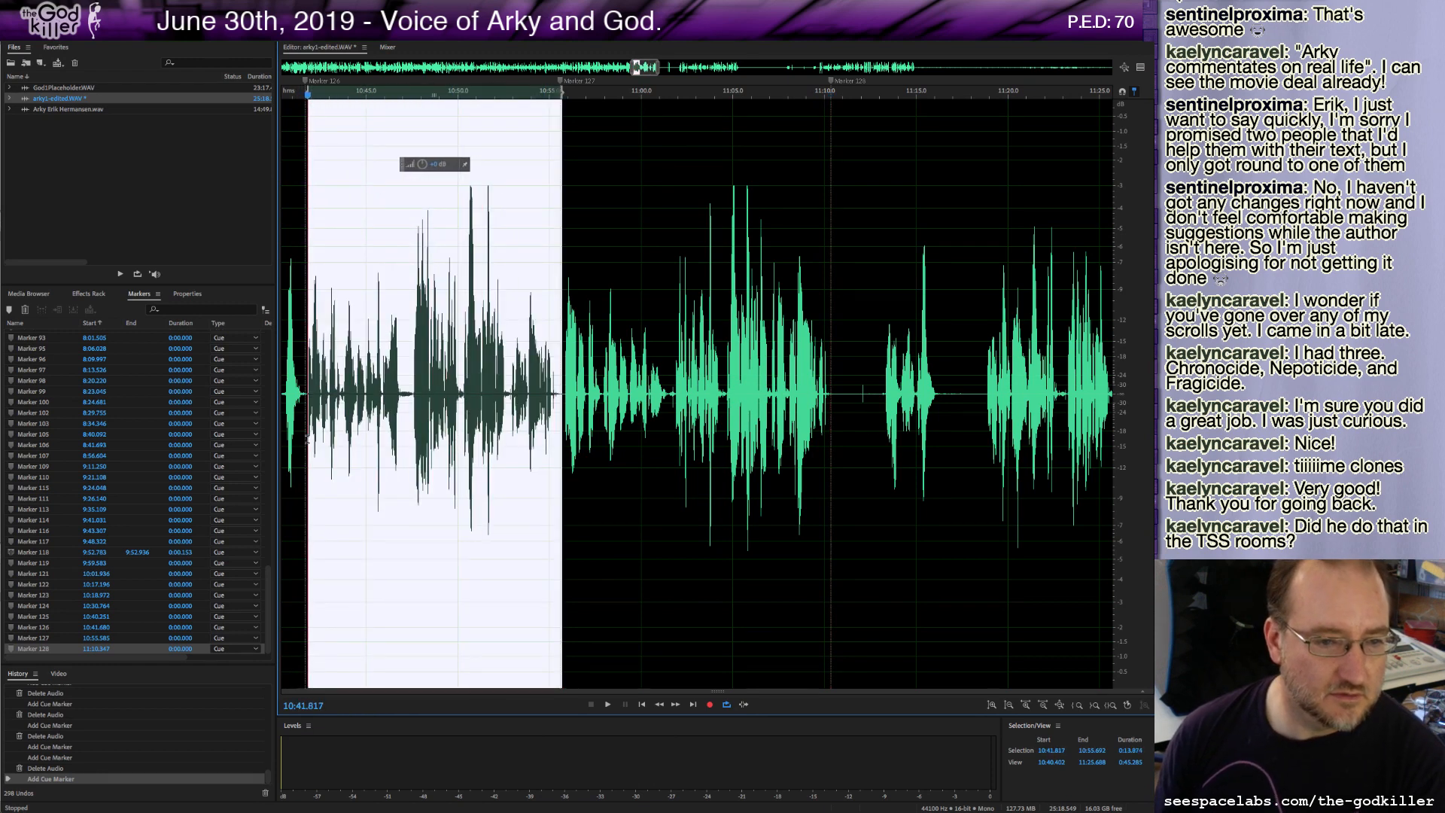
key(Delete)
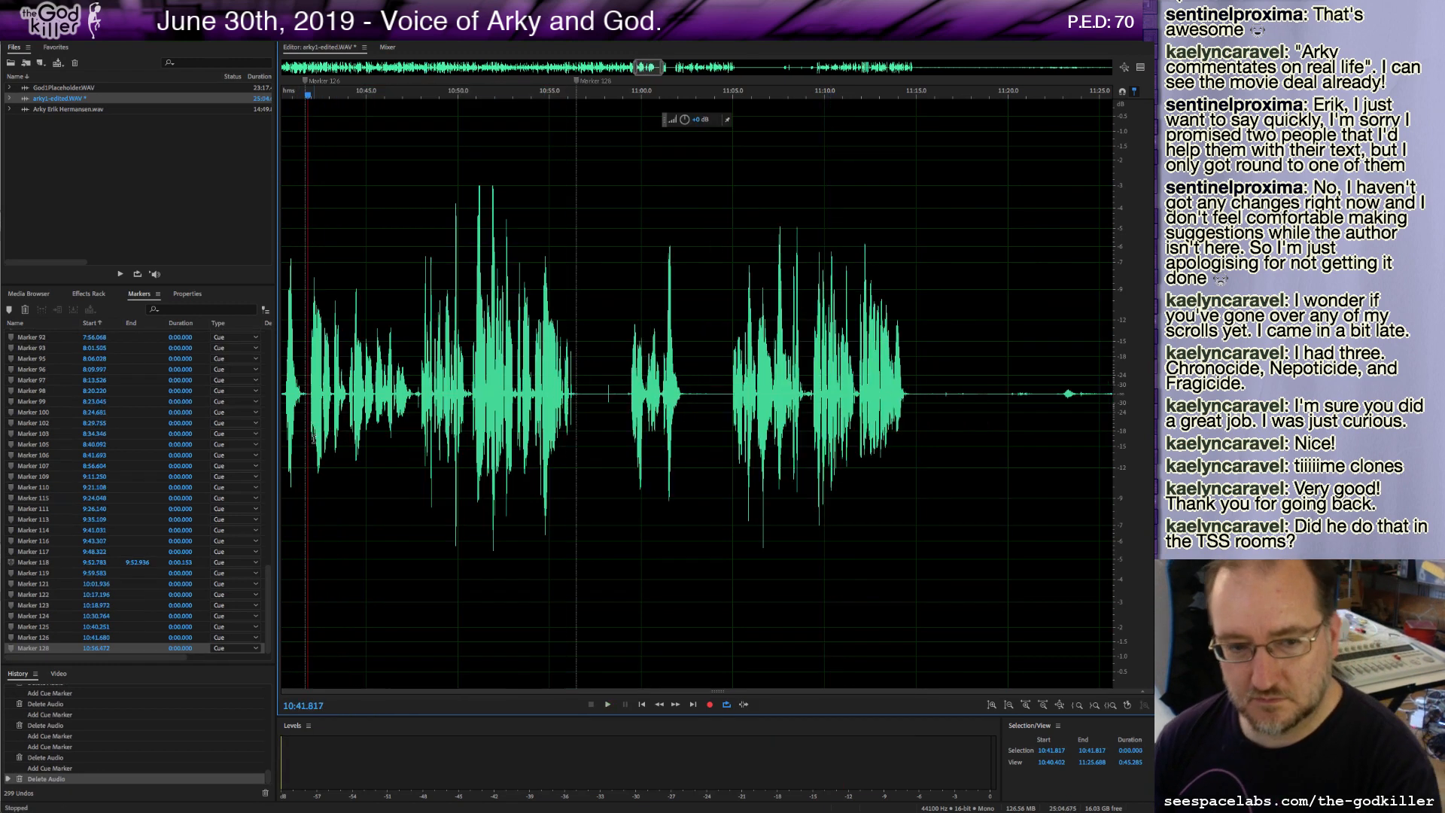
drag(579, 395, 630, 440)
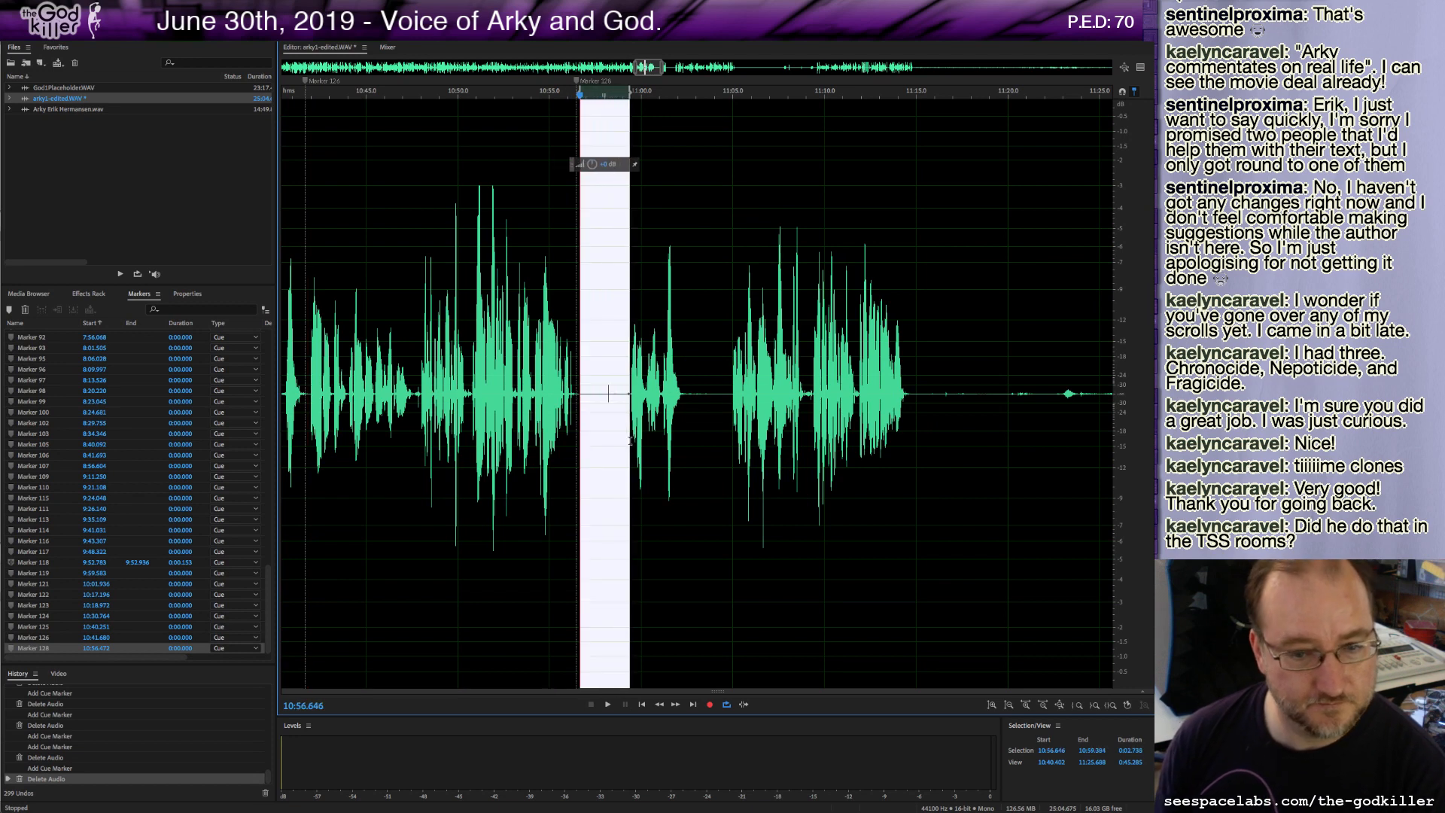
key(Delete)
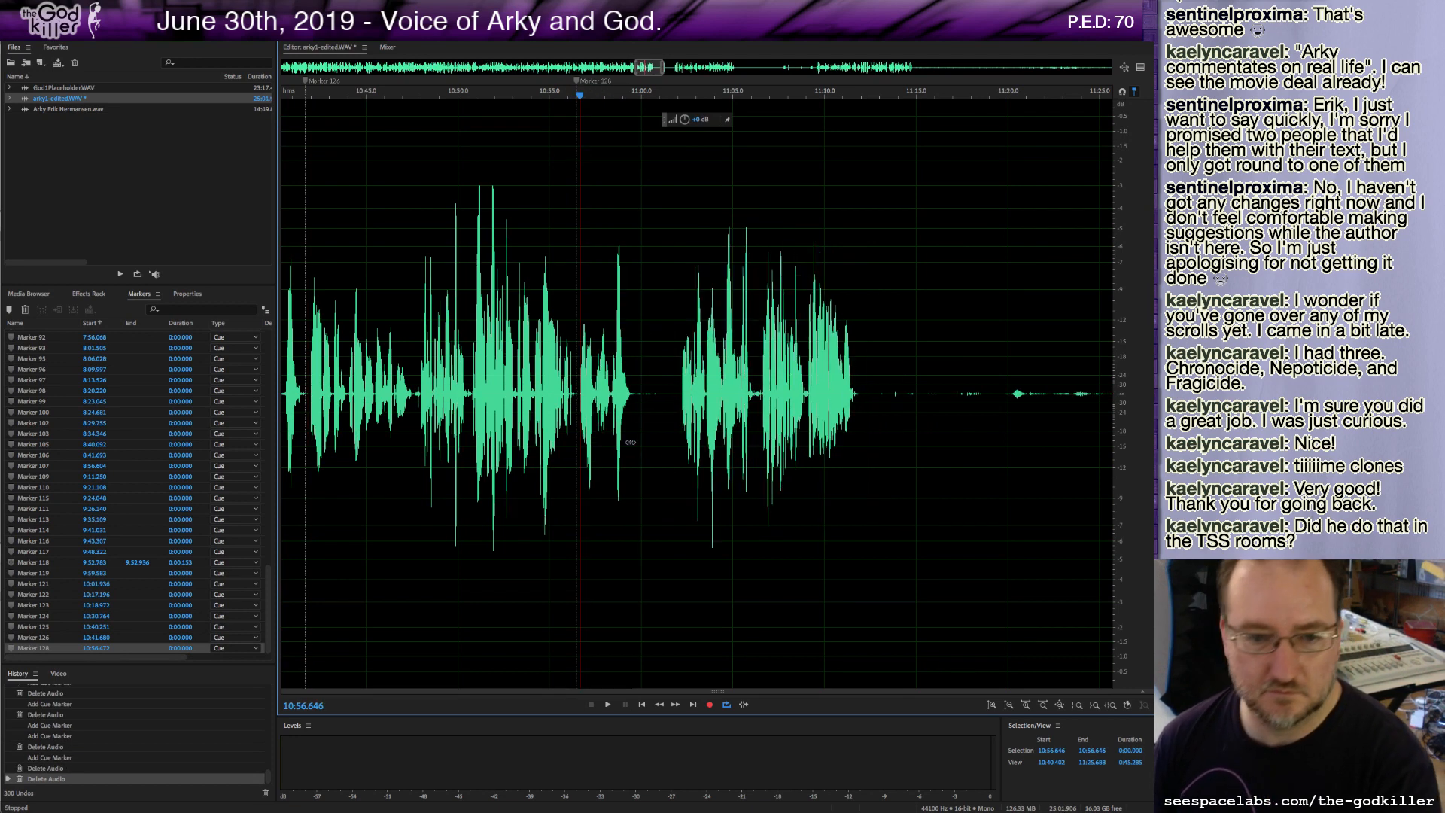
Play back, then delete the roughly 5.4-second stretch after 10:56.6 and play on.
key(space)
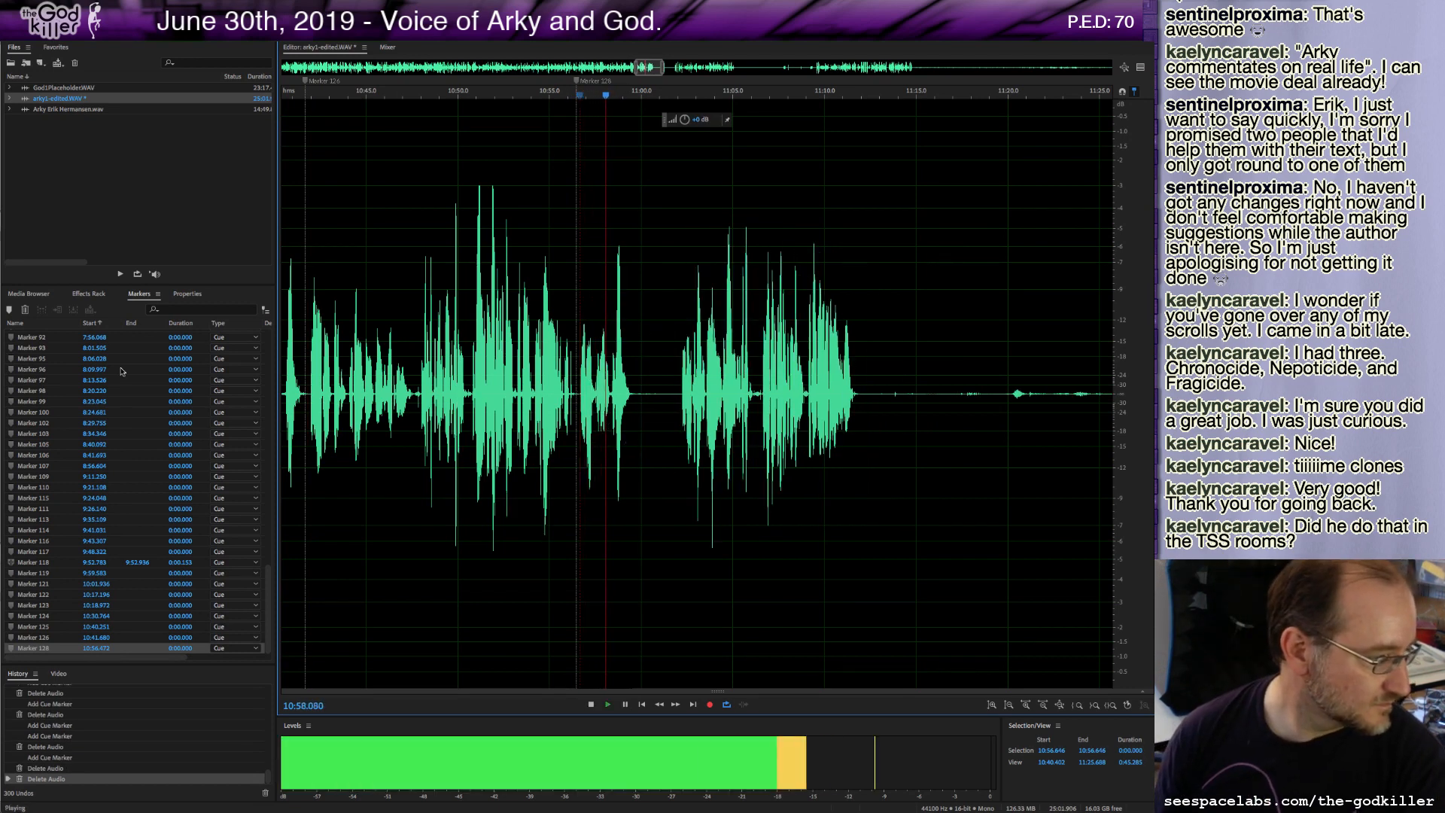
click(679, 392)
drag(679, 391, 585, 420)
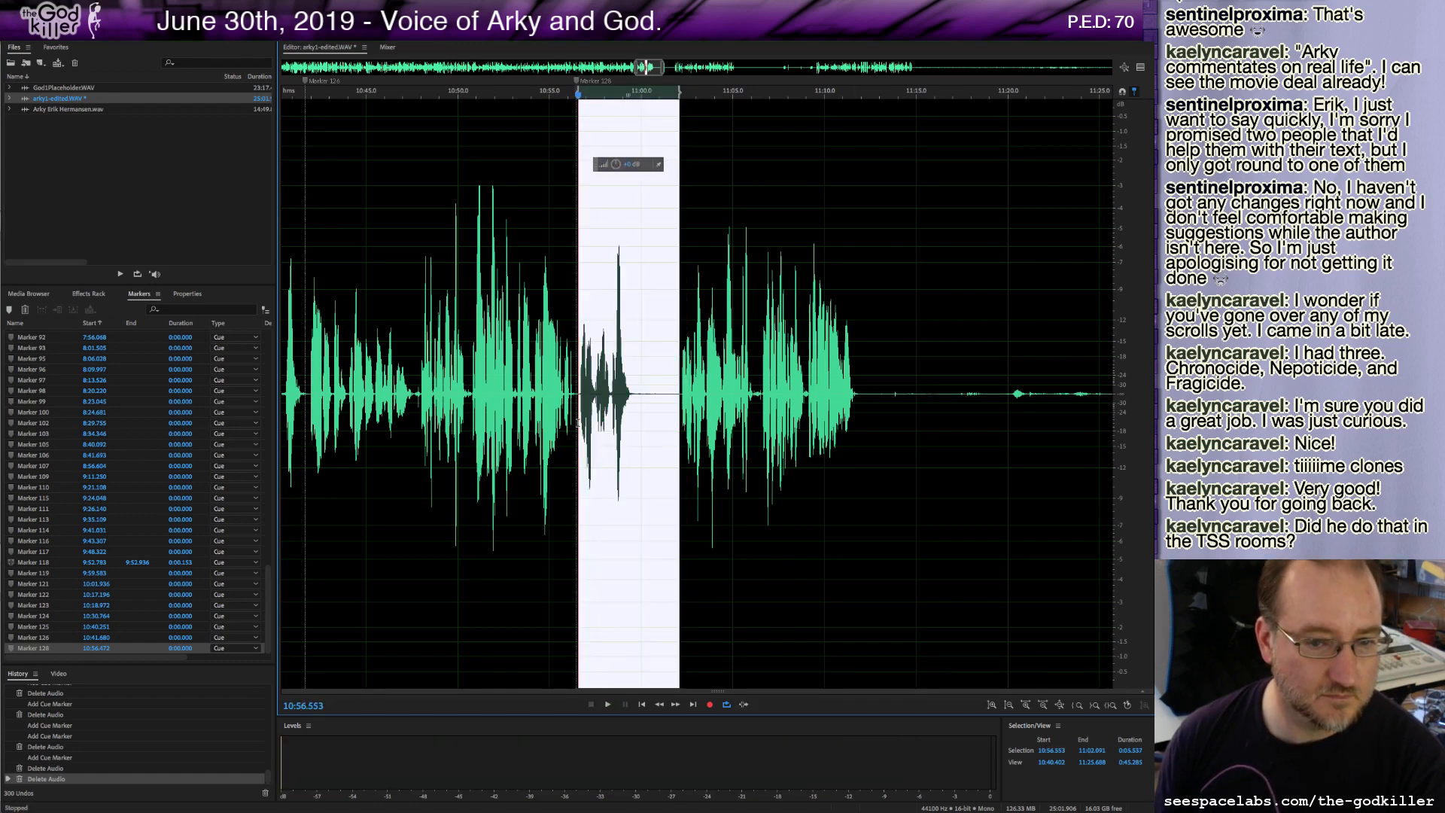
key(Delete)
key(space)
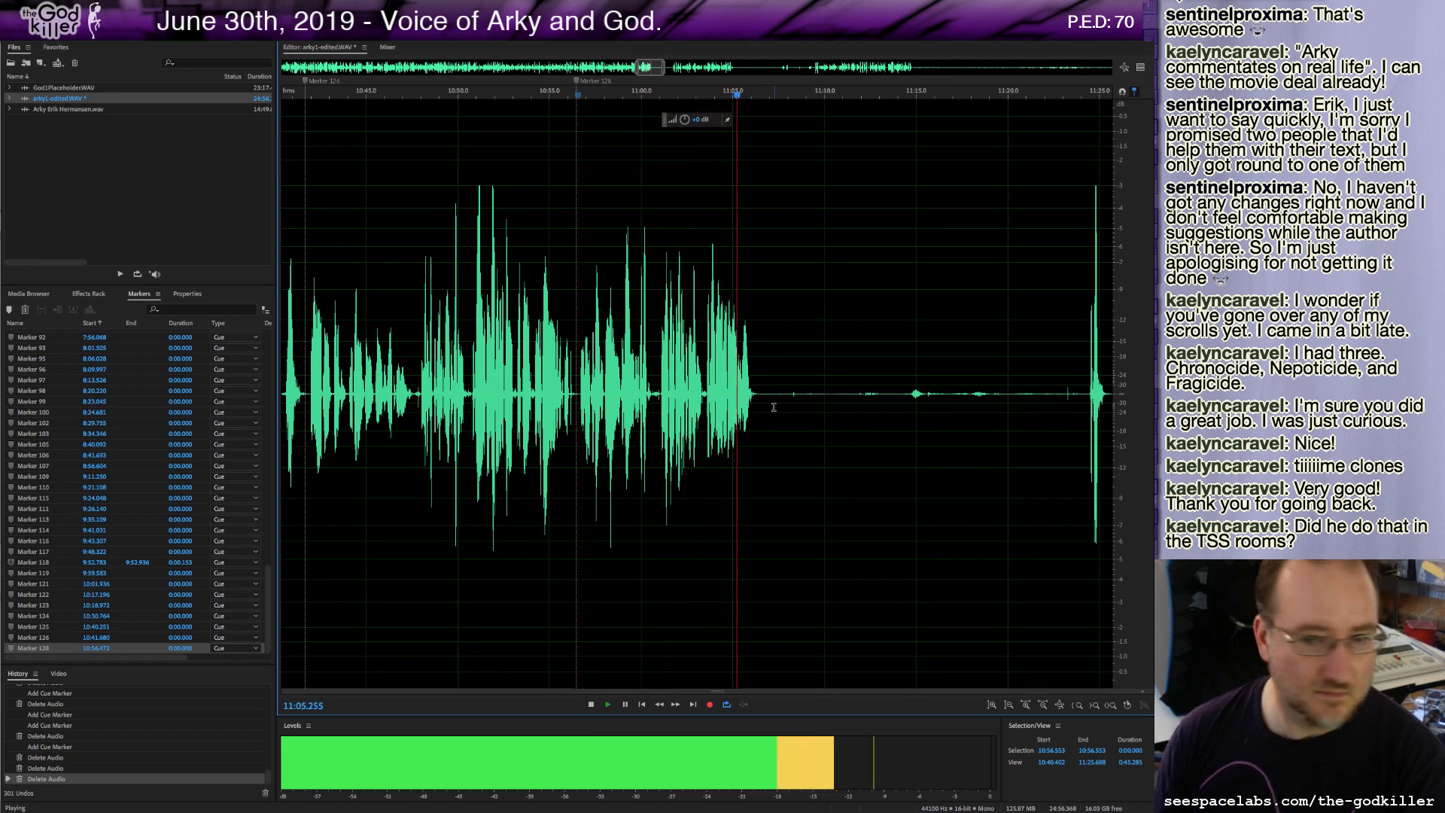
Delete the roughly 18-second stretch after 11:06.3, add a cue marker there and play on.
key(space)
drag(758, 610, 1086, 490)
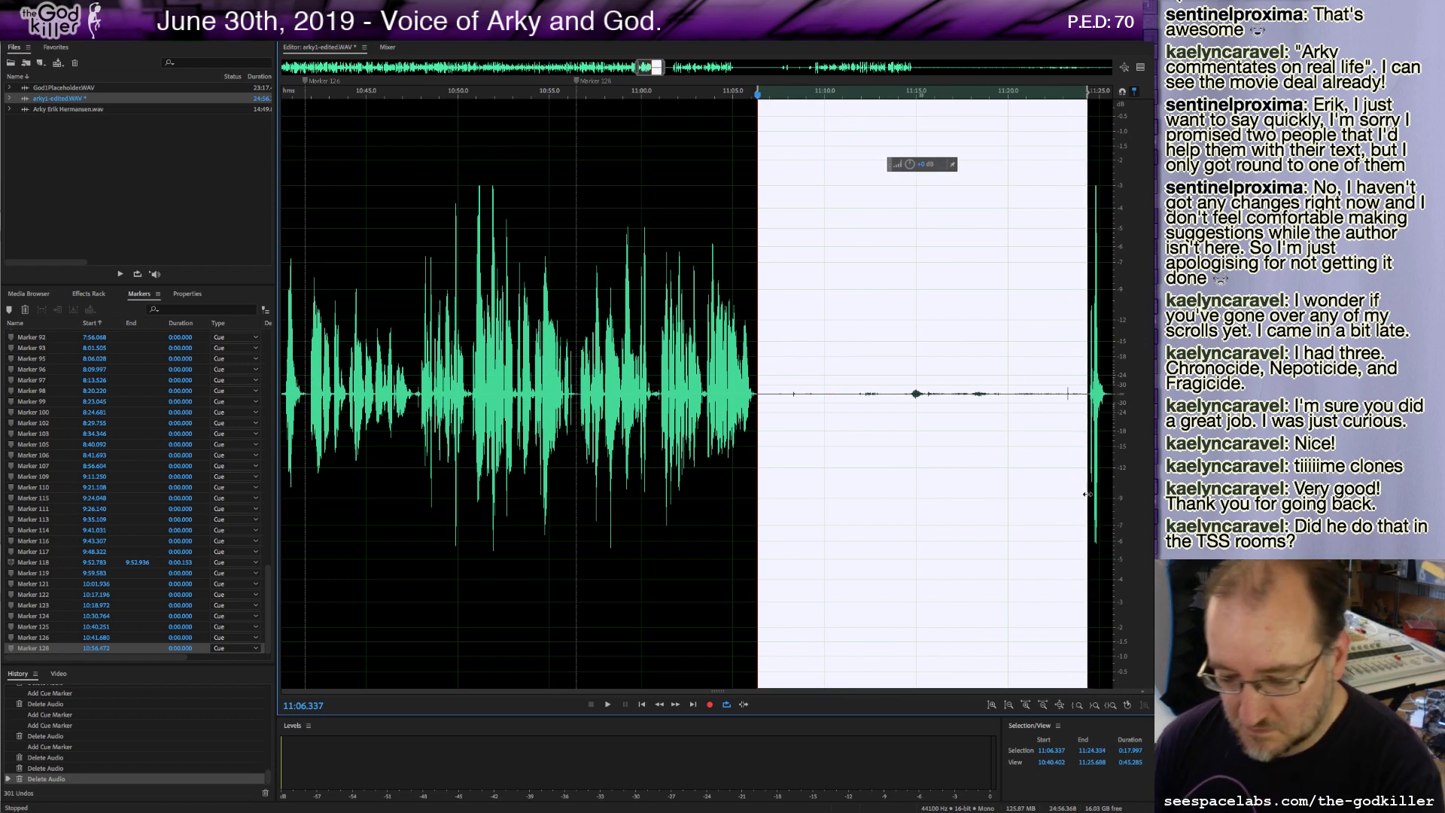
key(Delete)
key(m)
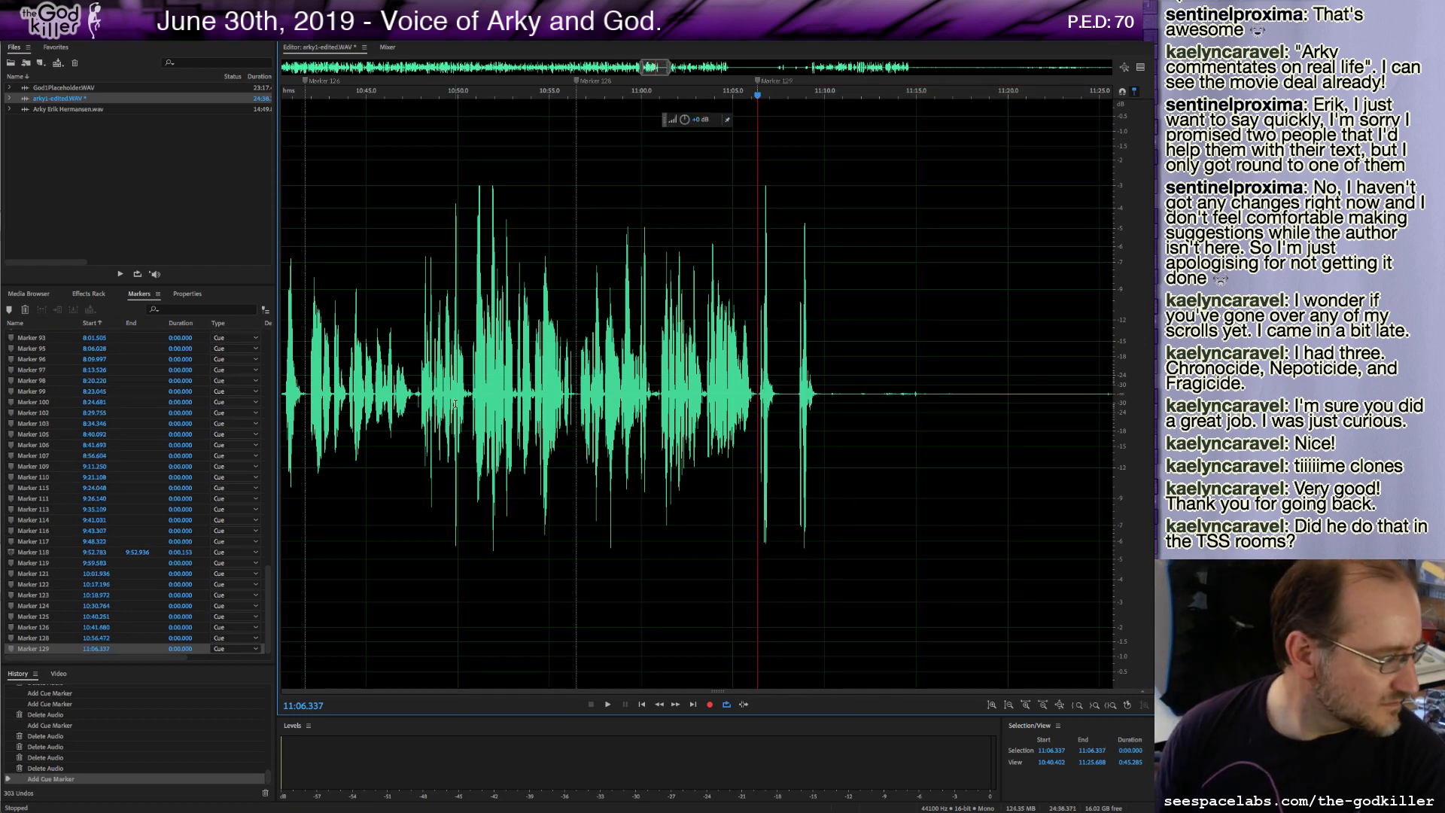
key(space)
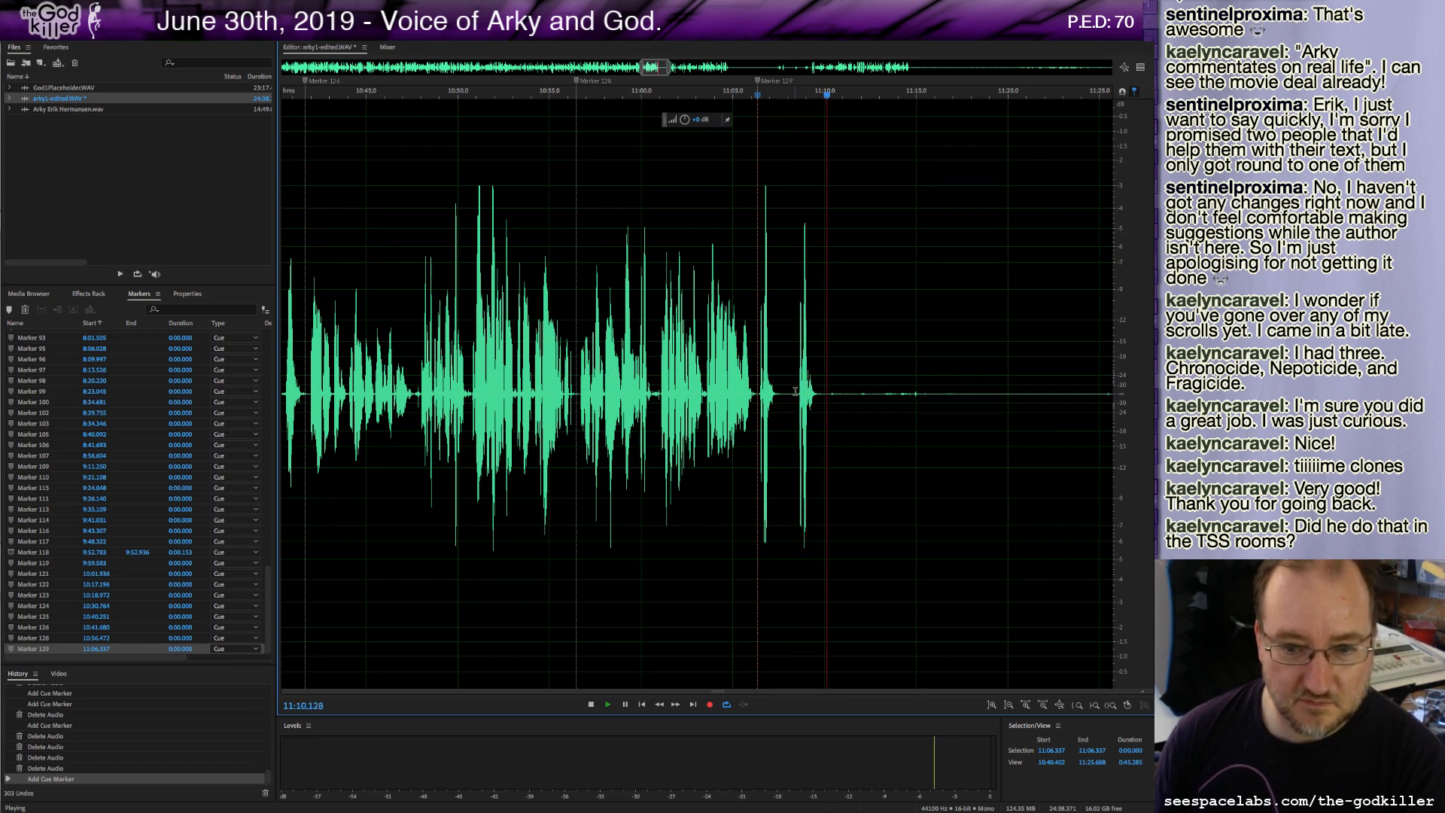
Delete the roughly 20-second stretch after 11:07.6 and play on.
drag(796, 399, 335, 467)
scroll(655, 391, left, 5)
drag(656, 515, 1028, 517)
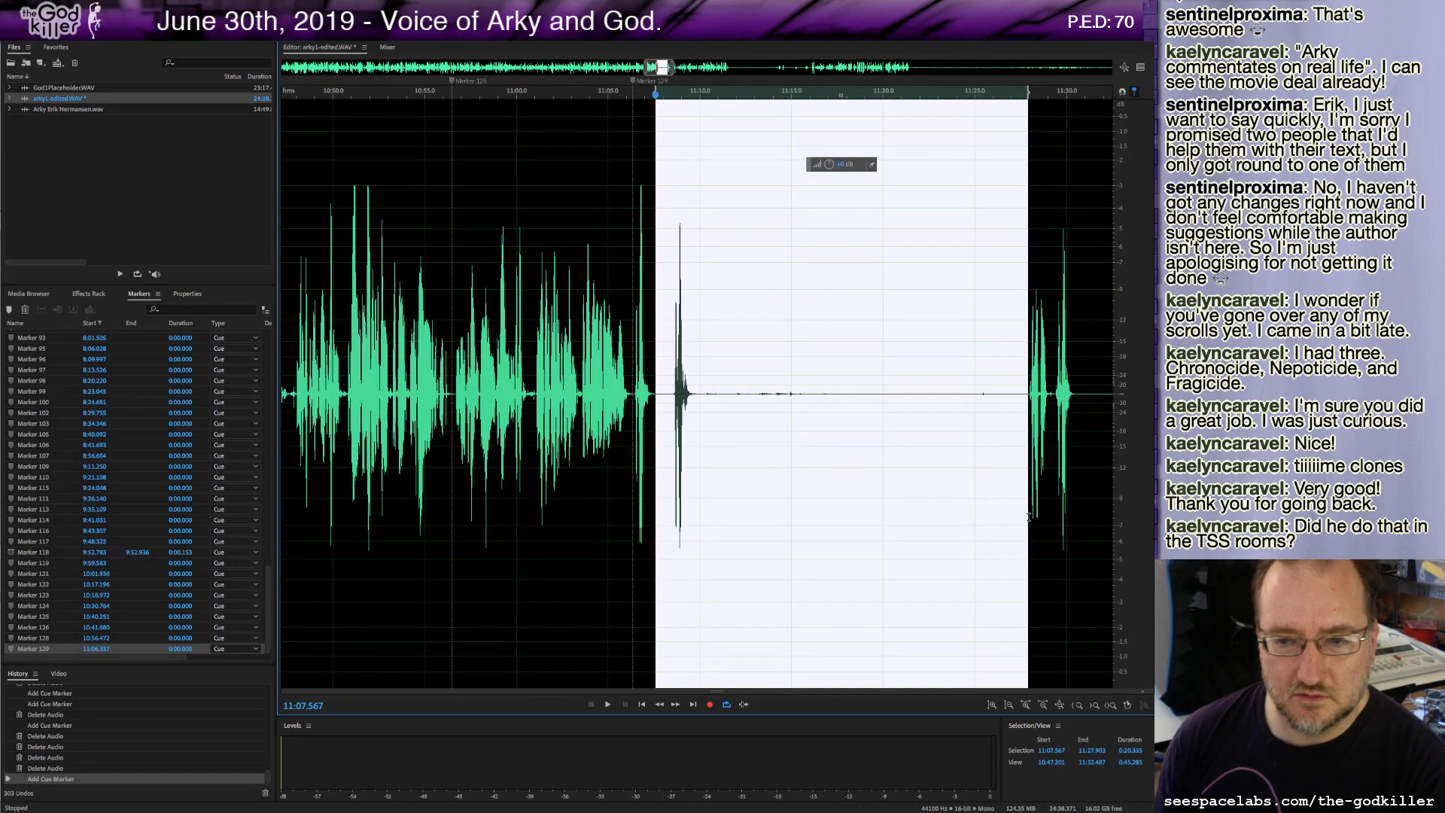
key(Delete)
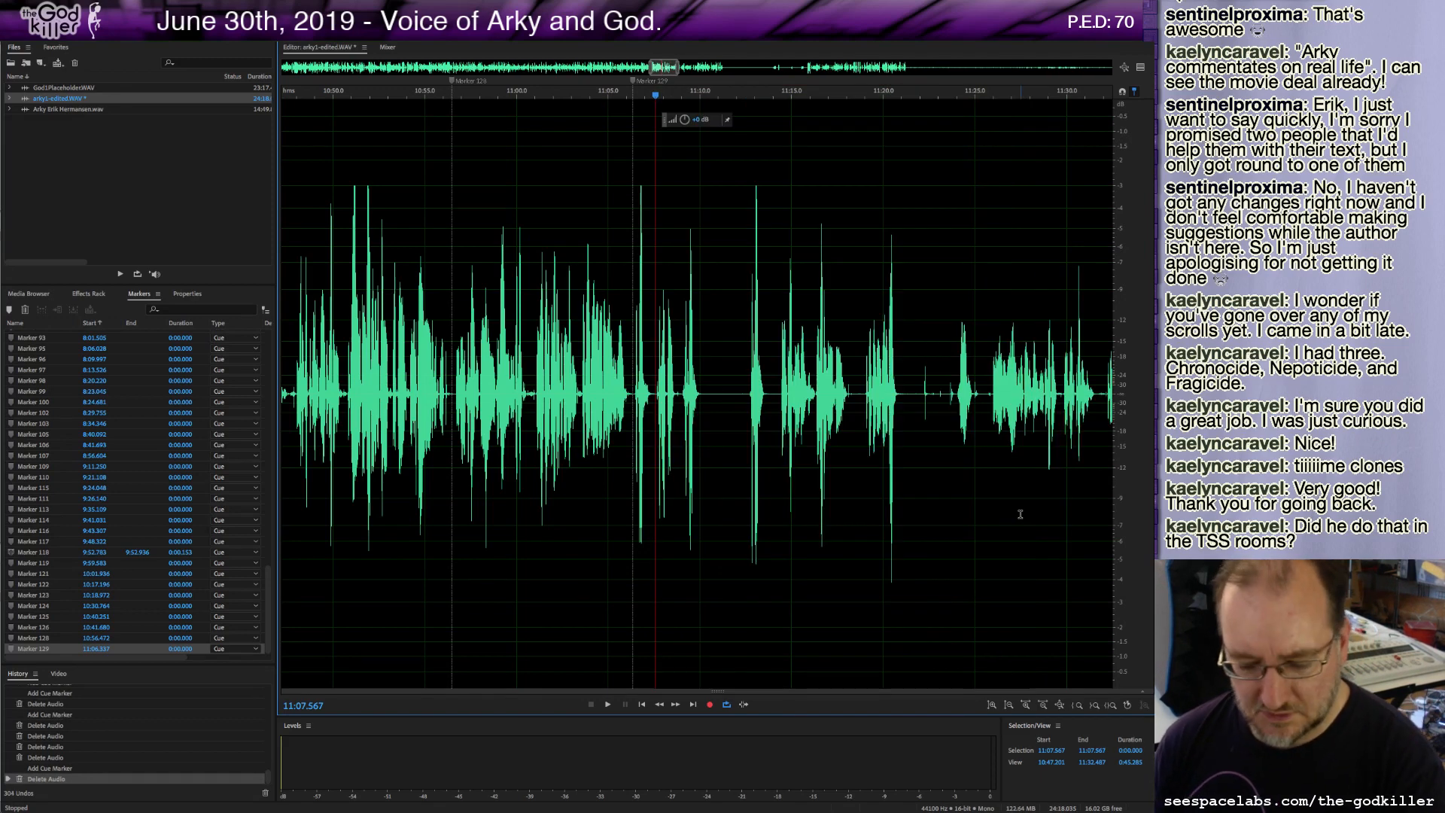
key(space)
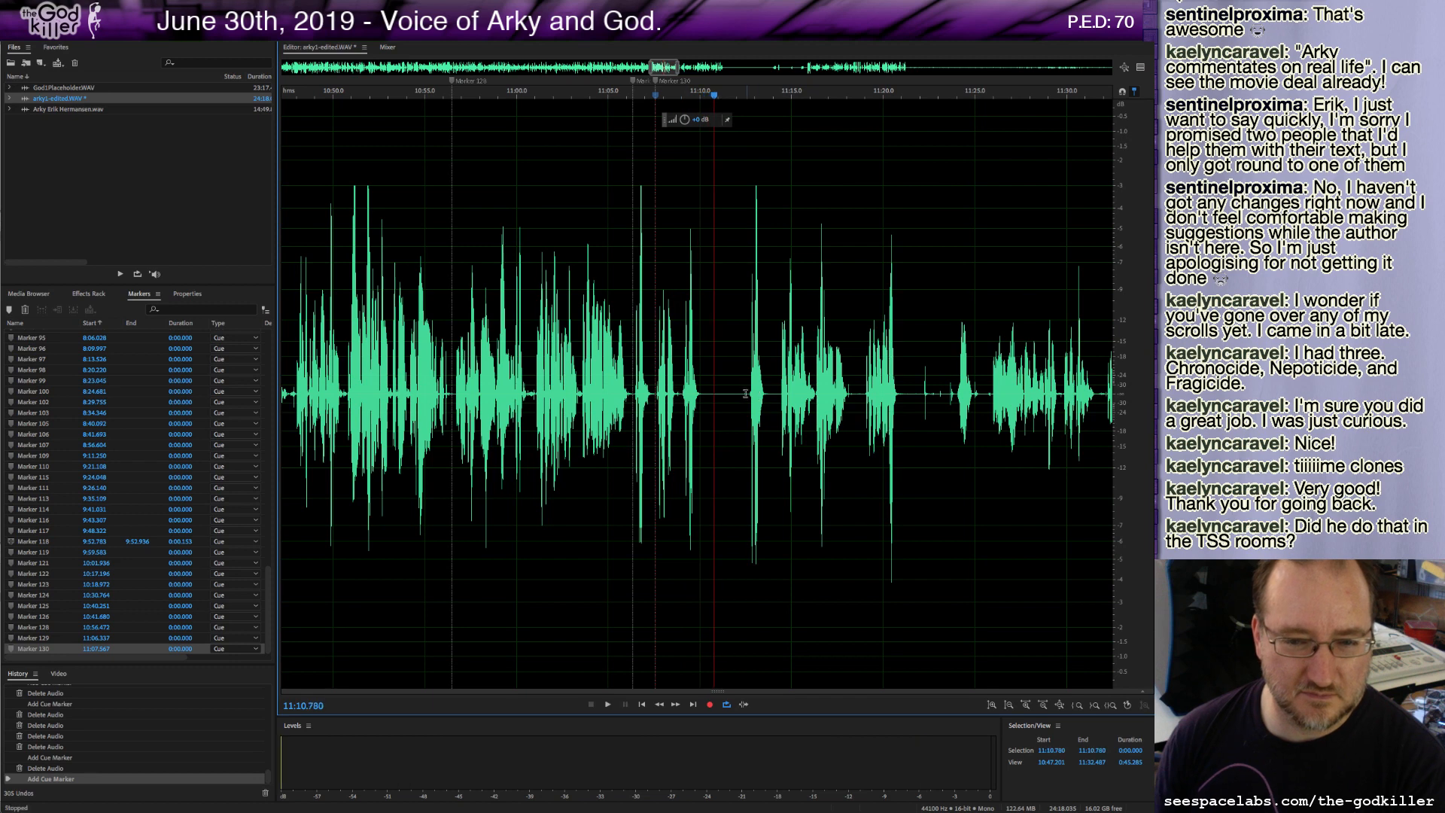
Delete the short stretch starting at about 11:07.4, add a cue marker there and play on.
drag(748, 398, 665, 410)
key(Delete)
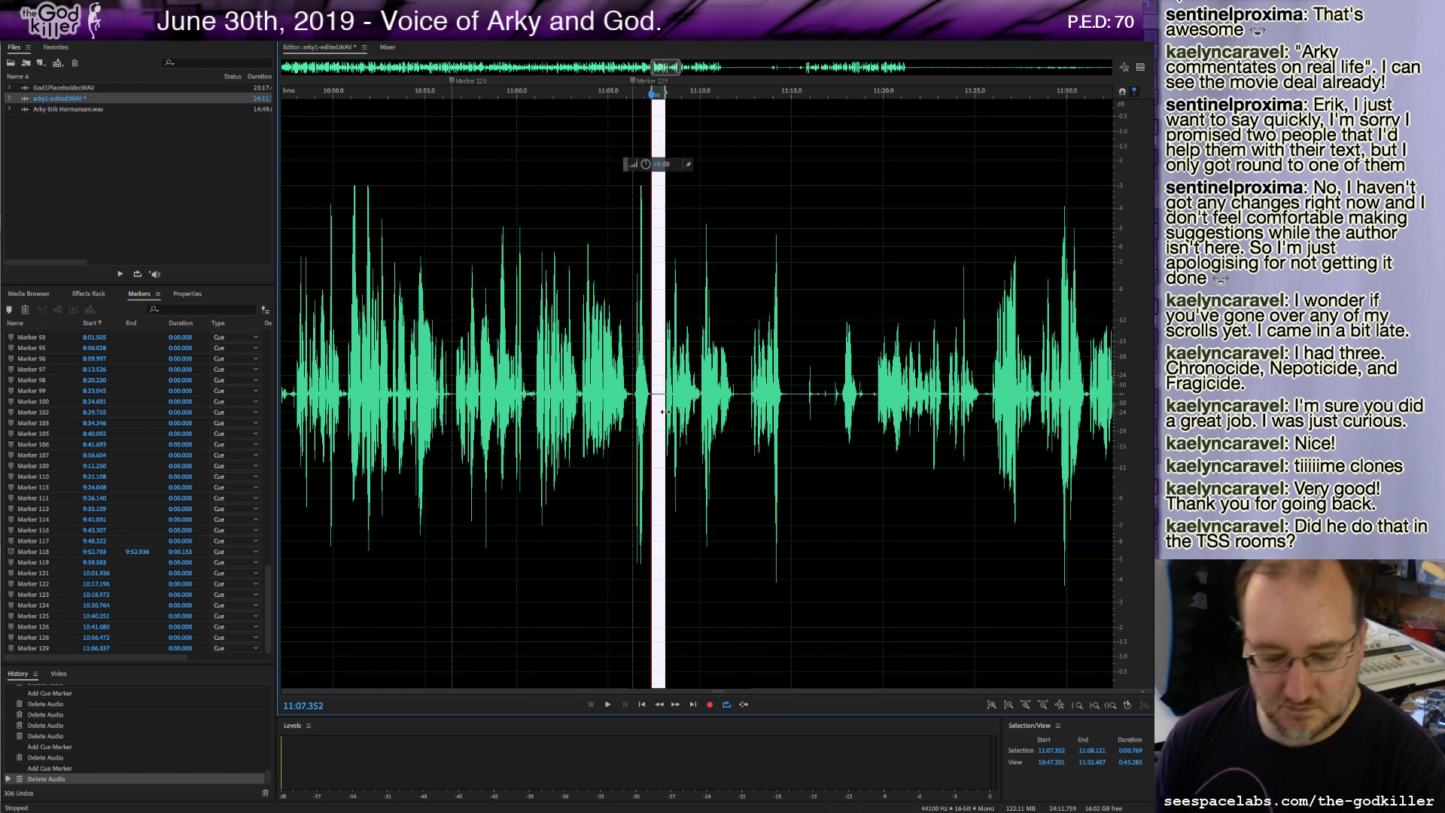
key(Delete)
key(m)
key(space)
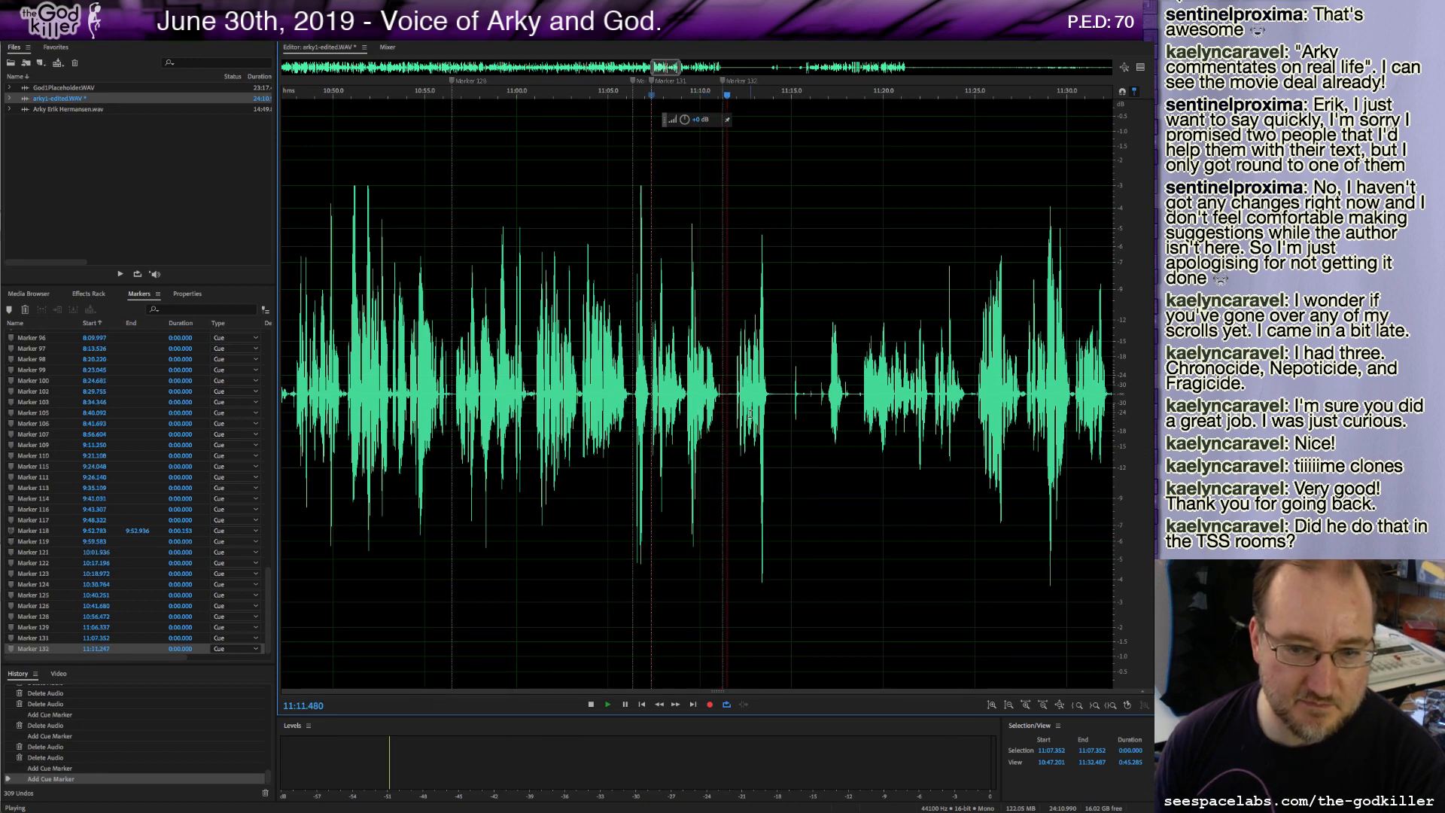
Add a cue marker at about 11:11.2, then delete a sliver at about 11:11.4 and play on.
key(m)
key(space)
drag(726, 393, 732, 401)
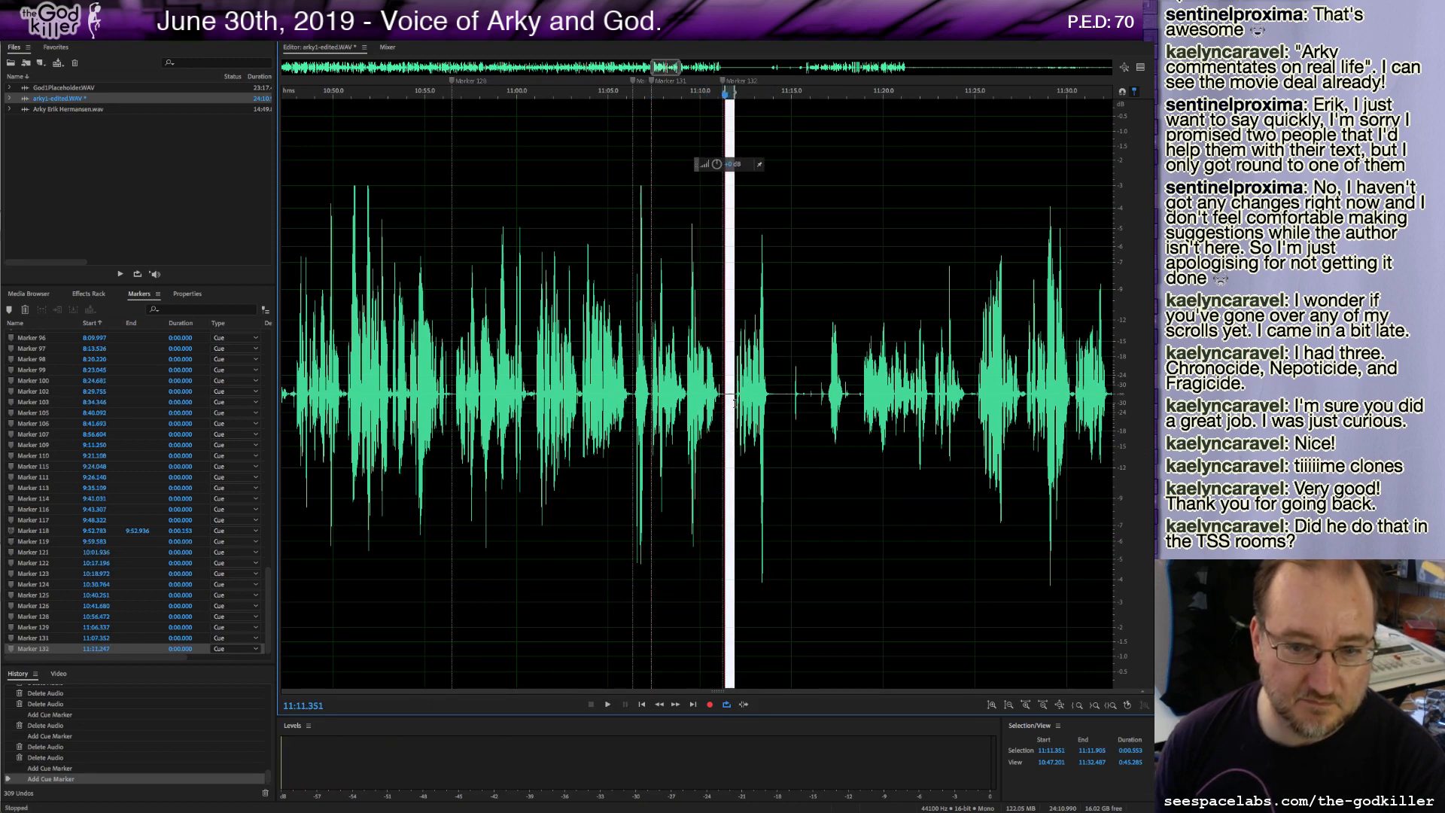
key(Delete)
key(space)
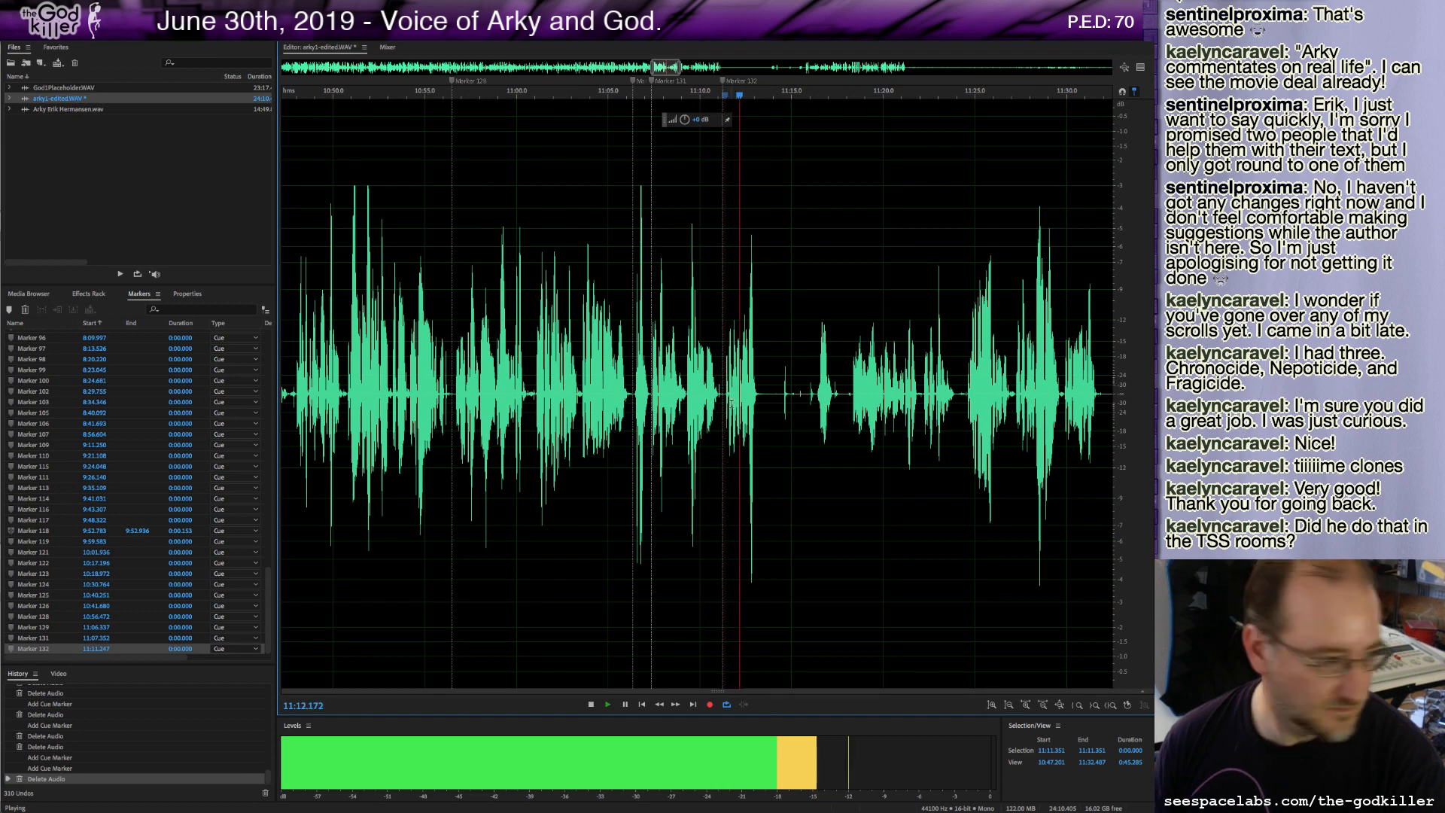
Delete the roughly 3-second stretch after 11:13.4 and play on.
key(space)
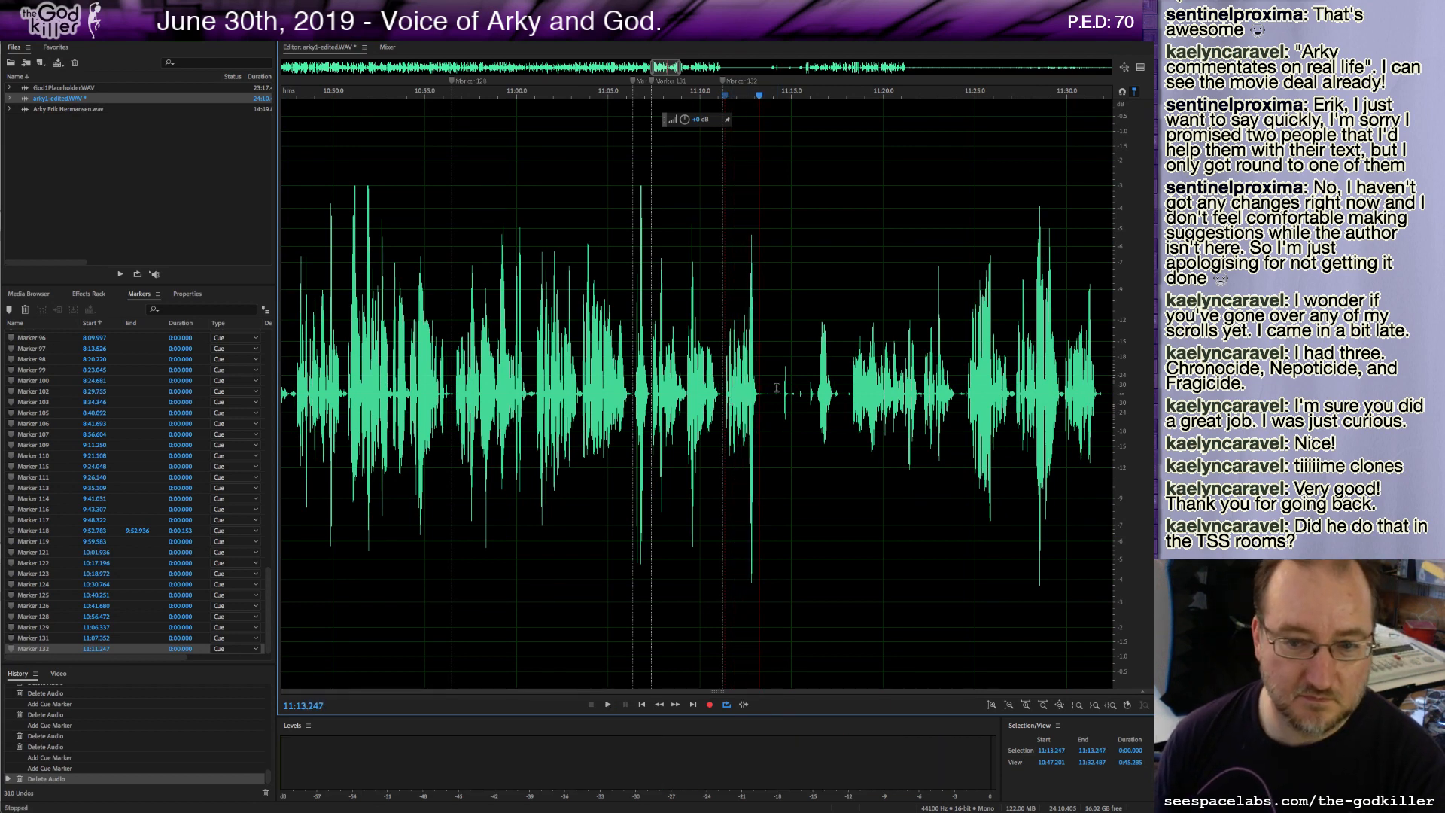
drag(761, 393, 814, 425)
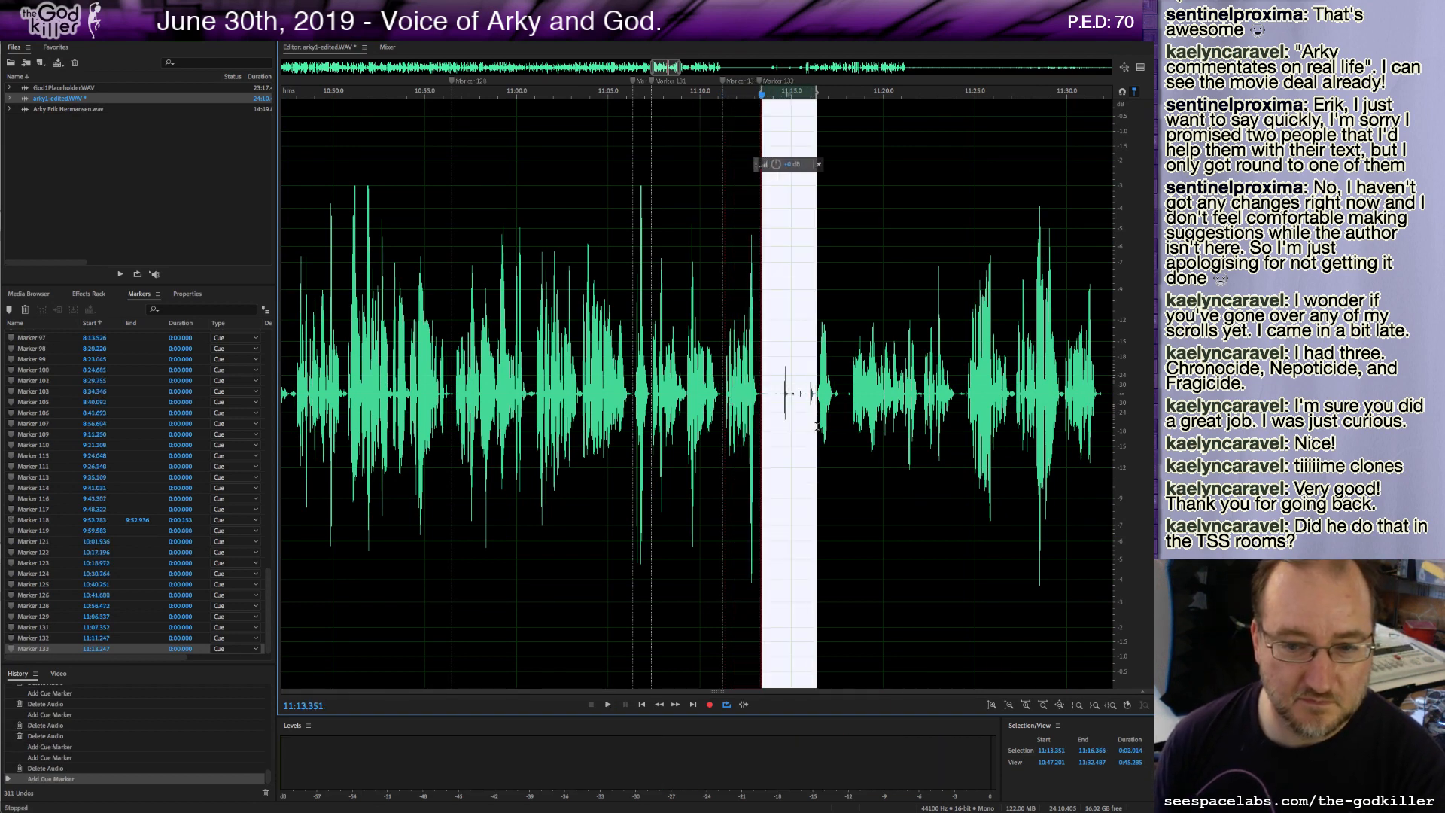
key(Delete)
key(space)
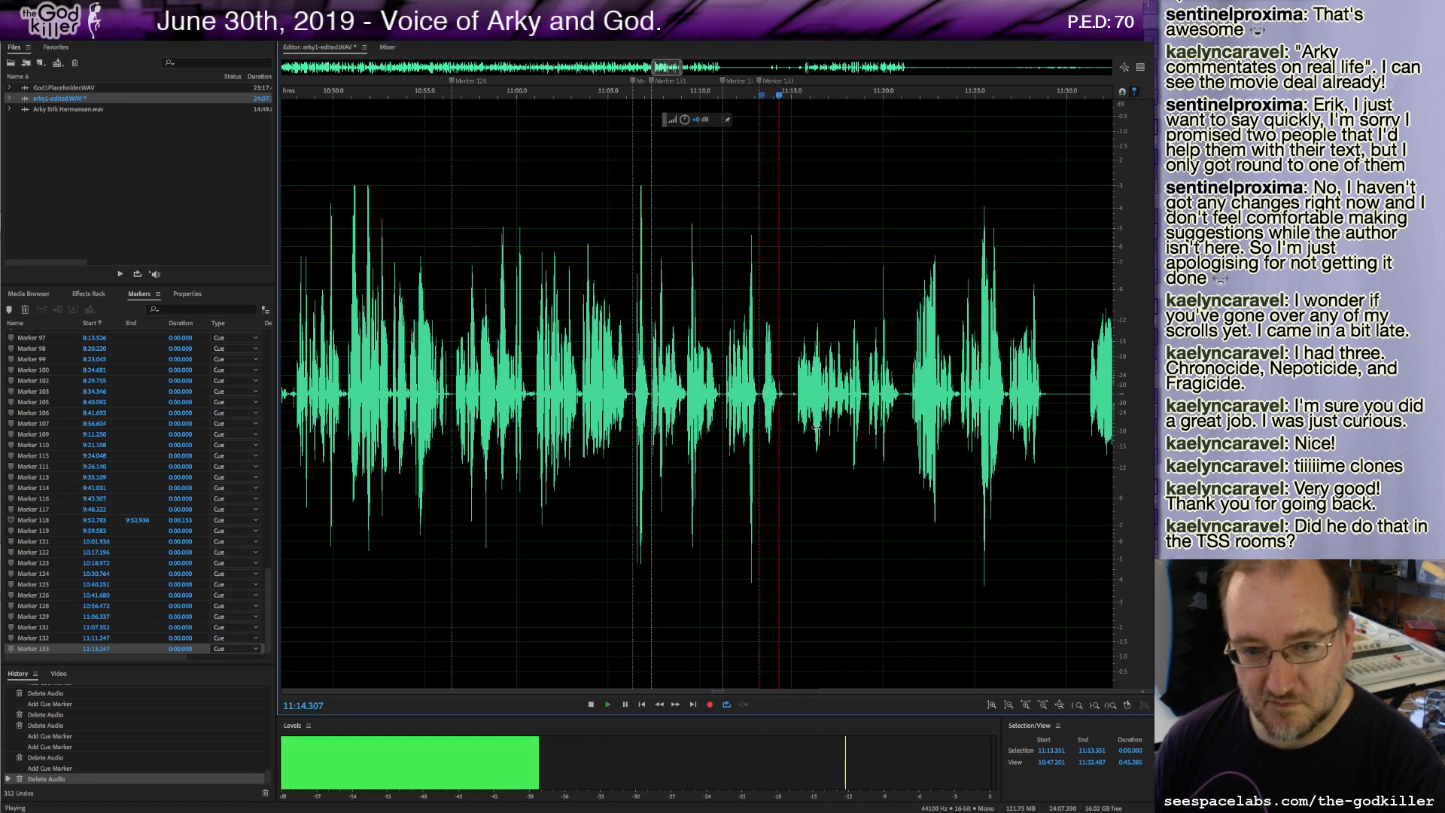
Delete a short stretch at about 11:14.5 and add a cue marker there.
key(space)
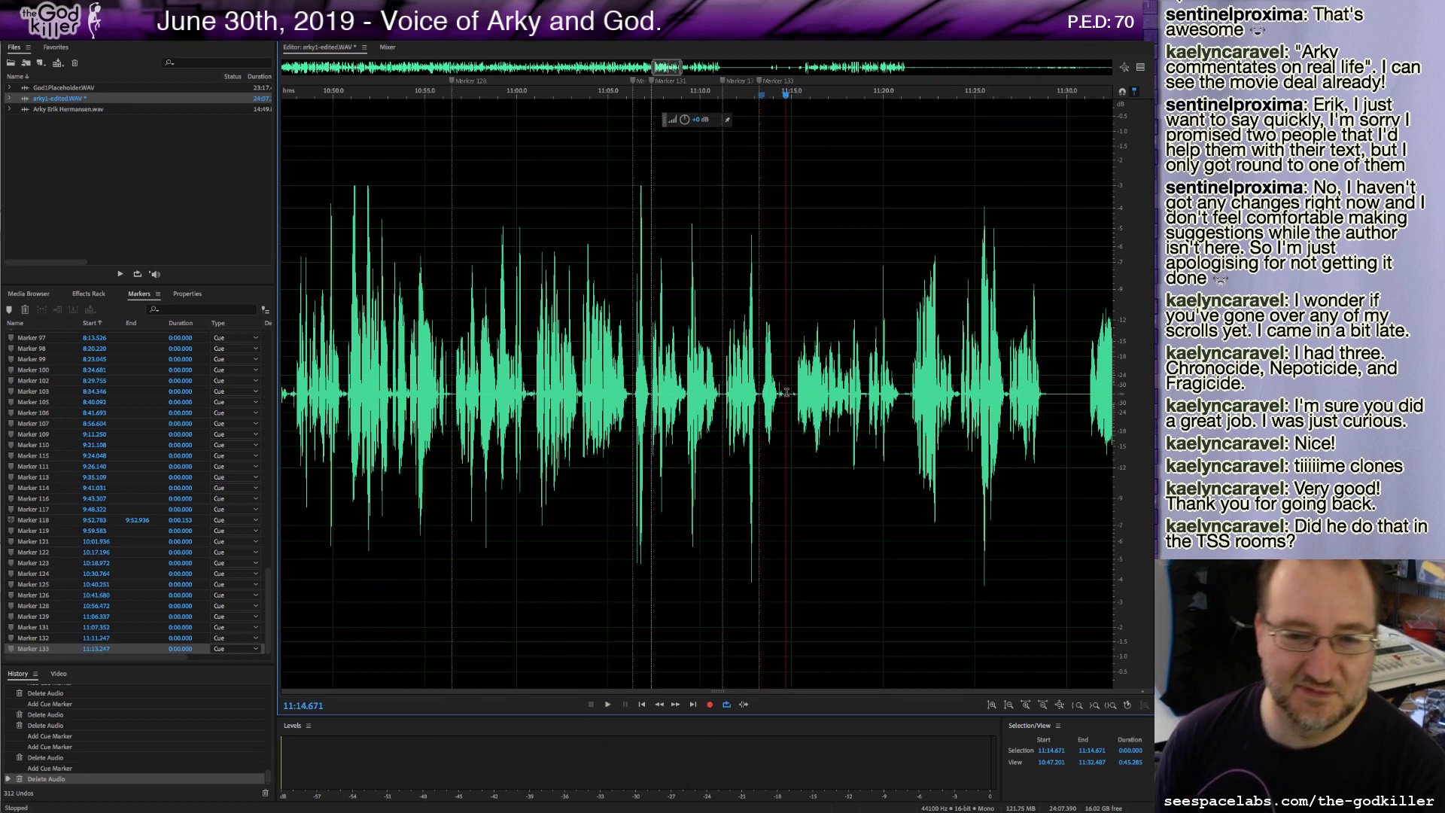
drag(783, 393, 796, 408)
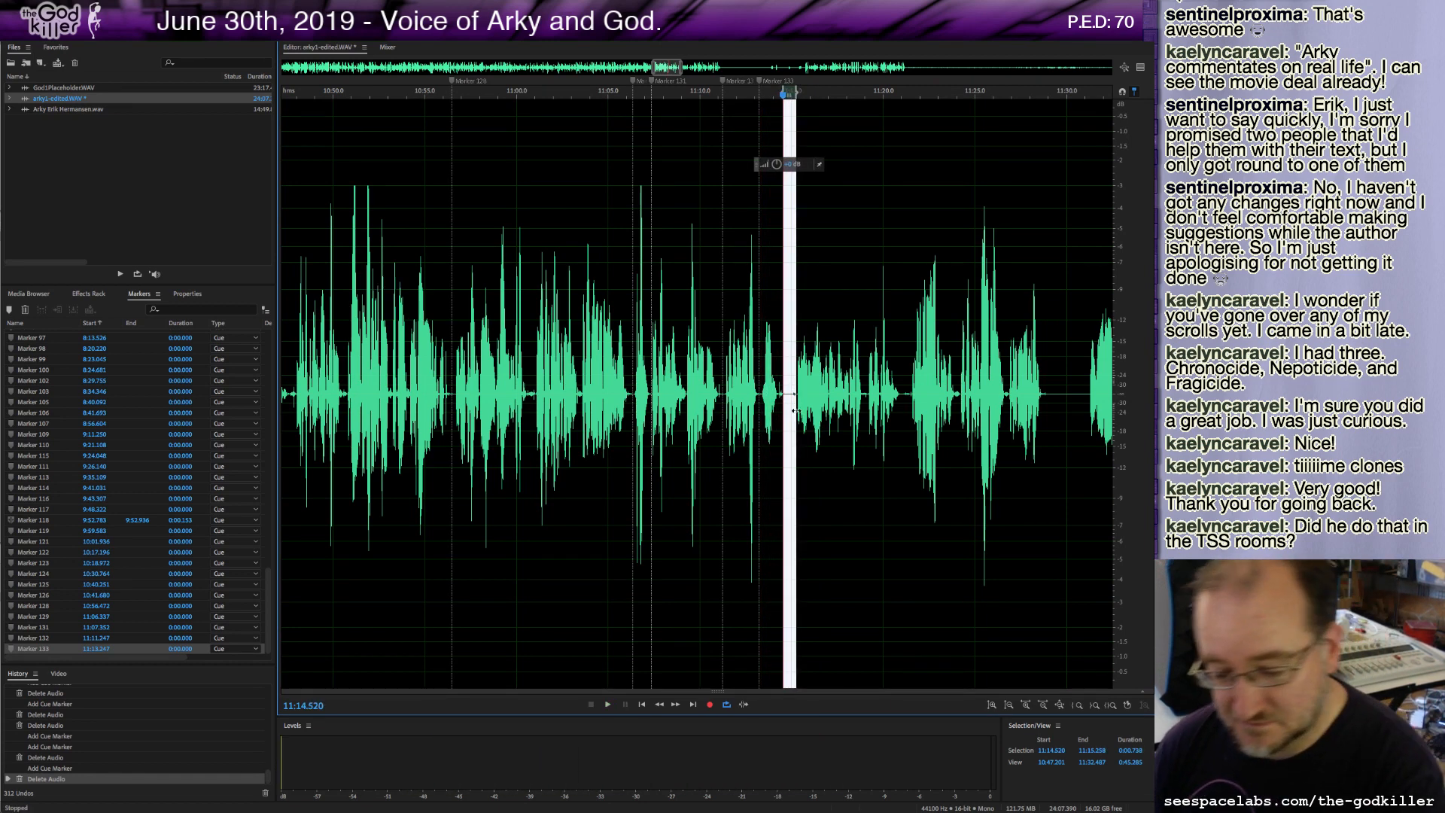
key(Delete)
key(m)
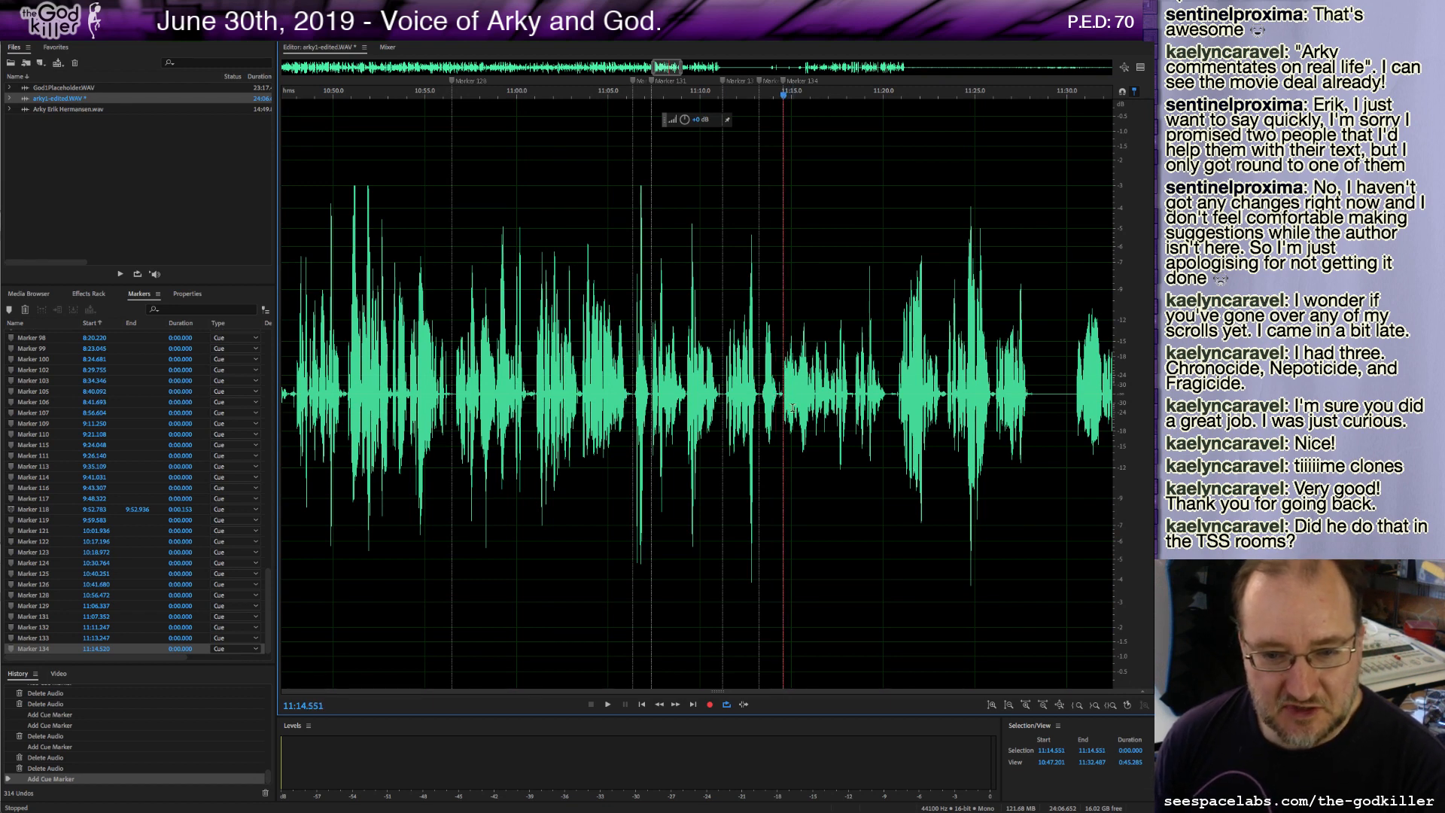
Play through the recording from about 11:14.5 to review the next takes.
key(space)
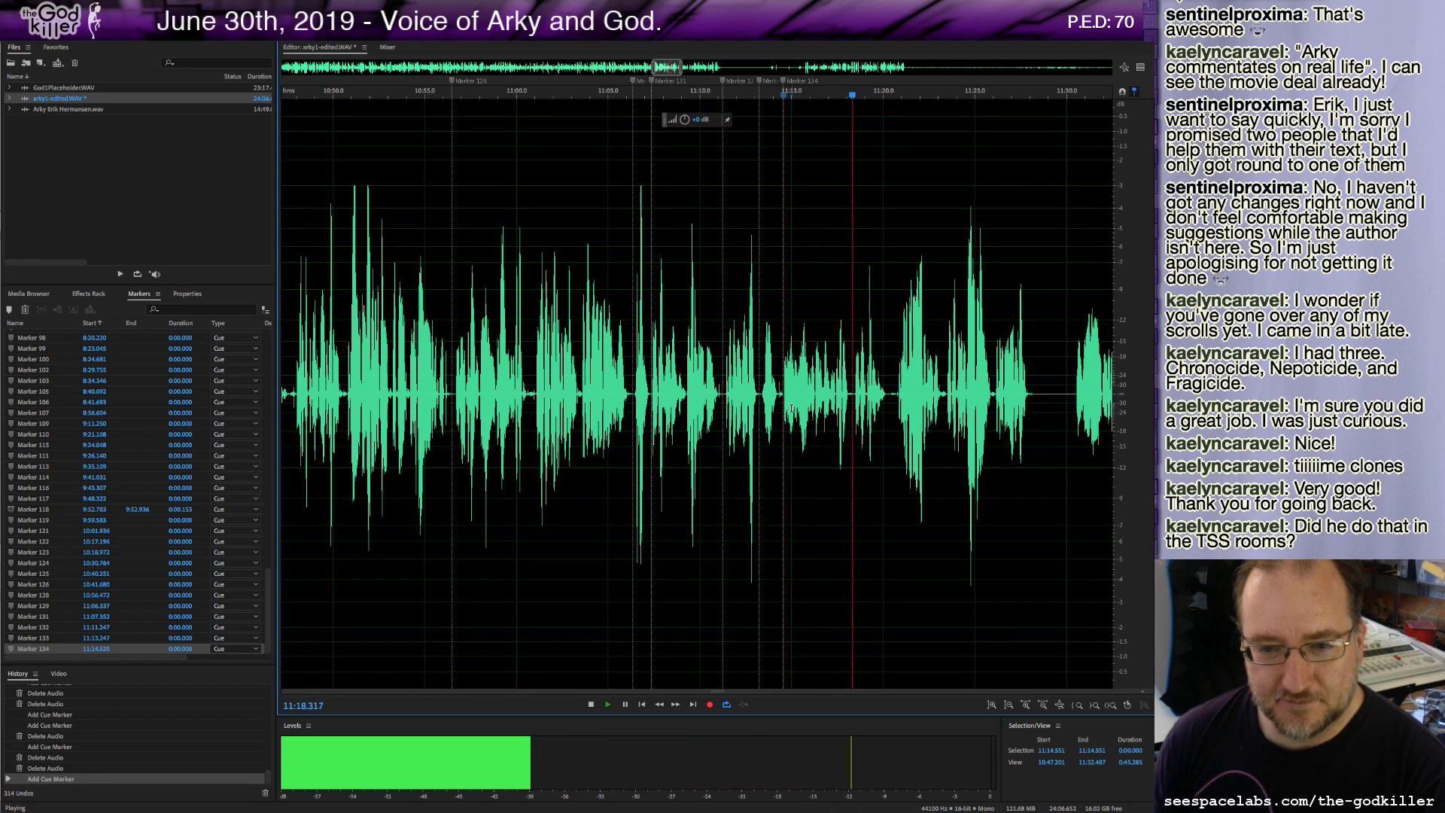
key(space)
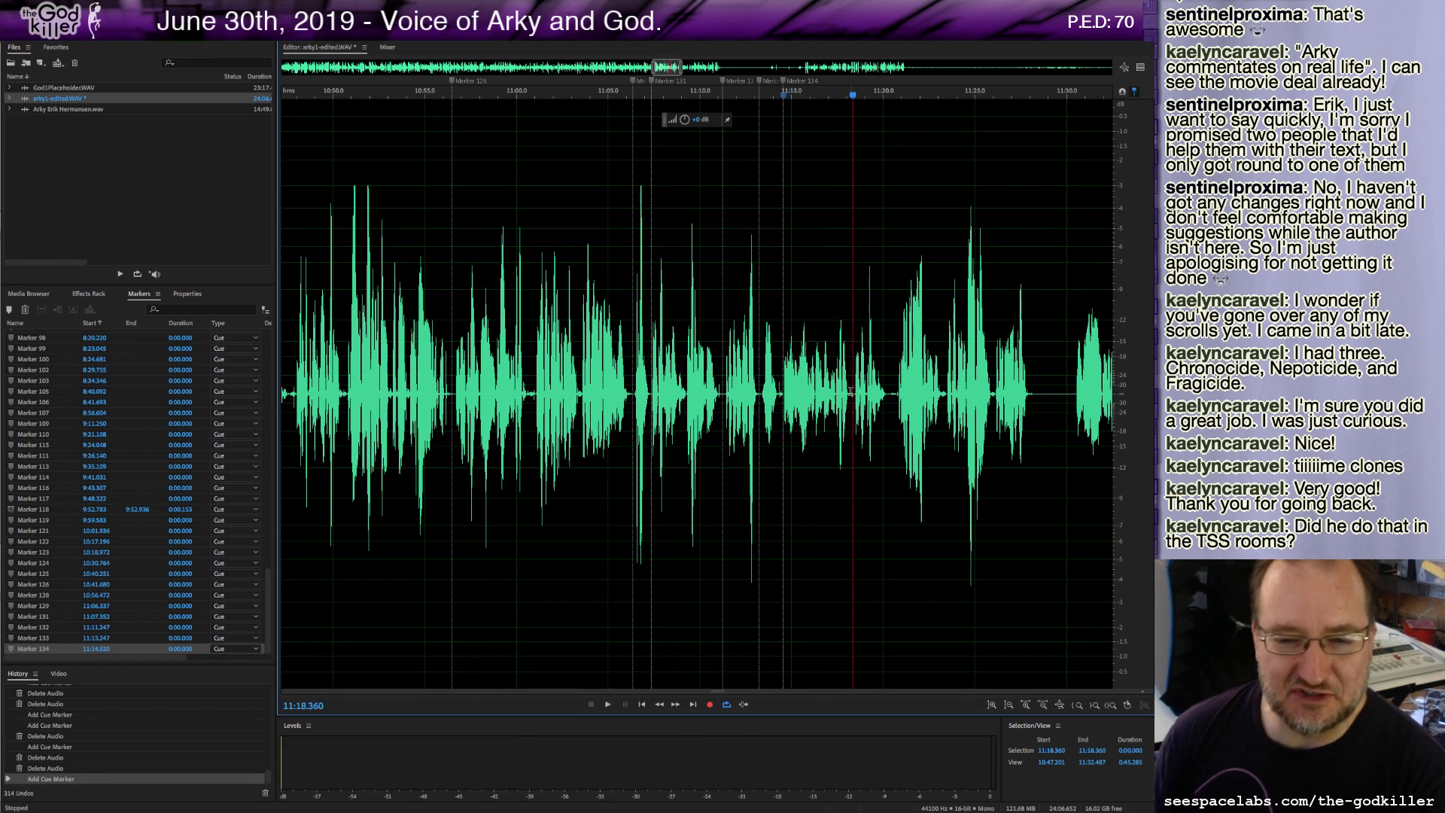
key(space)
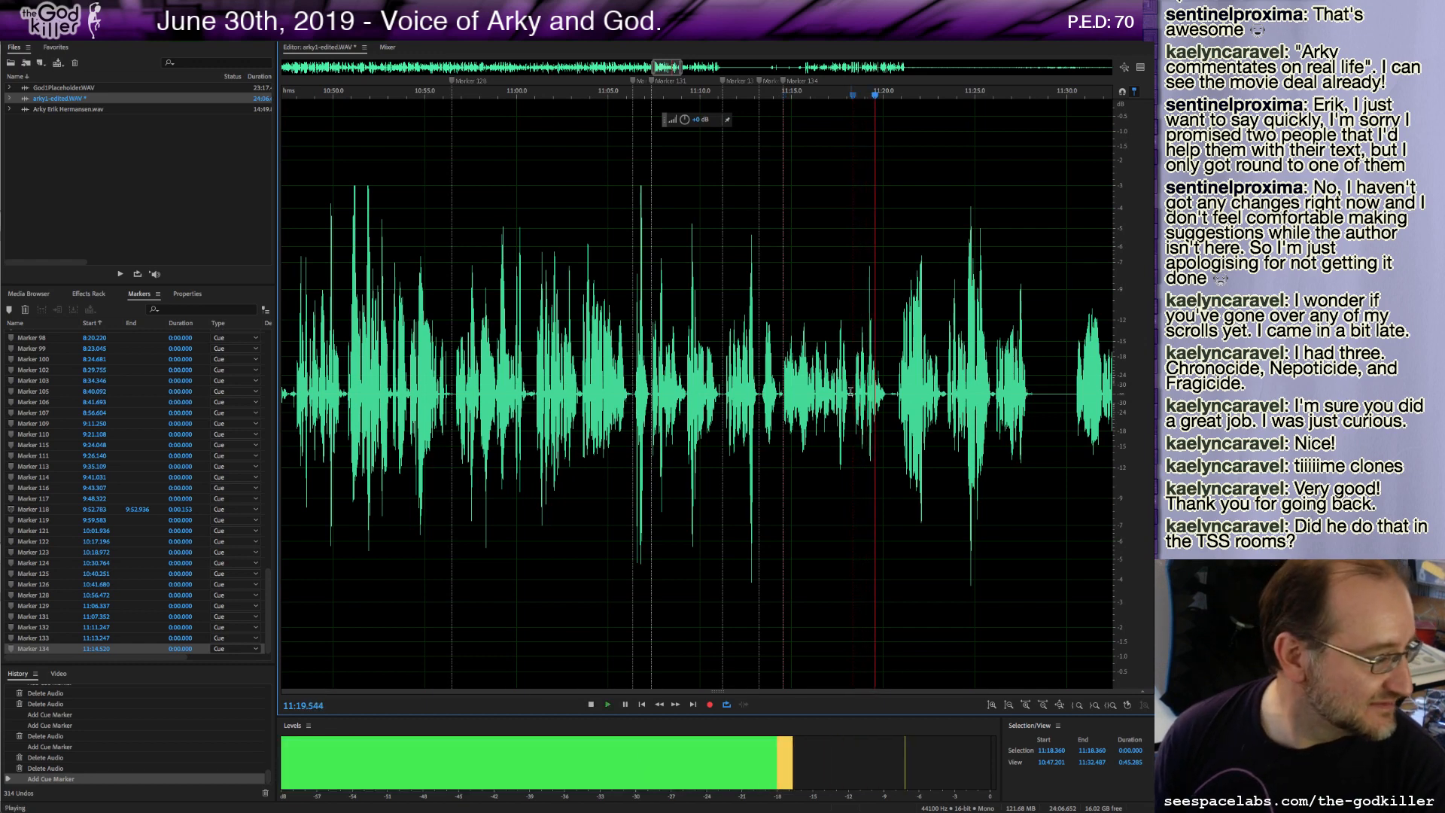
key(space)
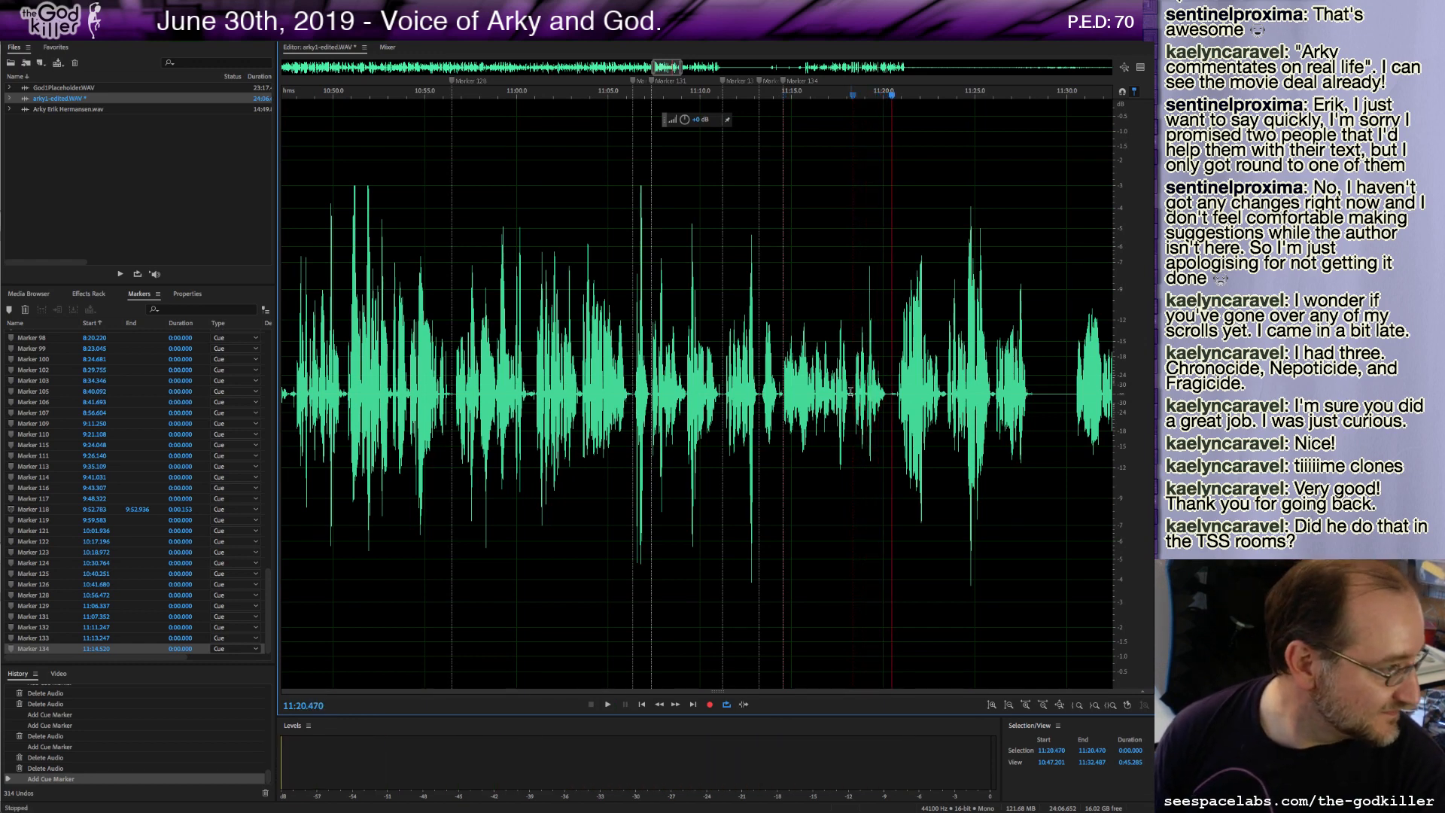
key(space)
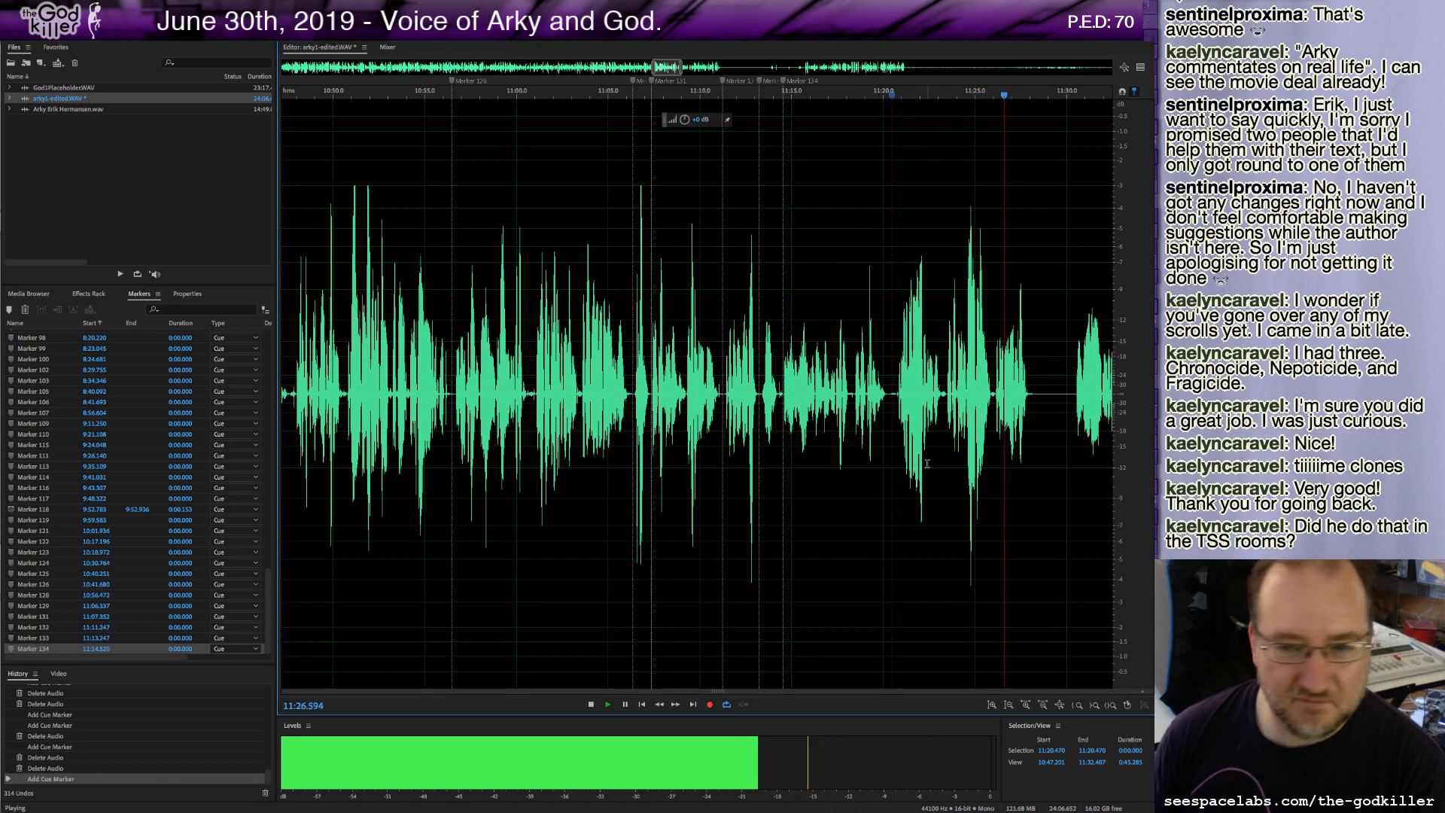
key(space)
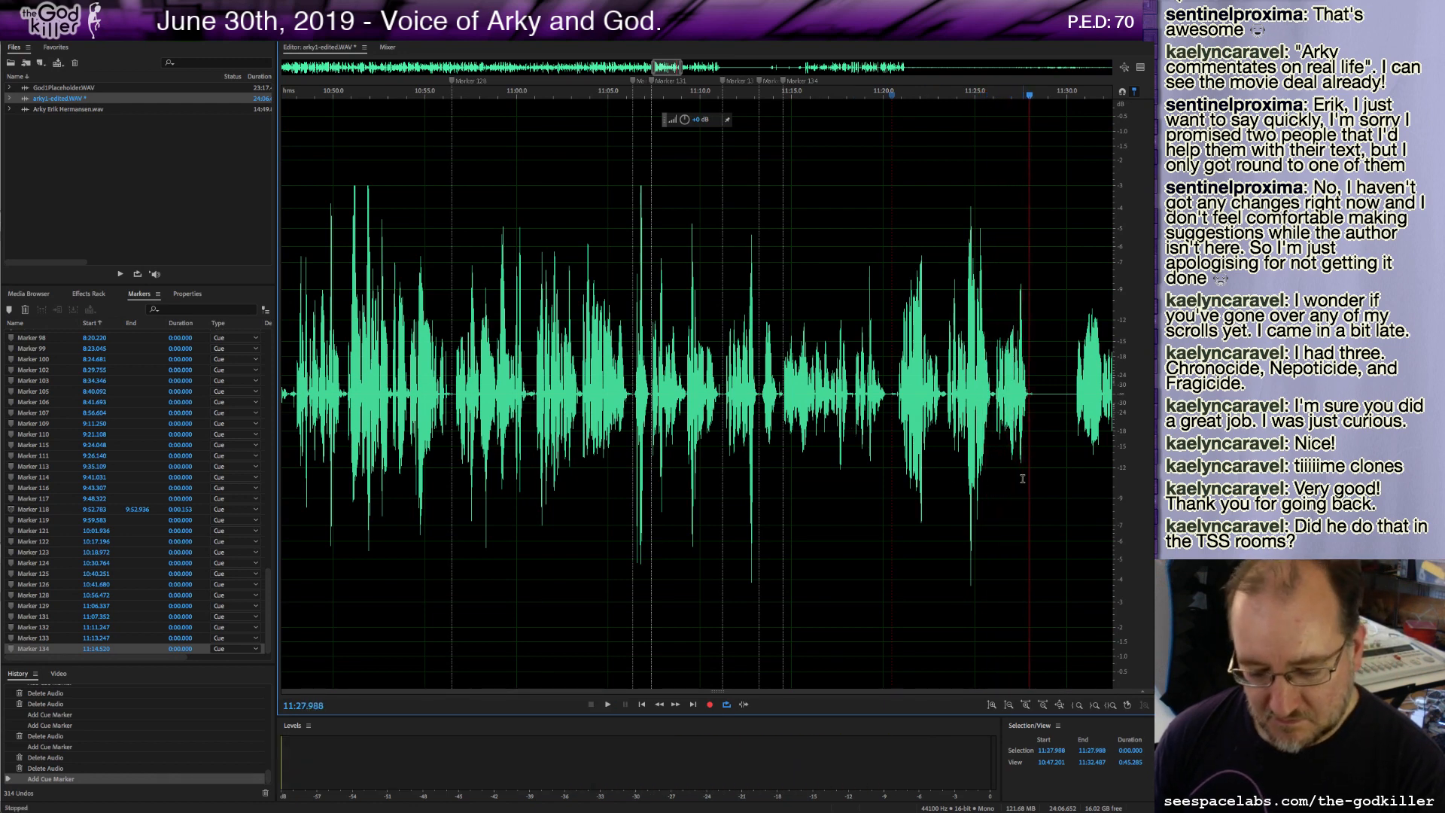
Add a cue marker at about 11:28.0 and delete the short stretch right after it.
shift+click(1073, 394)
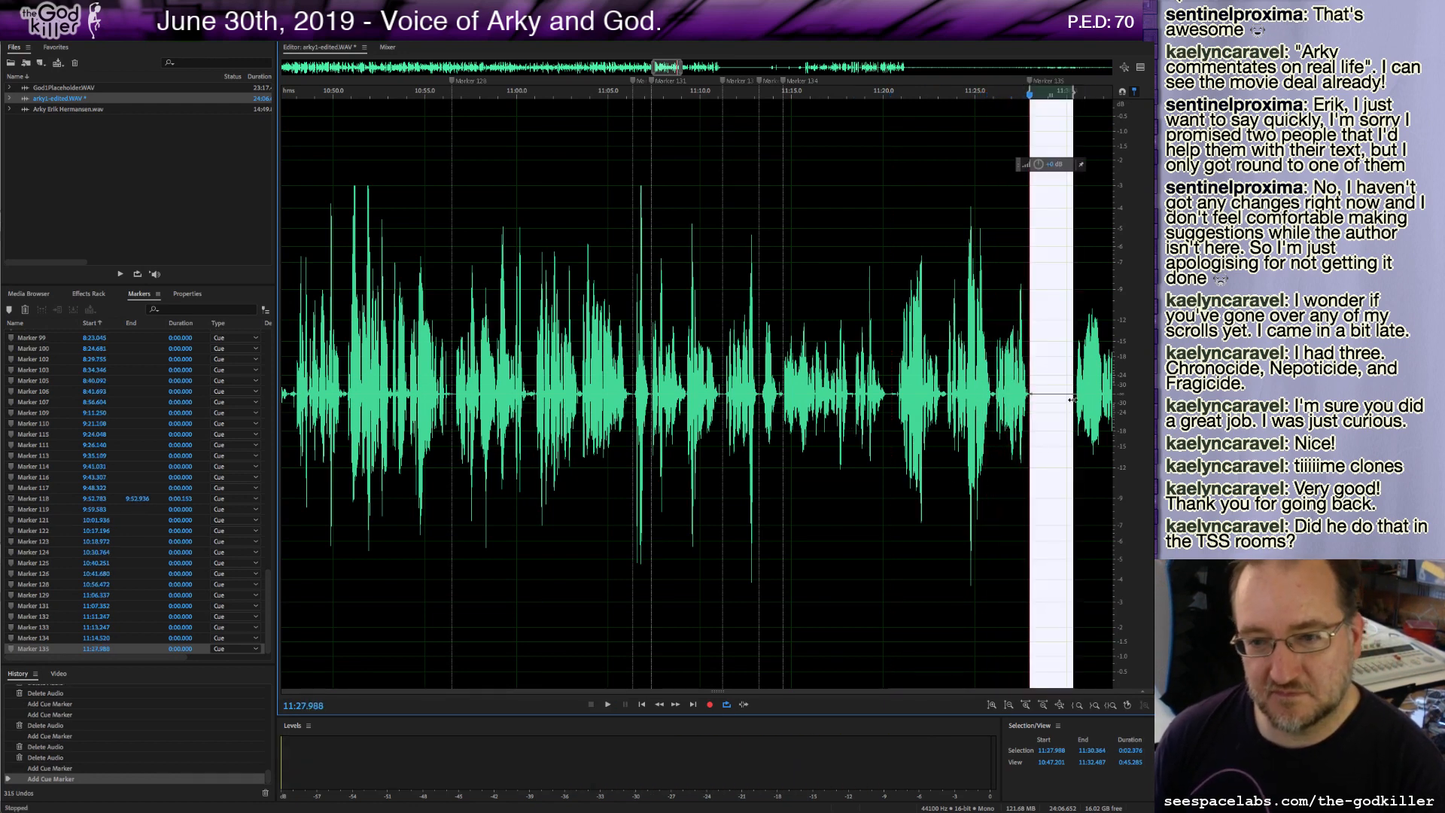
key(Delete)
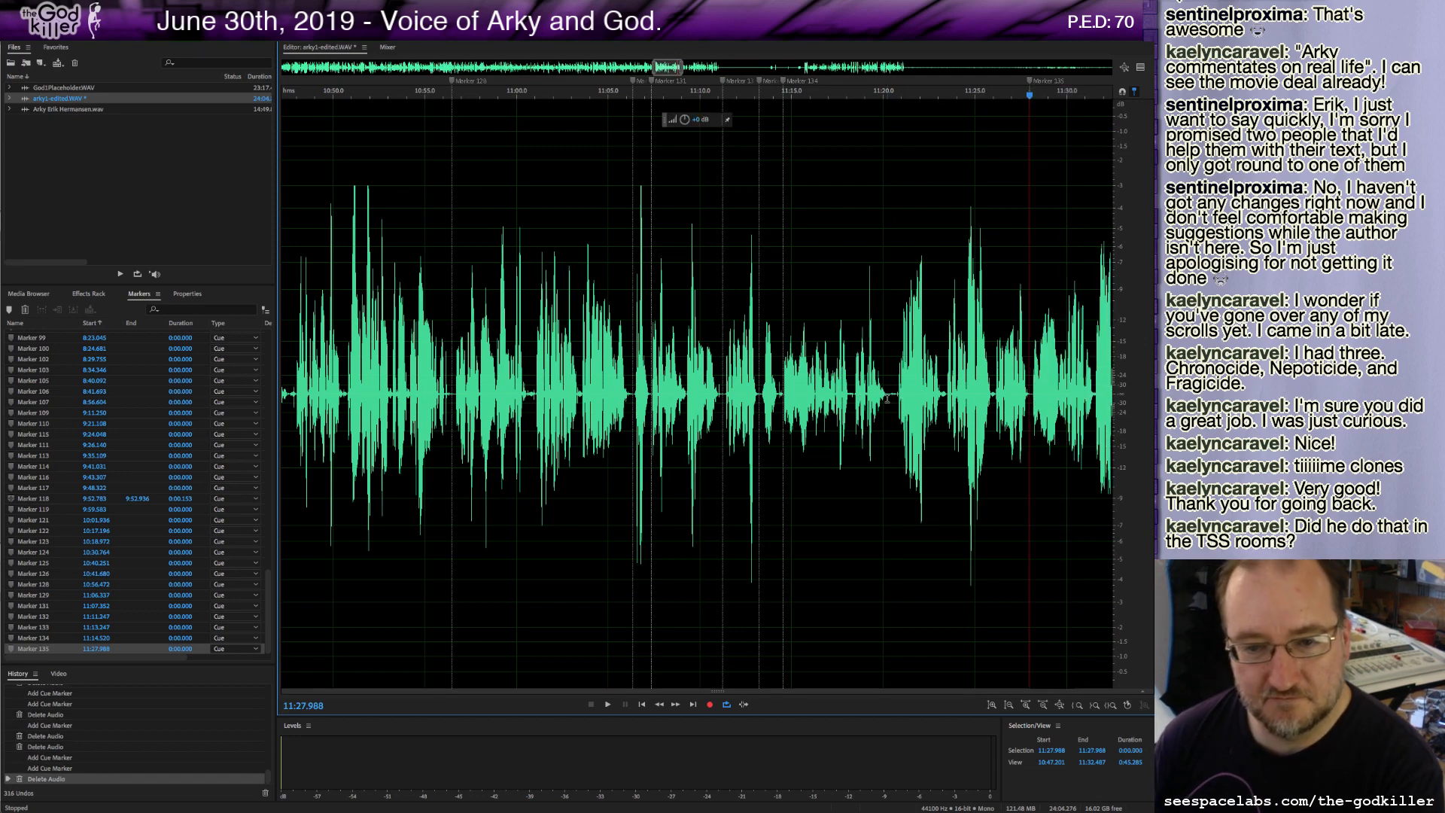
Delete a sliver at about 11:20.1 and play on from about 11:28.
drag(886, 399, 896, 410)
key(Delete)
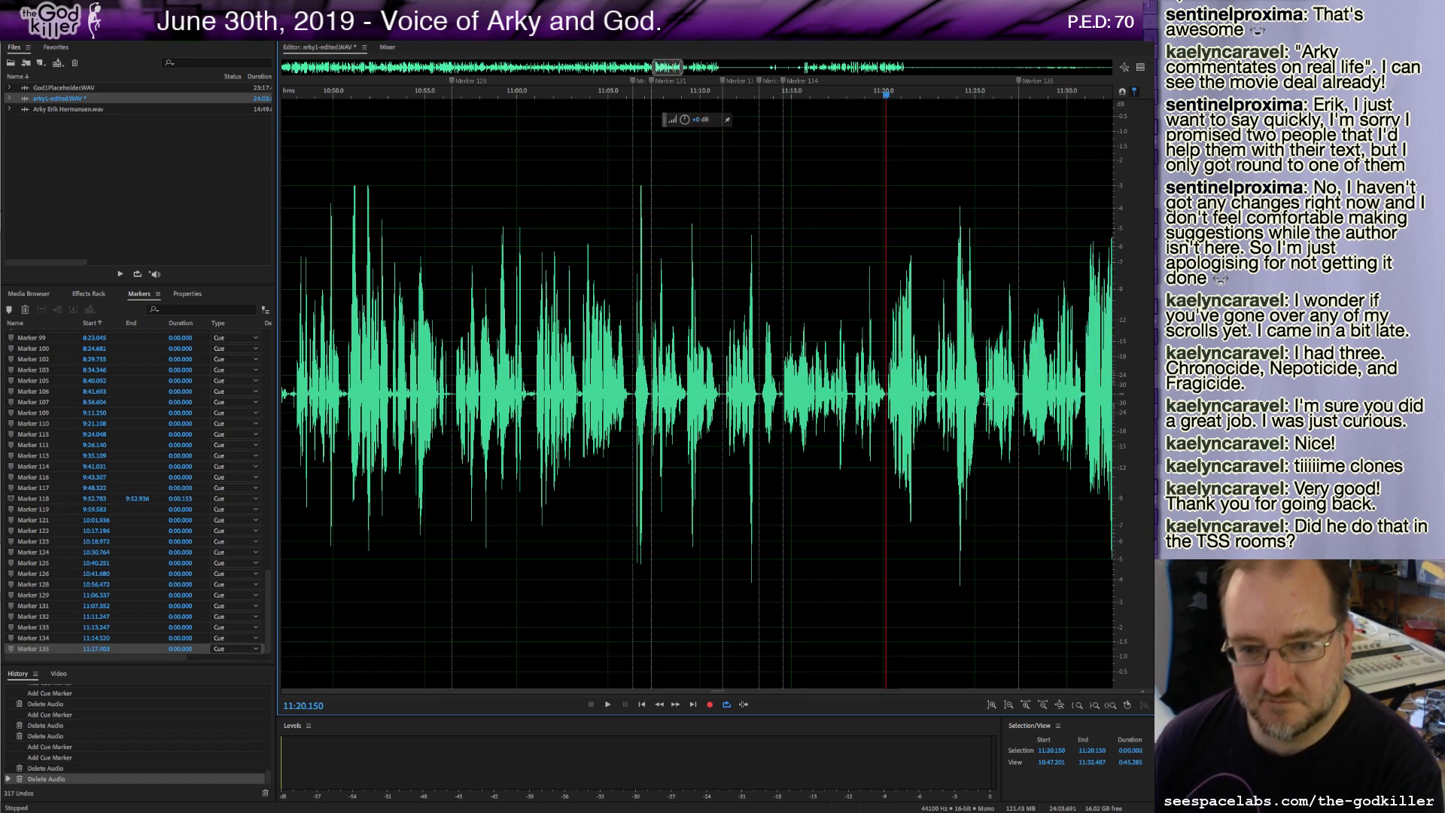
click(1021, 389)
key(space)
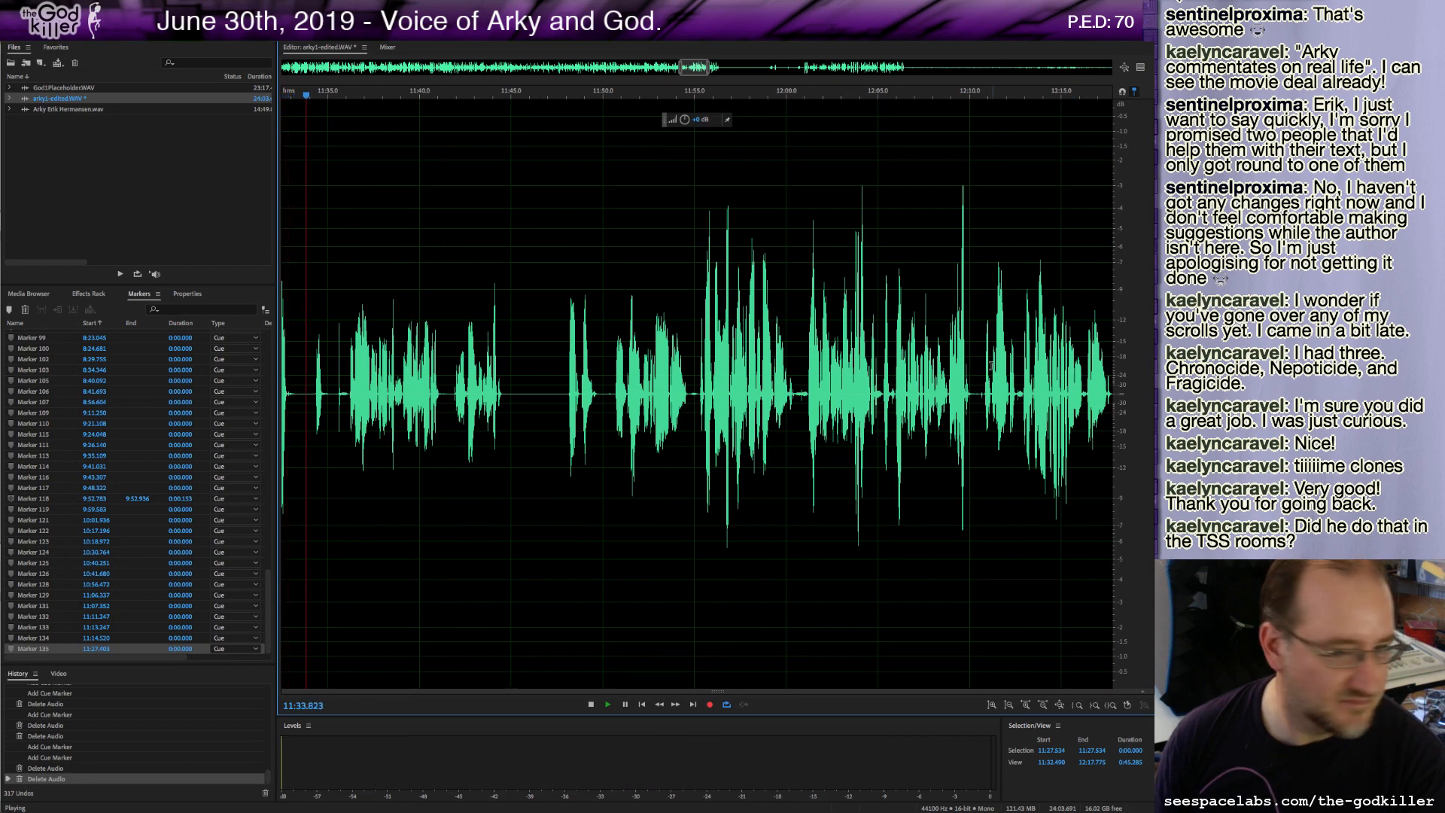
Delete the roughly 8.5-second stretch starting at about 11:27.5.
key(space)
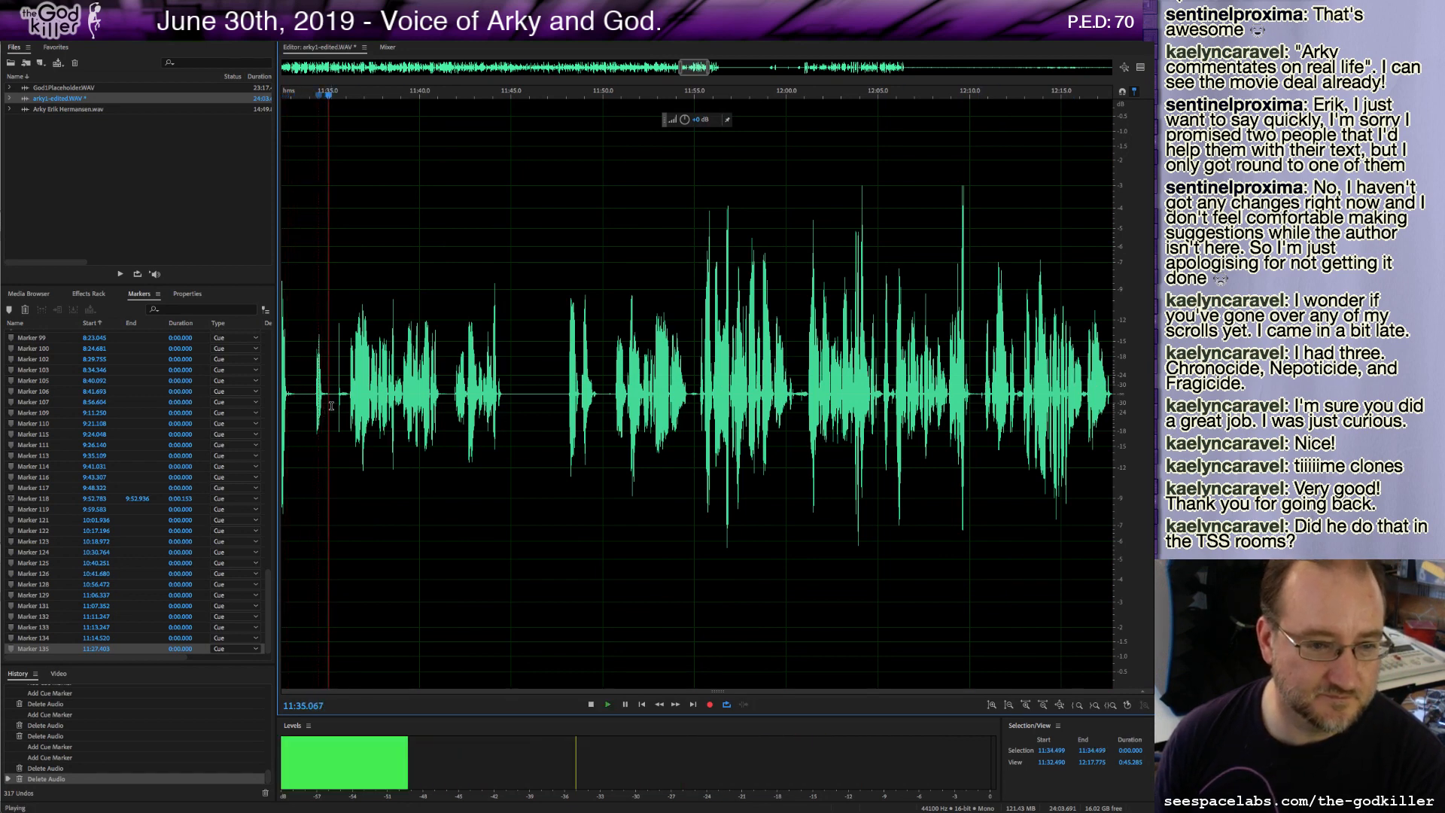
scroll(333, 401, down, 3)
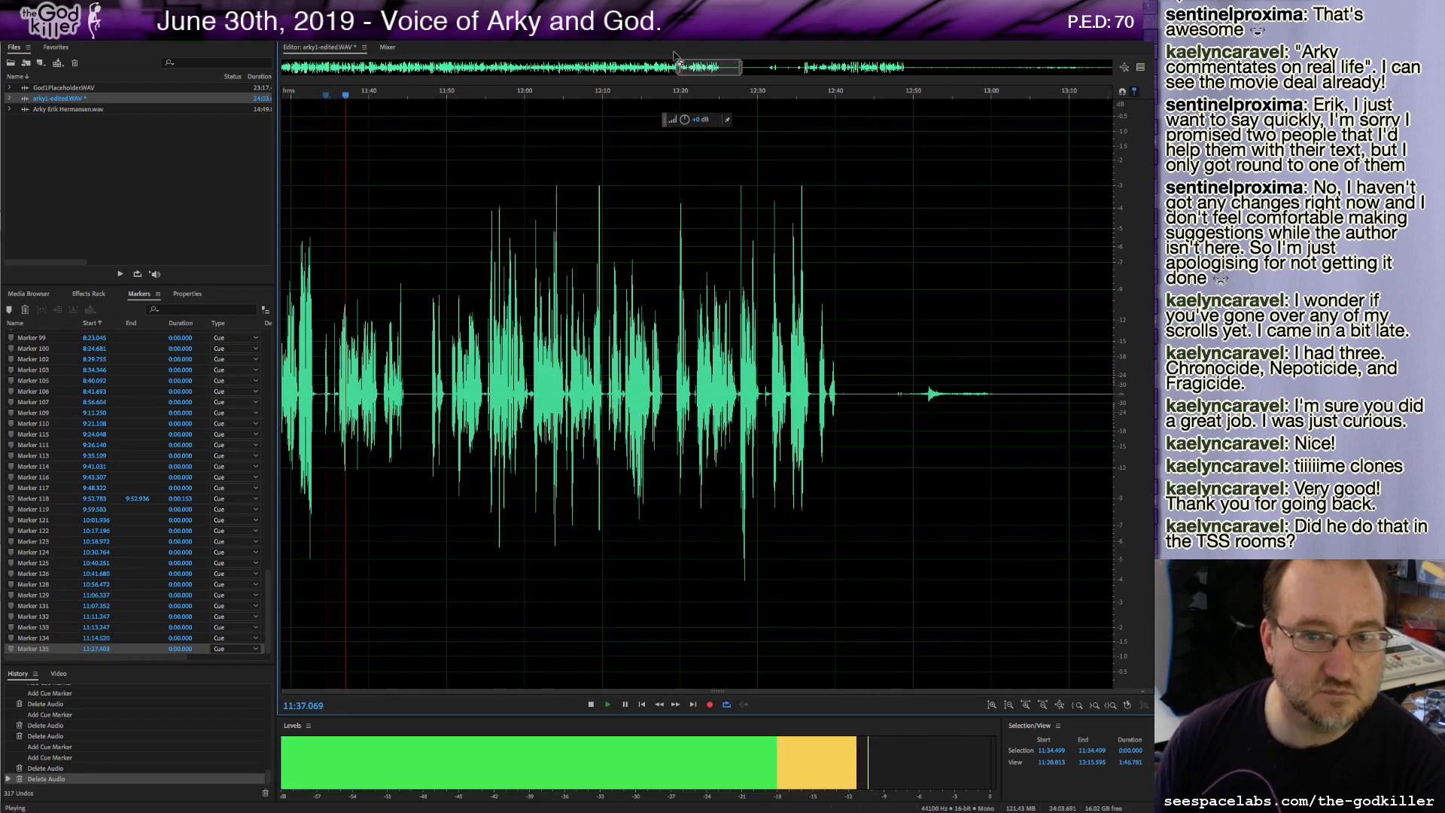
drag(714, 70, 687, 76)
scroll(707, 384, up, 4)
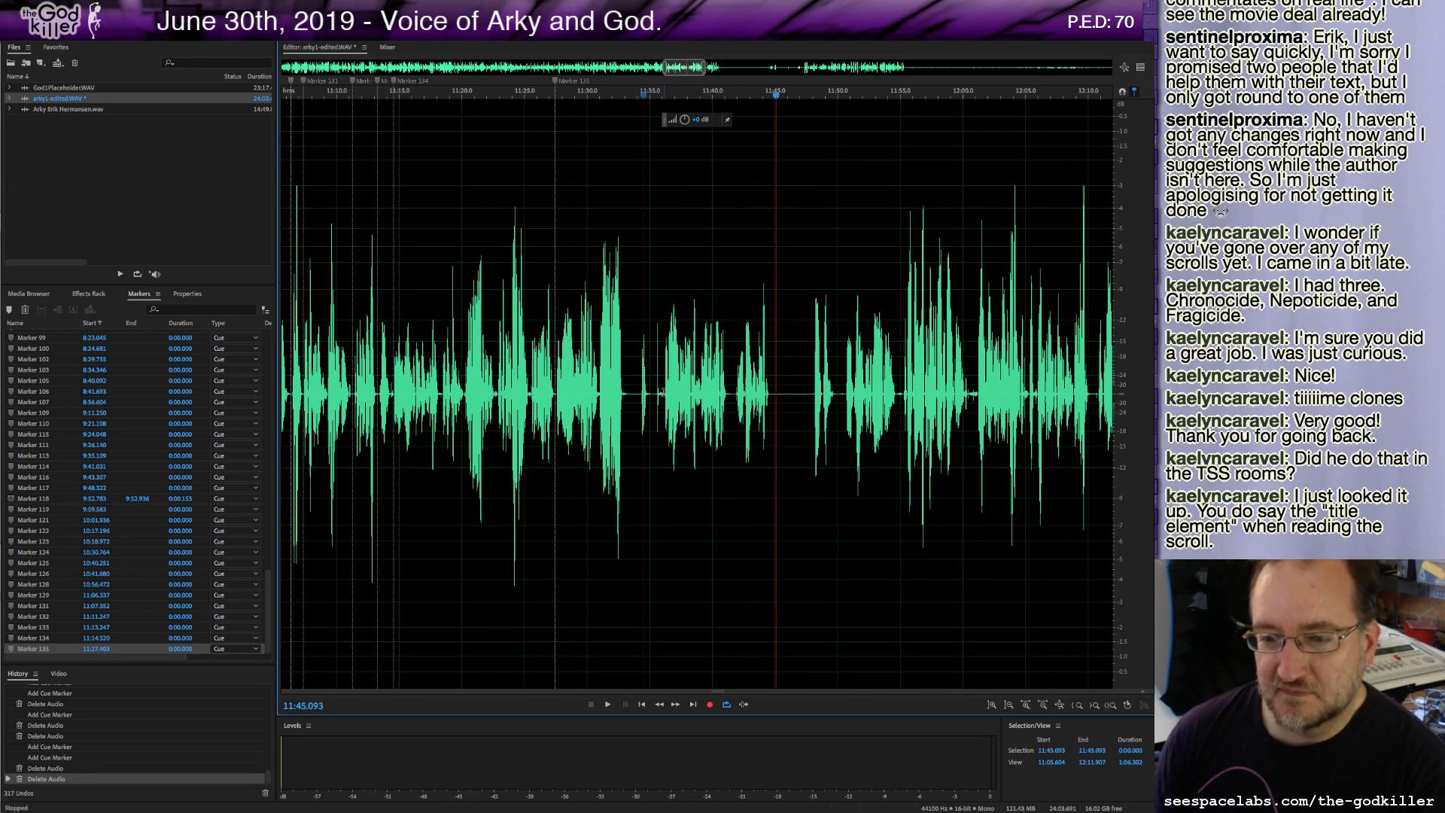
drag(664, 393, 556, 416)
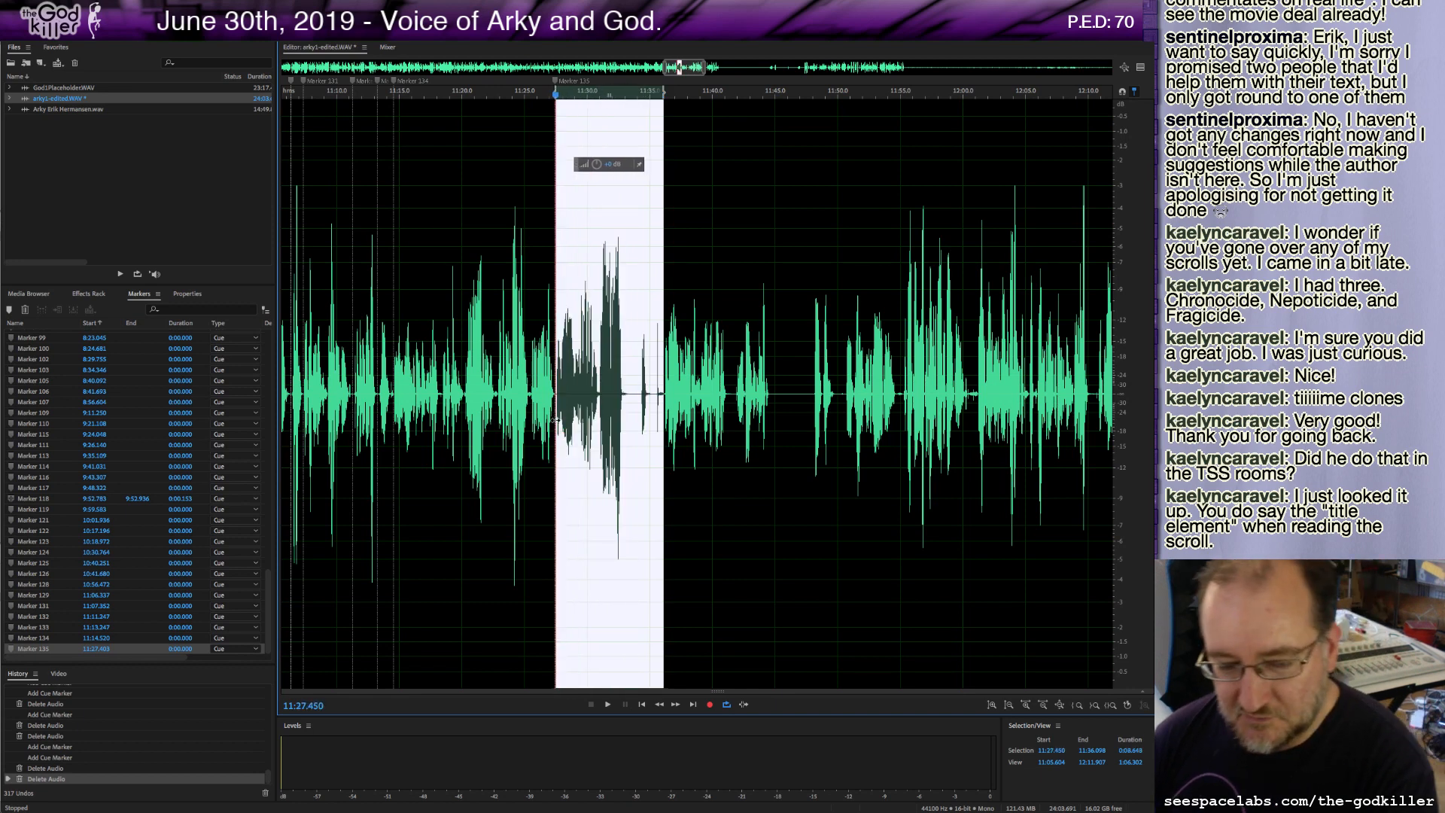
key(Delete)
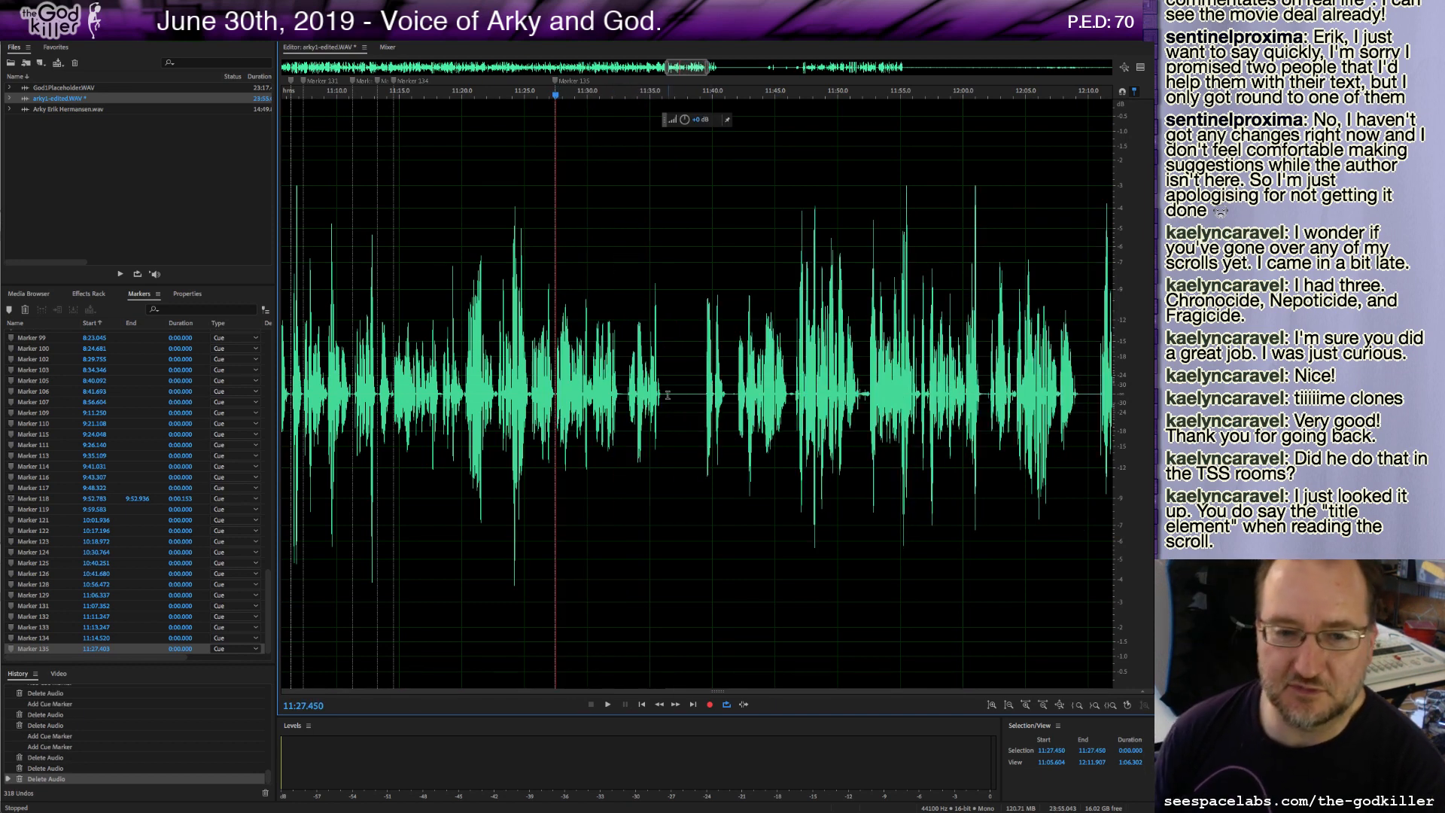
Delete the roughly 3-second stretch at about 11:36.0, add a cue marker there and play on.
drag(662, 398, 700, 408)
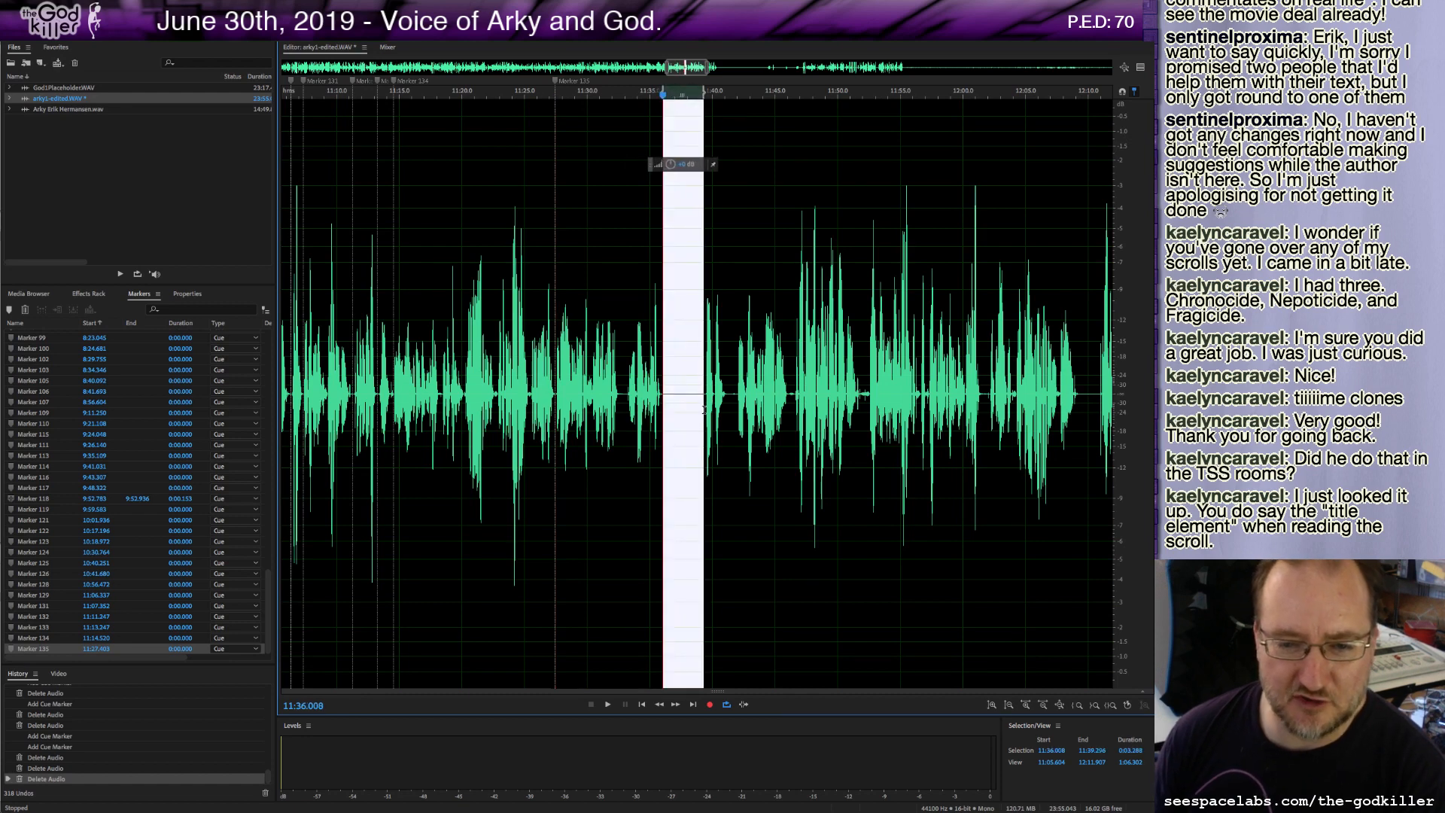
key(Delete)
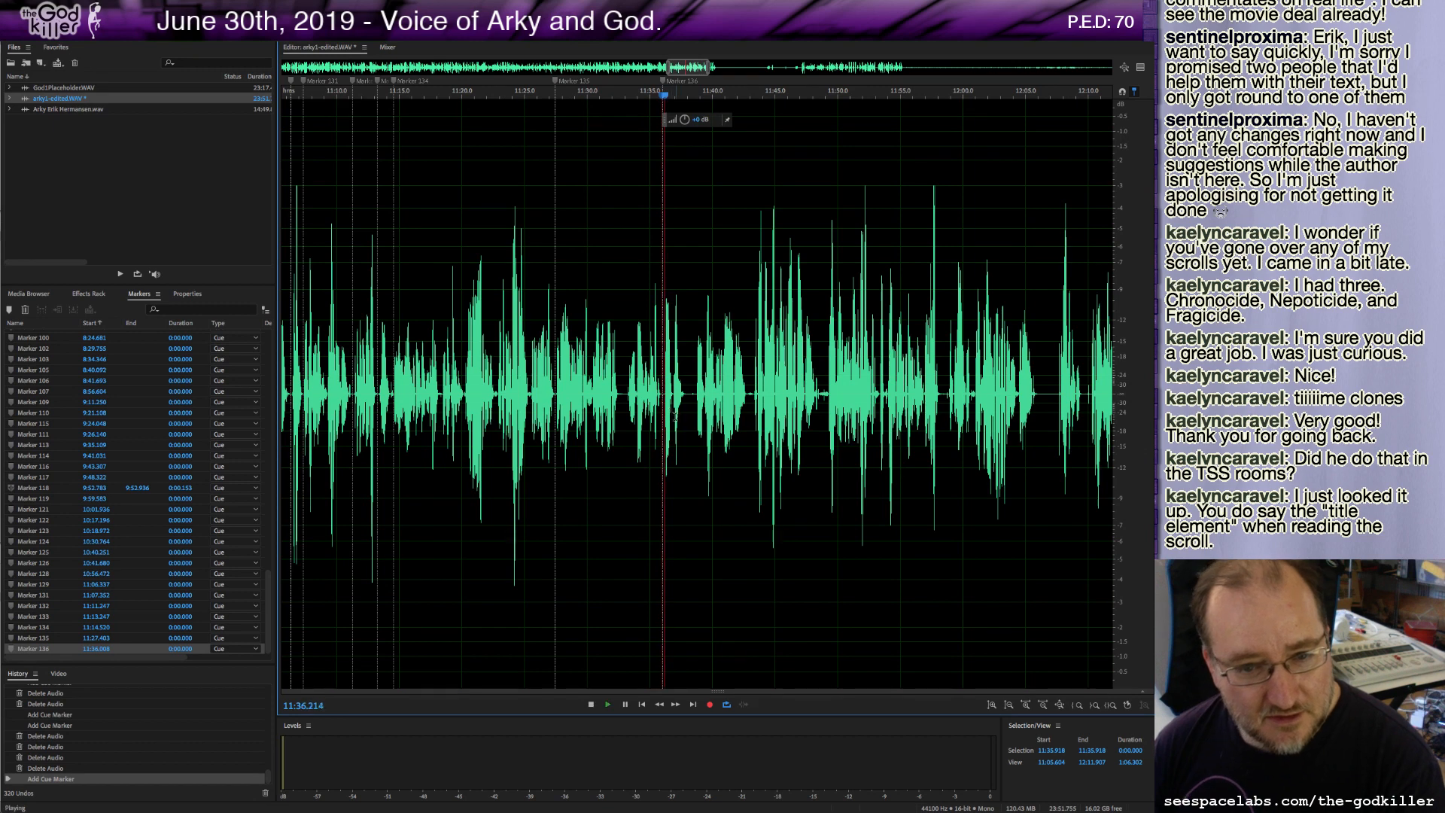
key(space)
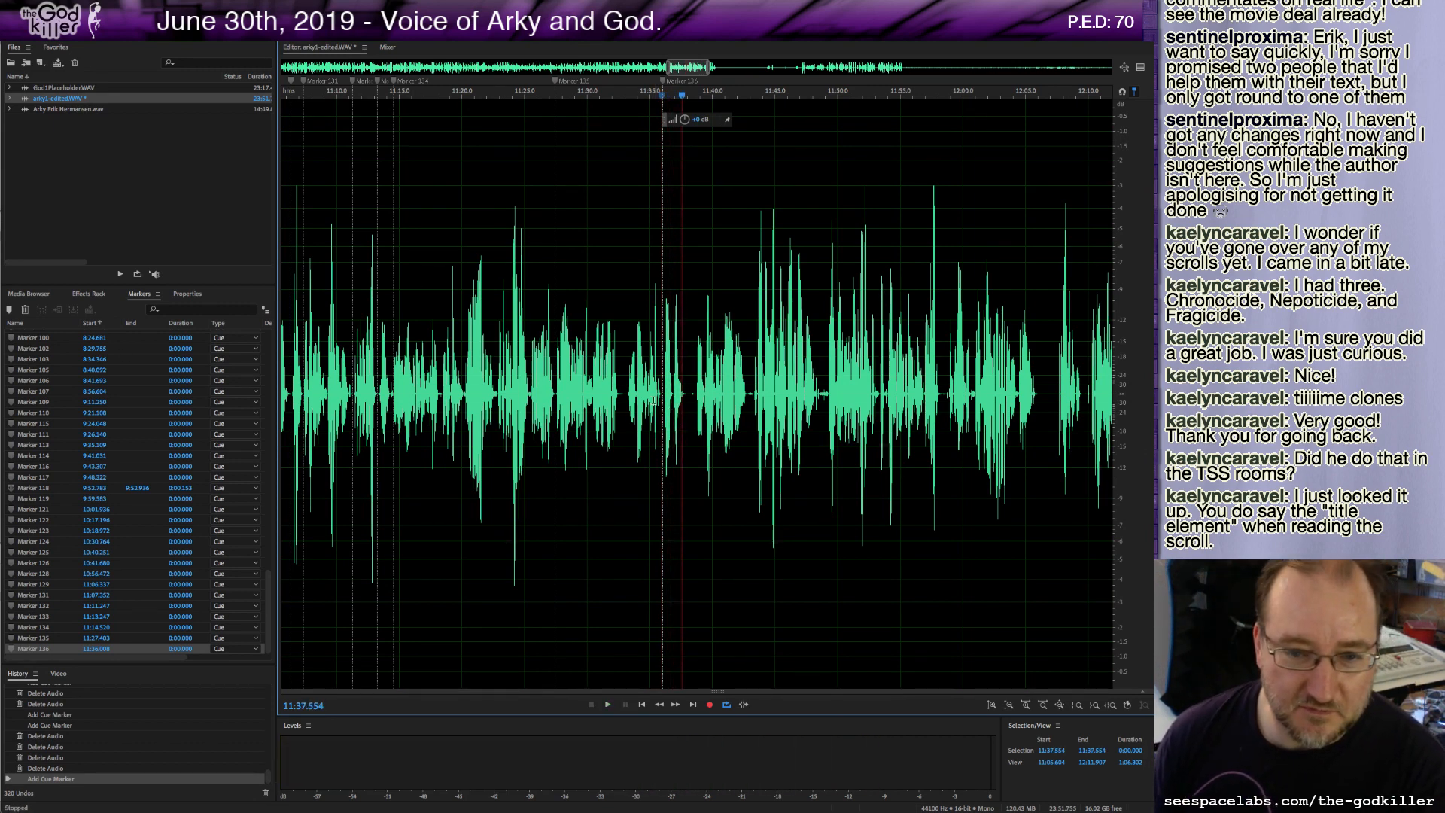
Add a cue marker at about 11:37.9, delete a sliver there and play on.
shift+click(696, 394)
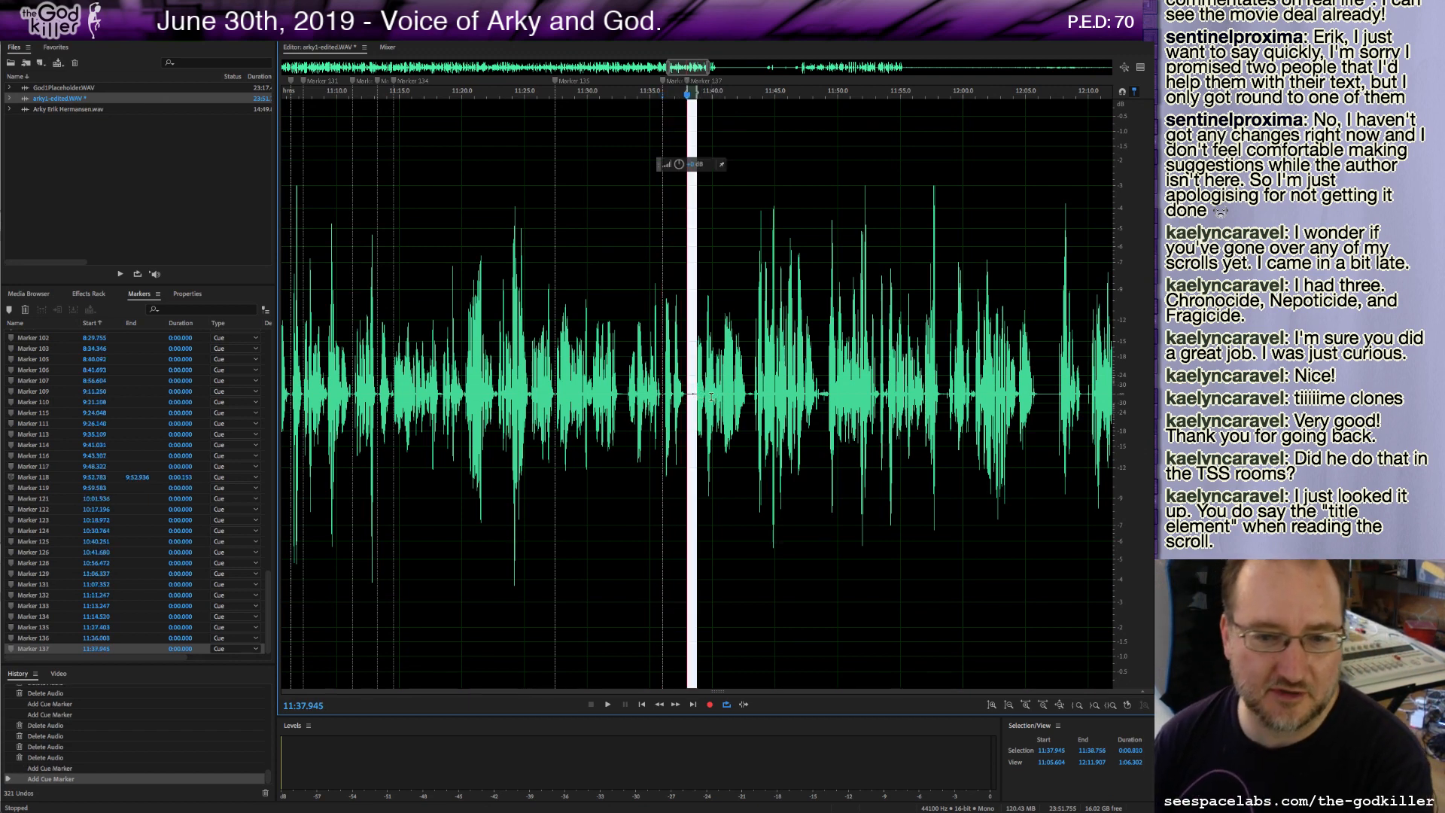
key(Delete)
key(space)
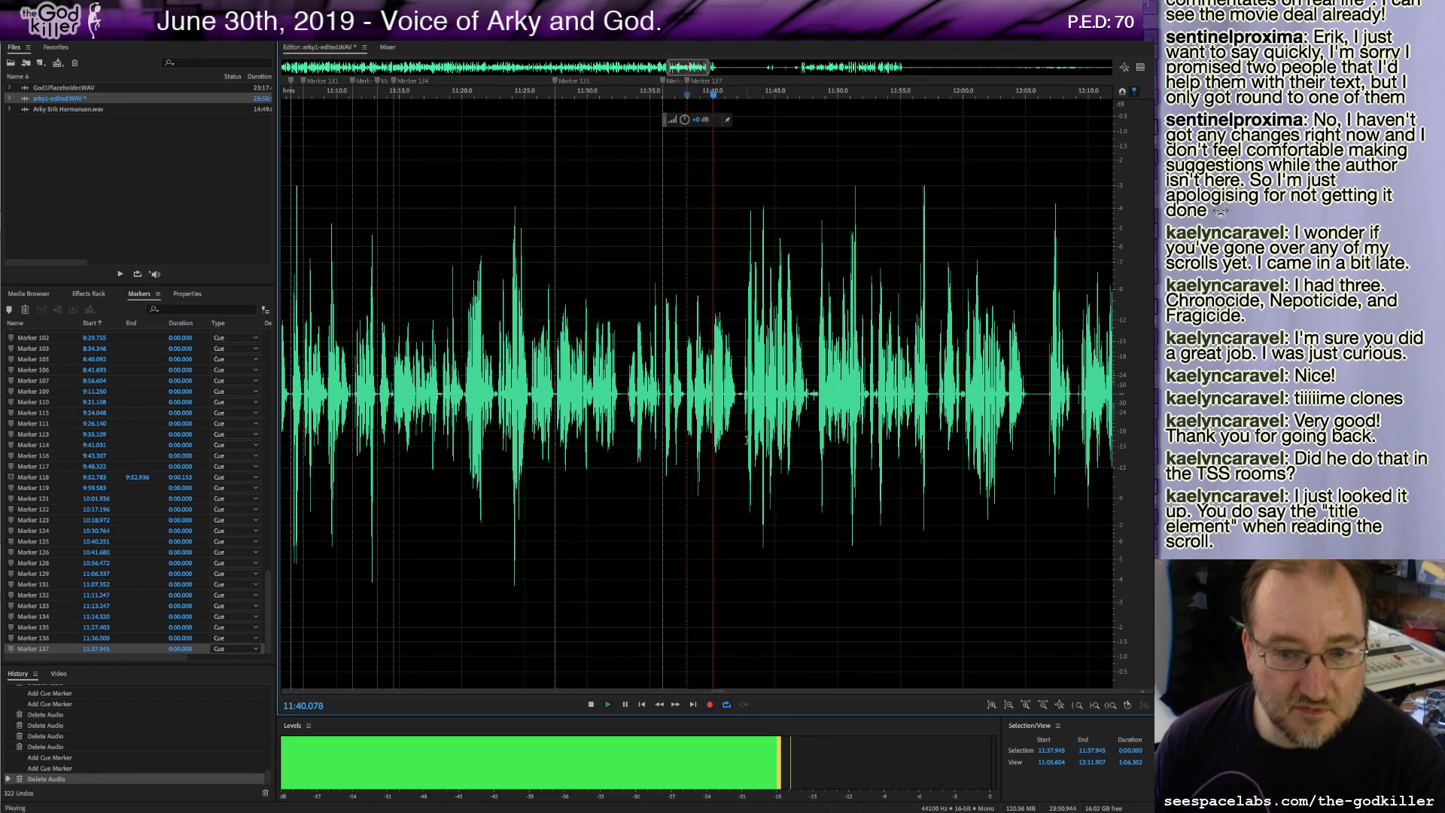
Add a cue marker at about 11:41.9, delete a sliver just after it and play on.
key(m)
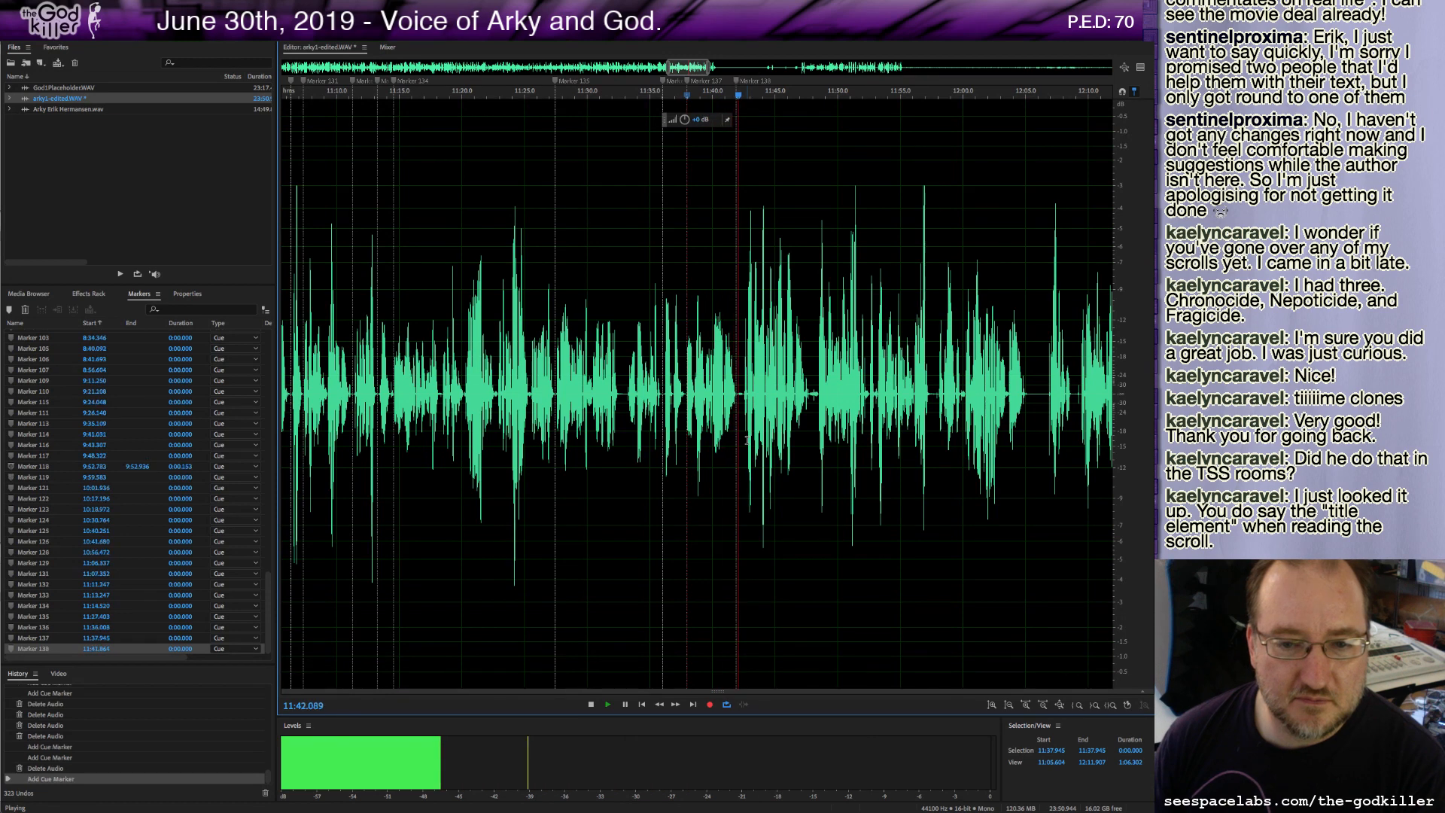
key(space)
drag(736, 395, 741, 396)
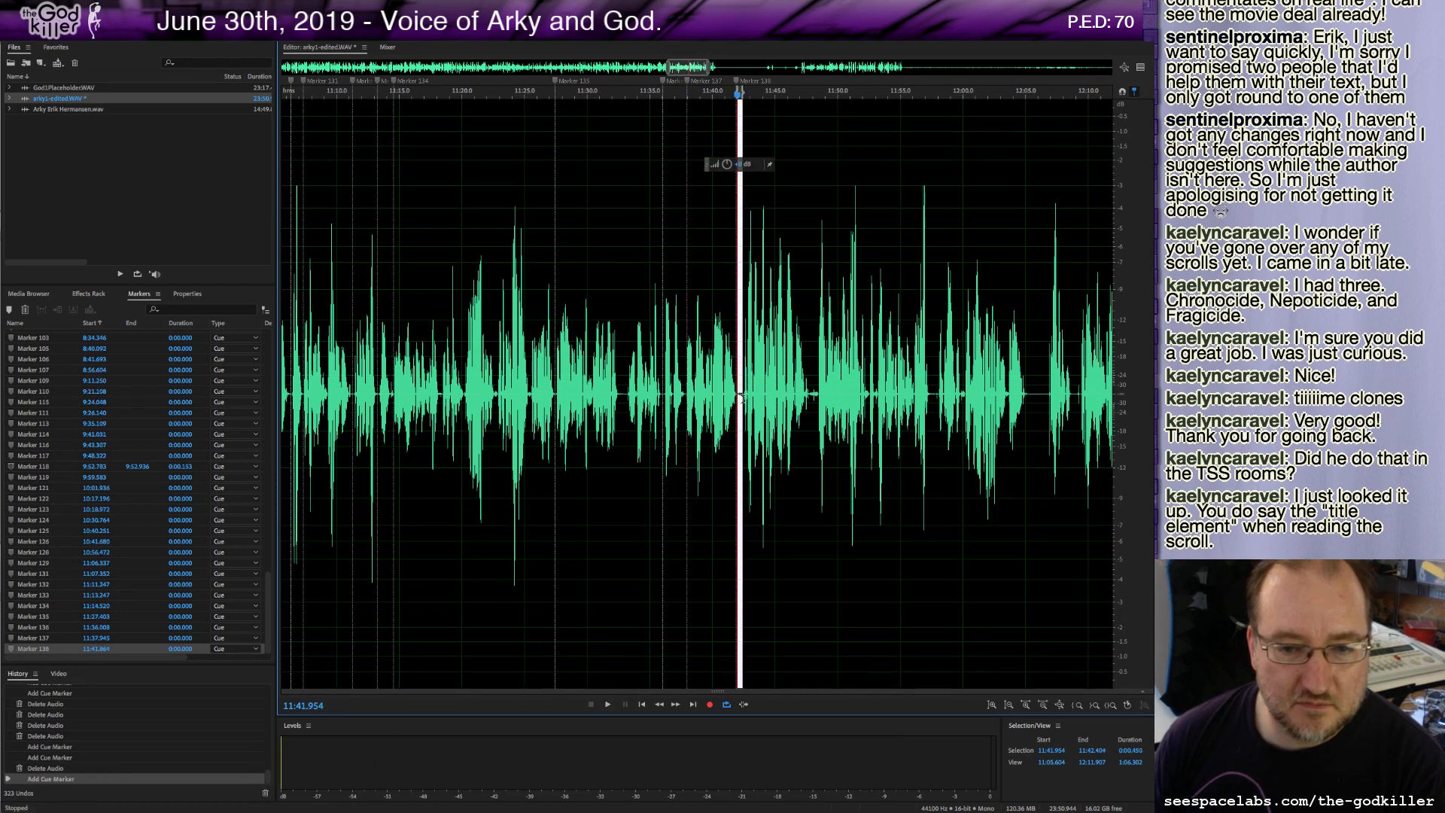
key(Delete)
key(space)
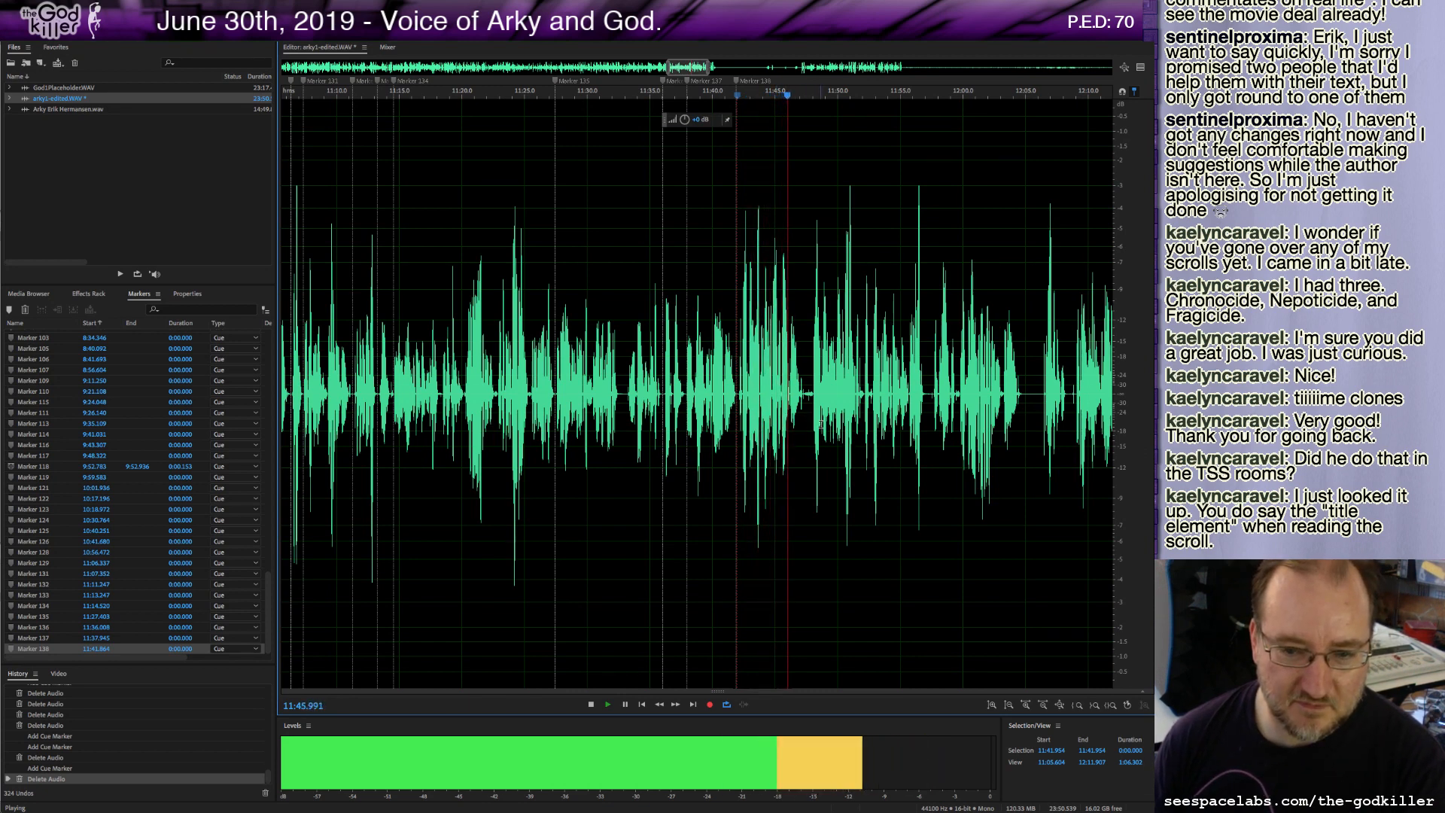
Add a cue marker at about 11:47.4 and delete a sliver there.
key(m)
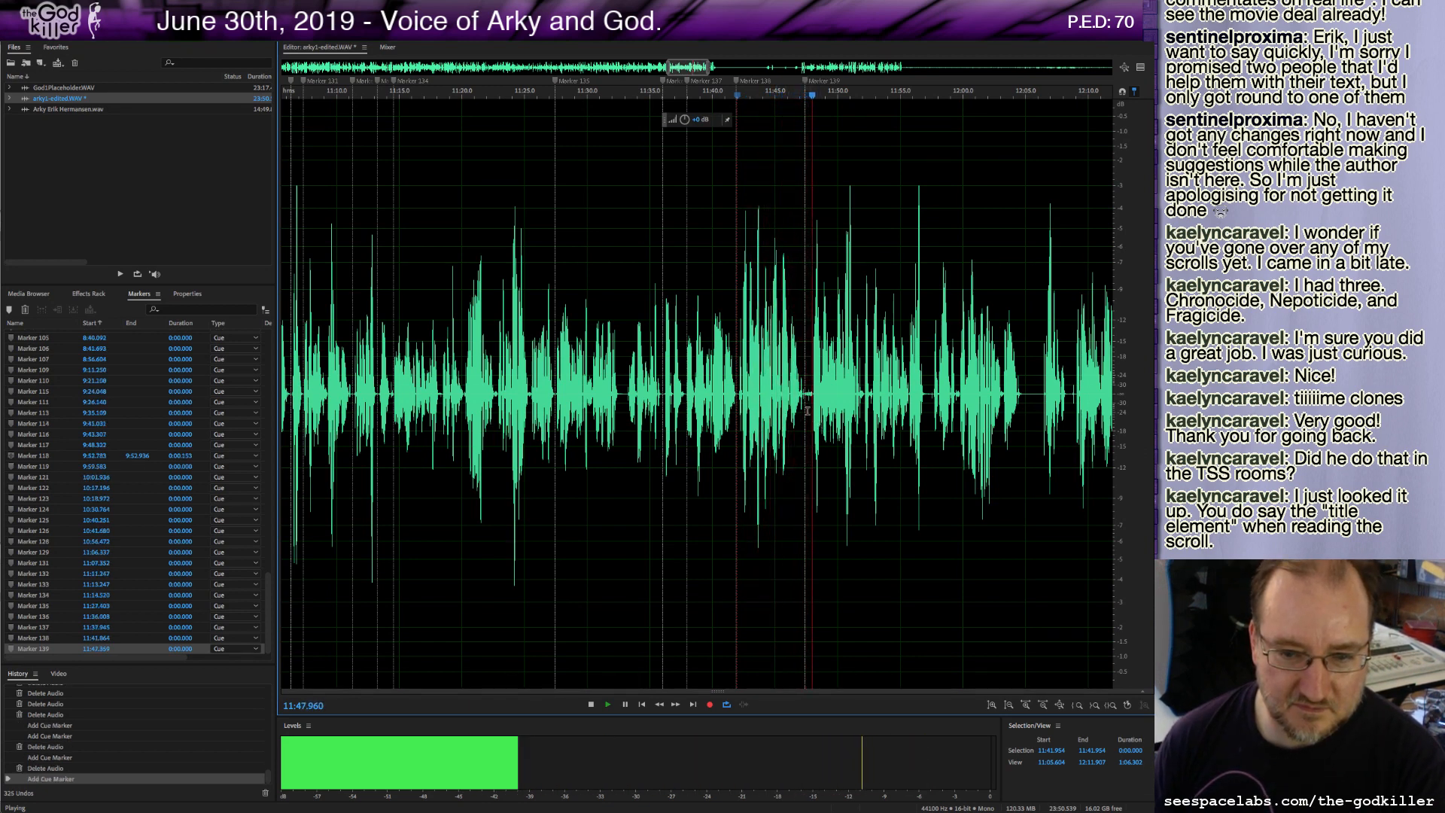
key(space)
drag(813, 392, 806, 393)
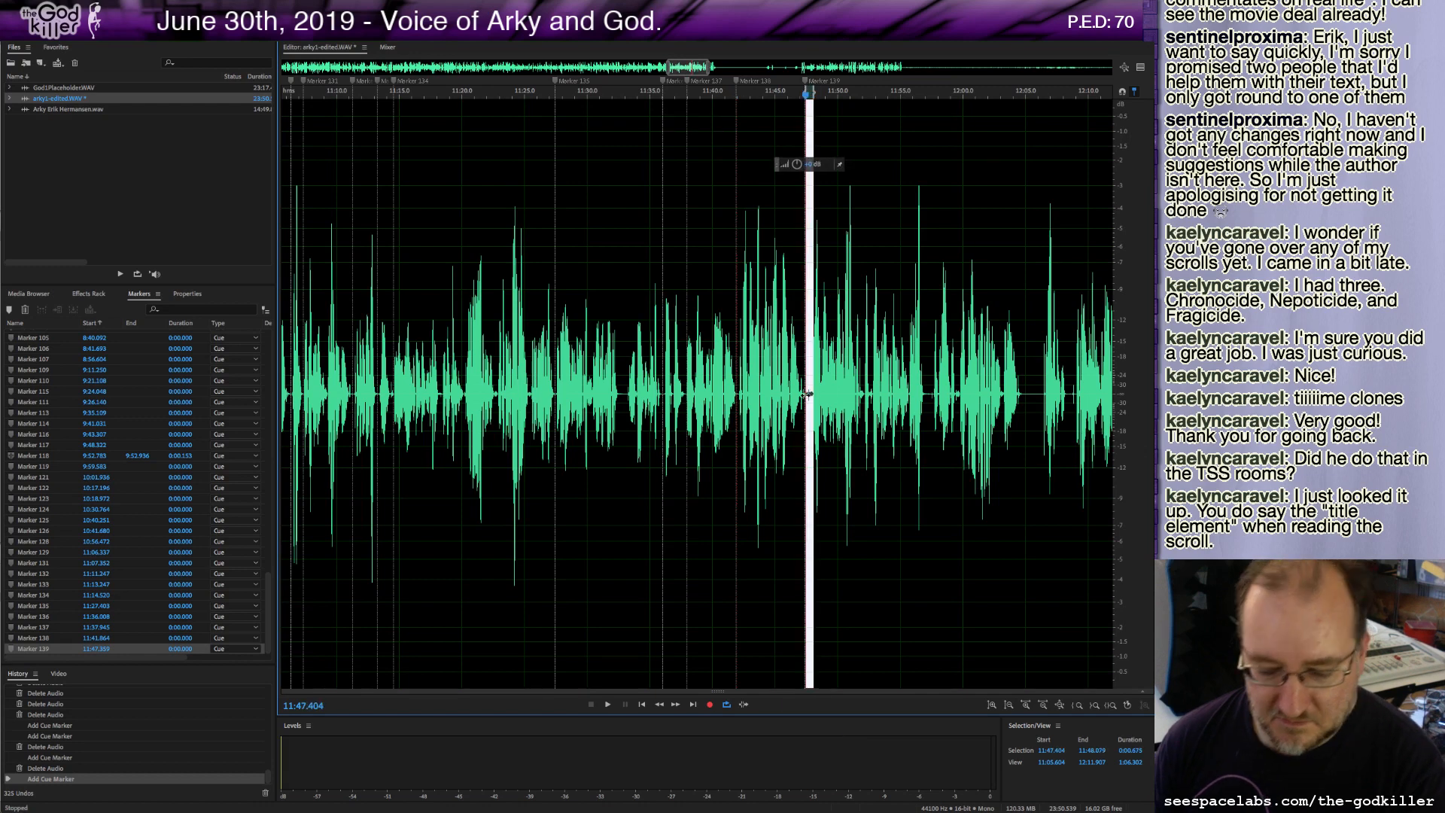
key(Delete)
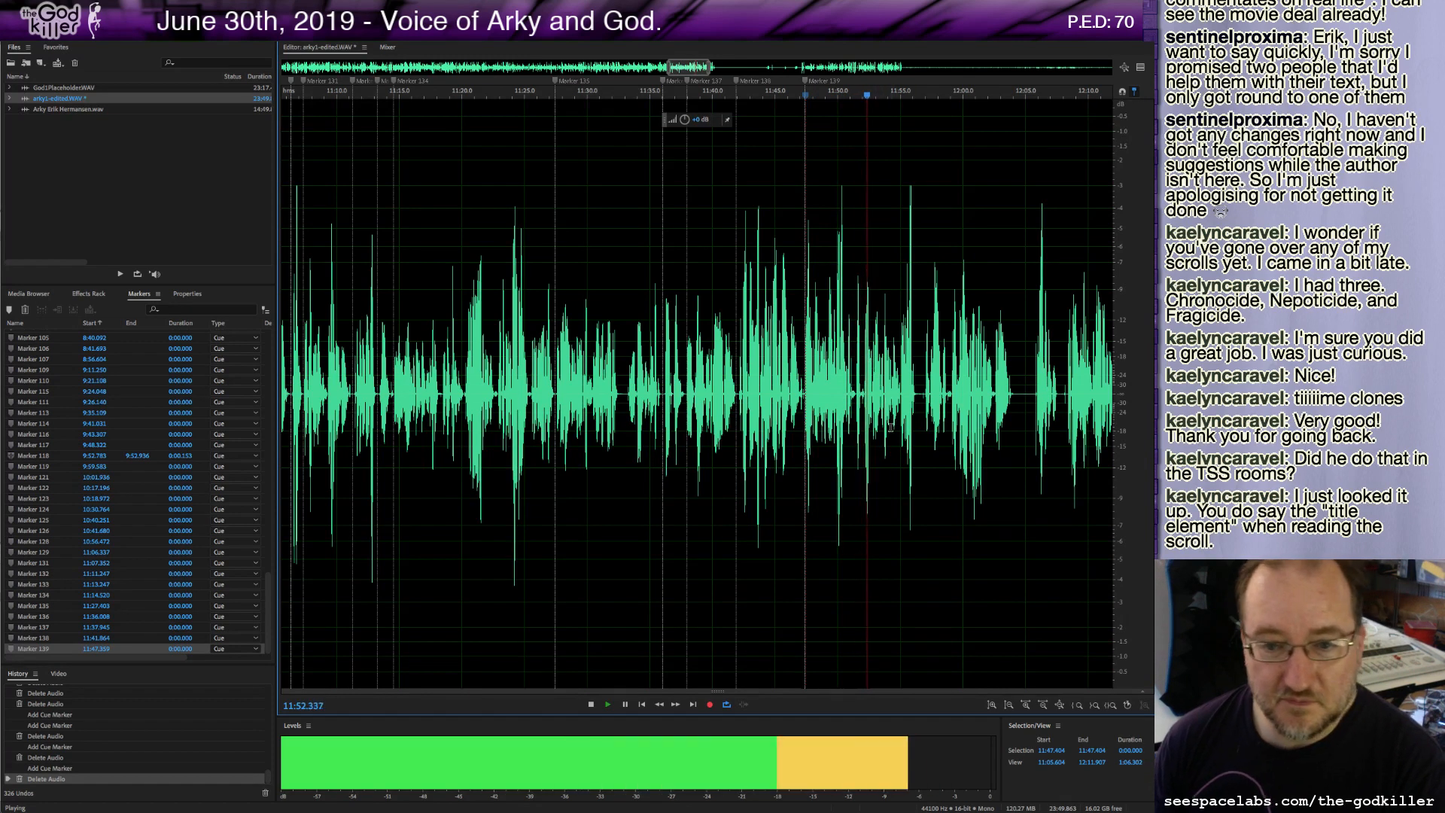
Delete the few-second stretch starting at about 11:47.4.
scroll(872, 400, up, 1)
scroll(871, 399, up, 1)
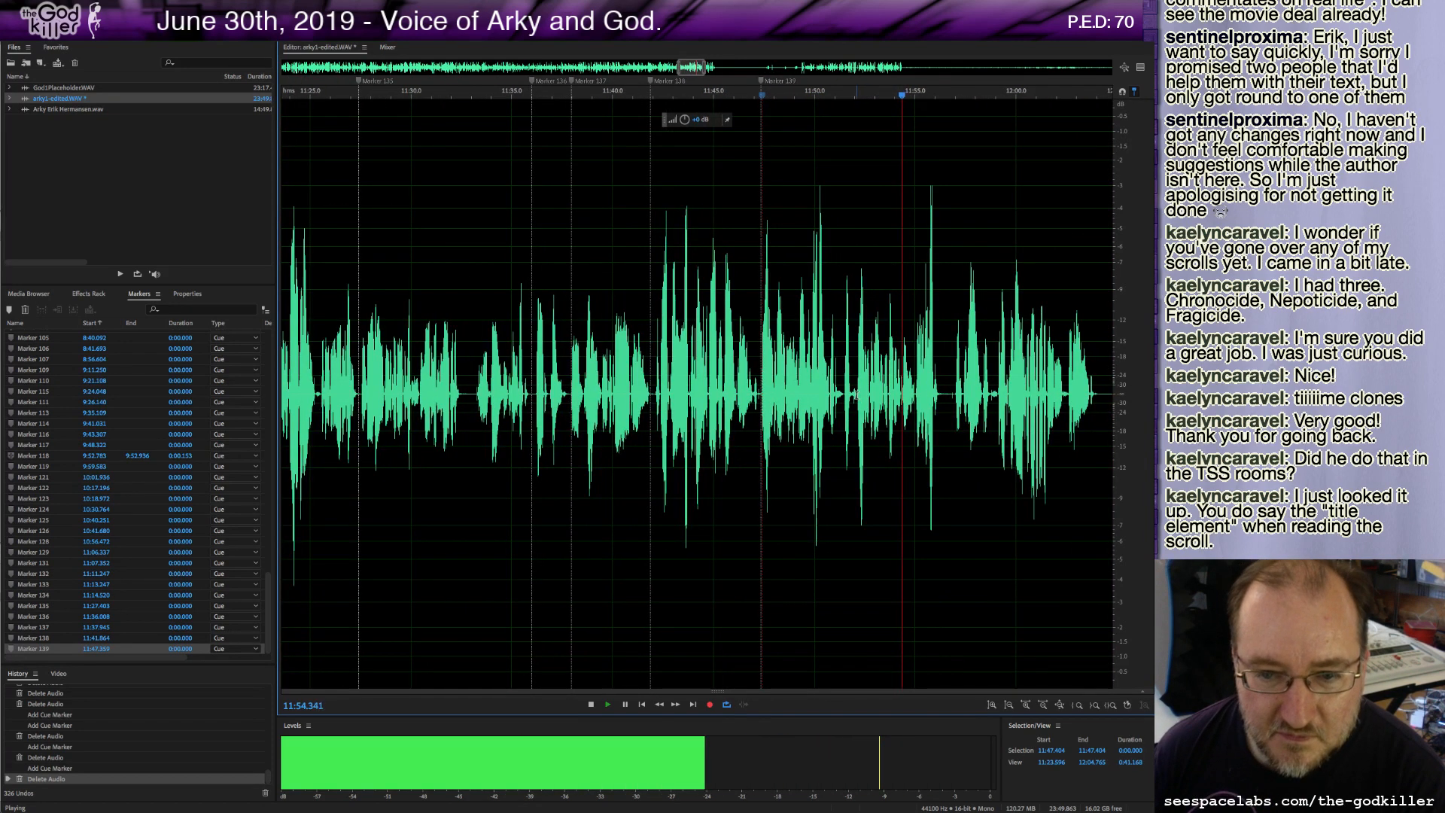
key(space)
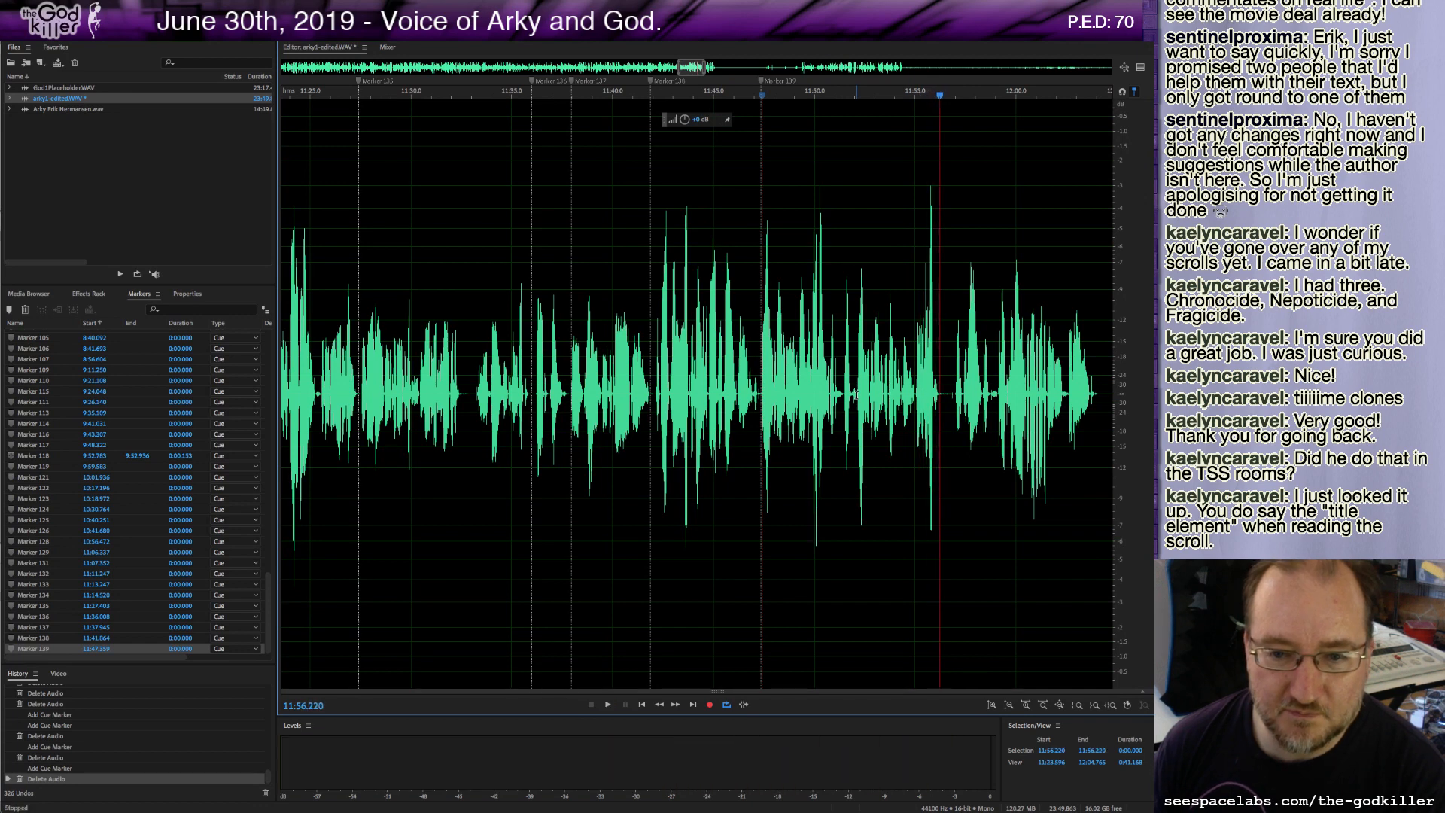
drag(856, 394, 761, 416)
key(Delete)
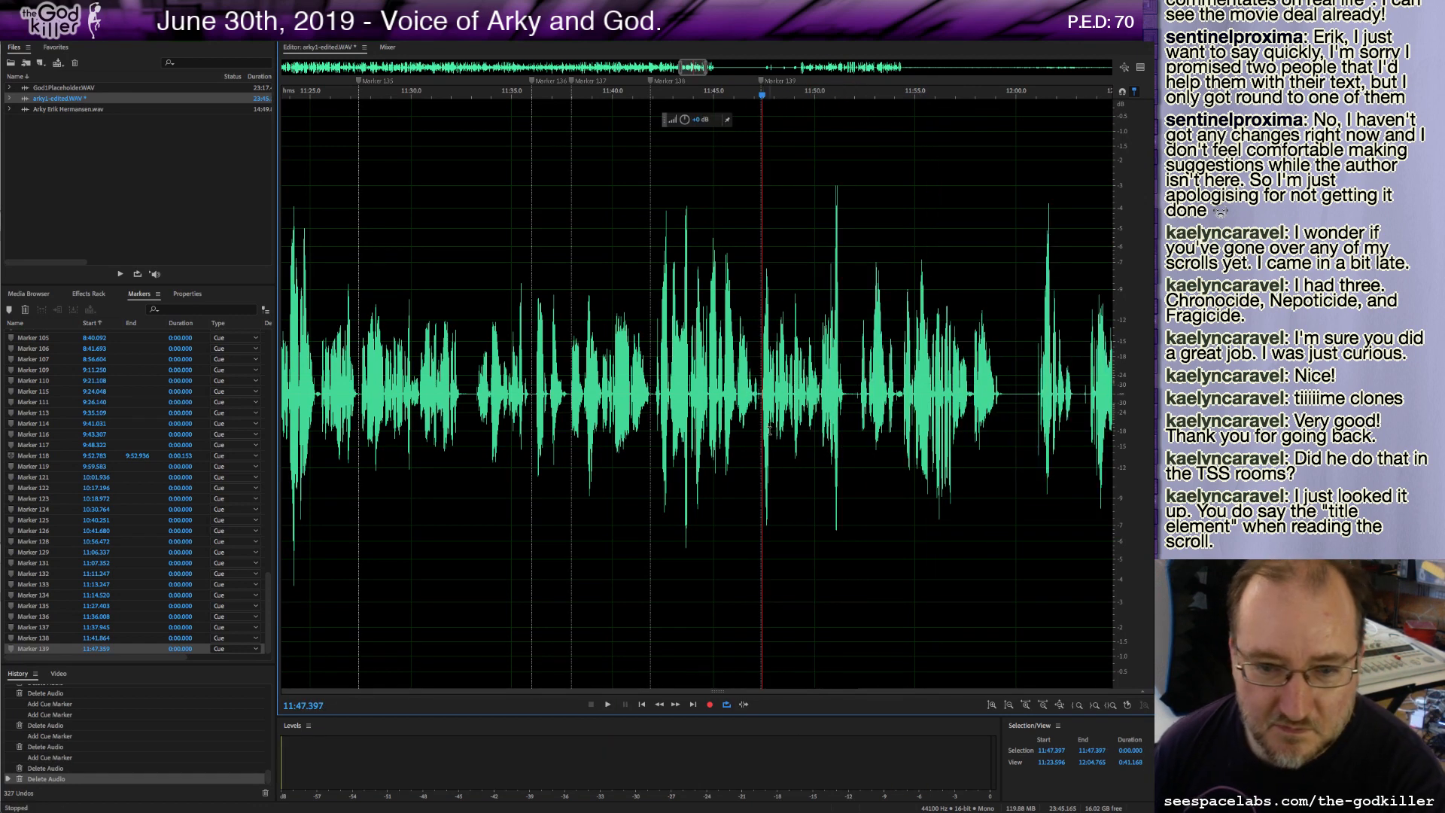
Delete a sliver at about 11:51.6 and add a cue marker there.
drag(847, 394, 858, 407)
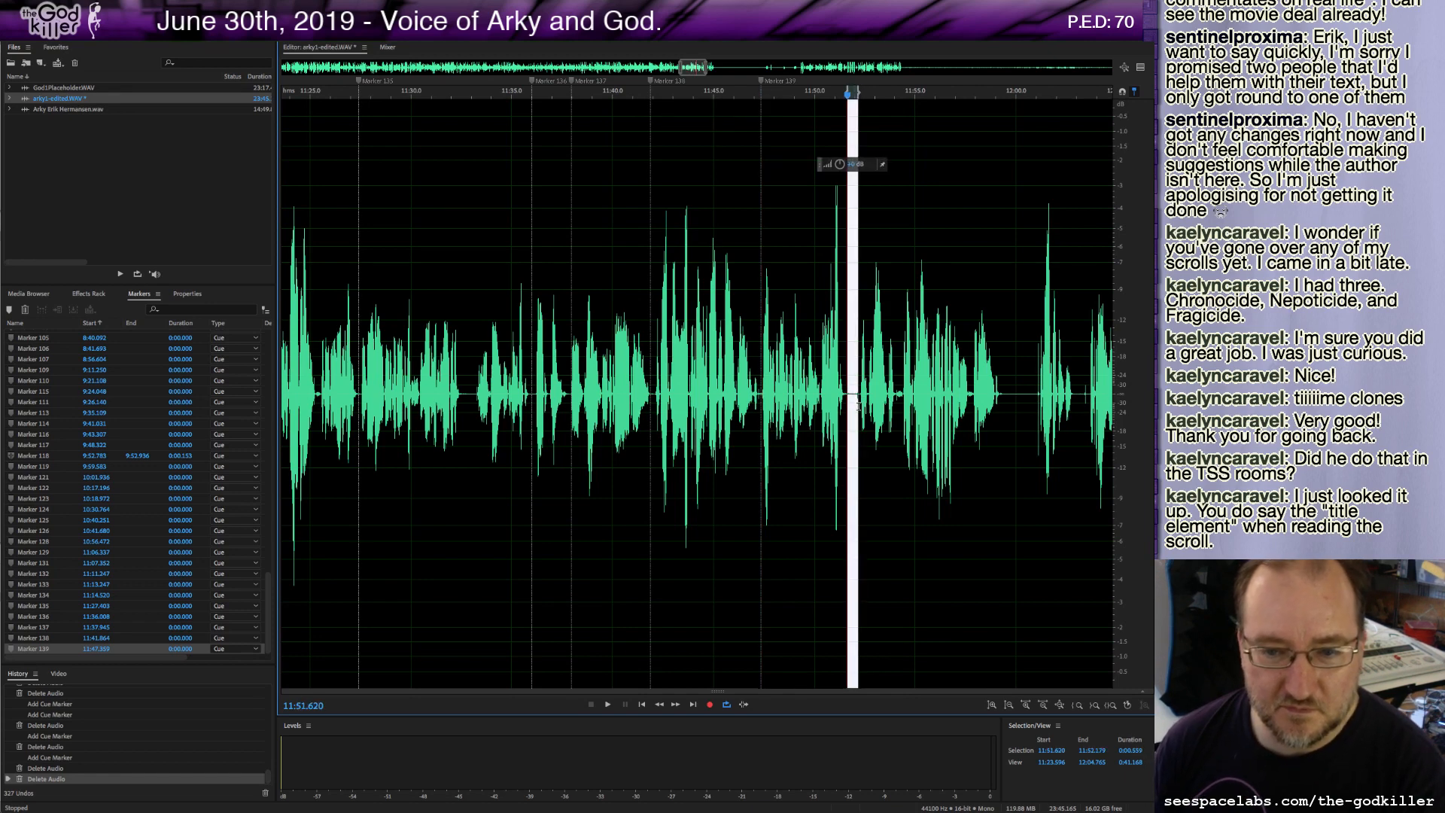
key(Delete)
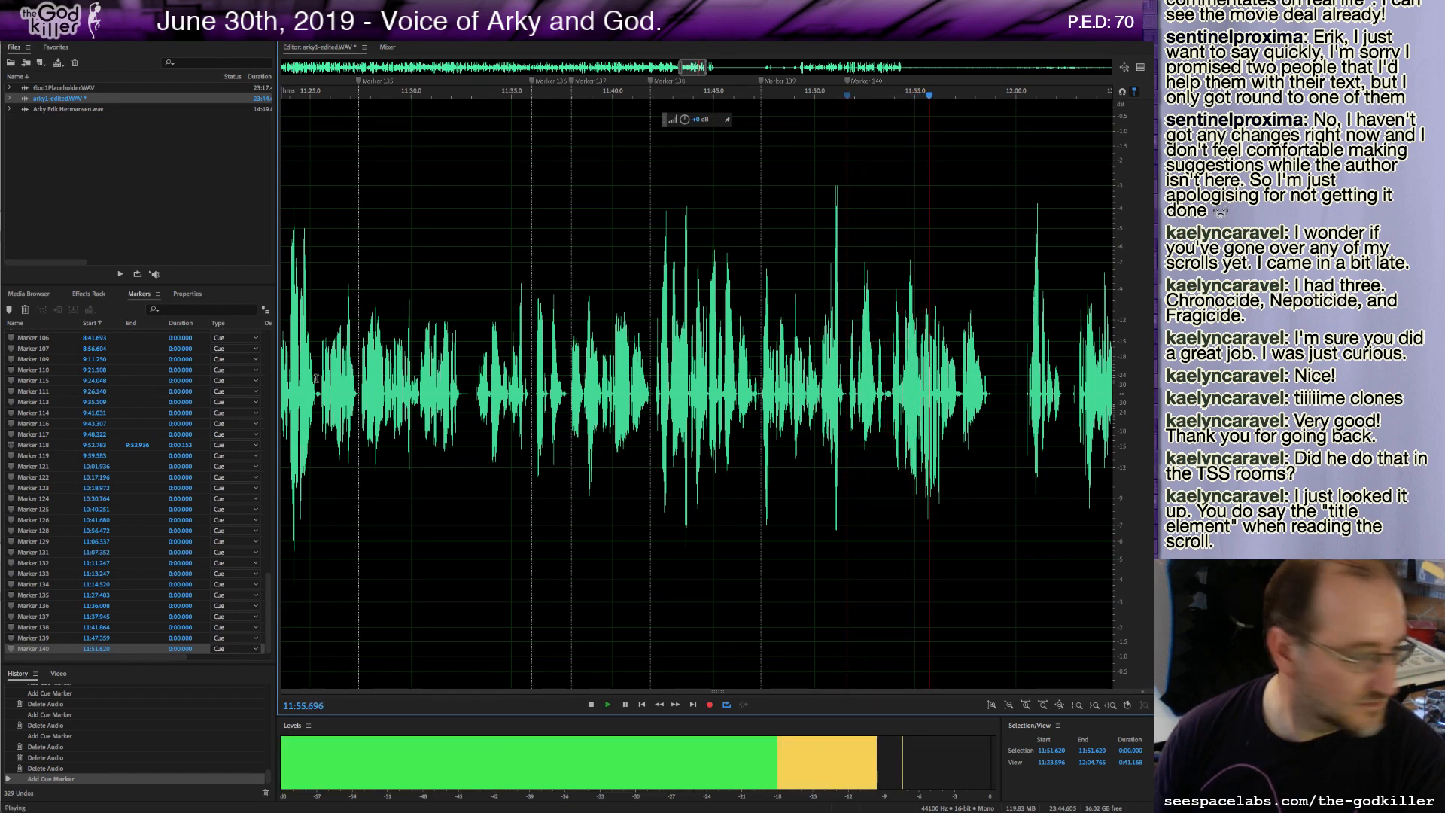
key(space)
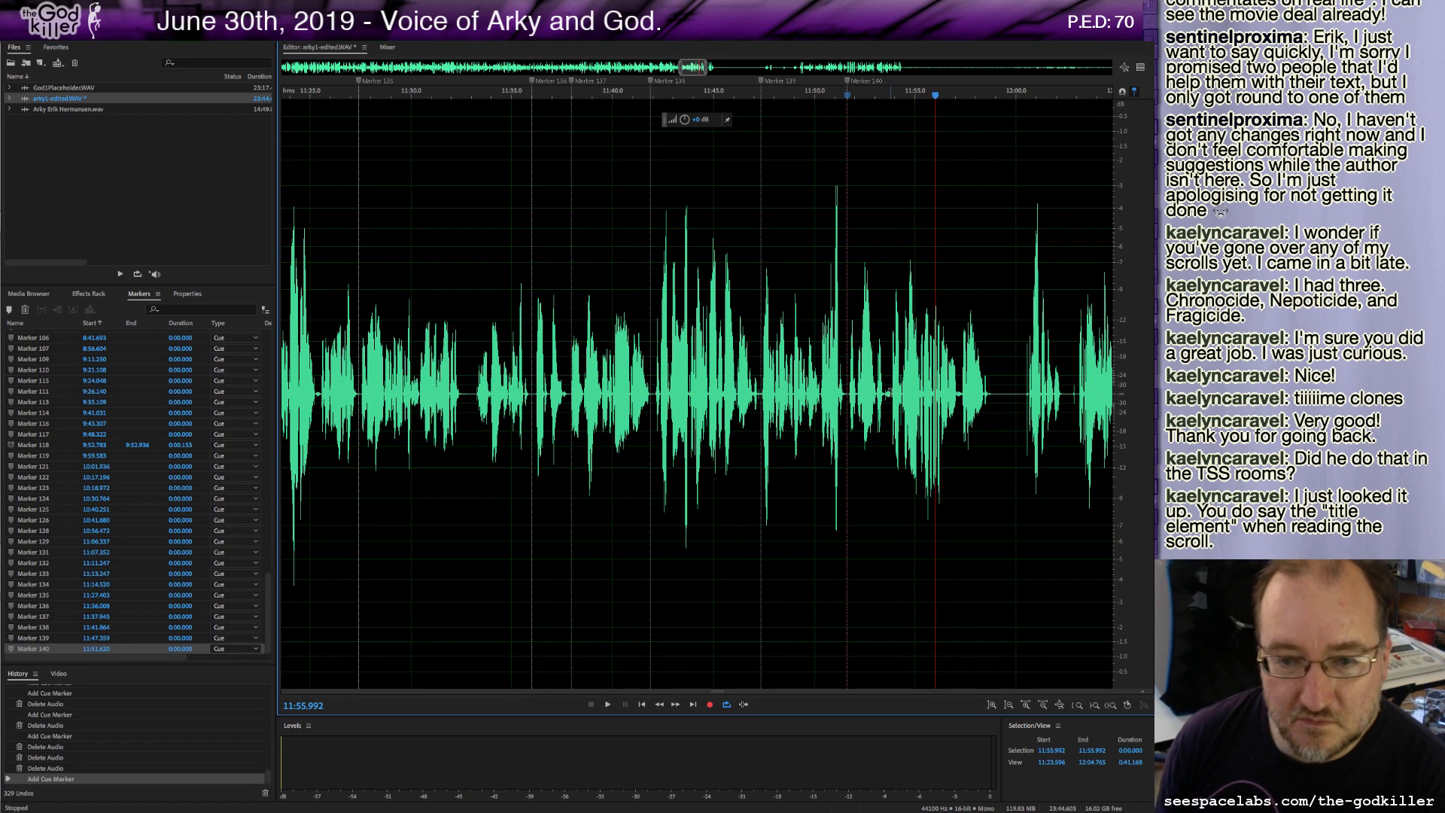
Delete the roughly 2-second stretch starting at about 11:51.8 and play on.
drag(891, 393, 850, 408)
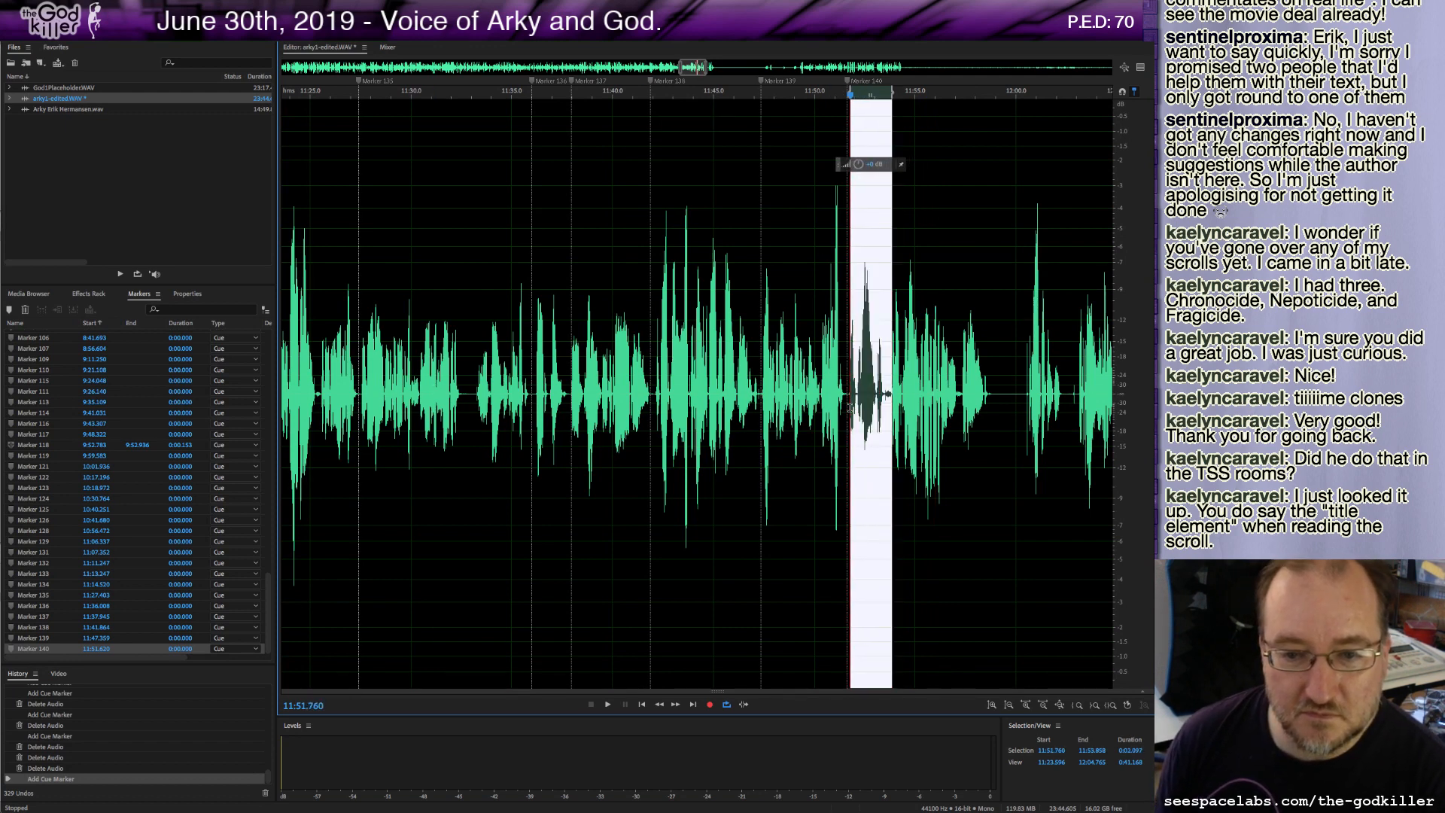
key(Delete)
key(space)
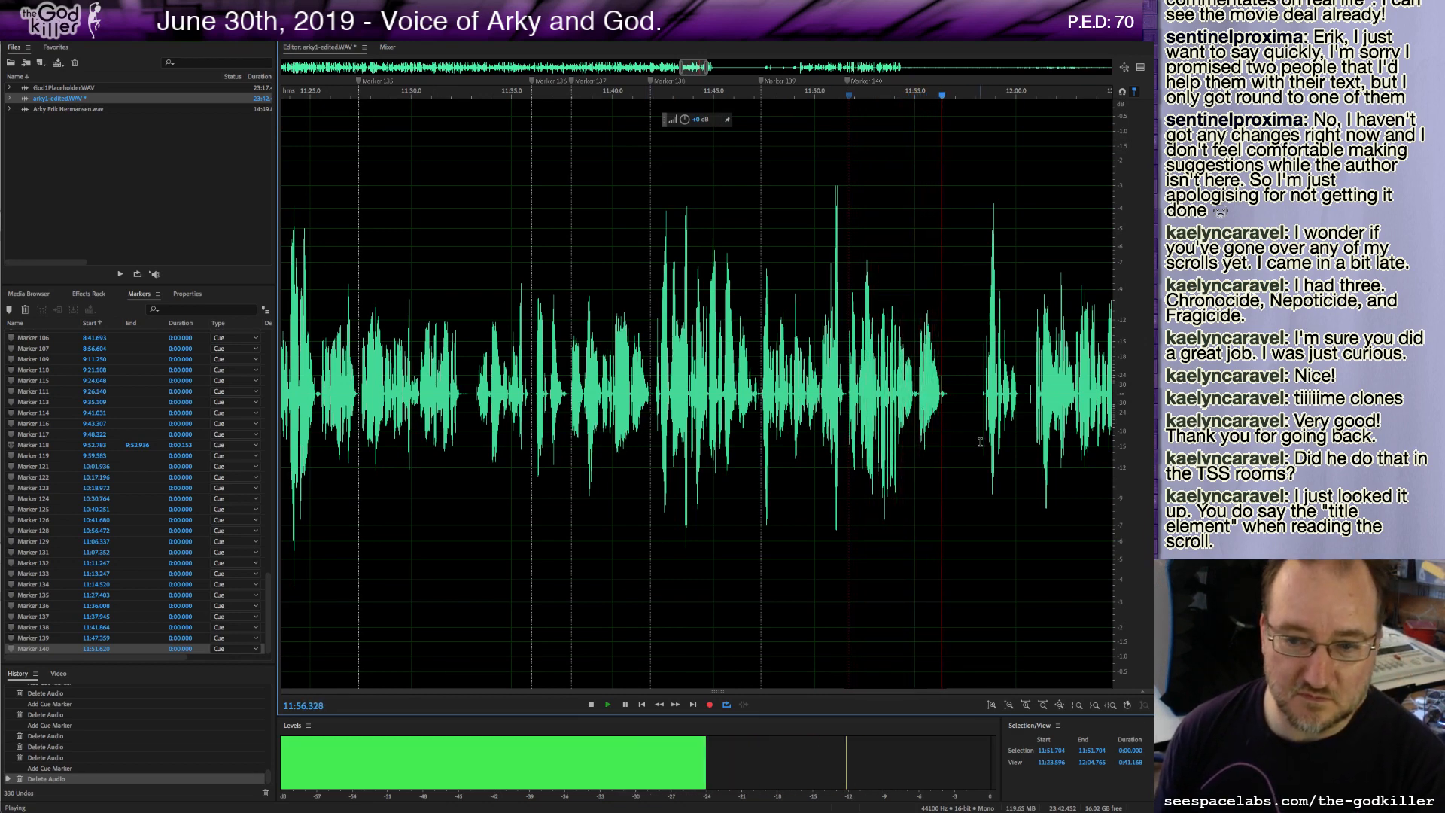
Add a cue marker at about 11:56.3, delete a short sliver just after it and play on.
key(m)
drag(952, 394, 980, 417)
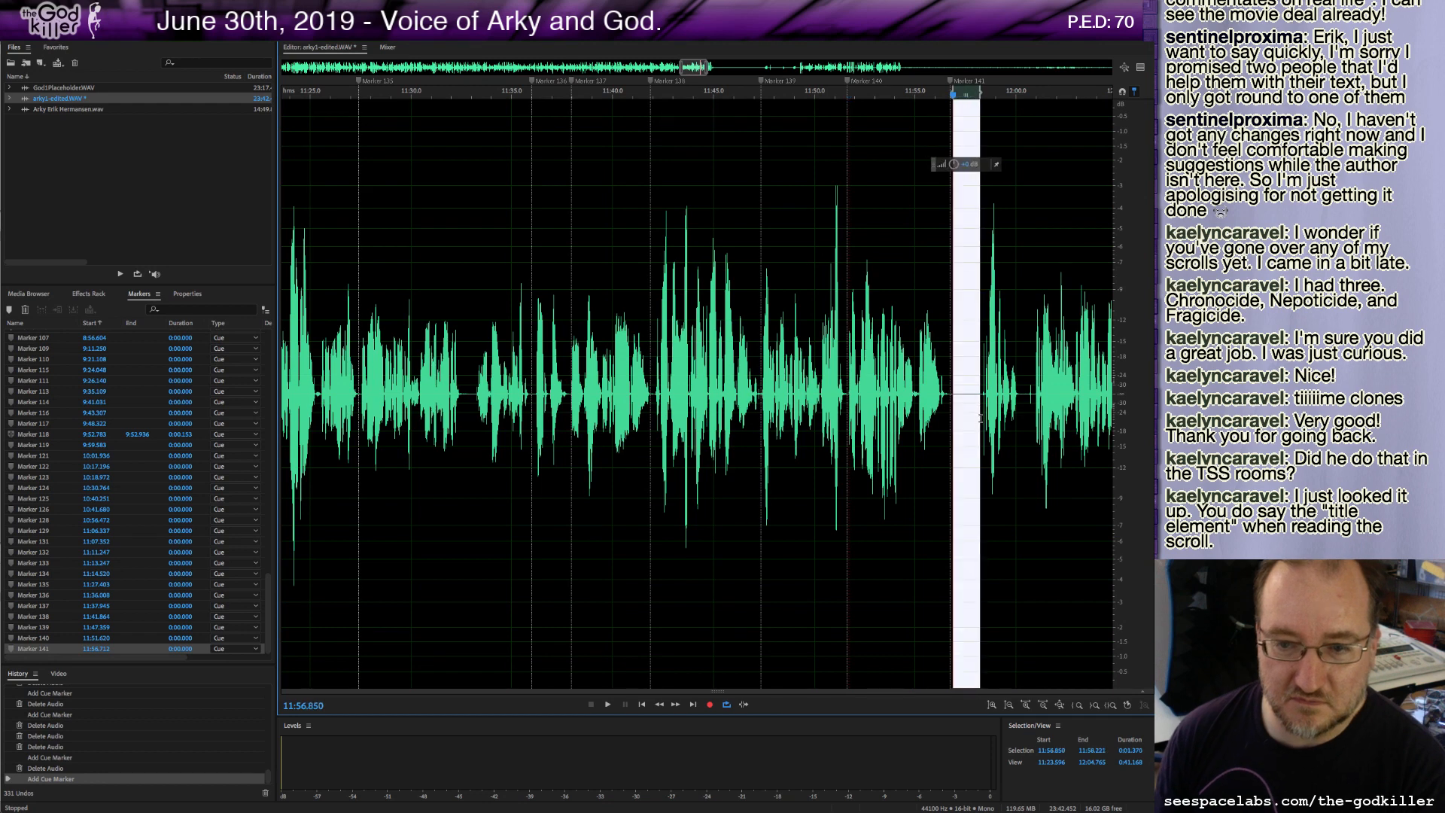
key(Delete)
key(space)
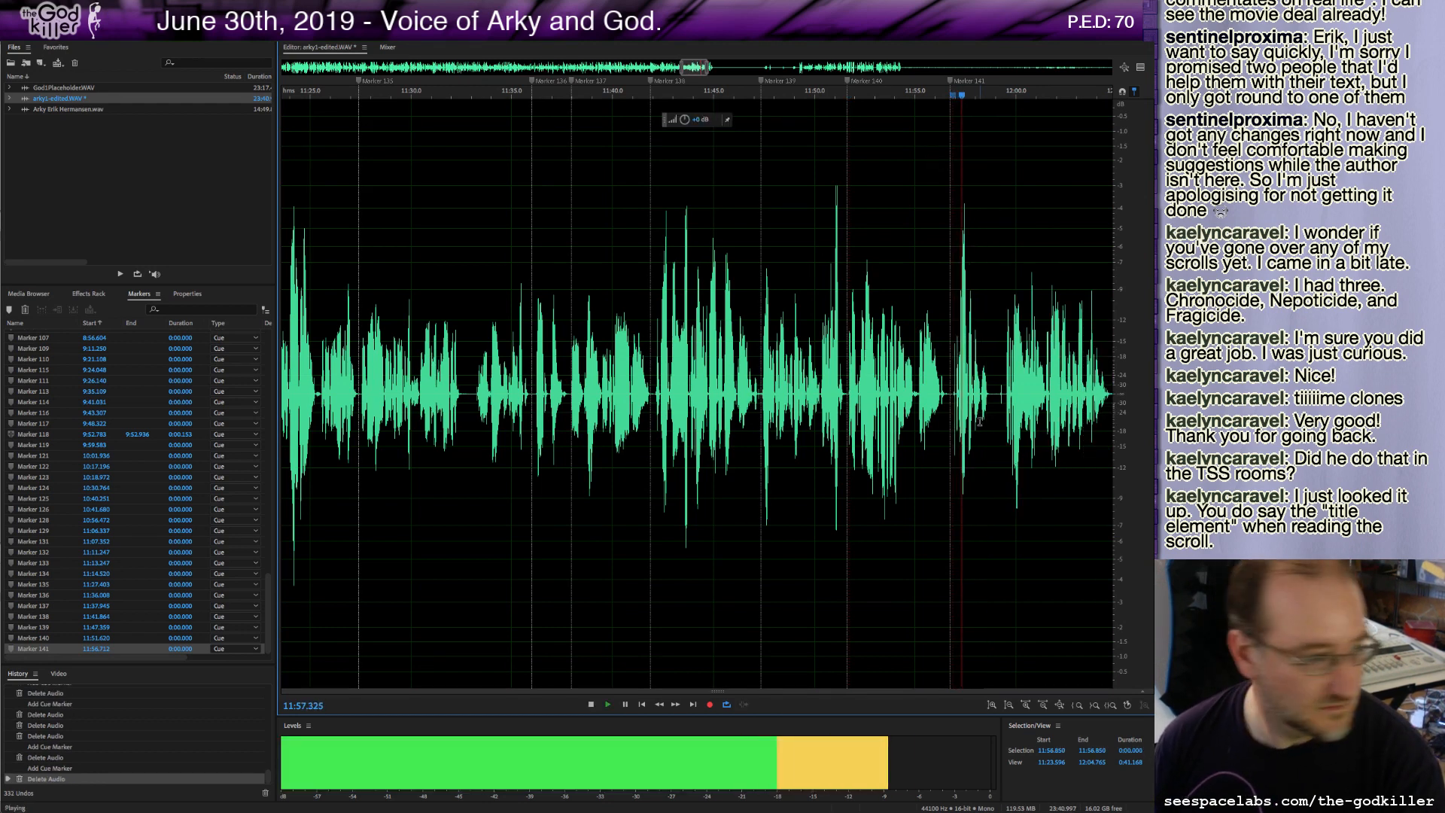
Delete a short sliver at about 11:58.6 and resume playback.
key(space)
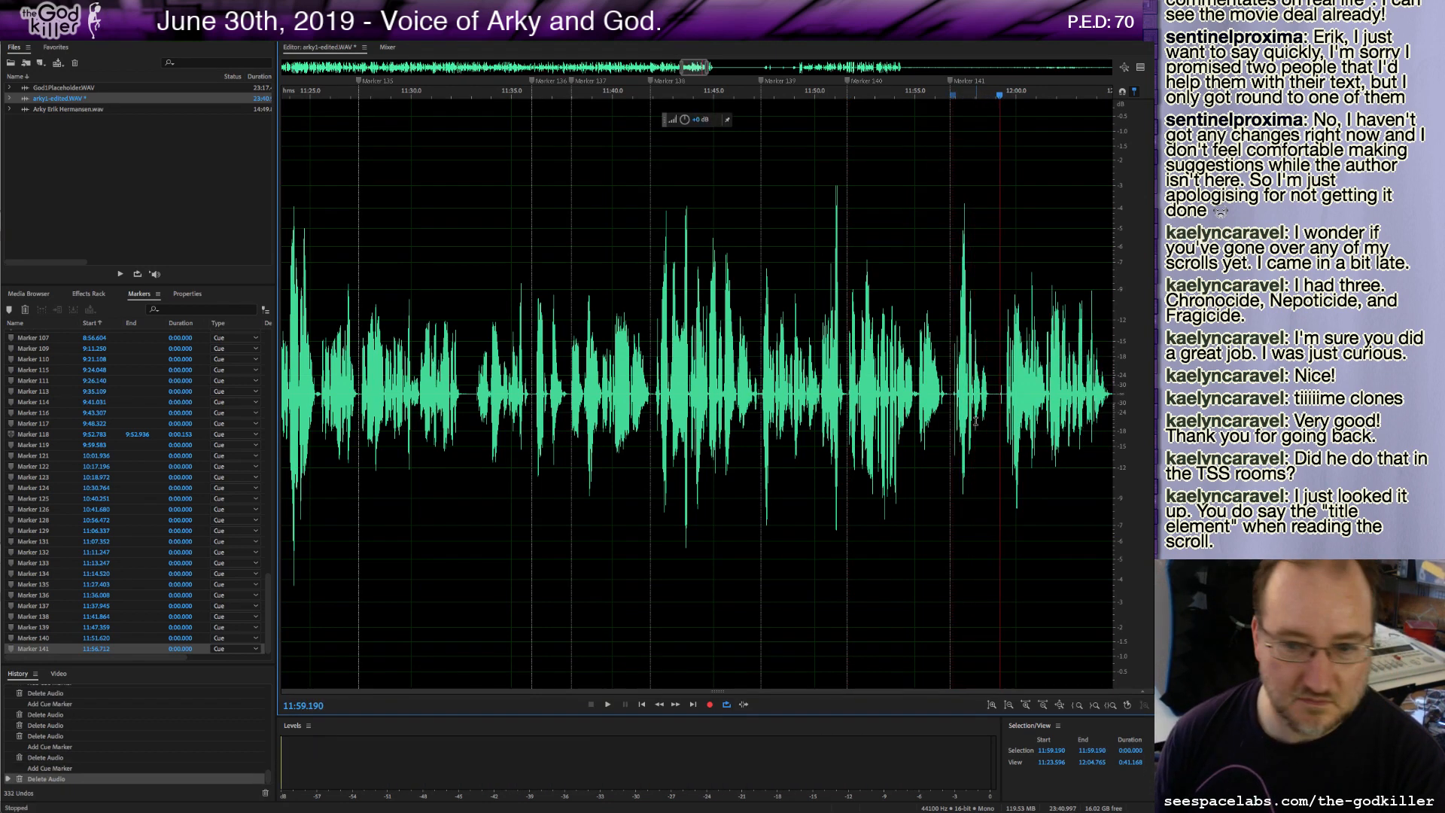
drag(989, 394, 1002, 400)
key(Delete)
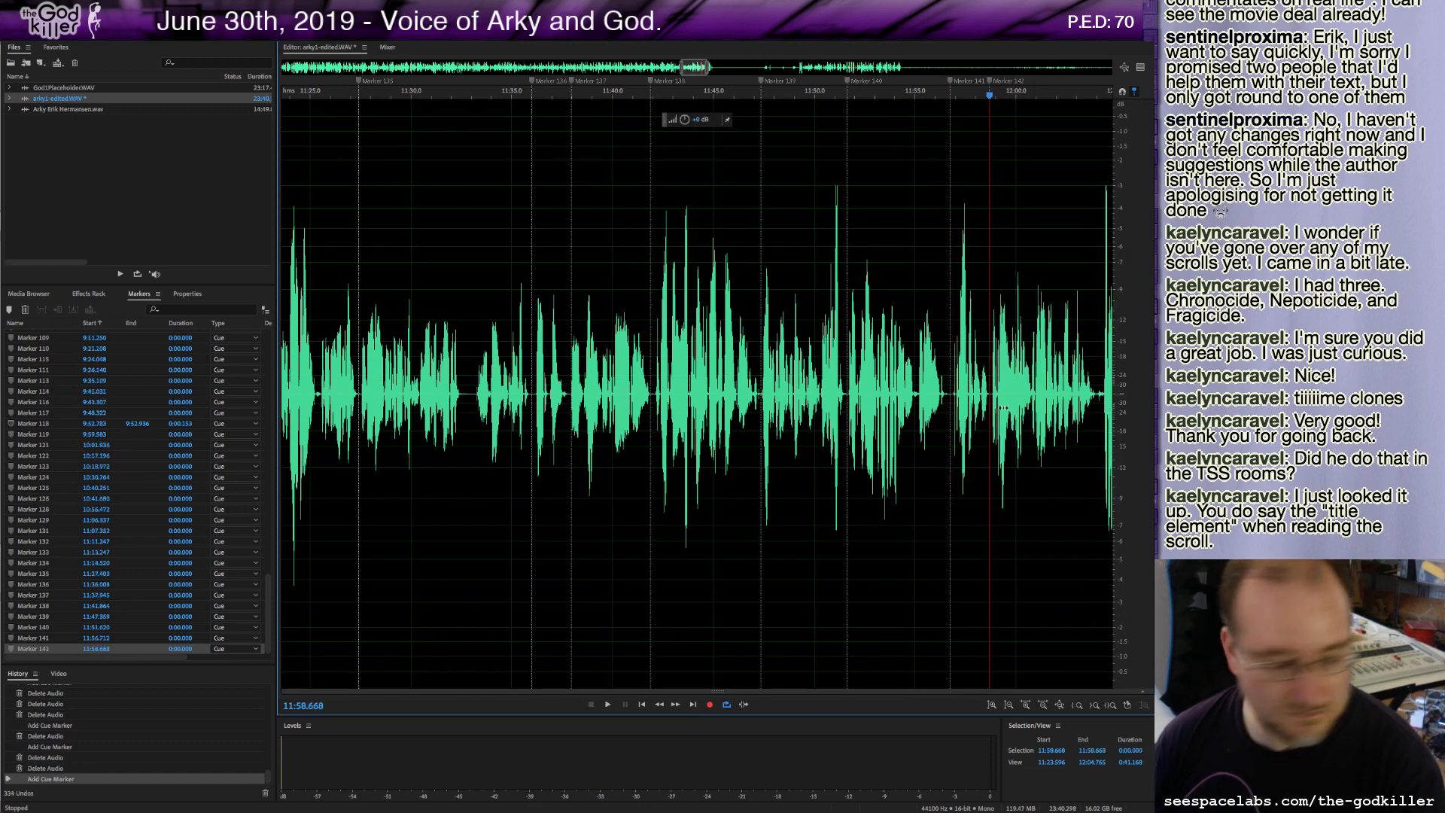
key(space)
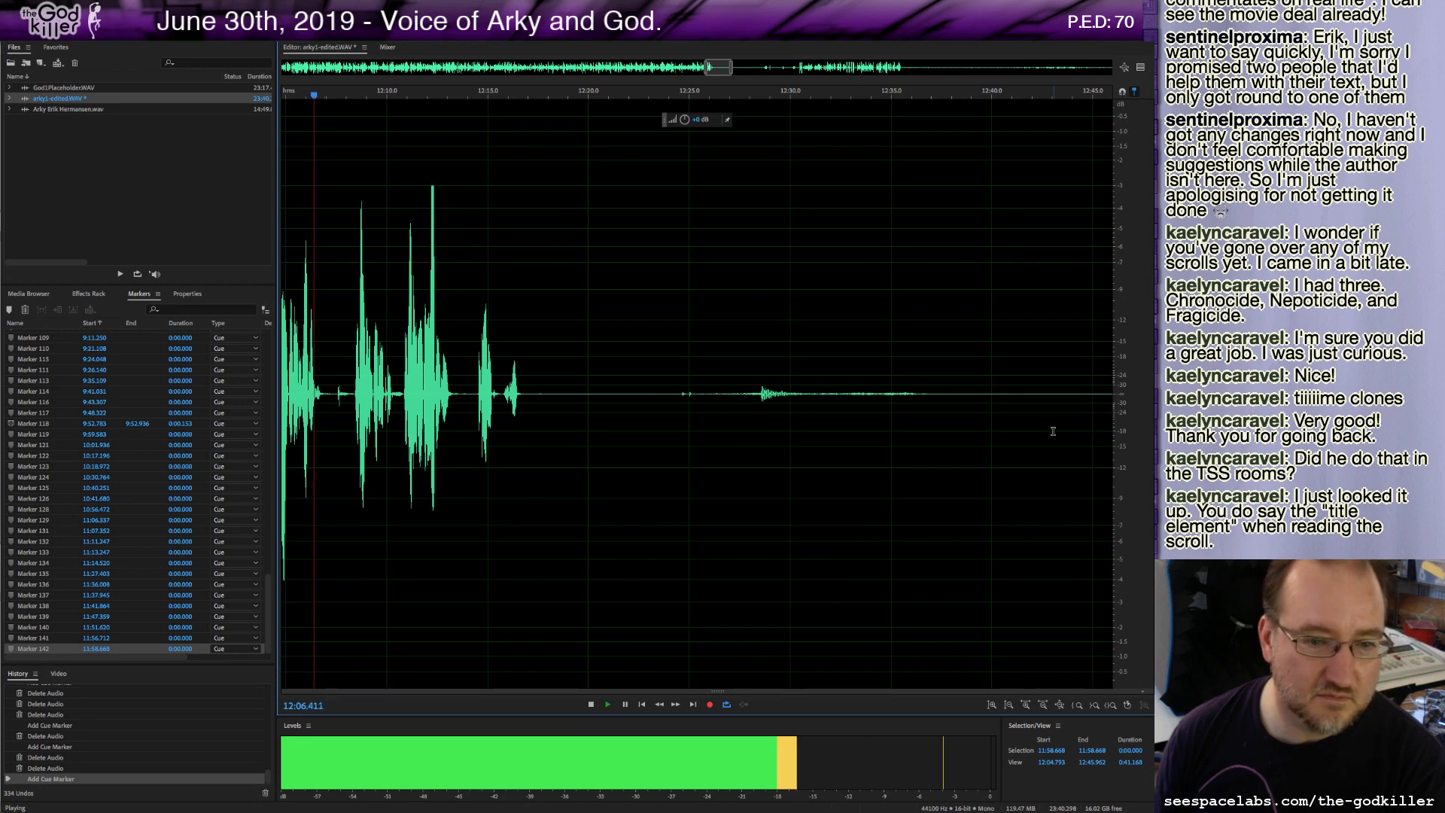
Delete a short sliver at about 12:06.9 and play back the edited section.
key(space)
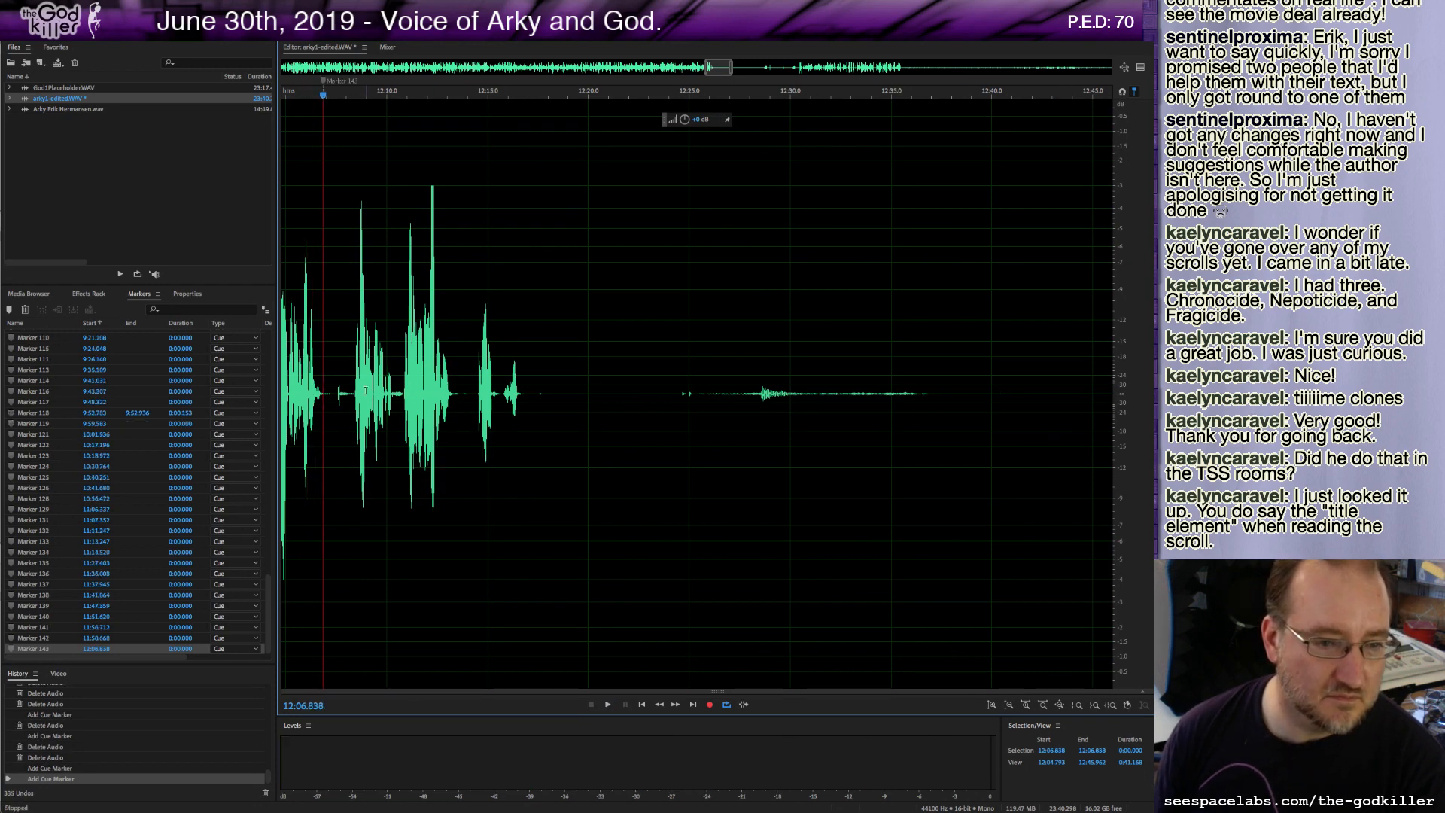
drag(326, 395, 353, 413)
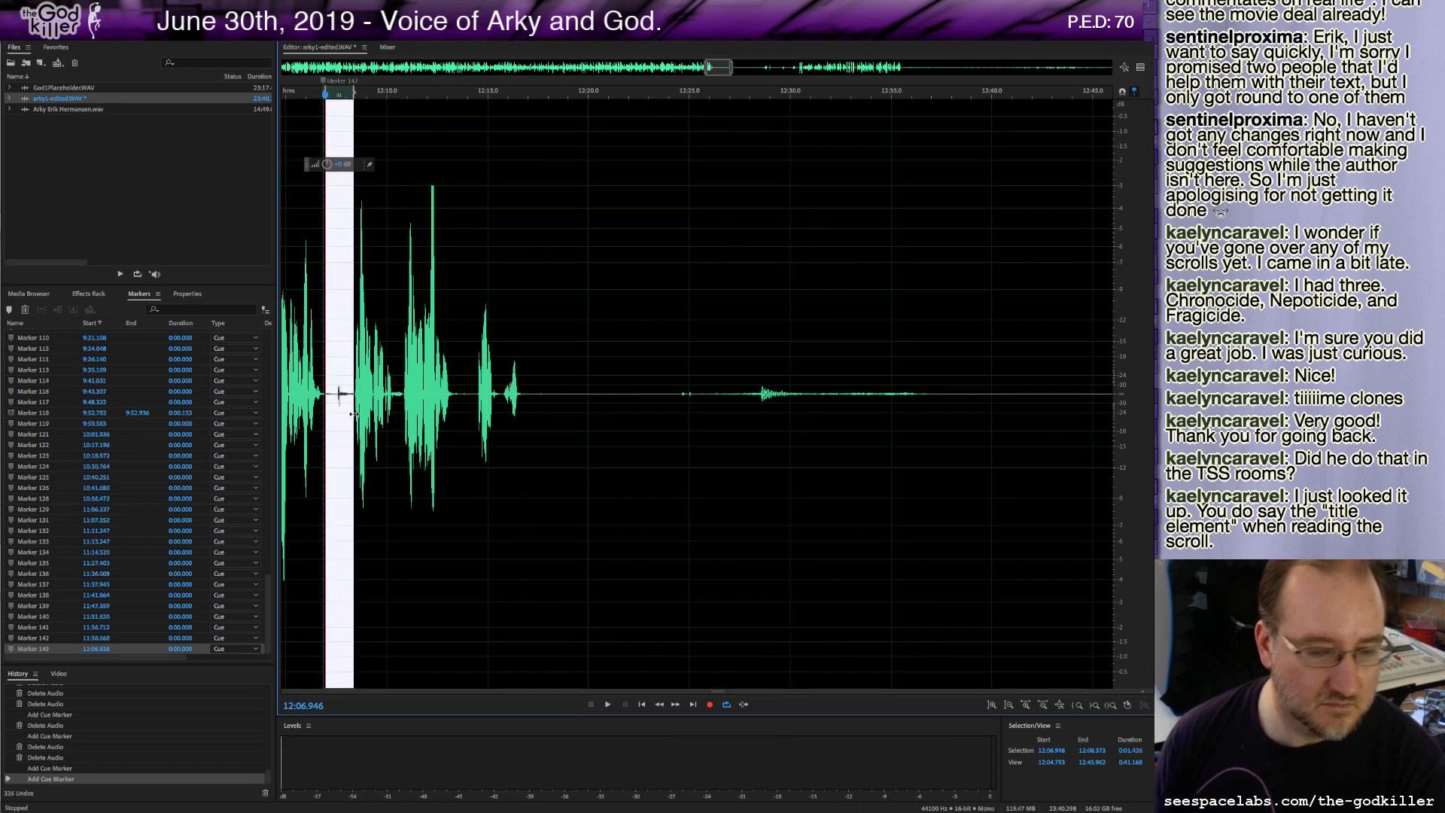
key(Delete)
key(space)
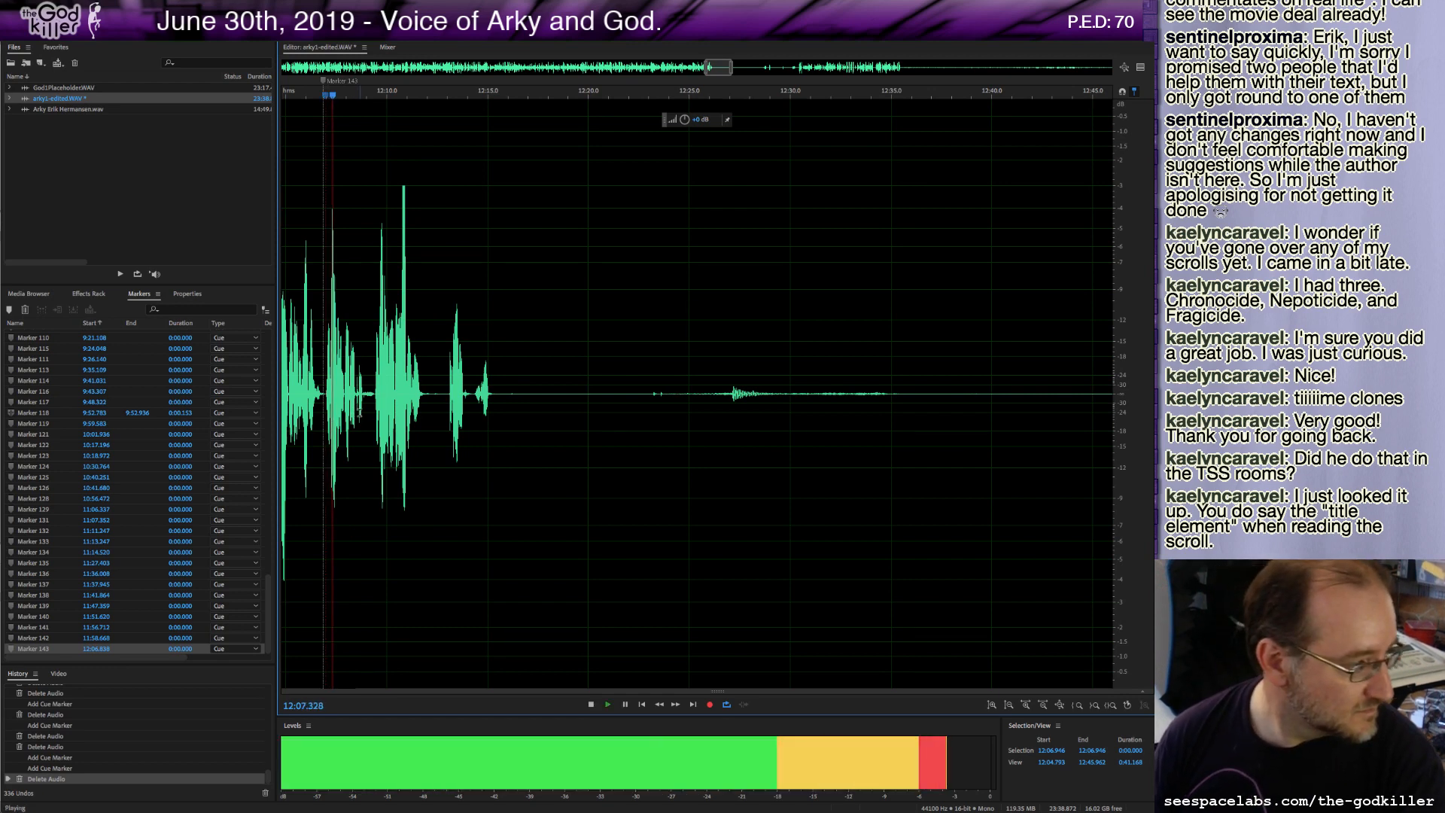
key(space)
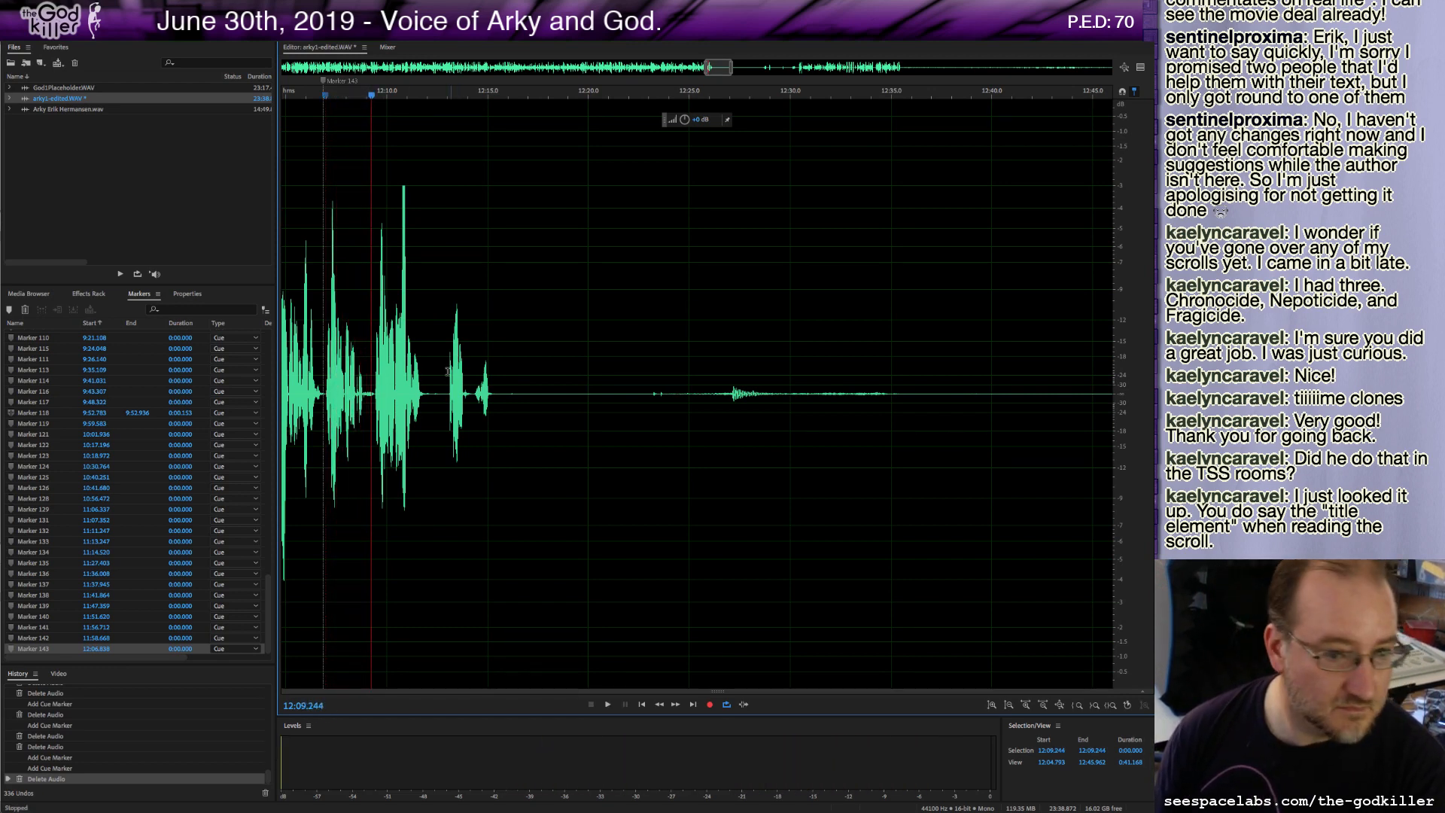
key(space)
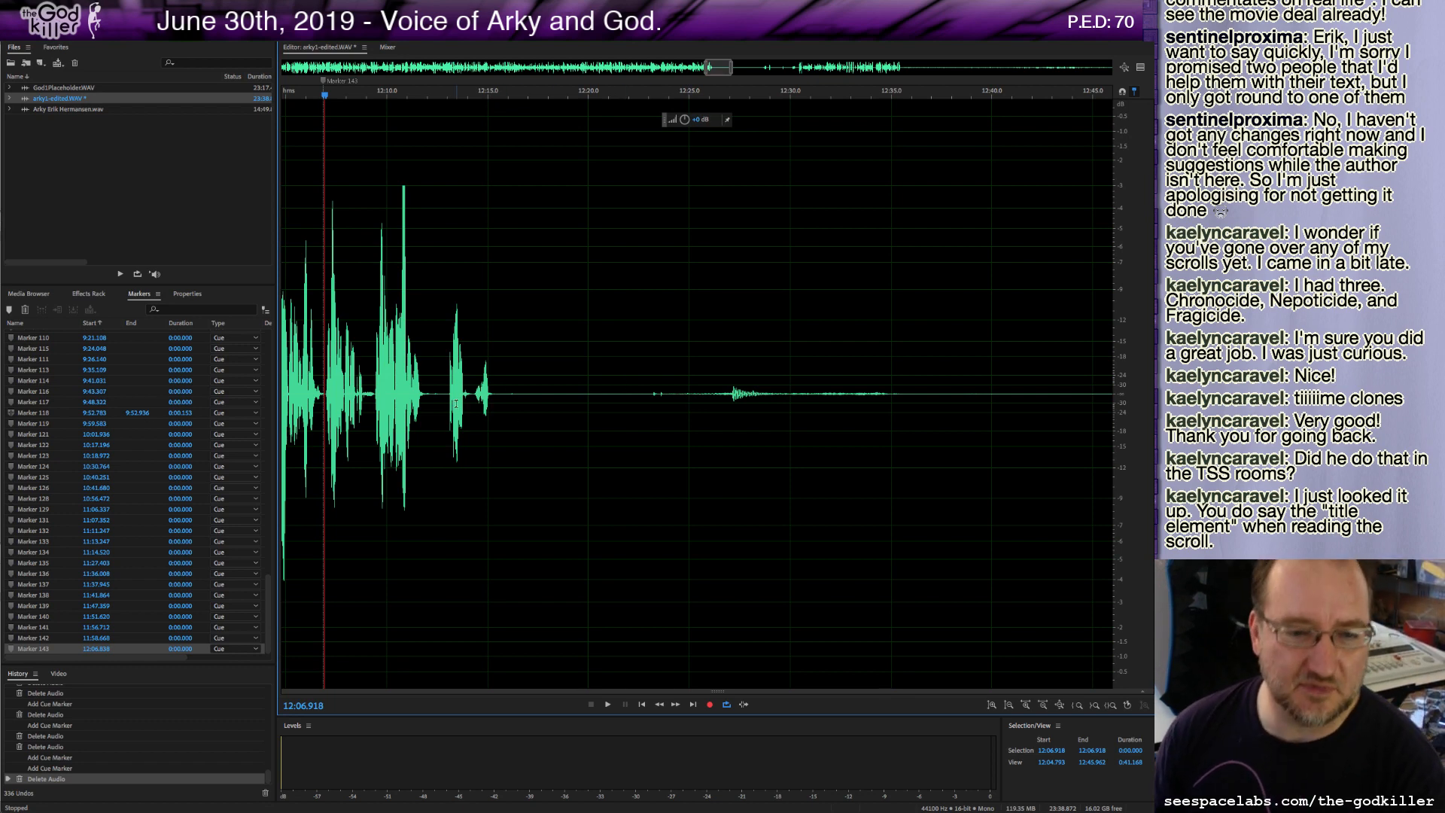
Play from about 12:14 and delete the long silent stretch after the take.
click(484, 403)
key(space)
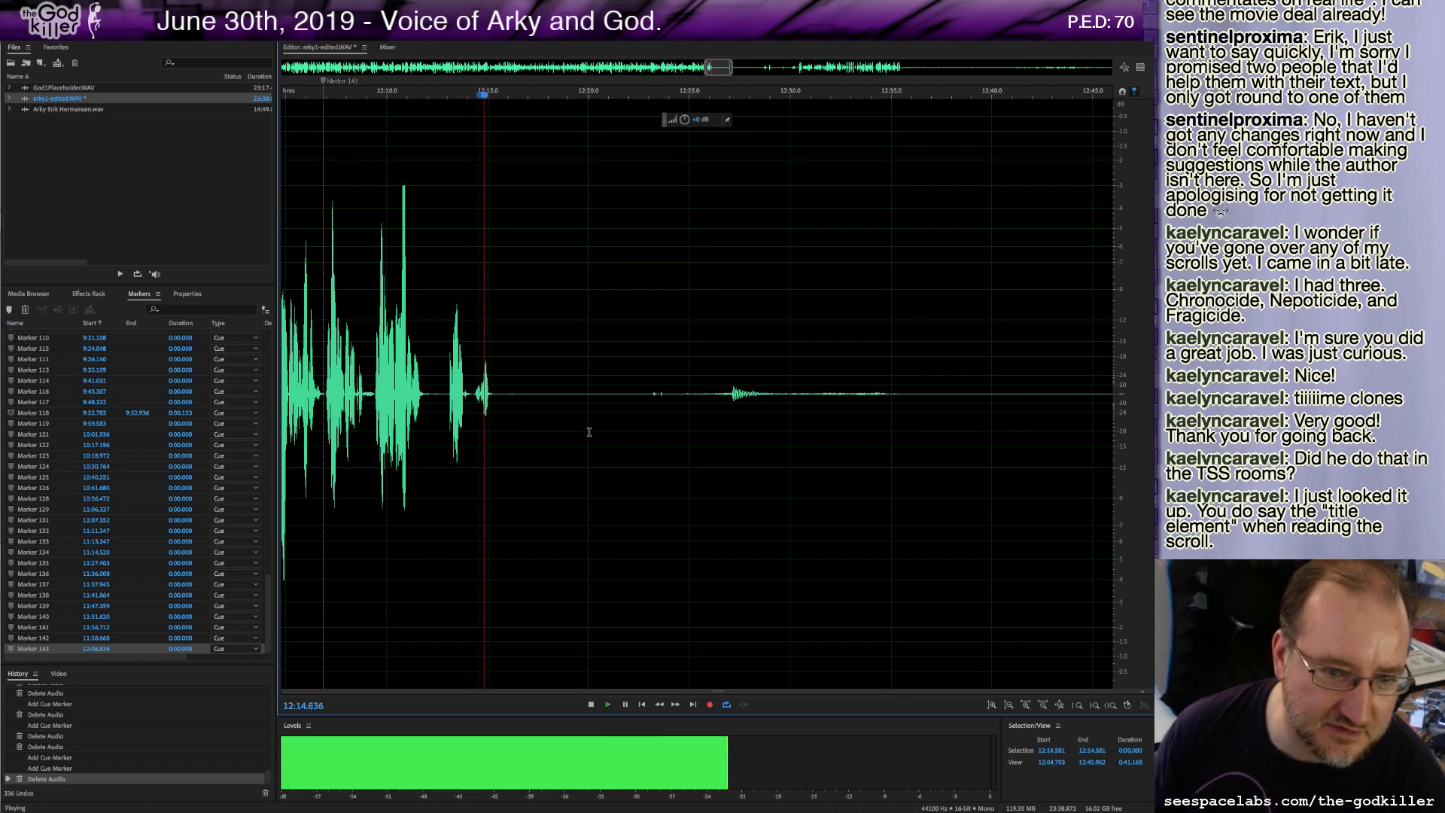
key(space)
key(space)
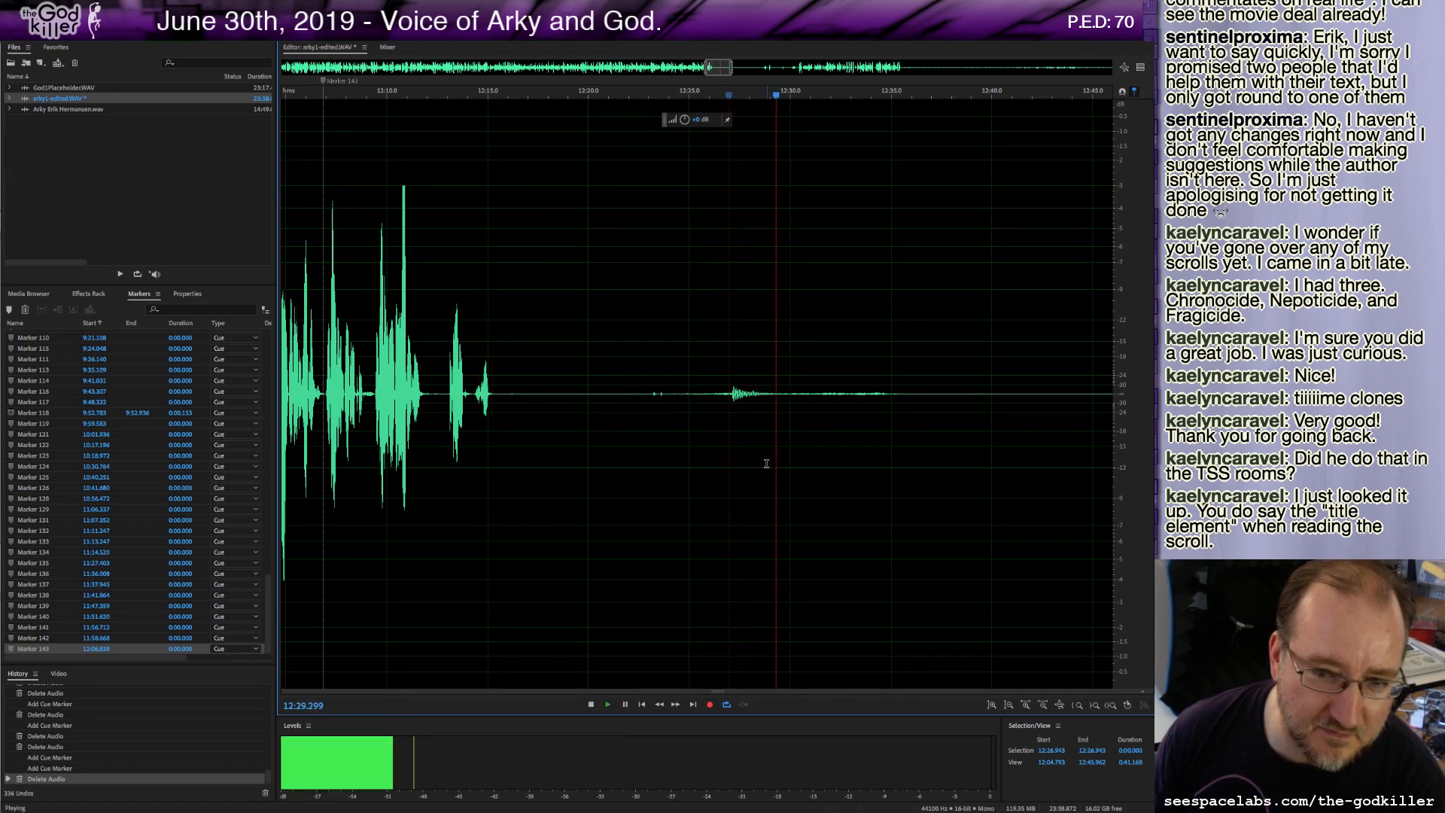
key(space)
drag(1099, 392, 505, 399)
key(Delete)
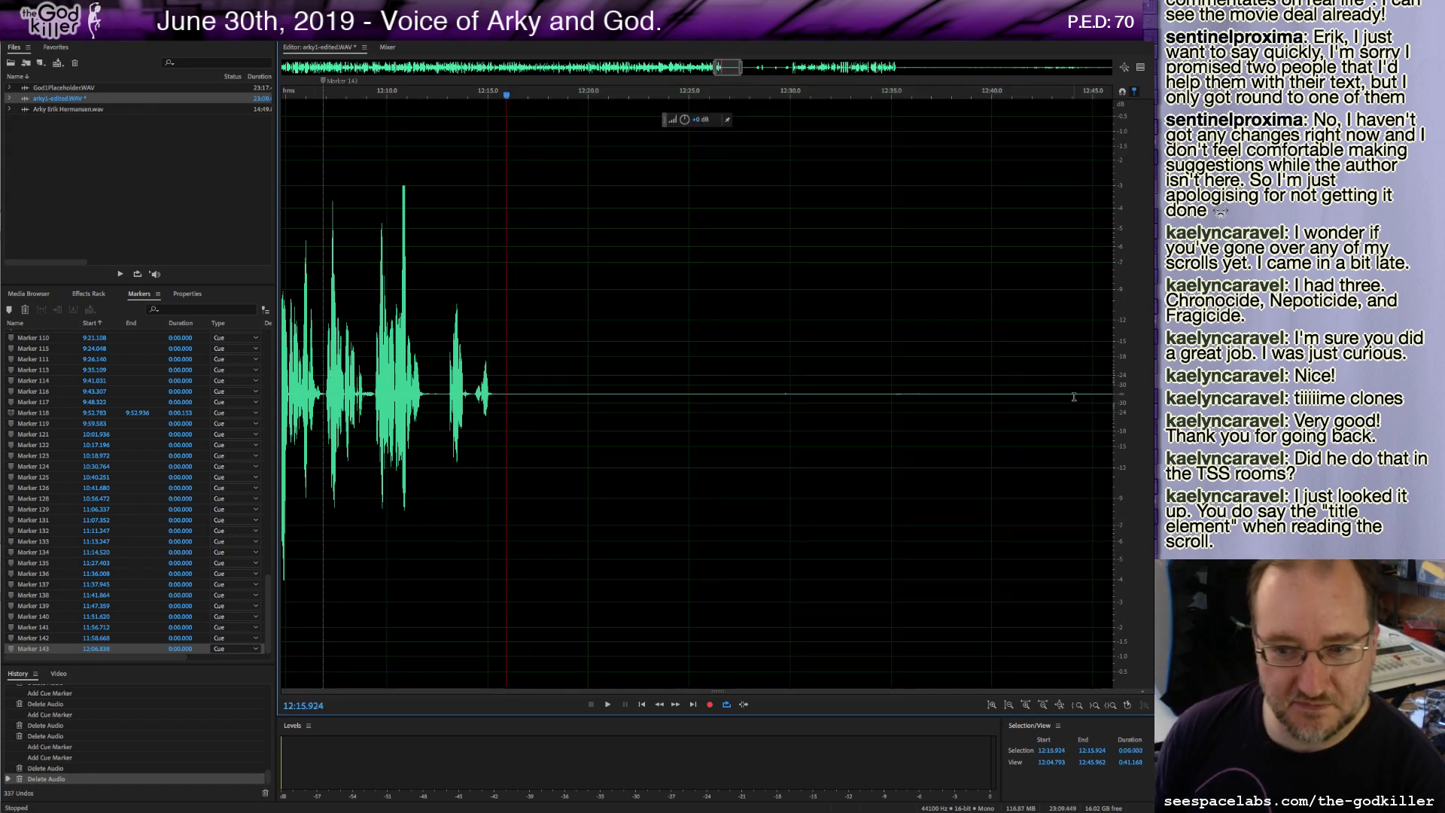
Delete the silent stretches starting at about 12:12.4.
drag(1074, 396, 435, 418)
key(Delete)
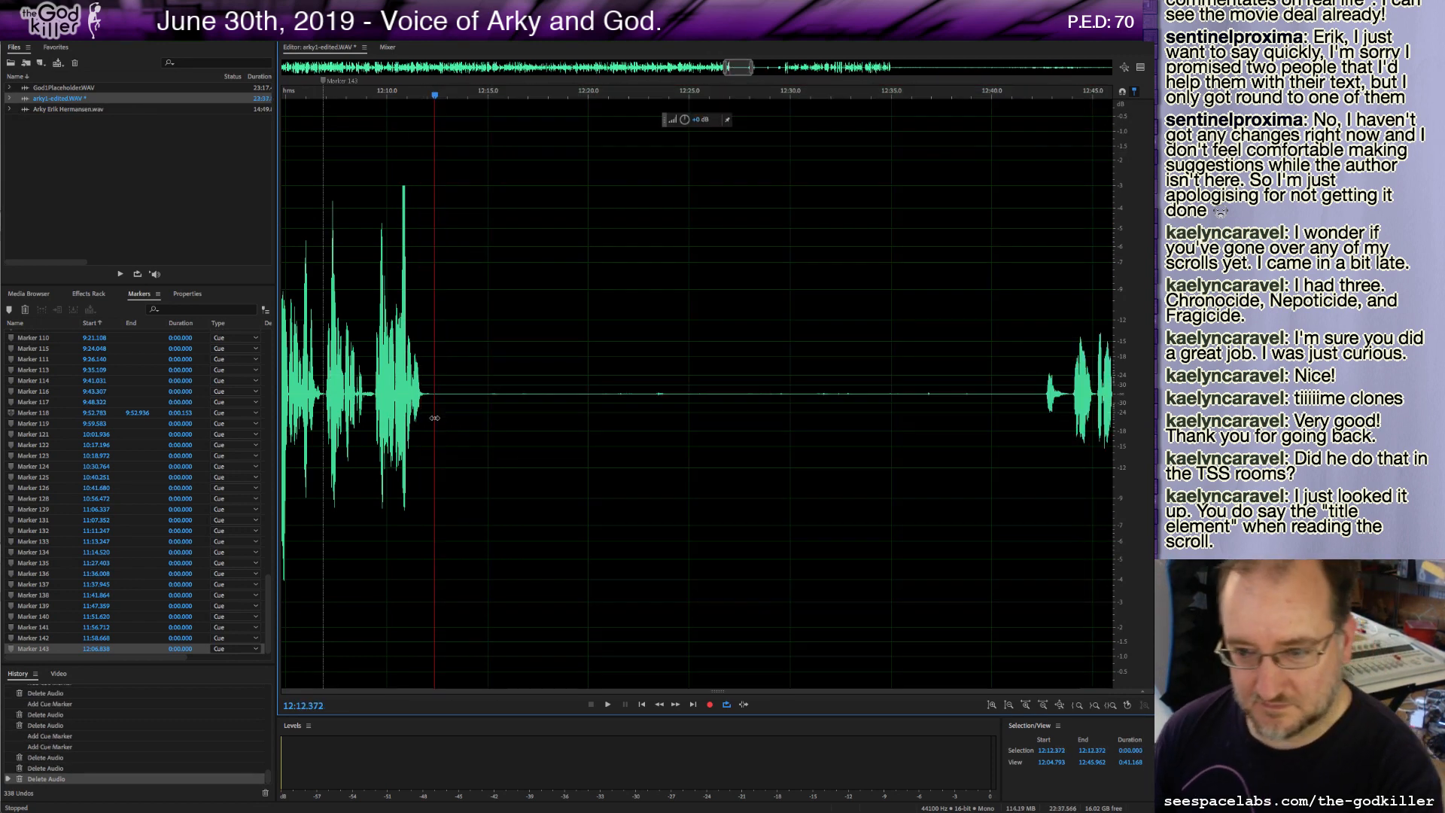
shift+click(1041, 395)
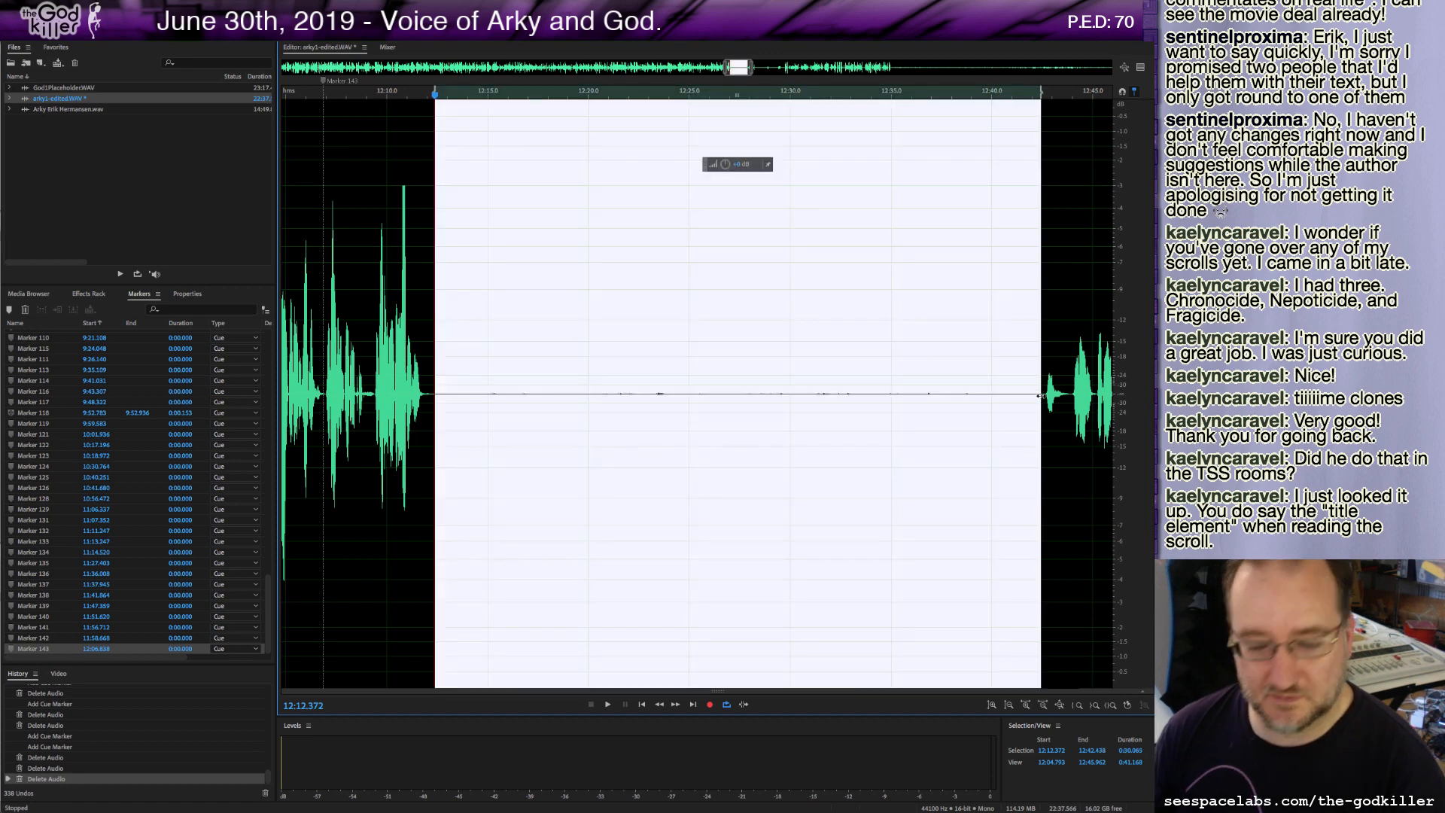
key(Delete)
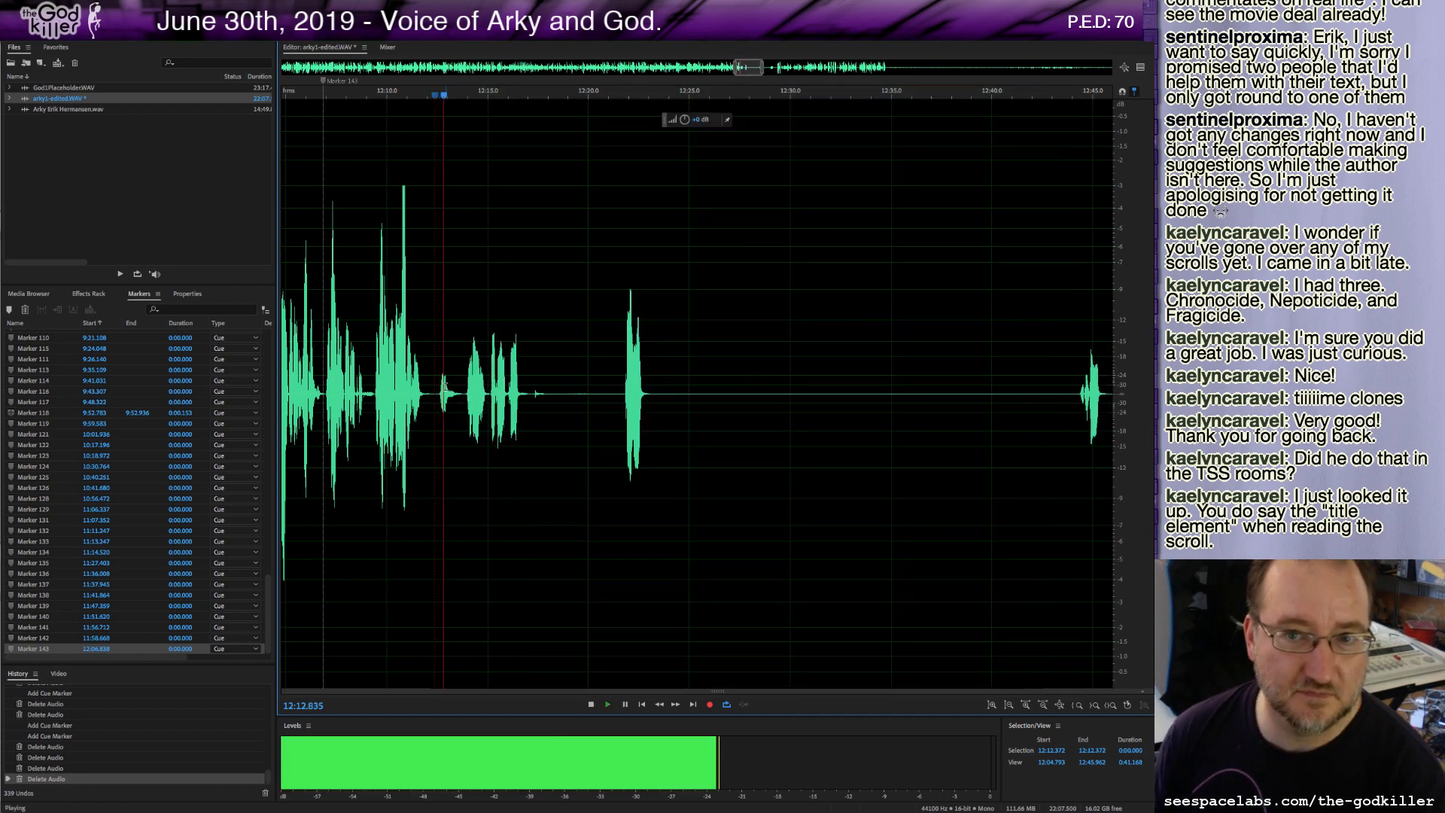
Play from about 12:22 and delete the stretch starting at about 12:12.2.
click(622, 404)
key(space)
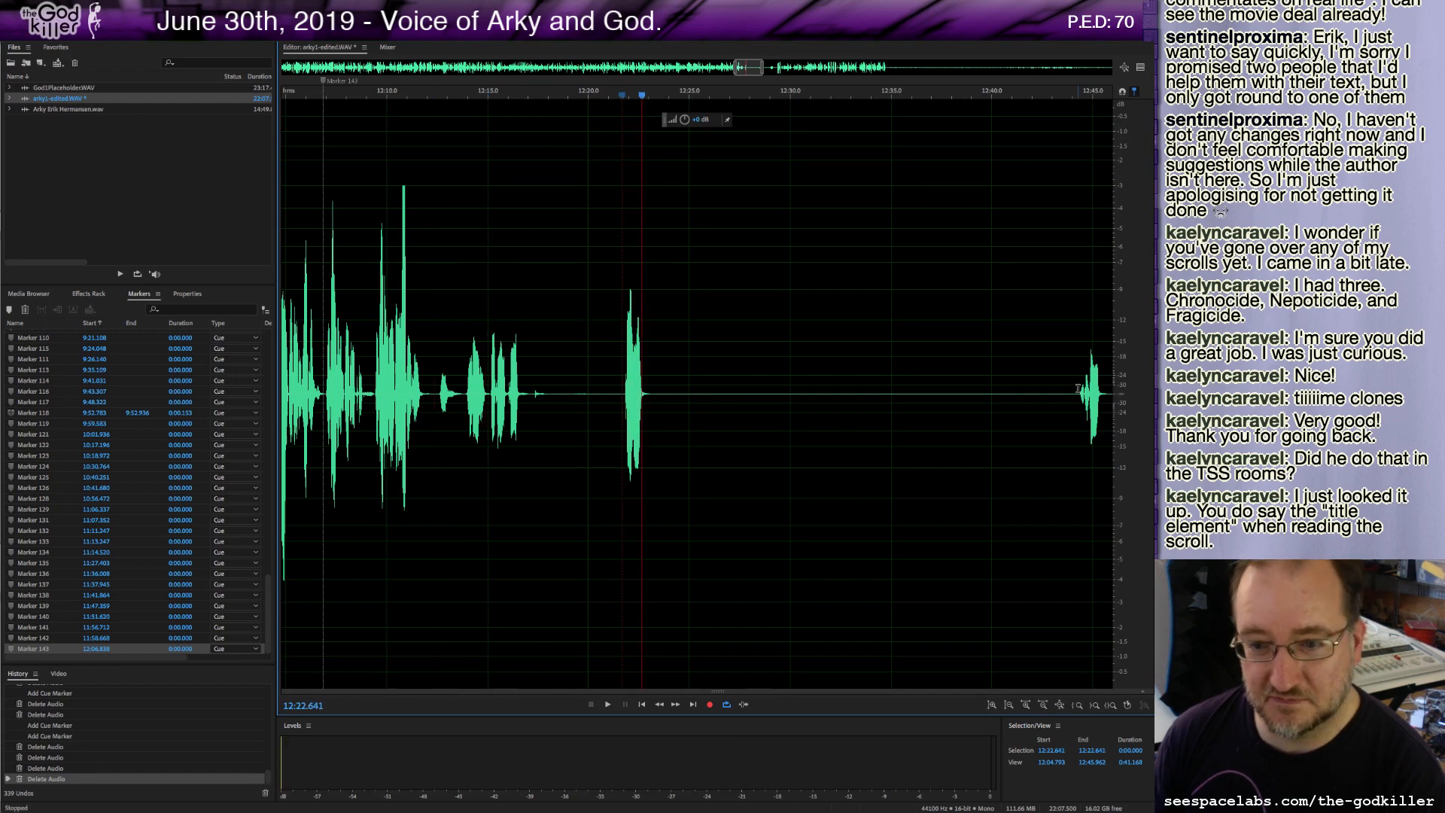
drag(1111, 390, 430, 410)
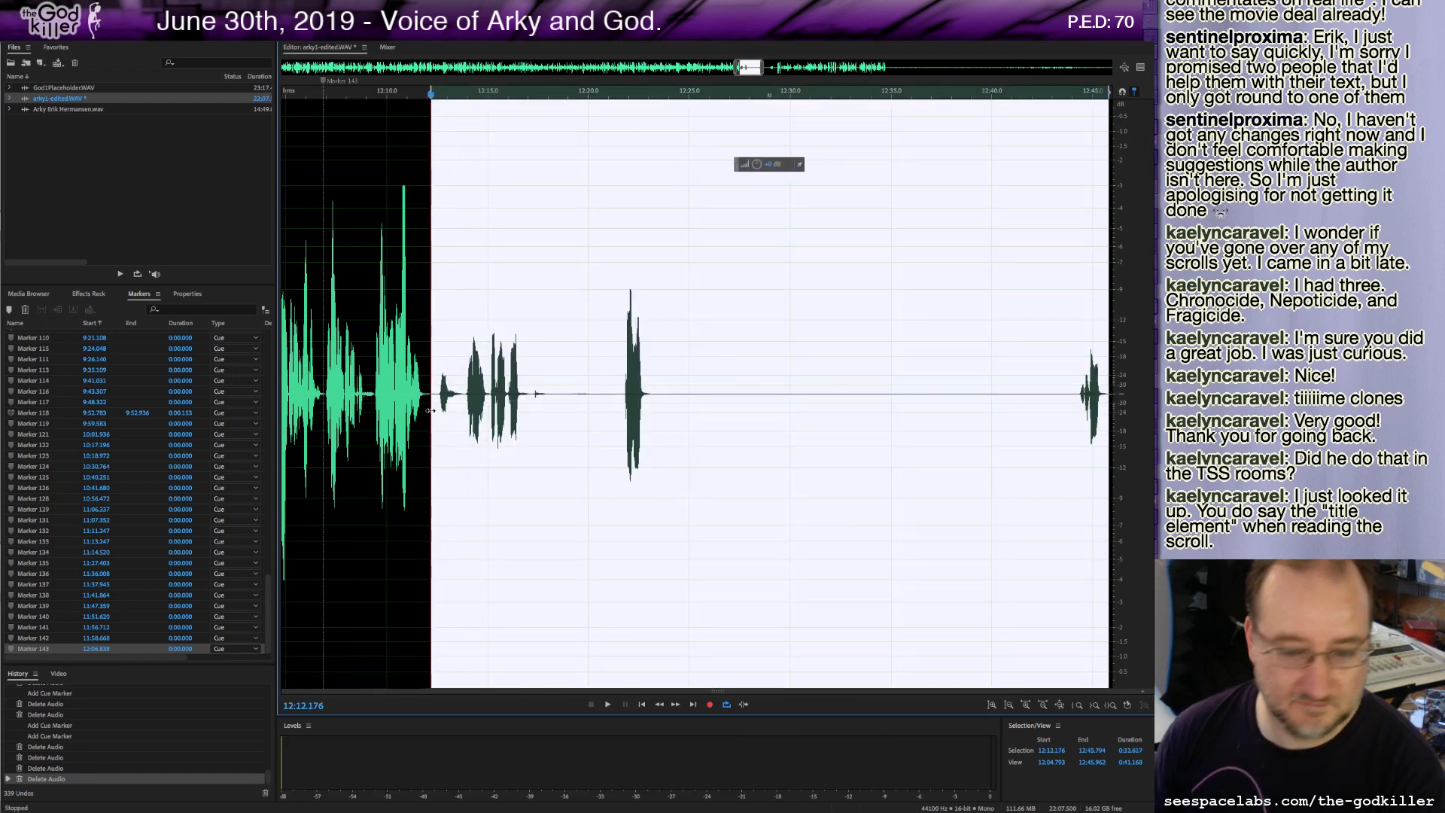
key(Delete)
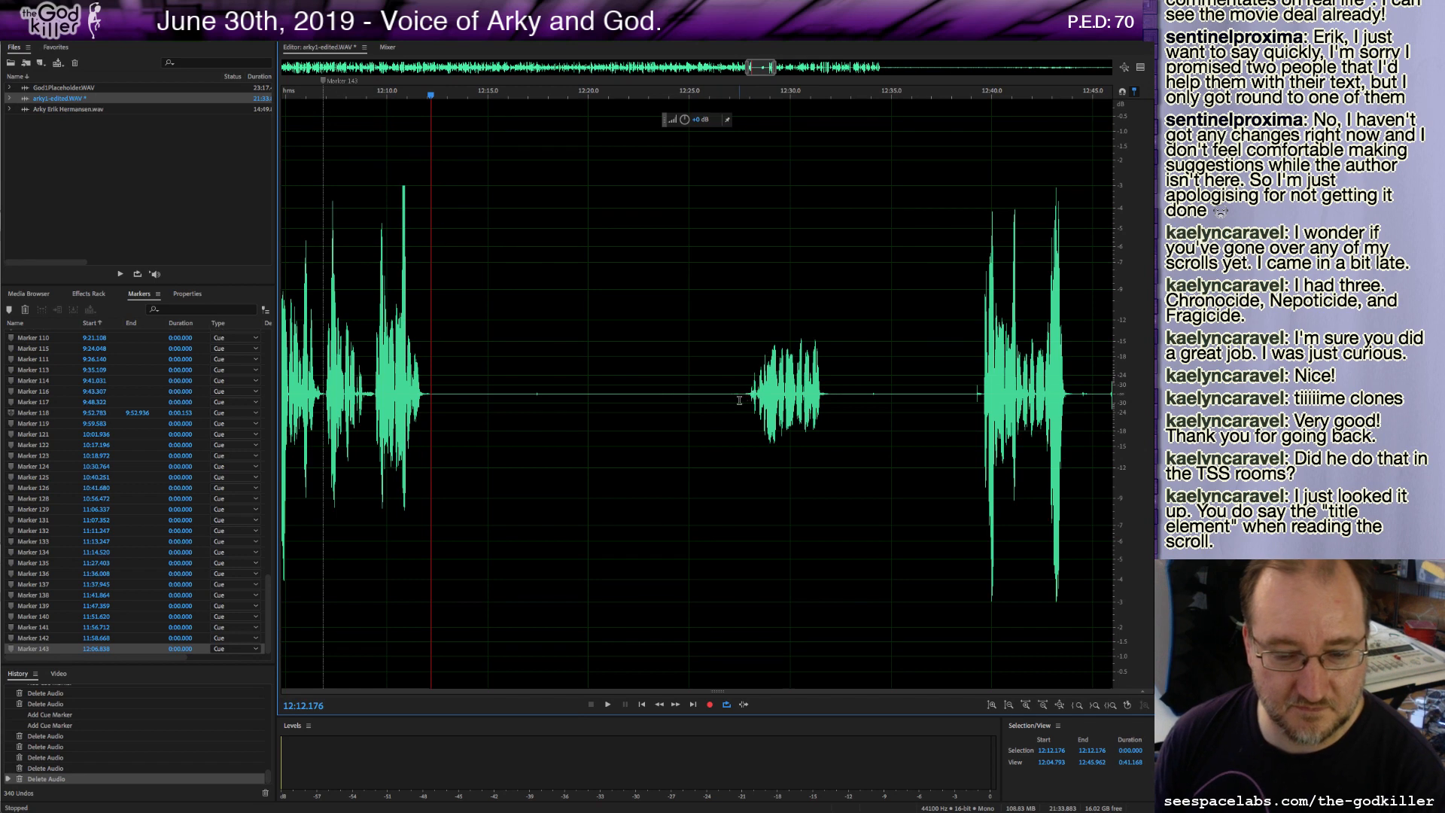
Delete the stretch starting at about 12:13.4.
key(space)
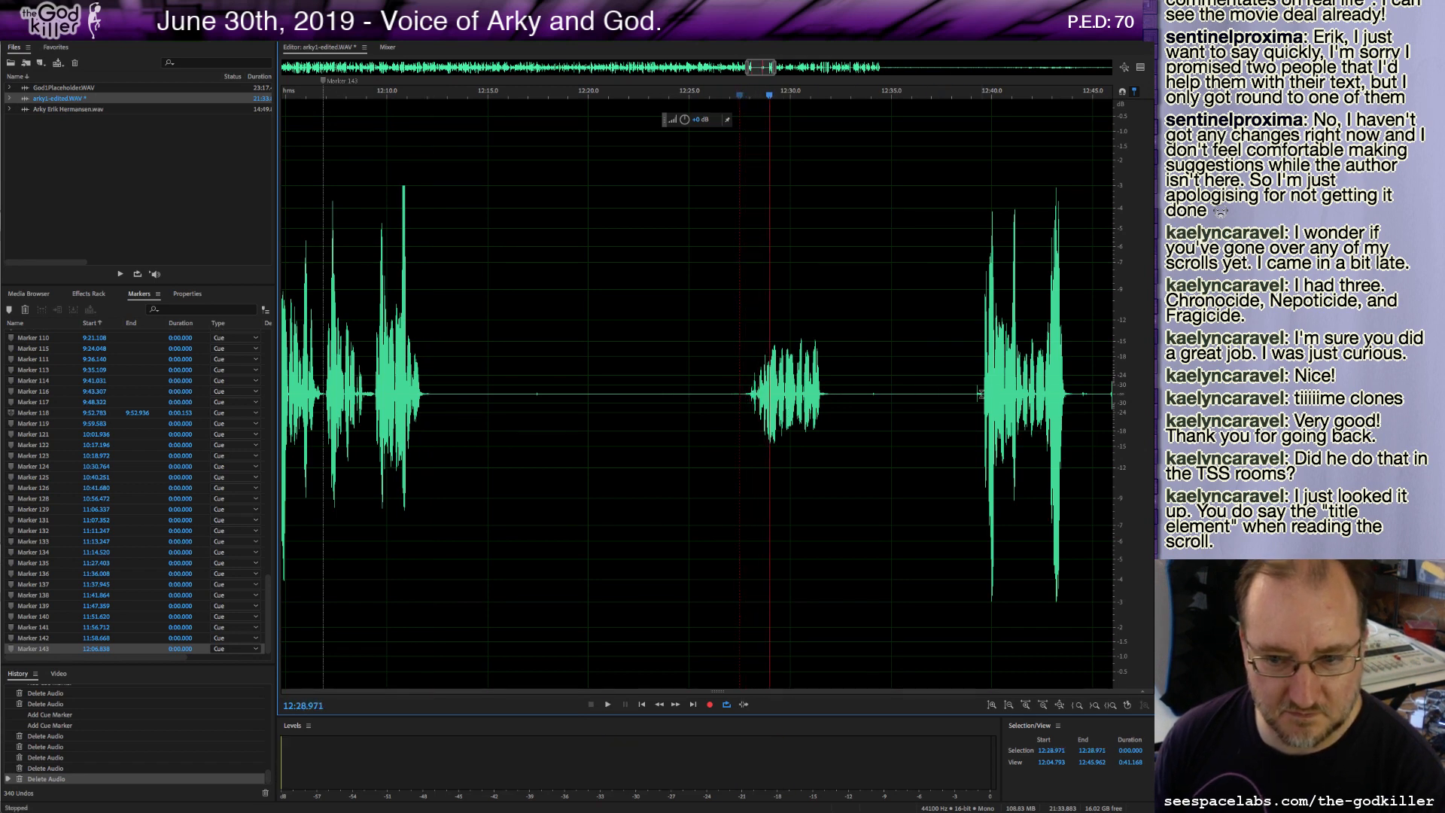
drag(980, 393, 454, 402)
key(Delete)
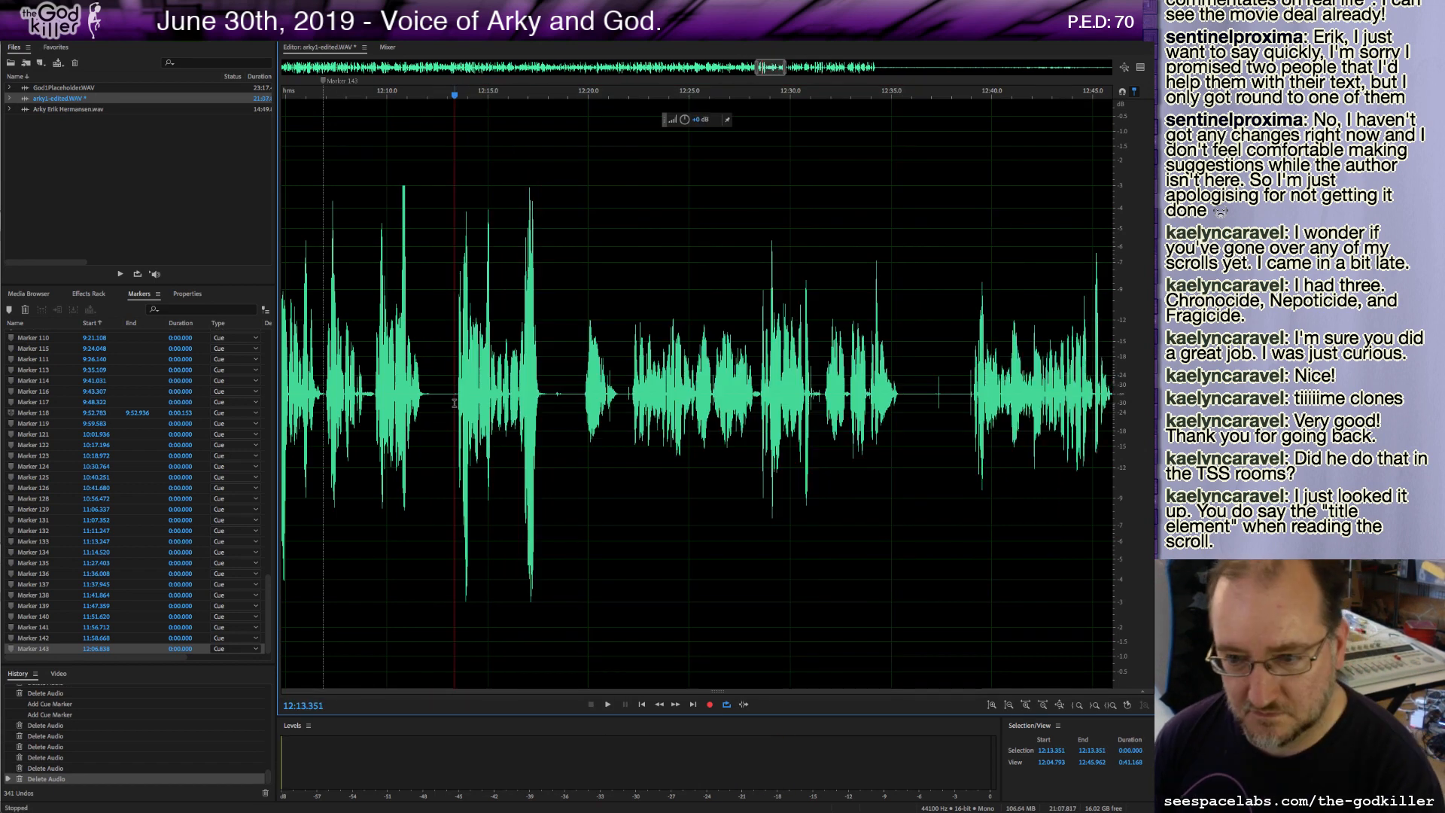
Play back the section around 12:10 and delete a sliver at about 12:11.8.
key(space)
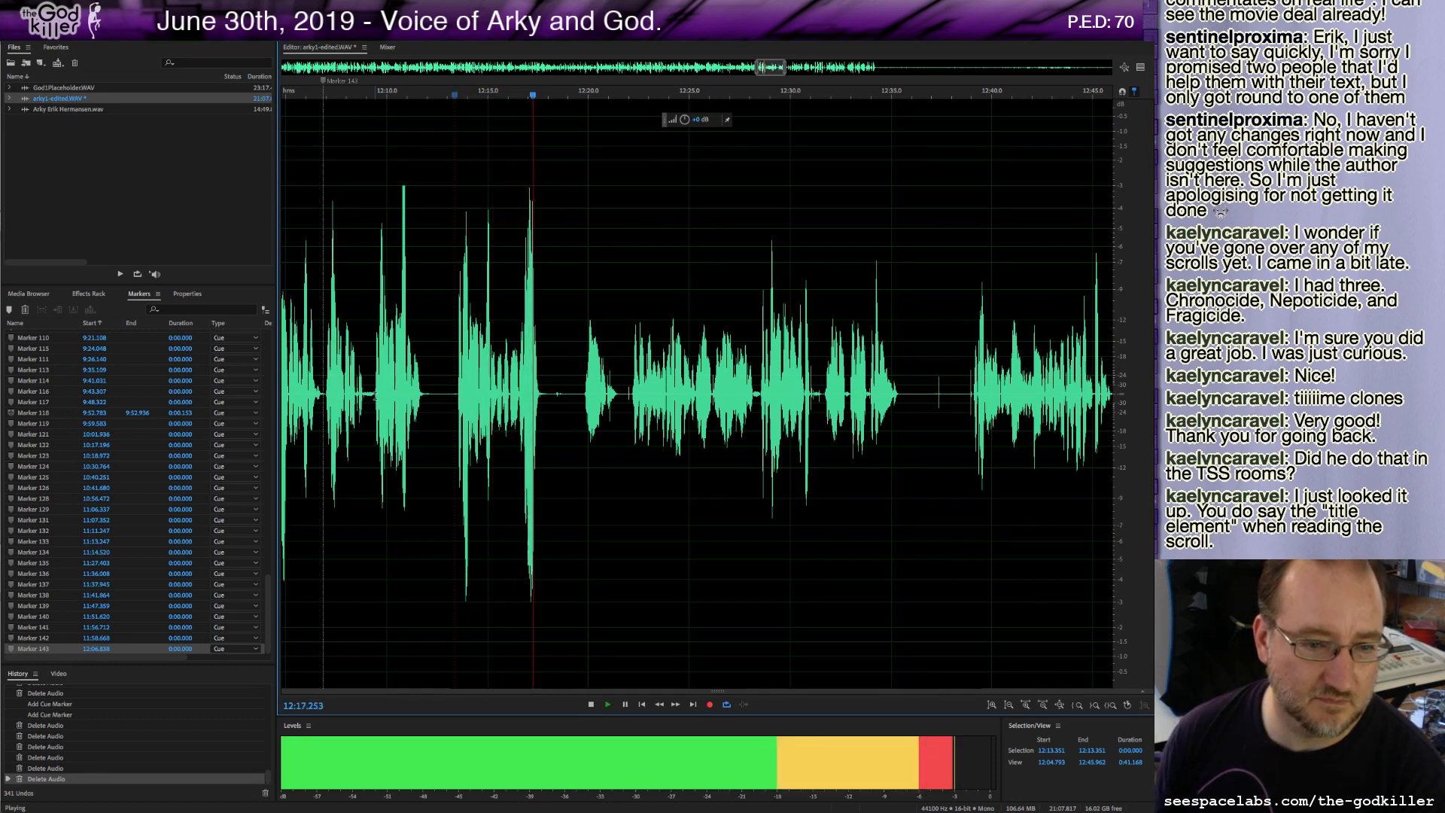
click(376, 405)
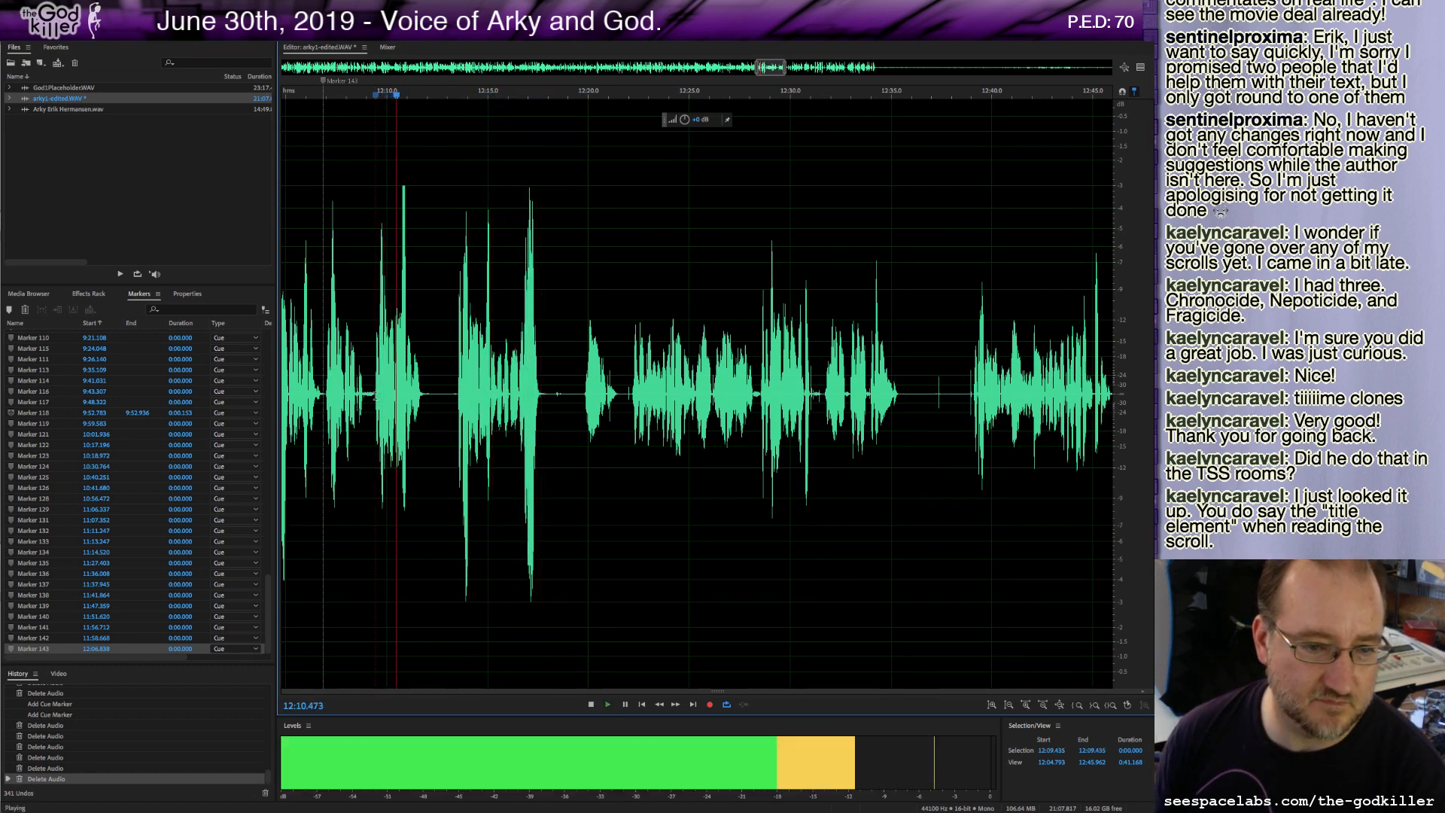
key(space)
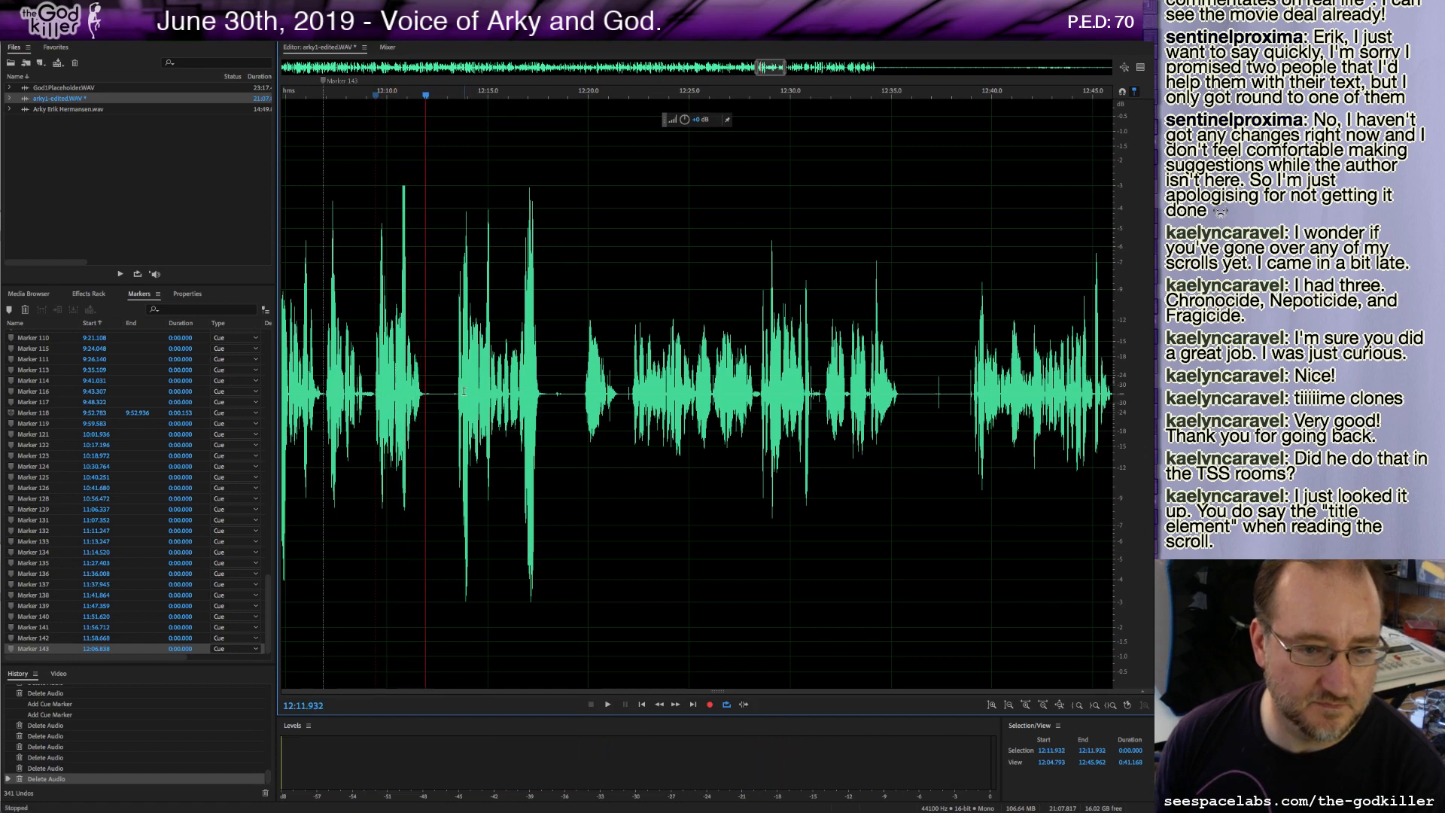
key(space)
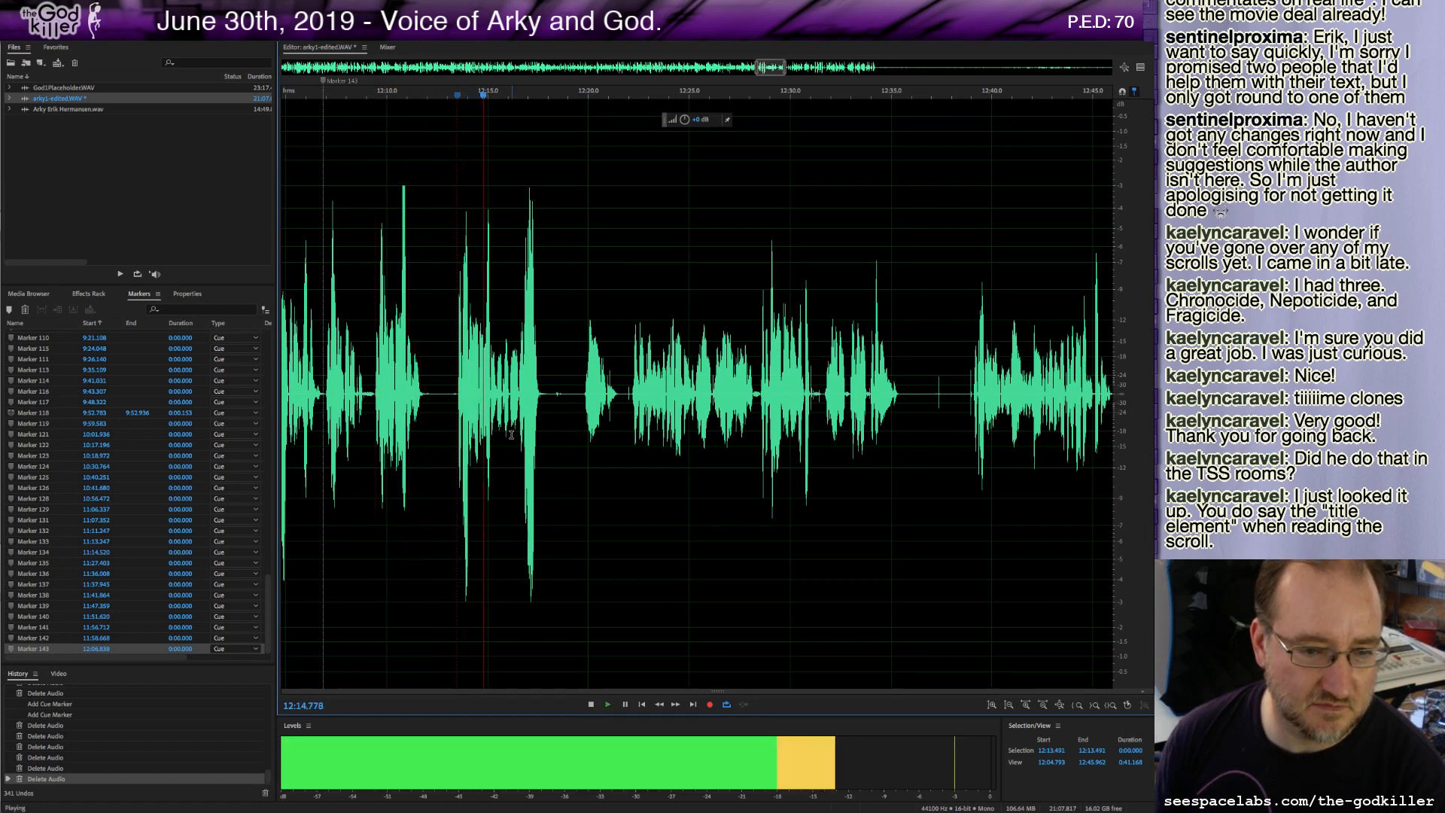
key(space)
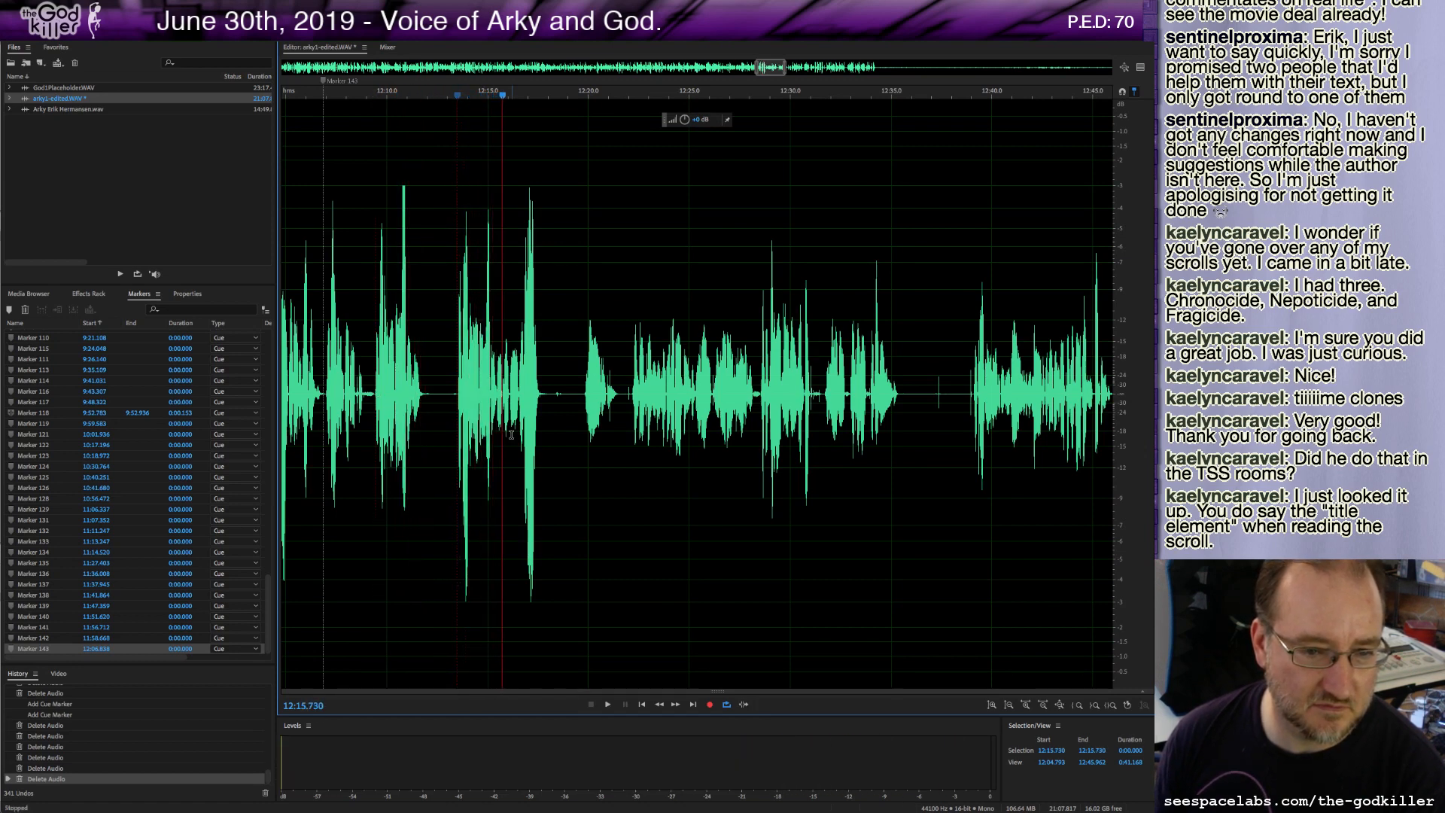
shift+click(423, 396)
key(Delete)
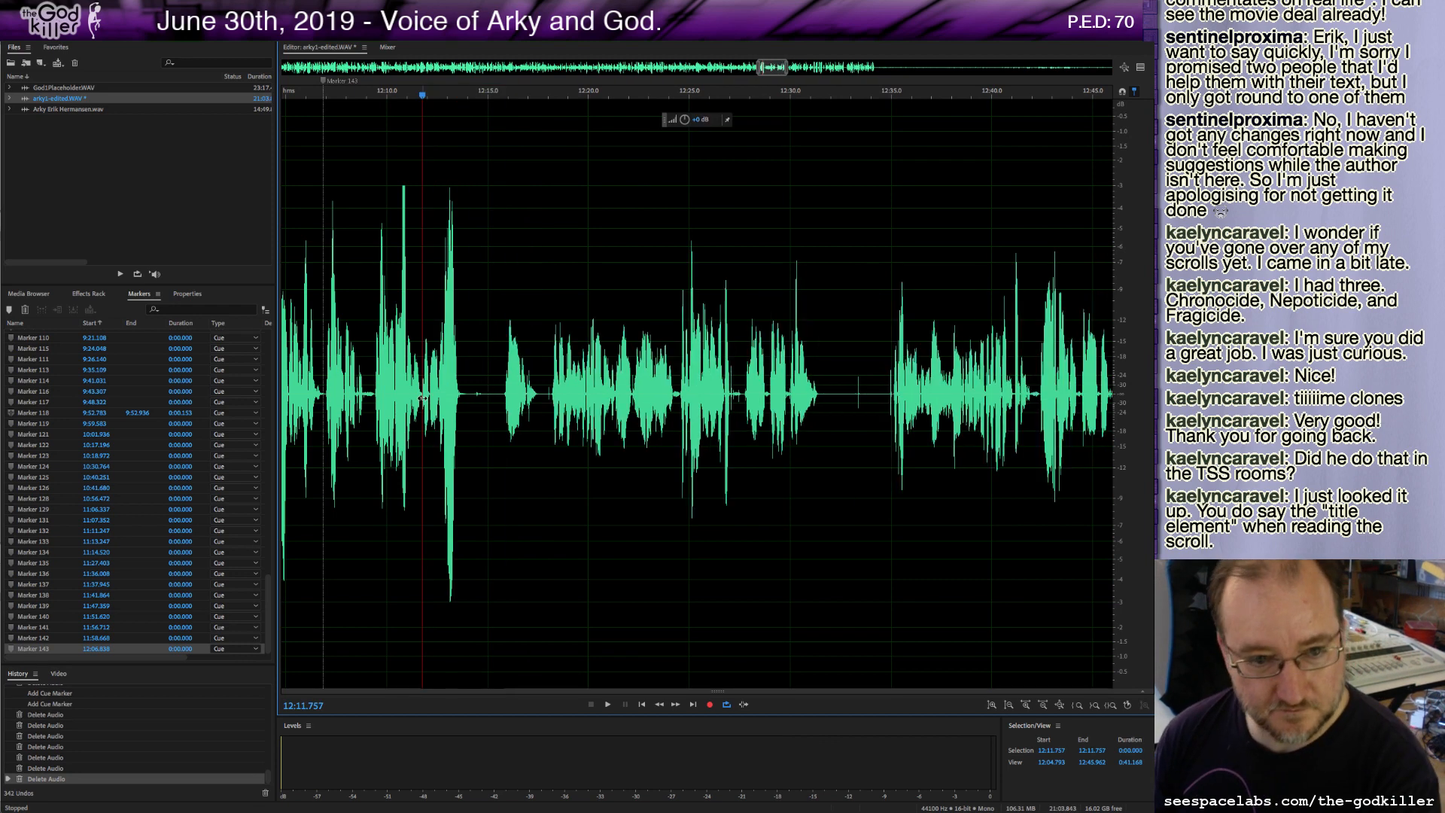
Play from about 12:08 and delete the few-second stretch starting at about 12:06.9.
click(375, 387)
key(space)
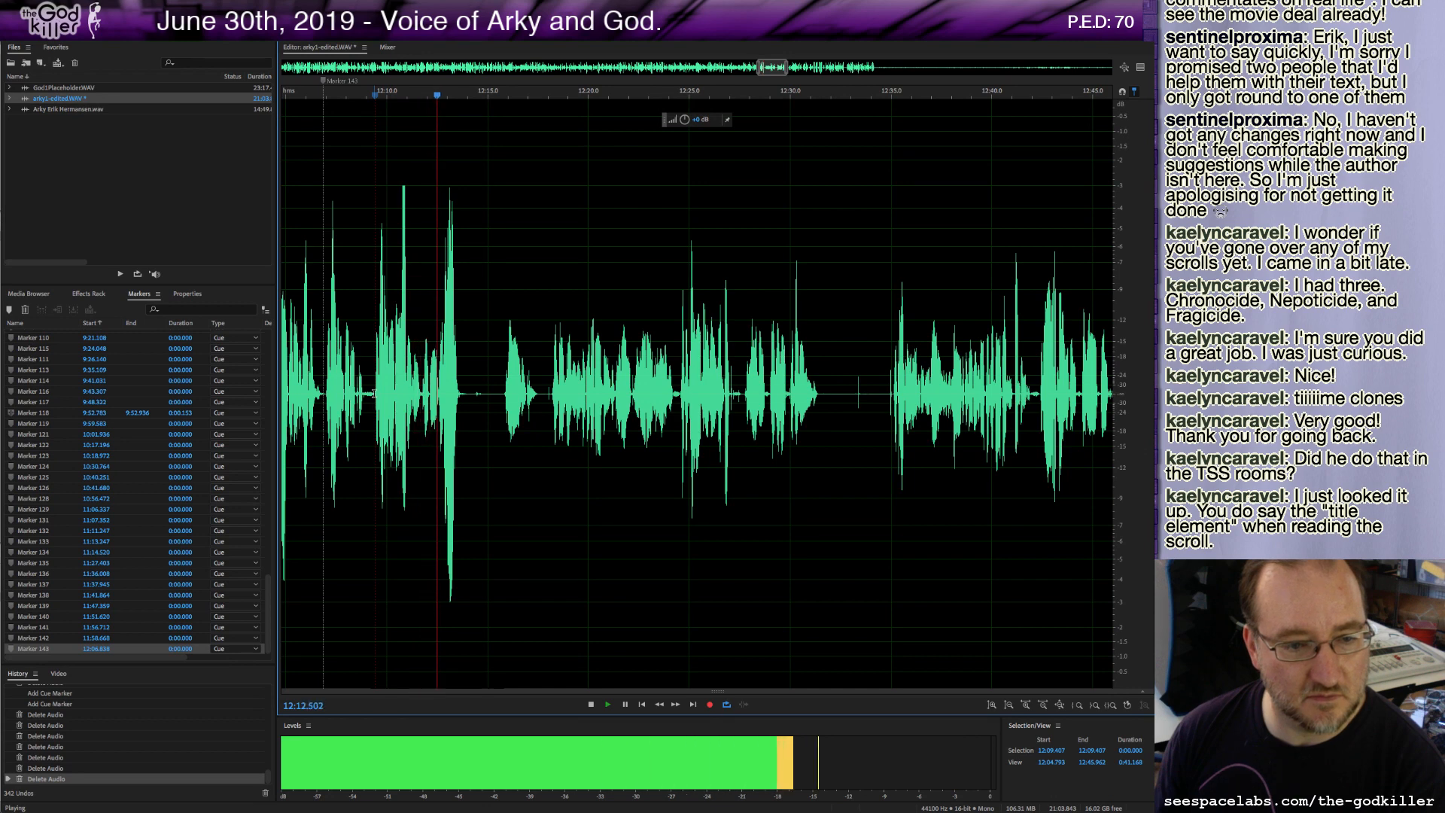
key(space)
drag(374, 393, 324, 396)
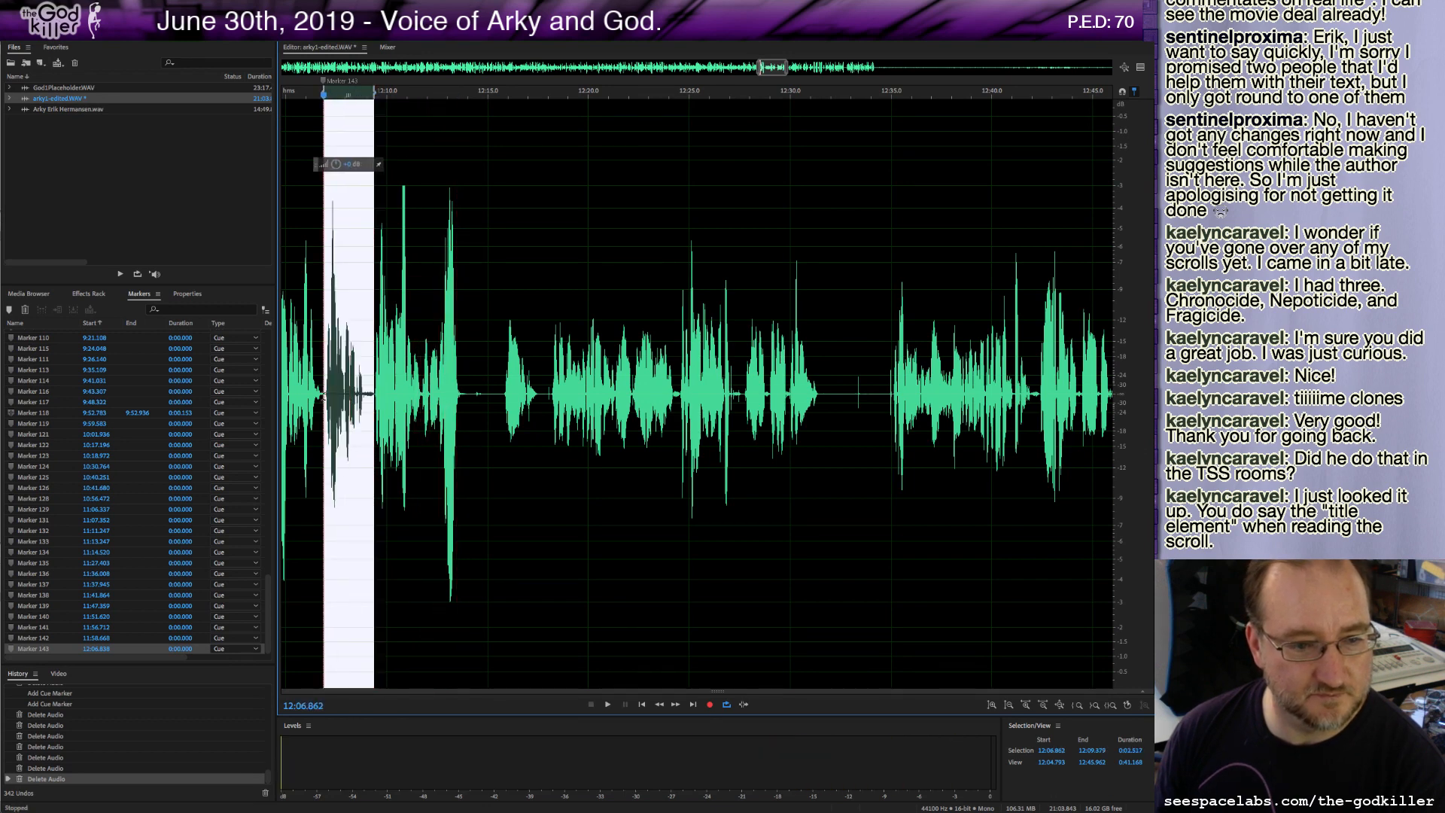
key(Delete)
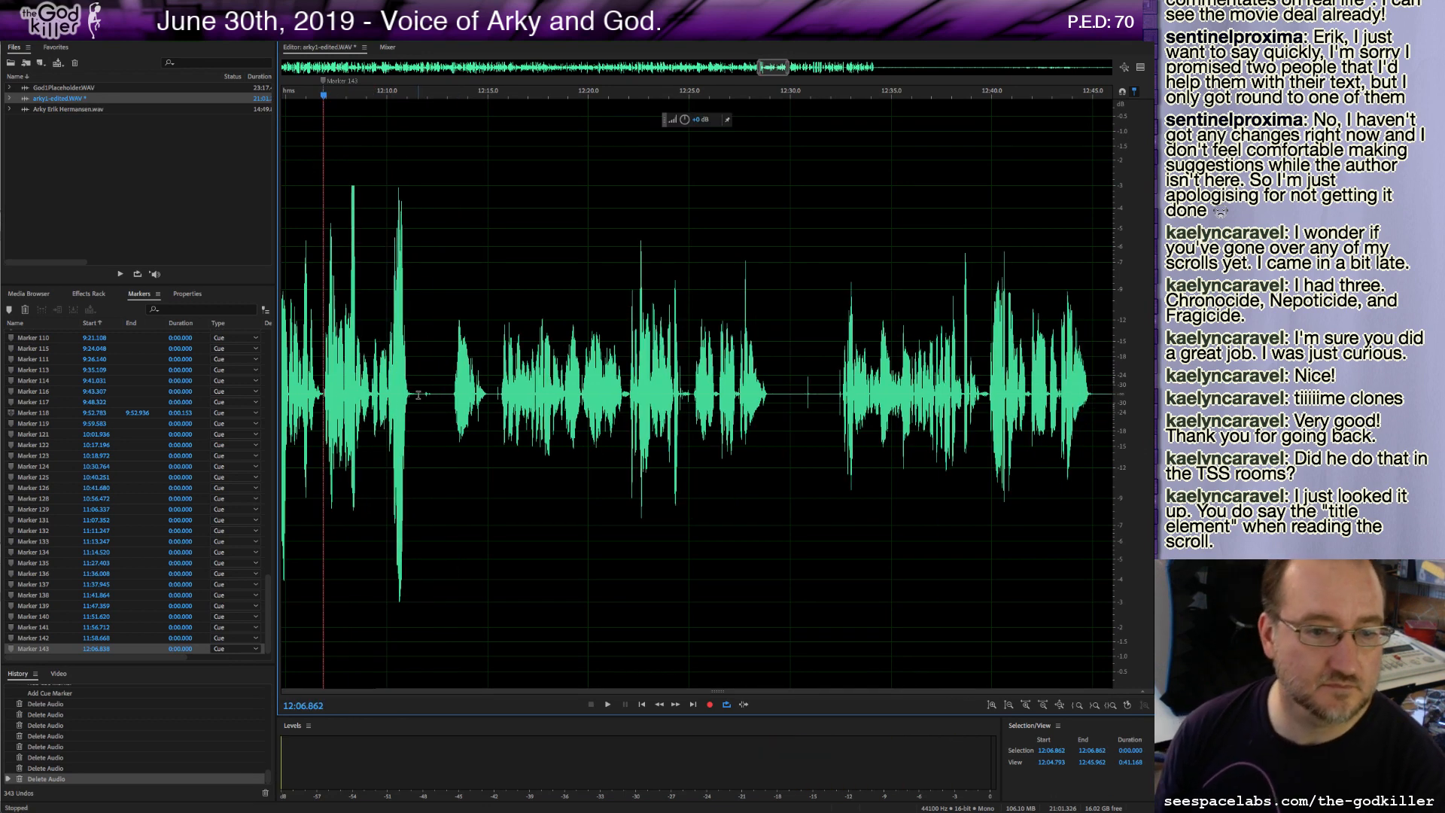
Delete the stretch starting at about 12:11.2, add a cue marker there and play on.
drag(411, 394, 454, 415)
key(Delete)
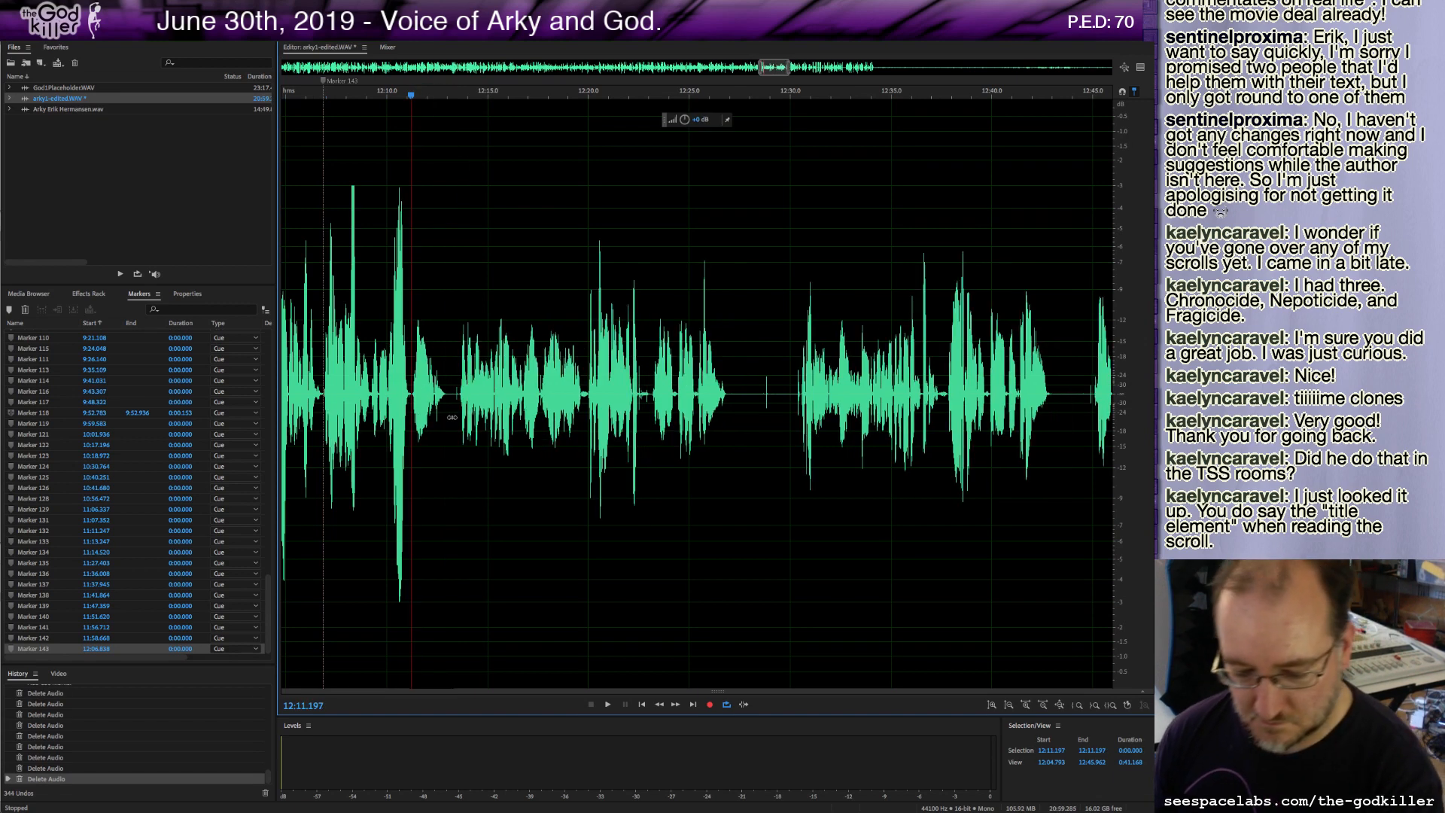
key(m)
key(space)
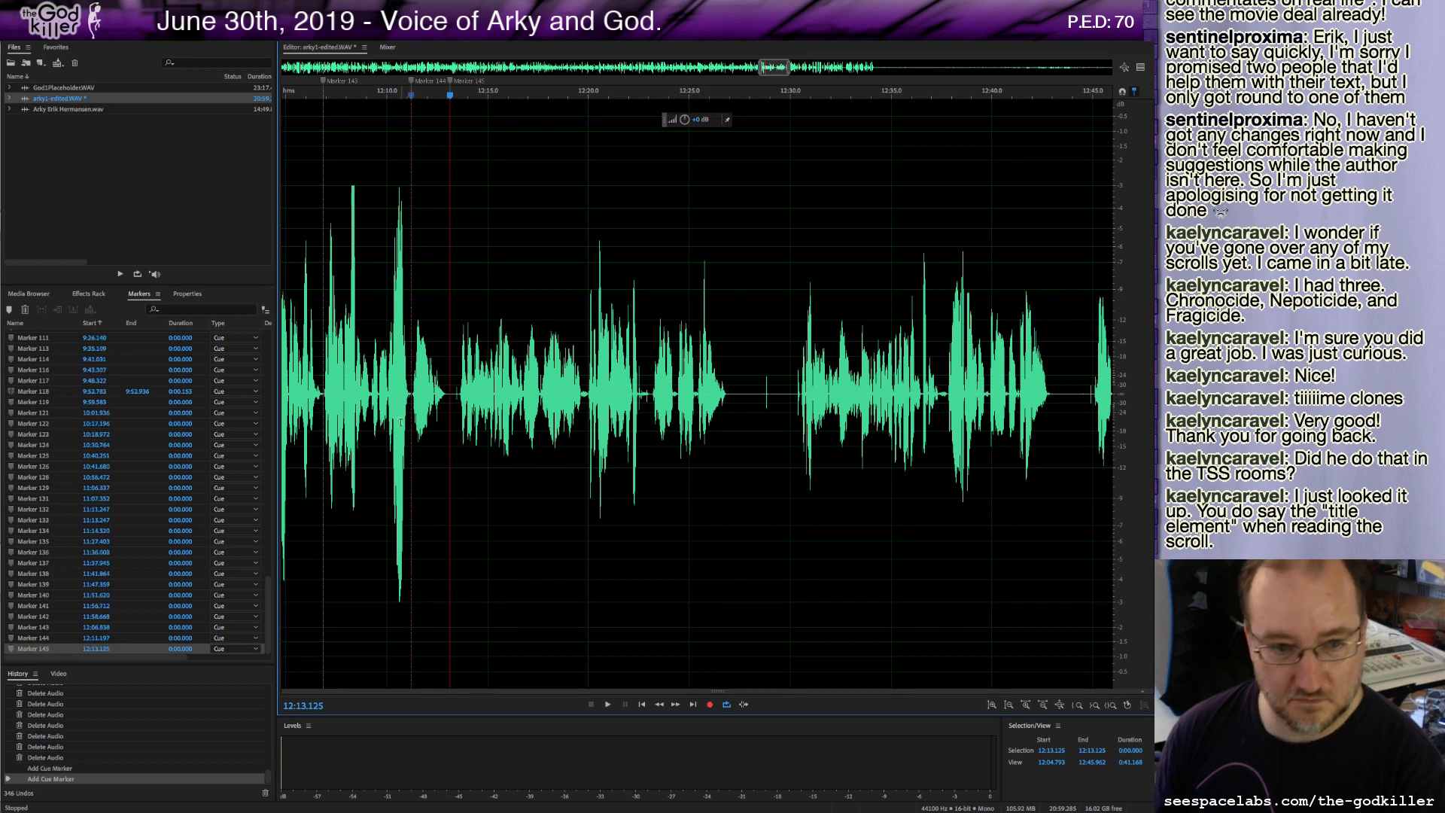
Delete a sliver at about 12:13.1, play on and add a cue marker at about 12:26.6.
shift+click(458, 391)
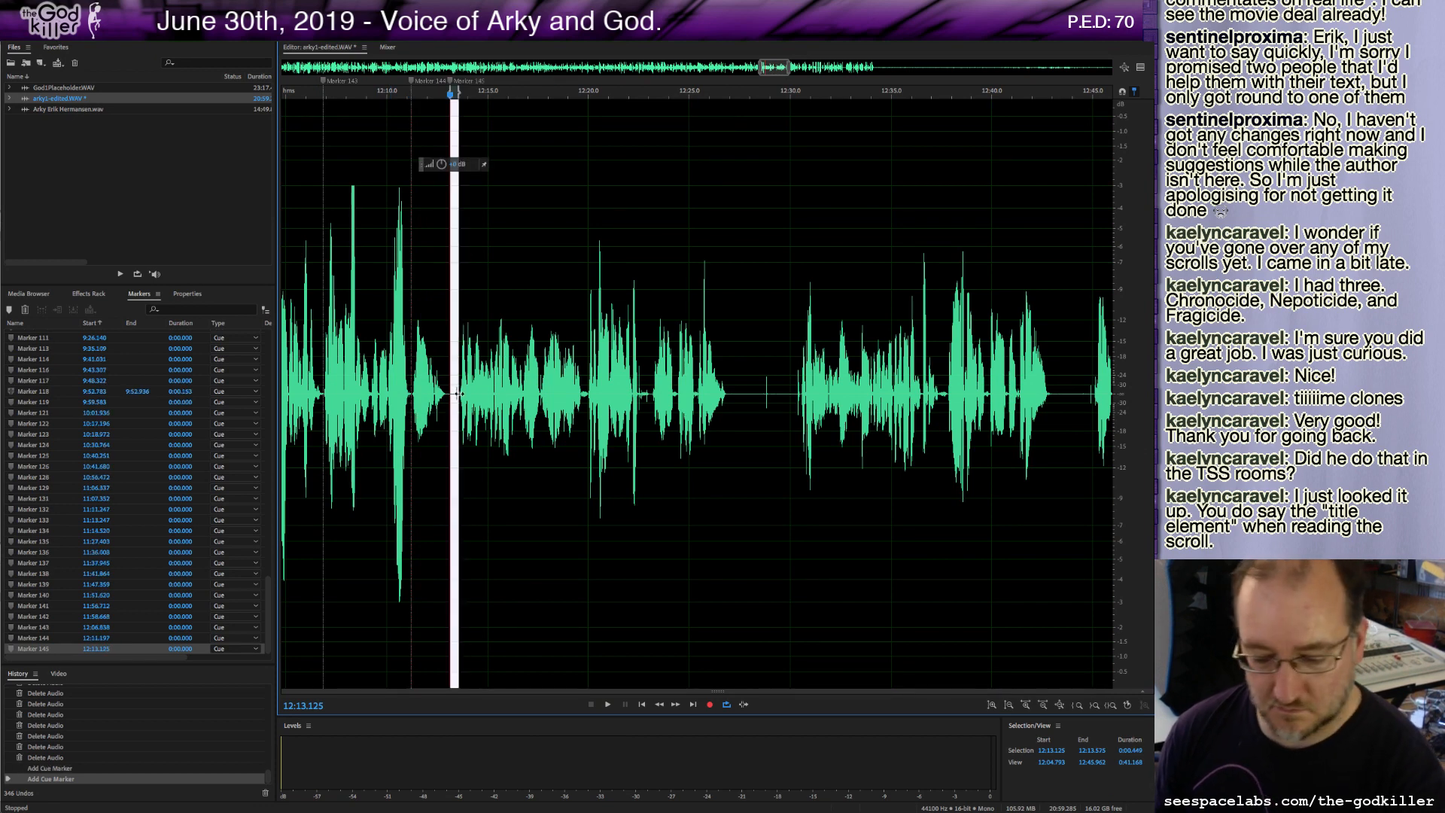
key(Delete)
key(space)
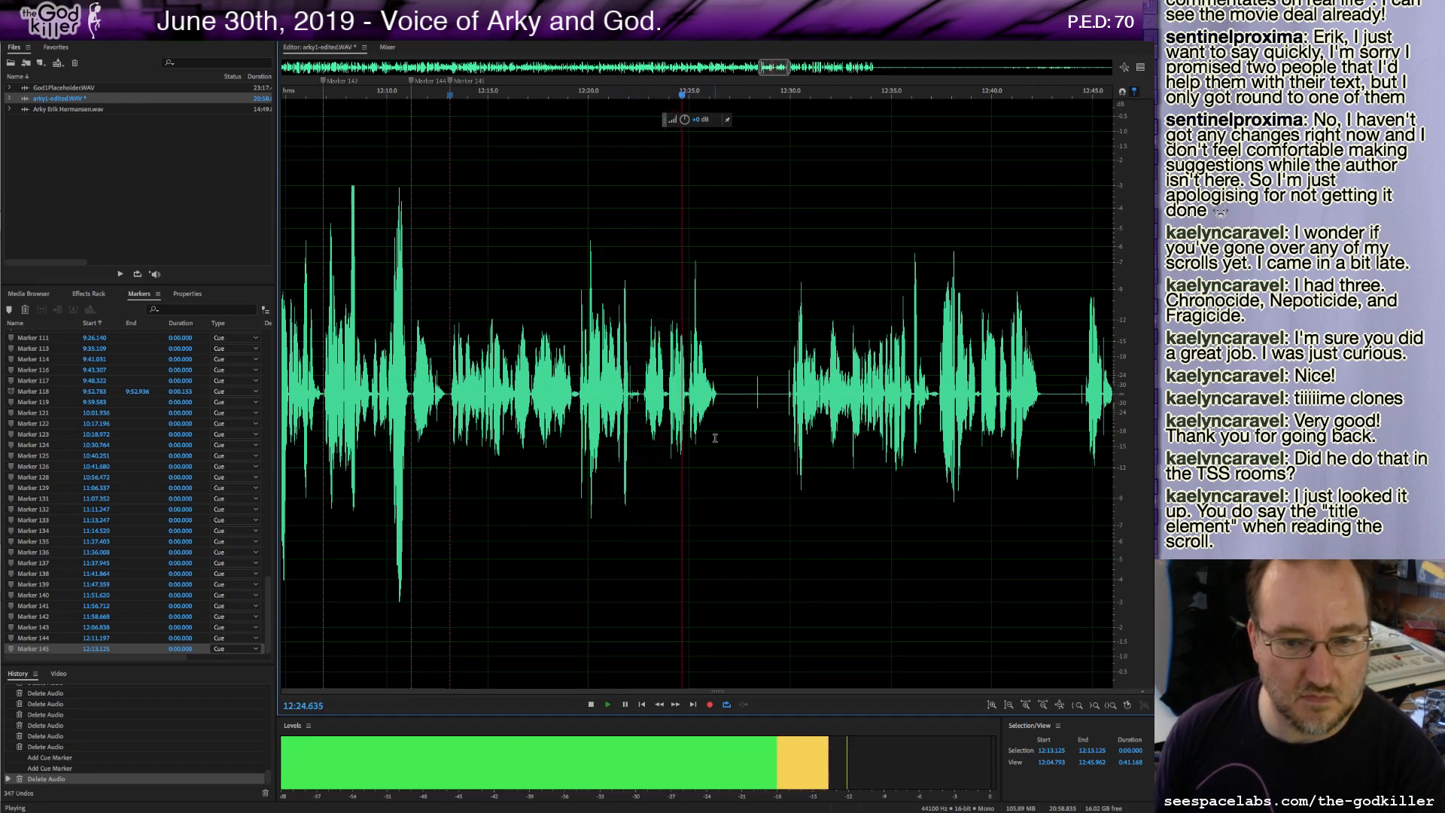
key(m)
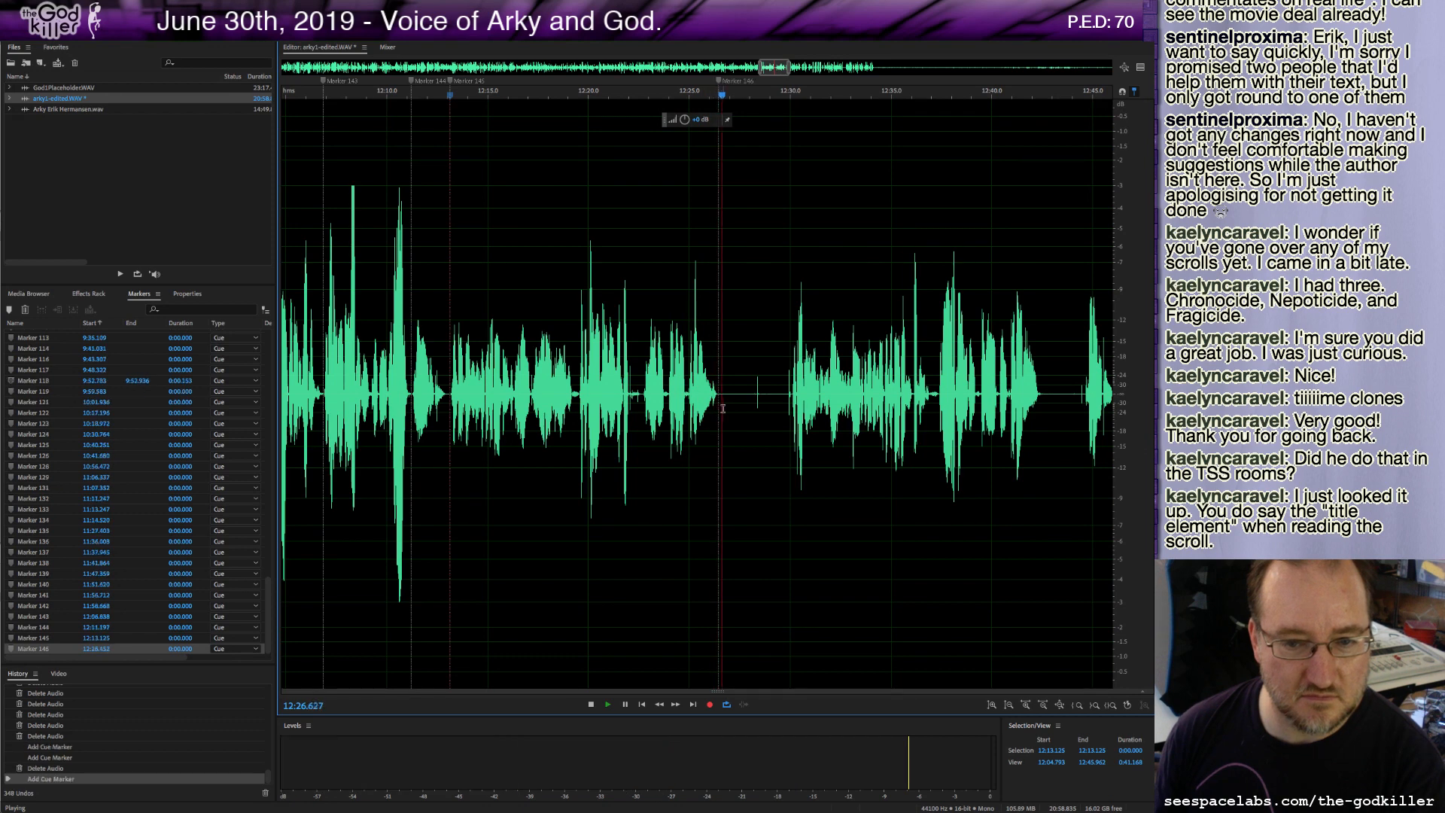
Delete the stretch starting at about 12:26.7, play on and add a cue marker at about 12:39.1.
shift+click(790, 392)
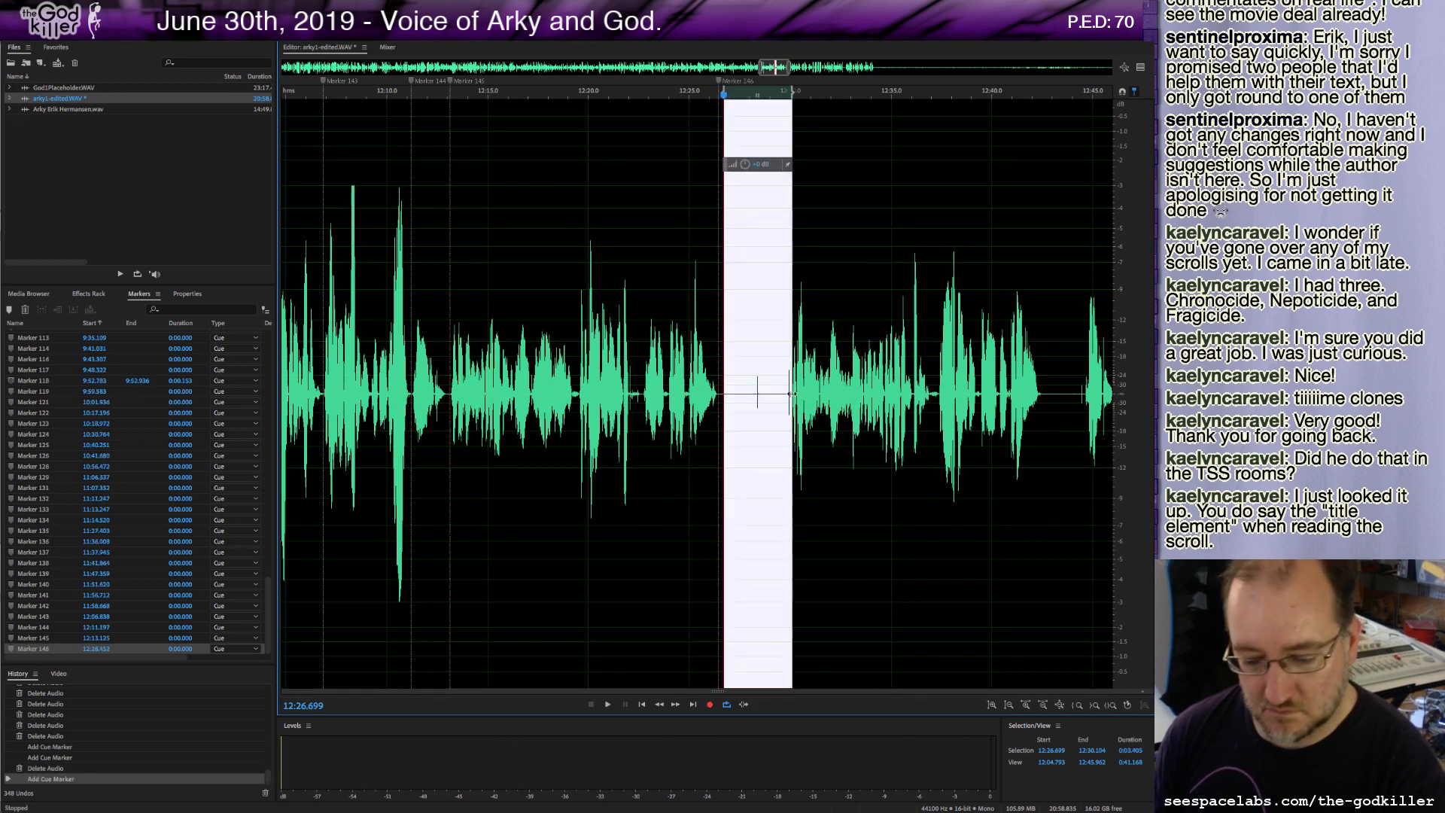
key(Delete)
key(space)
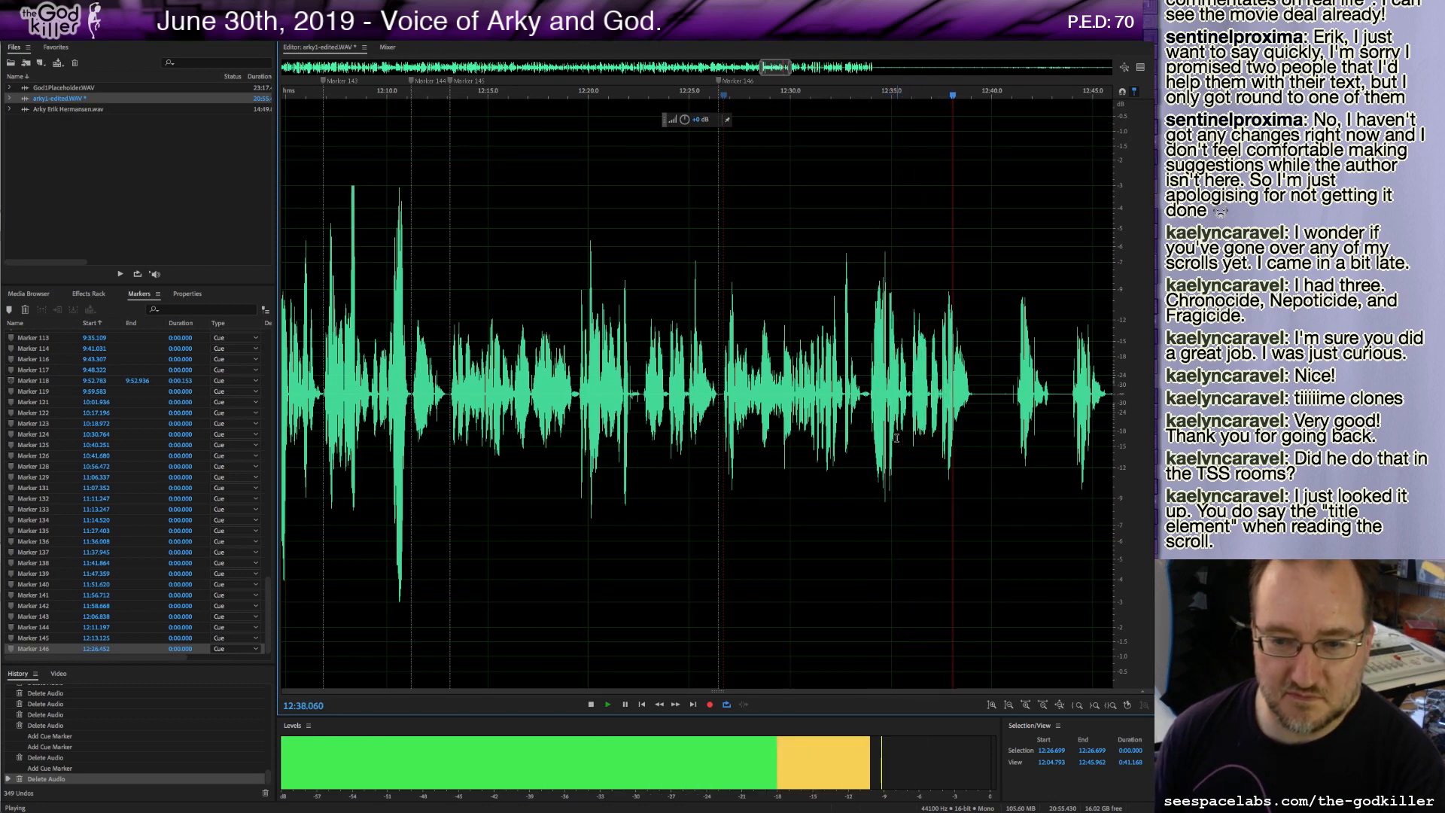
key(m)
key(space)
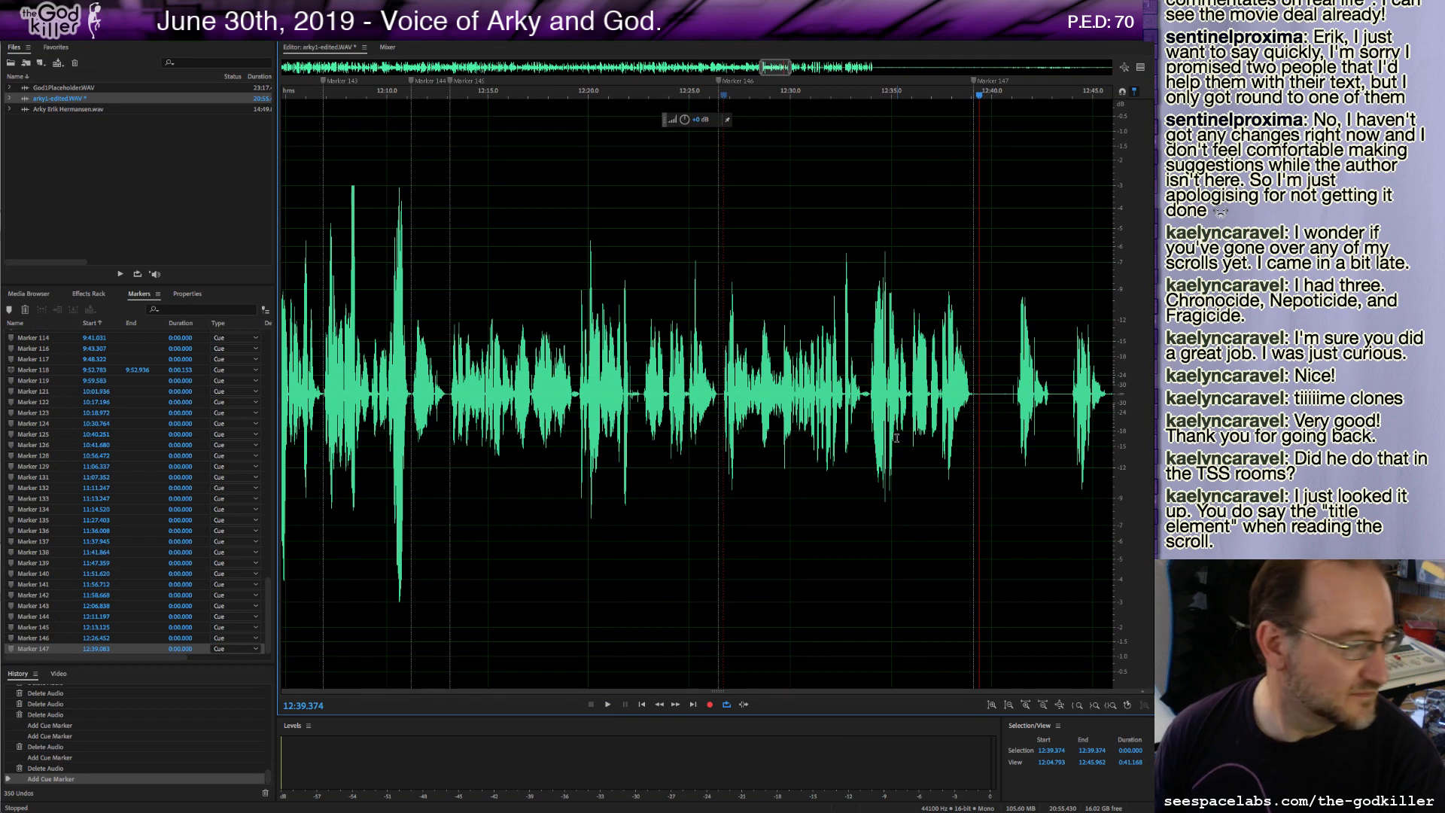
Delete the stretch starting at about 12:39.4, play on and add a cue marker at about 12:41.2.
shift+click(1014, 395)
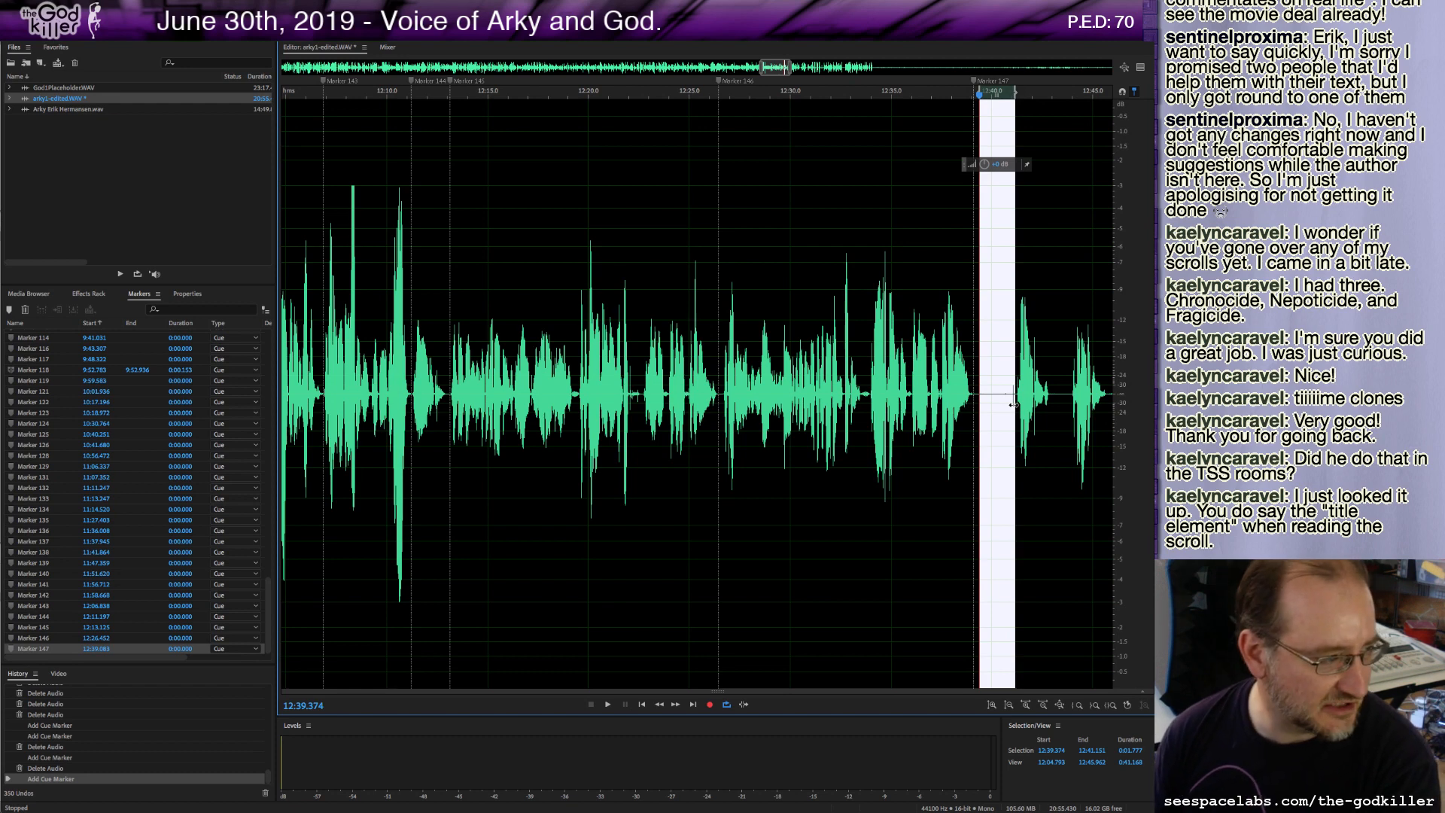
key(Delete)
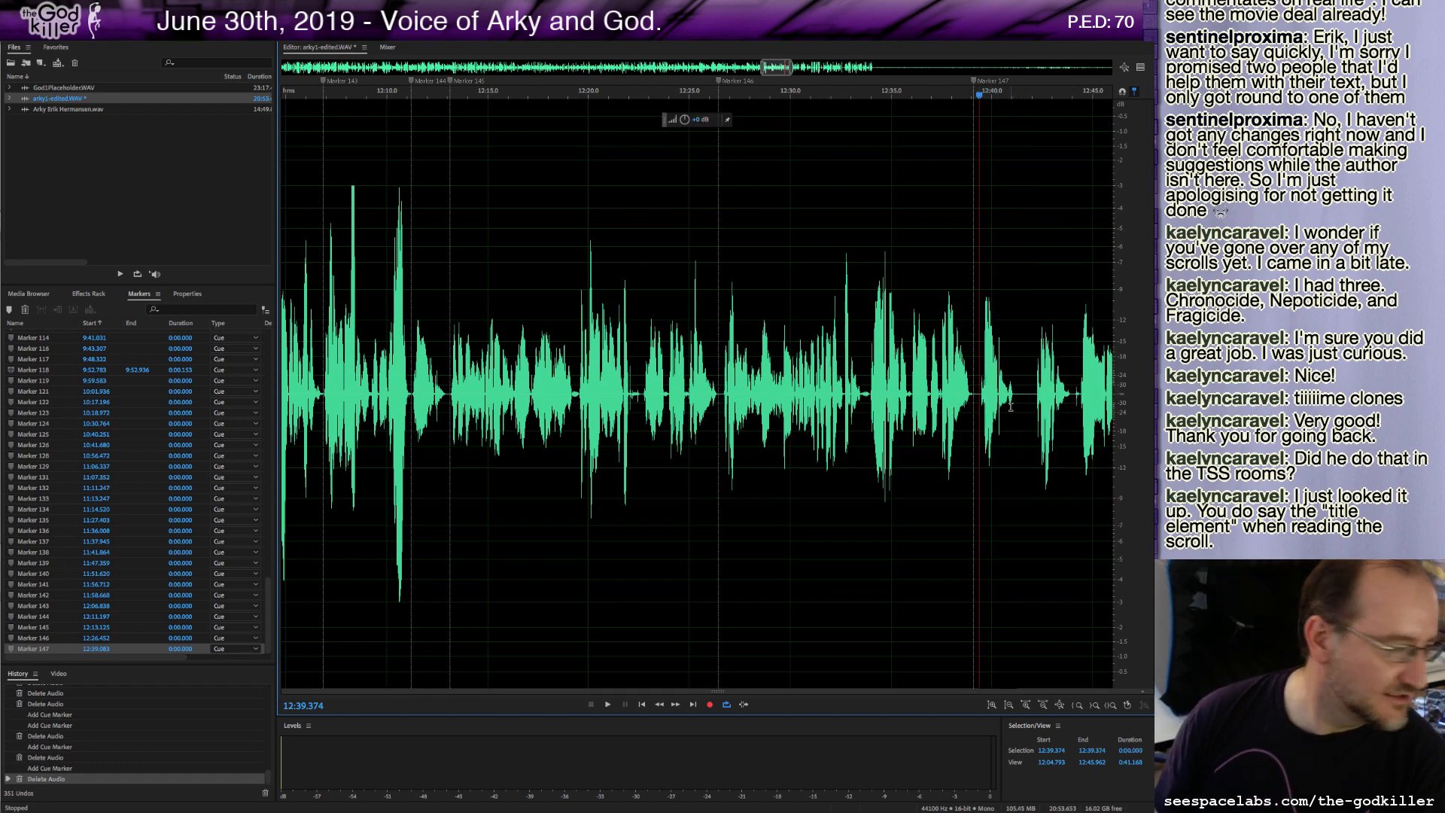
key(space)
key(m)
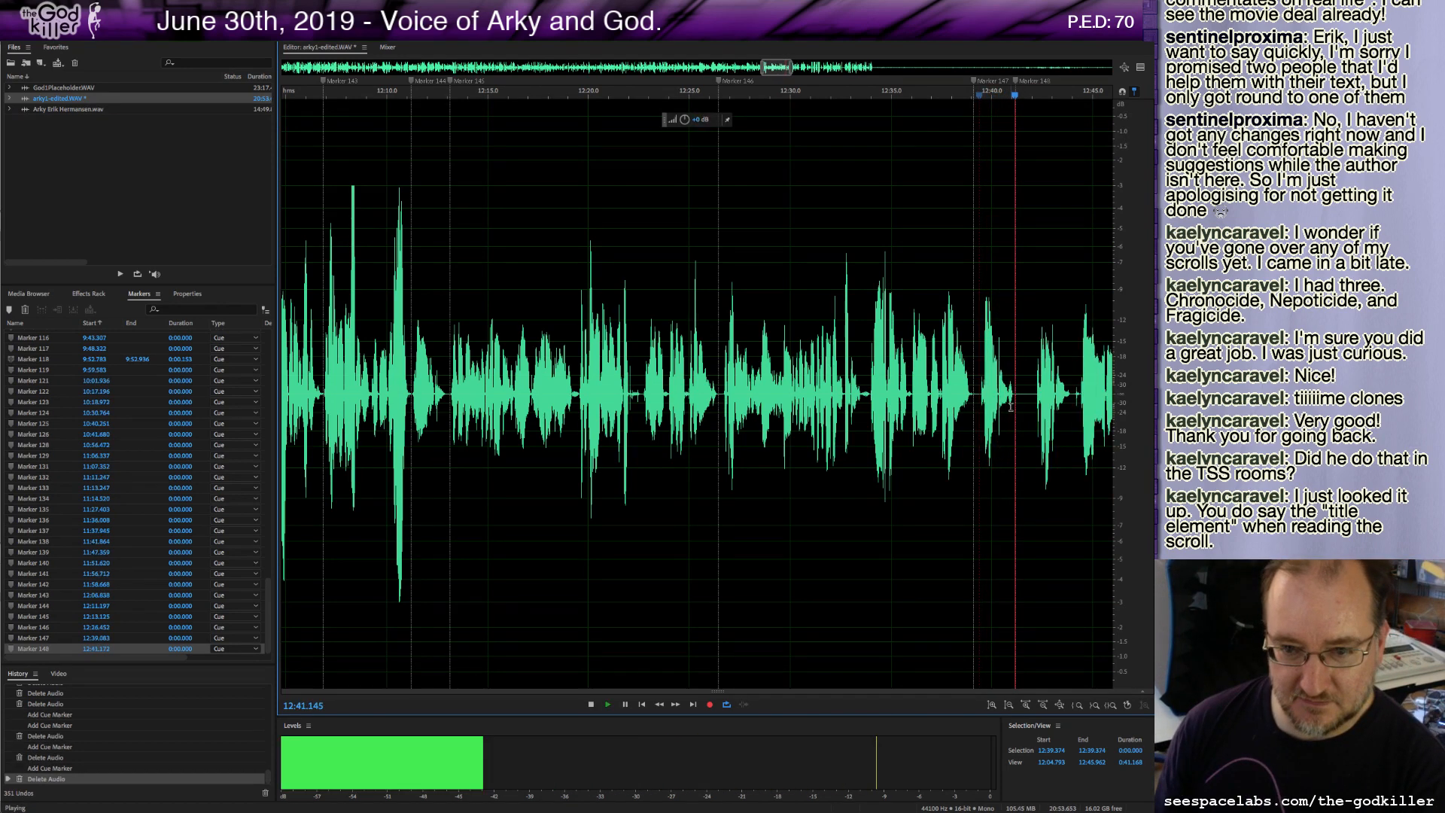
key(space)
Delete a short sliver at about 12:41.4 and resume playback.
drag(1019, 395, 1030, 412)
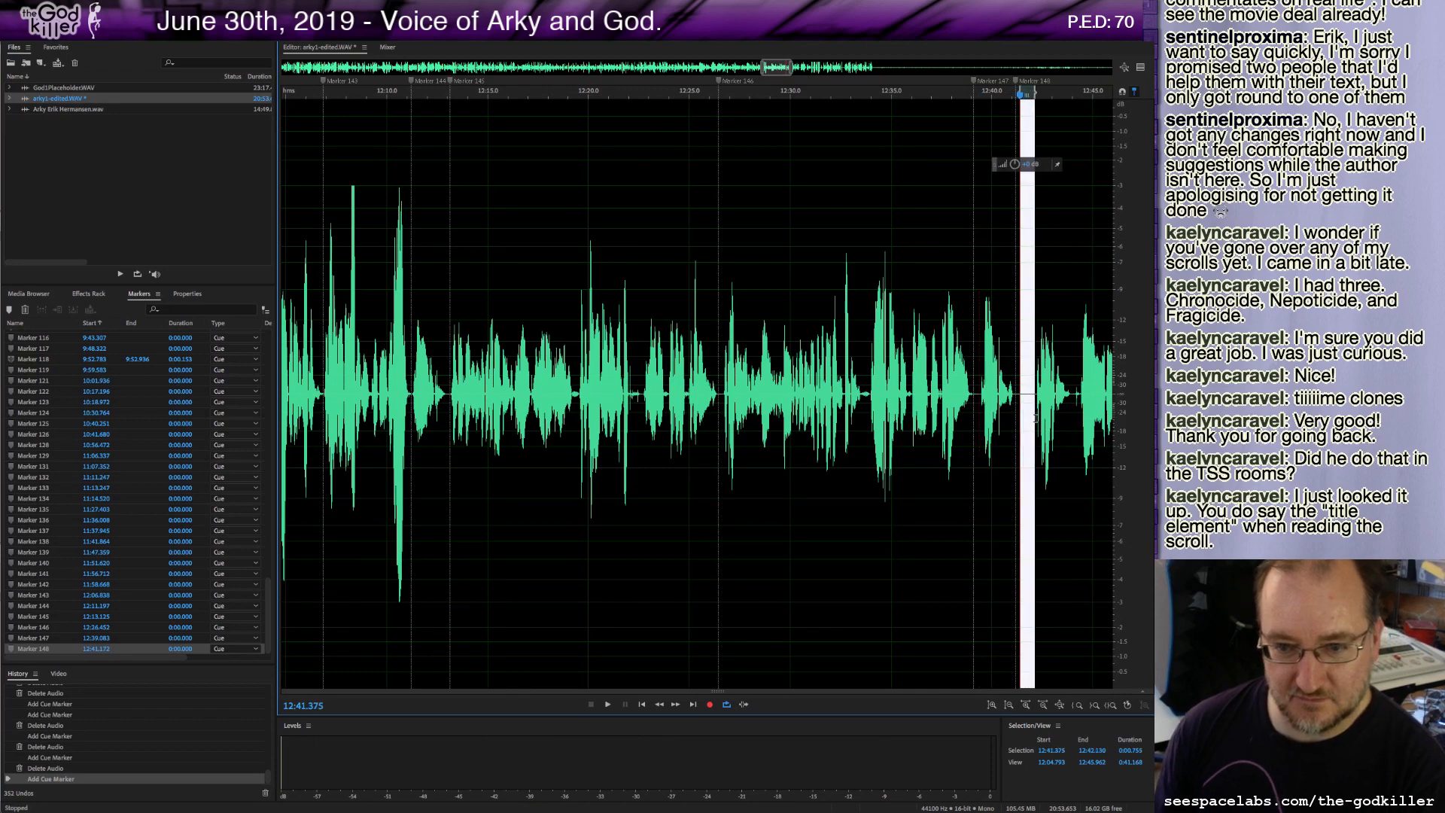
key(Delete)
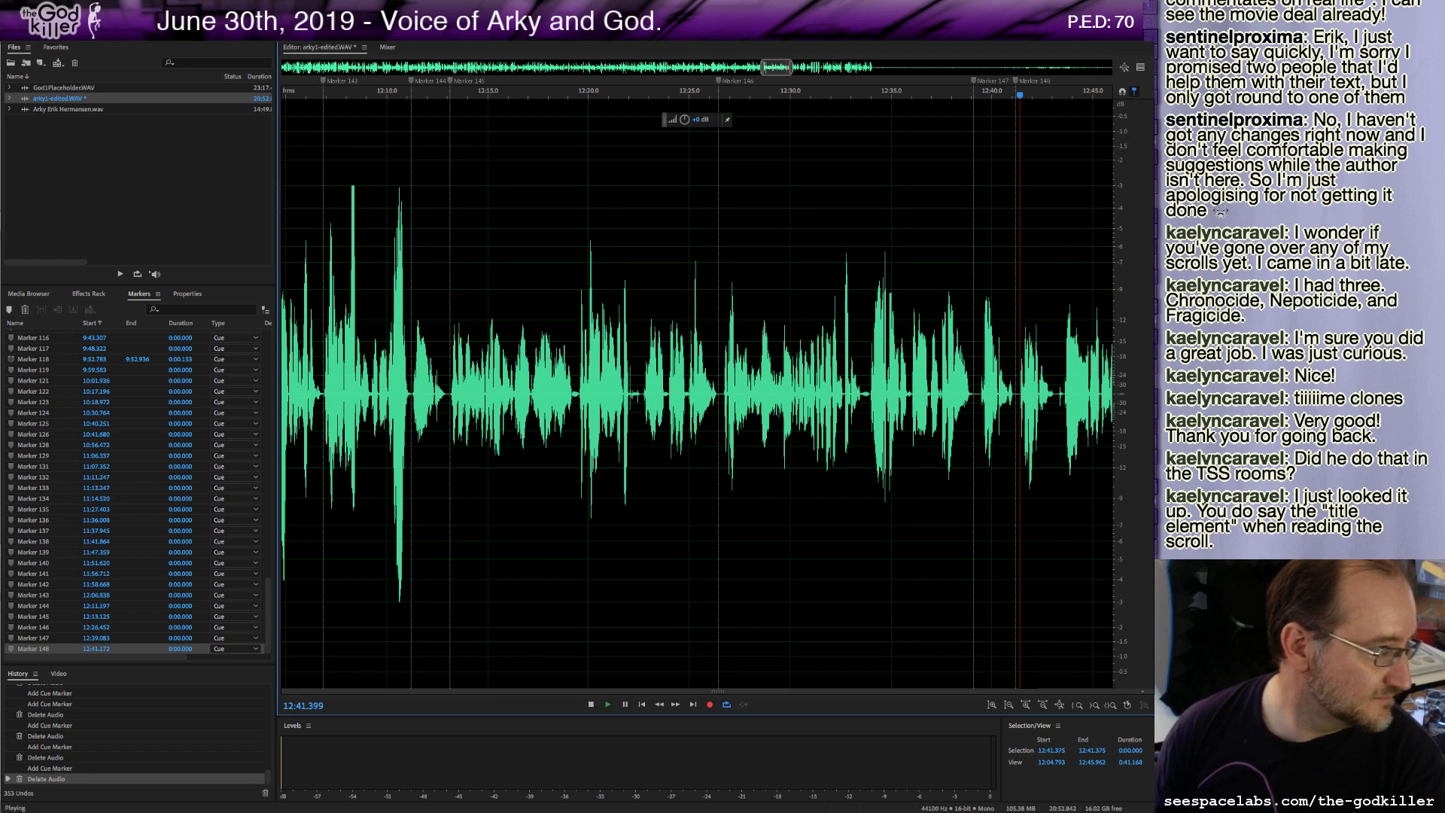
key(space)
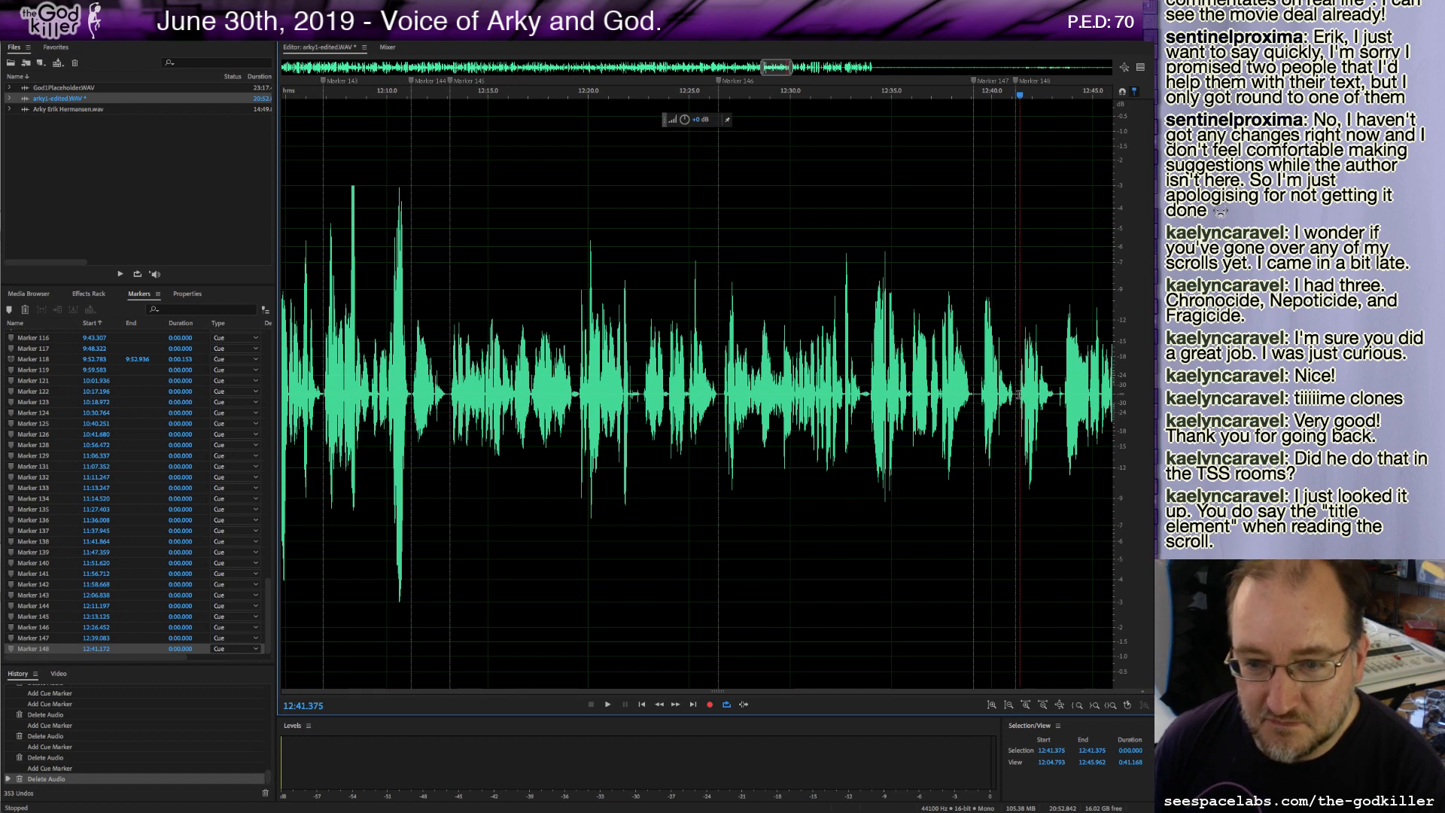
Delete the stretch from about 12:39.2 and a sliver at about 12:41.0, add a cue marker there and play on.
drag(1017, 395, 976, 397)
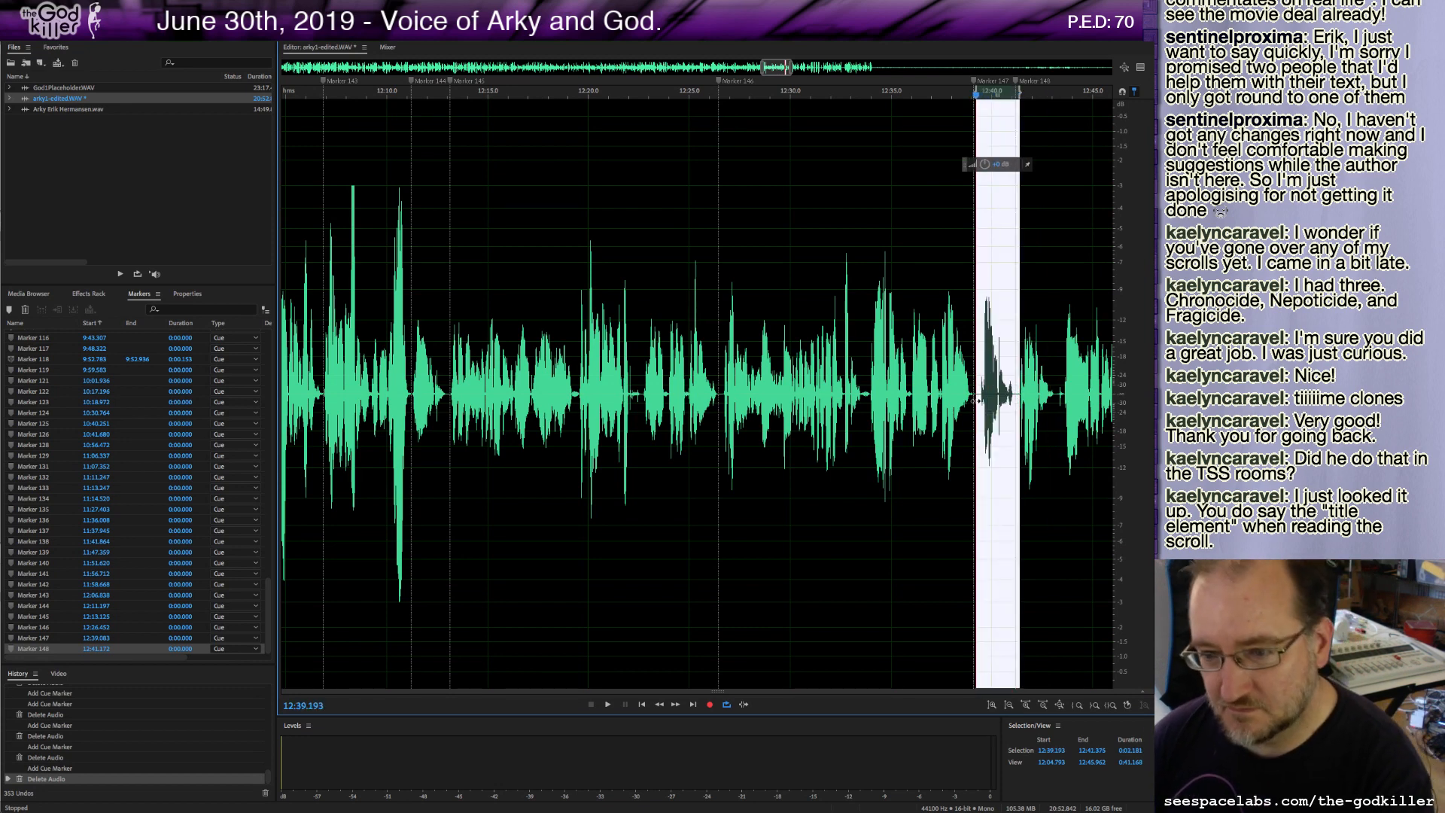
key(Delete)
drag(1013, 395, 1018, 397)
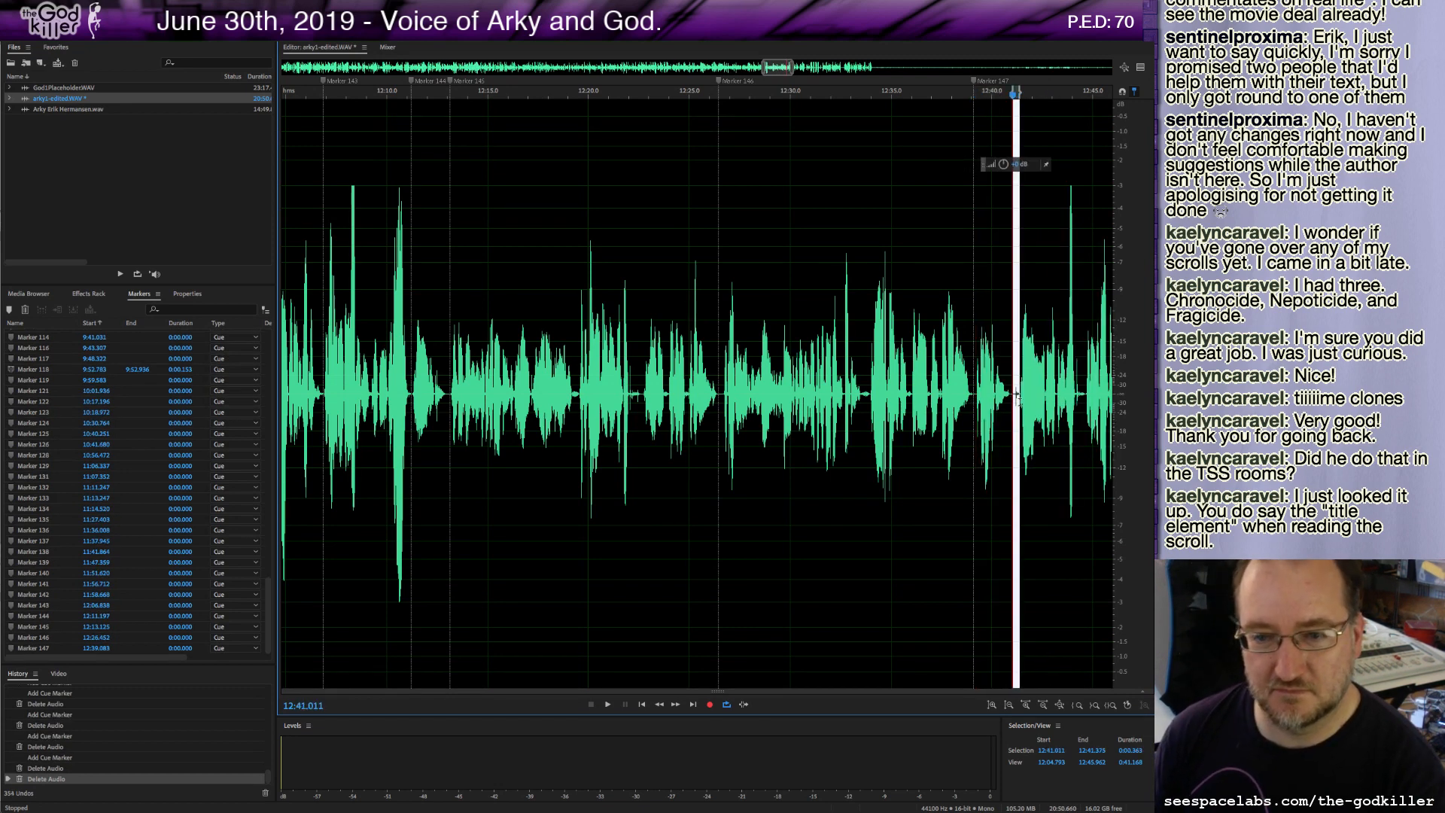
key(Delete)
key(m)
key(space)
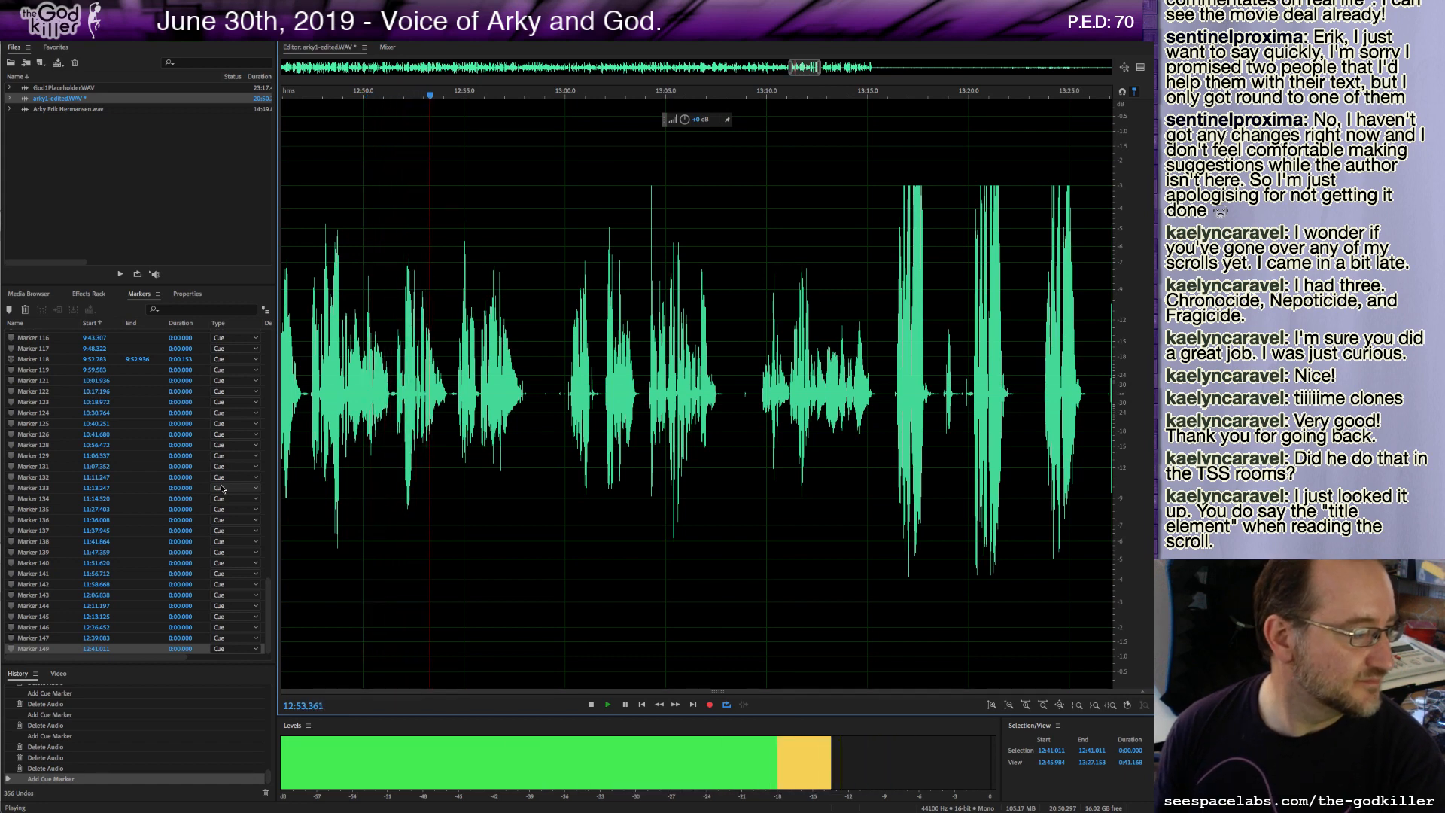
Delete a sliver at about 12:54.3, add a cue marker there and resume playback.
key(space)
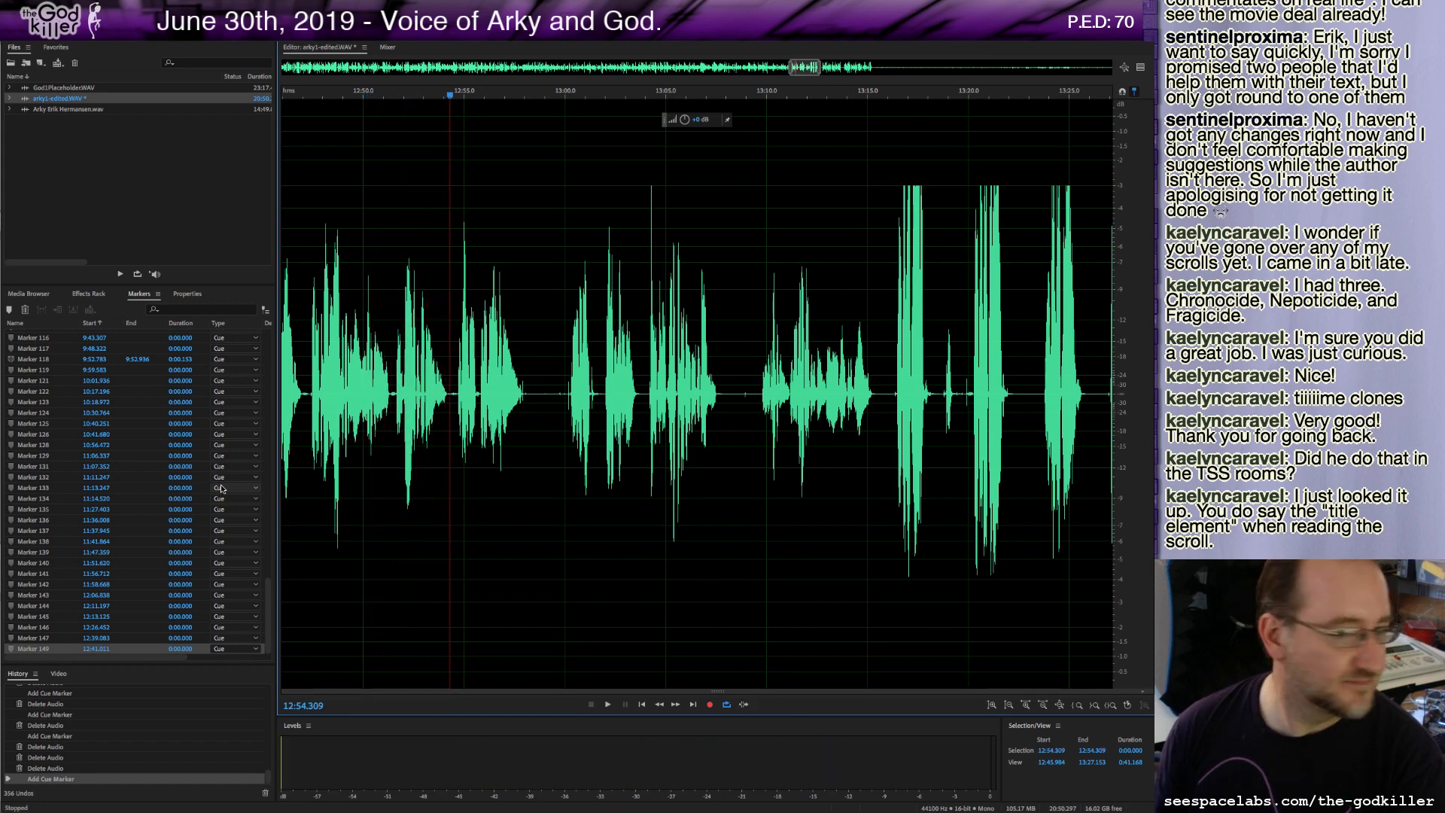
shift+click(458, 397)
key(Delete)
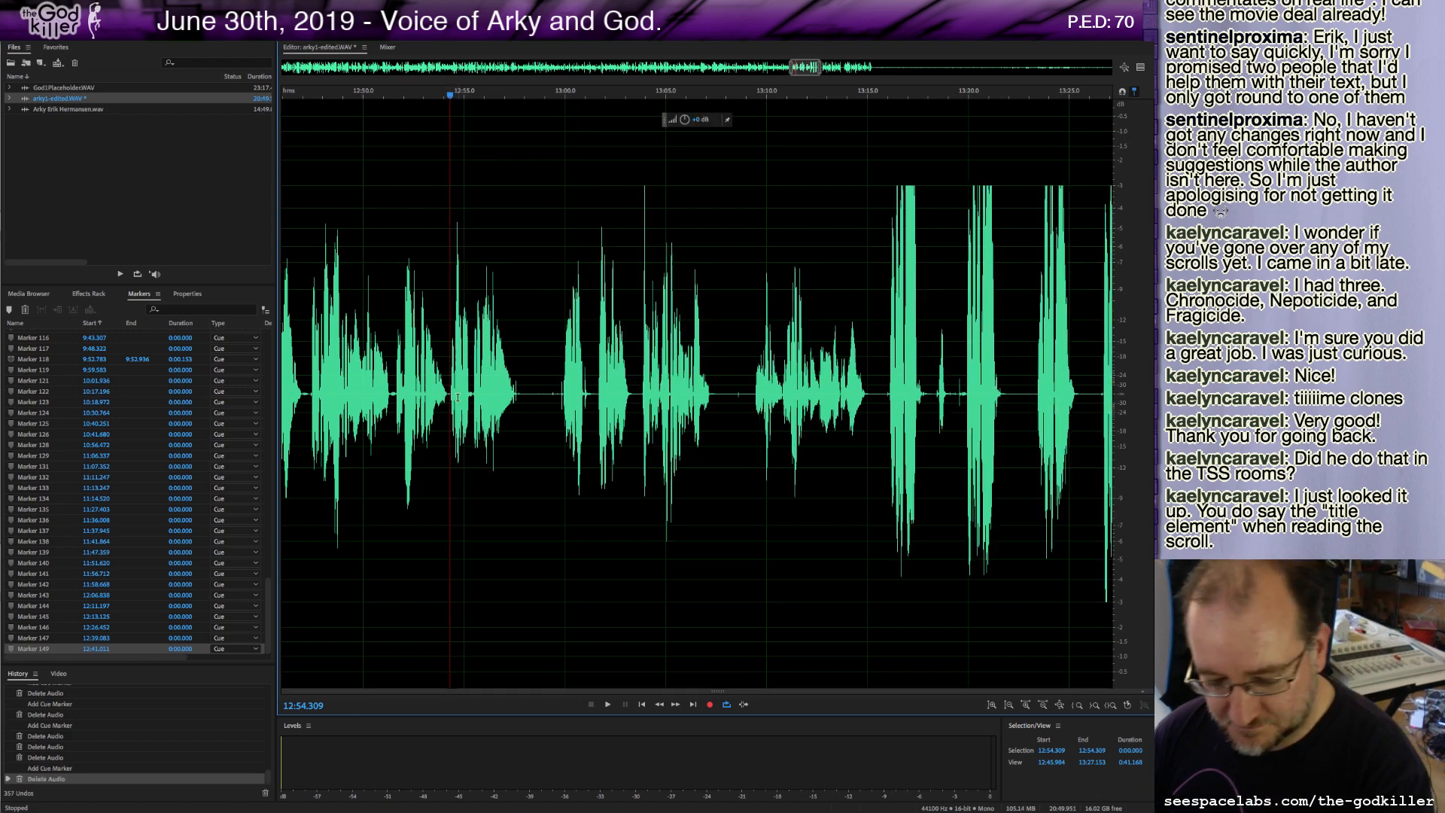
key(m)
key(space)
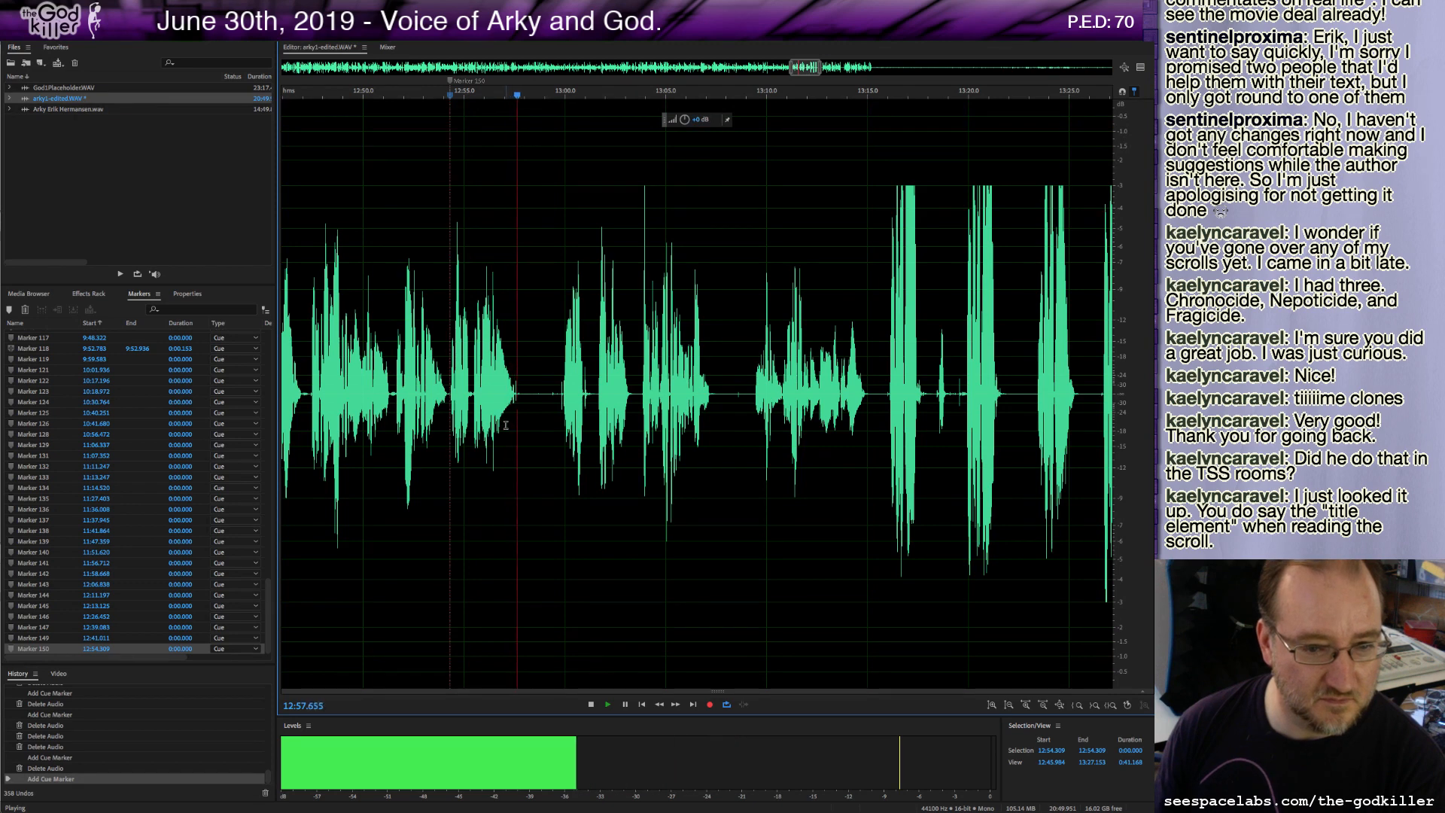
Add a cue marker at about 12:57.8, delete the stretch just after it and replay from about 12:58.3.
key(m)
drag(522, 444, 558, 444)
key(Delete)
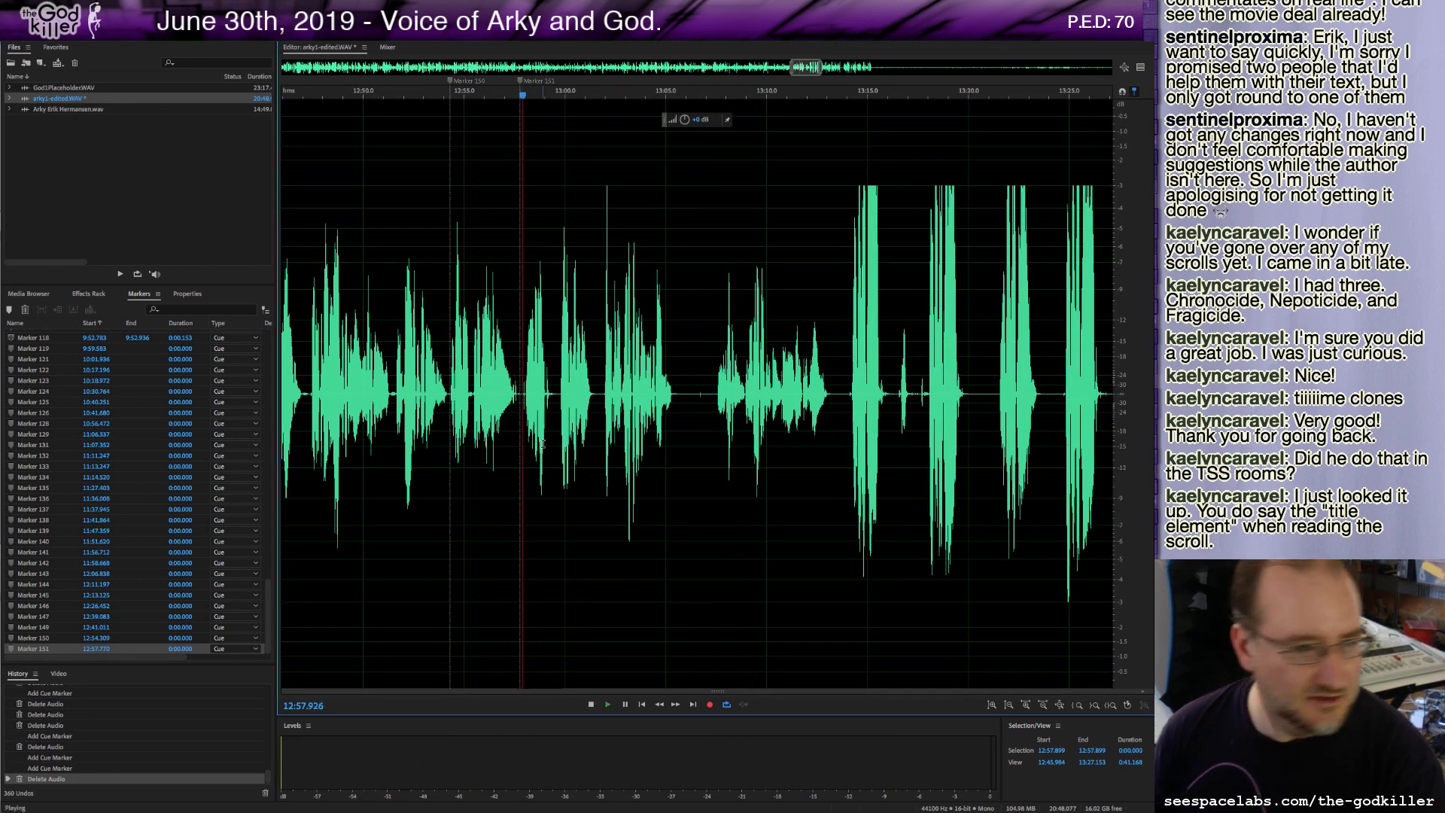
click(530, 444)
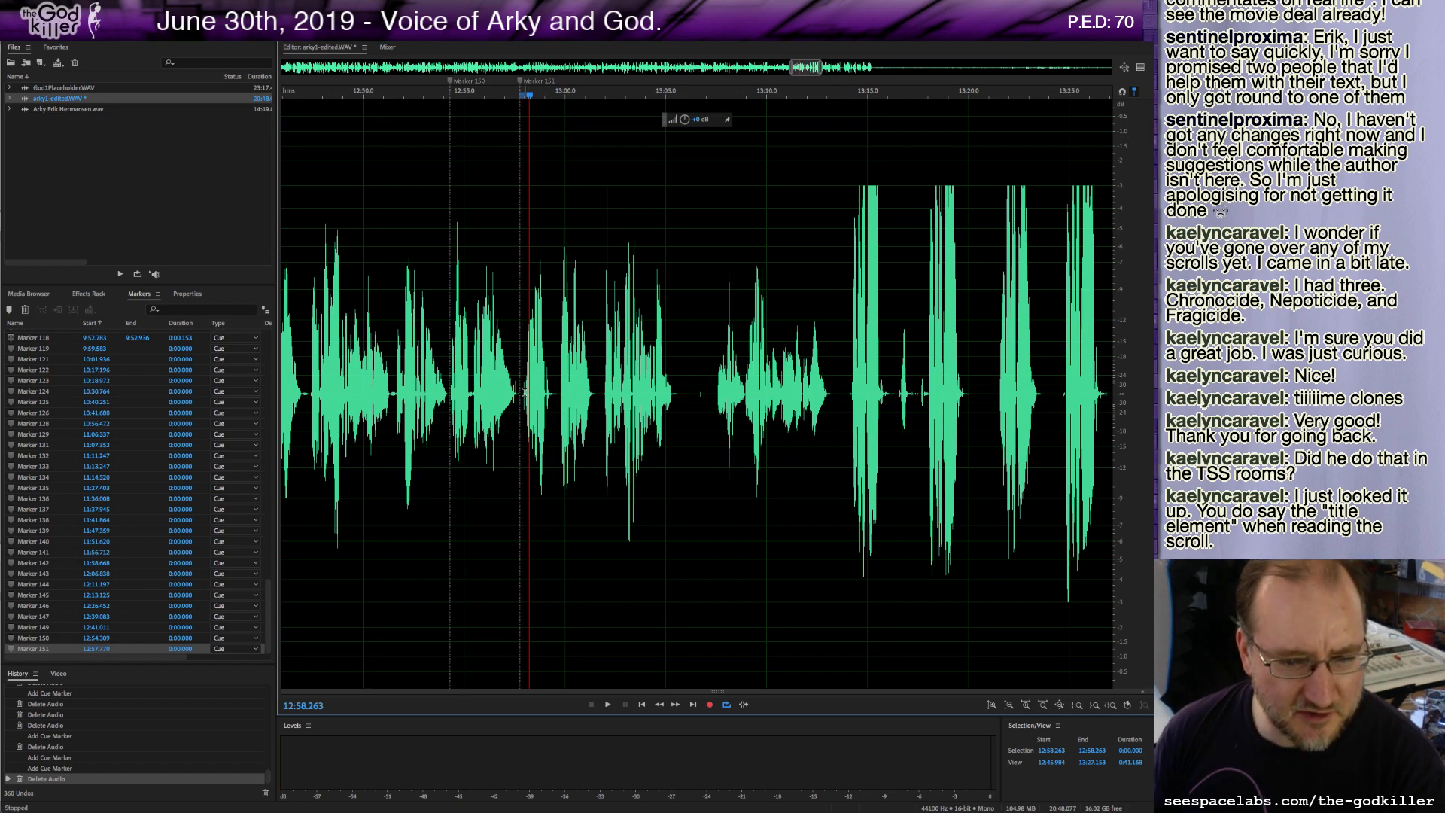
key(space)
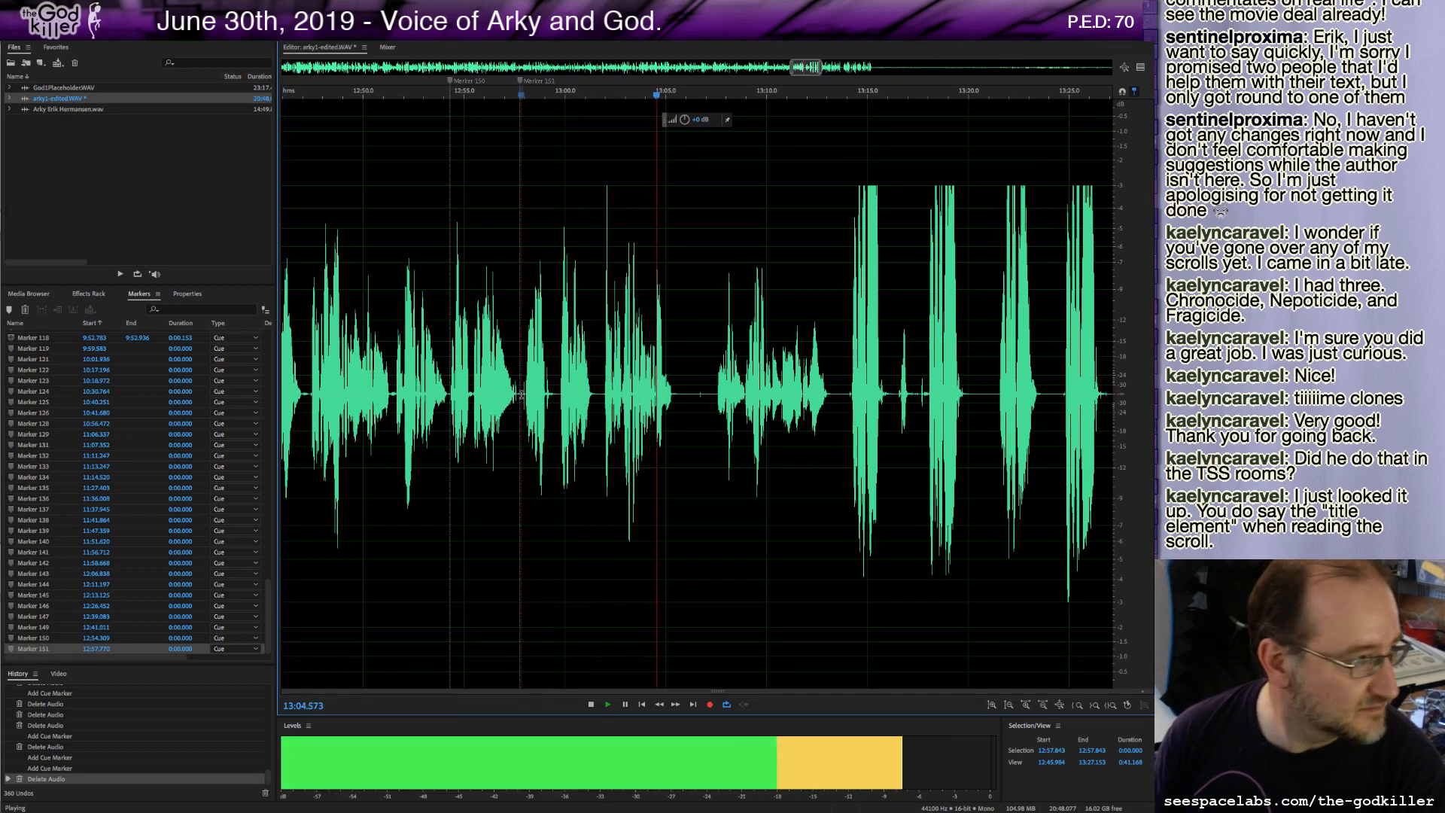
key(space)
Delete slivers at about 12:57.9 and 13:05.1, add a cue marker at about 13:05.1 and play on.
drag(521, 395, 524, 394)
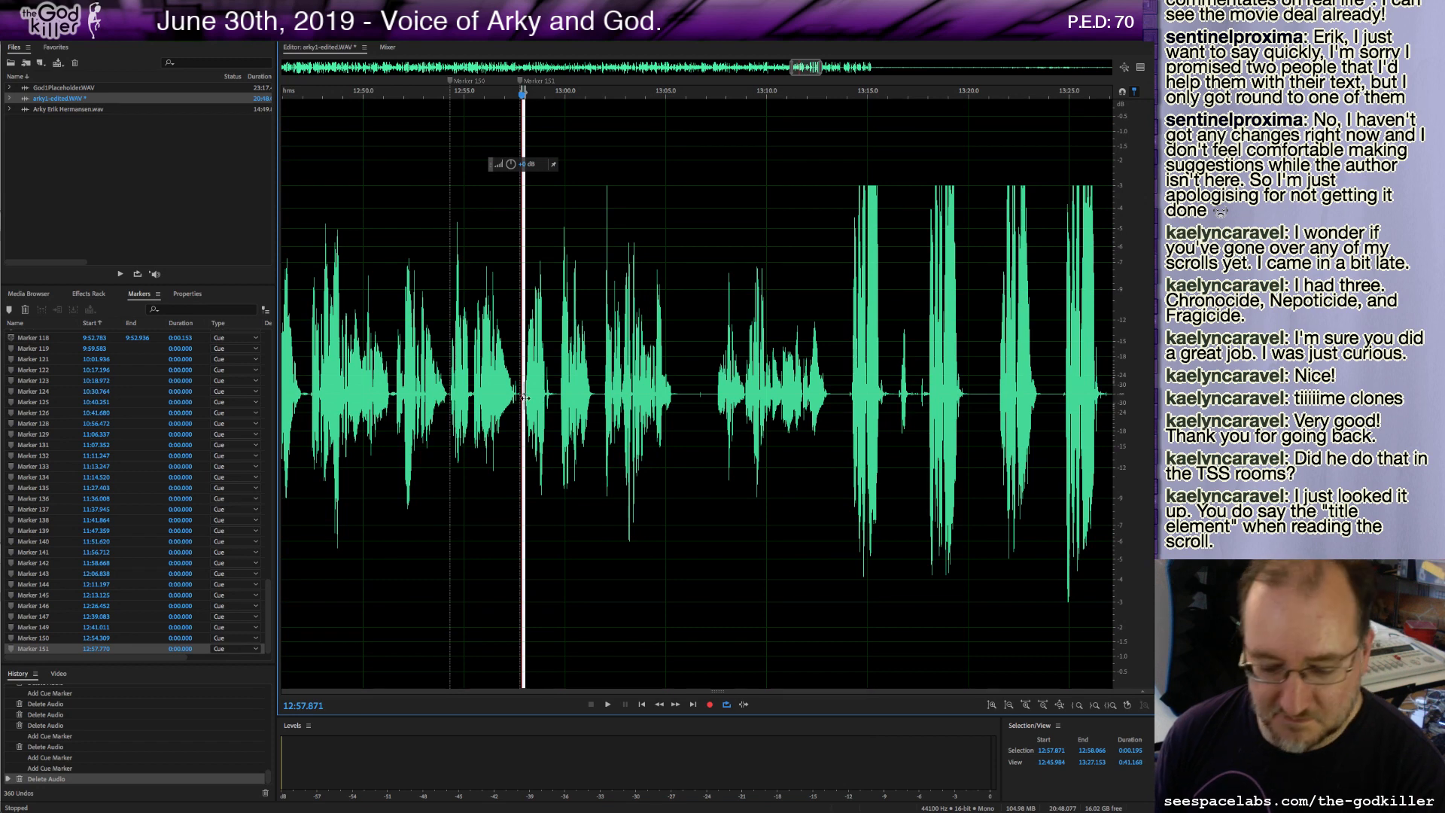
key(Delete)
drag(668, 424, 711, 424)
key(Delete)
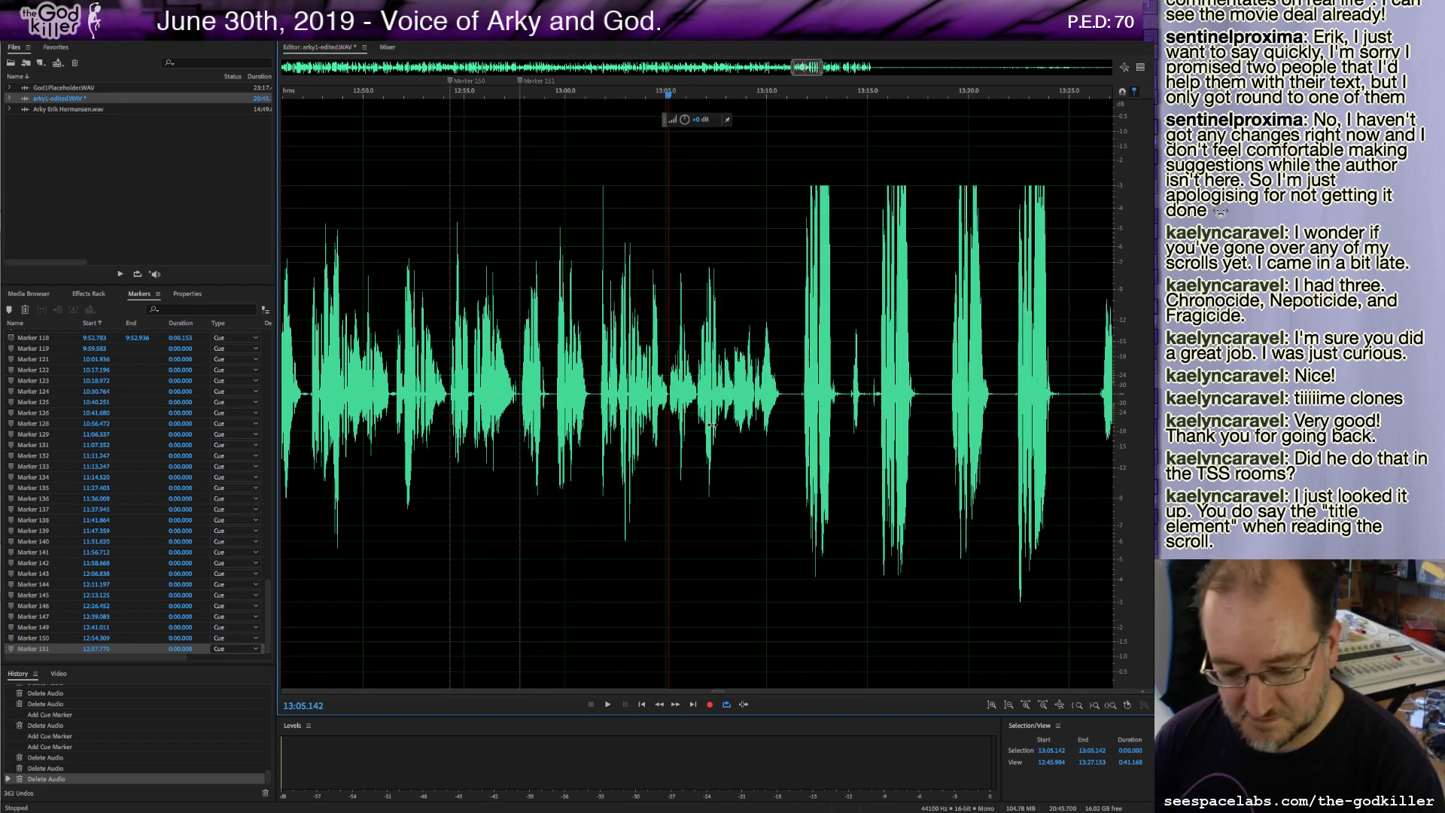
key(m)
key(space)
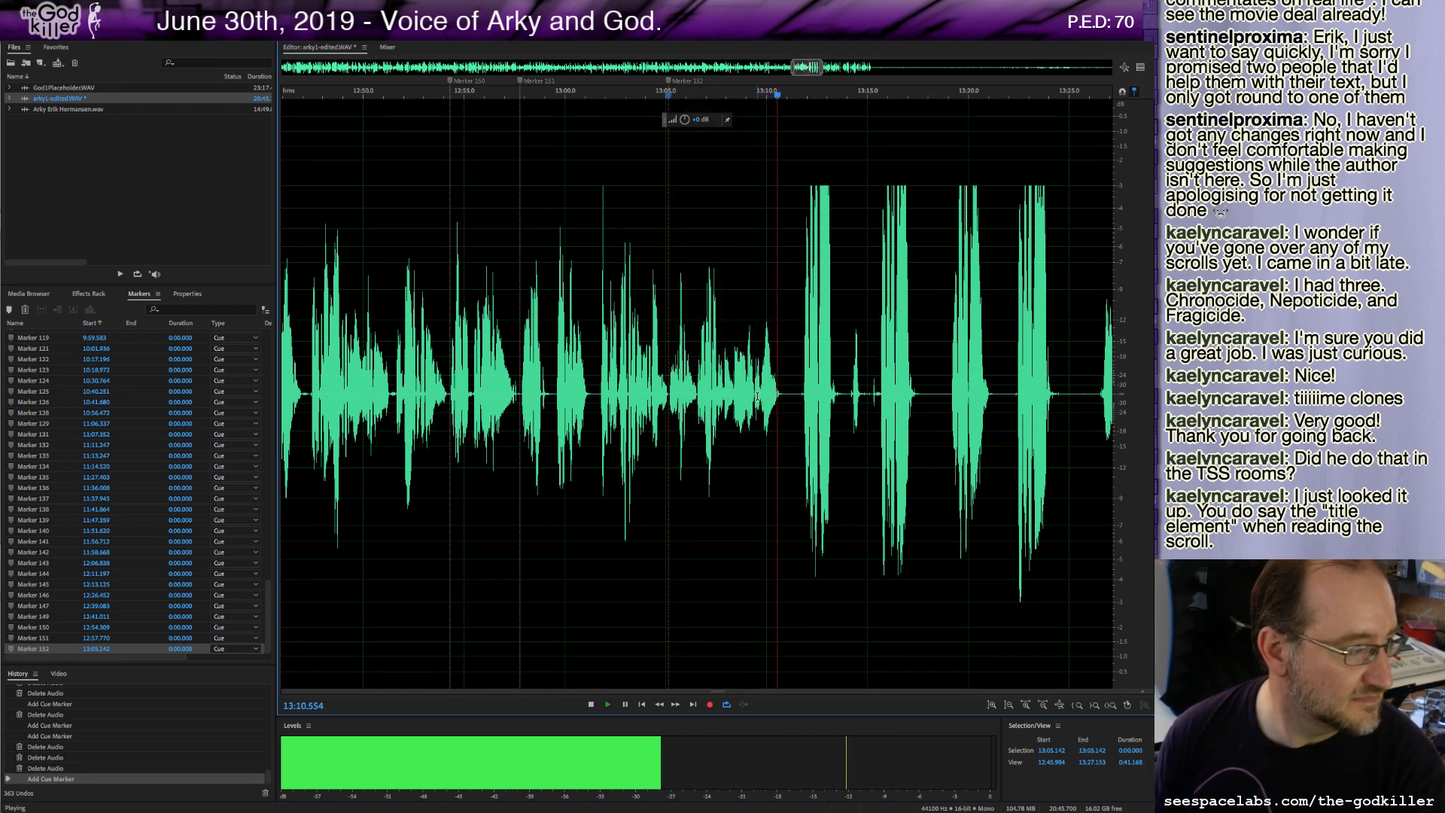
Delete the short stretch starting at about 13:10.7, add a cue marker there and play on.
drag(781, 394, 800, 402)
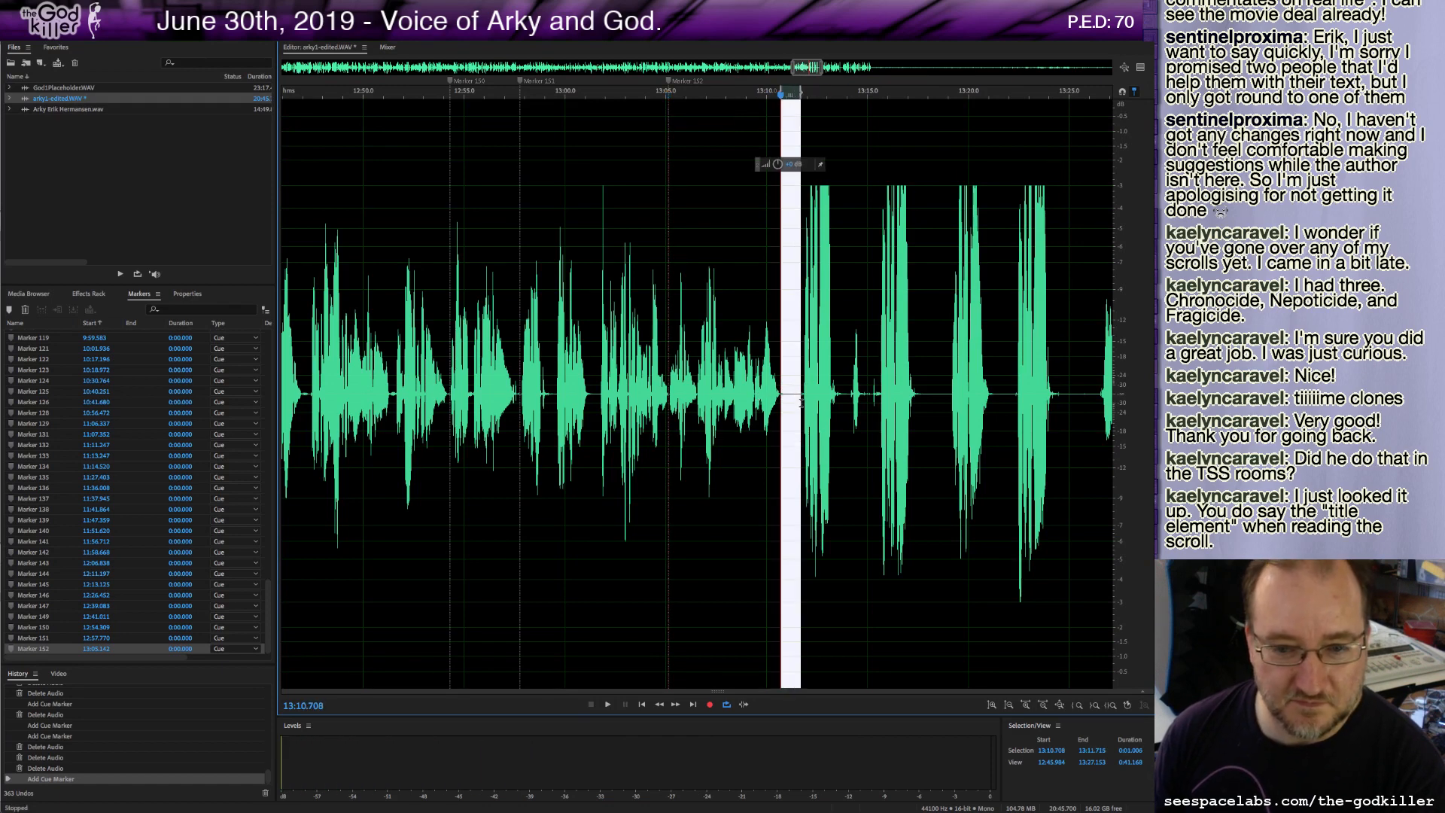
key(Delete)
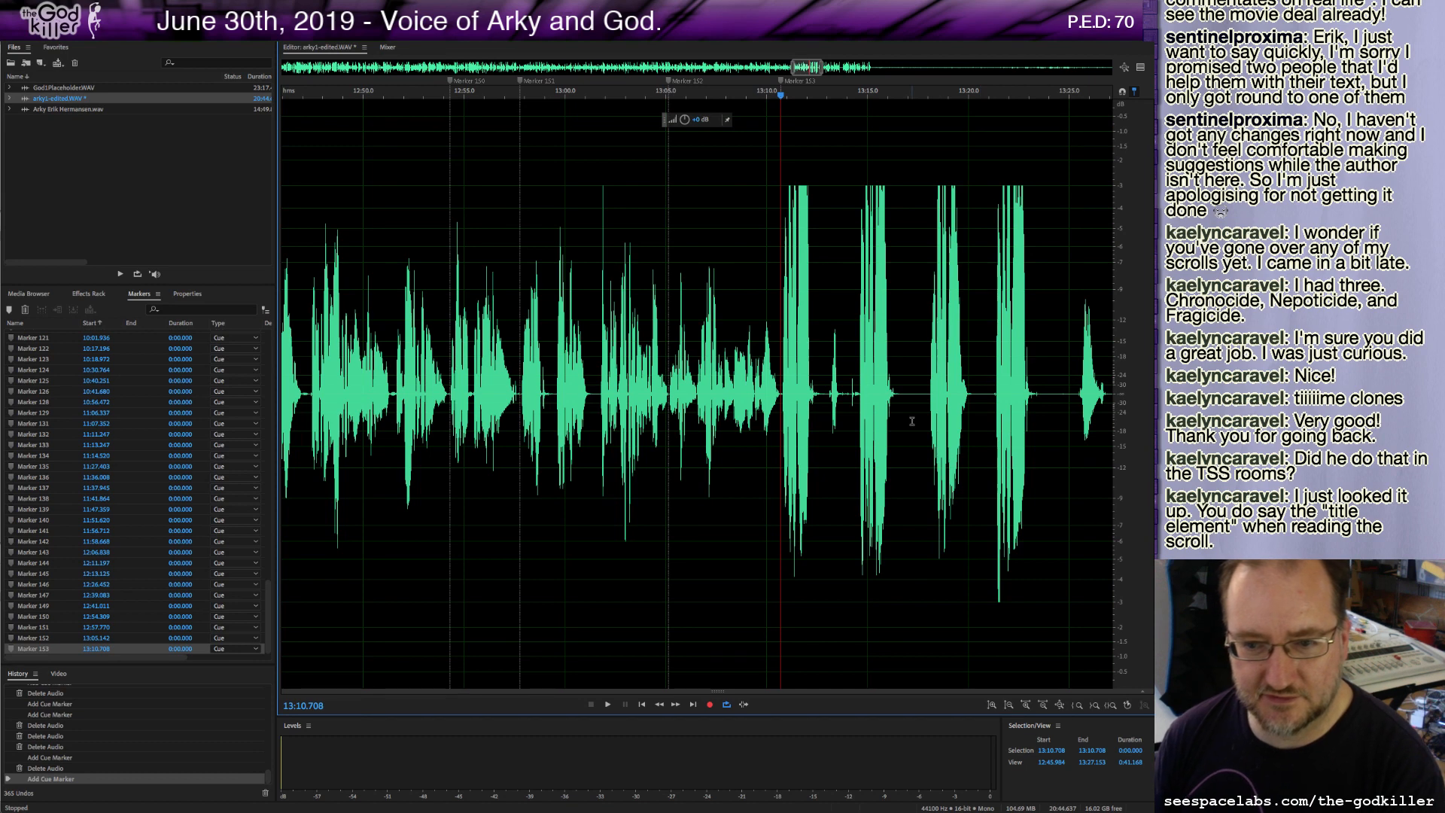
key(space)
Listen to the takes between about 13:14 and 13:23 by playing from several points.
click(859, 397)
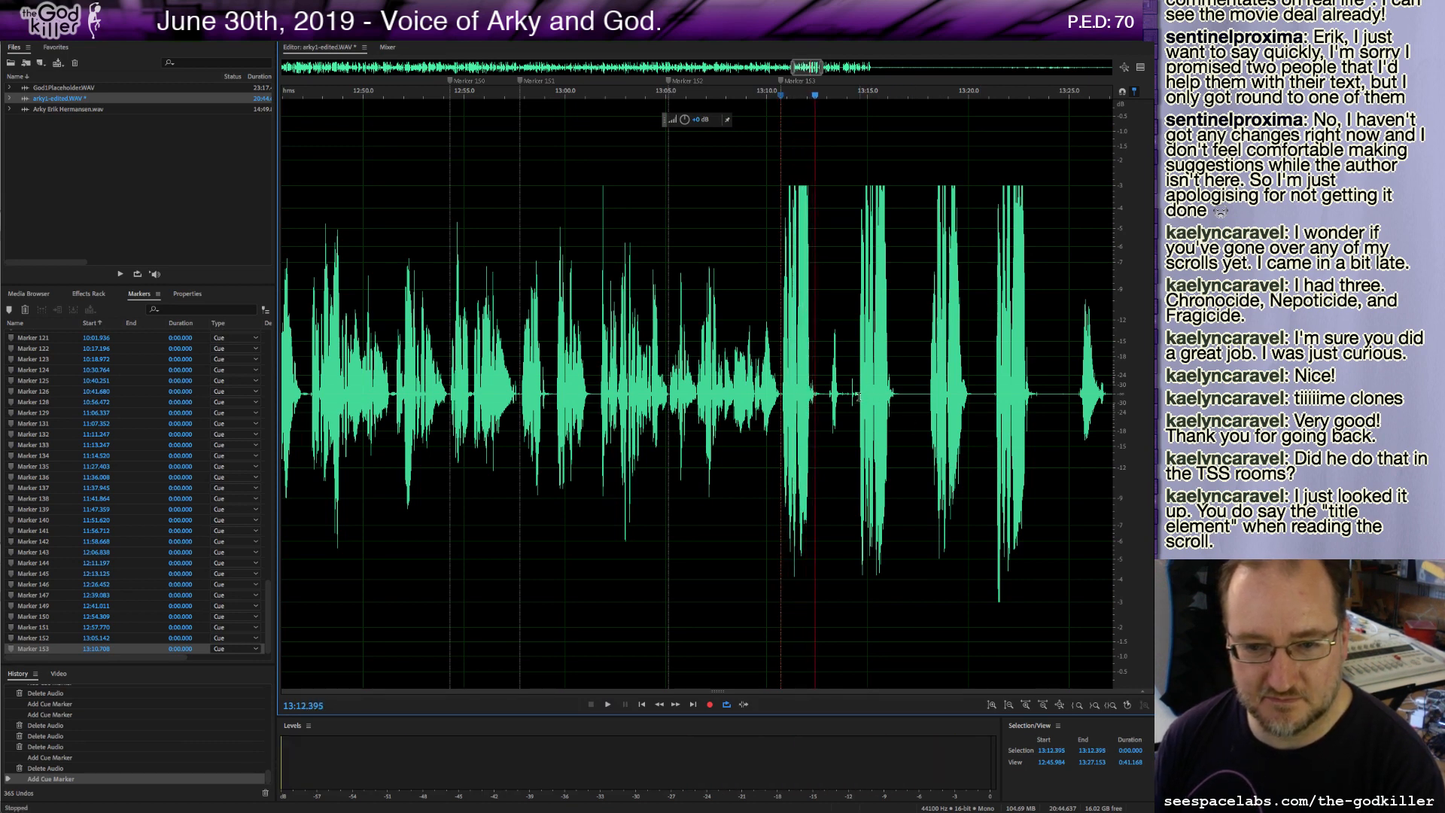
click(928, 392)
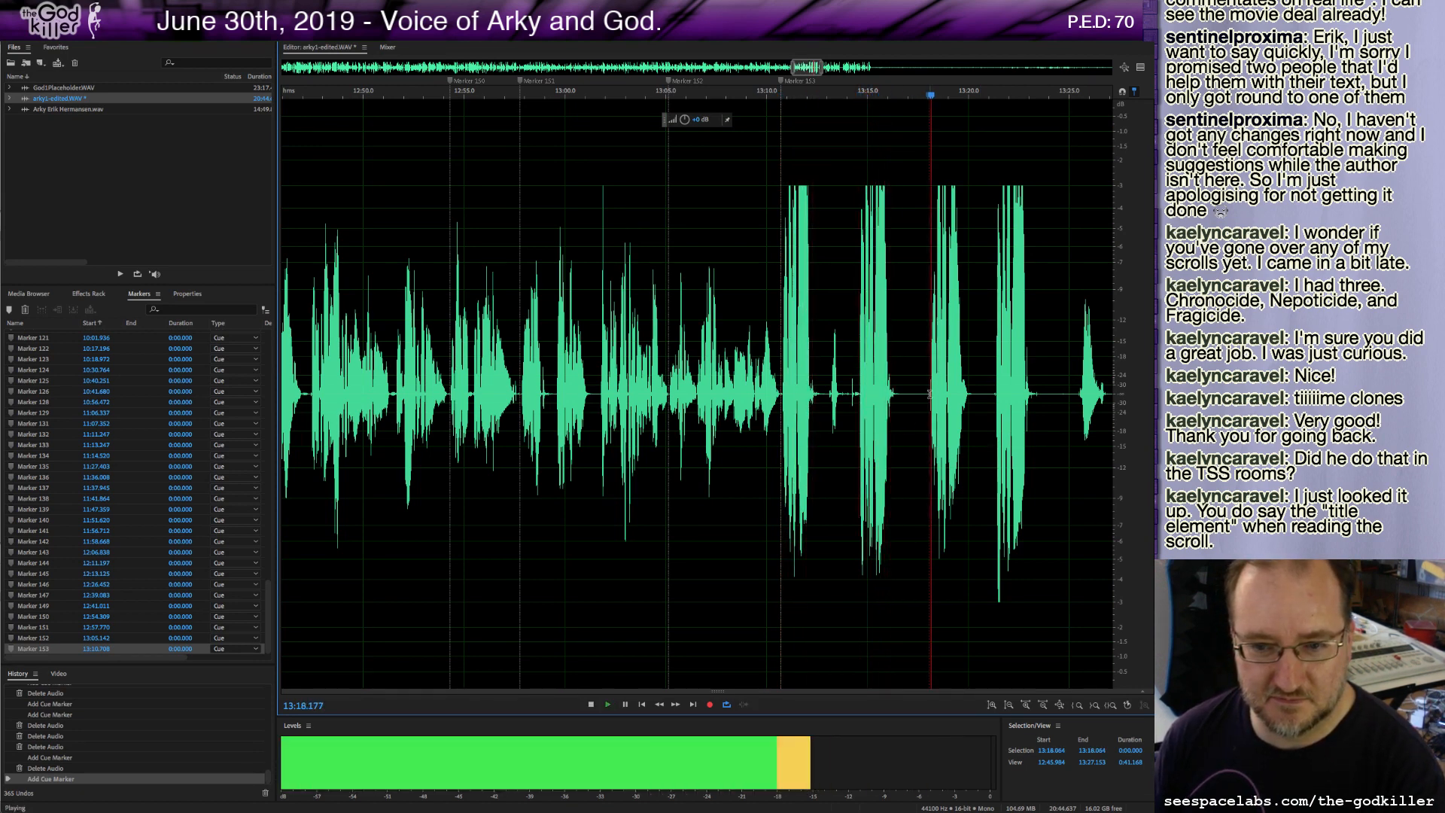
click(994, 396)
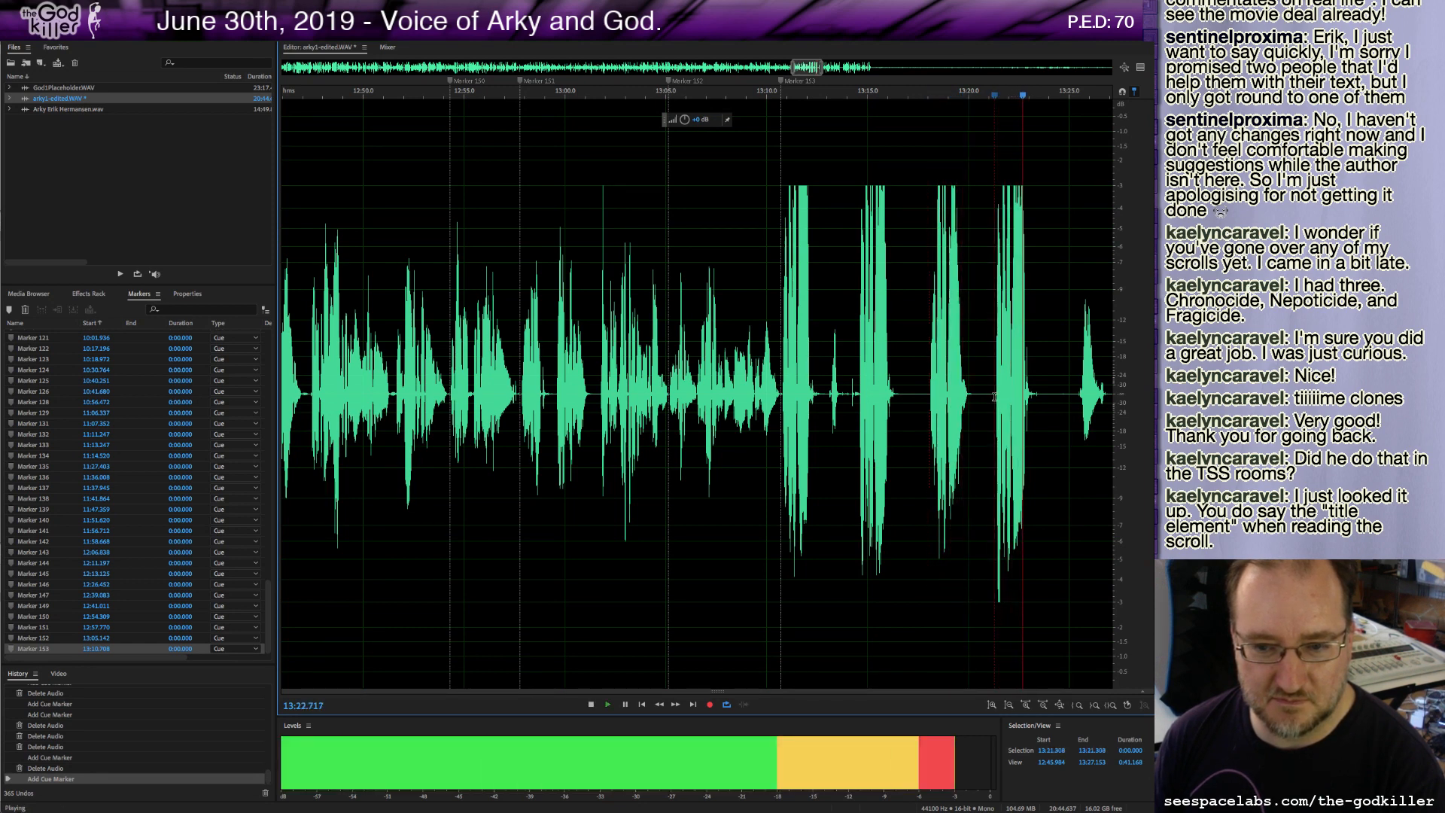
key(space)
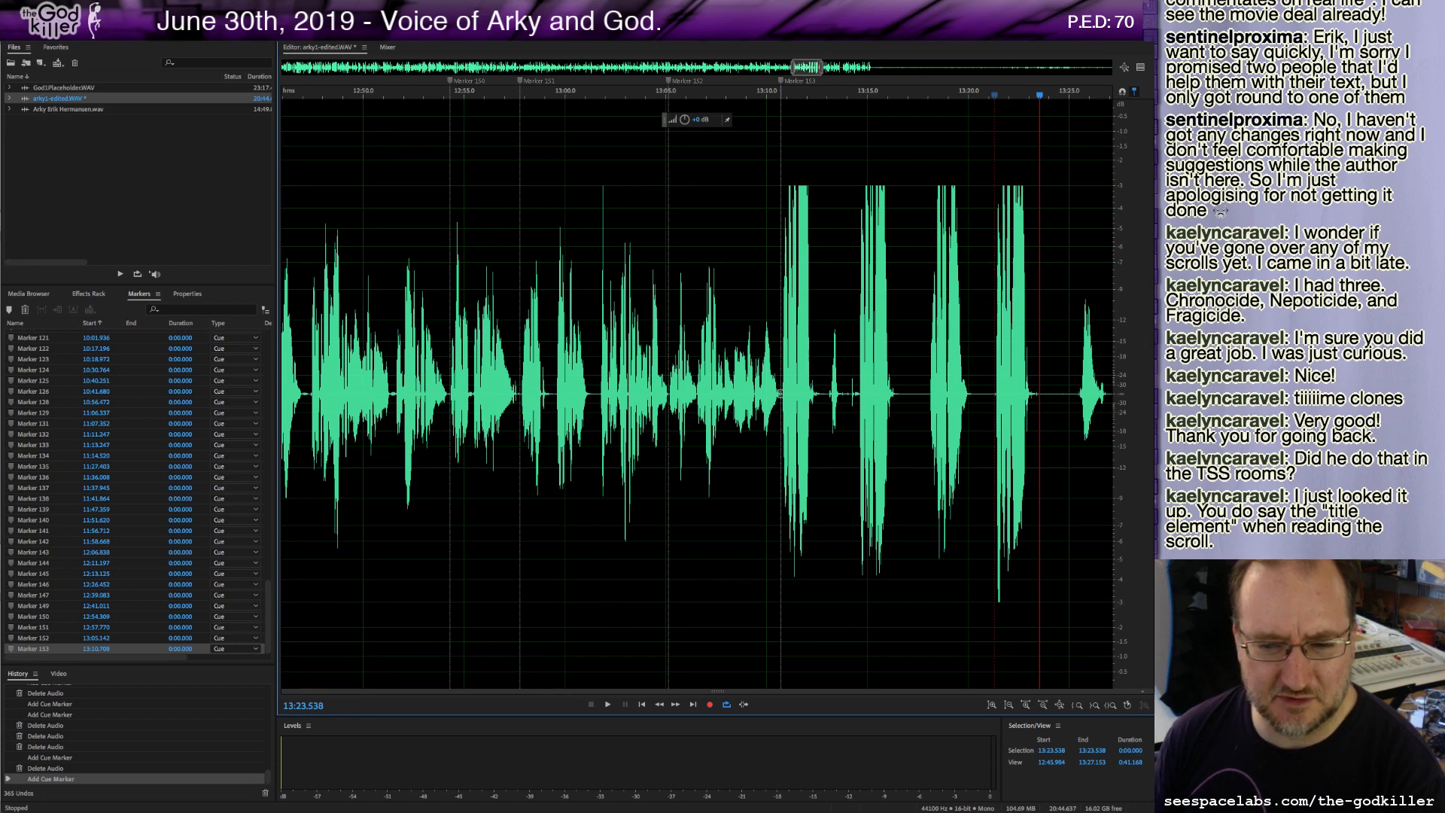
key(space)
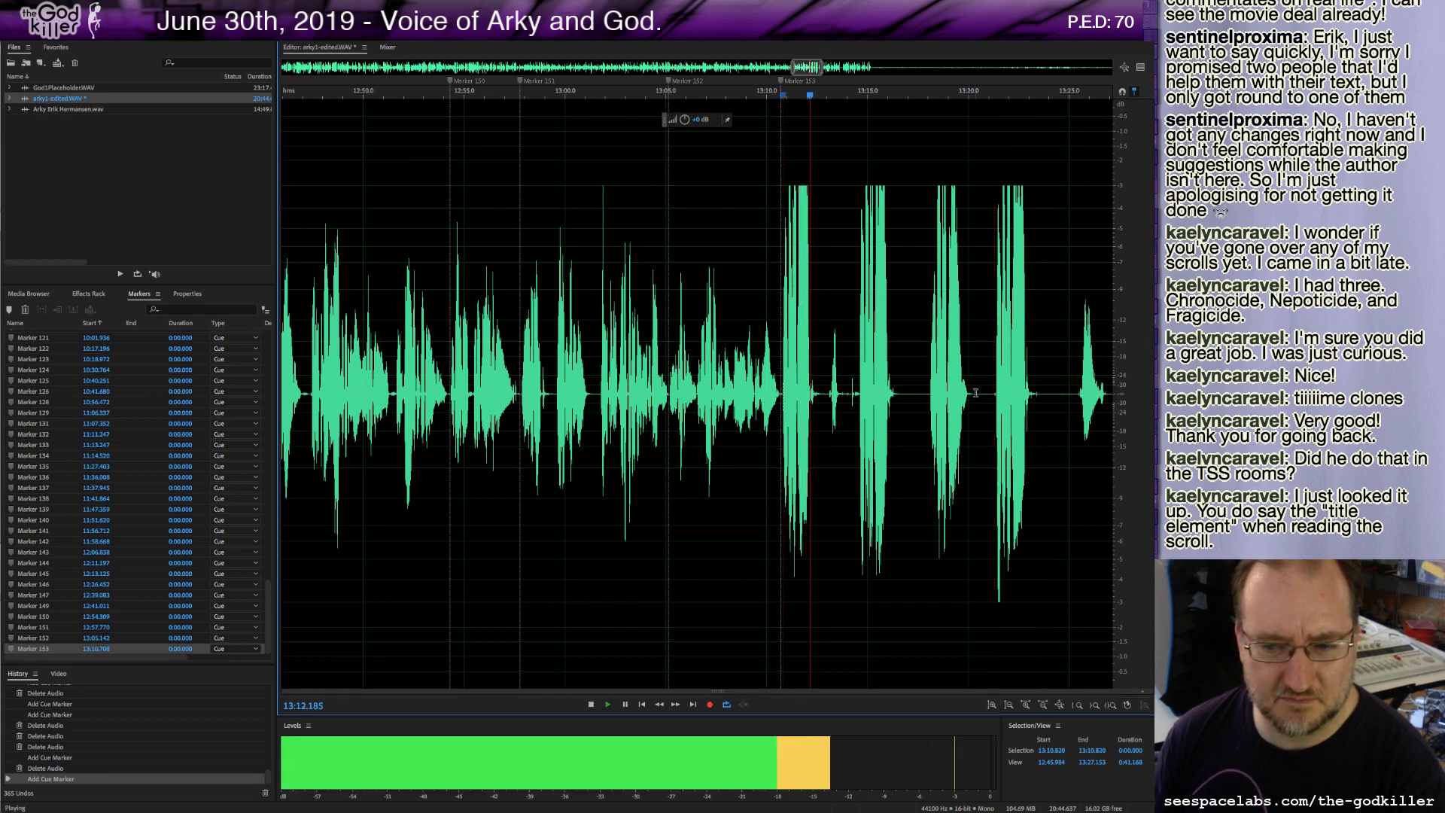
click(860, 400)
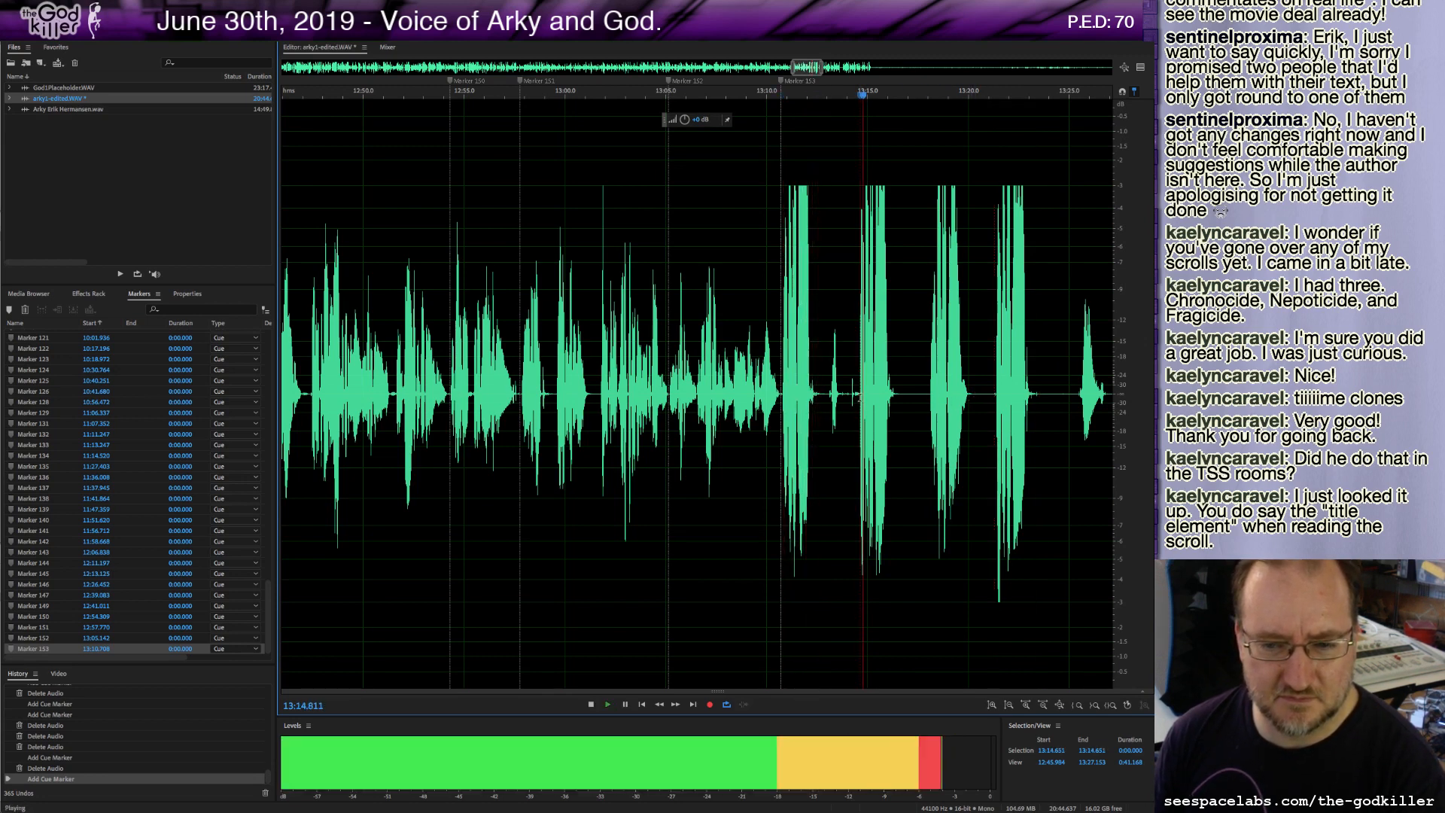
click(932, 397)
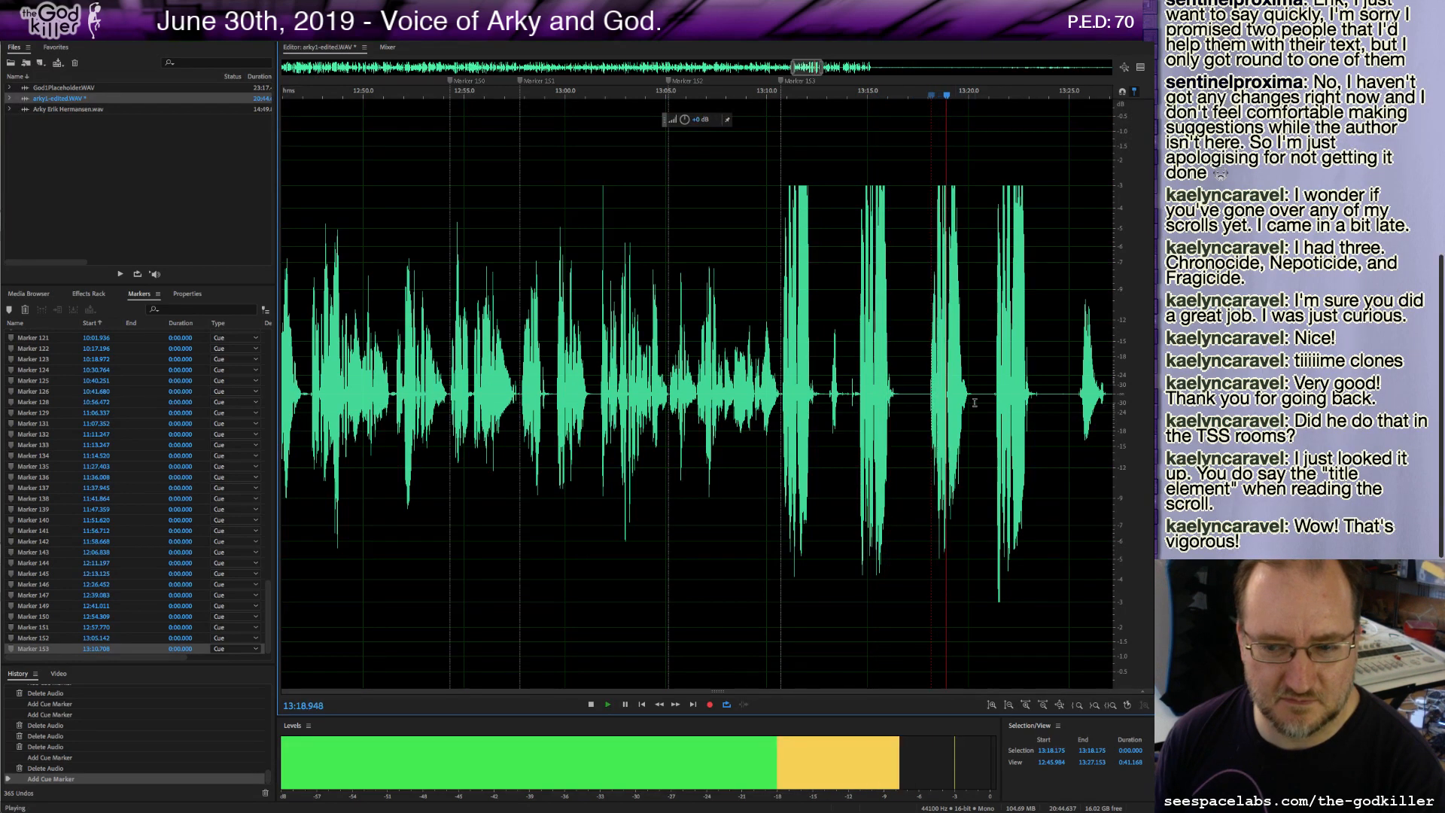
key(space)
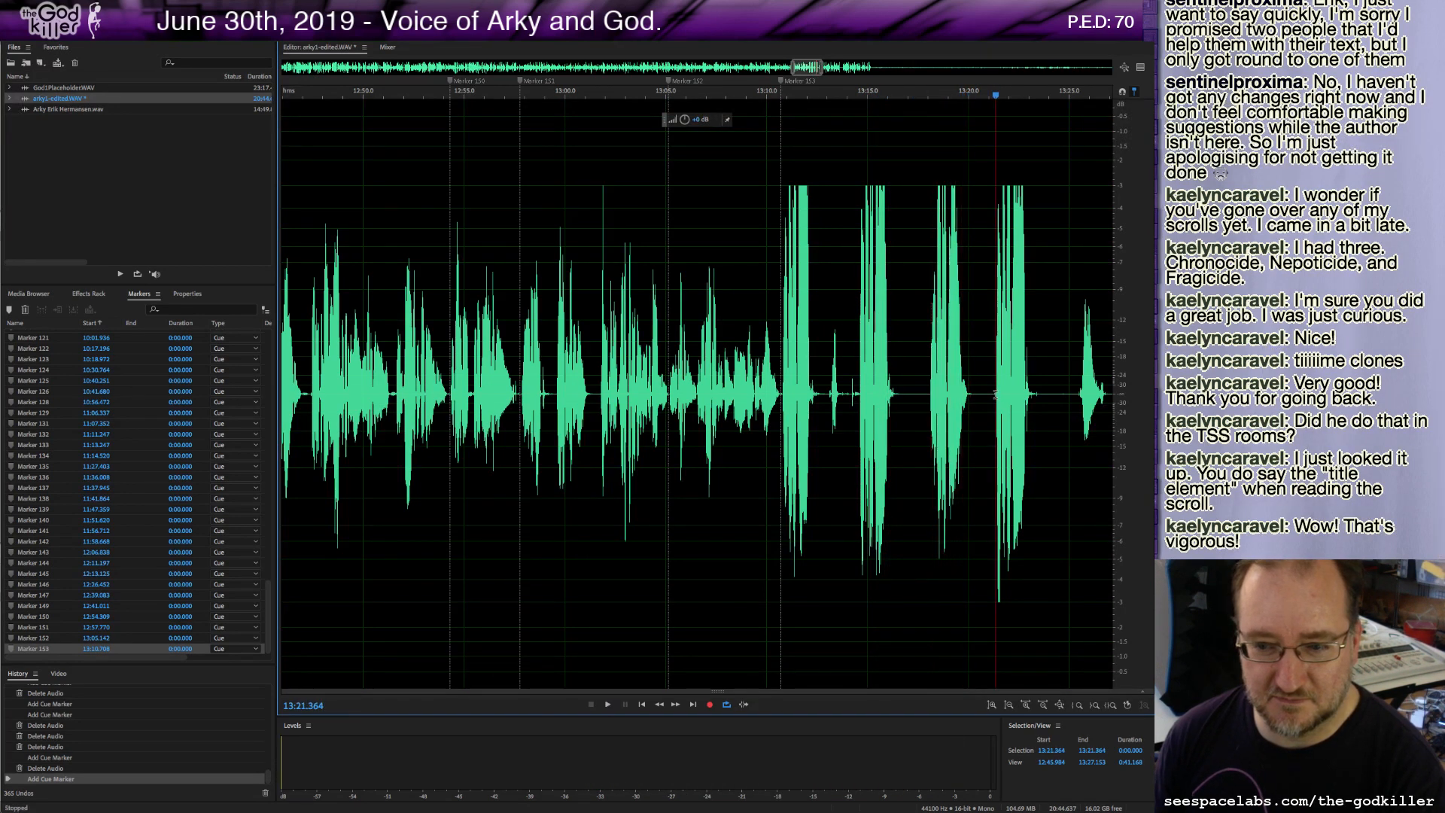
key(space)
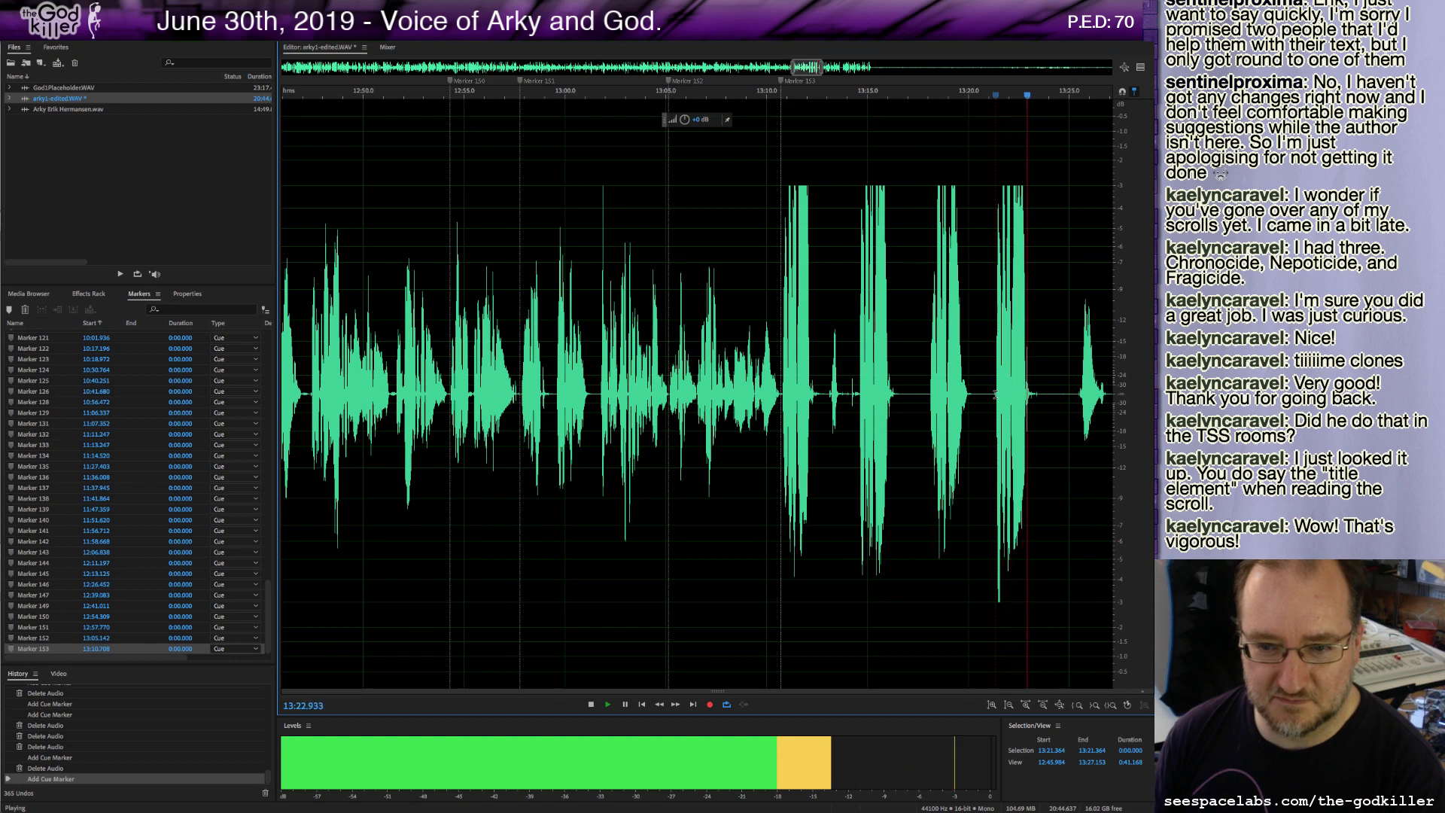
Delete the stretch from about 13:12.7 to 13:14.8, add a cue marker at about 13:12.7 and play on.
drag(995, 394, 798, 422)
drag(784, 428, 862, 430)
key(Delete)
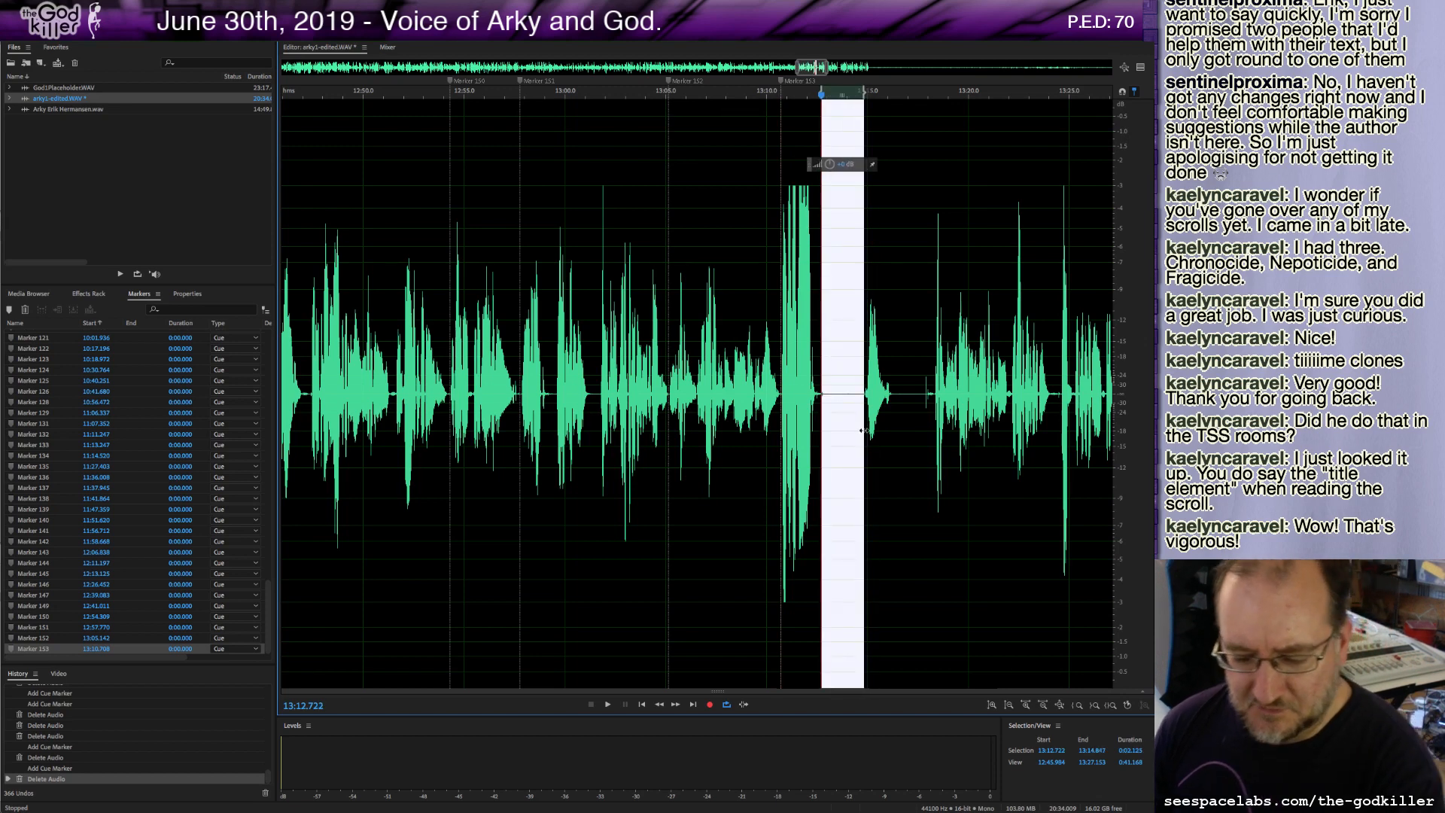
key(Delete)
key(m)
key(space)
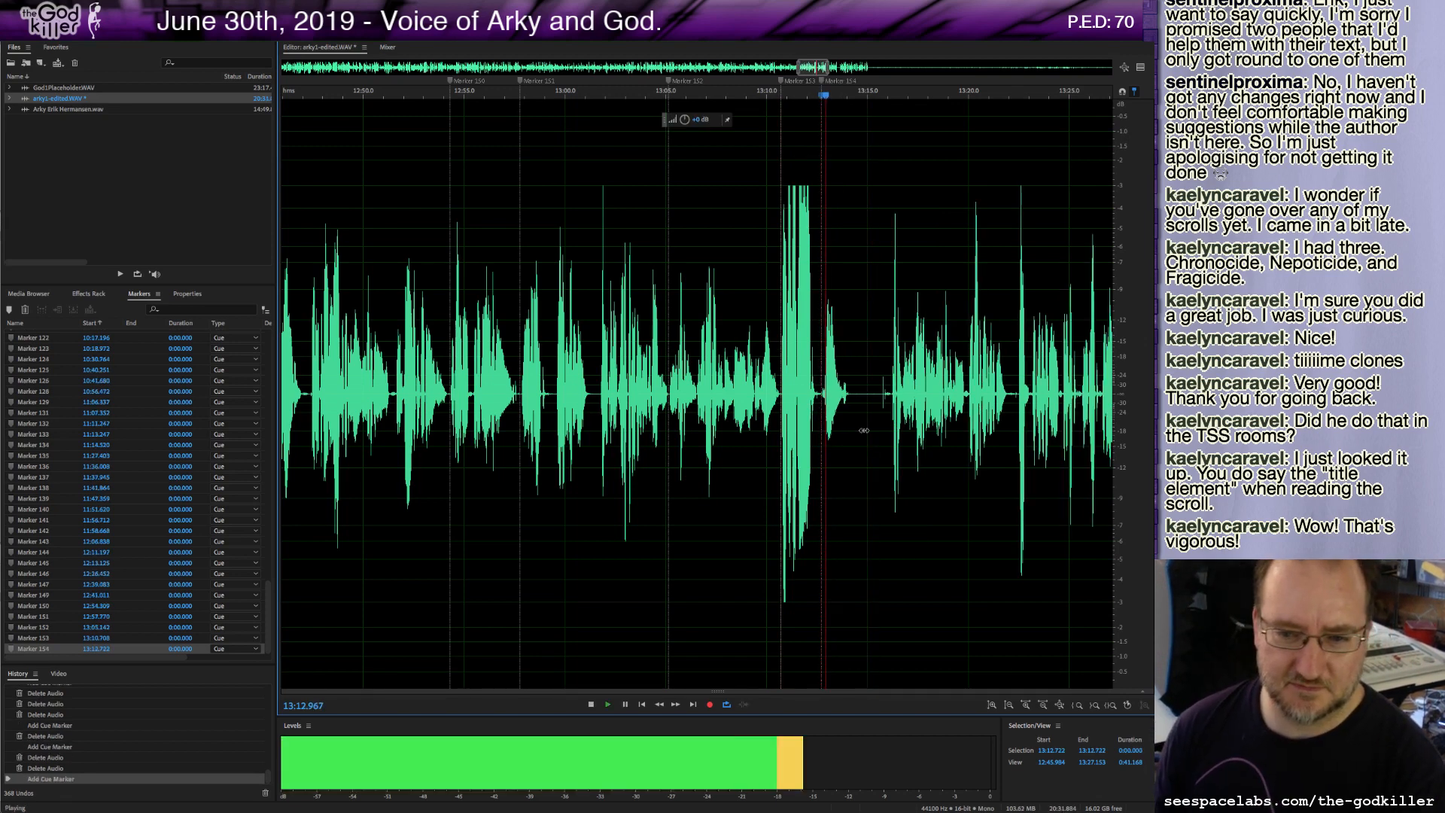
key(space)
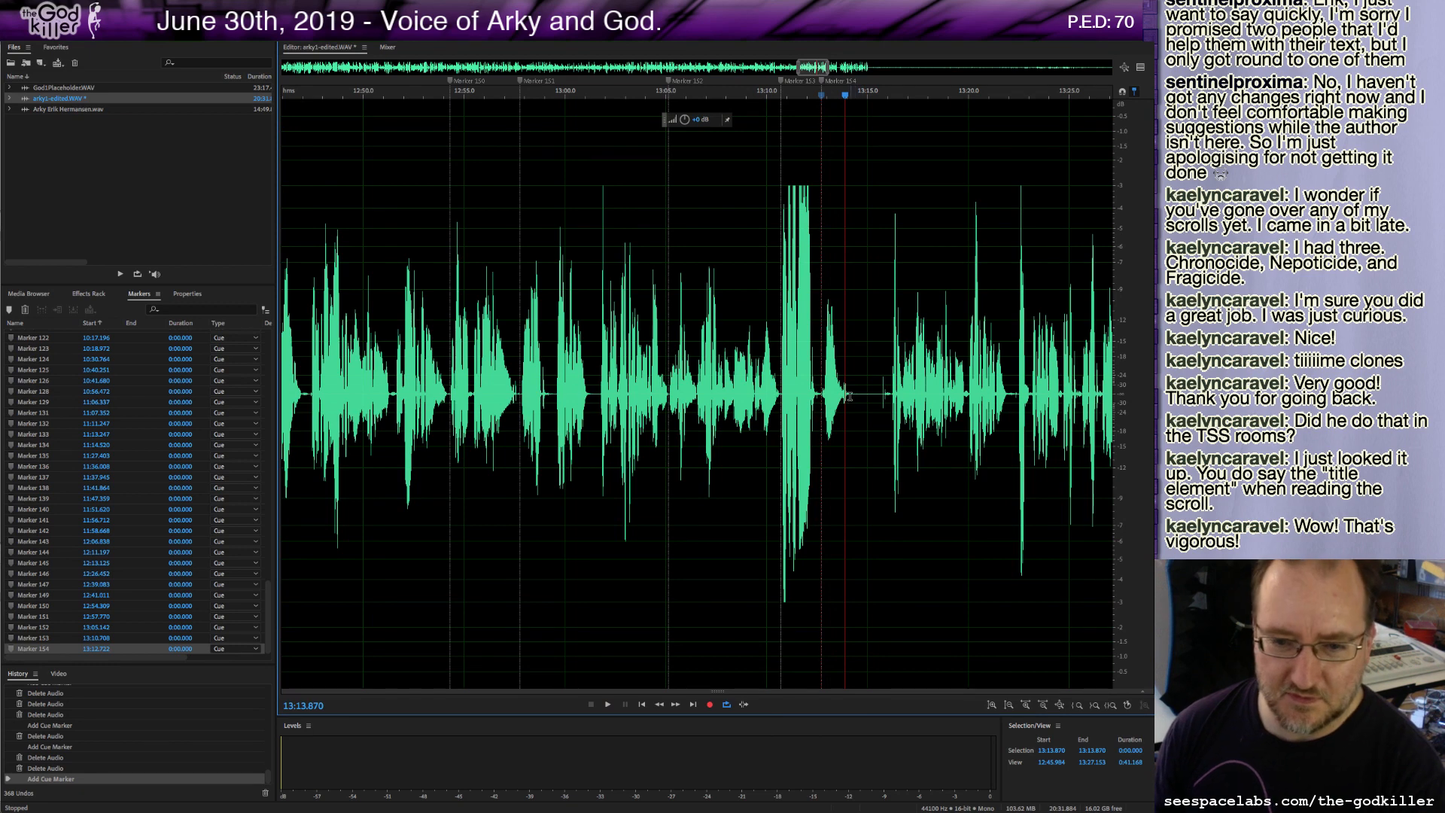
Delete the short stretch starting at about 13:14.1 and play on from there.
click(849, 396)
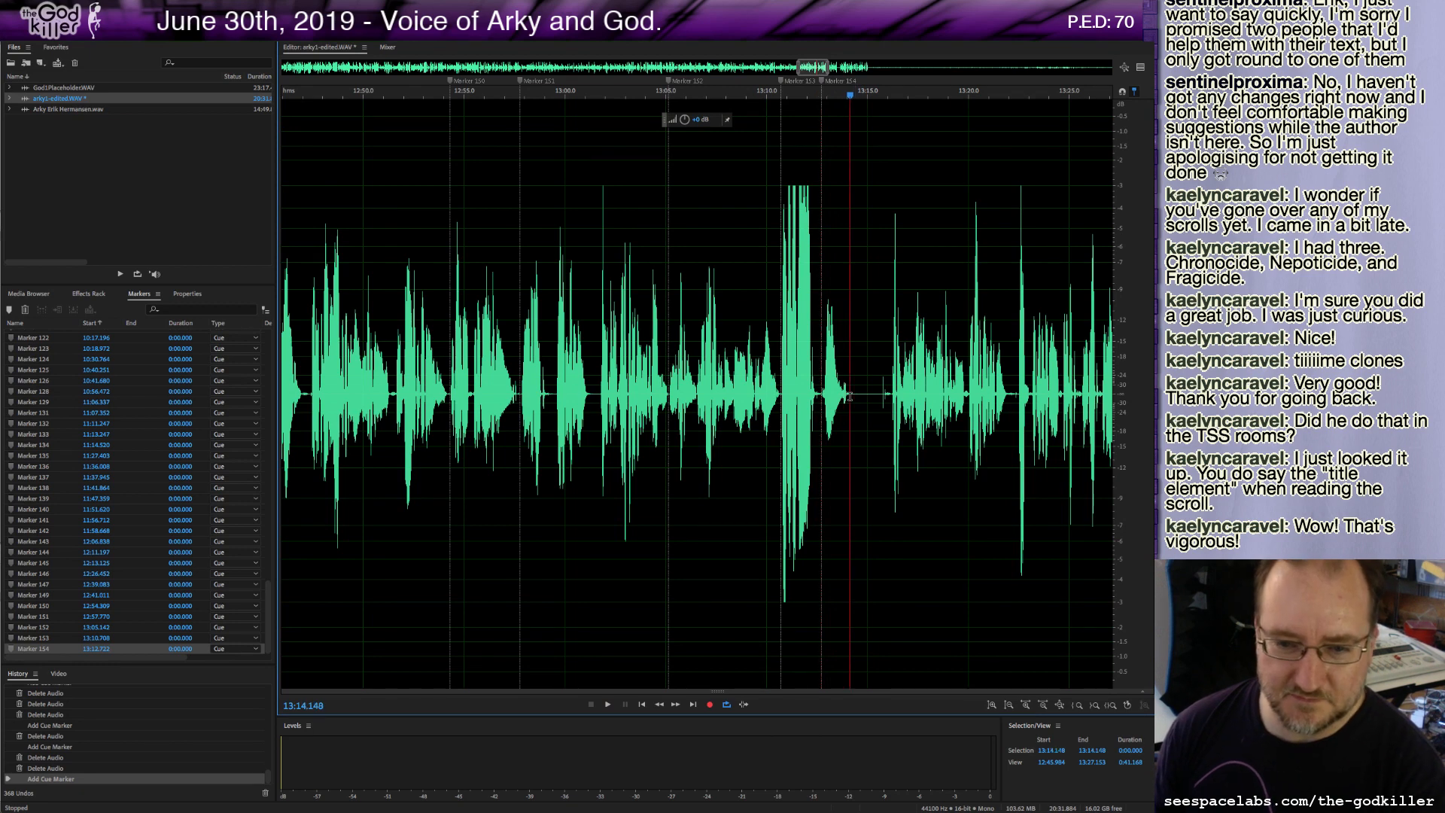
shift+click(887, 394)
key(Delete)
key(space)
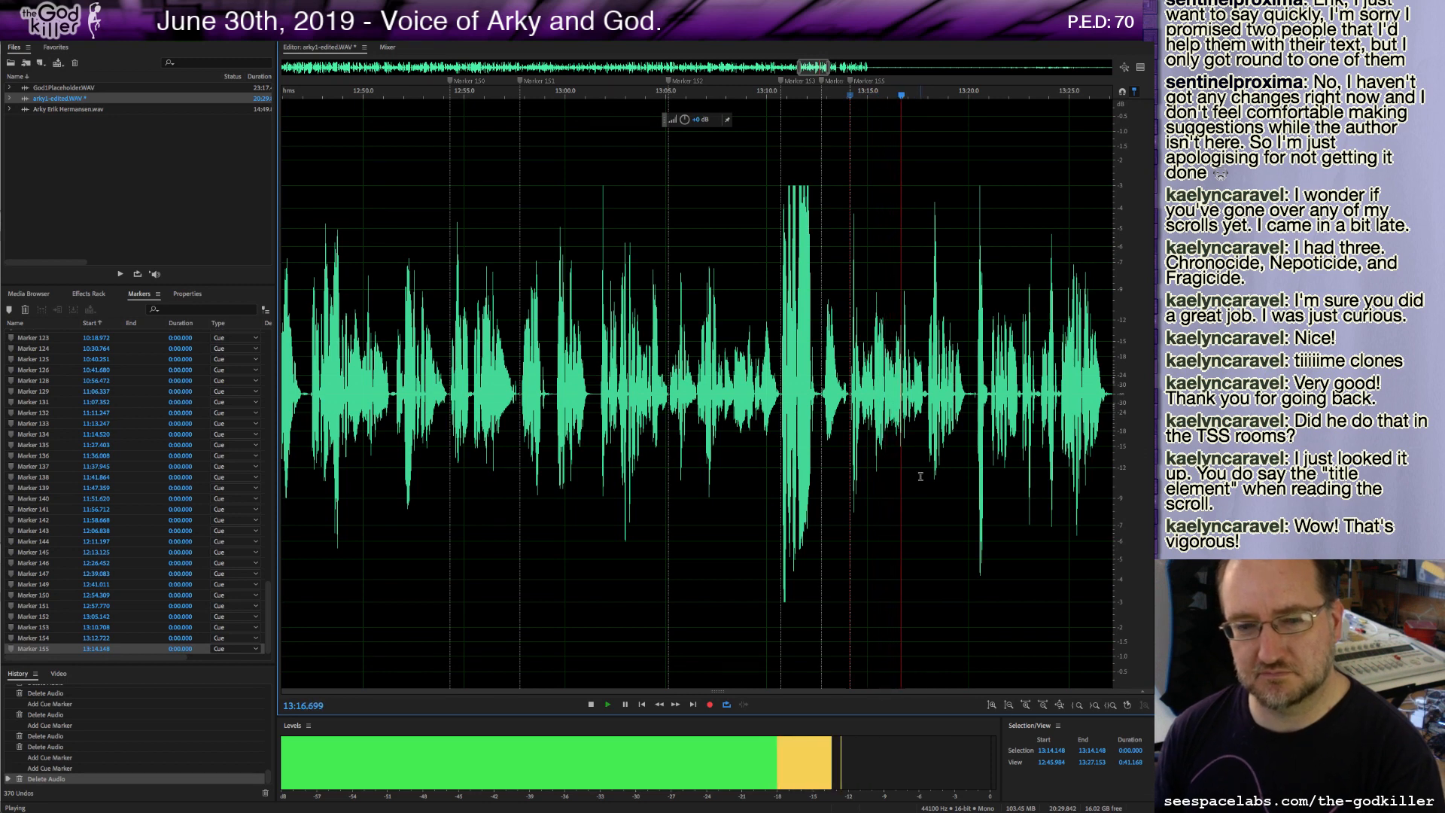
Stop playback and replay the take from about 13:14.1 to check the cut.
key(space)
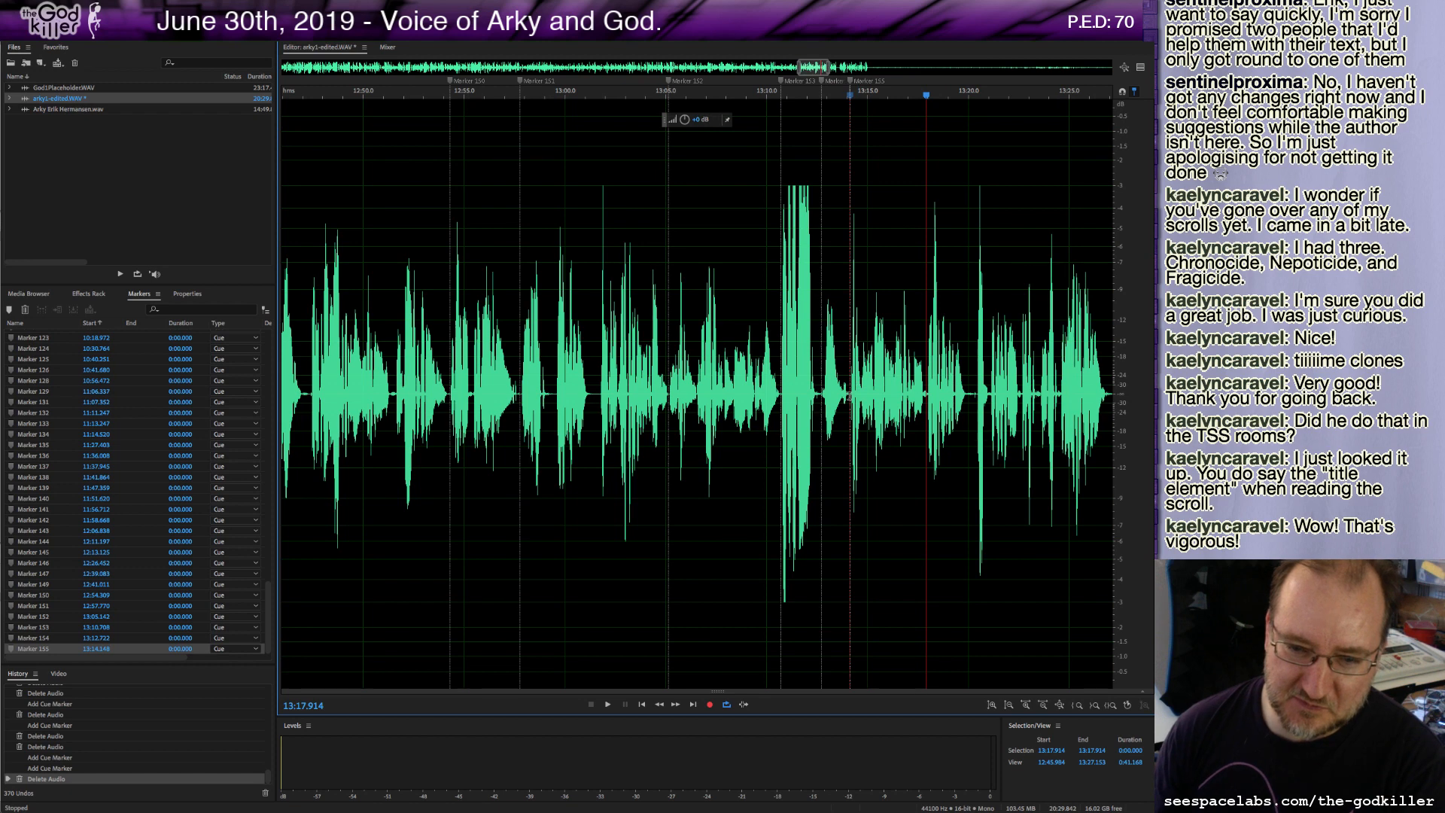
click(850, 397)
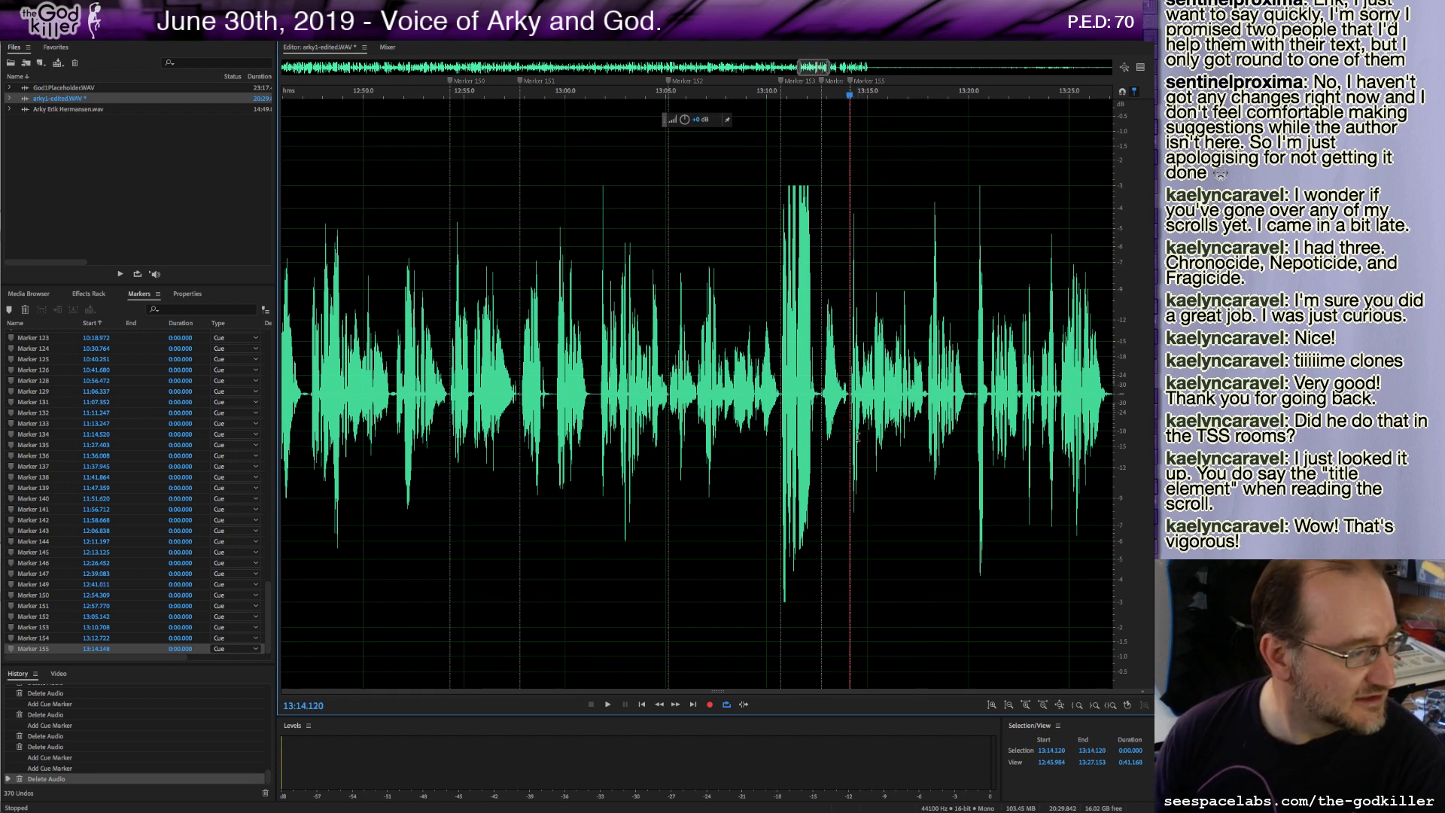
key(space)
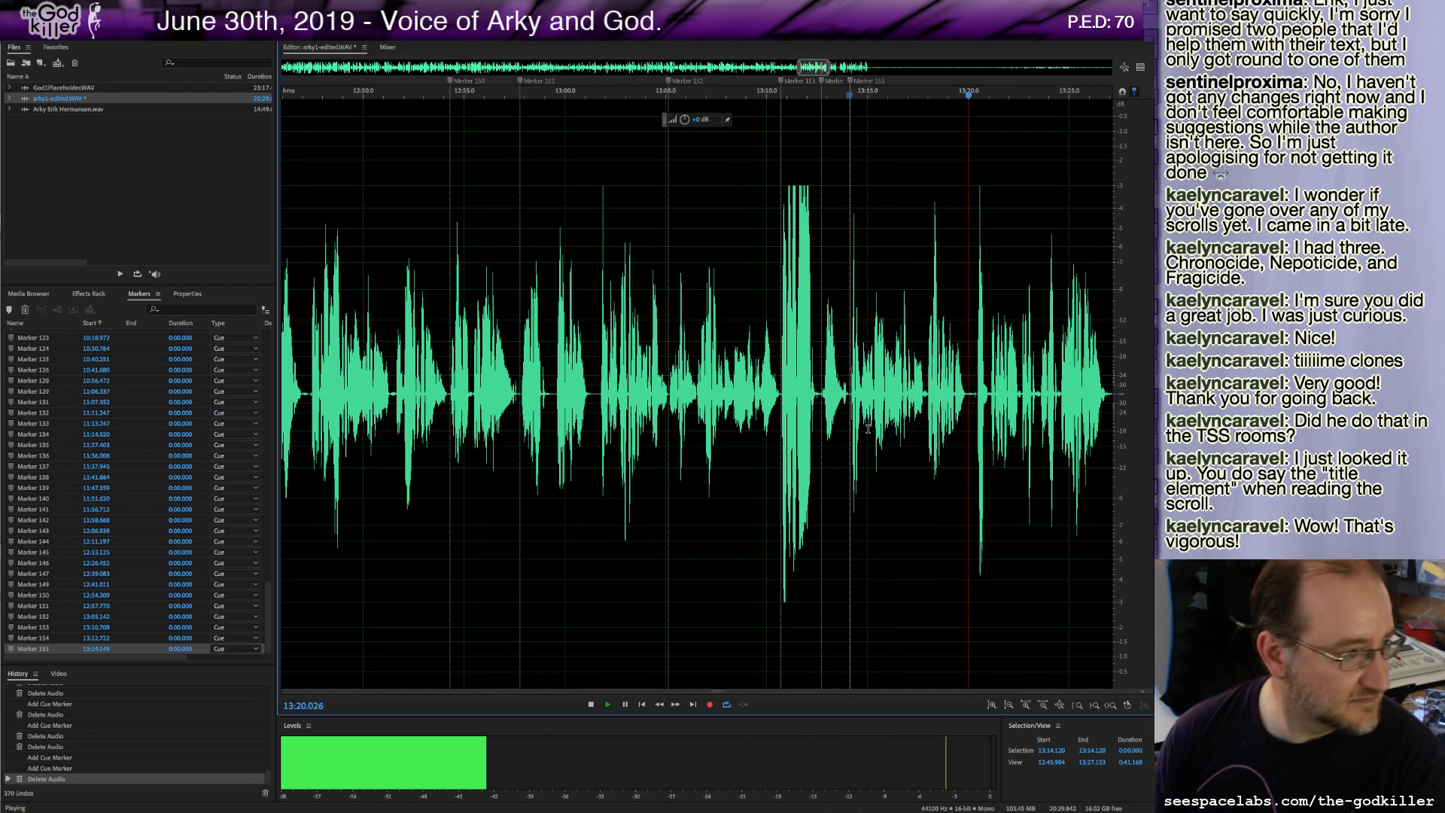
Add a cue marker at about 13:27.1, then delete the sliver from about 13:27.4 to 13:27.8.
click(974, 418)
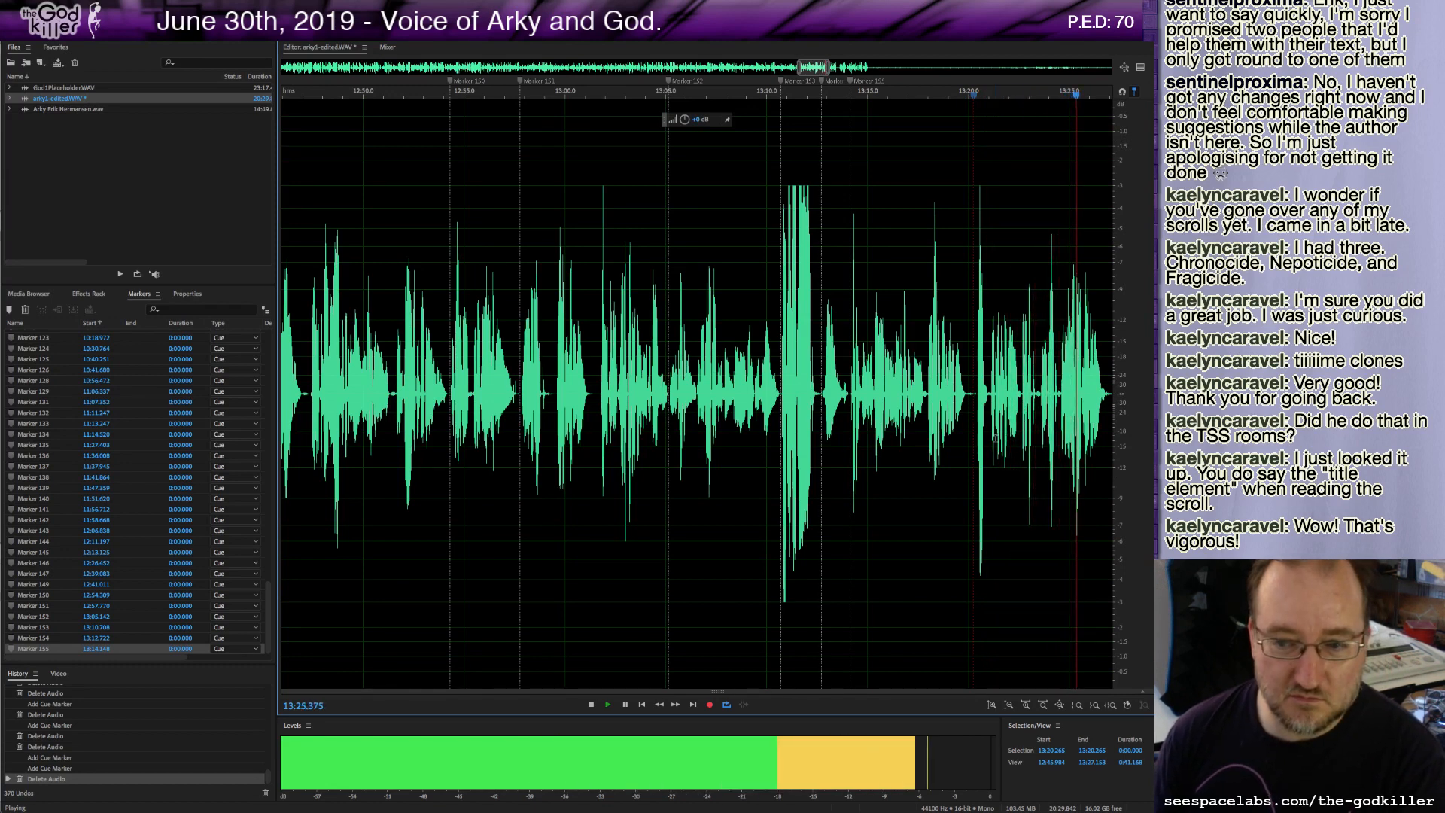
key(m)
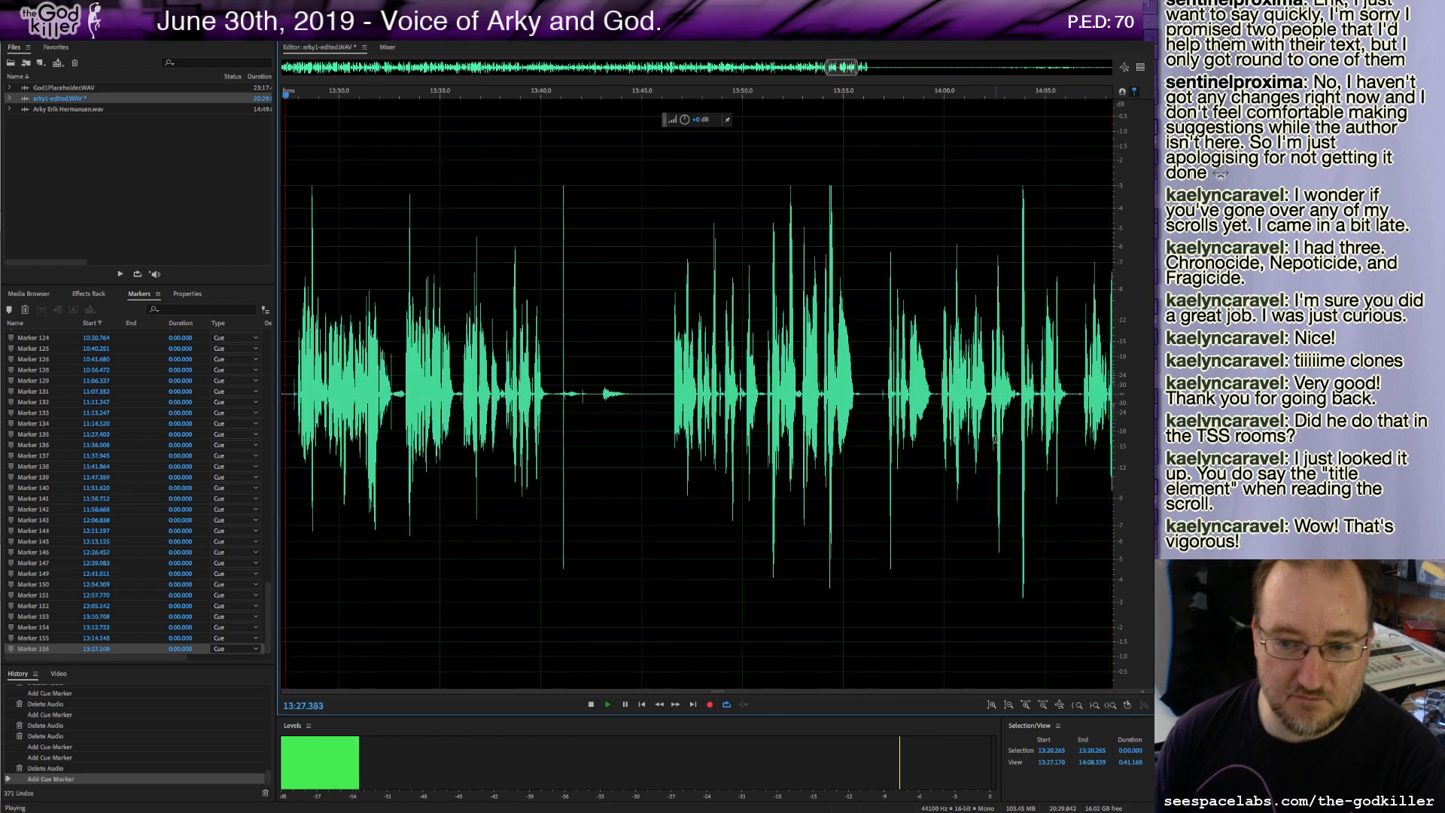
key(space)
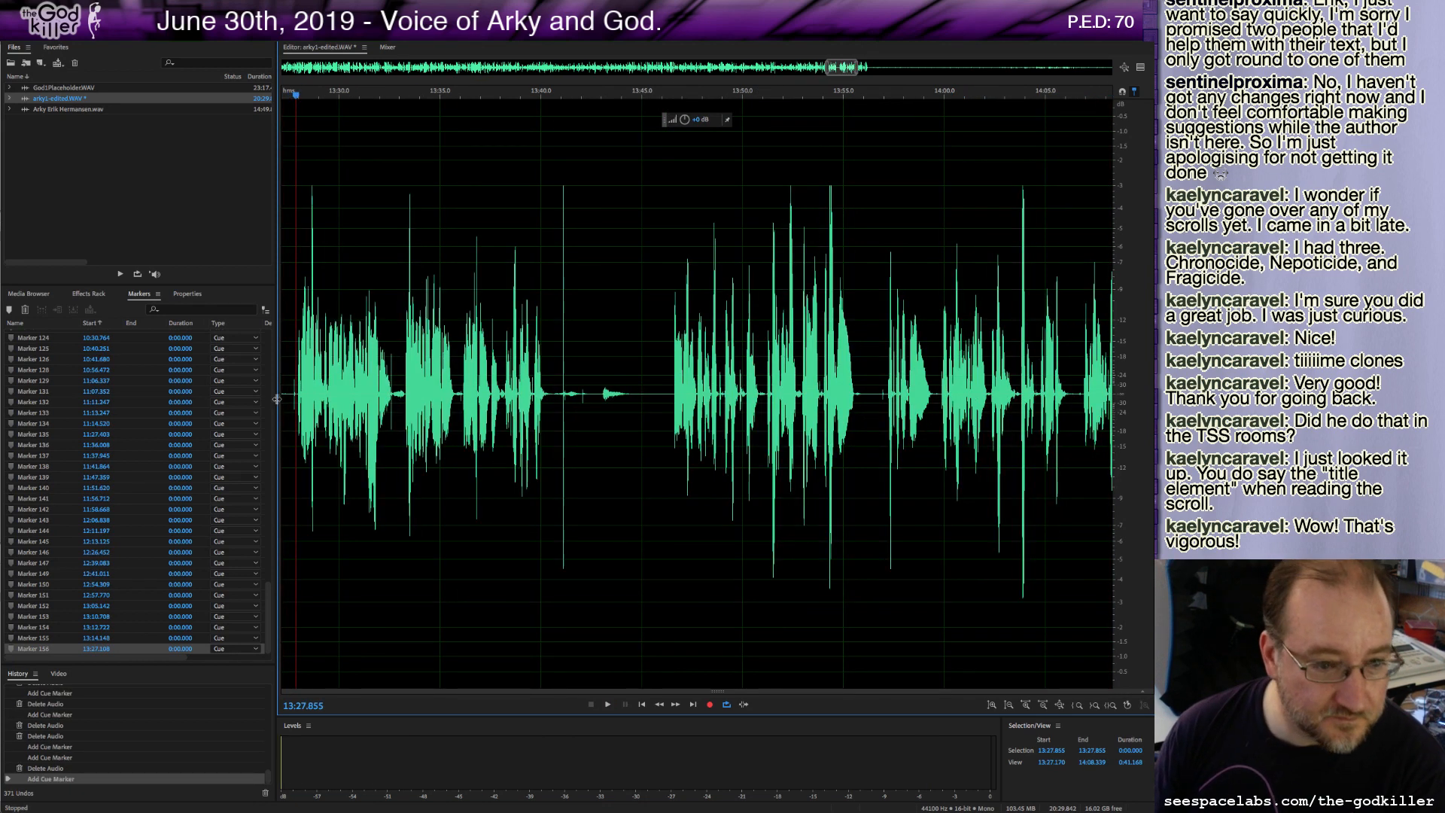
drag(285, 398, 295, 404)
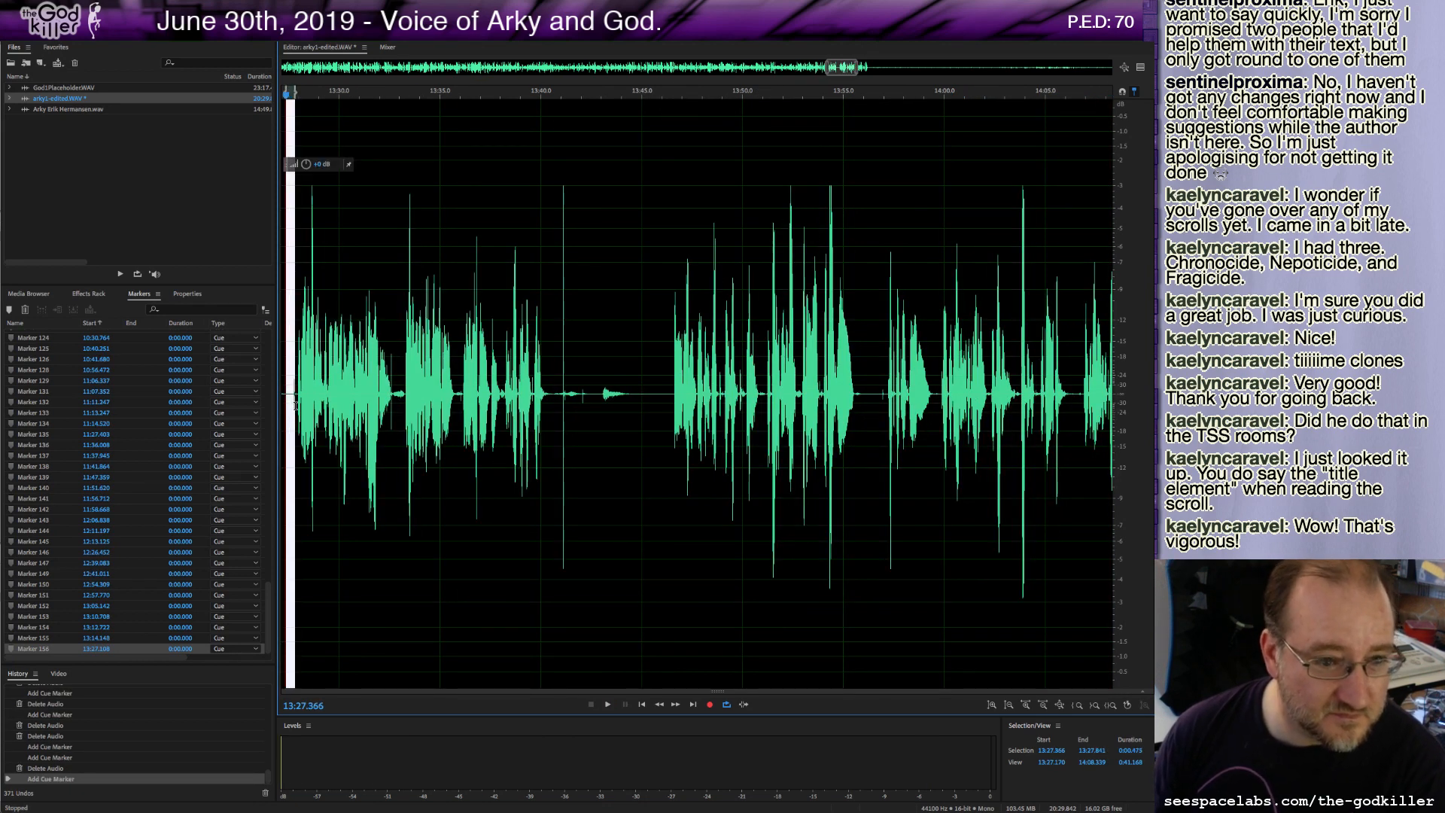
key(Delete)
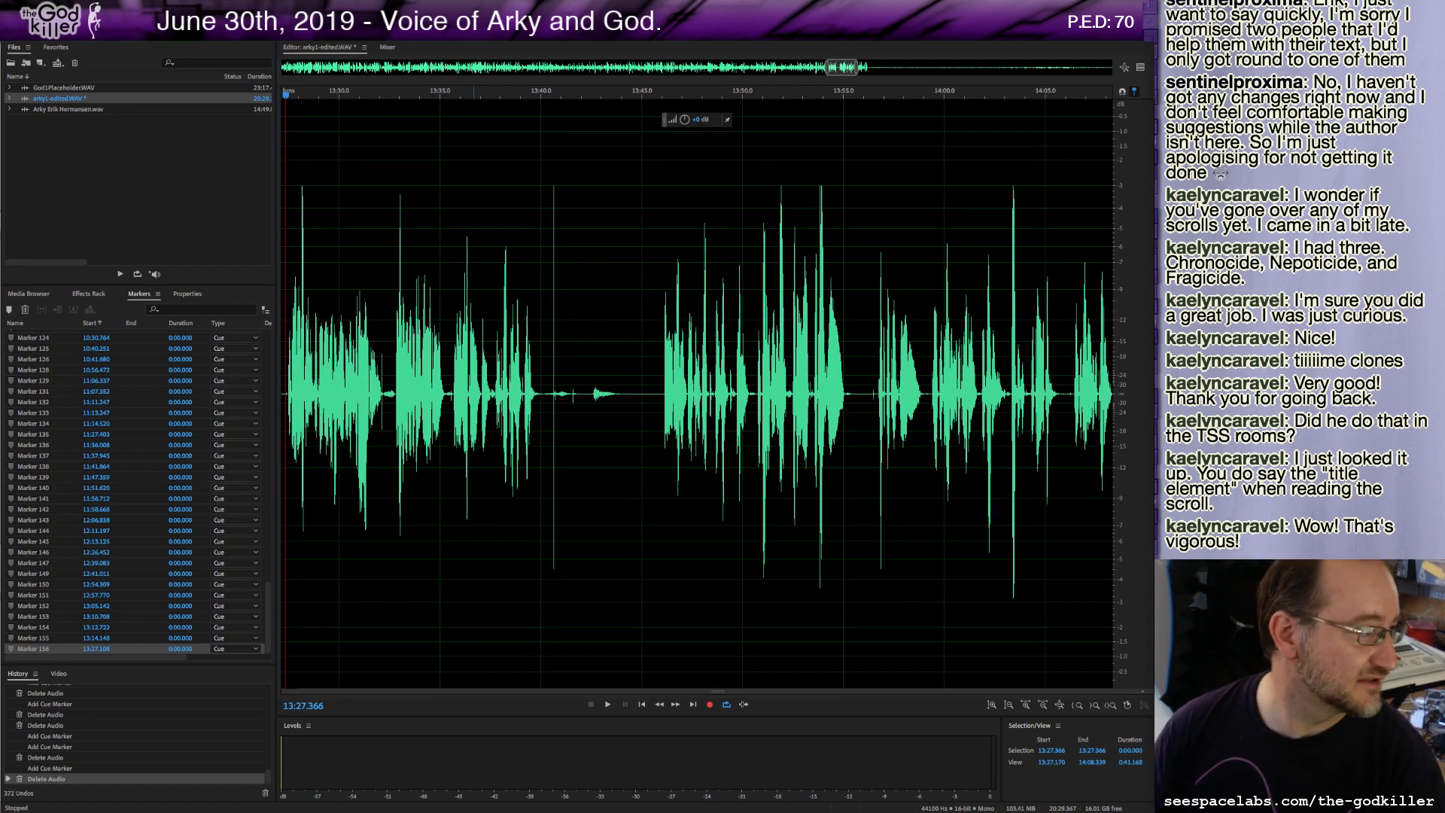
Switch to the web browser, search for "gandalf you shall not pass" and play the Lord of the Rings YouTube clip.
drag(0, 112, 195, 91)
click(211, 82)
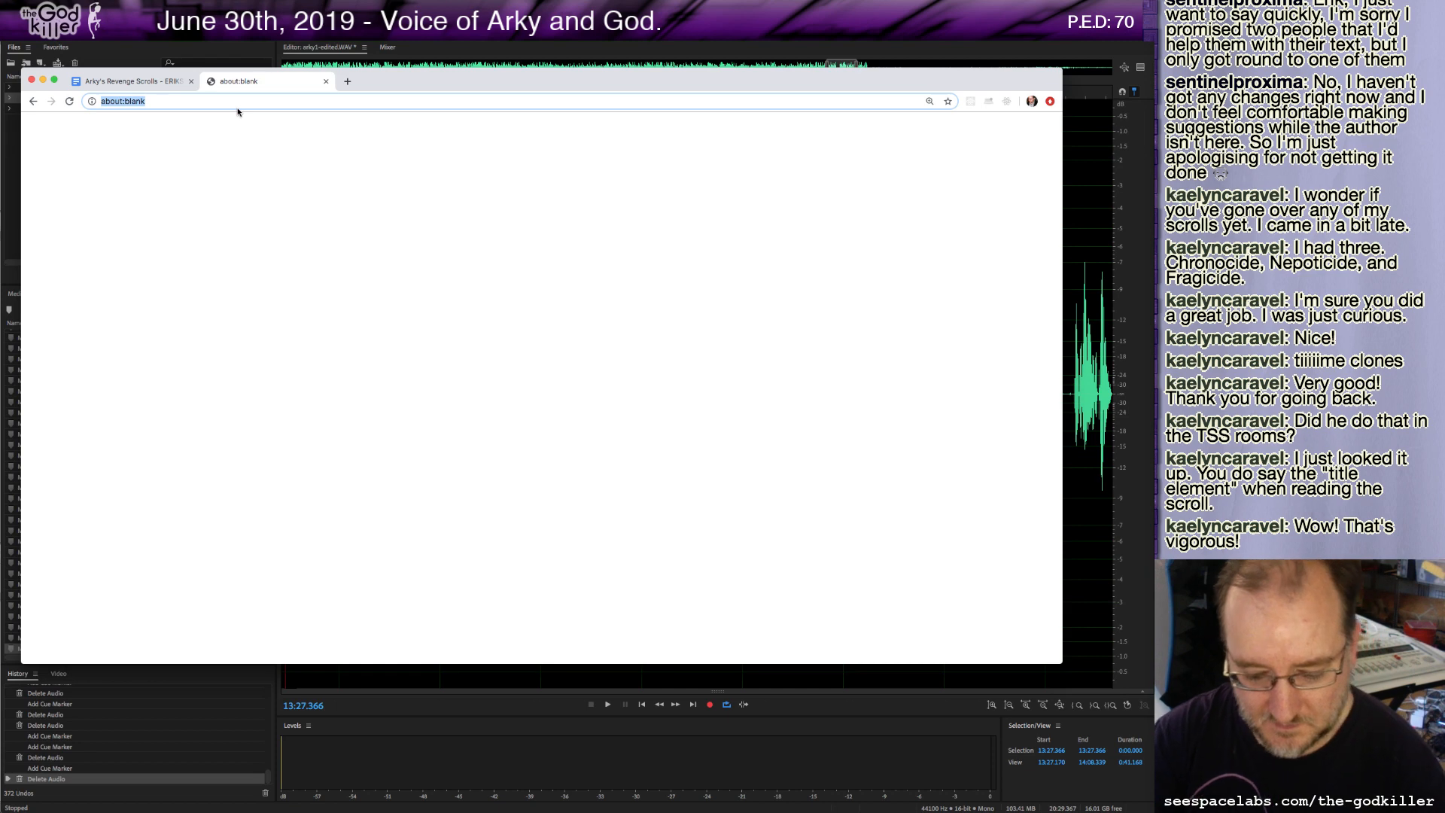
text(gandalf you shall not pass)
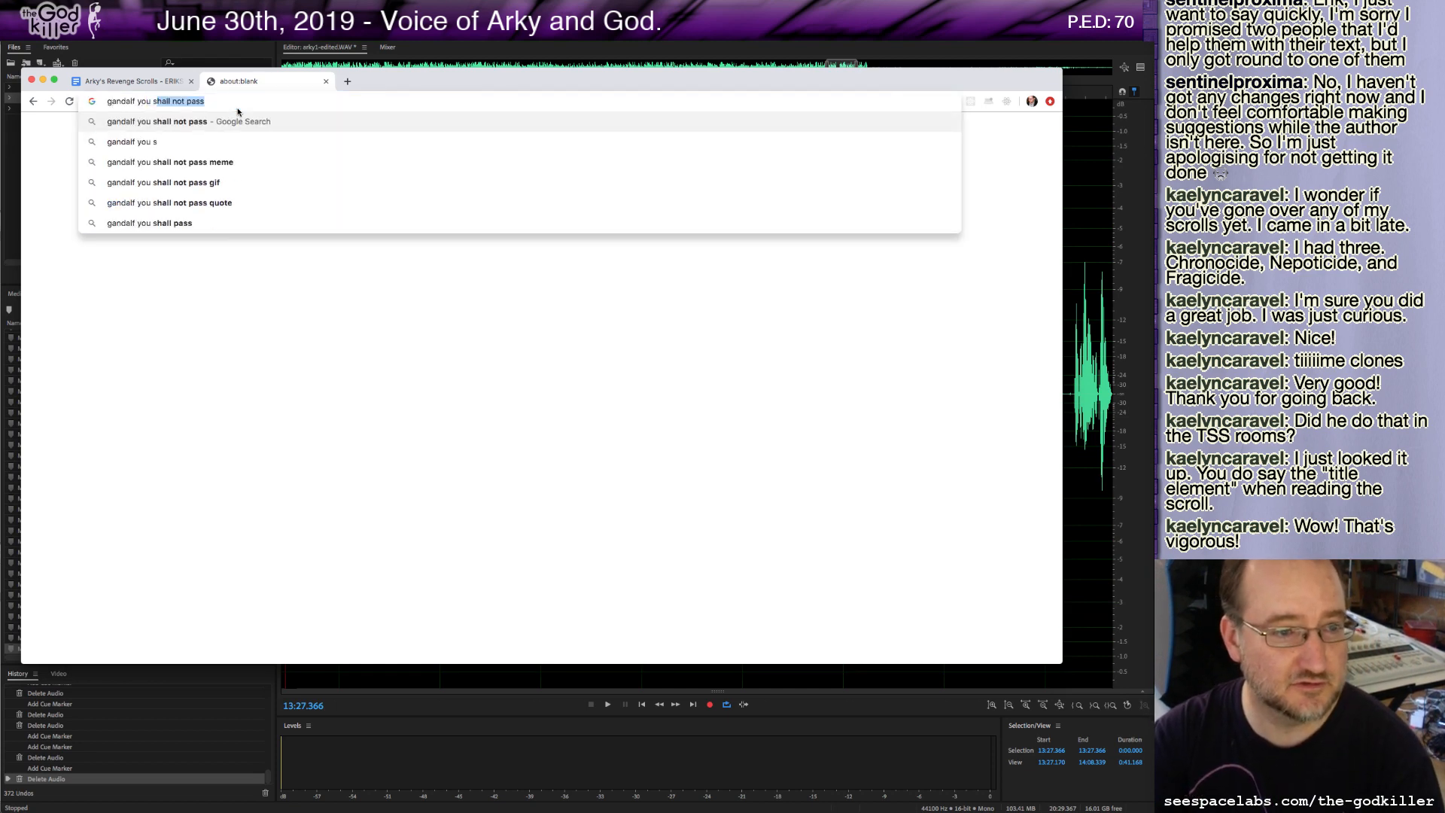
key(Return)
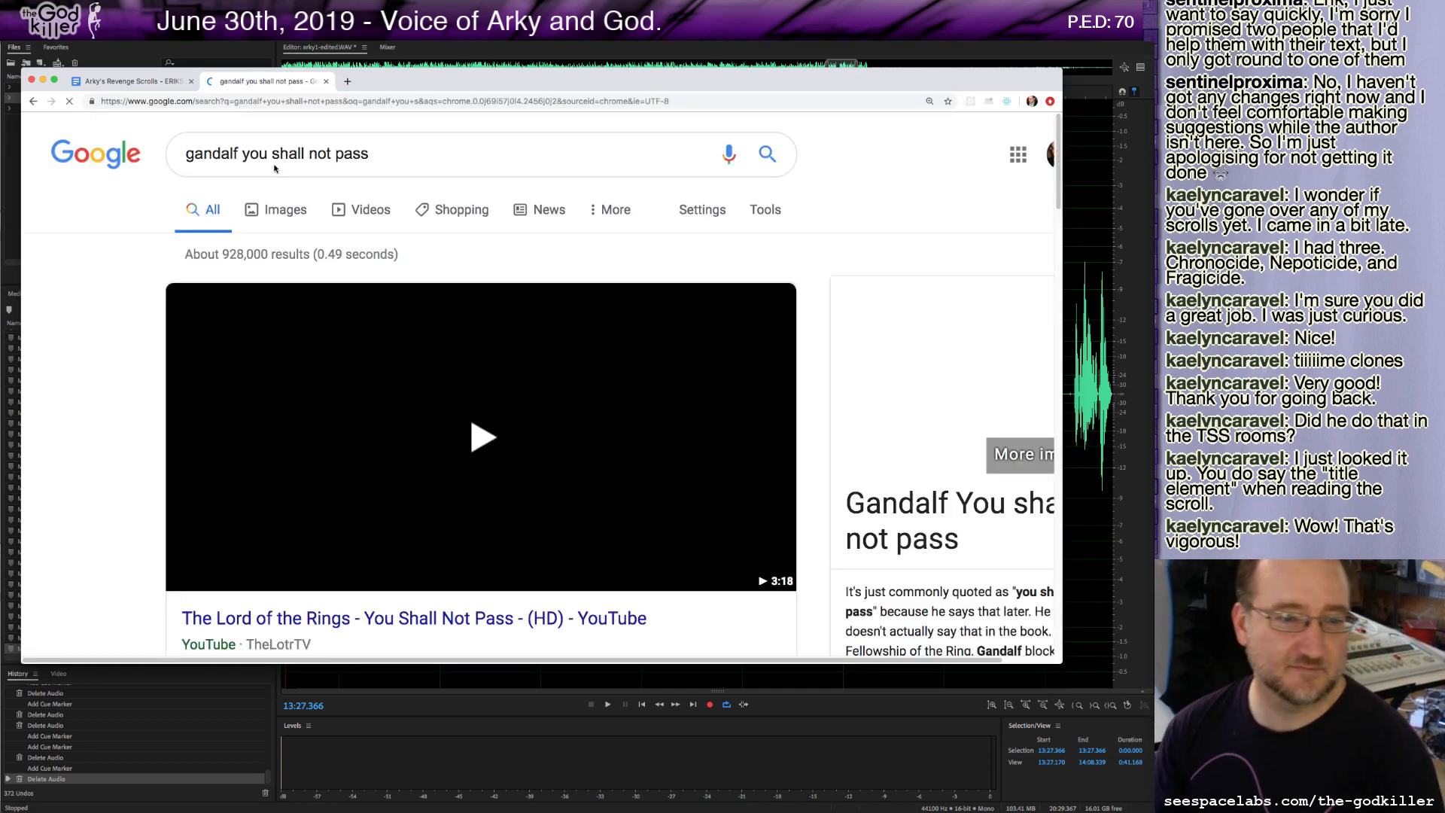
click(530, 454)
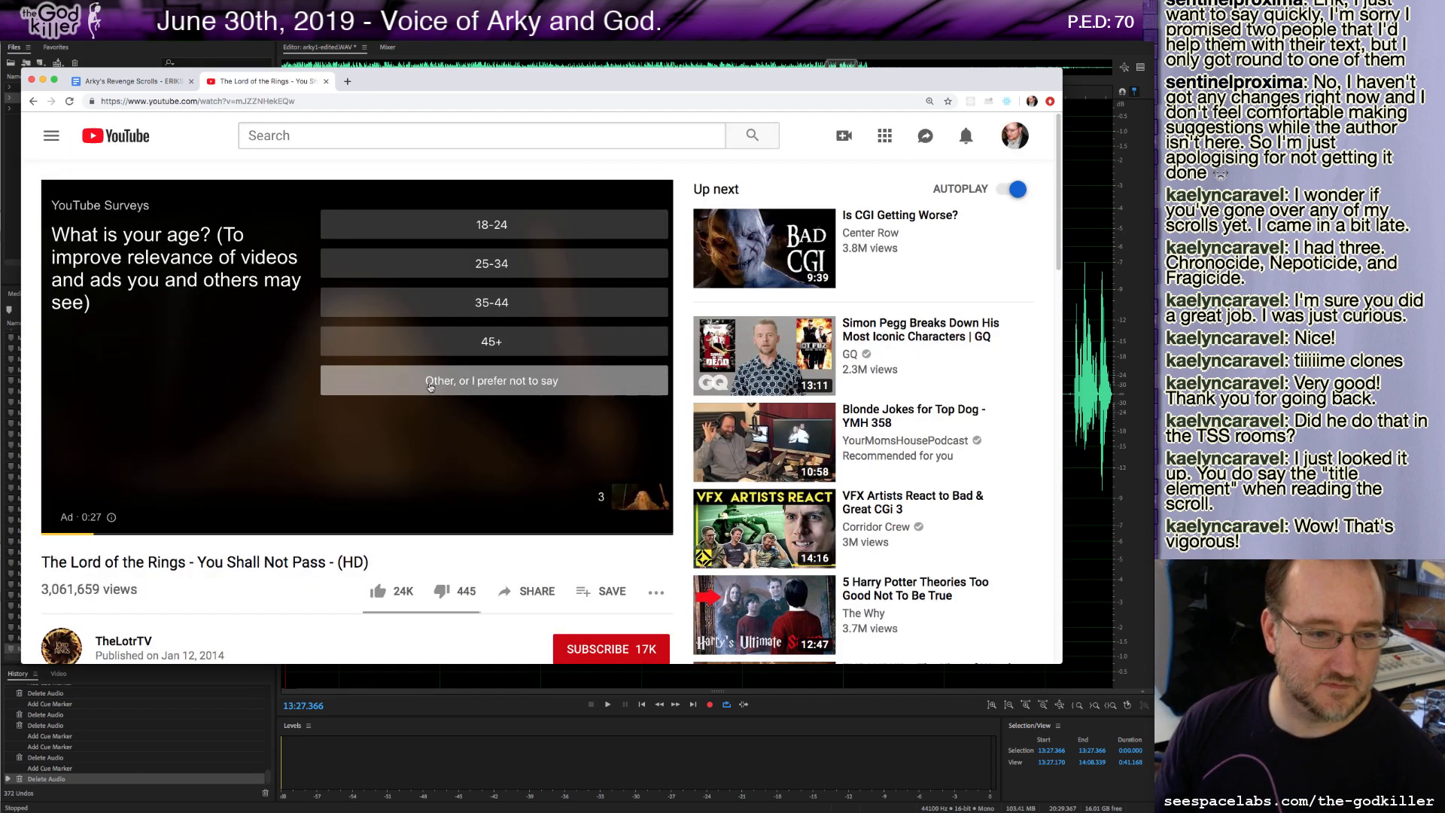
click(430, 384)
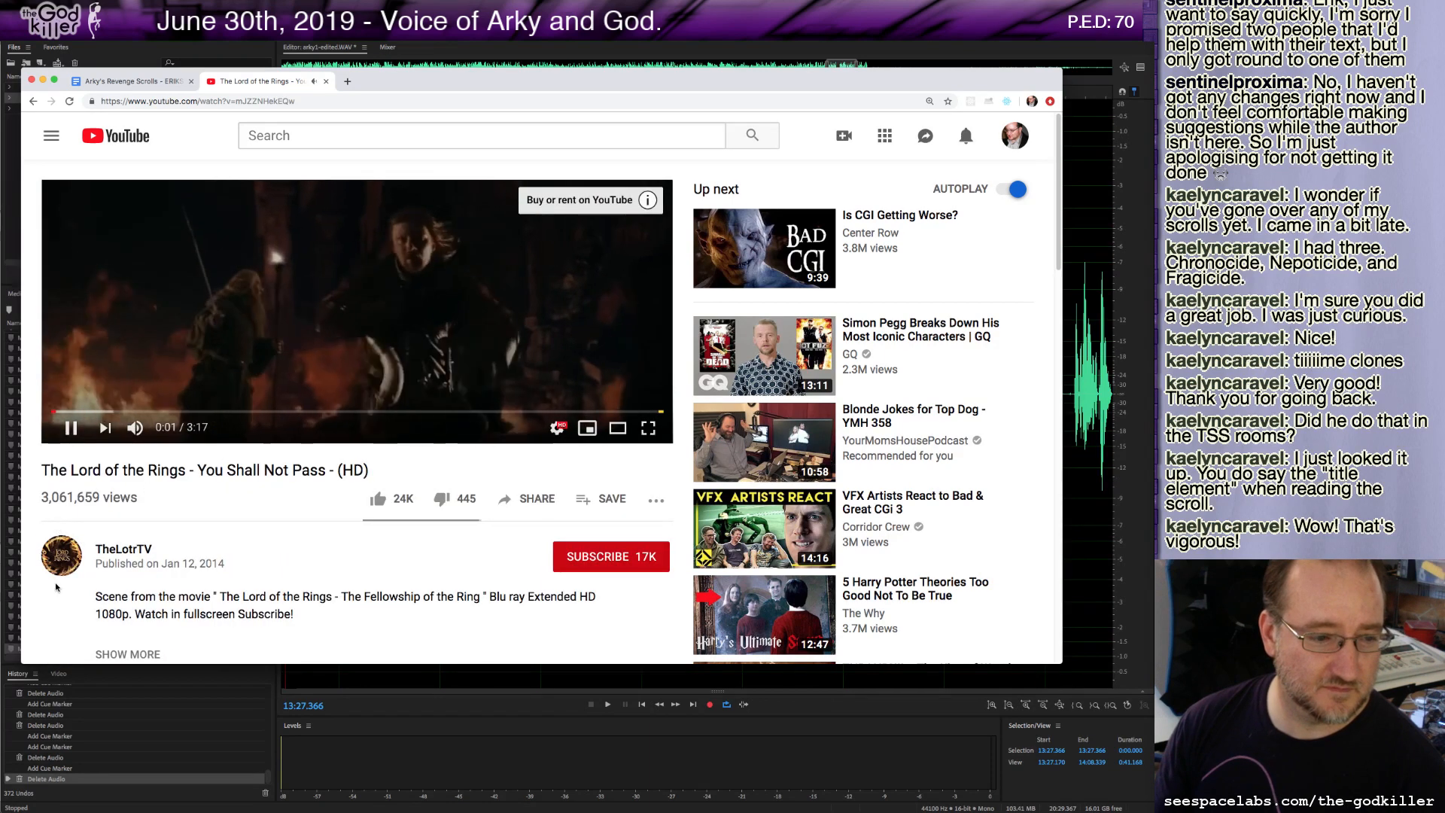
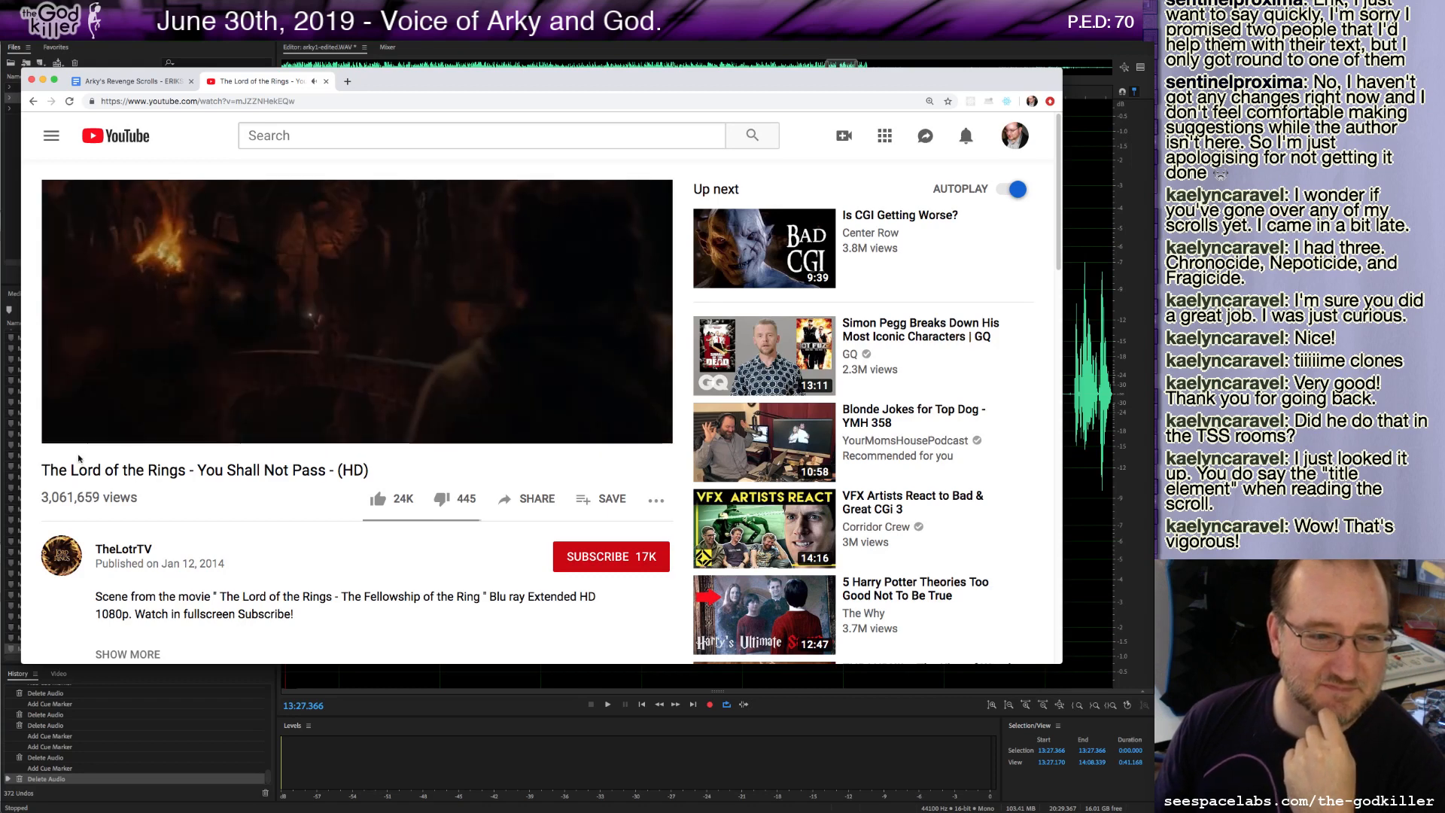
Play and pause the 'You Shall Not Pass' clip in the browser to listen to it.
click(70, 428)
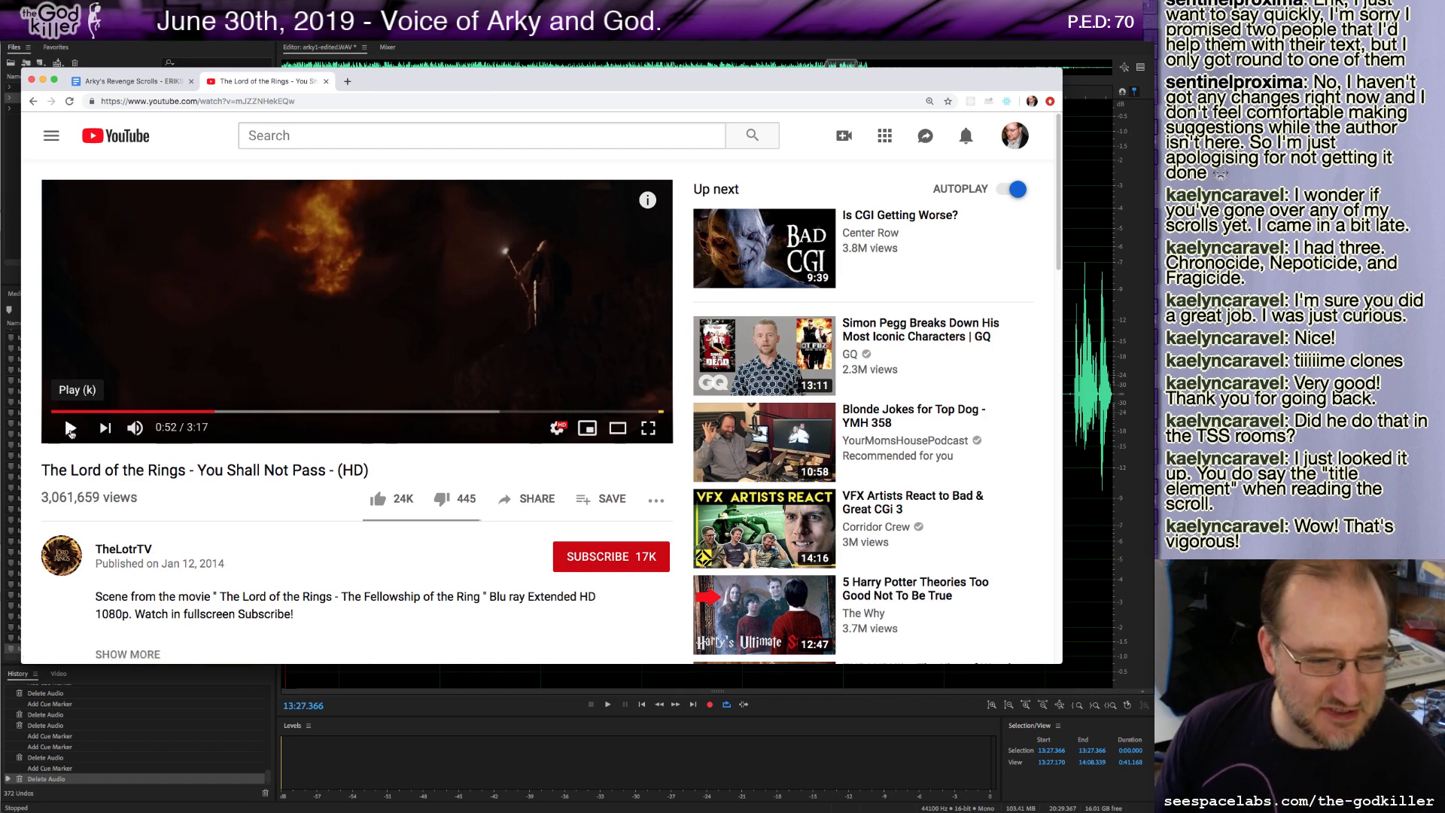
click(70, 428)
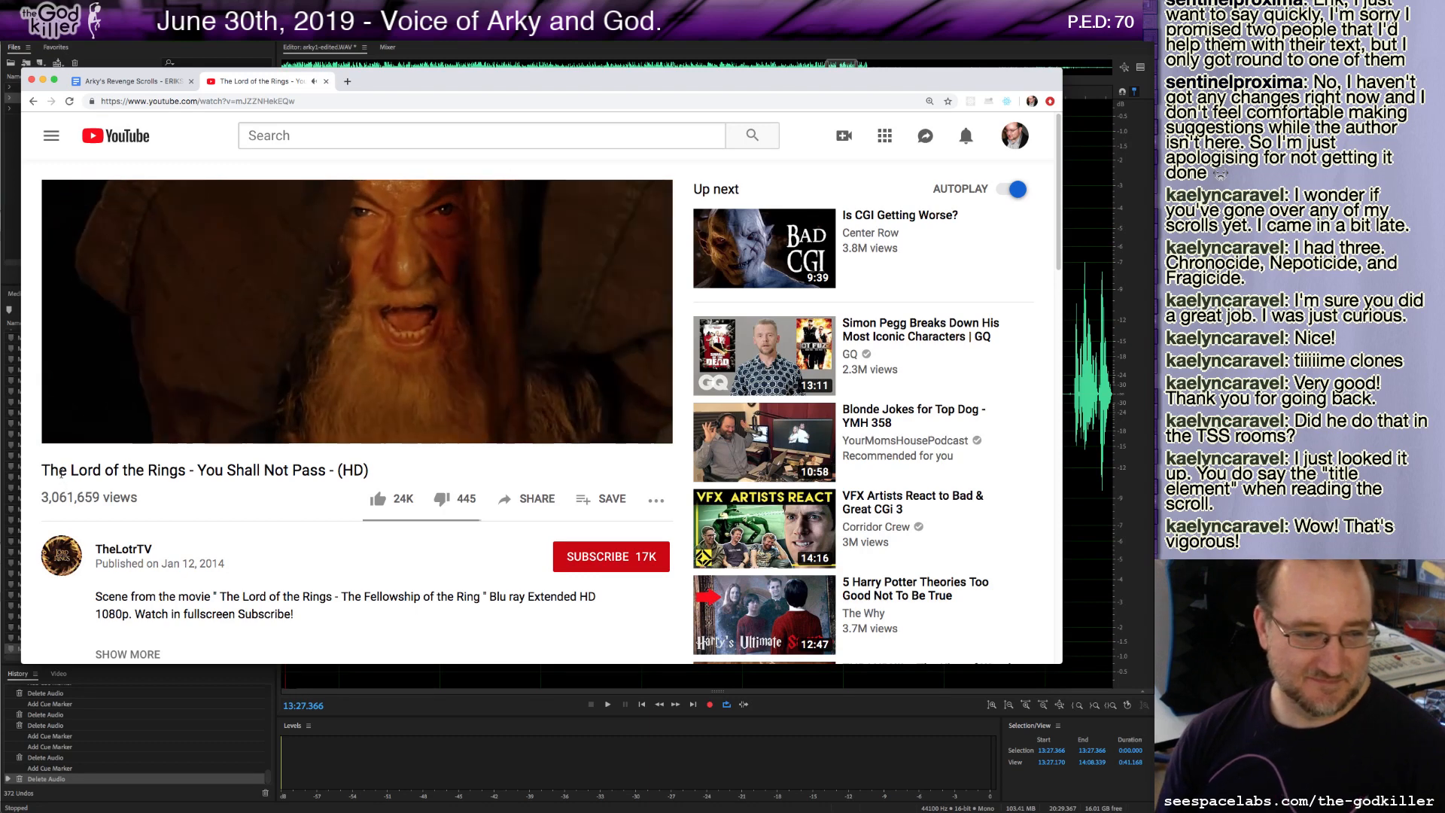
mouse_move(72, 428)
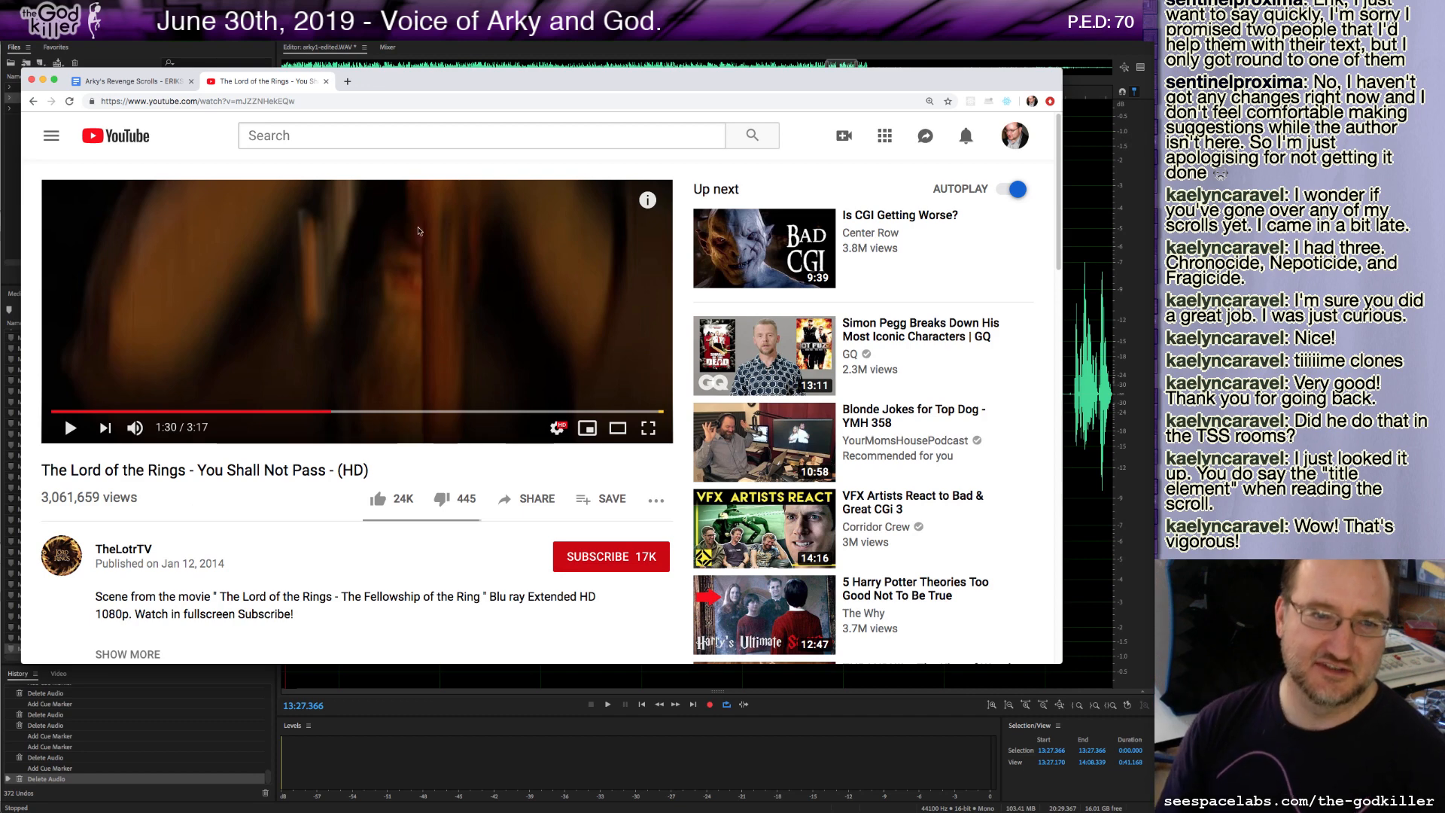
Return to the audio editor, preview the recording from about 13:31, and delete the unwanted segment around 13:40.
drag(655, 89, 0, 88)
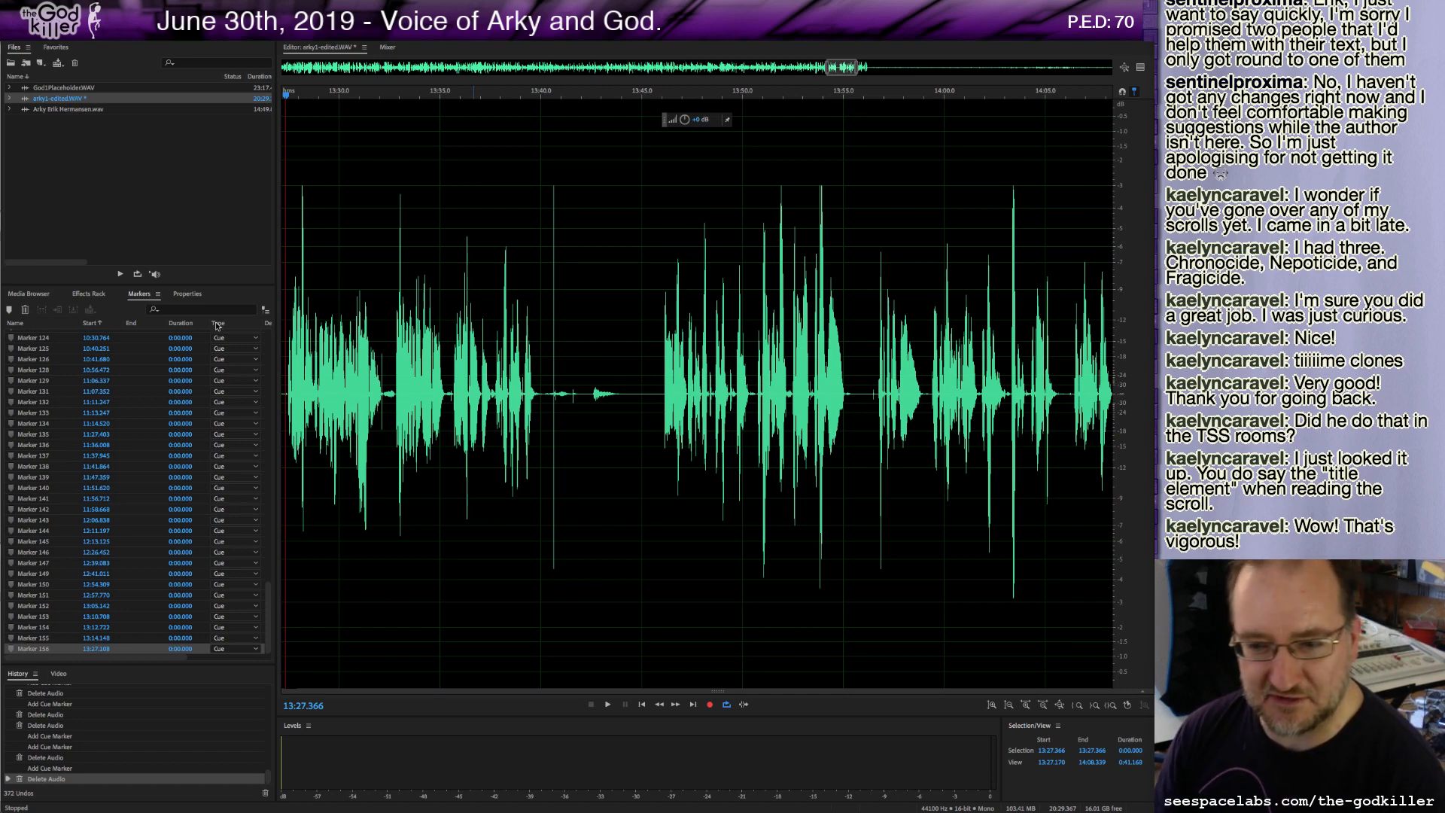
click(288, 392)
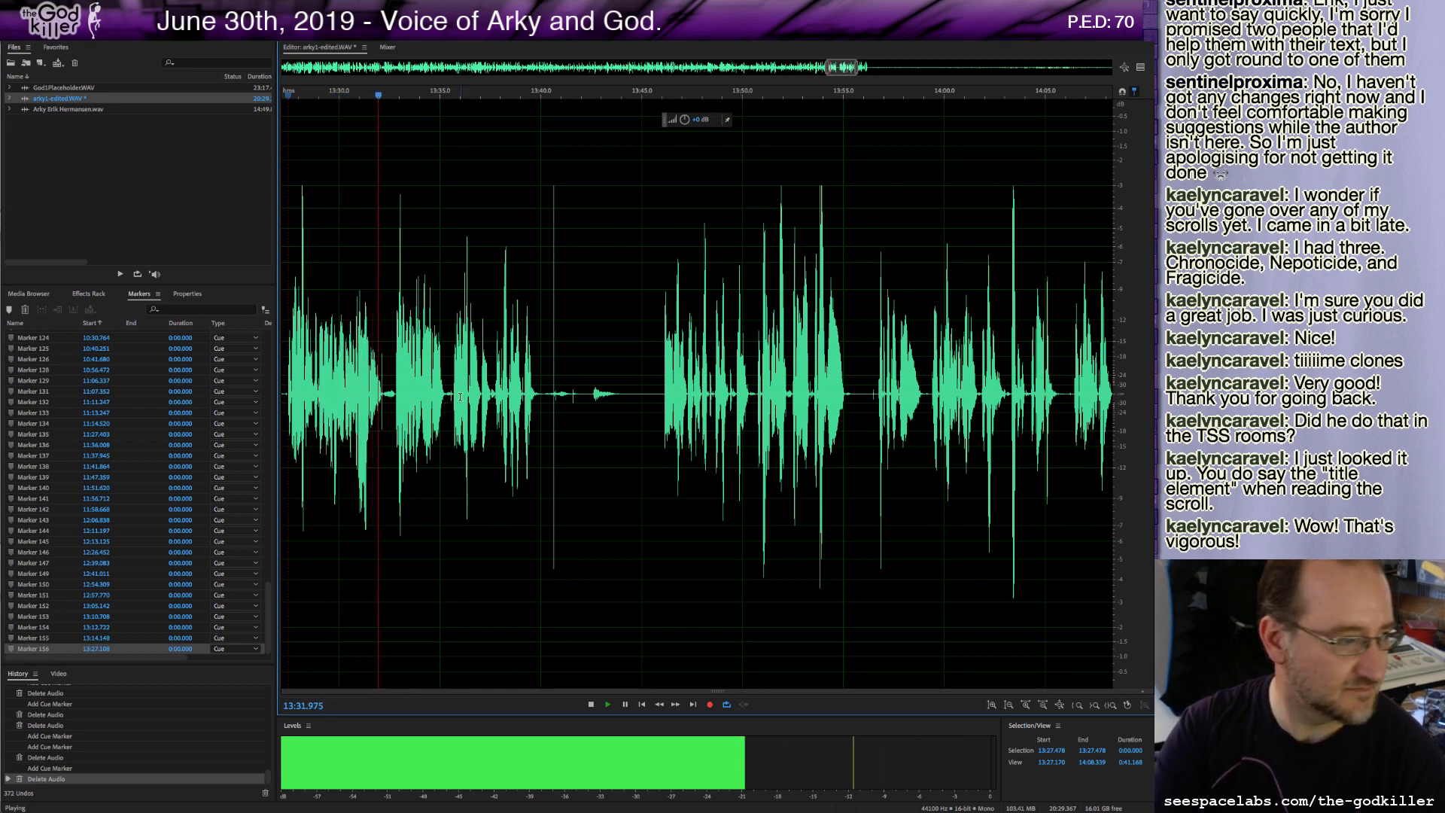
key(space)
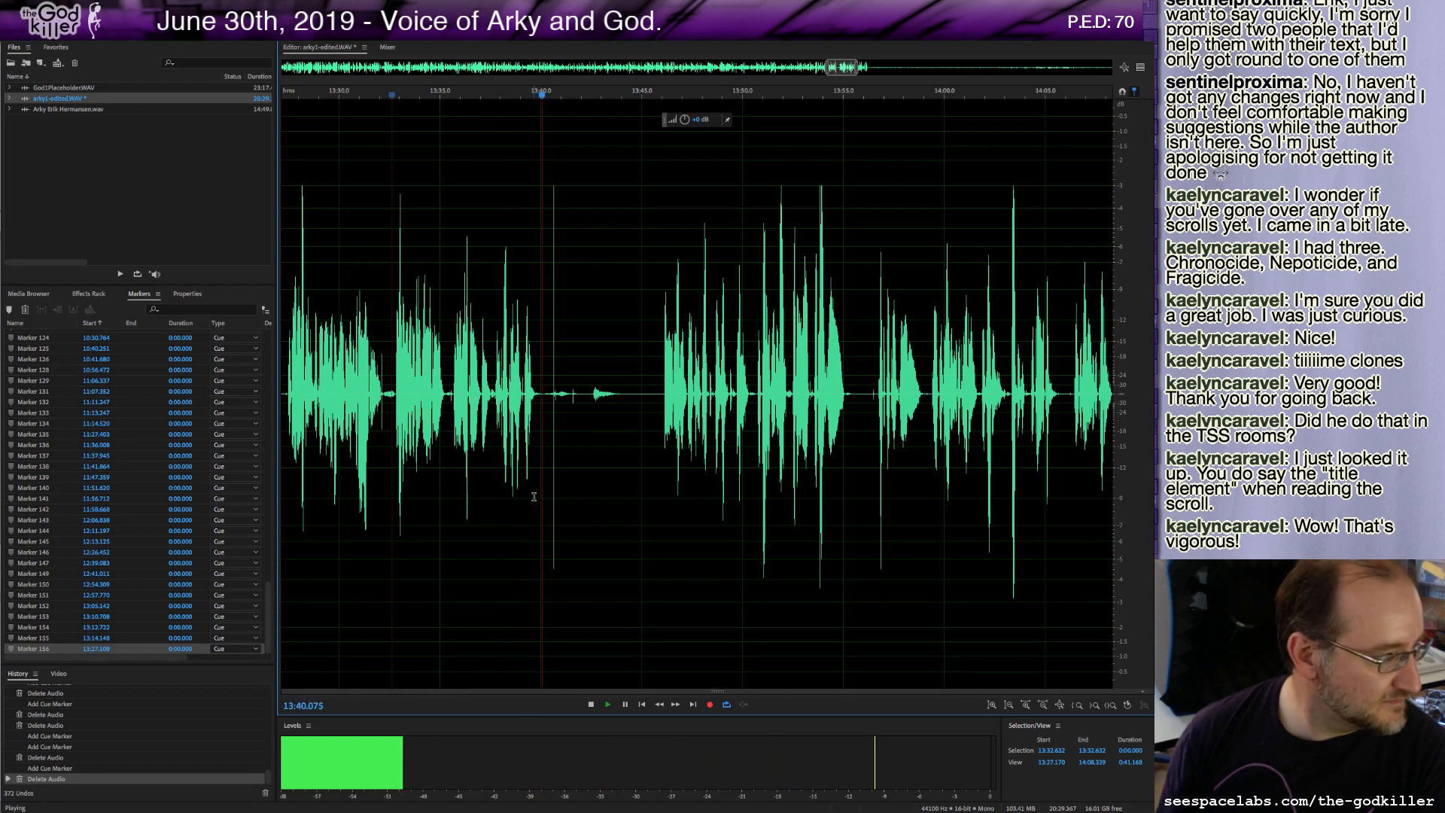
key(space)
drag(540, 392, 662, 434)
key(Delete)
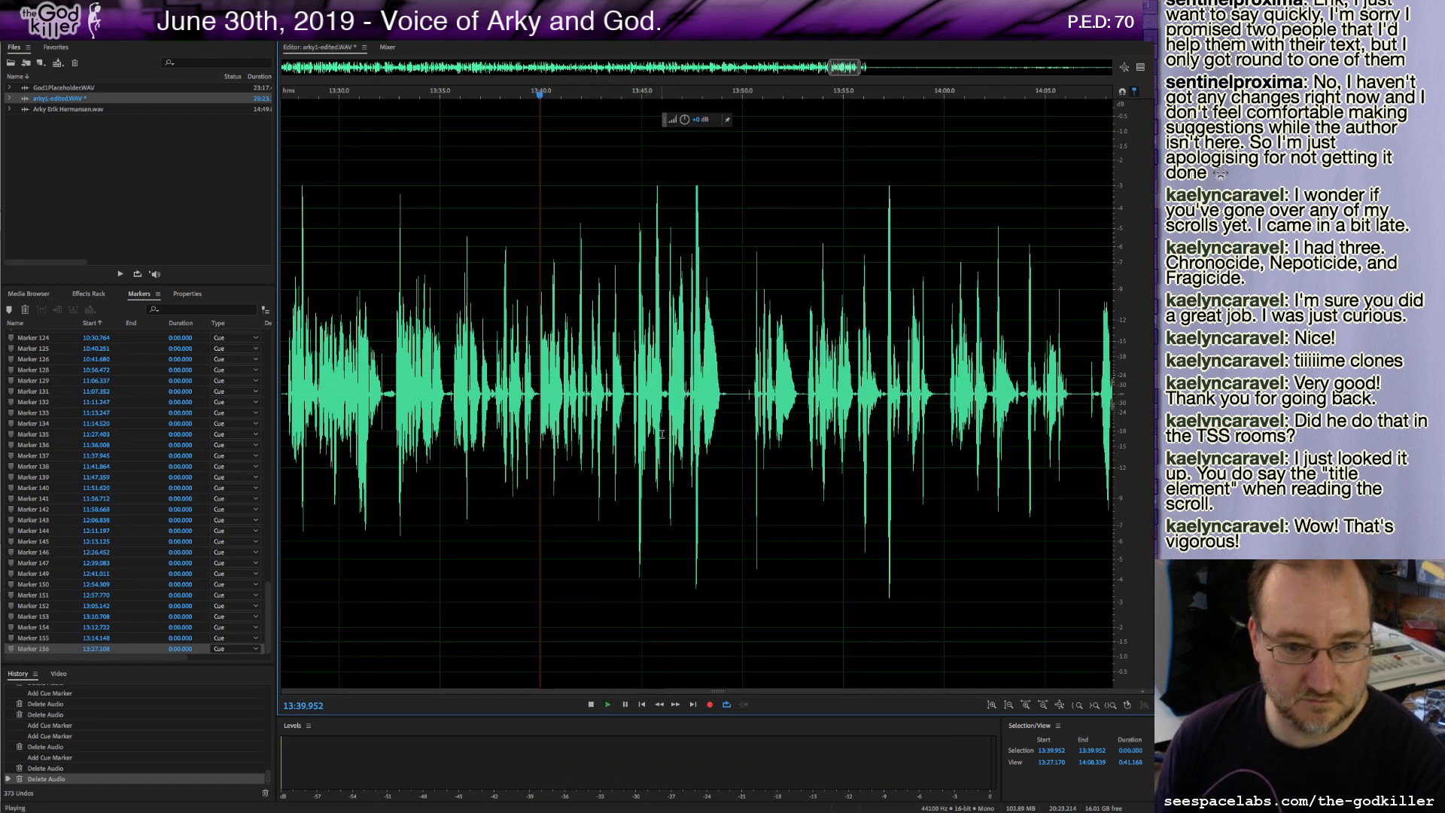
Preview again and delete the segment from about 13:35.6 up to the previous cut.
key(space)
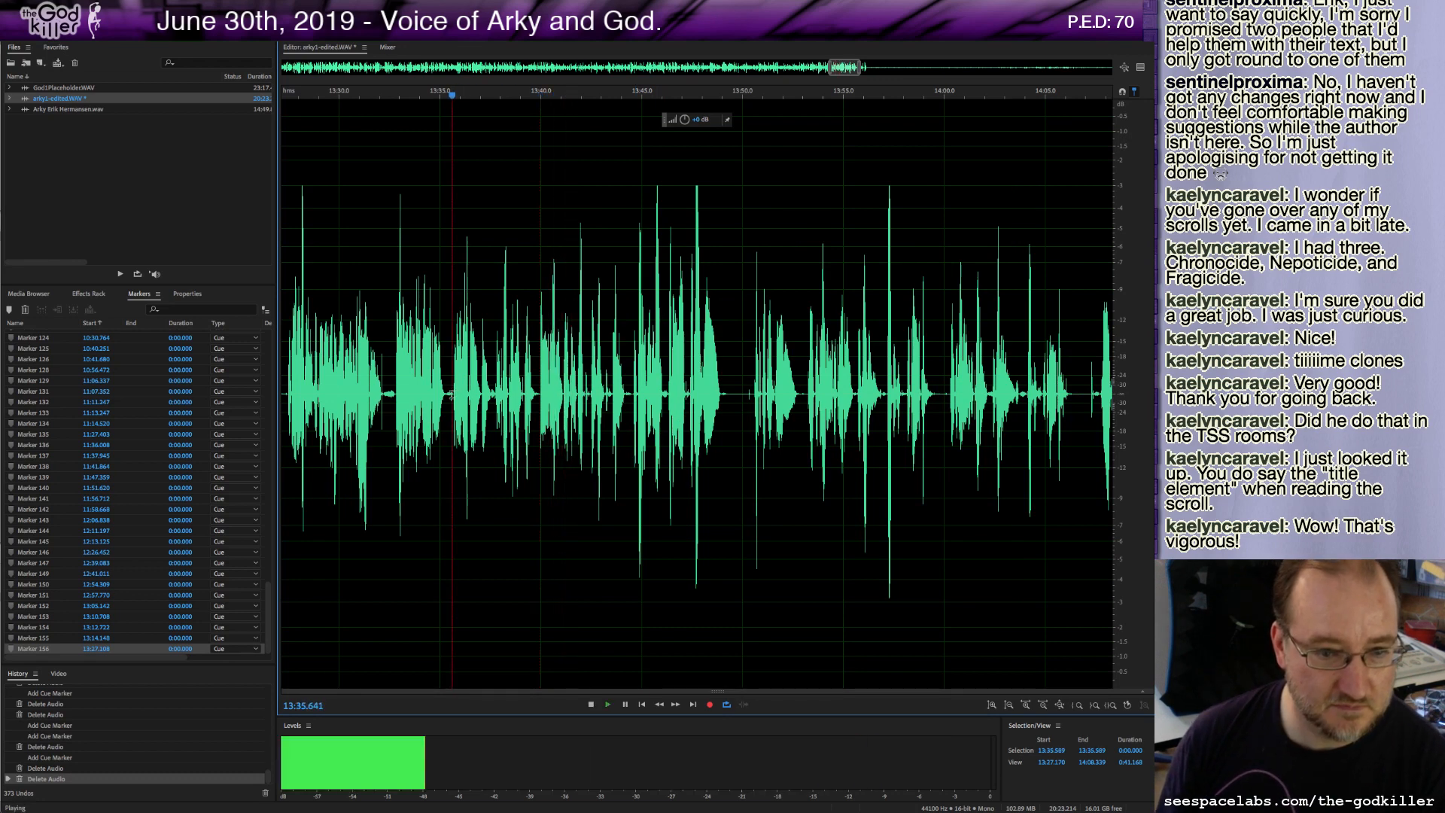
key(space)
drag(453, 395, 540, 414)
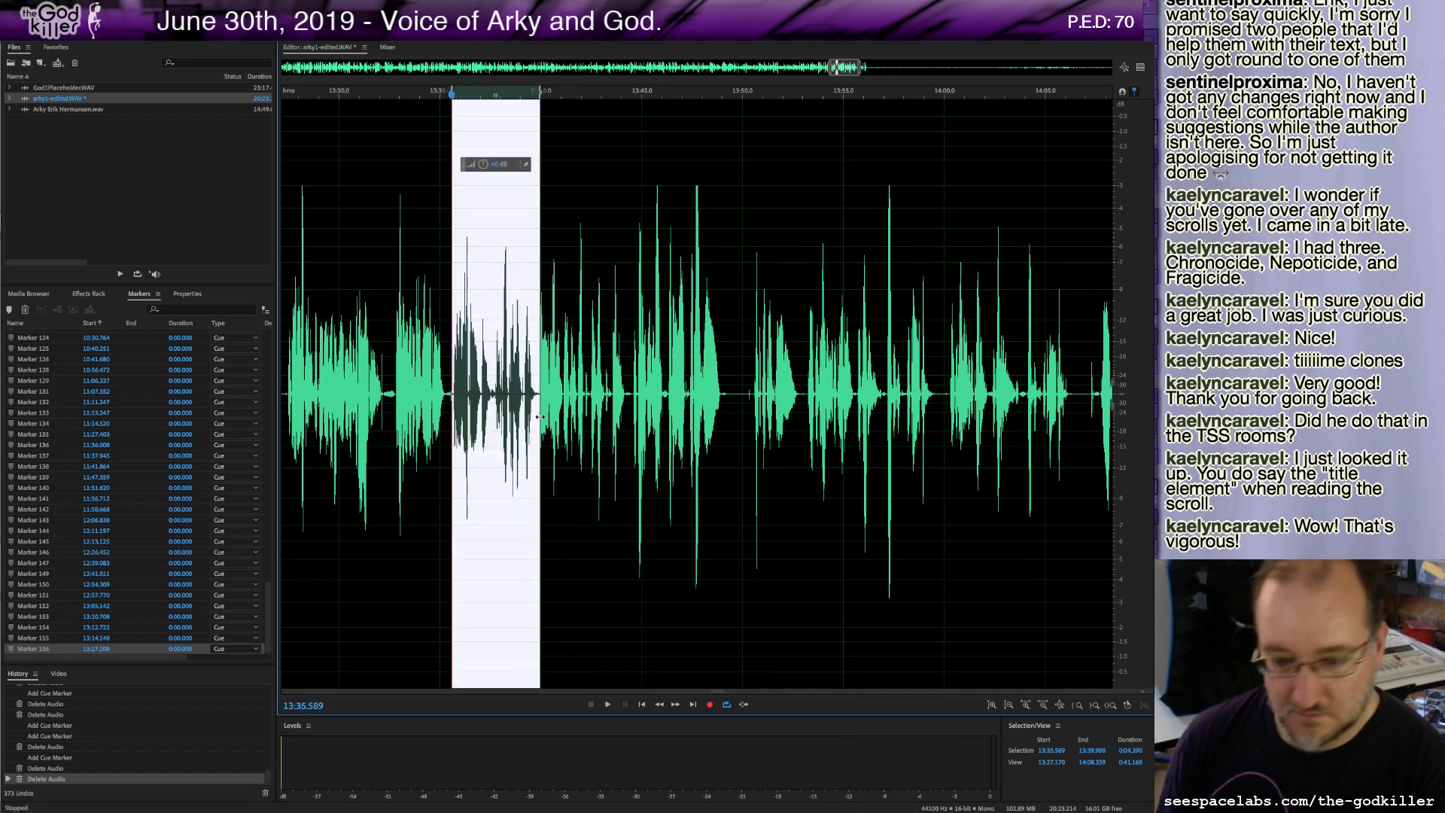
key(Delete)
Review the edited passage, delete a short gap near 13:44.9, and add a cue marker at that point.
key(space)
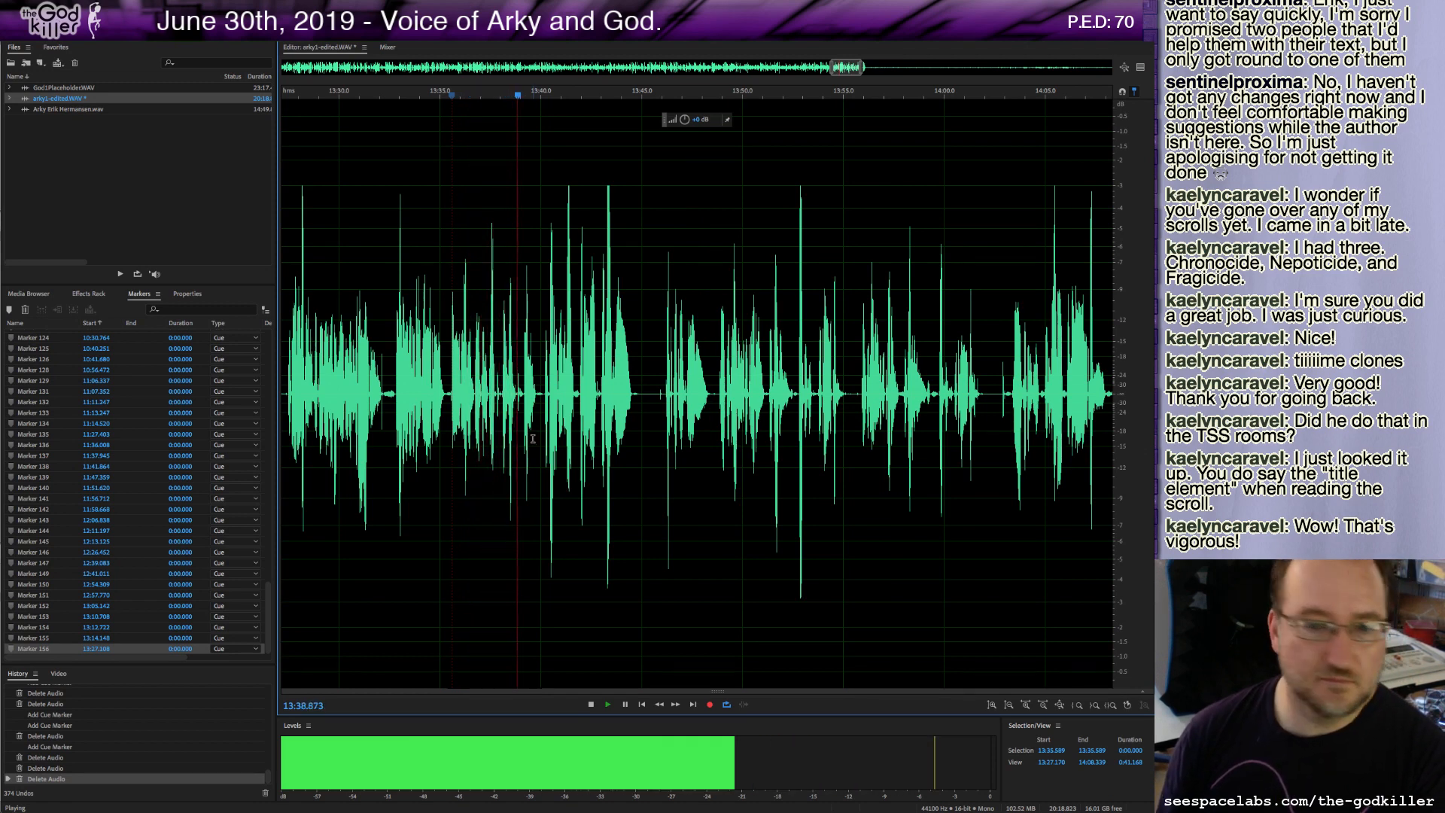
key(space)
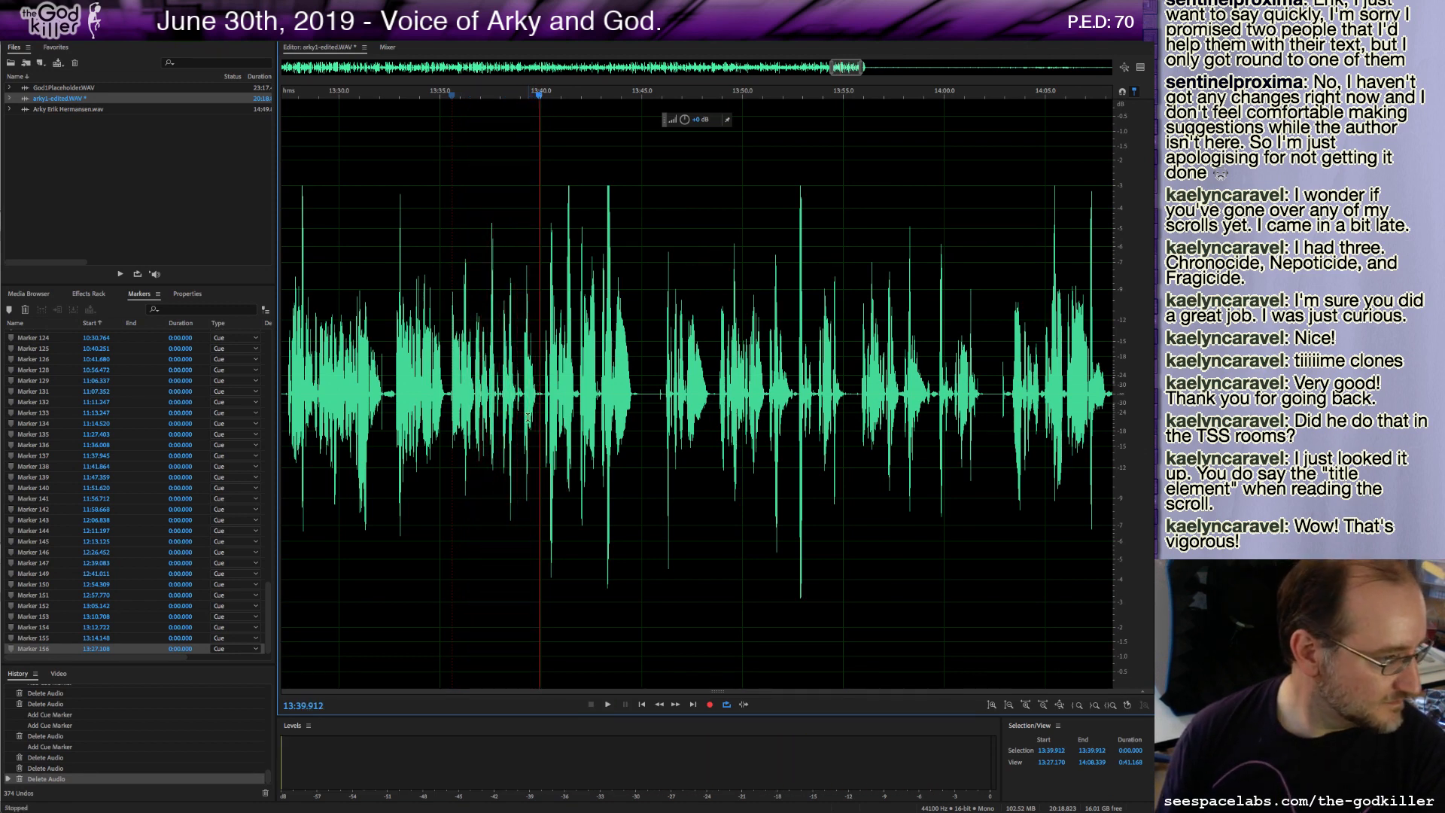
key(space)
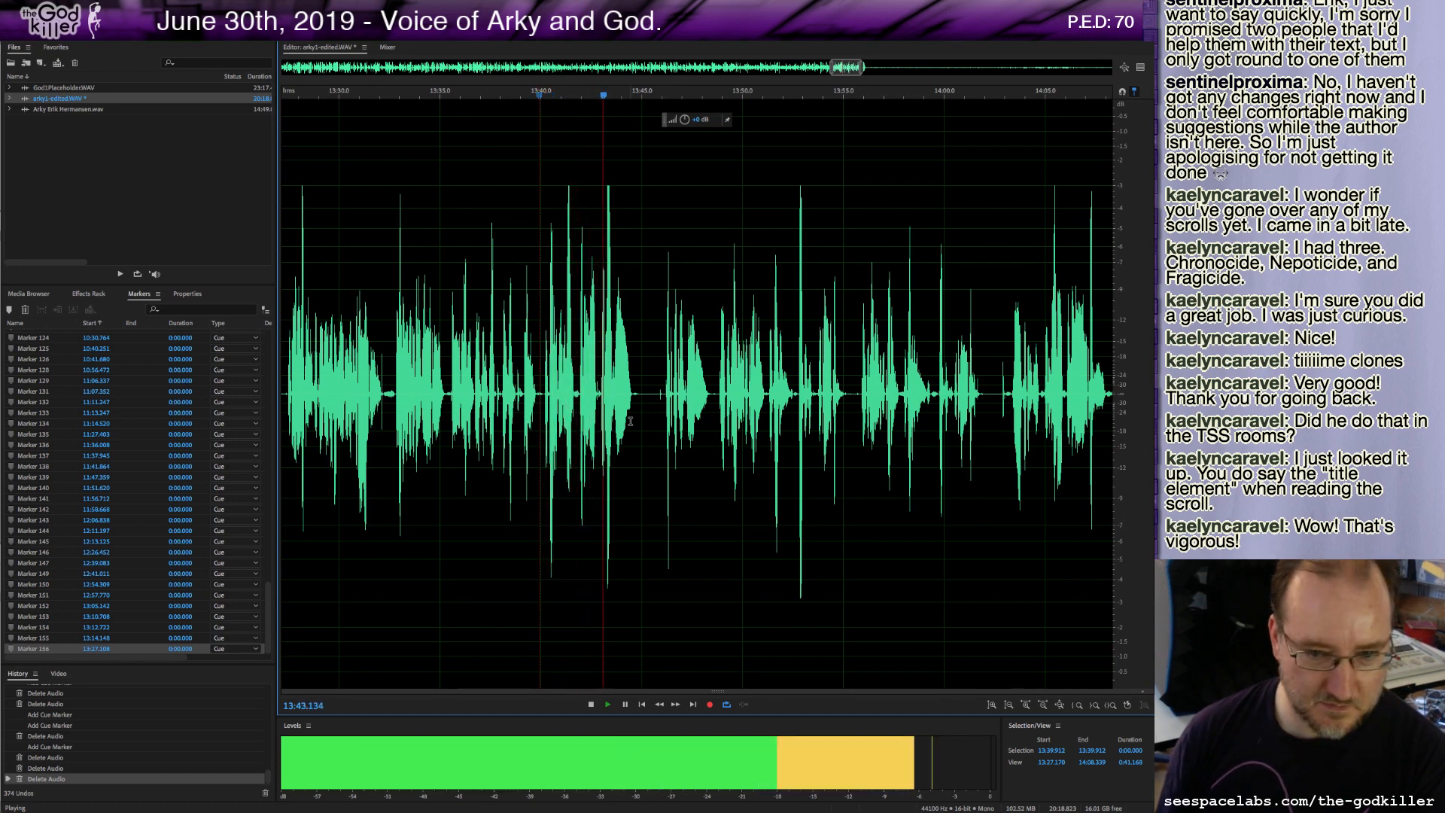
key(space)
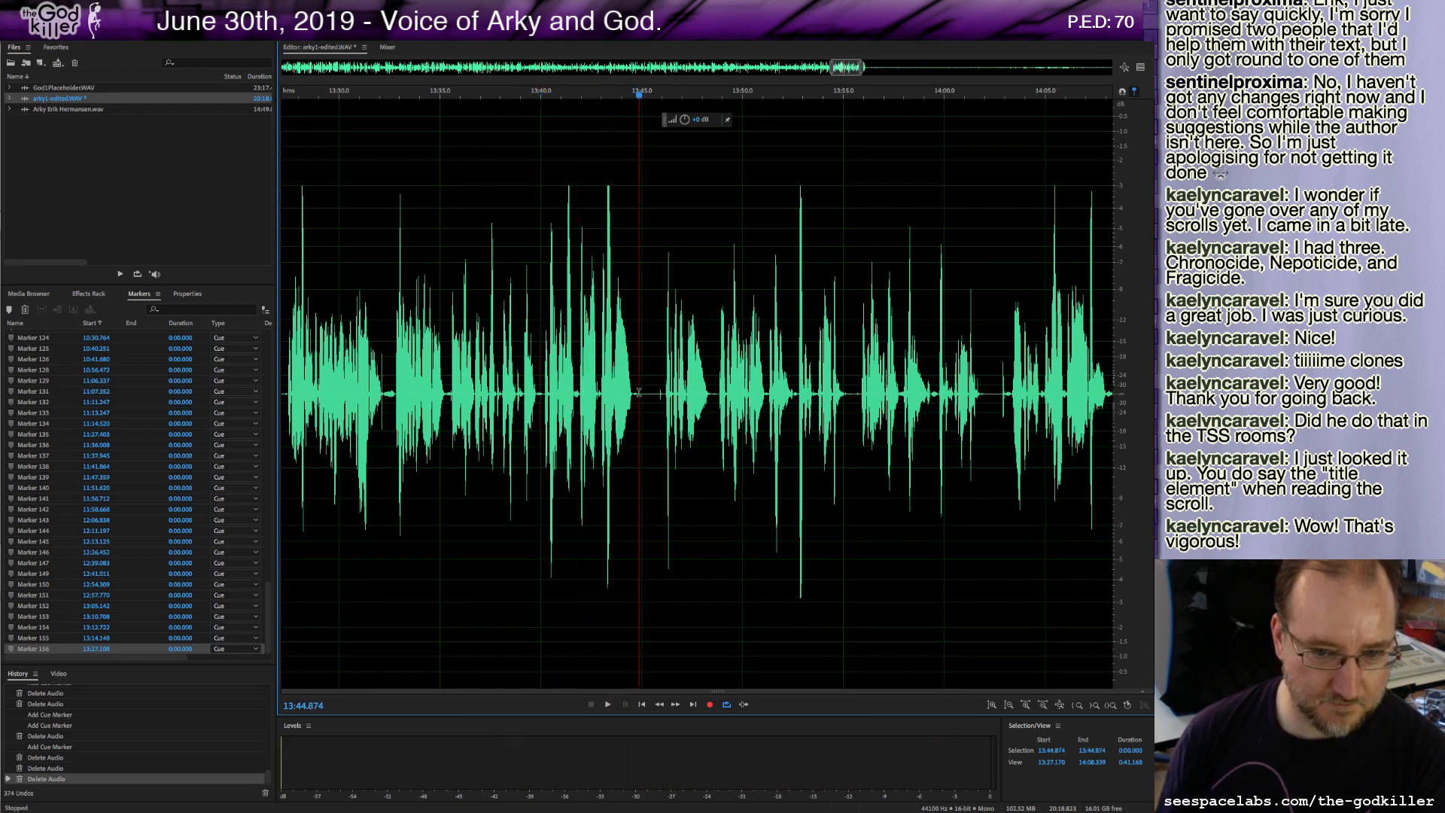
drag(638, 395, 665, 409)
key(Delete)
key(m)
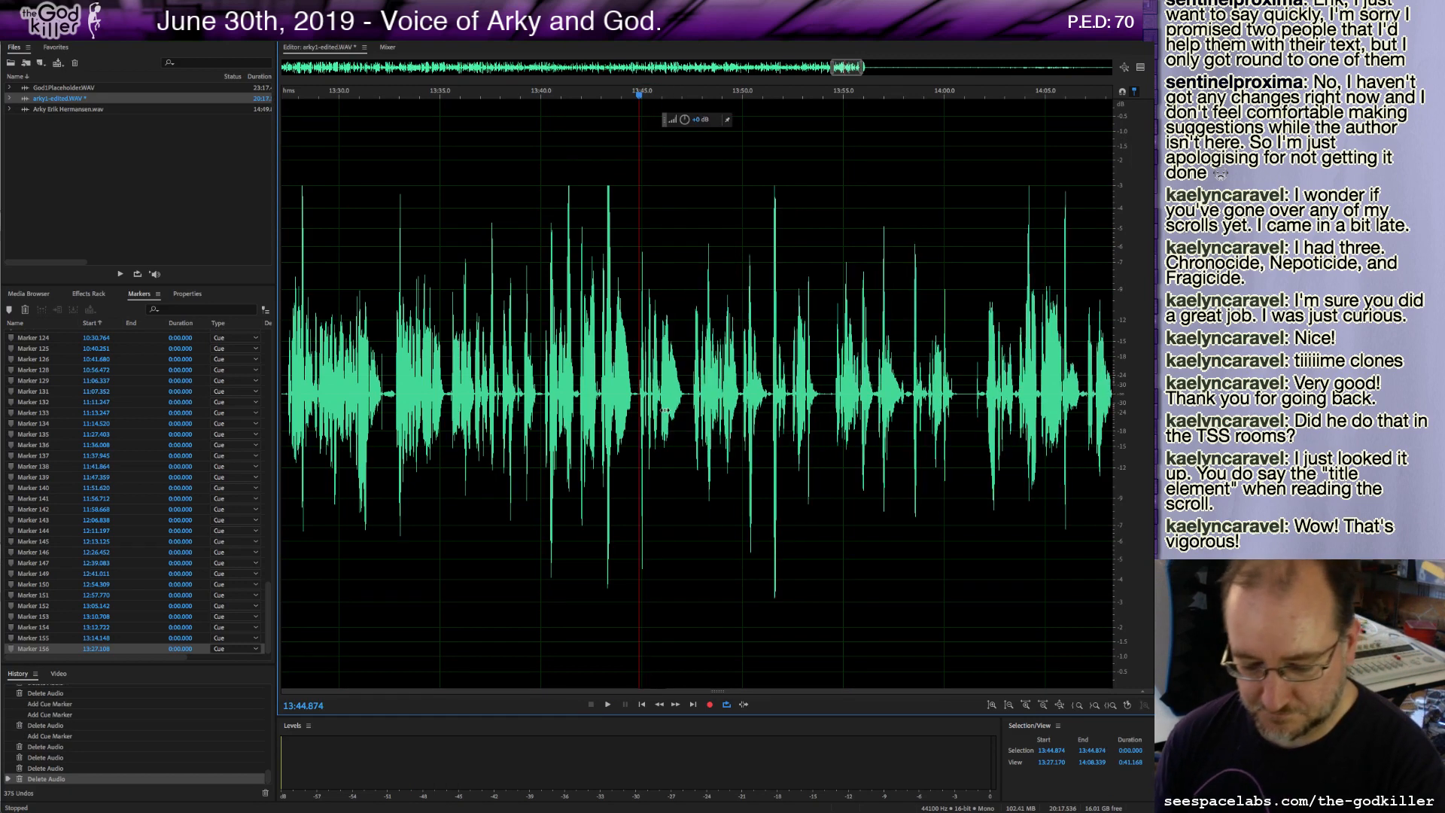
Play on past the marker and delete the next unwanted stretch of audio around 13:53–13:57.
key(space)
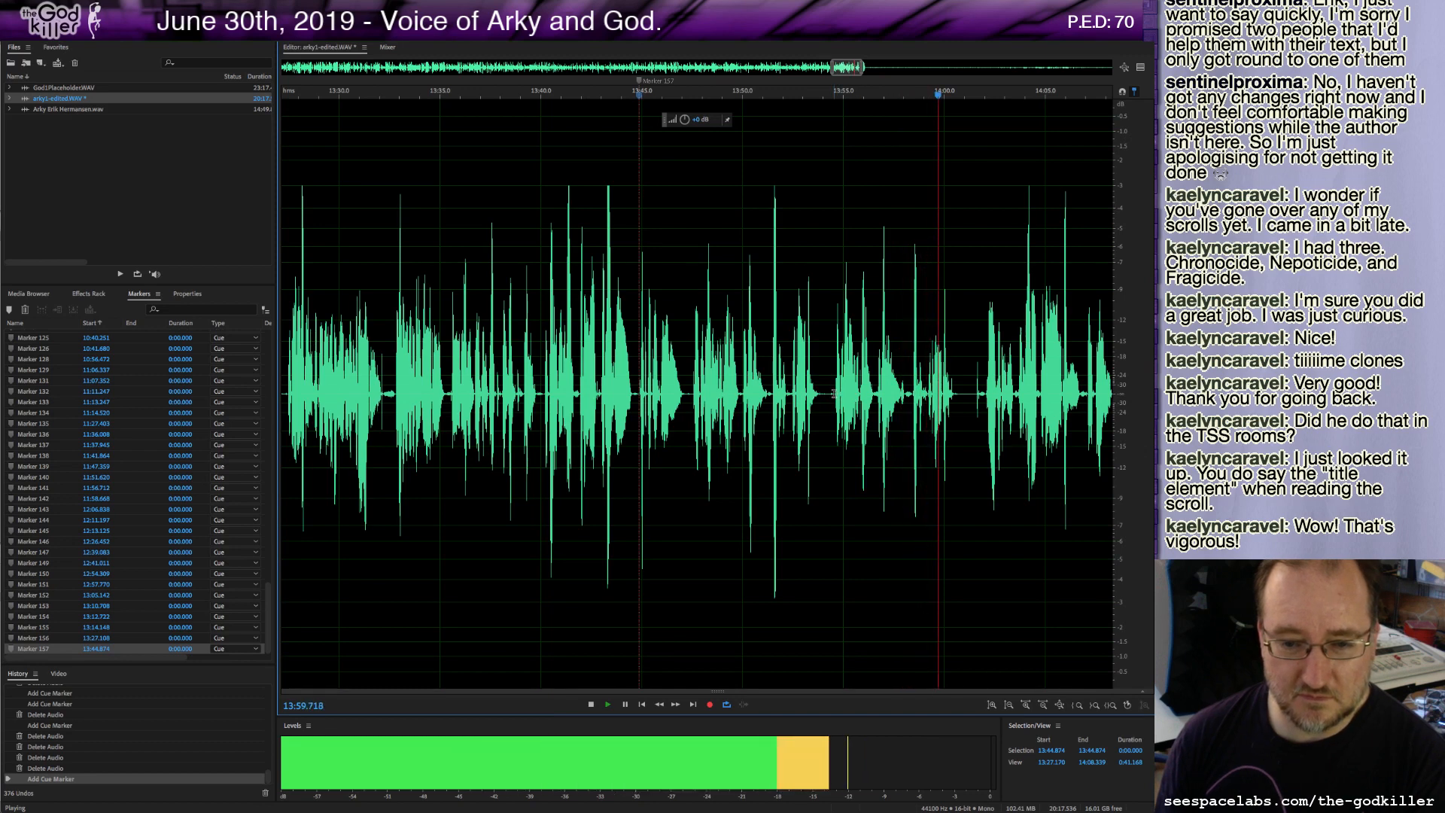
key(space)
drag(834, 392, 967, 433)
key(Delete)
Add cue markers at about 13:47.5 and 13:54.5 while playing back the passage.
key(space)
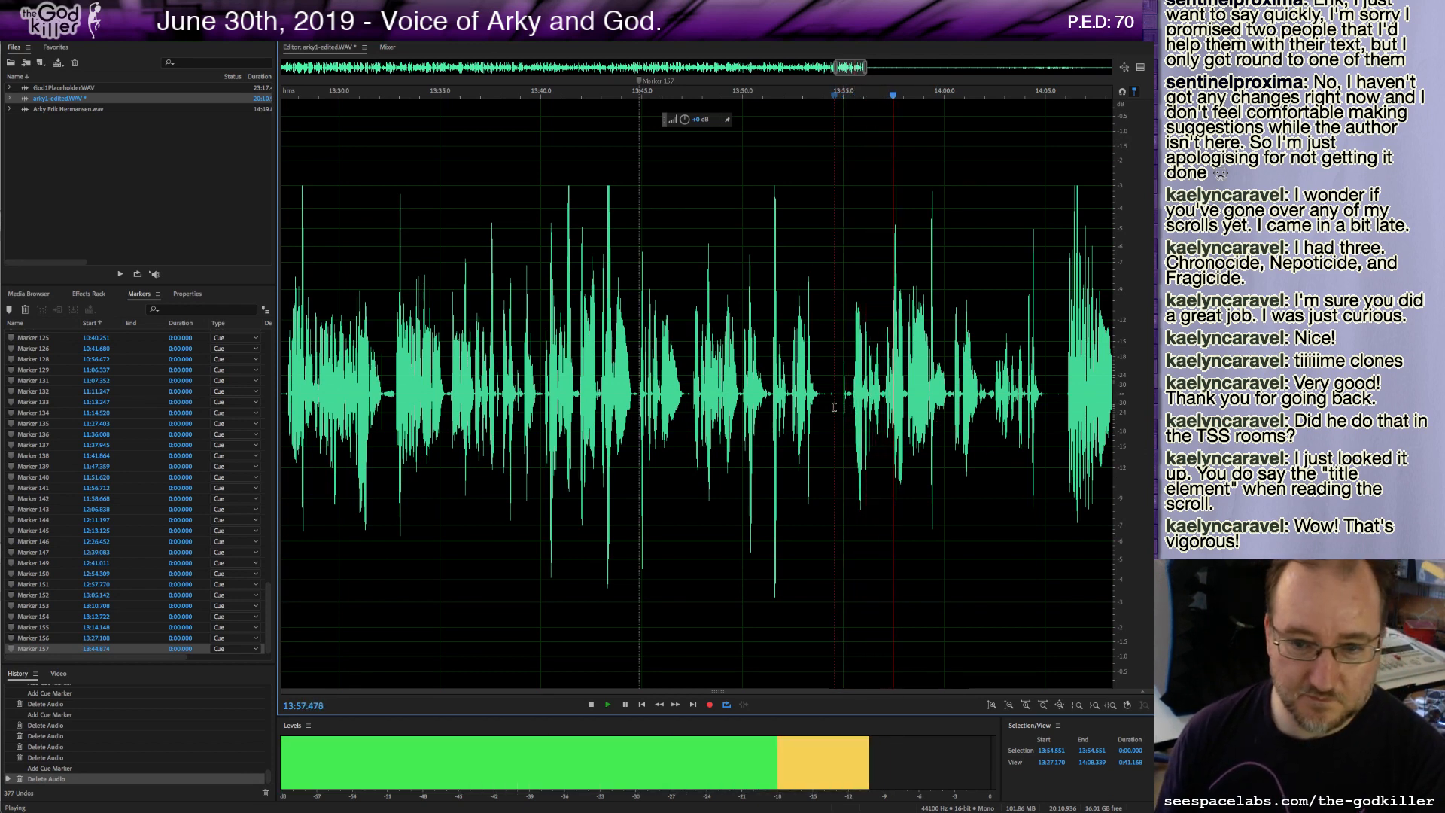
key(space)
click(646, 394)
key(space)
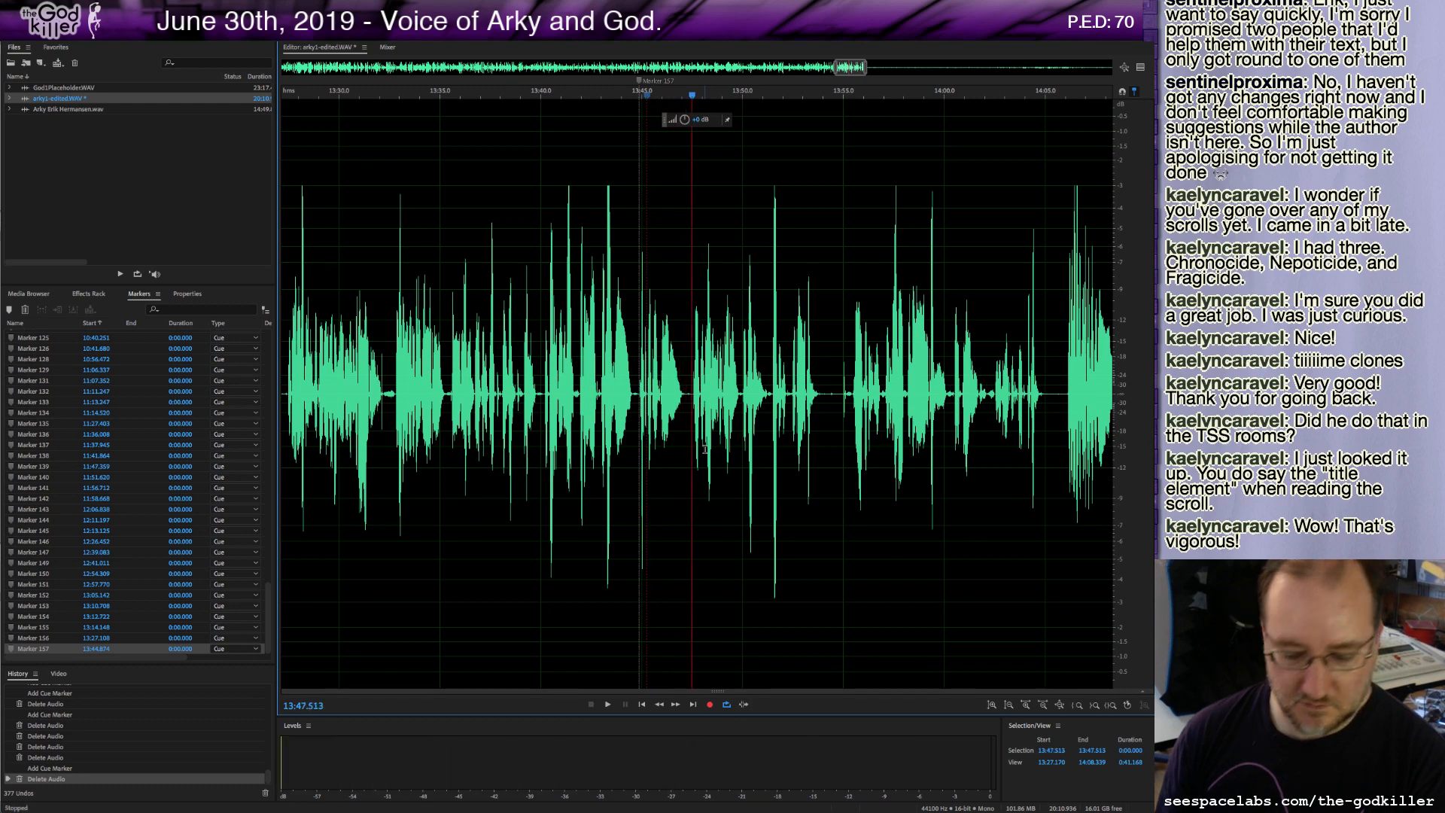
key(m)
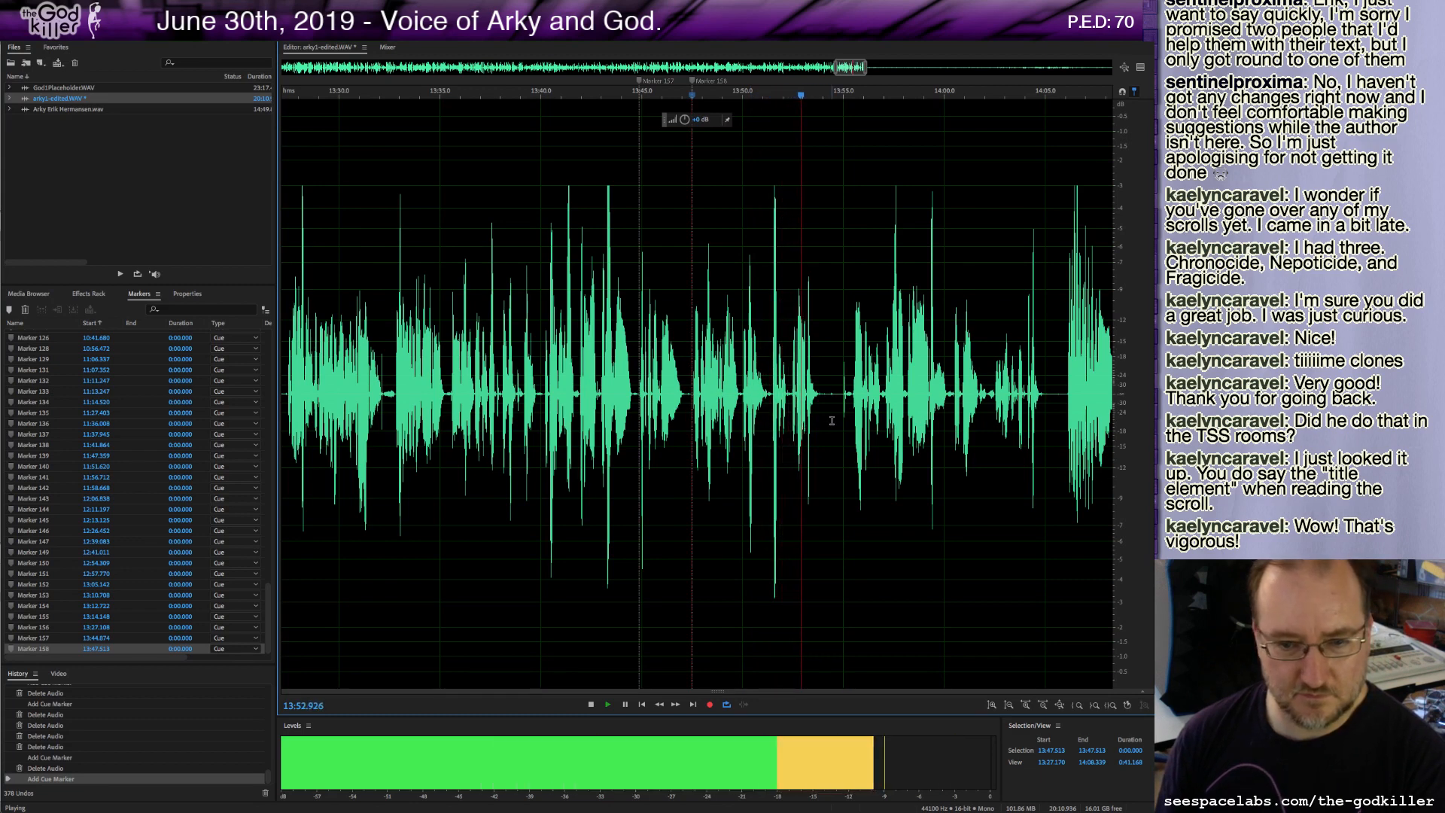
key(m)
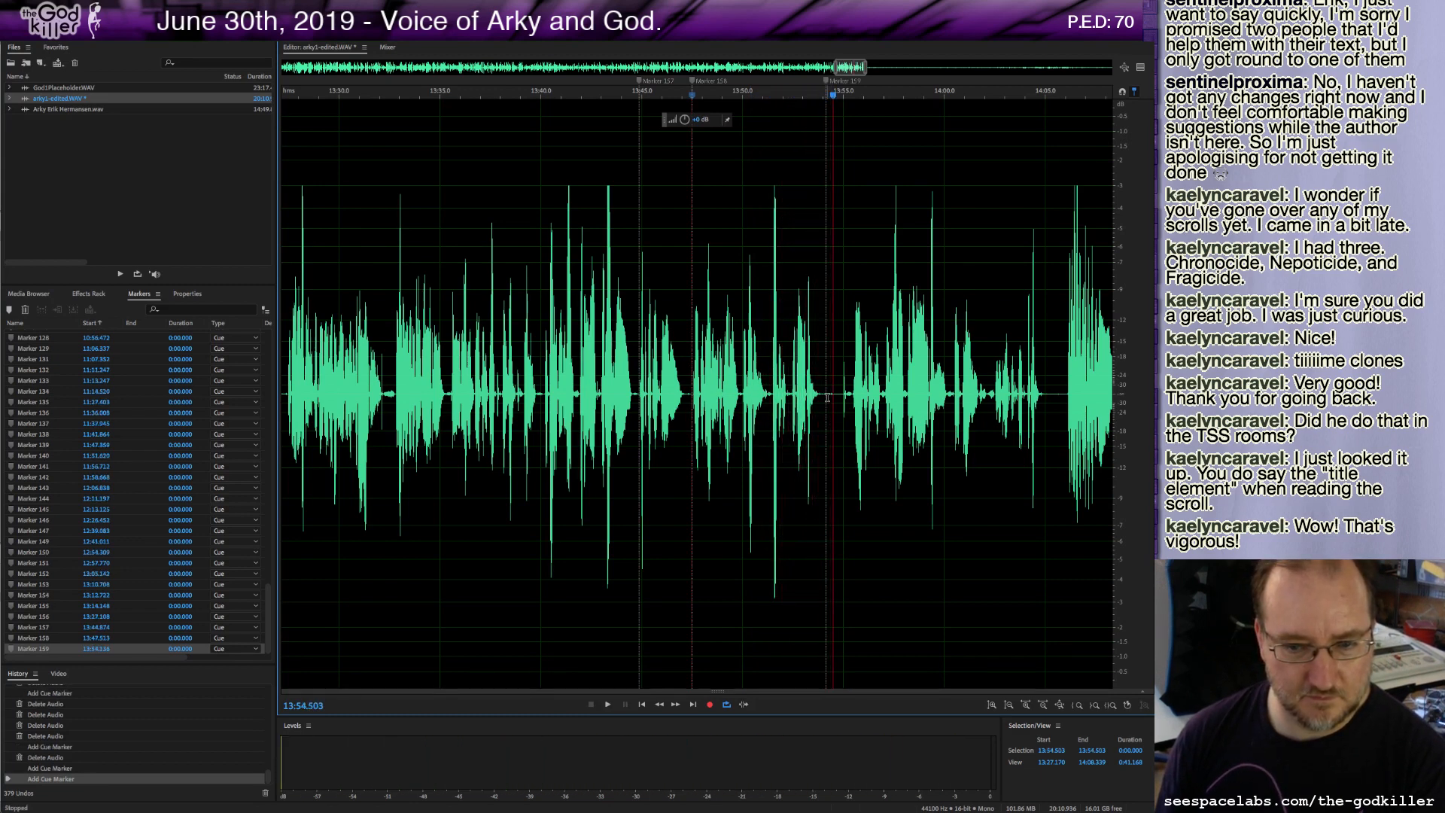
Trim two short slivers of audio at the 13:54 marker, previewing between the cuts.
drag(828, 397, 843, 411)
key(Delete)
key(space)
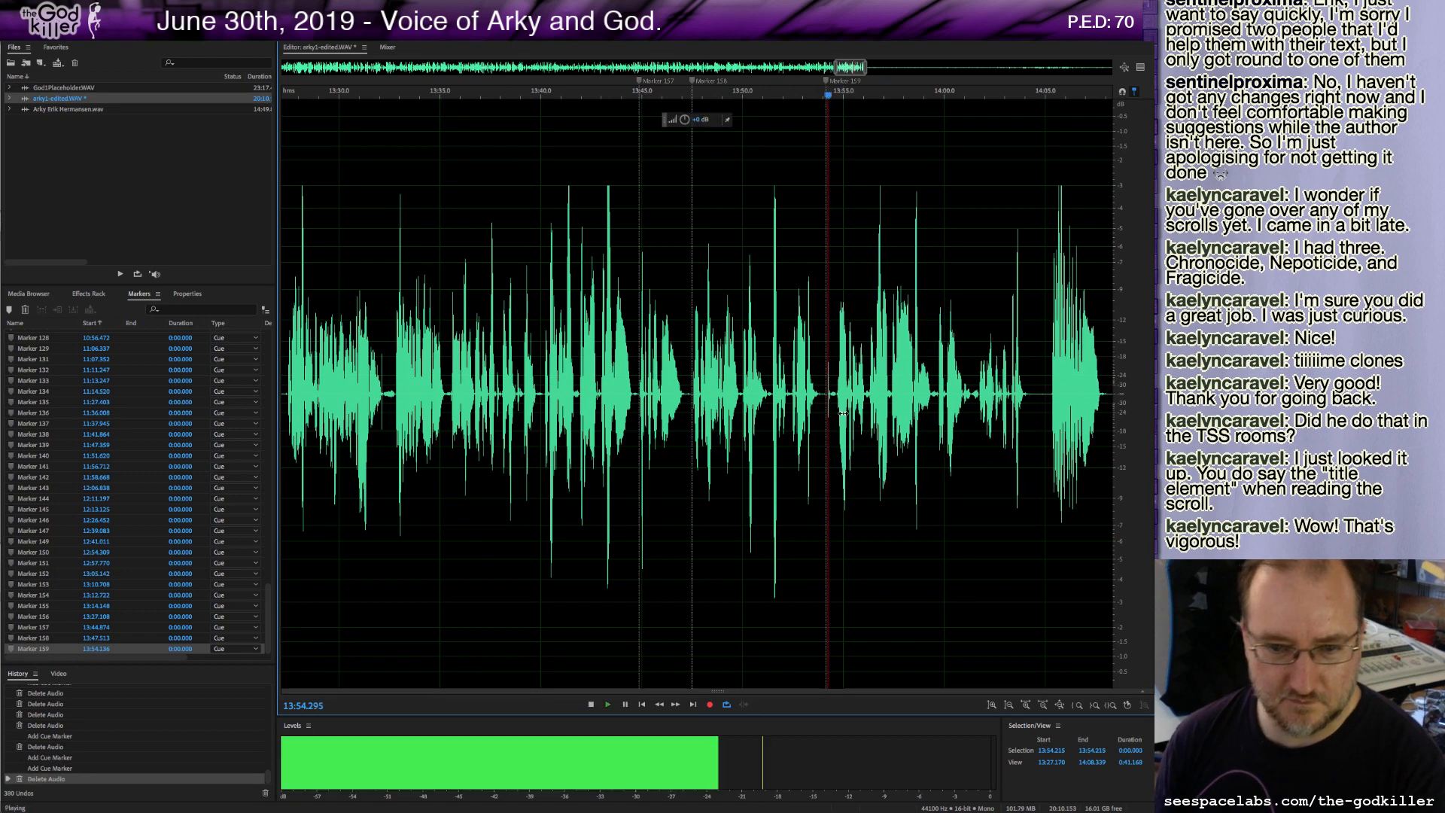
key(space)
drag(837, 391, 827, 396)
key(Delete)
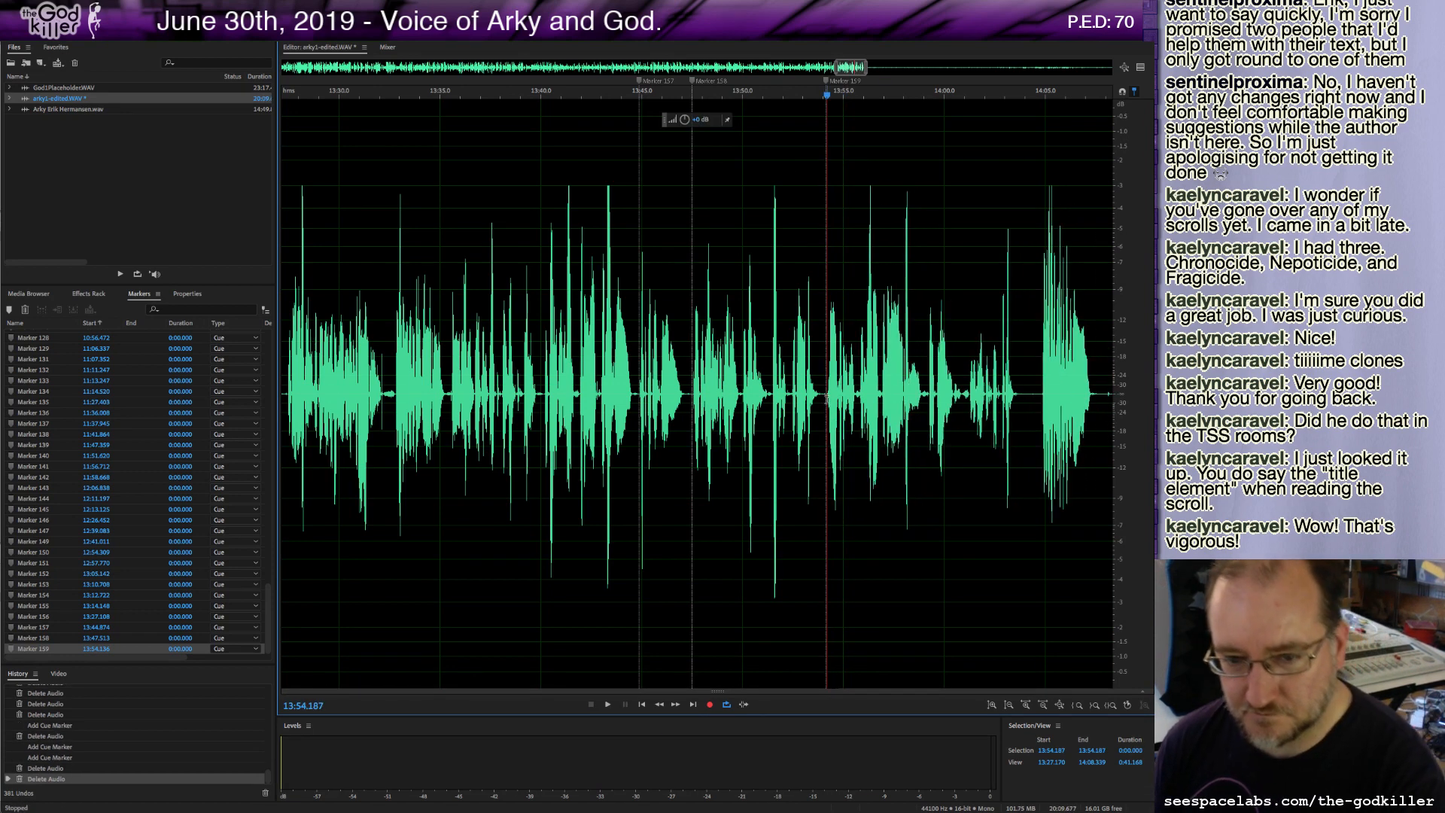
Add a cue marker near 14:03.7 and delete the short gap just after it.
key(space)
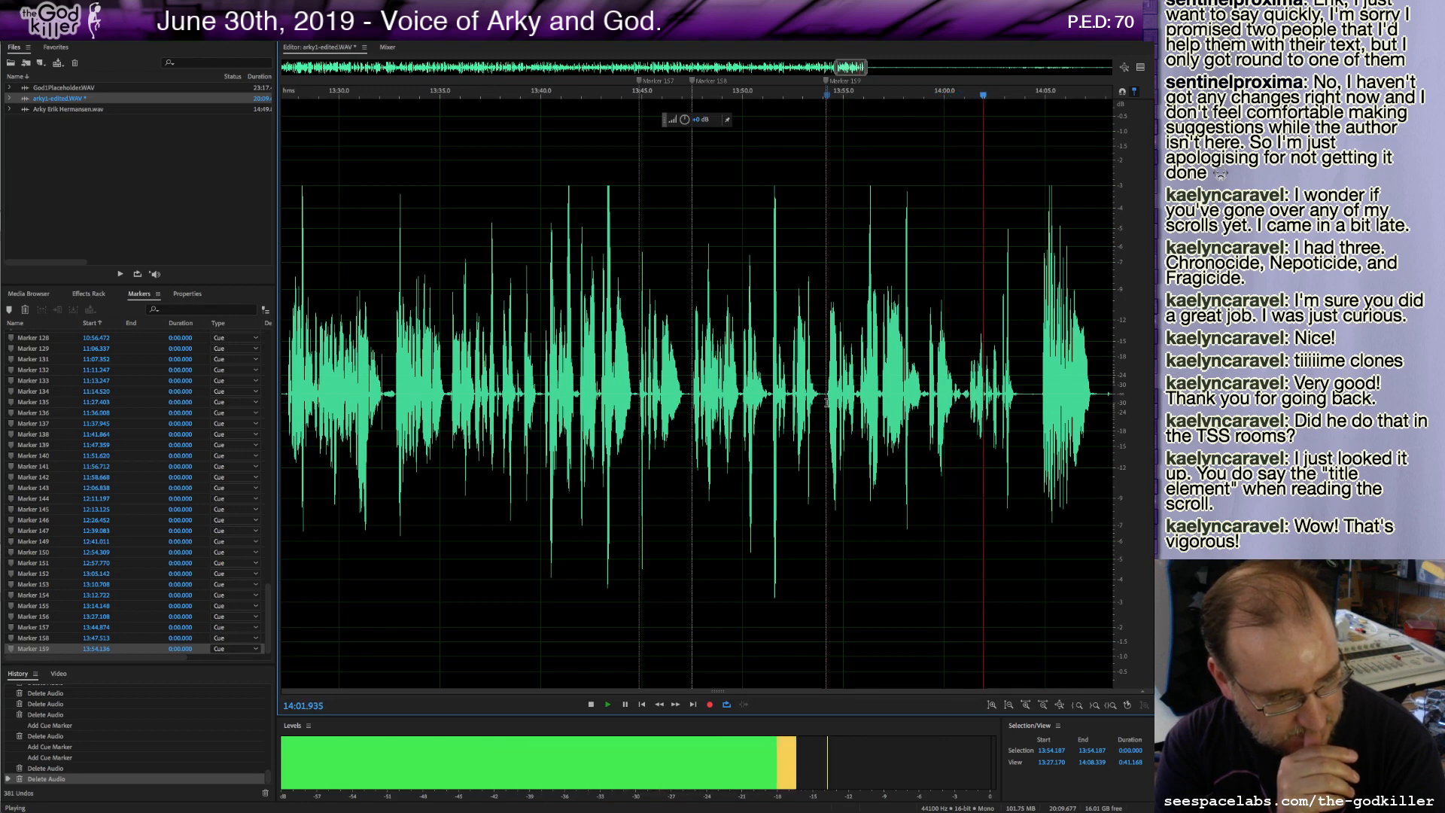
key(space)
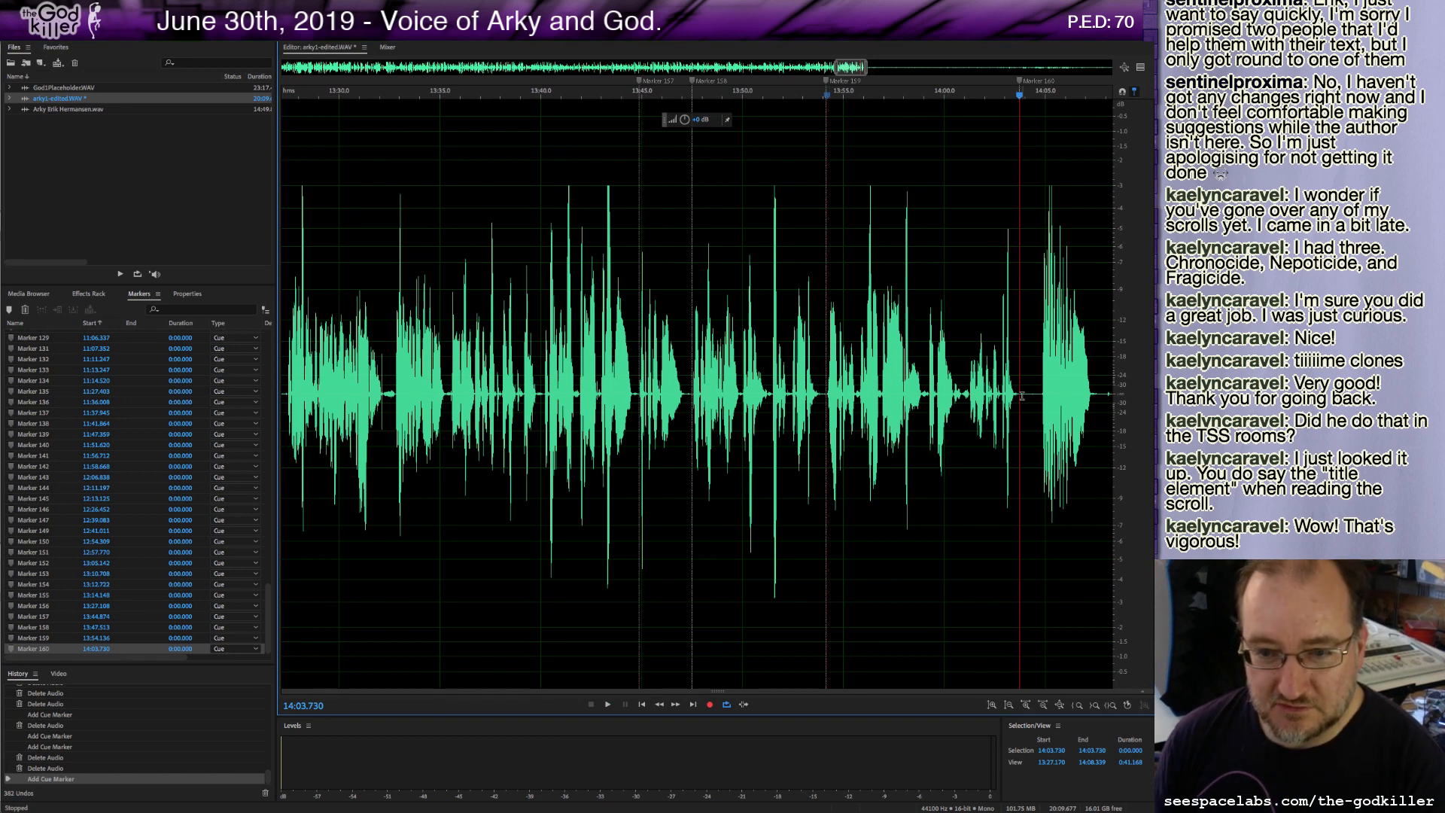
drag(1022, 395, 1041, 407)
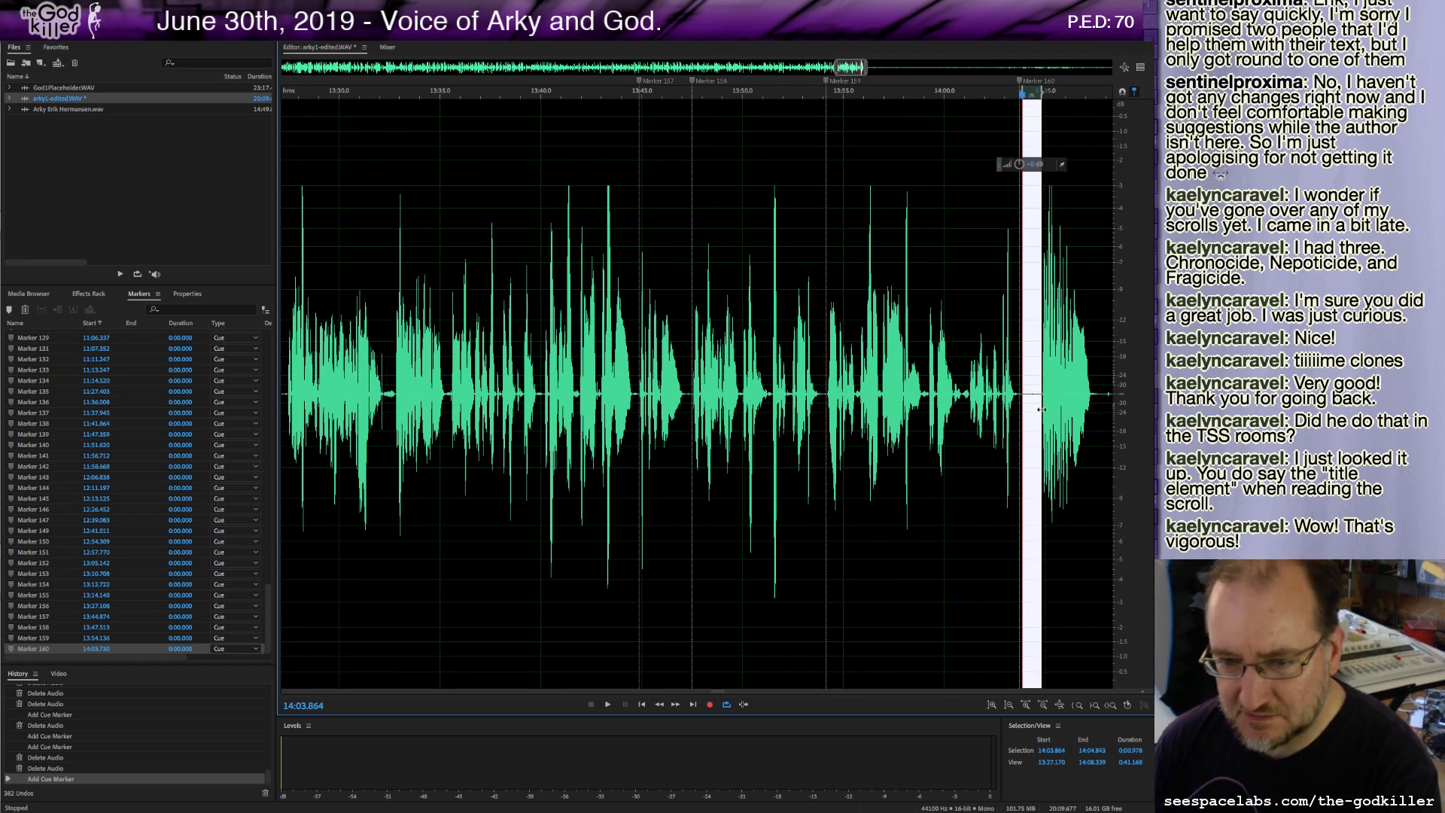
key(Delete)
Delete the long quiet stretch starting near 14:06 and add a cue marker at the cut.
key(space)
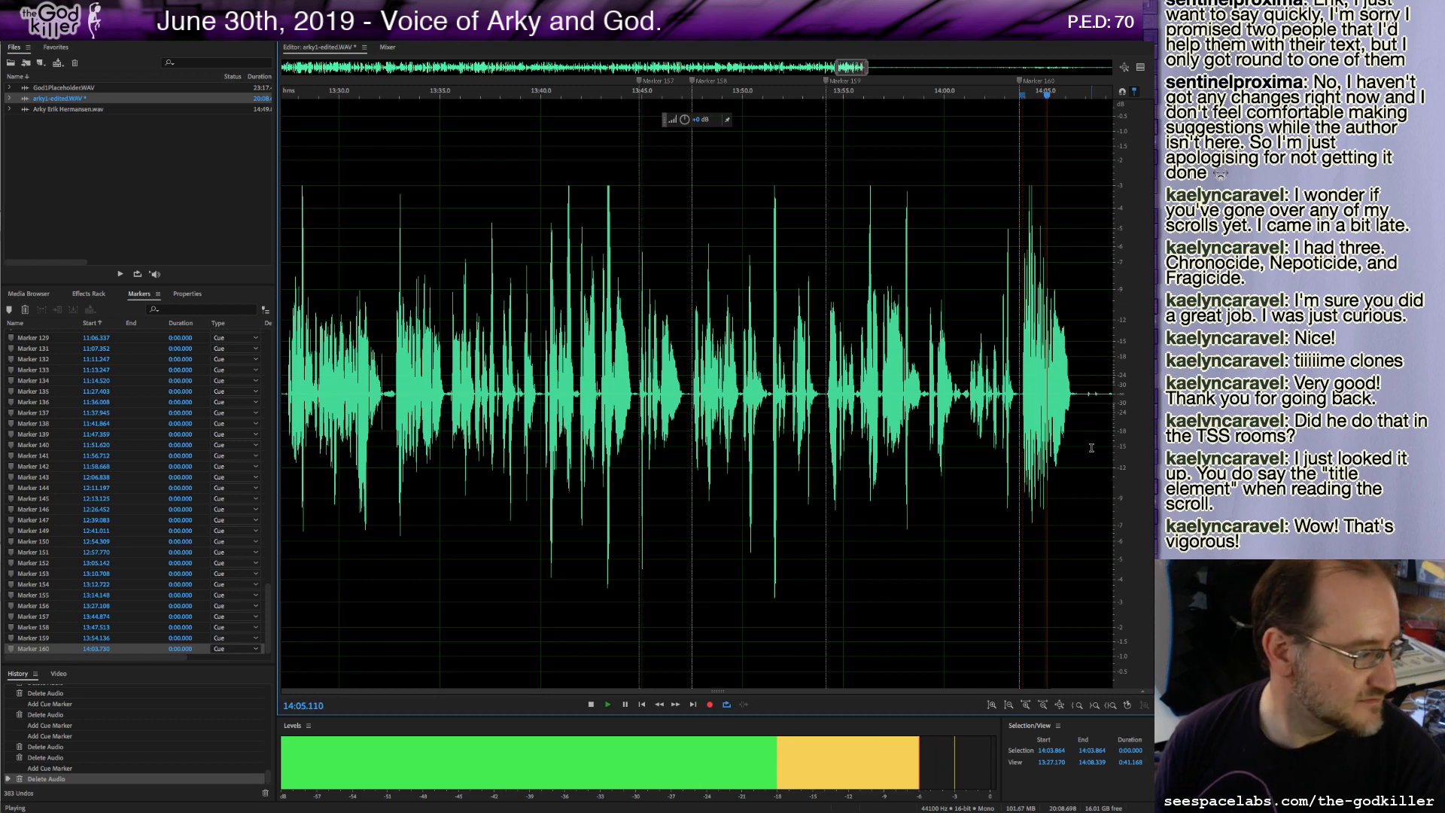
drag(1082, 410, 483, 399)
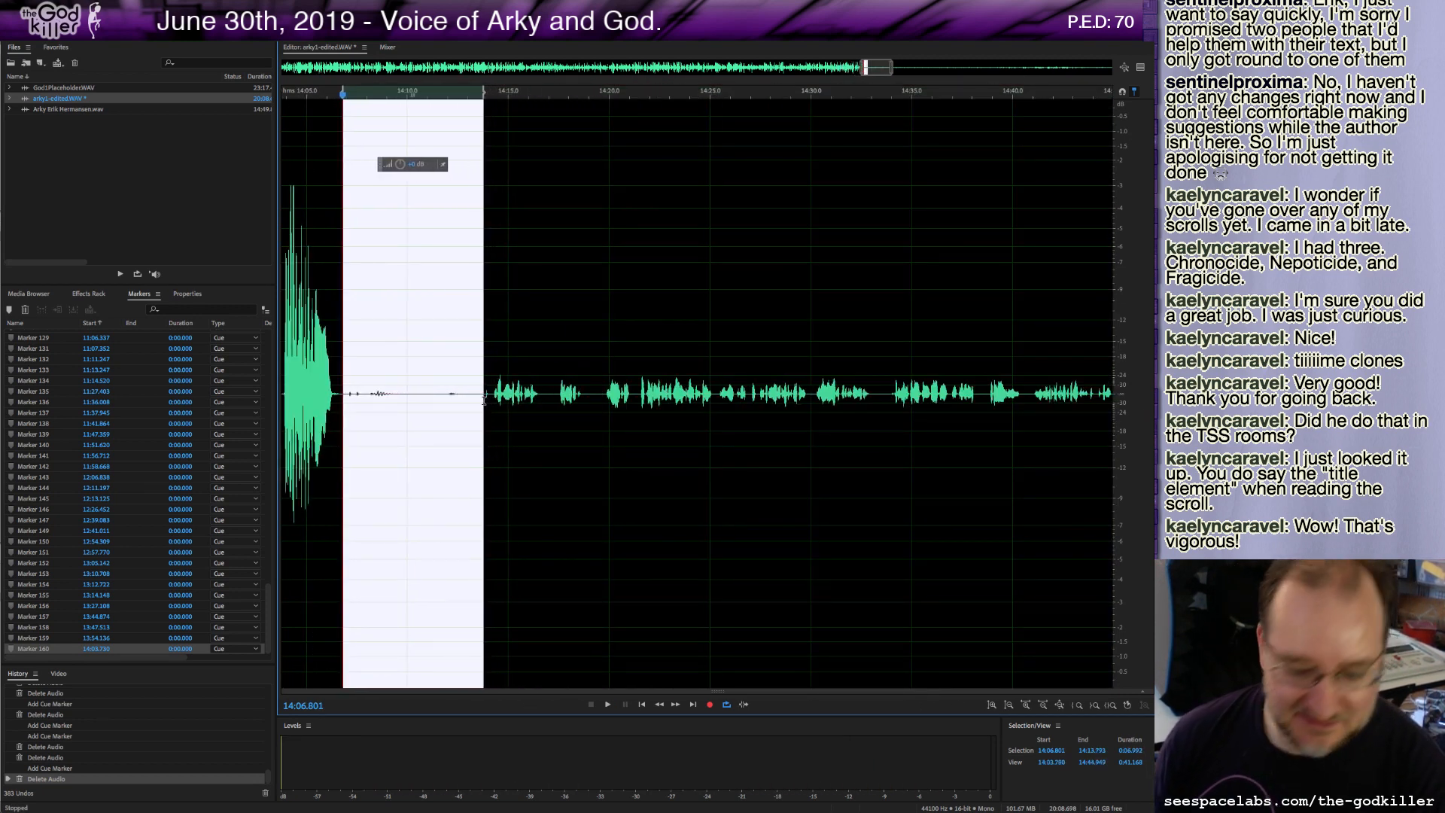
key(Delete)
key(m)
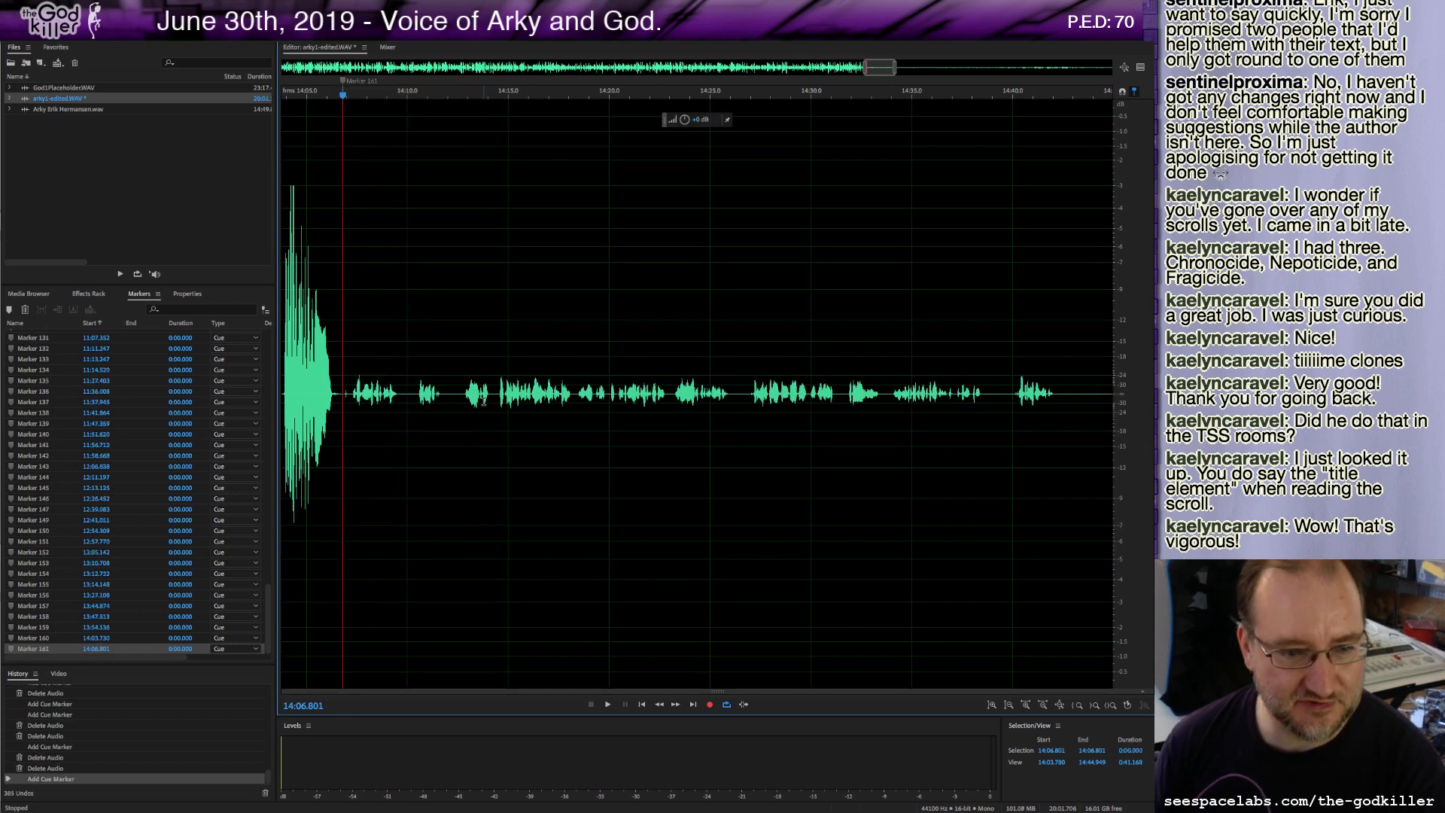
Delete everything from about 14:06.6 to the end of the recording.
key(space)
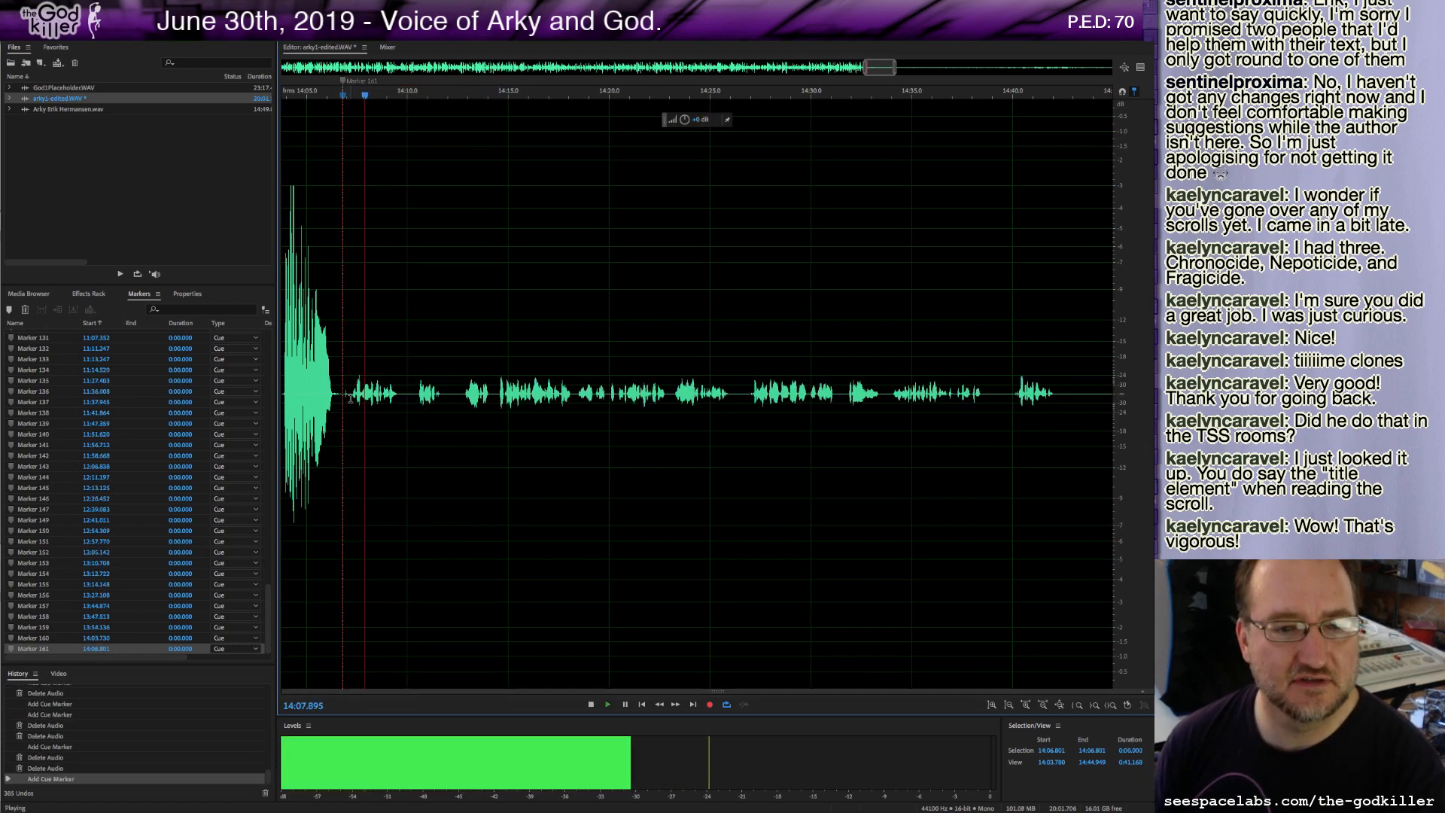
key(space)
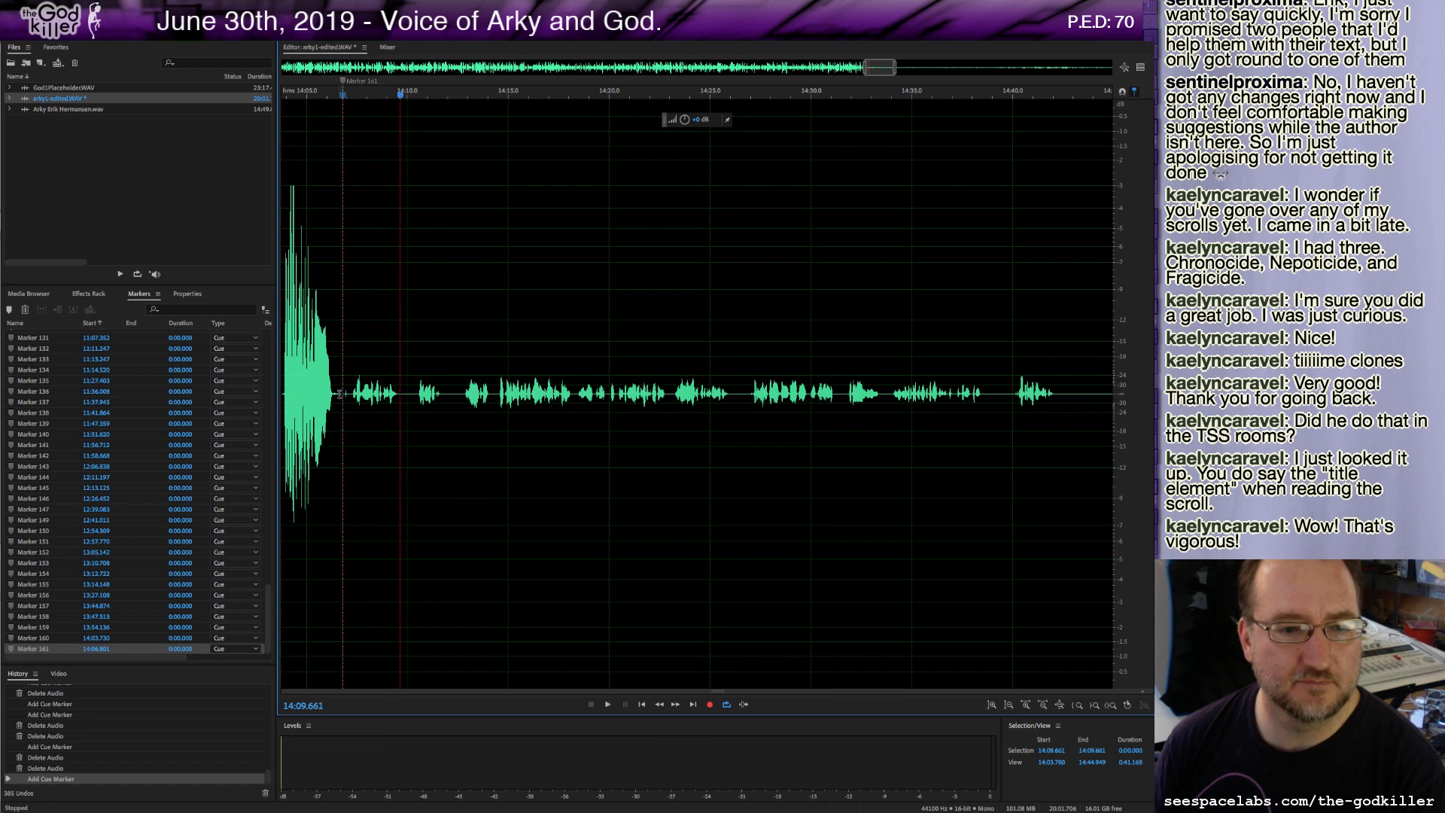
drag(338, 395, 664, 469)
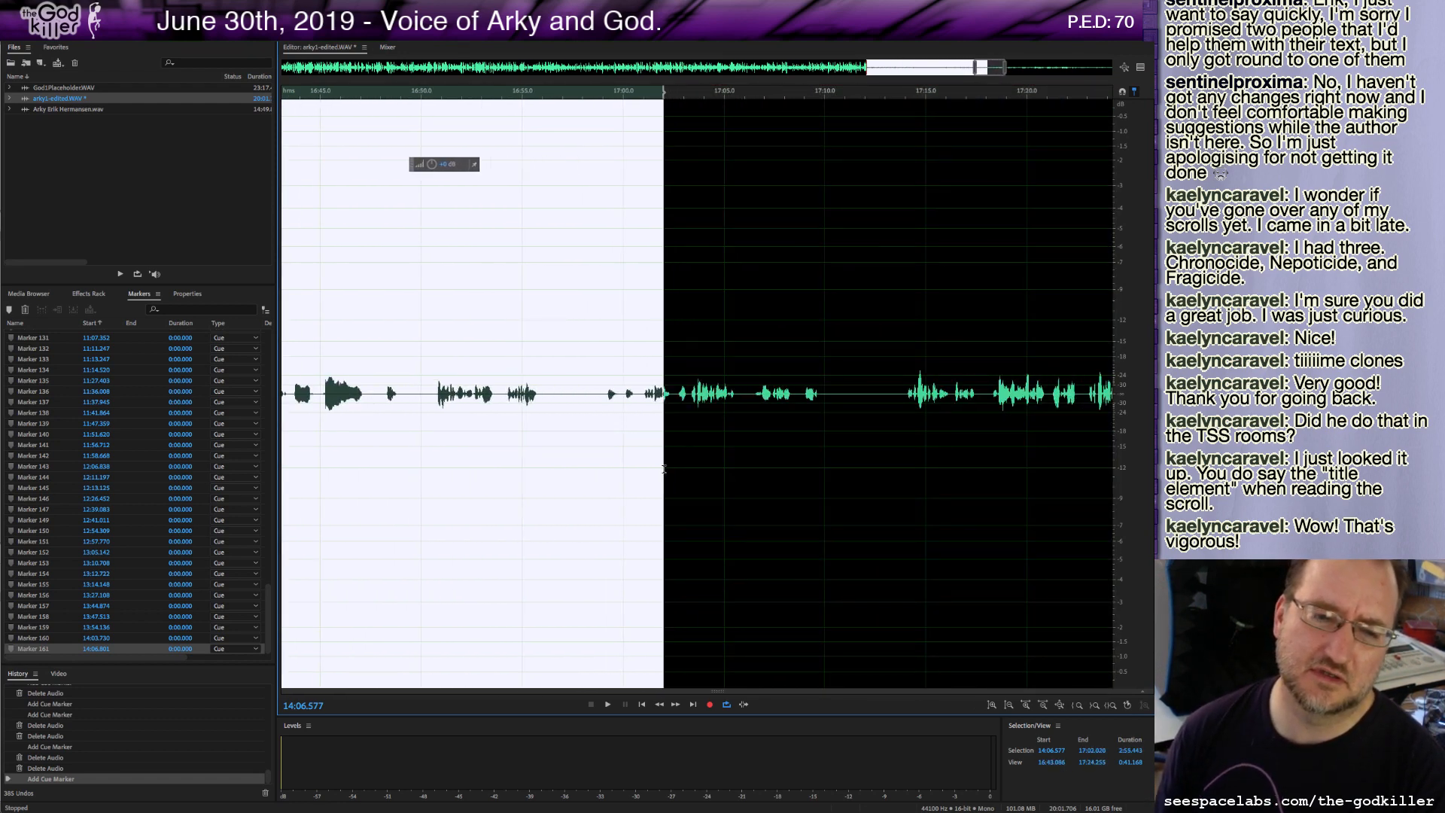
drag(664, 469, 1032, 467)
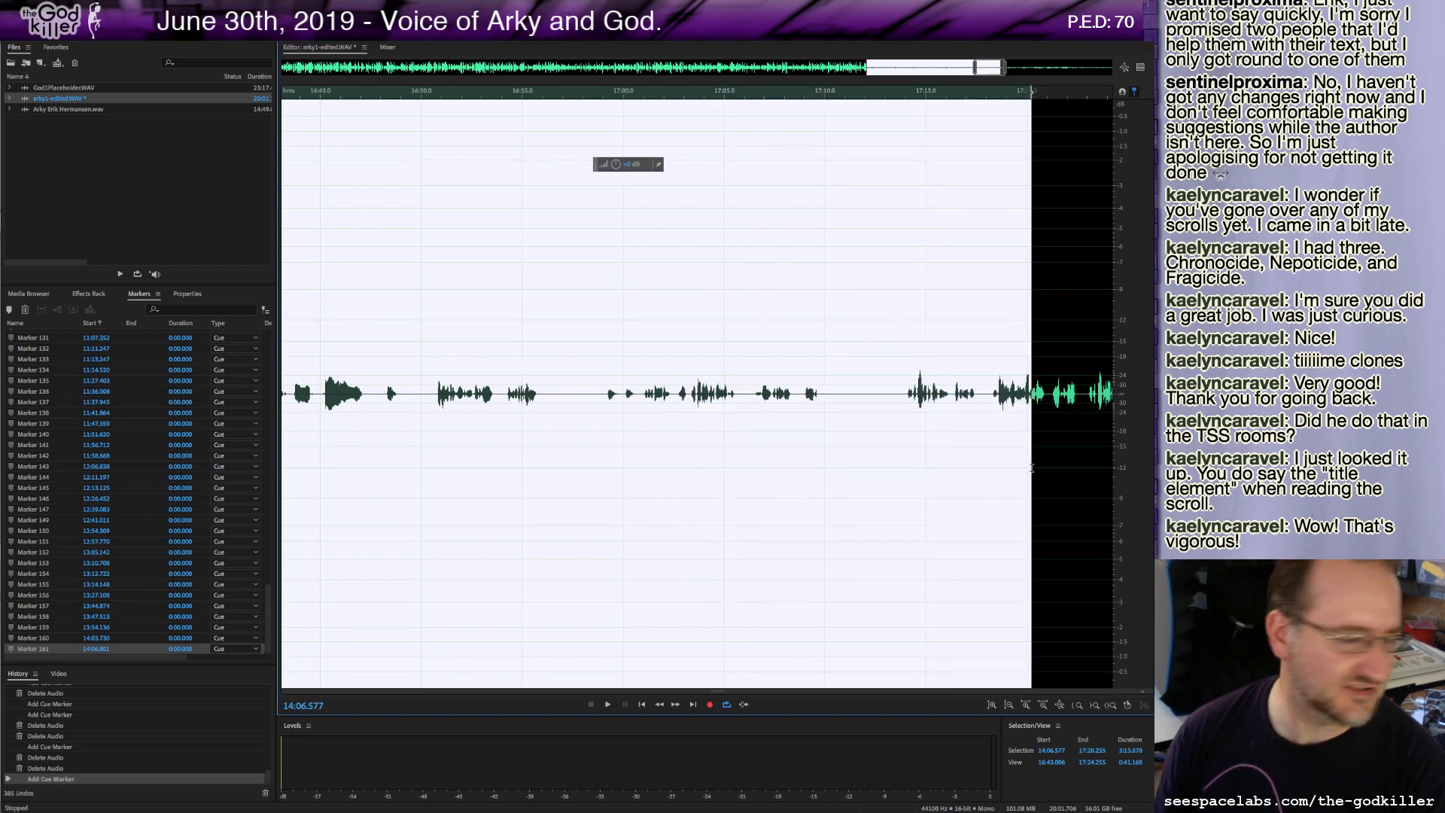
drag(1032, 467, 1112, 467)
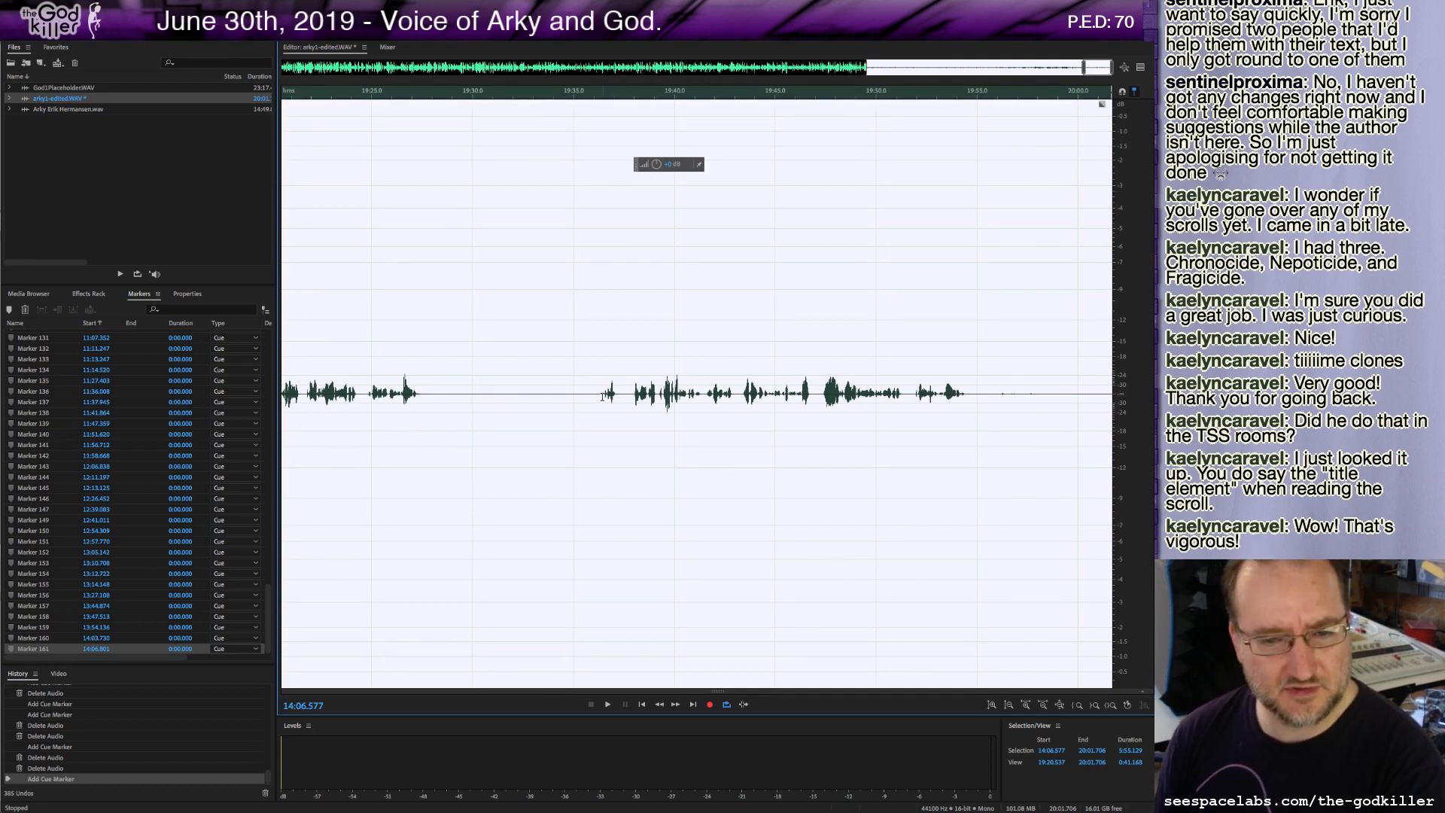
key(Delete)
Save the edited audio file.
click(961, 393)
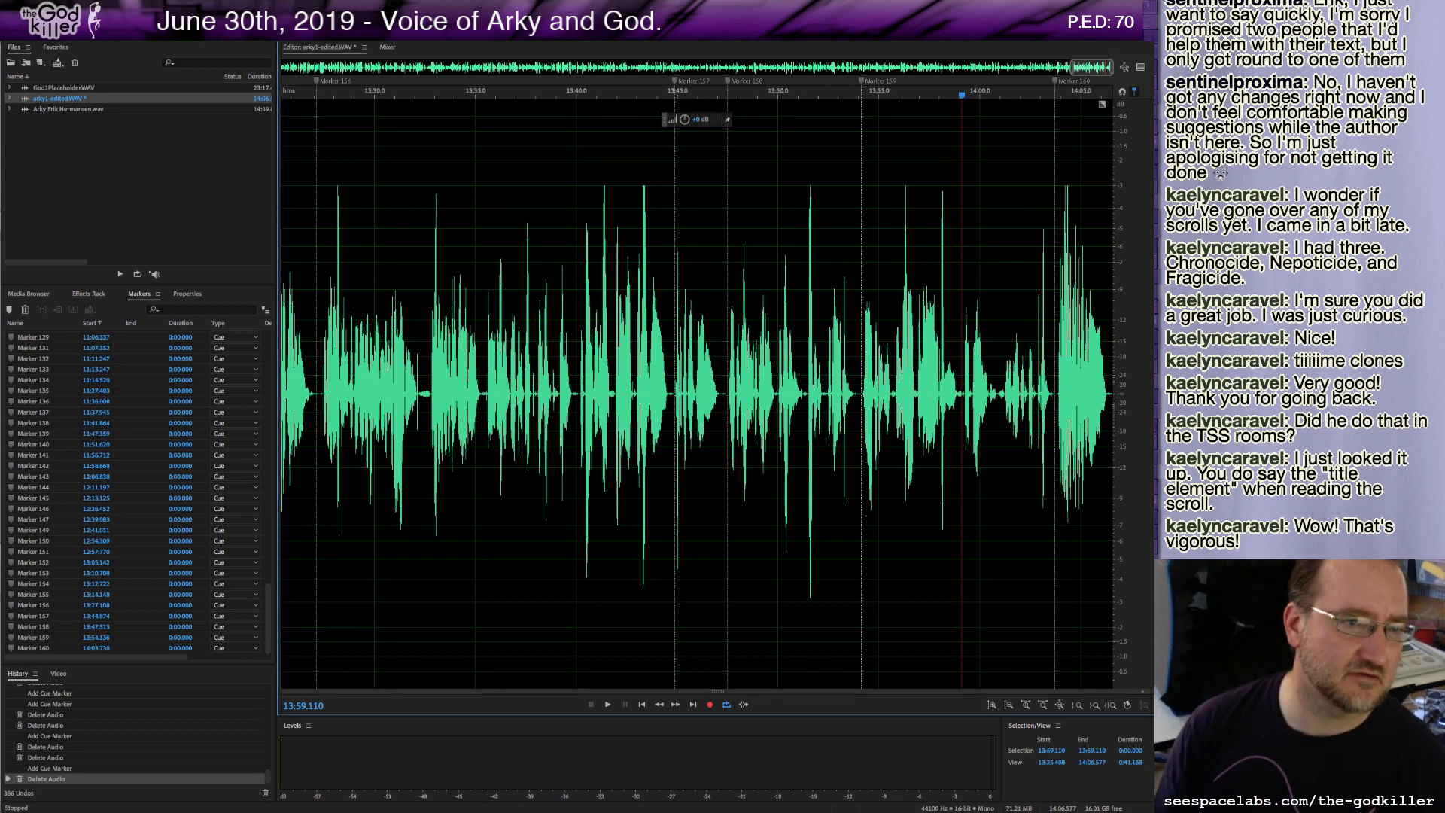
click(120, 7)
click(129, 137)
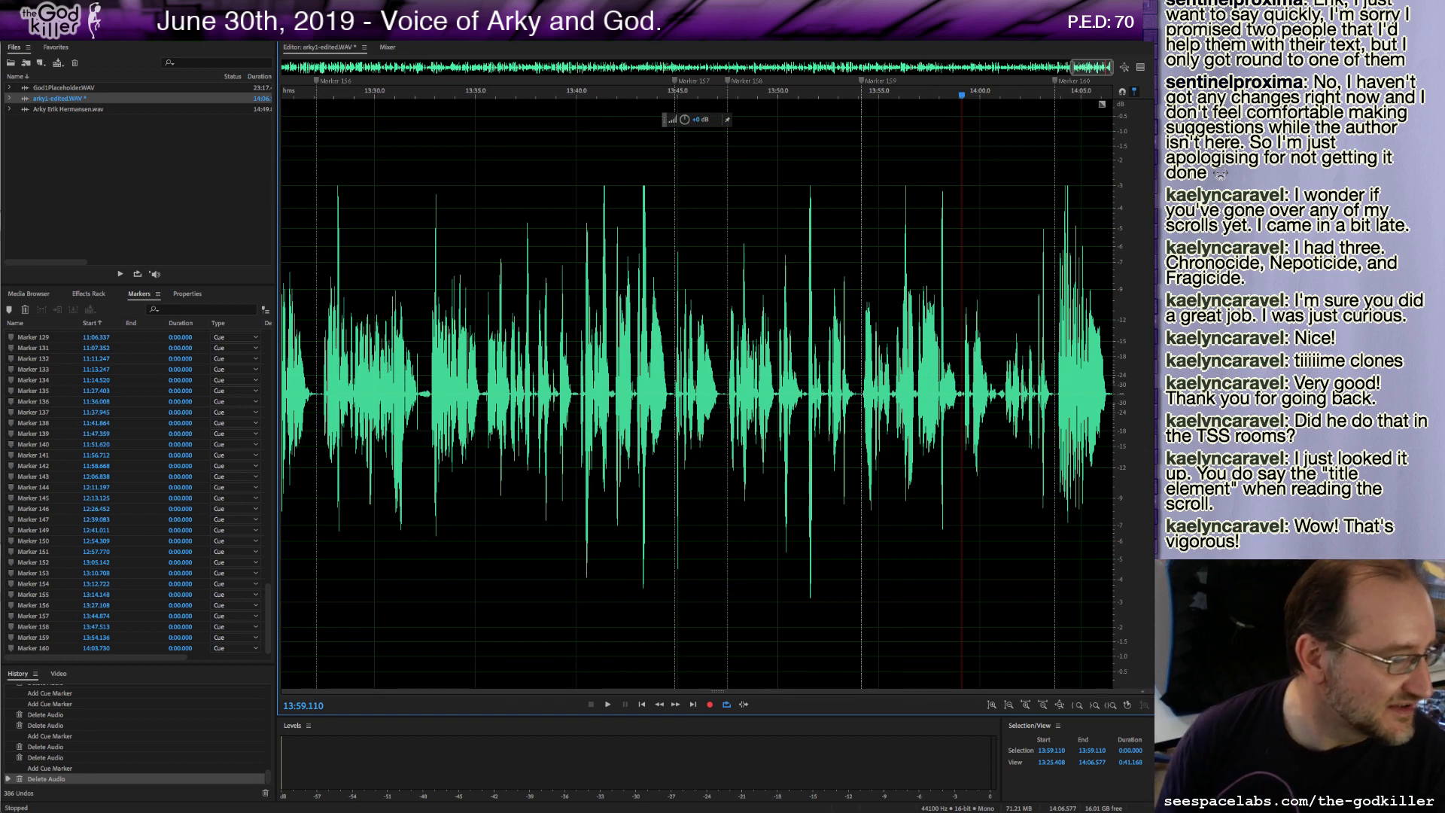
key(ctrl+s)
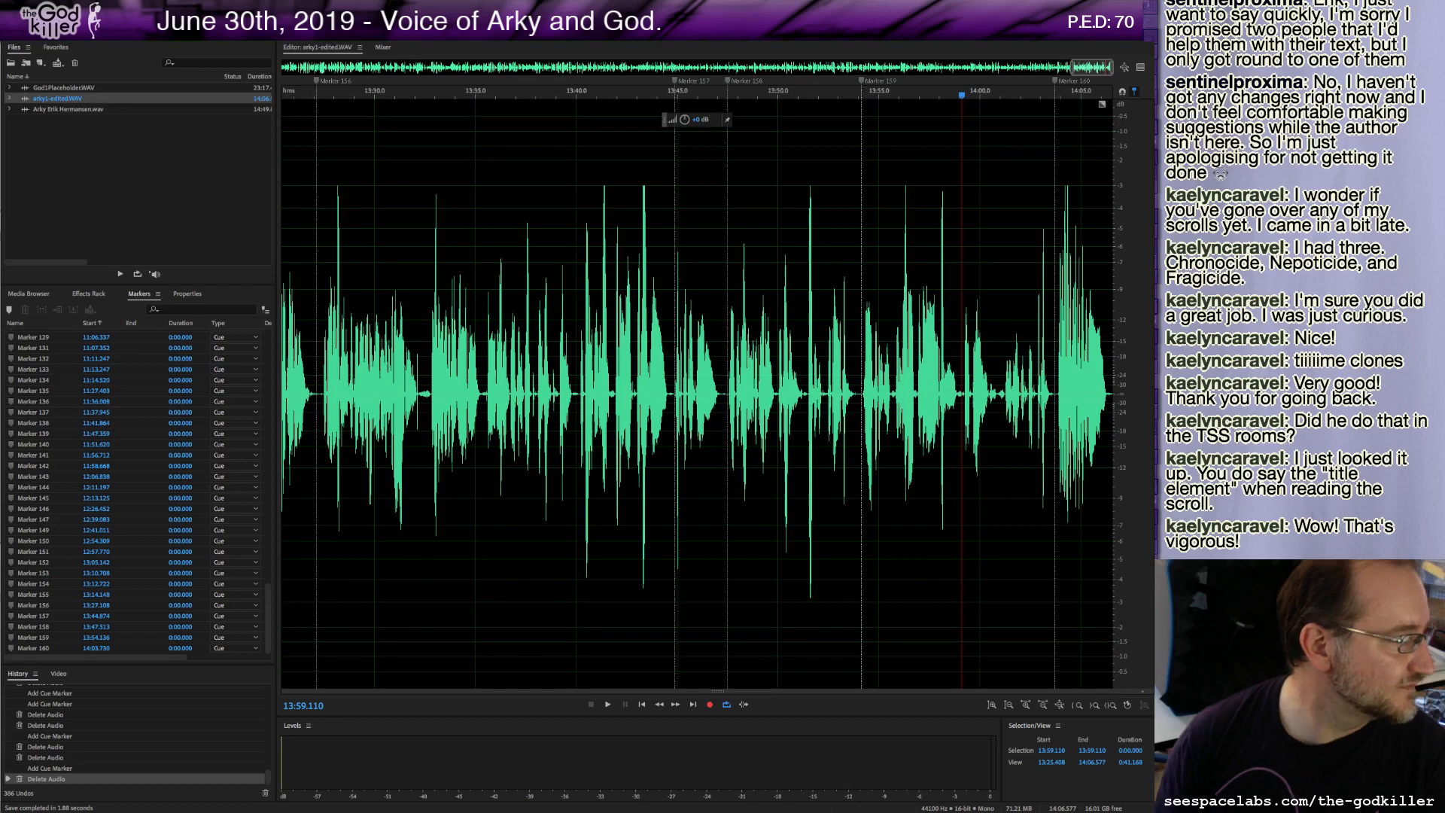
Switch to the Arky's Revenge Scrolls document in Google Docs and resolve the comment beside the Floor Spikes section.
drag(0, 52, 154, 44)
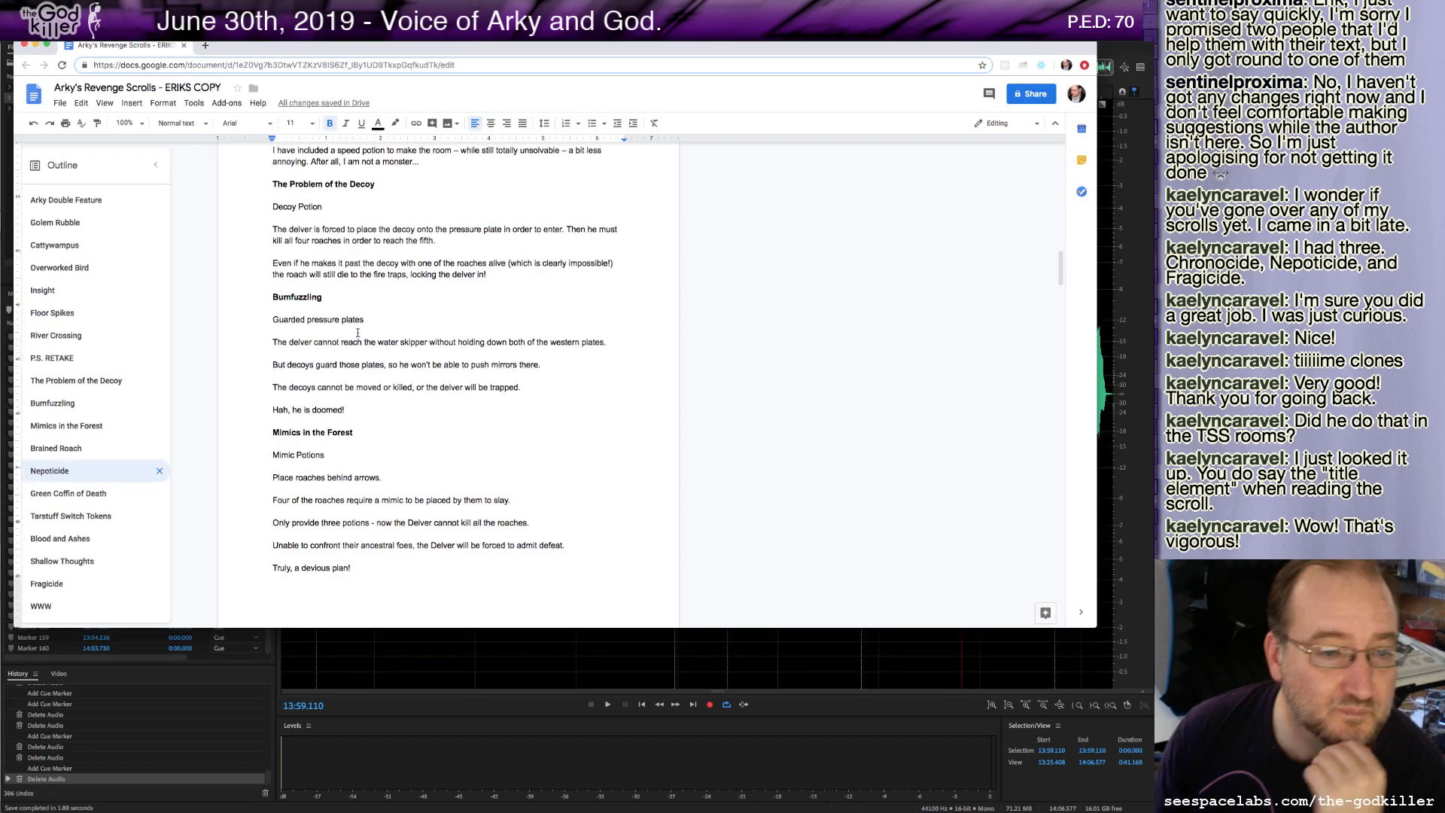
scroll(414, 301, up, 6)
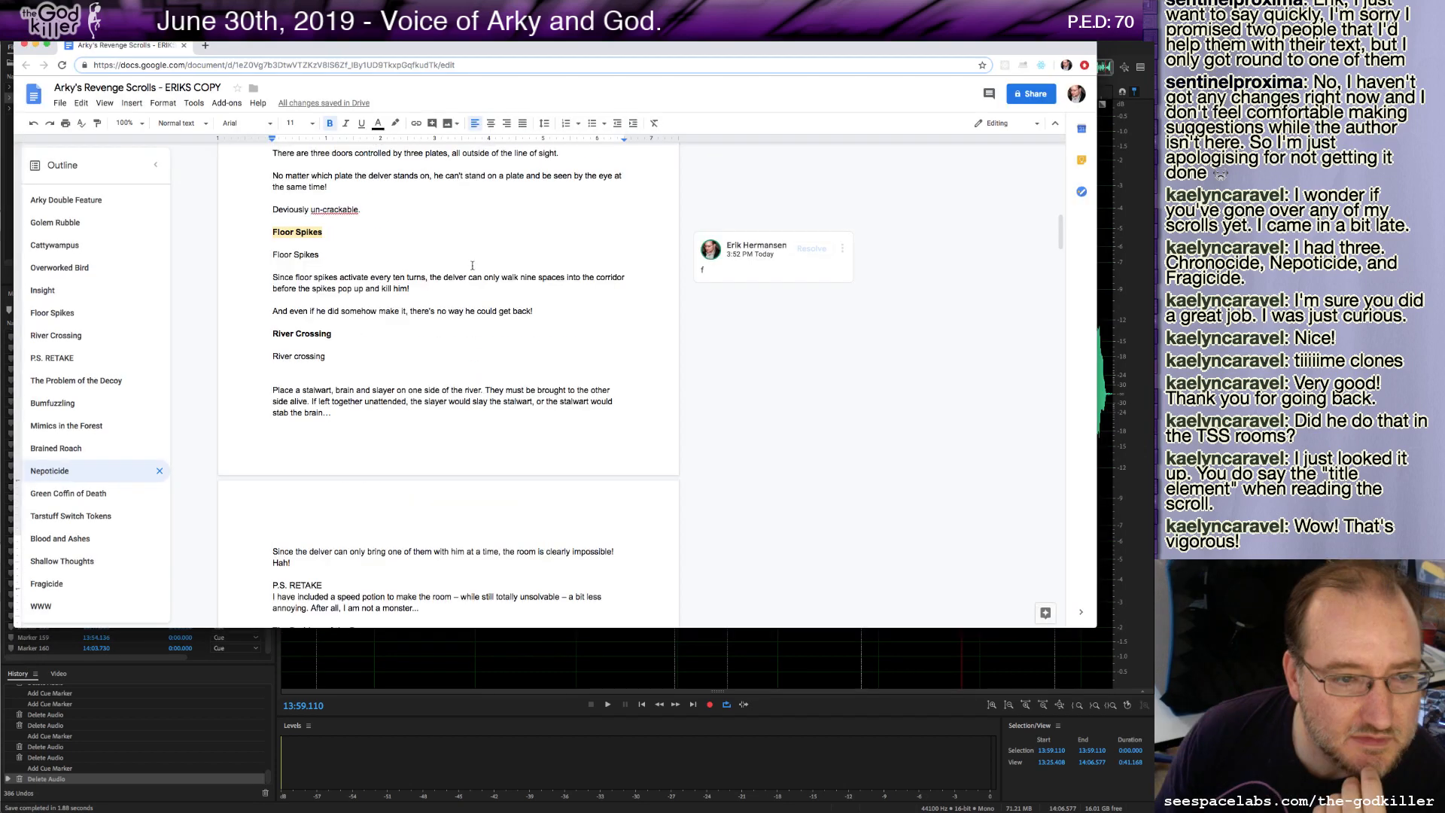
click(809, 250)
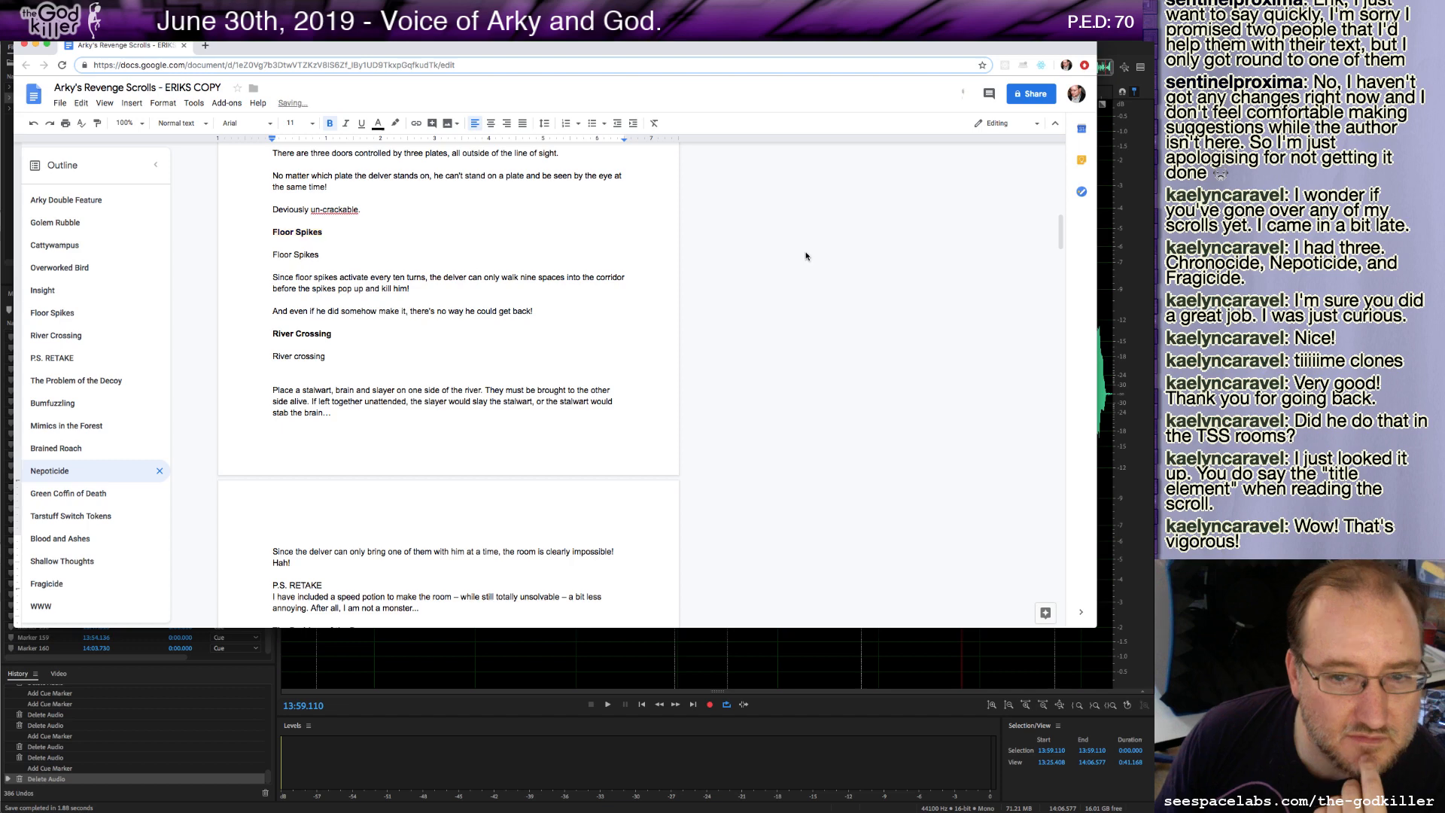
Find the Freezing section in the script and append RETAKE to its heading.
scroll(527, 248, up, 1)
click(418, 239)
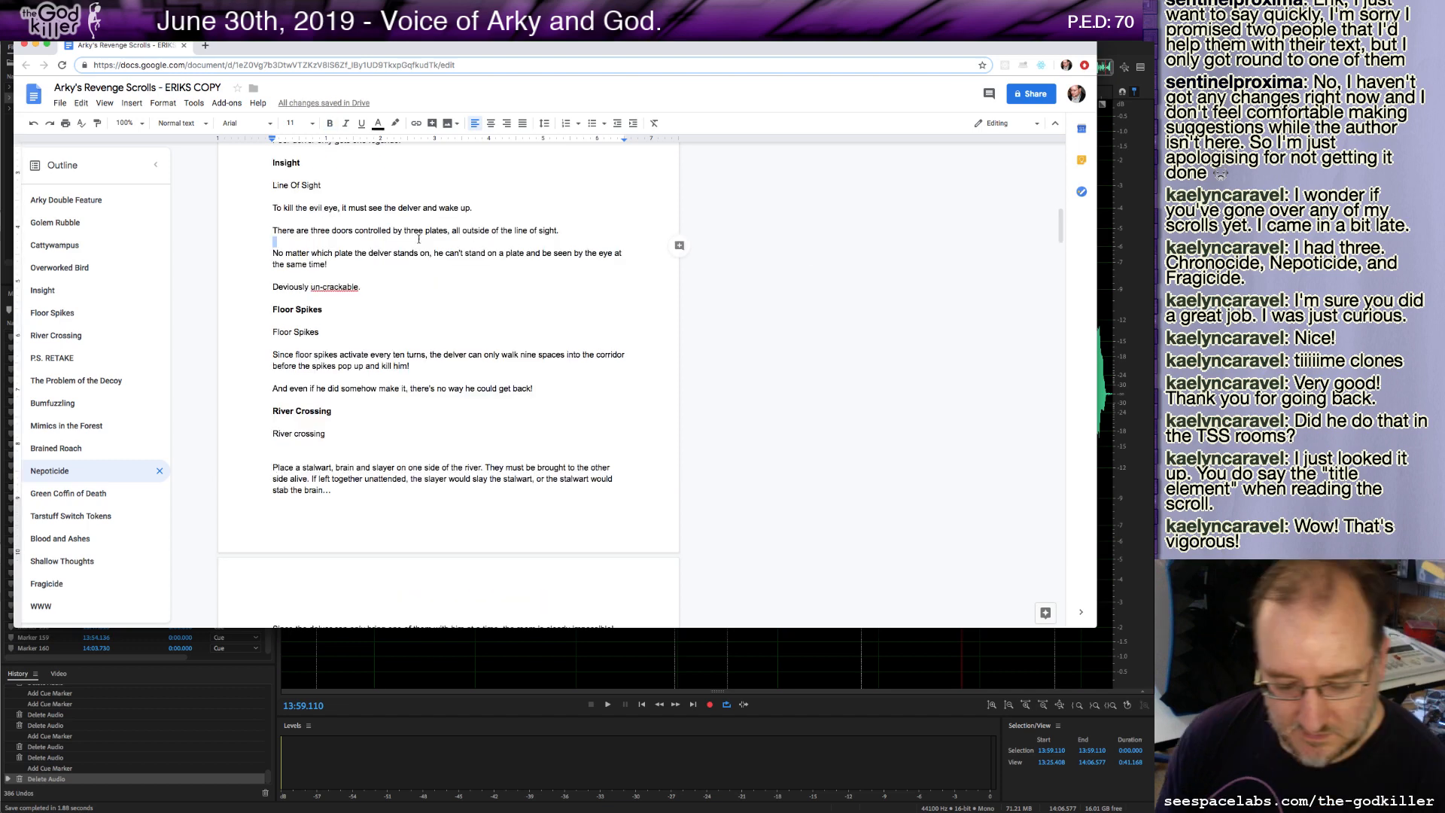
scroll(526, 240, up, 15)
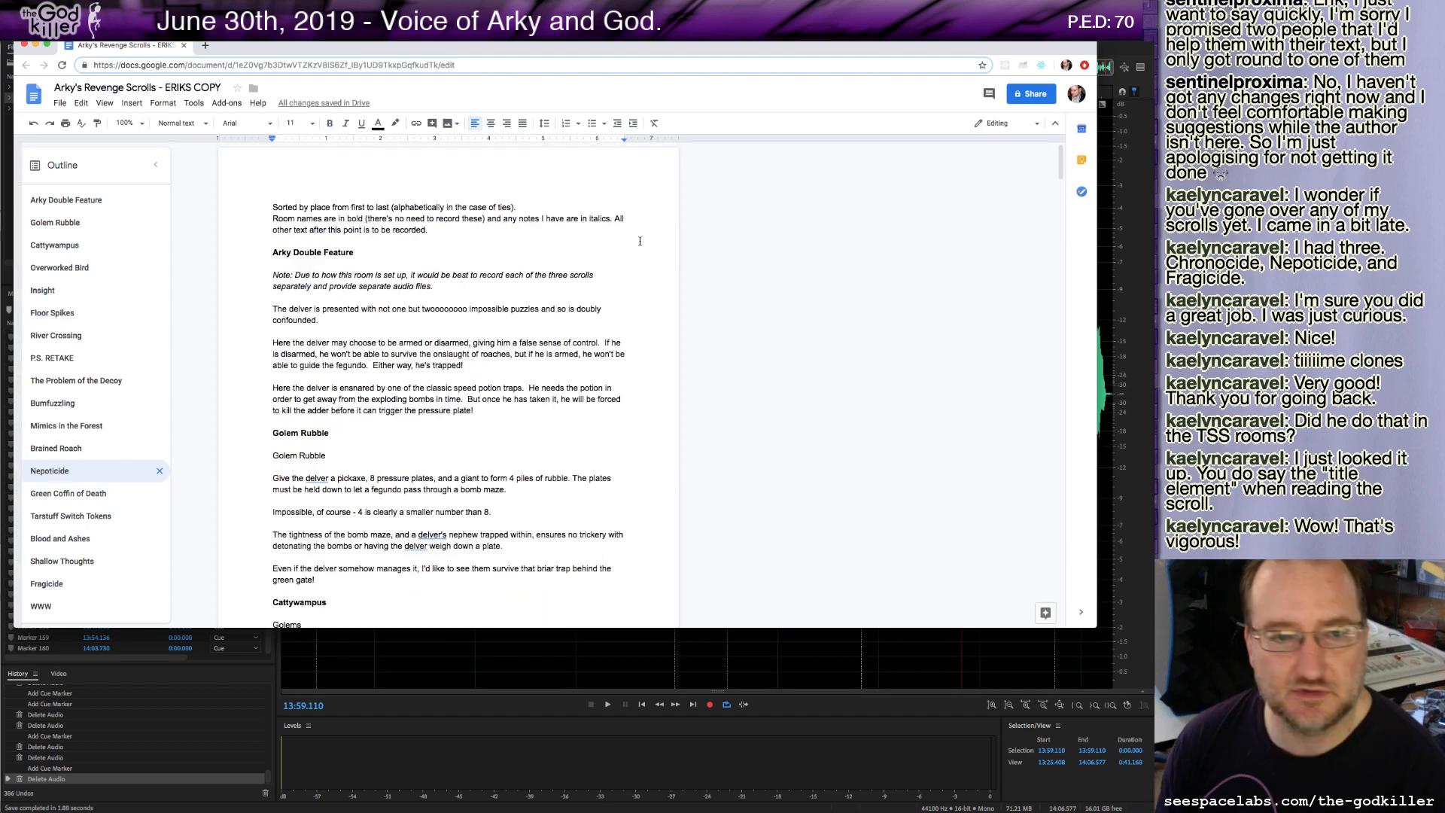
scroll(558, 261, down, 20)
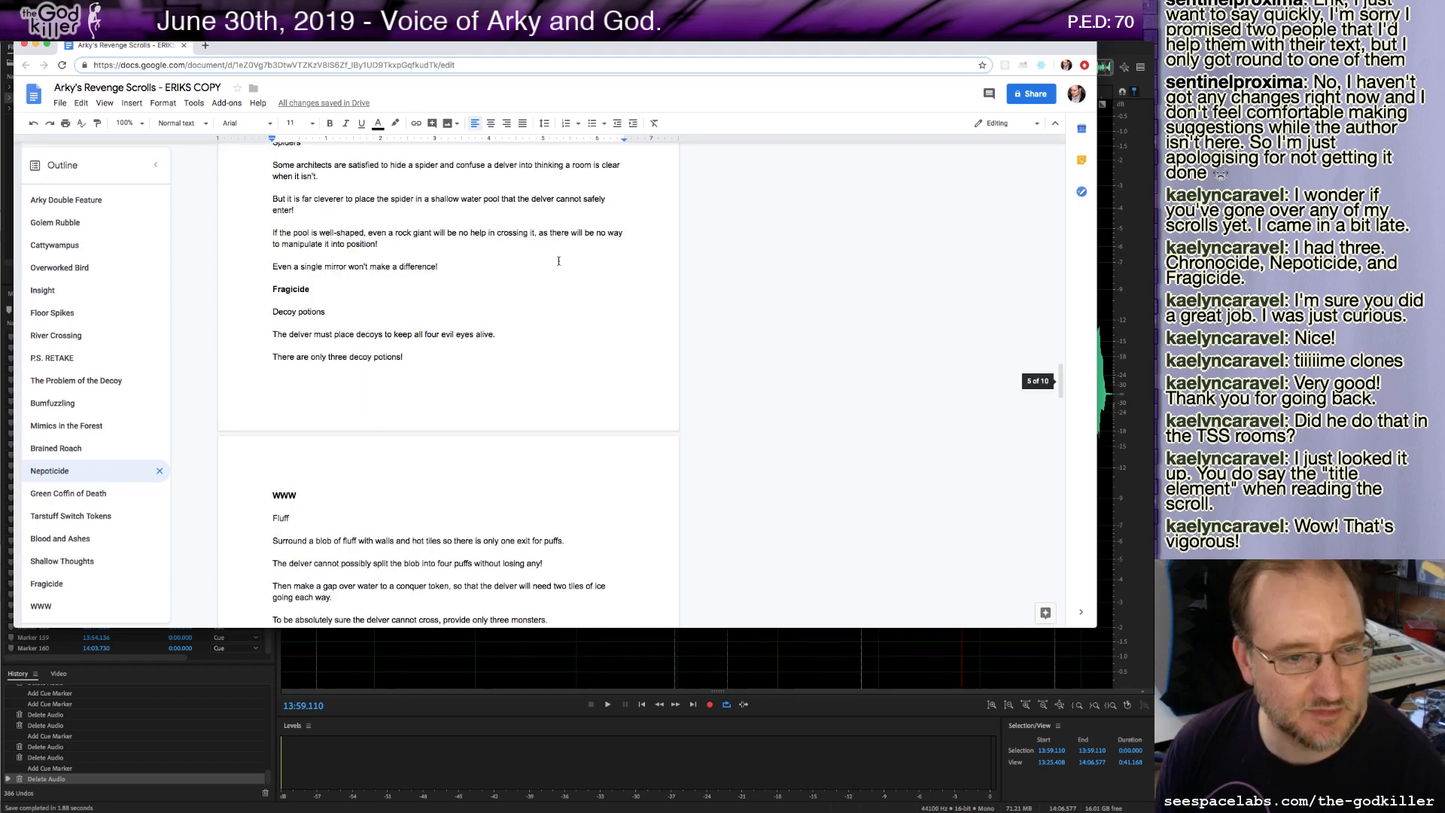
scroll(558, 261, down, 10)
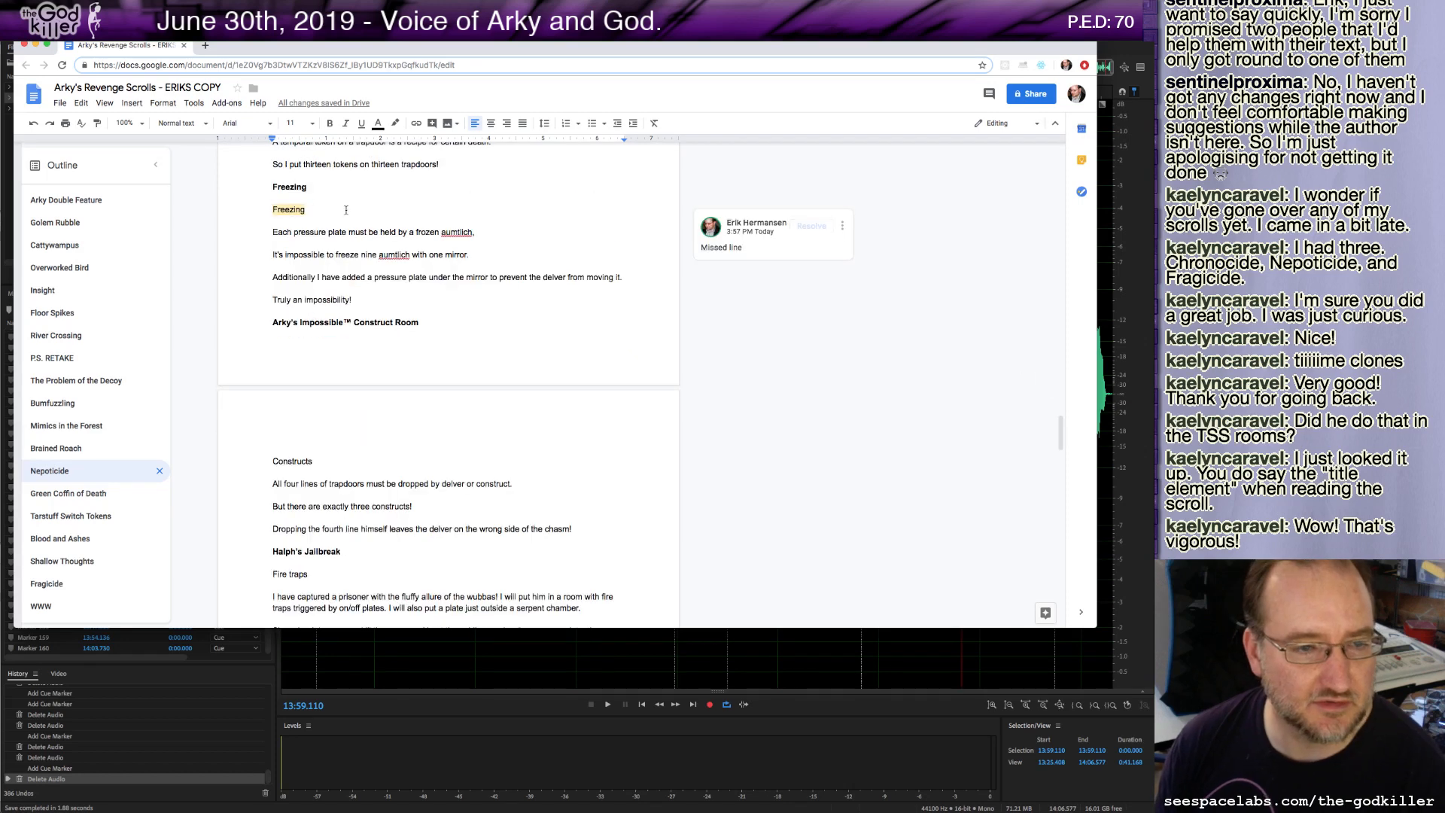
click(307, 187)
text(RETAKE)
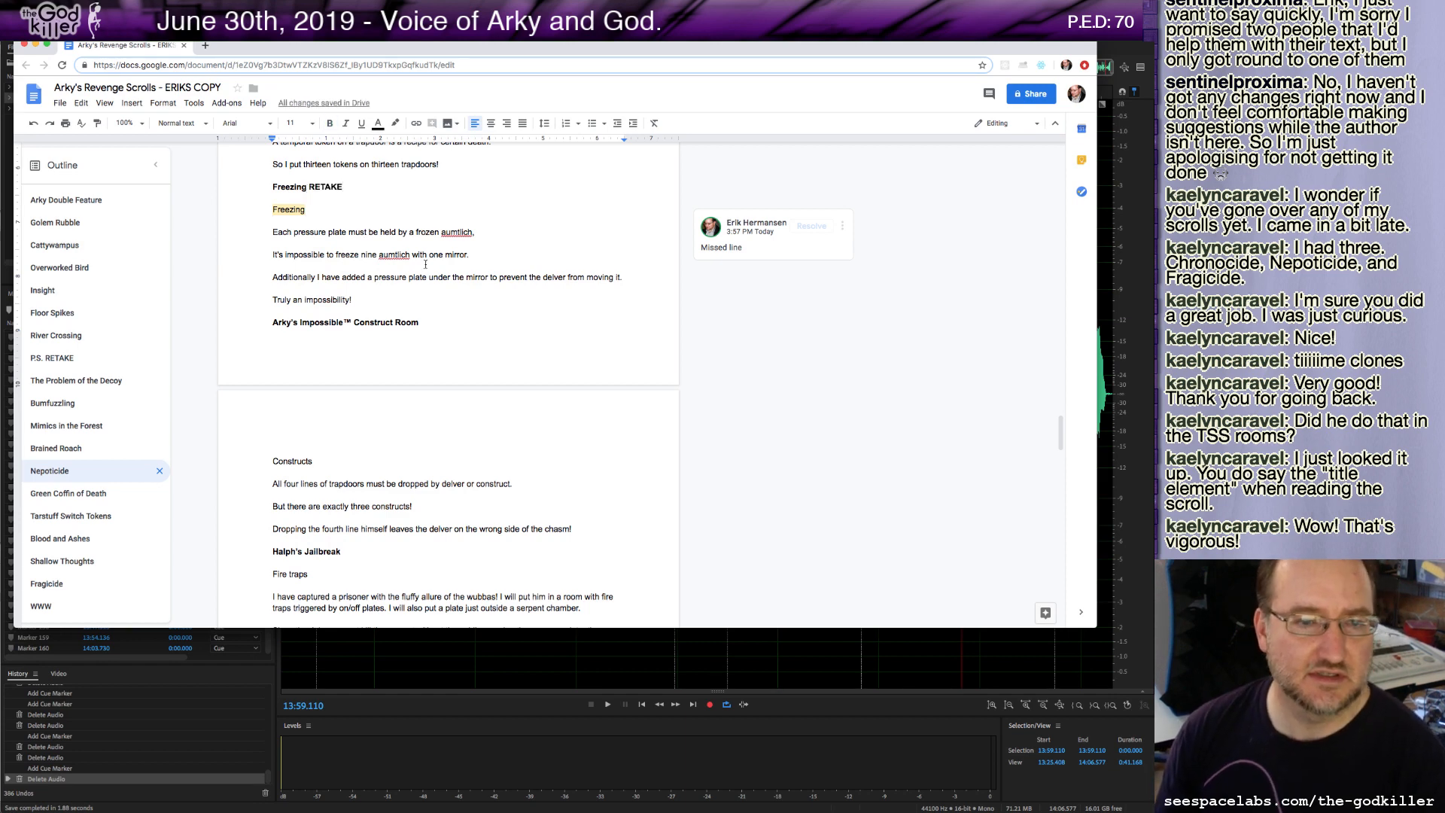
click(293, 217)
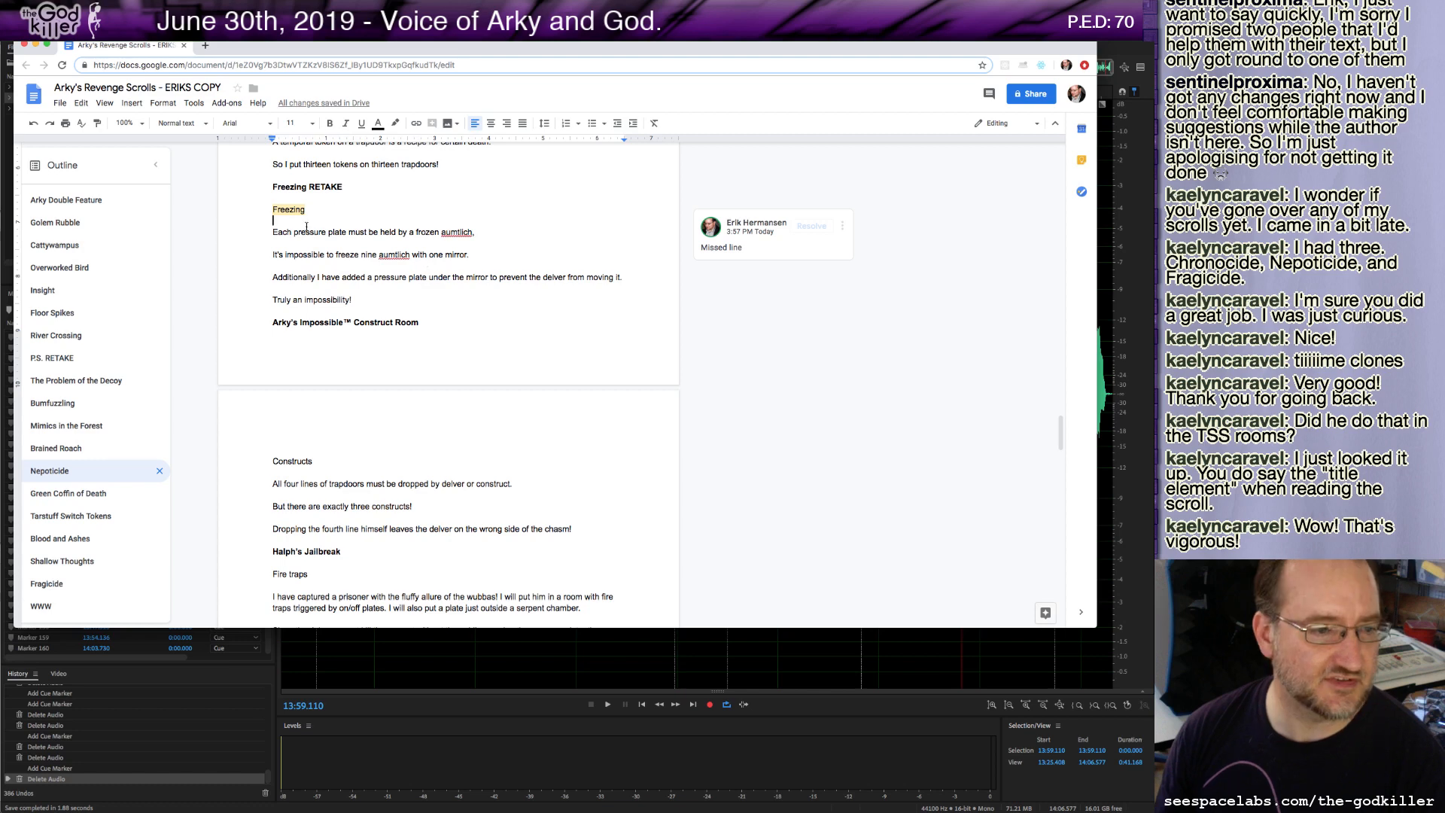
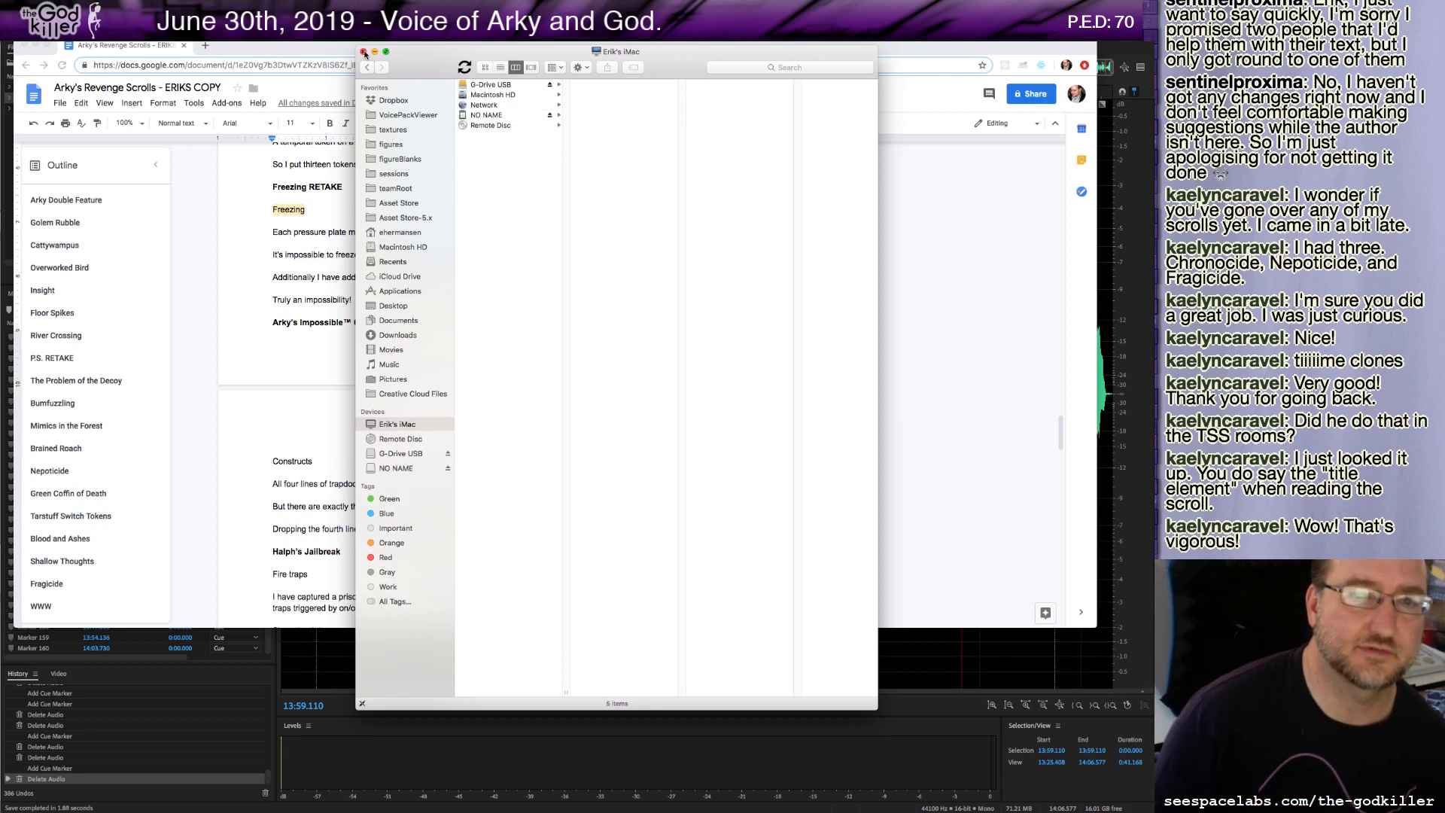
Open MONO-000.WAV from the NO NAME drive's PROJ000 AUDIO folder with Adobe Audition CC 2019.
click(412, 470)
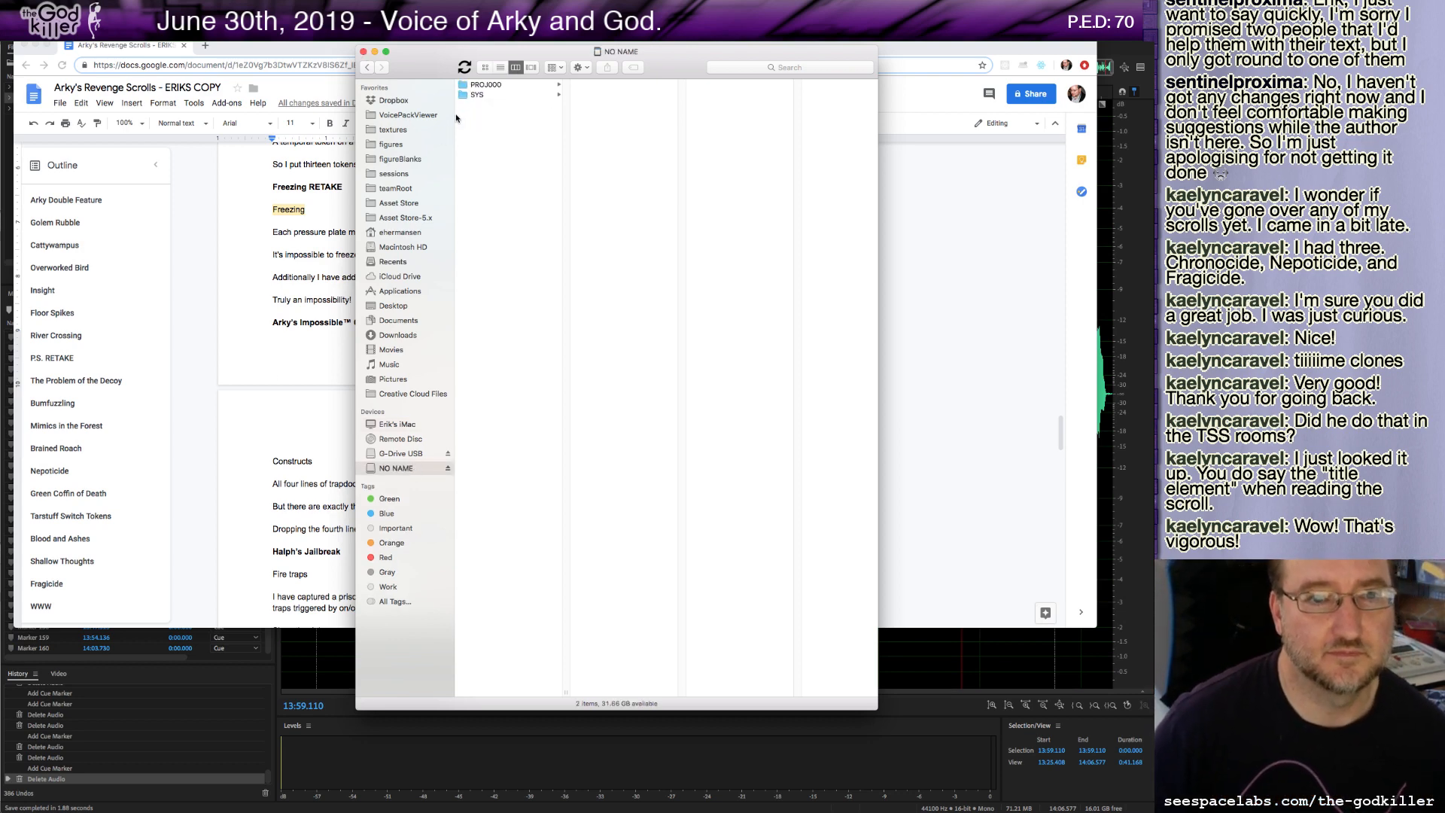
click(484, 85)
click(622, 85)
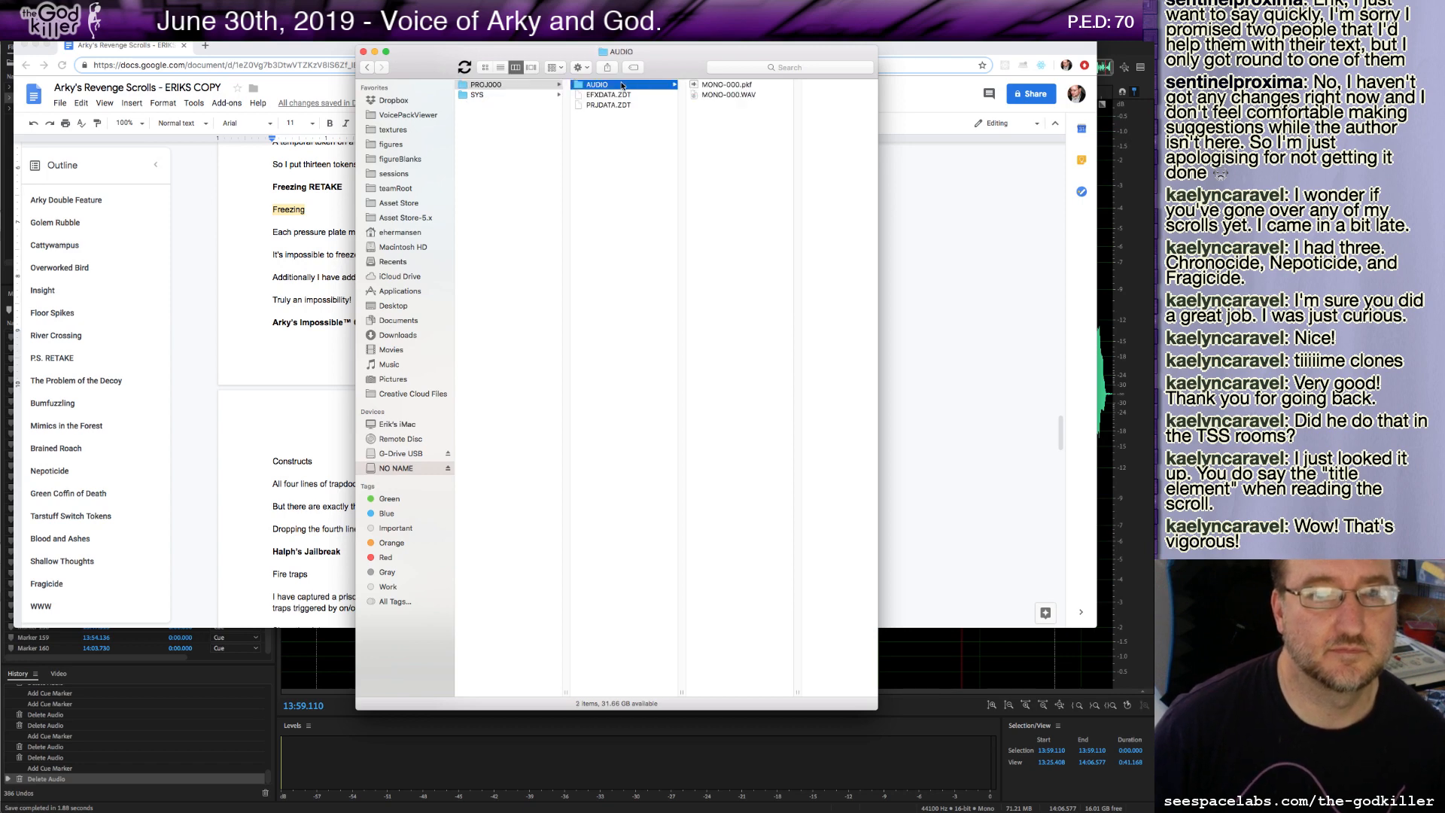
click(701, 94)
right_click(715, 96)
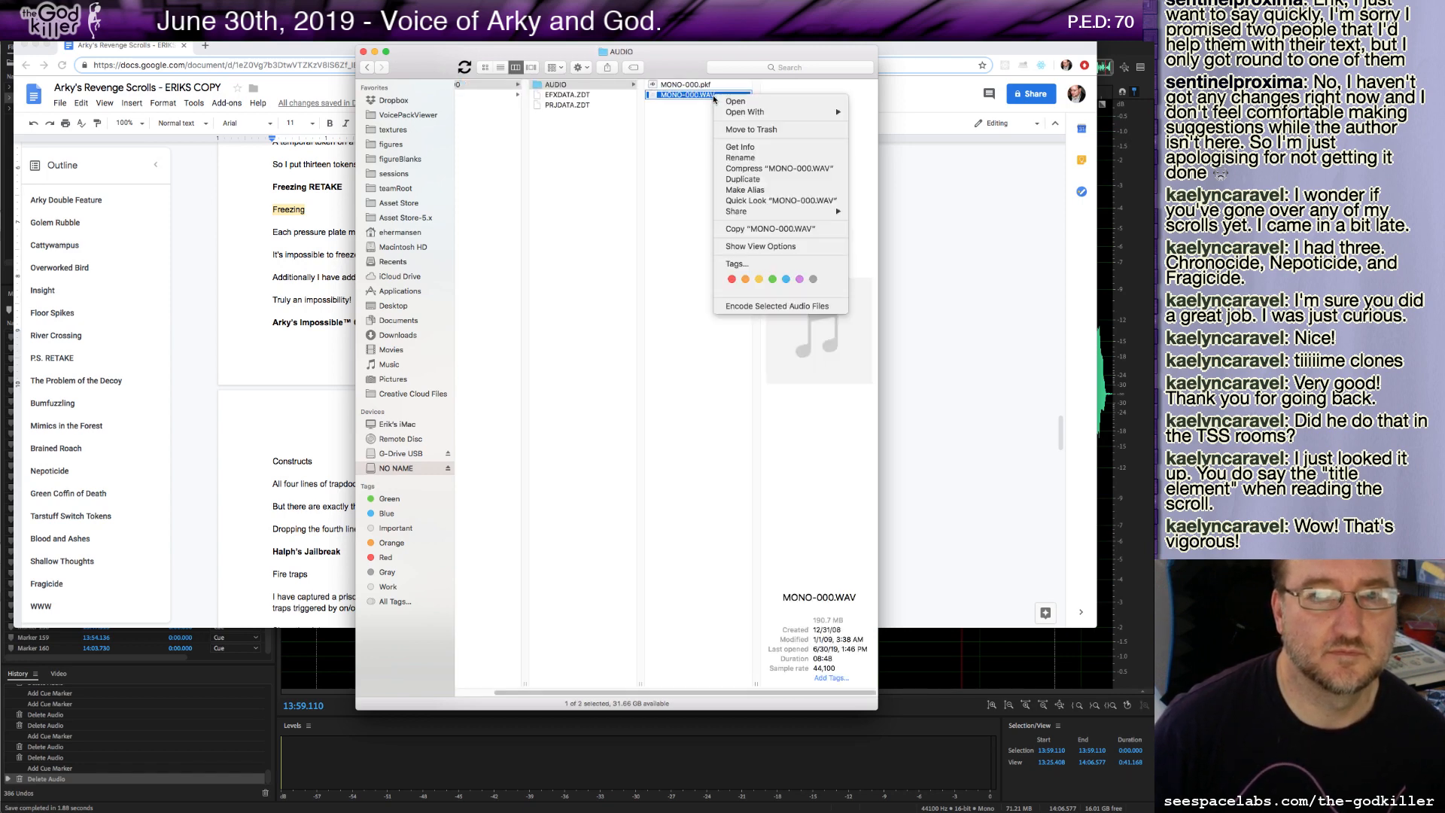
mouse_move(730, 112)
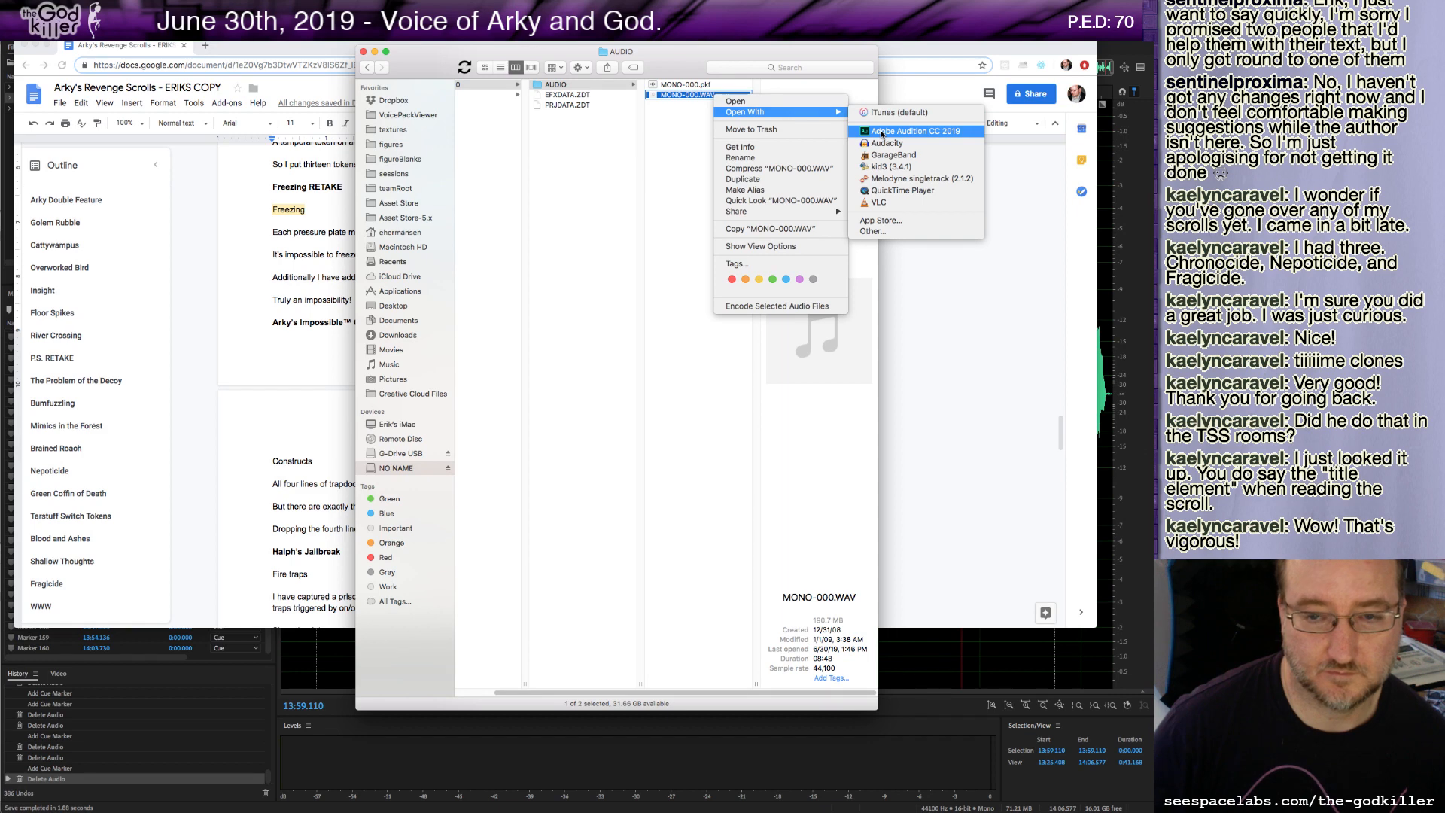
click(882, 132)
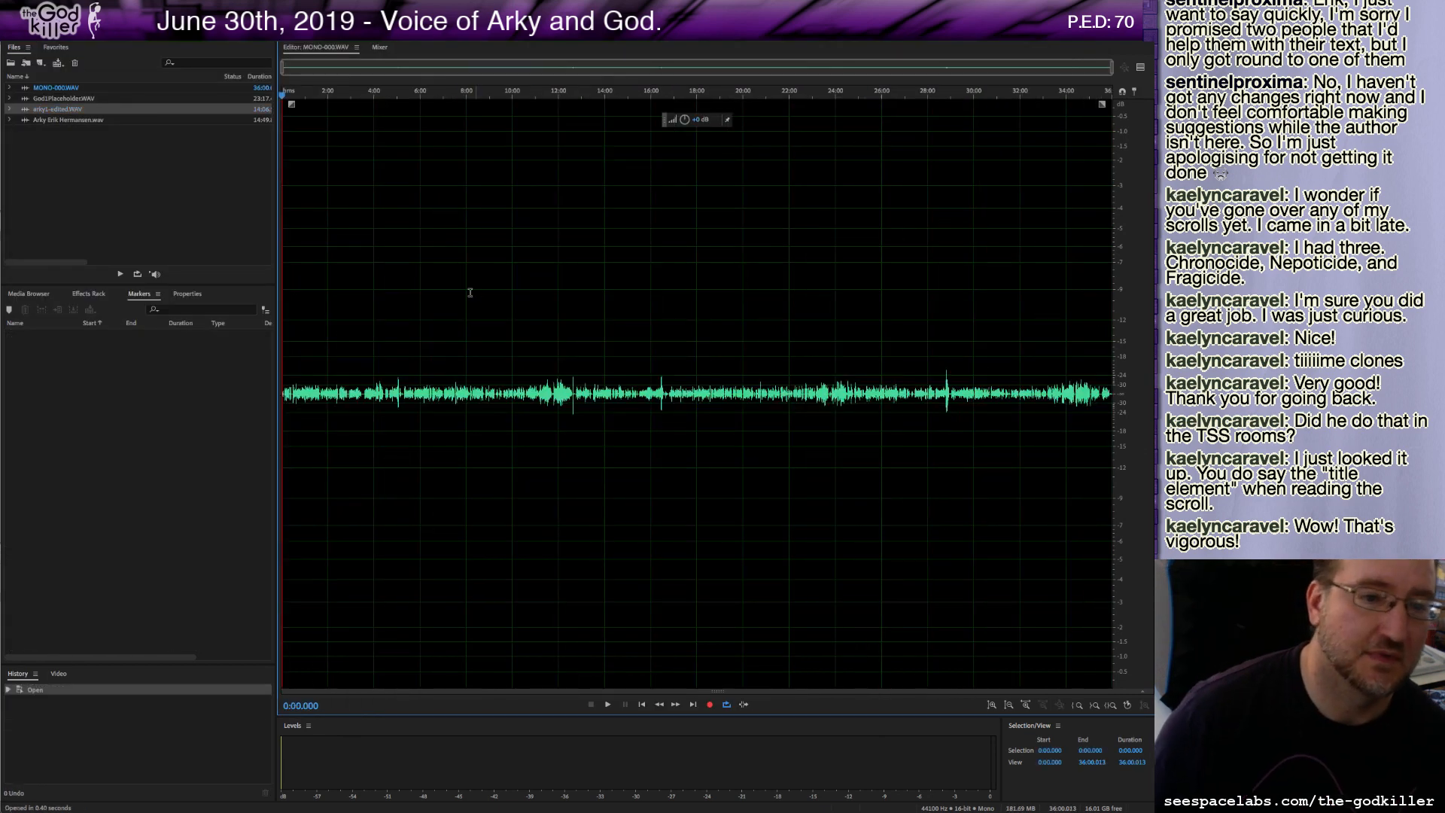
Play back the recording from several points near the beginning to review the narration.
click(489, 316)
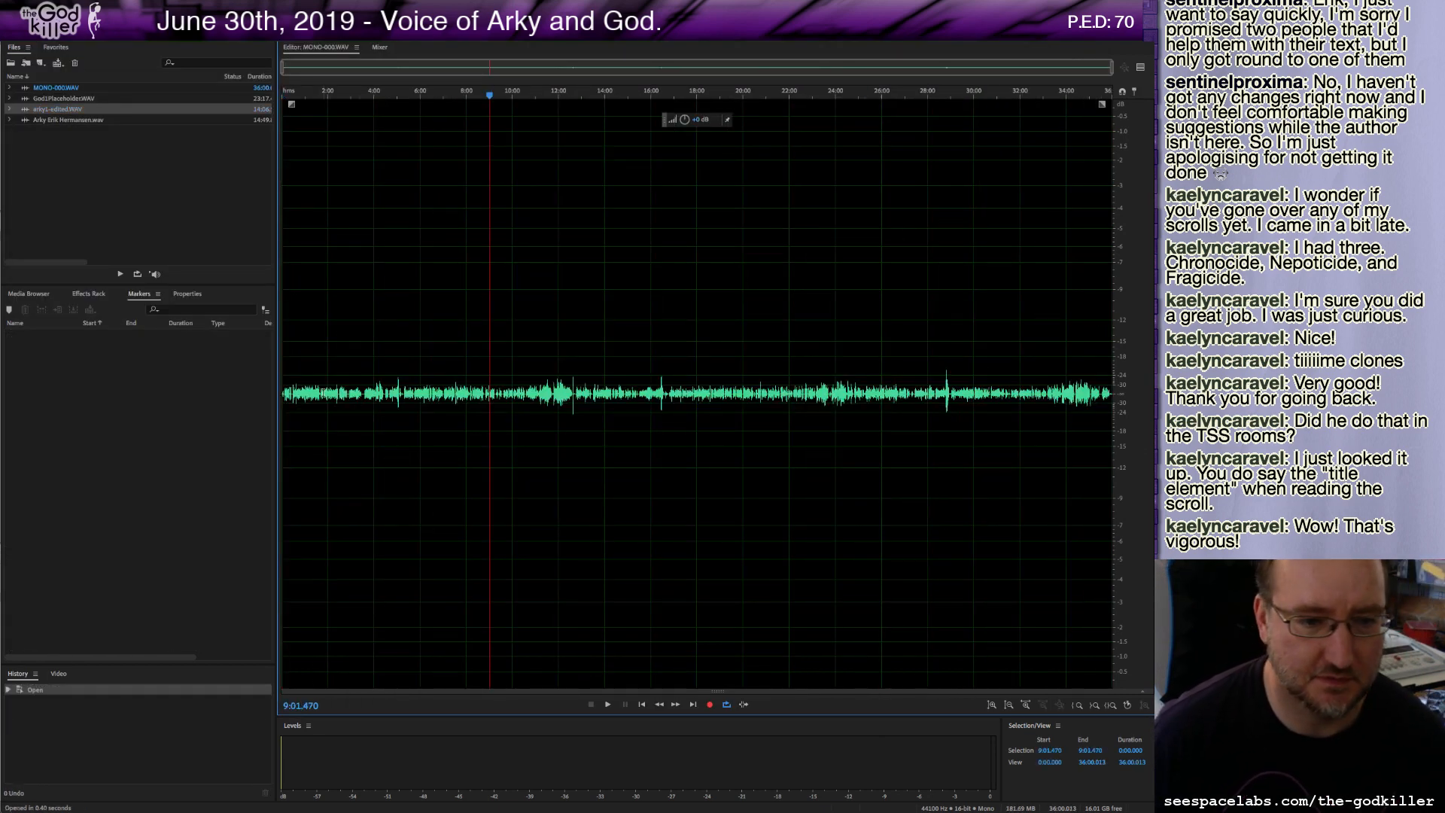
click(285, 393)
key(space)
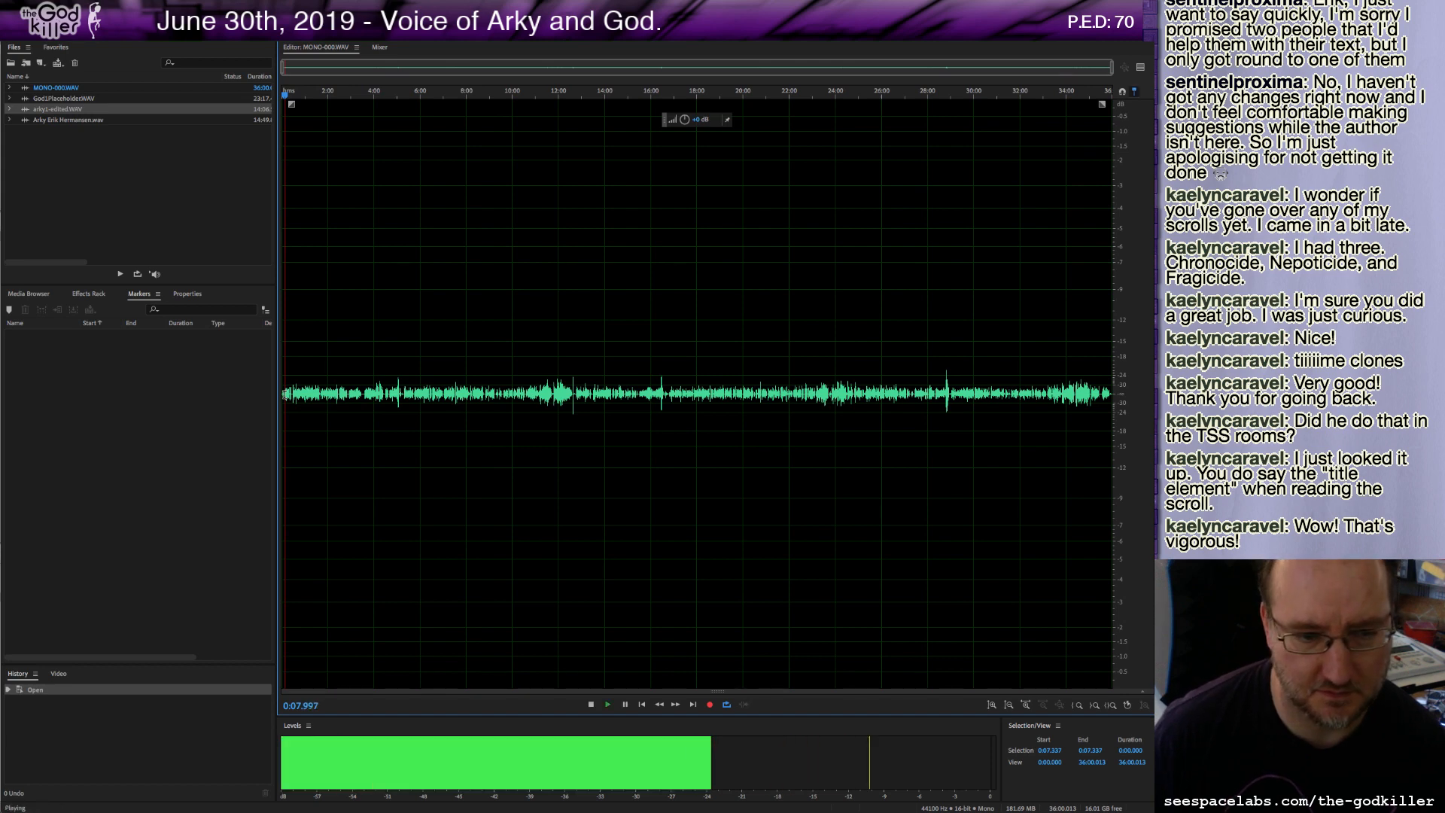
scroll(346, 429, up, 3)
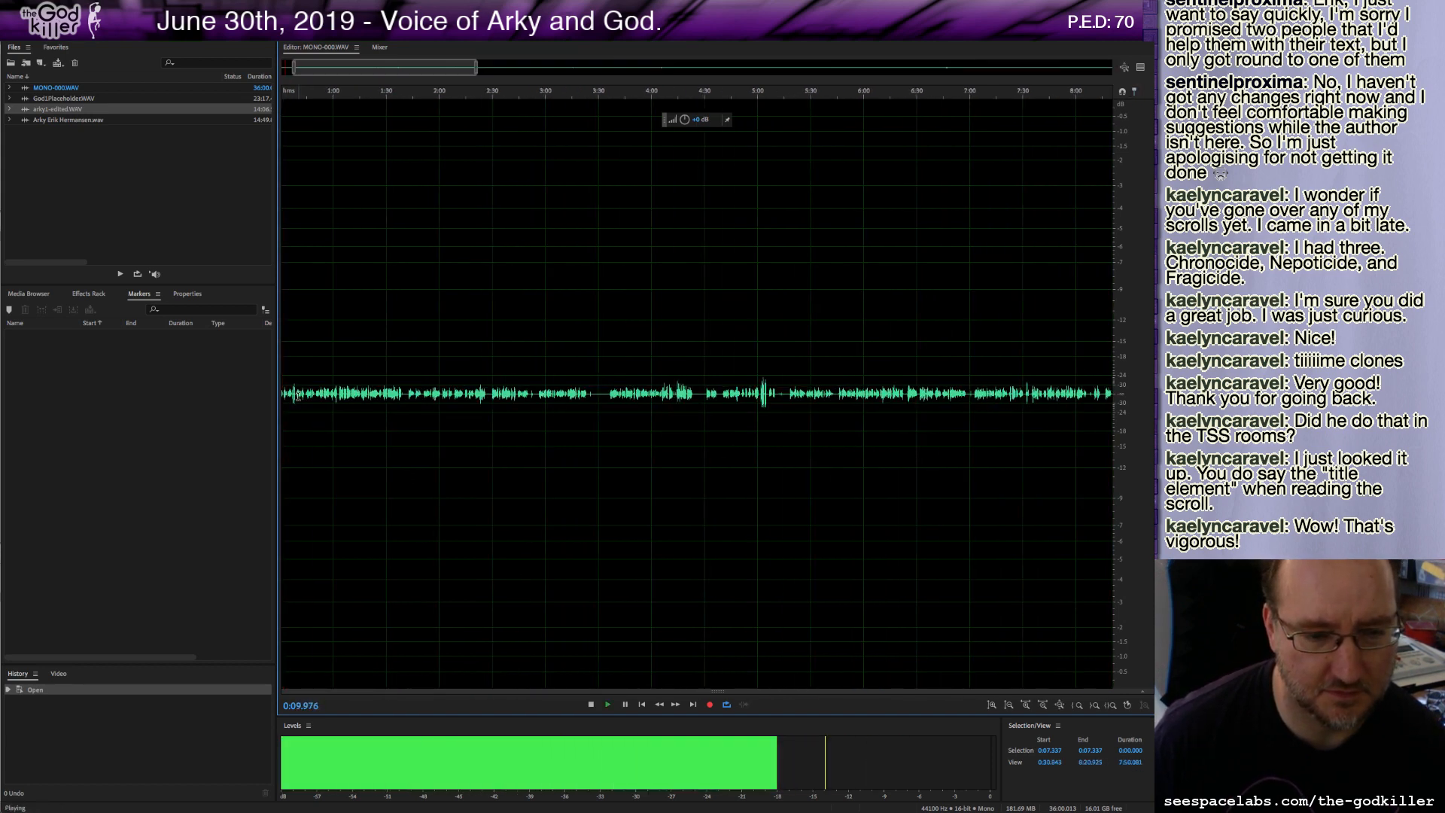
click(591, 705)
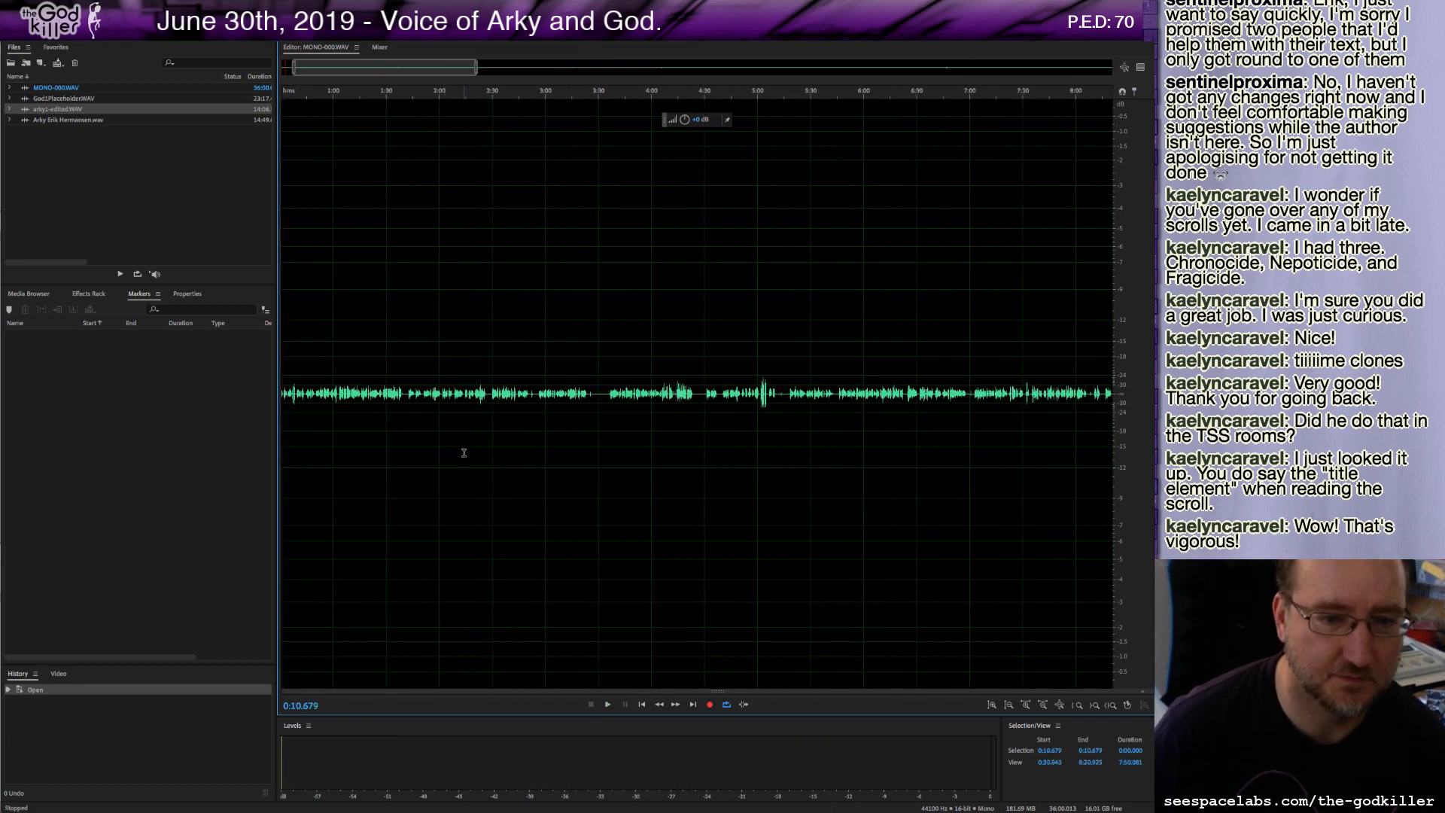
scroll(409, 384, down, 3)
click(294, 385)
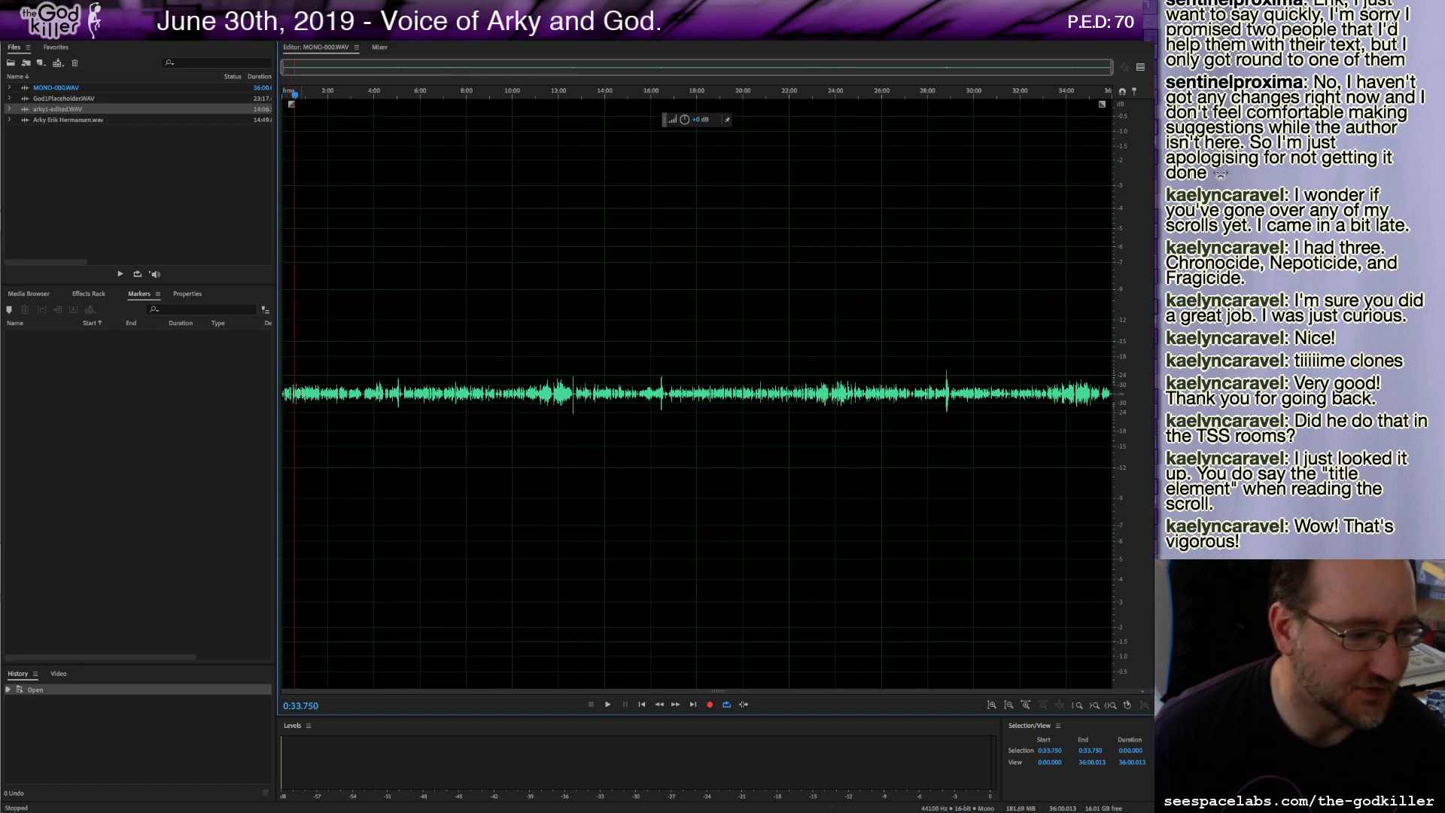
click(308, 389)
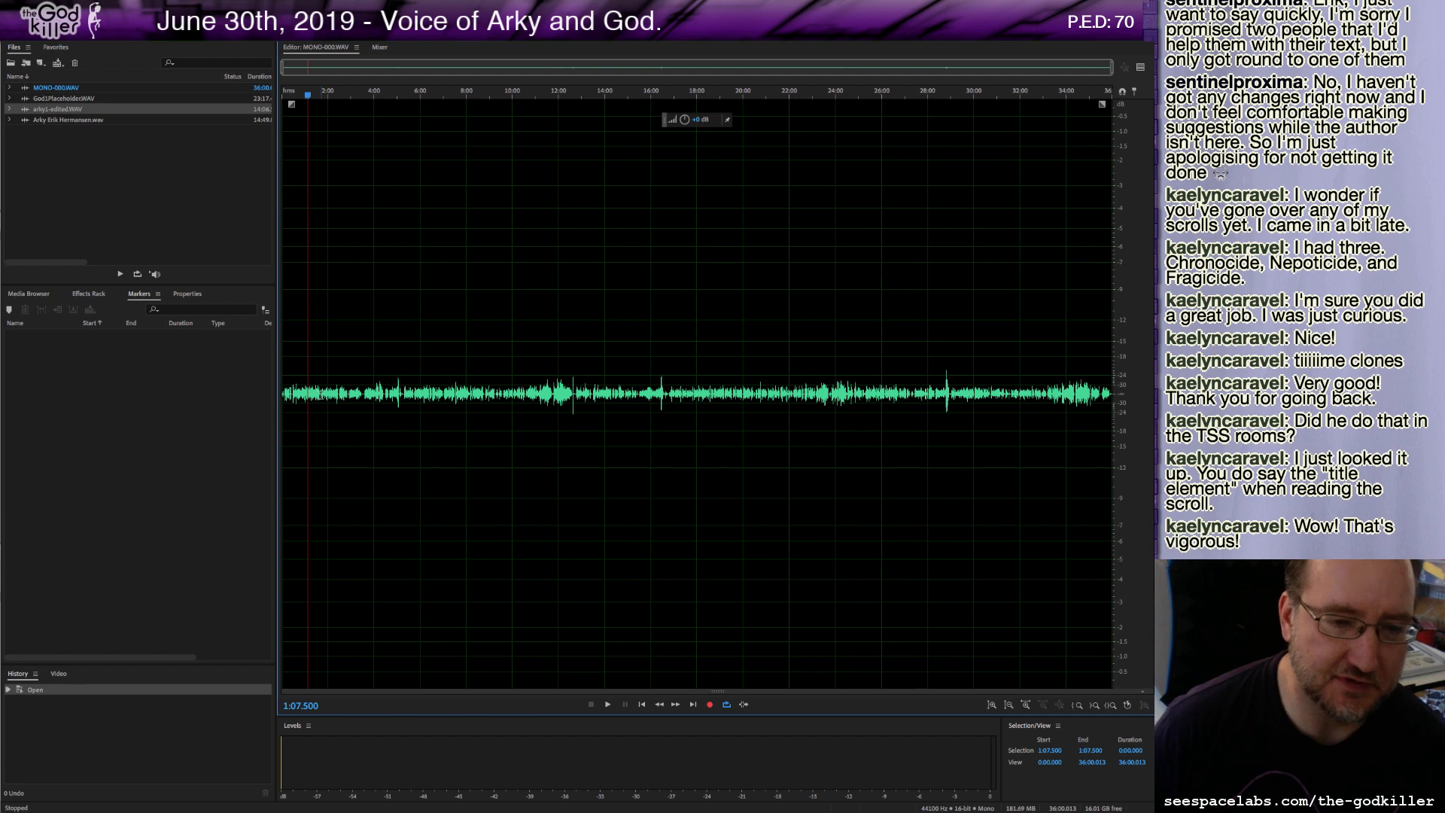
click(284, 393)
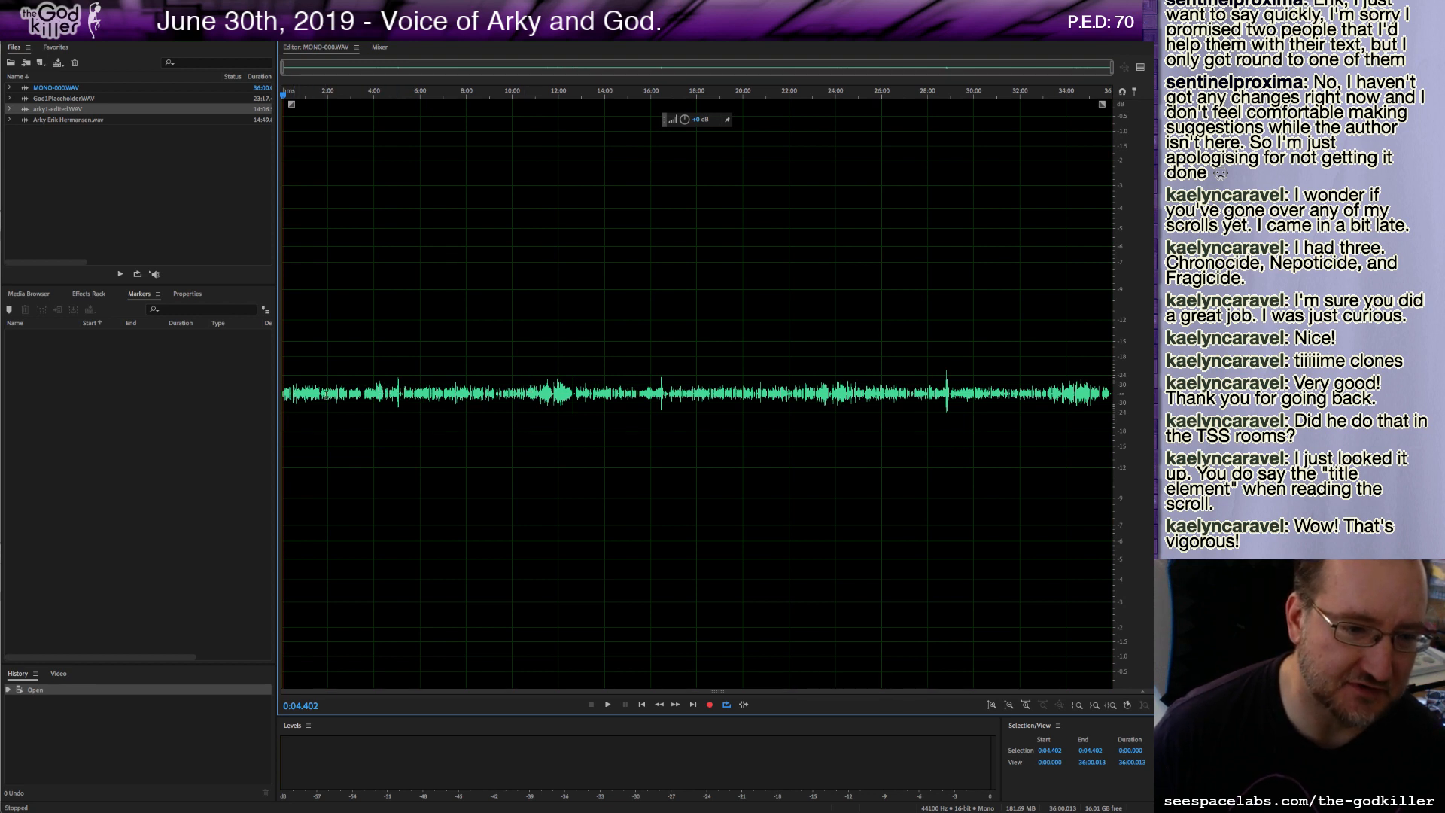
click(349, 393)
key(space)
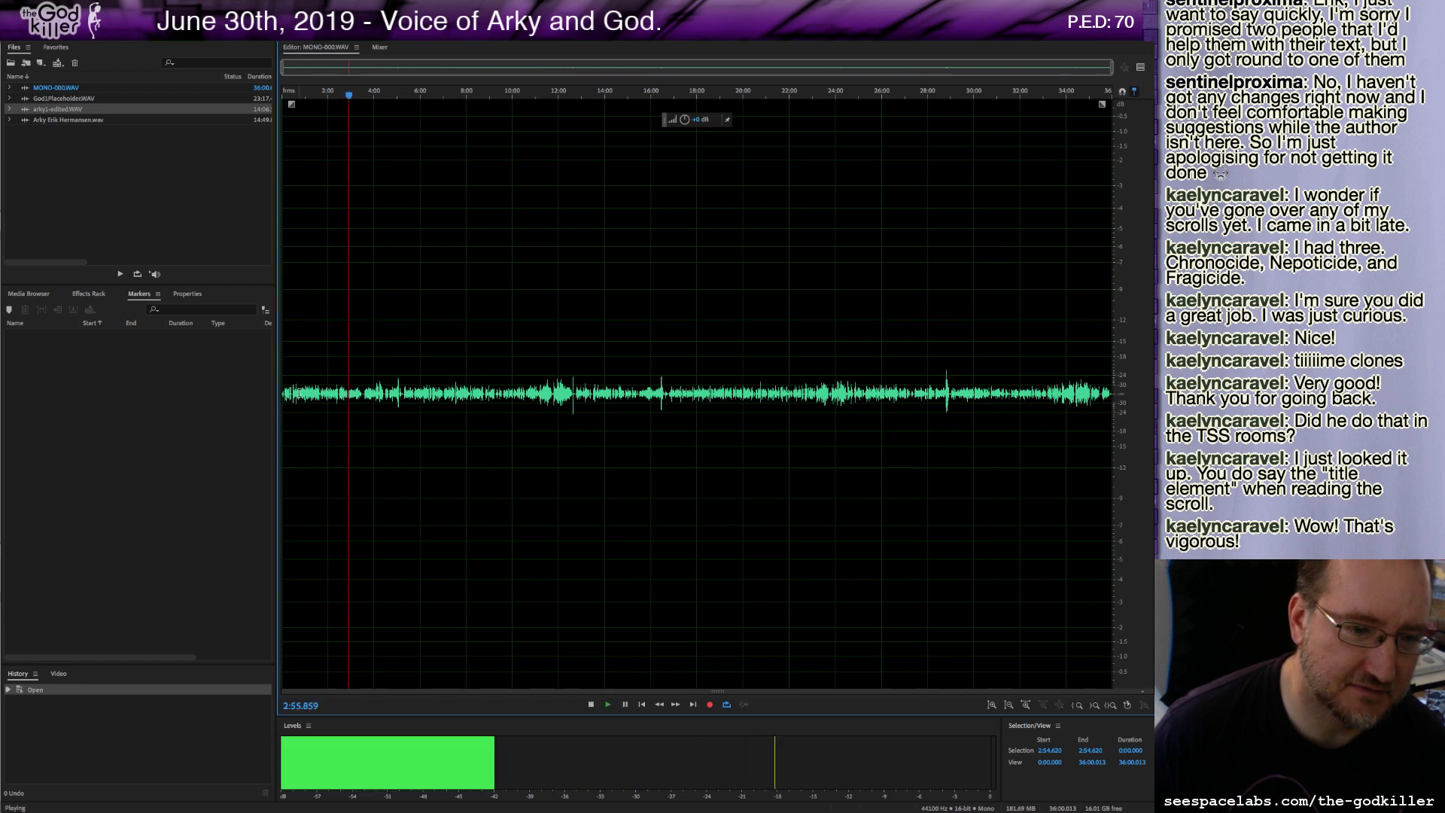
key(space)
click(289, 393)
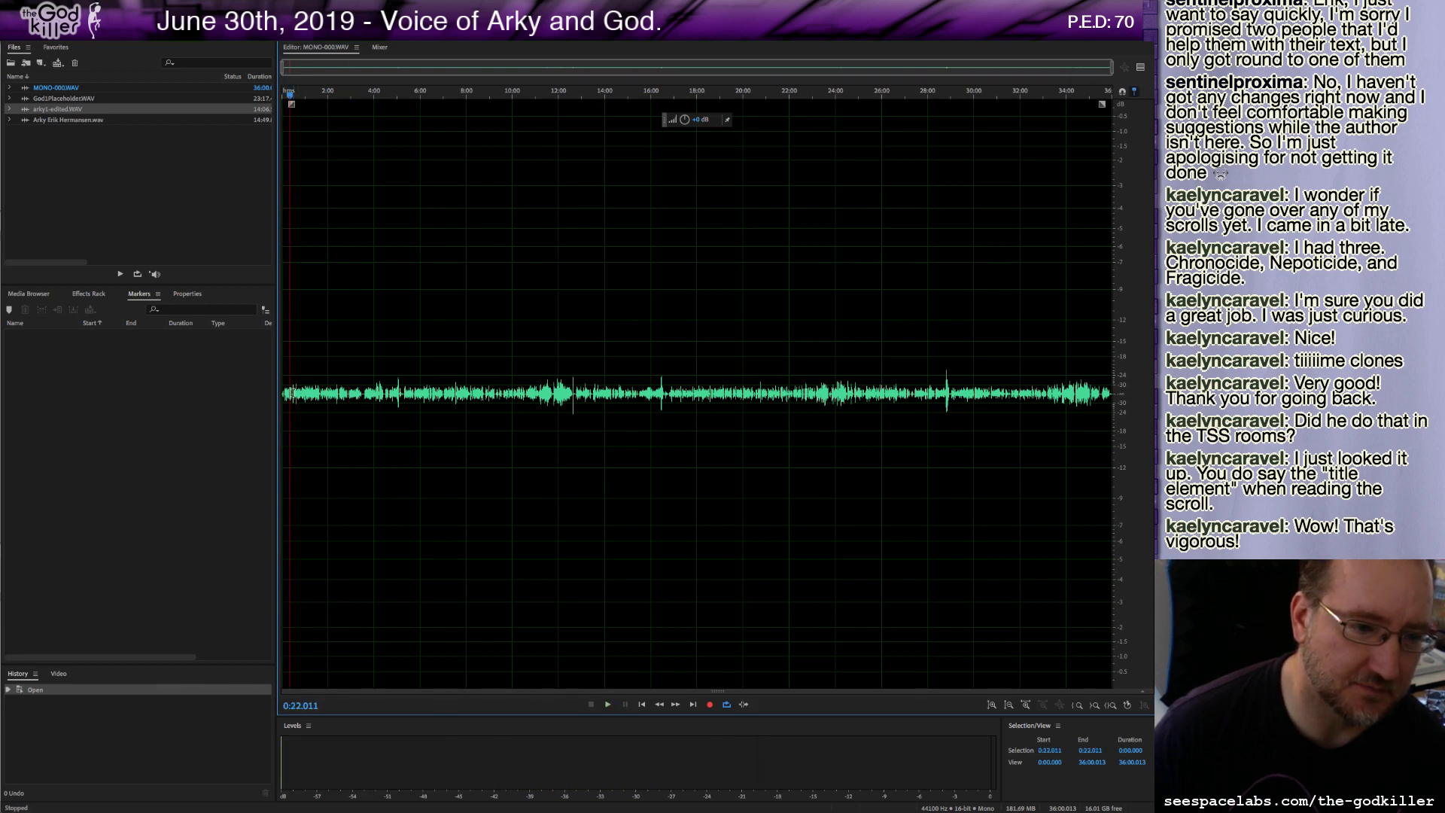
Zoom into the opening of the waveform and listen to several passages to check the takes.
drag(289, 393, 263, 394)
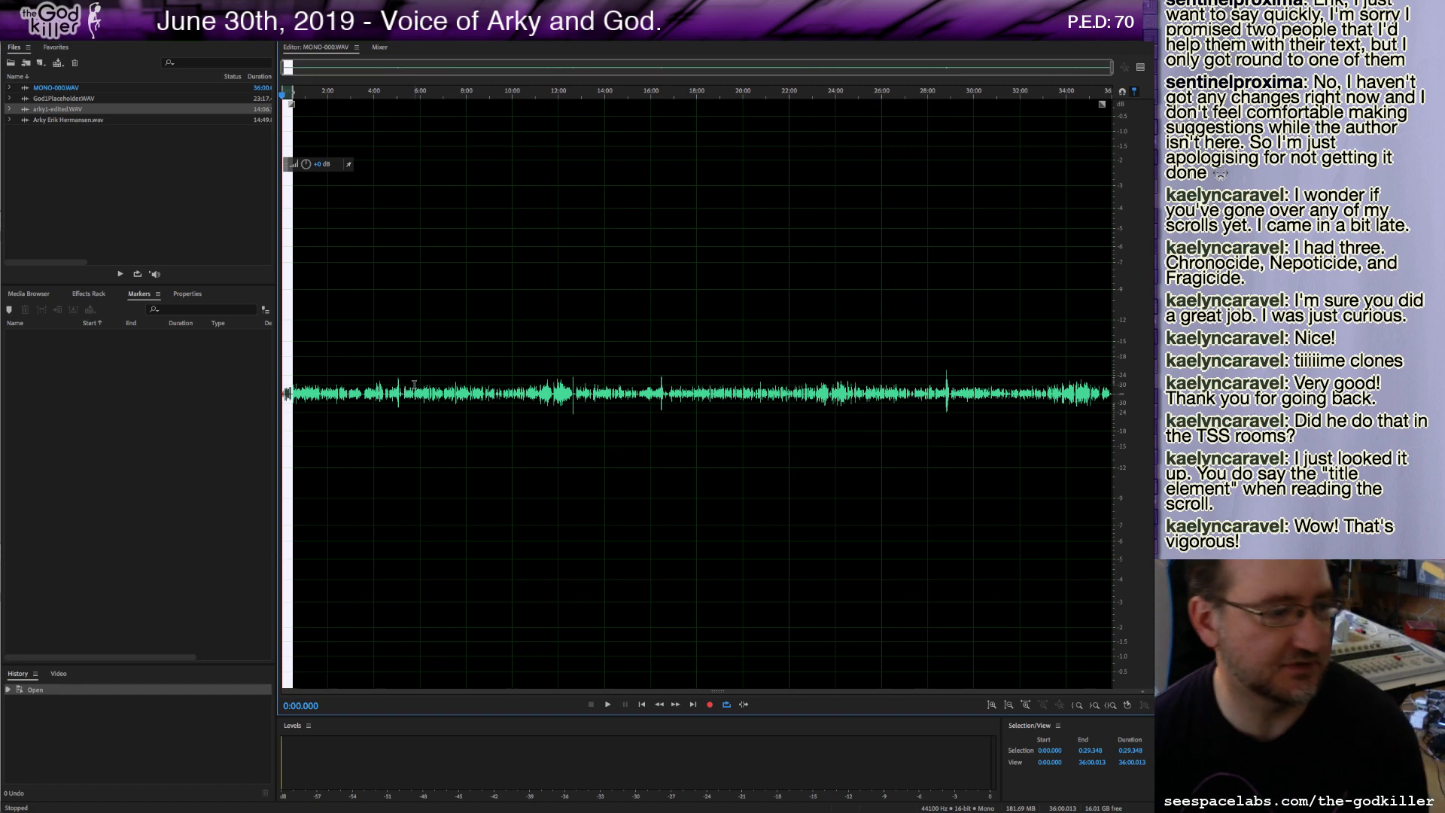
scroll(441, 351, up, 5)
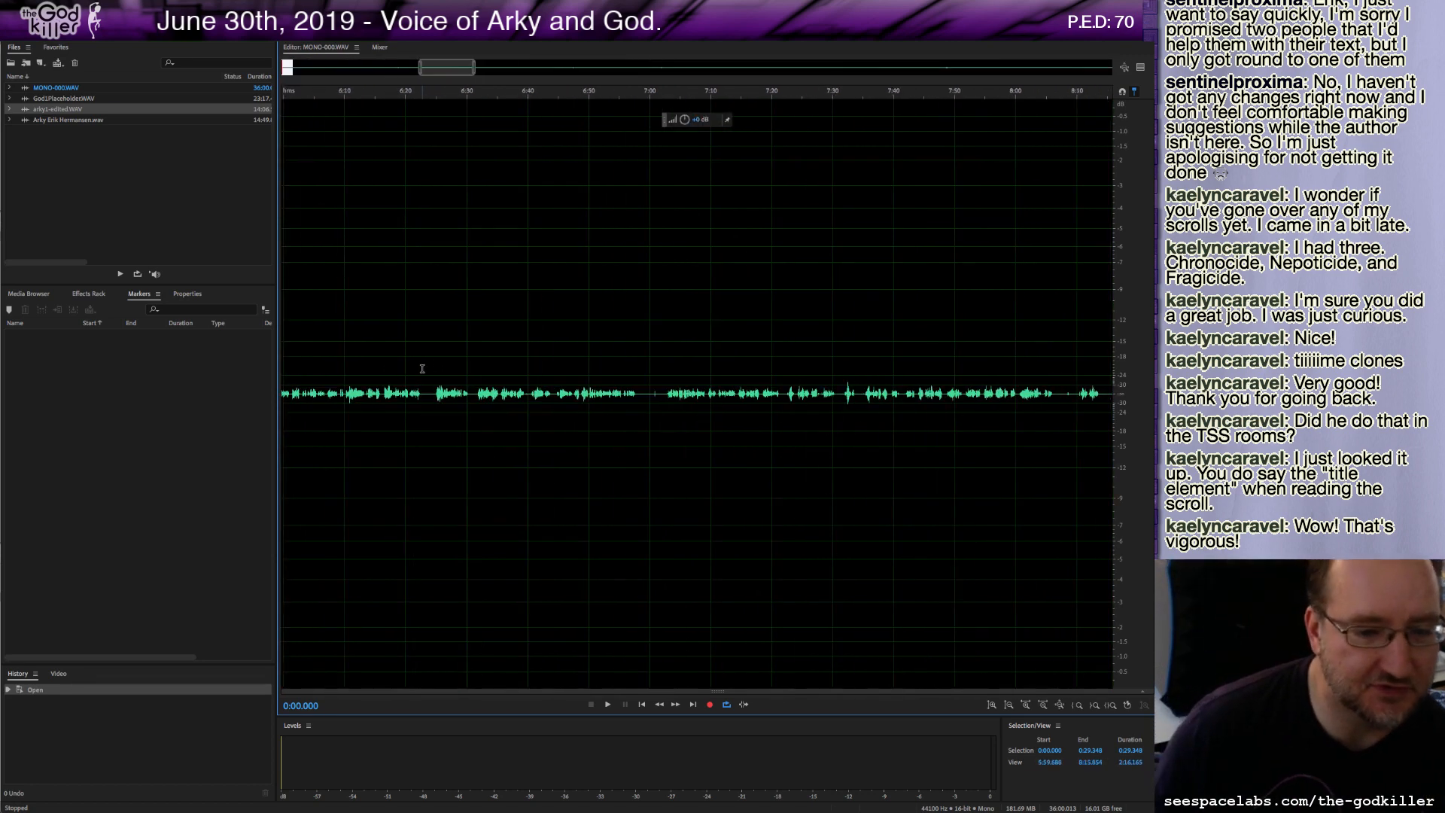
drag(428, 69, 198, 96)
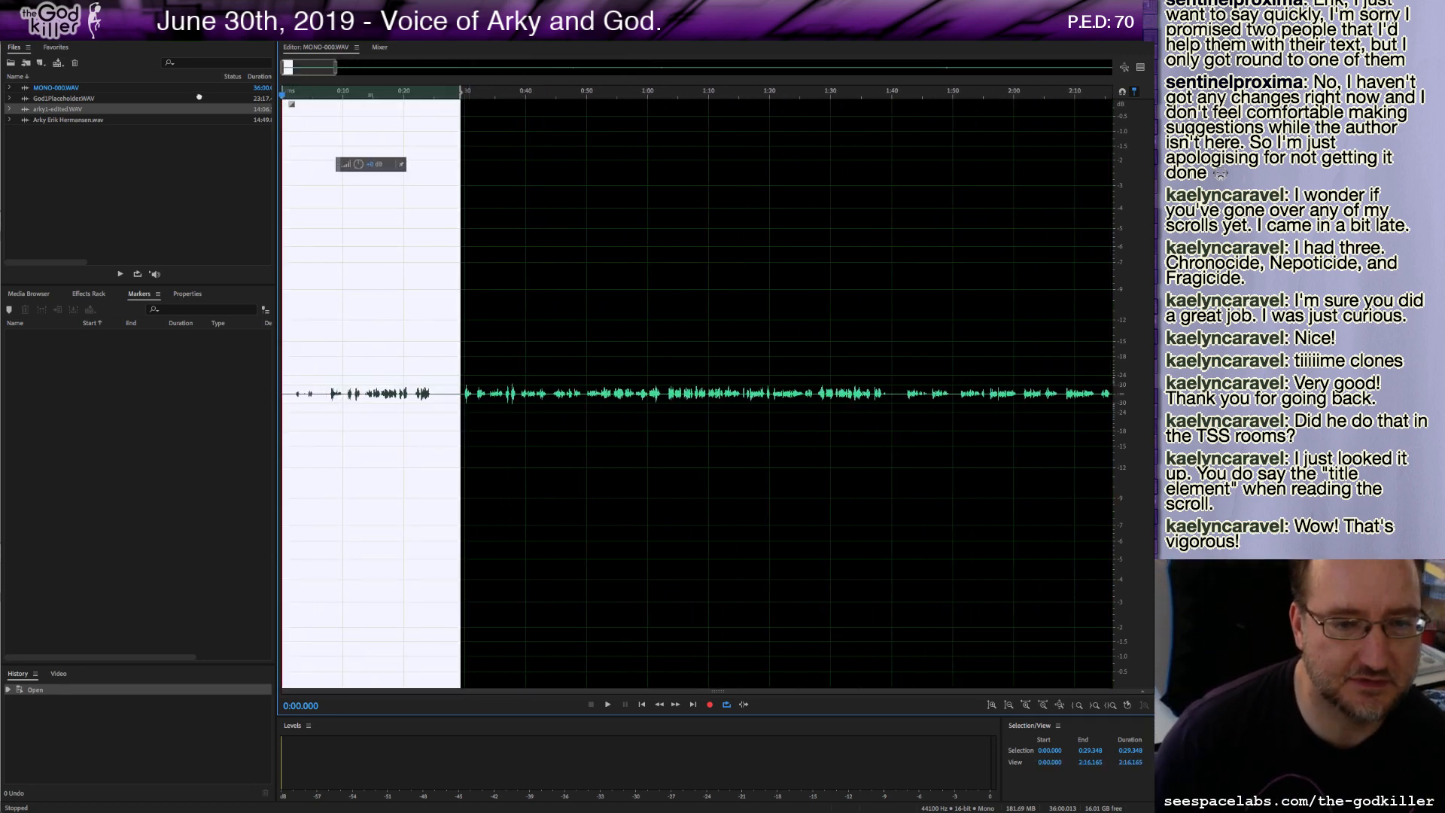
click(362, 391)
key(space)
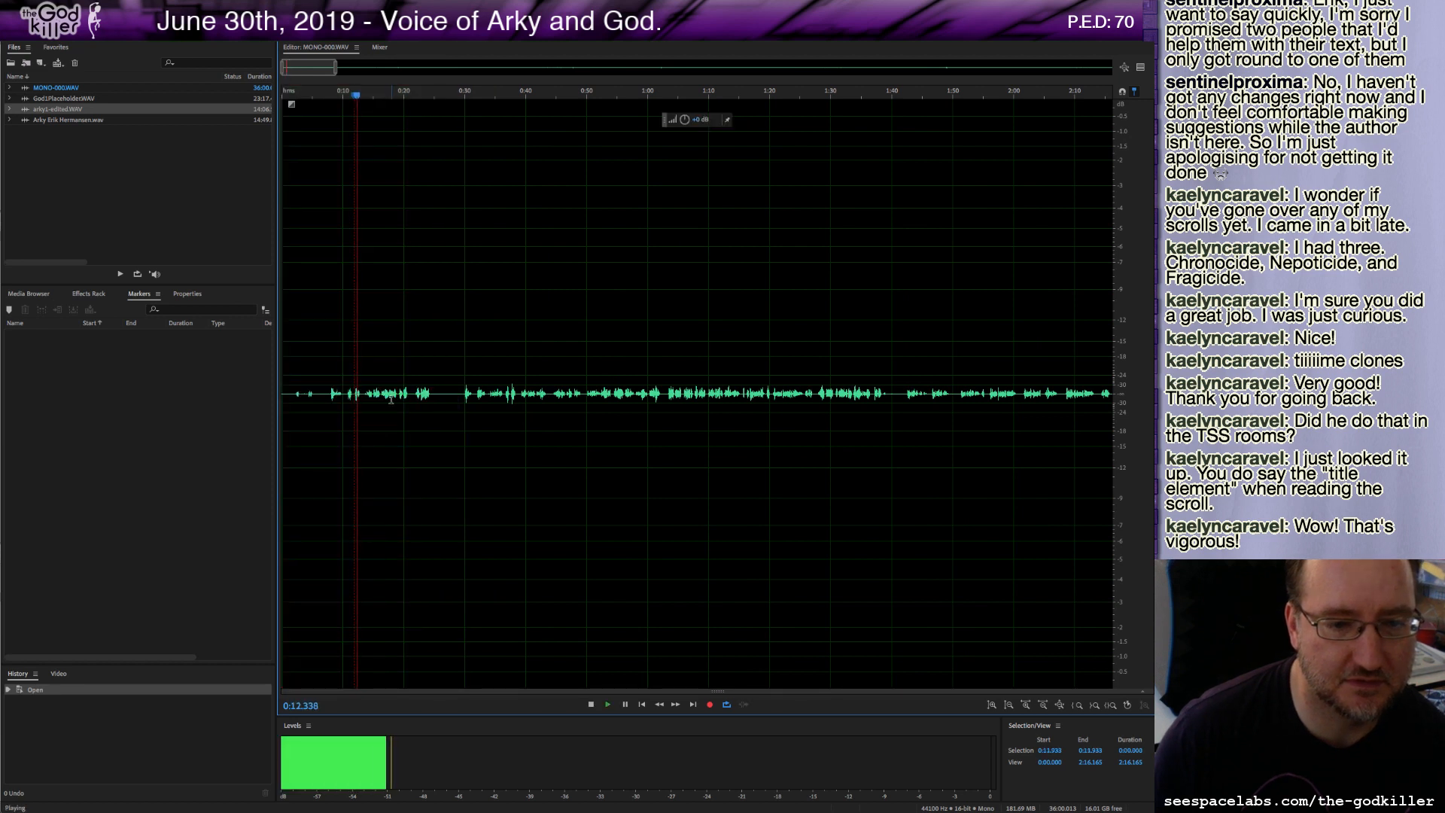
click(399, 395)
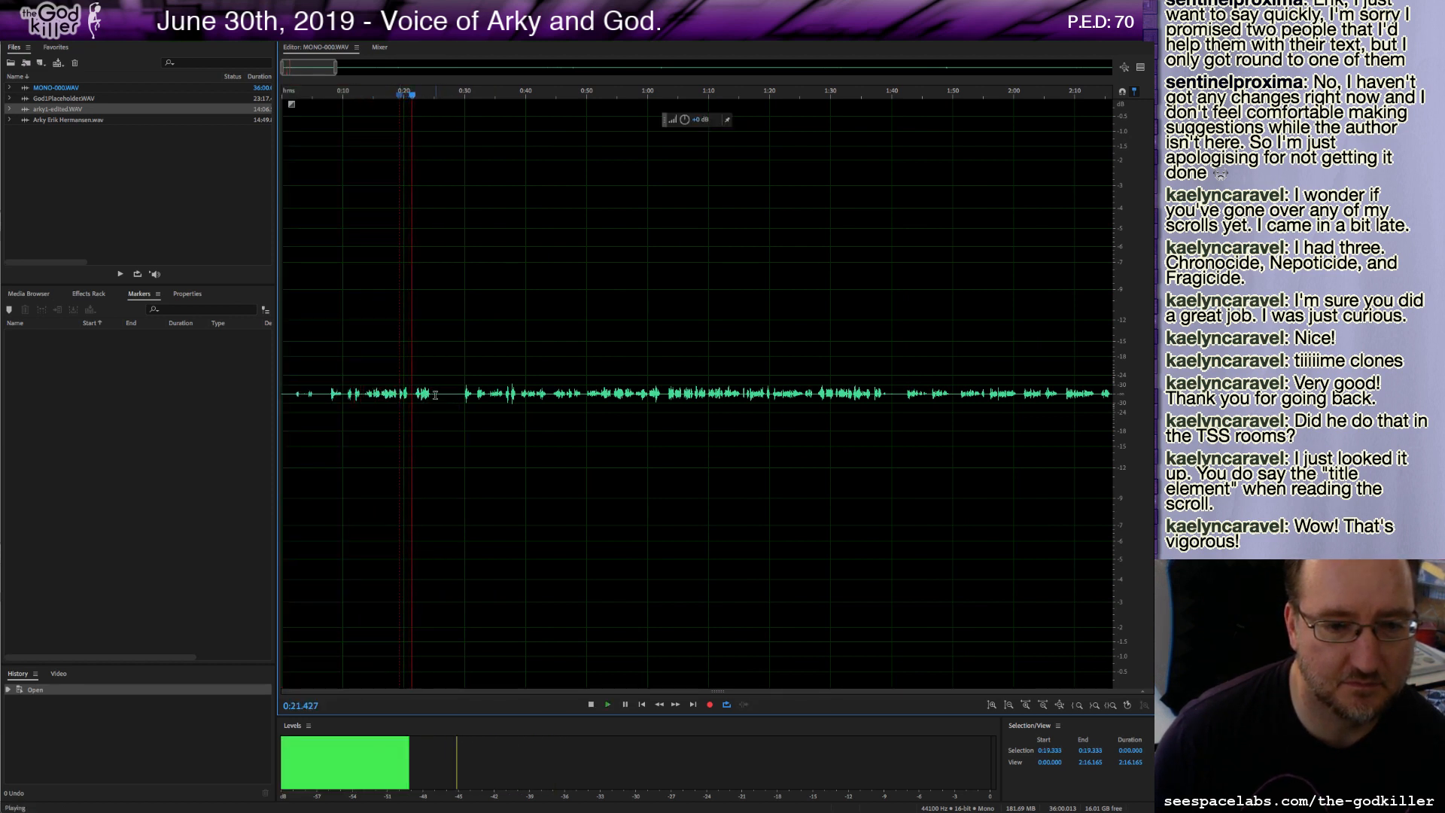
key(space)
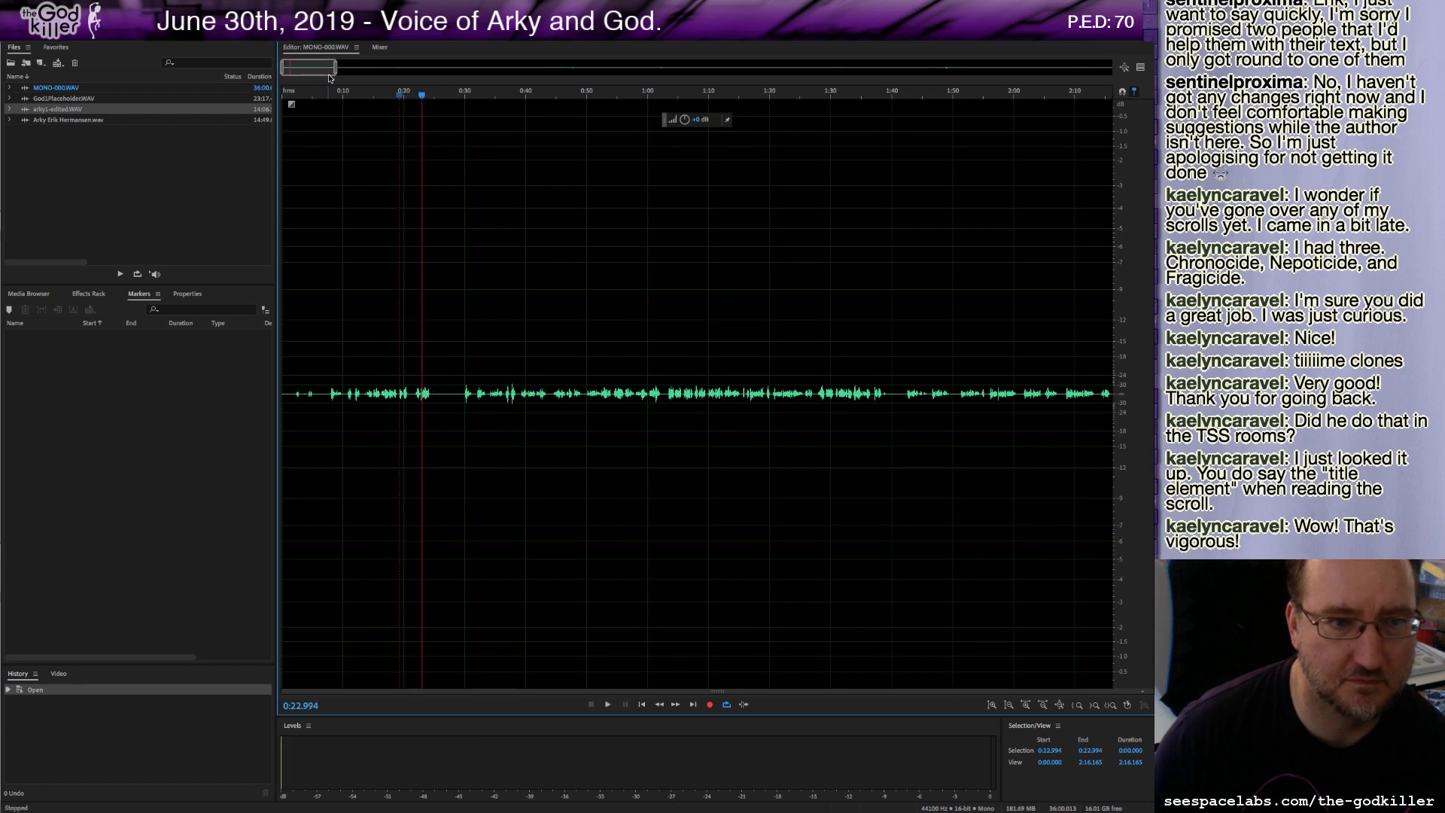
click(462, 299)
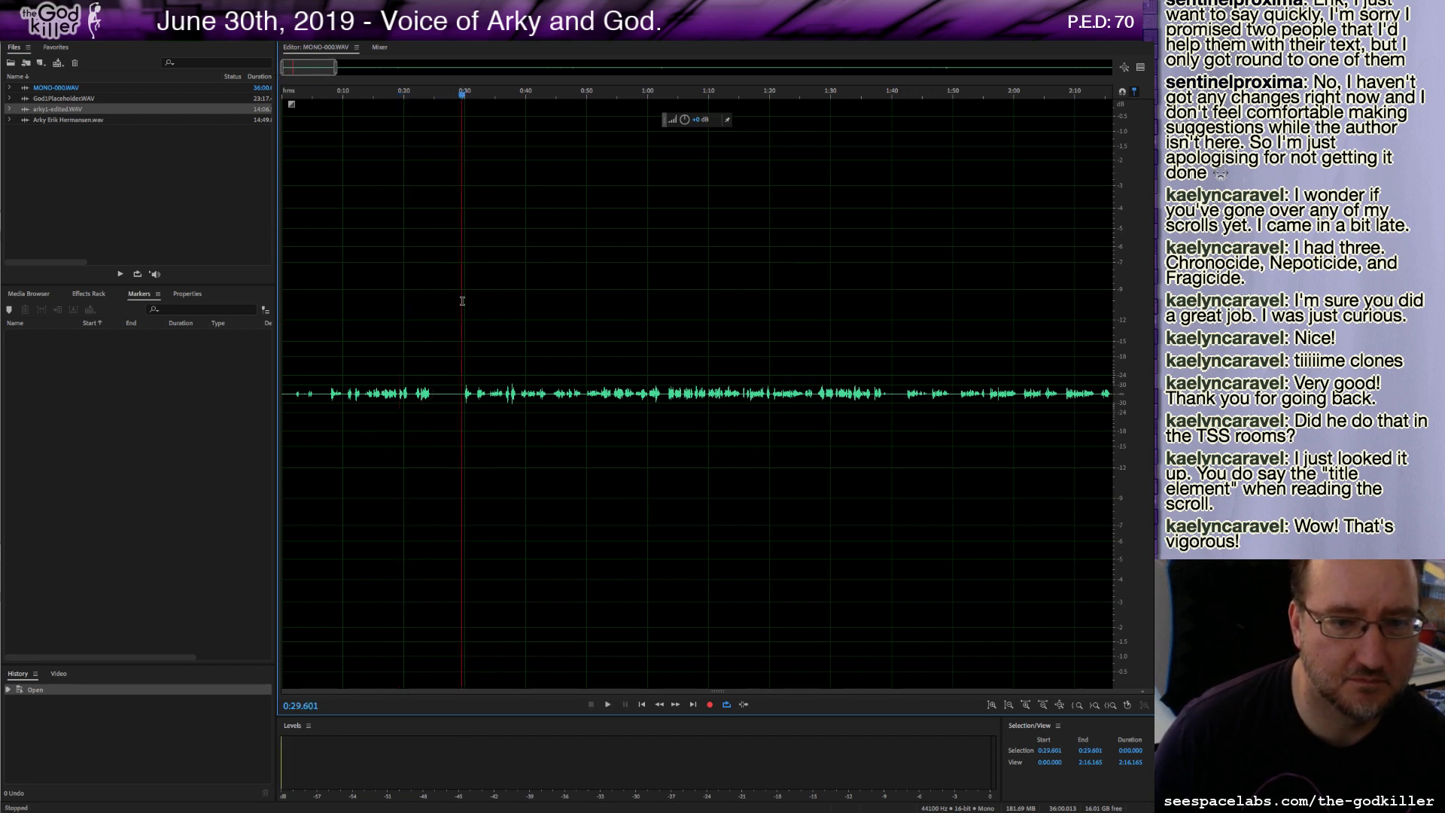
key(space)
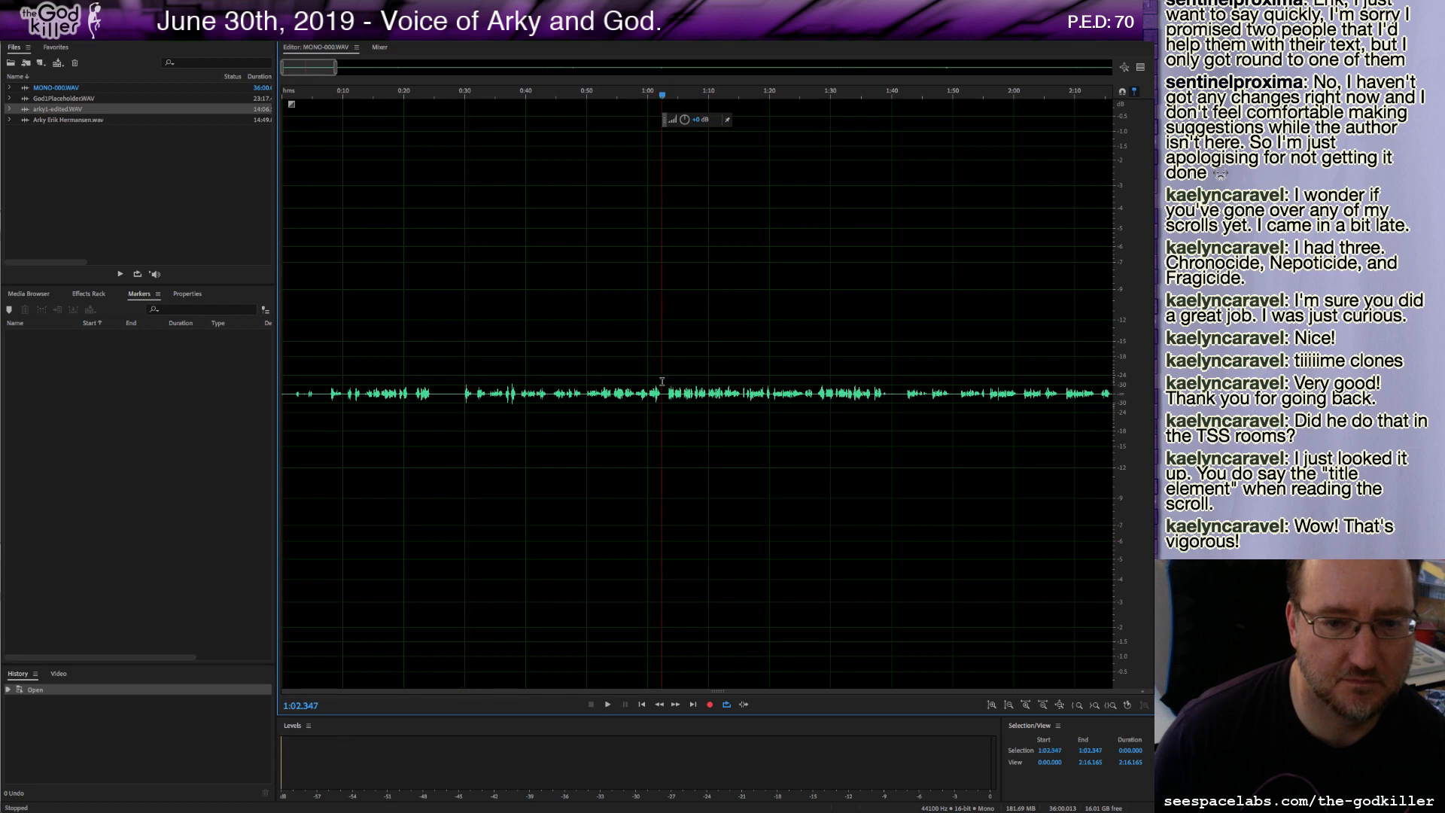
click(662, 379)
scroll(662, 381, down, 3)
scroll(662, 381, down, 2)
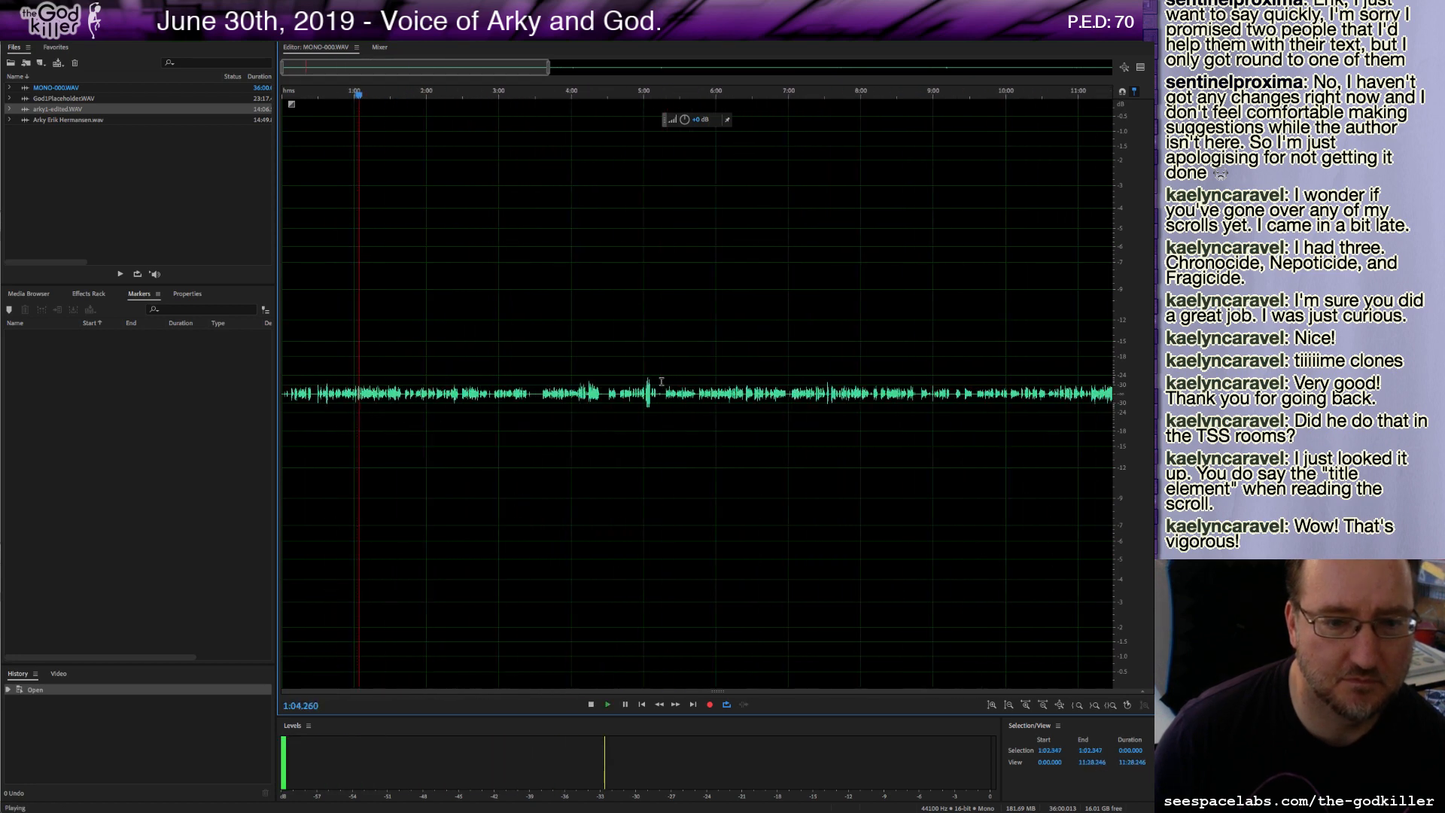
key(space)
click(647, 391)
key(space)
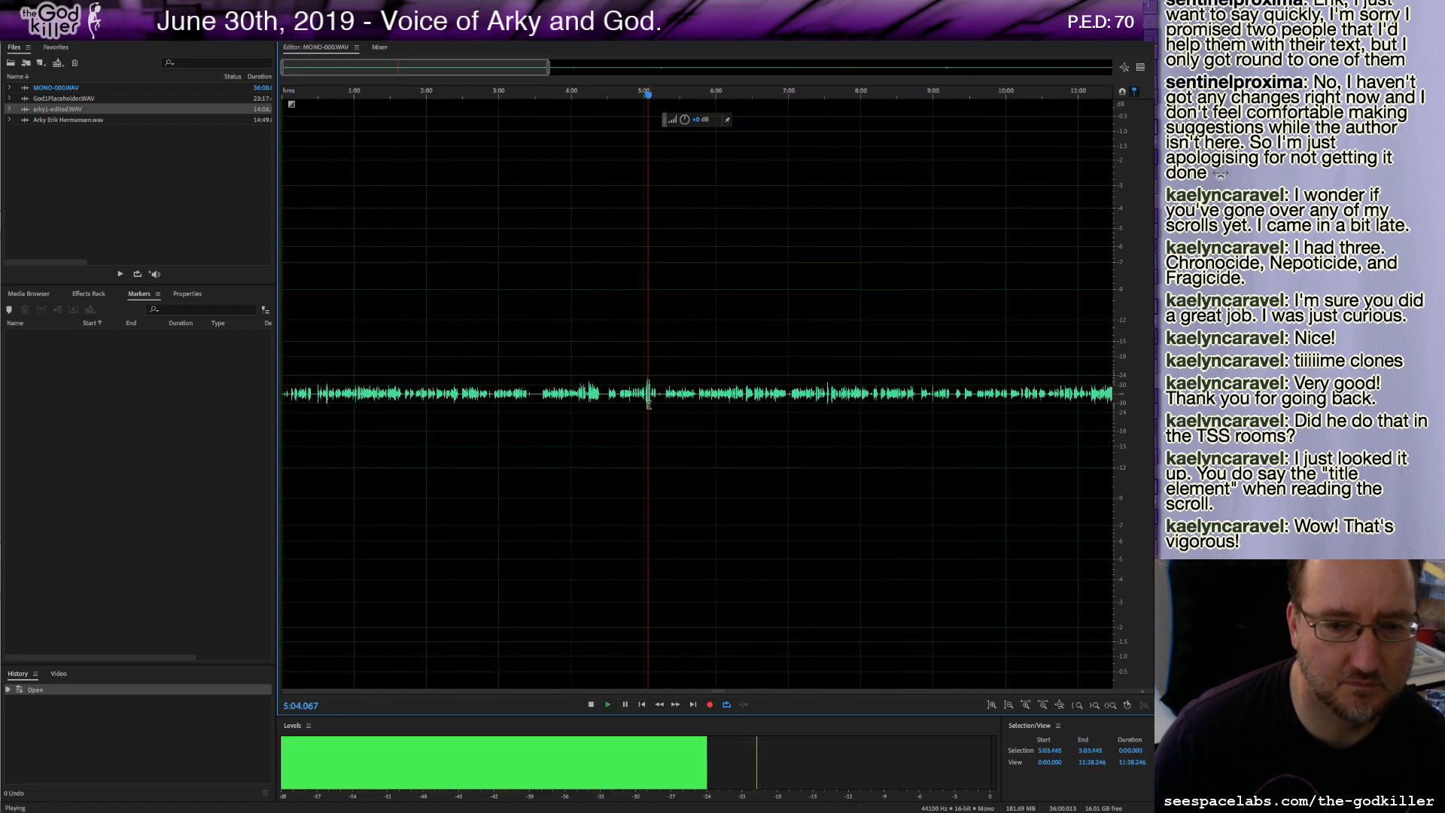
Listen again to the opening half-minute of the narration at a closer zoom.
click(343, 92)
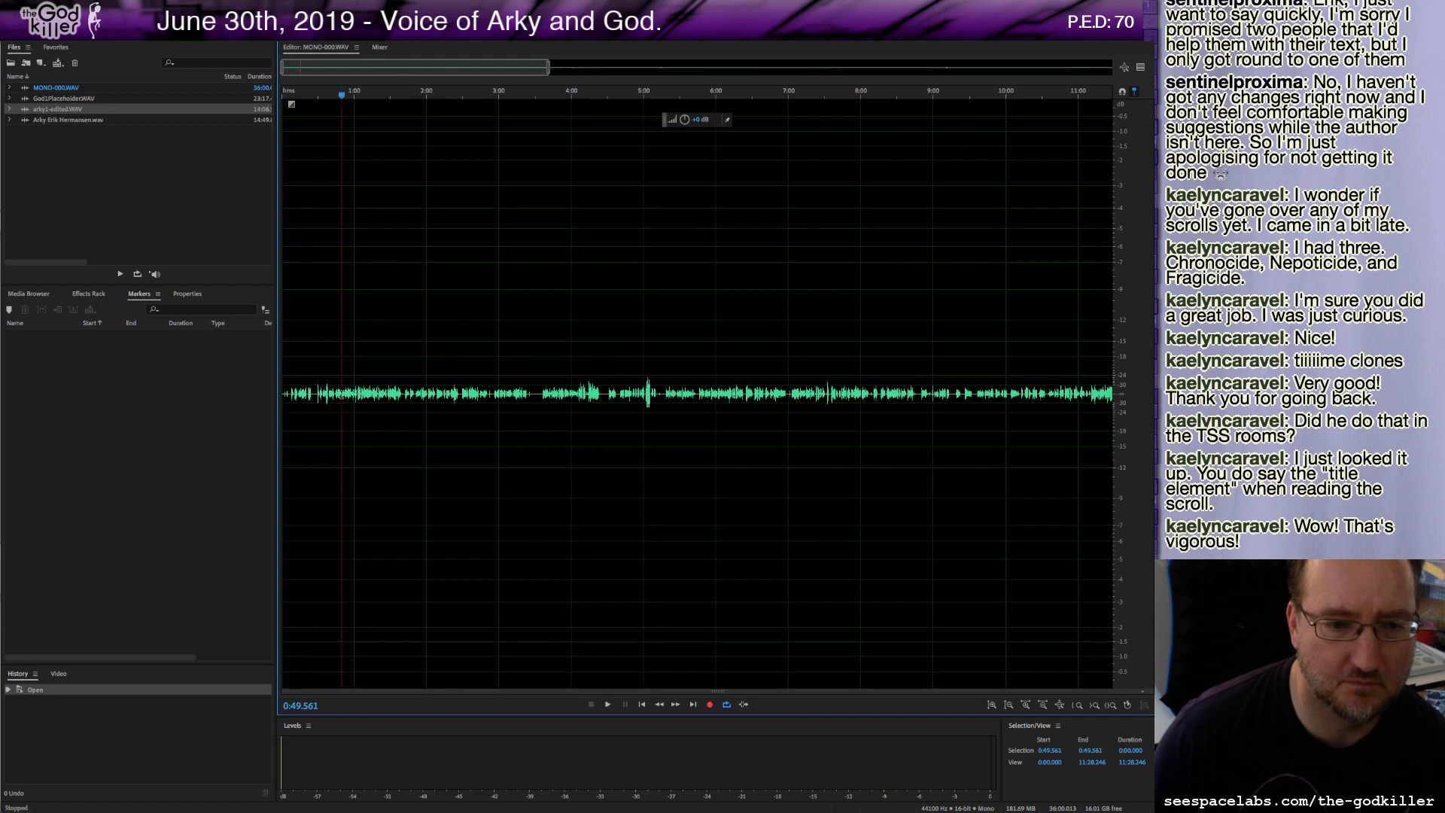
key(space)
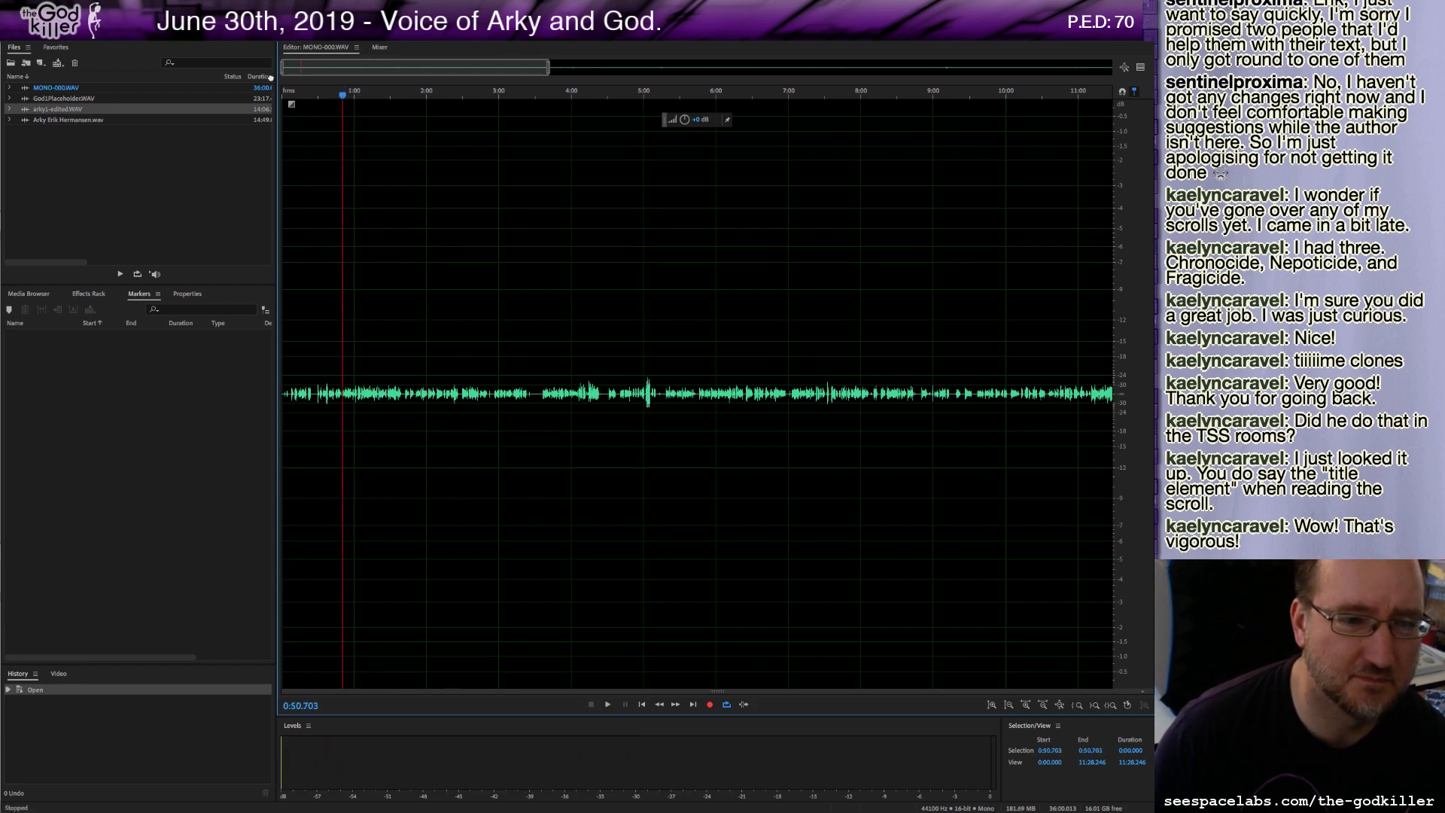
click(642, 704)
key(space)
scroll(316, 422, up, 2)
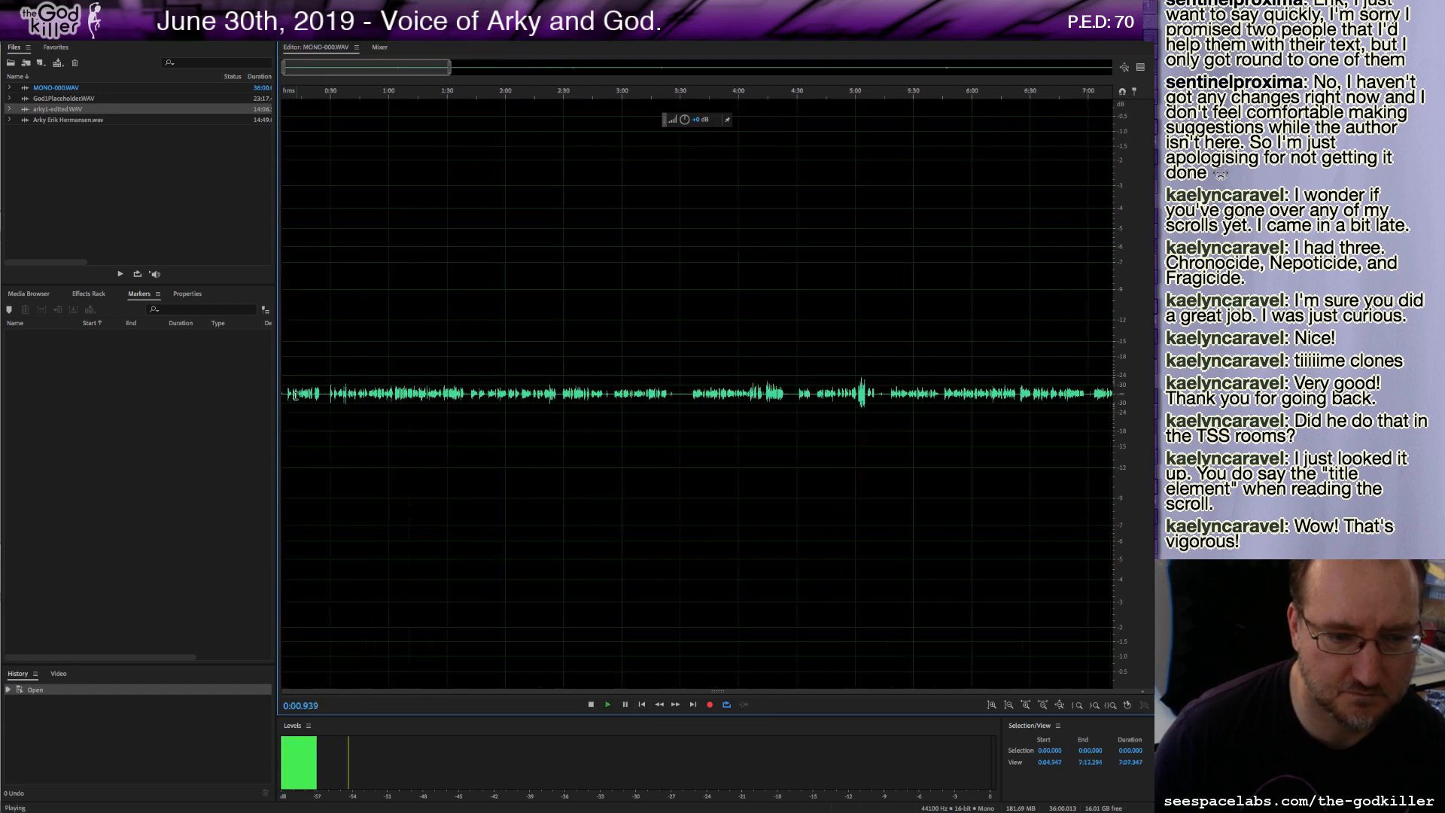
drag(367, 70, 303, 68)
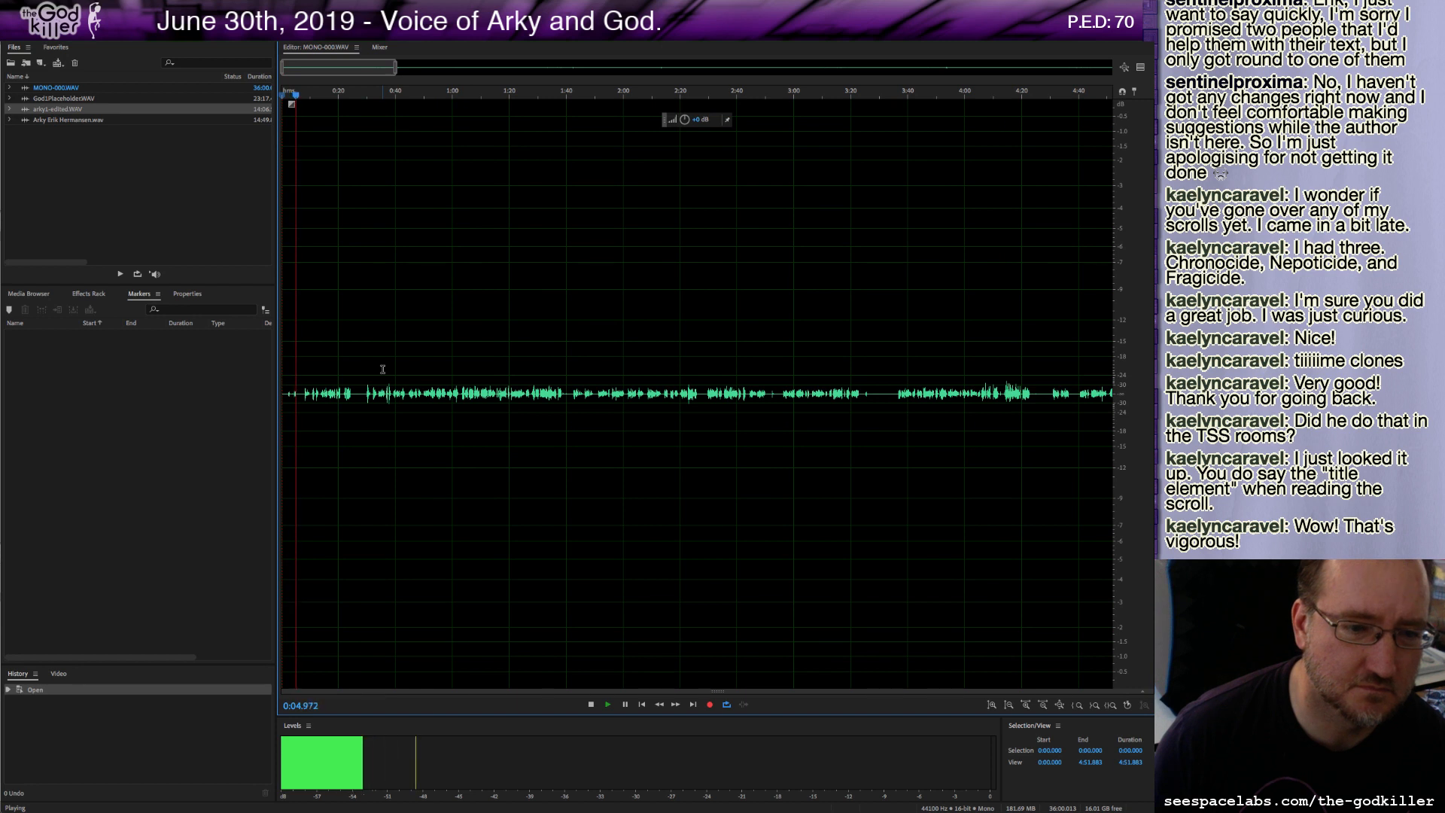
key(XF86AudioRaiseVolume)
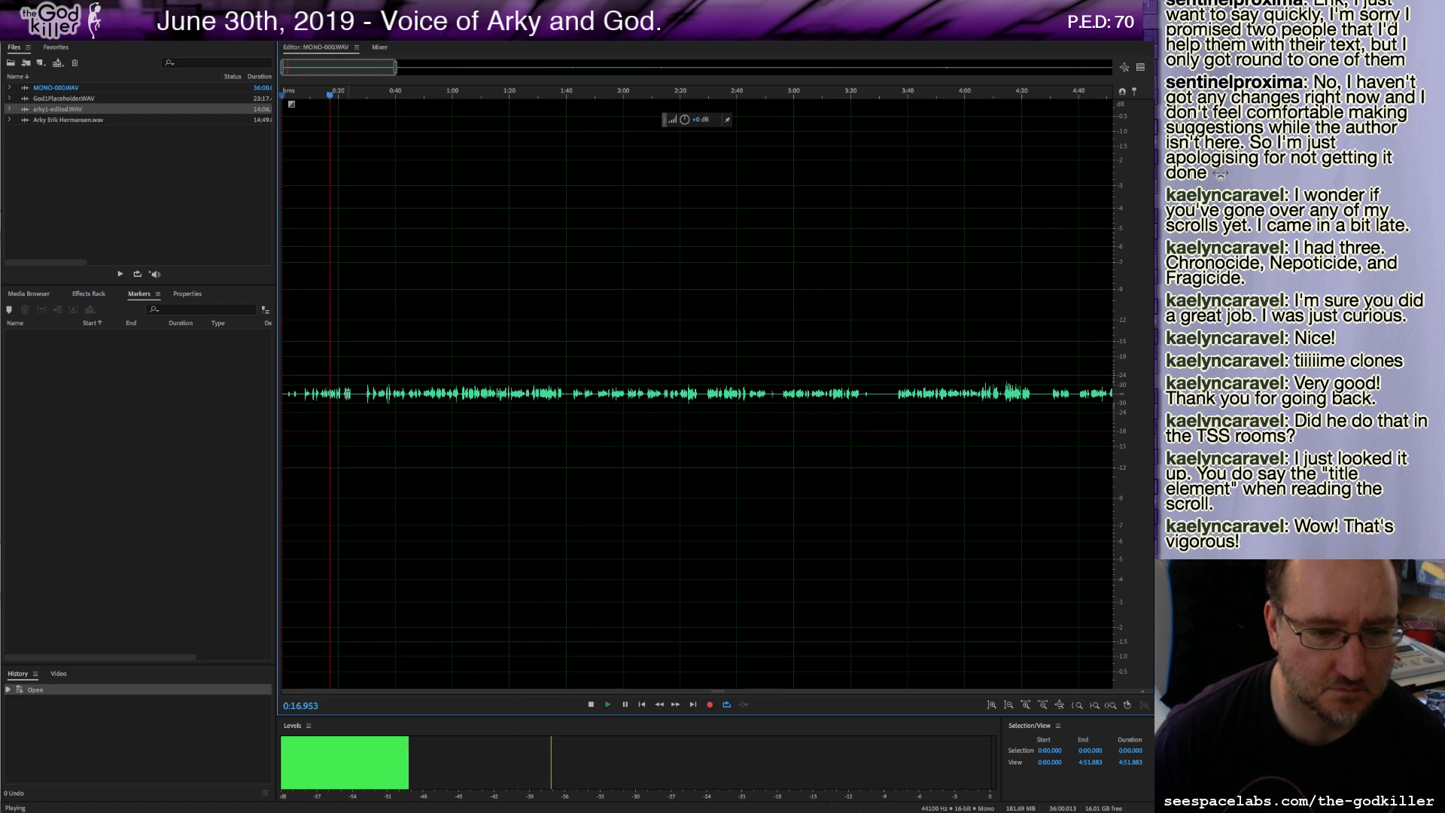
click(346, 392)
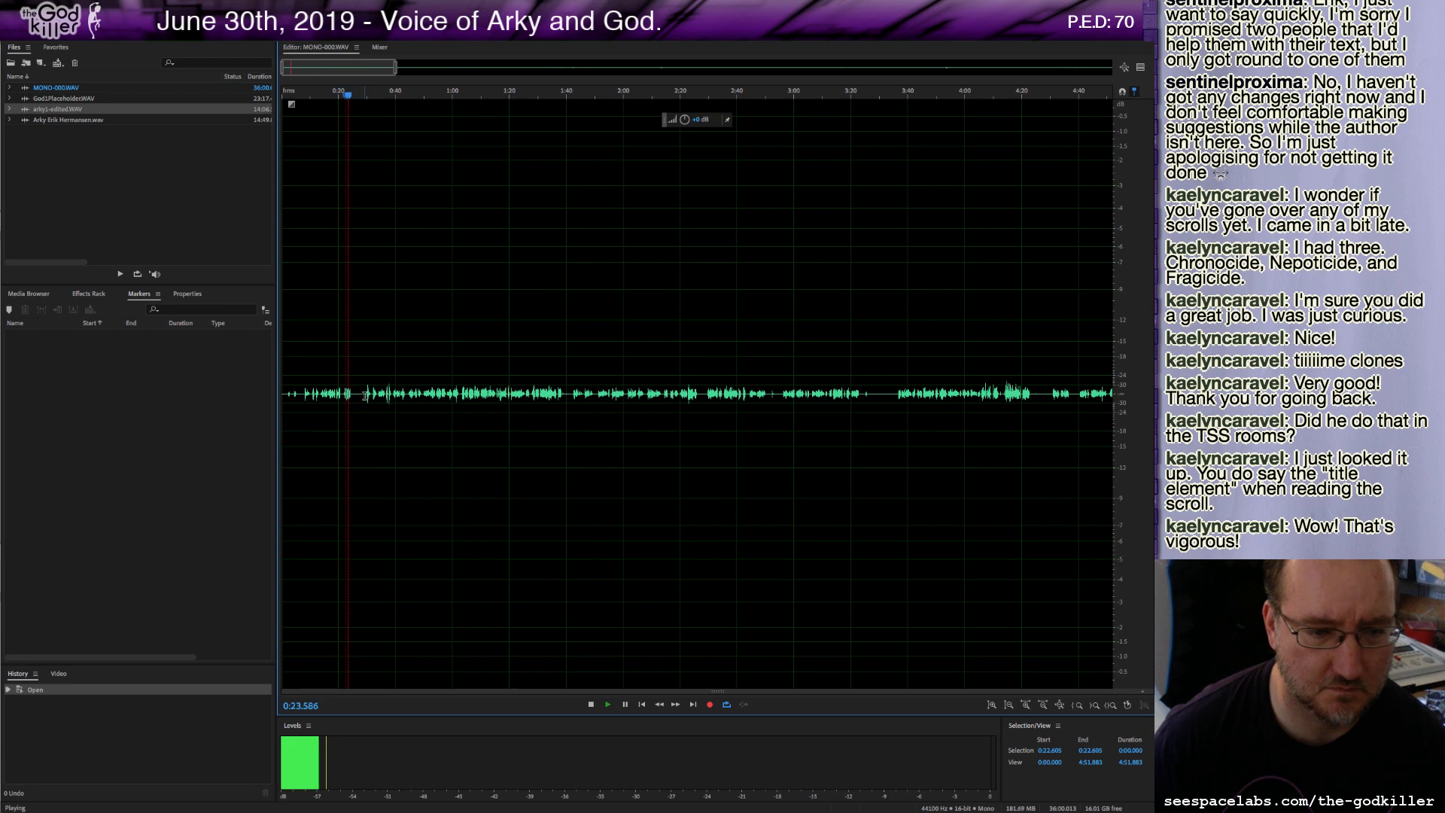
click(366, 394)
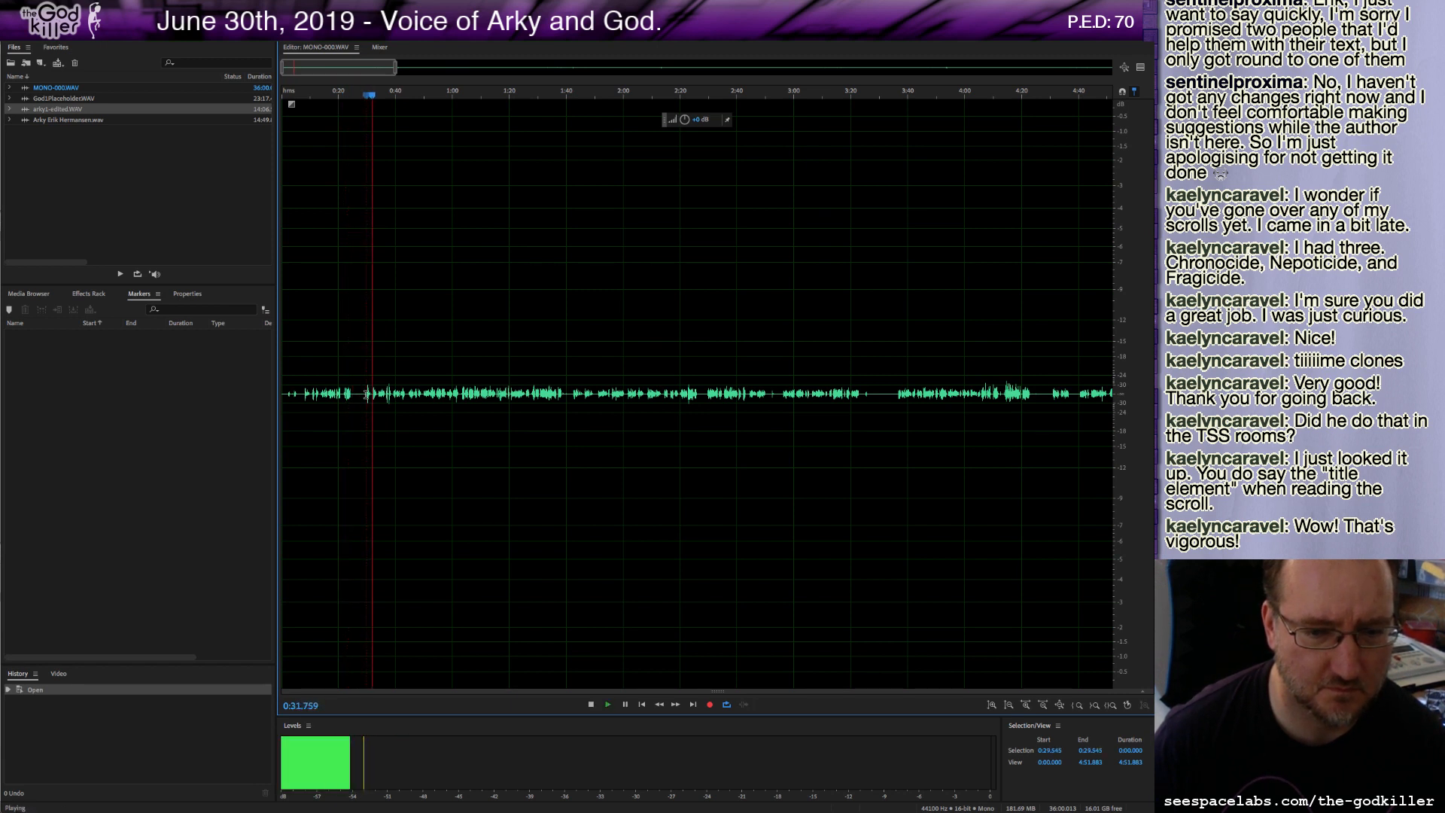
key(space)
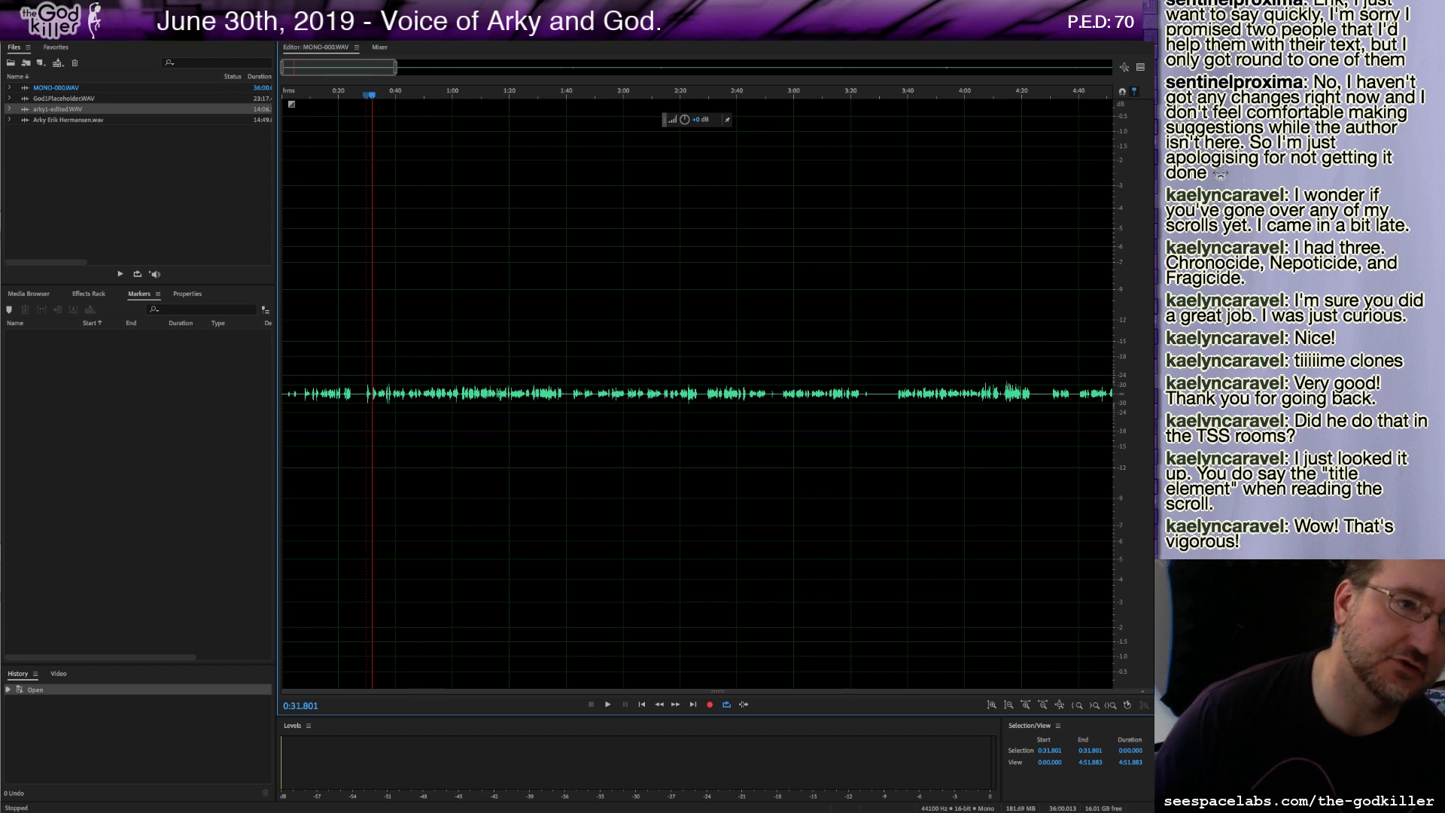
Start saving a copy of the recording and browse to the Dropbox off-site, SeespaceLabs, sessions, 2019-06-30 folder.
click(121, 9)
click(157, 149)
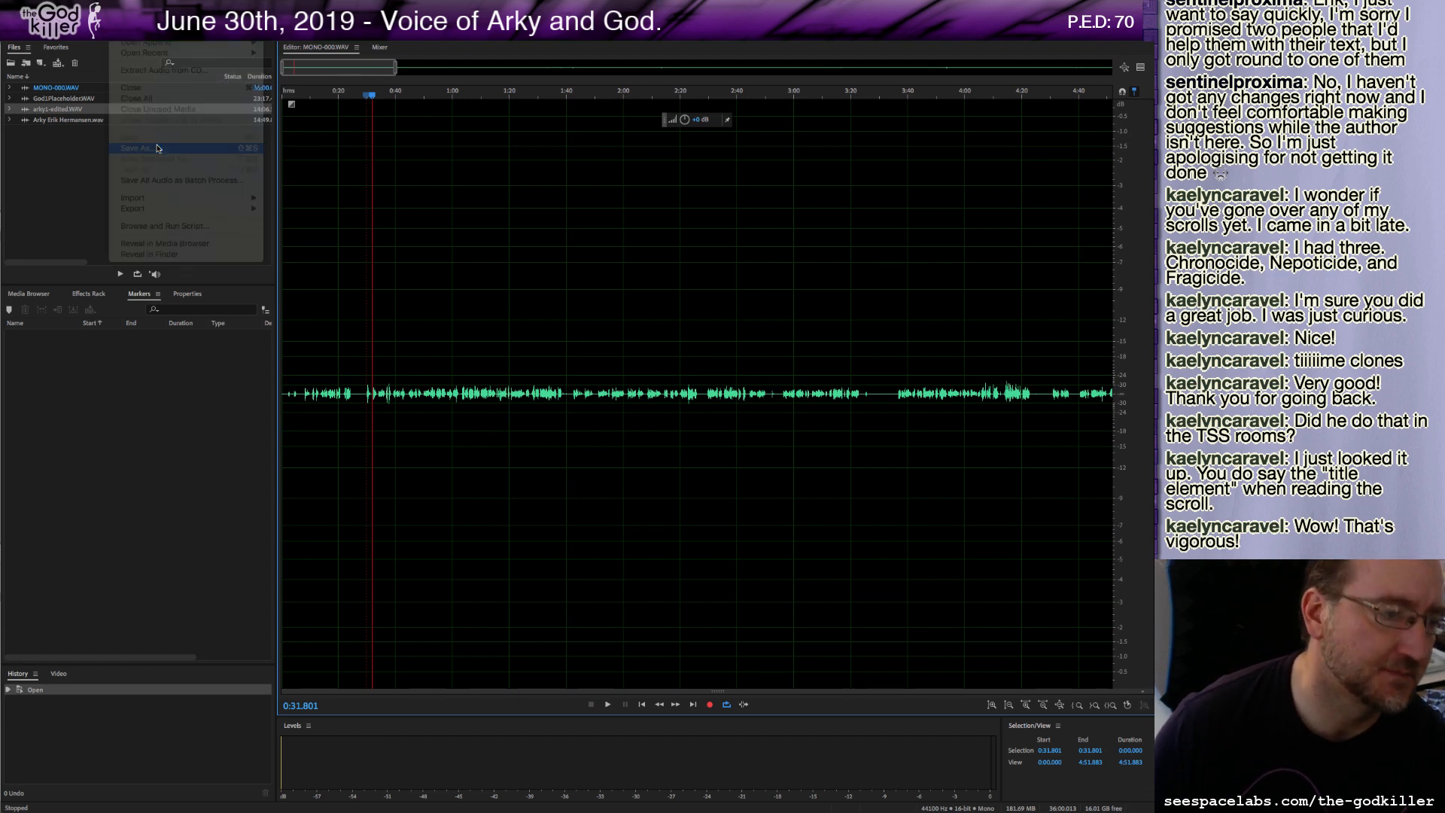
click(478, 179)
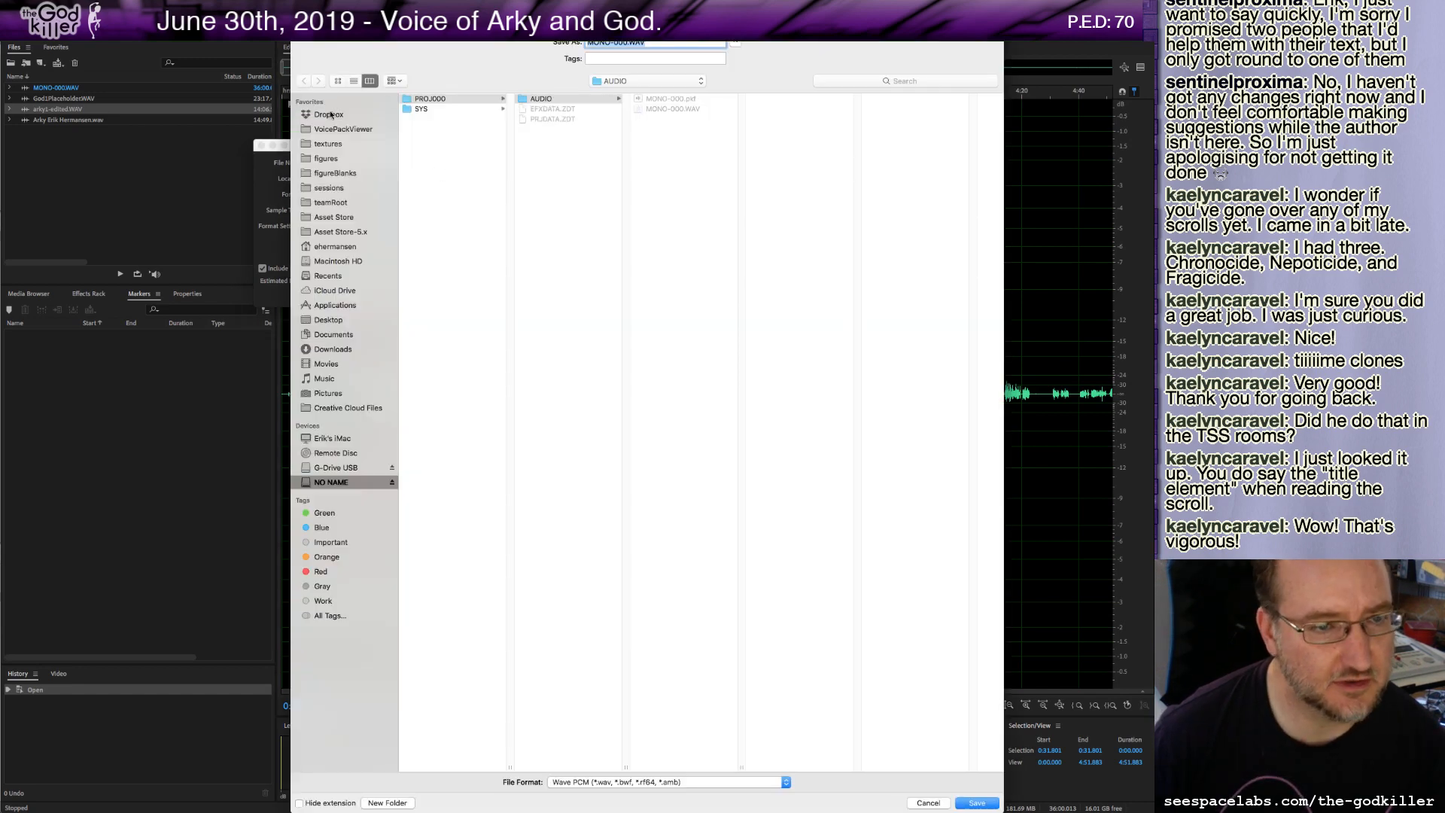
click(330, 115)
click(431, 120)
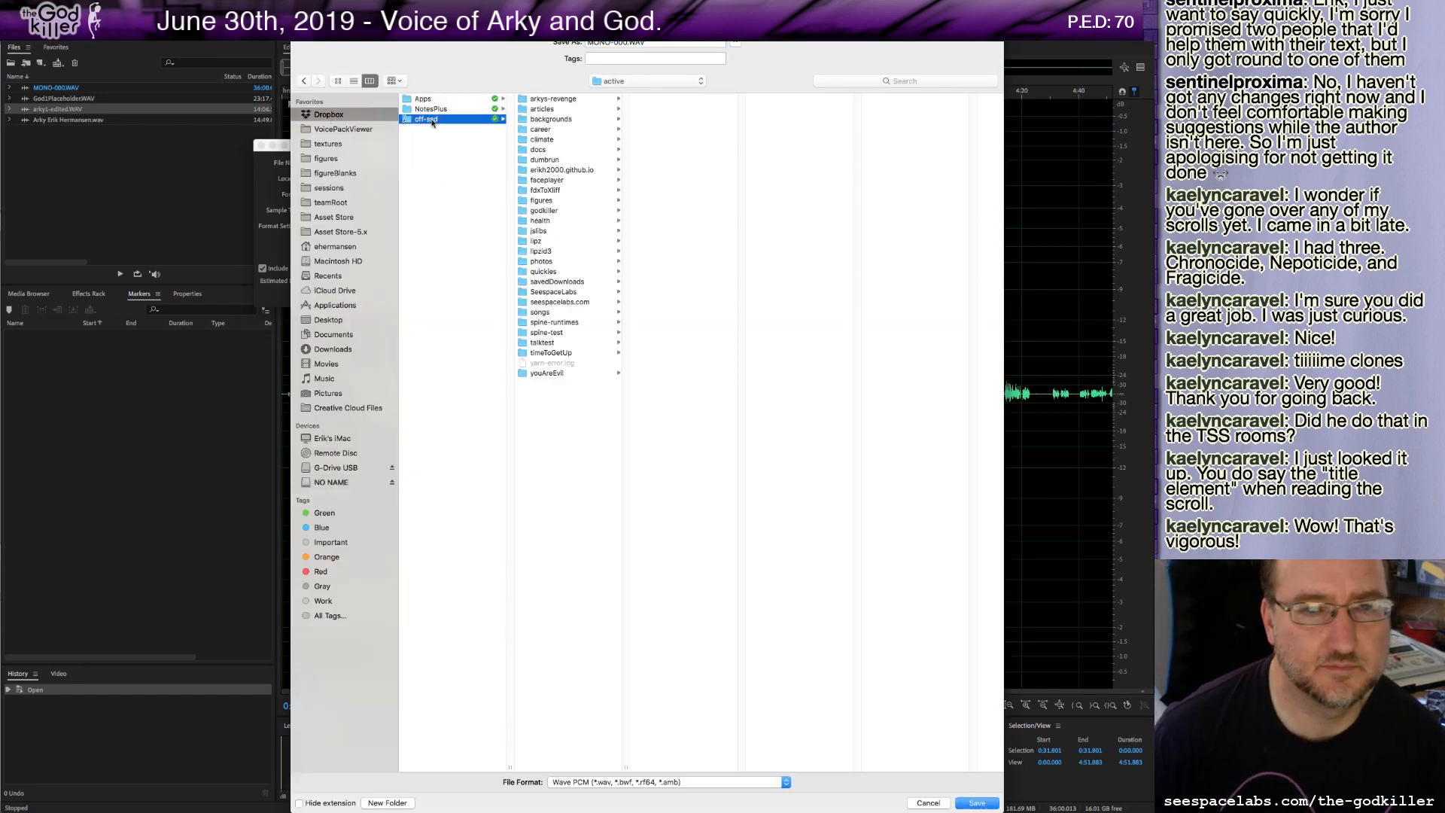
click(554, 292)
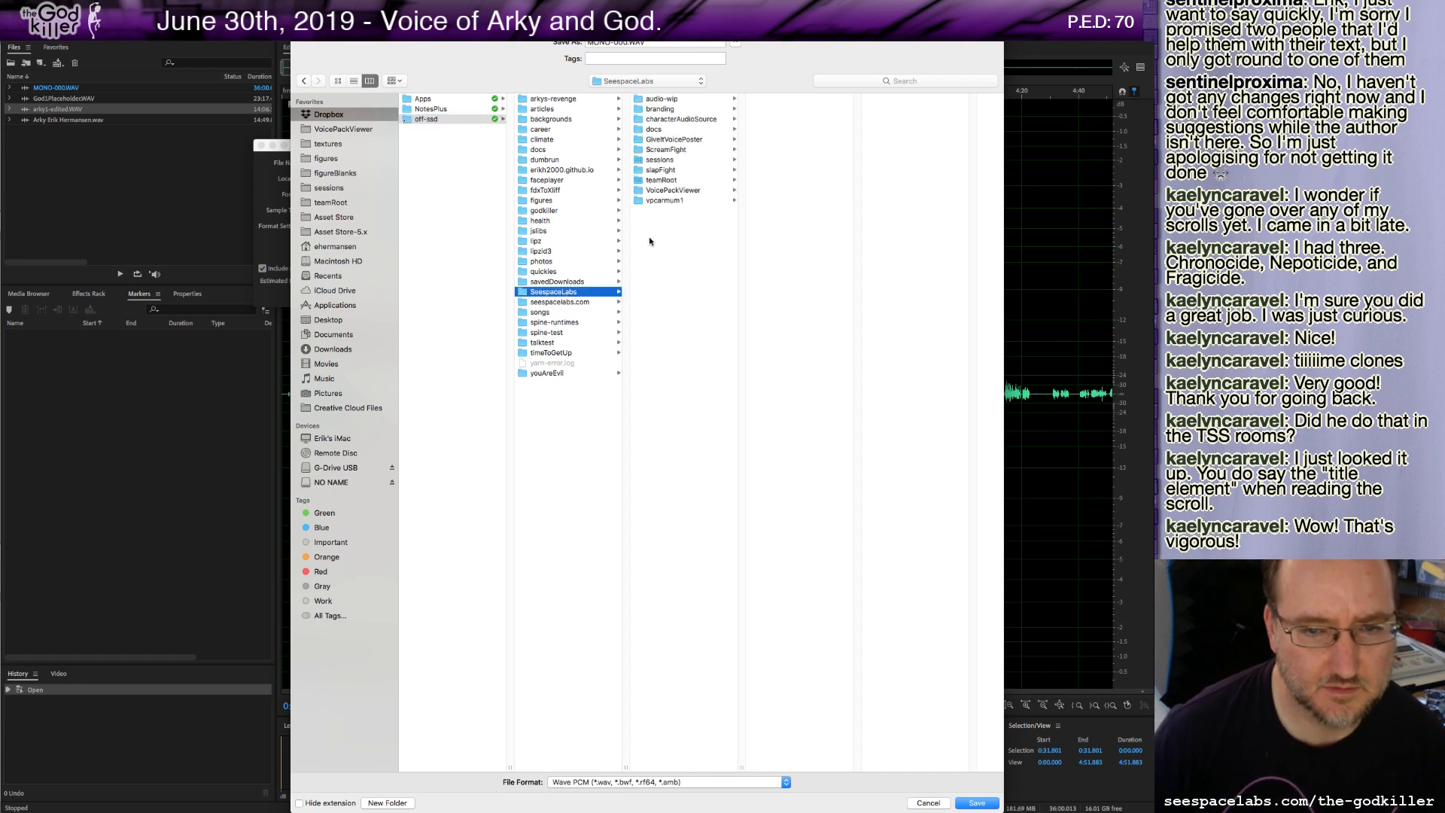
click(659, 160)
click(823, 535)
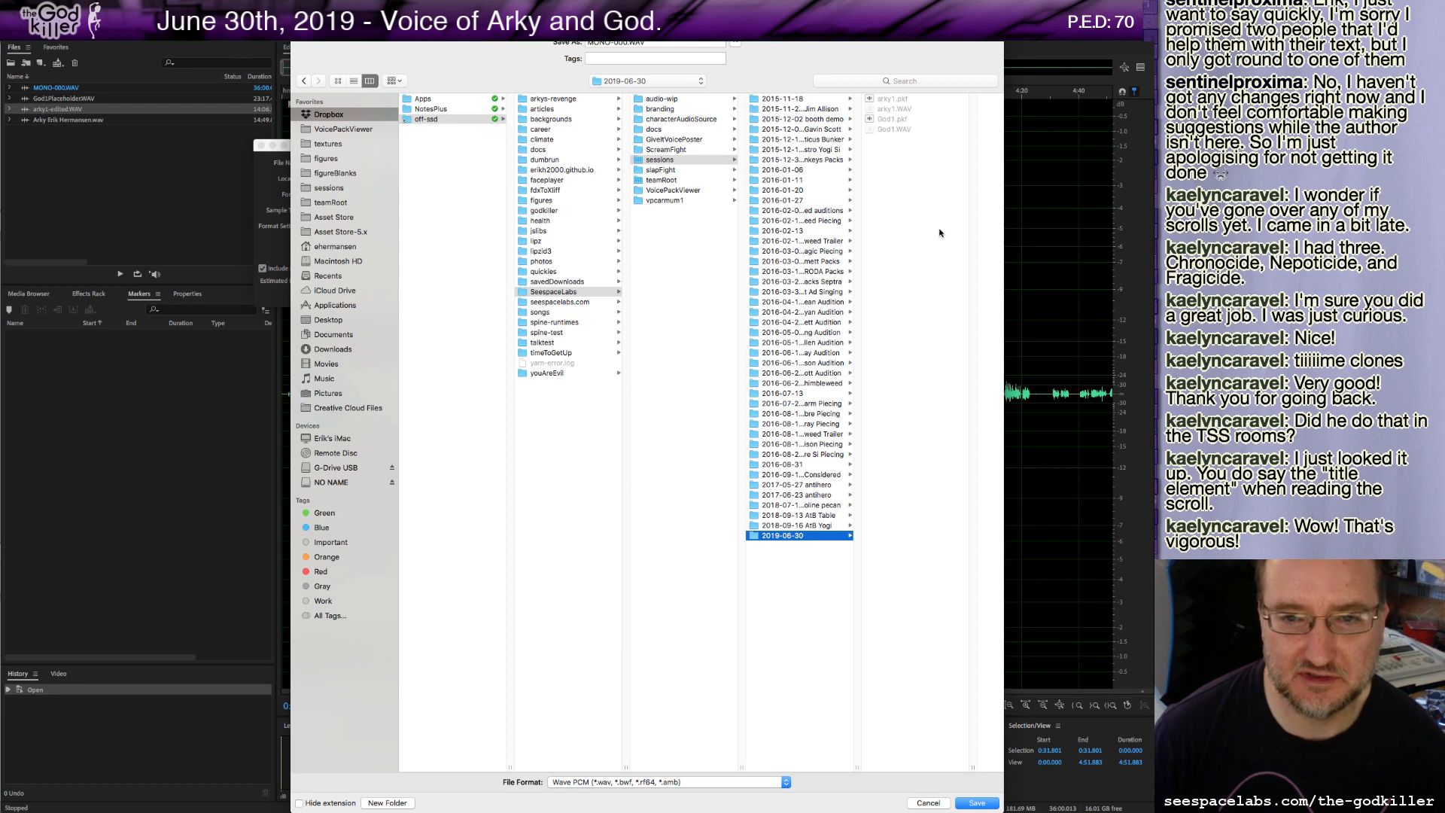
Name the copy Arky2 and save it as a Wave file with markers included.
click(620, 43)
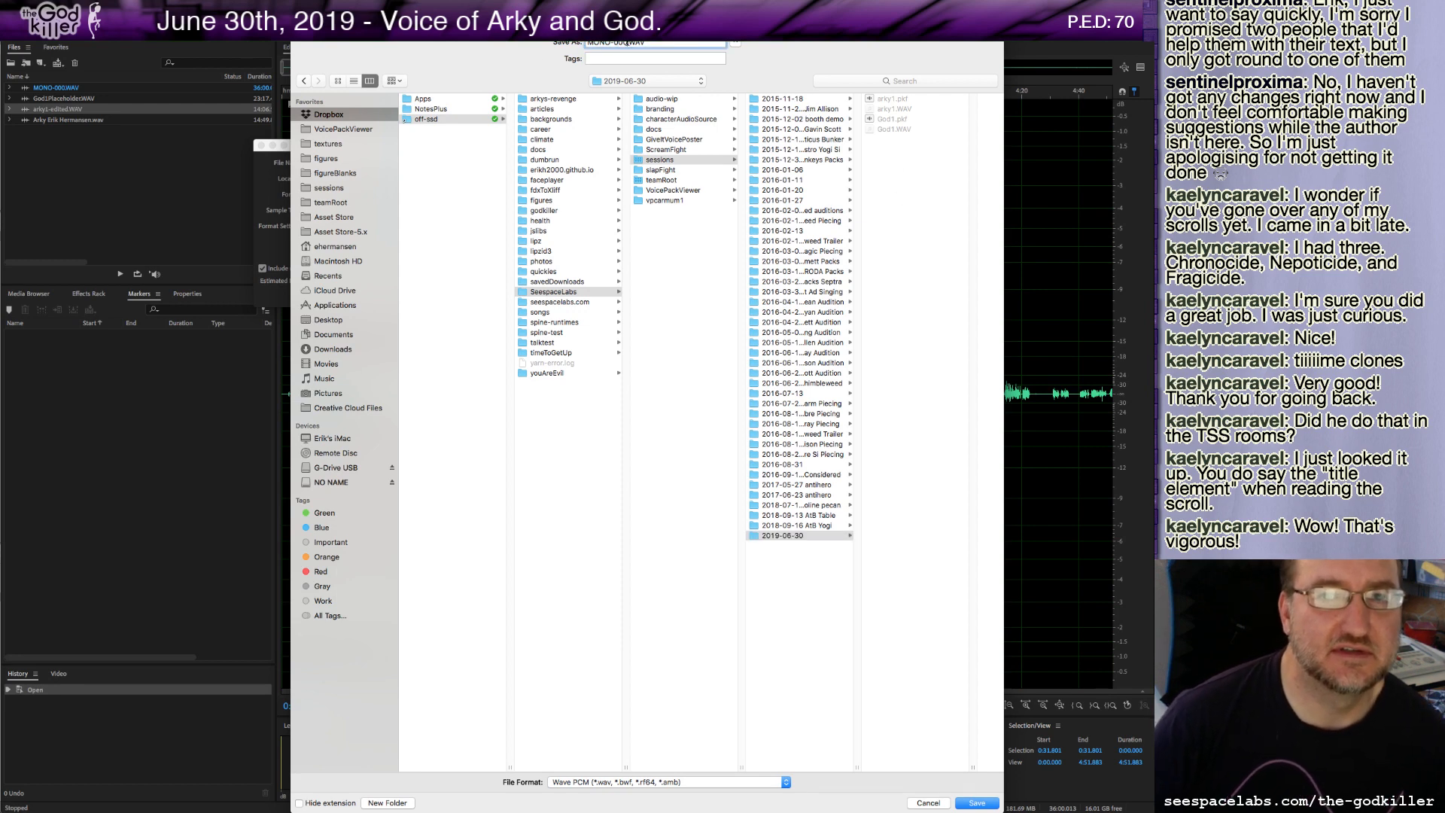
text(Ark)
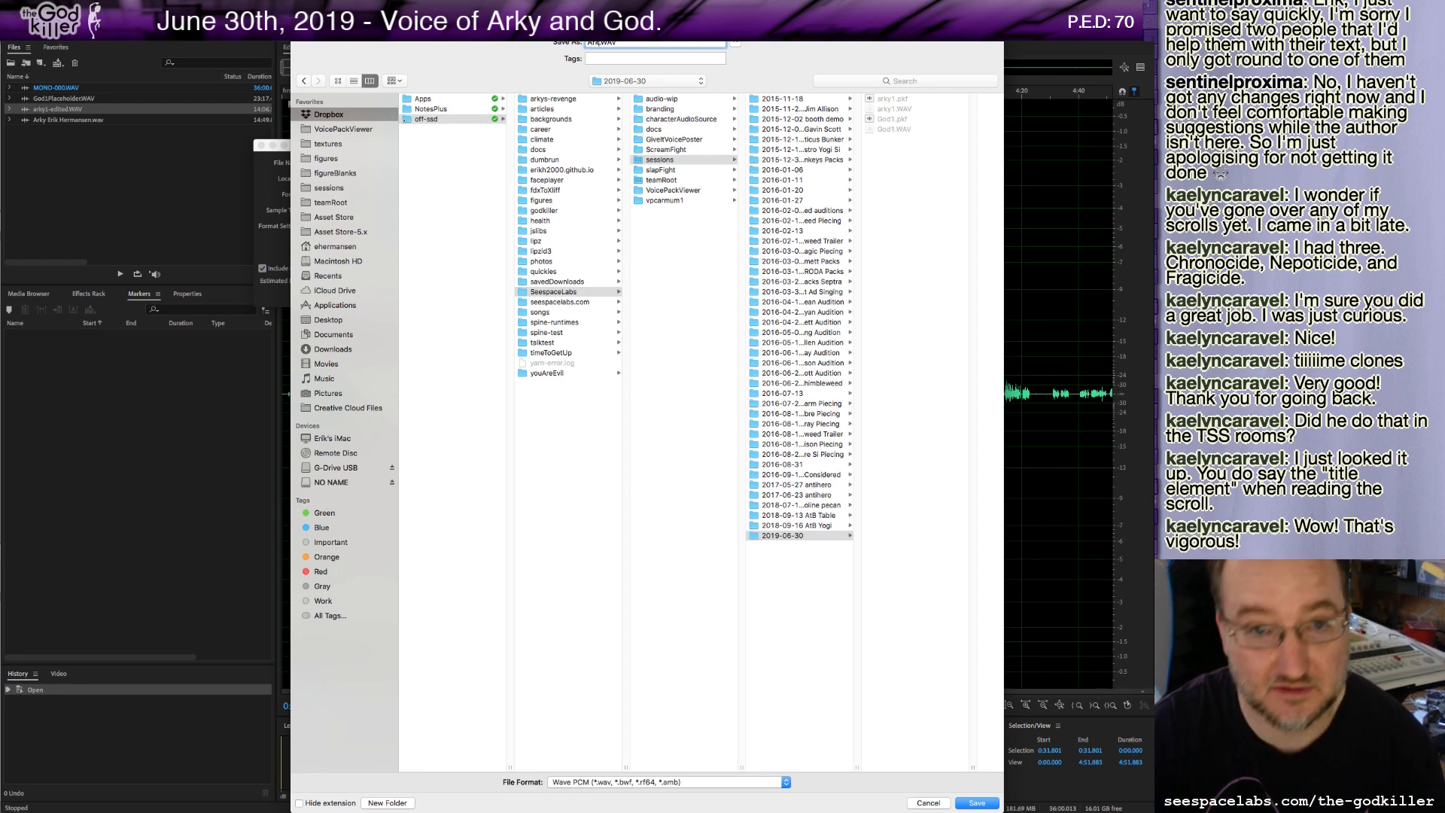
text(y2)
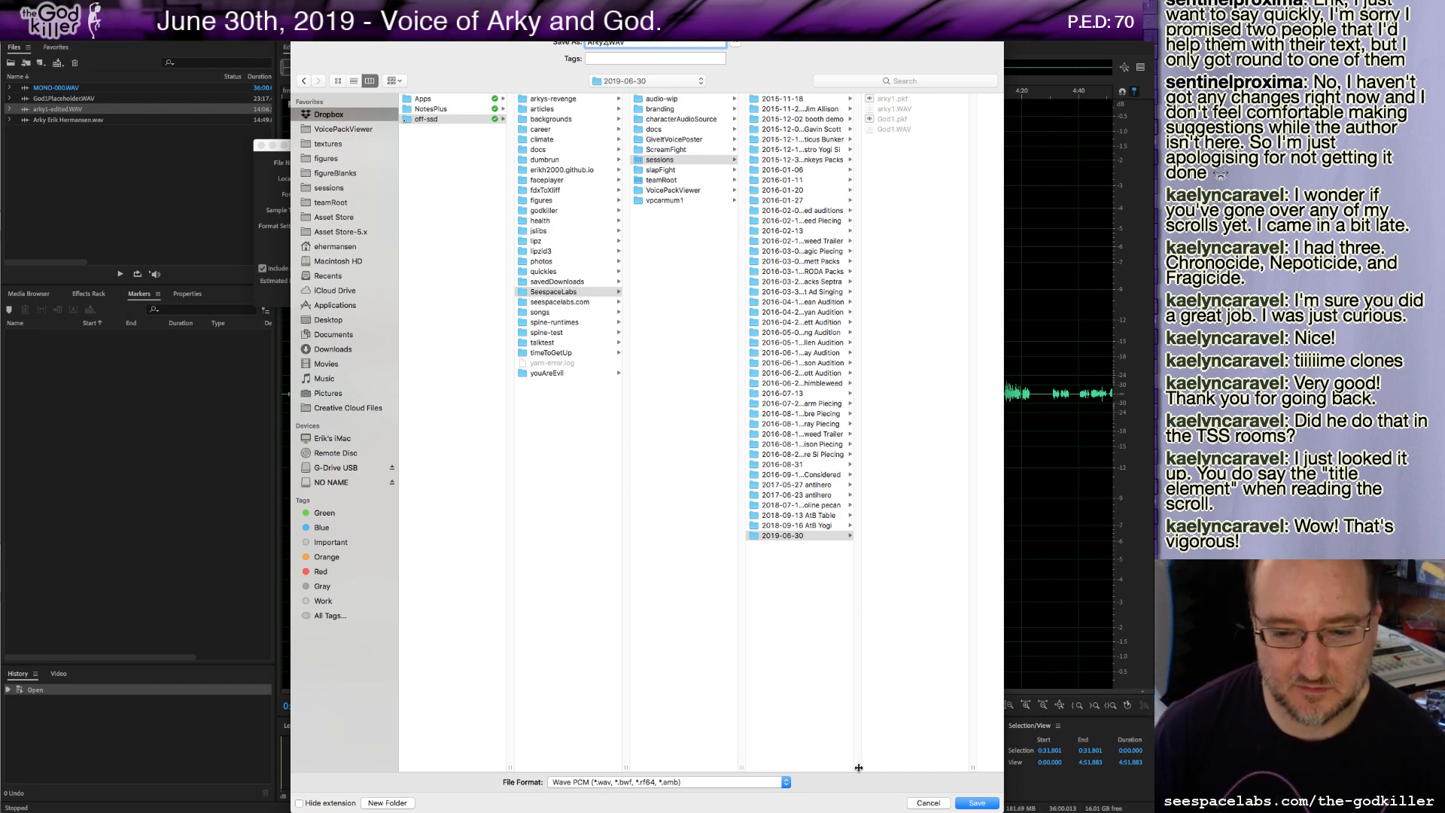
drag(859, 767, 908, 767)
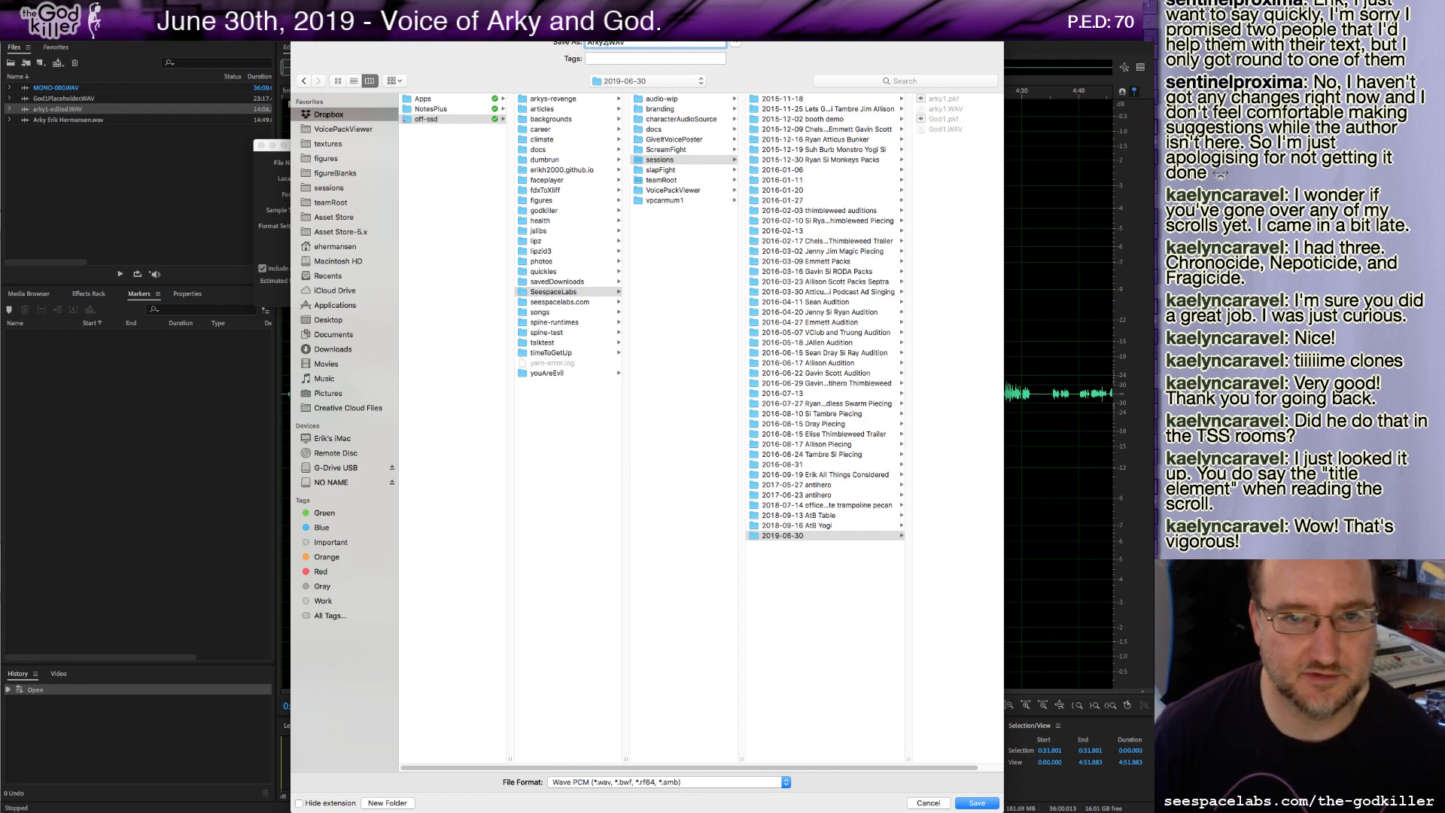
triple_click(637, 43)
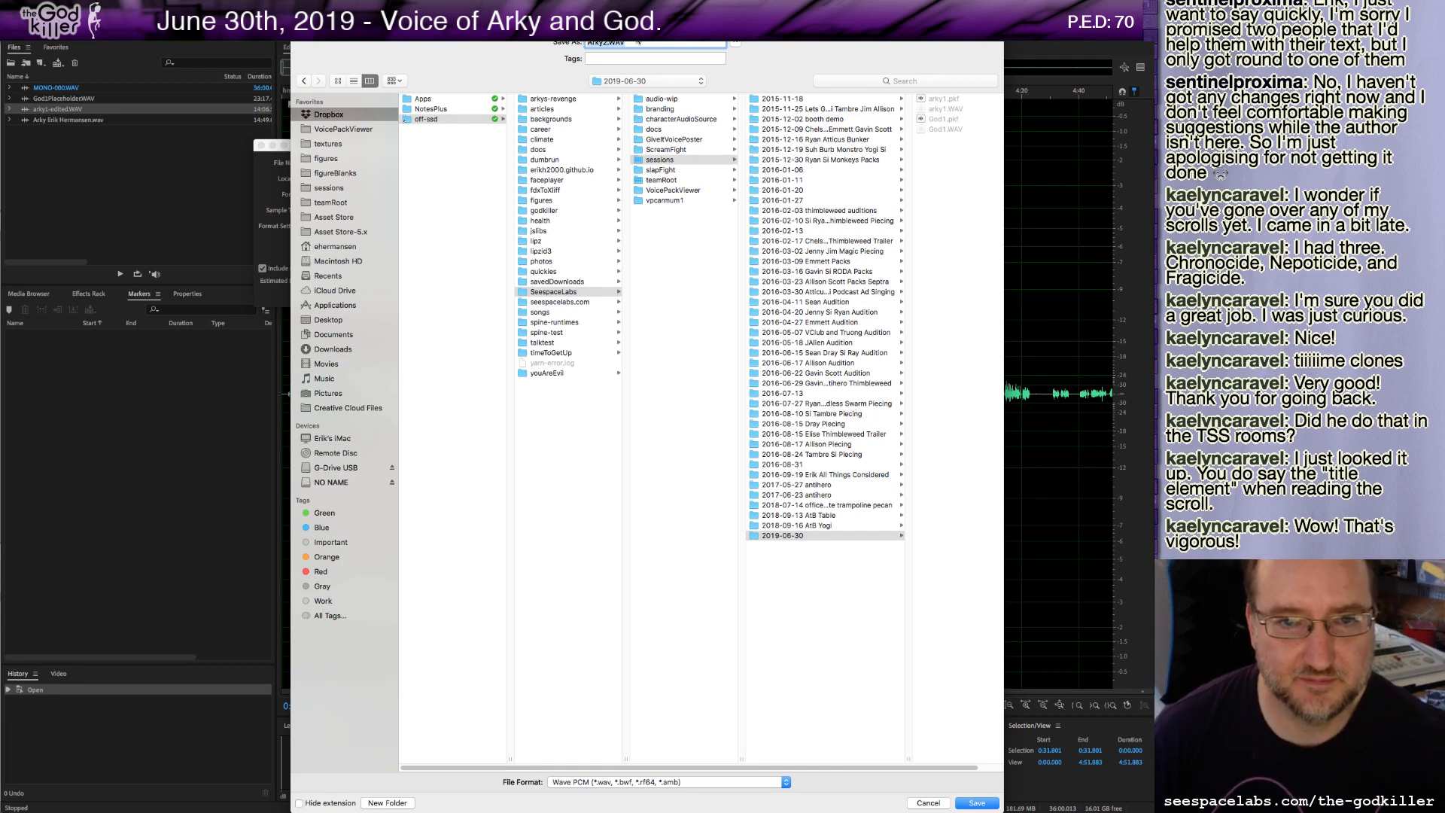
click(976, 804)
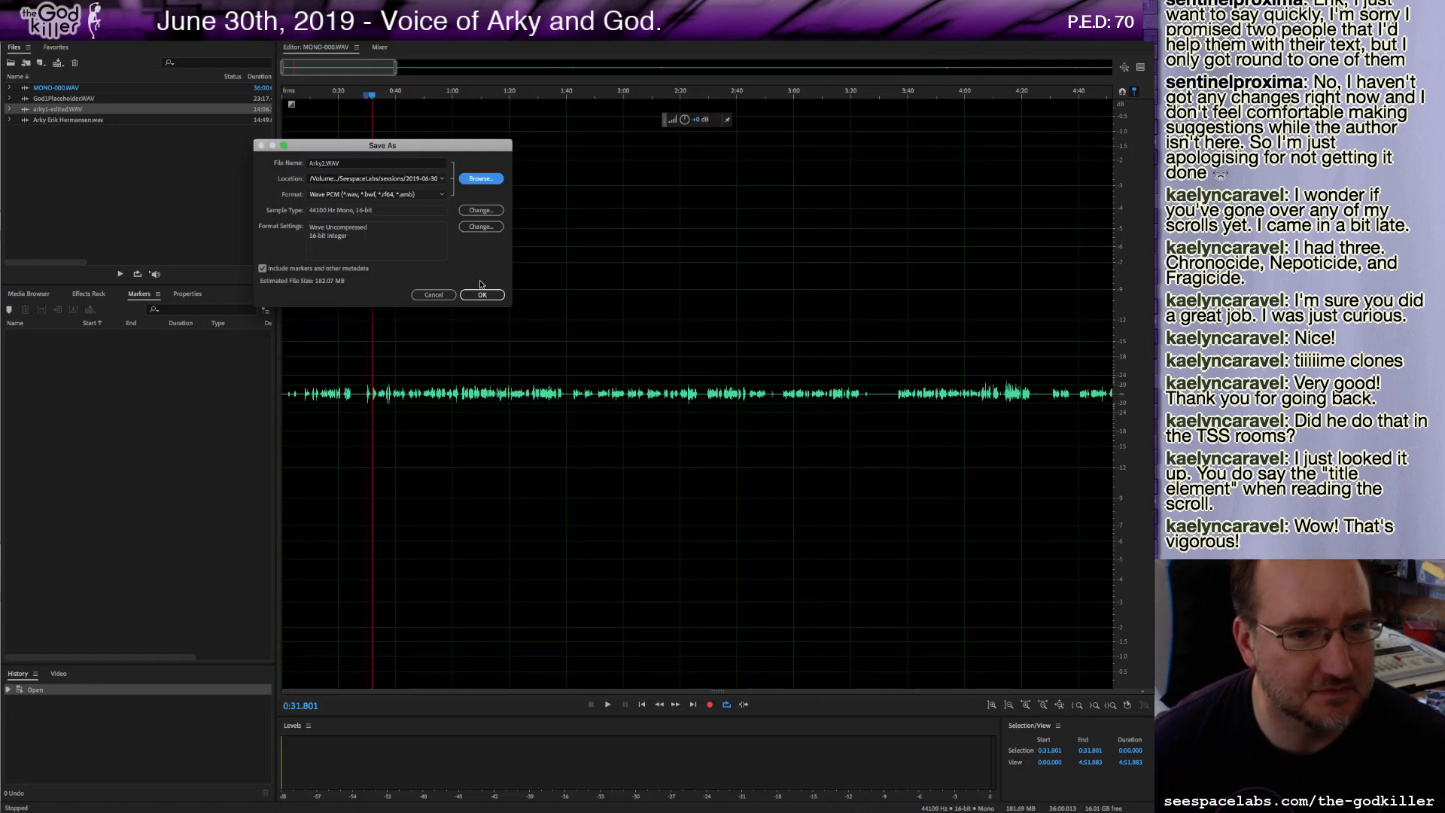
click(482, 294)
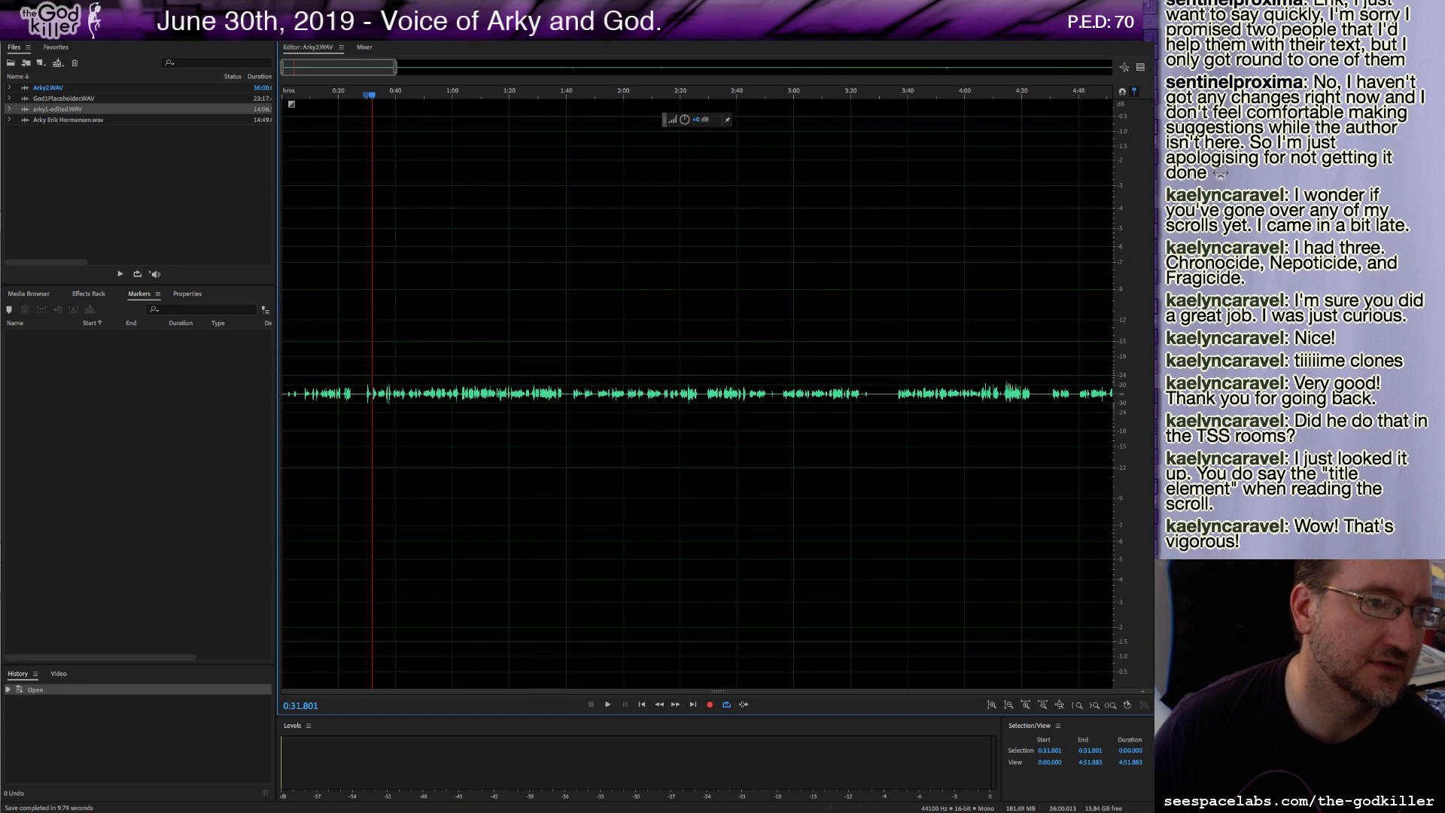
Close the current file and reopen Arky2.WAV from the recent files list.
click(126, 8)
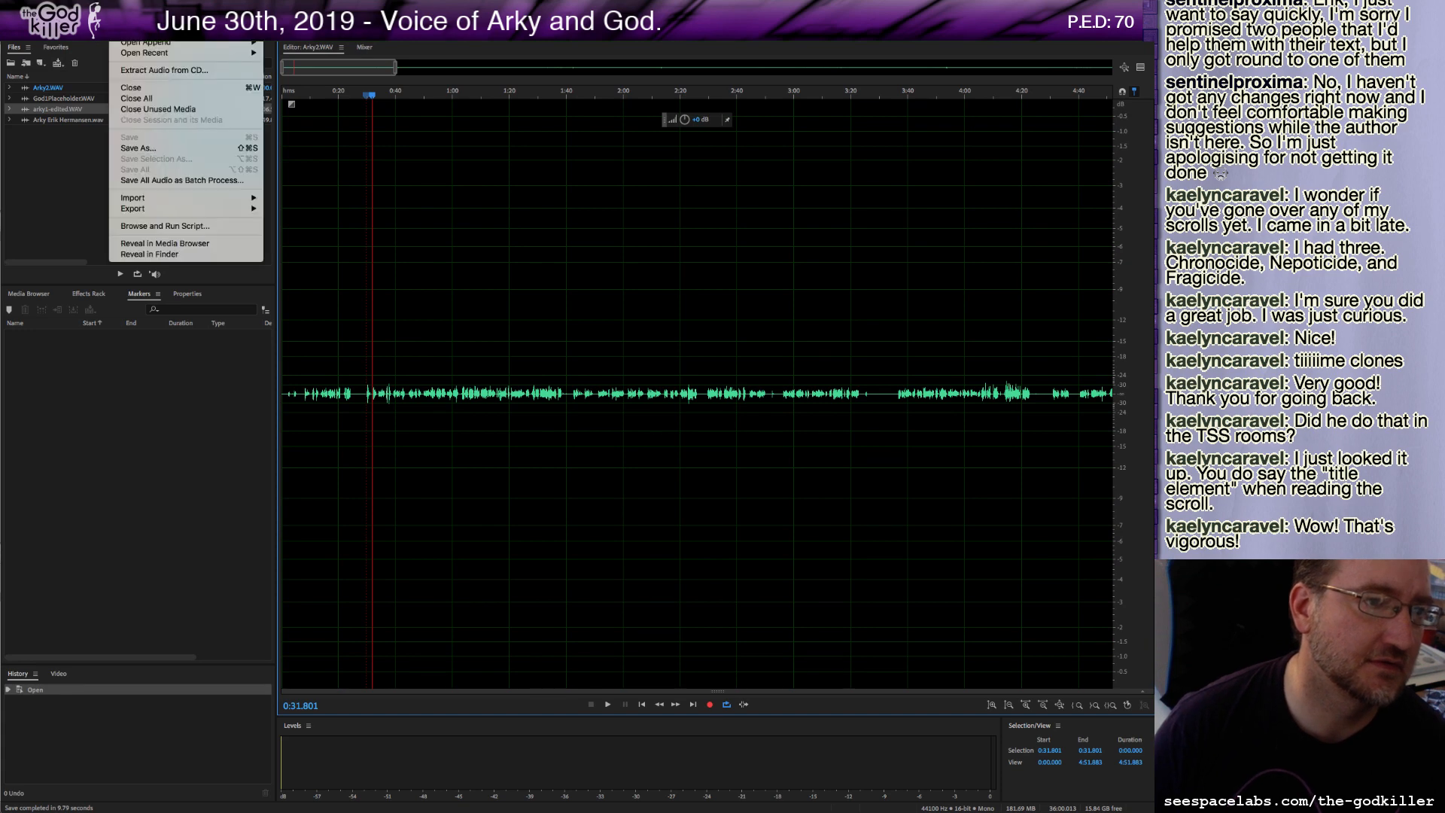
click(145, 89)
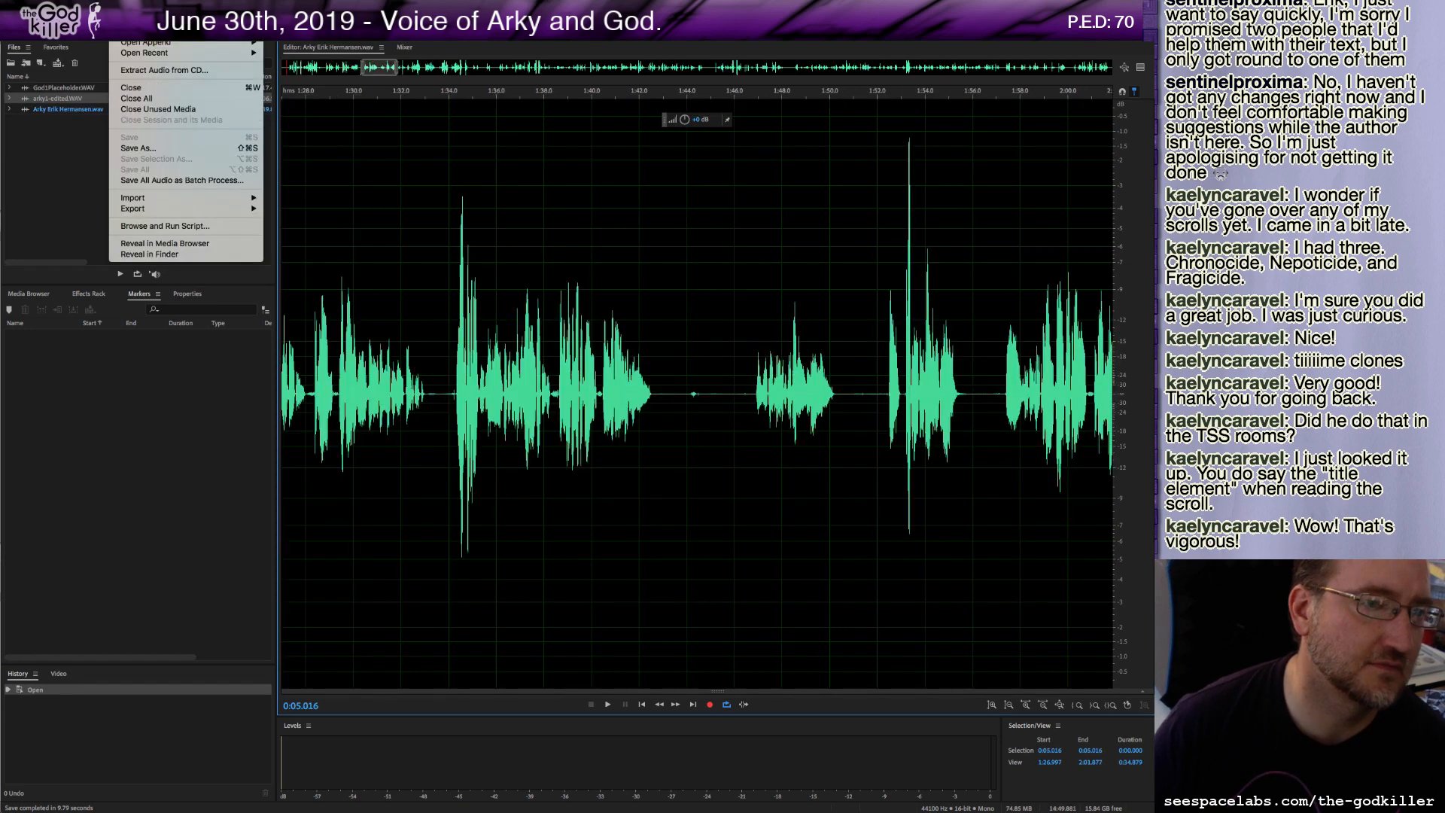
mouse_move(181, 52)
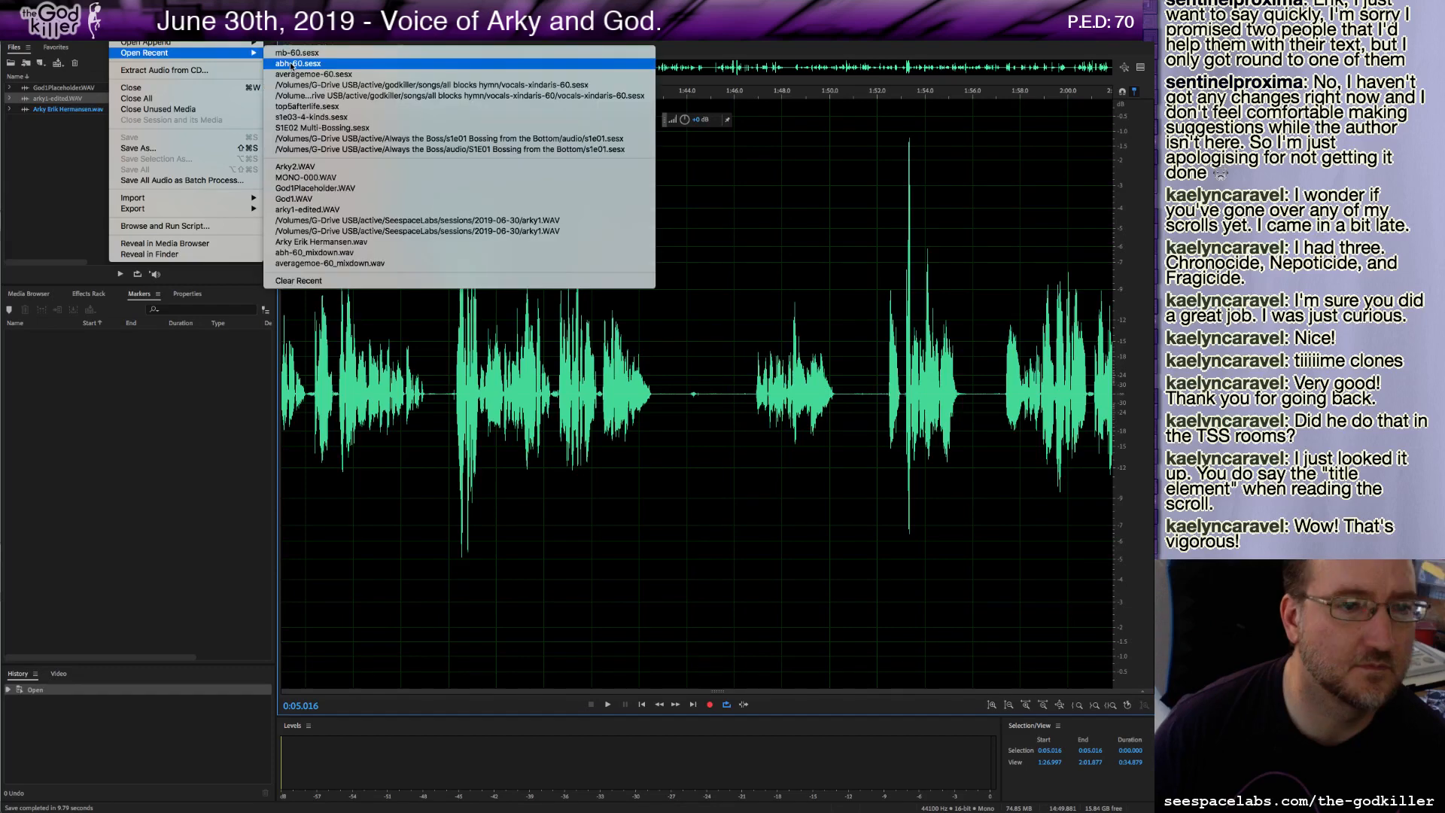
click(292, 64)
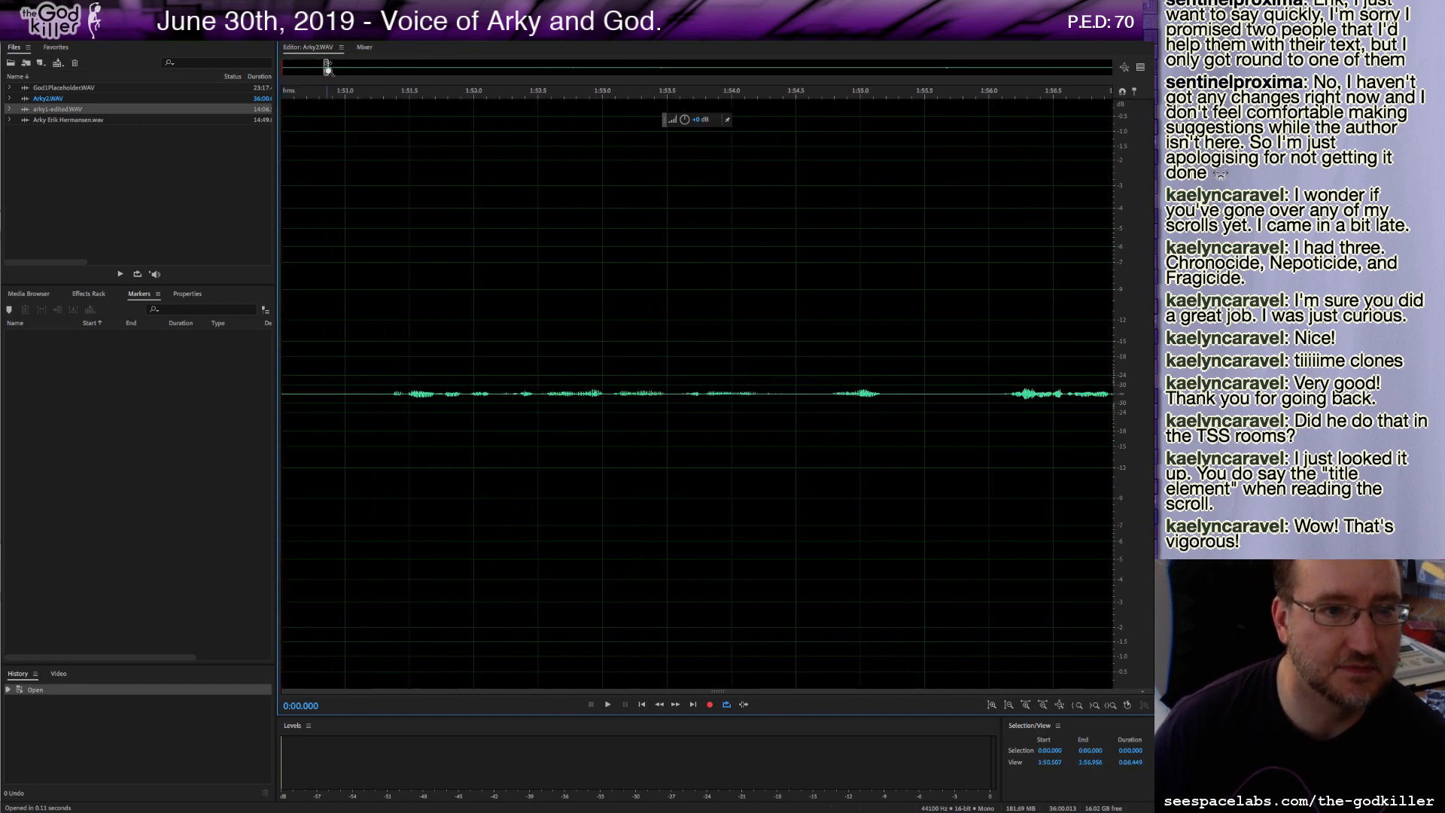
Play back several passages within the first minute of the narration at a closer zoom.
drag(324, 69, 375, 73)
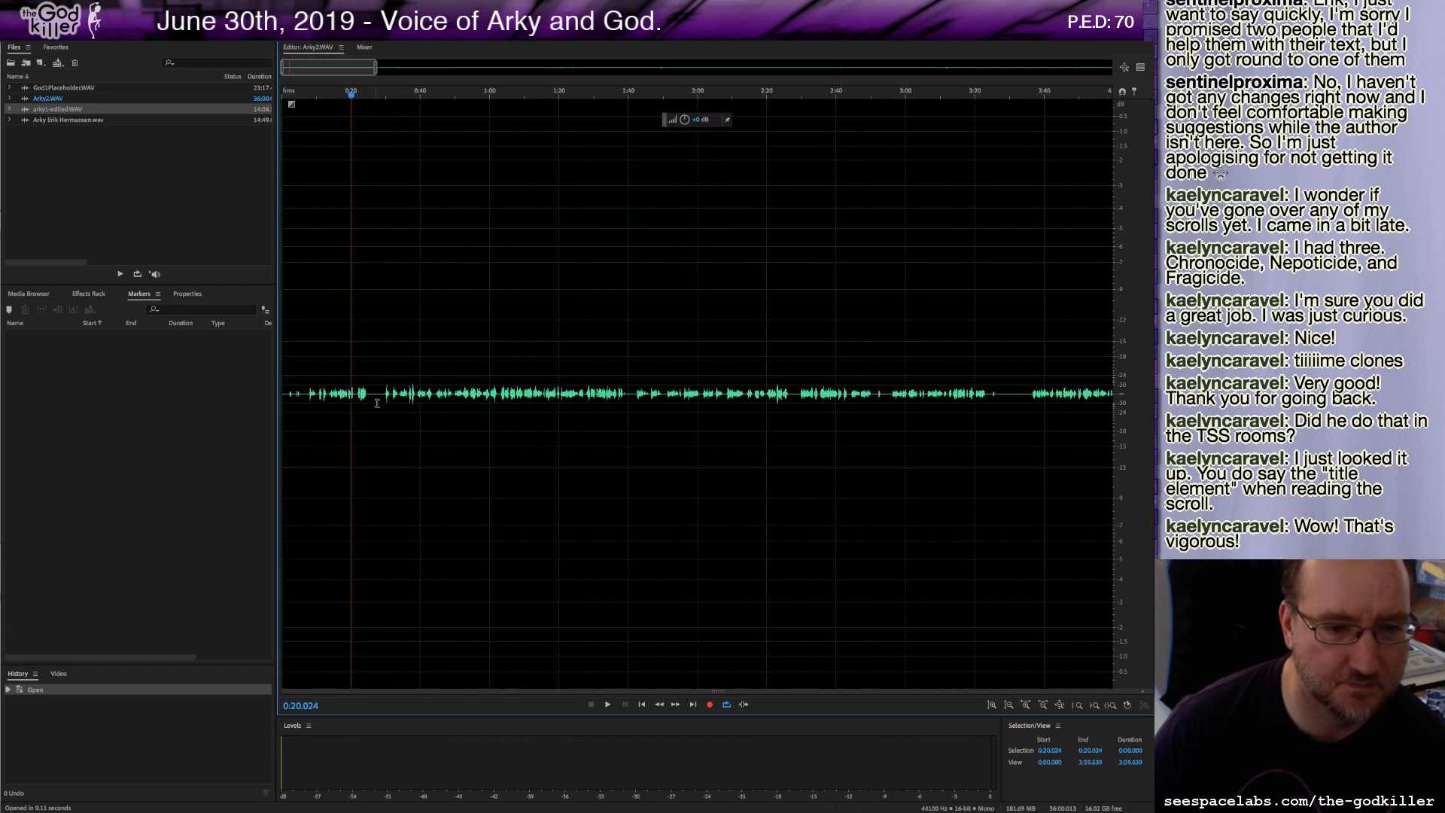
click(352, 394)
key(space)
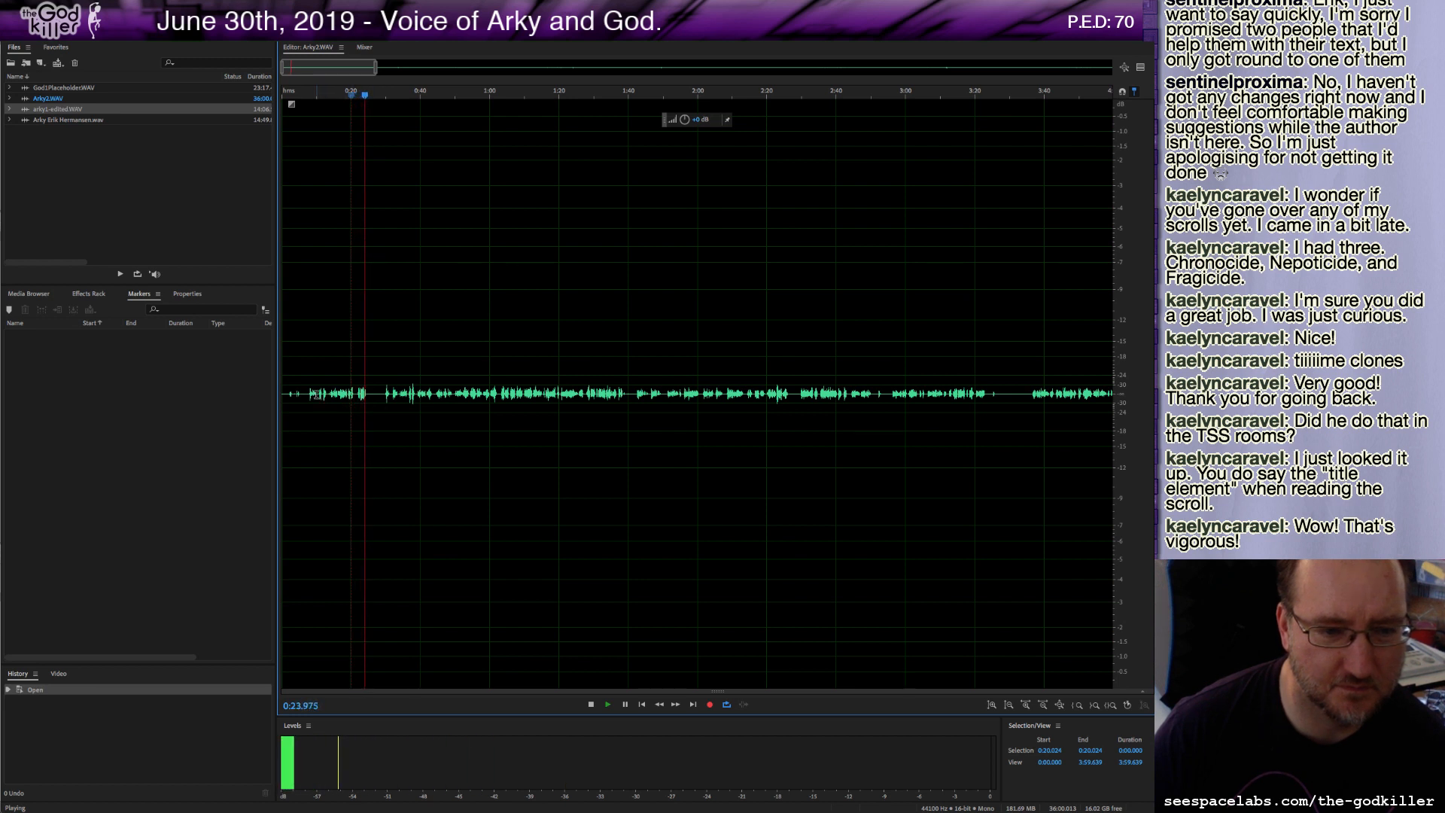
click(313, 394)
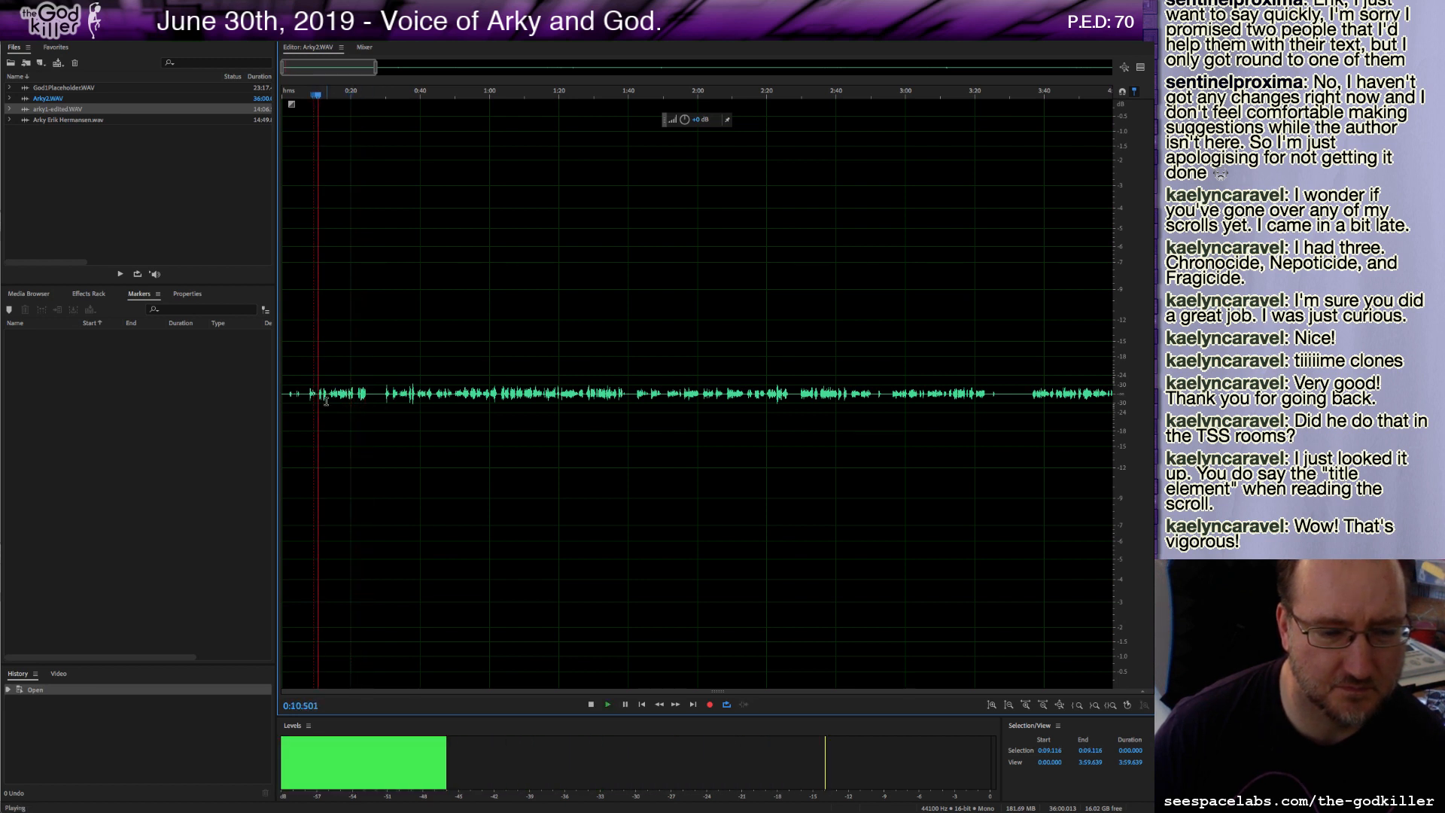
click(384, 396)
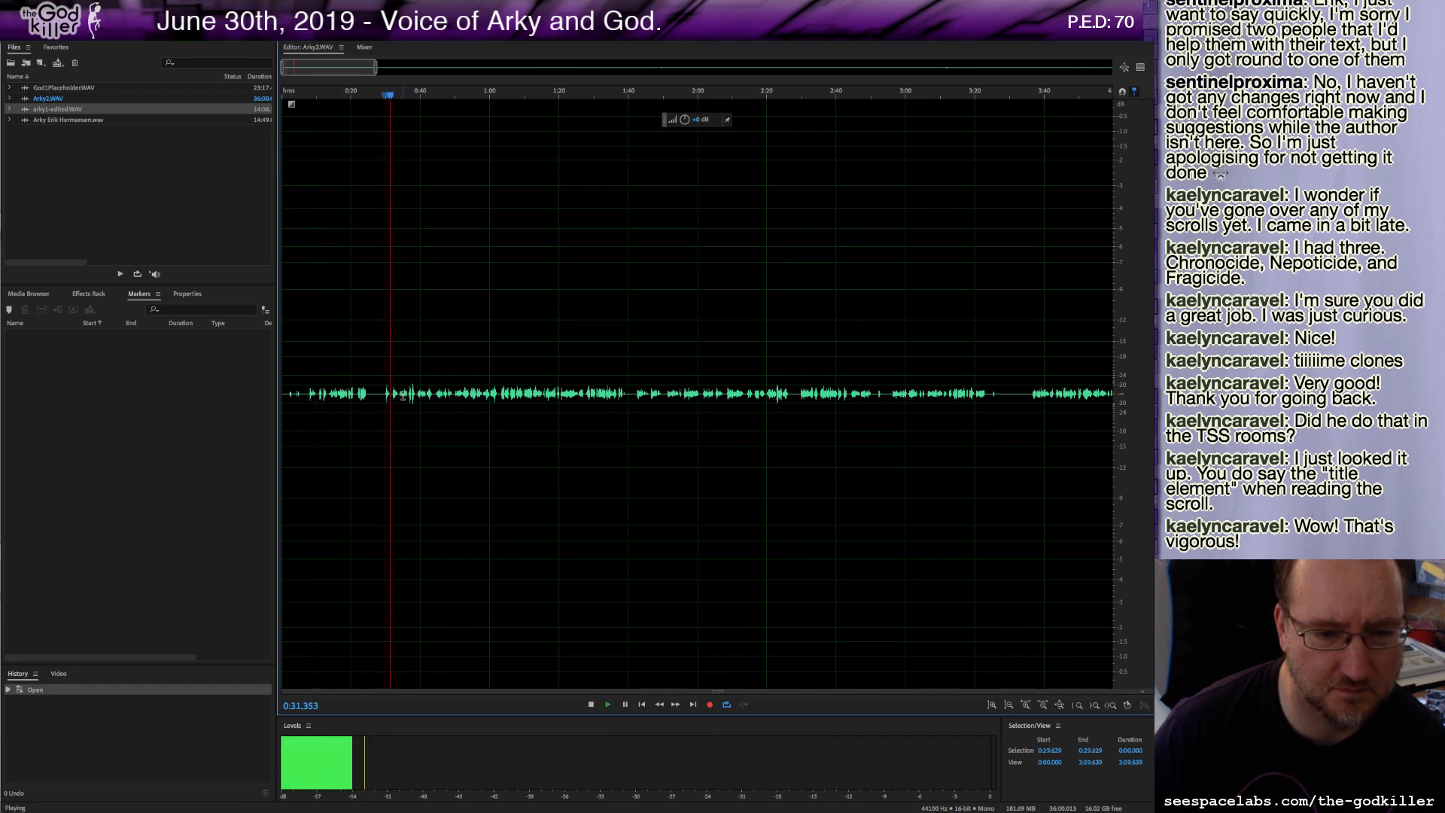
scroll(394, 393, up, 3)
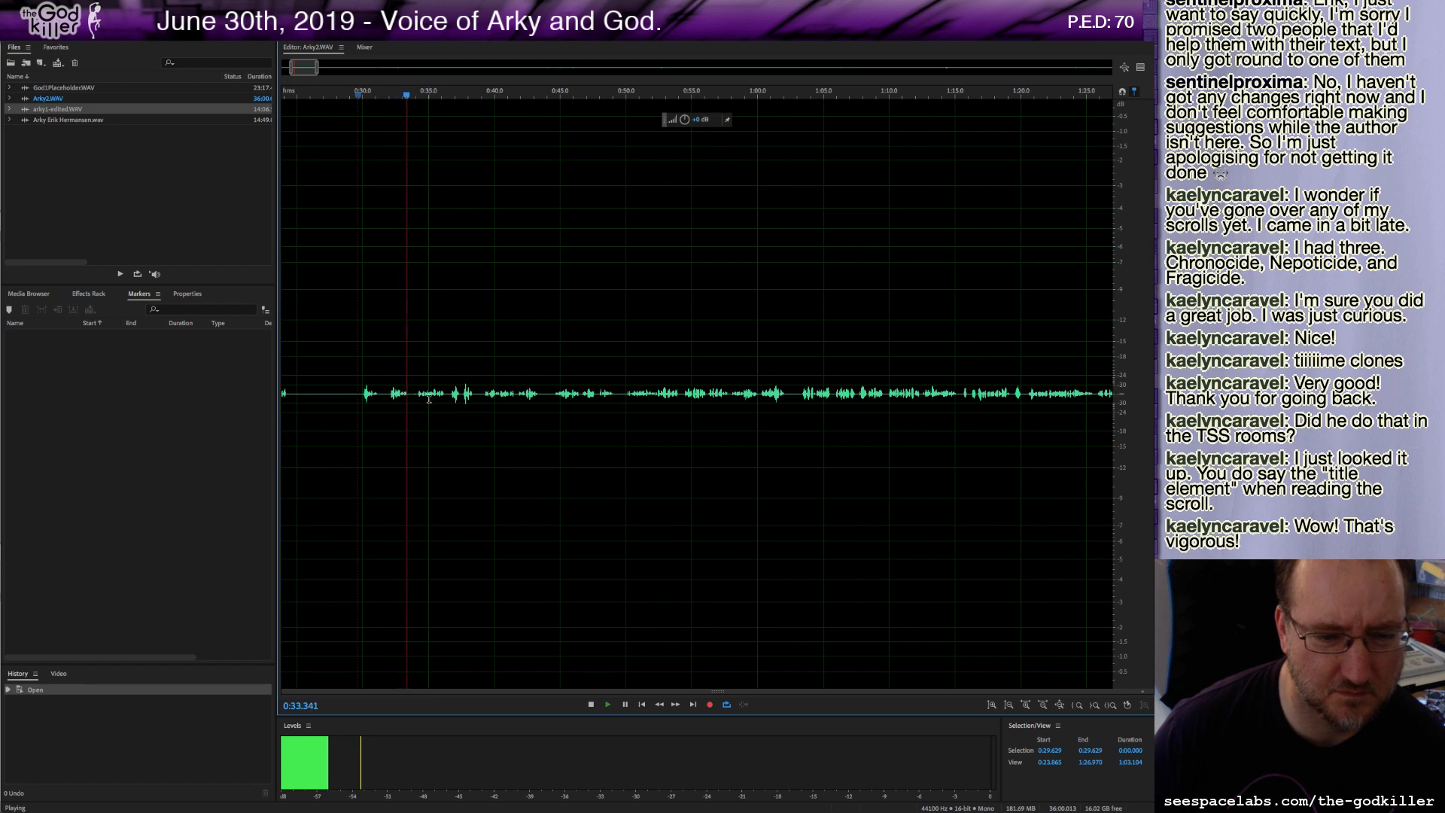
click(453, 393)
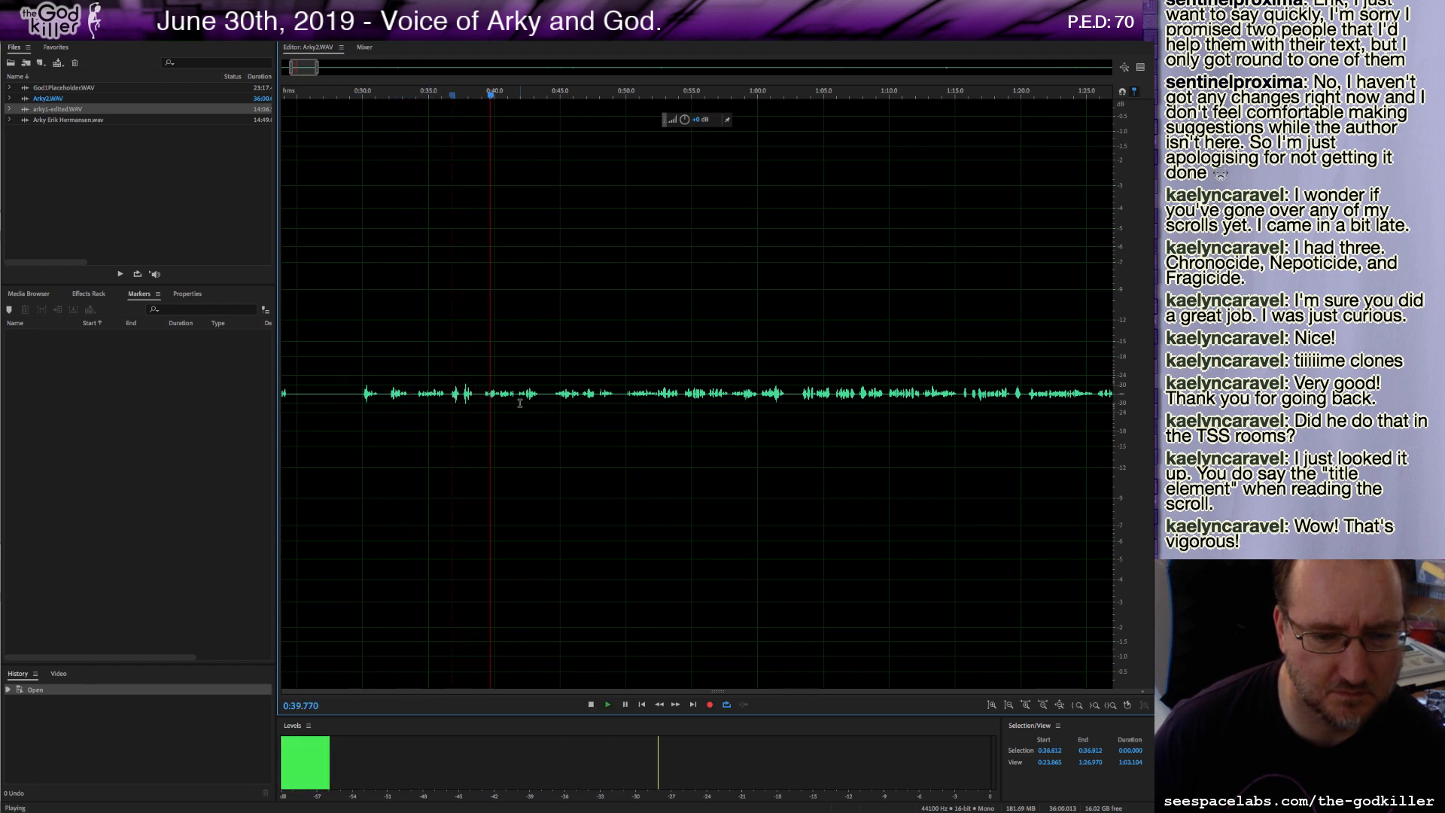
click(558, 401)
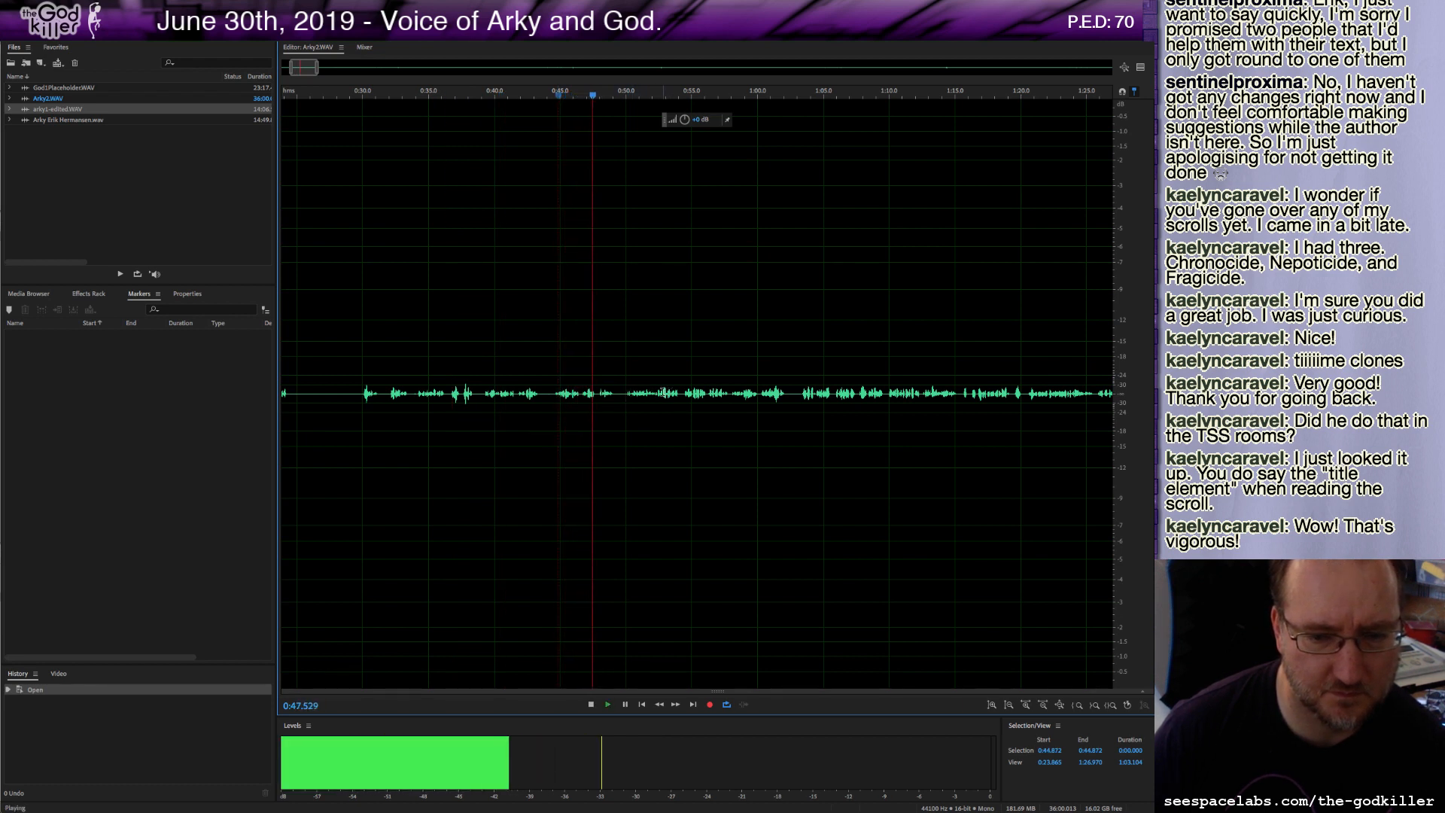
click(767, 393)
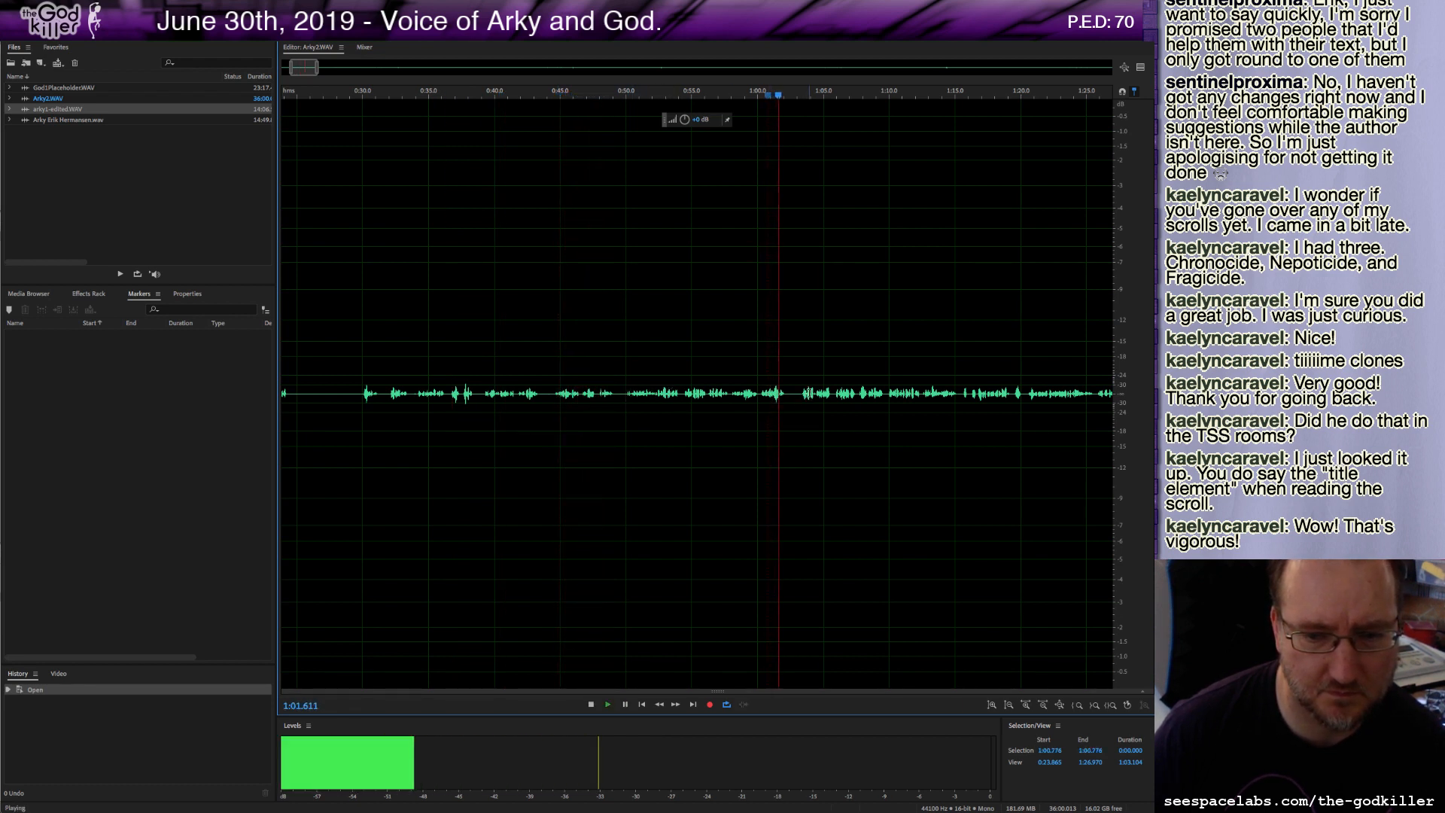
click(802, 338)
scroll(833, 413, down, 2)
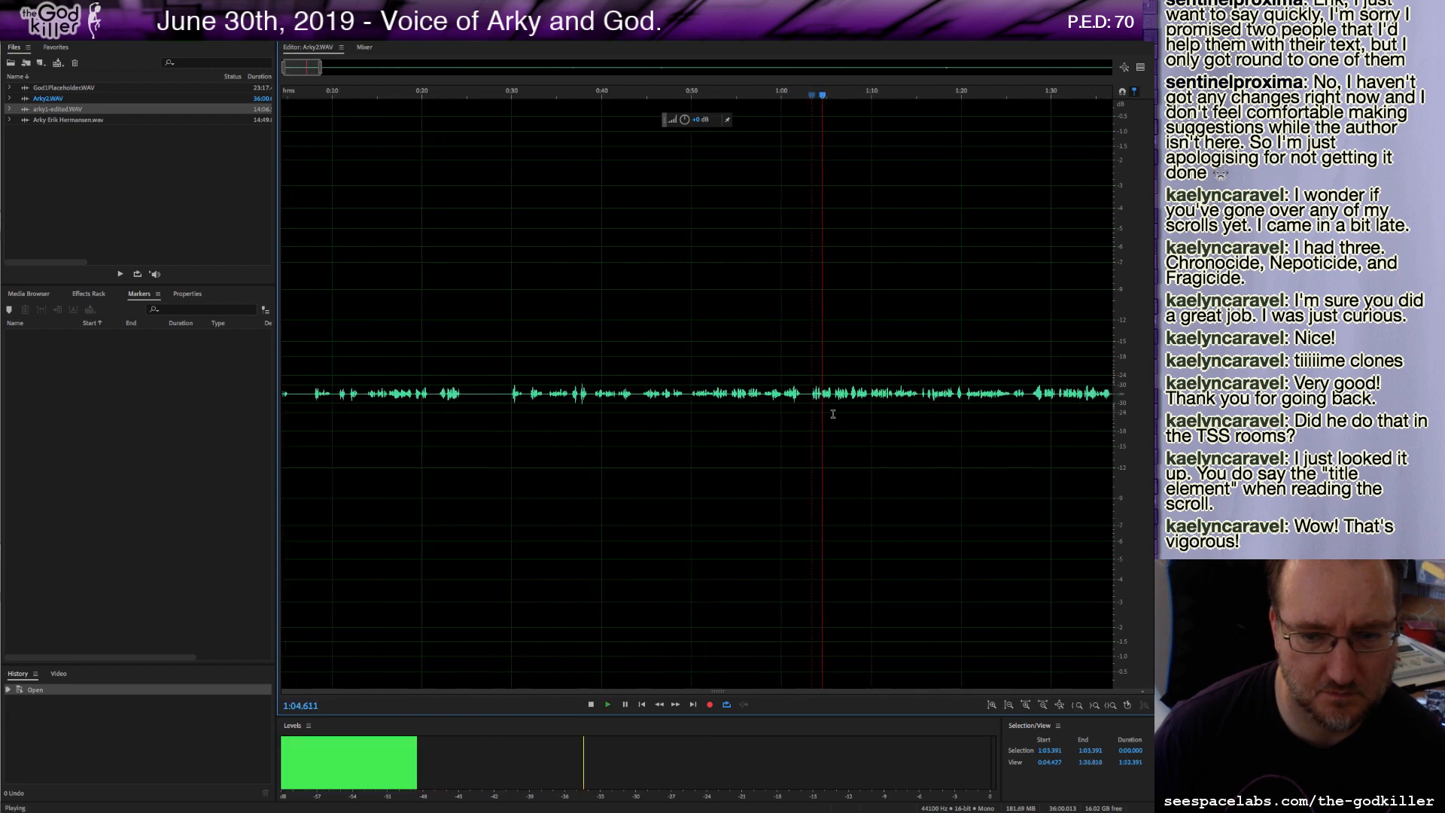
scroll(828, 403, down, 2)
key(space)
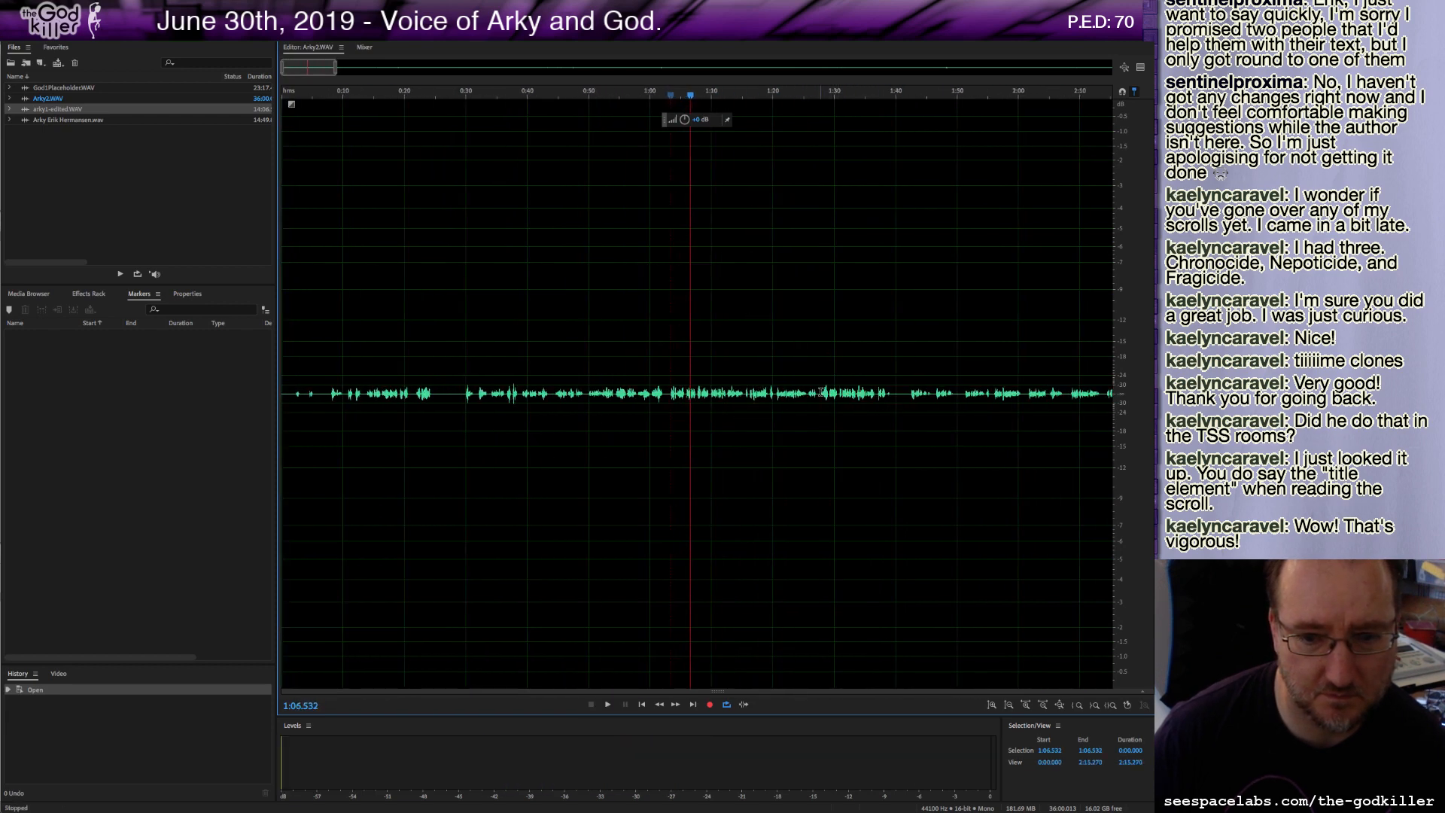
Listen to passages between about 1:30 and 2:10 of the narration to find where the reading ends.
click(821, 392)
key(space)
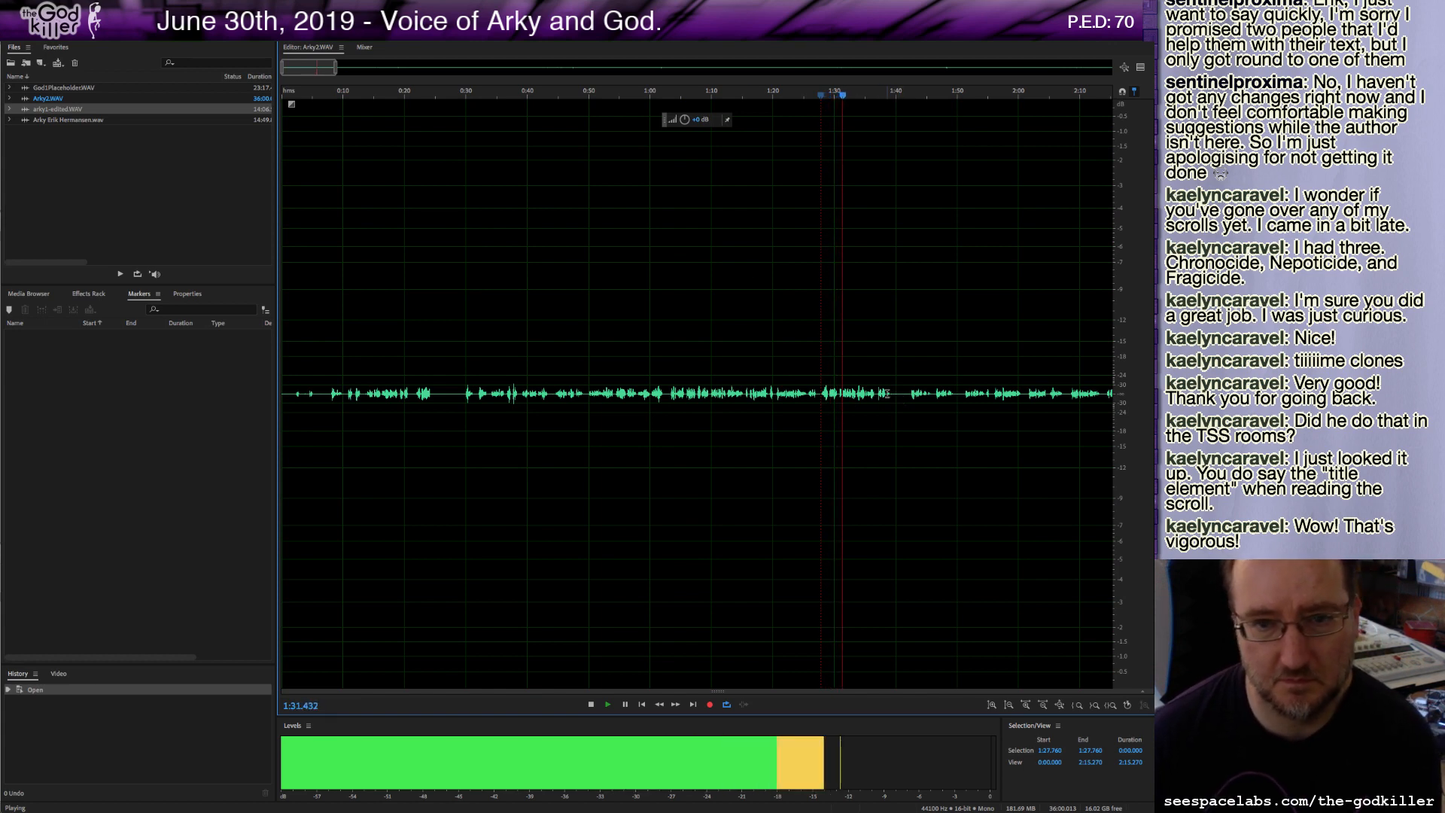
drag(298, 68, 326, 70)
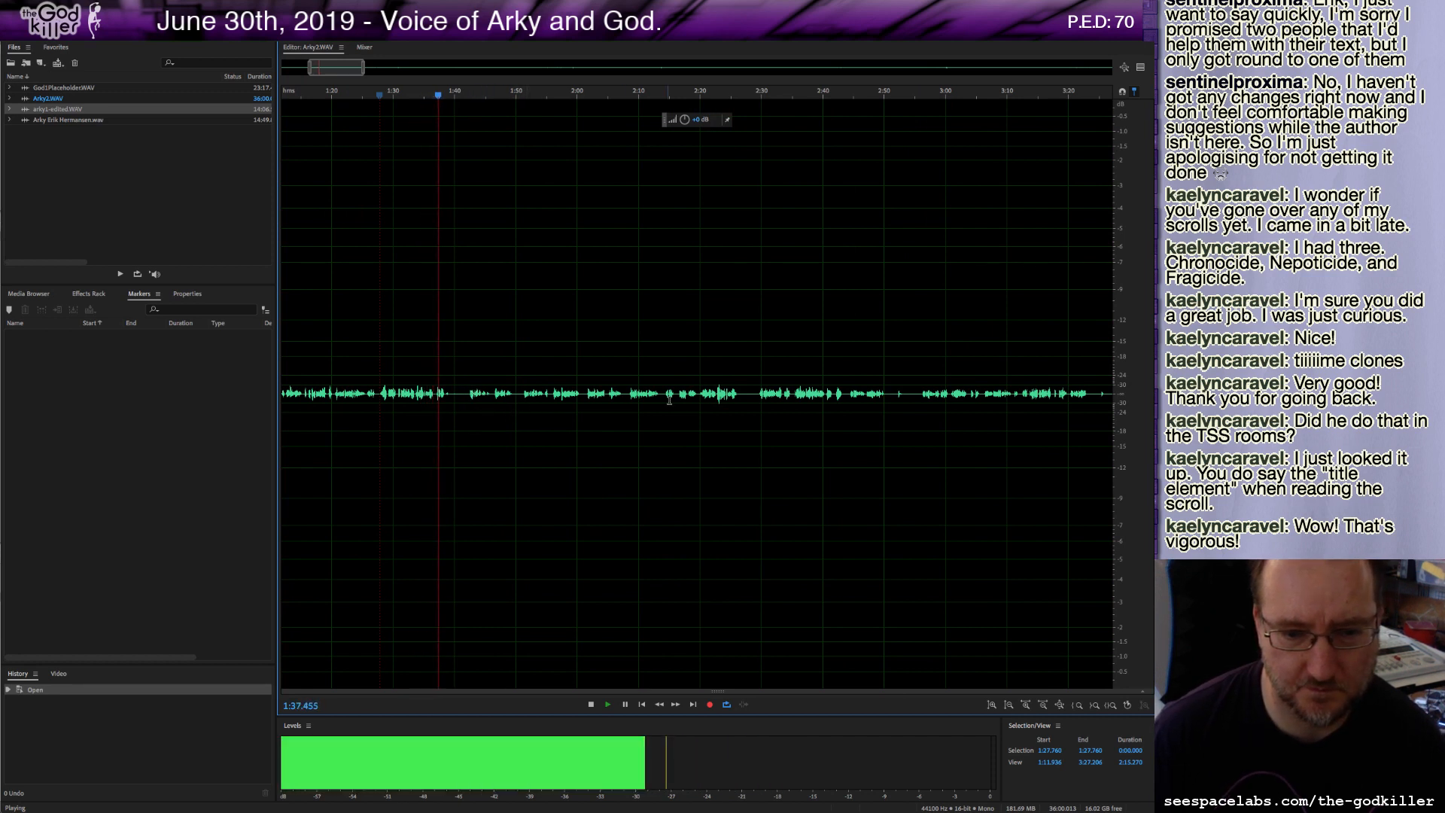
click(757, 399)
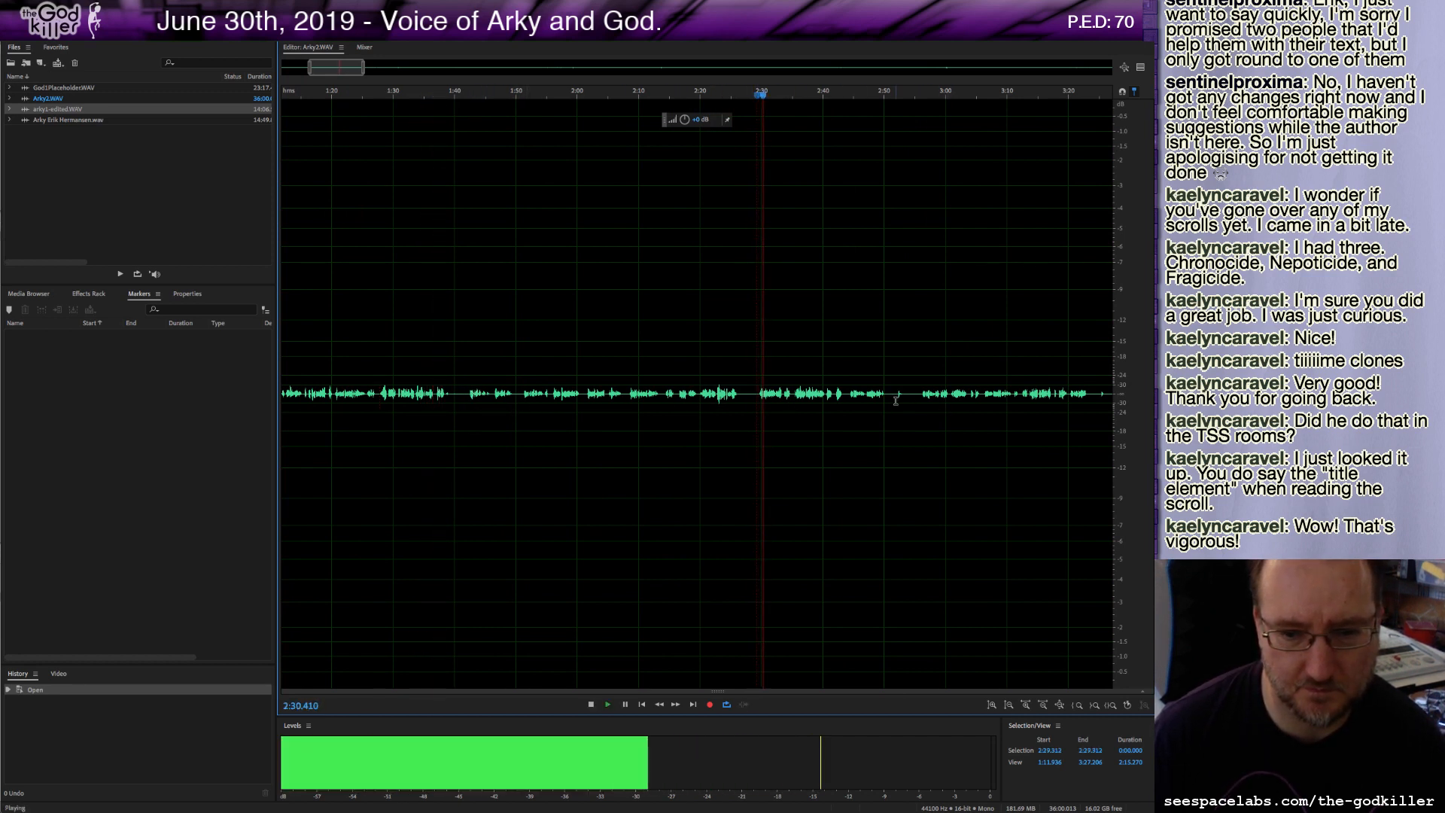
click(596, 403)
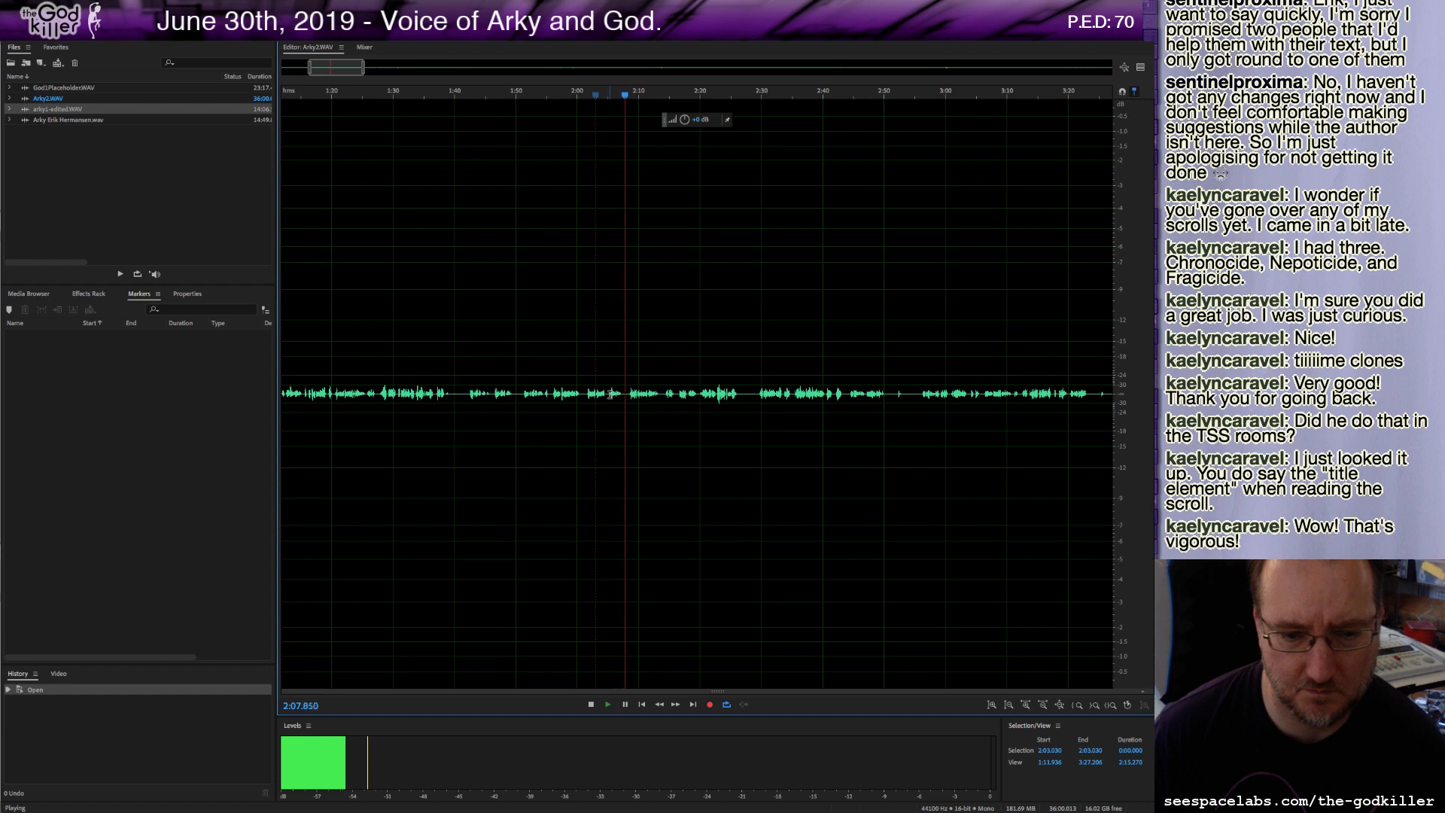
key(space)
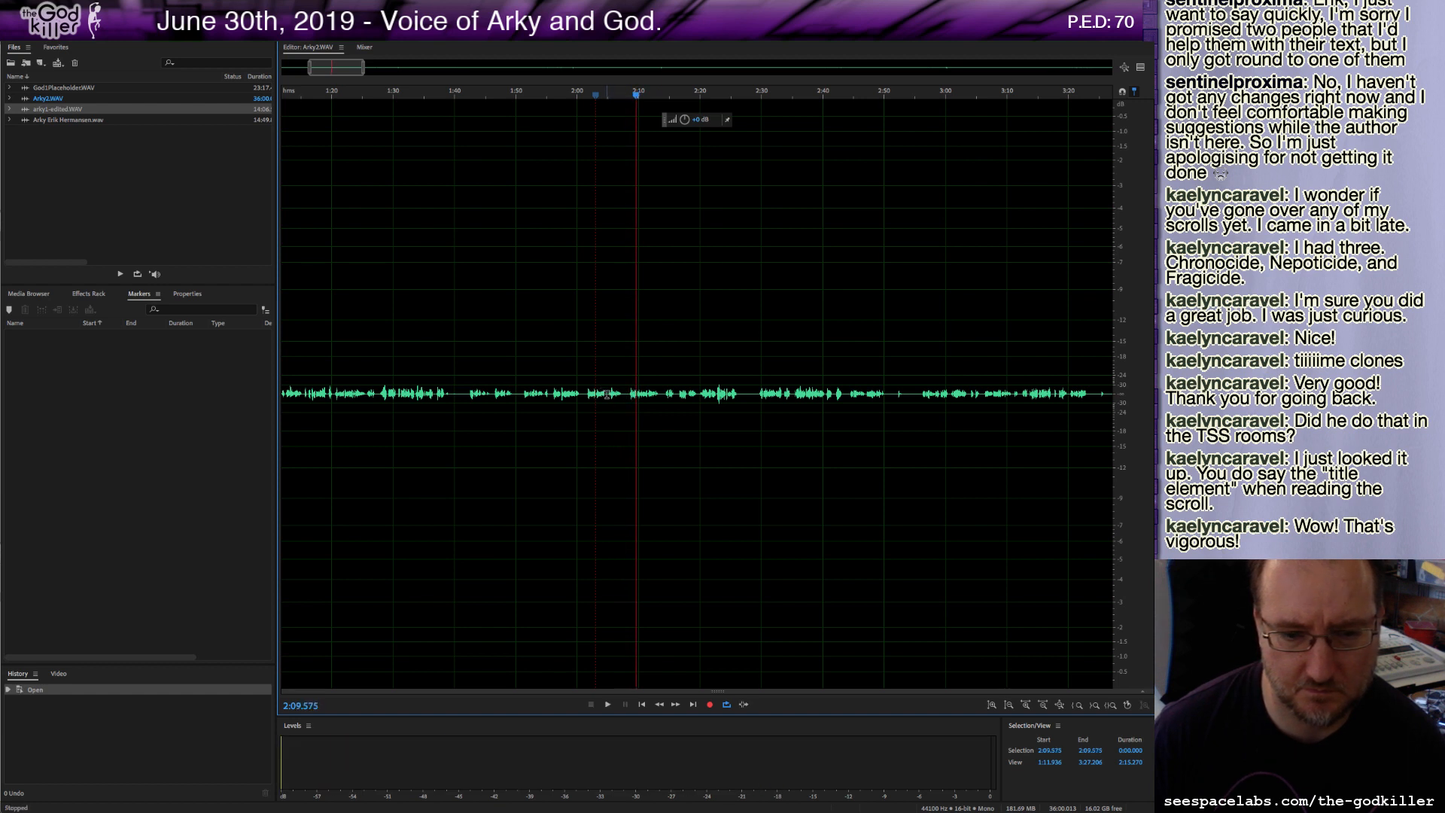
click(606, 394)
key(space)
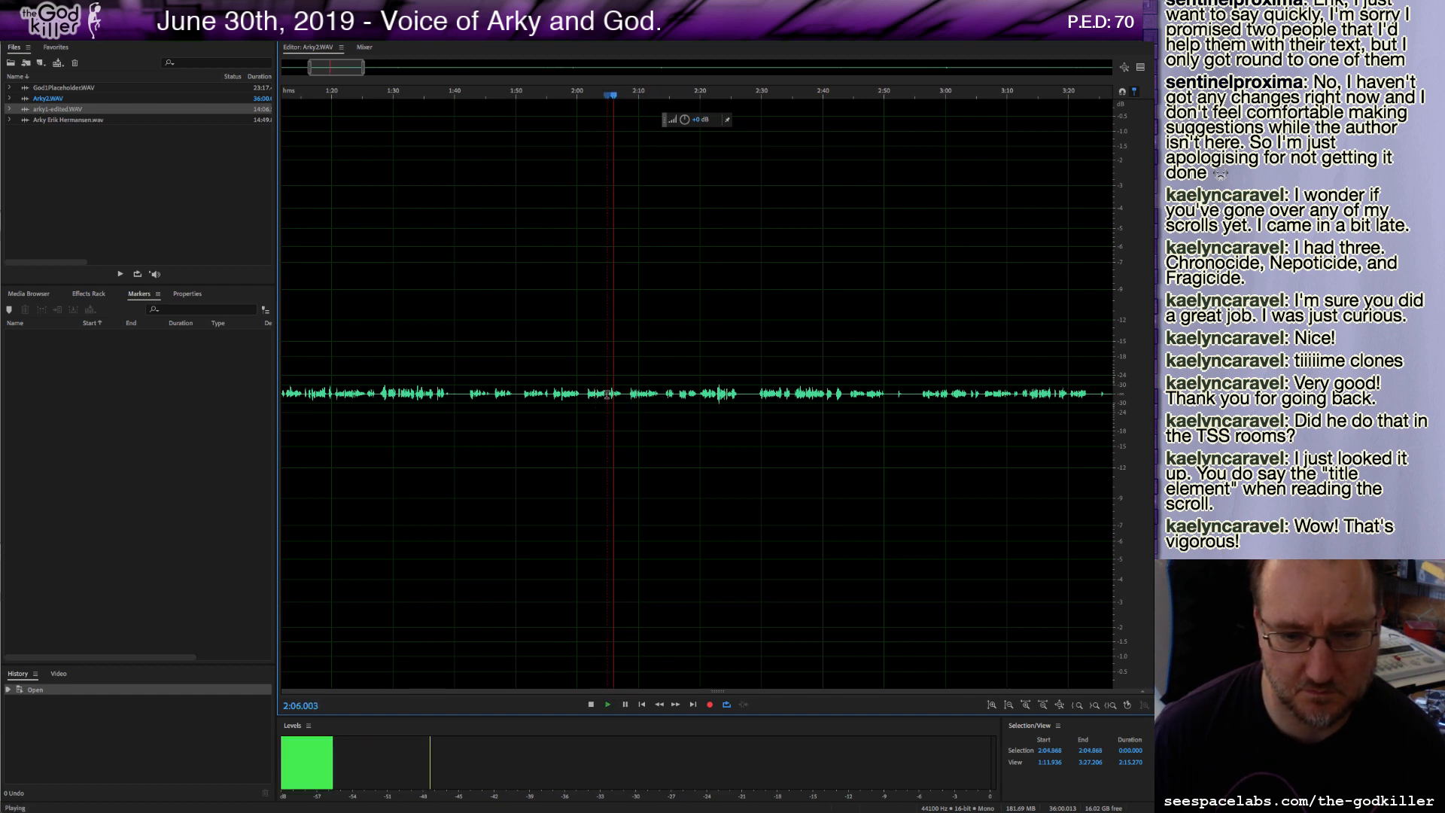
key(space)
Delete all audio from about 2:04.9 to the end of the recording.
drag(606, 394, 1112, 394)
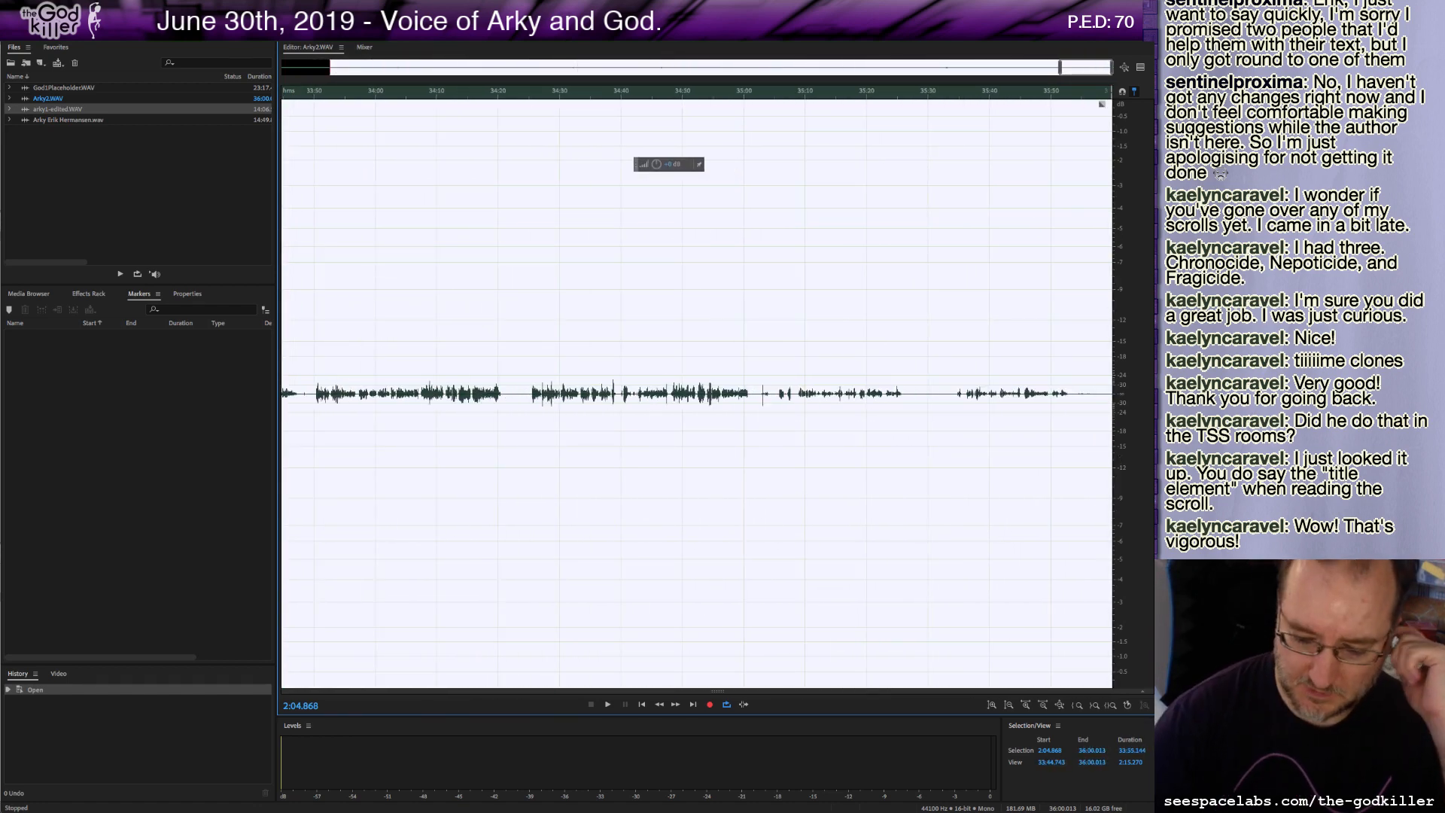
key(Delete)
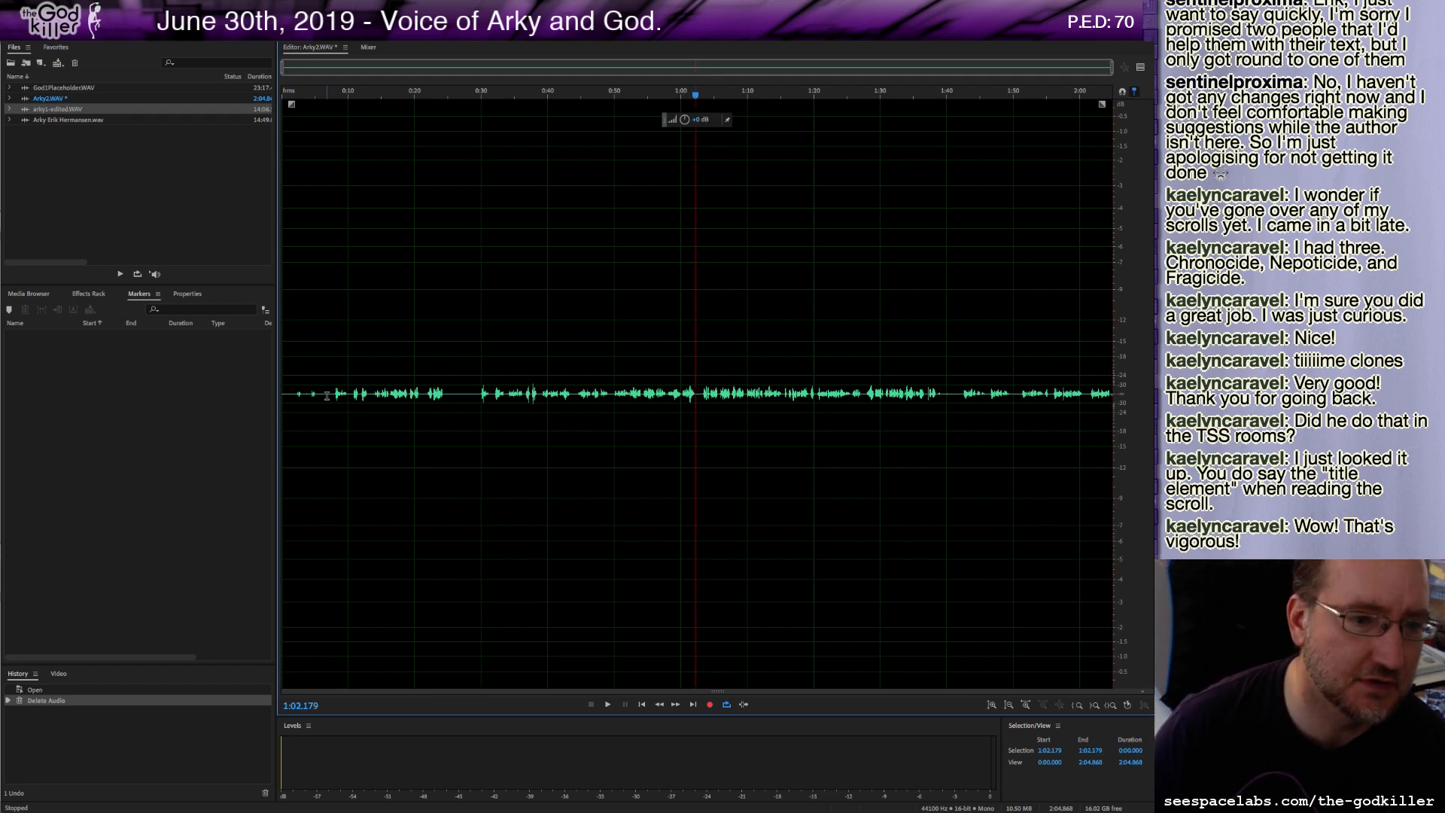
Delete the opening 7.6 seconds of the recording.
drag(331, 394, 161, 400)
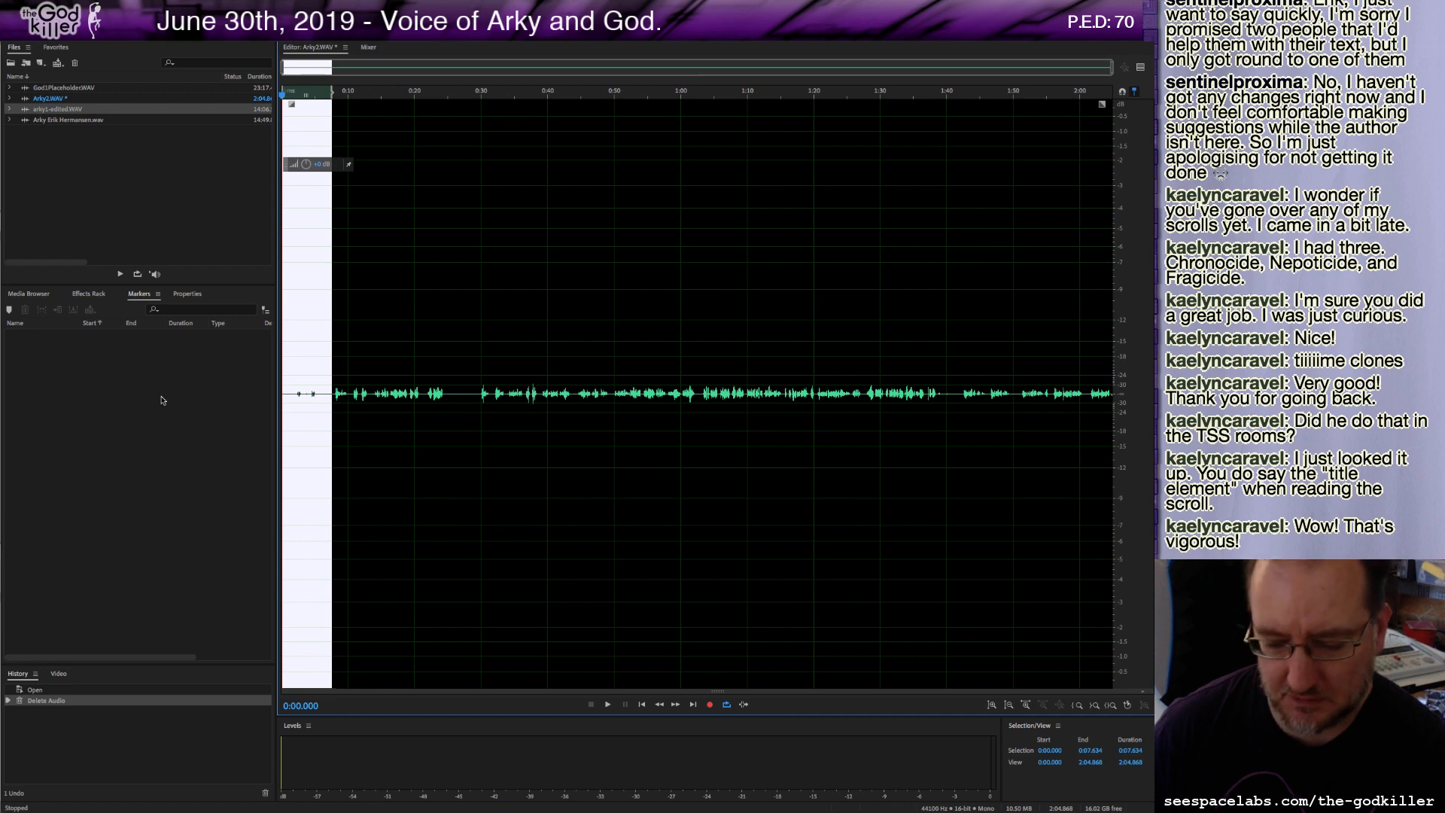
key(Delete)
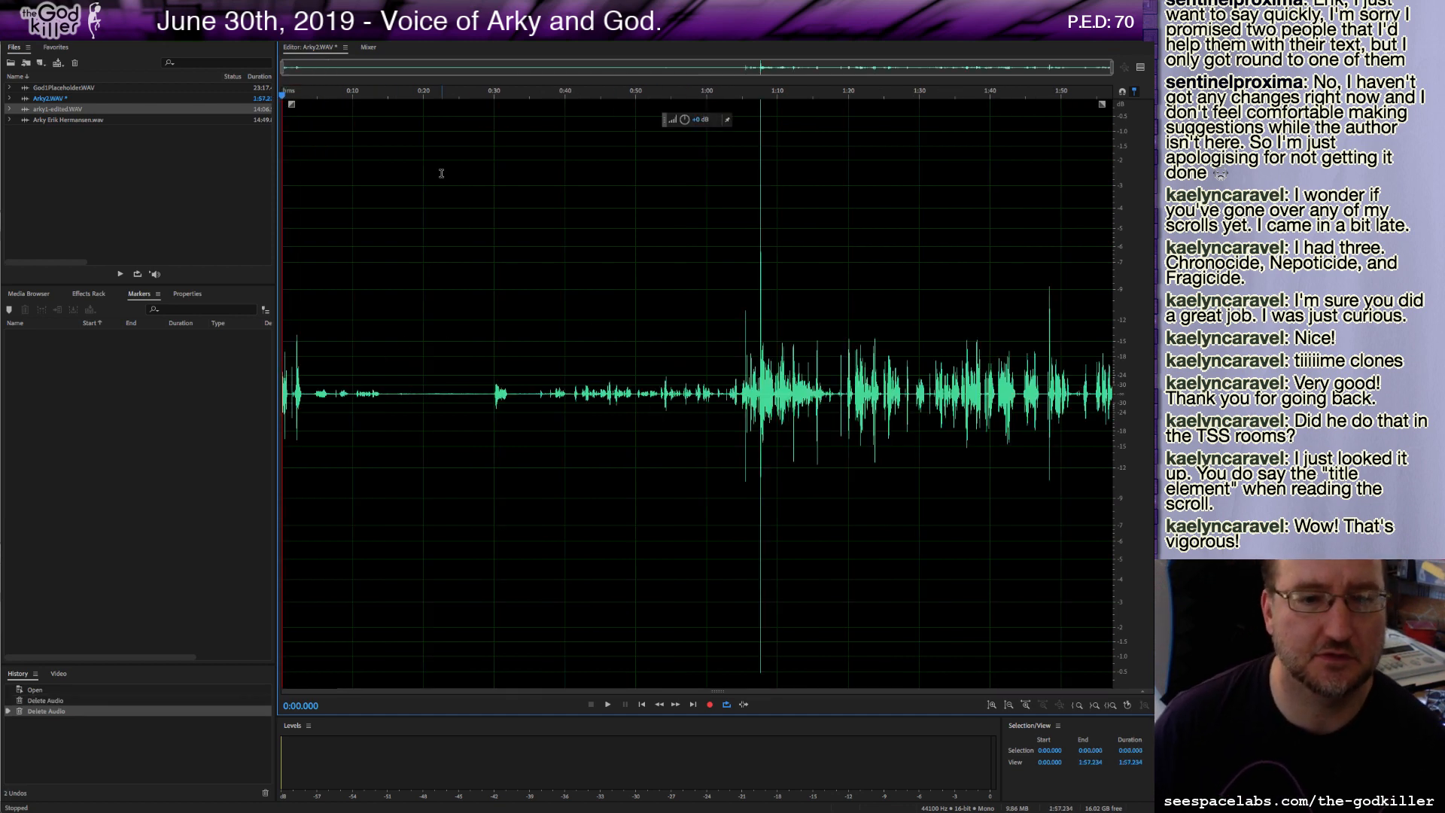
Apply the Hard Limiter effect to the whole recording, previewing it before applying.
click(244, 7)
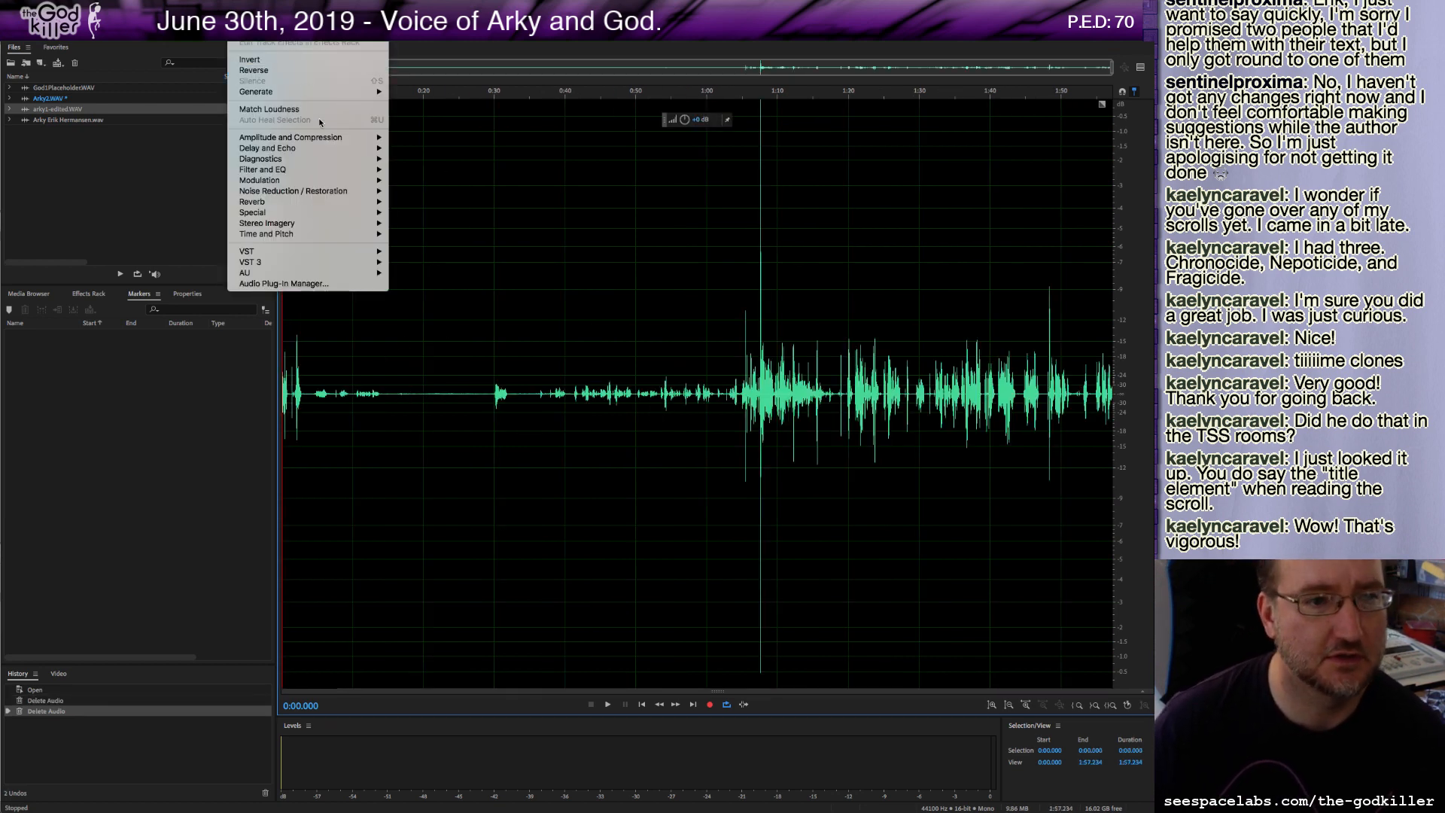
mouse_move(324, 138)
click(489, 213)
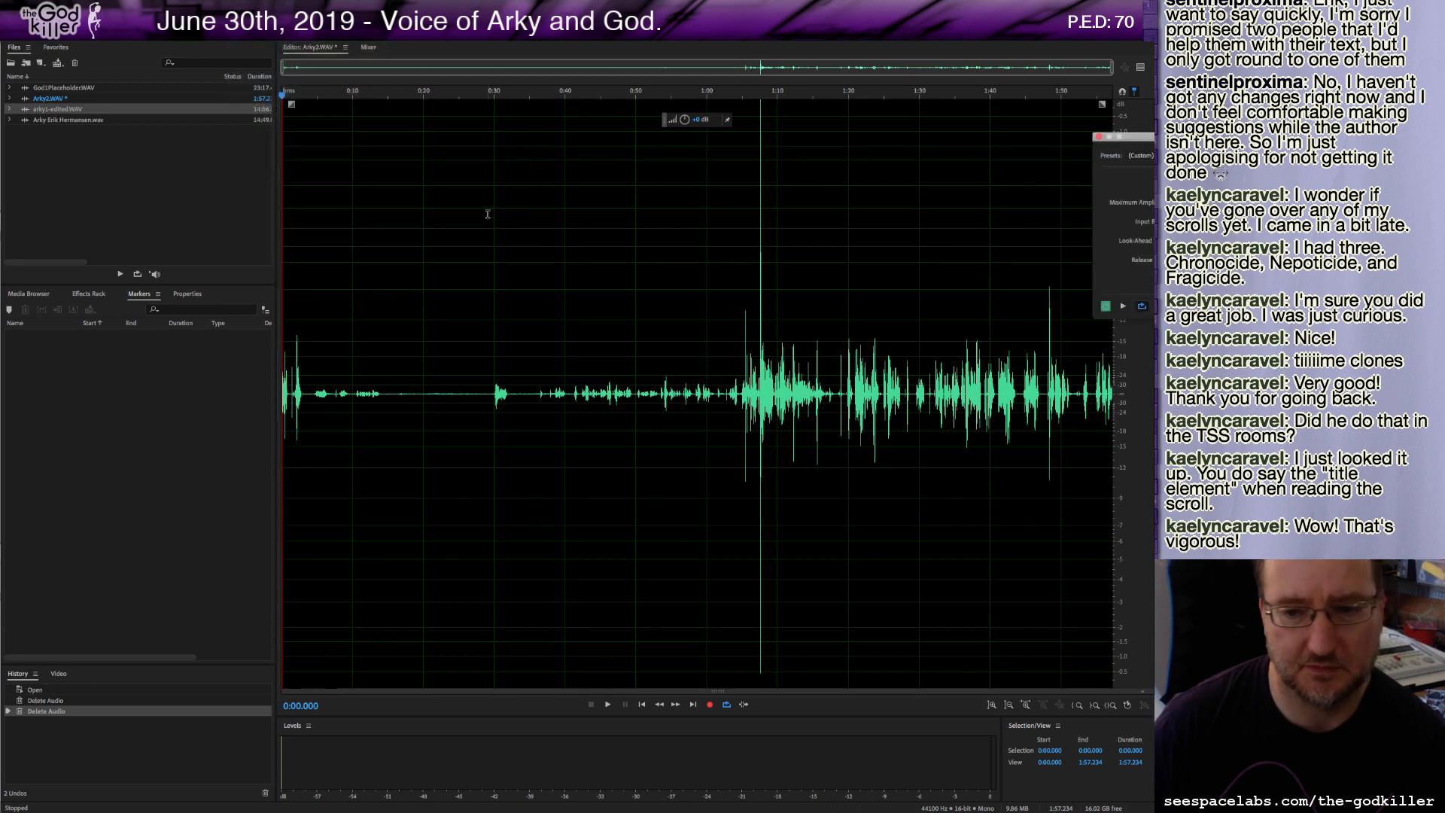
click(761, 391)
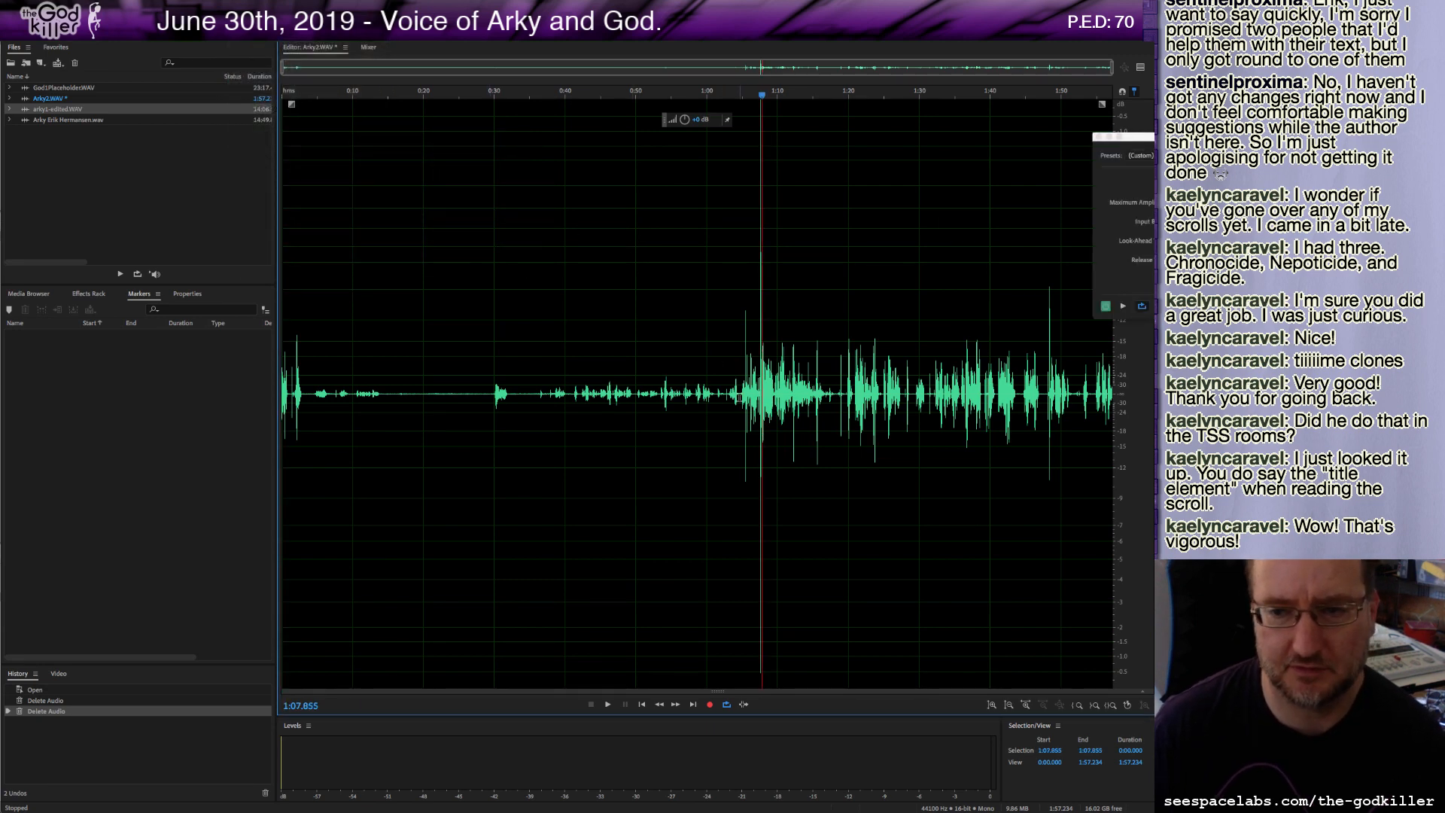
key(space)
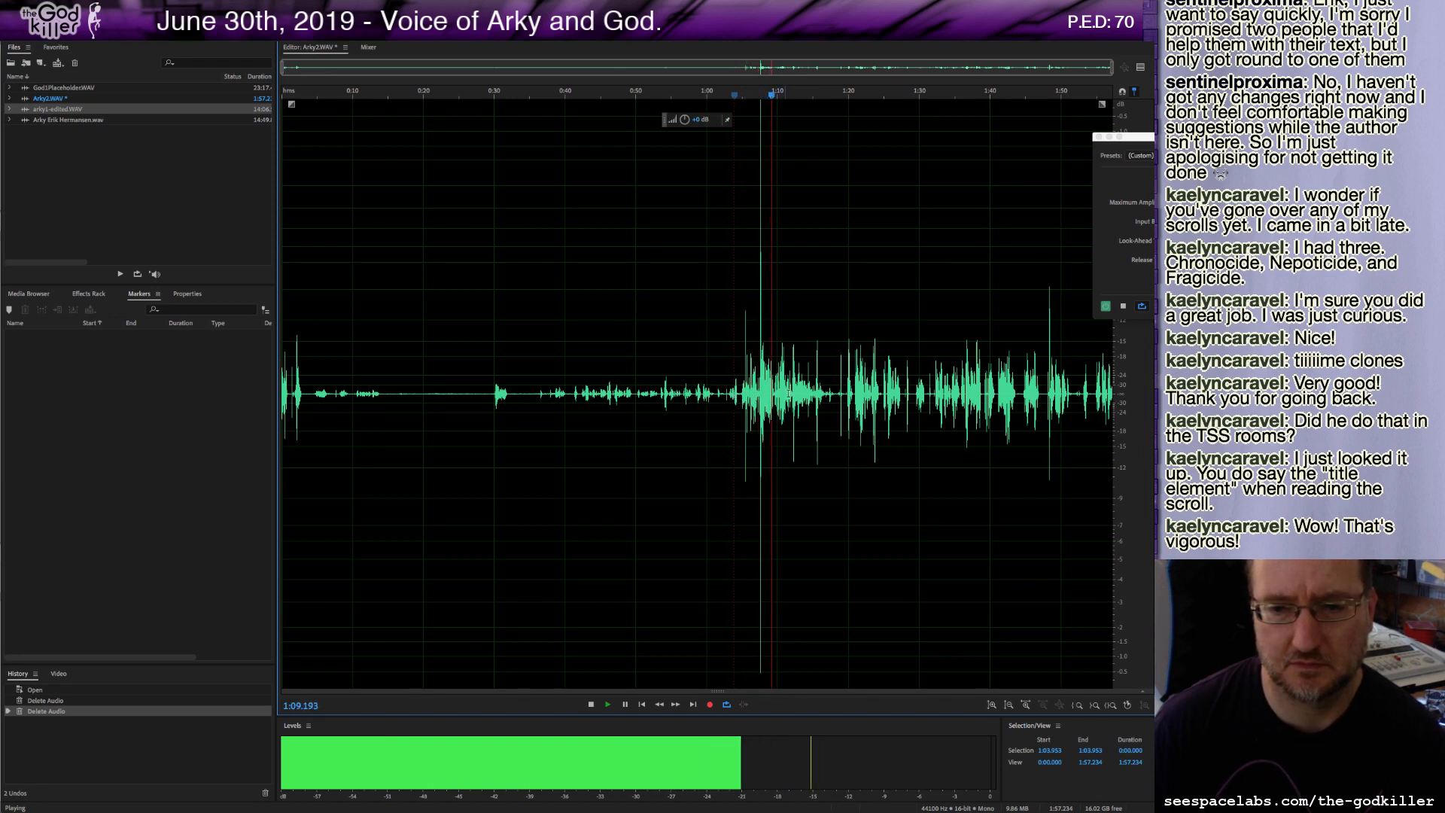
key(space)
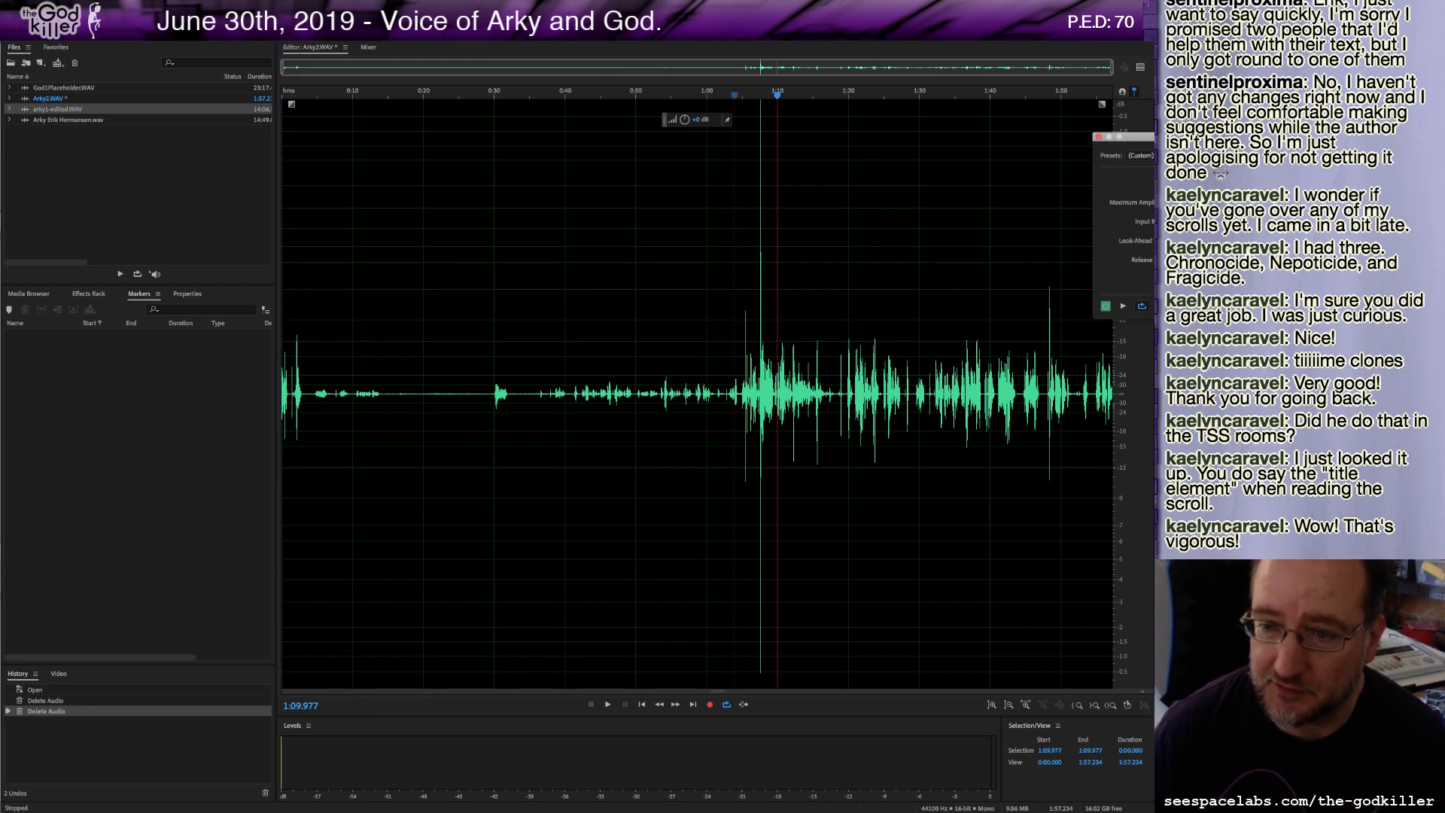
key(Return)
click(593, 351)
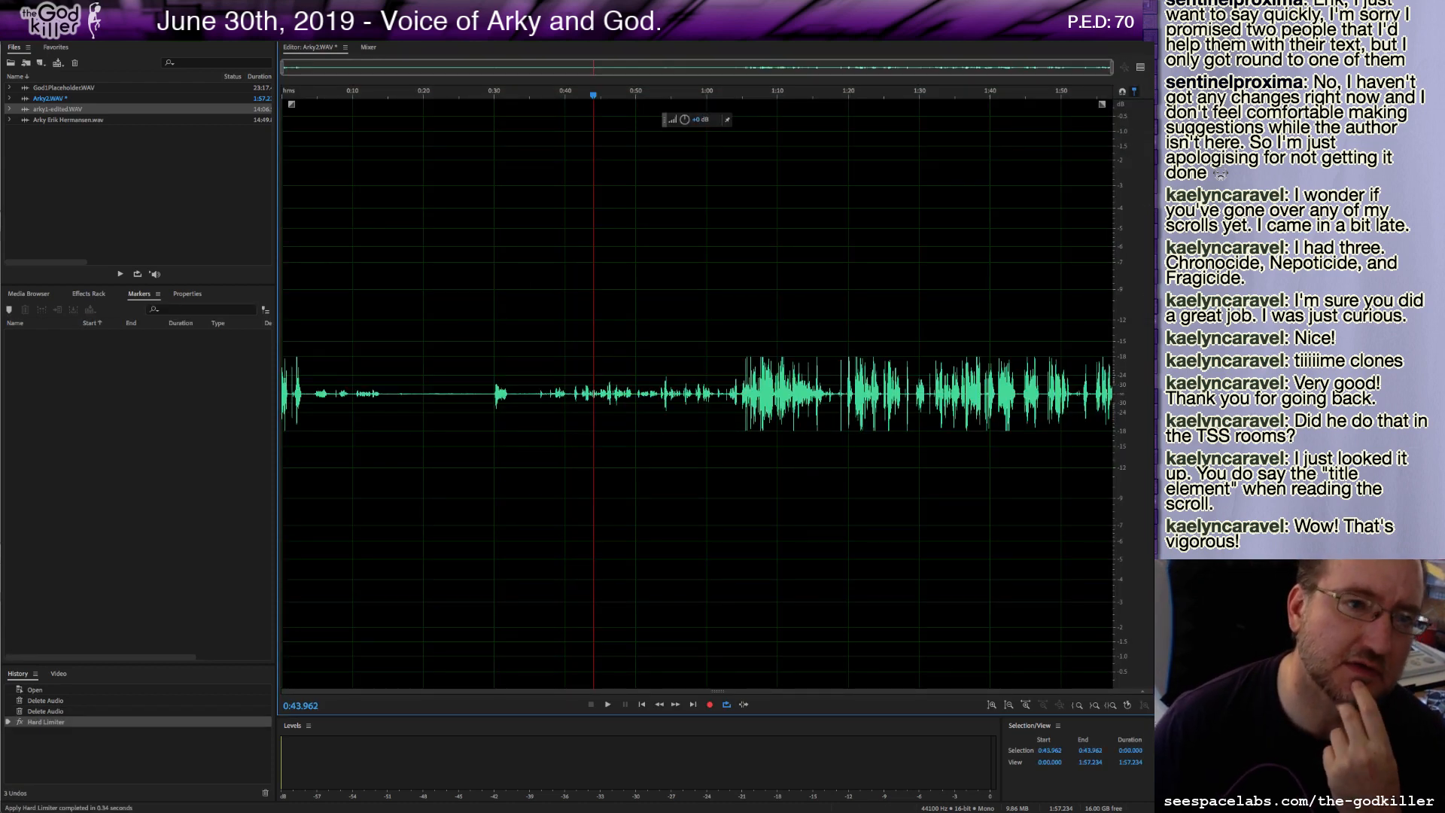
Normalize the whole recording to -3.00 dB.
click(244, 9)
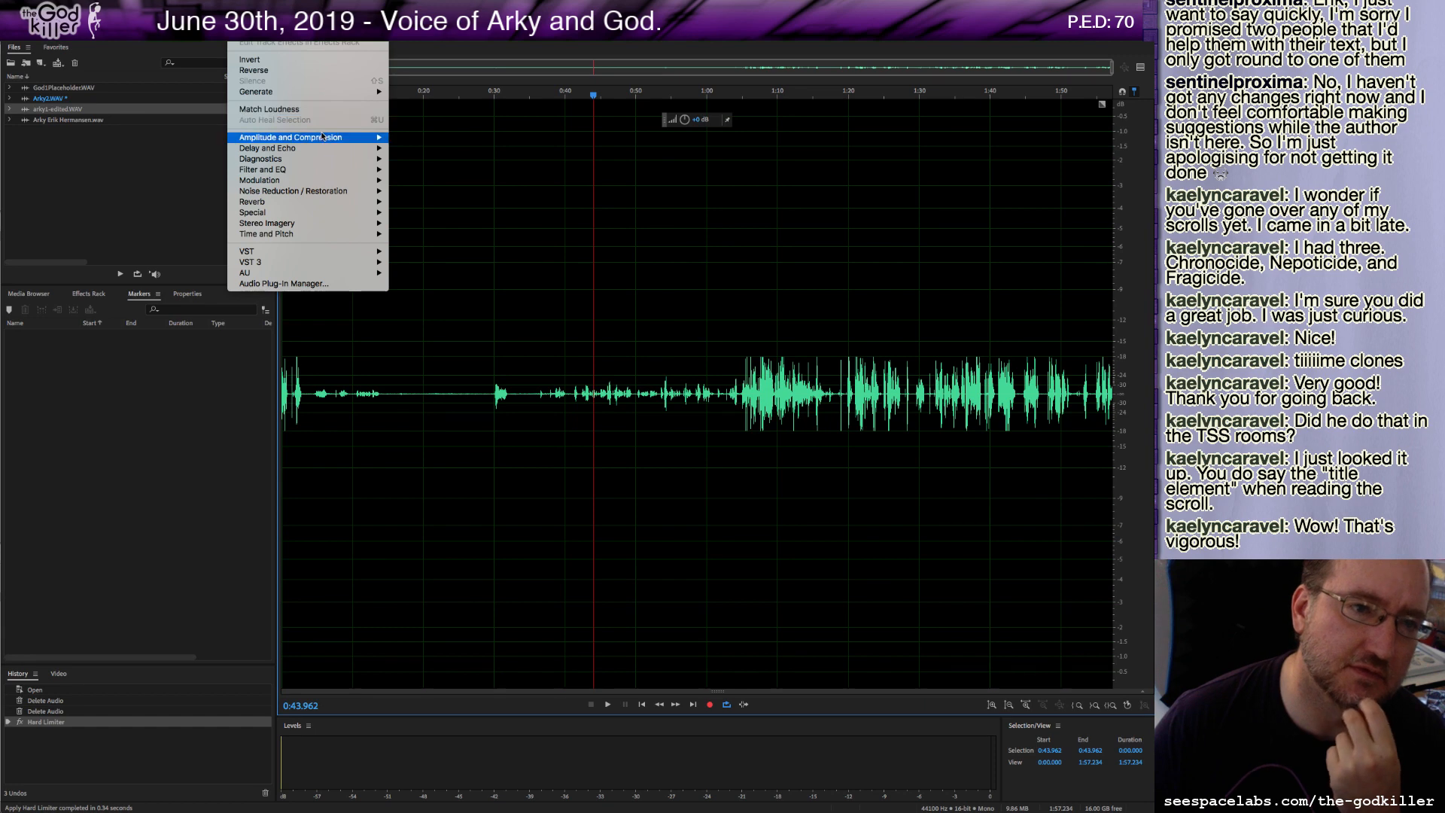
mouse_move(324, 141)
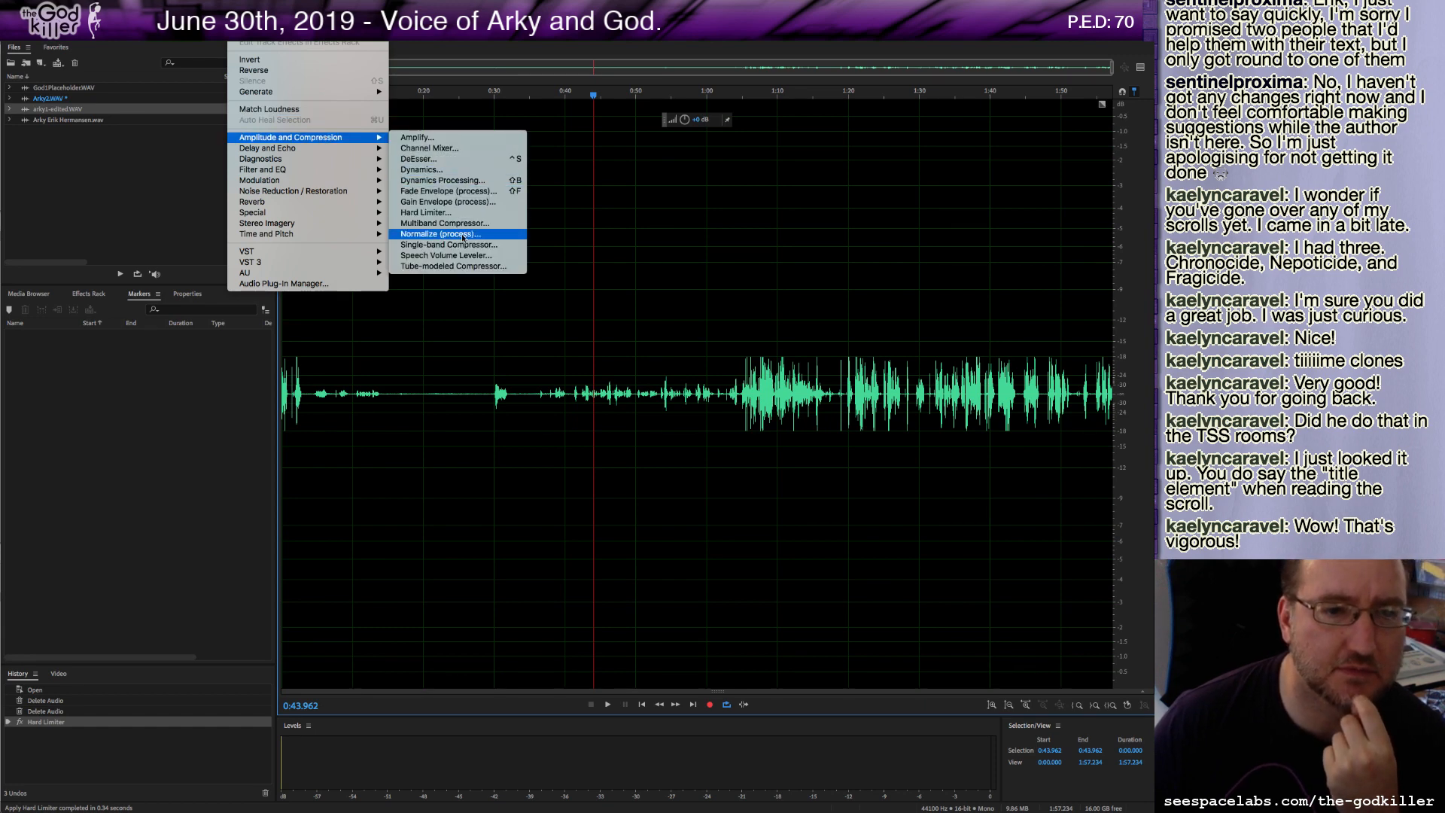
click(440, 233)
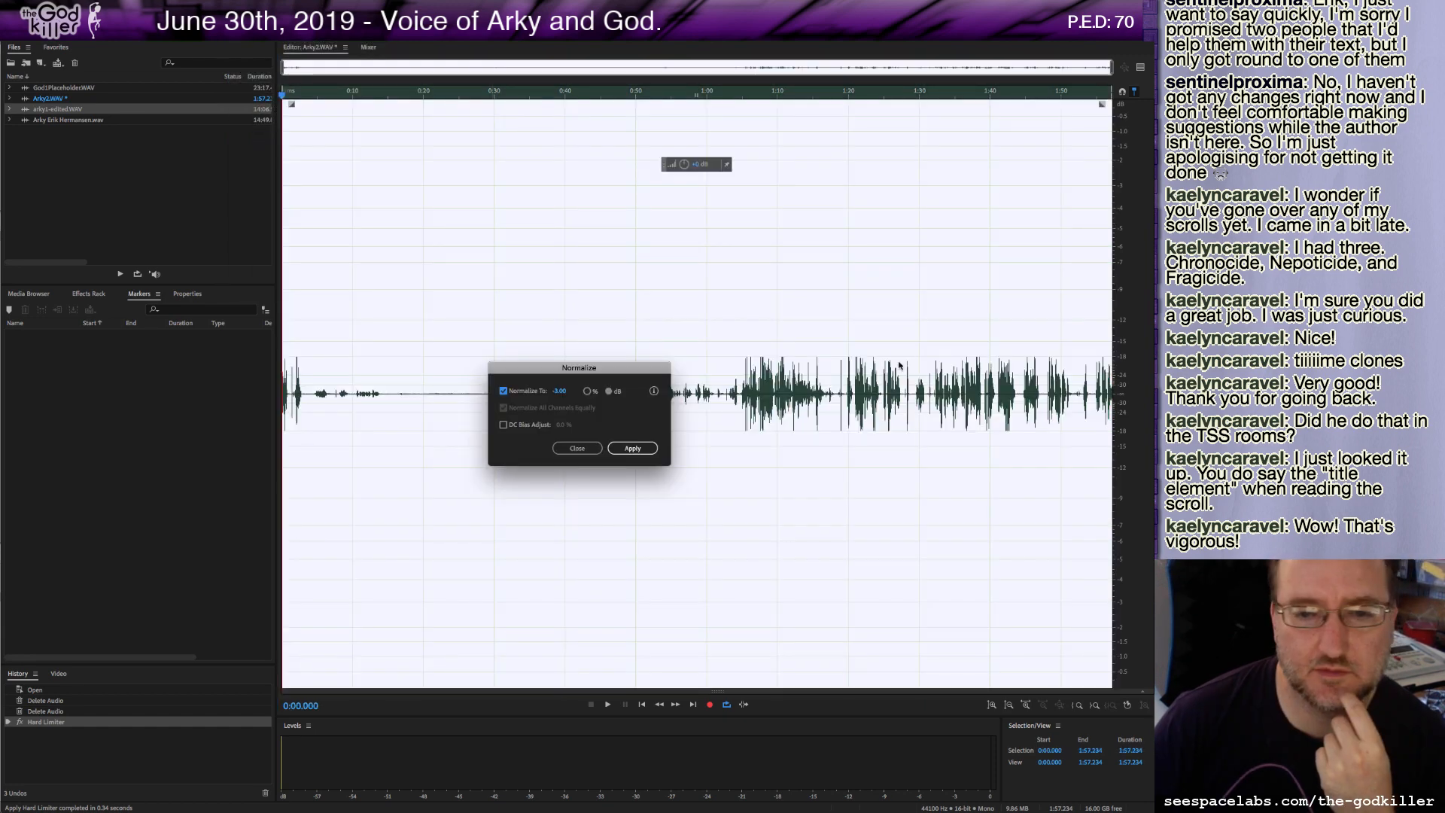
click(636, 447)
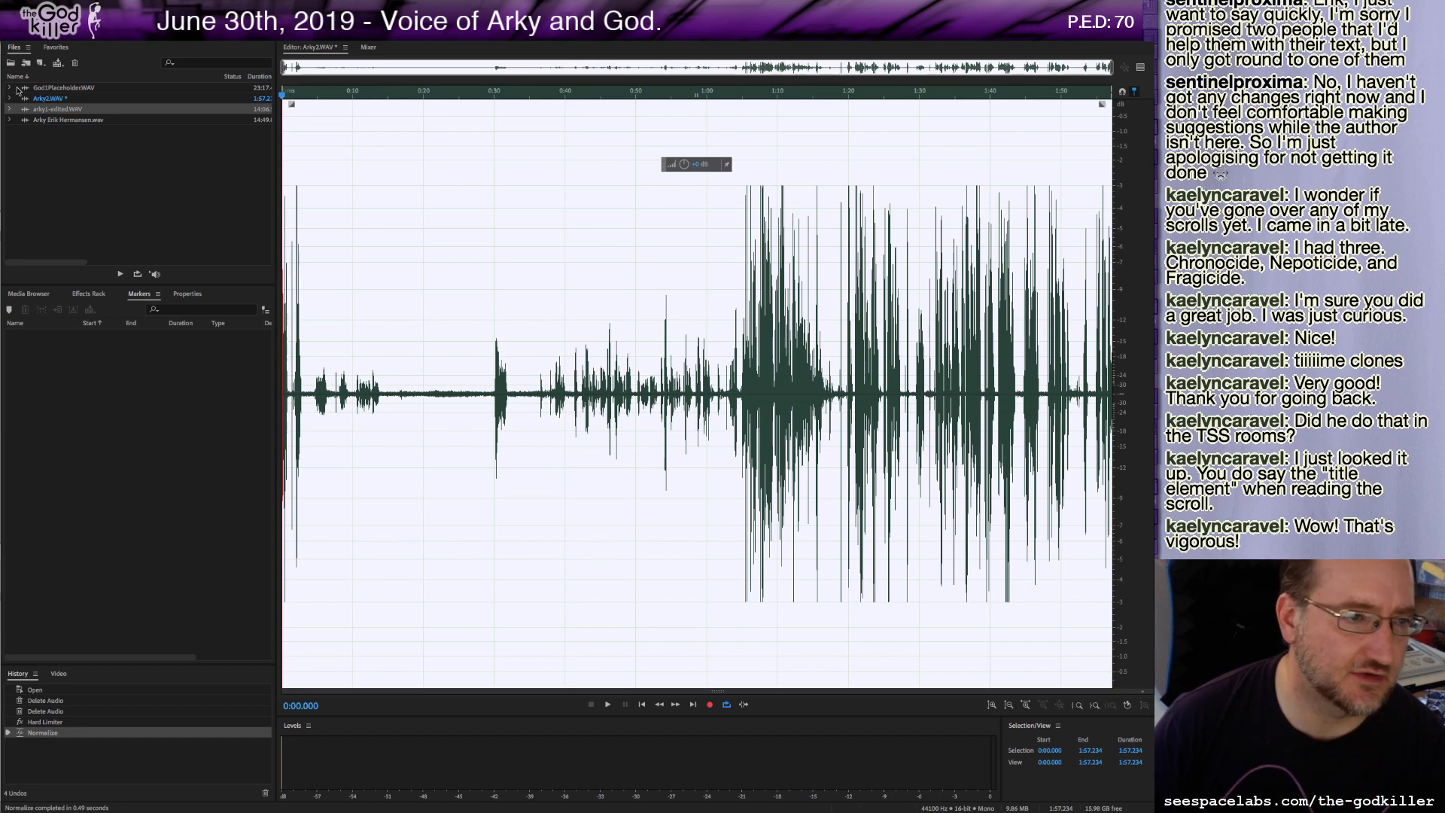
Listen around 1:05, then delete the section from about 1:04.7 to 1:17.8.
click(740, 368)
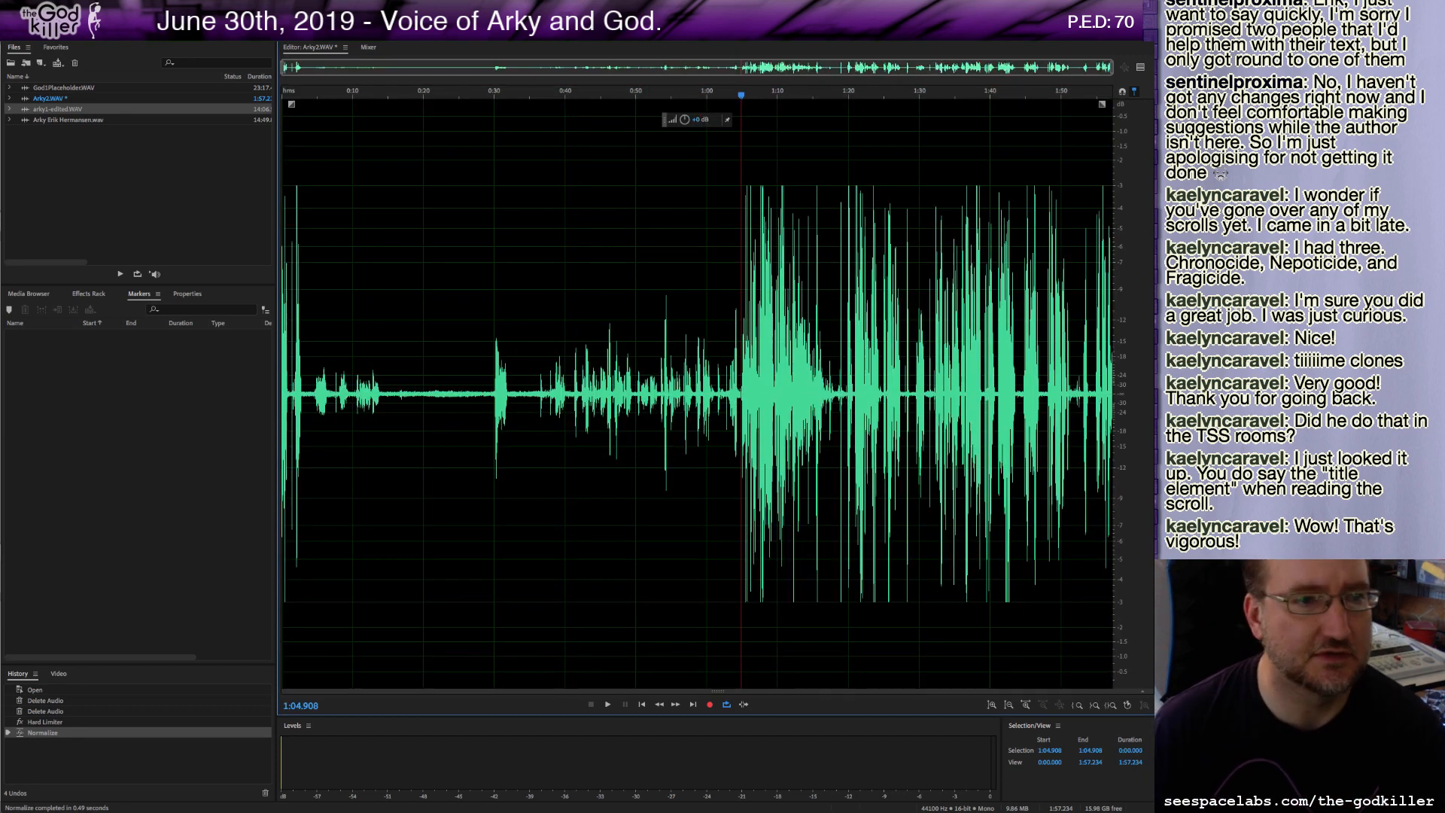
click(751, 392)
key(space)
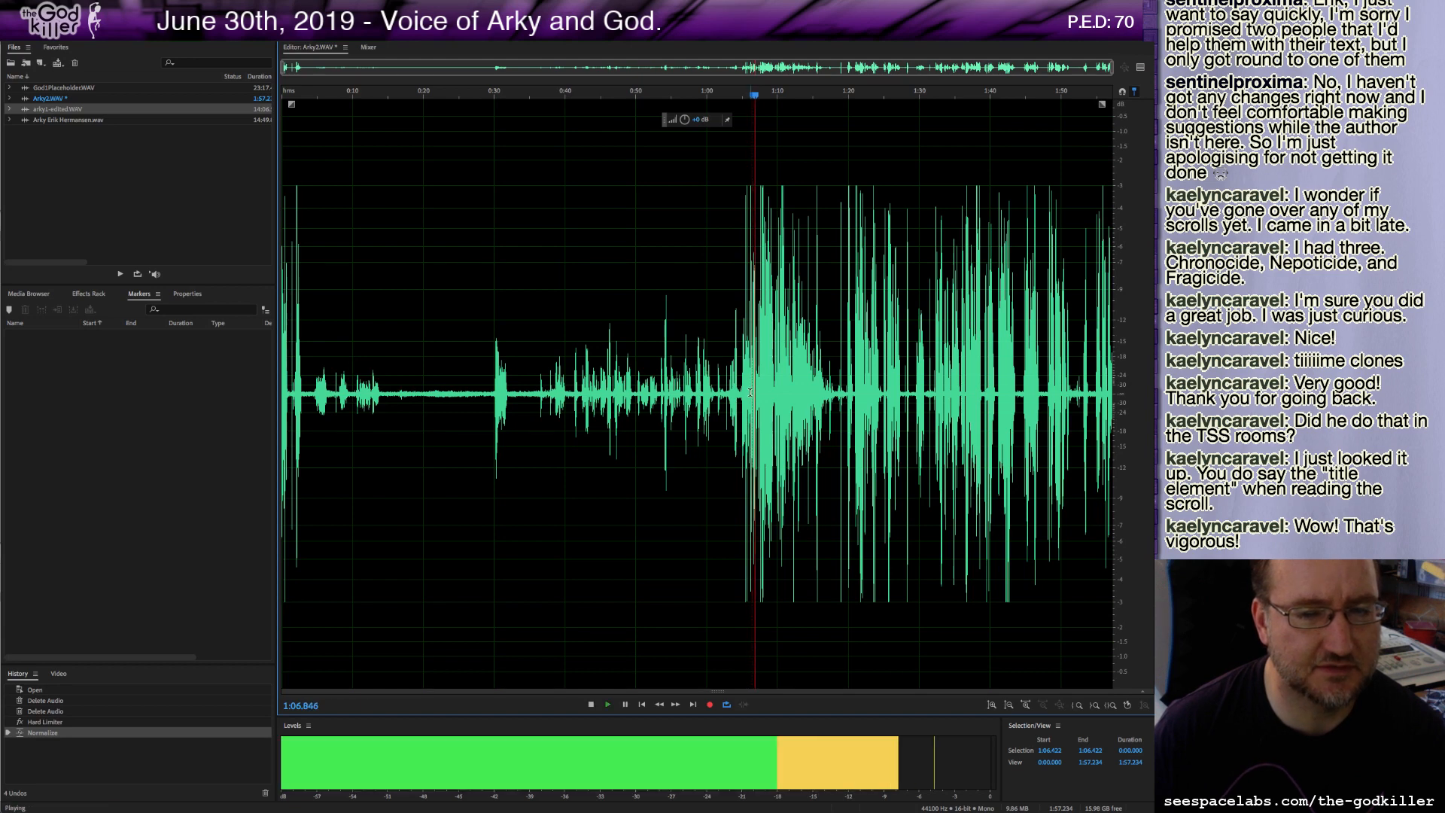
click(804, 389)
key(space)
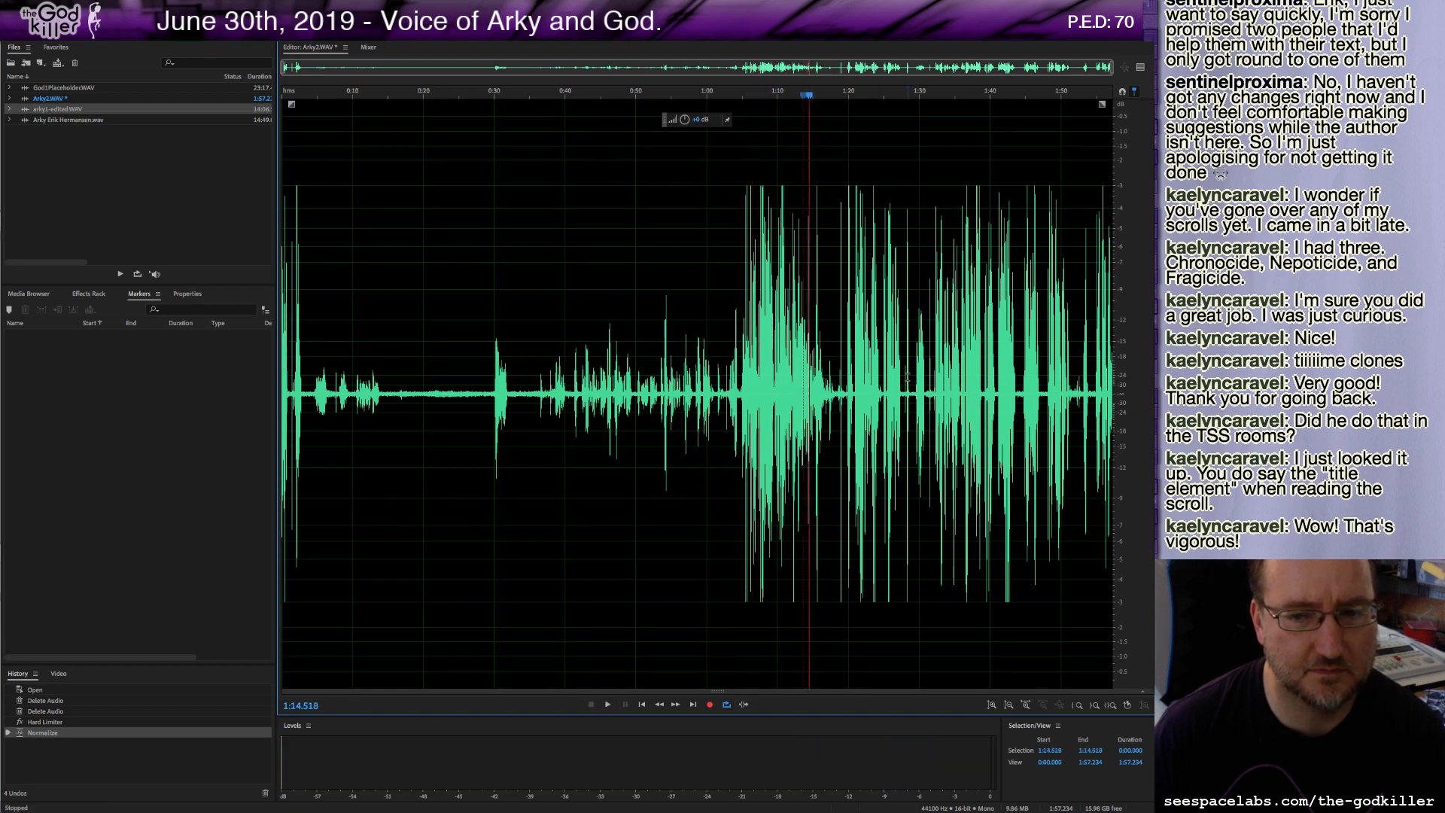
drag(832, 391, 741, 399)
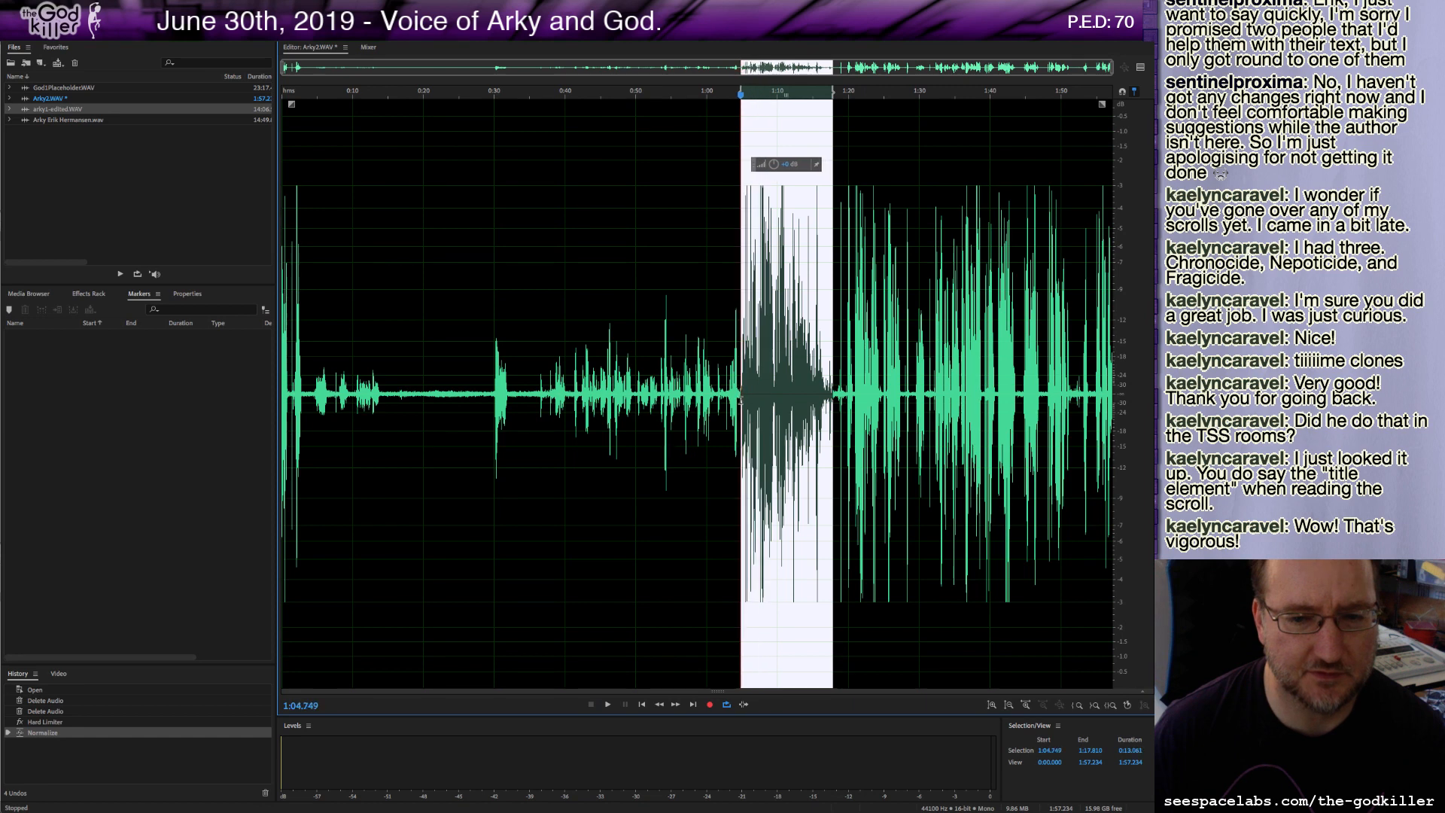
key(space)
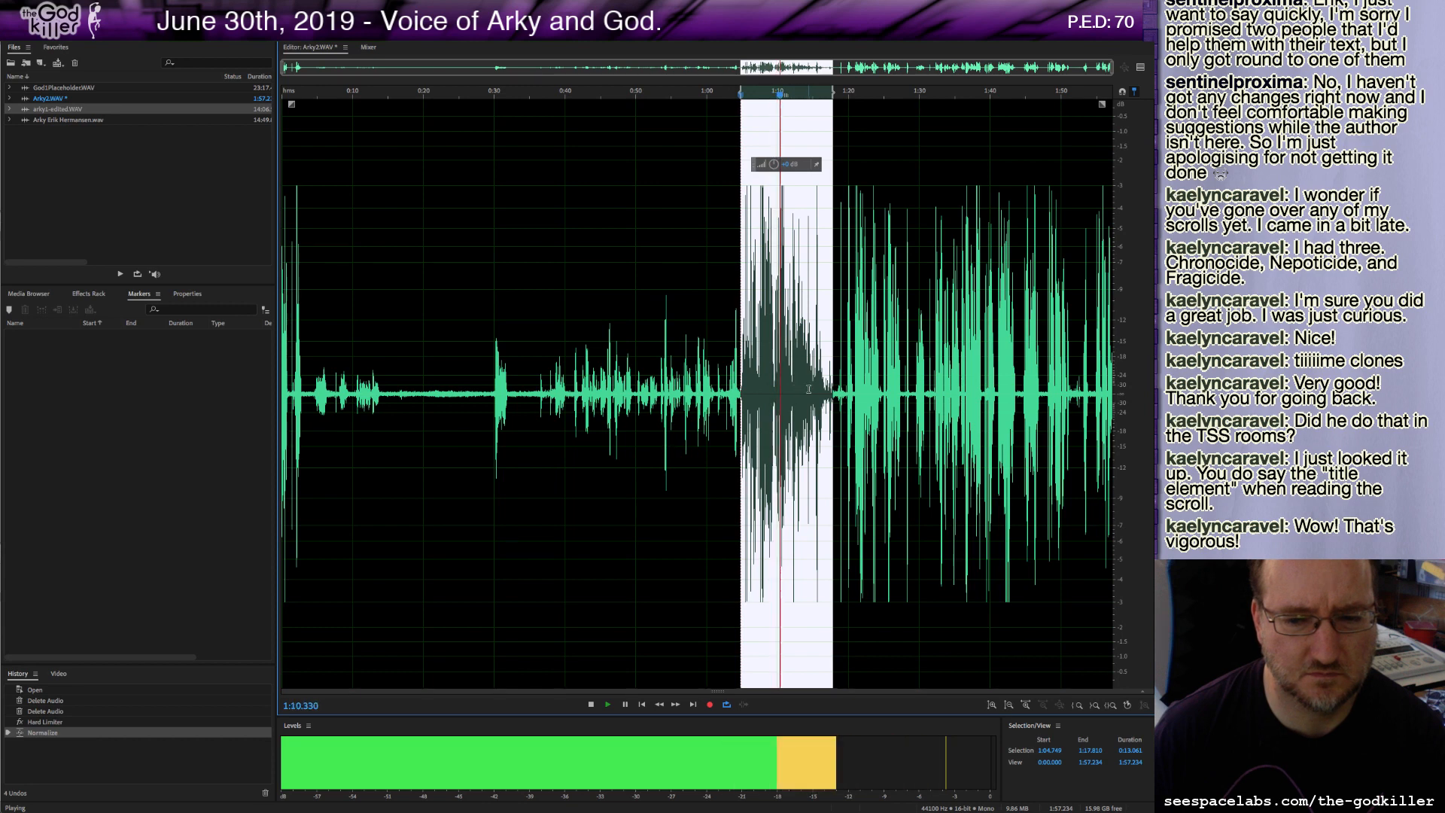
key(space)
key(Delete)
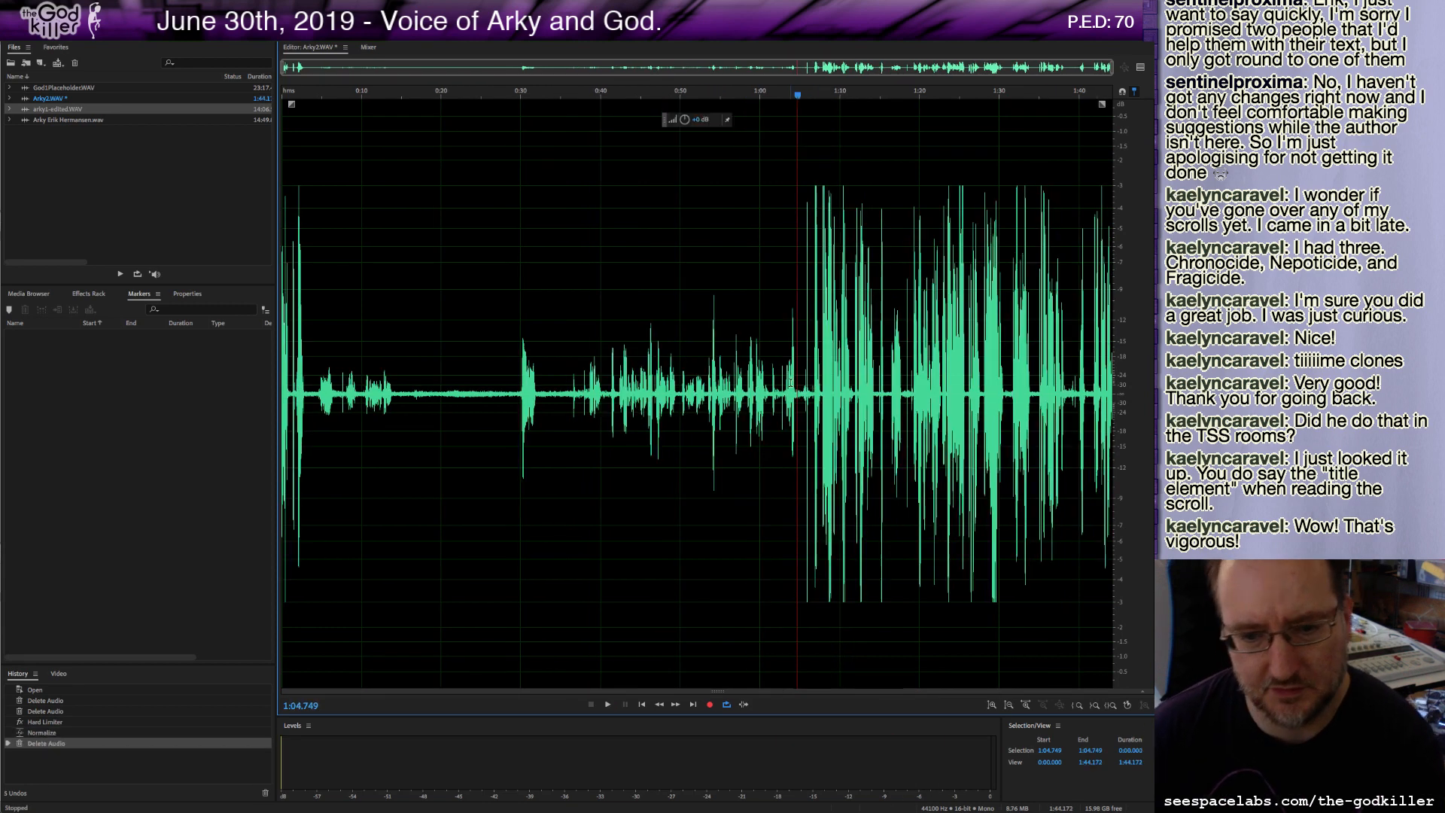
Silence the pause from about 0:36 to 1:04.6.
key(space)
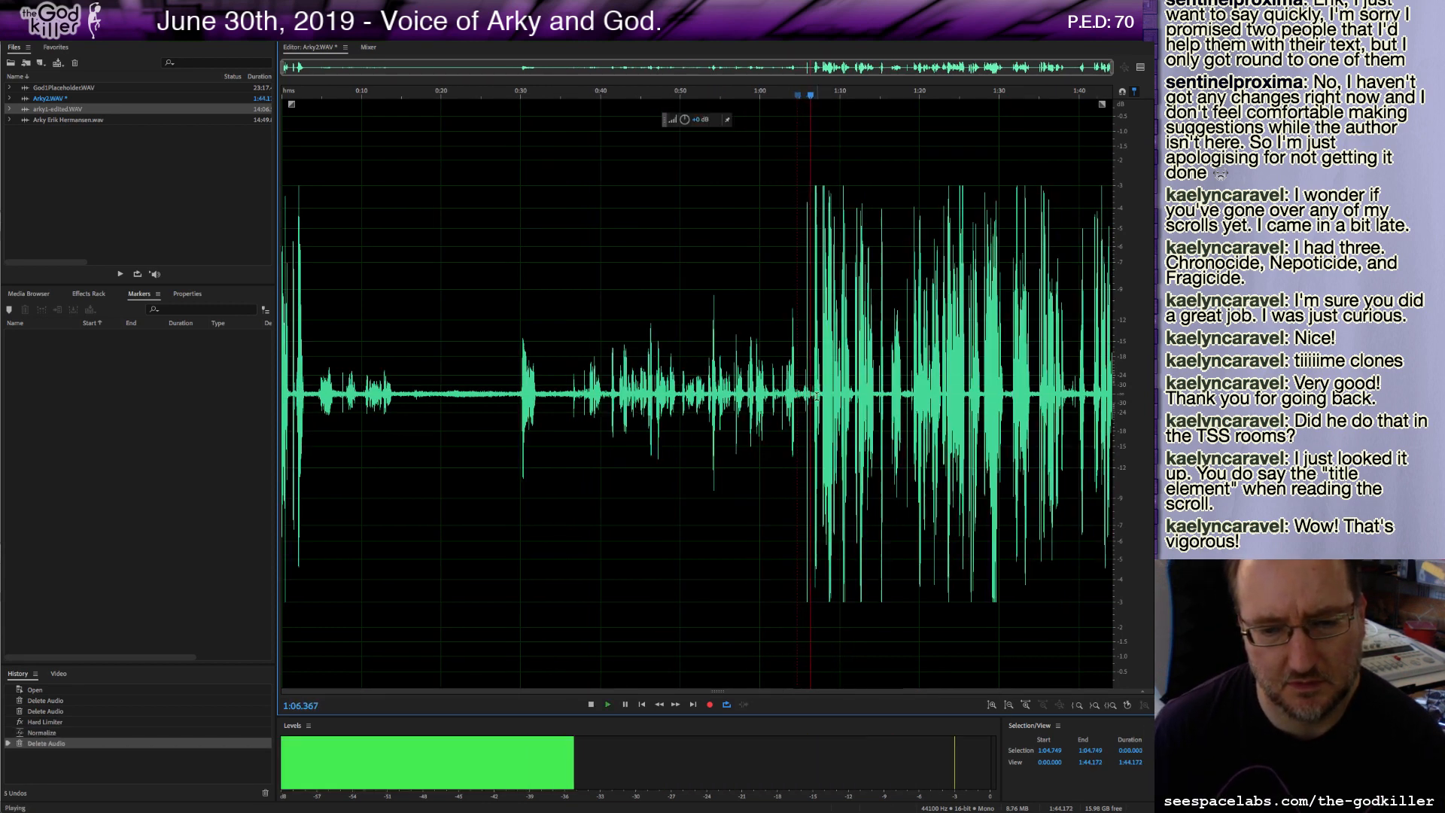
key(space)
drag(812, 398, 568, 393)
key(shift+s)
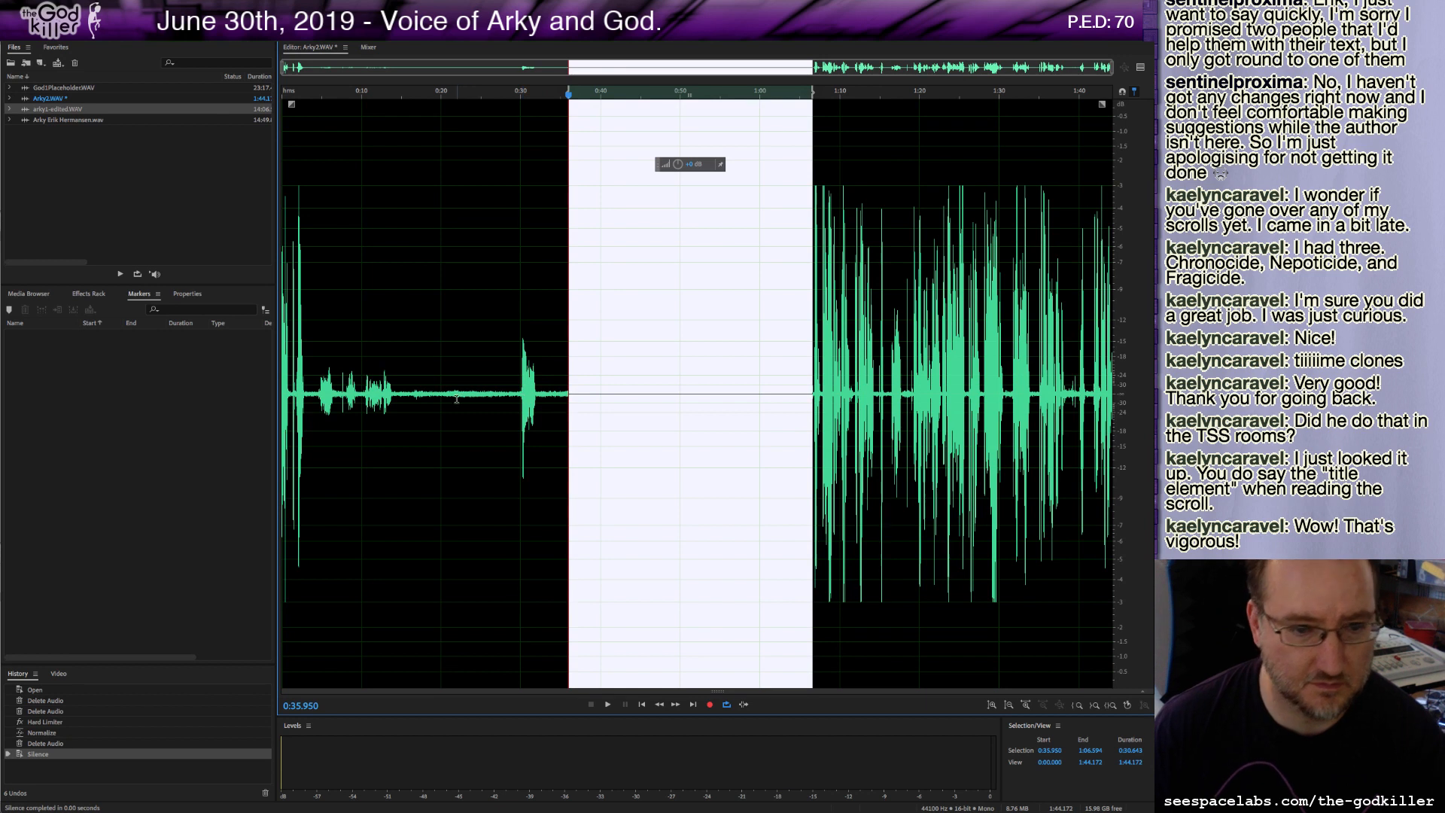
Capture a noise print from the quiet stretch near 0:19 and apply Noise Reduction to the entire recording.
drag(426, 401, 514, 406)
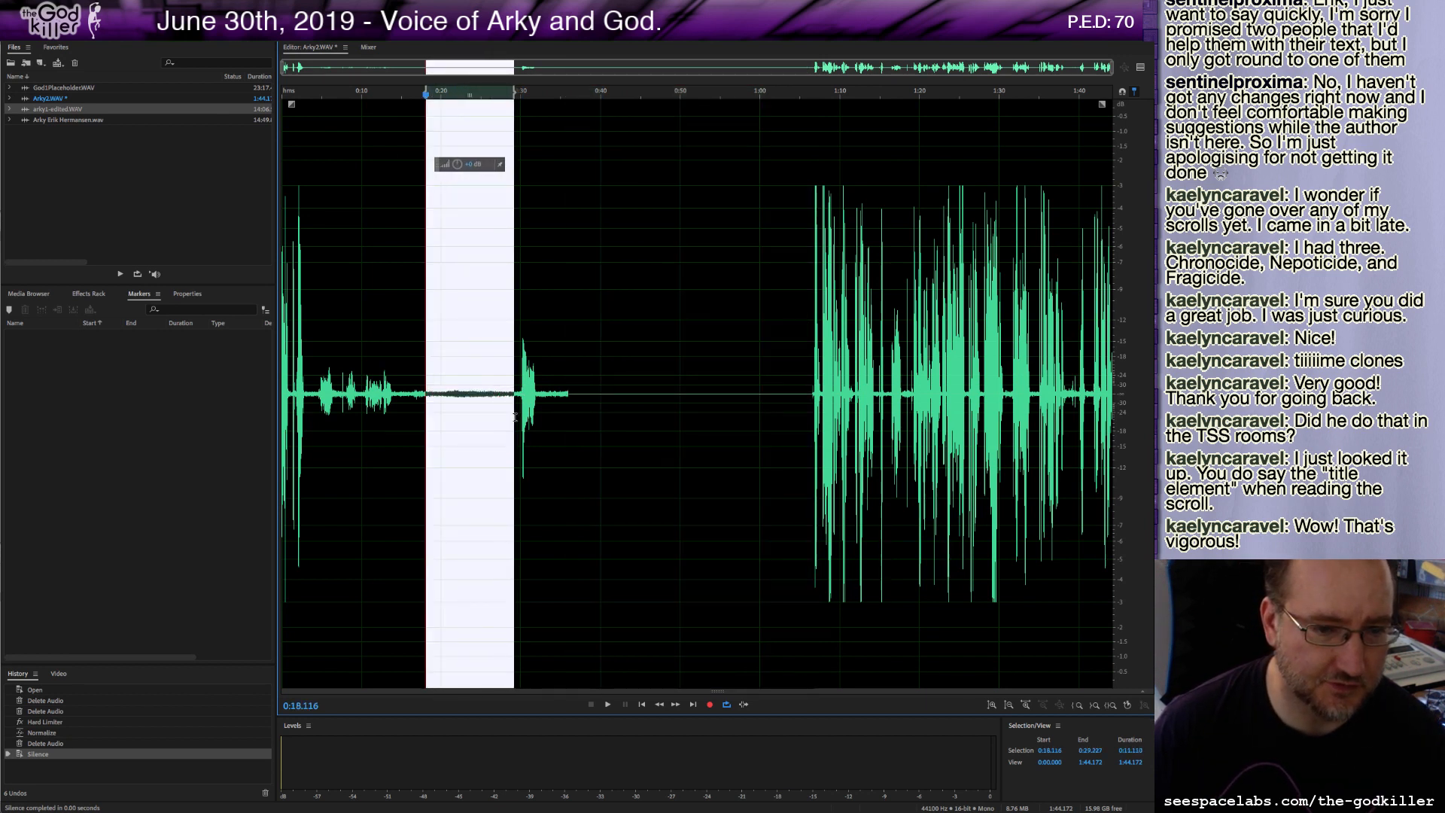
key(space)
key(space)
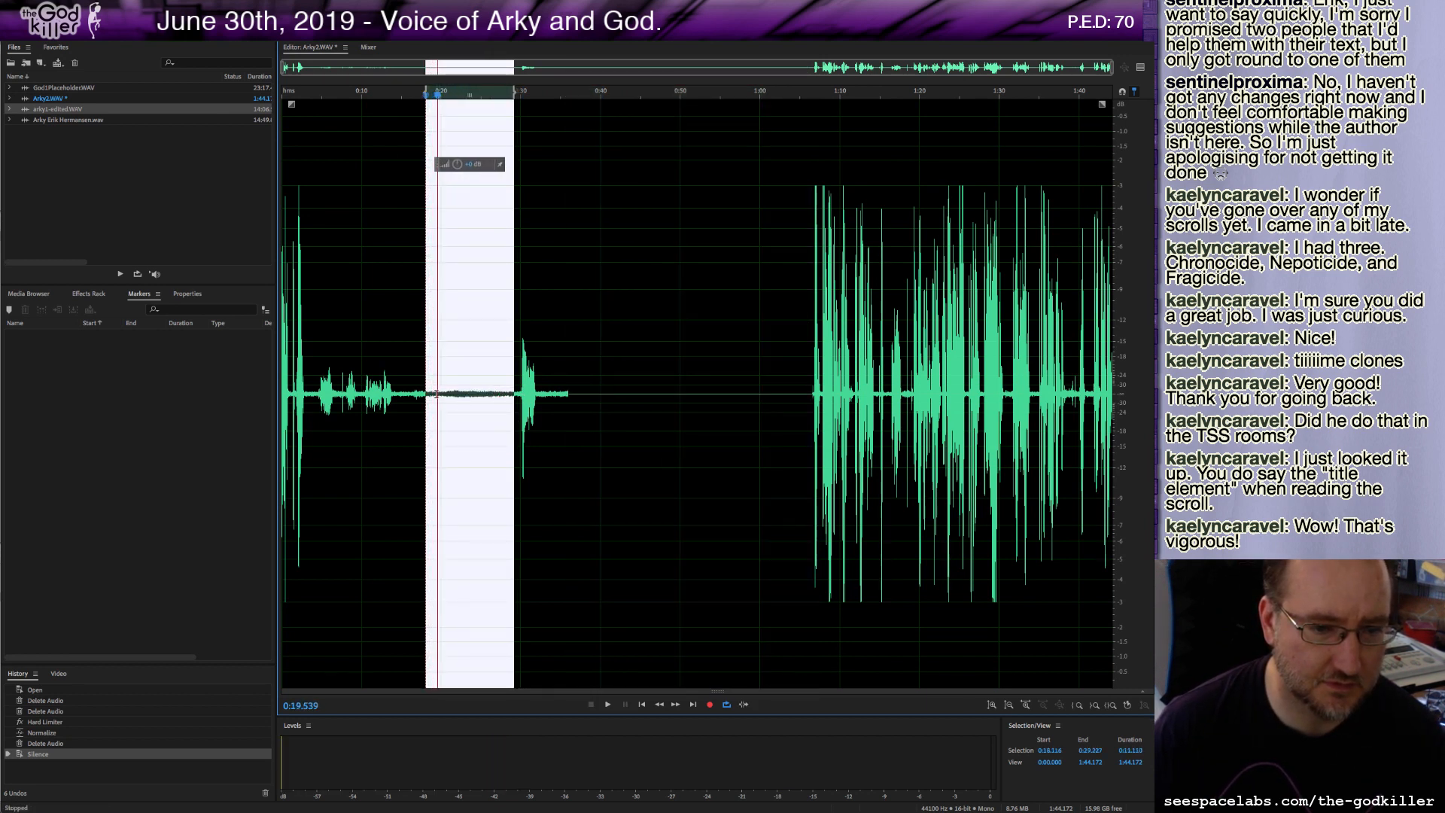
drag(430, 395, 450, 401)
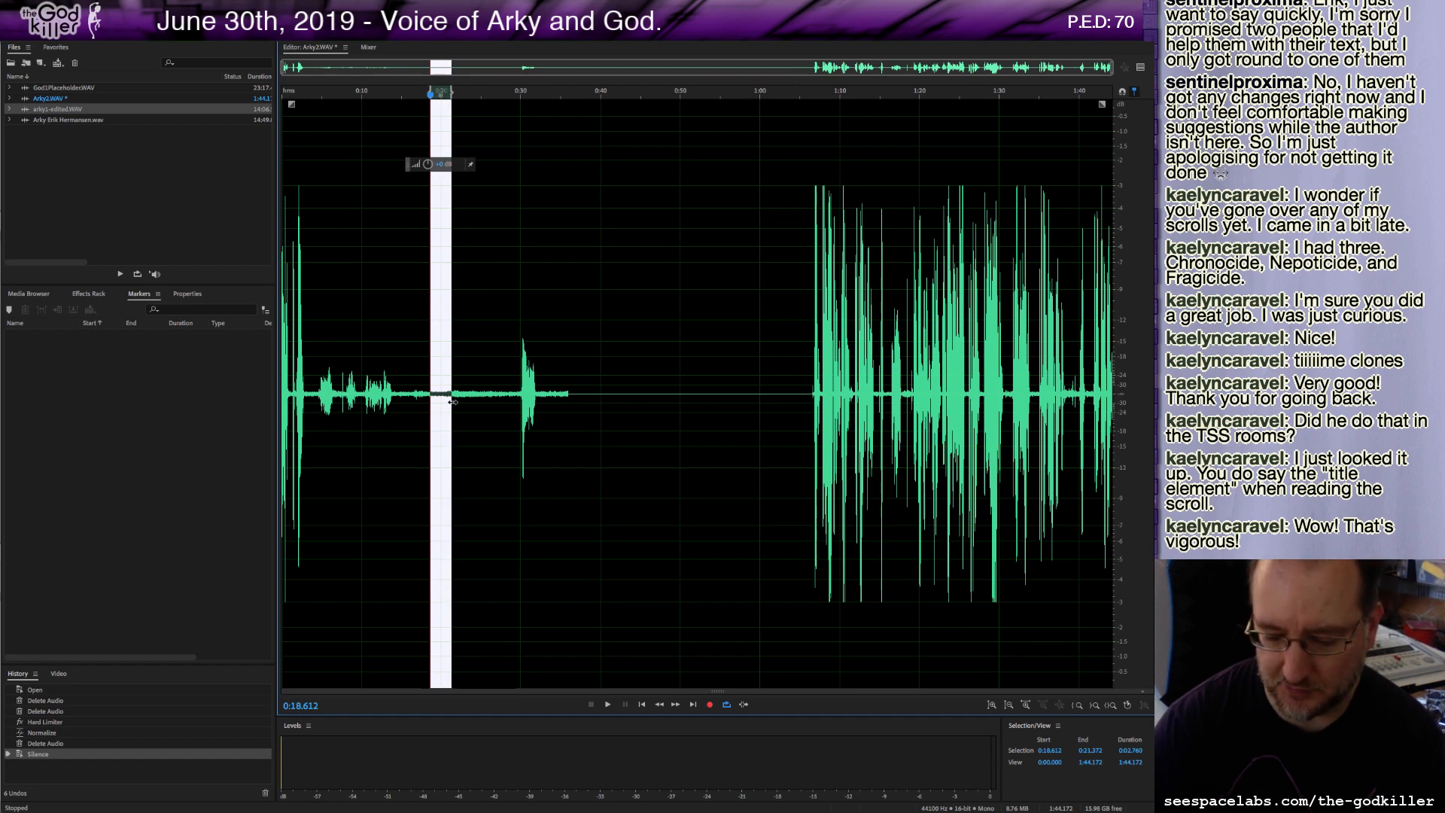
key(ctrl+a)
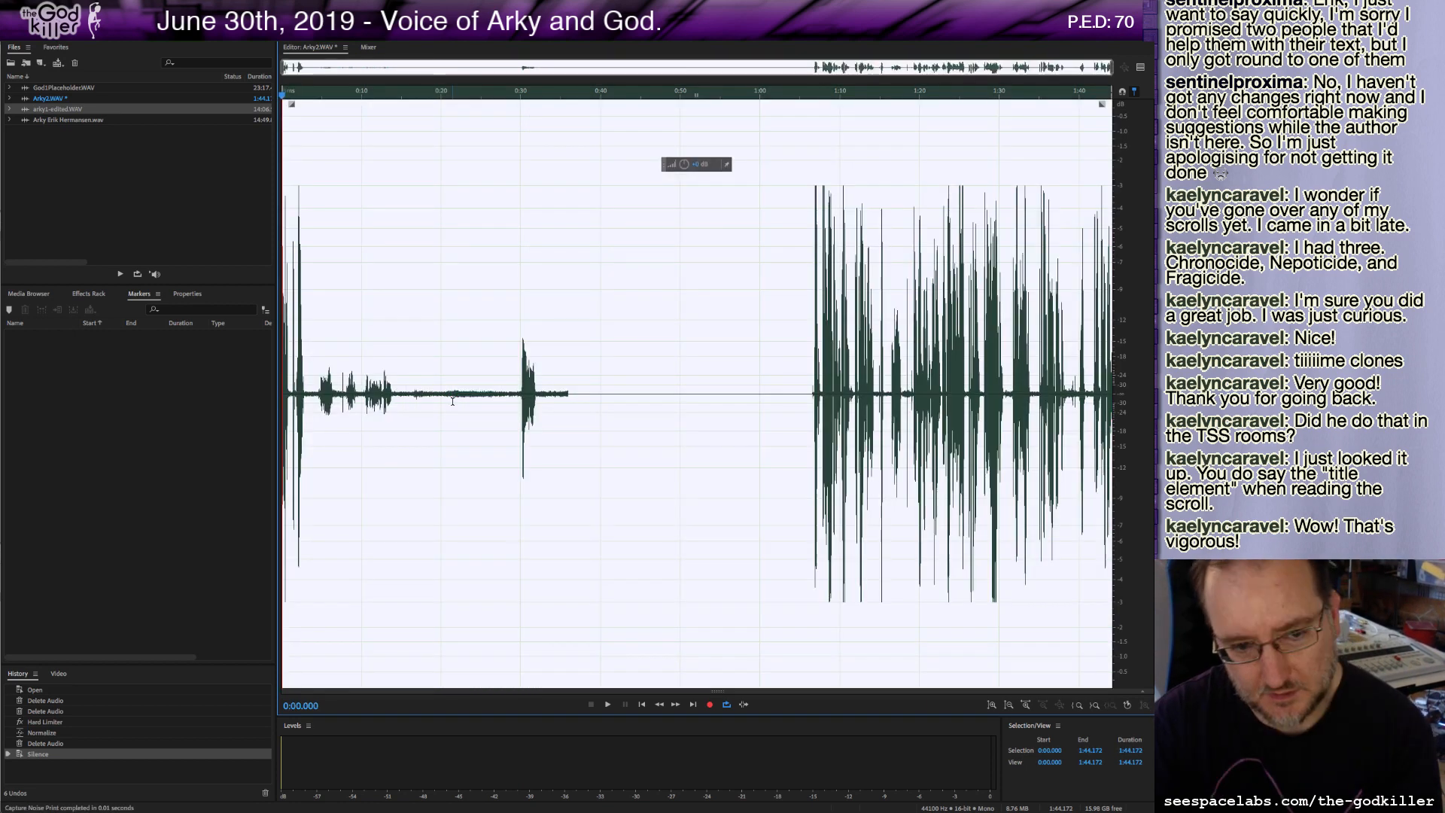
key(ctrl+shift+p)
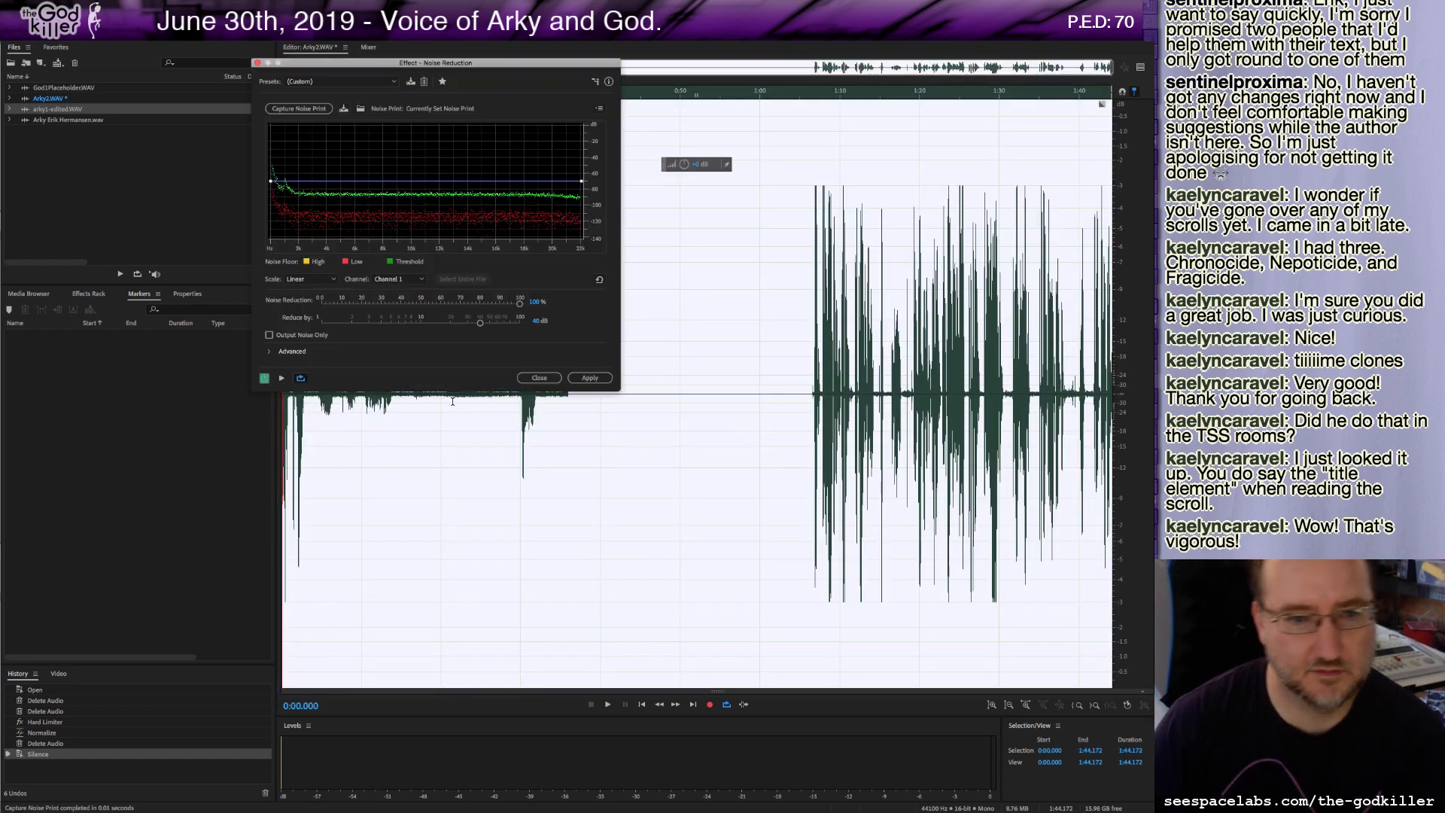
click(589, 378)
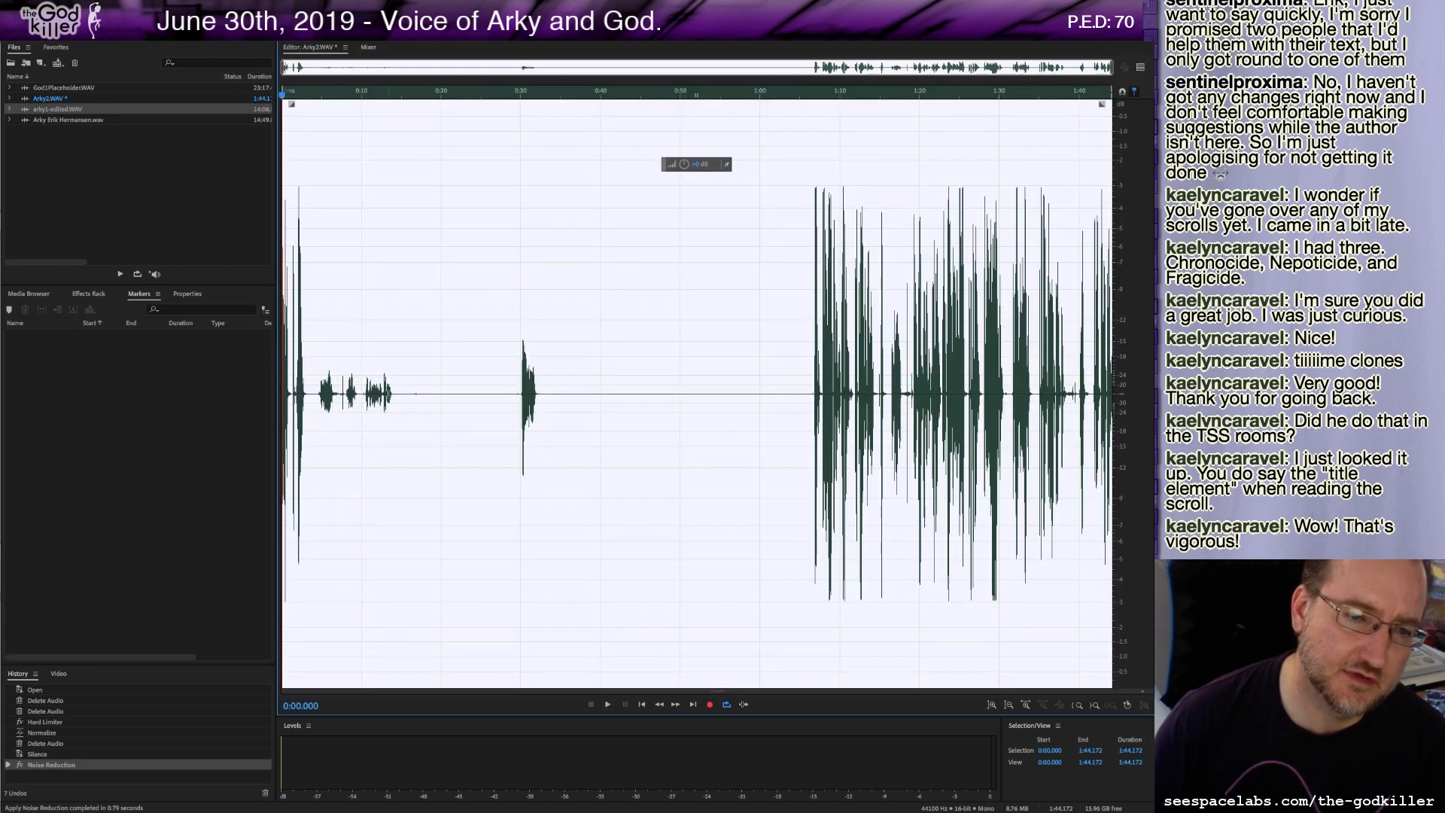
Play back the noise-reduced narration from about 1:07.
click(460, 397)
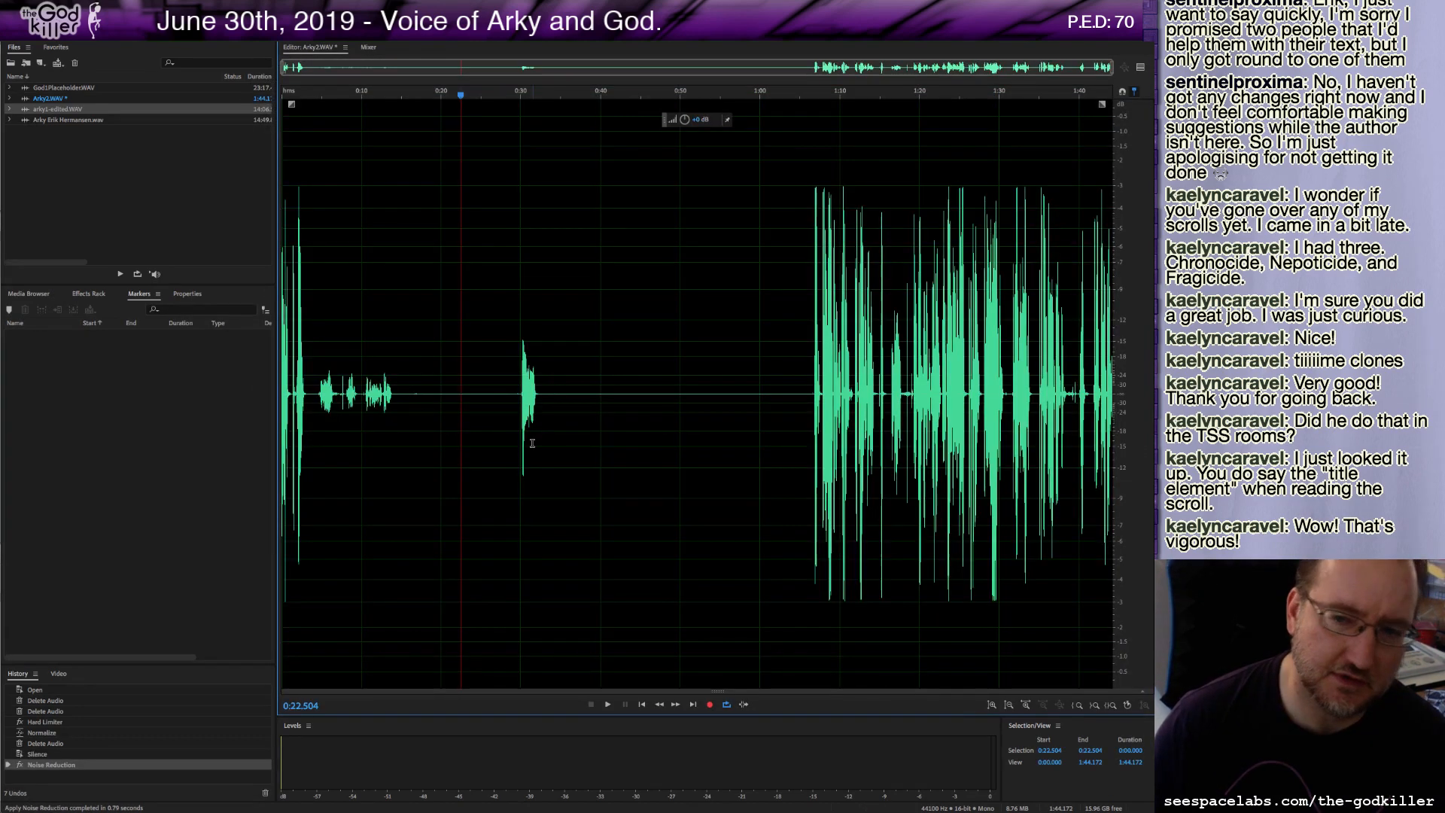
click(817, 391)
key(space)
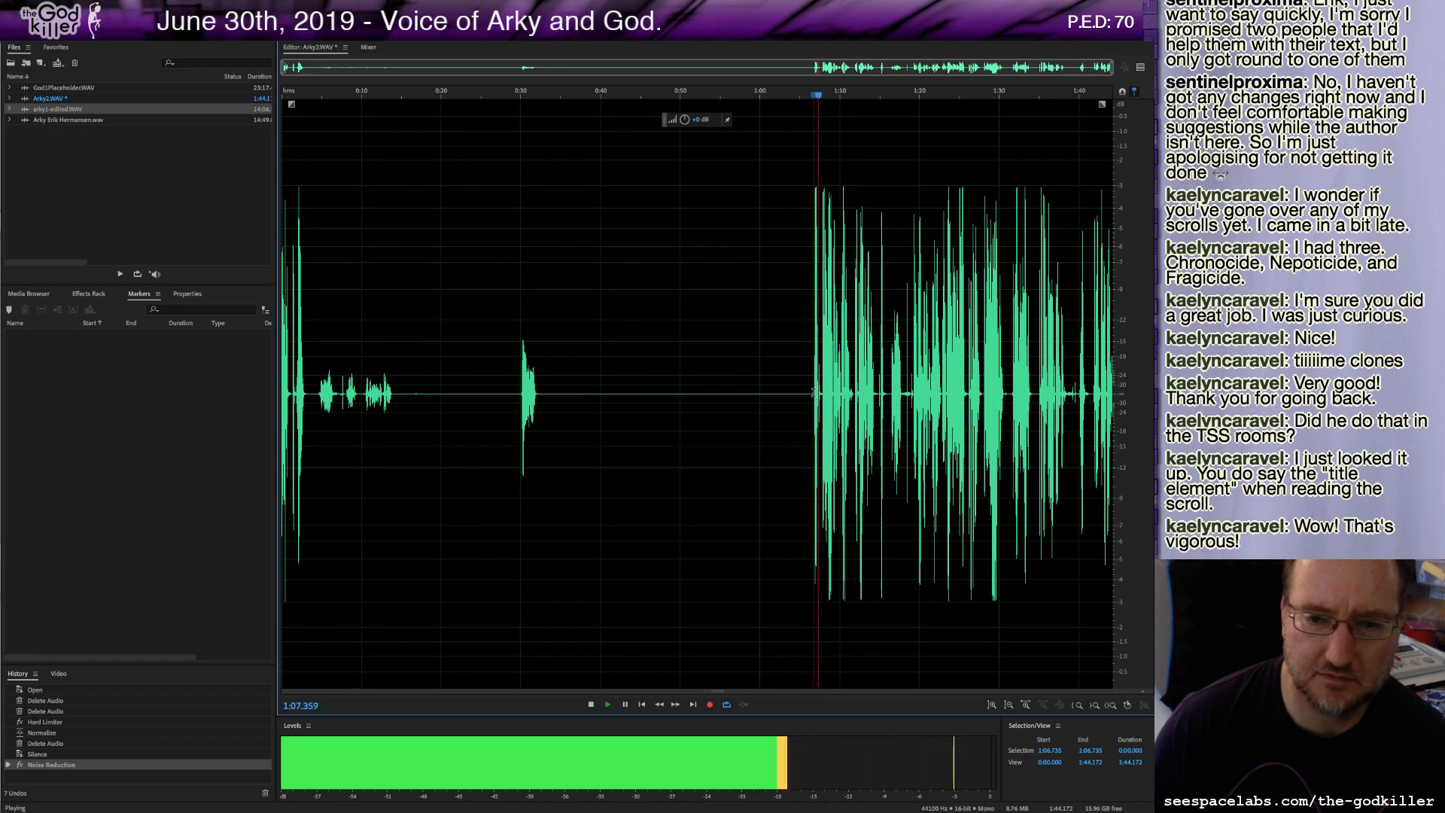
key(space)
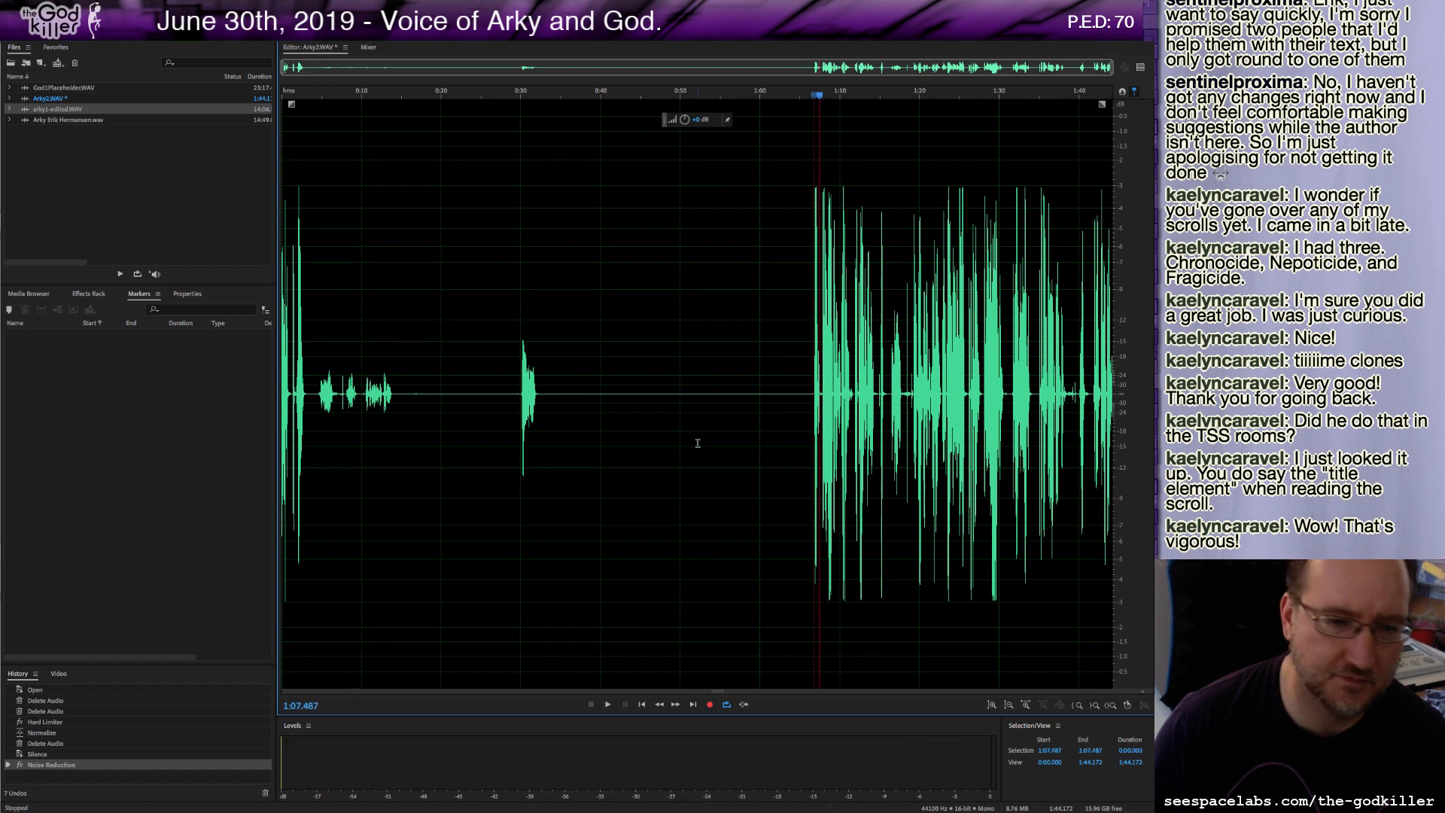
Open arky1-edited.WAV to play a passage near 13:34 for comparison, then return to Arky2.WAV and play it.
click(46, 99)
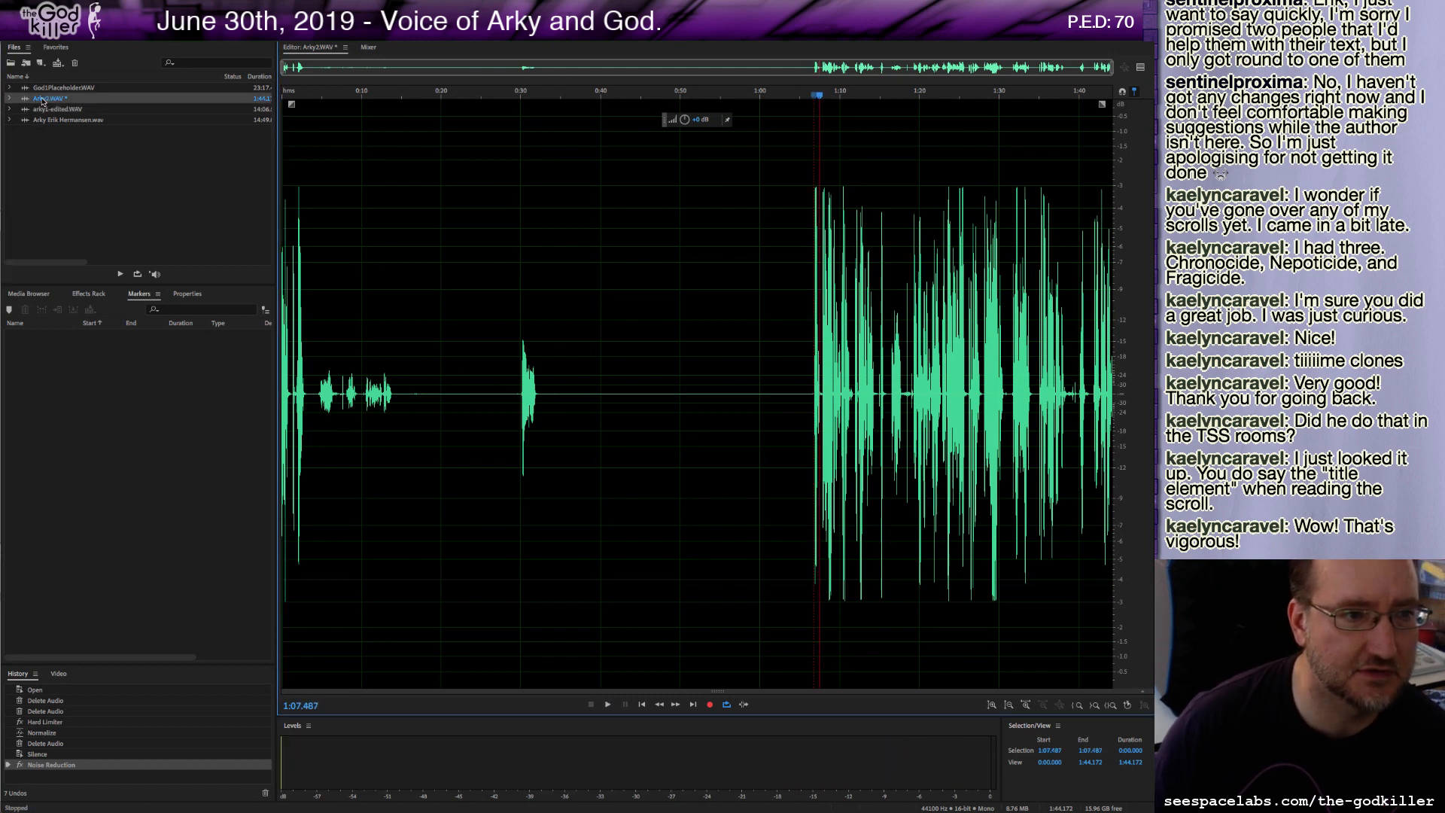
double_click(47, 109)
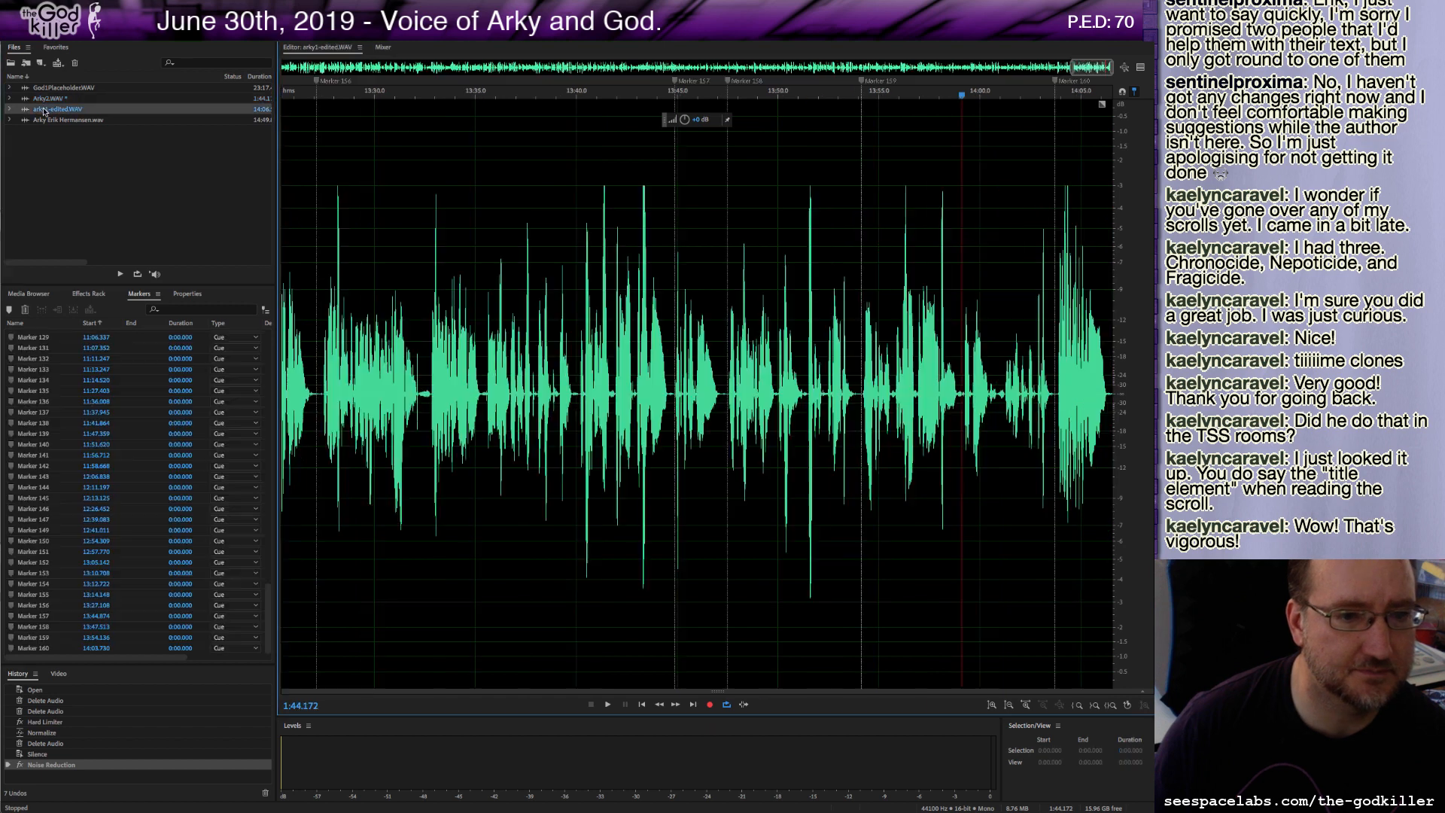
click(443, 396)
key(space)
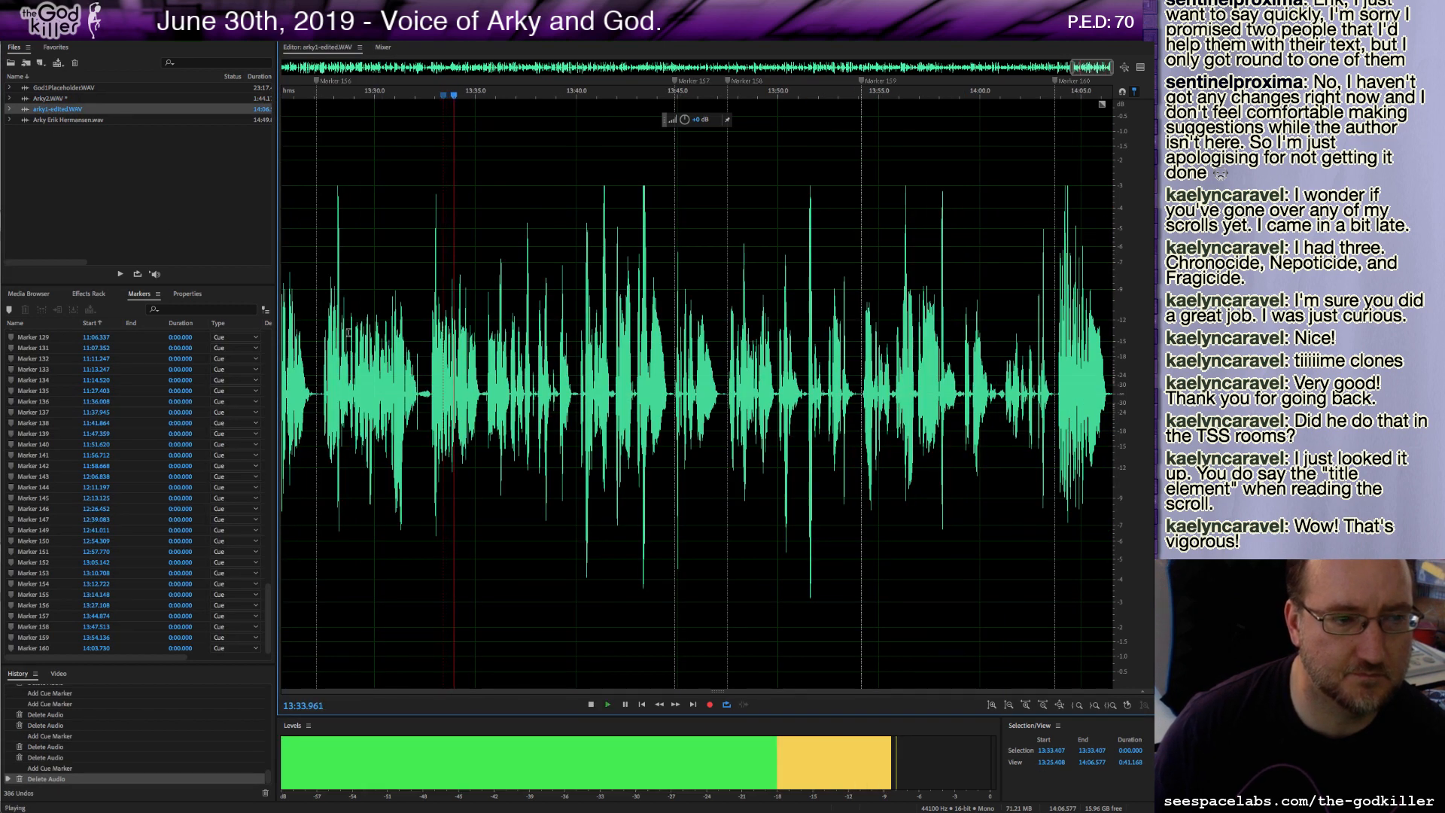
key(space)
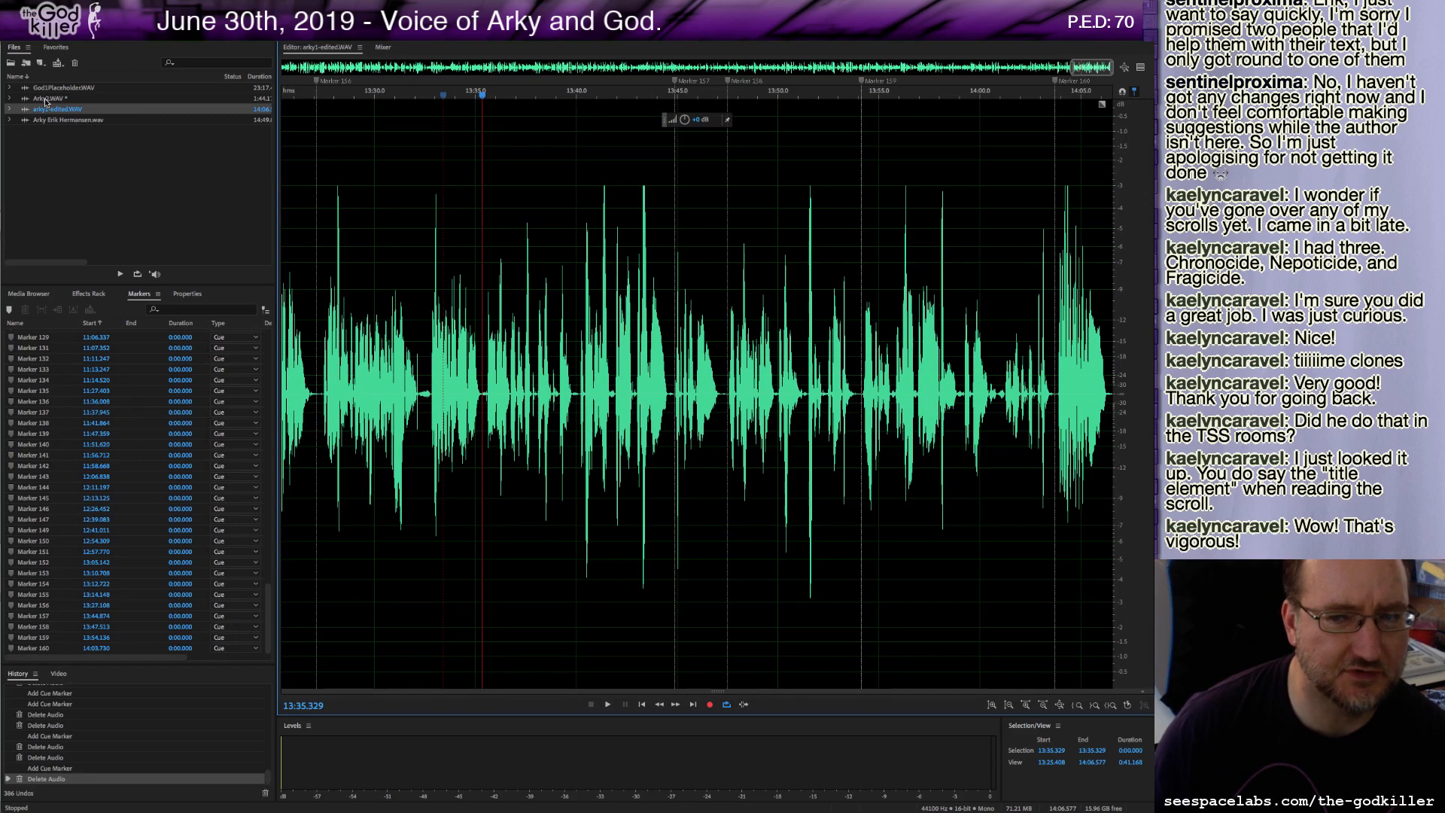
double_click(43, 97)
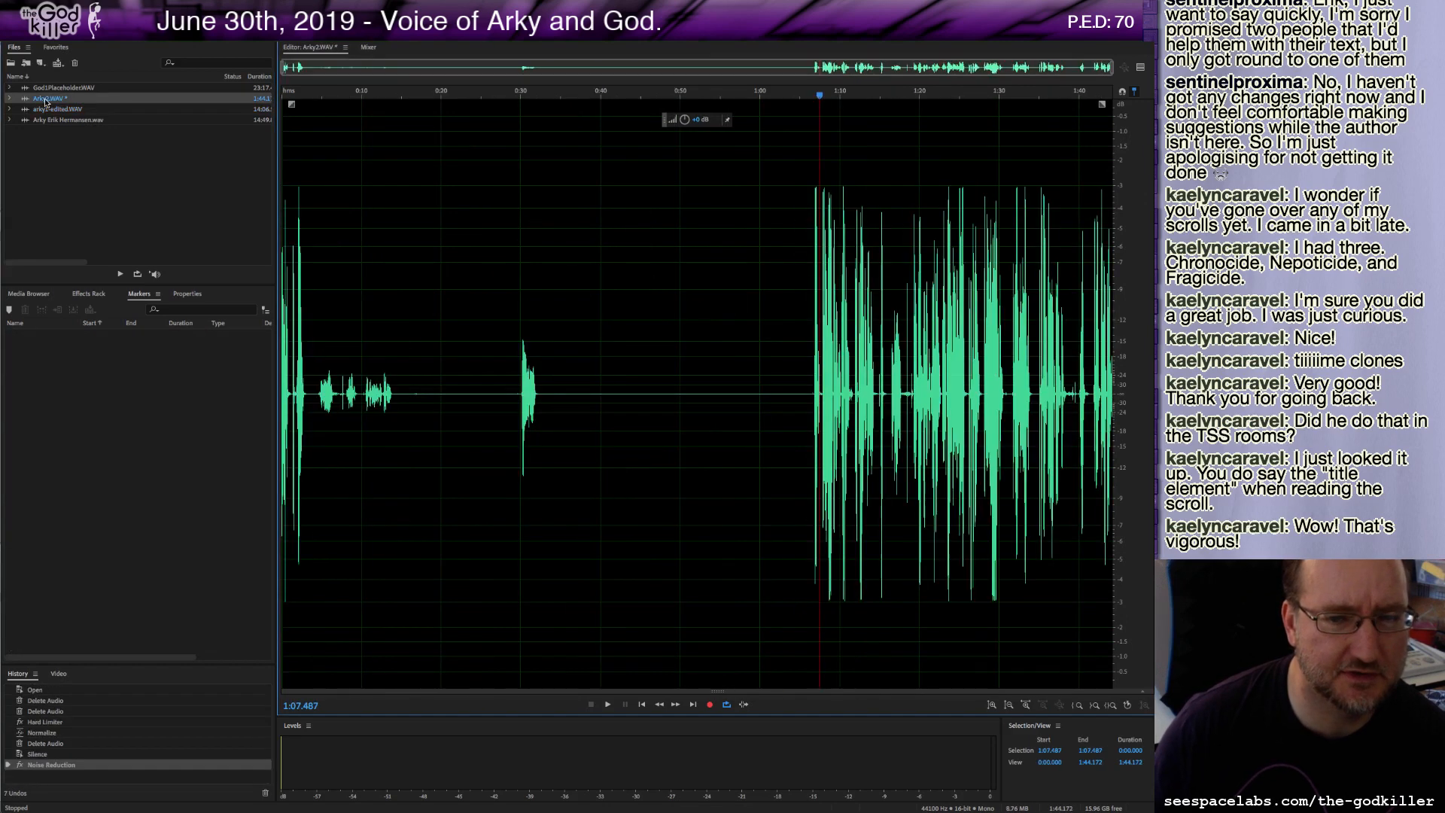
key(space)
key(space)
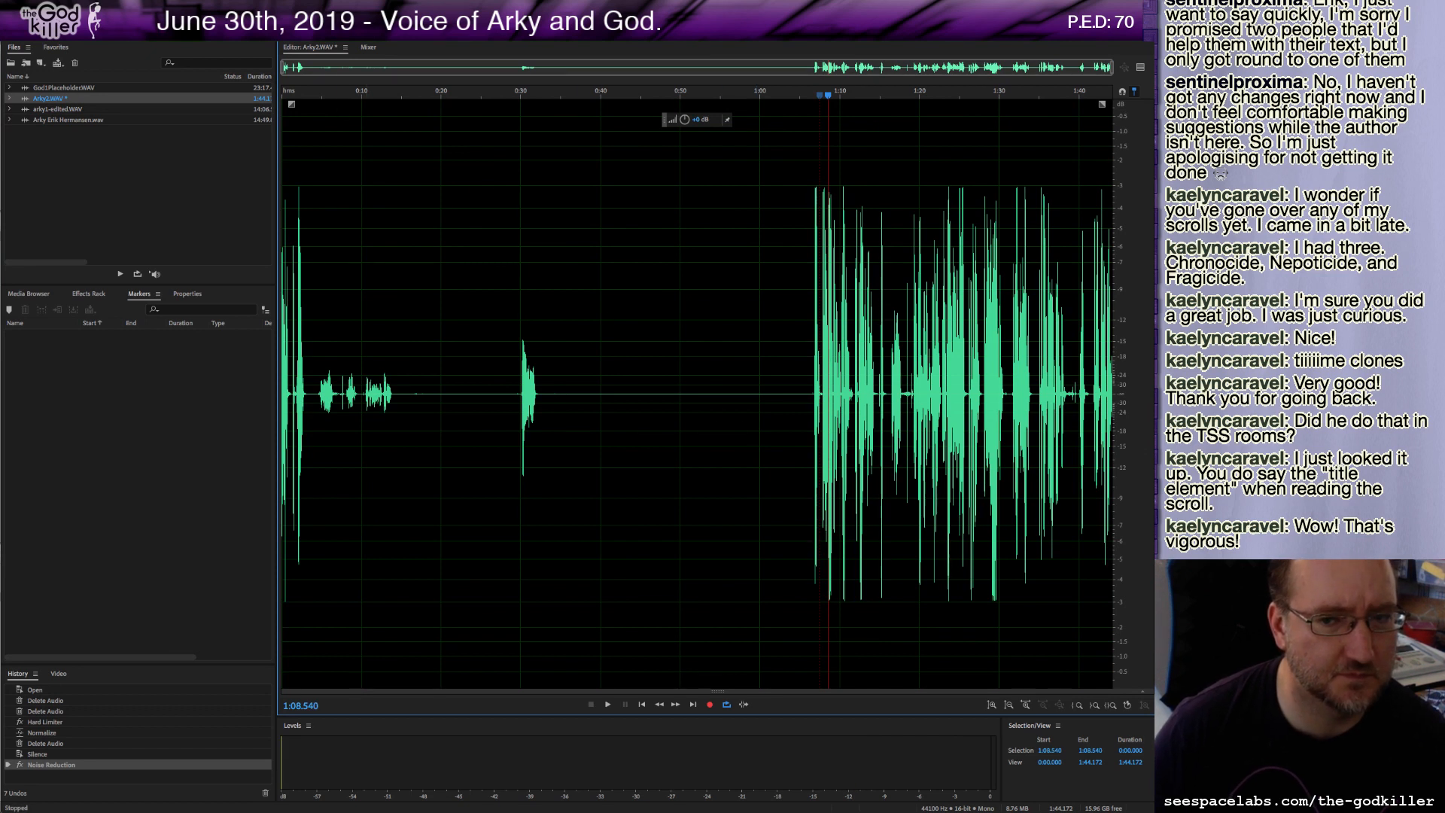
Delete the long pause between the opening noises and the start of the narration.
click(636, 446)
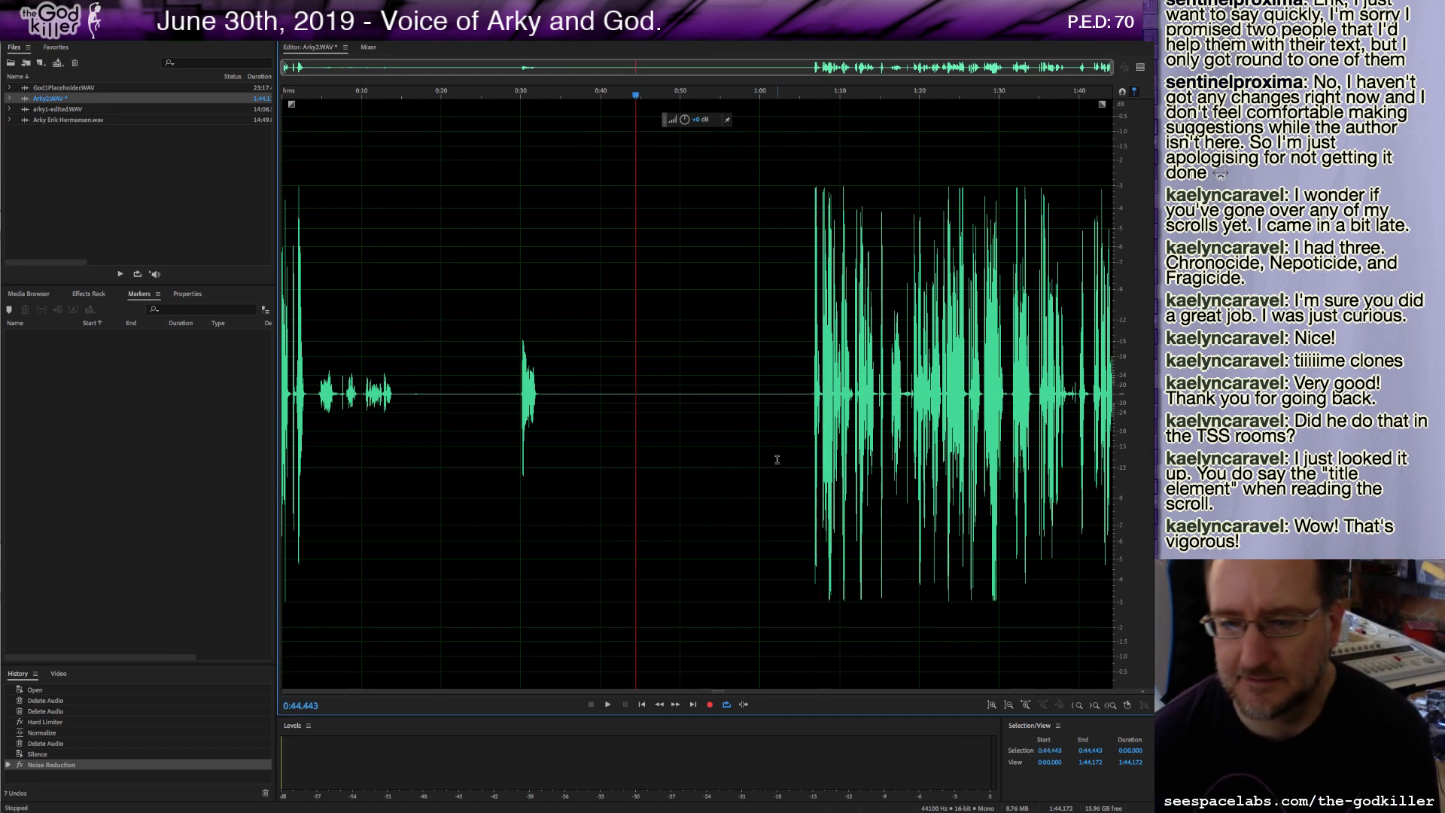
click(811, 389)
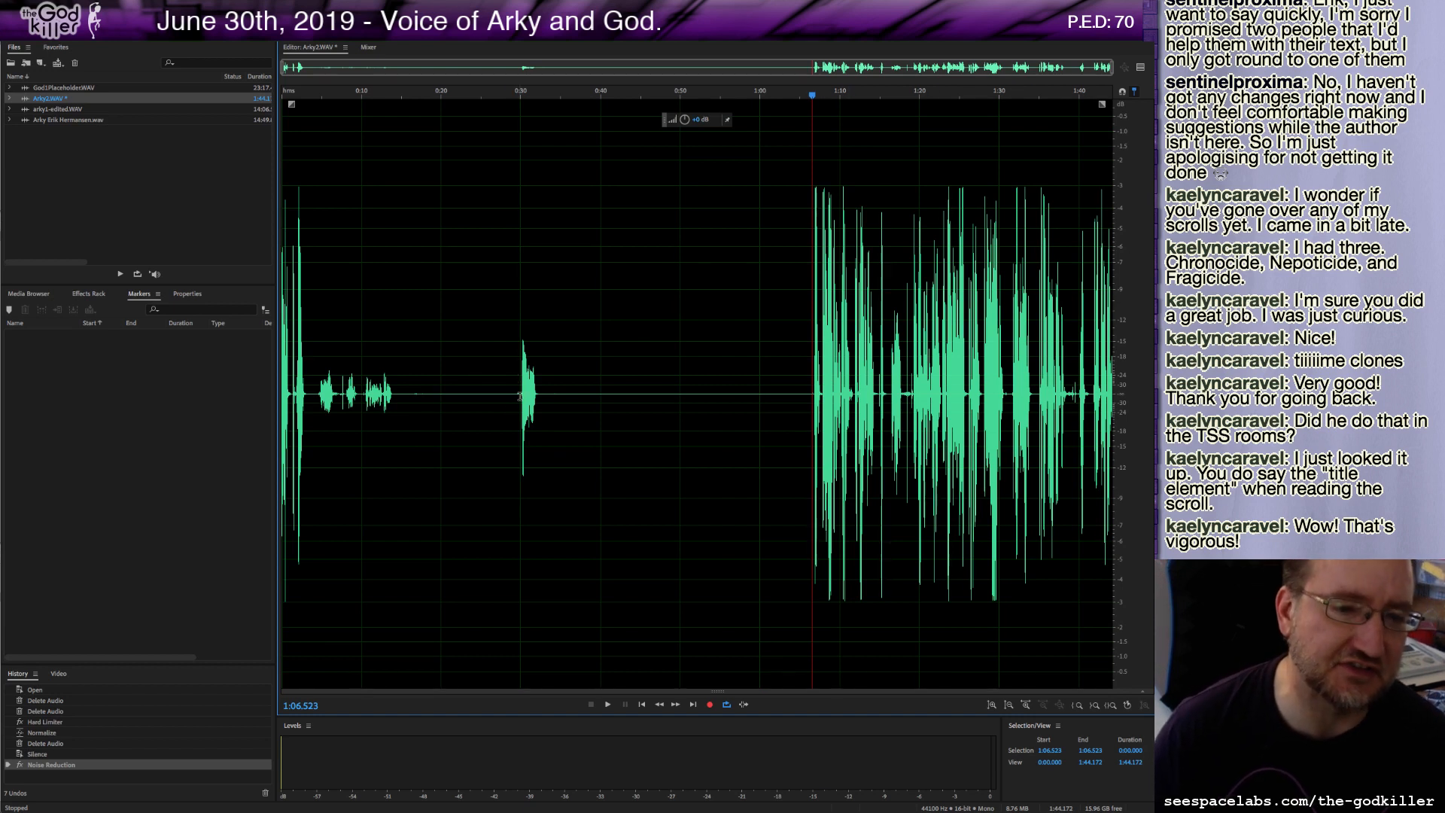
key(space)
key(space)
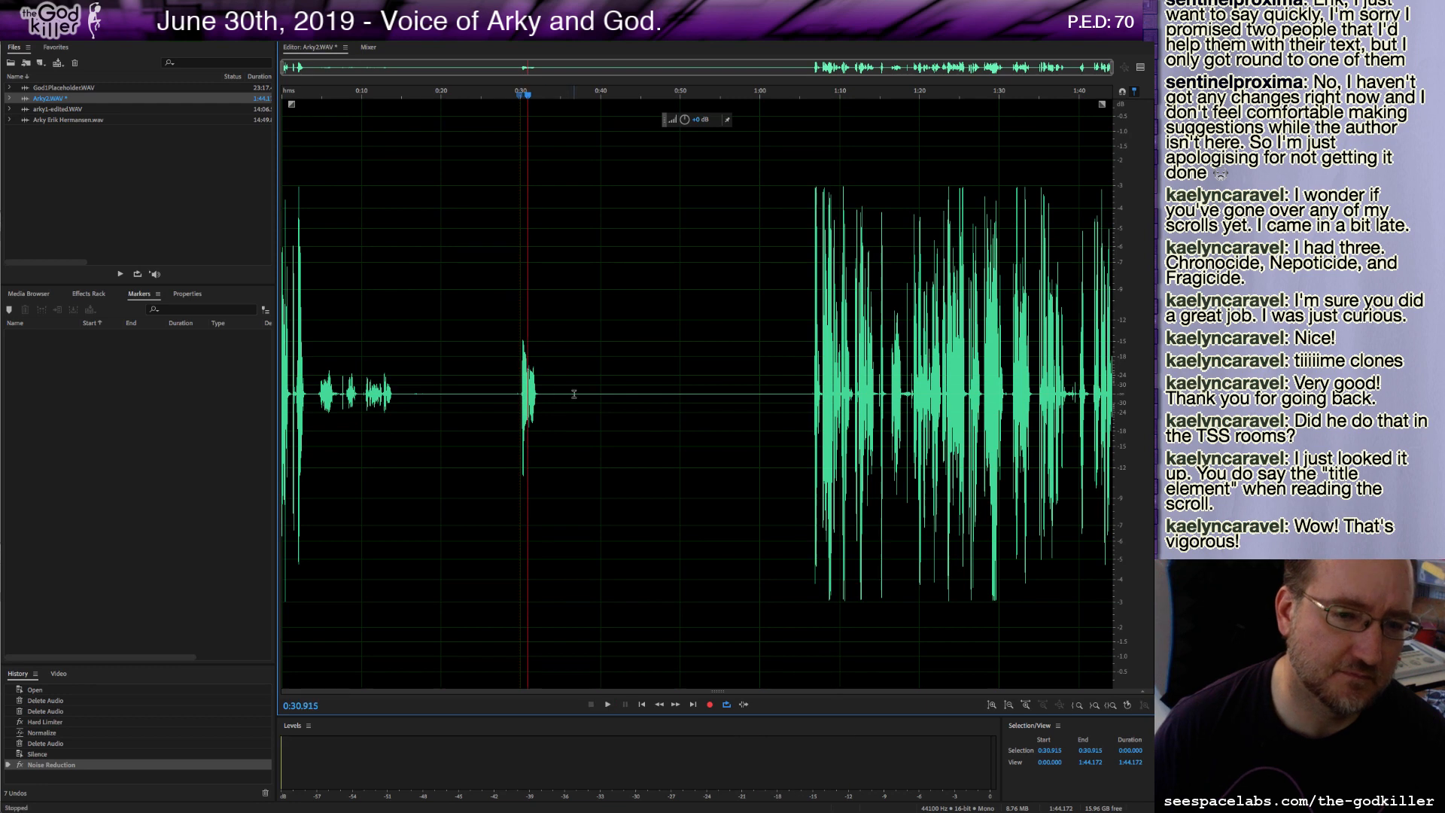
drag(574, 395, 765, 467)
key(Delete)
key(Delete)
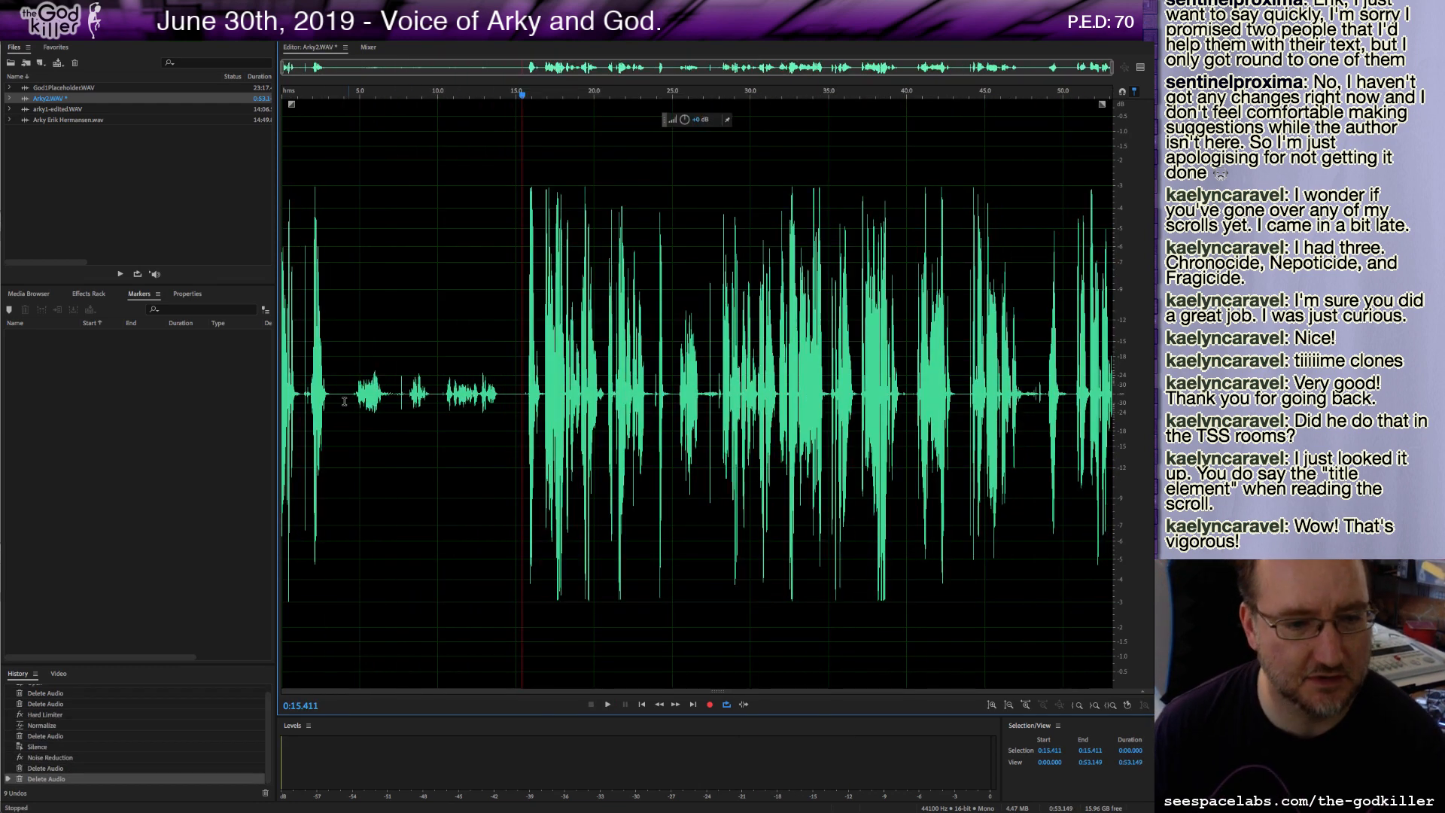
Delete the stray noises at the very start of the recording.
drag(329, 395, 222, 396)
key(space)
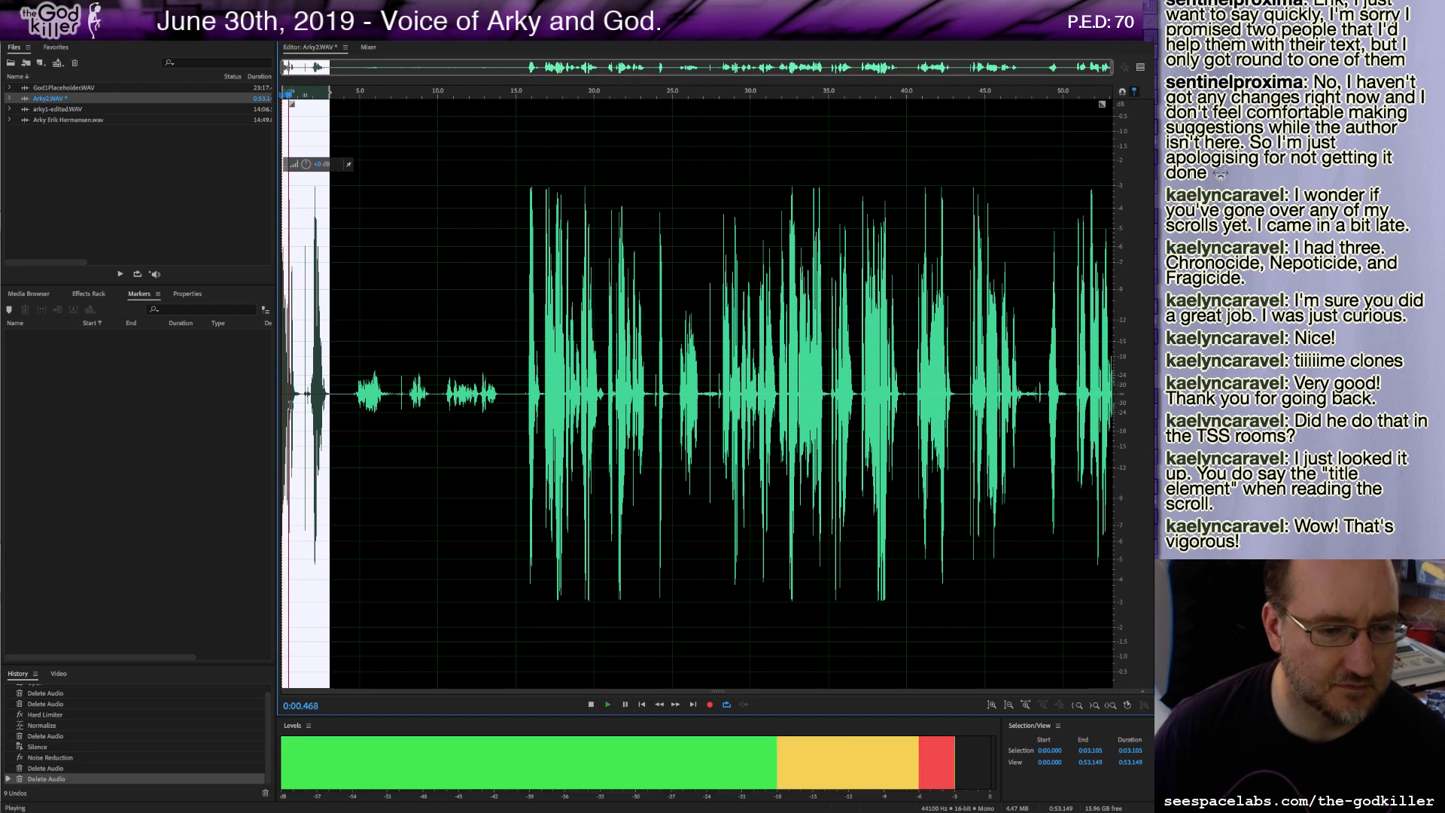
key(space)
click(306, 395)
drag(306, 395, 279, 401)
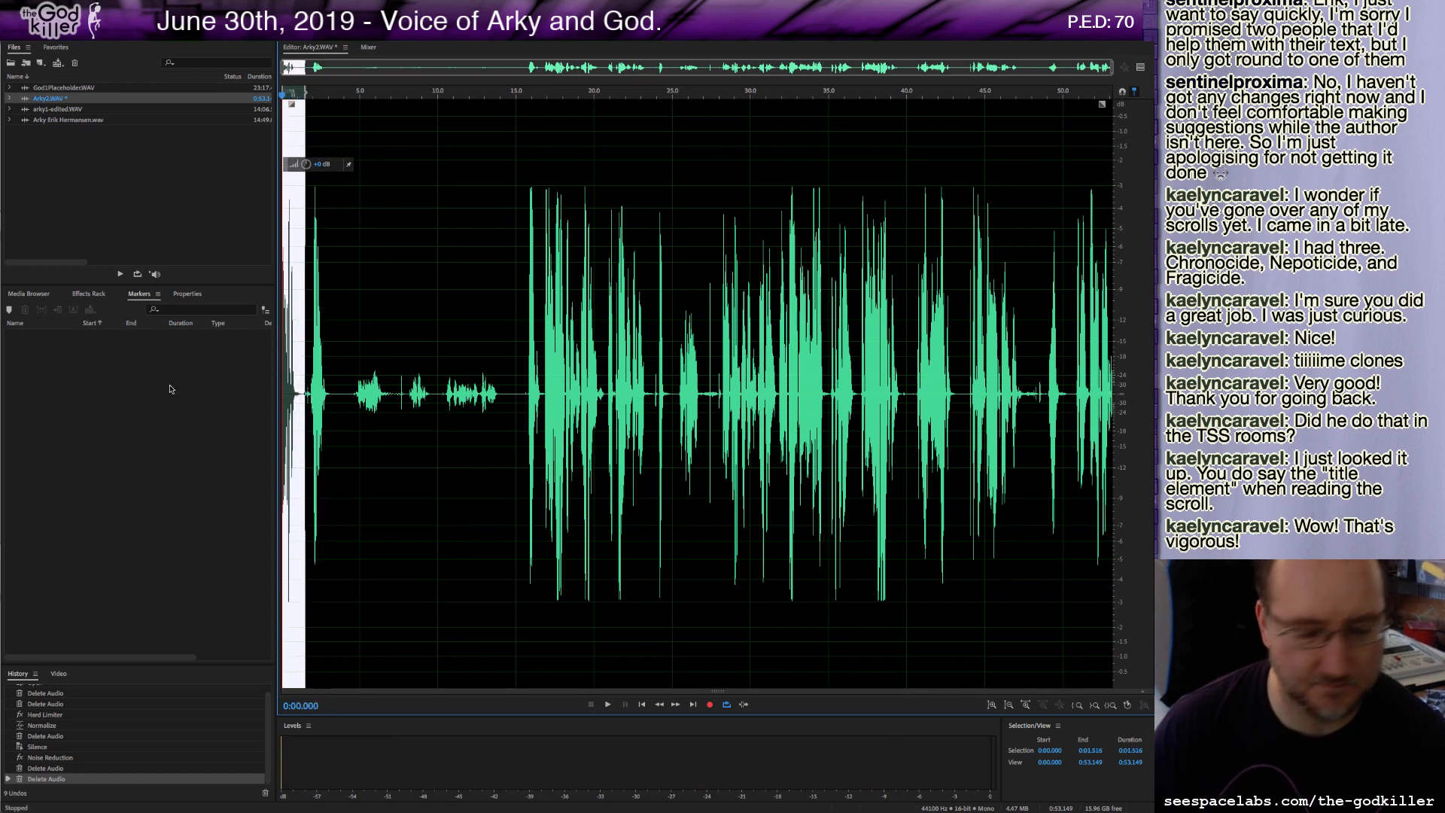
key(Delete)
key(space)
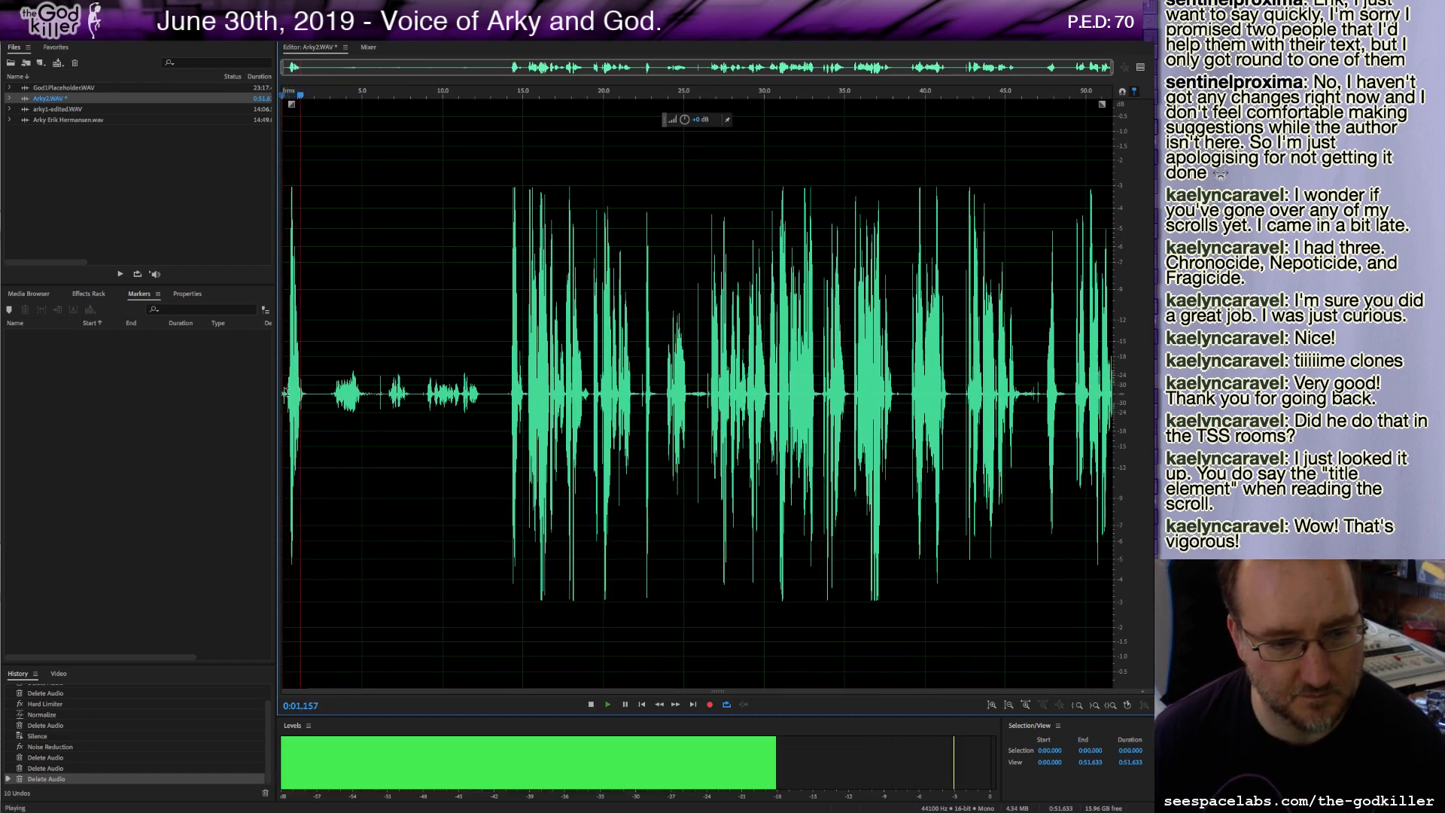
drag(287, 399, 226, 394)
key(Delete)
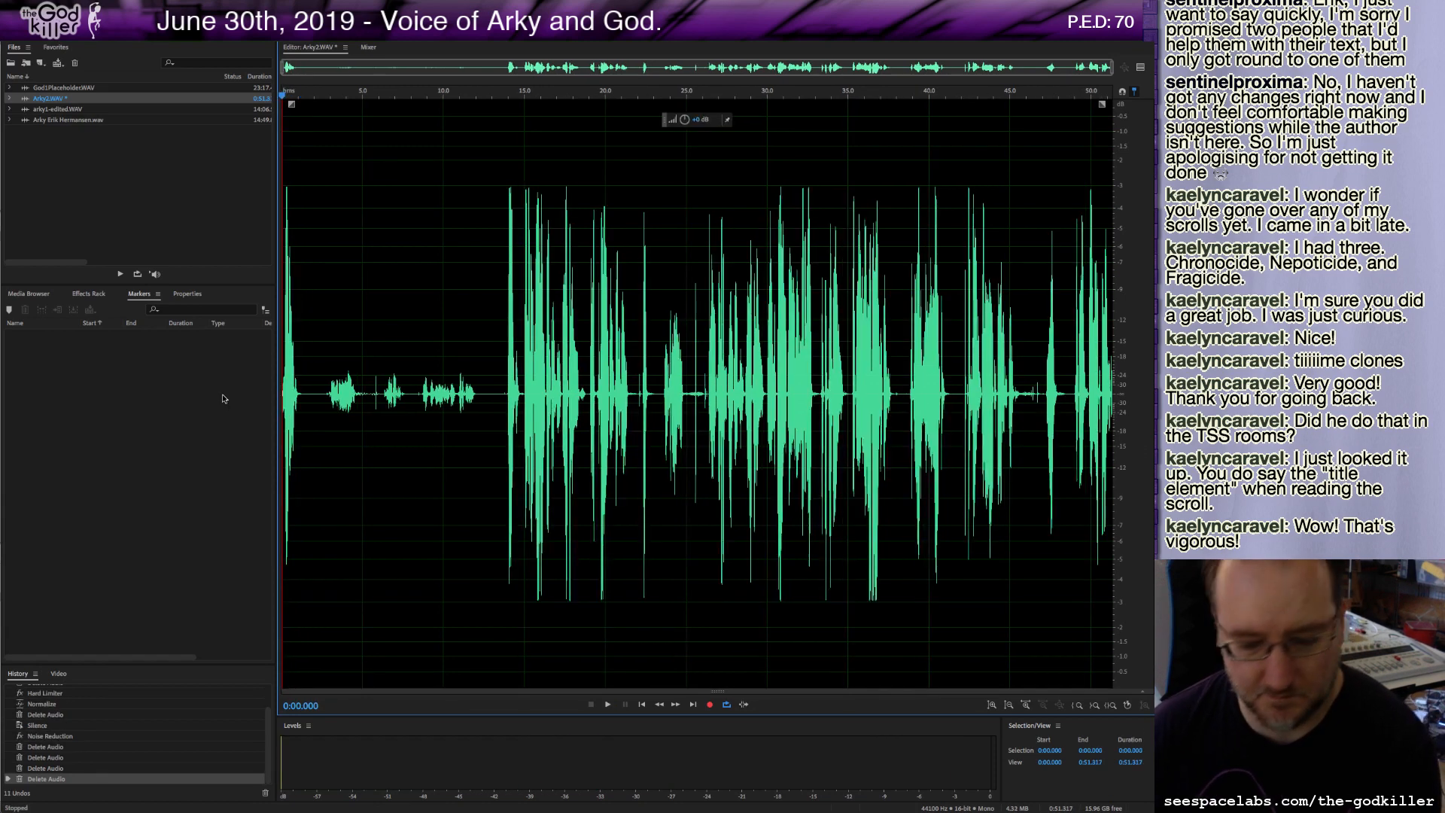
Move the playhead to the beginning and add a cue marker at 0:00.
key(XF86AudioRaiseVolume)
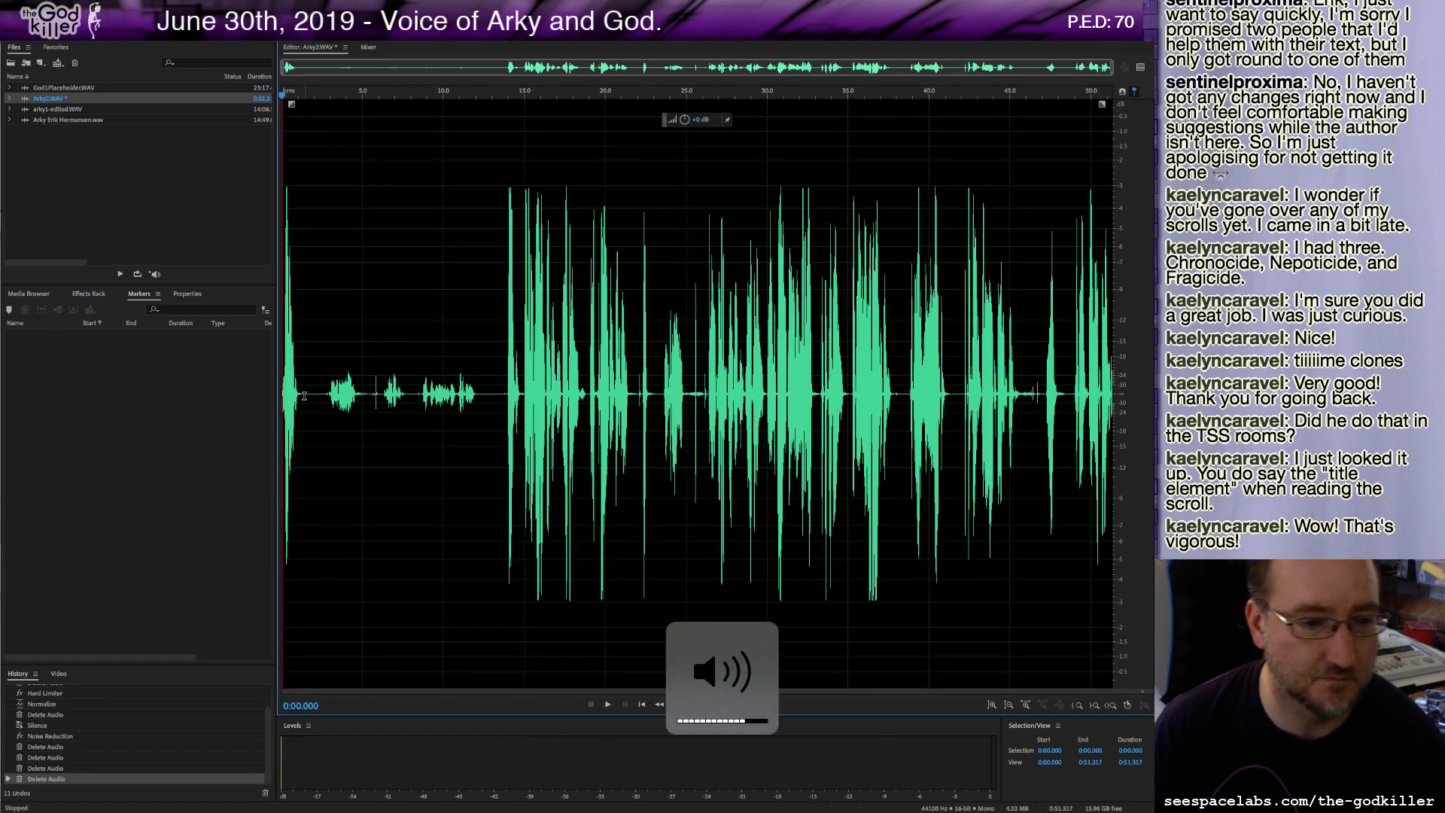
click(307, 396)
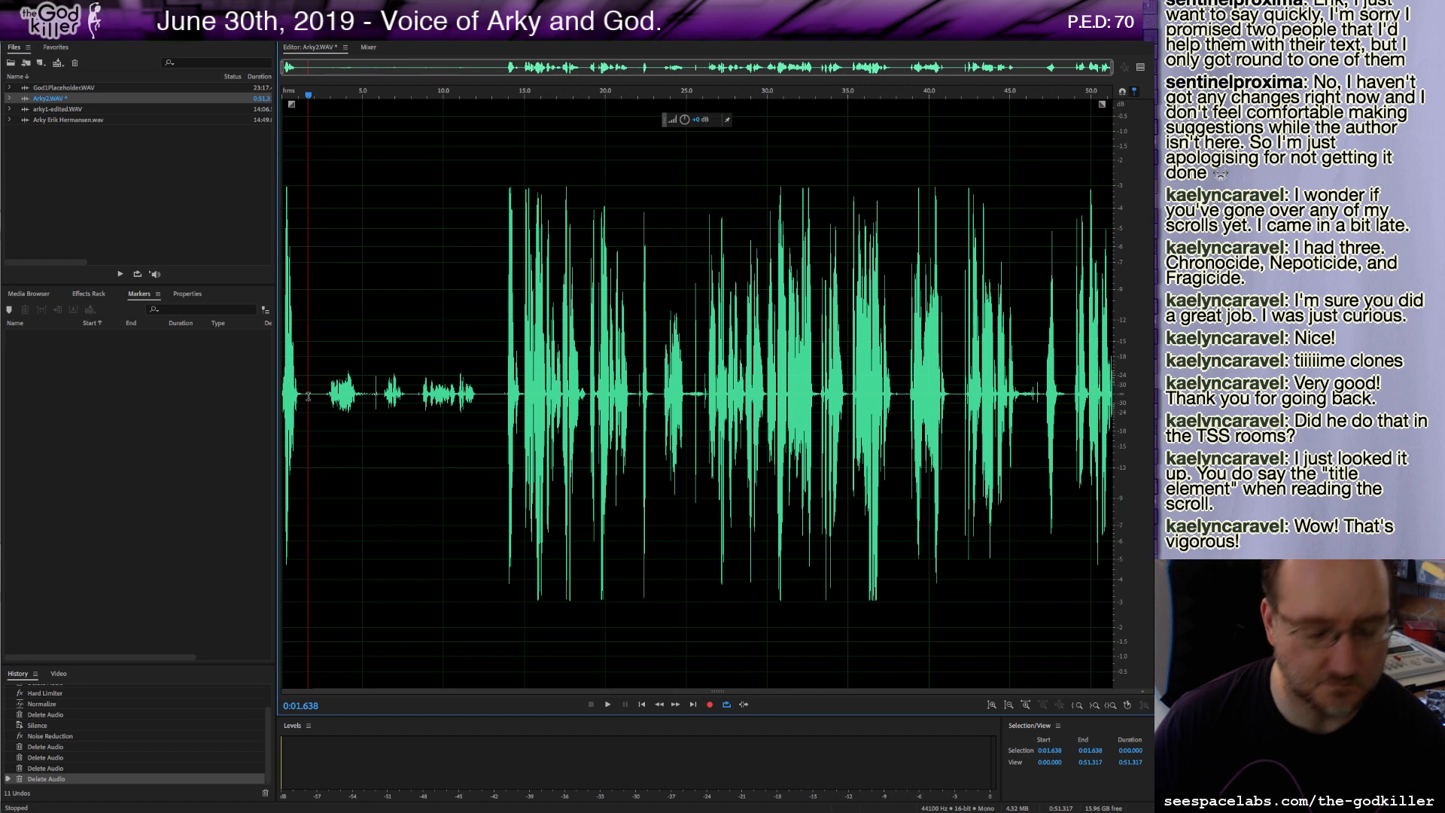
drag(308, 98, 283, 94)
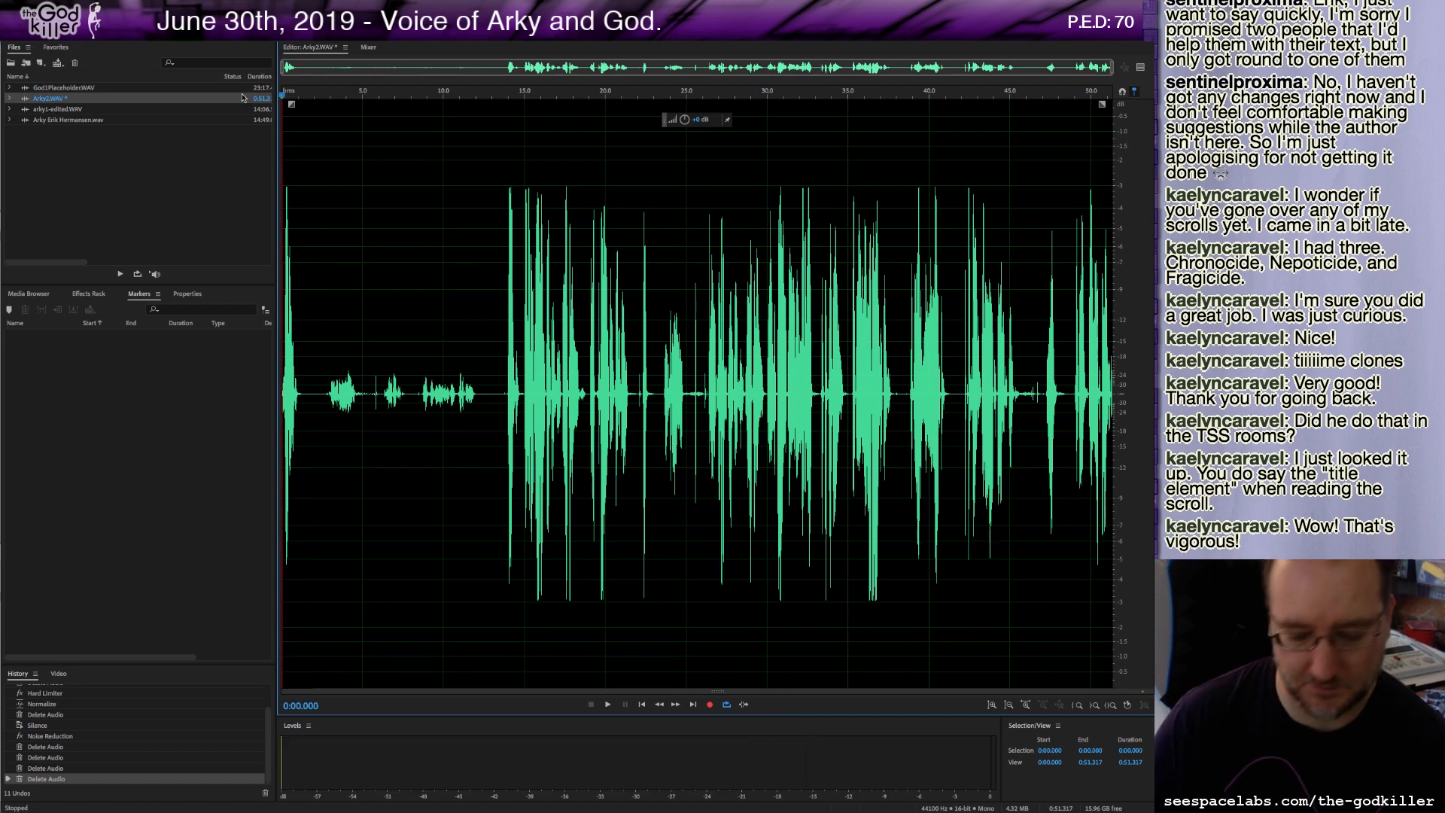
key(m)
Delete the passage from about 0:01.4 to 0:14 and add a second cue marker at the cut.
drag(305, 398, 506, 448)
key(Delete)
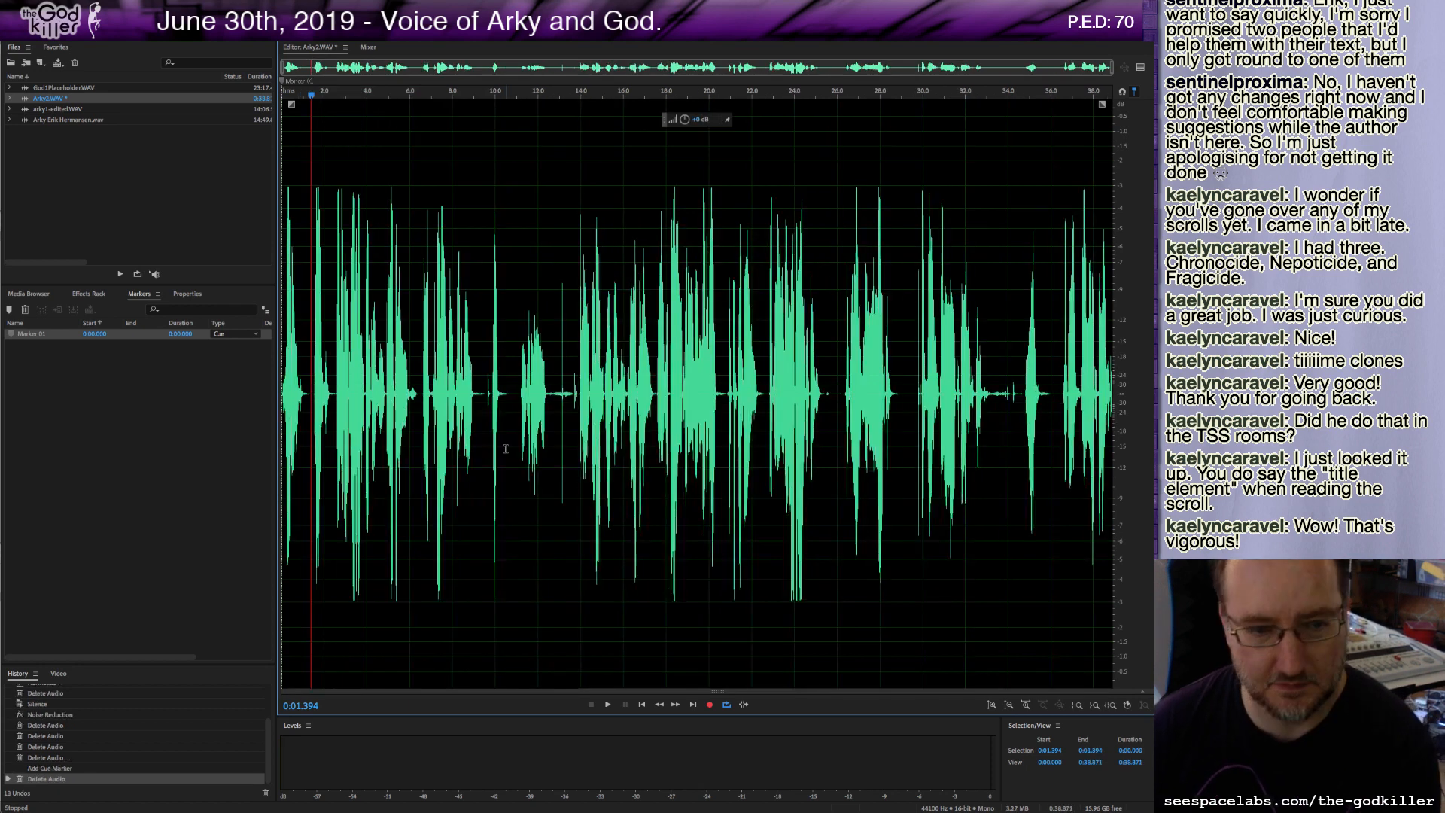
key(m)
Delete the flubbed passages from about 0:06.5 to 0:11.2 and the next short stretch after it.
key(space)
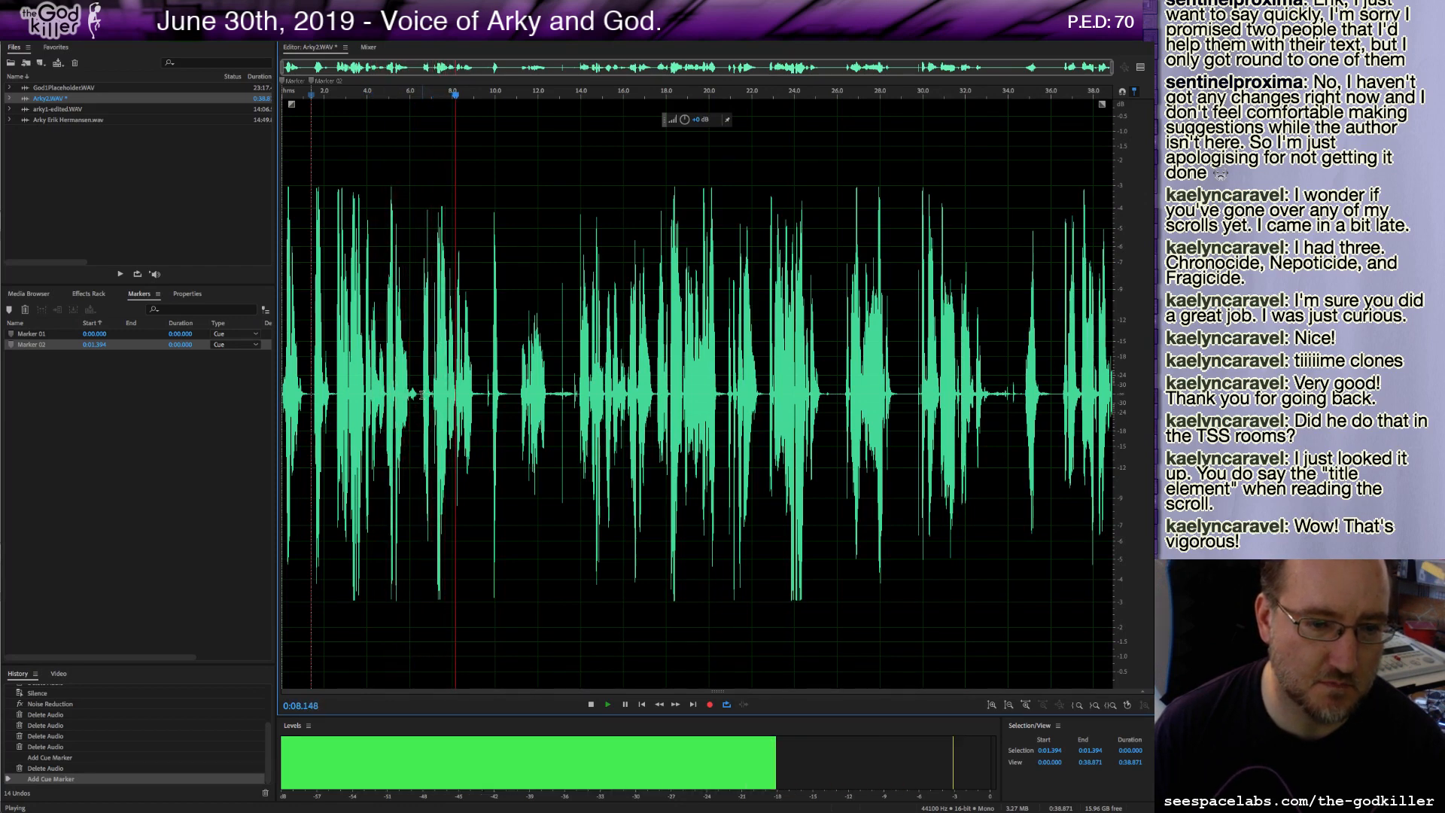
drag(421, 394, 453, 406)
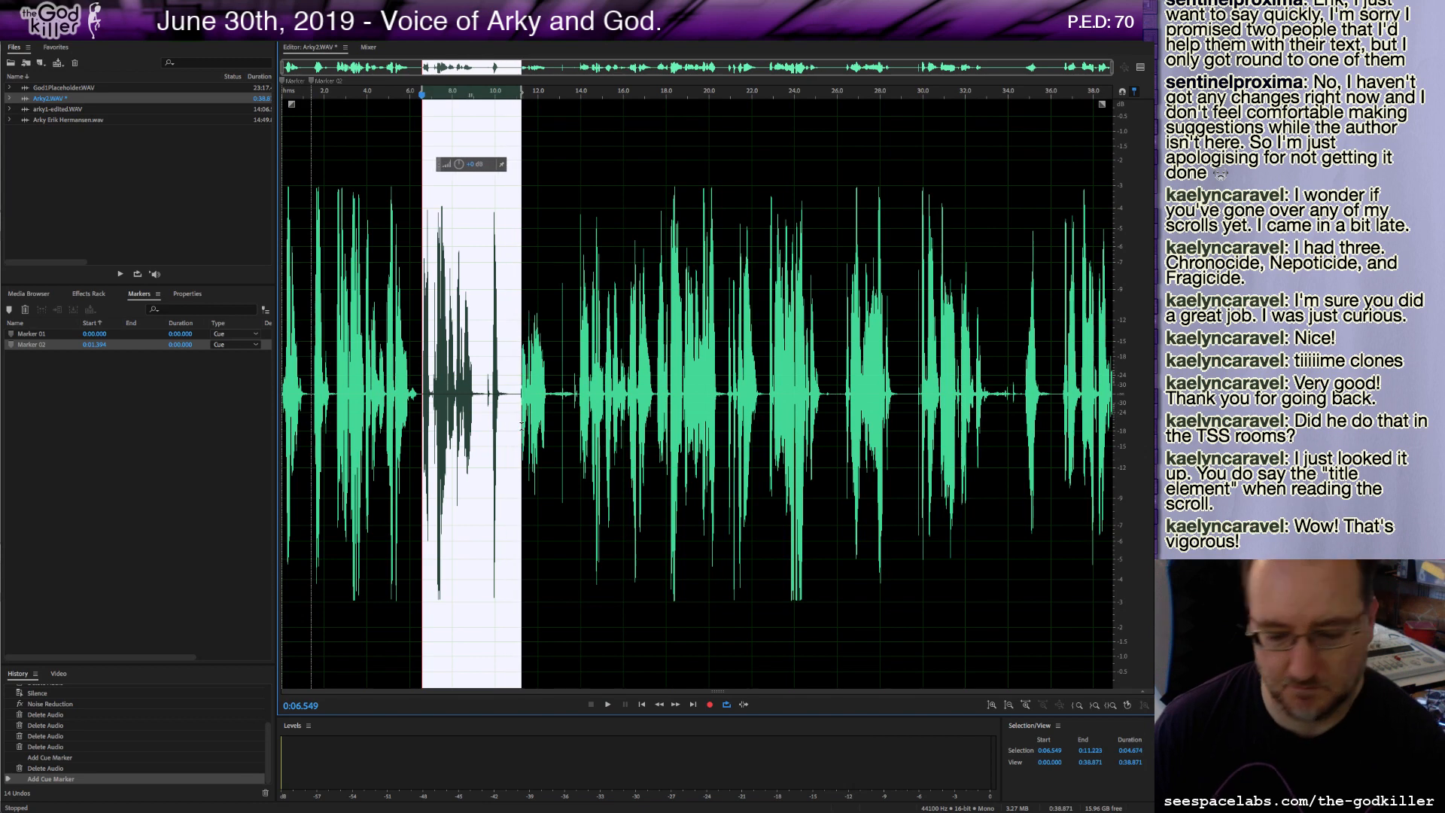
key(Delete)
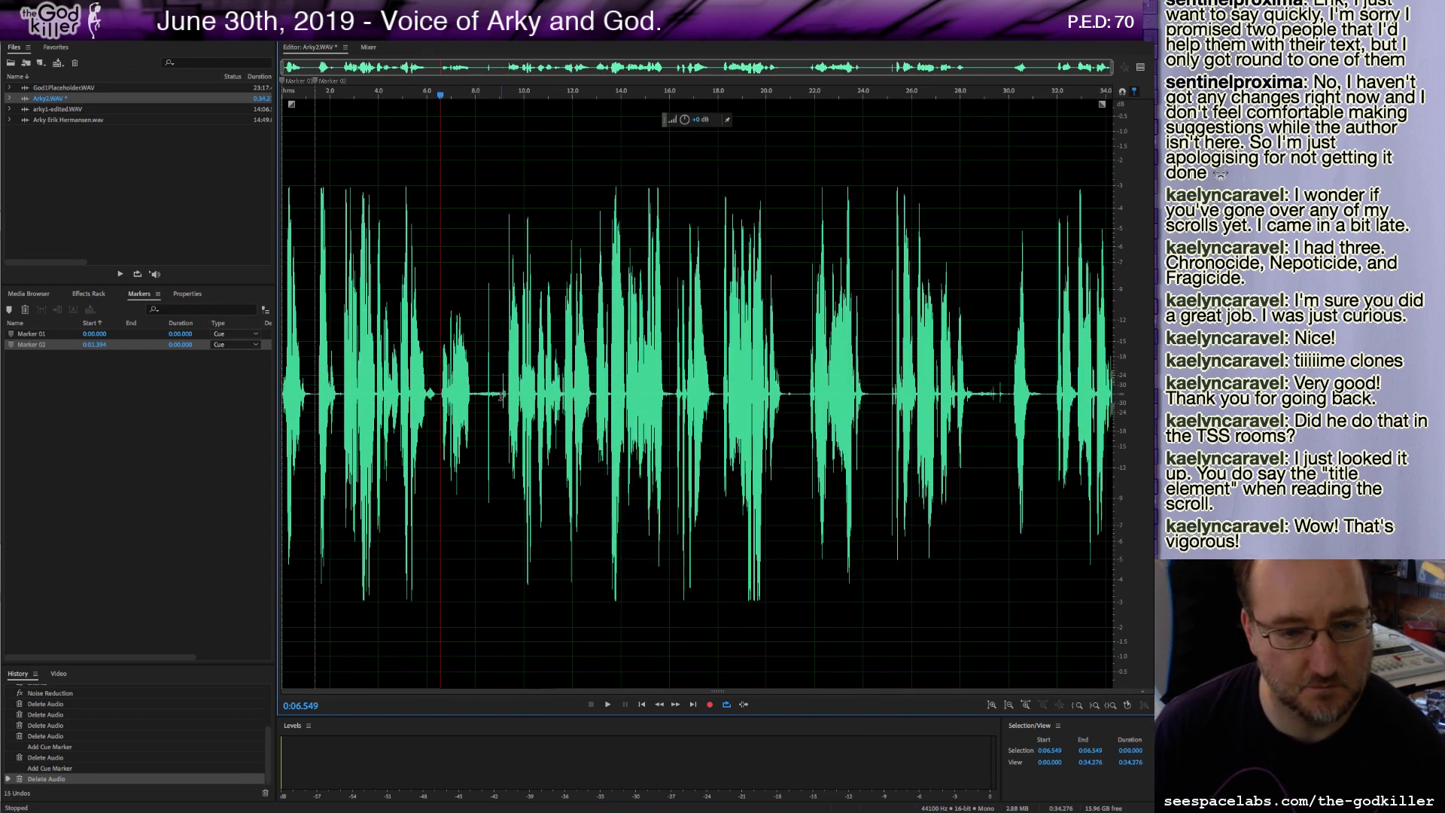
shift+click(507, 393)
key(Delete)
Delete the passage from about 0:02.5 to 0:06.3.
key(space)
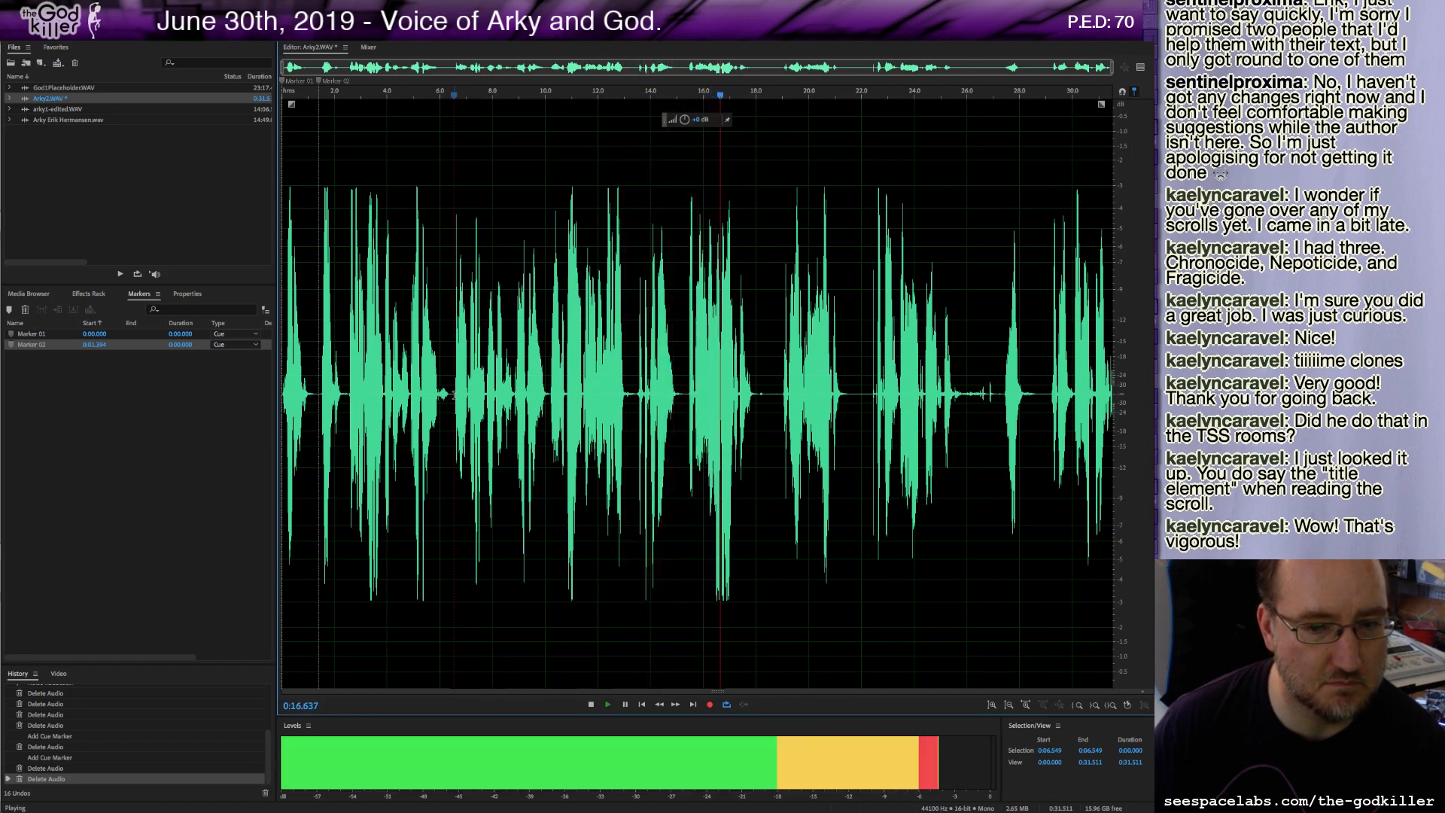
key(space)
drag(454, 394, 321, 417)
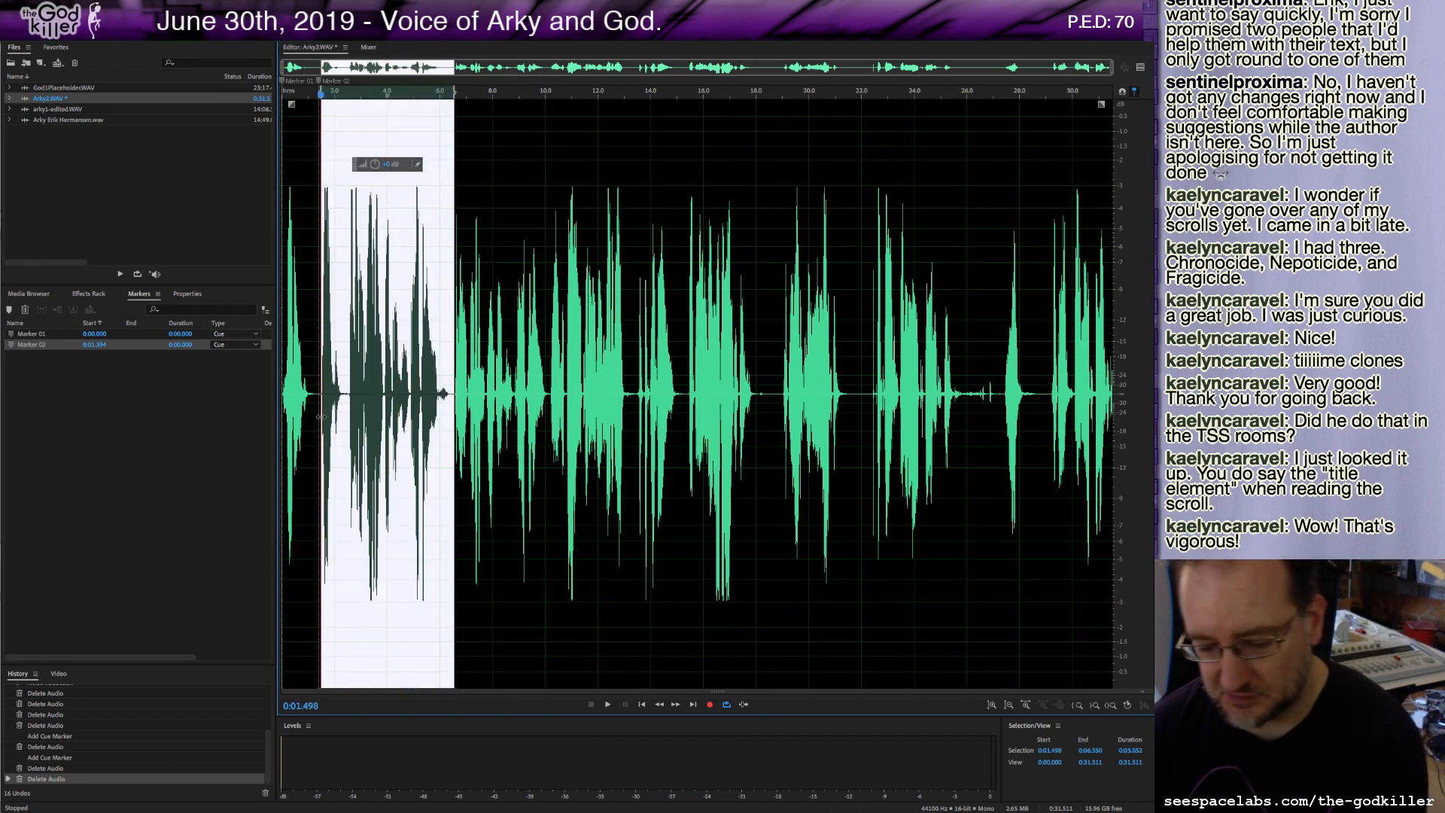
shift+click(347, 396)
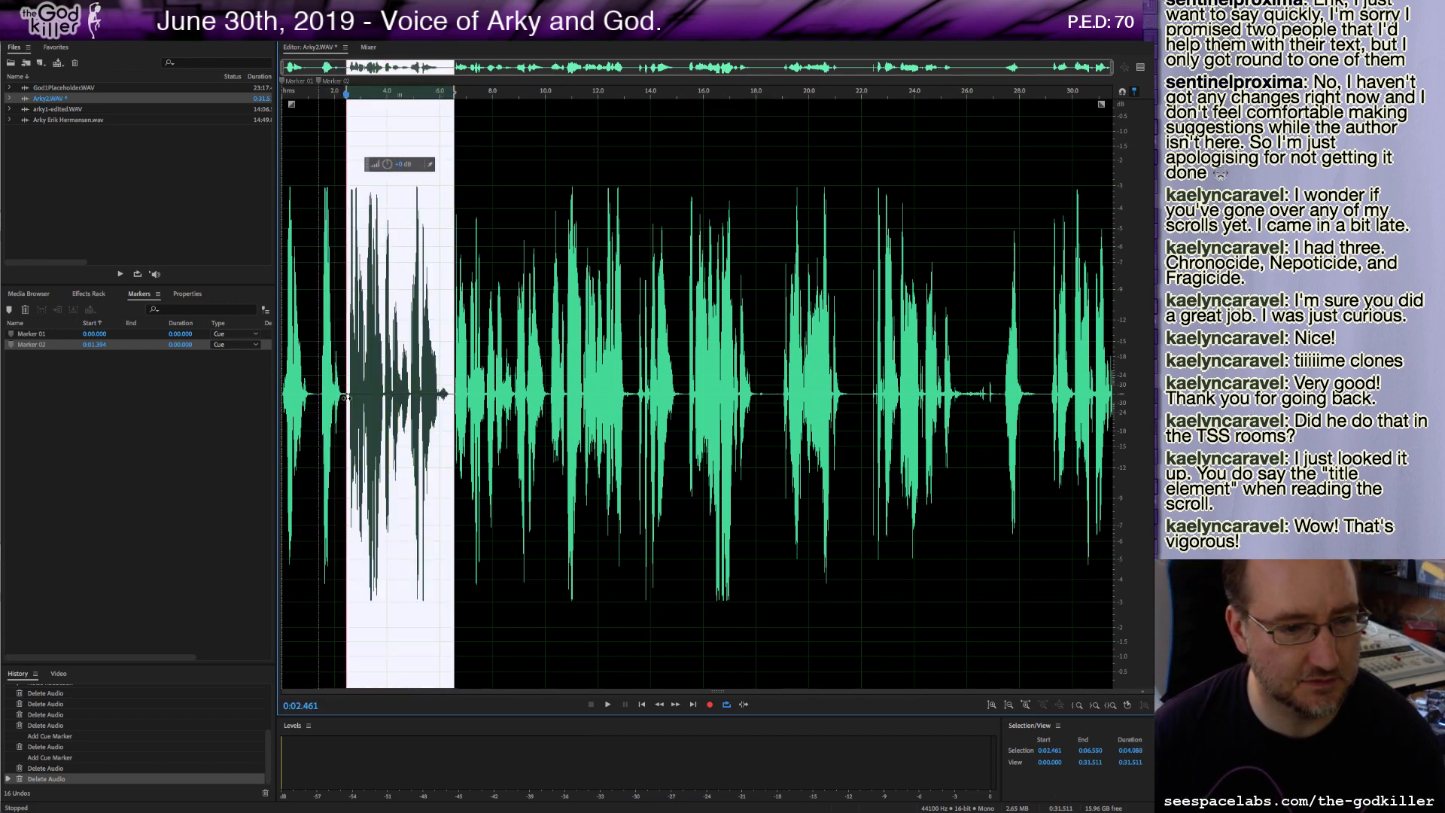
key(Delete)
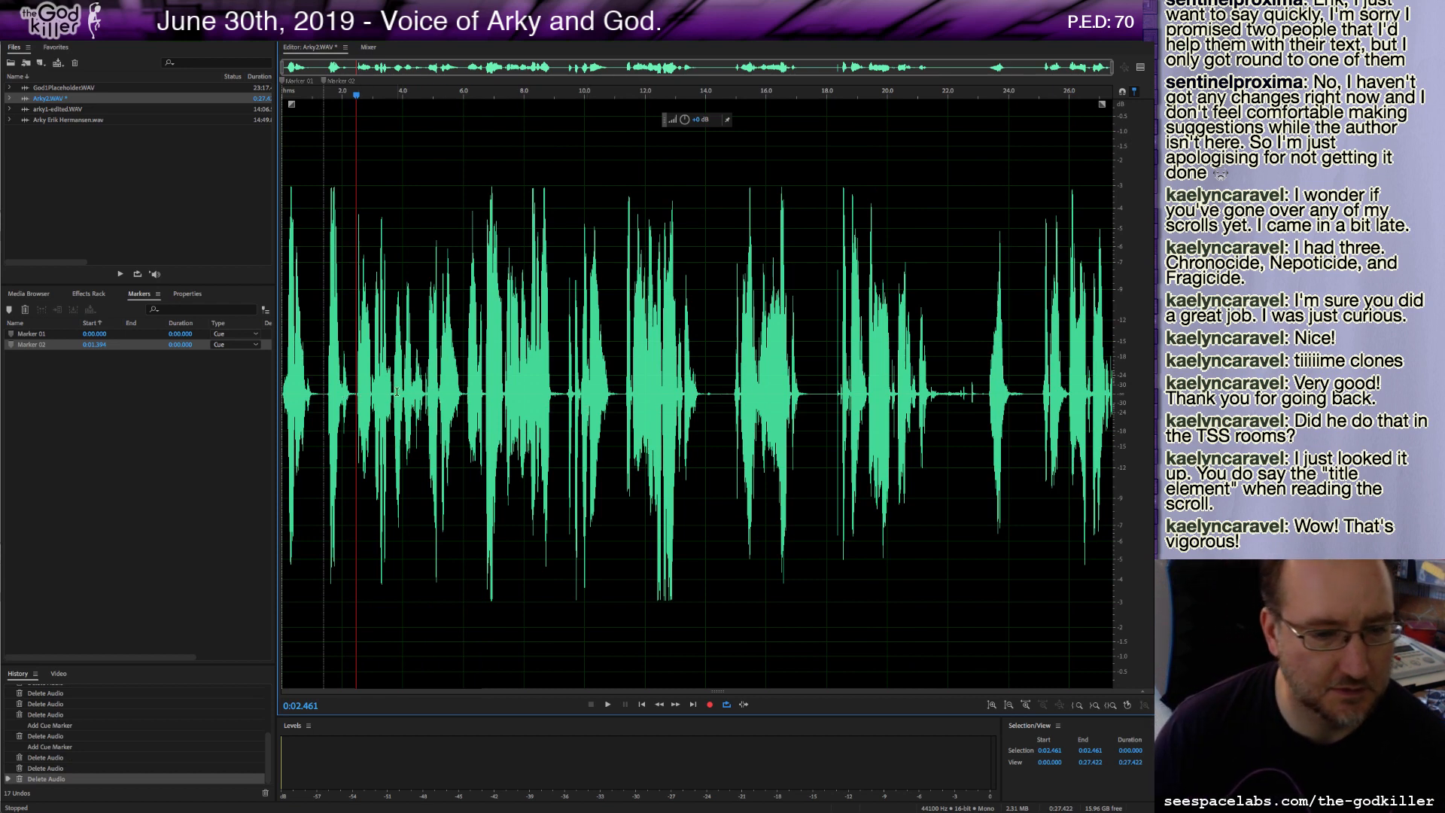
Delete everything from about 0:13.9 to the end of the recording.
click(520, 385)
key(space)
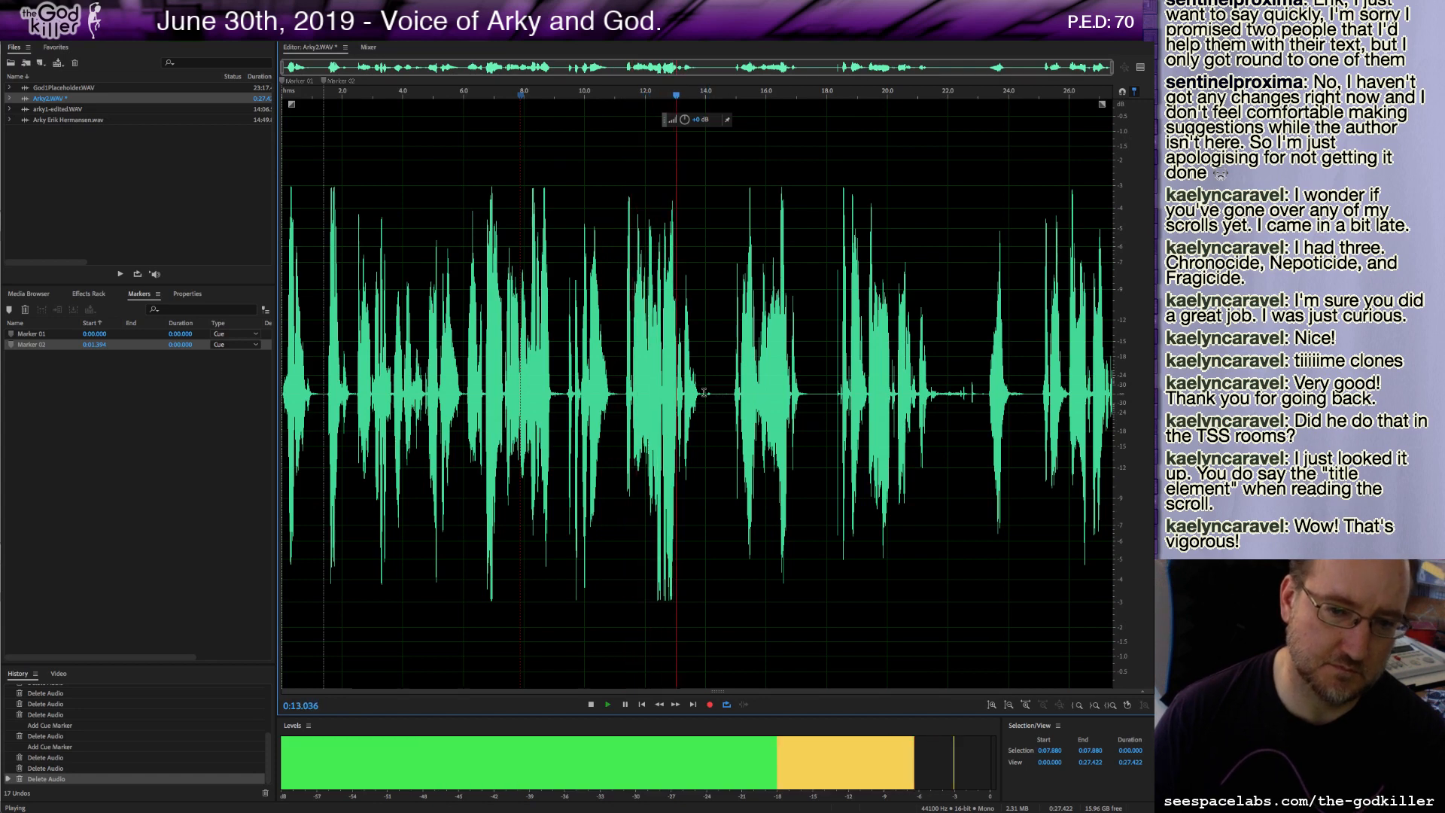
drag(704, 392, 1112, 392)
key(Delete)
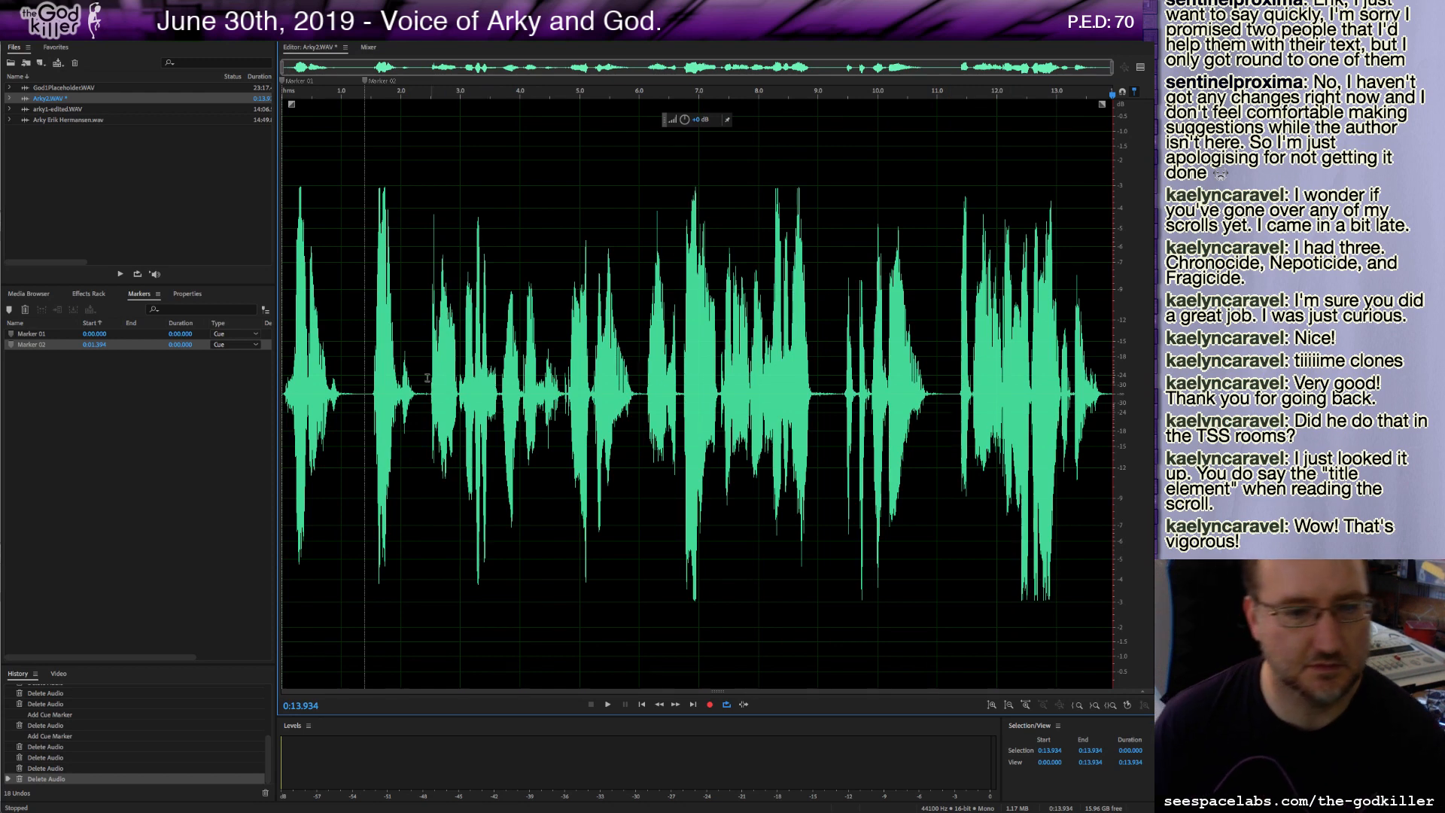
Play back the edited clip from about 0:02.
click(368, 392)
key(space)
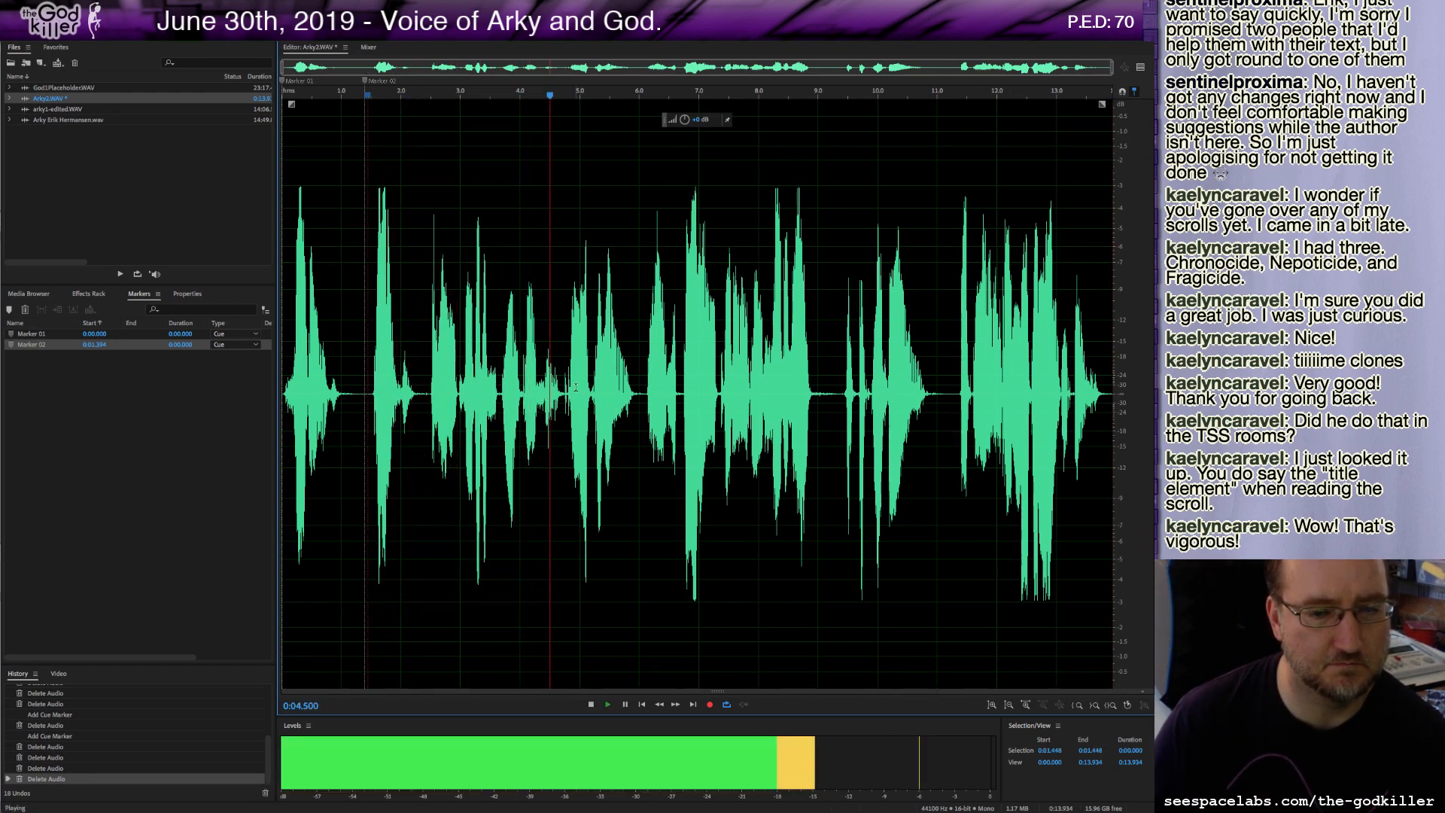
key(space)
Copy all of Arky2.WAV and paste it at the end of arky1-edited.WAV, after 14:06.577.
key(ctrl+a)
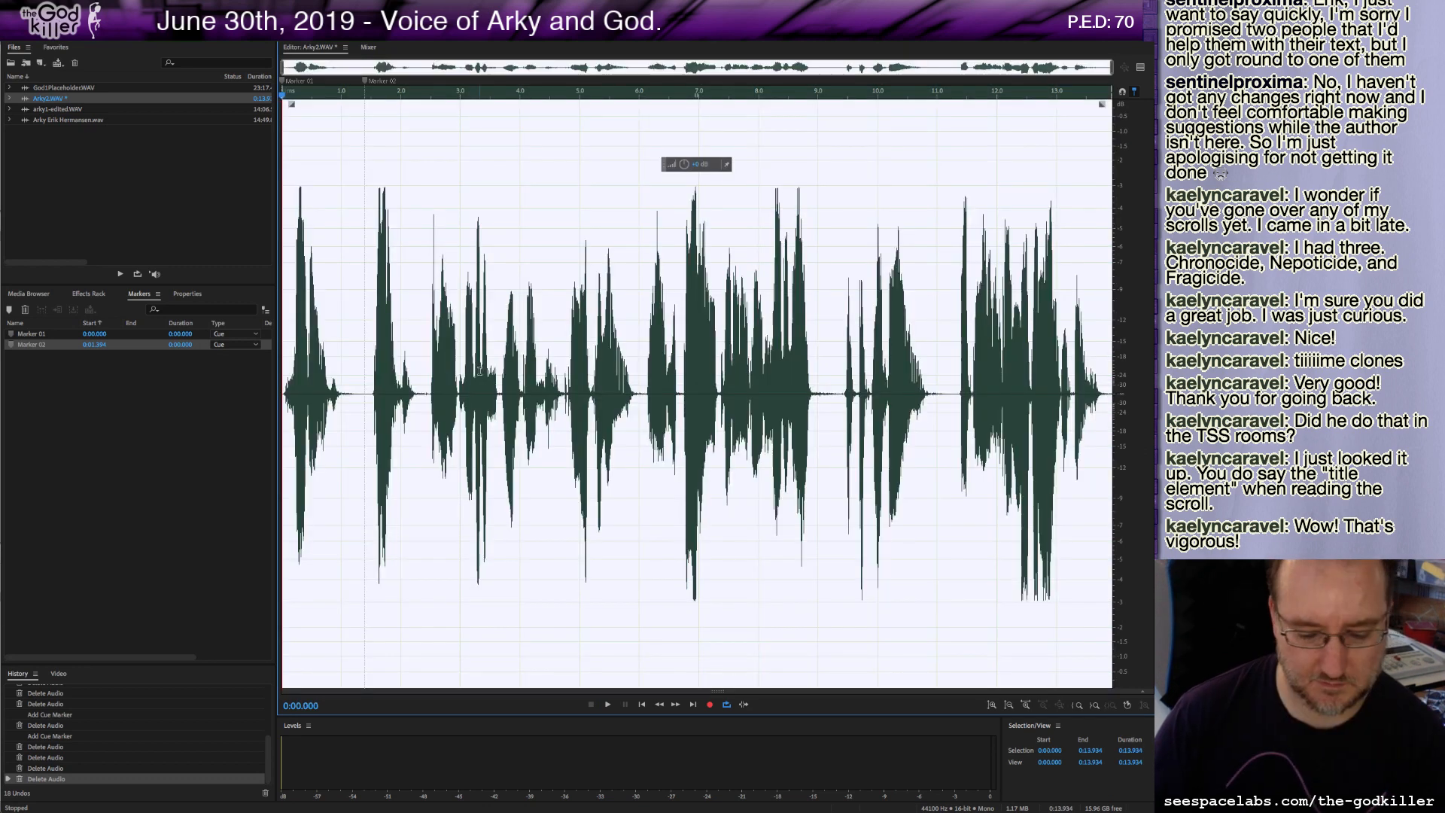
double_click(51, 110)
click(592, 406)
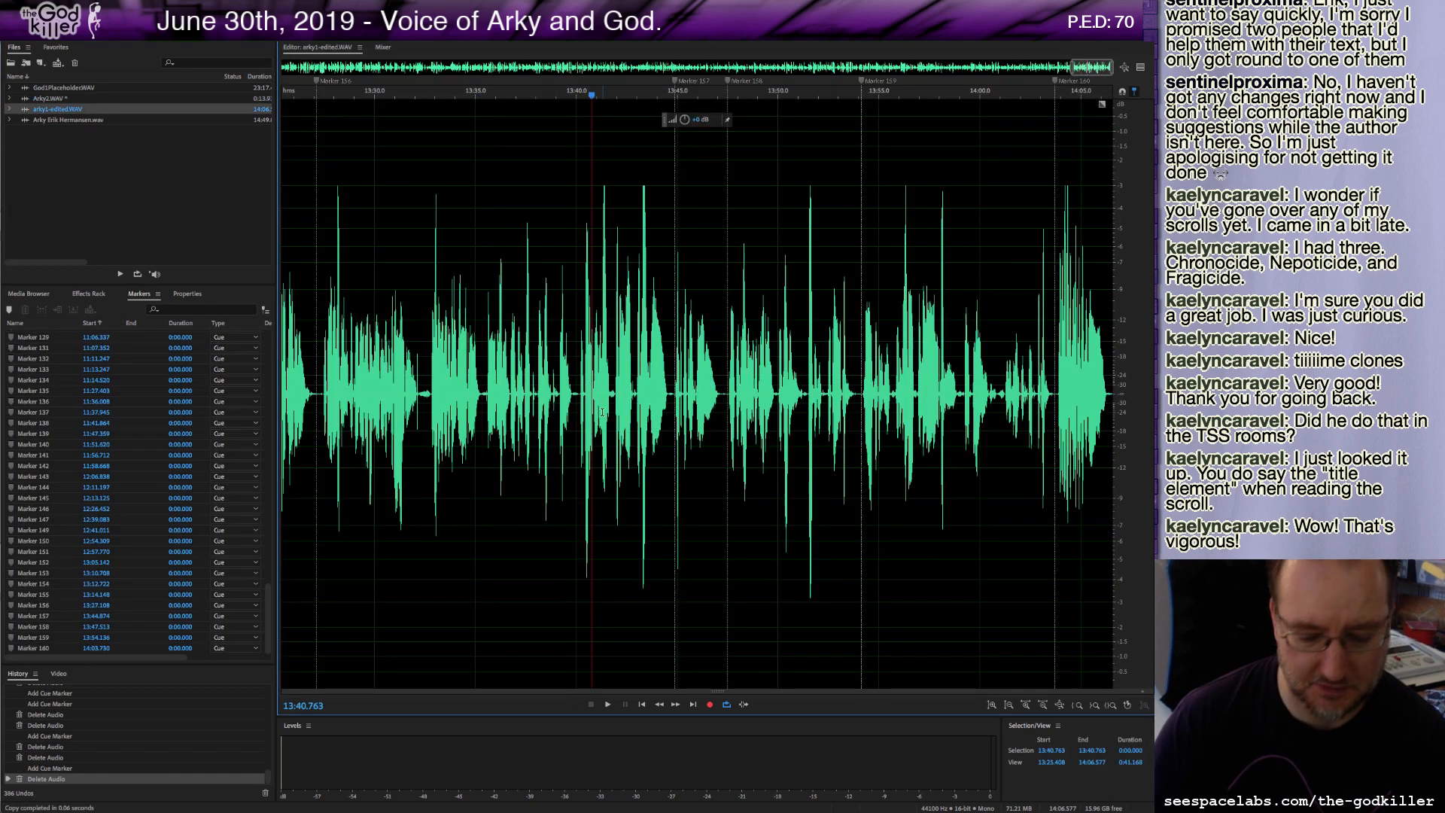
click(693, 705)
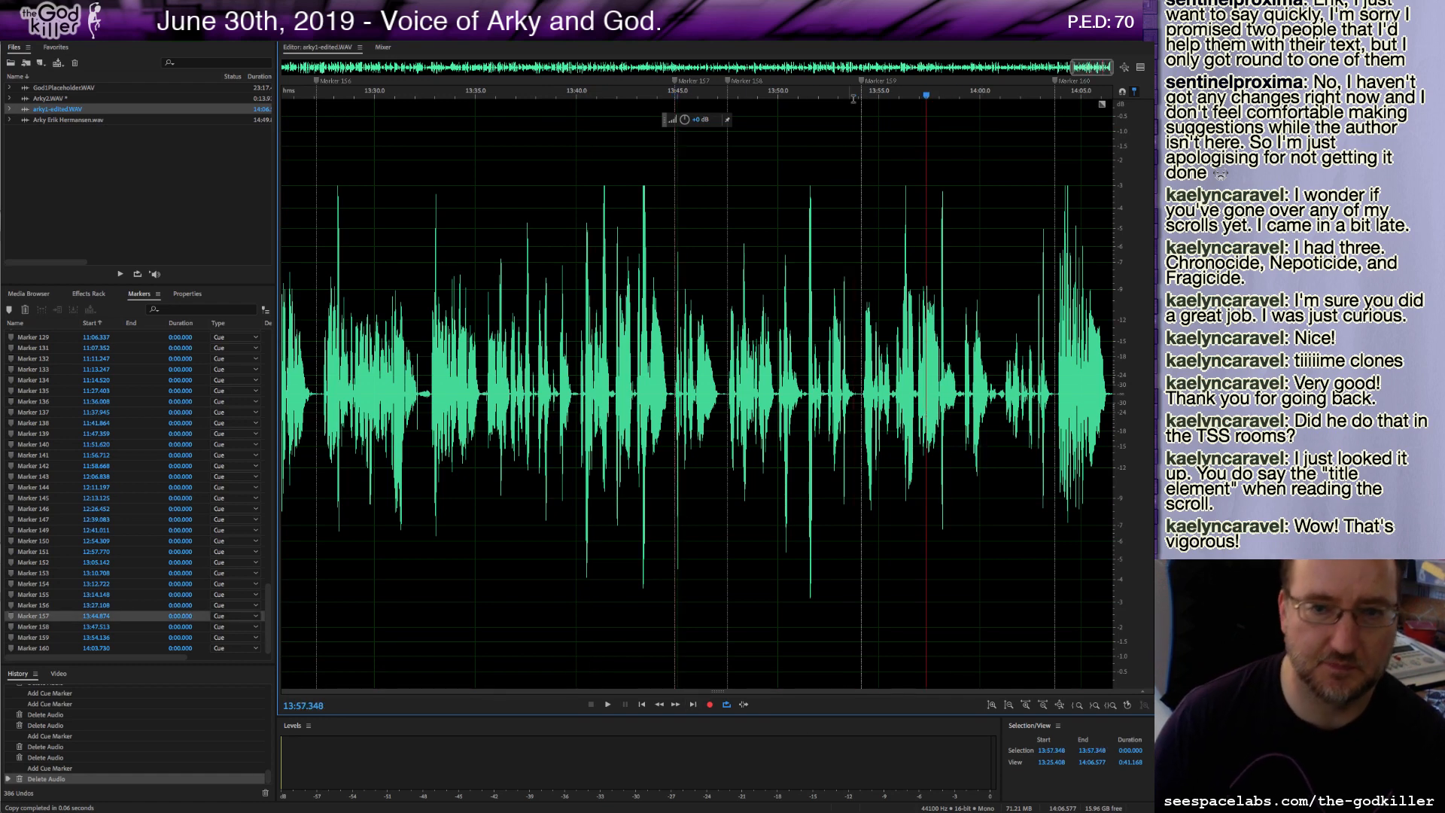
click(983, 479)
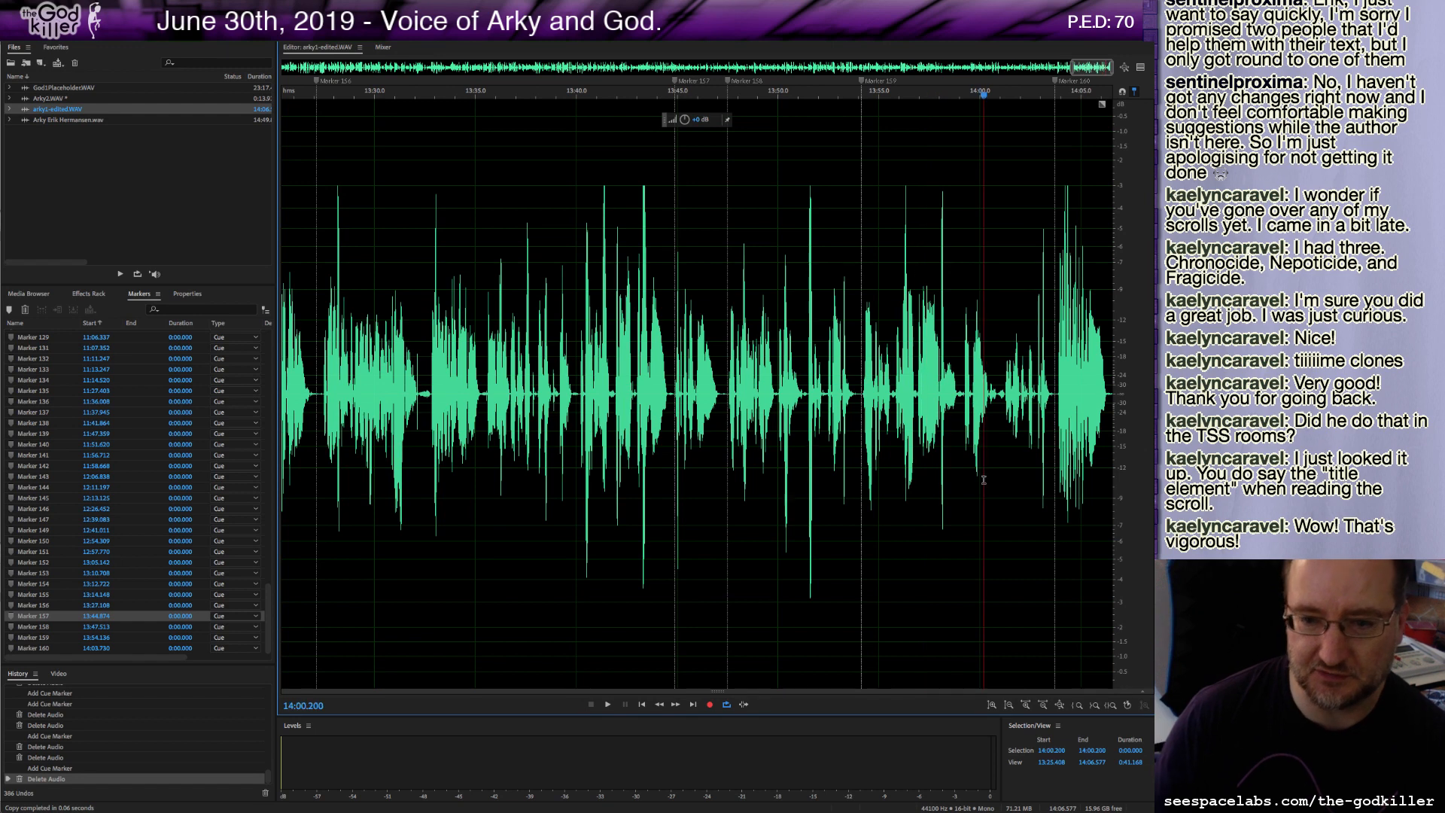
click(693, 705)
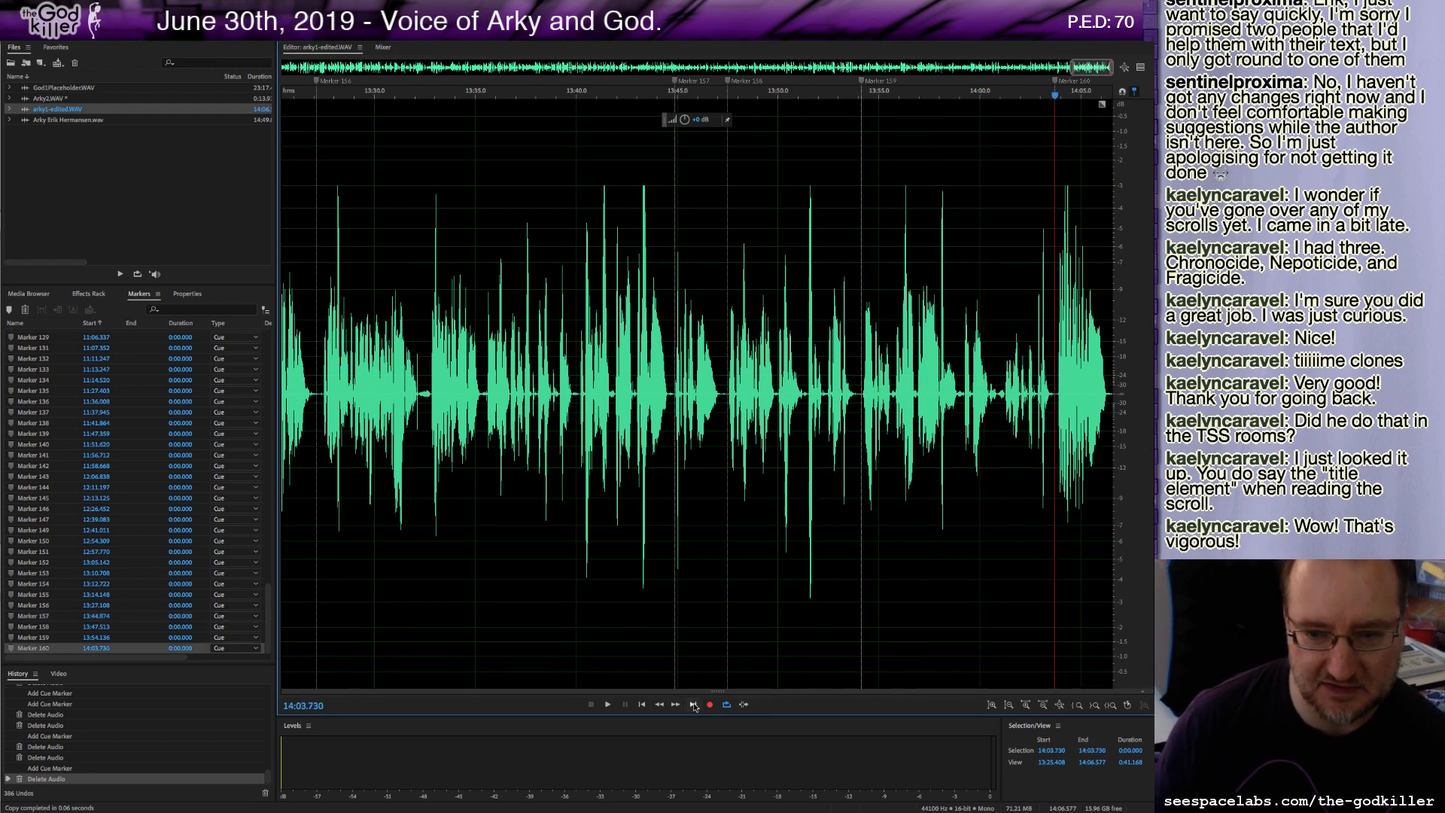
click(693, 705)
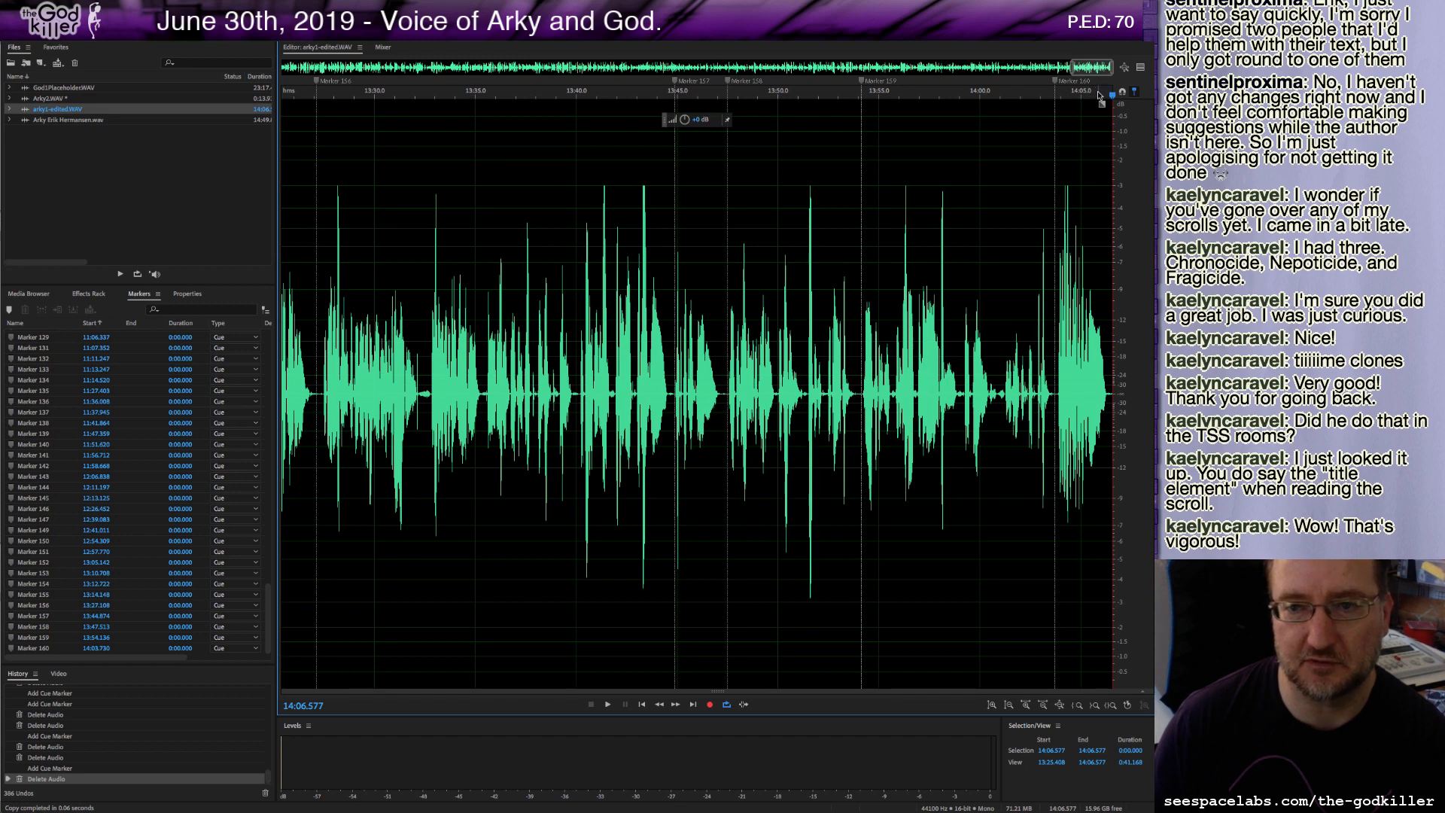
drag(1098, 95, 1113, 97)
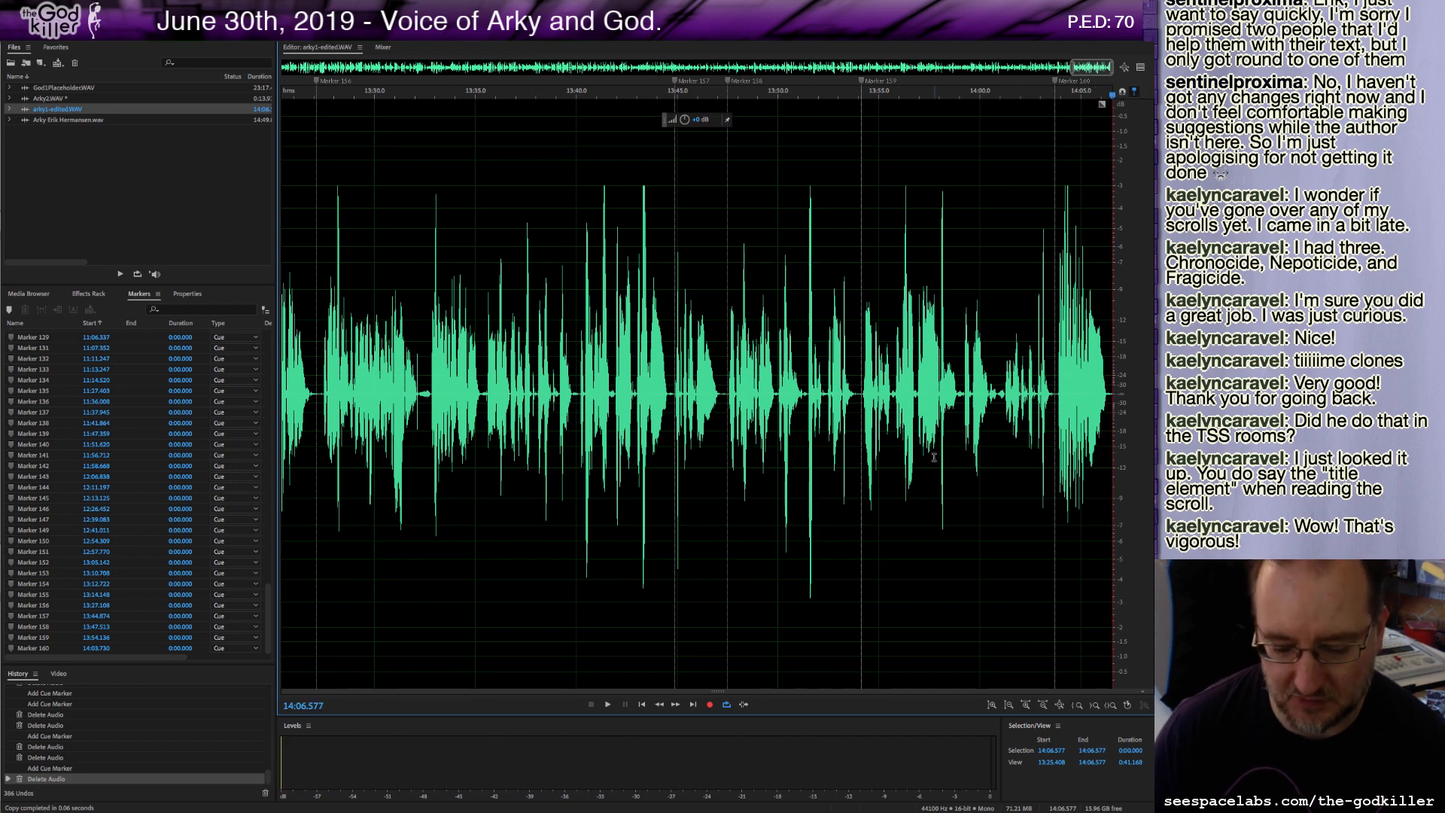
key(ctrl+v)
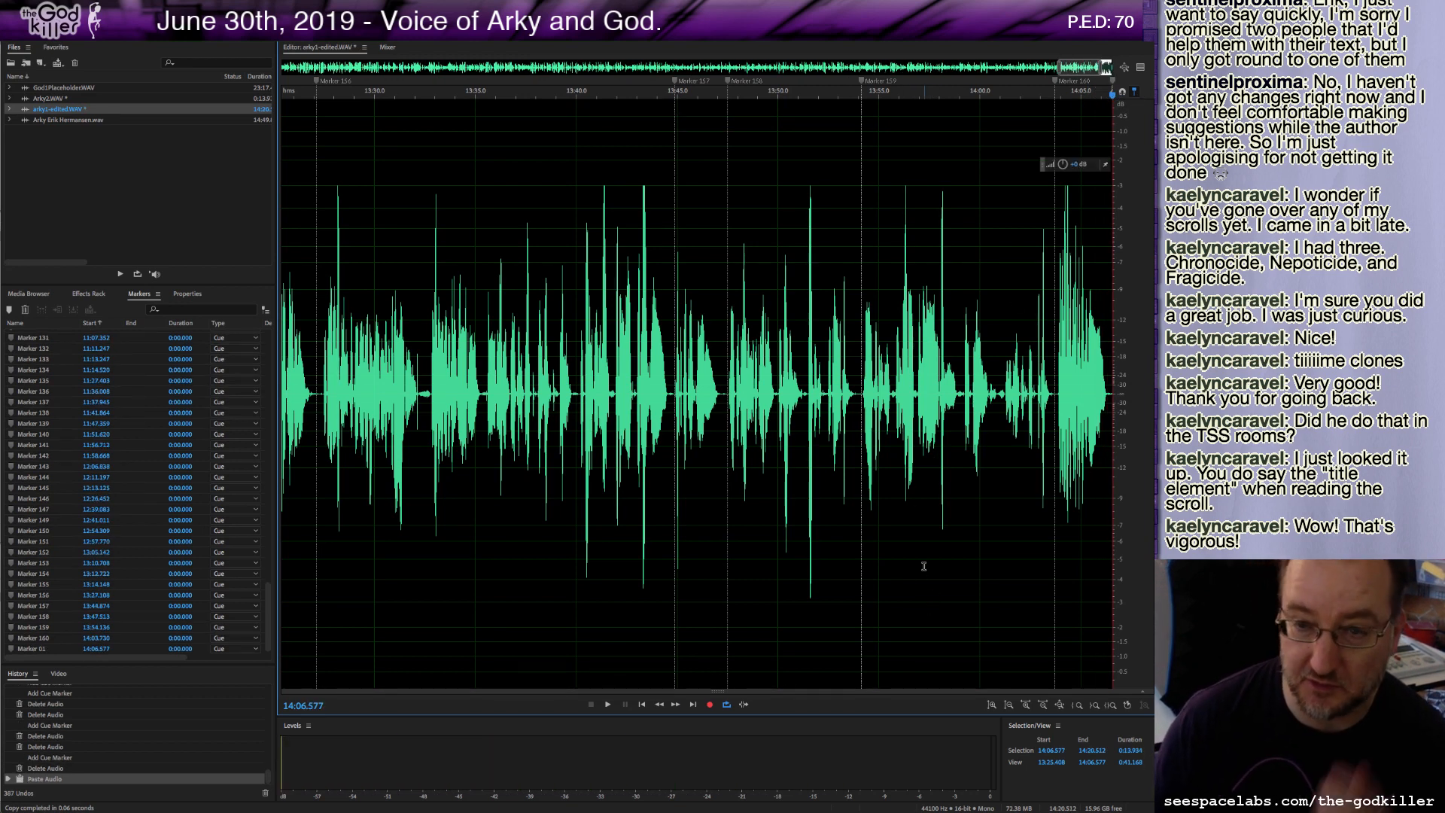
Play the joined recording from the paste point at about 14:06.5.
drag(1082, 66, 1095, 66)
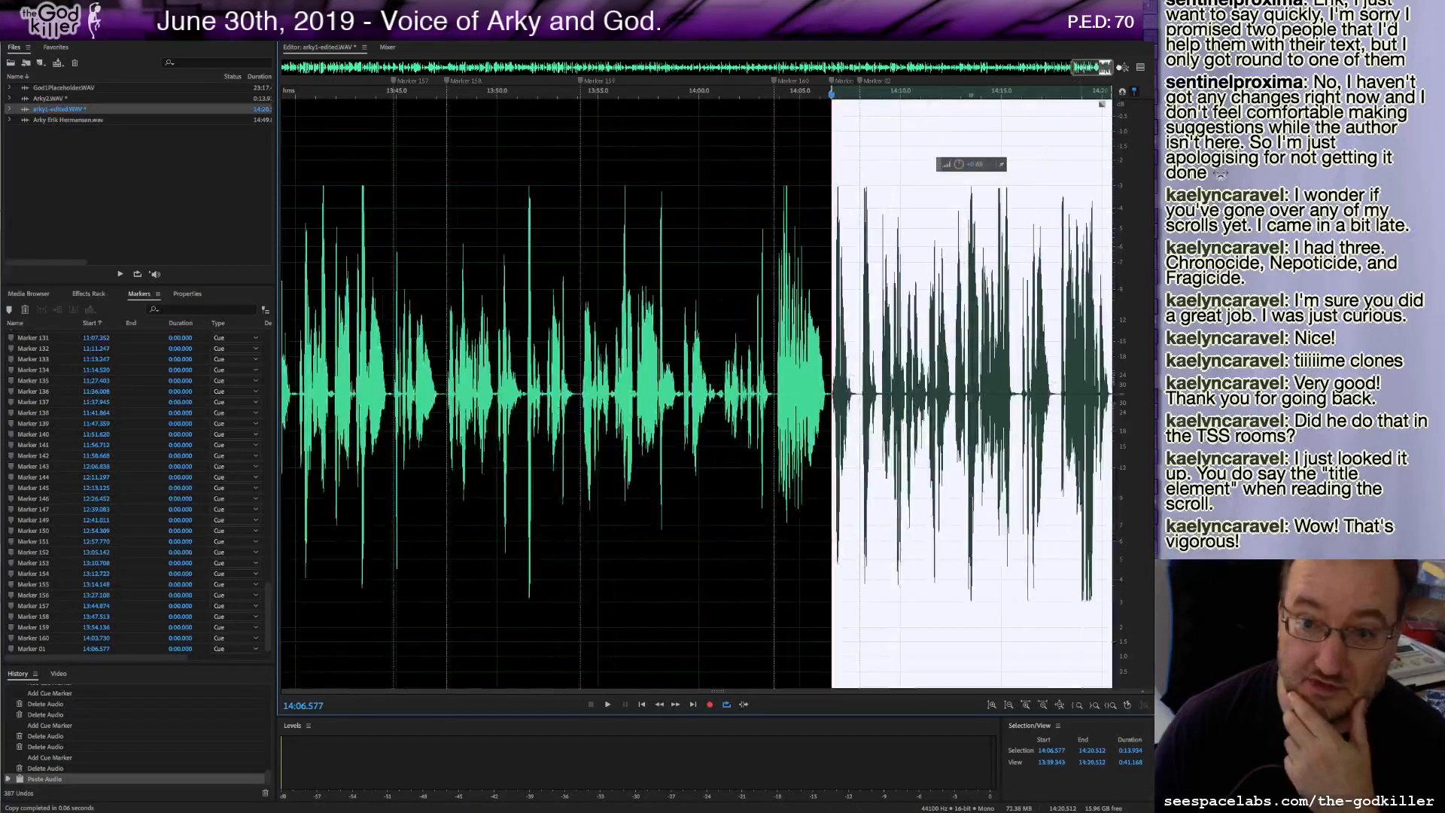
click(790, 392)
click(829, 392)
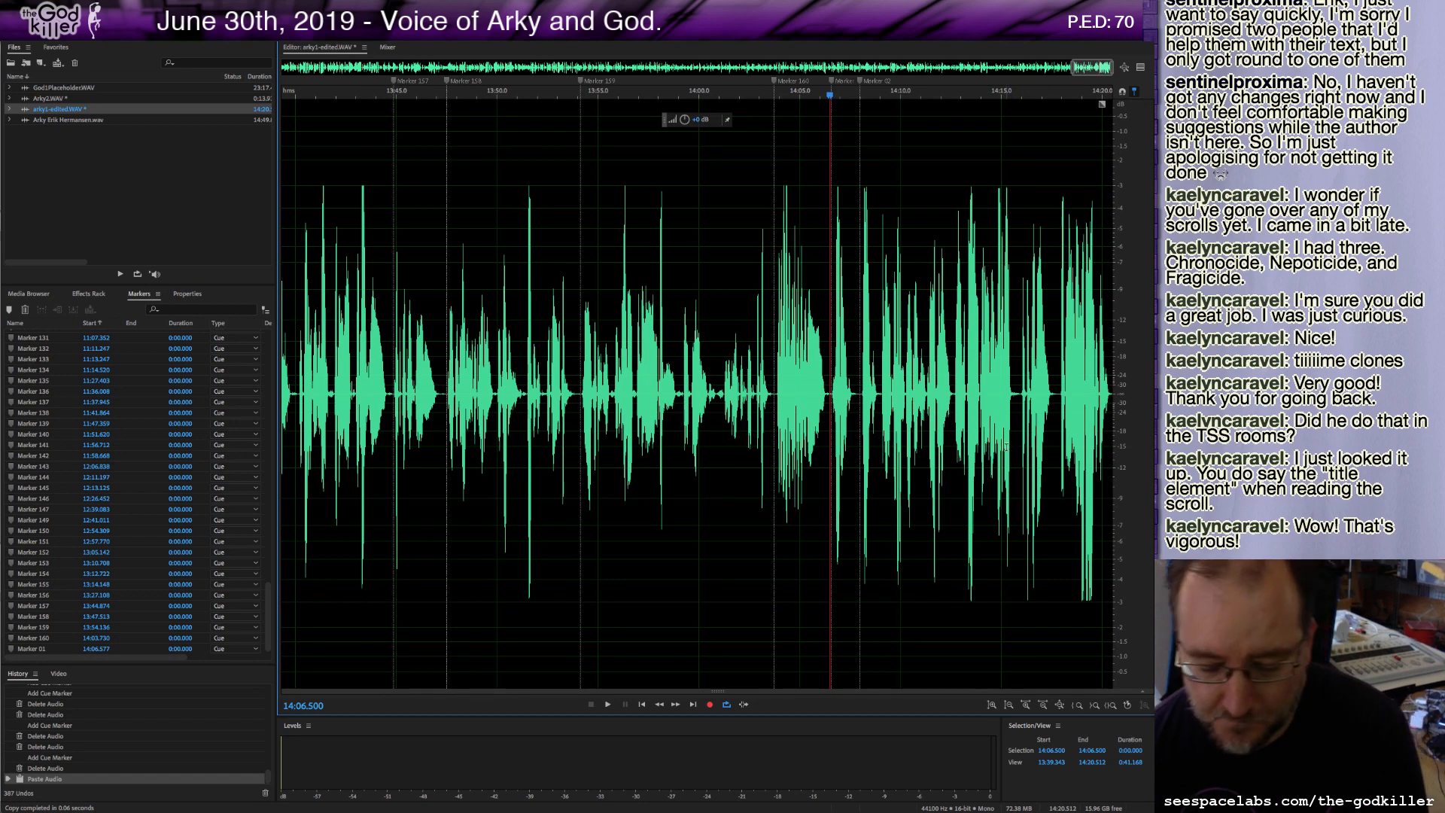
key(space)
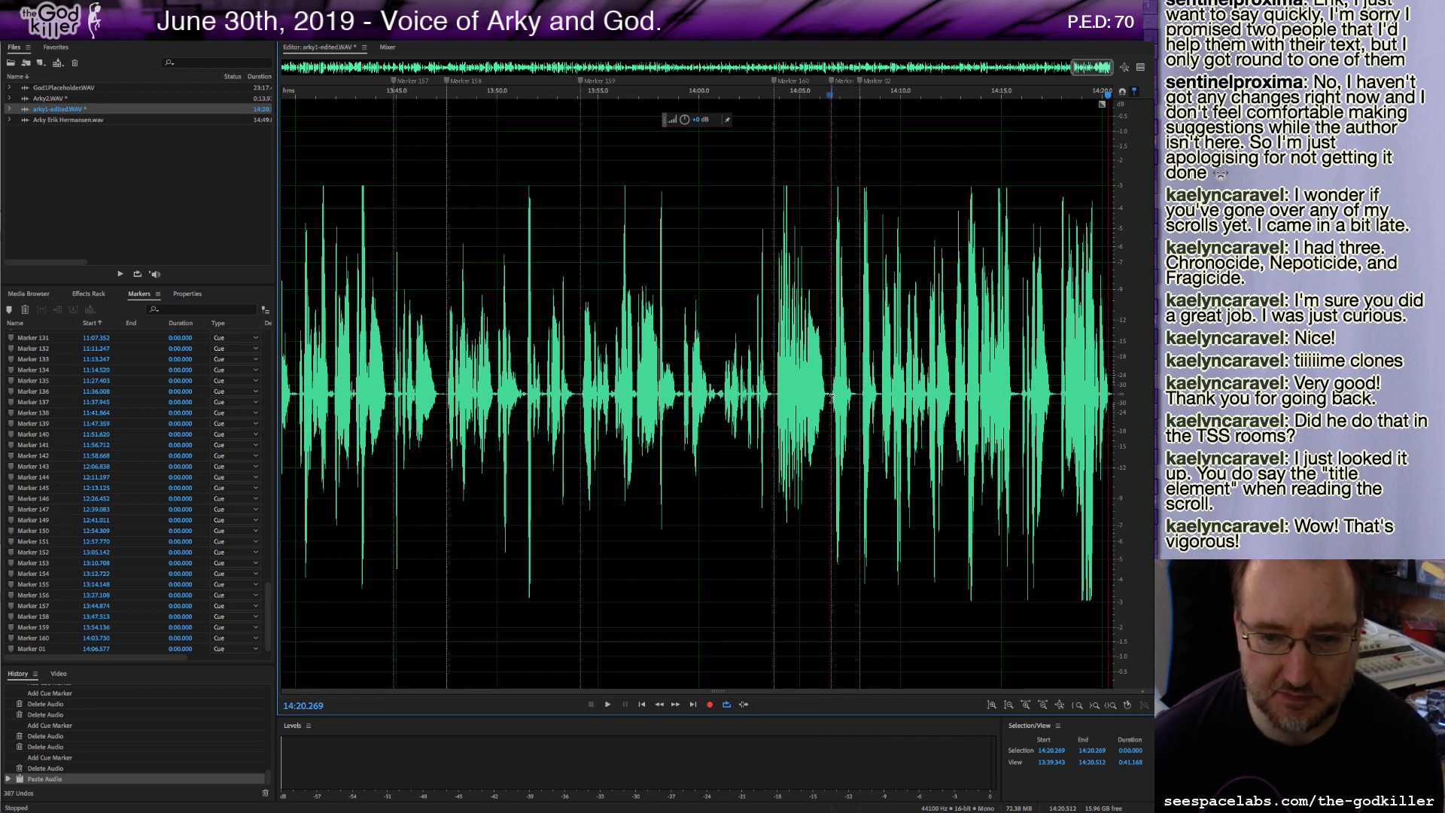
Adjust the pasted section's amplitude with the volume control, then play from about 14:00.
drag(832, 397, 1112, 301)
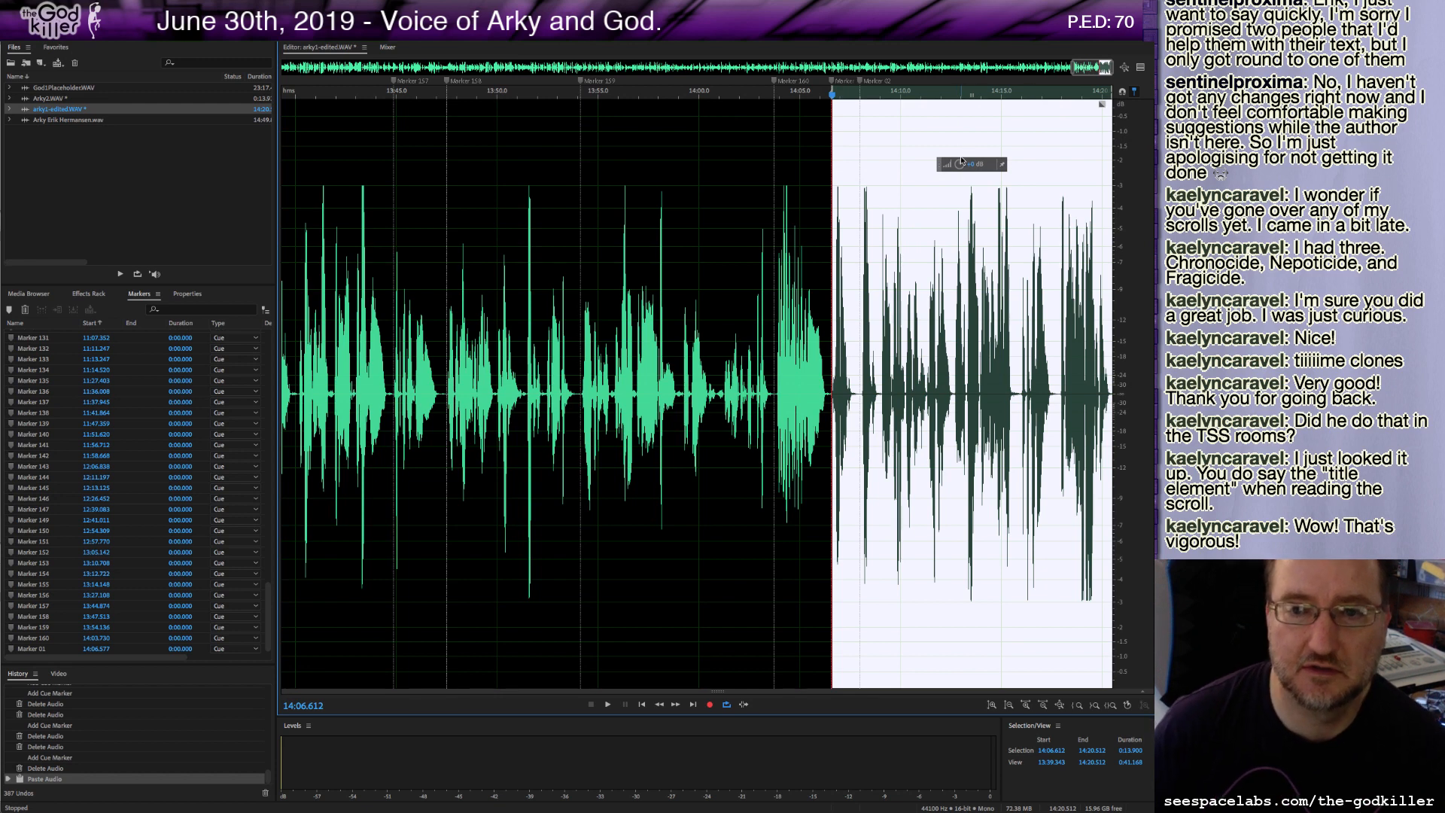
drag(960, 164, 960, 163)
click(693, 398)
key(space)
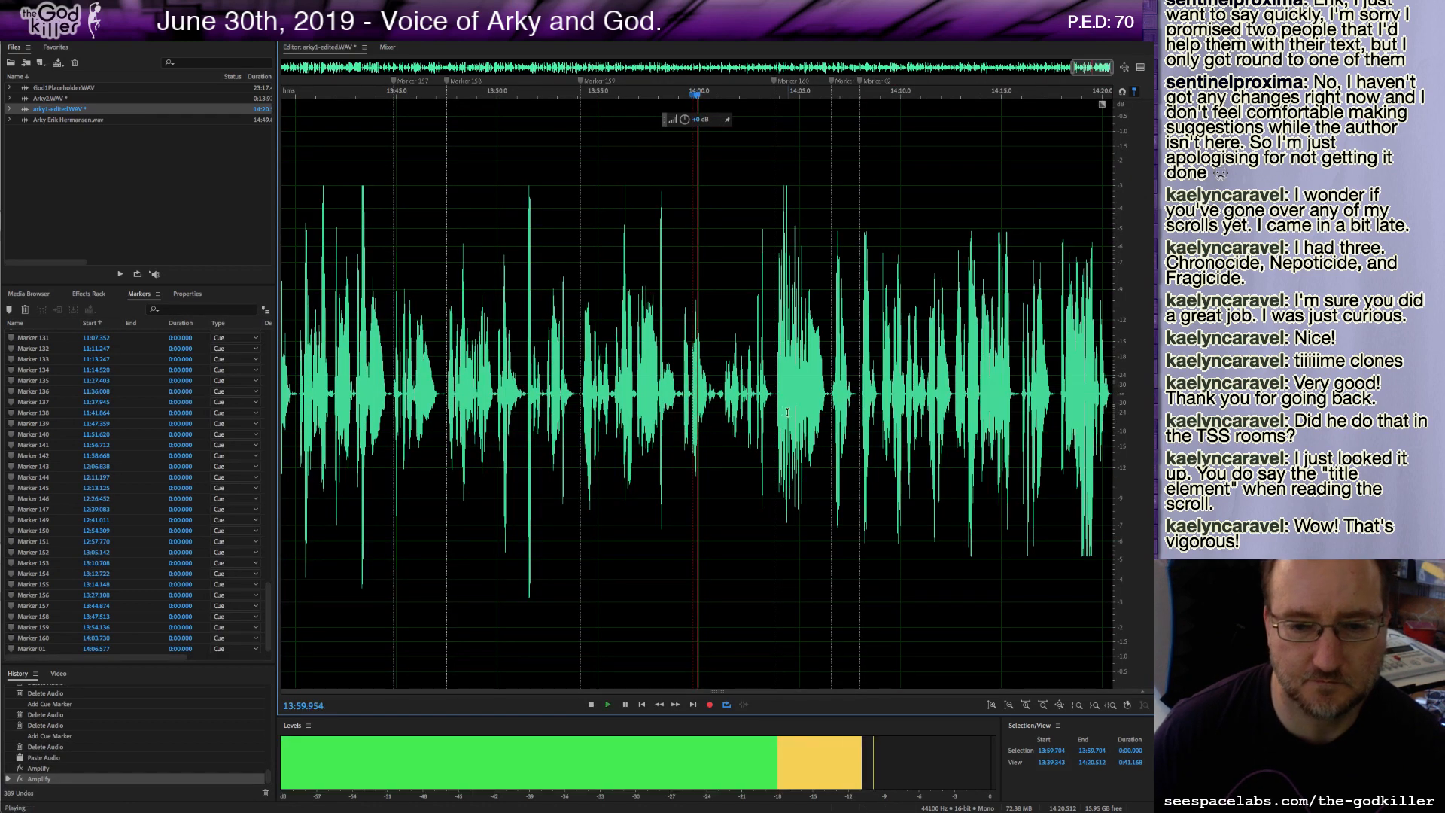
Play the joined recording around the join, from about 14:06.5 and from about 14:00.
key(XF86AudioRaiseVolume)
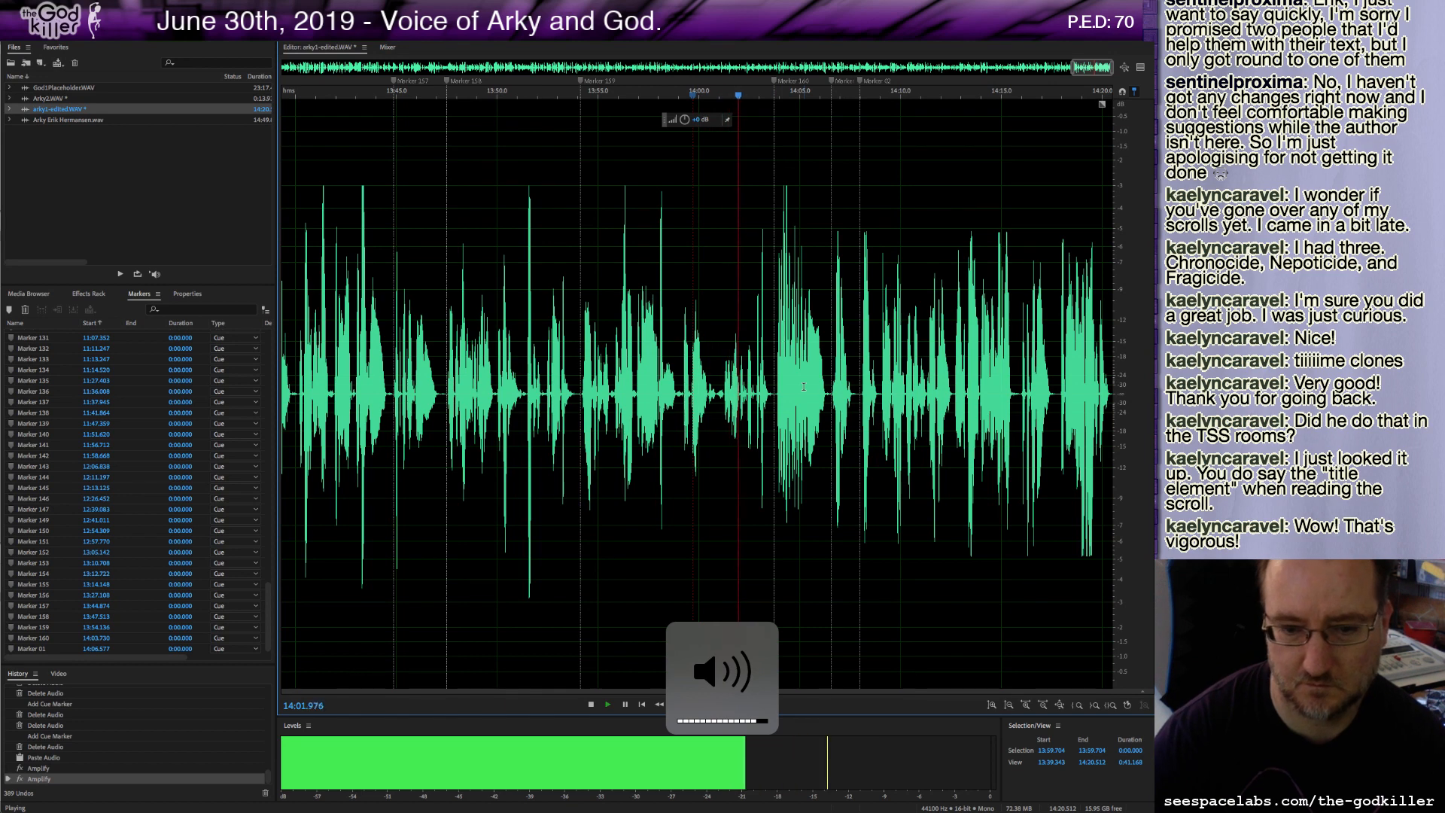
click(830, 399)
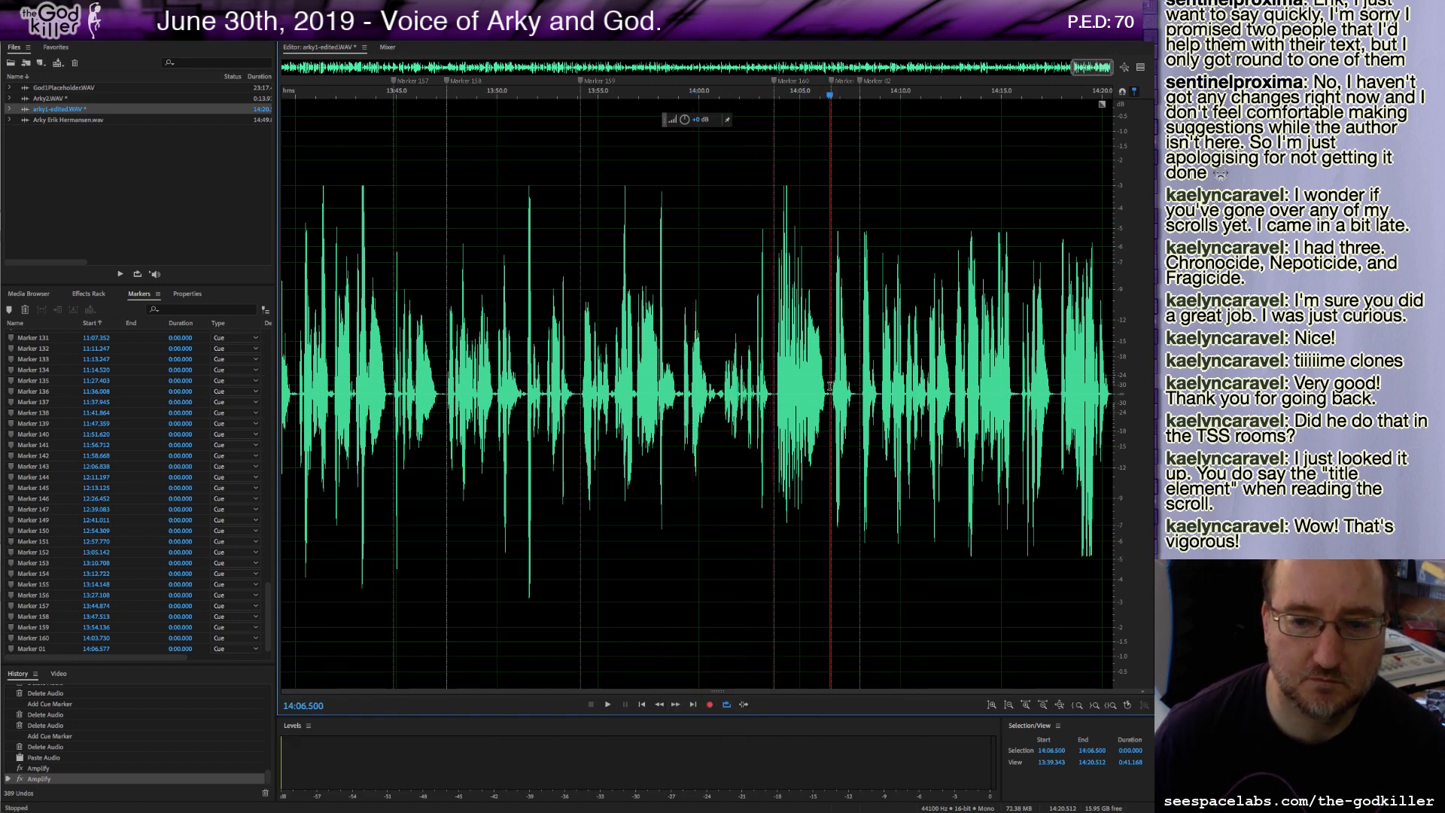
key(space)
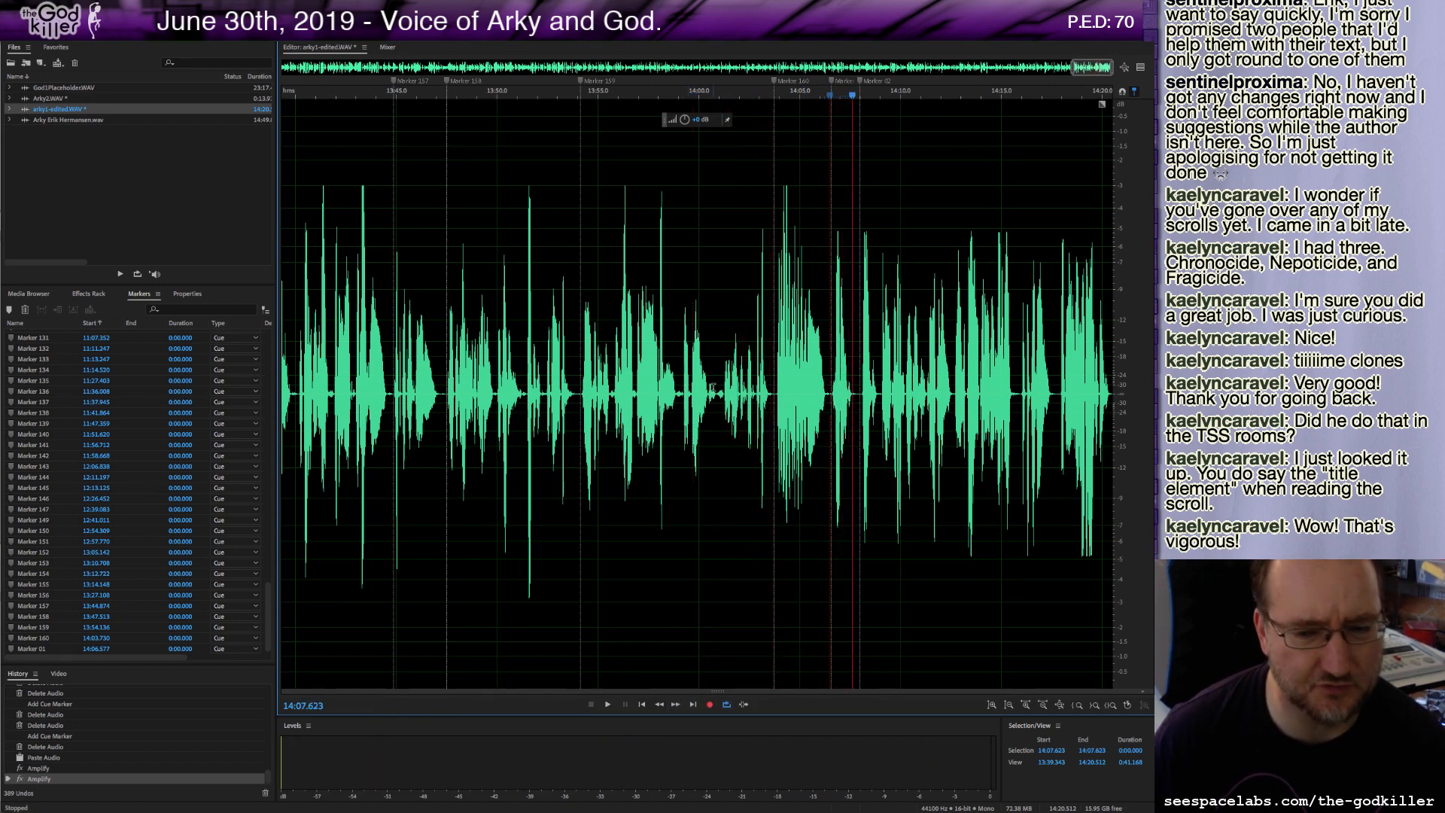
click(671, 394)
key(space)
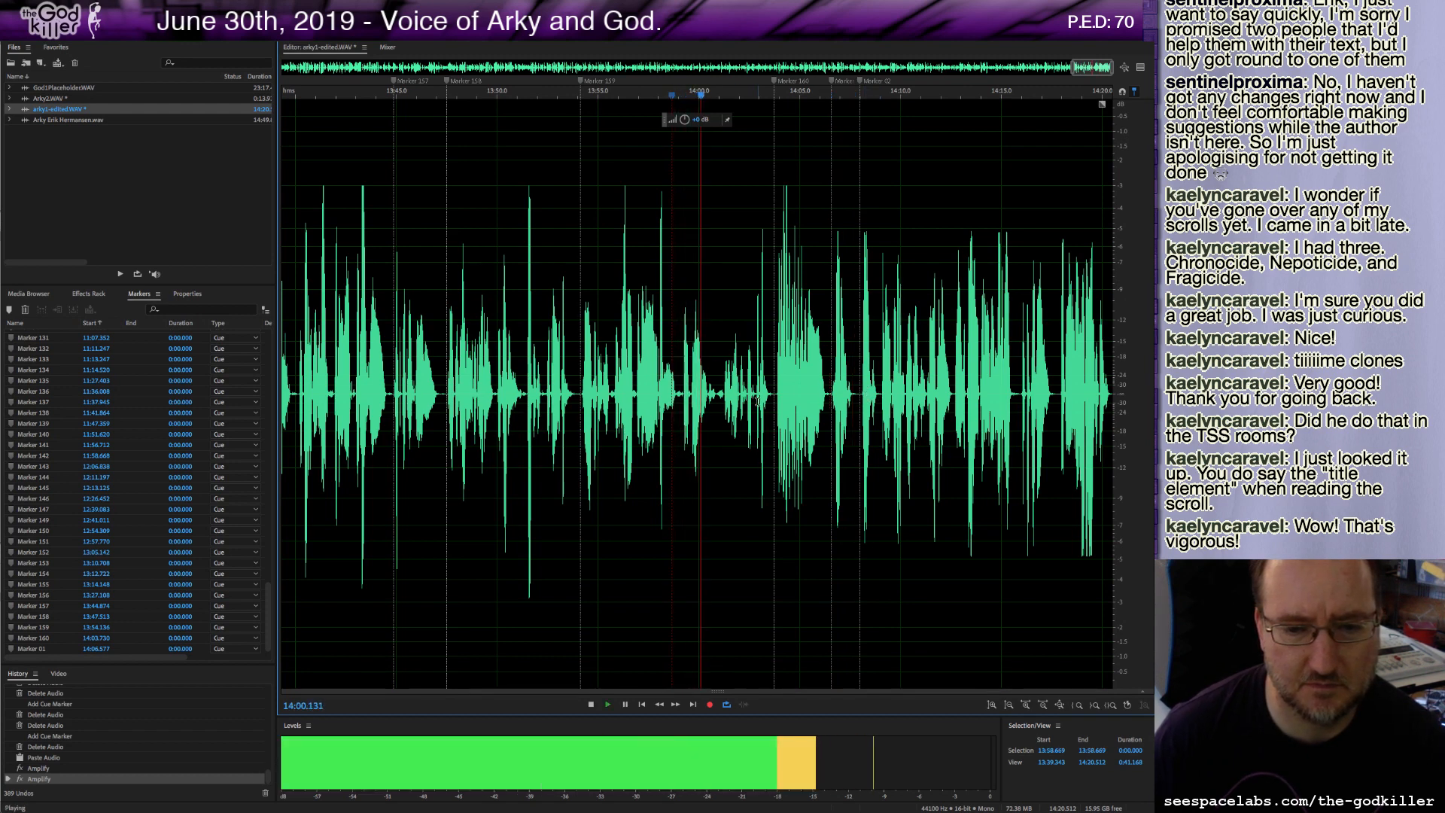
key(space)
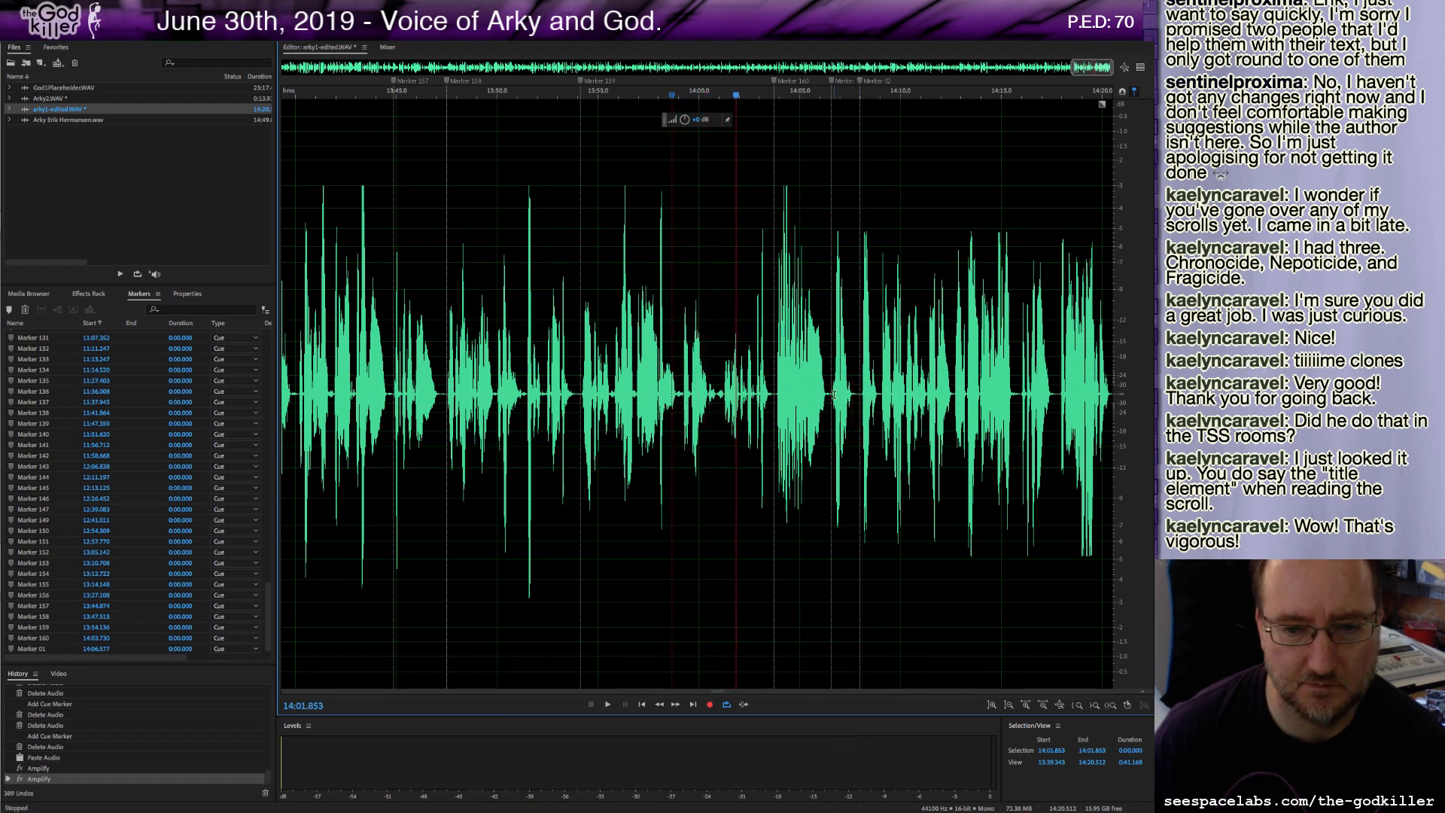
Select the pasted section from about 14:06.6 to the end, lower its amplitude with the volume control, and play it.
drag(832, 395, 1113, 395)
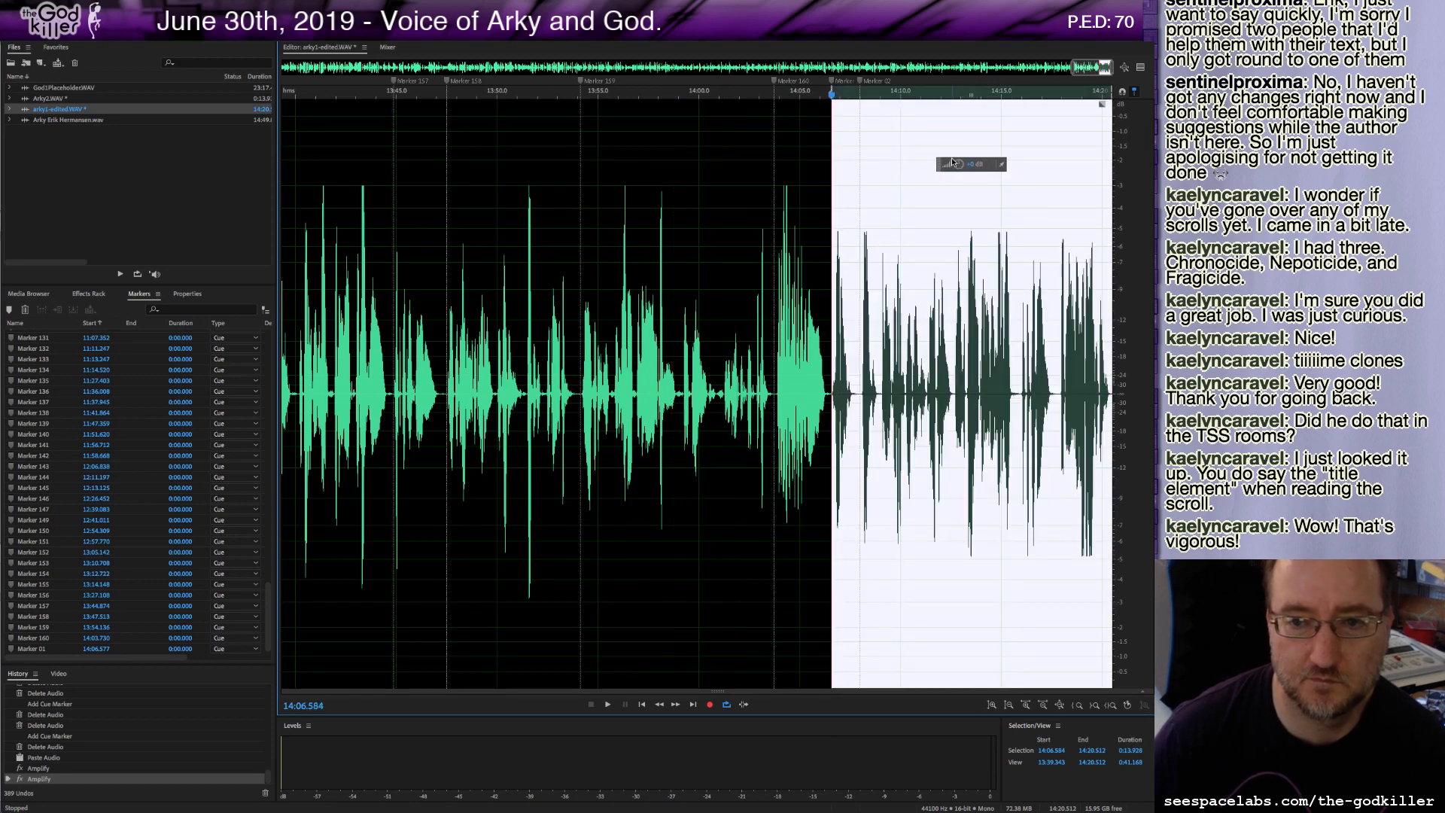
drag(959, 163, 951, 172)
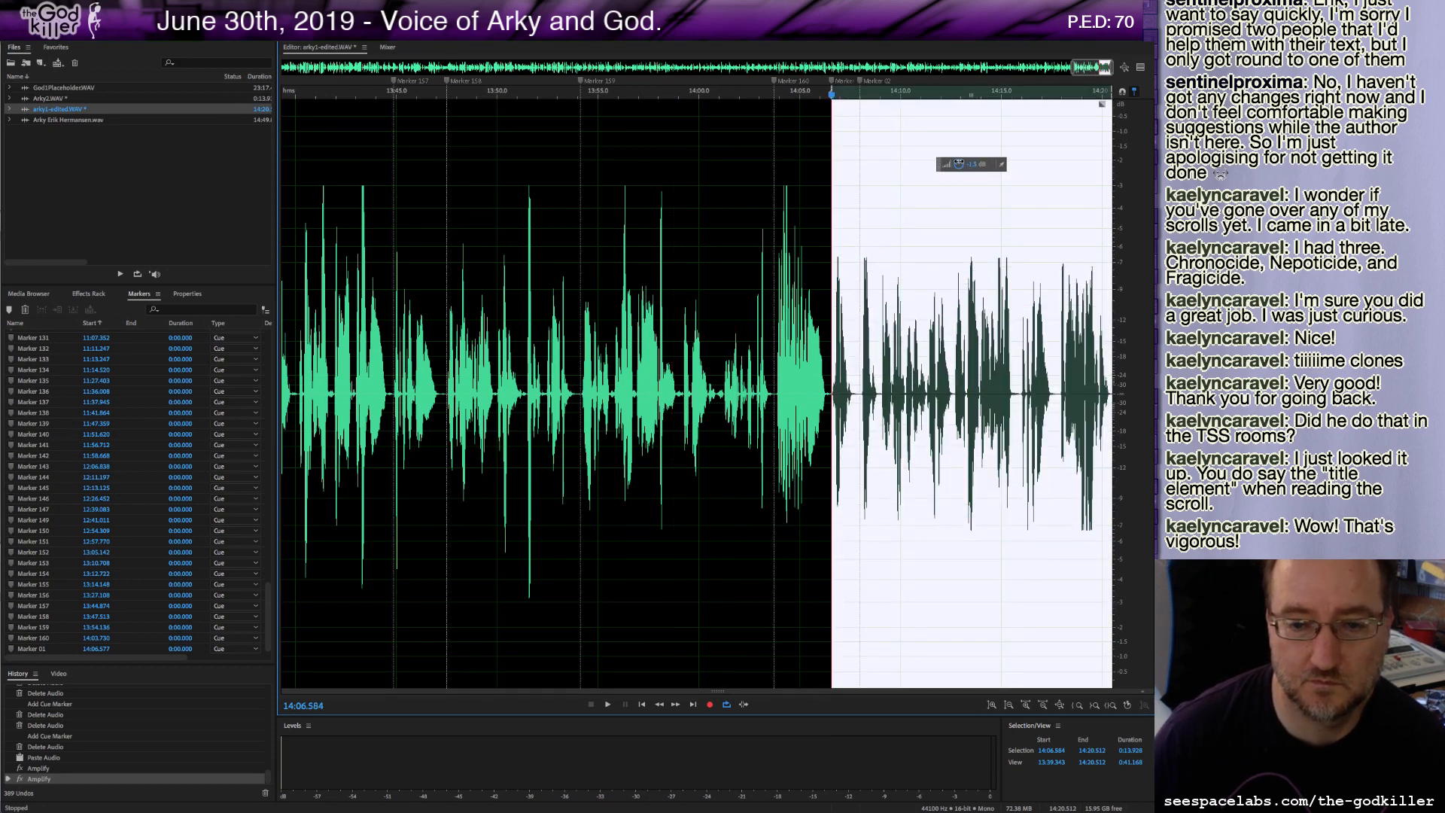
key(space)
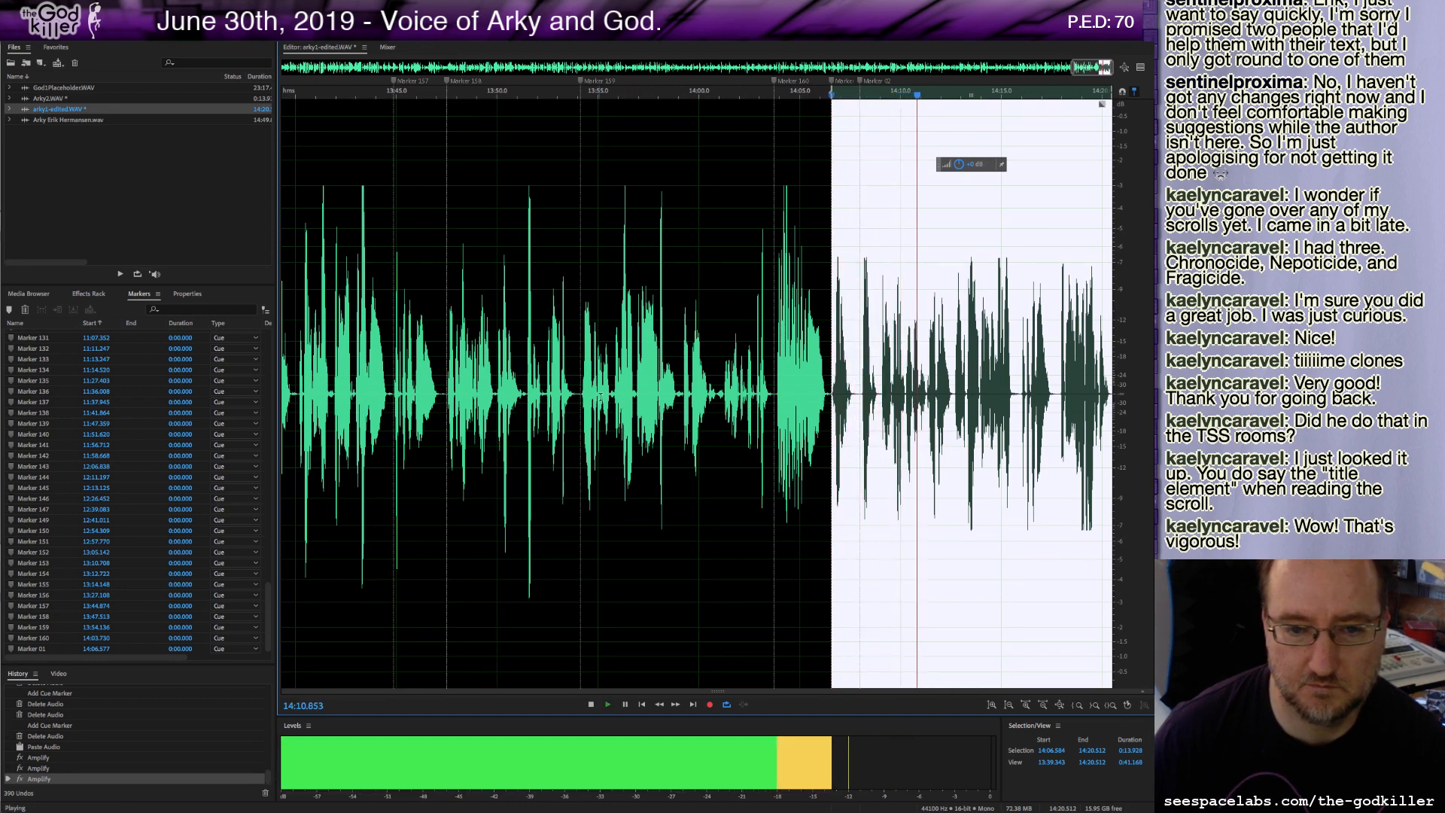
Play the recording from several points between about 13:48 and 14:14 to compare levels.
click(617, 399)
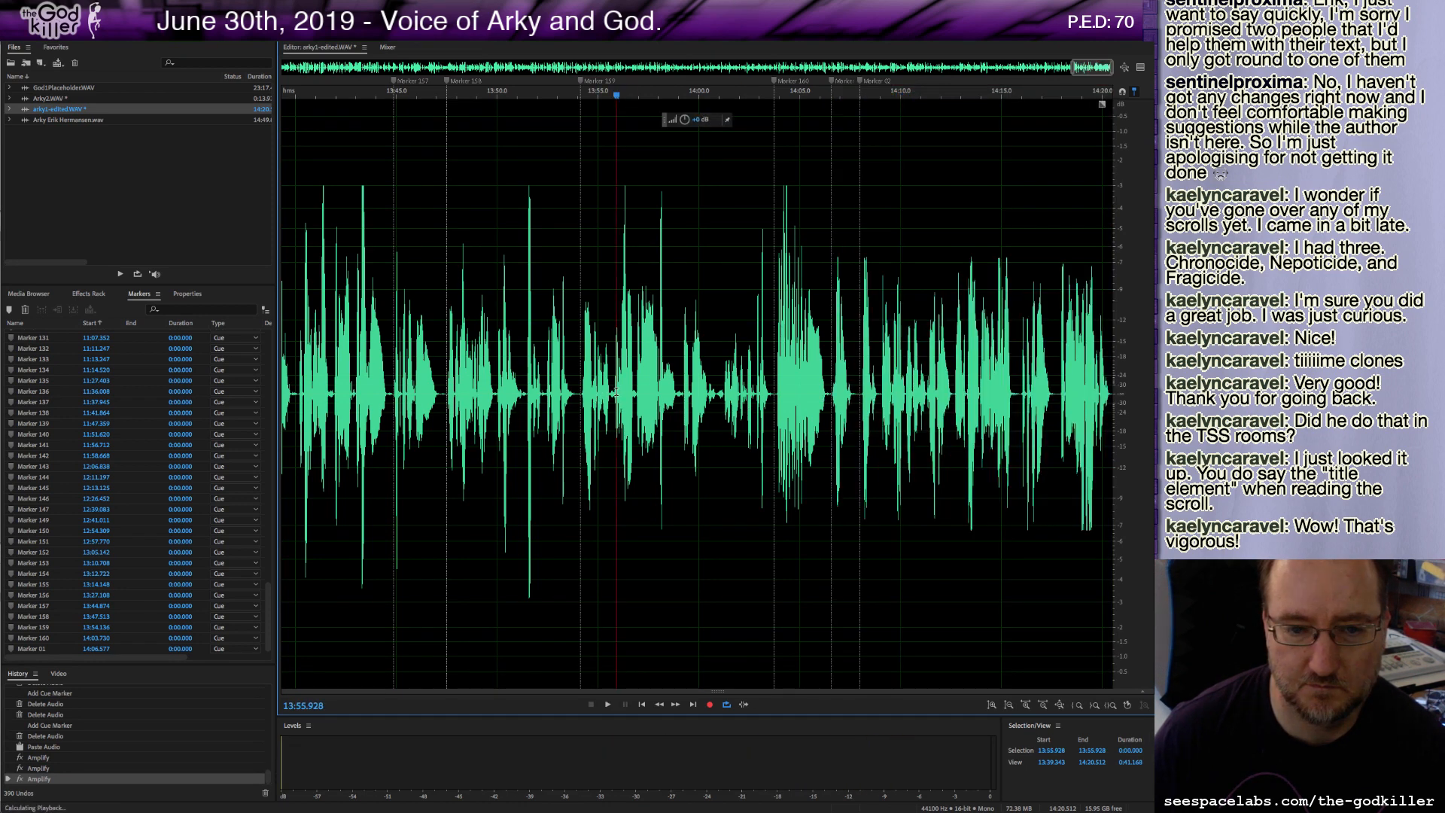
click(960, 399)
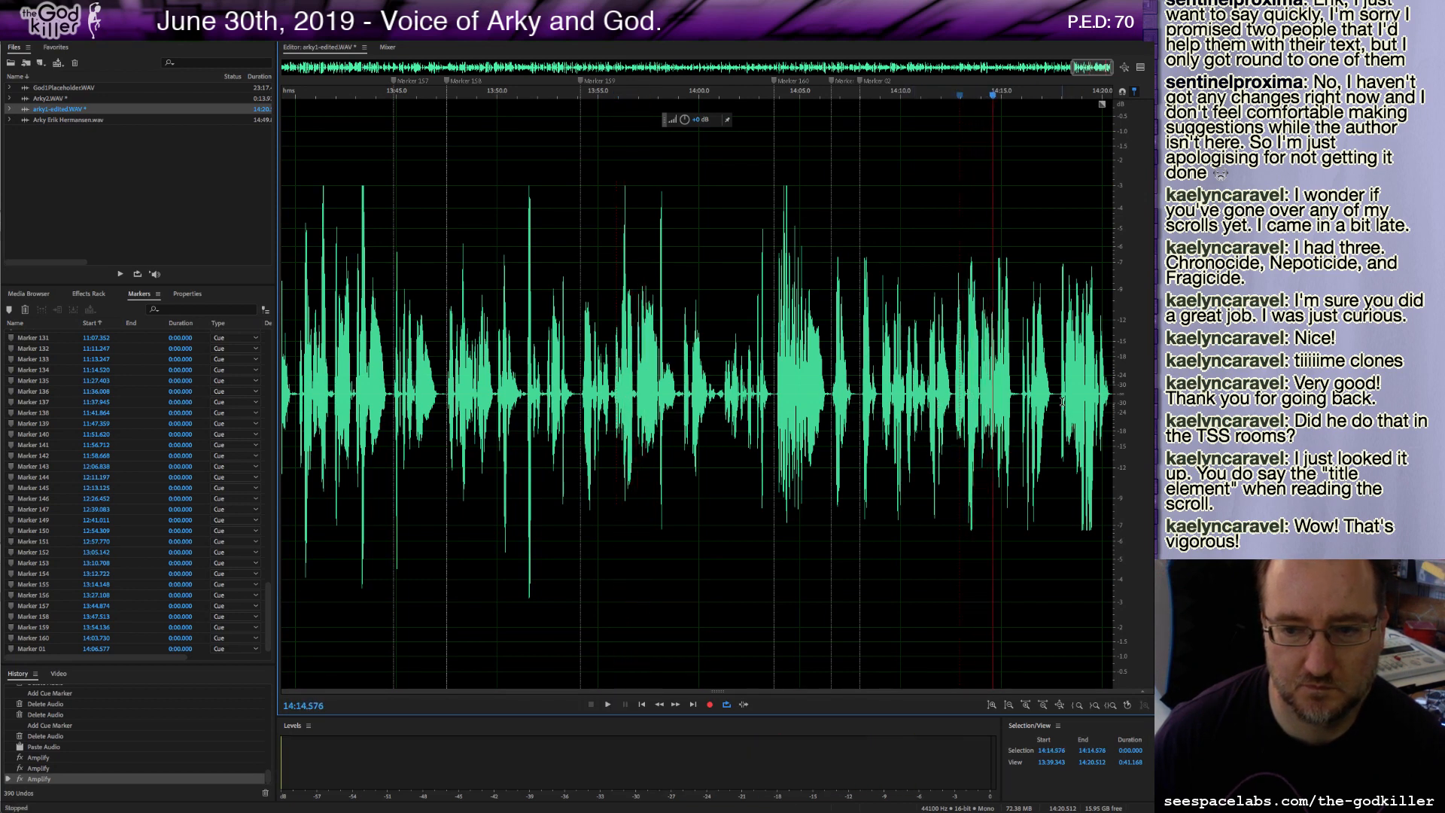
click(466, 355)
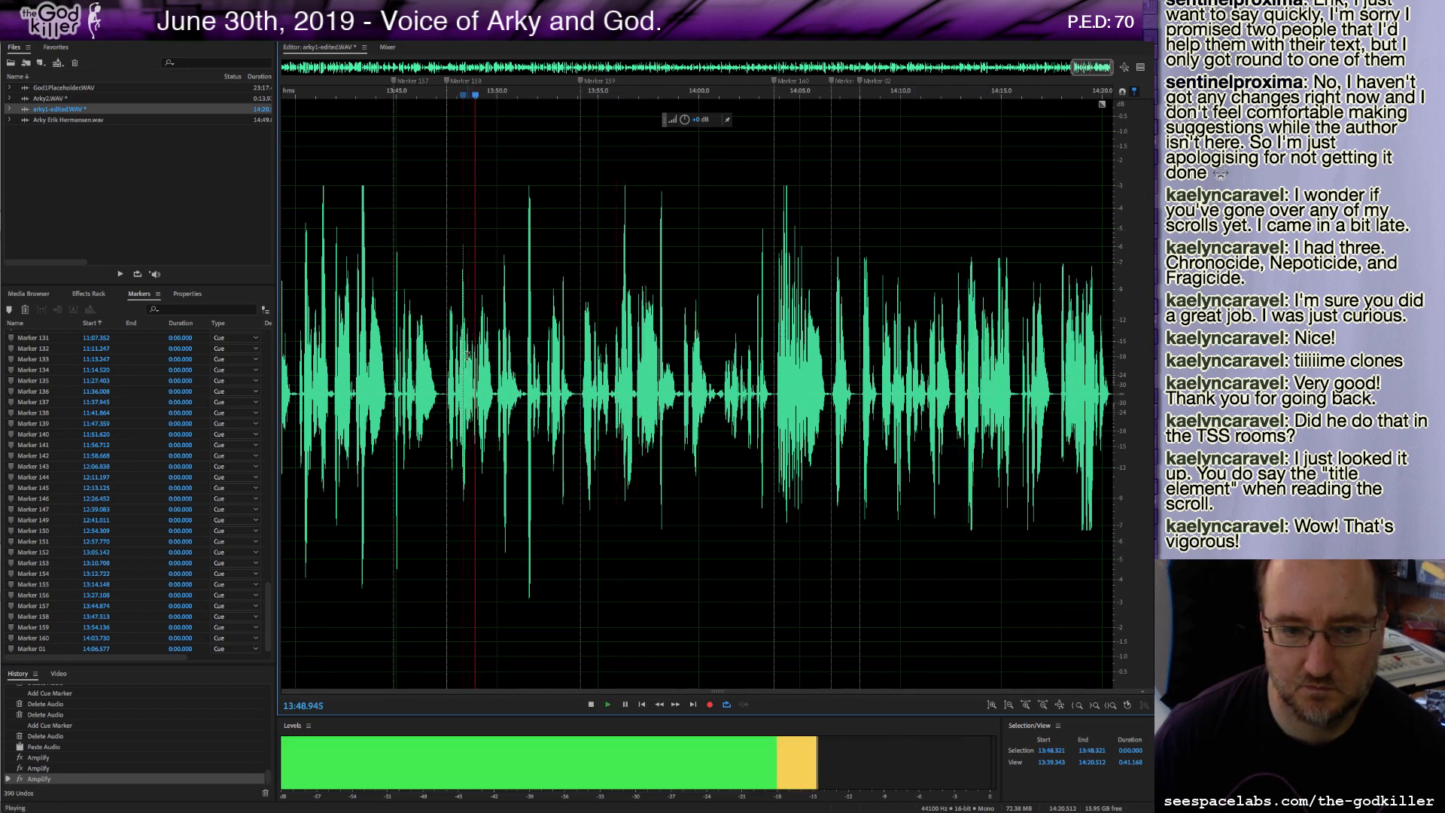
key(space)
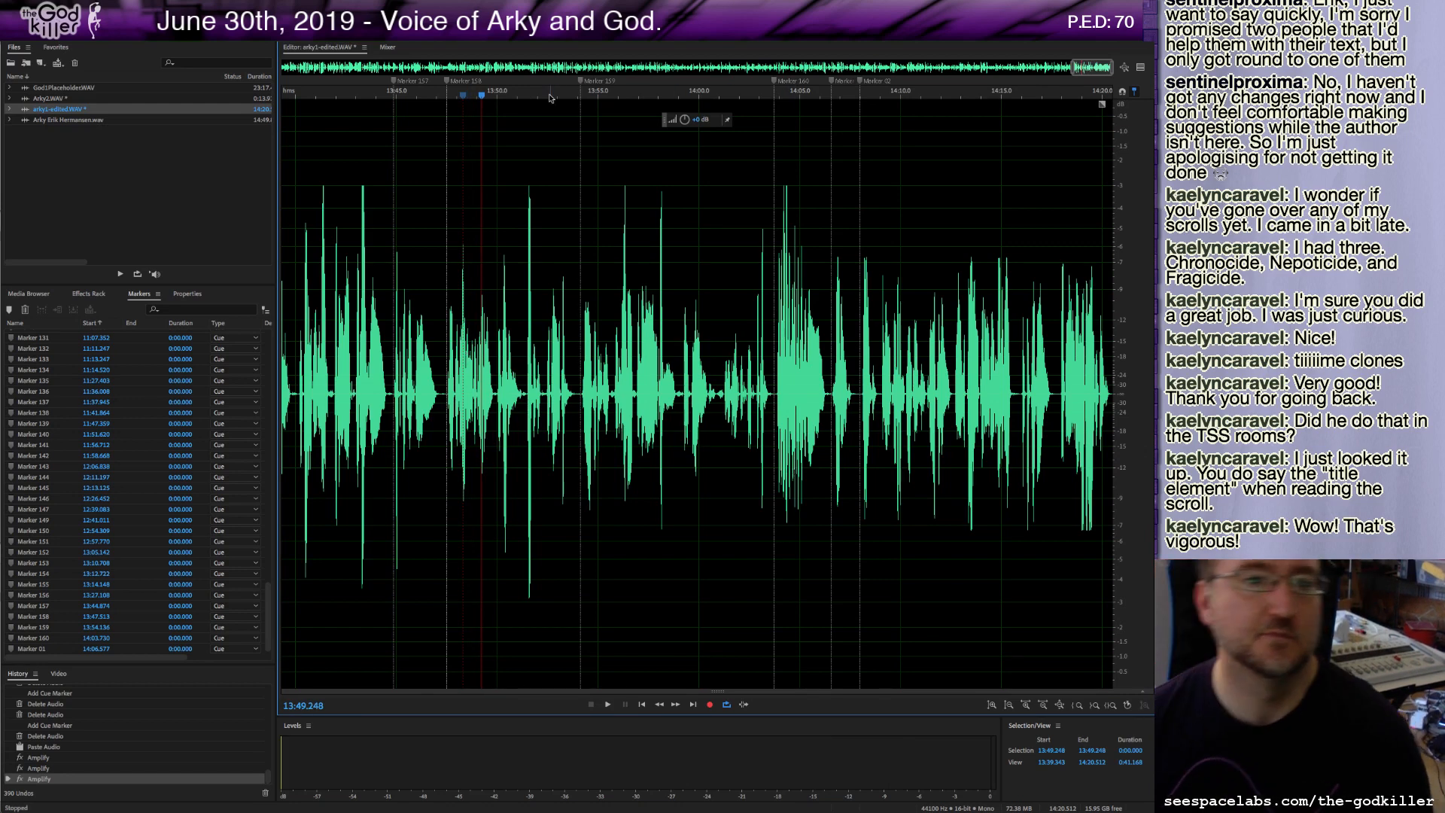
Save arky1-edited.WAV.
click(121, 6)
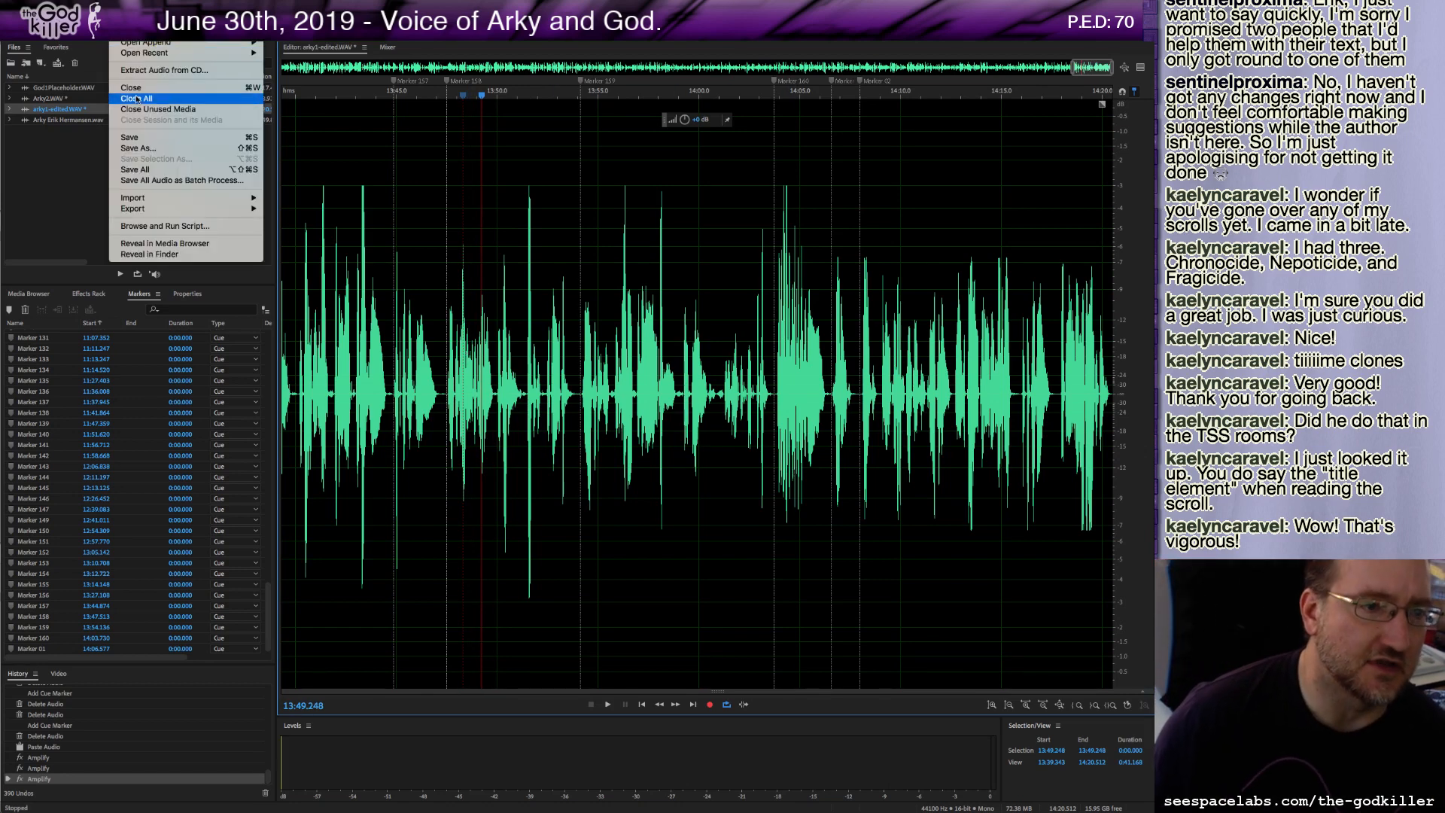
click(153, 138)
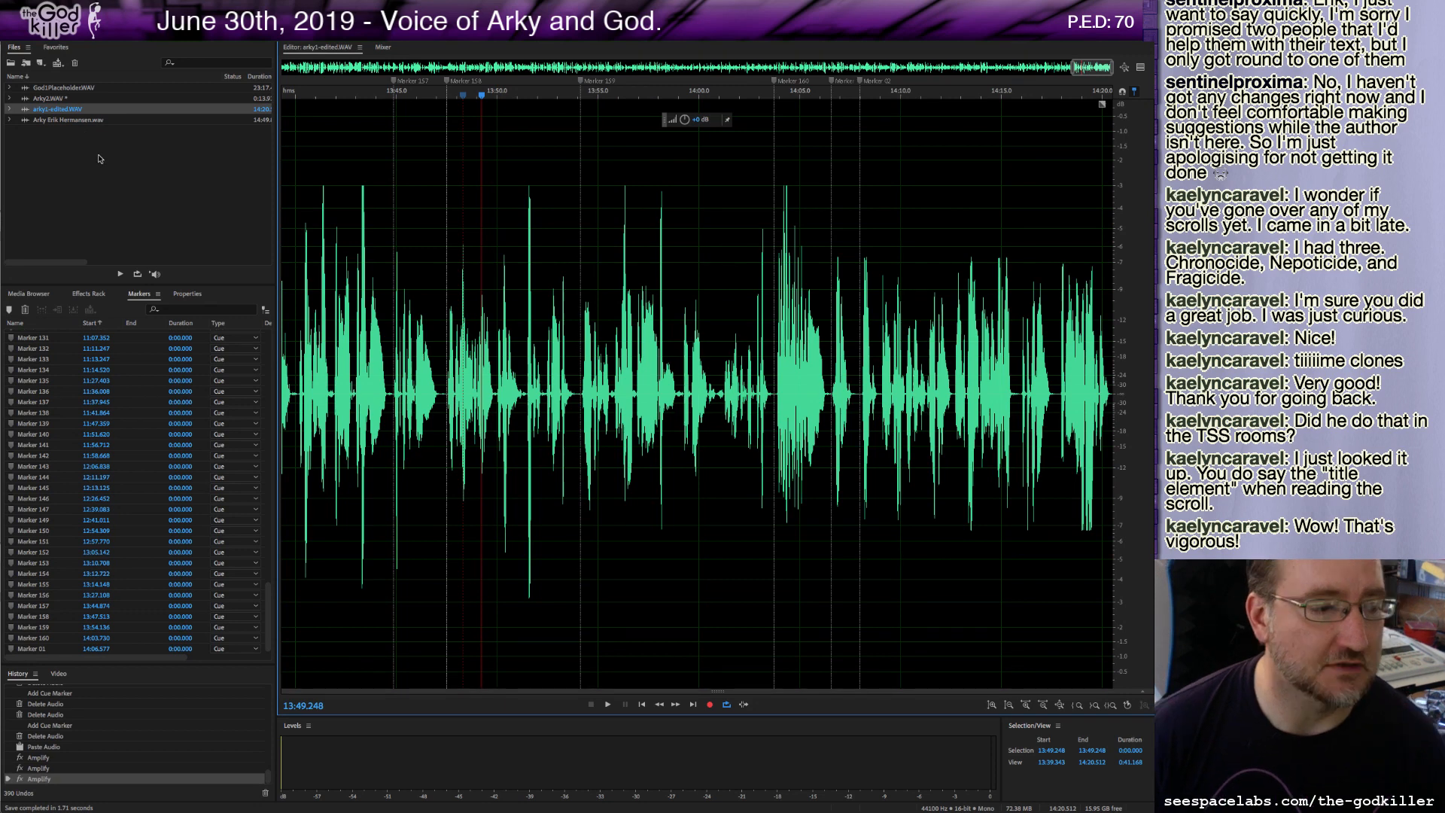
Open God1Placeholder.WAV and play it from the beginning.
double_click(64, 89)
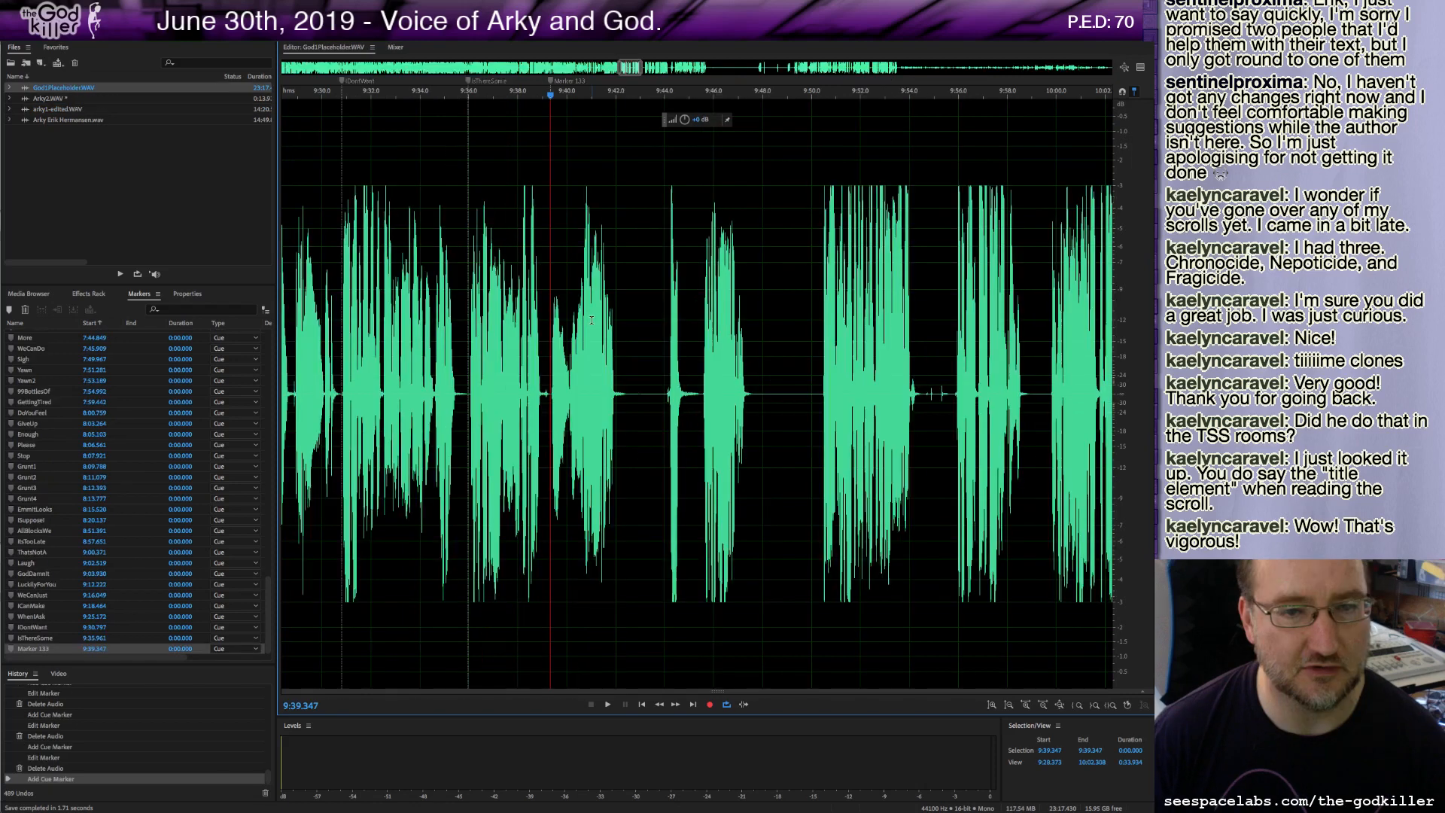
click(592, 320)
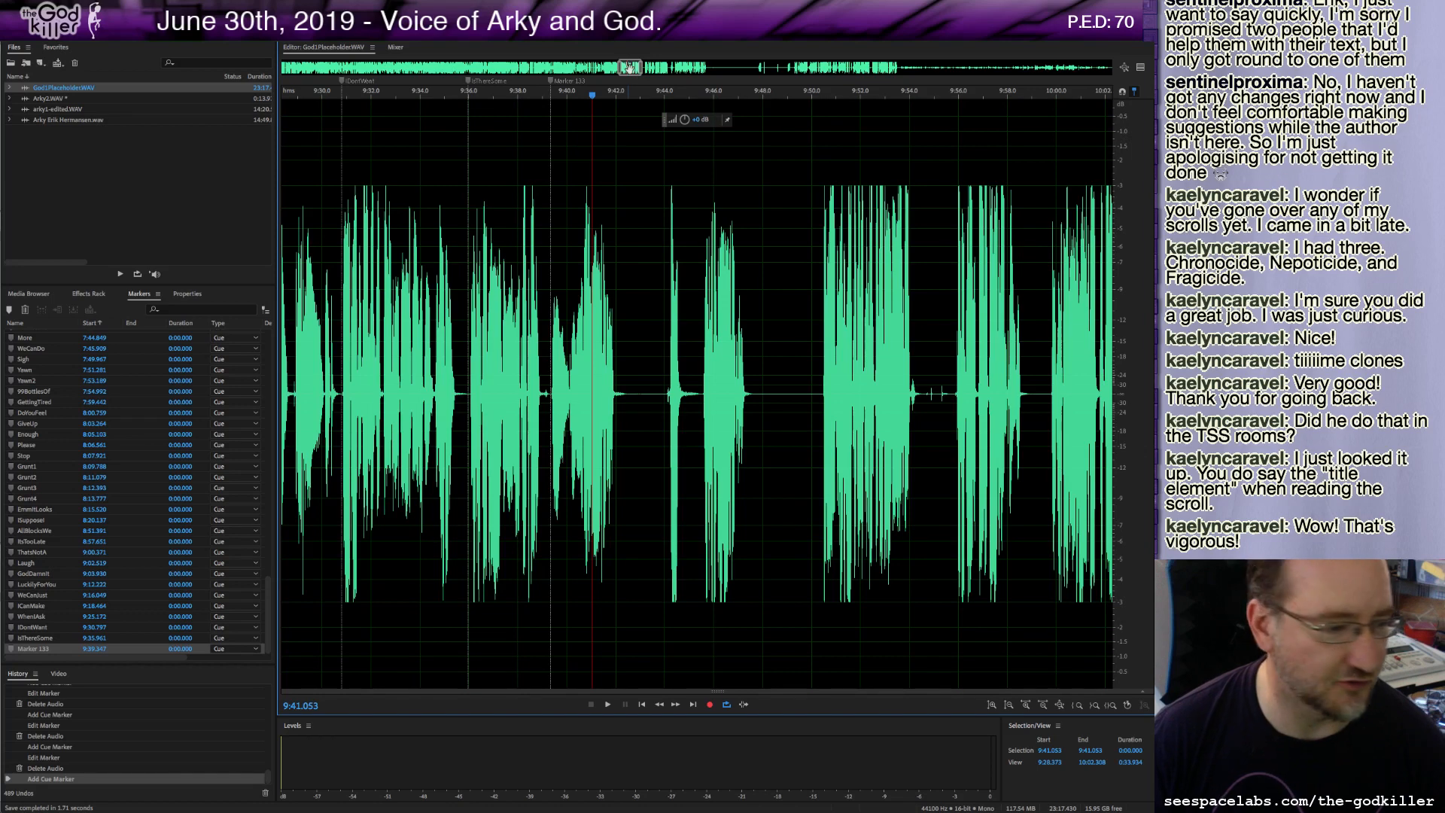
drag(632, 74, 227, 75)
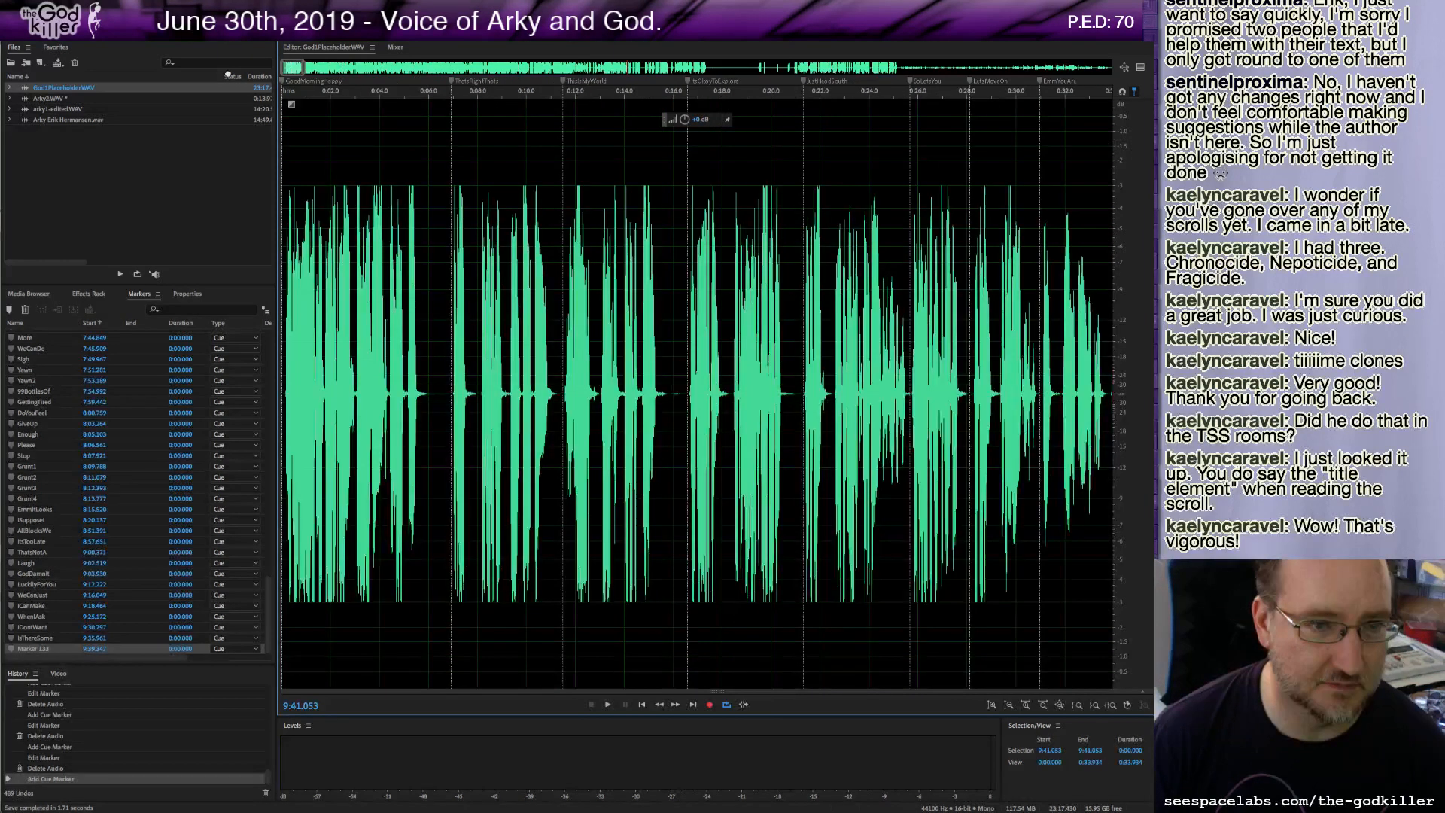
click(286, 89)
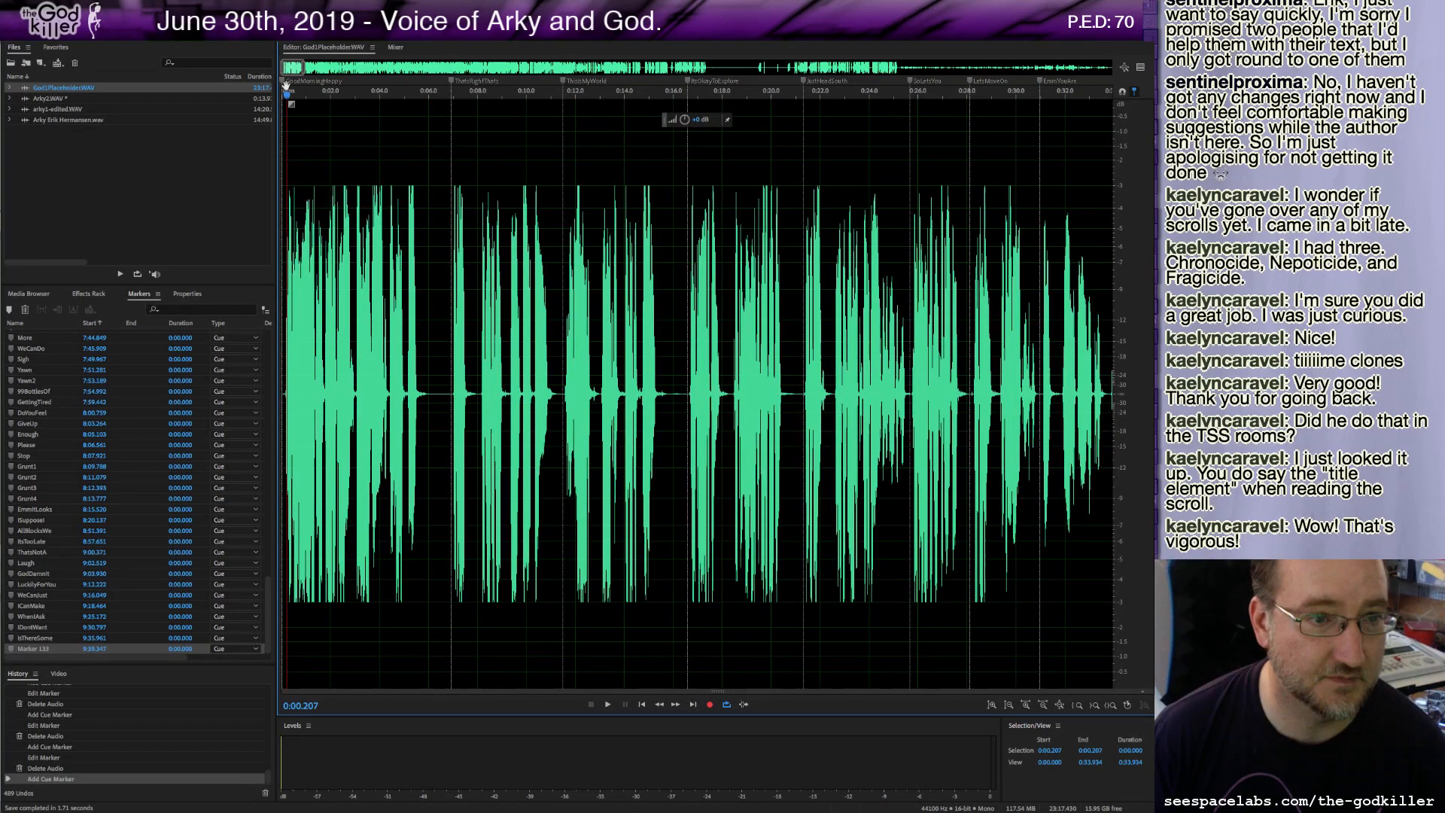
key(Home)
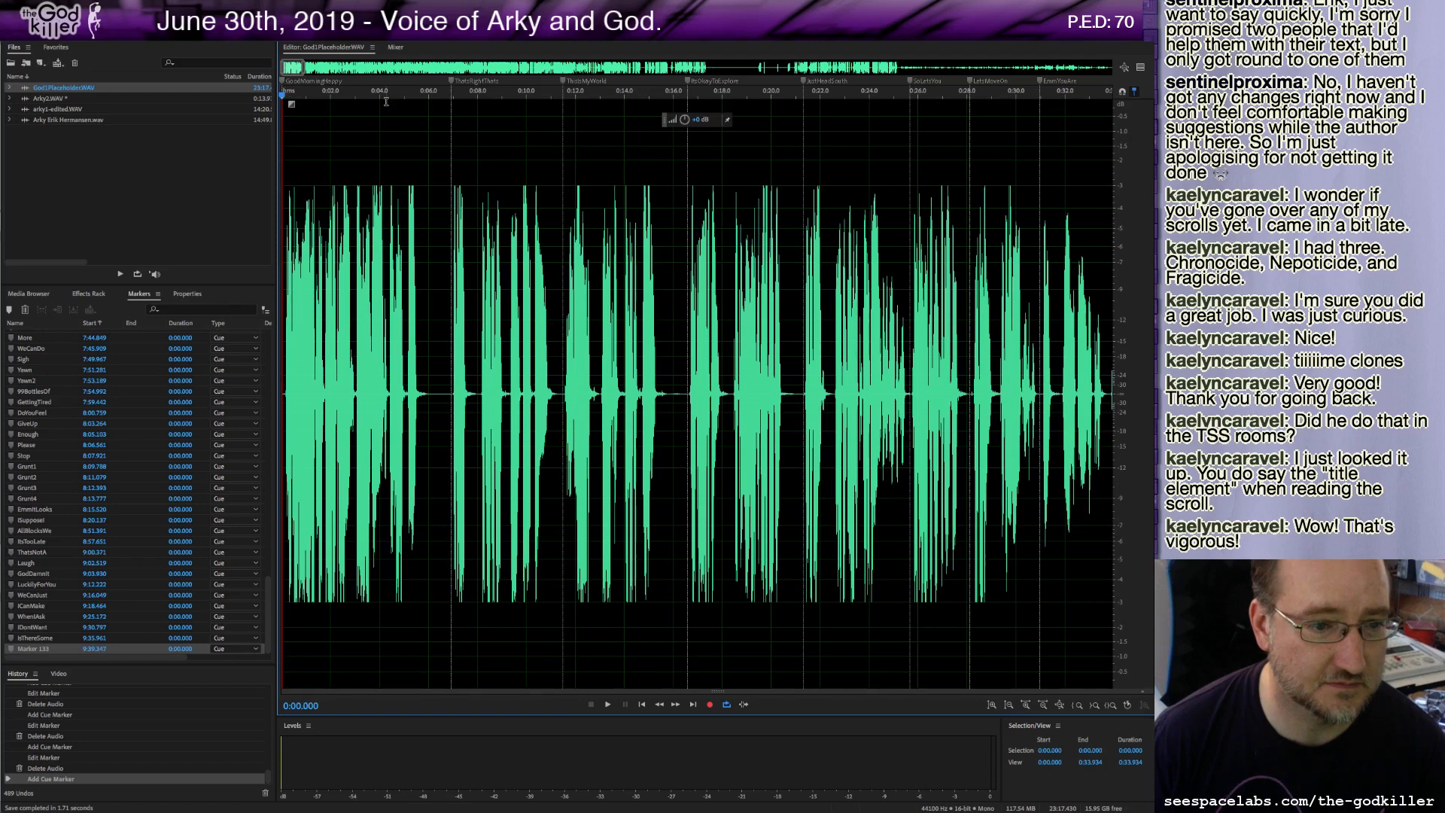
key(space)
key(XF86AudioRaiseVolume)
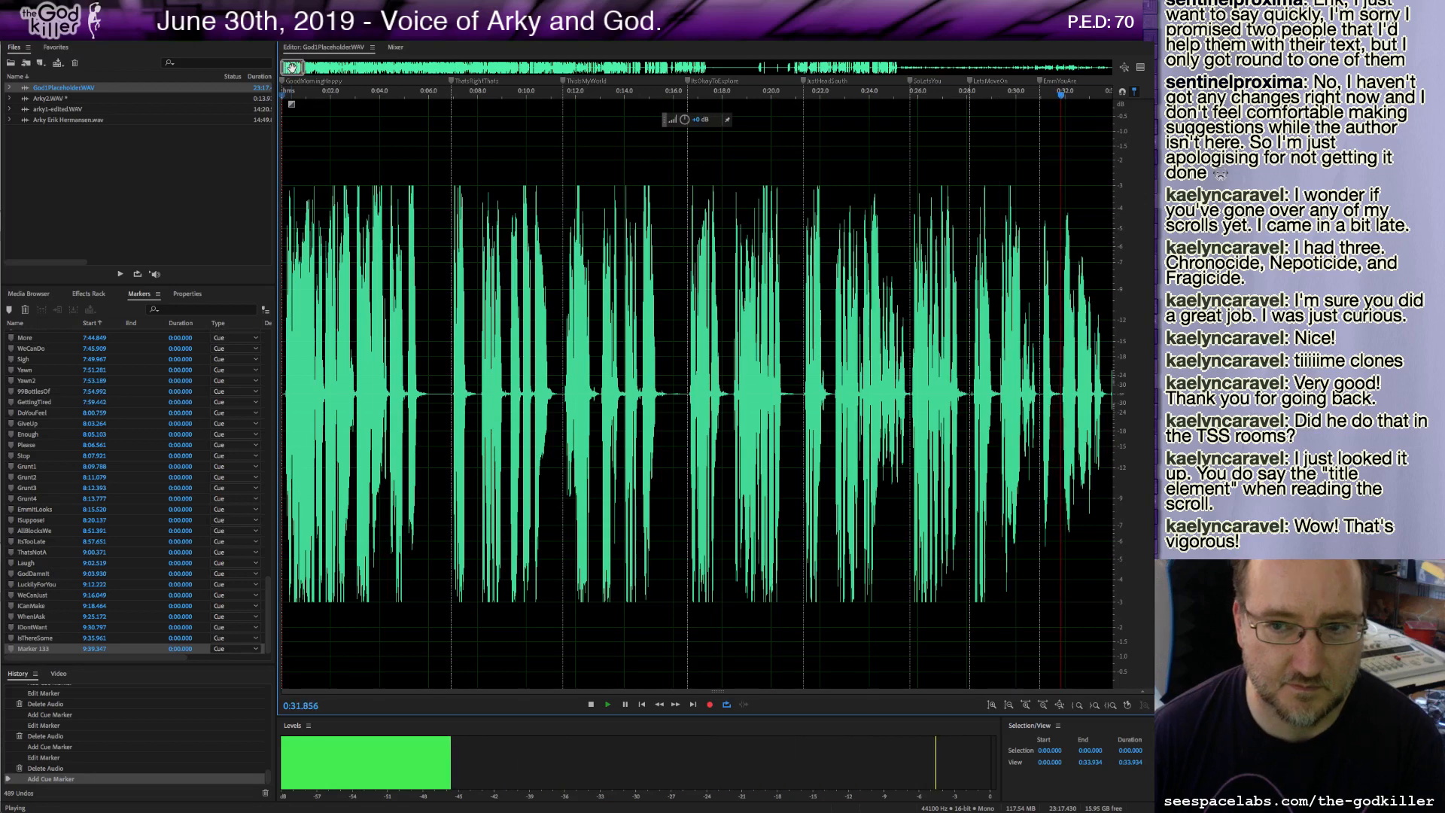
key(space)
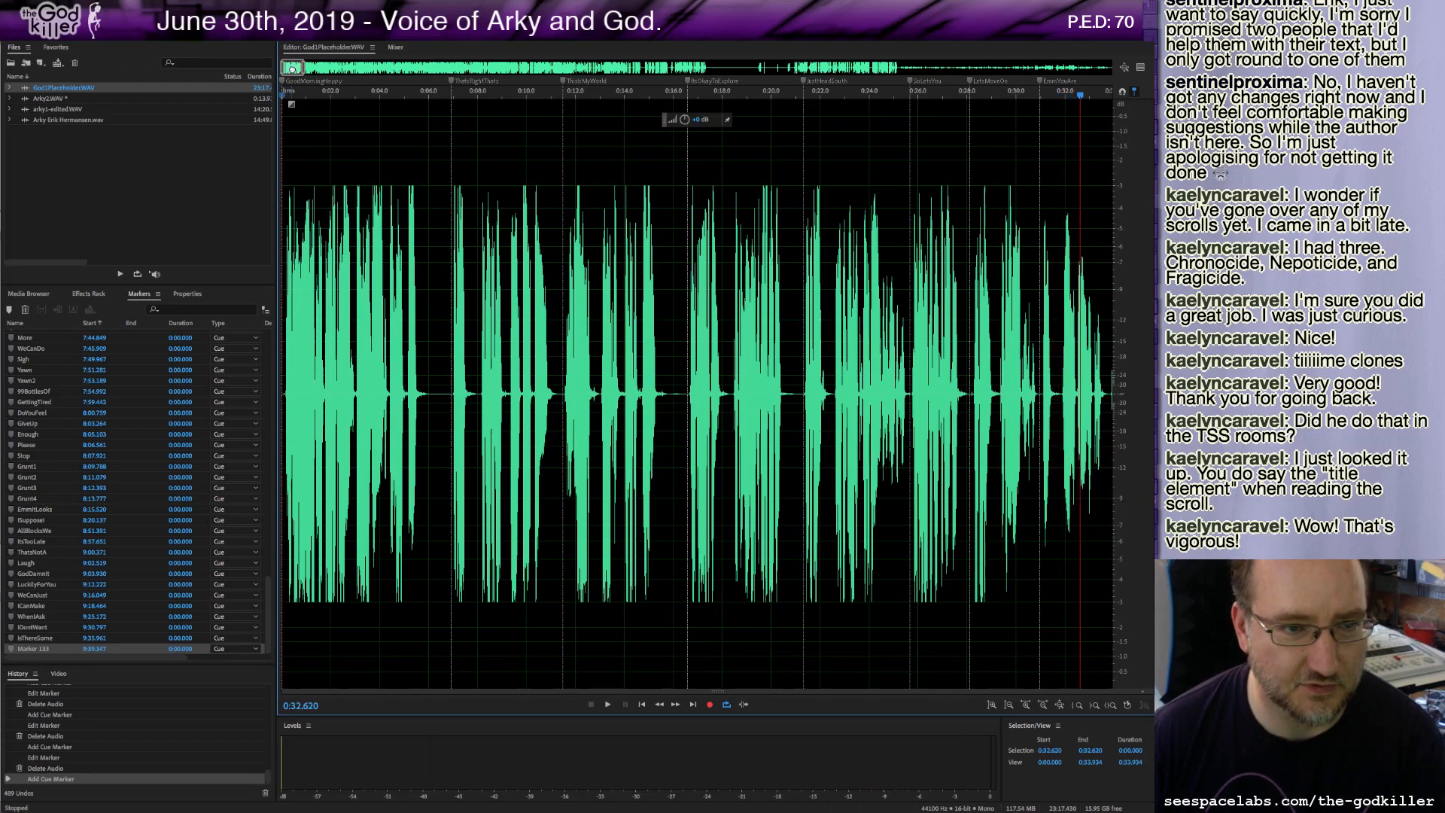
Scroll through God1Placeholder.WAV and play it from about 1:25.5.
drag(292, 68, 306, 69)
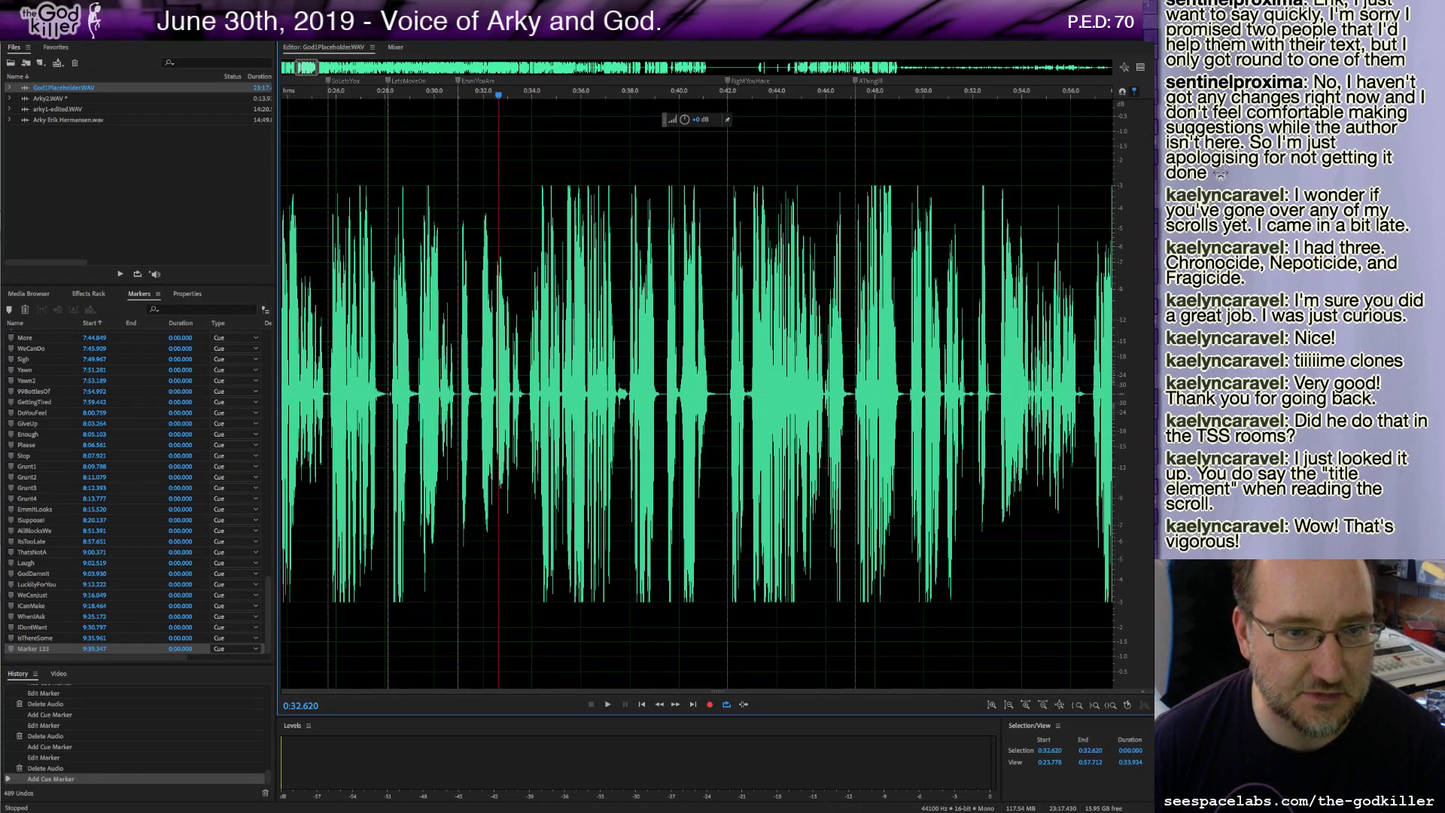
drag(306, 69, 309, 68)
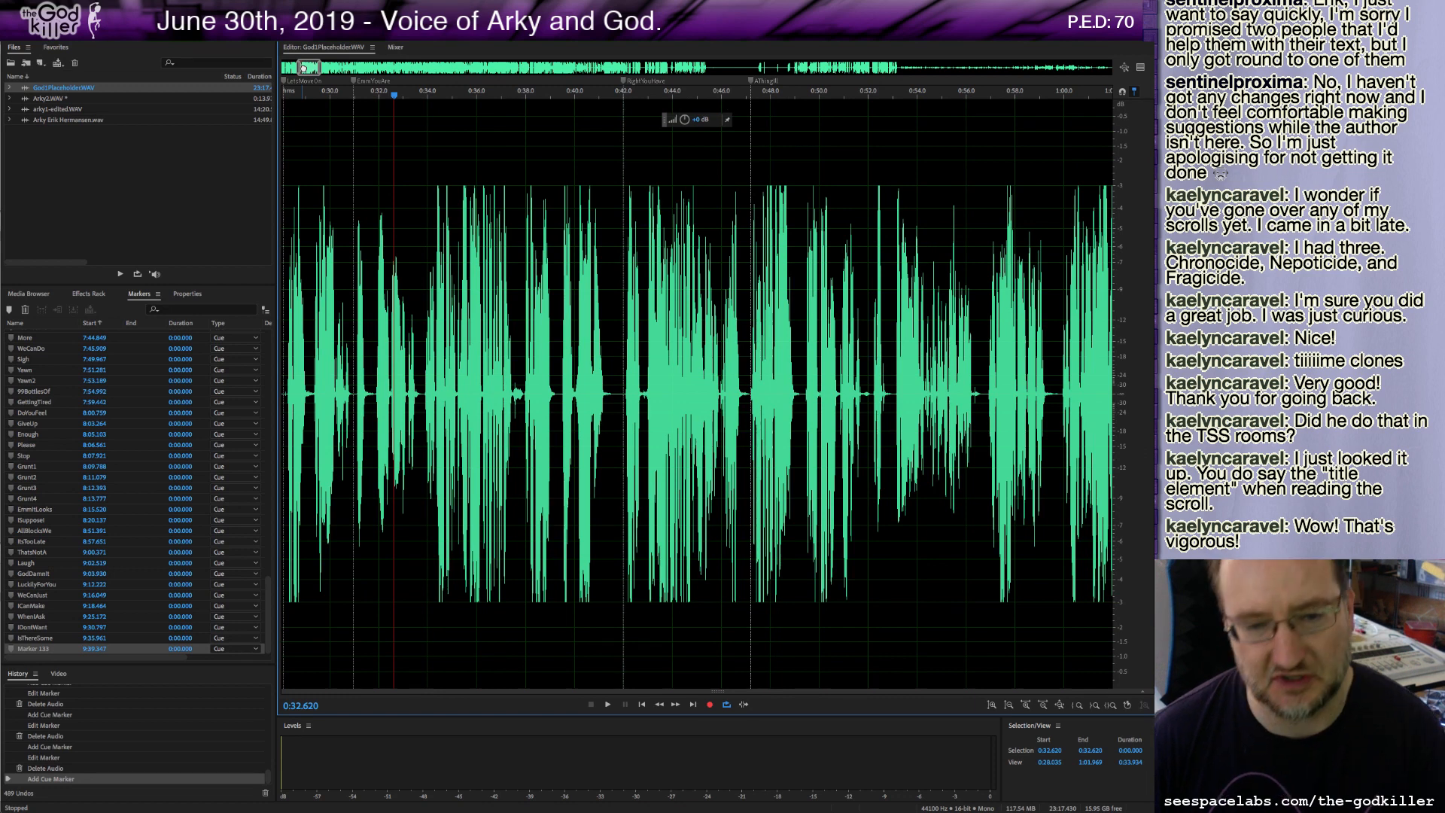
drag(303, 67, 318, 65)
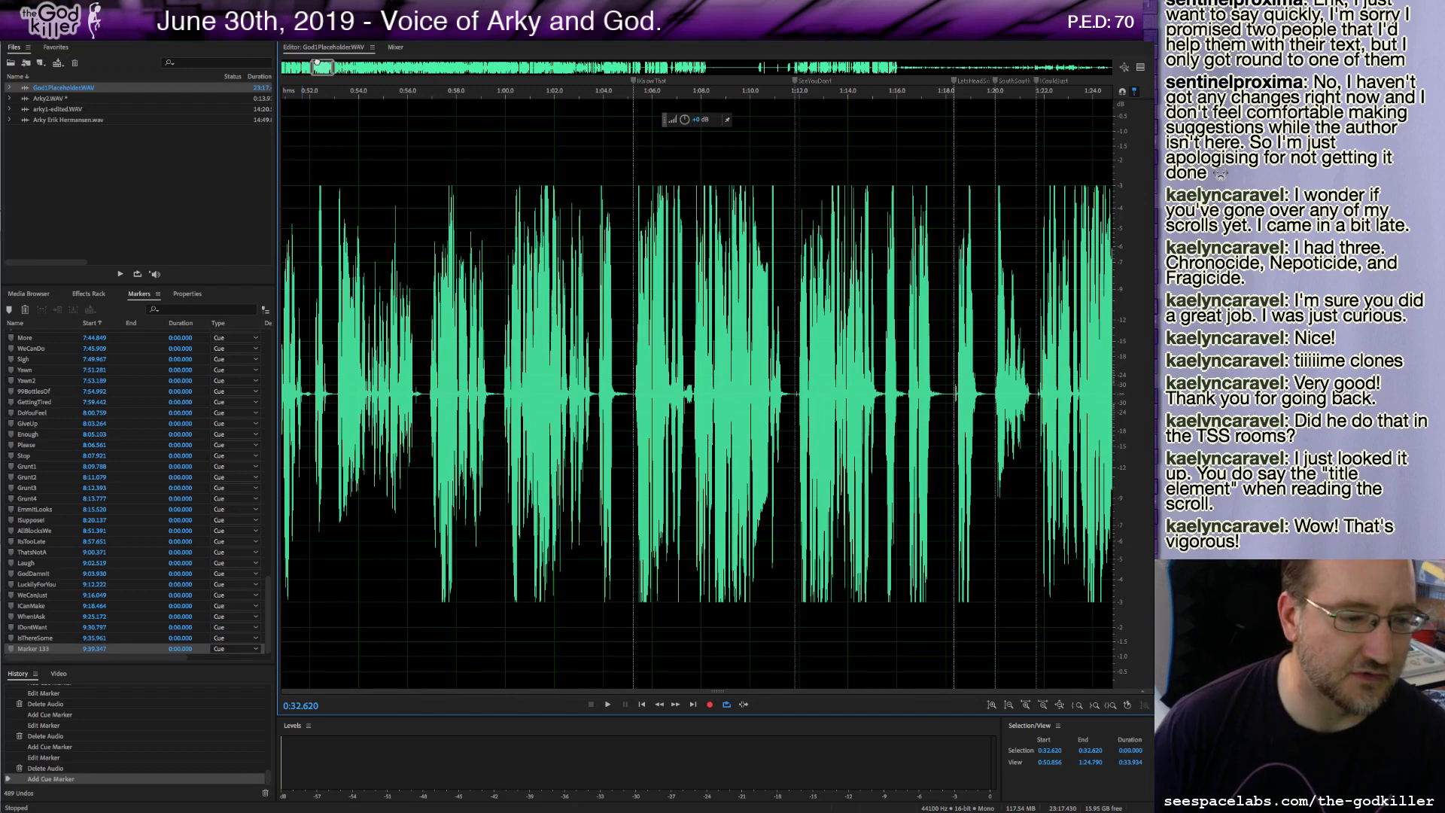
drag(318, 64, 324, 58)
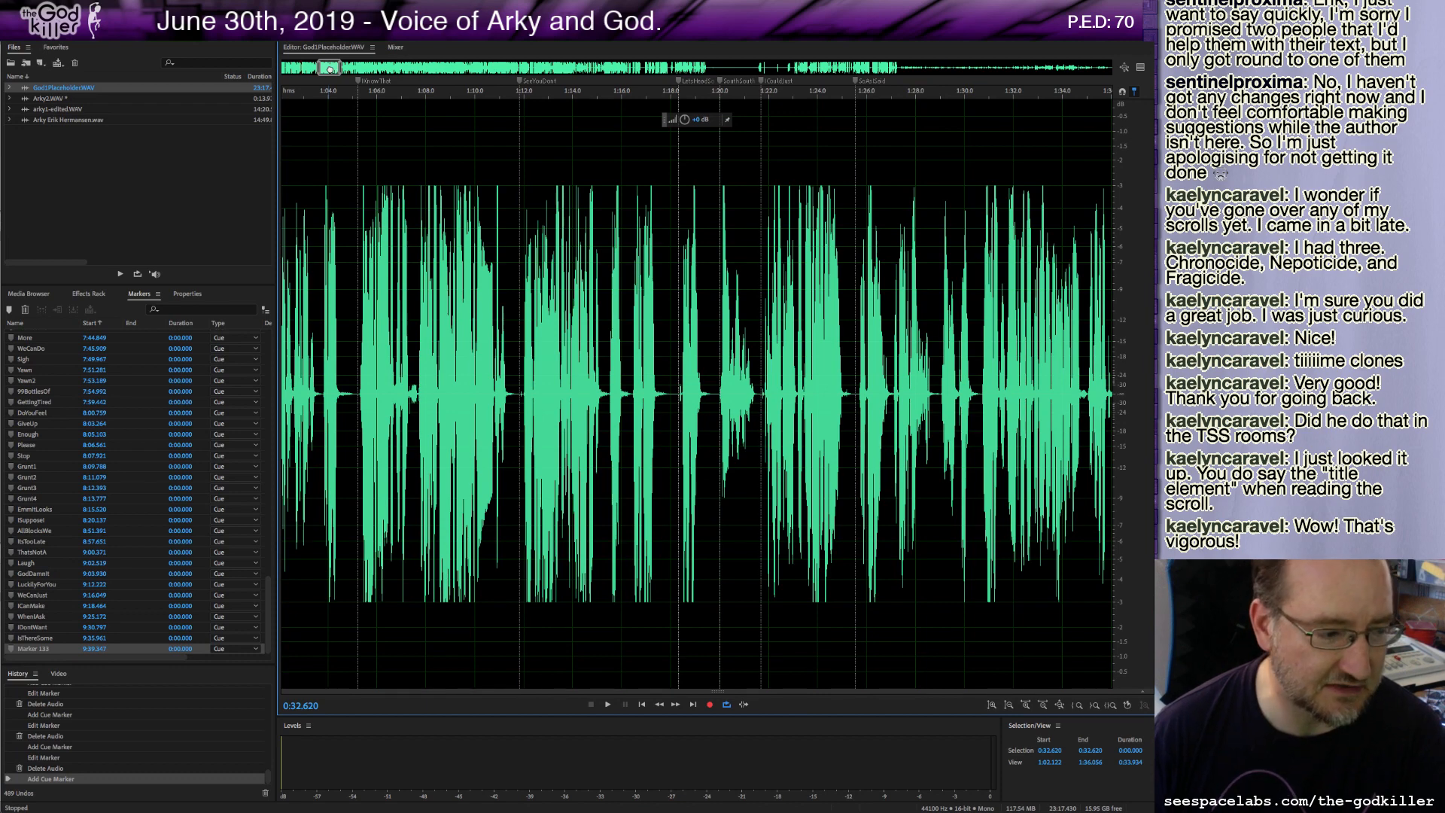
drag(328, 68, 331, 69)
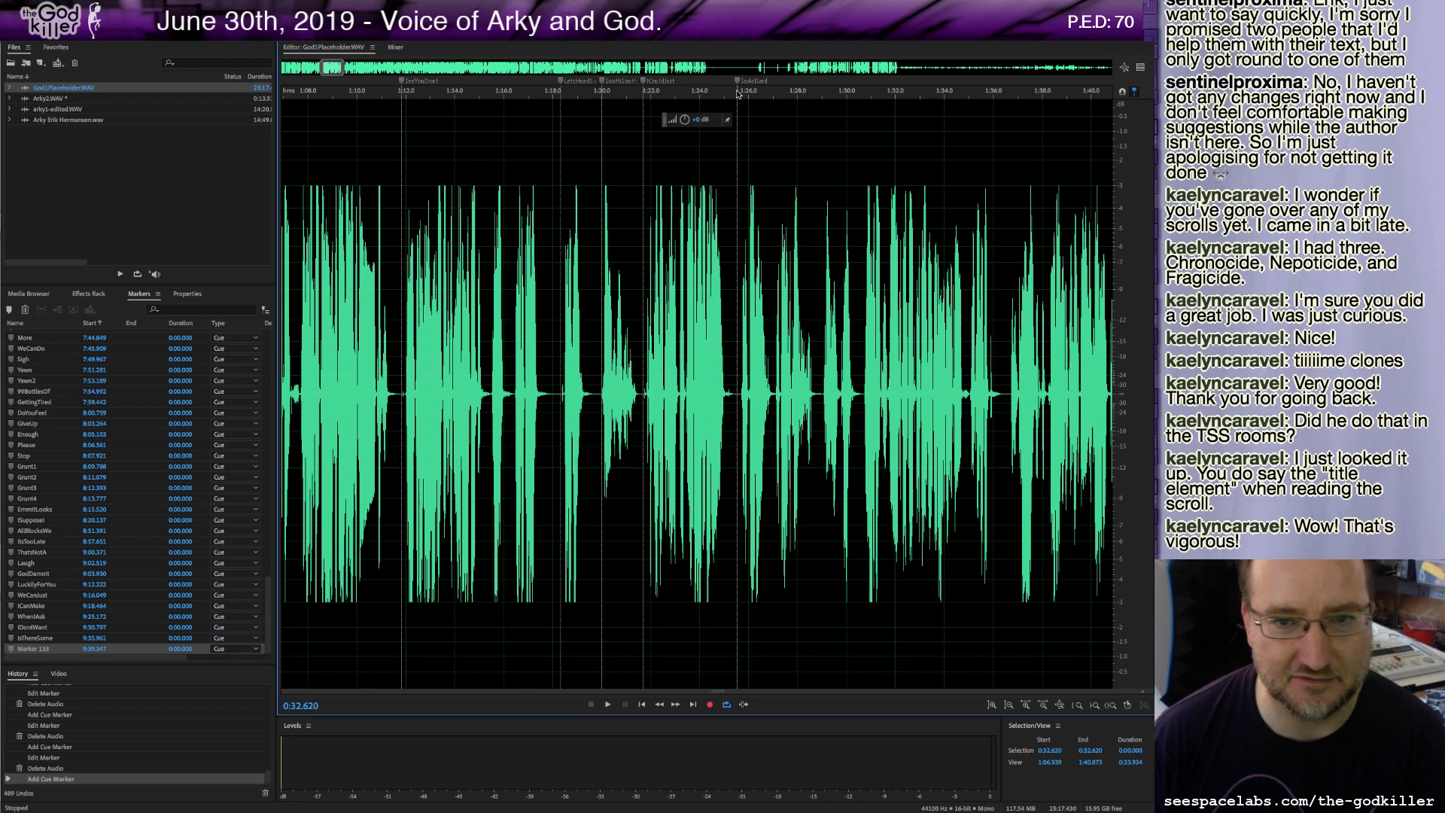
click(738, 93)
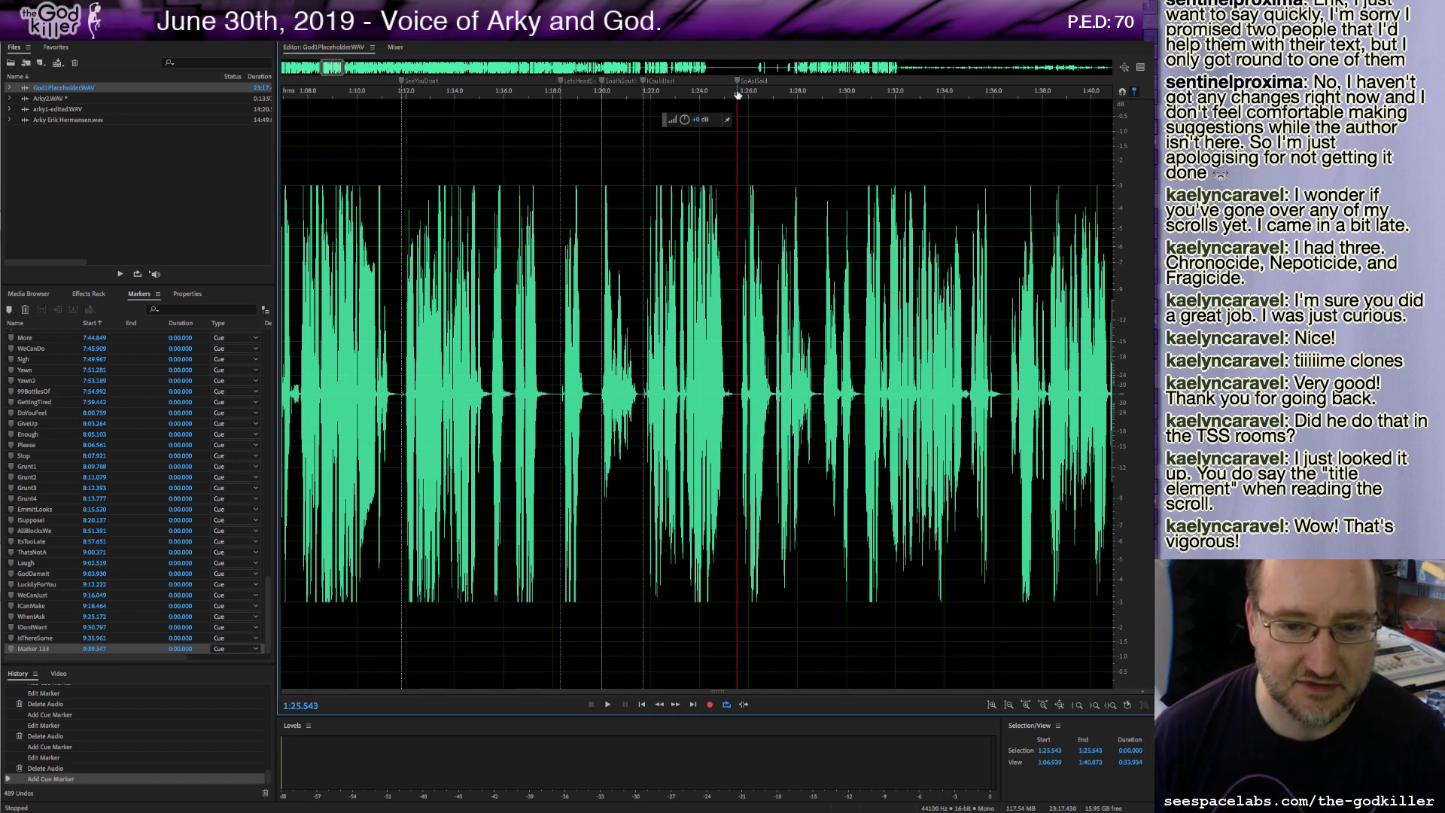
key(space)
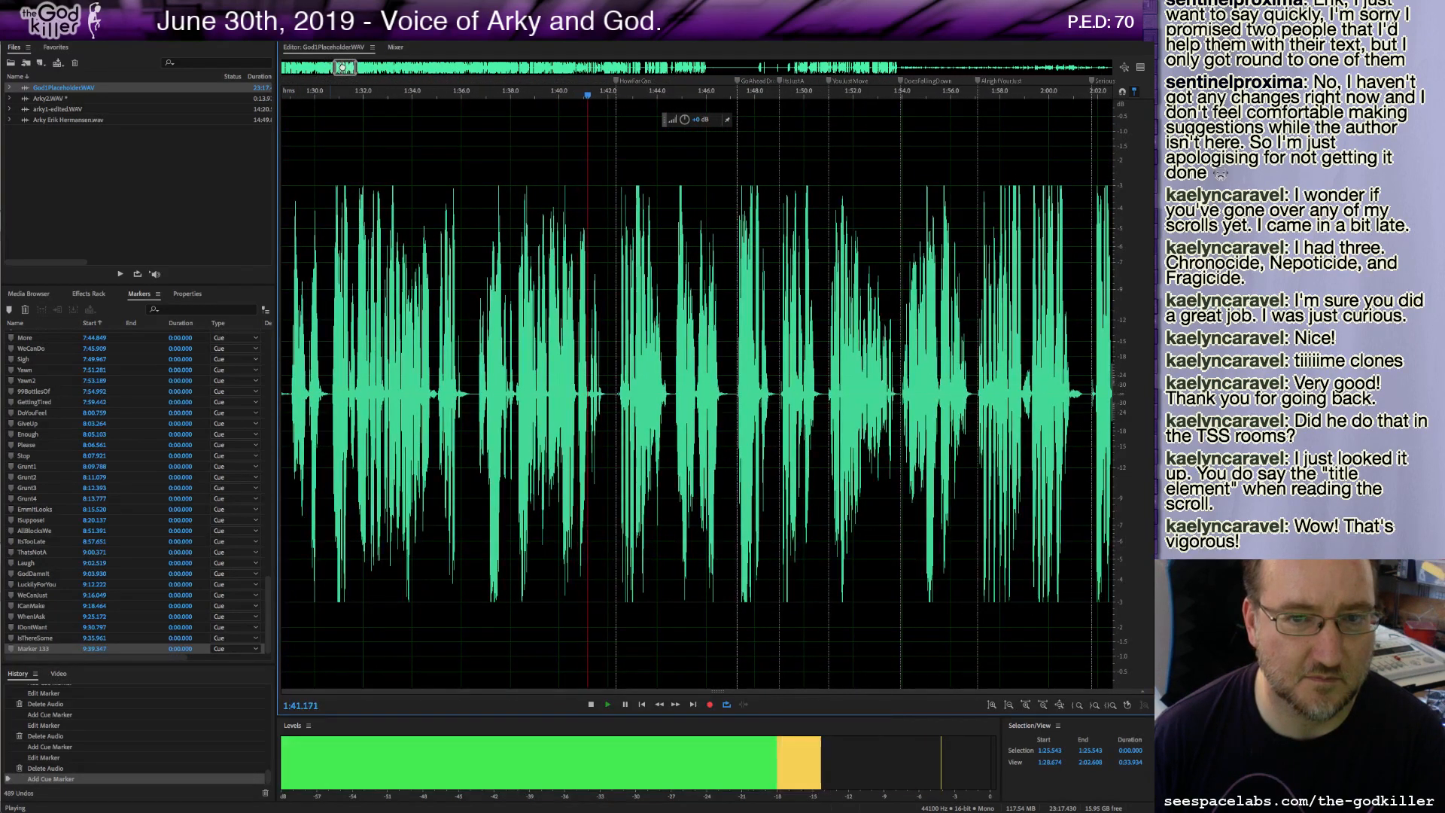
key(space)
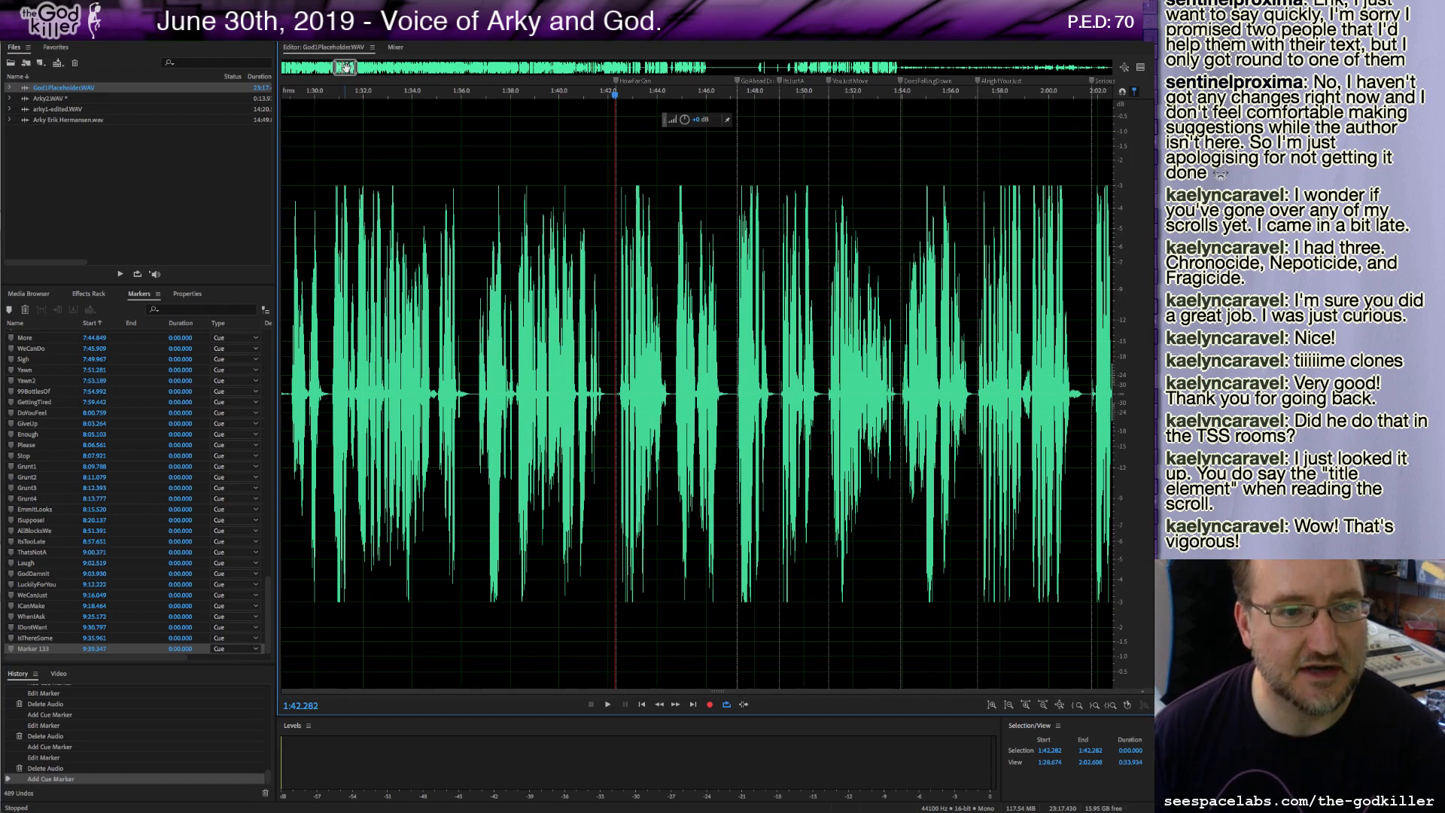
Scroll further through God1Placeholder.WAV and play it from about 2:30.
drag(345, 68, 350, 69)
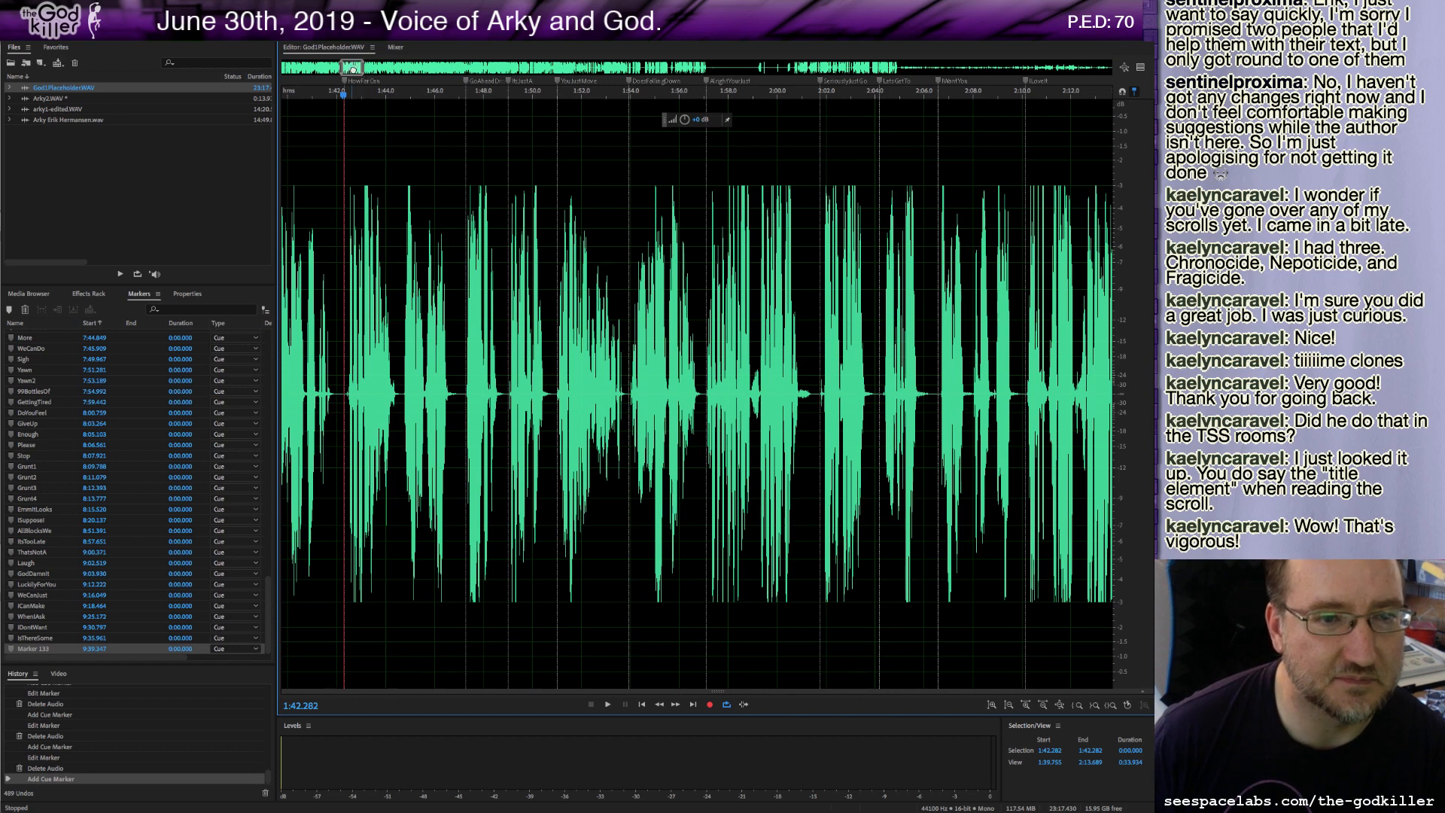
drag(352, 69, 355, 69)
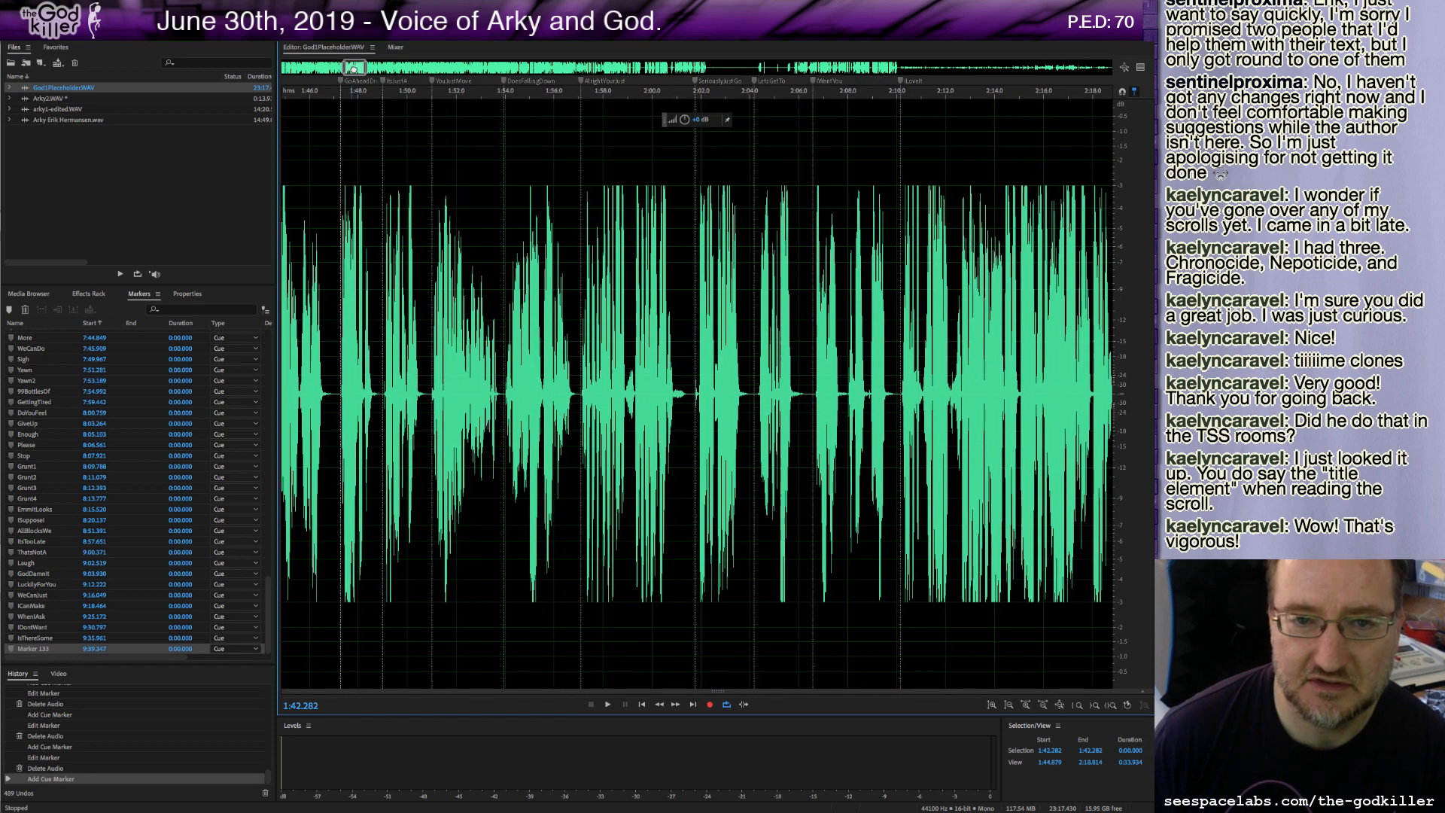
drag(352, 68, 375, 66)
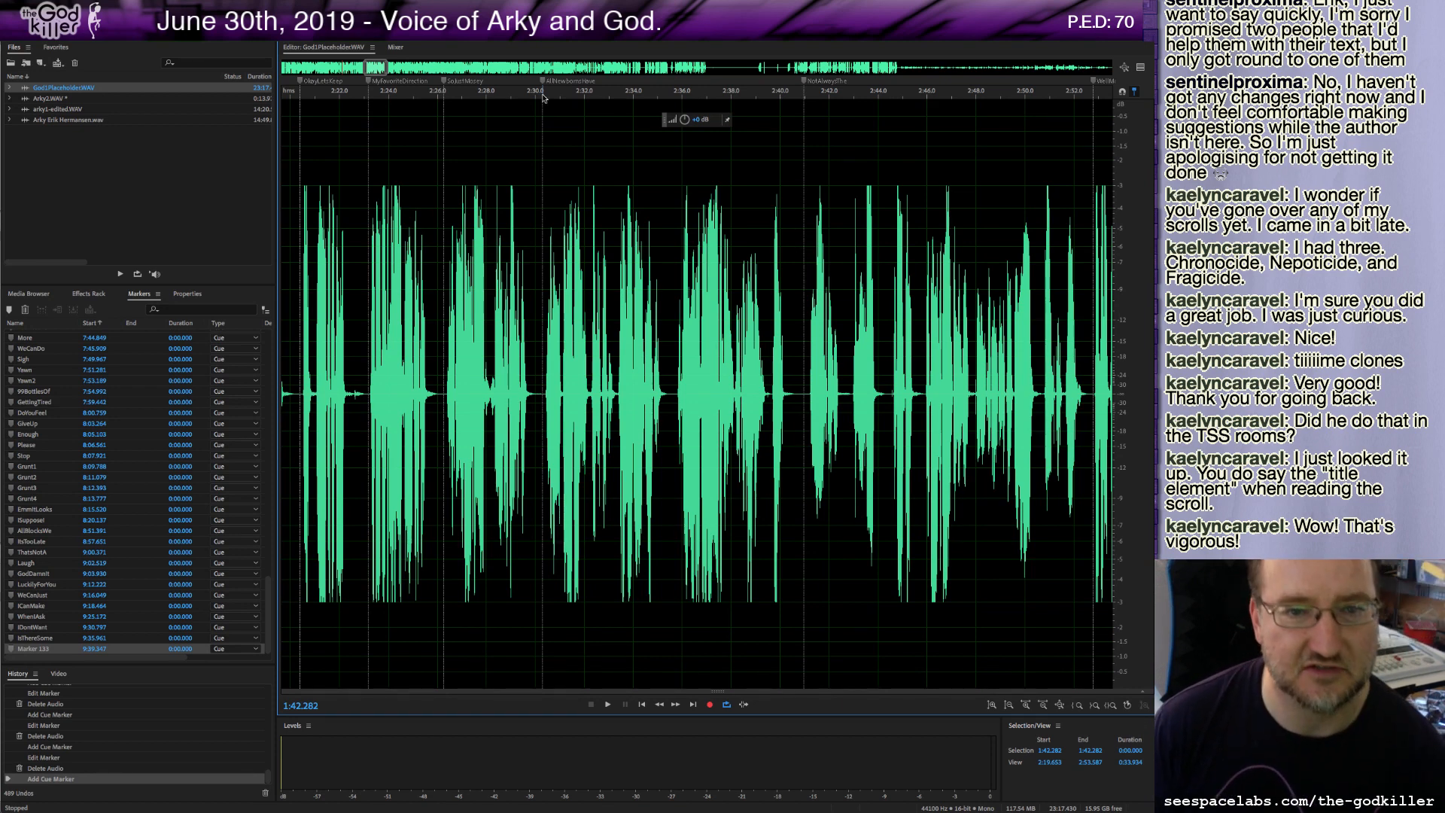
click(544, 95)
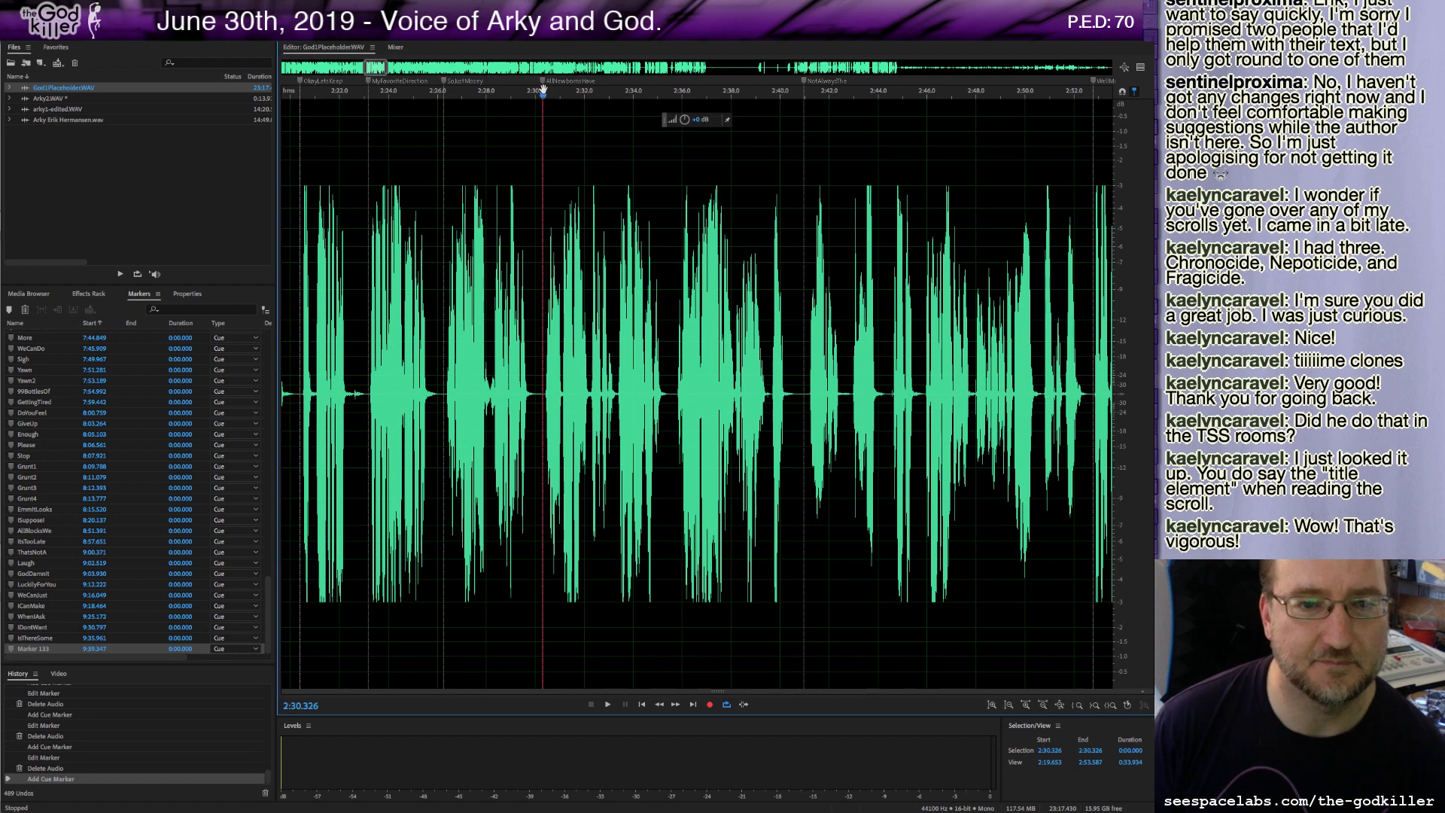
click(609, 705)
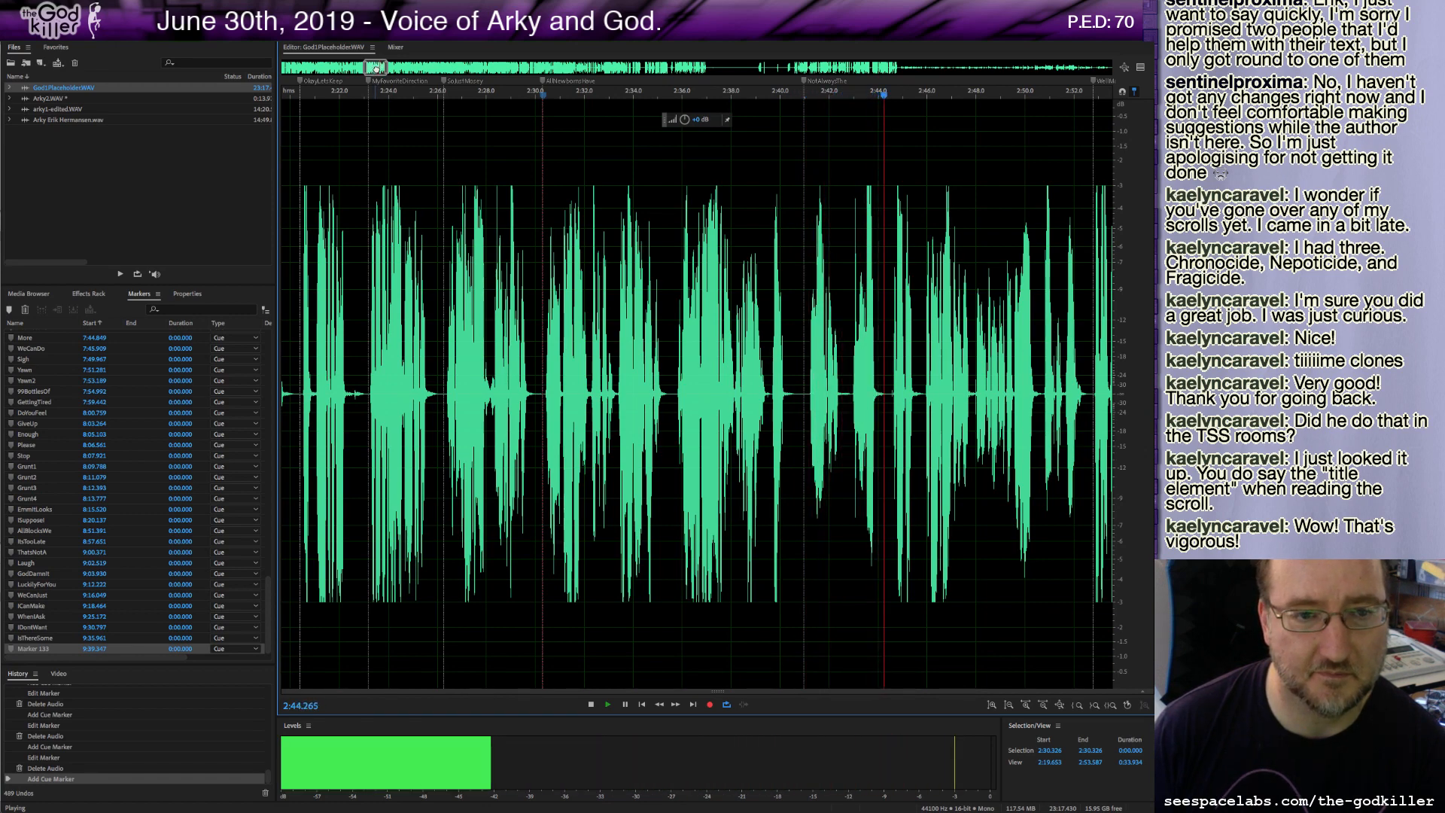
drag(376, 69, 385, 67)
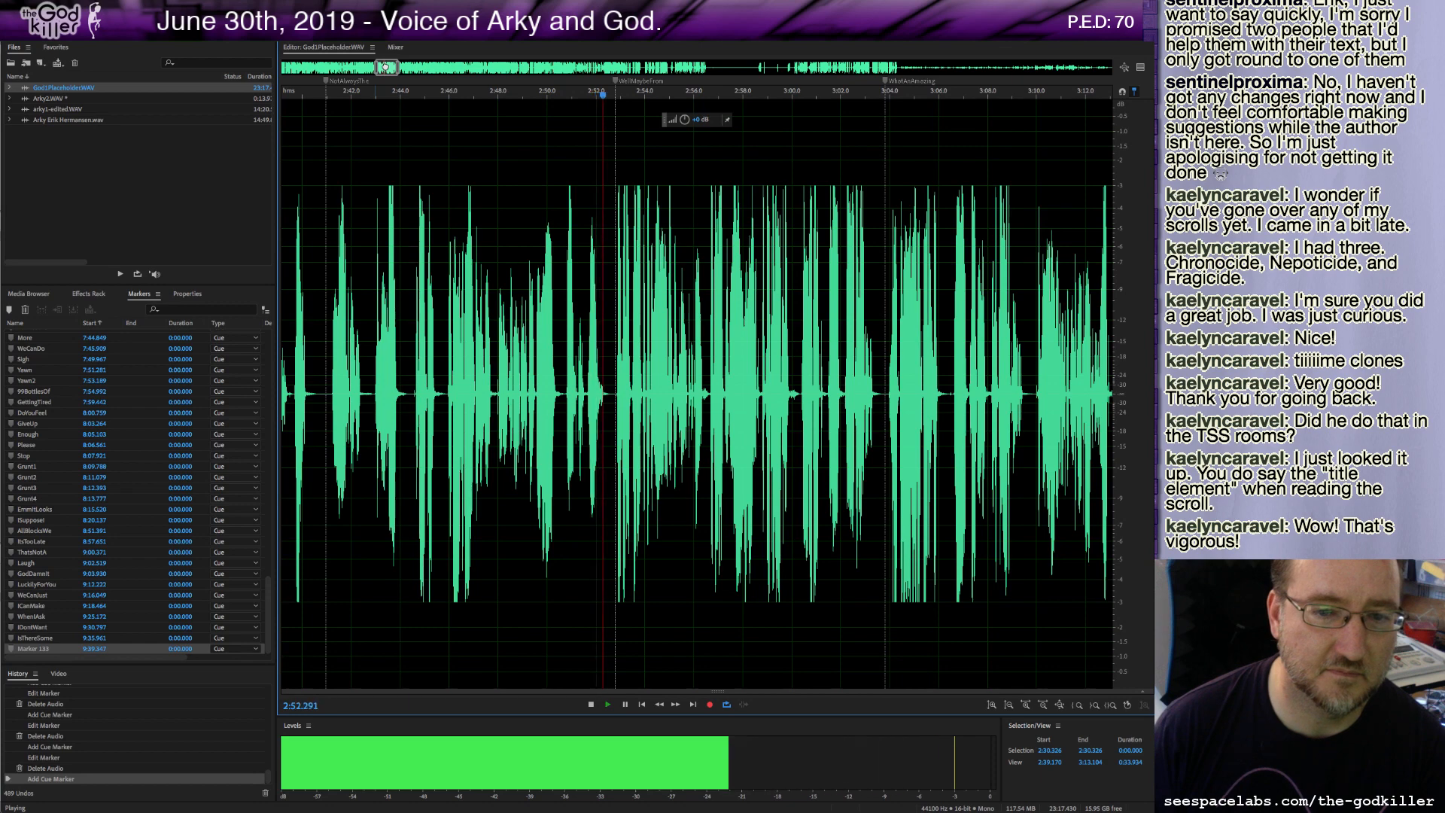
Scroll further through God1Placeholder.WAV while it plays, and stop playback at about 3:15.
drag(385, 67, 392, 67)
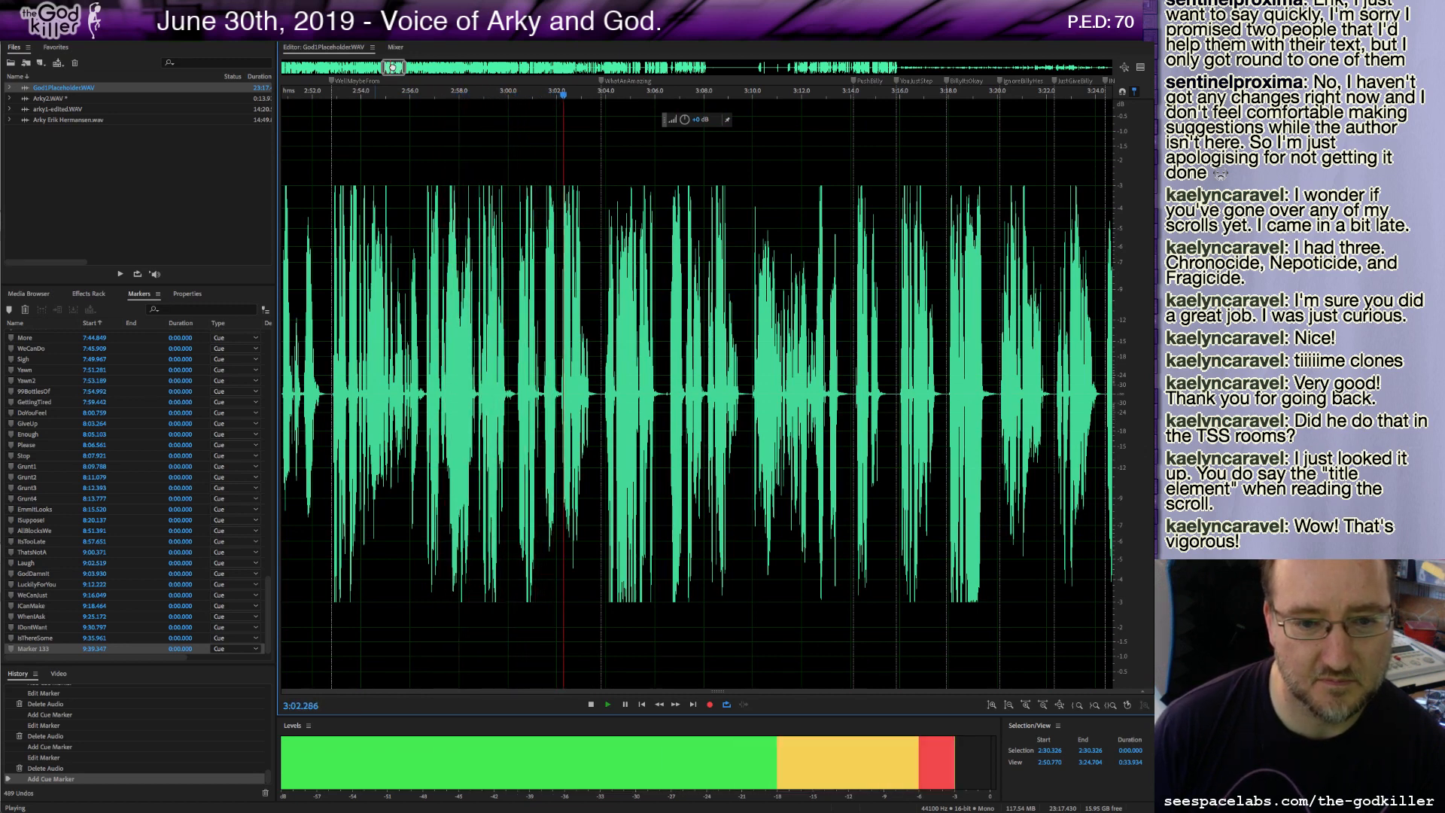
drag(392, 68, 392, 68)
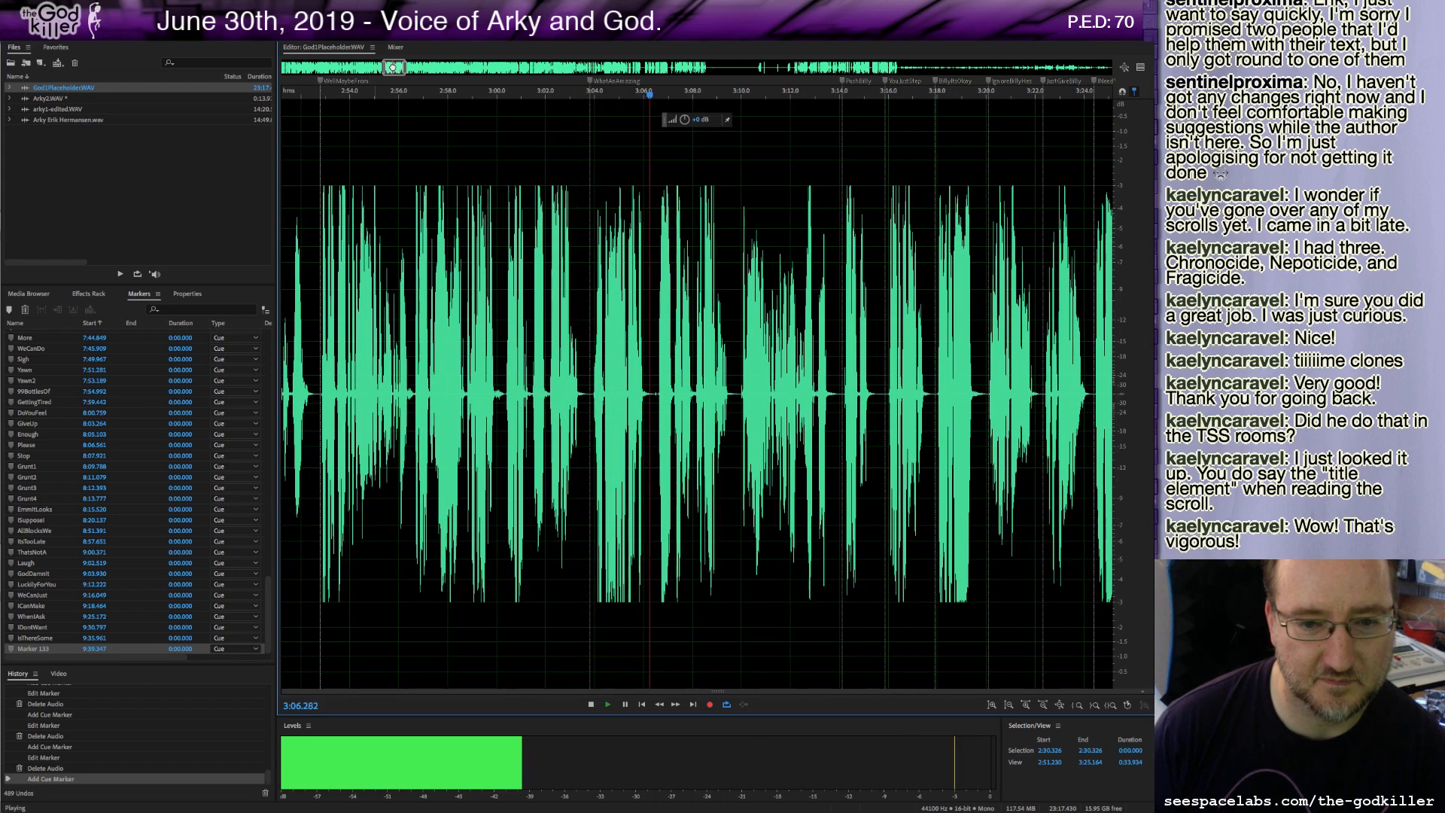
drag(392, 68, 402, 66)
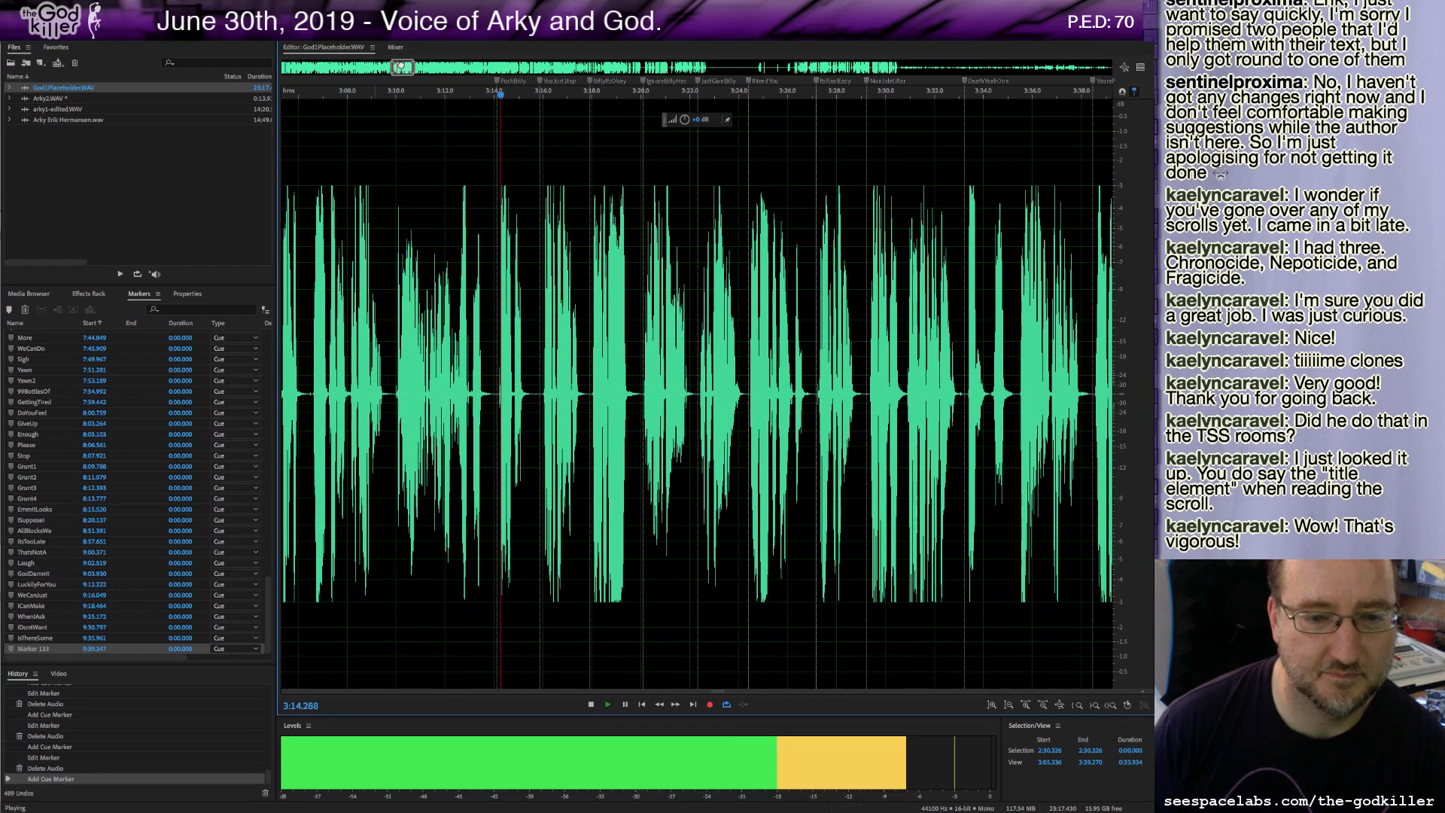
key(space)
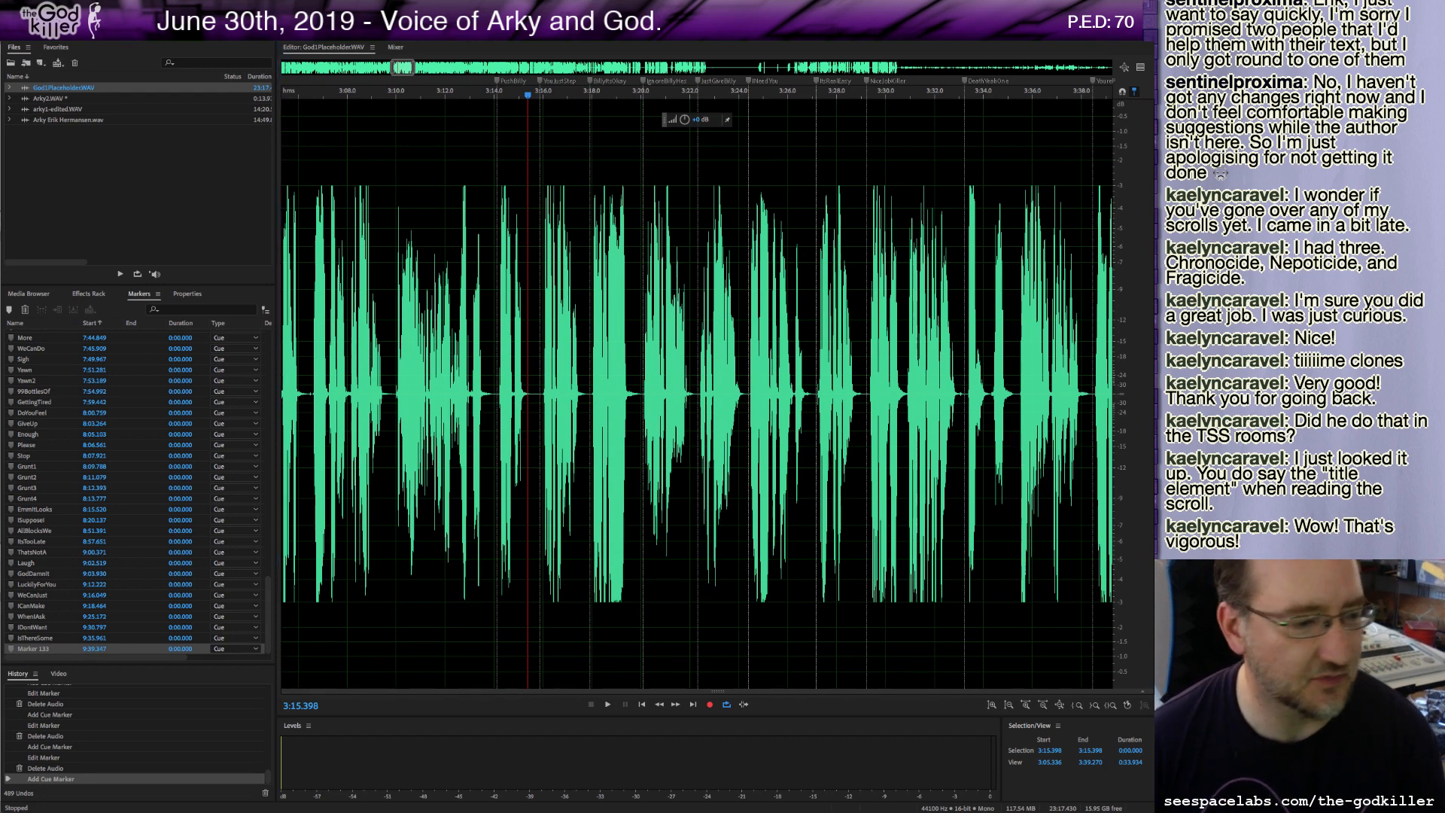
Switch to Unity and widen the editor window so the Inspector reaches the chat panel's edge.
key(super+Tab)
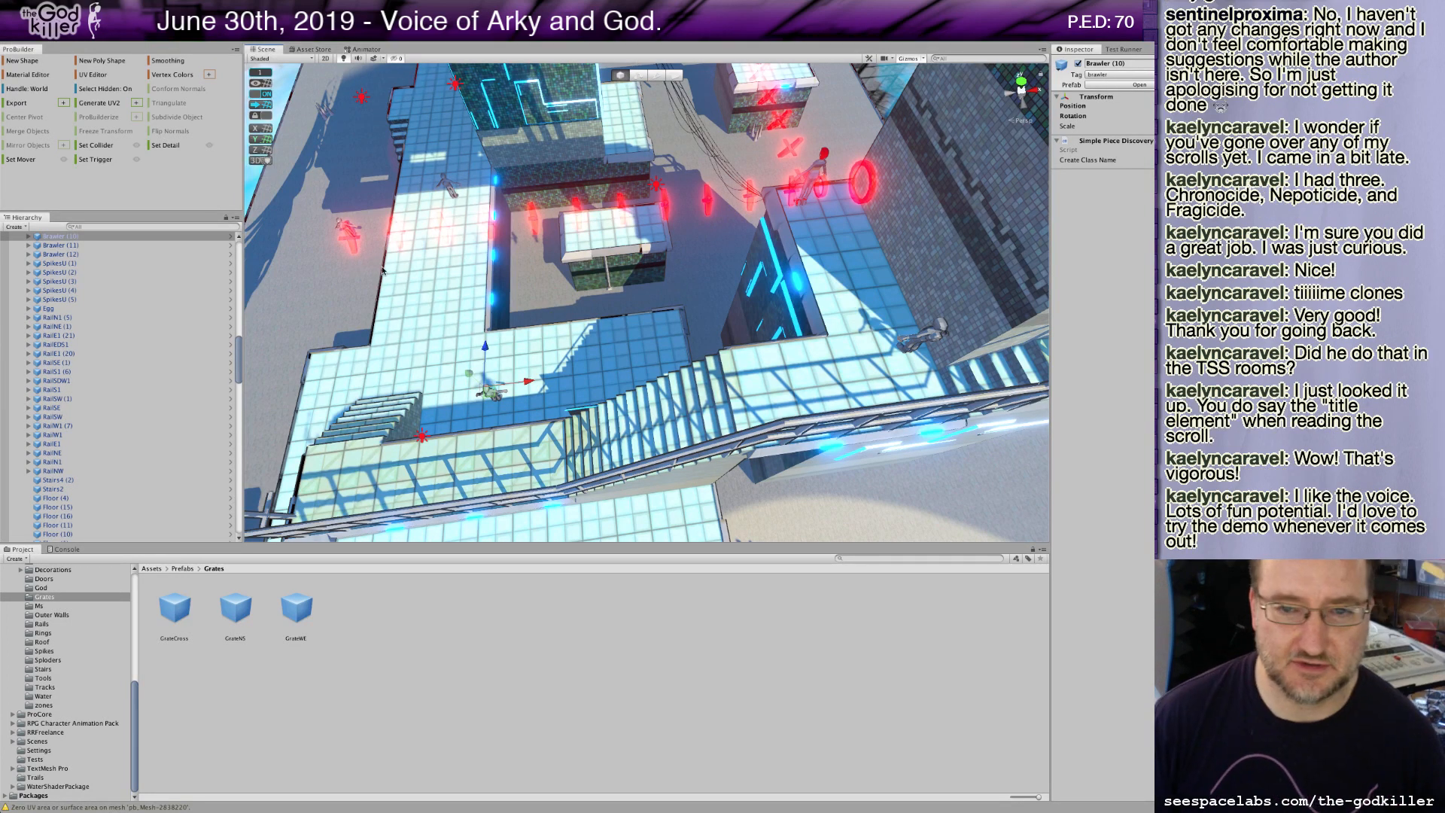
drag(383, 271, 418, 259)
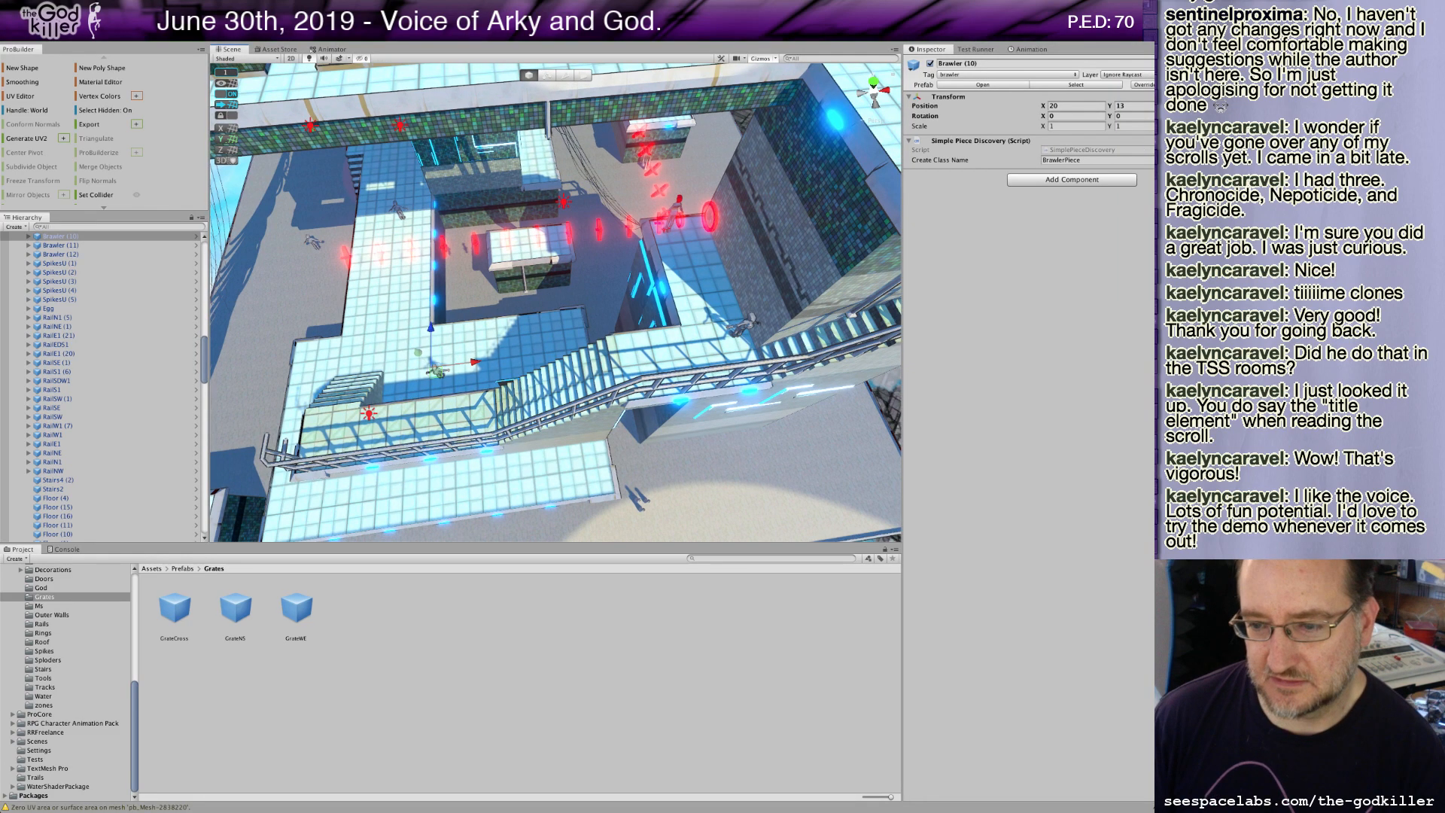
drag(901, 809, 1157, 809)
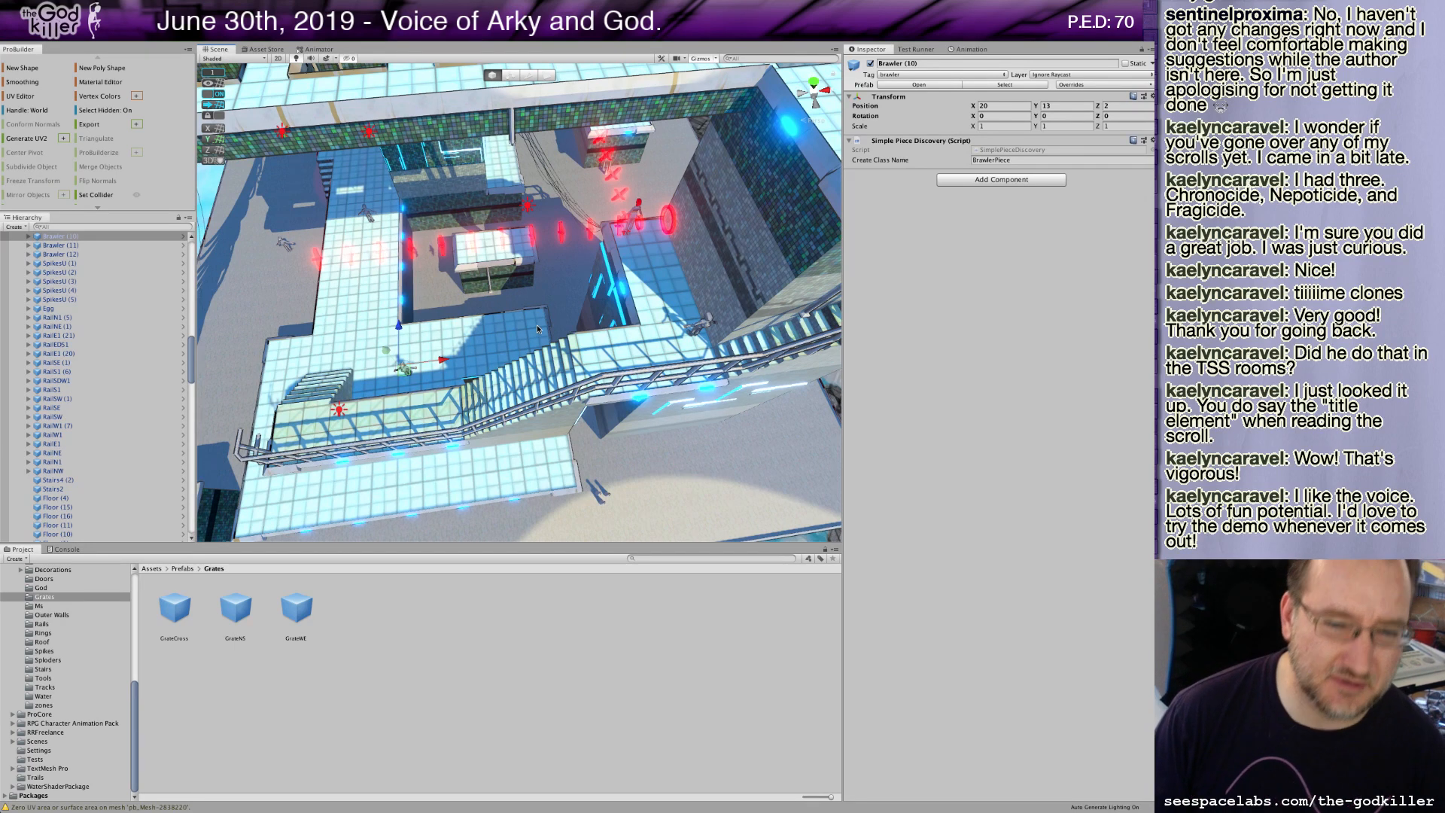
Select a floor piece in the Scene view and scroll the Hierarchy back up to the scene root.
scroll(528, 316, down, 2)
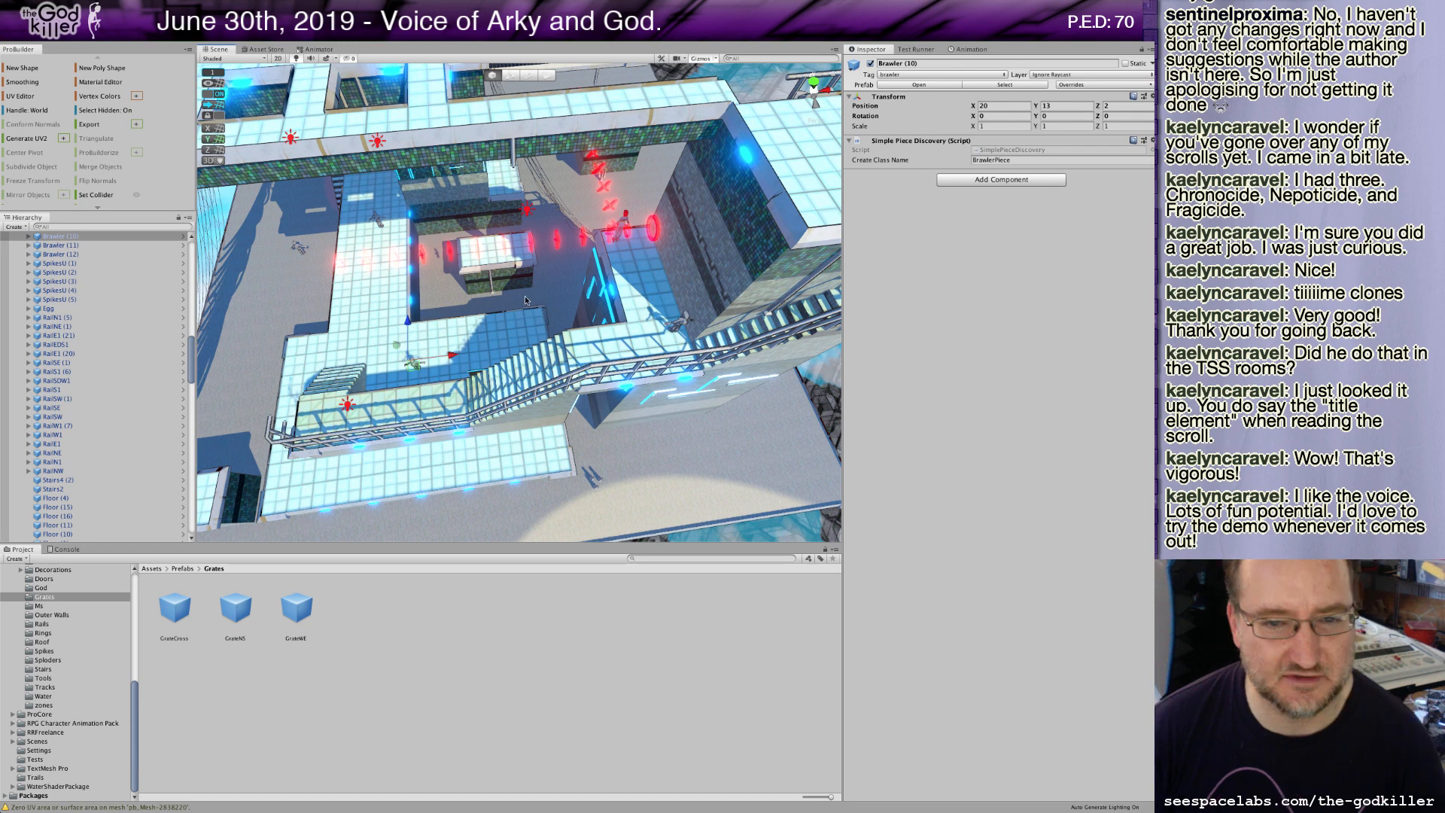
mouse_move(524, 309)
mouse_down()
mouse_move(523, 334)
mouse_move(503, 333)
mouse_move(551, 306)
mouse_up()
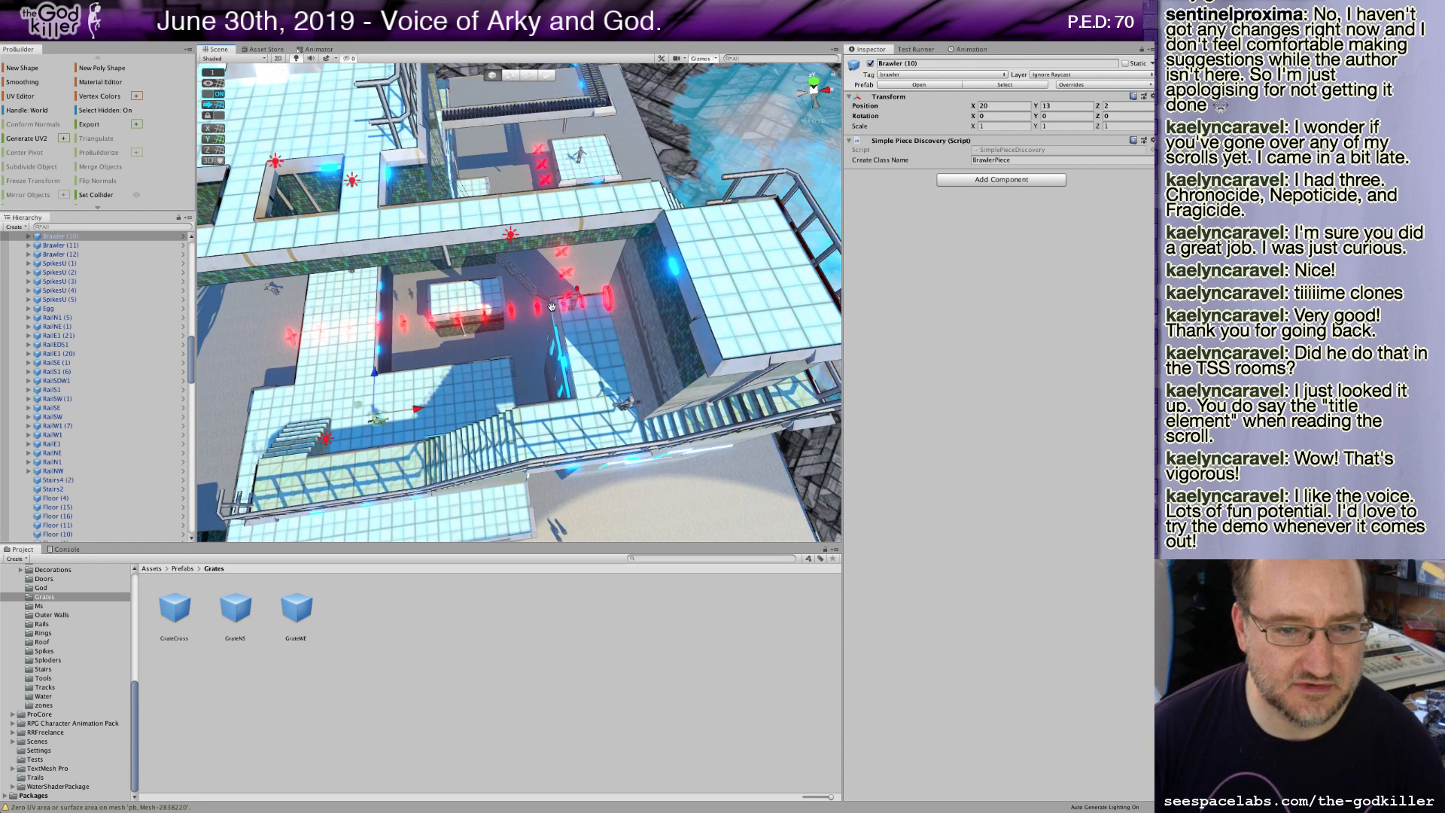
click(608, 304)
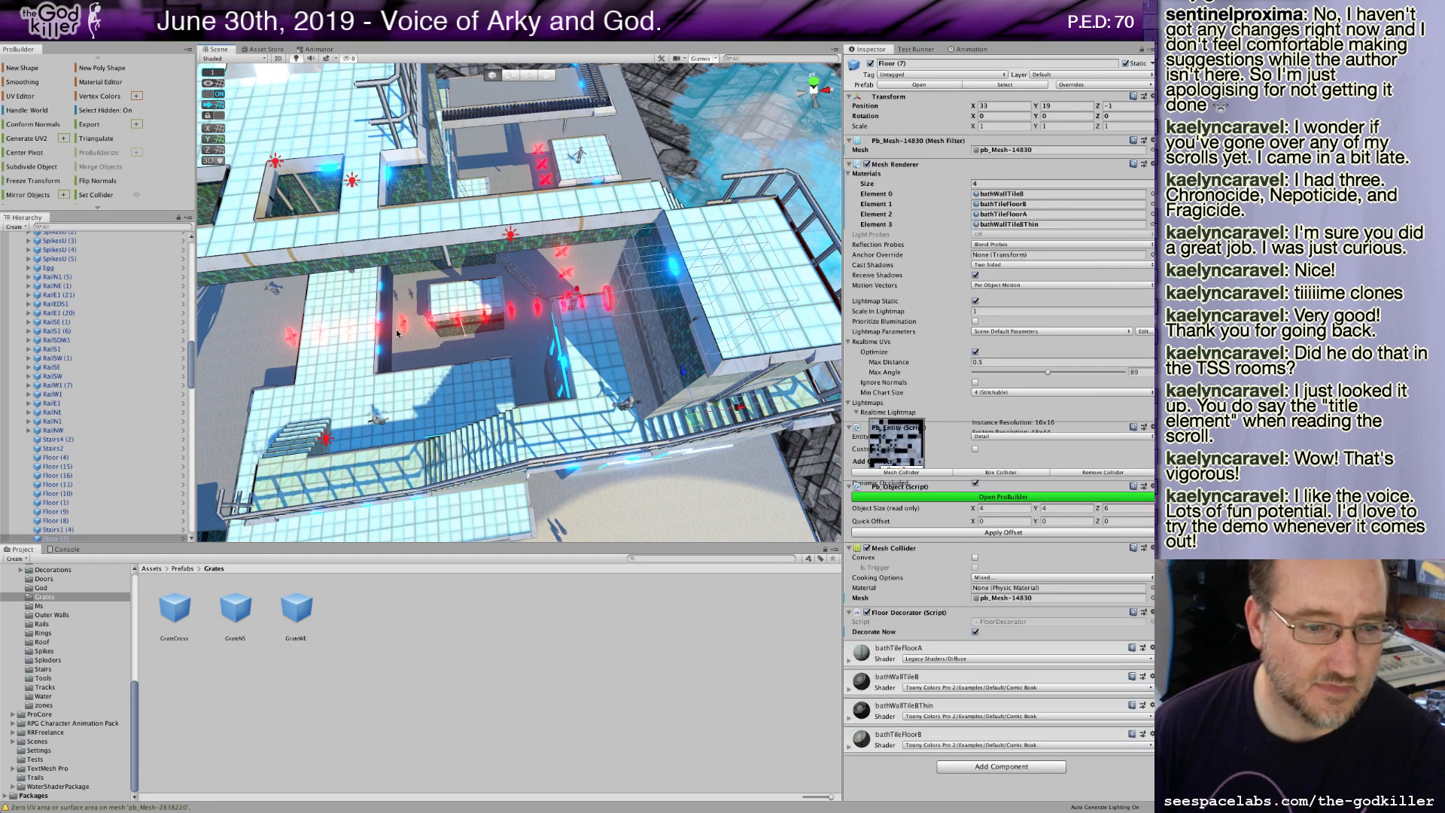
click(184, 360)
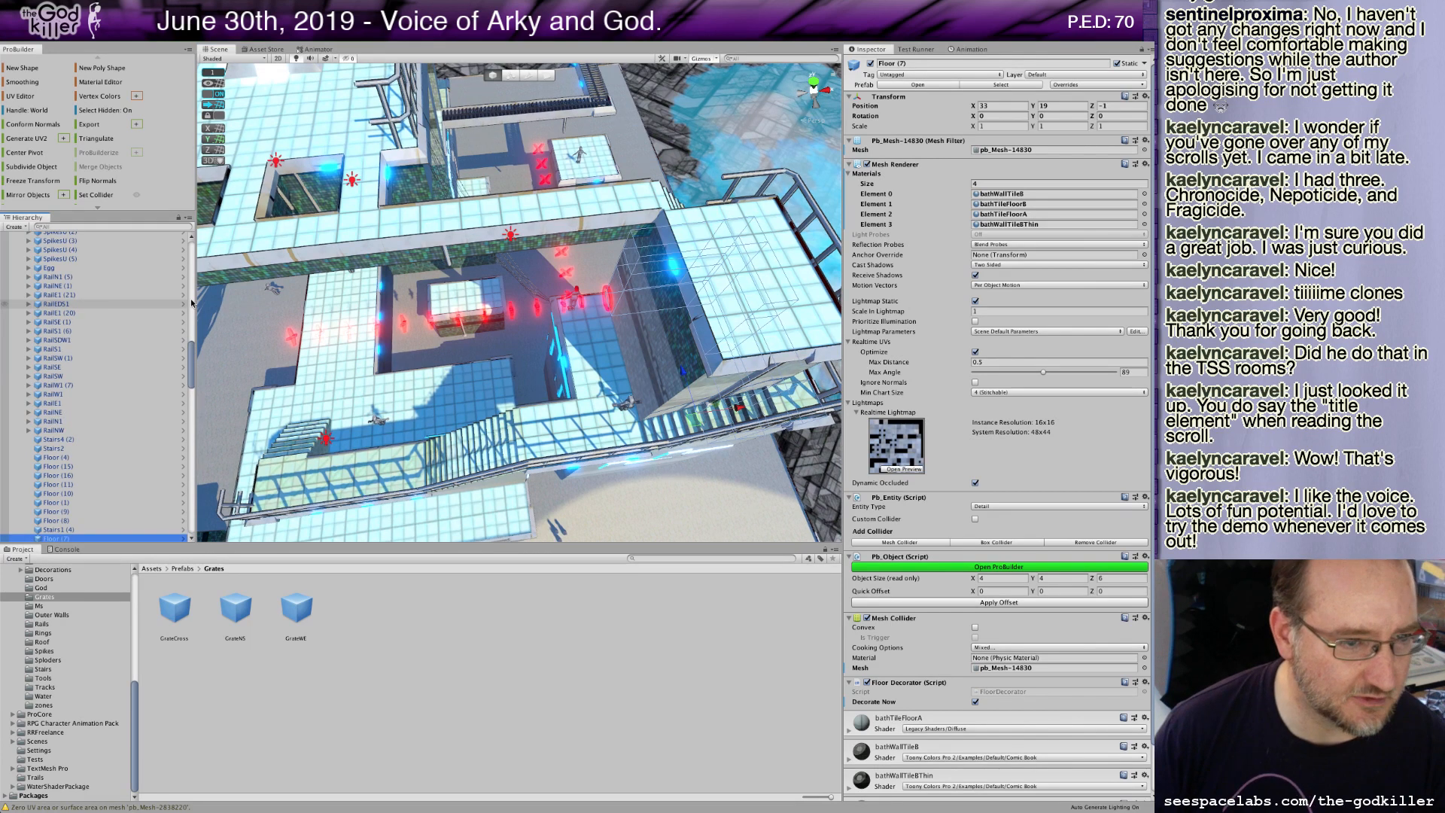
drag(194, 338, 191, 351)
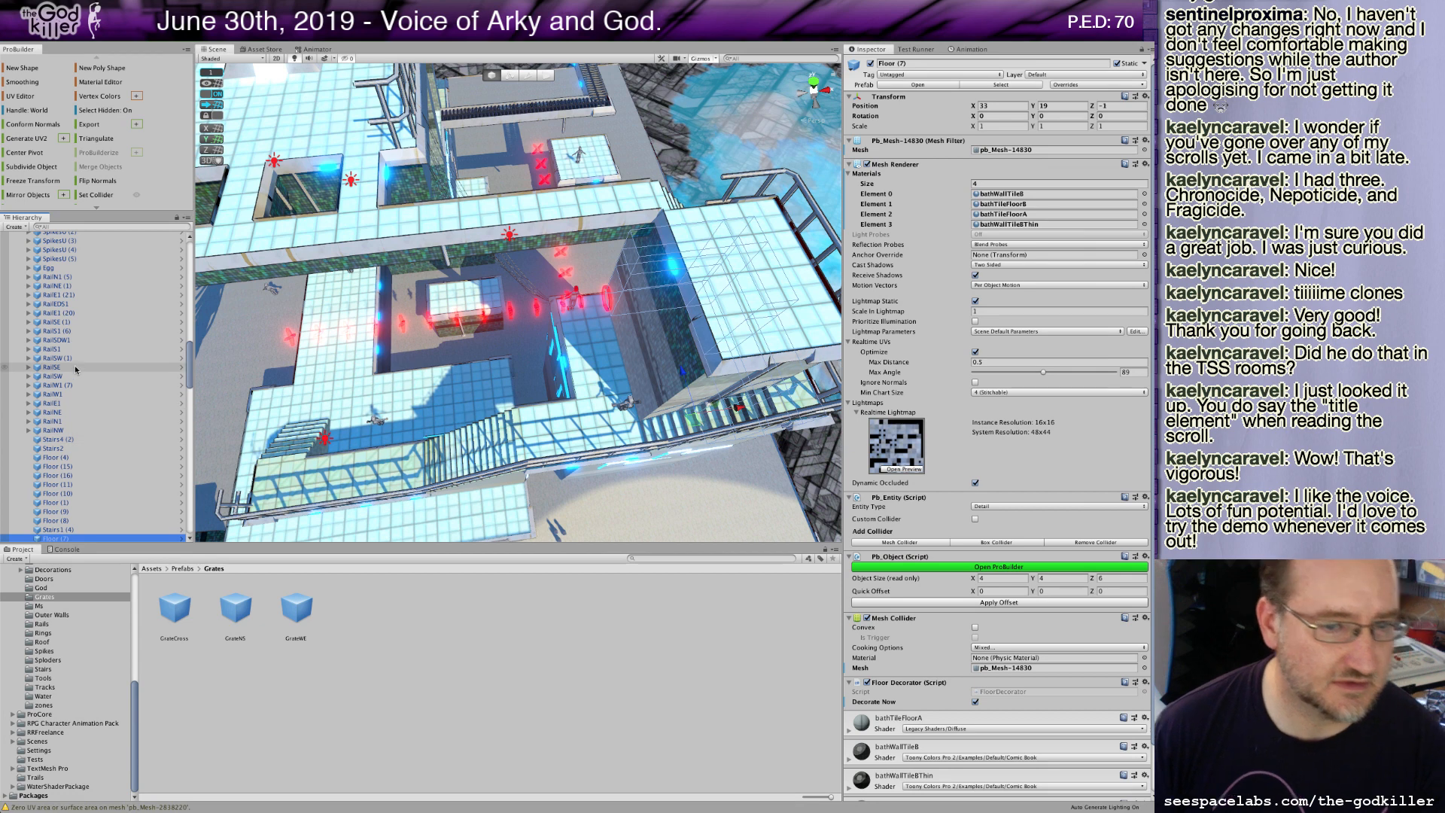
scroll(75, 364, up, 10)
scroll(75, 364, up, 10)
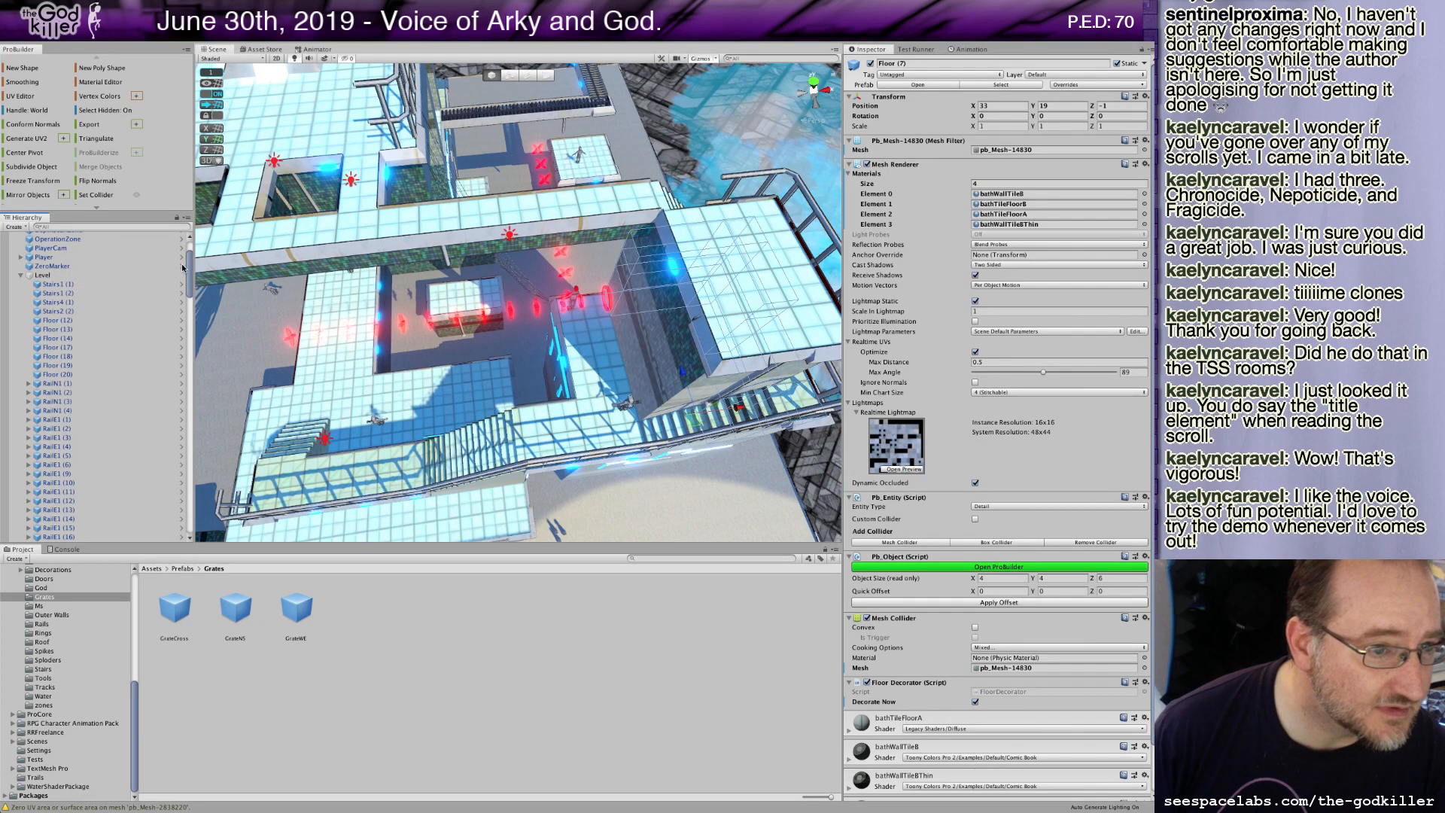
scroll(164, 258, up, 3)
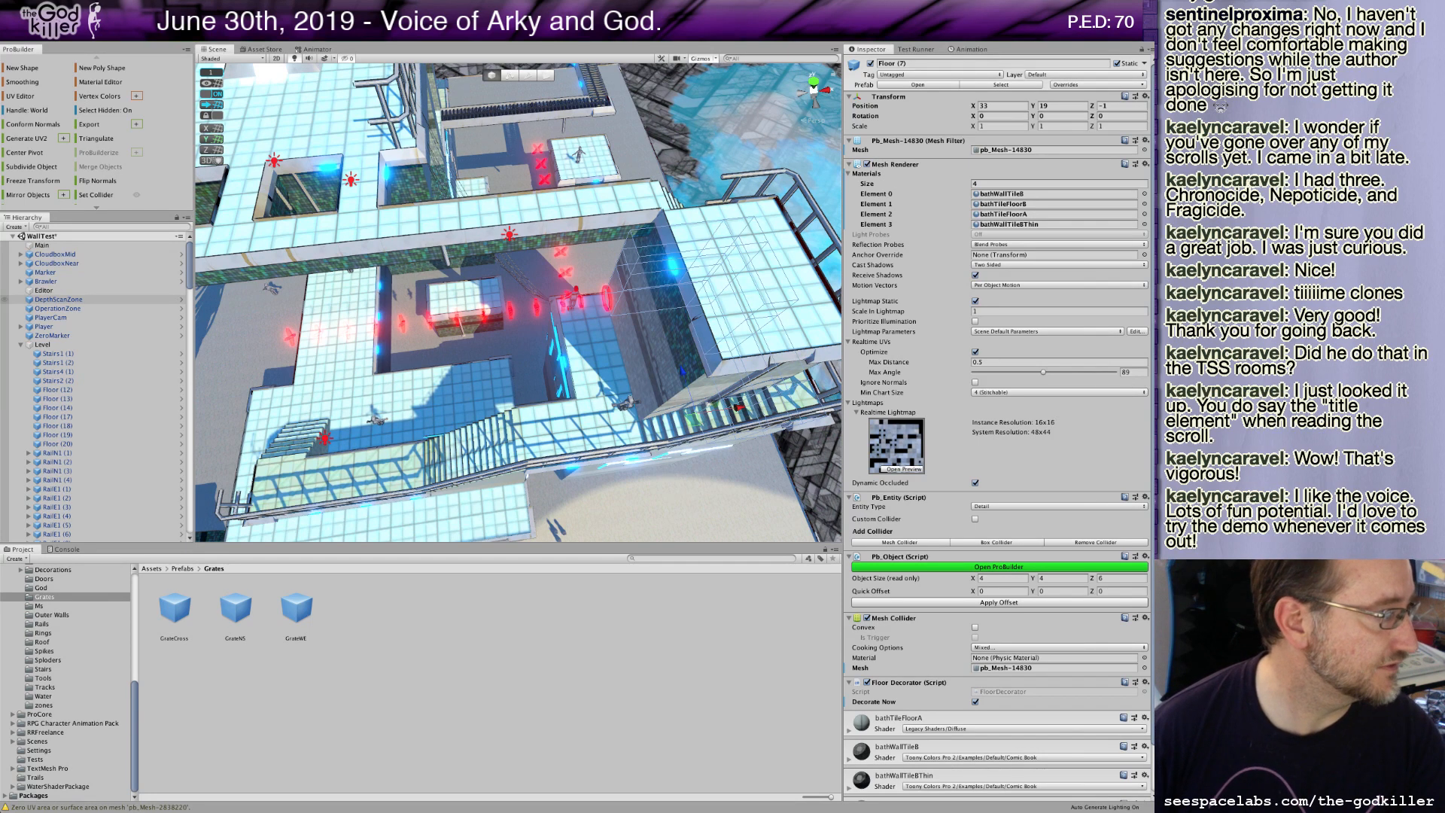
Dock the floating Game window as a tab beside the Scene view.
drag(0, 118, 60, 161)
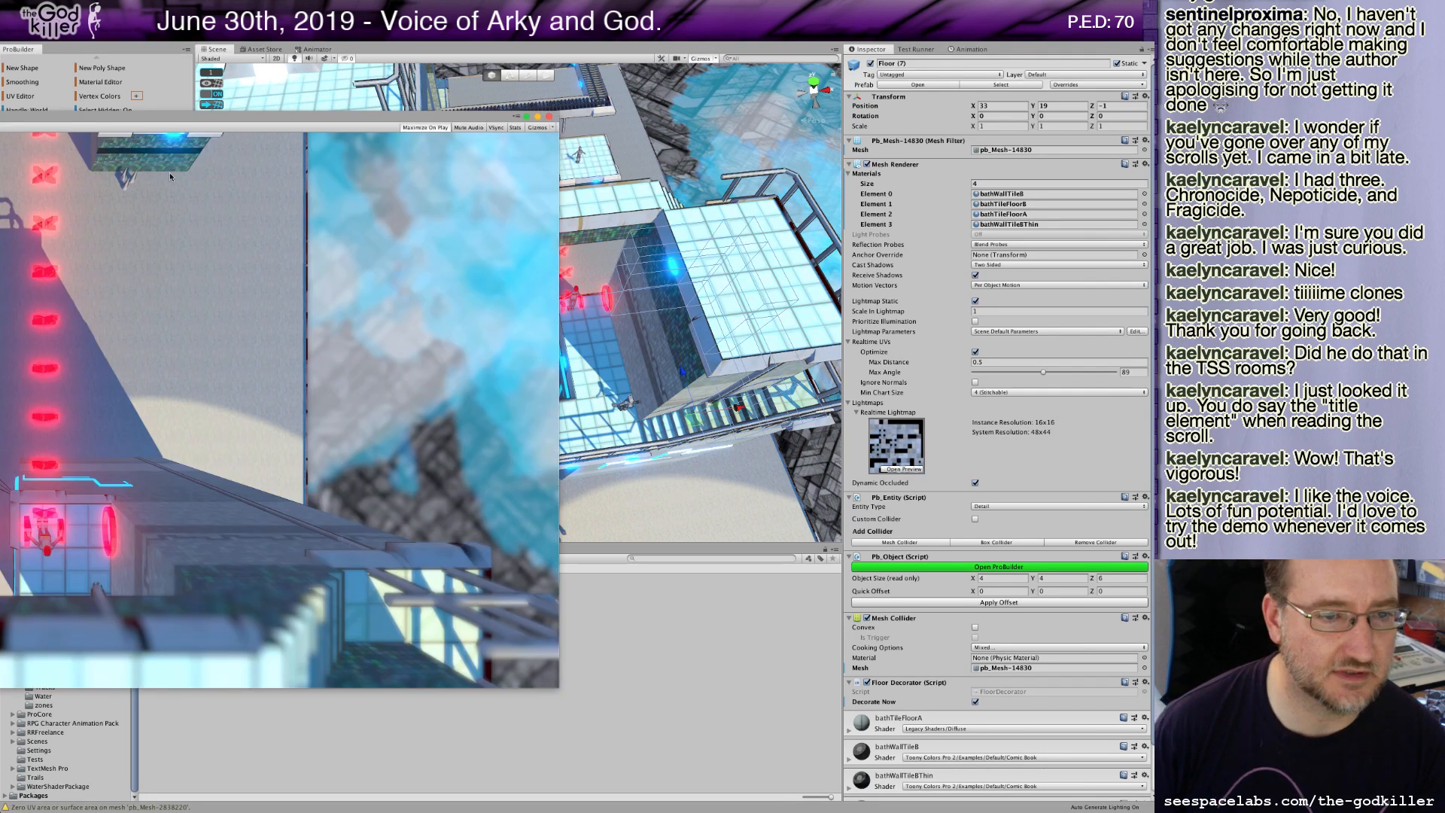
drag(169, 173, 641, 265)
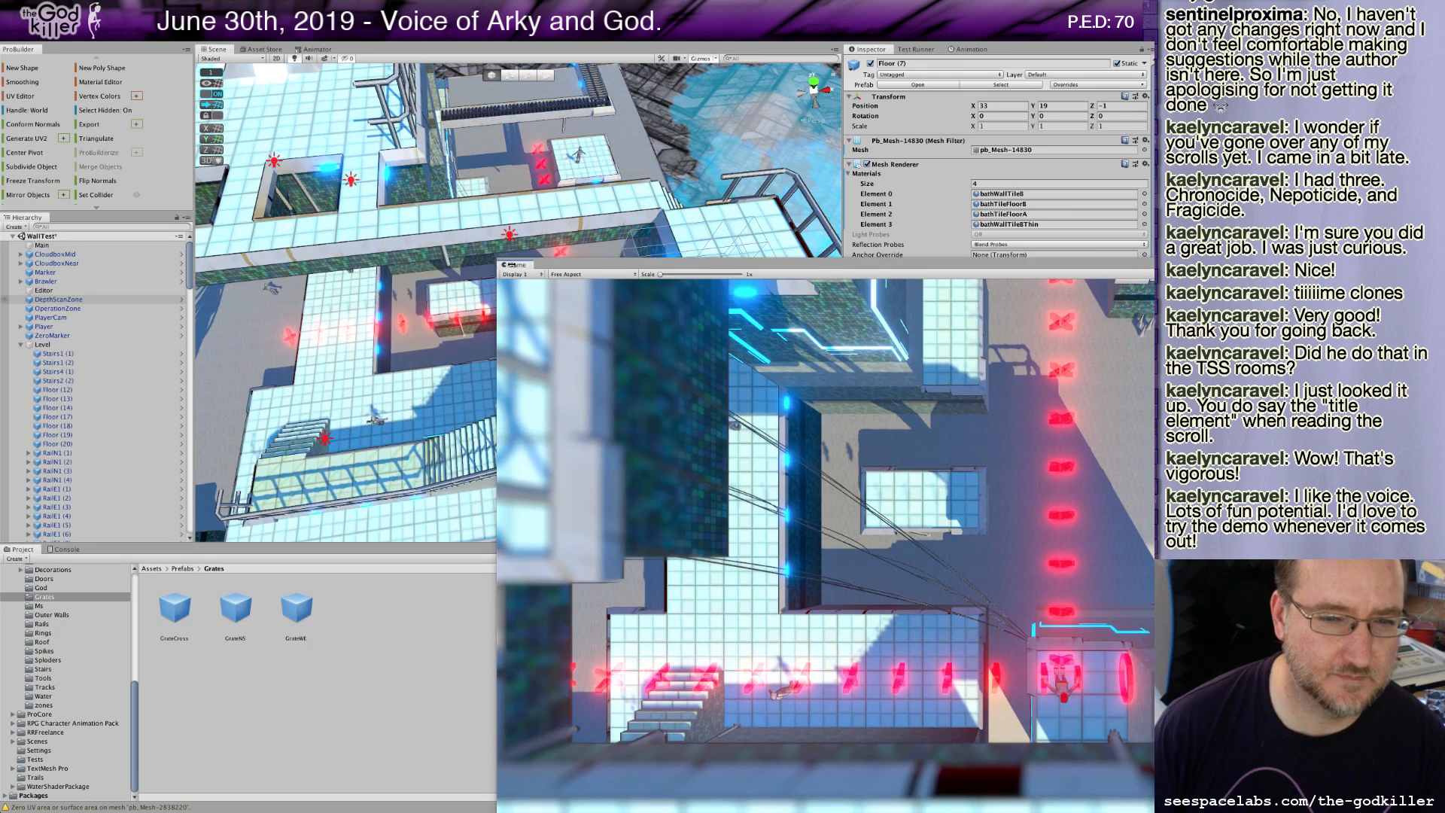
drag(519, 267, 317, 64)
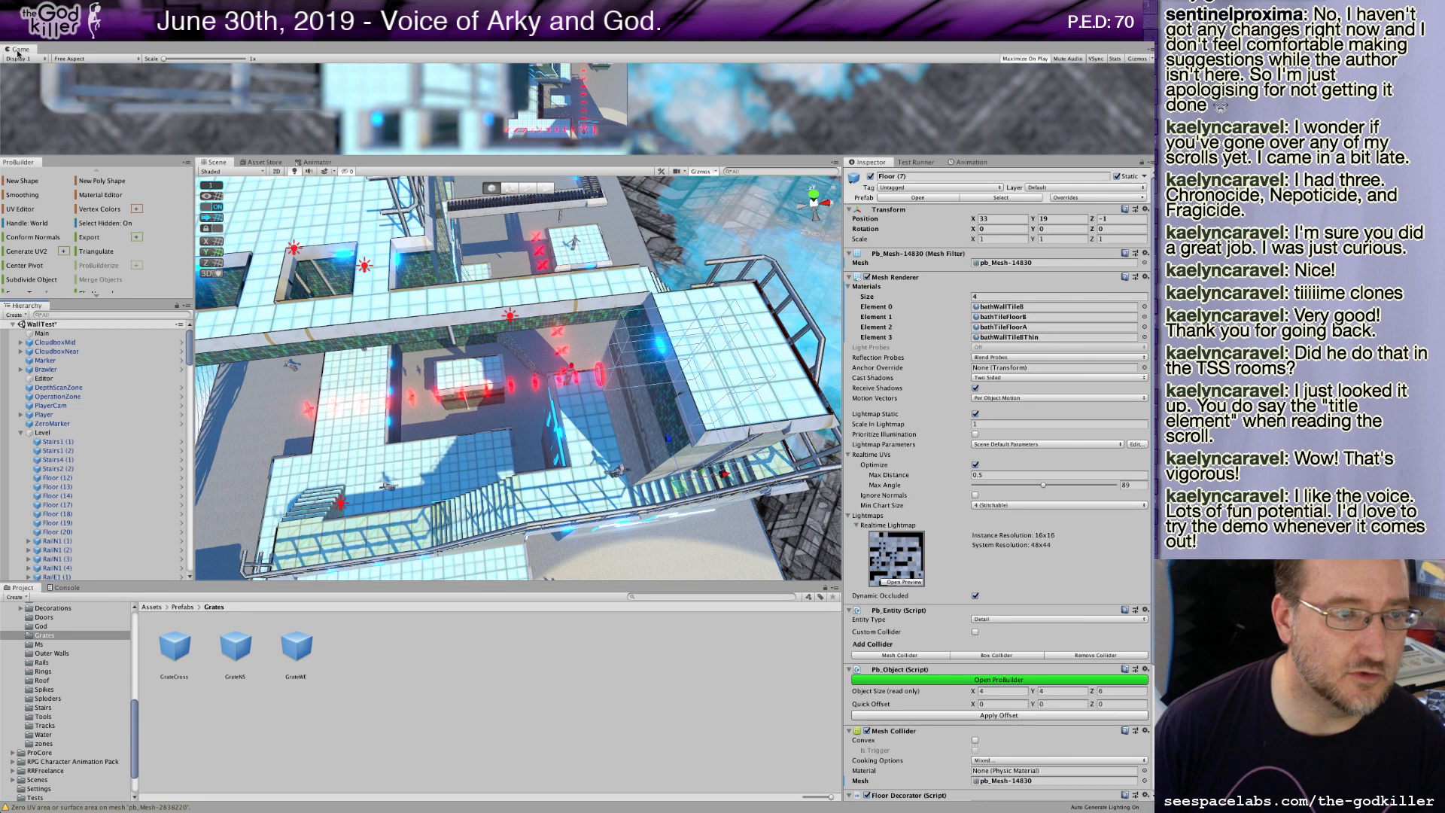
drag(18, 51, 290, 162)
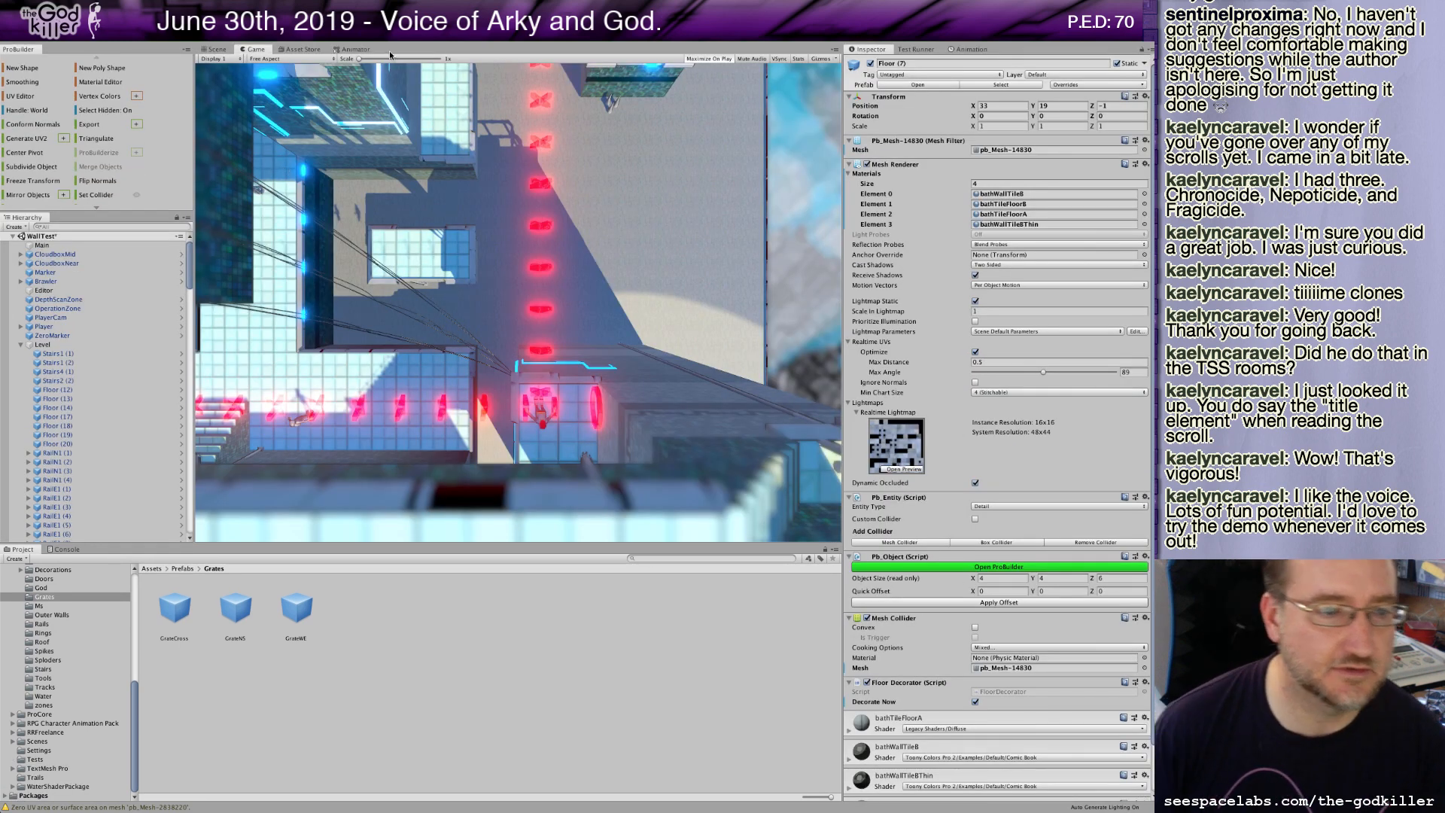
Select the FlingOpen and FlingBlocked objects in the Hierarchy and toggle their active state together.
click(189, 297)
drag(190, 324, 183, 510)
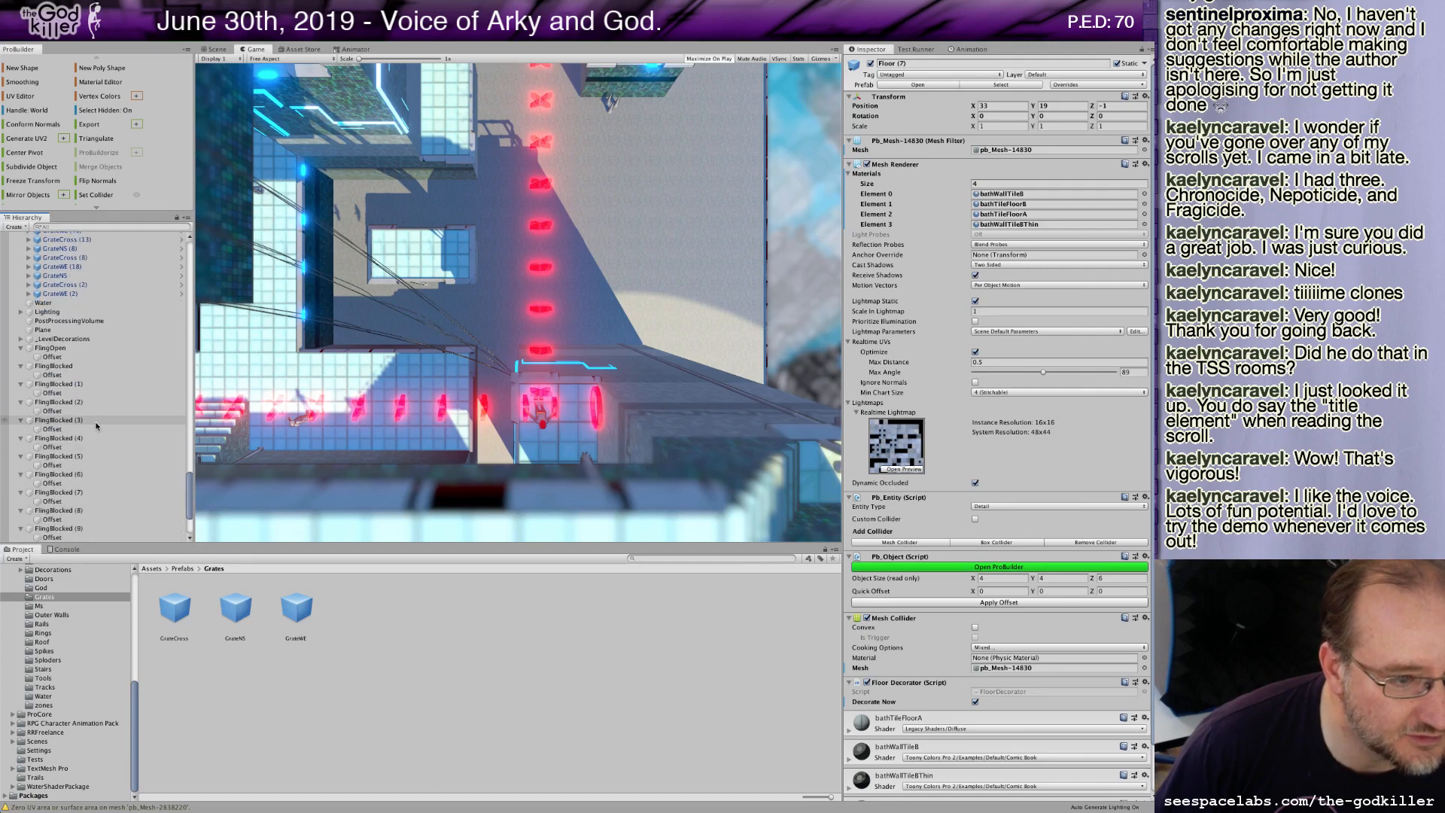
click(68, 348)
scroll(98, 440, down, 2)
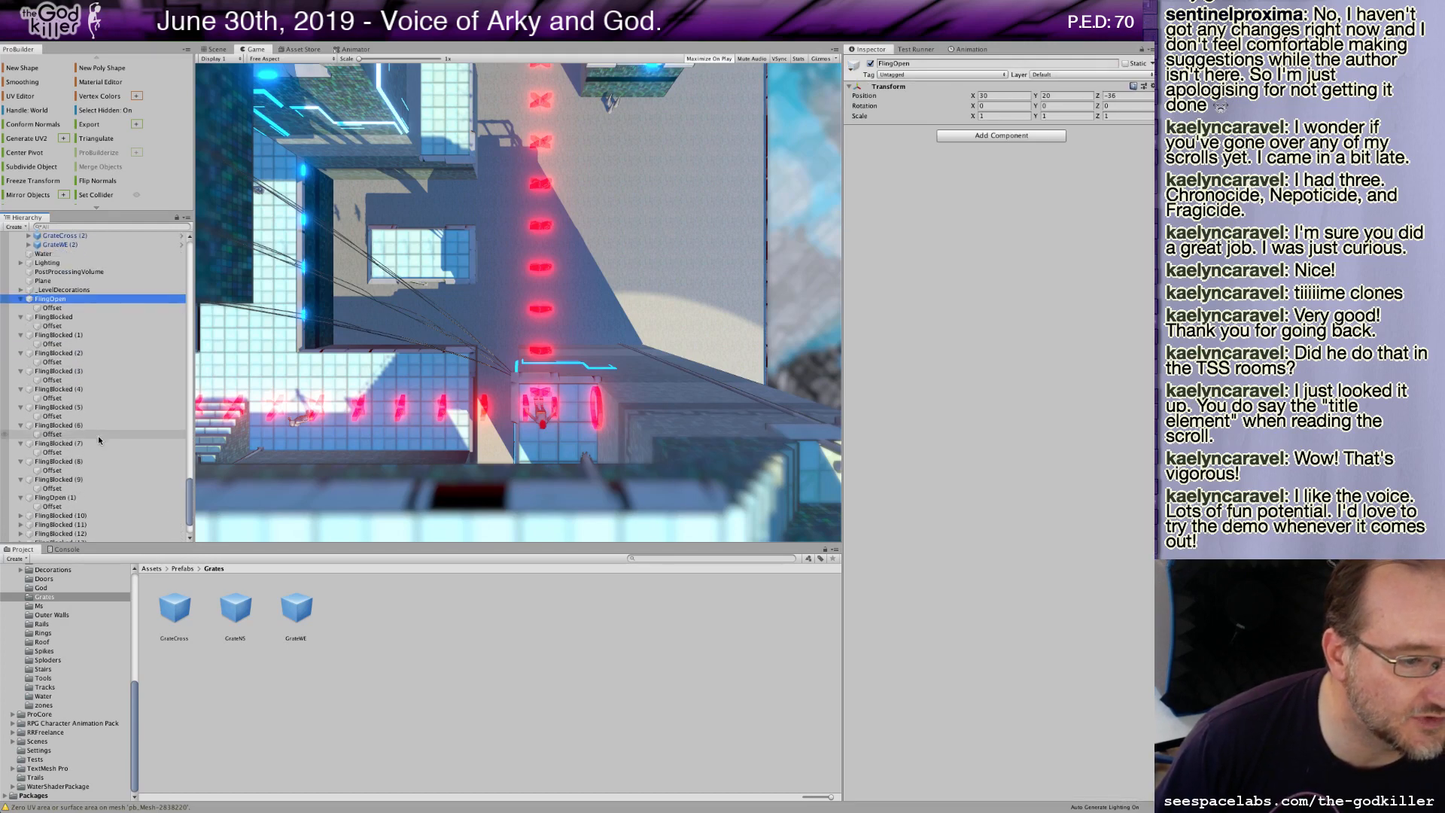
scroll(98, 434, down, 3)
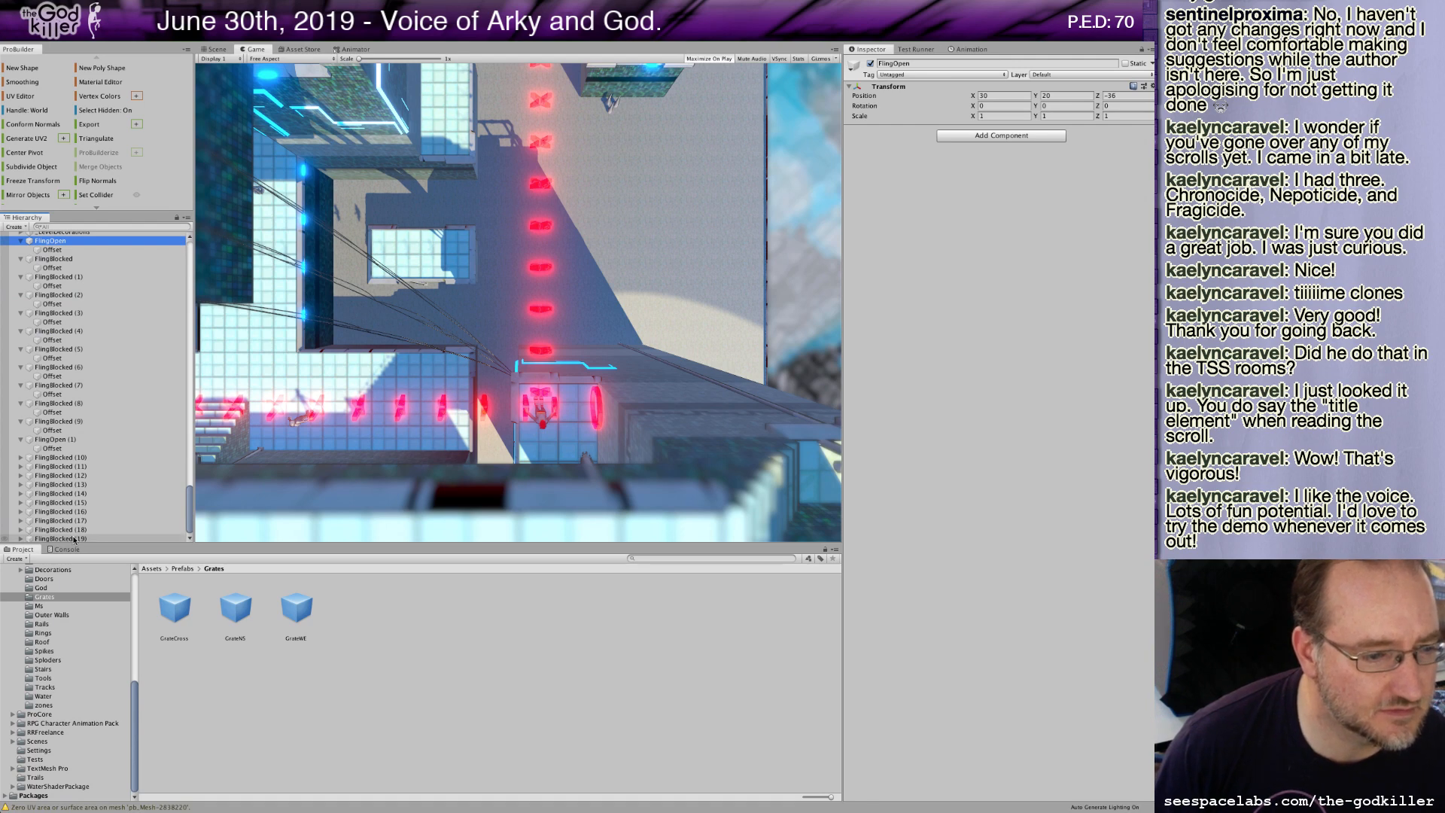
shift+click(74, 539)
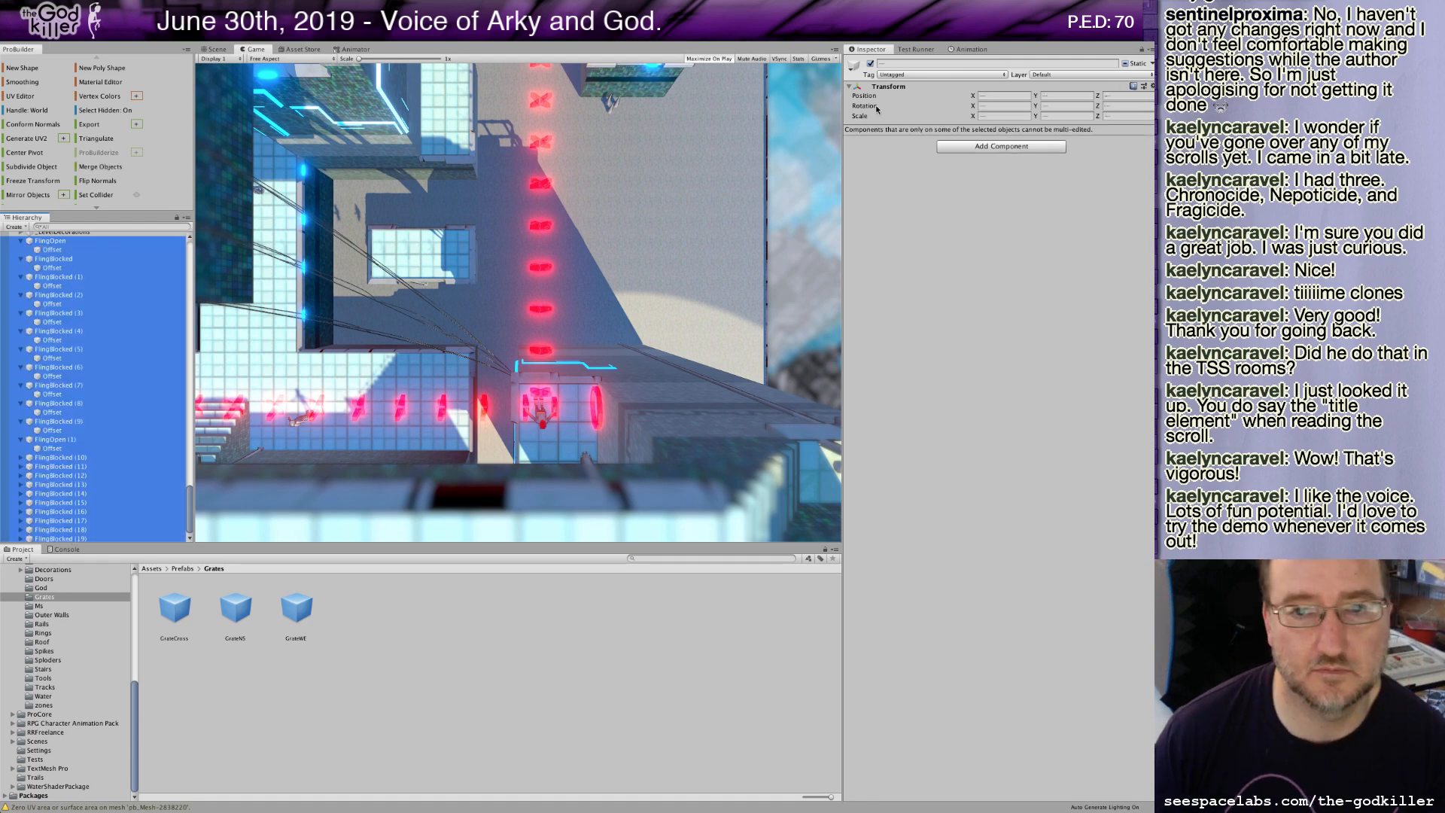
click(871, 64)
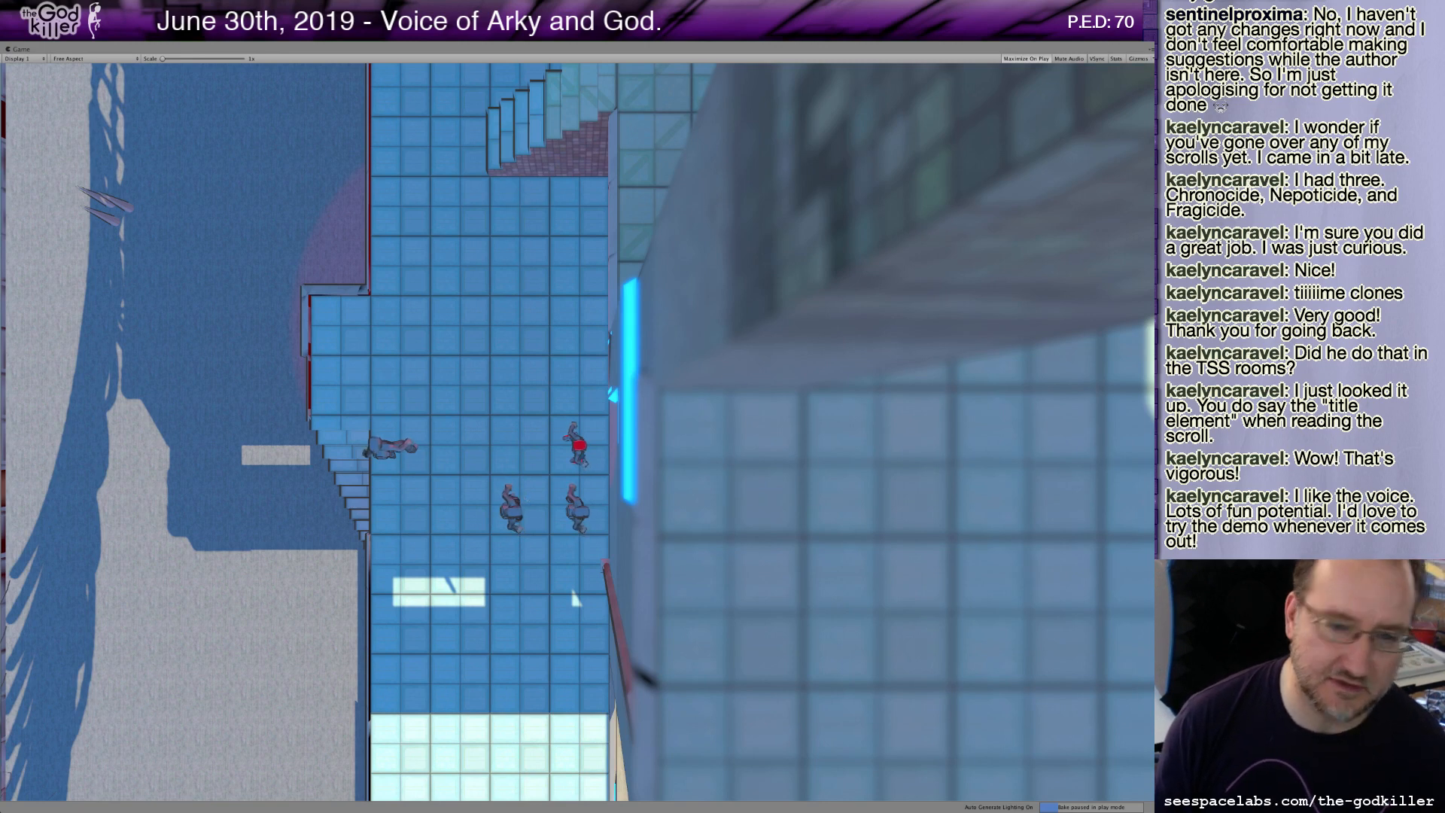
Playtest the level, steering the character across the rooftop walkways and stairs.
key(Left)
key(Up)
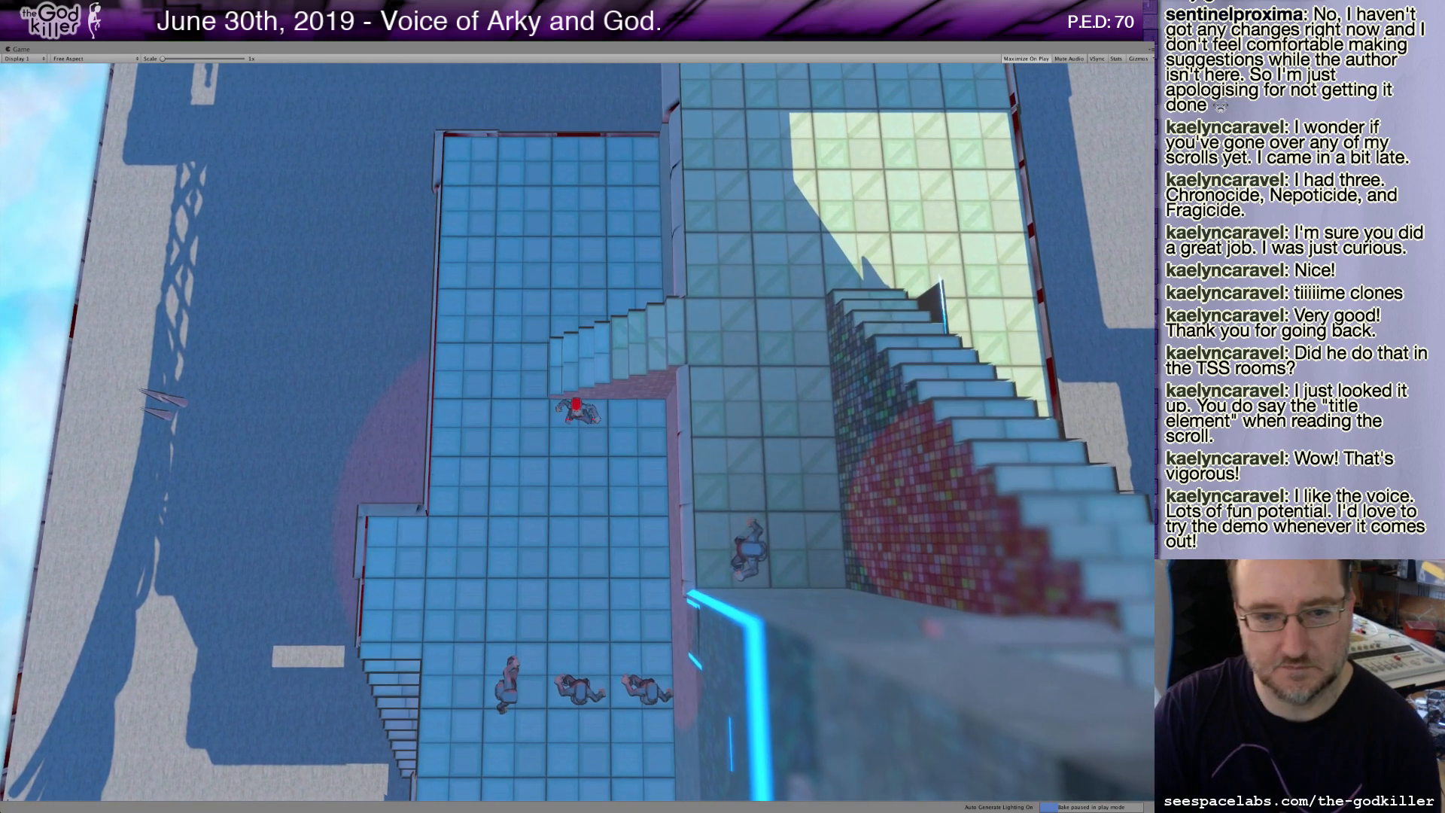
key(Up)
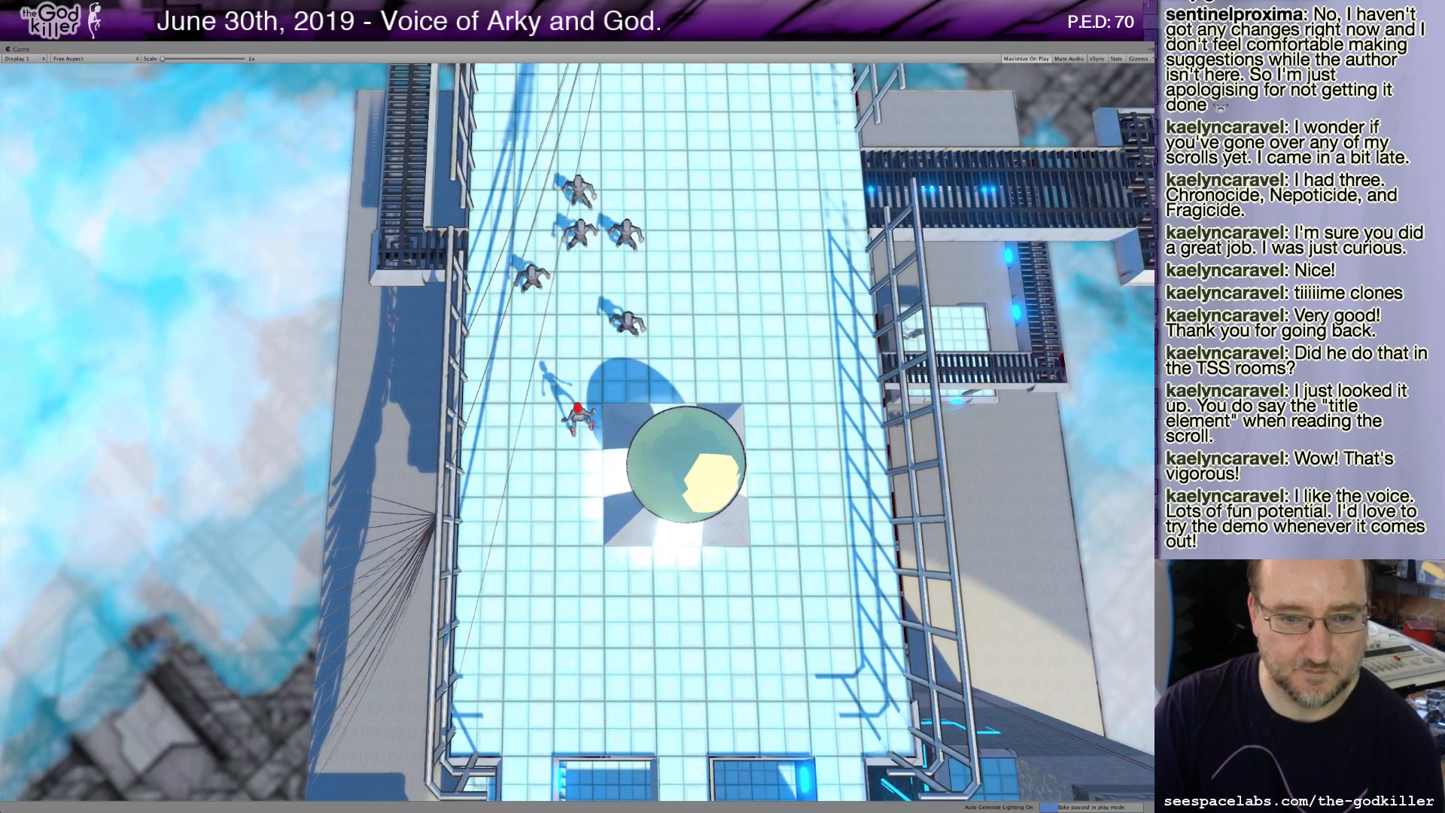
key(Up)
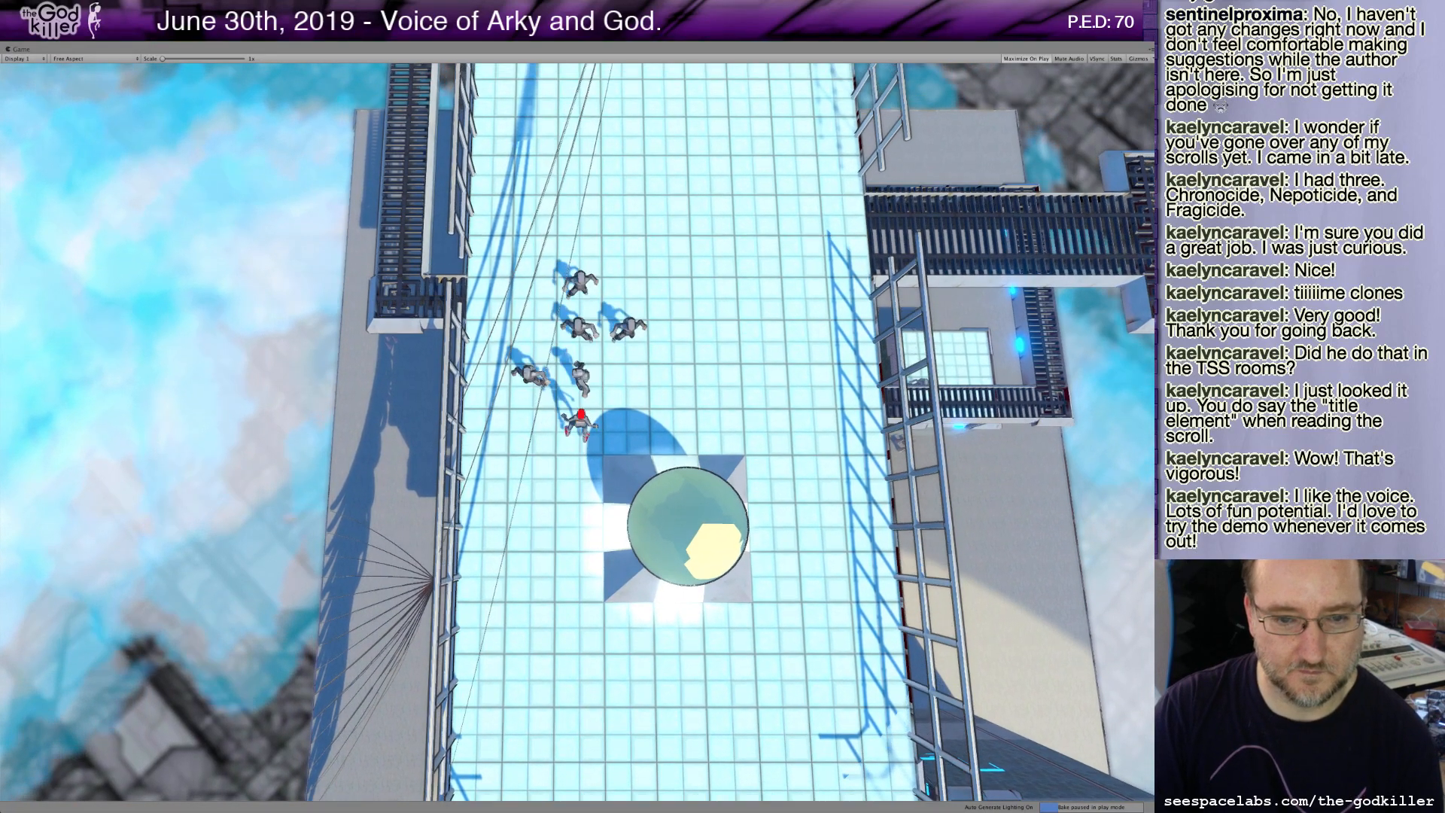
key(Right)
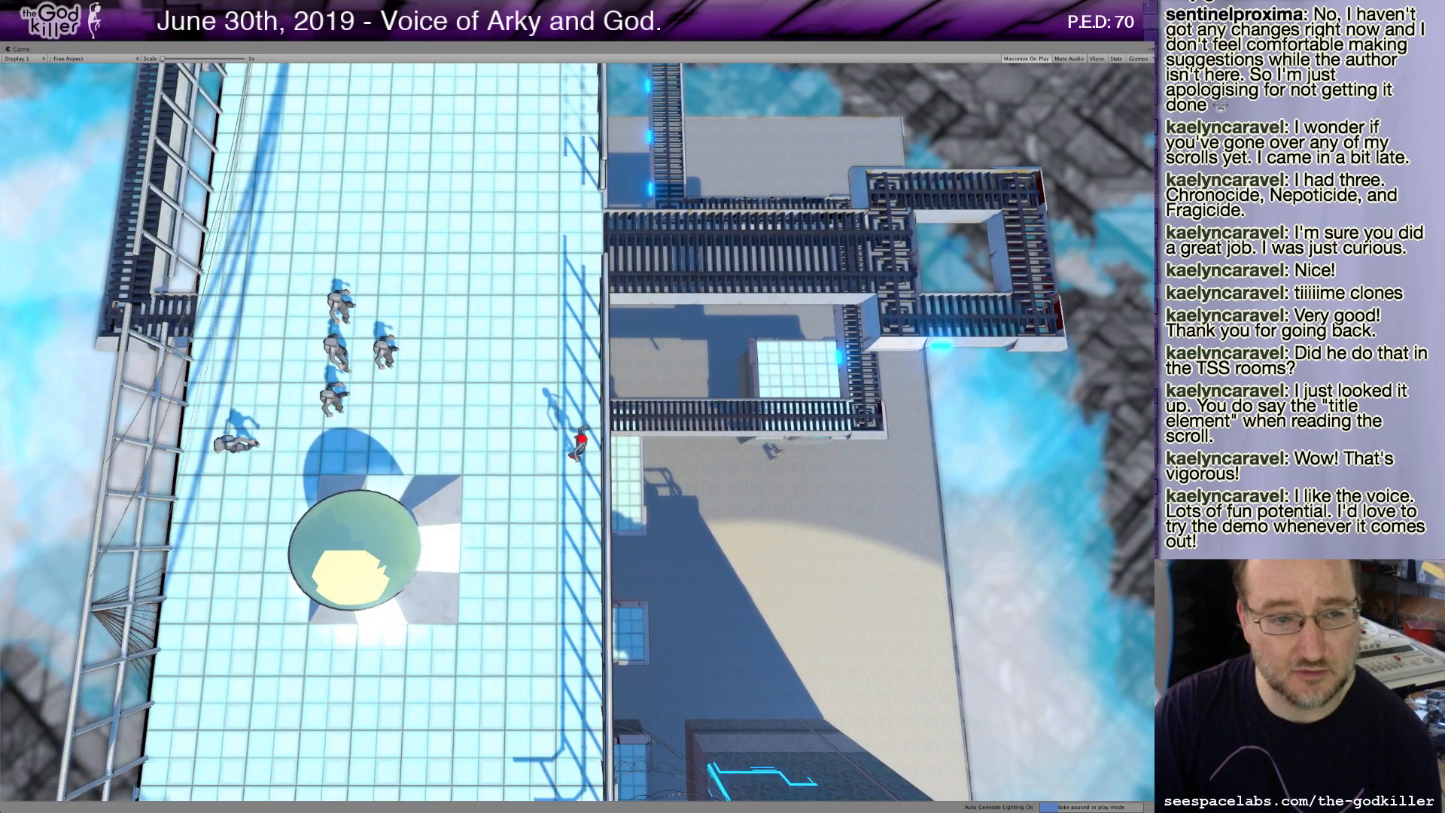
key(Up)
key(Up)
key(Up)
key(Up)
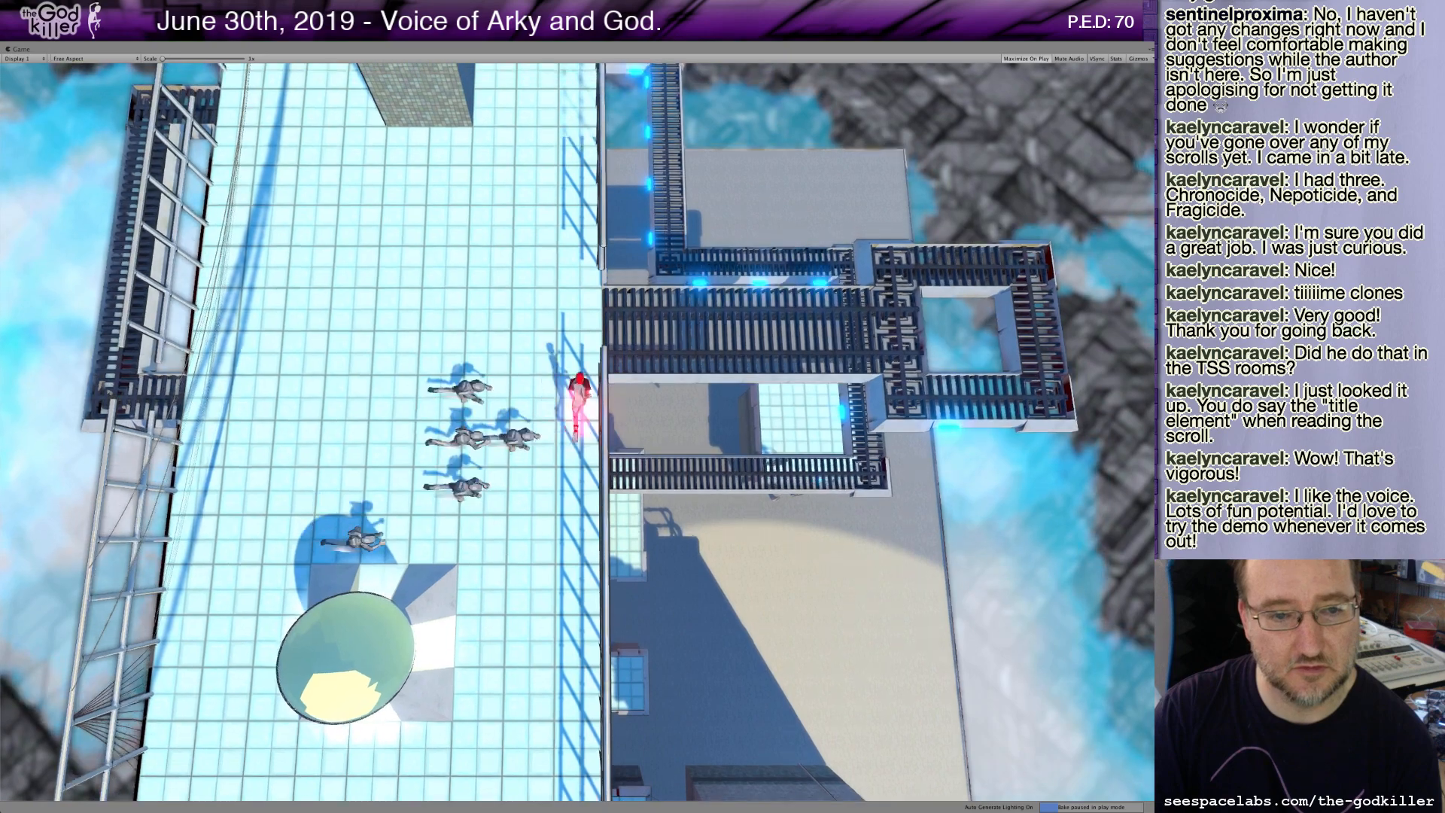
key(Up)
key(Up)
key(Up)
key(Up)
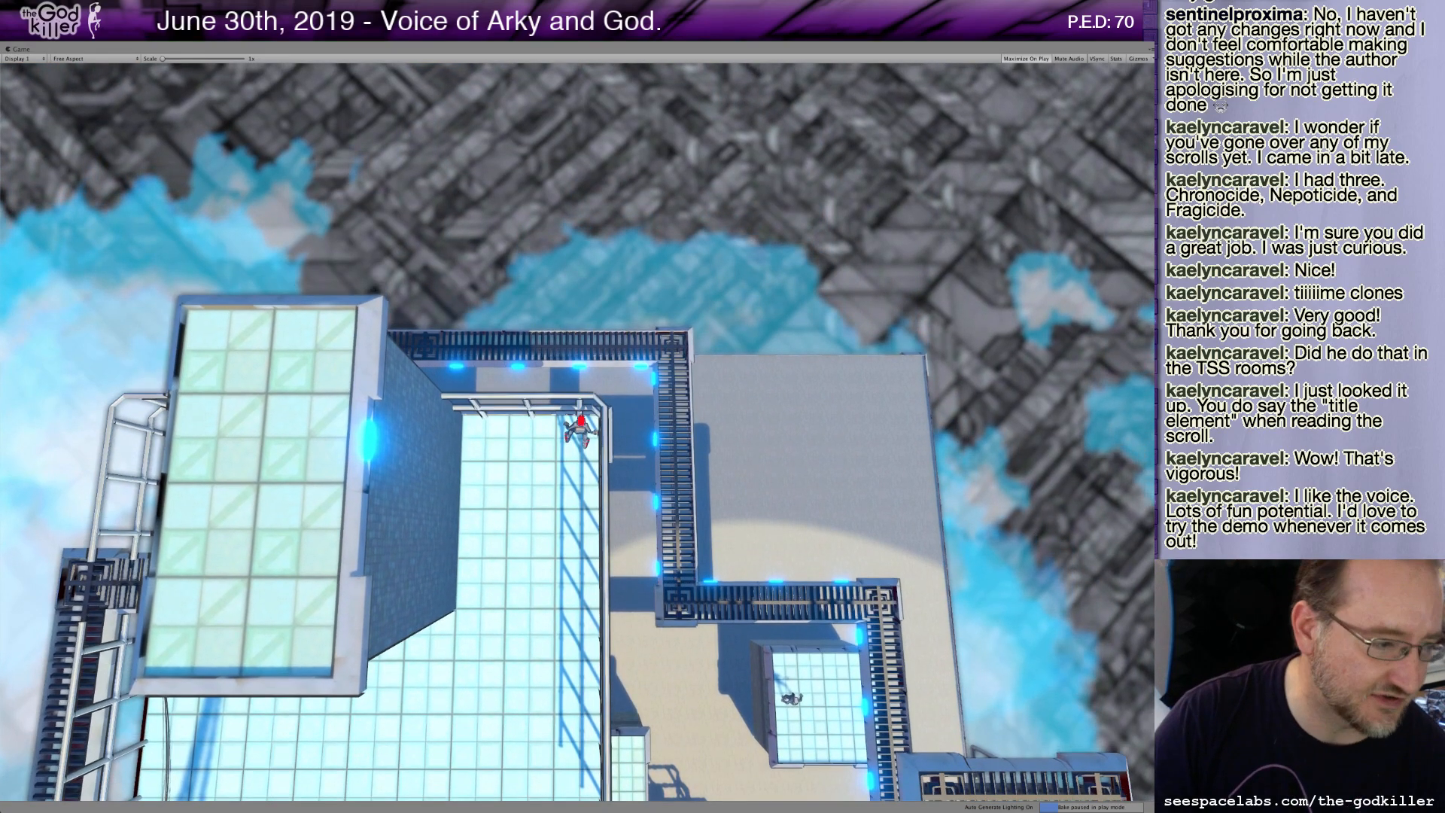
key(Down)
key(Down)
key(Down)
key(Down)
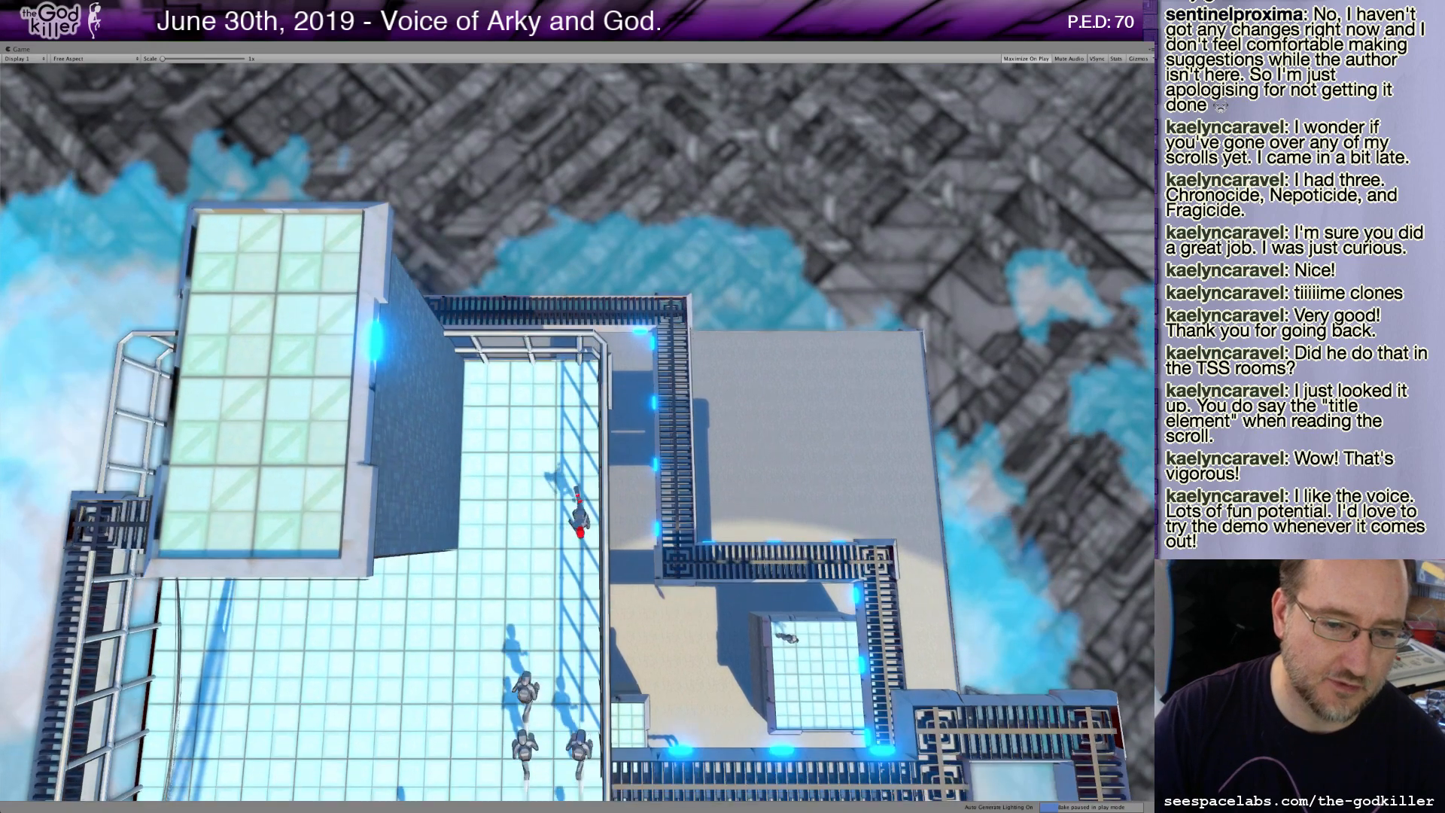
key(Left)
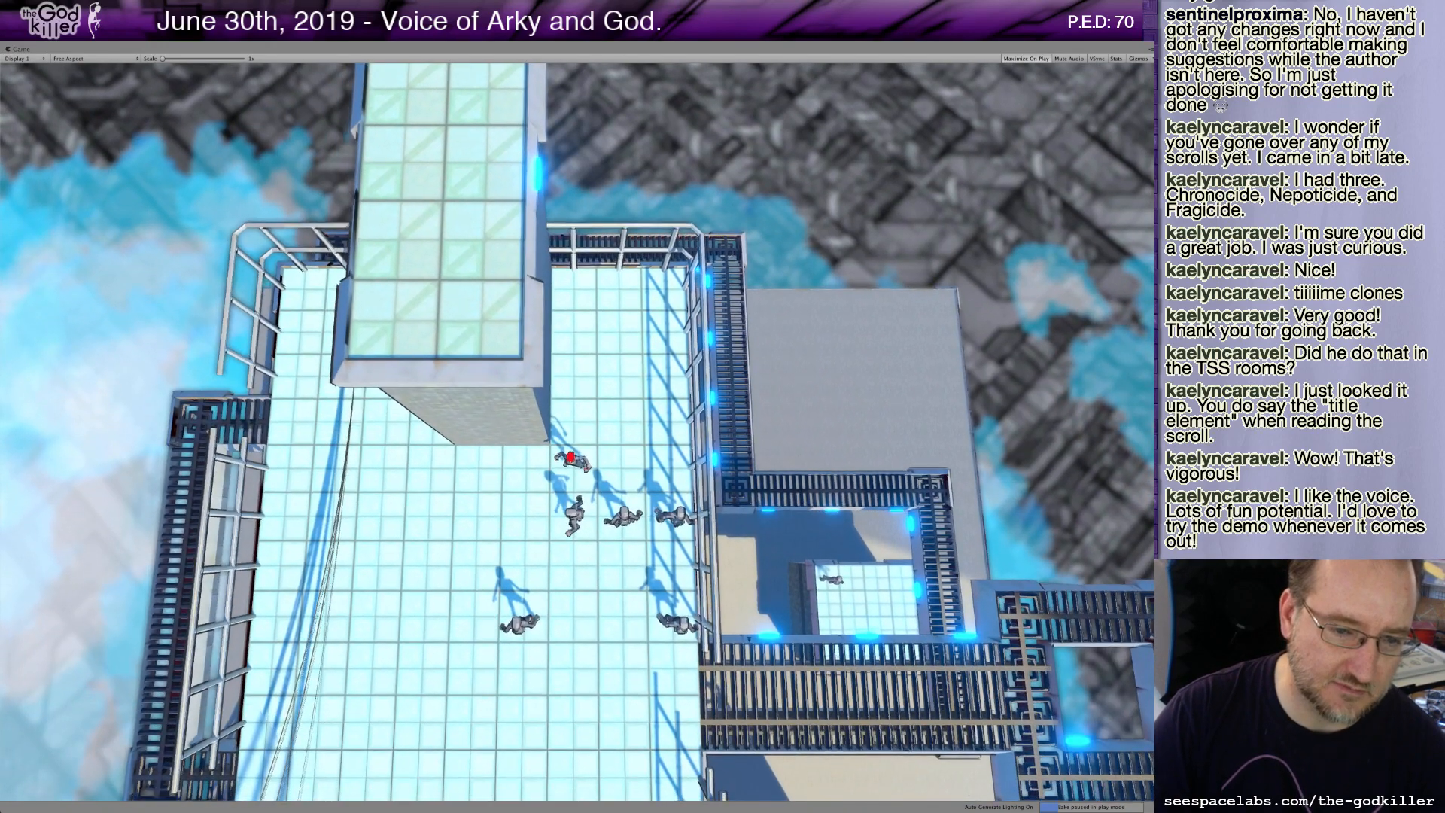
key(Left)
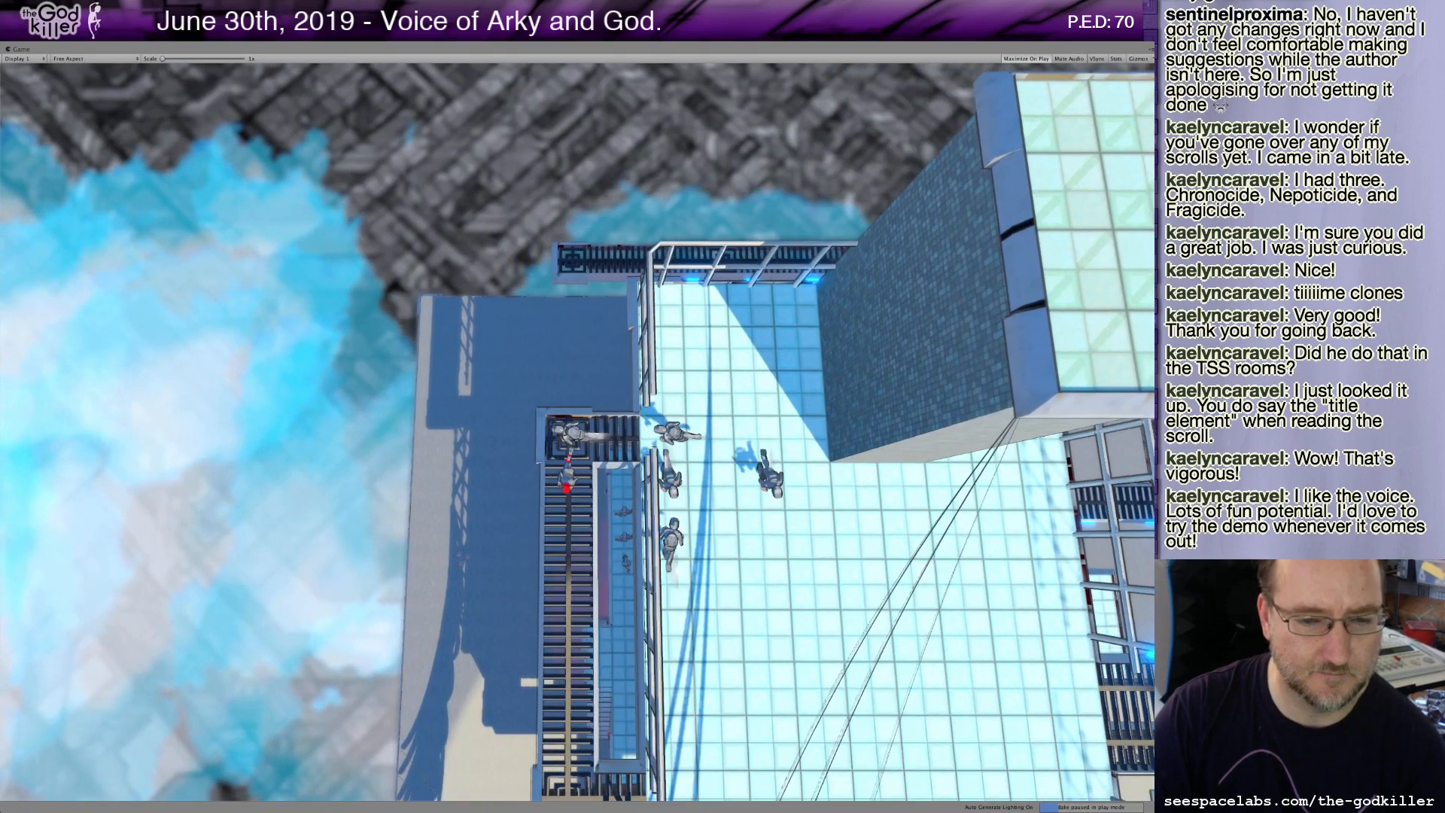
key(Down)
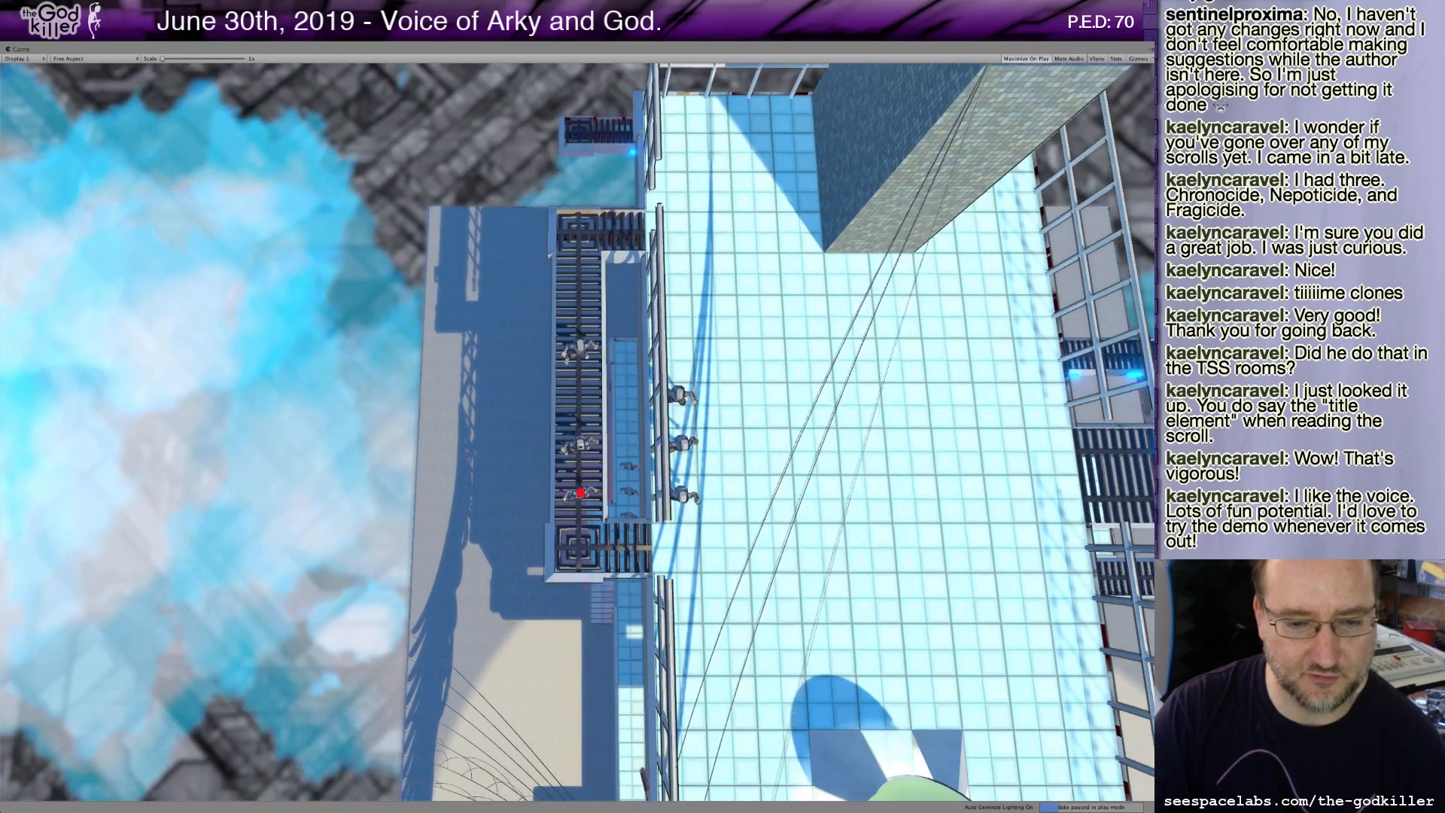
key(Left)
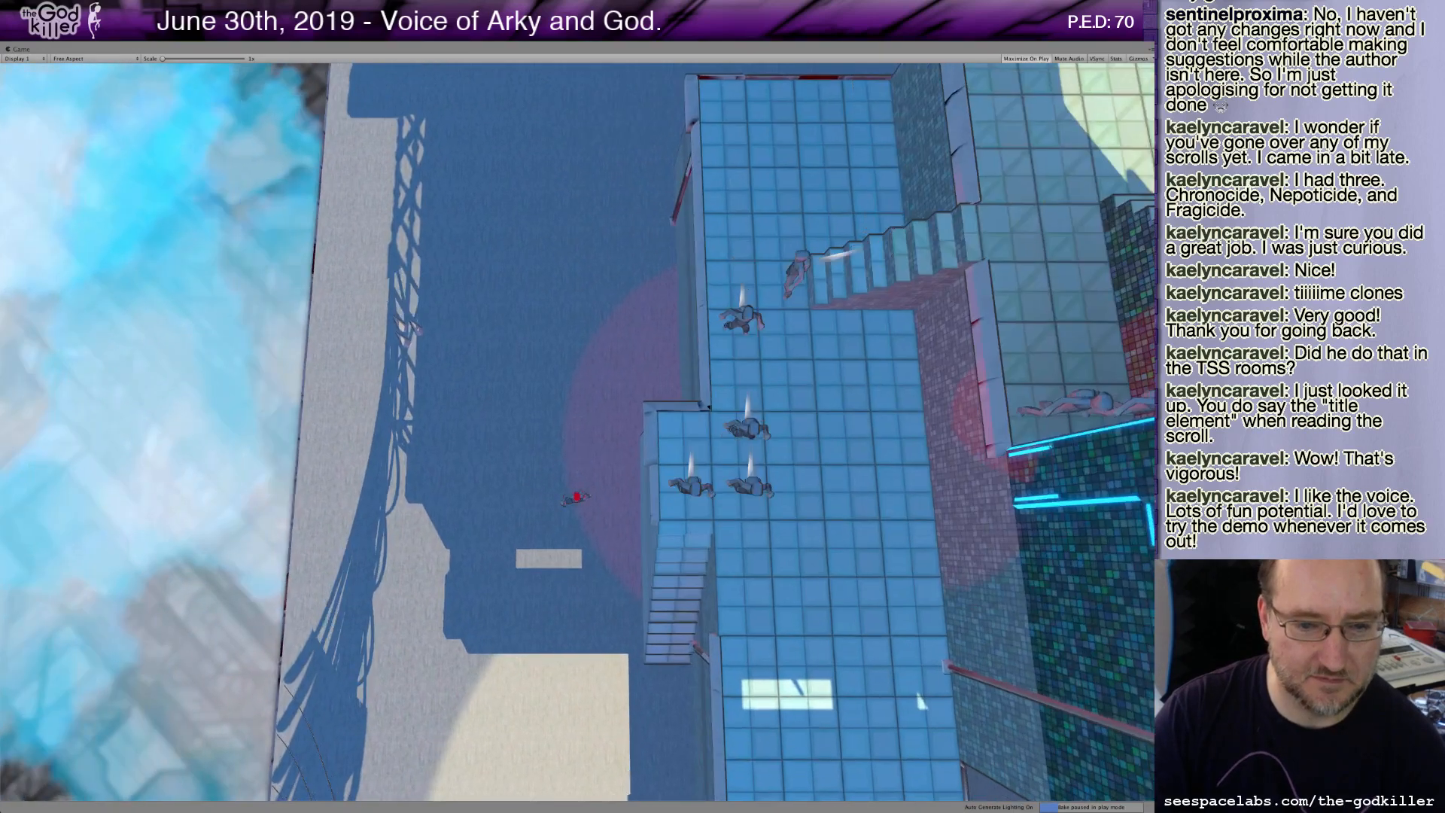
key(Down)
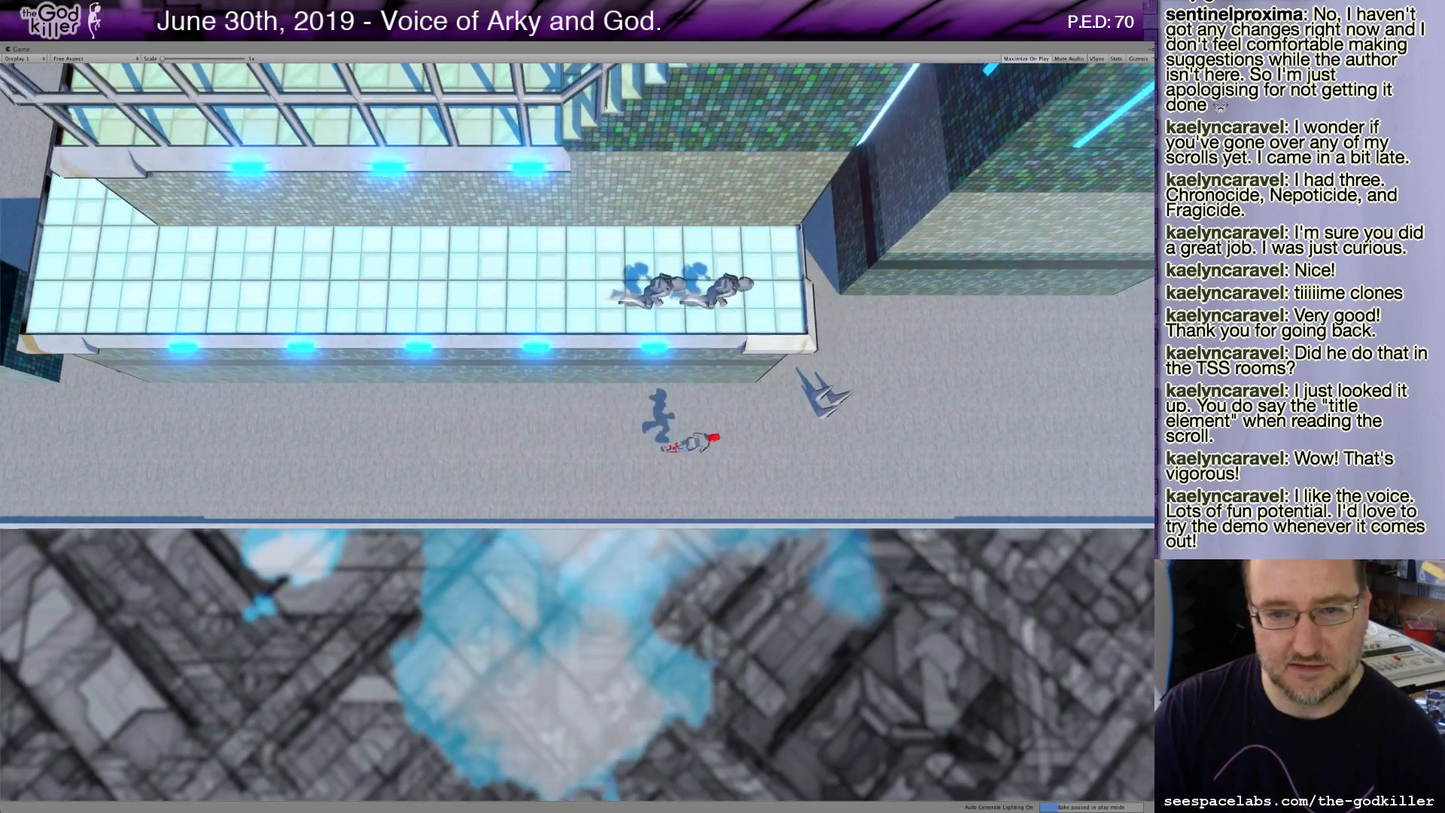
Keep steering the character forward along the rooftop walkways between the glass-roofed buildings.
key(w)
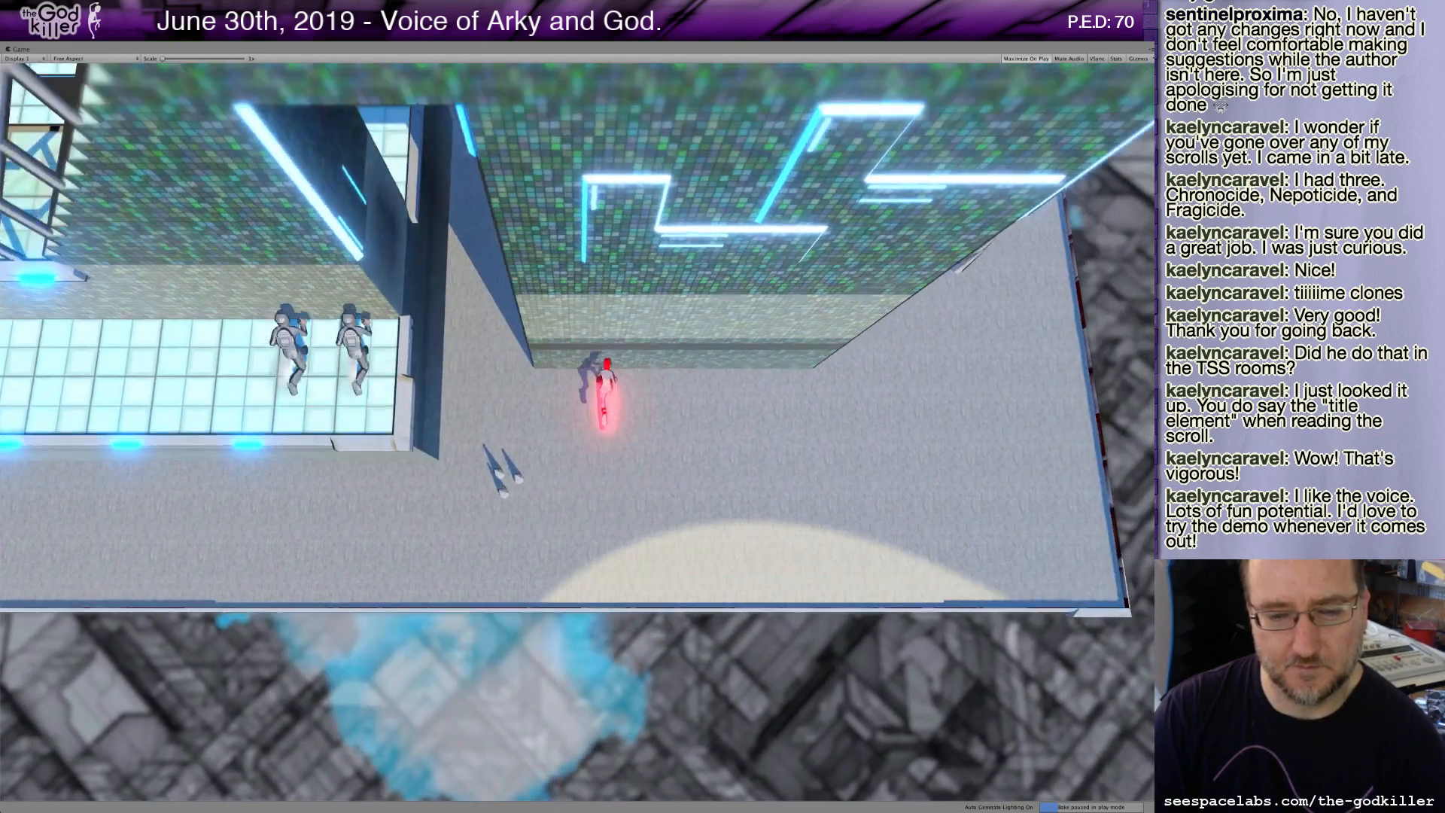
key(a)
key(w)
key(w)
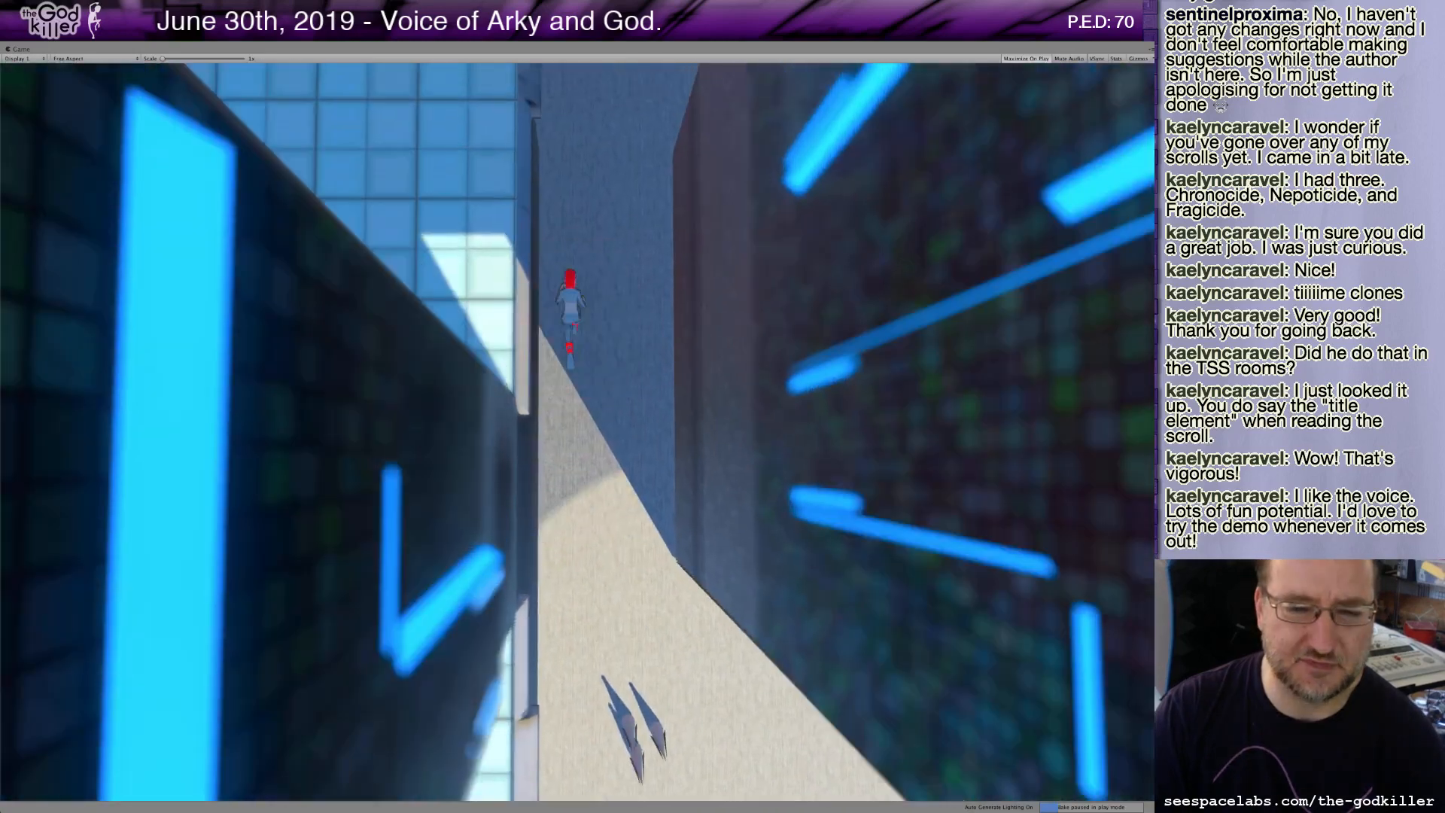
key(w)
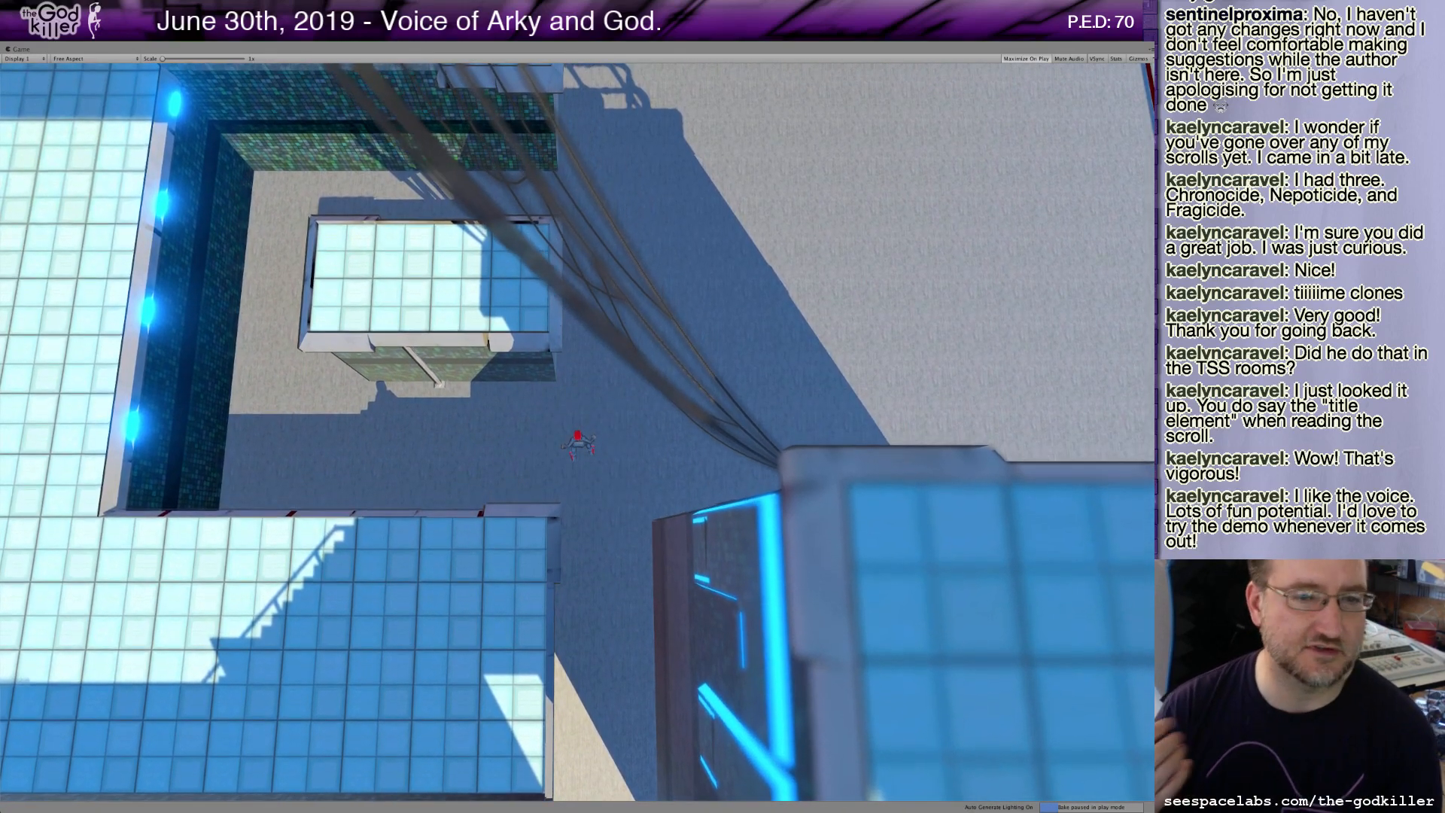
key(w)
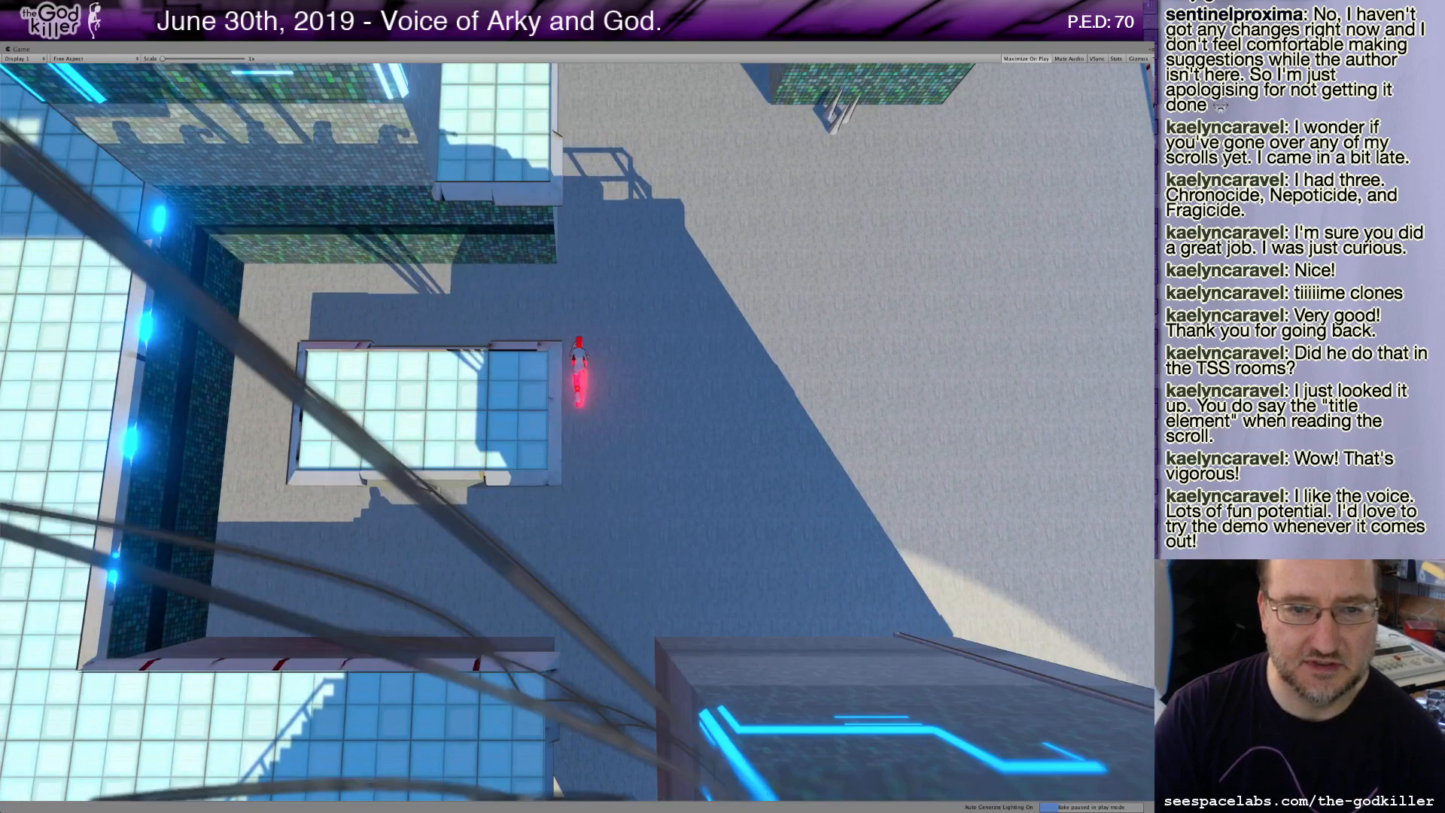
key(w)
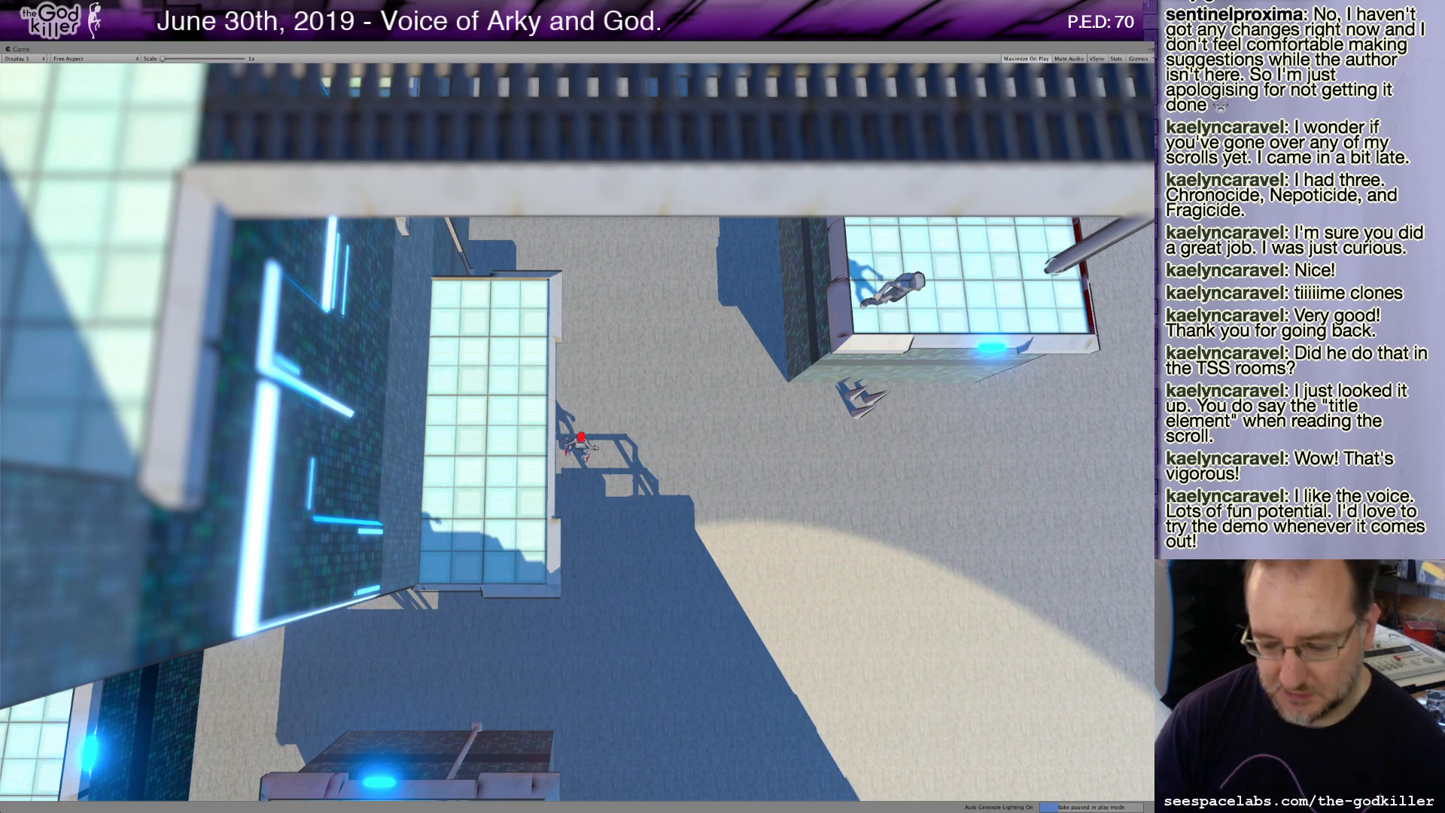
key(w)
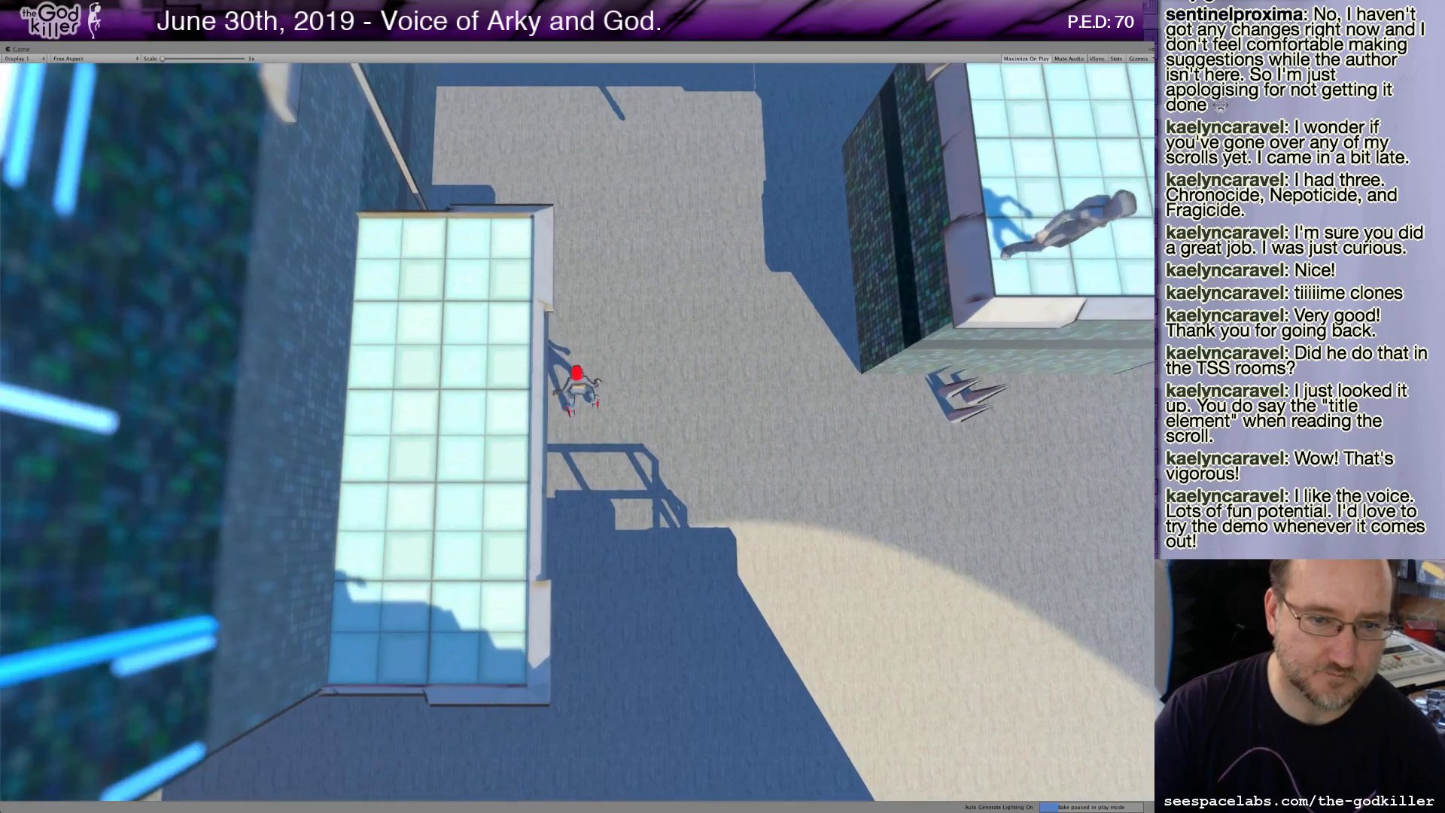
key(w)
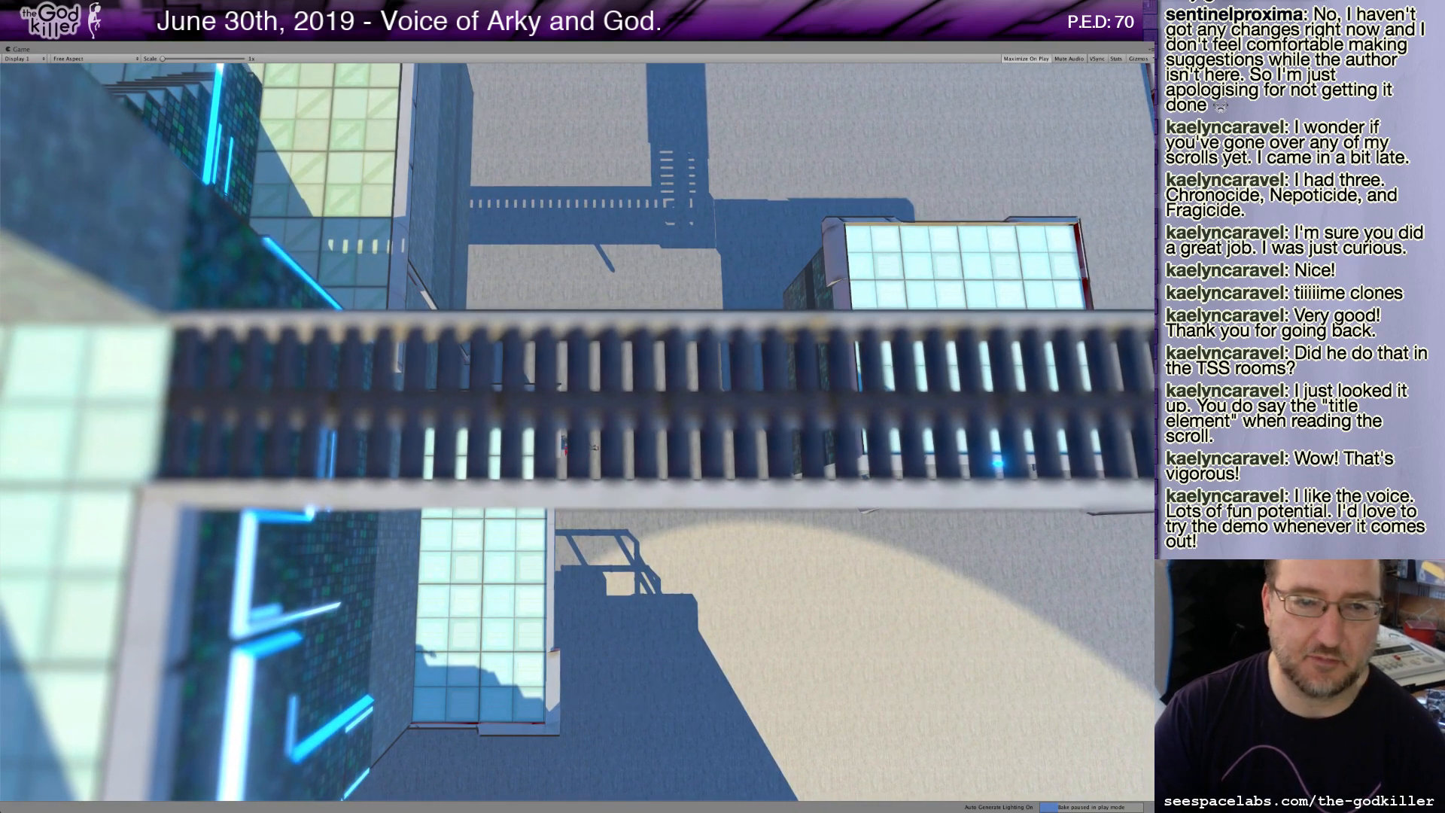
key(w)
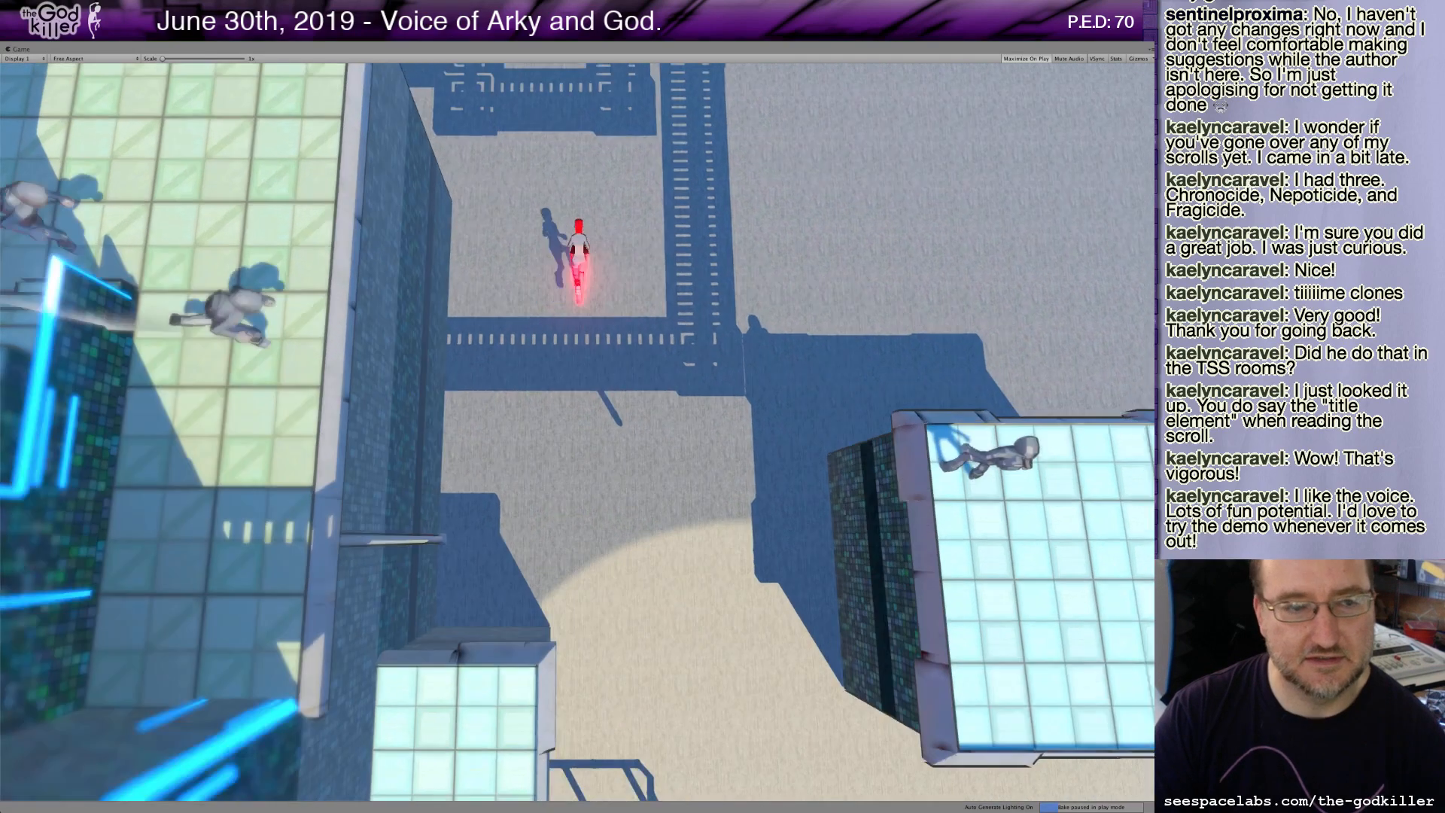
key(w)
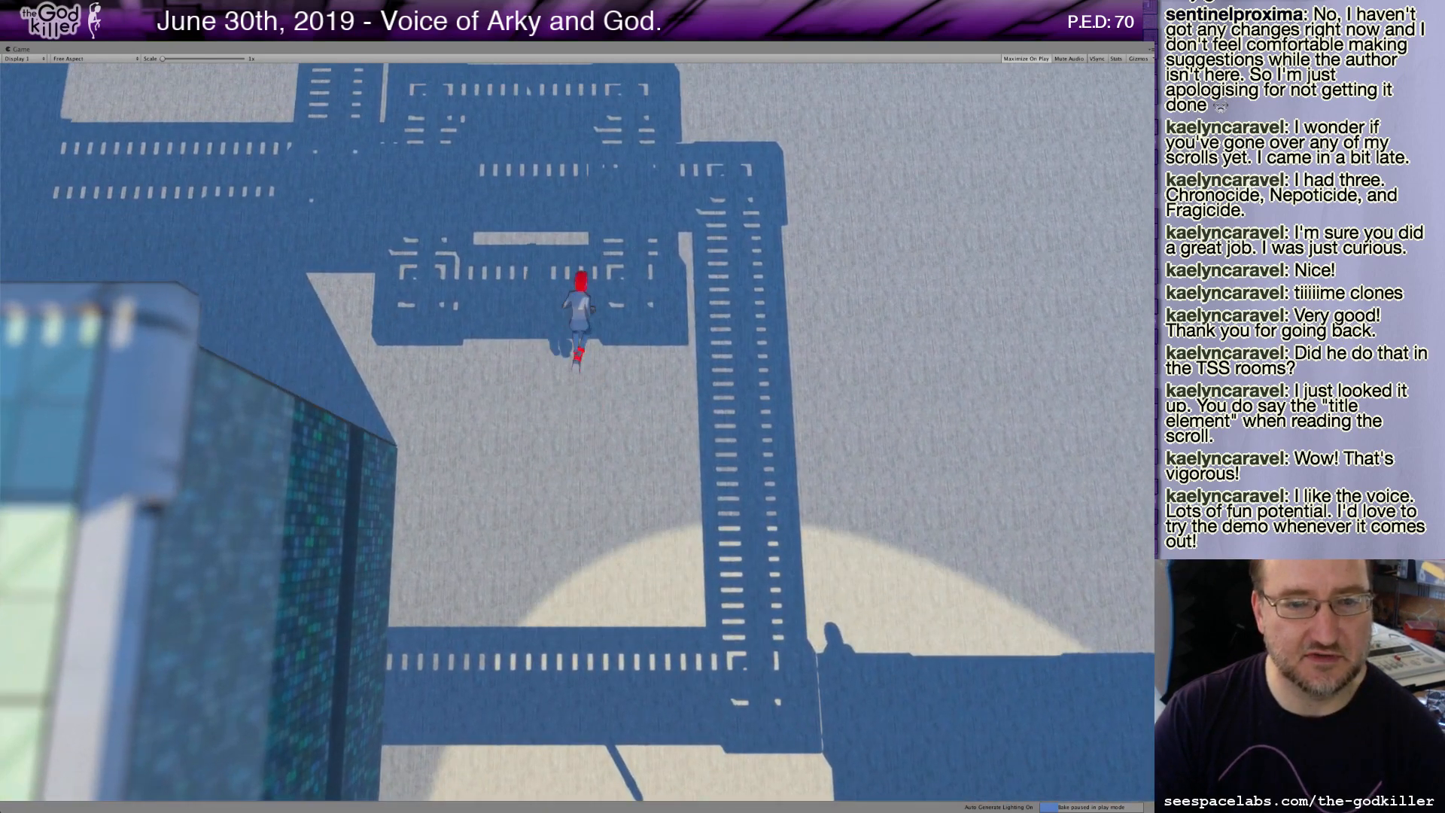
Steer the character across the open roof and up the stairs beside the long glass walkway.
key(a)
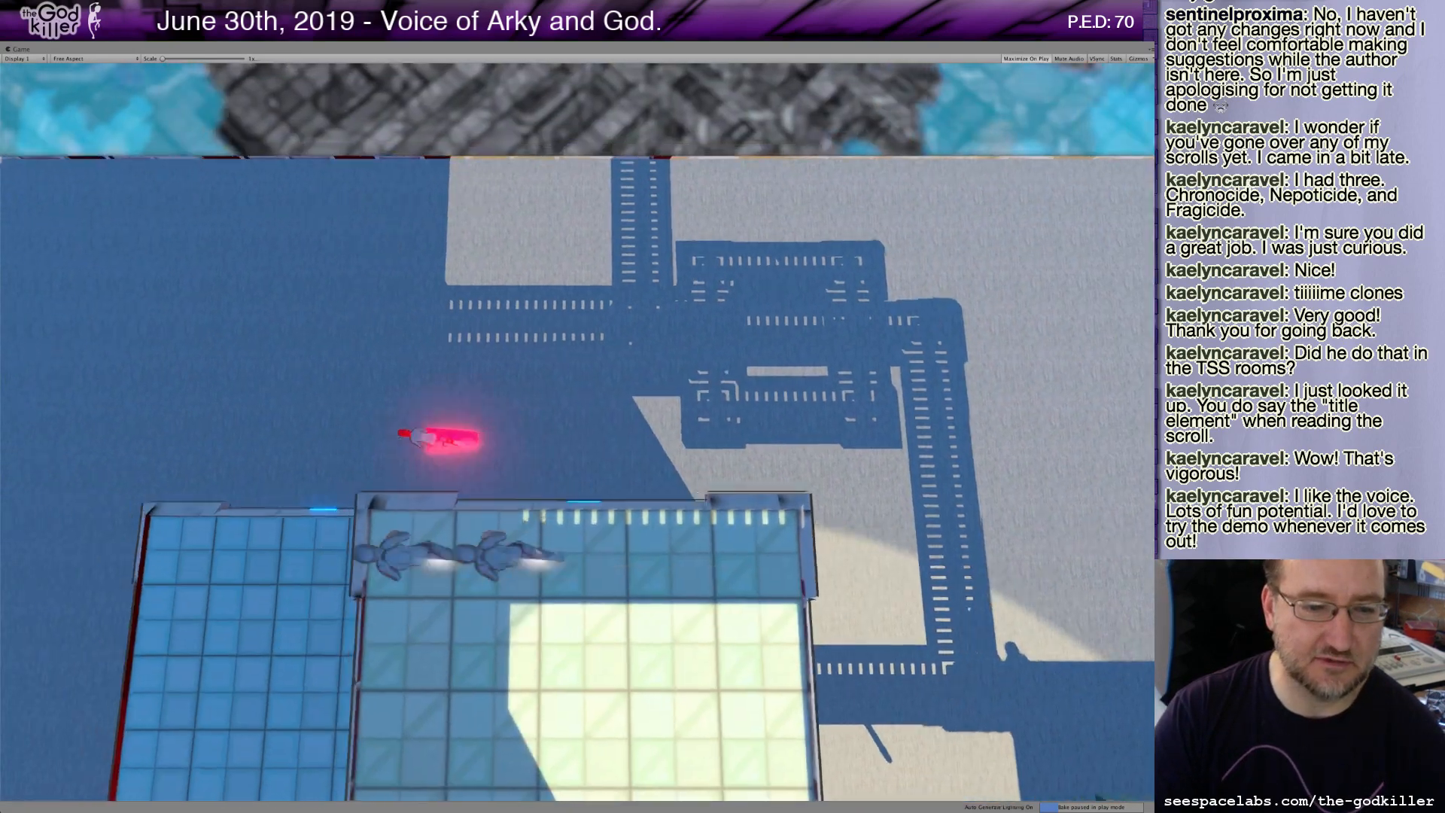
key(d)
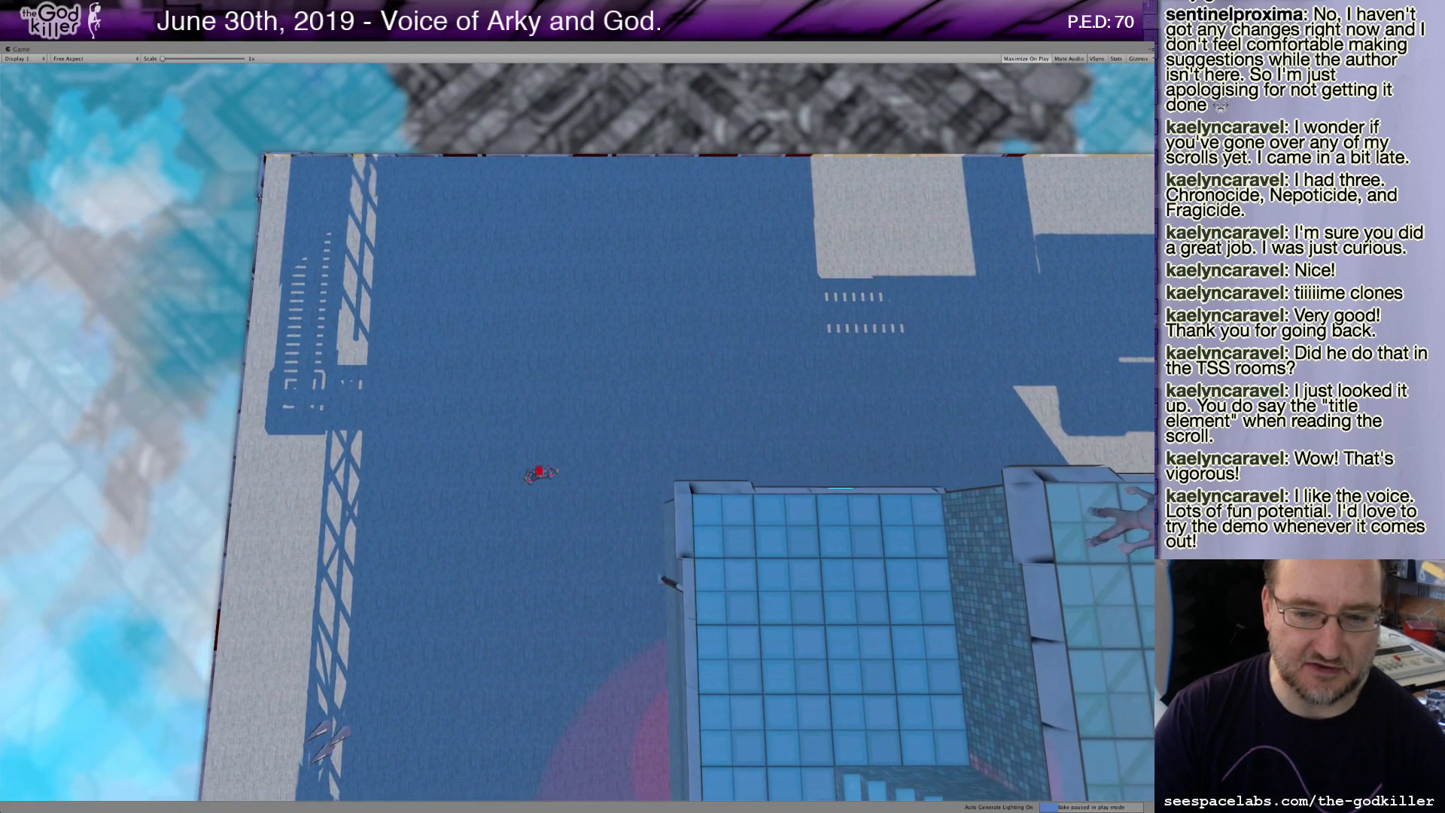
key(s)
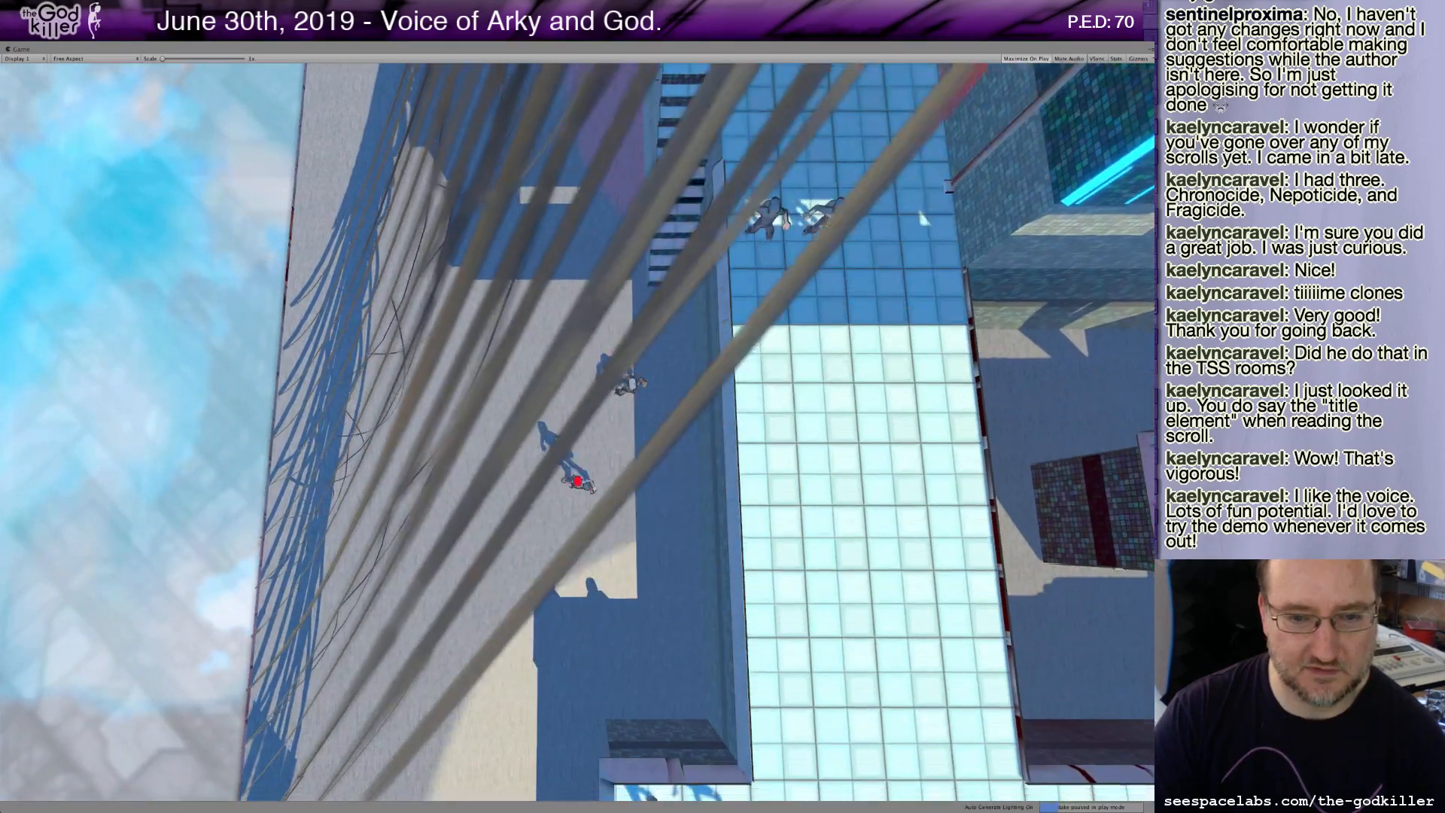
key(d)
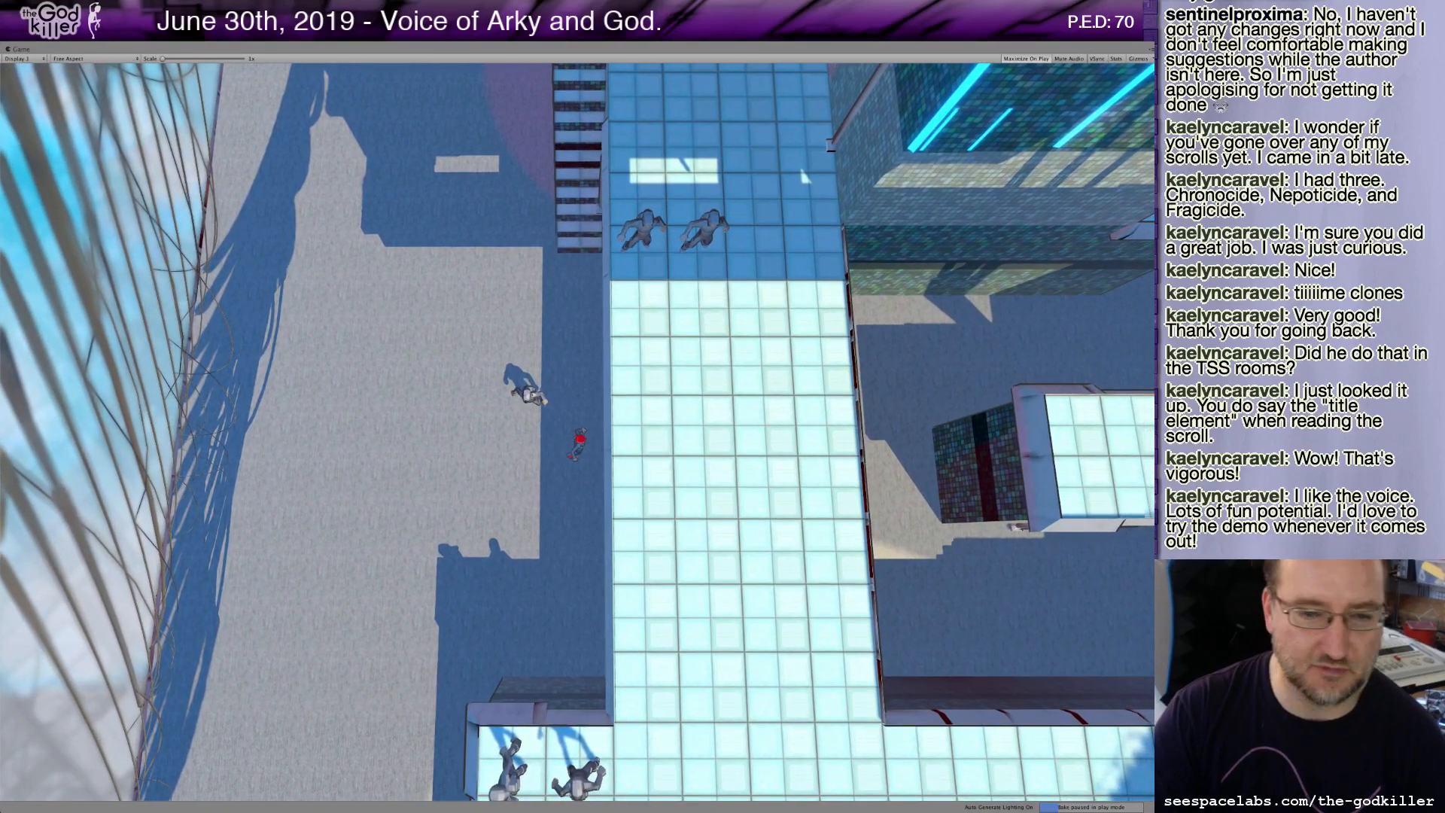
key(w)
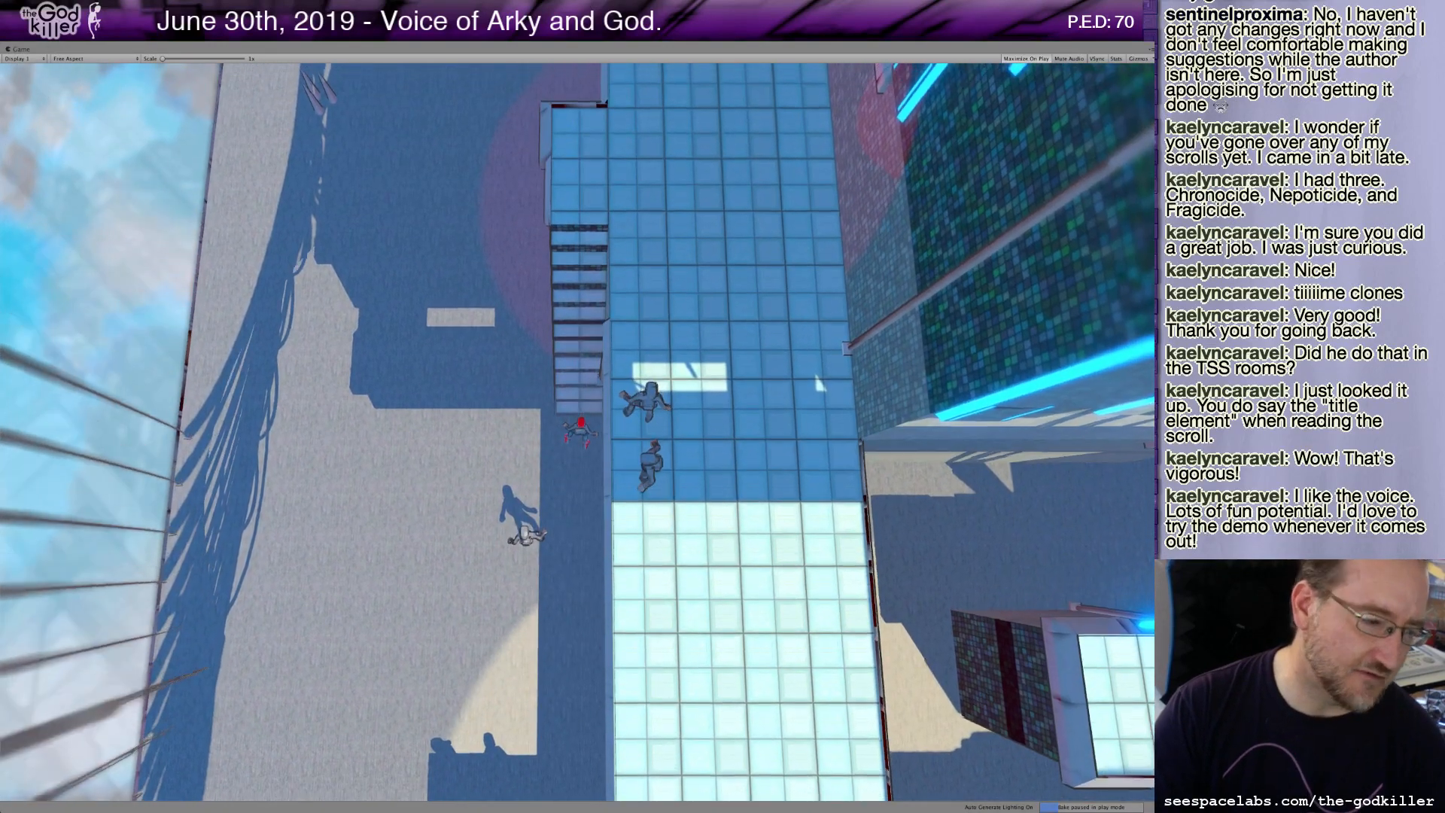
key(w)
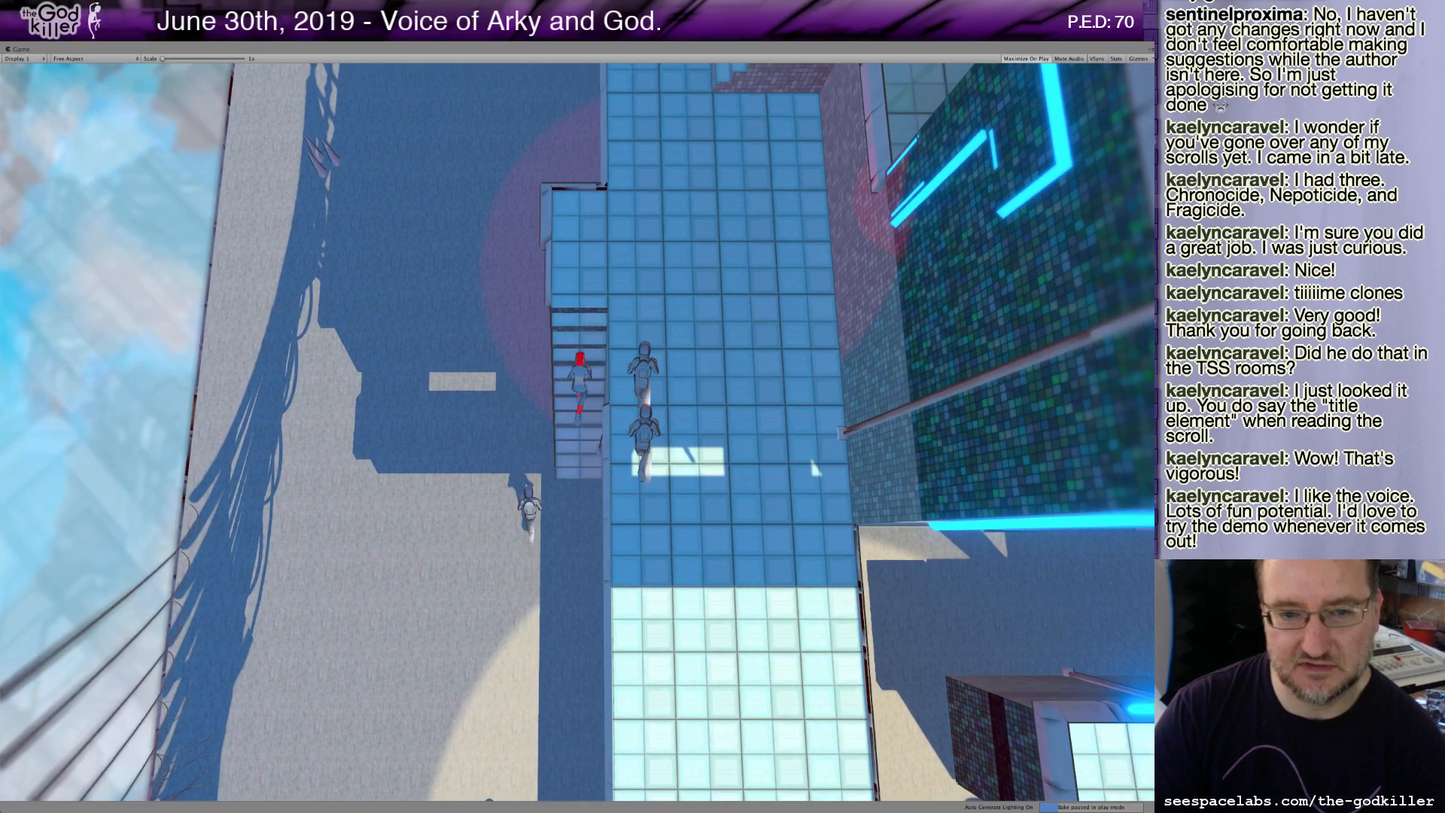
key(w)
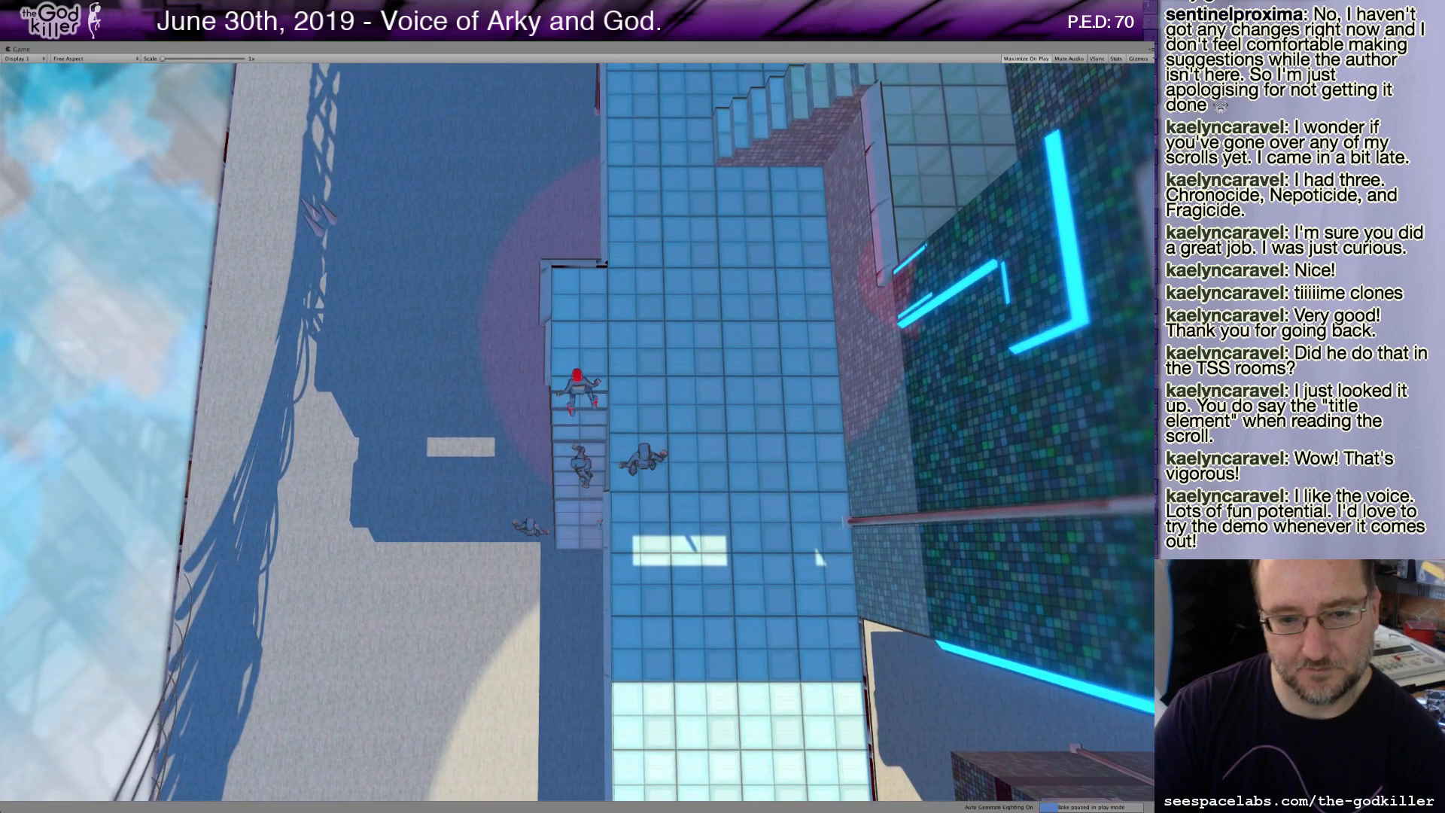
key(w)
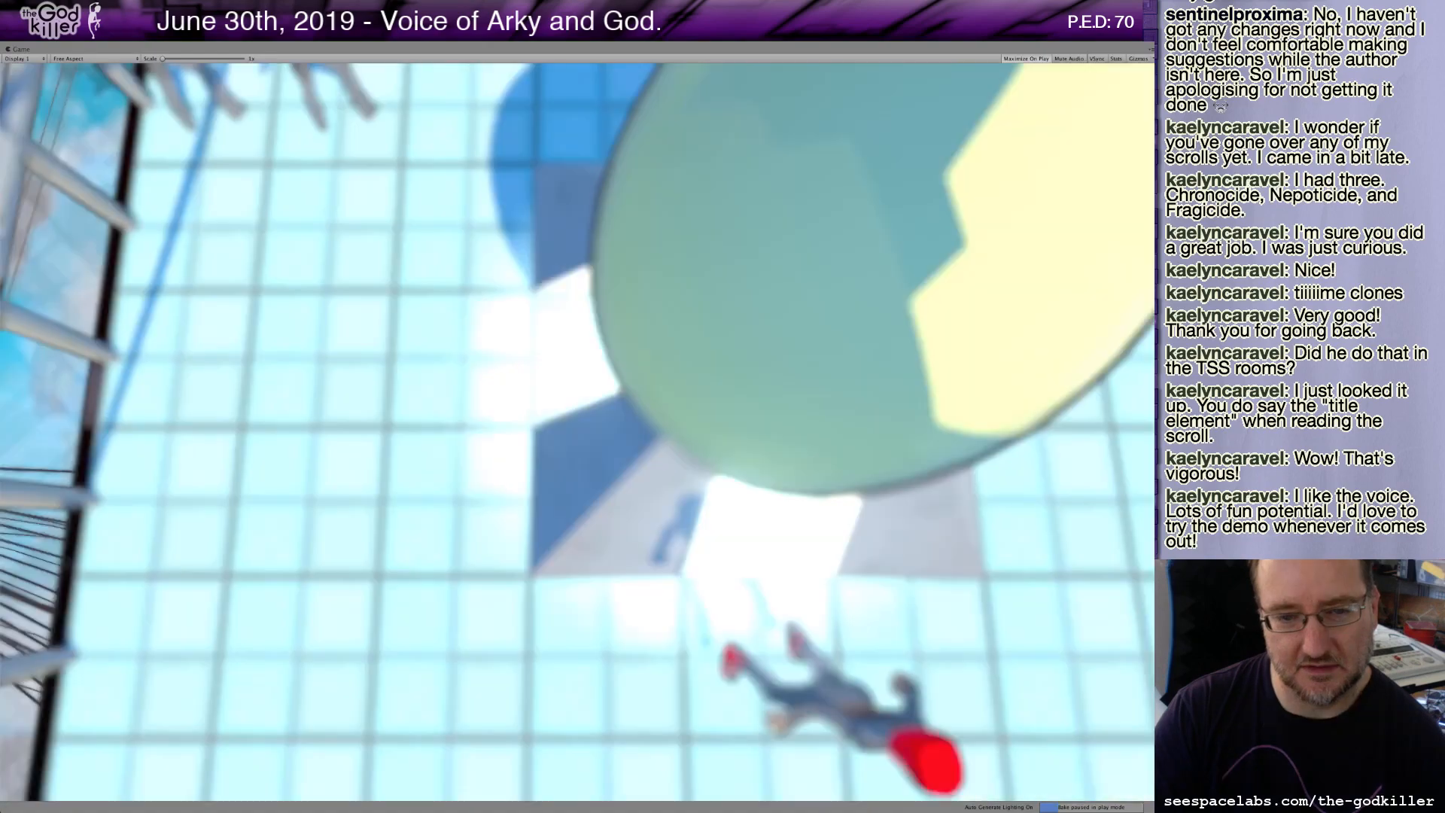
Steer the character past the green sphere and the following clones up the walkway toward the tall glass-topped tower.
key(d)
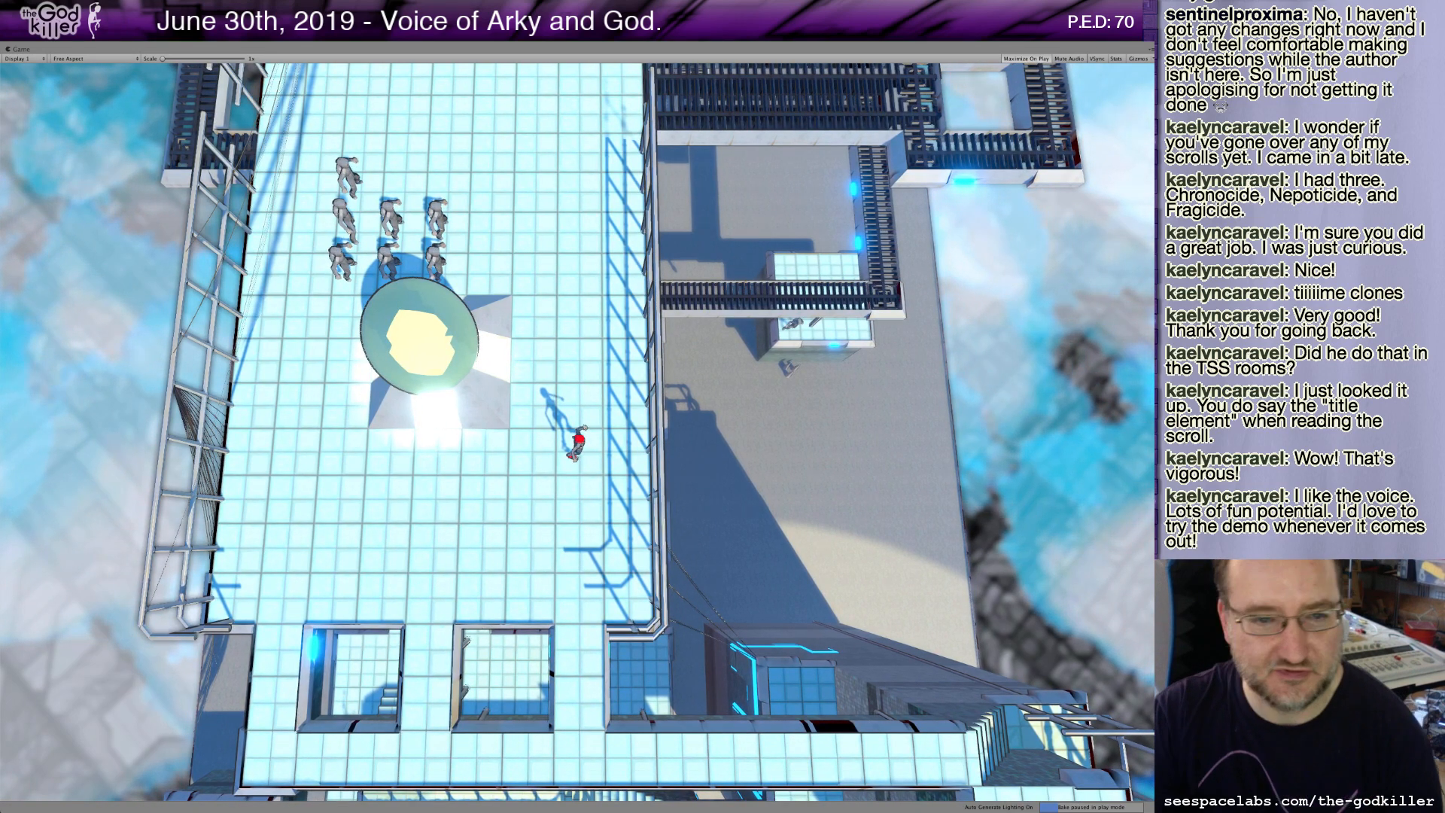
key(w)
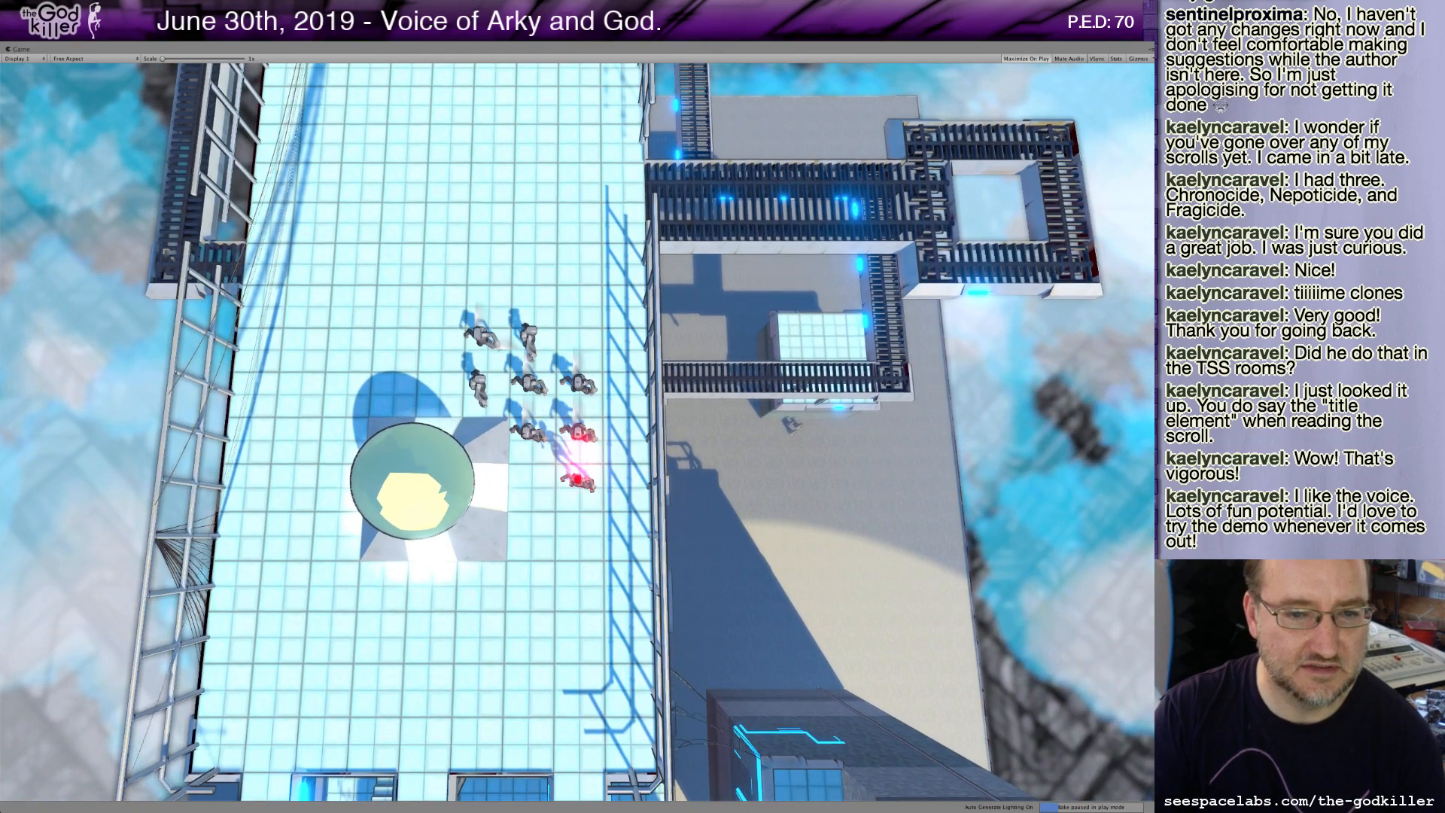
key(s)
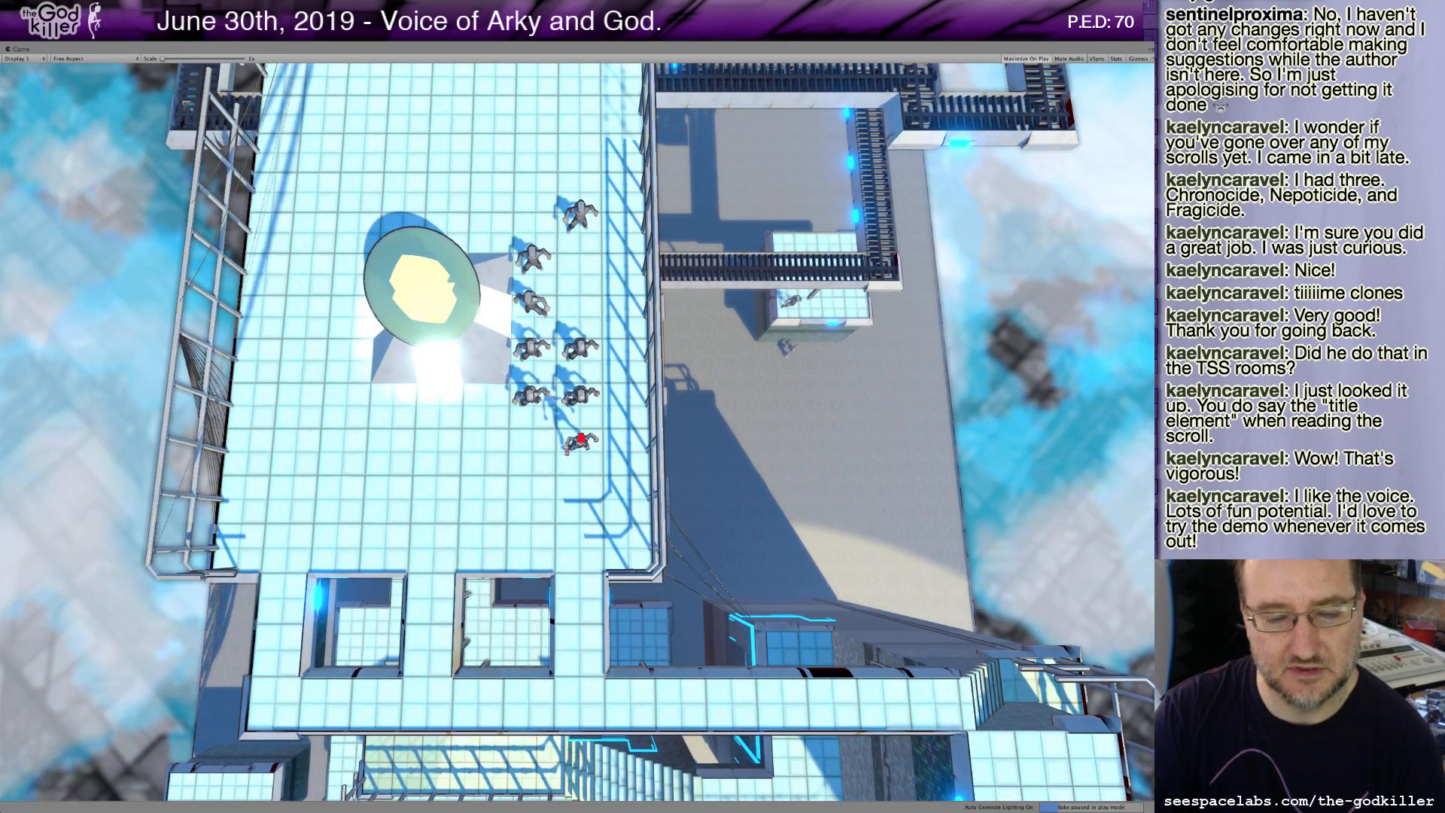
key(a)
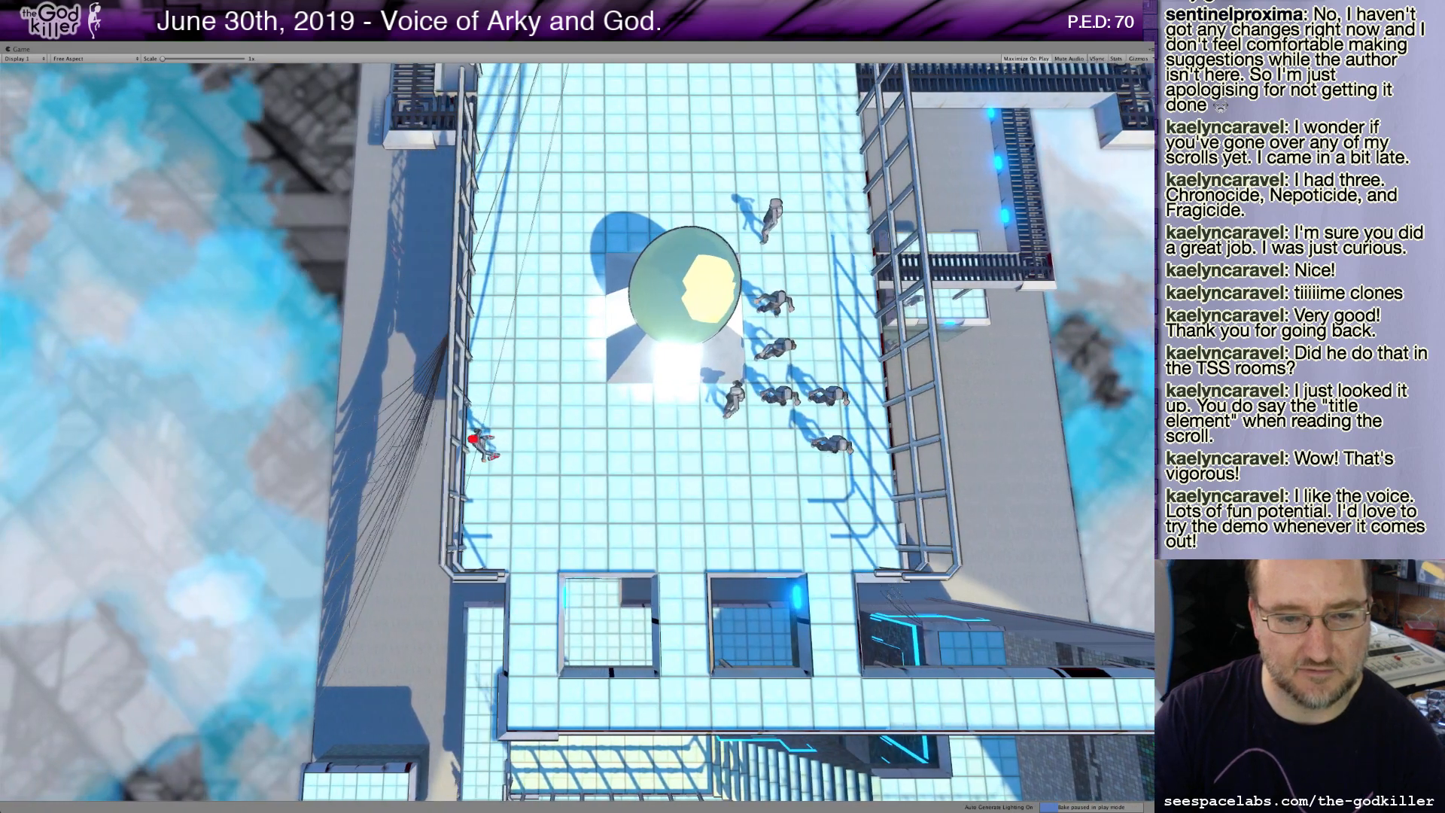
key(w)
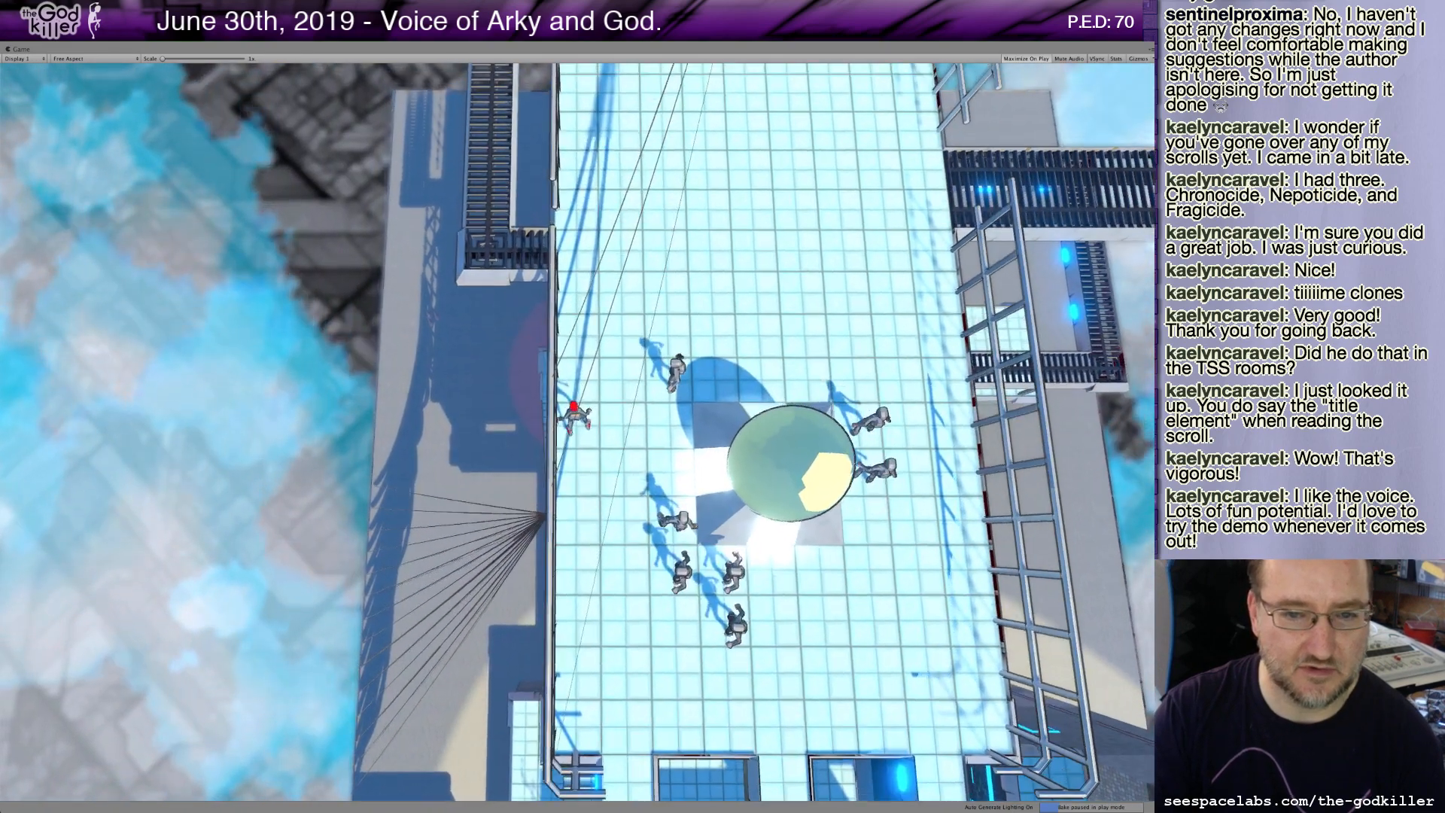
key(w)
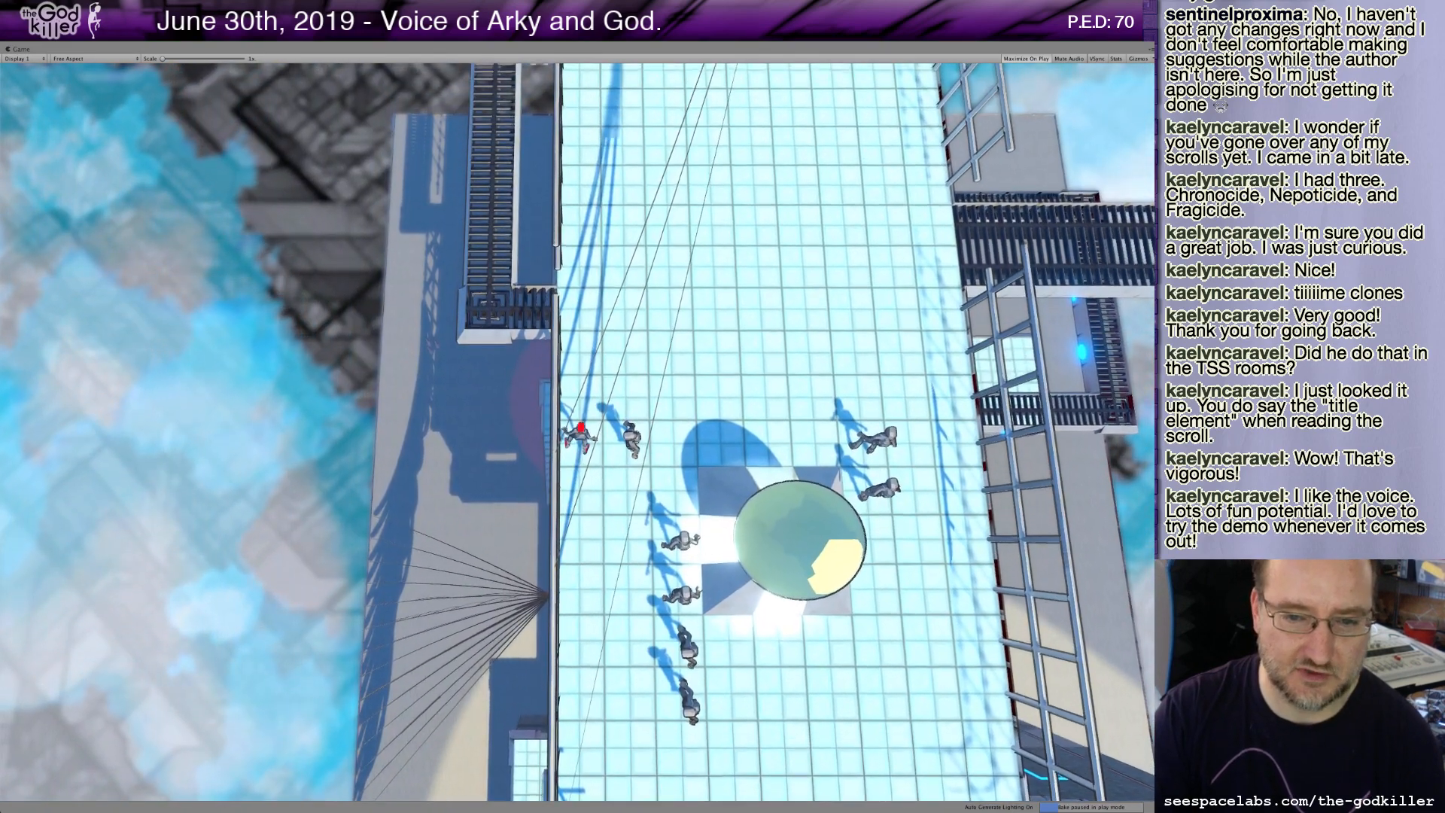
key(d)
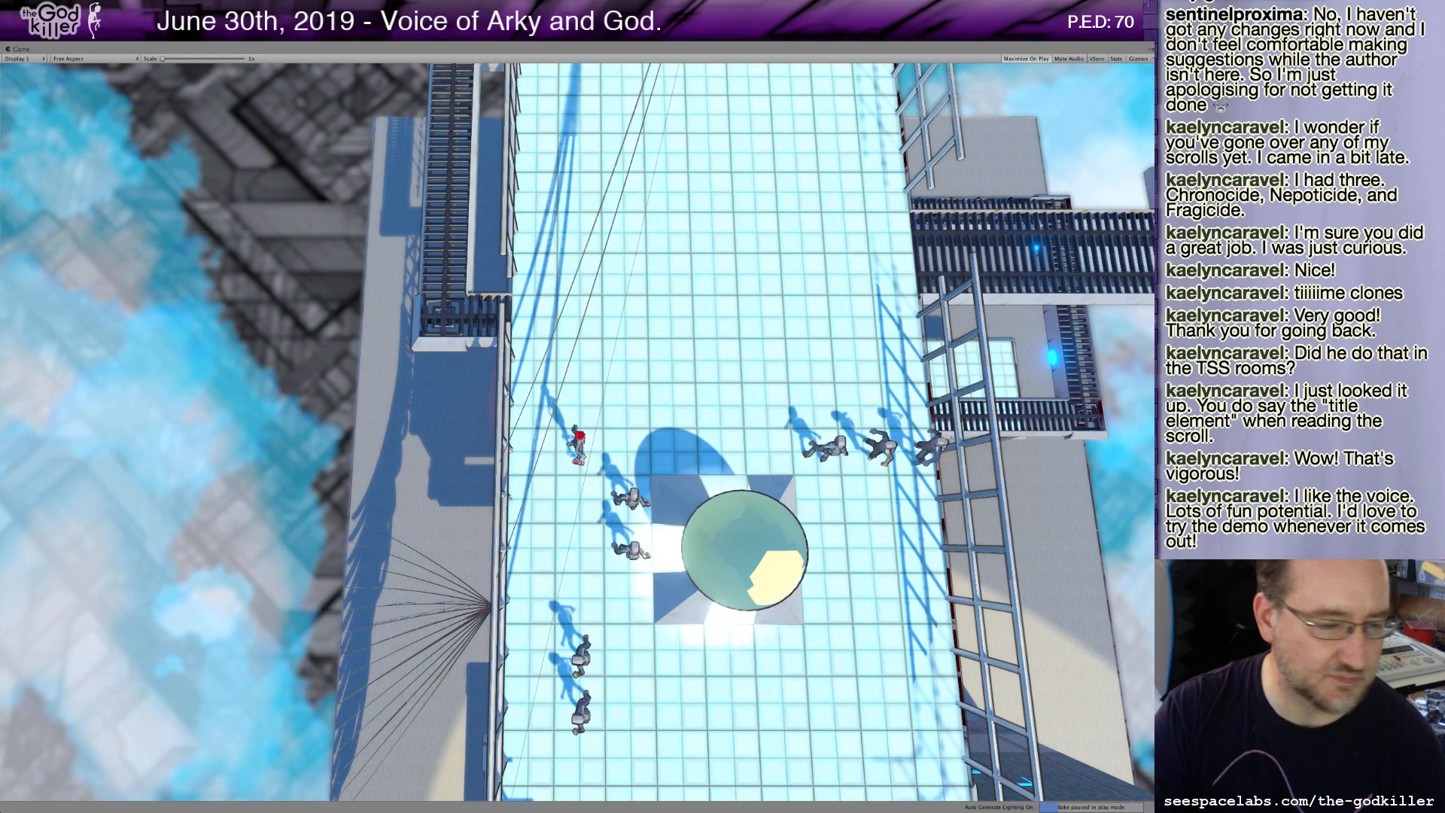
key(w)
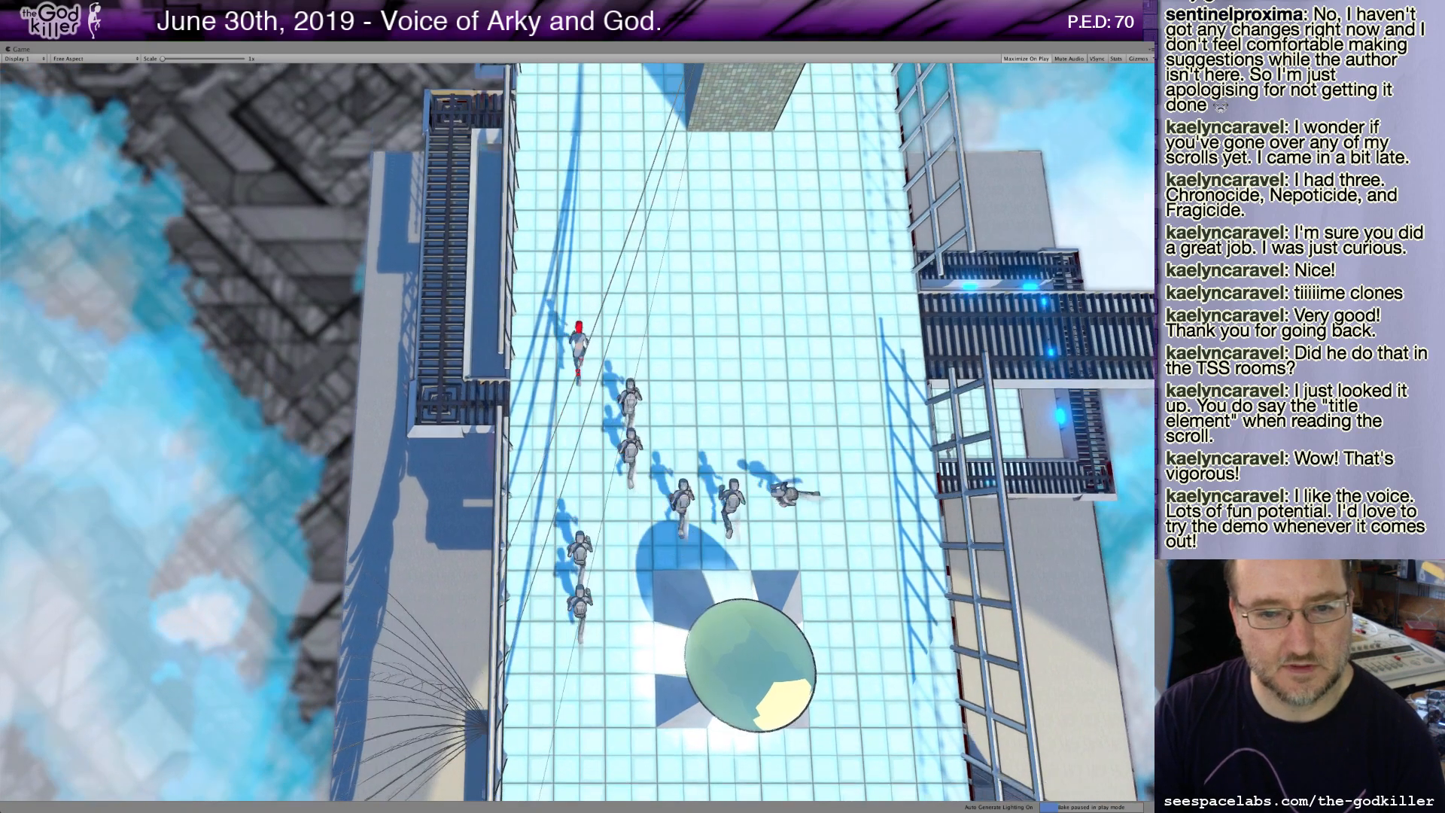
key(w)
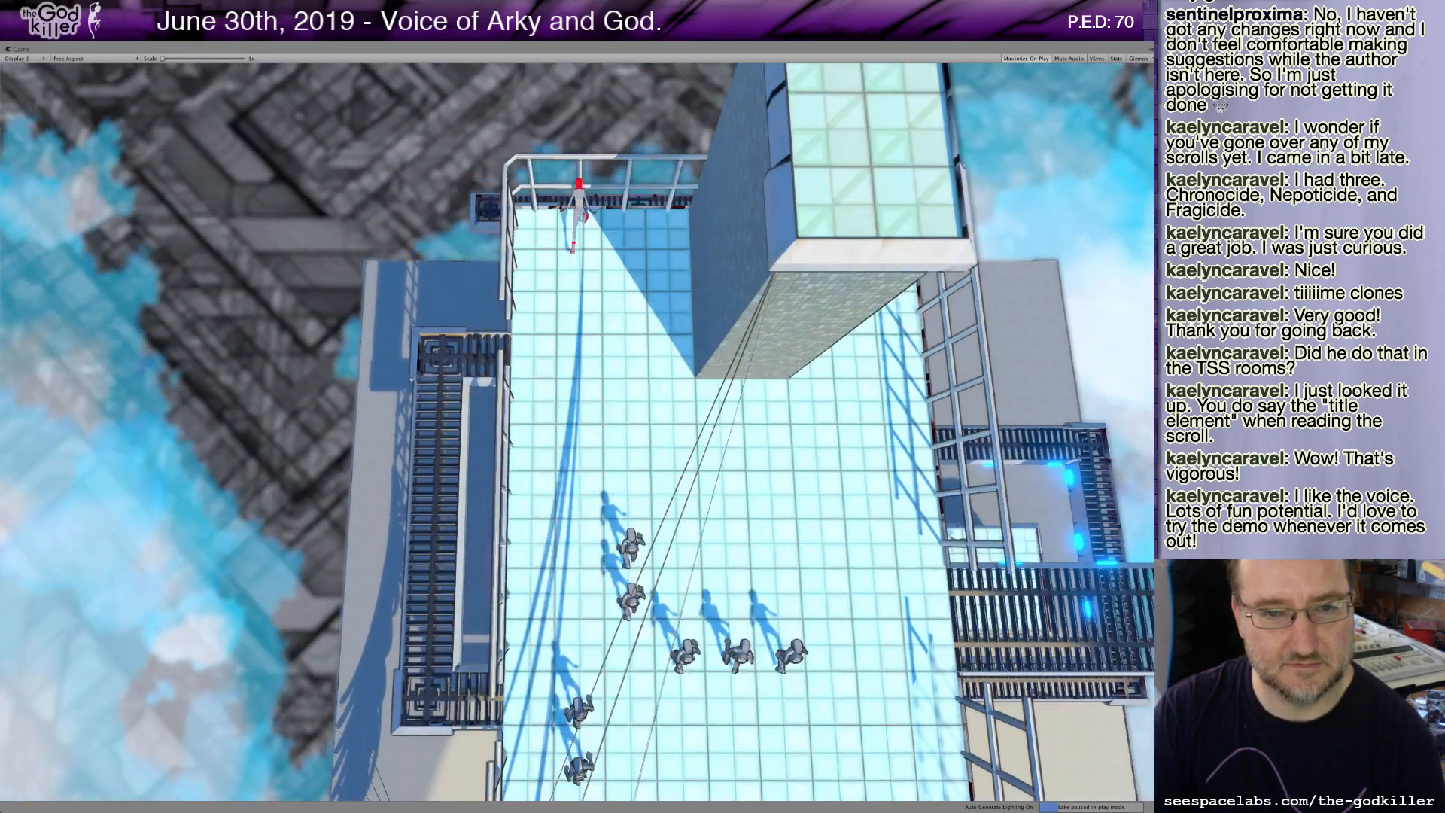
Walk the character around the railed roof area beside the glass-topped tower and back toward its corner.
key(d)
key(s)
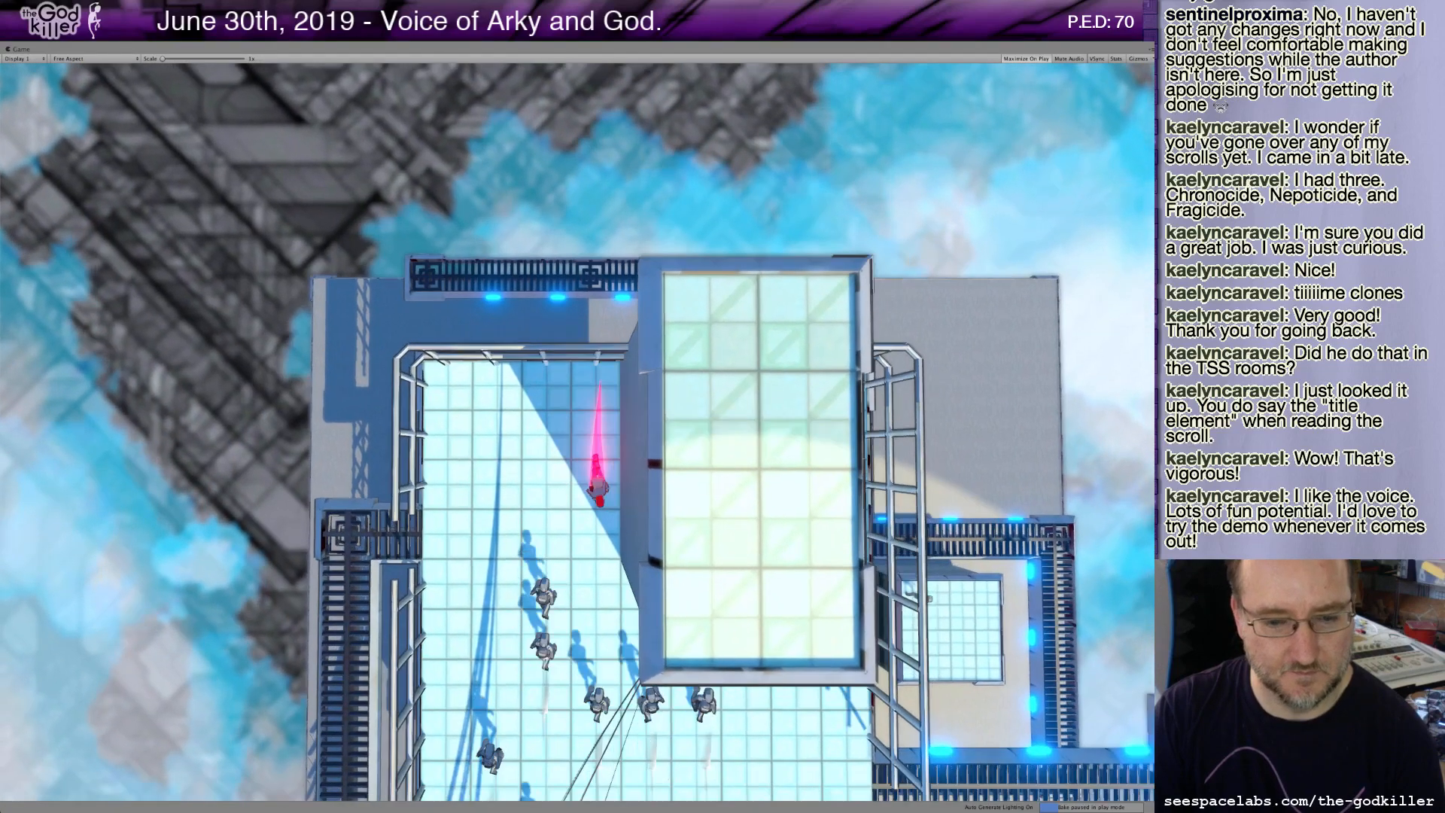
key(a)
key(s)
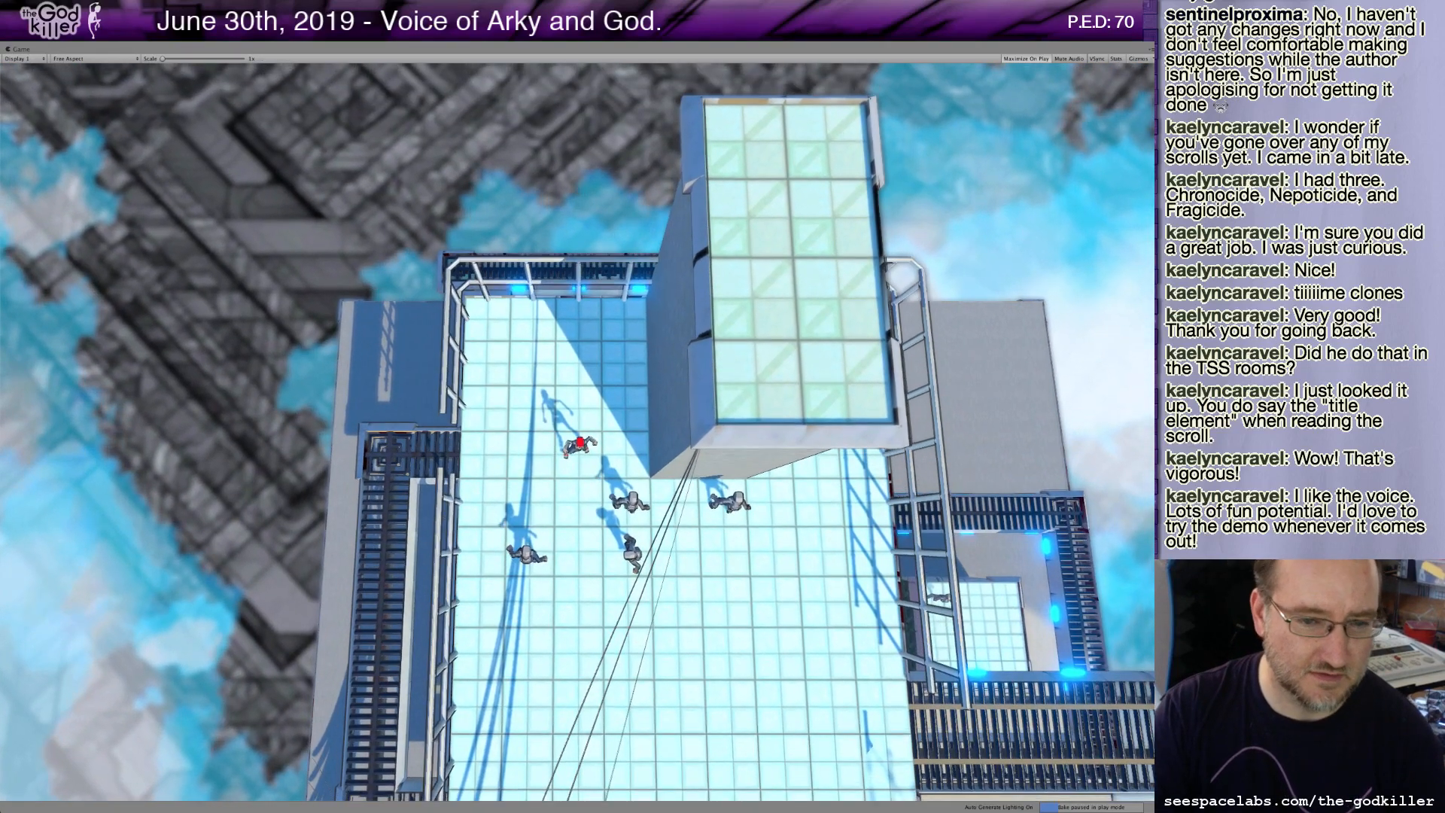
key(a)
key(s)
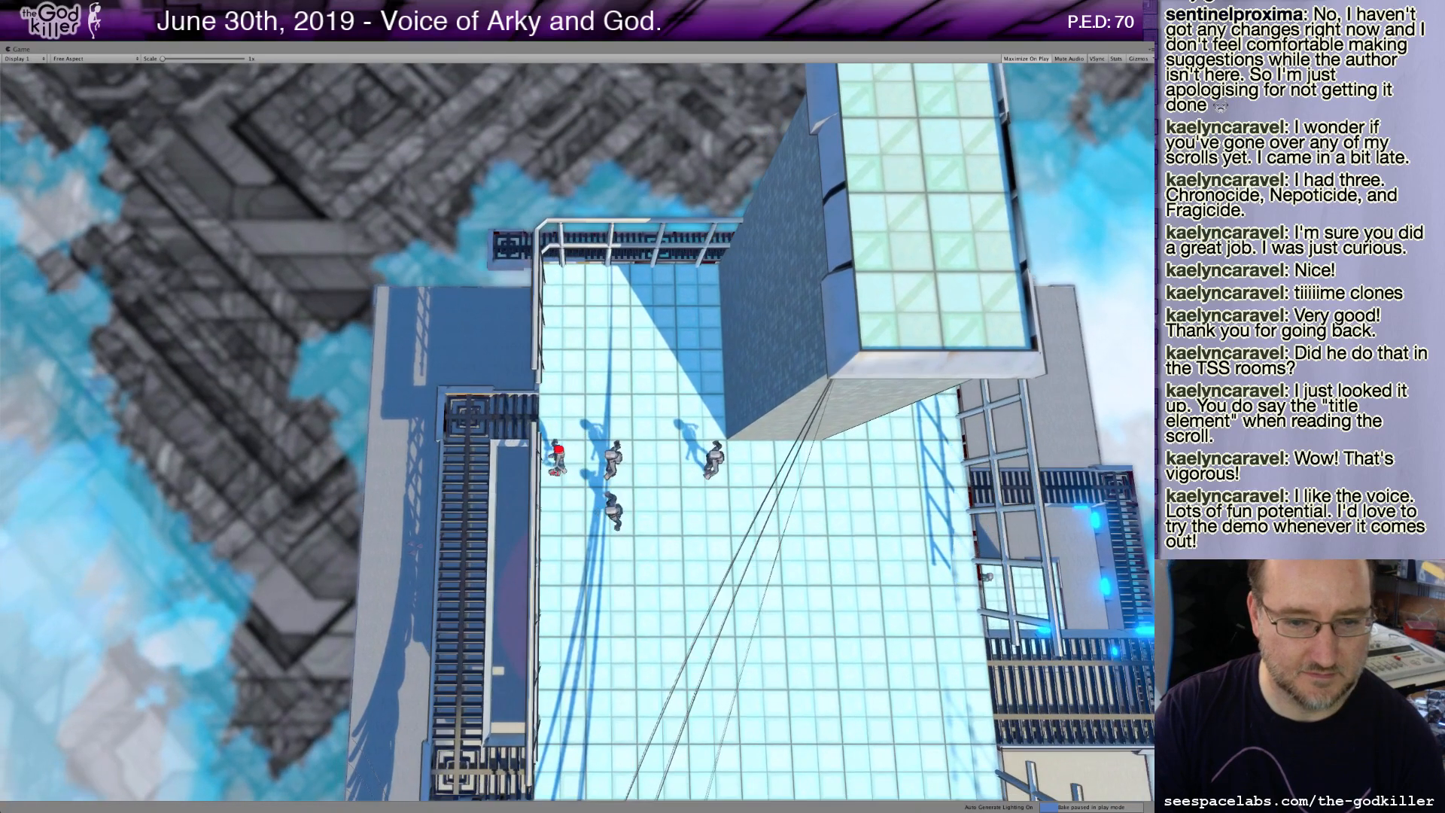
key(w)
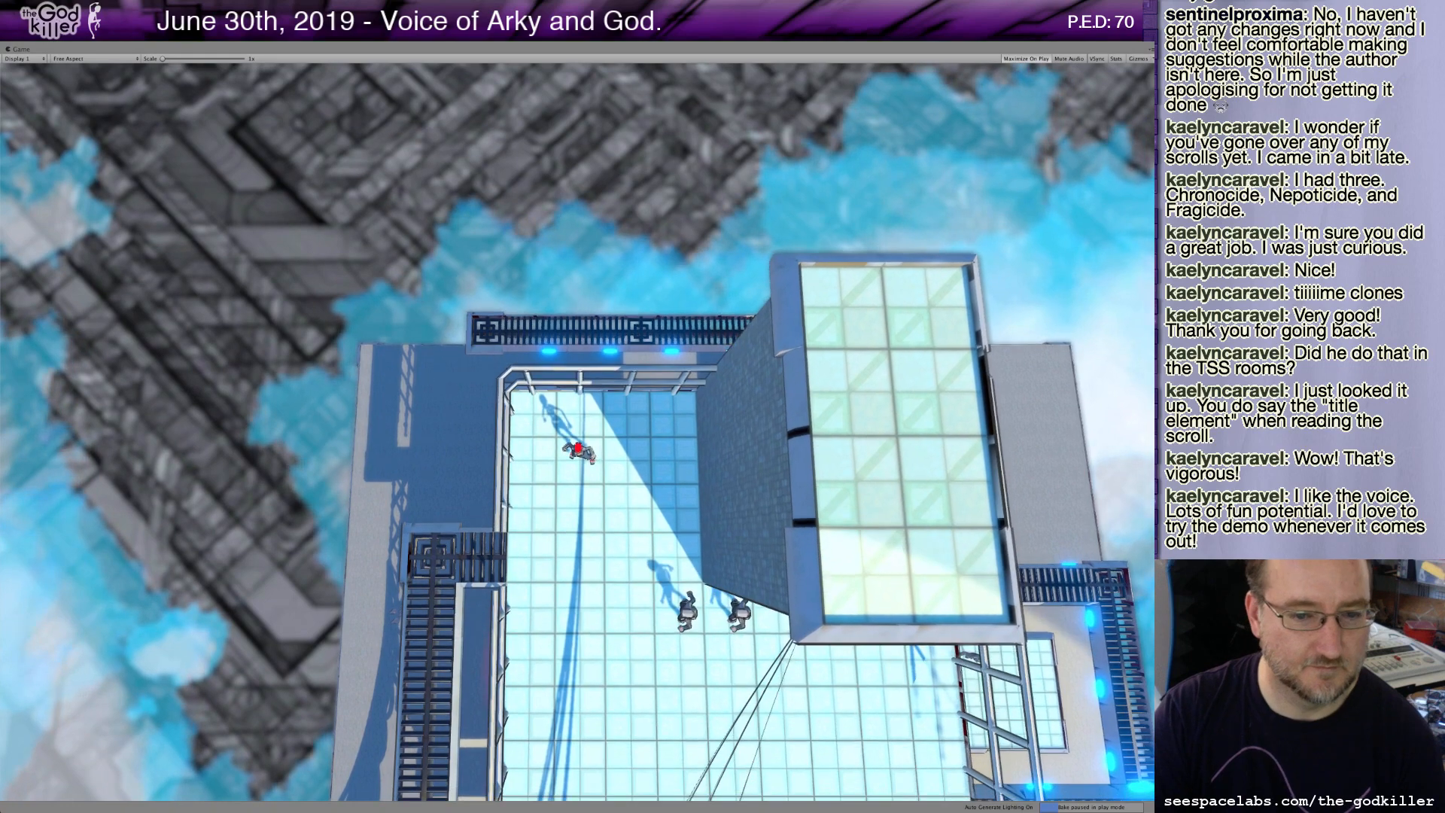
key(s)
key(d)
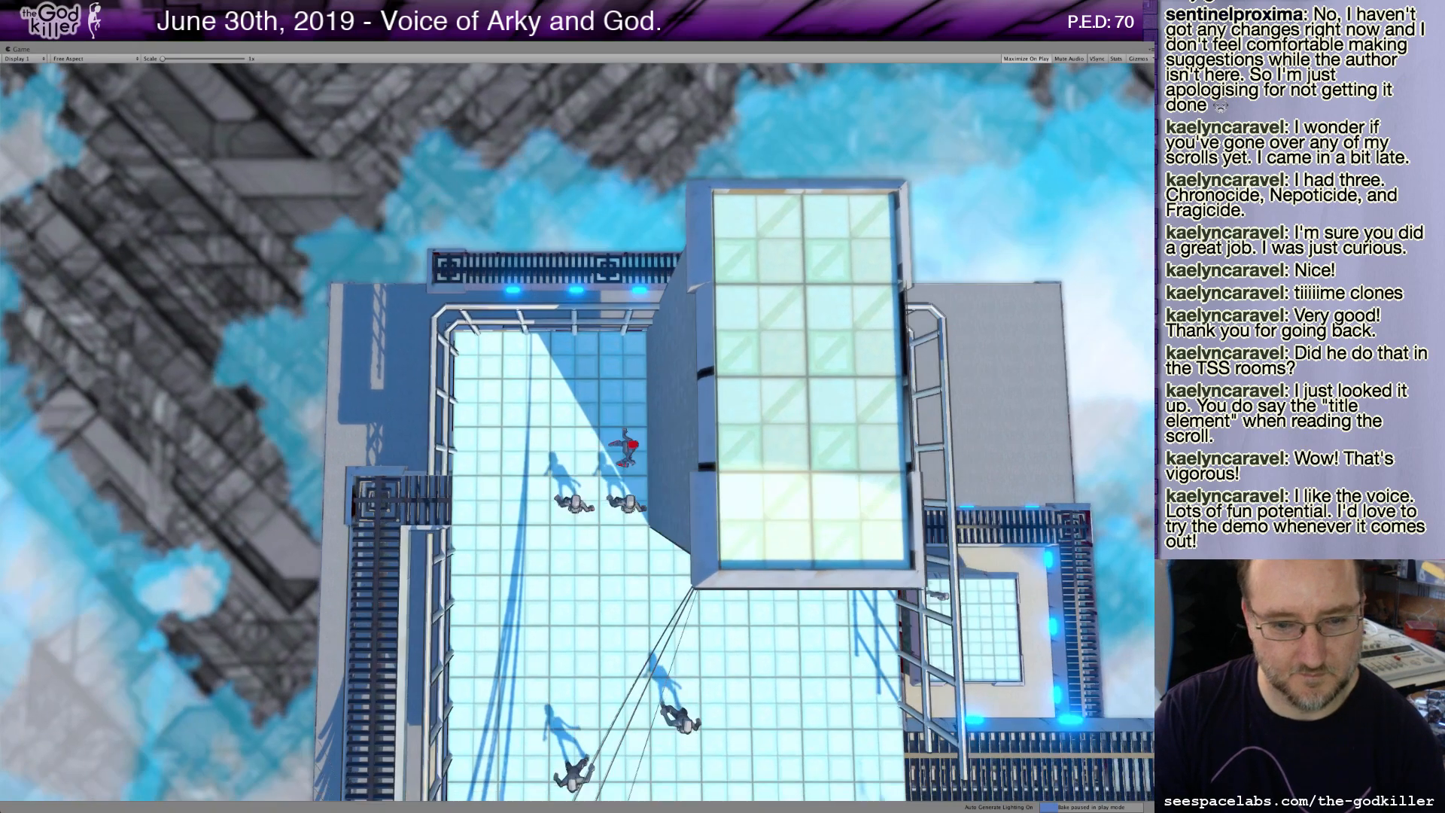
Lead the character back past the sphere and along the walkway railing while the clones trail behind.
key(s)
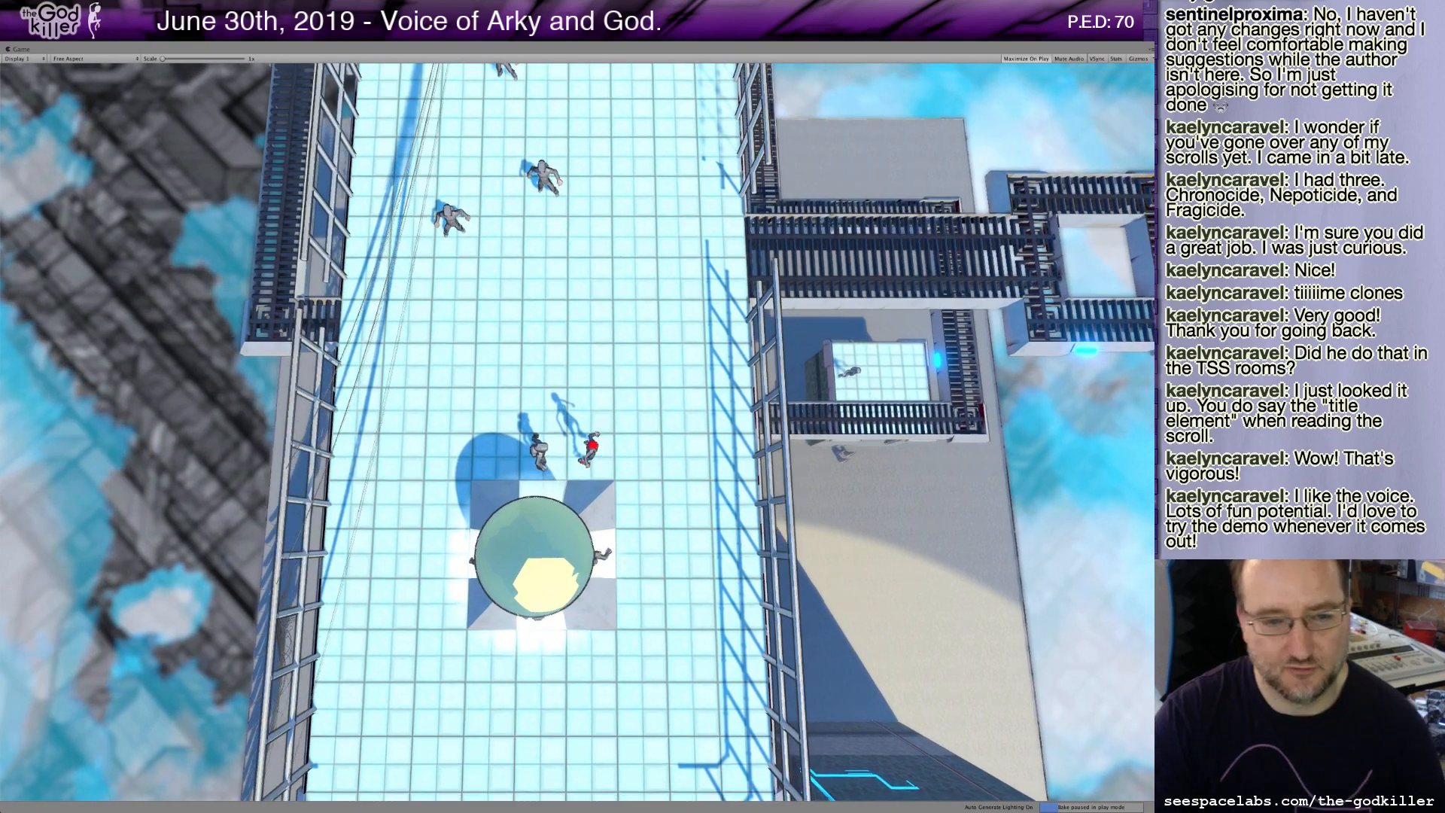
key(a)
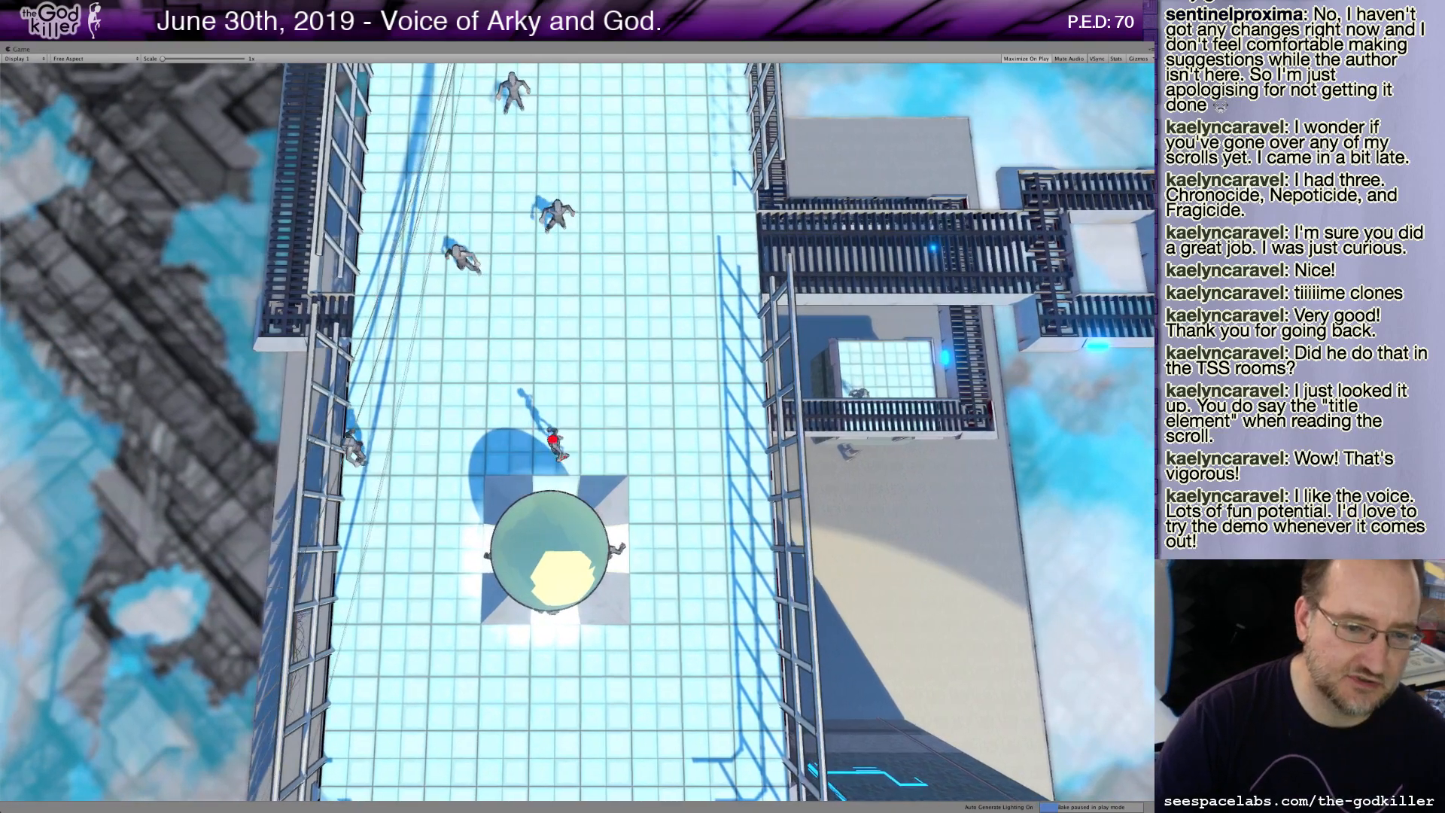
key(a)
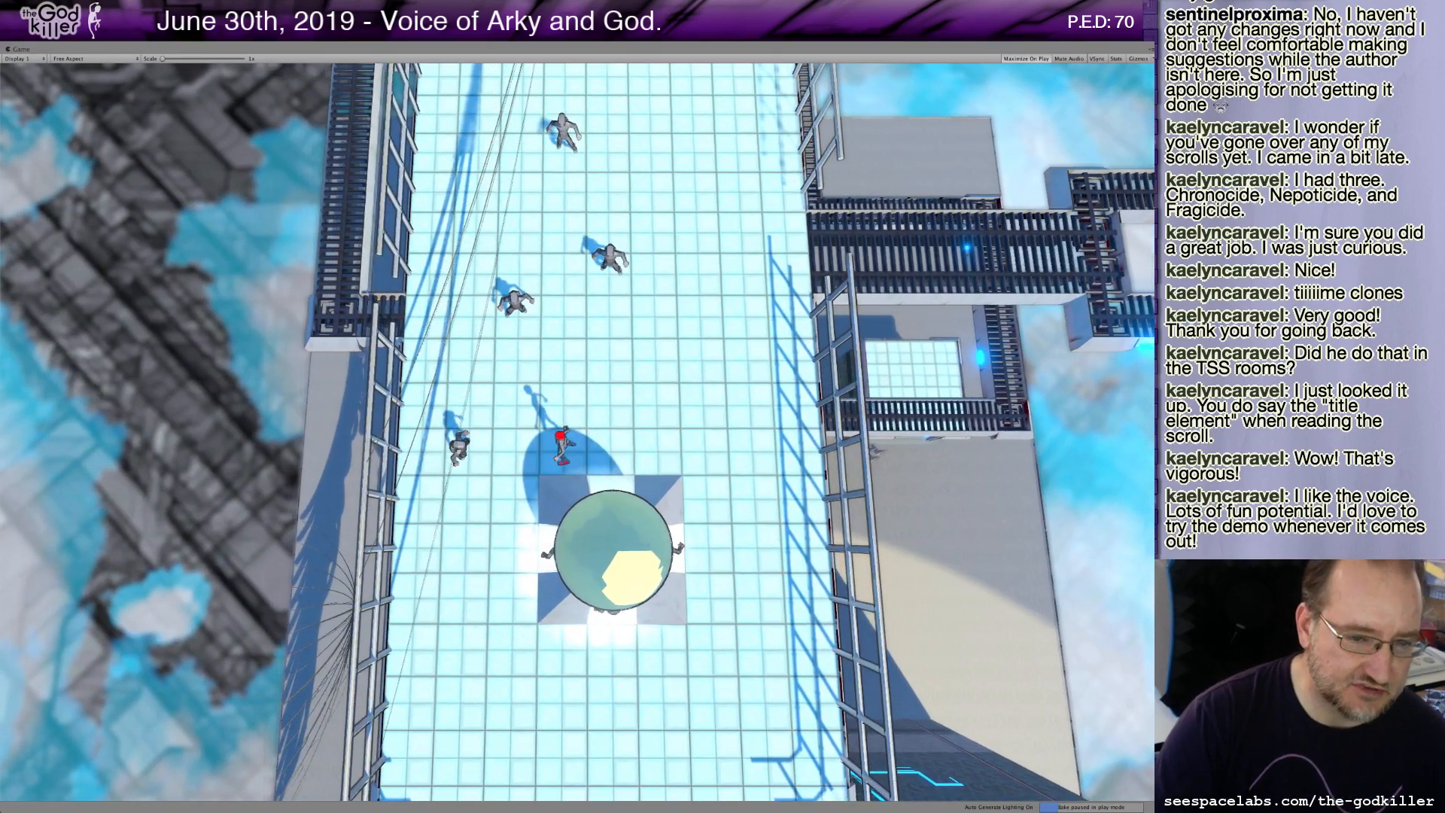
key(d)
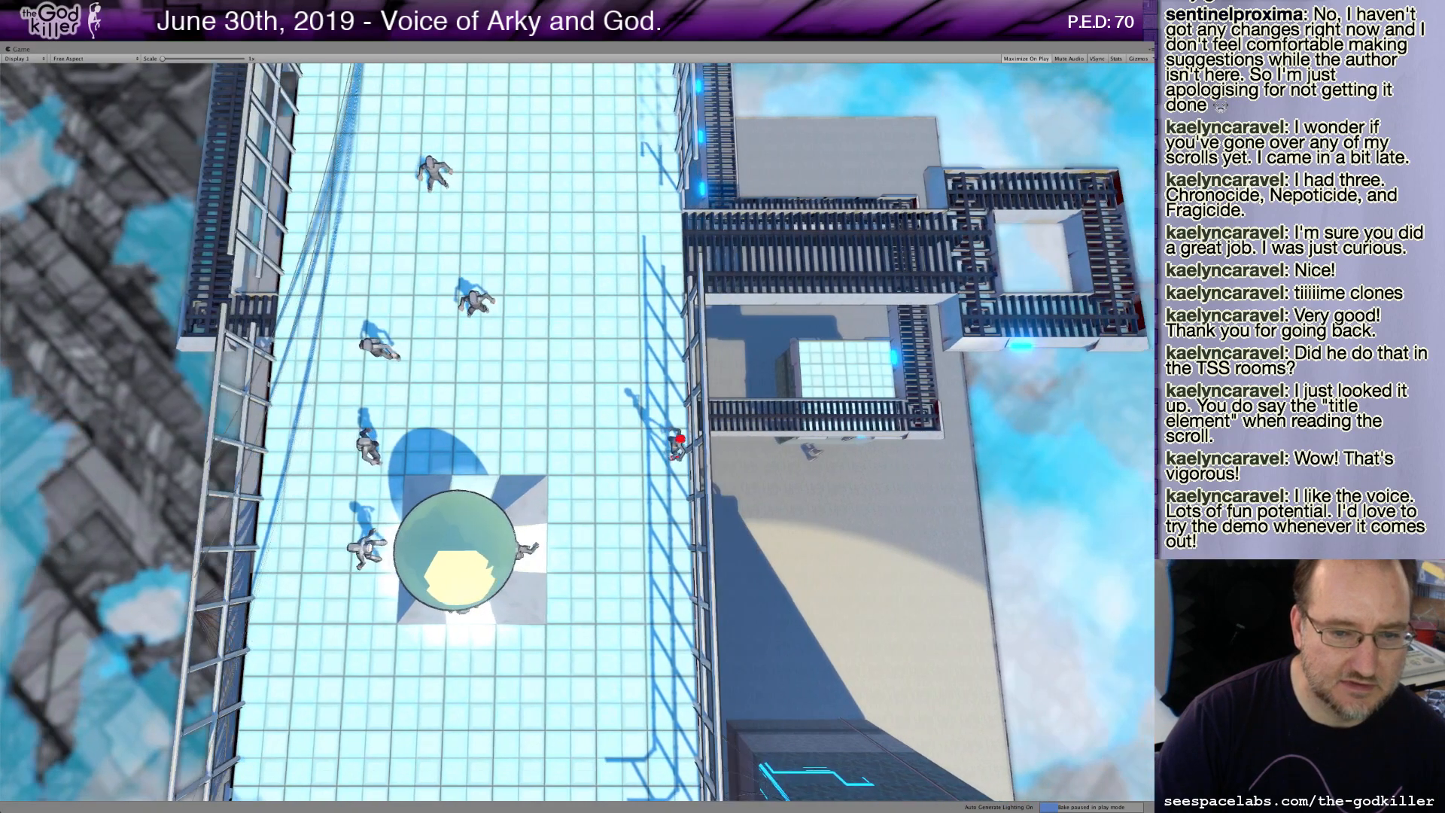
key(w)
key(w)
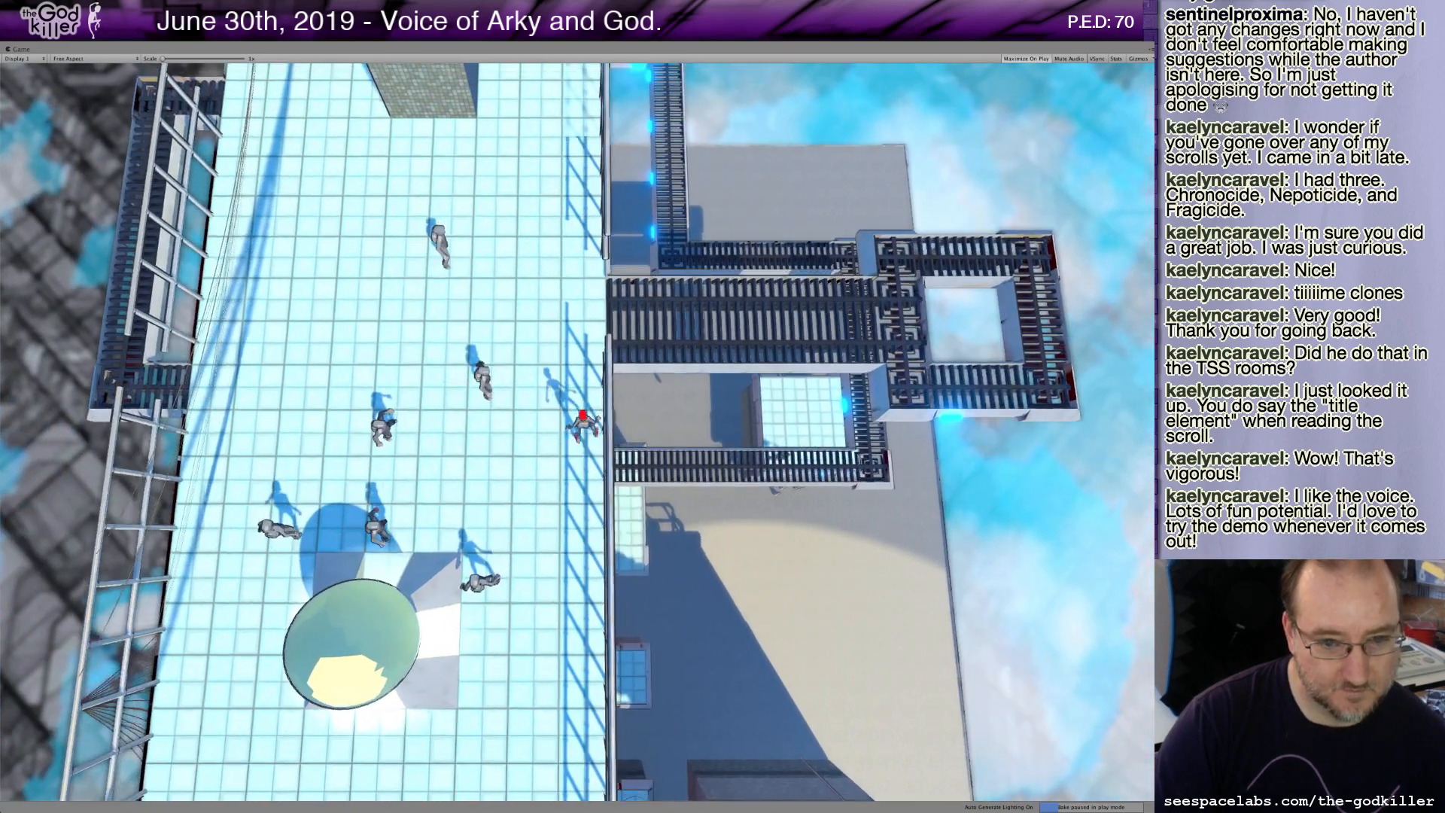
key(w)
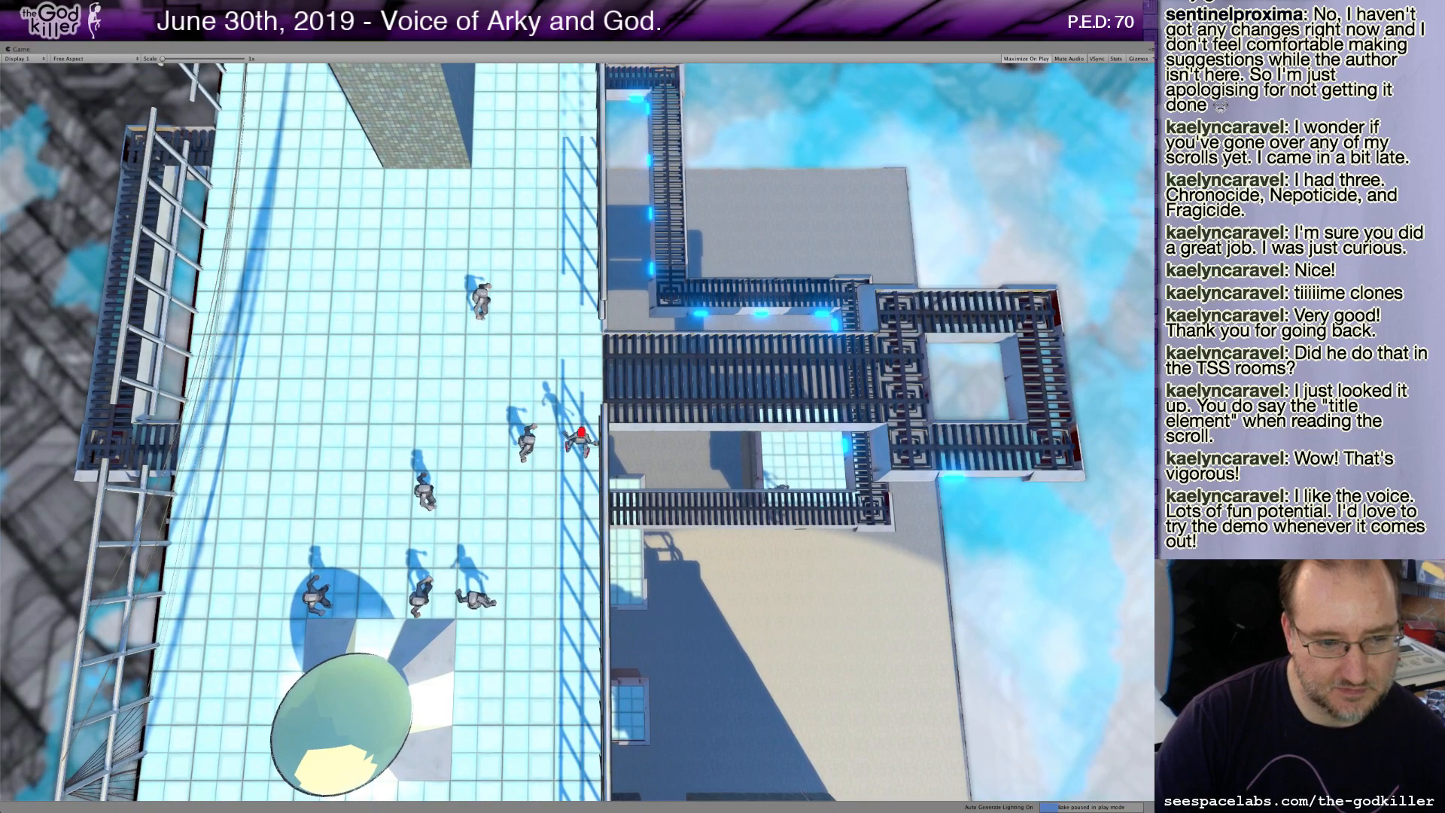
key(a)
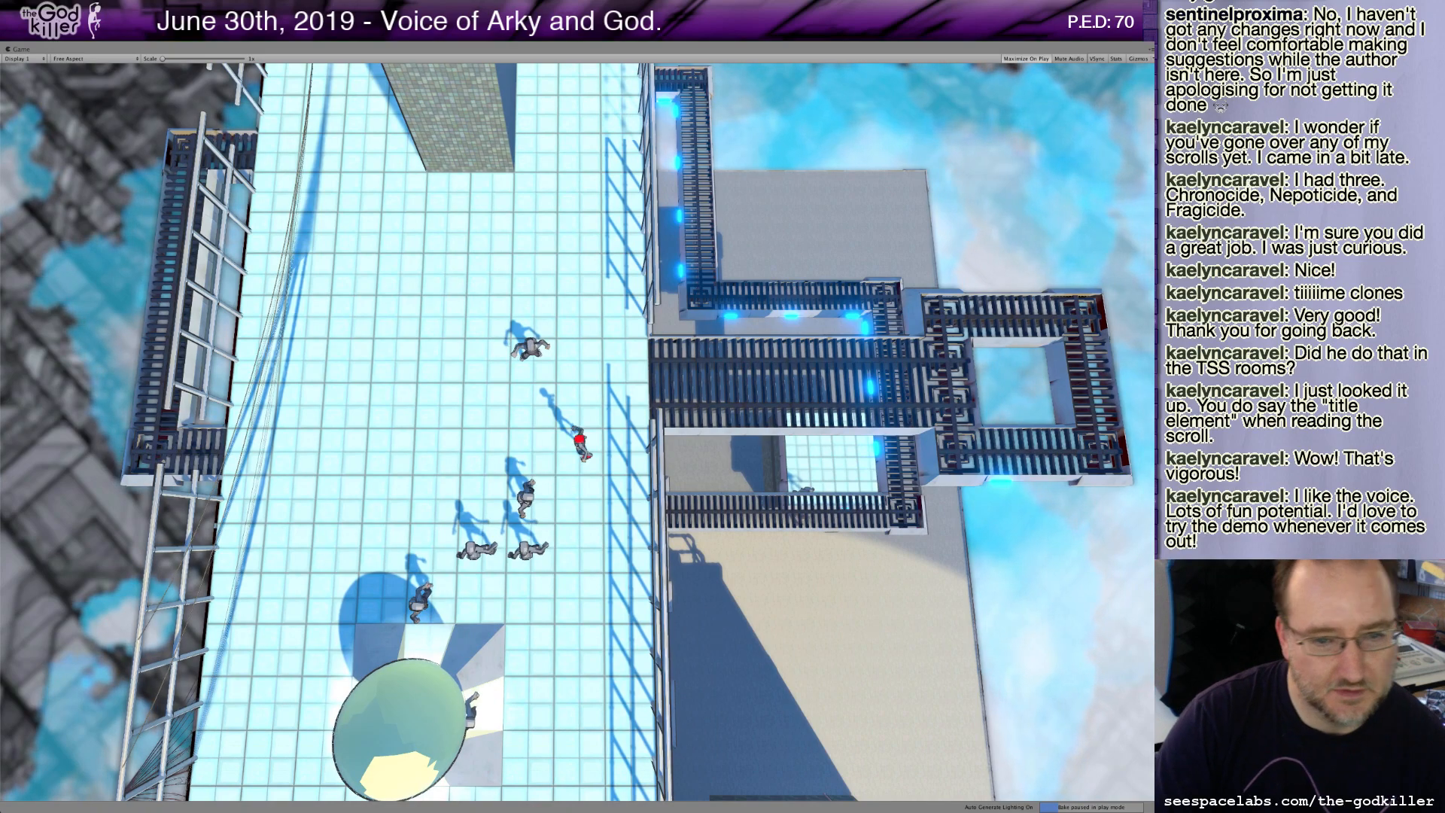
Switch to the Arky's Revenge Scrolls - ERIKS COPY document in the browser.
key(Left)
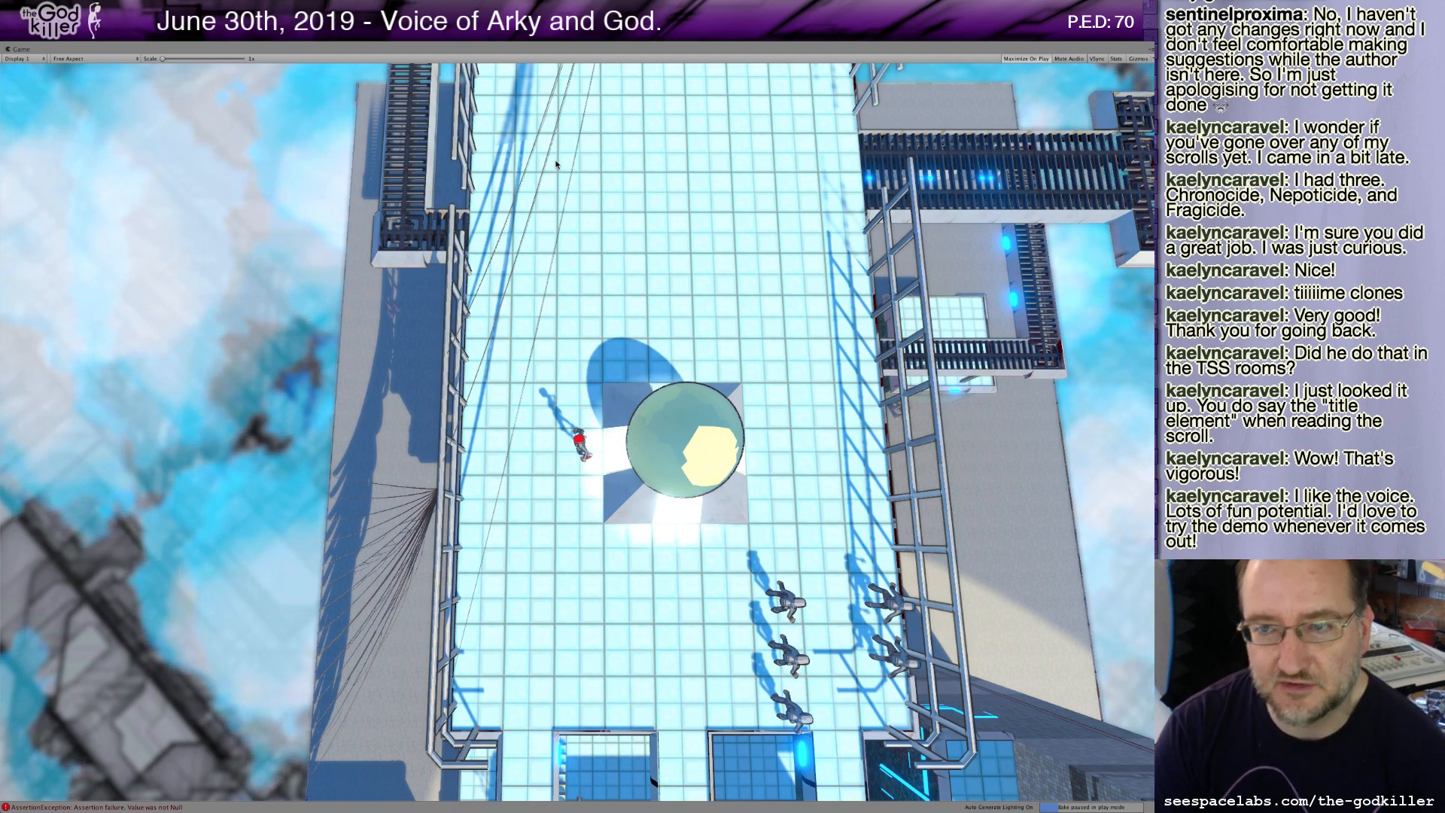
key(Down)
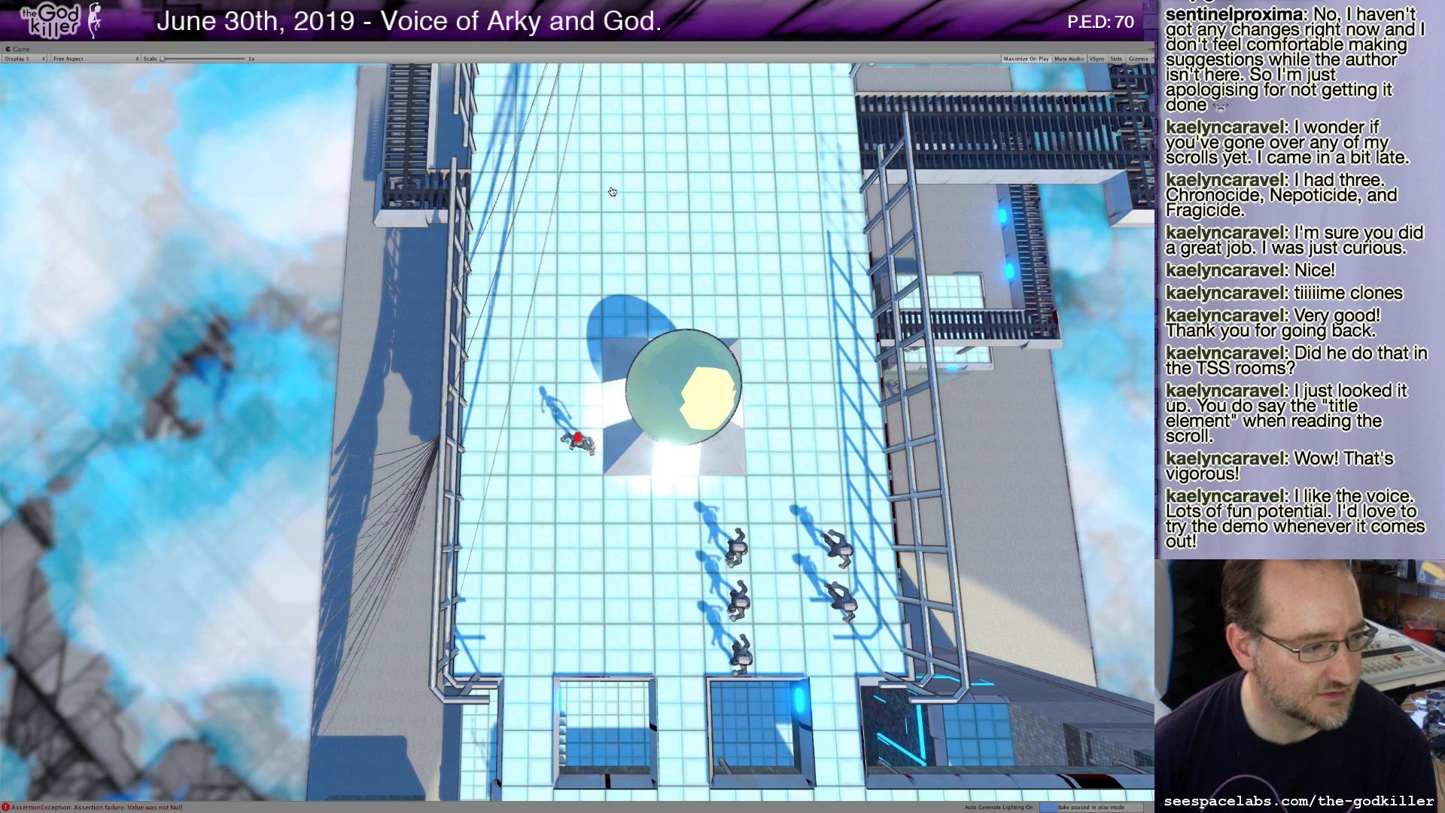
key(super+Tab)
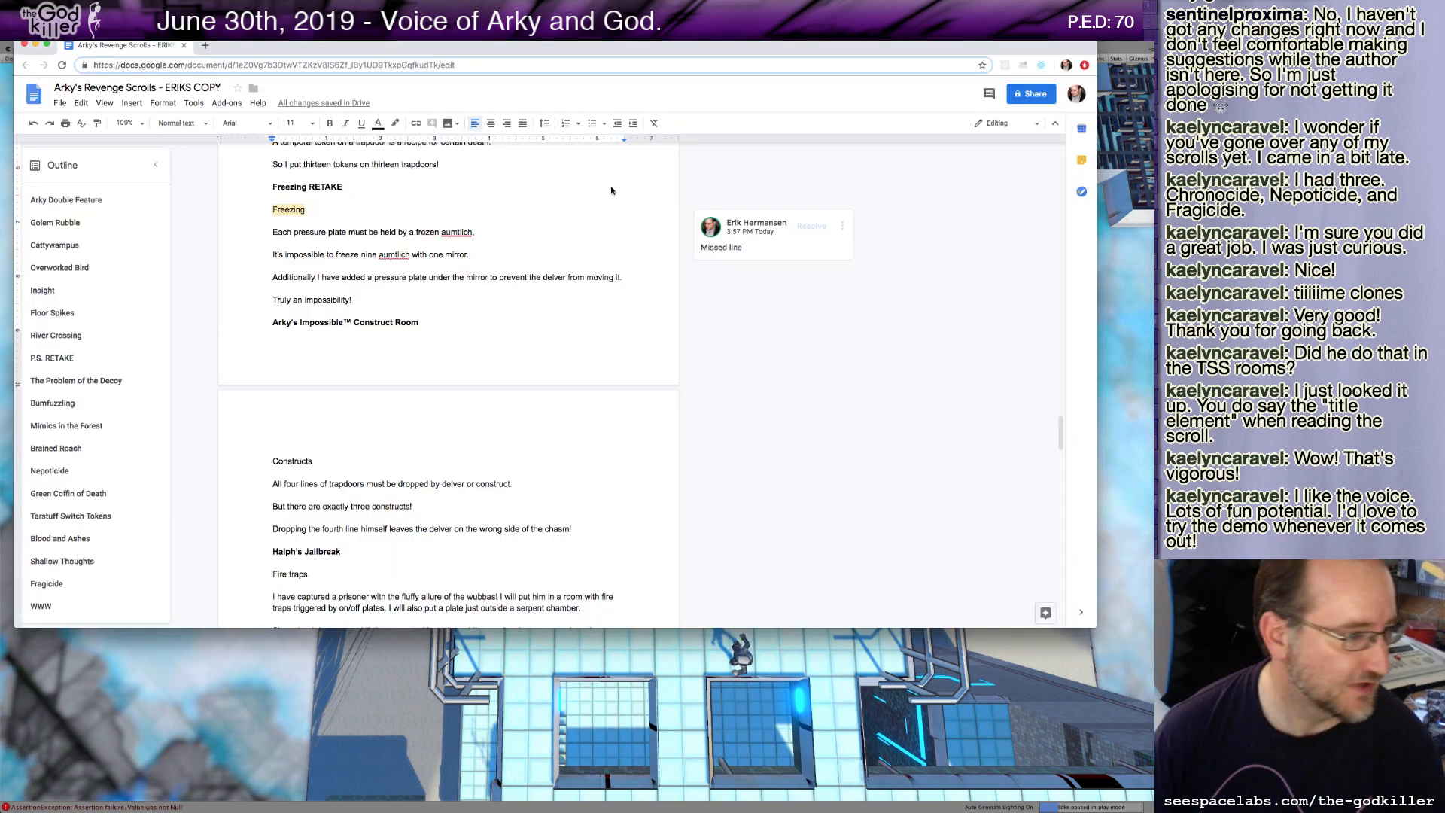